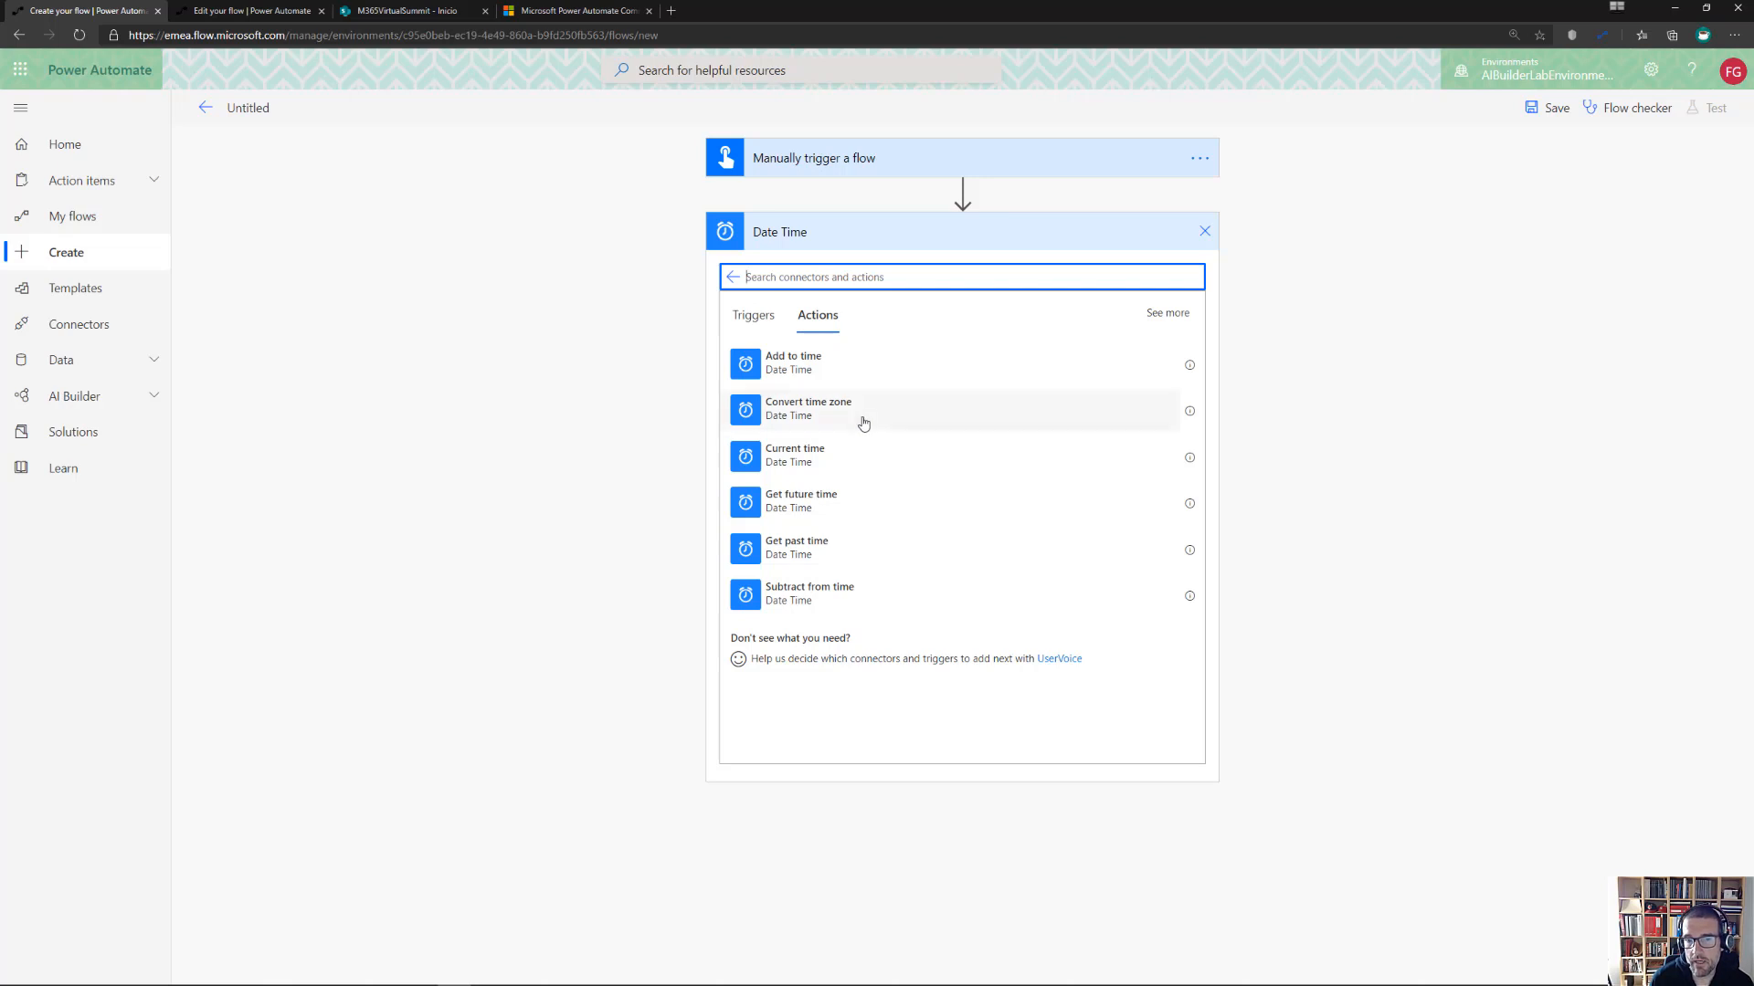
Add a Convert time zone action after the manual trigger and set its base time to the expression utcNow()
{"action": "left_click", "coordinate": [818, 408]}
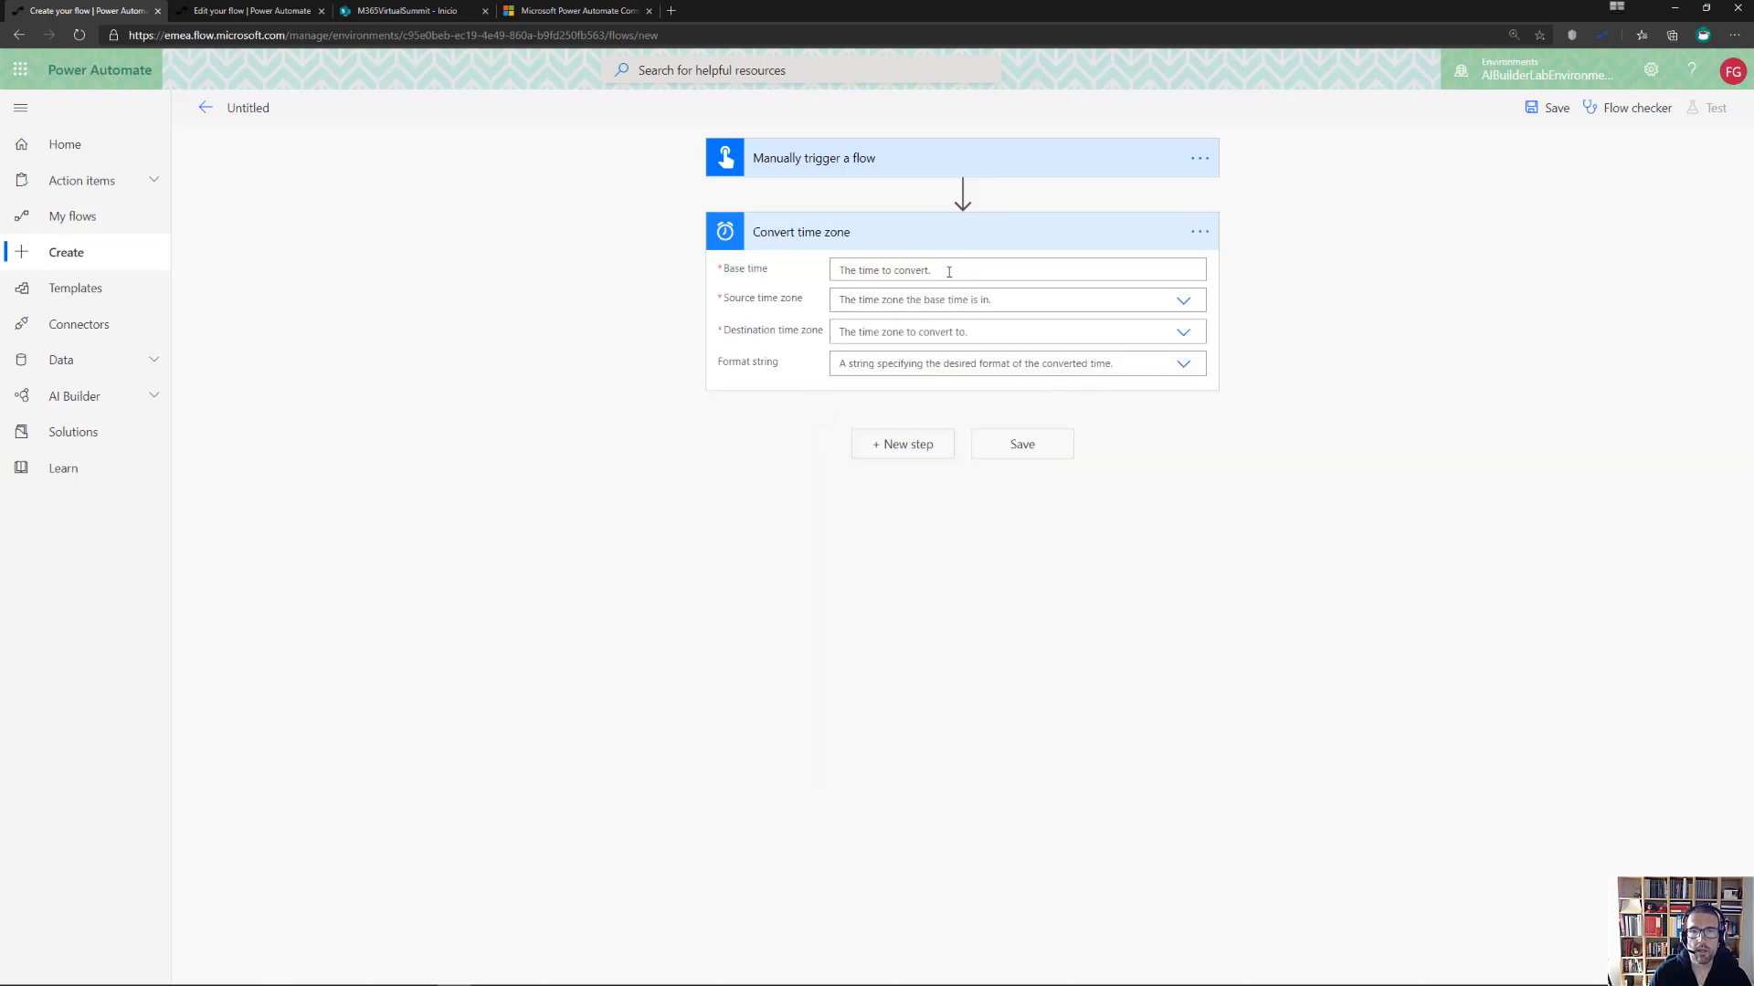
{"action": "left_click", "coordinate": [948, 268]}
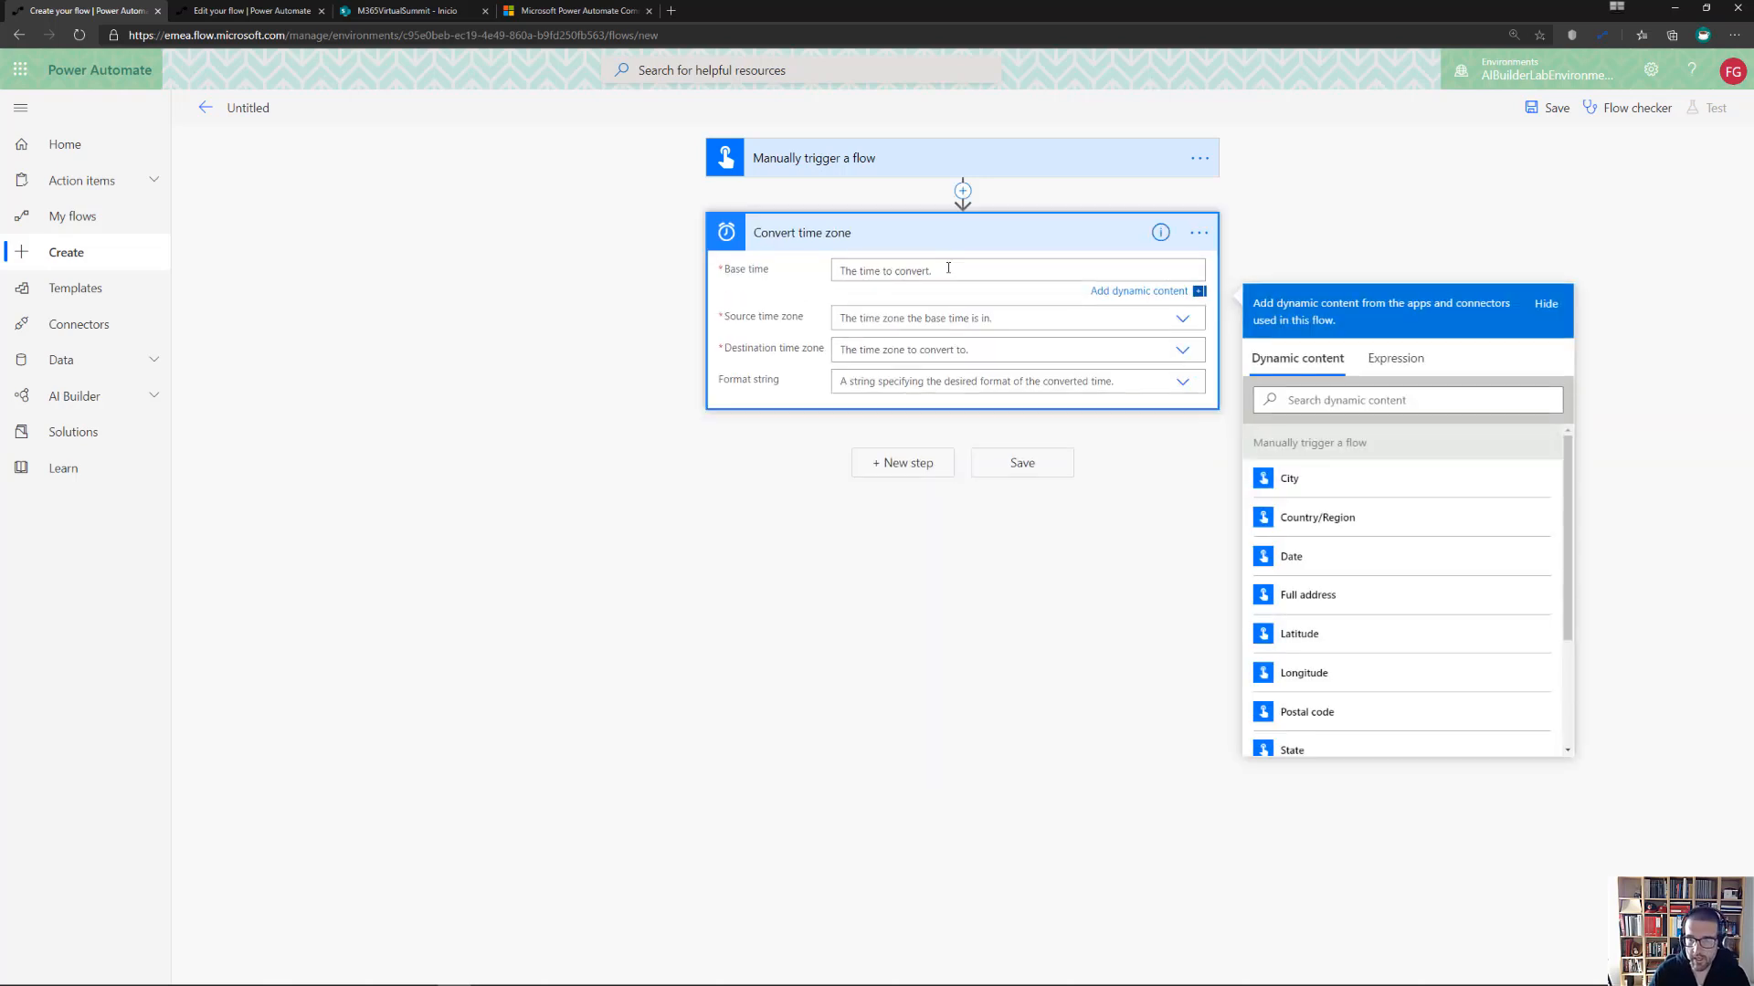
{"action": "left_click", "coordinate": [1395, 358]}
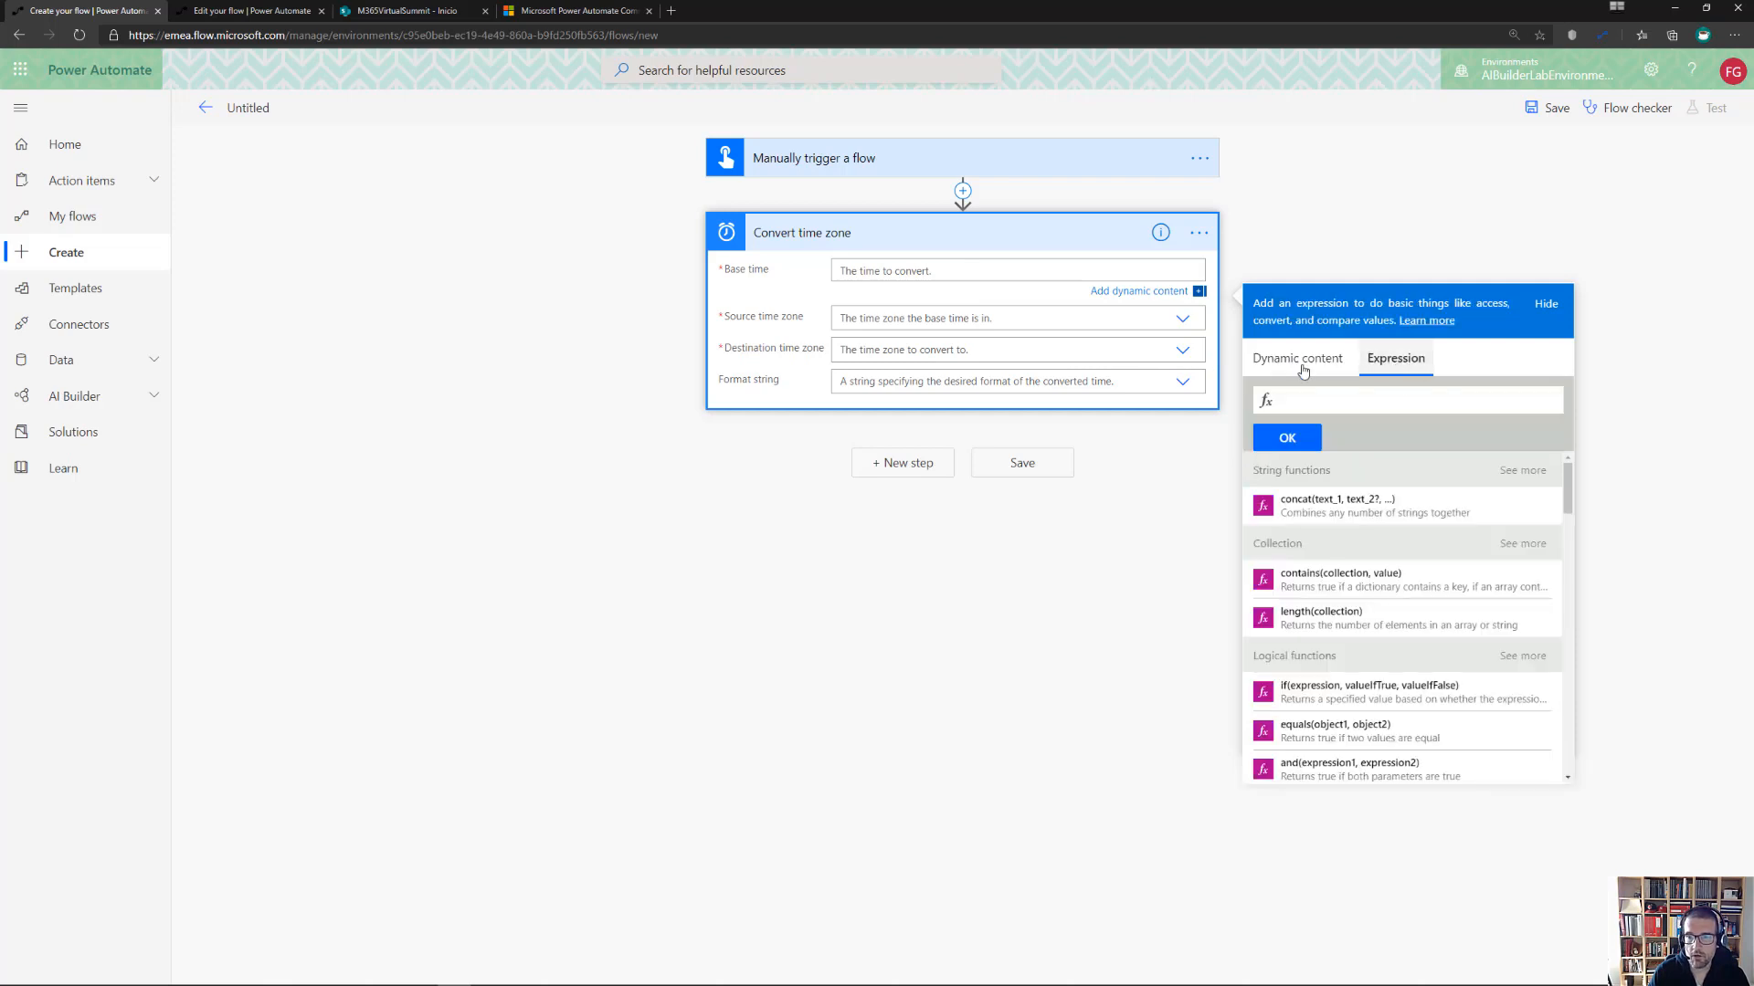
{"action": "type", "text": "ut"}
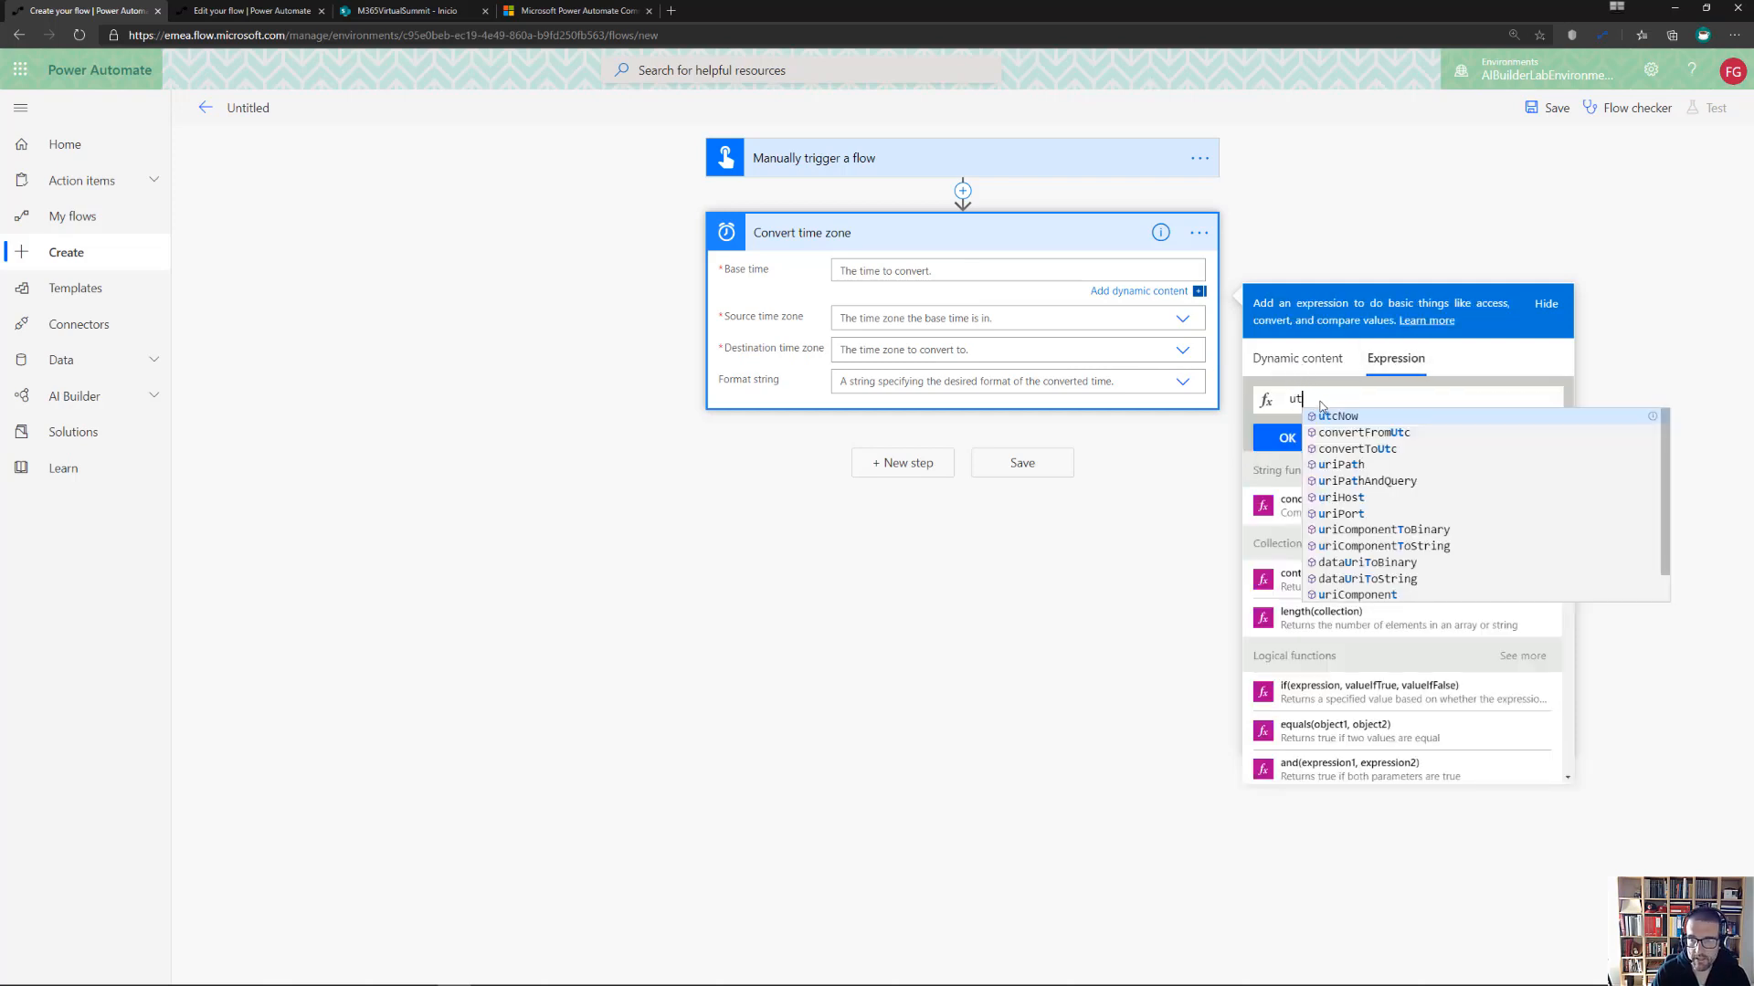
{"action": "type", "text": "cNow()"}
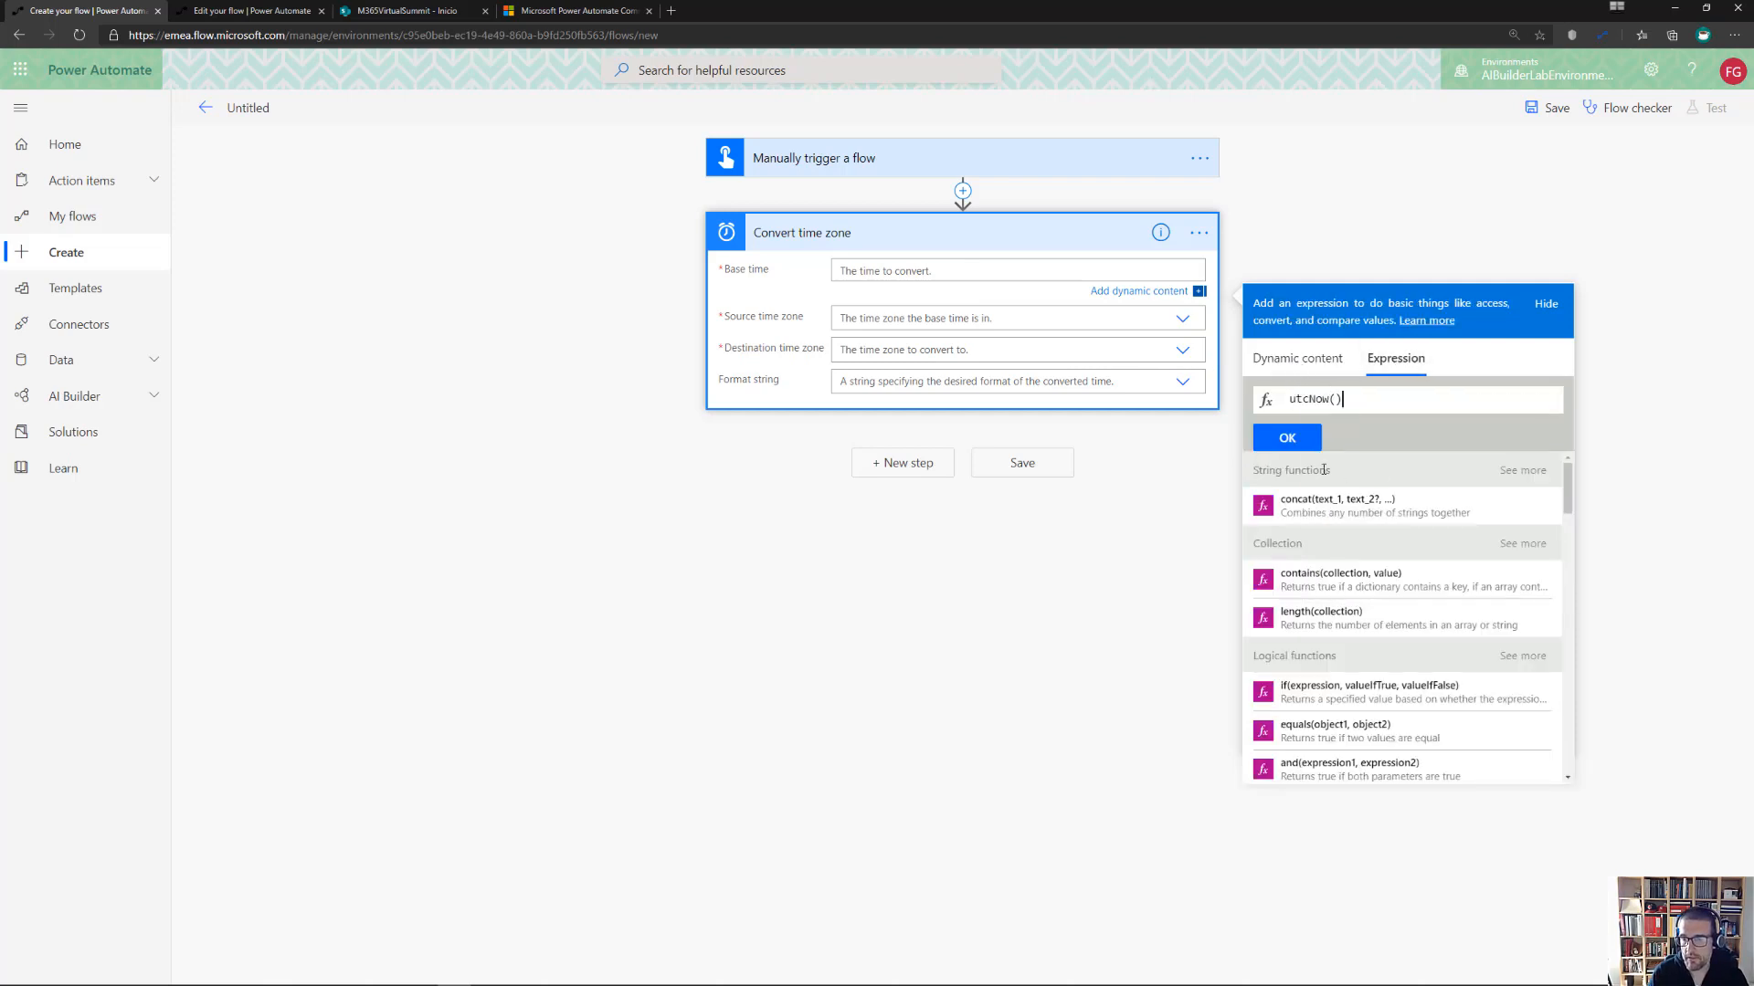
{"action": "left_click", "coordinate": [1290, 440]}
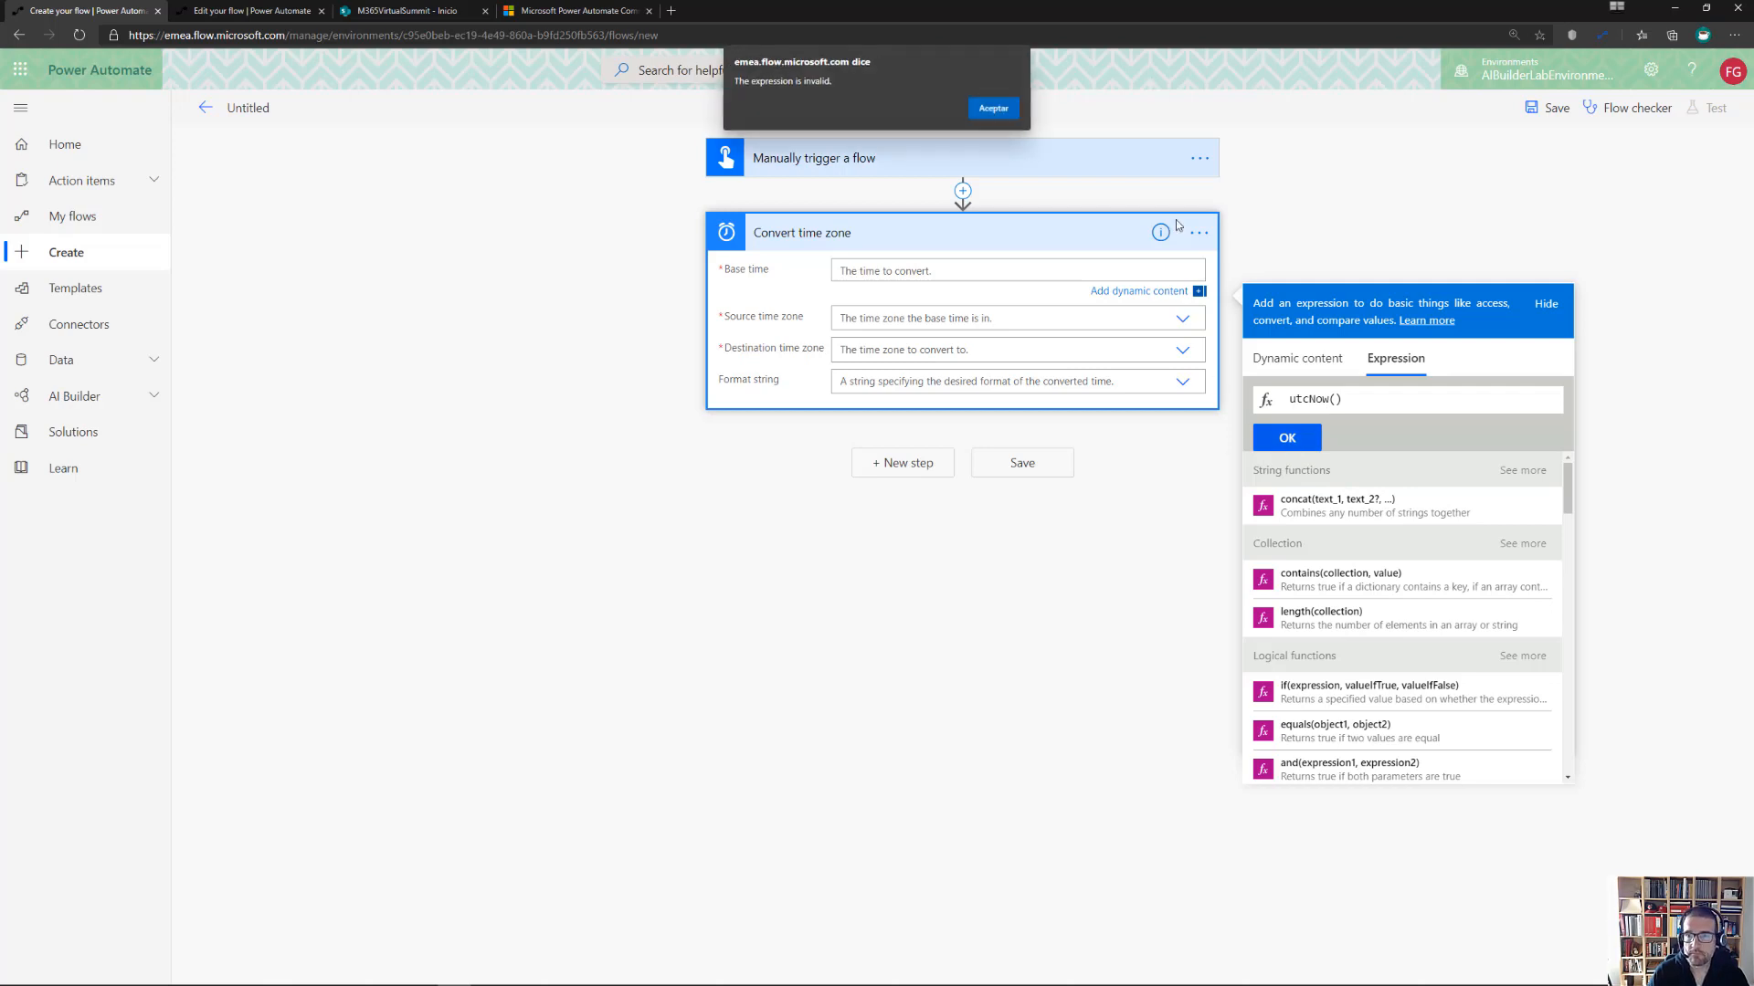
{"action": "key", "text": "Return"}
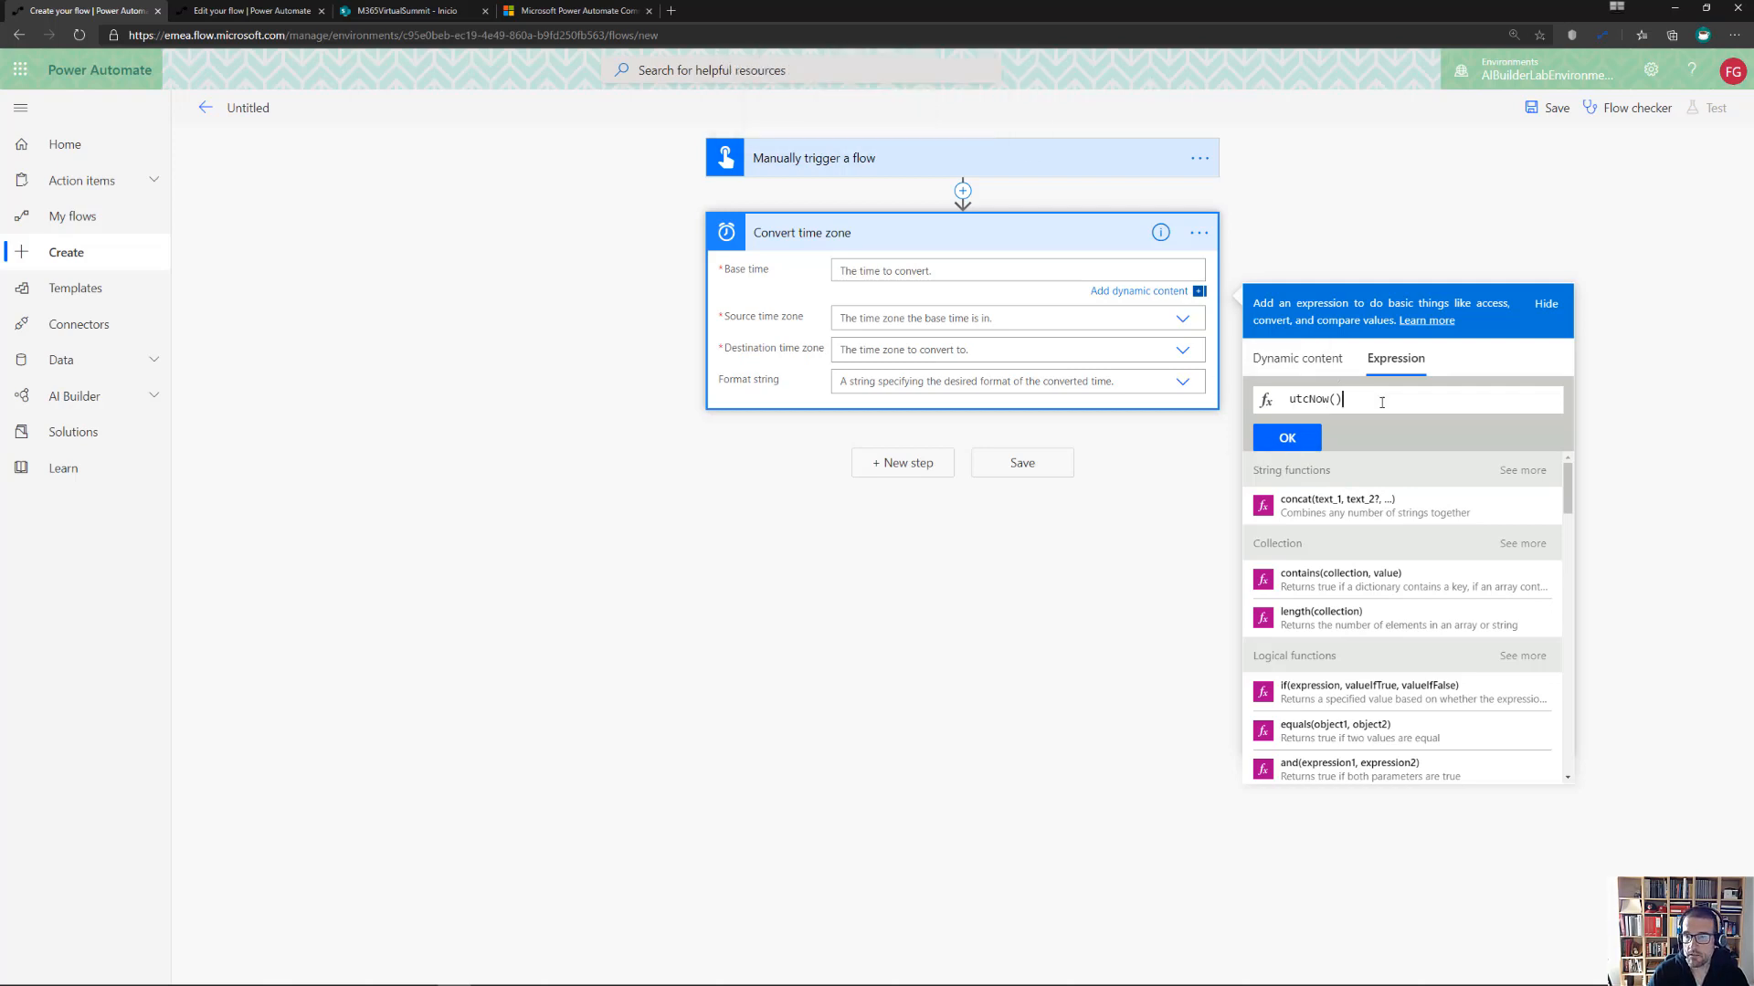
{"action": "left_click", "coordinate": [1283, 438]}
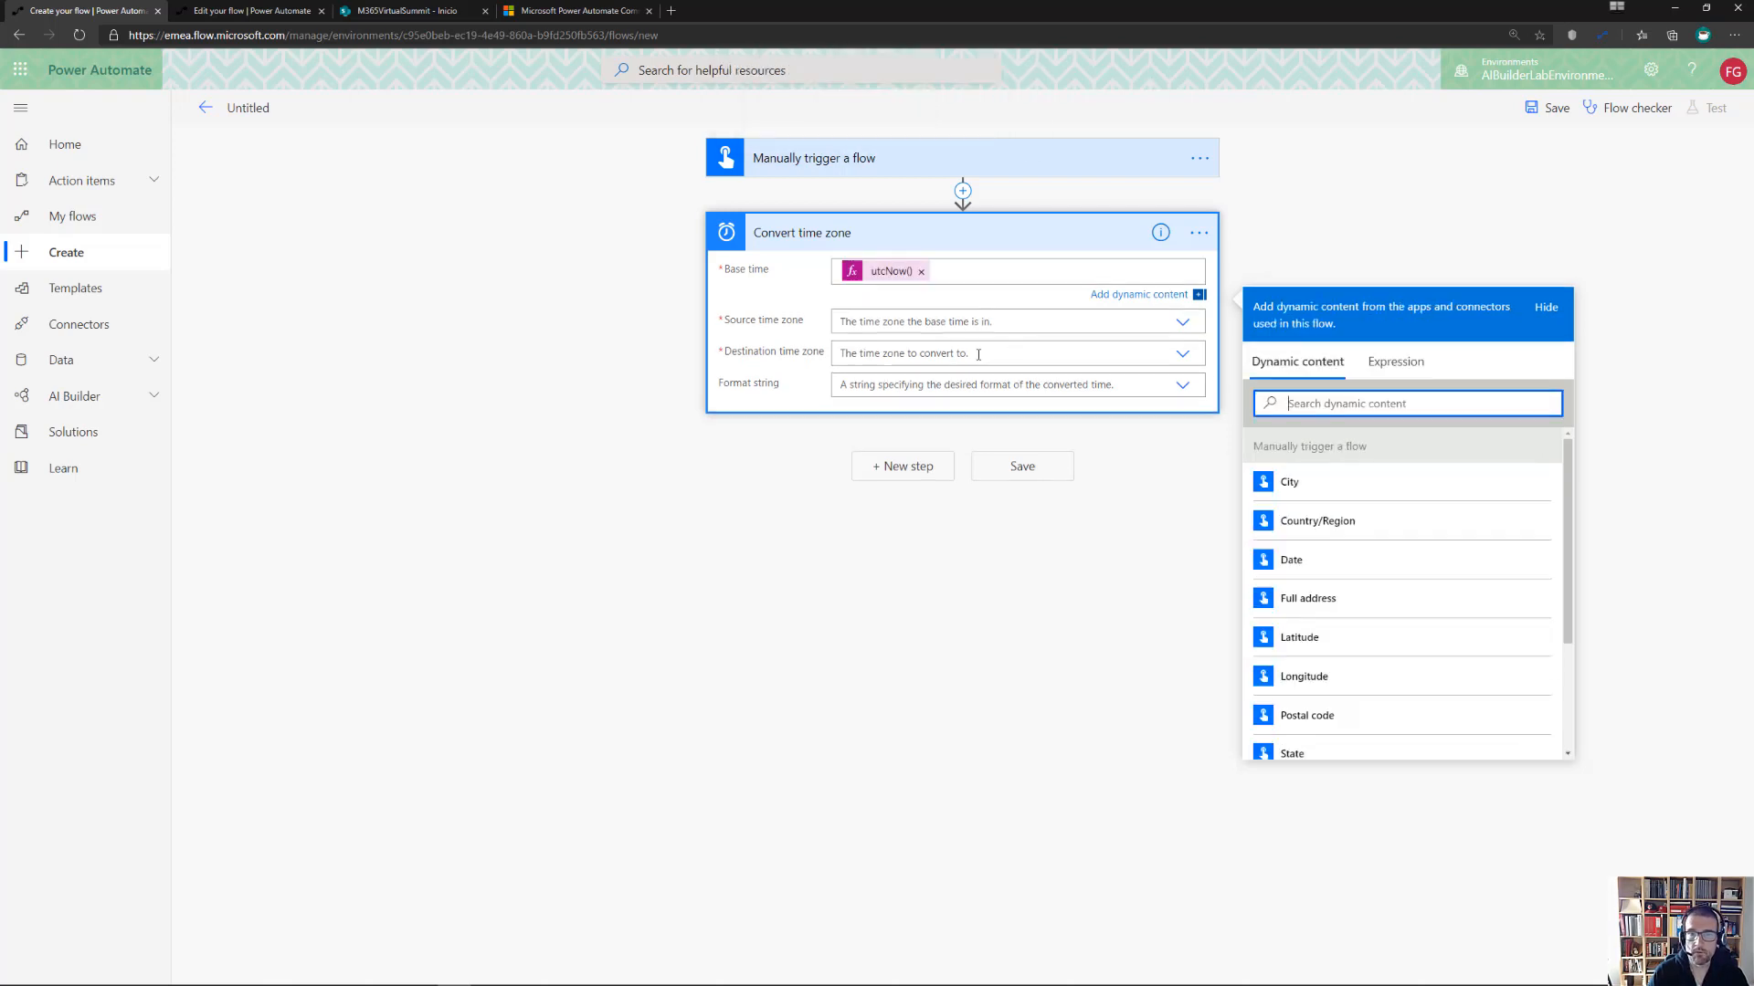
Set the source time zone to (UTC) Coordinated Universal Time and the destination to (UTC+01:00) Brussels, Copenhagen, Madrid, Paris
{"action": "left_click", "coordinate": [936, 321]}
{"action": "left_click_drag", "start_coordinate": [1196, 335], "coordinate": [1183, 407]}
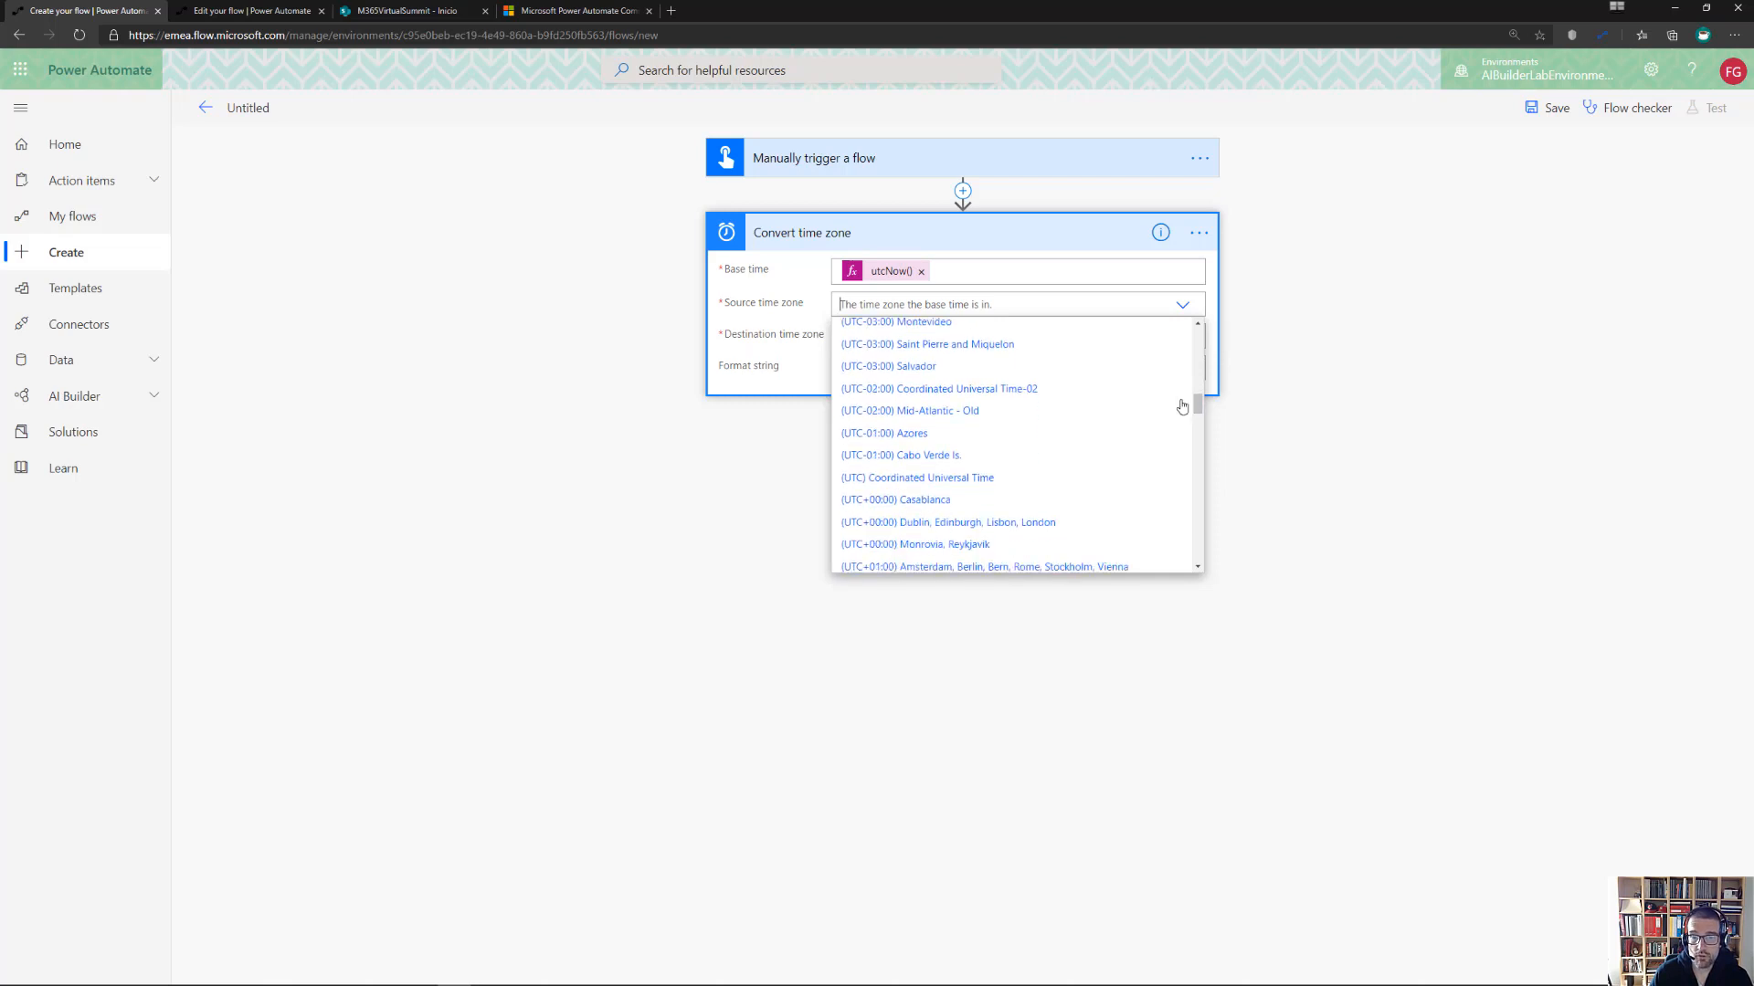
{"action": "left_click", "coordinate": [926, 479]}
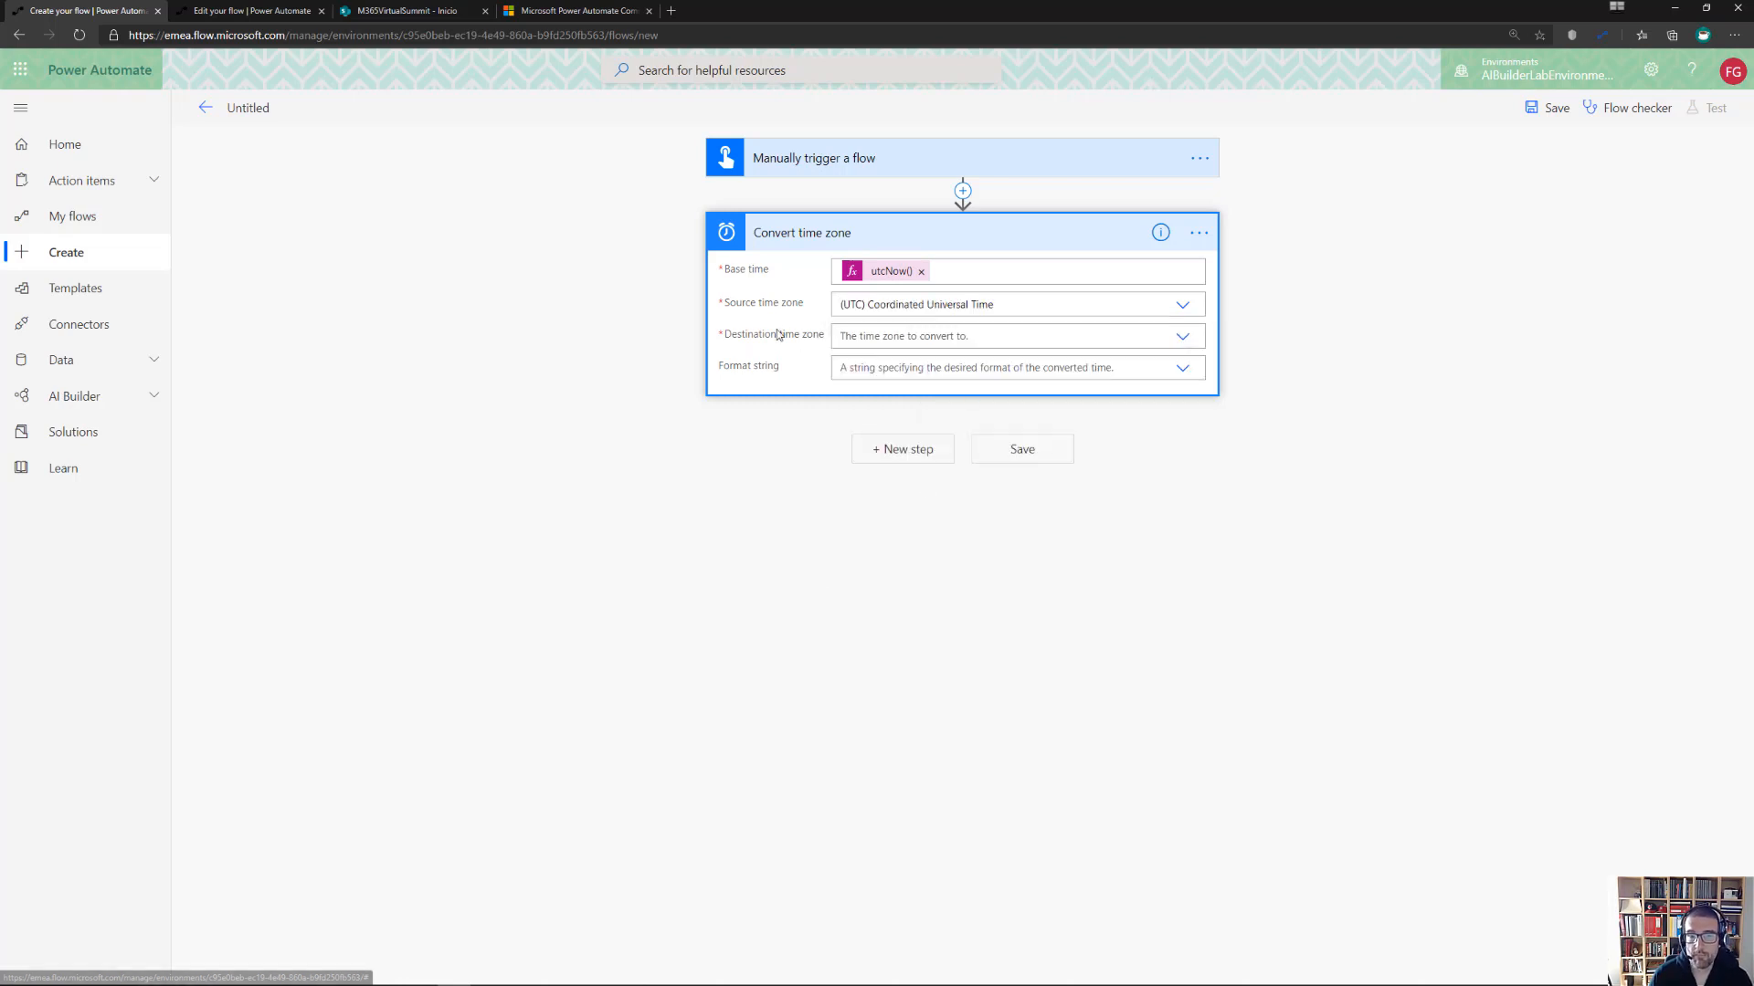
{"action": "left_click", "coordinate": [1182, 336]}
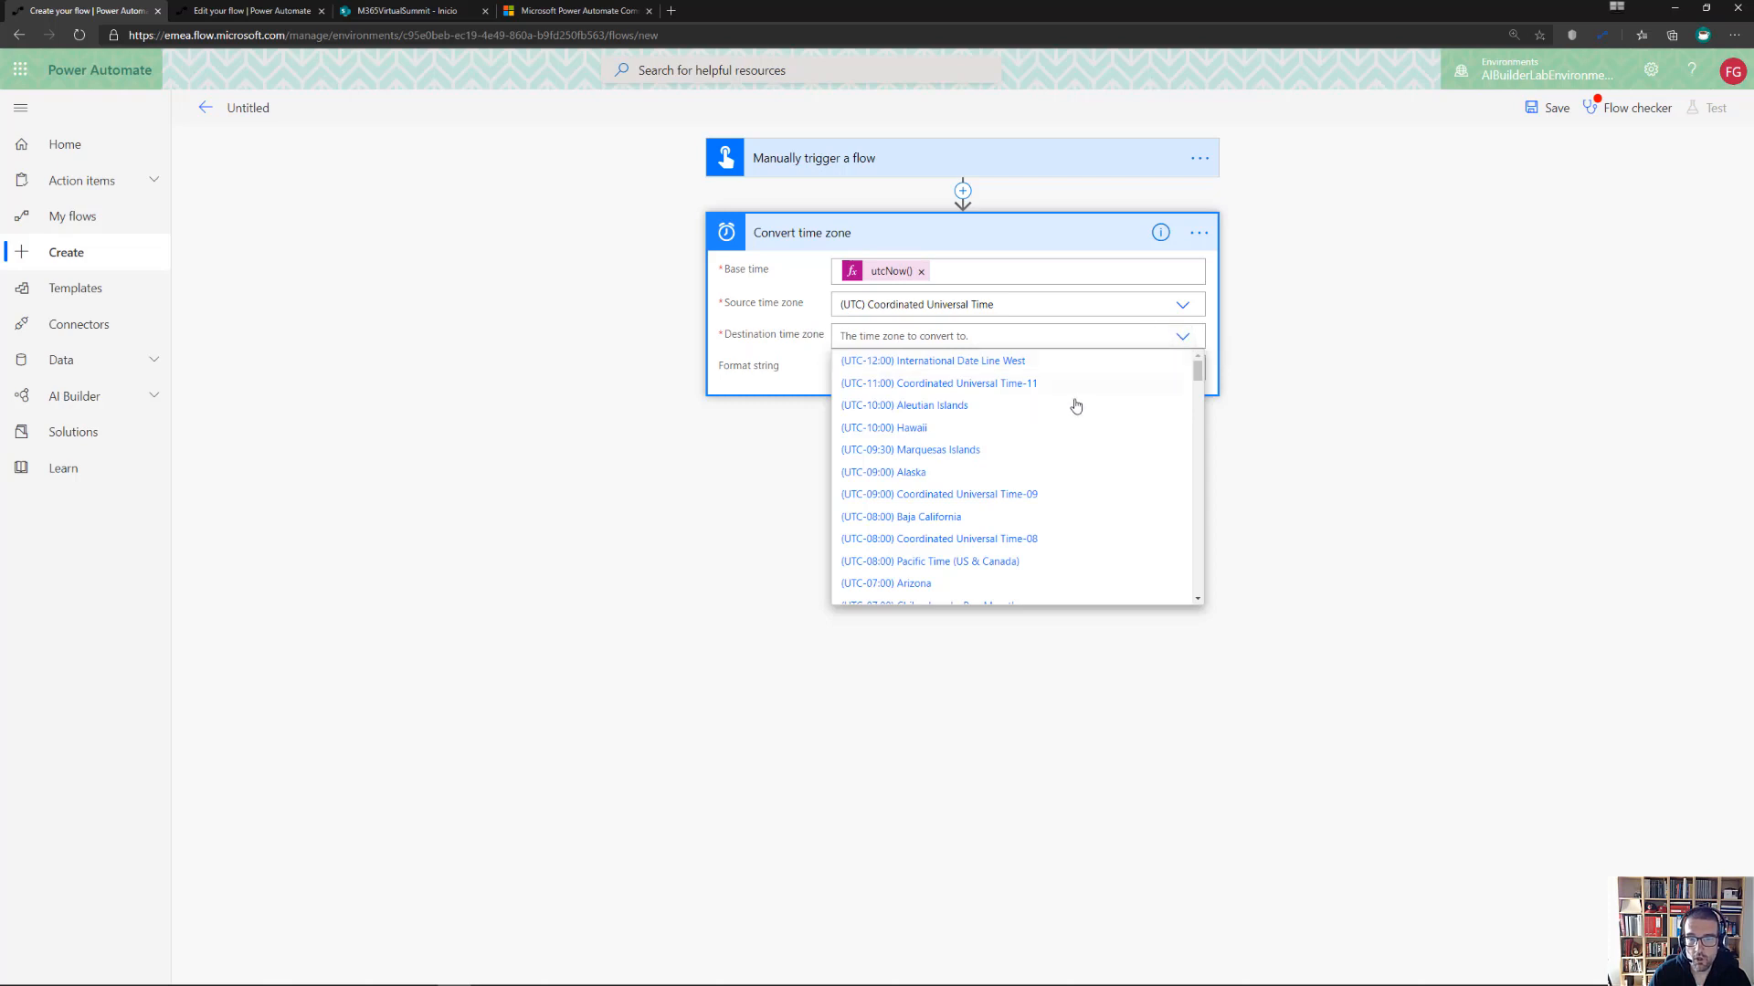
{"action": "scroll", "coordinate": [1074, 402], "scroll_direction": "down", "scroll_amount": 3}
{"action": "scroll", "coordinate": [1076, 405], "scroll_direction": "down", "scroll_amount": 8}
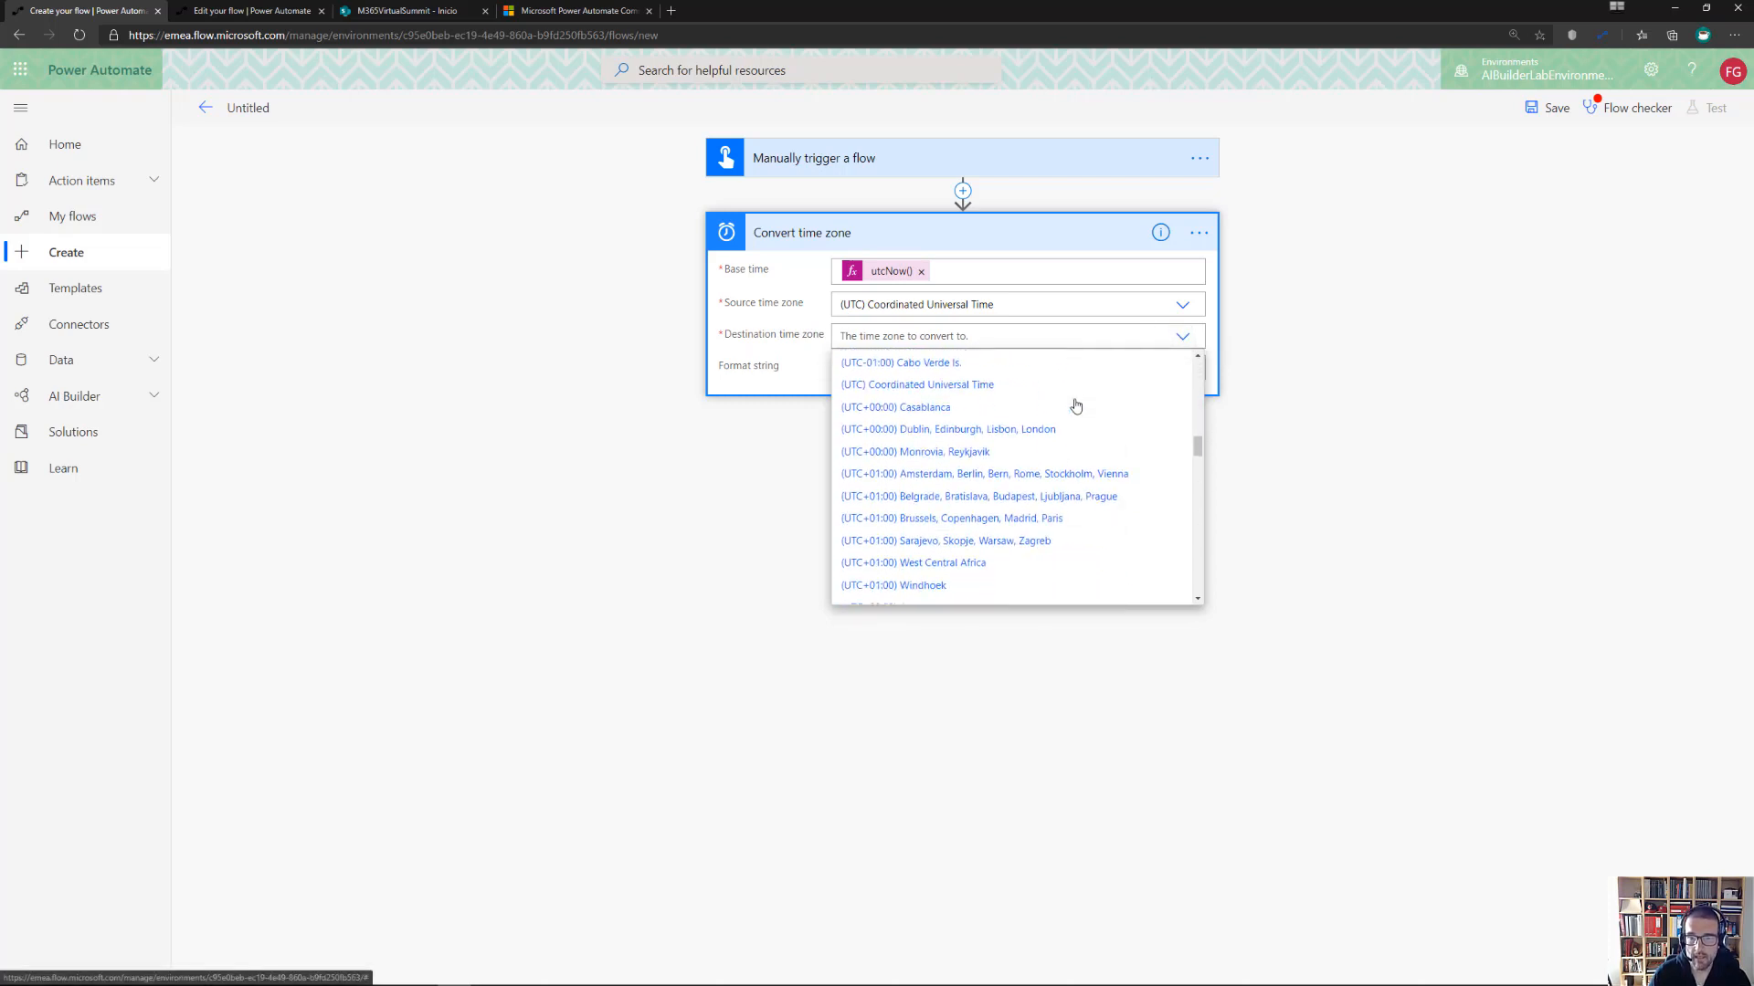
{"action": "scroll", "coordinate": [1078, 402], "scroll_direction": "down", "scroll_amount": 1}
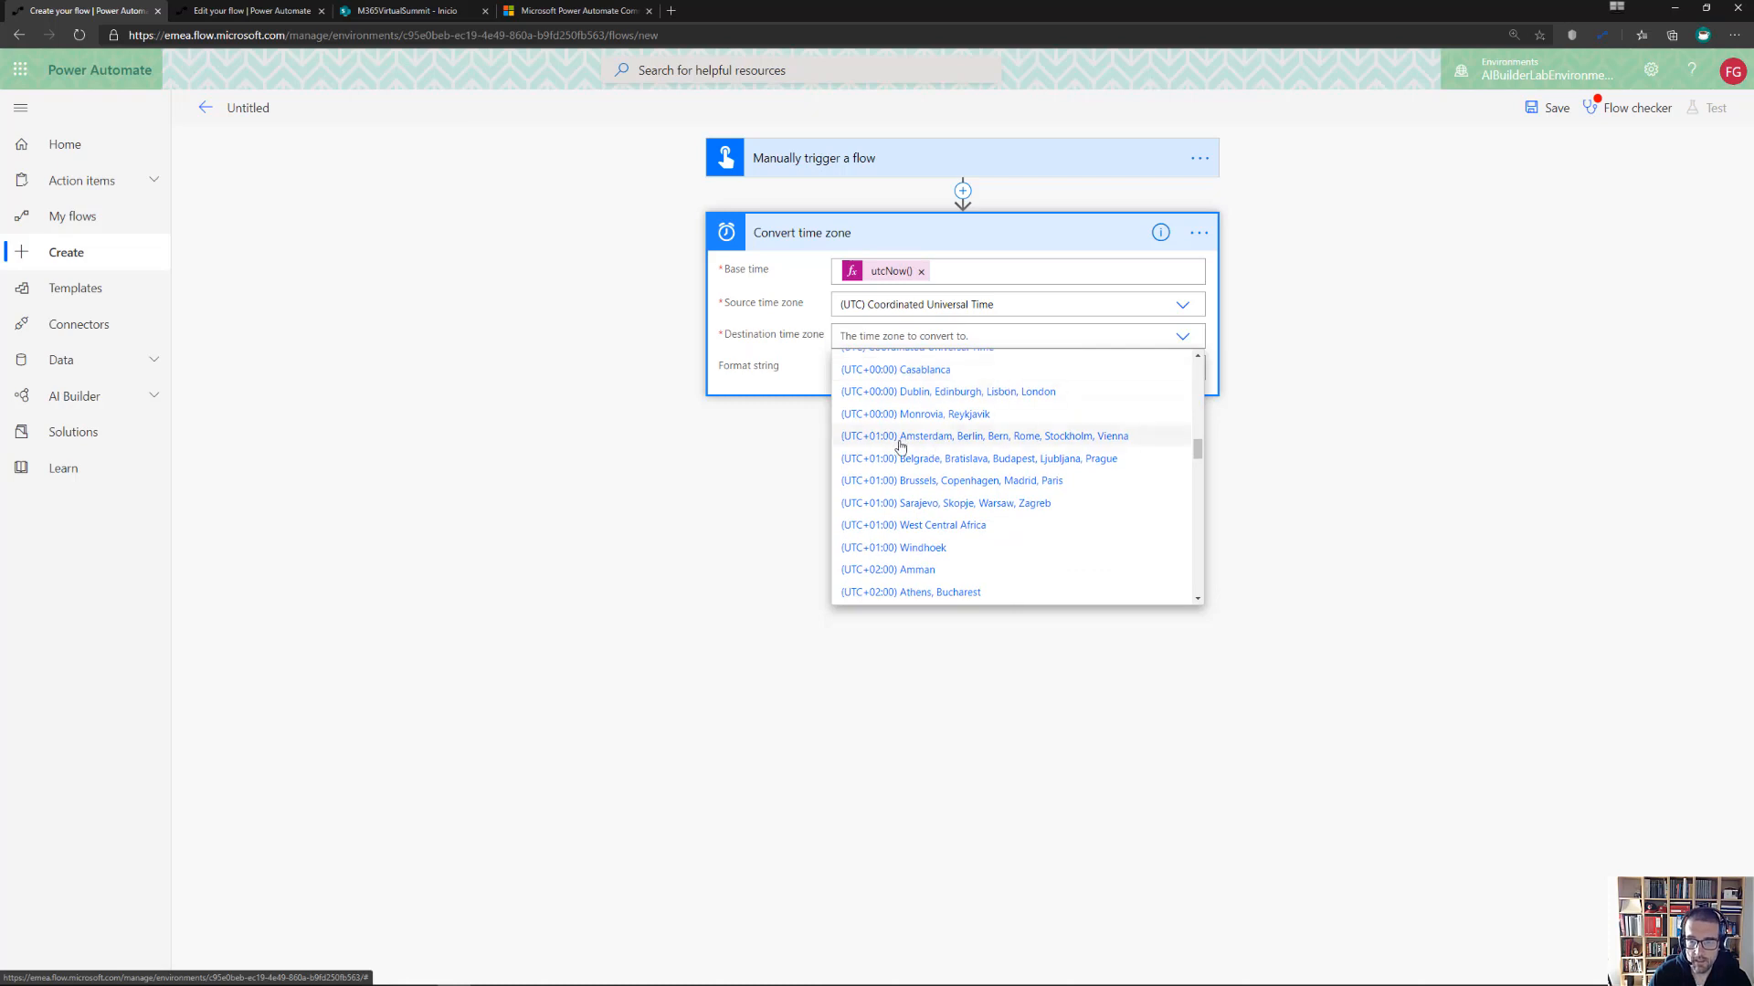
{"action": "left_click", "coordinate": [1011, 483]}
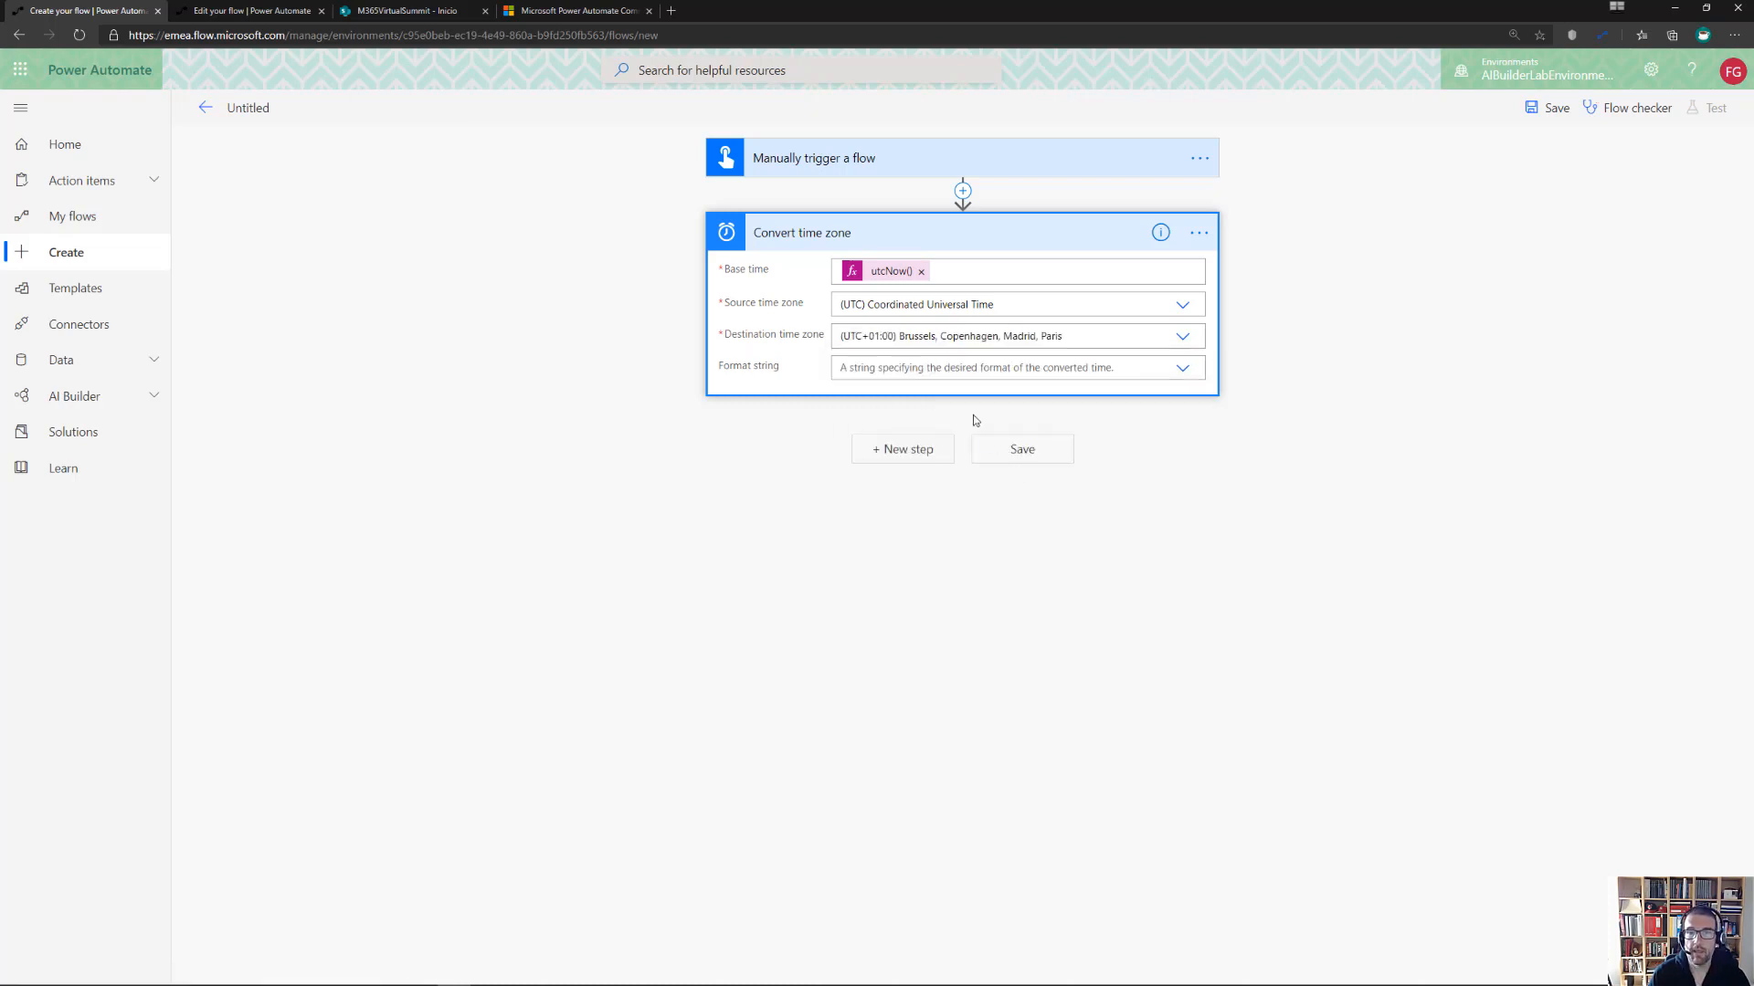
Set the format string of the time zone conversion to the Sortable date/time pattern [s]
{"action": "left_click", "coordinate": [979, 370]}
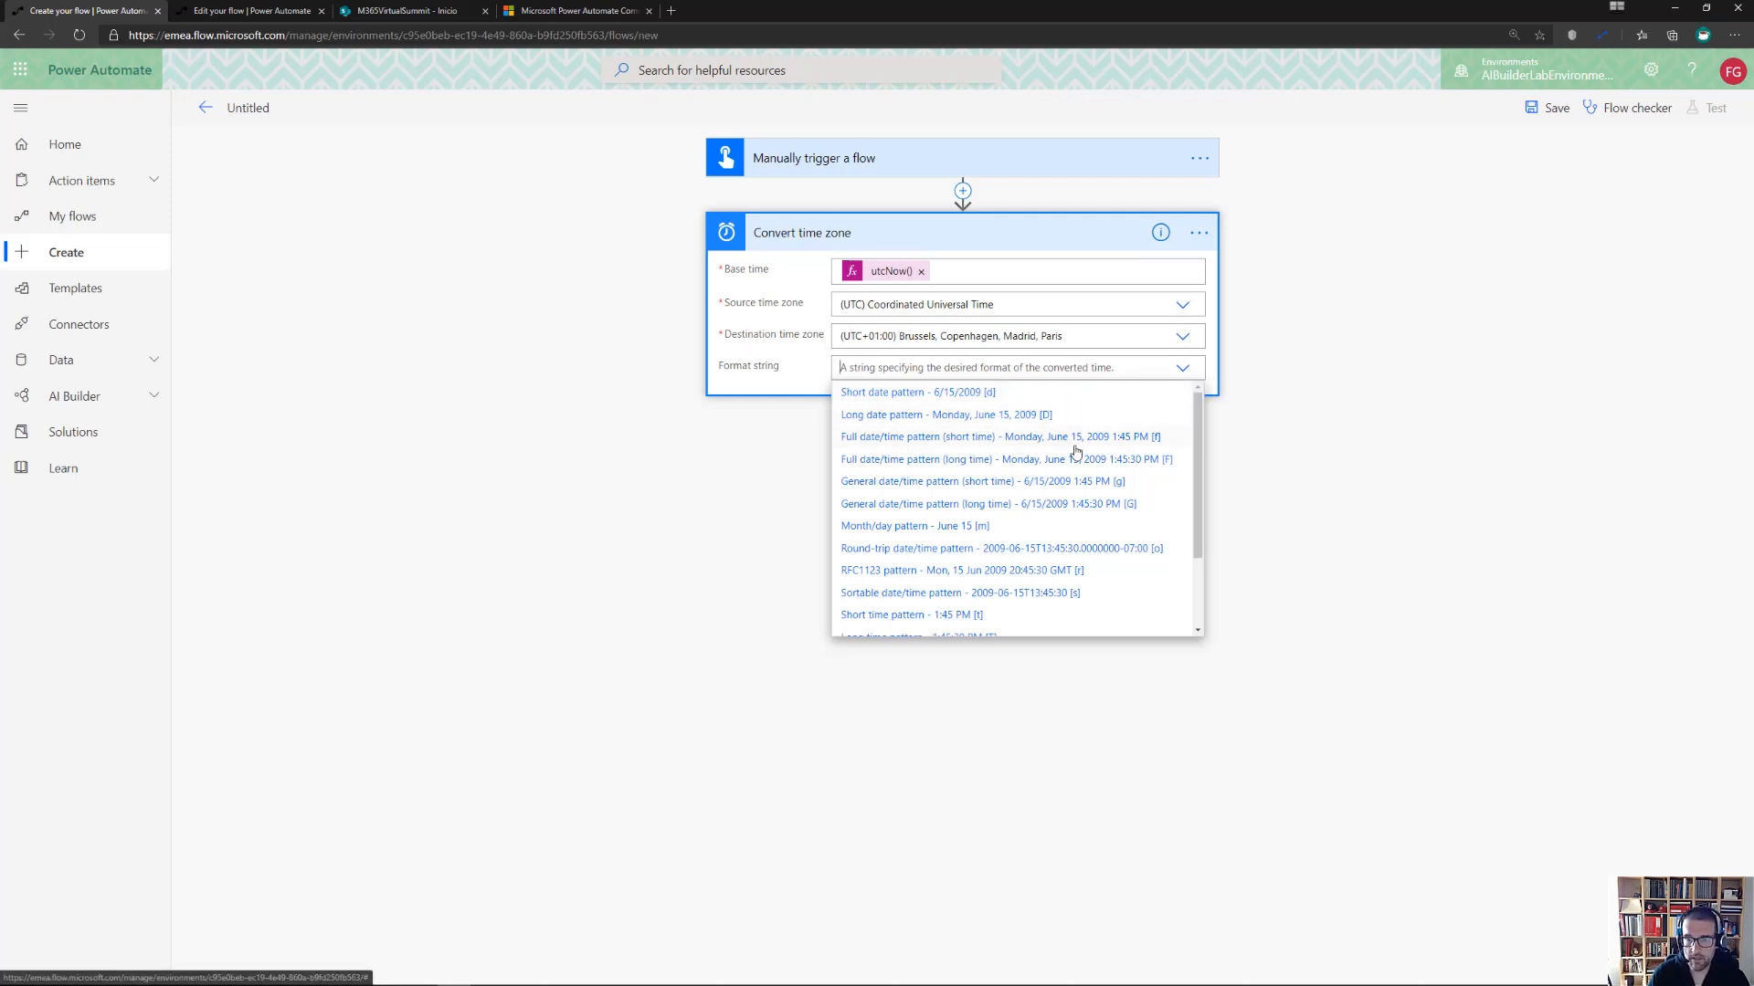
{"action": "scroll", "coordinate": [1078, 452], "scroll_direction": "down", "scroll_amount": 2}
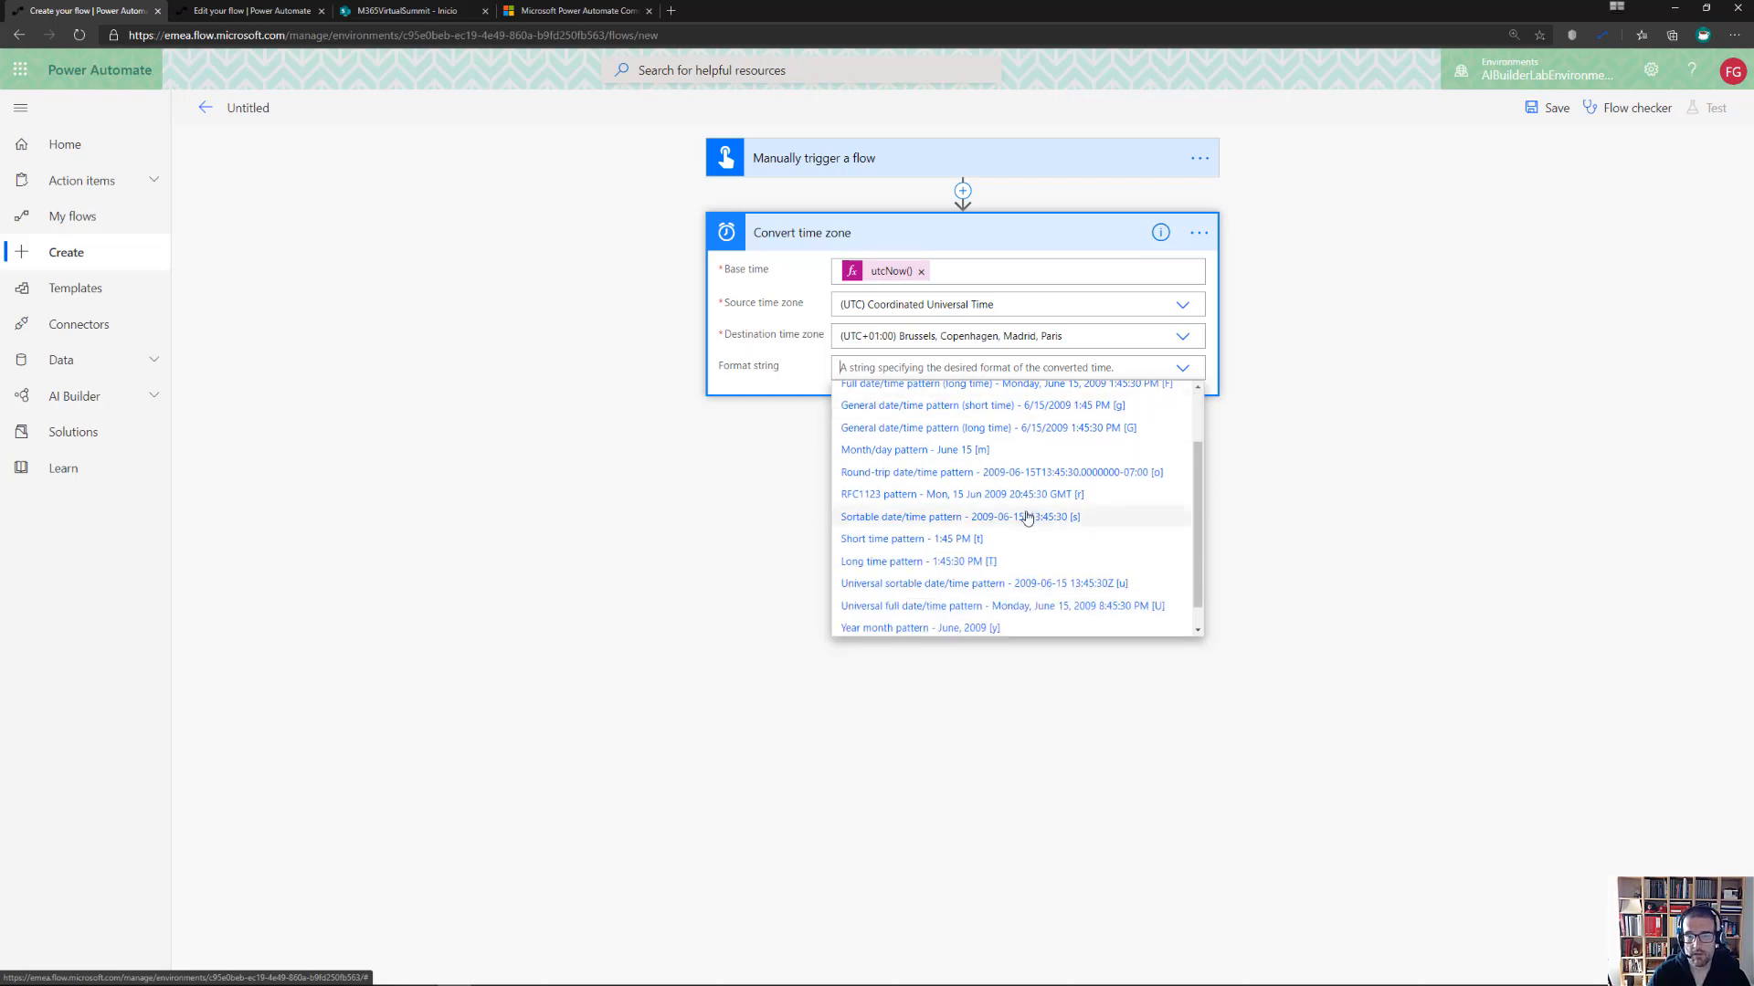
{"action": "left_click", "coordinate": [1025, 519]}
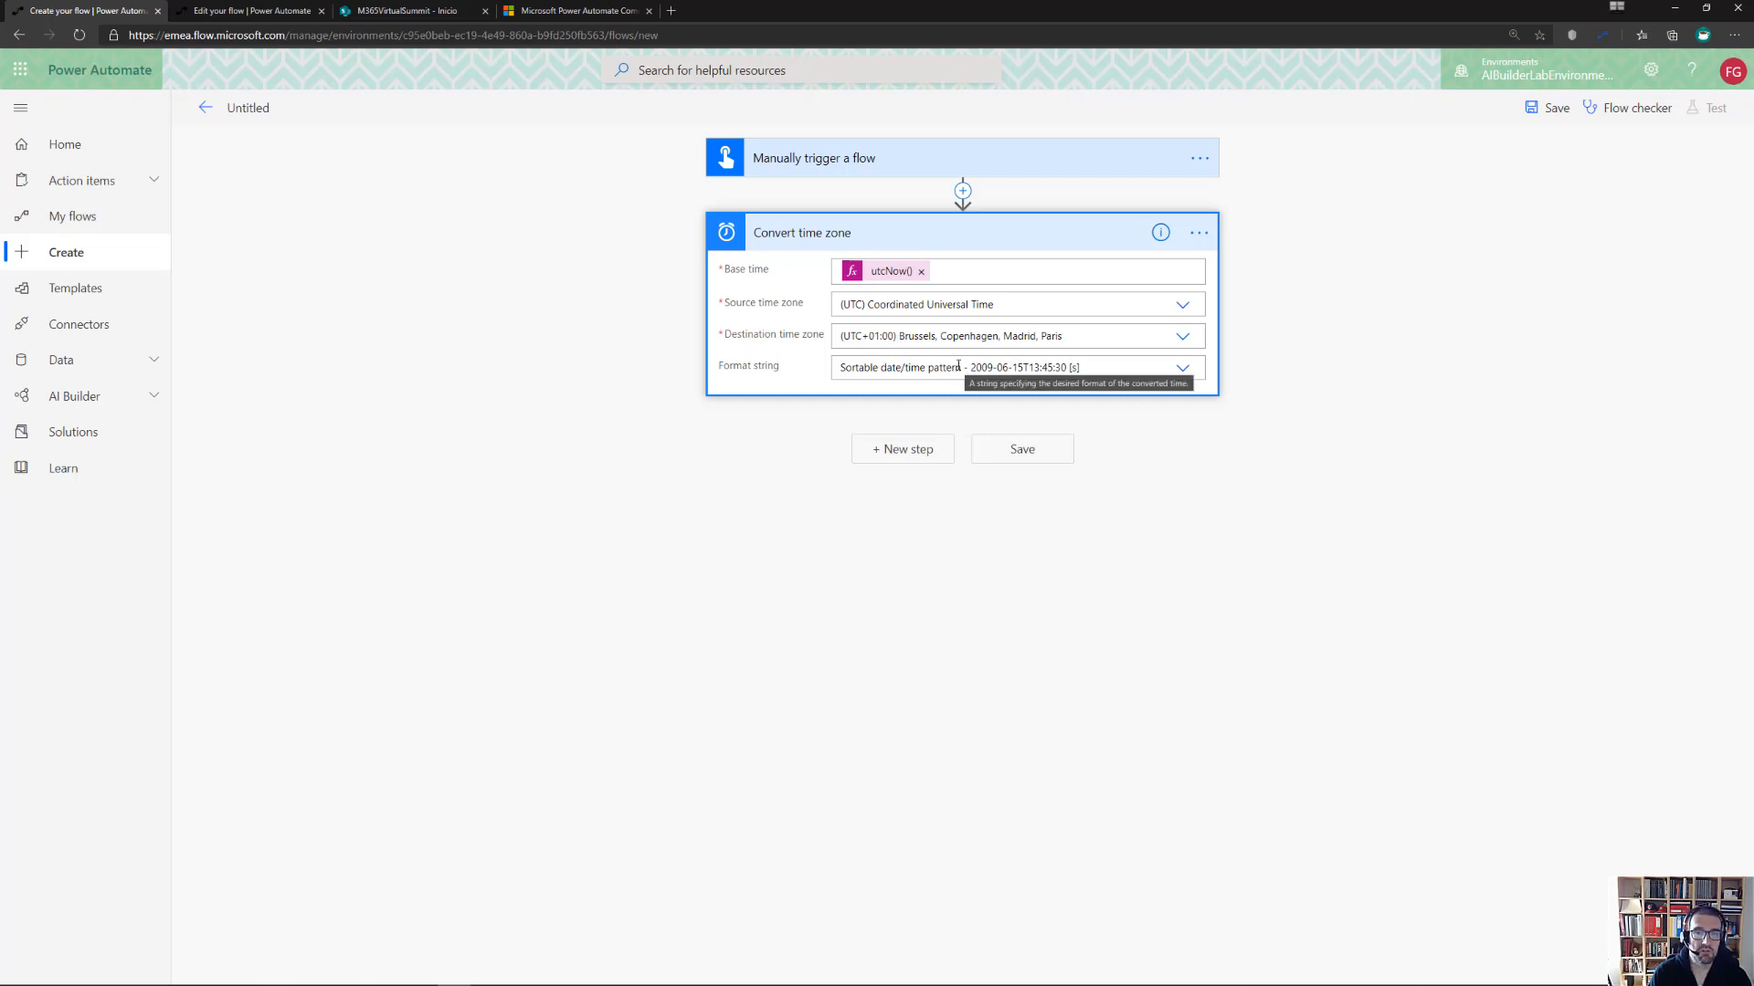
Name the flow Test1 and save it
{"action": "left_click", "coordinate": [252, 108]}
{"action": "type", "text": "Test1"}
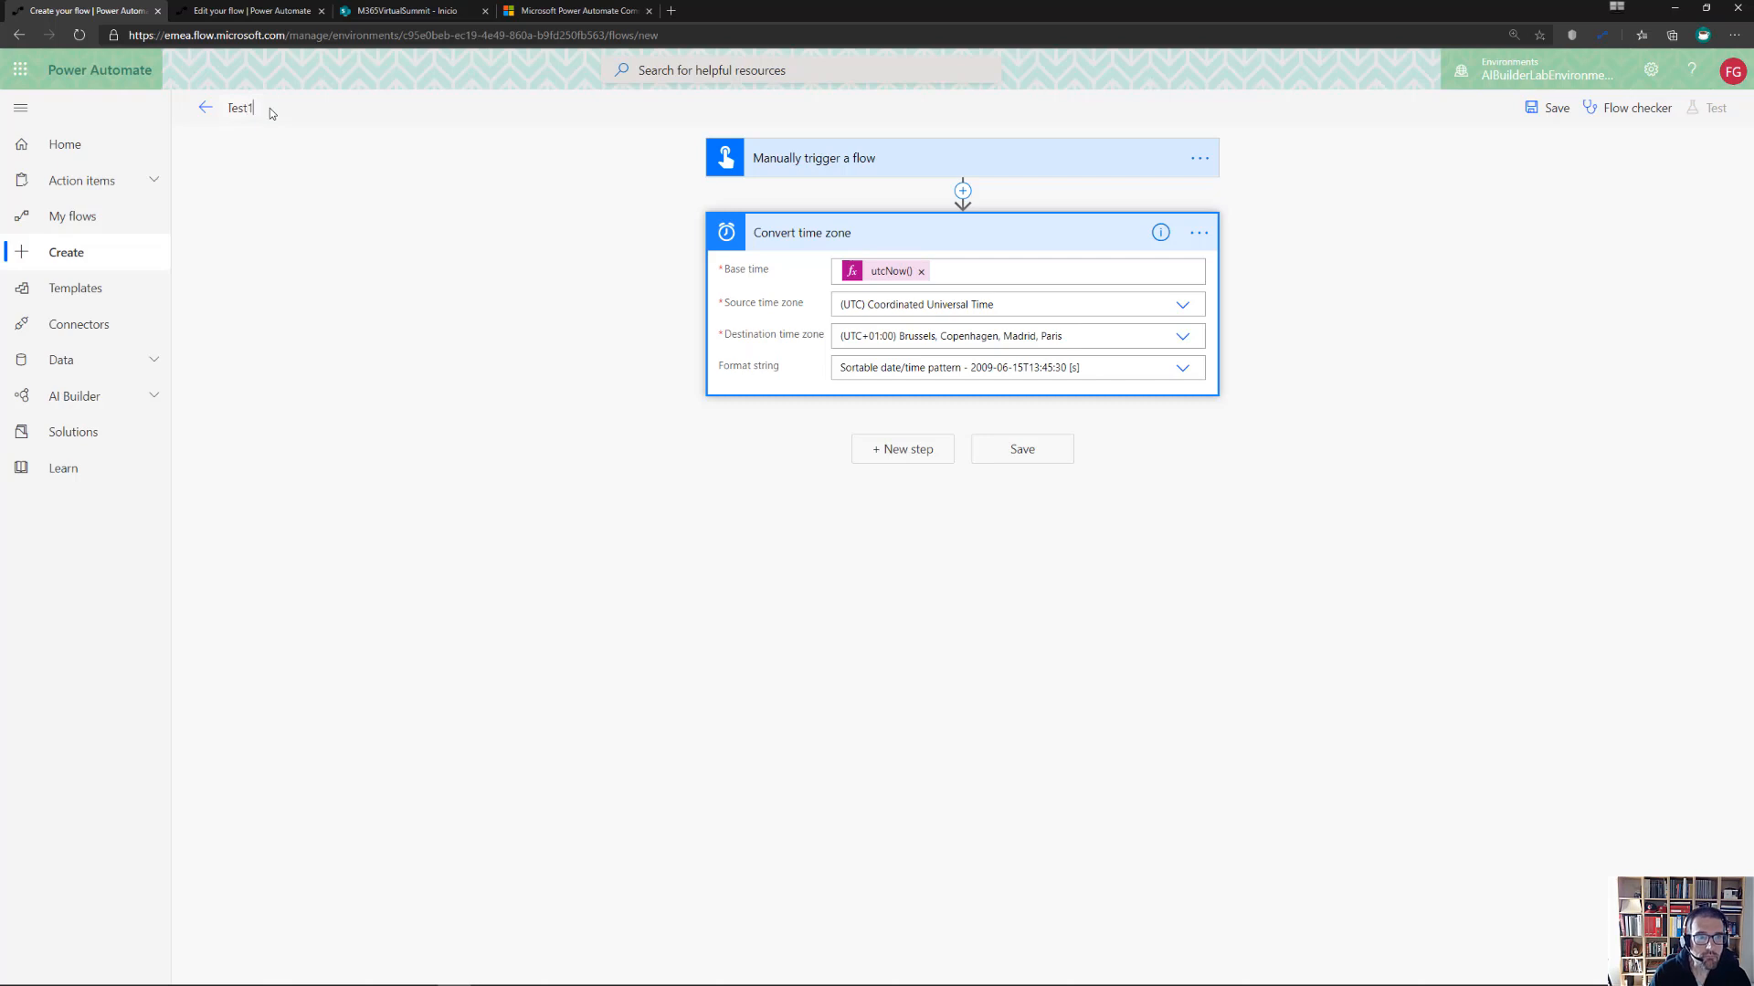
{"action": "left_click", "coordinate": [736, 461]}
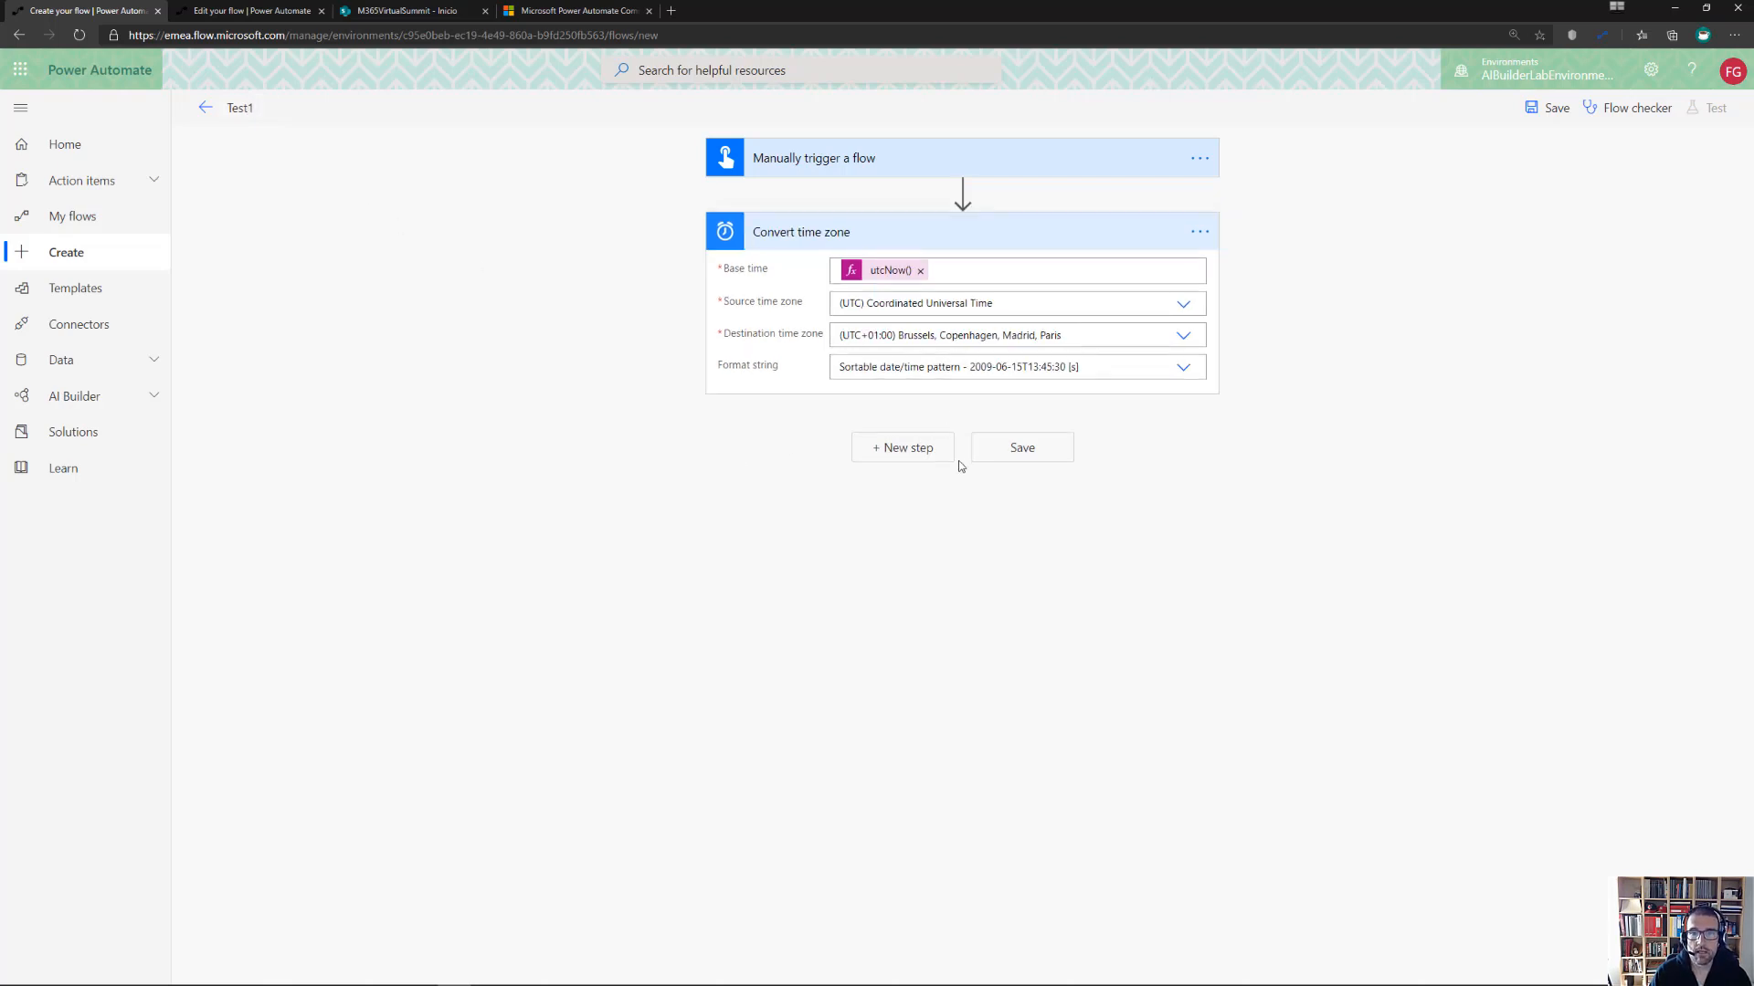
{"action": "left_click", "coordinate": [932, 450]}
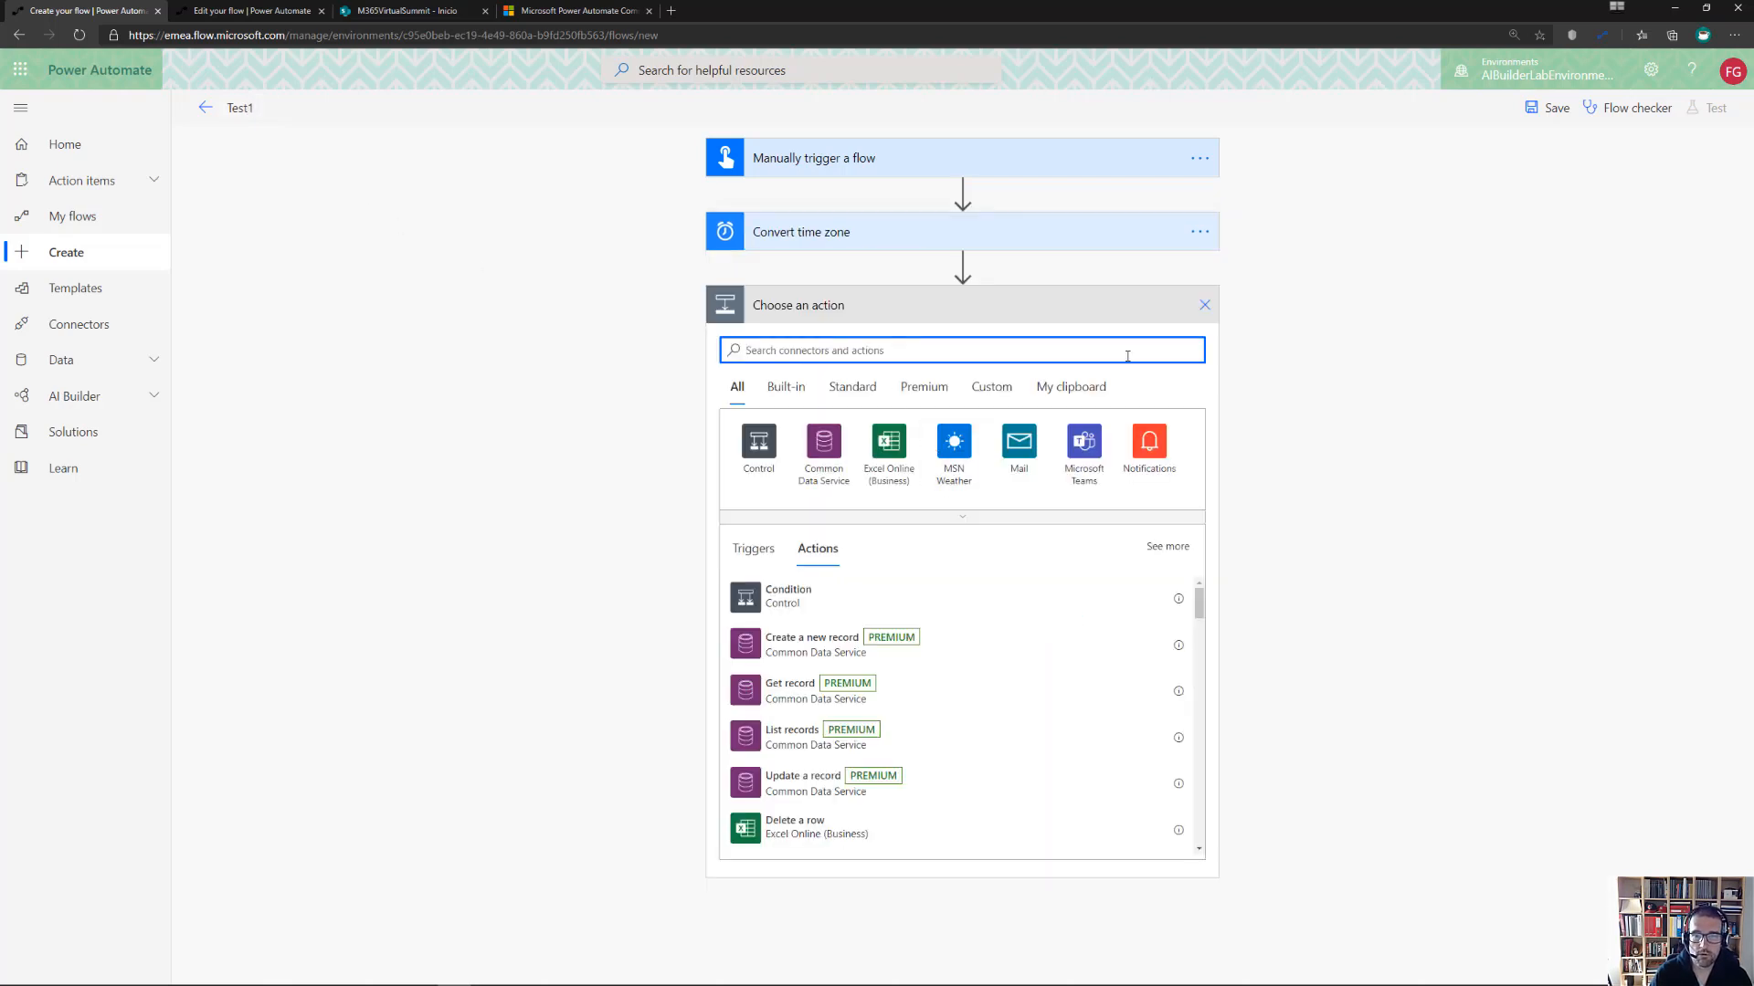
{"action": "left_click", "coordinate": [1205, 305]}
{"action": "left_click", "coordinate": [1550, 108]}
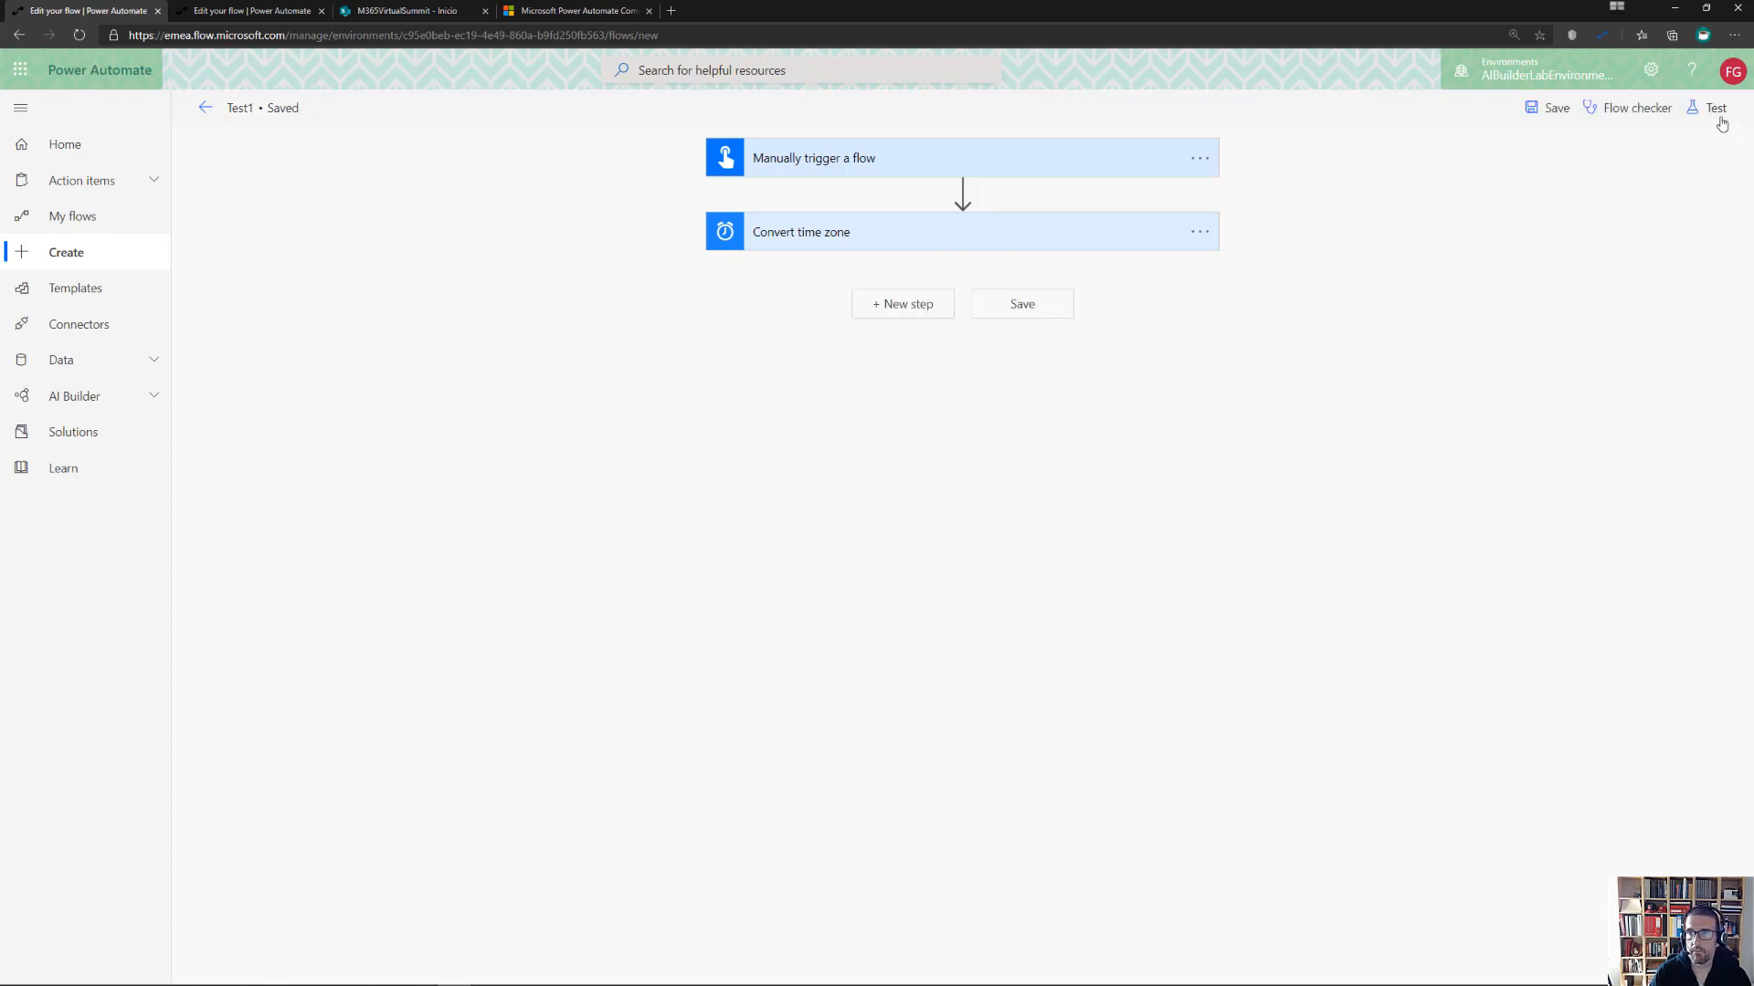
Run a test of the Test1 flow and open the results of that run
{"action": "left_click", "coordinate": [1713, 108]}
{"action": "left_click", "coordinate": [1631, 150]}
{"action": "left_click", "coordinate": [1542, 221]}
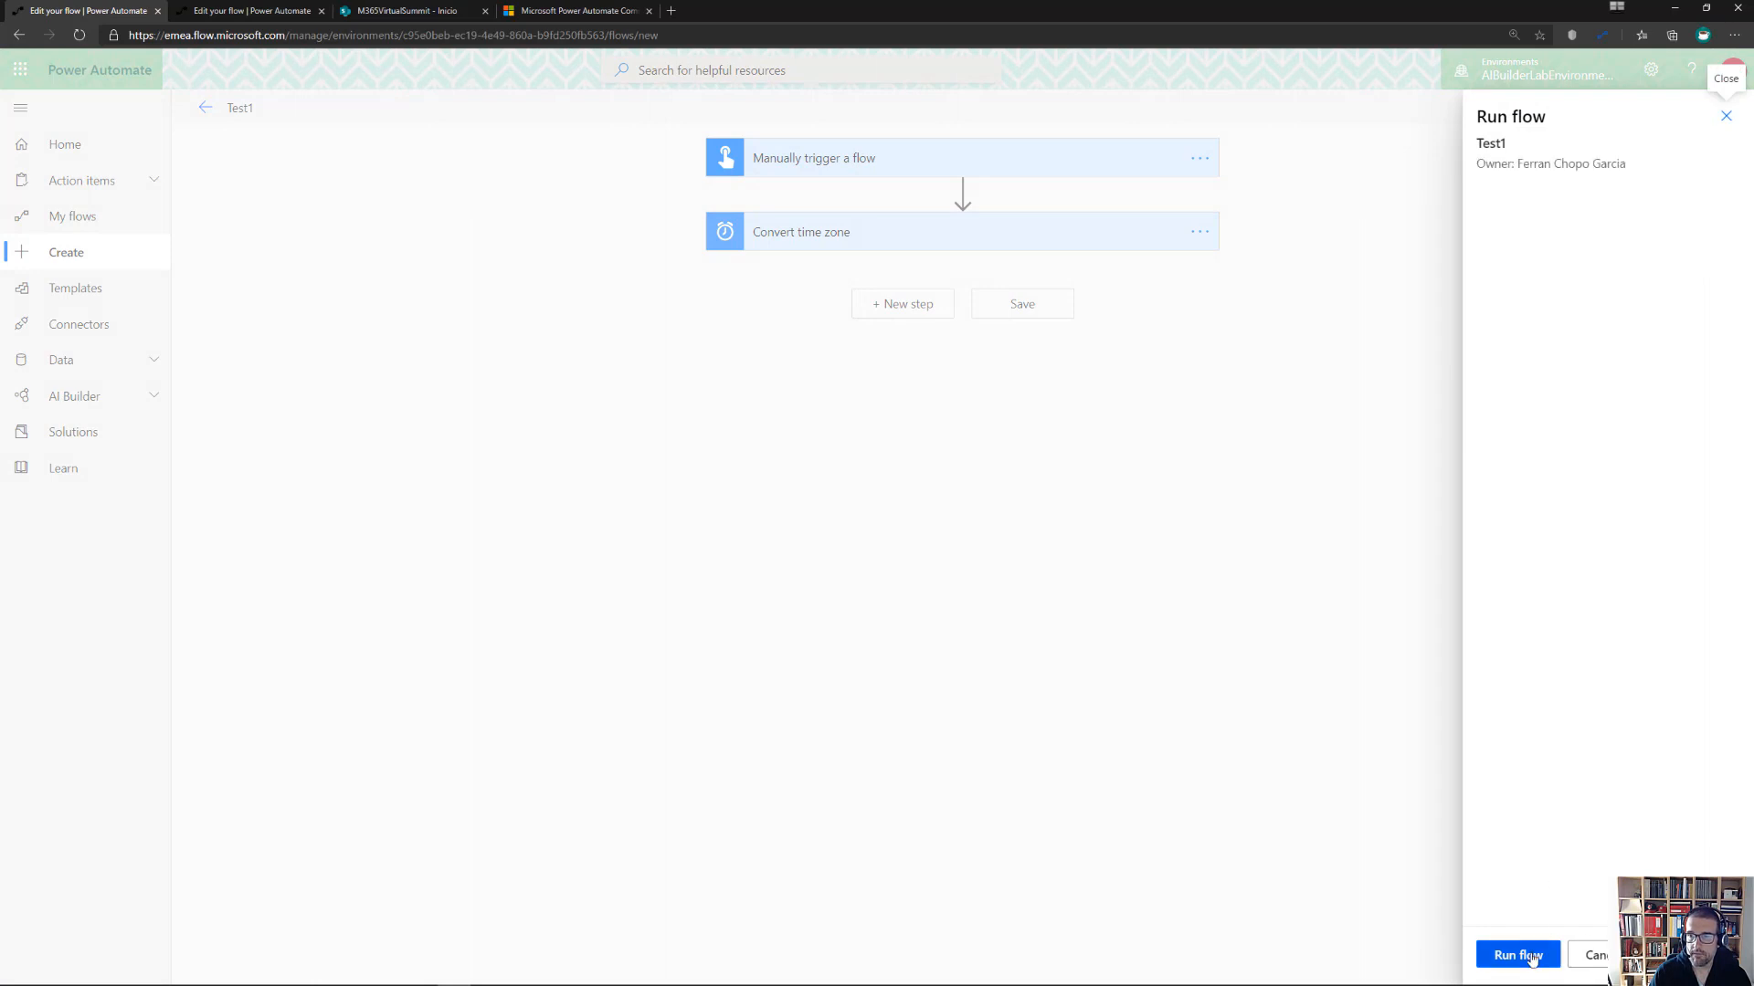
{"action": "left_click", "coordinate": [1531, 955]}
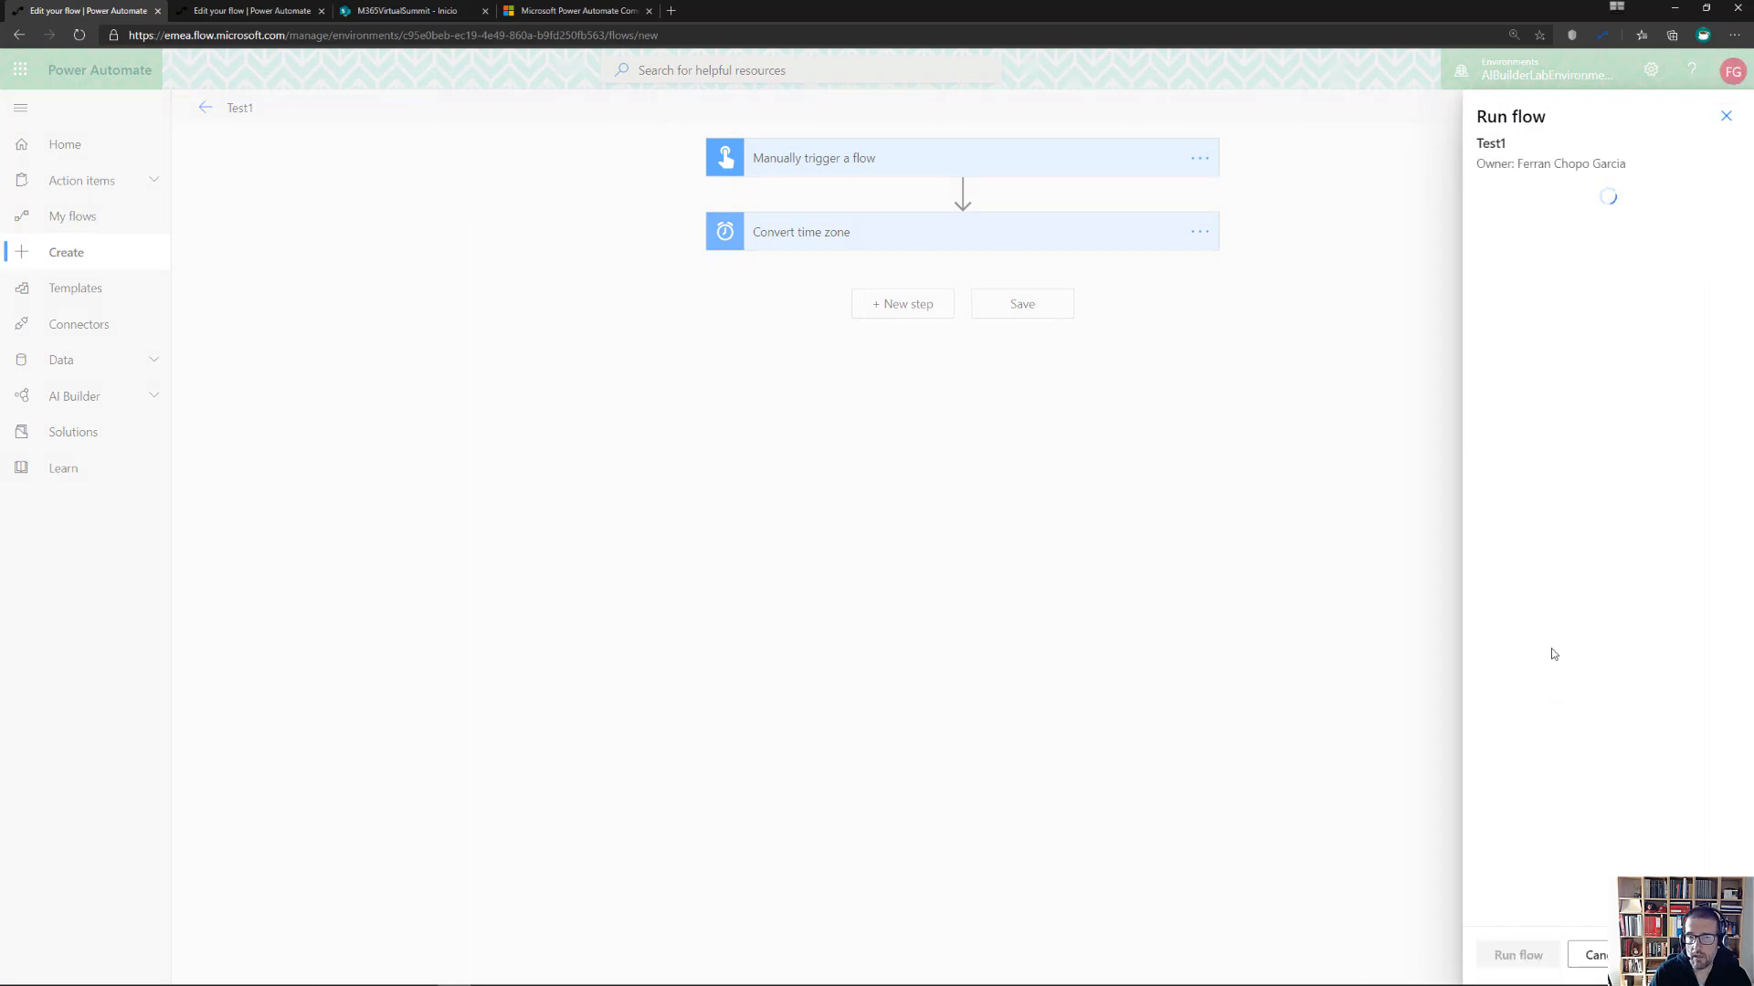
{"action": "left_click", "coordinate": [1510, 954]}
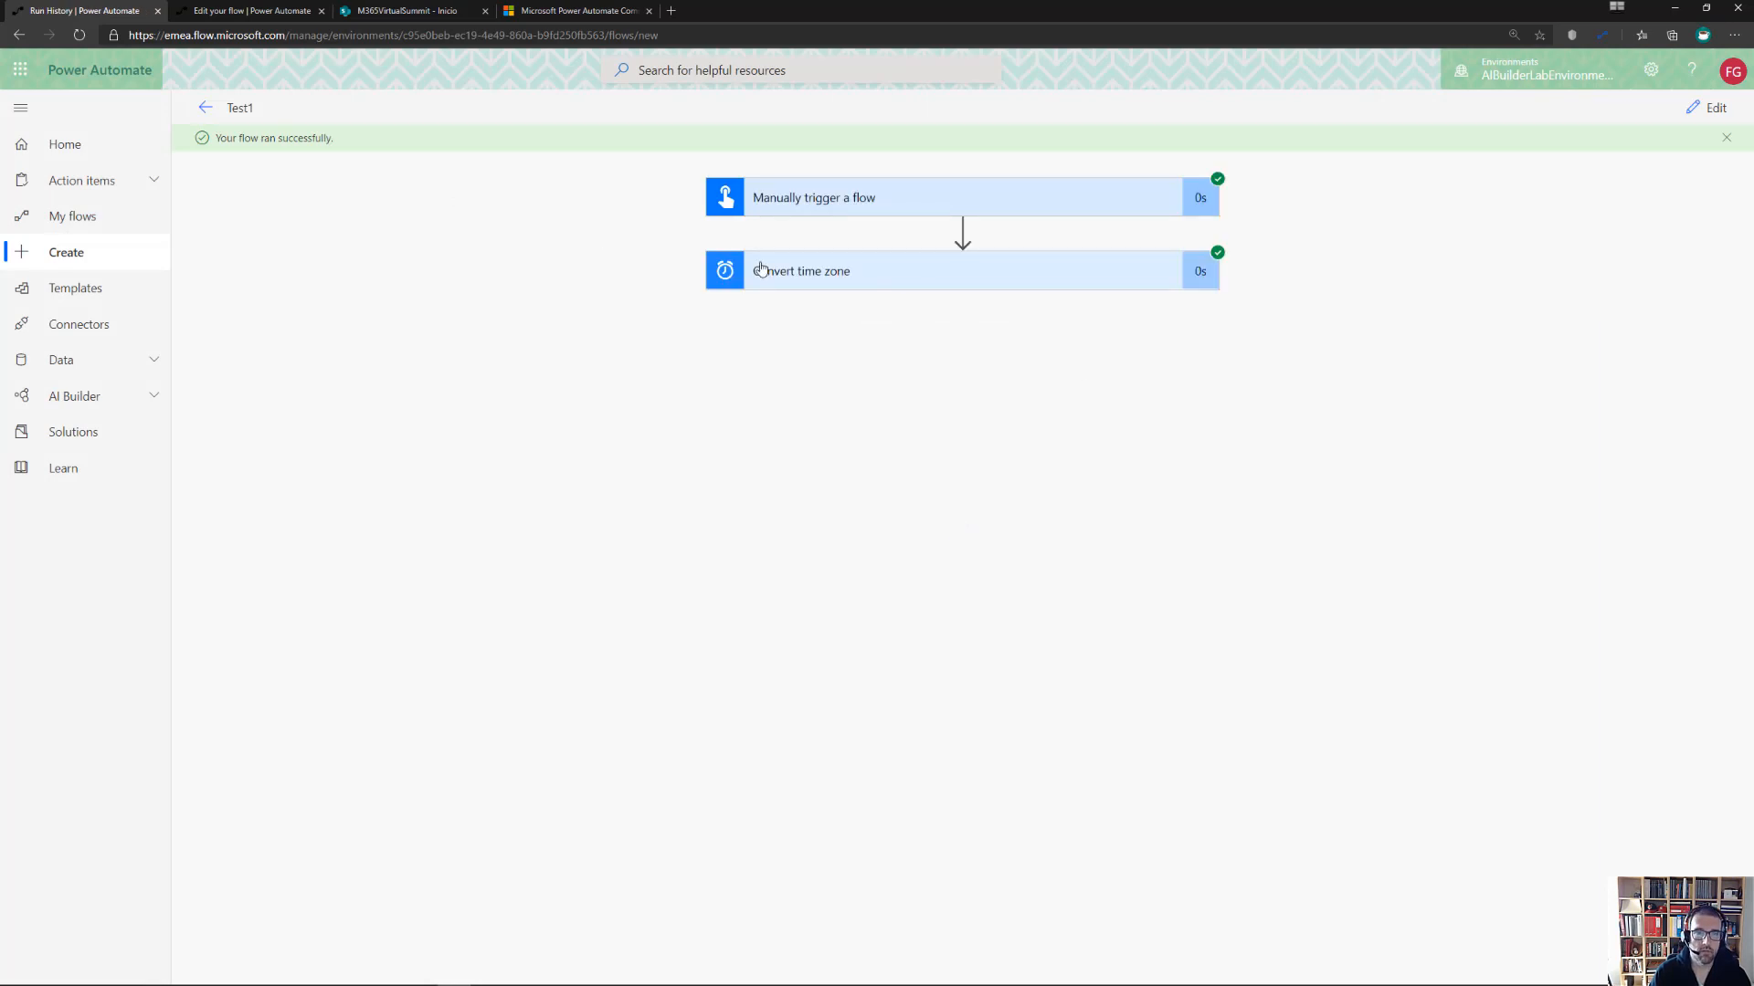
Examine the Convert time zone action's run details, comparing the base time in the inputs with the converted time in the outputs
{"action": "left_click", "coordinate": [899, 271]}
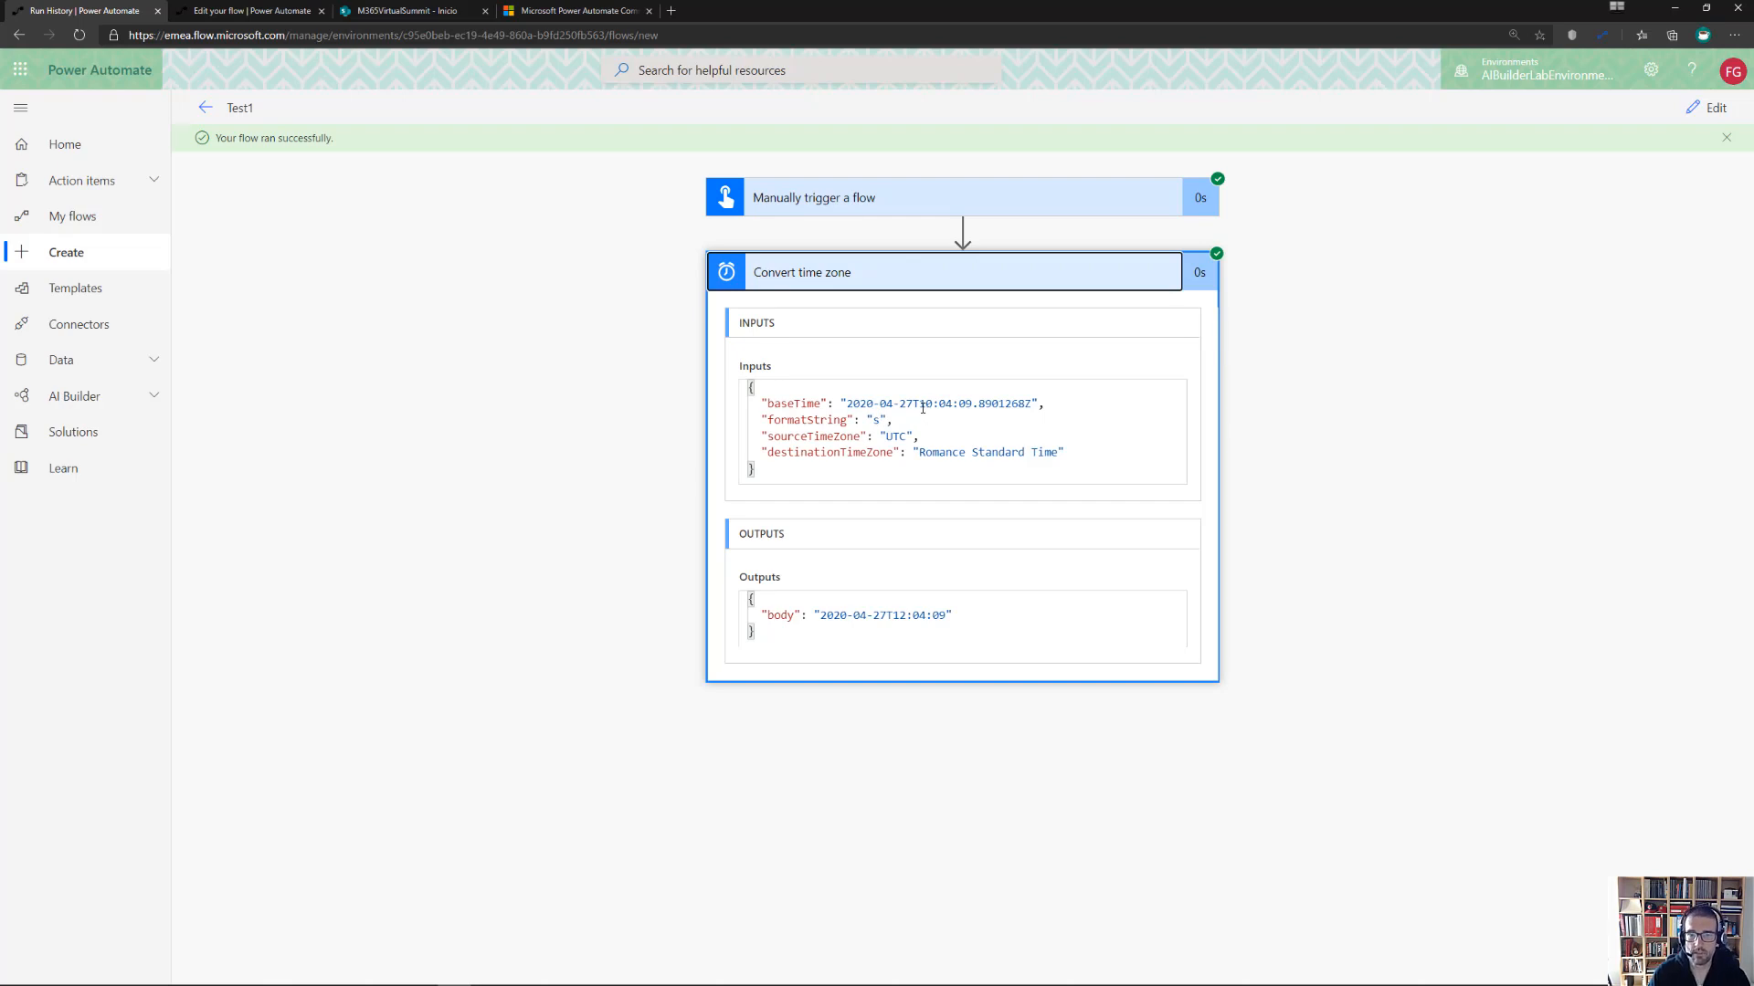
{"action": "left_click_drag", "start_coordinate": [919, 404], "coordinate": [952, 404]}
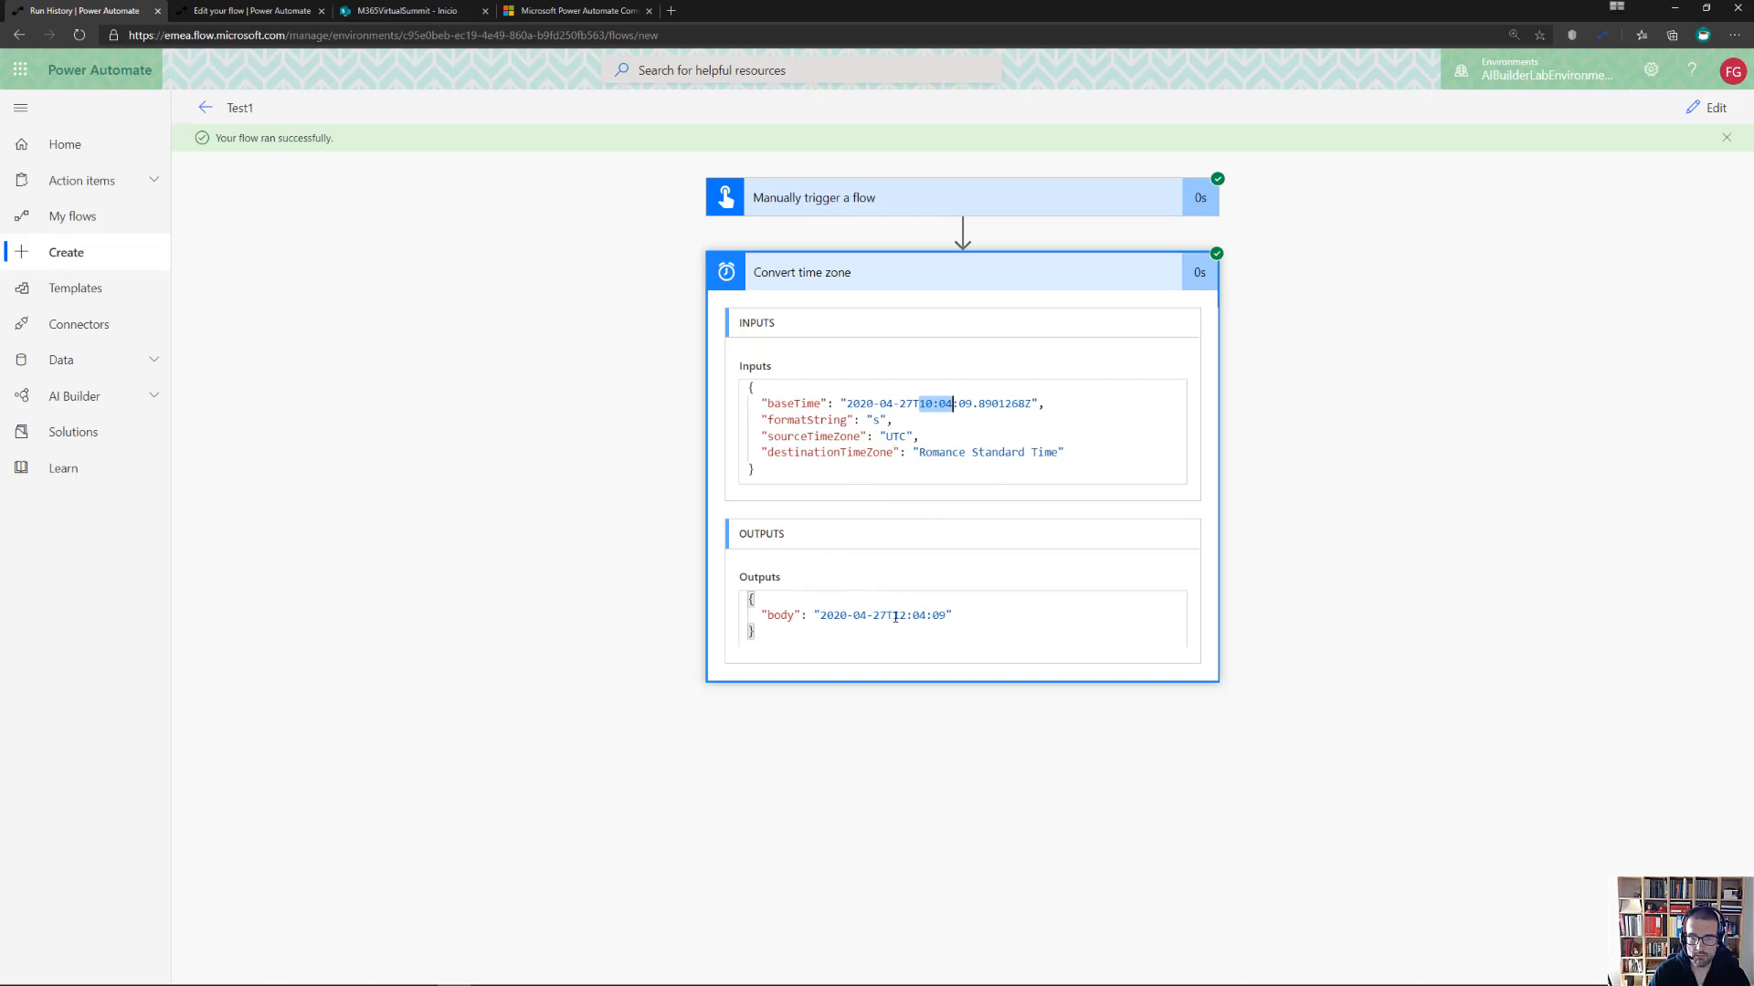
{"action": "left_click_drag", "start_coordinate": [892, 614], "coordinate": [926, 614]}
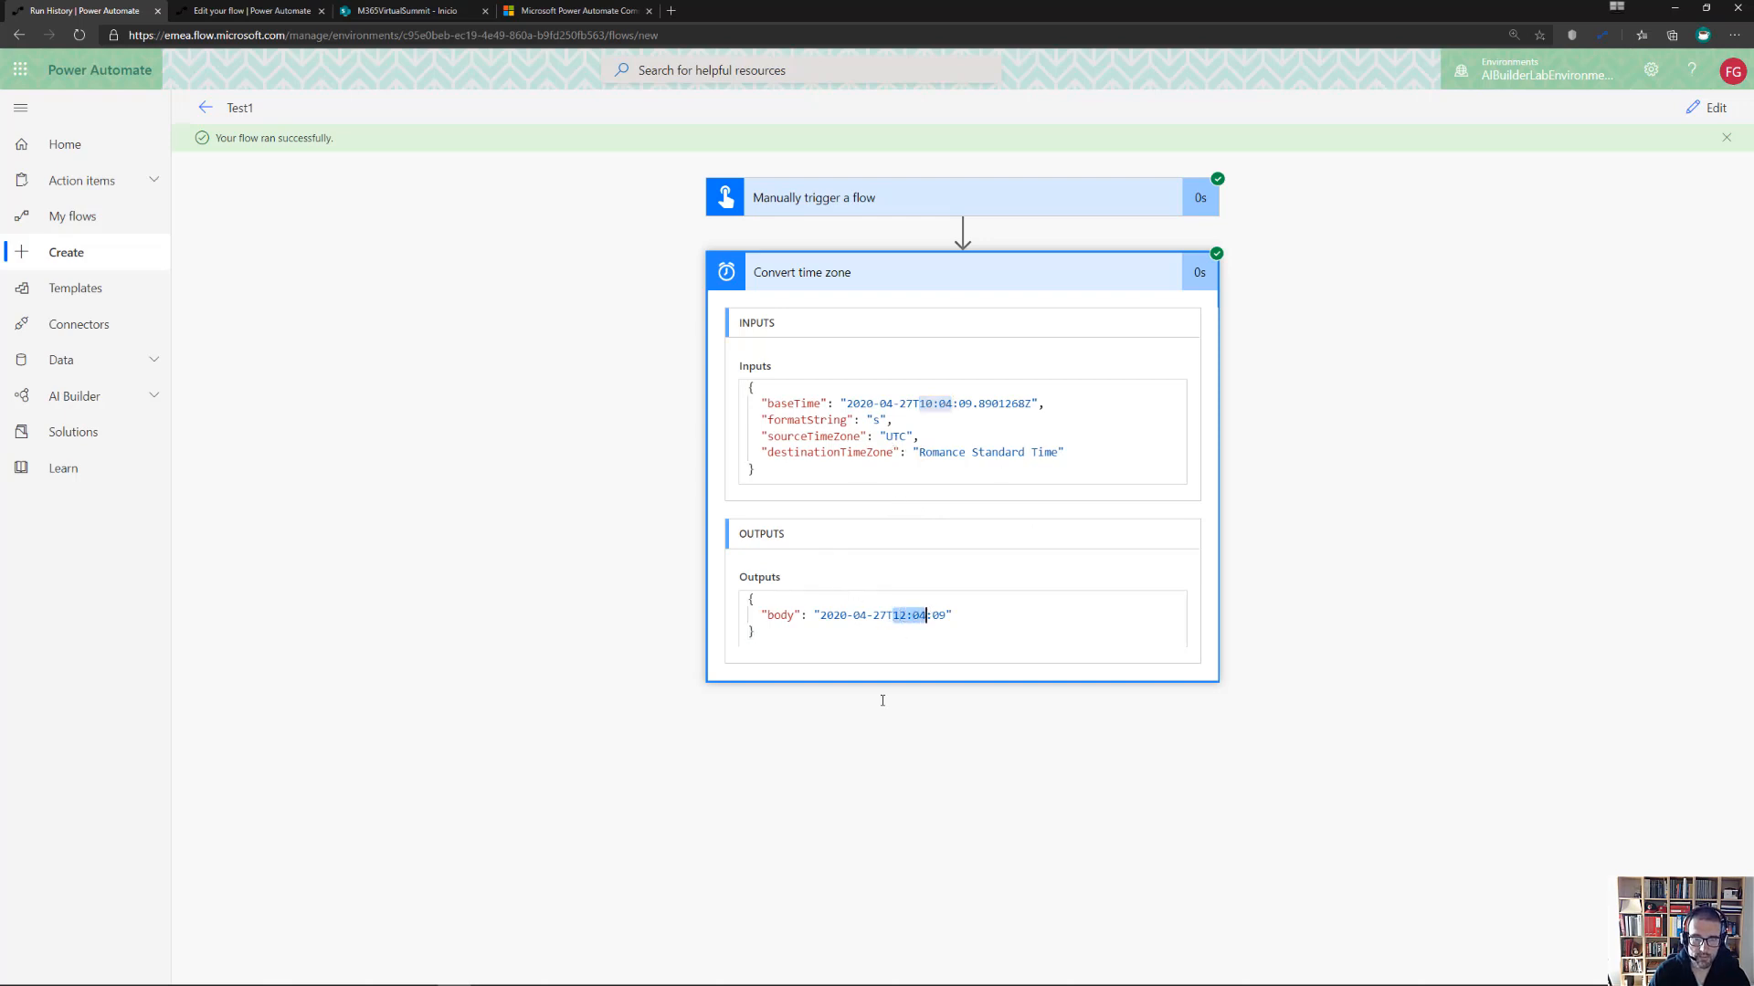
{"action": "left_click", "coordinate": [921, 616]}
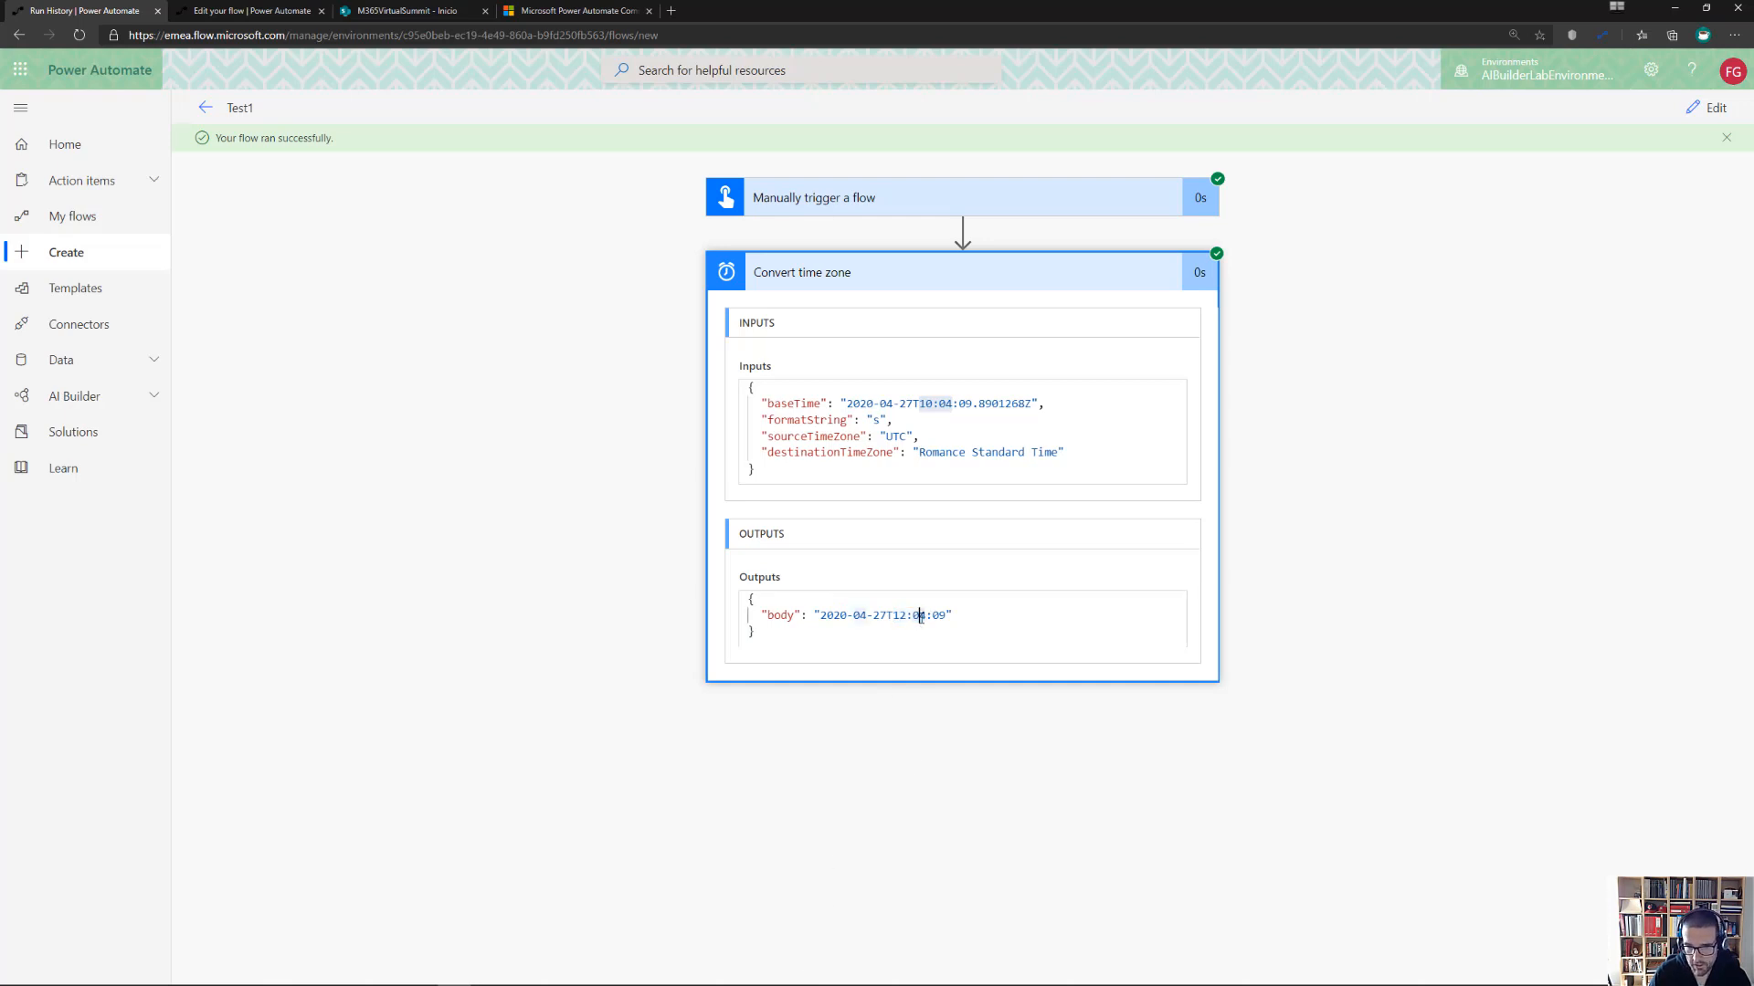
{"action": "left_click_drag", "start_coordinate": [892, 616], "coordinate": [926, 614]}
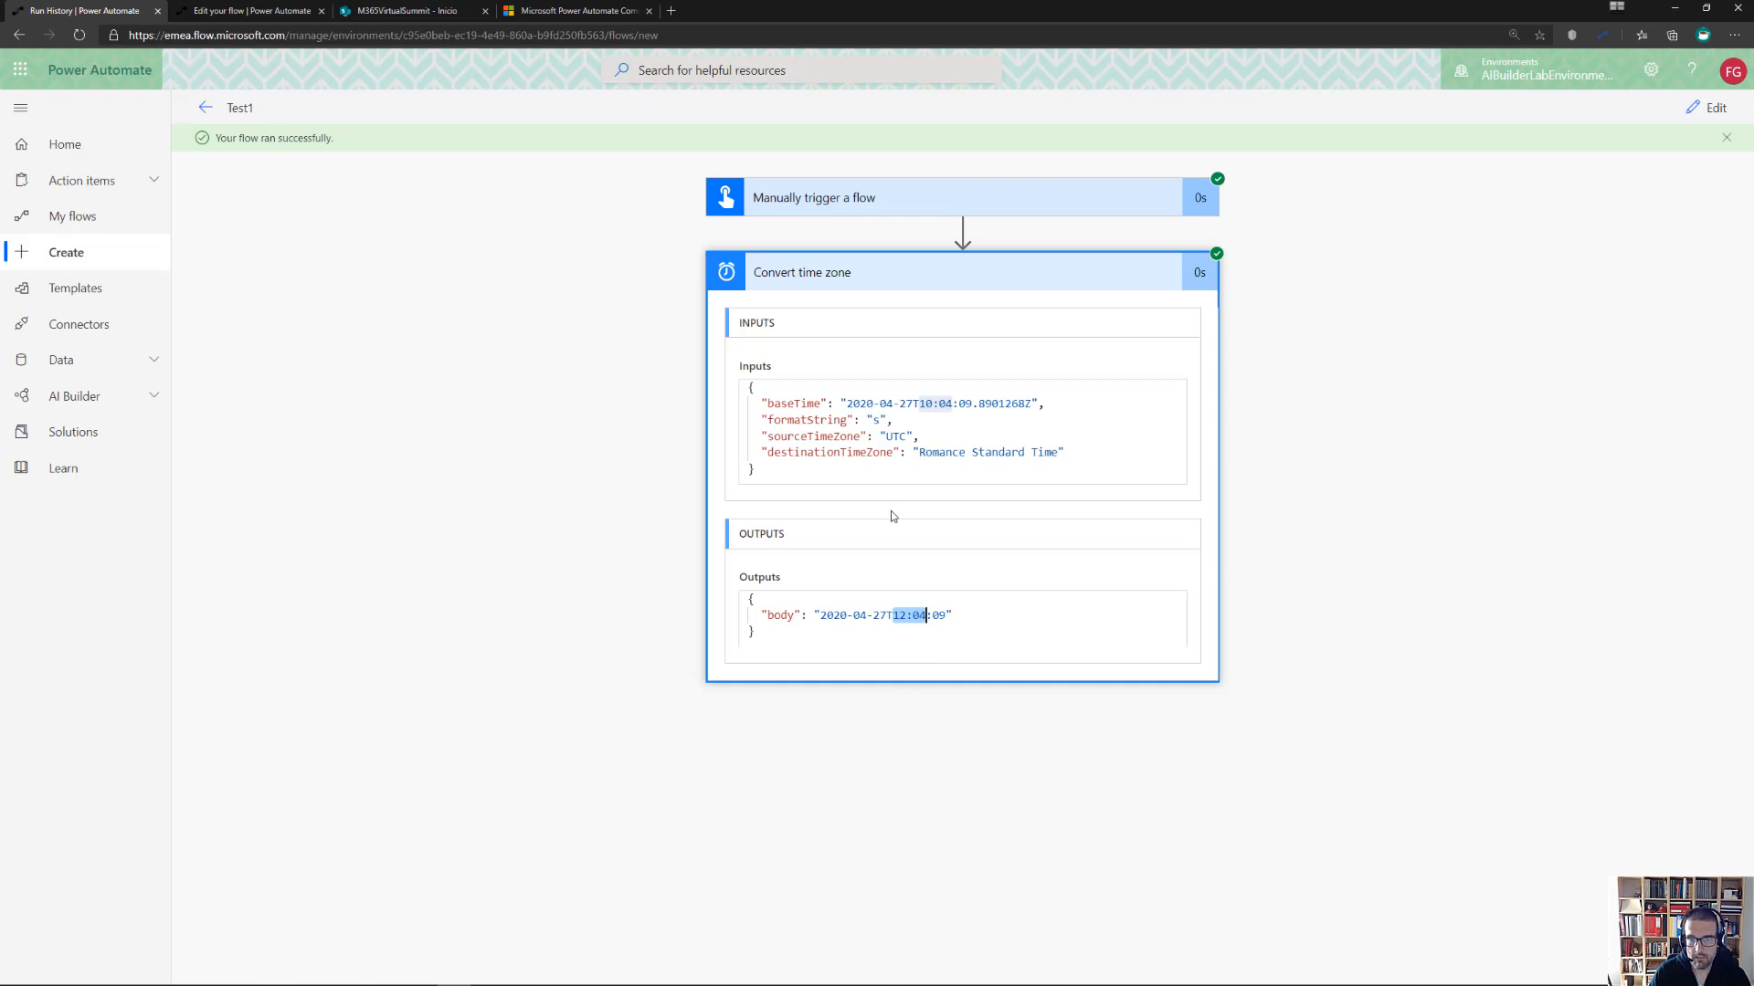
{"action": "left_click", "coordinate": [890, 631]}
Return to editing the flow and add an Initialize variable action after Convert time zone
{"action": "left_click", "coordinate": [1708, 108]}
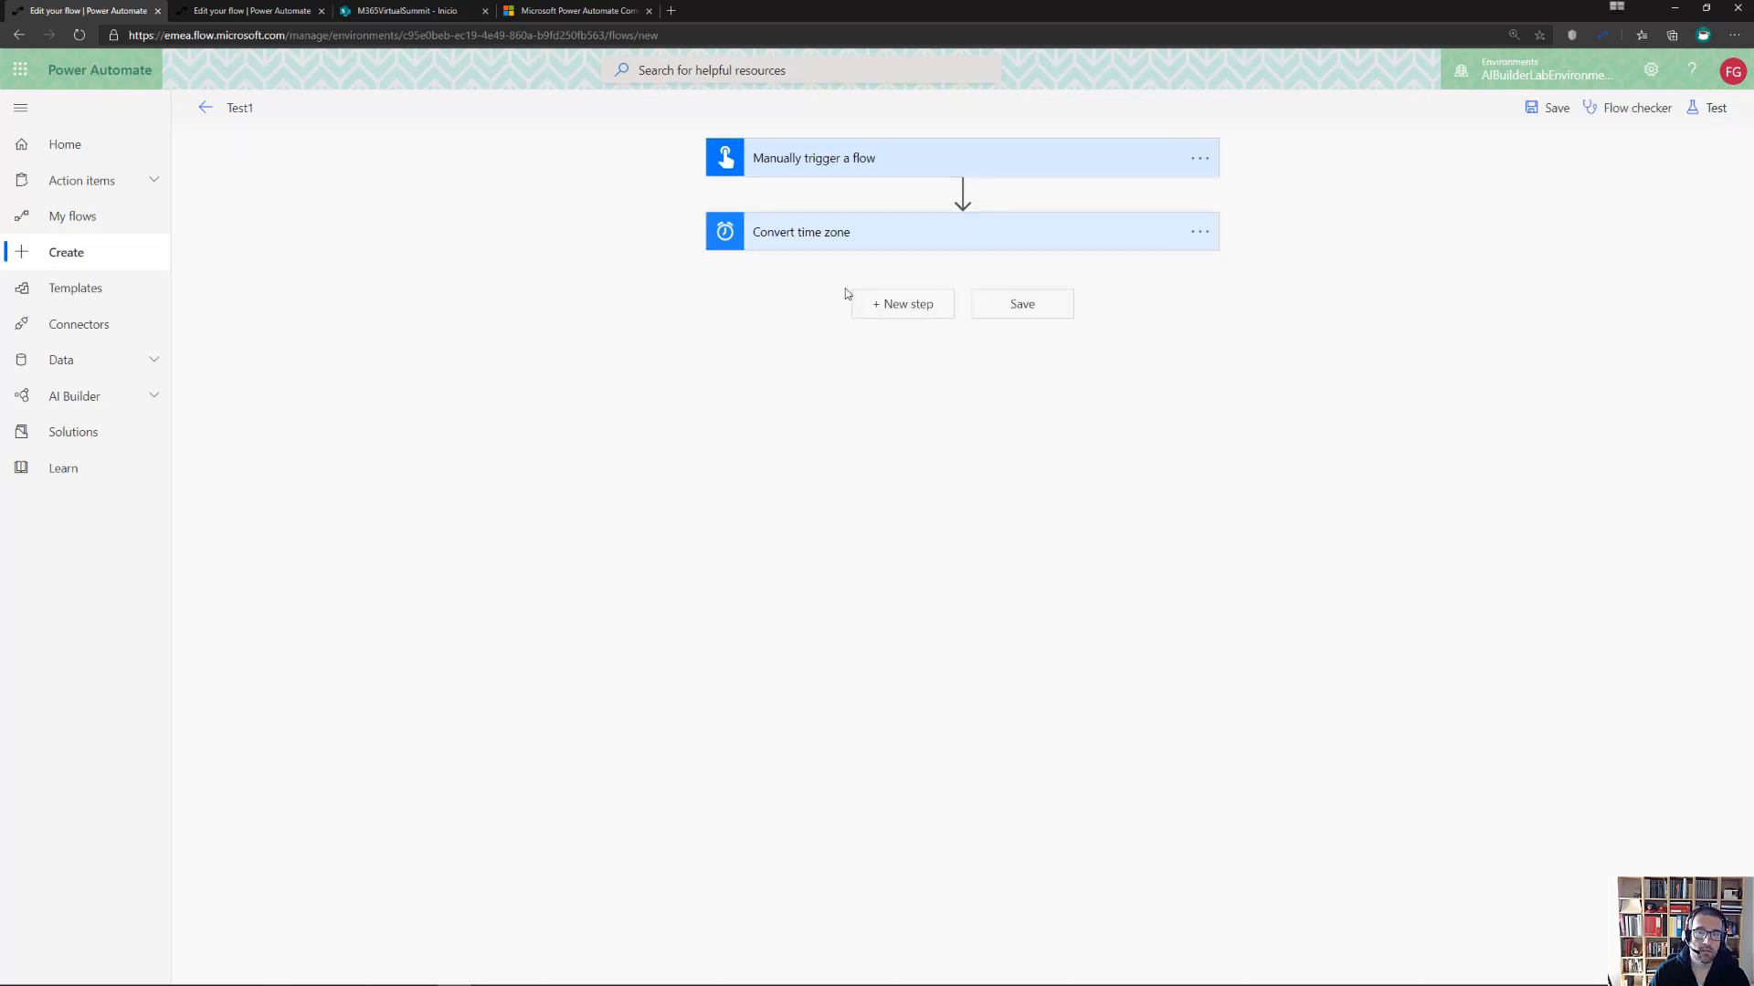
{"action": "left_click", "coordinate": [906, 305]}
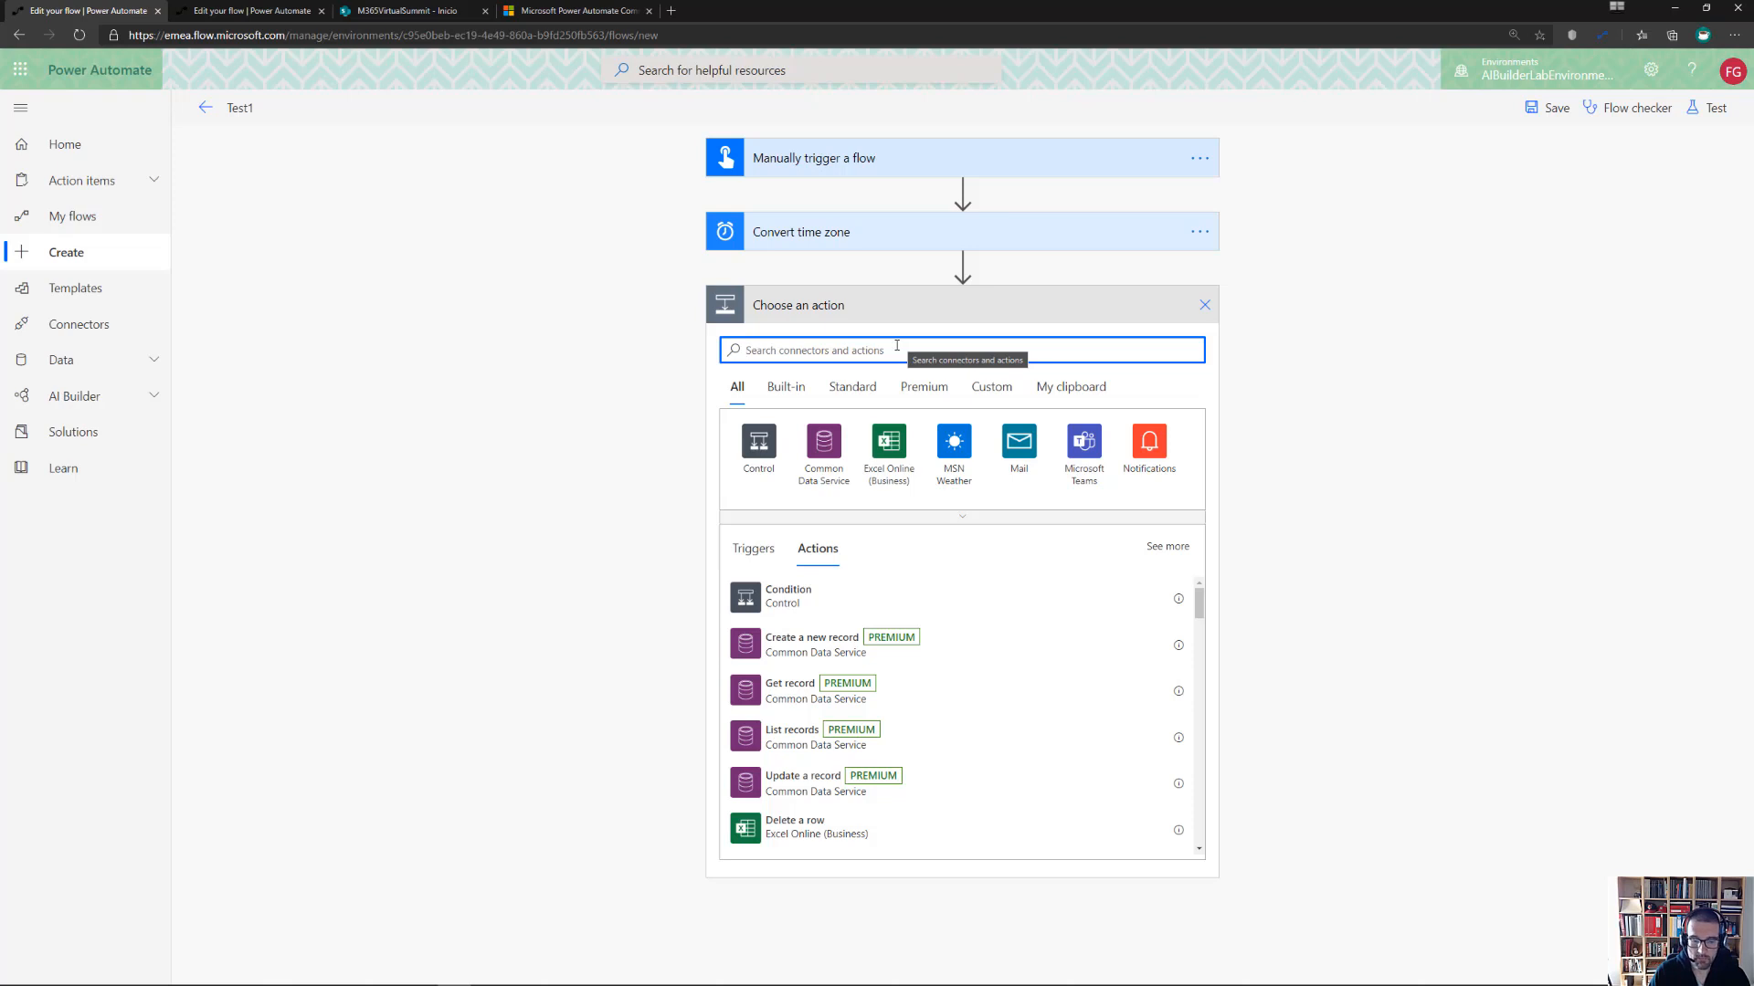
{"action": "type", "text": "co"}
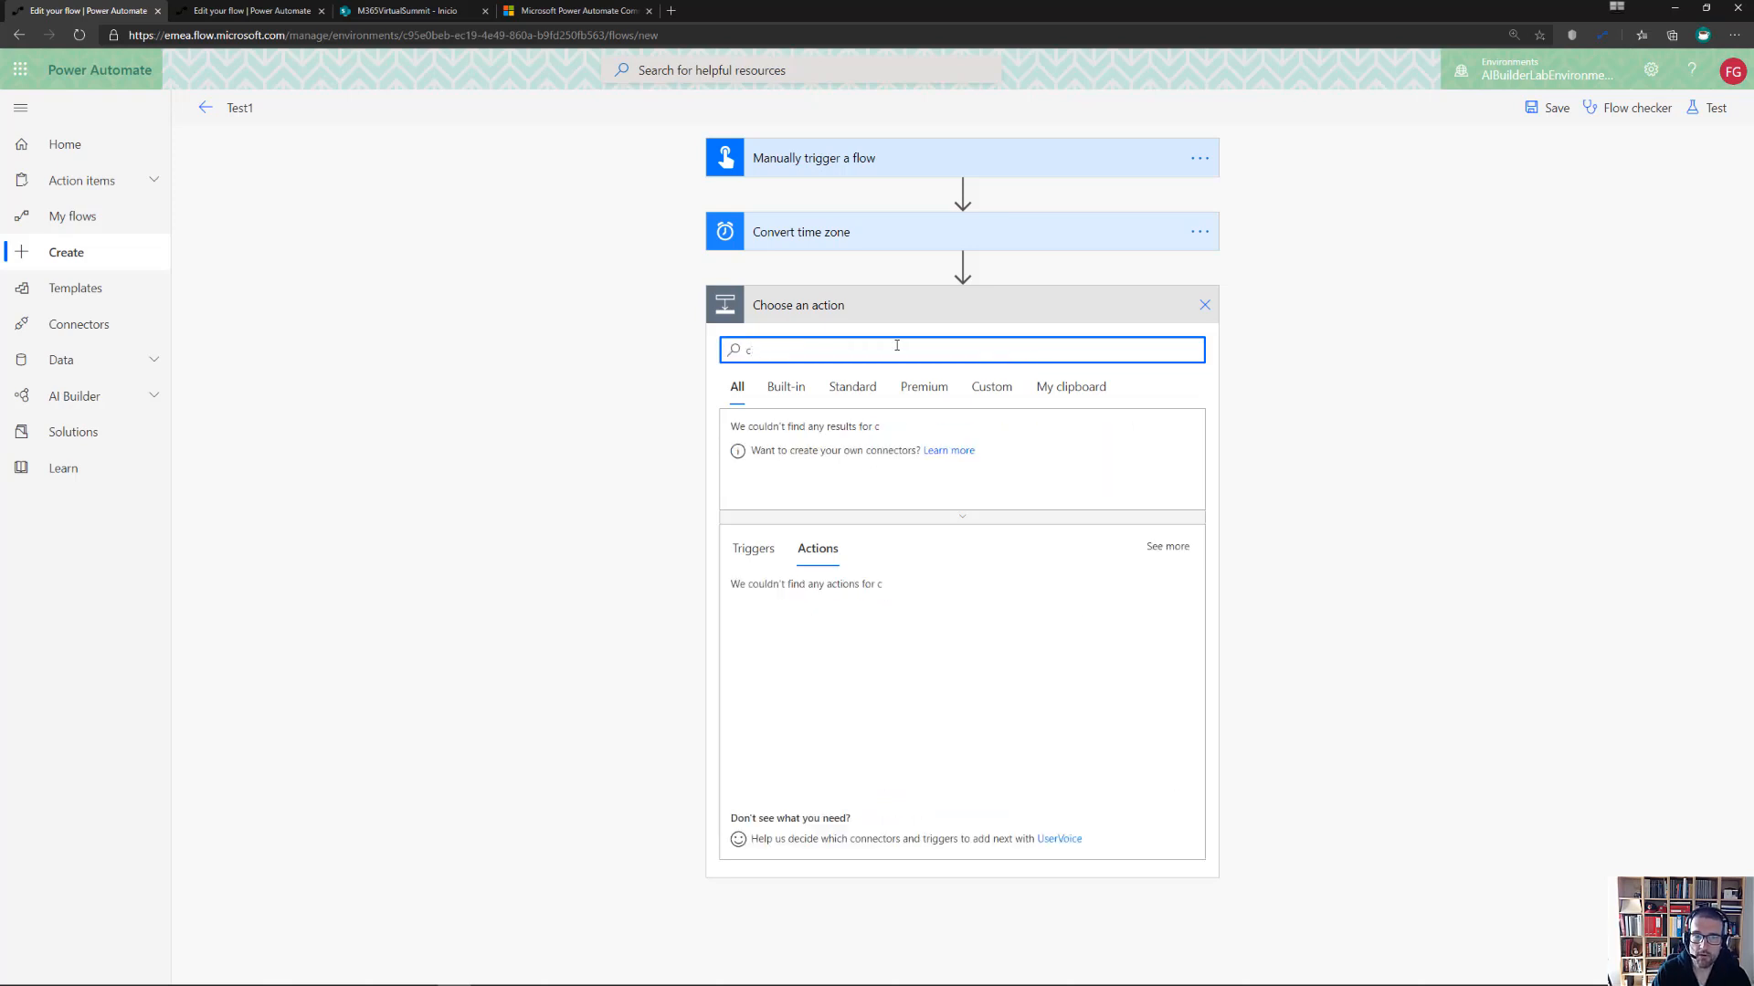
{"action": "key", "text": "BackSpace"}
{"action": "key", "text": "BackSpace"}
{"action": "type", "text": "i"}
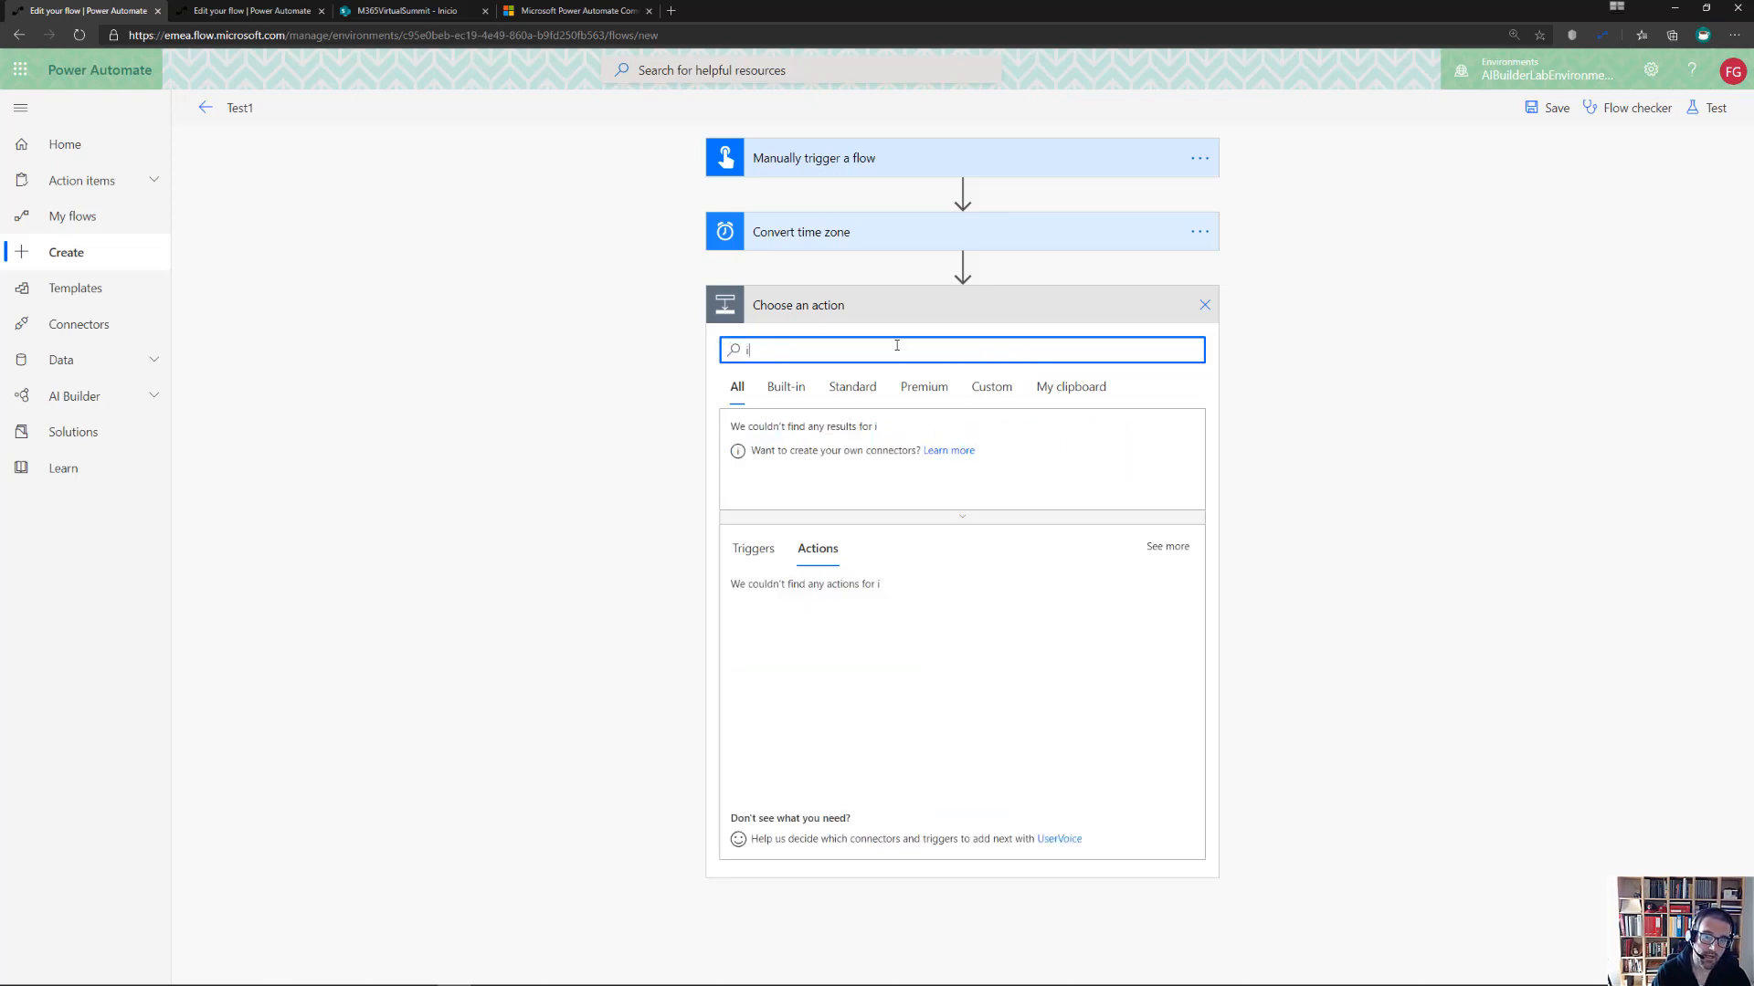
{"action": "type", "text": "niti"}
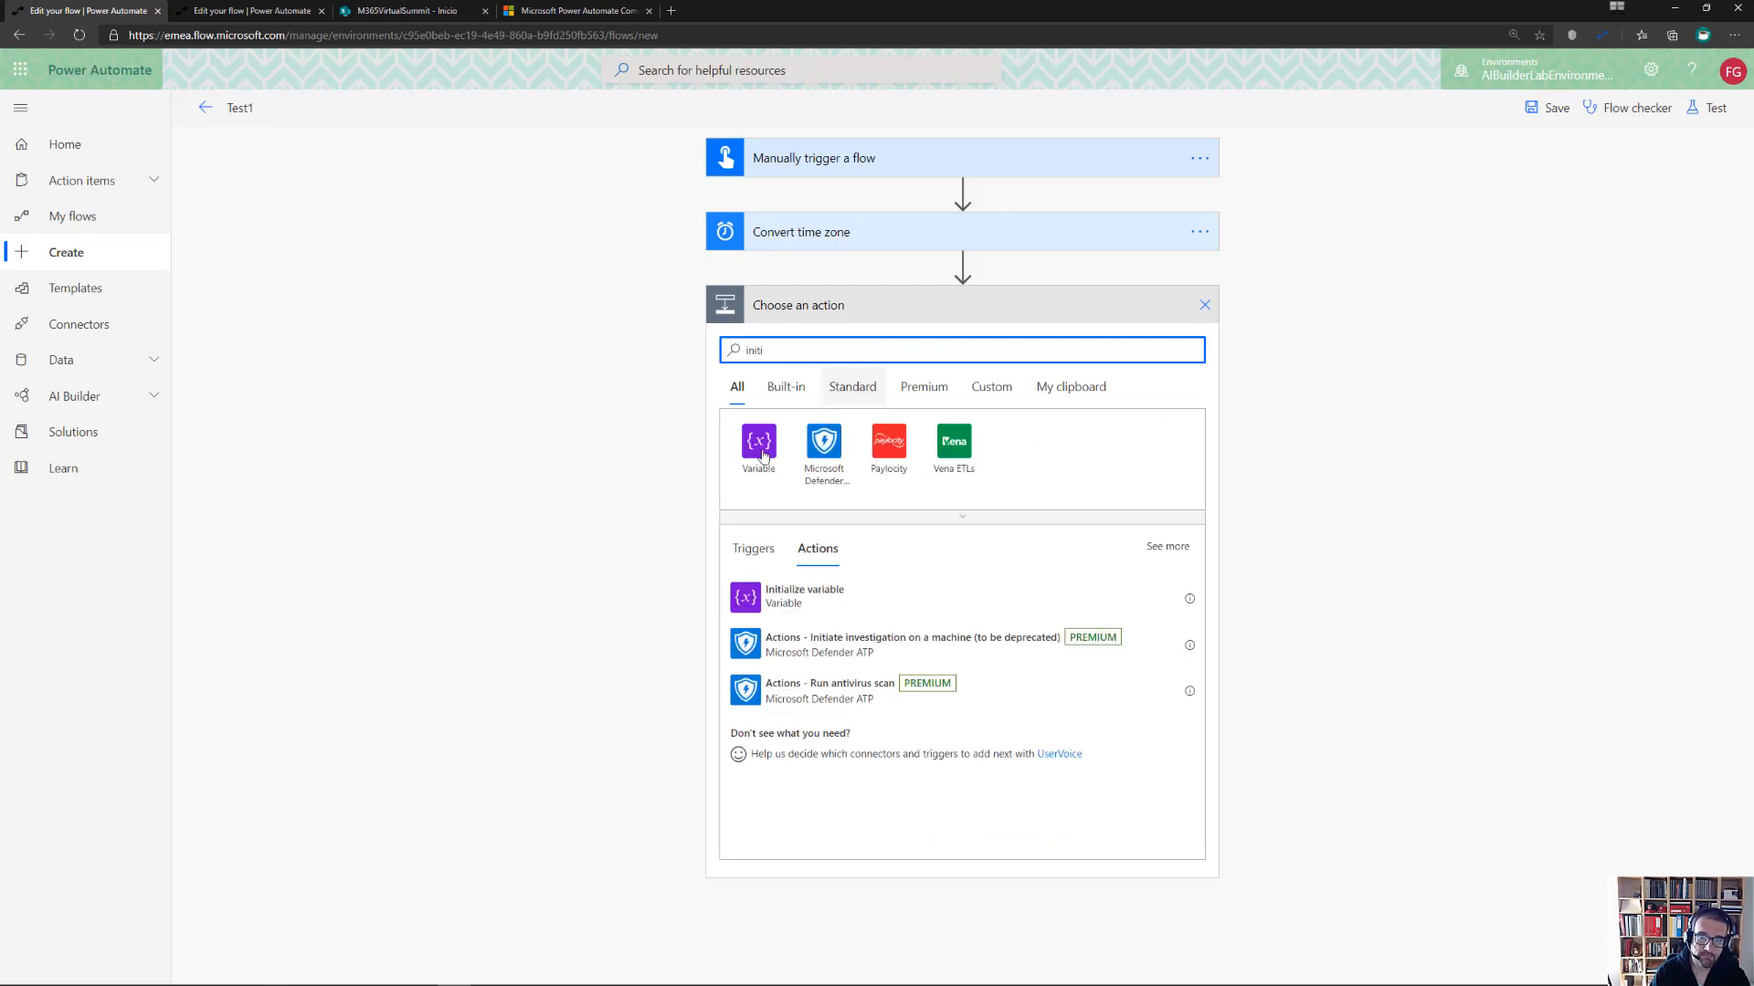
{"action": "left_click", "coordinate": [781, 596]}
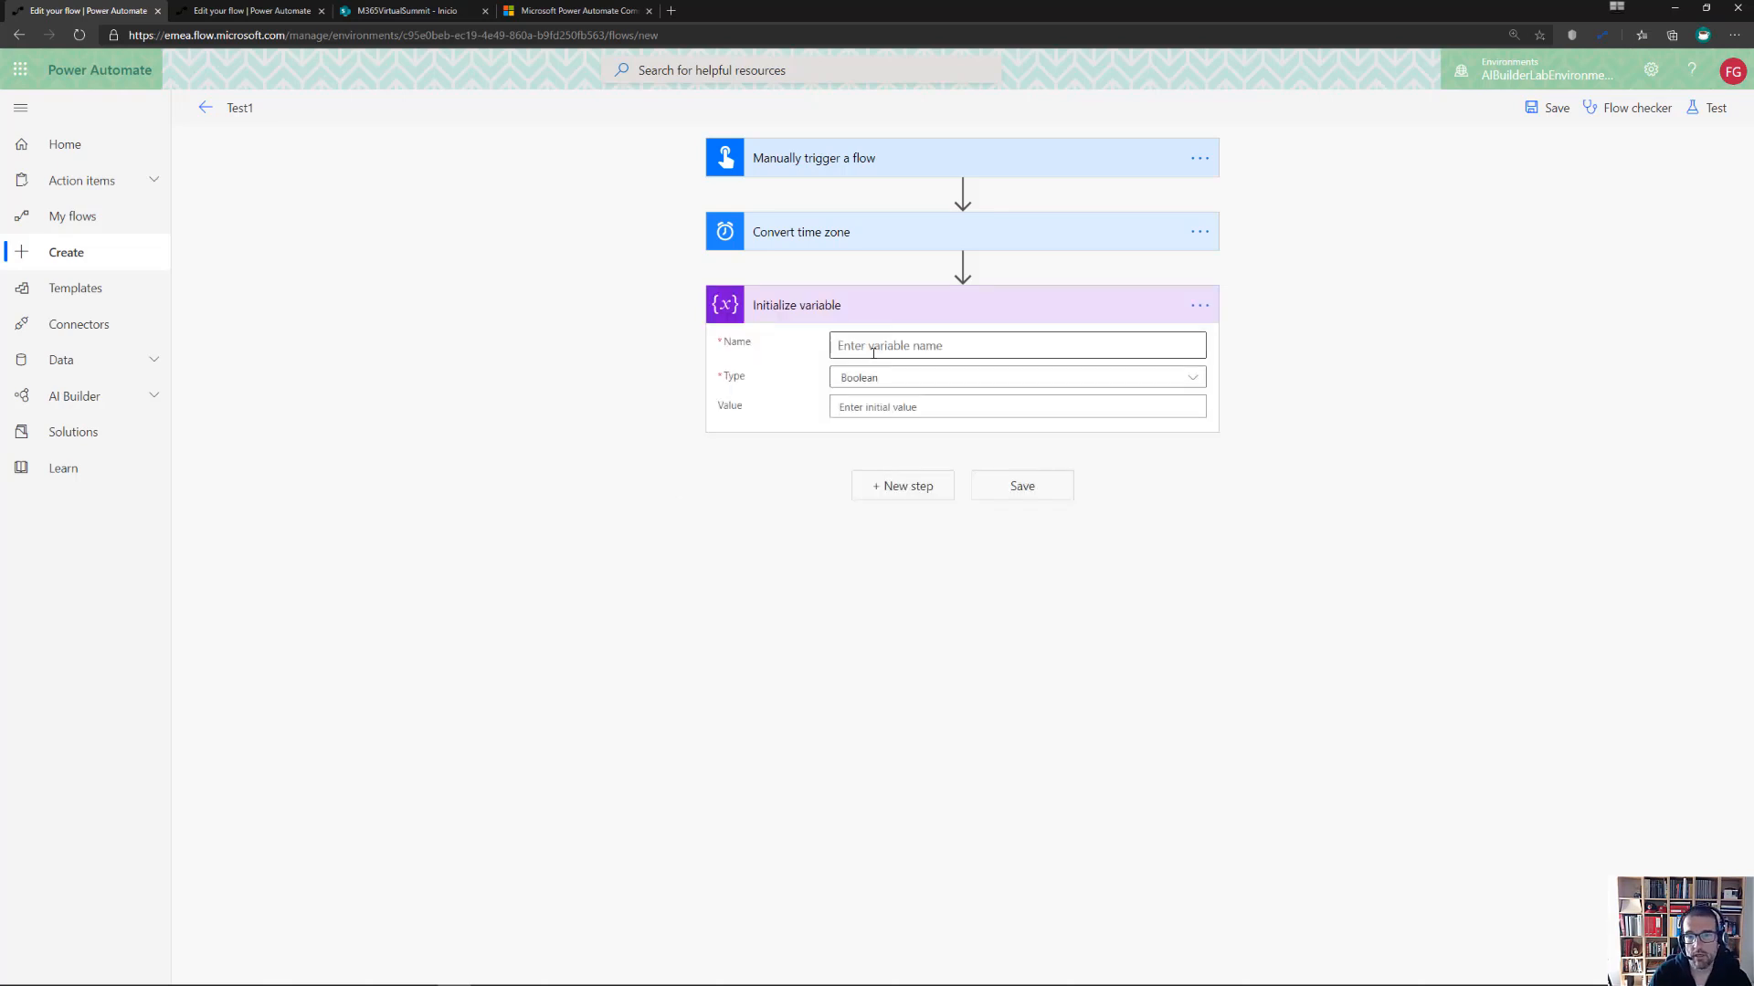
Name the variable FechaHora and set its type to String in the Initialize variable action
{"action": "left_click", "coordinate": [900, 345]}
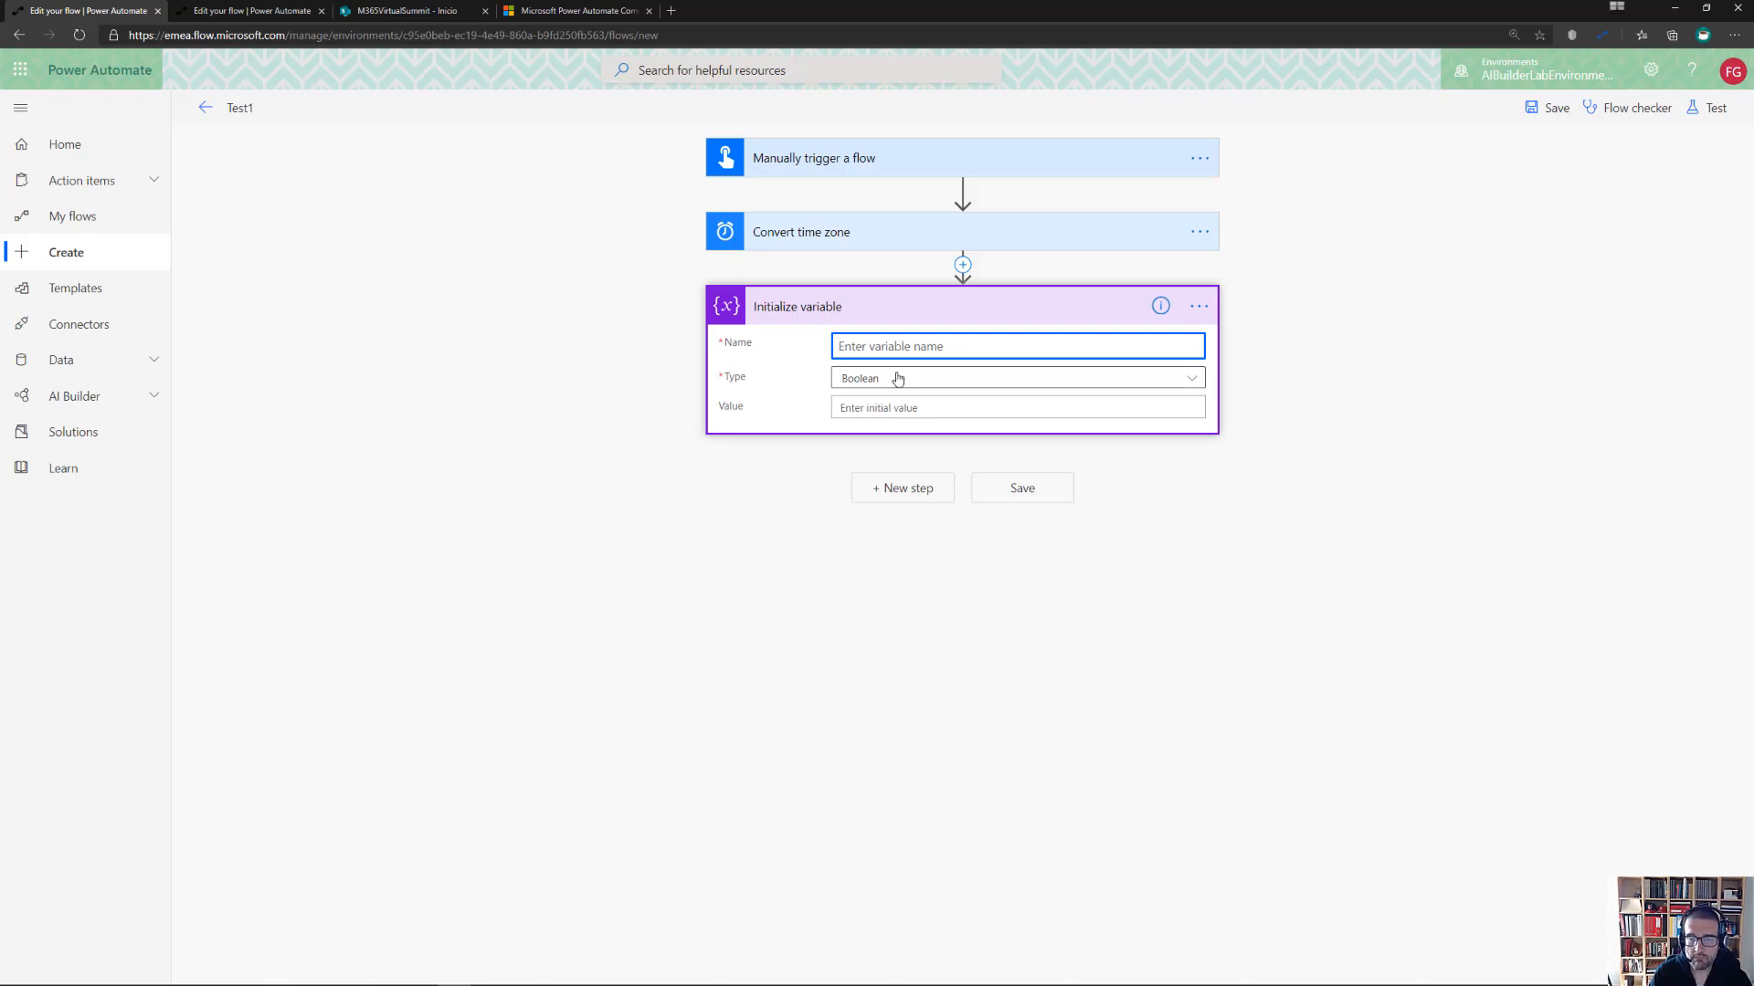
{"action": "type", "text": "FechaHora"}
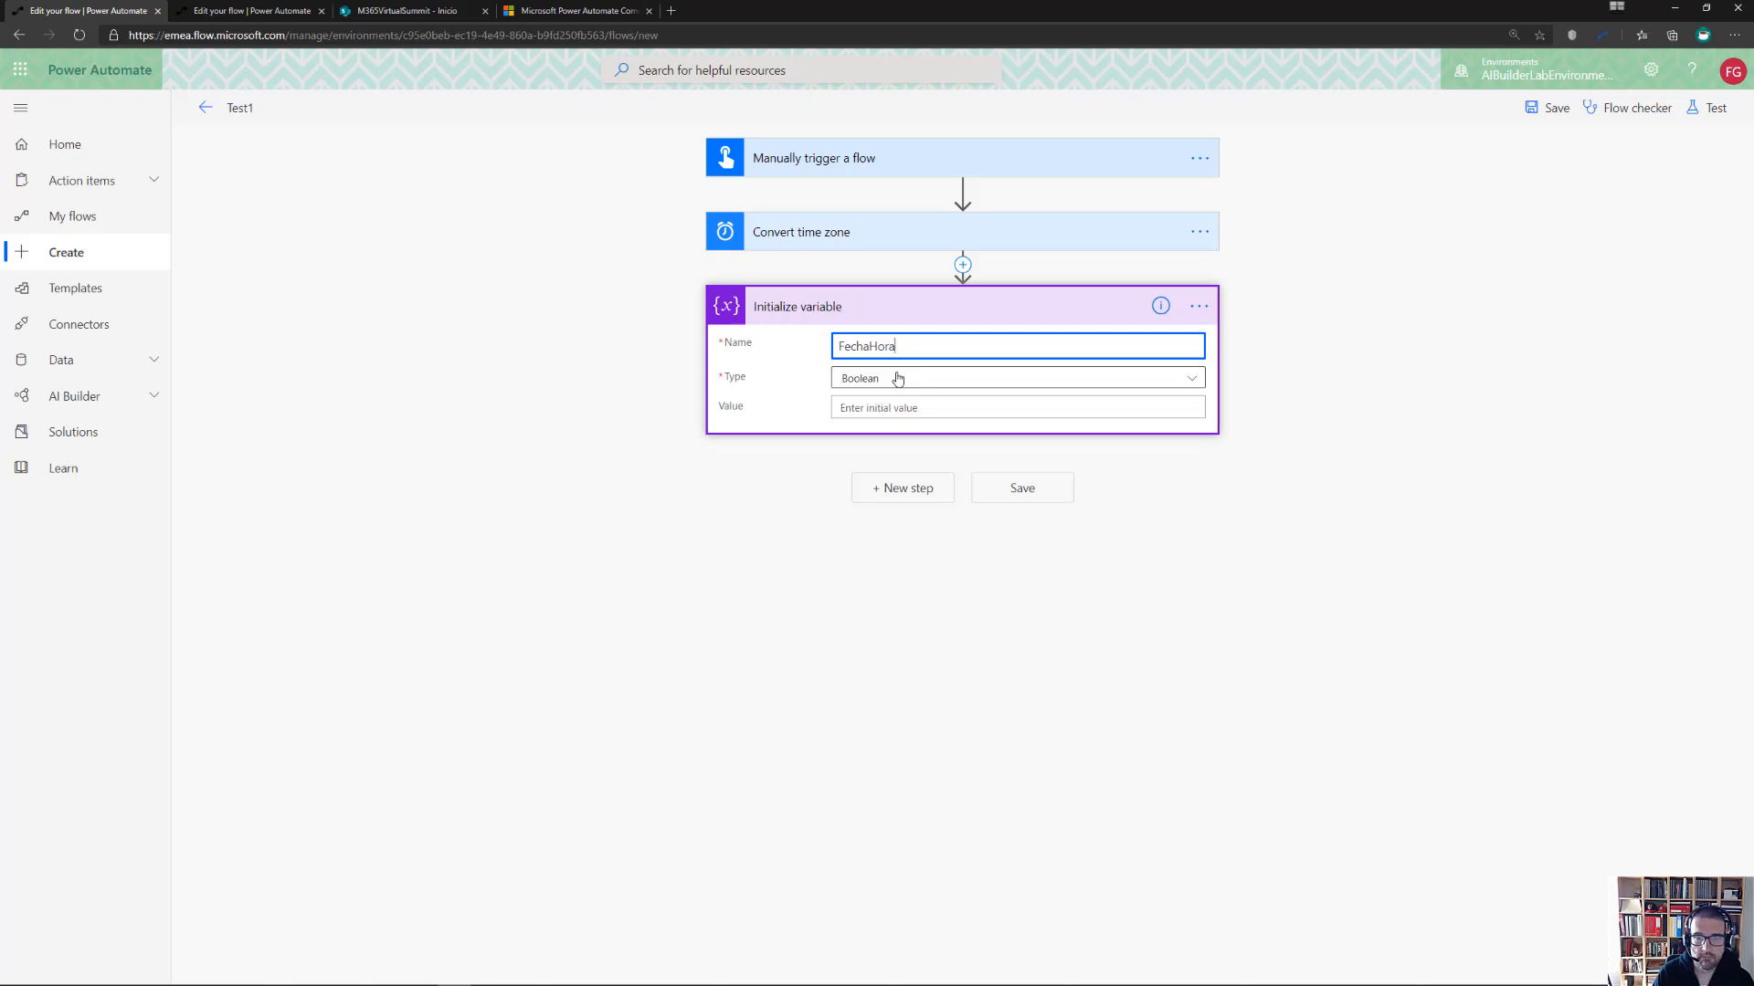
{"action": "left_click", "coordinate": [897, 378]}
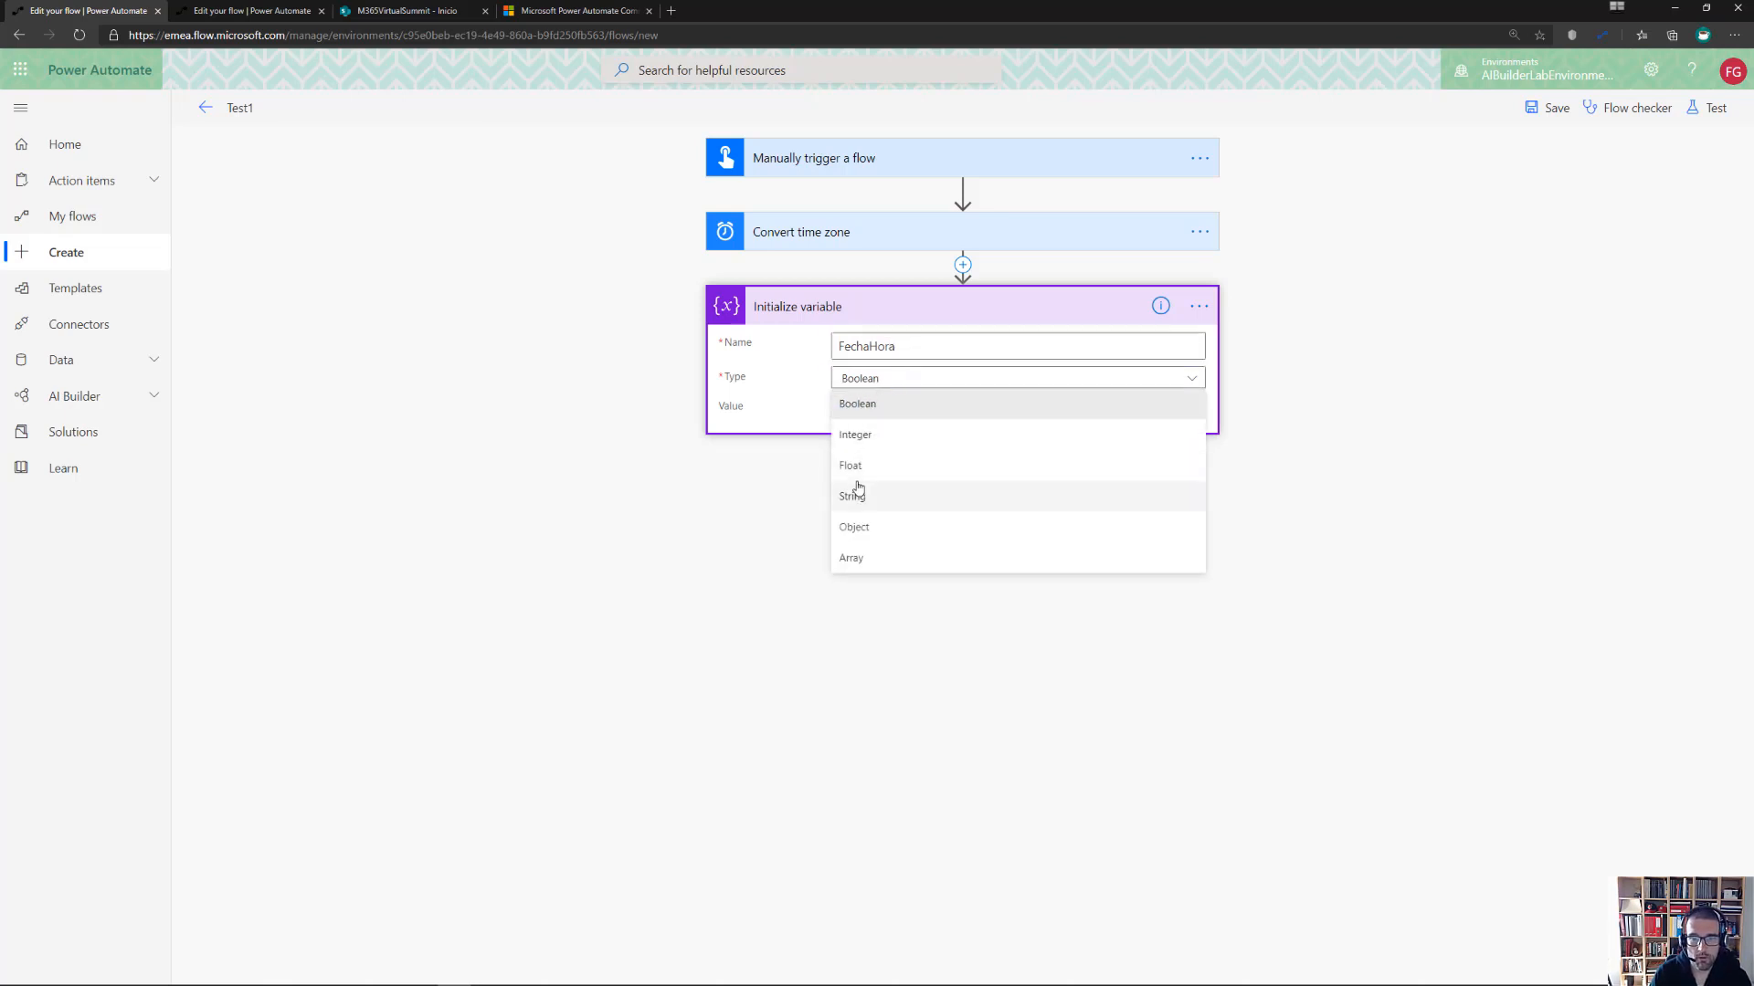
{"action": "left_click", "coordinate": [859, 497]}
Start an expression for the variable's initial value using convertTimeZone with utcNow() as the timestamp argument
{"action": "left_click", "coordinate": [881, 402]}
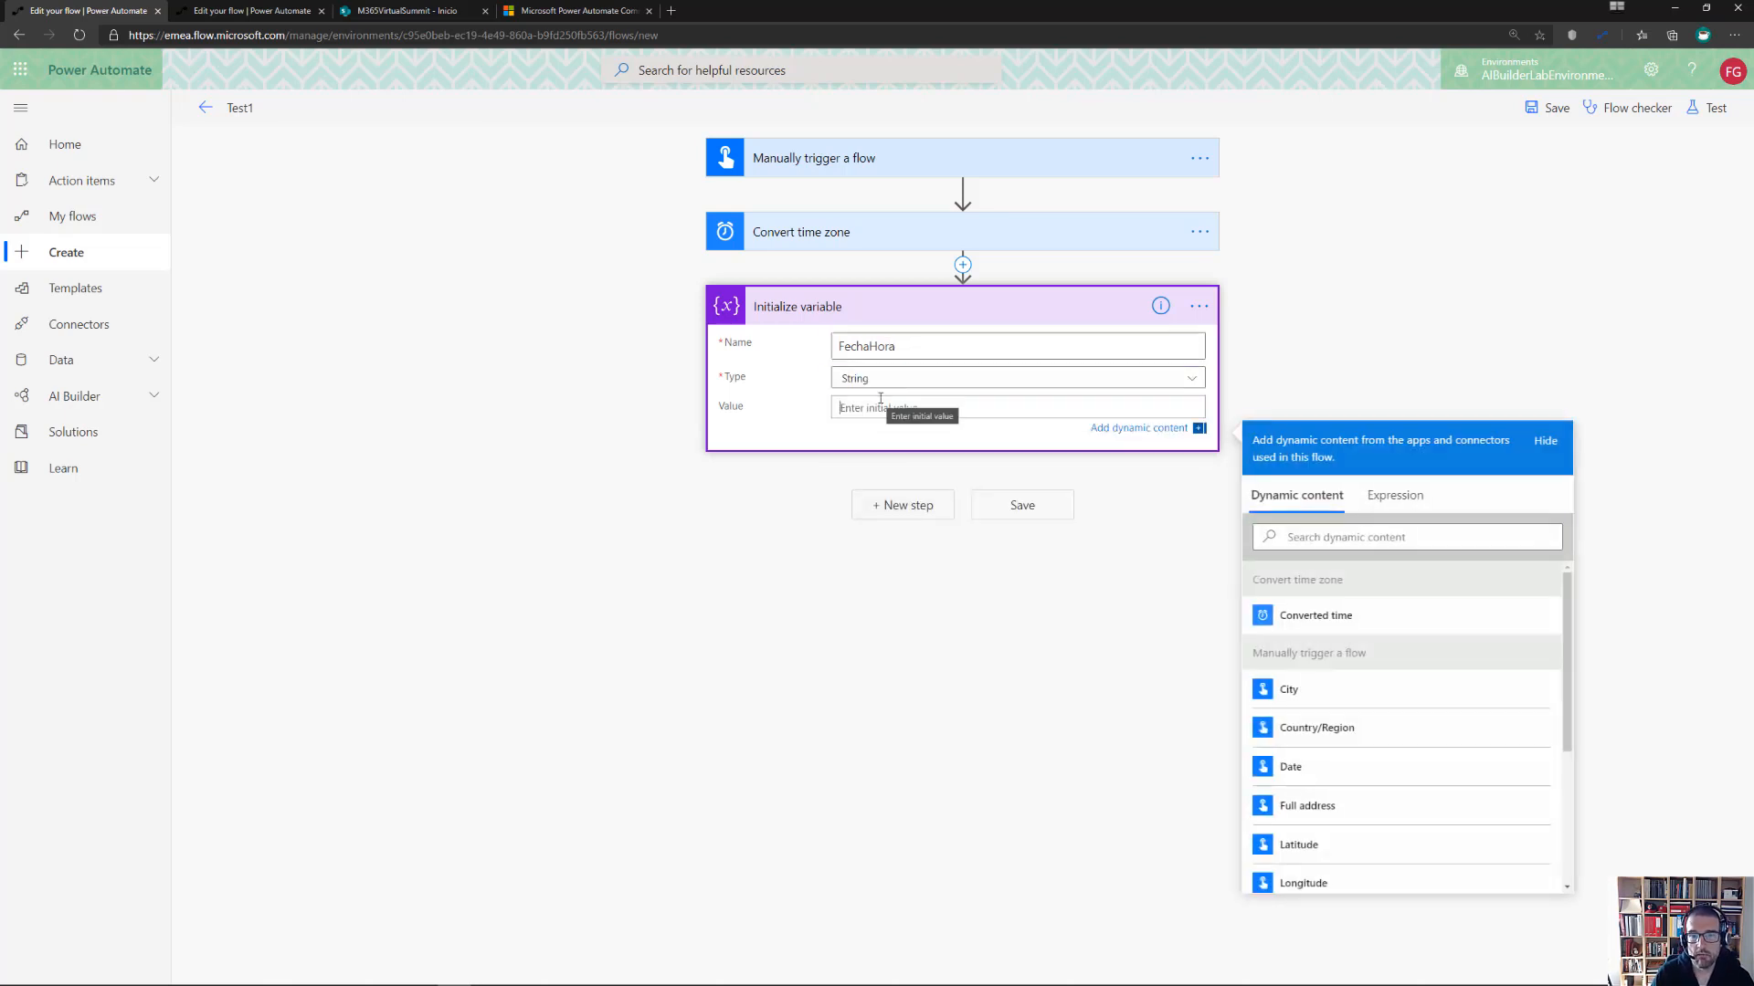
{"action": "left_click", "coordinate": [1378, 495]}
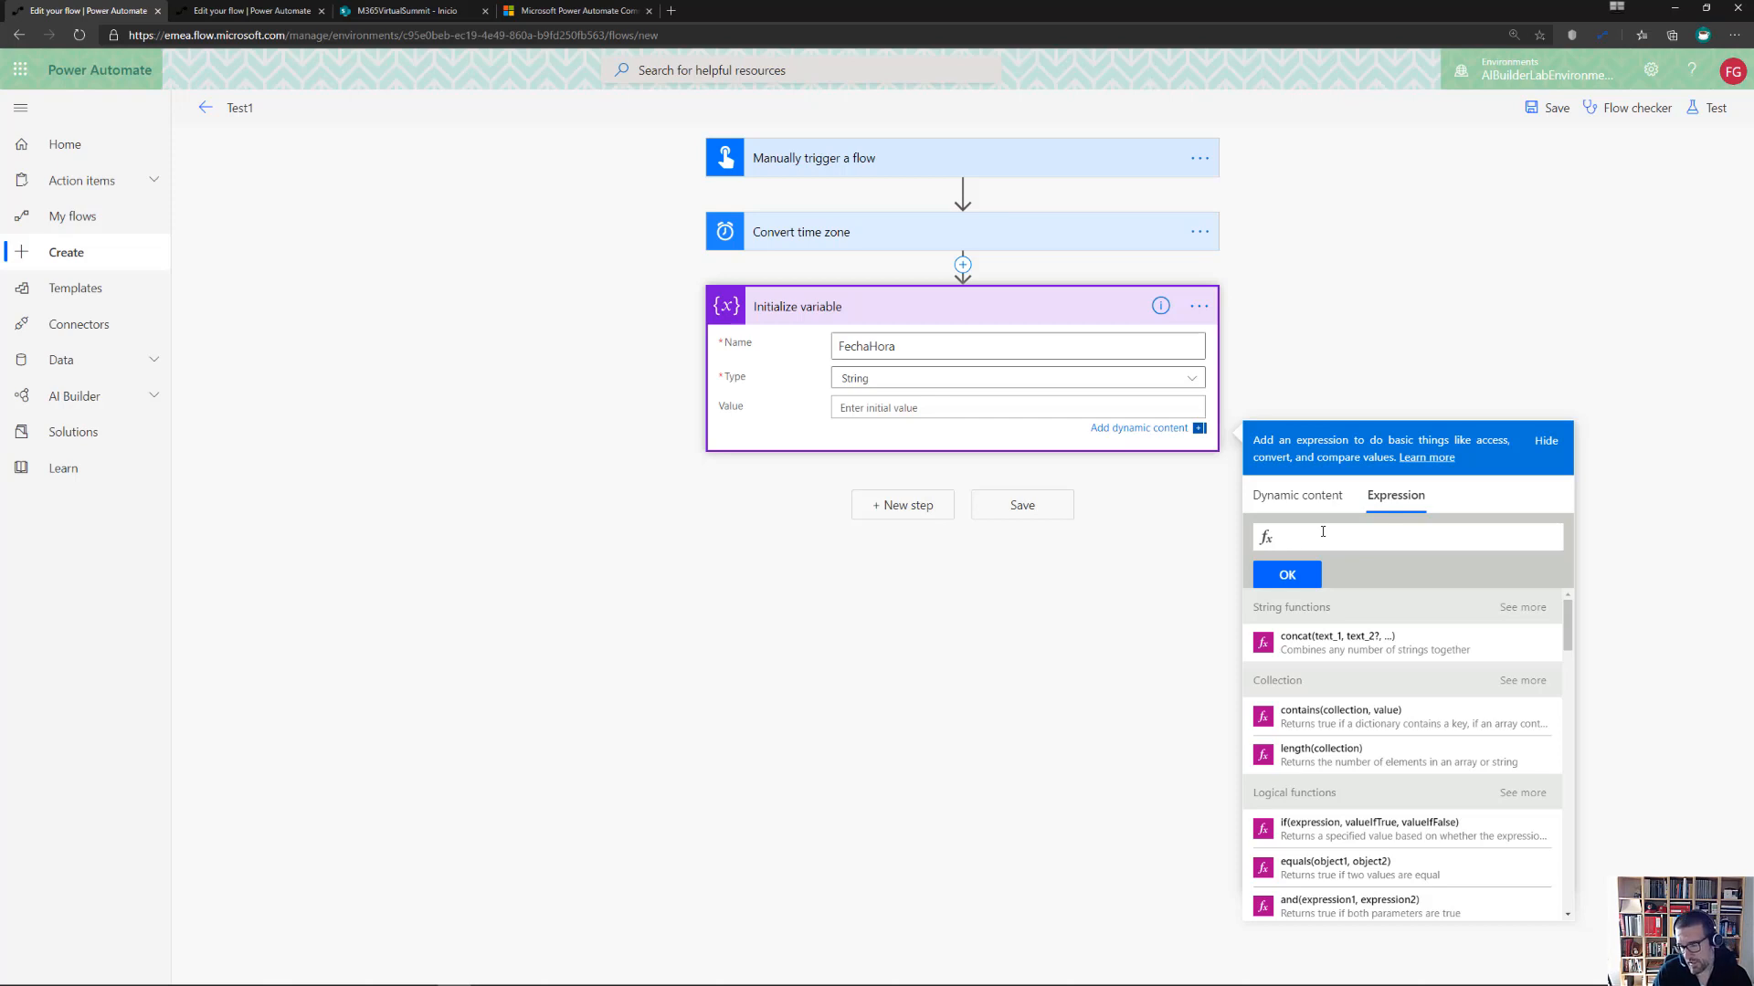
{"action": "type", "text": "conver"}
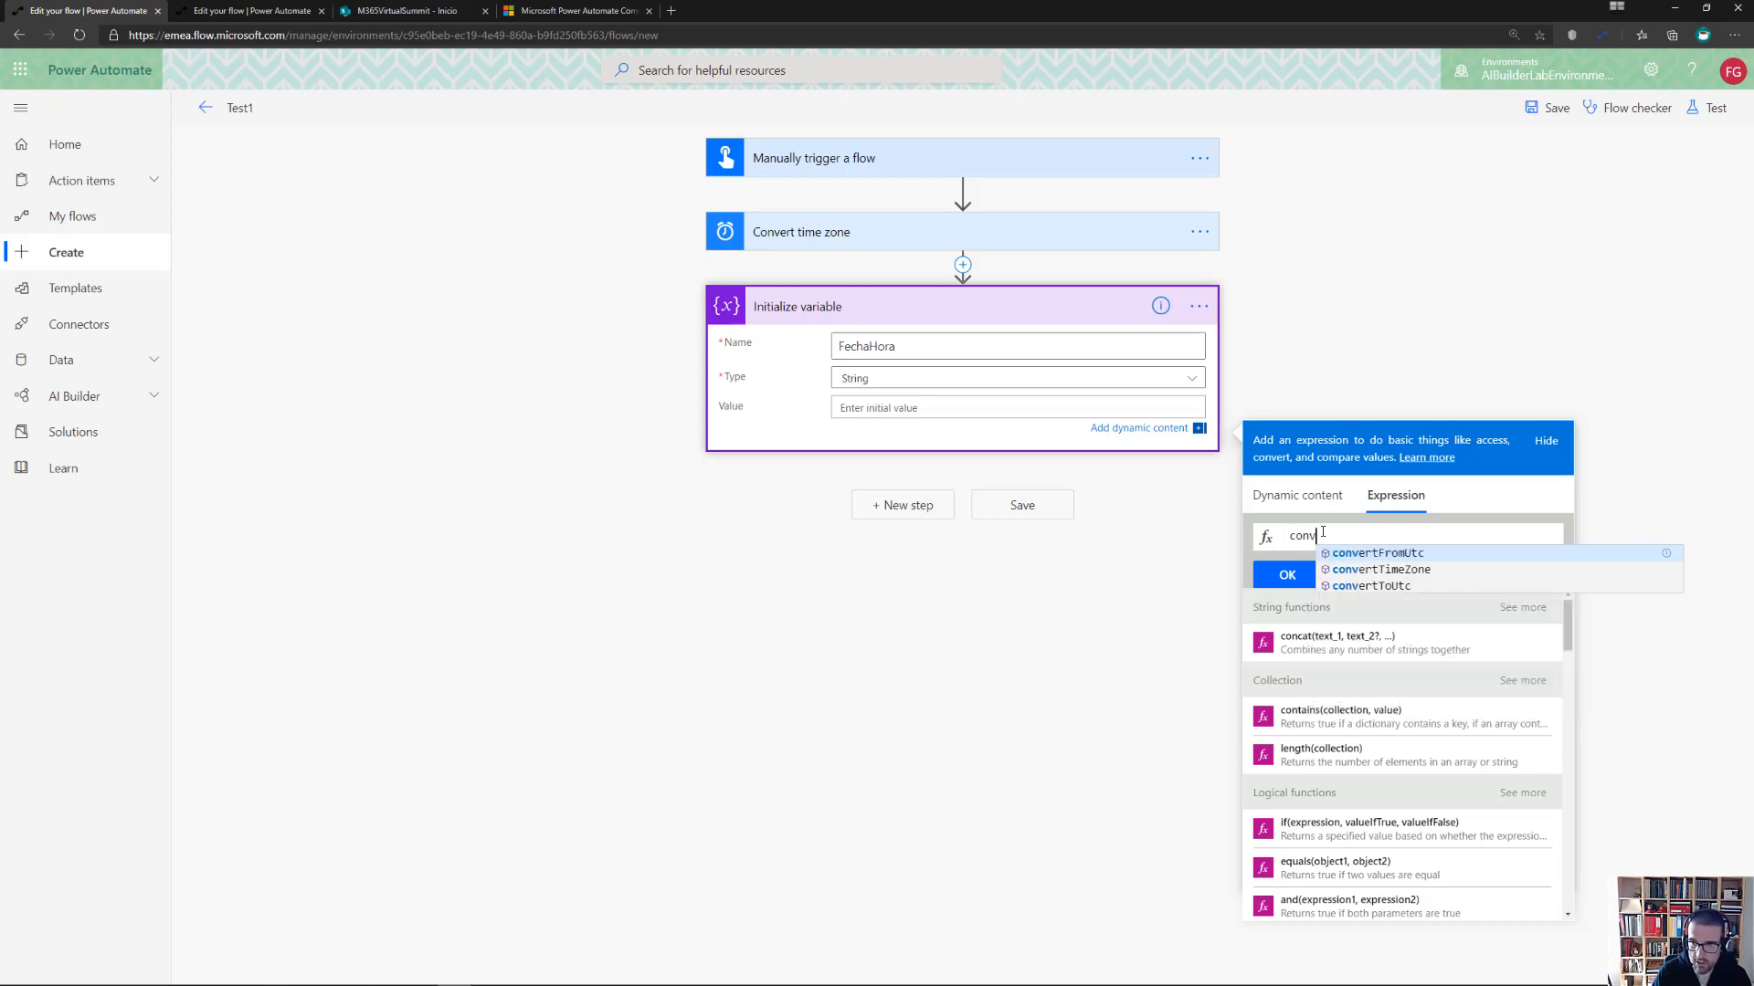
{"action": "left_click", "coordinate": [1387, 573]}
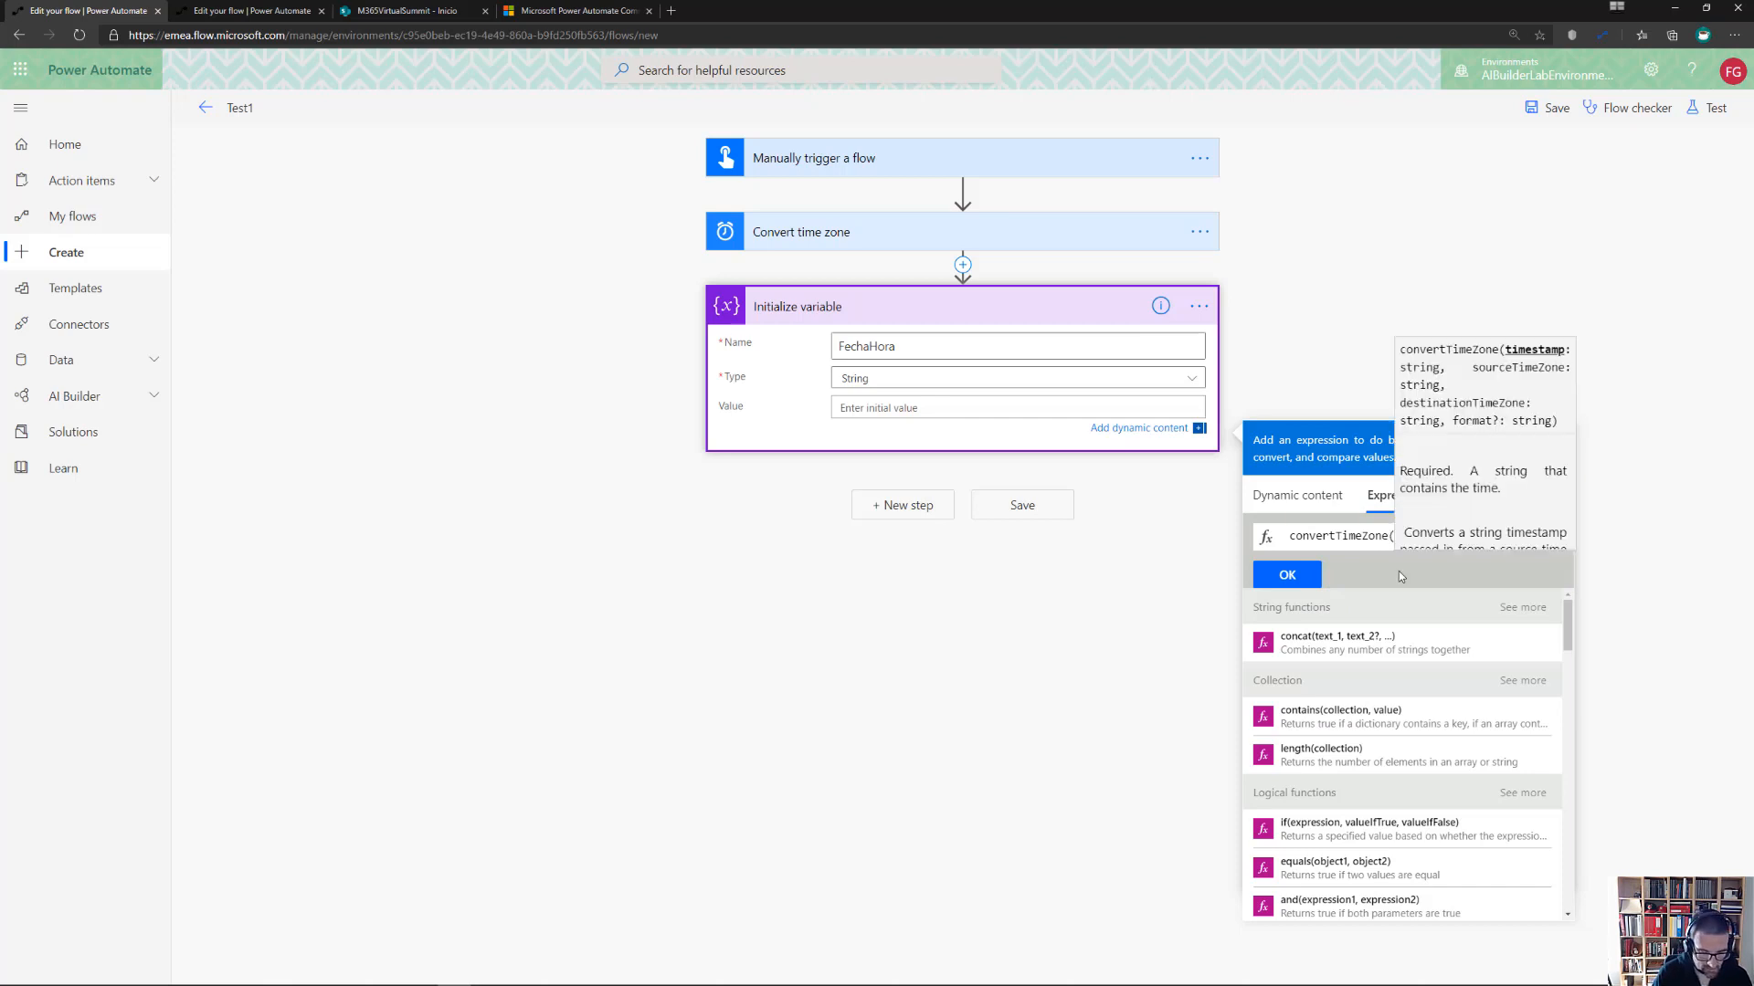
{"action": "type", "text": "utcNow())"}
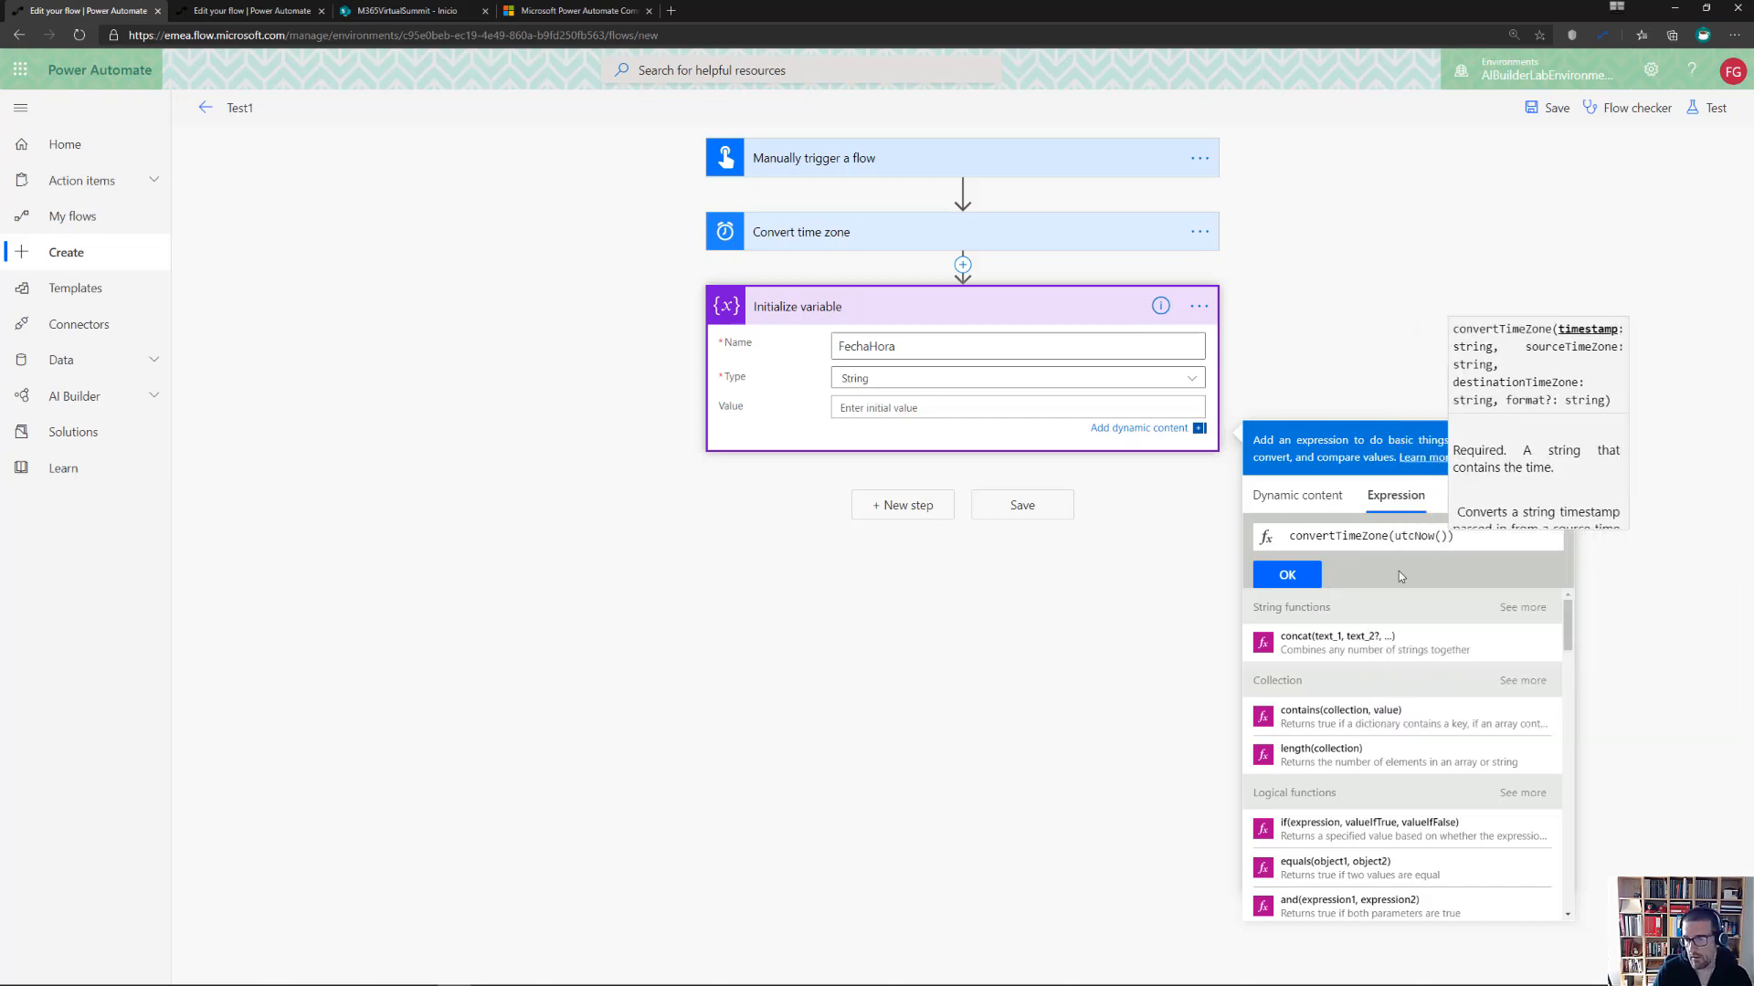
{"action": "type", "text": ","}
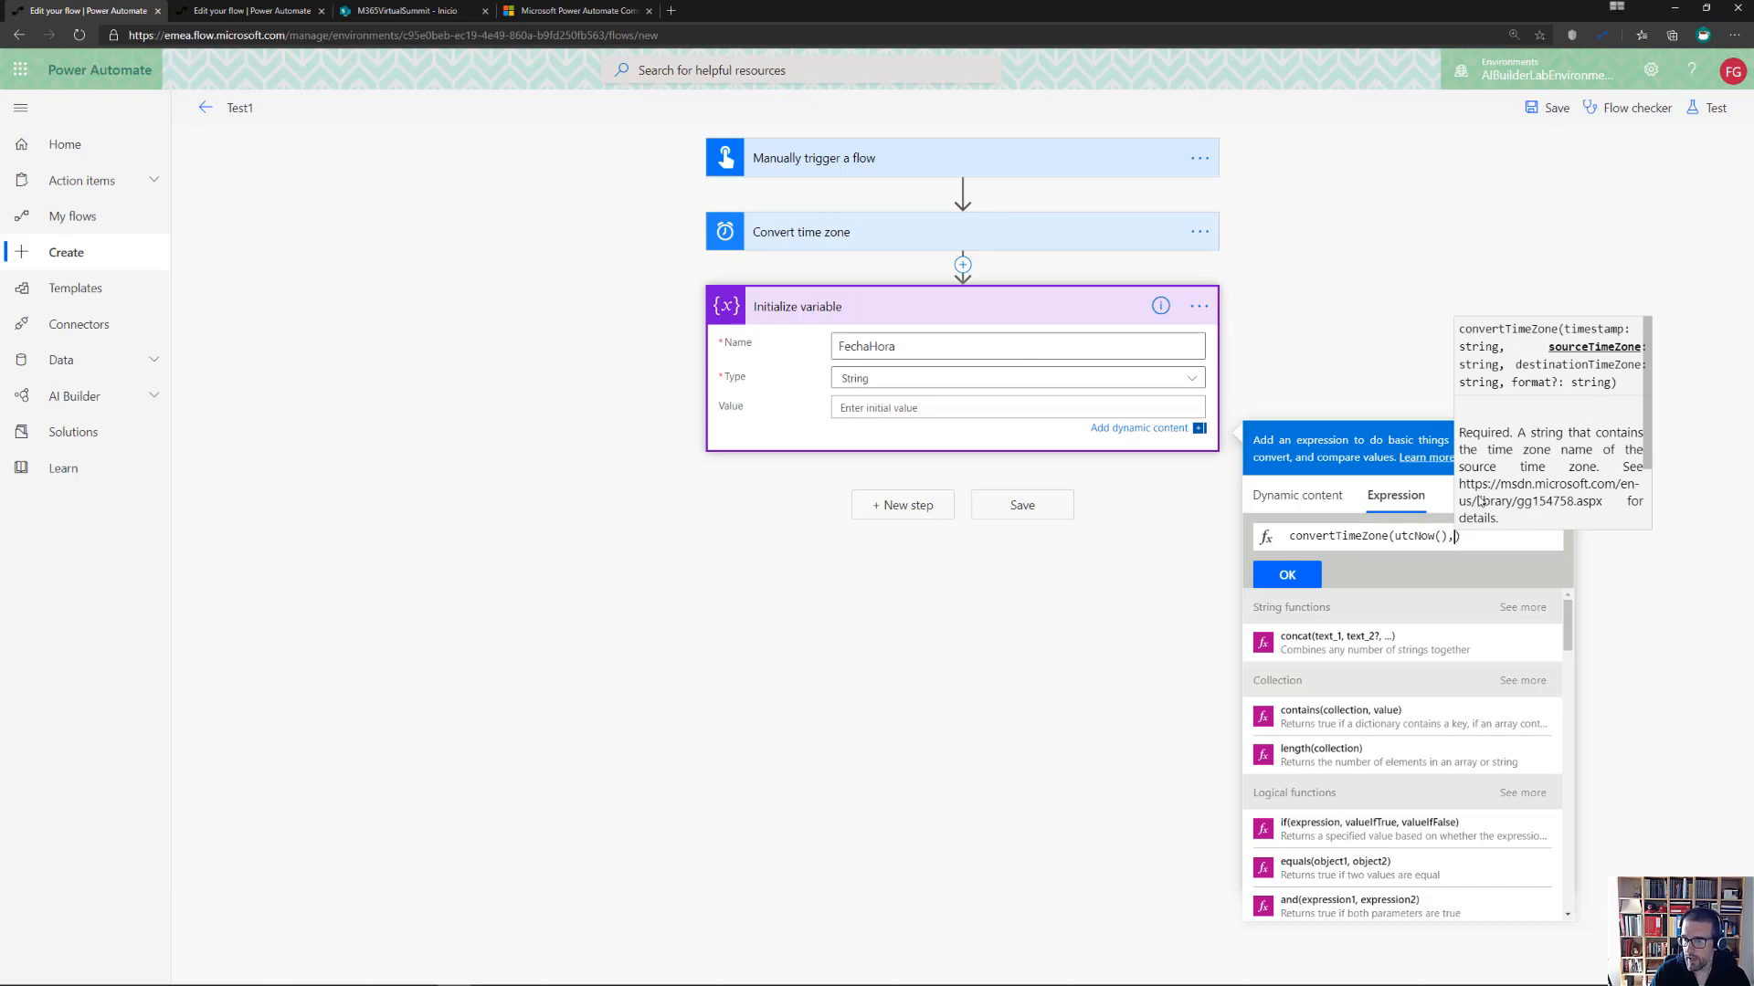
Open the time zone reference page cited in the sourceTimeZone hint and look up the time zone names for UTC and Madrid
{"action": "left_click_drag", "start_coordinate": [1462, 486], "coordinate": [1602, 505]}
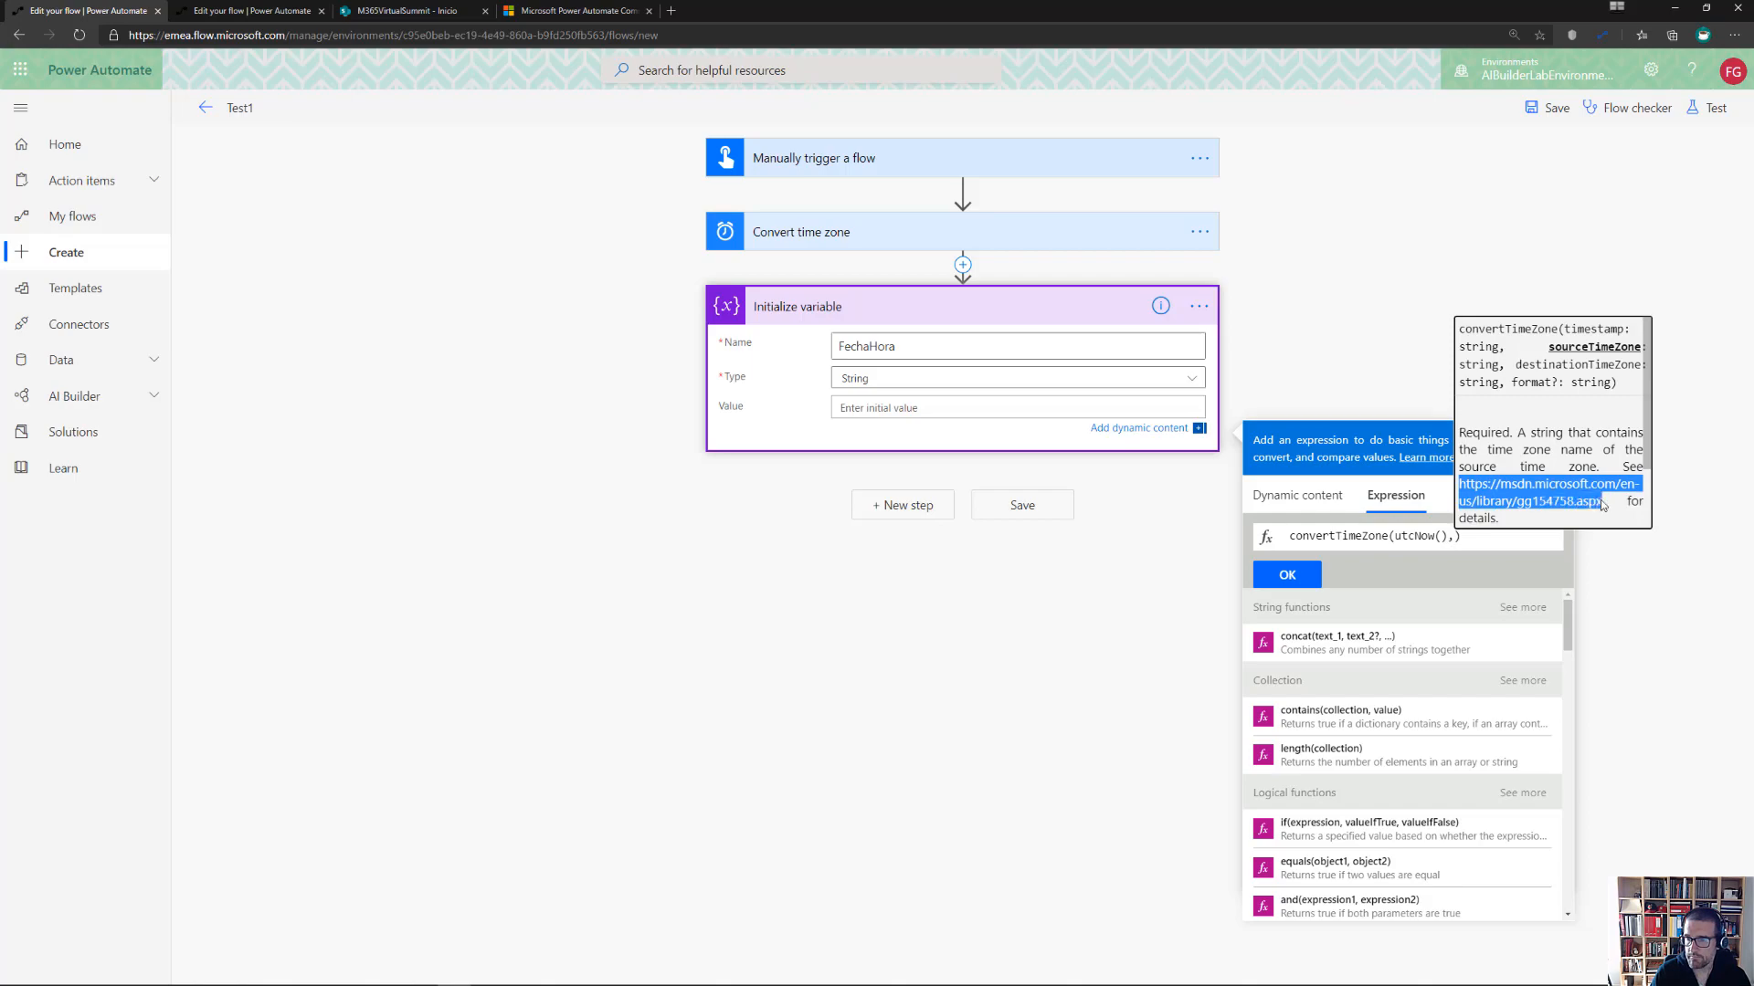
{"action": "key", "text": "ctrl+c"}
{"action": "left_click", "coordinate": [671, 10]}
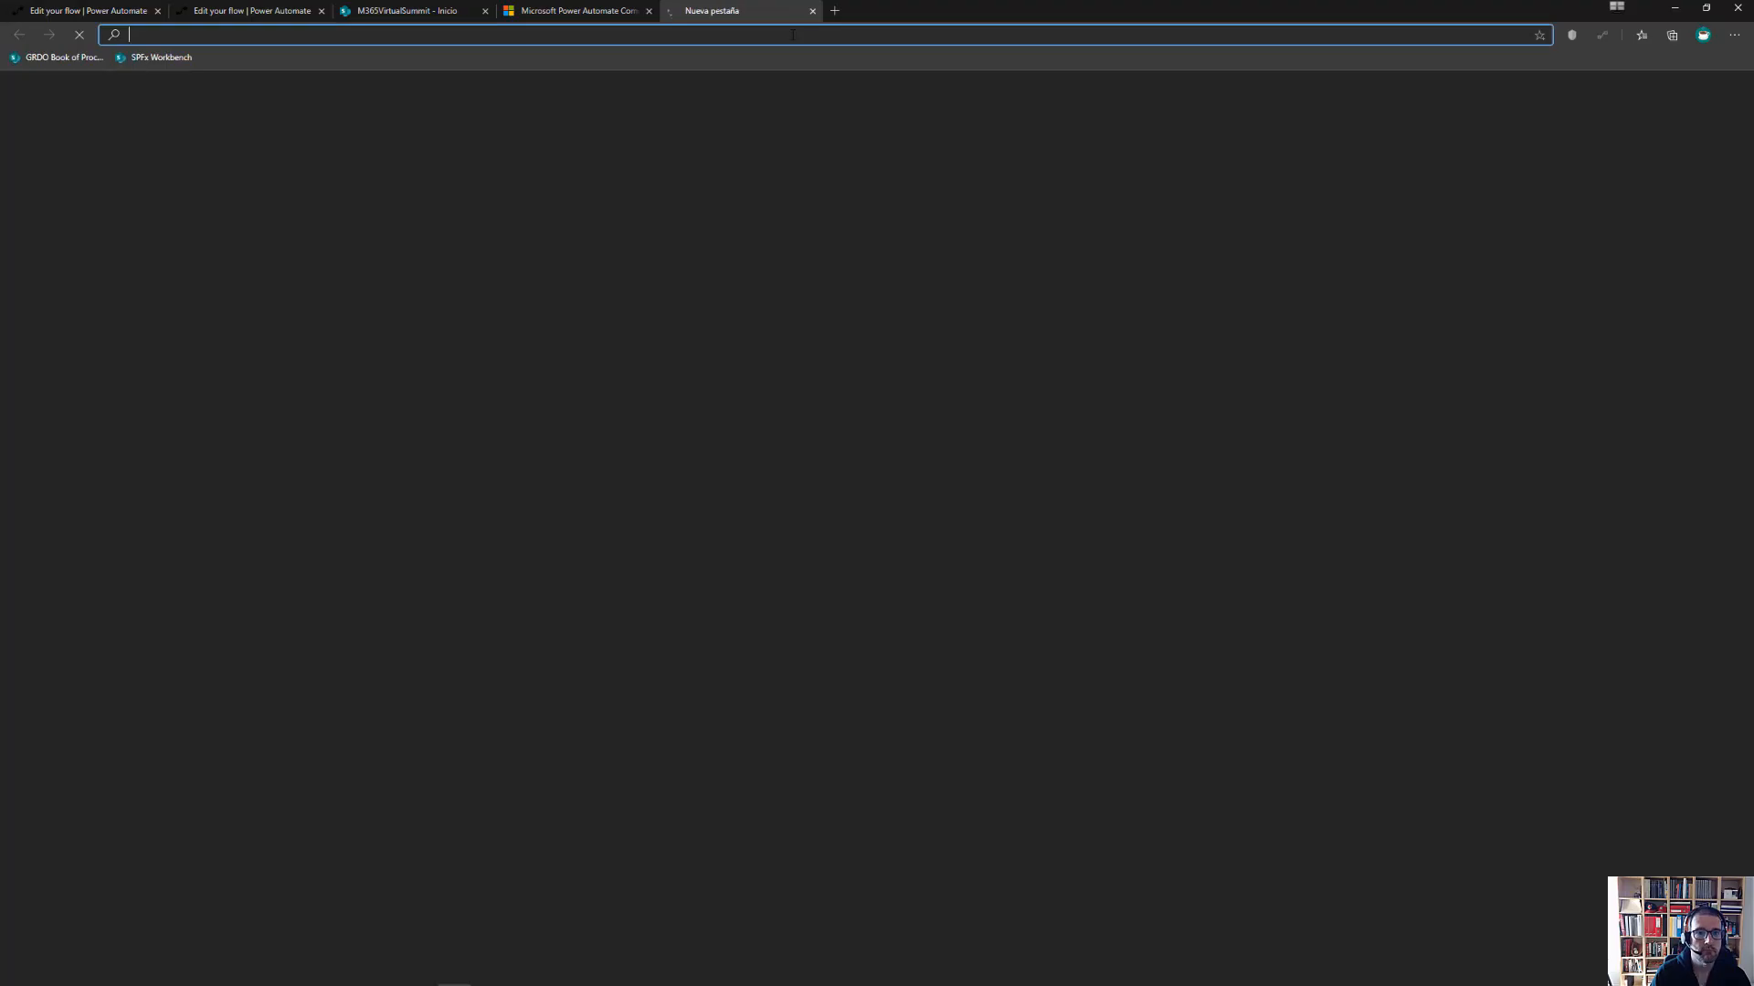
{"action": "key", "text": "ctrl+v"}
{"action": "key", "text": "Return"}
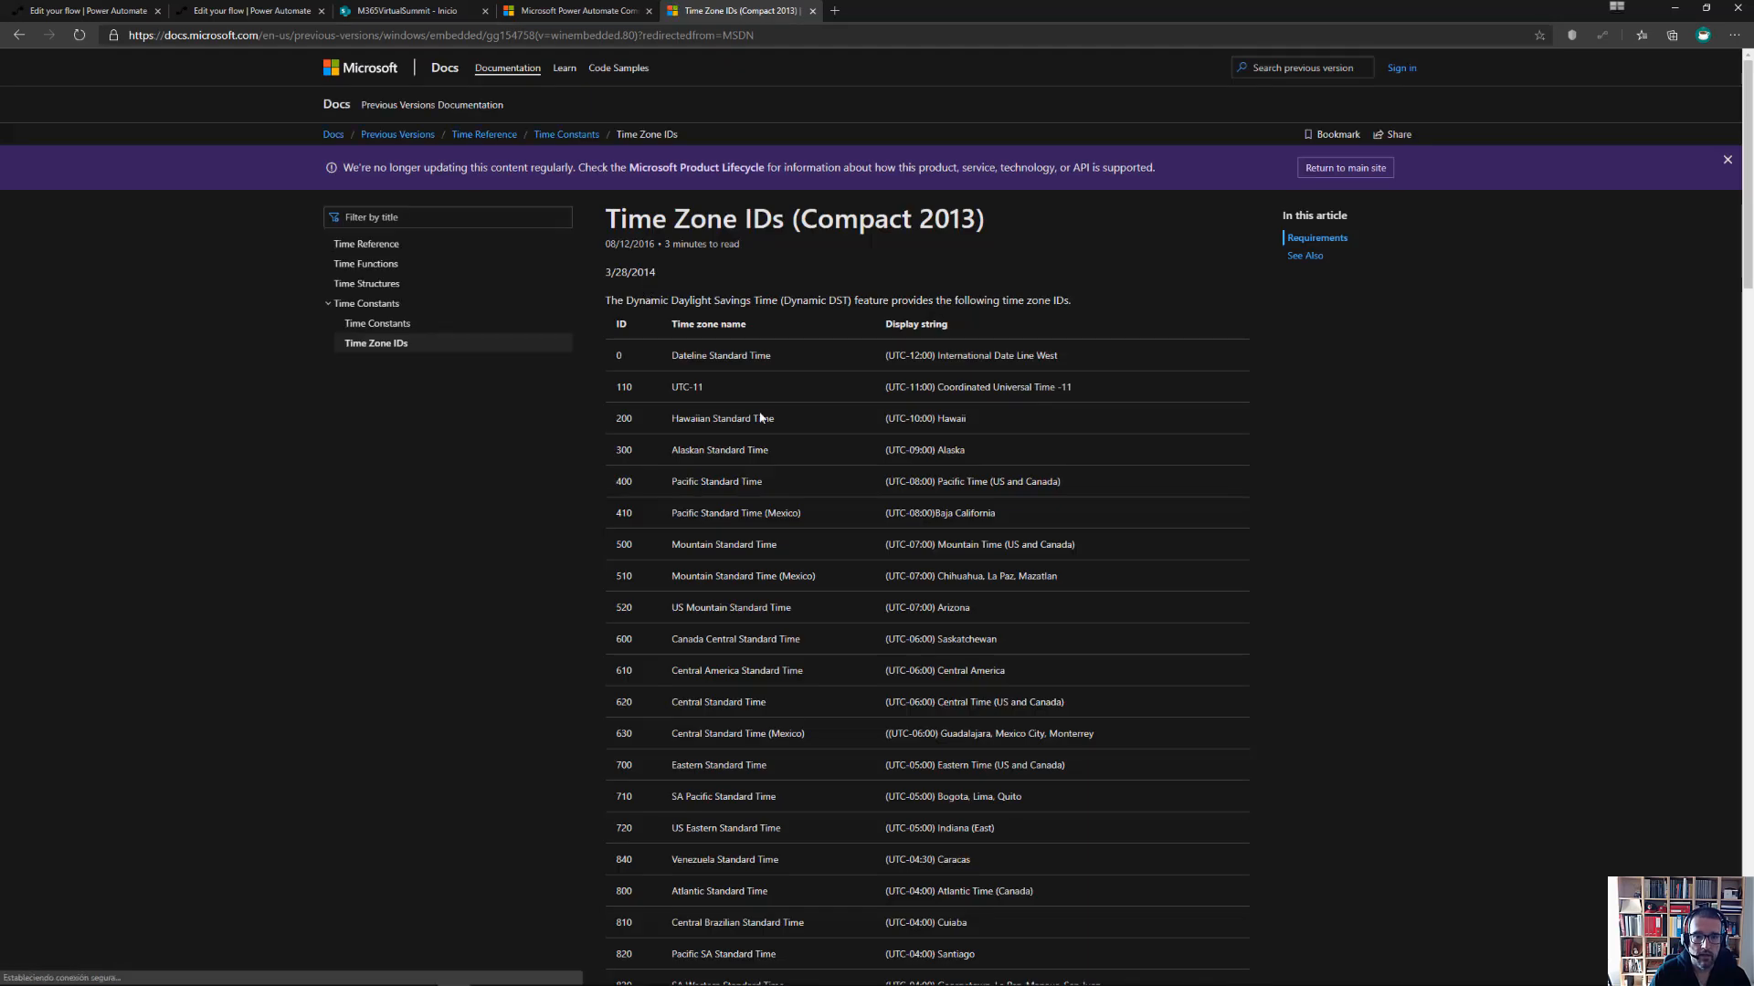
{"action": "scroll", "coordinate": [767, 352], "scroll_direction": "down", "scroll_amount": 2}
{"action": "scroll", "coordinate": [823, 479], "scroll_direction": "down", "scroll_amount": 3}
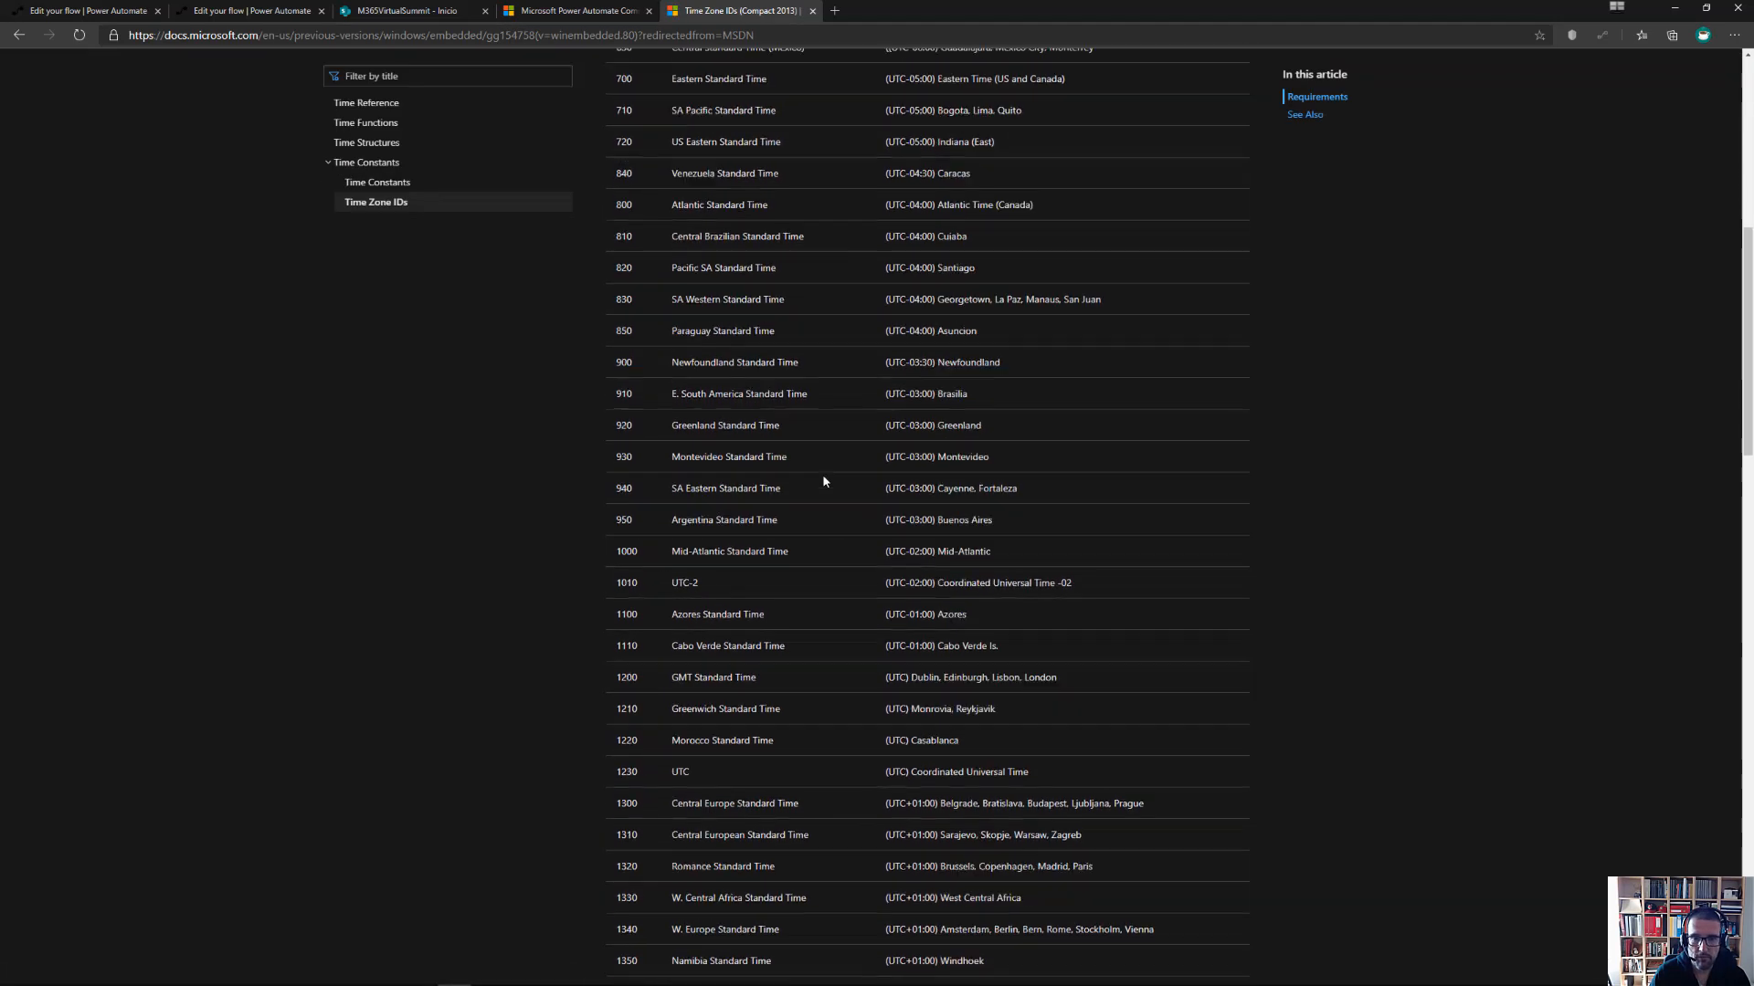
{"action": "scroll", "coordinate": [996, 390], "scroll_direction": "down", "scroll_amount": 6}
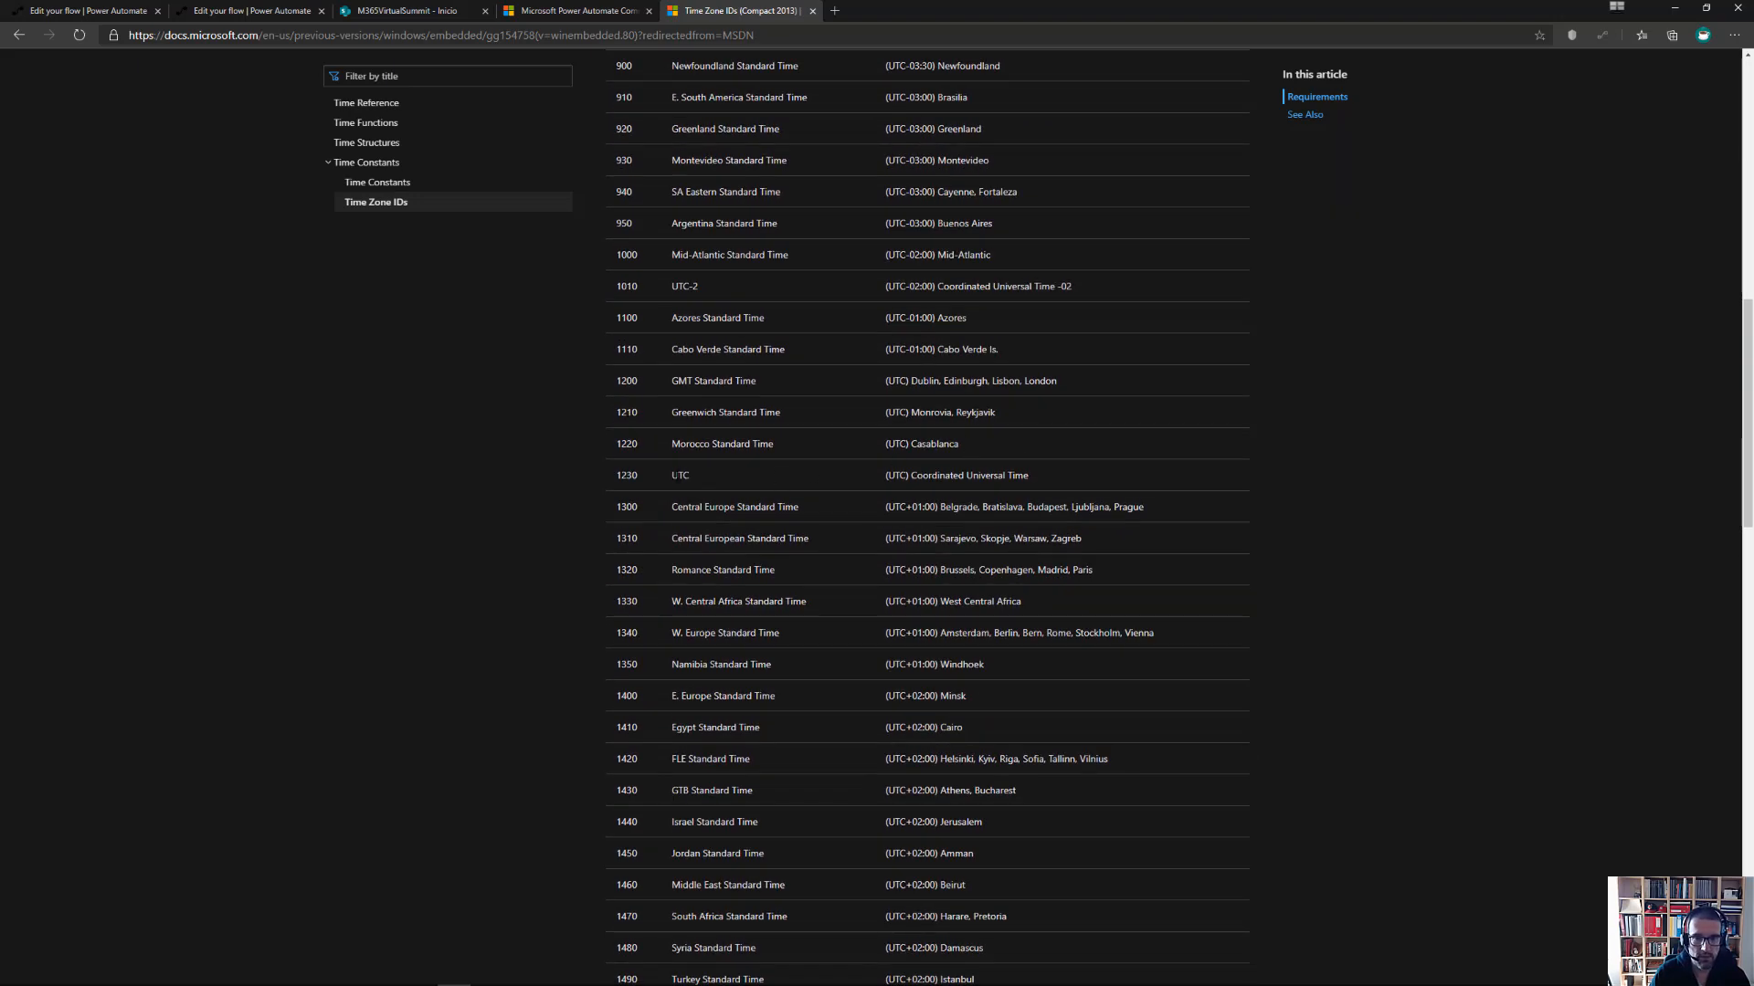
{"action": "left_click_drag", "start_coordinate": [672, 476], "coordinate": [721, 480]}
{"action": "left_click", "coordinate": [750, 487]}
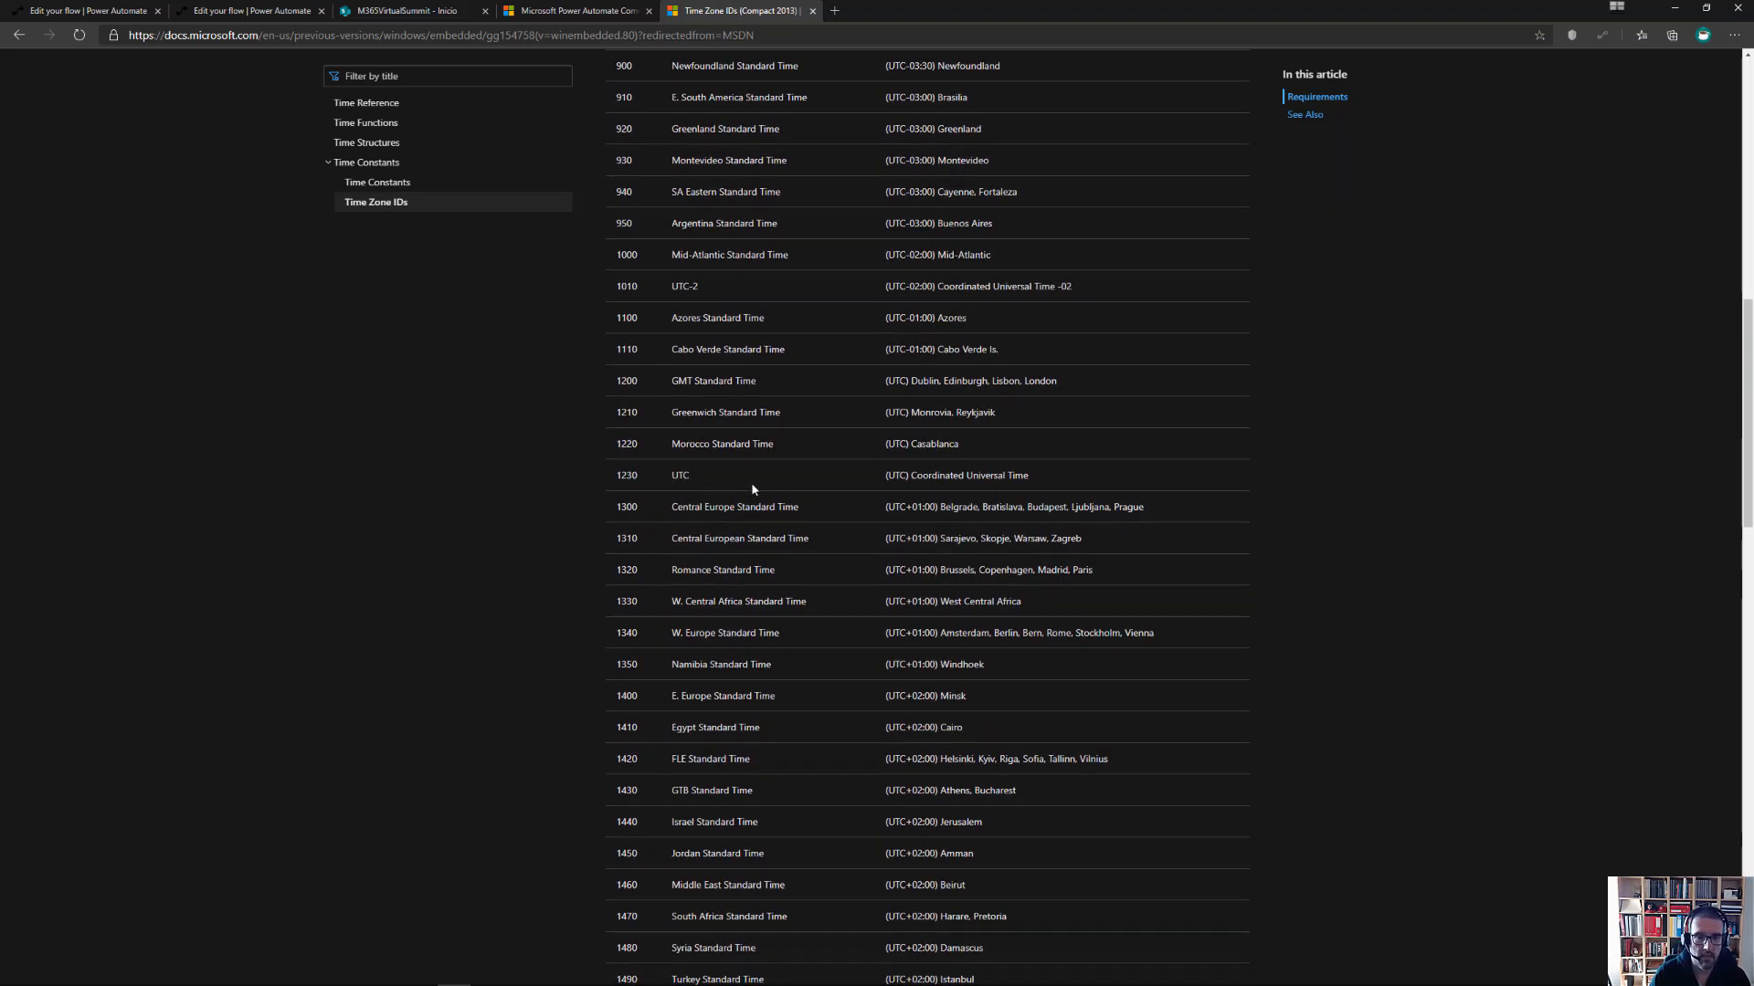
Return to the flow and complete the expression with 'UTC' as source and 'Romance Standard Time' as destination, inserting it as the variable's value
{"action": "left_click", "coordinate": [402, 10]}
{"action": "left_click", "coordinate": [577, 10]}
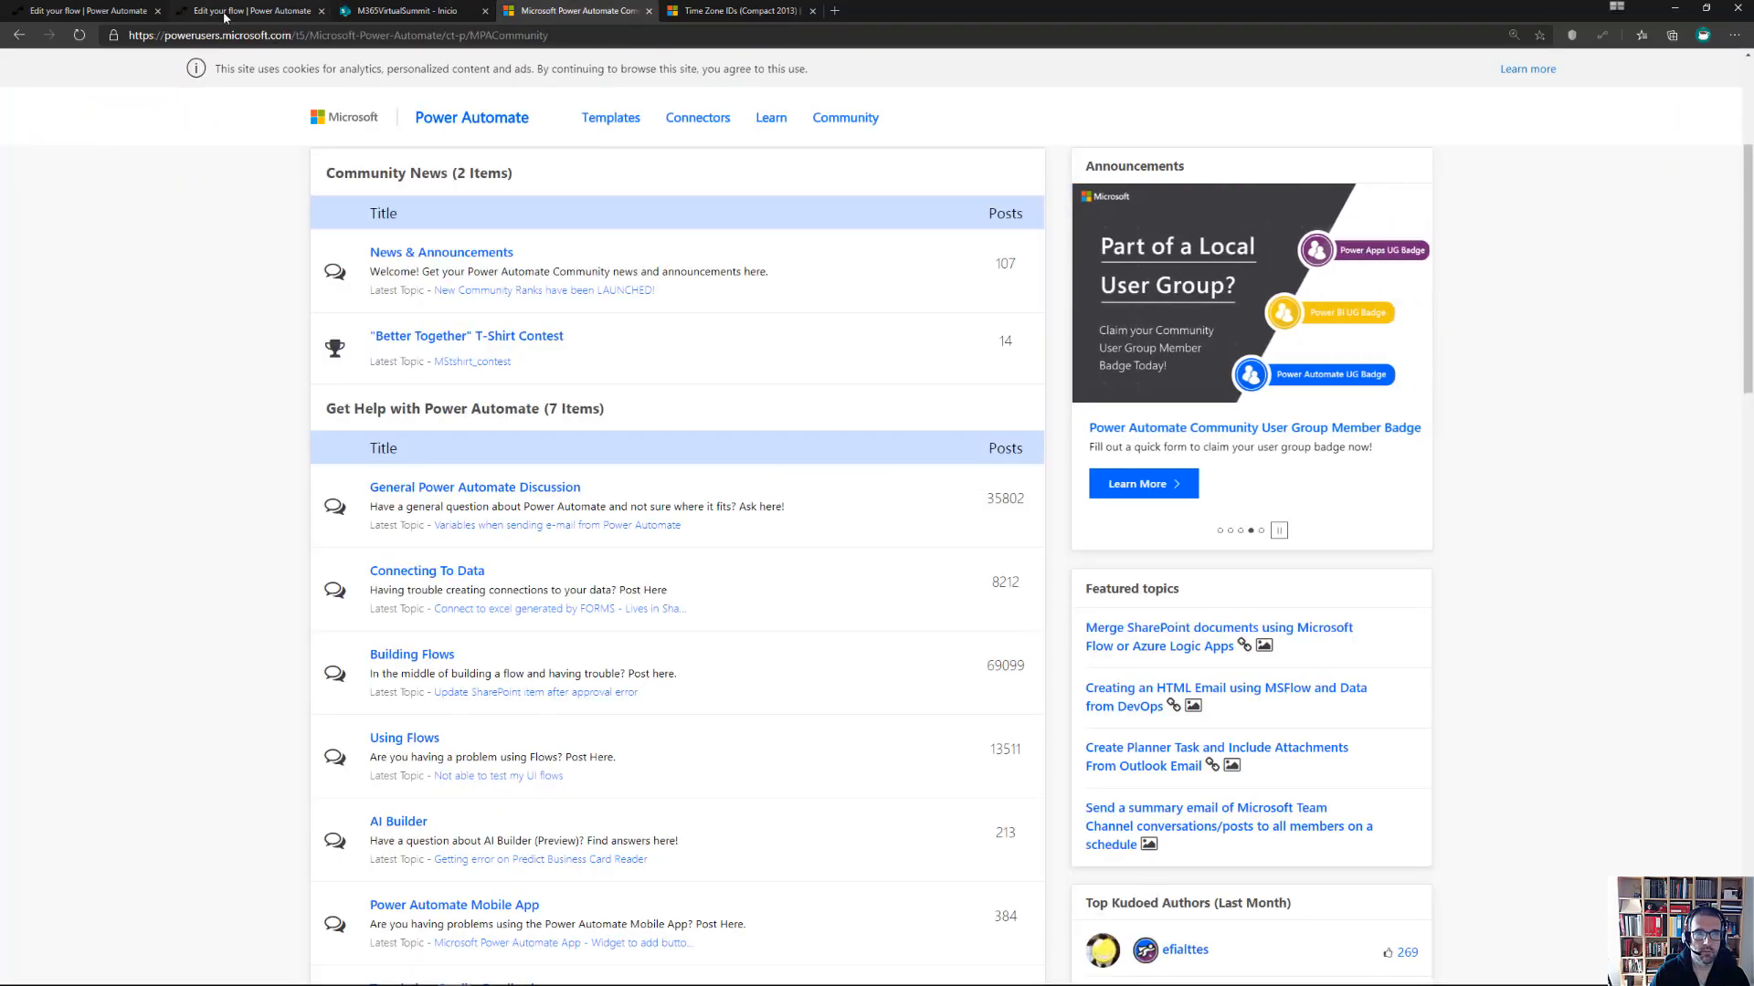
{"action": "left_click", "coordinate": [100, 11]}
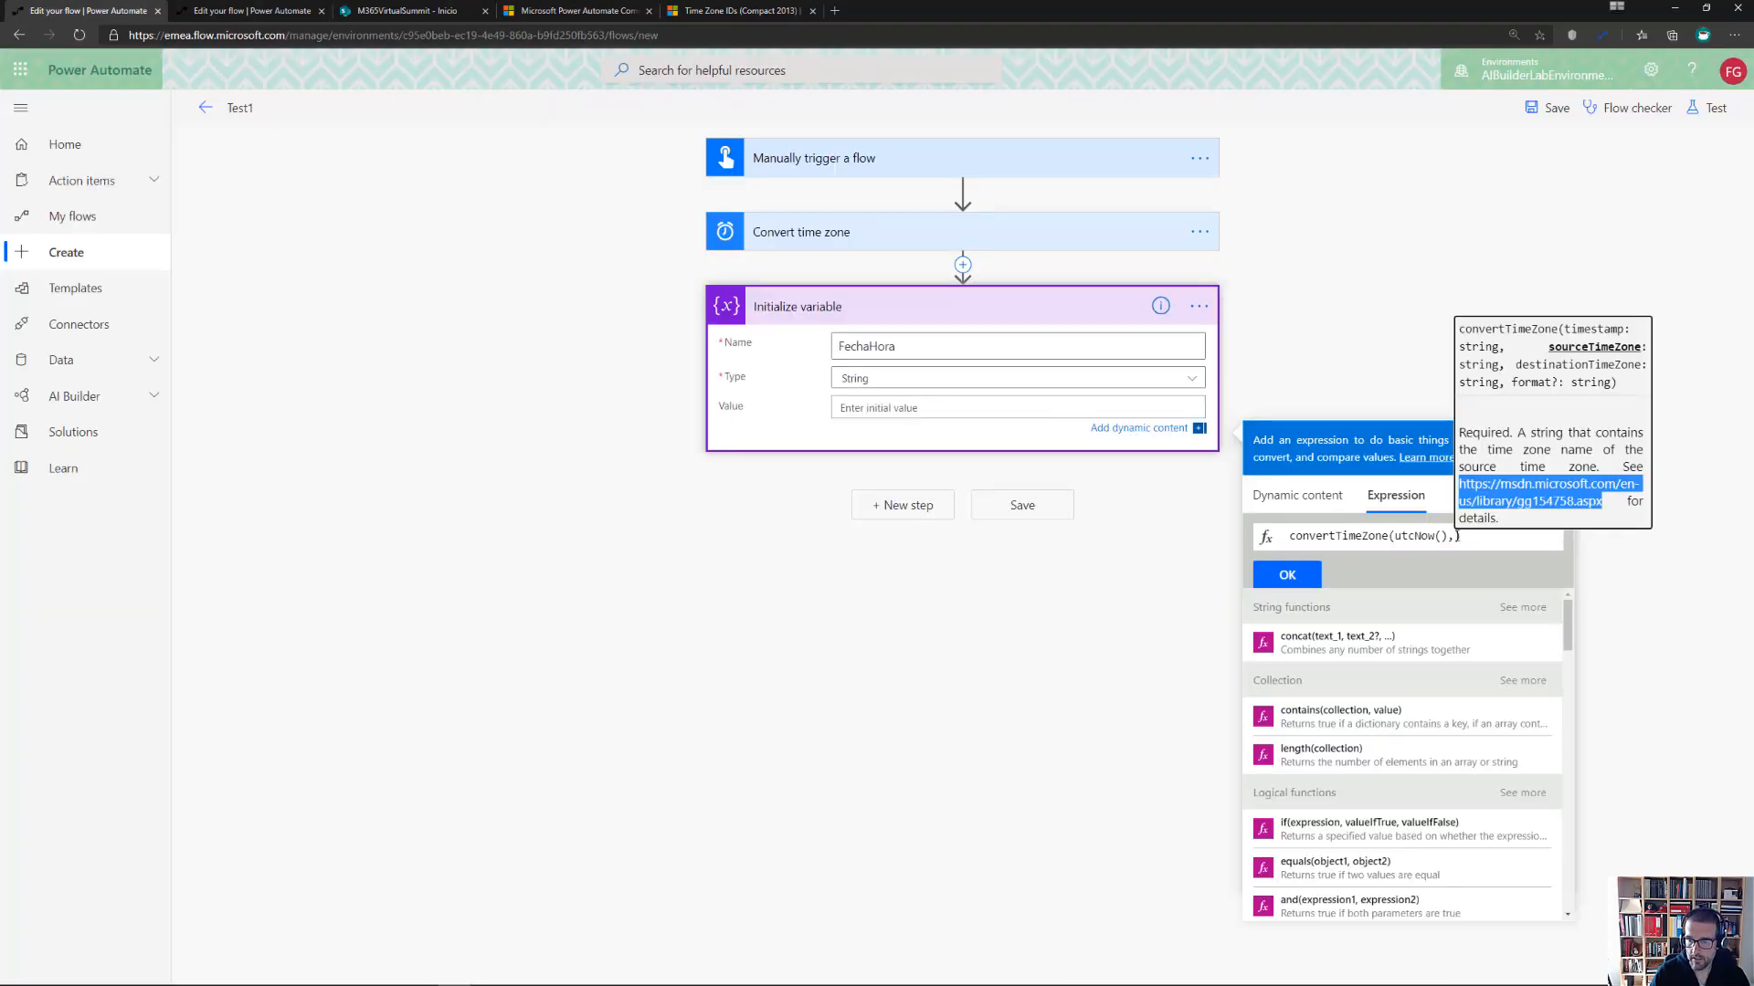
{"action": "type", "text": "'U"}
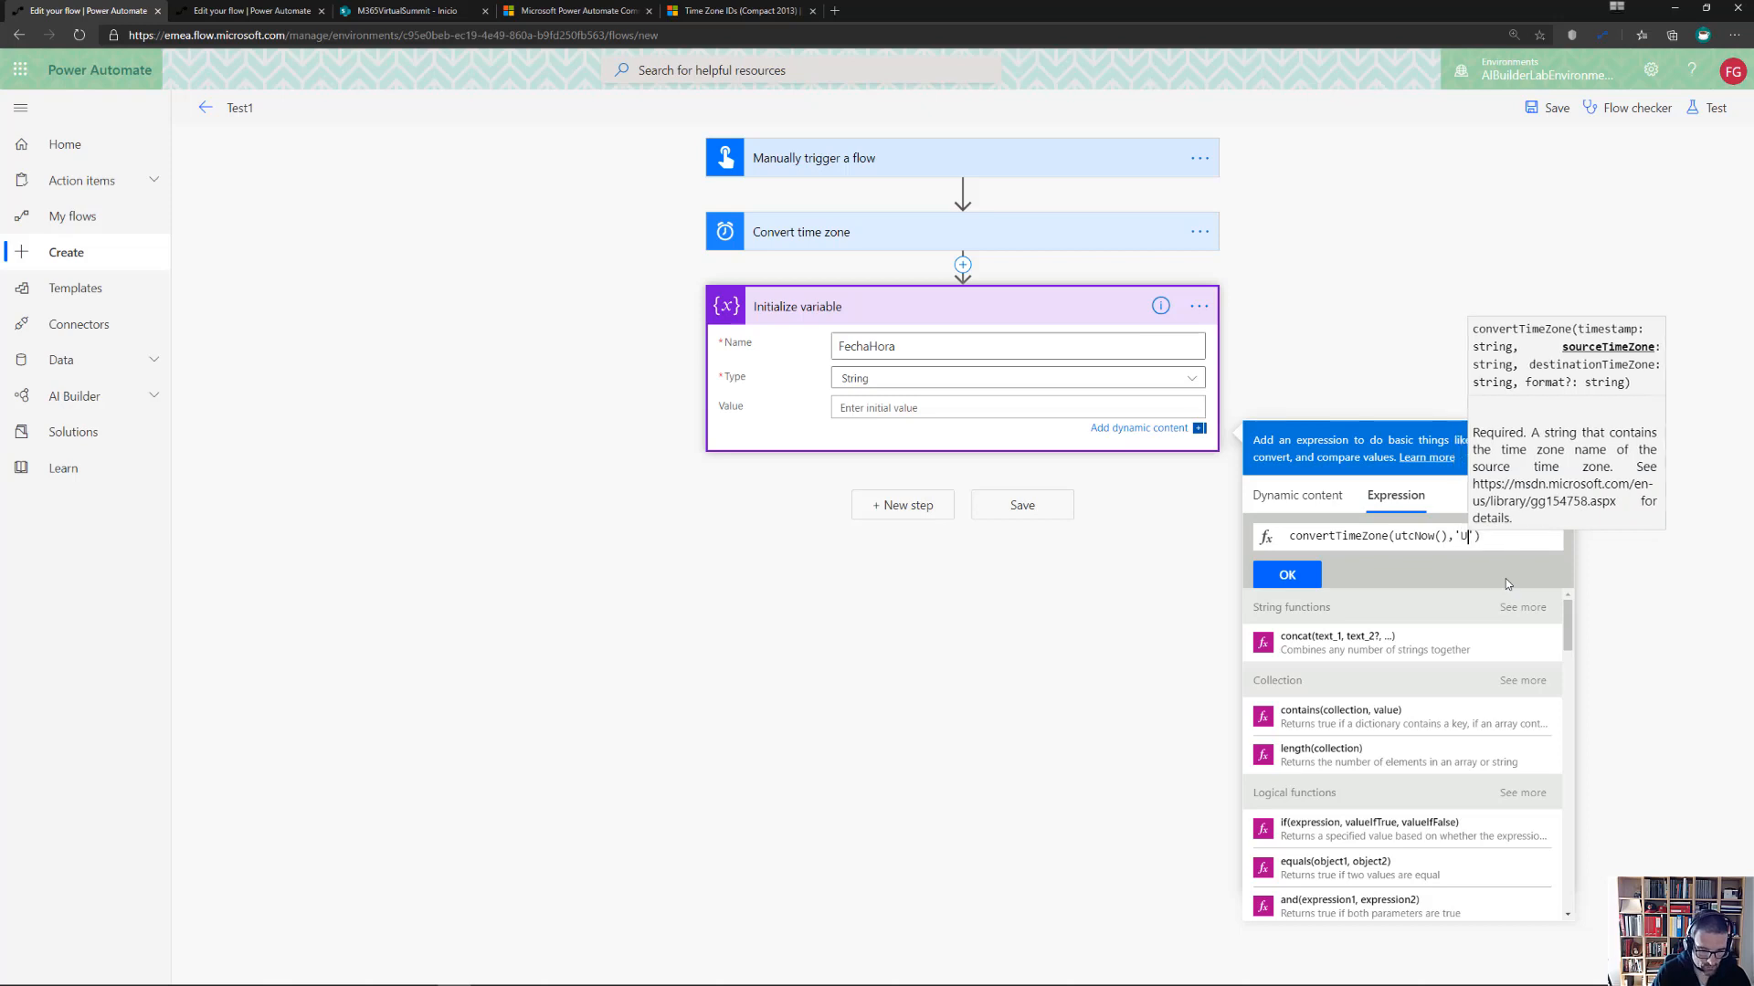
{"action": "type", "text": "TC"}
{"action": "type", "text": "','"}
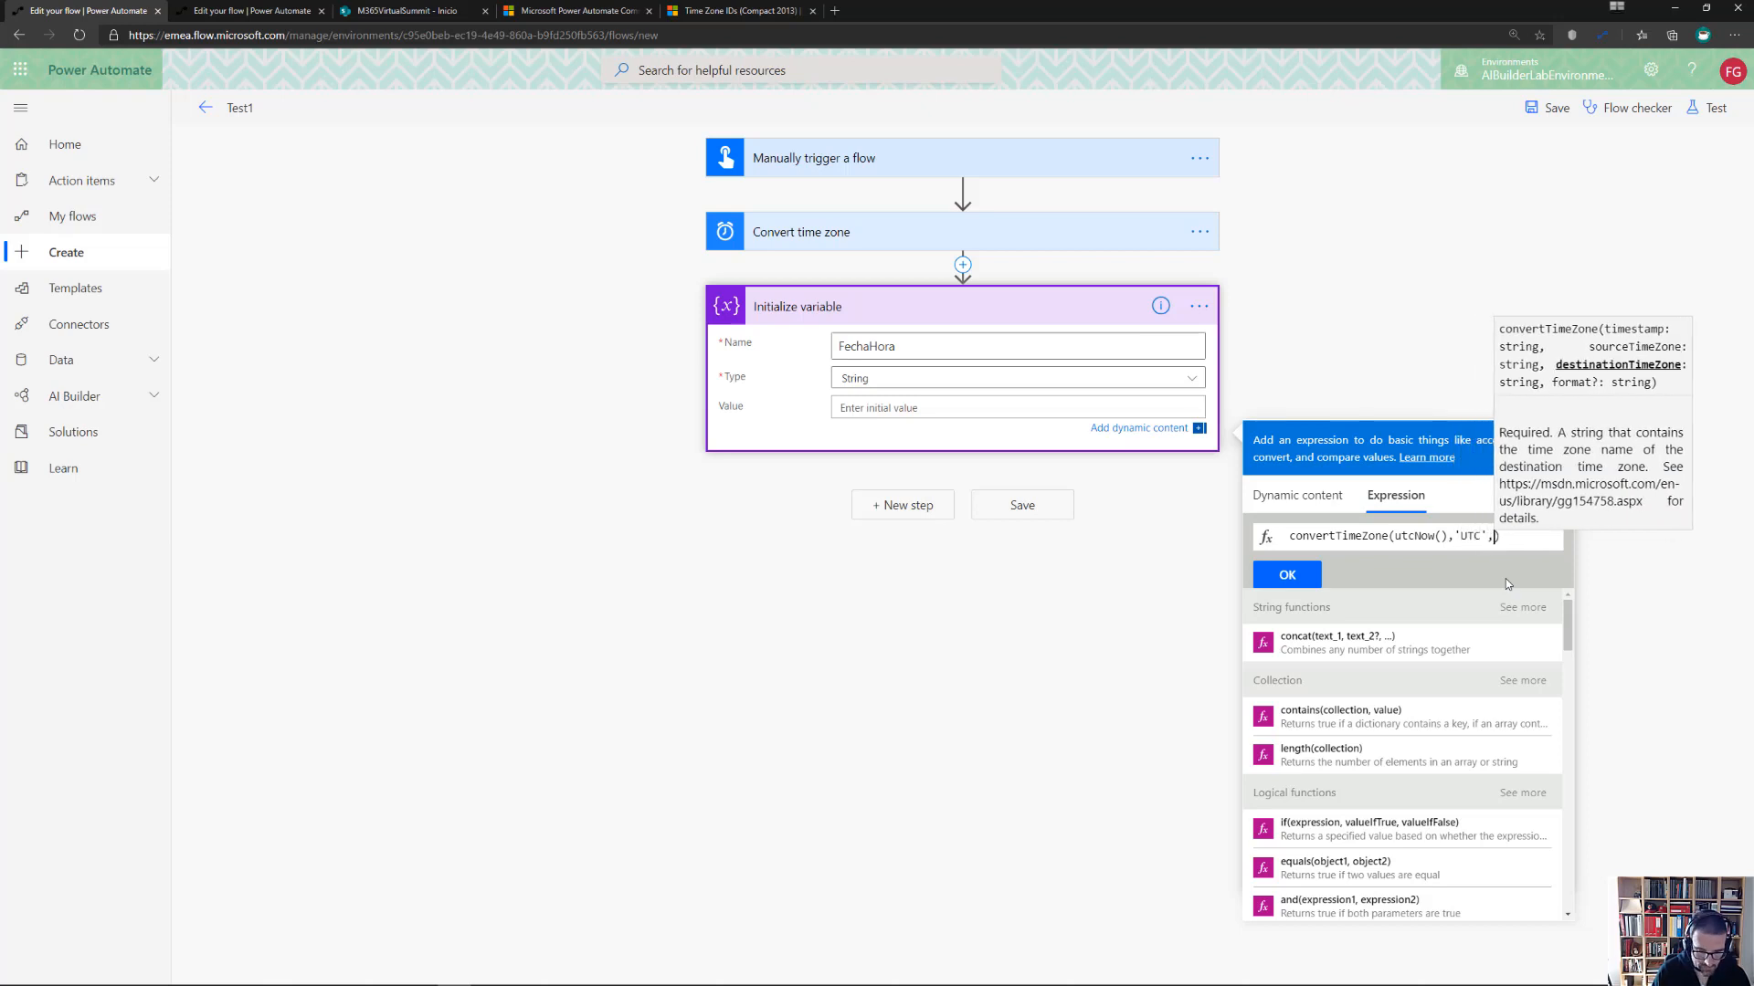
{"action": "type", "text": "Romance"}
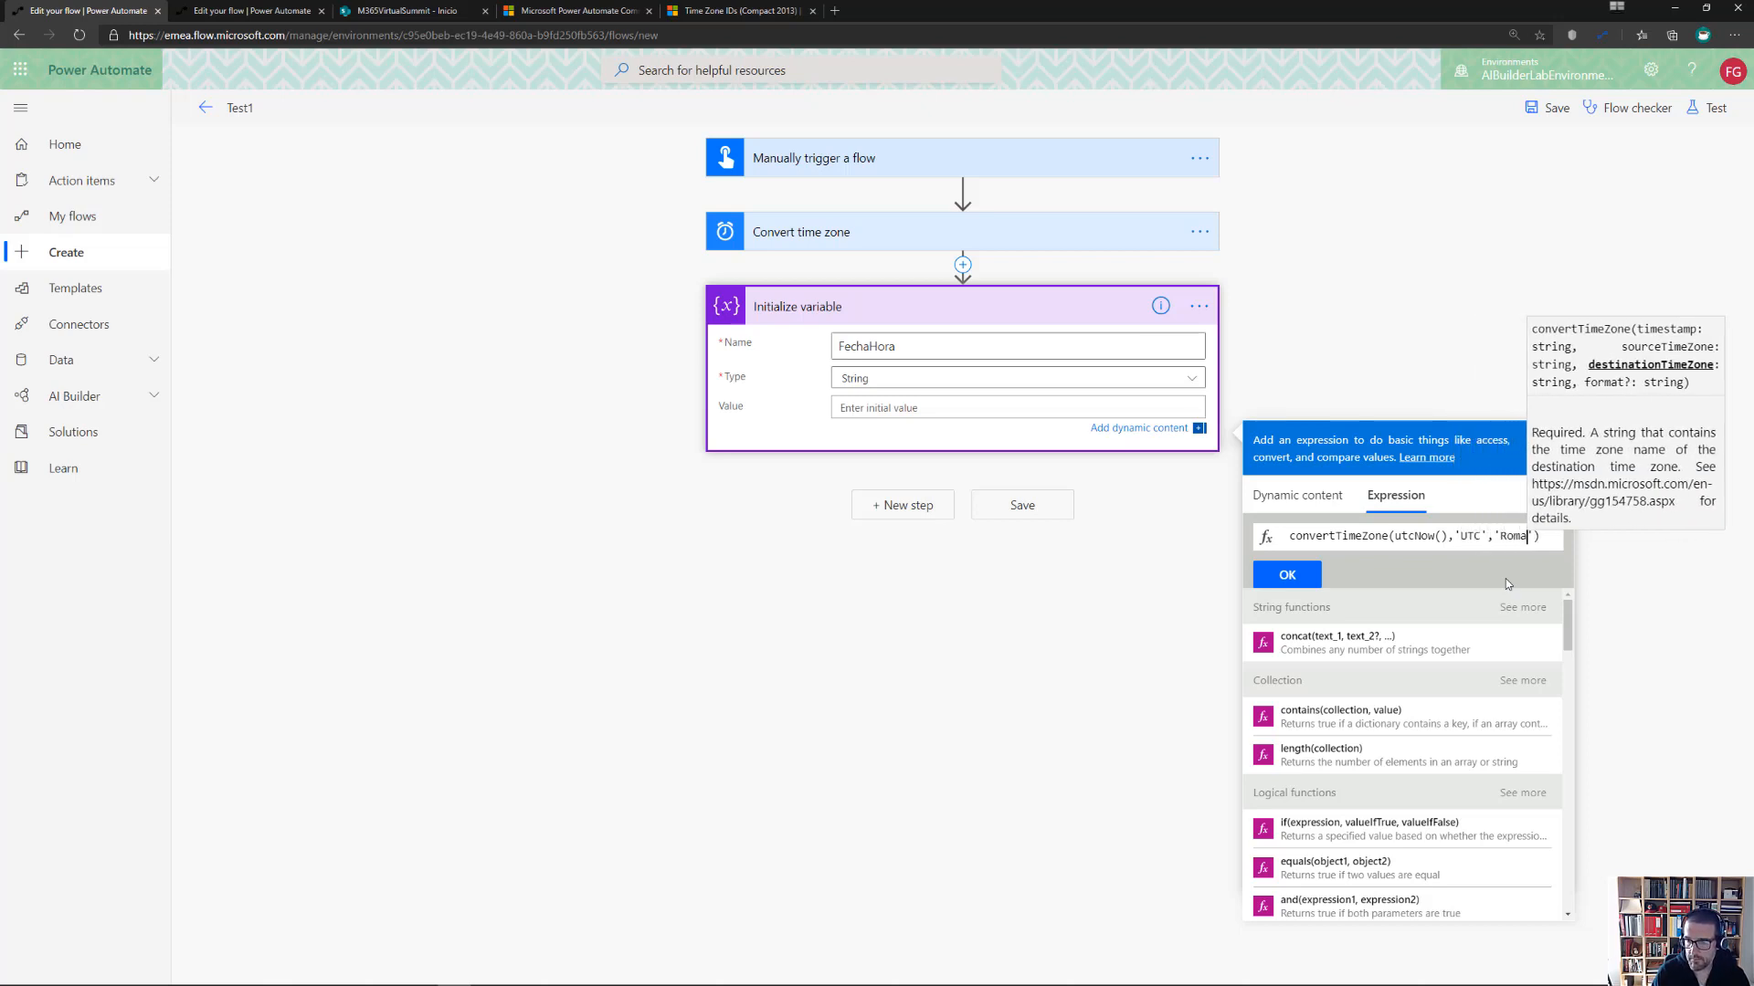
{"action": "type", "text": " Standard "}
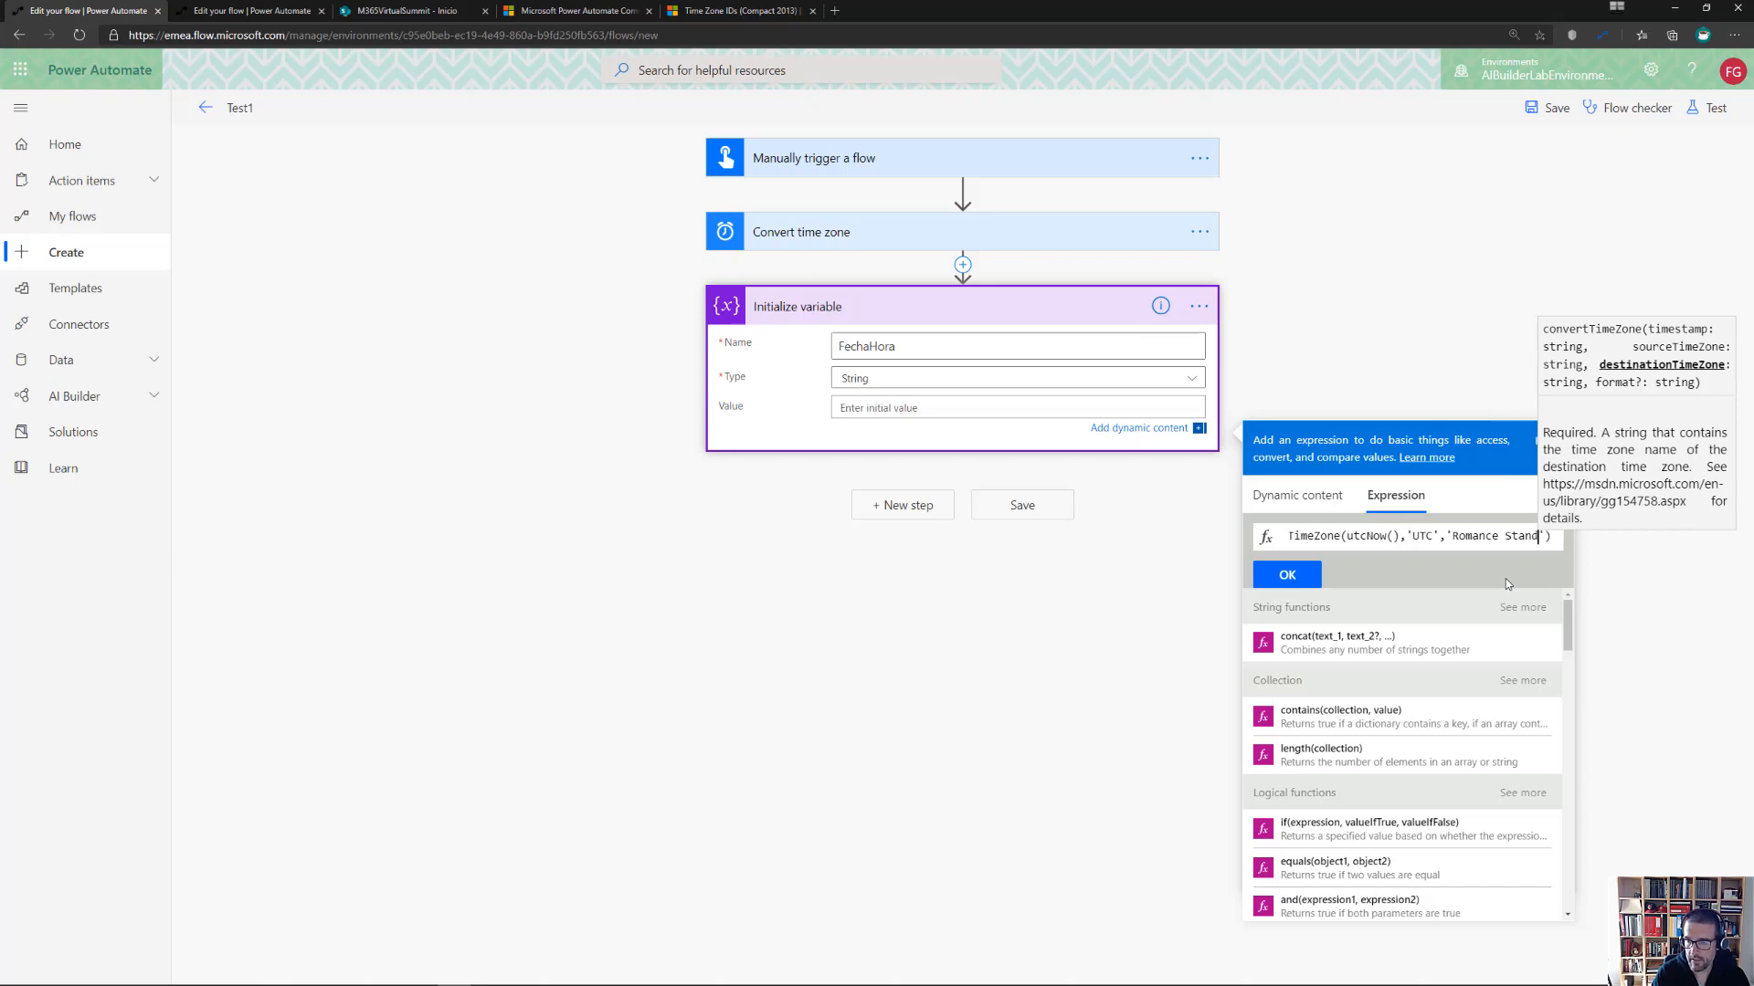
{"action": "type", "text": "Time"}
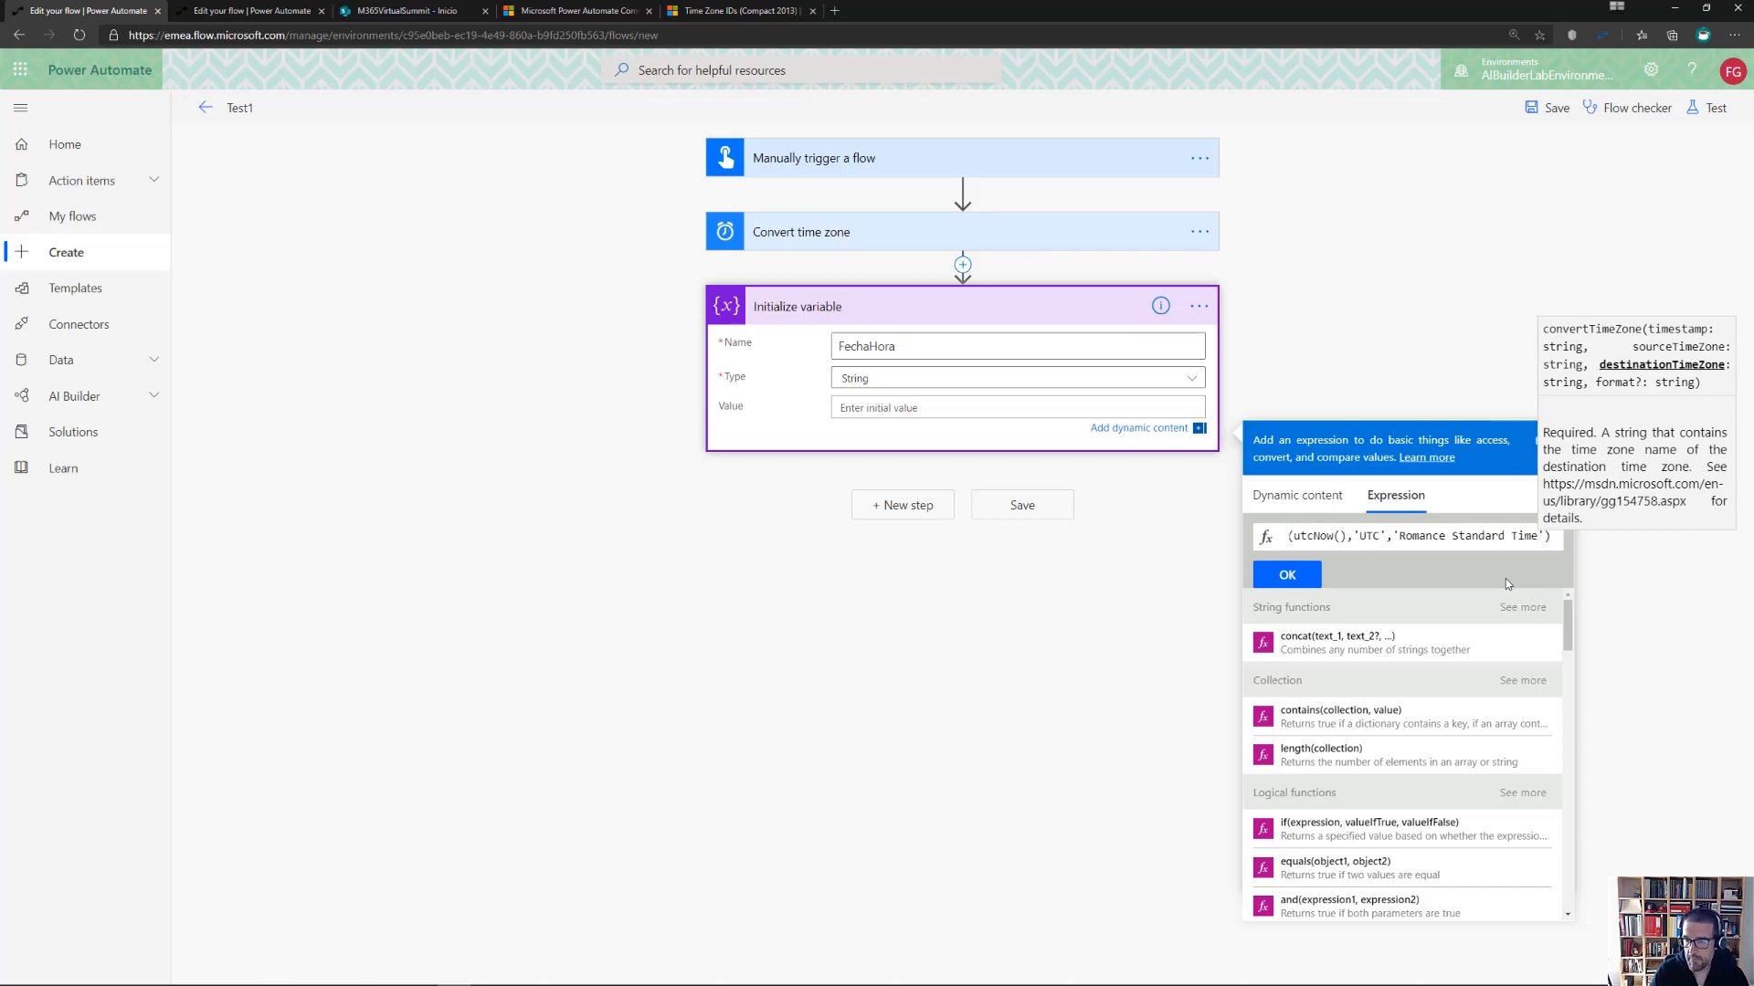
{"action": "left_click", "coordinate": [1556, 539]}
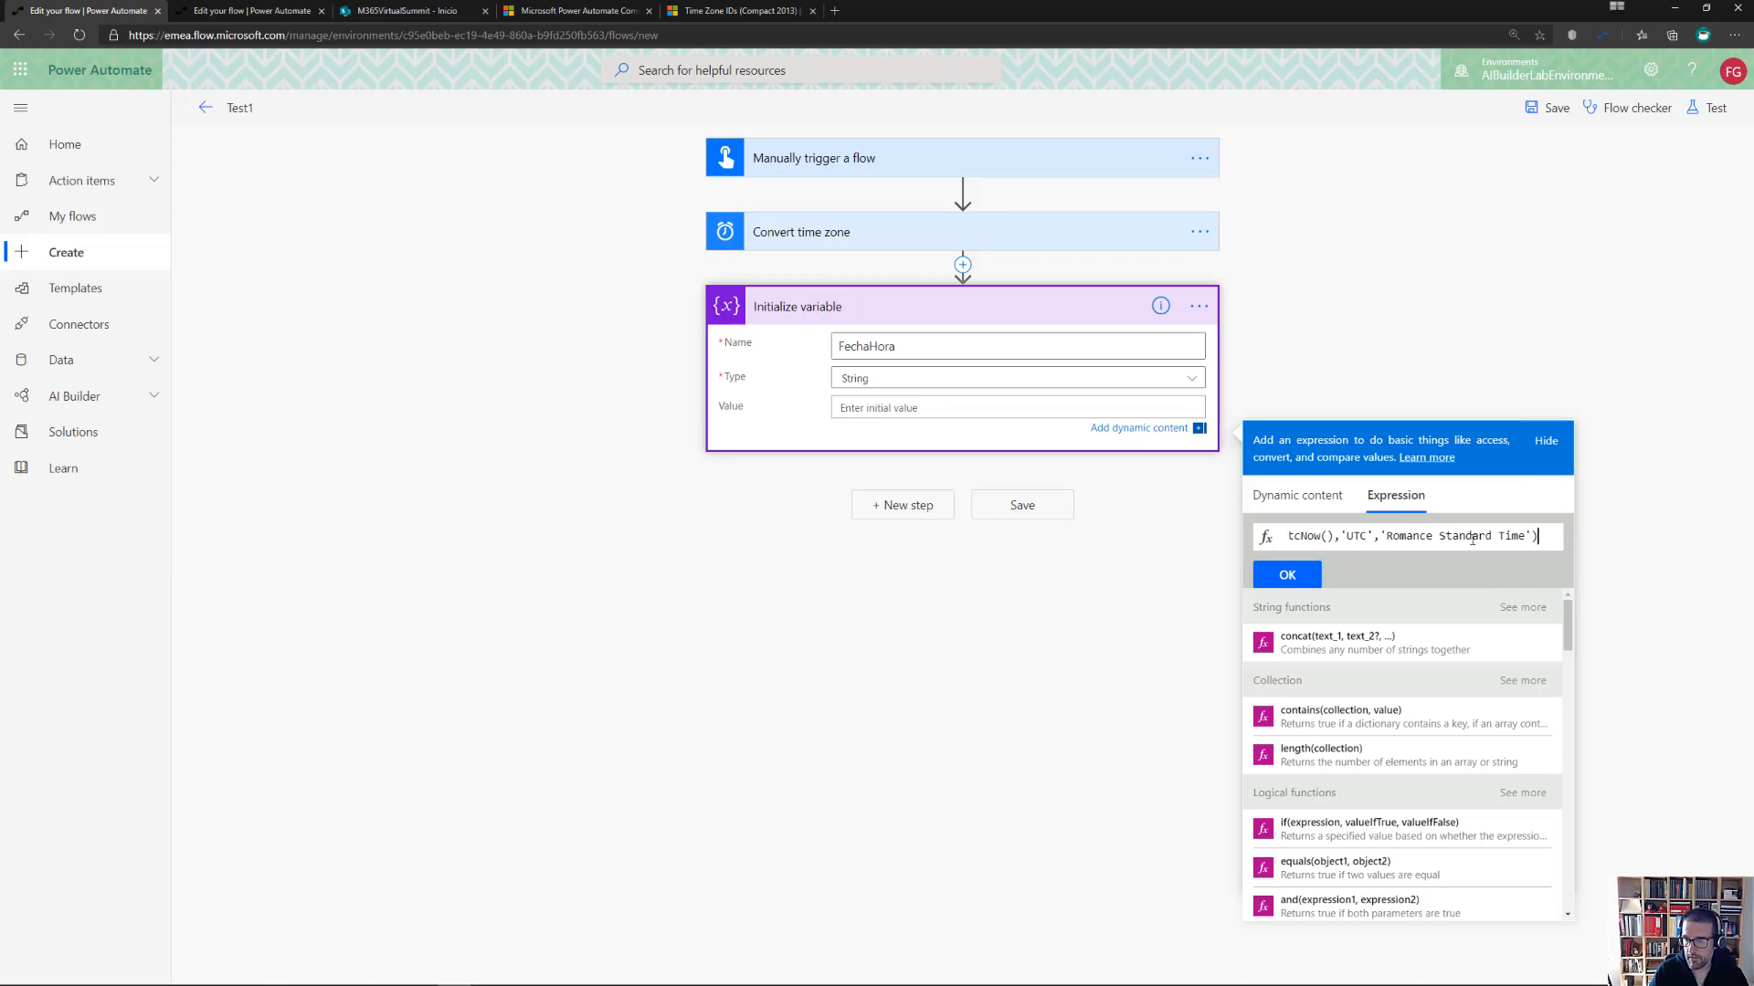
{"action": "left_click", "coordinate": [1301, 581]}
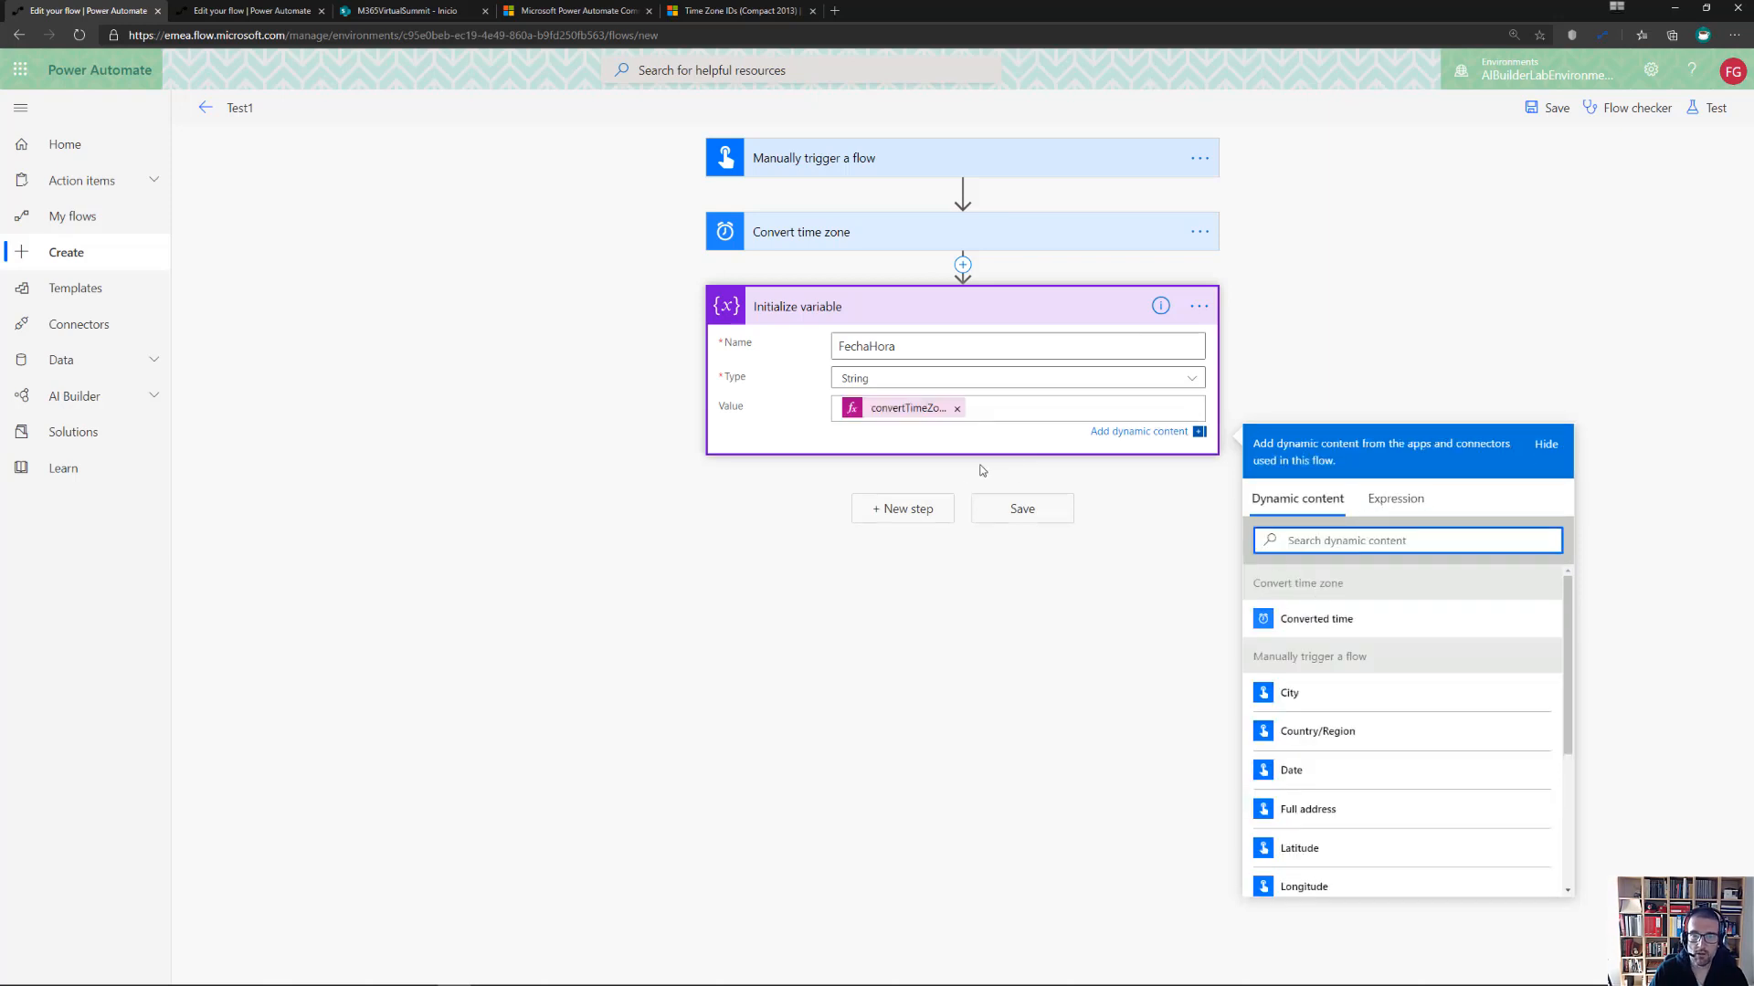
Reopen the variable's convertTimeZone expression, review all its arguments through to the end, and update it without edits
{"action": "left_click", "coordinate": [905, 416]}
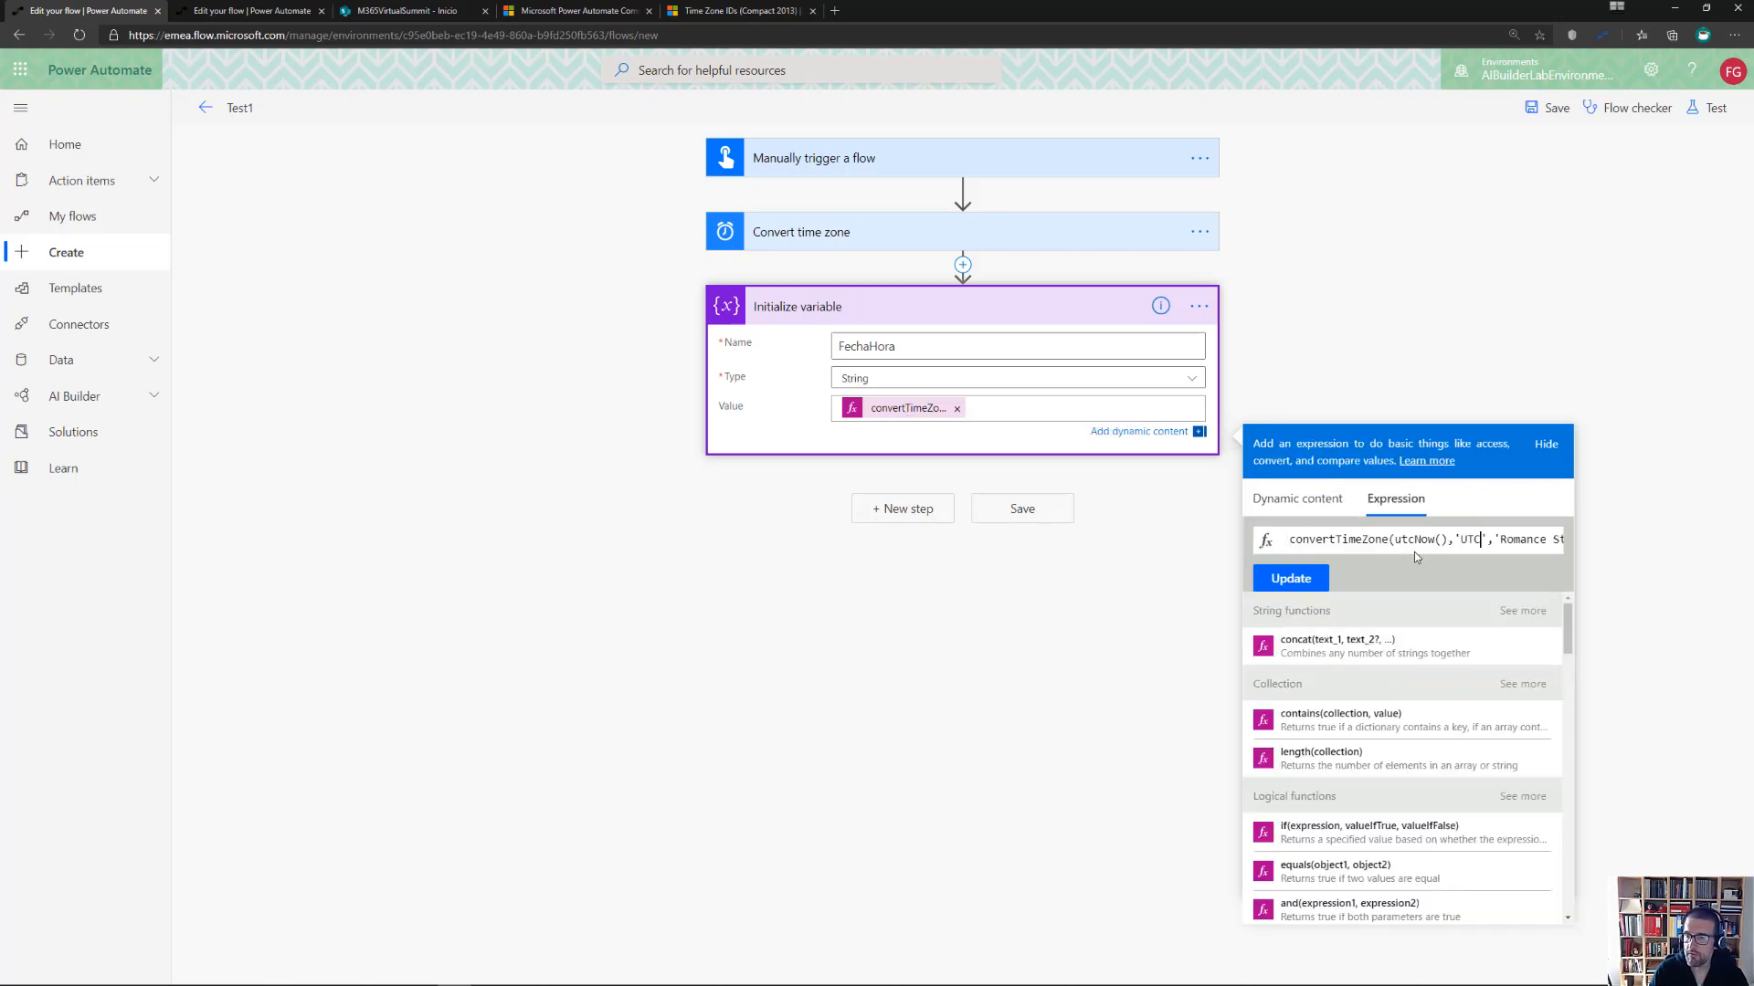
{"action": "key", "text": "Right"}
{"action": "key", "text": "Right"}
{"action": "key", "text": "Right"}
{"action": "key", "text": "Right"}
{"action": "key", "text": "Right"}
{"action": "key", "text": "Right"}
{"action": "key", "text": "Right"}
{"action": "key", "text": "Right"}
{"action": "key", "text": "Right"}
{"action": "key", "text": "Right"}
{"action": "key", "text": "Right"}
{"action": "key", "text": "Right"}
{"action": "key", "text": "Right"}
{"action": "key", "text": "Right"}
{"action": "key", "text": "Right"}
{"action": "key", "text": "Right"}
{"action": "key", "text": "Right"}
{"action": "key", "text": "Right"}
{"action": "key", "text": "Right"}
{"action": "key", "text": "Right"}
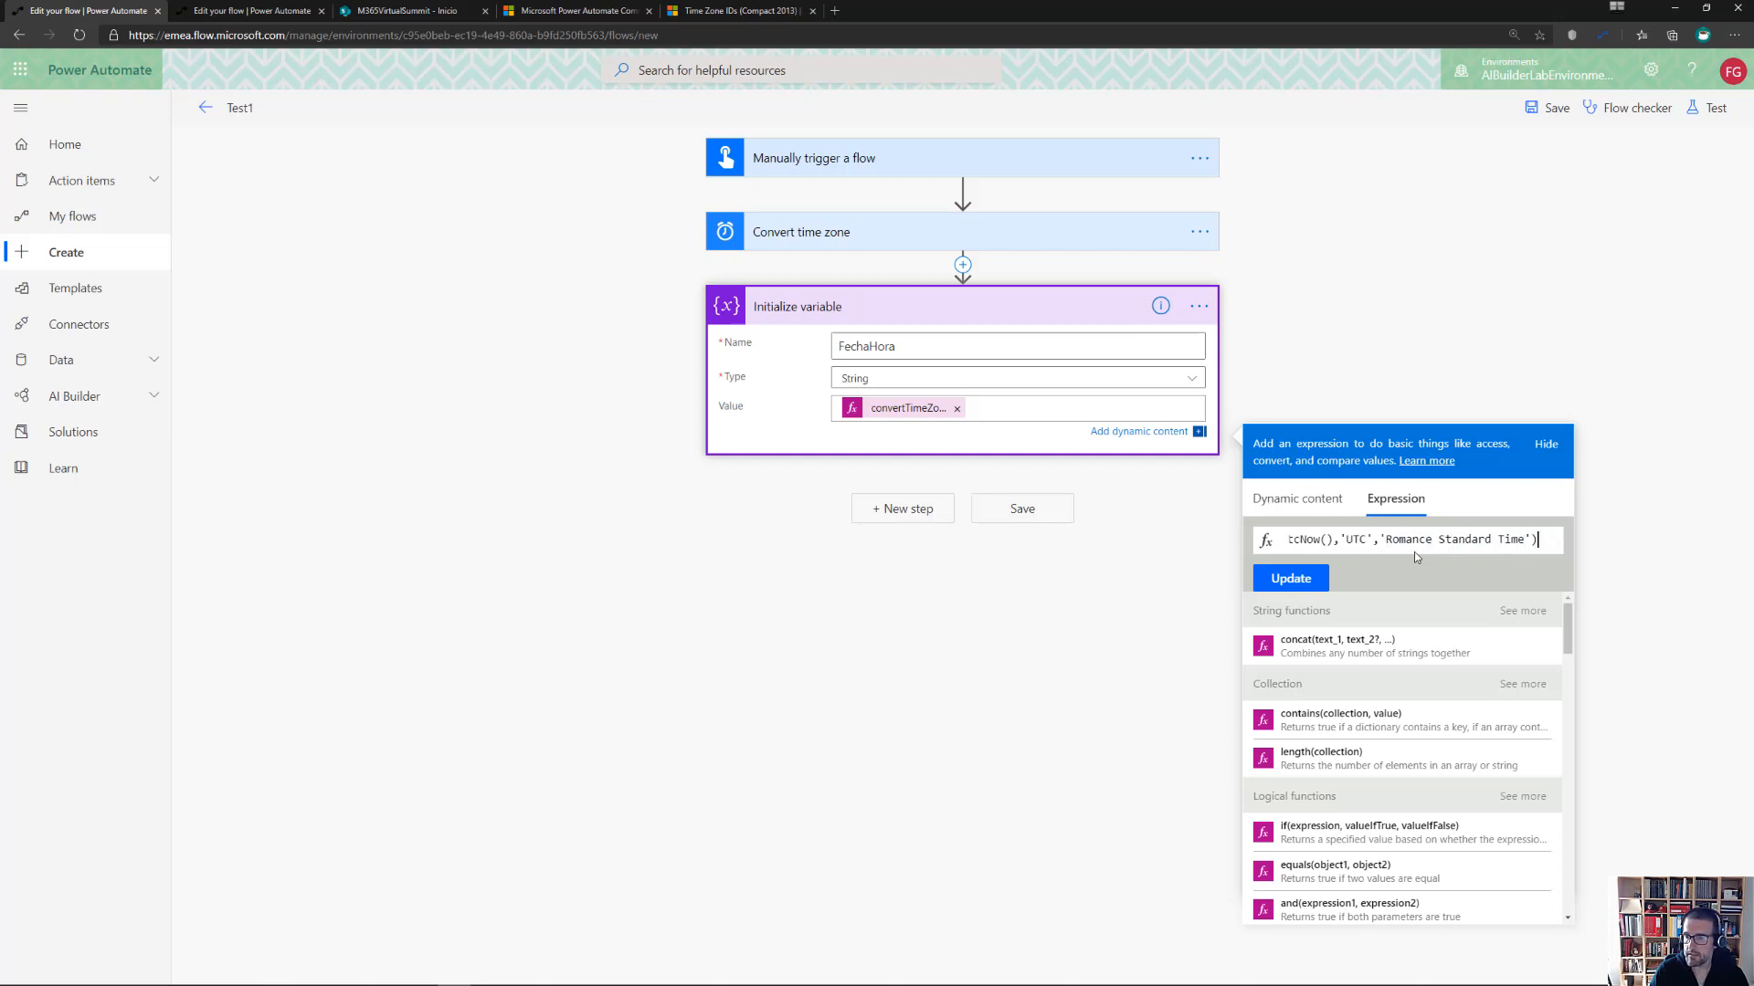
{"action": "left_click", "coordinate": [1303, 581]}
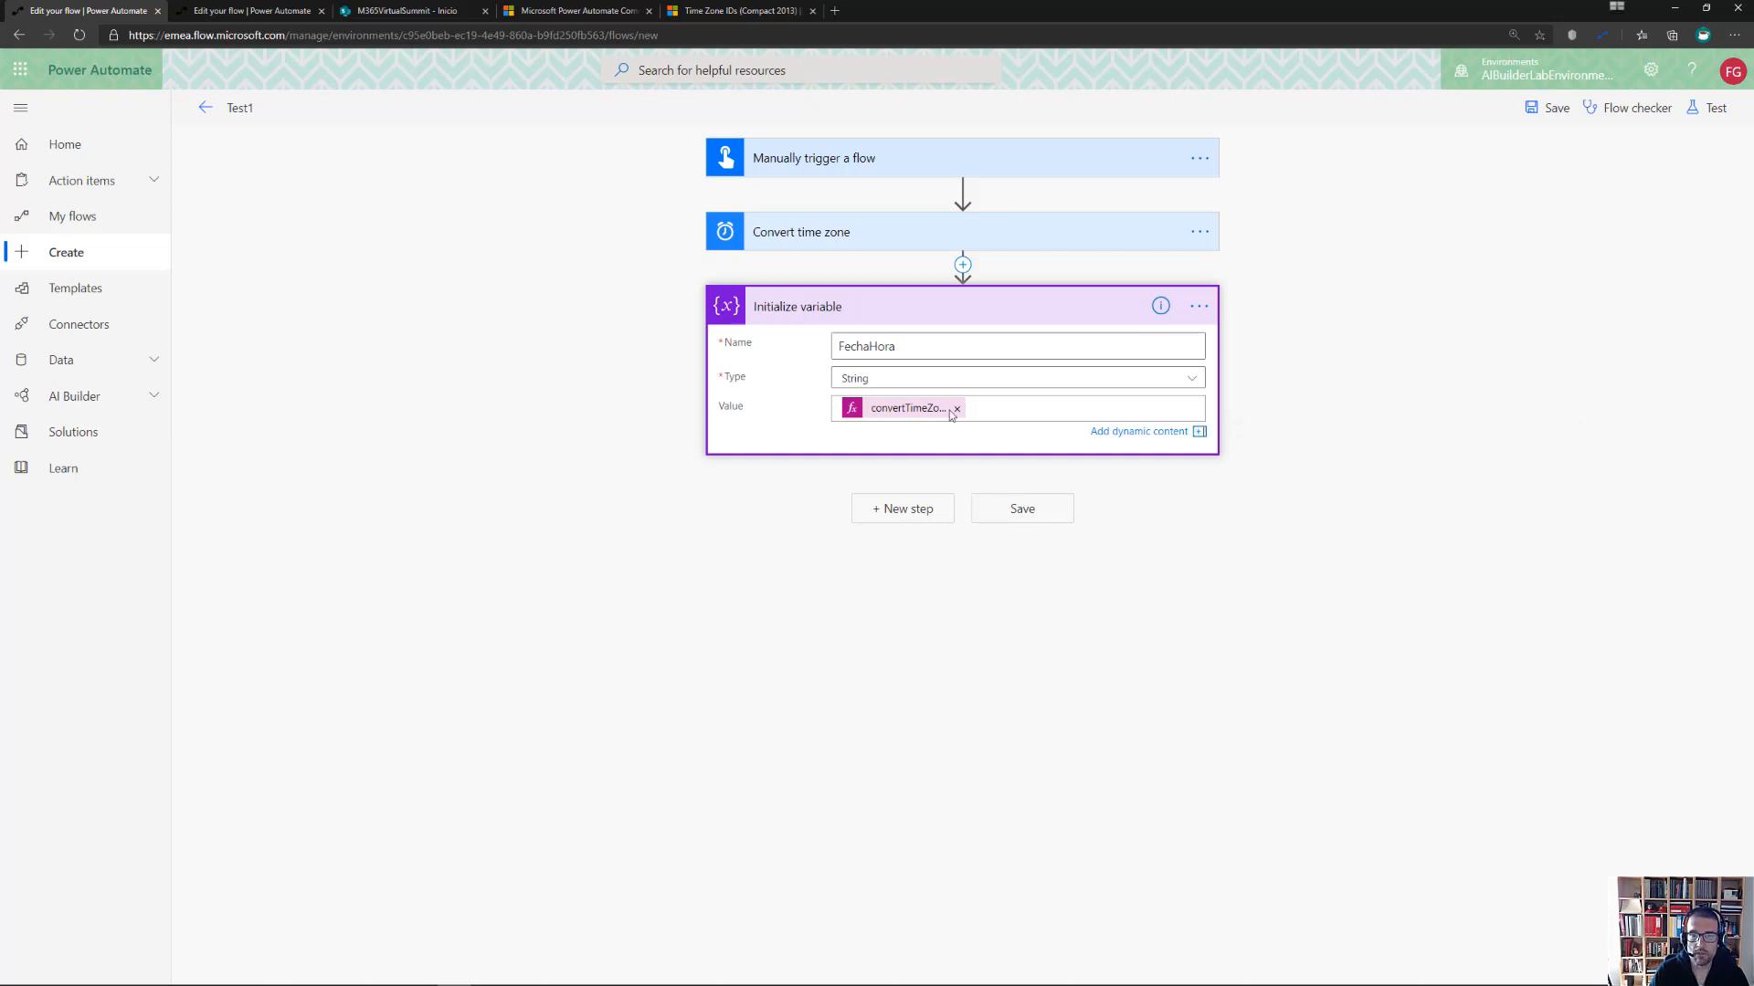
Save the flow, run a test by performing the trigger action, and open the results of that run
{"action": "left_click", "coordinate": [1551, 109]}
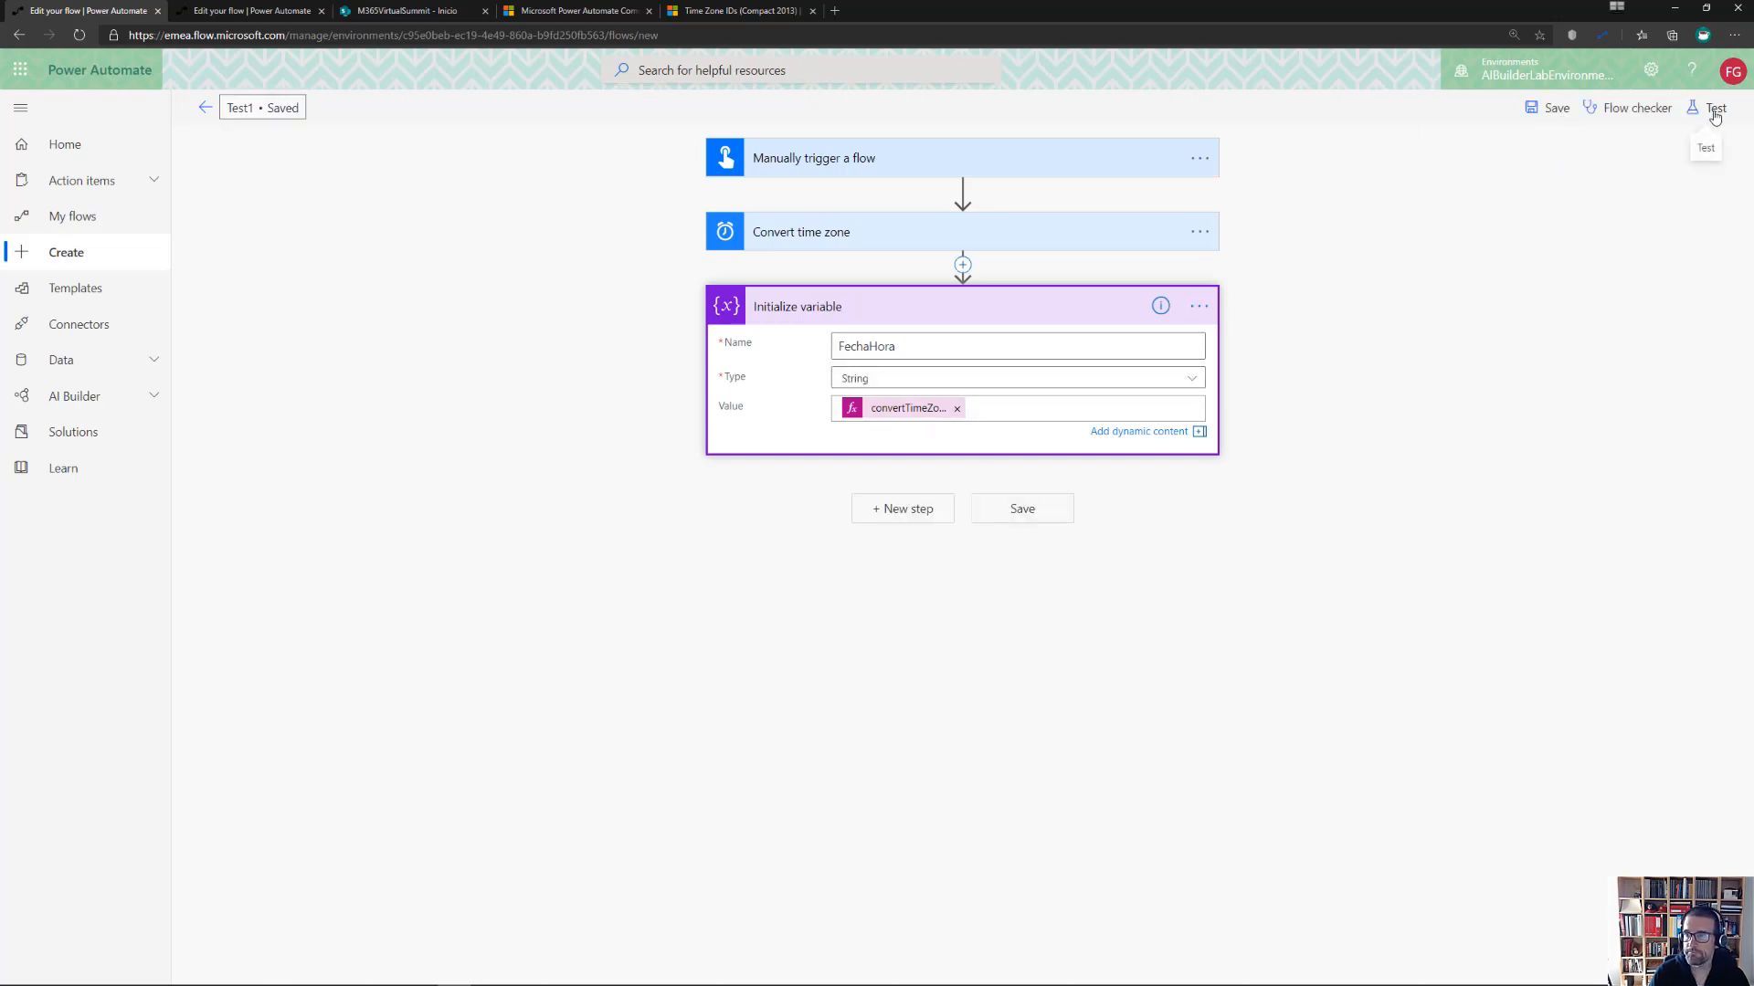
{"action": "left_click", "coordinate": [1713, 110]}
{"action": "left_click", "coordinate": [1587, 195]}
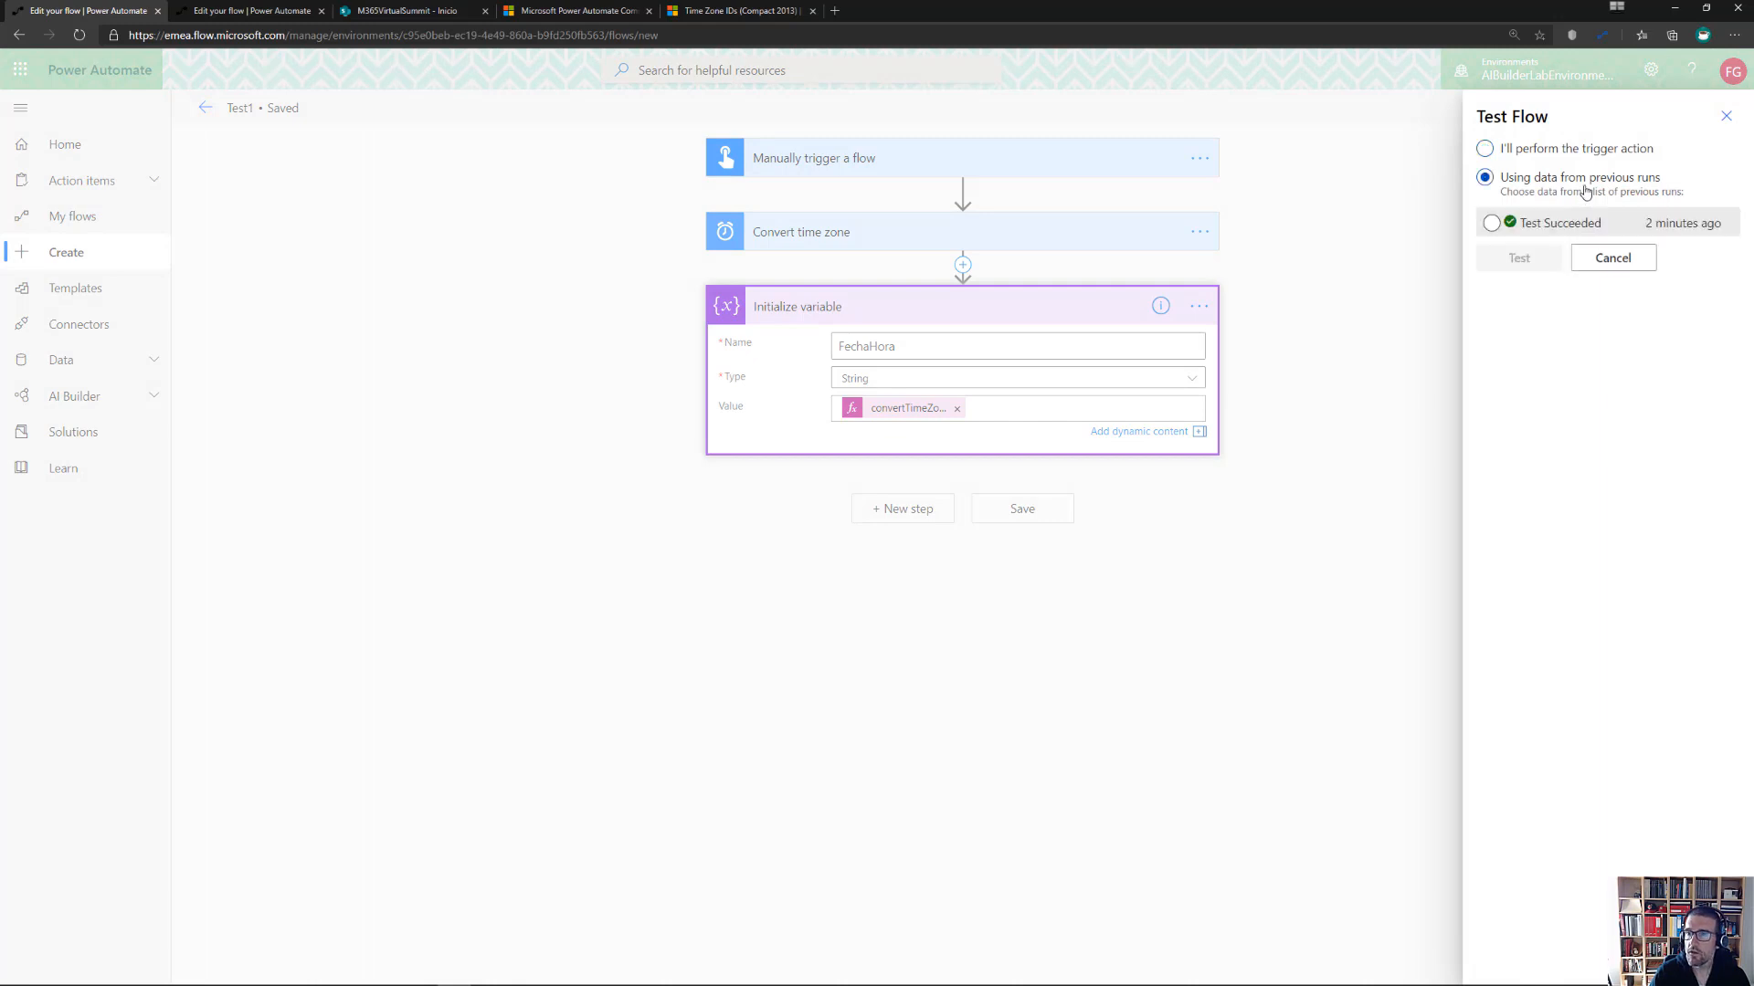
{"action": "left_click", "coordinate": [1598, 149]}
{"action": "left_click", "coordinate": [1519, 224]}
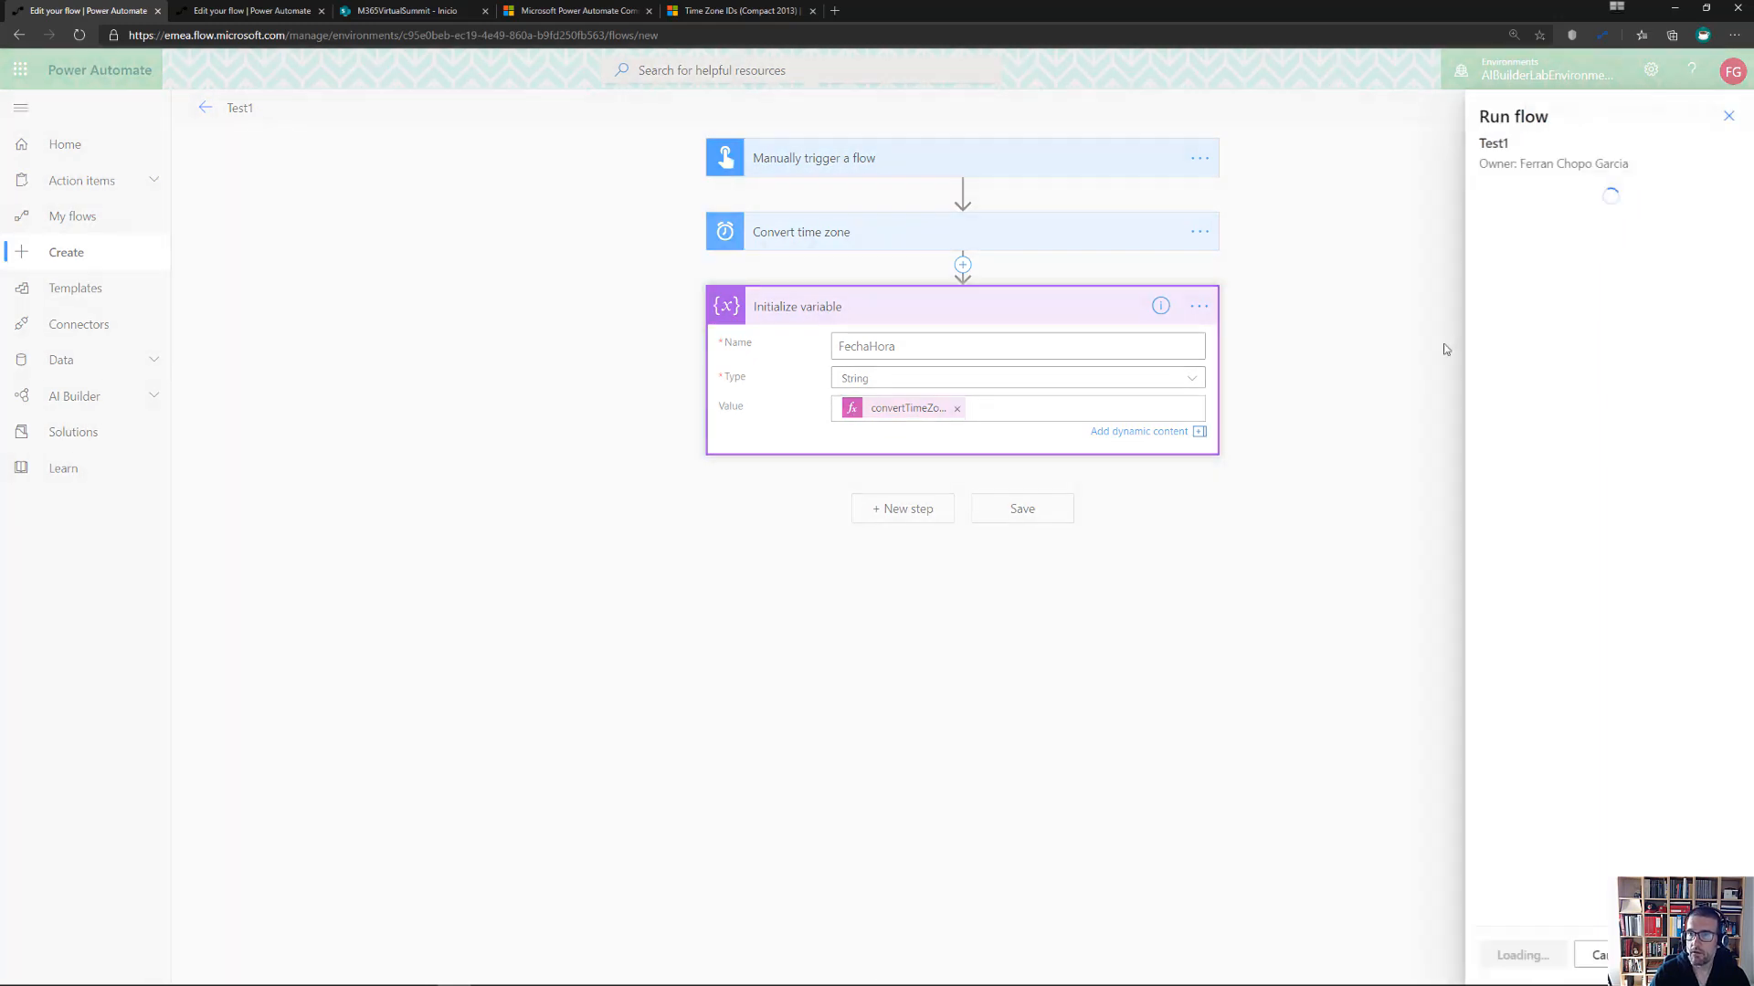
{"action": "left_click", "coordinate": [1520, 957]}
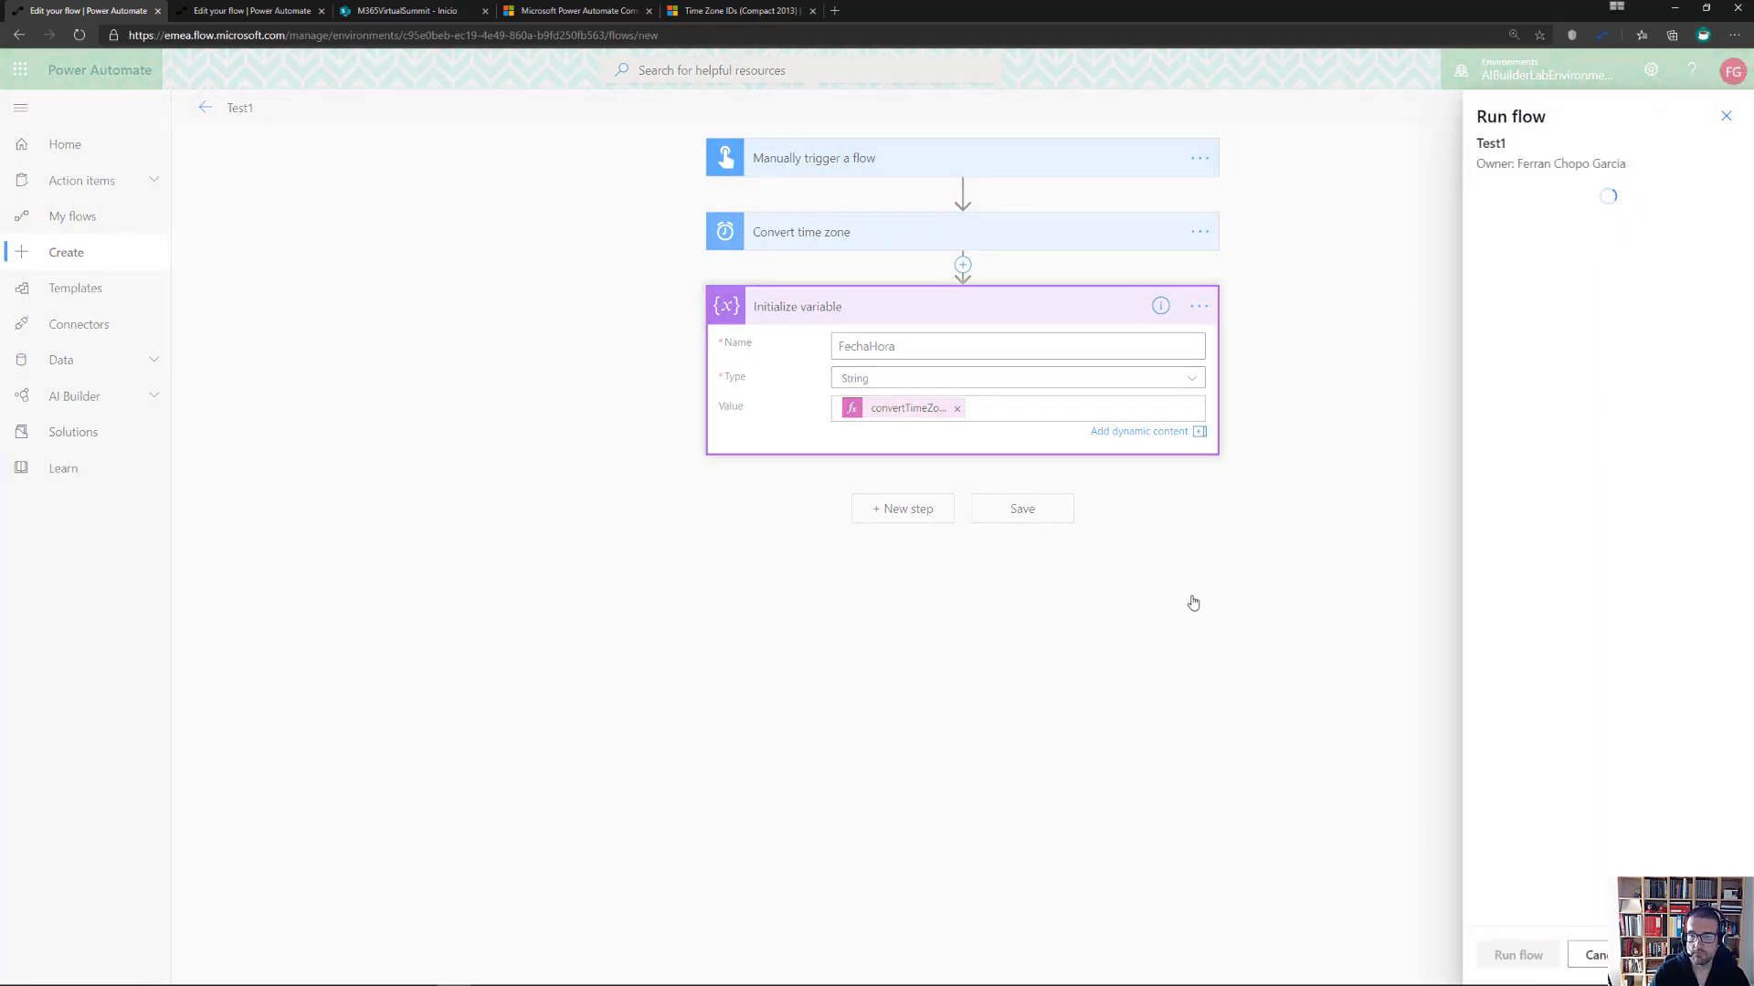
{"action": "left_click", "coordinate": [1509, 955]}
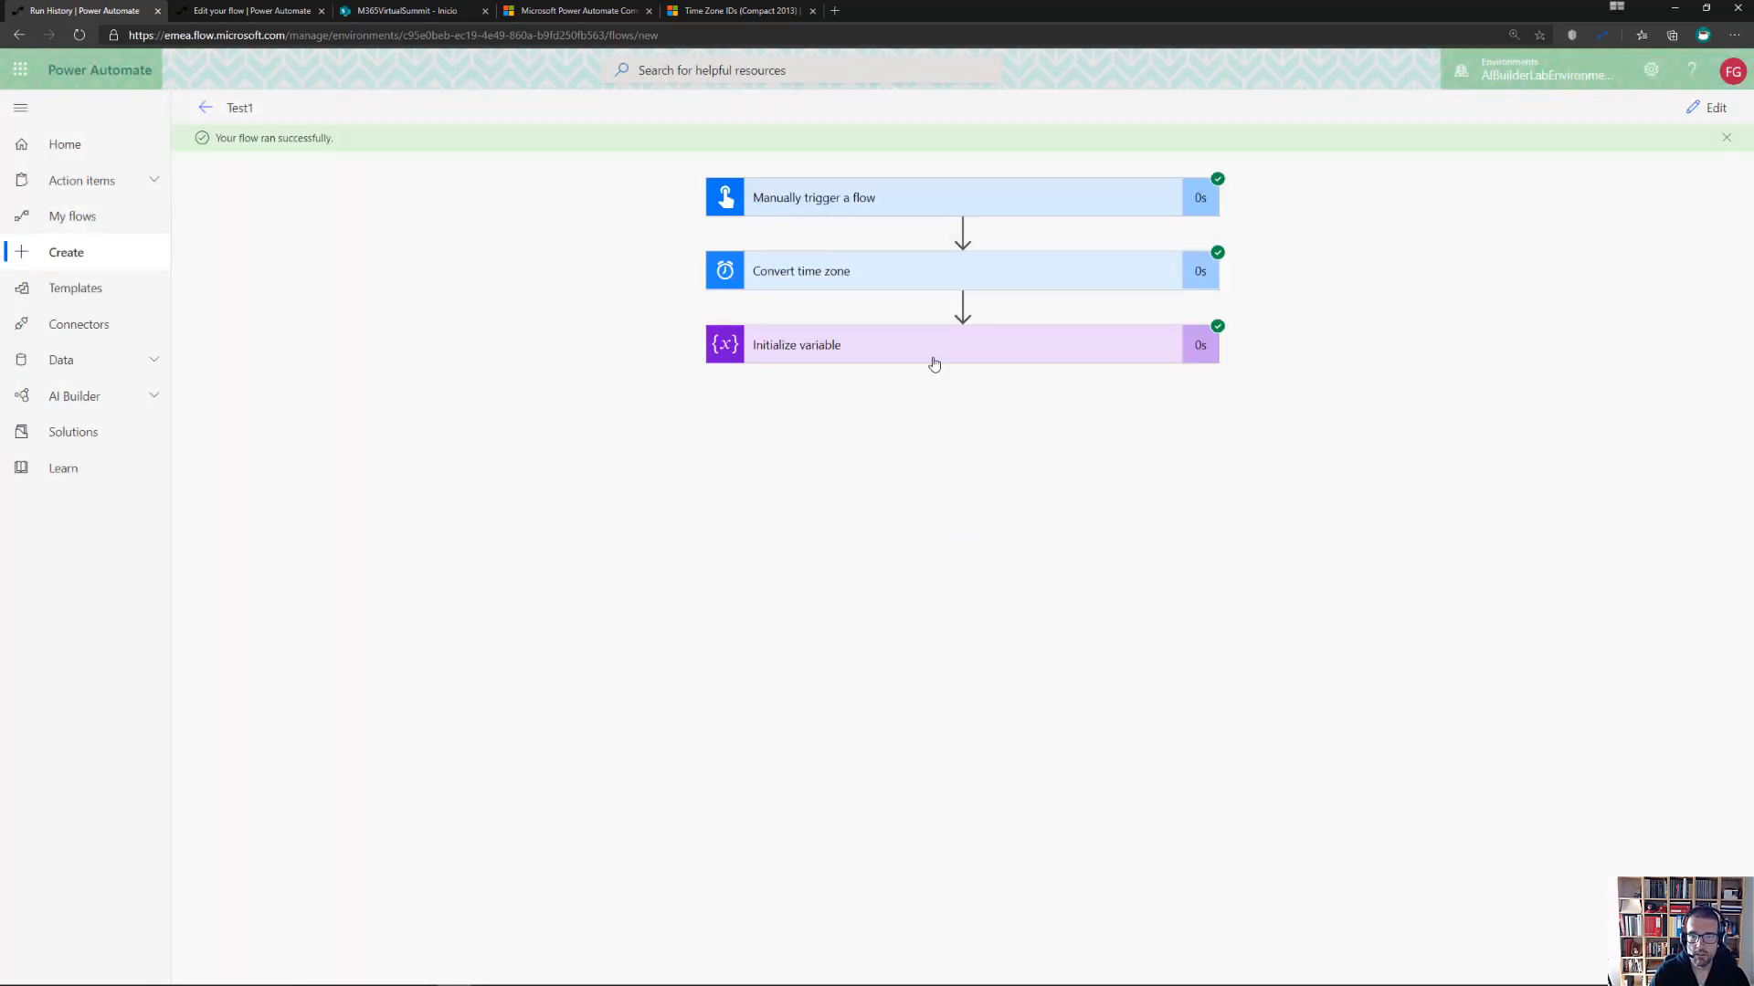
Compare the FechaHora value in the Initialize variable run details with the inputs and outputs of Convert time zone
{"action": "left_click", "coordinate": [935, 365]}
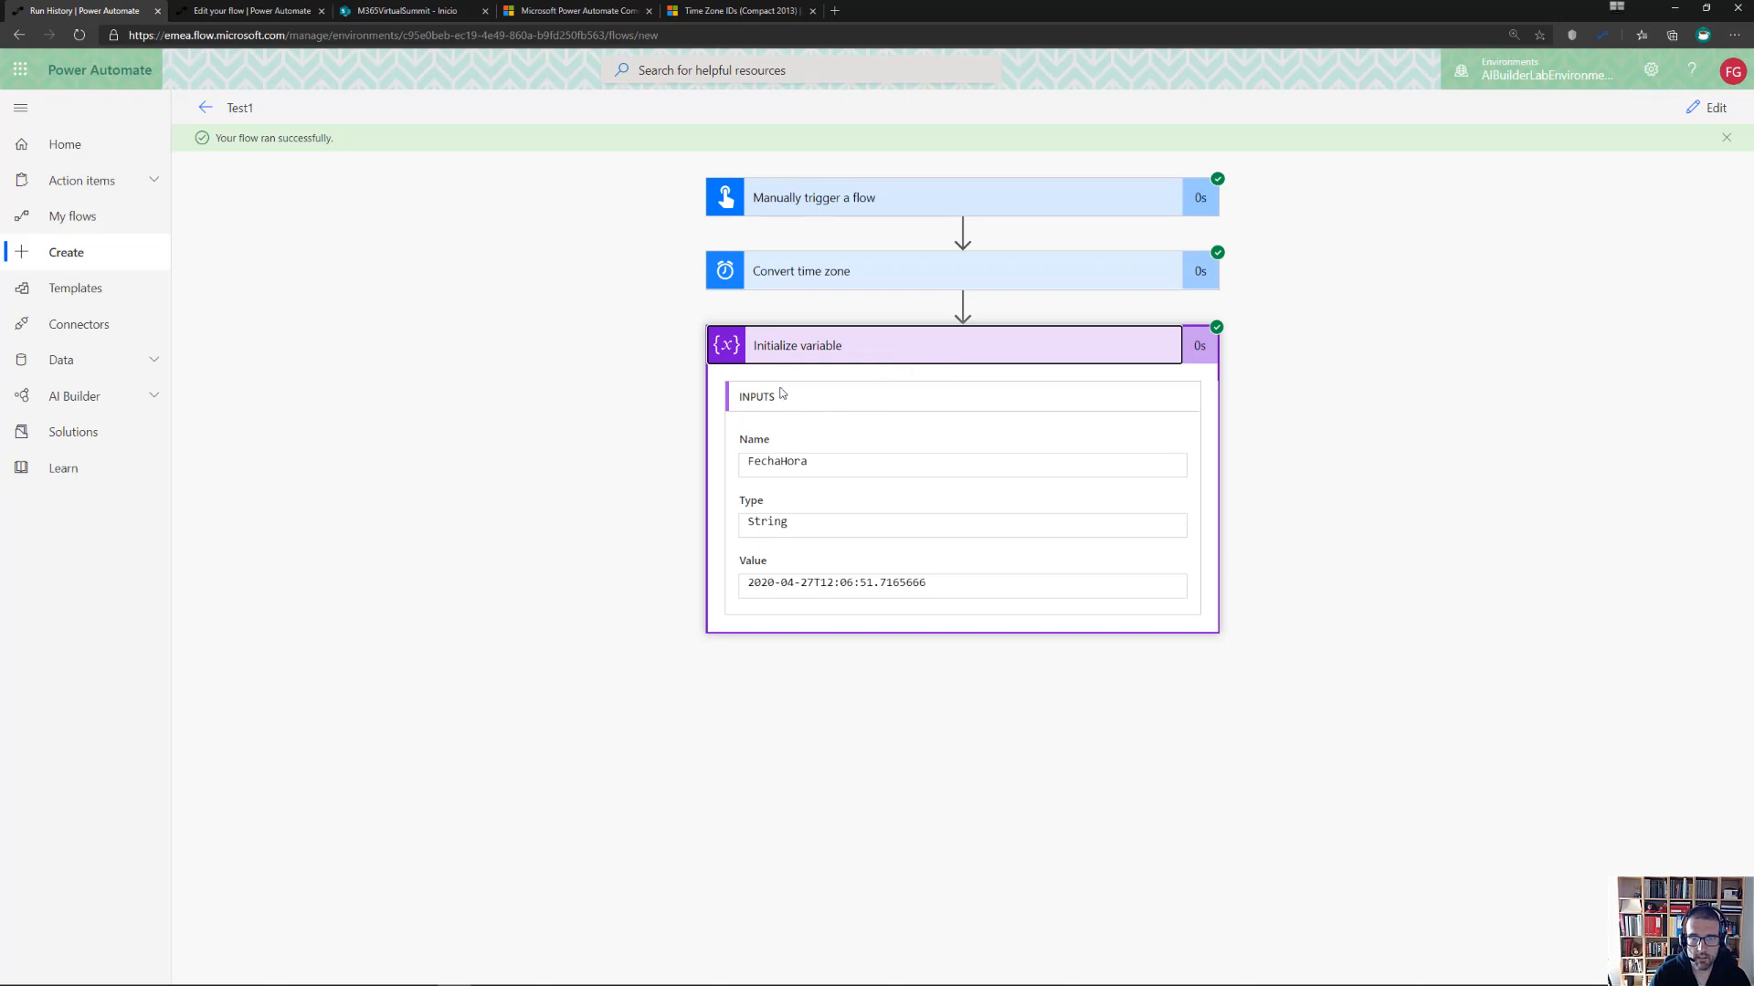
{"action": "left_click", "coordinate": [922, 276]}
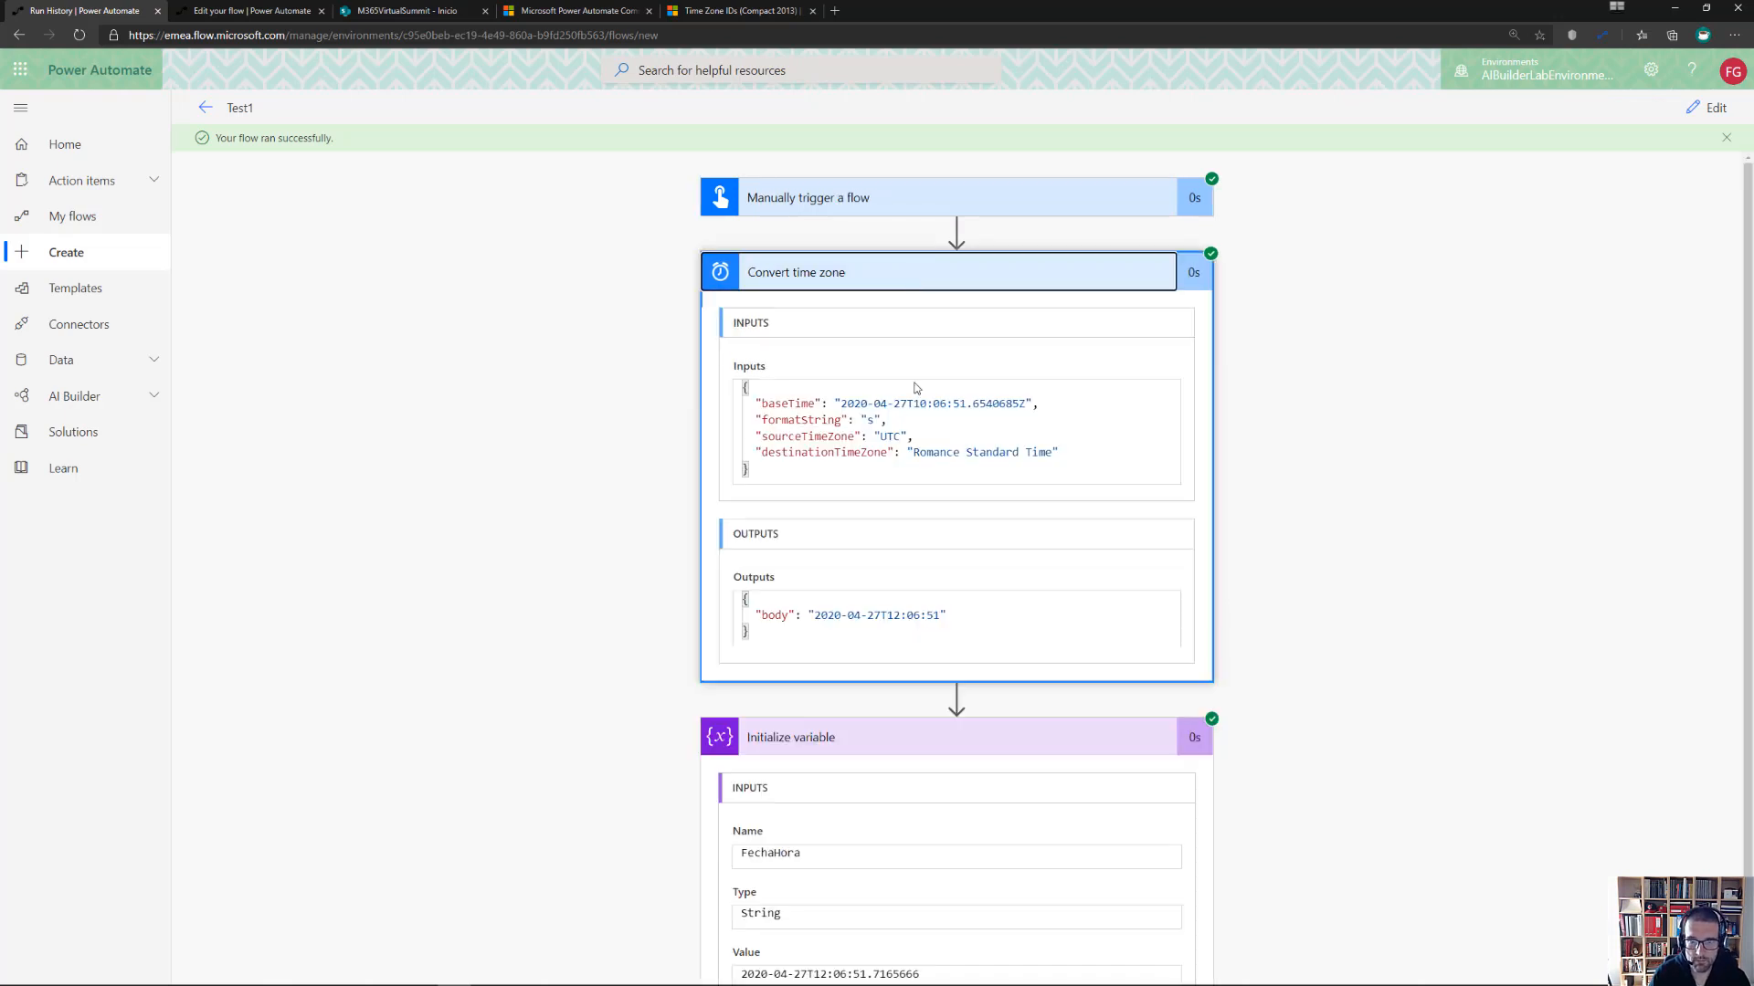
{"action": "scroll", "coordinate": [993, 603], "scroll_direction": "down", "scroll_amount": 1}
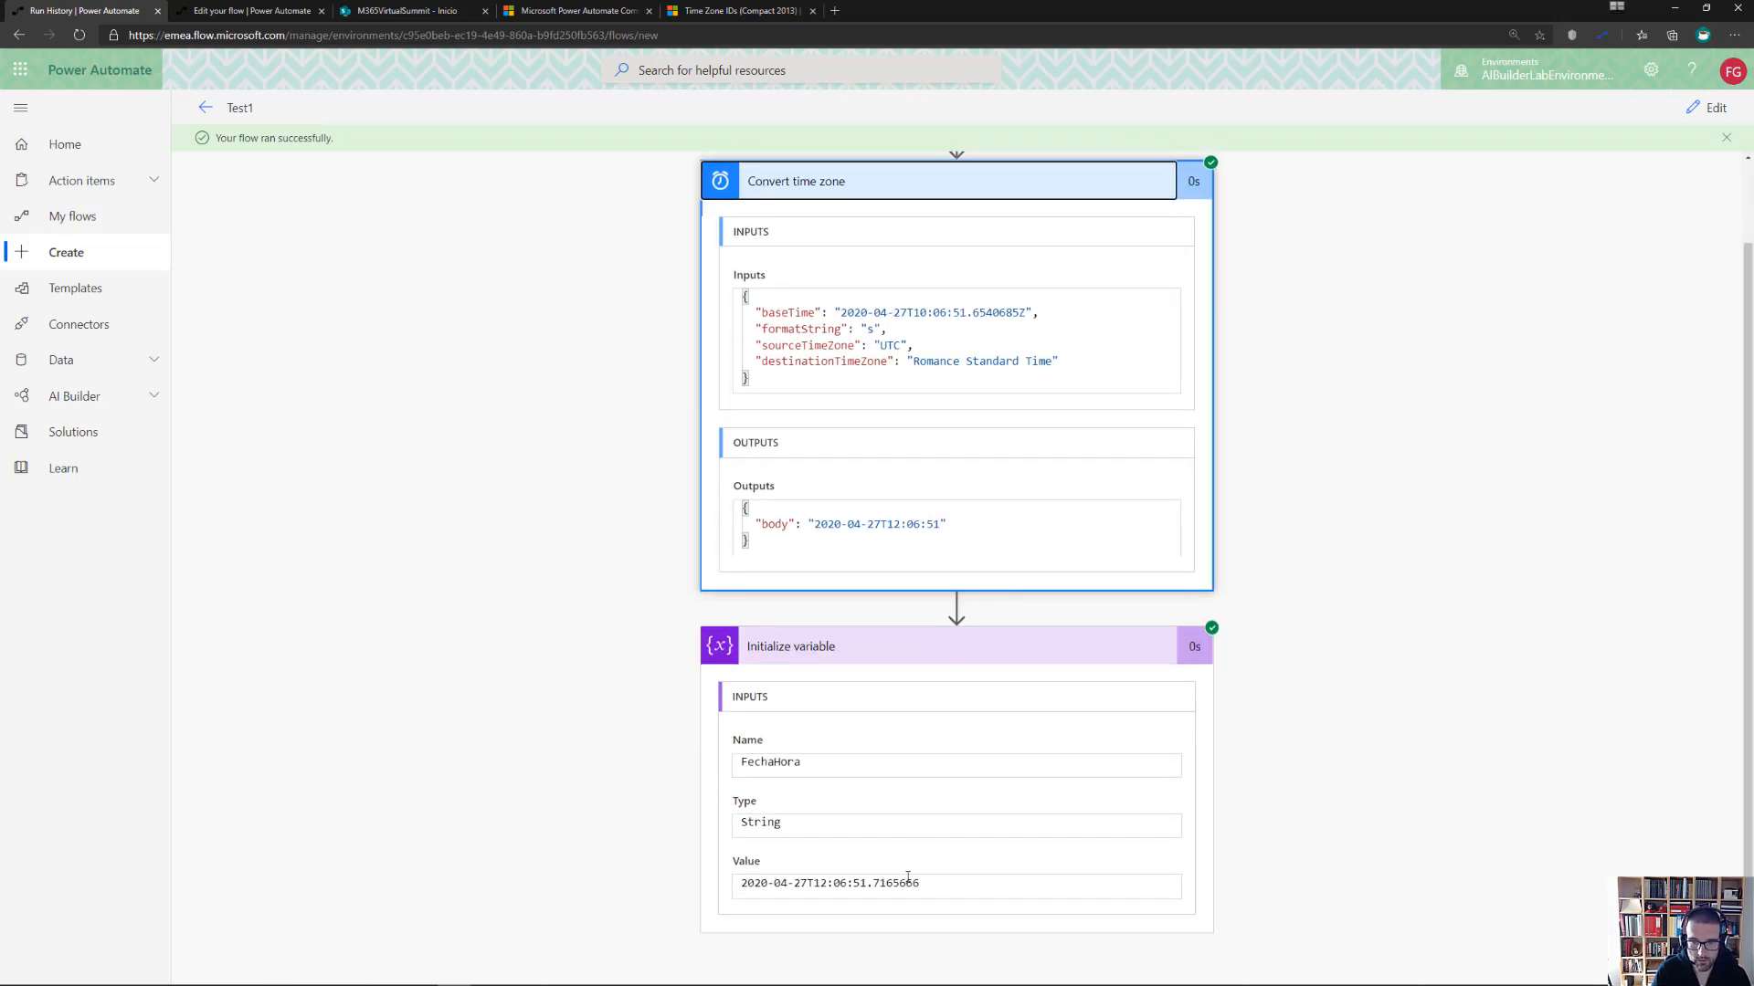
Check the time part of the FechaHora value against the Convert time zone details, and reopen the flow for editing
{"action": "left_click_drag", "start_coordinate": [816, 883], "coordinate": [868, 884]}
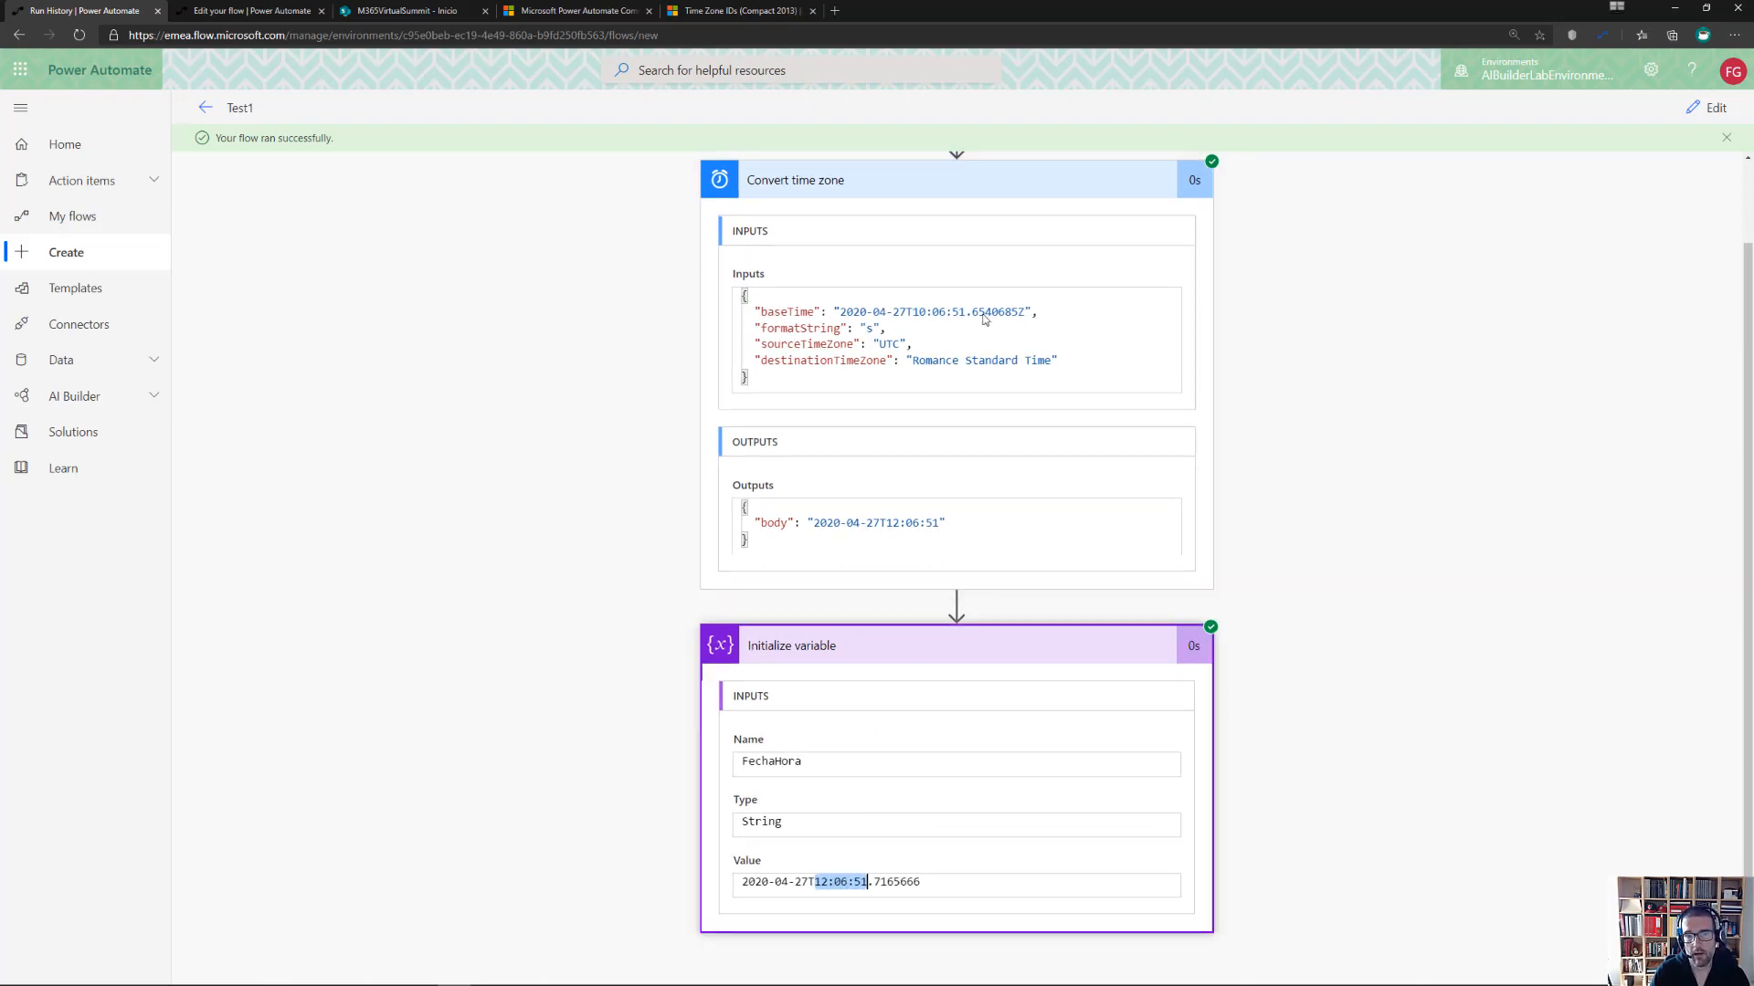
{"action": "scroll", "coordinate": [875, 286], "scroll_direction": "up", "scroll_amount": 1}
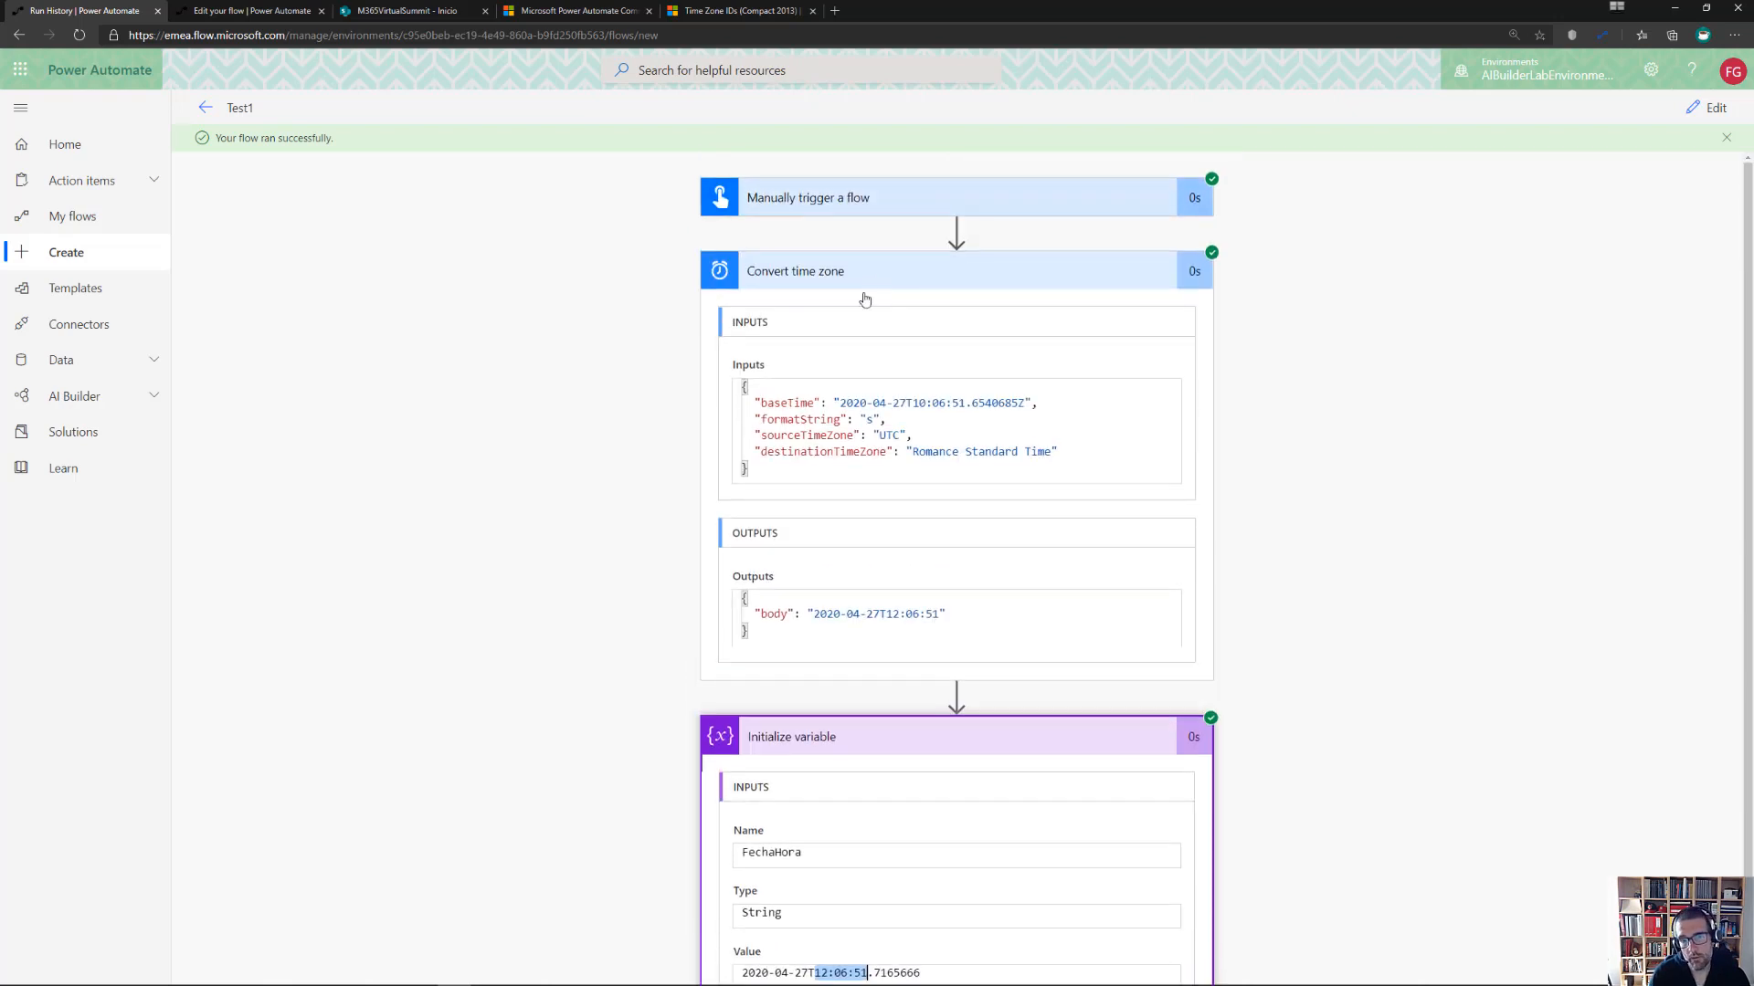
{"action": "left_click", "coordinate": [1706, 108]}
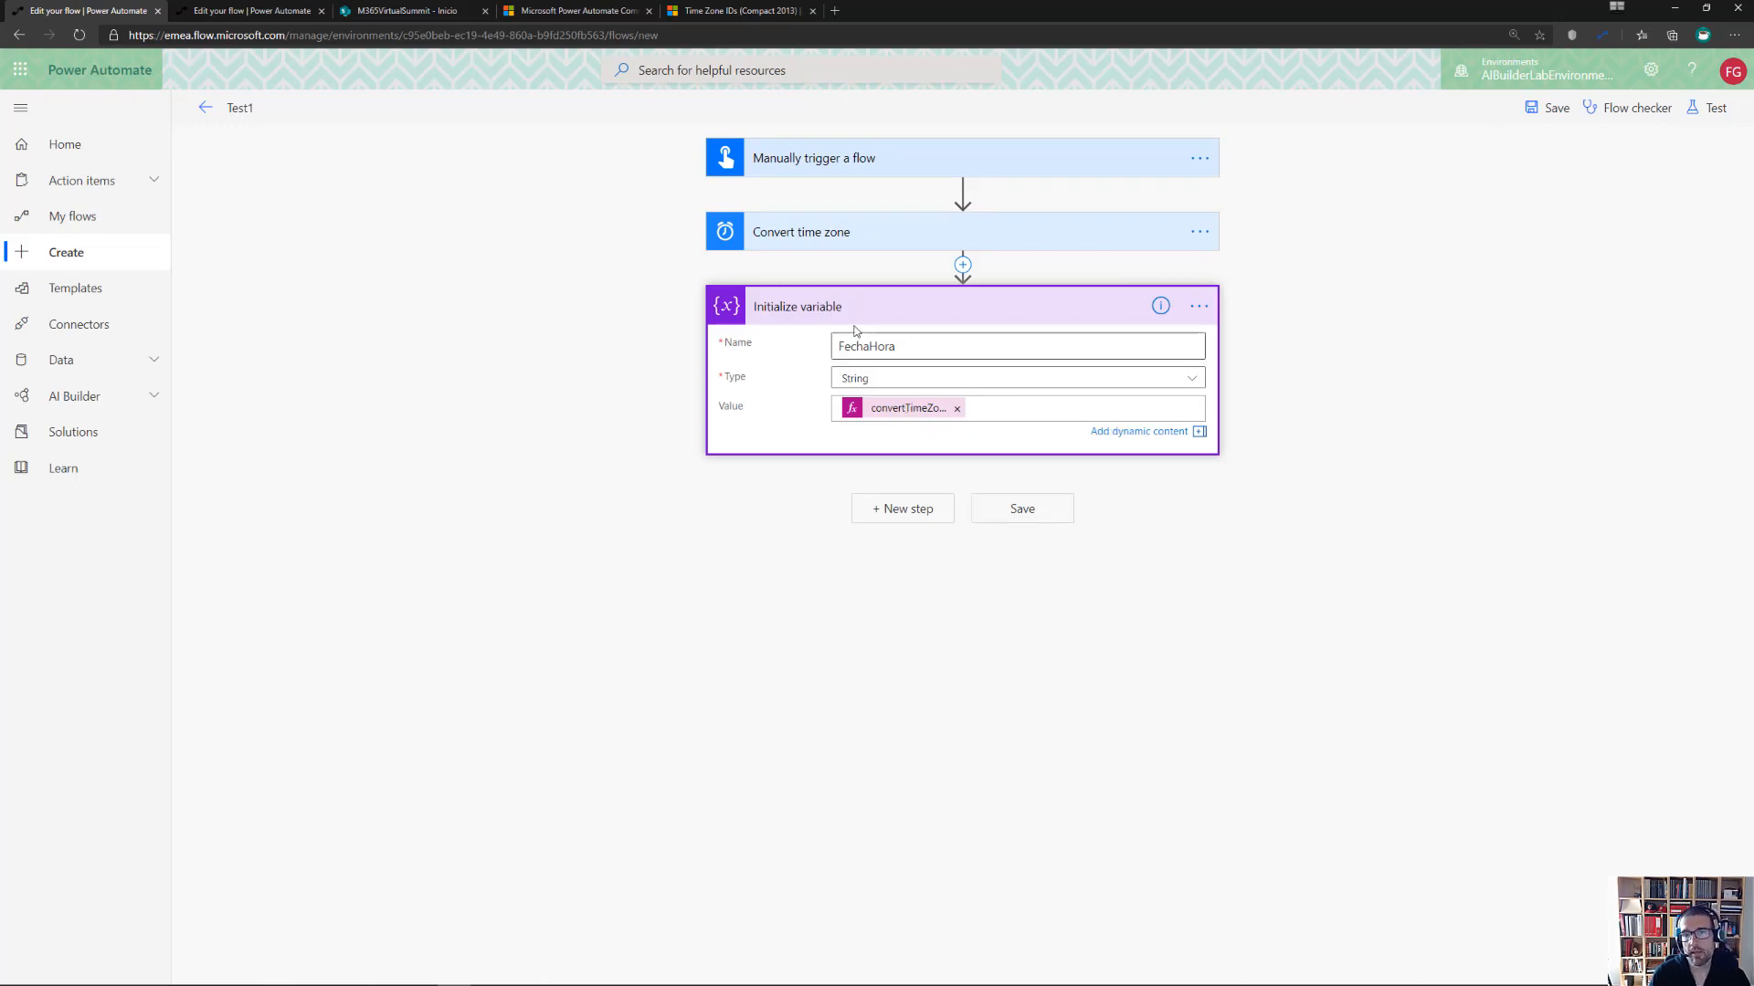
Add a Data Operation Compose action as a new step at the end of the flow
{"action": "left_click", "coordinate": [918, 508]}
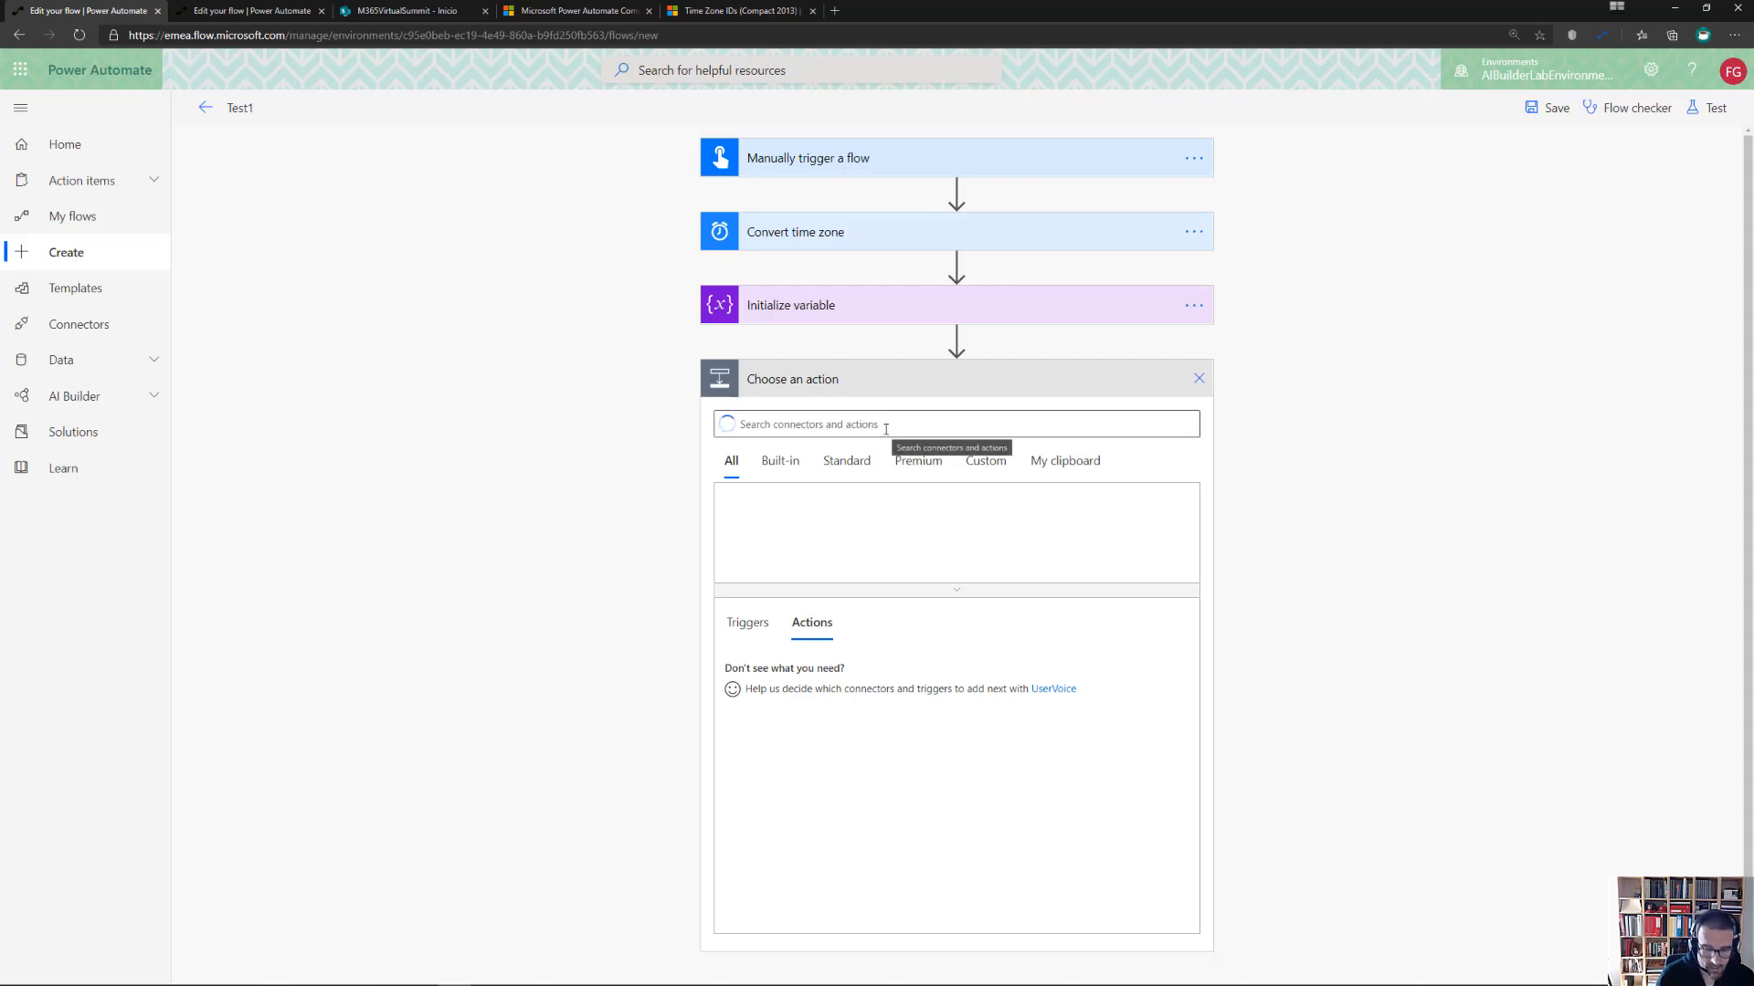
{"action": "left_click", "coordinate": [885, 427]}
{"action": "type", "text": "compose"}
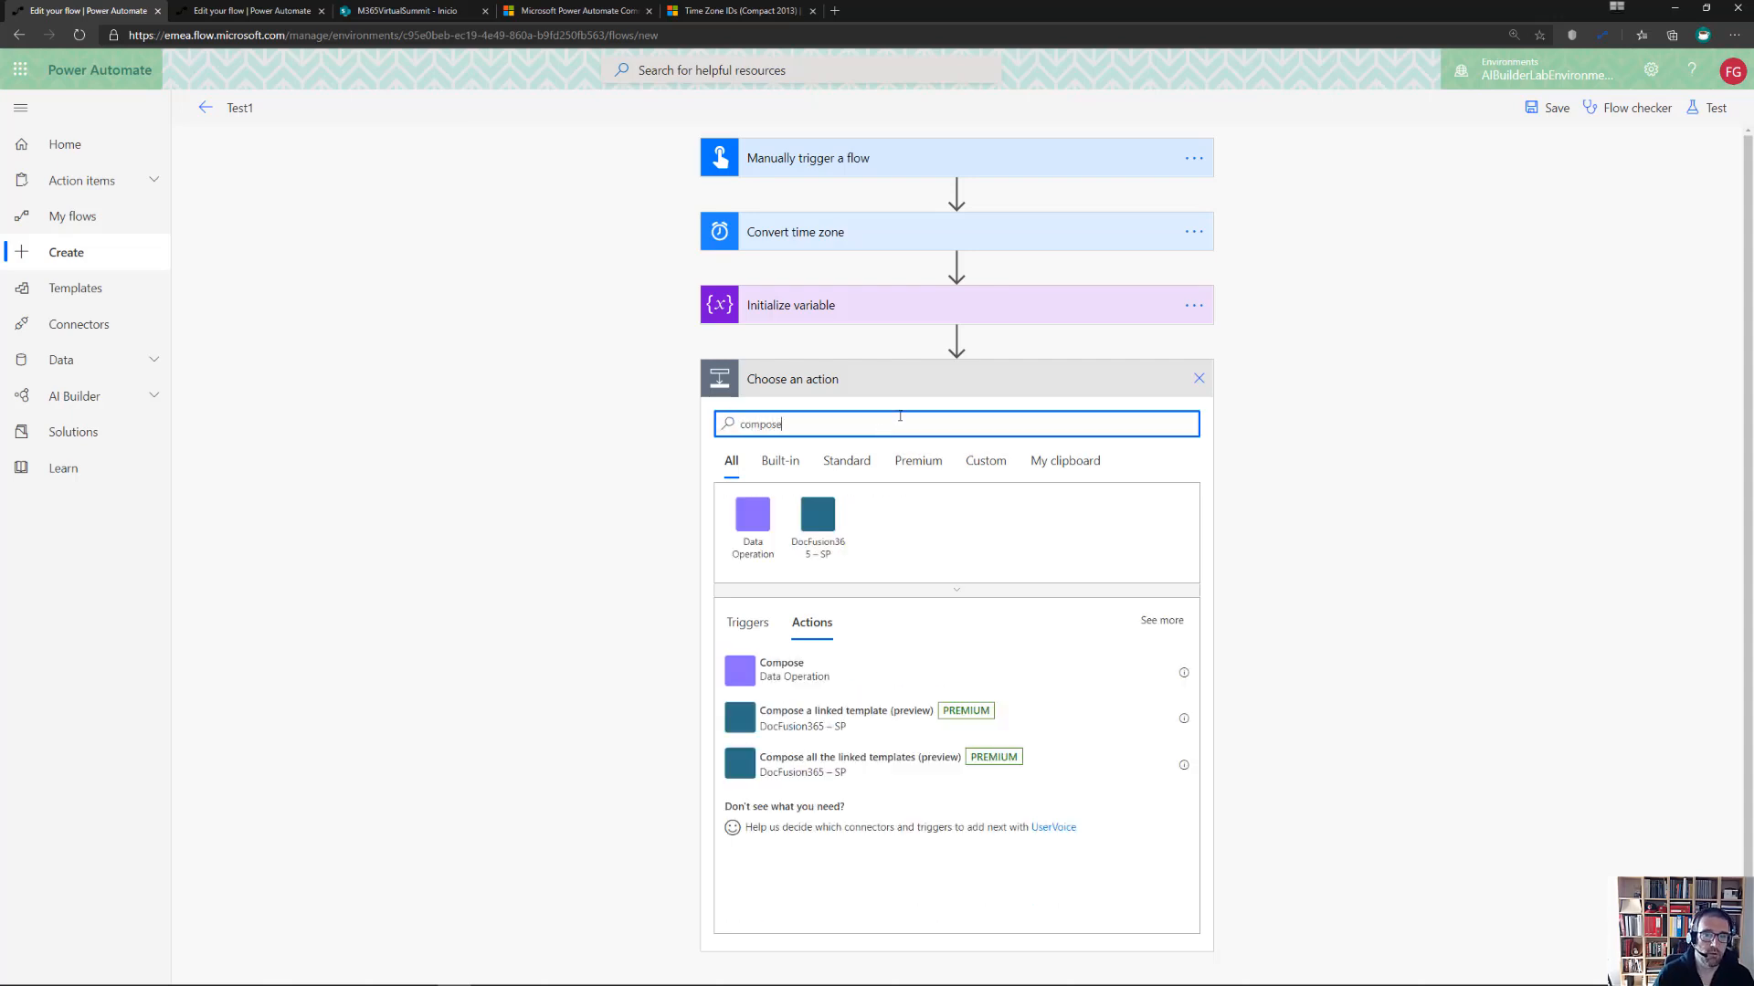
{"action": "left_click", "coordinate": [792, 657]}
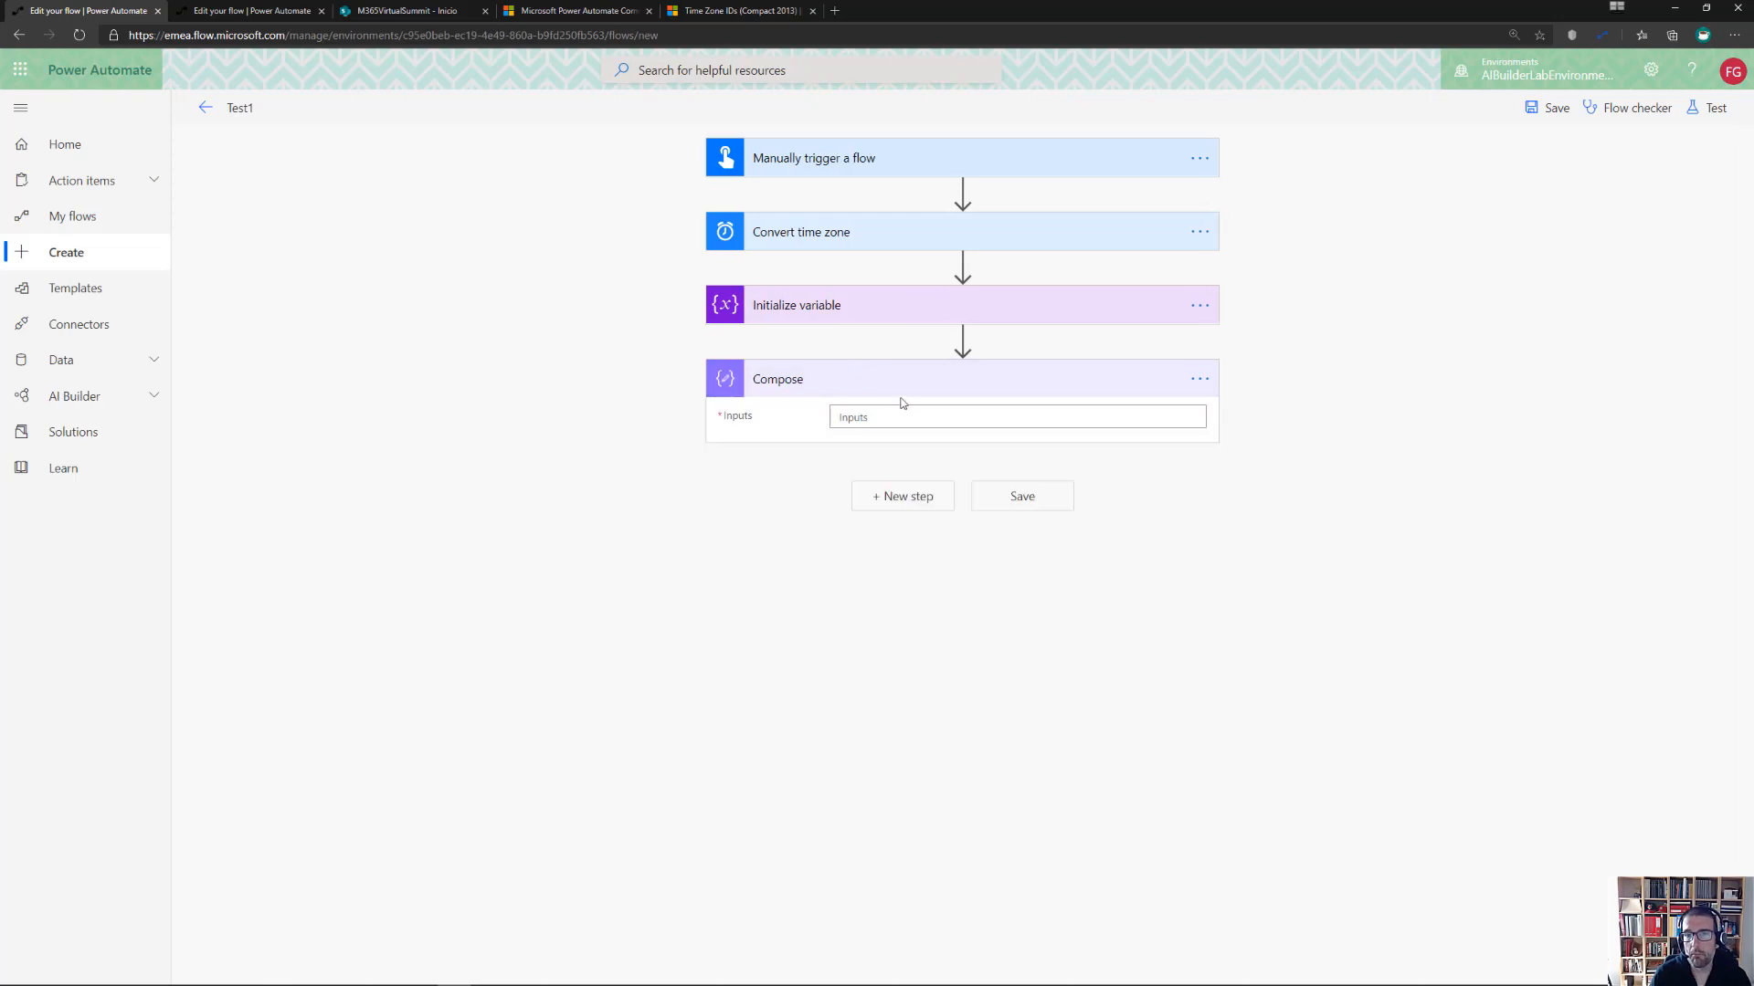
Copy the convertTimeZone expression from the Initialize variable value and insert it as an expression in the Compose action's inputs
{"action": "left_click", "coordinate": [888, 315]}
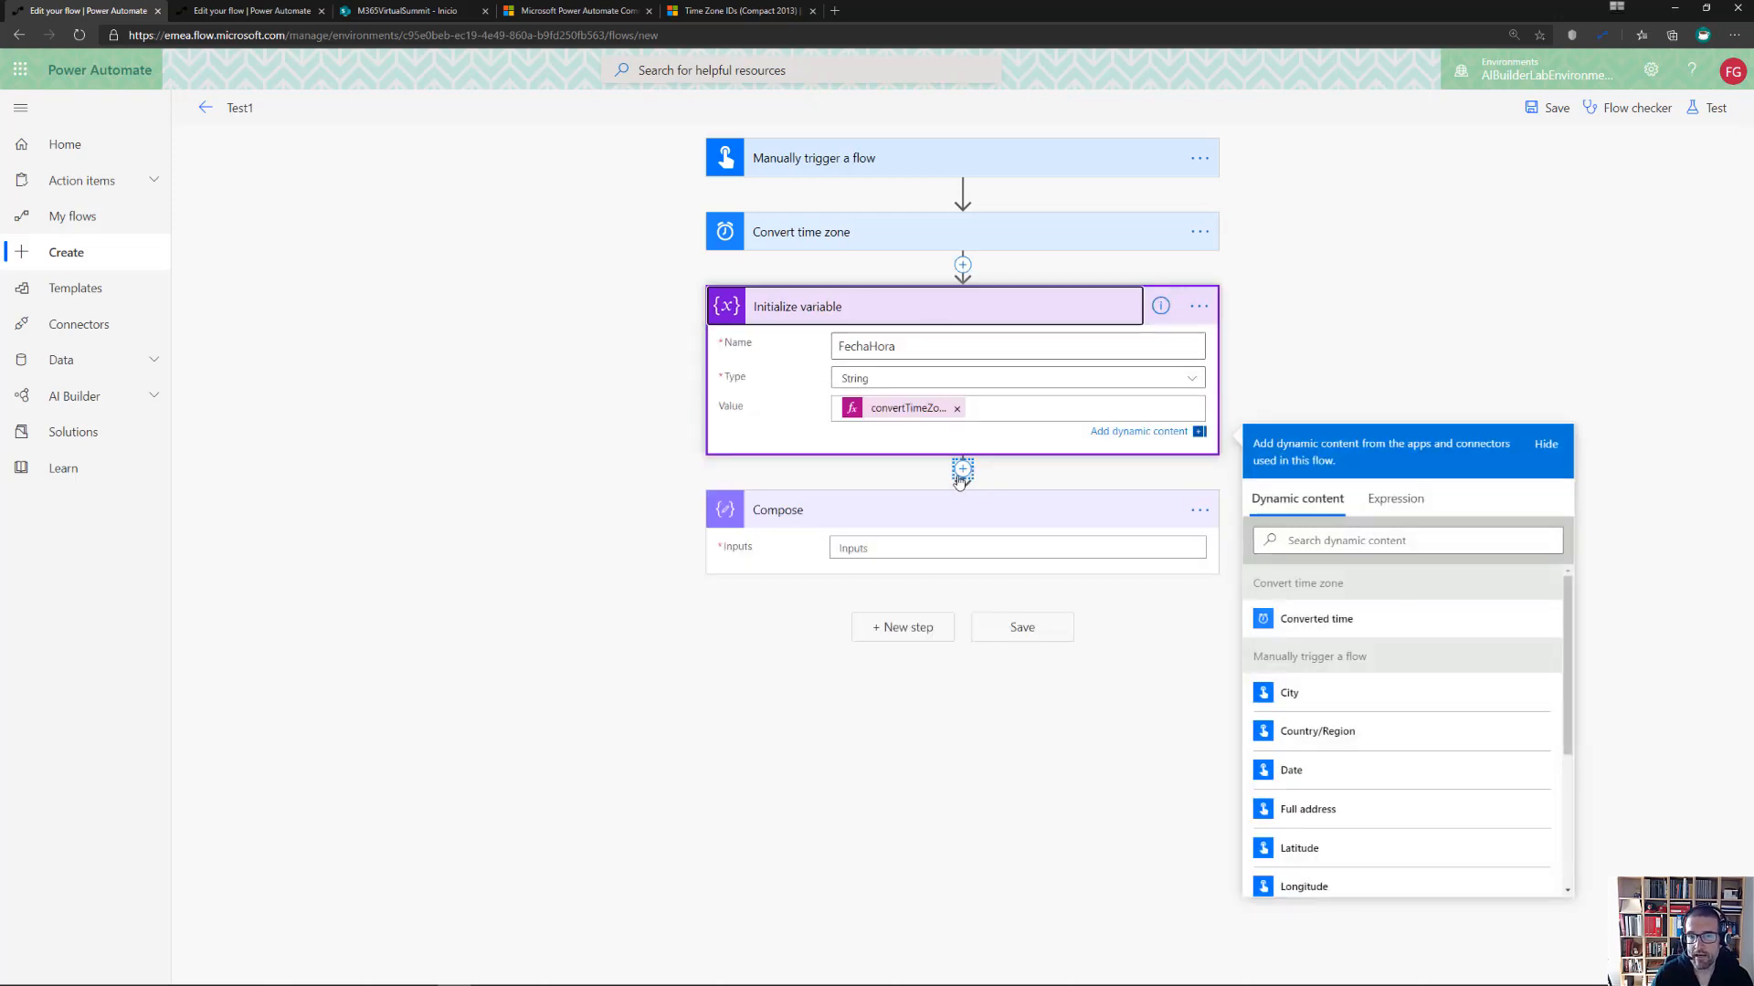
{"action": "left_click", "coordinate": [942, 547]}
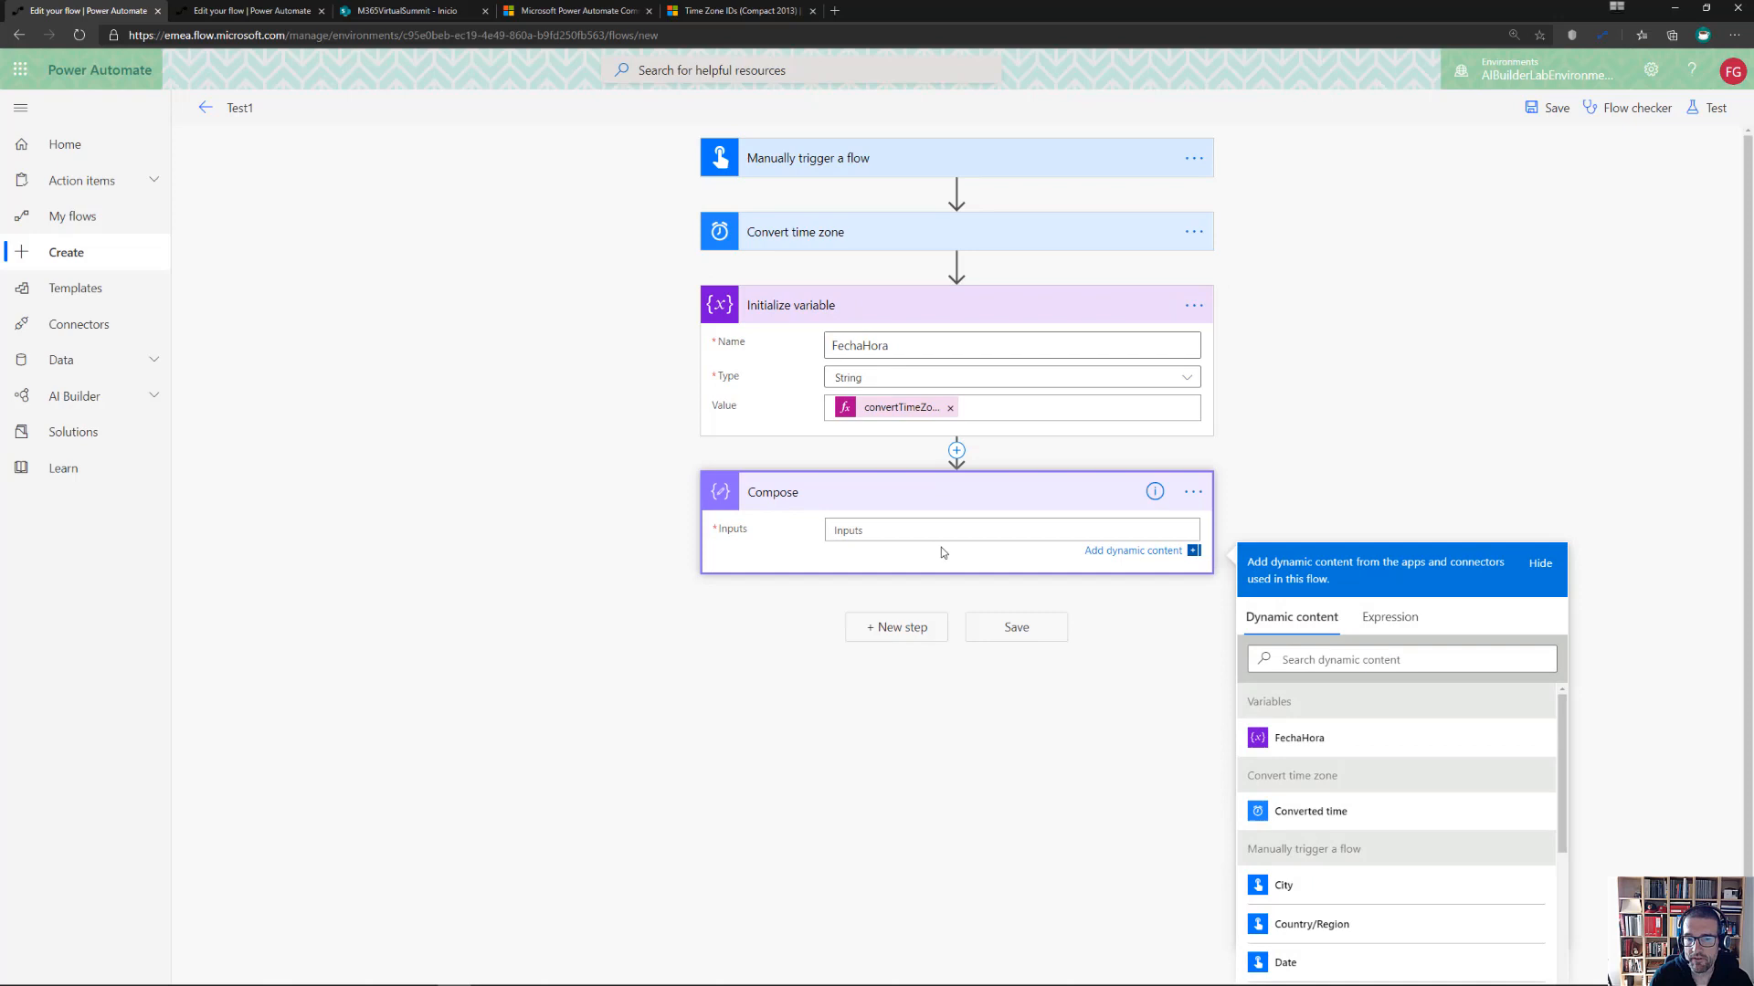
{"action": "left_click", "coordinate": [902, 407]}
{"action": "key", "text": "ctrl+a"}
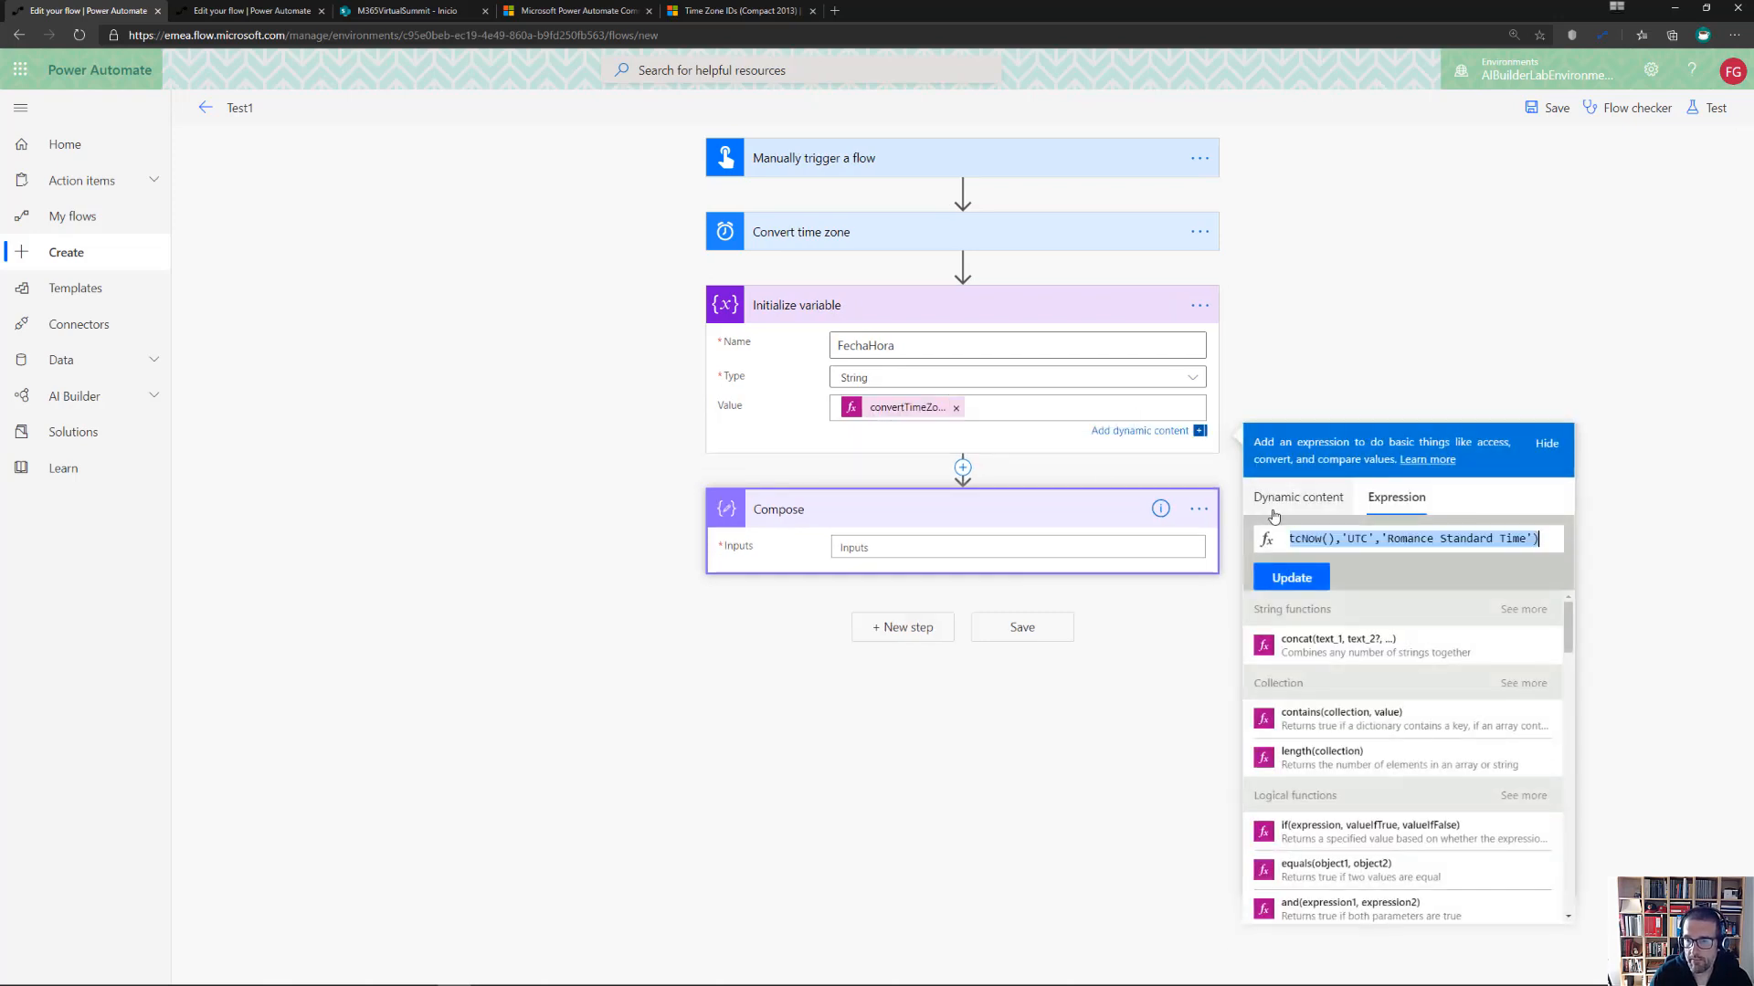
{"action": "left_click", "coordinate": [1041, 548]}
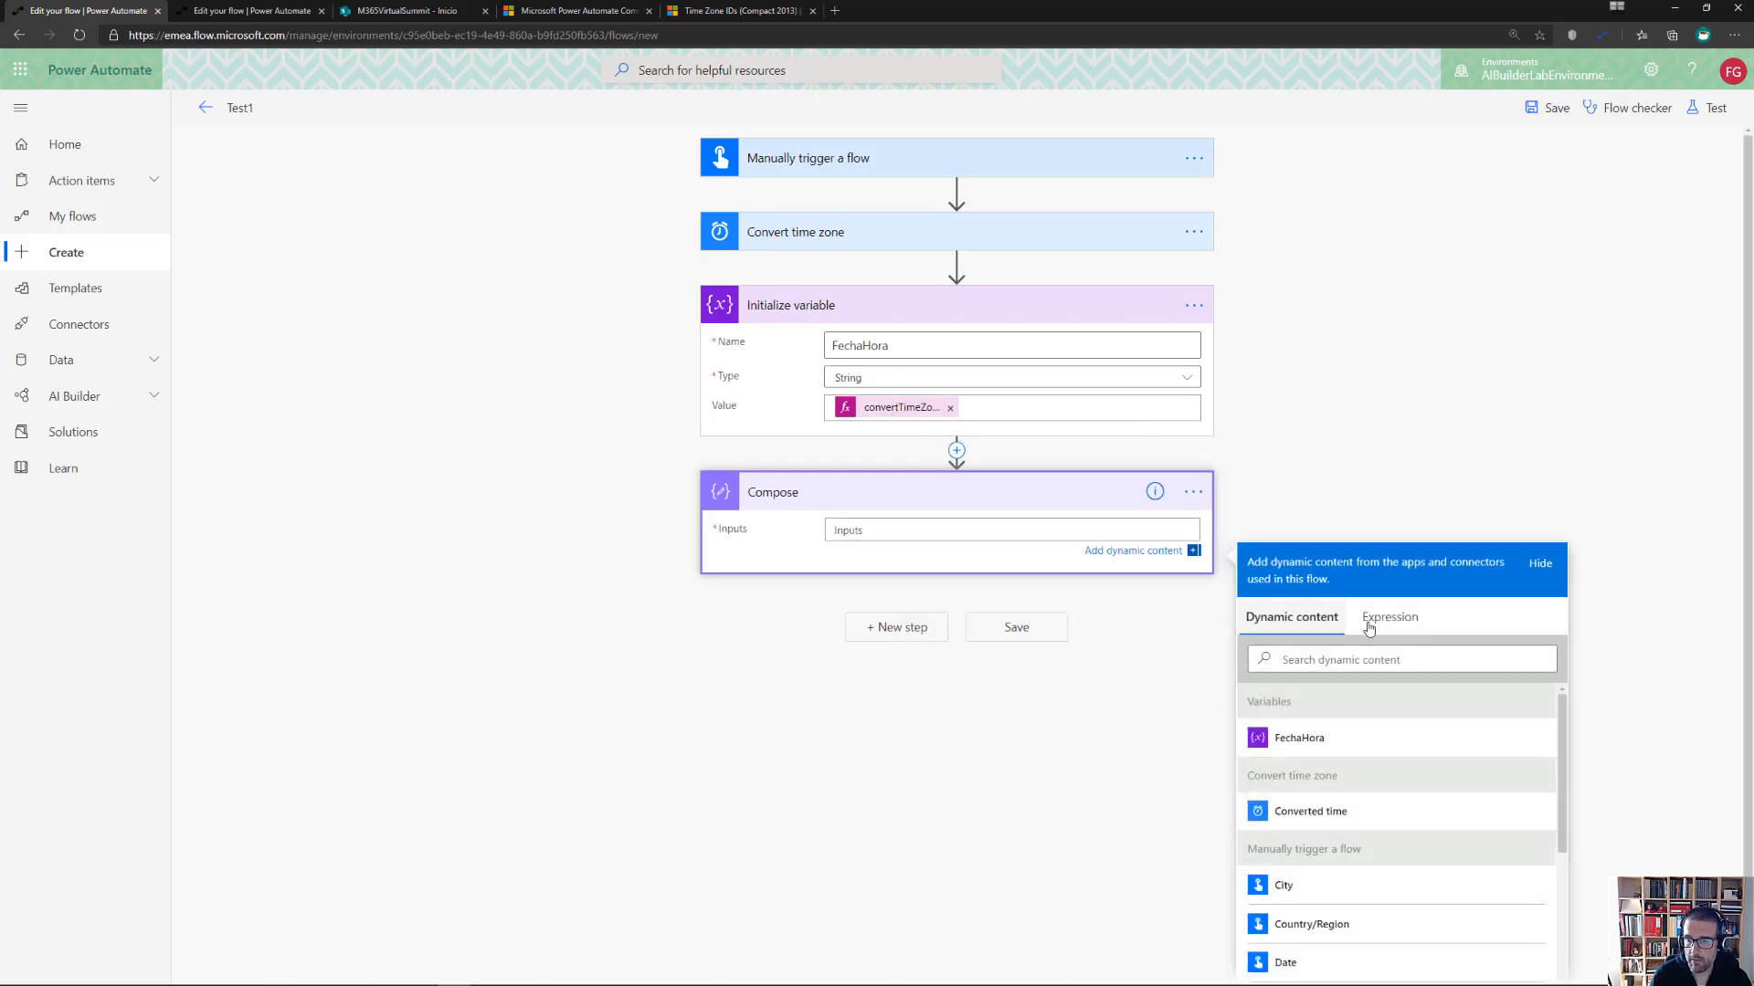
{"action": "left_click", "coordinate": [1401, 630]}
{"action": "key", "text": "ctrl+v"}
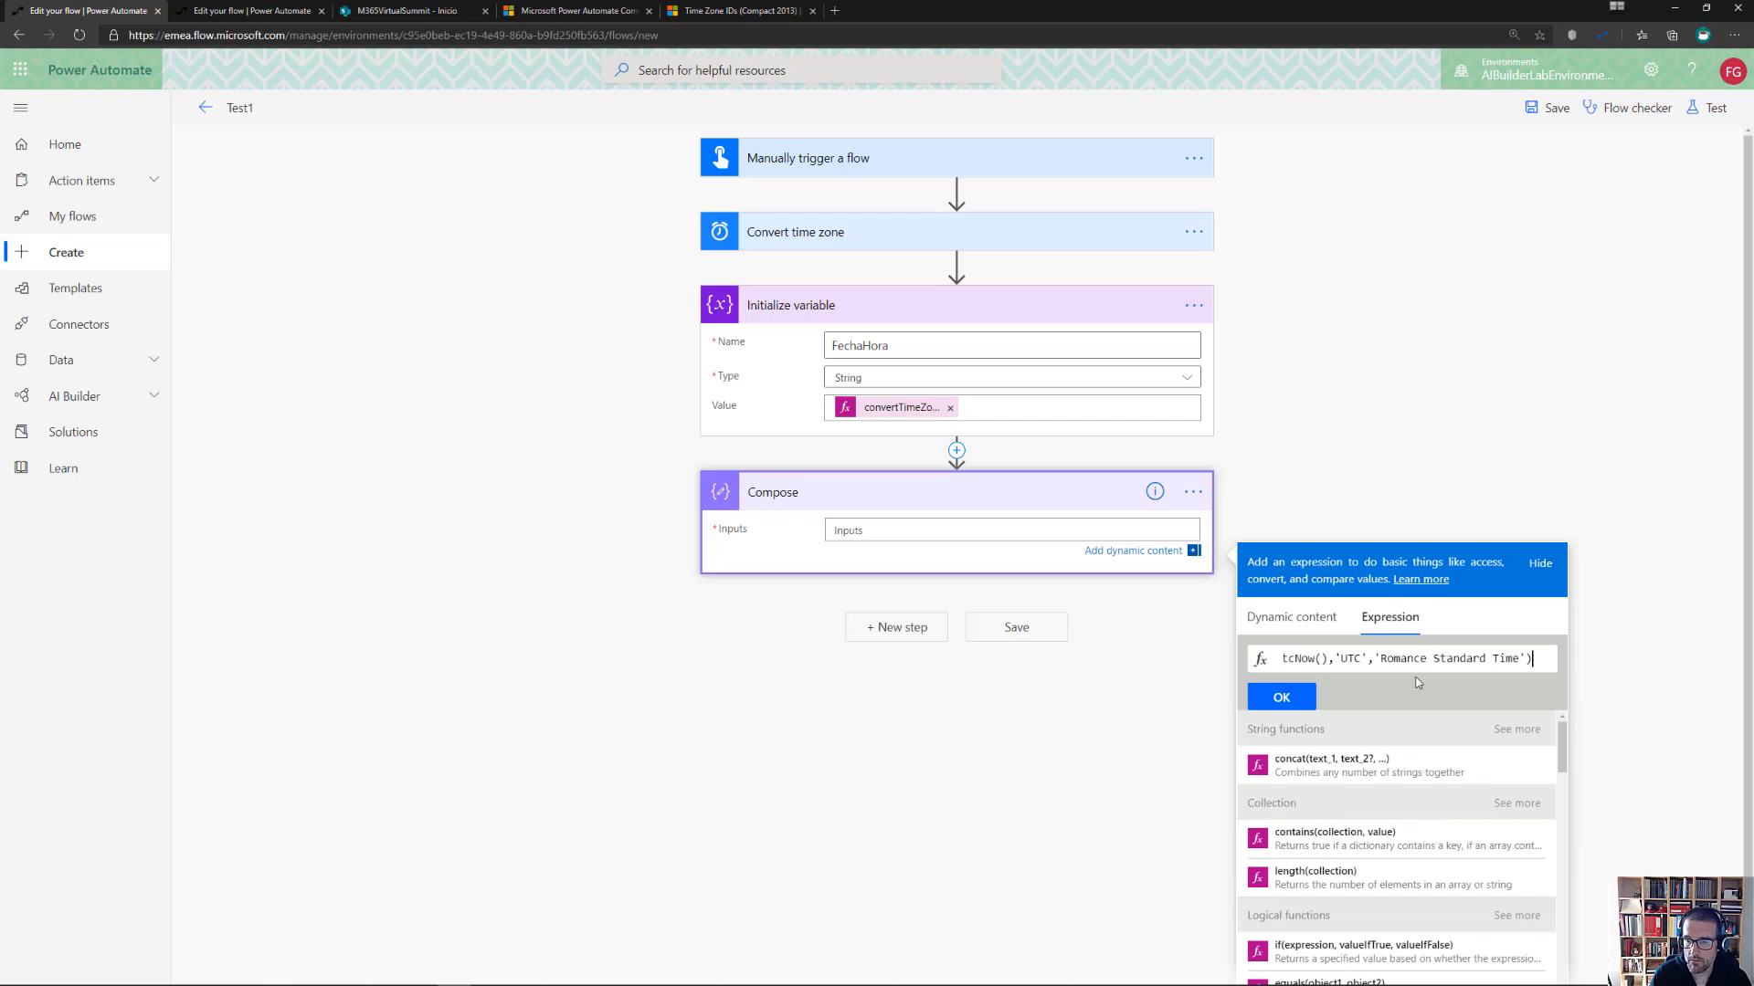
{"action": "left_click", "coordinate": [1281, 696]}
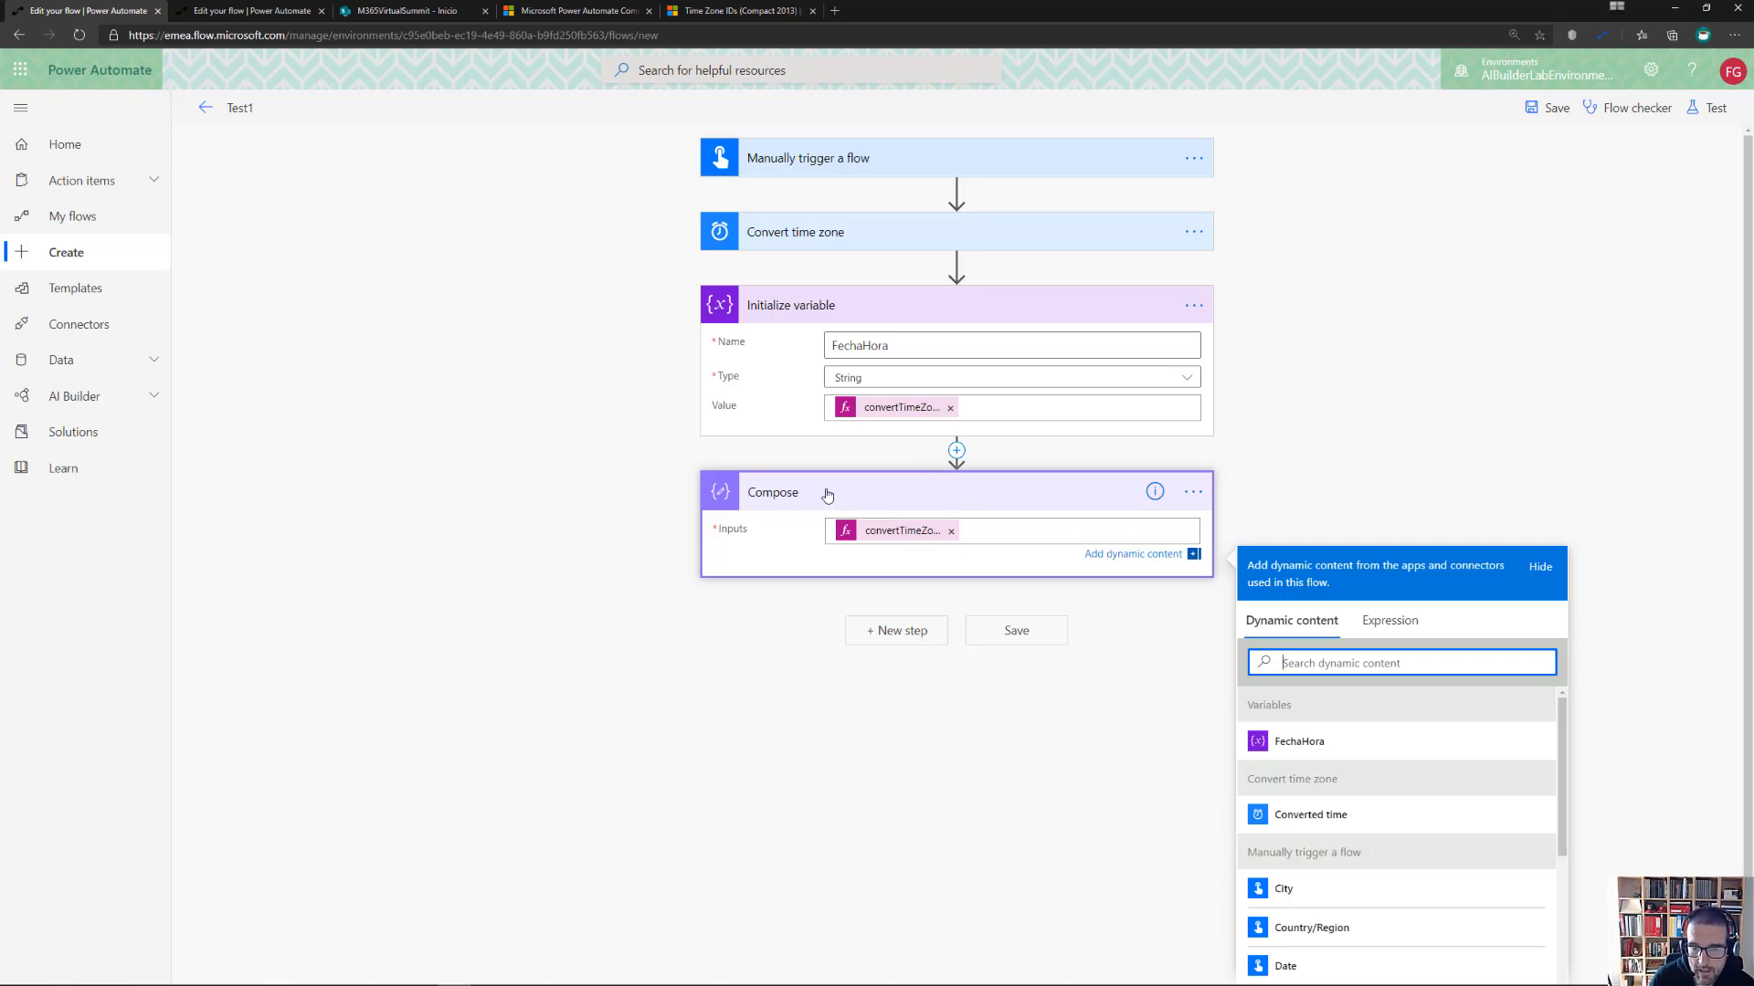
Save the flow, run a test by performing the trigger action, and open the results of that run
{"action": "left_click", "coordinate": [1550, 109]}
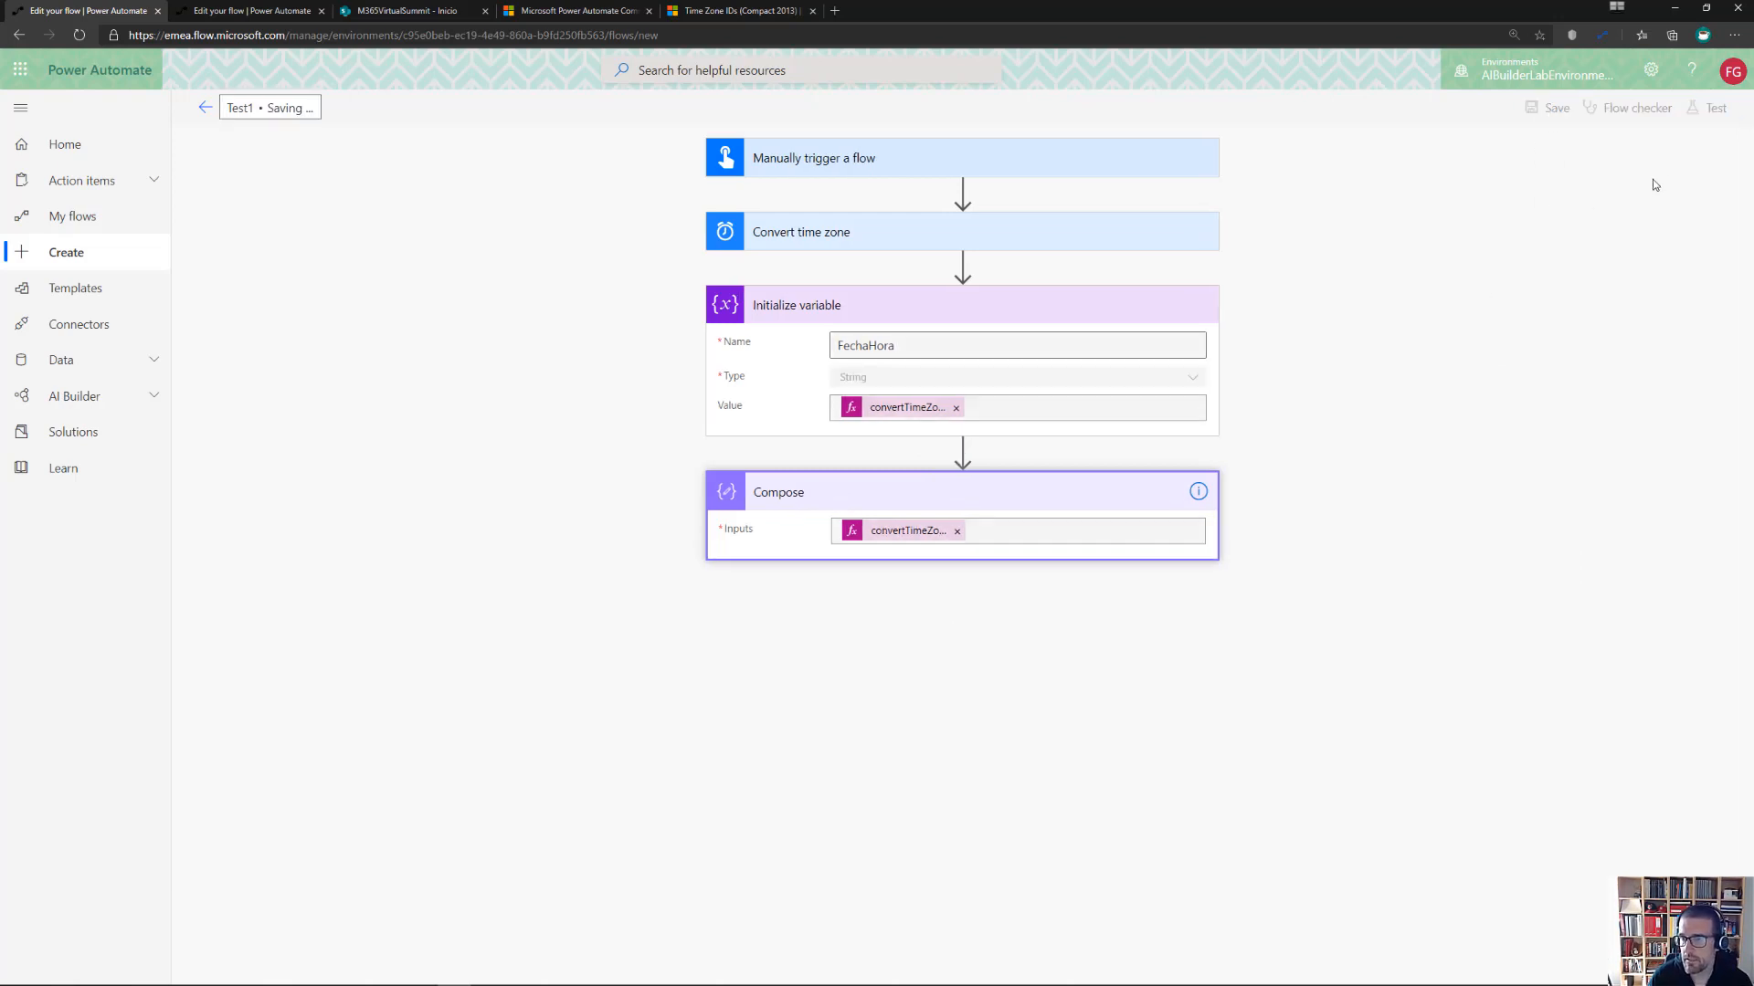
{"action": "left_click", "coordinate": [1714, 110]}
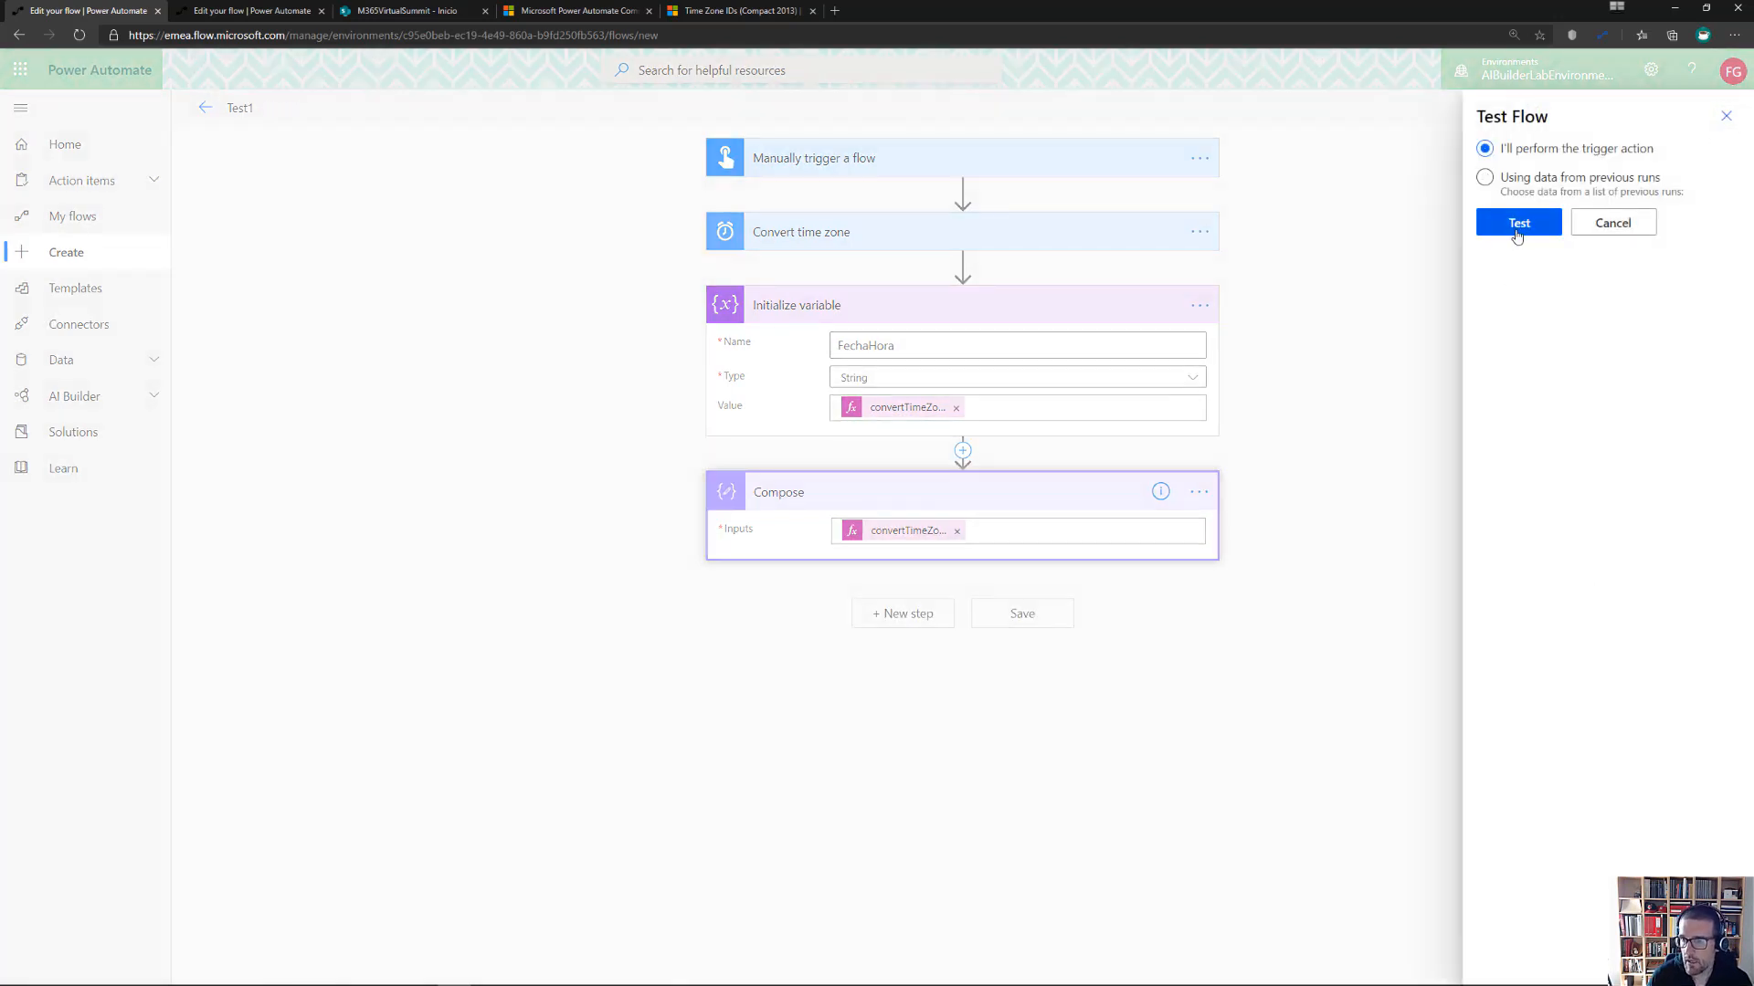
{"action": "left_click", "coordinate": [1530, 189]}
{"action": "left_click", "coordinate": [1523, 234]}
{"action": "left_click", "coordinate": [1537, 287]}
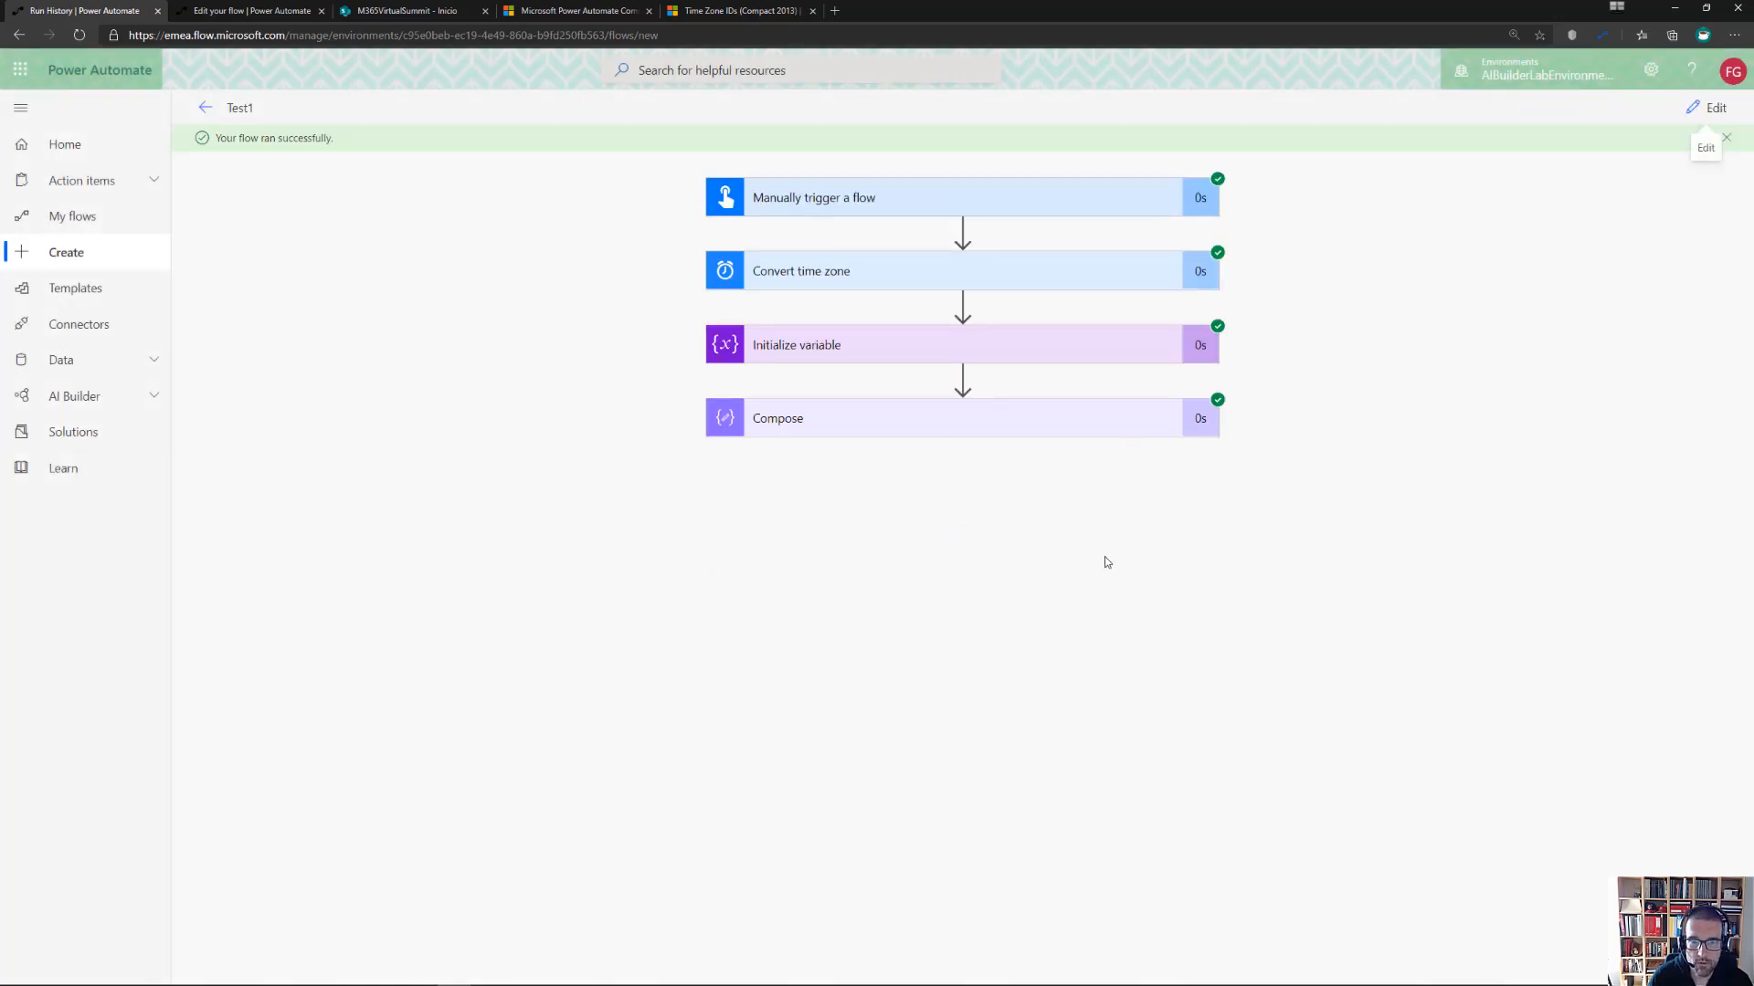
Compare the run details of Compose with the FechaHora value in Initialize variable, and collapse both actions
{"action": "left_click", "coordinate": [932, 423]}
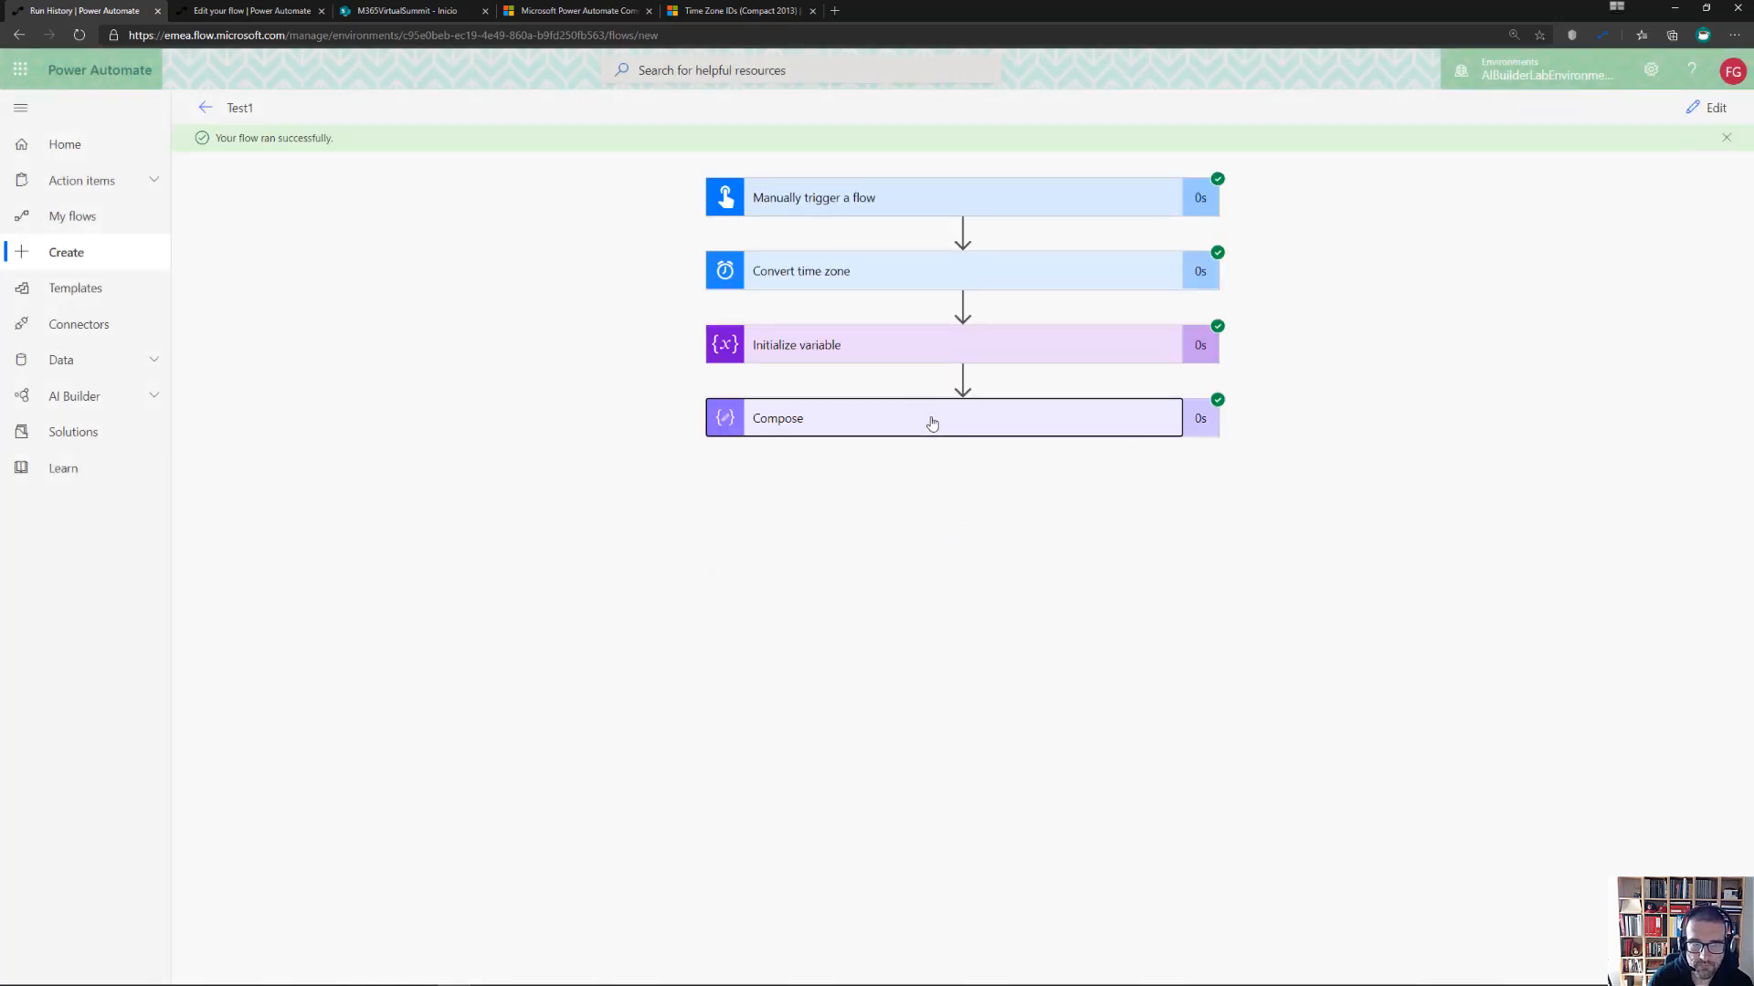
{"action": "left_click", "coordinate": [931, 423]}
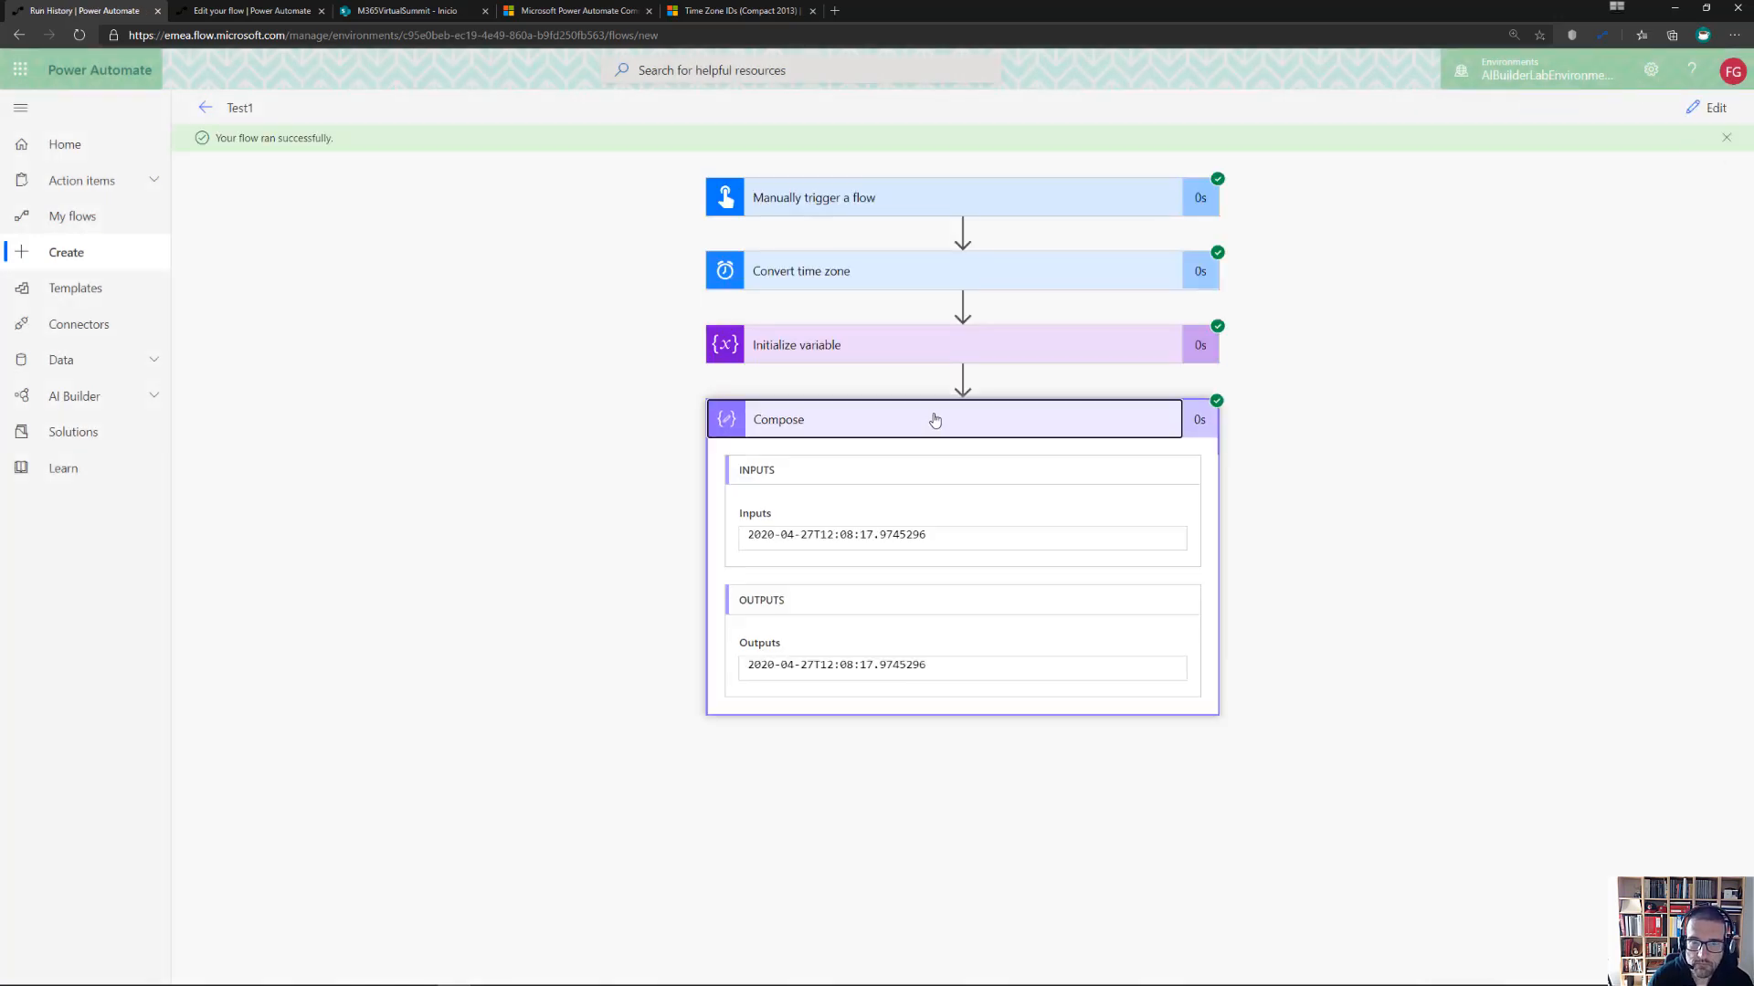
{"action": "left_click", "coordinate": [906, 332]}
{"action": "scroll", "coordinate": [817, 848], "scroll_direction": "down", "scroll_amount": 1}
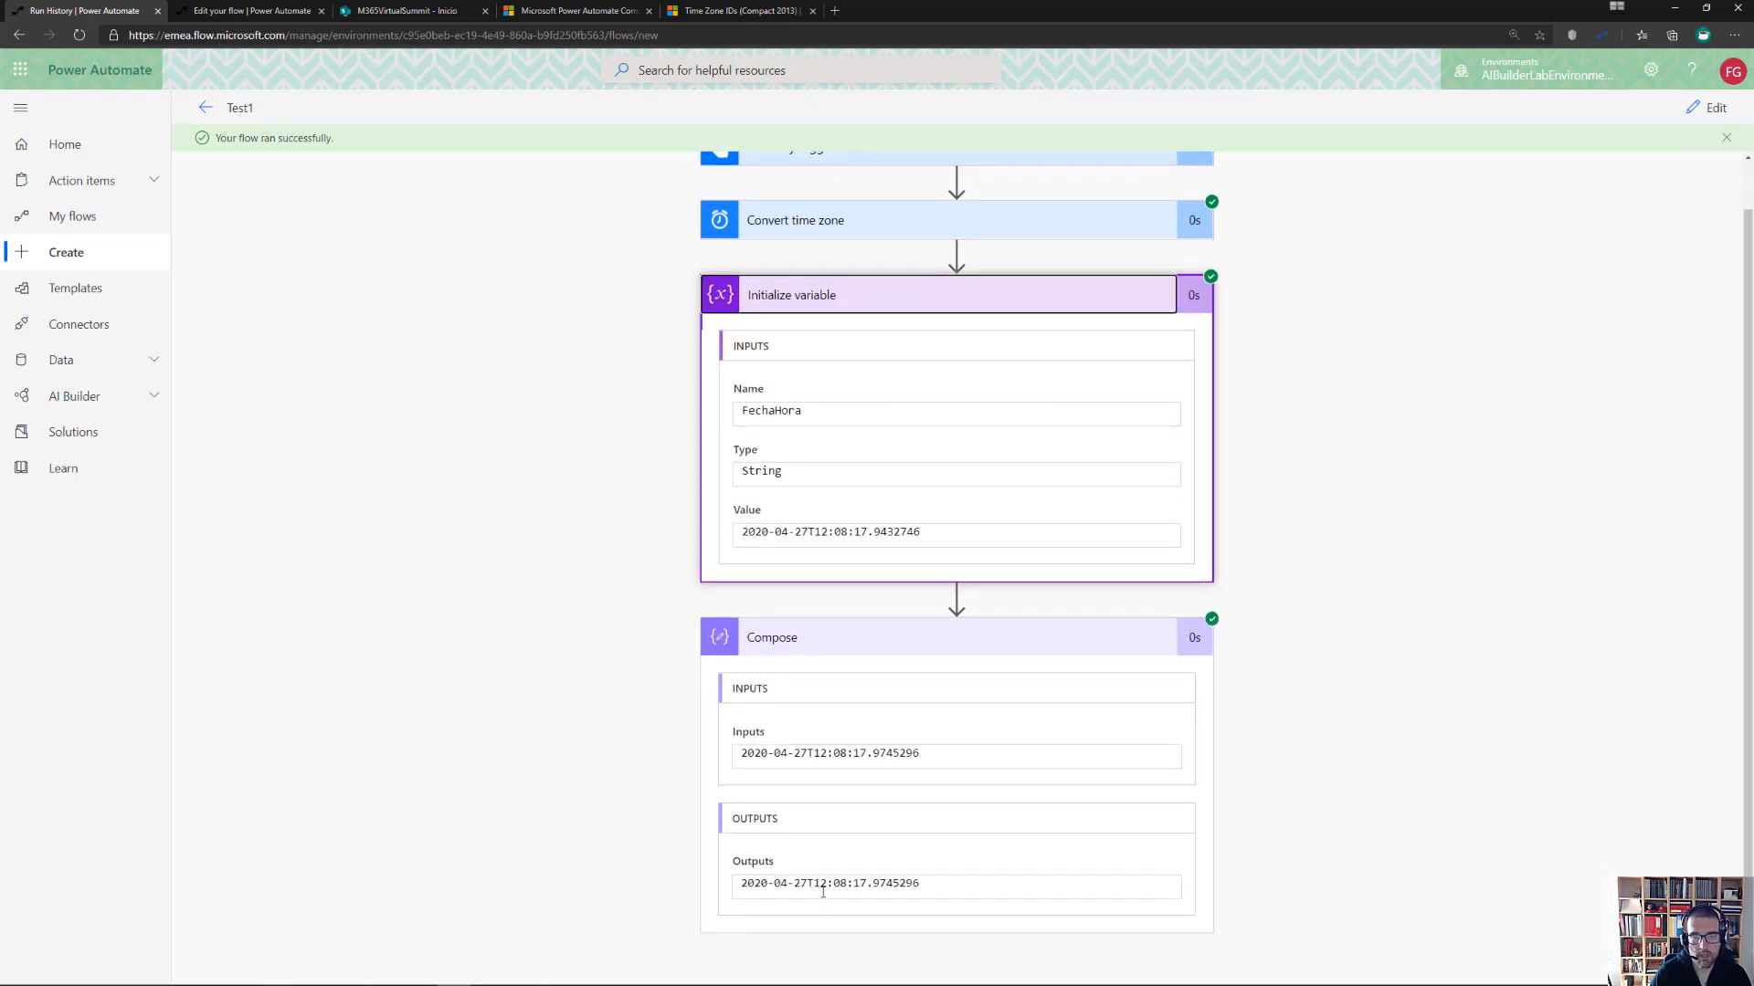
{"action": "scroll", "coordinate": [971, 734], "scroll_direction": "up", "scroll_amount": 1}
{"action": "left_click", "coordinate": [893, 356]}
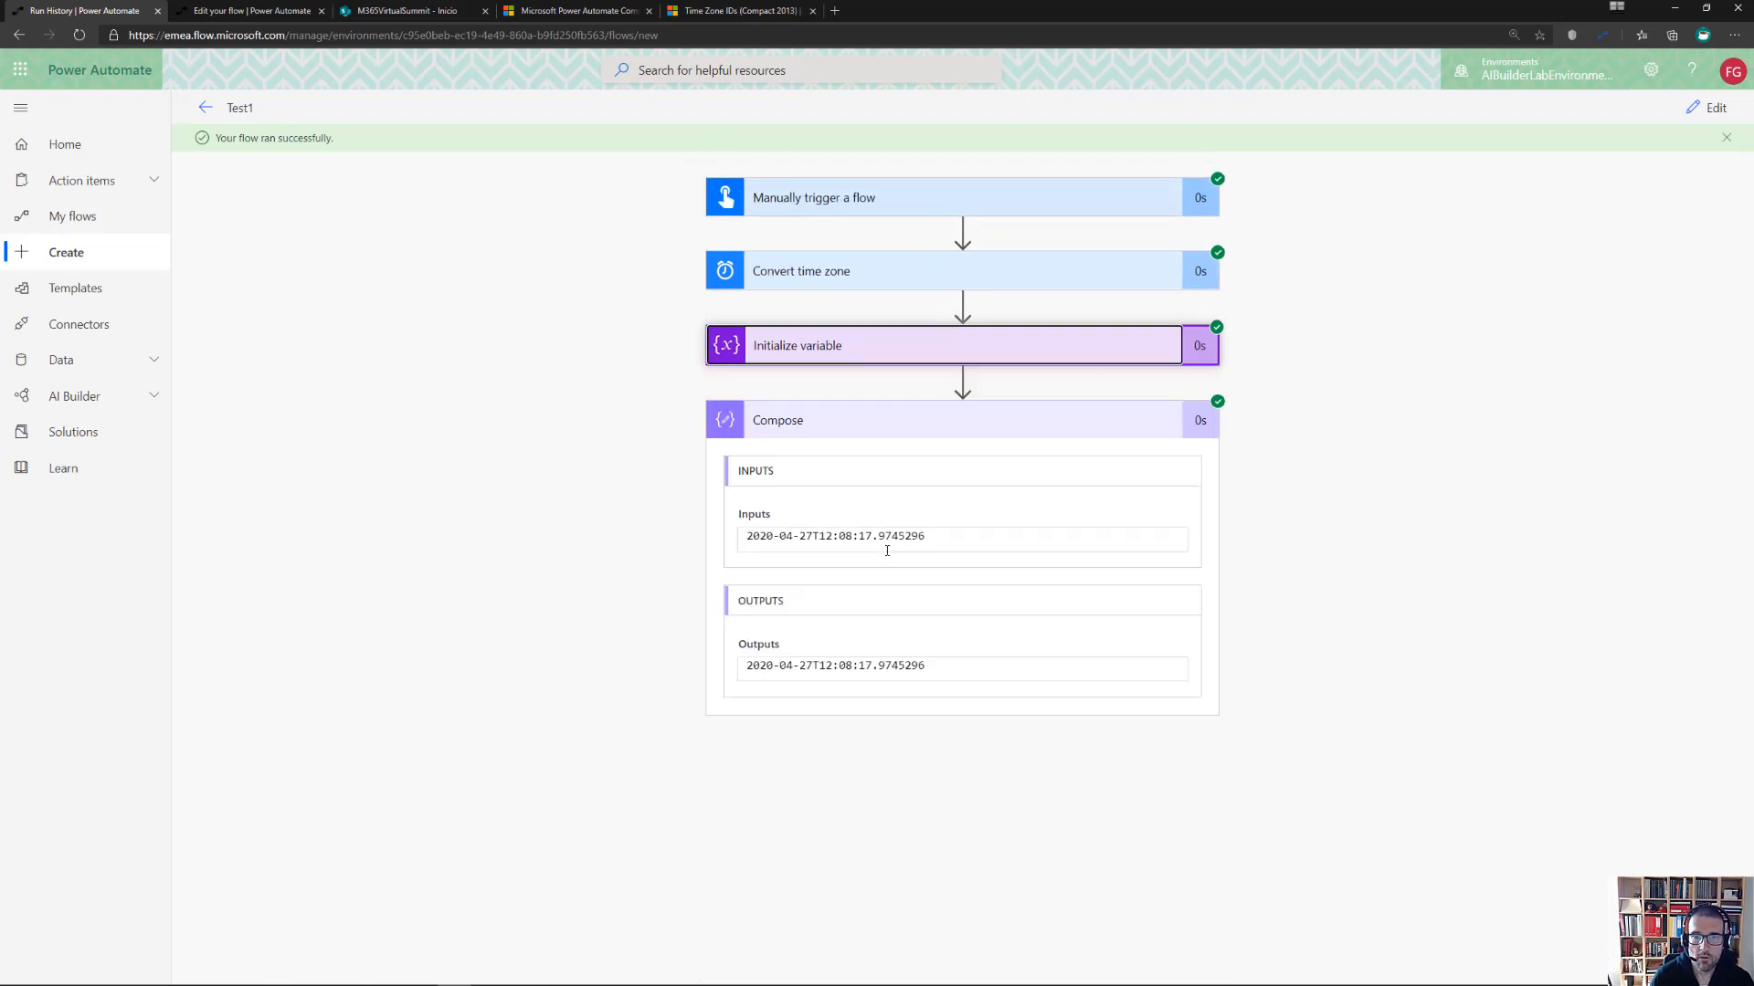
{"action": "left_click", "coordinate": [882, 411]}
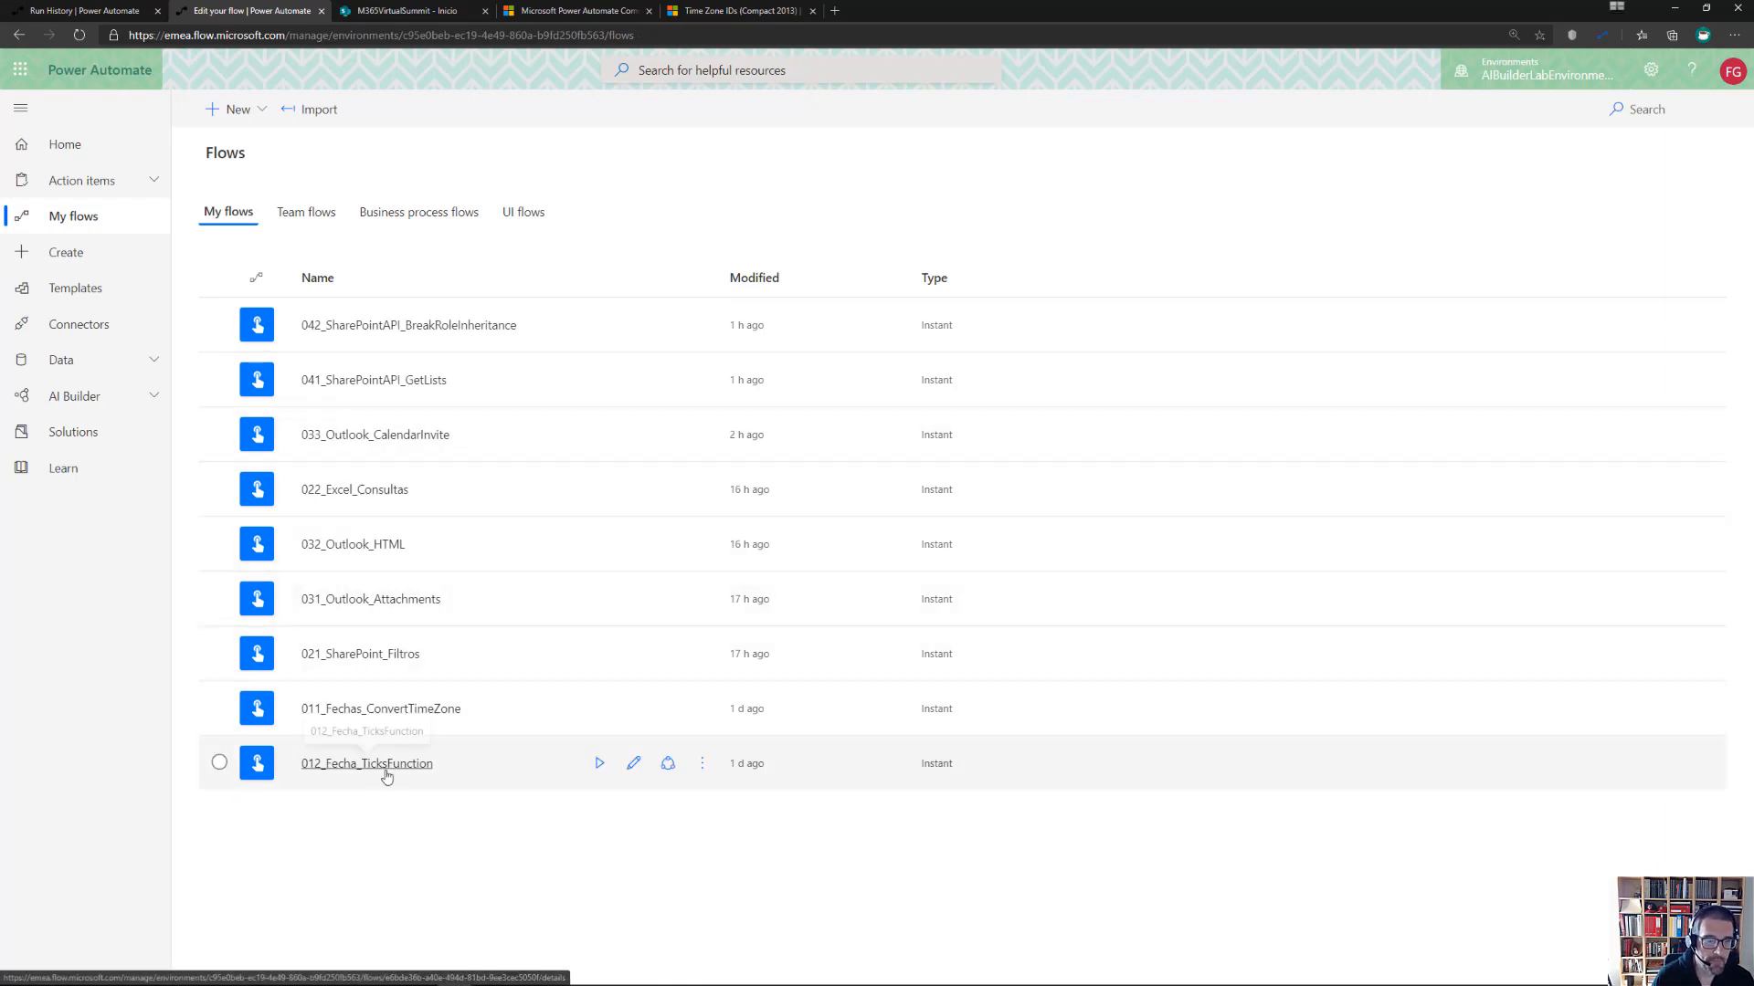
Open the 012_Fecha_TicksFunction flow for editing and expand its Add to time action to show the settings
{"action": "left_click", "coordinate": [384, 770]}
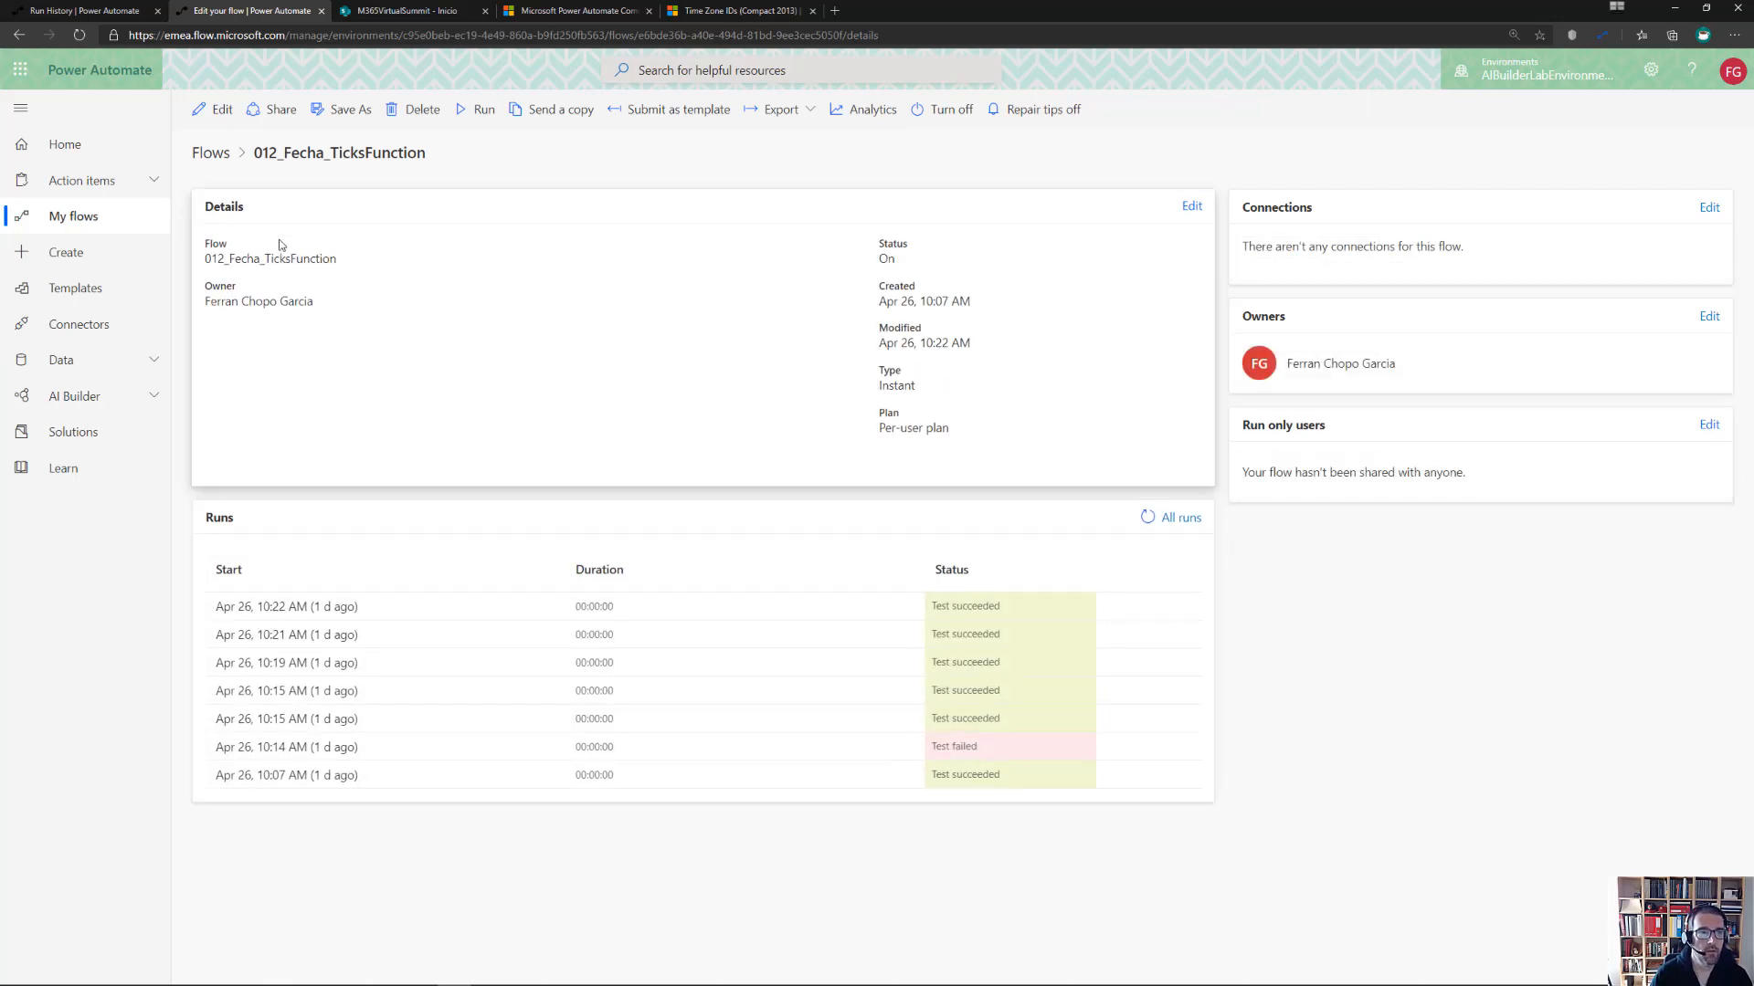
{"action": "left_click", "coordinate": [217, 110]}
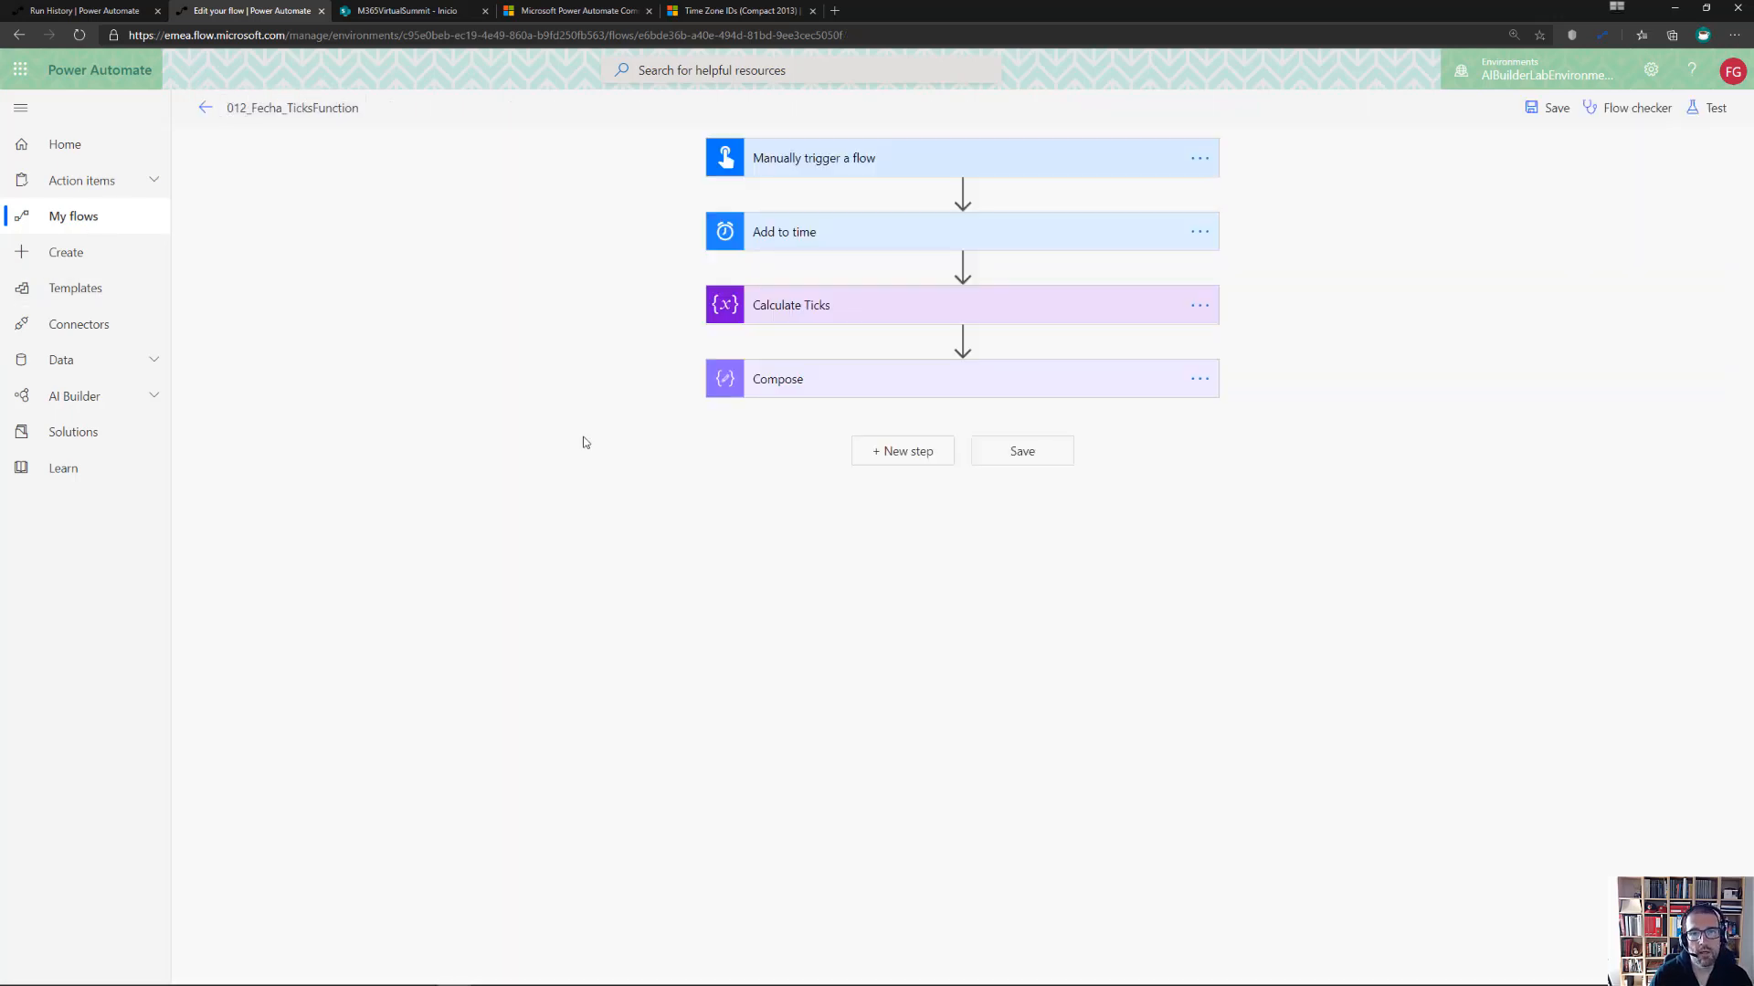
{"action": "left_click", "coordinate": [861, 237]}
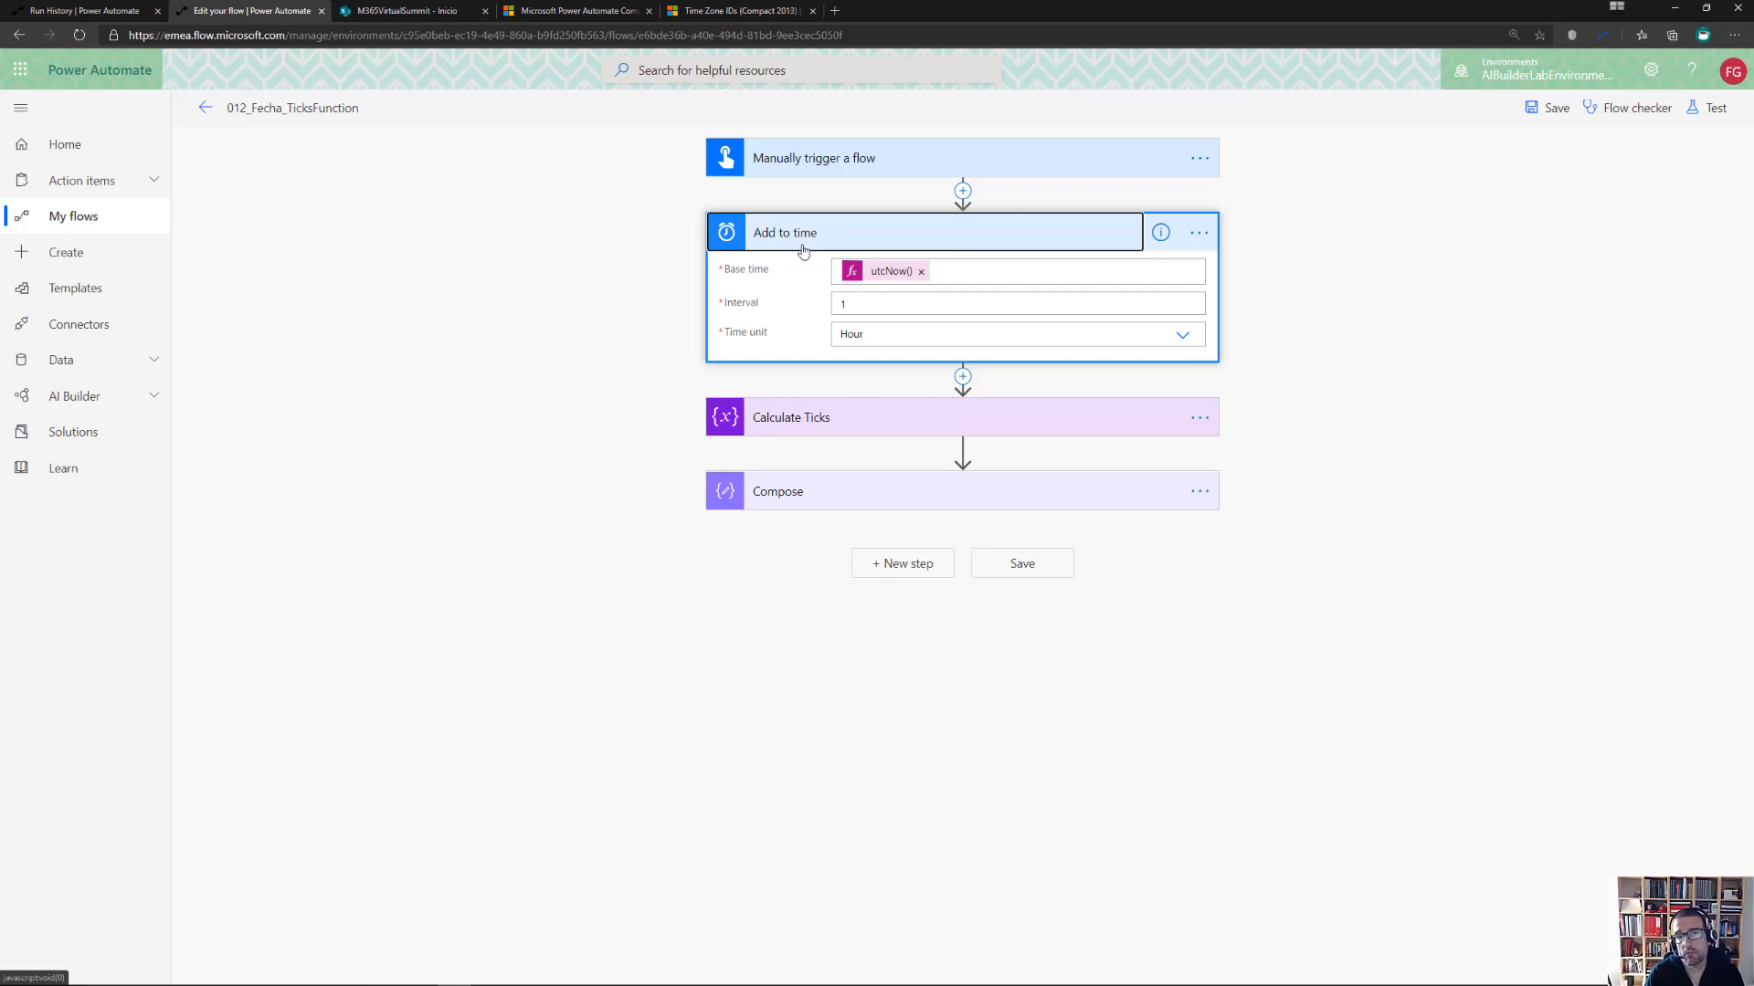
Copy the DifferenceTicks expression sub(ticks(body('add_to_time')),ticks(utcNow())) and add it as a comment on the Calculate Ticks action
{"action": "left_click", "coordinate": [826, 422]}
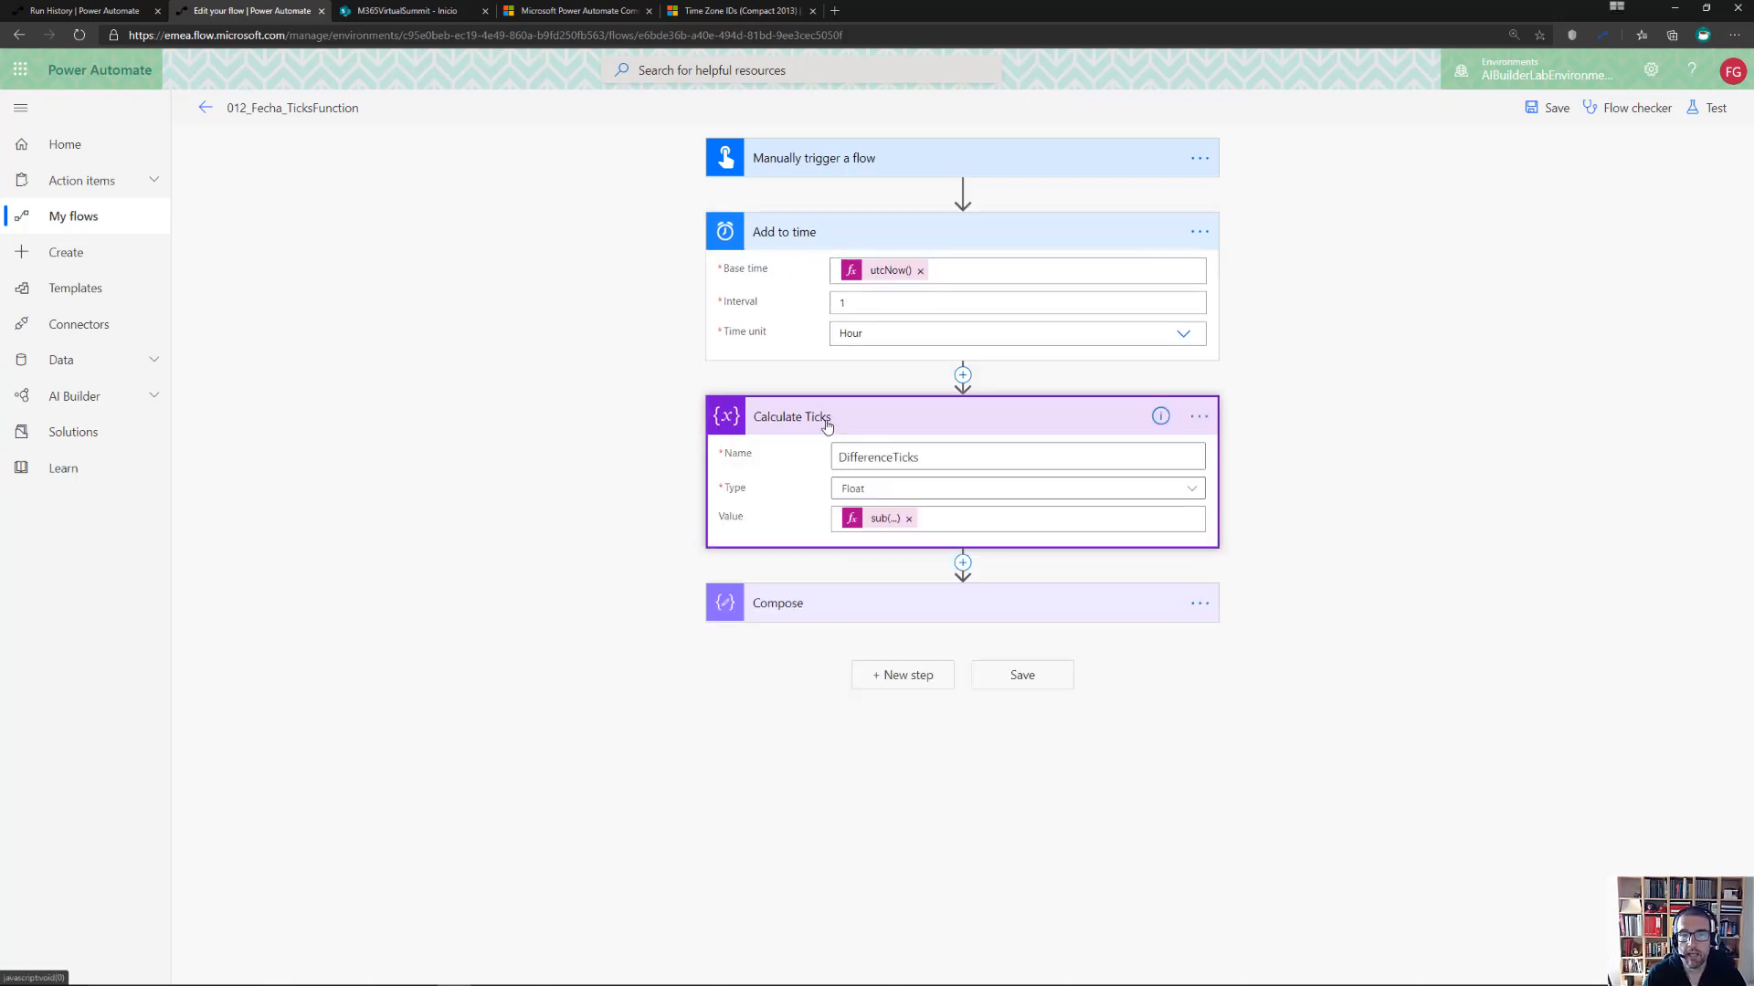
{"action": "left_click", "coordinate": [859, 521]}
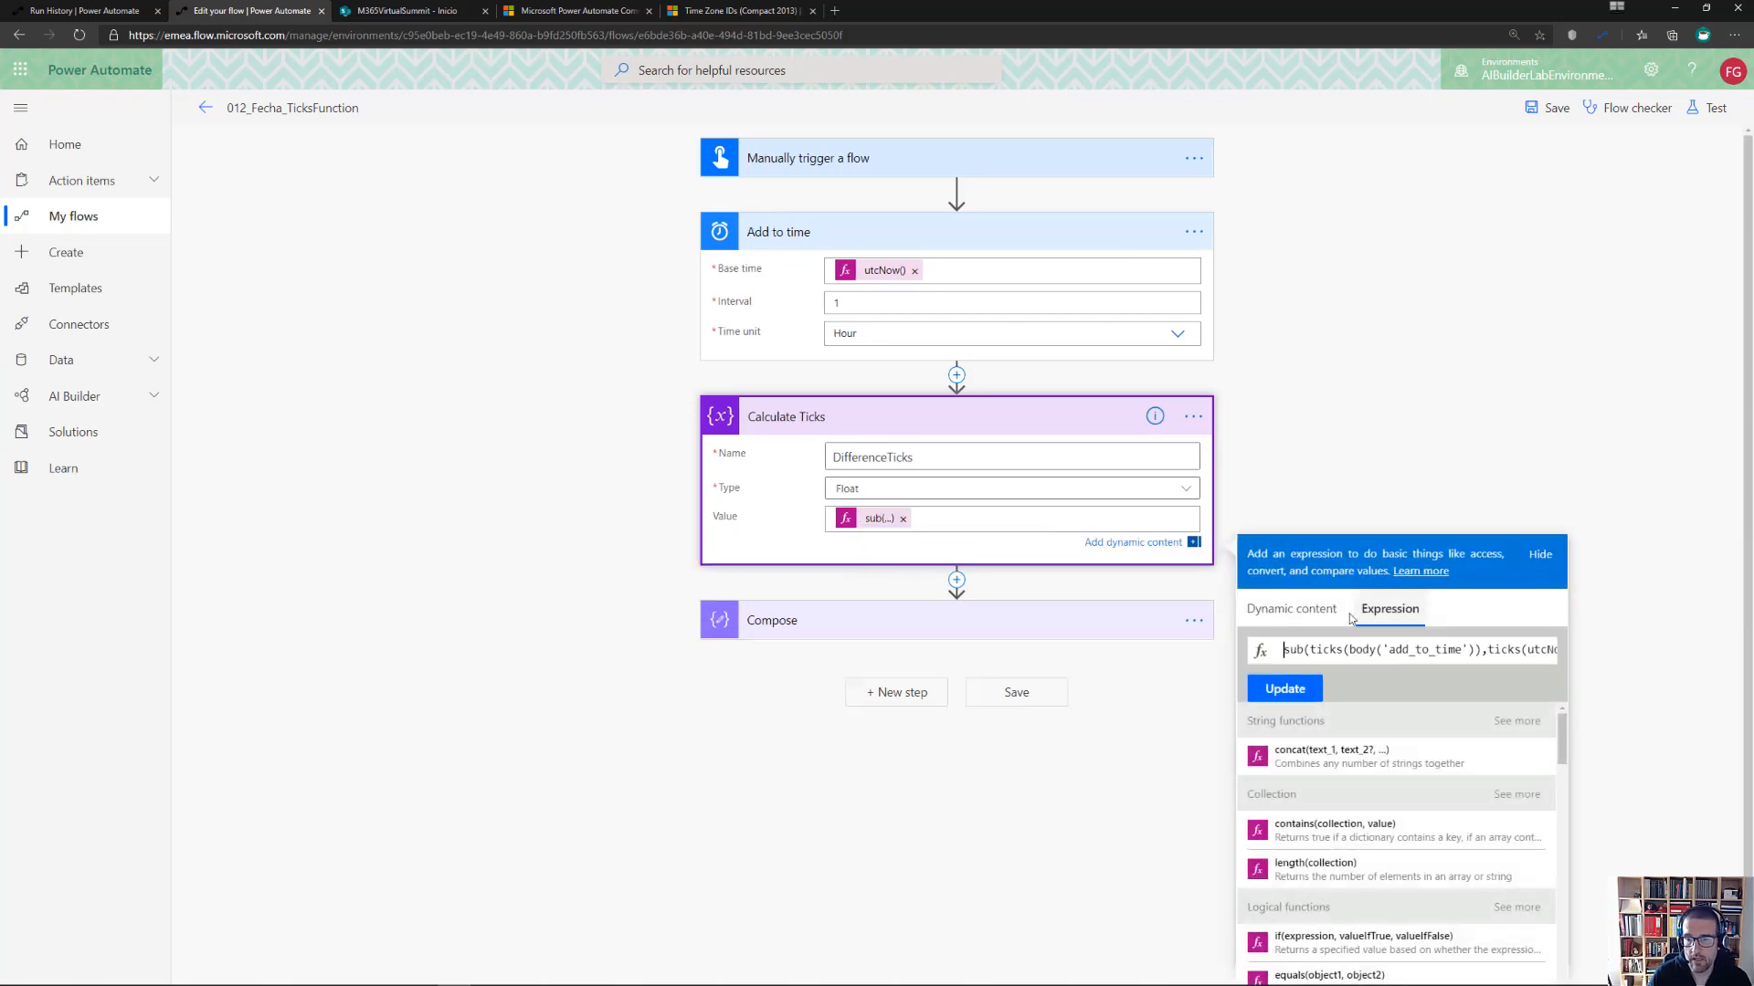
{"action": "key", "text": "ctrl+a"}
{"action": "key", "text": "ctrl+c"}
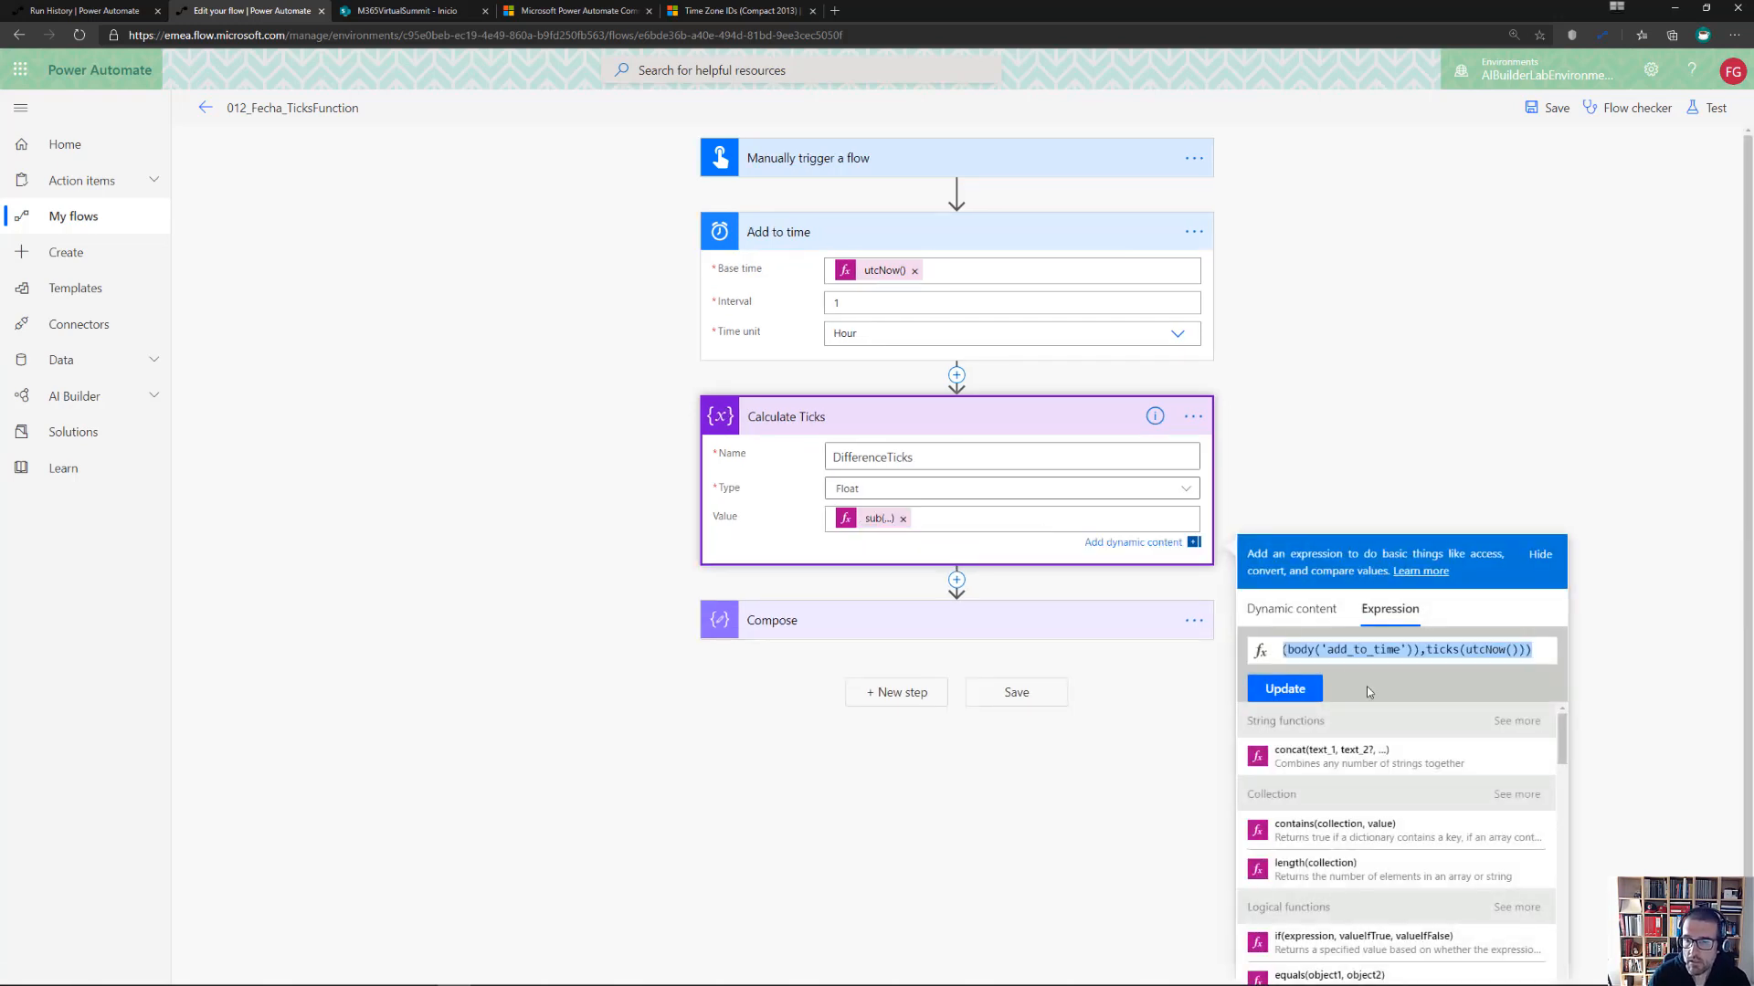
{"action": "left_click", "coordinate": [1193, 417]}
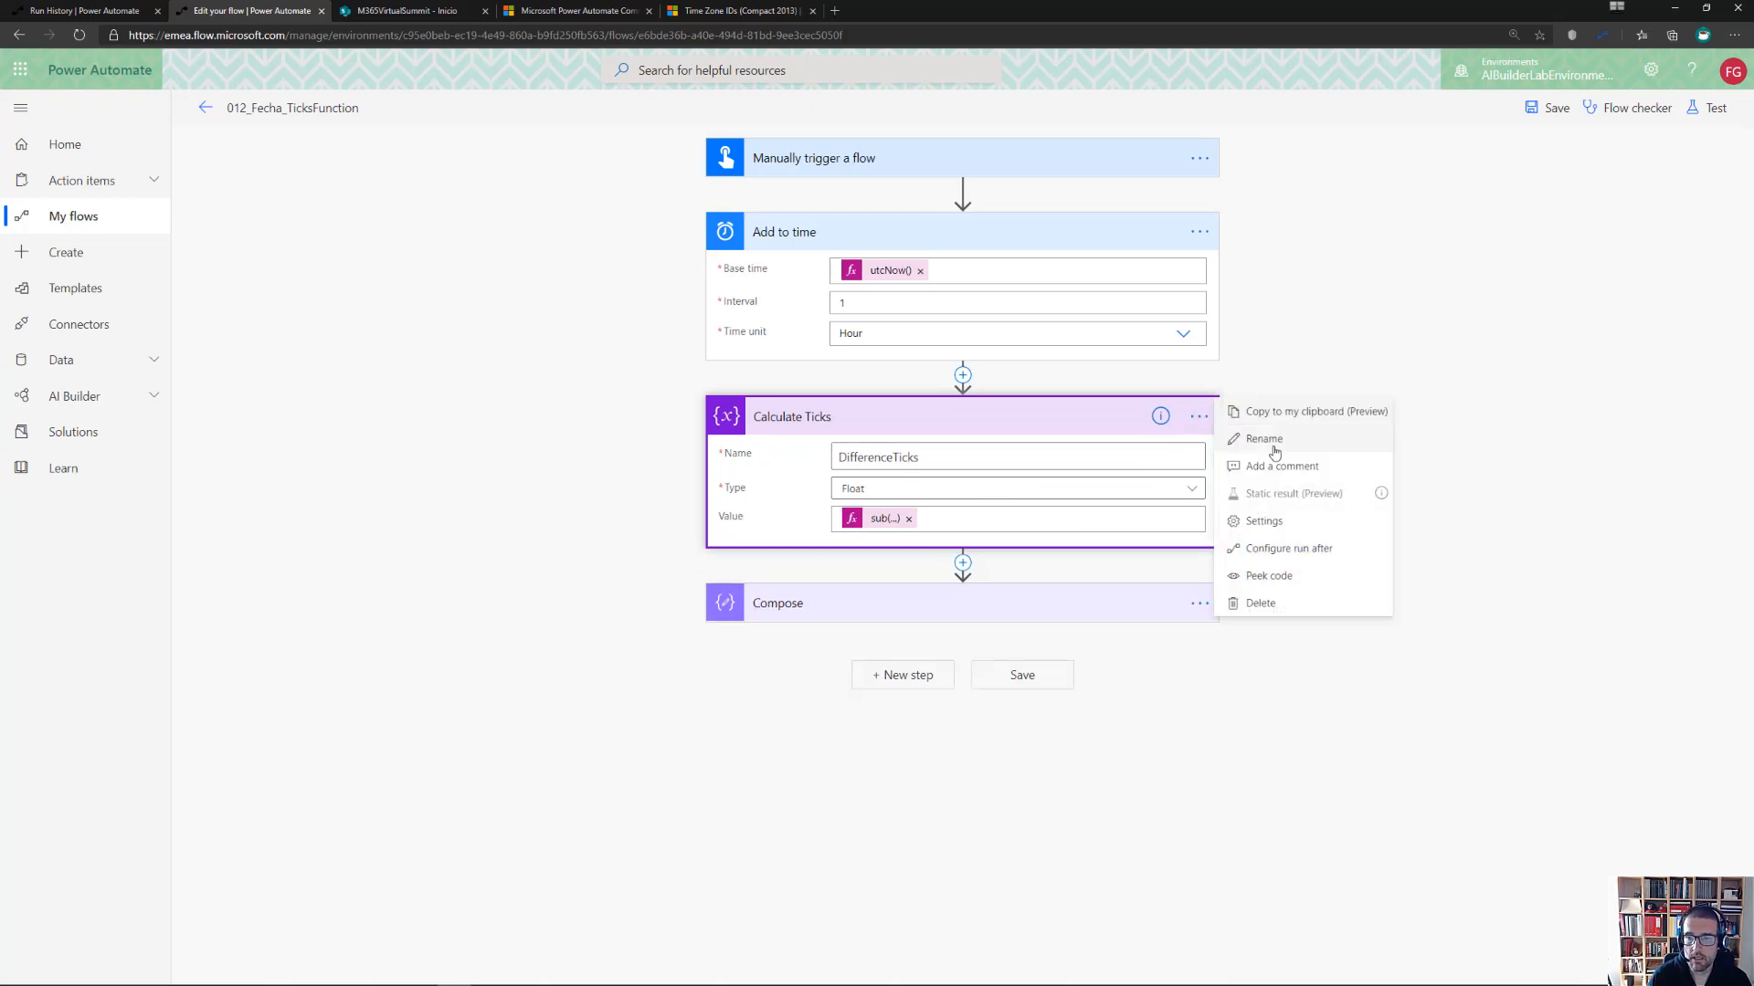
{"action": "left_click", "coordinate": [1274, 468]}
{"action": "key", "text": "ctrl+v"}
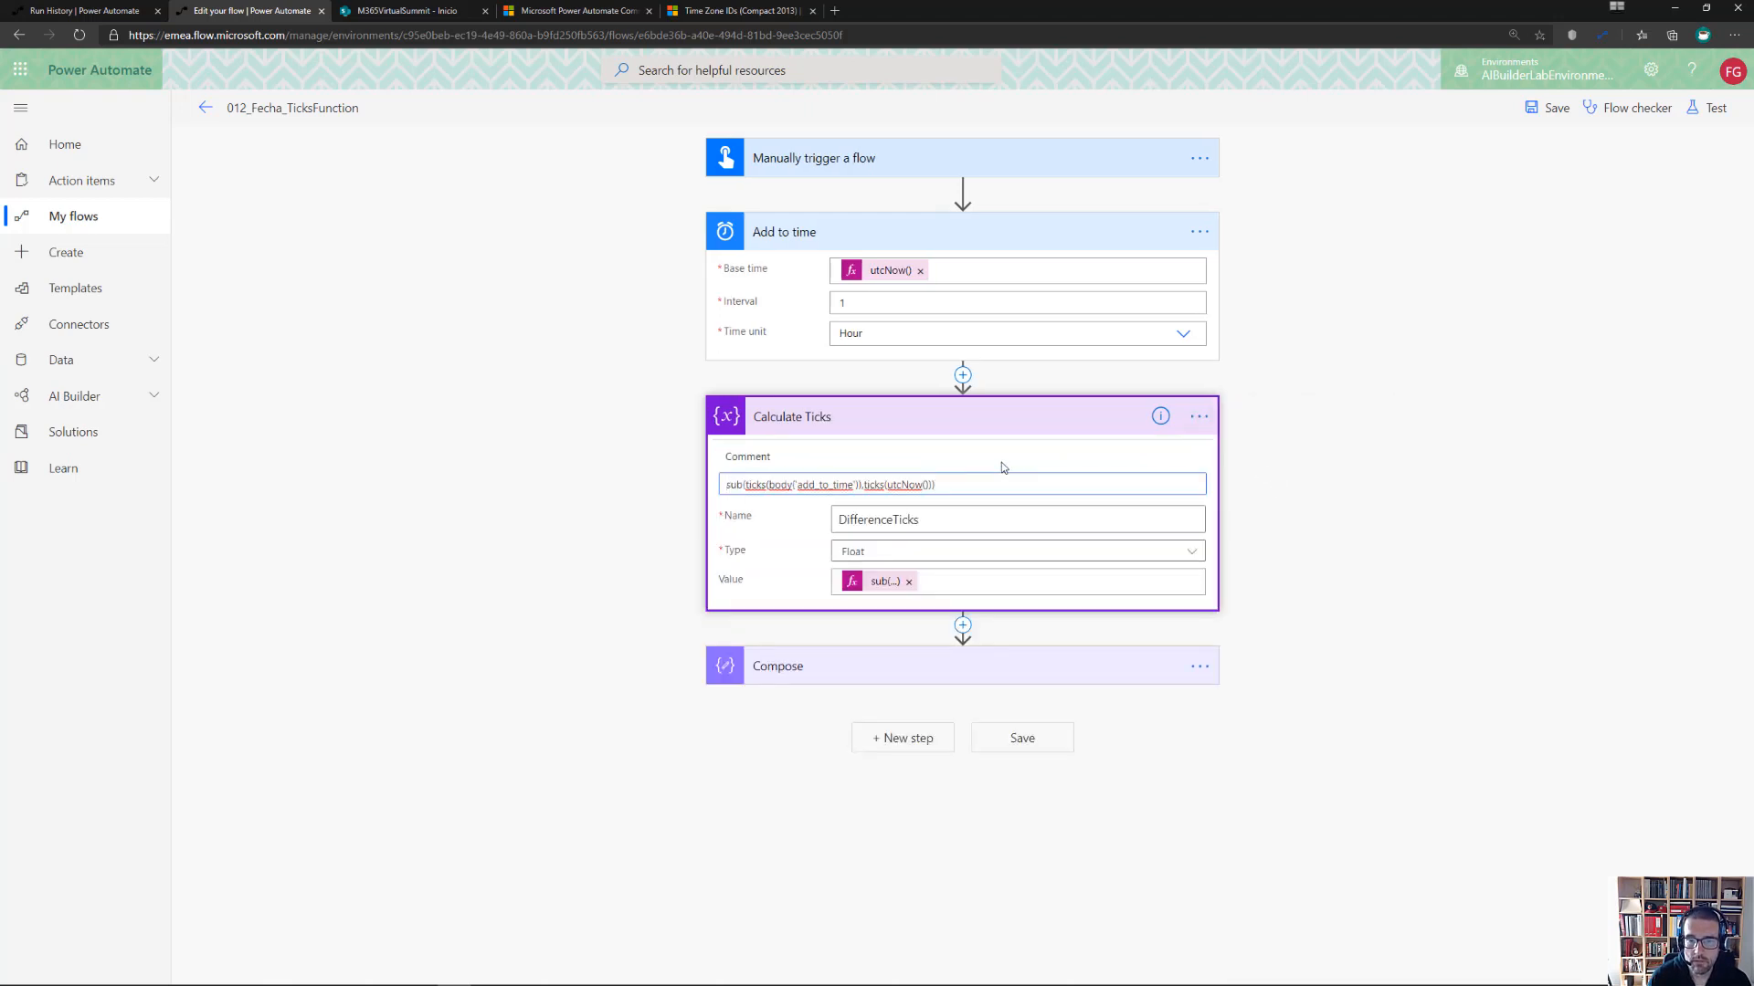
{"action": "key", "text": "Return"}
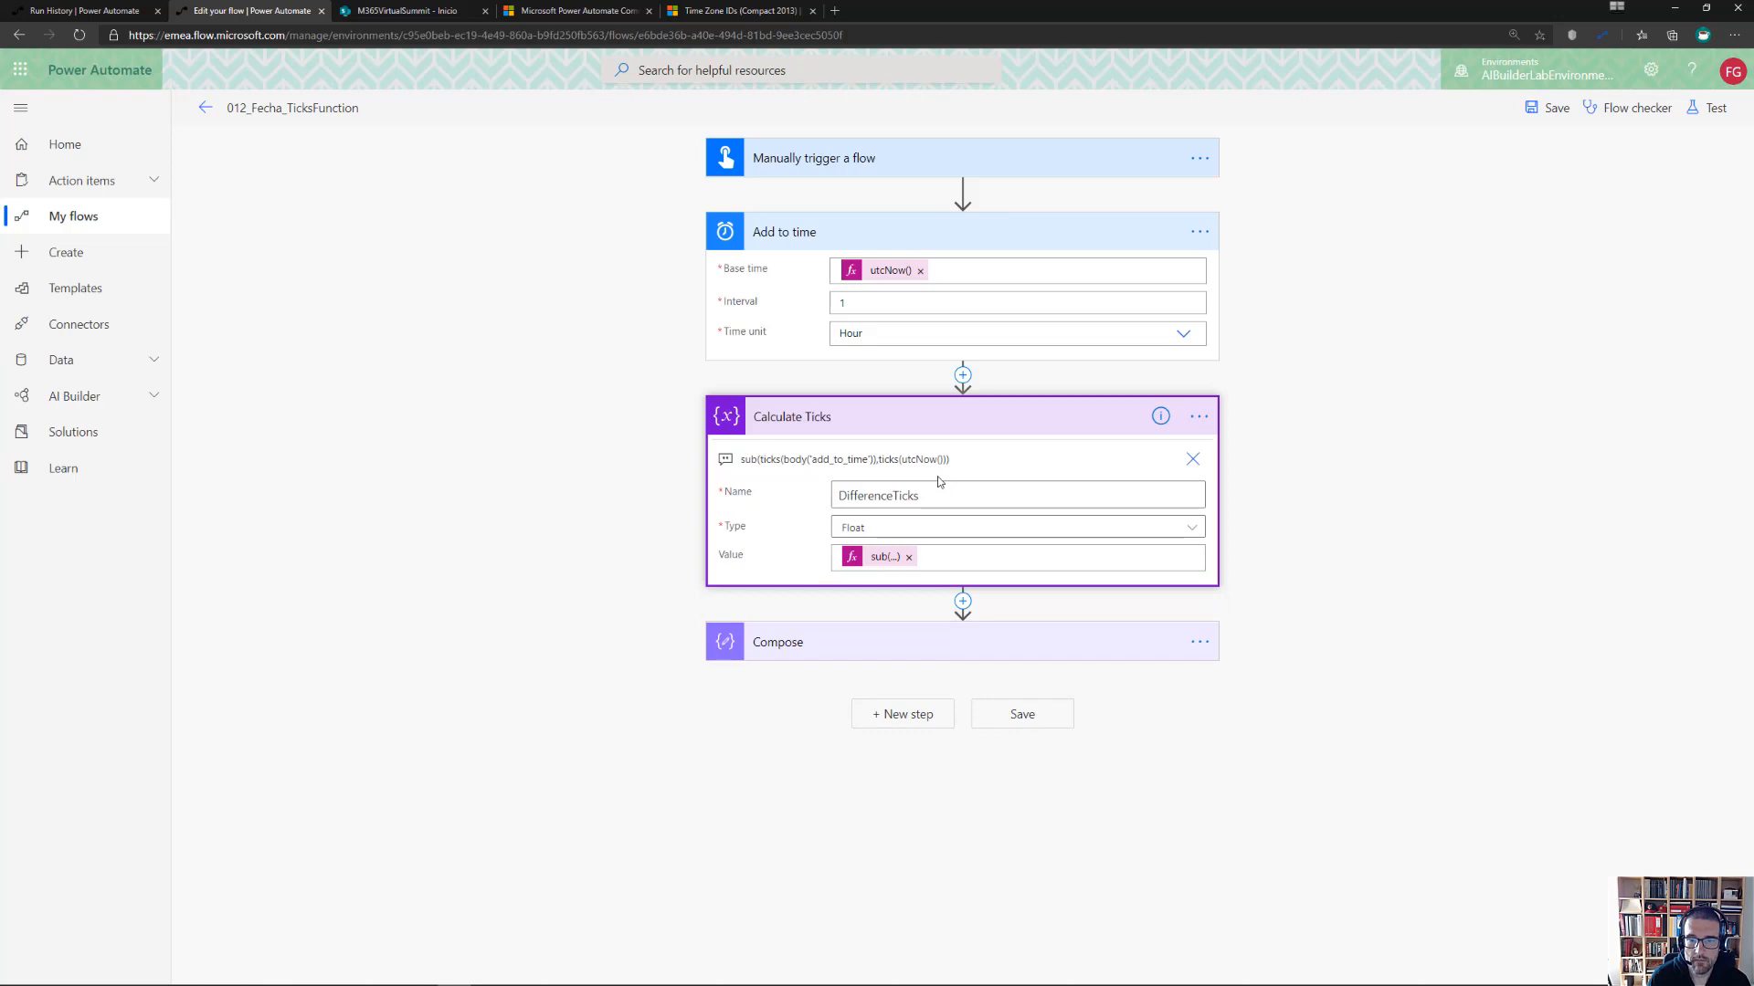
Examine the utcNow() and ticks(body('add_to_time')) parts of the expression in the Calculate Ticks comment at a larger display size
{"action": "key", "text": "ctrl+plus"}
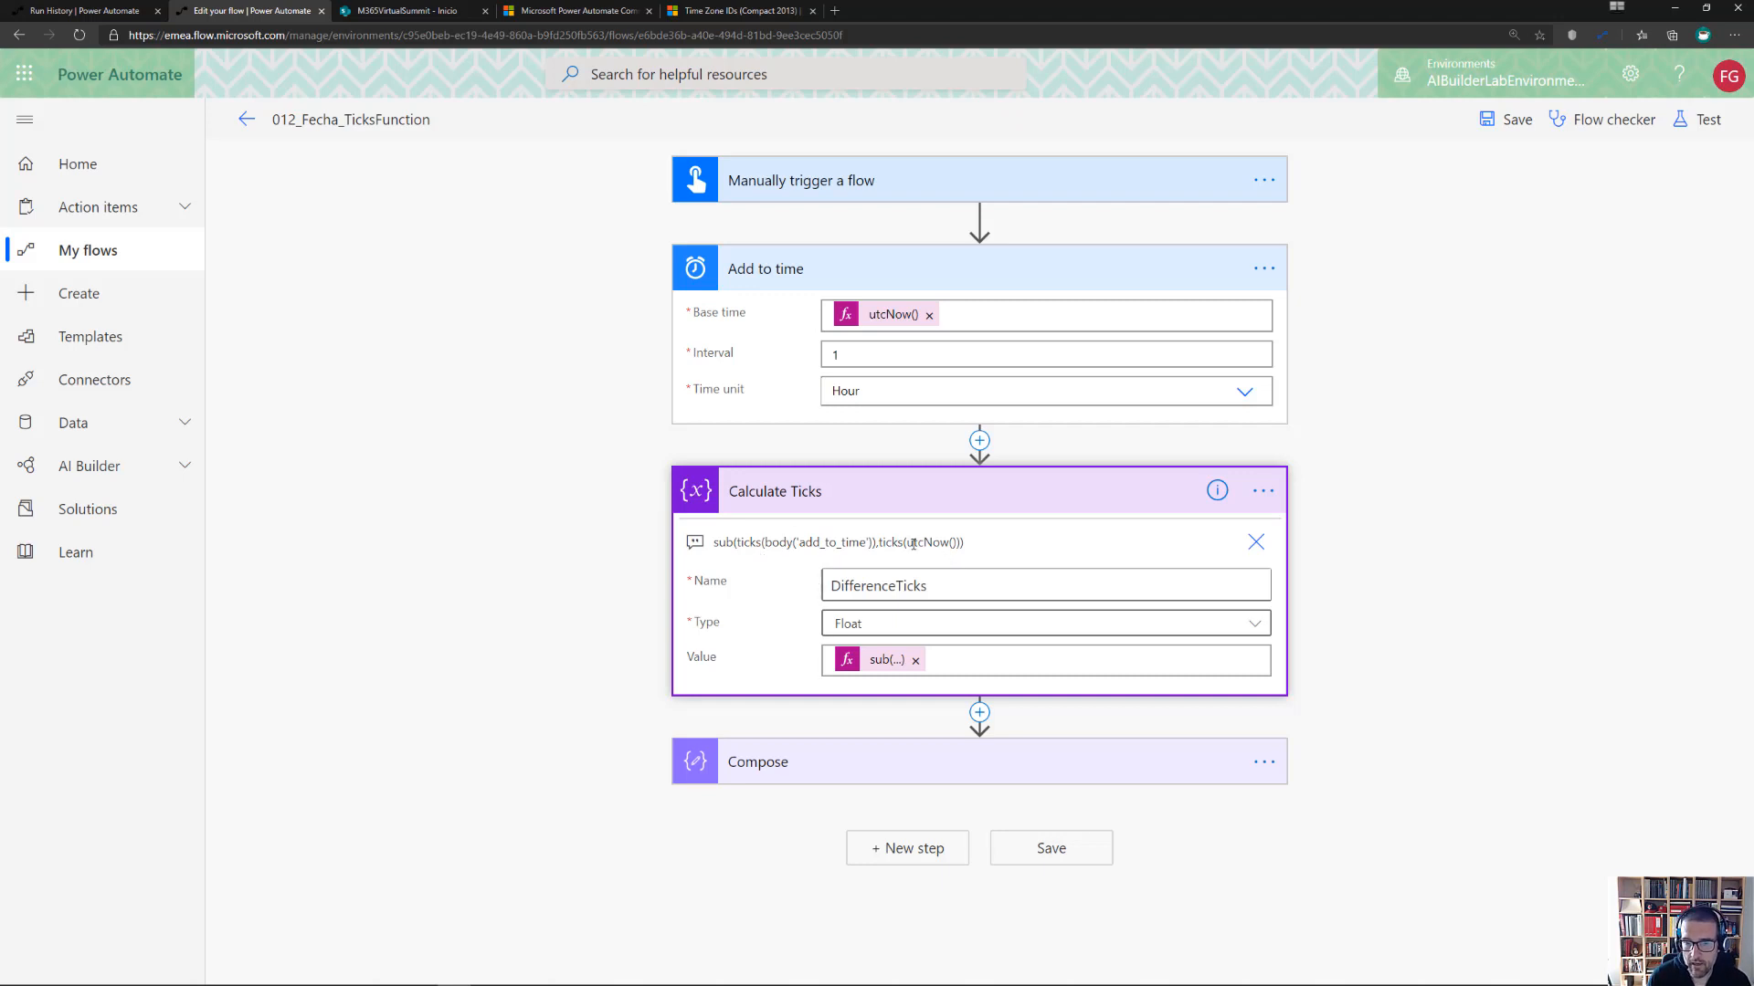
{"action": "left_click_drag", "start_coordinate": [907, 544], "coordinate": [955, 544]}
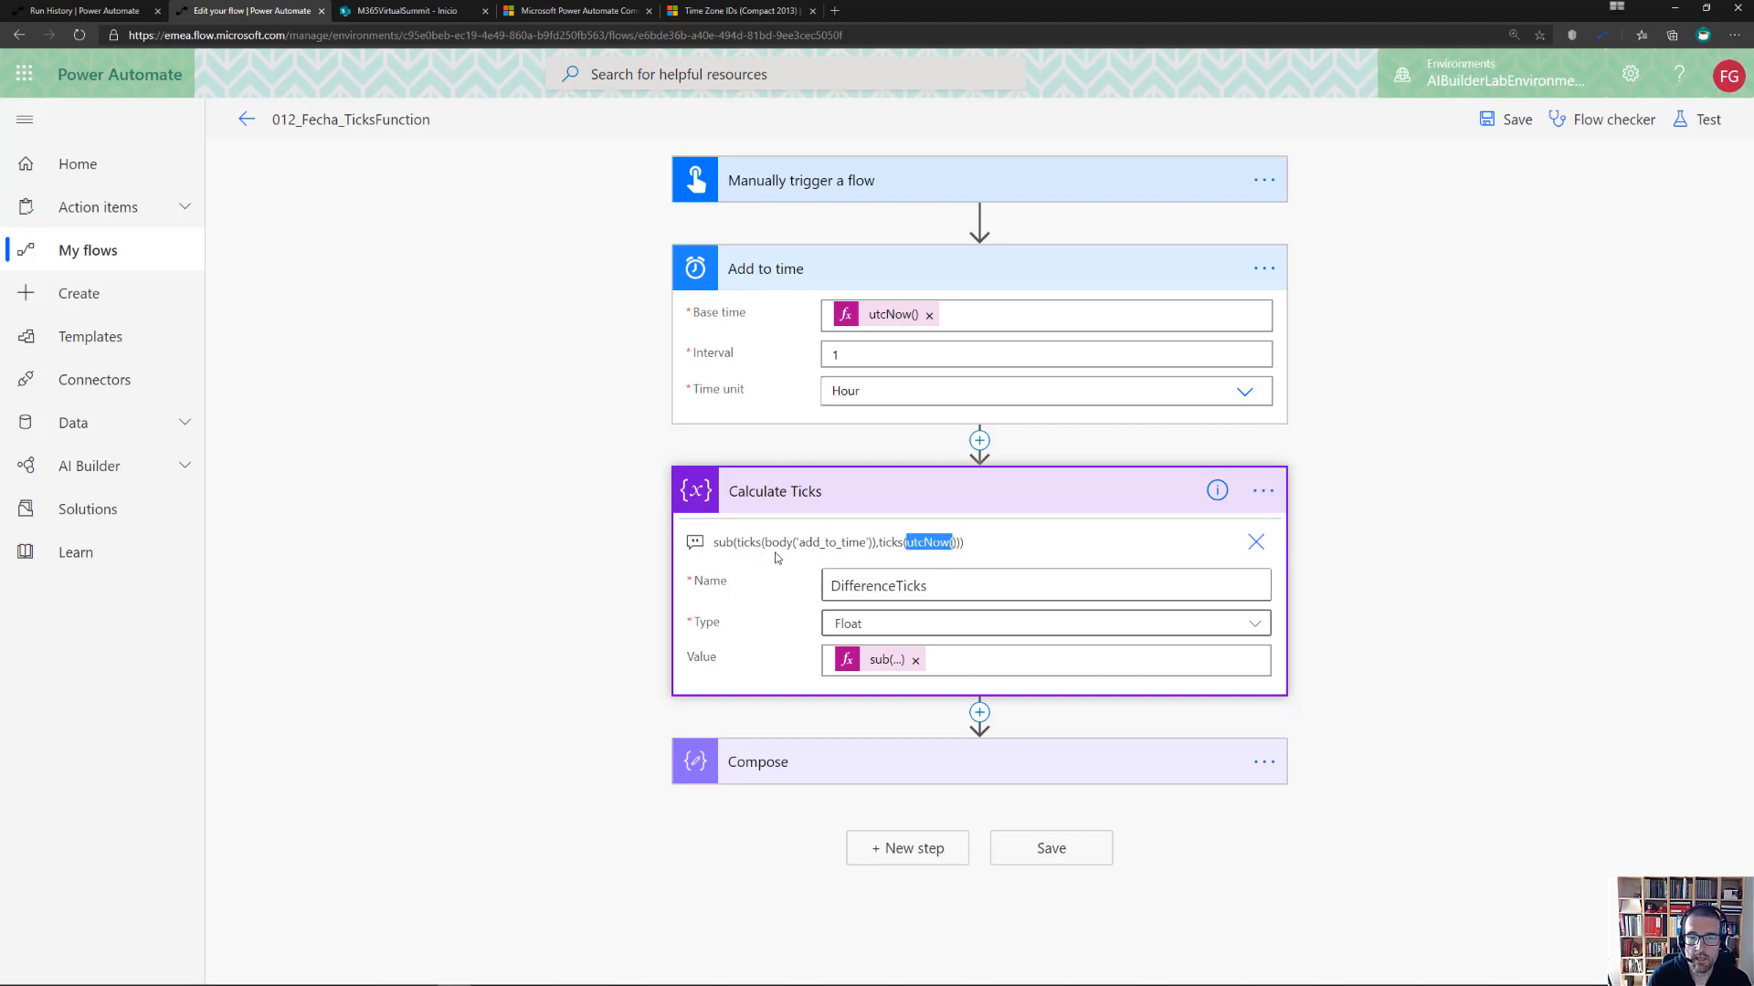
{"action": "left_click_drag", "start_coordinate": [737, 545], "coordinate": [874, 543]}
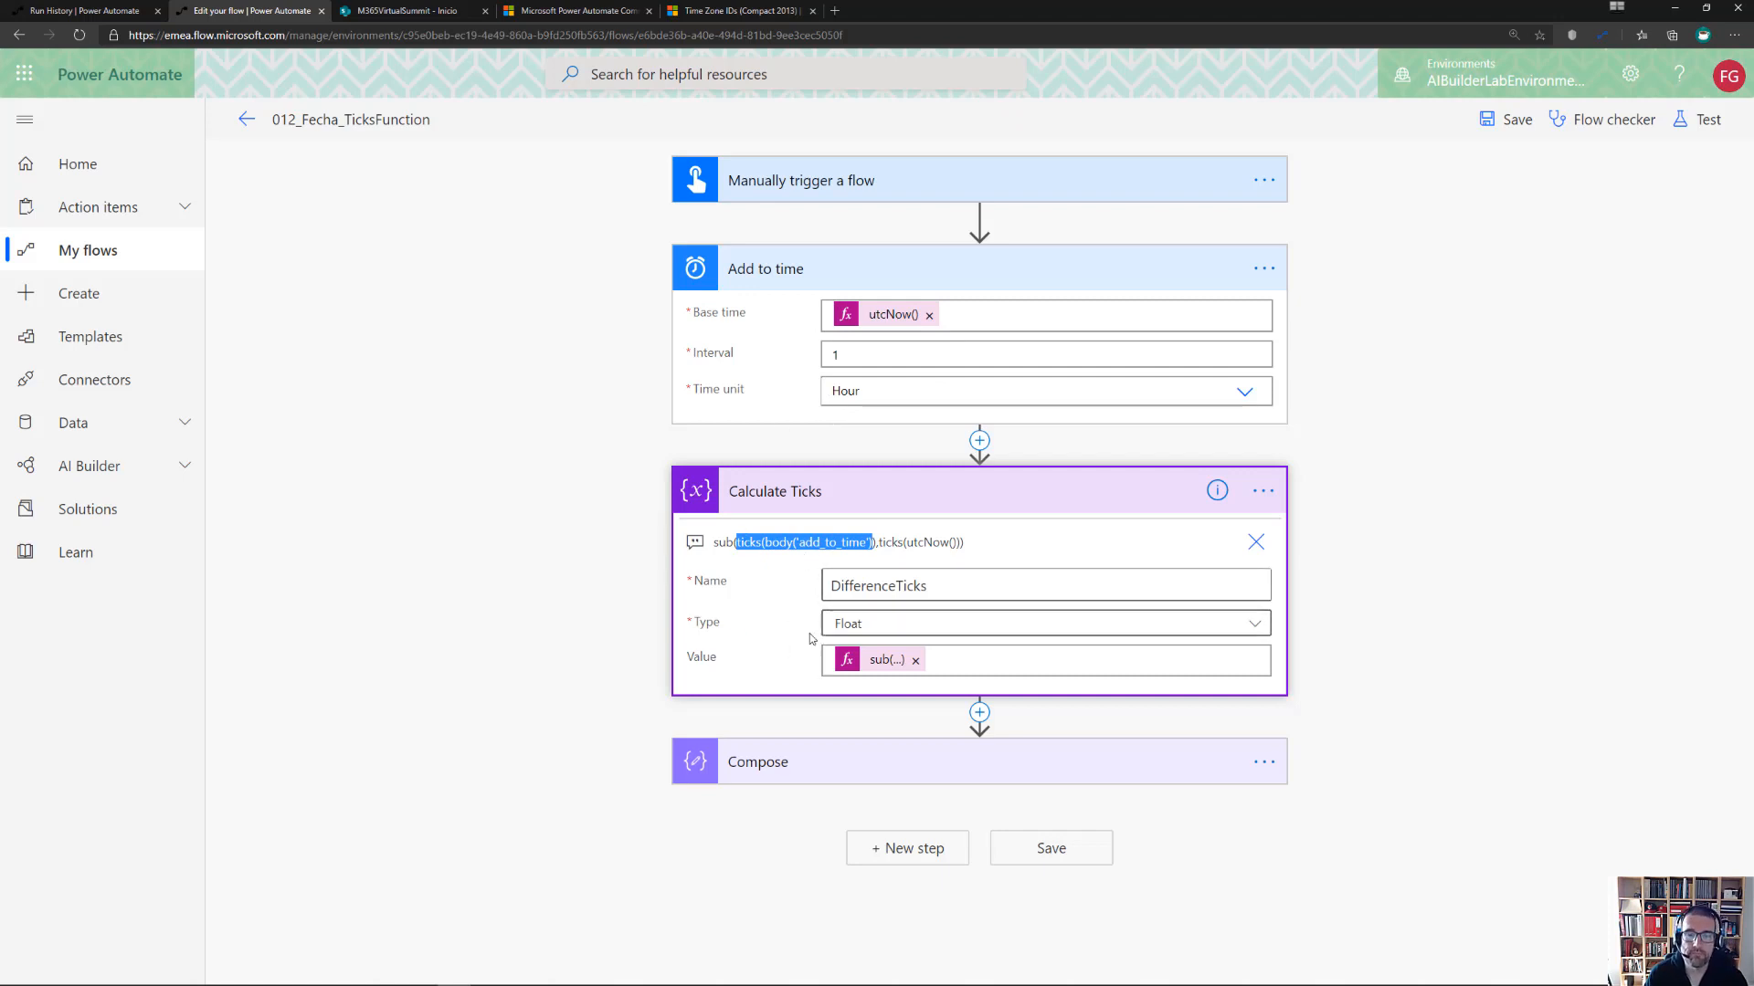
Expand the Compose action and examine the float('600000000') divisor in its div(variables('DifferenceTicks'),...) expression
{"action": "left_click", "coordinate": [808, 770]}
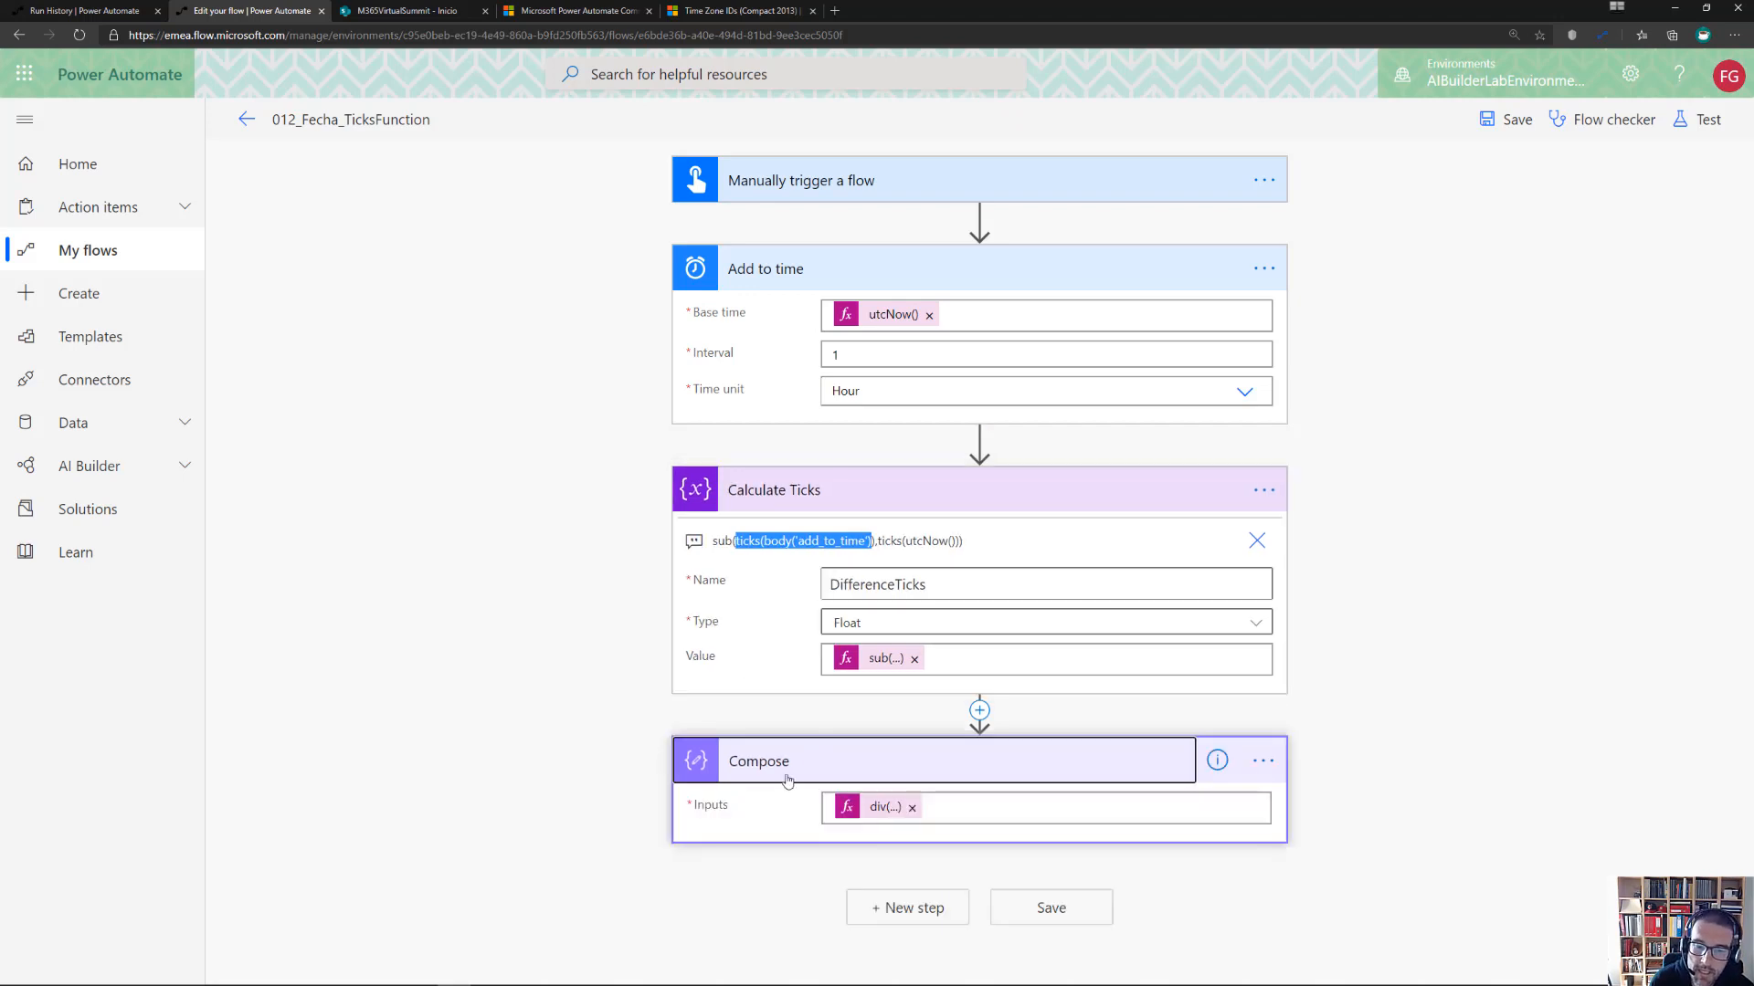
{"action": "left_click", "coordinate": [874, 810]}
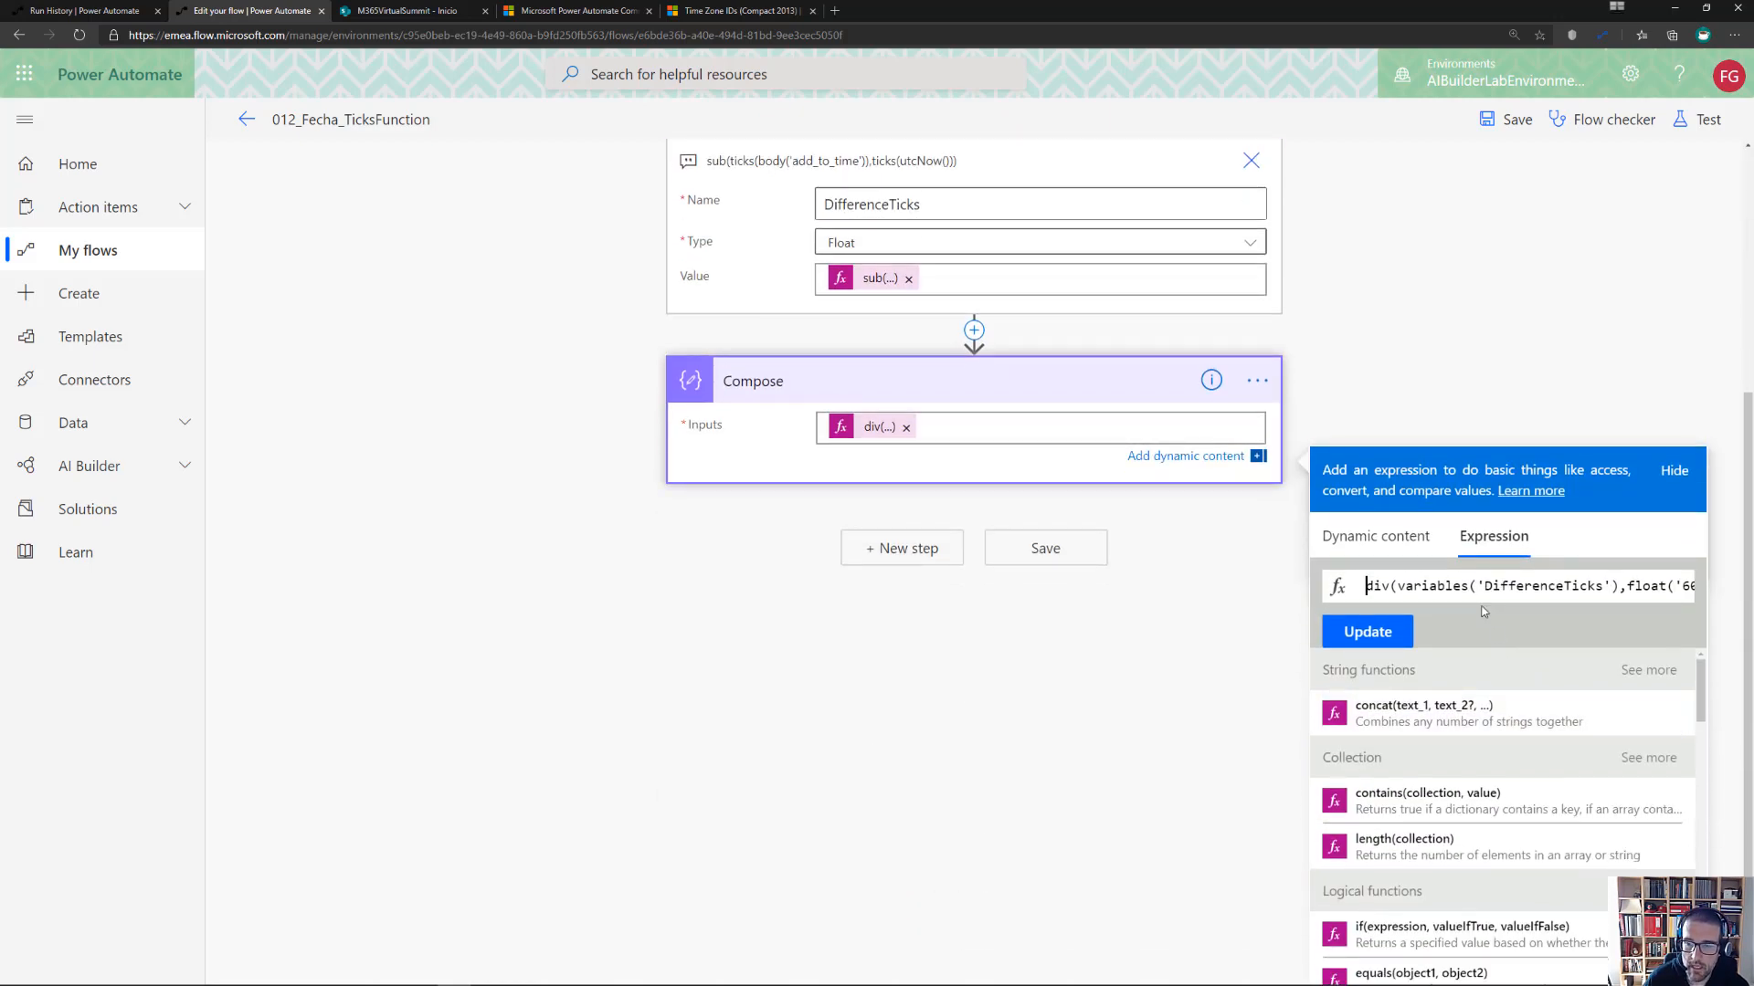
{"action": "key", "text": "End"}
{"action": "key", "text": "Left"}
{"action": "key", "text": "Left"}
{"action": "key", "text": "Left"}
{"action": "key", "text": "Left"}
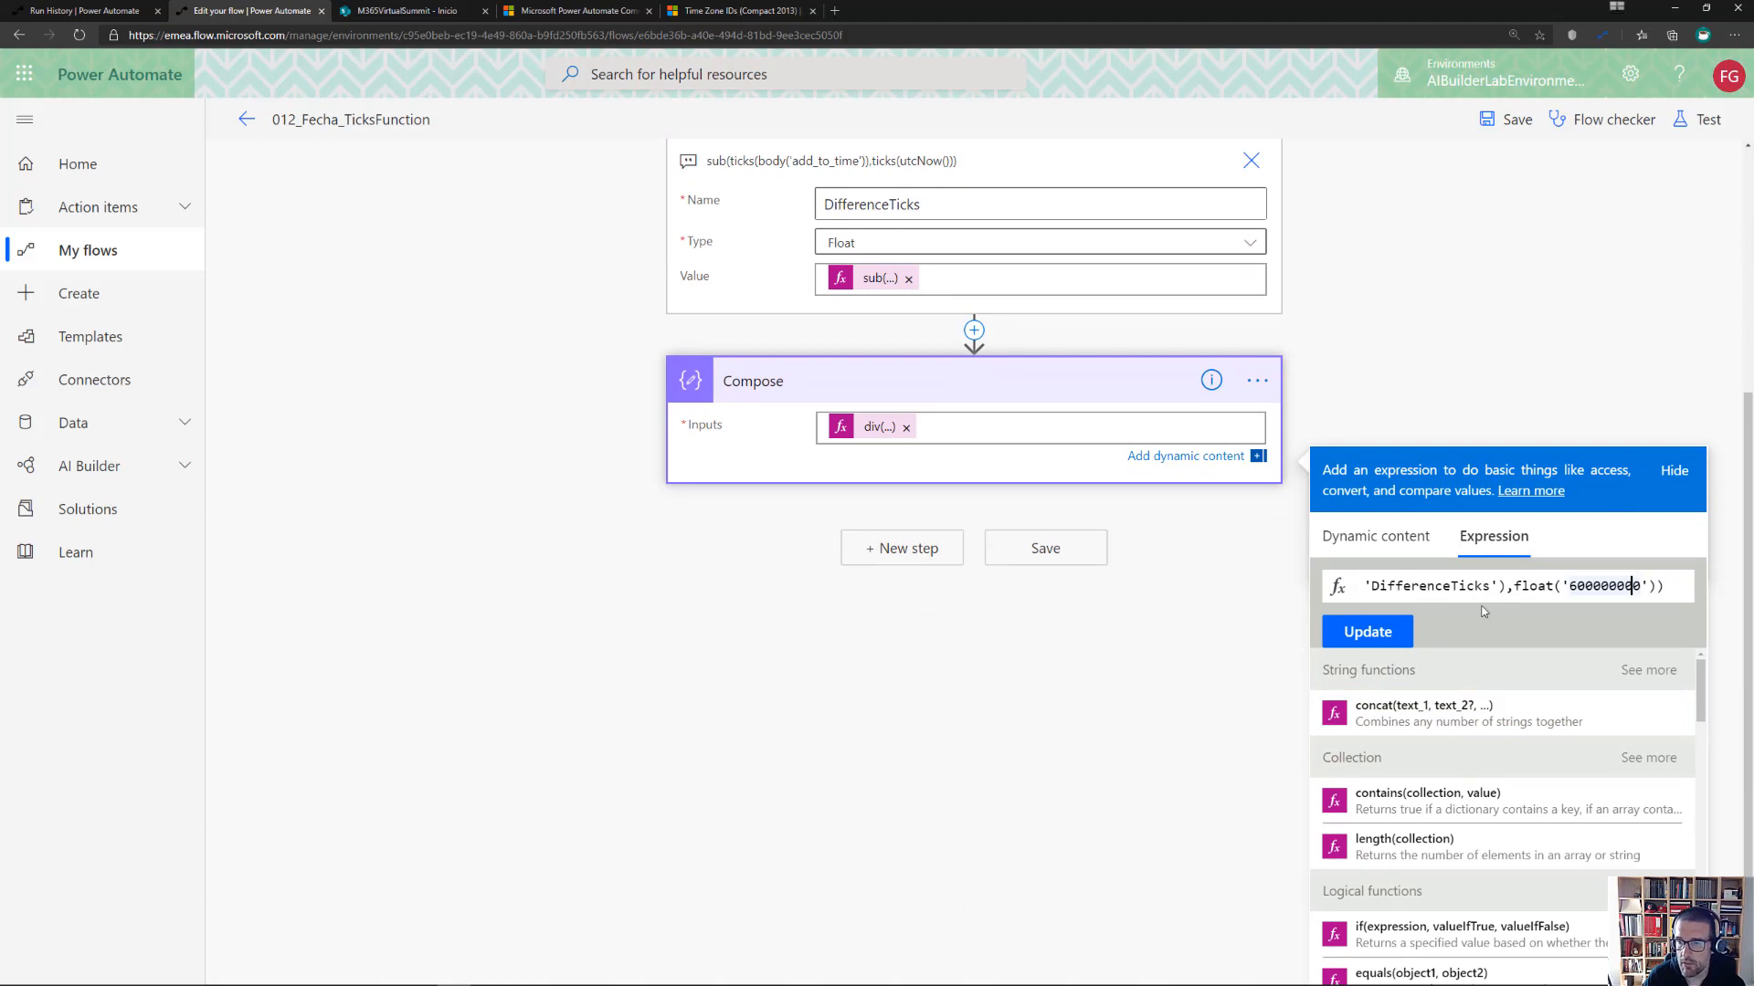
{"action": "key", "text": "Left"}
{"action": "key", "text": "Left"}
{"action": "key", "text": "Left"}
{"action": "key", "text": "Left"}
{"action": "key", "text": "Left"}
{"action": "key", "text": "Left"}
{"action": "key", "text": "Left"}
{"action": "key", "text": "Right"}
{"action": "key", "text": "Right"}
{"action": "key", "text": "Right"}
{"action": "key", "text": "Right"}
{"action": "key", "text": "Right"}
{"action": "key", "text": "Right"}
{"action": "key", "text": "Left"}
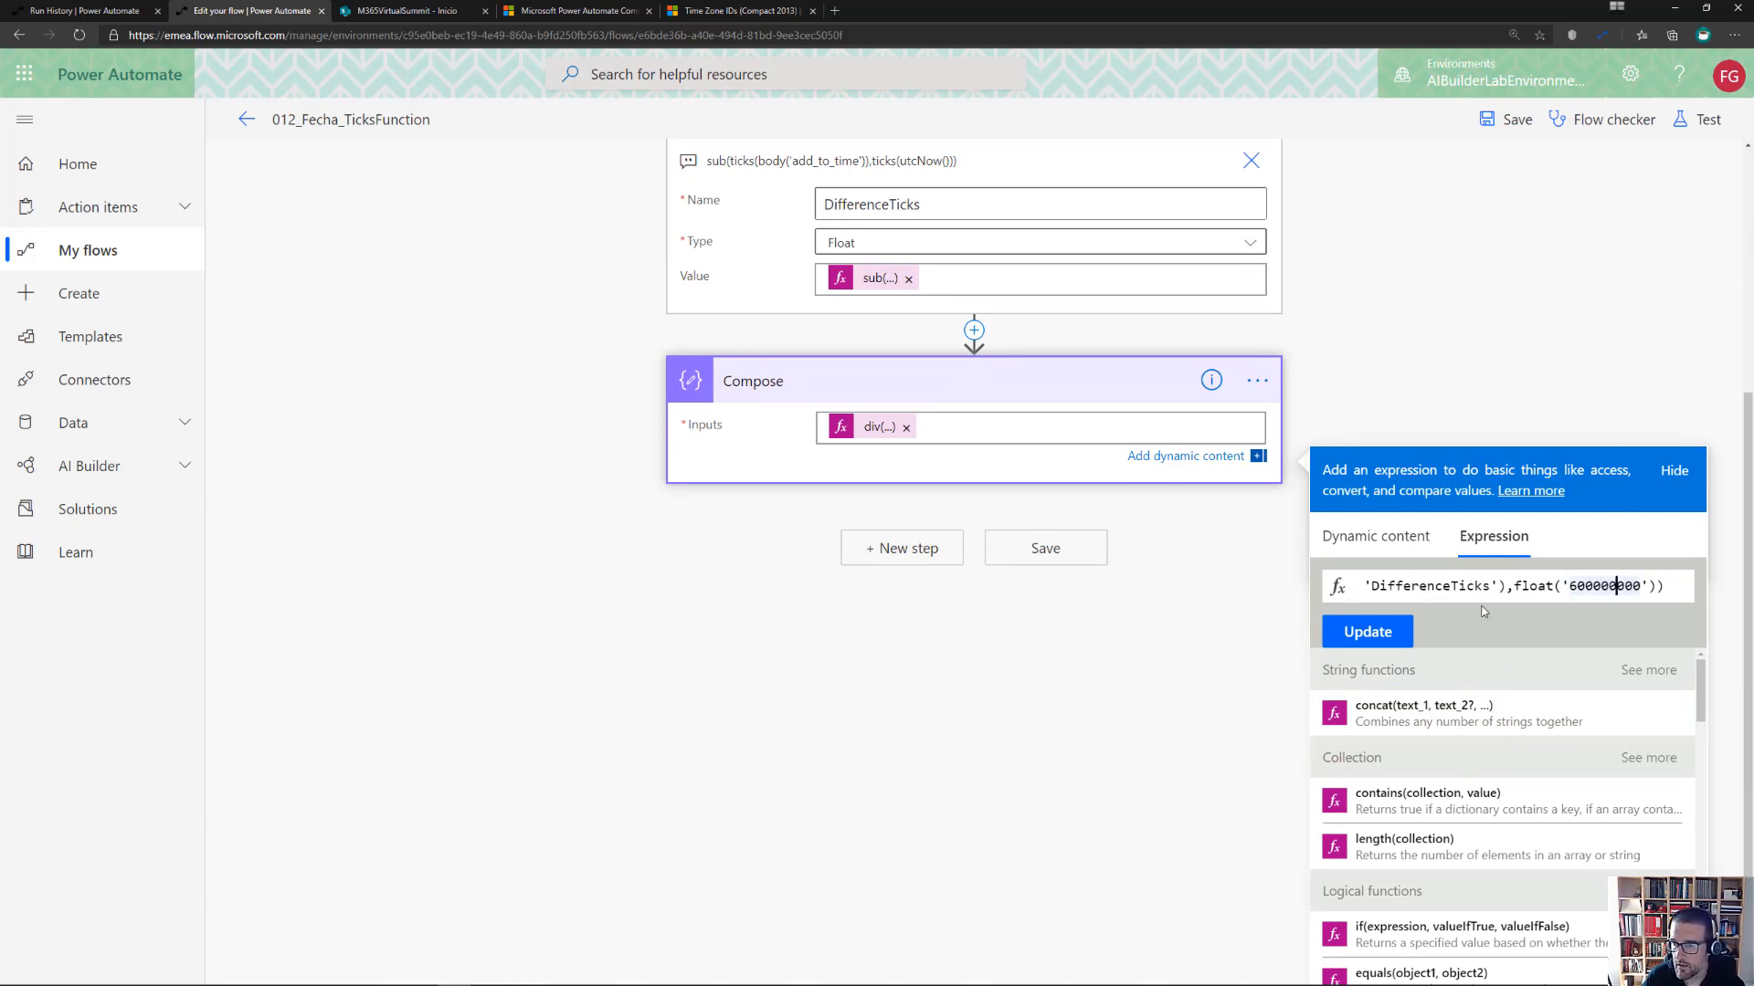
{"action": "key", "text": "Left"}
{"action": "key", "text": "Left"}
{"action": "key", "text": "Left"}
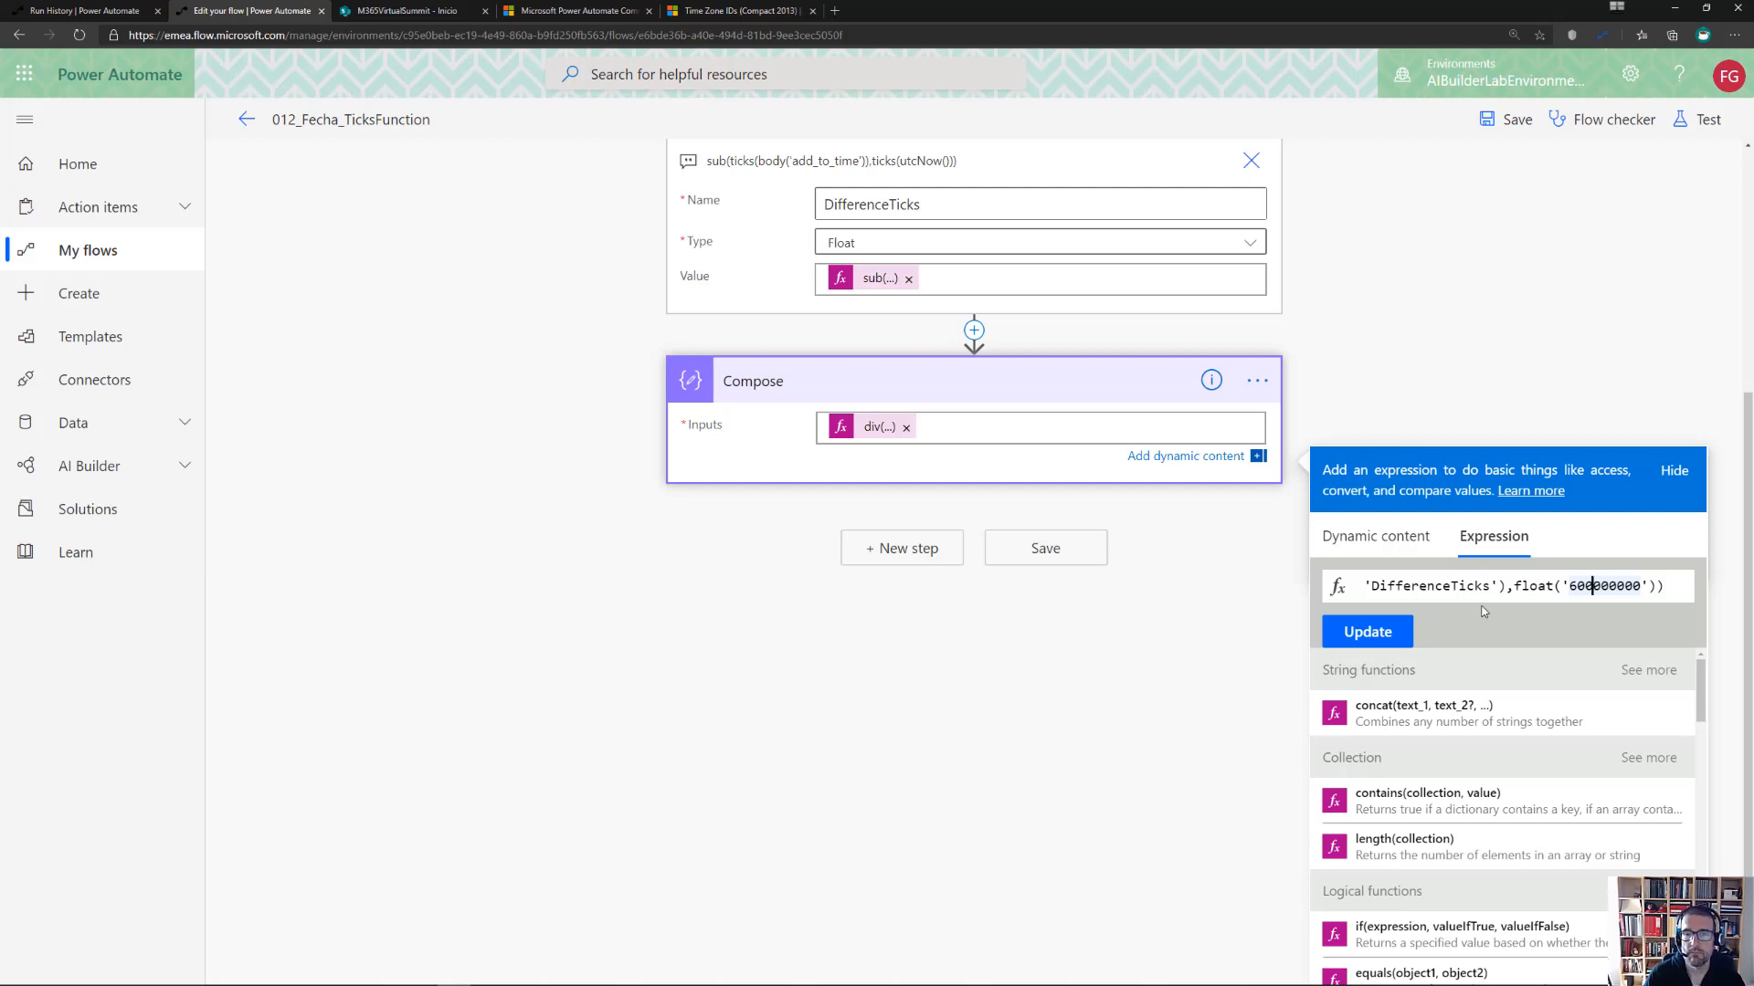
{"action": "left_click", "coordinate": [1502, 323]}
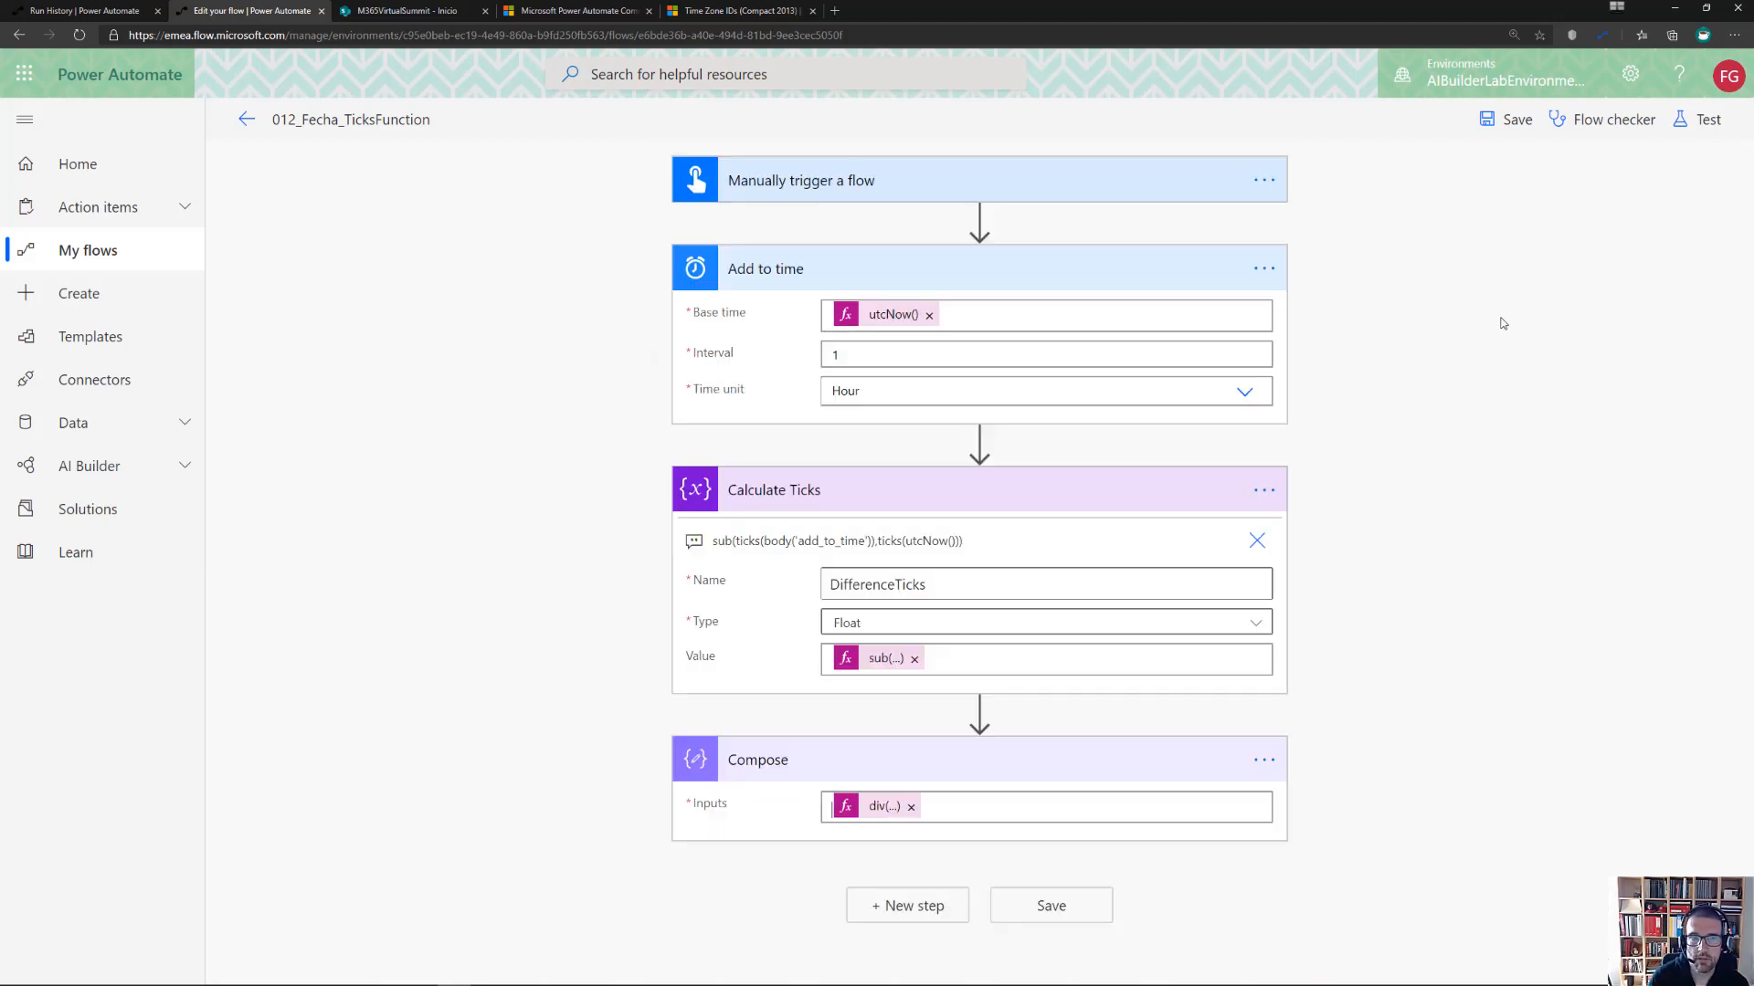
Save and test the 012_Fecha_TicksFunction flow by performing the trigger action manually, and close the run confirmation
{"action": "left_click", "coordinate": [1693, 122]}
{"action": "left_click", "coordinate": [1540, 202]}
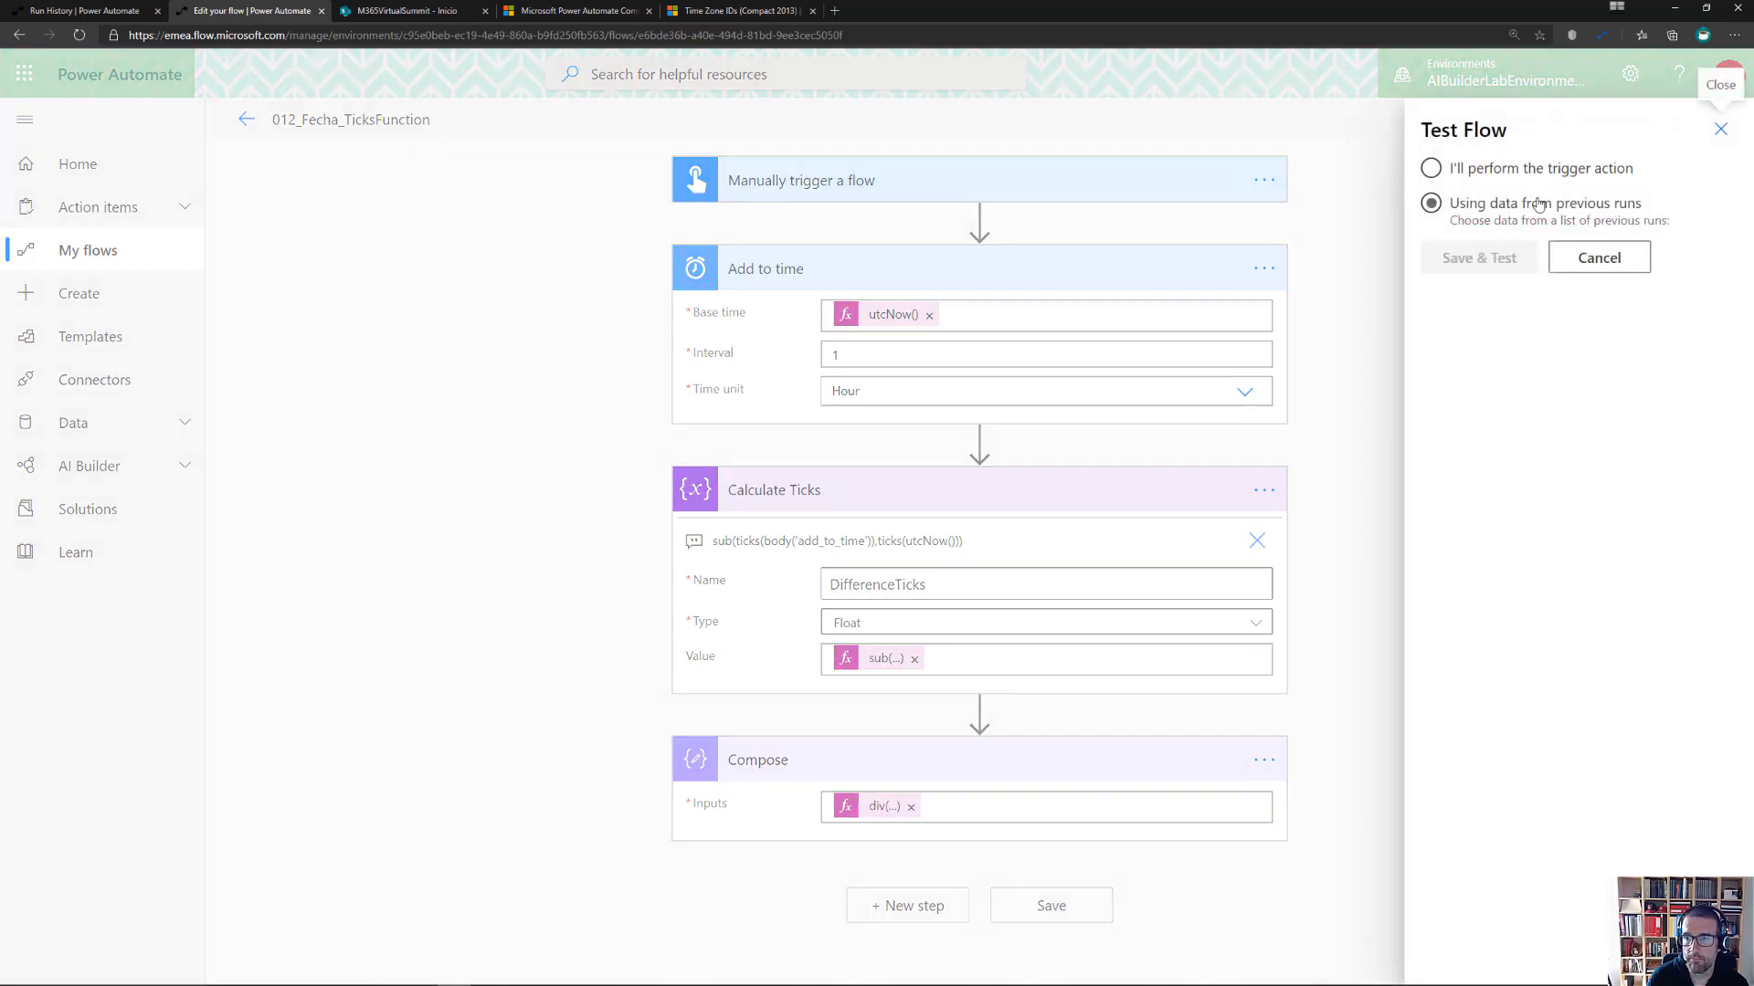
{"action": "left_click", "coordinate": [1541, 168]}
{"action": "left_click", "coordinate": [1482, 258]}
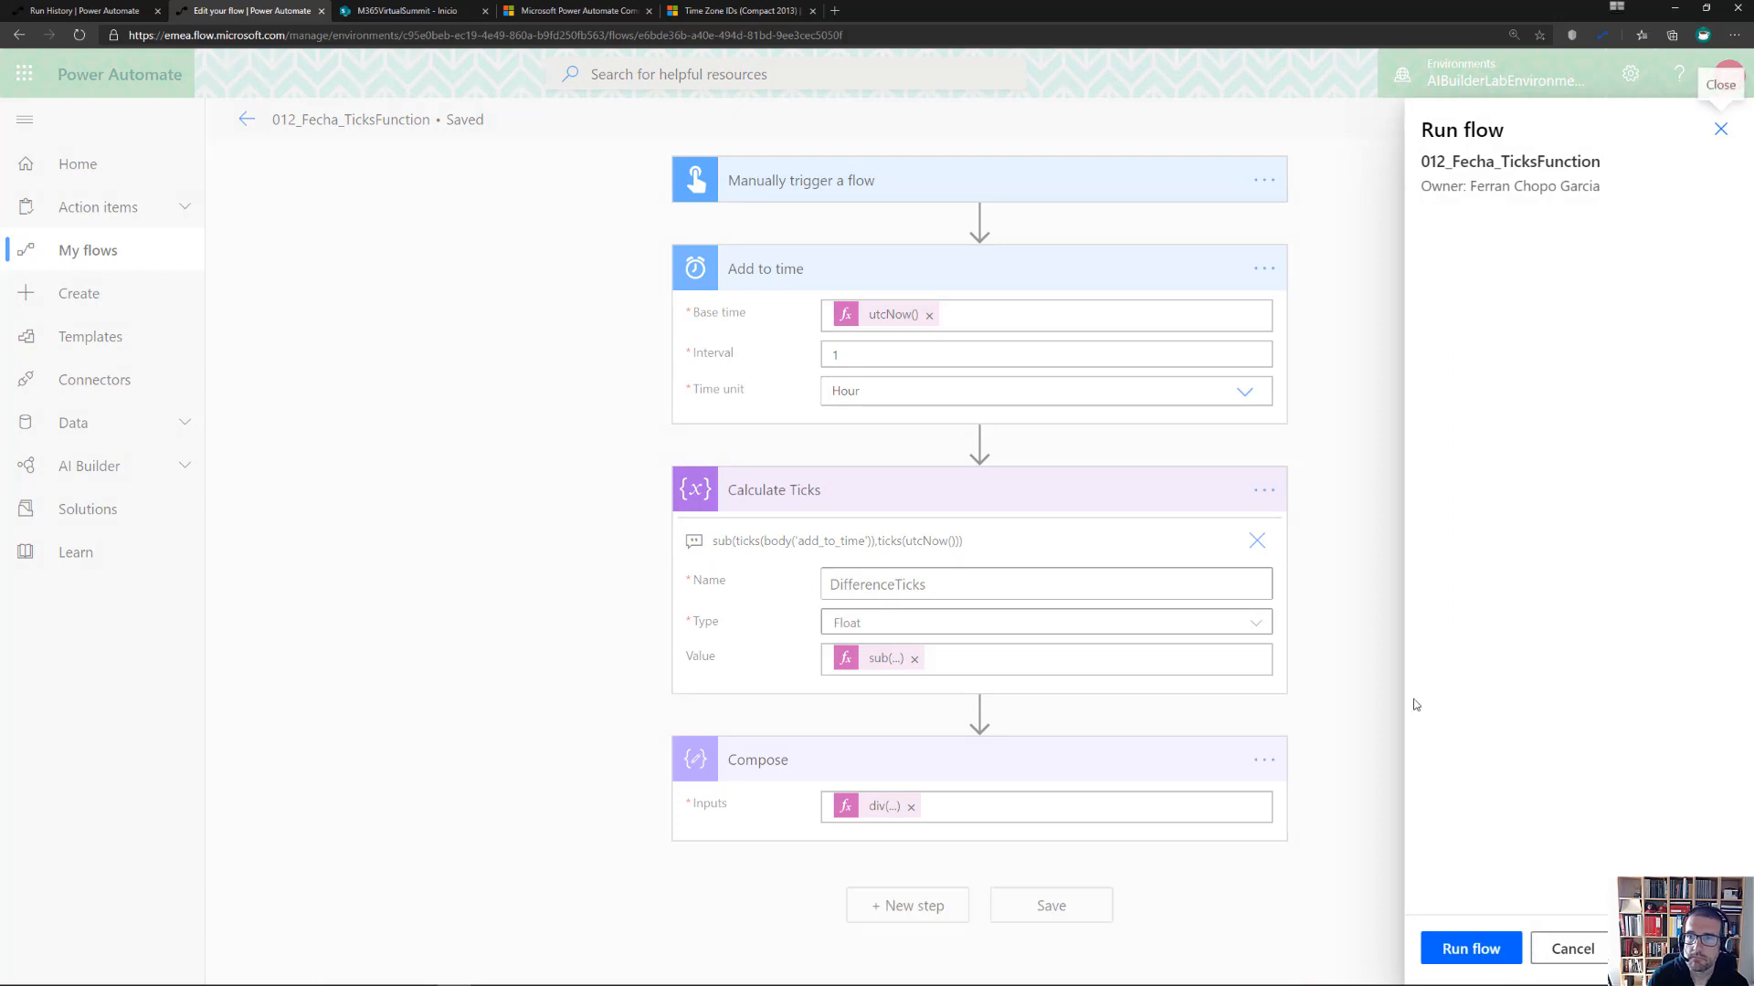
{"action": "left_click", "coordinate": [1487, 941]}
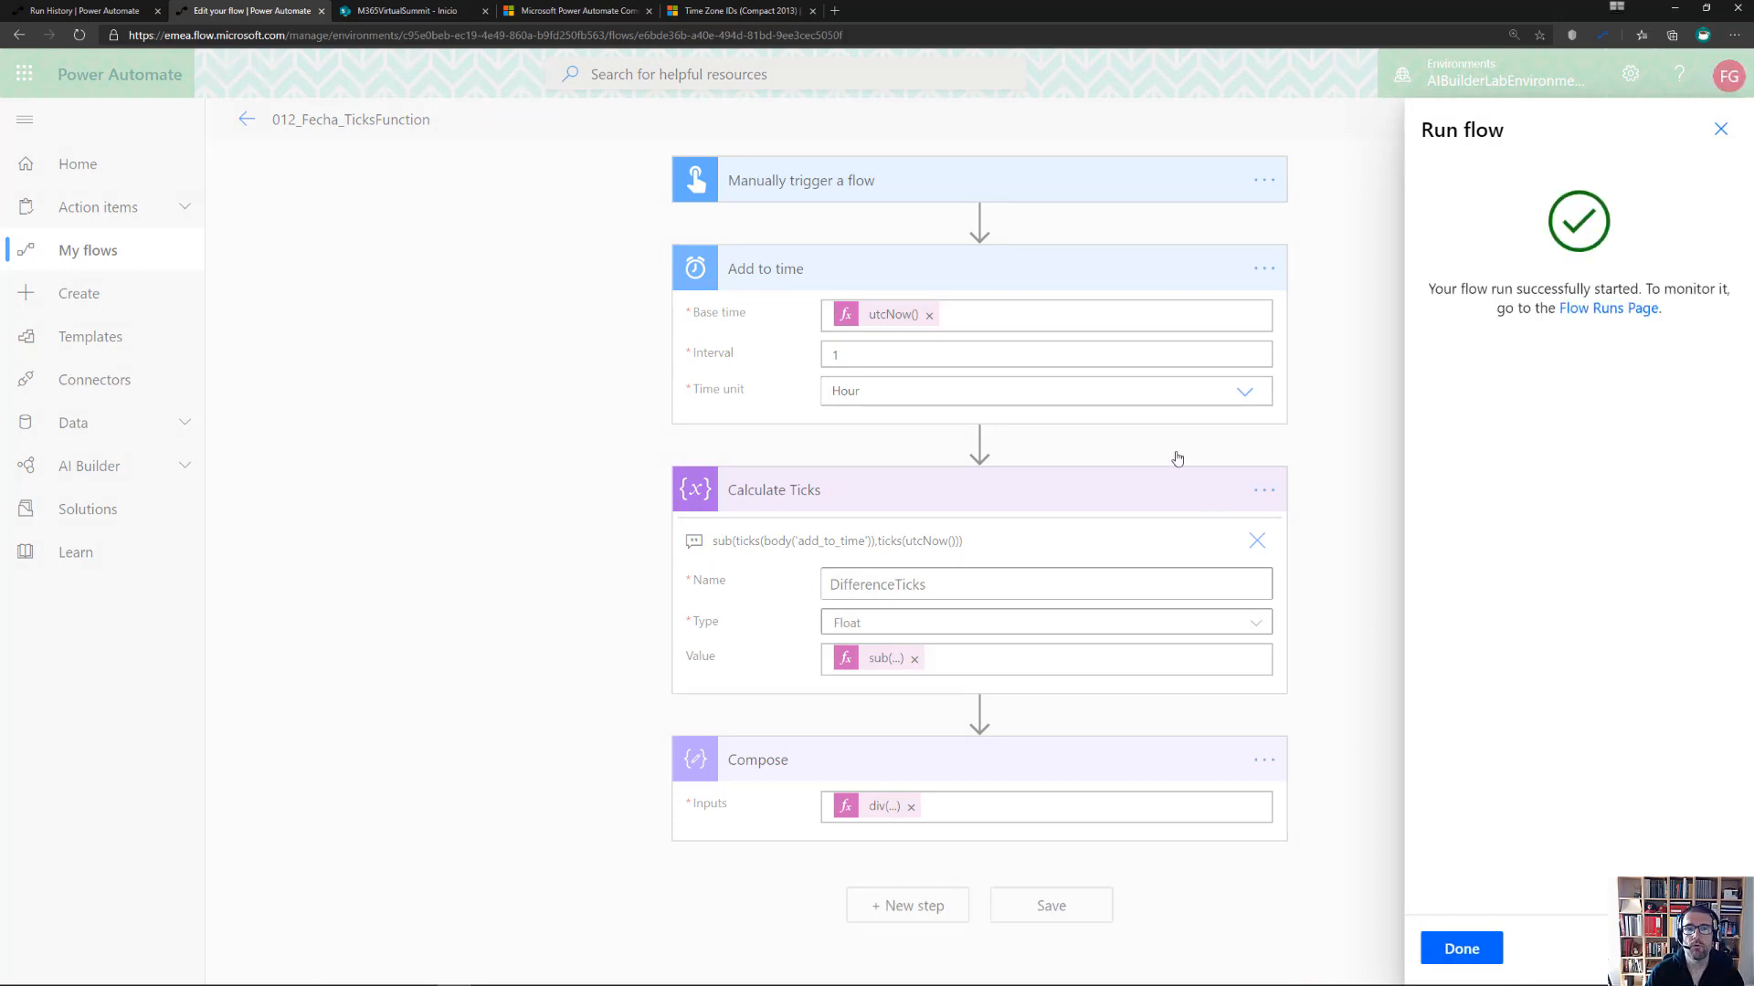
{"action": "left_click", "coordinate": [1459, 948]}
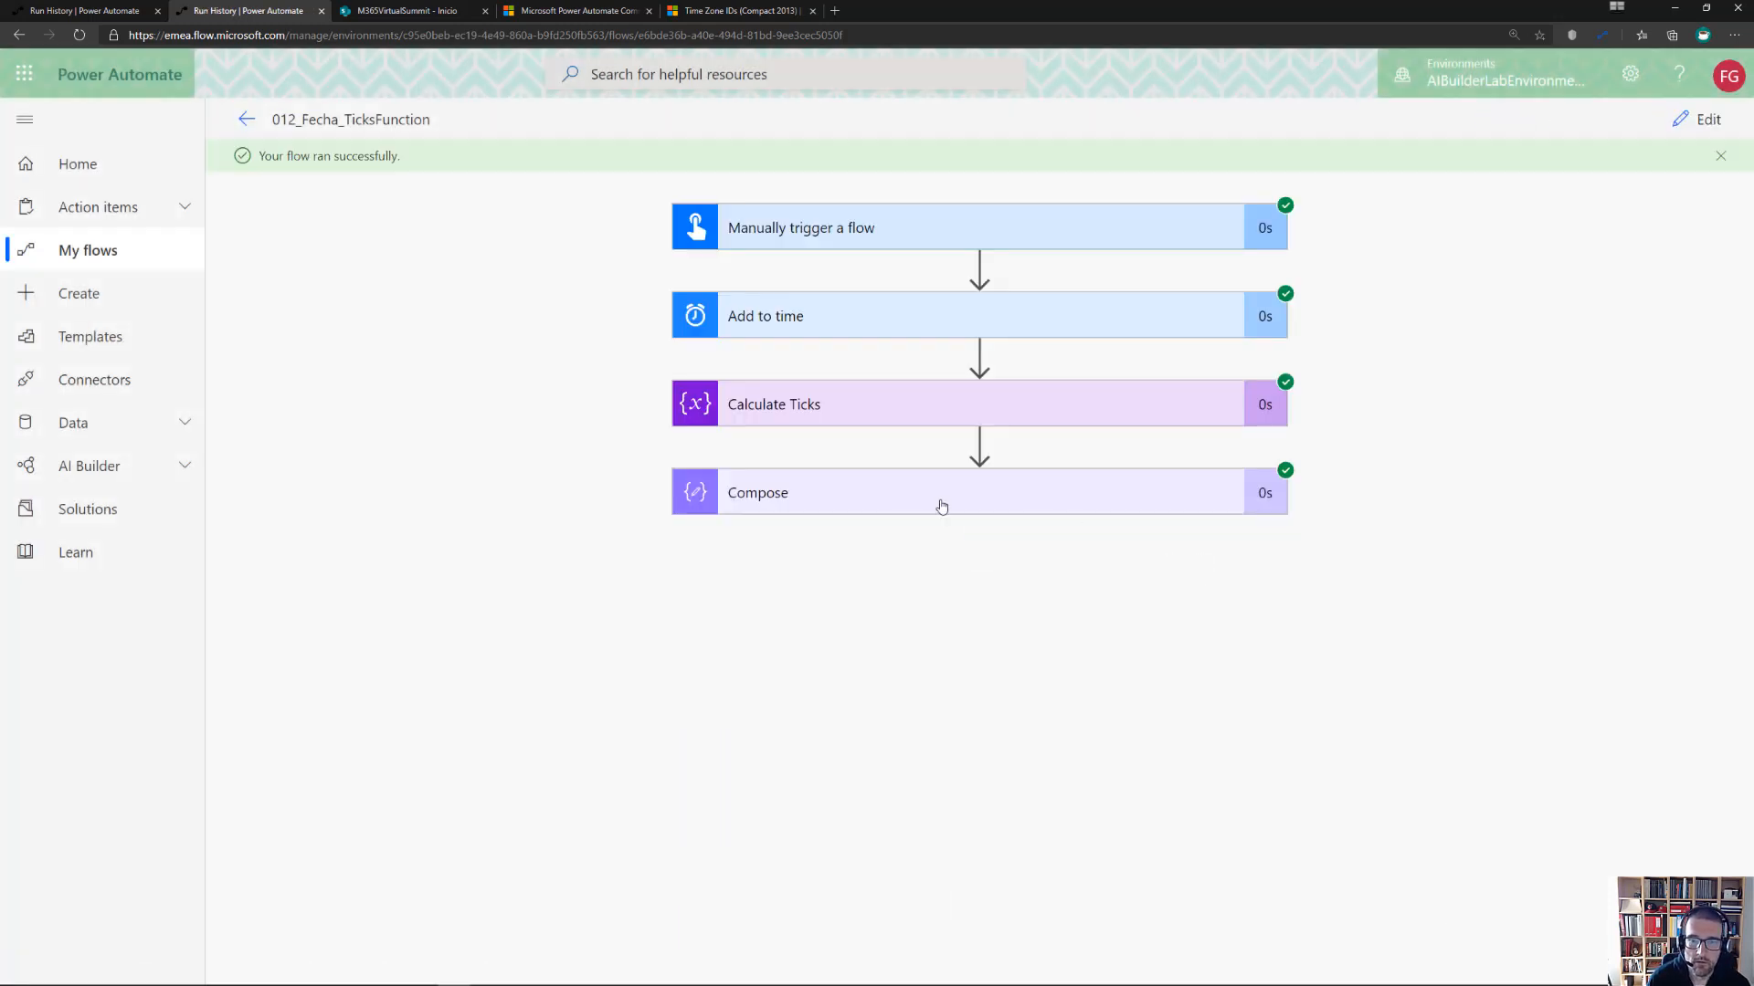
Examine the run details of the Compose, Add to time and Calculate Ticks actions
{"action": "left_click", "coordinate": [903, 508]}
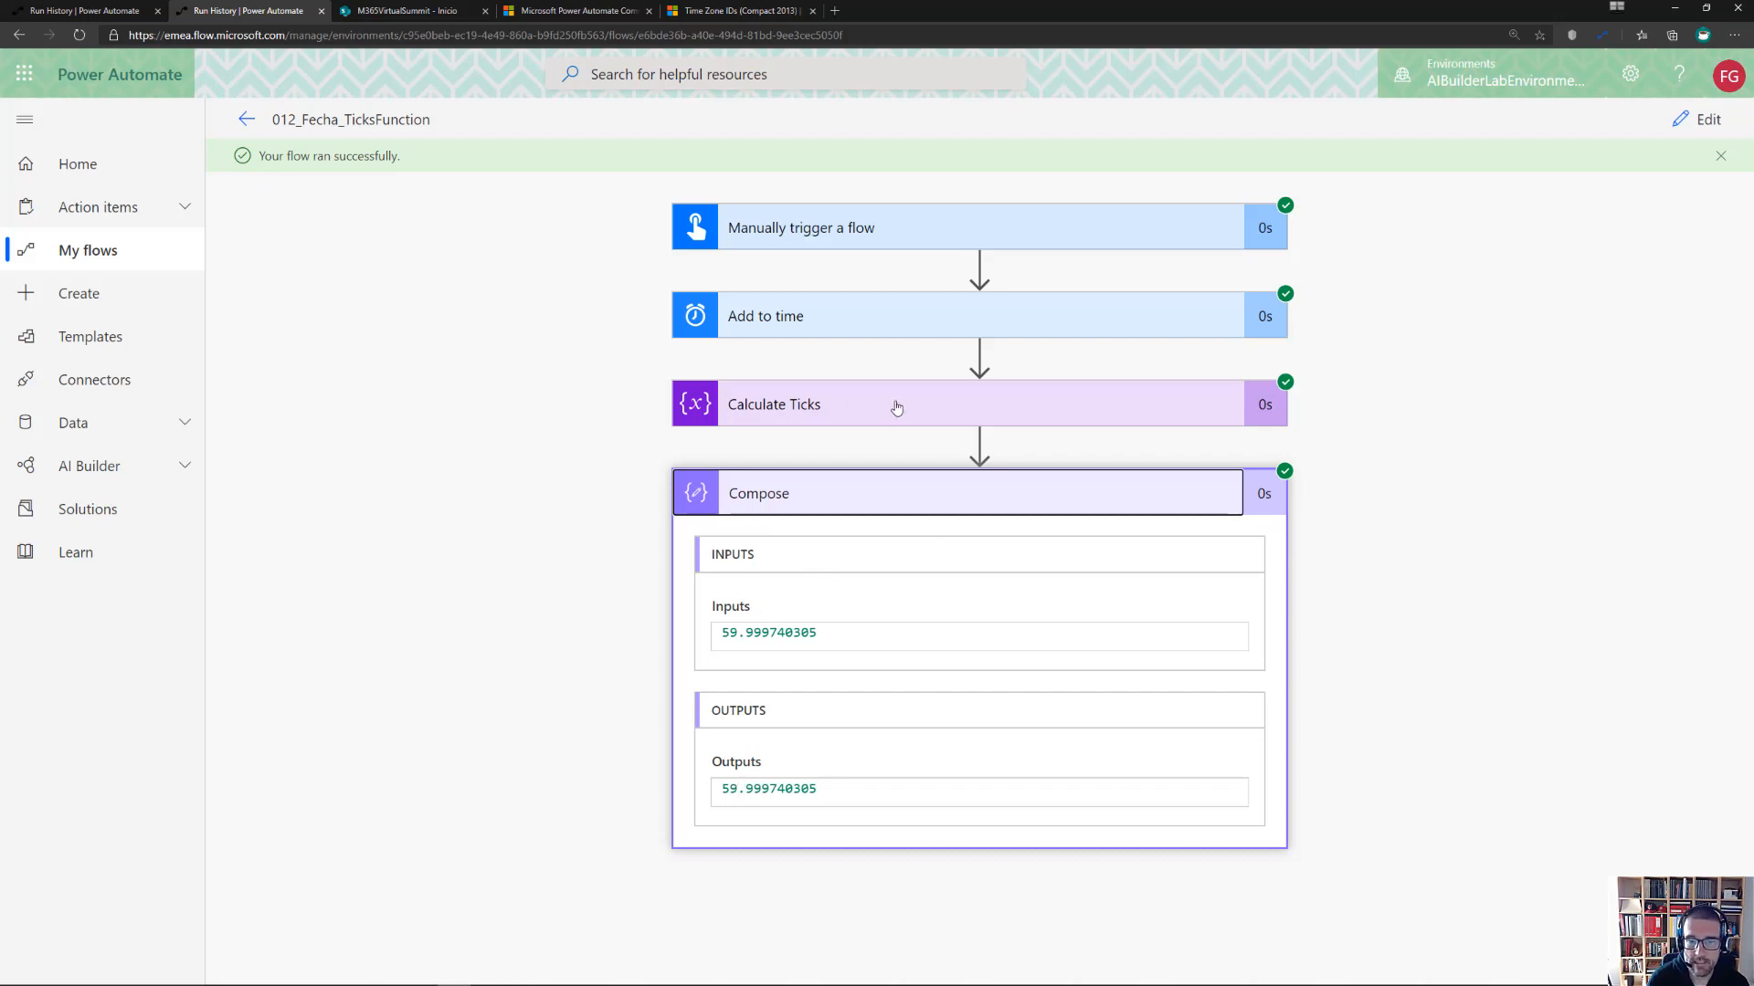
{"action": "left_click", "coordinate": [879, 328]}
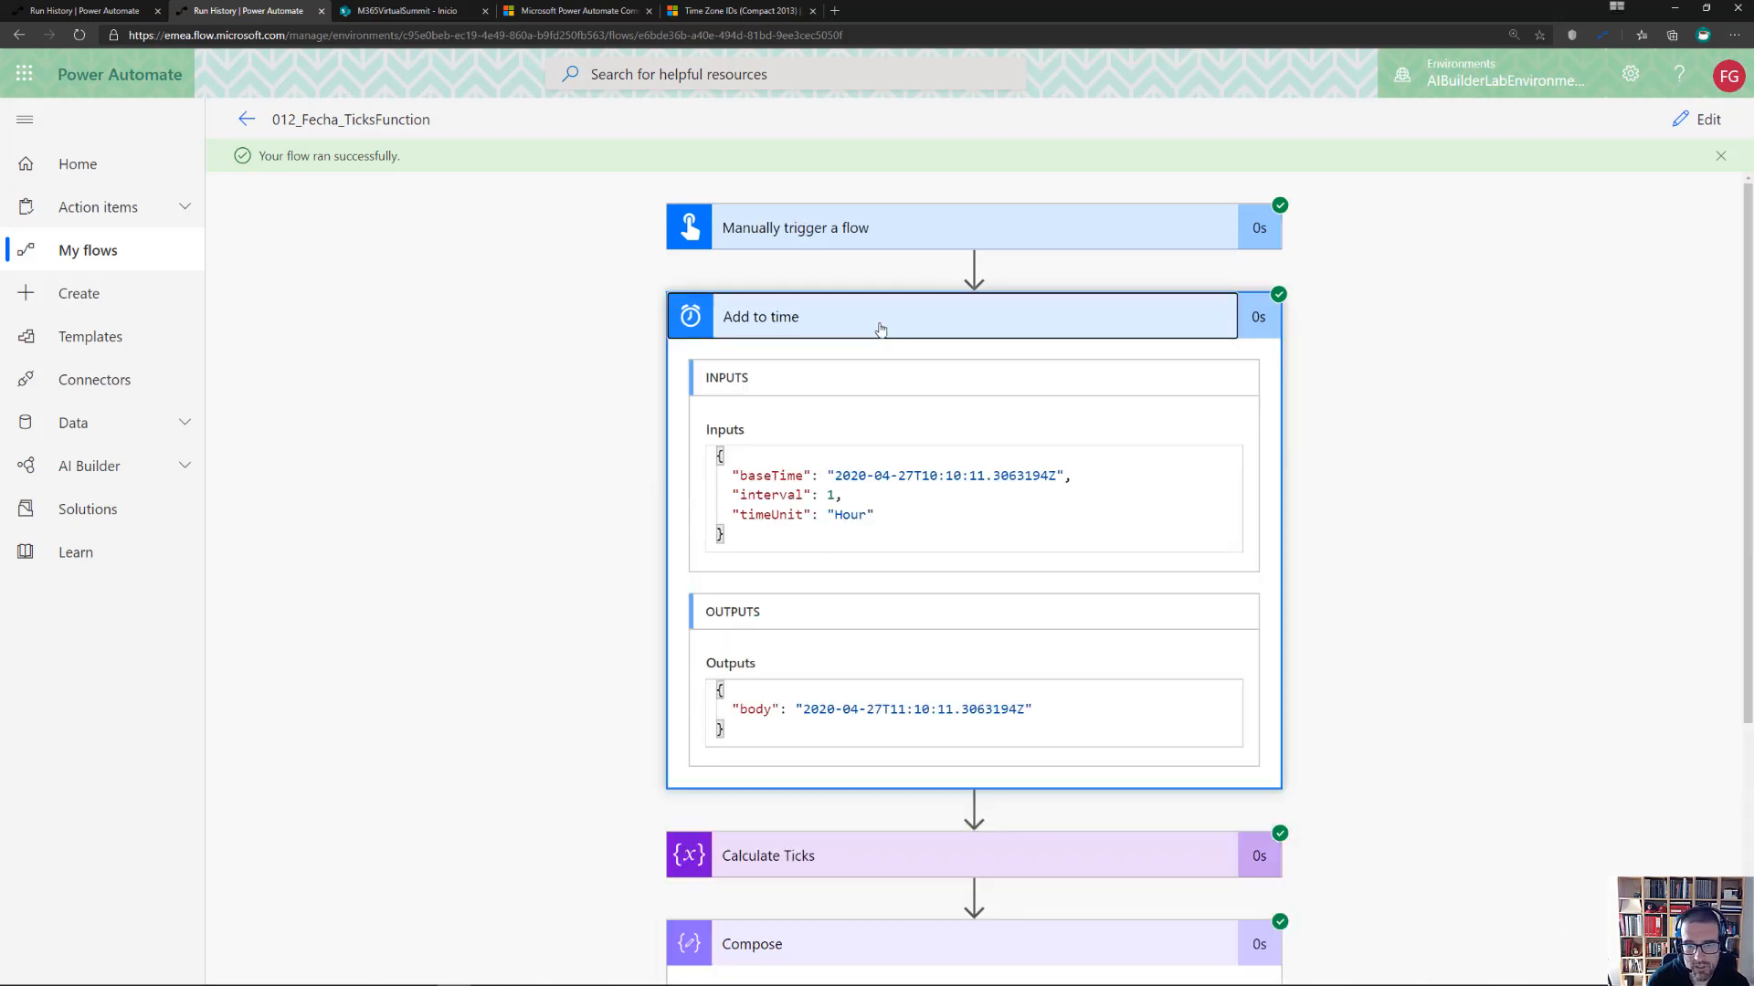
{"action": "left_click", "coordinate": [879, 328]}
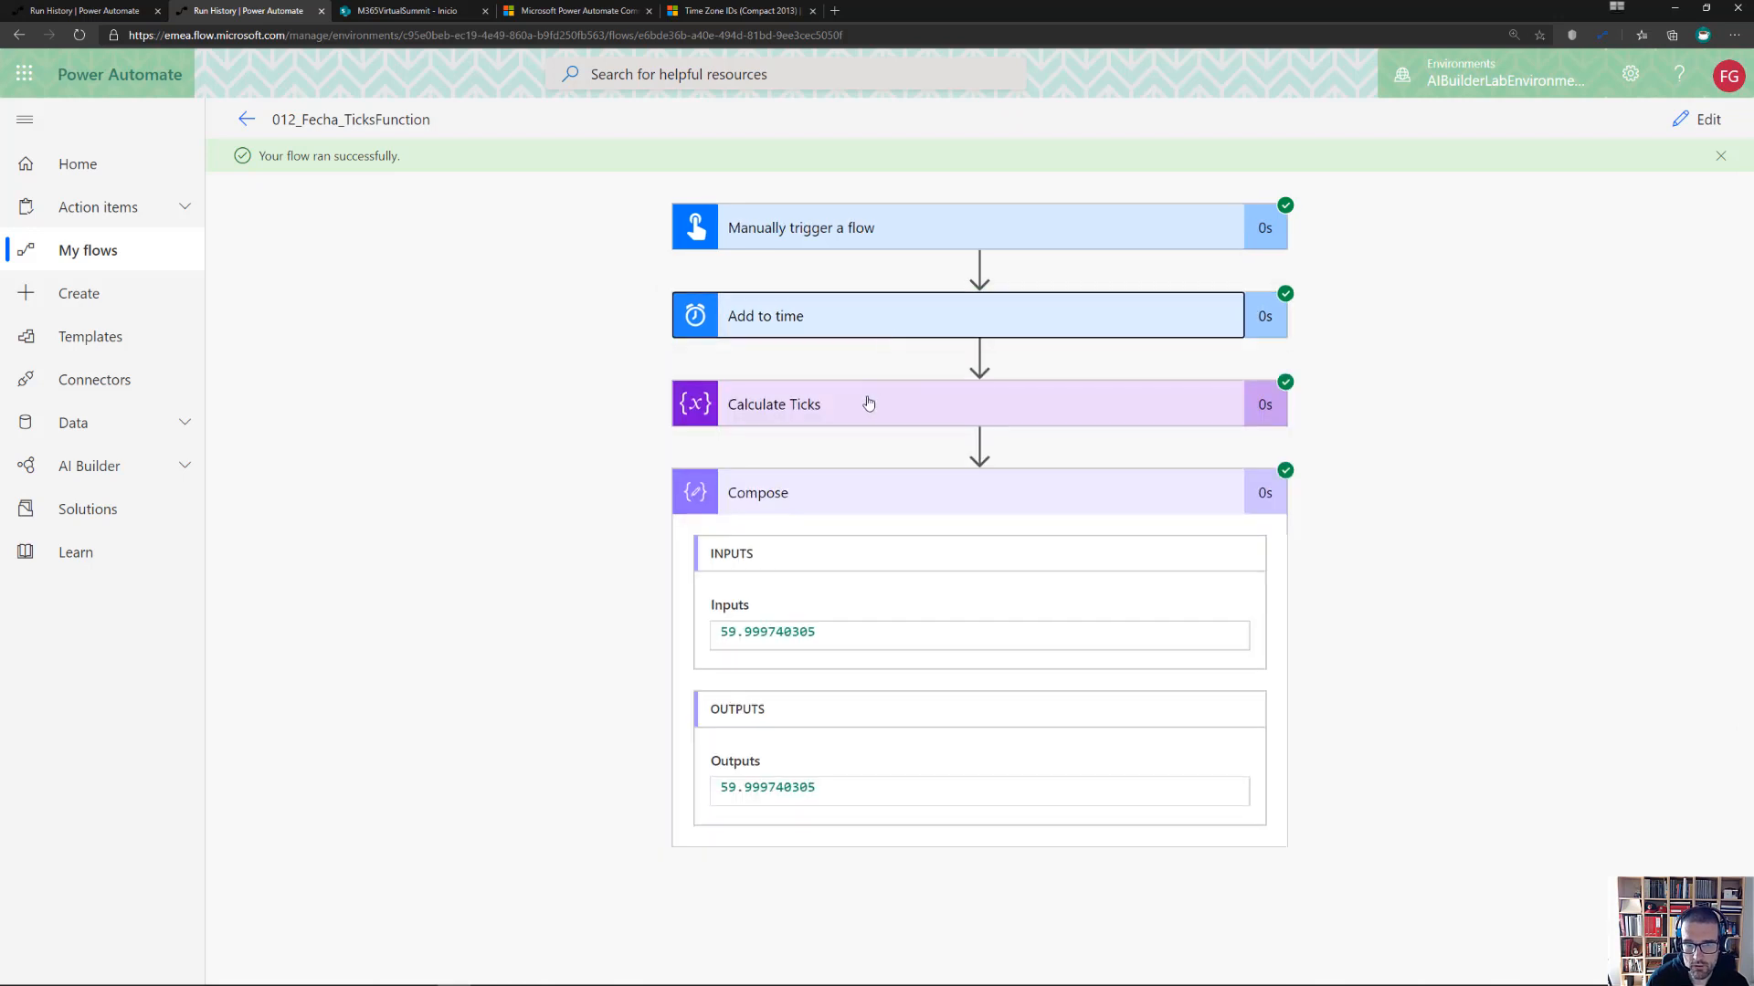
{"action": "left_click", "coordinate": [877, 404]}
{"action": "scroll", "coordinate": [1187, 411], "scroll_direction": "down", "scroll_amount": 3}
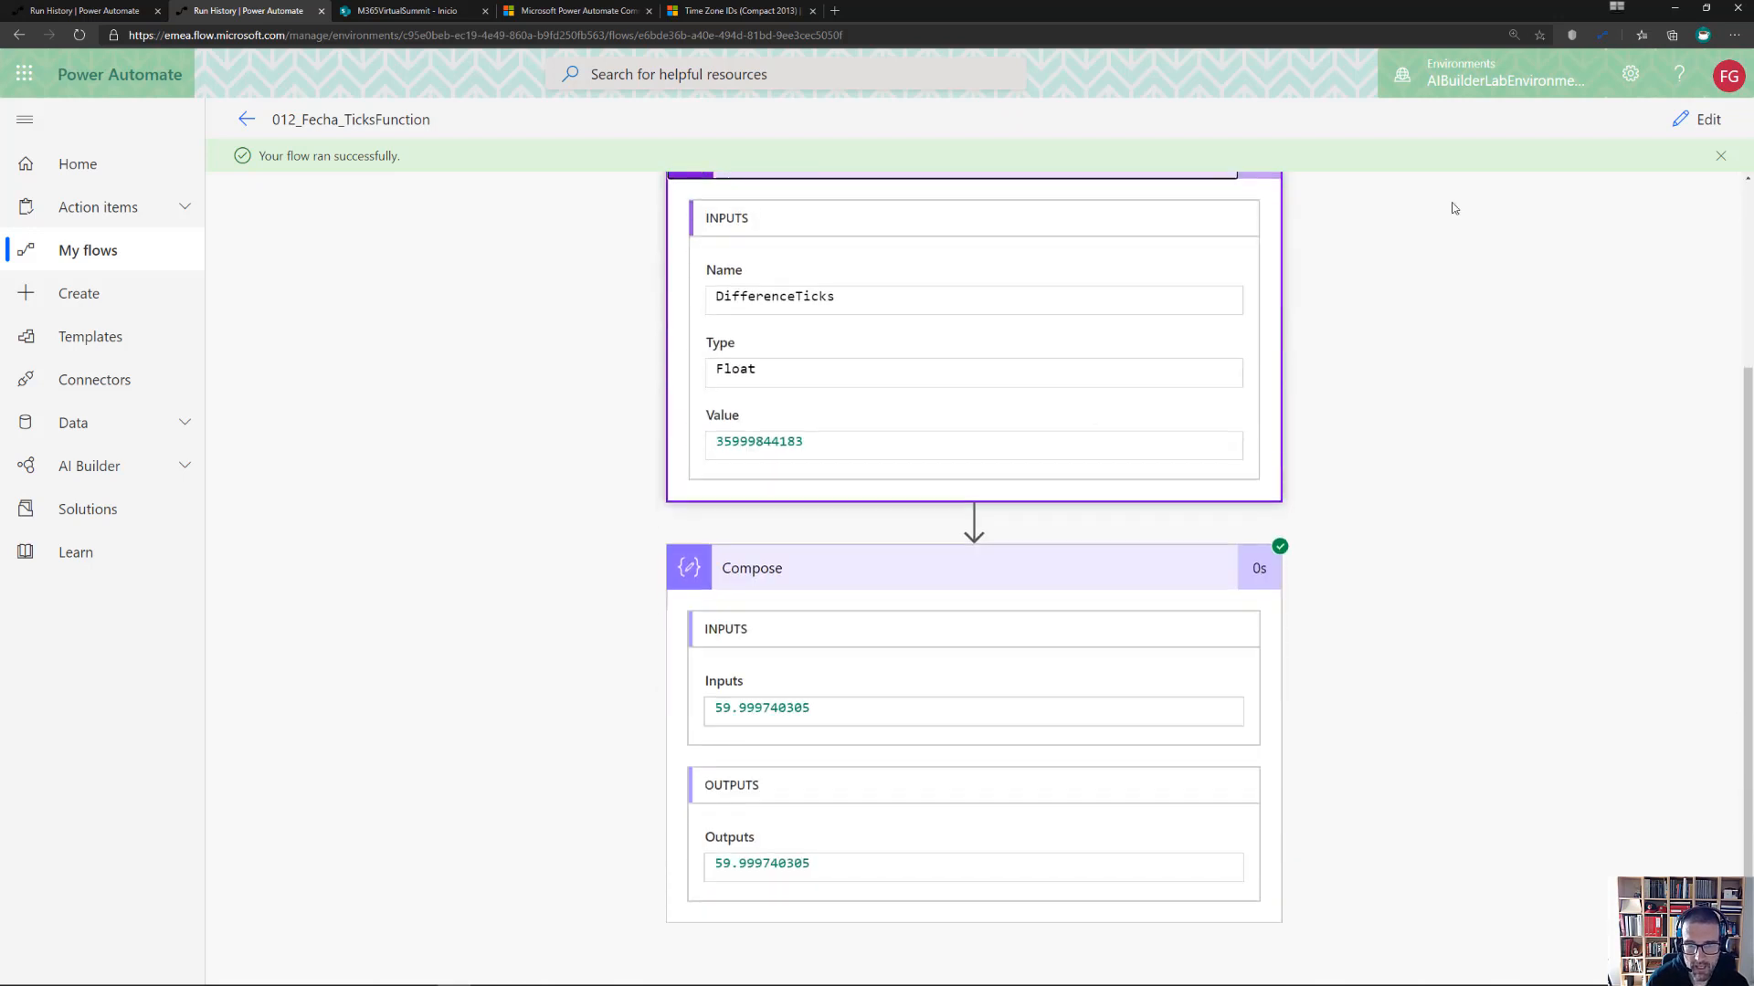
{"action": "scroll", "coordinate": [1543, 201], "scroll_direction": "up", "scroll_amount": 3}
Reopen the flow for editing to review the ticks expressions in the Calculate Ticks comment, and return to the flow's details page
{"action": "left_click", "coordinate": [1699, 120]}
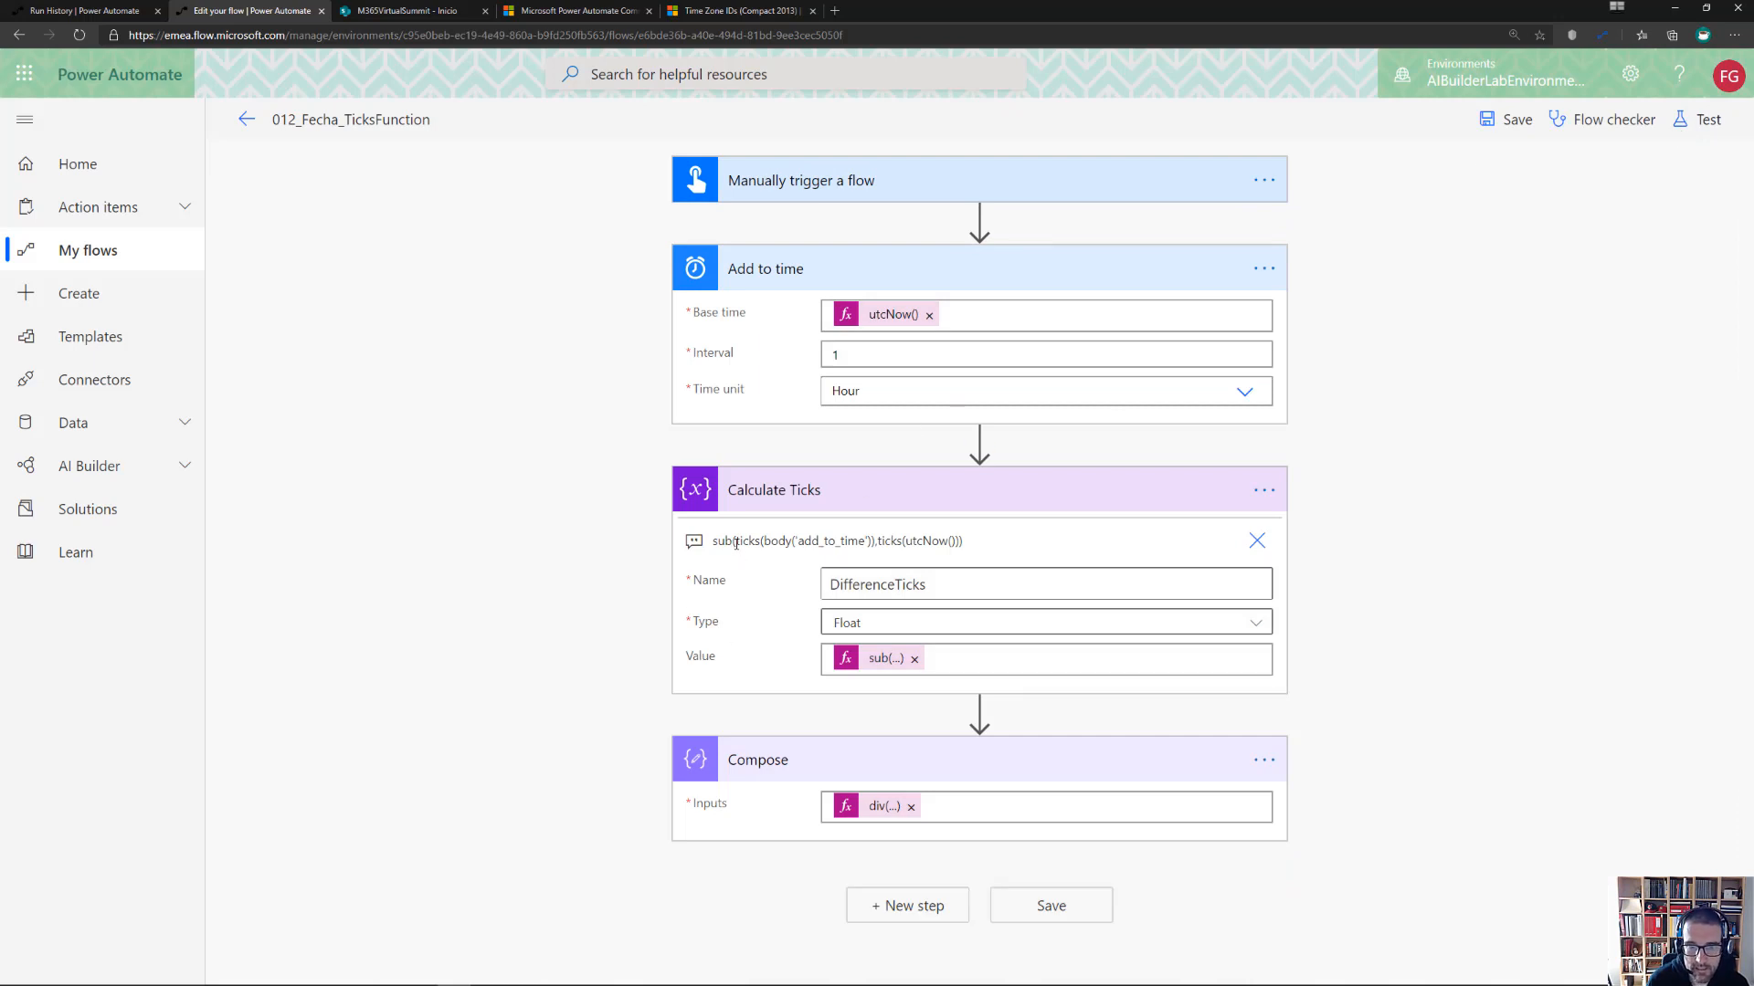
{"action": "left_click_drag", "start_coordinate": [736, 544], "coordinate": [939, 540]}
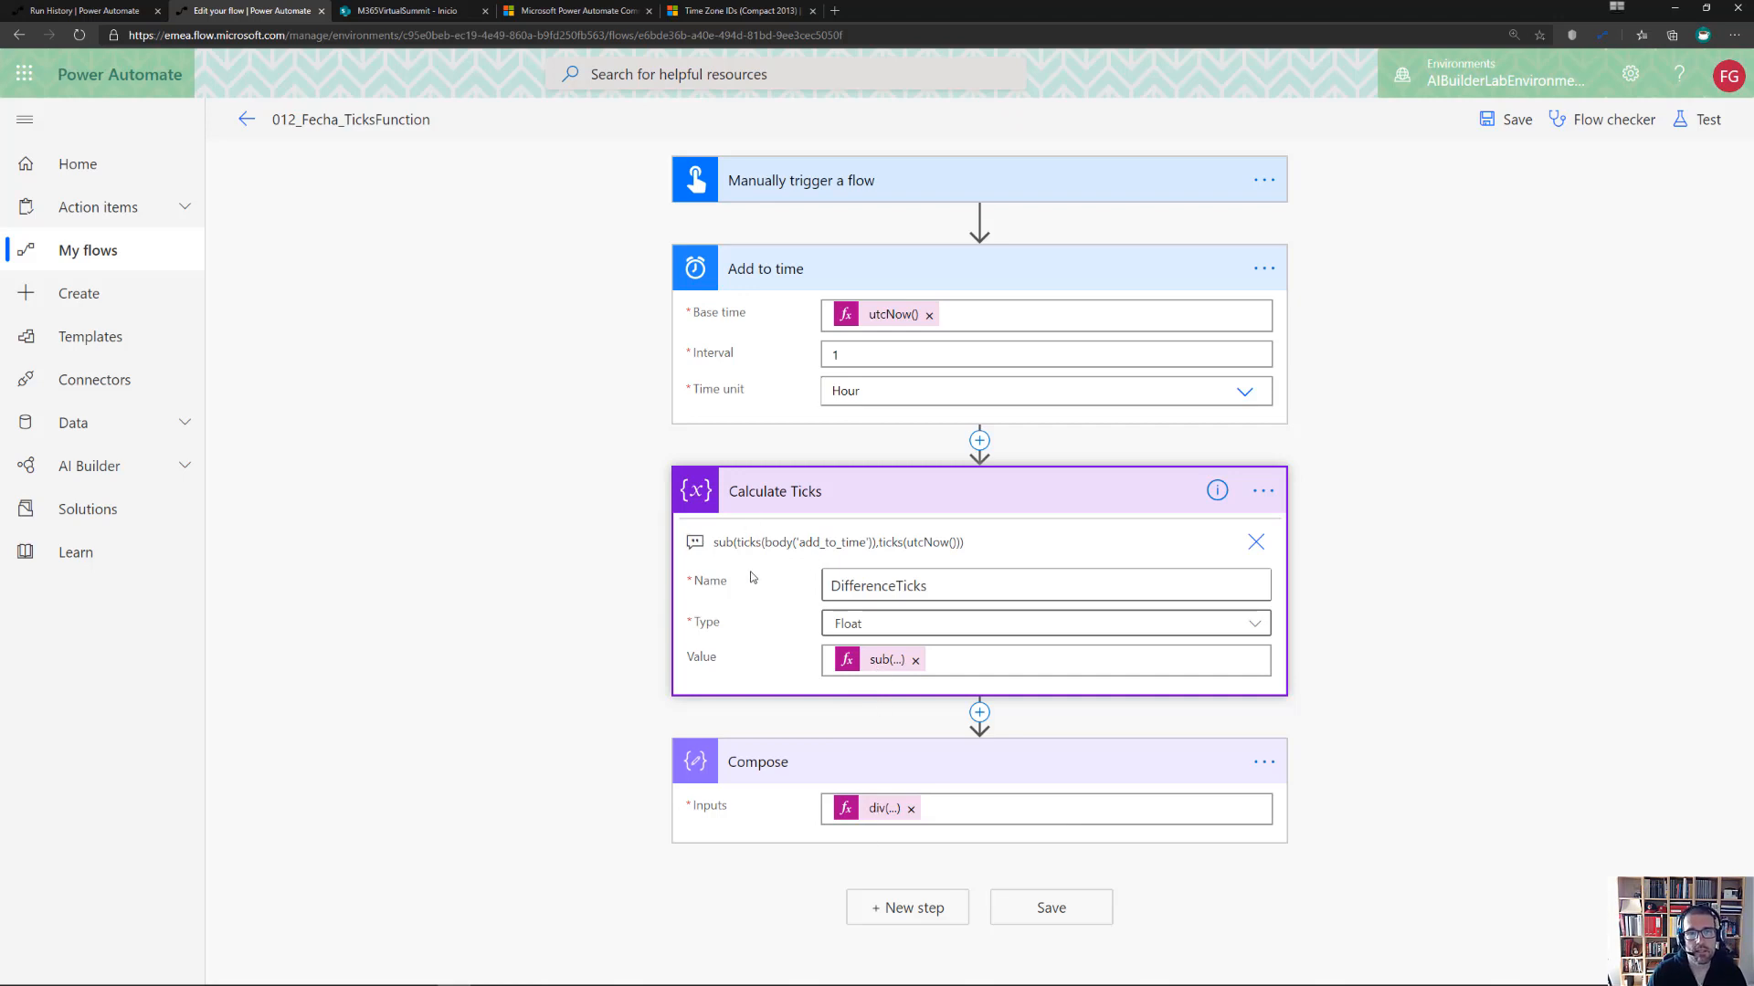
{"action": "left_click", "coordinate": [248, 122]}
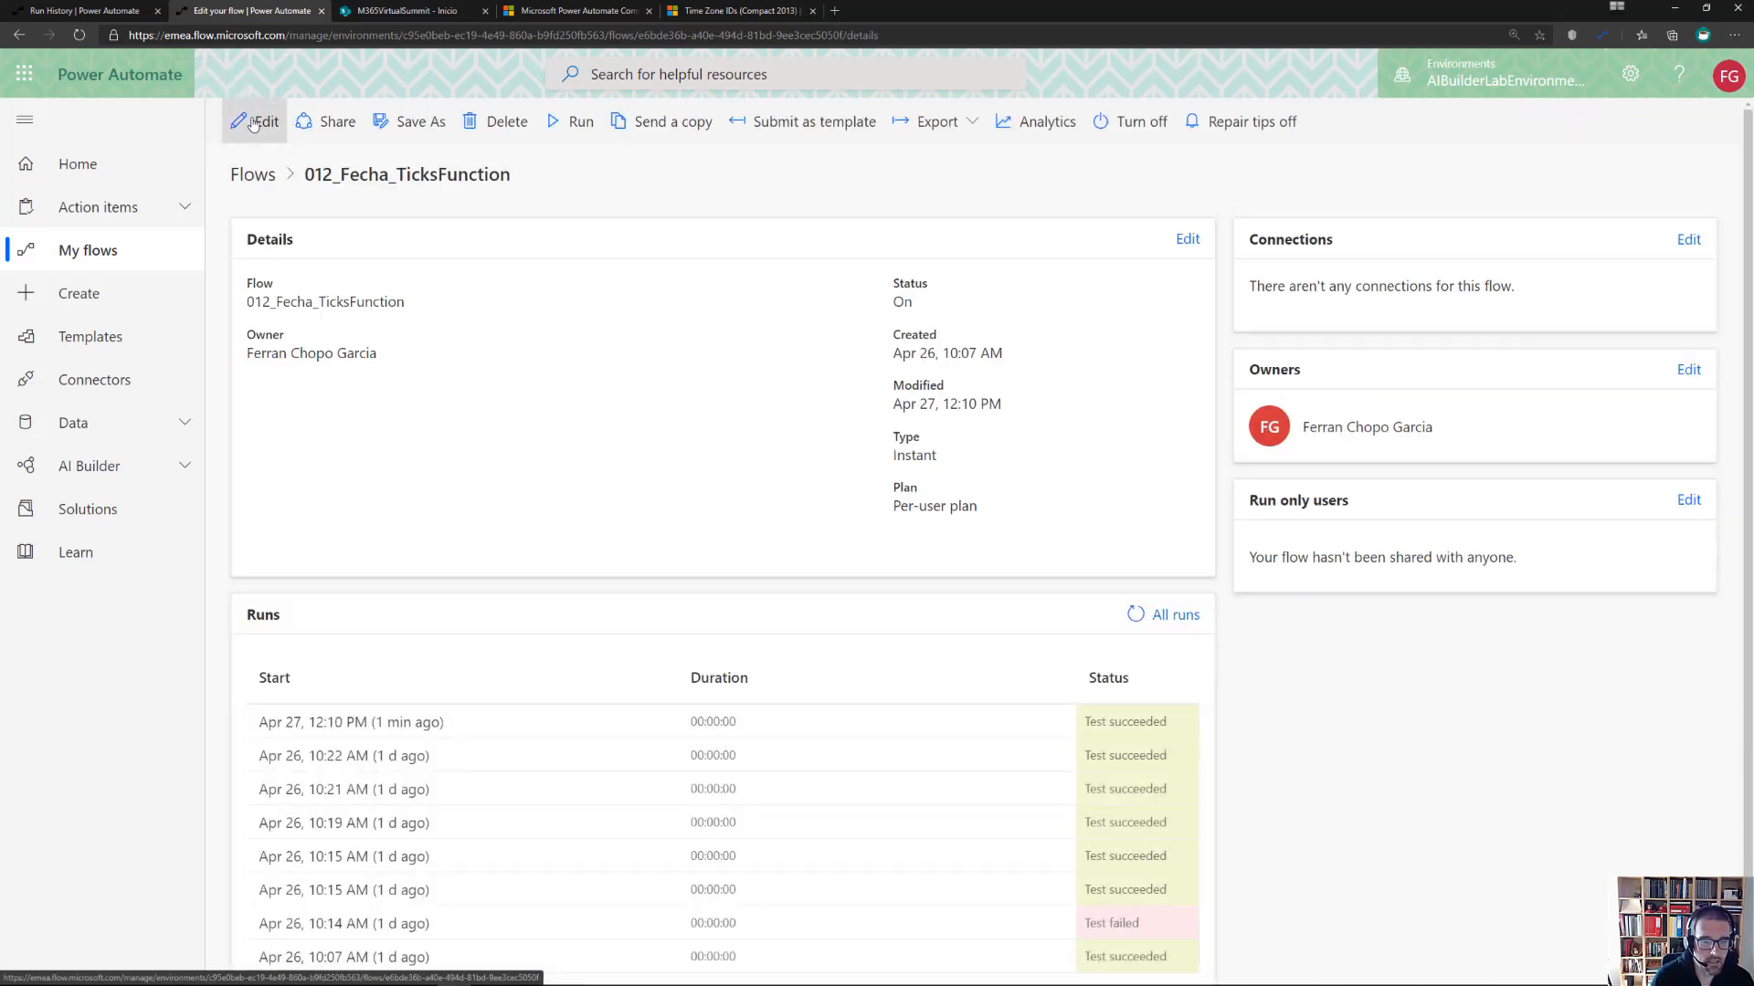
Switch to PowerPoint and present from the "Trabajar con fechas" demo slide up to the "Consultas en SharePoint" slide
{"action": "key", "text": "alt+Tab"}
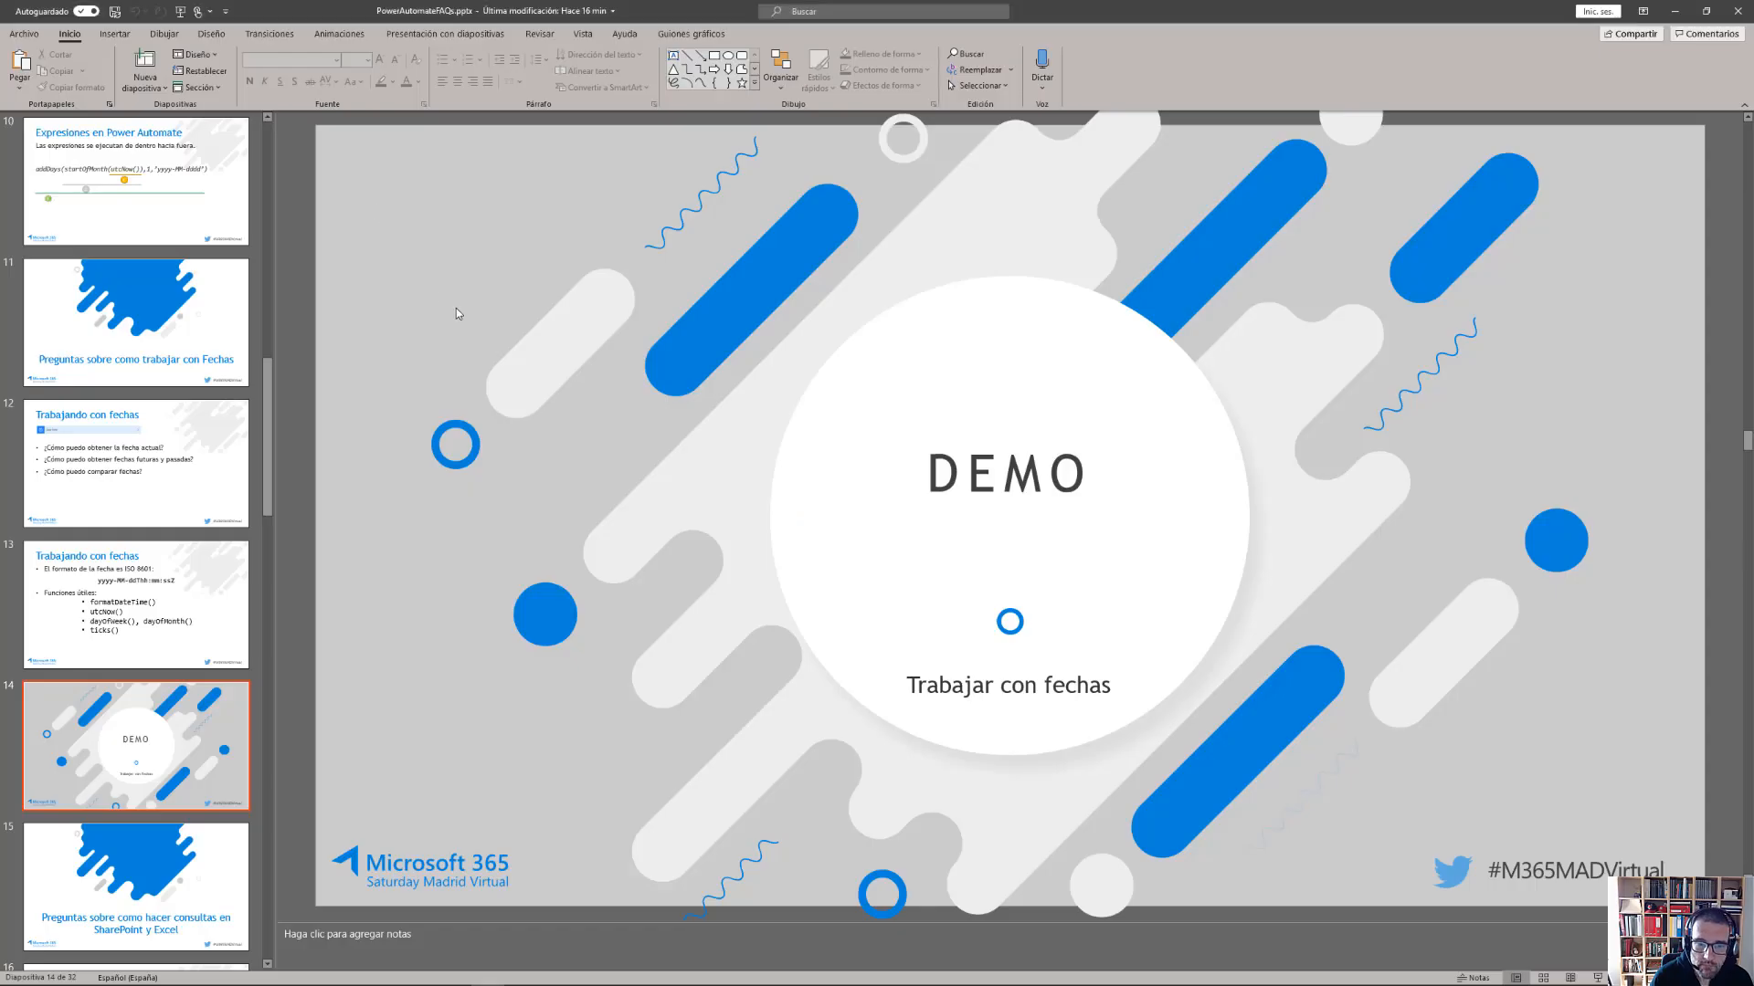
{"action": "left_click", "coordinate": [1596, 978]}
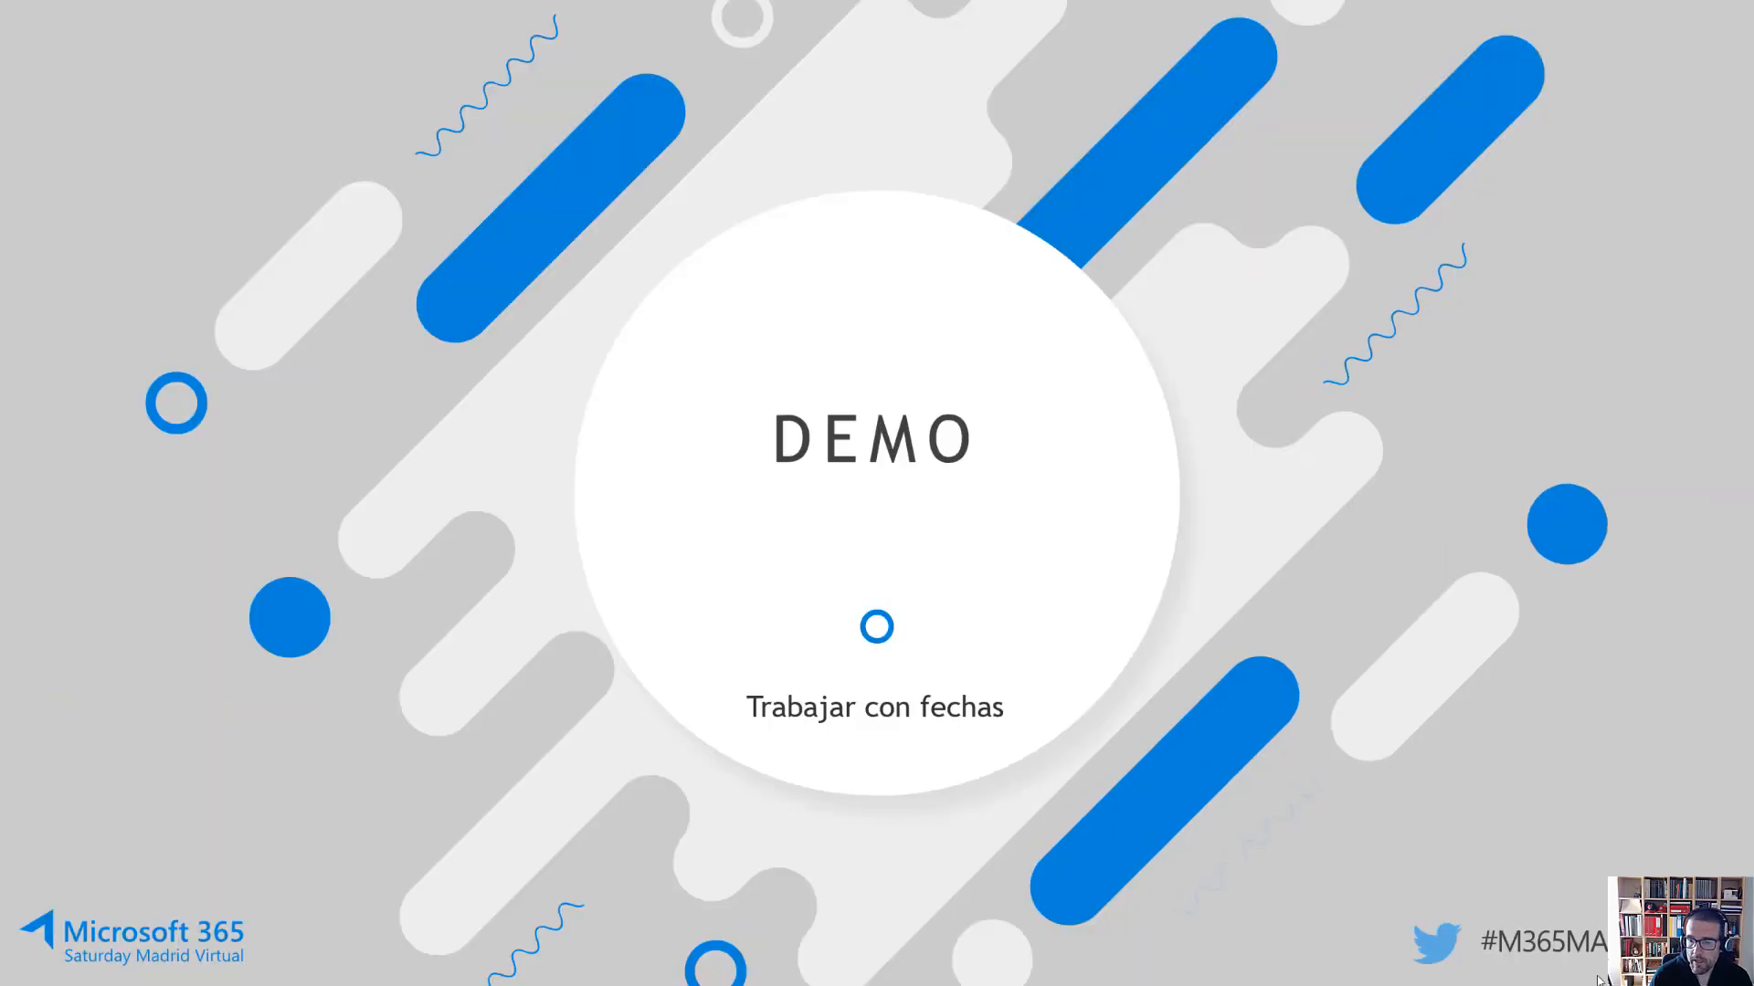
{"action": "left_click", "coordinate": [1293, 660]}
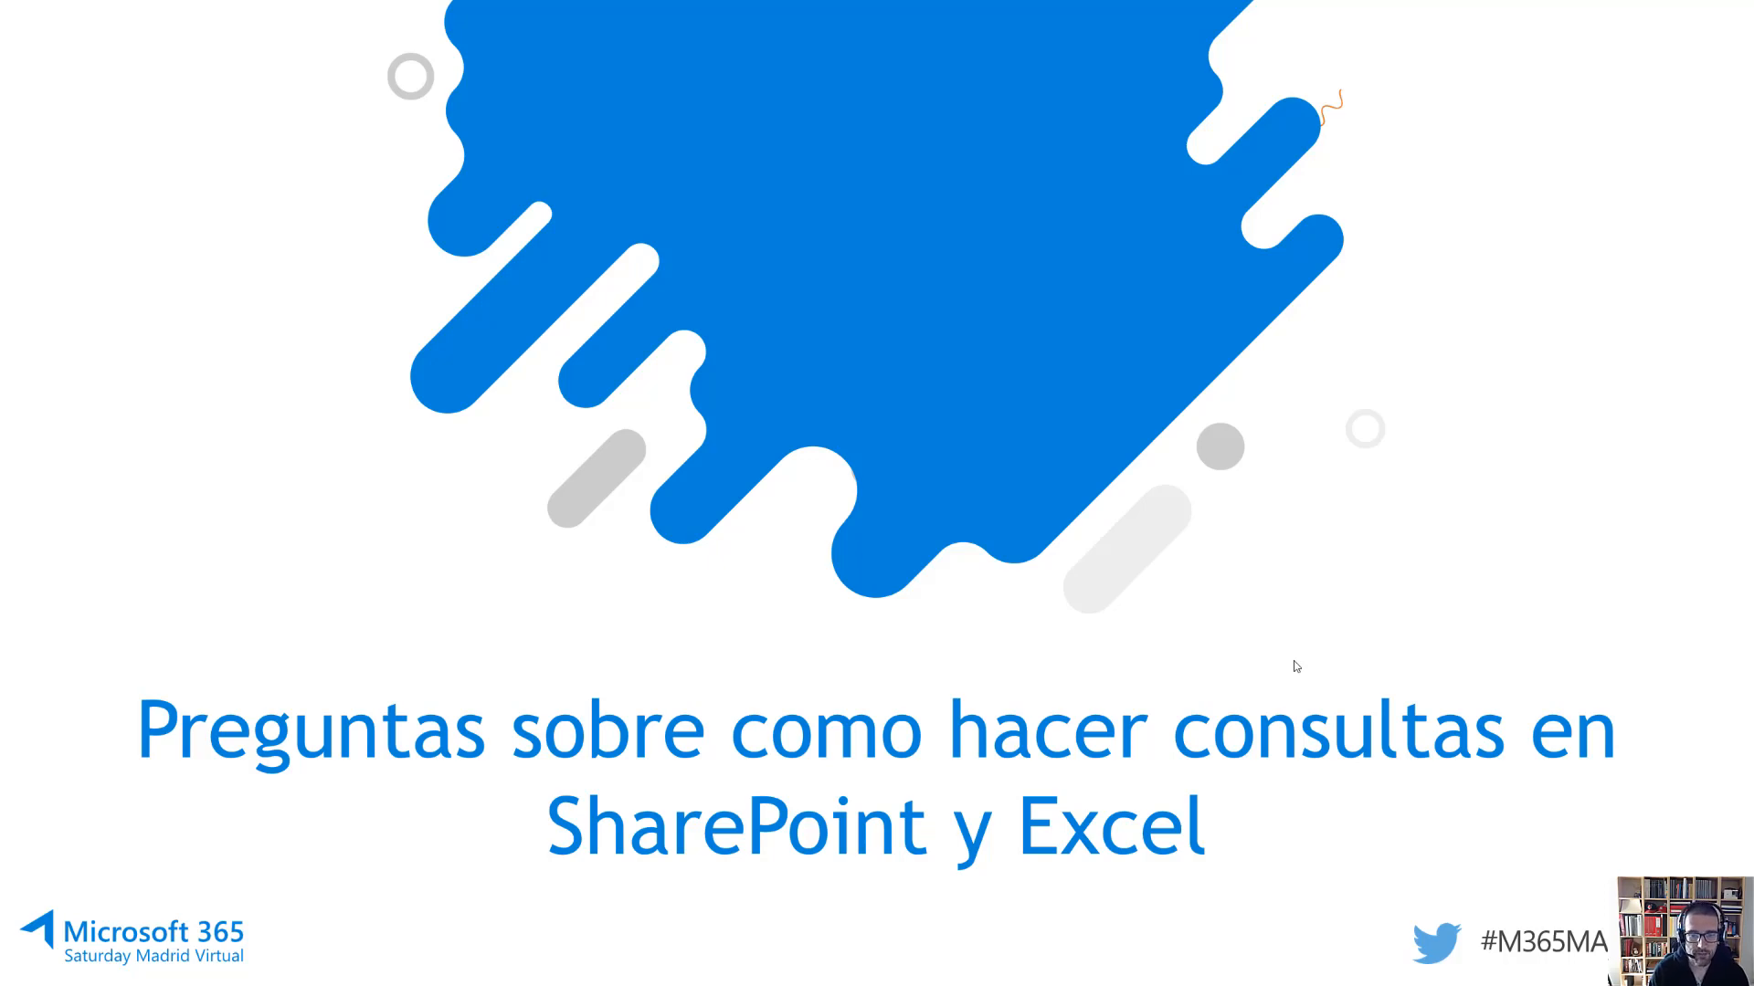
{"action": "left_click", "coordinate": [1295, 665]}
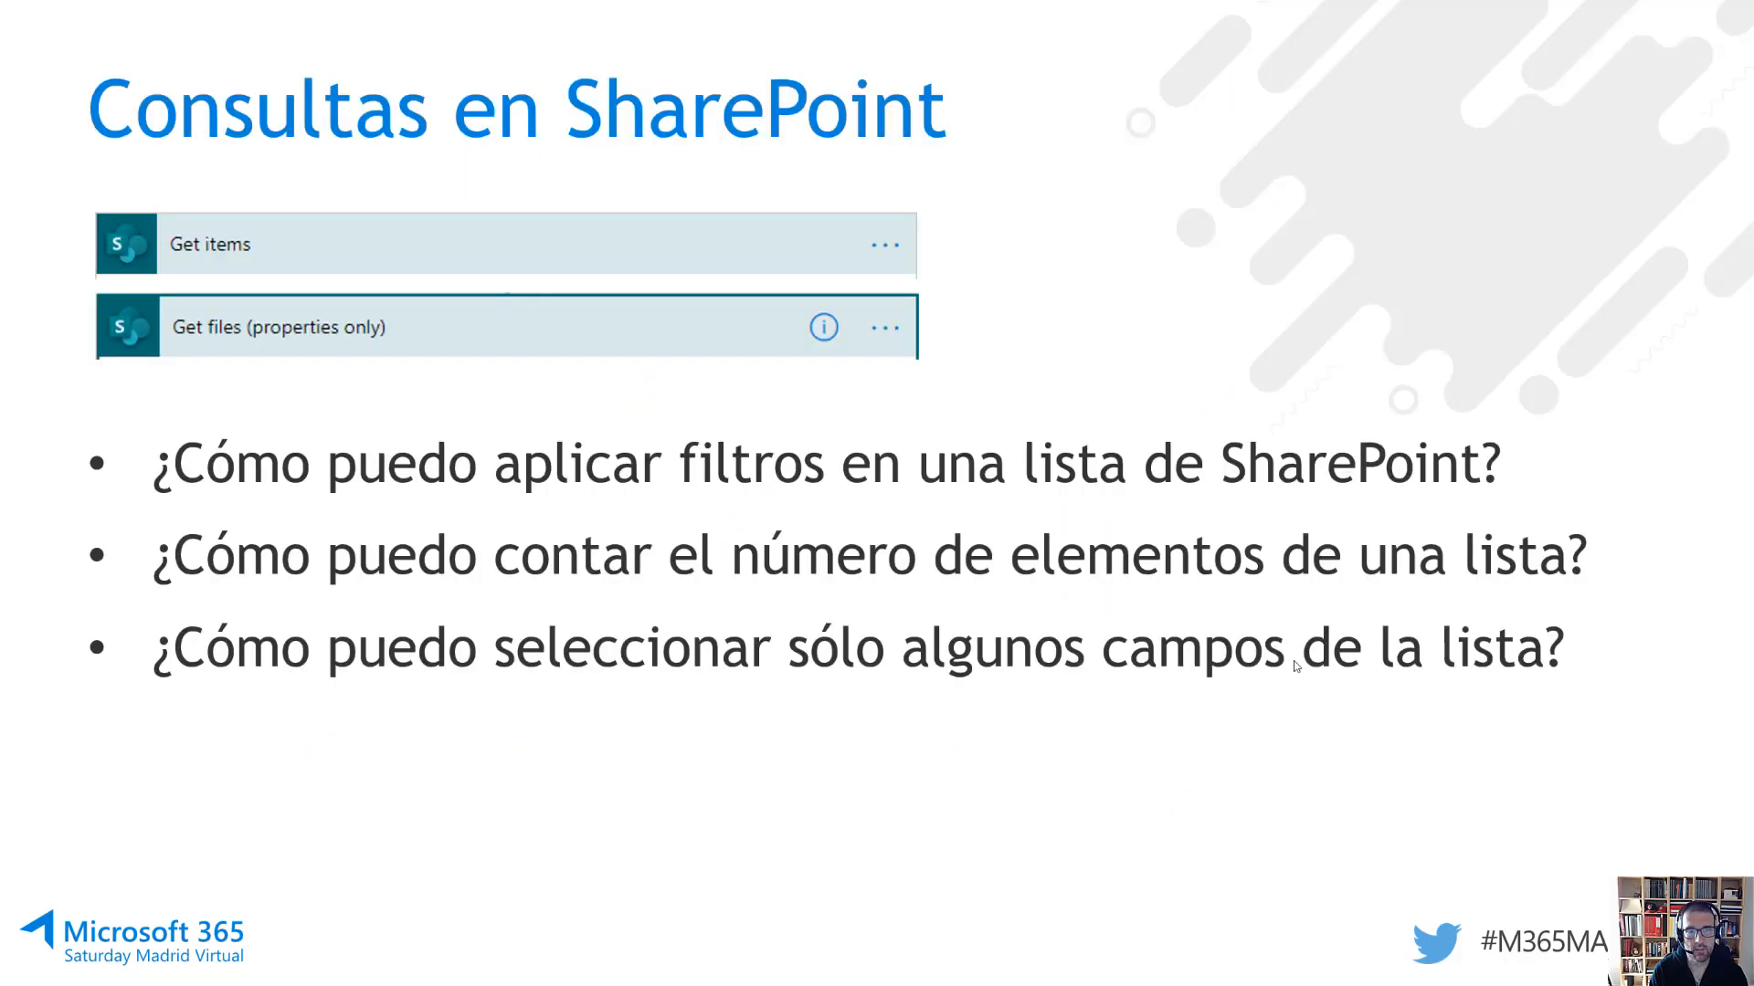
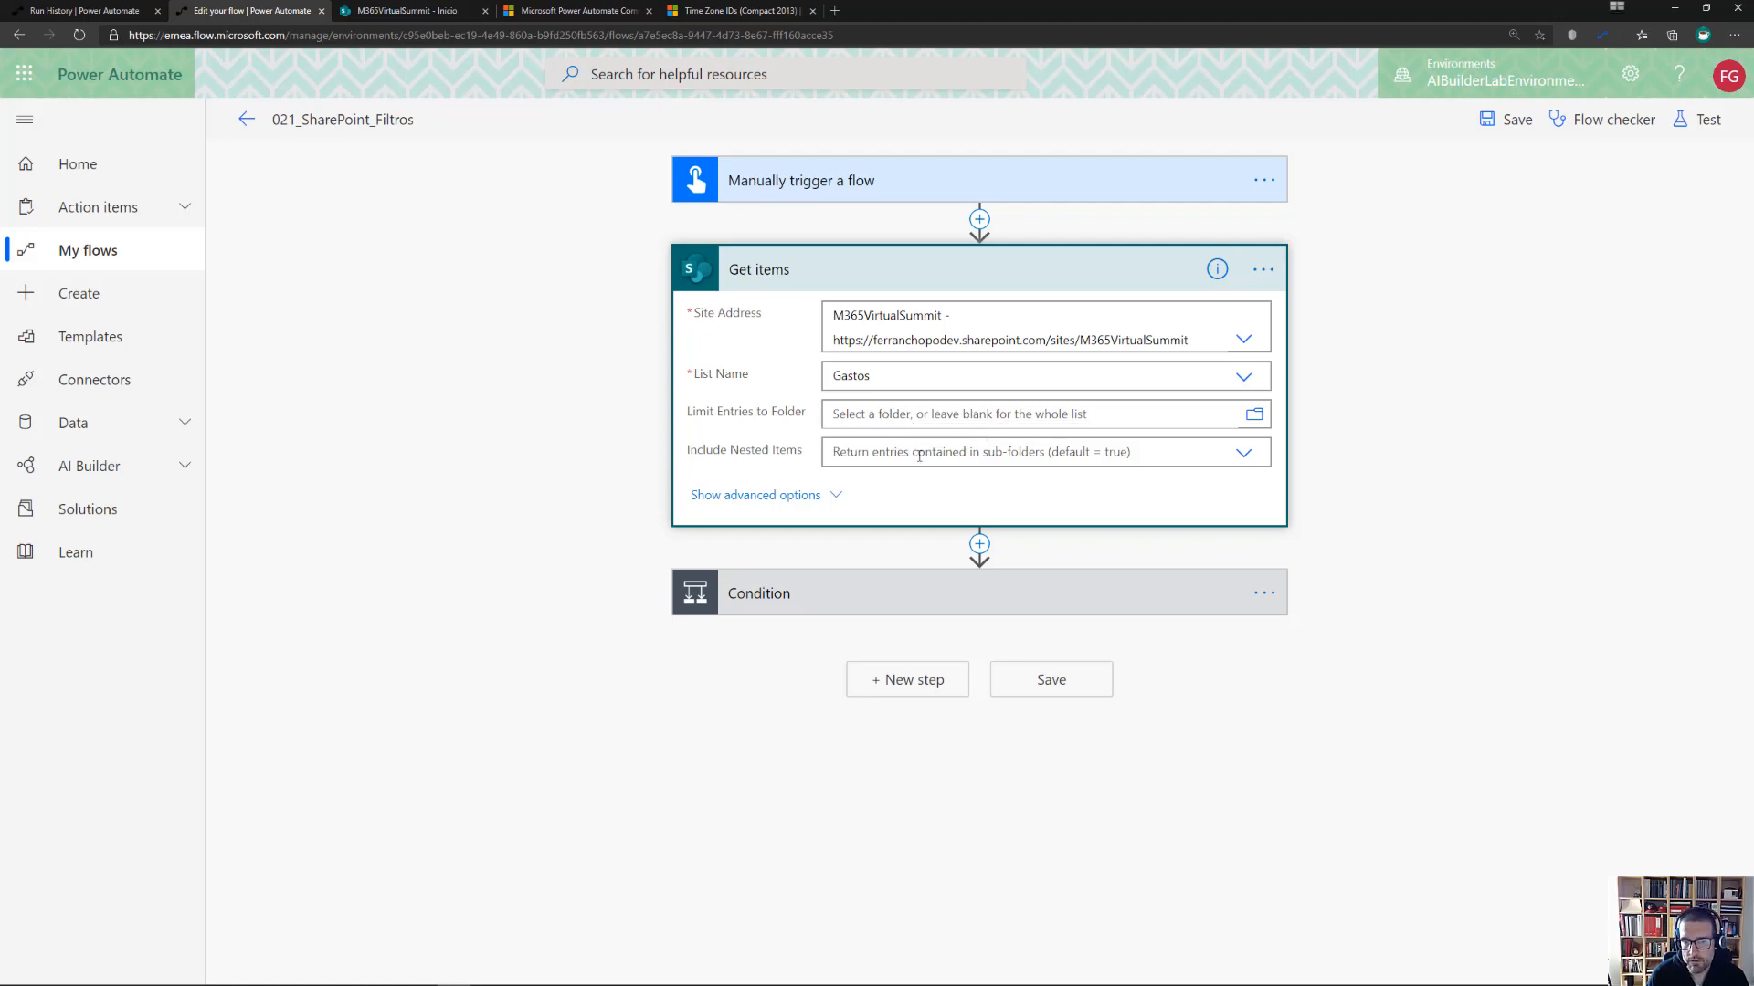
Show the advanced options of Get items, and view the Gastos list of the M365VirtualSummit SharePoint site at a larger zoom
{"action": "left_click", "coordinate": [801, 498]}
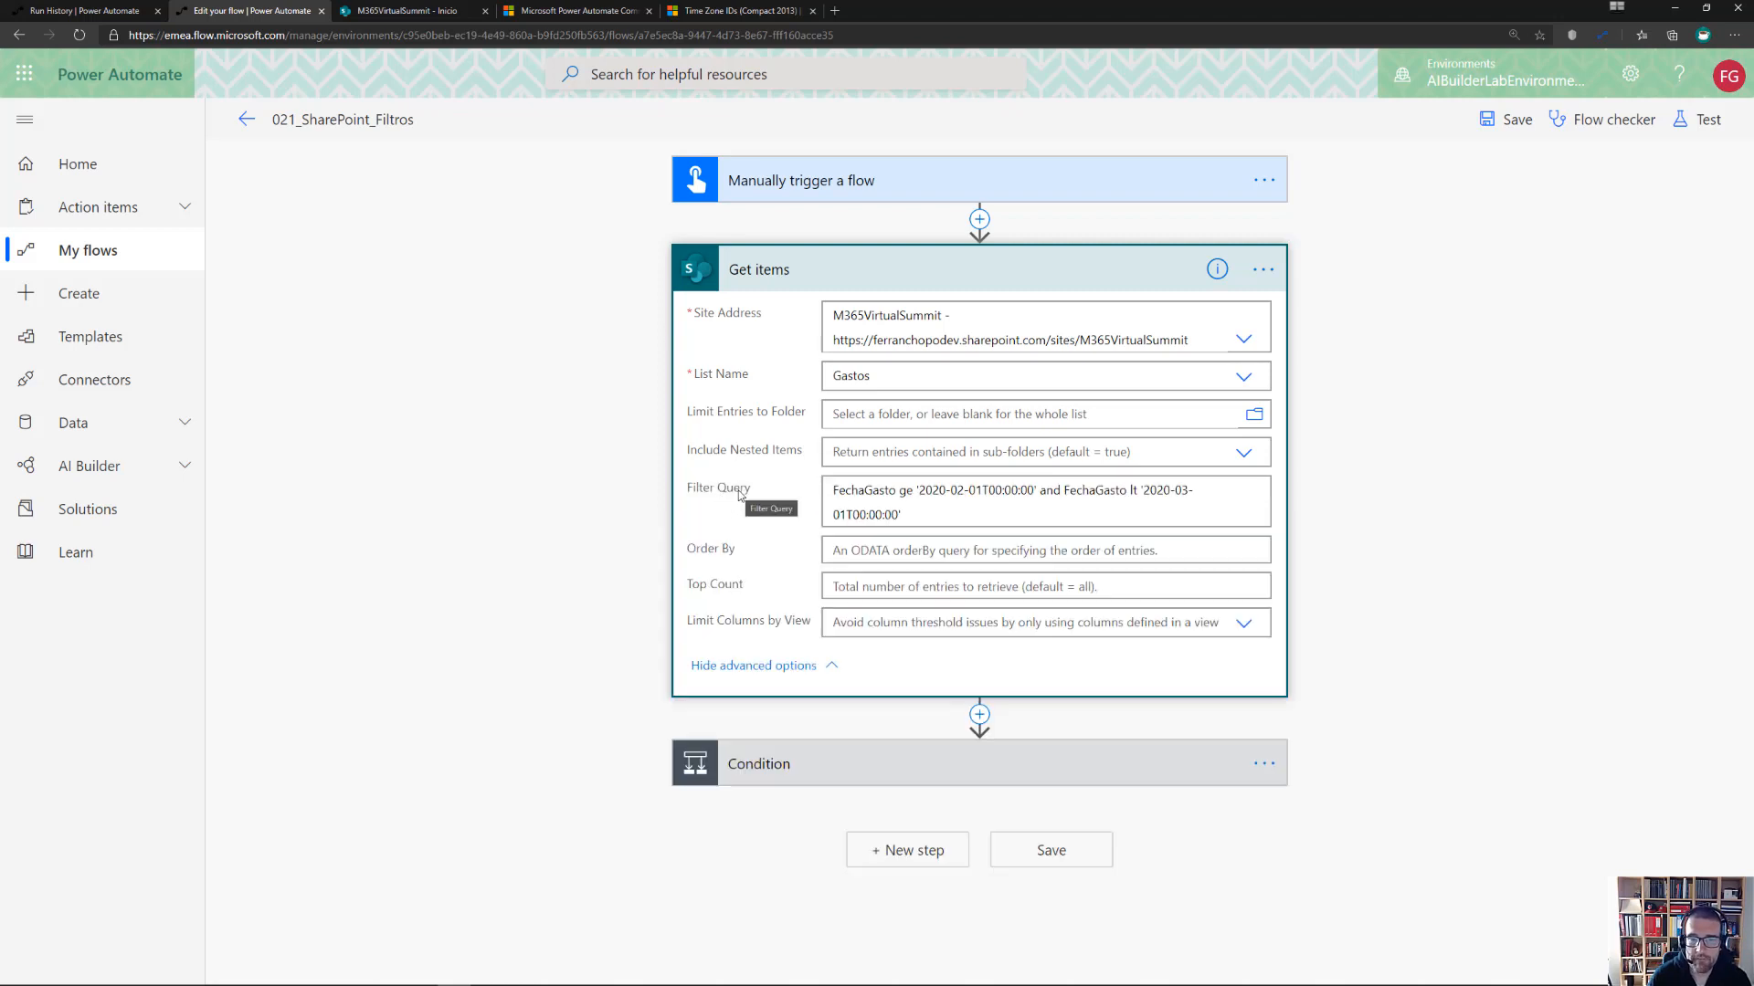
{"action": "left_click", "coordinate": [413, 13]}
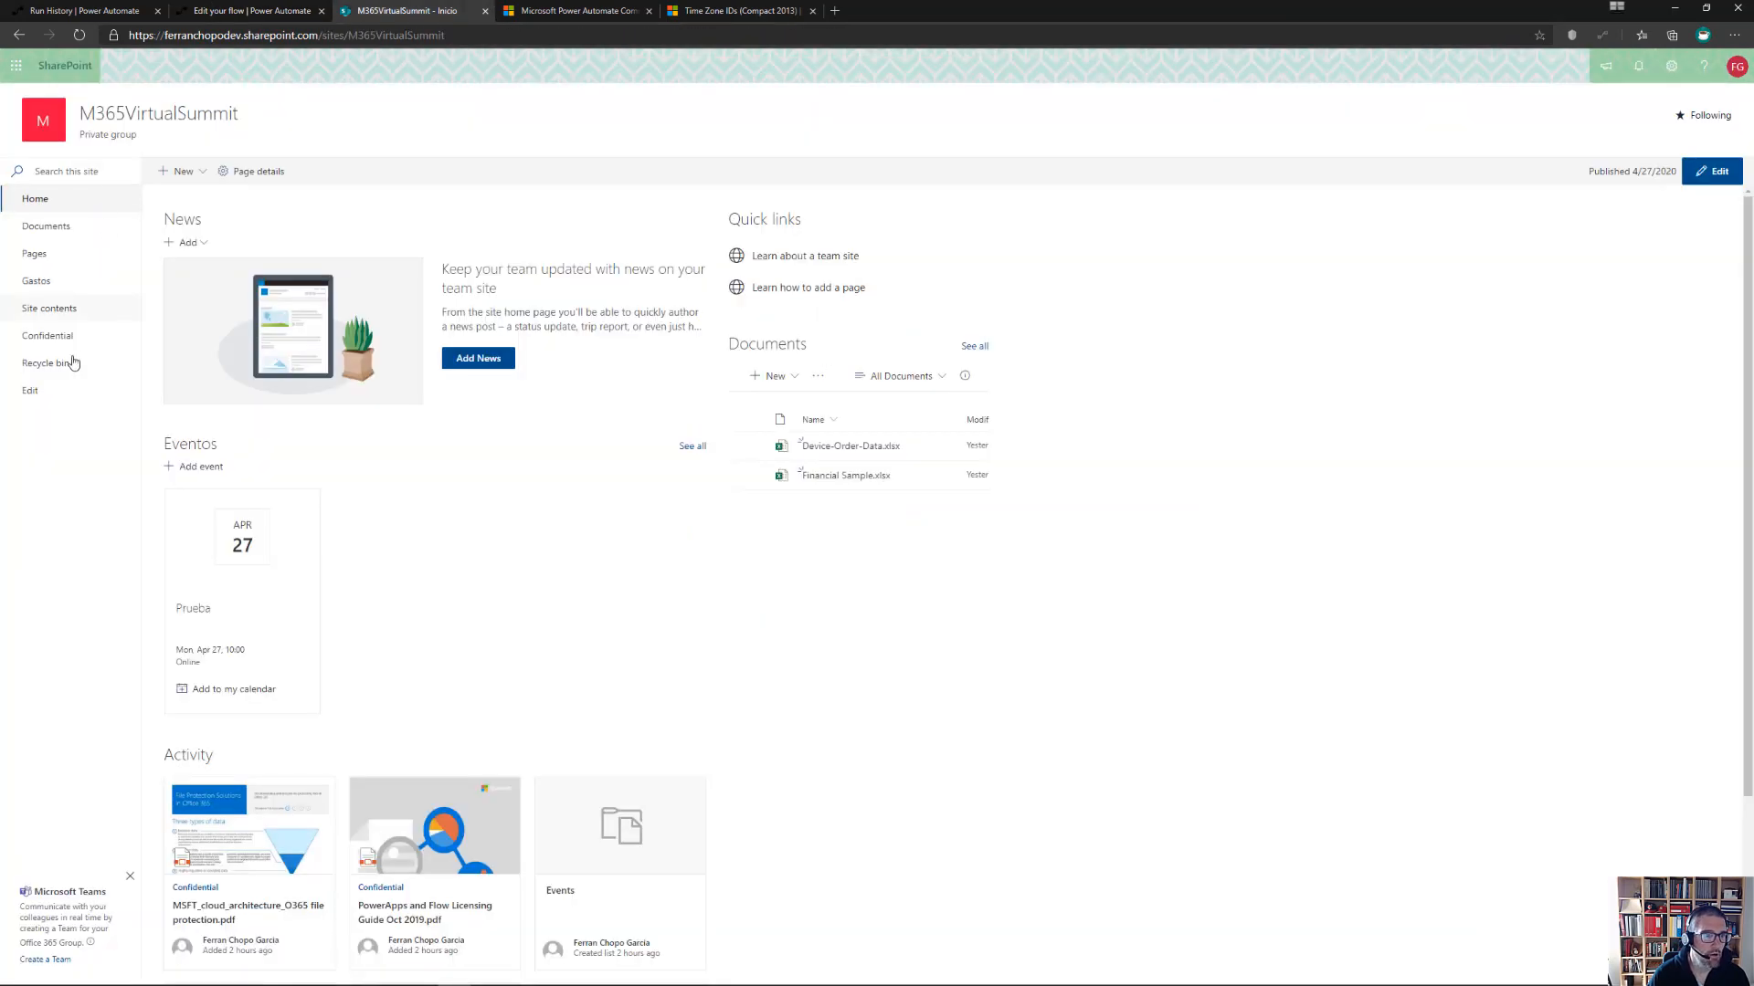
{"action": "key", "text": "ctrl+plus"}
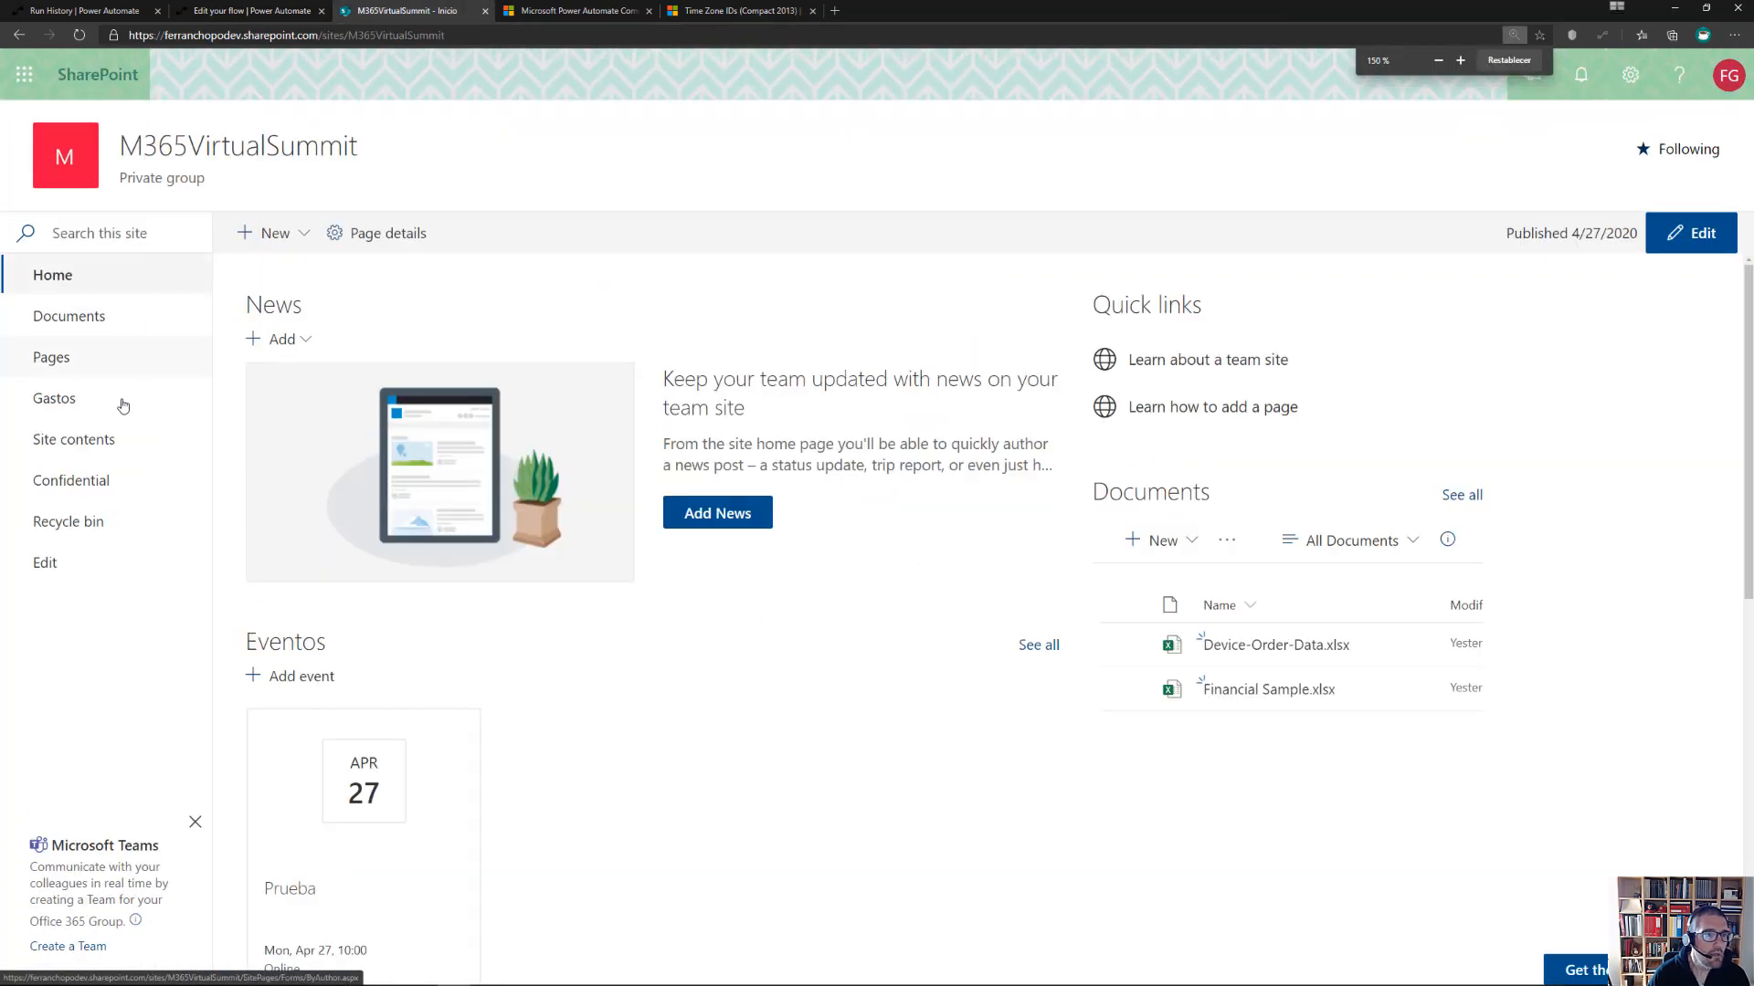
{"action": "left_click", "coordinate": [55, 402]}
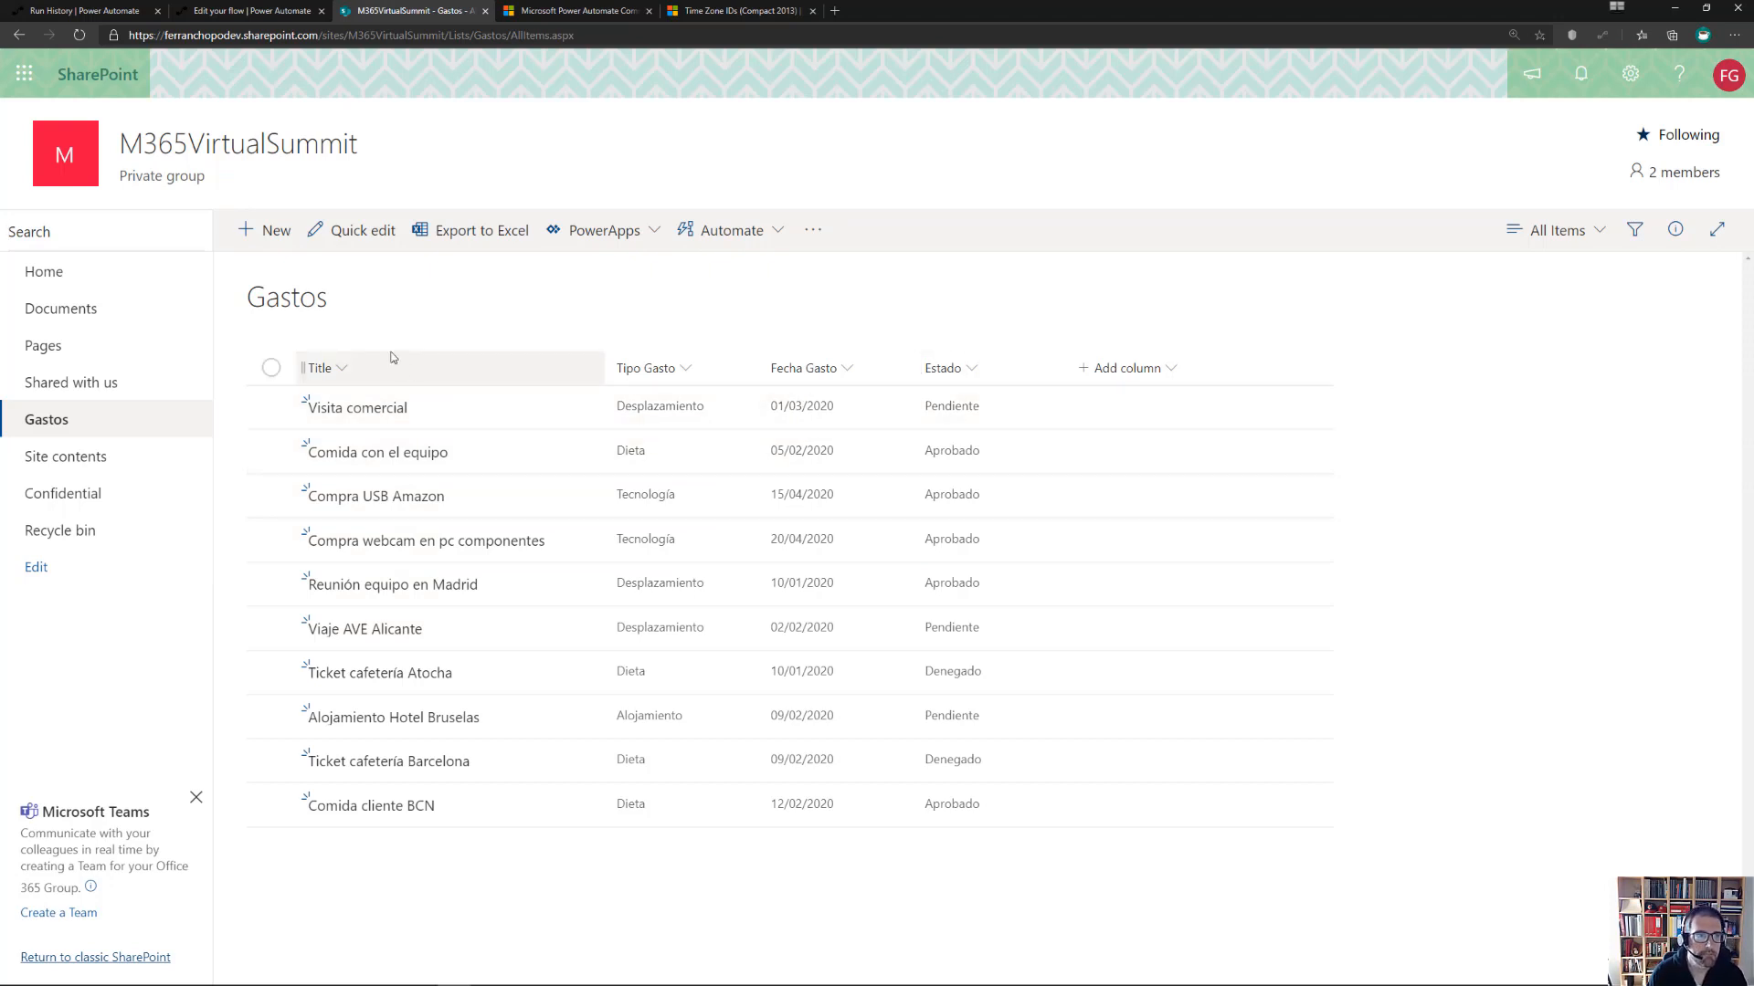
Return to the 021_SharePoint_Filtros flow and examine the FechaGasto field and ge operator in the Get items Filter Query
{"action": "left_click", "coordinate": [128, 9]}
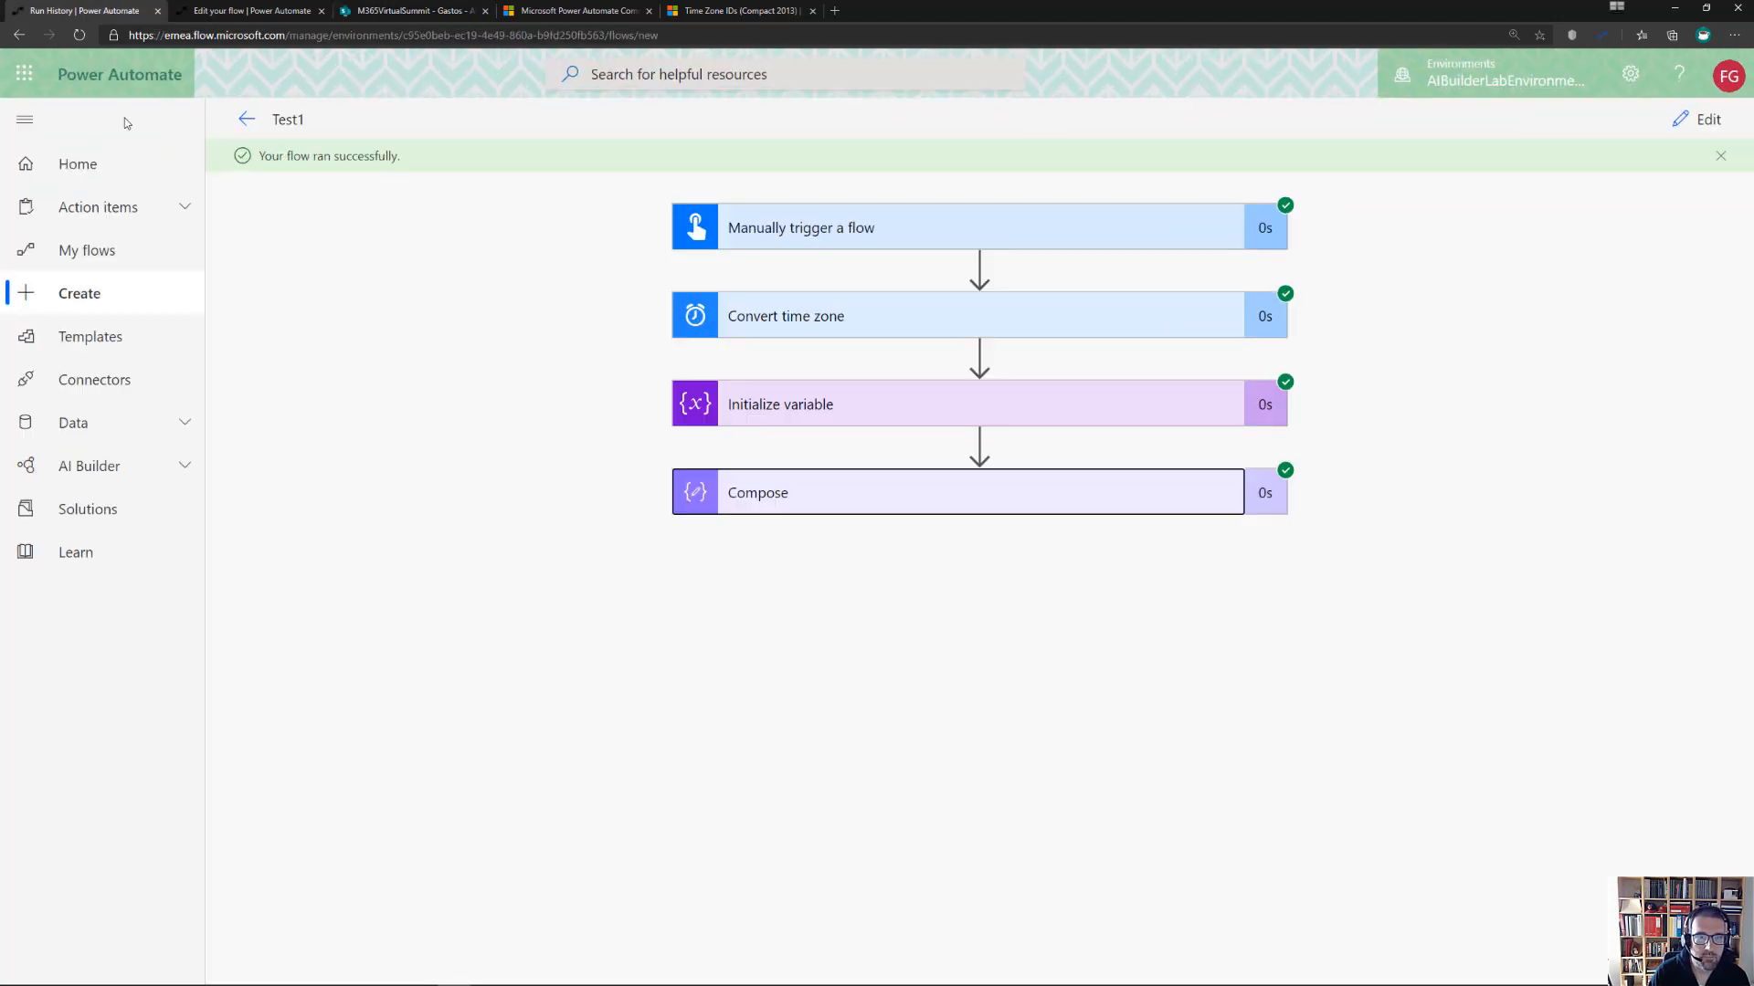
{"action": "left_click", "coordinate": [274, 11]}
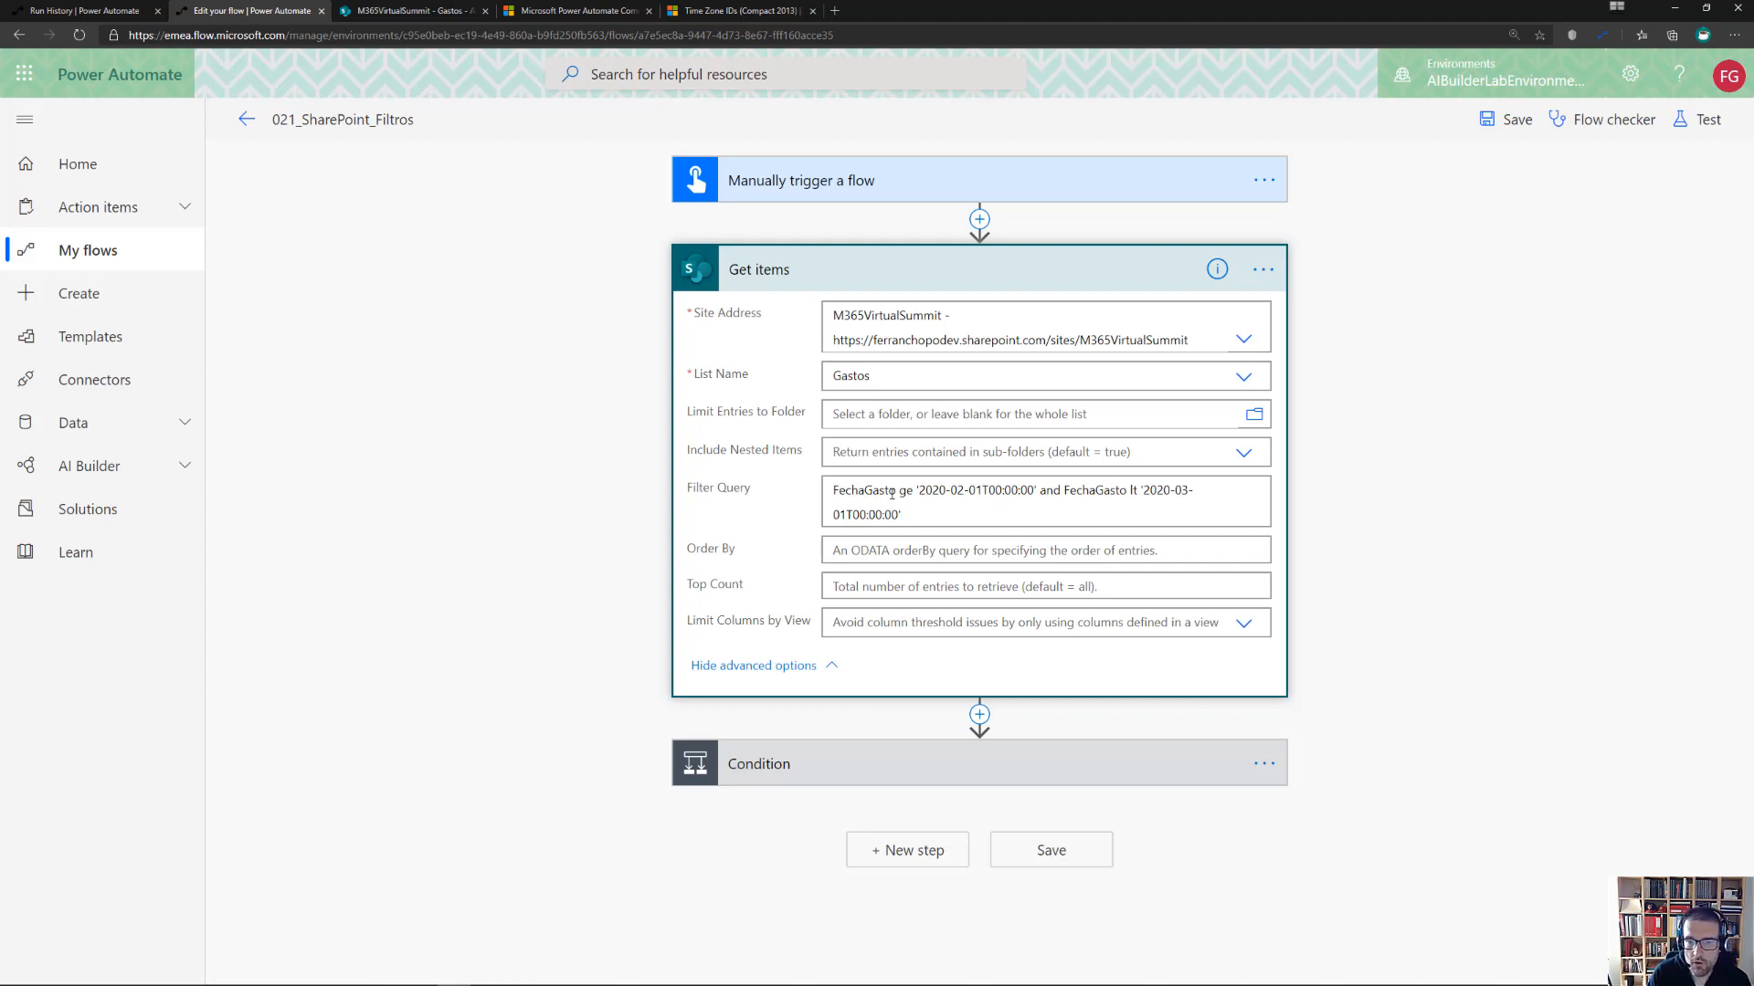
{"action": "left_click_drag", "start_coordinate": [895, 493], "coordinate": [836, 494]}
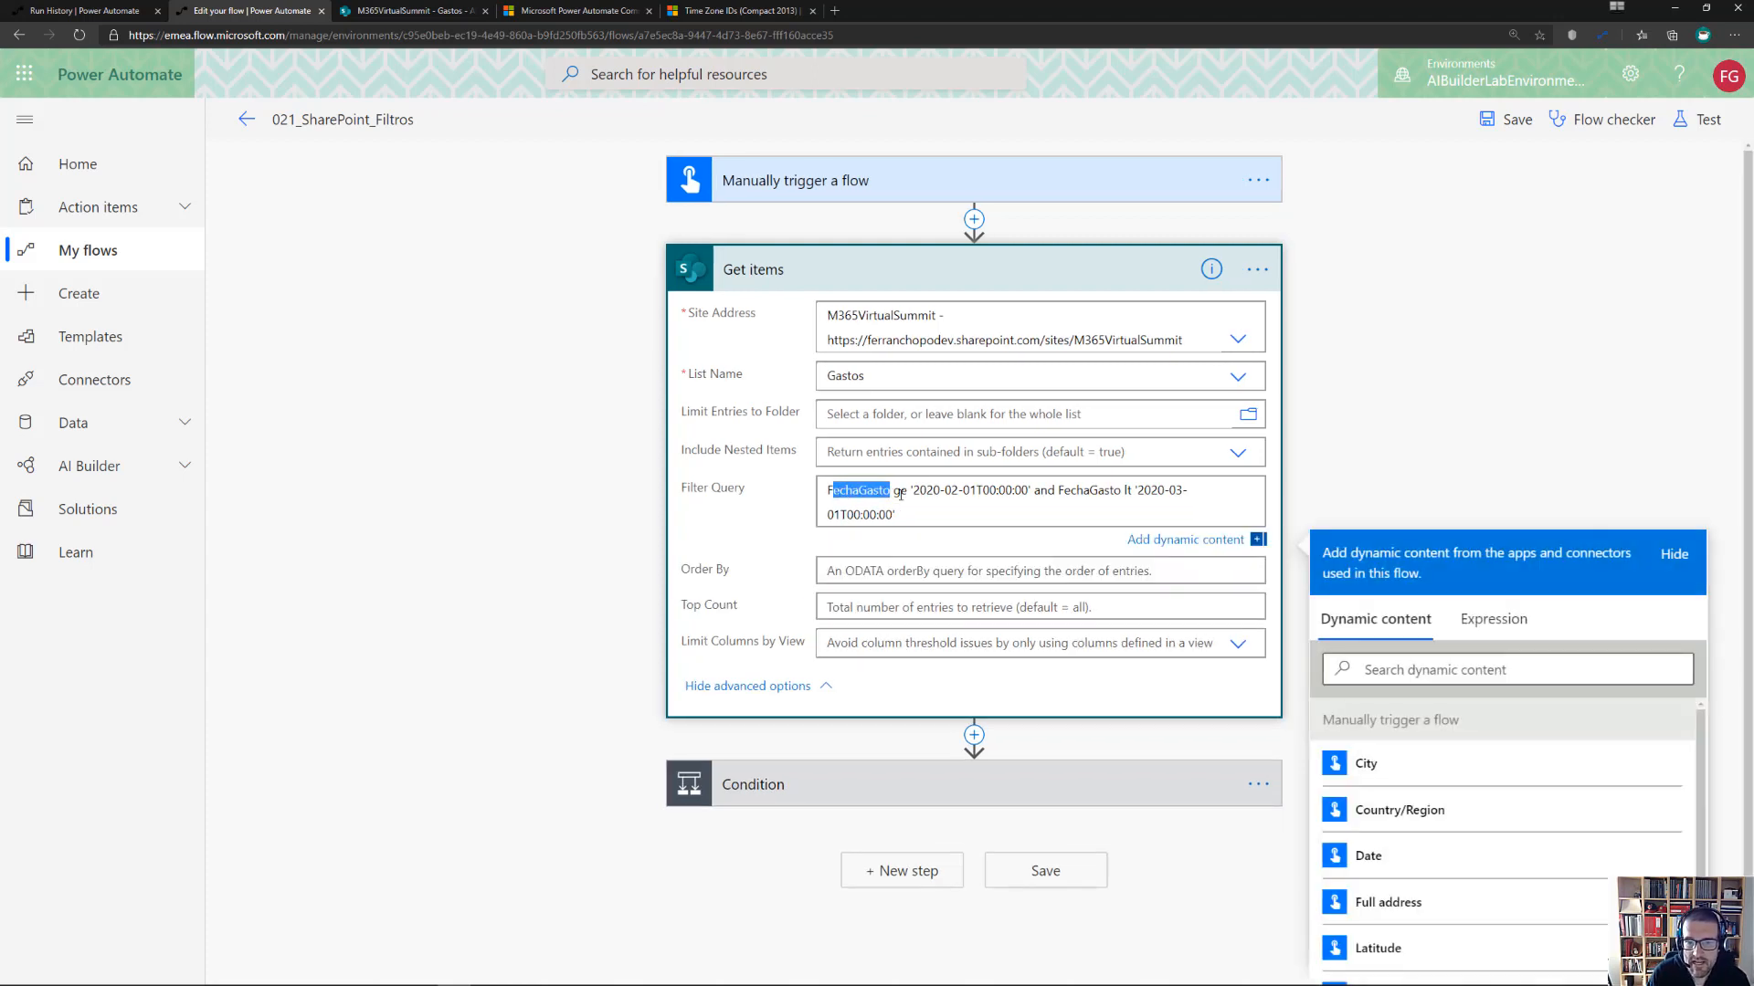
{"action": "left_click", "coordinate": [902, 495]}
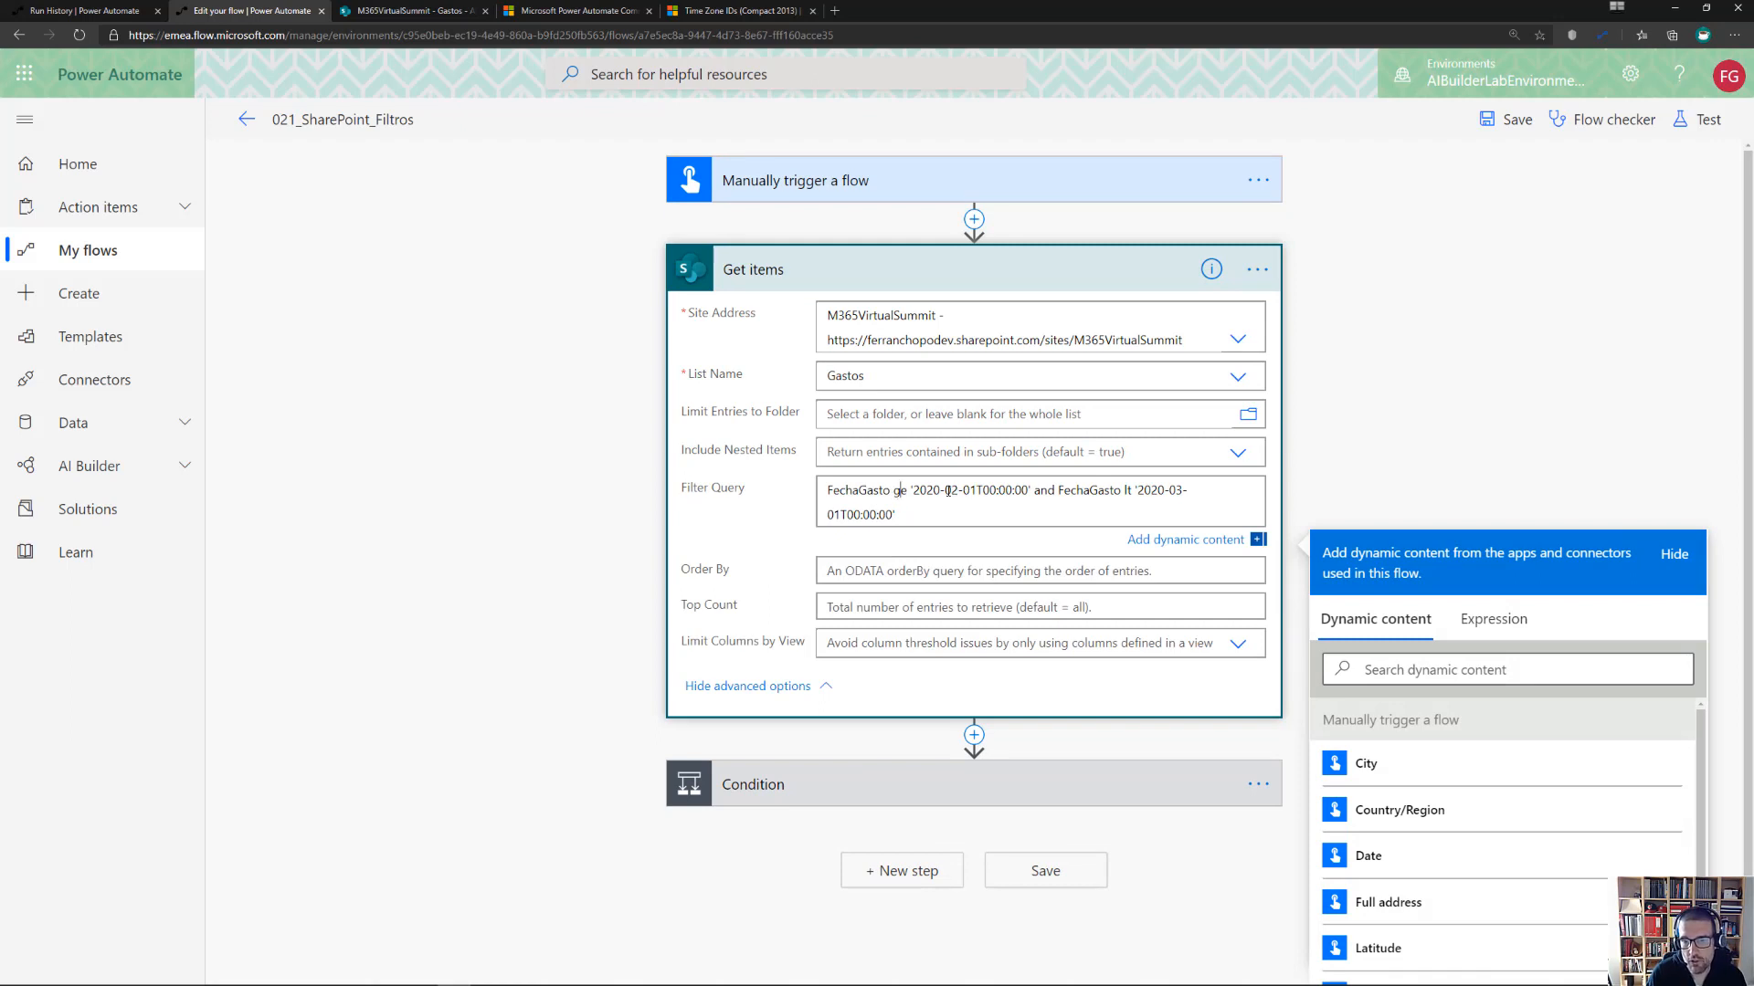
Append Z to both dates in the Filter Query, making them '2020-02-01T00:00:00Z' and '2020-03-01T00:00:00Z'
{"action": "left_click", "coordinate": [1024, 489]}
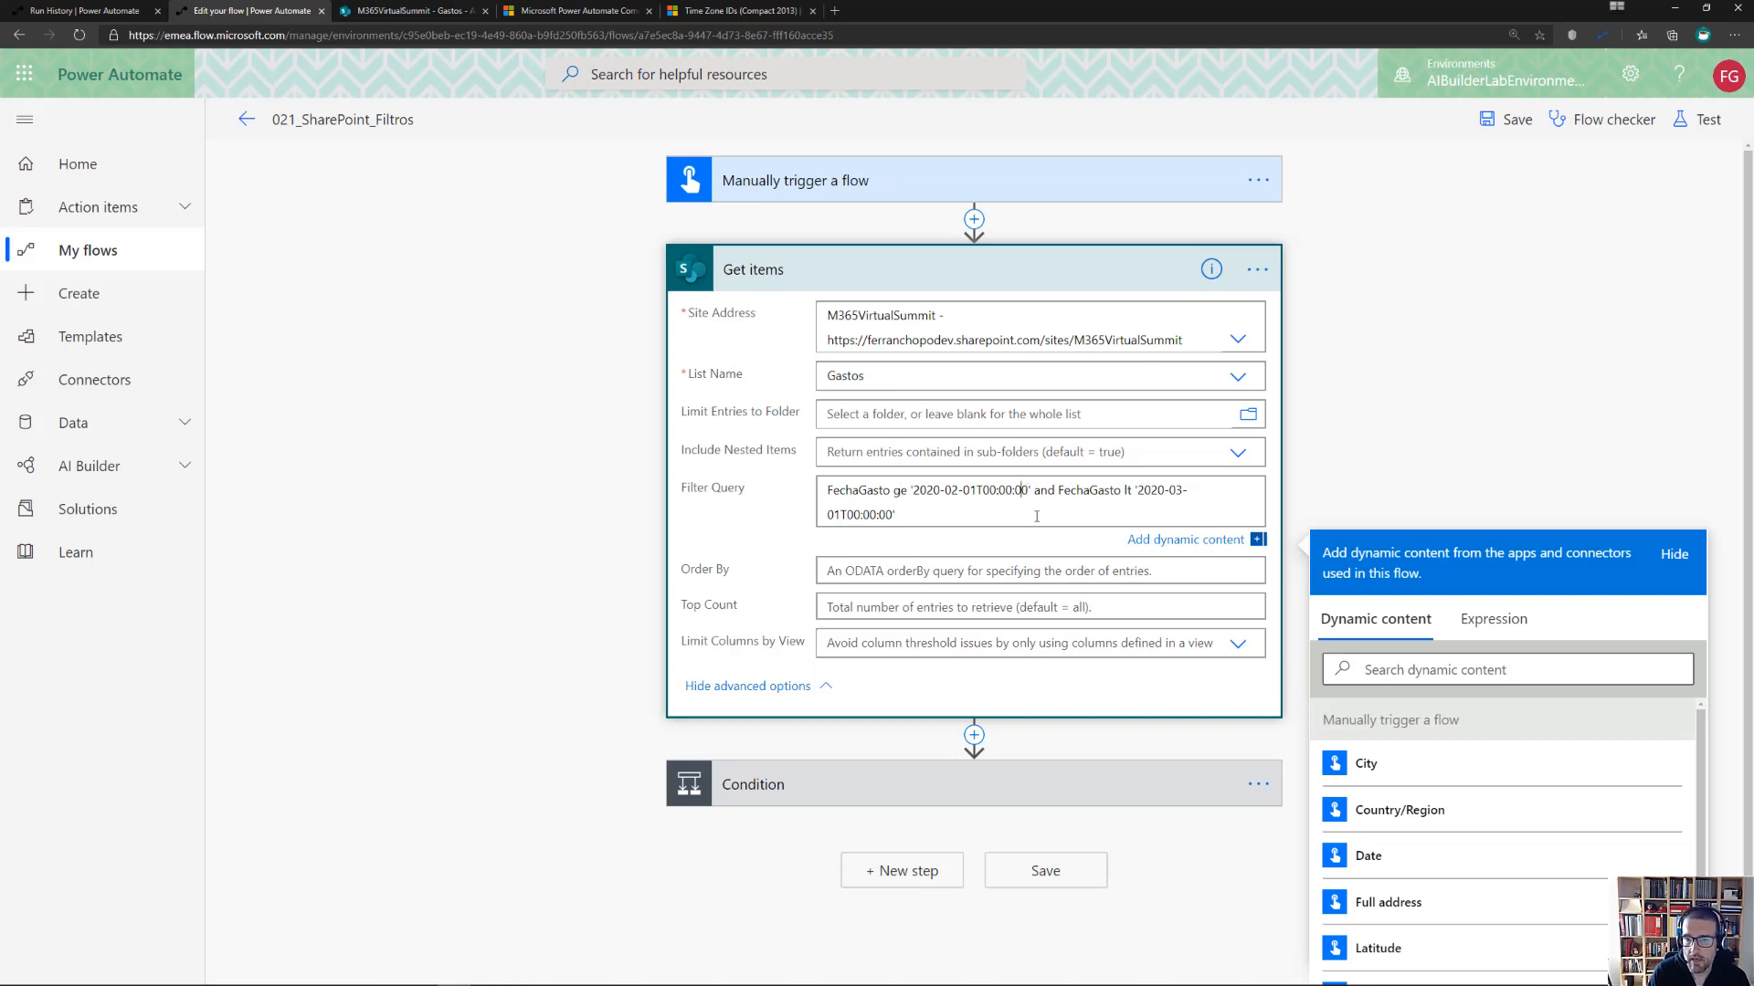
{"action": "type", "text": "Z"}
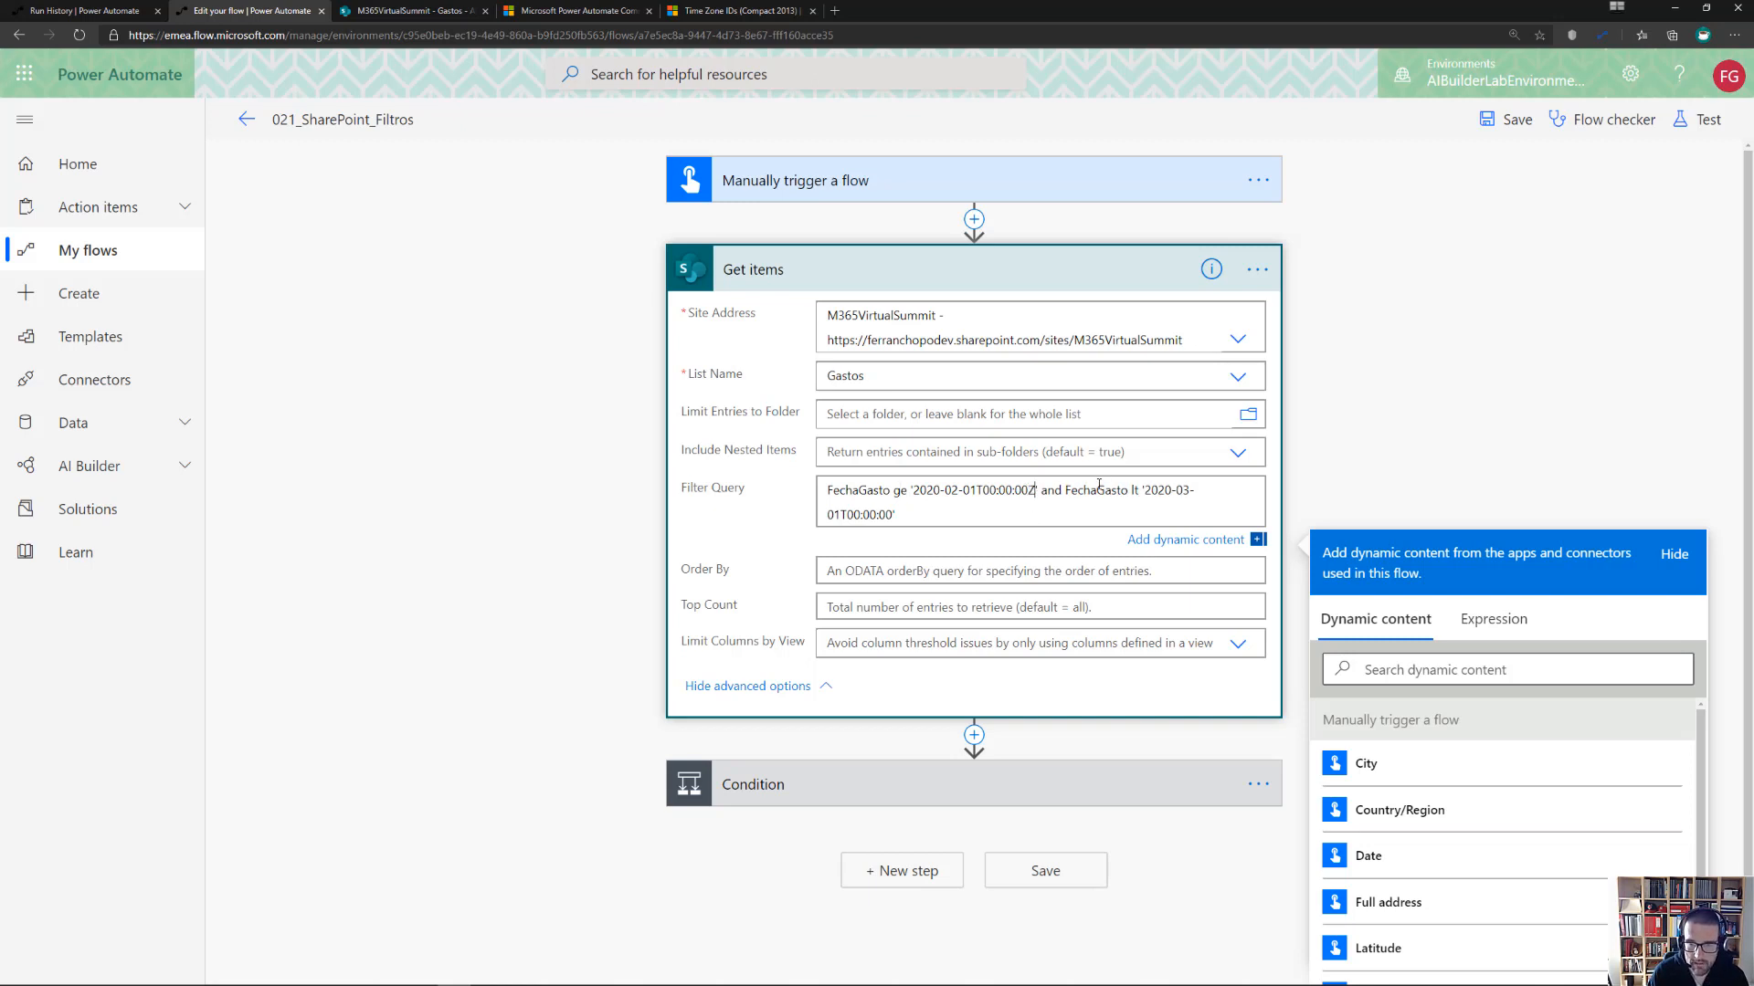
{"action": "left_click", "coordinate": [891, 516]}
{"action": "type", "text": "Z"}
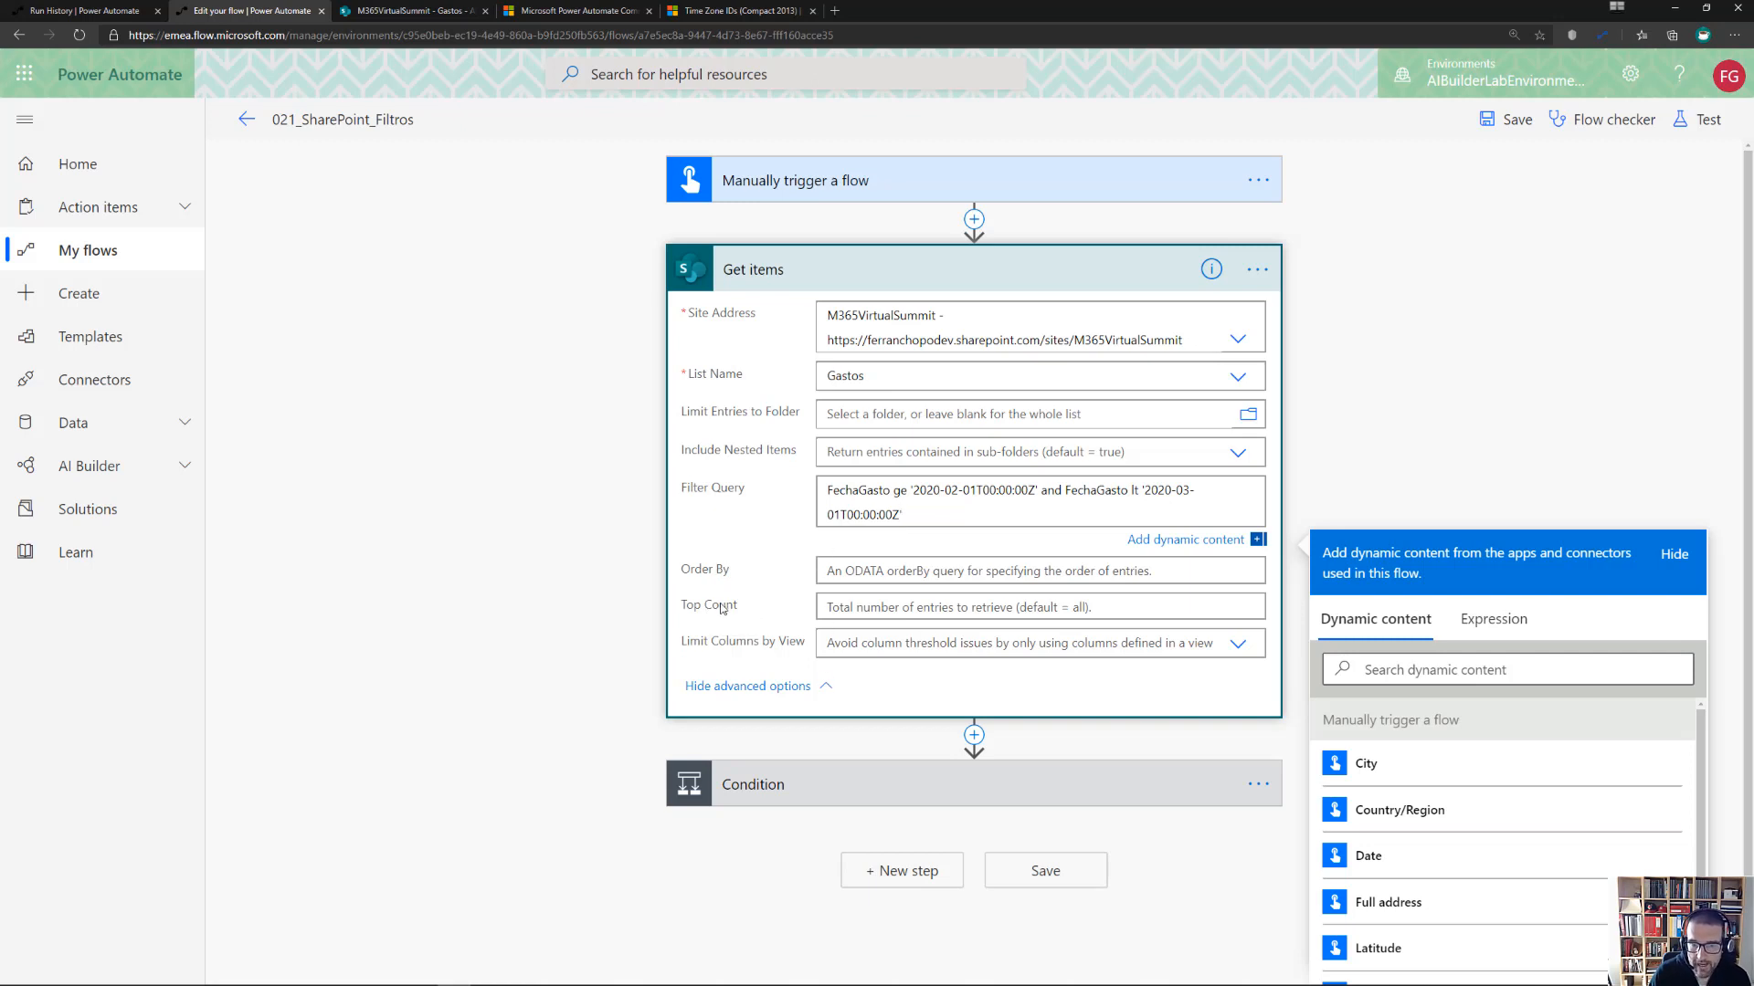
Try a Top Count of 5 in the Get items action, and clear the value again
{"action": "left_click", "coordinate": [855, 607]}
{"action": "type", "text": "5"}
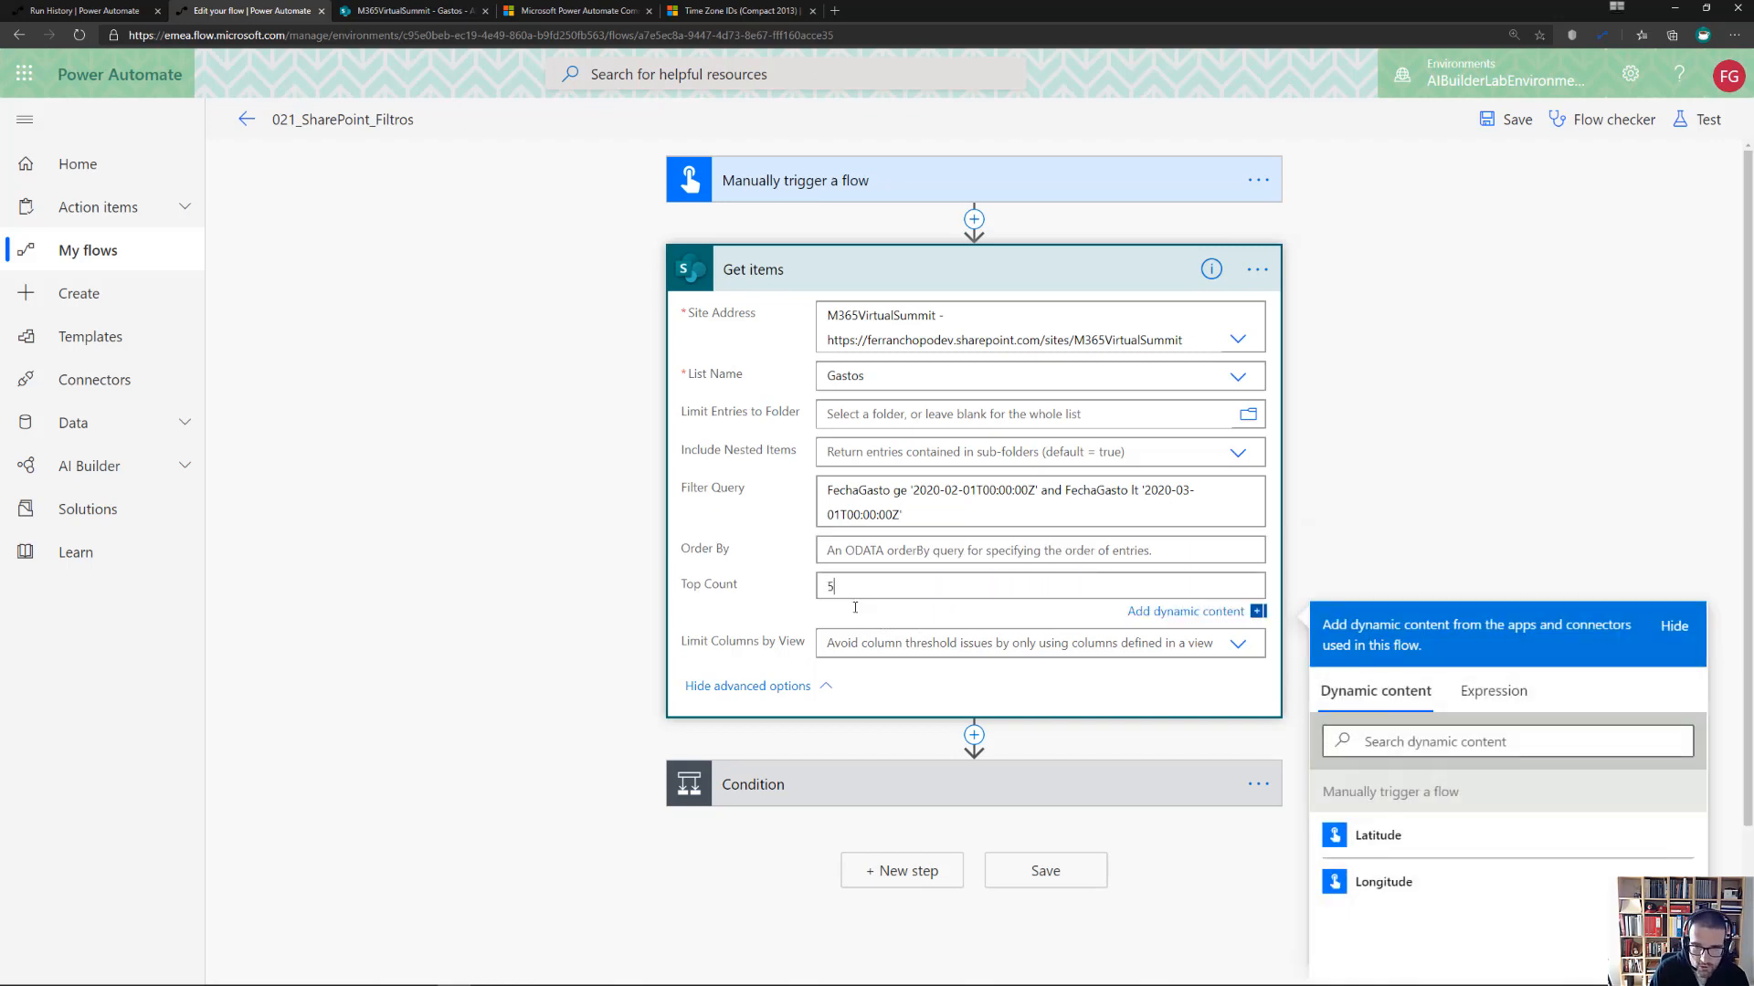
{"action": "key", "text": "BackSpace"}
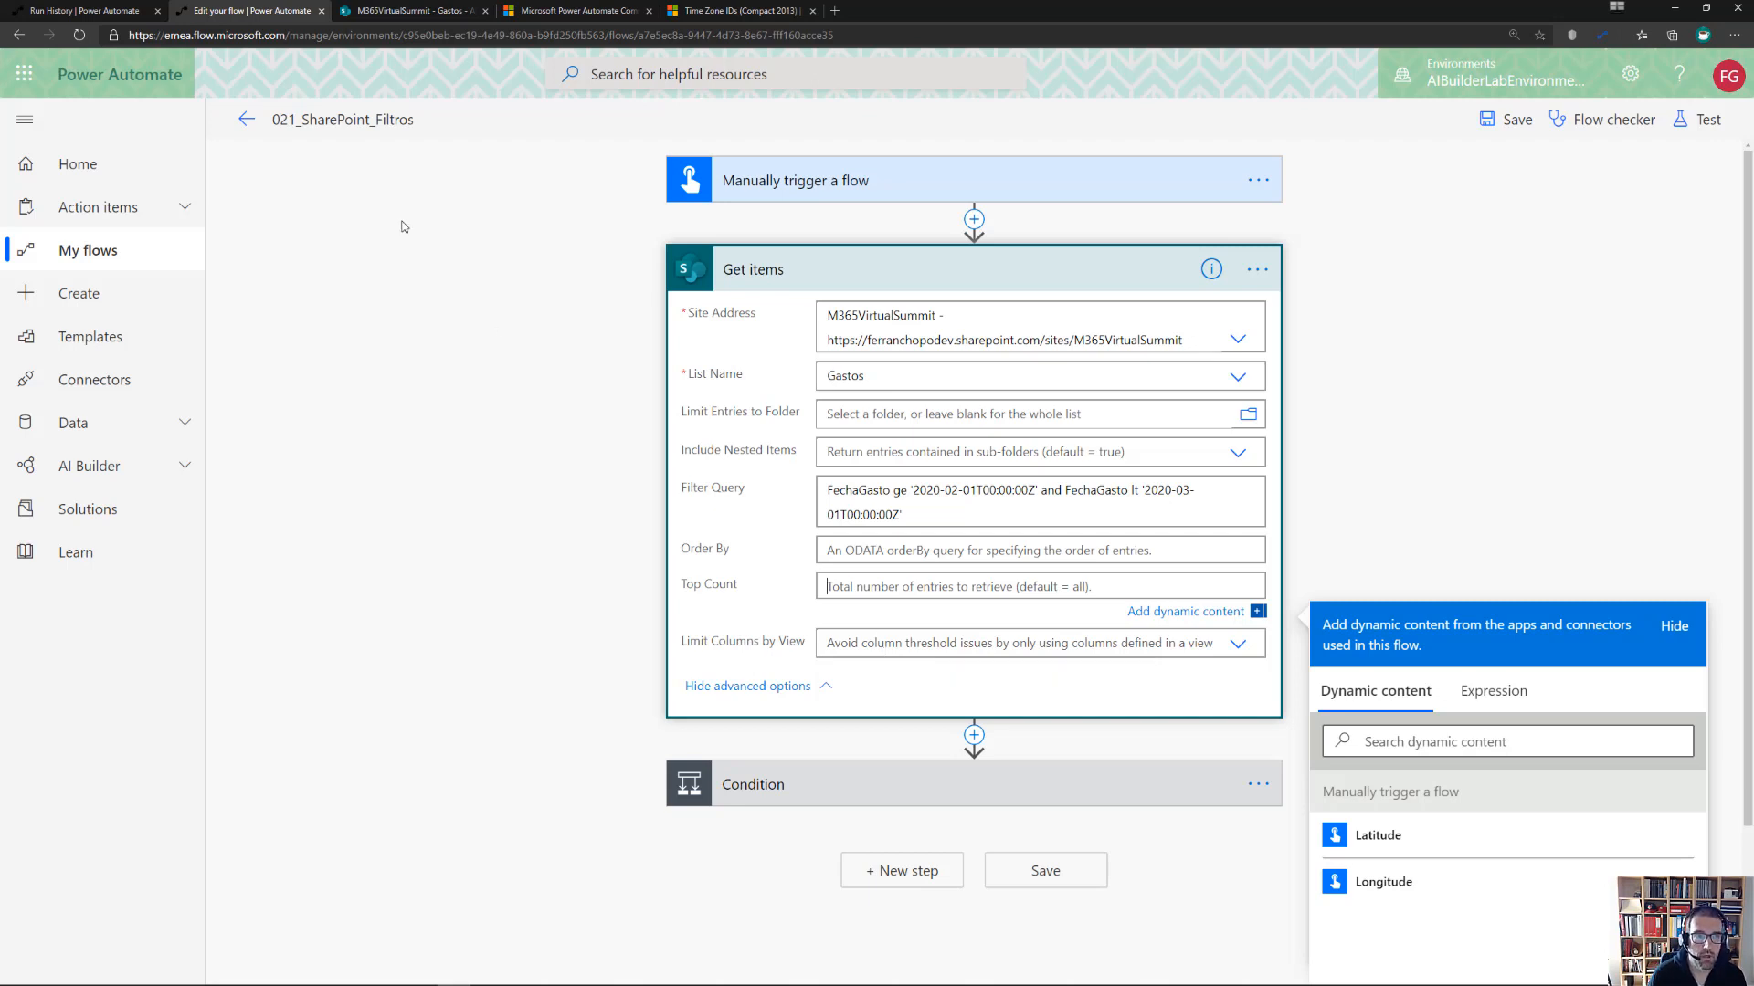
Show the available views of the Gastos SharePoint list, and return to the 021_SharePoint_Filtros flow
{"action": "left_click", "coordinate": [416, 11]}
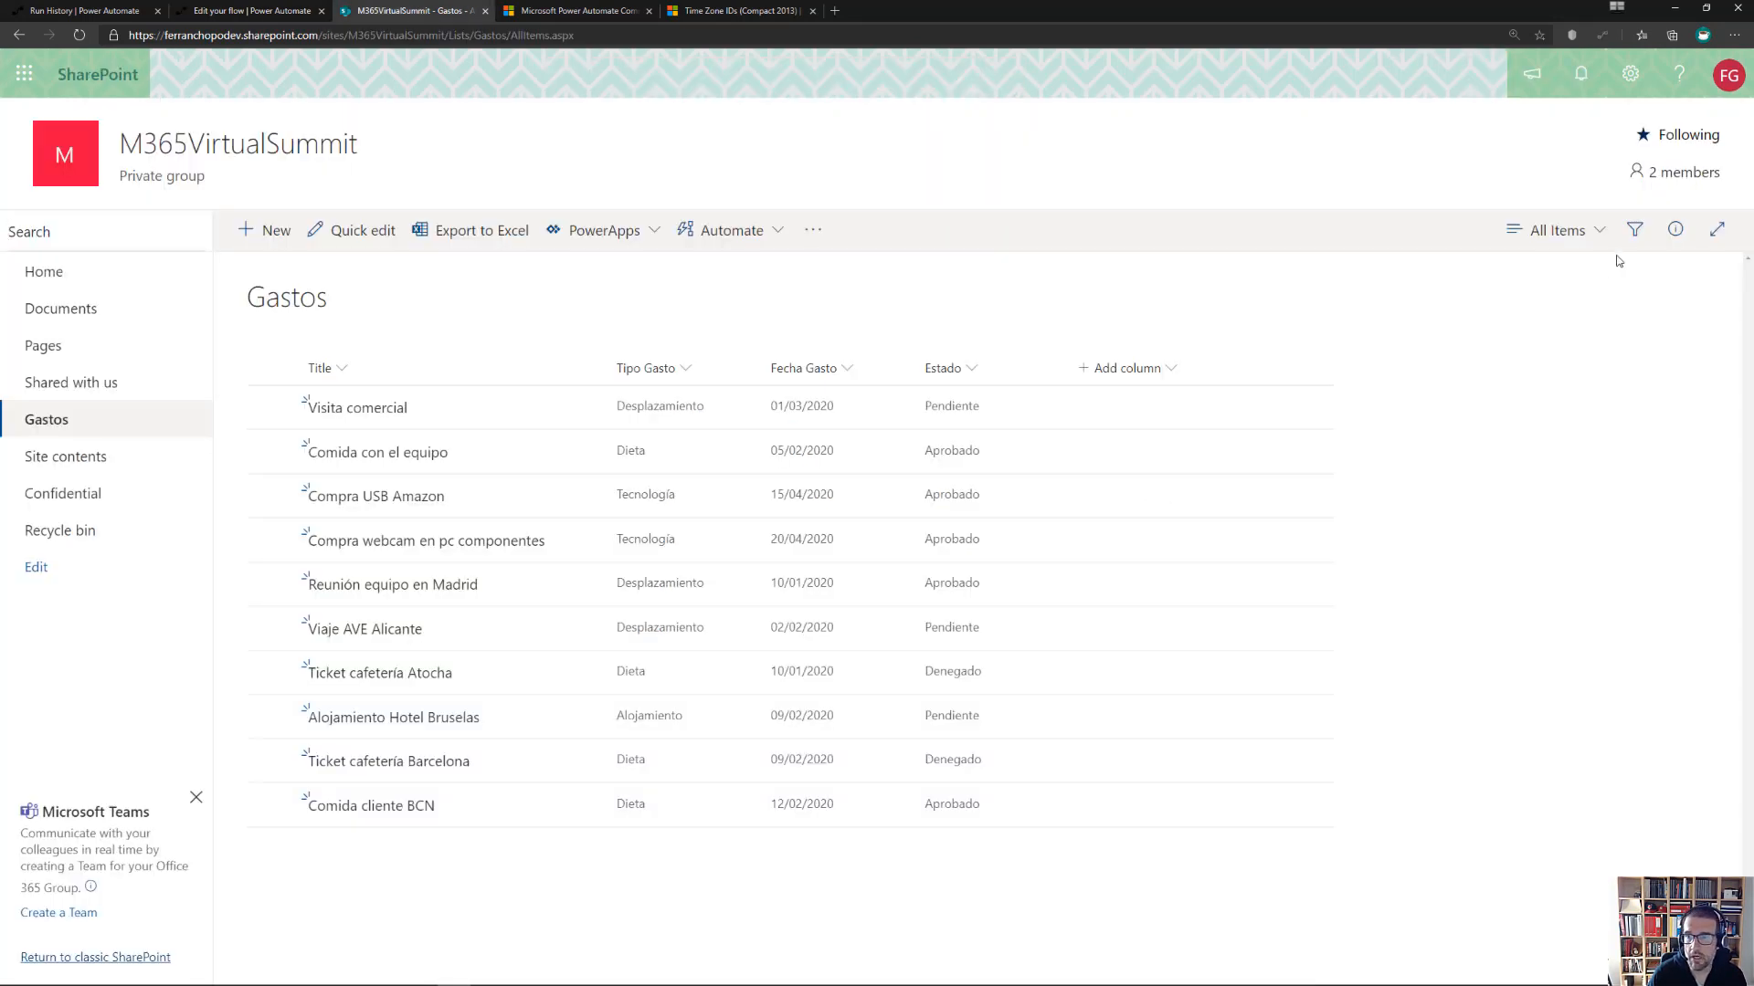
{"action": "left_click", "coordinate": [1597, 234]}
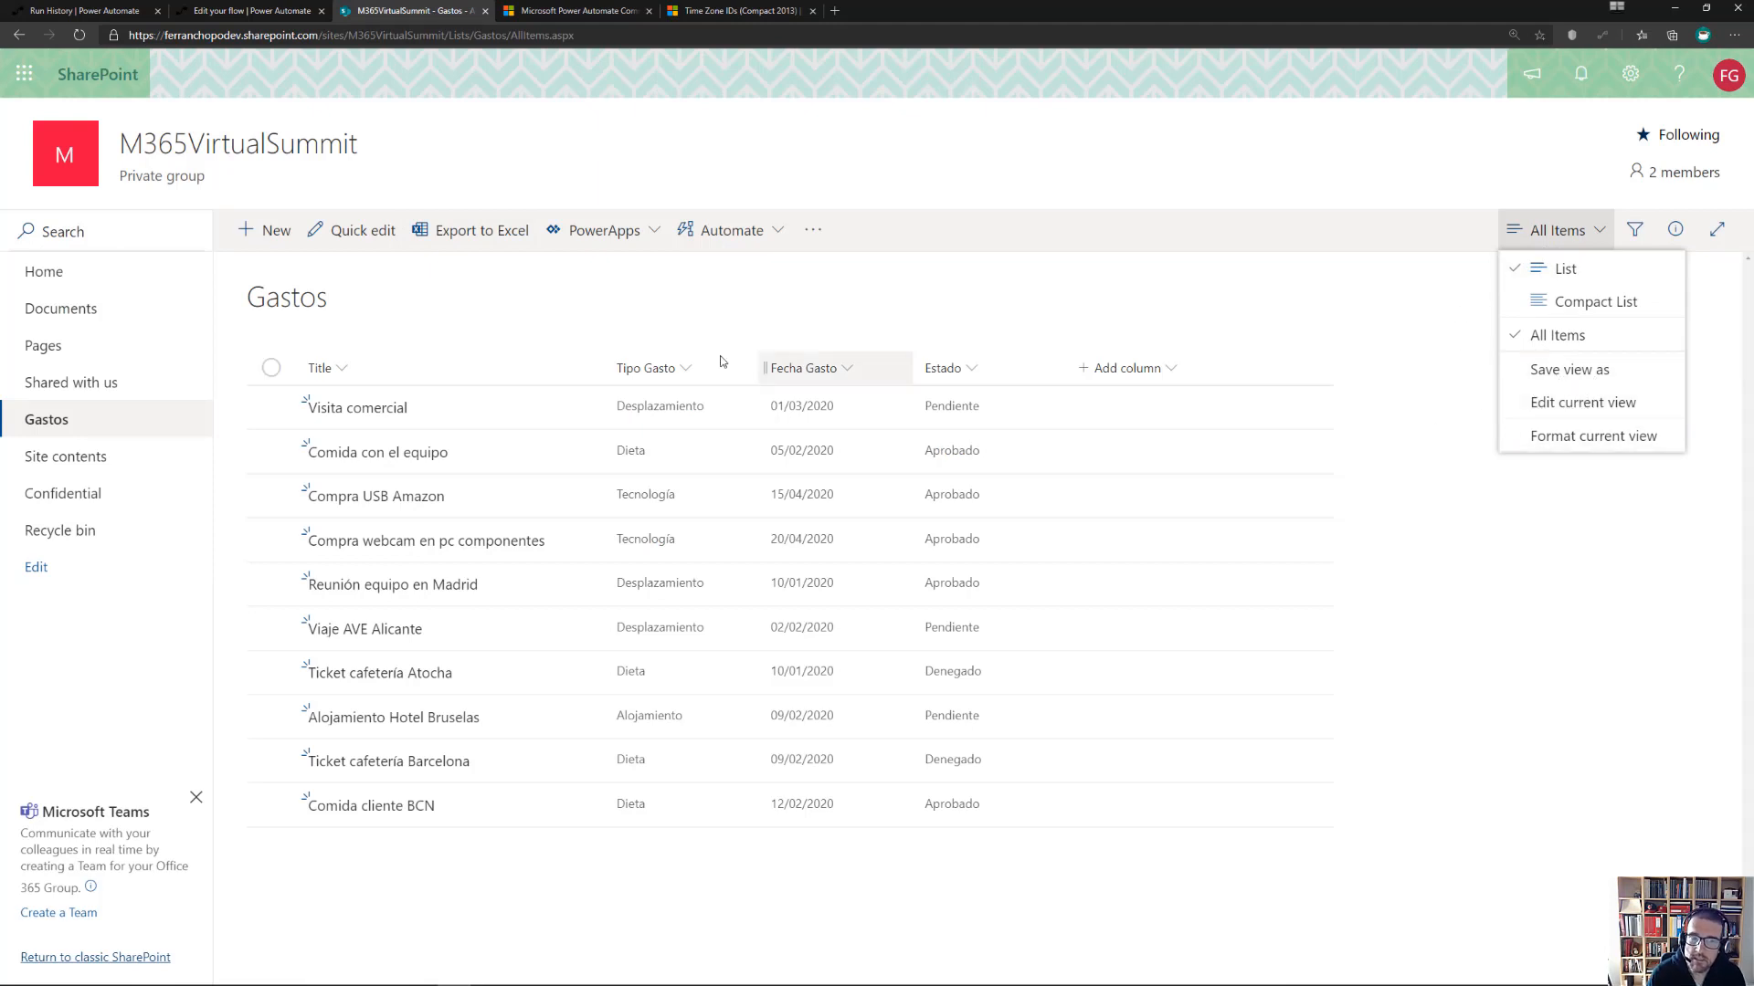
{"action": "left_click", "coordinate": [251, 10]}
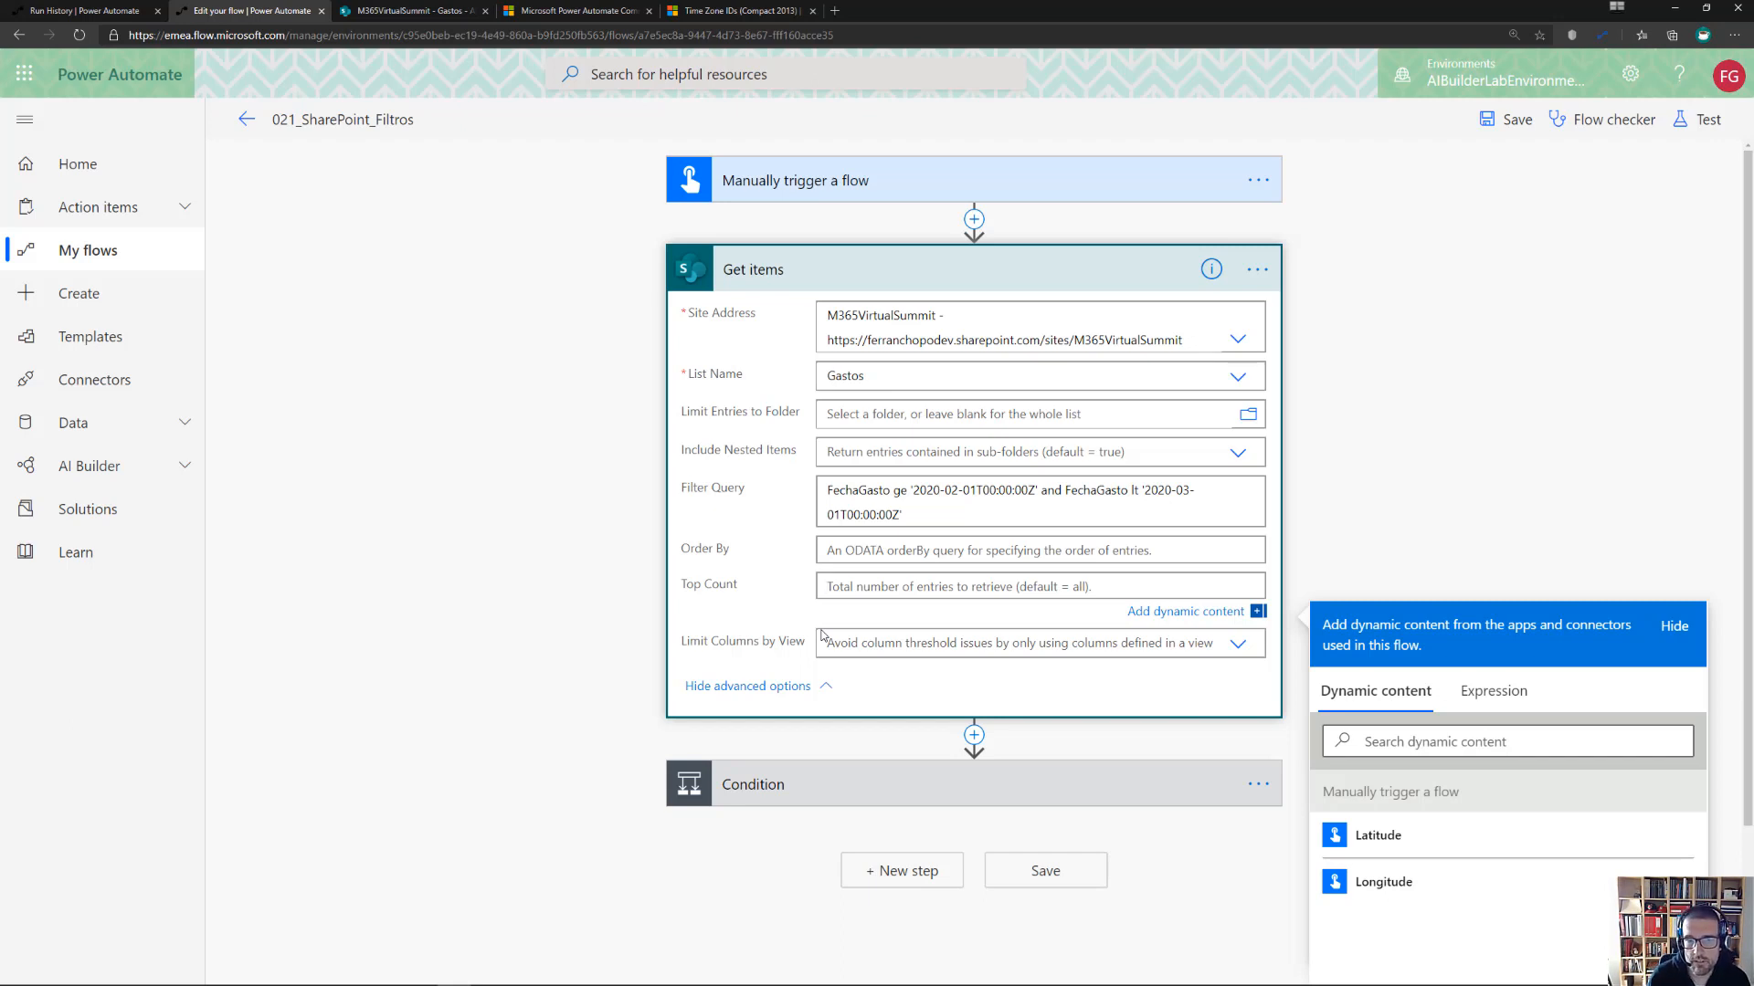
Expand the Condition below Get items and examine its length expression, comparison and the actions in the If yes branch
{"action": "scroll", "coordinate": [820, 635], "scroll_direction": "down", "scroll_amount": 2}
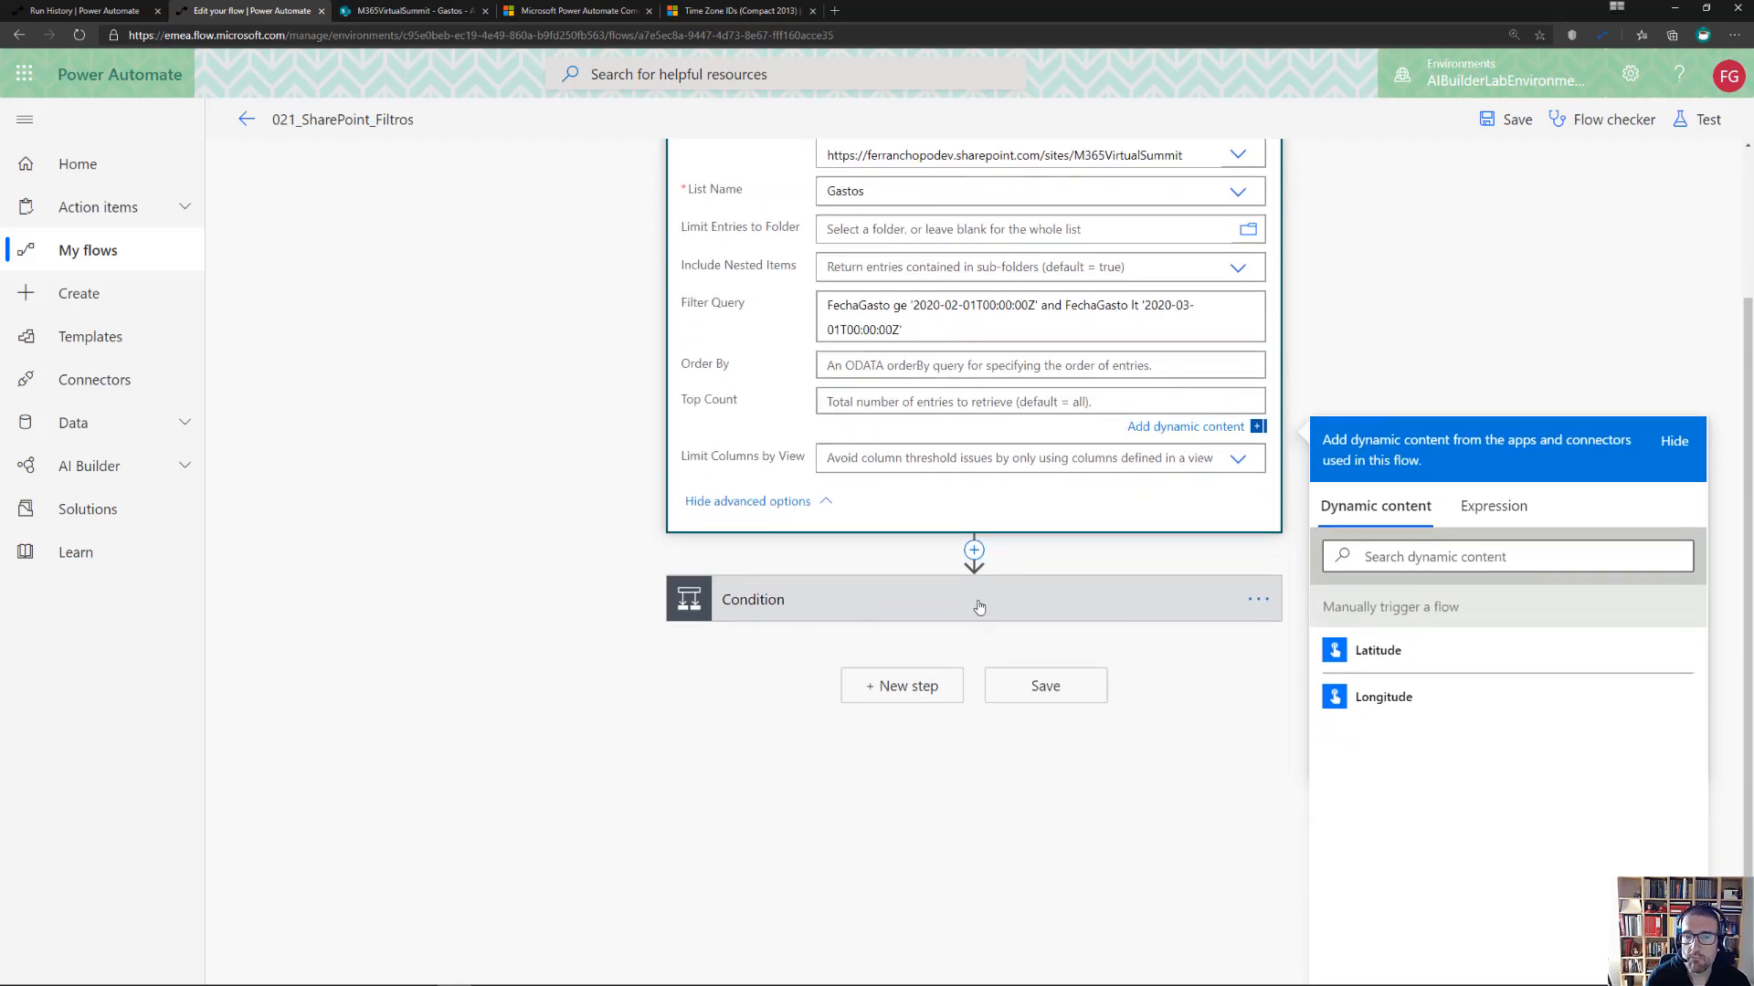
{"action": "left_click", "coordinate": [978, 607]}
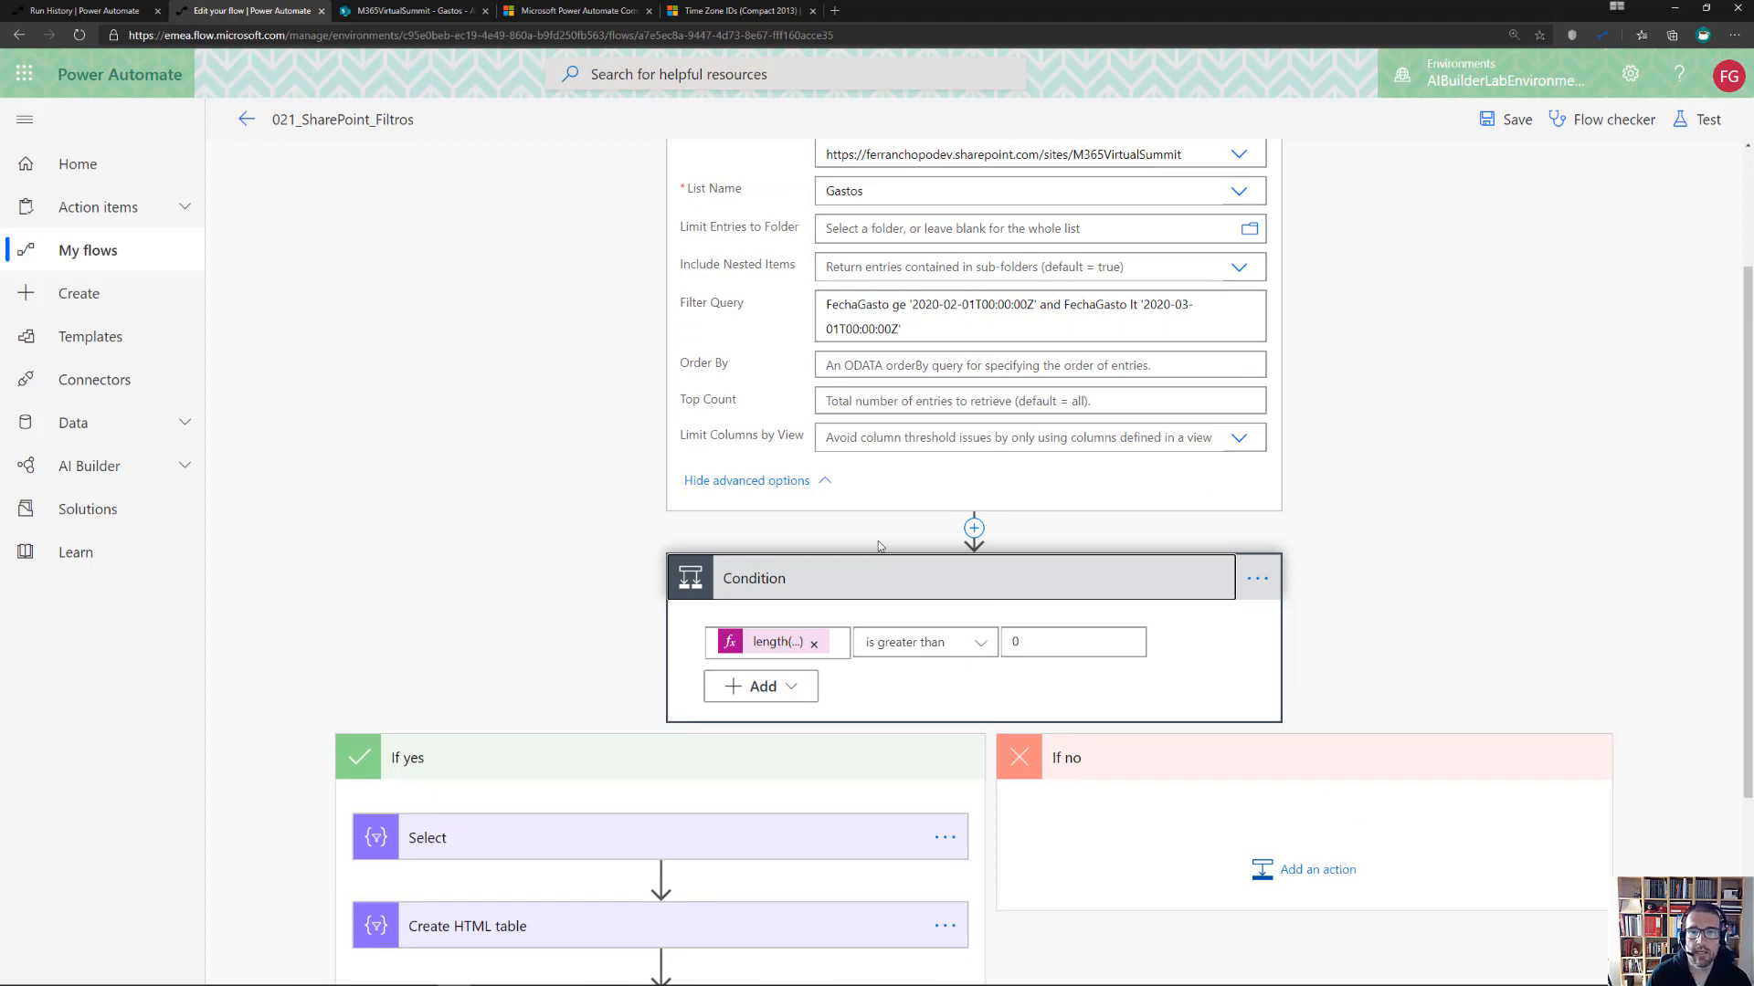
{"action": "scroll", "coordinate": [879, 546], "scroll_direction": "up", "scroll_amount": 2}
{"action": "scroll", "coordinate": [875, 545], "scroll_direction": "down", "scroll_amount": 1}
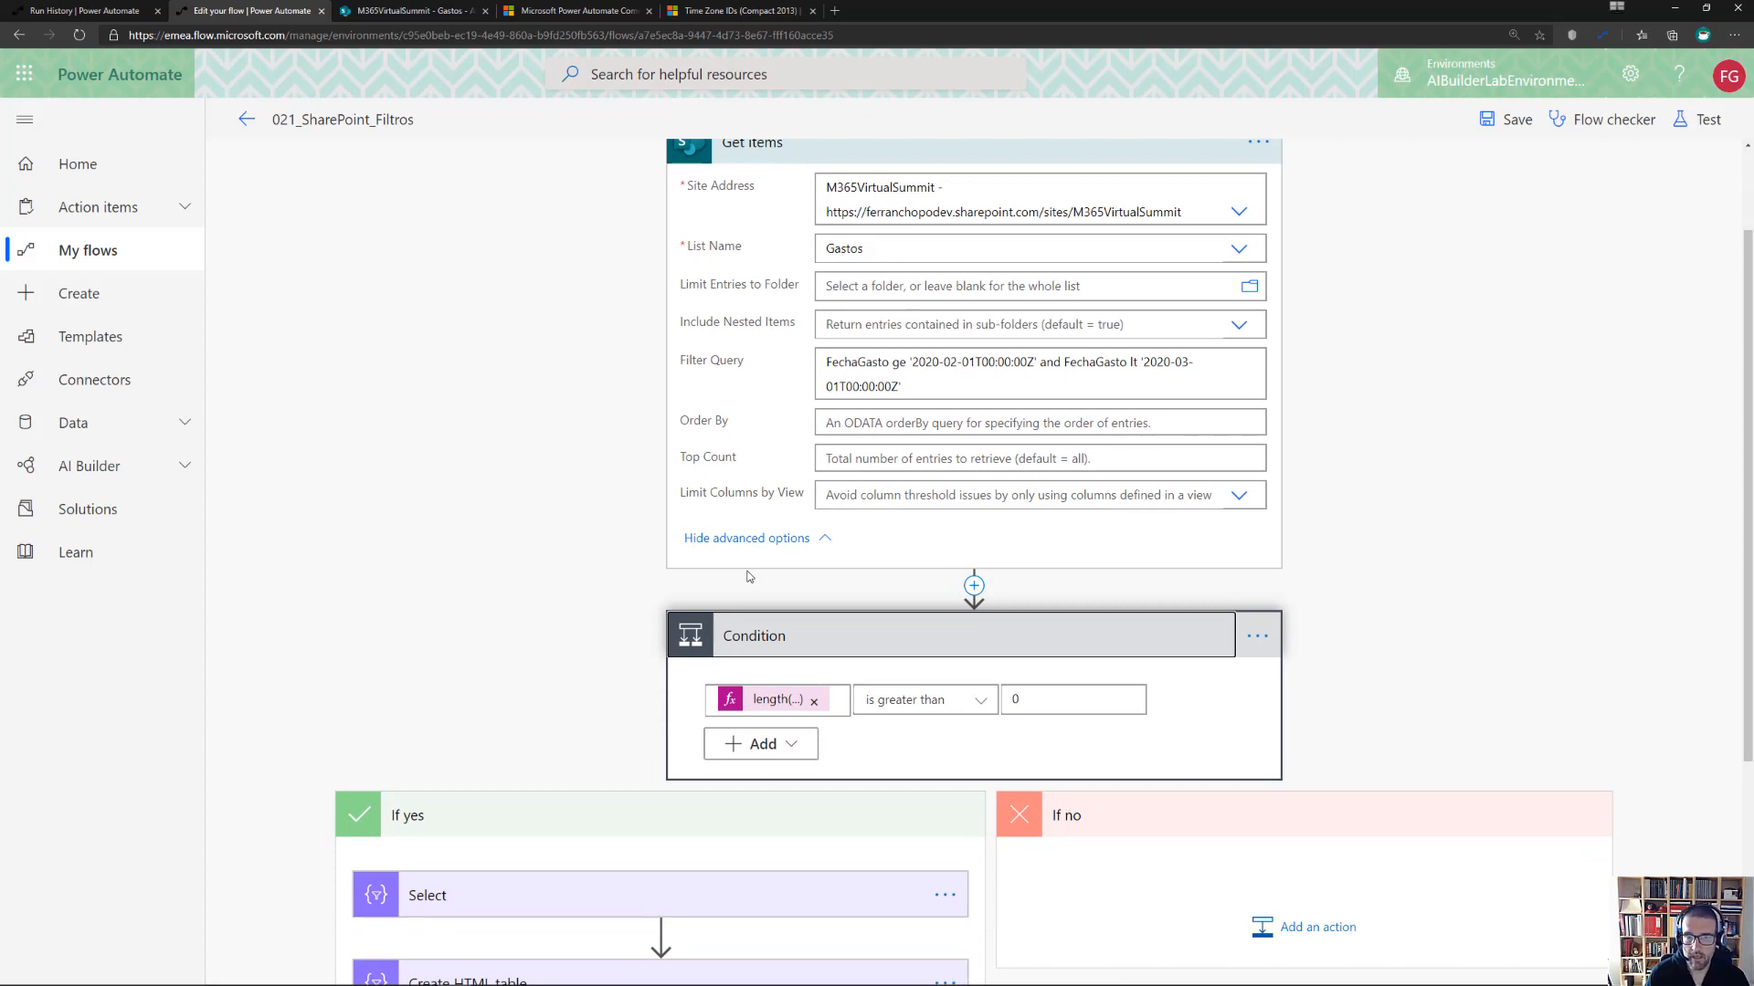
{"action": "left_click", "coordinate": [772, 701]}
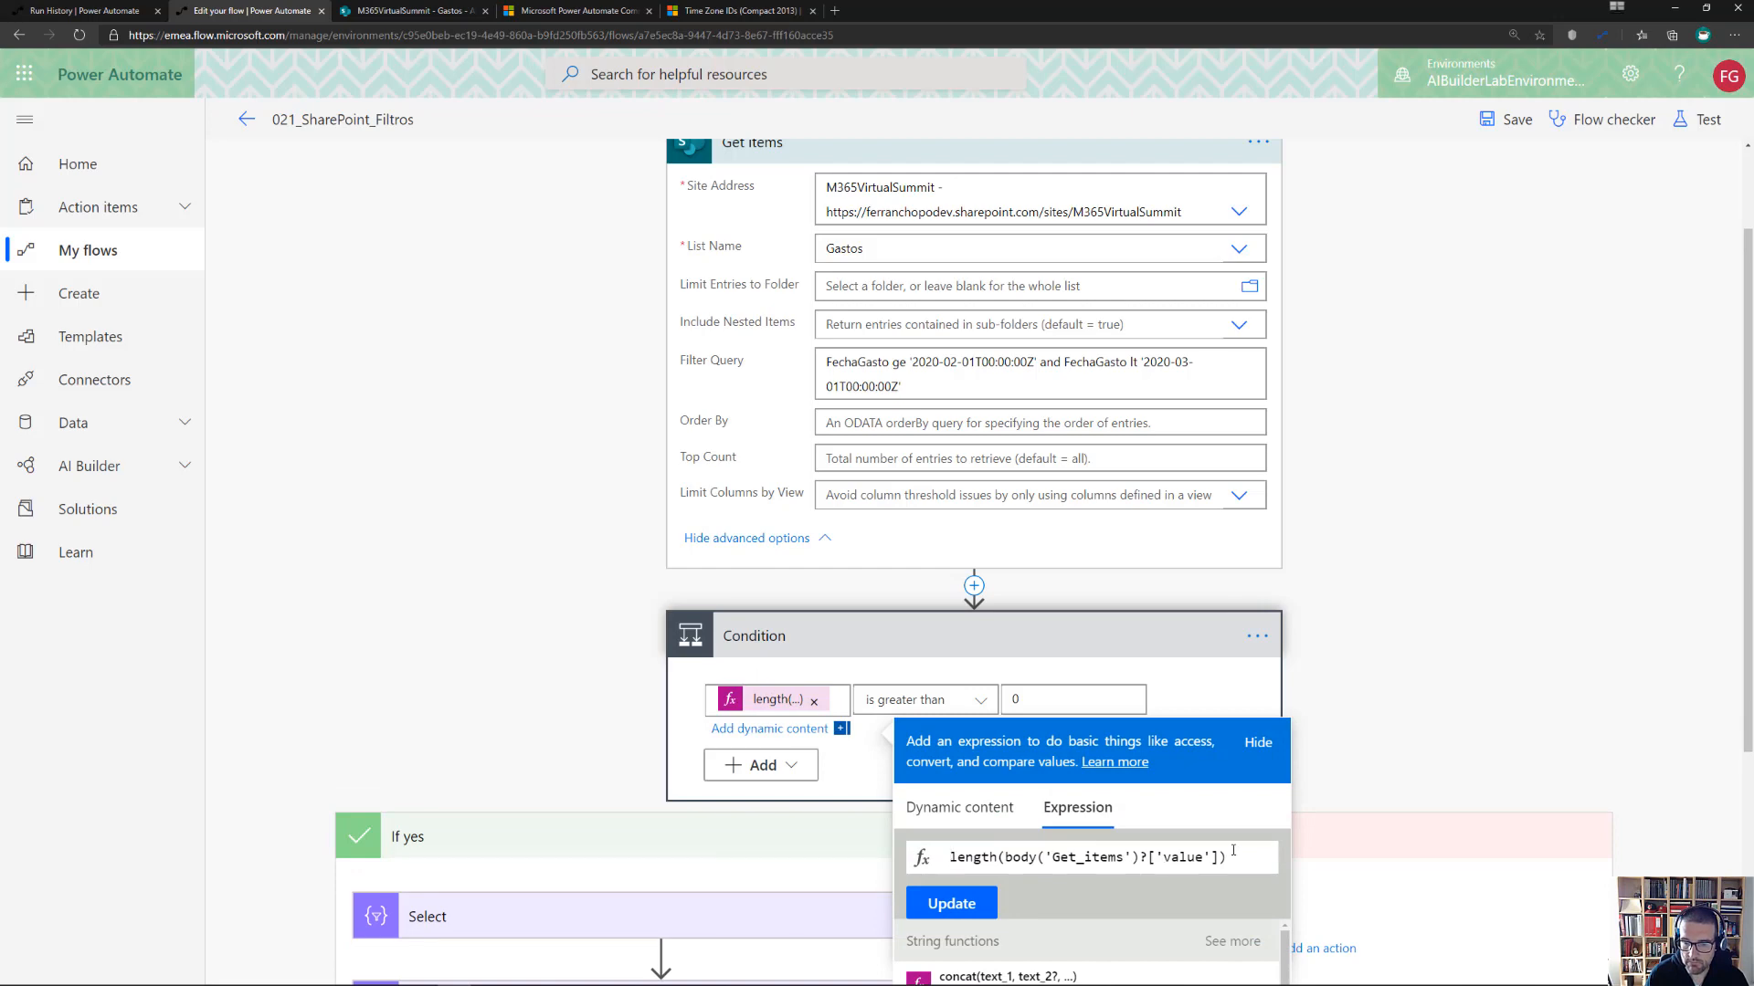
{"action": "scroll", "coordinate": [1207, 753], "scroll_direction": "down", "scroll_amount": 2}
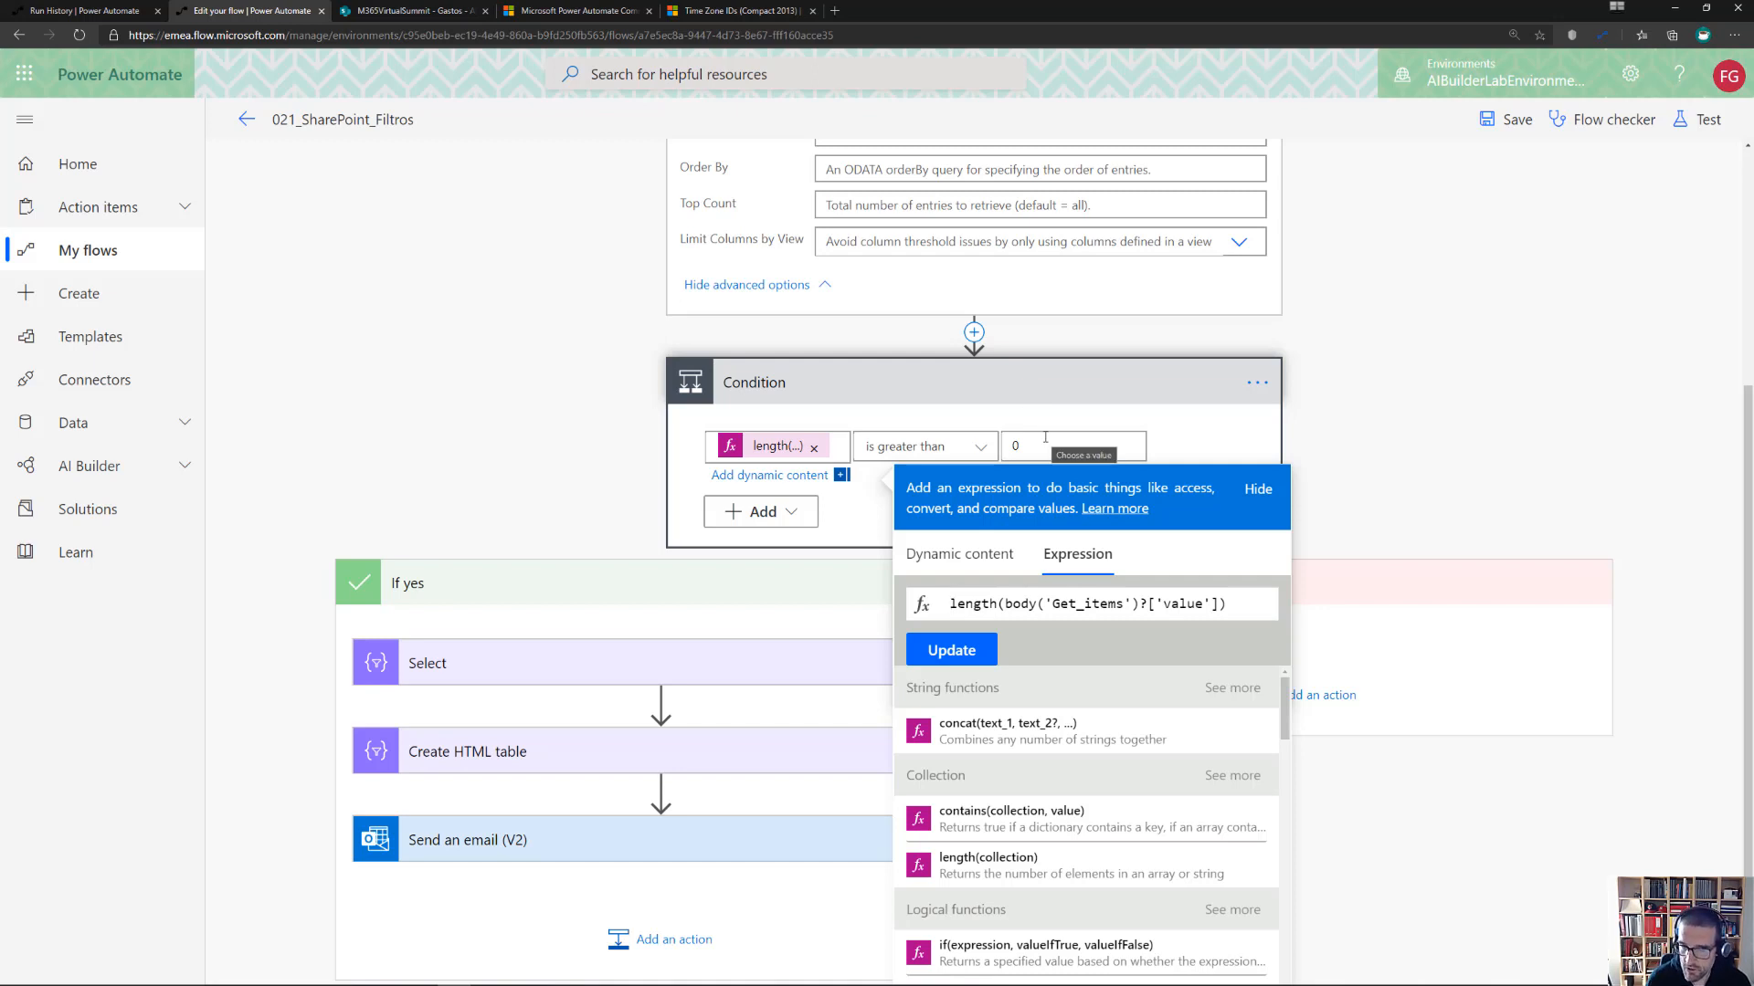
{"action": "left_click", "coordinate": [448, 478]}
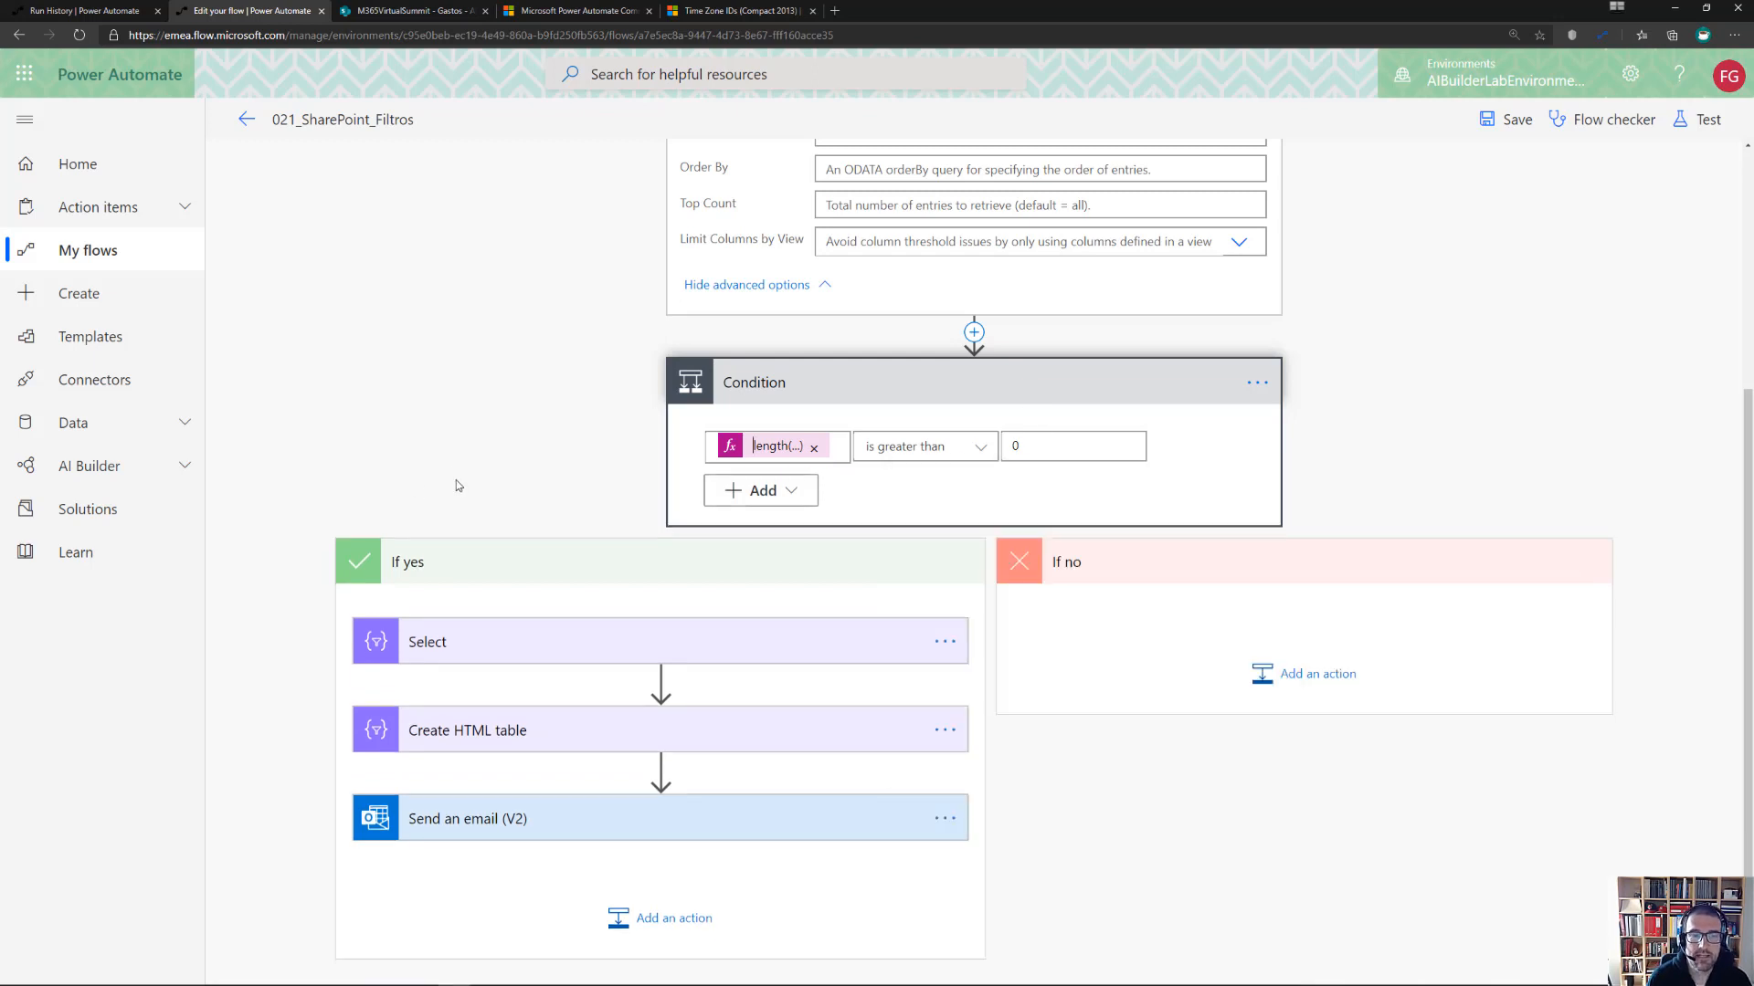
{"action": "scroll", "coordinate": [456, 480], "scroll_direction": "down", "scroll_amount": 1}
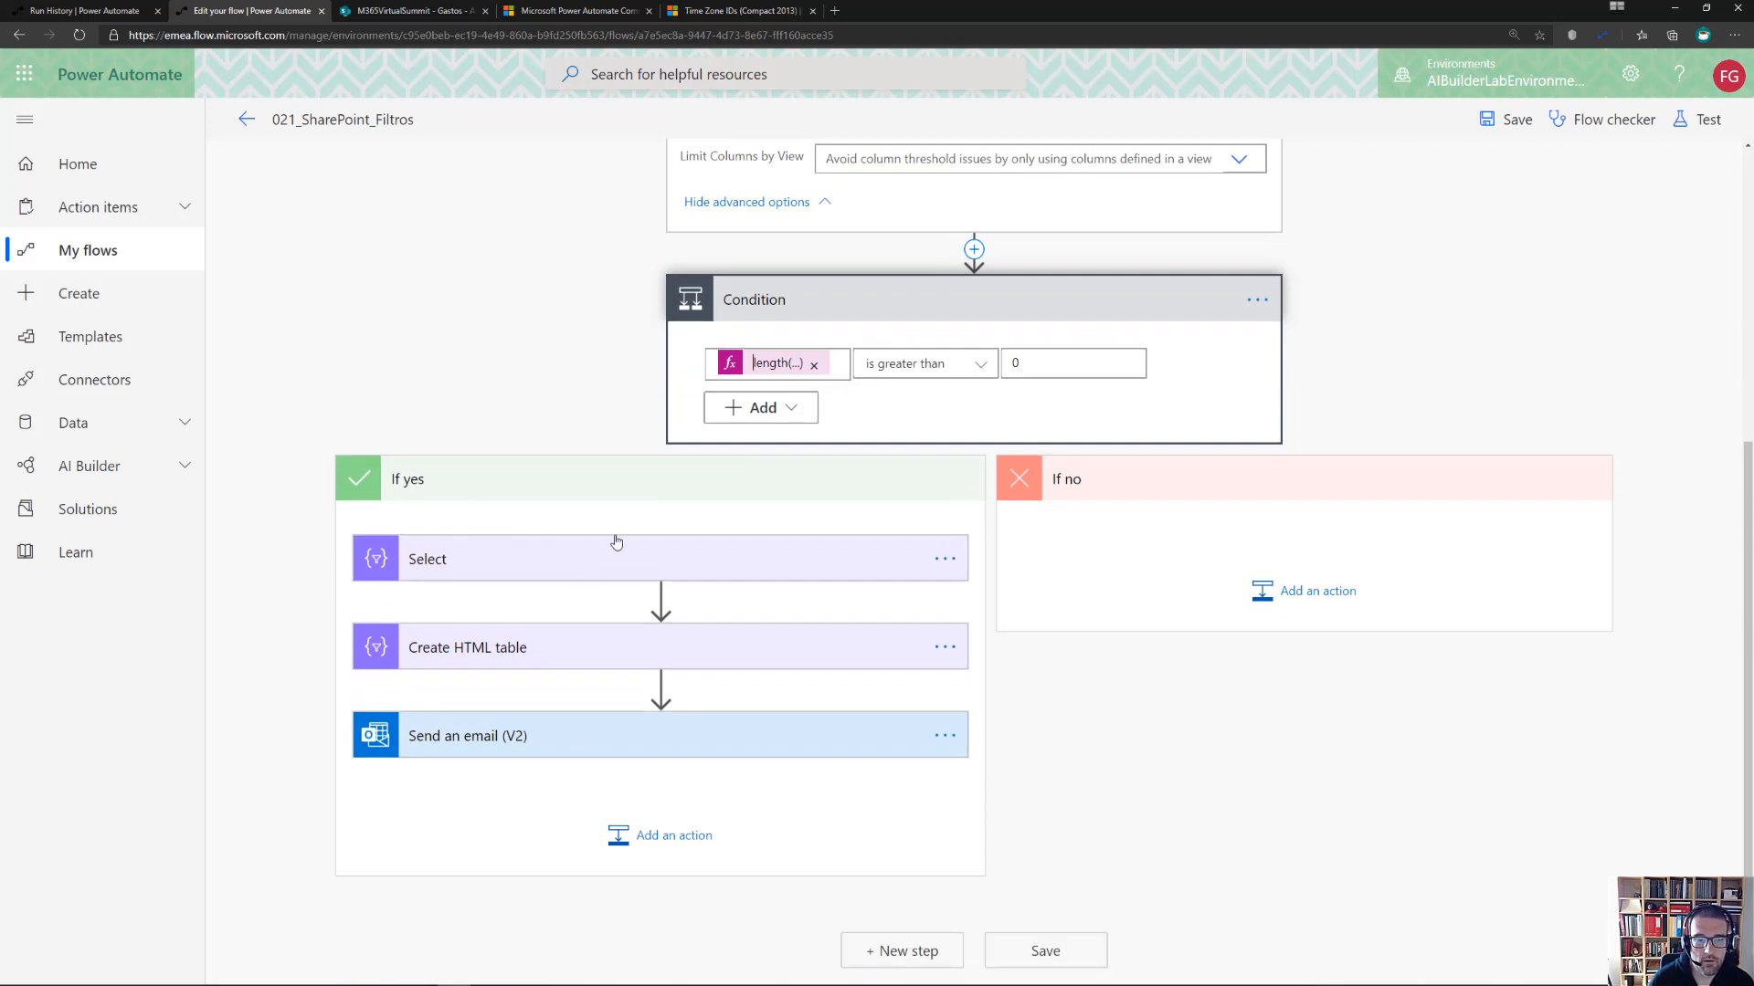
{"action": "scroll", "coordinate": [617, 542], "scroll_direction": "up", "scroll_amount": 1}
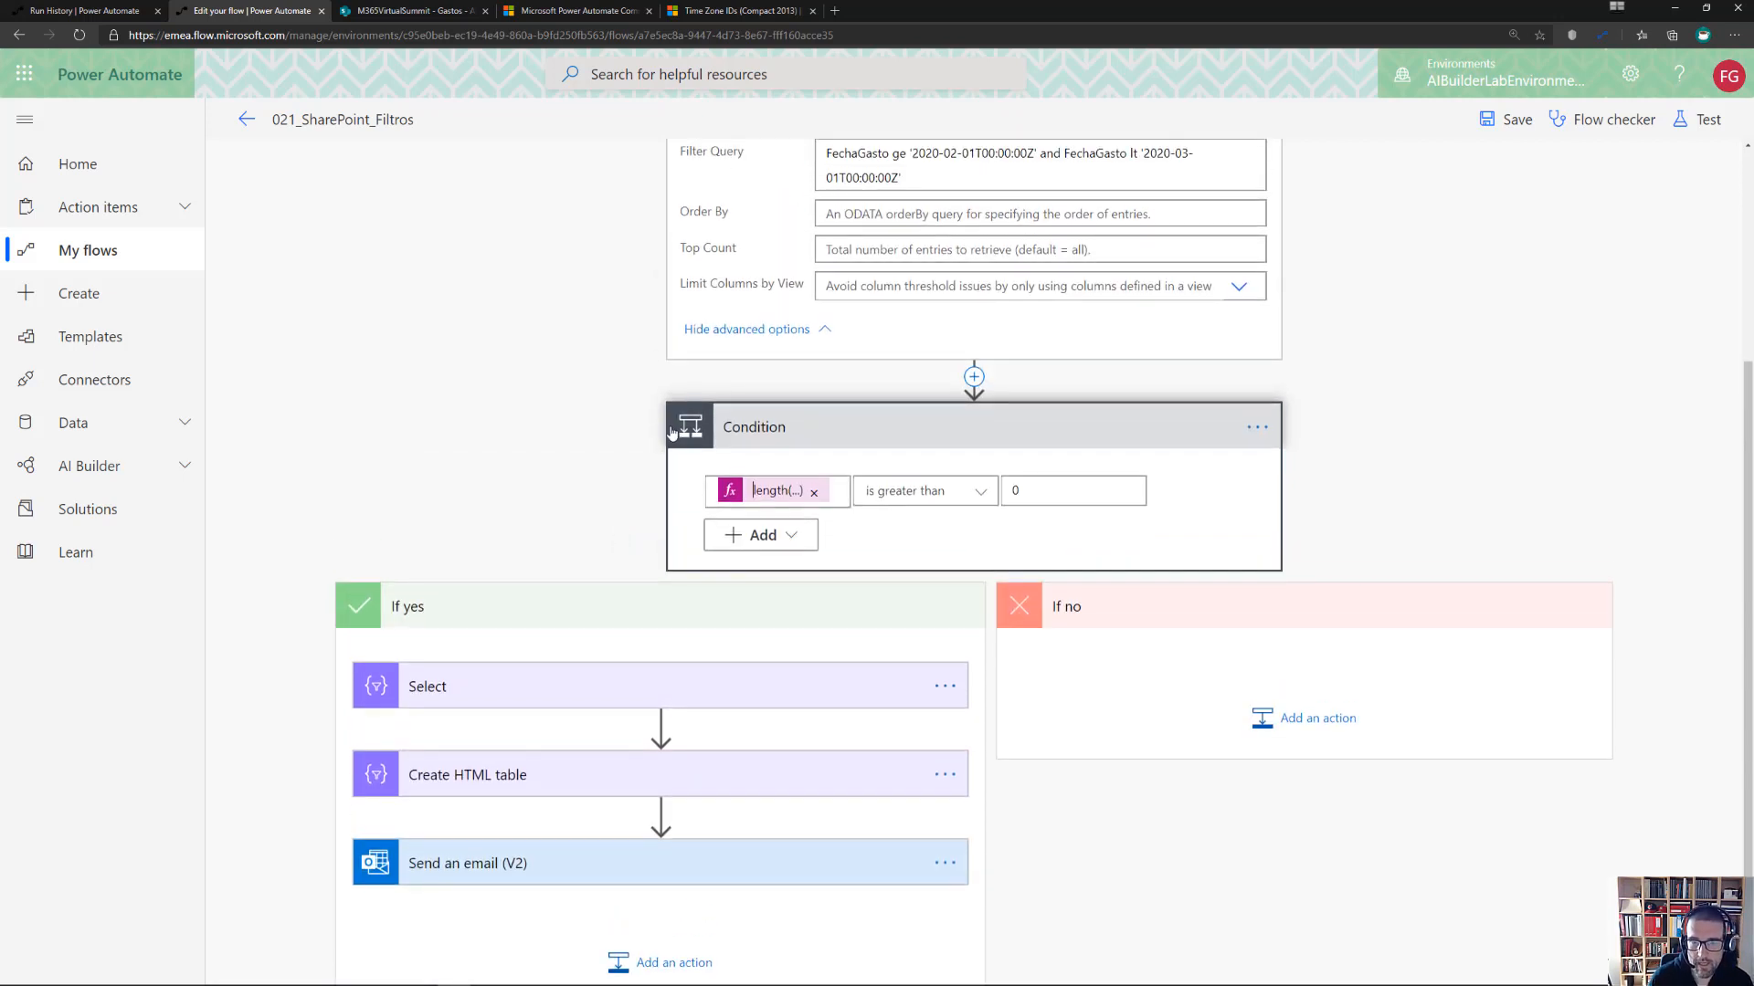
{"action": "scroll", "coordinate": [669, 432], "scroll_direction": "up", "scroll_amount": 2}
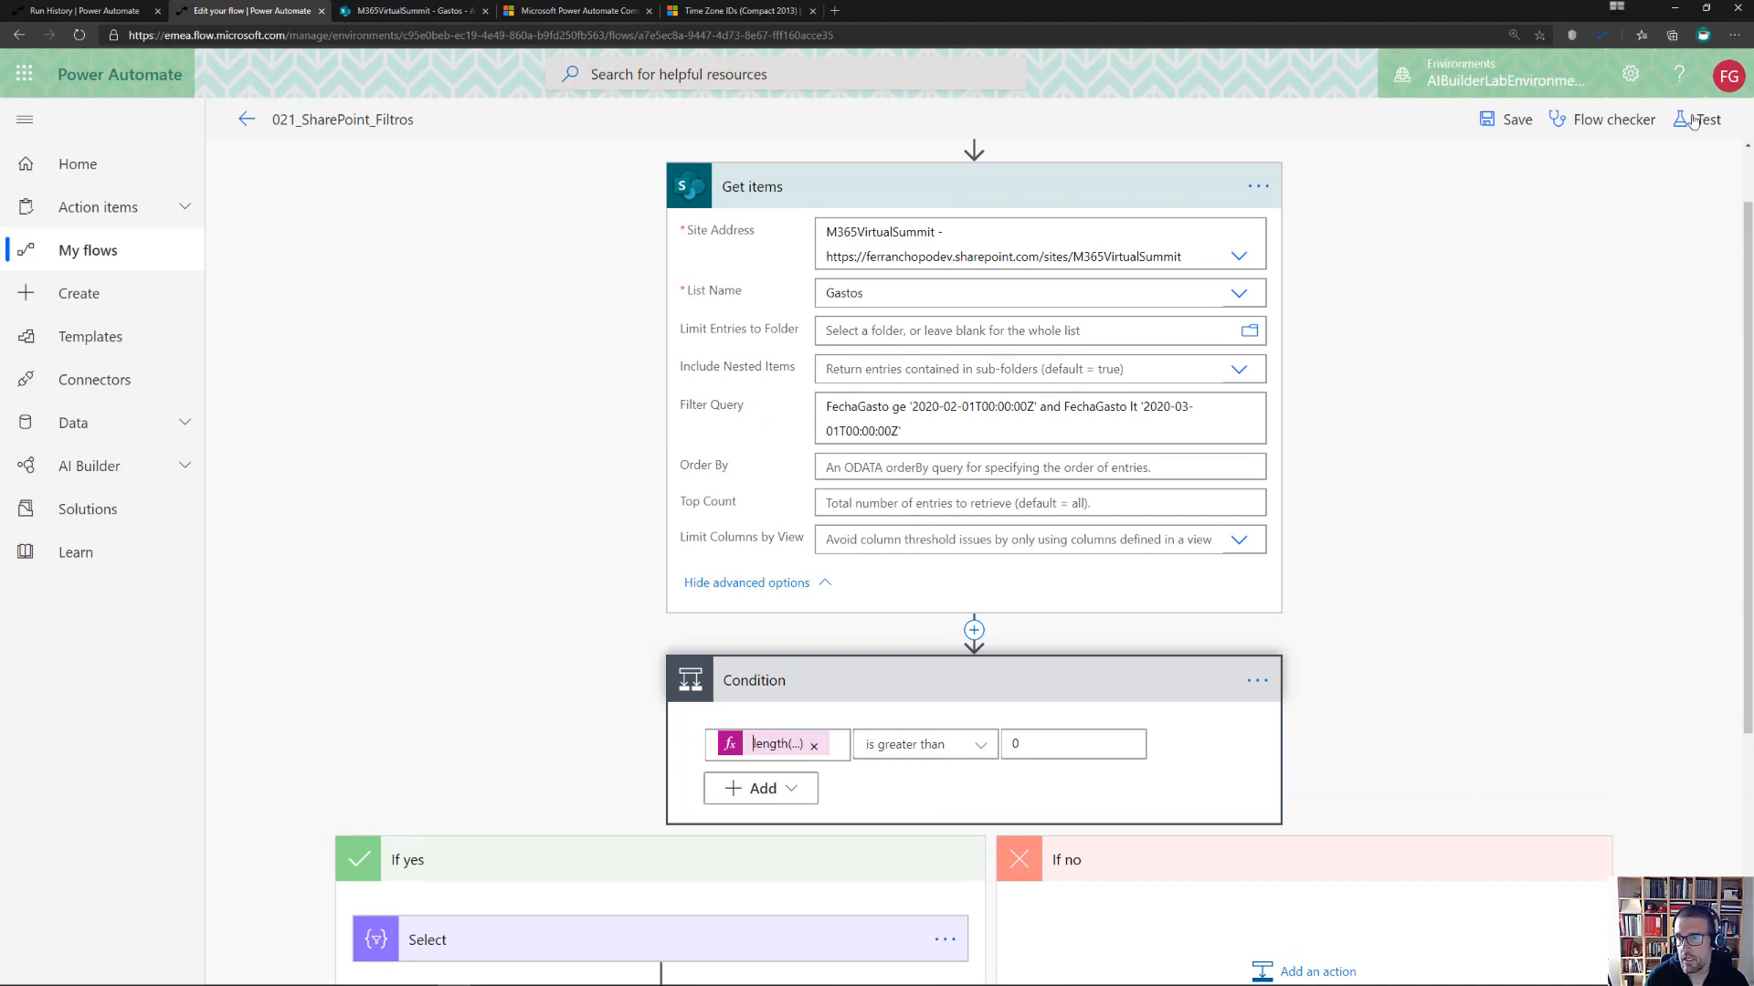
Save and test the 021_SharePoint_Filtros flow by performing the trigger action manually, and open the finished run
{"action": "left_click", "coordinate": [1704, 124]}
{"action": "left_click", "coordinate": [1612, 168]}
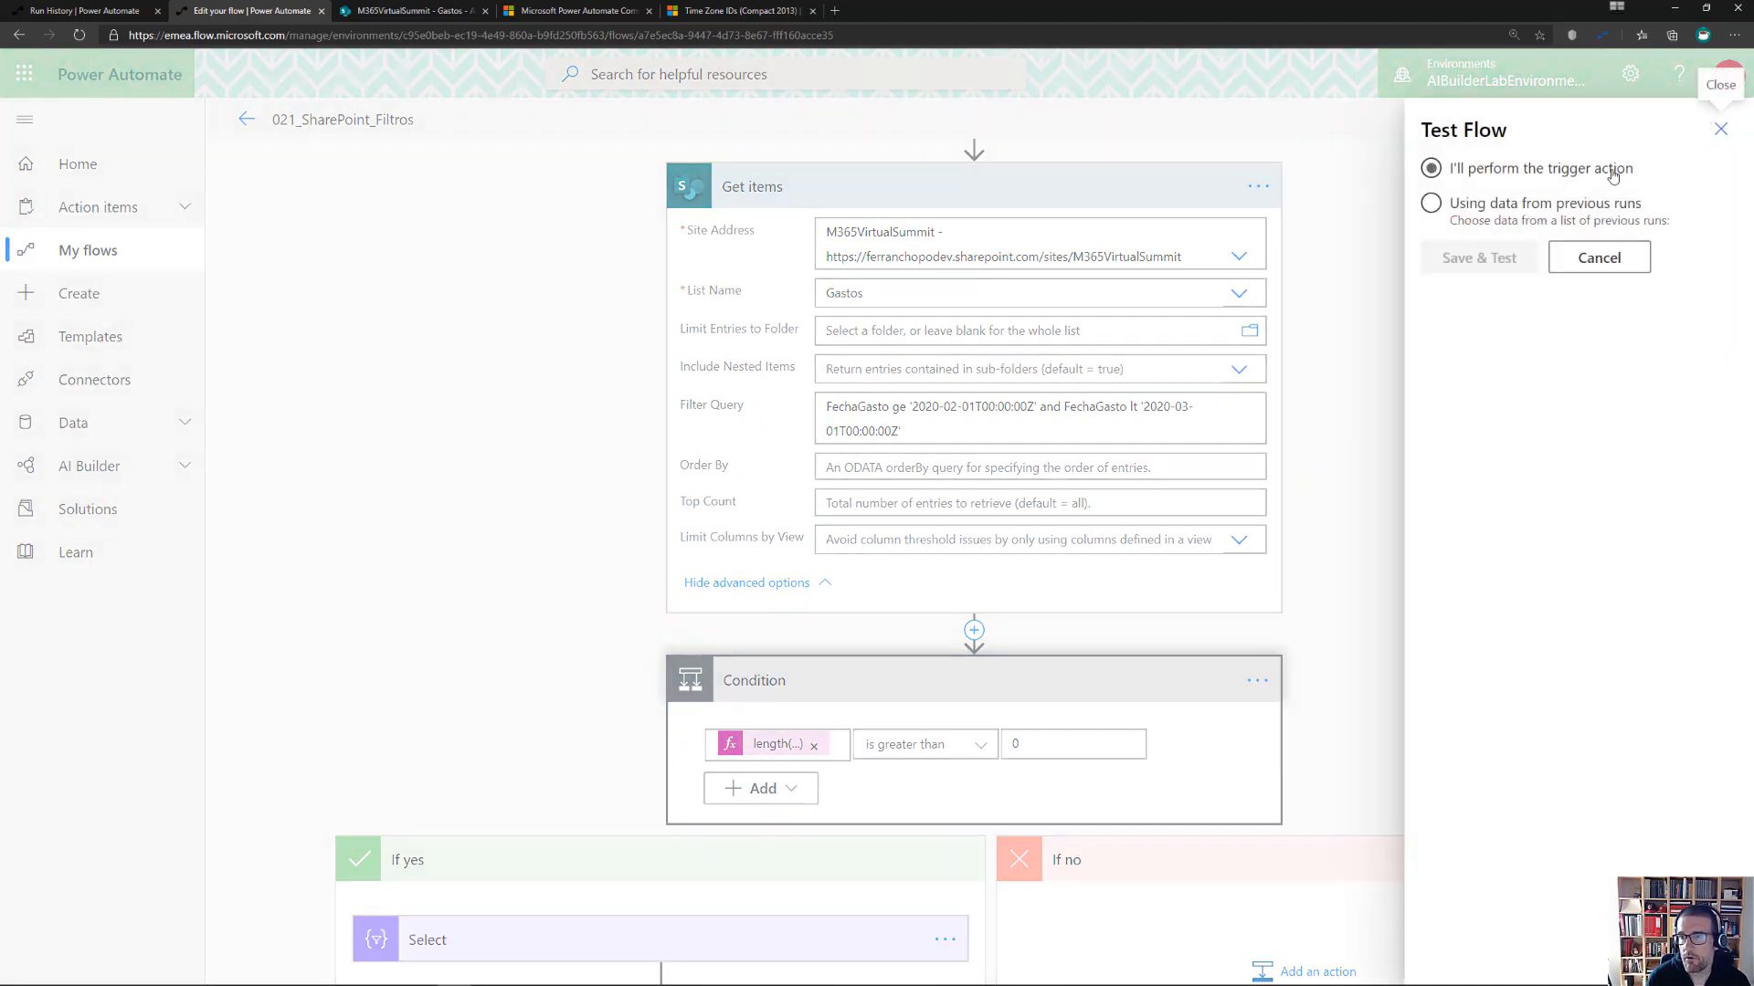
{"action": "left_click", "coordinate": [1479, 256]}
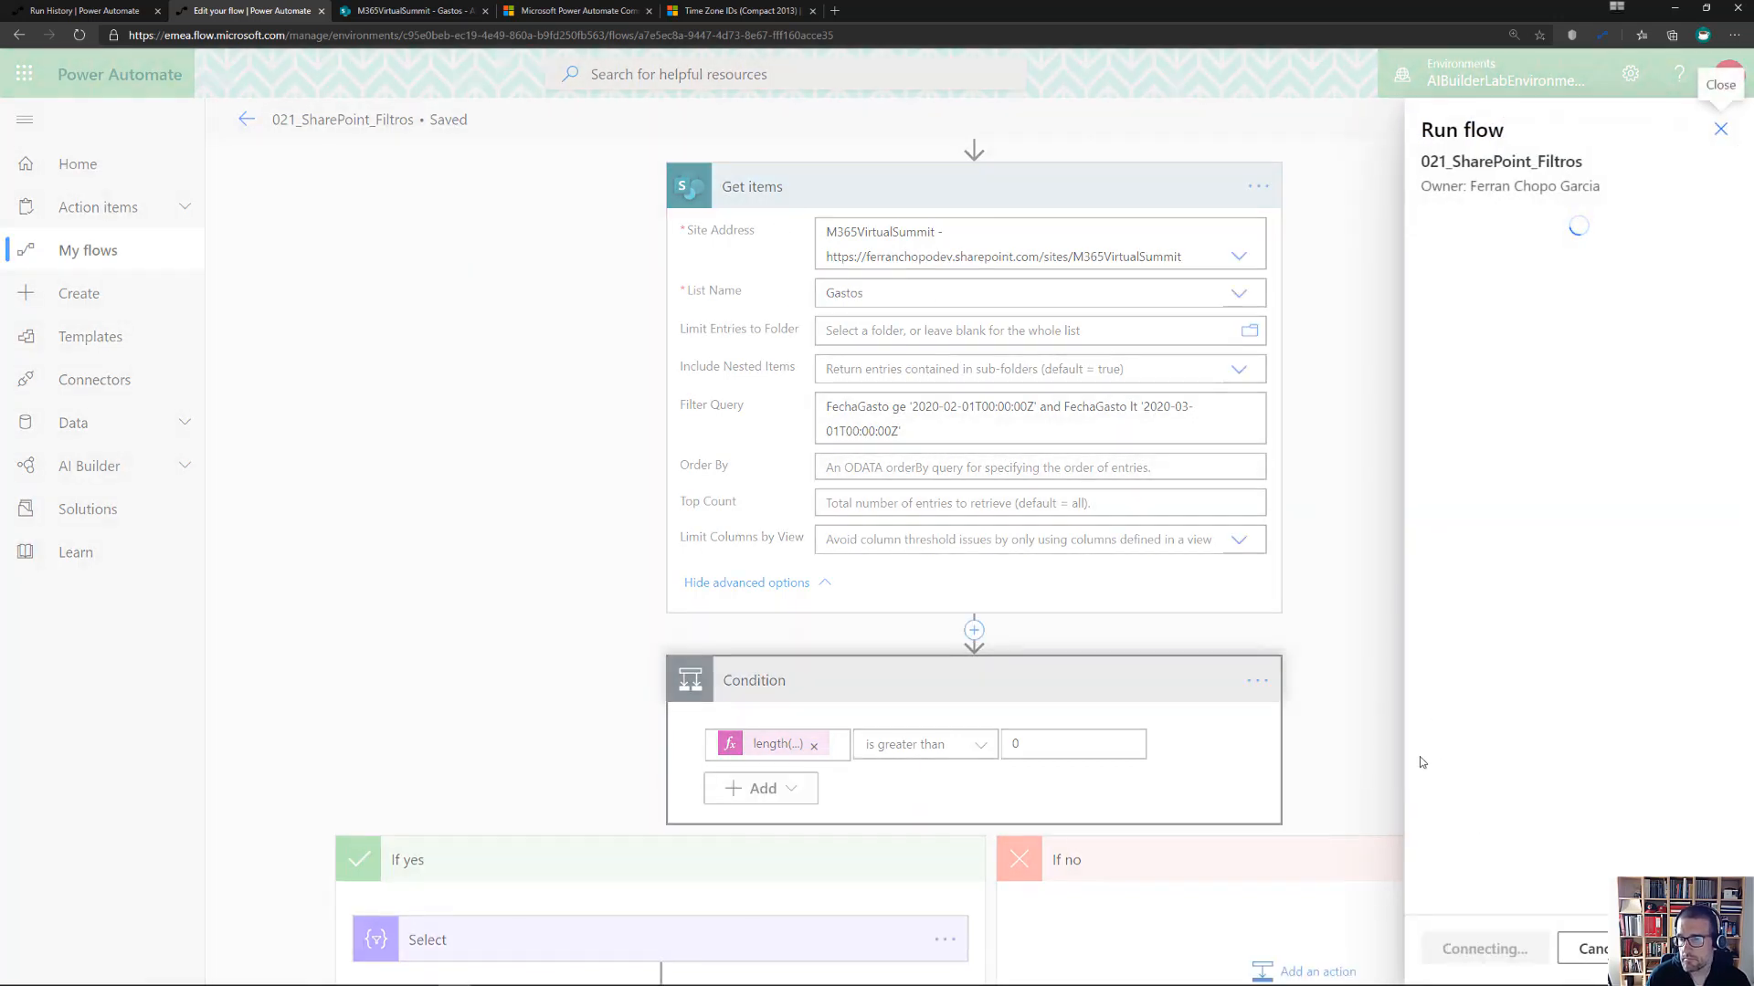
{"action": "left_click", "coordinate": [1467, 951]}
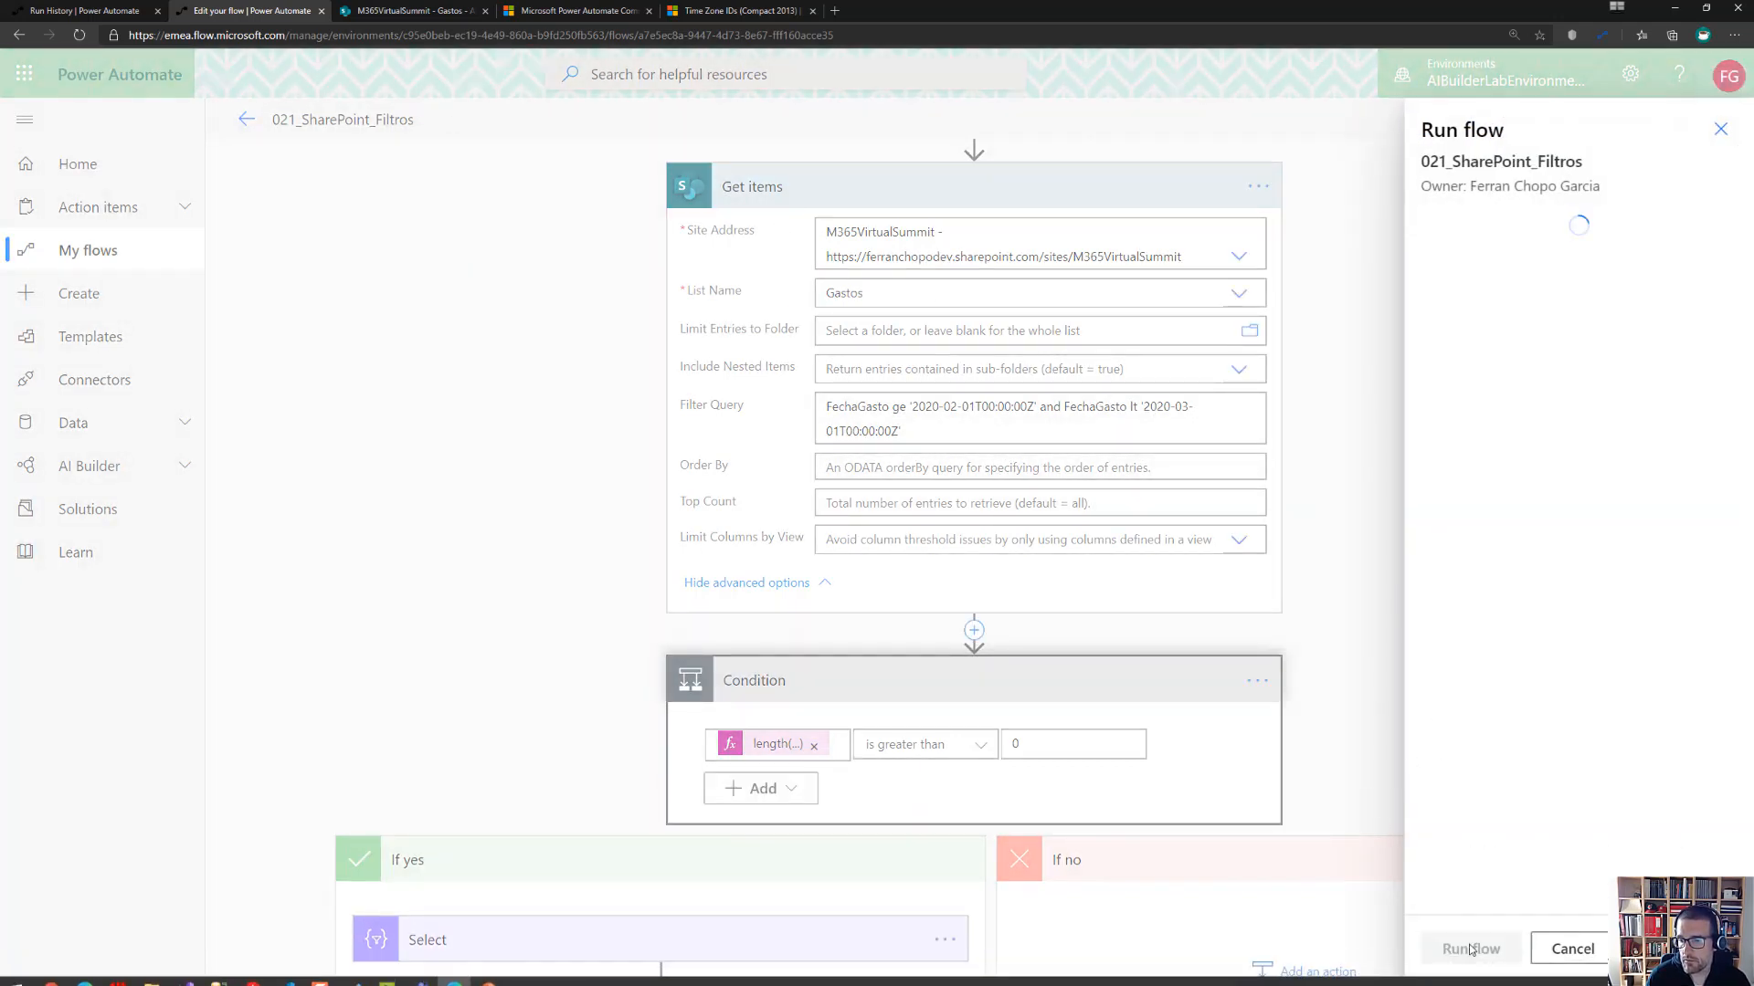
{"action": "left_click", "coordinate": [1461, 949]}
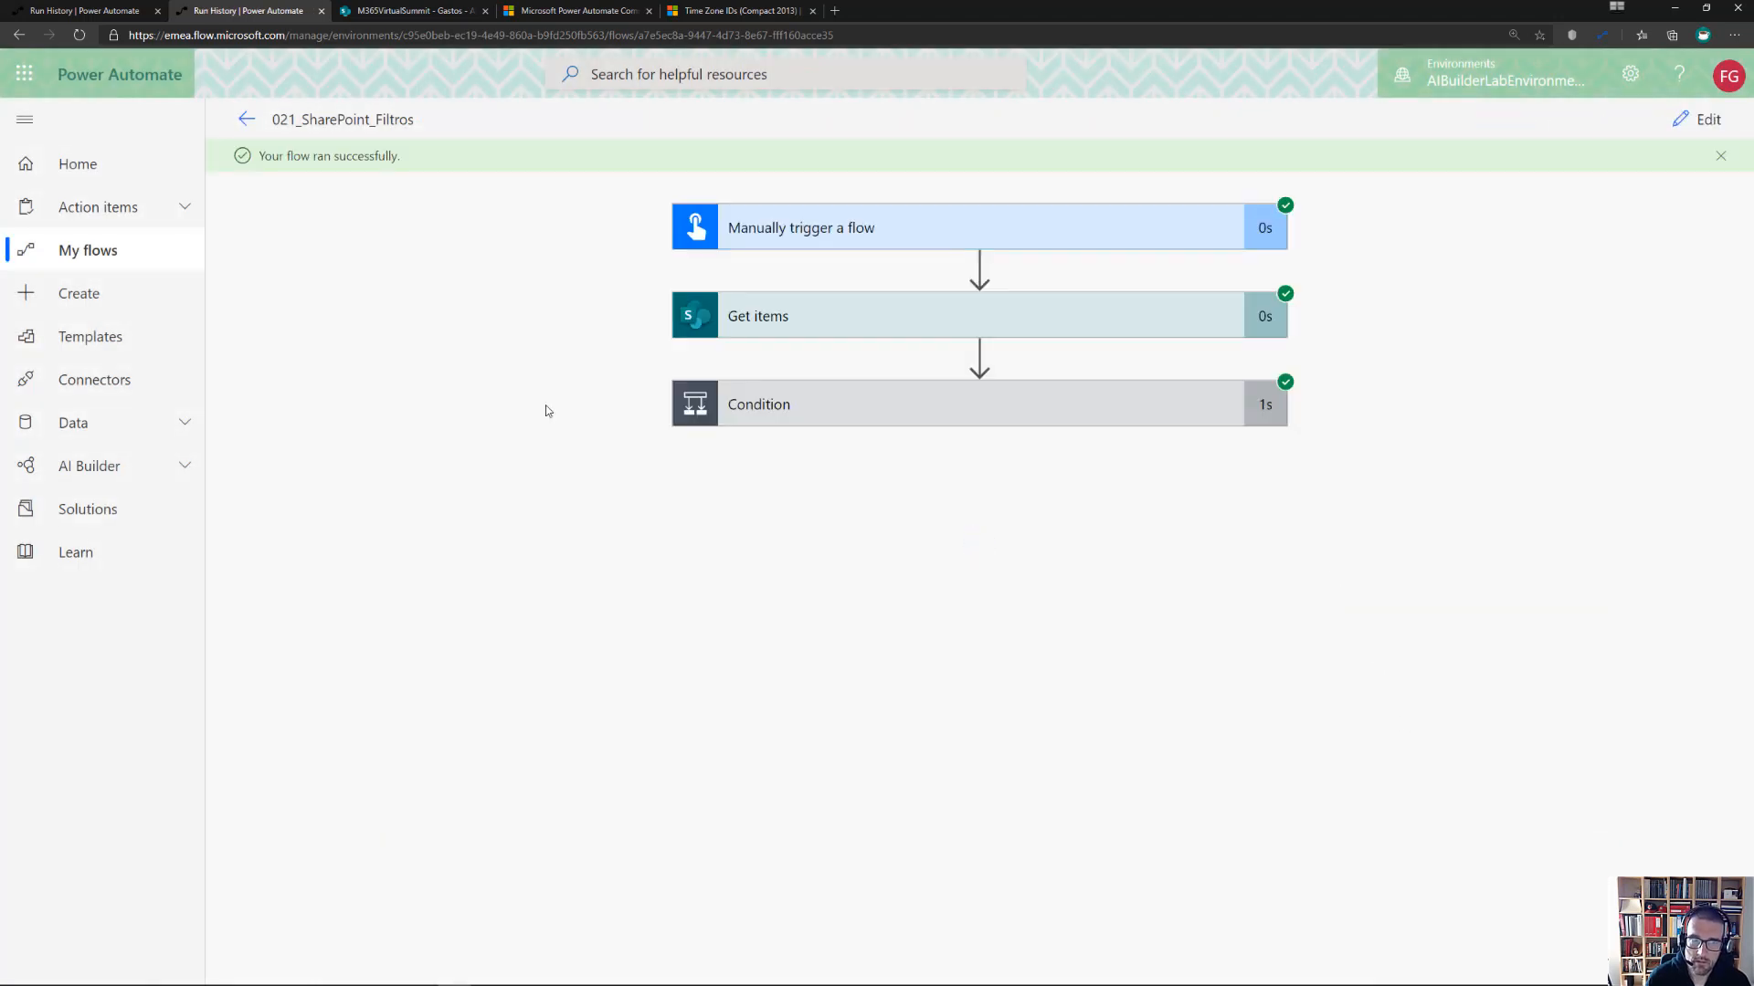
Expand the Get items action in the run and skim the beginning of its output Body
{"action": "left_click", "coordinate": [895, 340]}
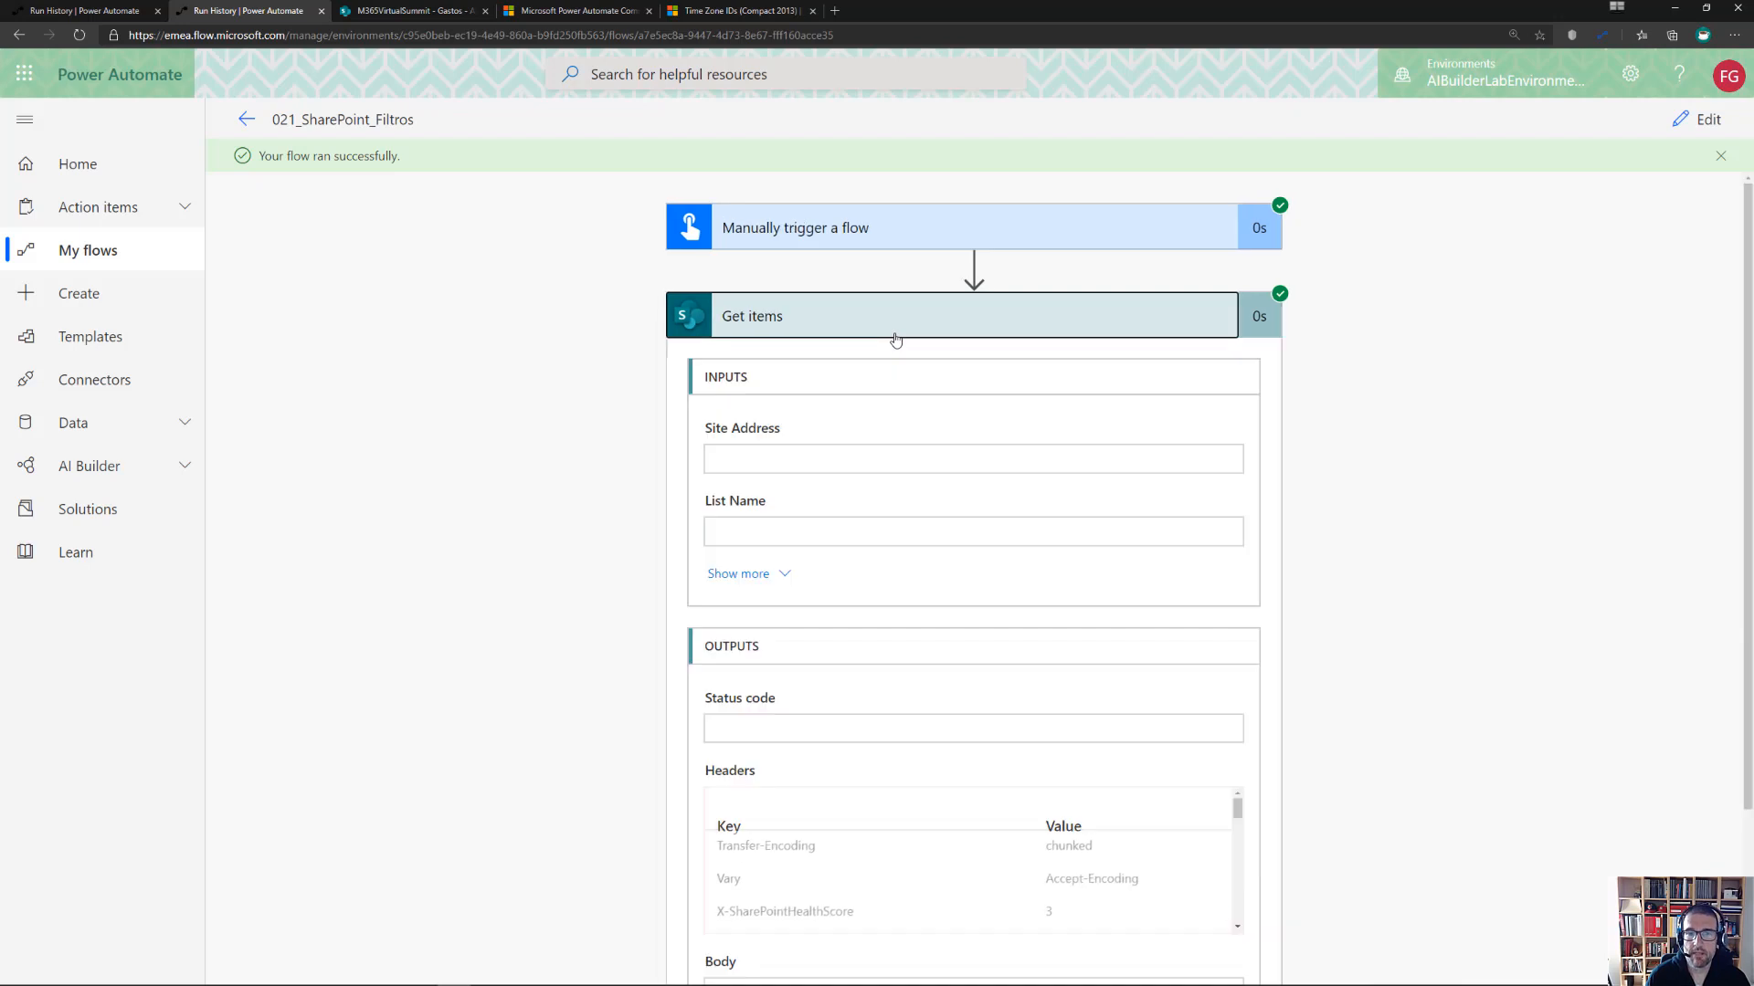
{"action": "scroll", "coordinate": [1037, 529], "scroll_direction": "down", "scroll_amount": 3}
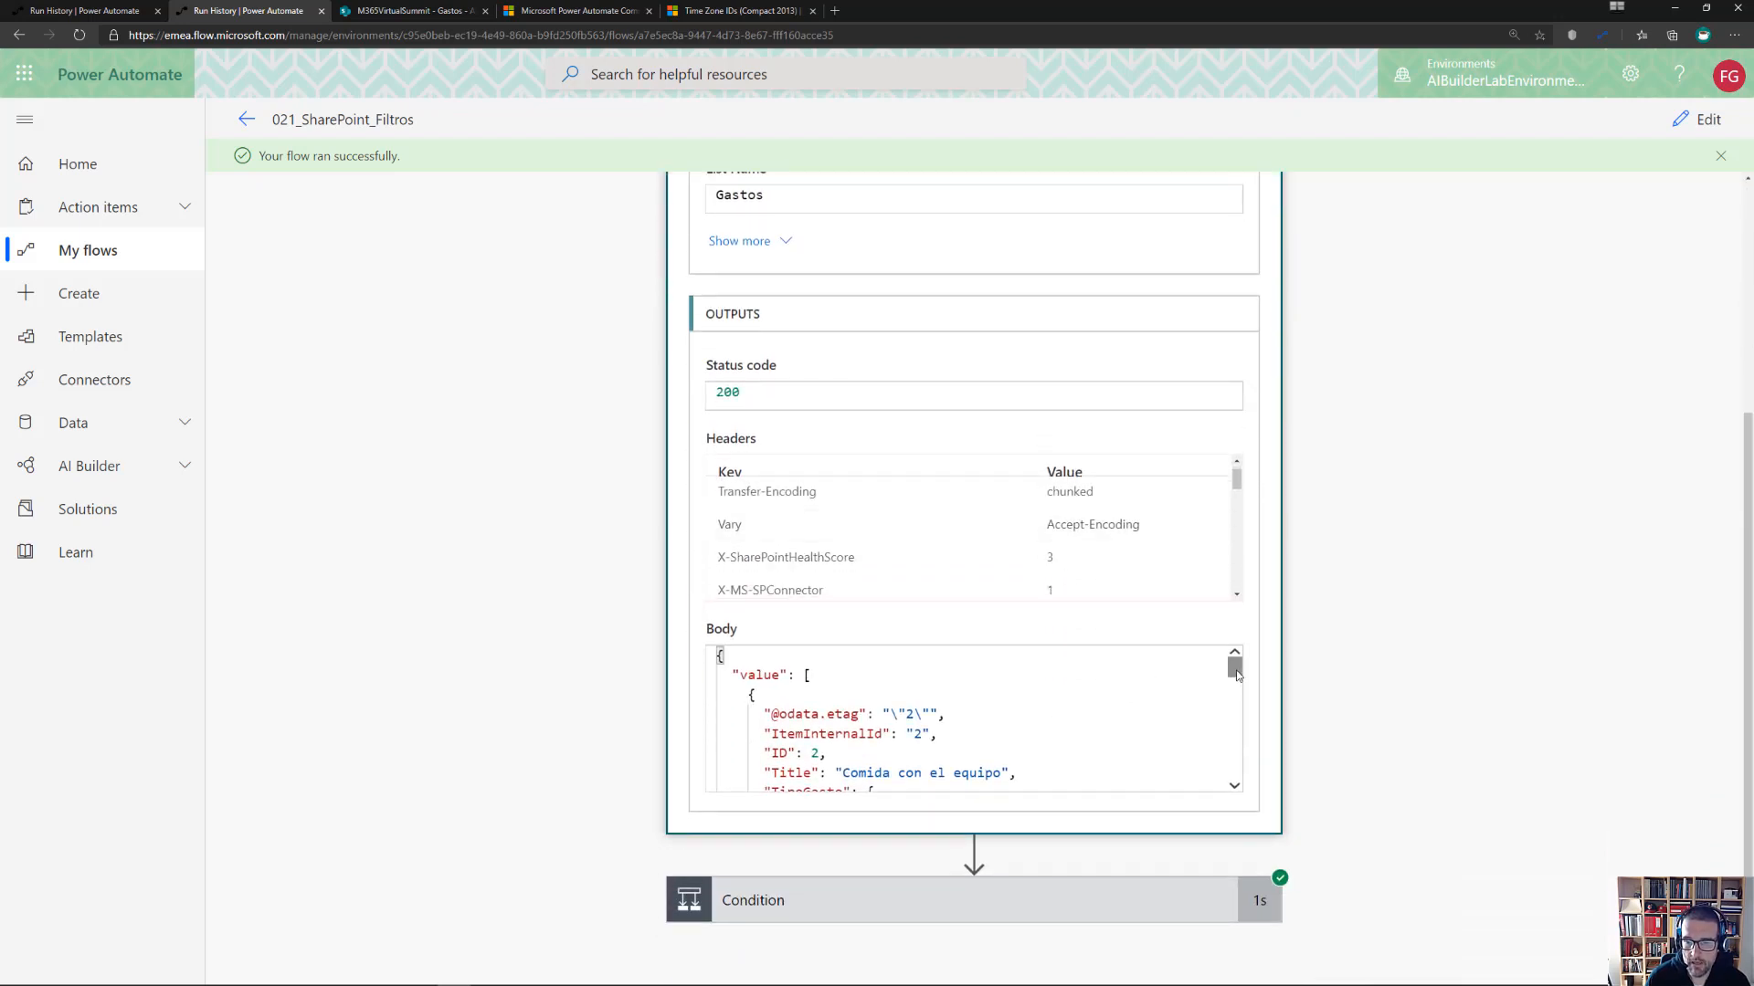
{"action": "scroll", "coordinate": [1005, 694], "scroll_direction": "down", "scroll_amount": 3}
{"action": "scroll", "coordinate": [822, 713], "scroll_direction": "up", "scroll_amount": 3}
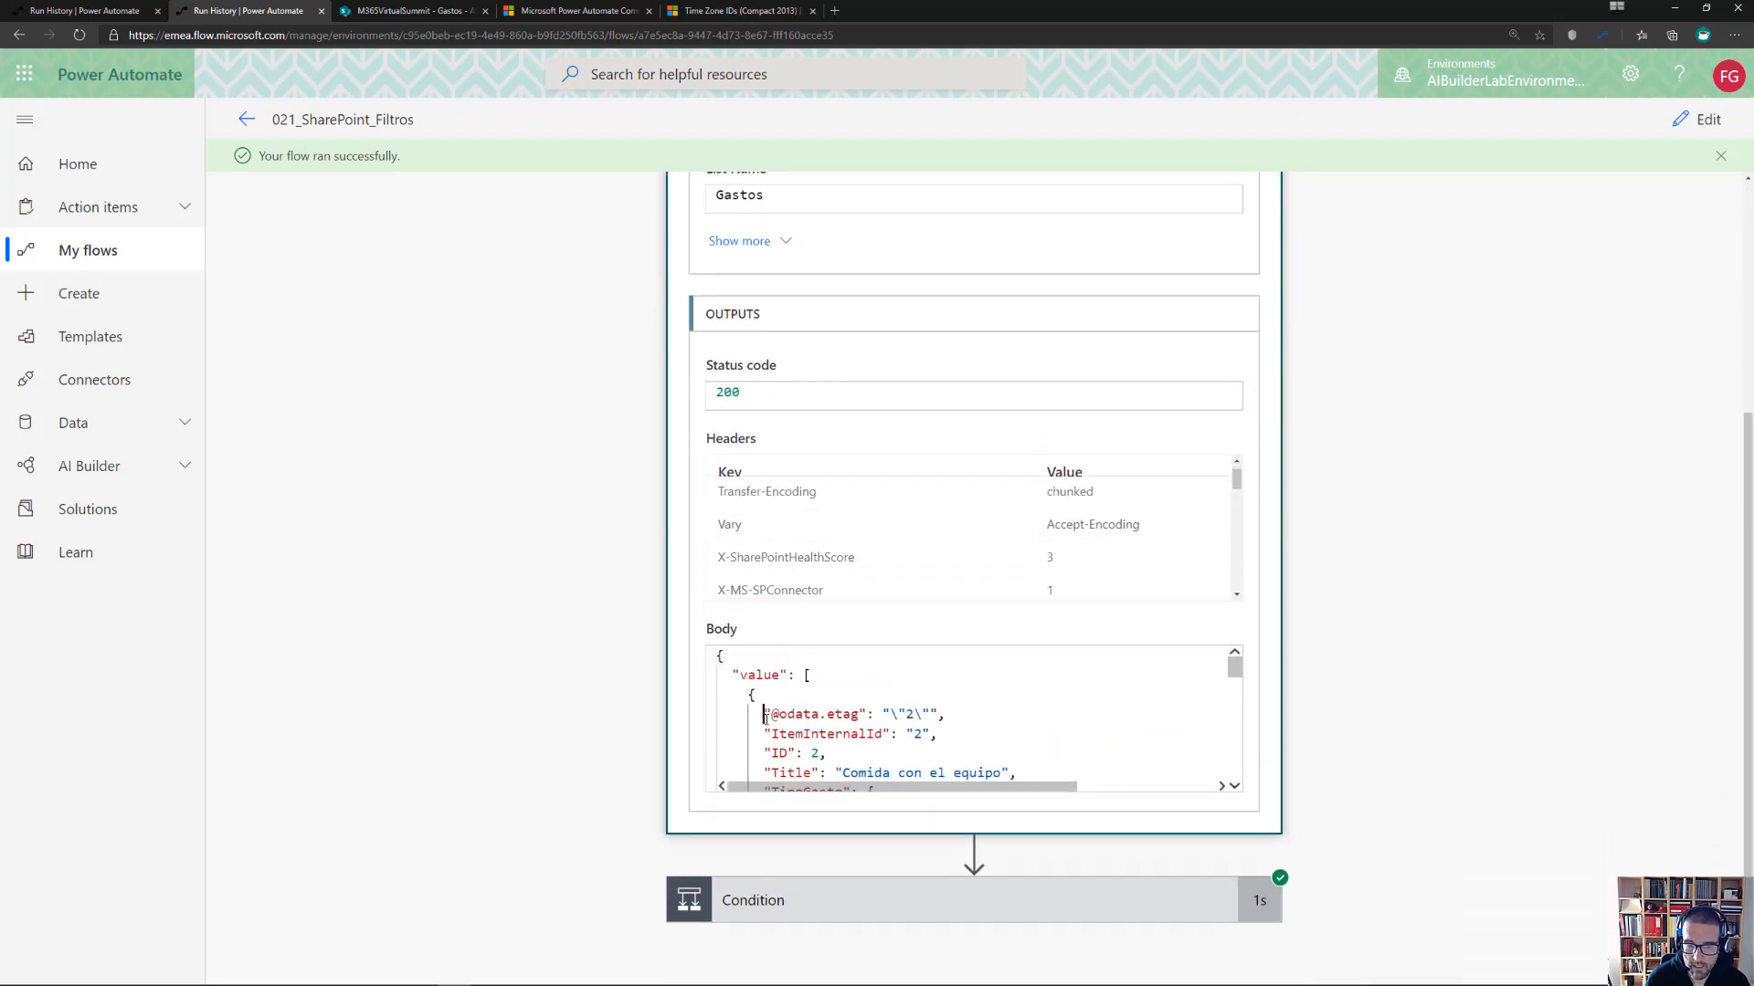
{"action": "scroll", "coordinate": [811, 710], "scroll_direction": "down", "scroll_amount": 3}
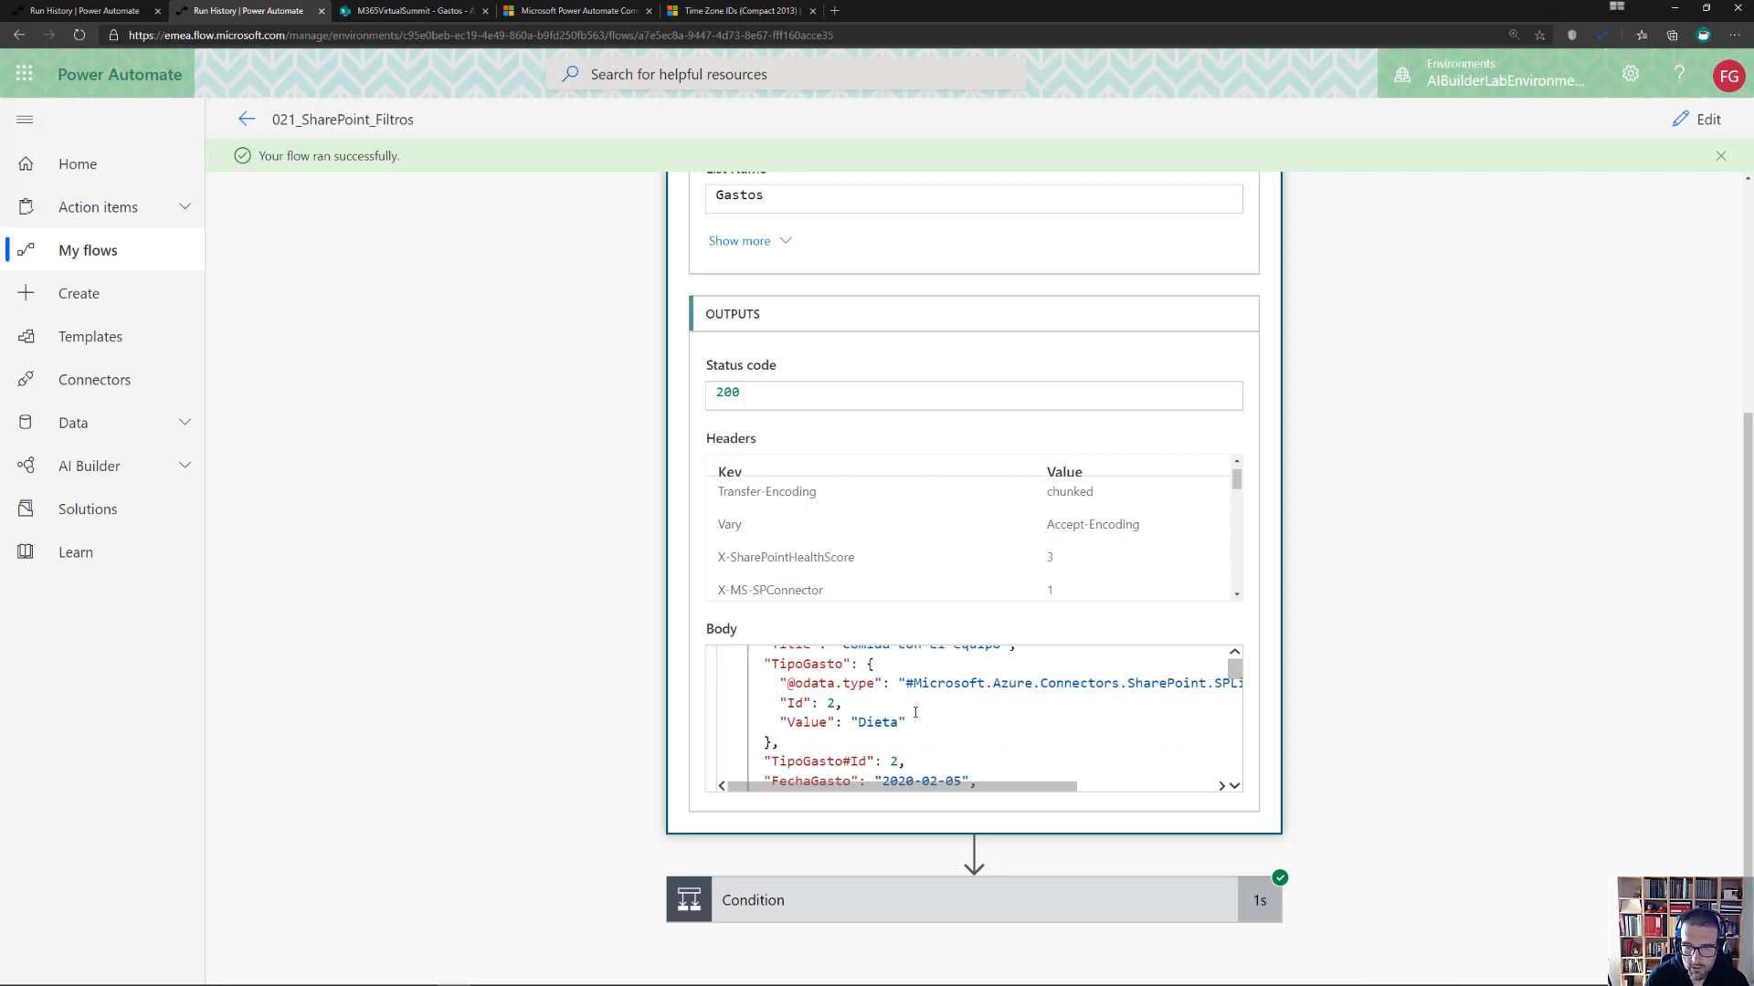
{"action": "scroll", "coordinate": [915, 713], "scroll_direction": "down", "scroll_amount": 3}
{"action": "scroll", "coordinate": [915, 713], "scroll_direction": "up", "scroll_amount": 3}
{"action": "scroll", "coordinate": [916, 713], "scroll_direction": "up", "scroll_amount": 3}
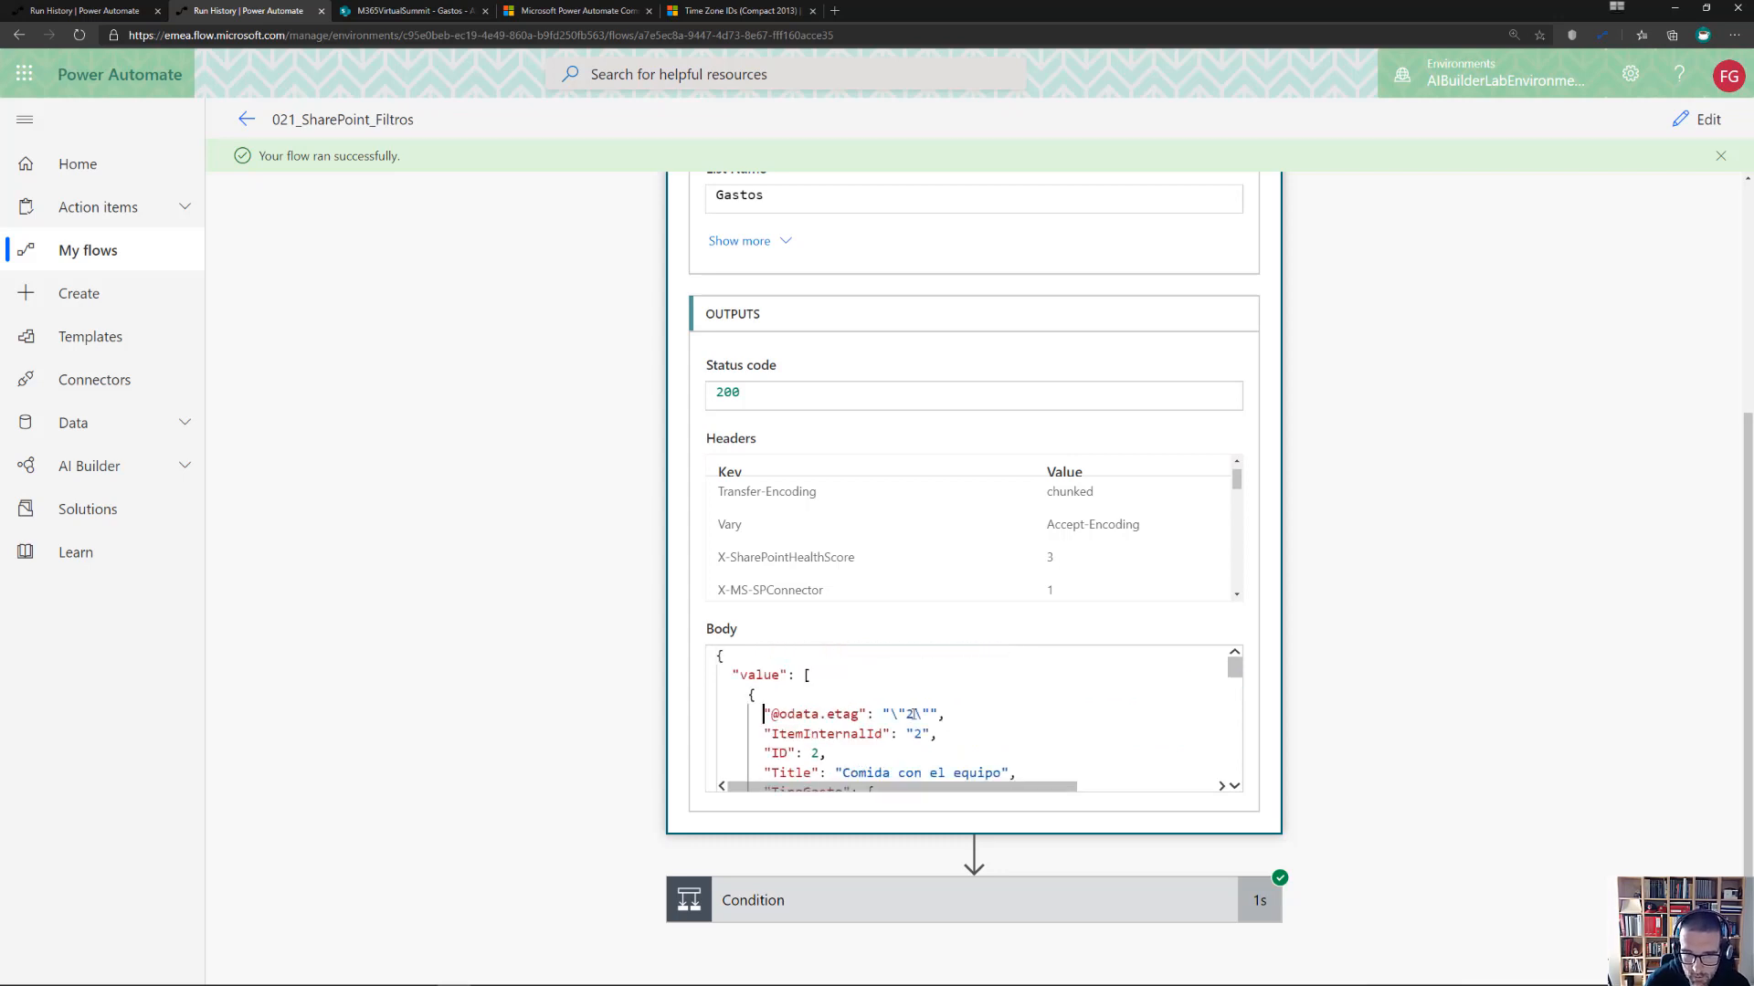
Examine the first item returned in the Get items Body, including its Title, TipoGasto, FechaGasto and Estado
{"action": "scroll", "coordinate": [911, 713], "scroll_direction": "down", "scroll_amount": 1}
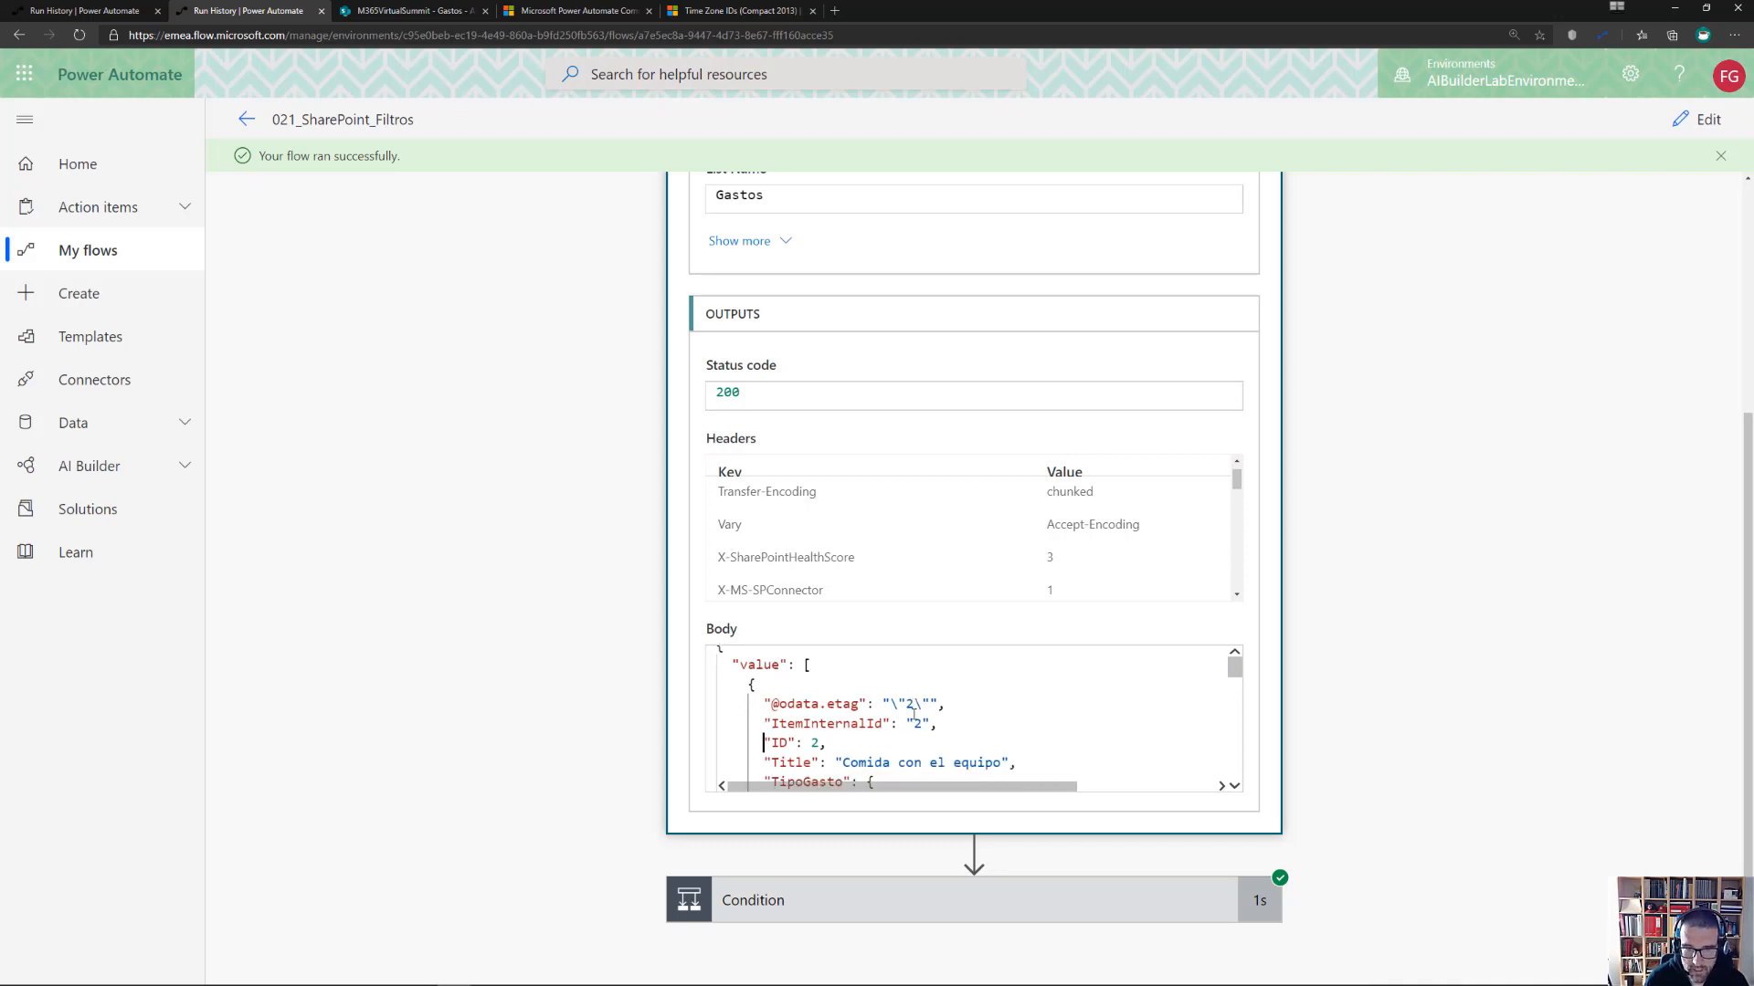
{"action": "scroll", "coordinate": [914, 713], "scroll_direction": "down", "scroll_amount": 3}
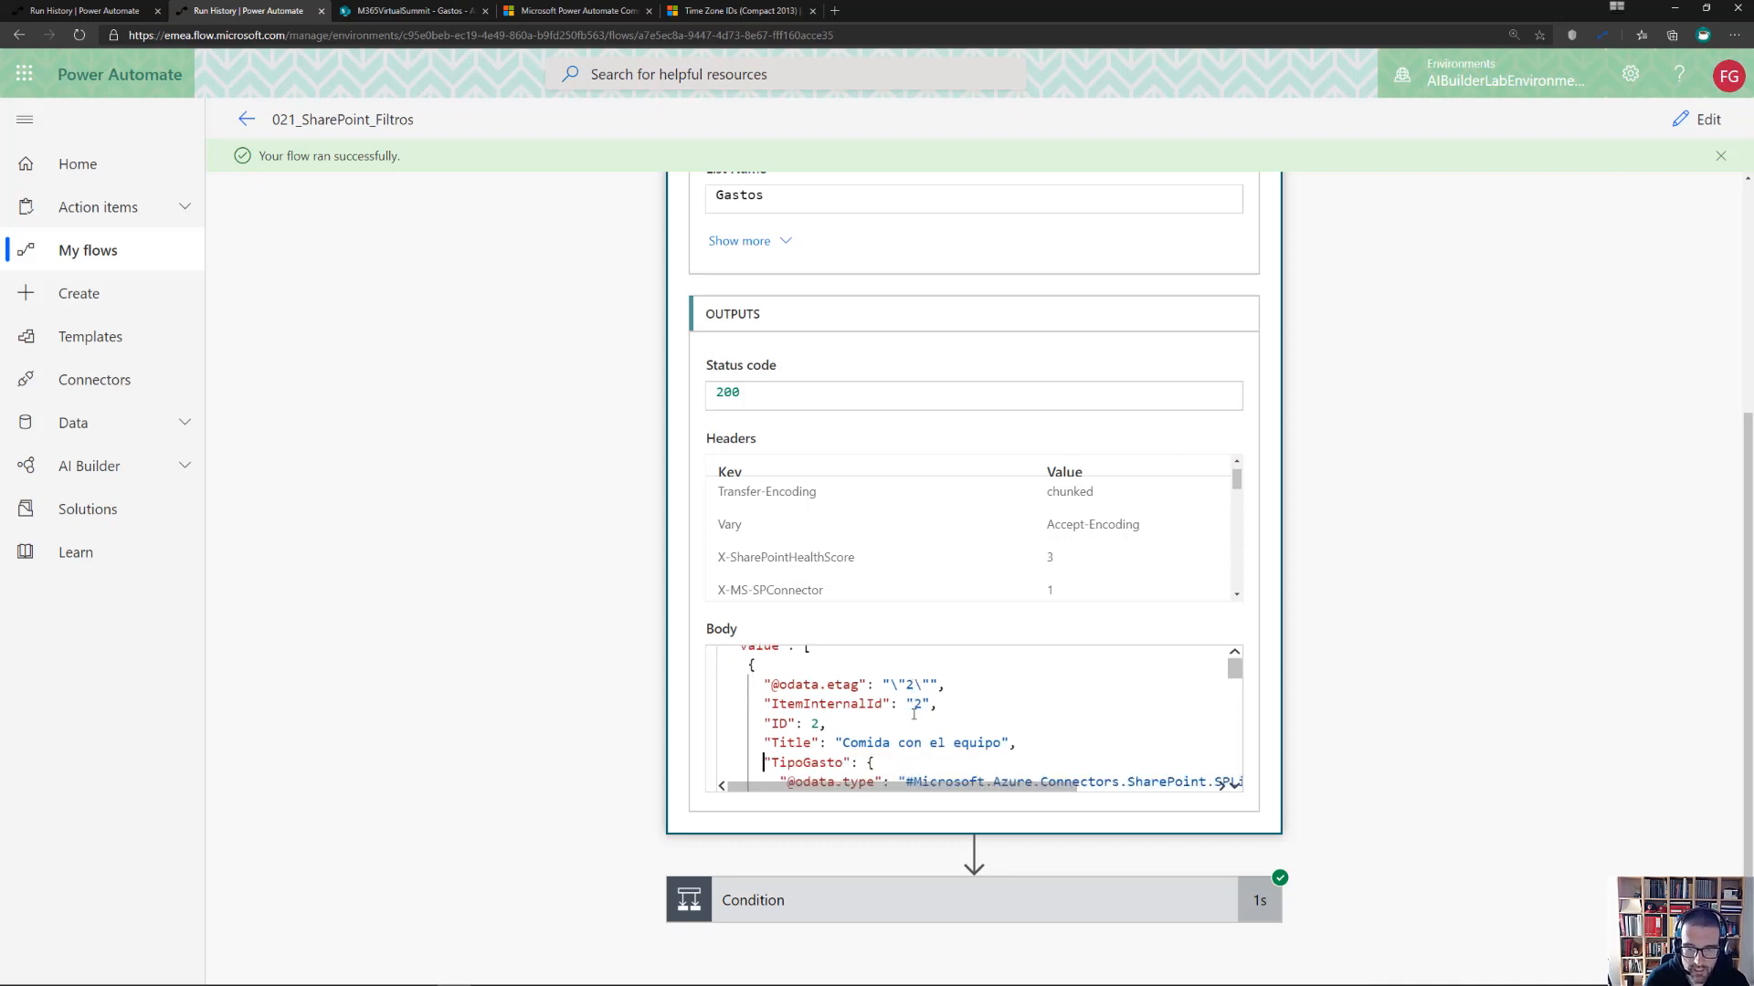
{"action": "scroll", "coordinate": [914, 715], "scroll_direction": "down", "scroll_amount": 1}
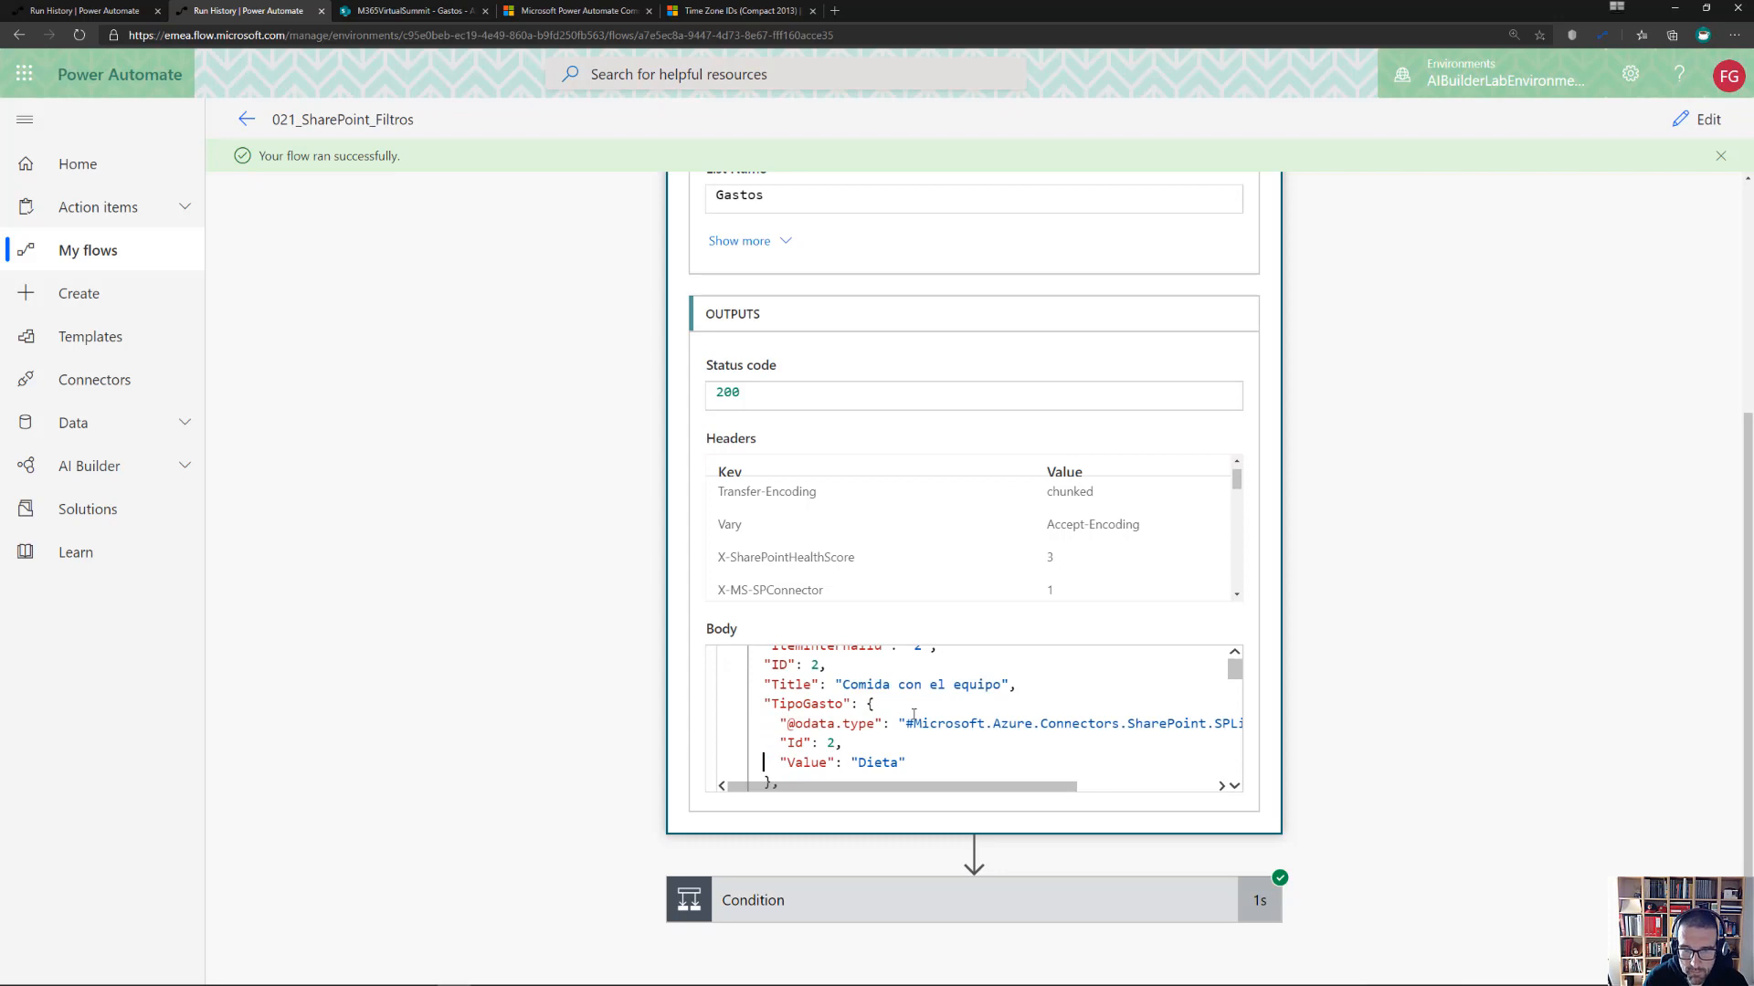
{"action": "scroll", "coordinate": [913, 714], "scroll_direction": "down", "scroll_amount": 1}
{"action": "scroll", "coordinate": [914, 714], "scroll_direction": "down", "scroll_amount": 1}
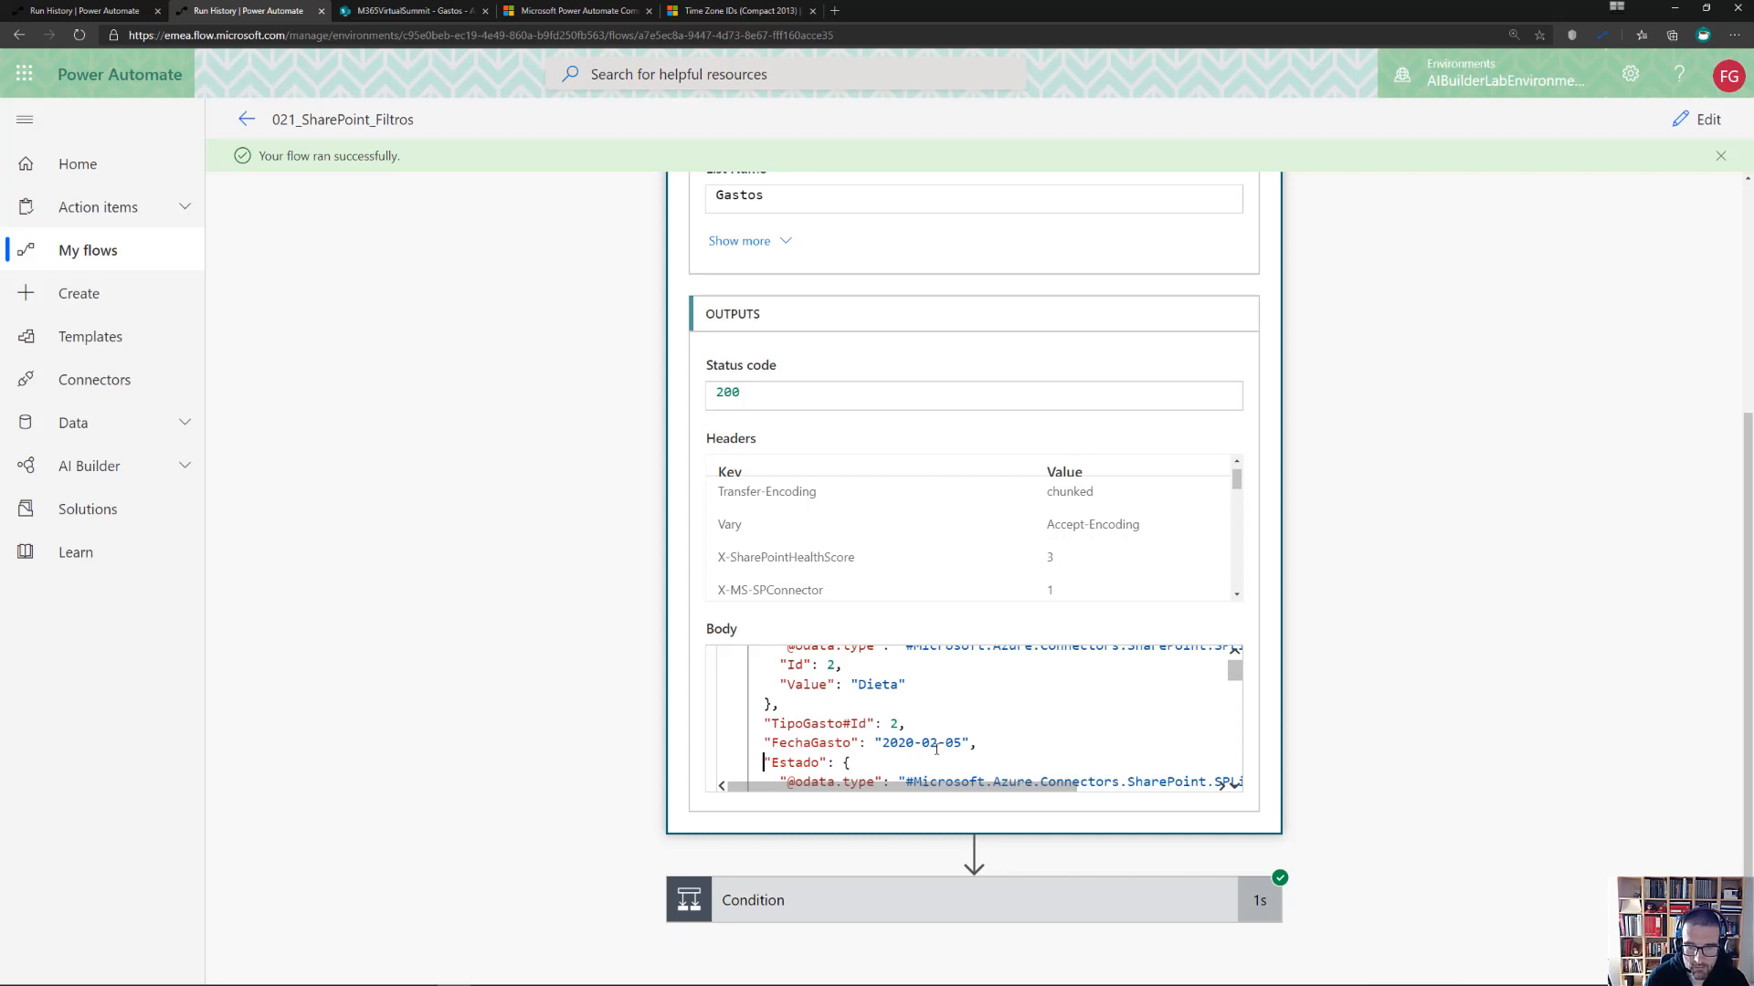
{"action": "scroll", "coordinate": [936, 749], "scroll_direction": "down", "scroll_amount": 2}
{"action": "scroll", "coordinate": [936, 749], "scroll_direction": "down", "scroll_amount": 1}
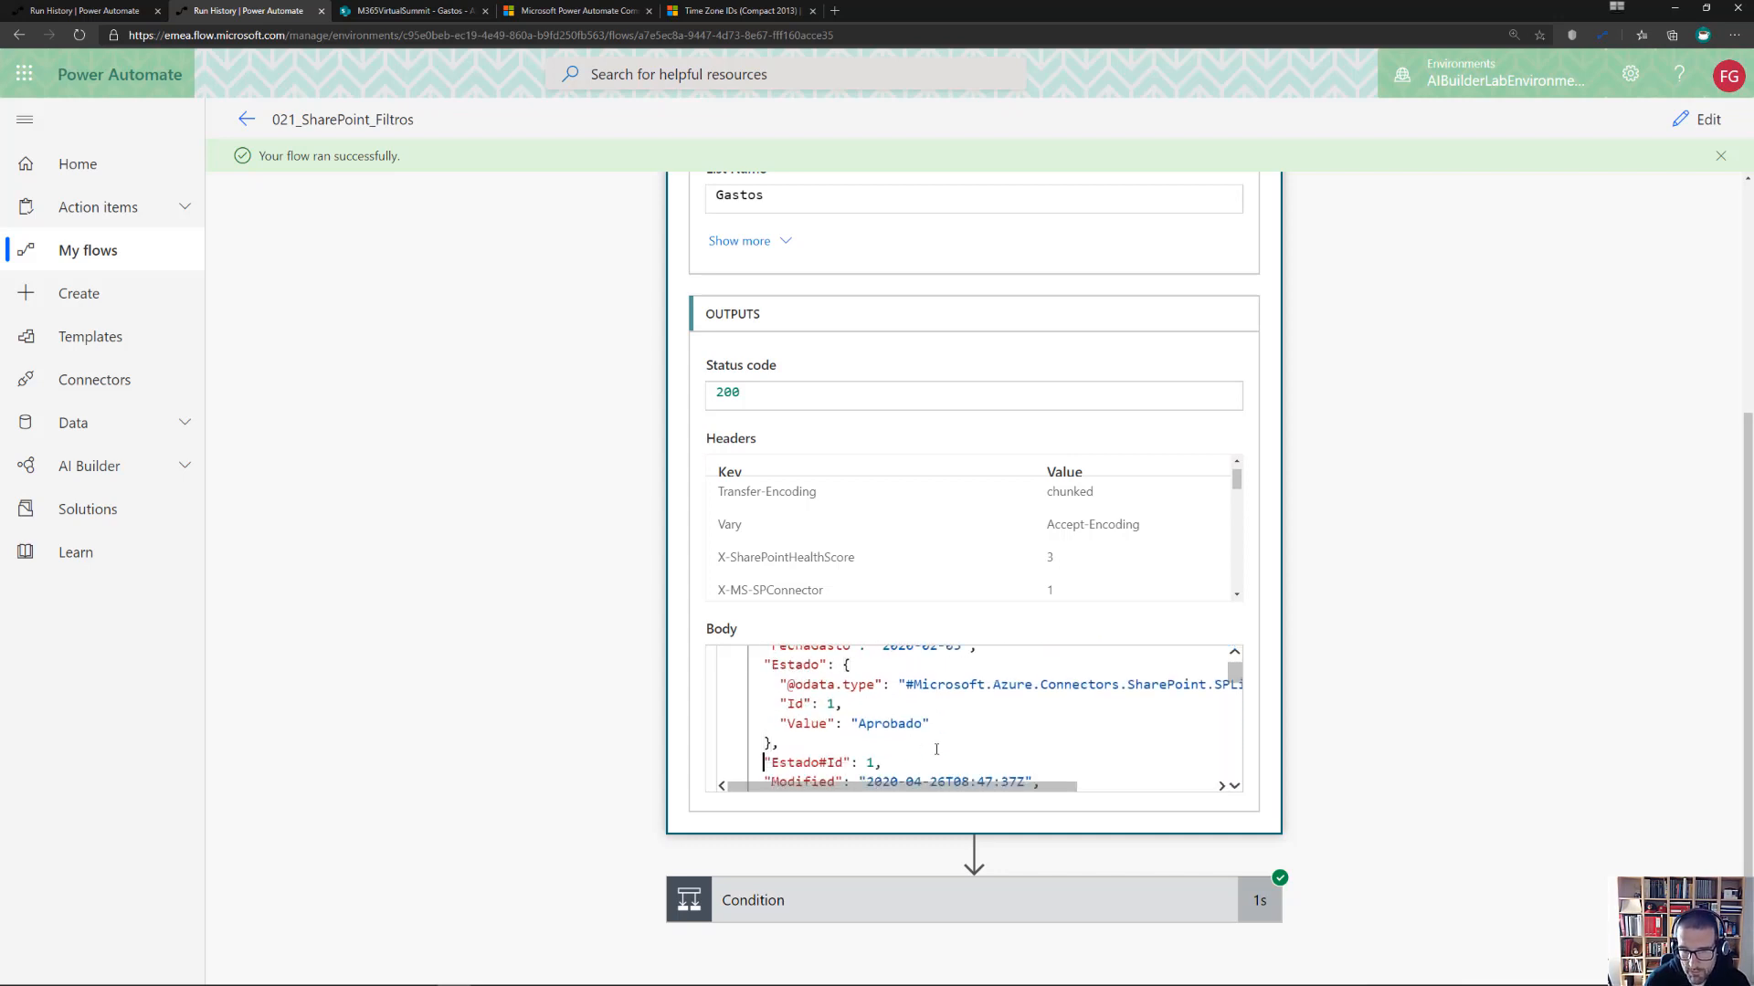
{"action": "scroll", "coordinate": [936, 749], "scroll_direction": "down", "scroll_amount": 5}
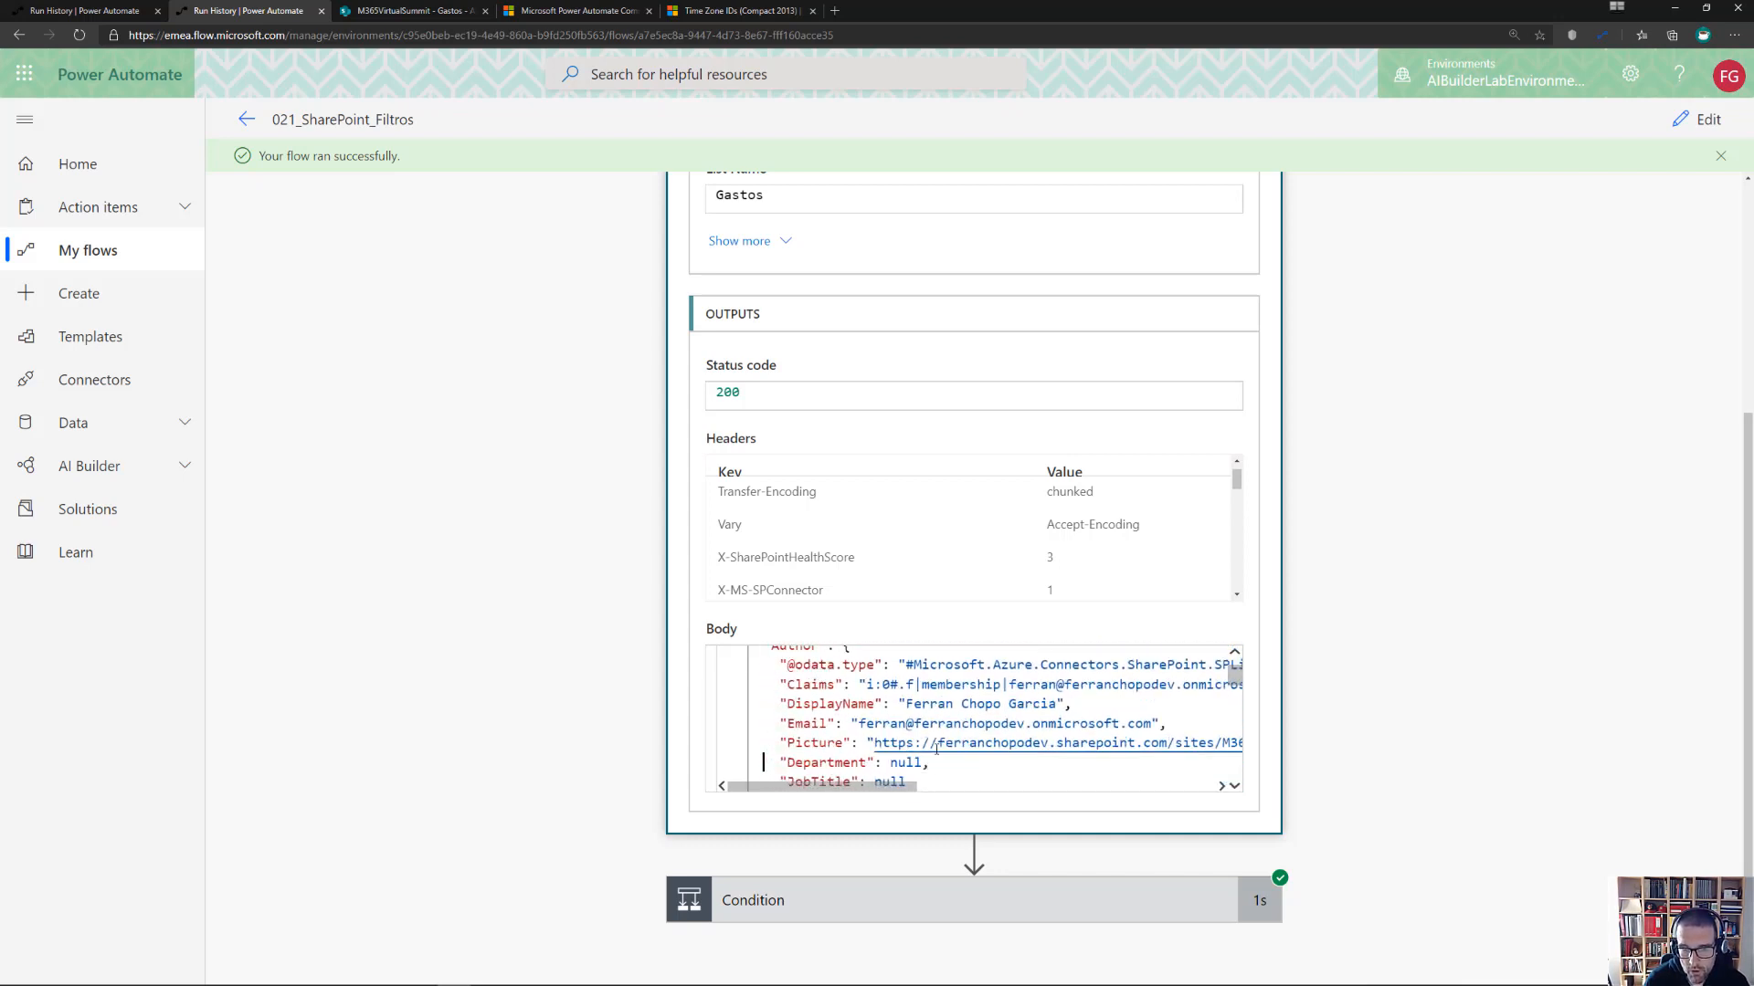
{"action": "scroll", "coordinate": [937, 749], "scroll_direction": "down", "scroll_amount": 5}
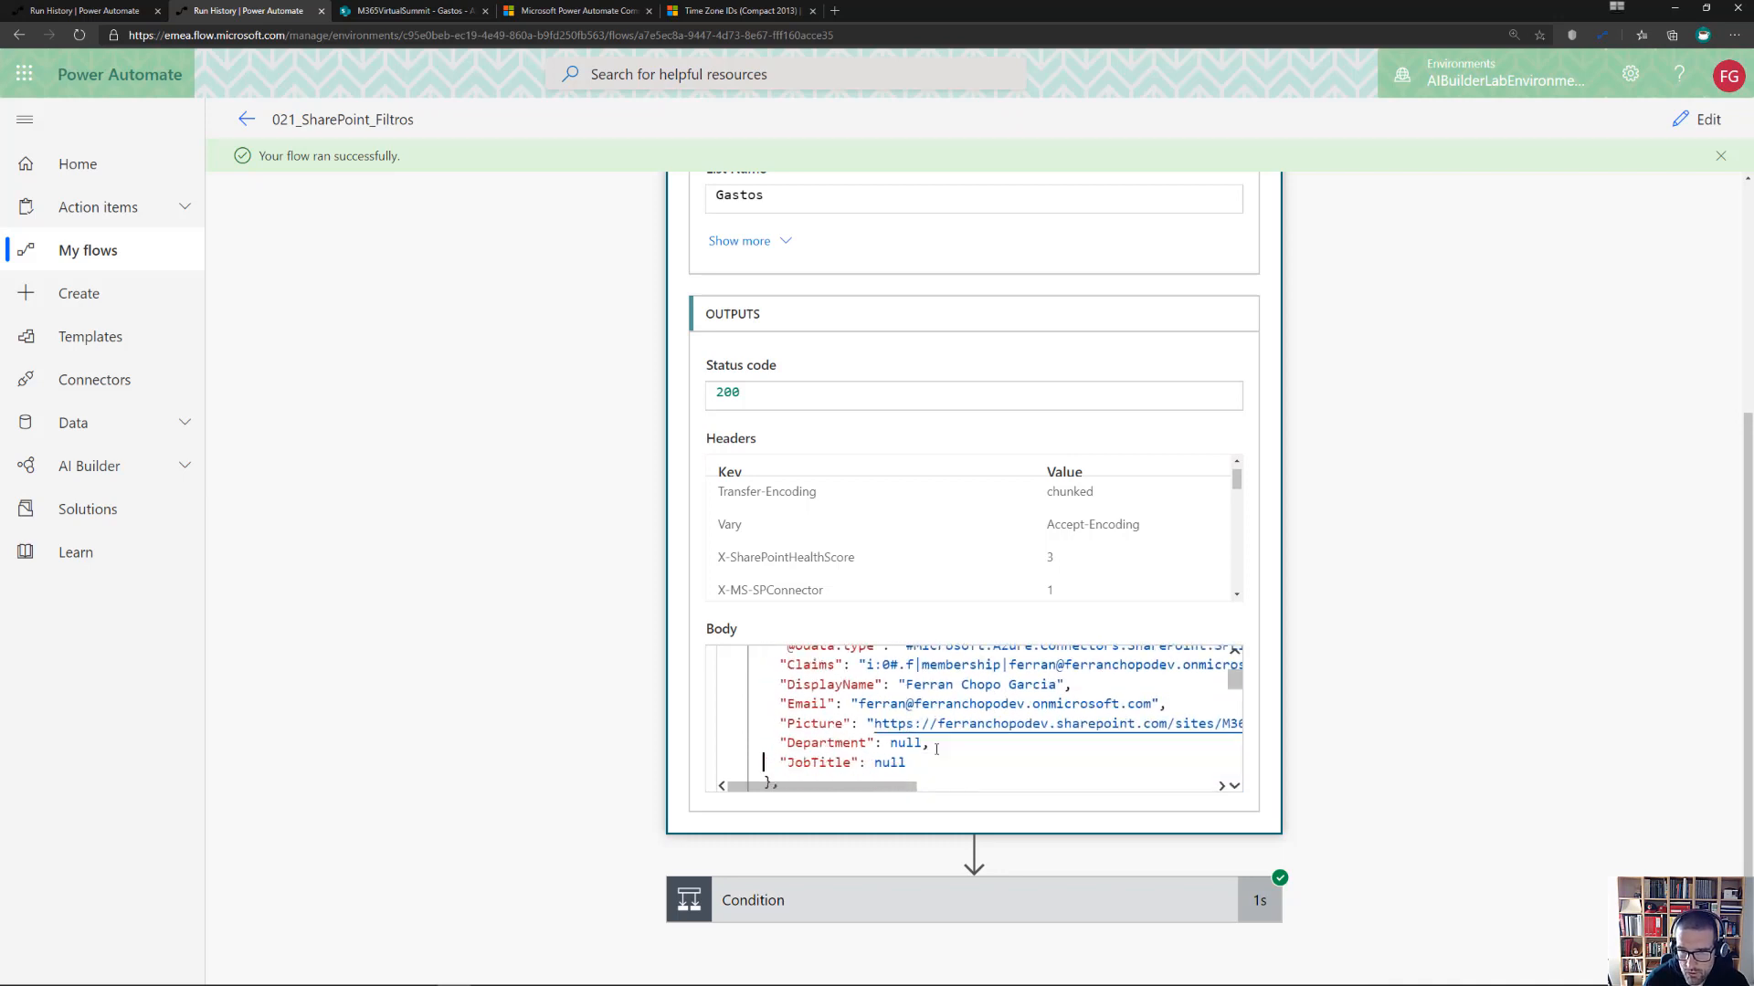
Examine the second item returned in the Get items Body, checking its Title, FechaGasto date and Estado
{"action": "scroll", "coordinate": [936, 749], "scroll_direction": "down", "scroll_amount": 5}
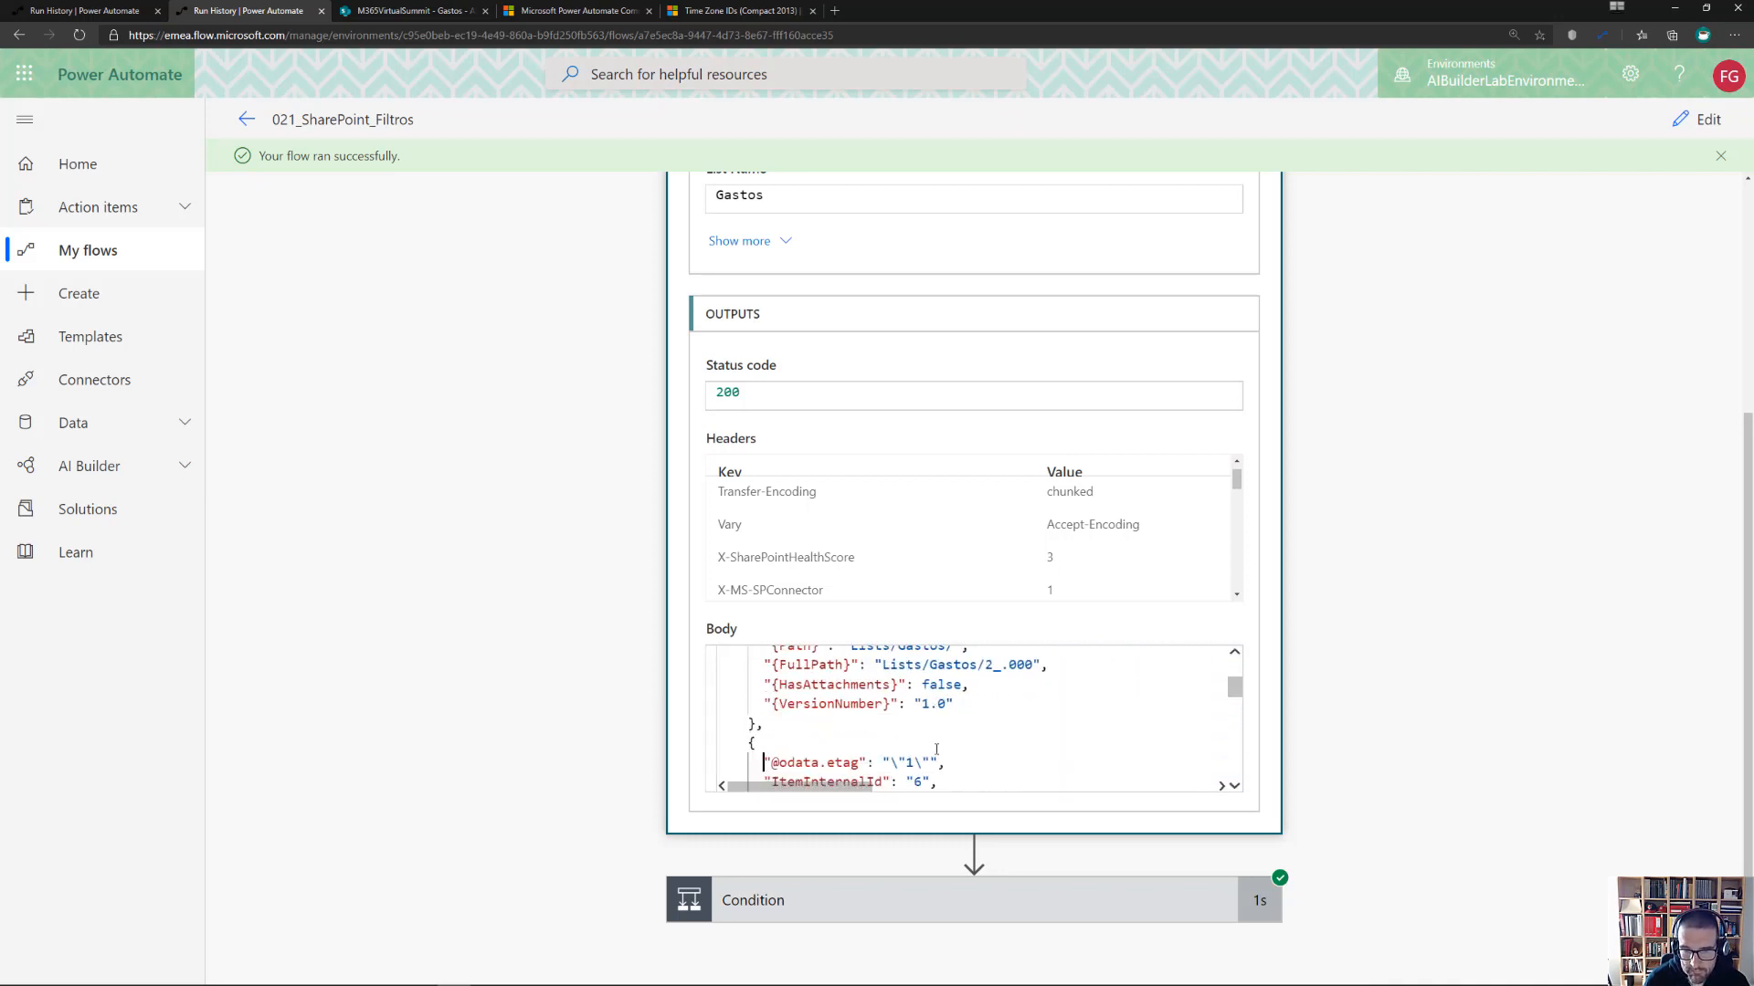
{"action": "scroll", "coordinate": [937, 749], "scroll_direction": "down", "scroll_amount": 2}
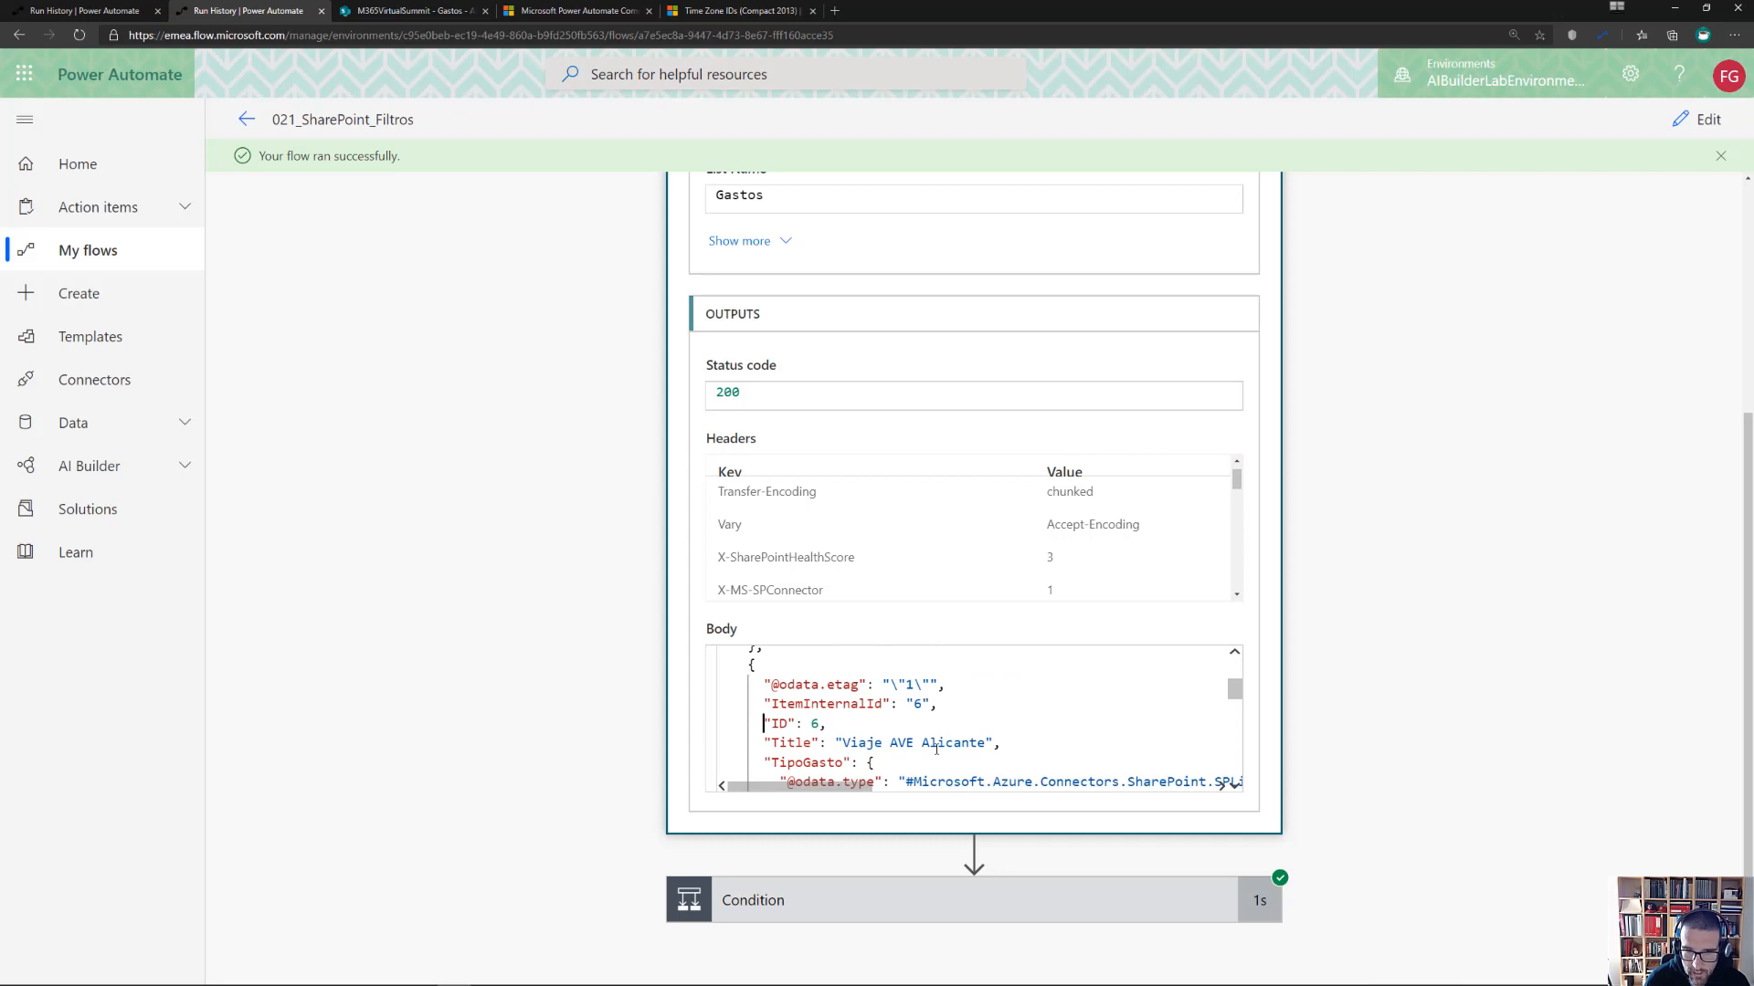
{"action": "scroll", "coordinate": [936, 749], "scroll_direction": "down", "scroll_amount": 3}
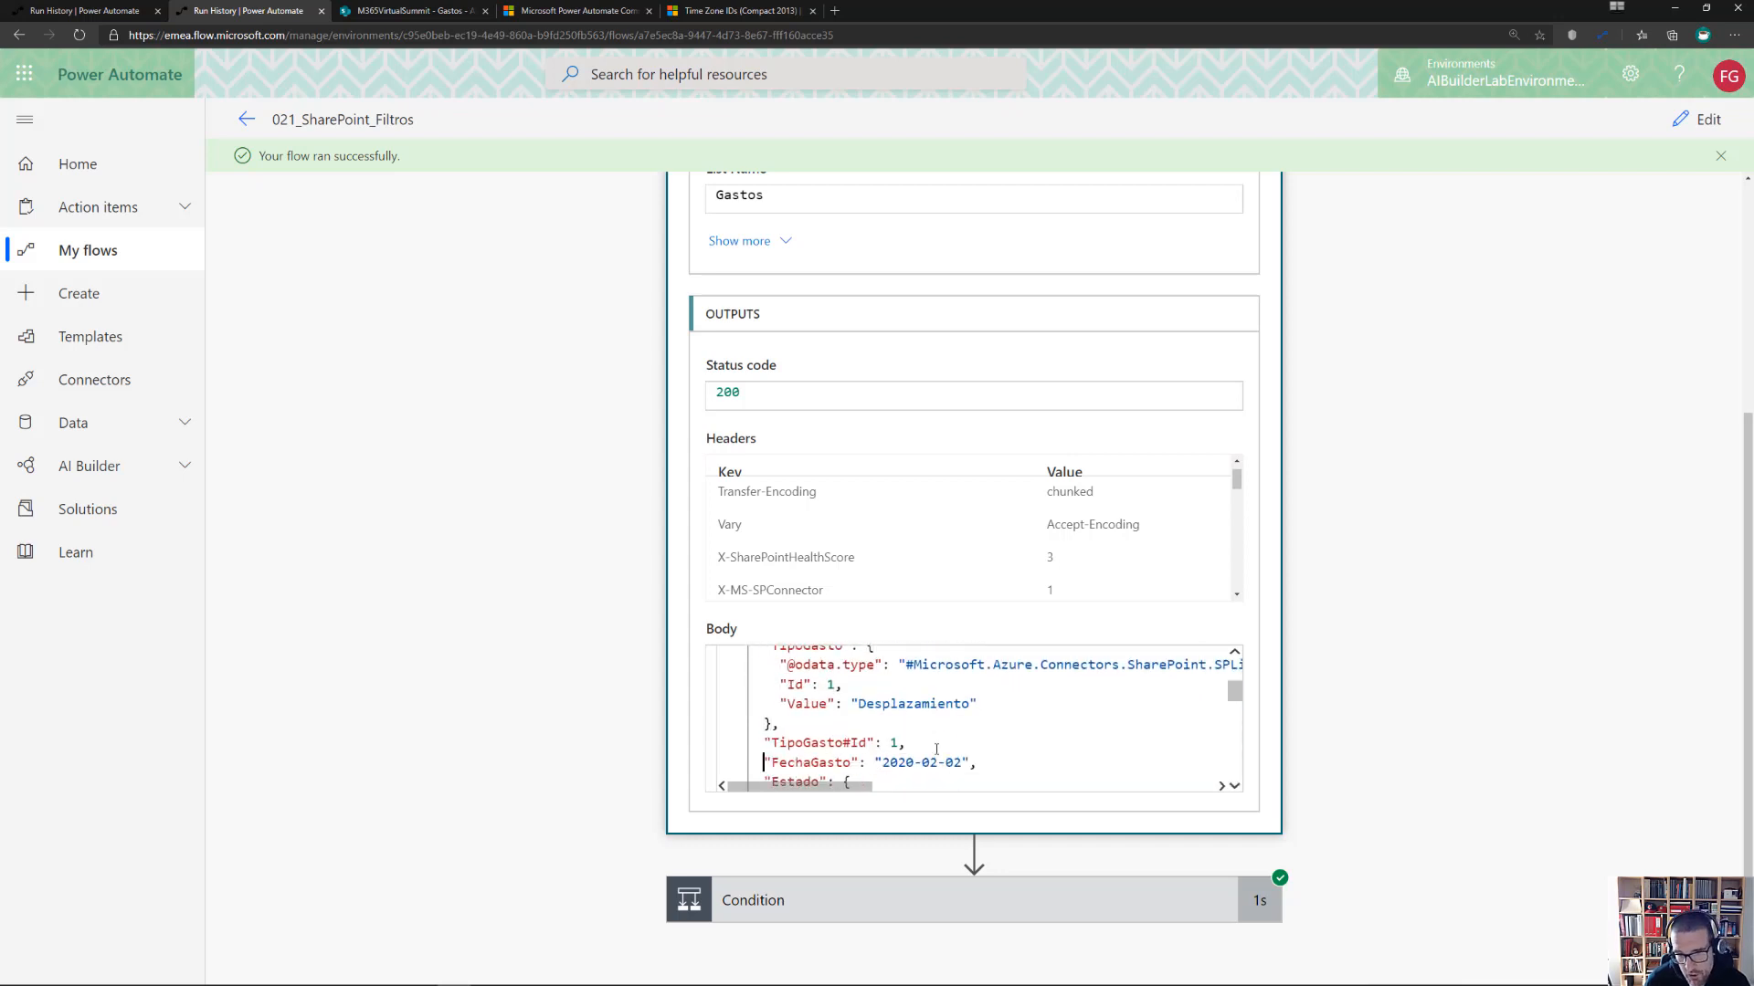
{"action": "scroll", "coordinate": [936, 749], "scroll_direction": "down", "scroll_amount": 1}
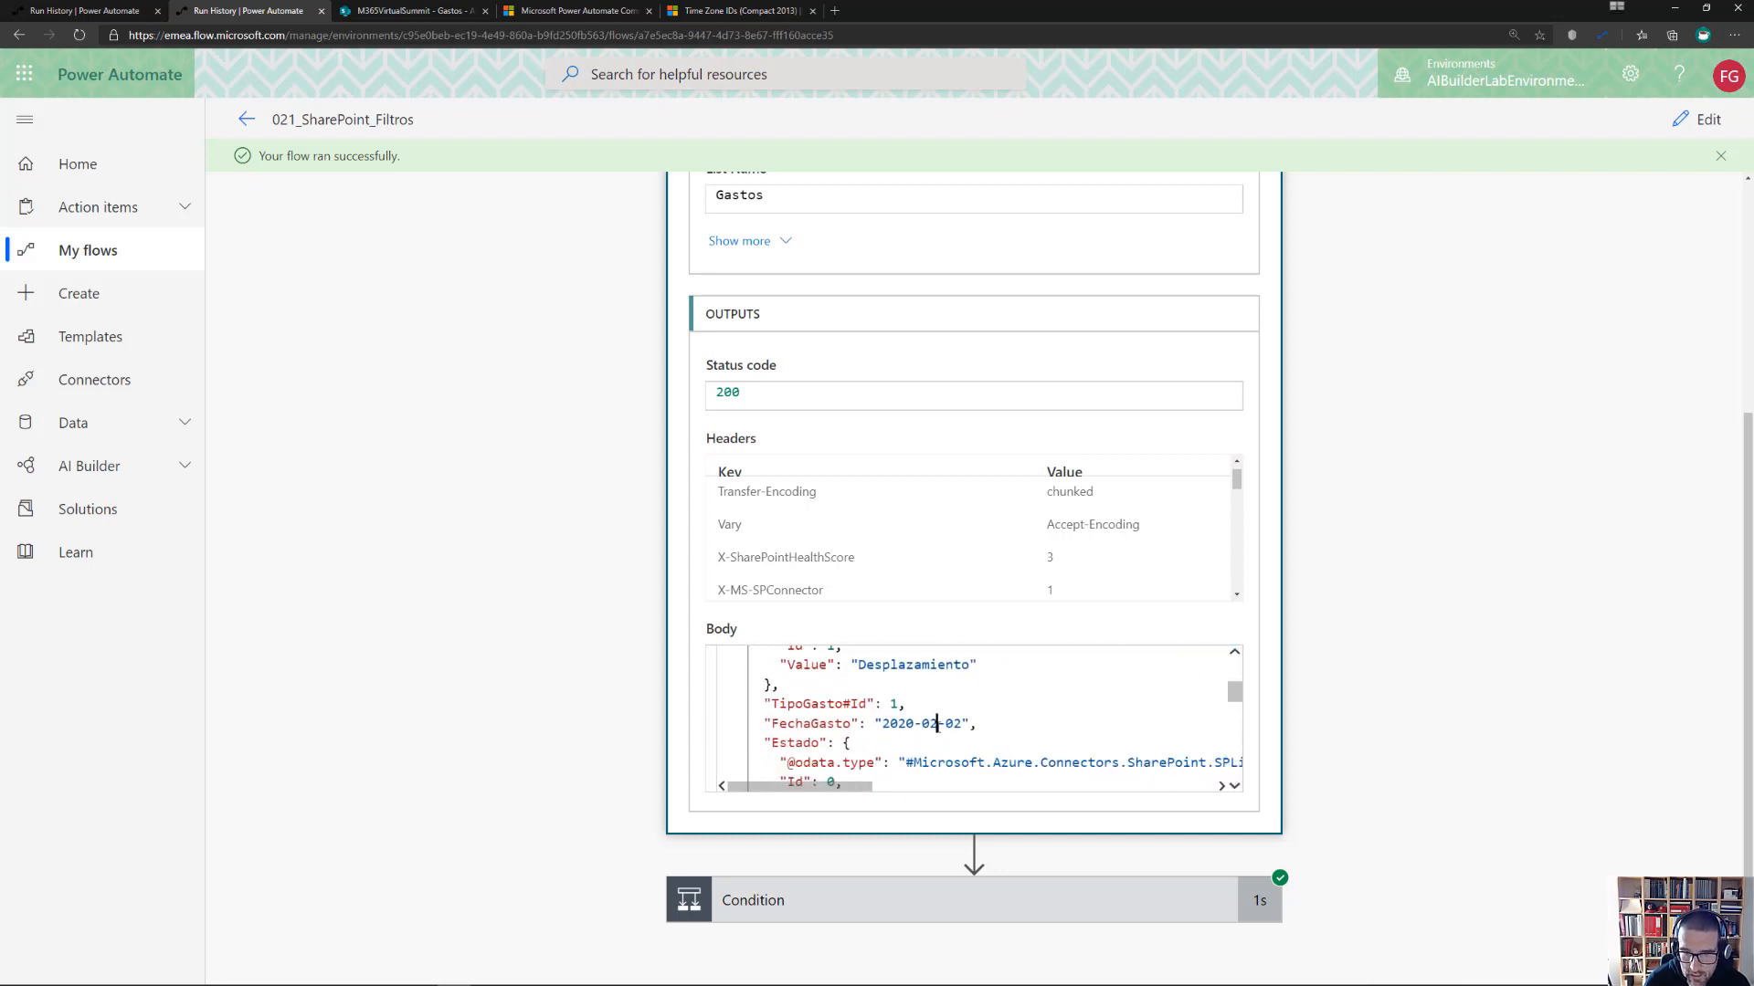
{"action": "double_click", "coordinate": [936, 724]}
{"action": "left_click", "coordinate": [936, 723]}
{"action": "scroll", "coordinate": [936, 724], "scroll_direction": "down", "scroll_amount": 4}
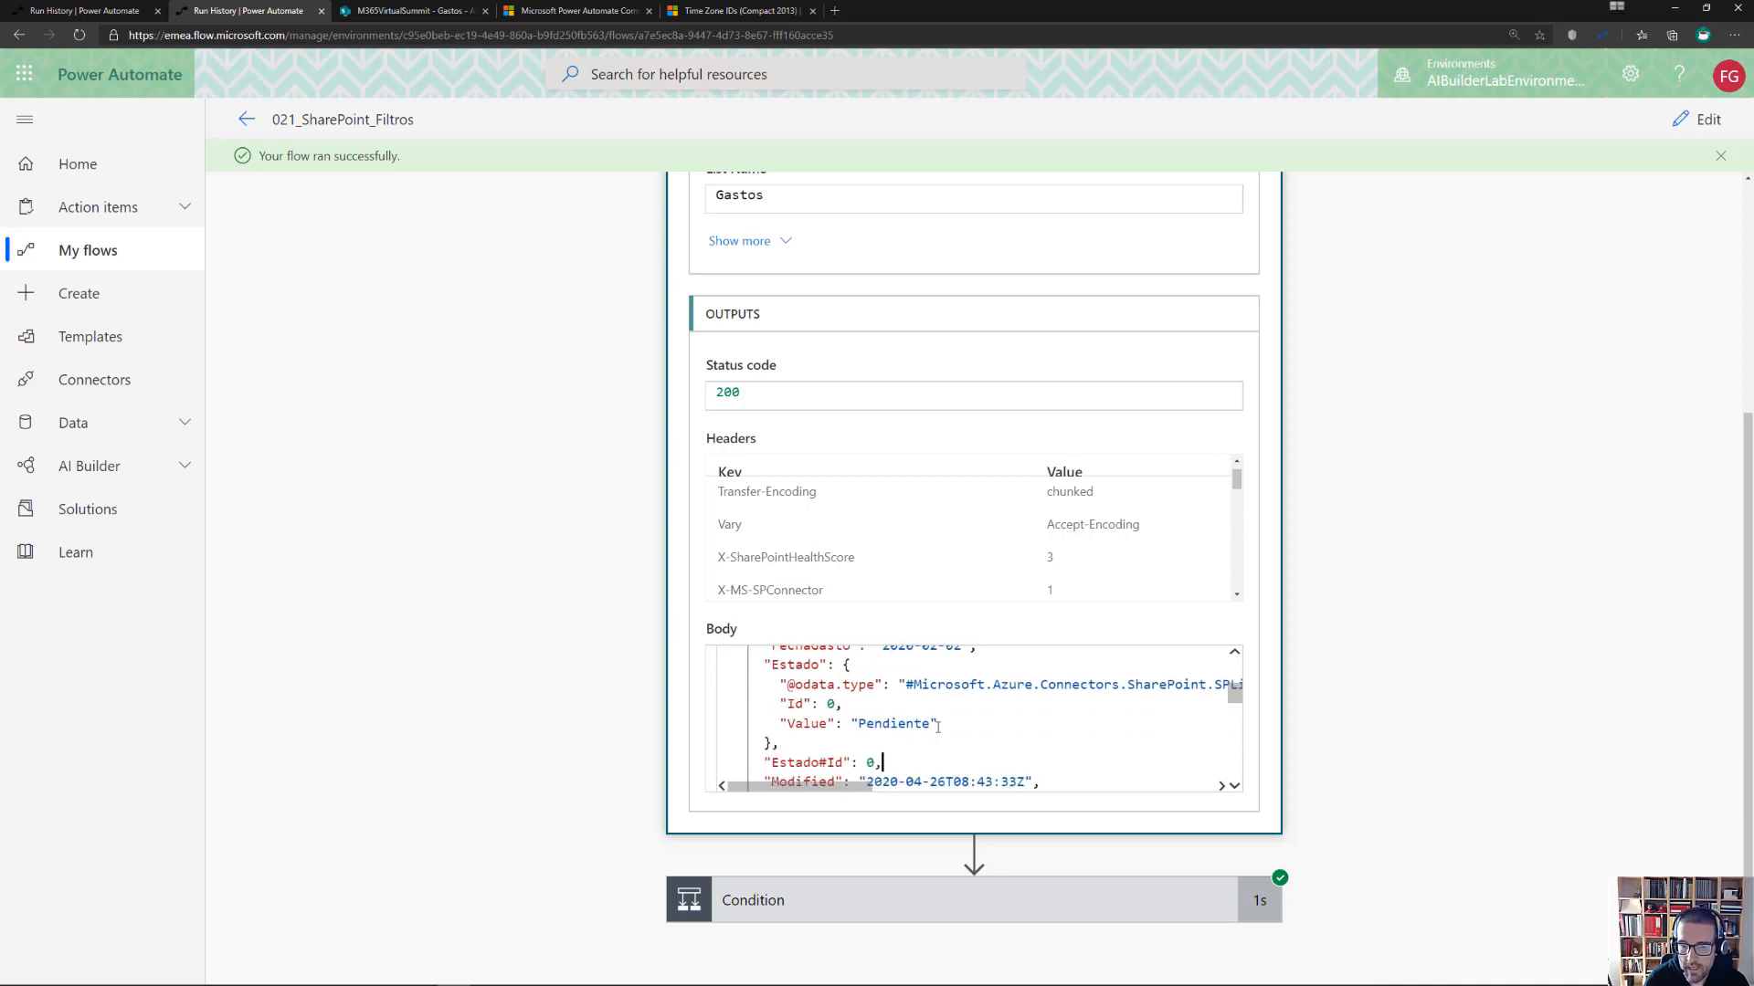
{"action": "scroll", "coordinate": [937, 726], "scroll_direction": "down", "scroll_amount": 5}
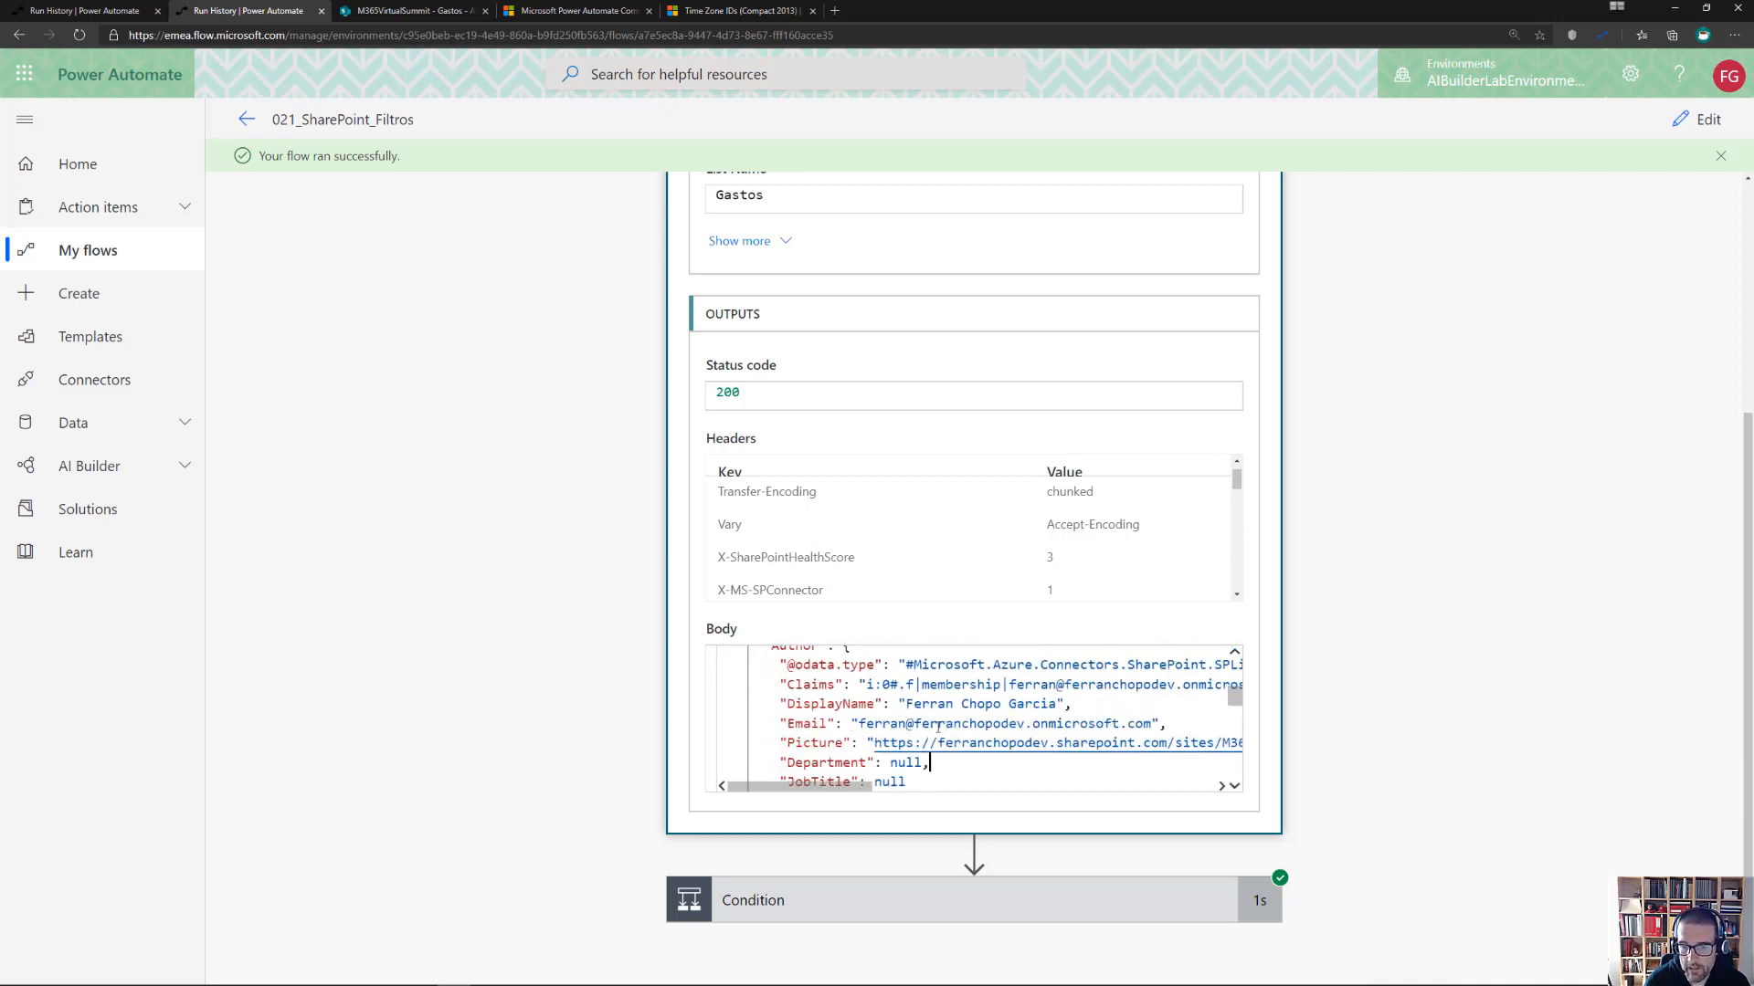
{"action": "scroll", "coordinate": [938, 727], "scroll_direction": "down", "scroll_amount": 1}
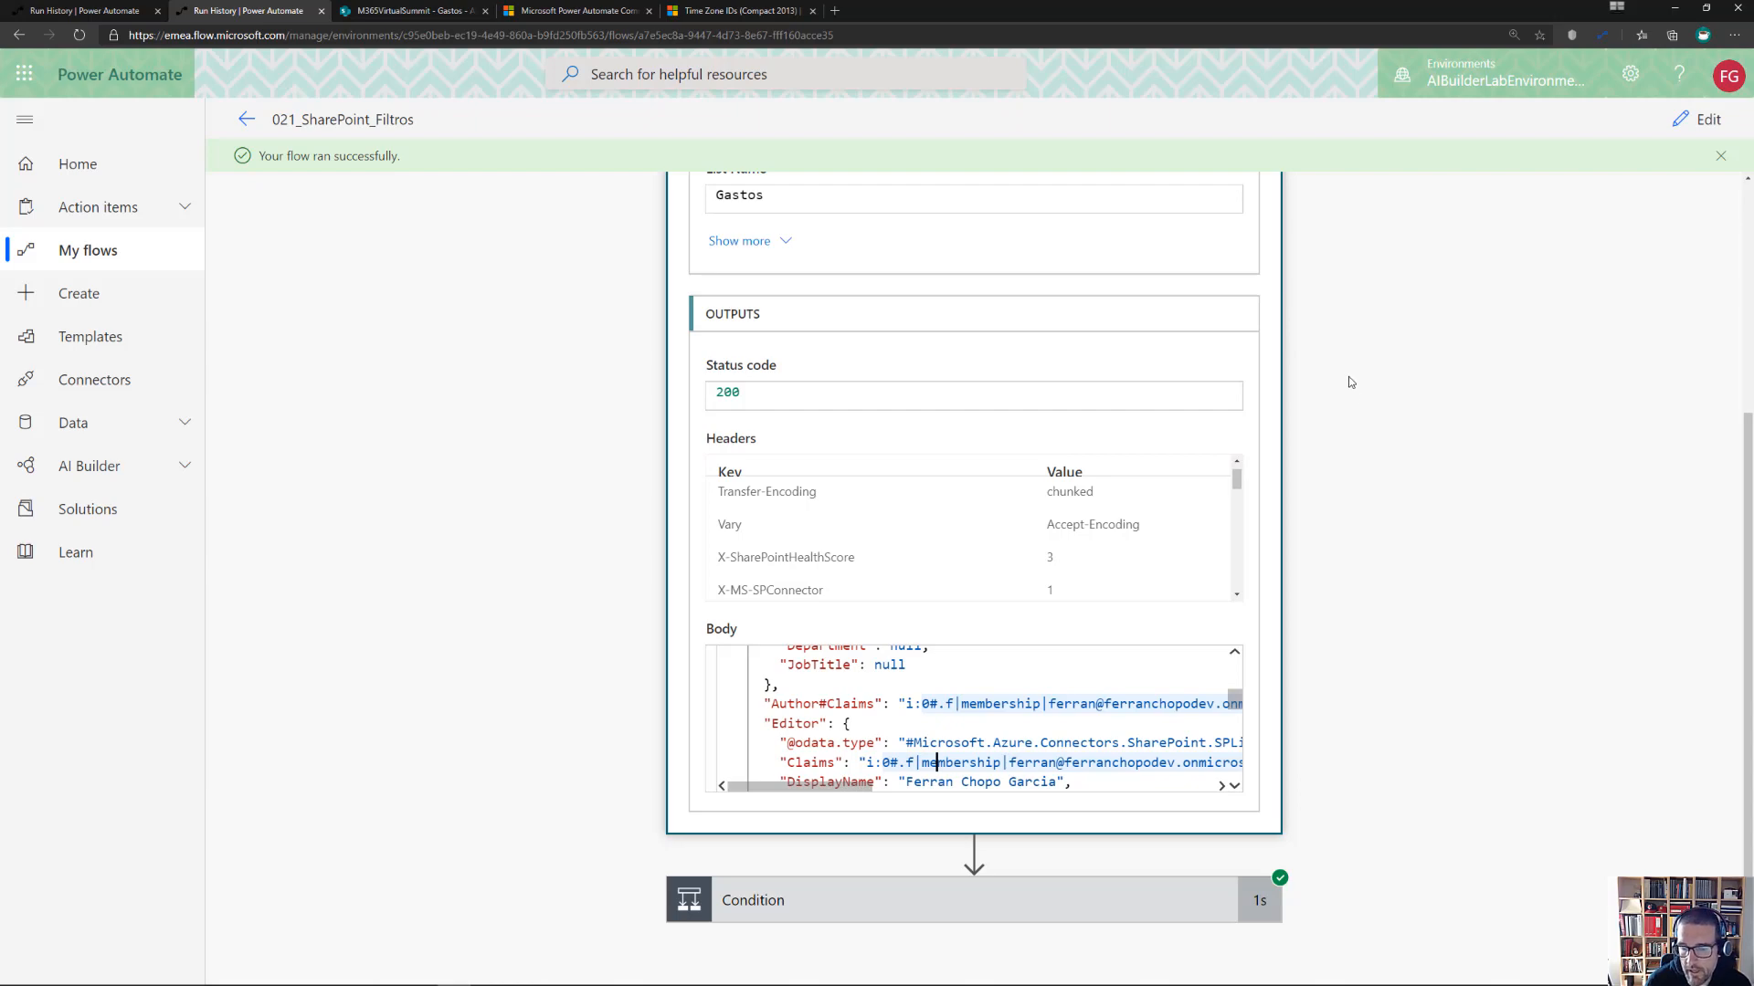
Reopen the flow for editing and expand the Select action under If yes to review its mapping
{"action": "left_click", "coordinate": [1699, 119]}
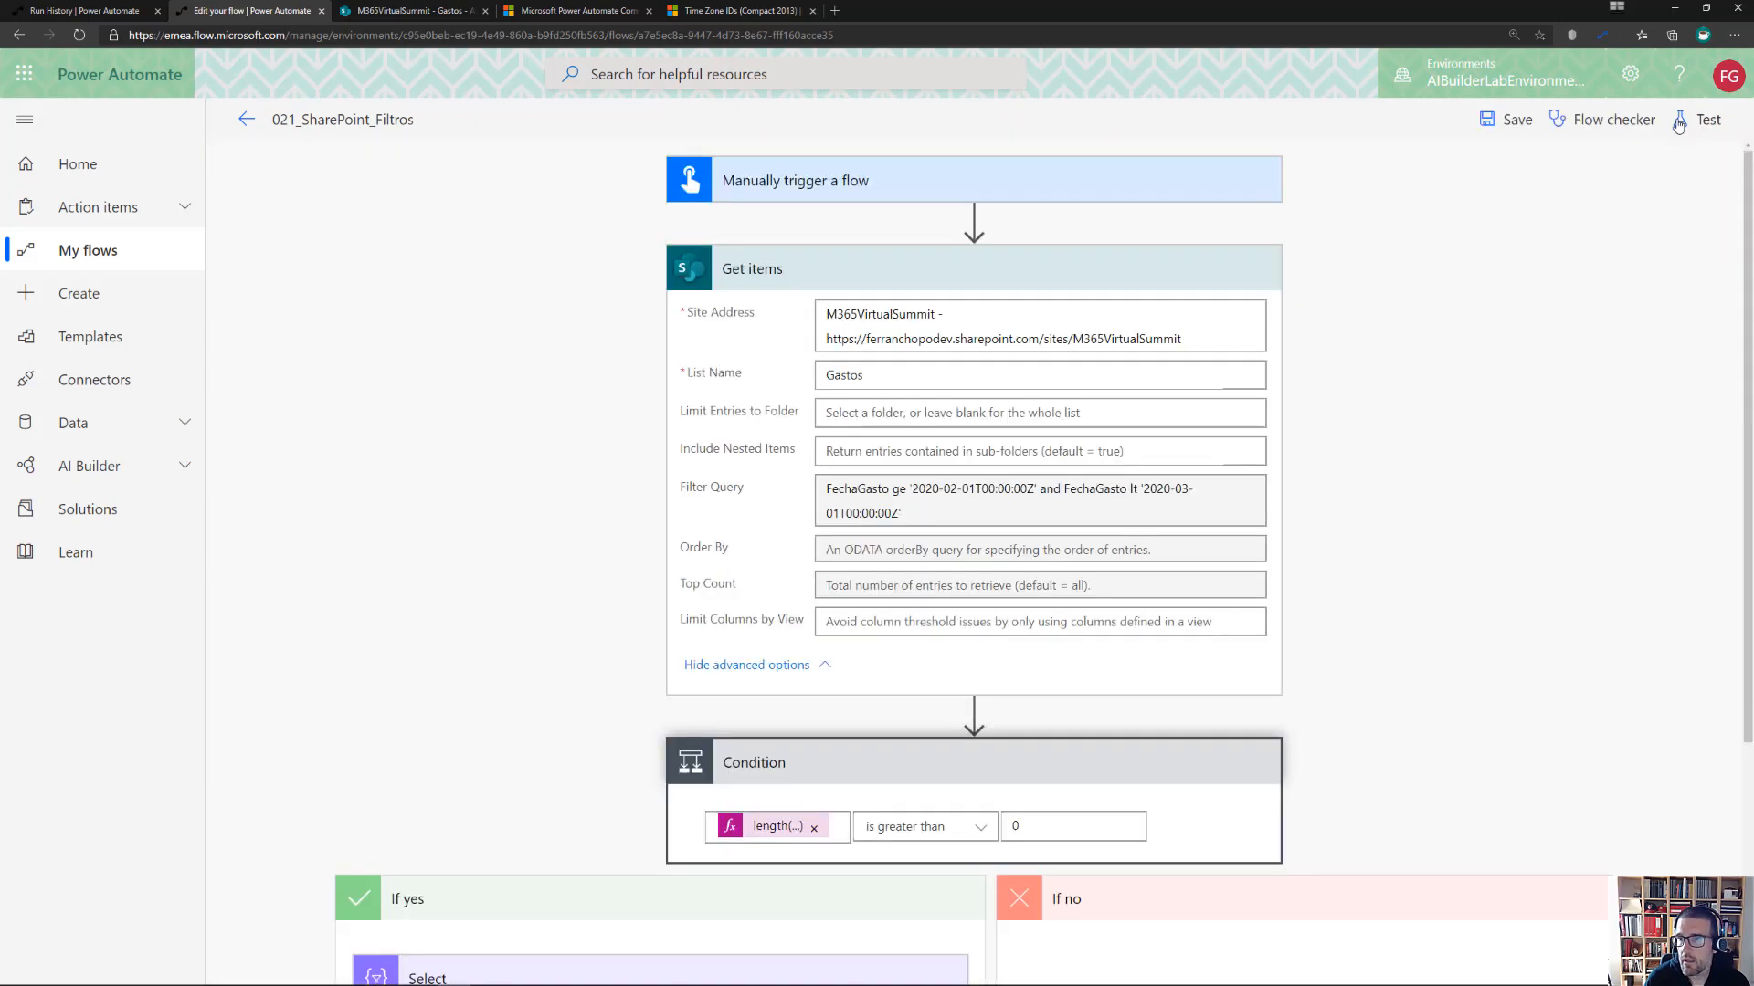
{"action": "scroll", "coordinate": [978, 561], "scroll_direction": "down", "scroll_amount": 5}
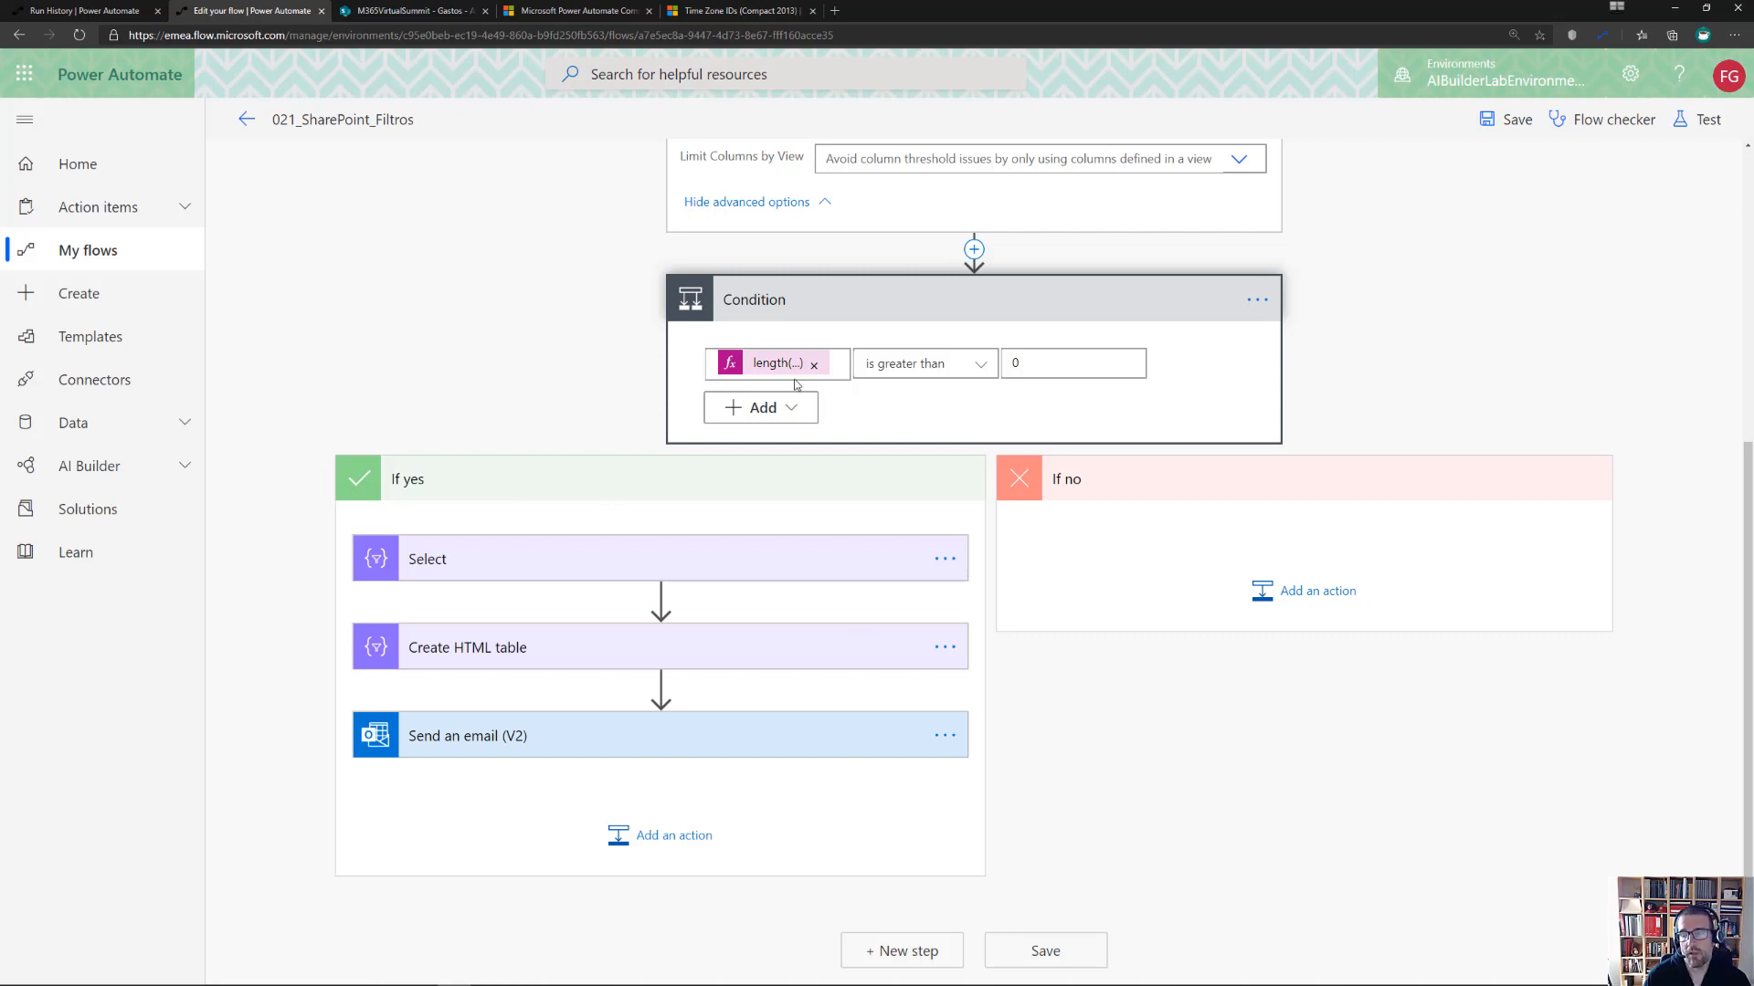
{"action": "left_click", "coordinate": [537, 551]}
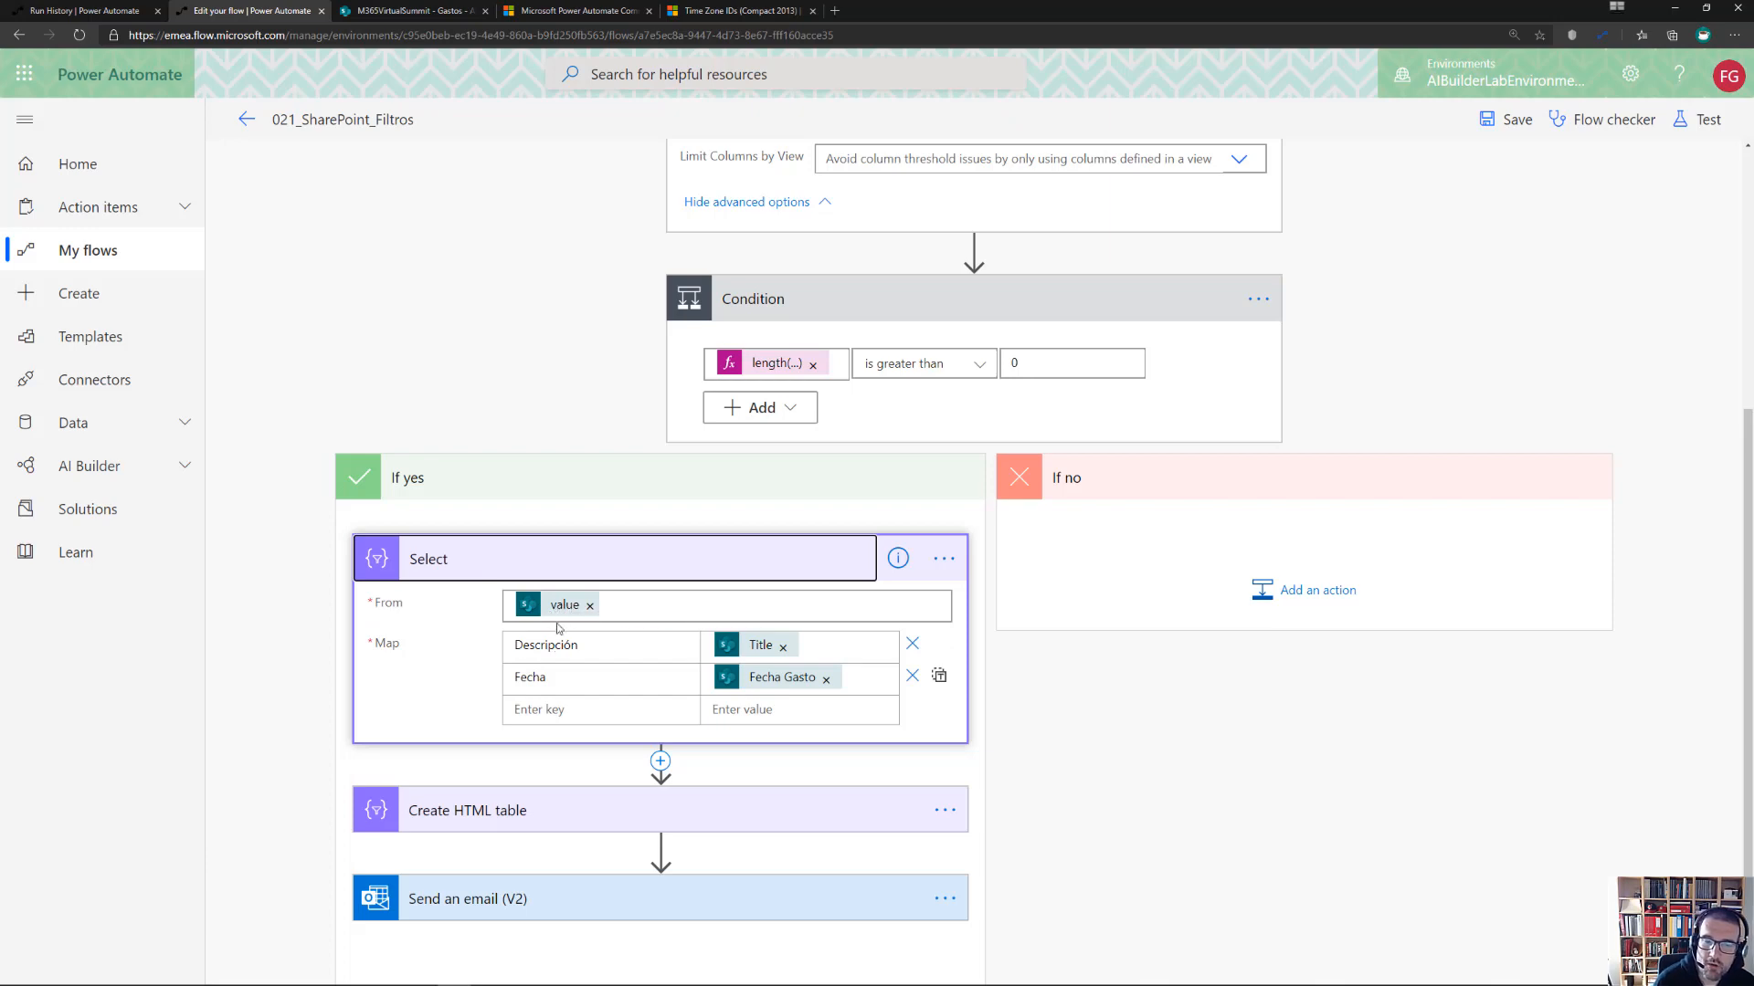
{"action": "scroll", "coordinate": [570, 604], "scroll_direction": "up", "scroll_amount": 5}
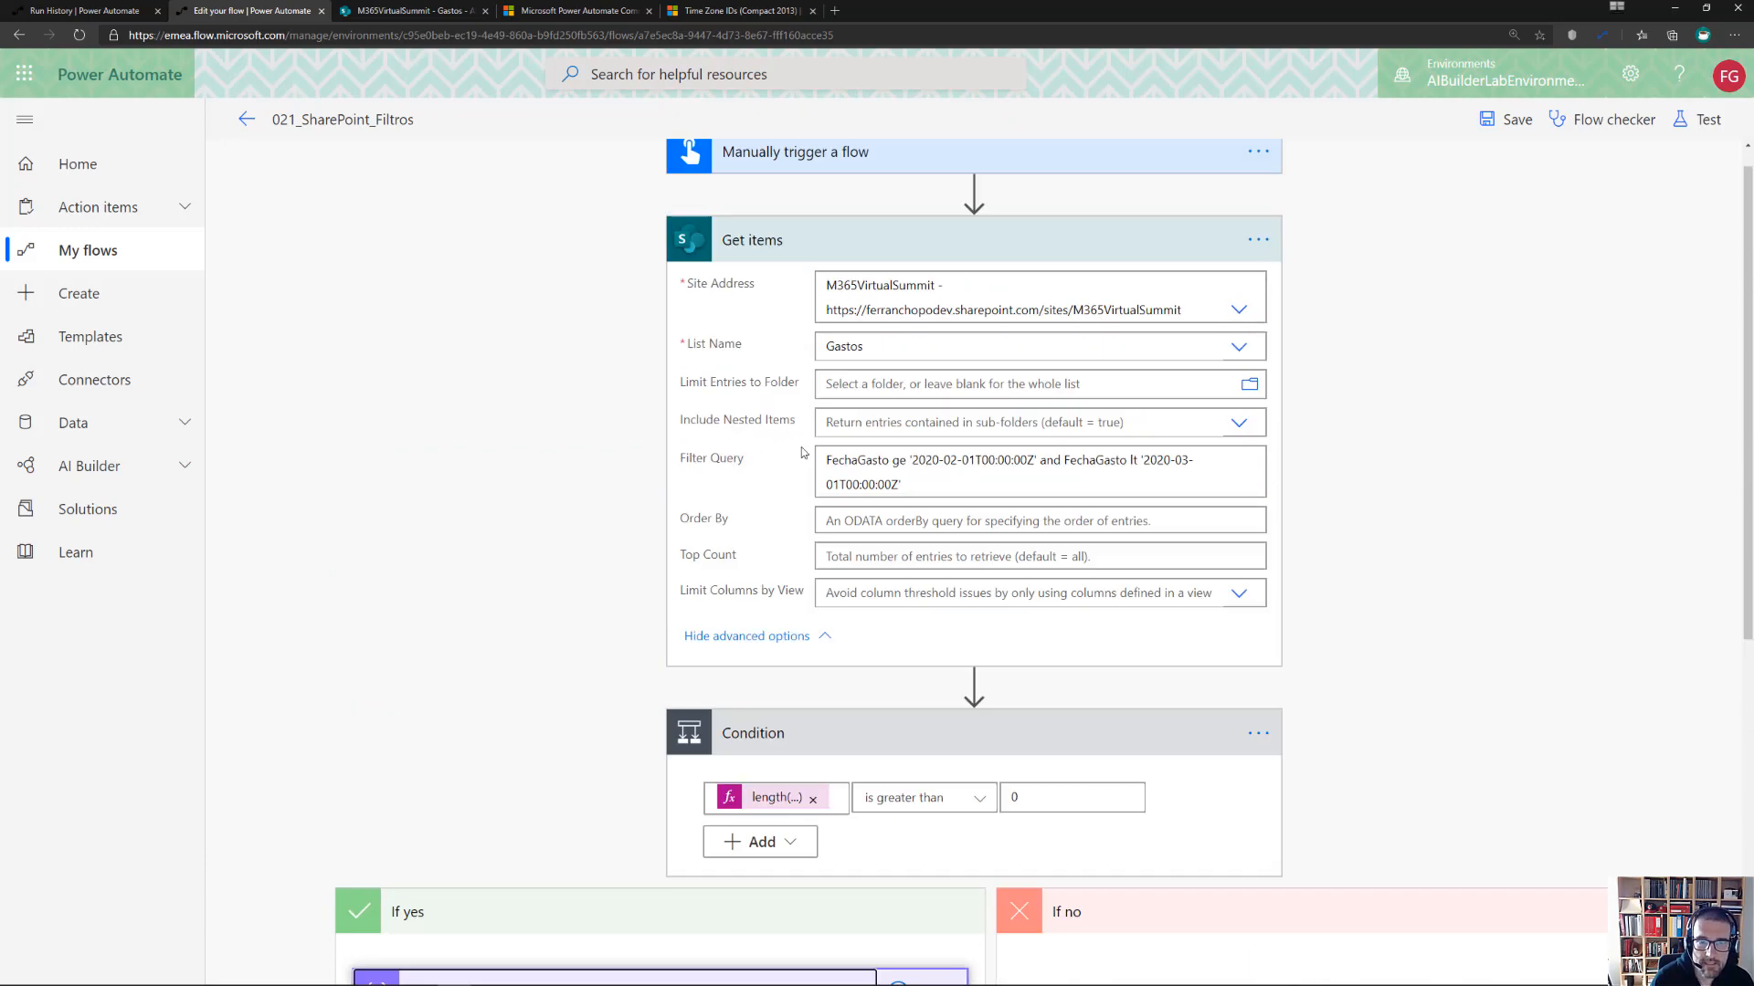
{"action": "scroll", "coordinate": [639, 411], "scroll_direction": "down", "scroll_amount": 5}
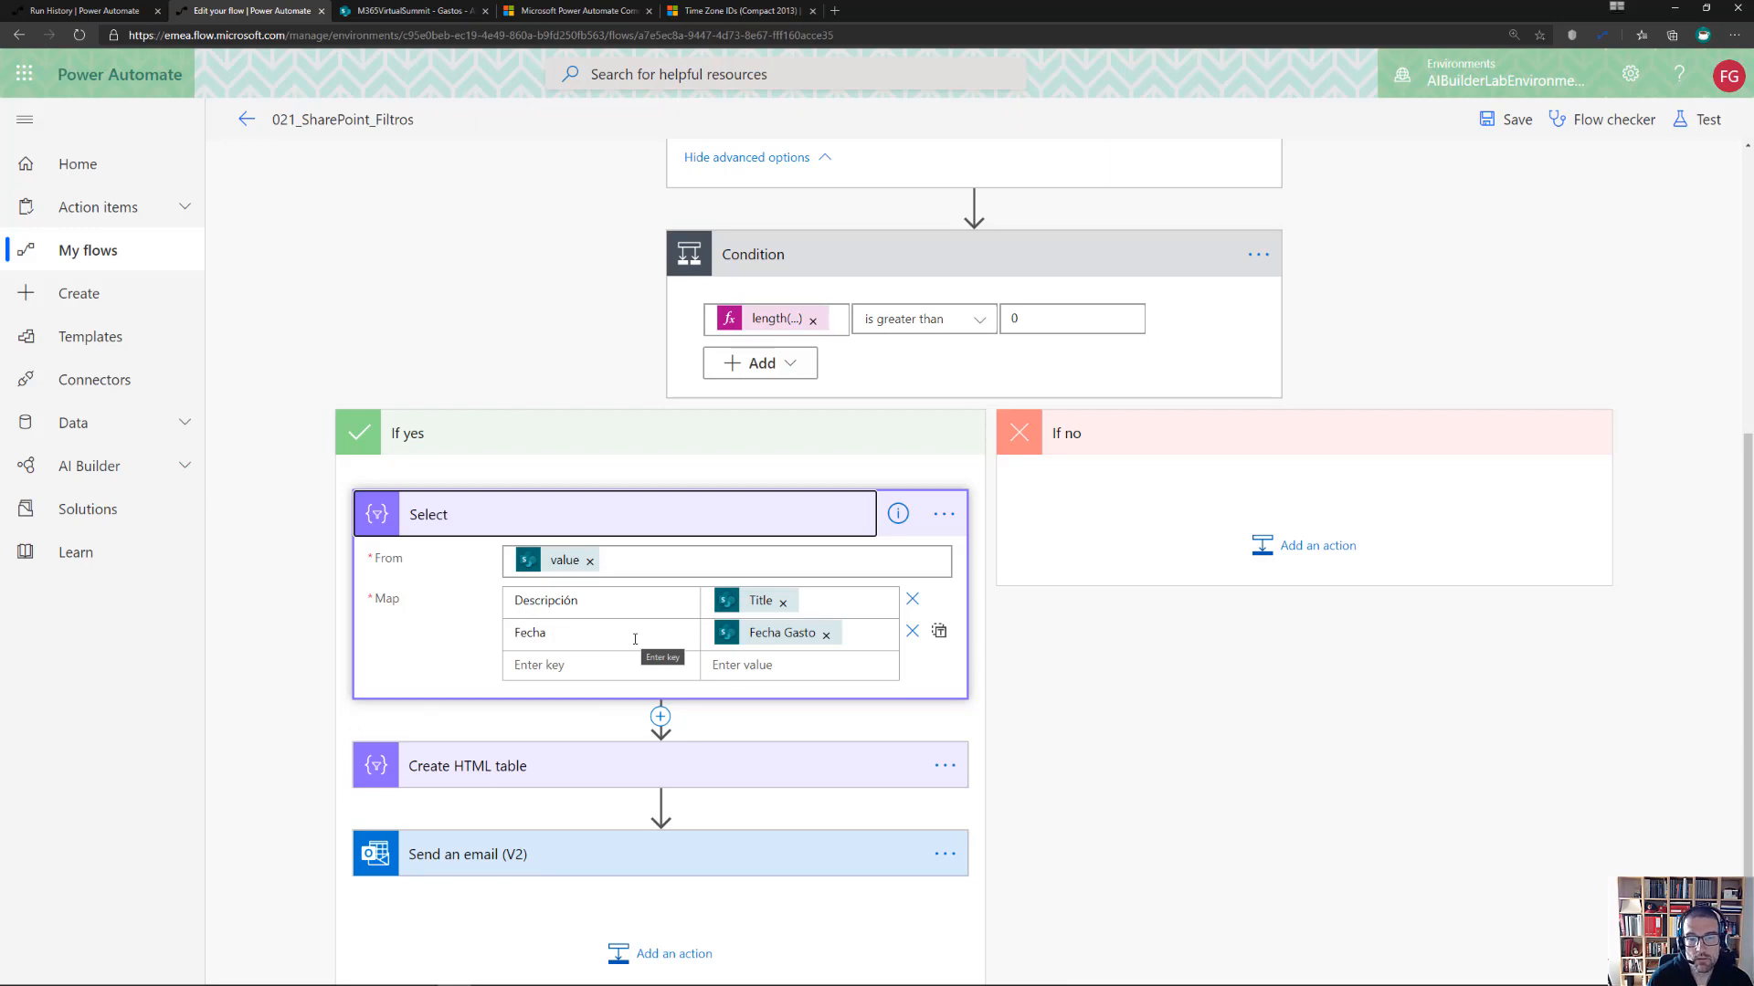
Add an Autor entry to the Select action's Map, using the Created By value from Get items
{"action": "left_click", "coordinate": [614, 671]}
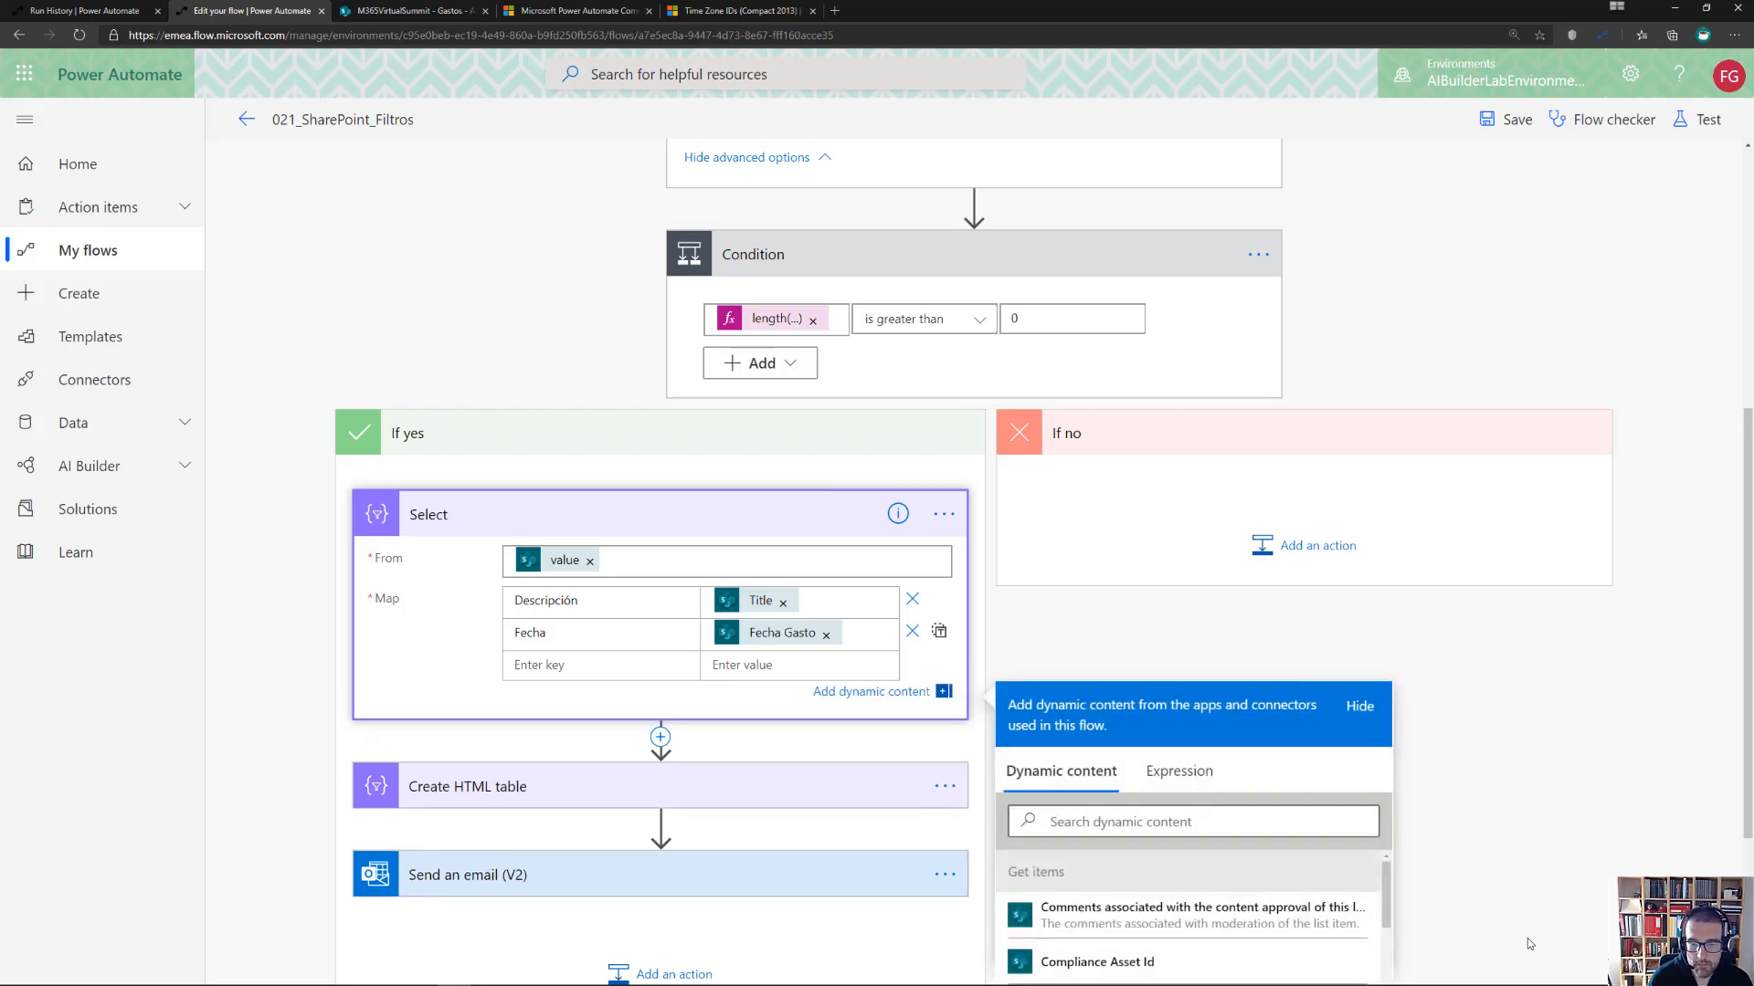
{"action": "scroll", "coordinate": [1390, 703], "scroll_direction": "down", "scroll_amount": 3}
{"action": "scroll", "coordinate": [1385, 634], "scroll_direction": "down", "scroll_amount": 3}
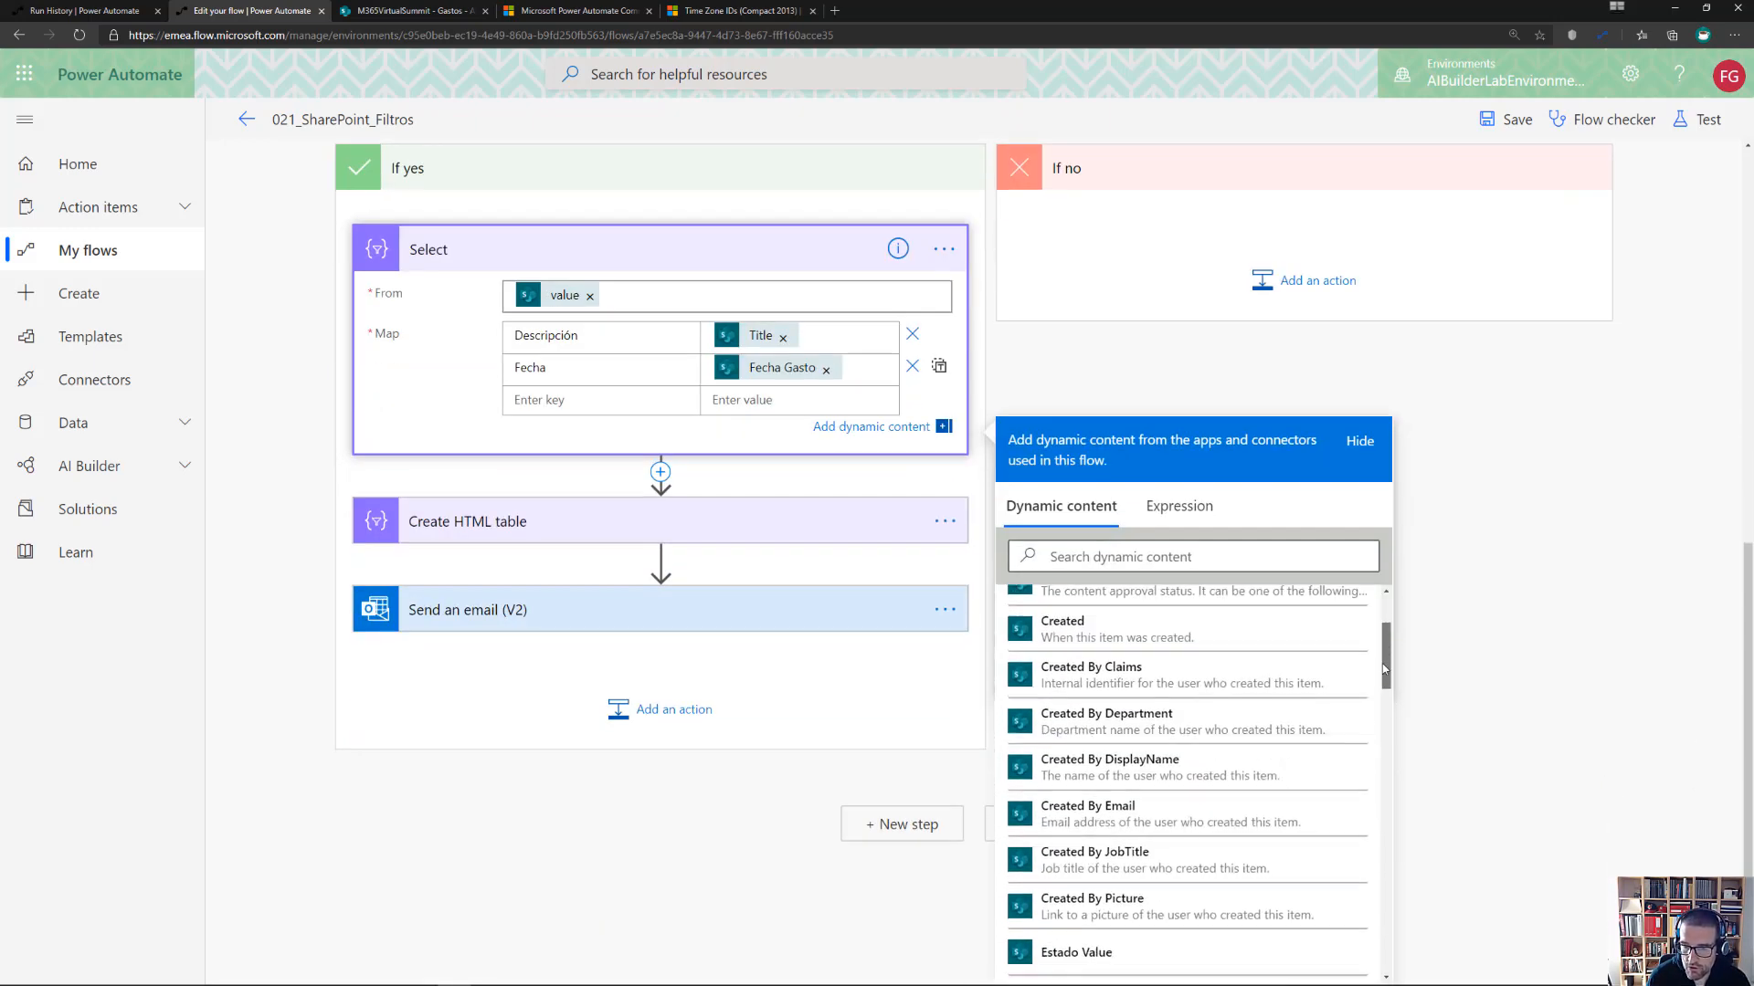
{"action": "scroll", "coordinate": [1385, 639], "scroll_direction": "up", "scroll_amount": 1}
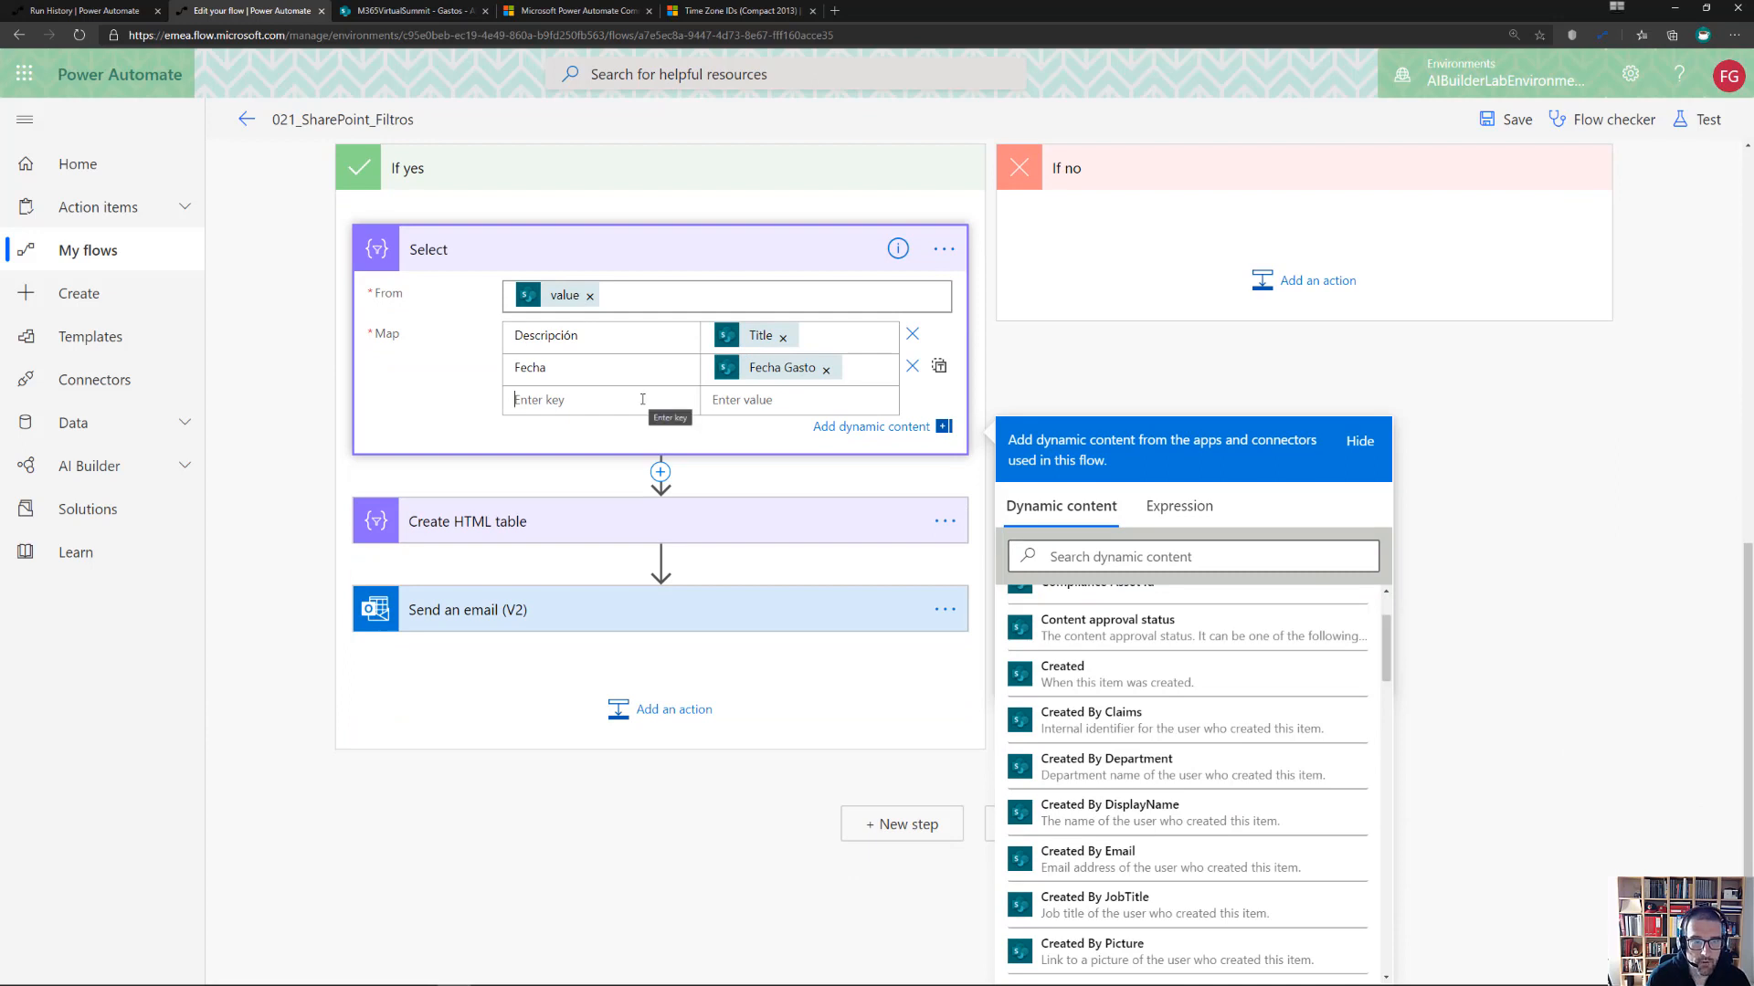
{"action": "type", "text": "Autor"}
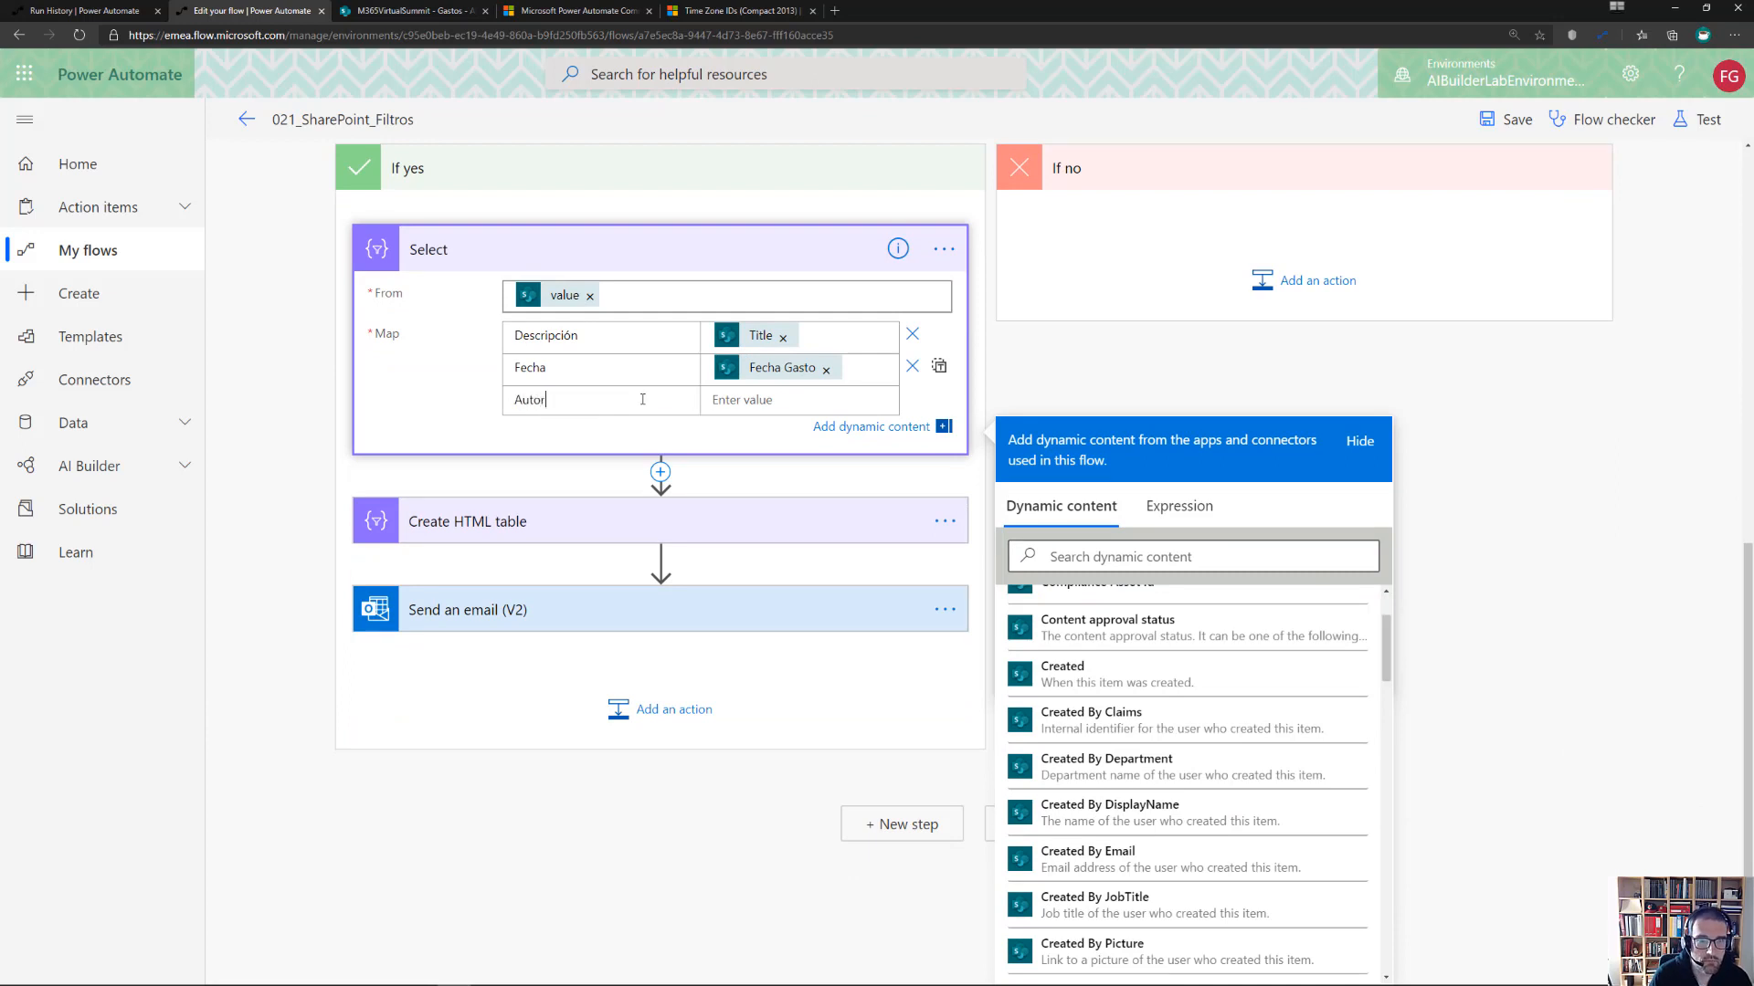
{"action": "left_click", "coordinate": [757, 399]}
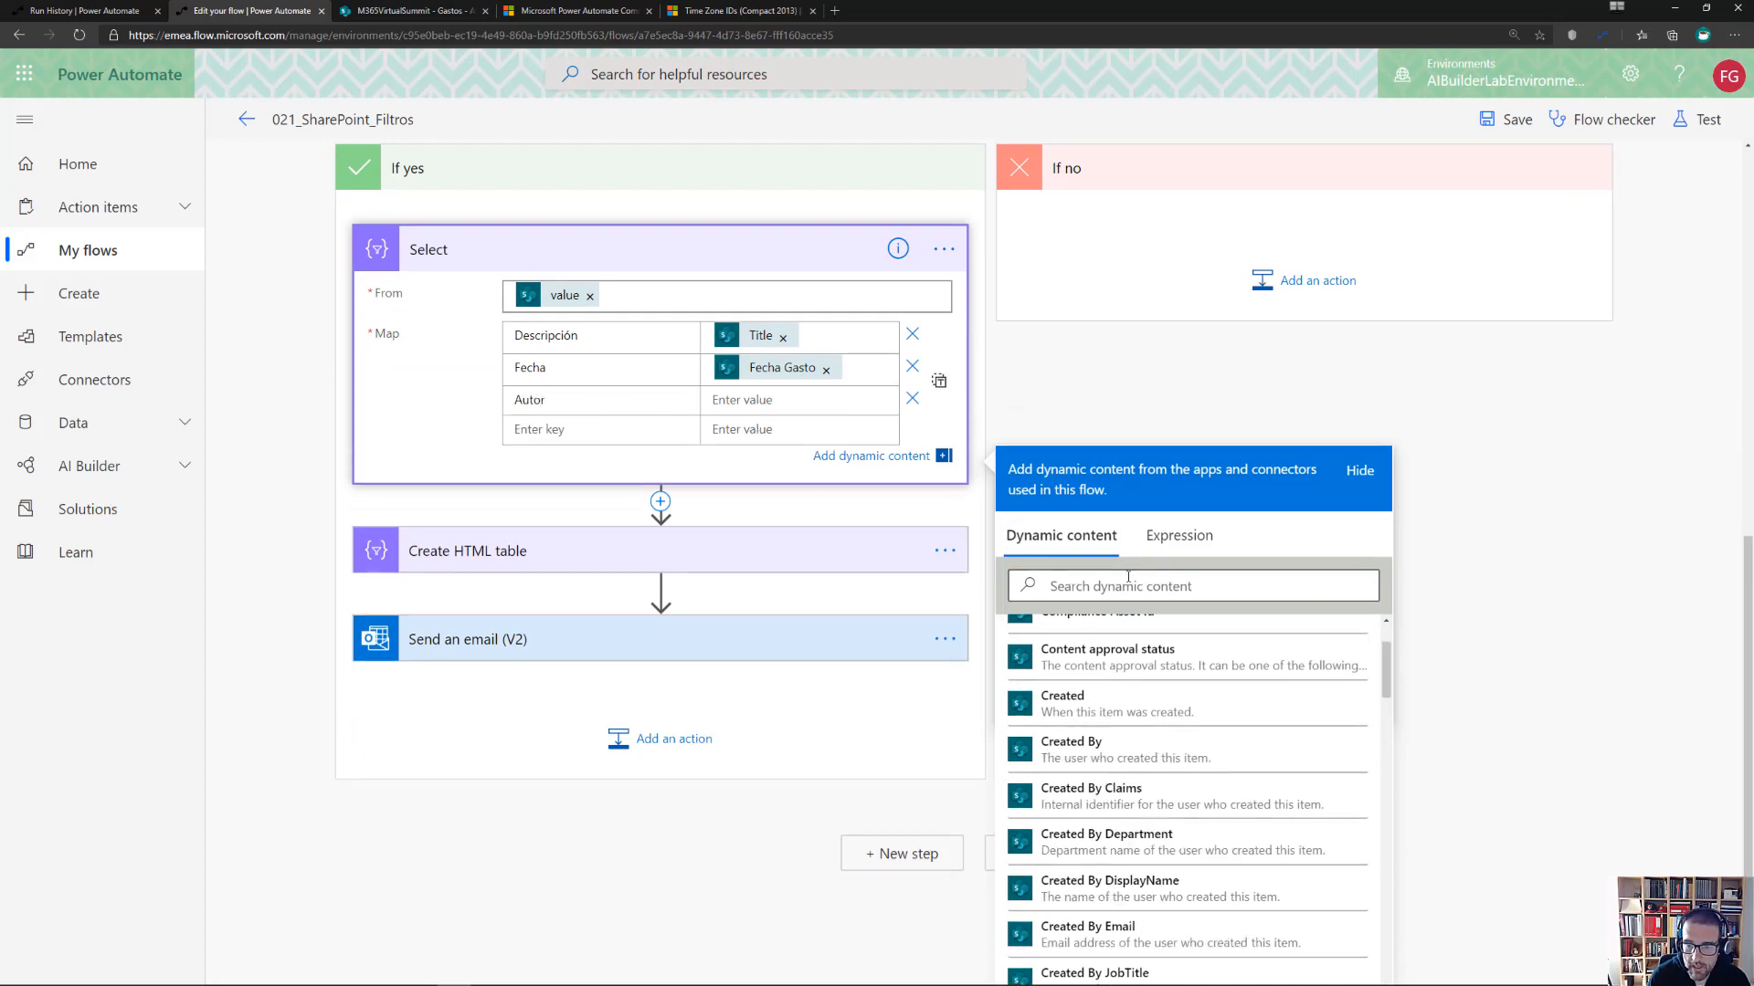
{"action": "left_click", "coordinate": [1106, 747]}
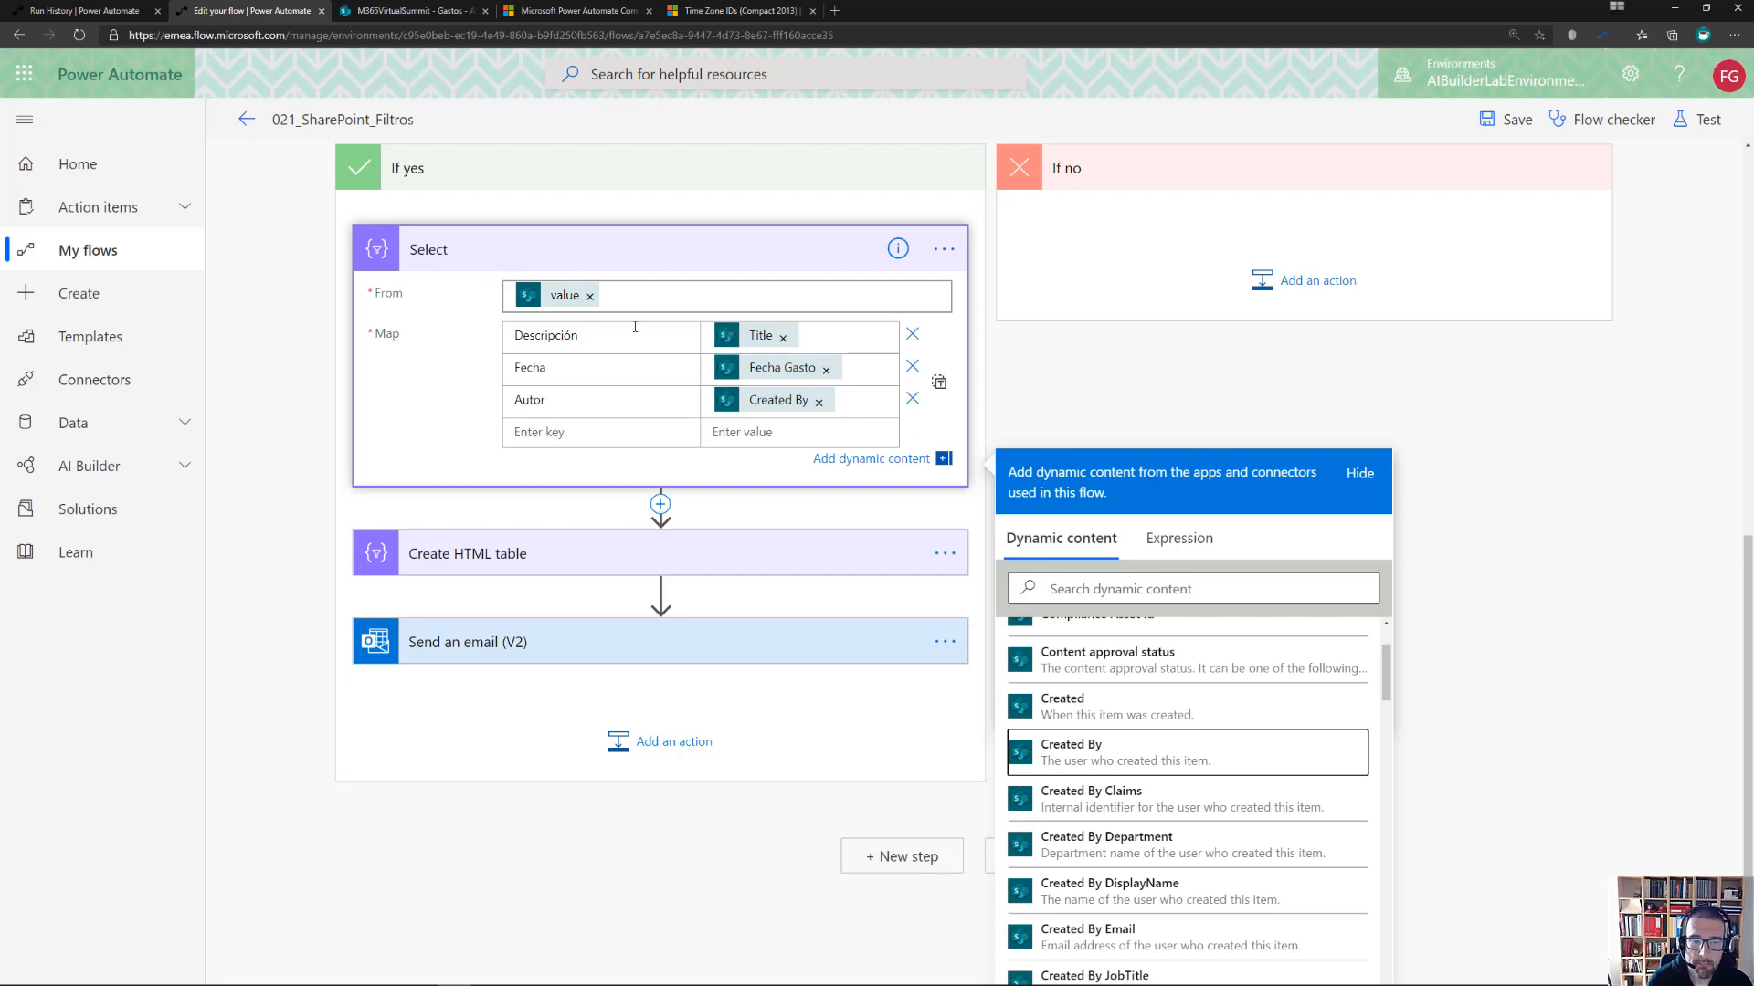
Expand the Create HTML table and Send an email (V2) actions, and run a test of the flow with the manual trigger
{"action": "left_click", "coordinate": [647, 548]}
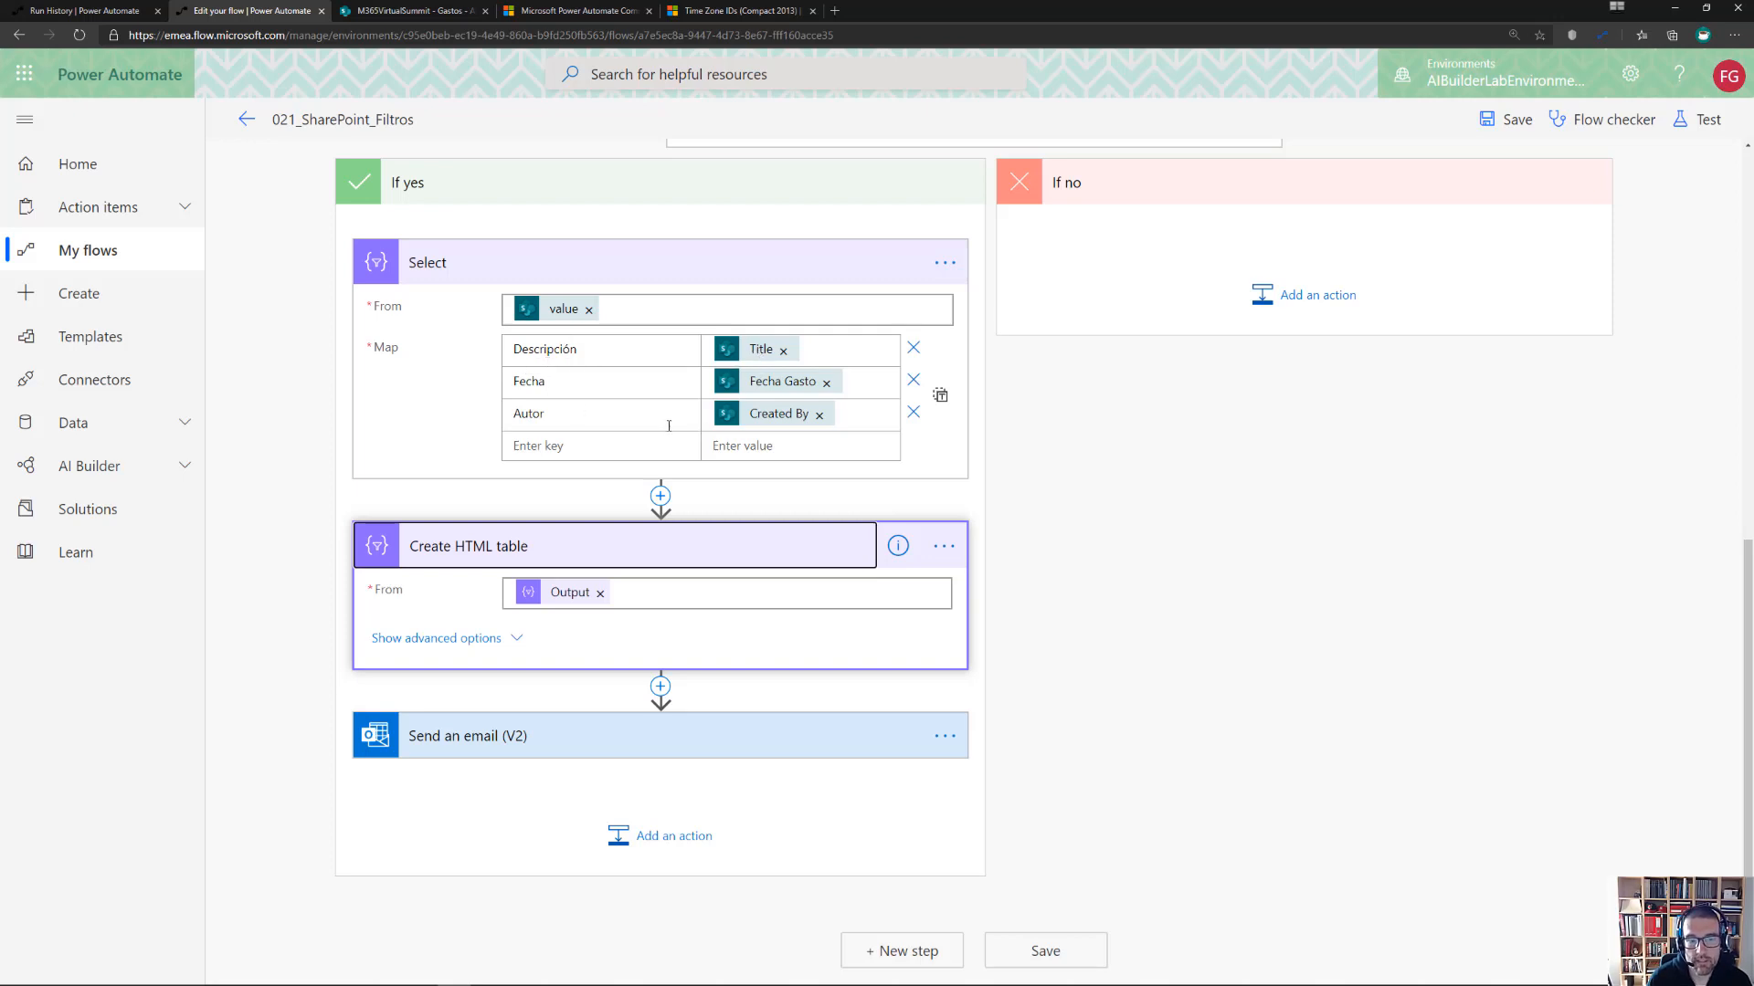
{"action": "left_click", "coordinate": [589, 740]}
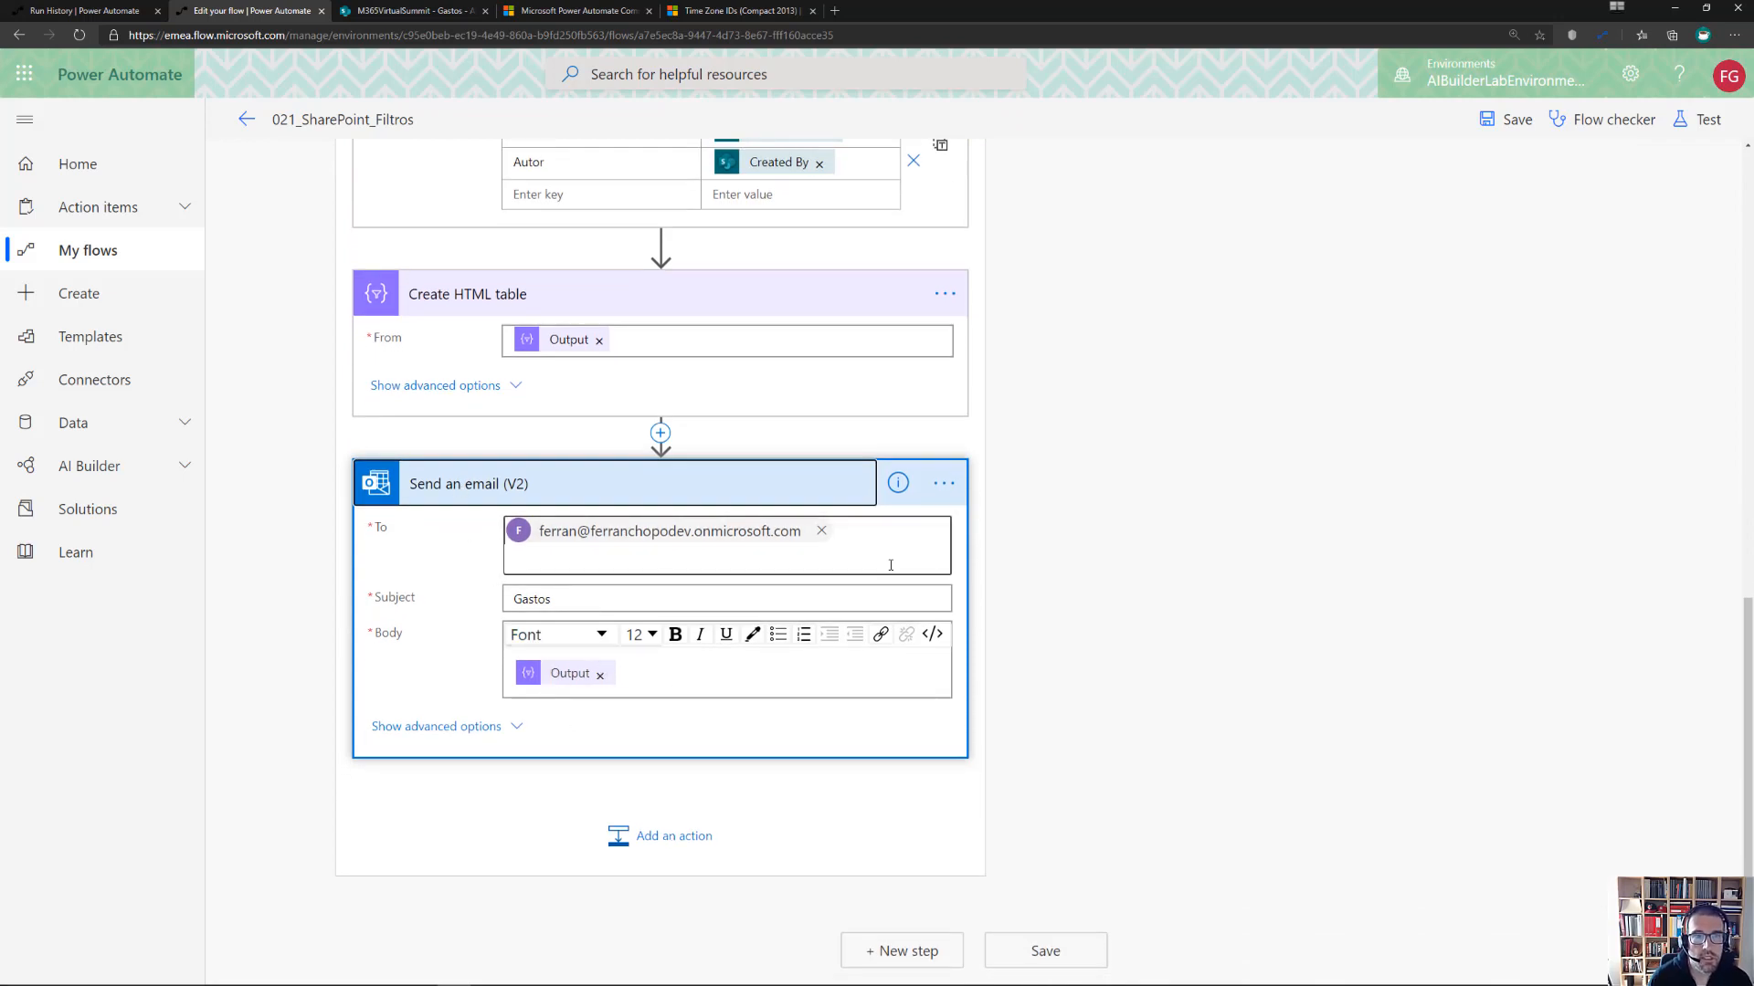
{"action": "left_click", "coordinate": [1701, 123]}
{"action": "left_click", "coordinate": [1506, 259]}
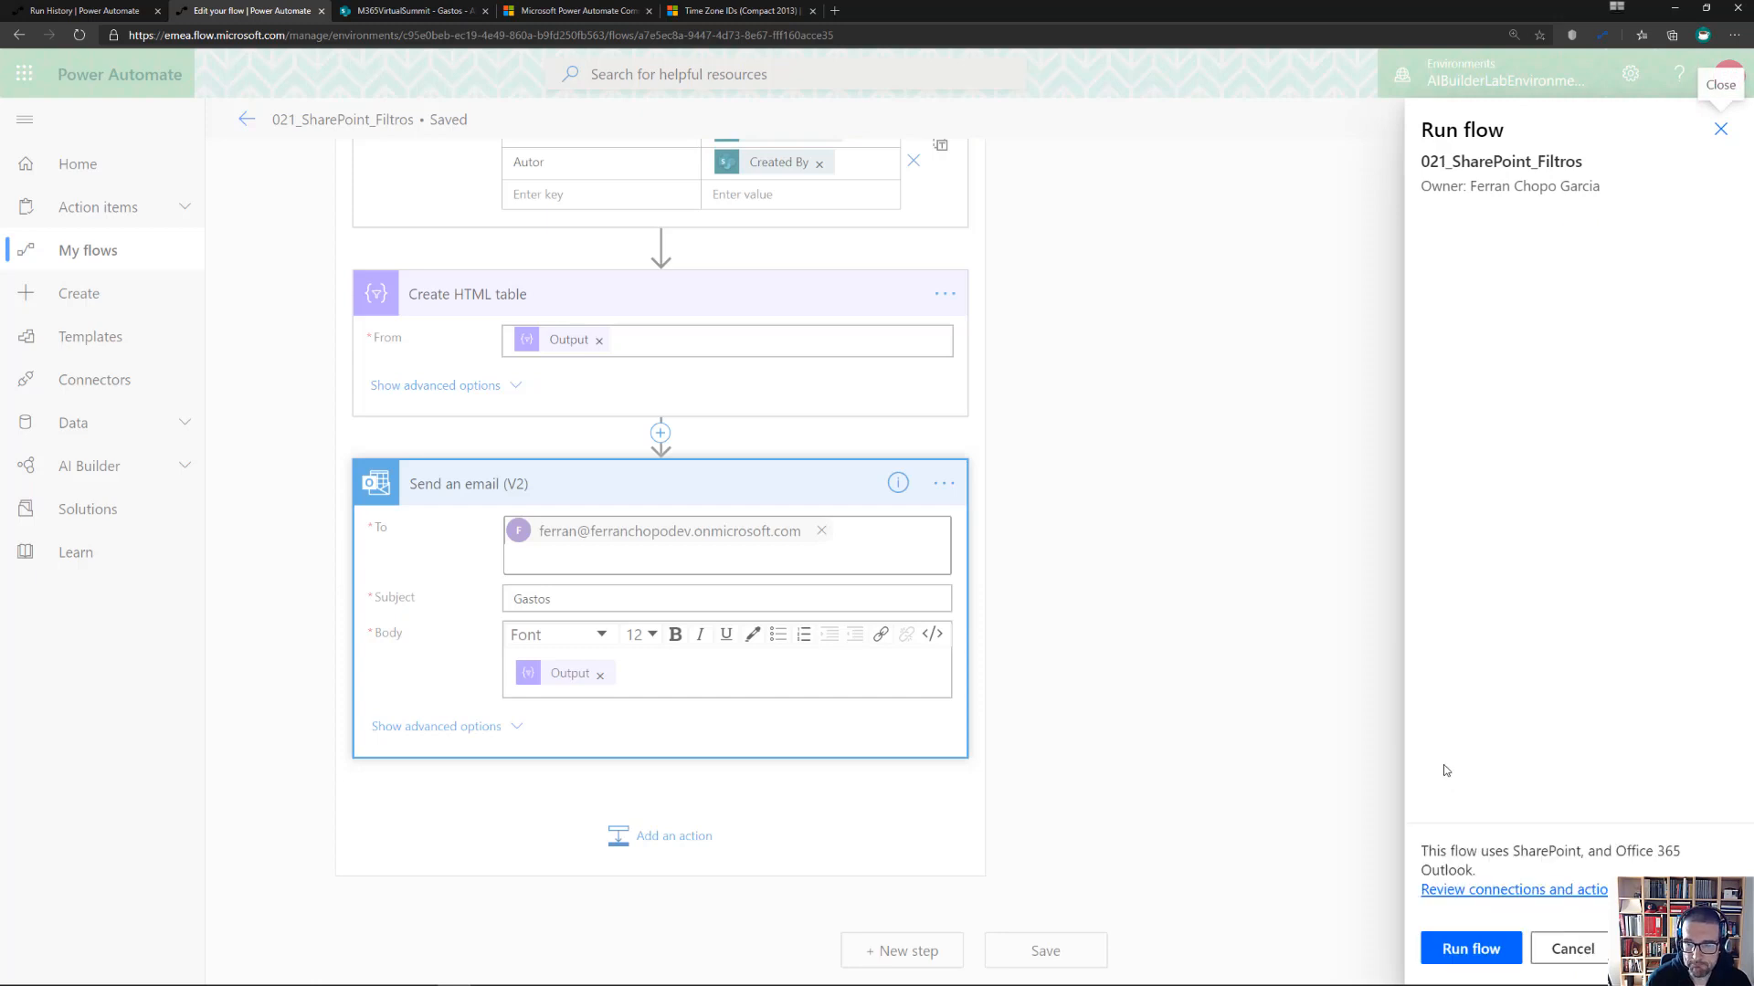
{"action": "left_click", "coordinate": [1464, 952]}
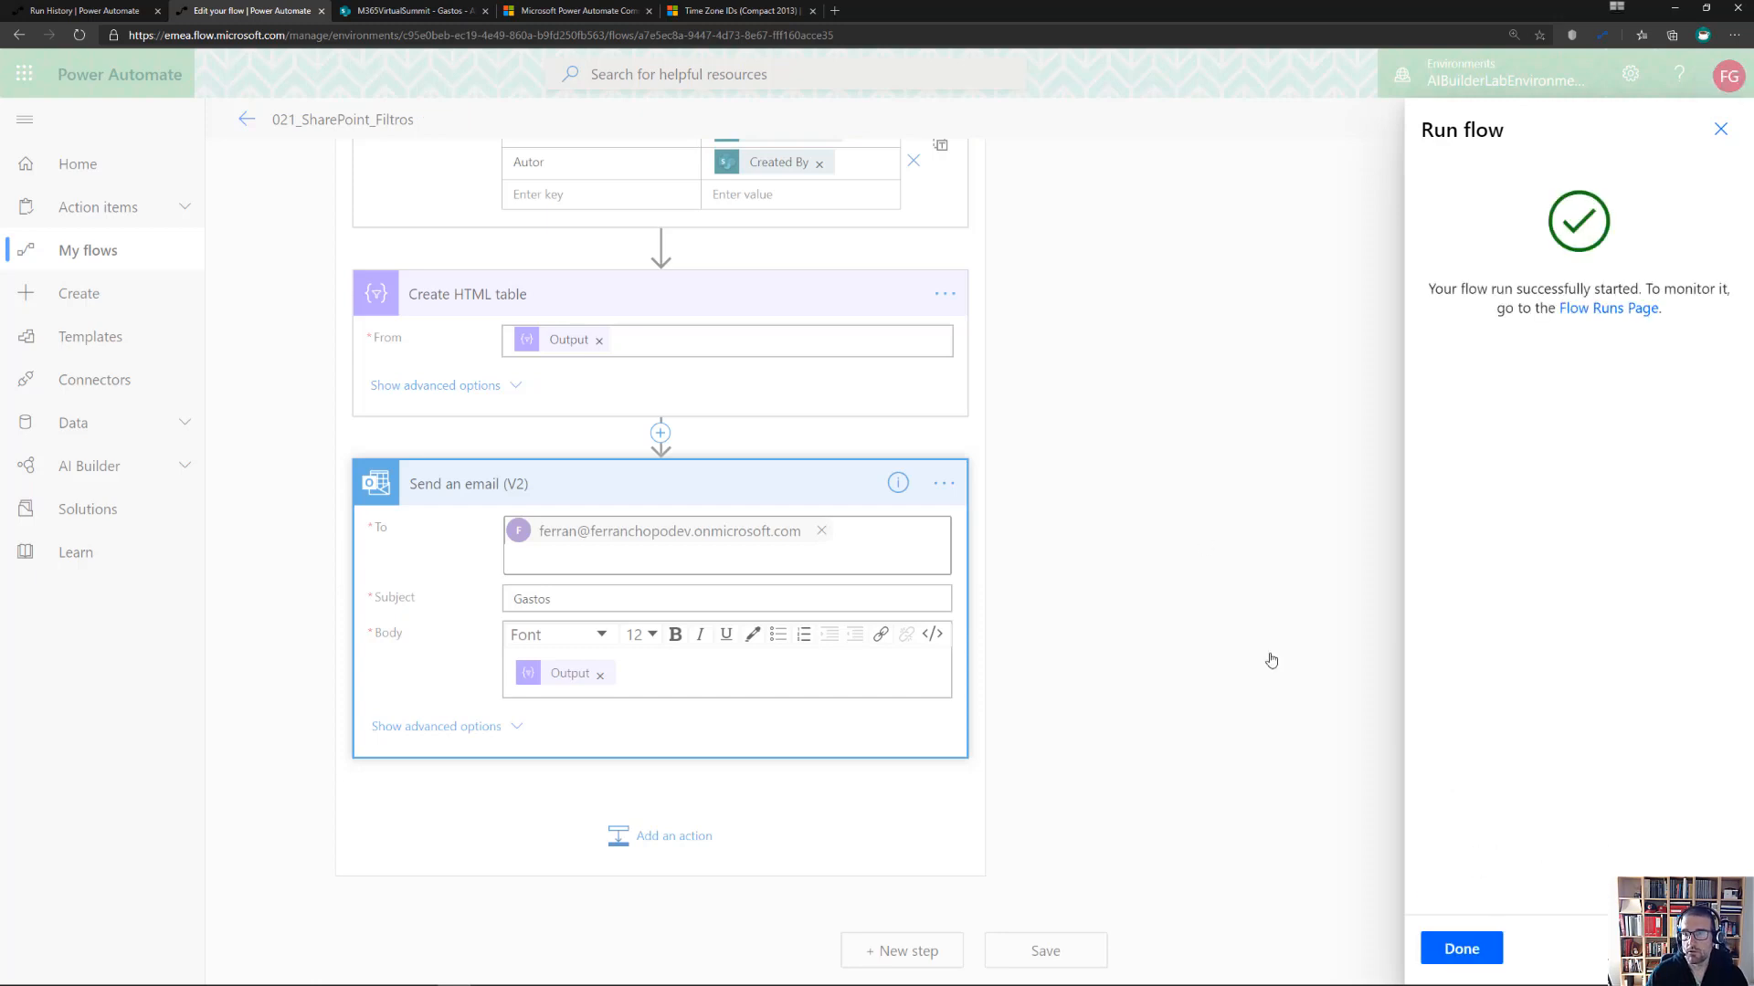
{"action": "left_click", "coordinate": [1459, 946]}
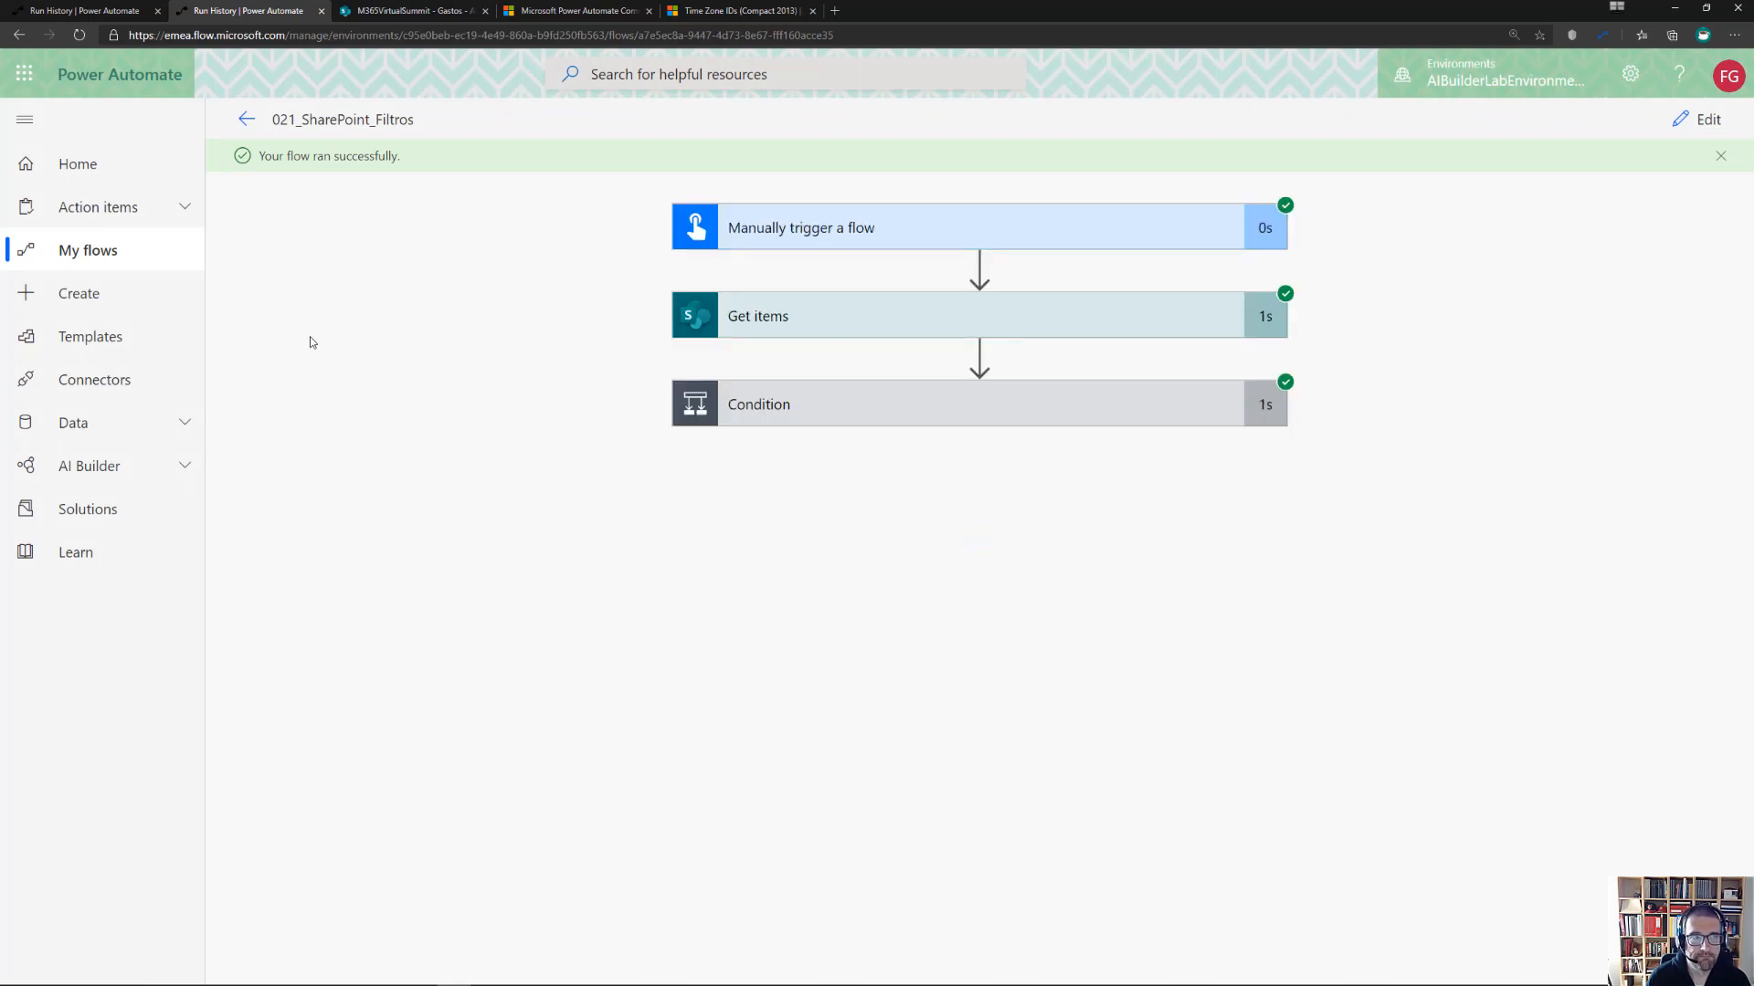
Expand the Condition and Select actions in the finished run and examine Descripción, Fecha and the Autor object in Select's output Body
{"action": "left_click", "coordinate": [831, 421]}
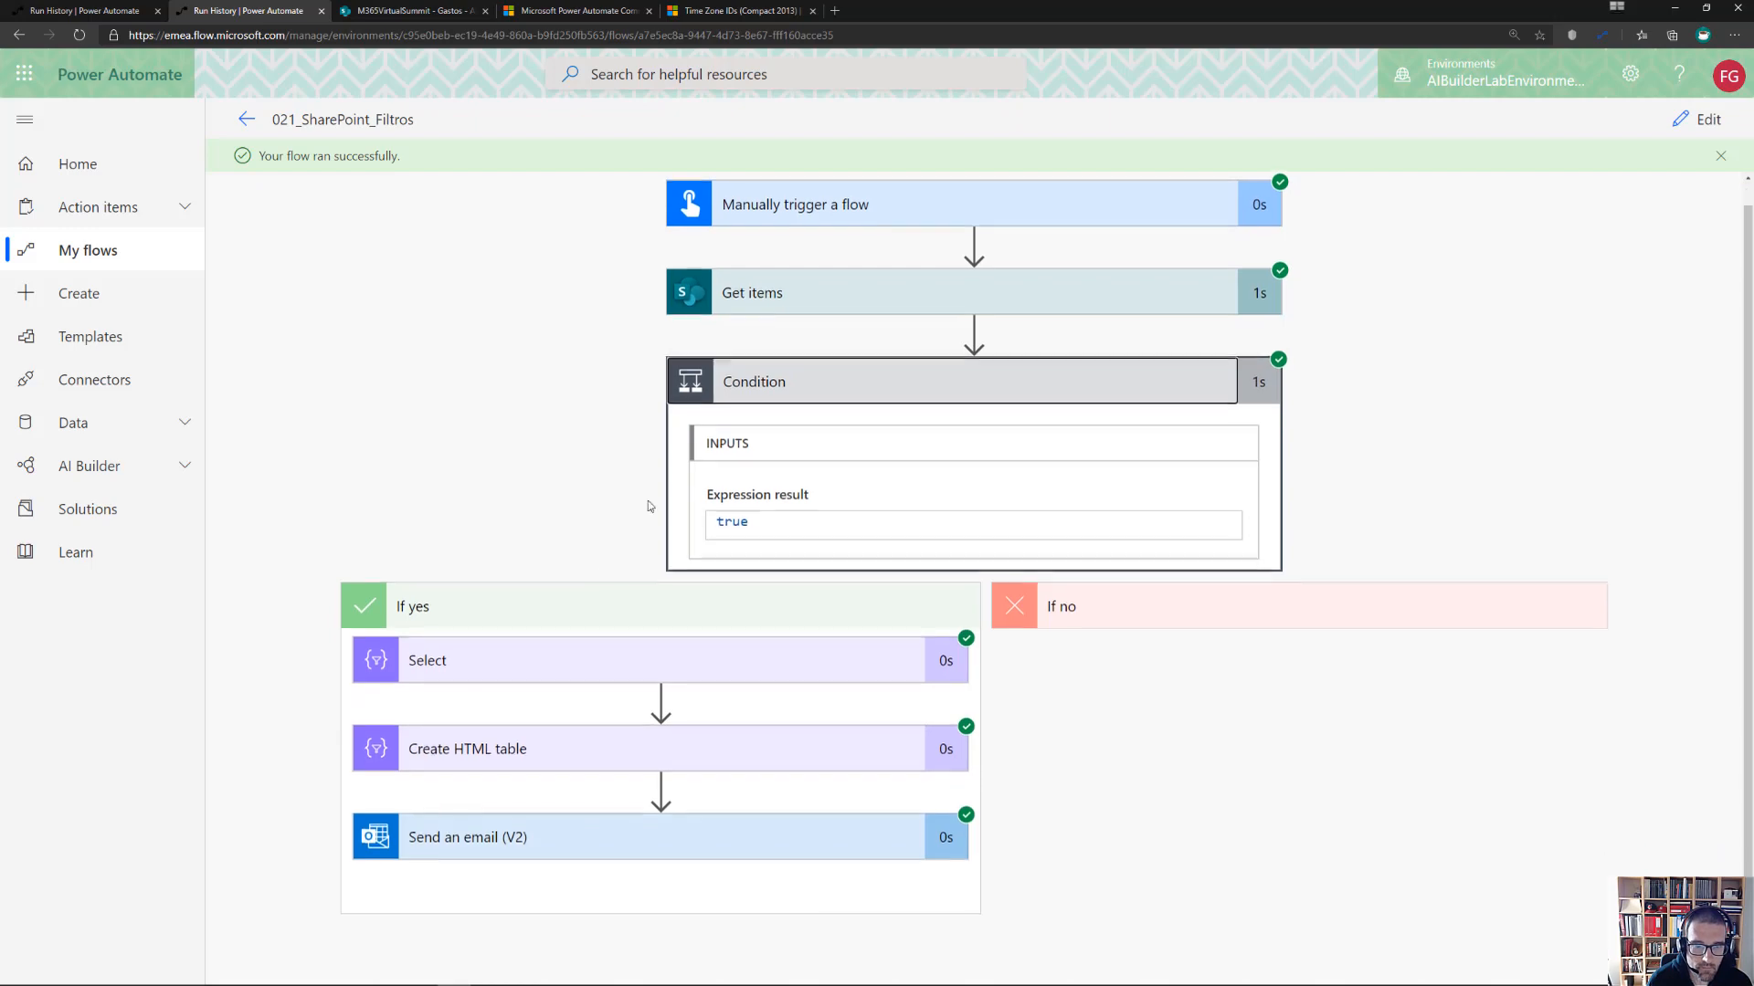
{"action": "left_click", "coordinate": [546, 653]}
{"action": "scroll", "coordinate": [563, 626], "scroll_direction": "down", "scroll_amount": 10}
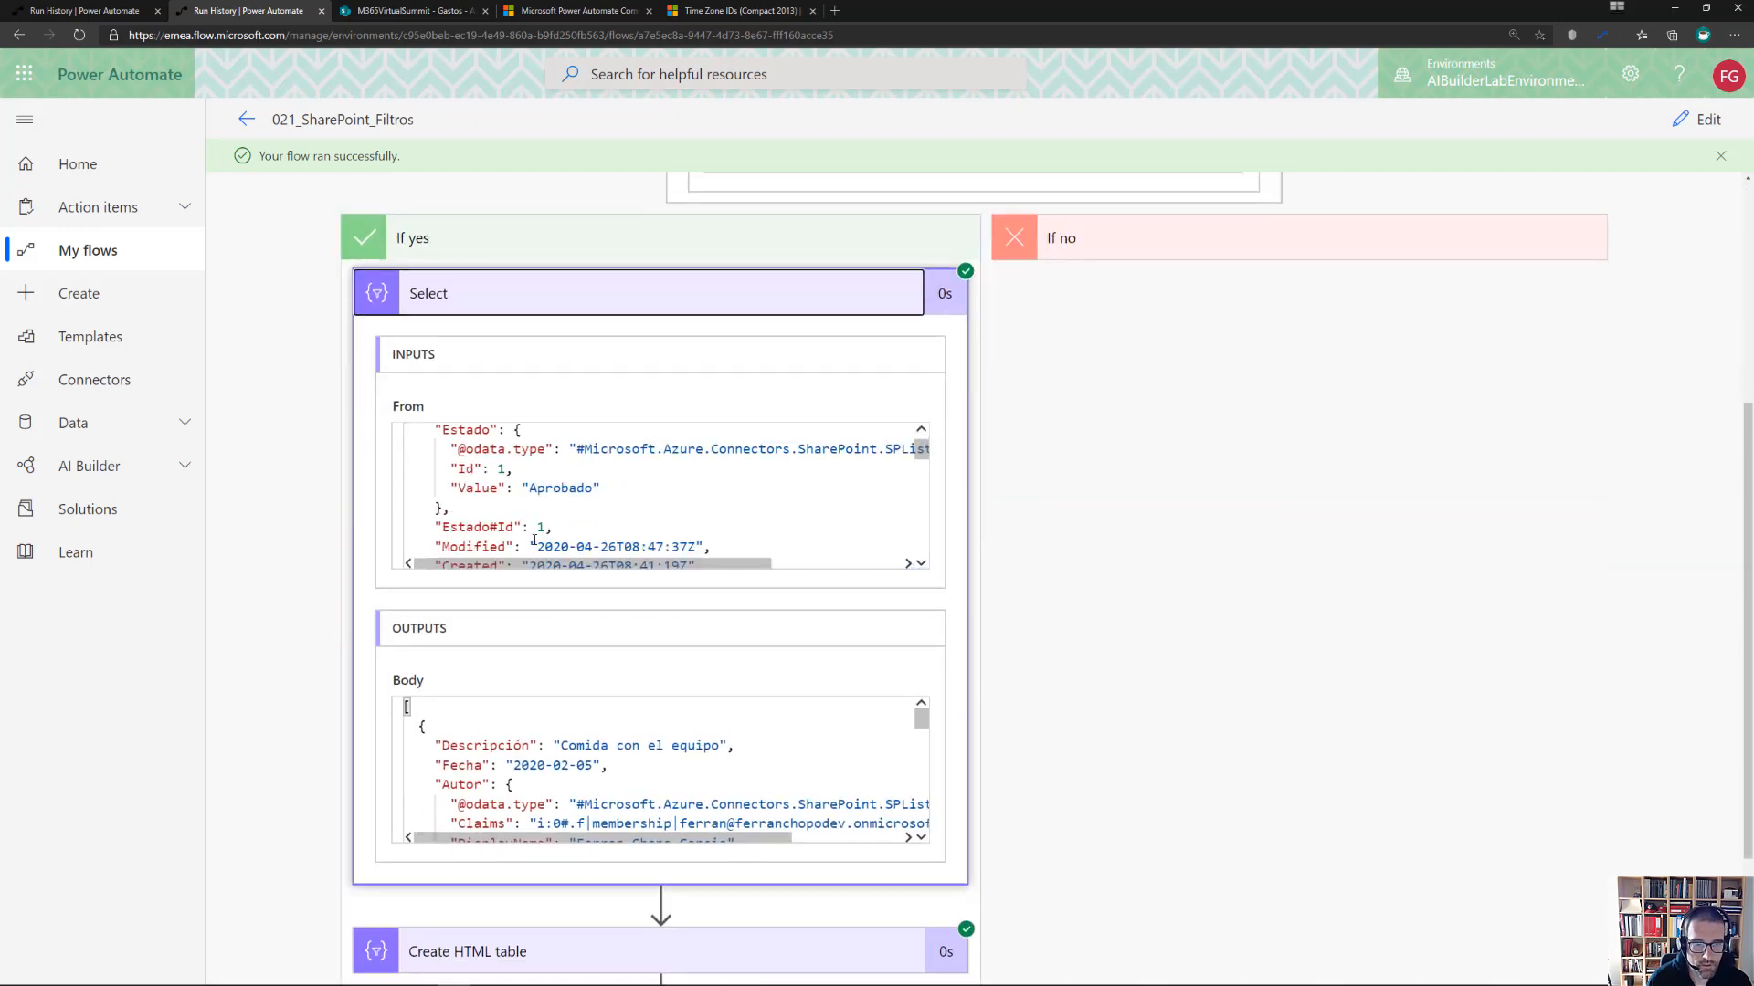
{"action": "scroll", "coordinate": [585, 630], "scroll_direction": "down", "scroll_amount": 2}
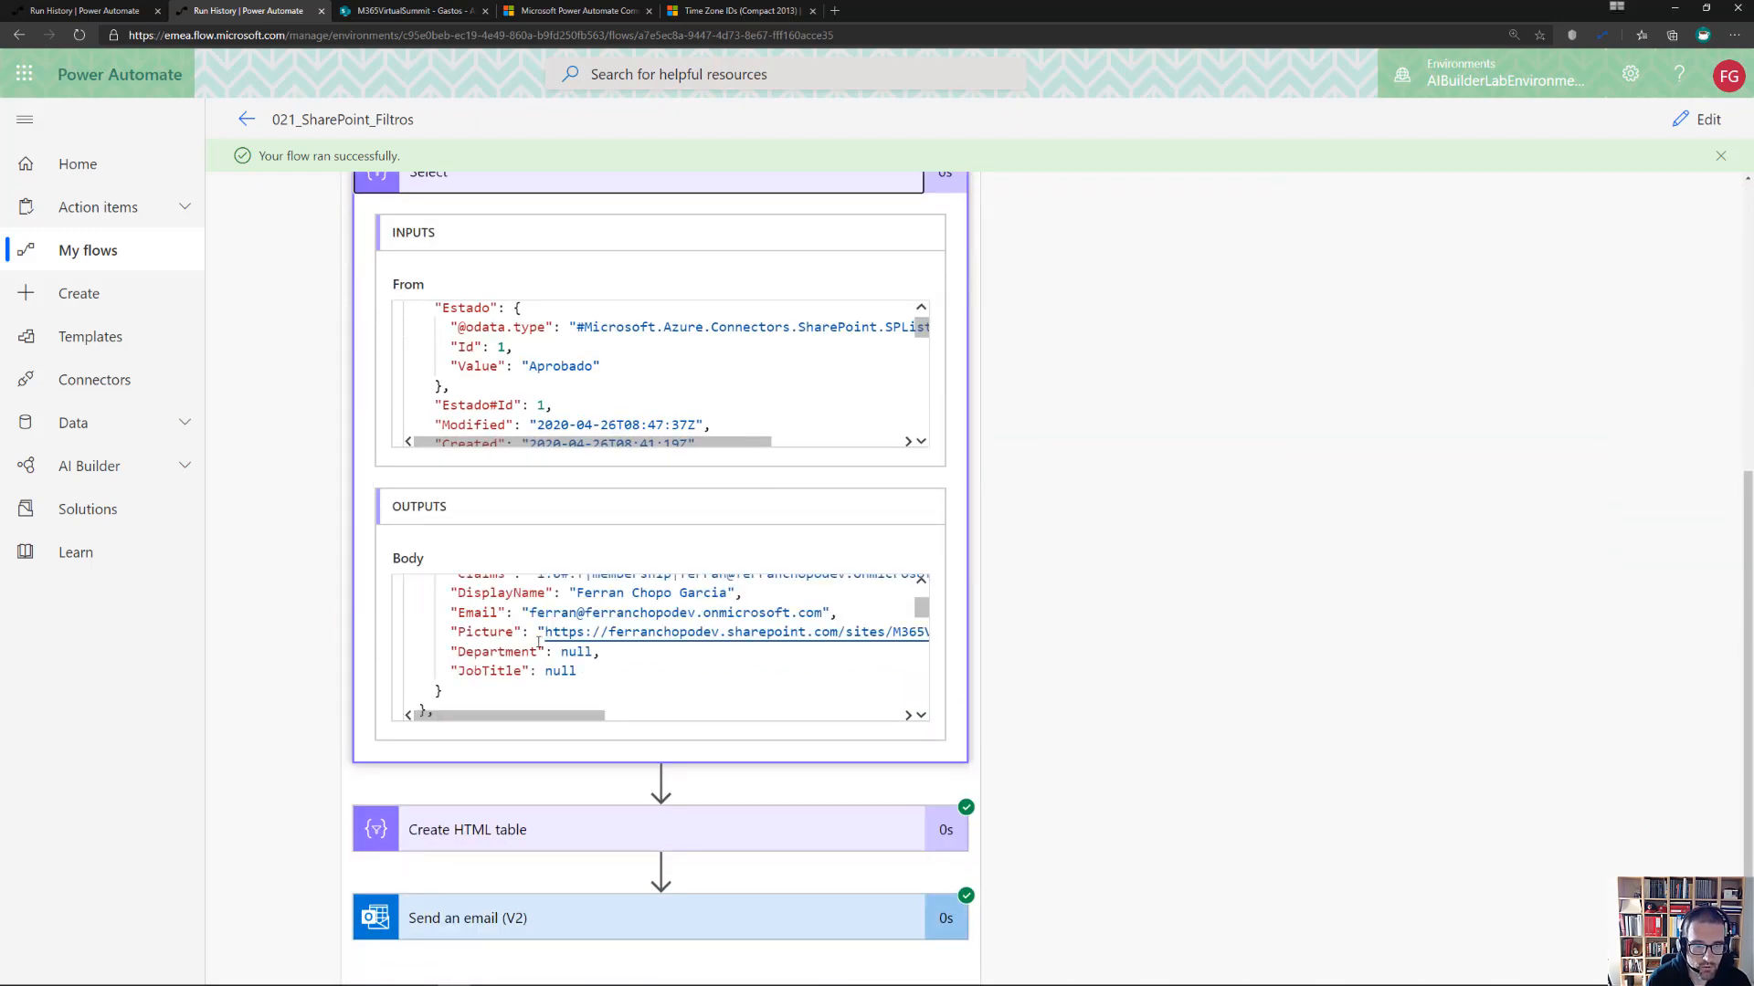
{"action": "scroll", "coordinate": [585, 630], "scroll_direction": "up", "scroll_amount": 5}
{"action": "left_click", "coordinate": [450, 784]}
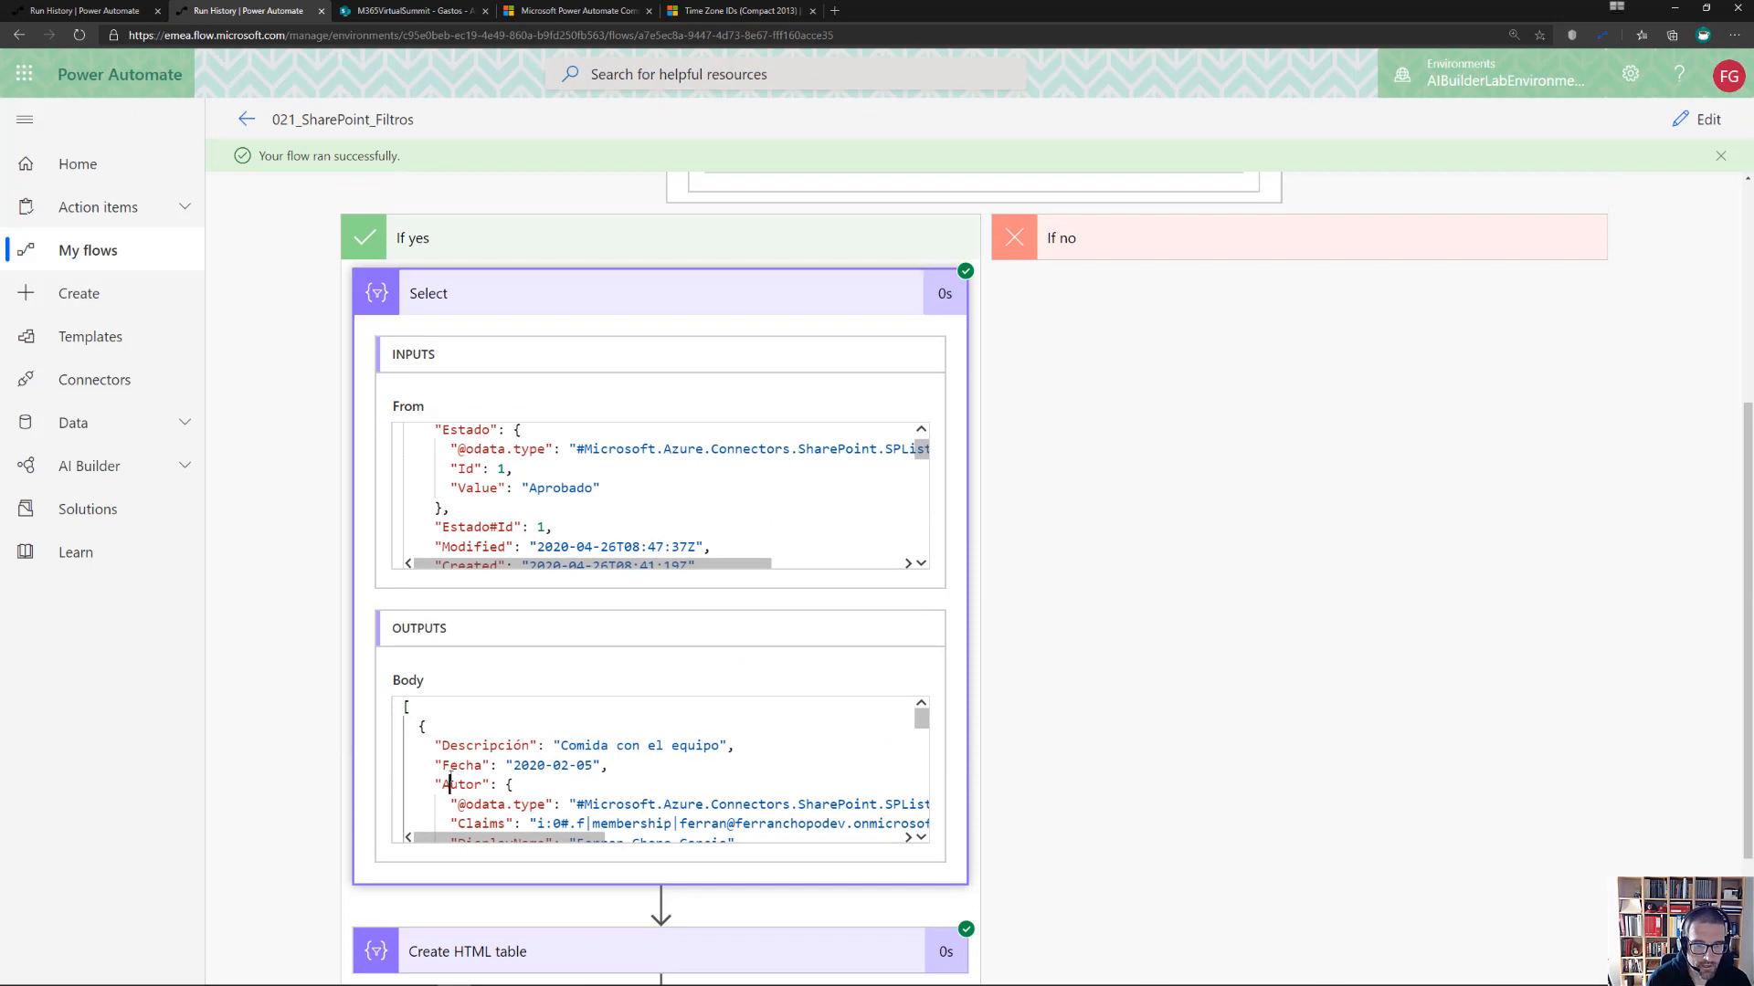
{"action": "left_click_drag", "start_coordinate": [925, 731], "coordinate": [924, 756]}
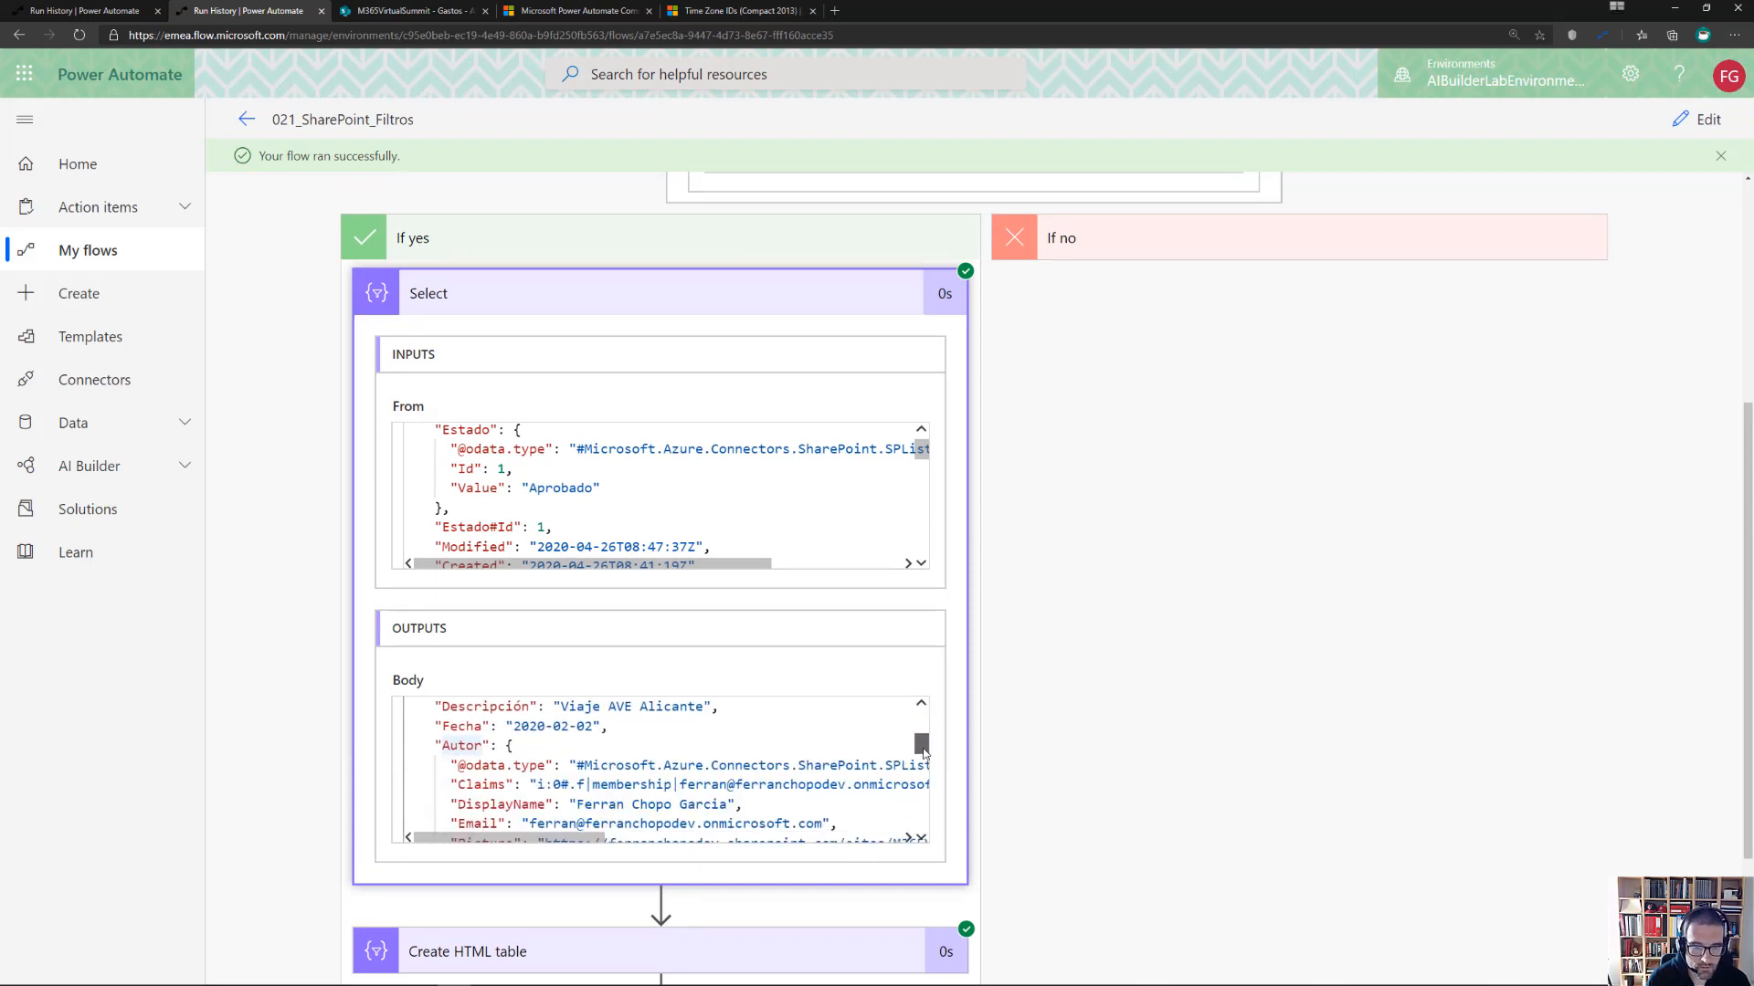
{"action": "scroll", "coordinate": [512, 764], "scroll_direction": "down", "scroll_amount": 2}
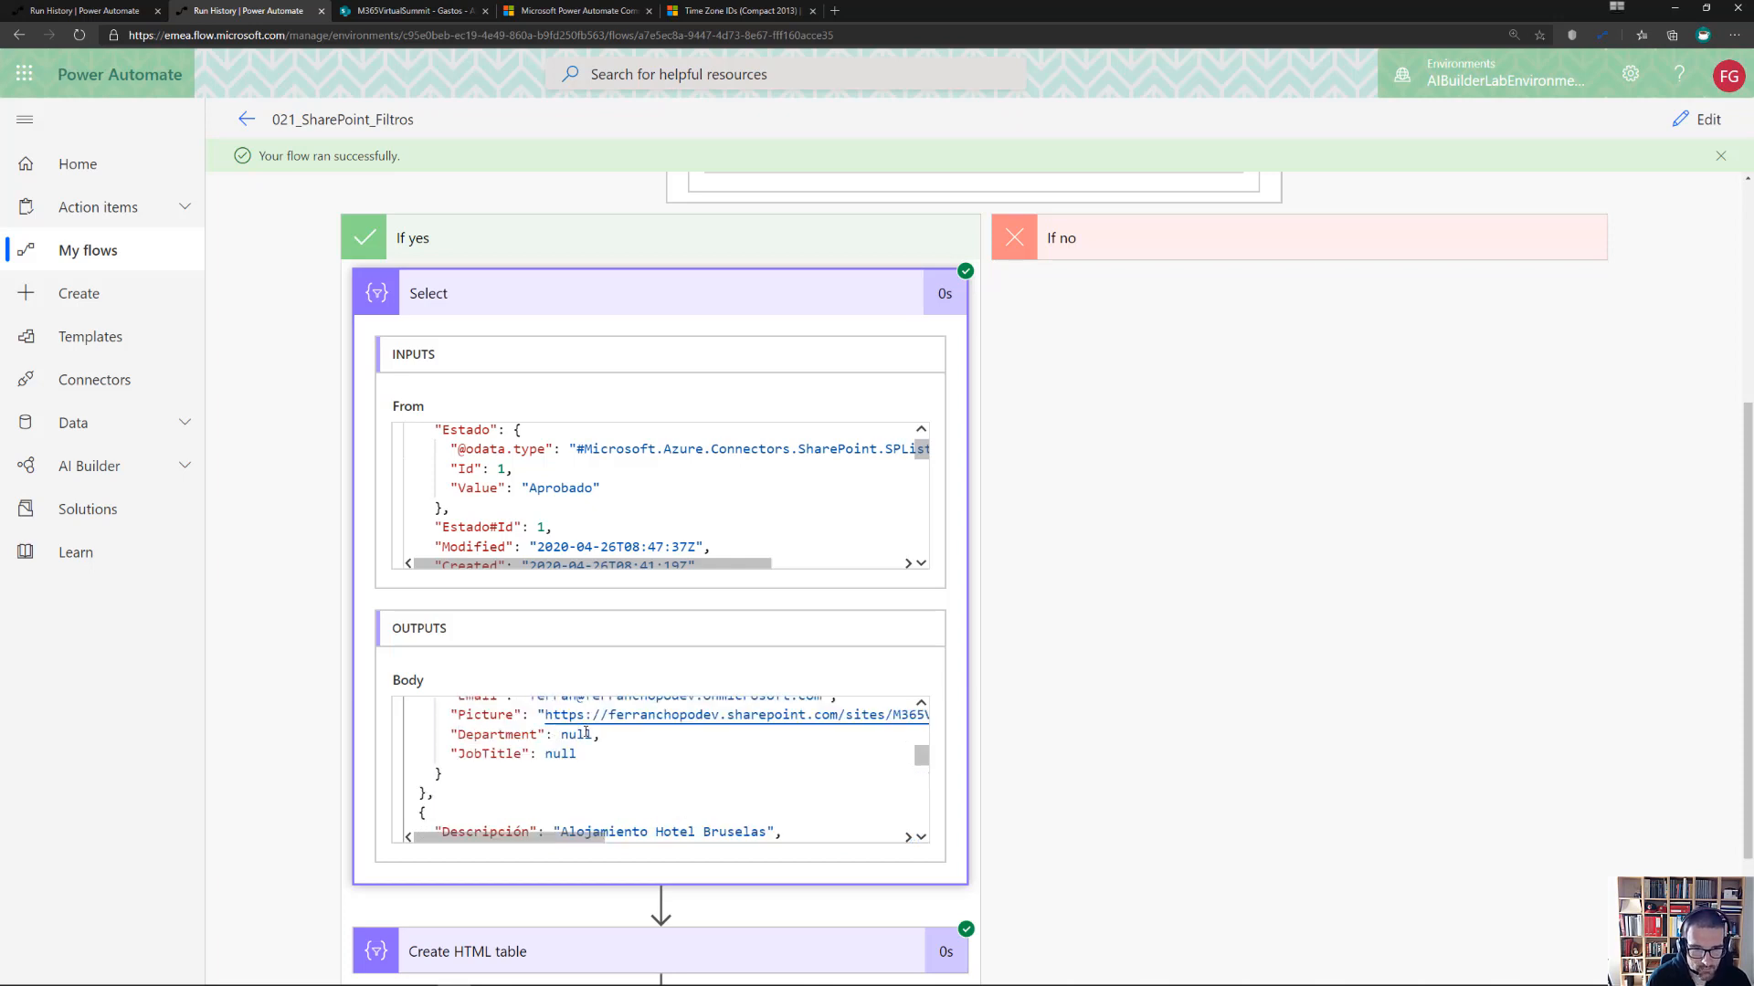
{"action": "scroll", "coordinate": [1163, 732], "scroll_direction": "down", "scroll_amount": 2}
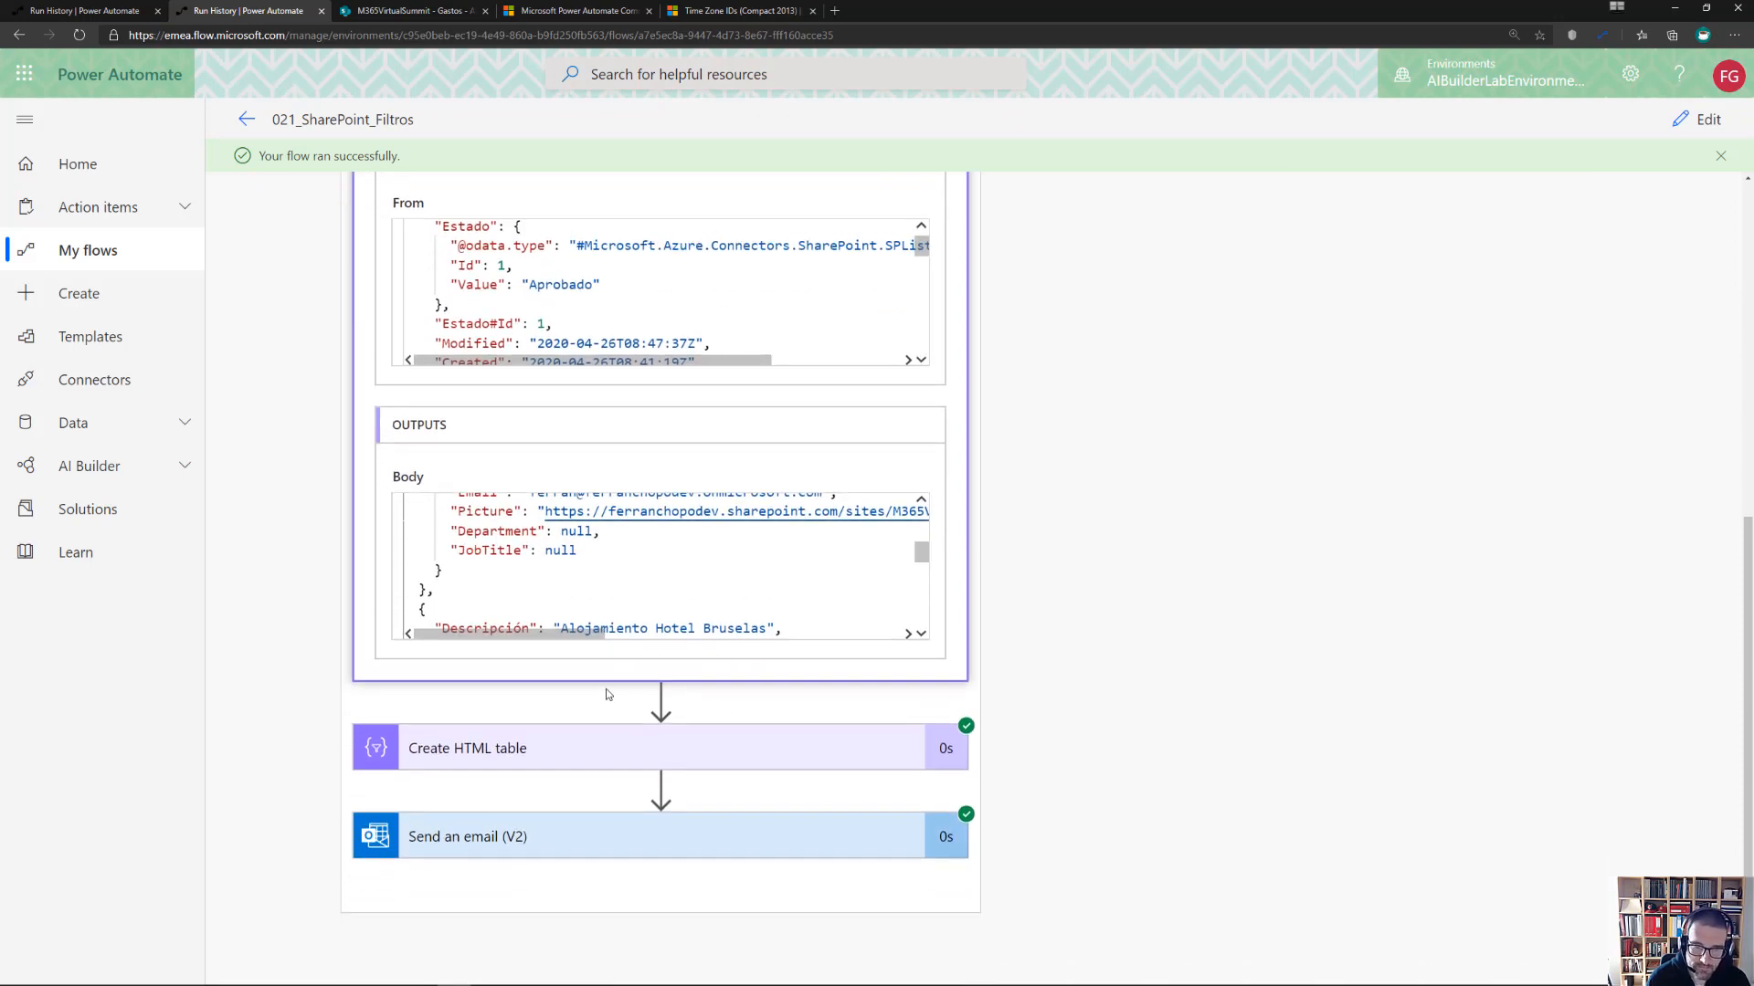
Expand Send an email (V2) in the run and examine the HTML table in its input Body
{"action": "left_click", "coordinate": [632, 845]}
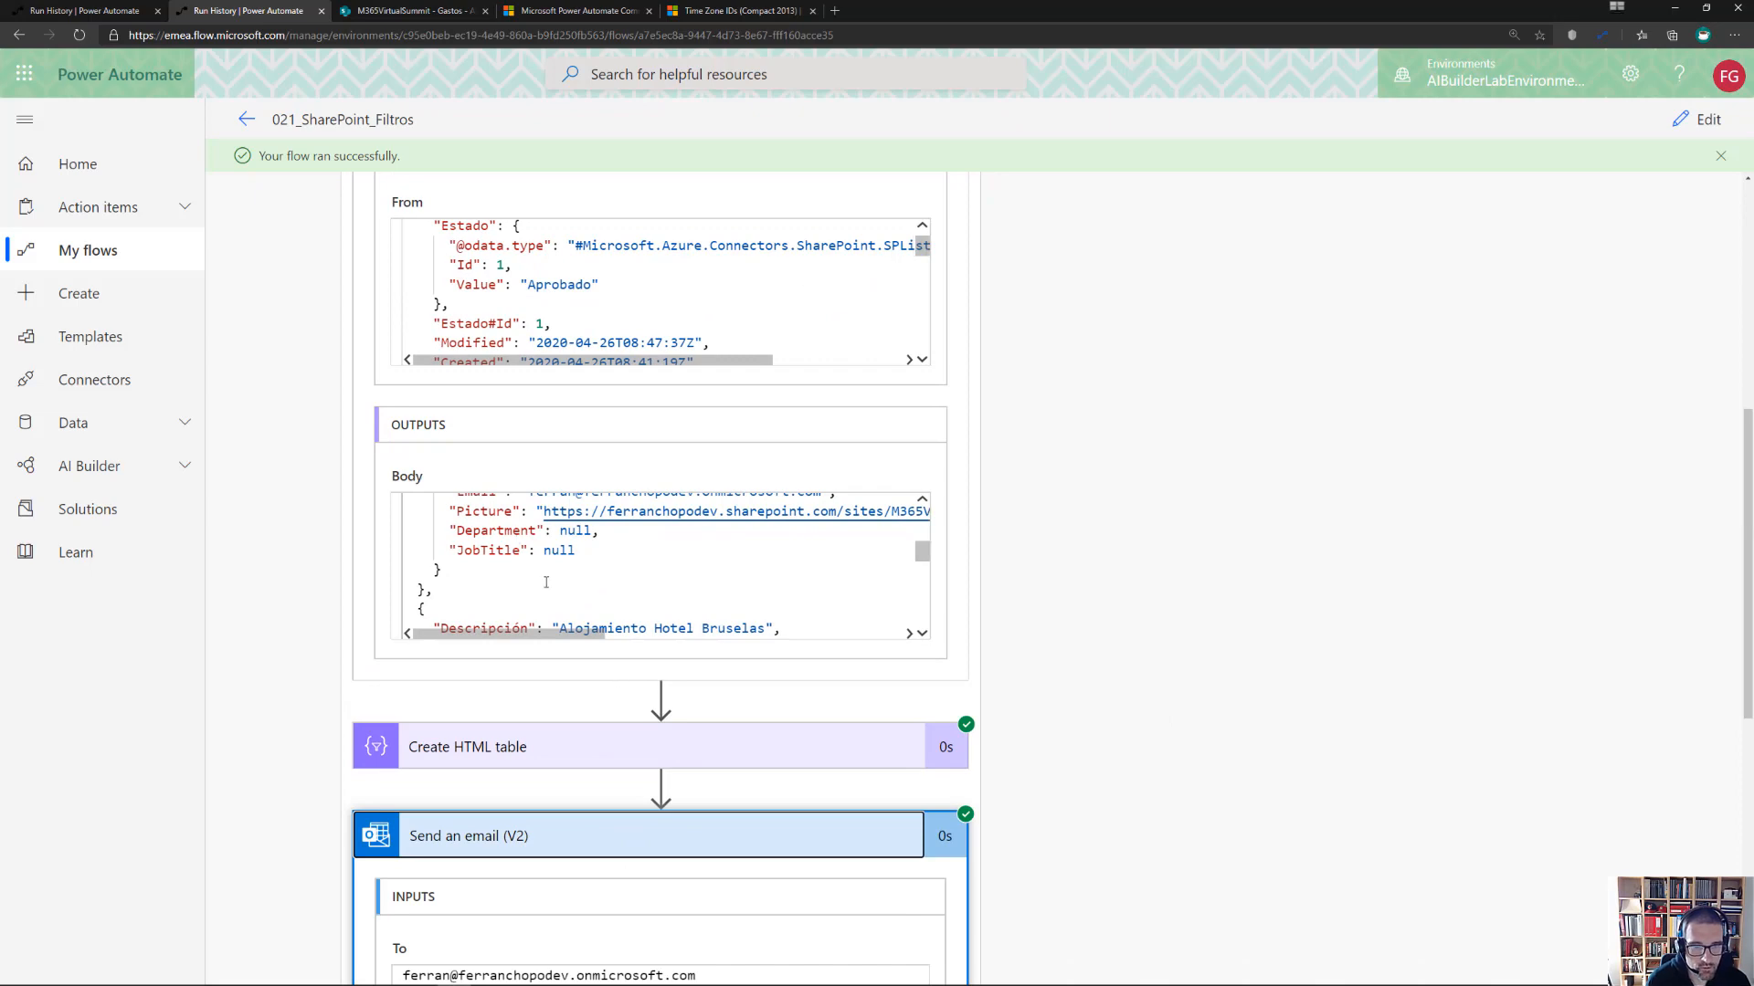
{"action": "scroll", "coordinate": [524, 596], "scroll_direction": "up", "scroll_amount": 2}
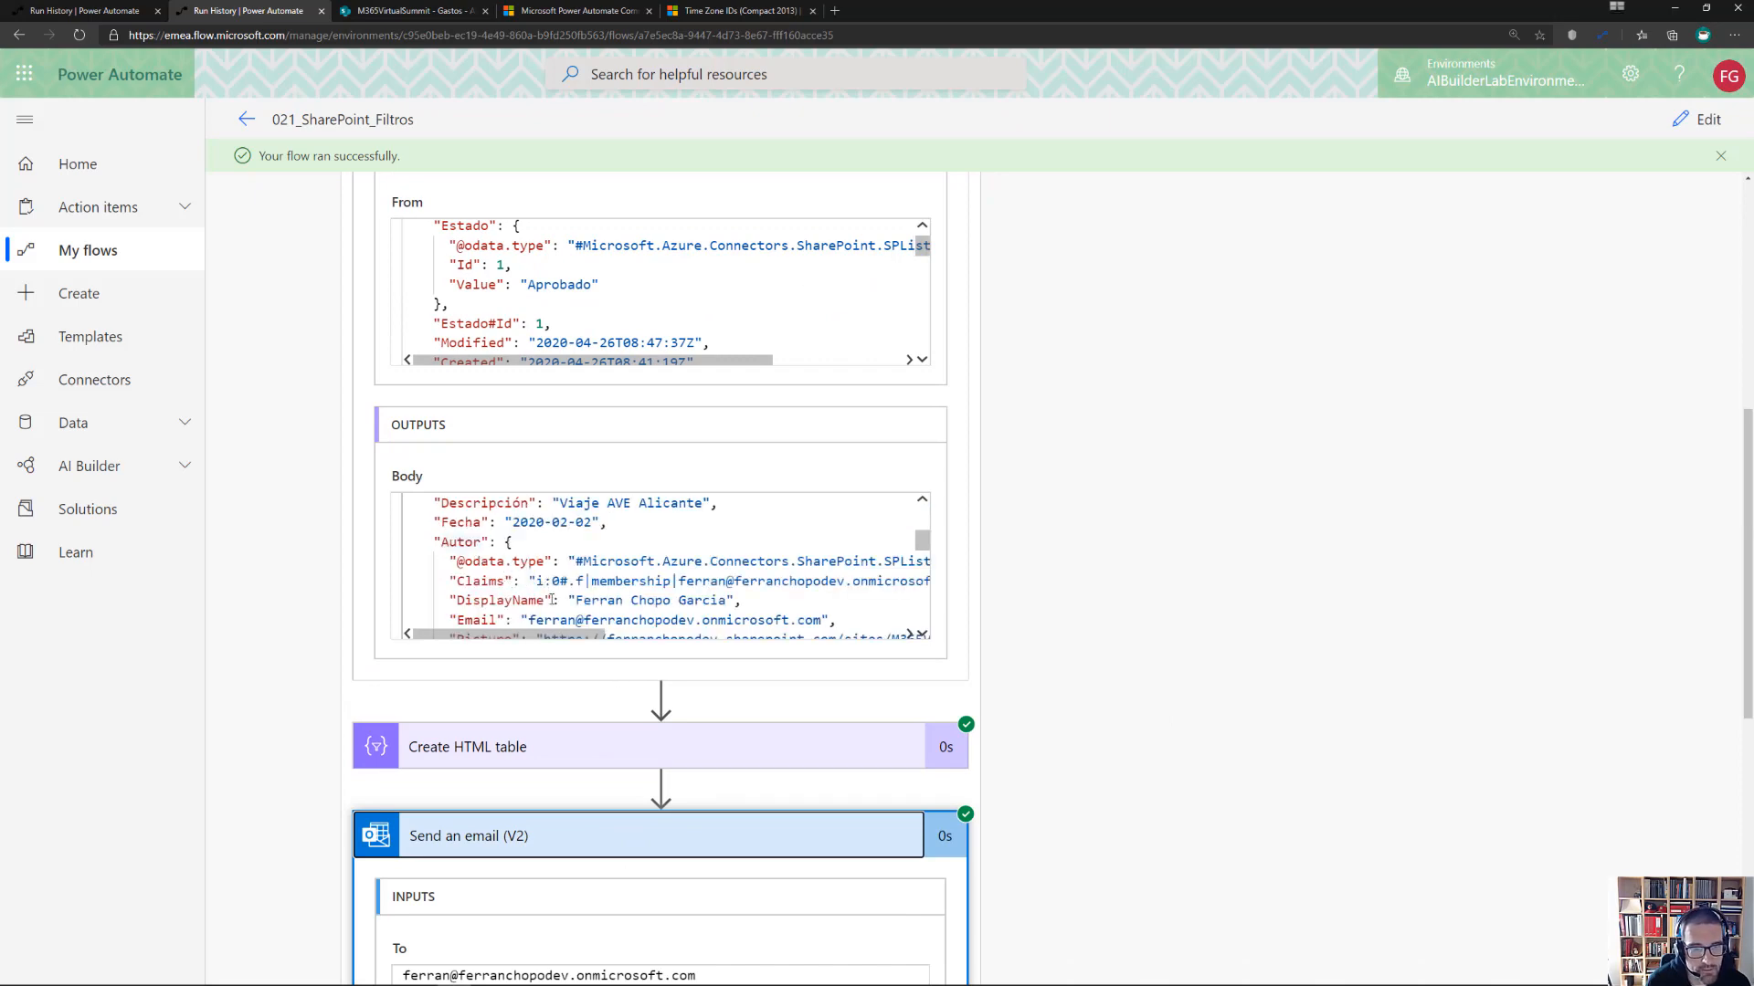
{"action": "scroll", "coordinate": [552, 600], "scroll_direction": "down", "scroll_amount": 3}
{"action": "scroll", "coordinate": [1011, 688], "scroll_direction": "down", "scroll_amount": 7}
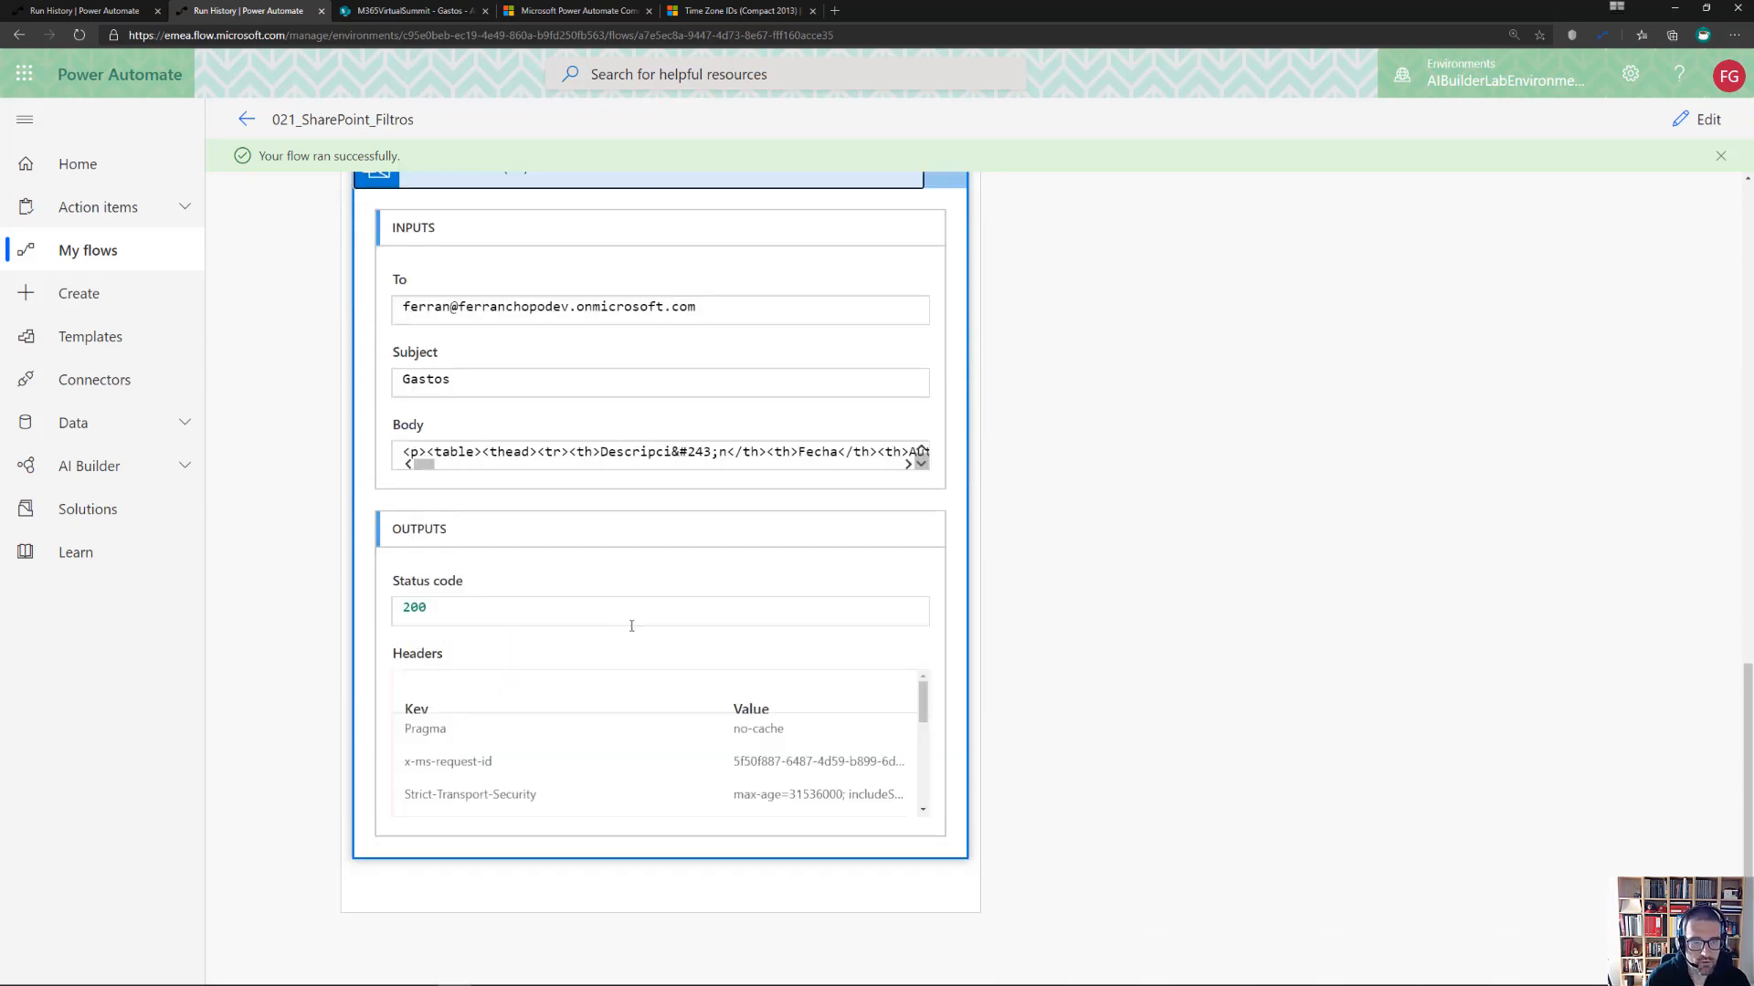
{"action": "scroll", "coordinate": [410, 461], "scroll_direction": "right", "scroll_amount": 3}
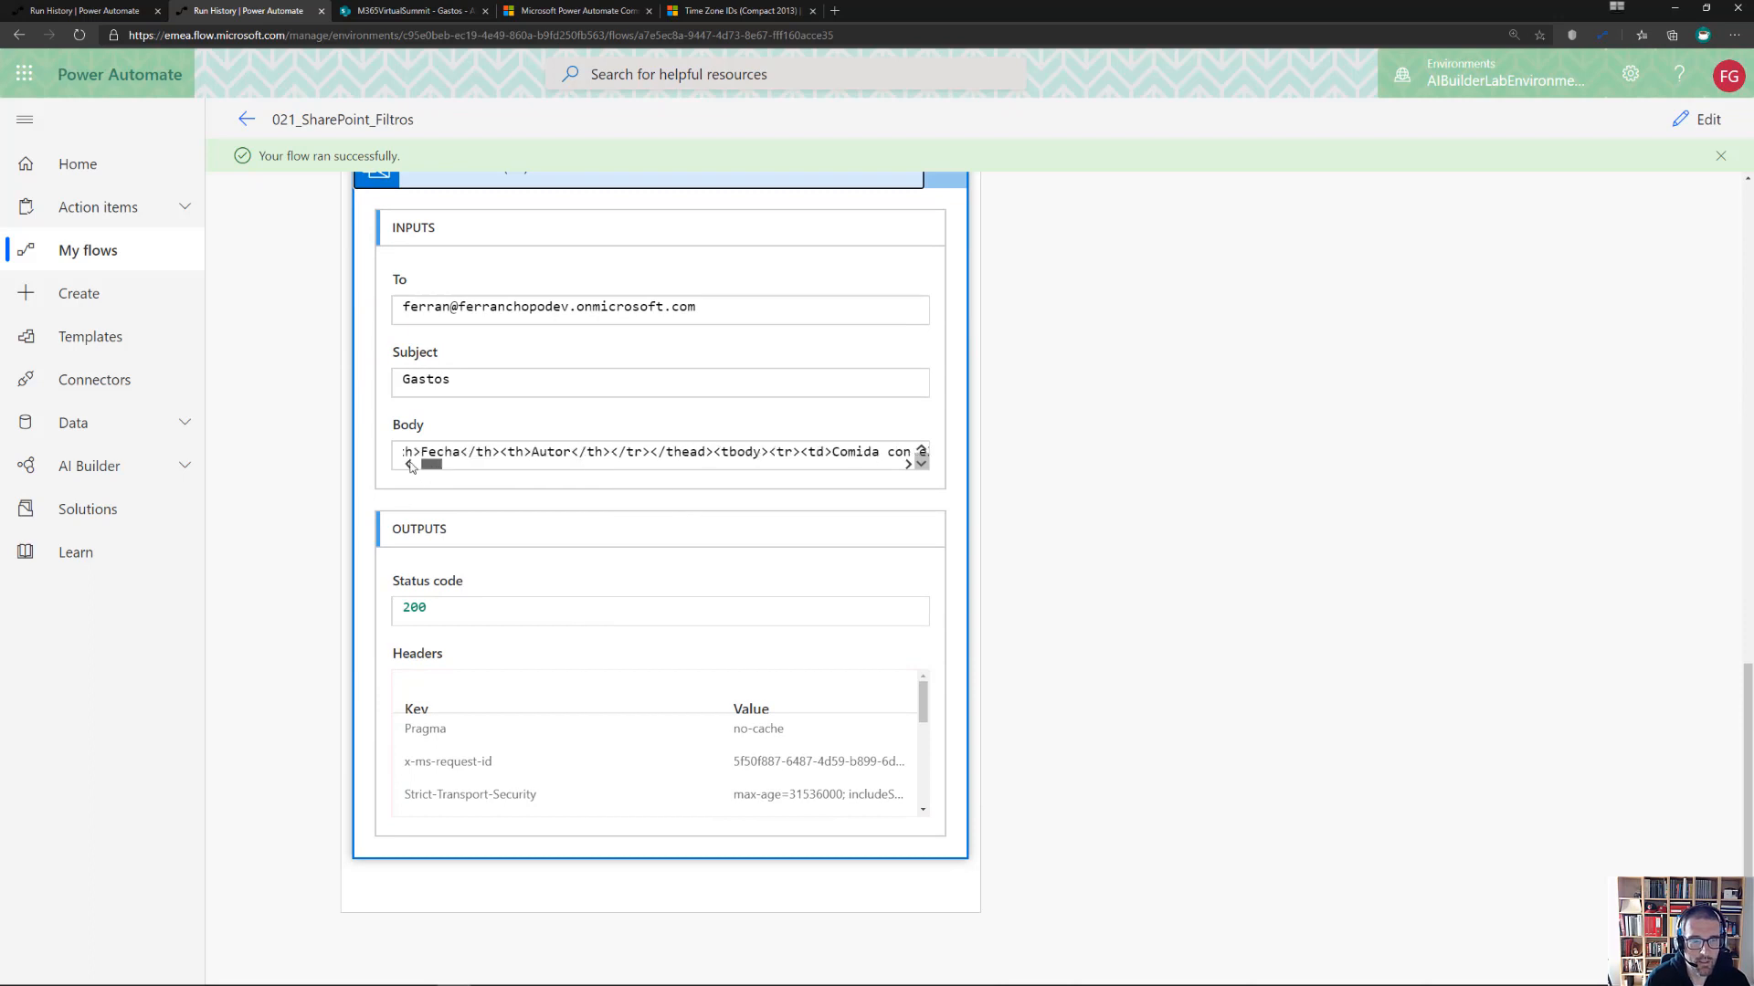
{"action": "scroll", "coordinate": [410, 465], "scroll_direction": "left", "scroll_amount": 3}
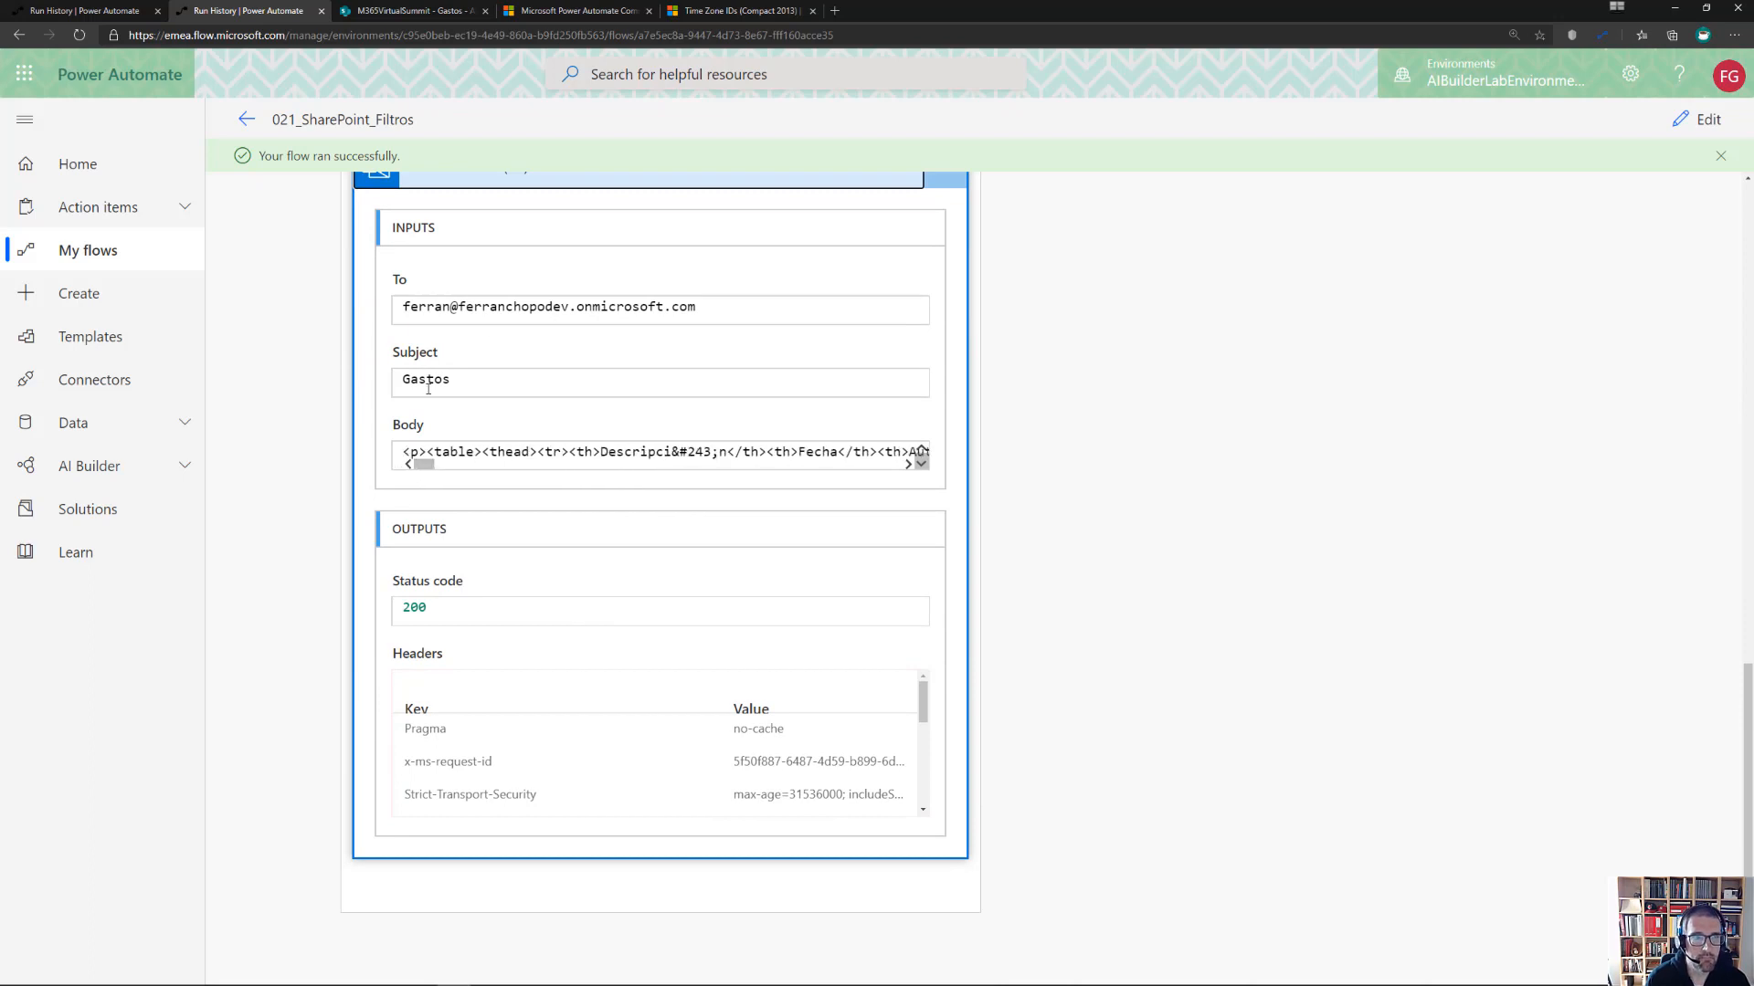
{"action": "left_click", "coordinate": [717, 11]}
{"action": "left_click", "coordinate": [706, 34]}
{"action": "type", "text": "www."}
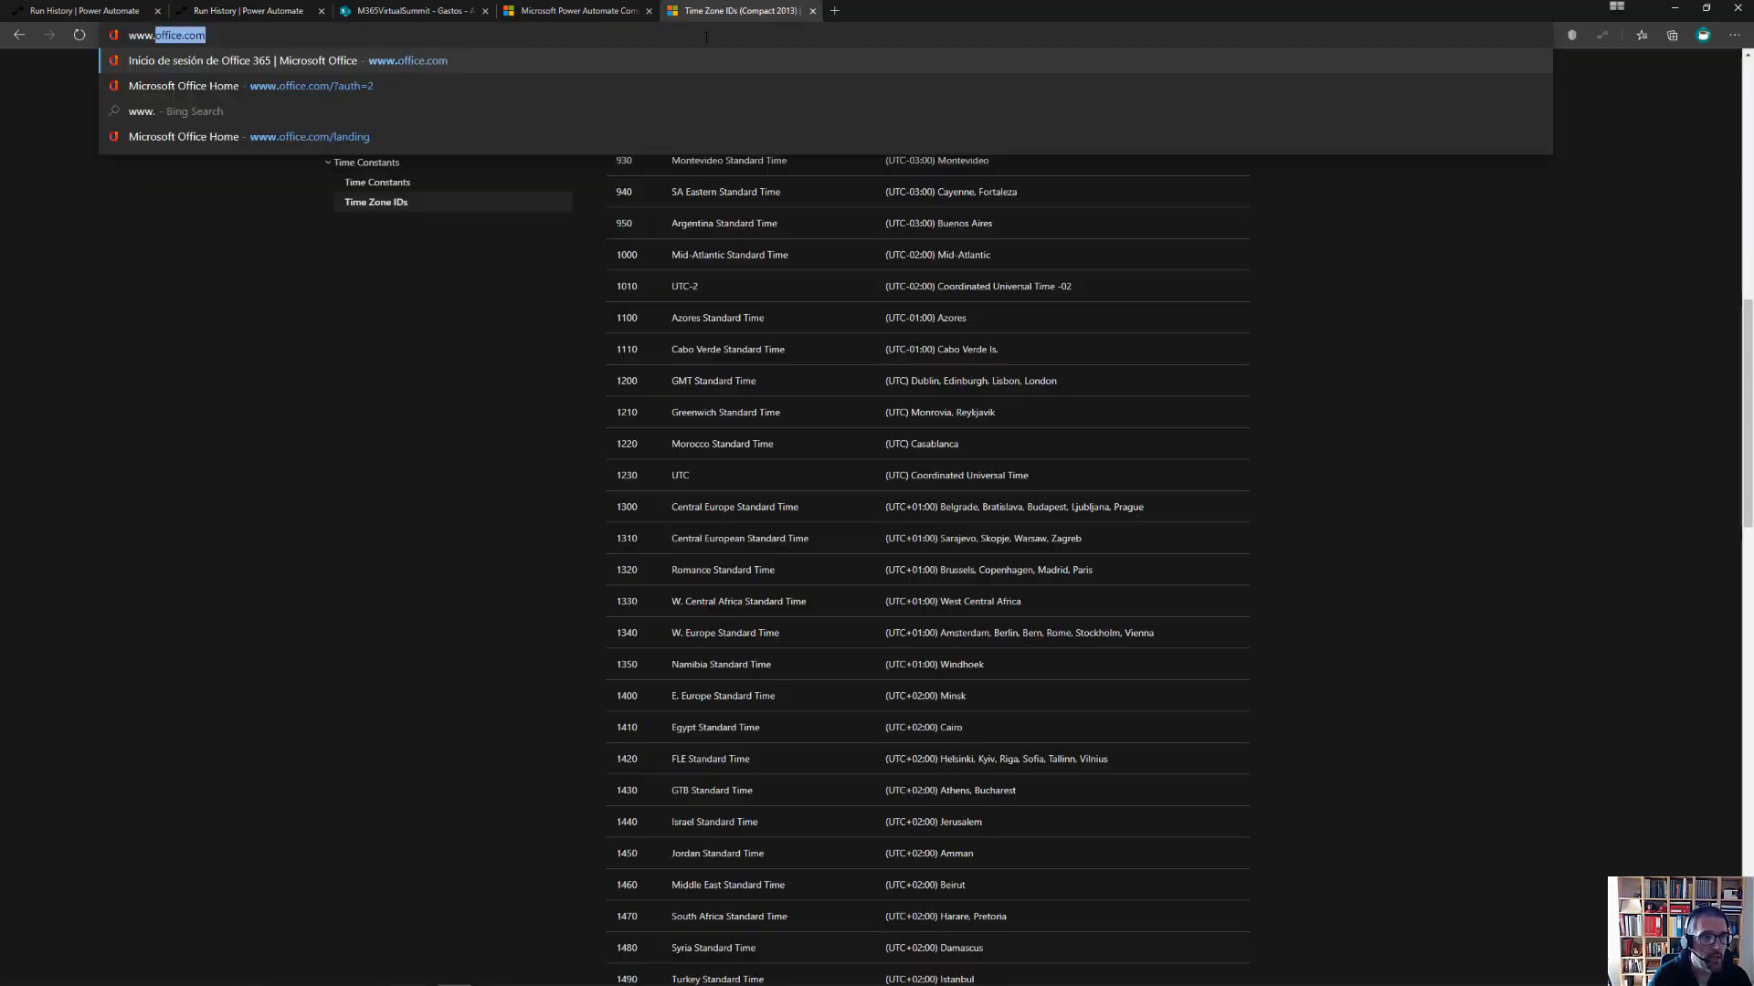
{"action": "key", "text": "Return"}
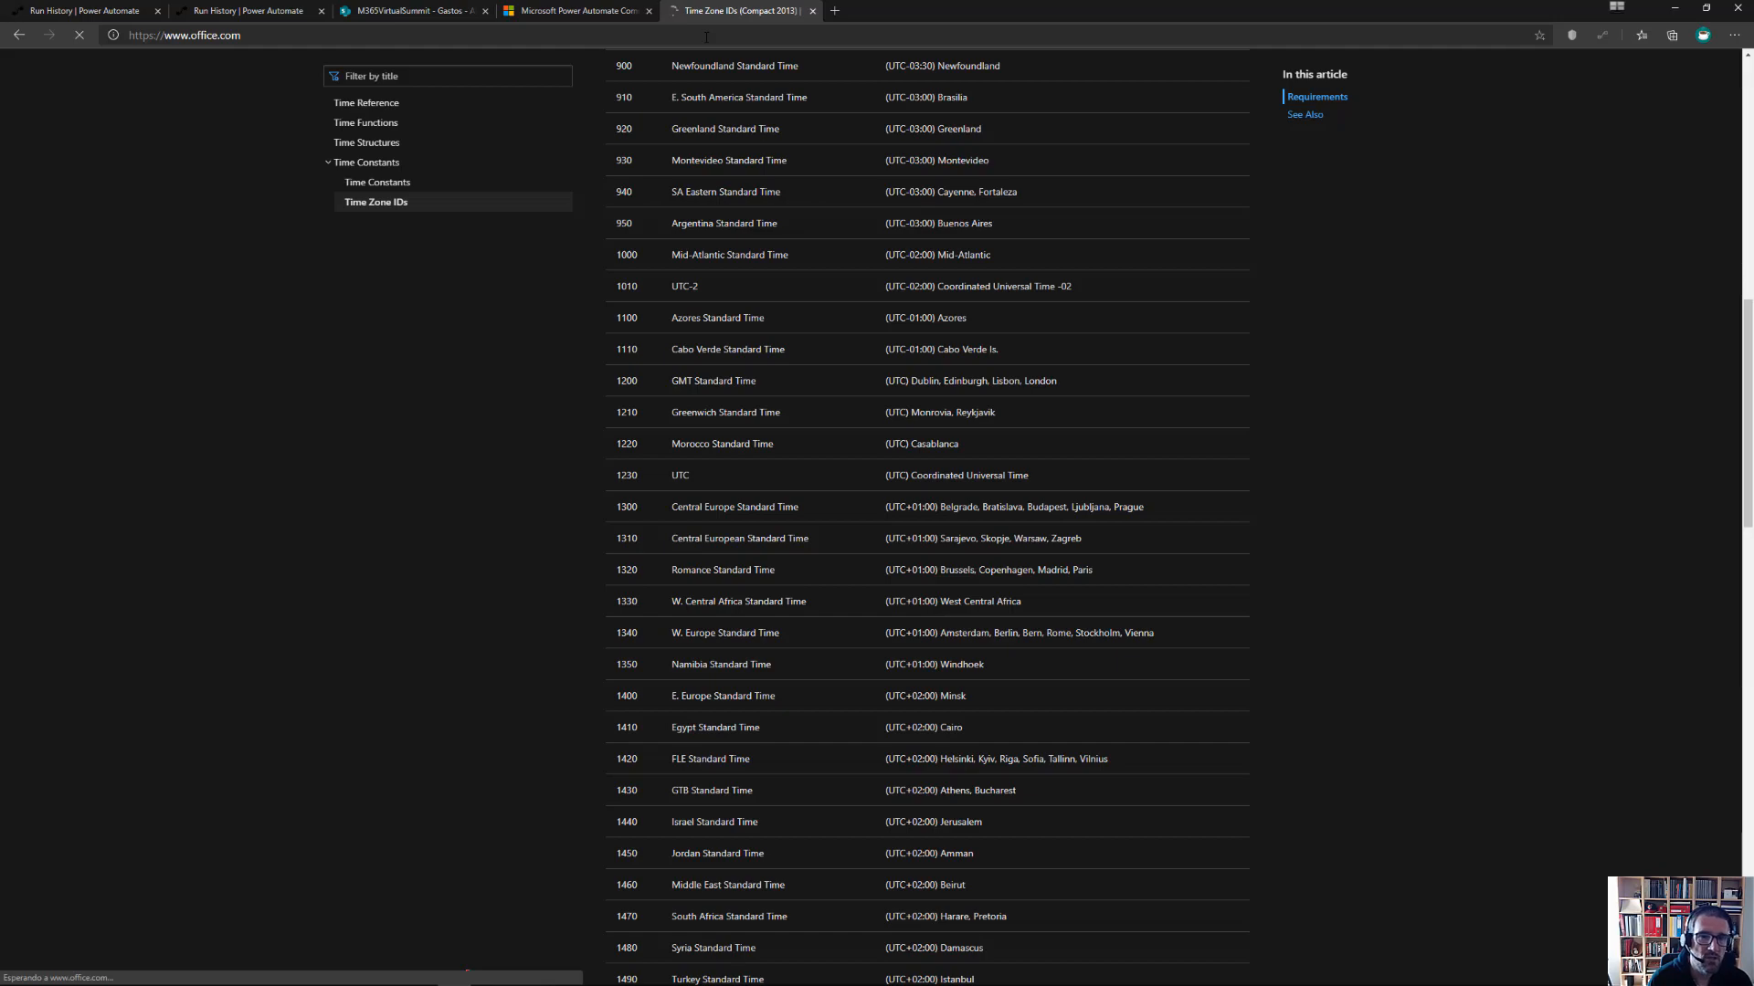
Close the Test1 run tab and reopen 021_SharePoint_Filtros for editing at its Create HTML table and Send an email (V2) actions
{"action": "left_click", "coordinate": [107, 12]}
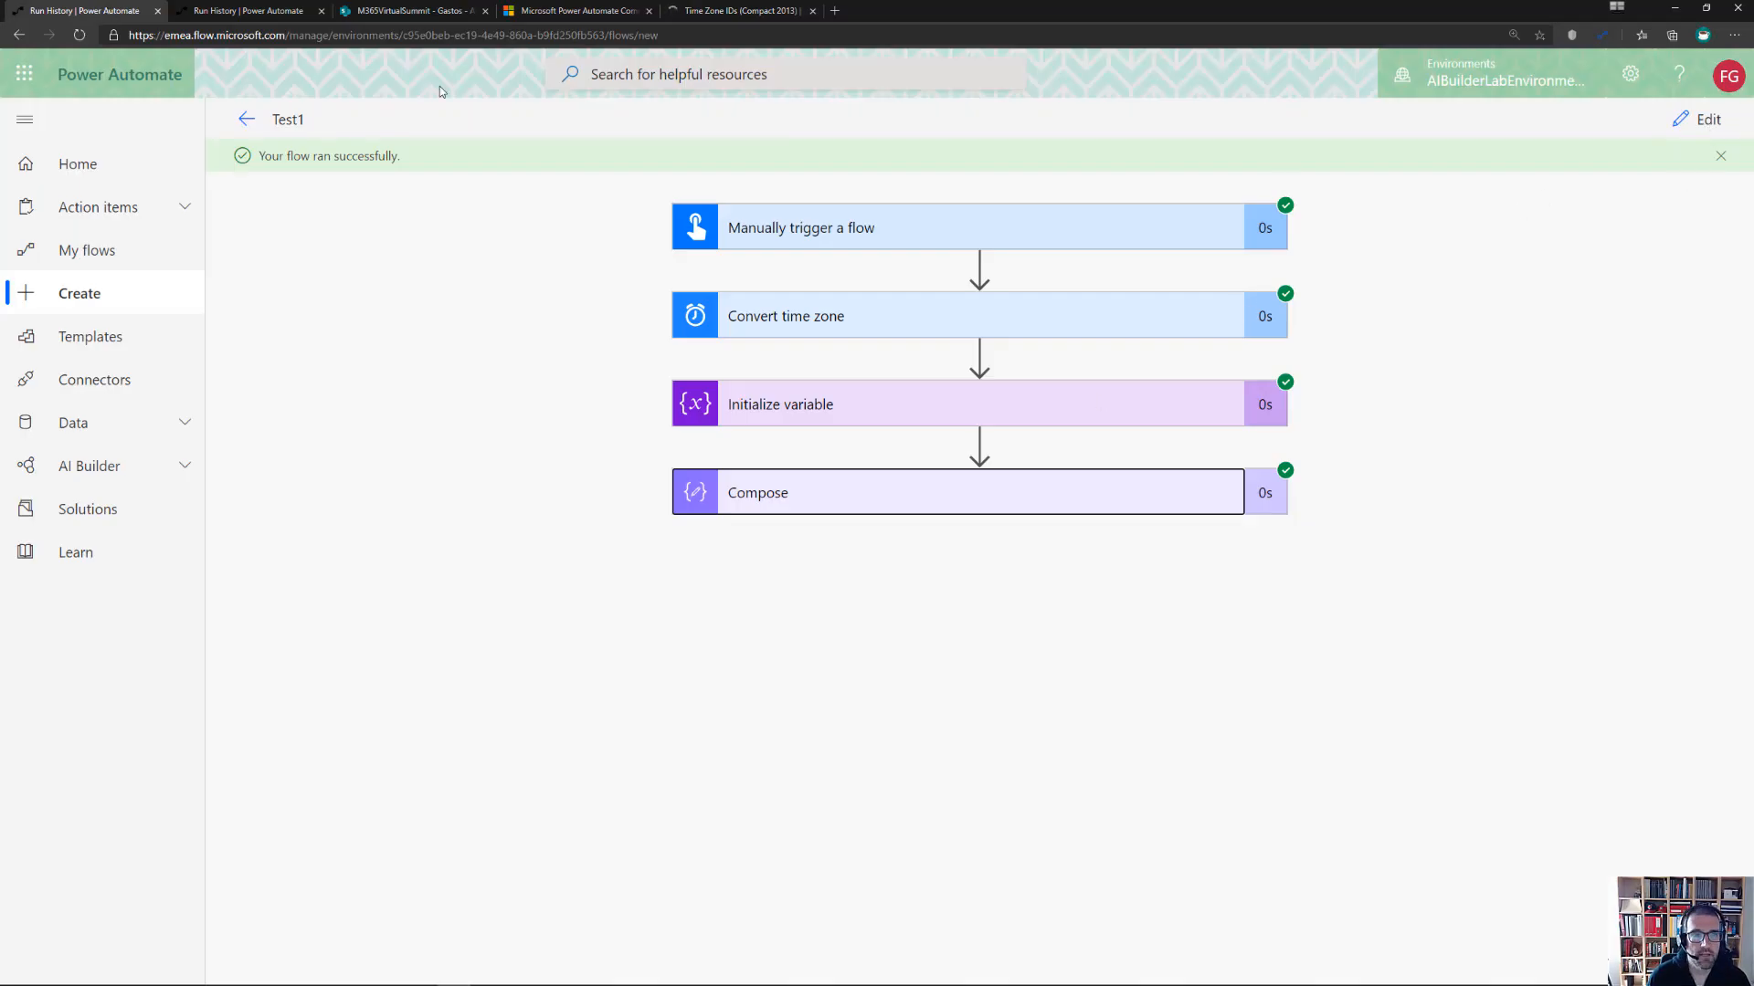
{"action": "left_click", "coordinate": [157, 11]}
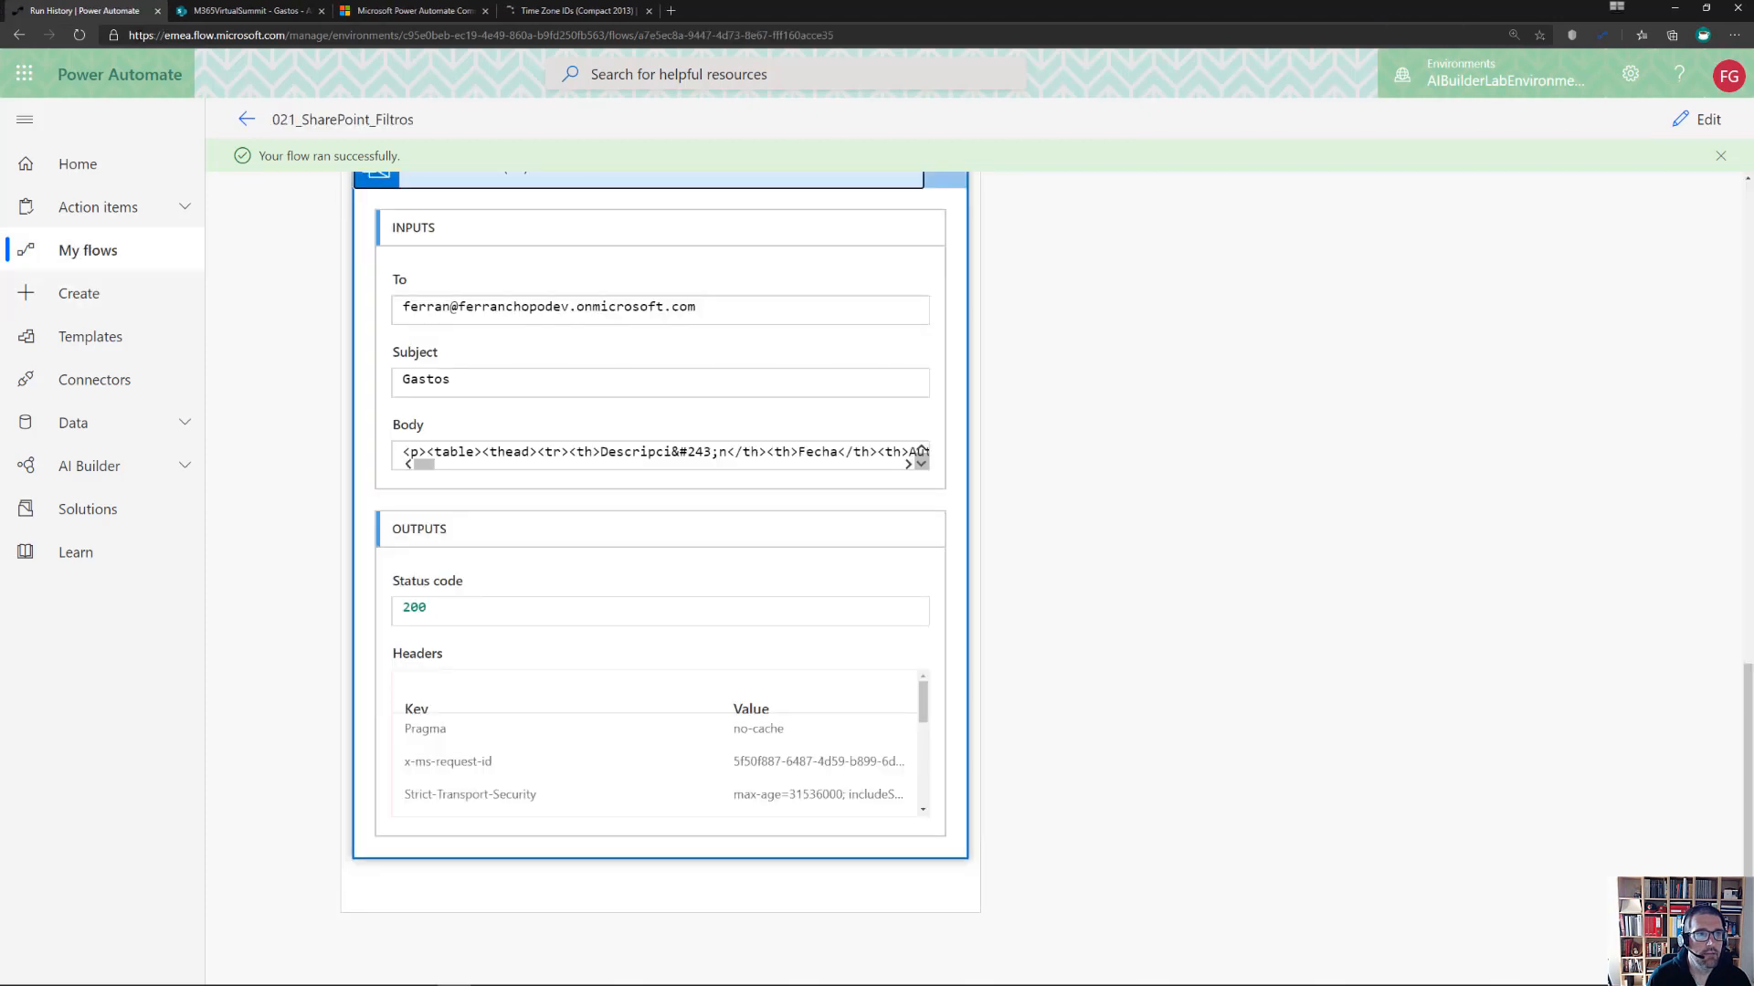
{"action": "left_click", "coordinate": [1681, 128]}
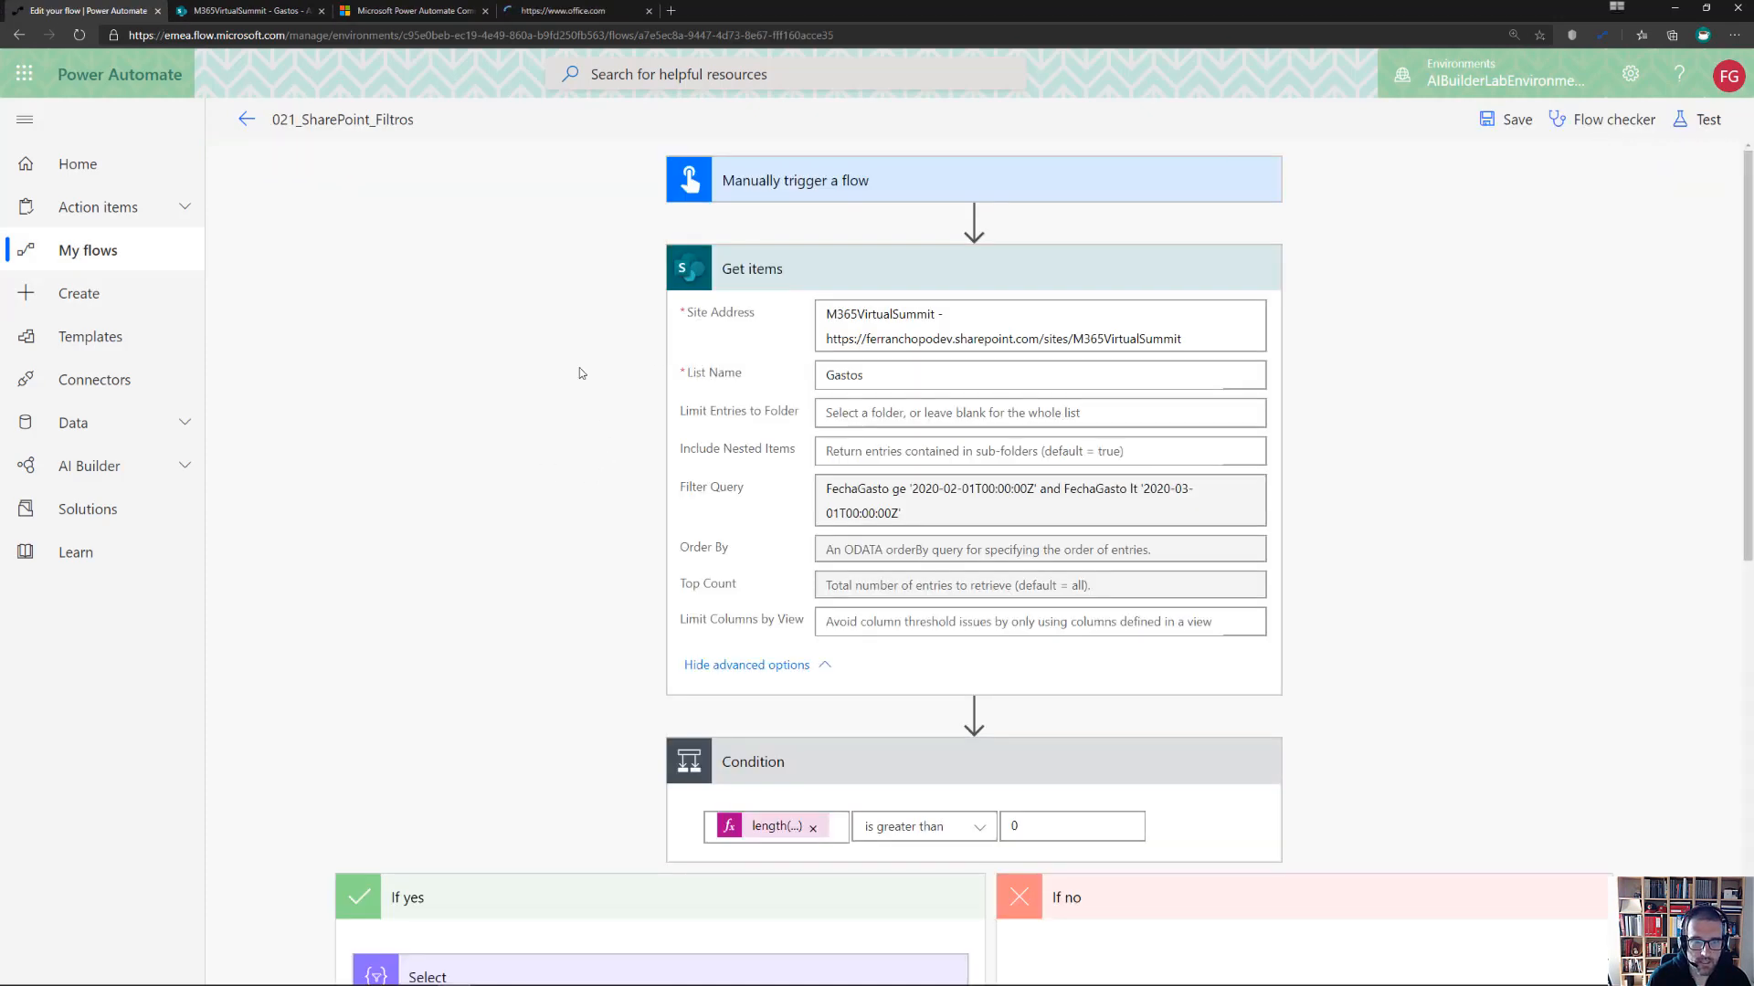
{"action": "scroll", "coordinate": [791, 693], "scroll_direction": "down", "scroll_amount": 8}
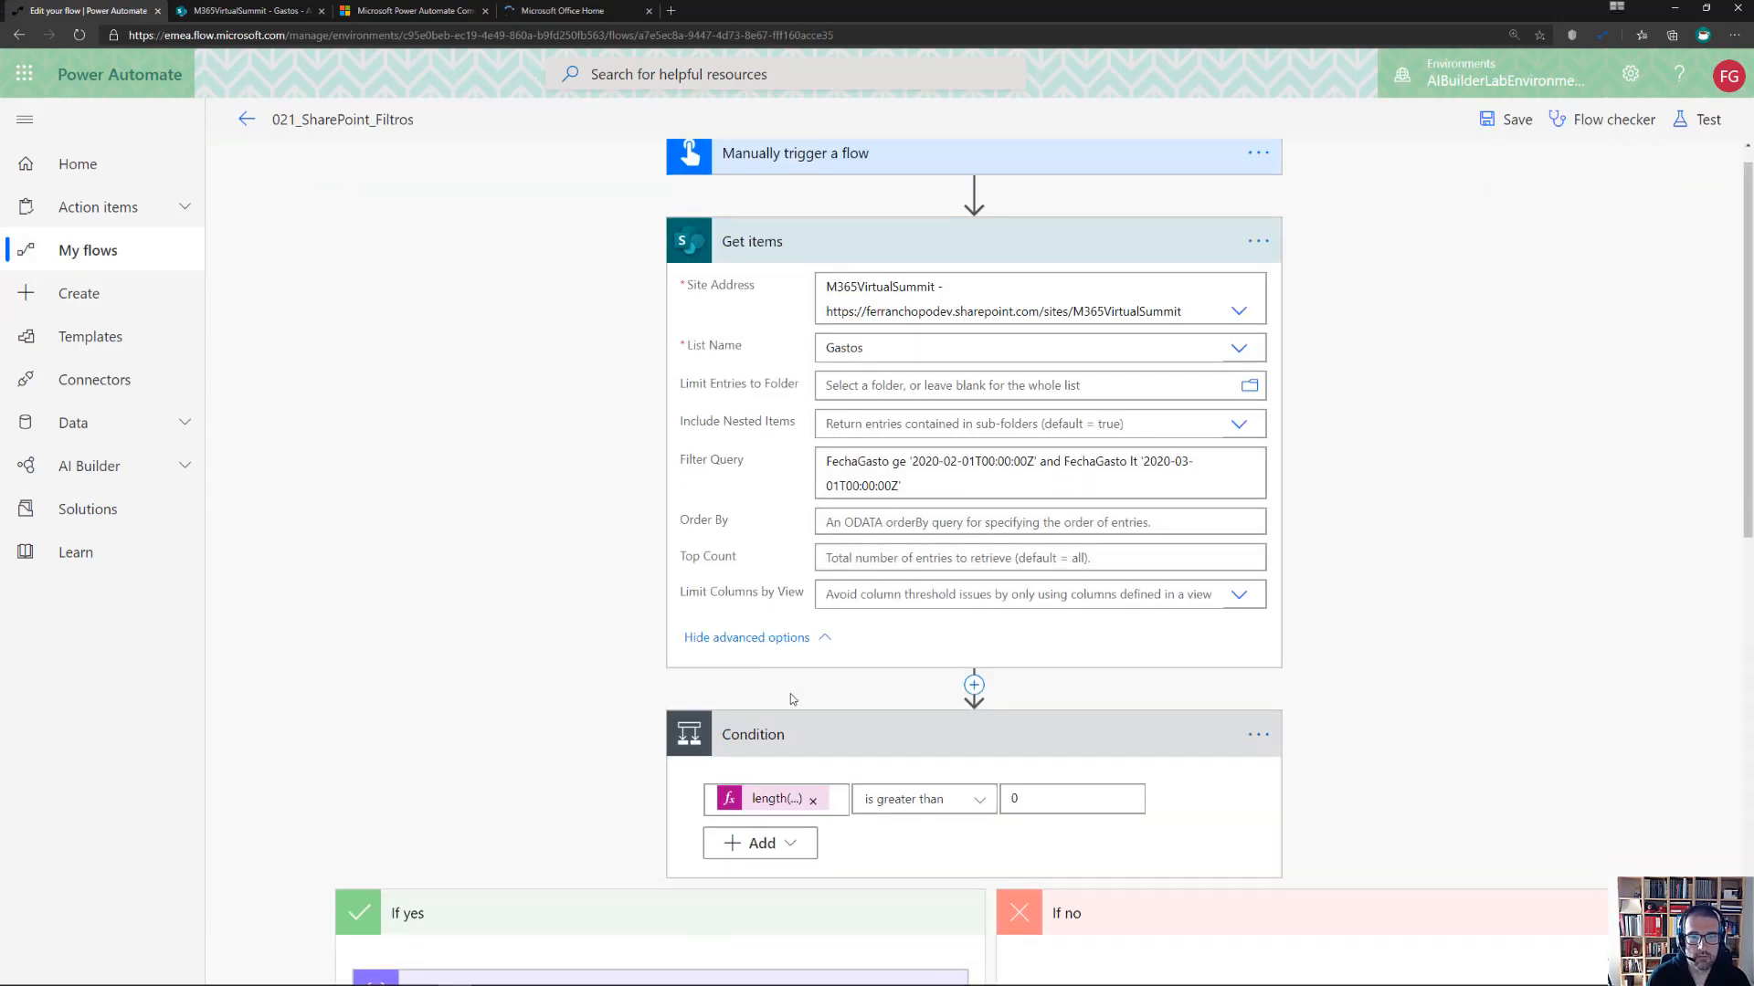
{"action": "scroll", "coordinate": [630, 795], "scroll_direction": "down", "scroll_amount": 3}
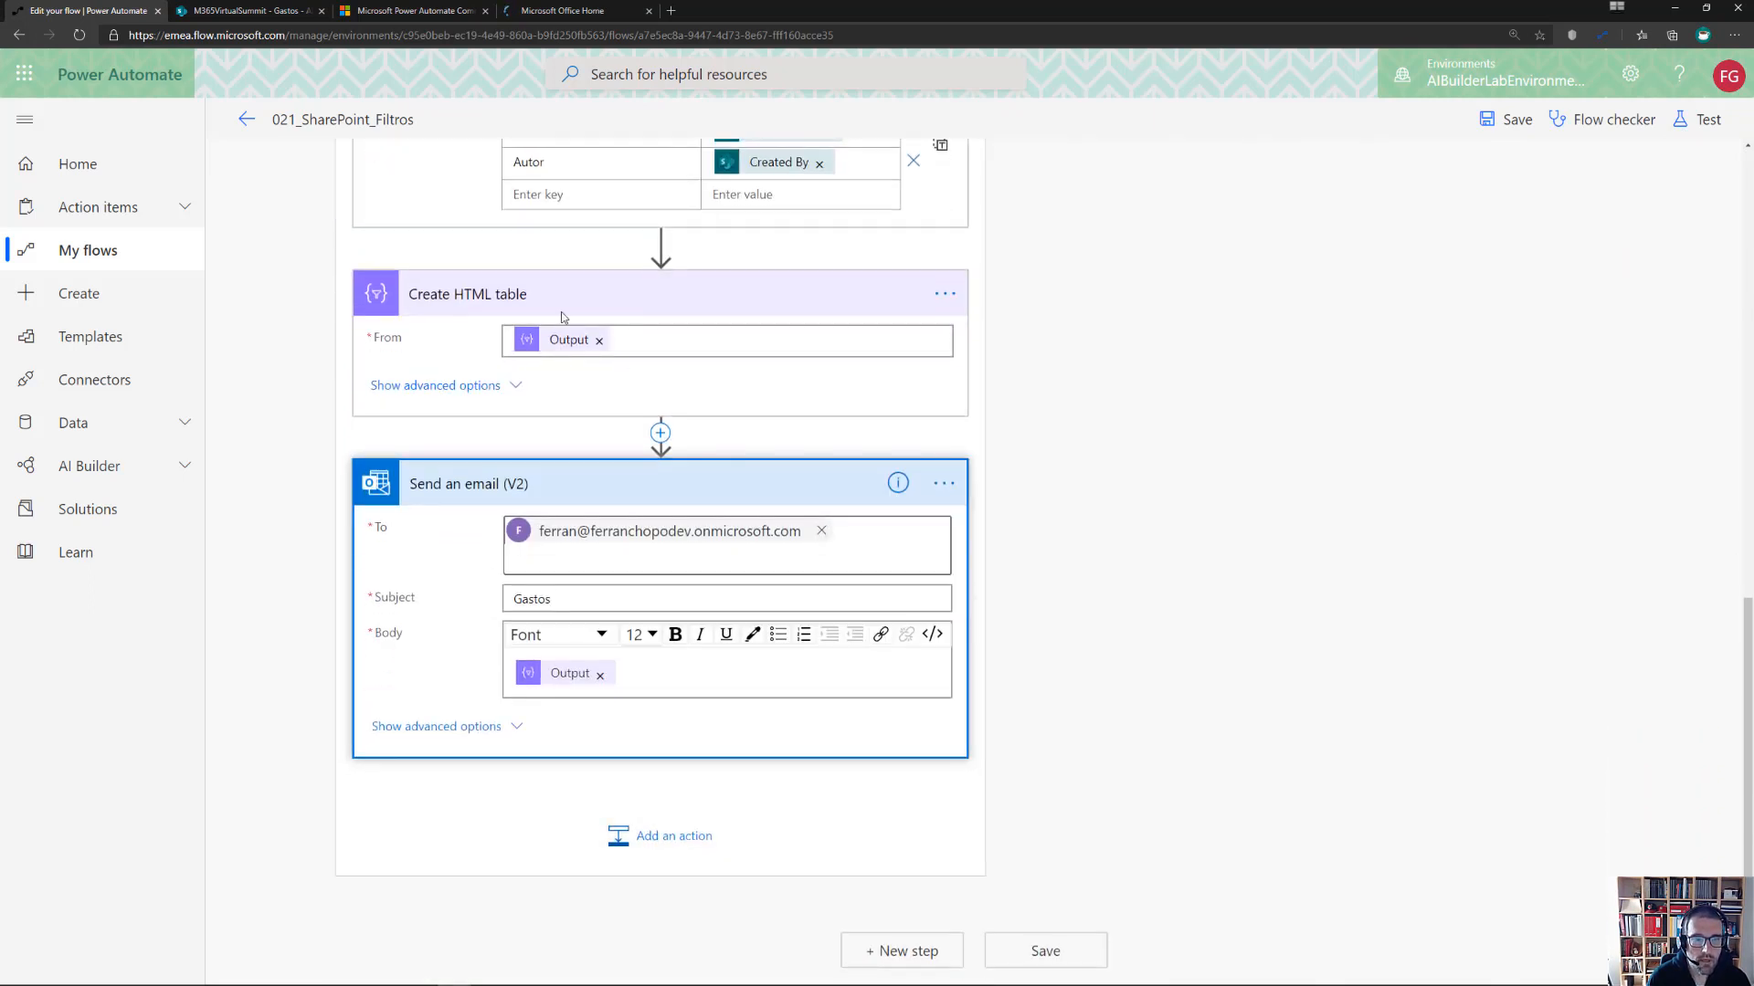
Replace the Autor value in the Select action's map with Created By DisplayName from Get items
{"action": "scroll", "coordinate": [562, 302], "scroll_direction": "up", "scroll_amount": 1}
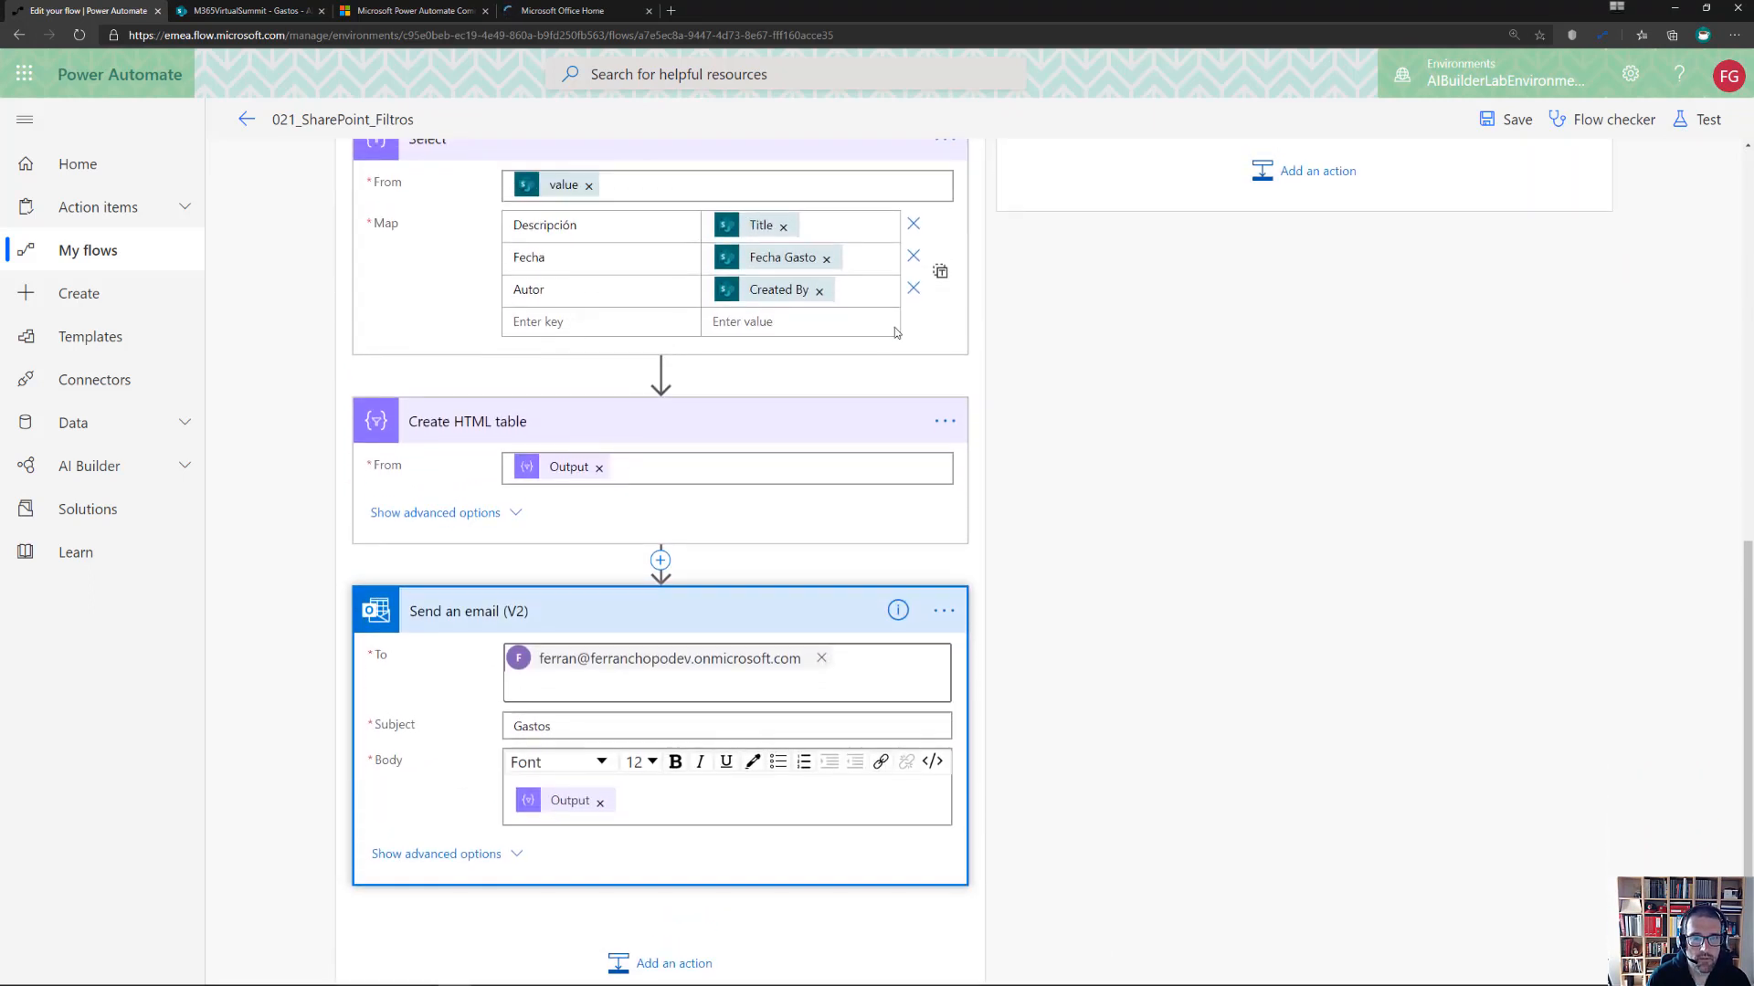
{"action": "left_click", "coordinate": [818, 291]}
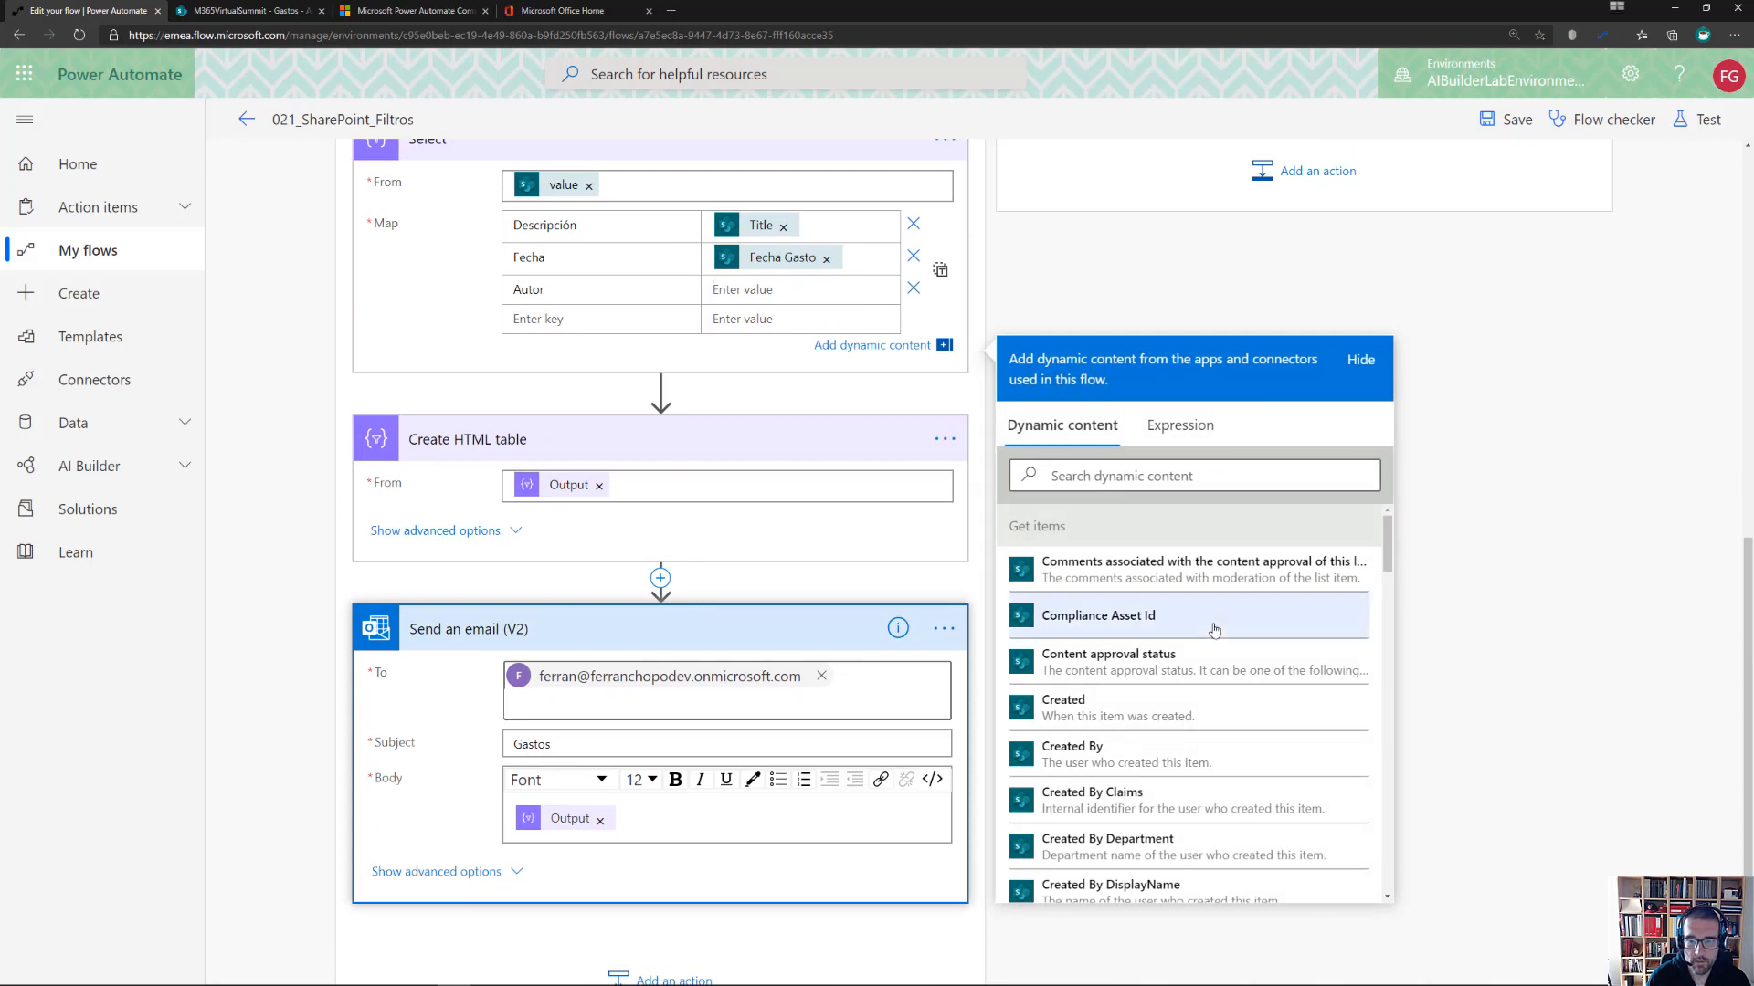
{"action": "scroll", "coordinate": [1219, 663], "scroll_direction": "down", "scroll_amount": 2}
{"action": "scroll", "coordinate": [1219, 663], "scroll_direction": "down", "scroll_amount": 1}
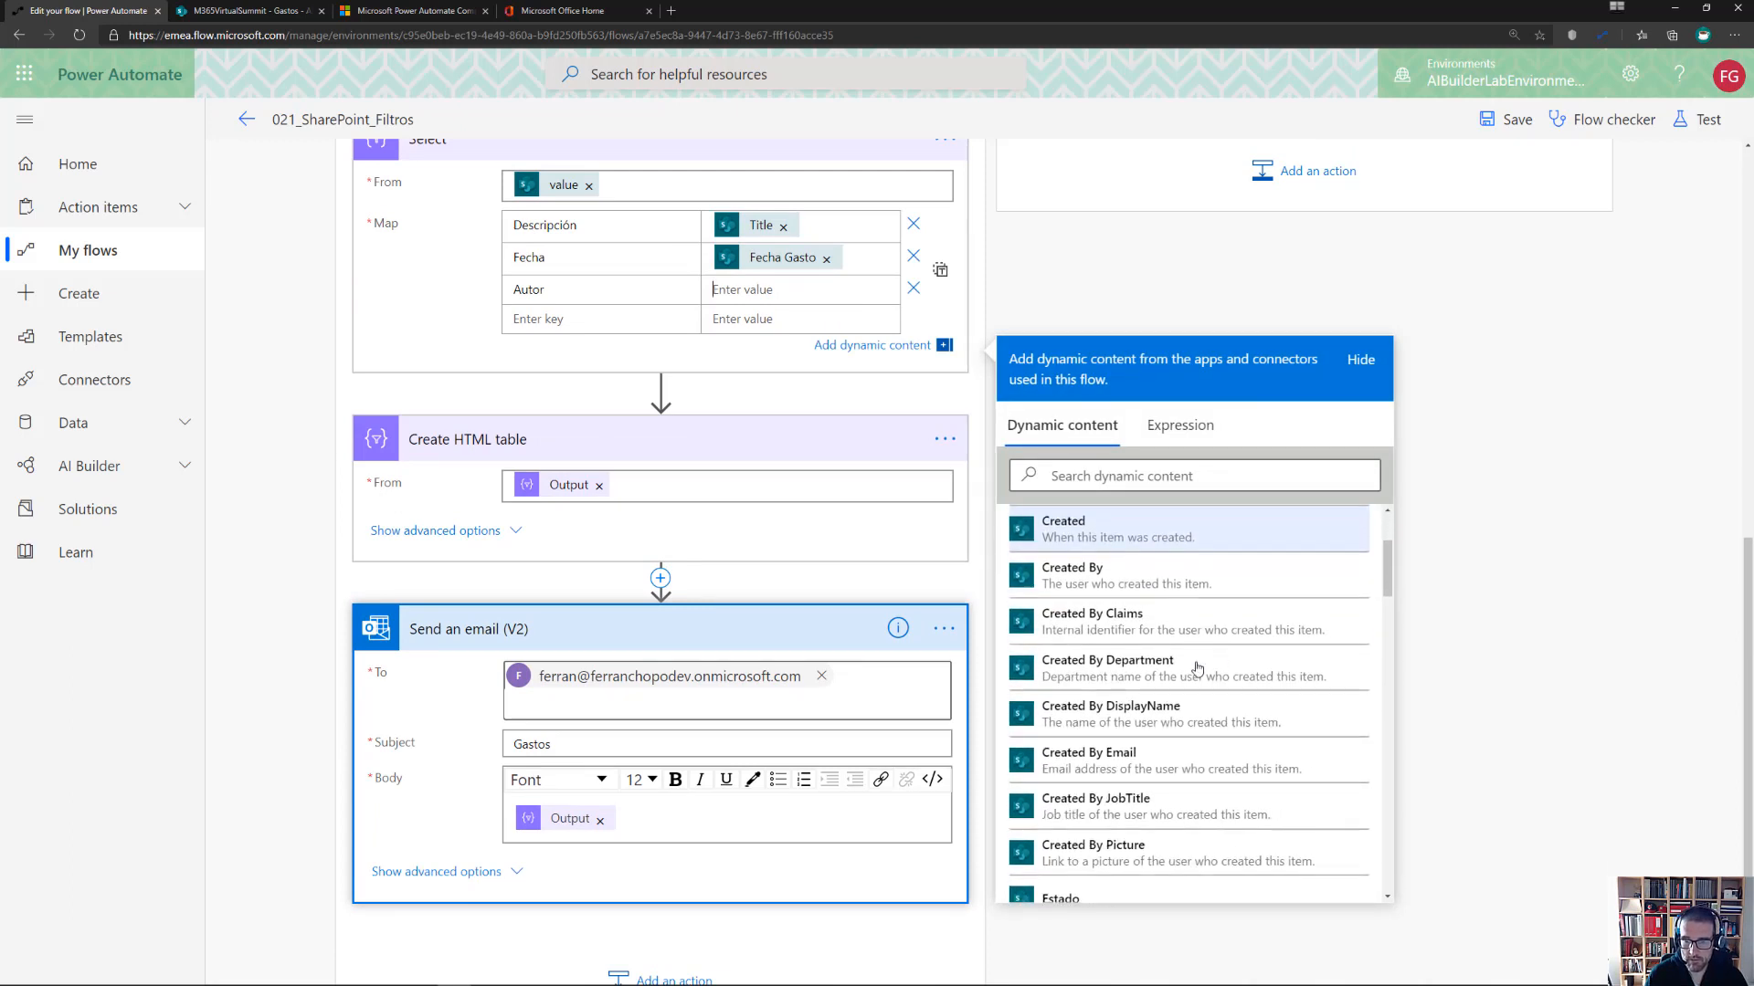
{"action": "left_click", "coordinate": [1179, 717]}
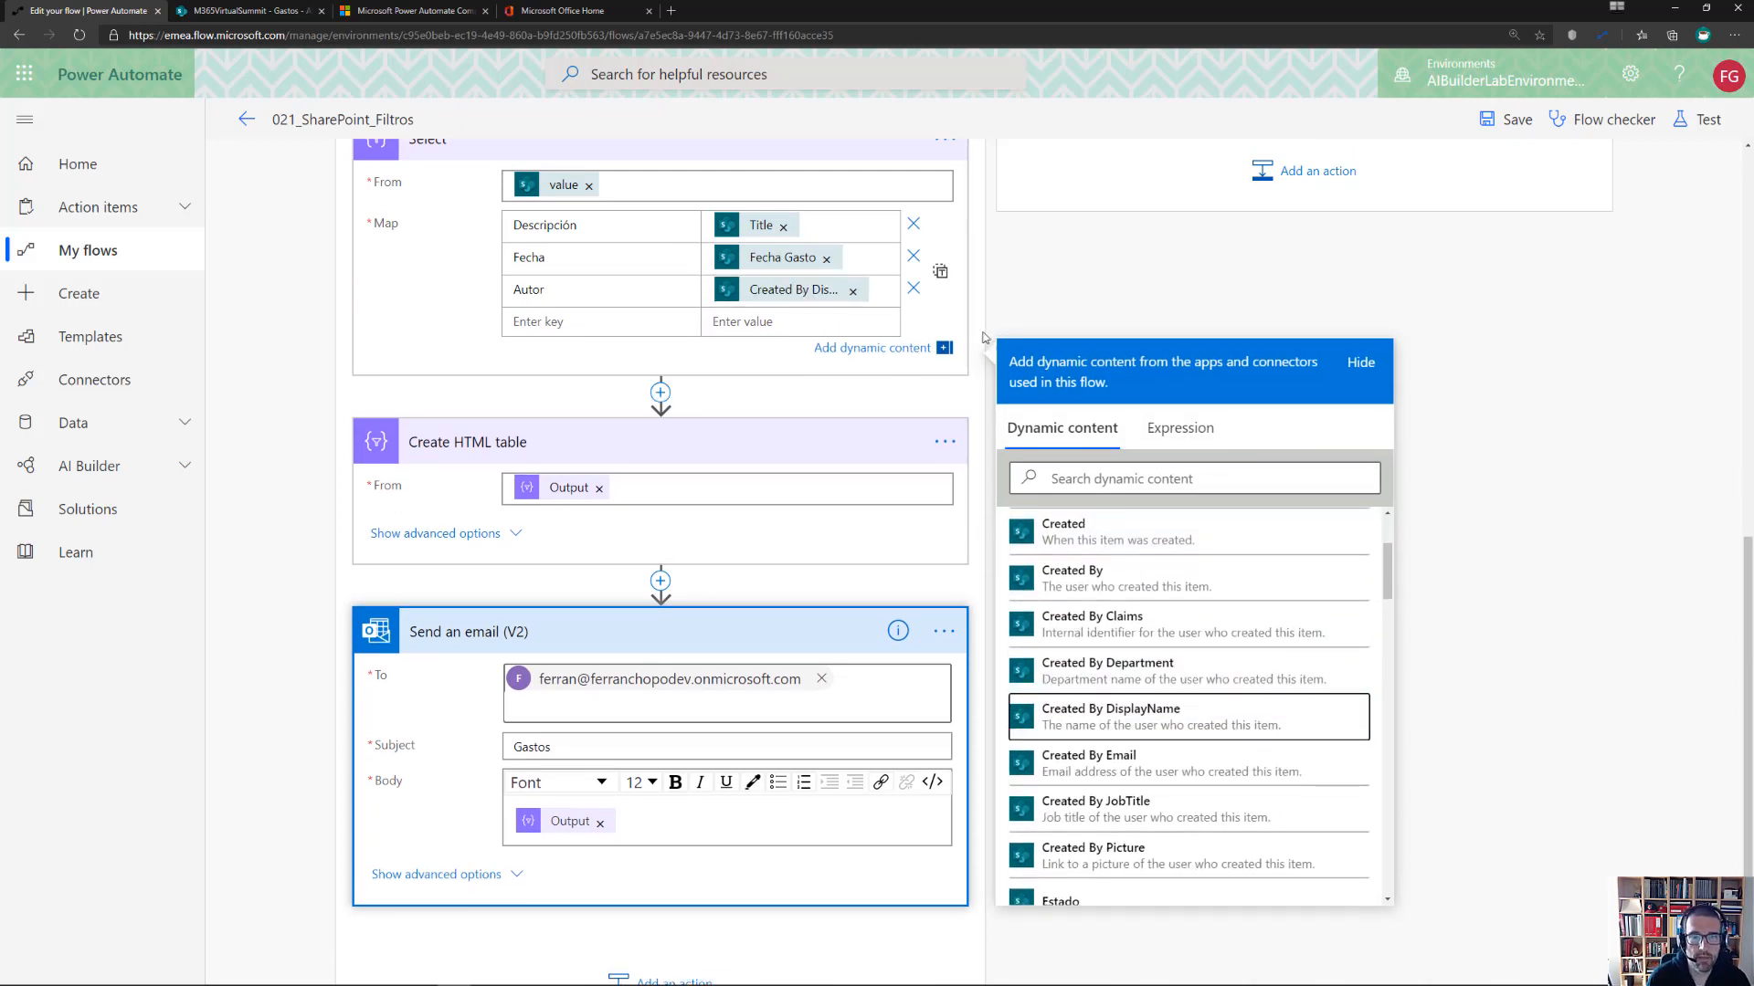
Save the flow and run a test by performing the trigger action manually
{"action": "left_click", "coordinate": [1516, 120]}
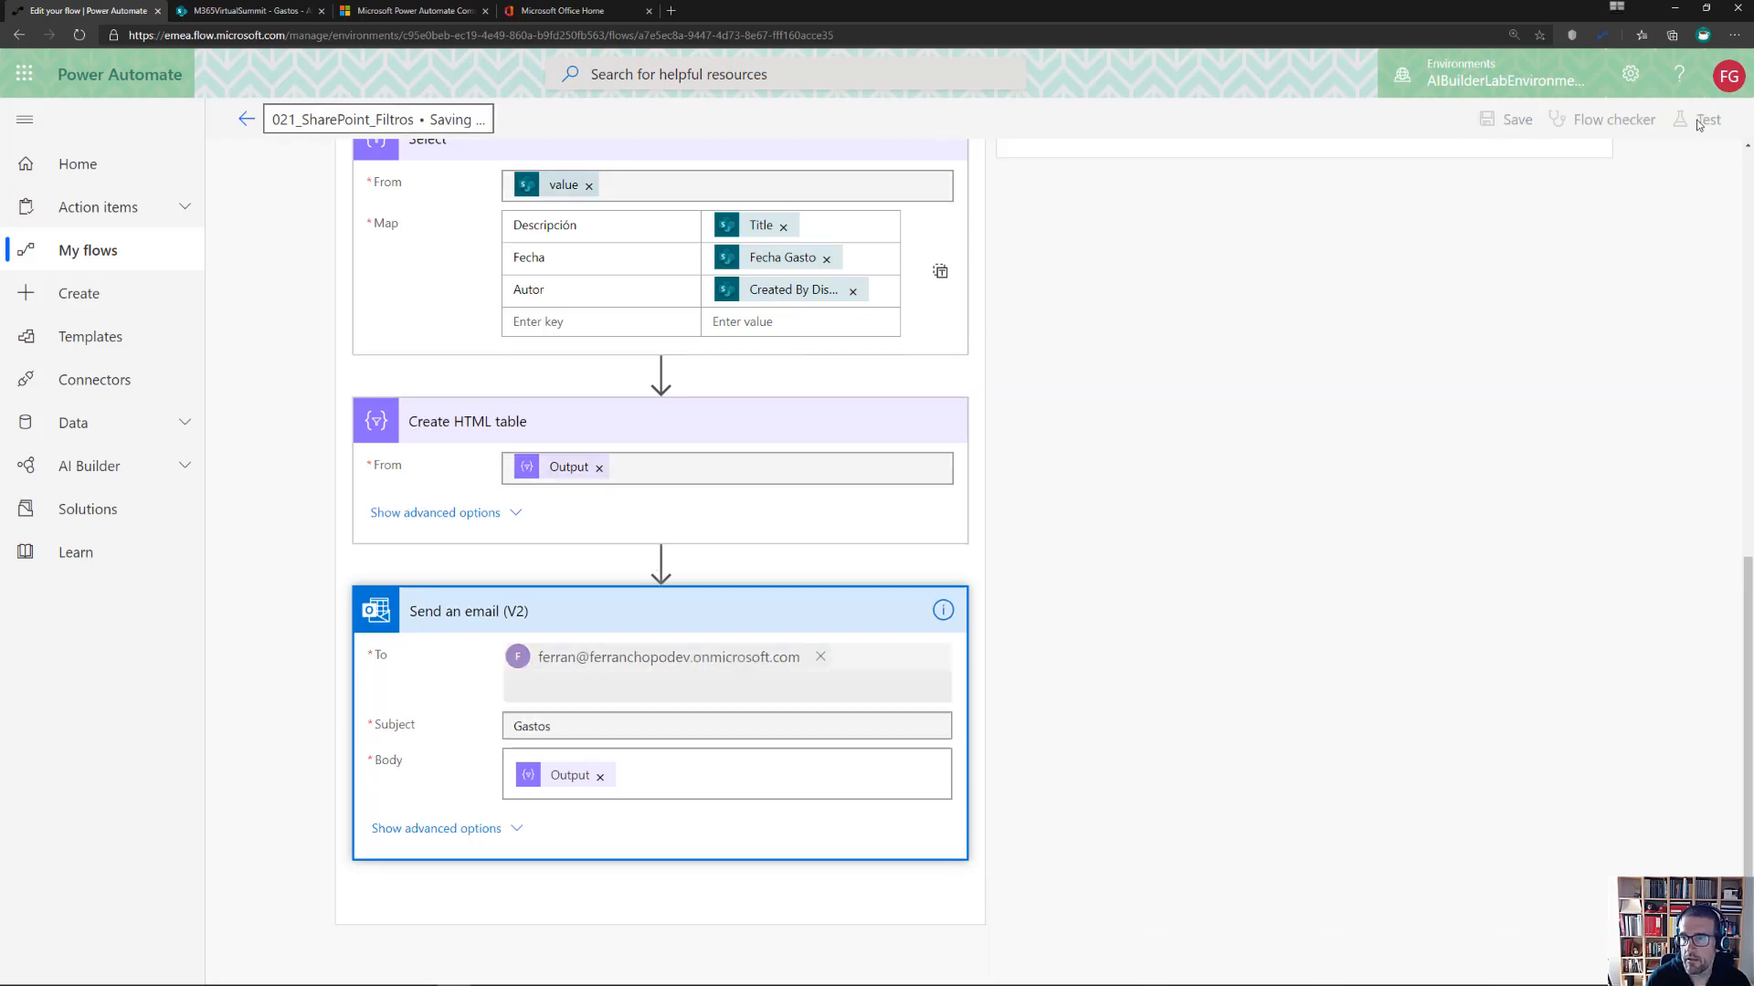
{"action": "left_click", "coordinate": [1700, 125]}
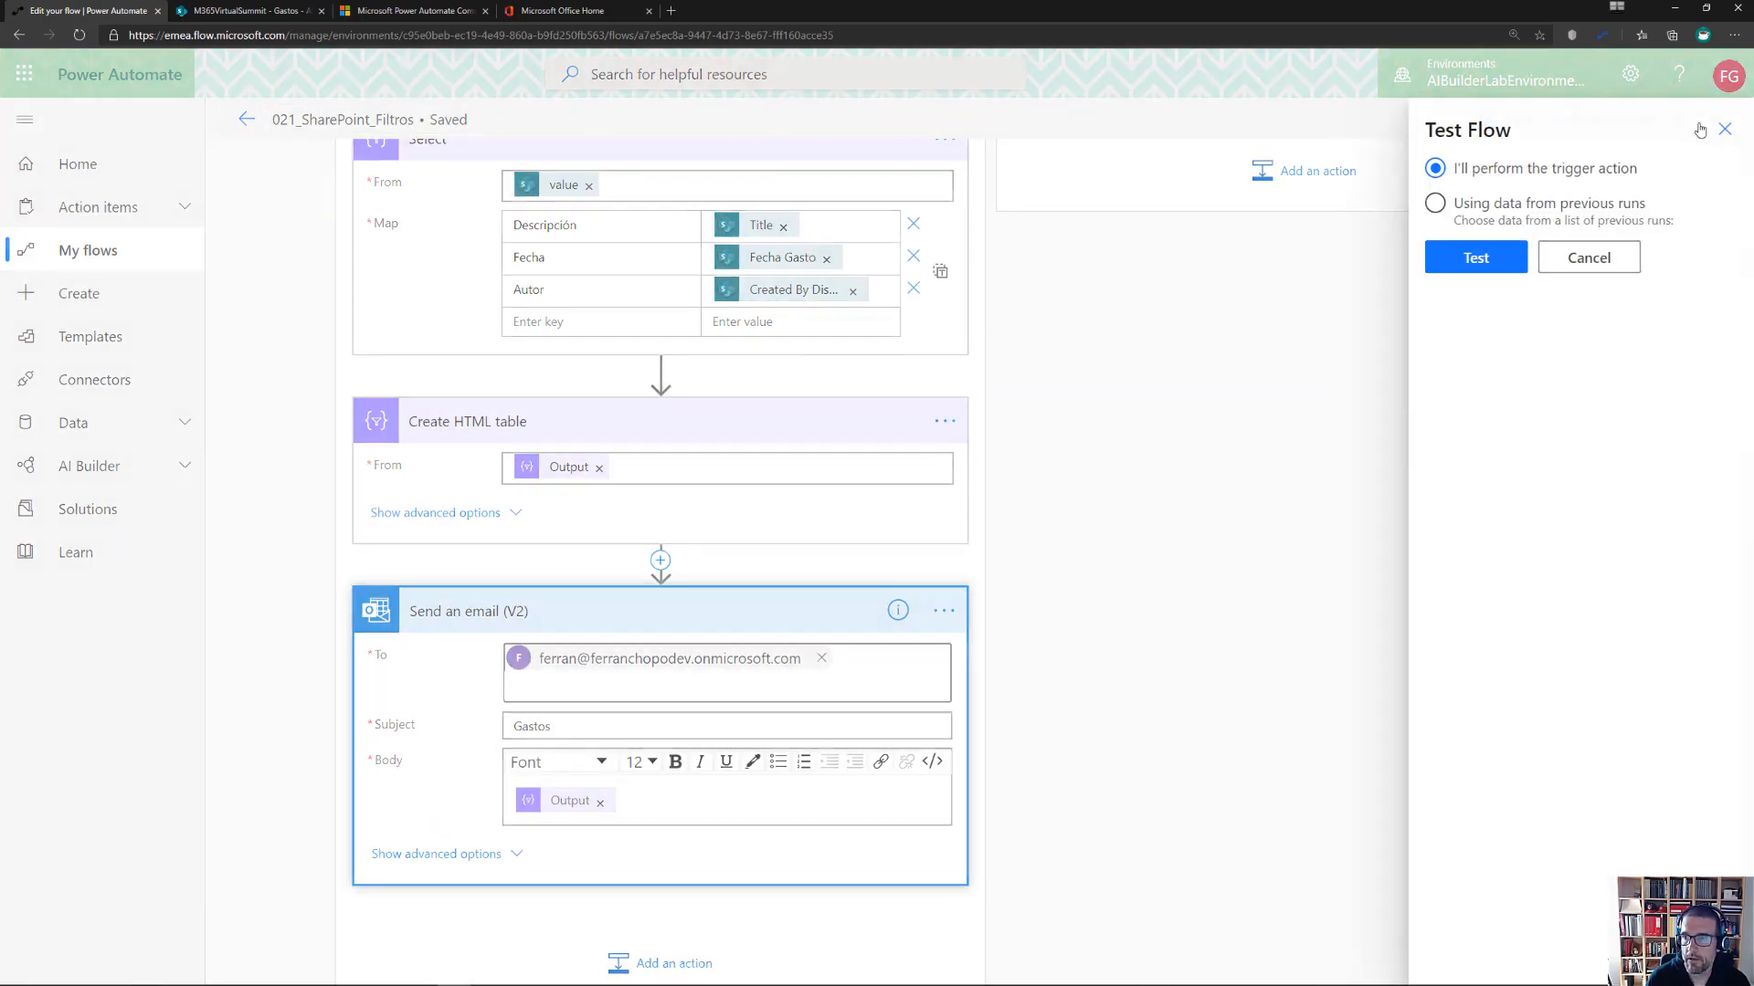
{"action": "left_click", "coordinate": [1471, 259]}
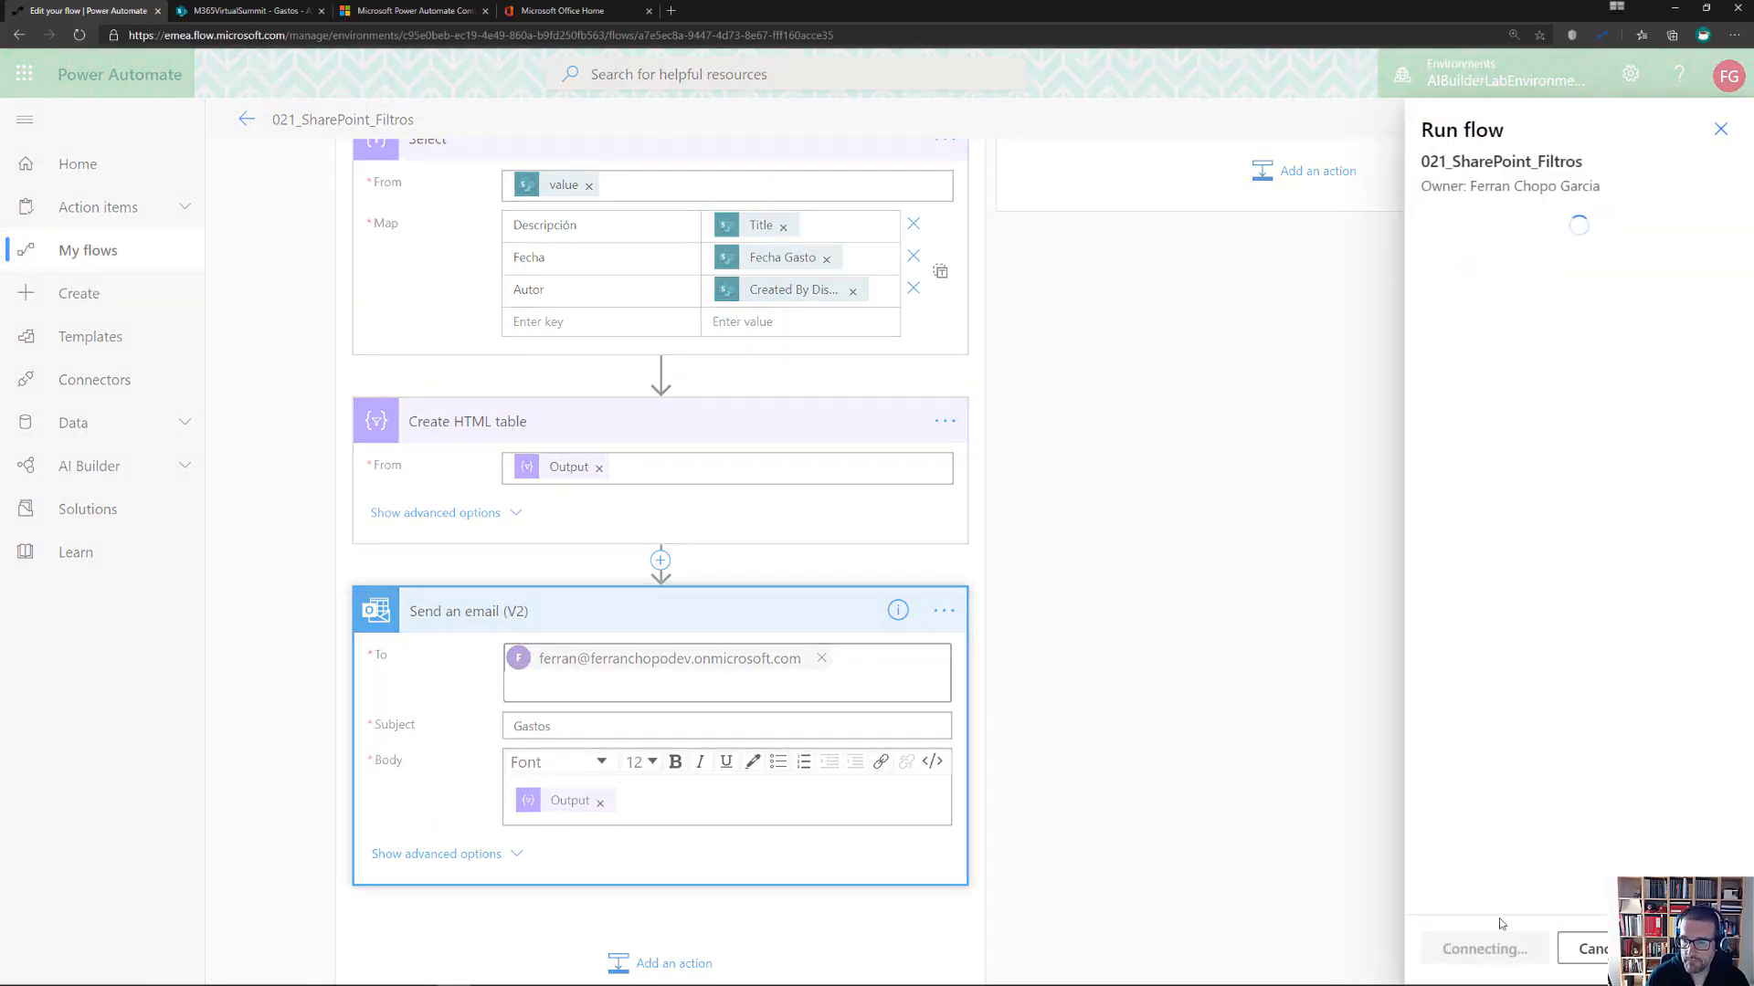
{"action": "left_click", "coordinate": [1466, 949]}
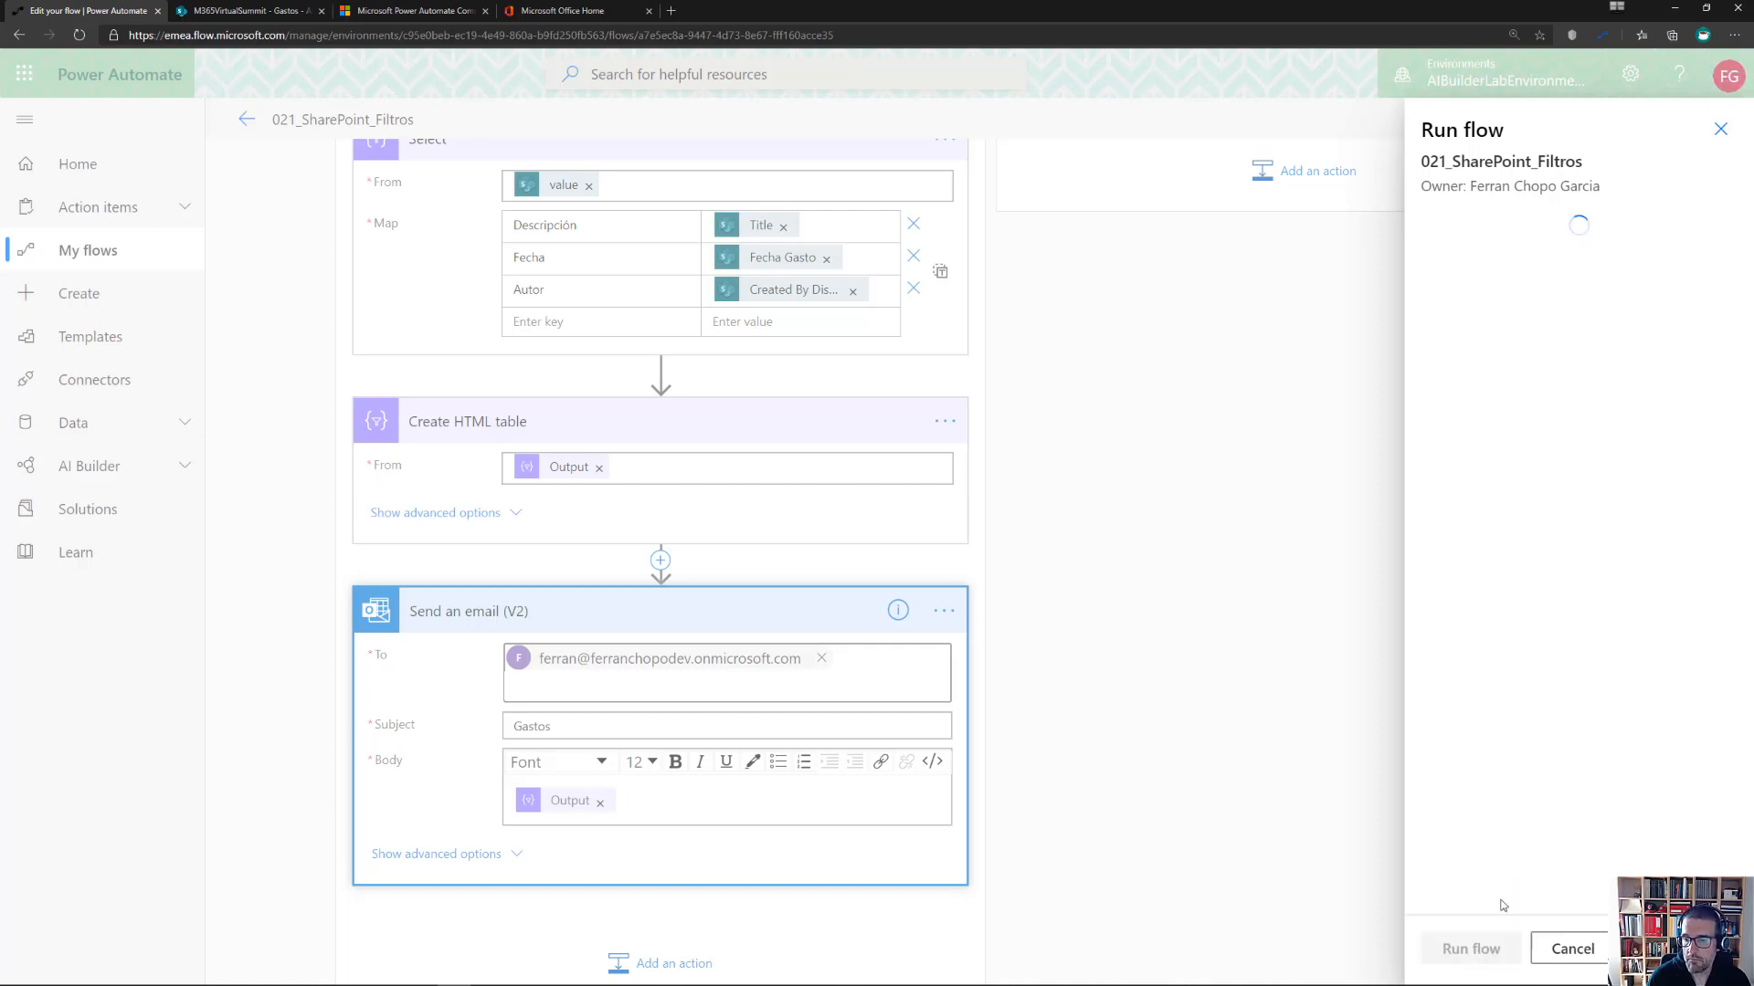
{"action": "left_click", "coordinate": [1462, 949]}
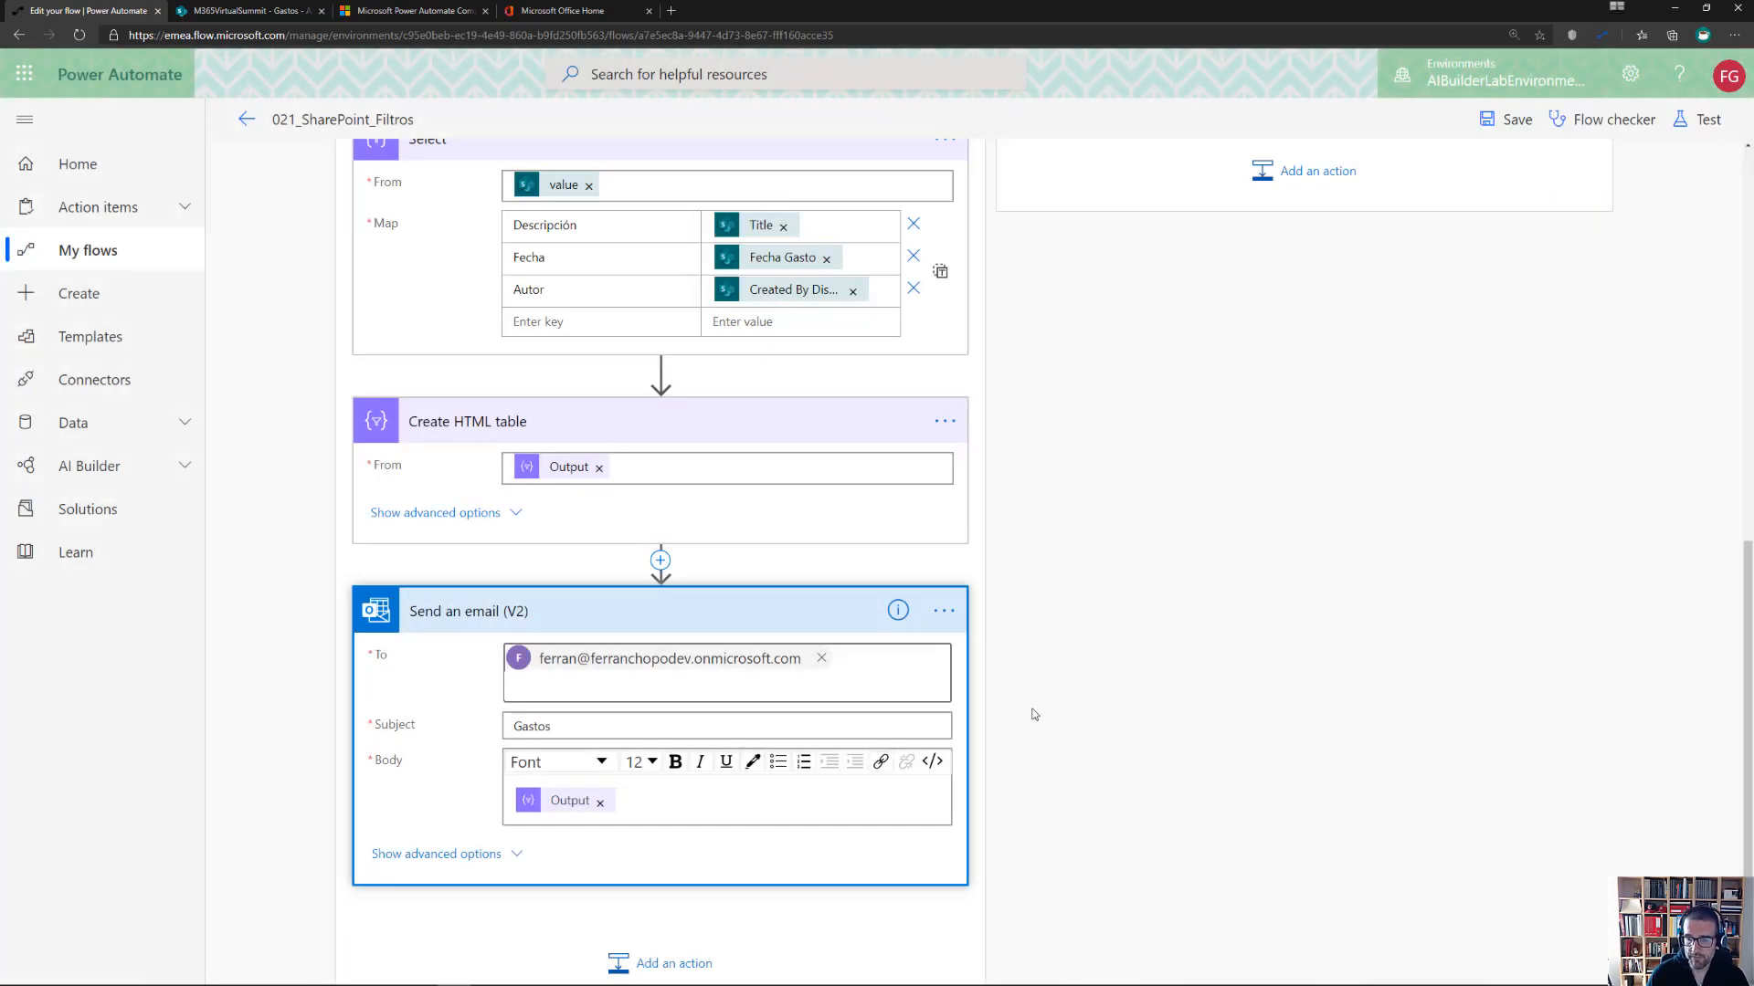
Switch to Microsoft Office Home and open the Outlook inbox
{"action": "left_click", "coordinate": [548, 7]}
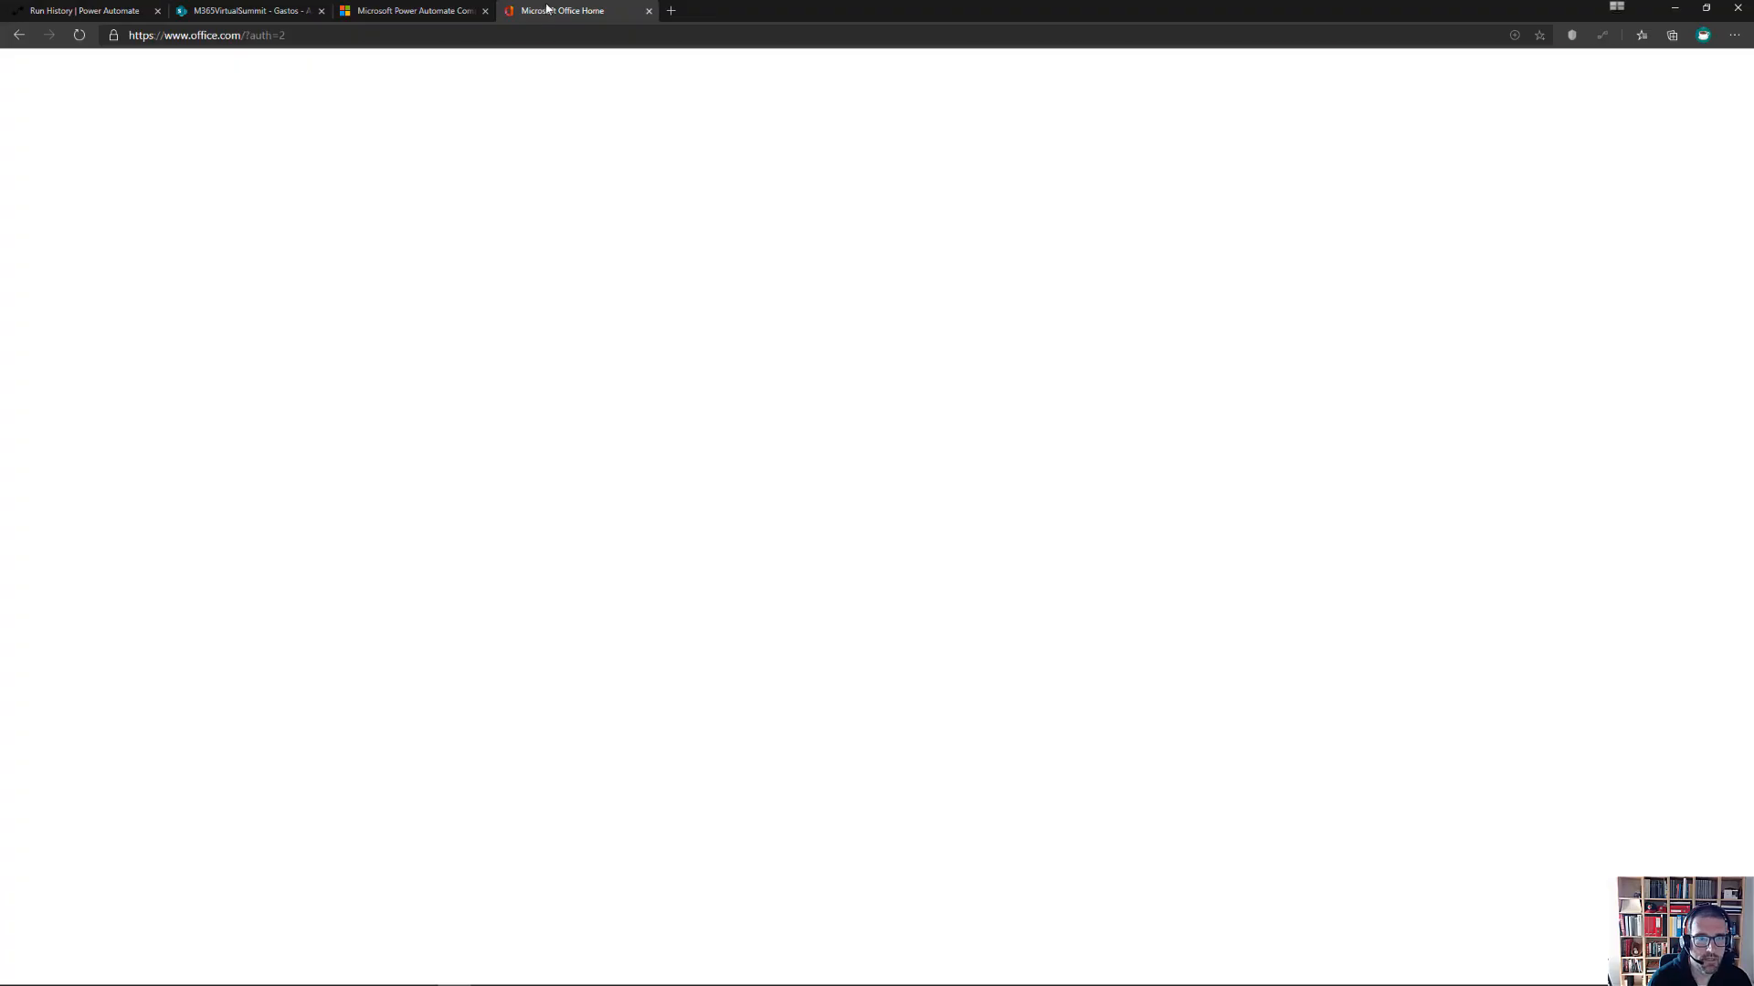
{"action": "left_click", "coordinate": [588, 174]}
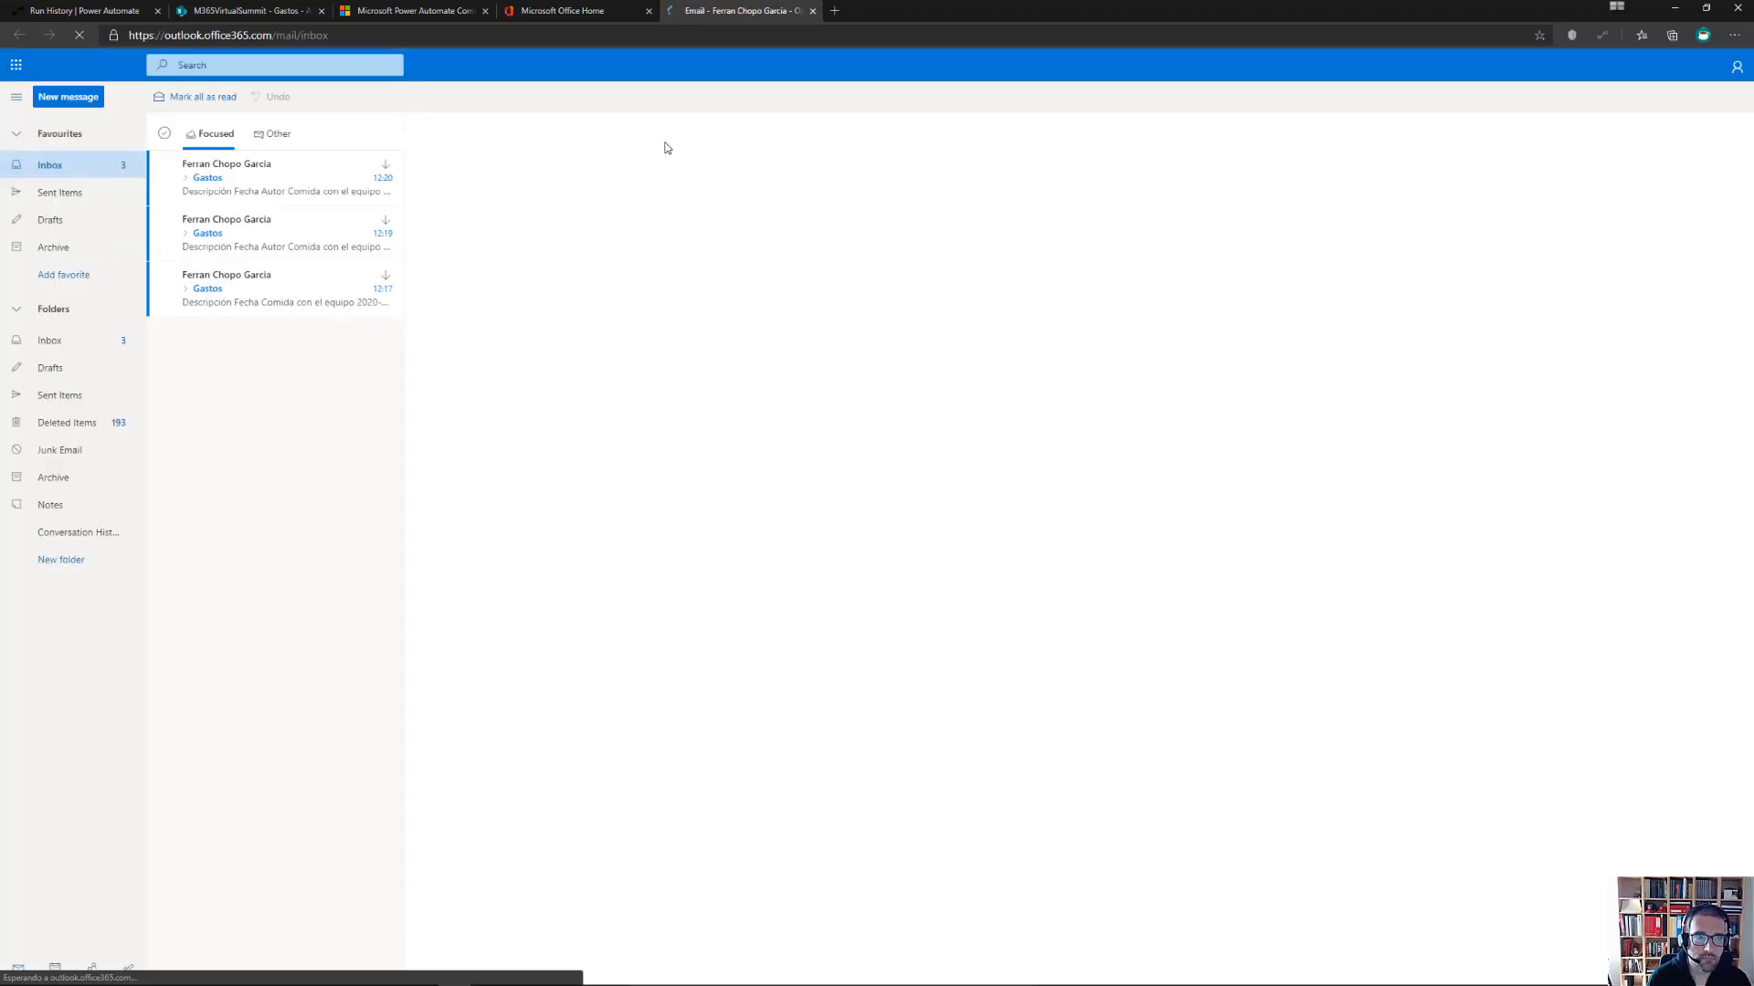
Switch back to the flow run in Power Automate and expand its Condition action to check the branch
{"action": "left_click", "coordinate": [235, 13]}
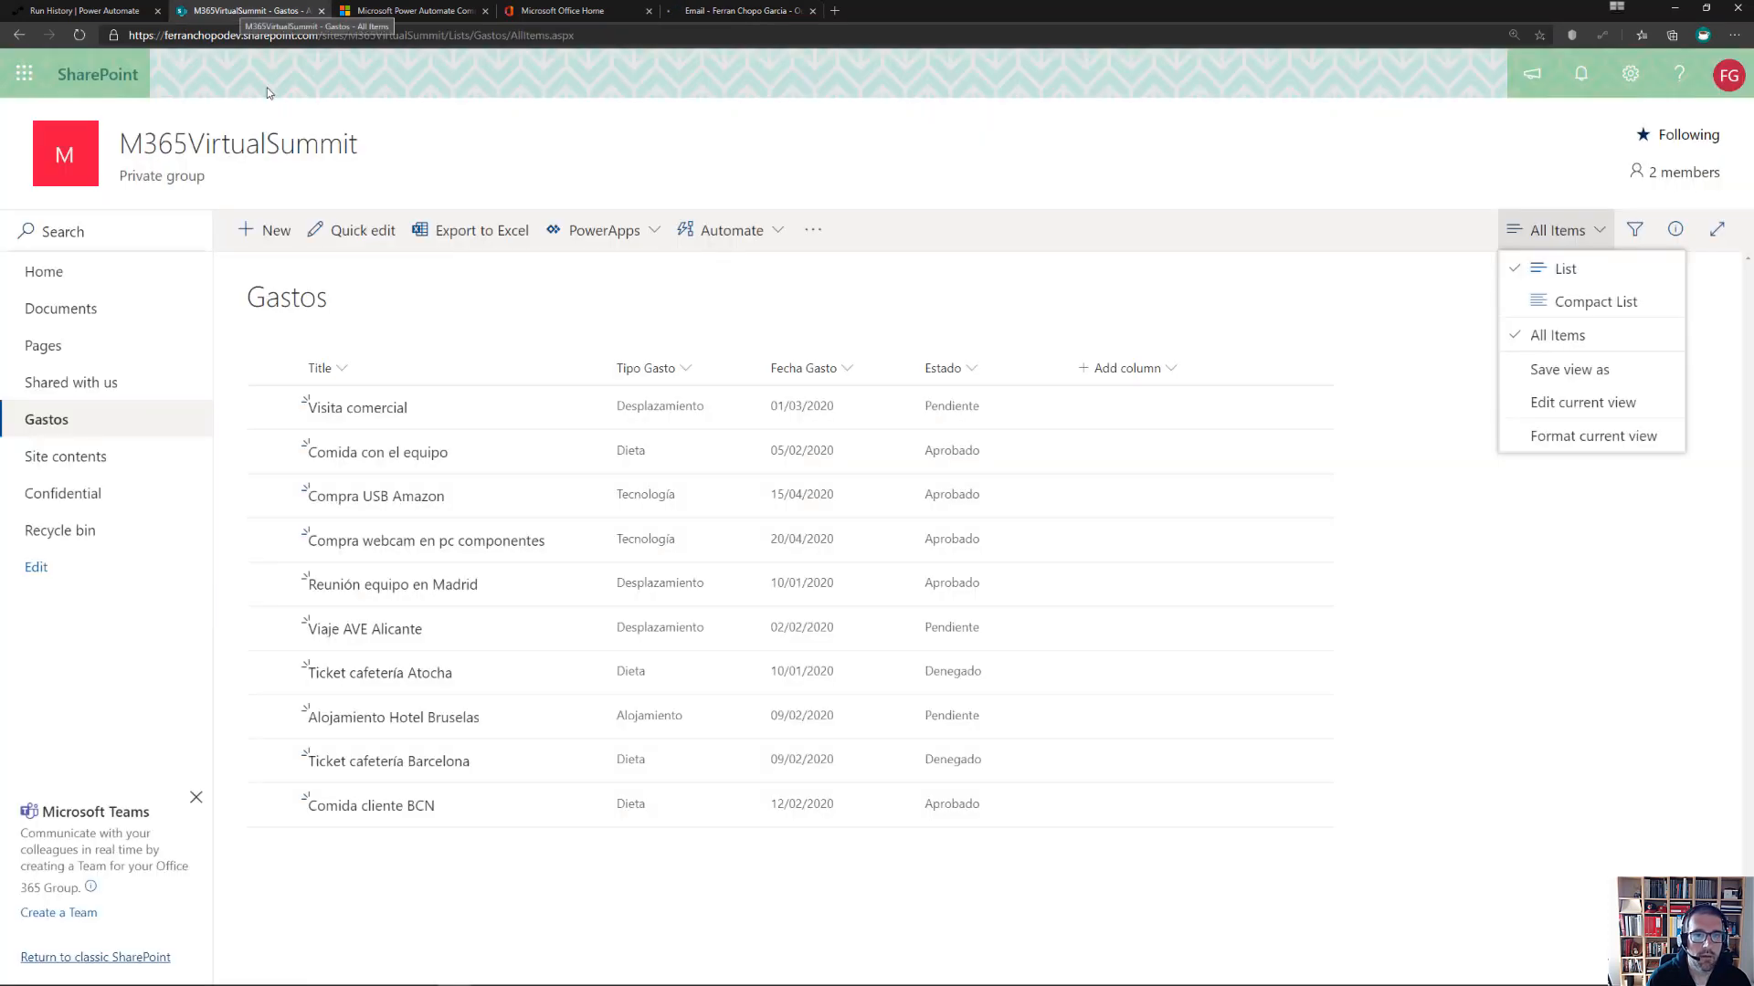
{"action": "left_click", "coordinate": [98, 12]}
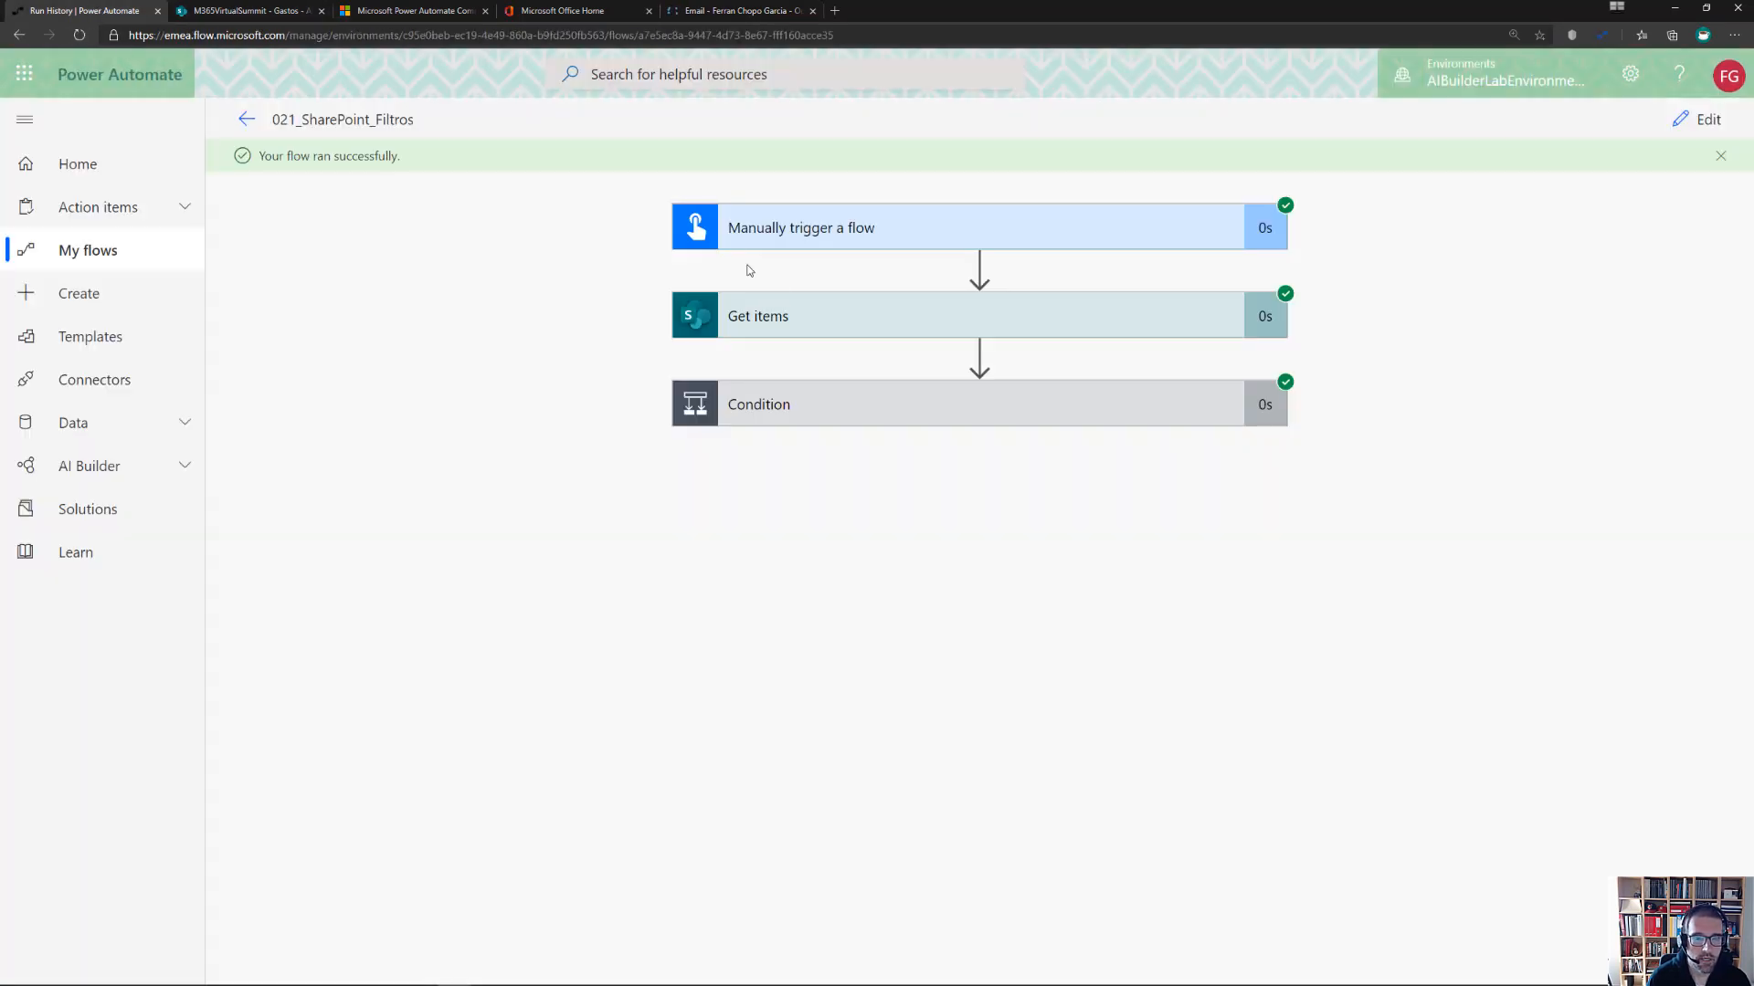
{"action": "left_click", "coordinate": [844, 416]}
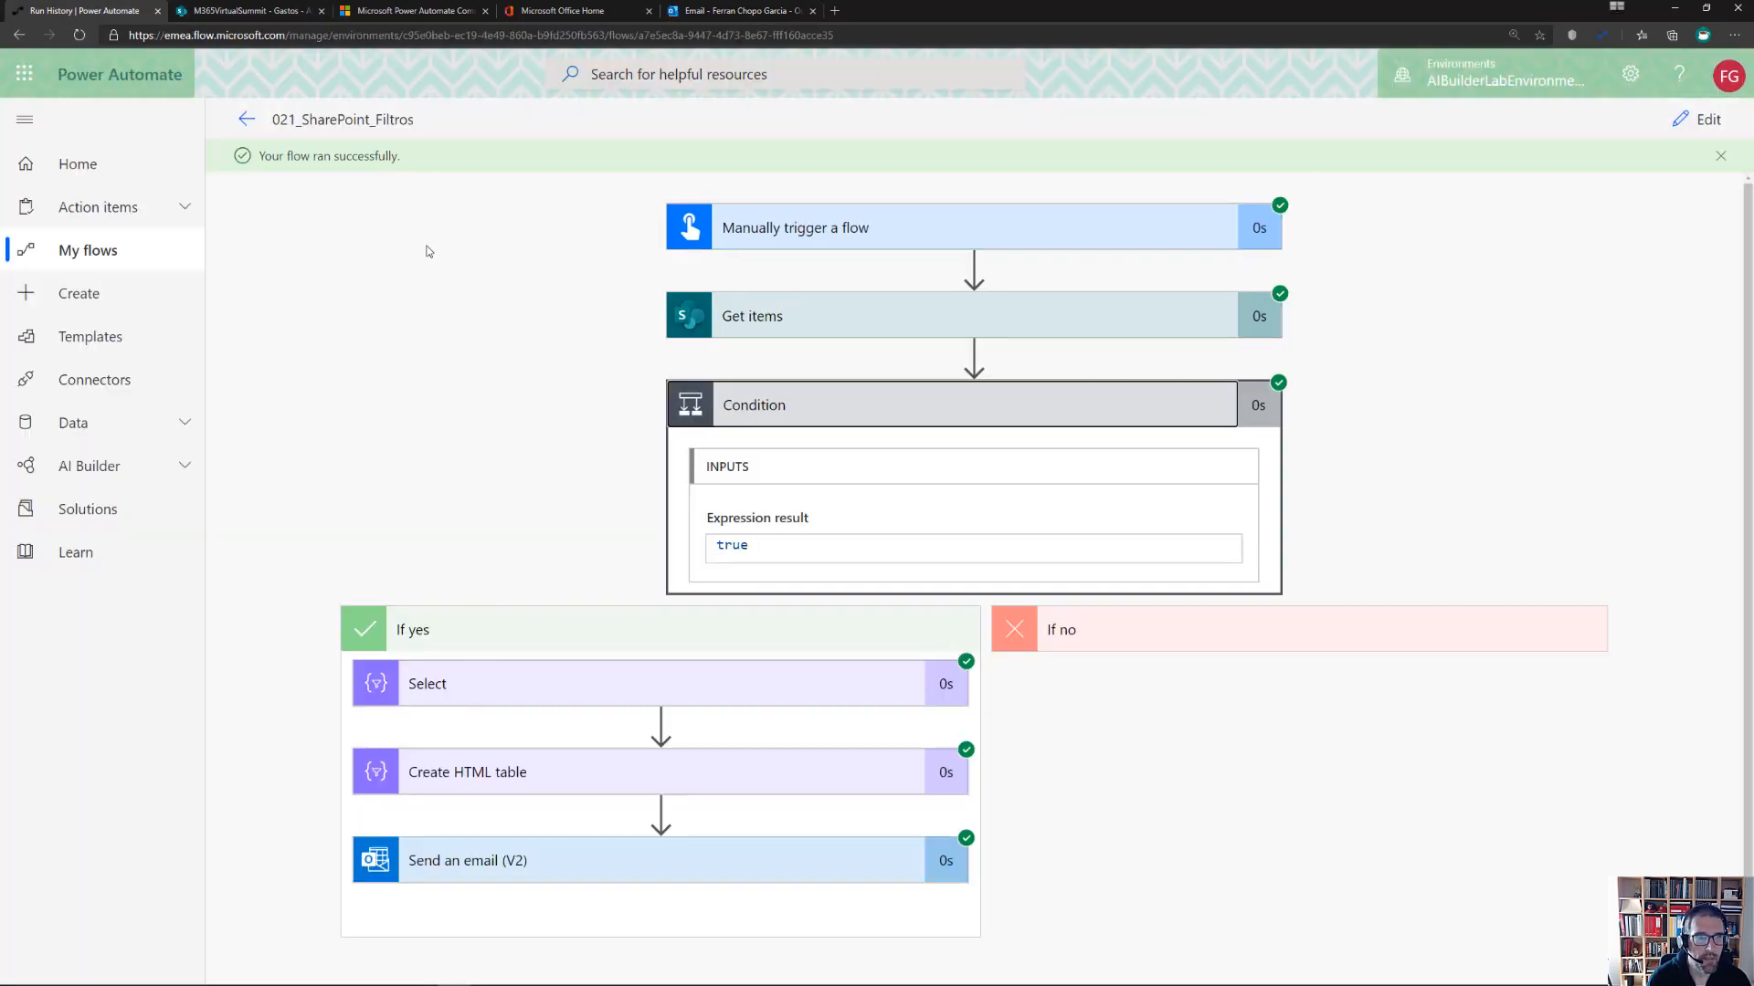
Open the newest Gastos email in the Outlook inbox and examine the Fecha and Autor columns of its table
{"action": "left_click", "coordinate": [740, 11]}
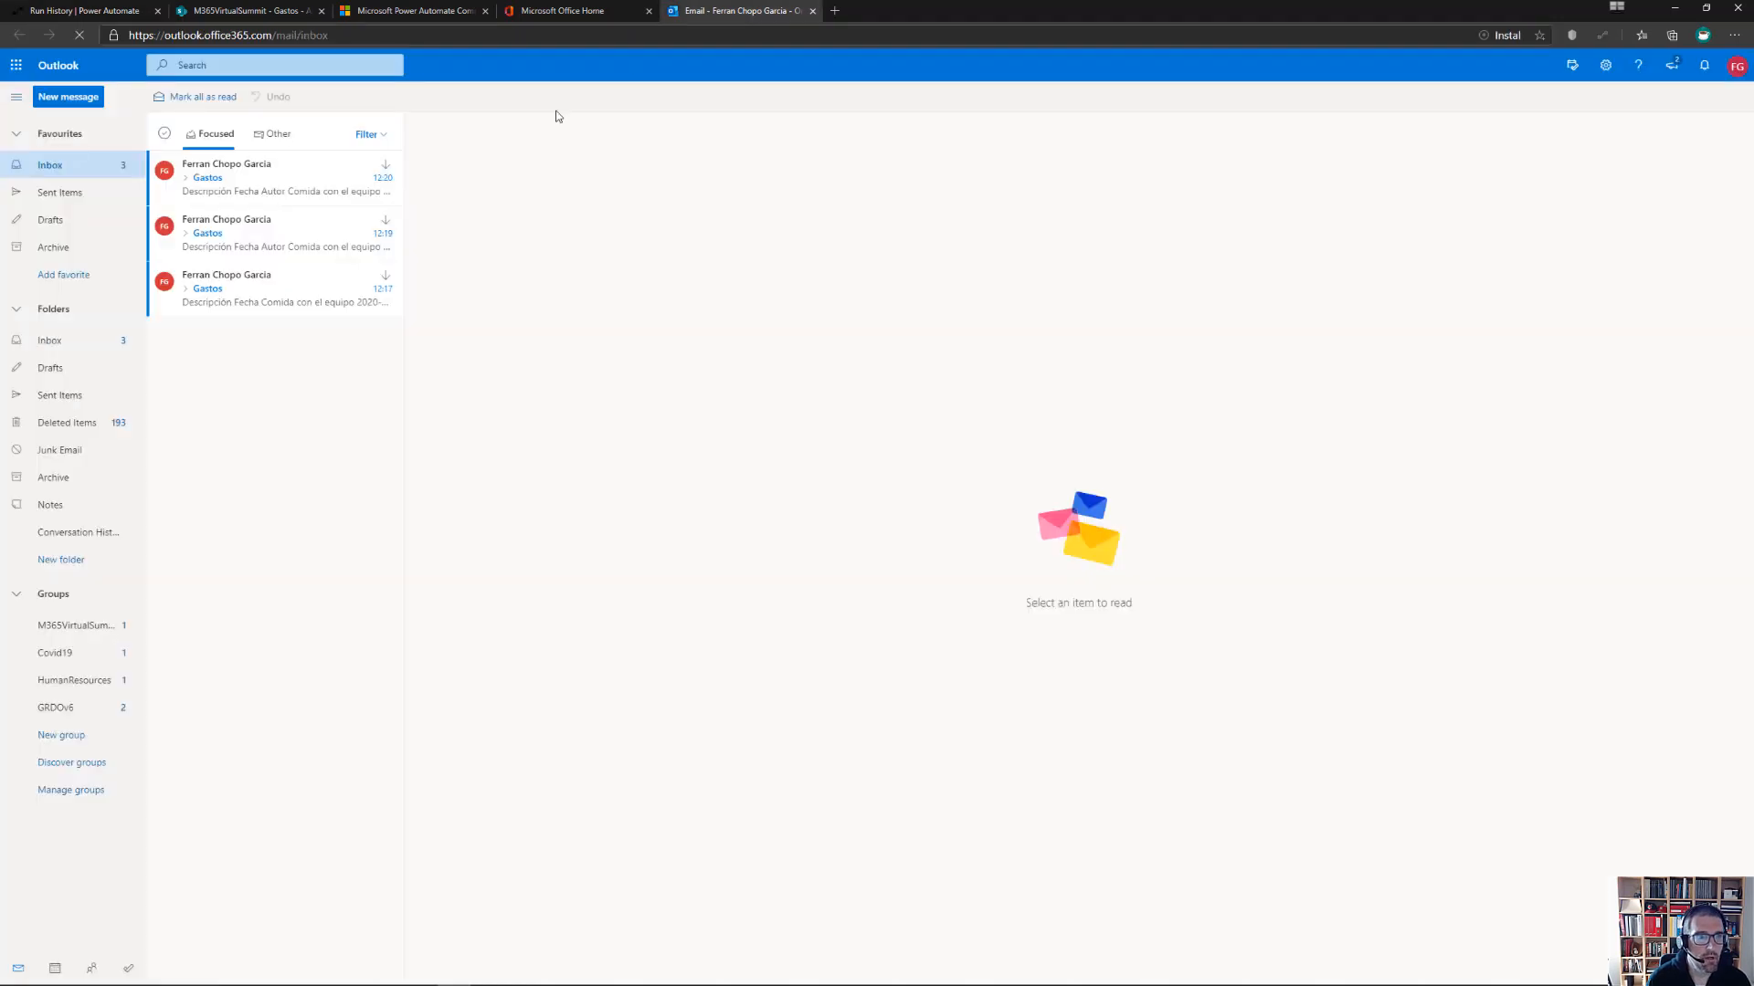
{"action": "left_click", "coordinate": [251, 189]}
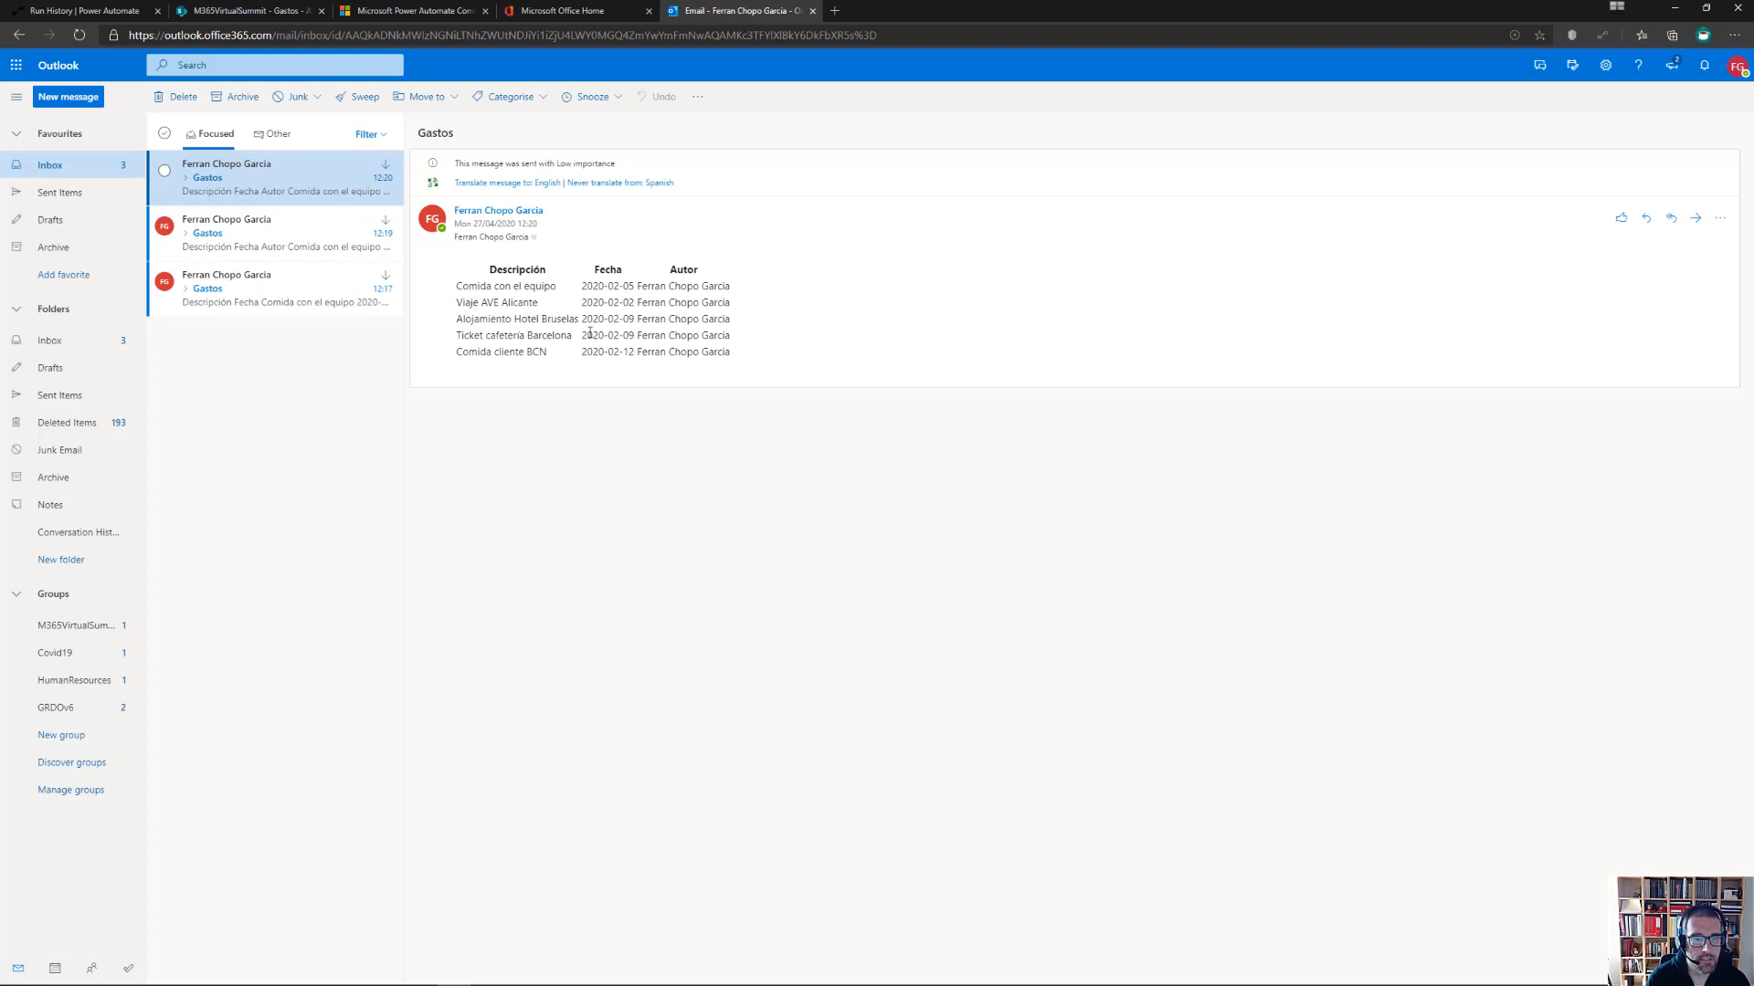
{"action": "key", "text": "ctrl+plus"}
{"action": "key", "text": "ctrl+plus"}
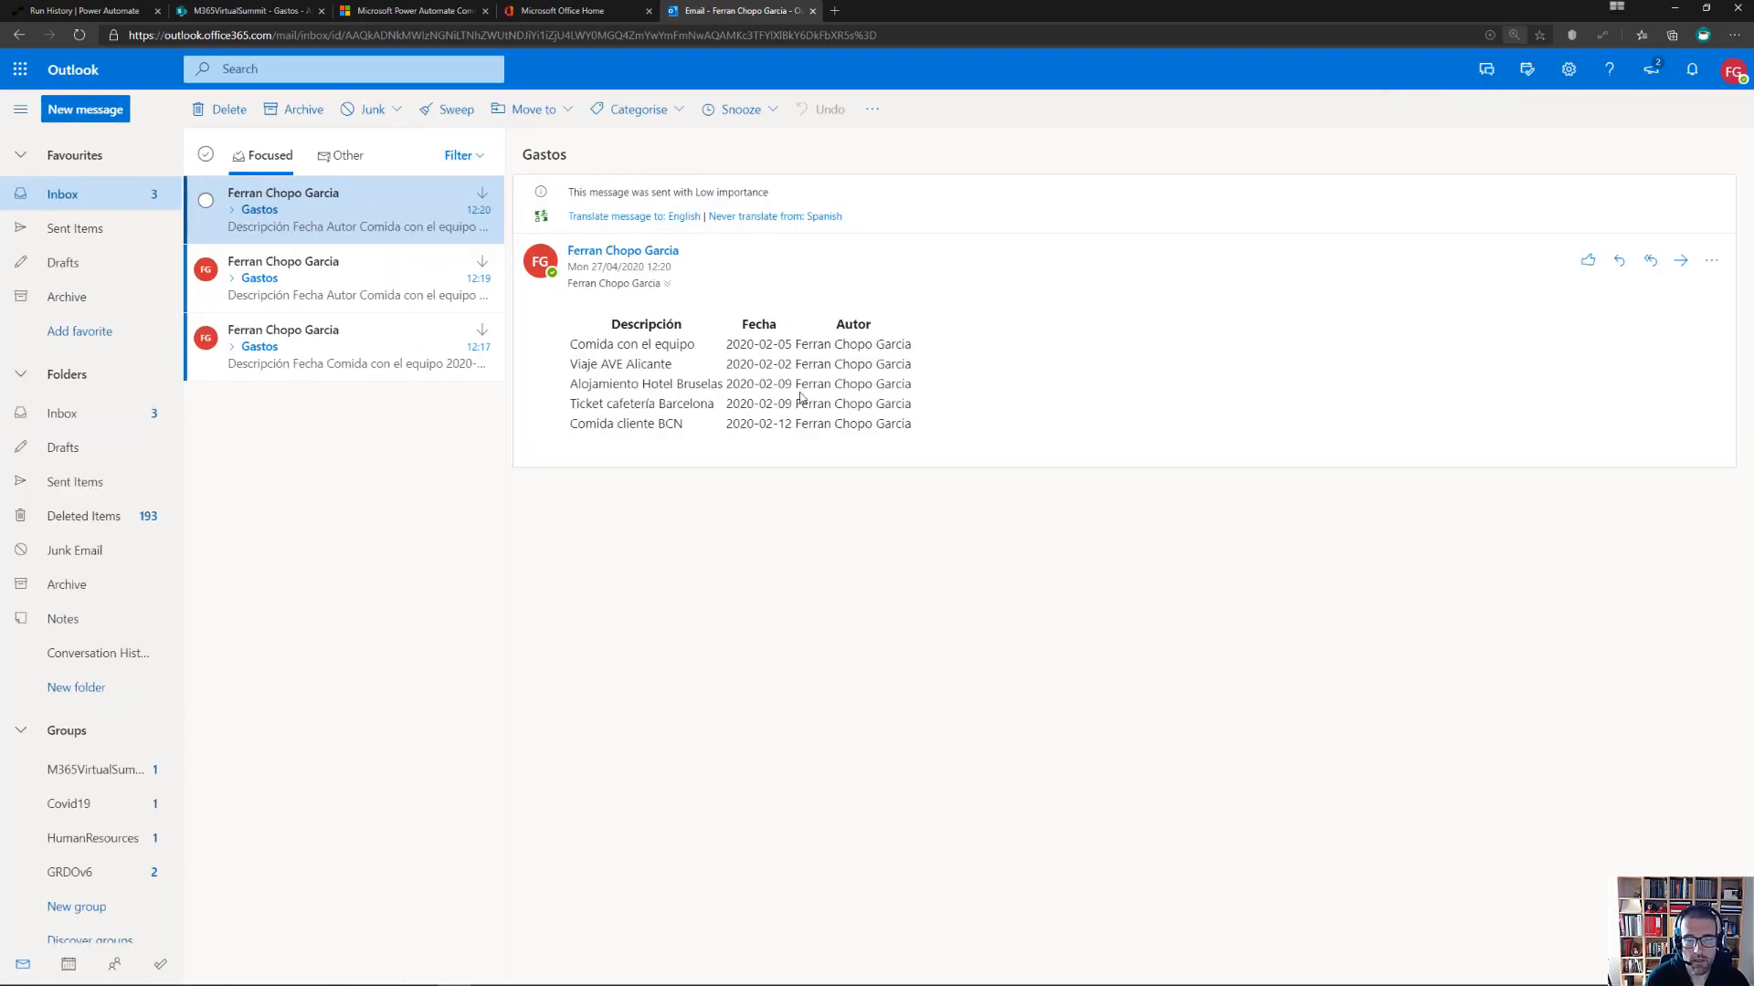
{"action": "key", "text": "ctrl+plus"}
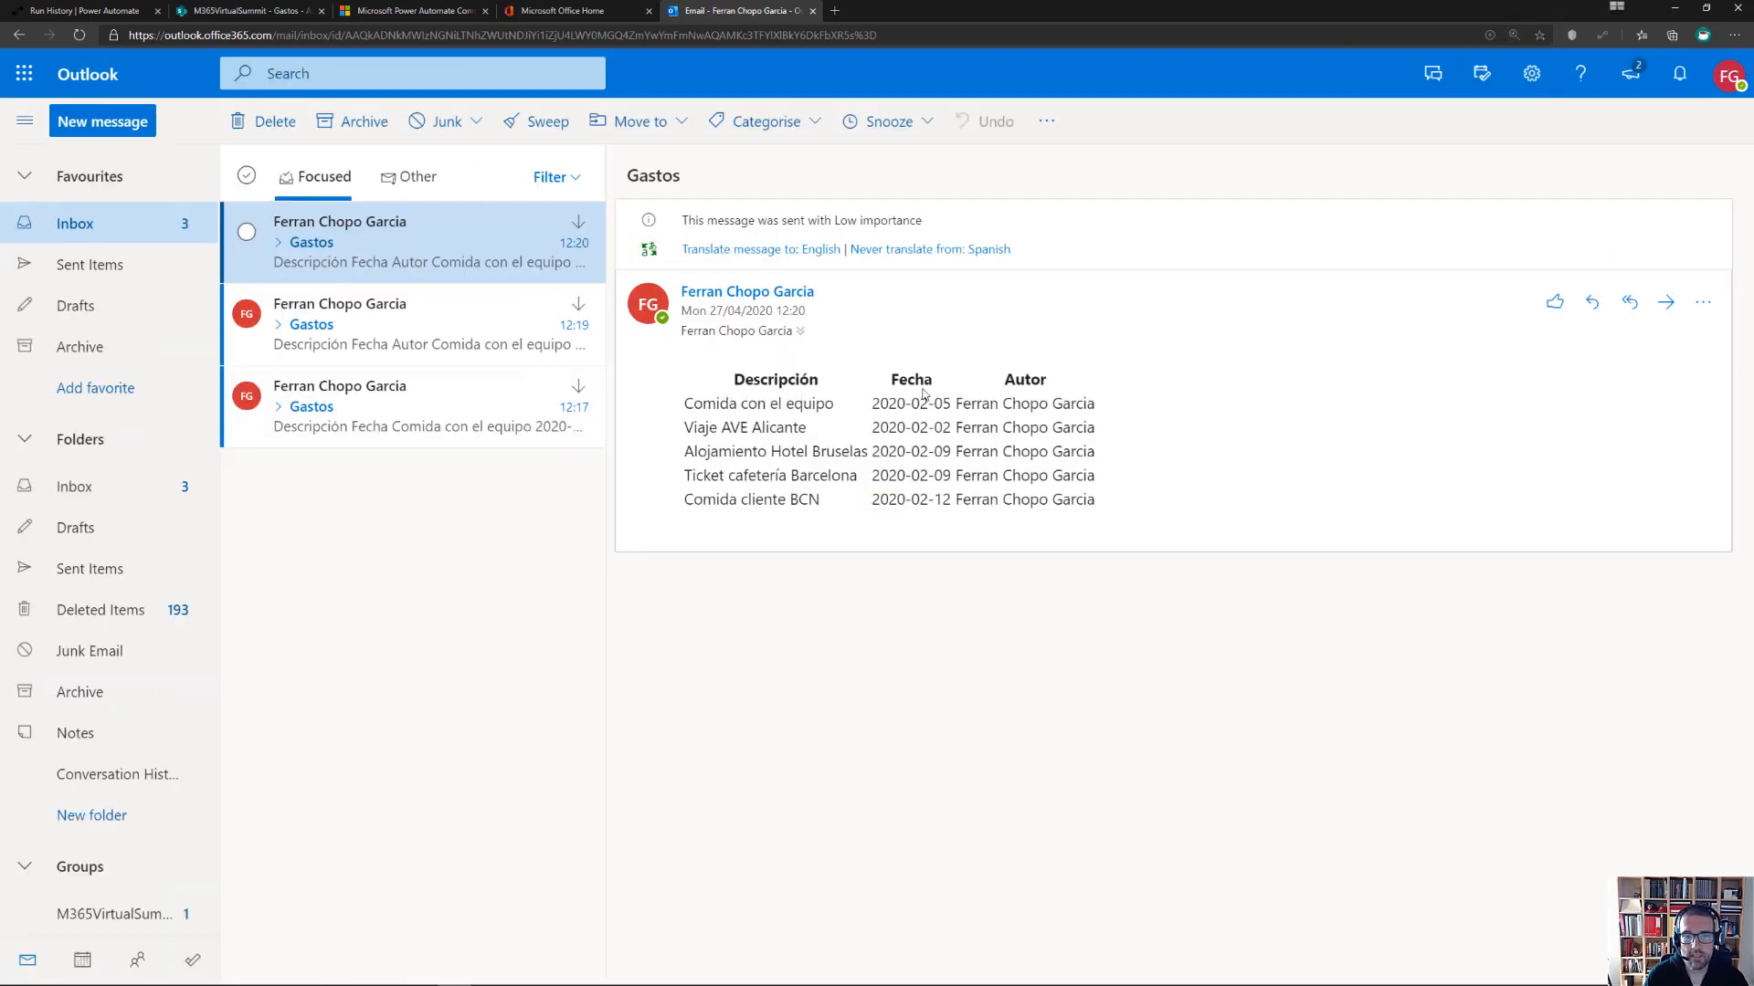
{"action": "left_click_drag", "start_coordinate": [874, 404], "coordinate": [951, 405]}
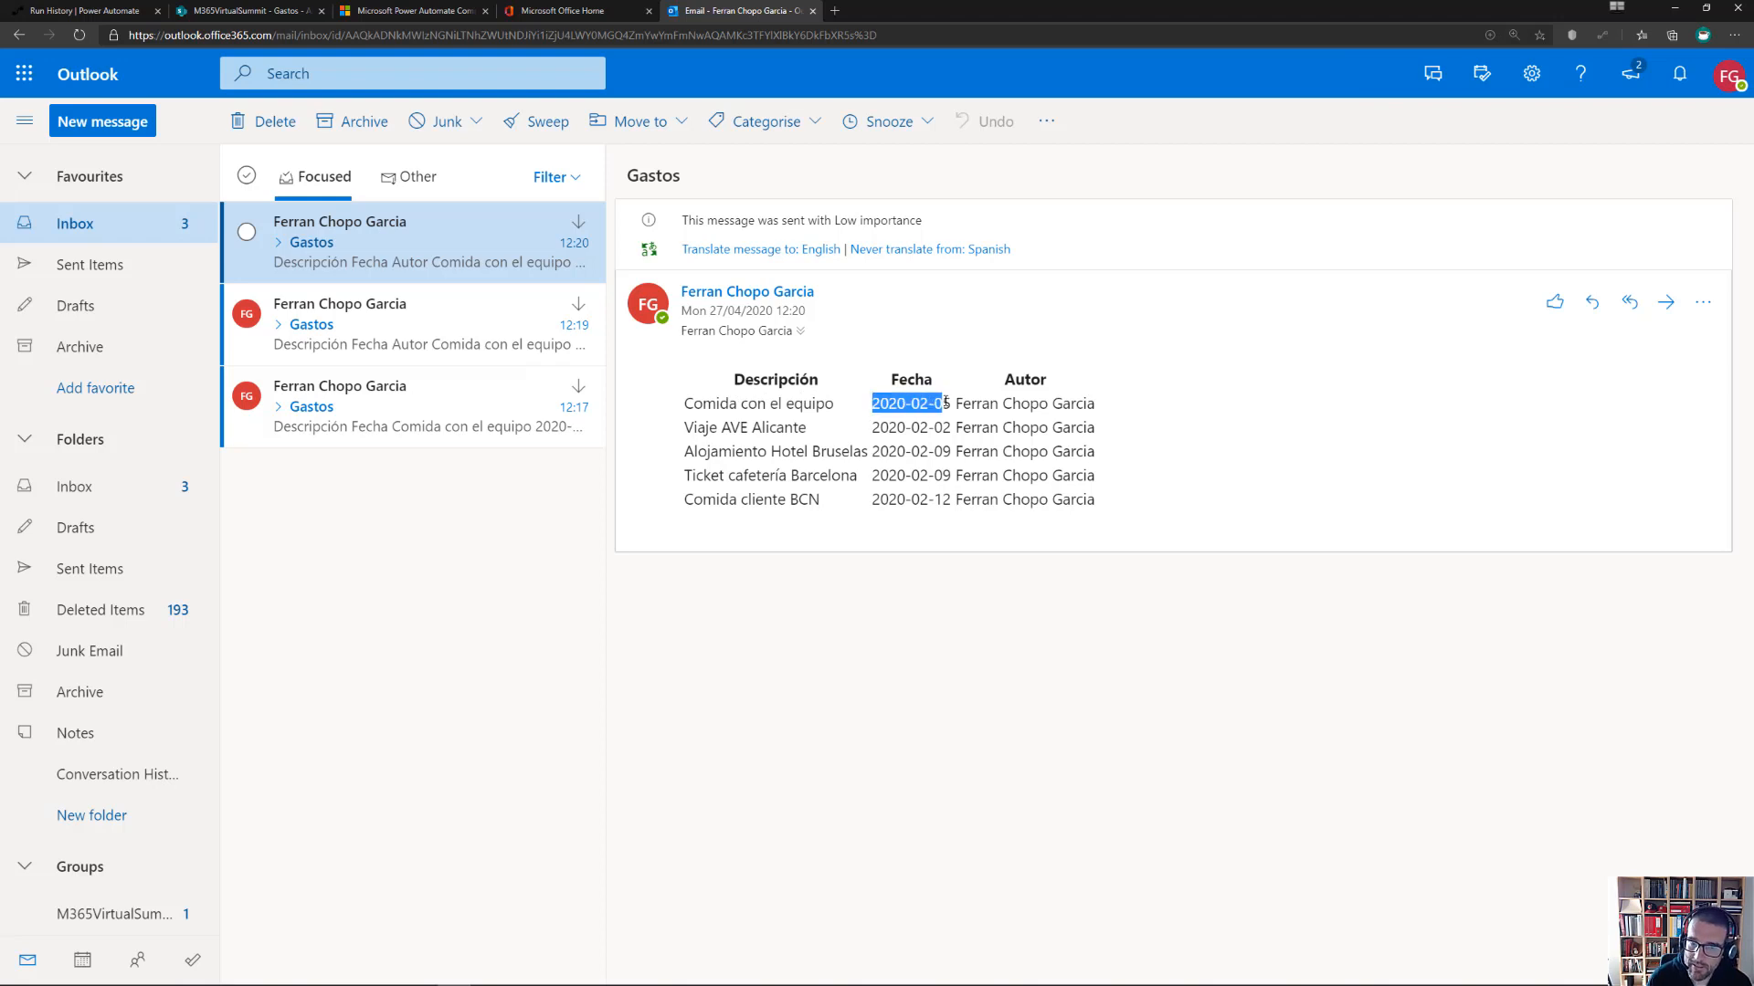
{"action": "left_click", "coordinate": [1026, 445]}
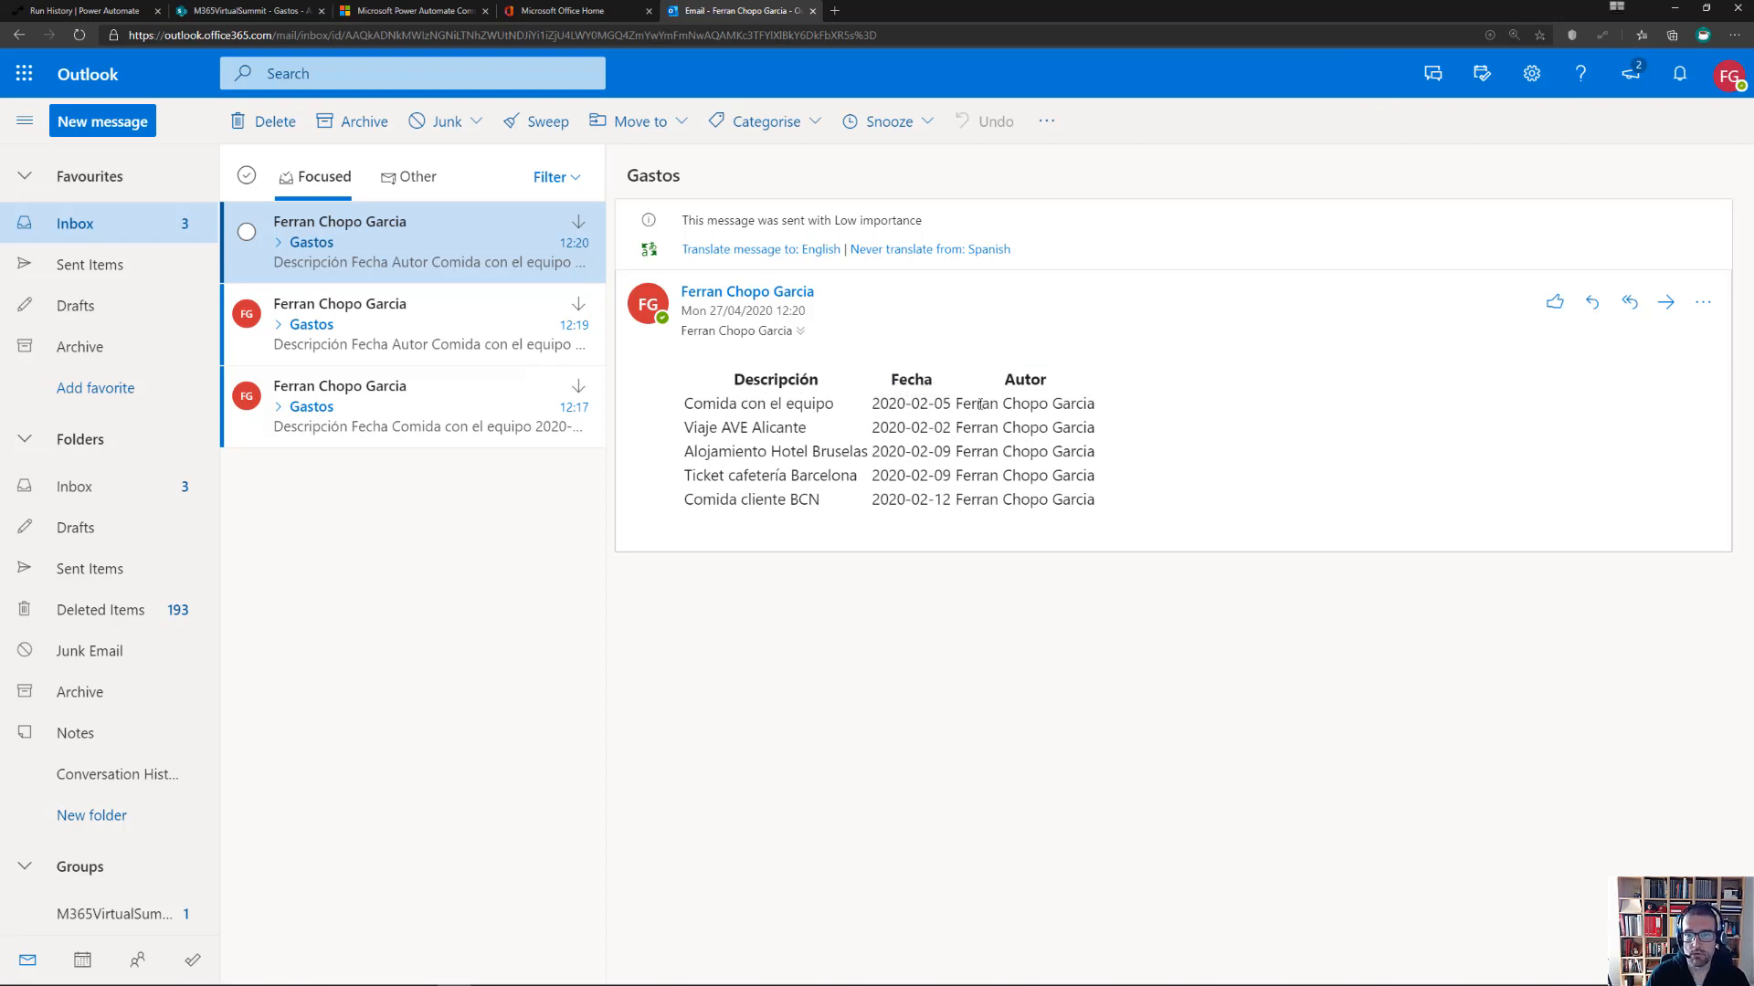
{"action": "left_click_drag", "start_coordinate": [963, 405], "coordinate": [1063, 405]}
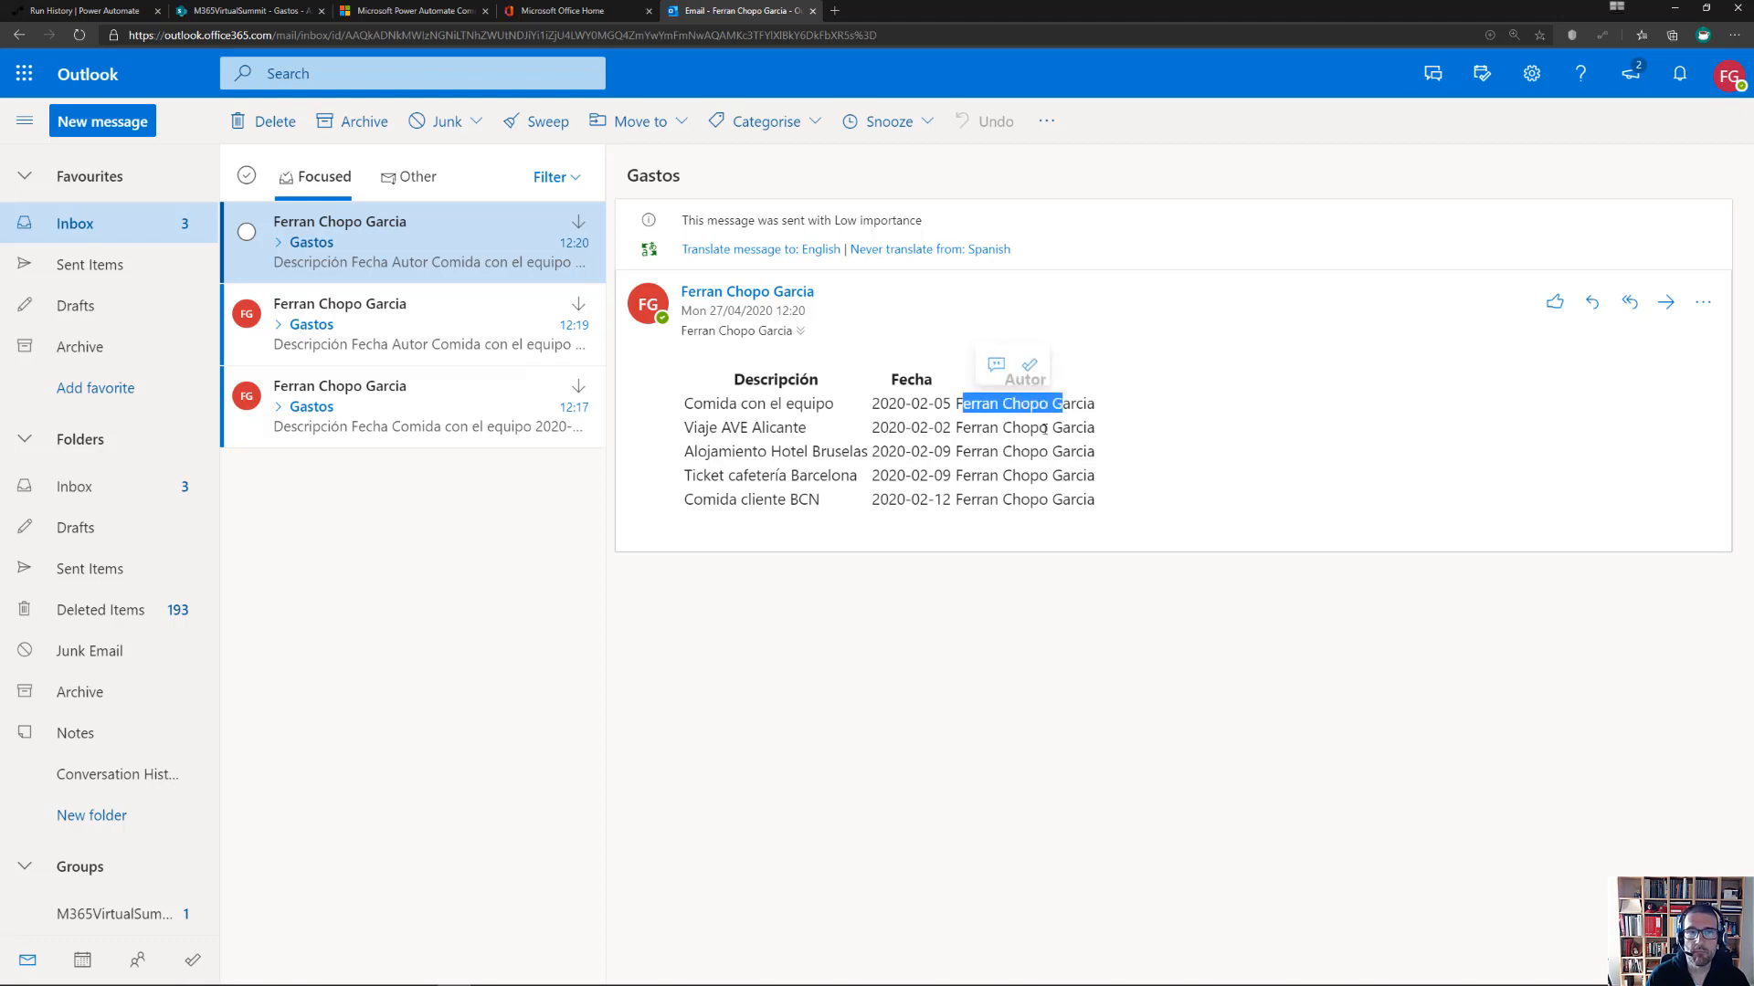
{"action": "left_click", "coordinate": [876, 409]}
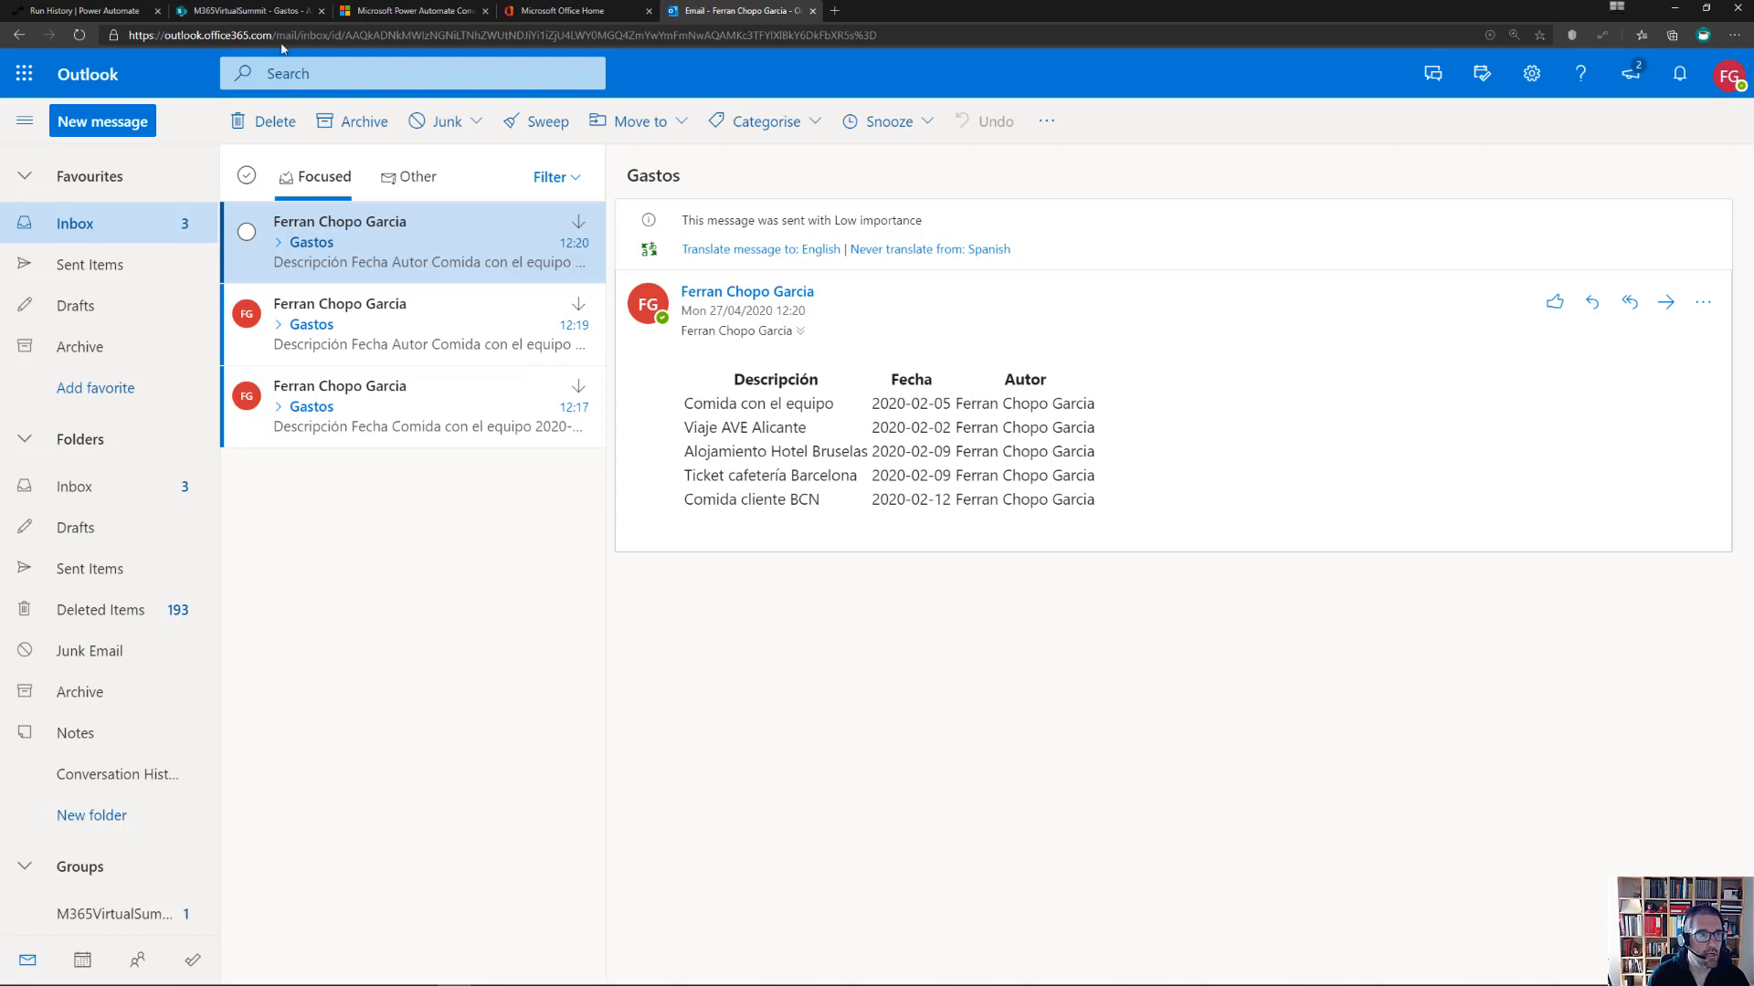
Return to the 021_SharePoint_Filtros run in Power Automate and reopen the flow for editing at its Select action
{"action": "left_click", "coordinate": [85, 10]}
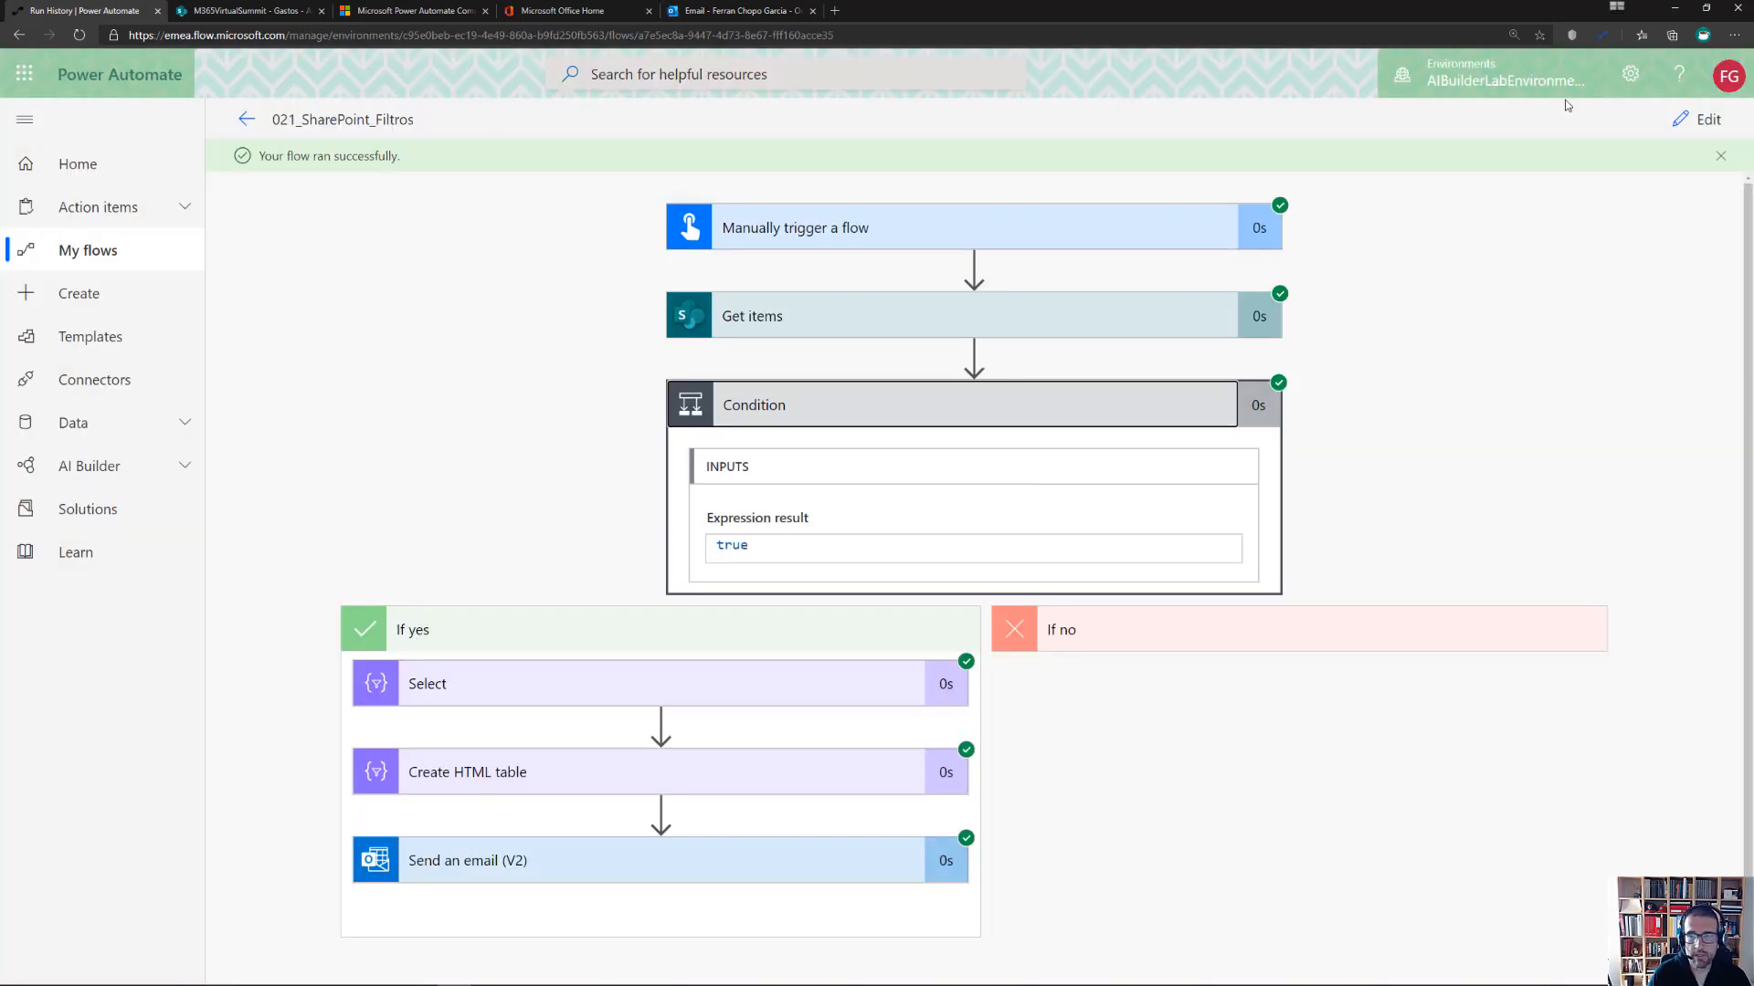
{"action": "left_click", "coordinate": [1698, 118]}
{"action": "scroll", "coordinate": [963, 455], "scroll_direction": "down", "scroll_amount": 5}
{"action": "scroll", "coordinate": [962, 455], "scroll_direction": "down", "scroll_amount": 2}
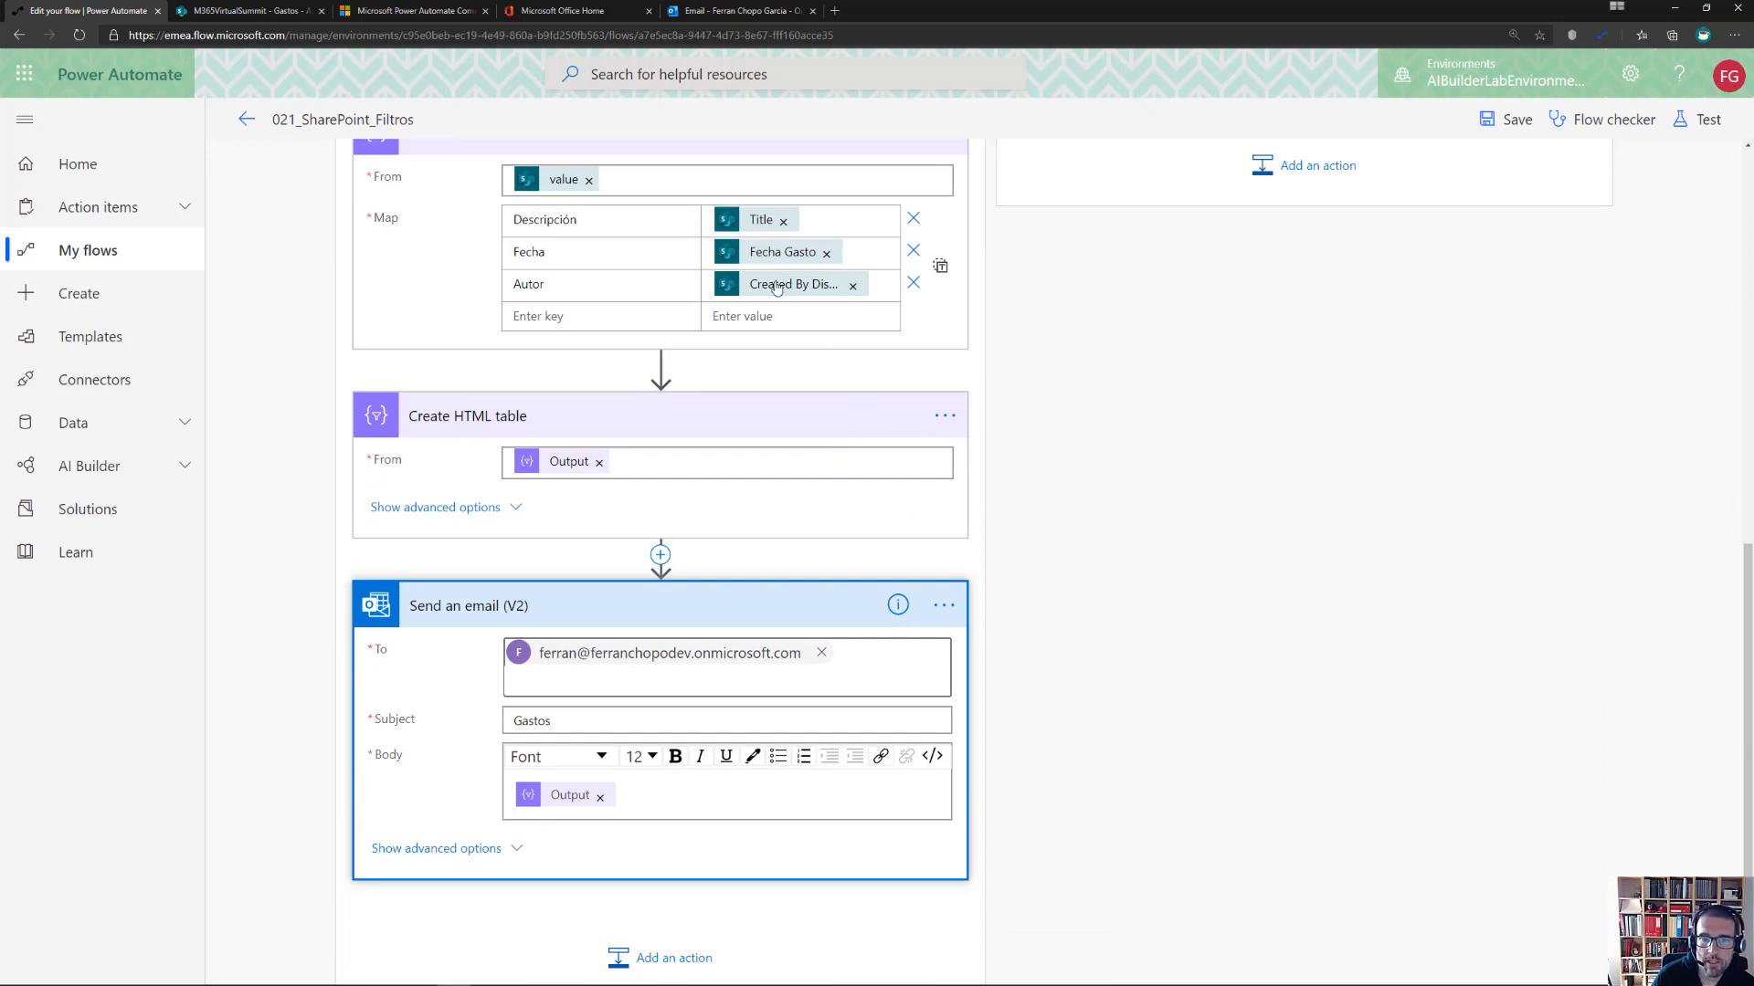
Start an expression for the Select action's Fecha value with formatDateTime(item?['FechaGasto'])
{"action": "mouse_move", "coordinate": [773, 263]}
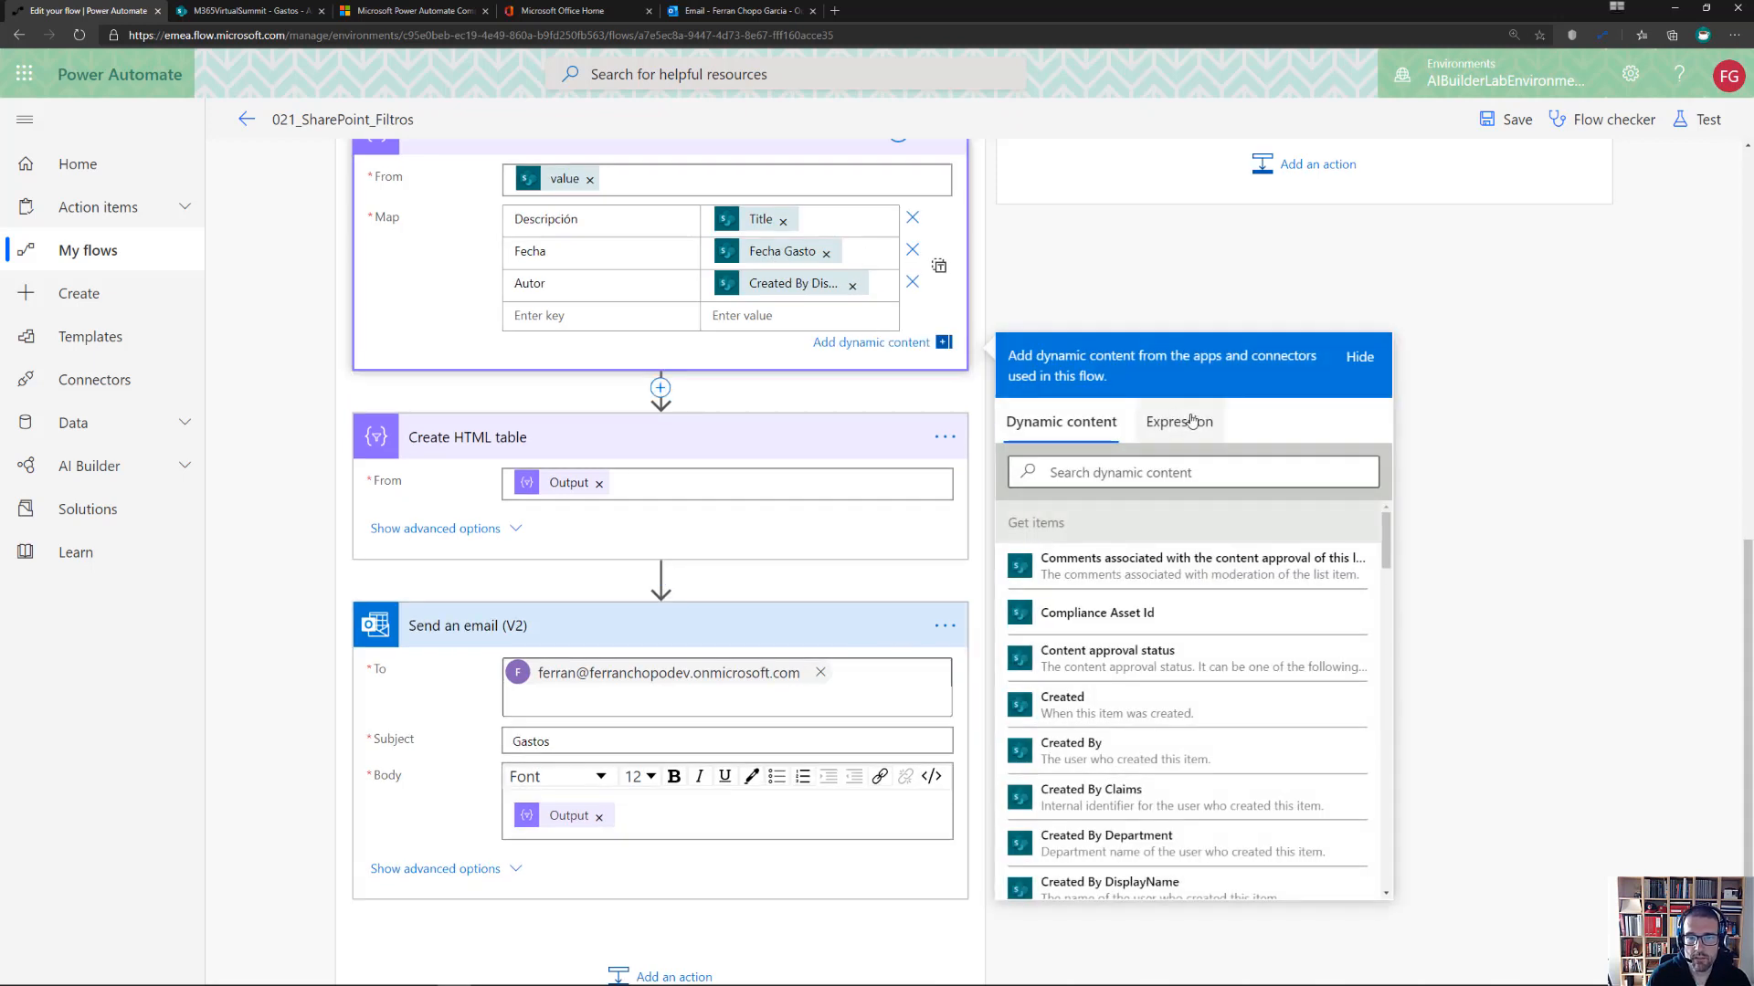
{"action": "left_click", "coordinate": [1186, 422]}
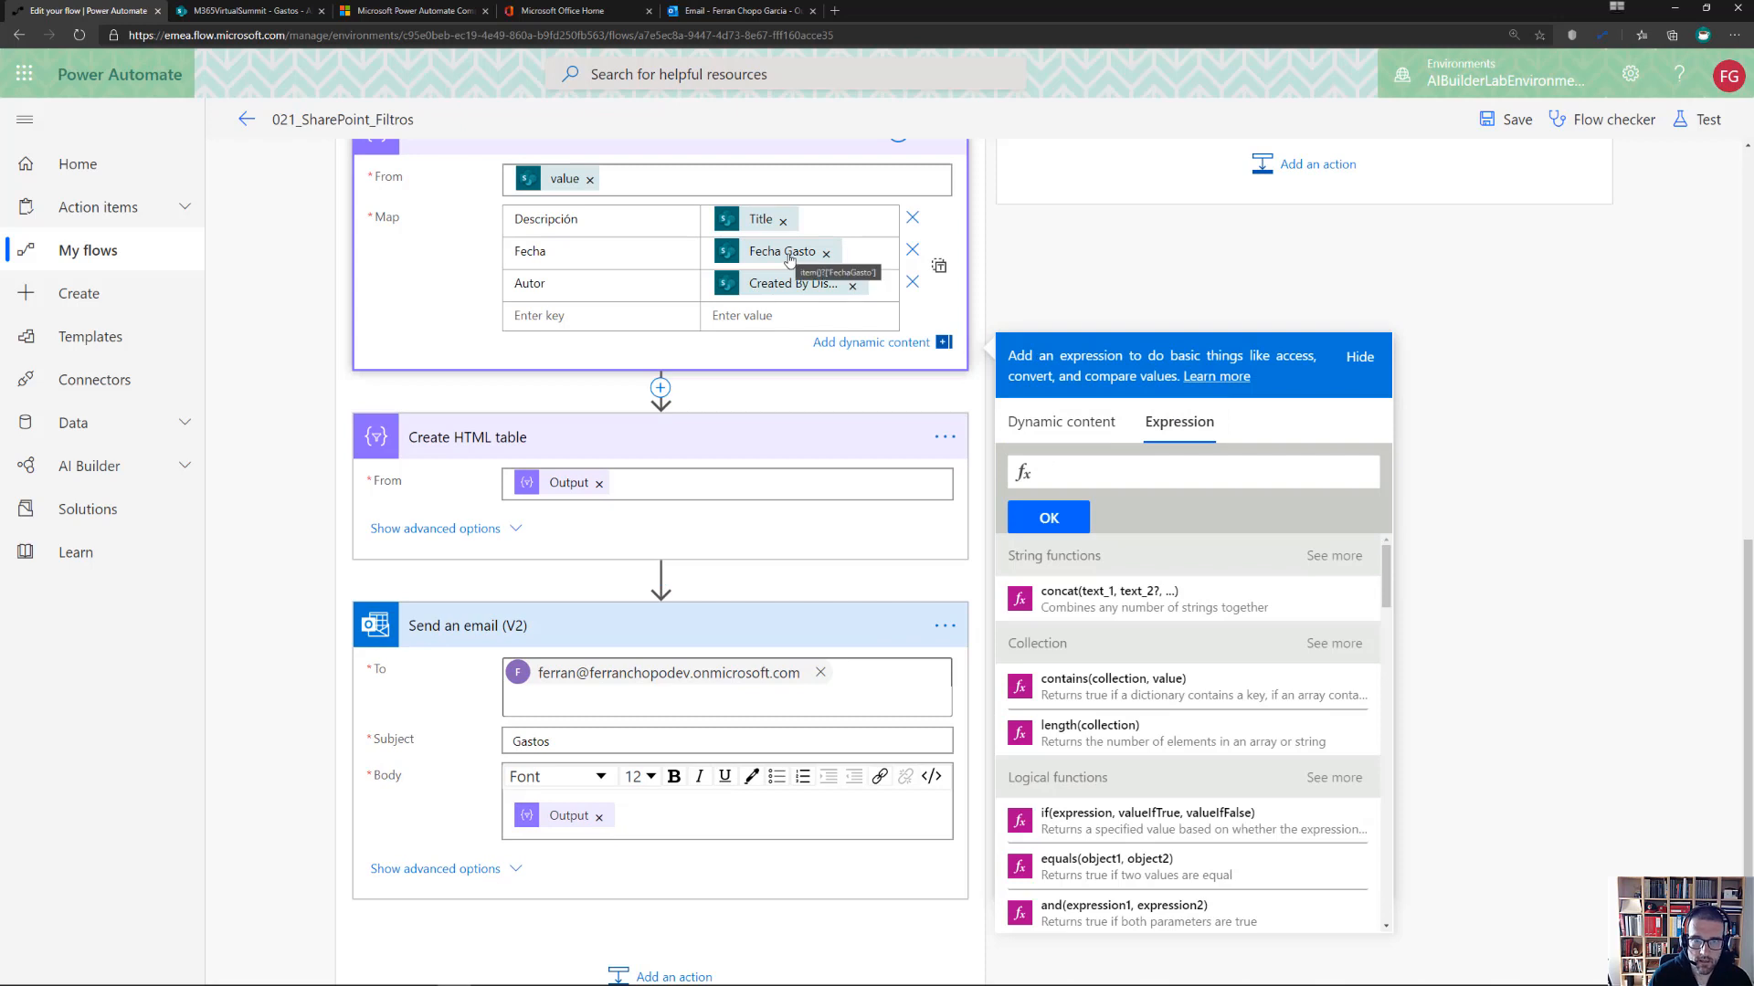
{"action": "type", "text": "forma"}
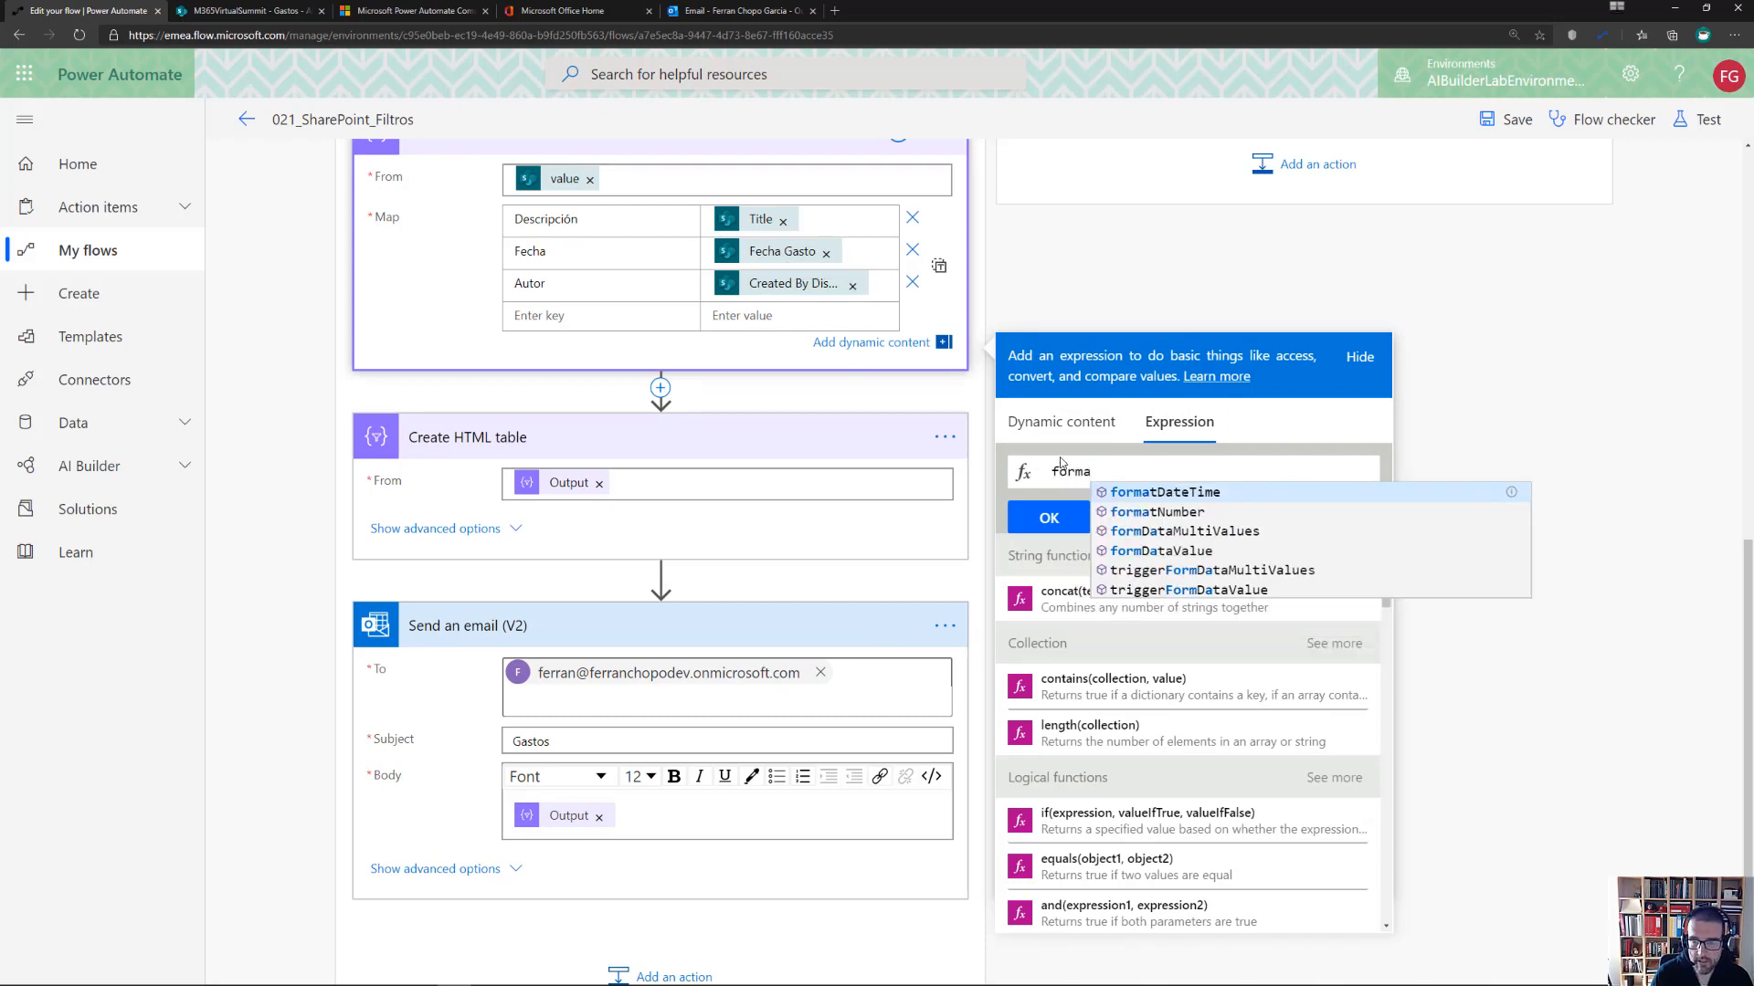
{"action": "key", "text": "Tab"}
{"action": "type", "text": "("}
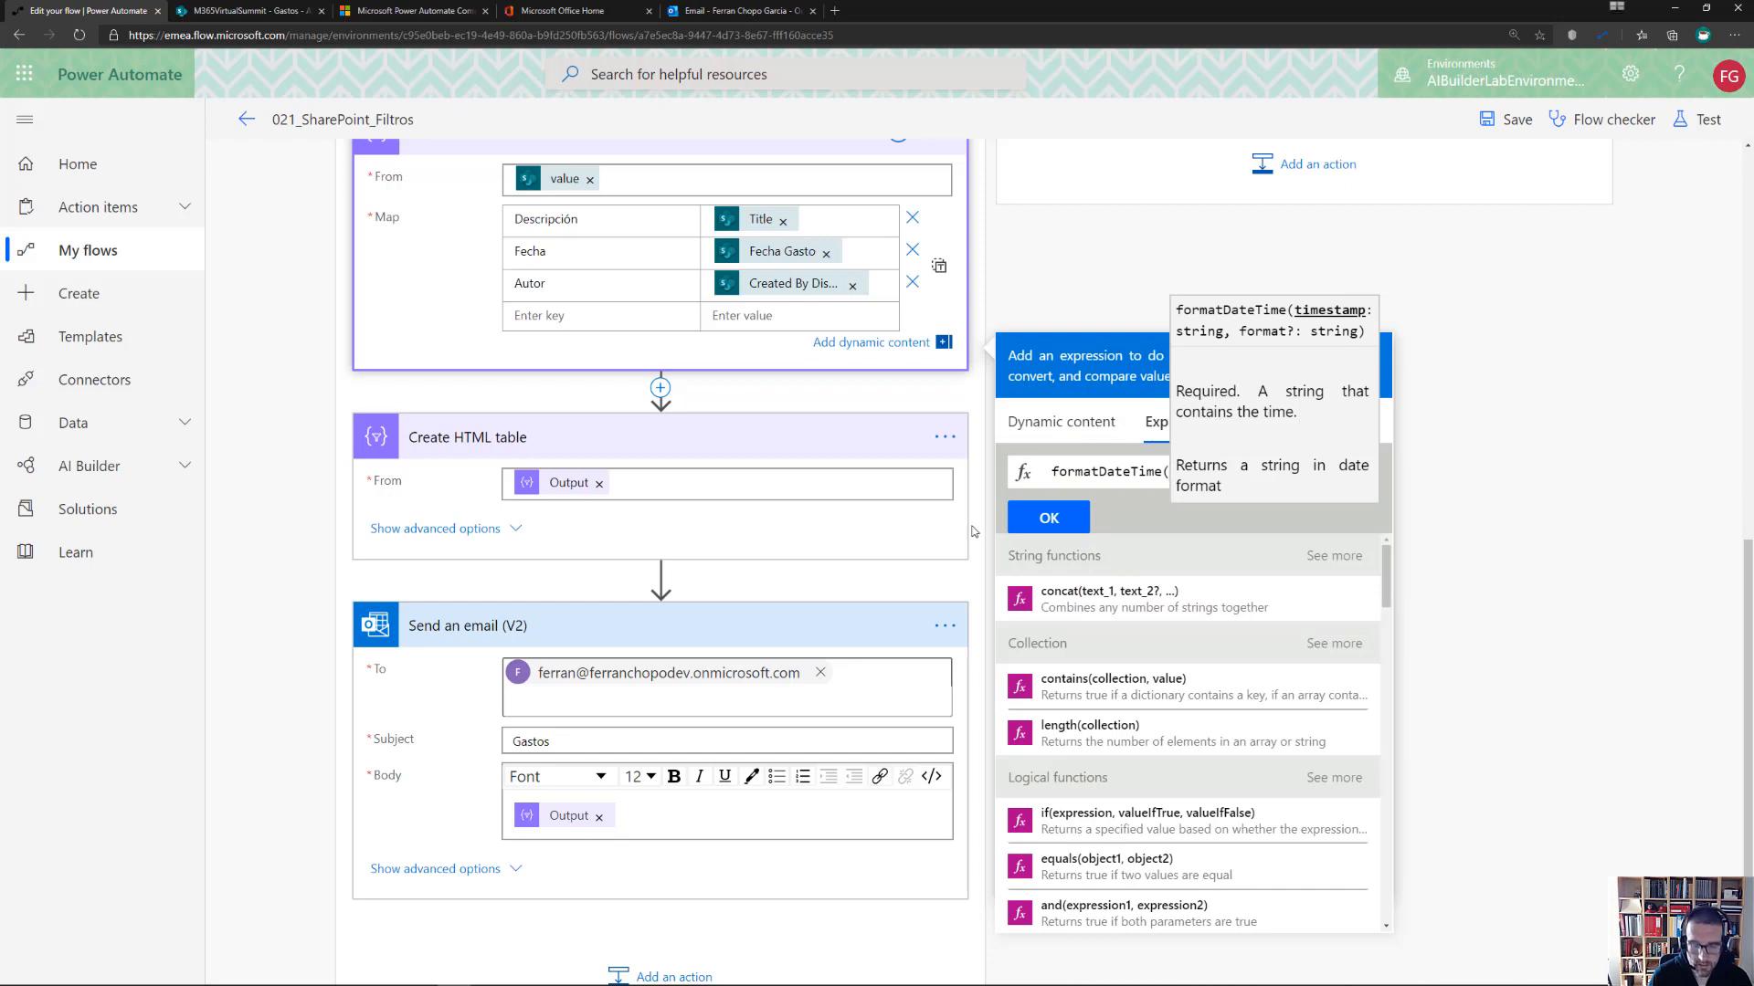
{"action": "type", "text": "item?"}
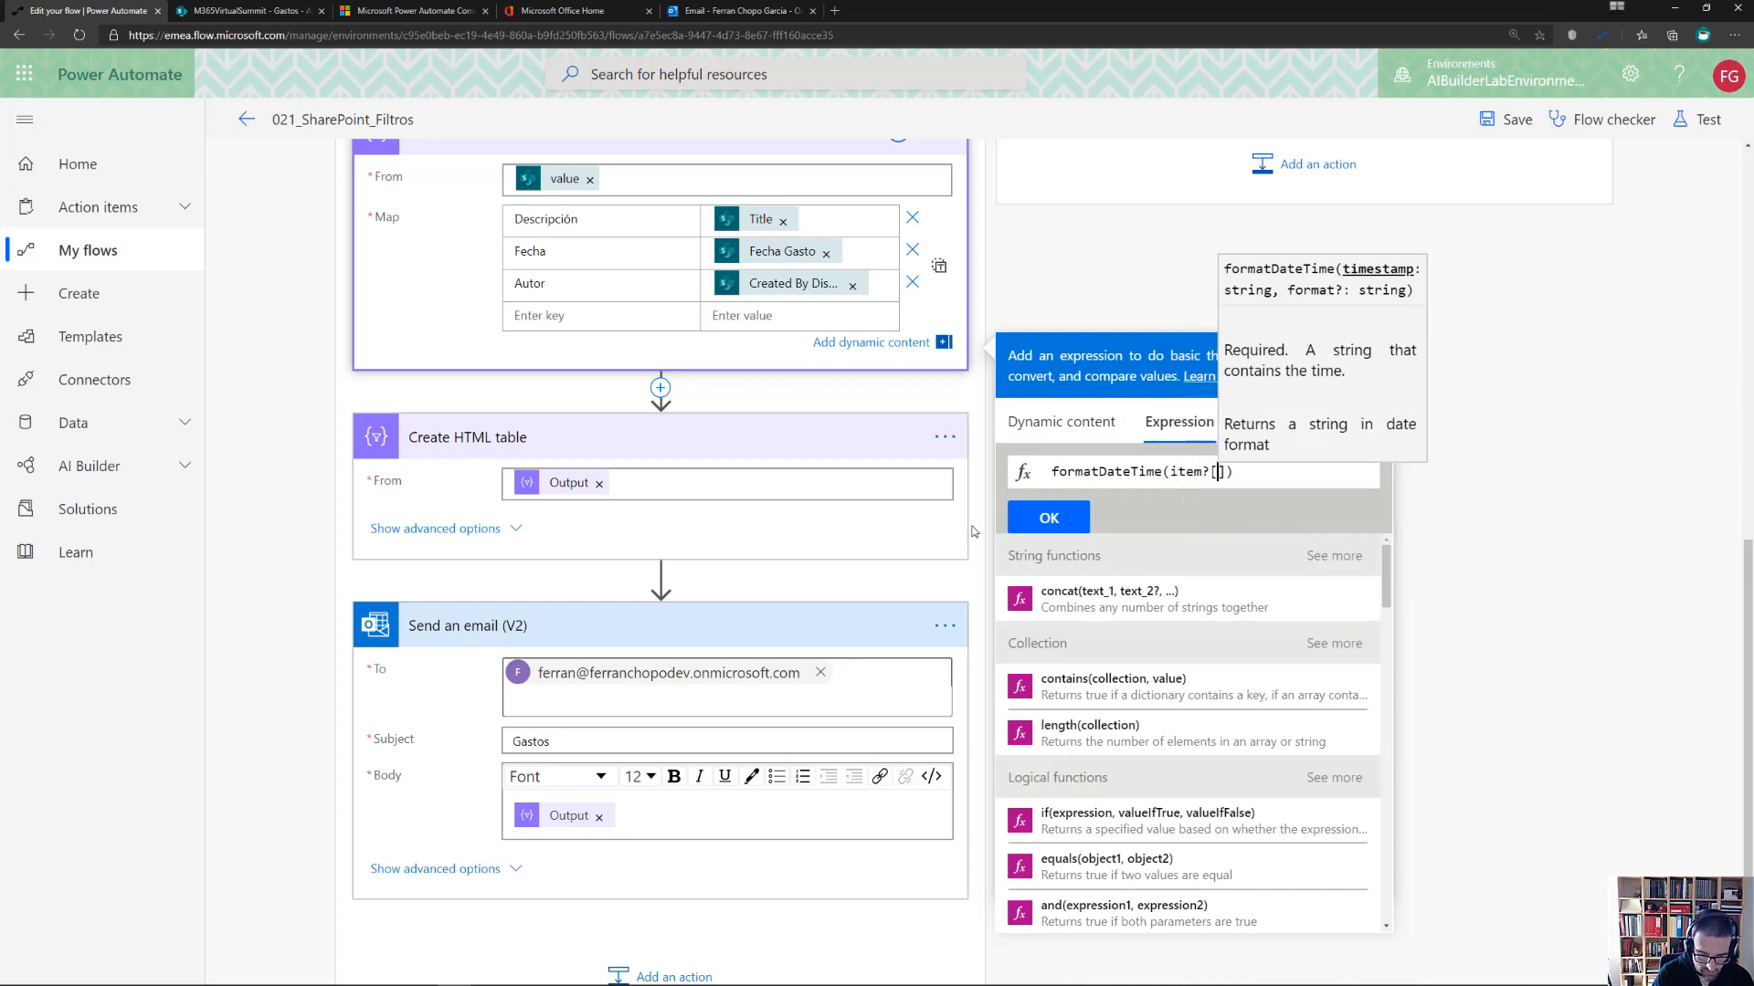
{"action": "type", "text": "['Feca"}
{"action": "key", "text": "BackSpace"}
{"action": "type", "text": "haGast"}
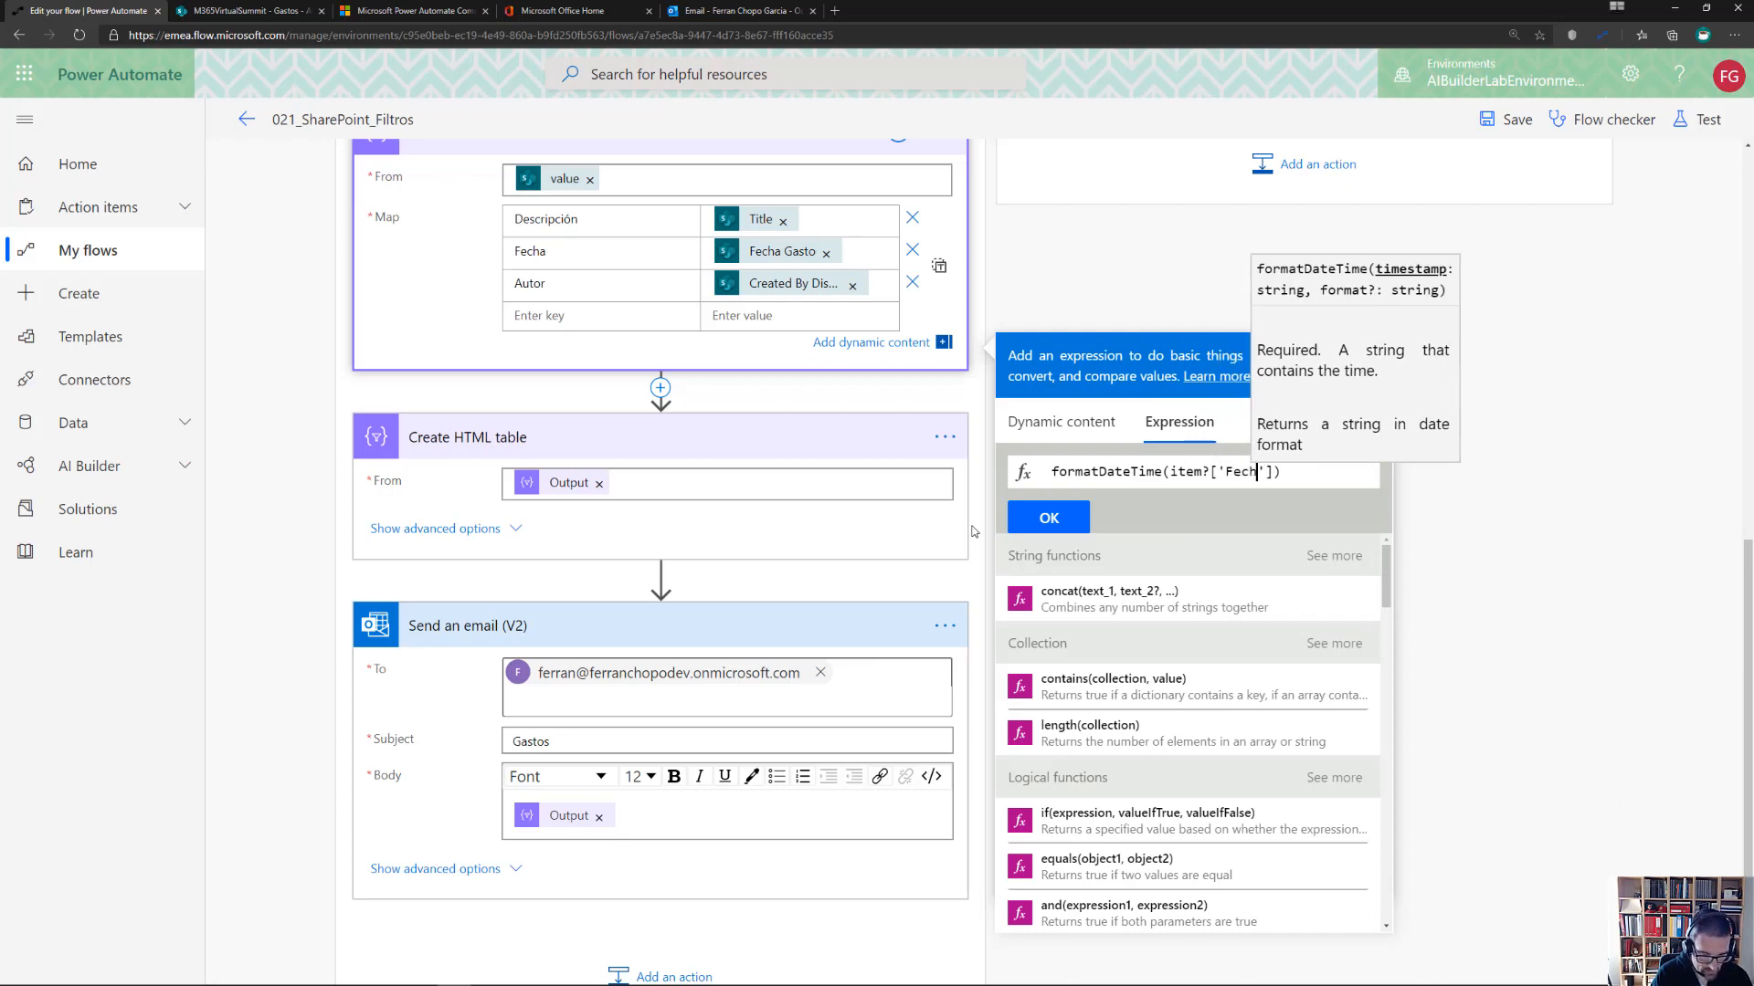
{"action": "type", "text": "o"}
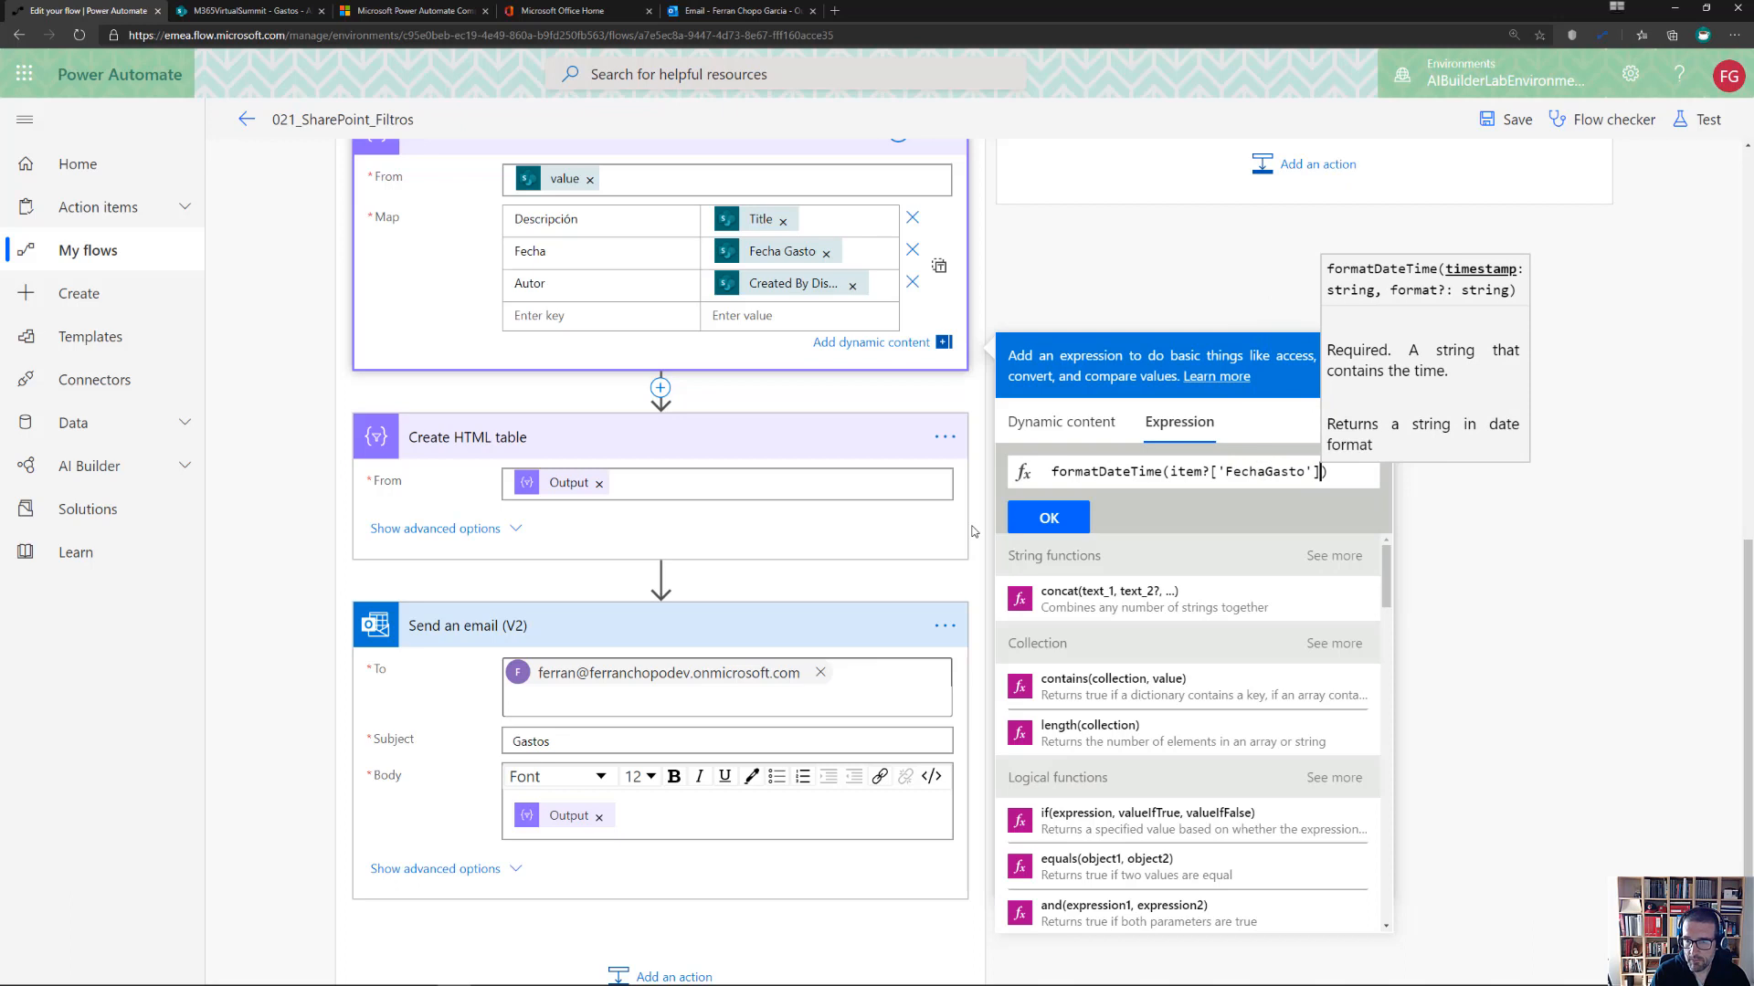
Add the format 'dd/MM/yyyy' to the formatDateTime expression for the Fecha value and try to insert it
{"action": "key", "text": "Right"}
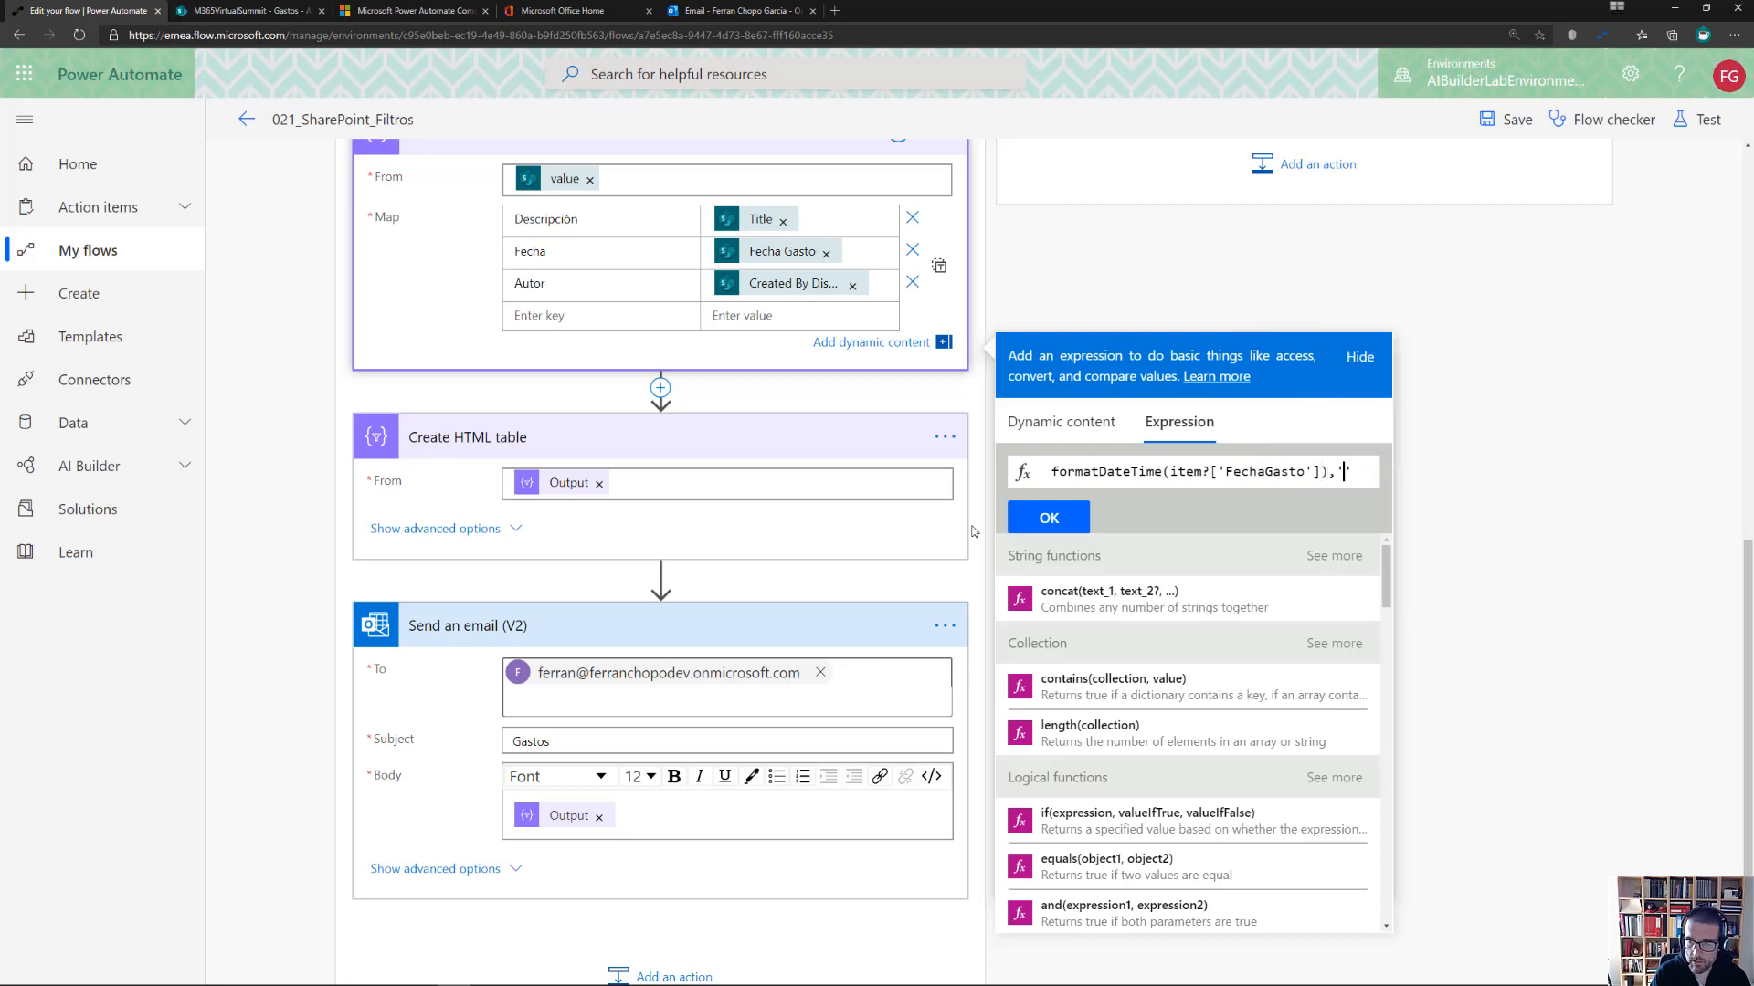
{"action": "type", "text": ",'dd/MM"}
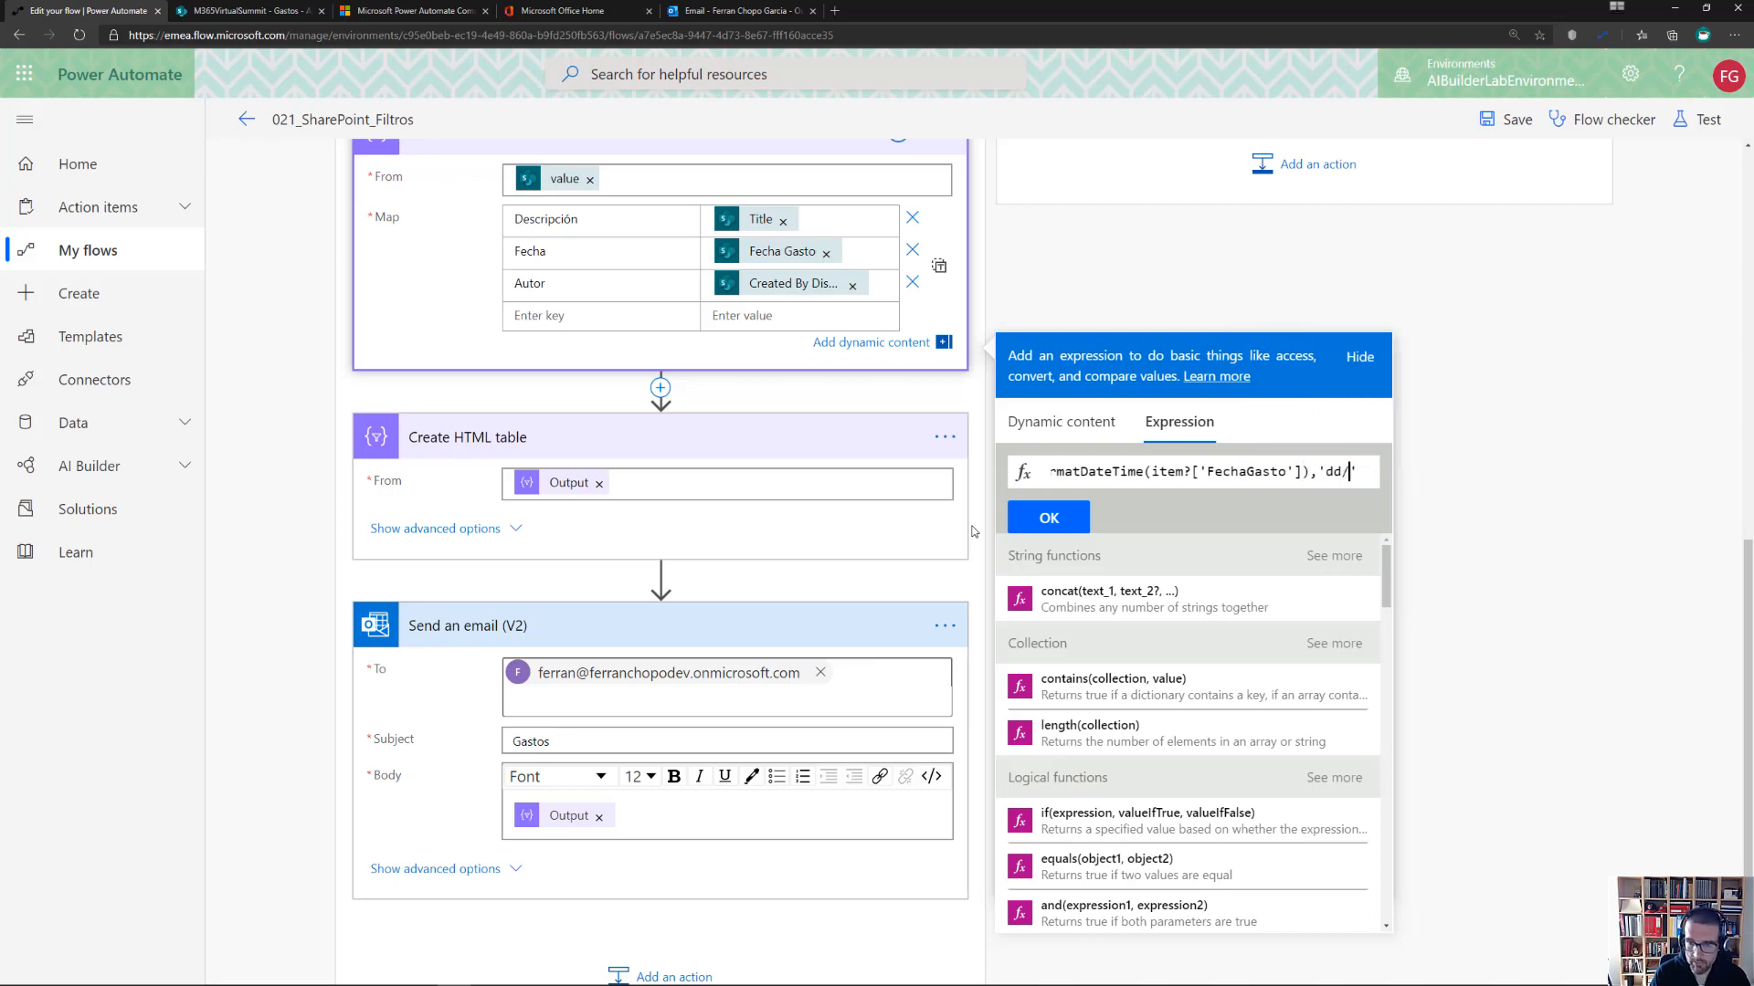
{"action": "type", "text": "/"}
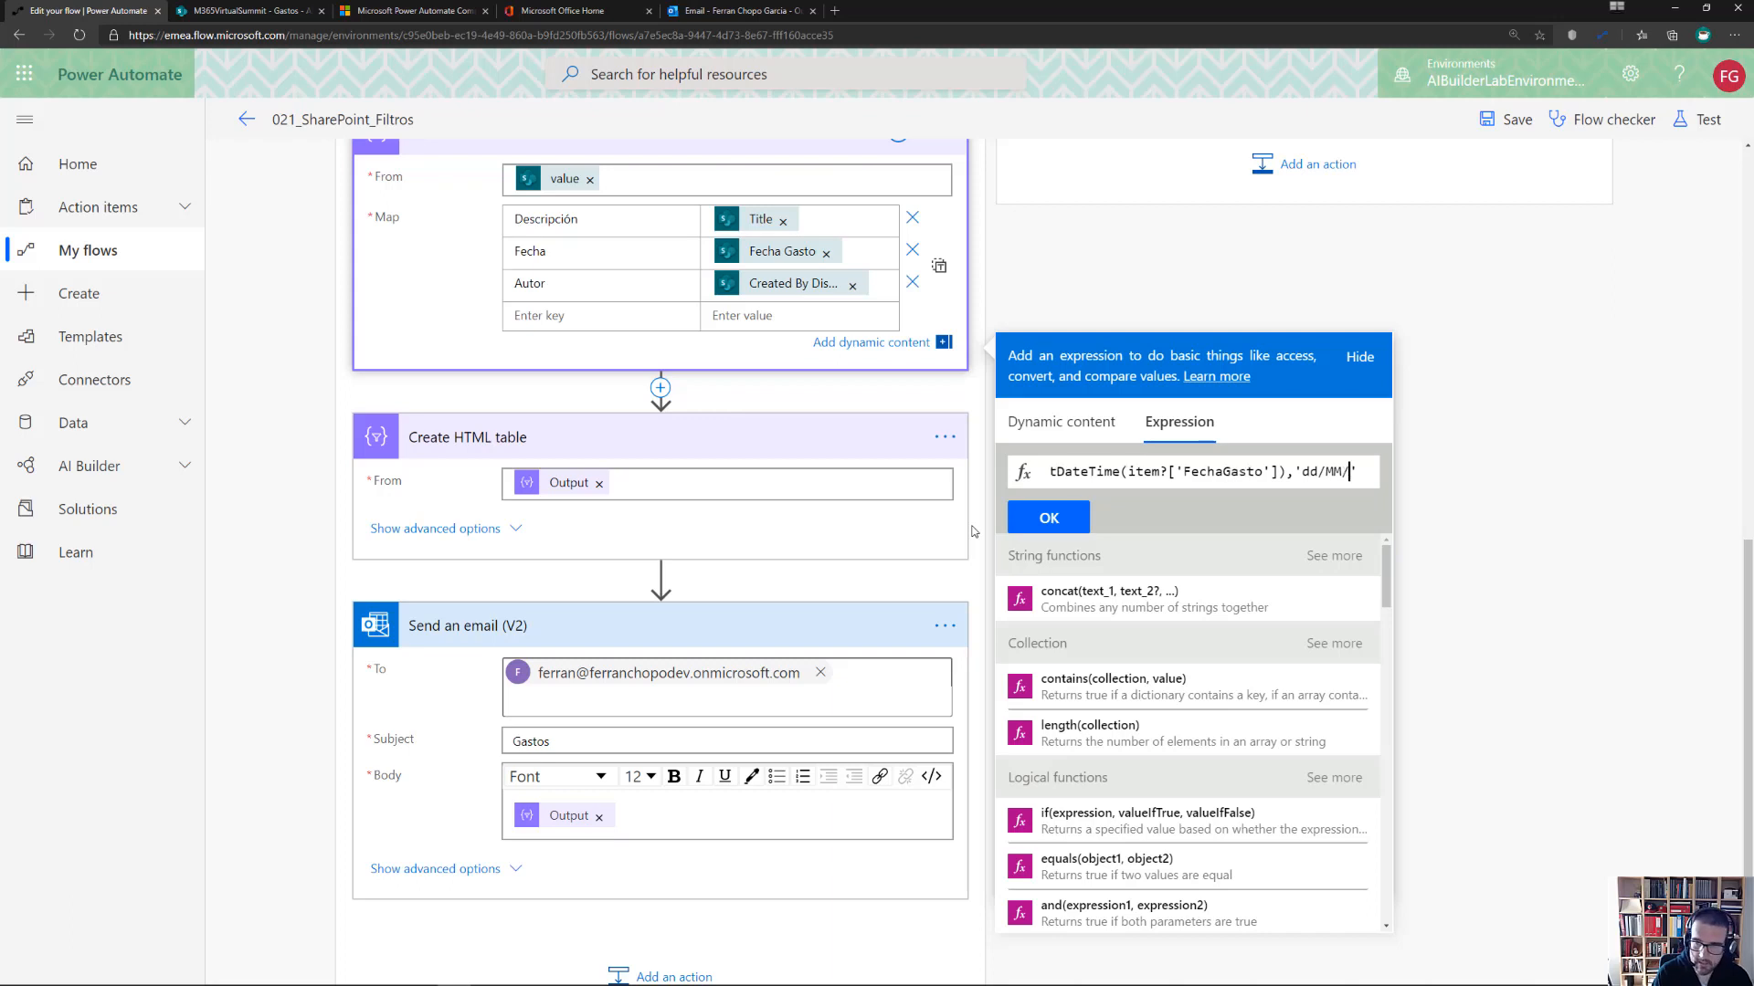
{"action": "type", "text": "yyy"}
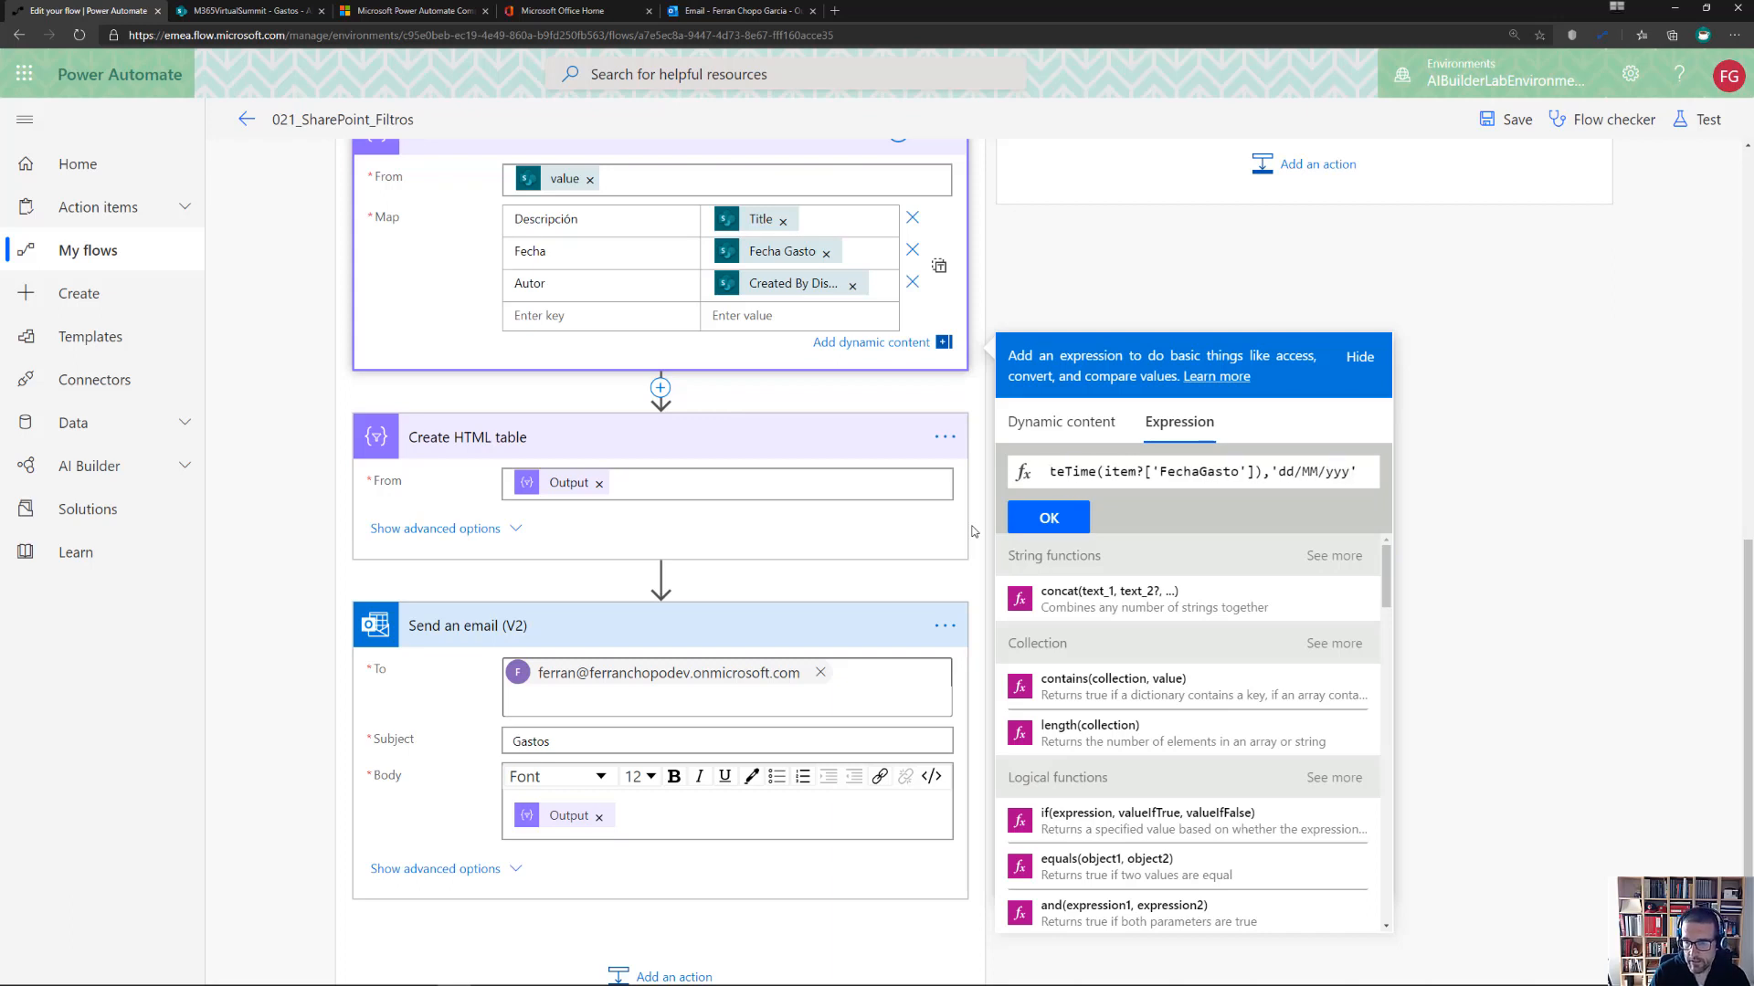
{"action": "type", "text": "y')"}
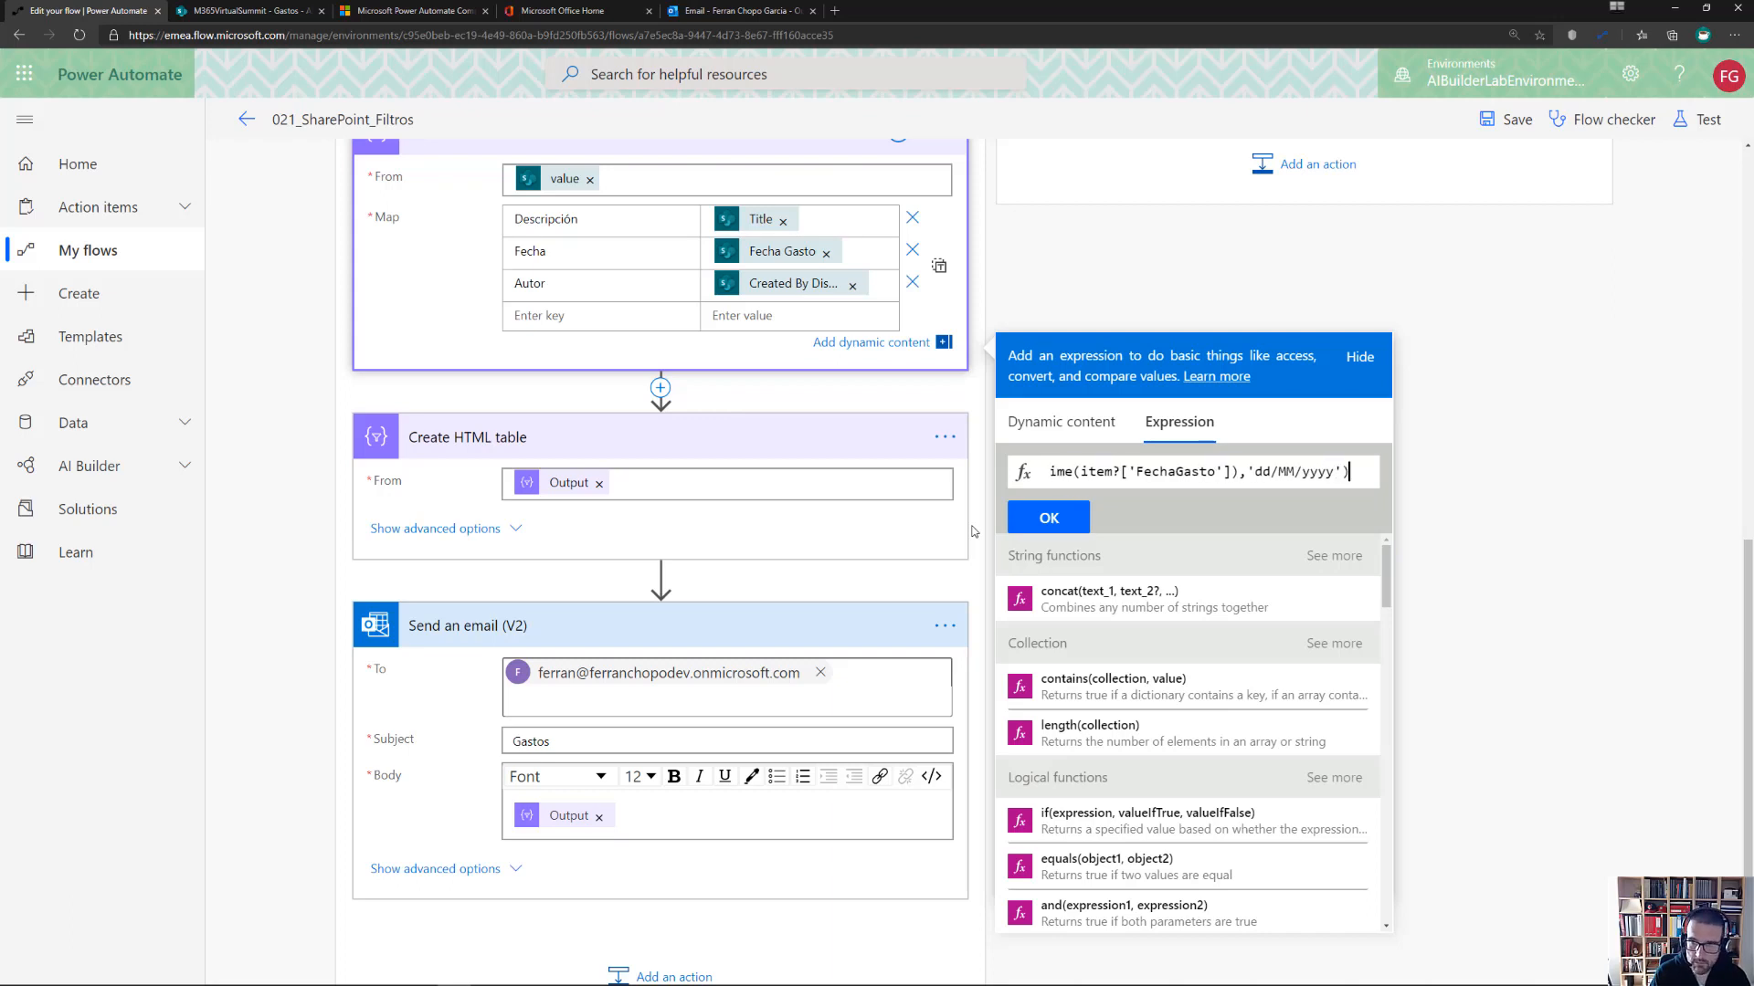
{"action": "left_click", "coordinate": [1043, 519]}
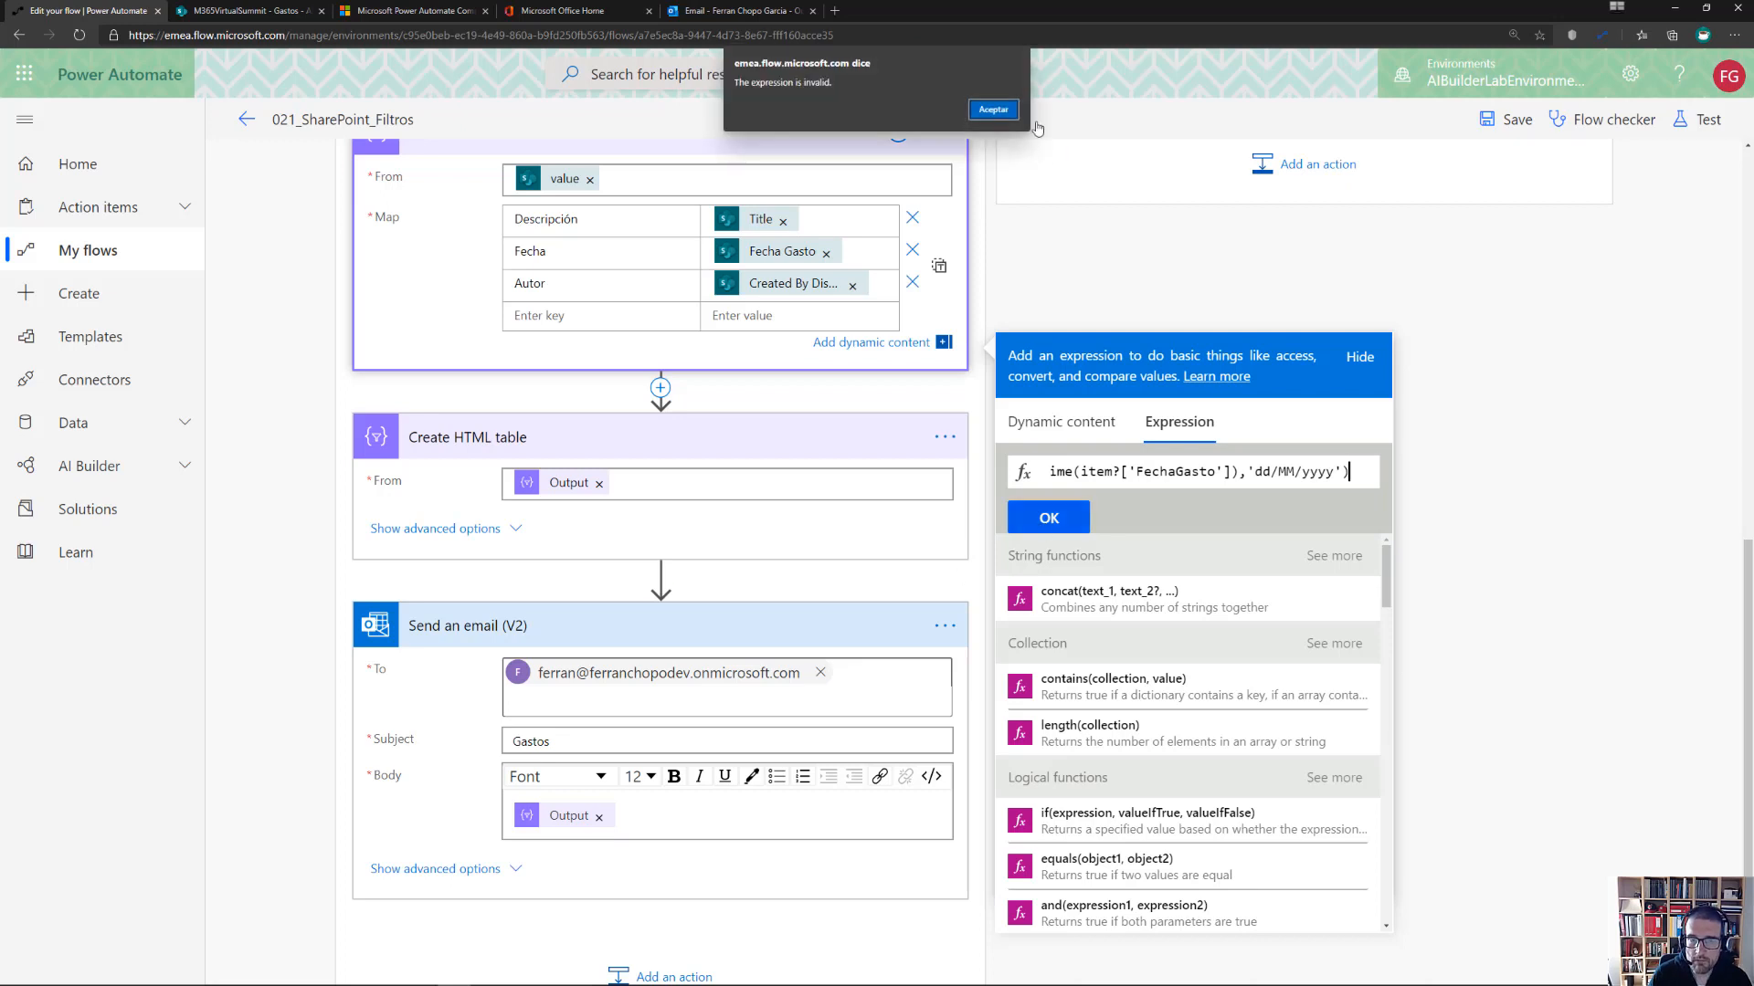
{"action": "left_click", "coordinate": [1004, 110]}
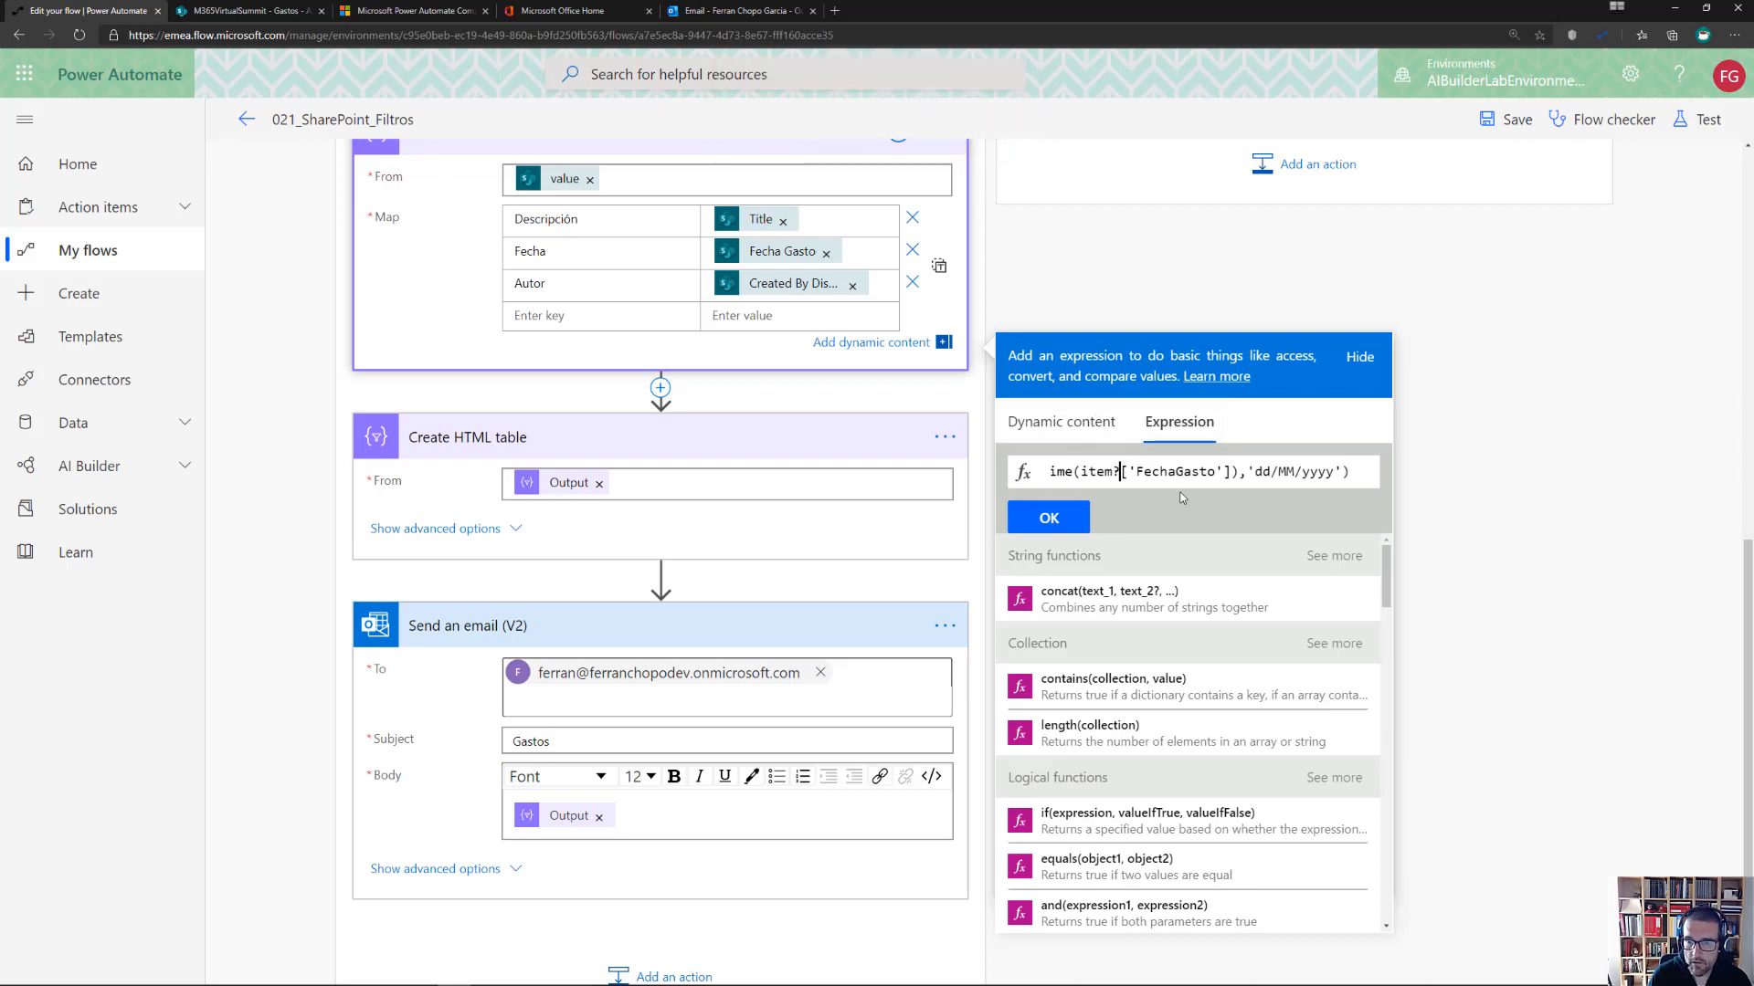
Try to insert the expression with parentheses instead of square brackets around 'FechaGasto'
{"action": "key", "text": "Delete"}
{"action": "type", "text": "("}
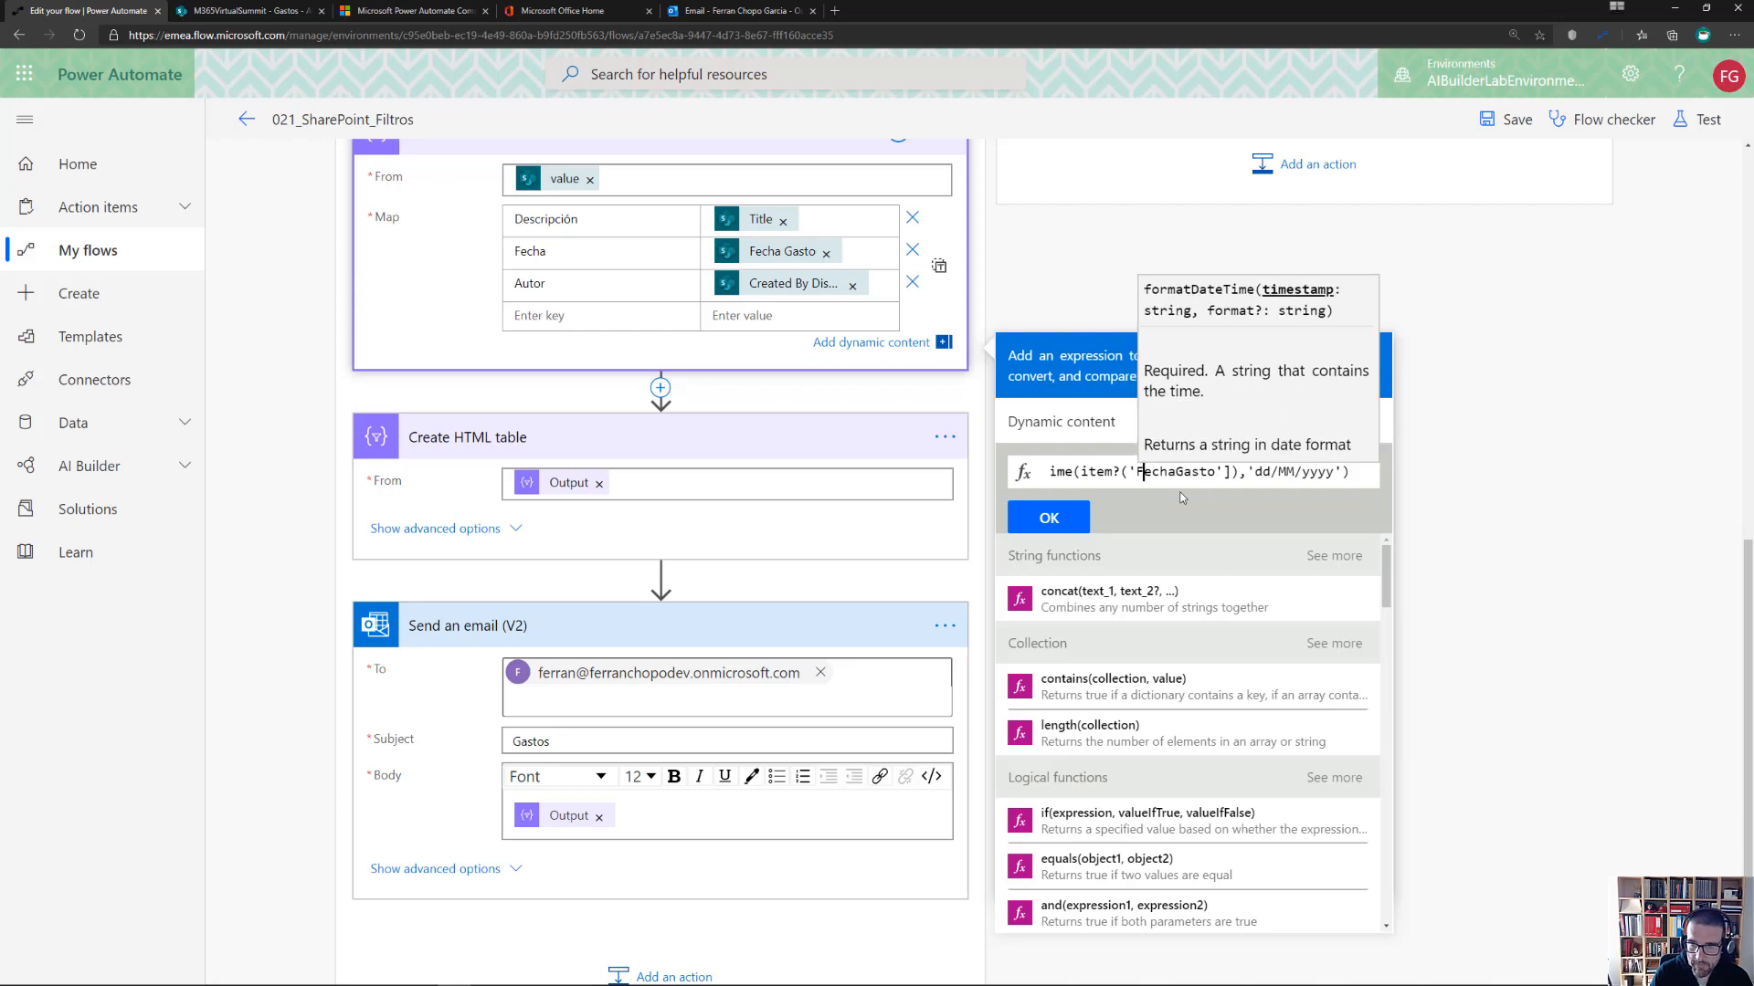
{"action": "key", "text": "Right"}
{"action": "key", "text": "Right"}
{"action": "key", "text": "Right"}
{"action": "key", "text": "Right"}
{"action": "key", "text": "Right"}
{"action": "key", "text": "Right"}
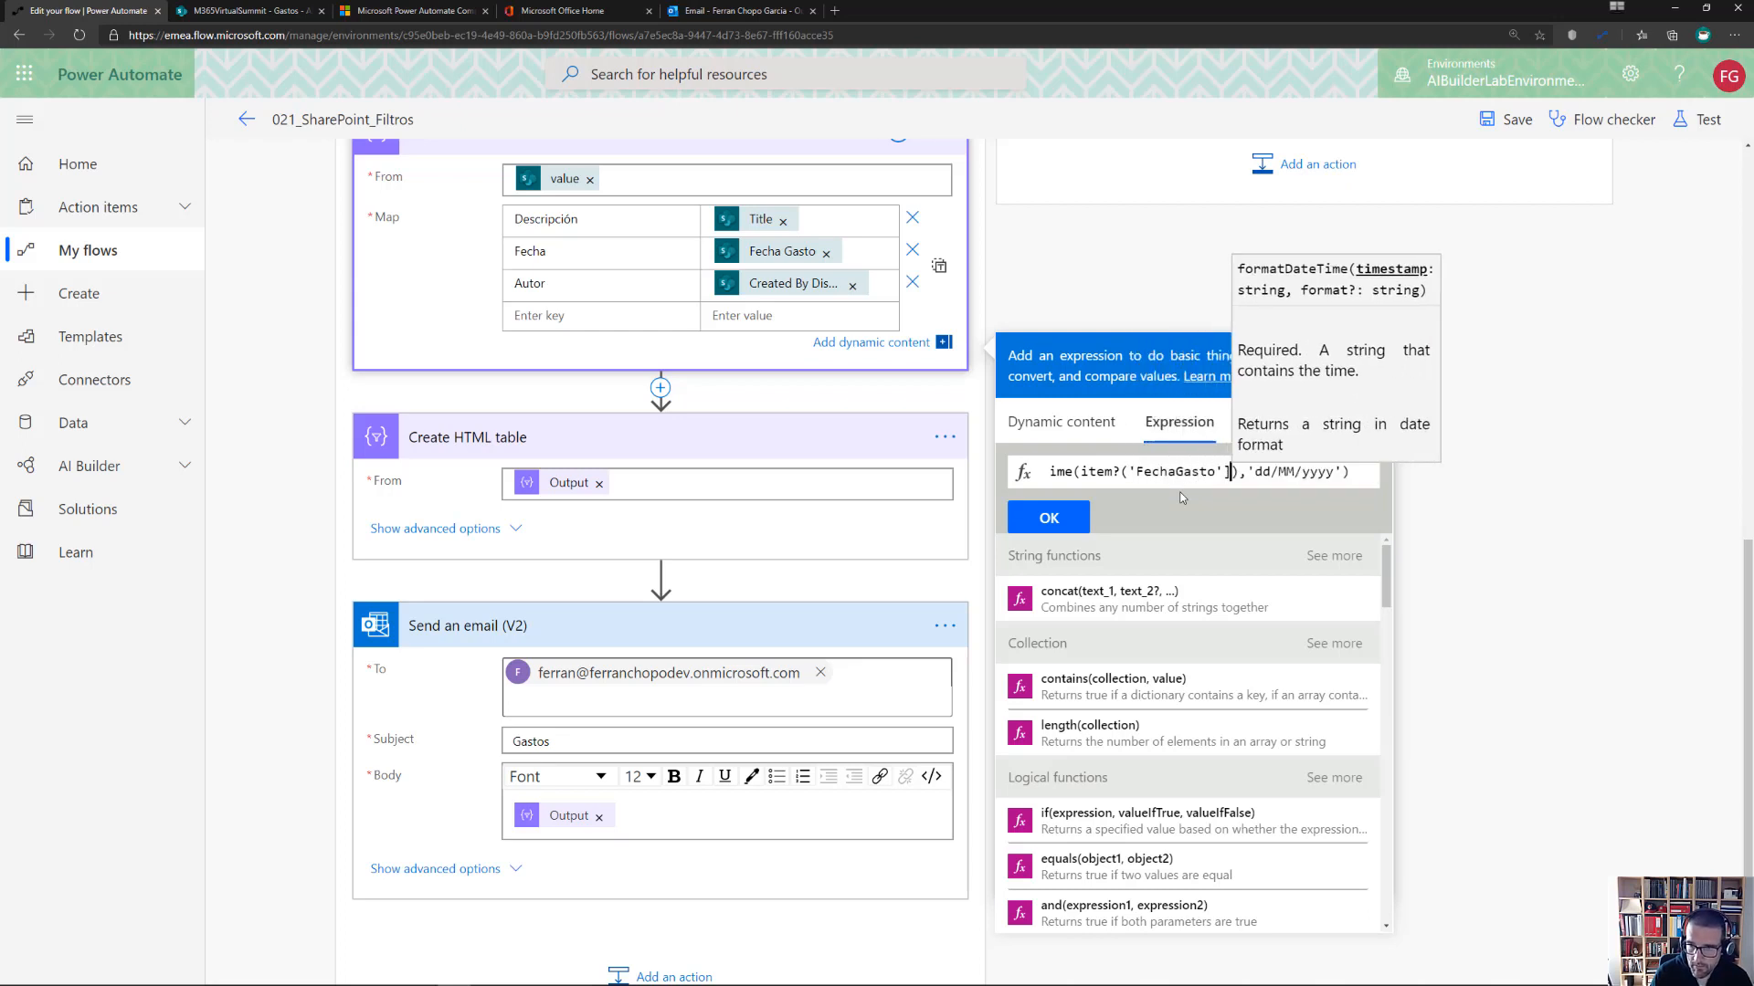
{"action": "key", "text": "Delete"}
{"action": "type", "text": ")"}
{"action": "left_click", "coordinate": [1057, 522]}
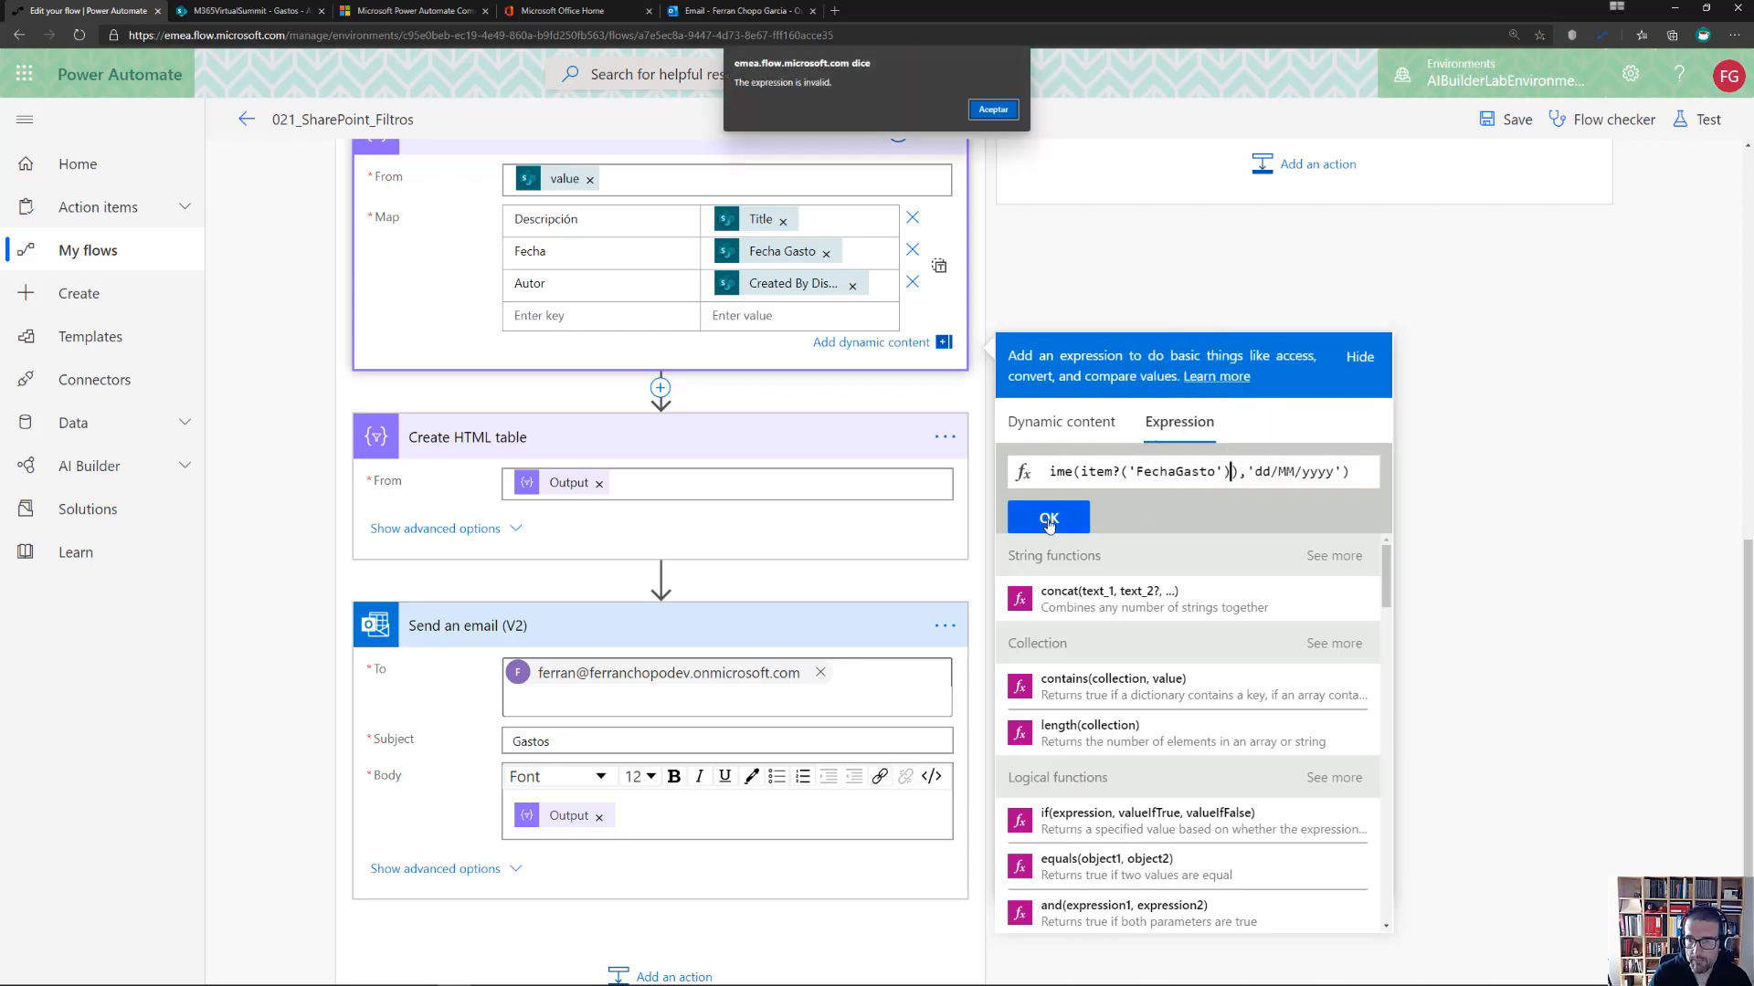
{"action": "left_click", "coordinate": [993, 110]}
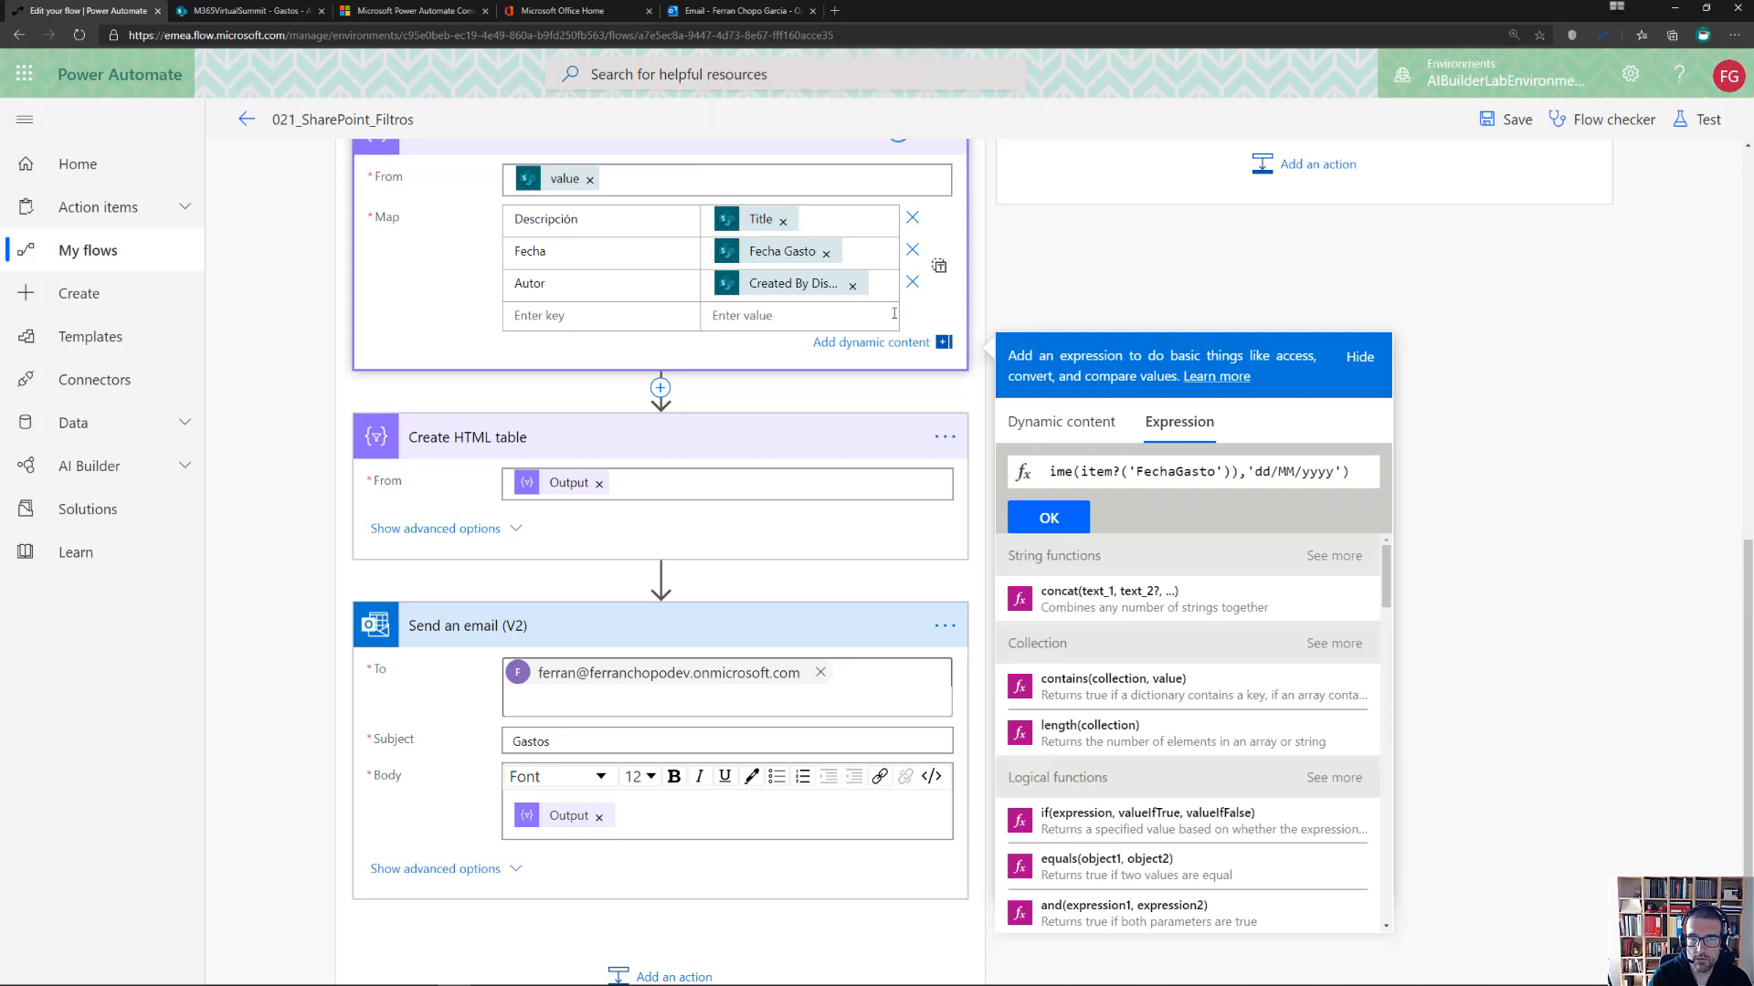
Remove the extra closing parenthesis, restore the square brackets around 'FechaGasto', and try to insert the expression
{"action": "key", "text": "Home"}
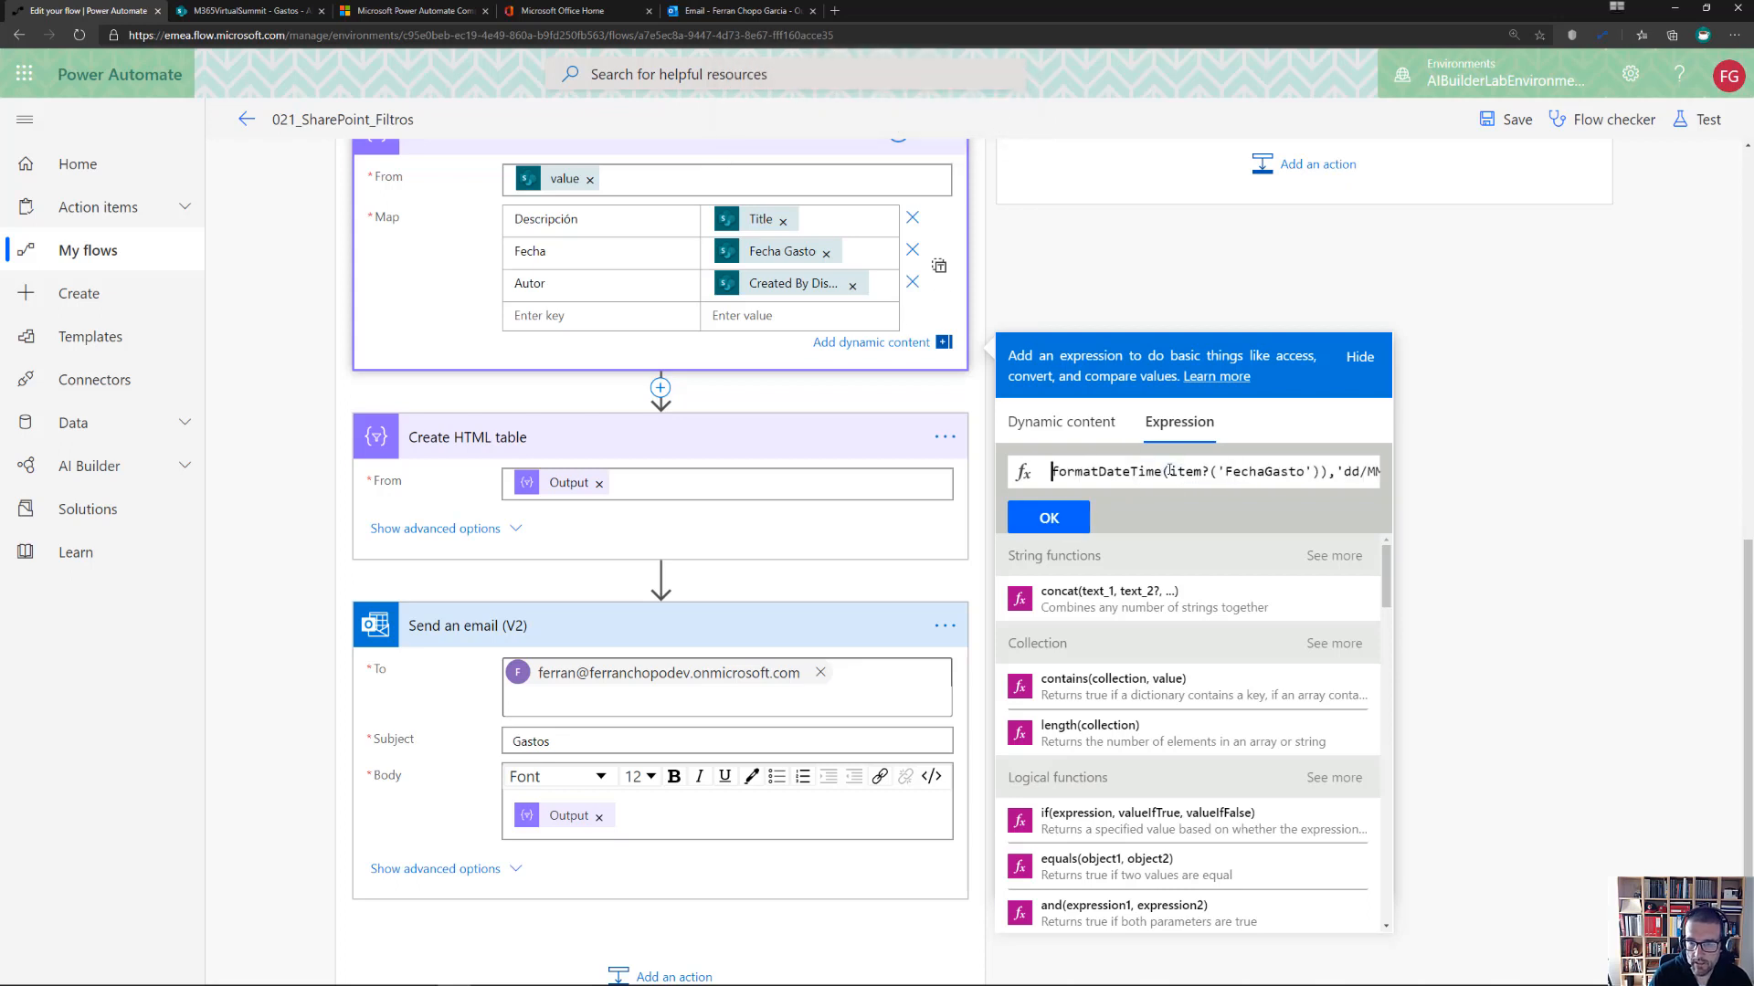
{"action": "key", "text": "Right"}
{"action": "key", "text": "Right"}
{"action": "key", "text": "Right"}
{"action": "key", "text": "Right"}
{"action": "key", "text": "Right"}
{"action": "key", "text": "Right"}
{"action": "key", "text": "Right"}
{"action": "key", "text": "Right"}
{"action": "key", "text": "Right"}
{"action": "key", "text": "Right"}
{"action": "key", "text": "Right"}
{"action": "key", "text": "Right"}
{"action": "key", "text": "Right"}
{"action": "key", "text": "Right"}
{"action": "key", "text": "Right"}
{"action": "key", "text": "Right"}
{"action": "key", "text": "Right"}
{"action": "key", "text": "Right"}
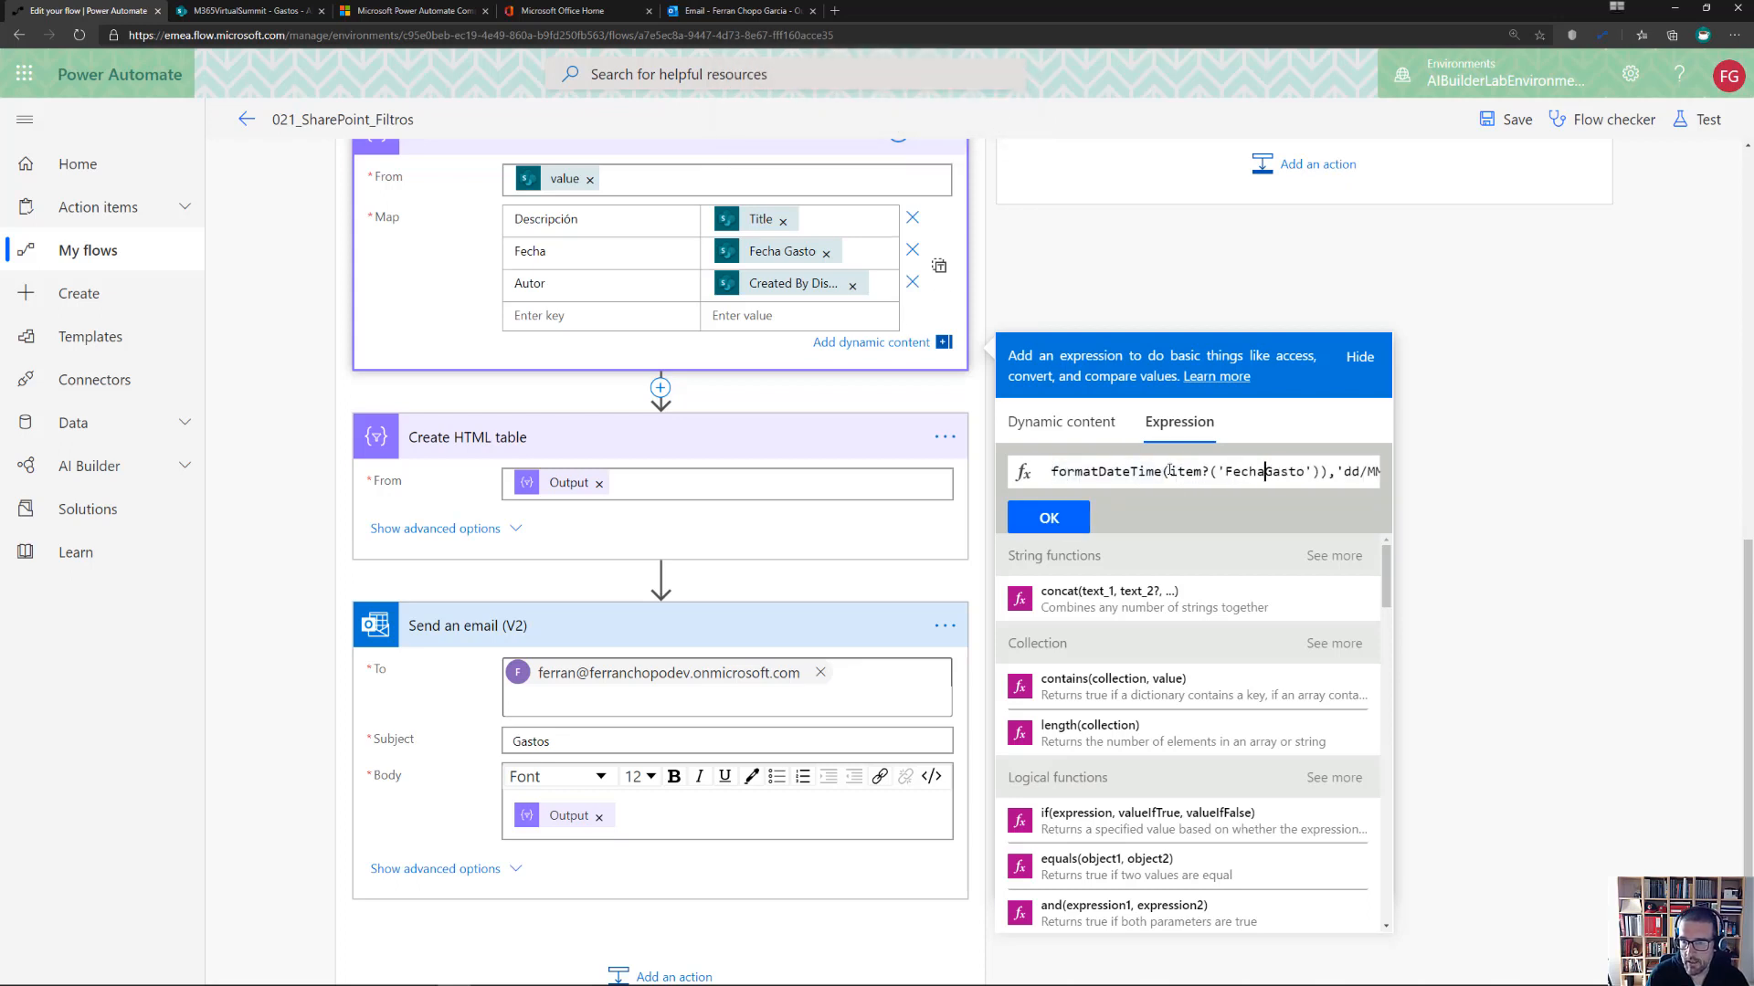
{"action": "key", "text": "Right"}
{"action": "key", "text": "Right"}
{"action": "key", "text": "Right"}
{"action": "key", "text": "Right"}
{"action": "key", "text": "Right"}
{"action": "key", "text": "Right"}
{"action": "key", "text": "Right"}
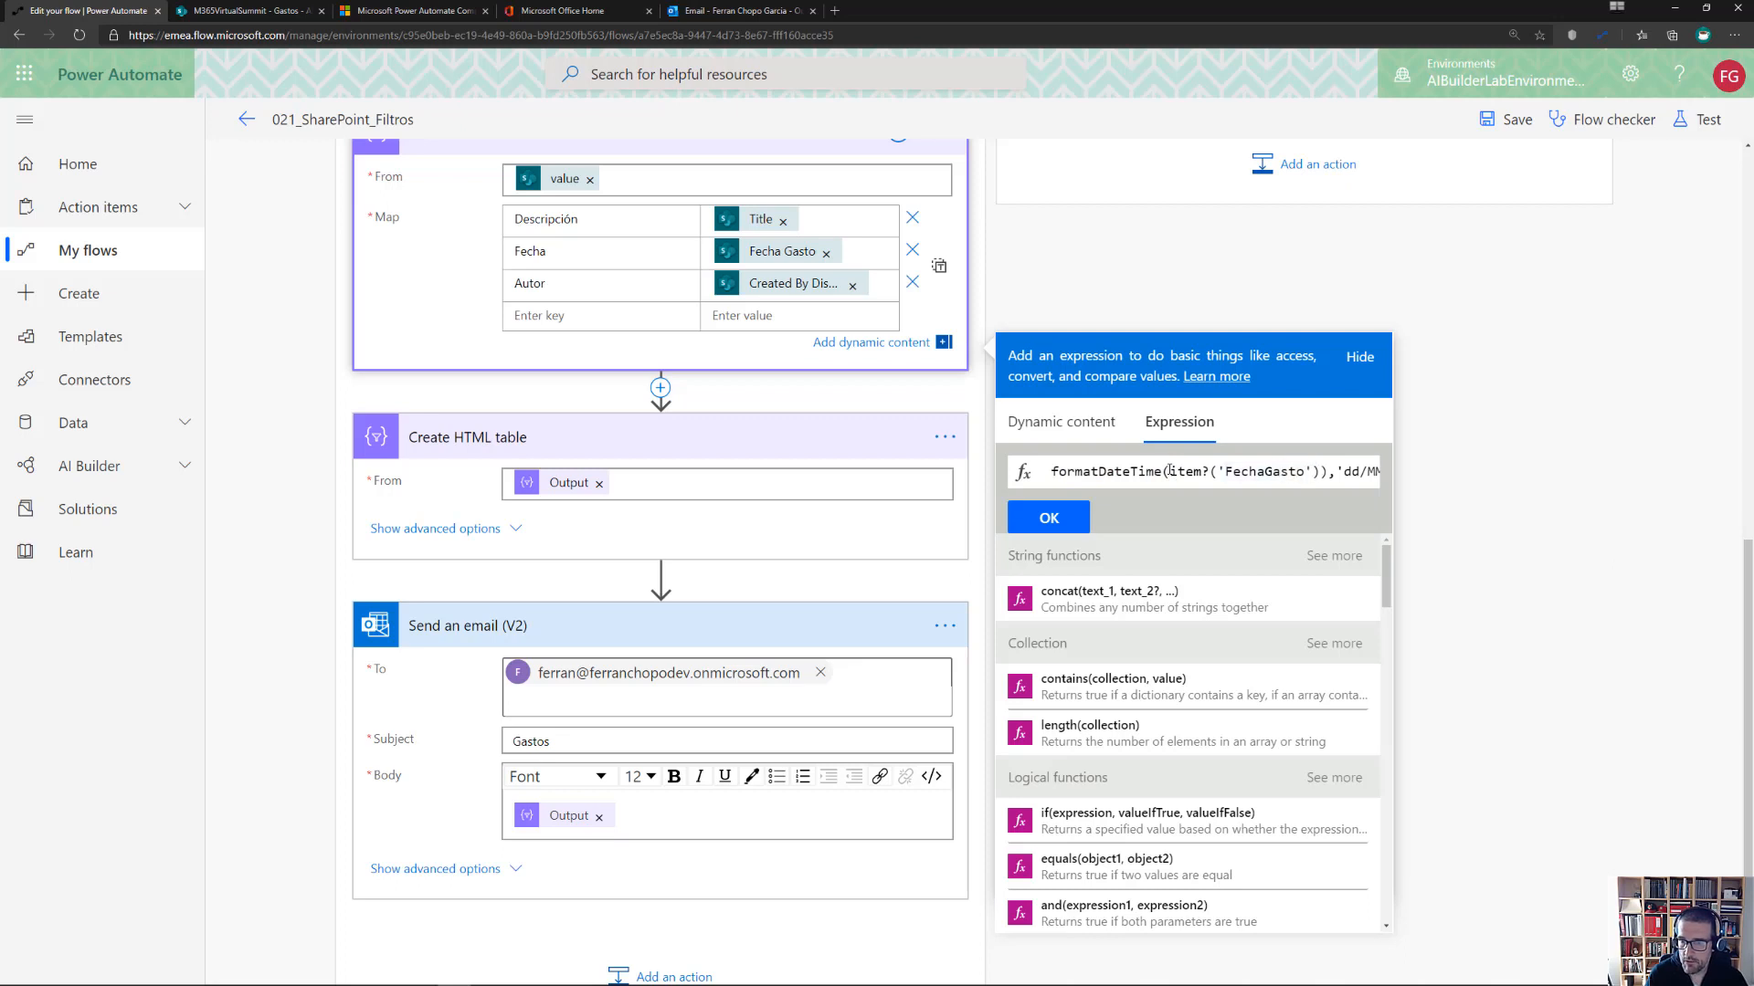
{"action": "key", "text": "Delete"}
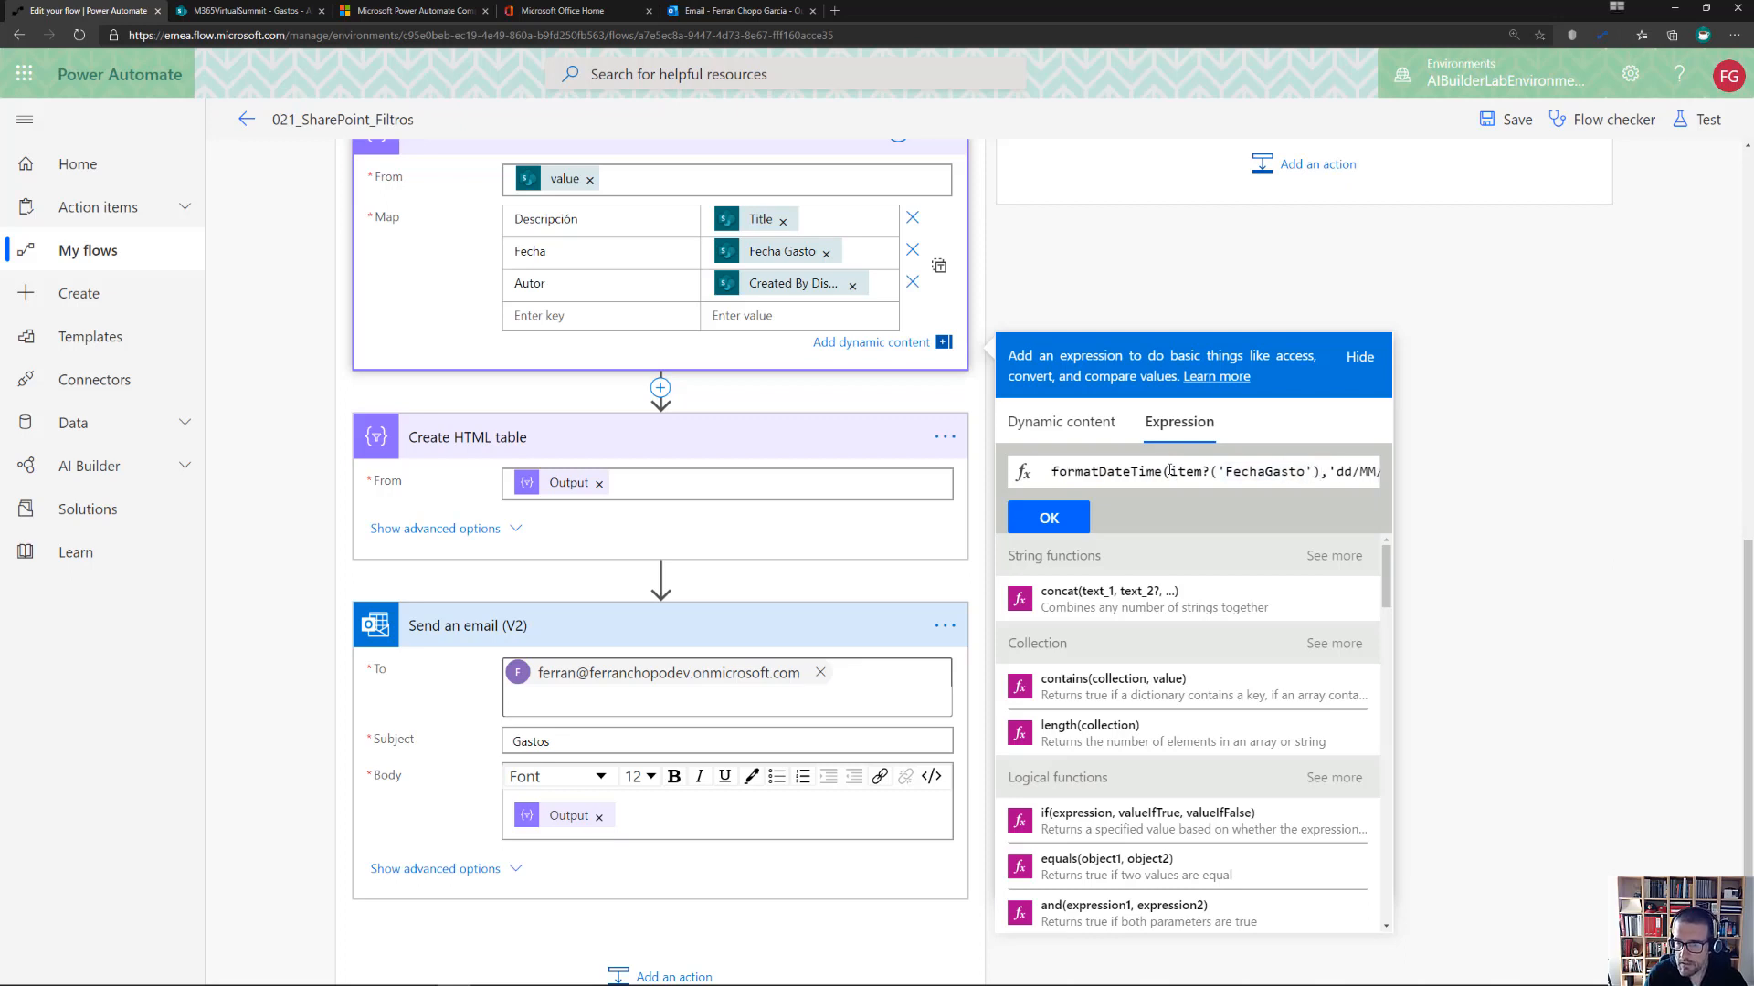
{"action": "key", "text": "Right"}
{"action": "key", "text": "BackSpace"}
{"action": "type", "text": "]"}
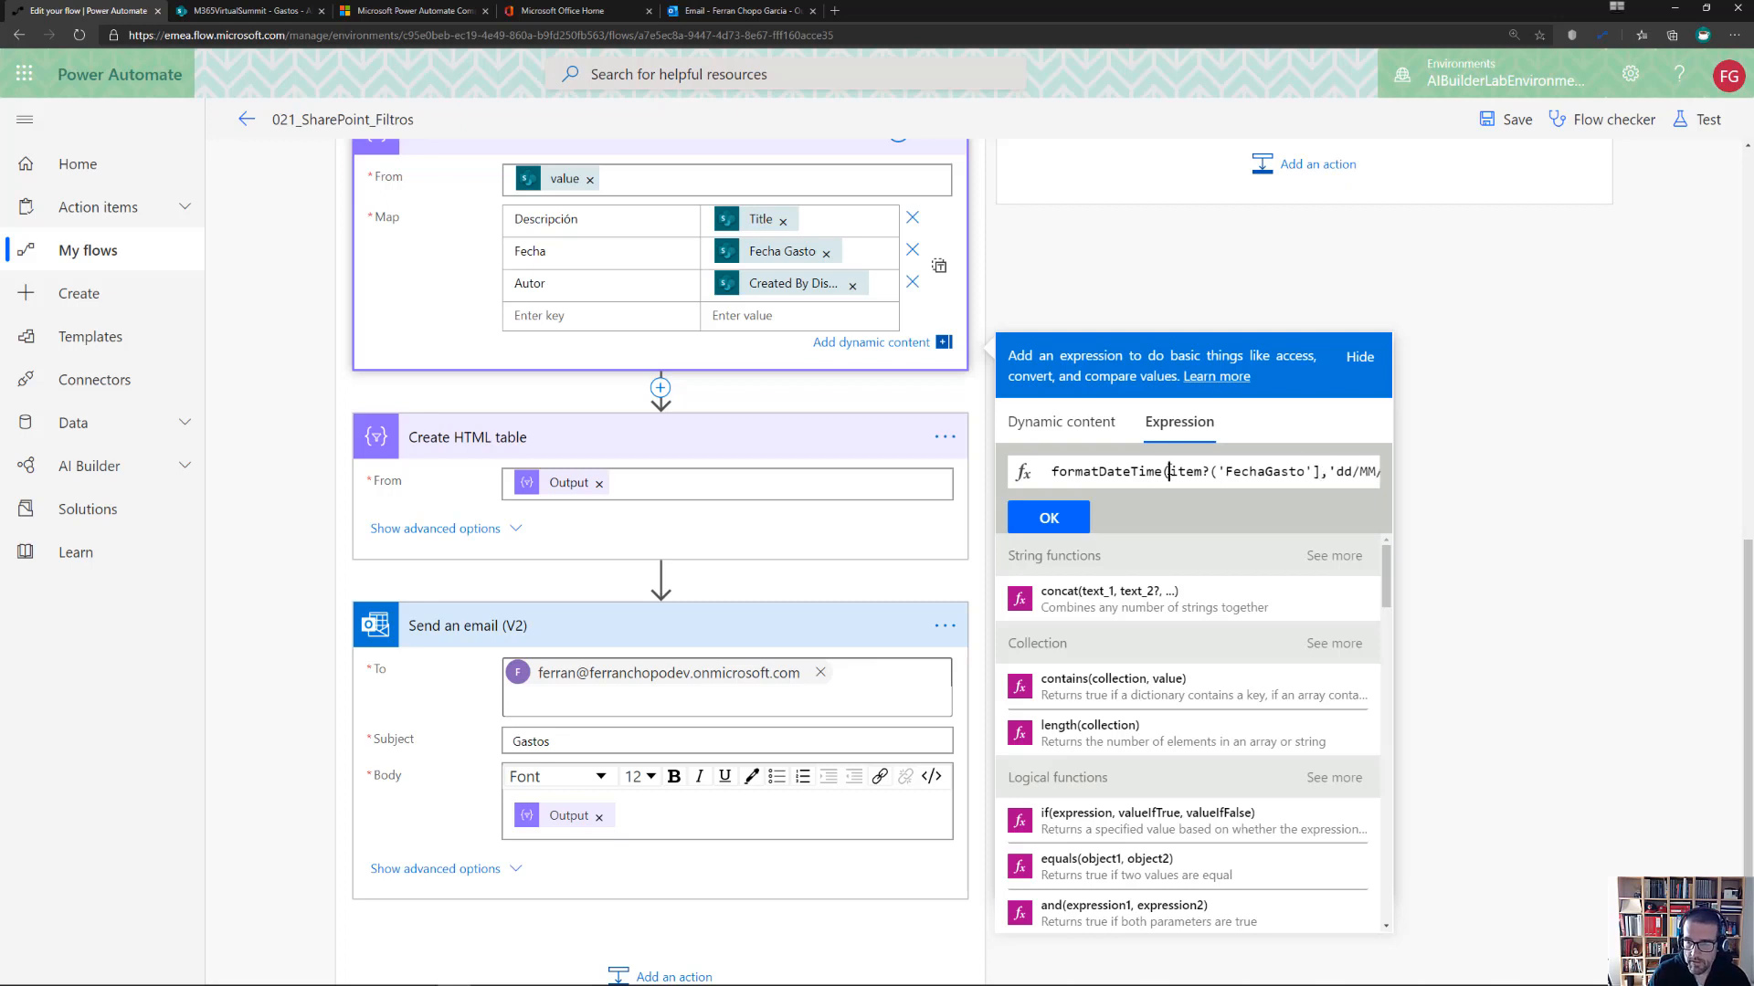
{"action": "key", "text": "BackSpace"}
{"action": "type", "text": "["}
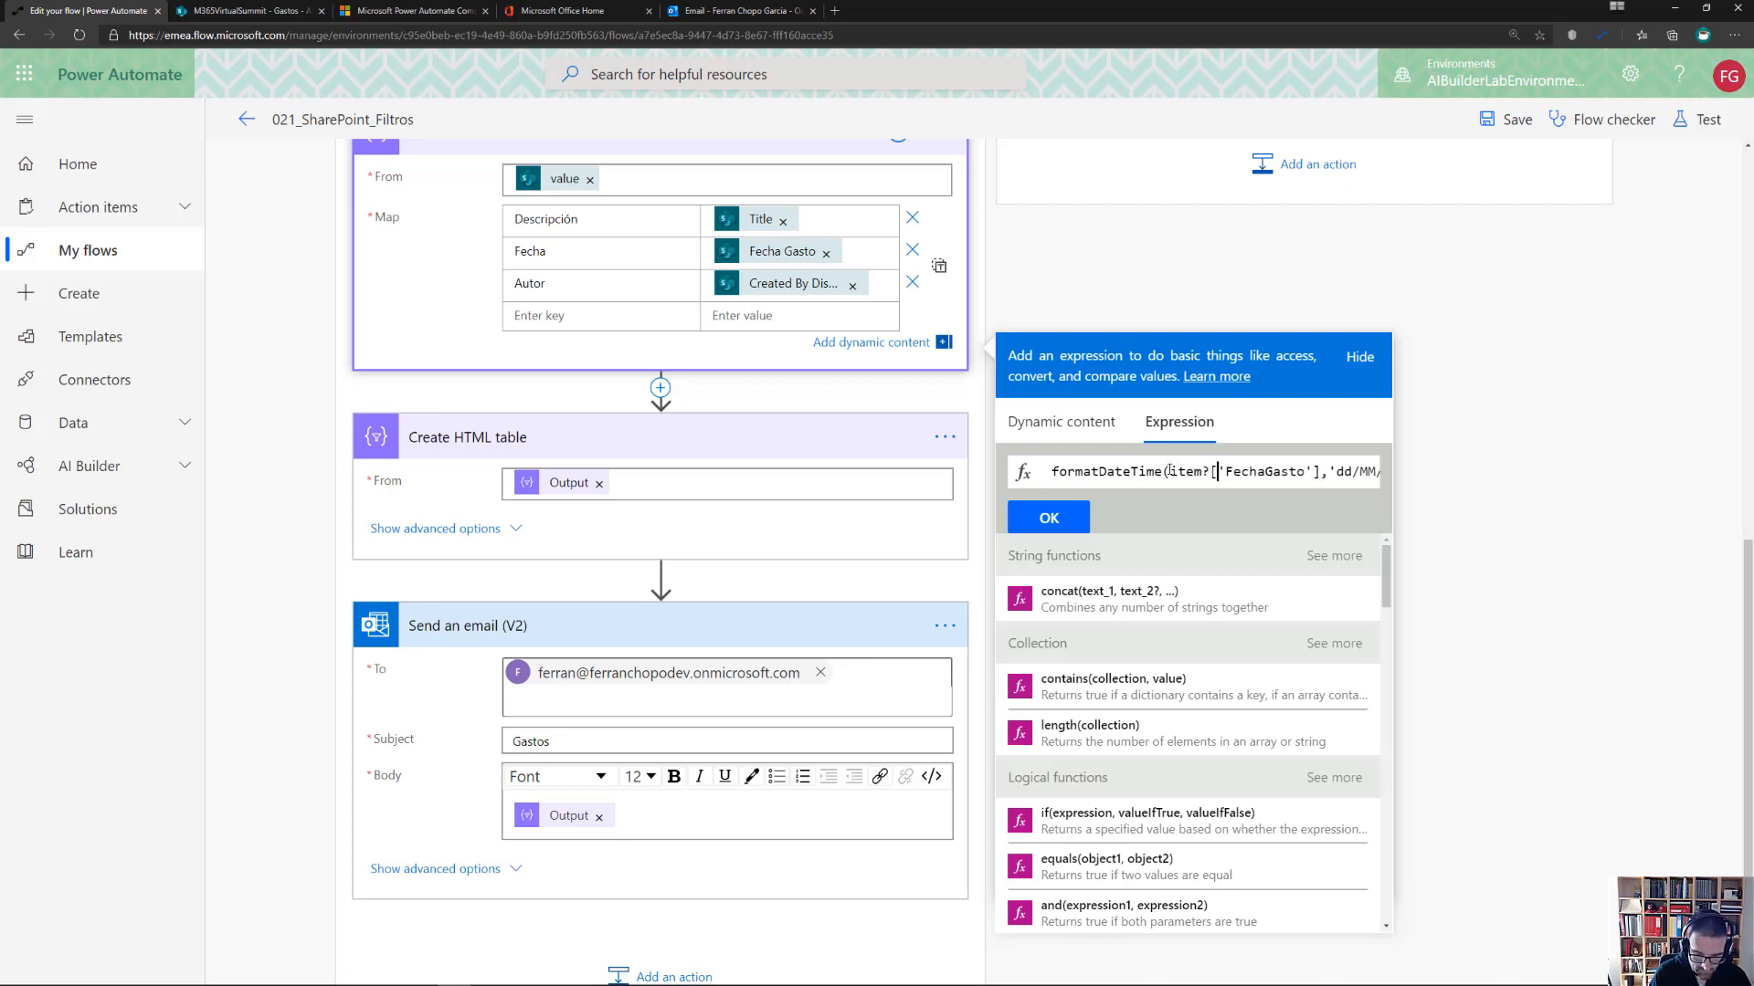
{"action": "key", "text": "End"}
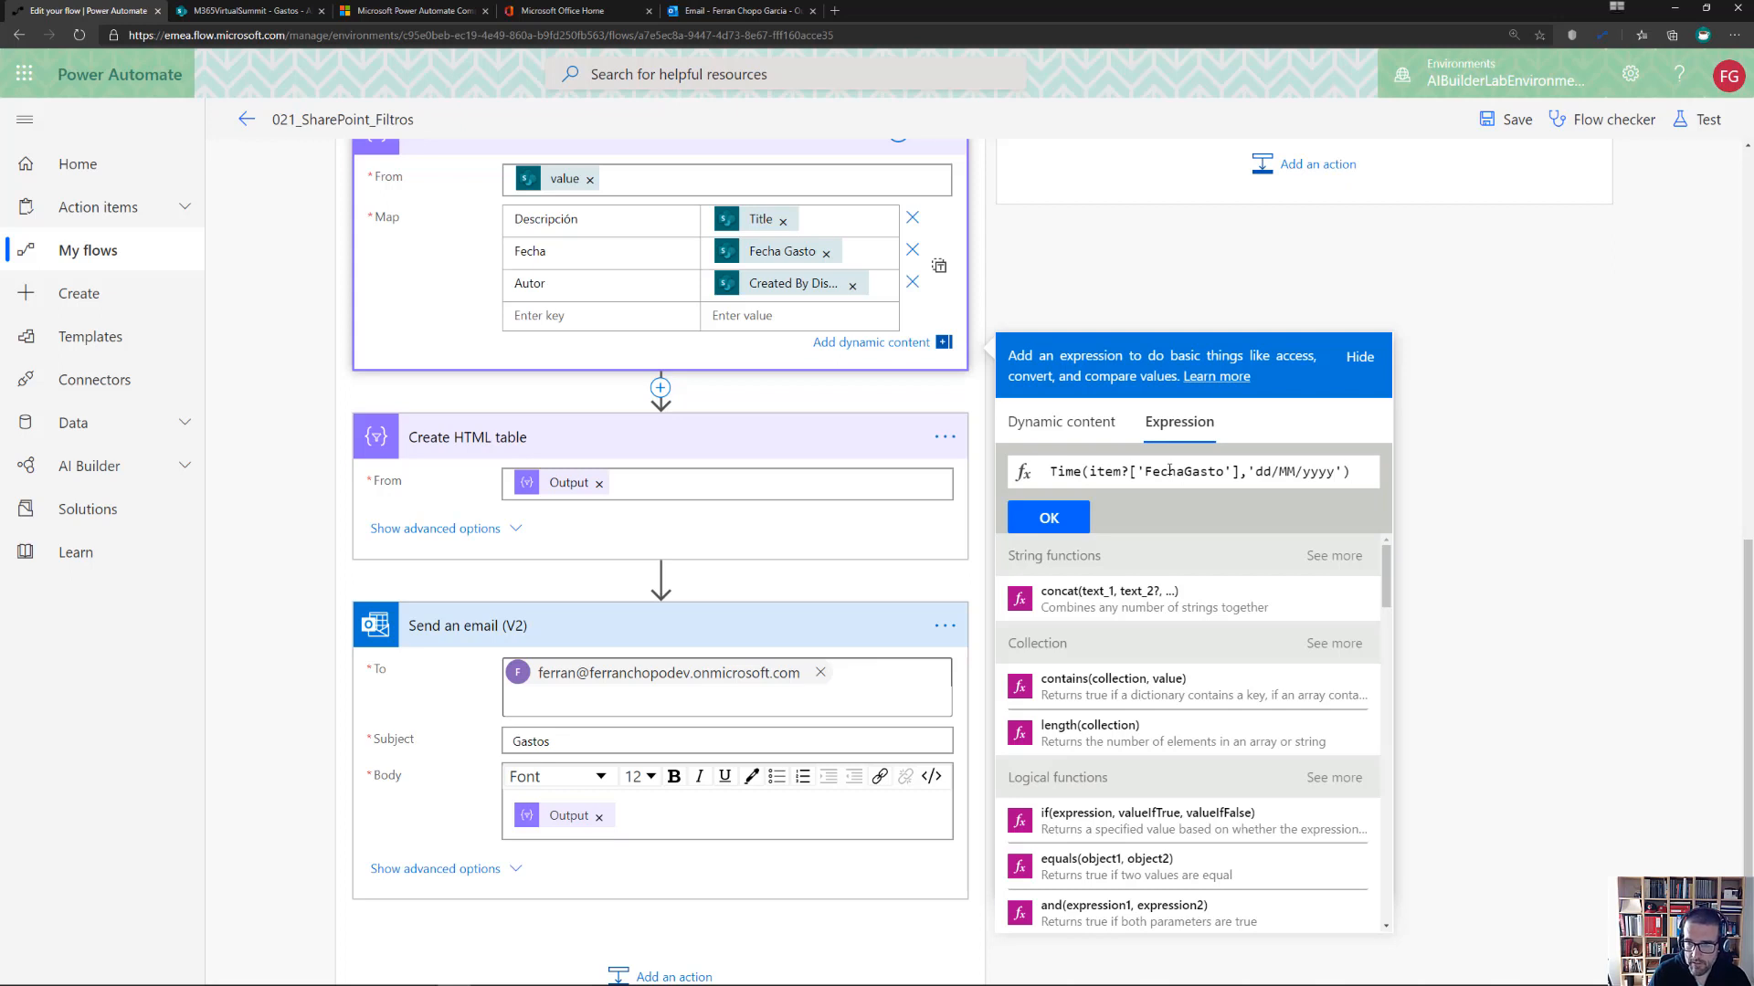
{"action": "left_click", "coordinate": [1083, 522]}
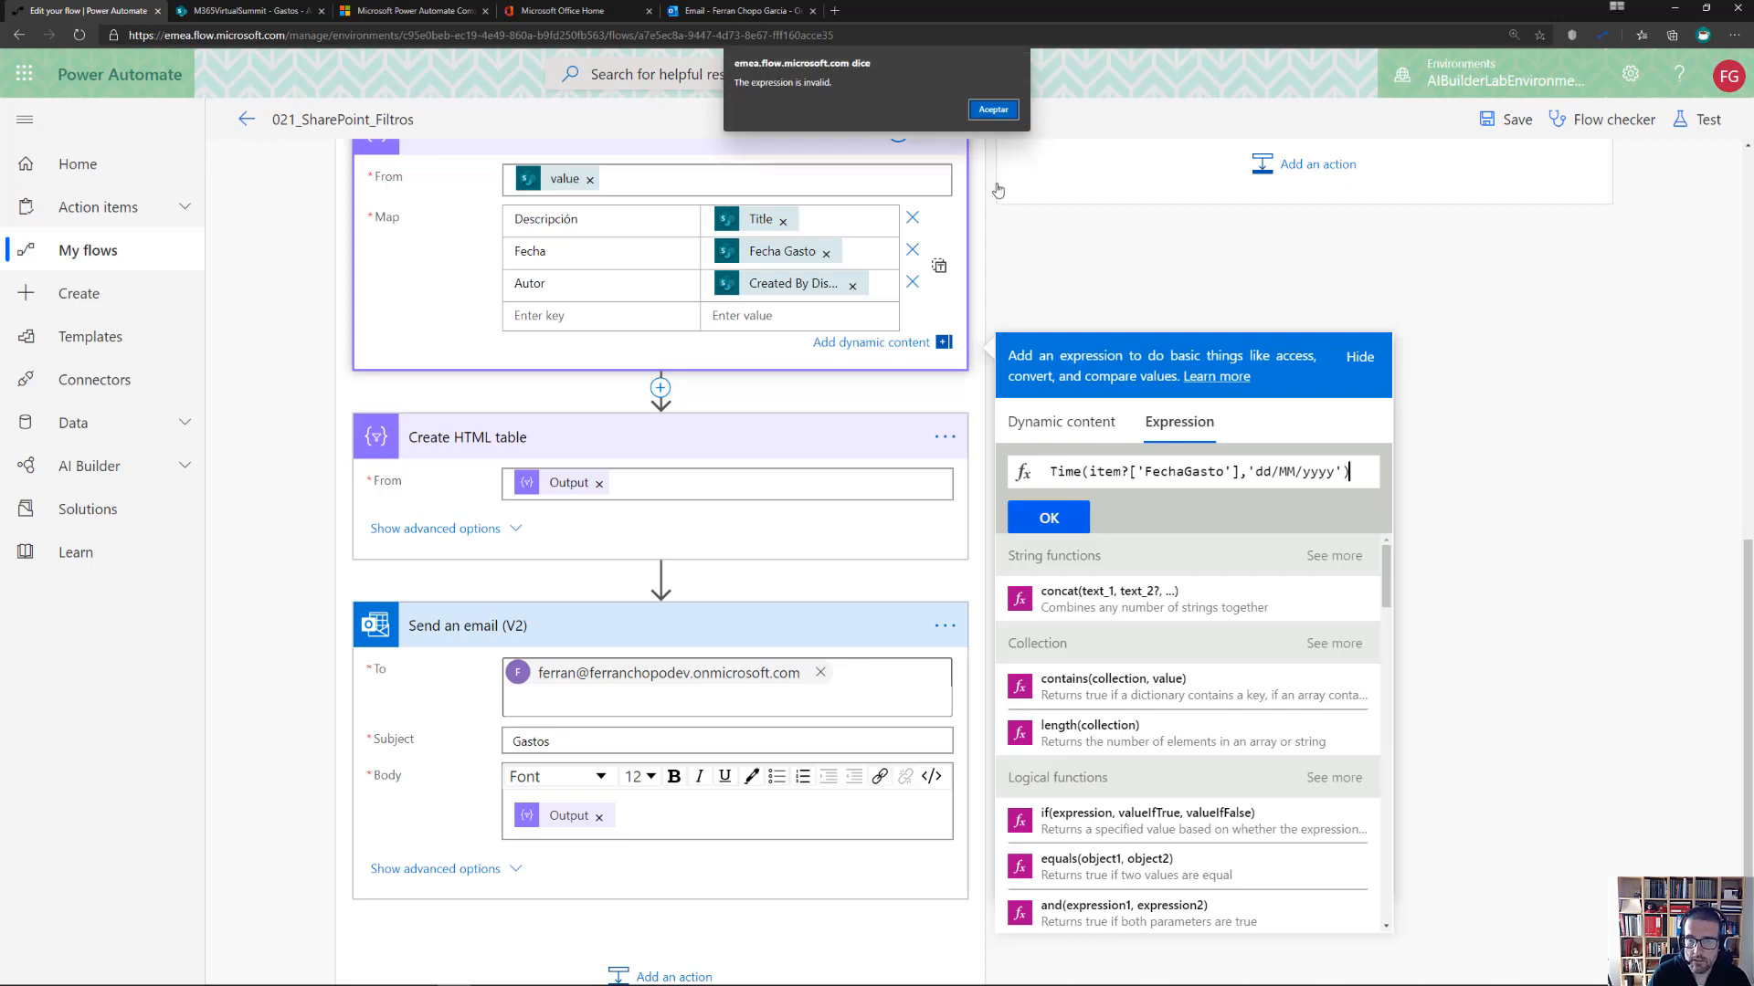
{"action": "left_click", "coordinate": [993, 109]}
Add () after item in the formatDateTime expression and try to insert it
{"action": "left_click", "coordinate": [1087, 471]}
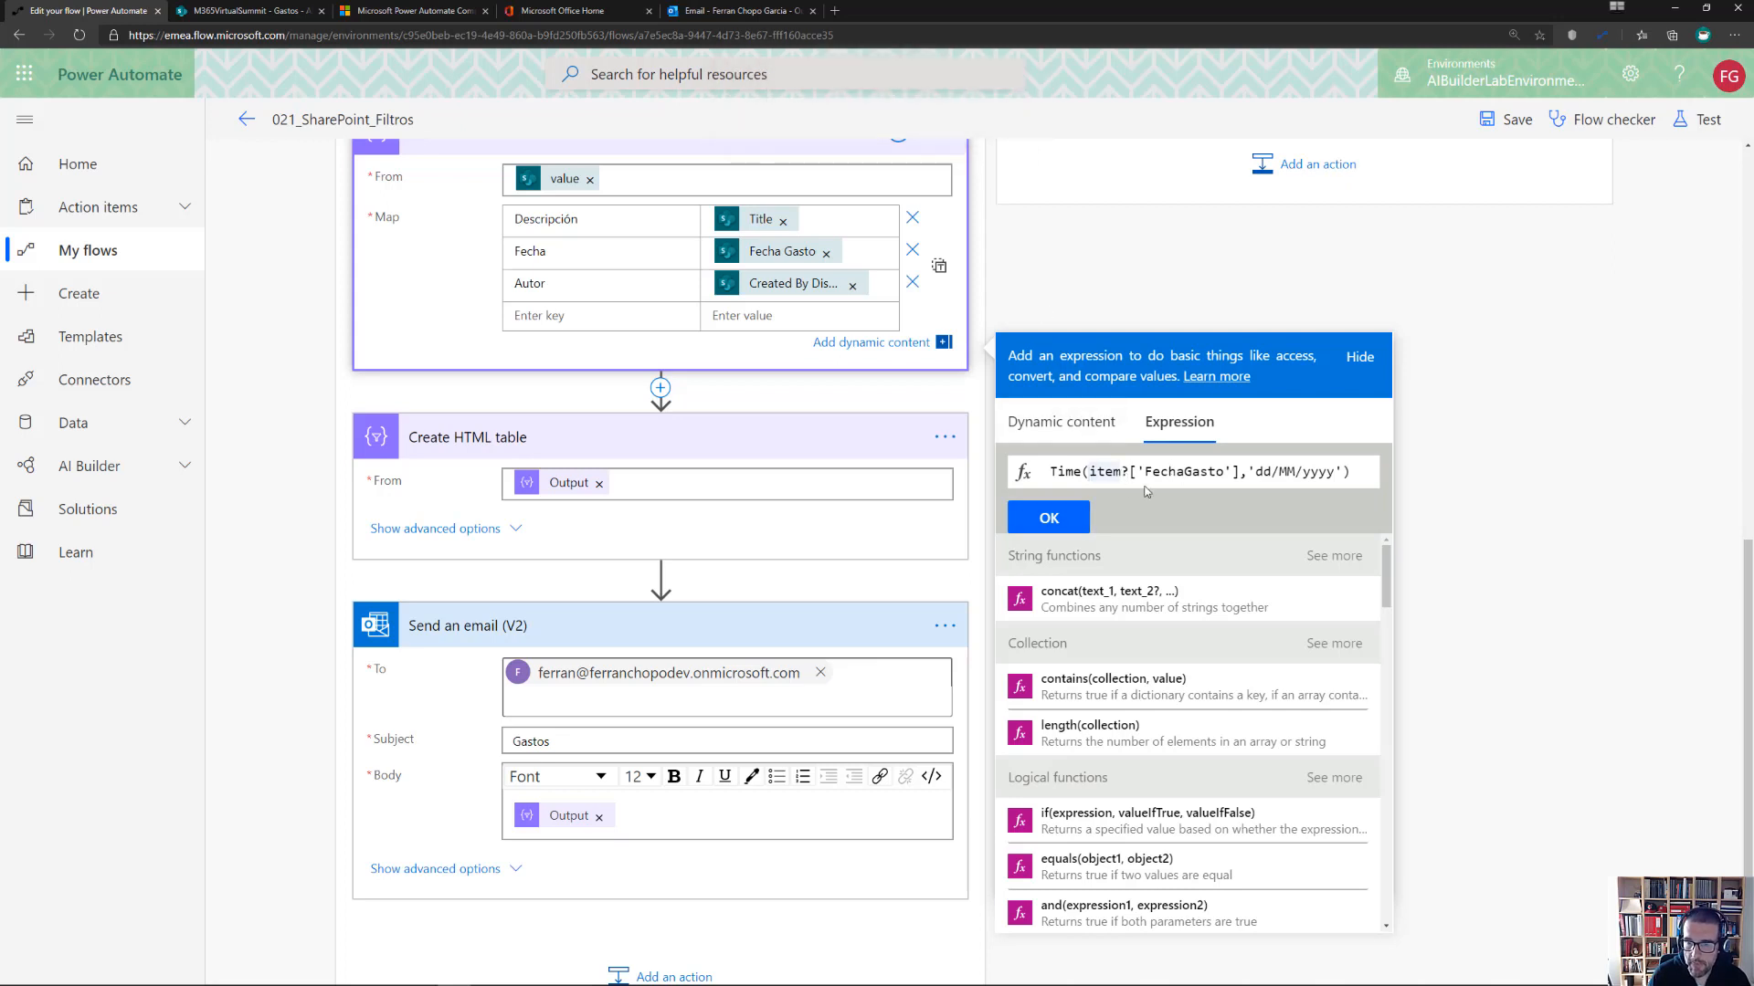
{"action": "key", "text": "Left"}
{"action": "key", "text": "Left"}
{"action": "key", "text": "Left"}
{"action": "key", "text": "Left"}
{"action": "key", "text": "Left"}
{"action": "key", "text": "Left"}
{"action": "key", "text": "Left"}
{"action": "key", "text": "Left"}
{"action": "key", "text": "Left"}
{"action": "key", "text": "Left"}
{"action": "key", "text": "Left"}
{"action": "key", "text": "Left"}
{"action": "key", "text": "Left"}
{"action": "key", "text": "Left"}
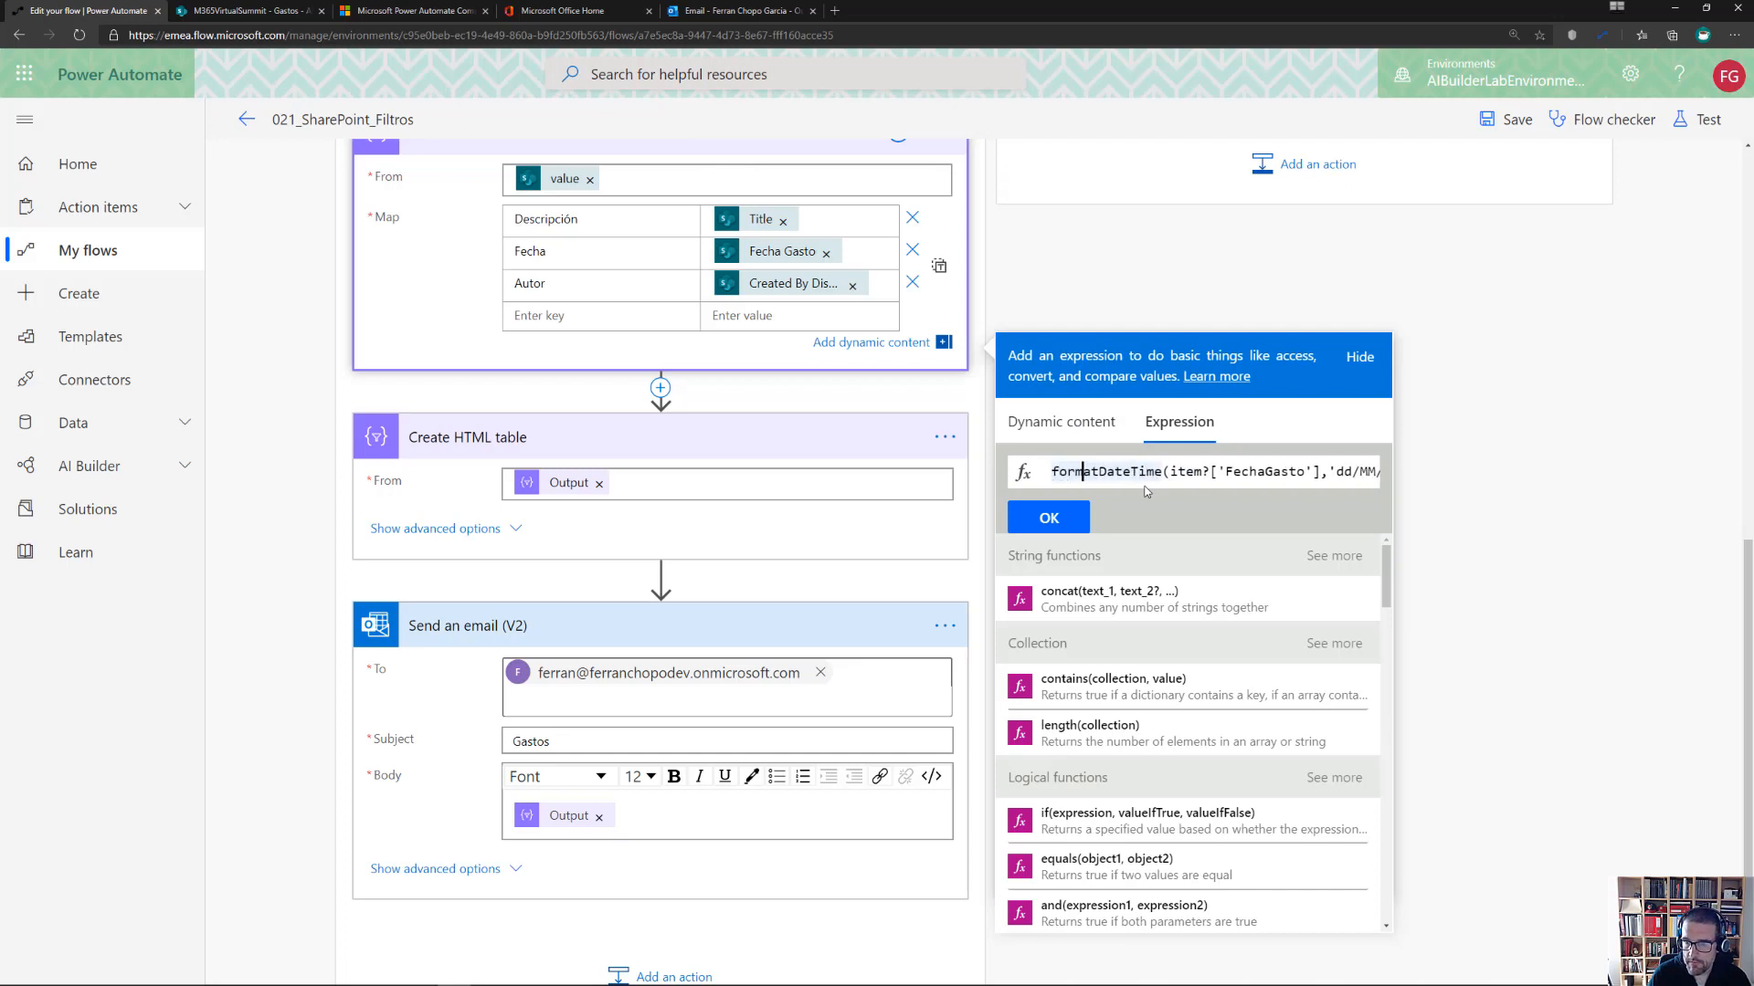
{"action": "key", "text": "Right"}
{"action": "key", "text": "Right"}
{"action": "key", "text": "Right"}
{"action": "key", "text": "Right"}
{"action": "key", "text": "Right"}
{"action": "key", "text": "Right"}
{"action": "key", "text": "Right"}
{"action": "key", "text": "Right"}
{"action": "key", "text": "Right"}
{"action": "key", "text": "Right"}
{"action": "key", "text": "Right"}
{"action": "key", "text": "Right"}
{"action": "key", "text": "Right"}
{"action": "key", "text": "Right"}
{"action": "key", "text": "Right"}
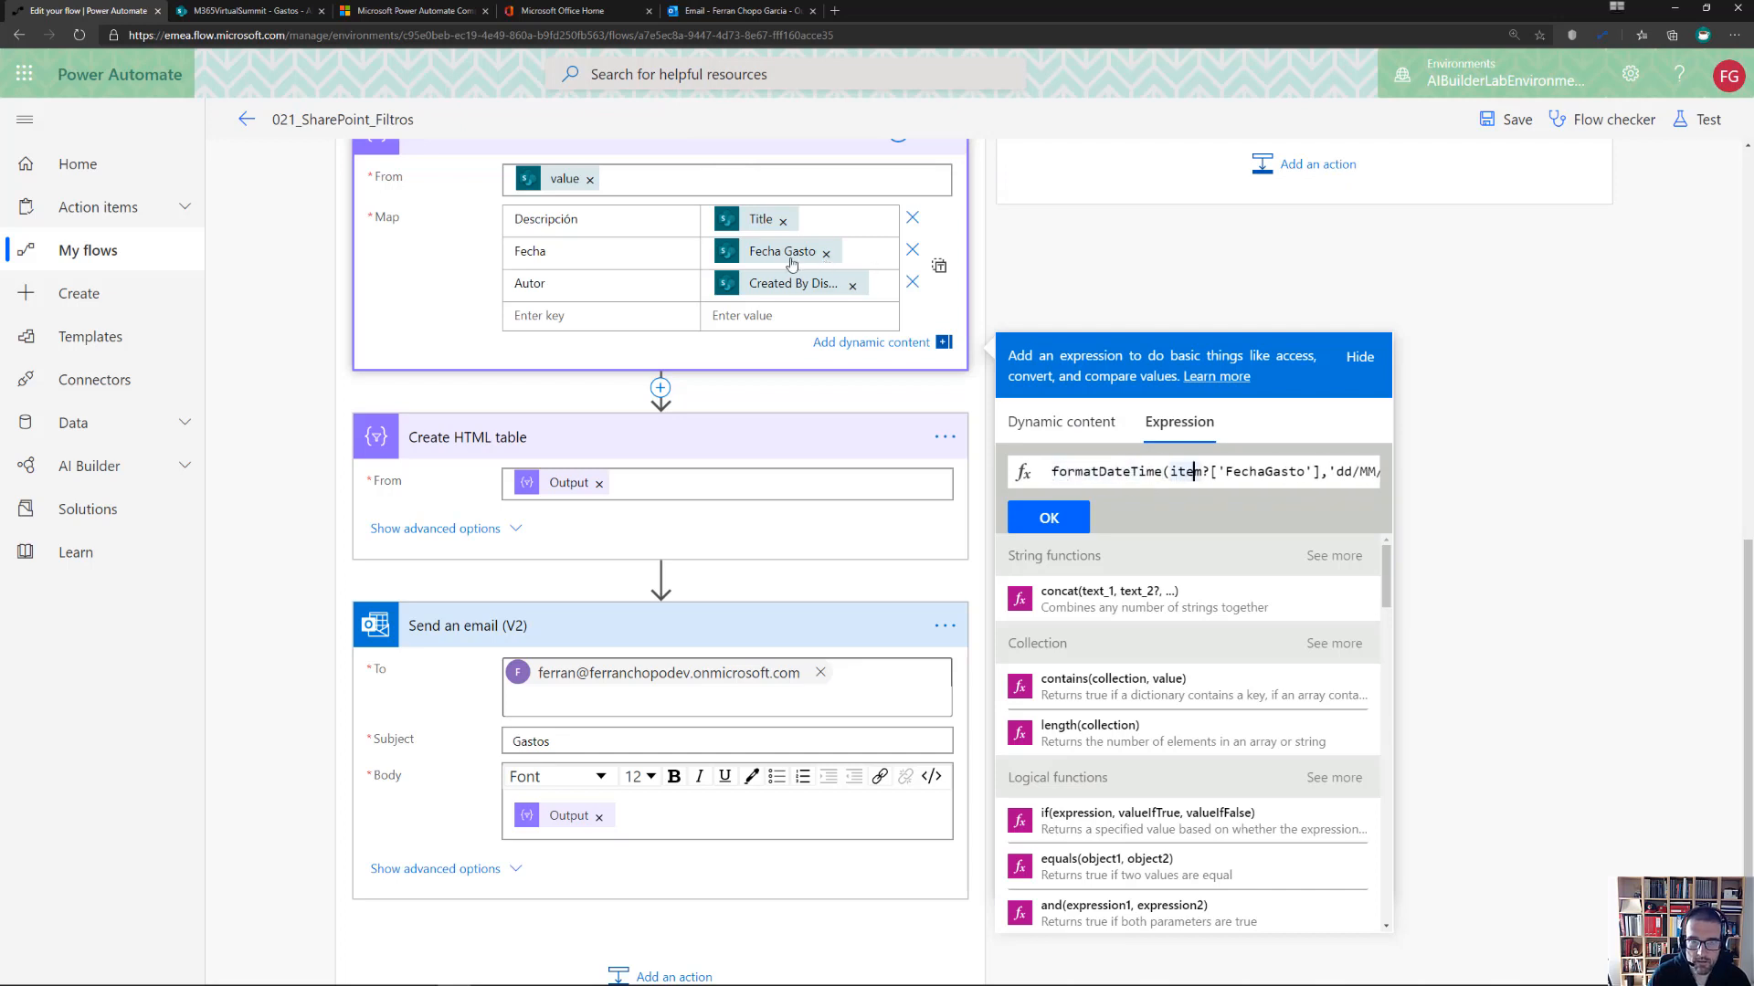
{"action": "mouse_move", "coordinate": [788, 255]}
{"action": "type", "text": "()"}
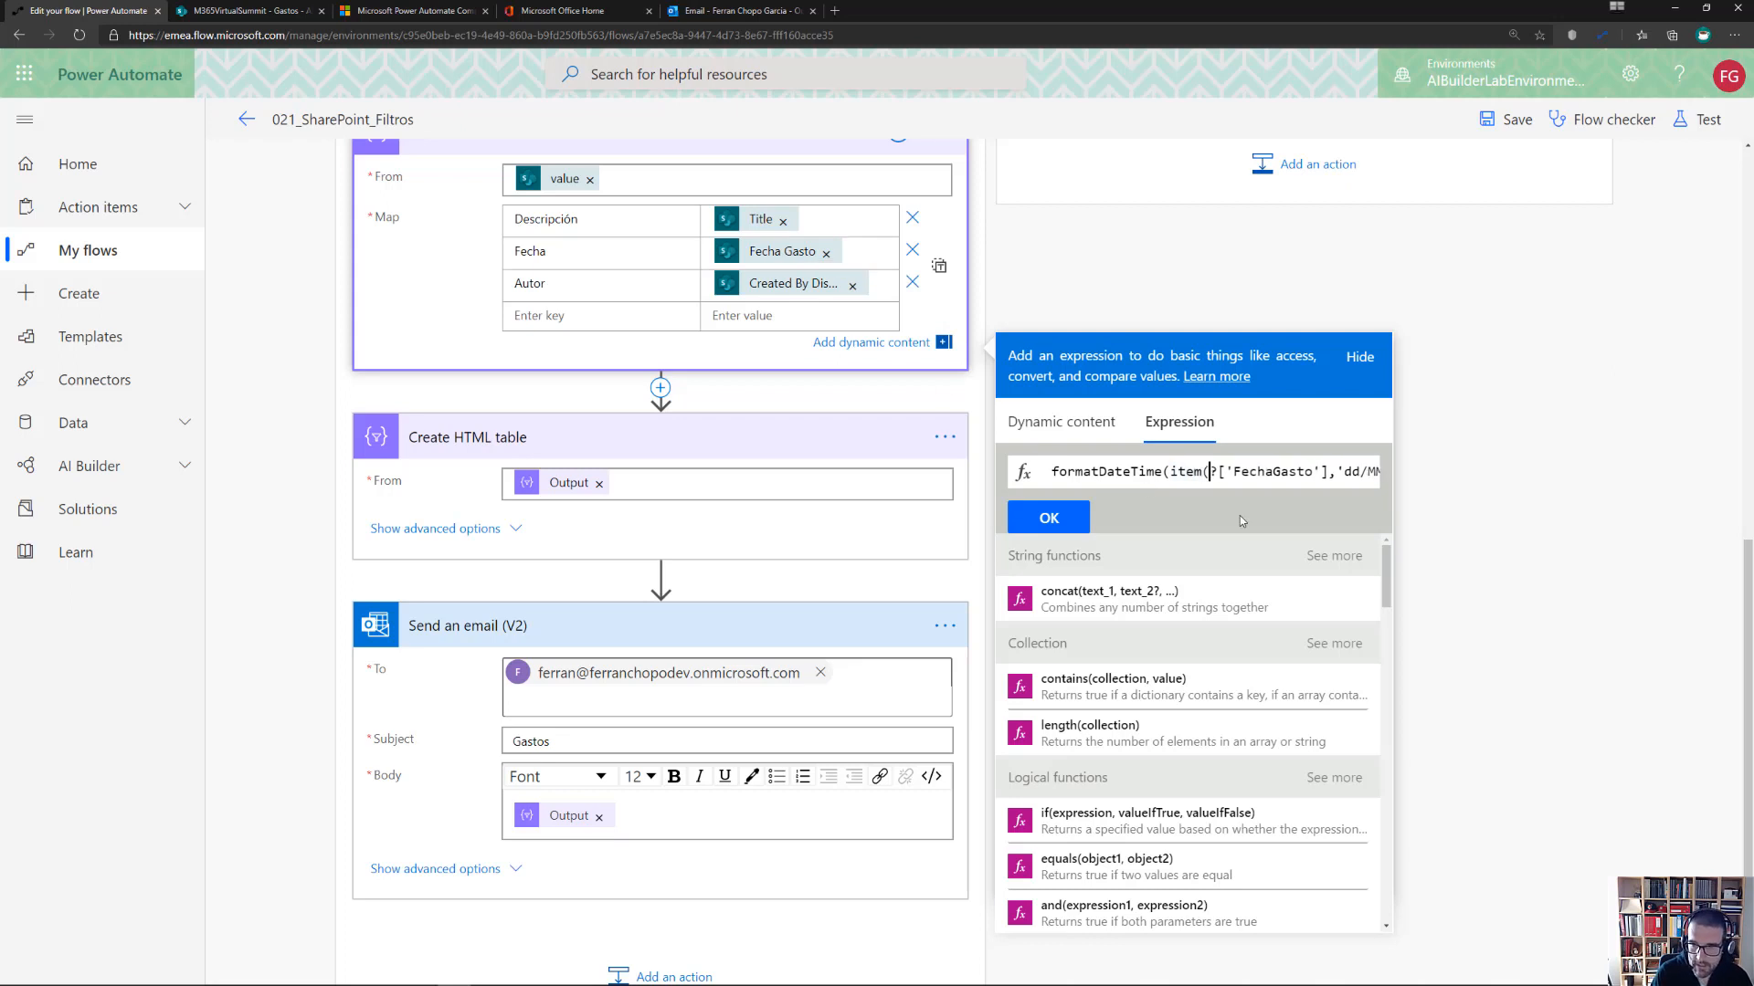
{"action": "key", "text": "End"}
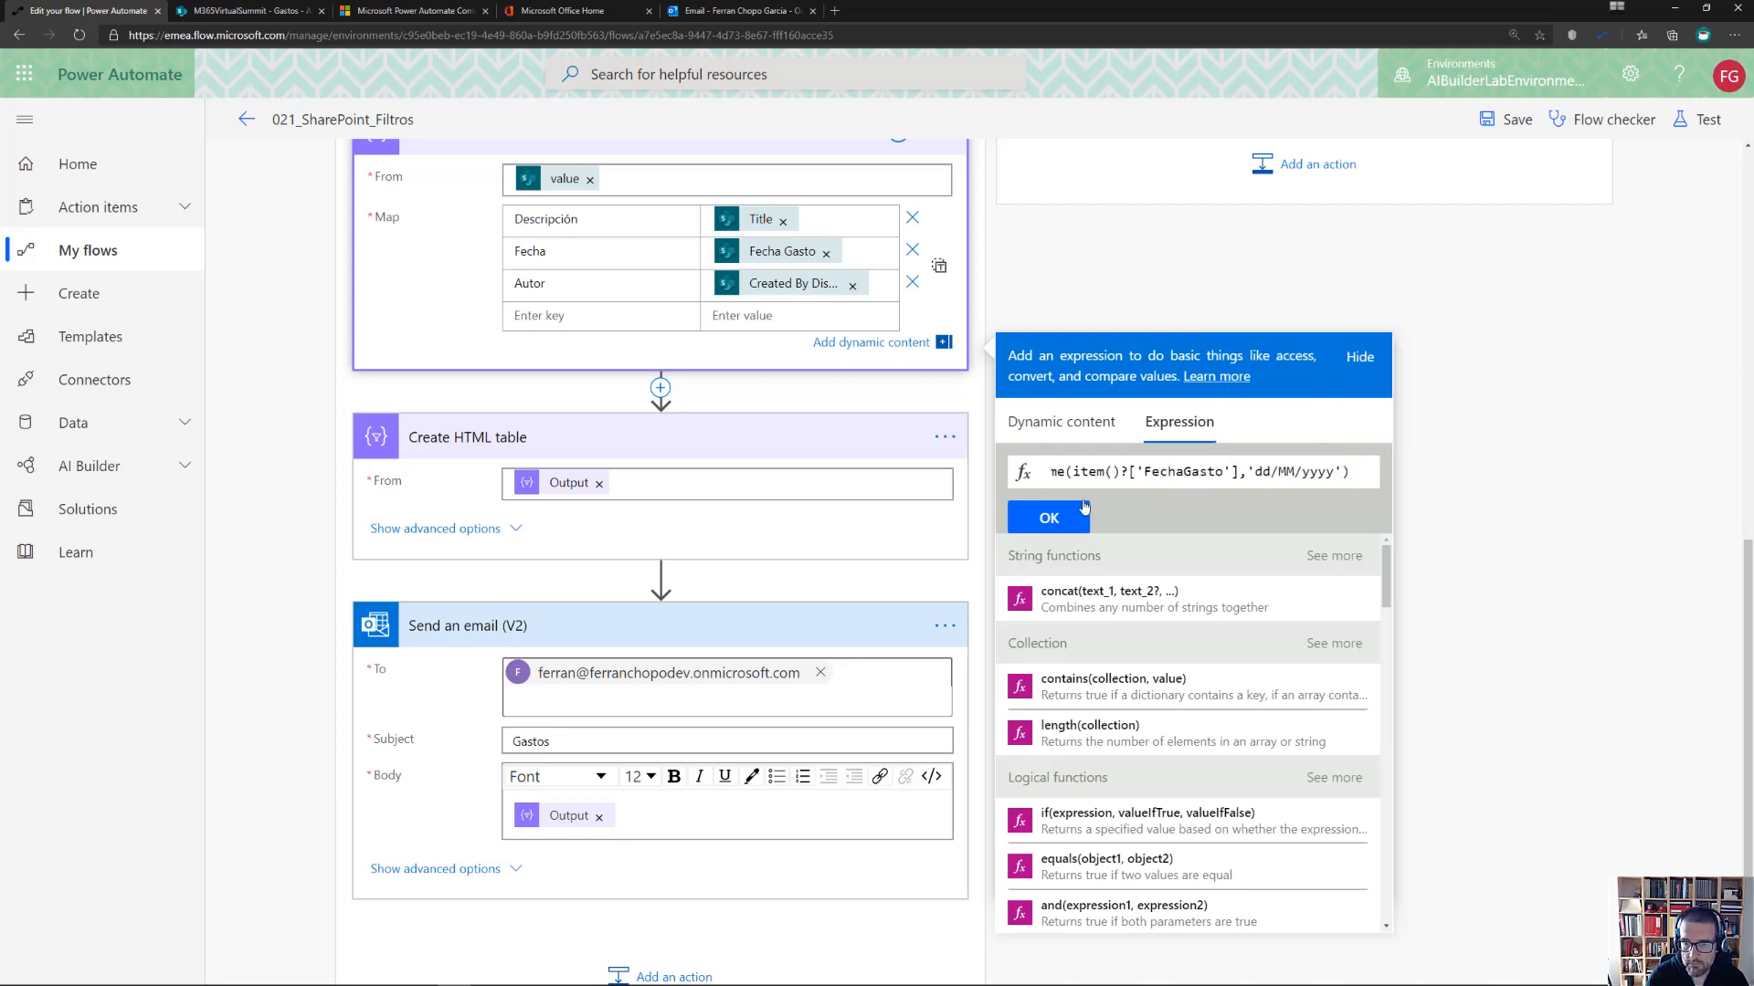
{"action": "left_click", "coordinate": [1049, 518]}
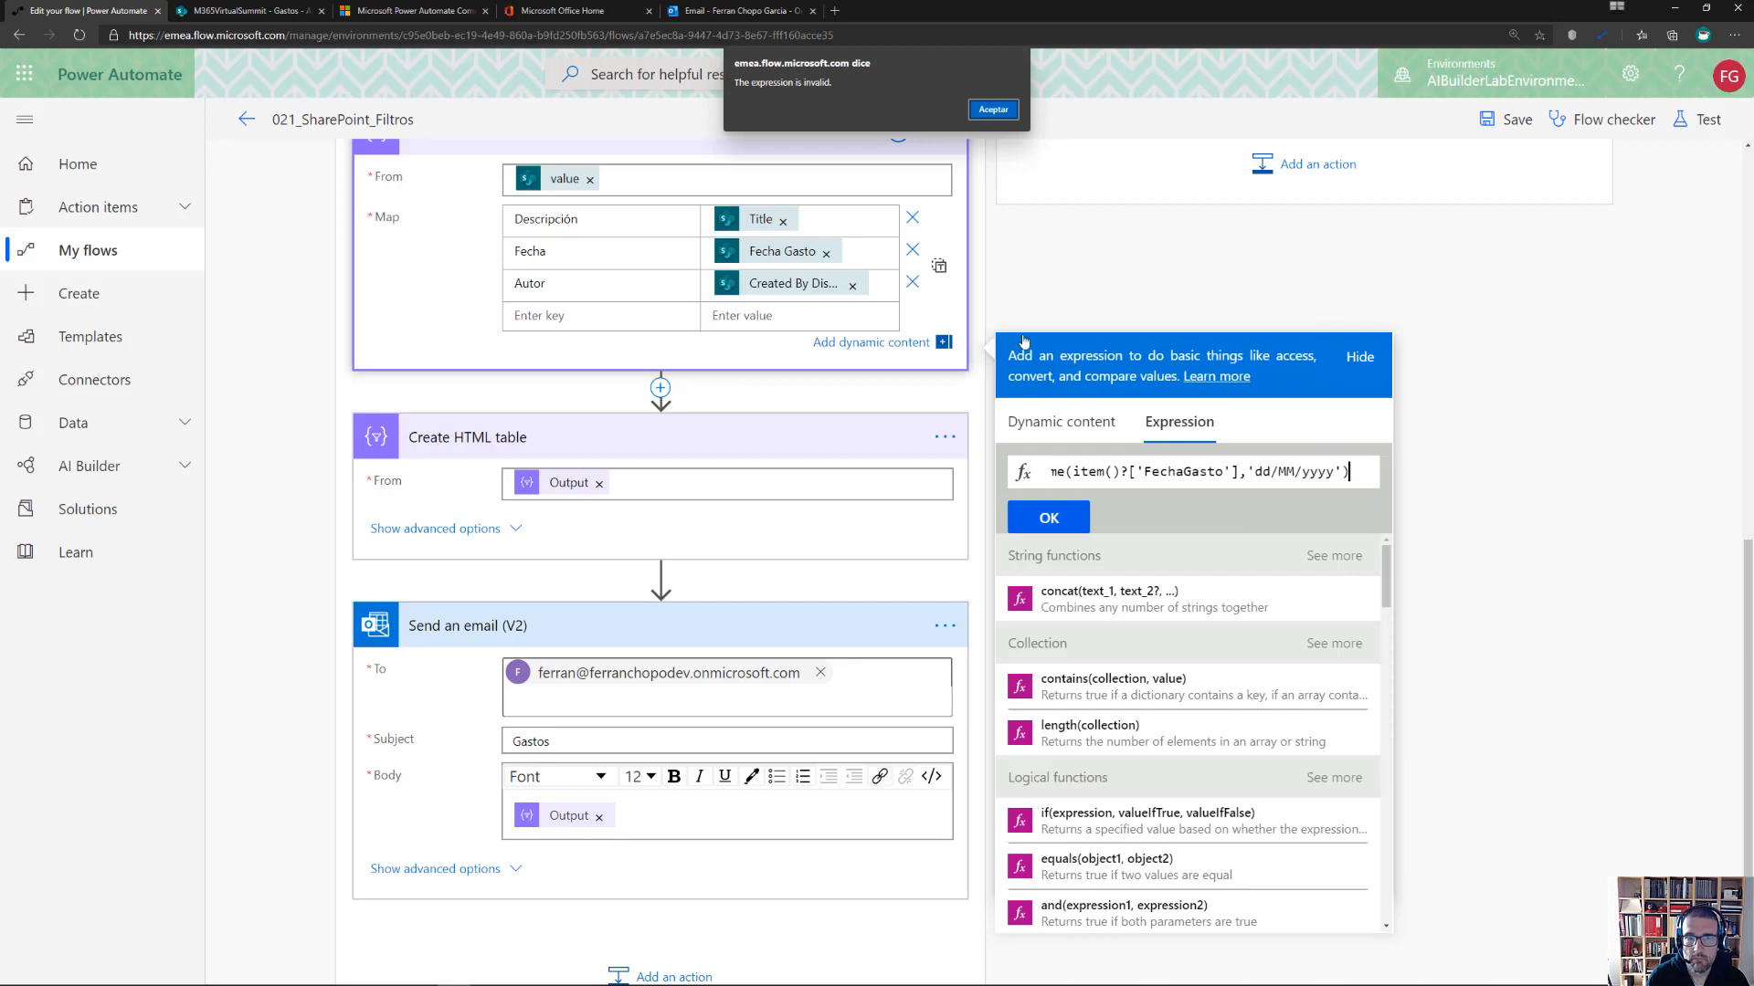
{"action": "left_click", "coordinate": [994, 109]}
Replace the square brackets around 'FechaGasto' with parentheses and insert the expression into the Fecha value
{"action": "left_click", "coordinate": [1136, 471]}
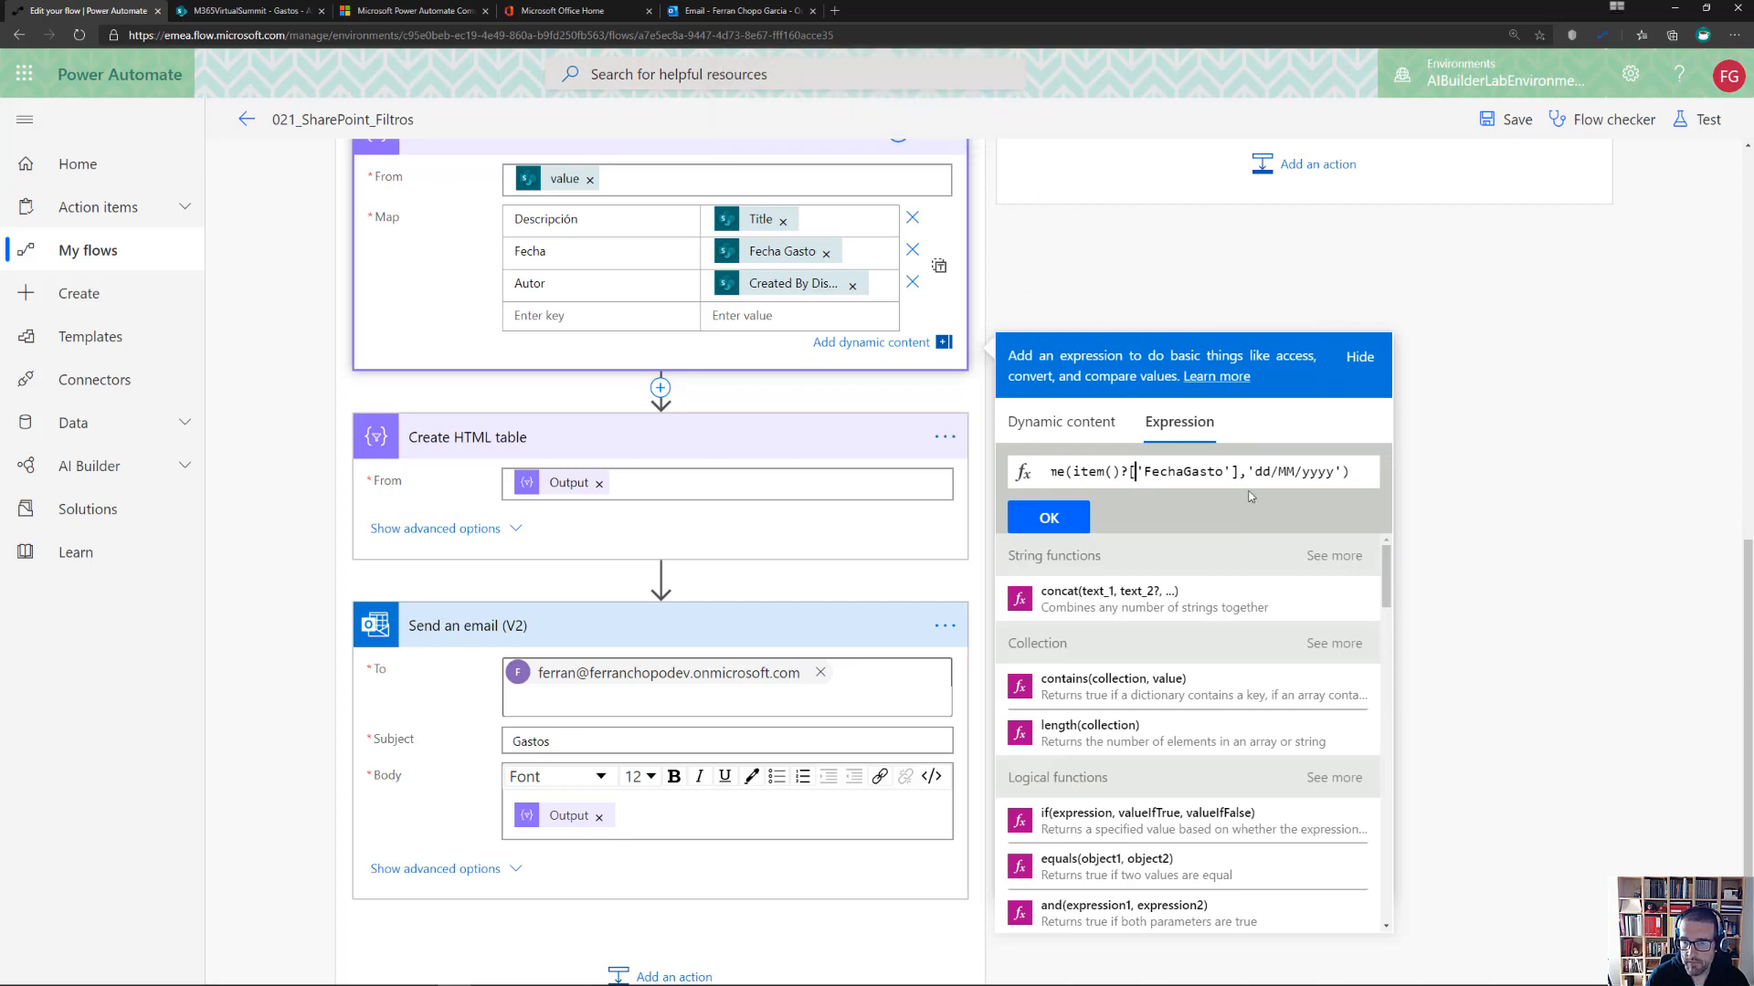
{"action": "key", "text": "BackSpace"}
{"action": "type", "text": "("}
{"action": "key", "text": "ctrl+Right"}
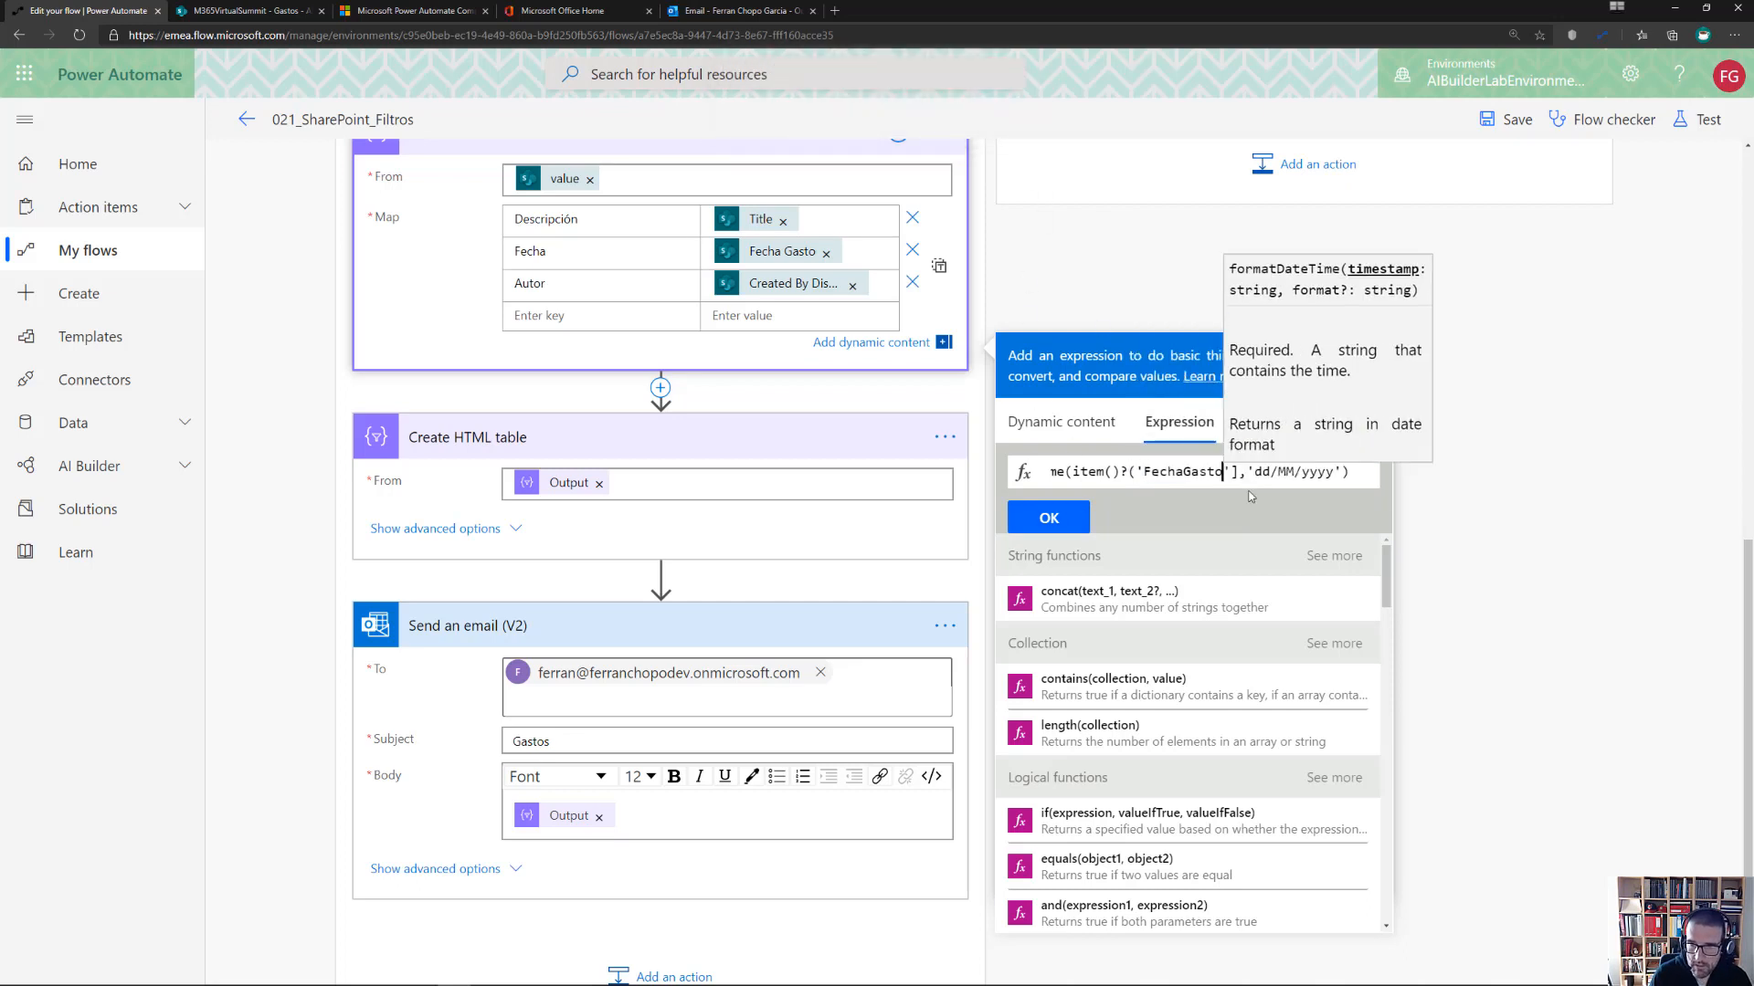
{"action": "key", "text": "Right"}
{"action": "key", "text": "Right"}
{"action": "key", "text": "Right"}
{"action": "key", "text": "Left"}
{"action": "key", "text": "BackSpace"}
{"action": "type", "text": ")"}
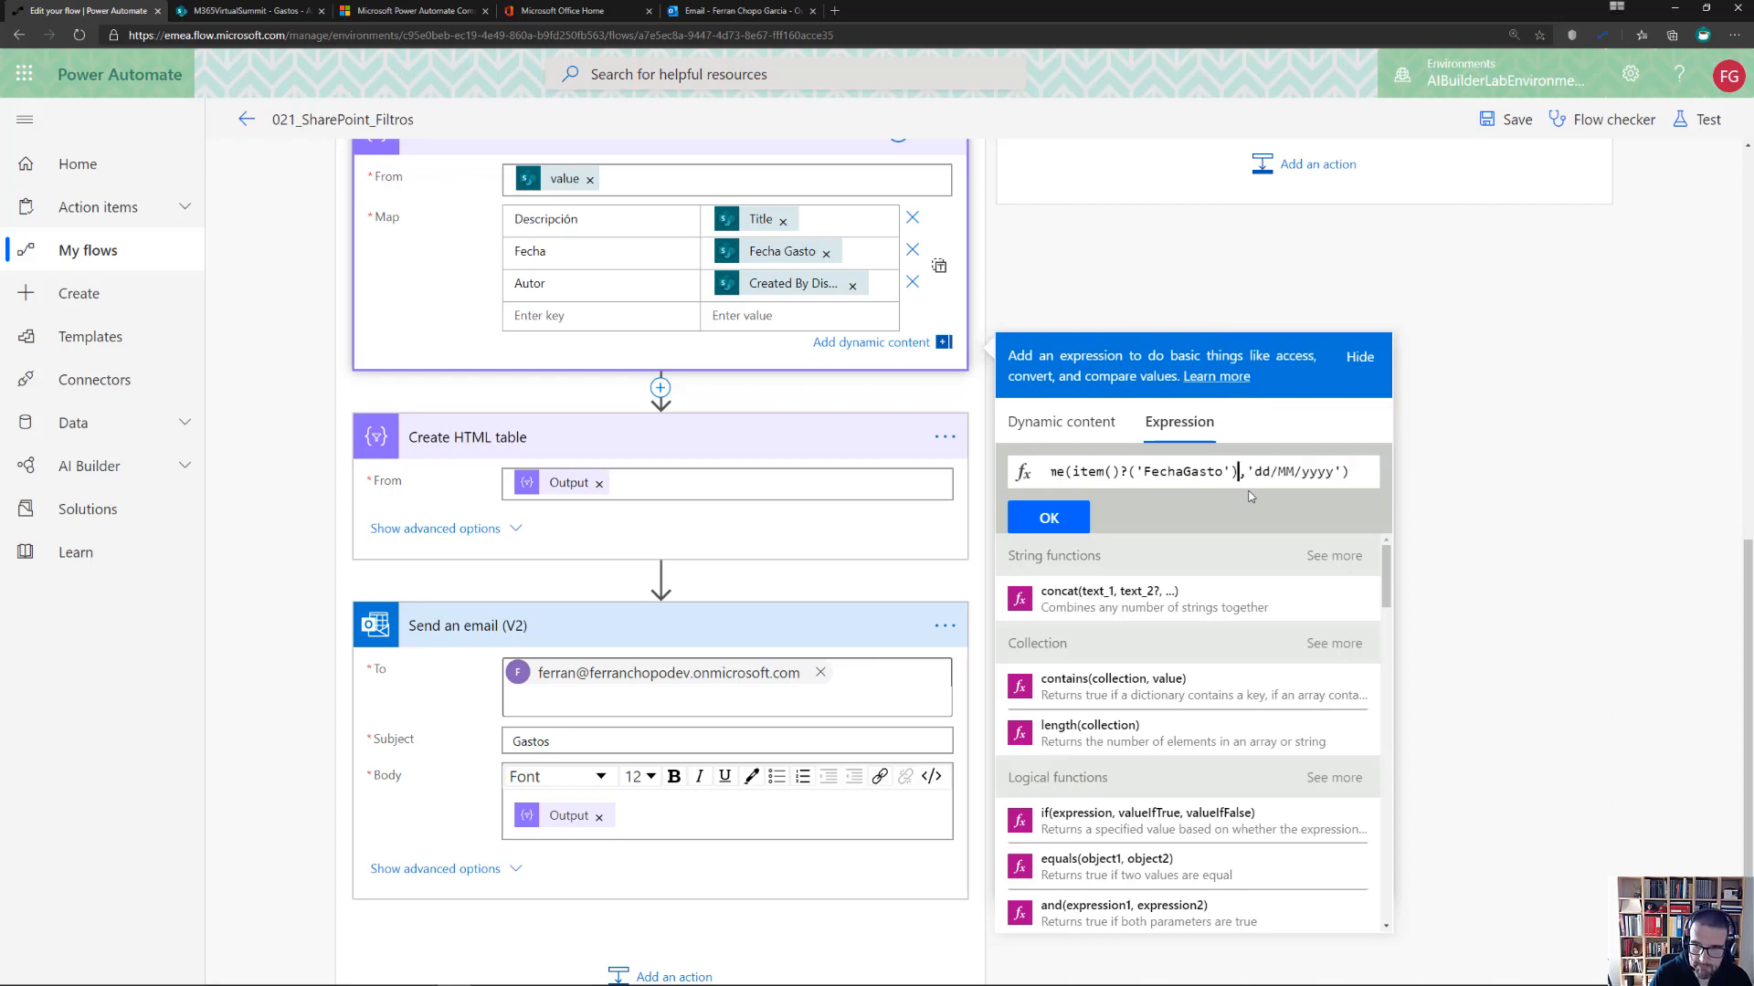
{"action": "left_click", "coordinate": [1070, 524]}
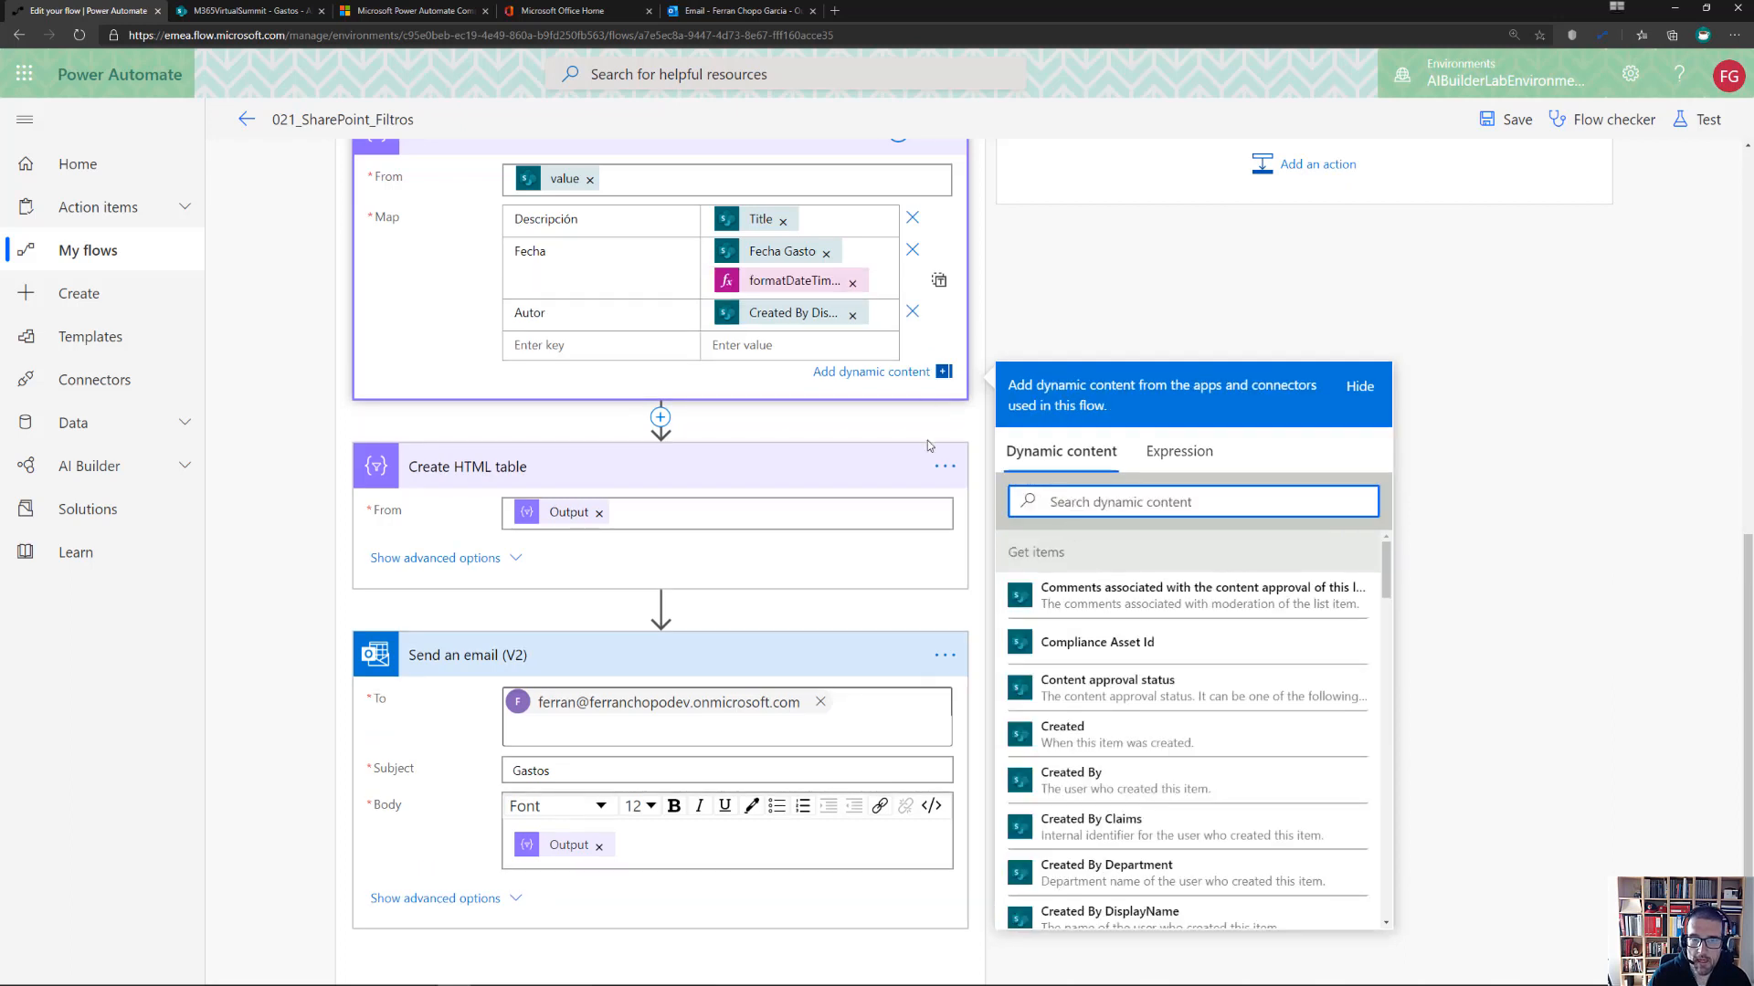
Remove the Fecha Gasto token from the Fecha value and check the remaining formatDateTime expression through to its FechaGasto argument
{"action": "left_click", "coordinate": [826, 253]}
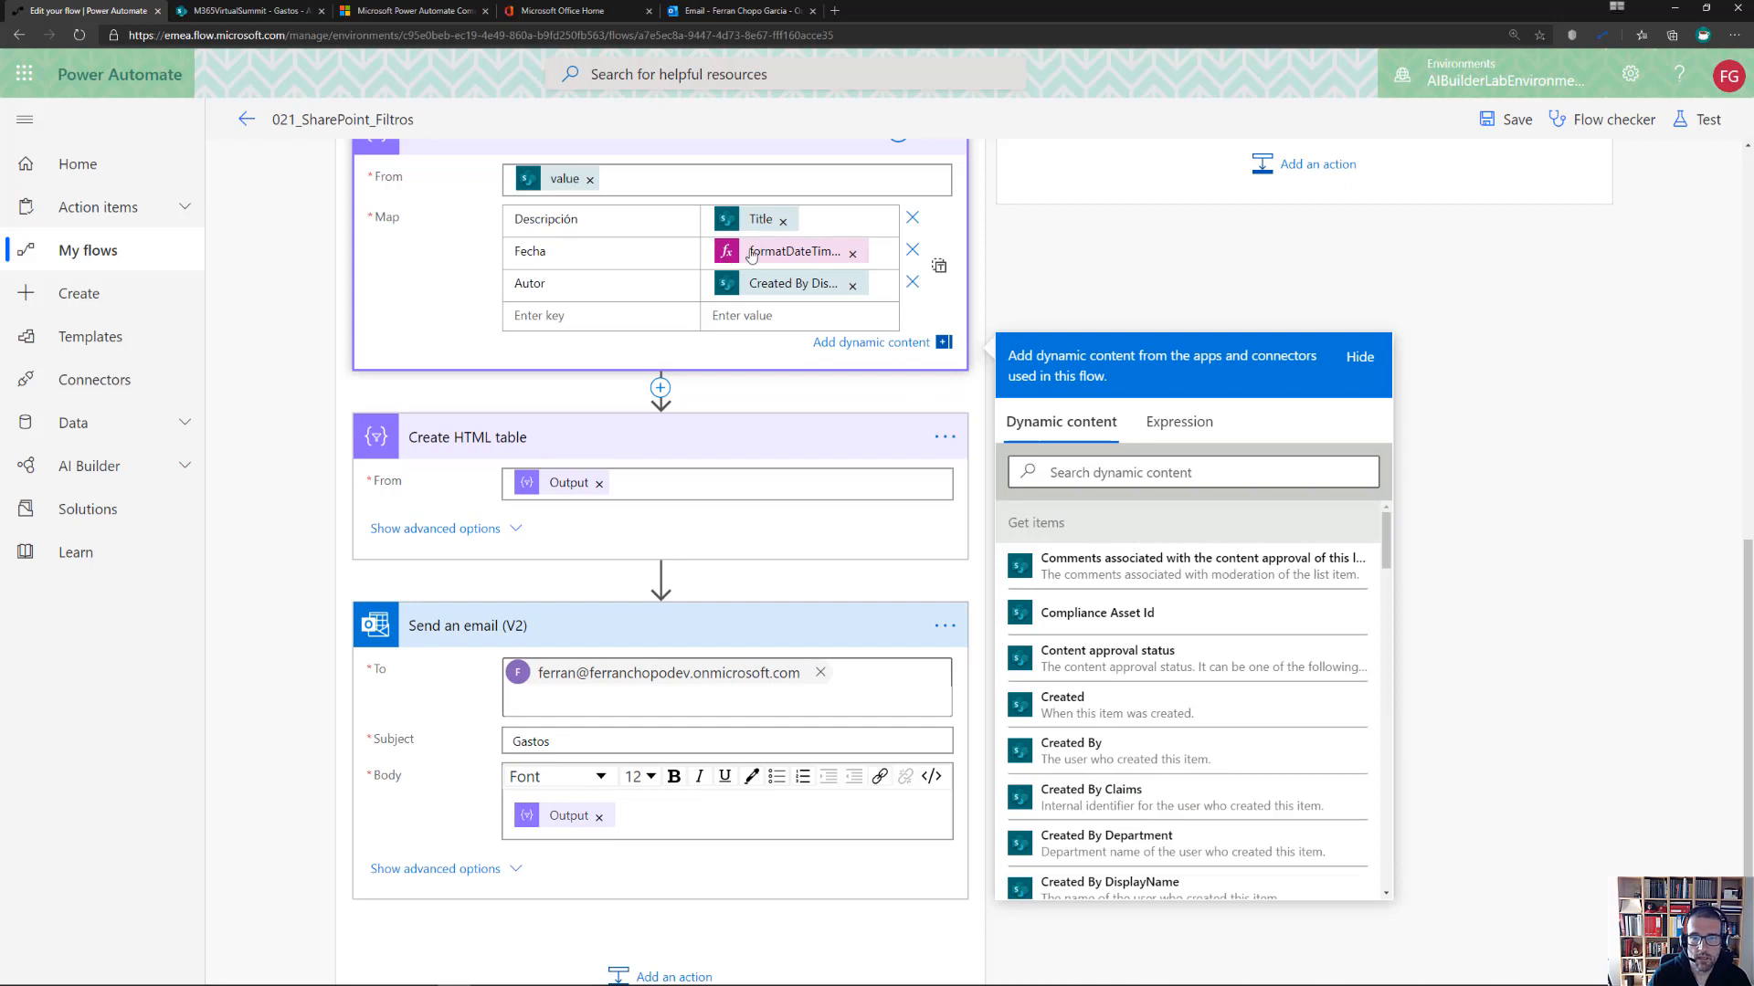
{"action": "left_click", "coordinate": [1177, 427]}
{"action": "key", "text": "Right"}
{"action": "key", "text": "Right"}
{"action": "key", "text": "Right"}
{"action": "key", "text": "Right"}
{"action": "key", "text": "Right"}
{"action": "key", "text": "Right"}
{"action": "key", "text": "Right"}
{"action": "key", "text": "Right"}
{"action": "key", "text": "Right"}
{"action": "key", "text": "Right"}
{"action": "key", "text": "Right"}
{"action": "key", "text": "Right"}
{"action": "key", "text": "Right"}
{"action": "key", "text": "Right"}
{"action": "key", "text": "Right"}
{"action": "key", "text": "Right"}
{"action": "key", "text": "Right"}
{"action": "key", "text": "Right"}
{"action": "key", "text": "Right"}
{"action": "key", "text": "Right"}
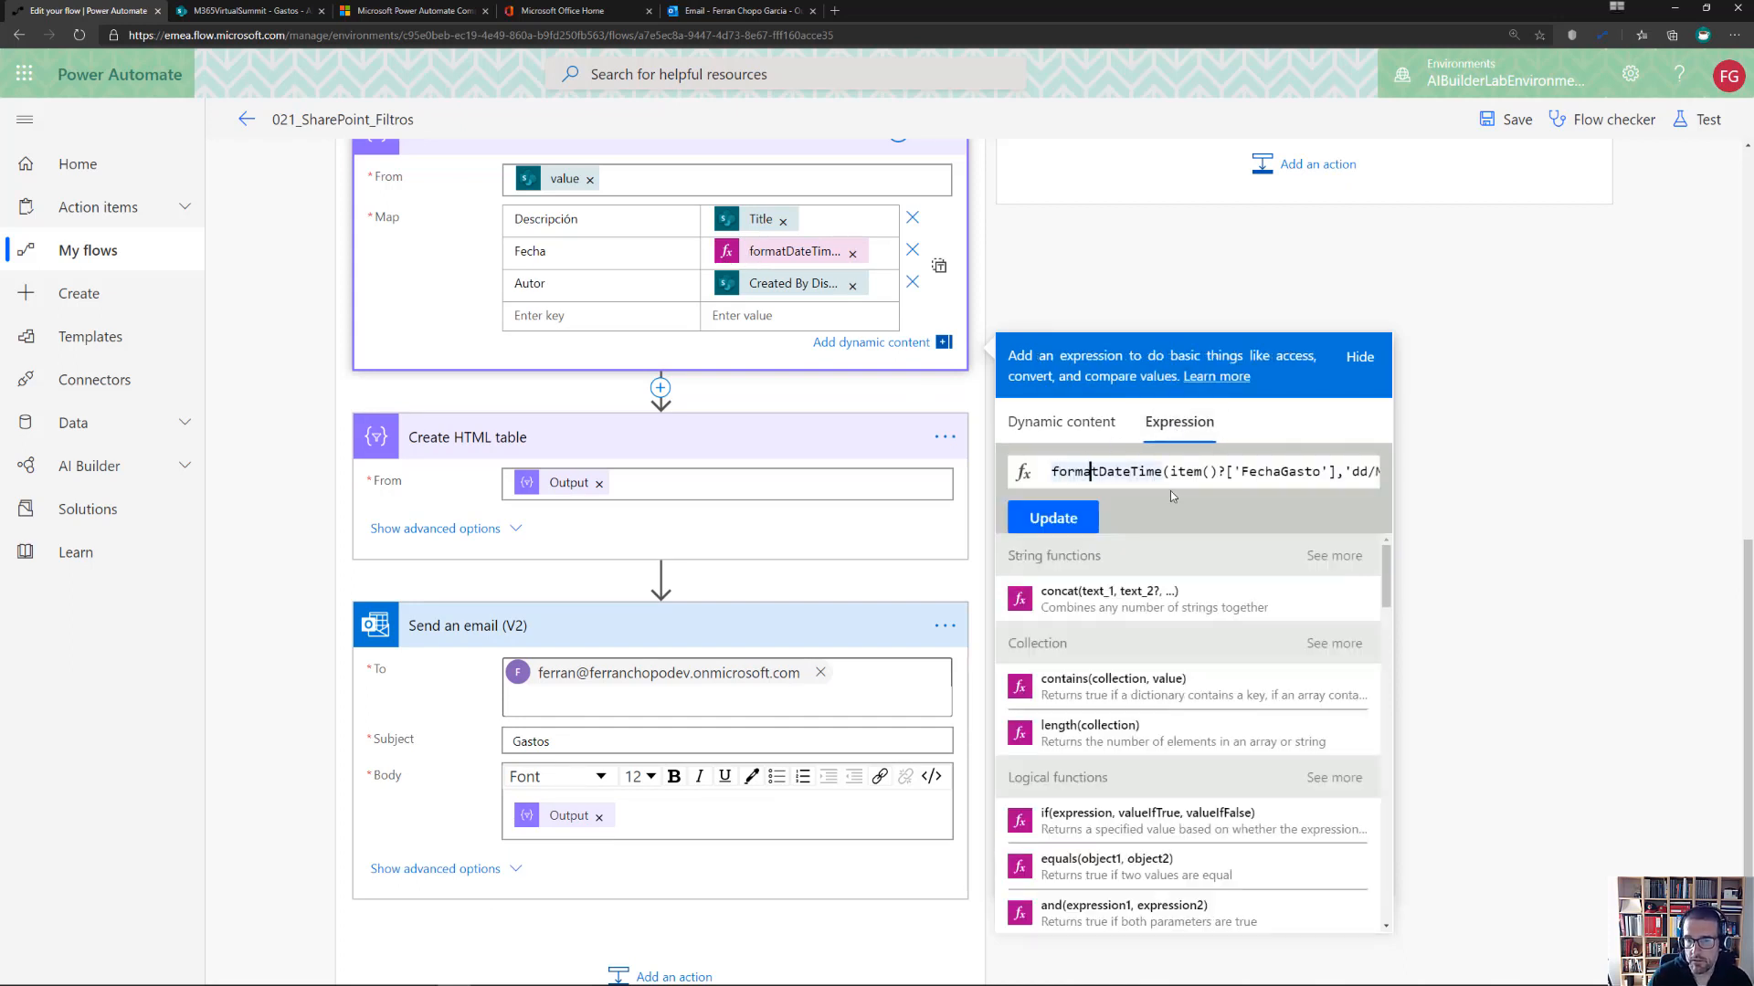
{"action": "key", "text": "Right"}
{"action": "key", "text": "Right"}
{"action": "key", "text": "Right"}
{"action": "key", "text": "Right"}
{"action": "key", "text": "Right"}
{"action": "key", "text": "Right"}
{"action": "key", "text": "Right"}
{"action": "key", "text": "Right"}
{"action": "key", "text": "Right"}
{"action": "key", "text": "Right"}
{"action": "key", "text": "Right"}
{"action": "key", "text": "Right"}
{"action": "key", "text": "Right"}
{"action": "key", "text": "Right"}
{"action": "key", "text": "Right"}
{"action": "key", "text": "Right"}
{"action": "key", "text": "Right"}
{"action": "key", "text": "Right"}
{"action": "key", "text": "Right"}
{"action": "key", "text": "Right"}
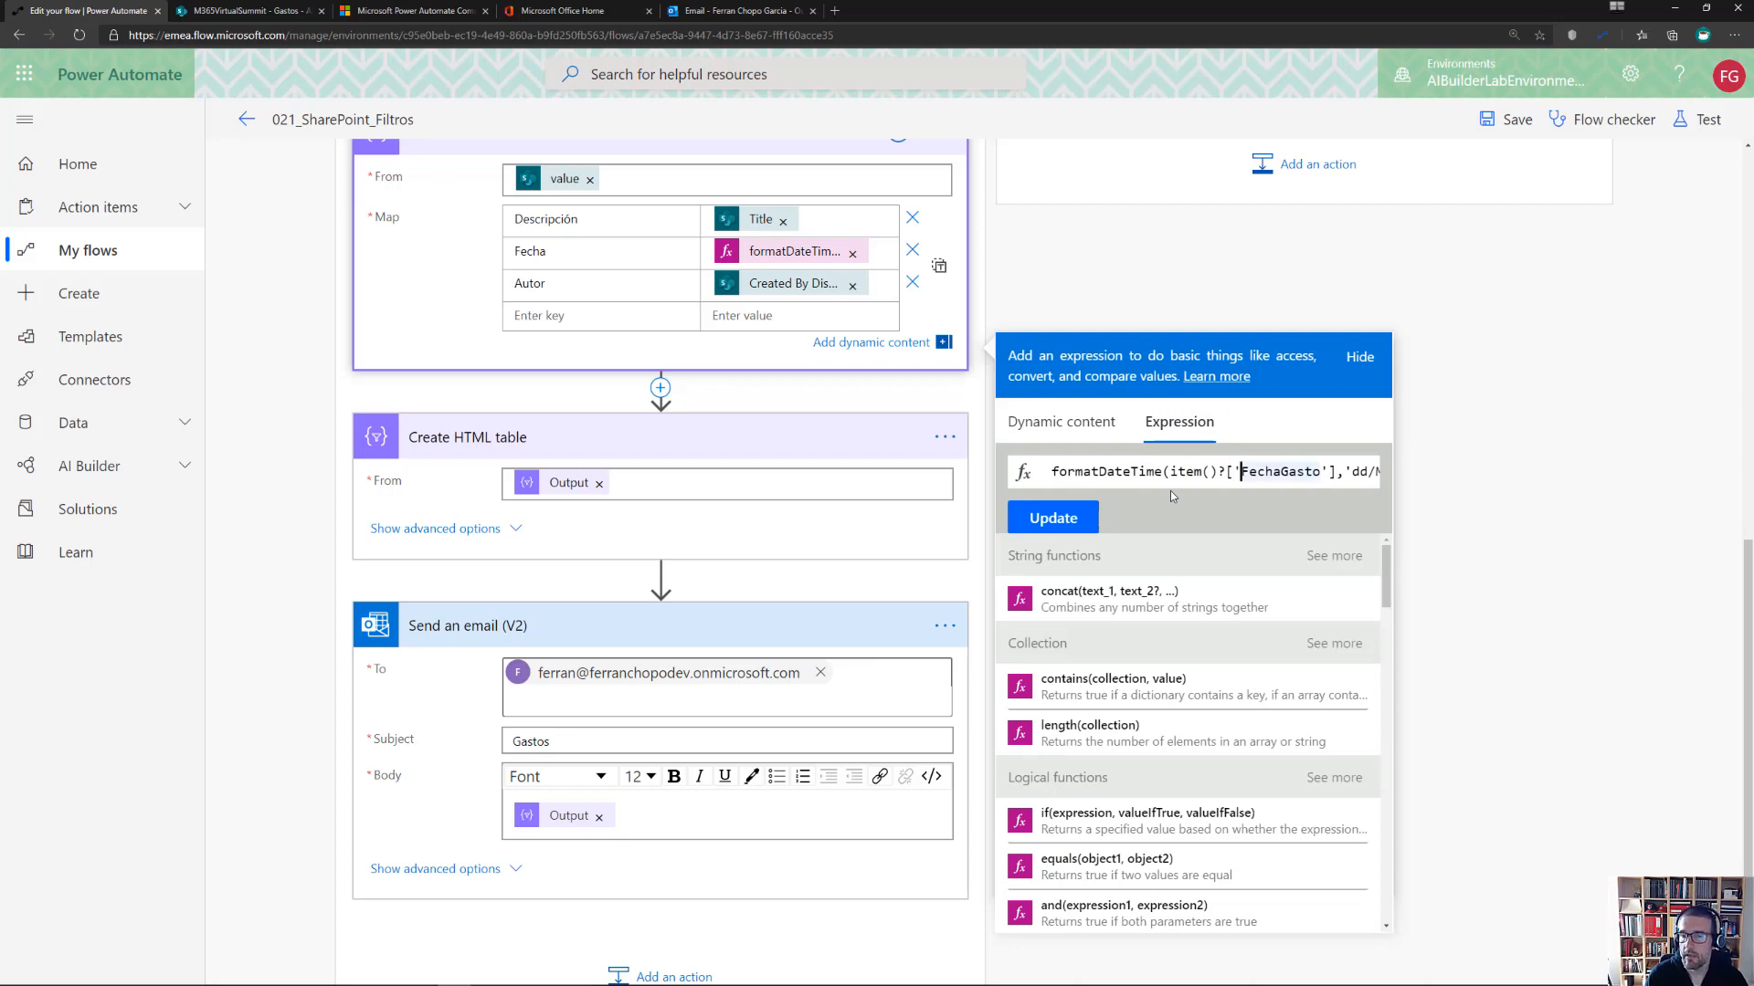
{"action": "left_click", "coordinate": [1077, 518]}
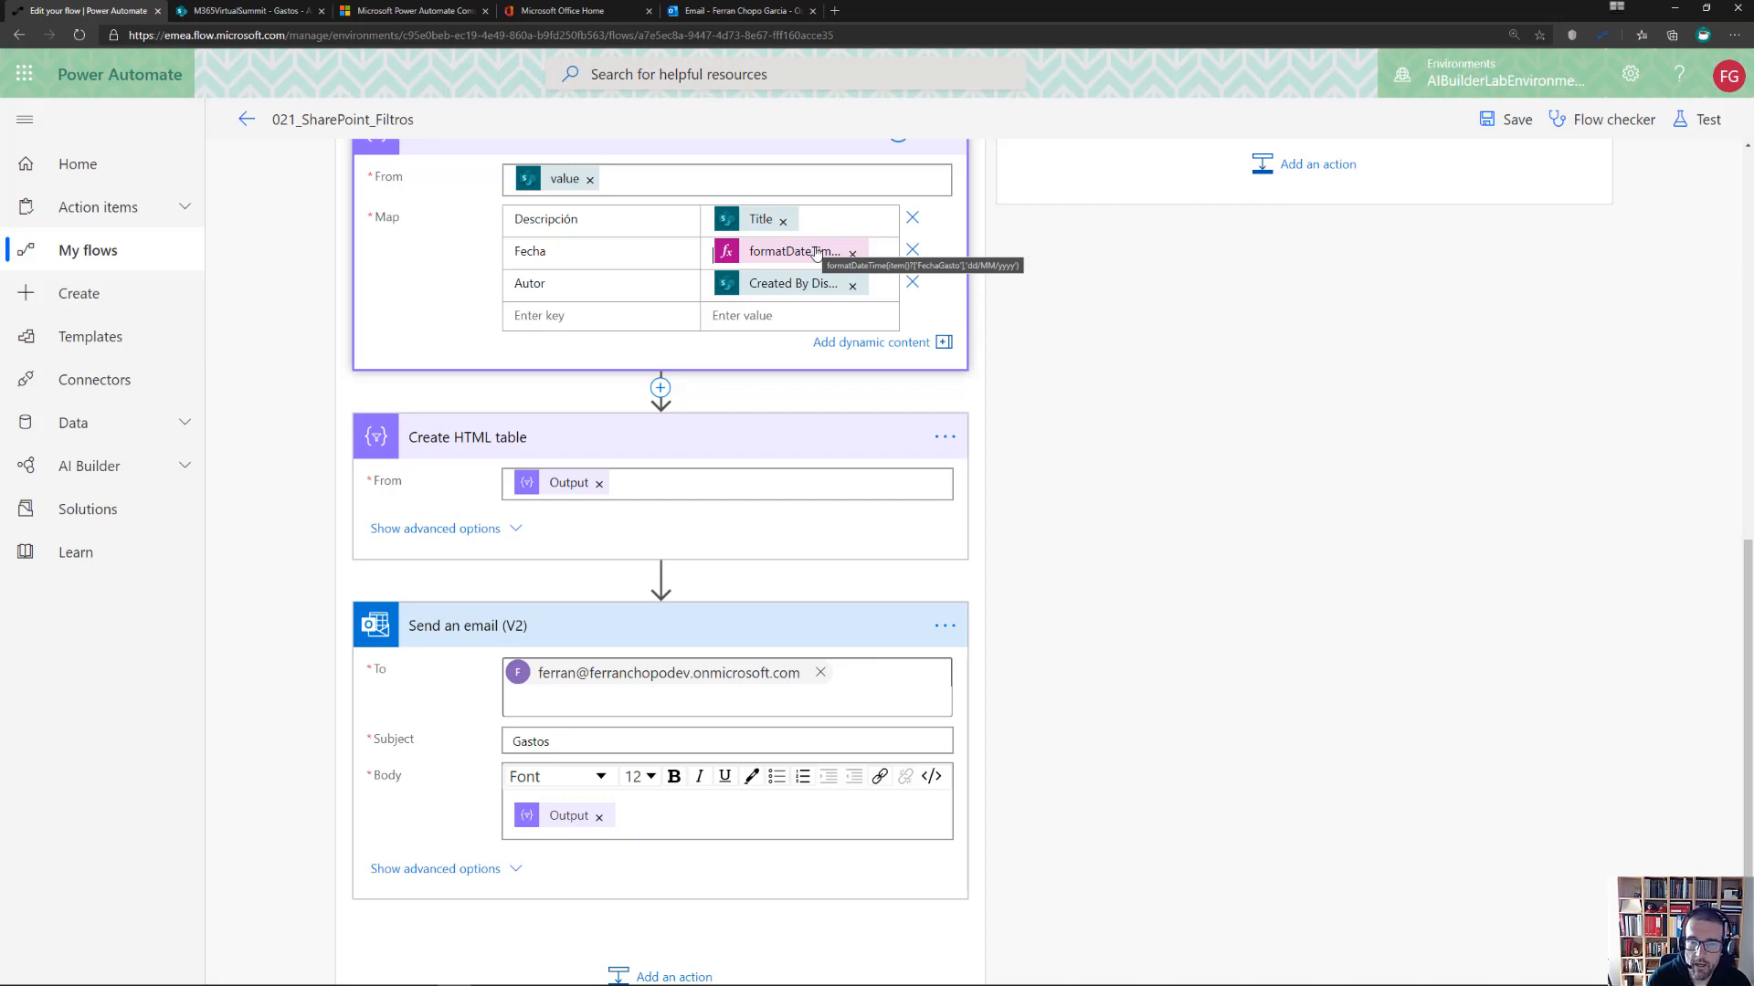
Save the flow and test it using data from the most recent successful run
{"action": "left_click", "coordinate": [1514, 121]}
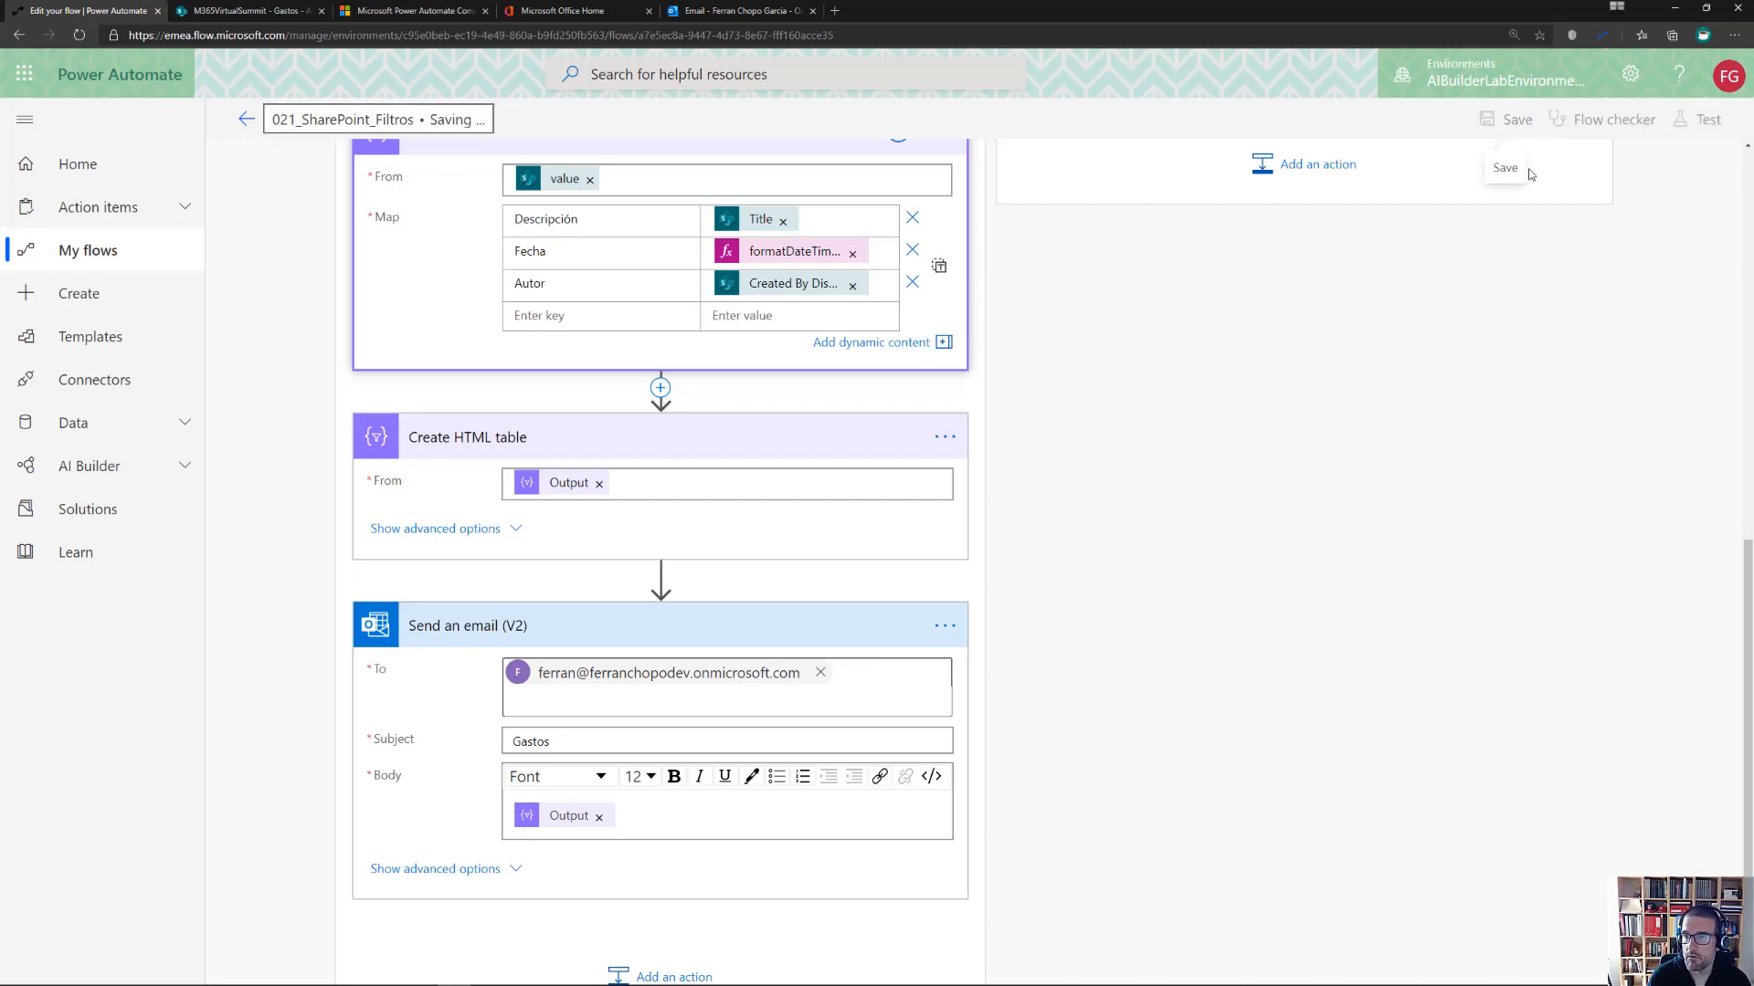
{"action": "left_click", "coordinate": [1698, 122]}
{"action": "left_click", "coordinate": [1480, 203]}
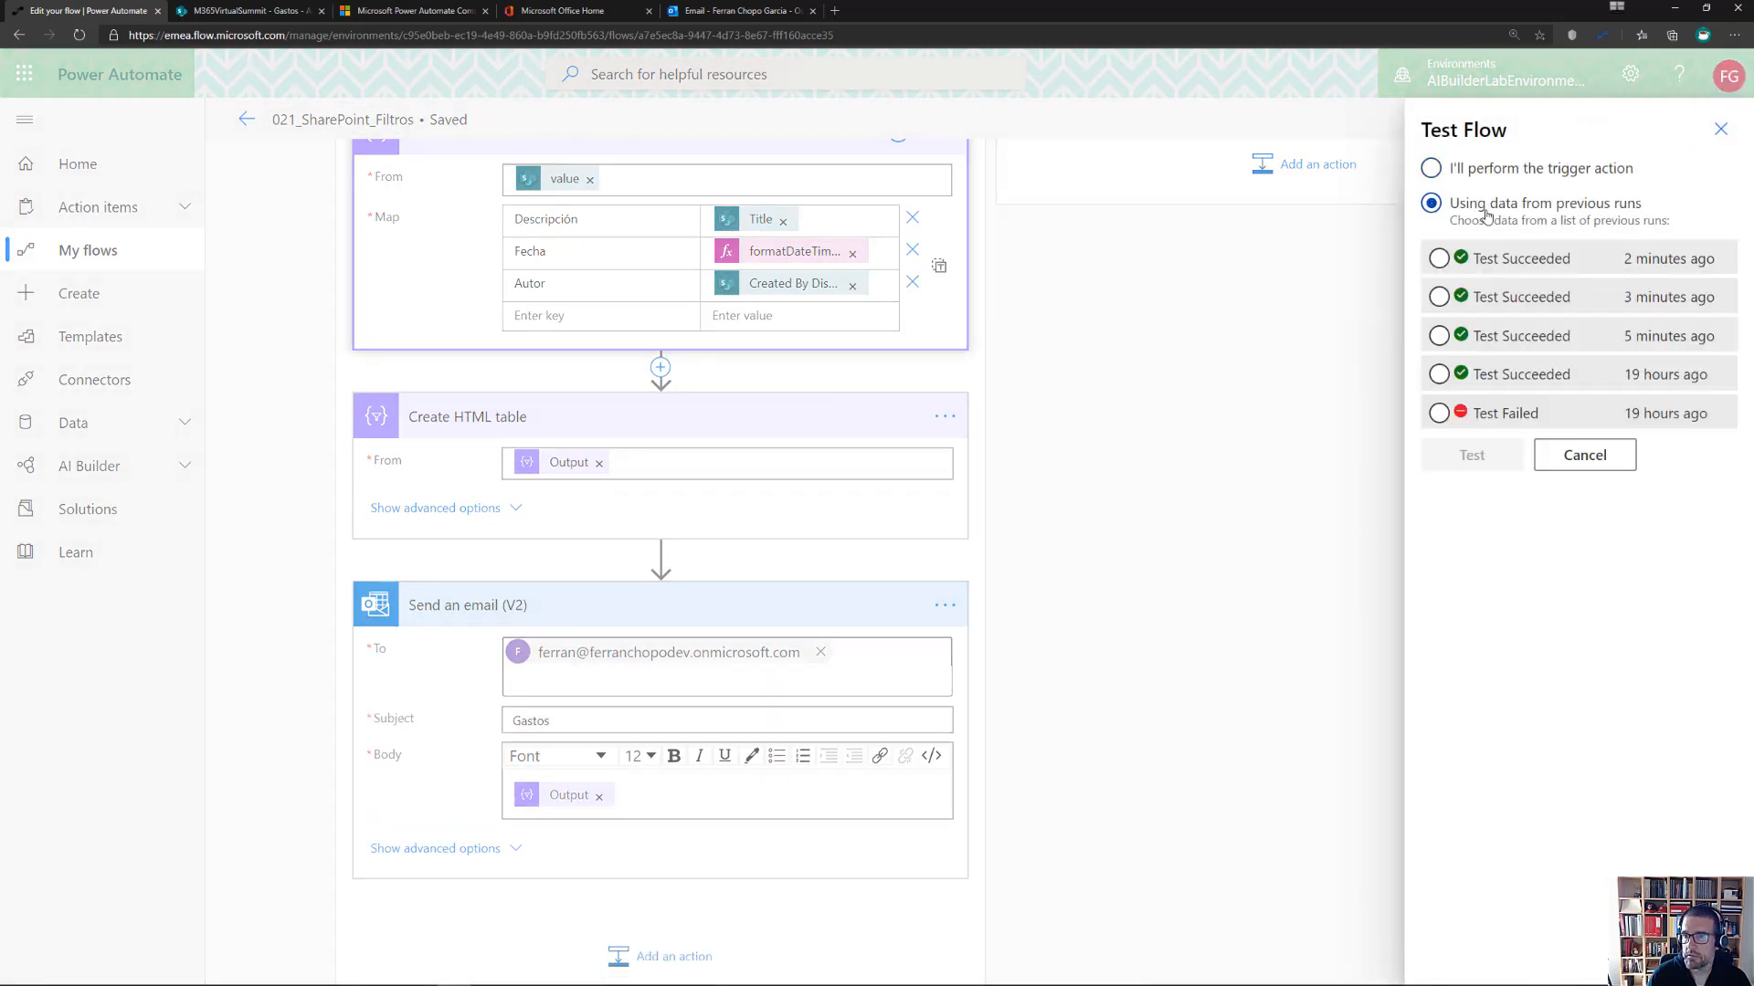
{"action": "left_click", "coordinate": [1527, 262]}
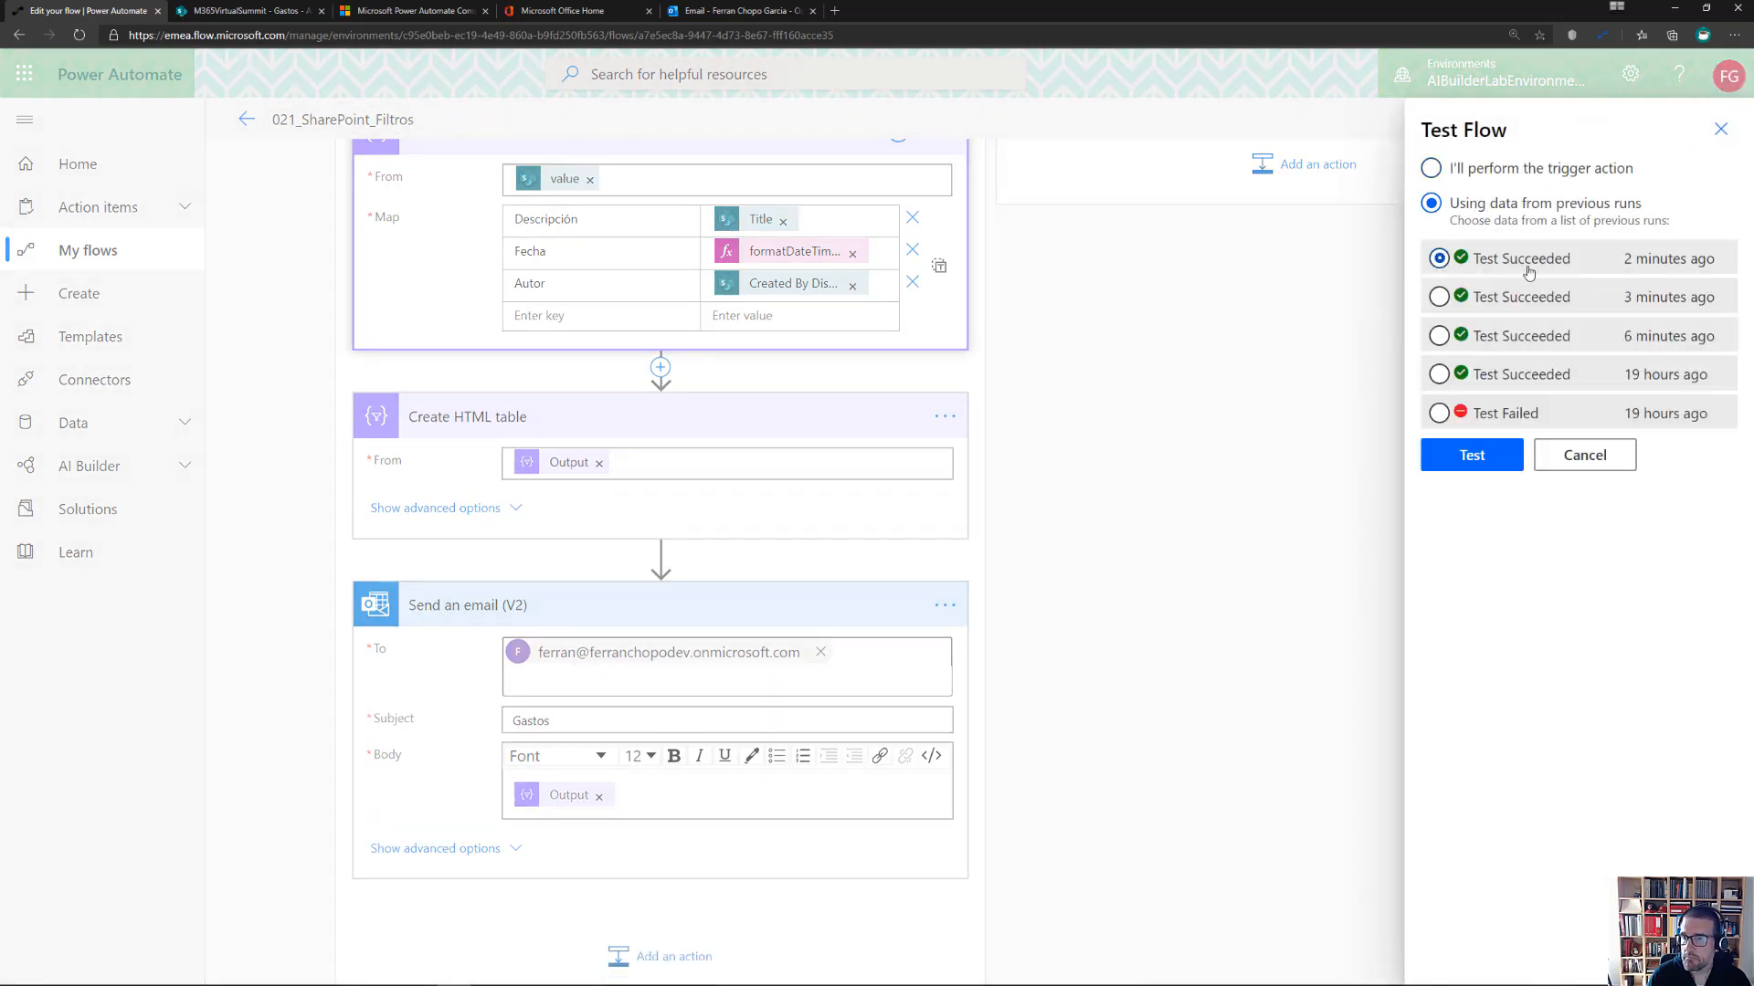
{"action": "left_click", "coordinate": [1514, 464]}
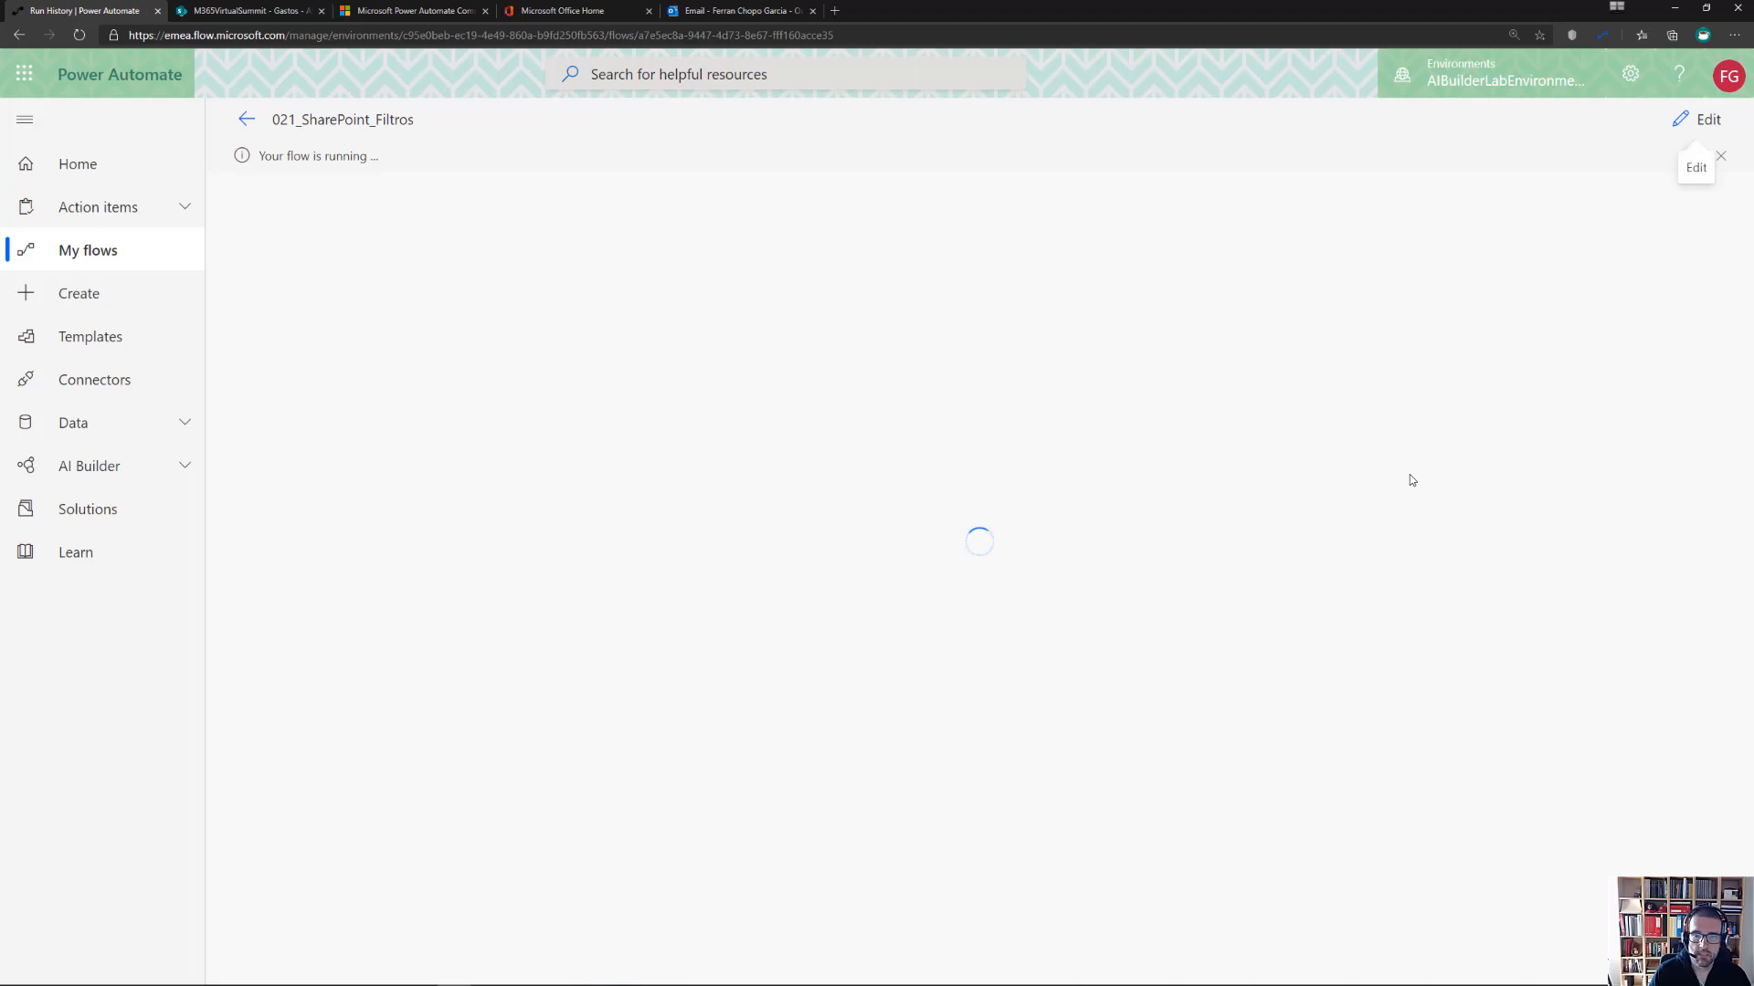
Switch to Outlook and open the newest Gastos email to check the date format in its table
{"action": "left_click", "coordinate": [728, 14]}
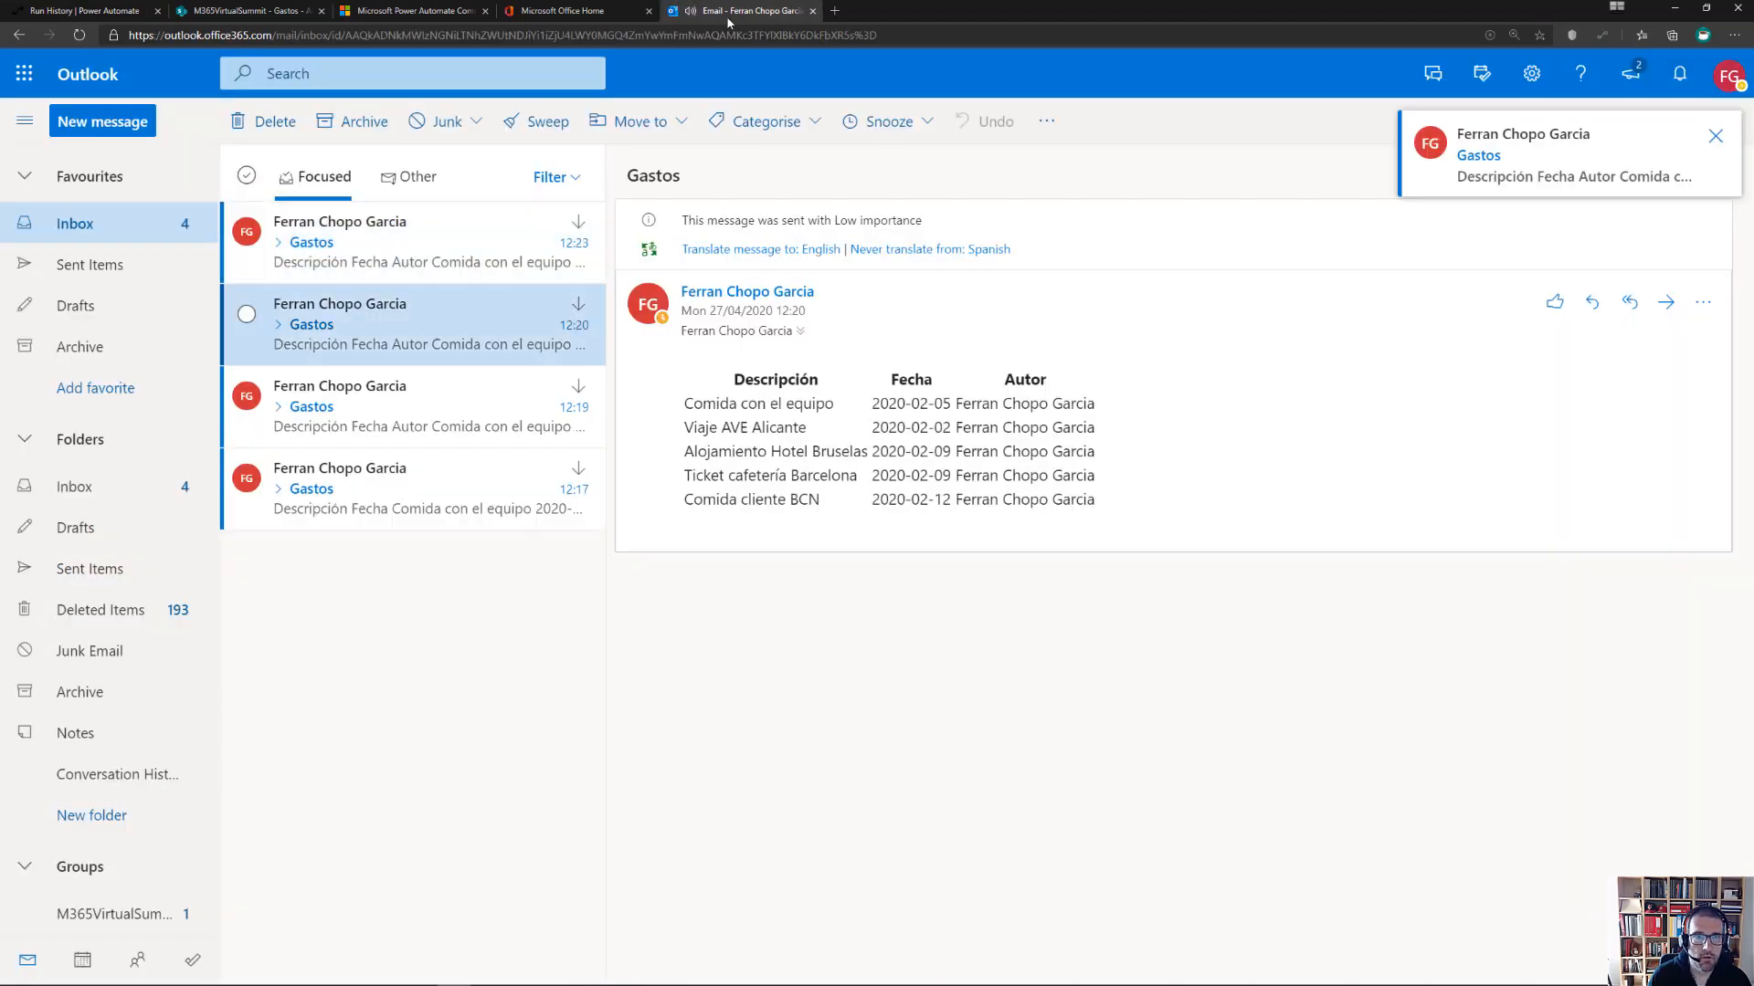
{"action": "left_click", "coordinate": [449, 244]}
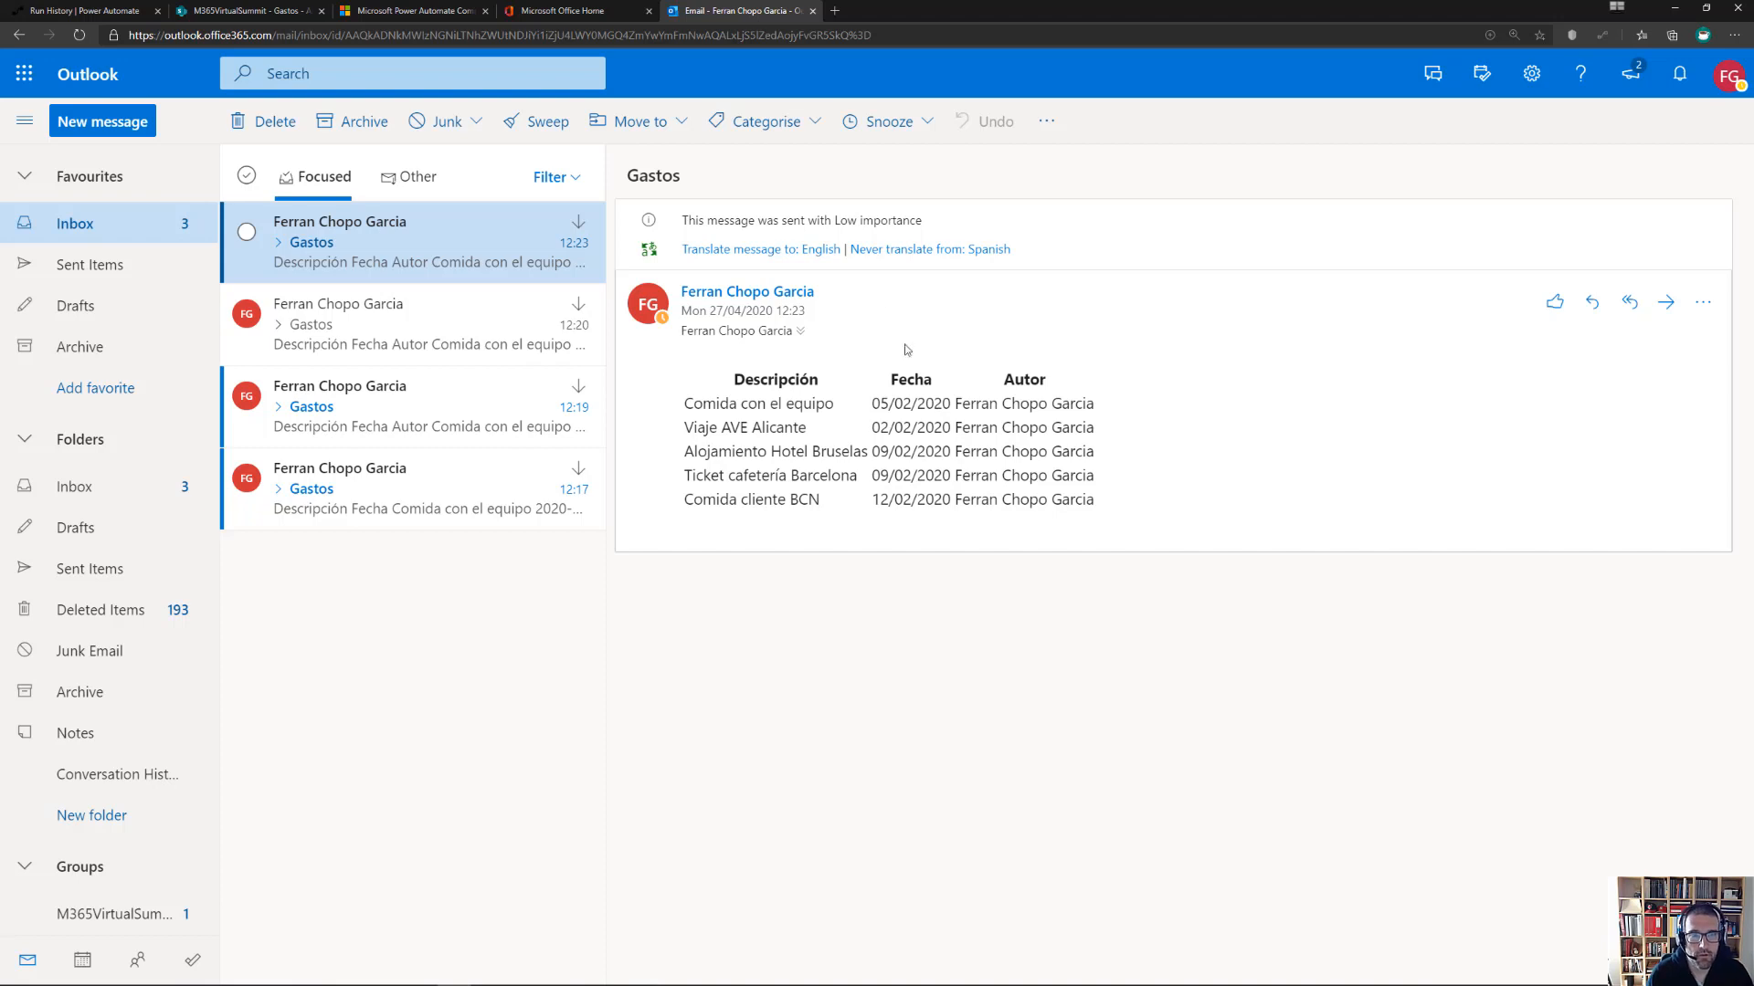
Return to the flow run and examine the Condition, Create HTML table and Send an email (V2) results
{"action": "left_click", "coordinate": [82, 10]}
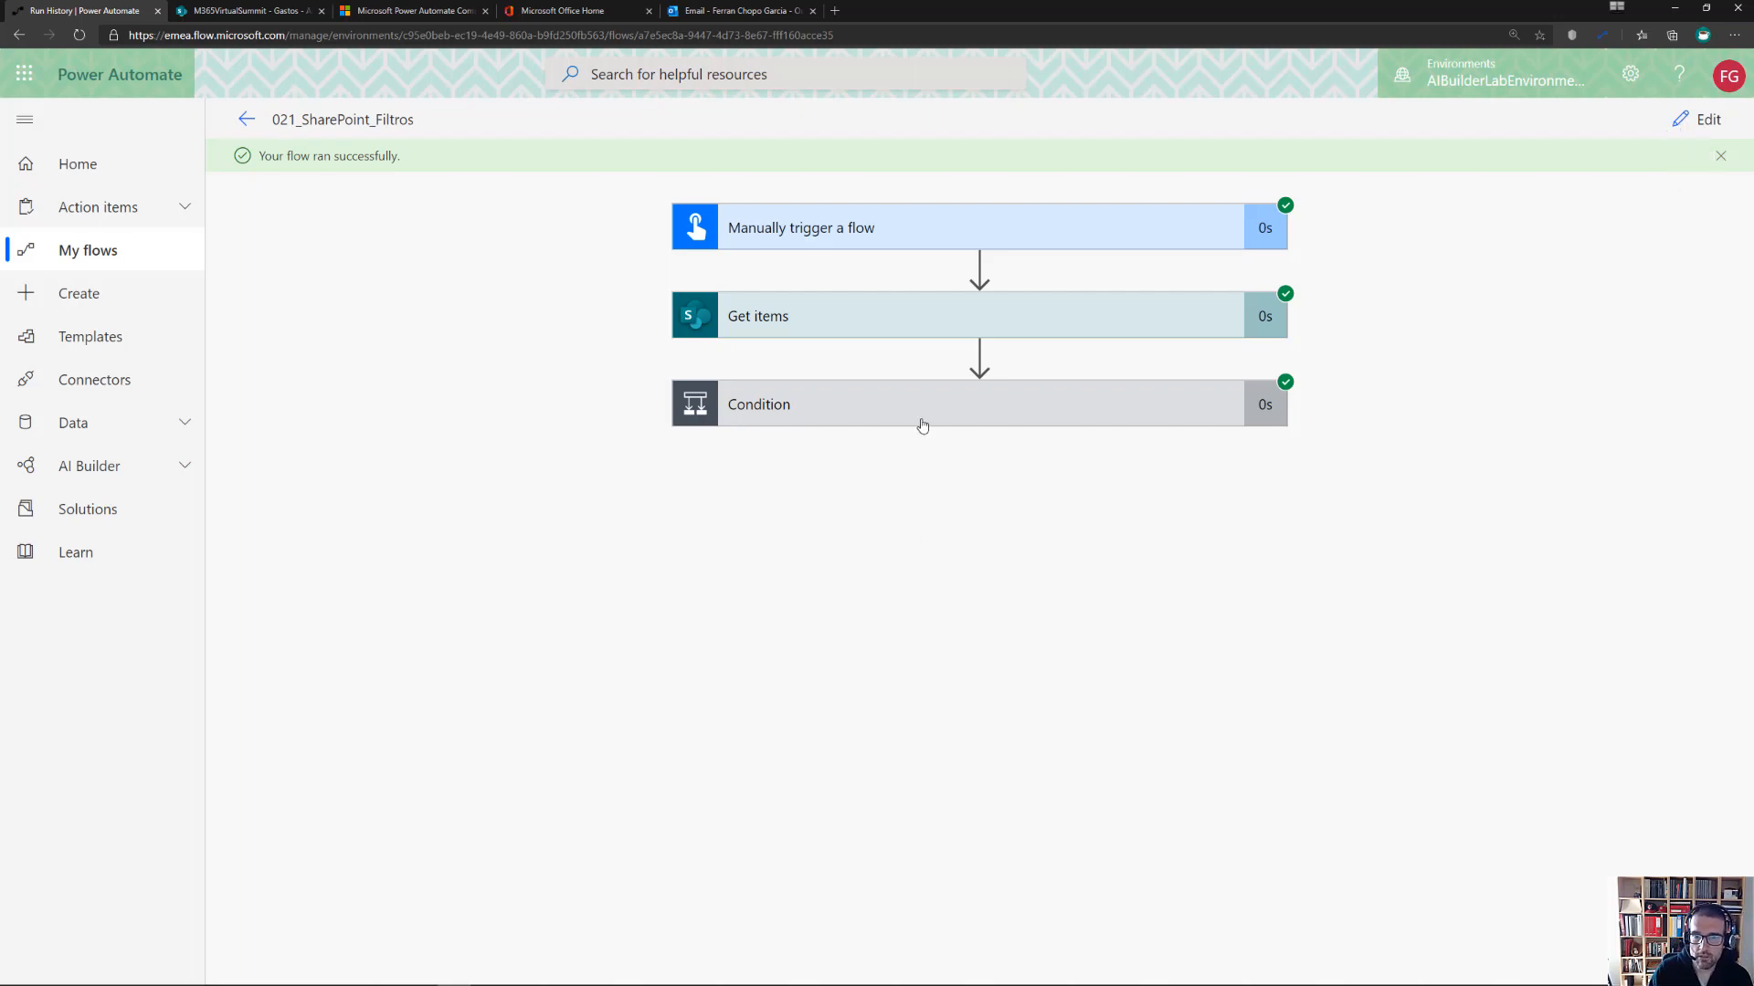
{"action": "left_click", "coordinate": [924, 416]}
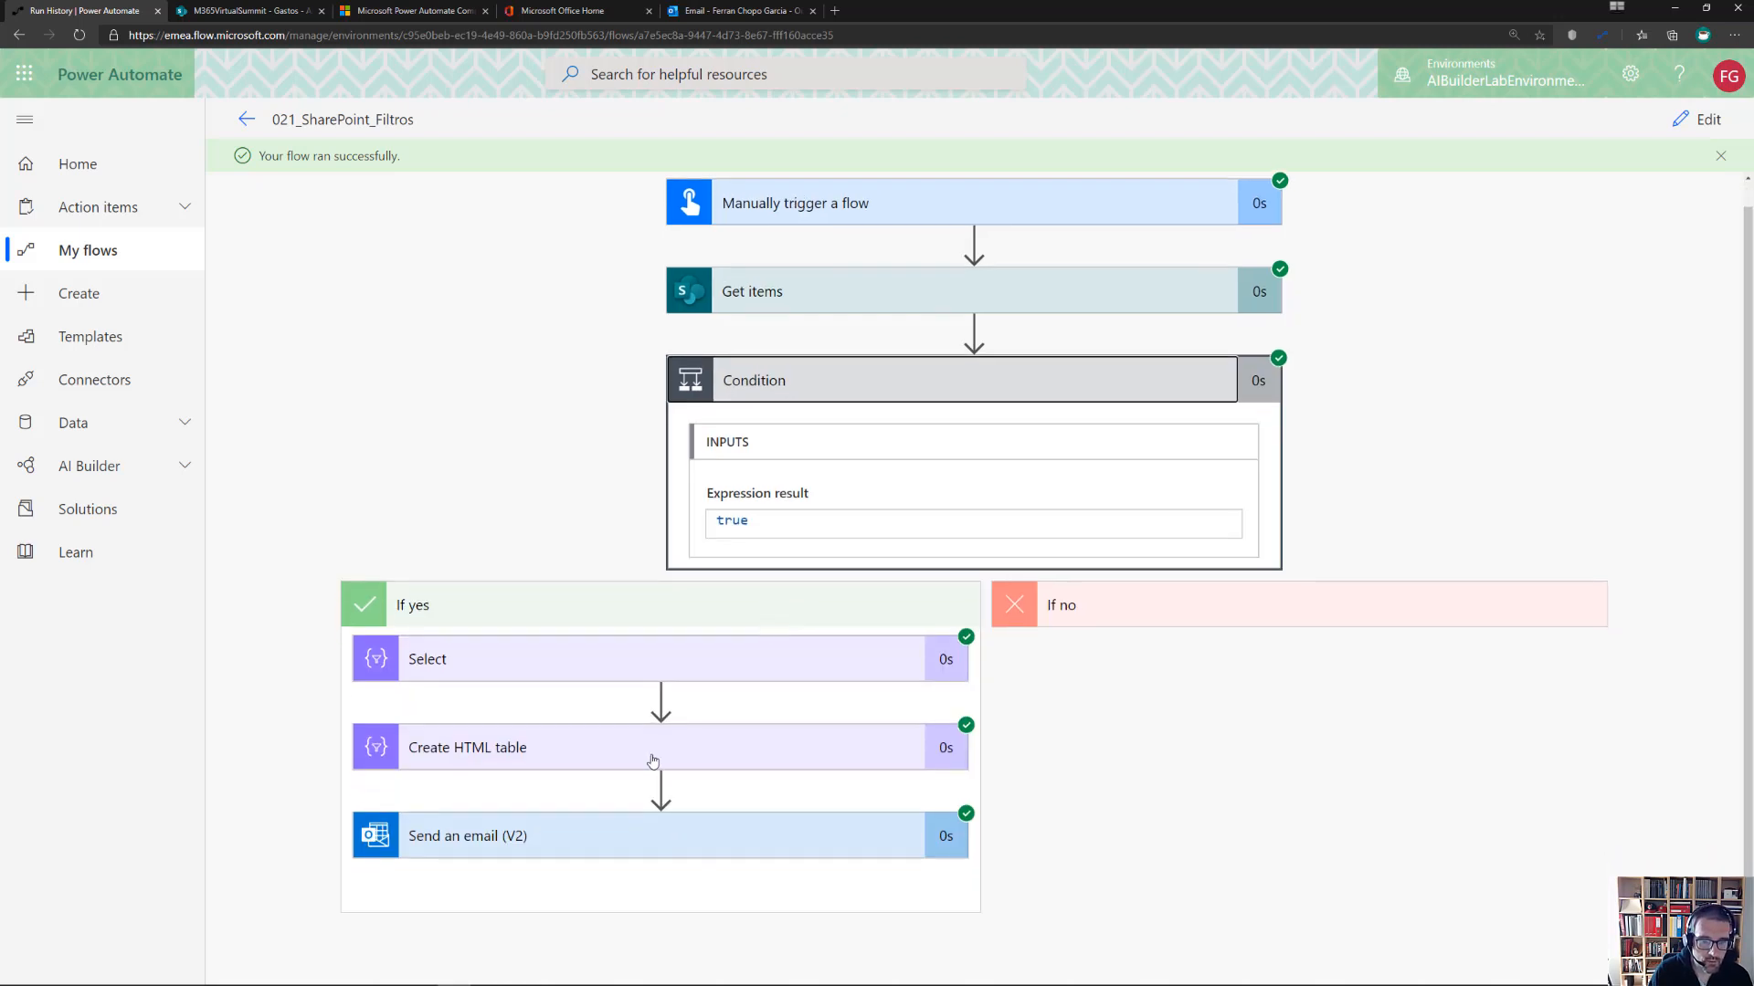
{"action": "left_click", "coordinate": [669, 745]}
{"action": "scroll", "coordinate": [710, 728], "scroll_direction": "down", "scroll_amount": 2}
{"action": "scroll", "coordinate": [711, 728], "scroll_direction": "down", "scroll_amount": 5}
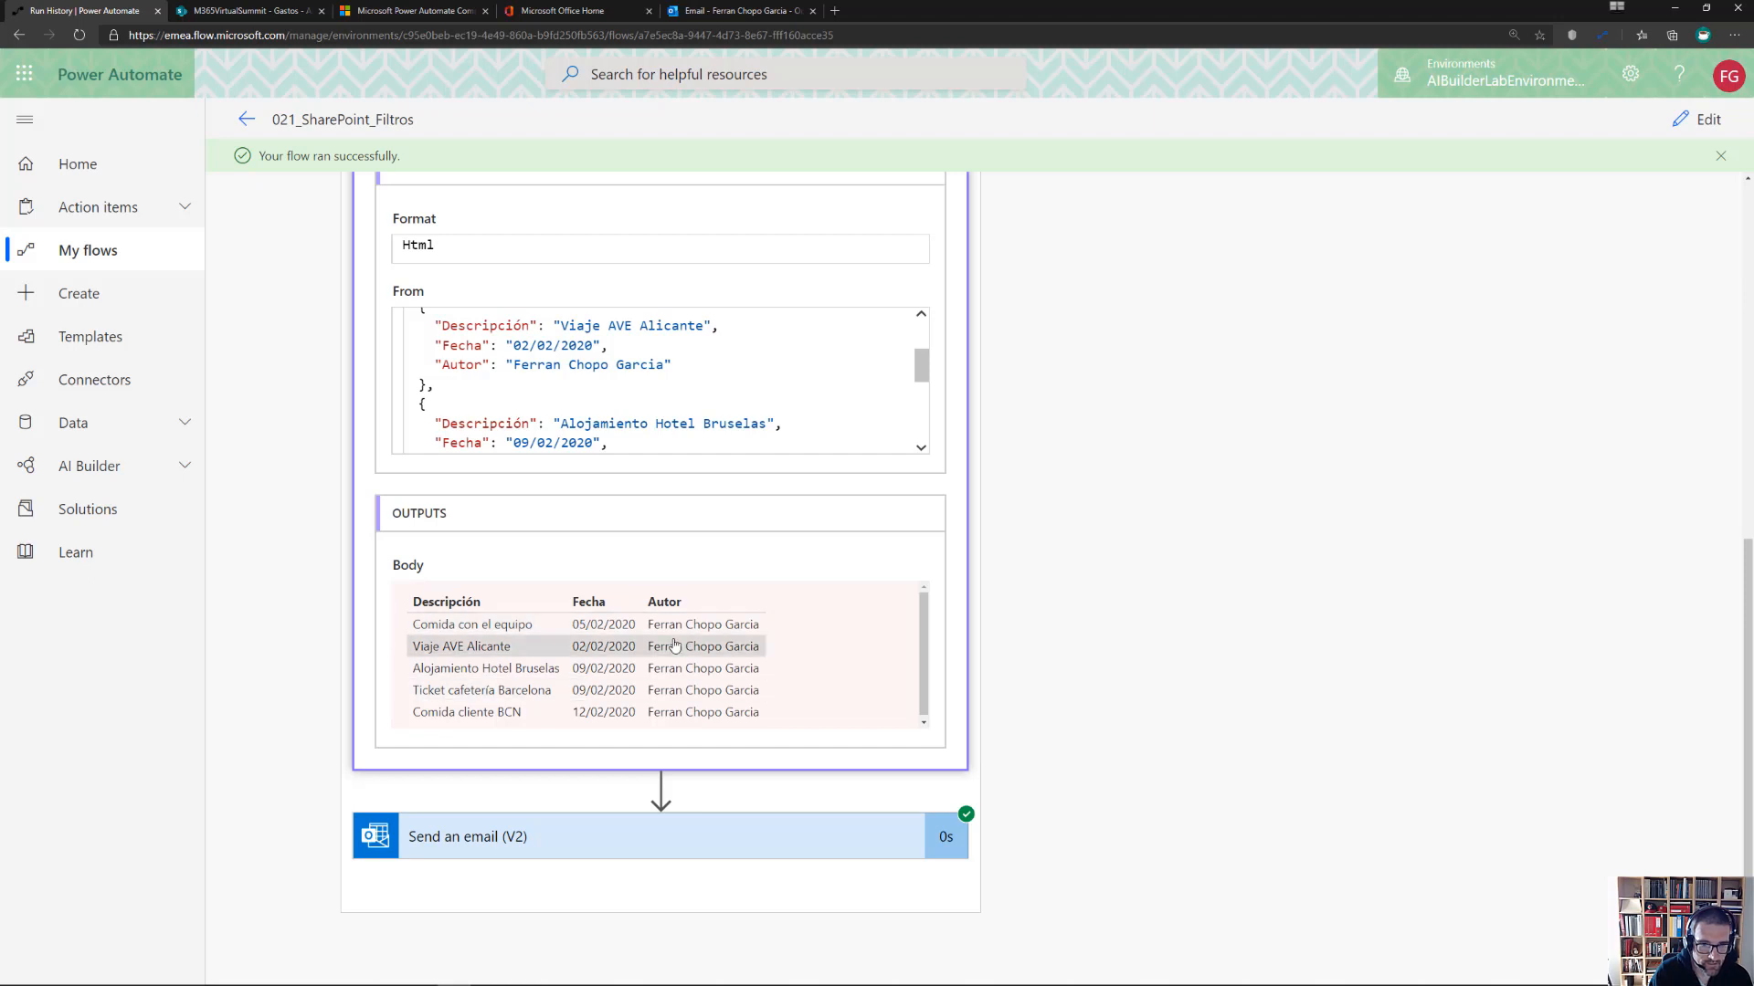
{"action": "left_click", "coordinate": [632, 838]}
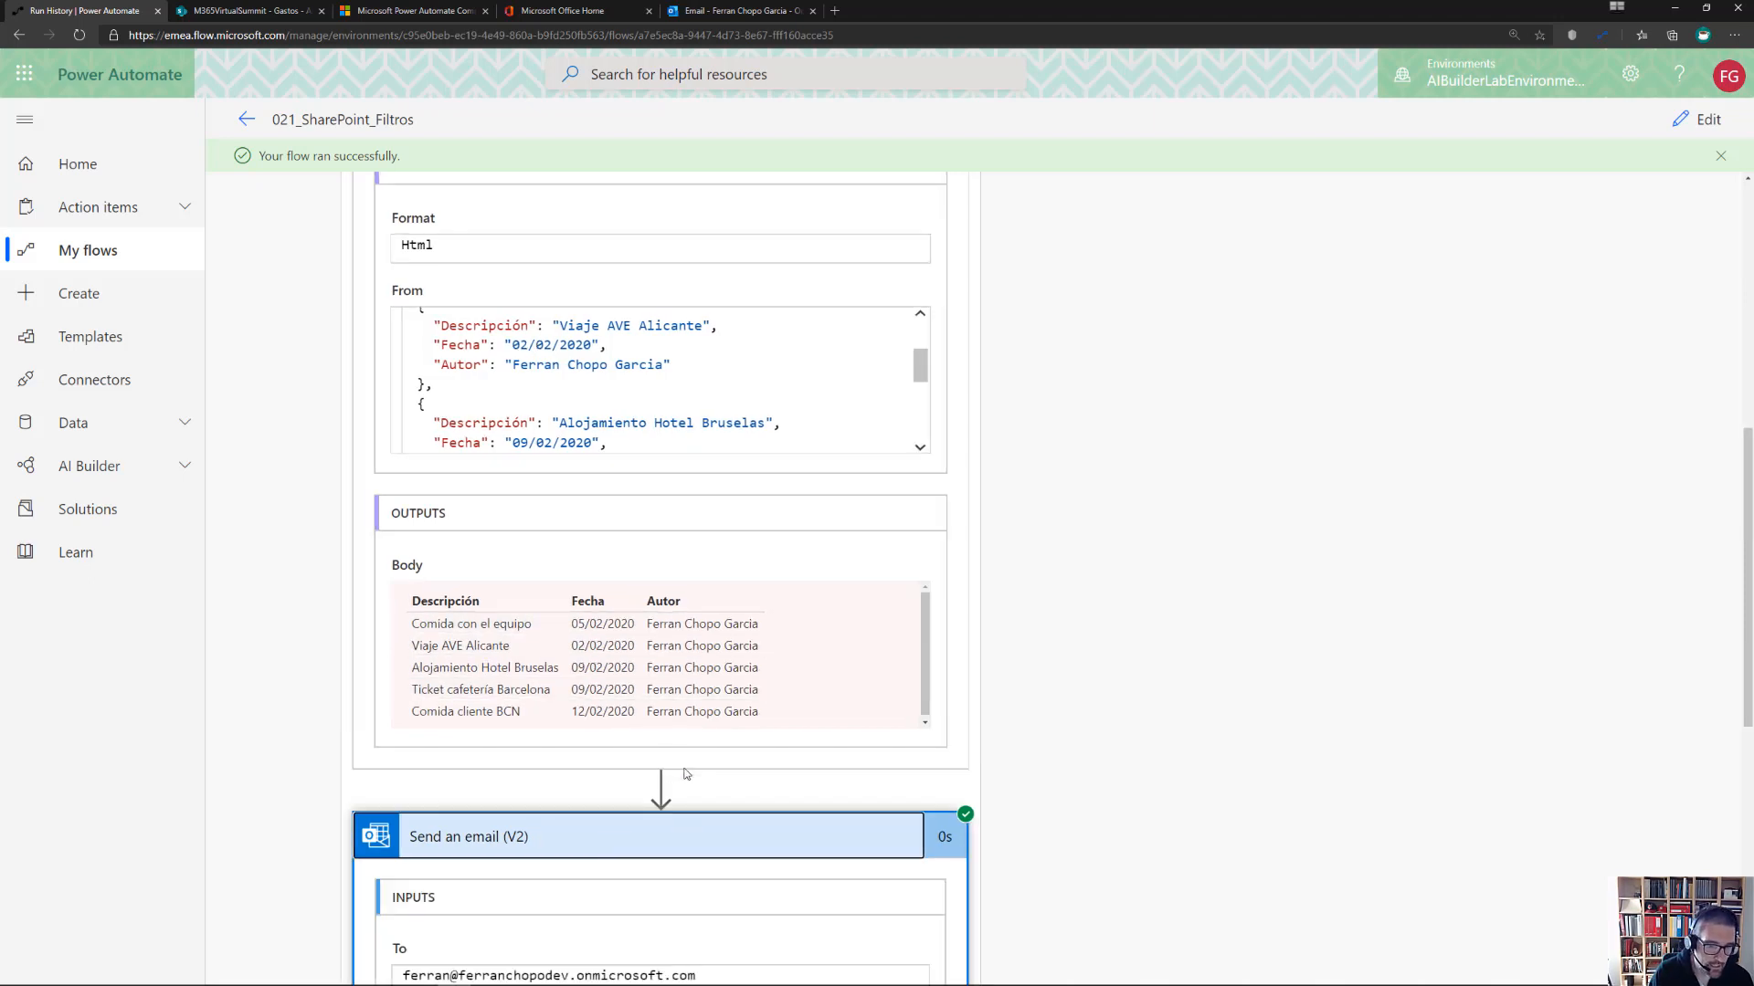
{"action": "scroll", "coordinate": [635, 639], "scroll_direction": "down", "scroll_amount": 4}
{"action": "scroll", "coordinate": [820, 511], "scroll_direction": "up", "scroll_amount": 5}
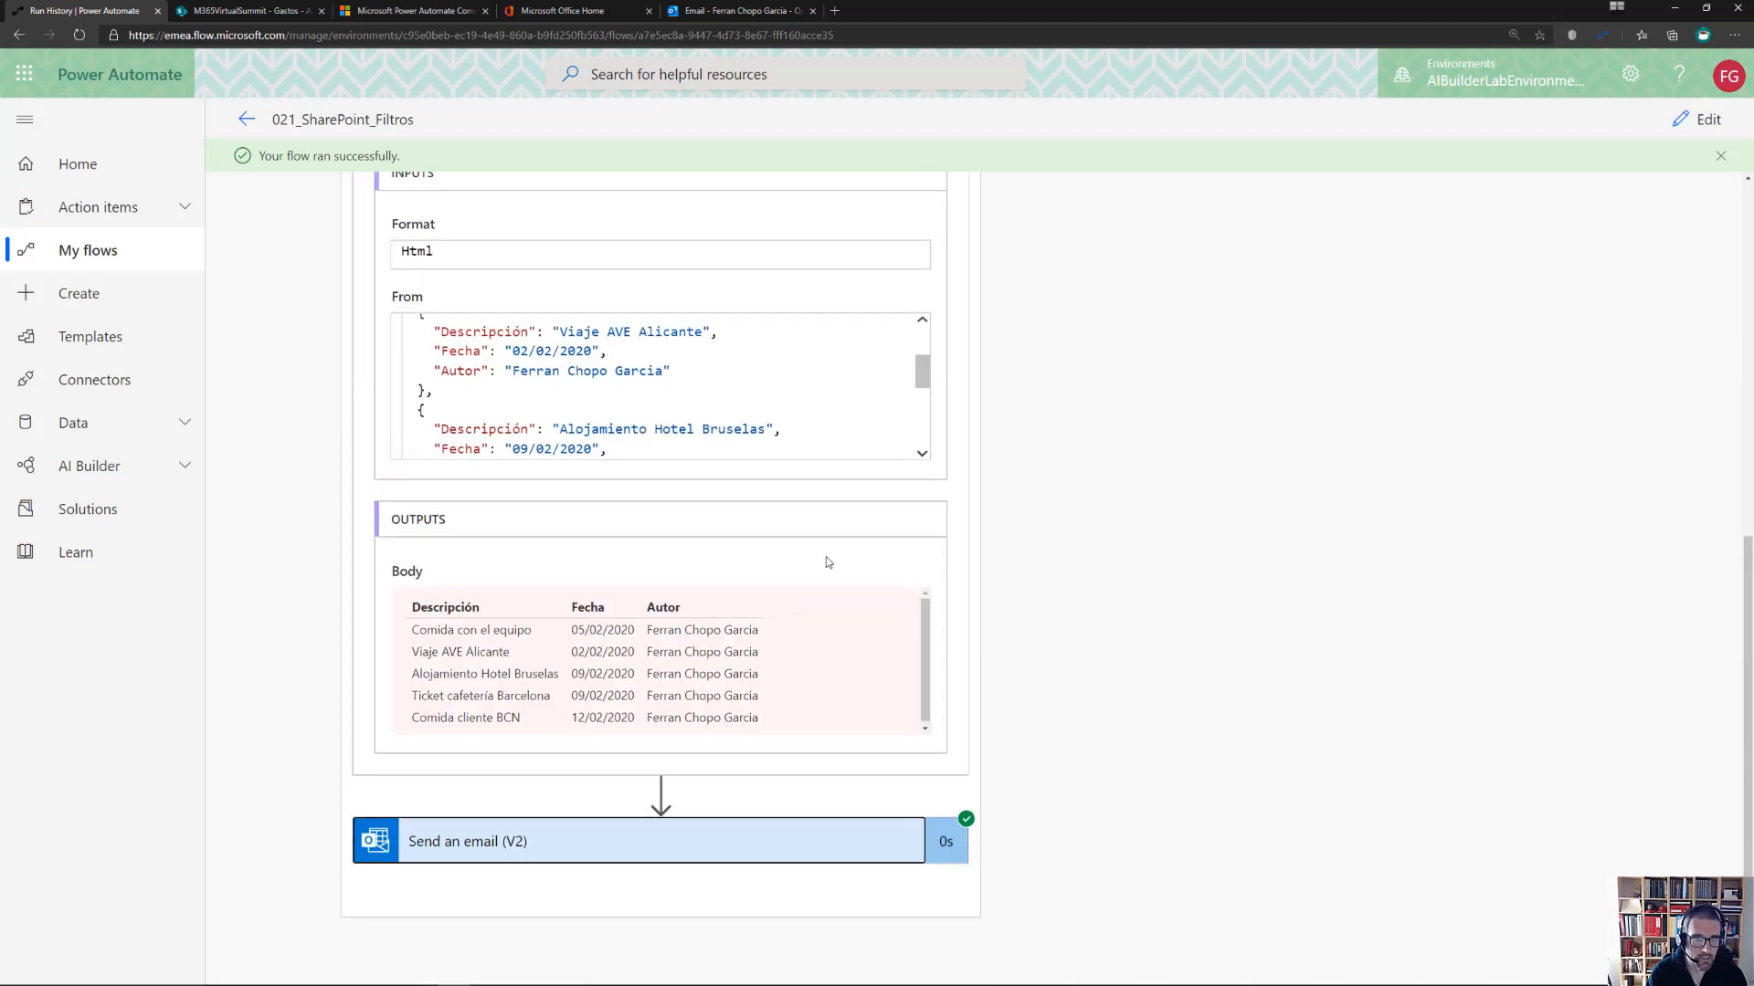
{"action": "scroll", "coordinate": [820, 573], "scroll_direction": "up", "scroll_amount": 5}
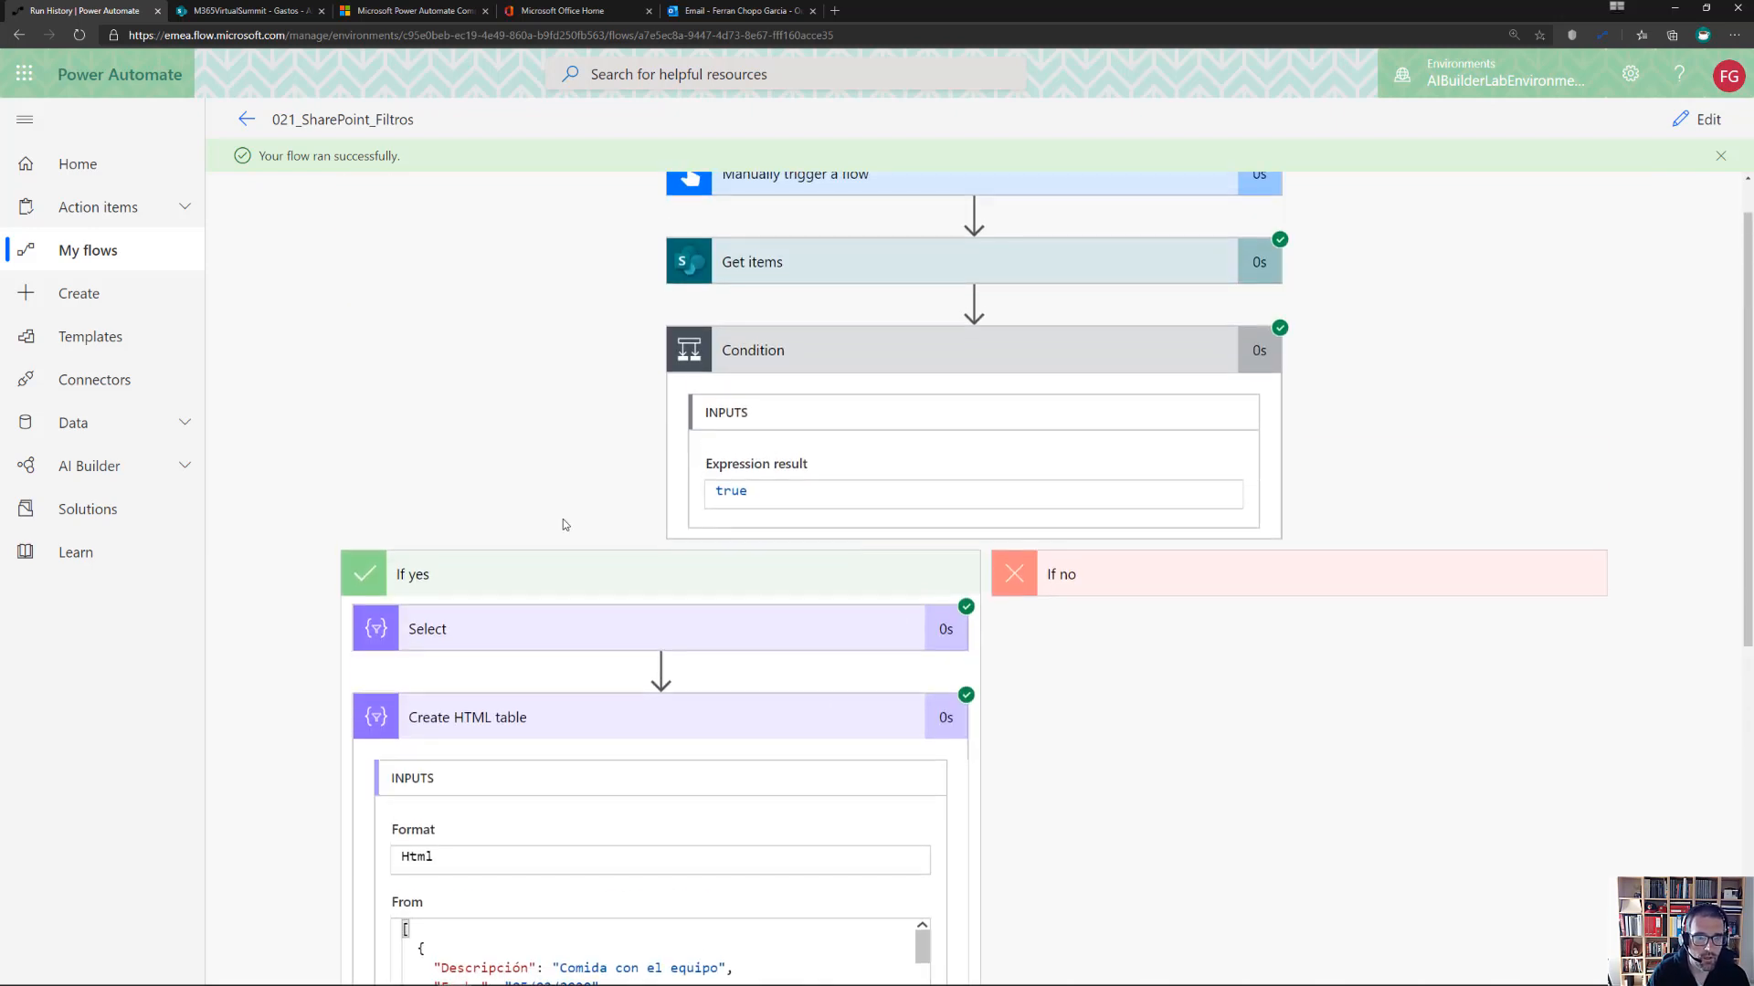
{"action": "scroll", "coordinate": [563, 518], "scroll_direction": "down", "scroll_amount": 4}
Compare the emailed table in Outlook with the Gastos list in SharePoint, and close the Microsoft Office Home page
{"action": "left_click", "coordinate": [732, 22]}
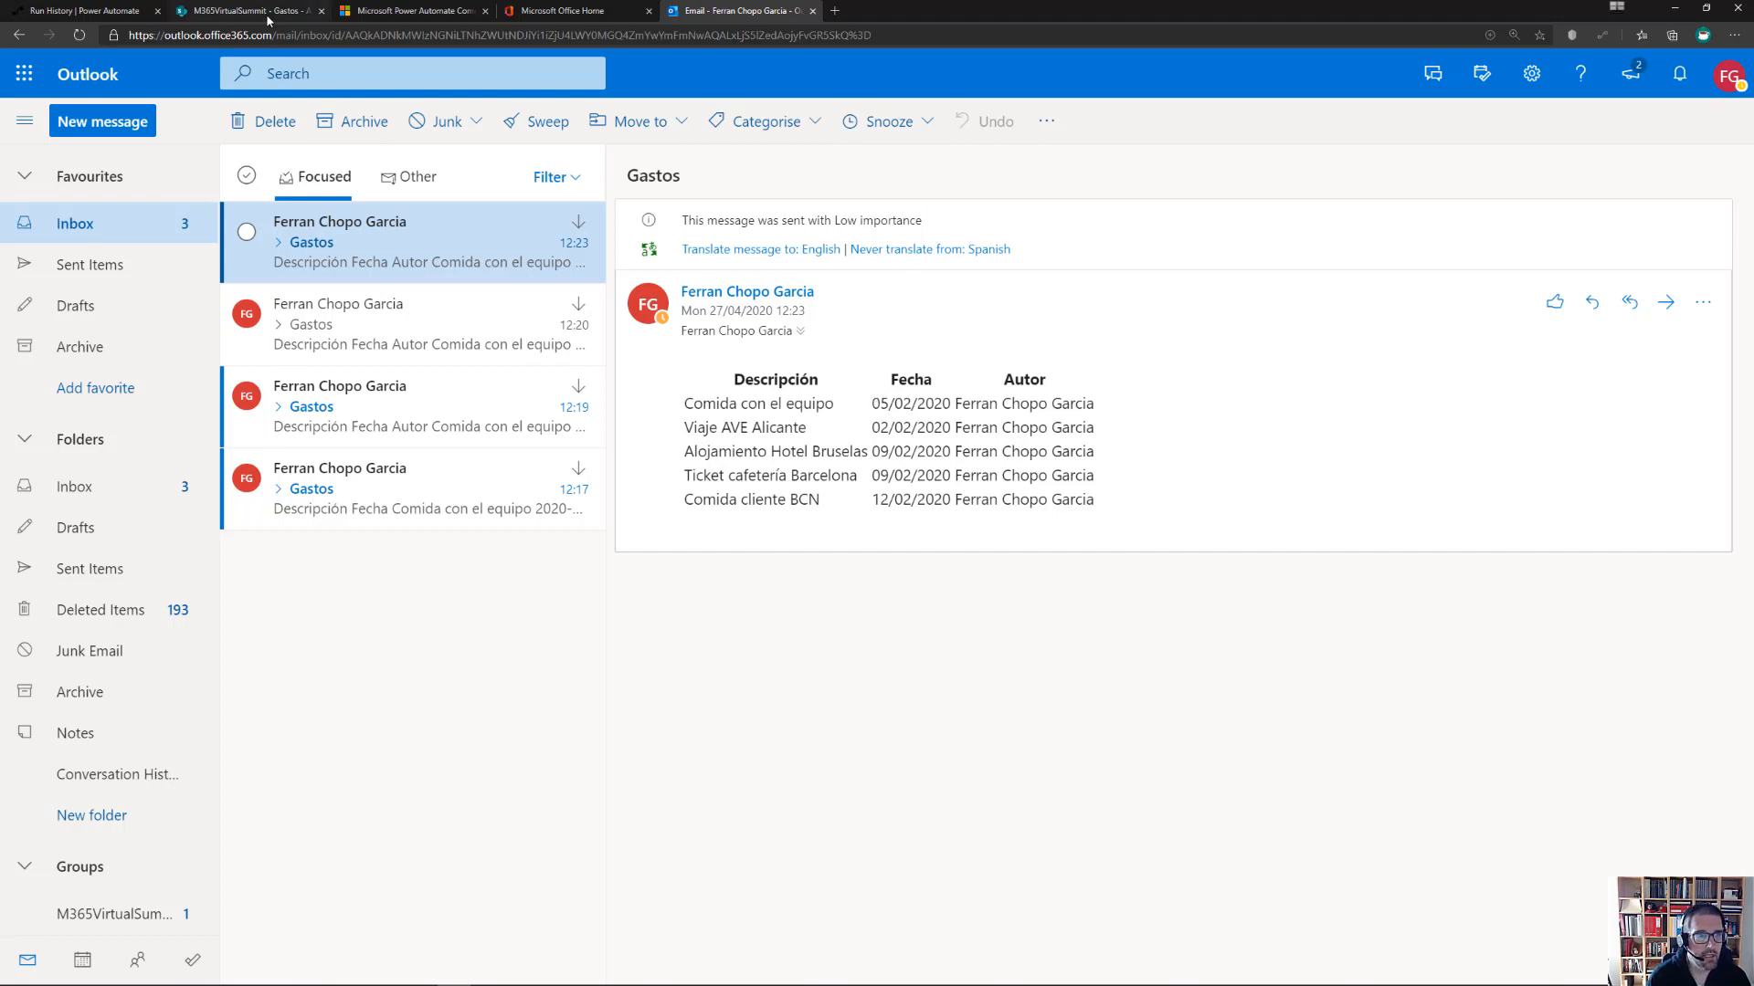
{"action": "left_click", "coordinate": [239, 10]}
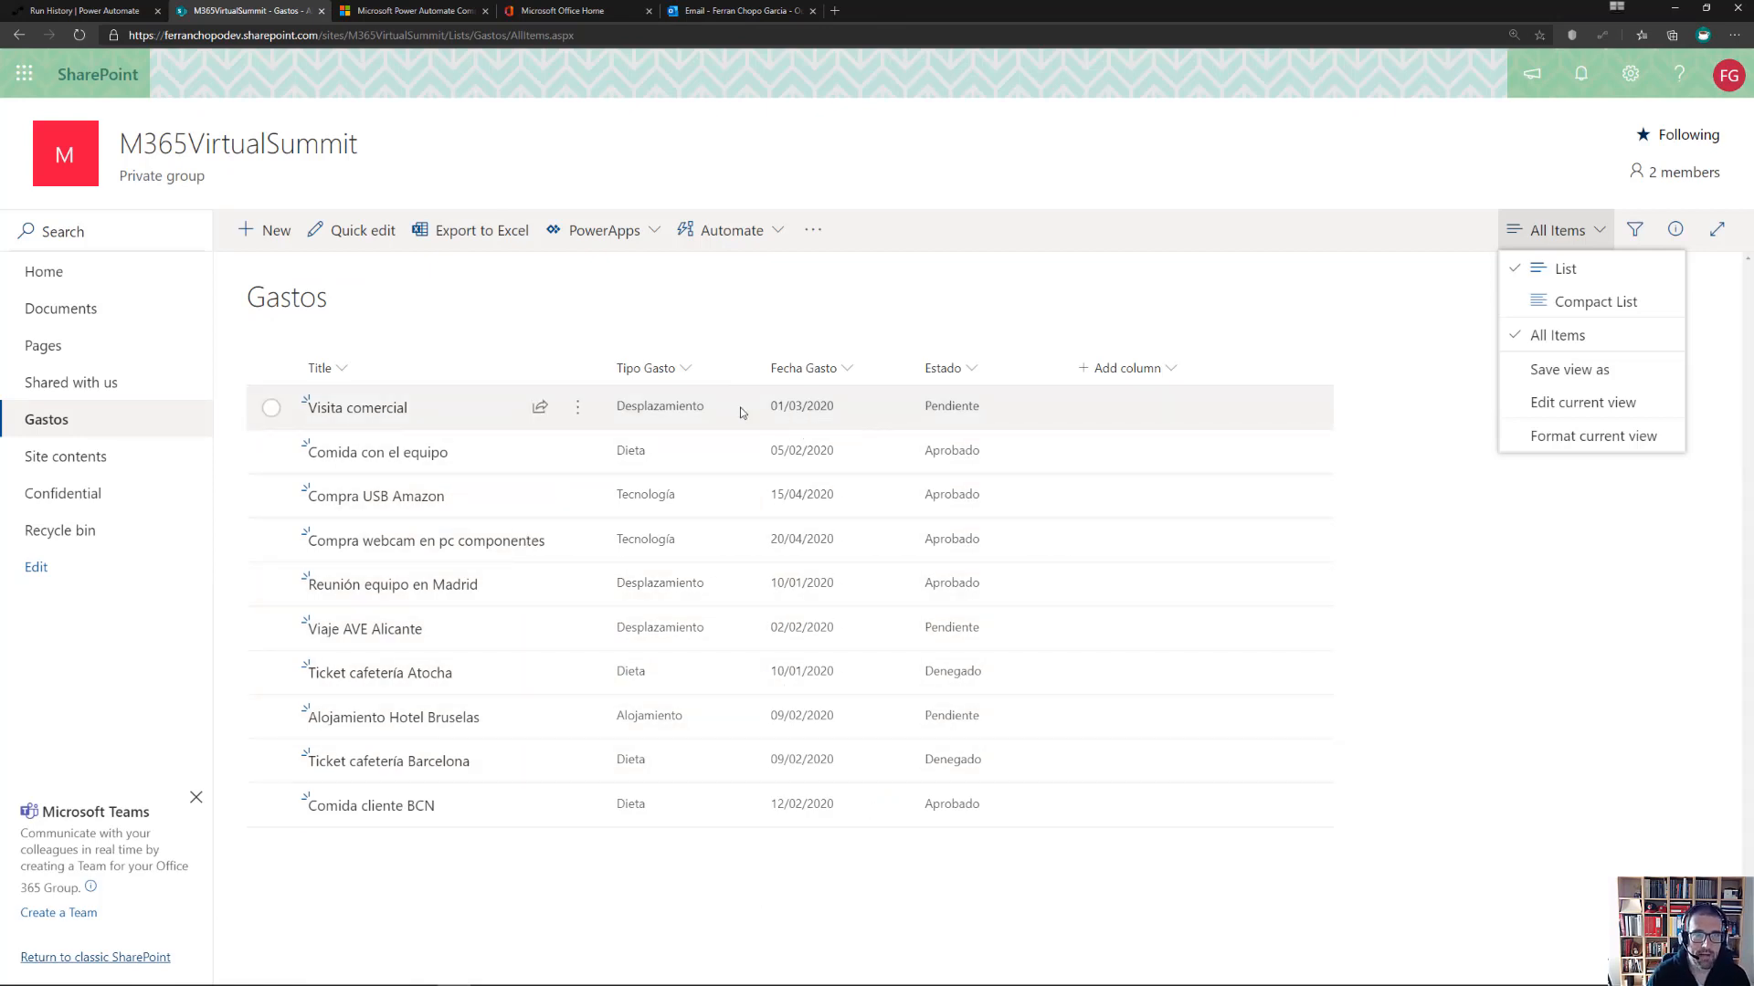
{"action": "left_click", "coordinate": [690, 13]}
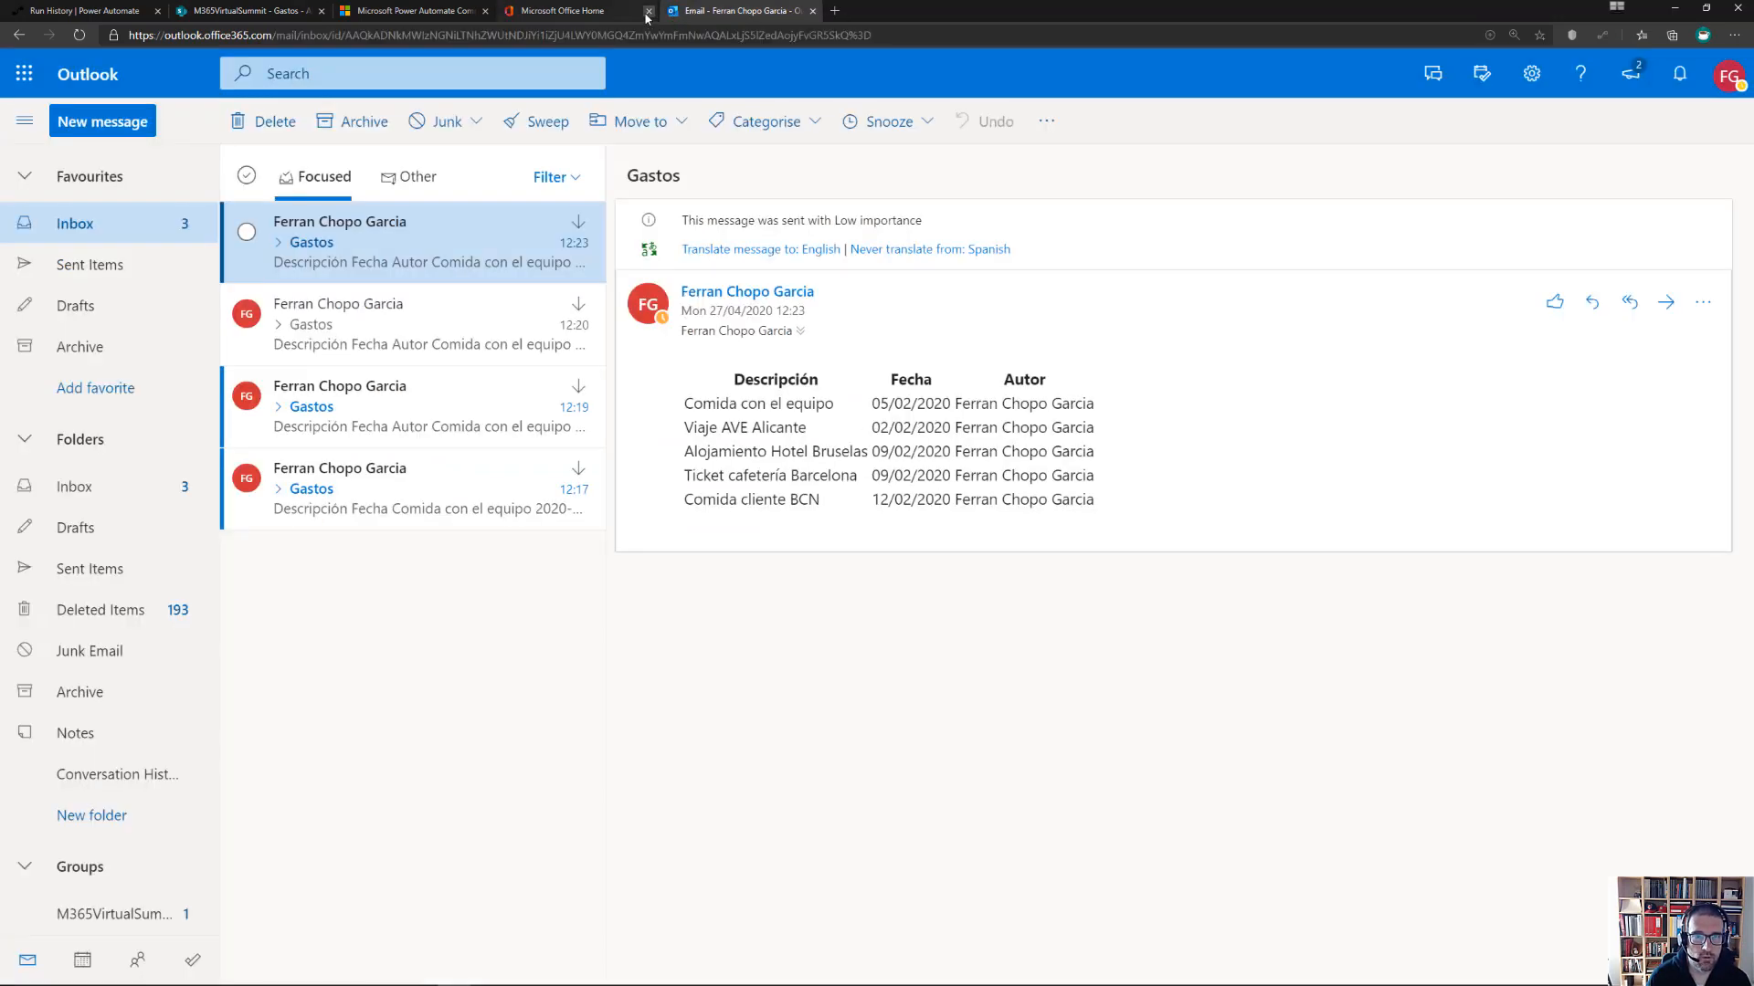
{"action": "left_click", "coordinate": [648, 11]}
Expand the full Get items inputs in the flow run and compare the Filter Query with the Gastos list's Fecha Gasto column
{"action": "left_click", "coordinate": [36, 12]}
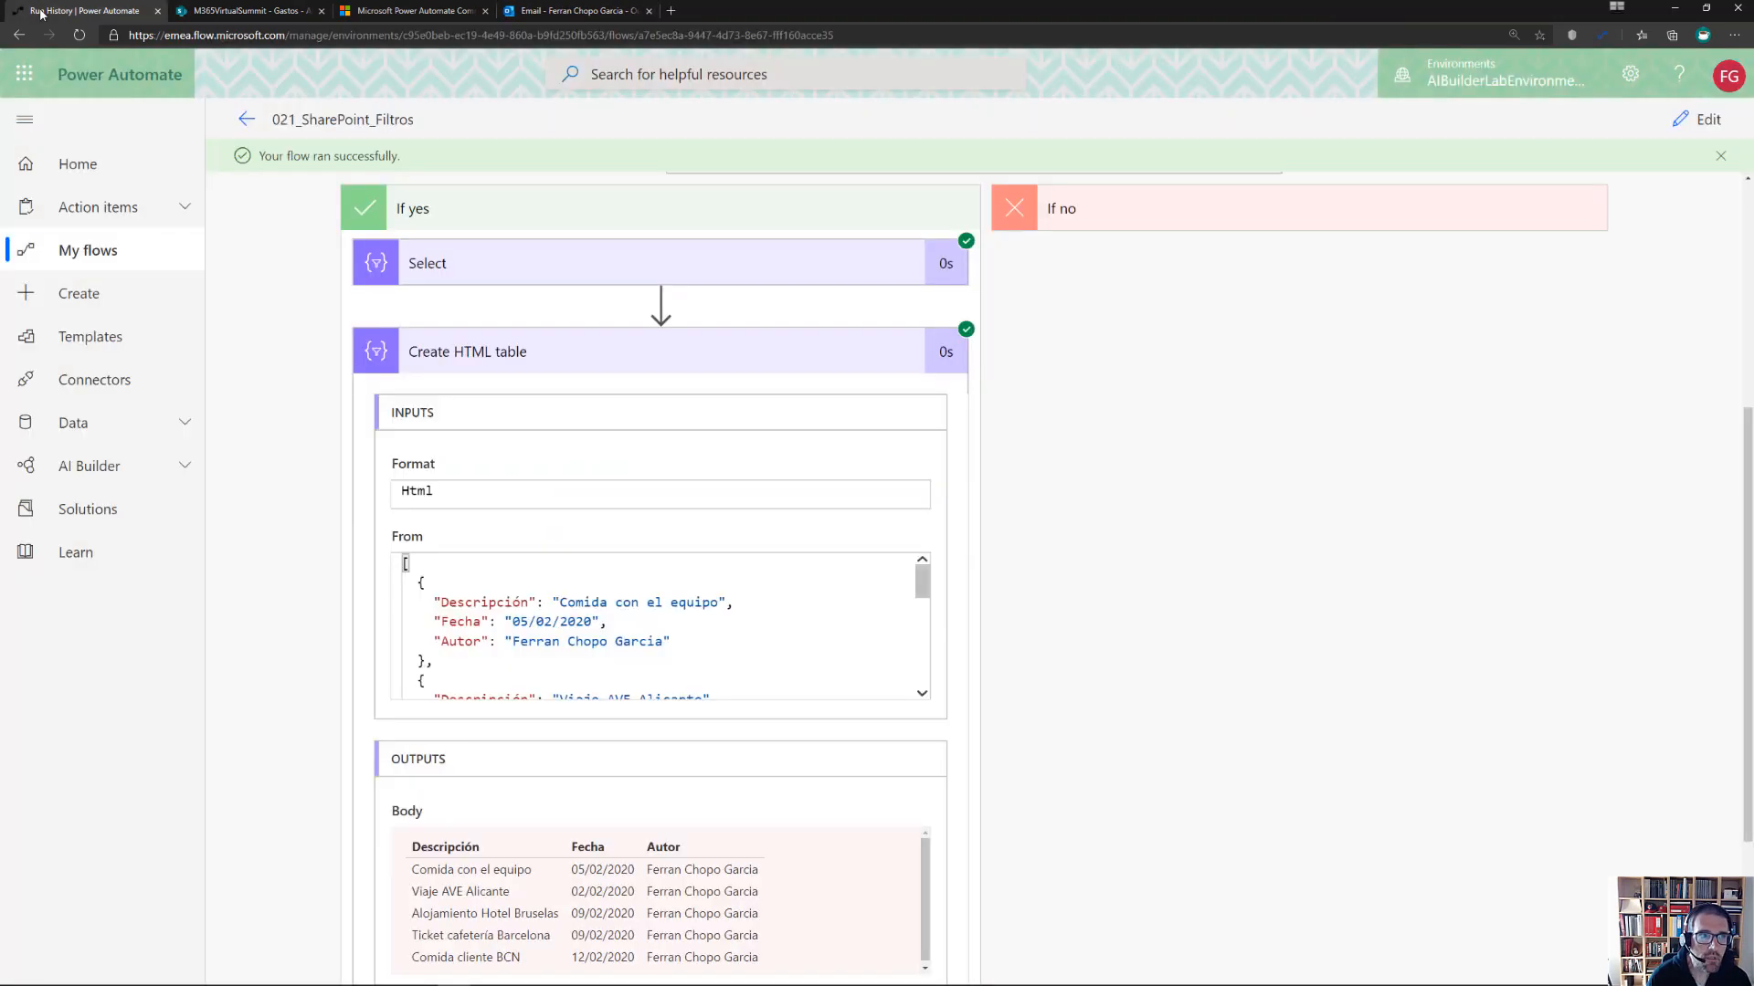
{"action": "scroll", "coordinate": [1067, 289], "scroll_direction": "up", "scroll_amount": 3}
{"action": "scroll", "coordinate": [1086, 294], "scroll_direction": "up", "scroll_amount": 2}
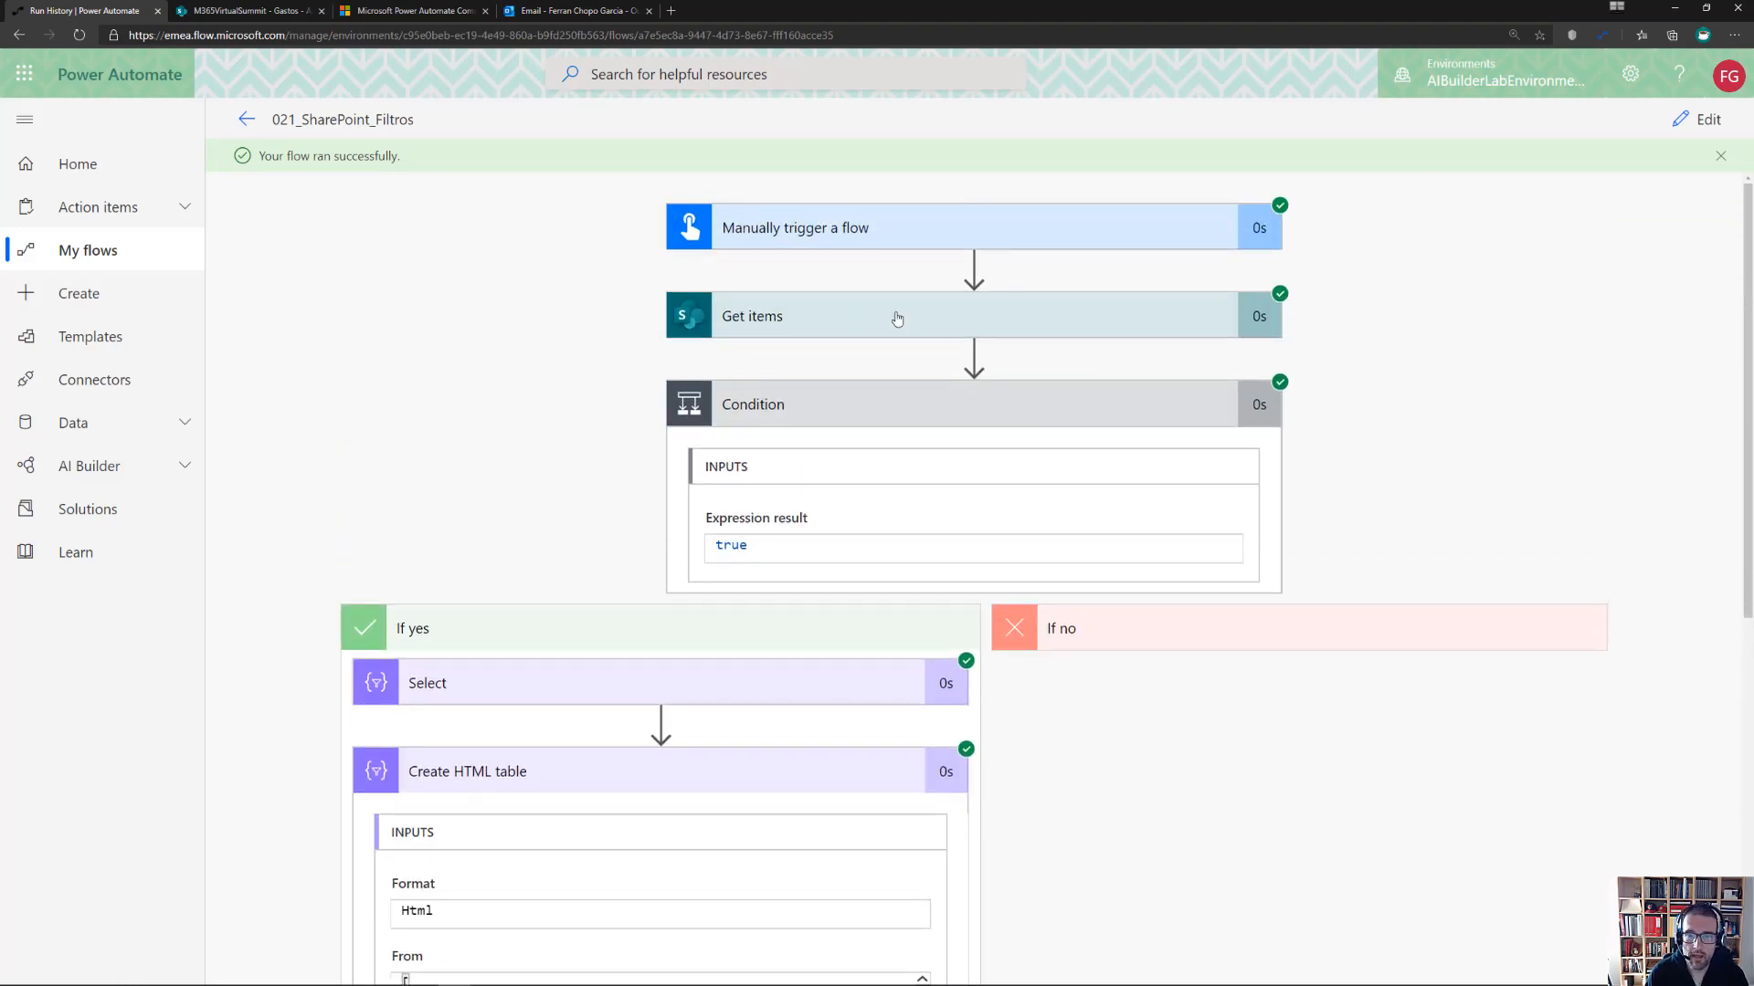
{"action": "left_click", "coordinate": [1018, 312]}
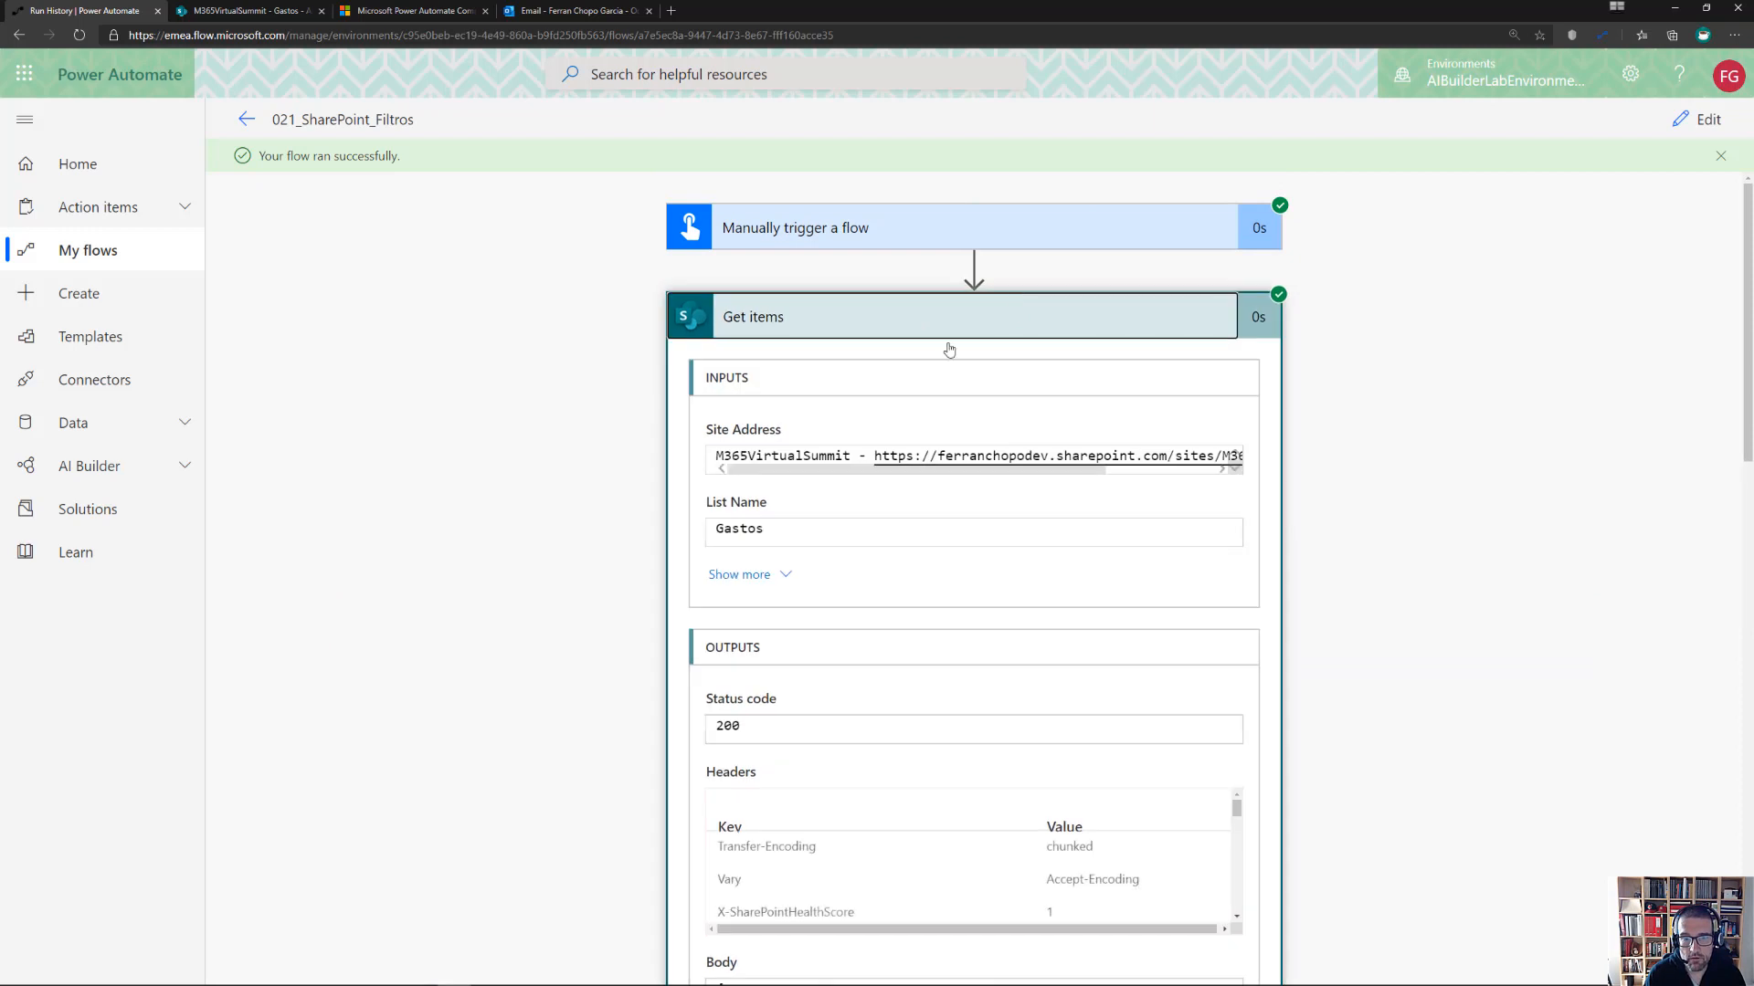
{"action": "scroll", "coordinate": [885, 481], "scroll_direction": "down", "scroll_amount": 2}
{"action": "left_click", "coordinate": [758, 332]}
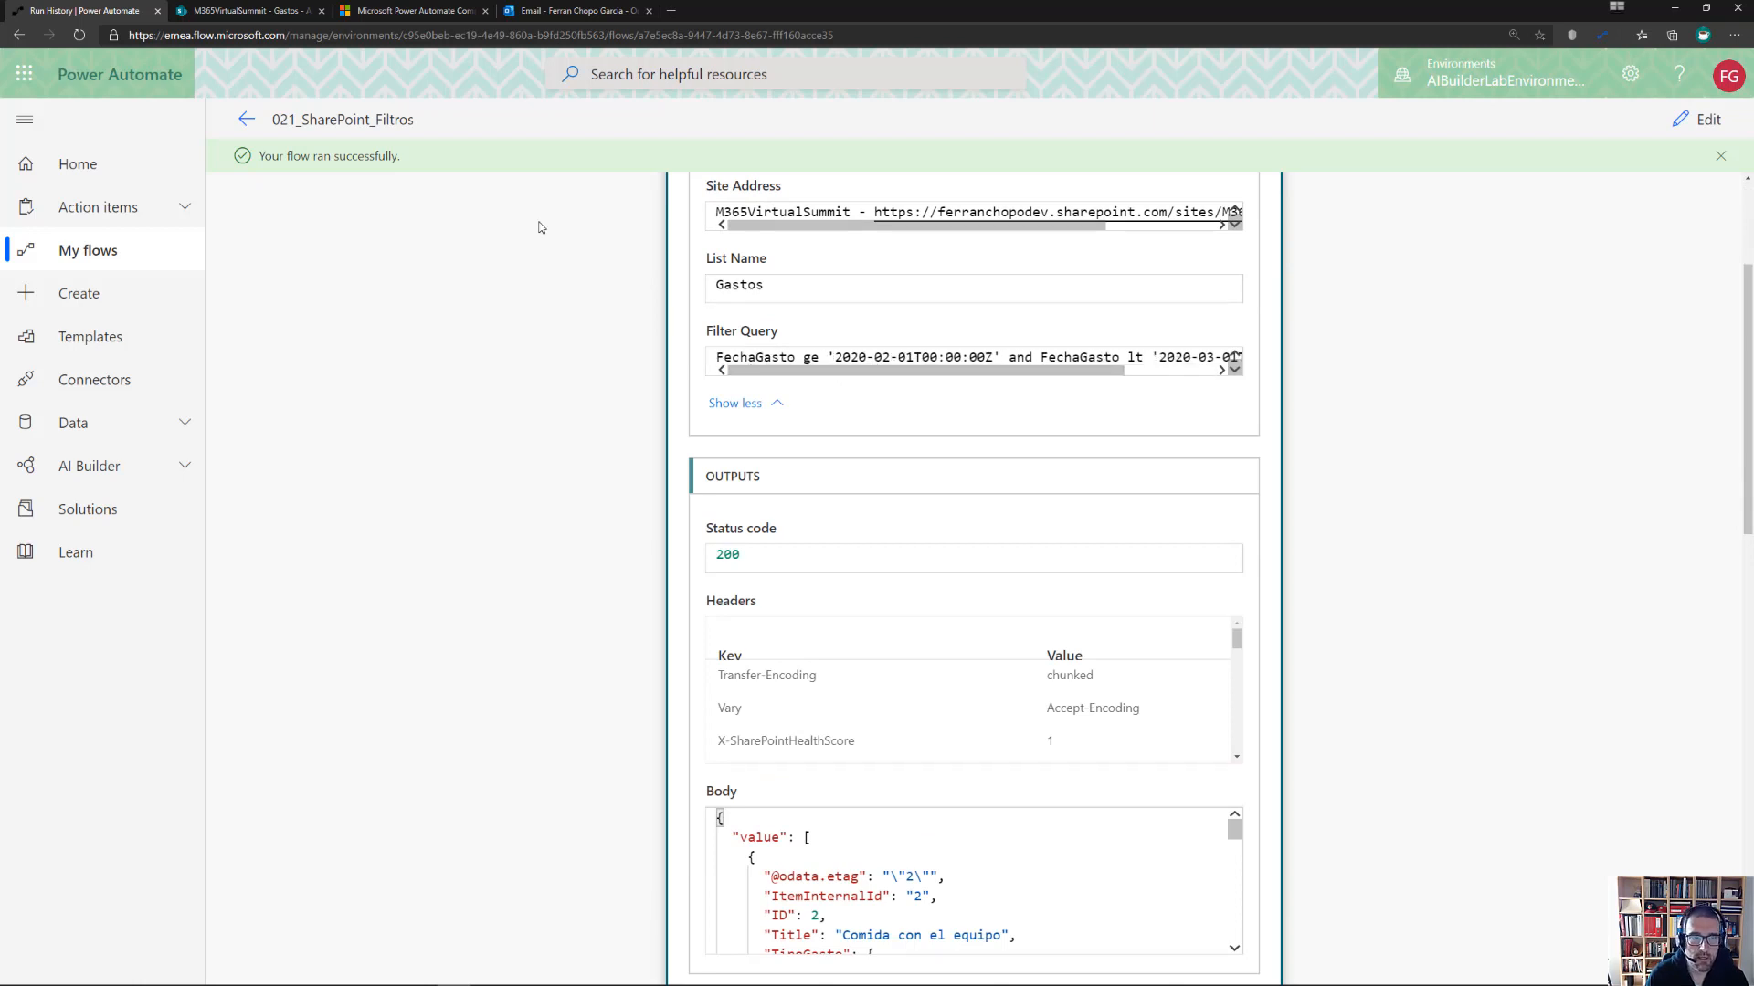
{"action": "left_click", "coordinate": [249, 10]}
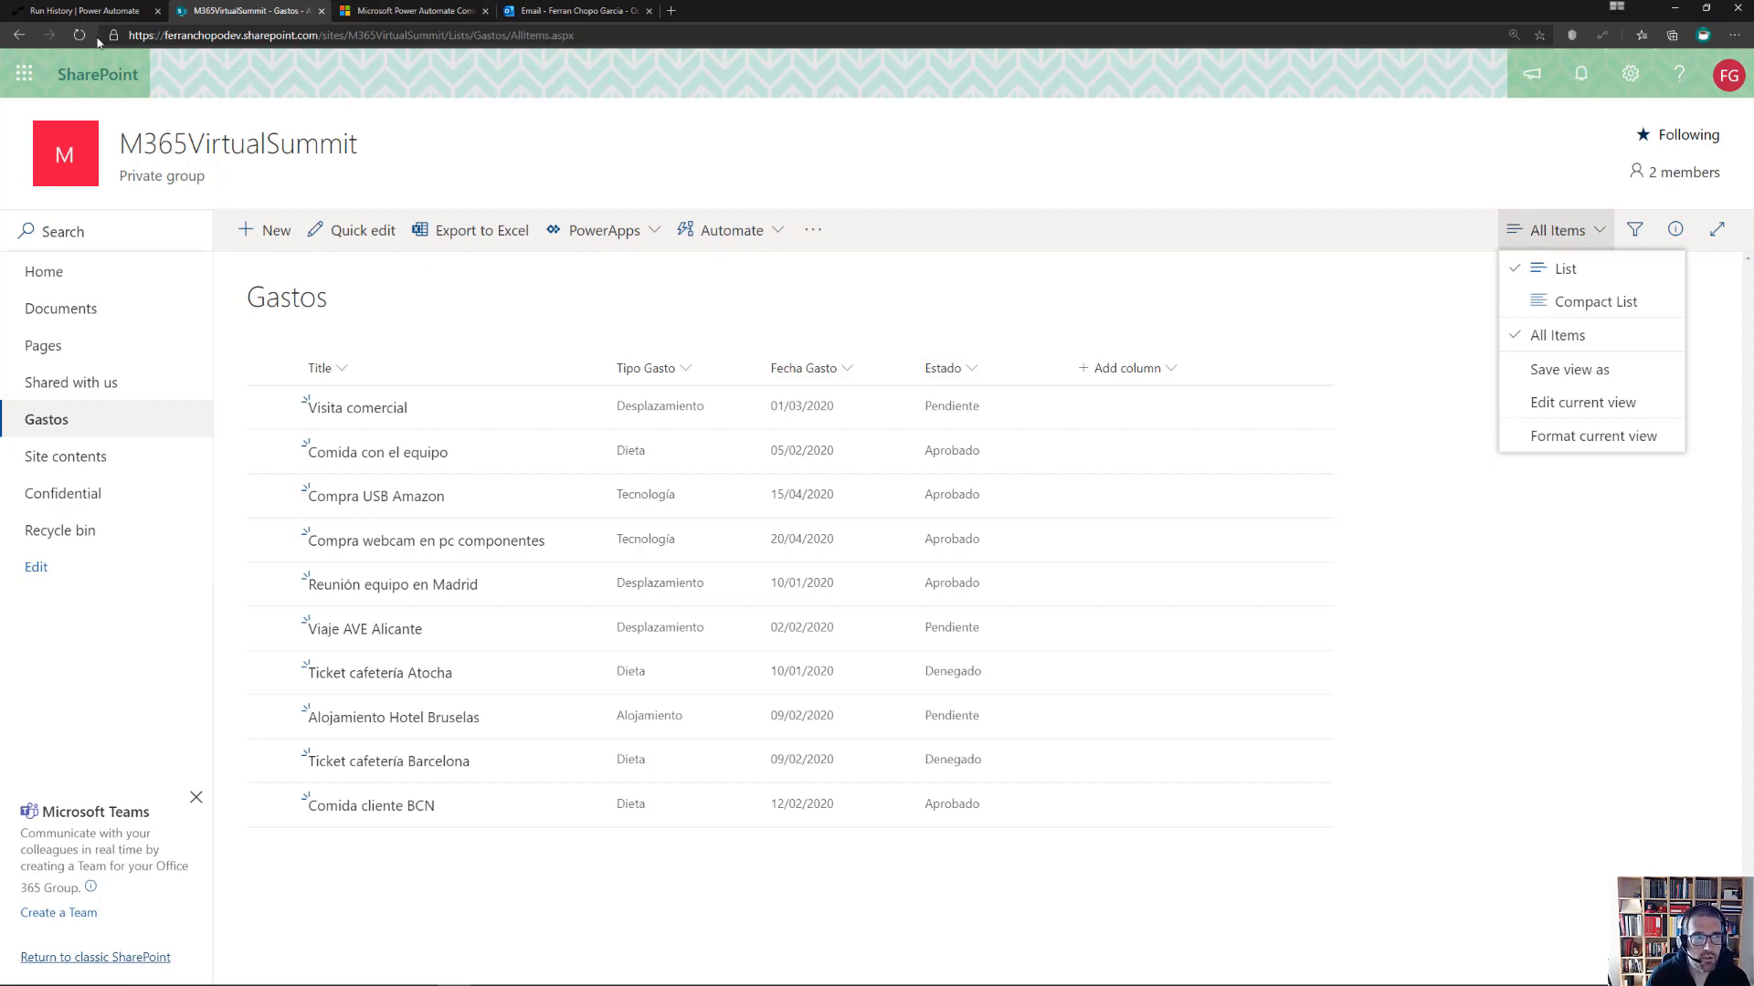
{"action": "left_click", "coordinate": [84, 10]}
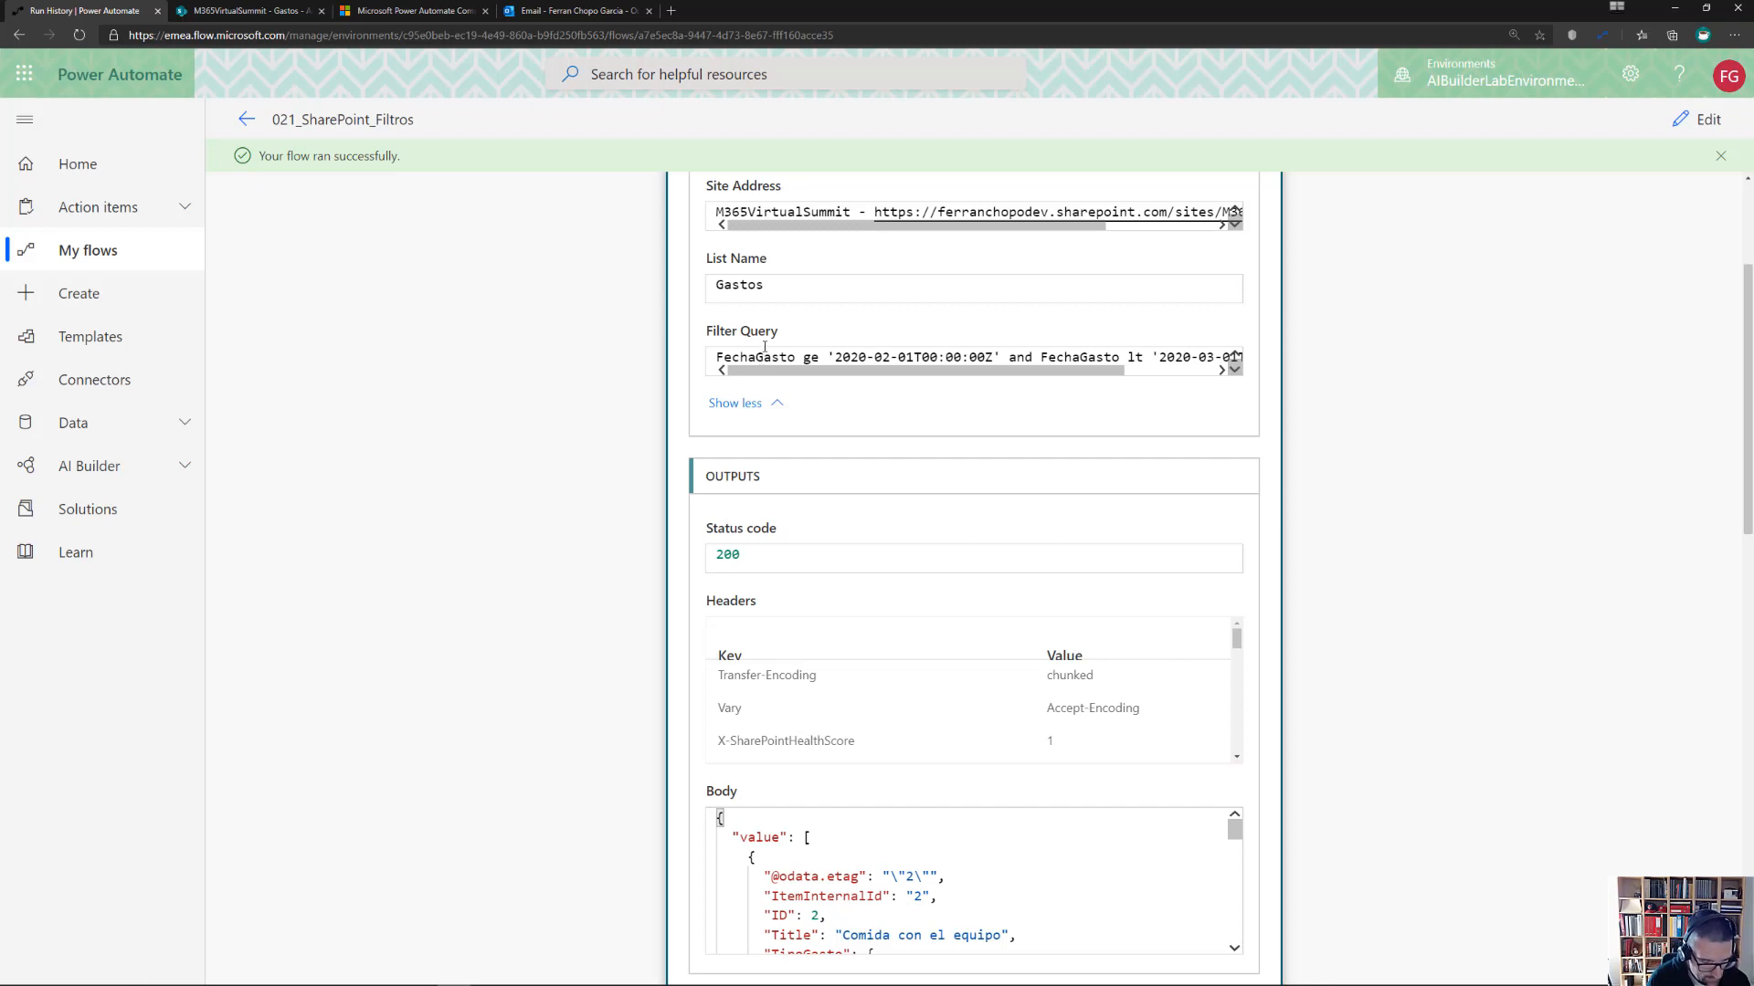
Open Notepad, write the internal column name Fecha_x0020_Gasto and highlight its _x0020_ part
{"action": "key", "text": "super"}
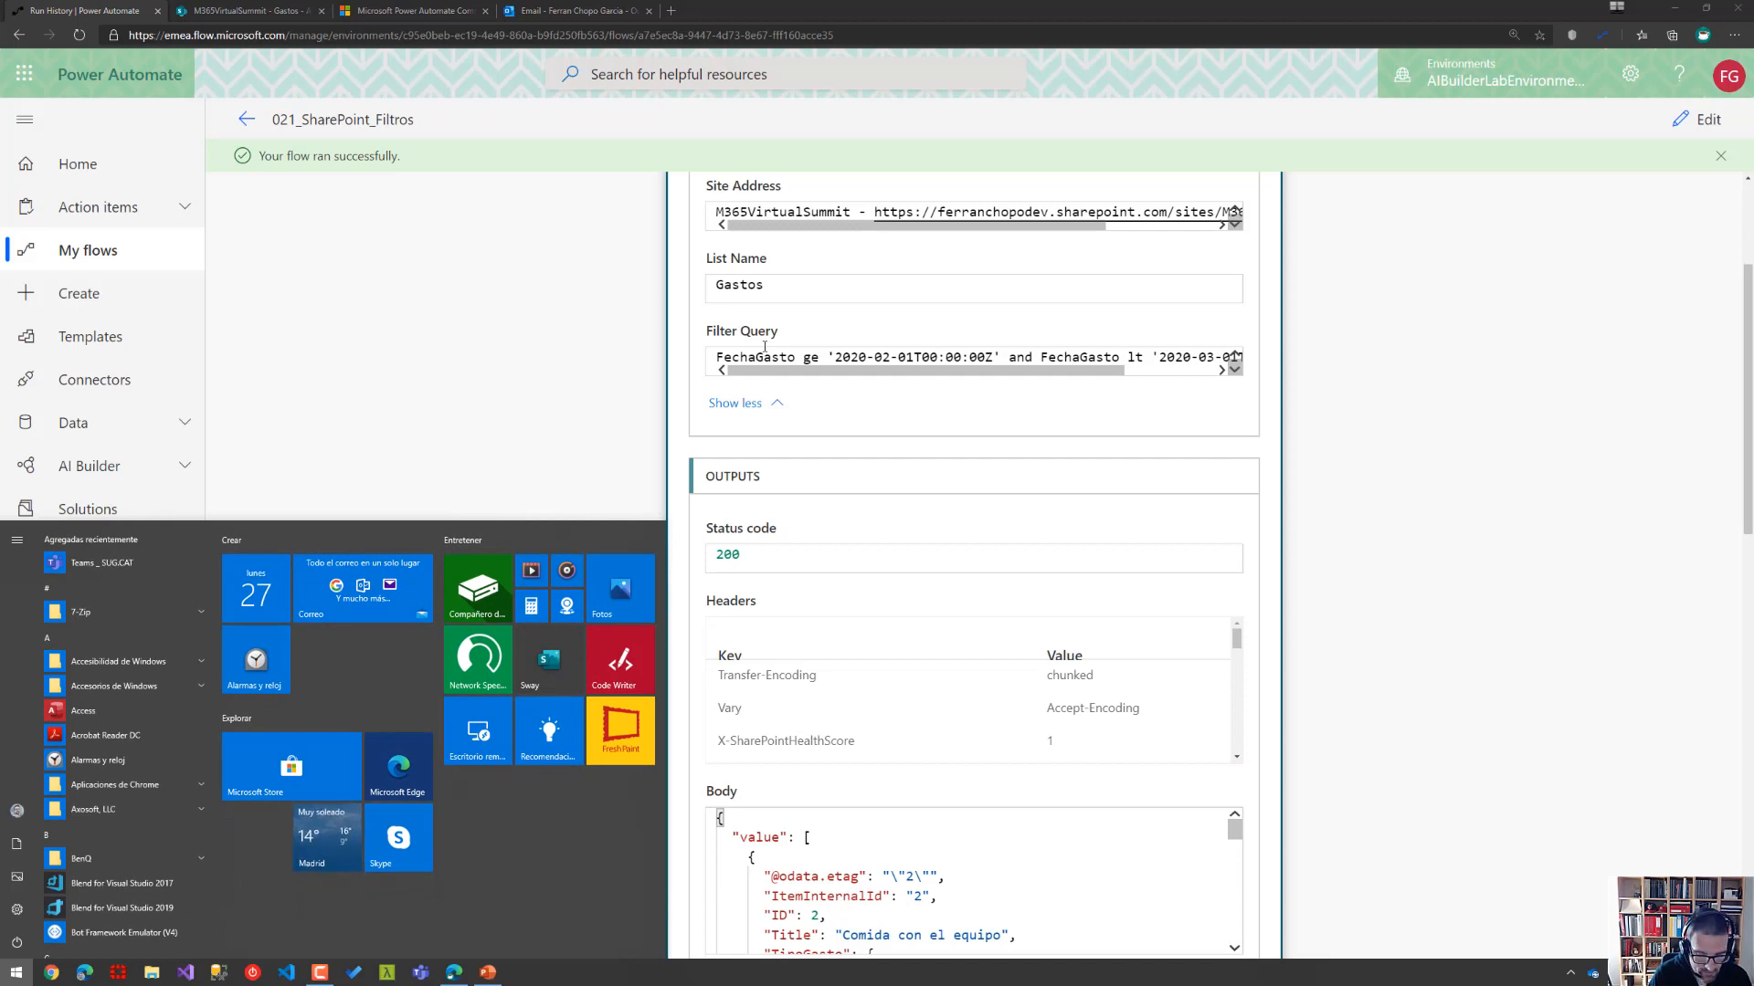
{"action": "type", "text": "notepad"}
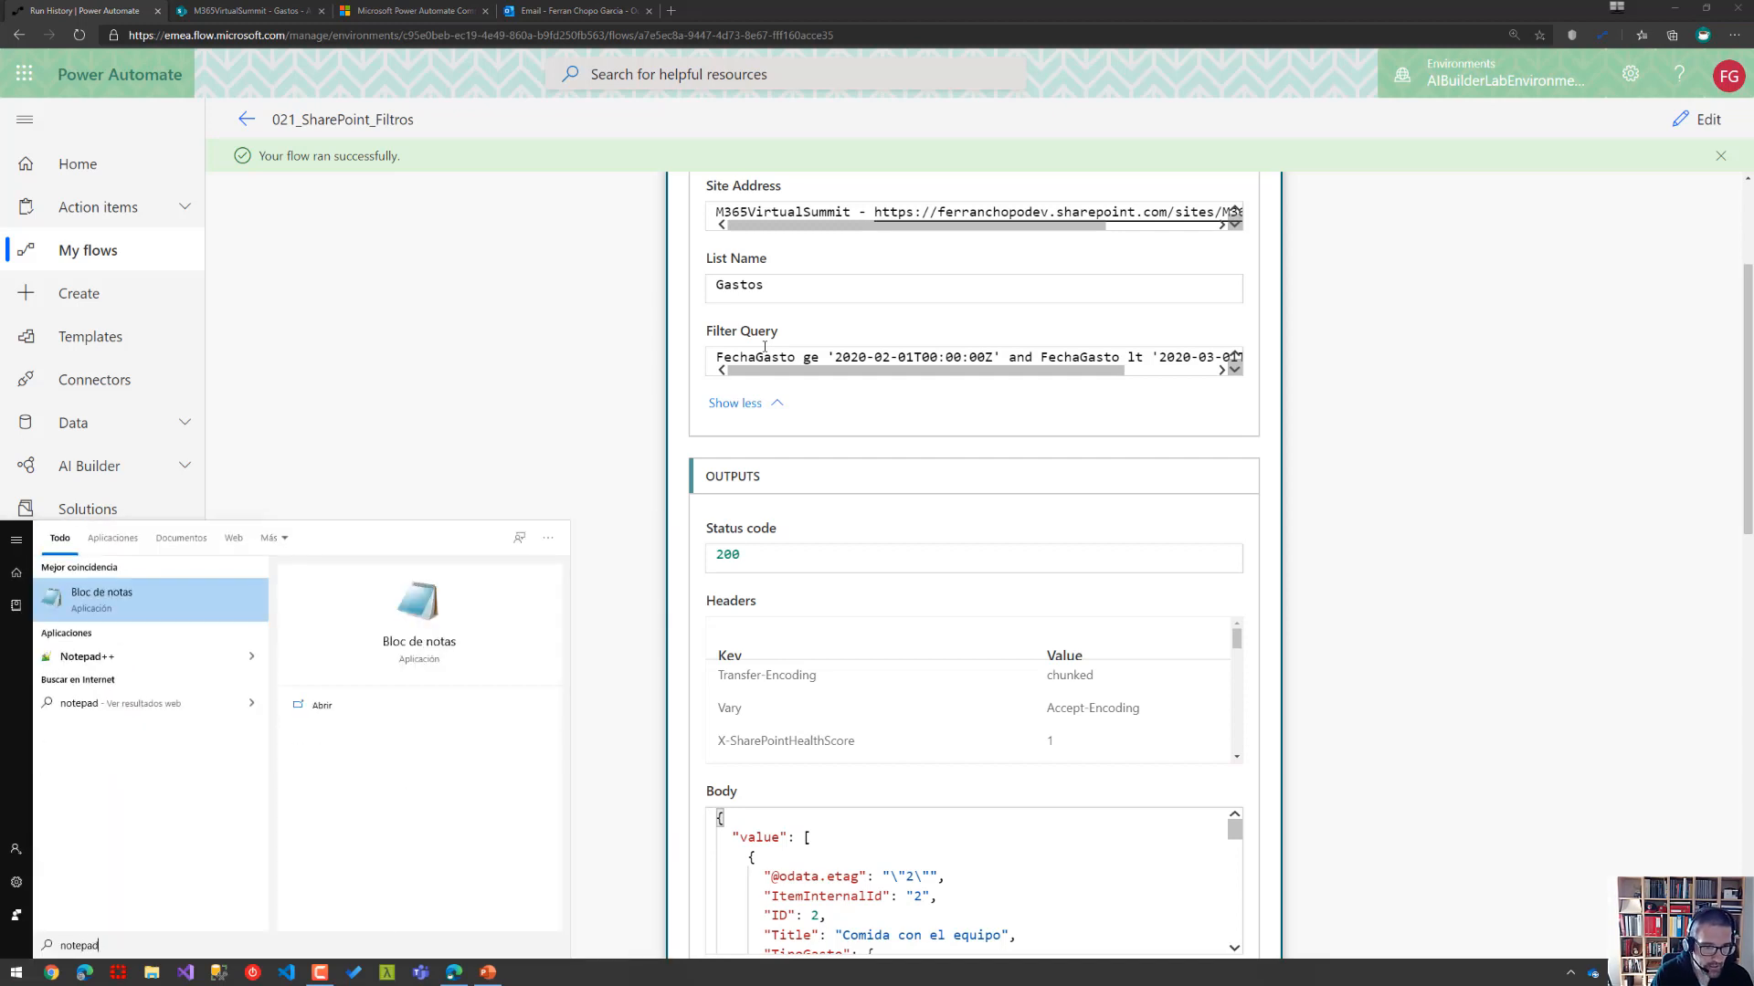
{"action": "key", "text": "Return"}
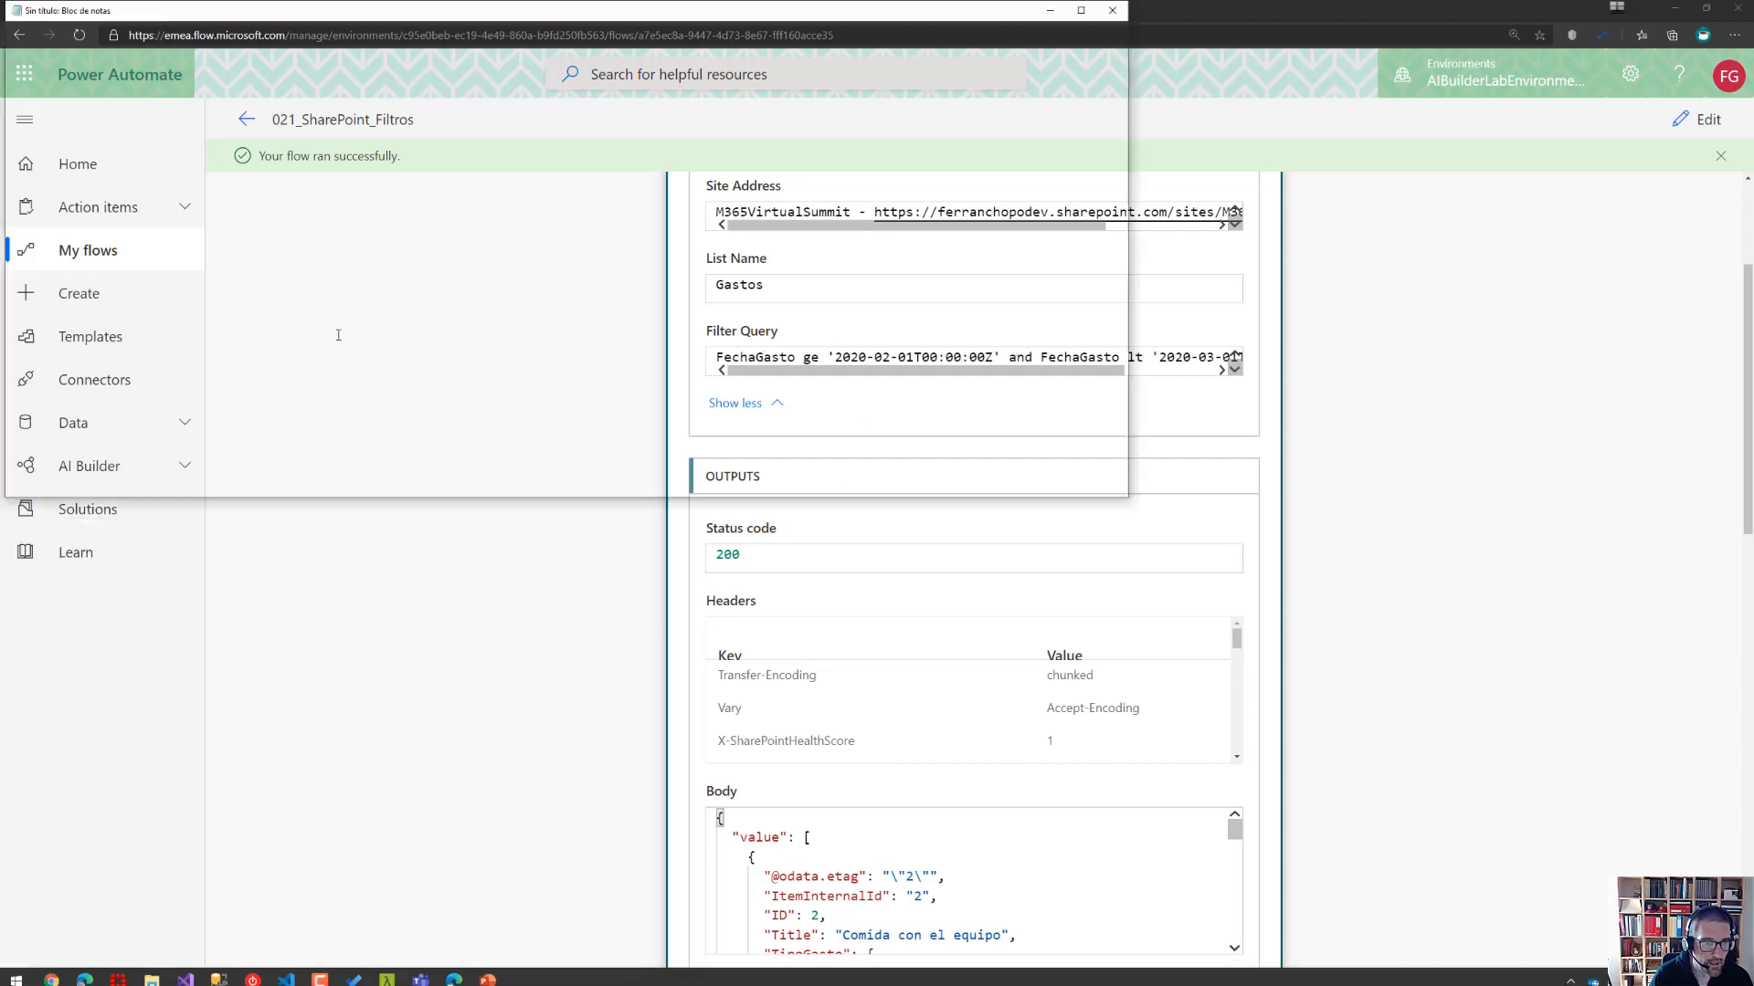
{"action": "type", "text": "Fecha_X"}
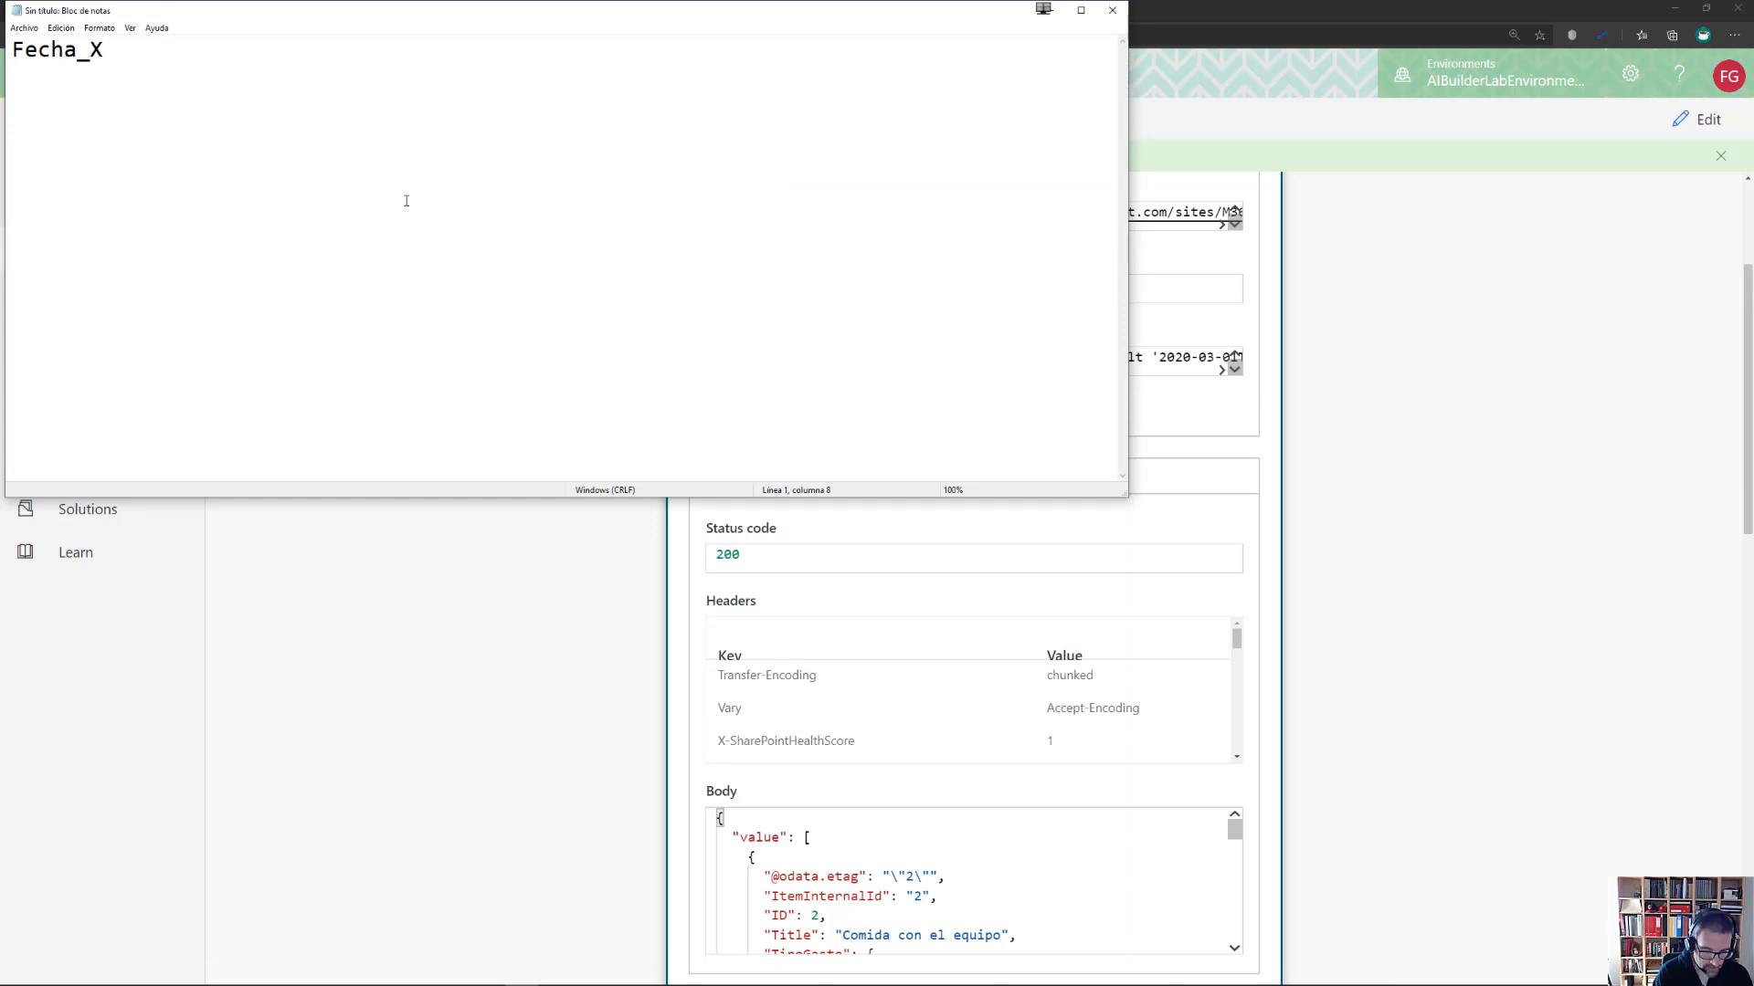
{"action": "key", "text": "BackSpace"}
{"action": "type", "text": "x0020_Gasto"}
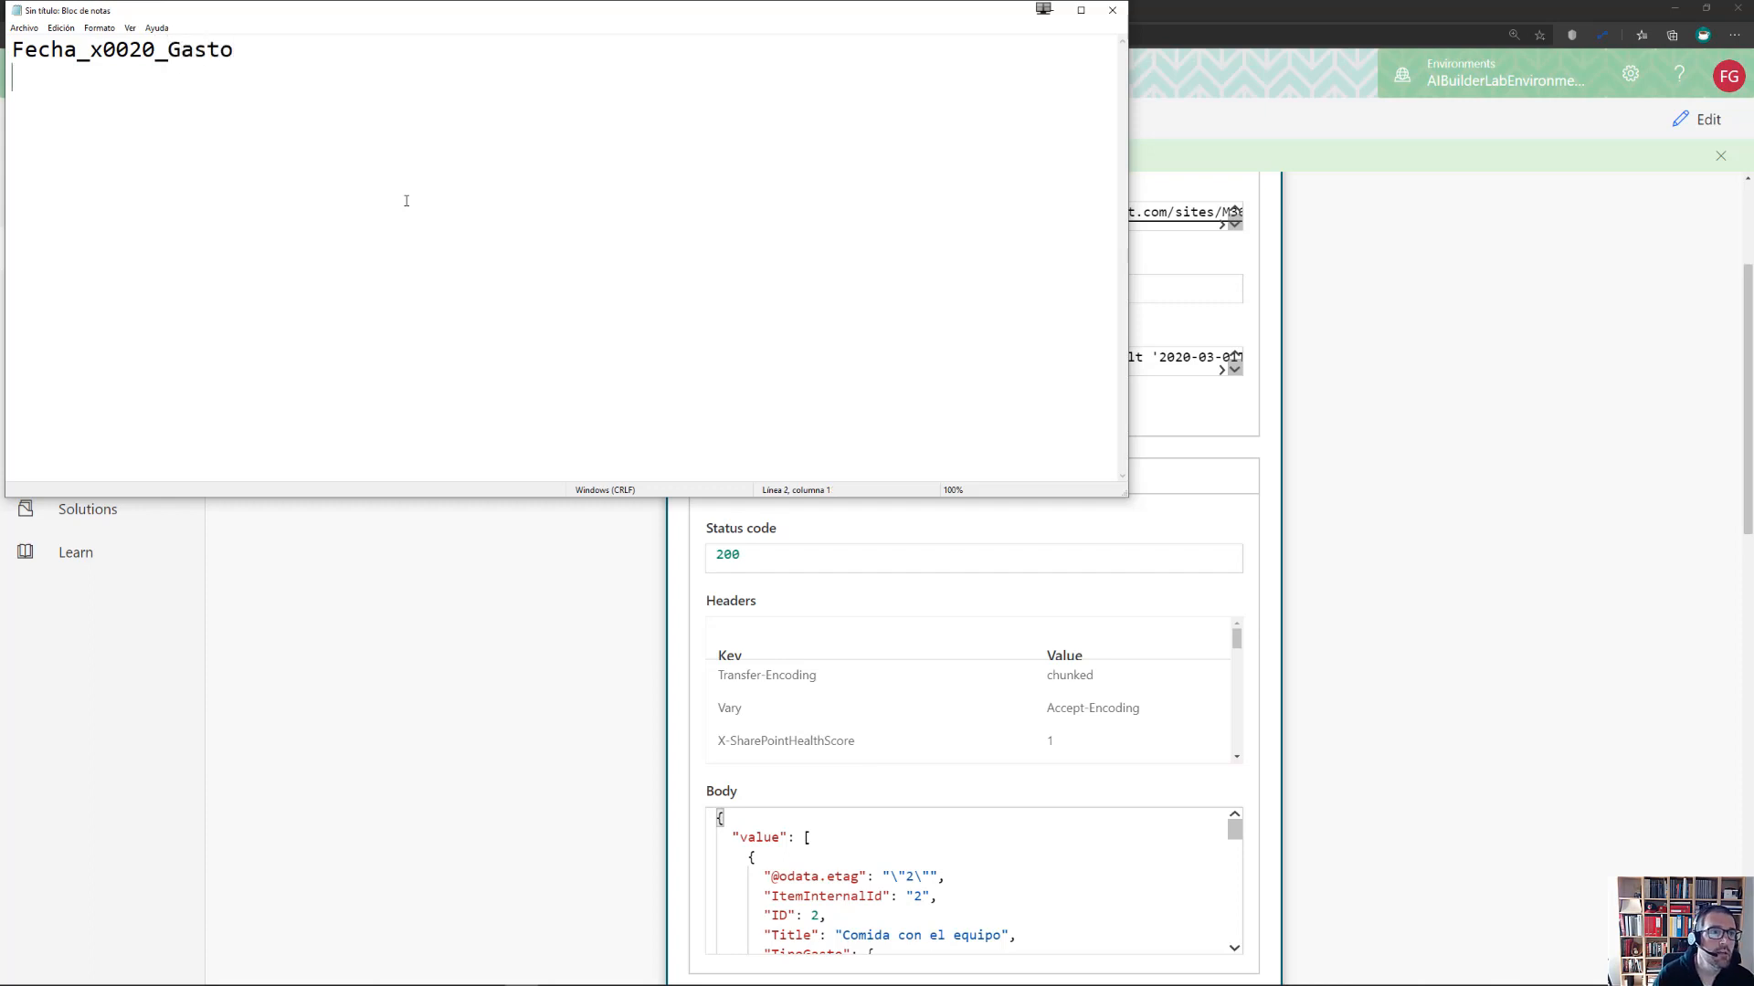
{"action": "left_click_drag", "start_coordinate": [77, 51], "coordinate": [168, 50]}
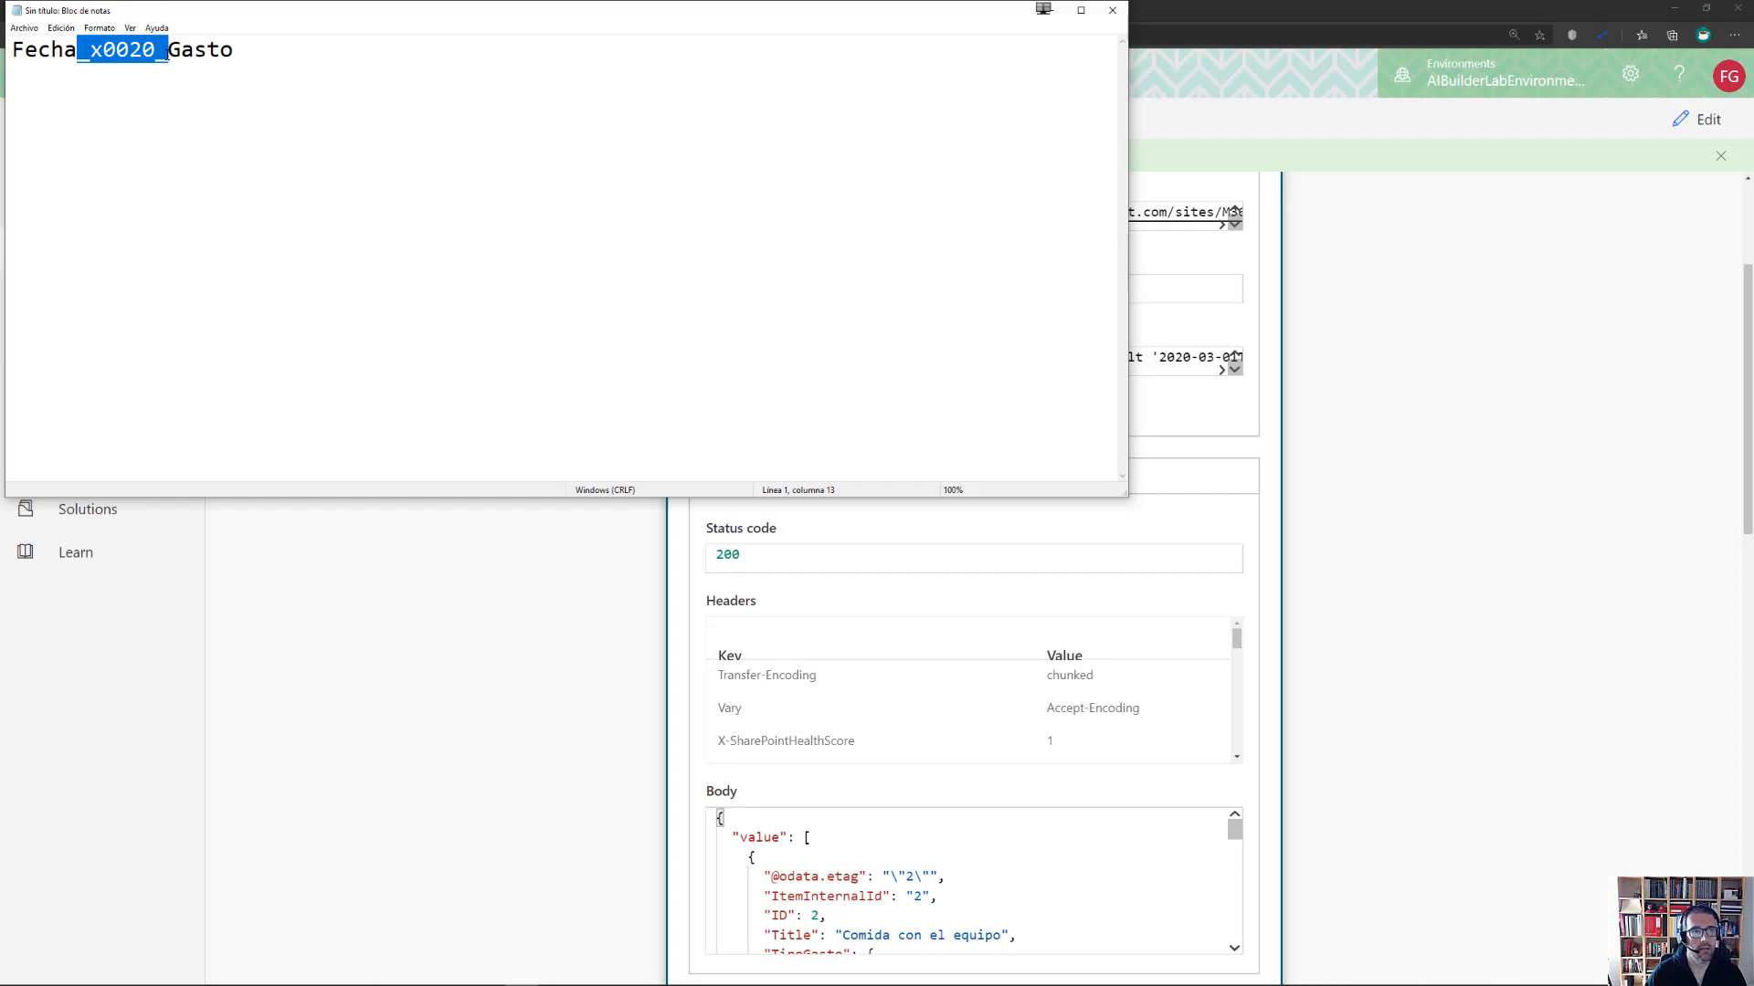
{"action": "key", "text": "End"}
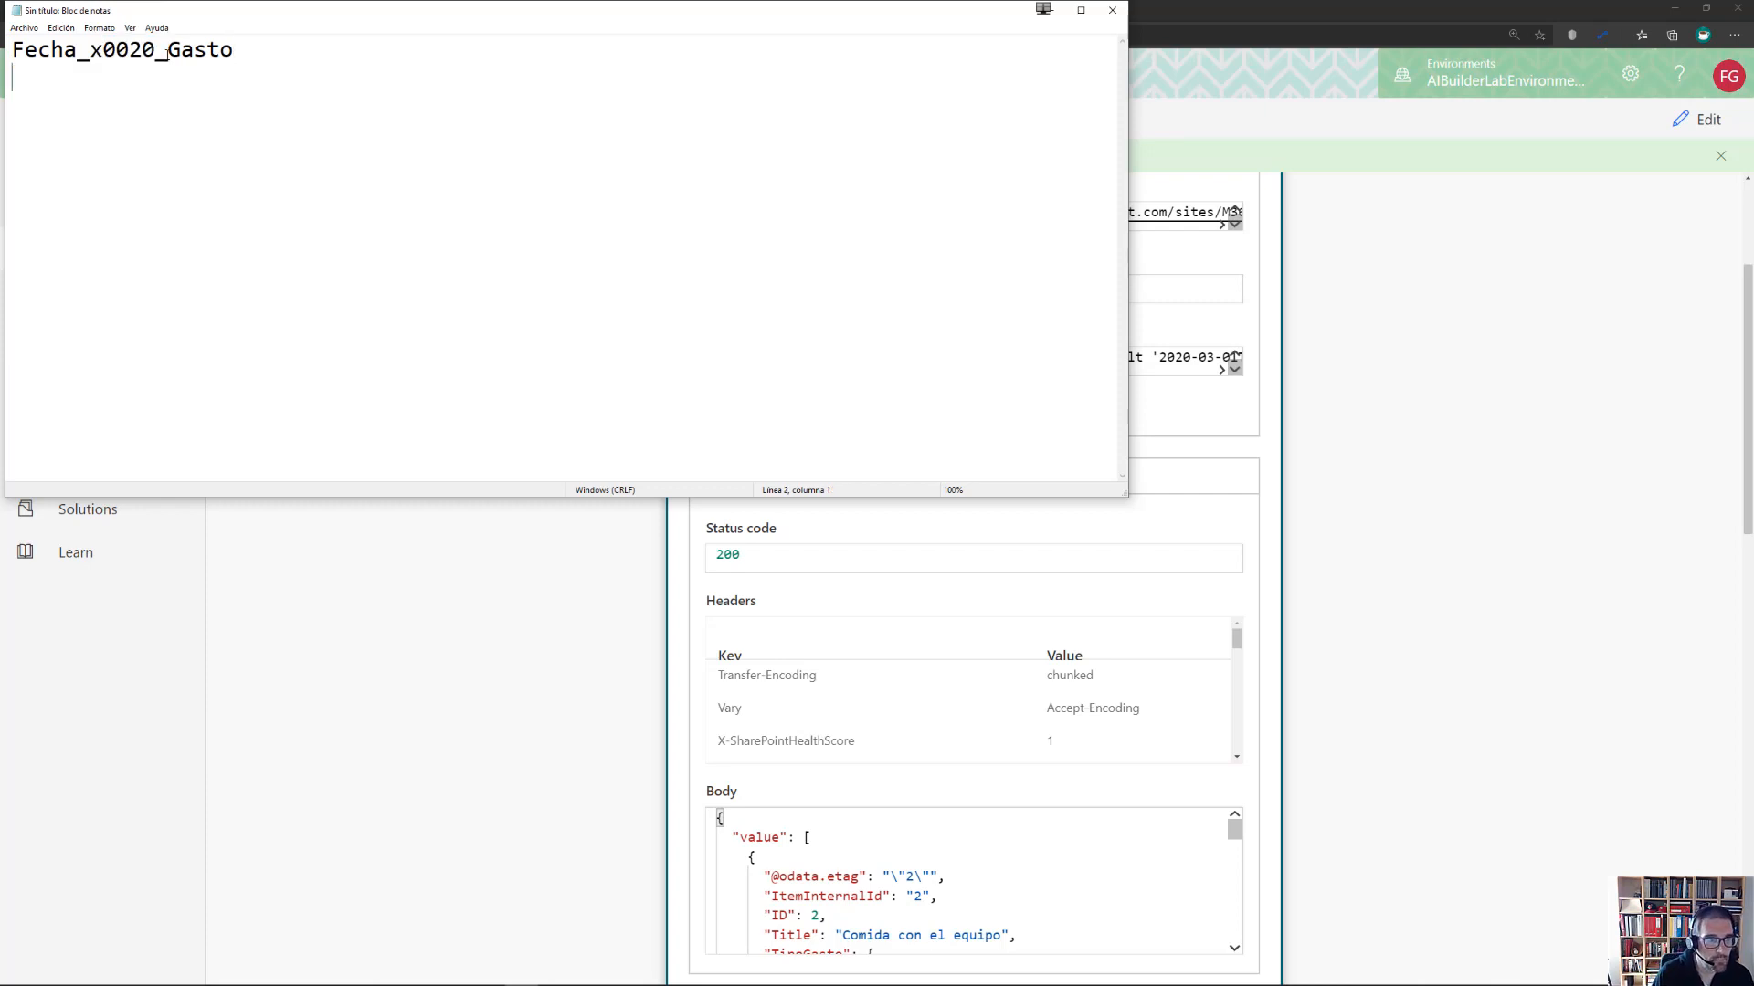
Add FechaGasto on the second line of the note and close Notepad without saving
{"action": "type", "text": "FechaGasto"}
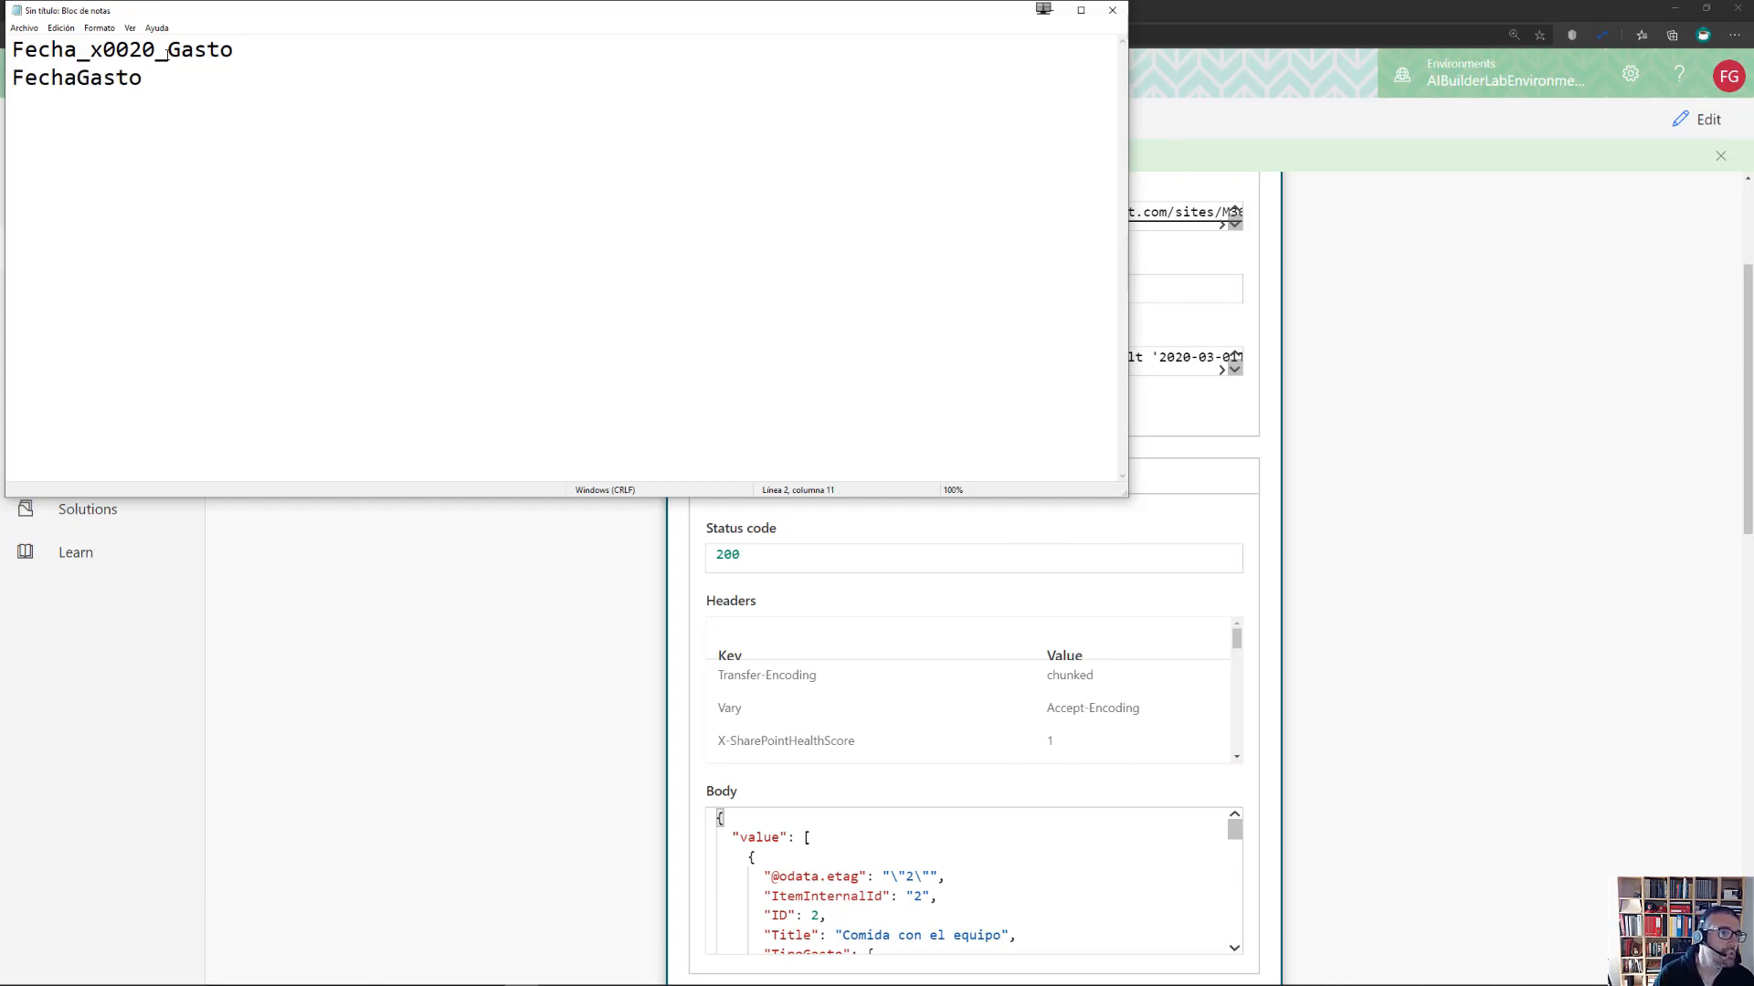
{"action": "key", "text": "Left"}
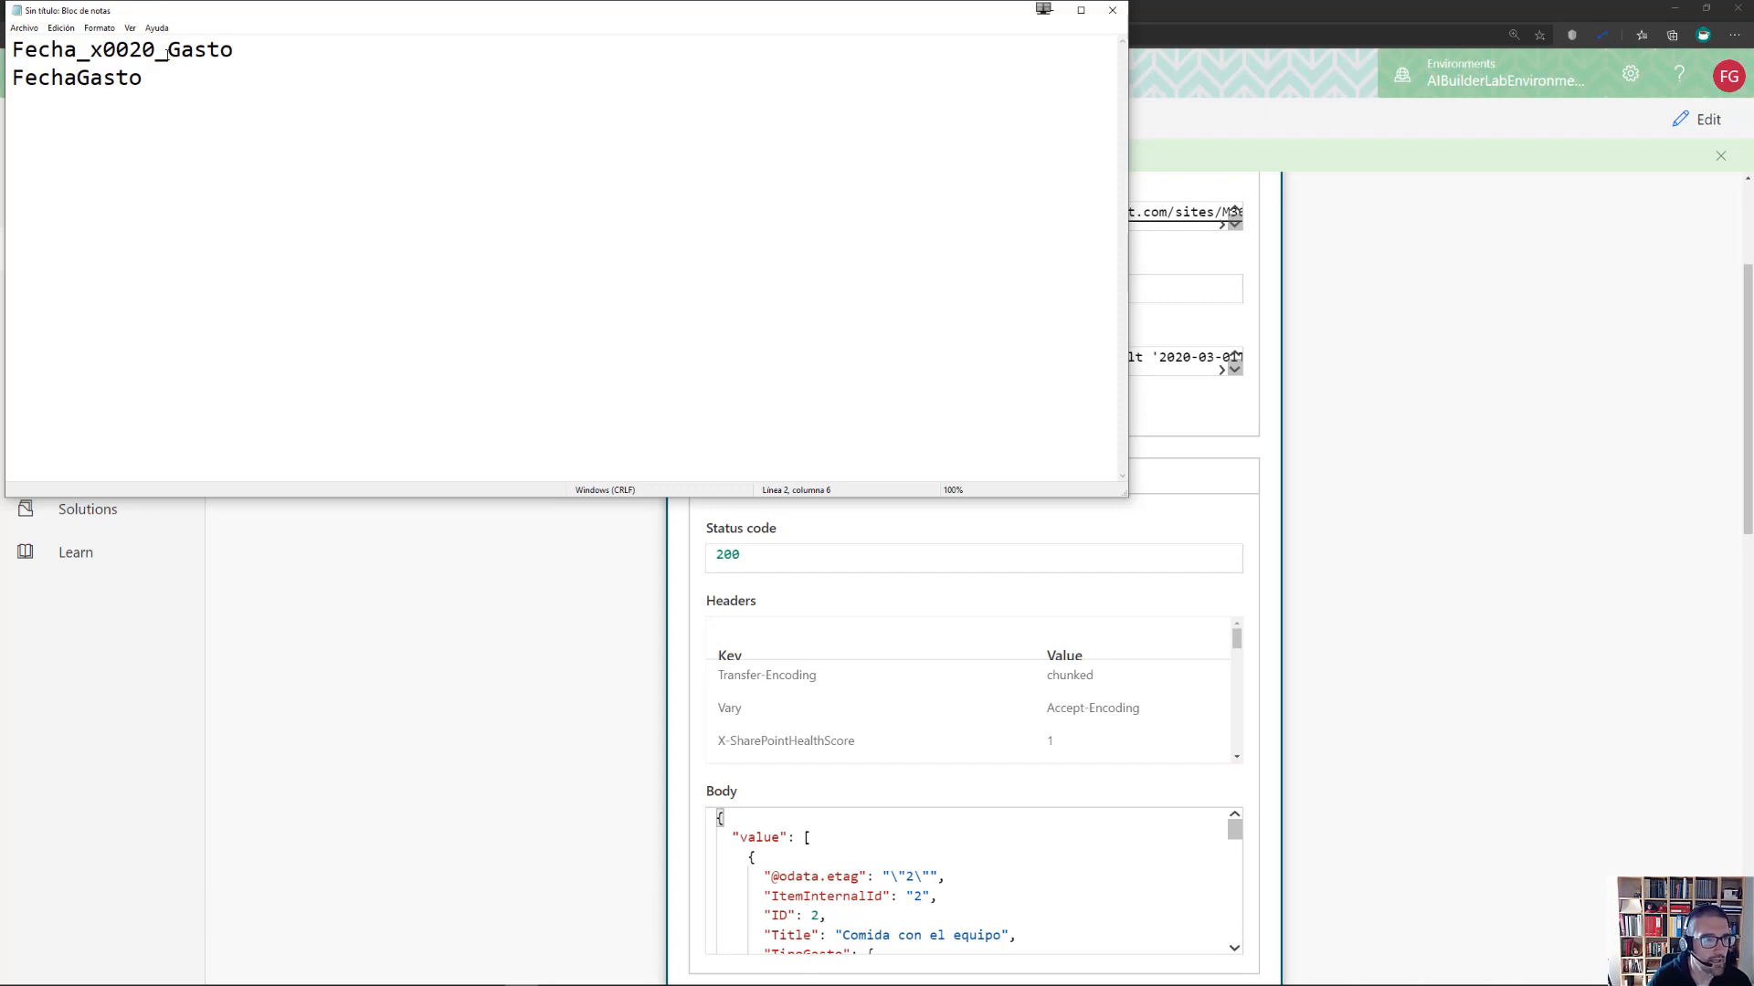
{"action": "left_click", "coordinate": [1112, 10]}
{"action": "left_click", "coordinate": [880, 505]}
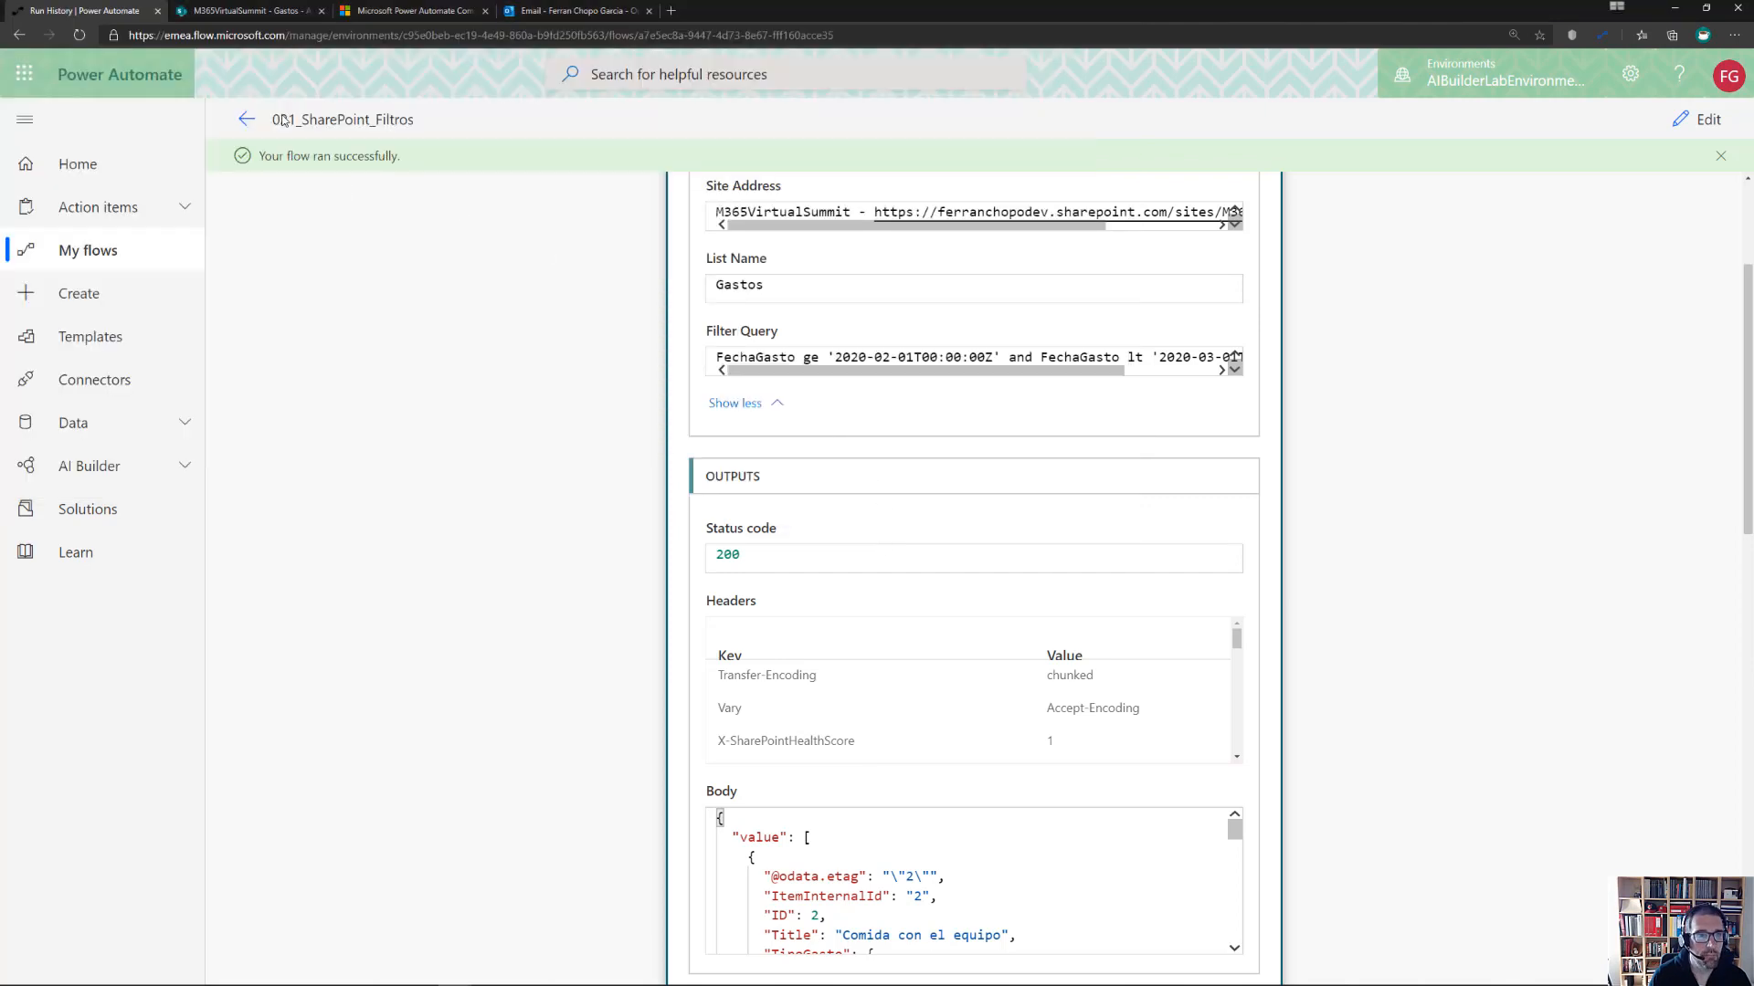
Revisit the Gastos list in SharePoint, and go back through the 021_SharePoint_Filtros flow to the list of flows
{"action": "left_click", "coordinate": [247, 10]}
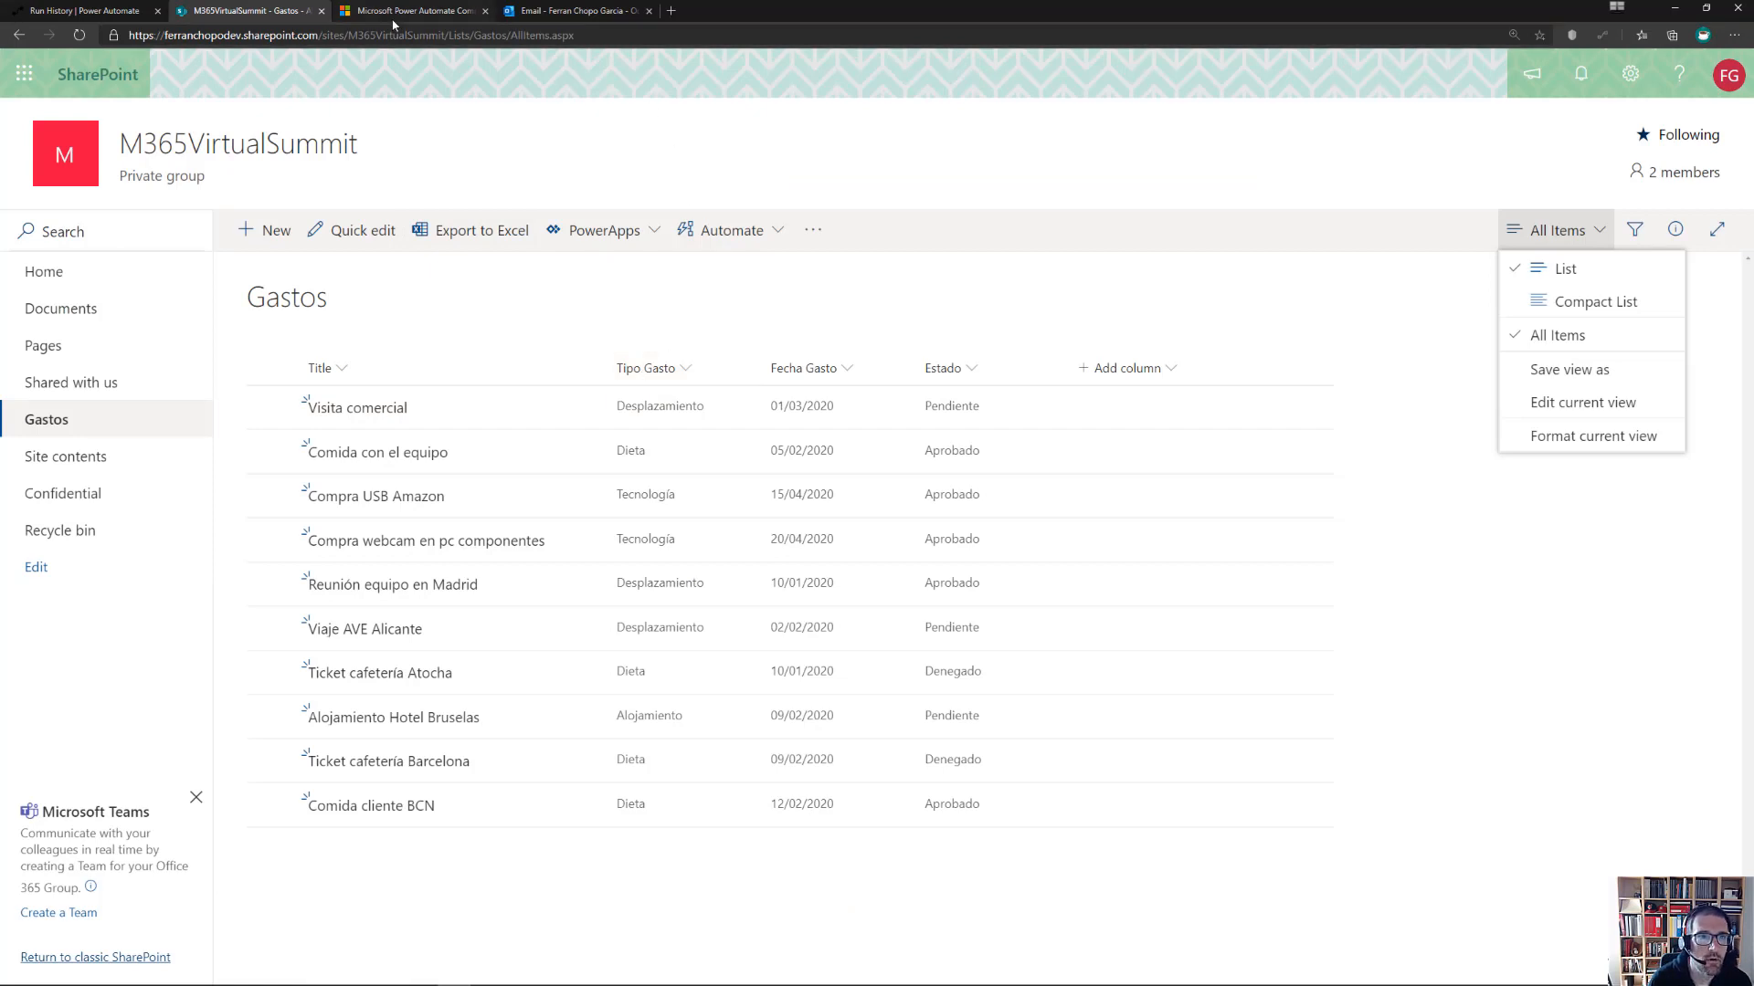
{"action": "left_click", "coordinate": [84, 10]}
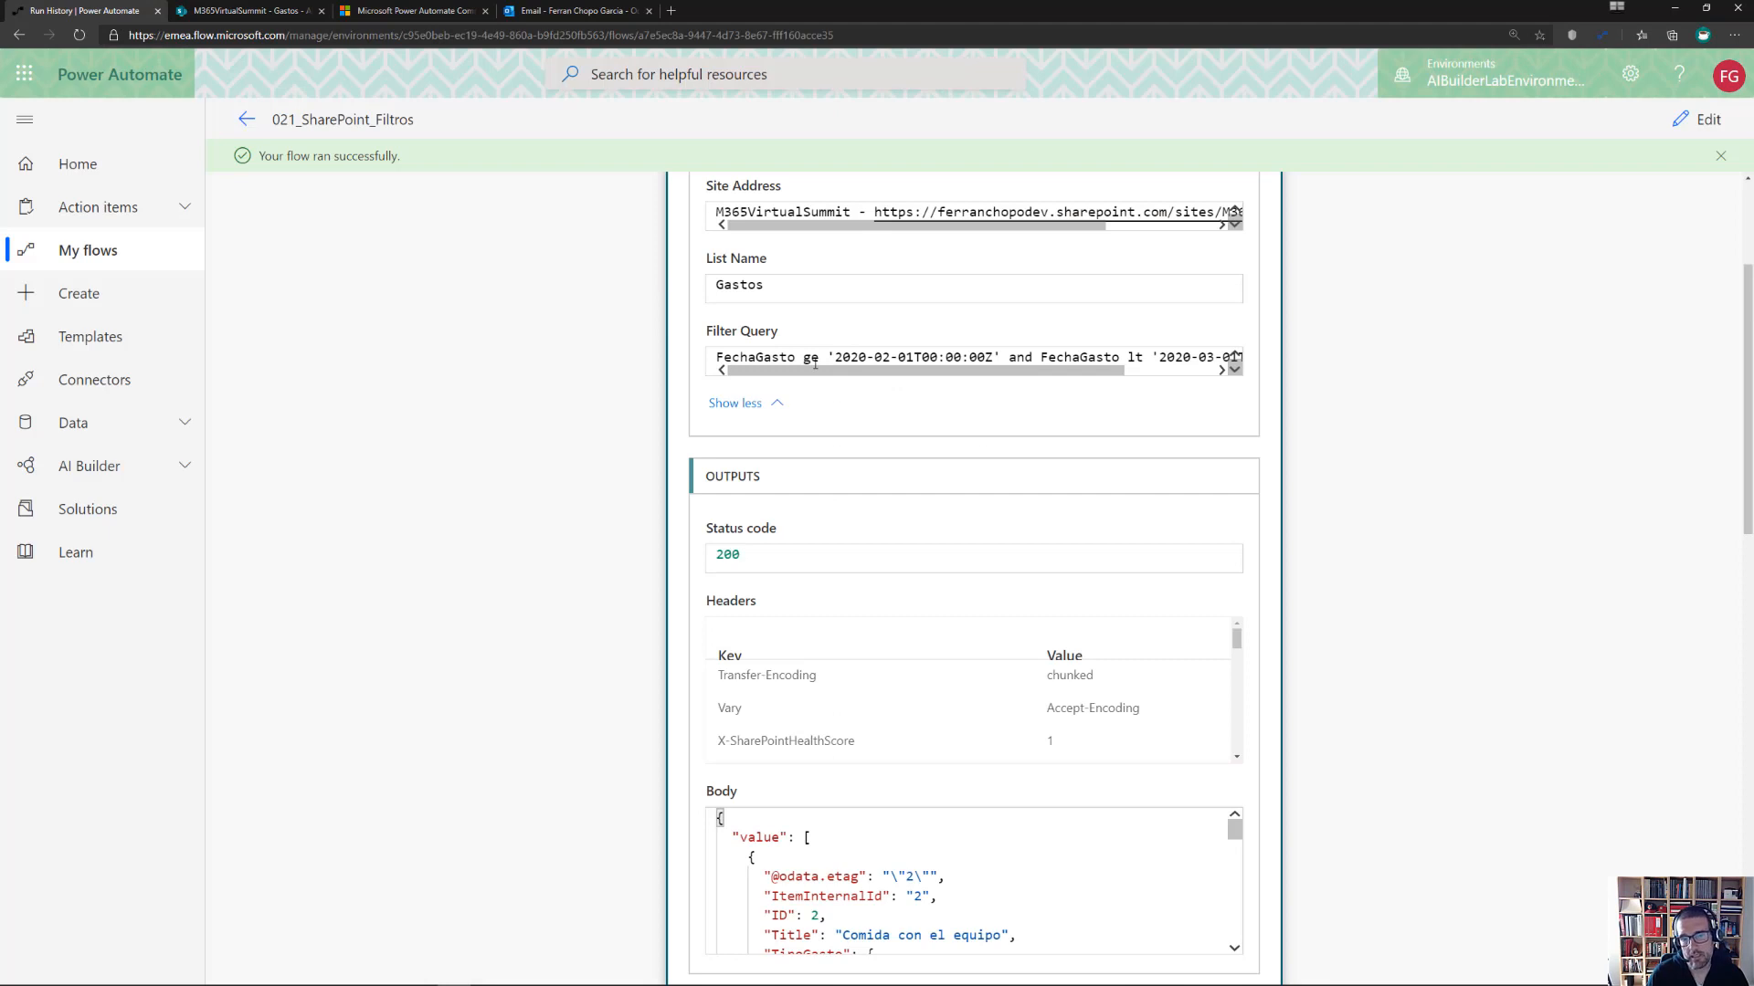
{"action": "left_click", "coordinate": [1683, 126]}
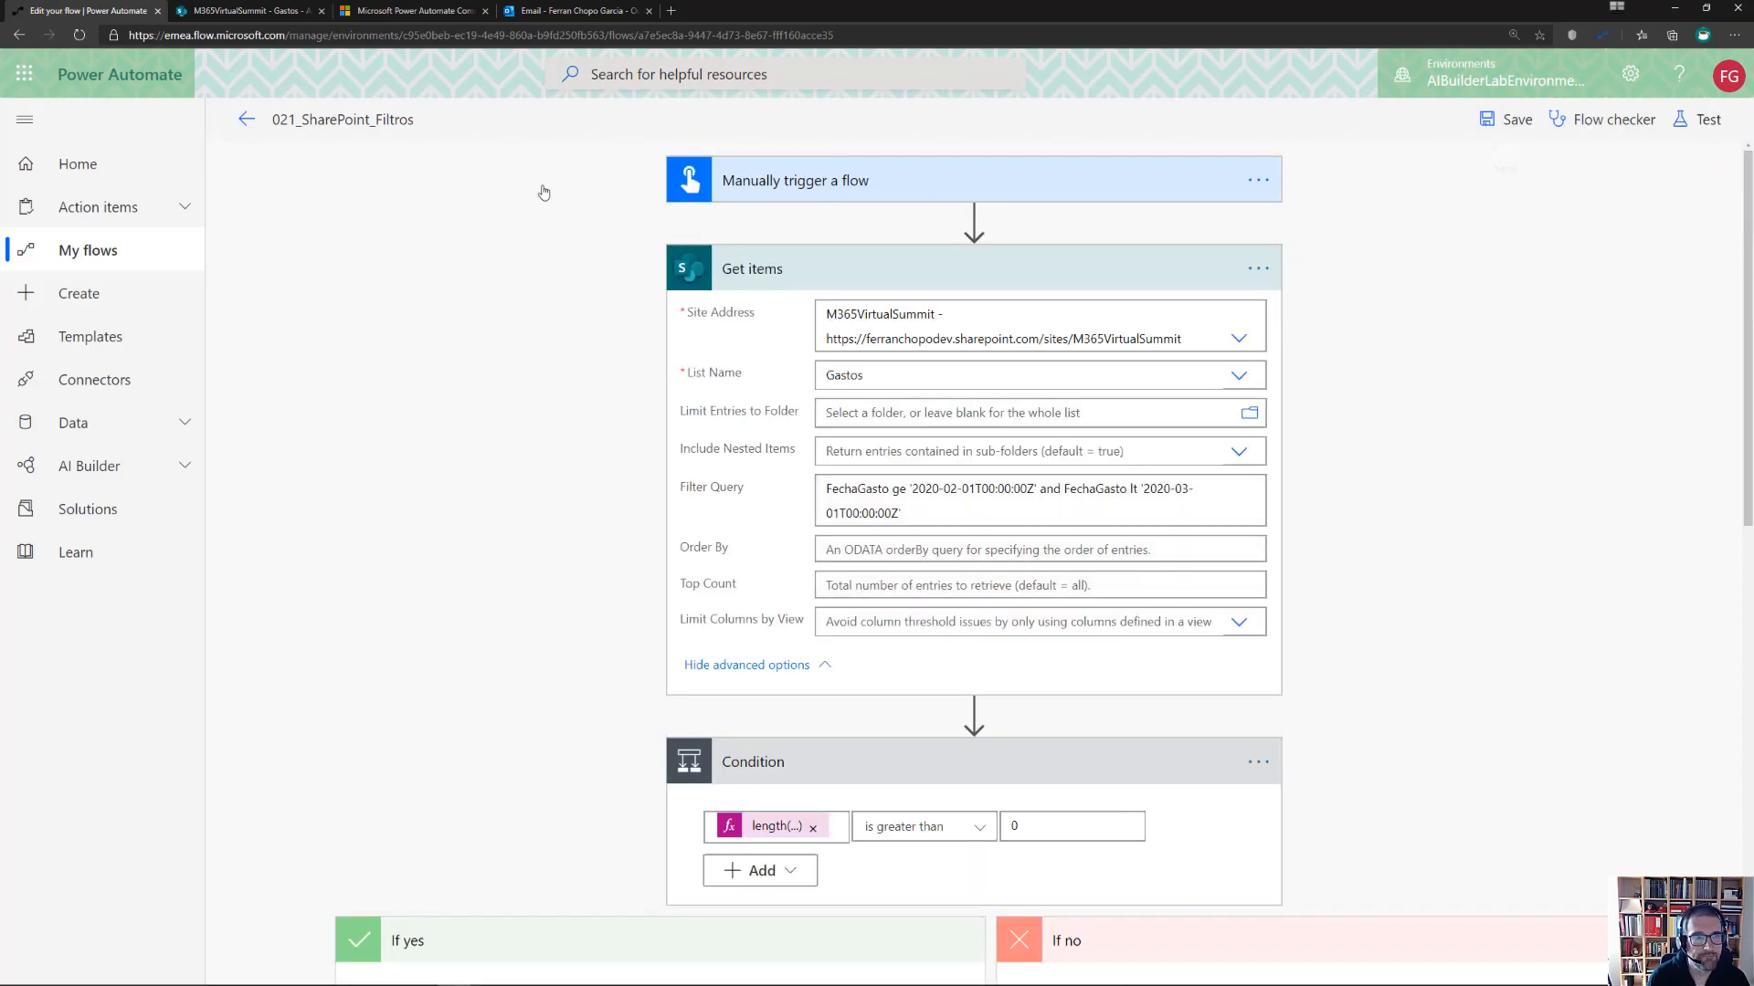
{"action": "left_click", "coordinate": [247, 122]}
{"action": "left_click", "coordinate": [256, 175]}
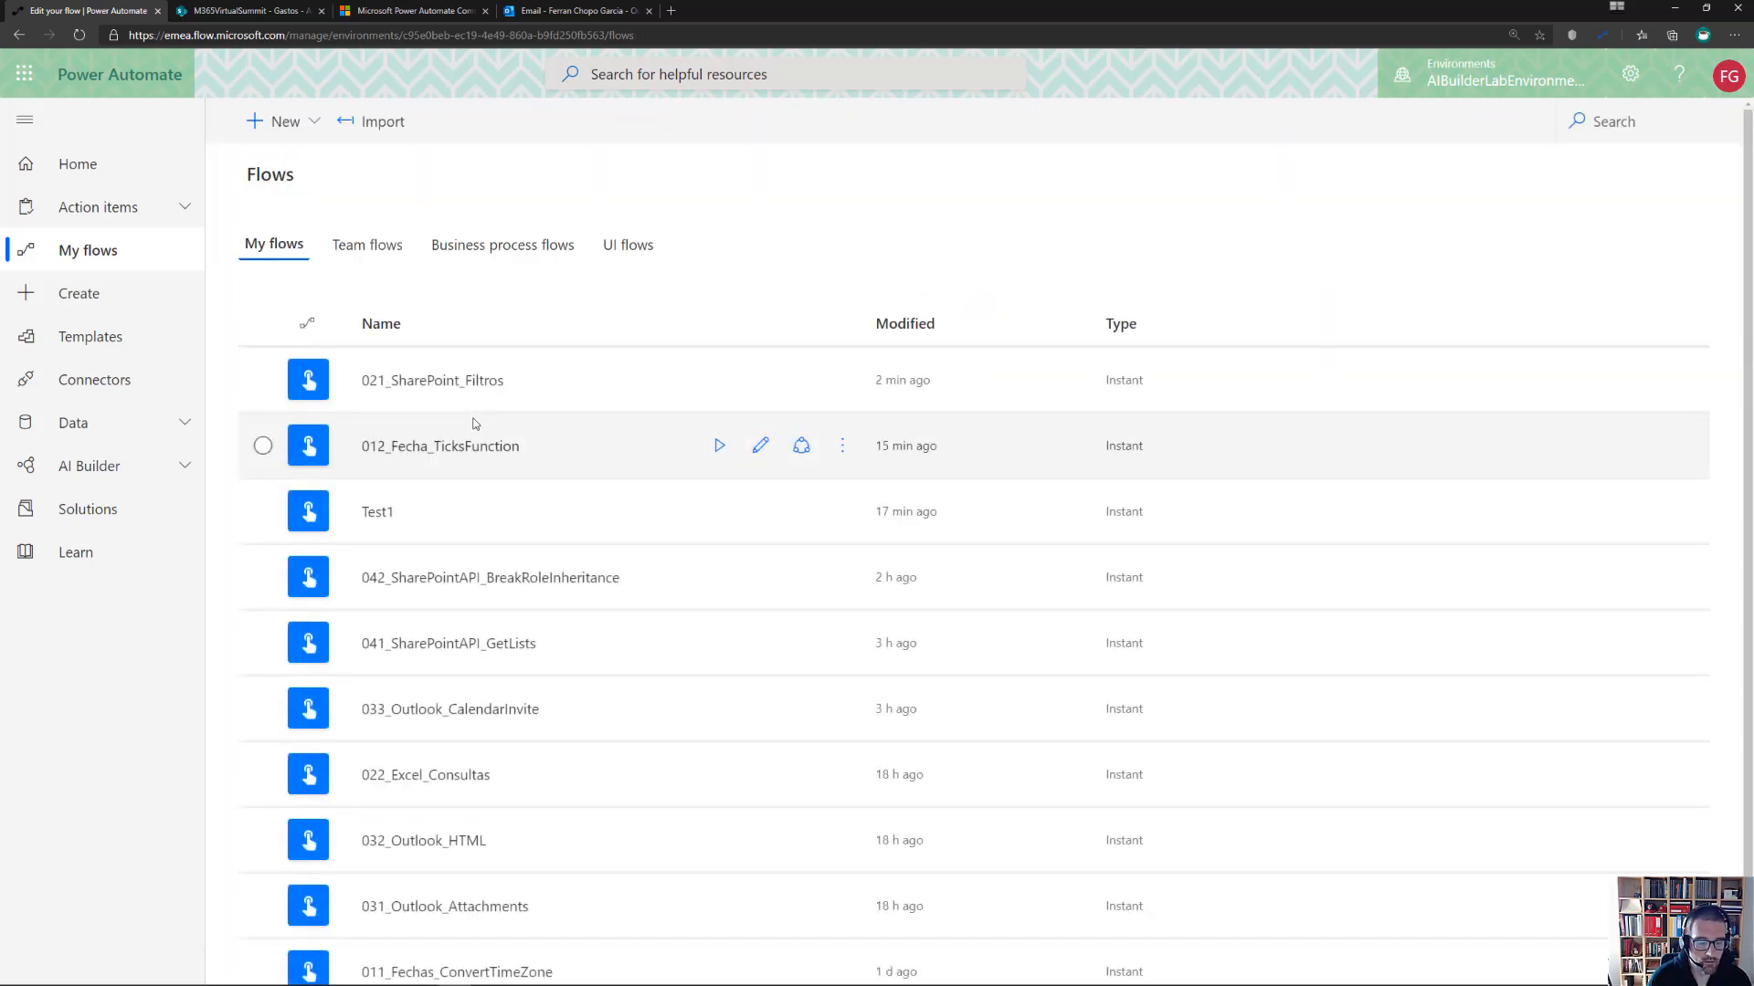
Switch to the PowerPoint presentation at the Consultas en SharePoint demo slide
{"action": "key", "text": "alt+Tab"}
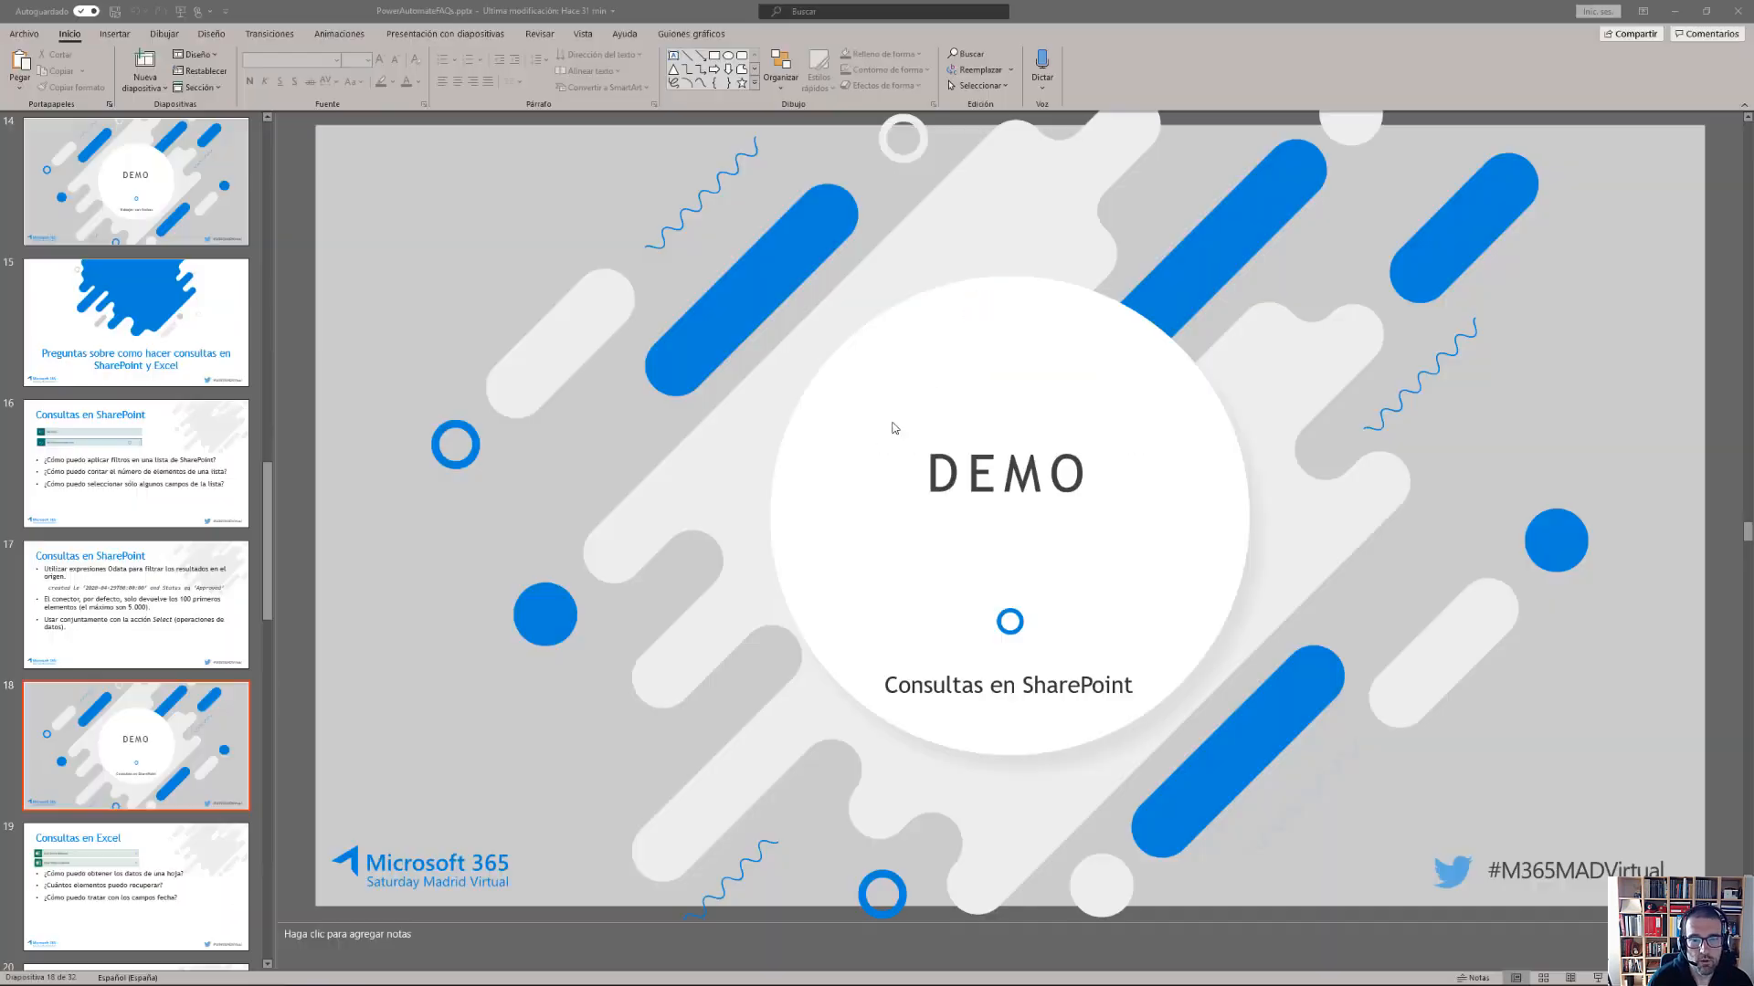
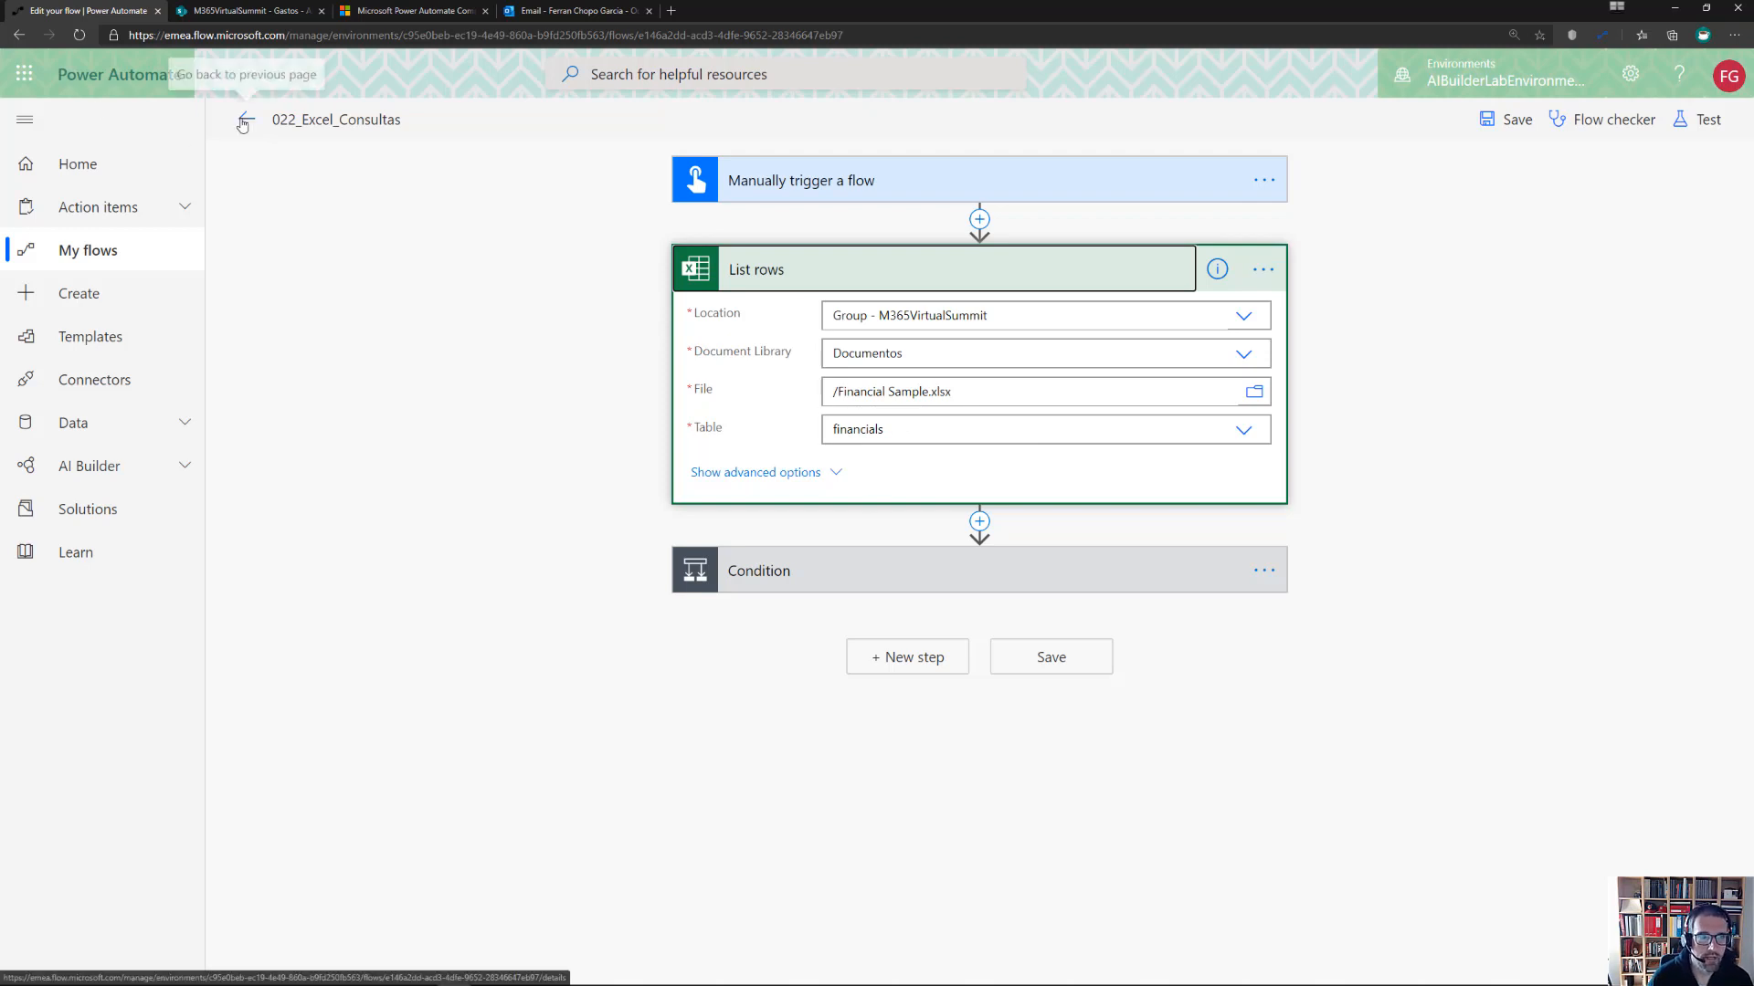
Create a new blank flow that starts with the Manually trigger a flow trigger
{"action": "left_click", "coordinate": [115, 291]}
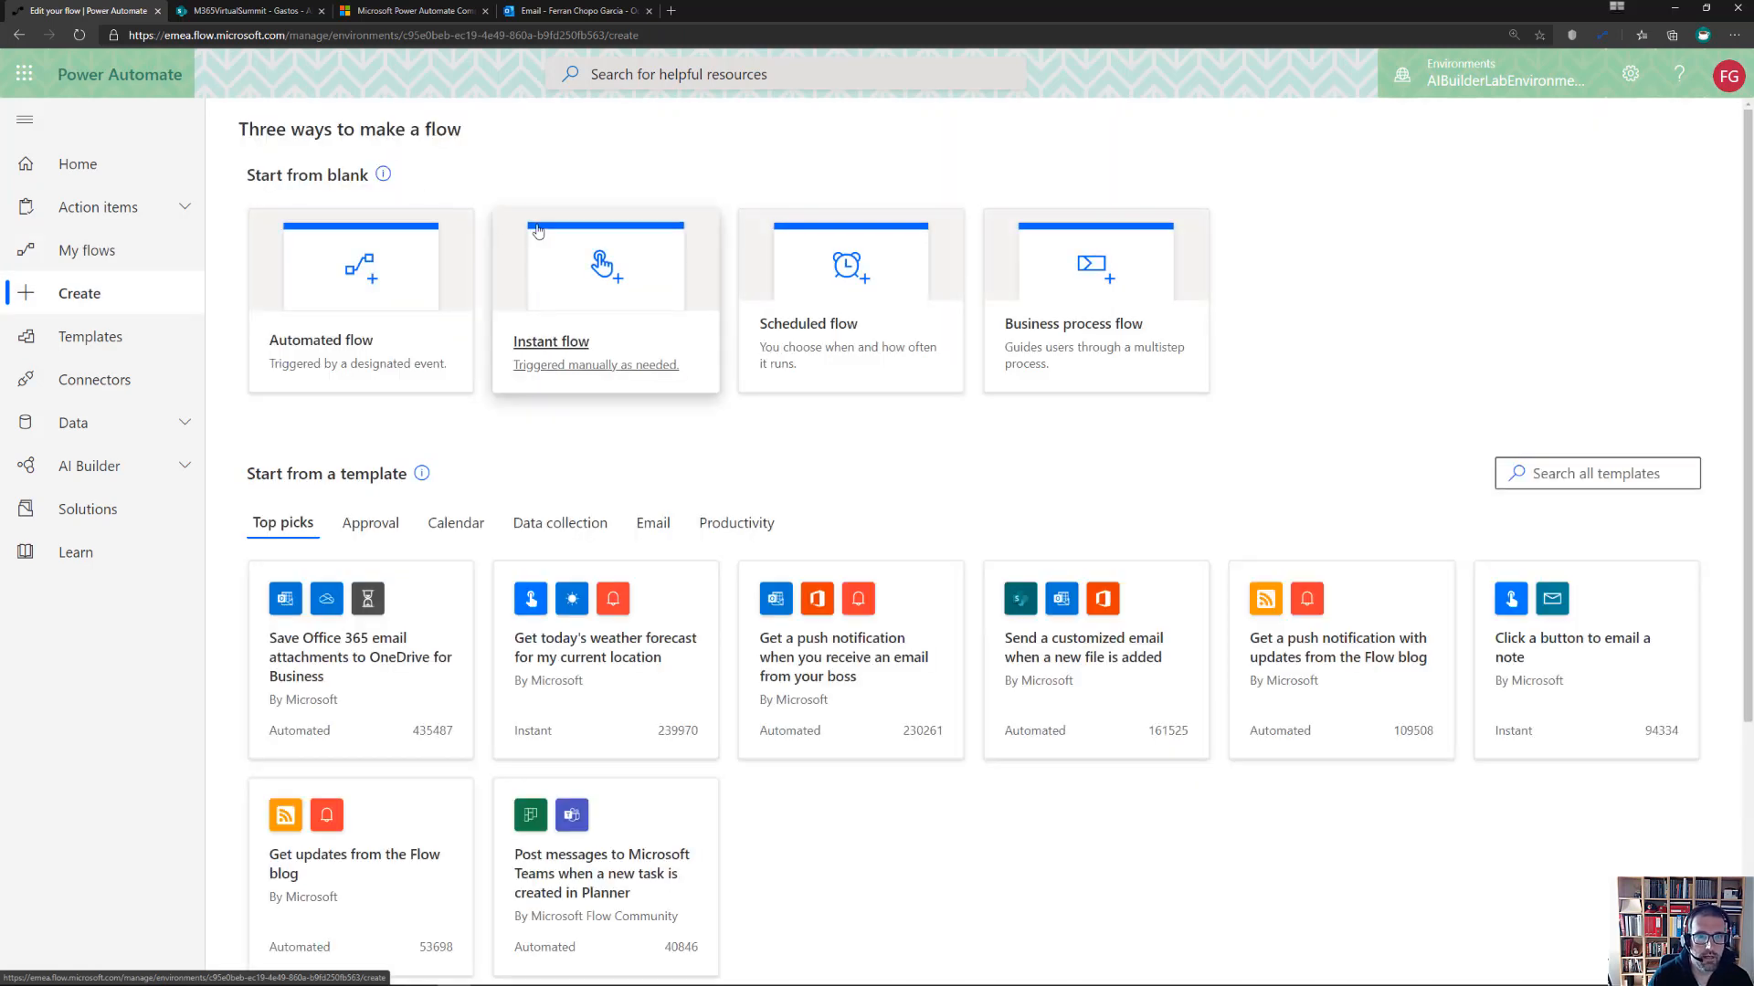
{"action": "left_click", "coordinate": [345, 313]}
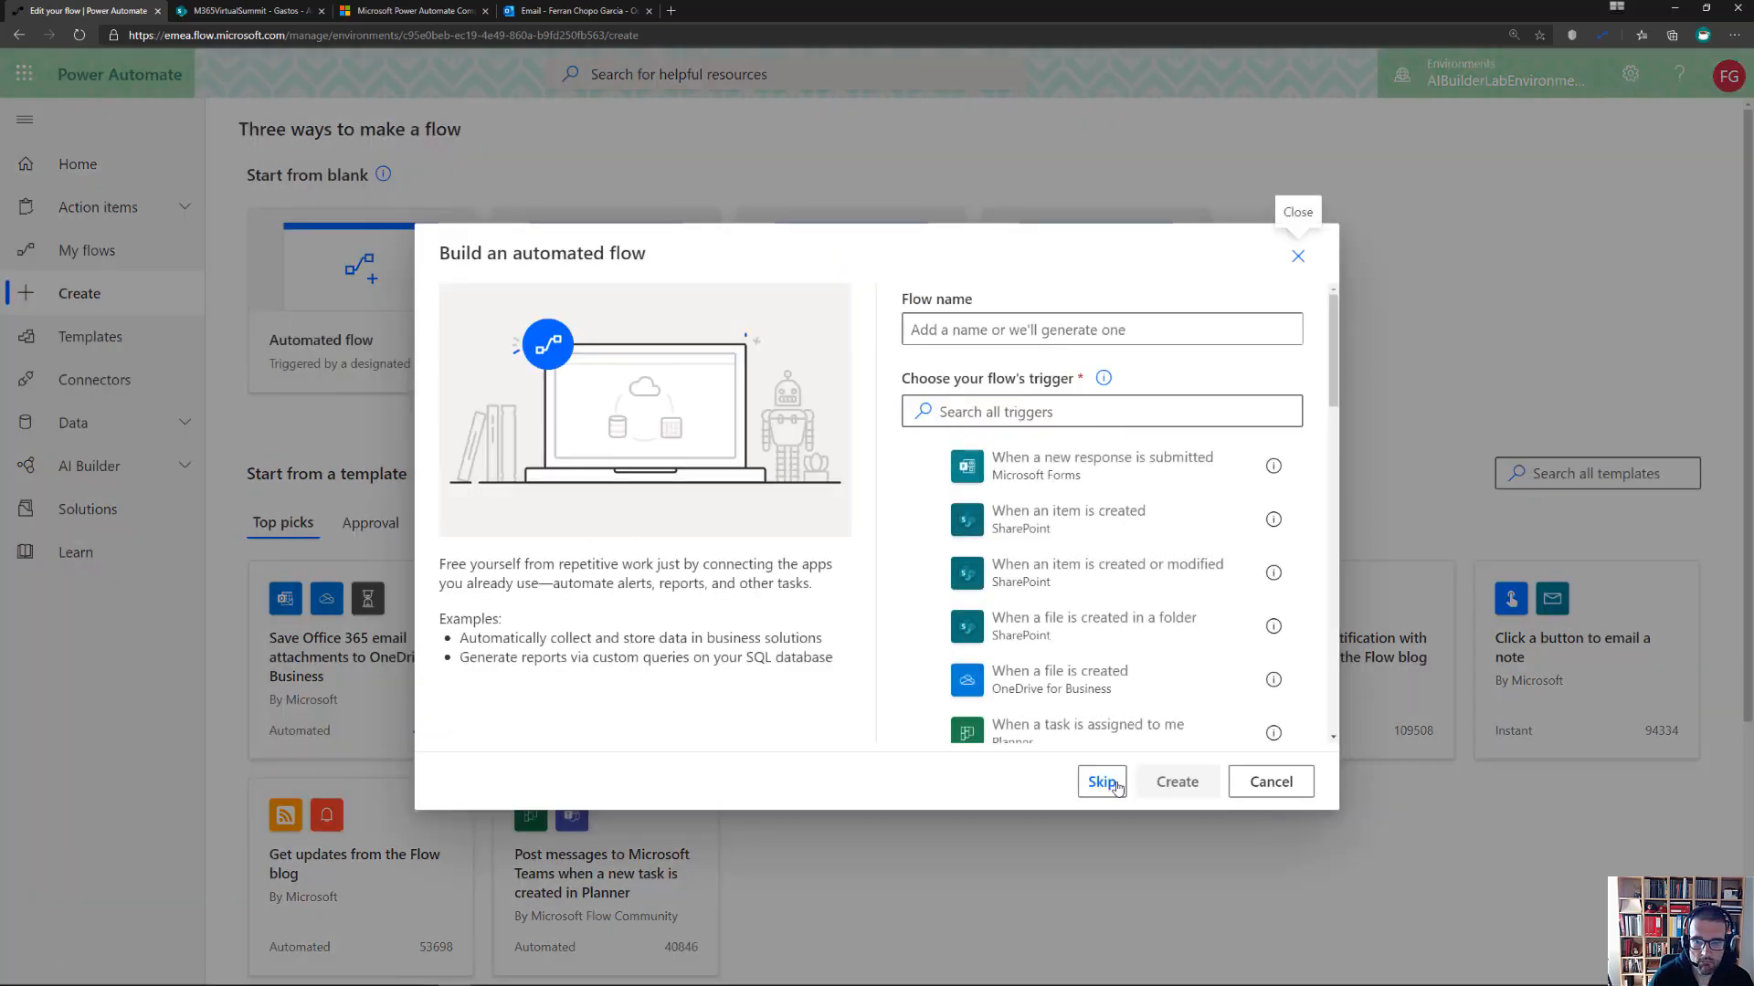
{"action": "left_click", "coordinate": [1107, 781]}
{"action": "left_click", "coordinate": [722, 288]}
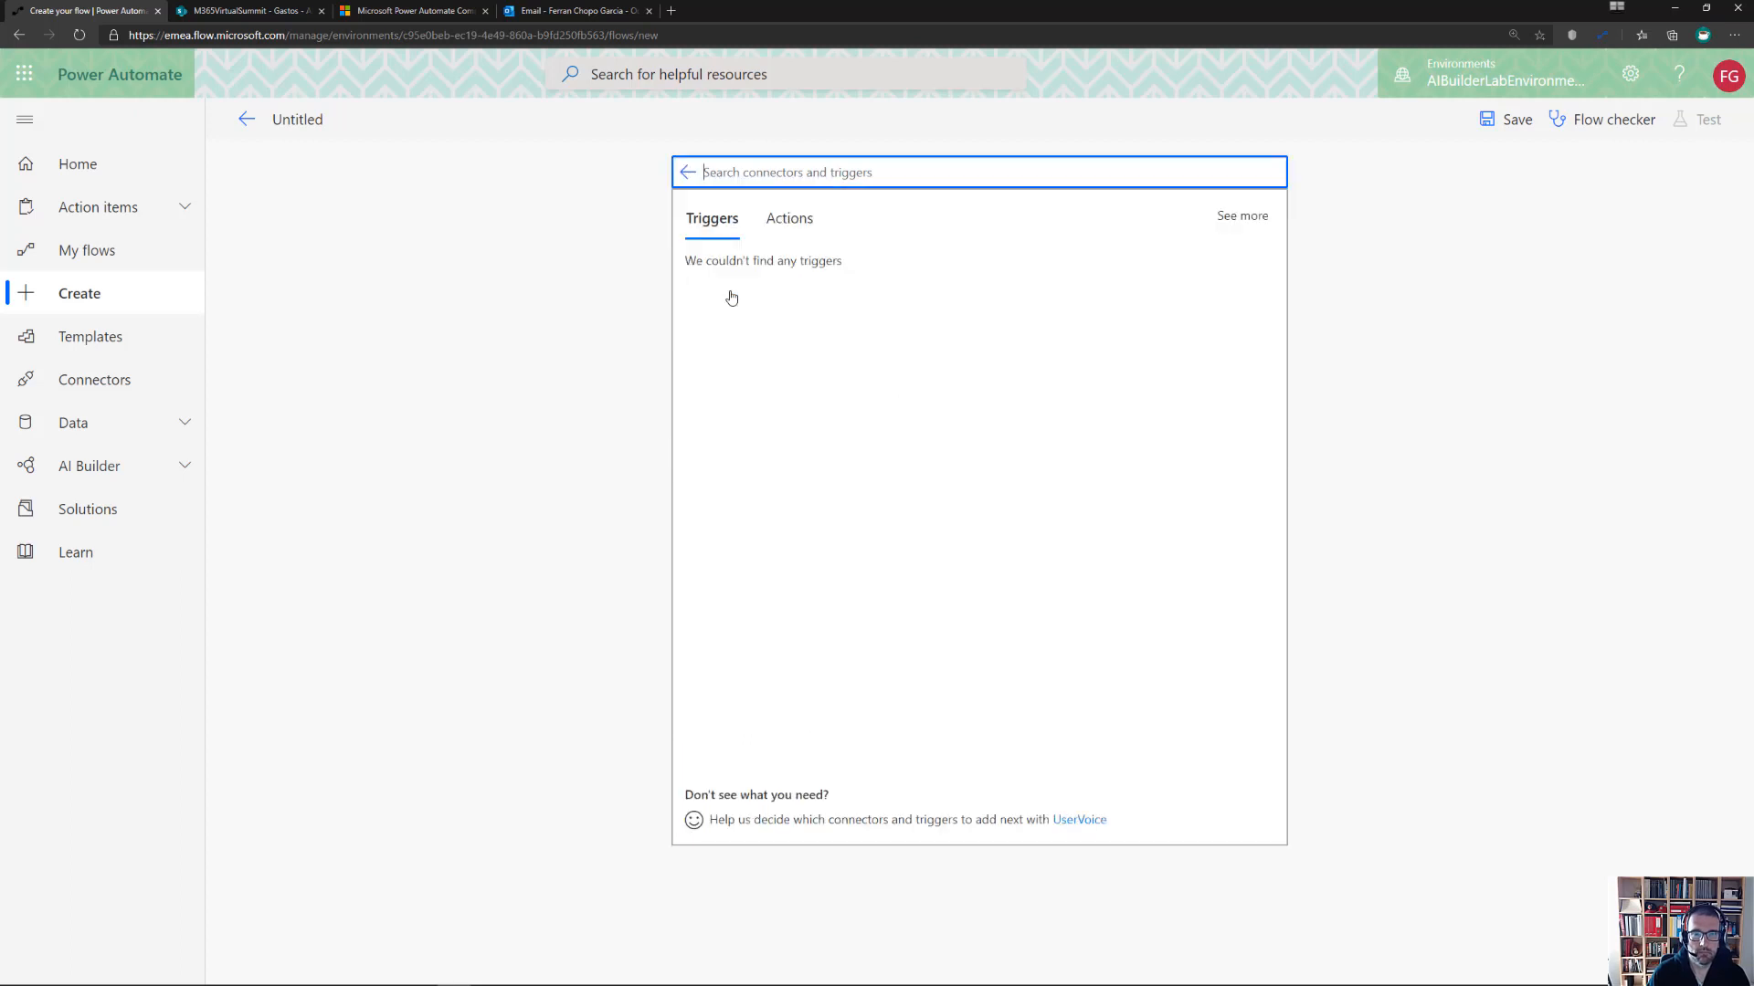
{"action": "left_click", "coordinate": [758, 294]}
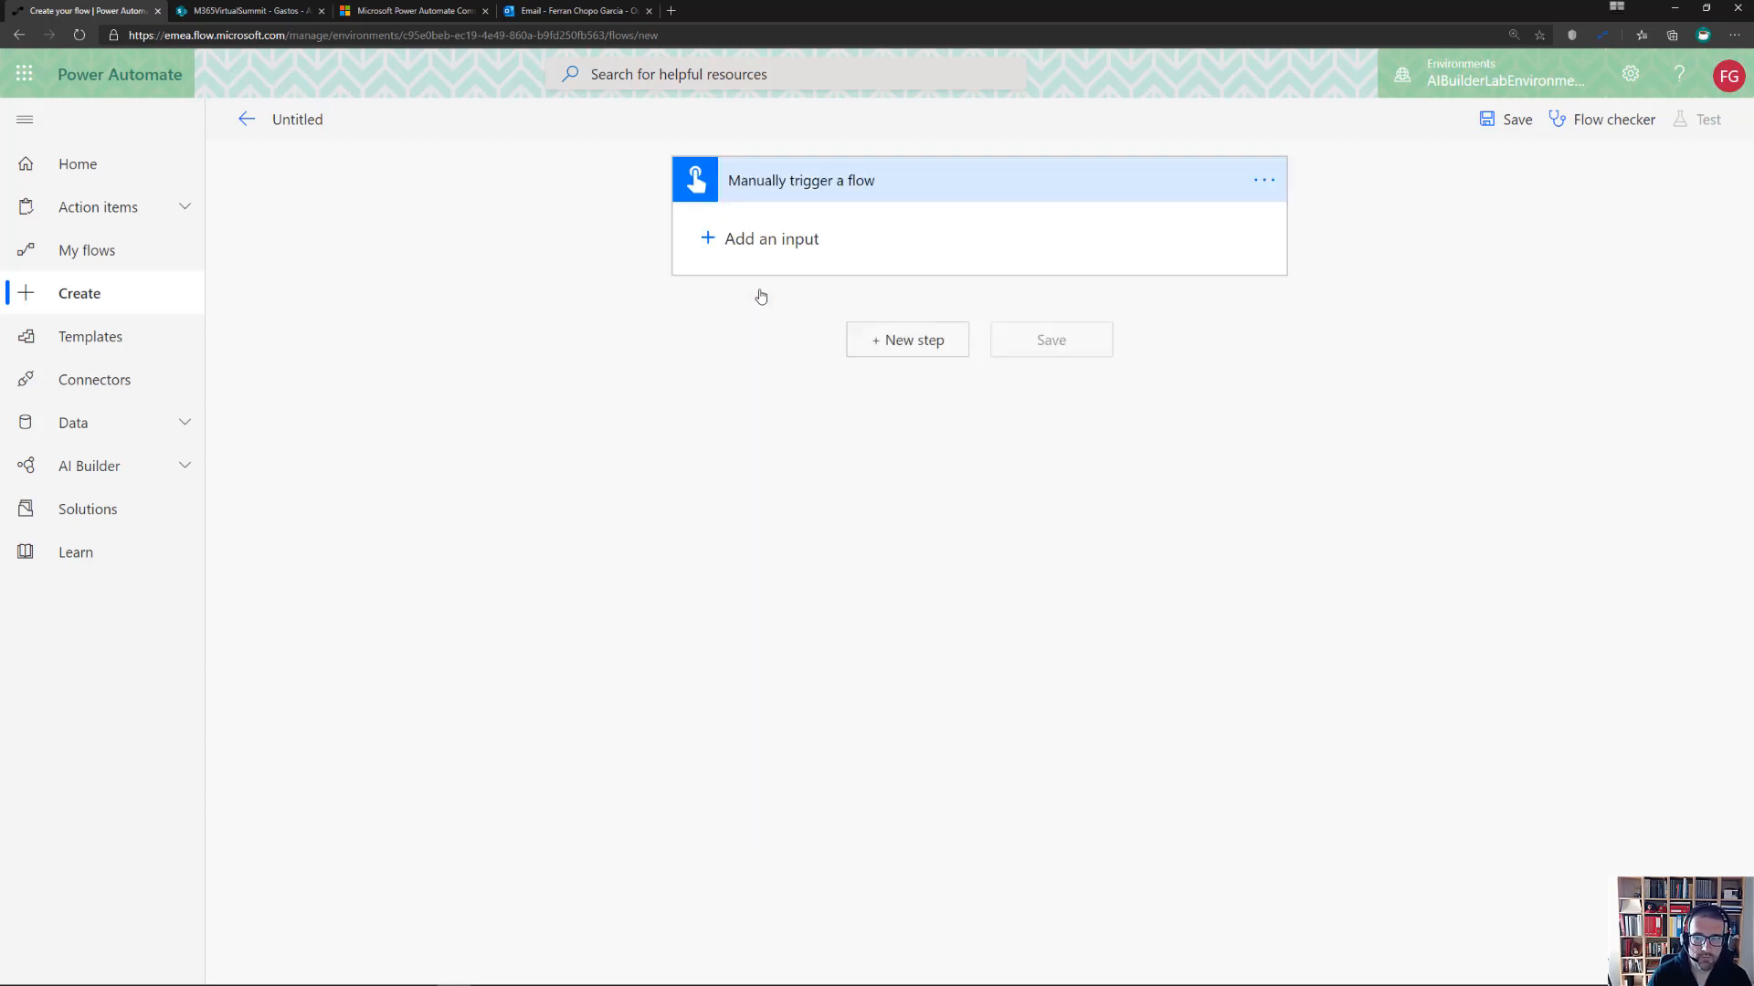
Add the Excel Online (Business) action List rows present in a table after the trigger
{"action": "left_click", "coordinate": [898, 350]}
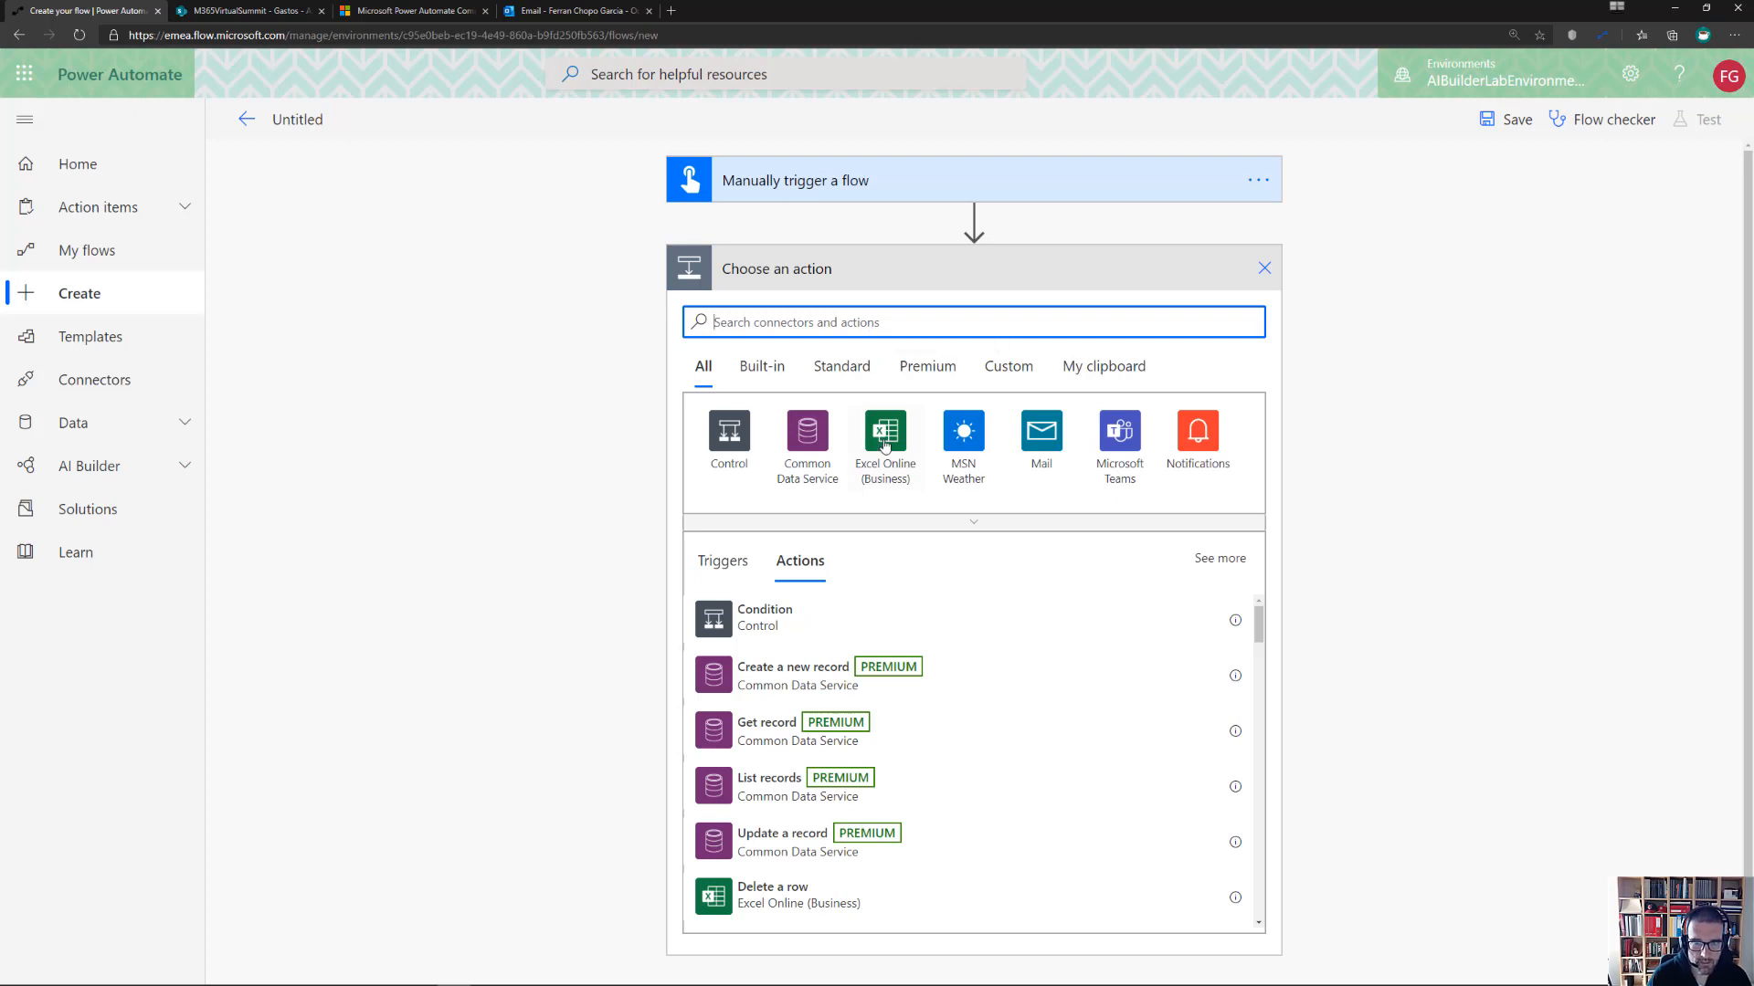
{"action": "left_click", "coordinate": [885, 430]}
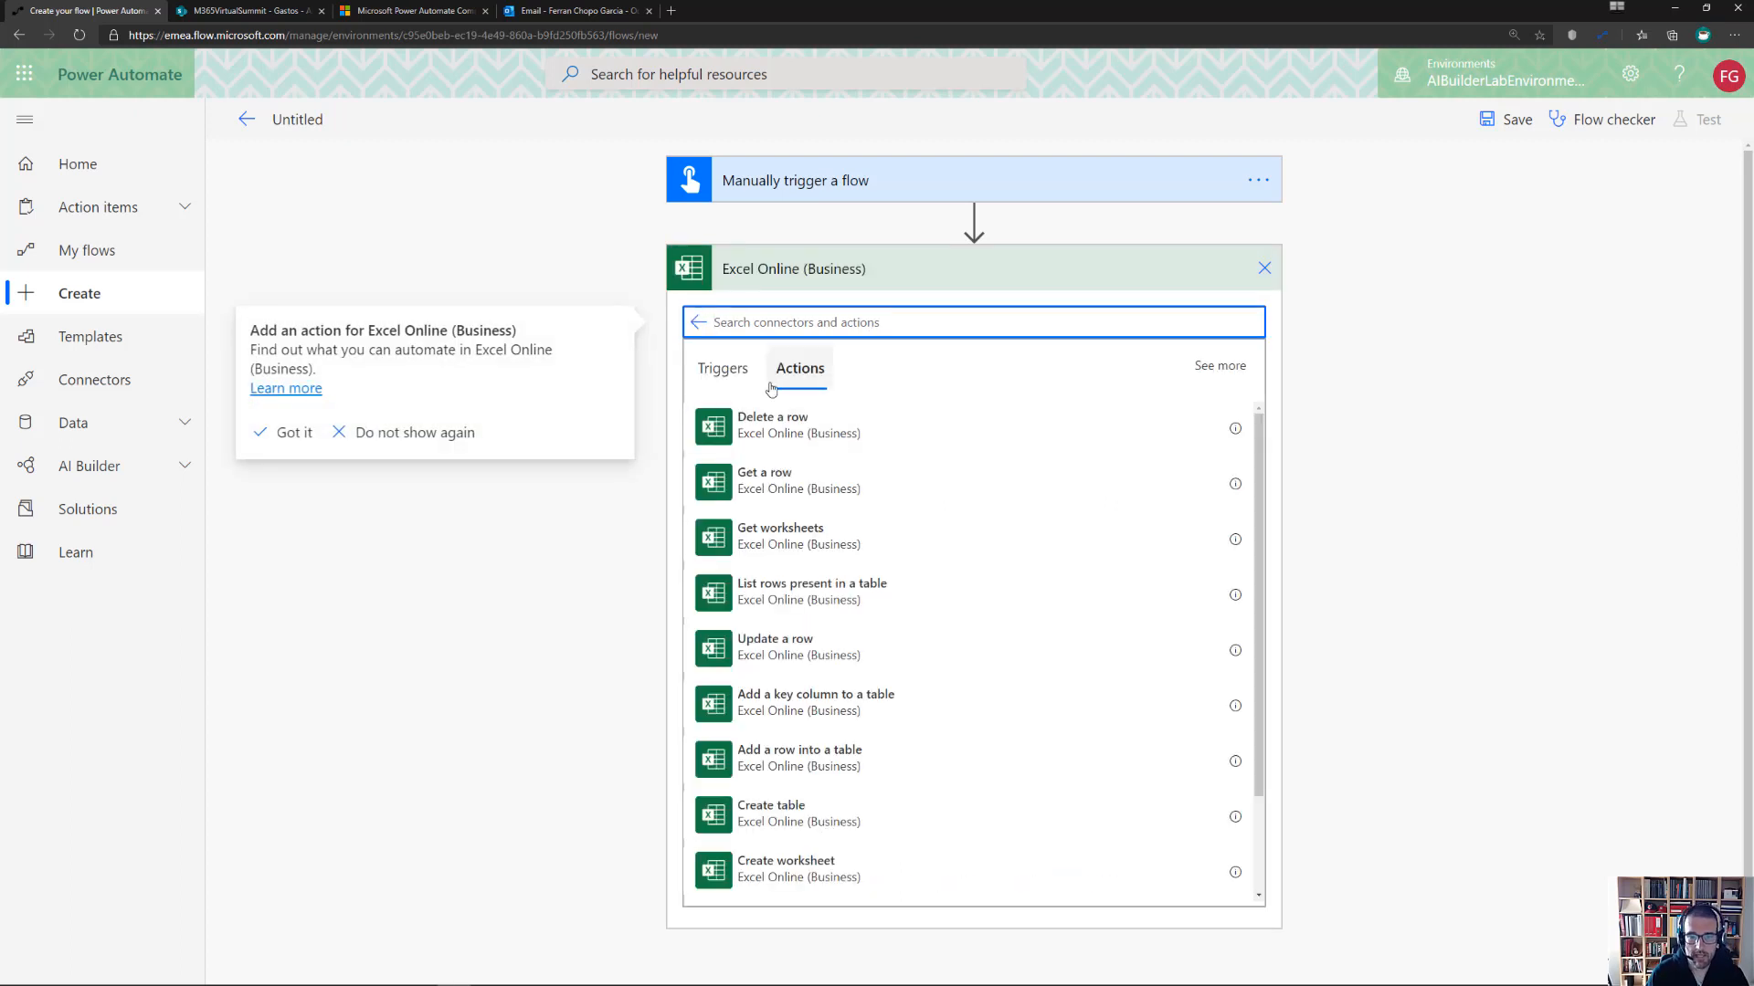
{"action": "left_click", "coordinate": [826, 590]}
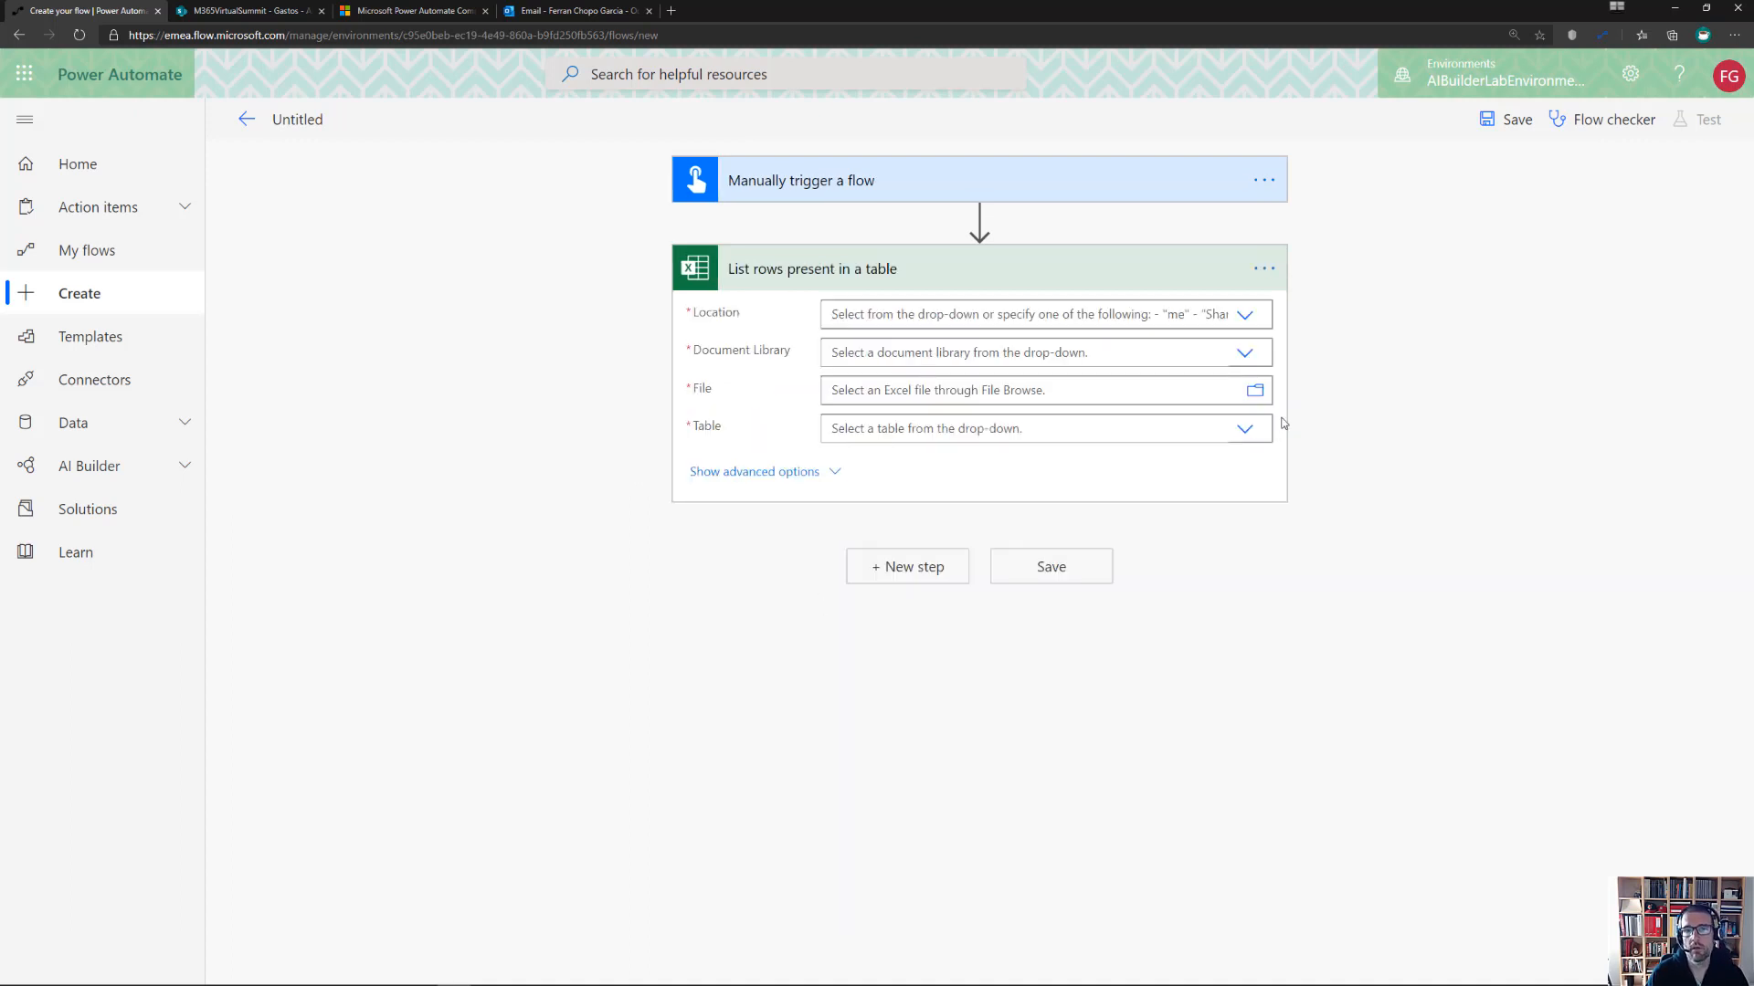
Set the action's Location to SharePoint Site - M365VirtualSummit and its Document Library to Documentos
{"action": "left_click", "coordinate": [1252, 324]}
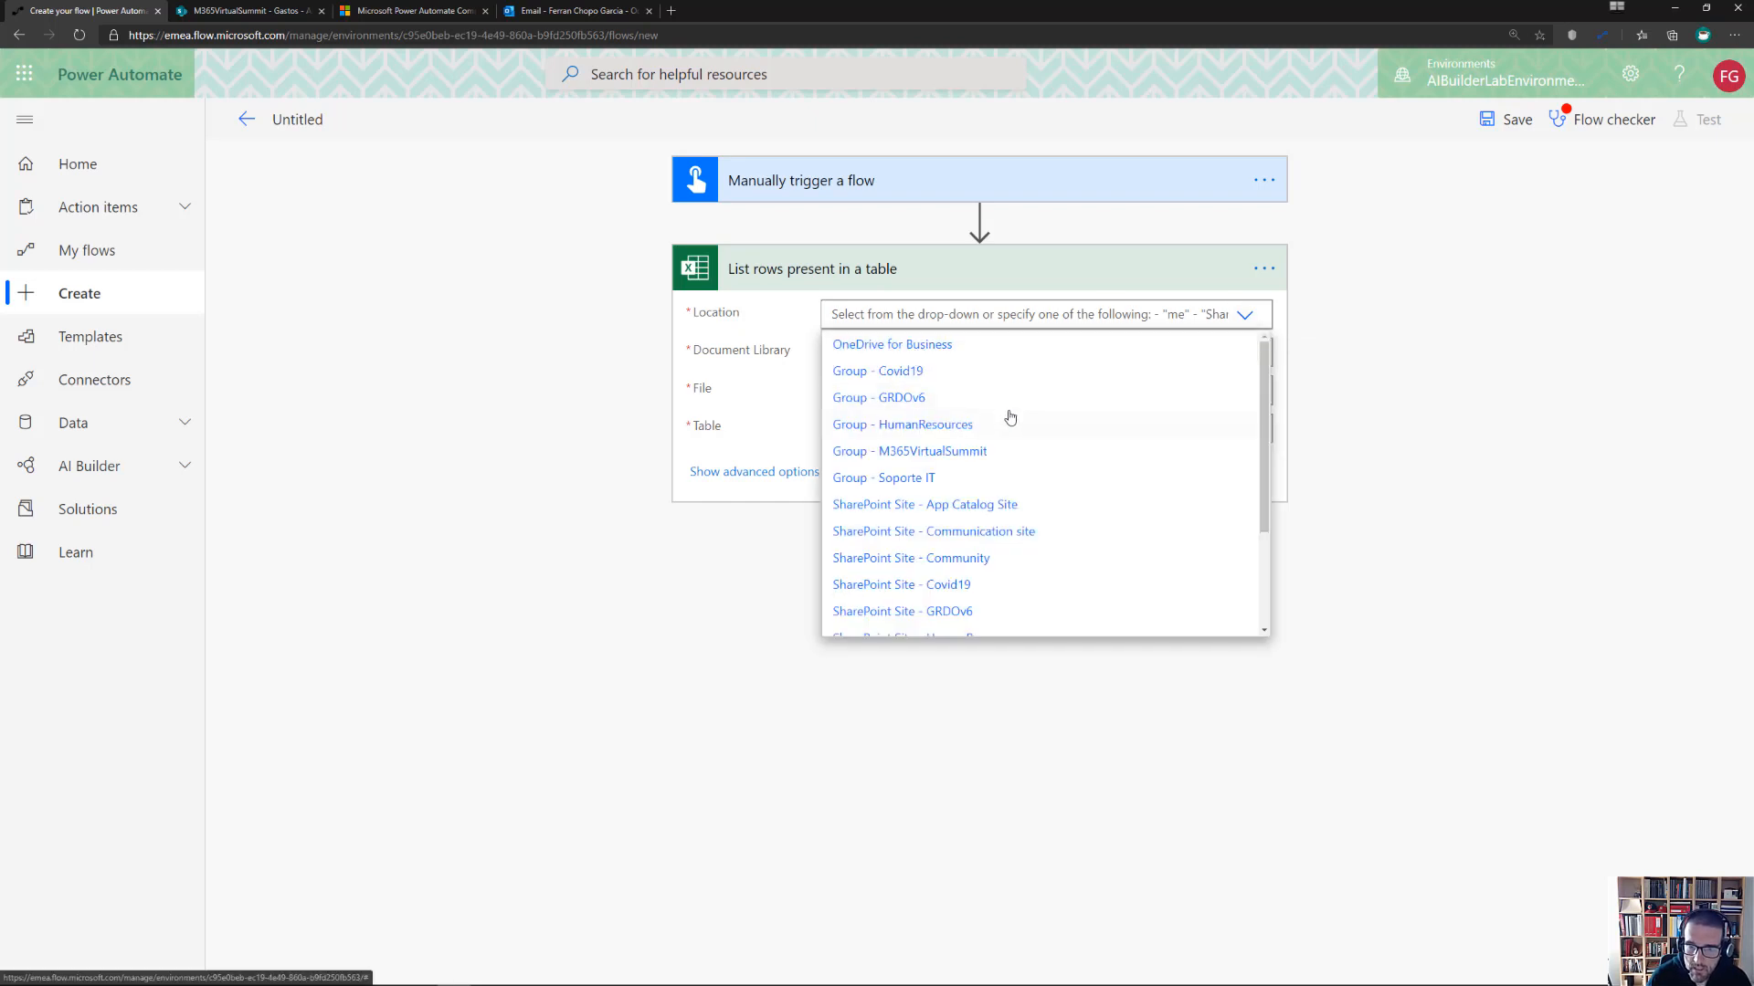
{"action": "left_click", "coordinate": [947, 459]}
{"action": "left_click", "coordinate": [1249, 323]}
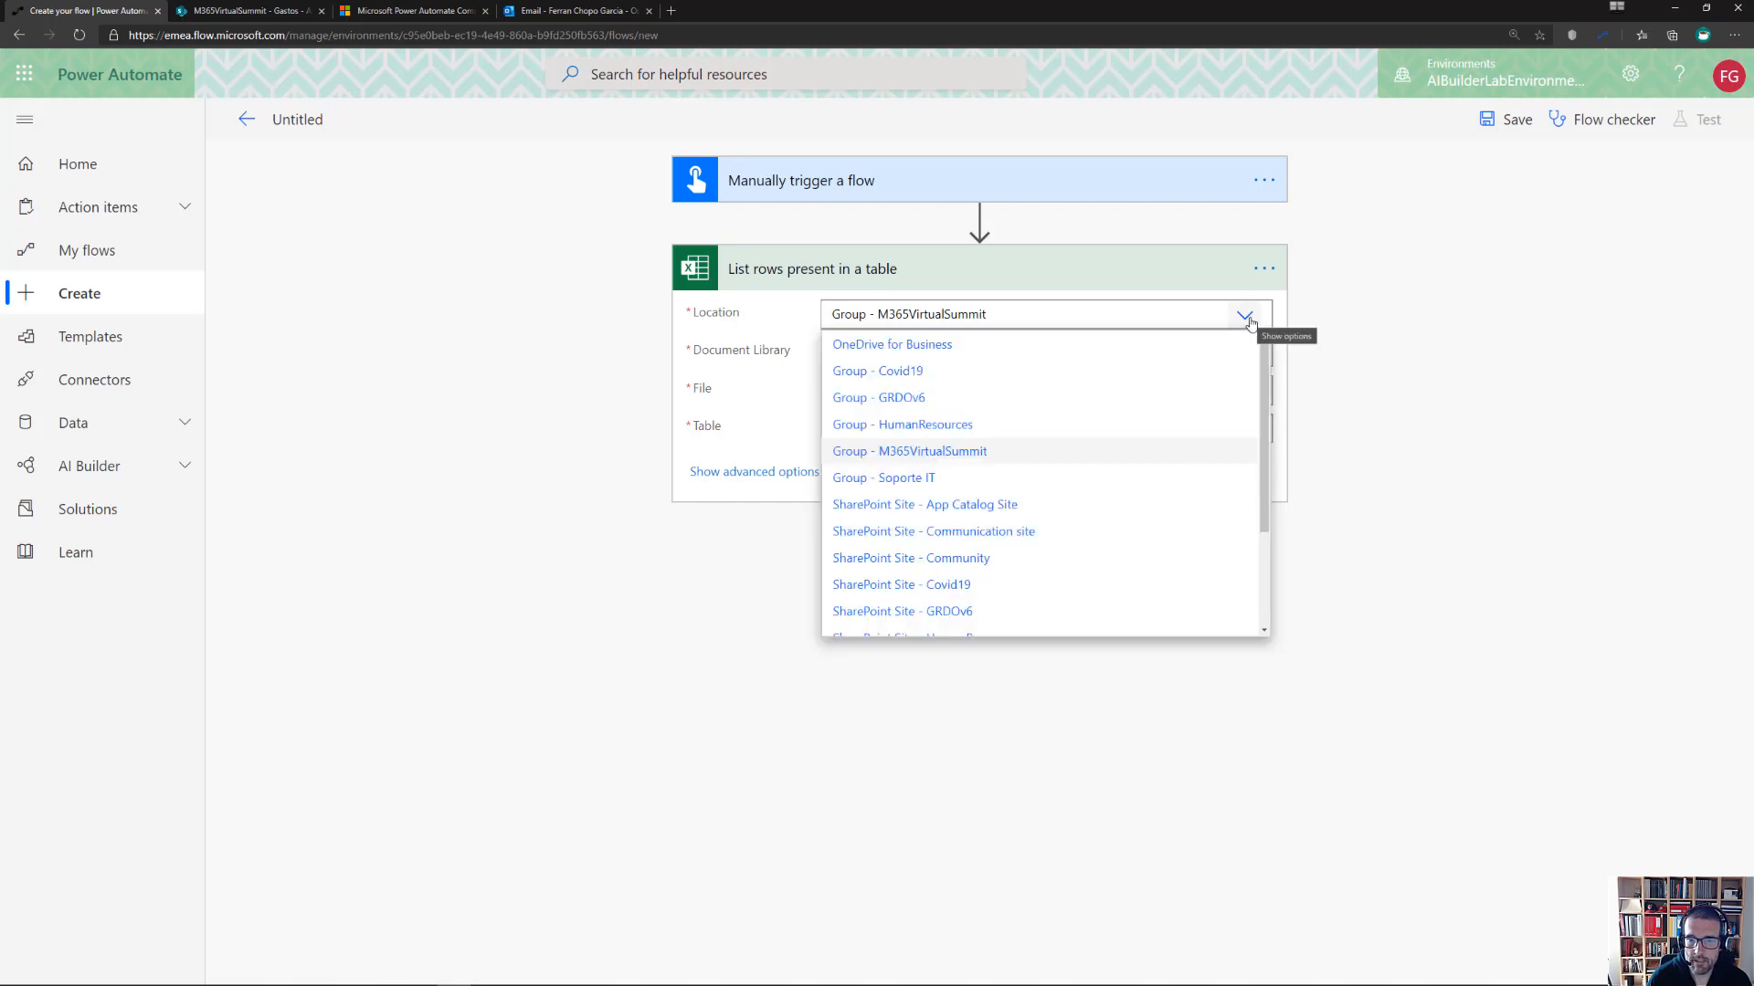
{"action": "scroll", "coordinate": [1263, 398], "scroll_direction": "down", "scroll_amount": 3}
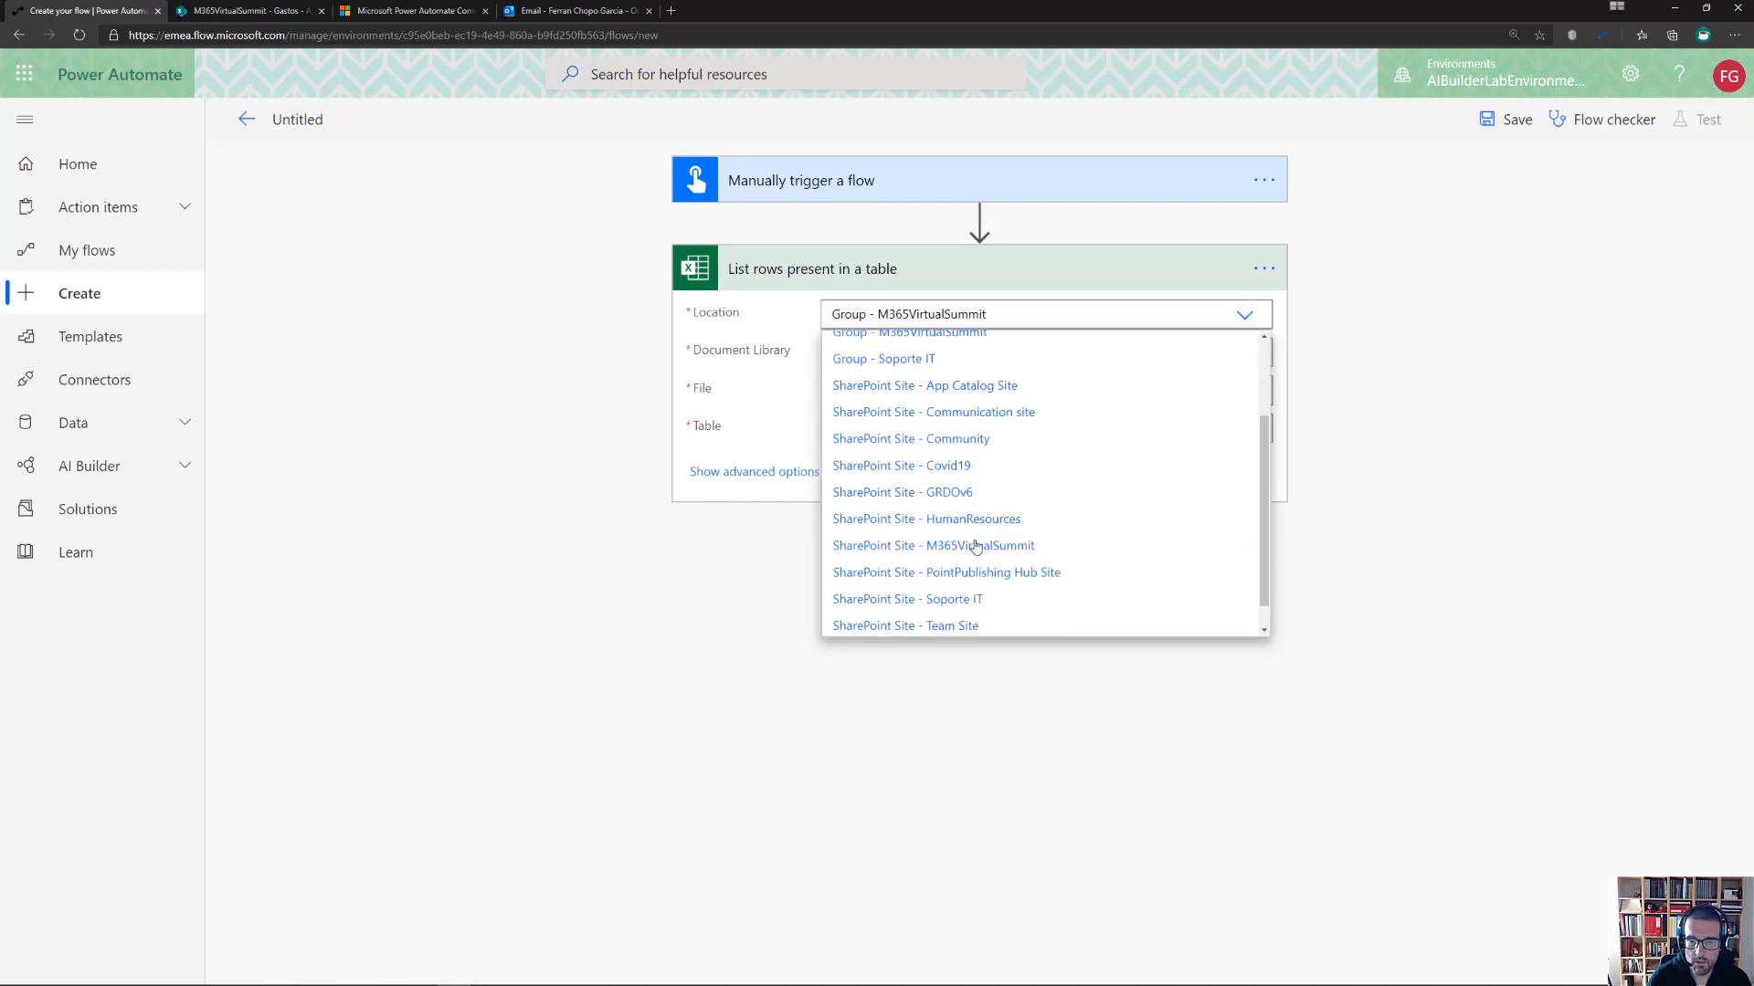
{"action": "left_click", "coordinate": [952, 548]}
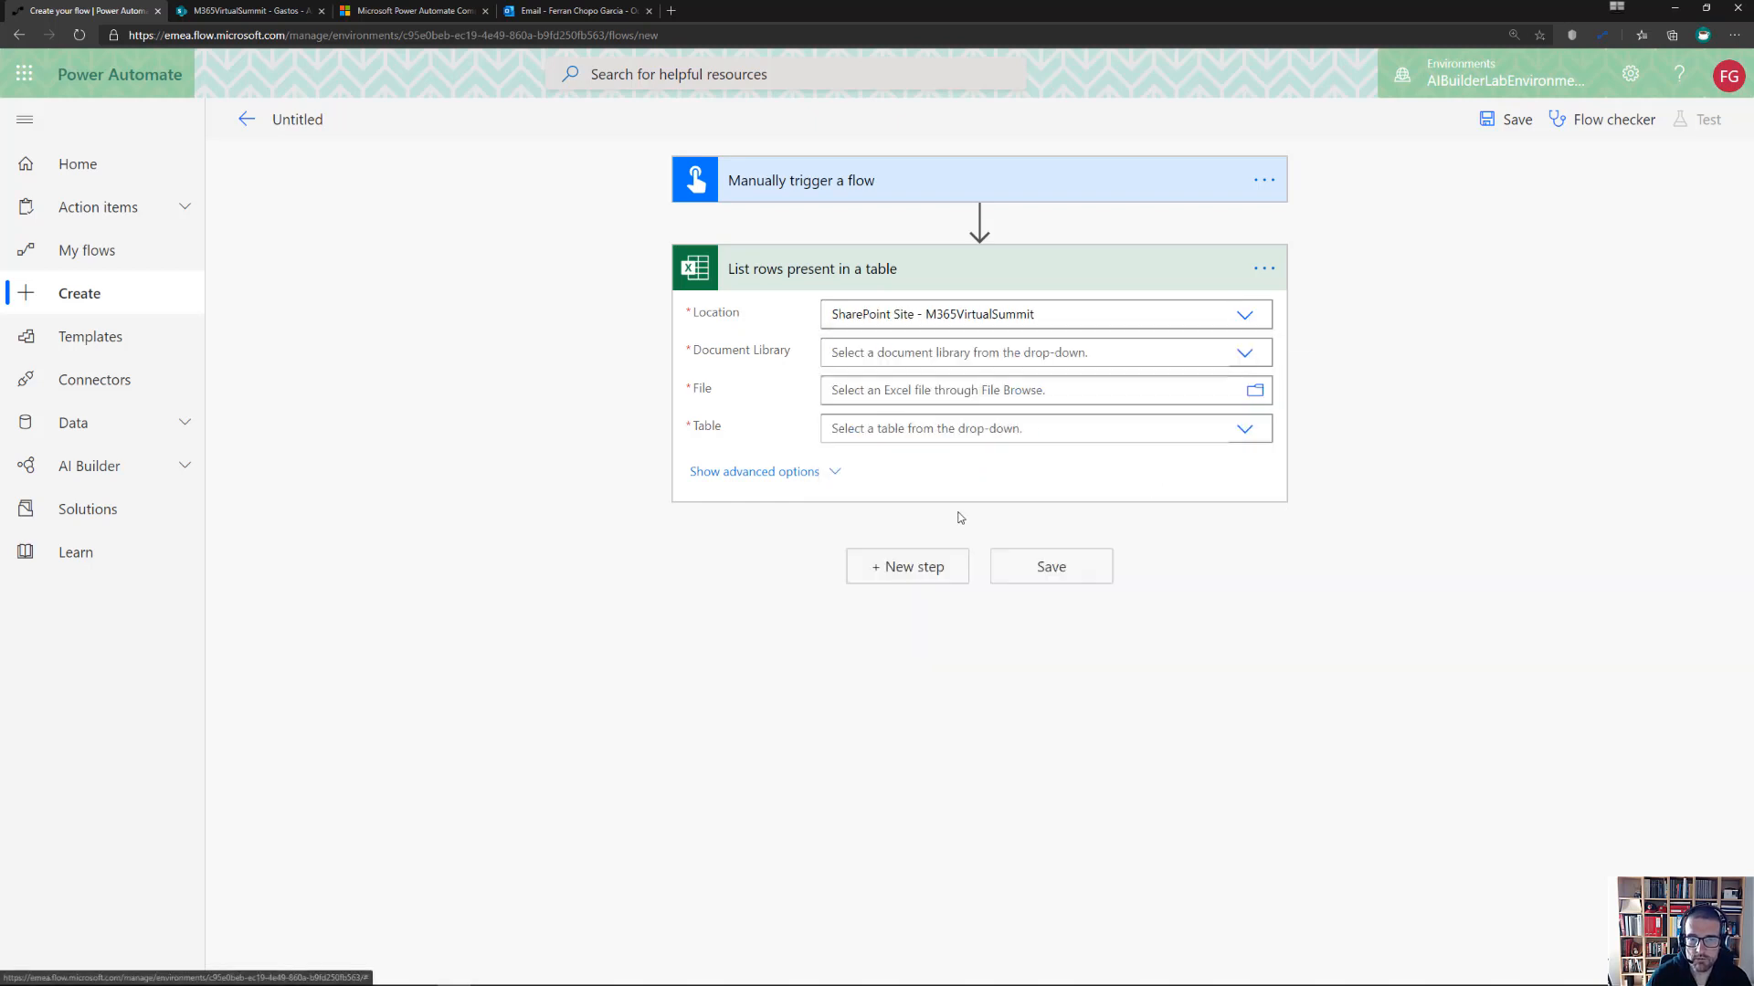
{"action": "left_click", "coordinate": [1237, 353]}
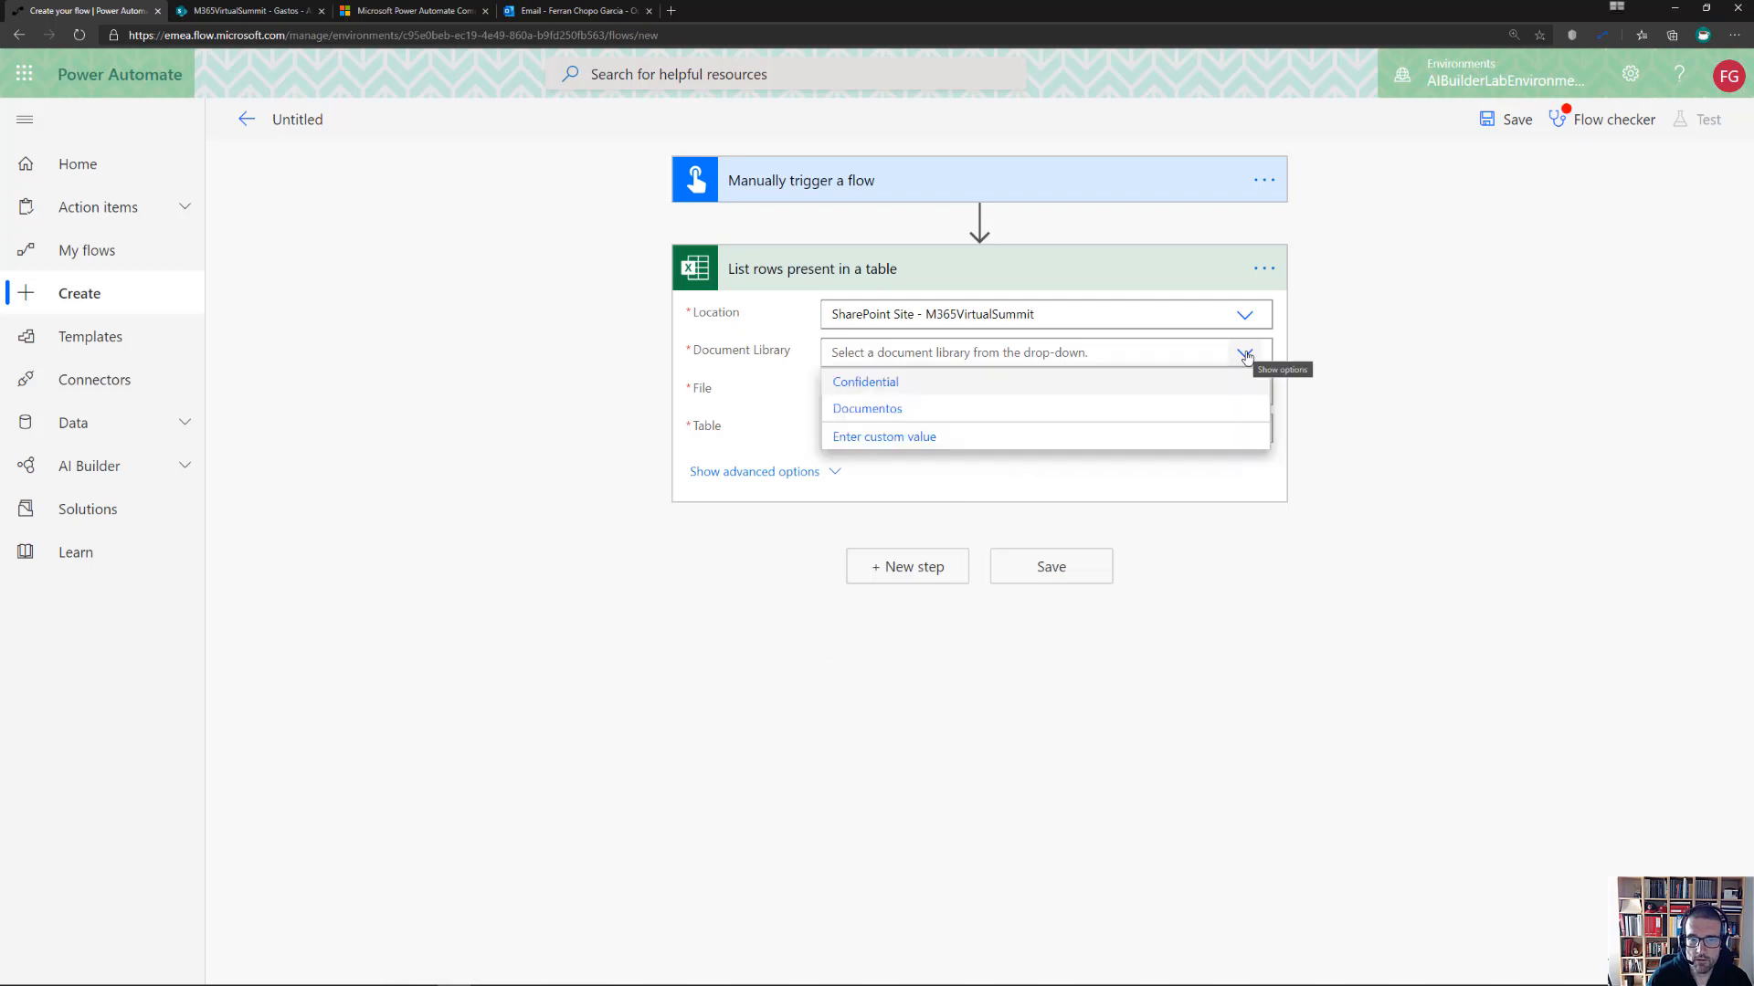
{"action": "left_click", "coordinate": [884, 419]}
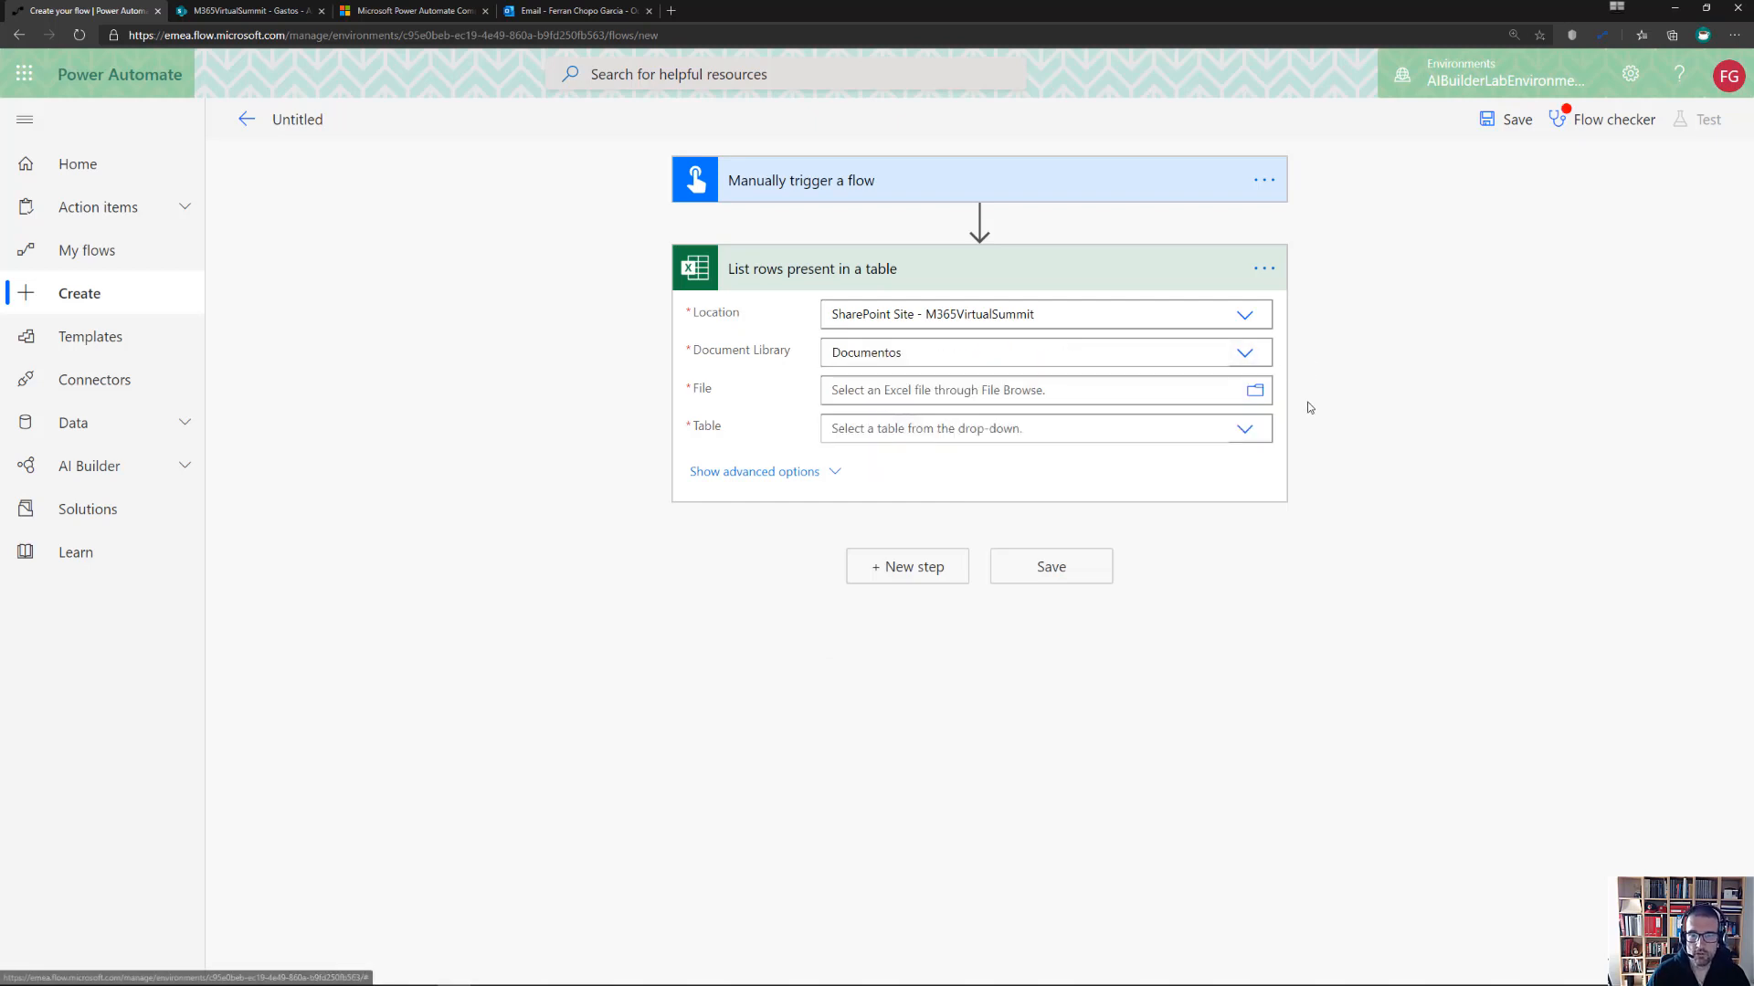
Choose the file Financial Sample.xlsx and the table financials for the action, and show its advanced options
{"action": "left_click", "coordinate": [1253, 393]}
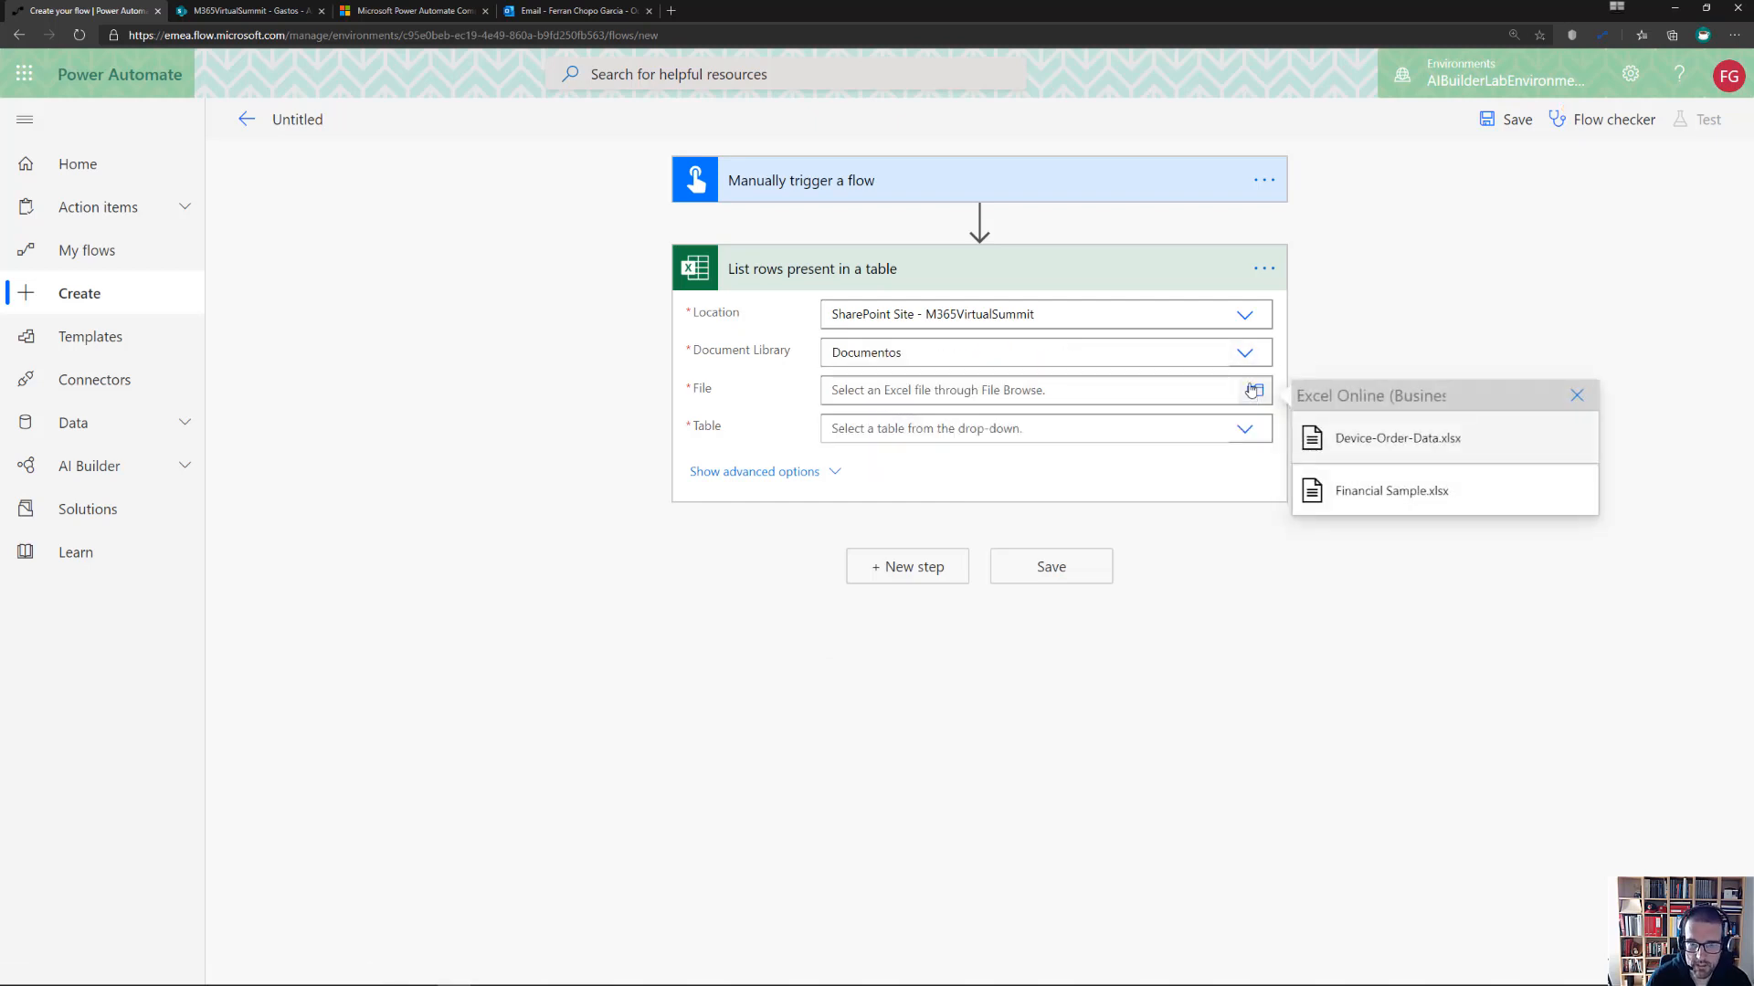
{"action": "left_click", "coordinate": [1388, 501]}
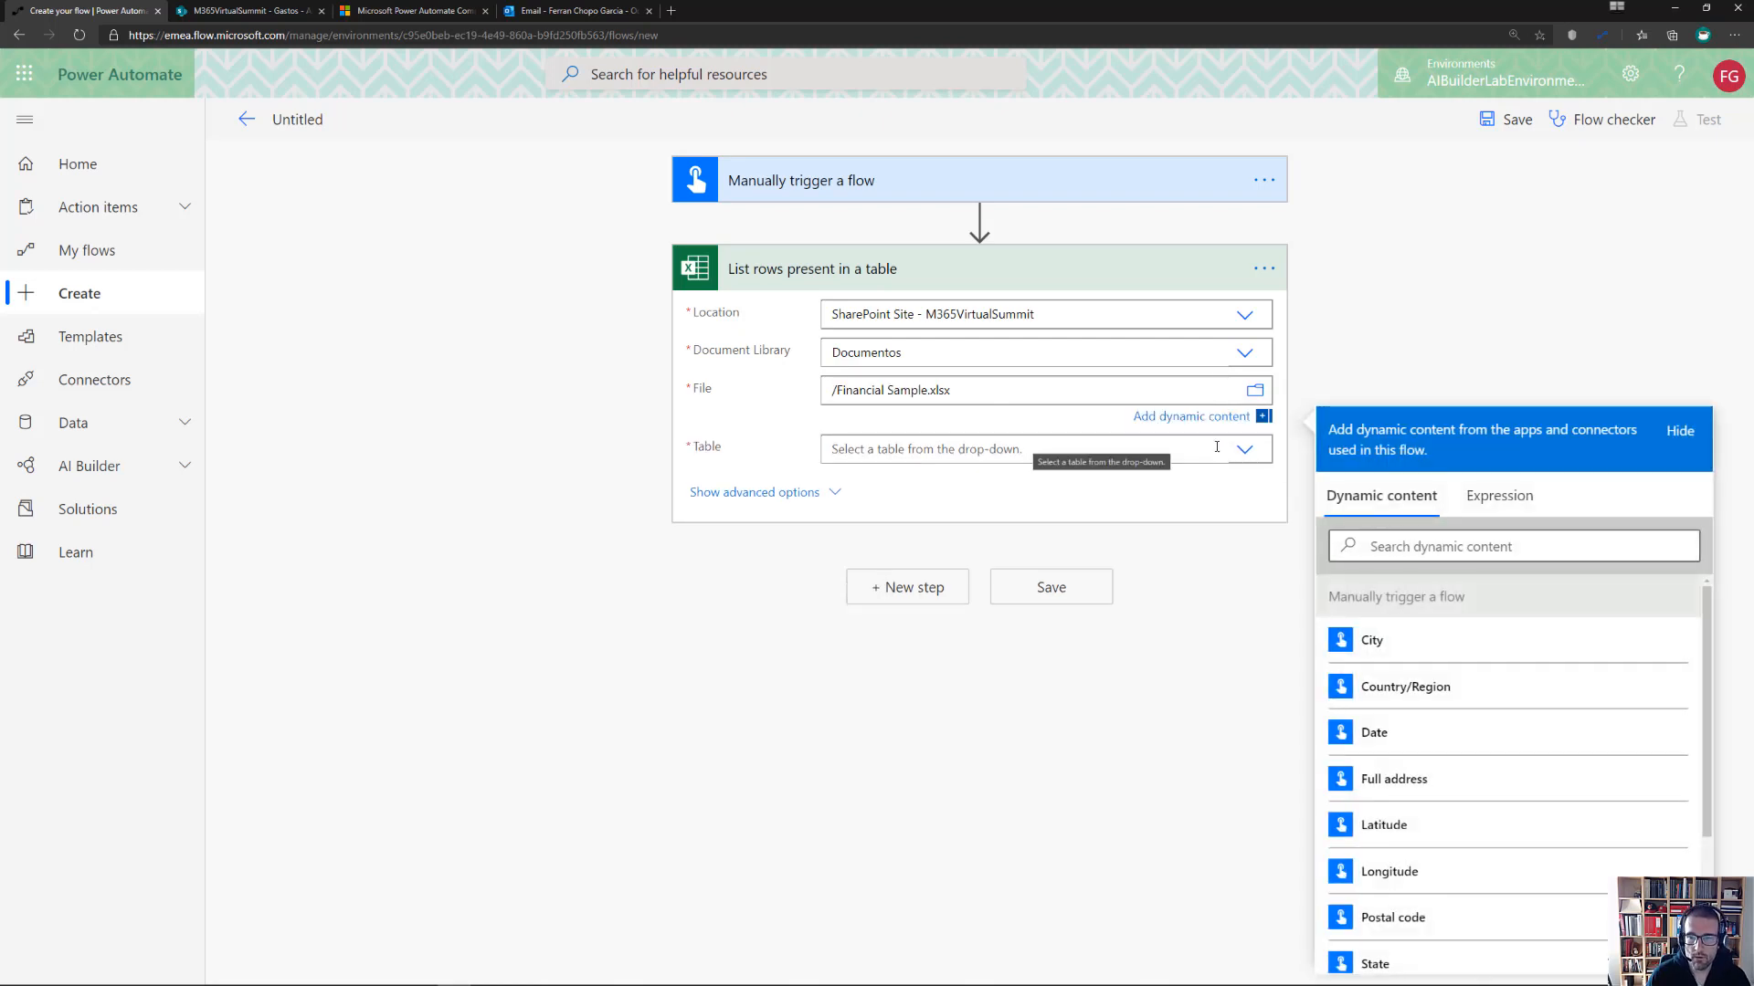
{"action": "left_click", "coordinate": [1239, 451]}
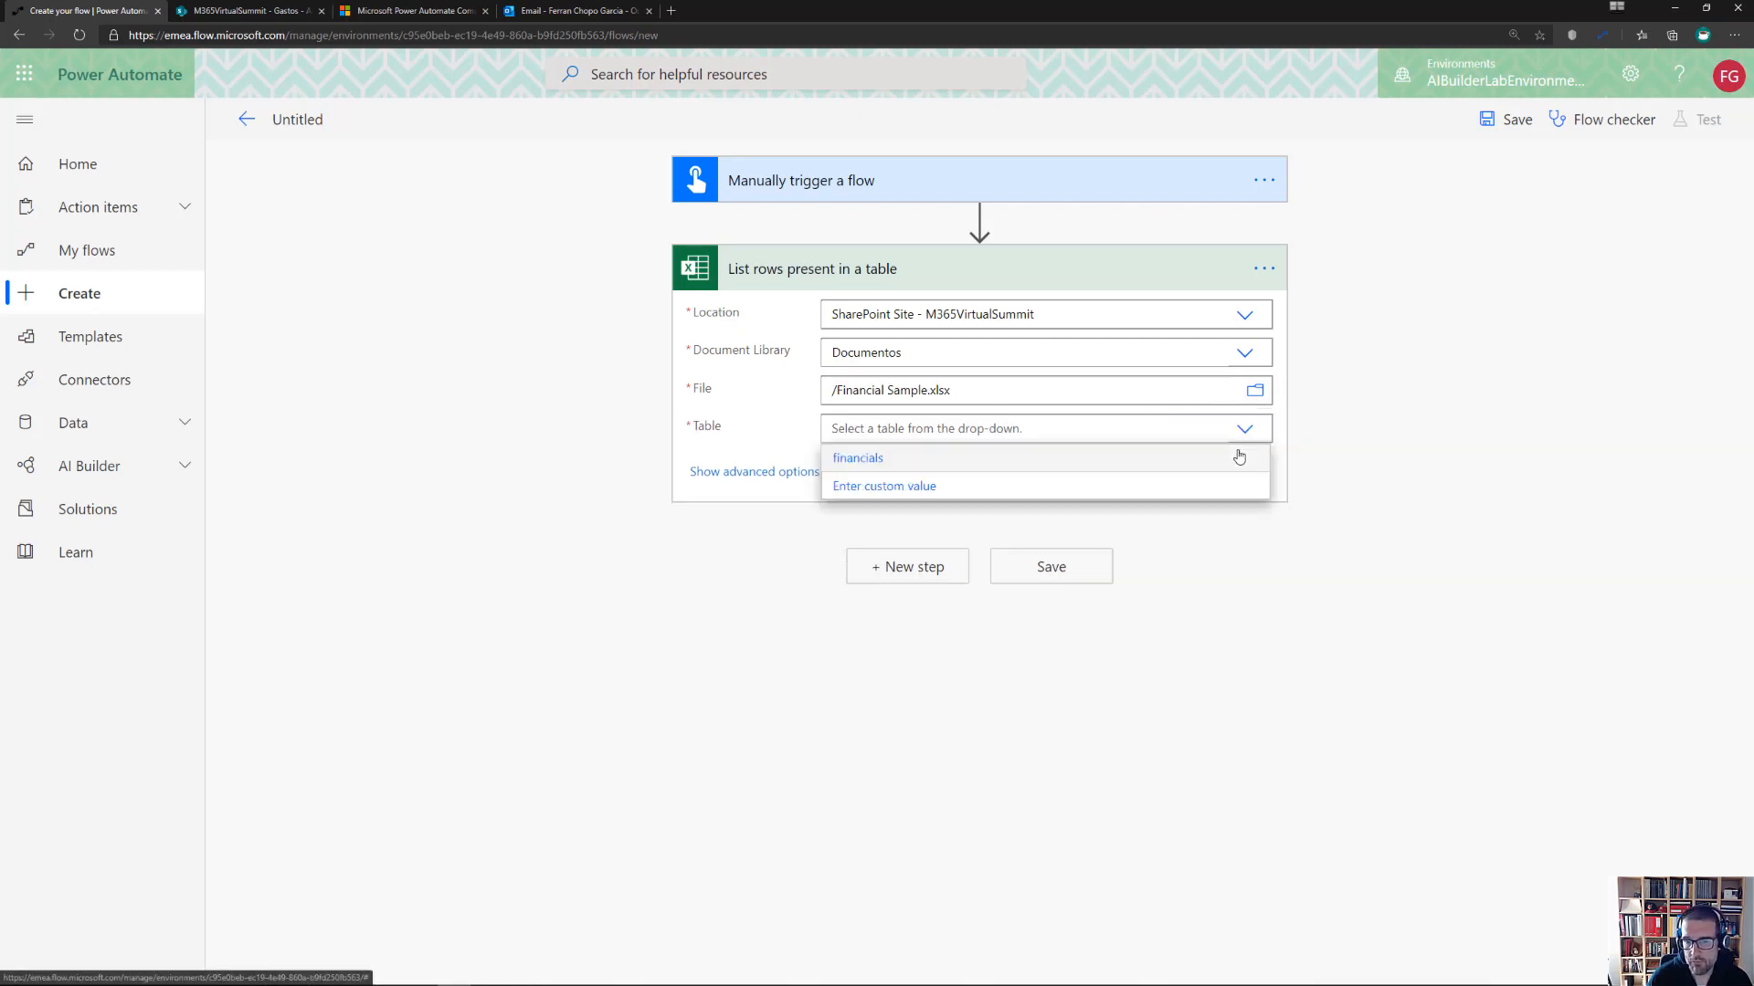
{"action": "left_click", "coordinate": [847, 461]}
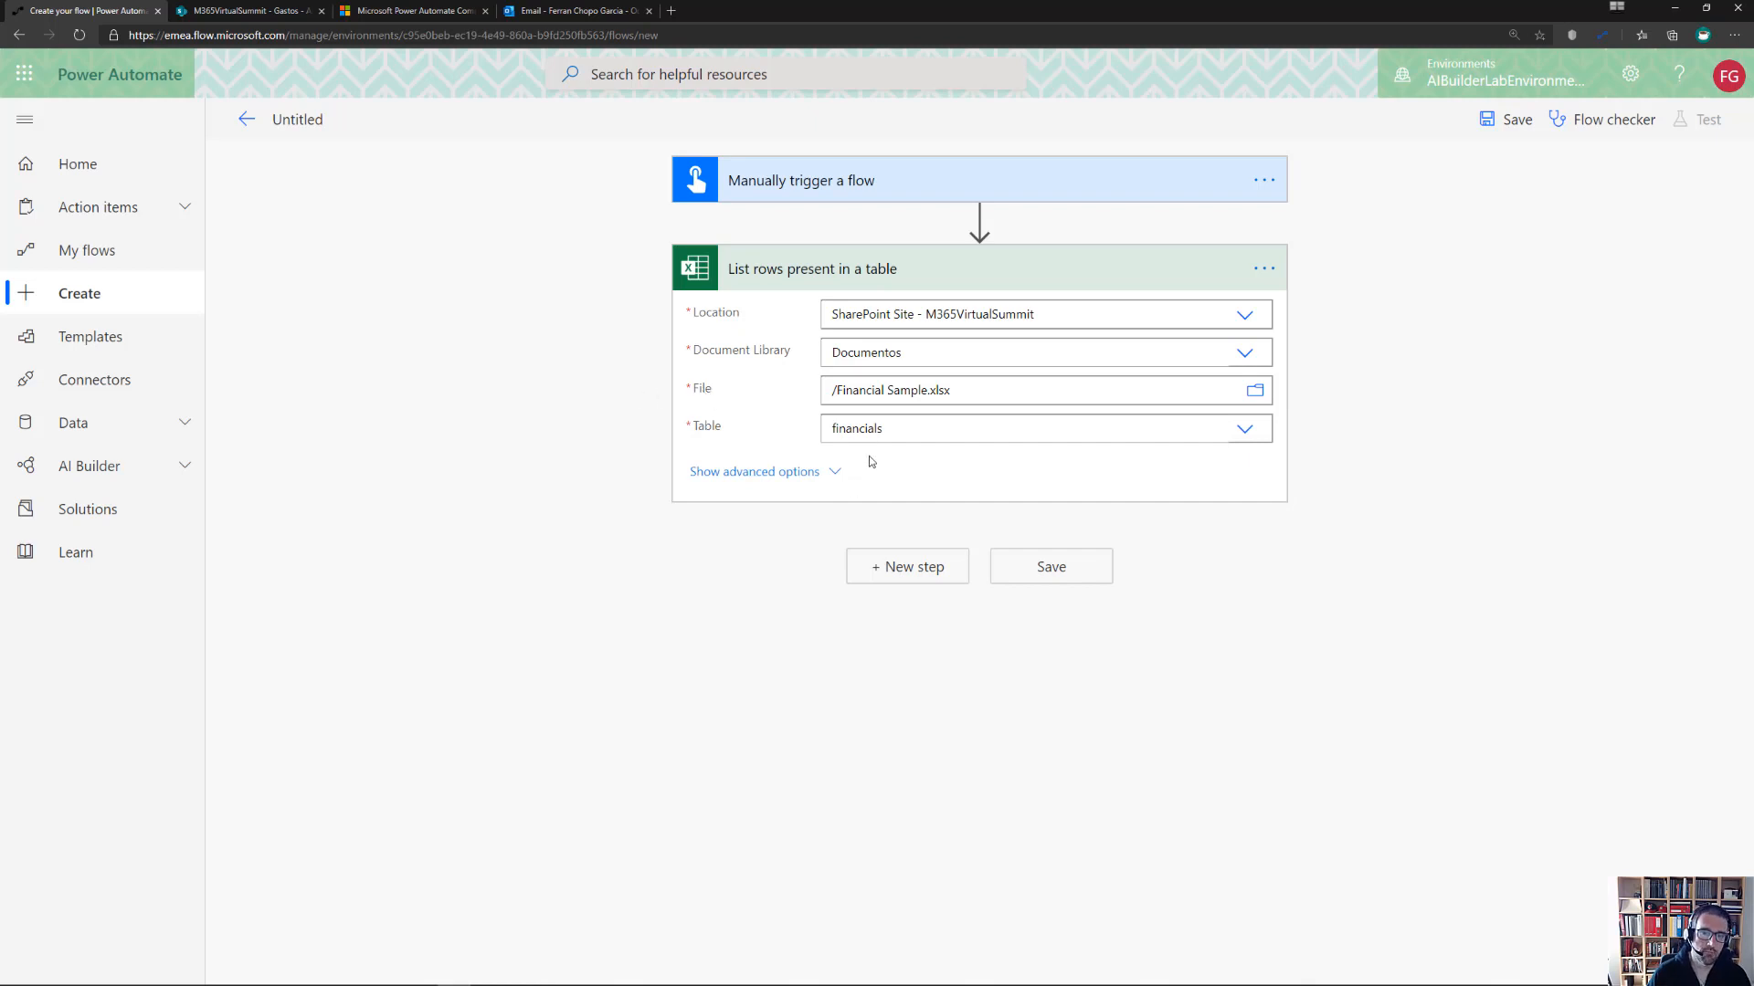
{"action": "left_click", "coordinate": [813, 475]}
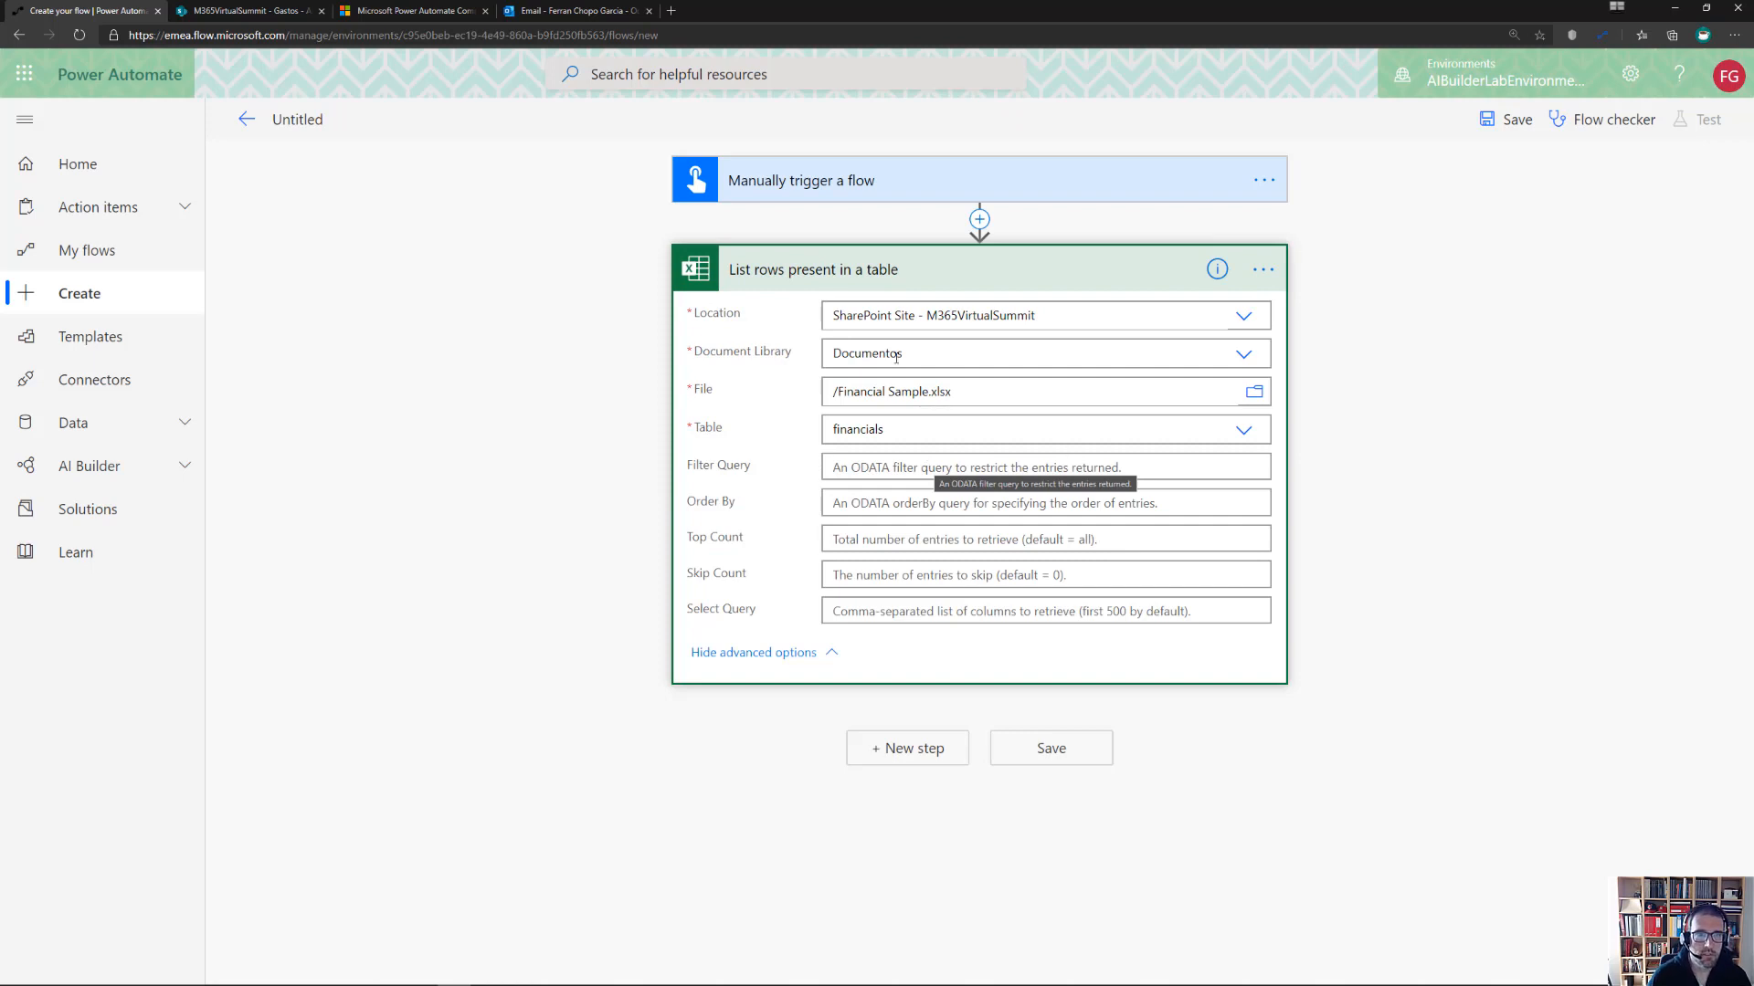
Open Financial Sample.xlsx from the Documents library of the M365VirtualSummit SharePoint site
{"action": "left_click", "coordinate": [271, 14]}
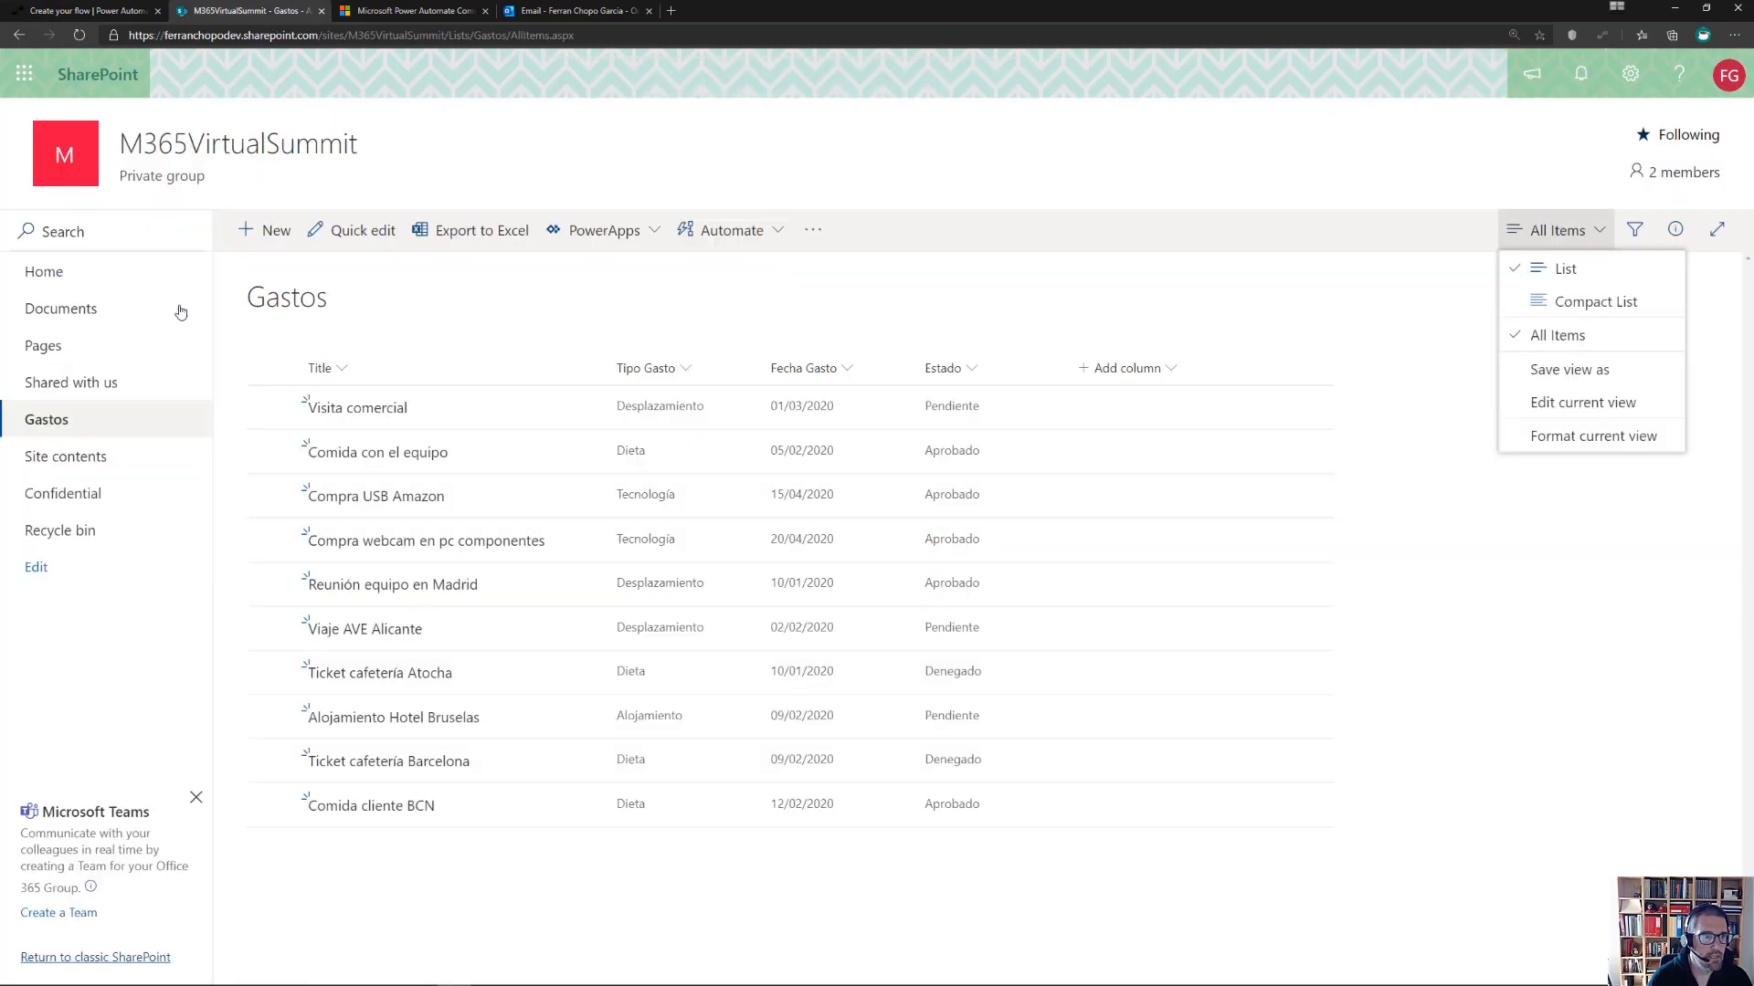
{"action": "left_click", "coordinate": [79, 307]}
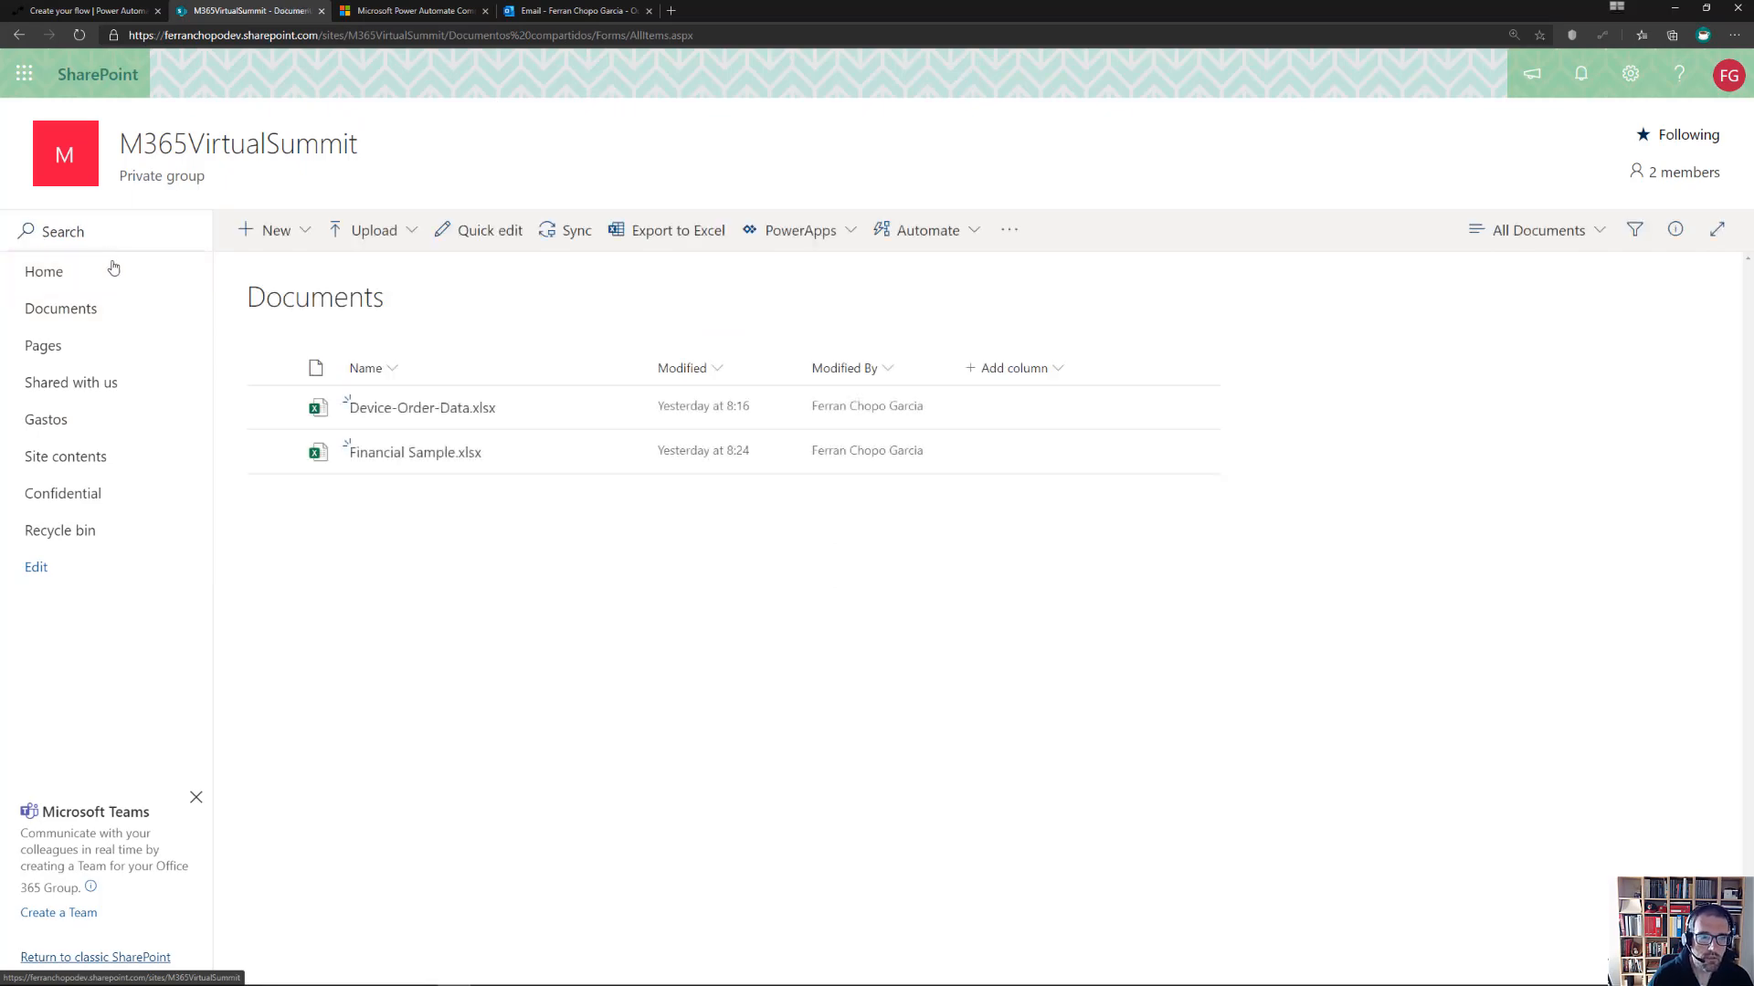
{"action": "left_click", "coordinate": [403, 455]}
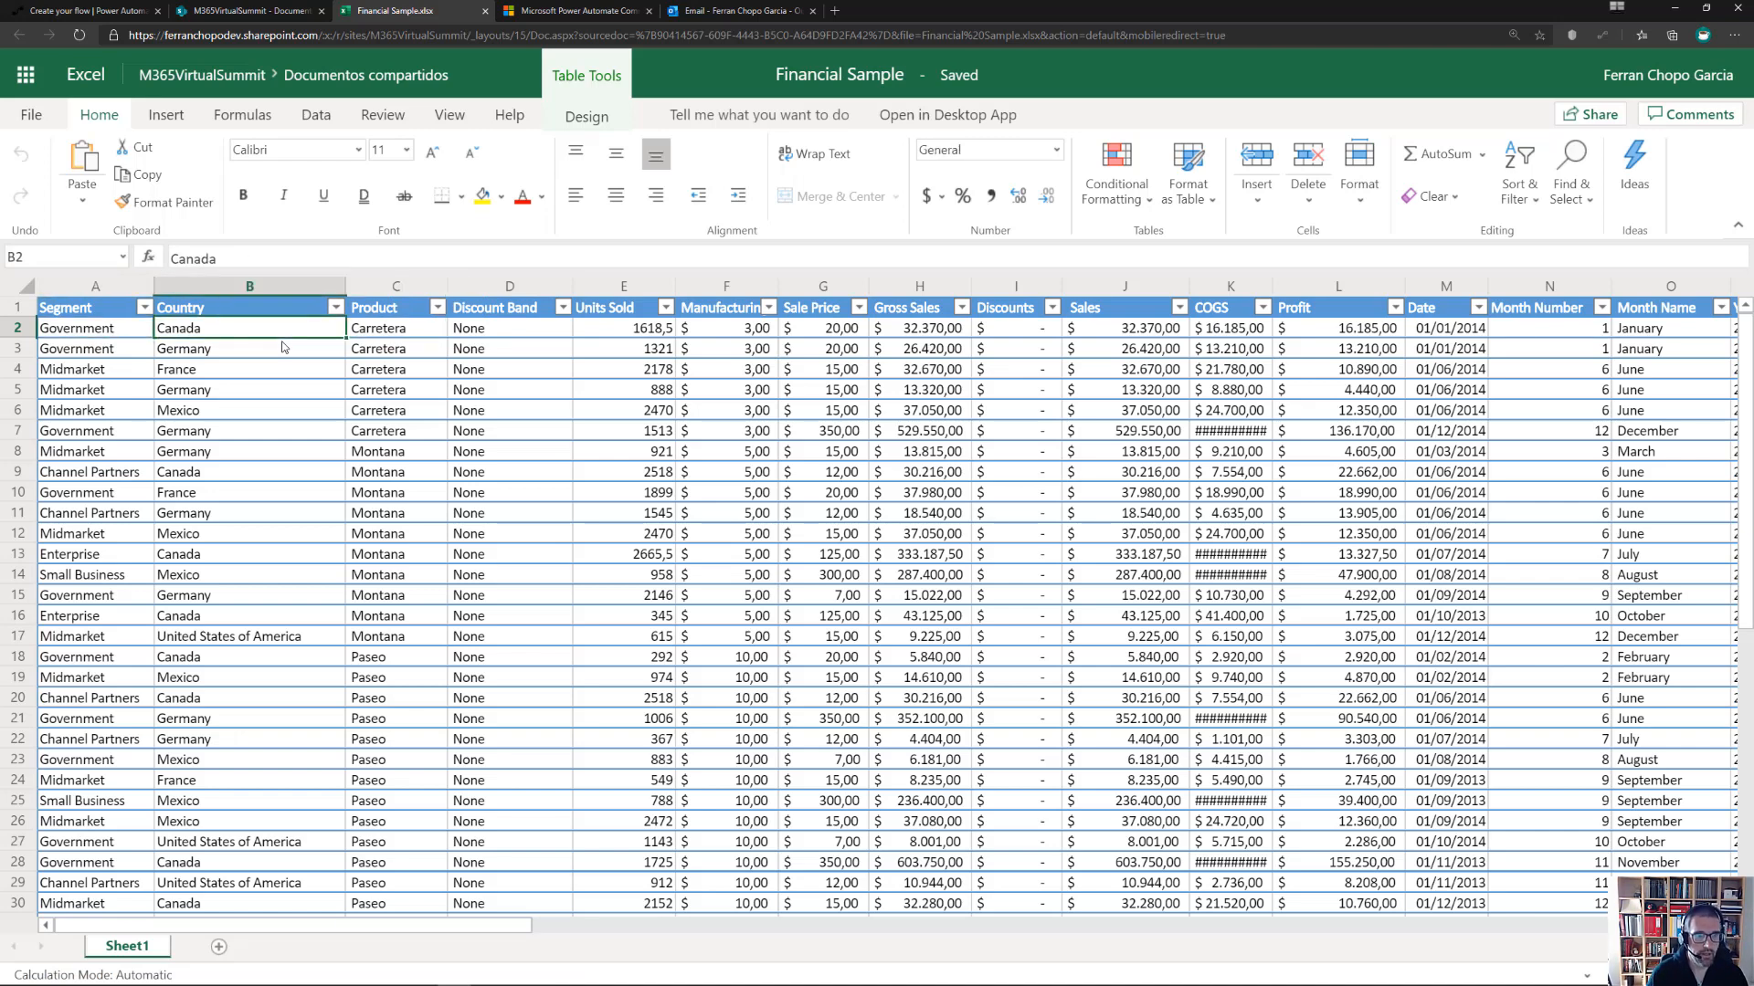
Go across the financials table to the Date column and examine the date values in its first rows
{"action": "key", "text": "Right"}
{"action": "key", "text": "Right"}
{"action": "key", "text": "Right"}
{"action": "key", "text": "Right"}
{"action": "key", "text": "Right"}
{"action": "key", "text": "Right"}
{"action": "key", "text": "Right"}
{"action": "key", "text": "Right"}
{"action": "key", "text": "Right"}
{"action": "key", "text": "Right"}
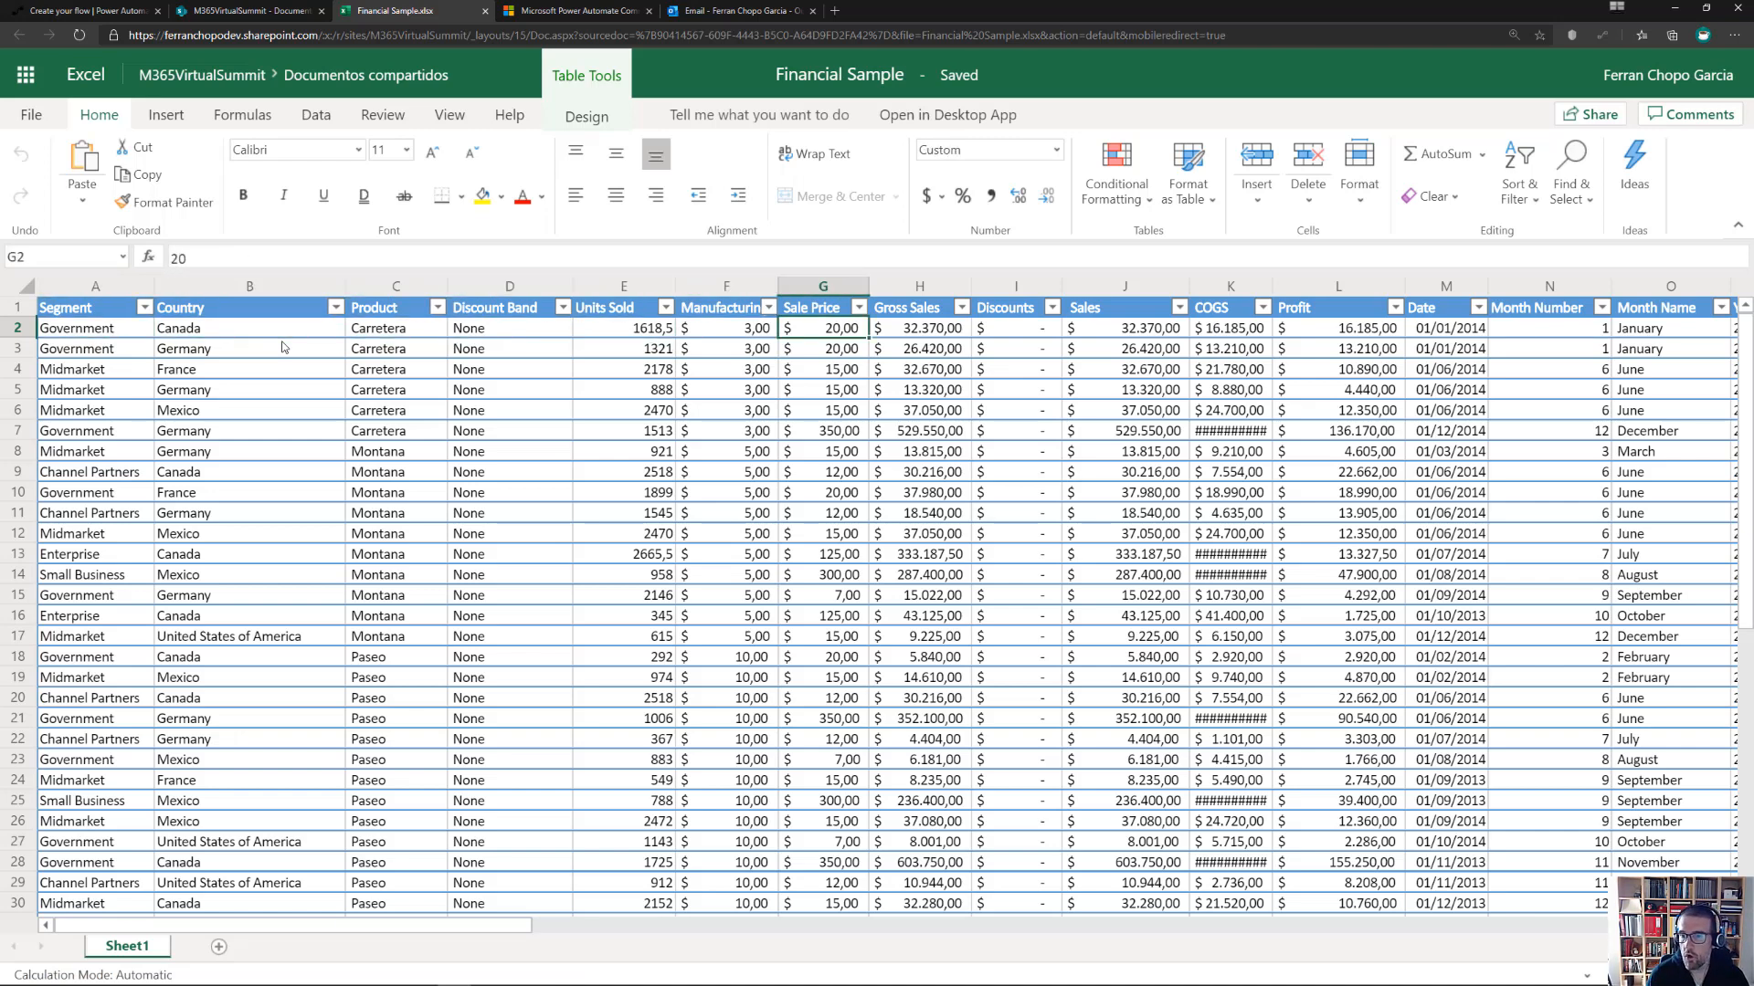
{"action": "key", "text": "Right"}
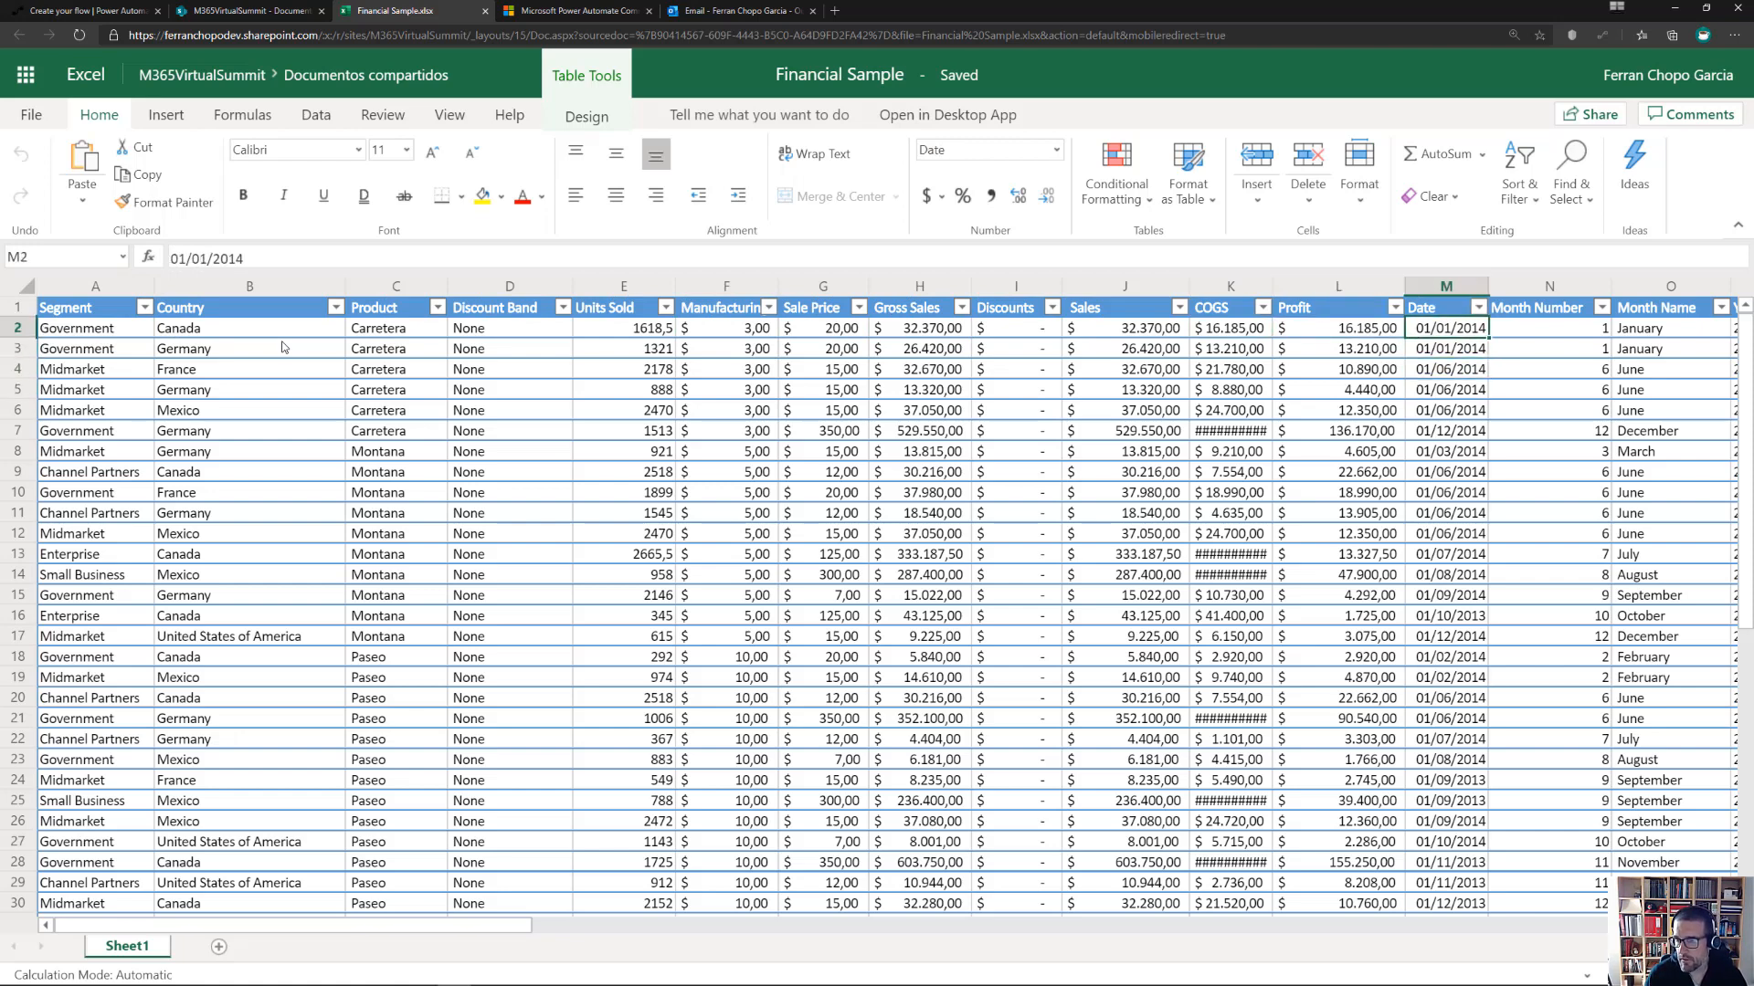
{"action": "key", "text": "Down"}
{"action": "key", "text": "Down"}
{"action": "key", "text": "Down"}
{"action": "key", "text": "Down"}
{"action": "key", "text": "Down"}
{"action": "key", "text": "Down"}
{"action": "key", "text": "Down"}
{"action": "key", "text": "Down"}
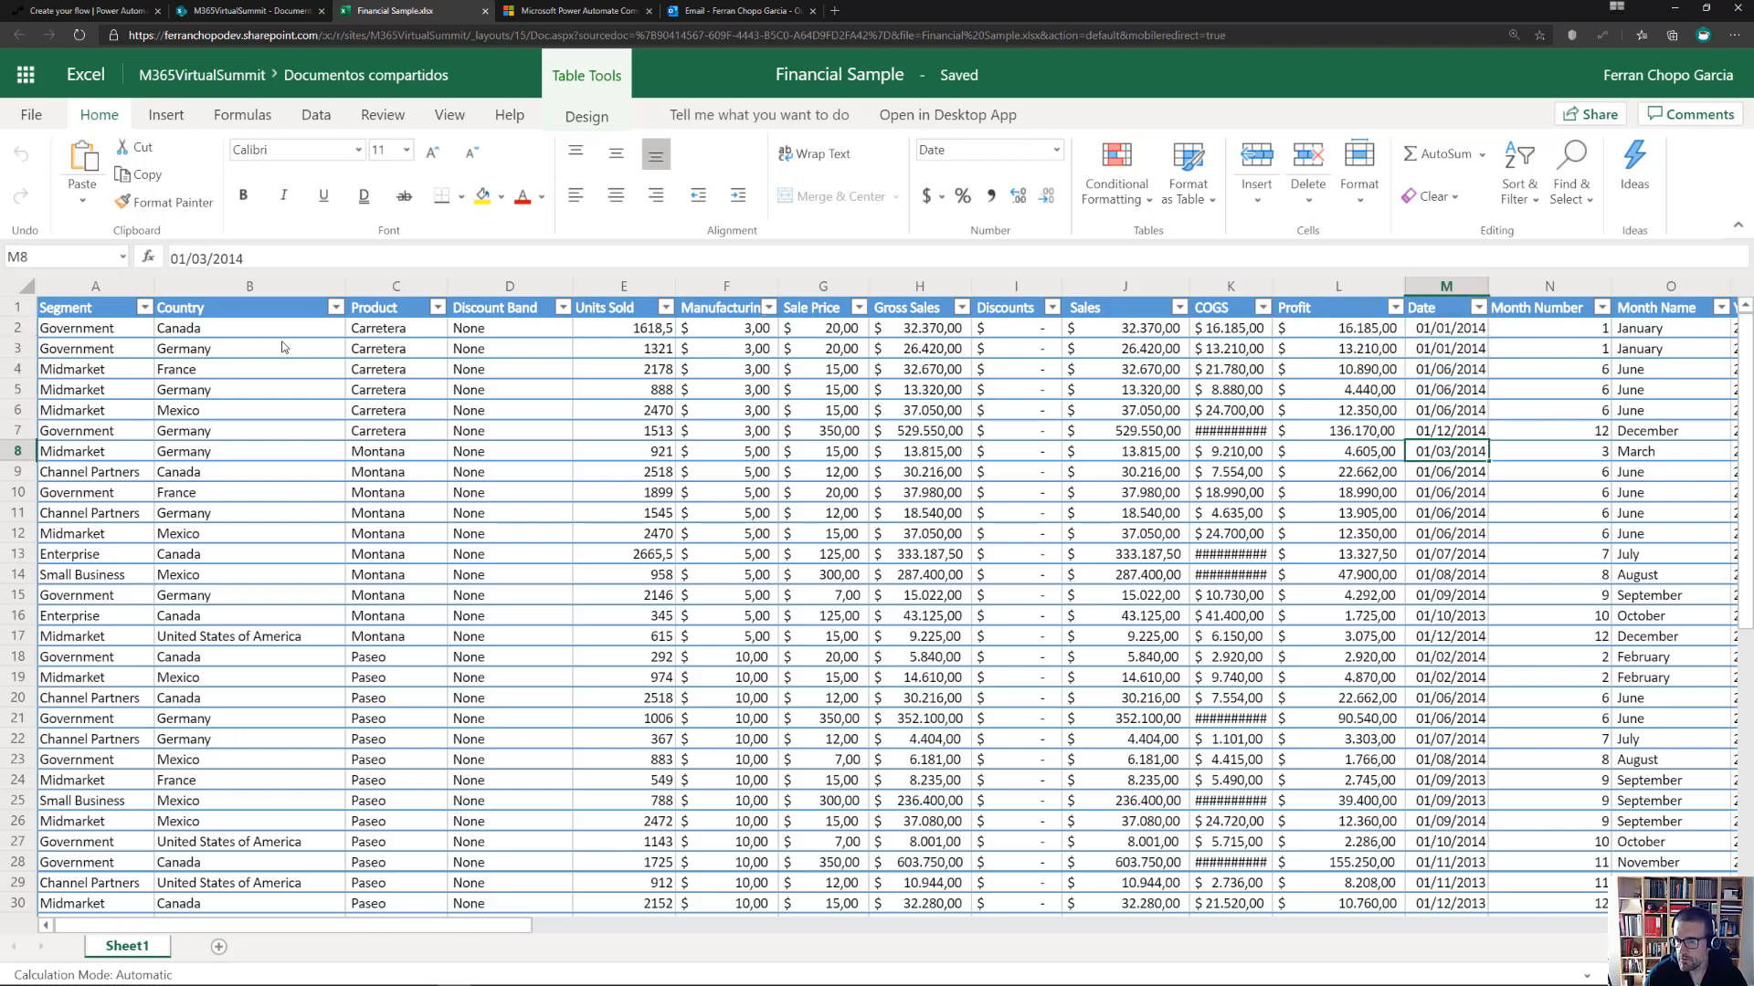
{"action": "key", "text": "Up"}
{"action": "key", "text": "Up"}
{"action": "key", "text": "Up"}
{"action": "key", "text": "Up"}
{"action": "key", "text": "Up"}
{"action": "key", "text": "Up"}
{"action": "key", "text": "Up"}
{"action": "key", "text": "Up"}
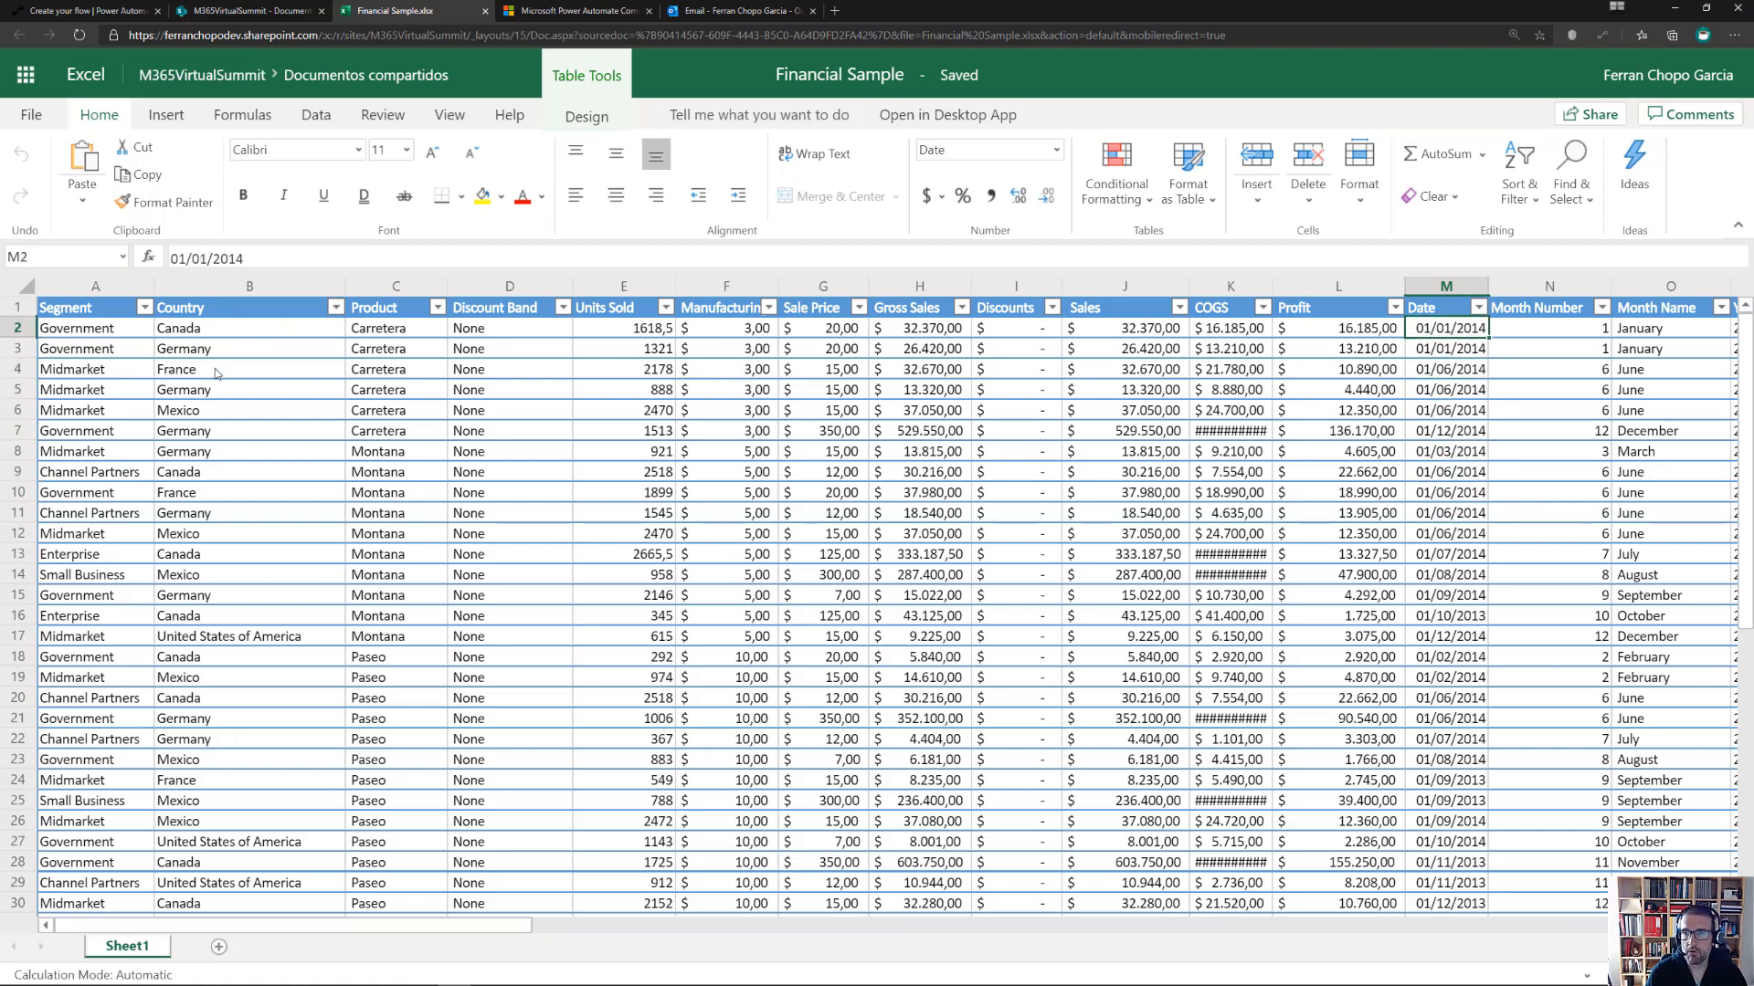
Recheck the Date column in Financial Sample.xlsx, return to Power Automate and set the action's Filter Query to Date eq '2014-01-01'
{"action": "left_click", "coordinate": [242, 9]}
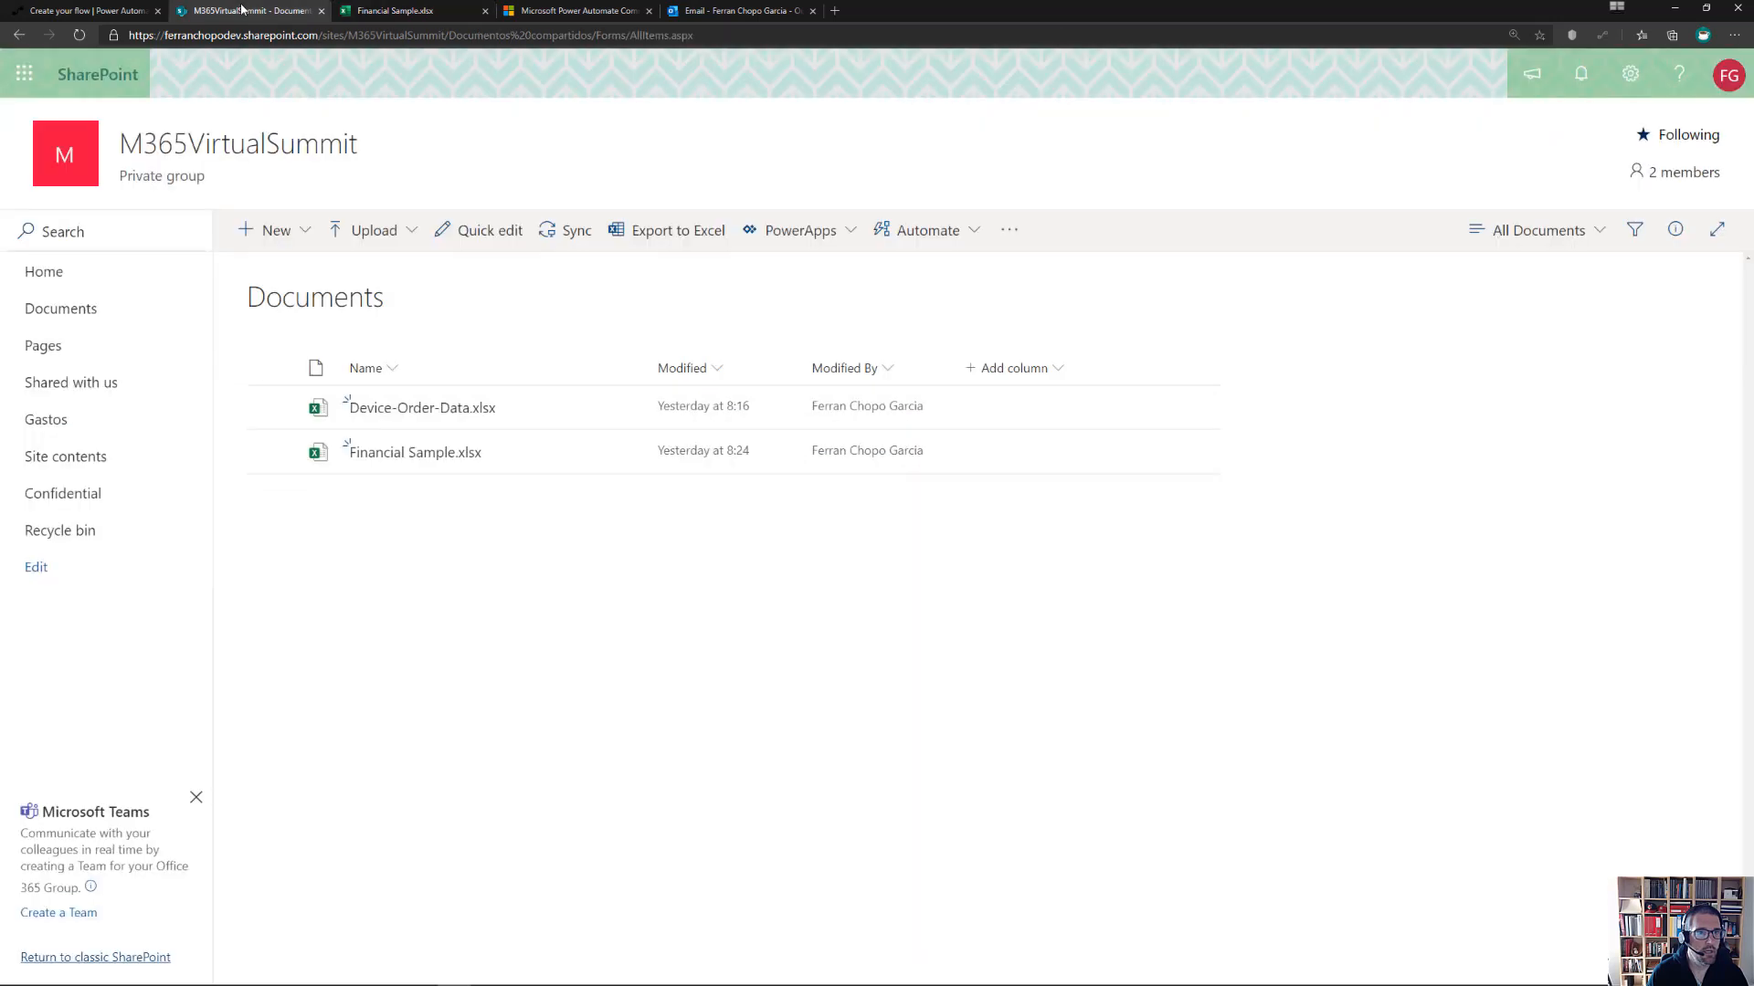
{"action": "left_click", "coordinate": [146, 11]}
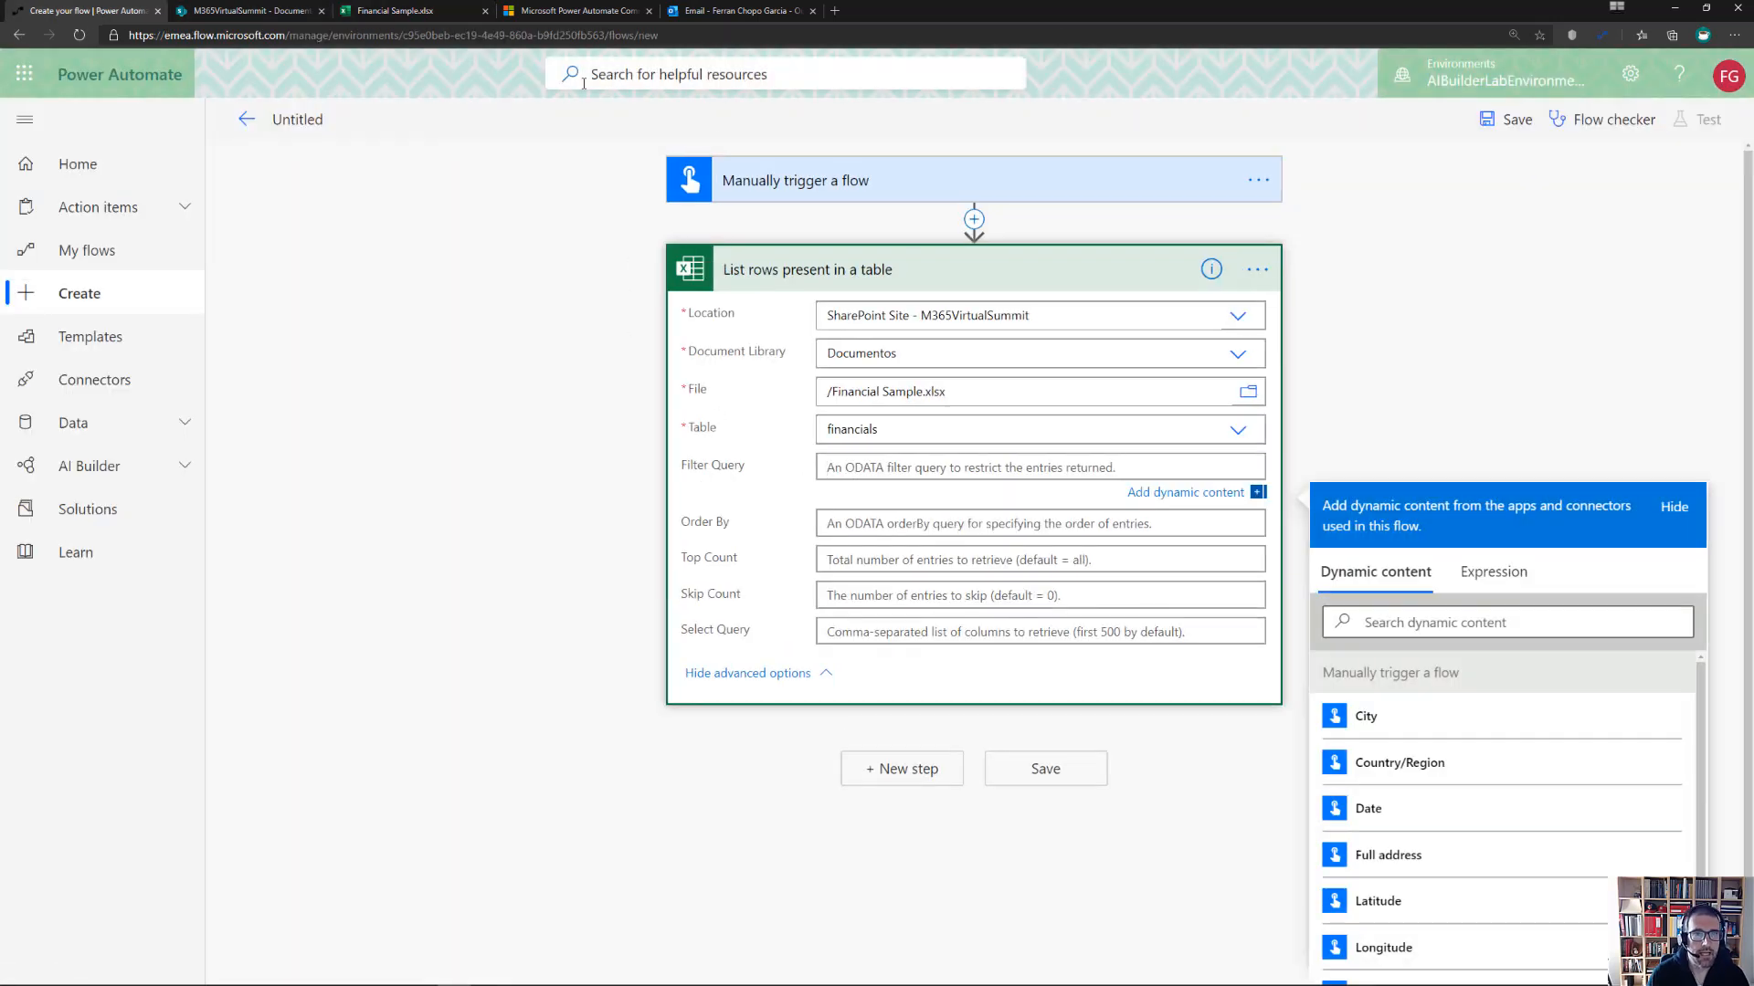
{"action": "left_click", "coordinate": [413, 14]}
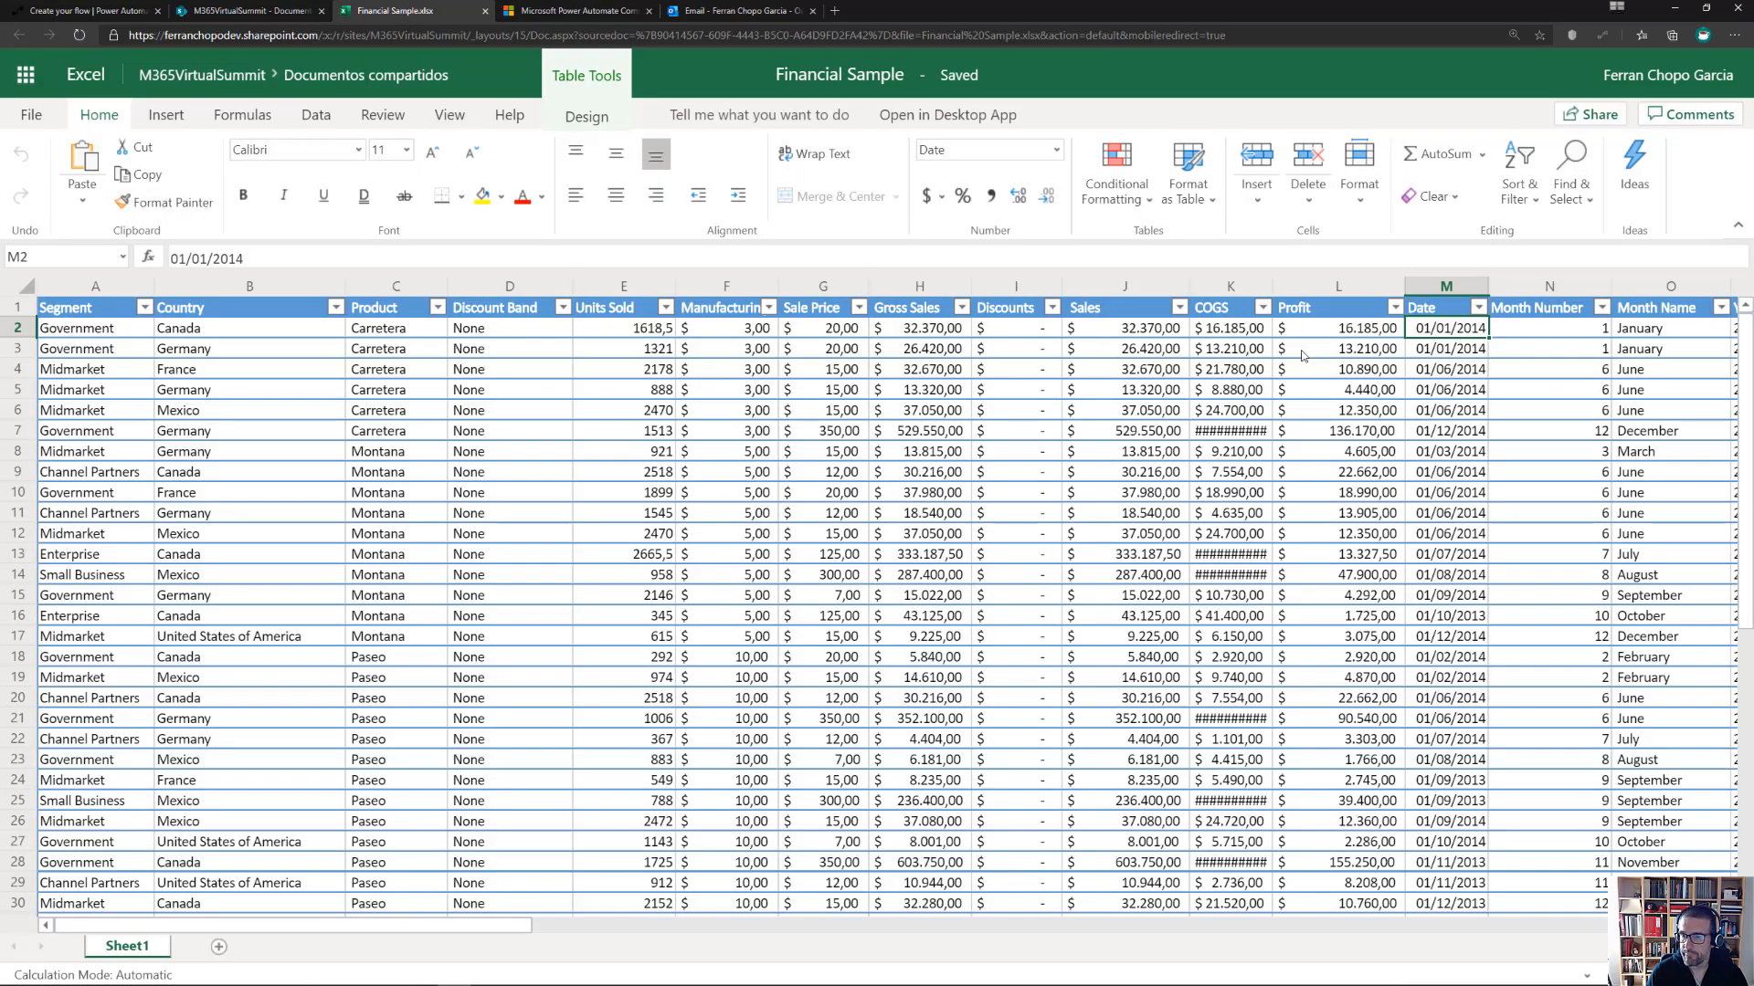
{"action": "left_click", "coordinate": [146, 11]}
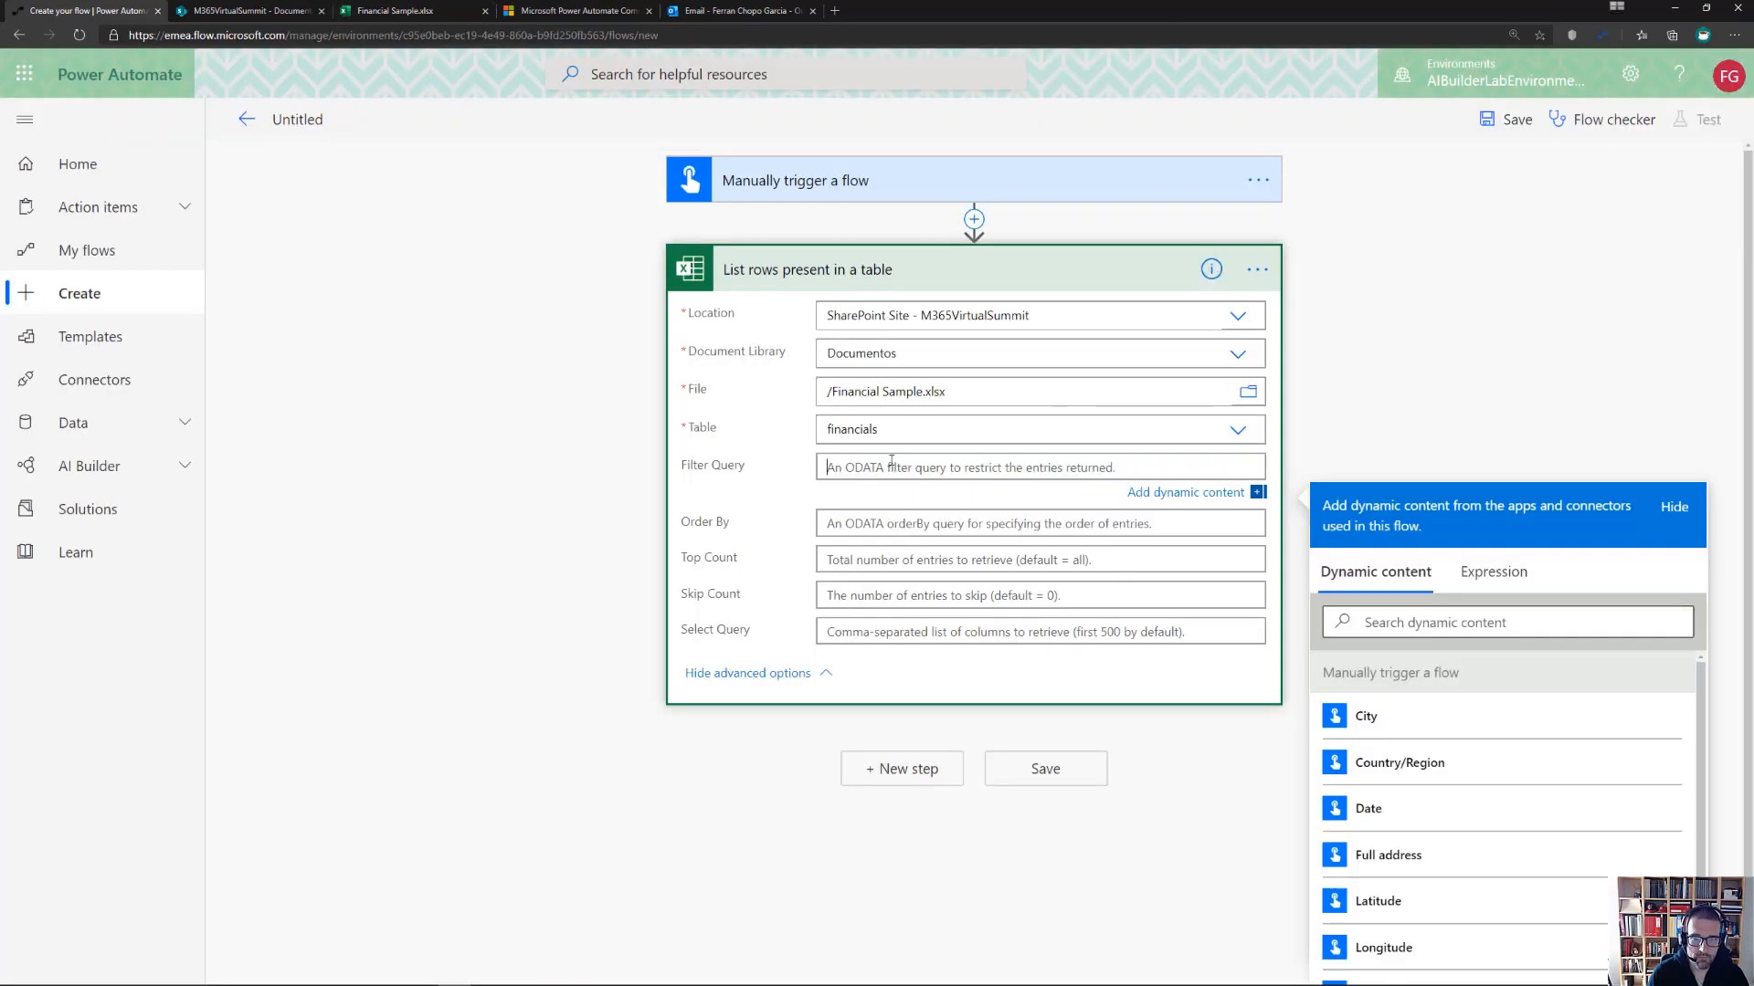
{"action": "type", "text": "dat"}
{"action": "key", "text": "BackSpace"}
{"action": "key", "text": "BackSpace"}
{"action": "key", "text": "BackSpace"}
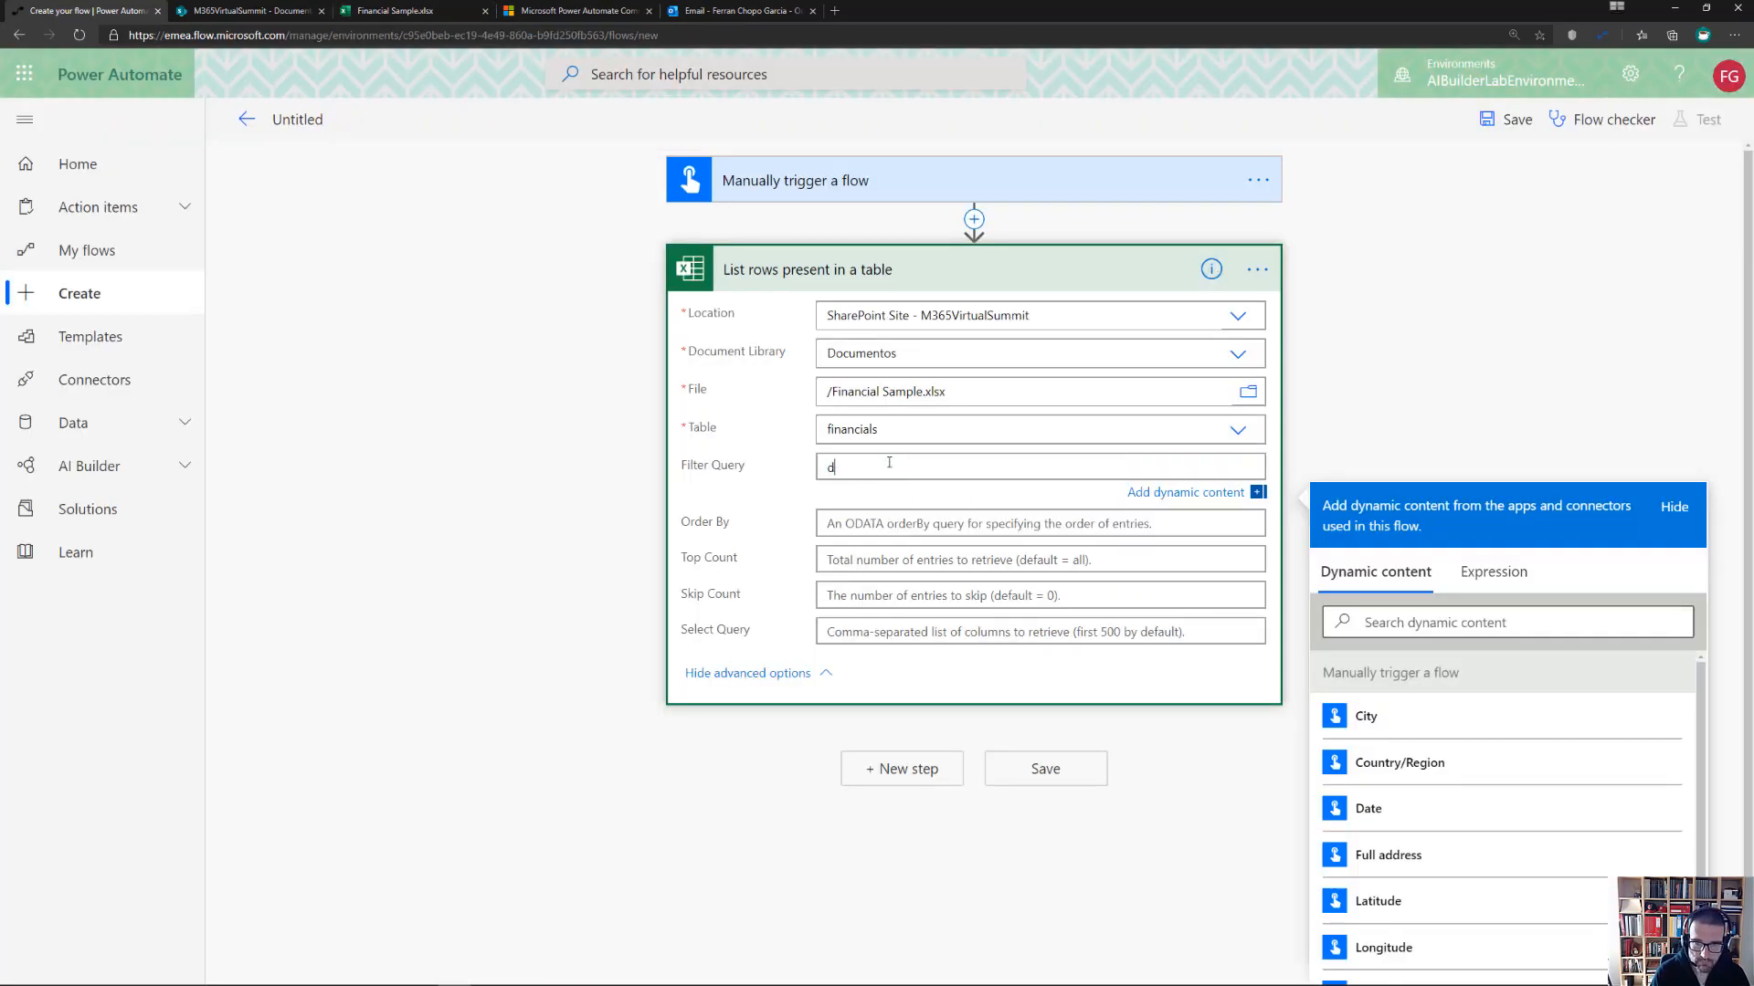
{"action": "type", "text": "Date e"}
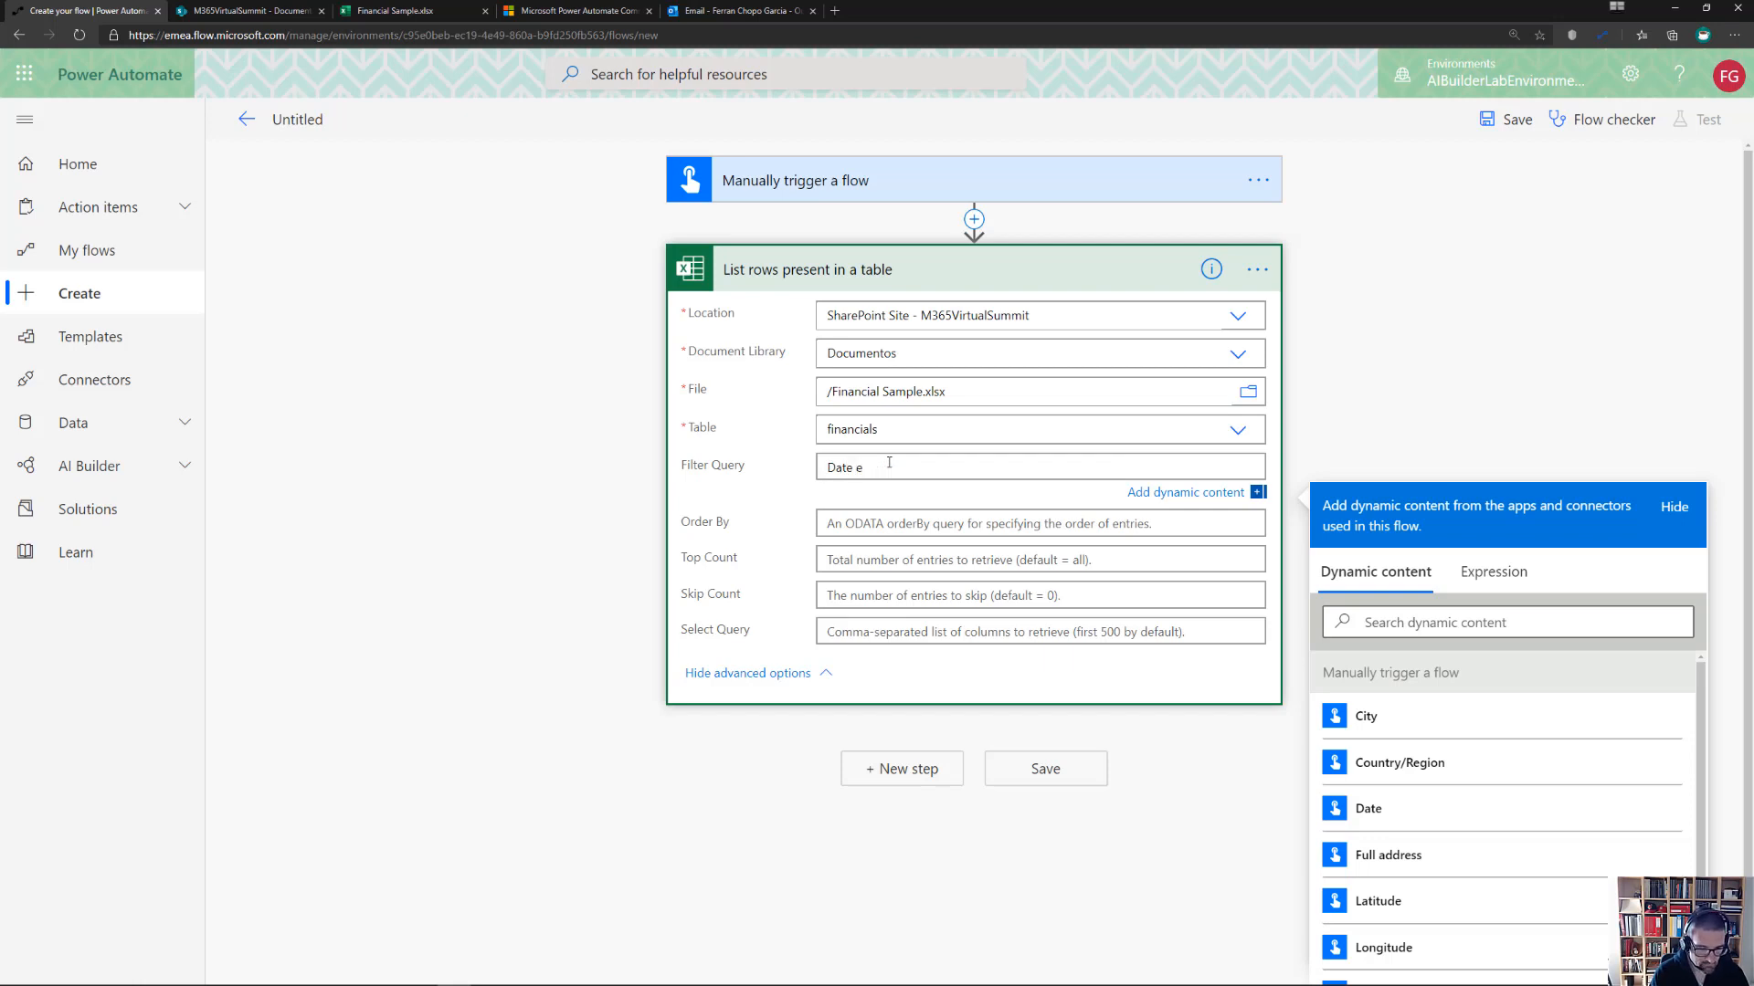
{"action": "type", "text": "q '"}
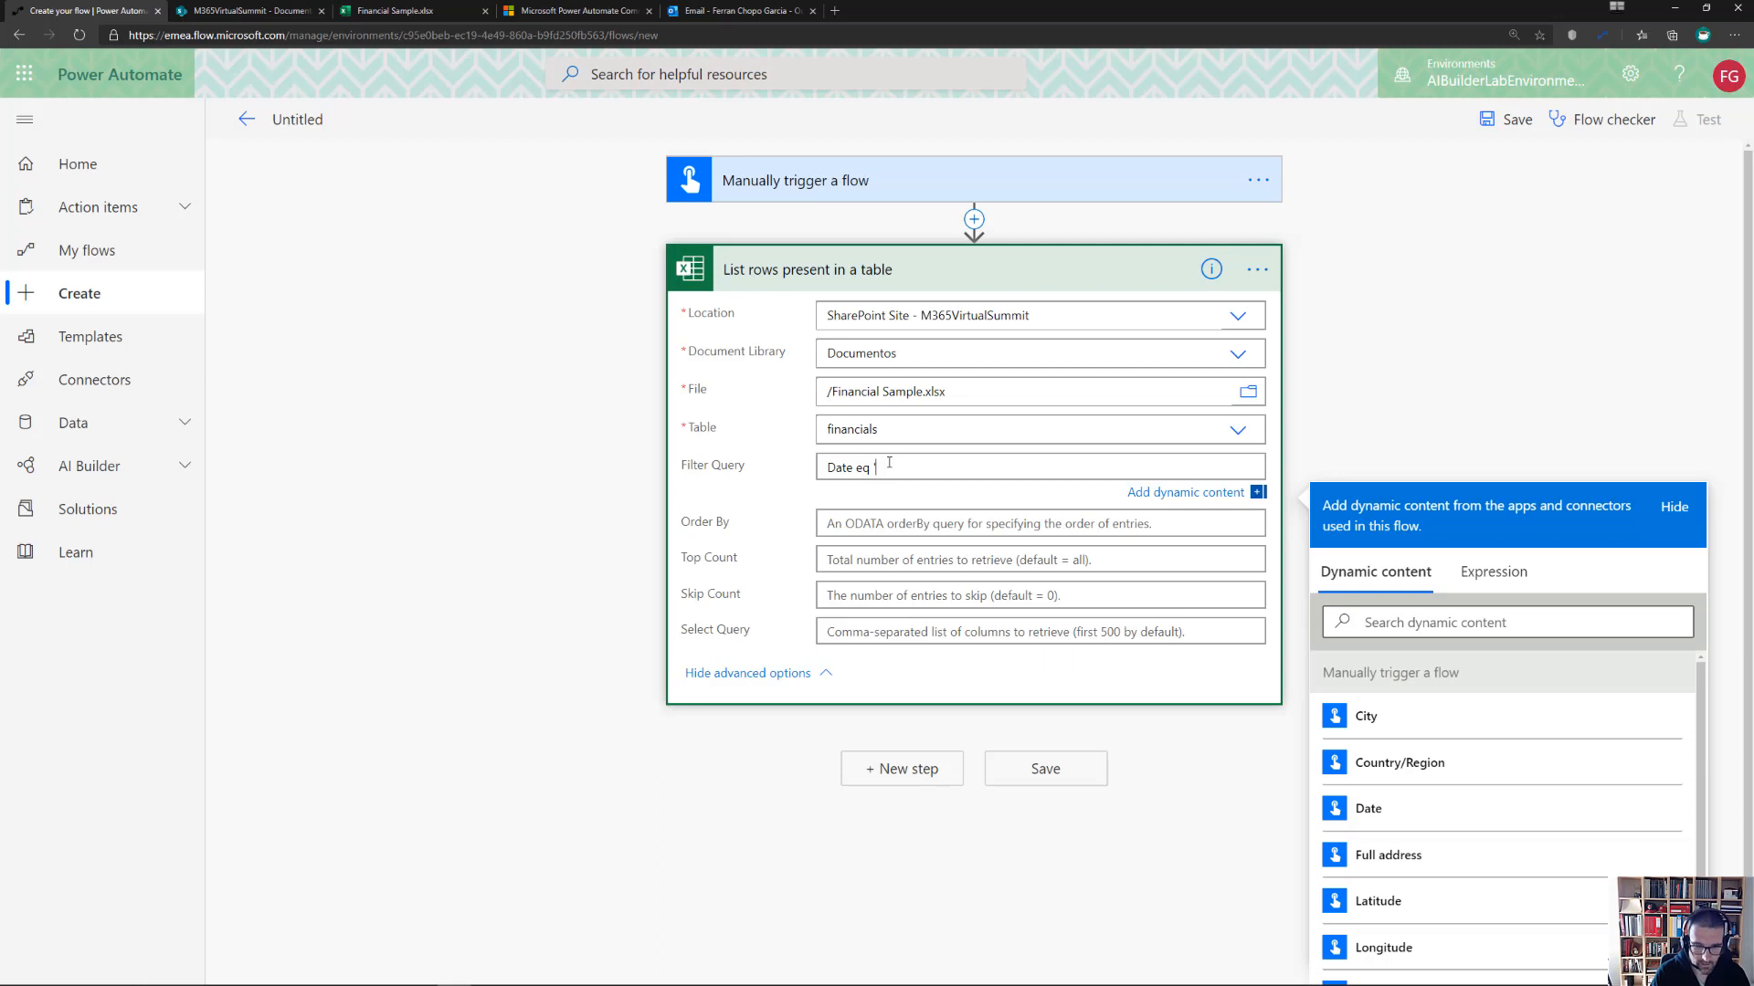
{"action": "type", "text": "2014"}
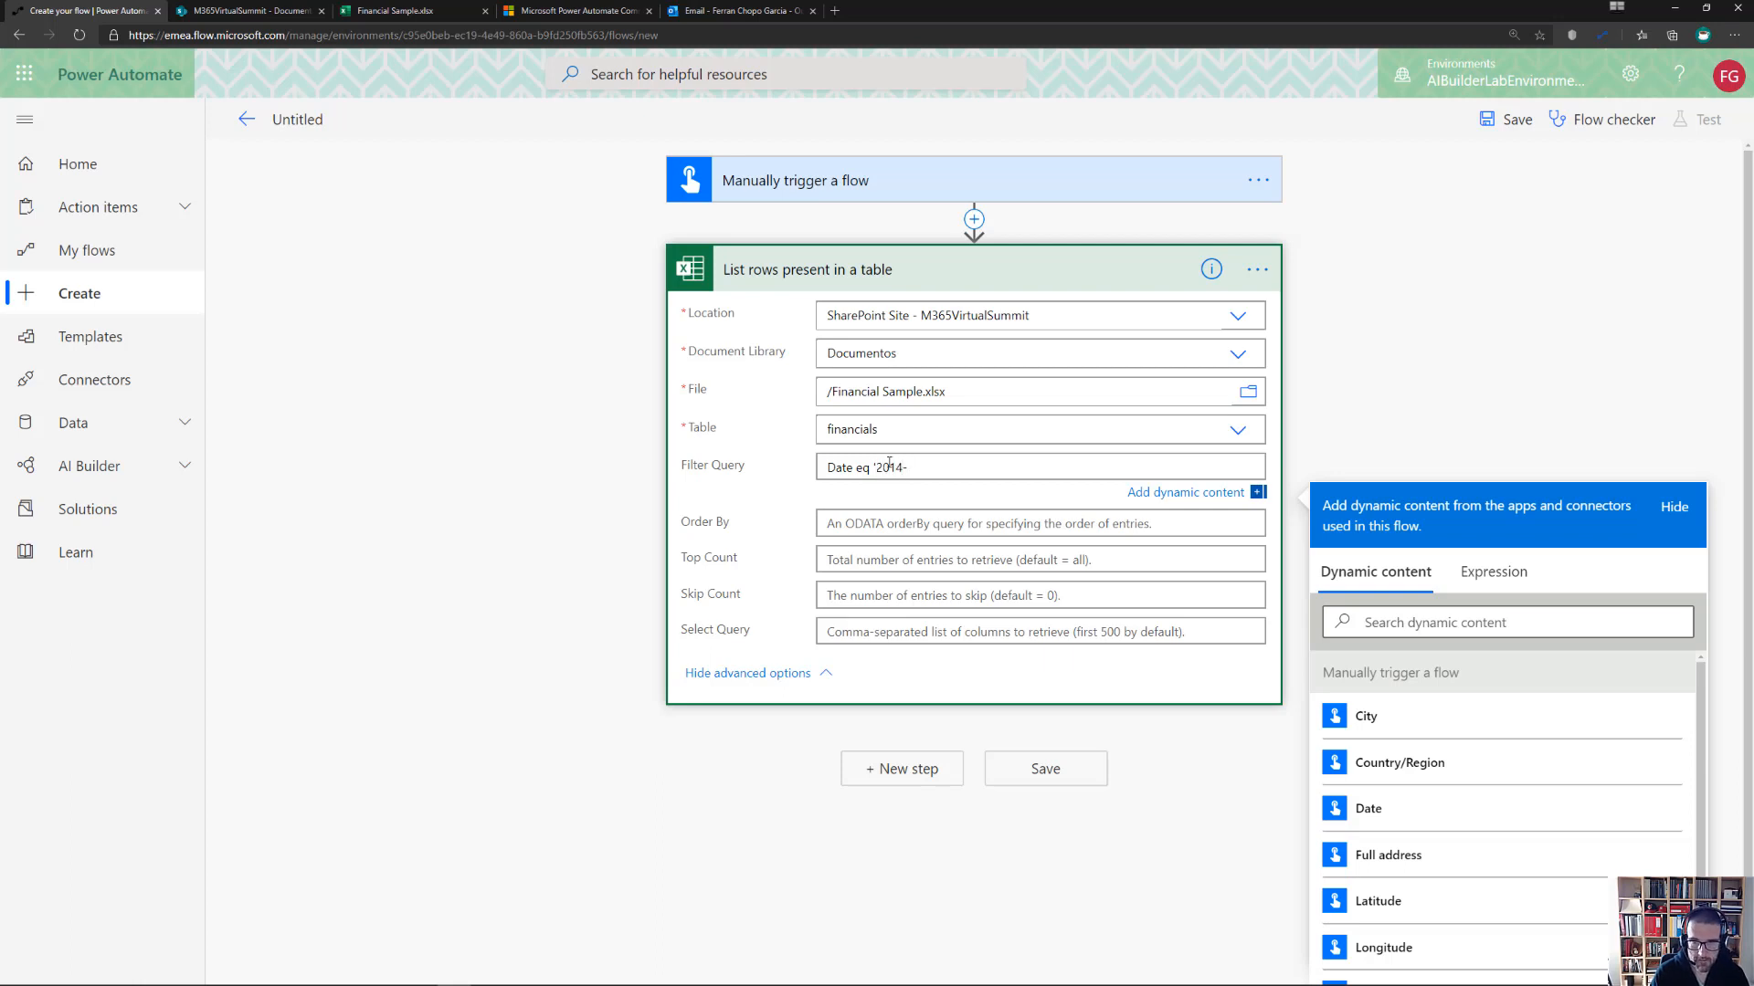
{"action": "type", "text": "-01"}
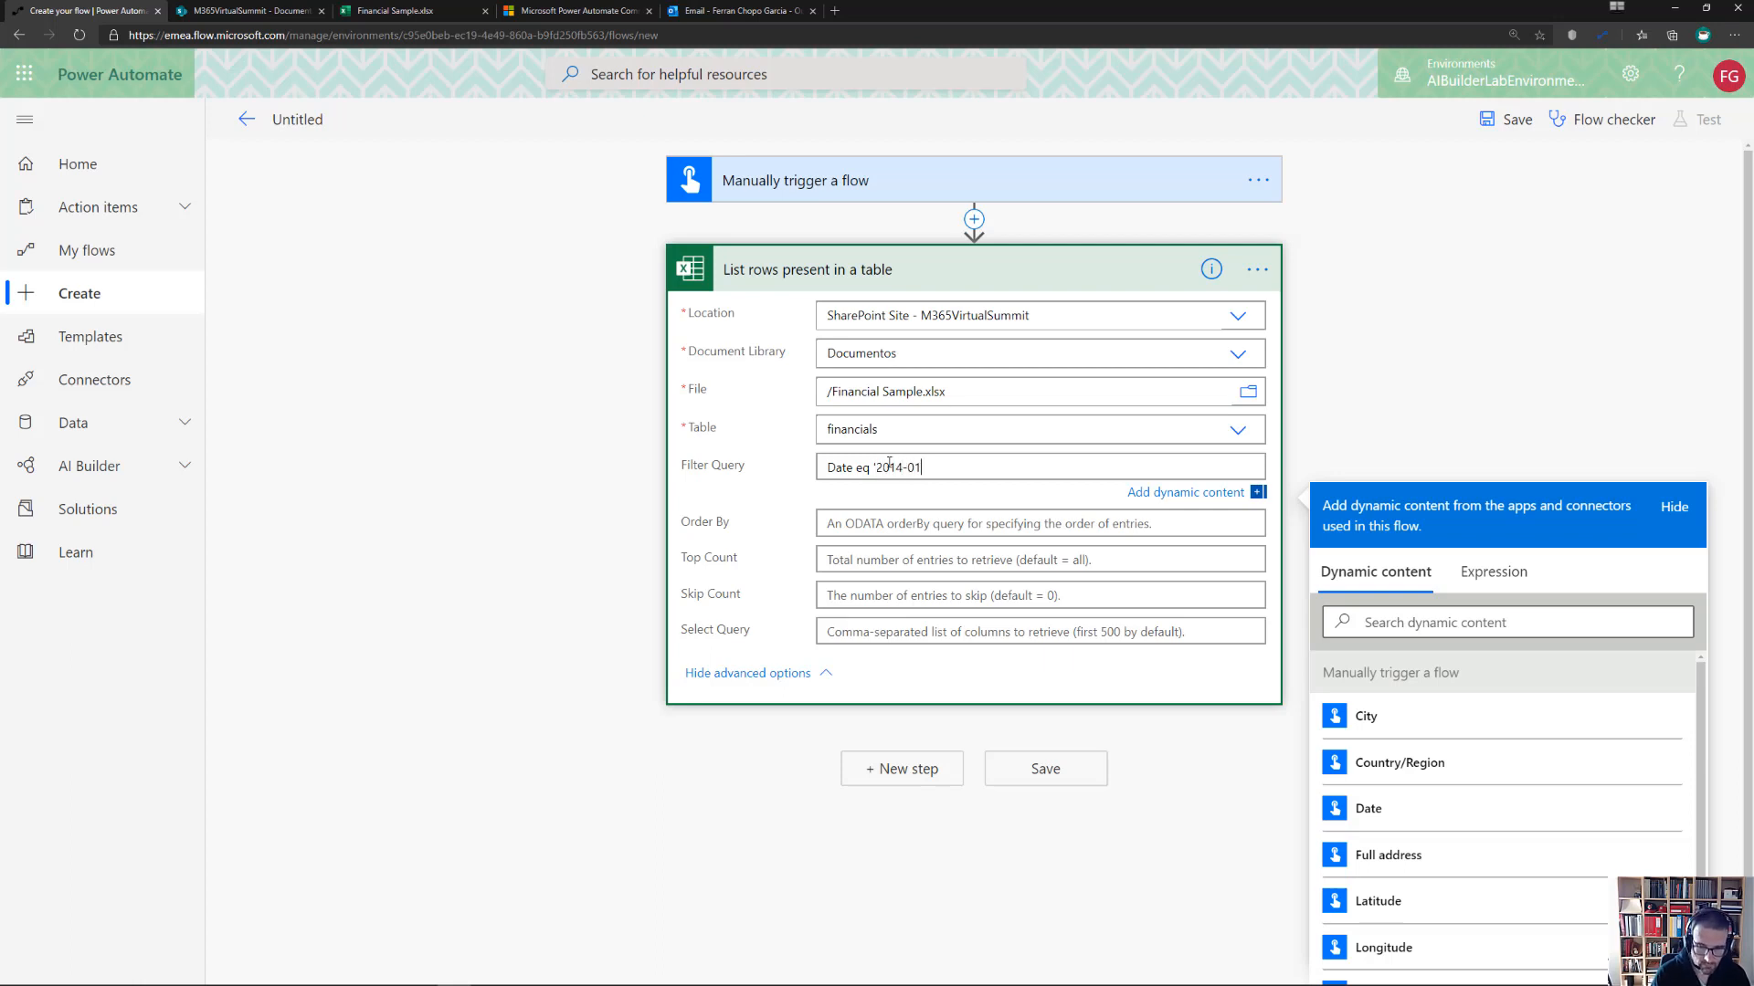
{"action": "type", "text": "-01"}
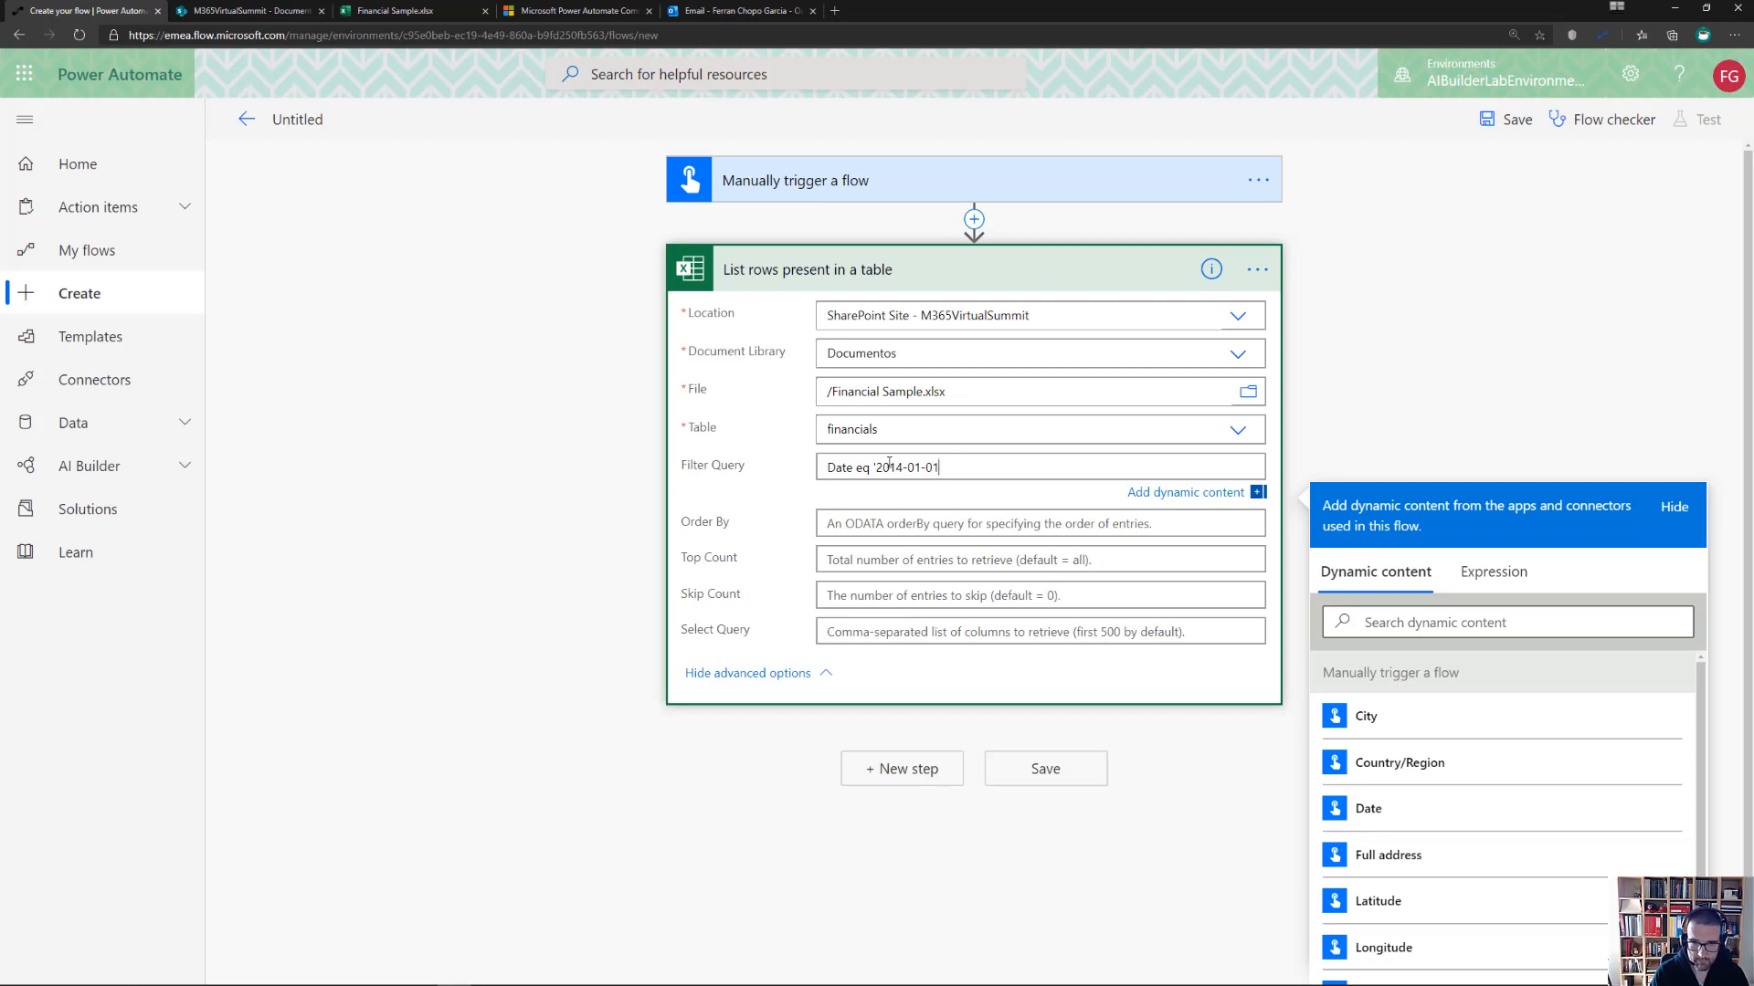
{"action": "type", "text": "T"}
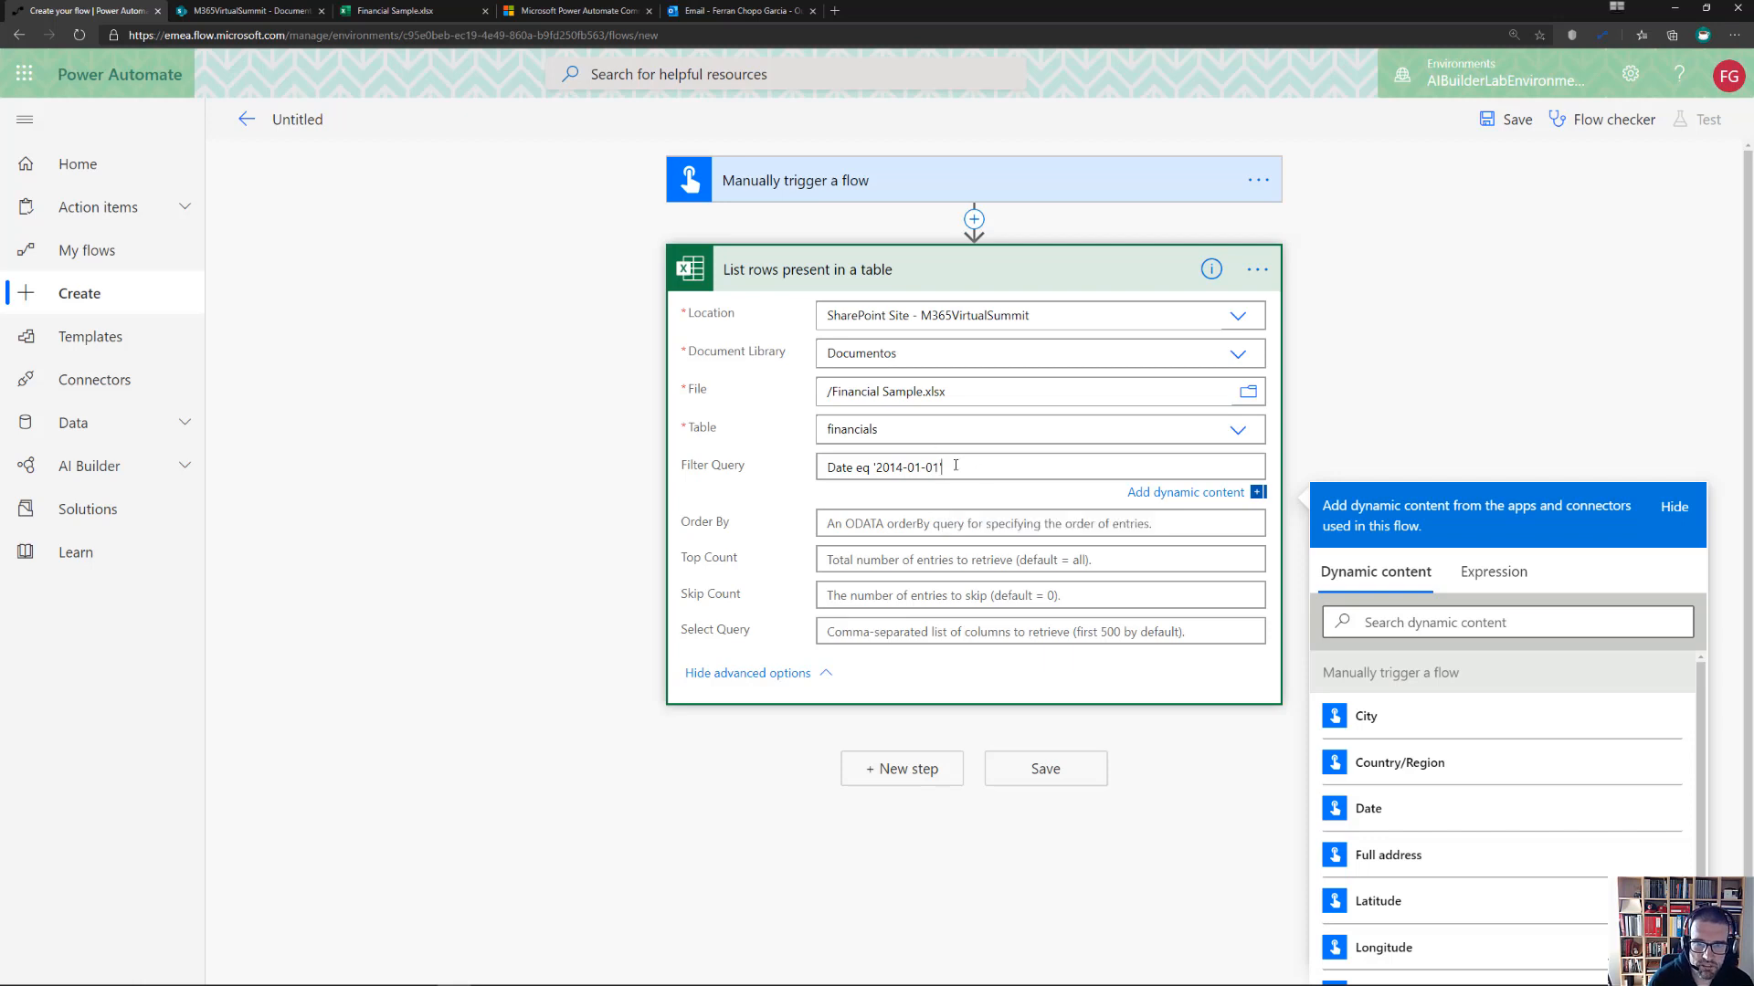
Name the flow Test02 and save it
{"action": "left_click", "coordinate": [294, 130]}
{"action": "type", "text": "List"}
{"action": "key", "text": "BackSpace"}
{"action": "key", "text": "BackSpace"}
{"action": "key", "text": "BackSpace"}
{"action": "key", "text": "BackSpace"}
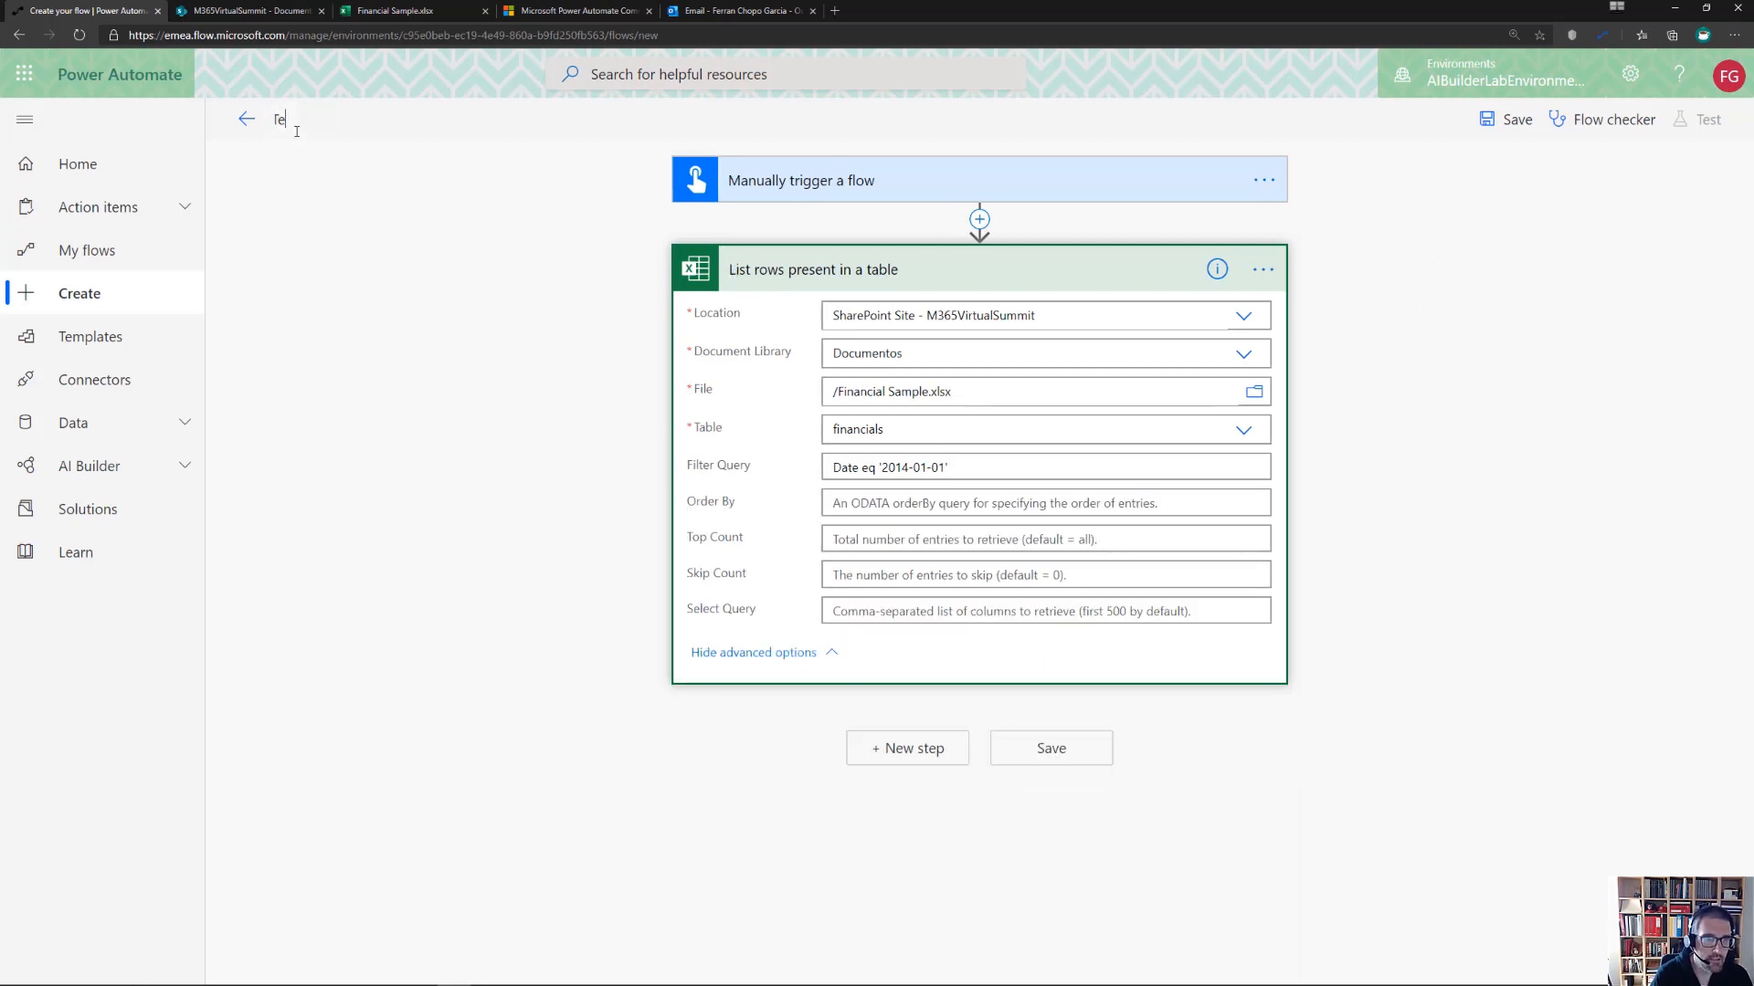
{"action": "type", "text": "Test"}
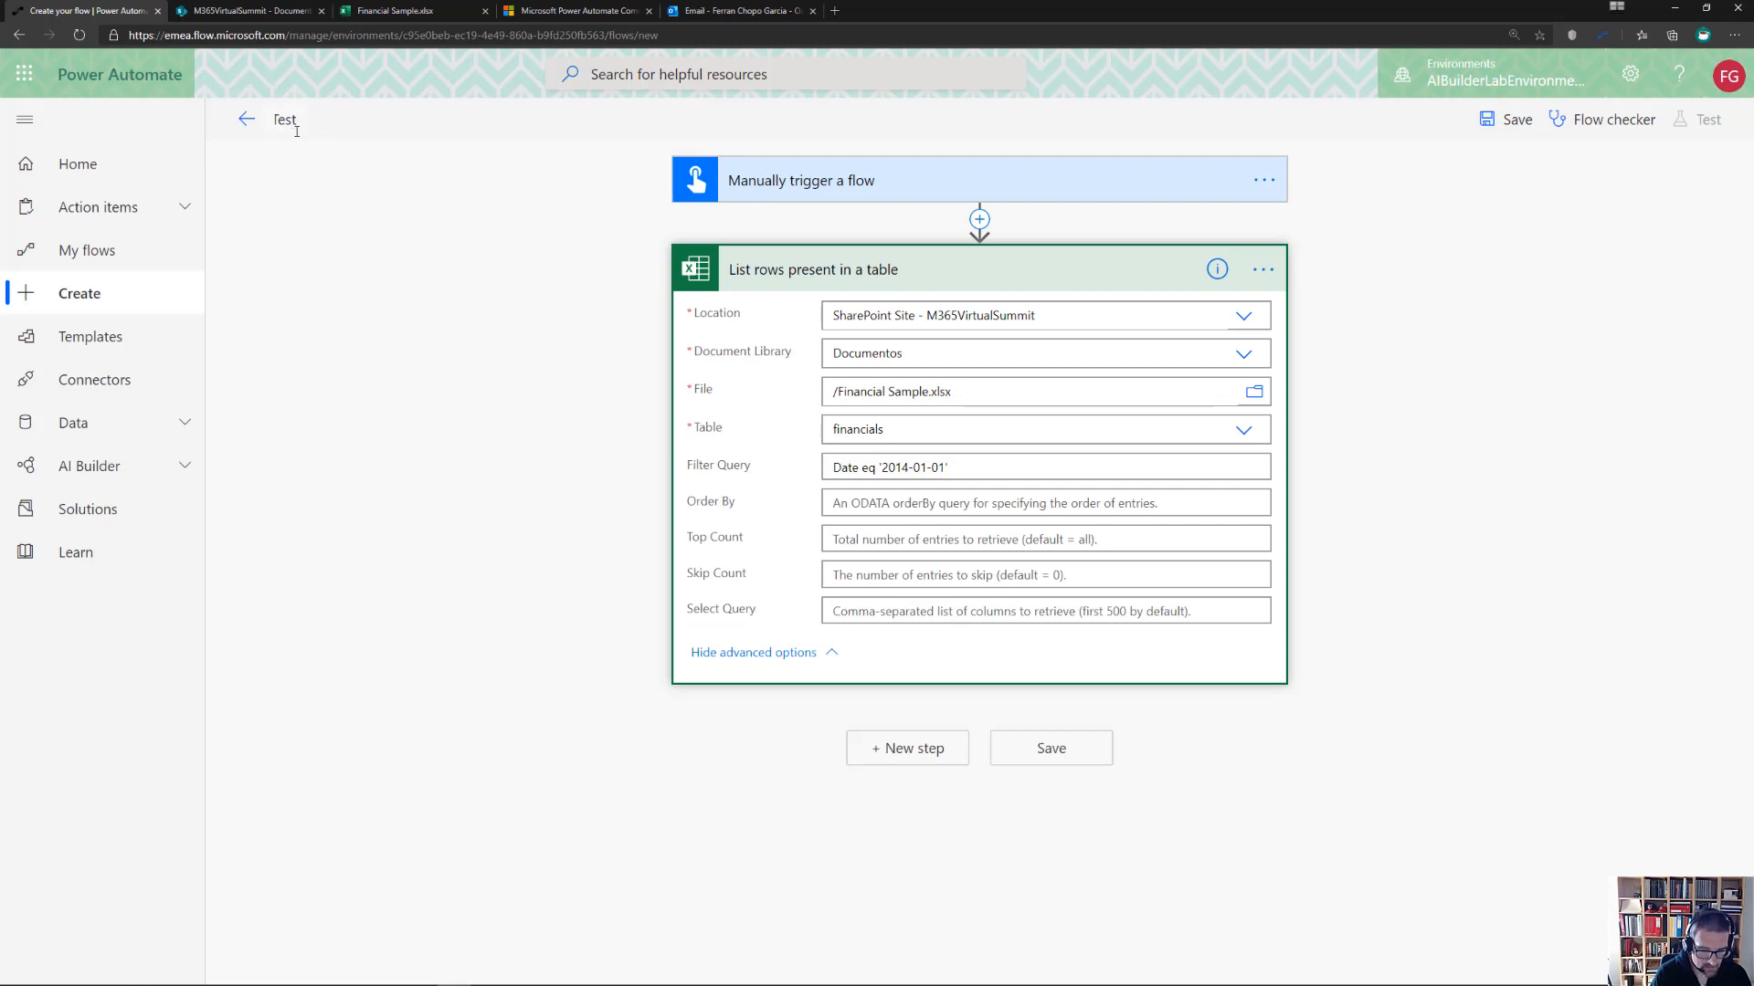
{"action": "type", "text": "02"}
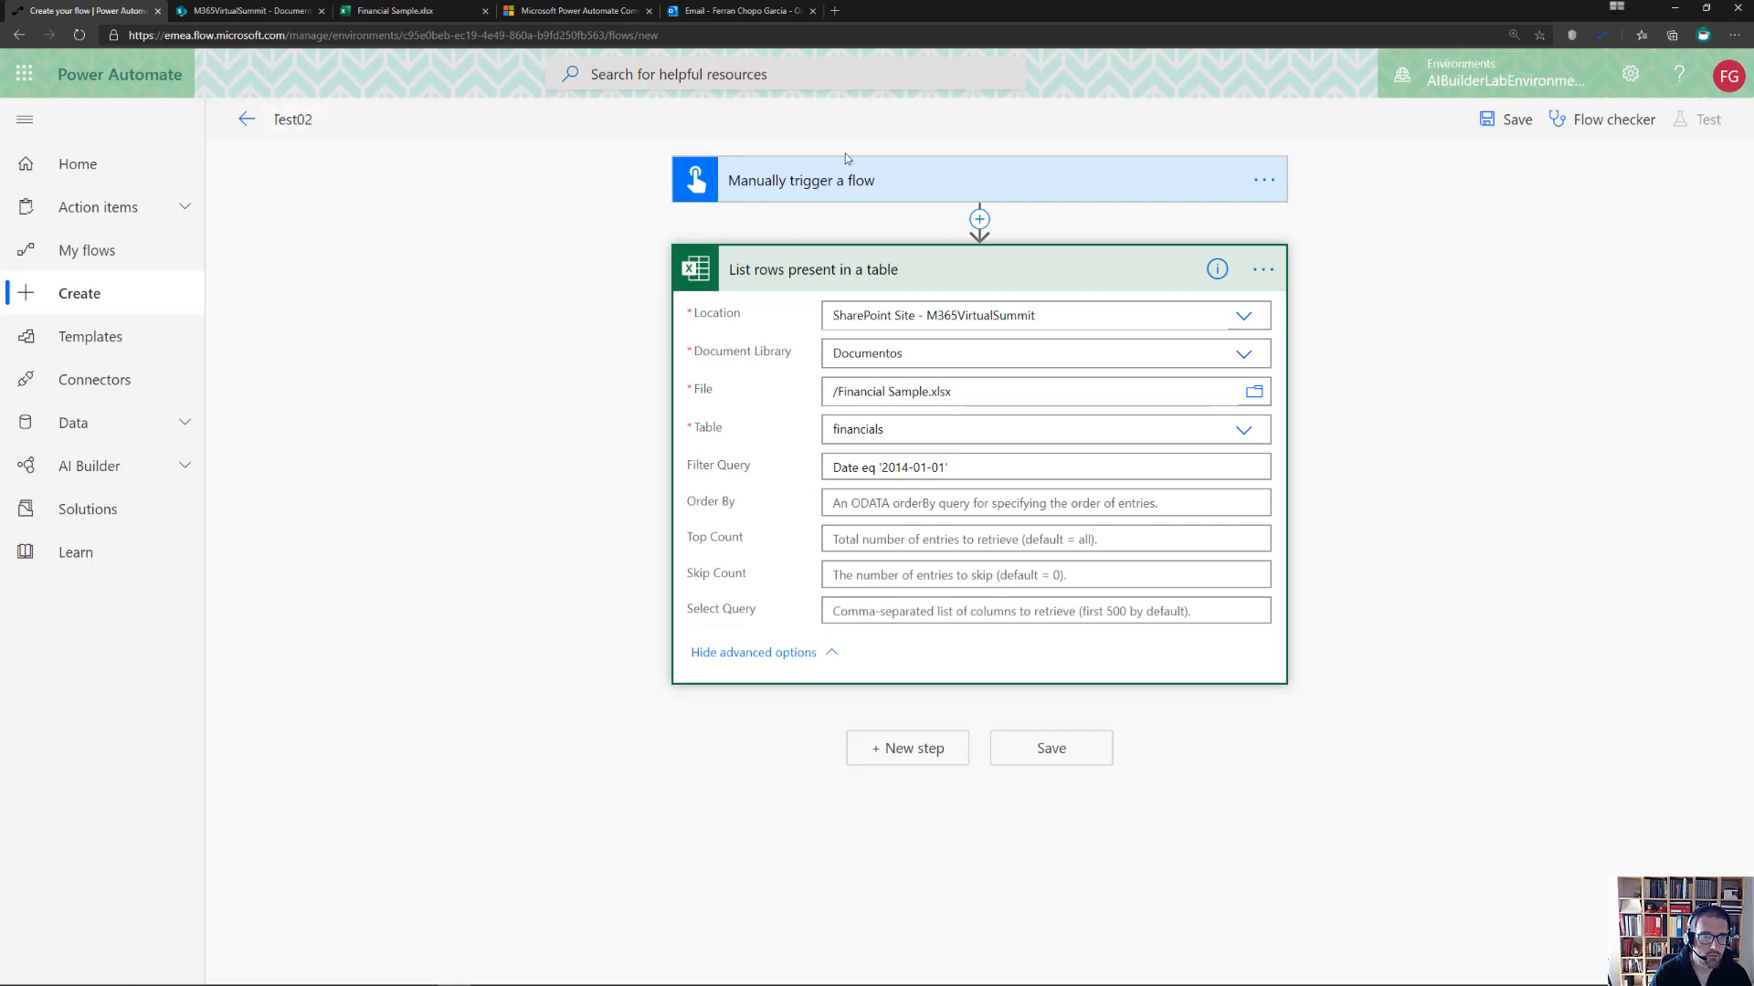
{"action": "left_click", "coordinate": [1499, 120]}
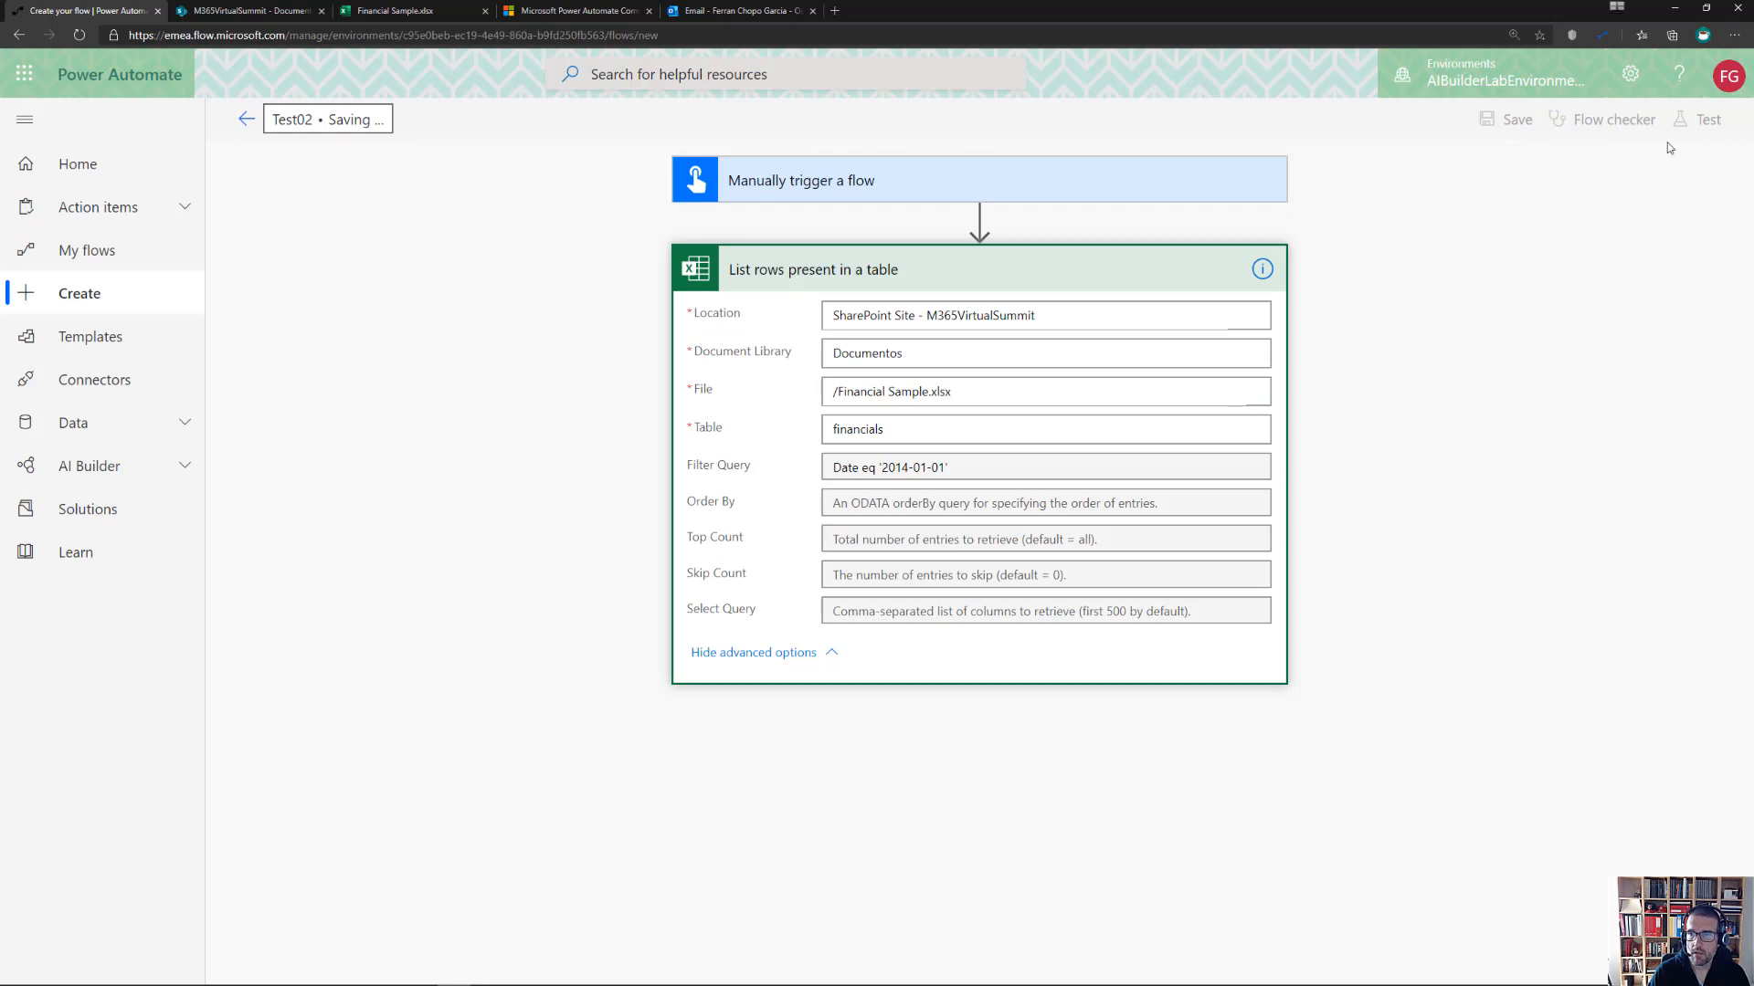
Test the Test02 flow by performing the trigger action manually, and run it through to its run history
{"action": "left_click", "coordinate": [1730, 120]}
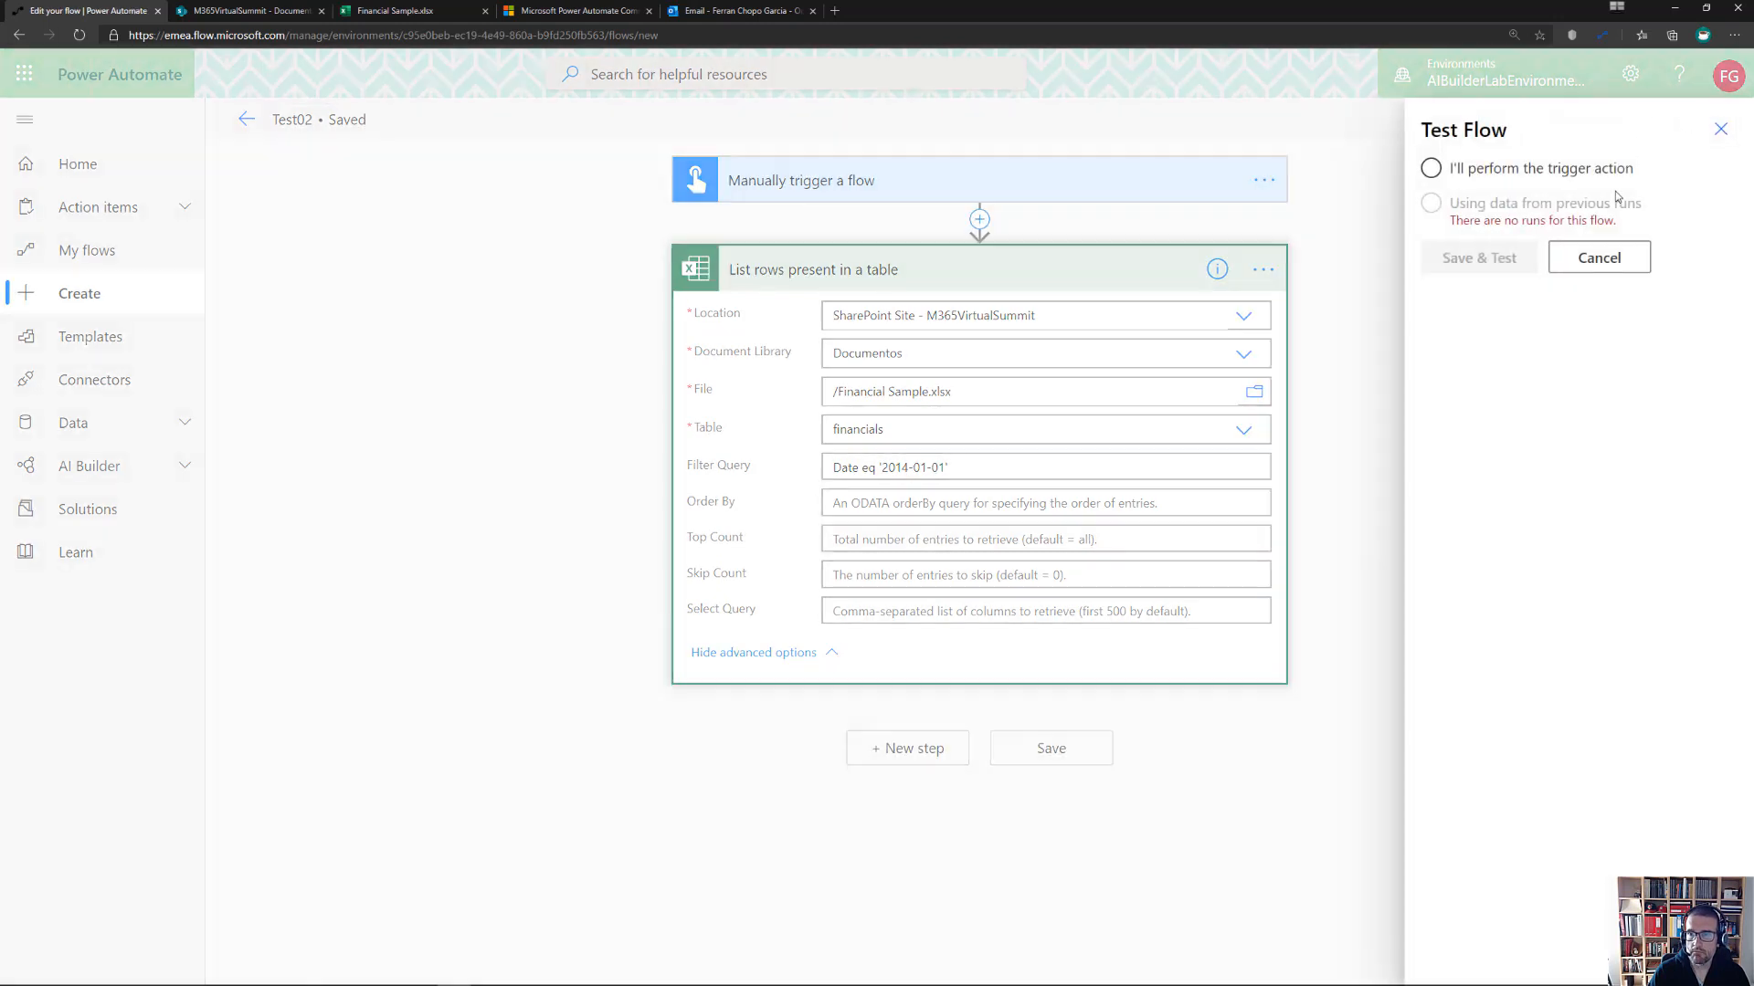
{"action": "left_click", "coordinate": [1527, 174]}
{"action": "left_click", "coordinate": [1521, 259]}
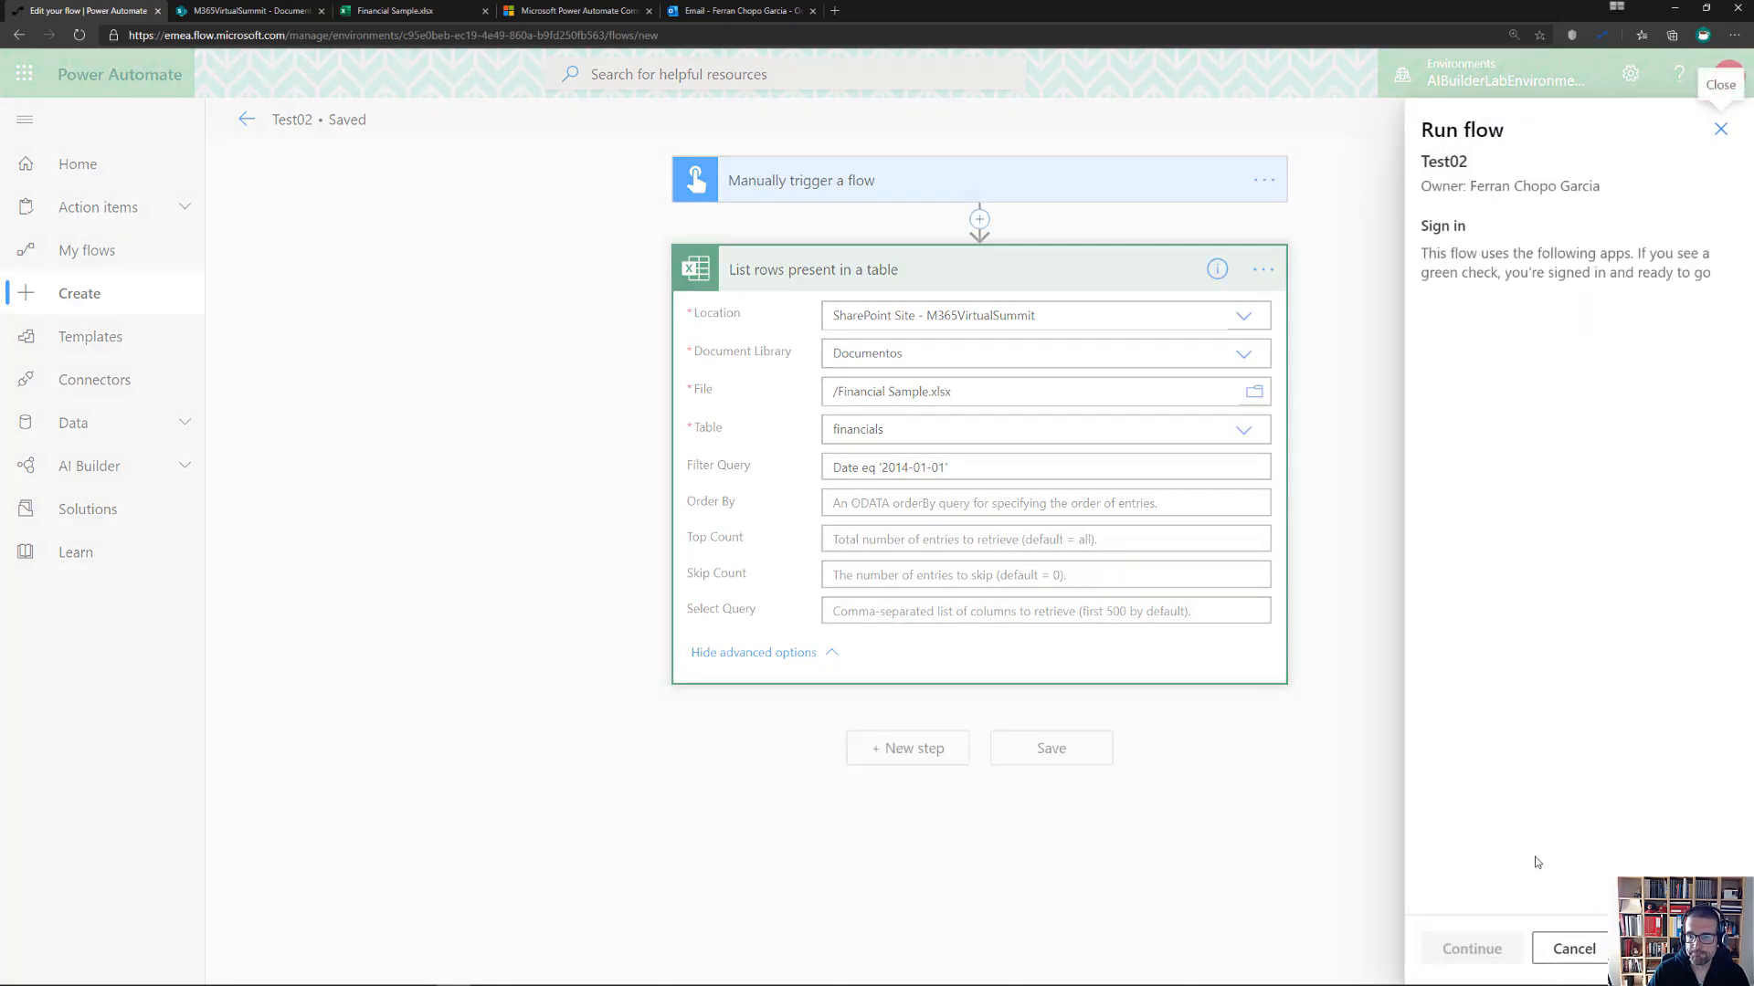
{"action": "left_click", "coordinate": [1465, 952]}
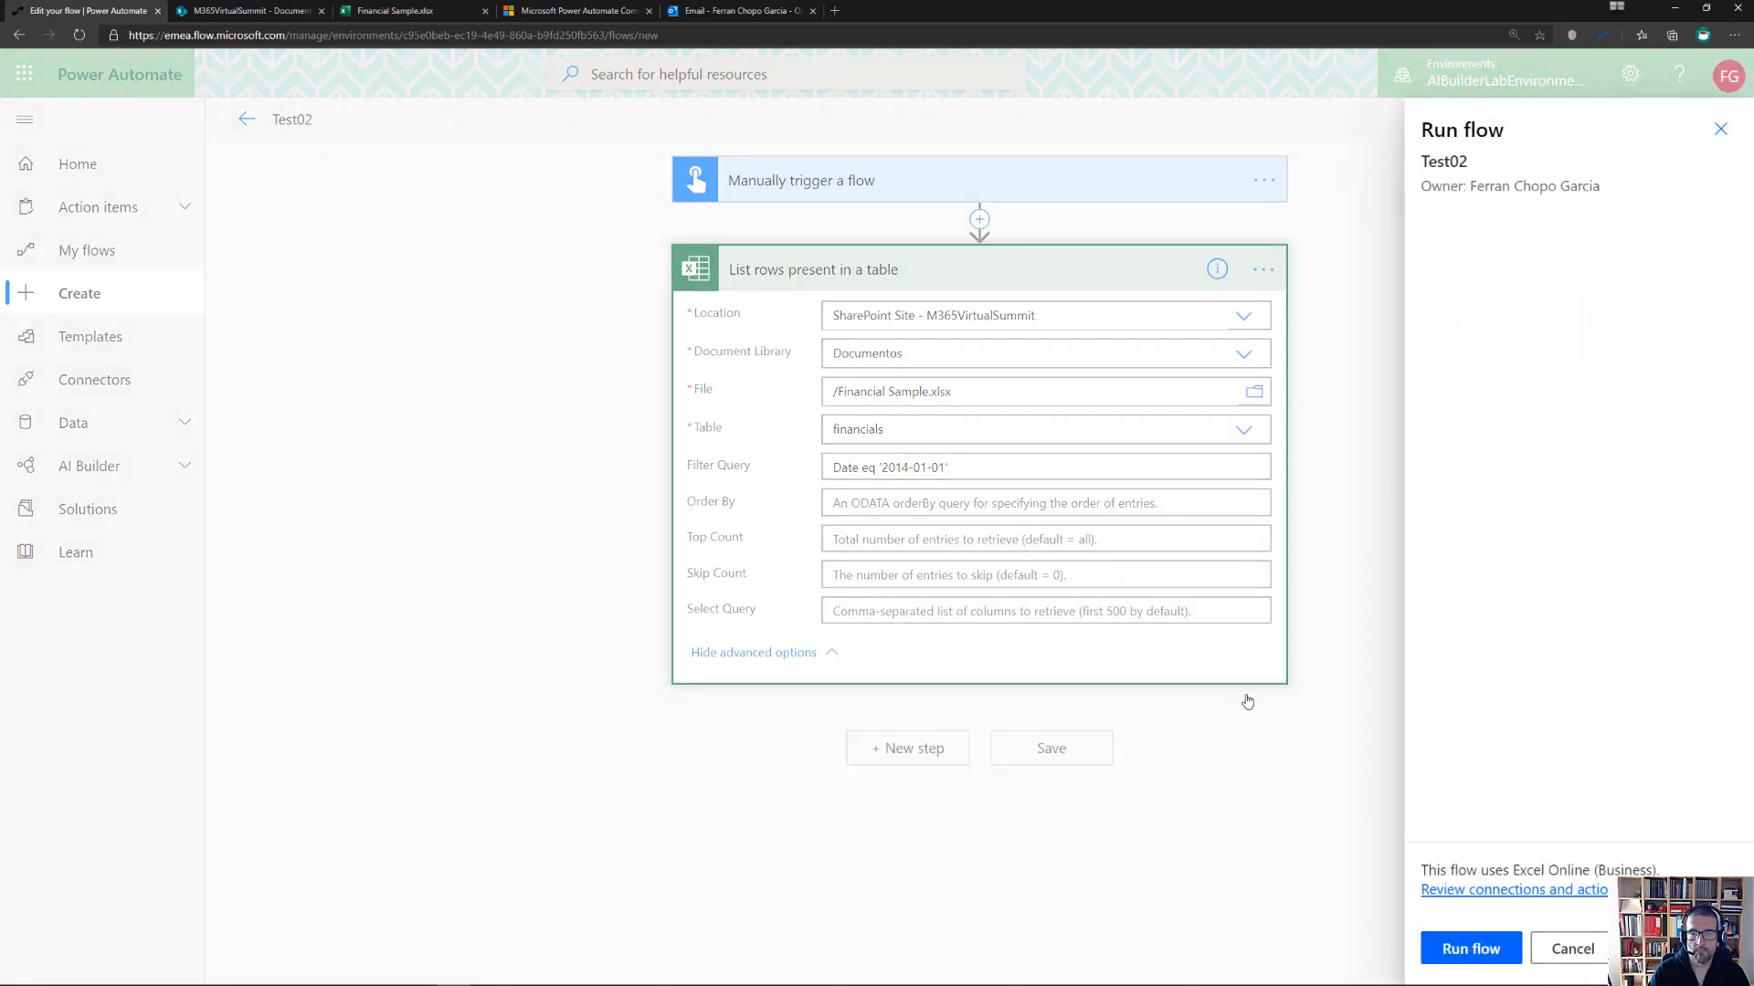
{"action": "left_click", "coordinate": [1474, 949]}
{"action": "left_click", "coordinate": [1473, 950]}
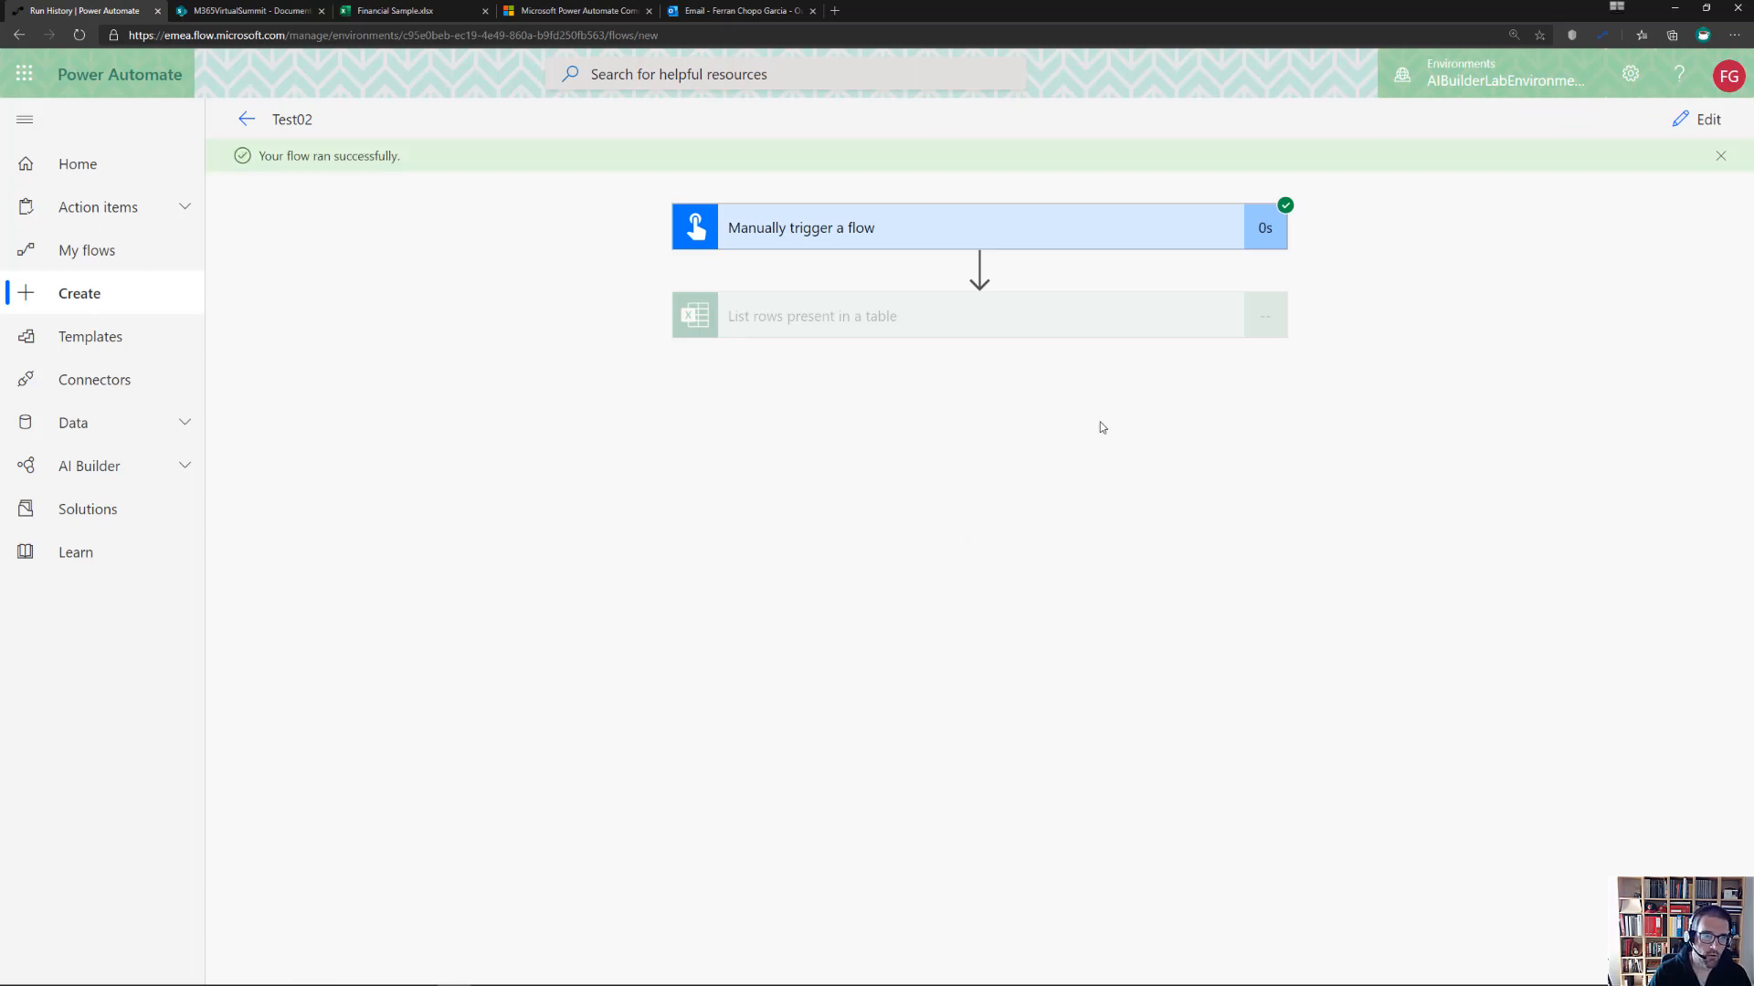
Examine the outputs of the List rows present in a table action, reading the first record's Date value in the Body
{"action": "left_click", "coordinate": [946, 327]}
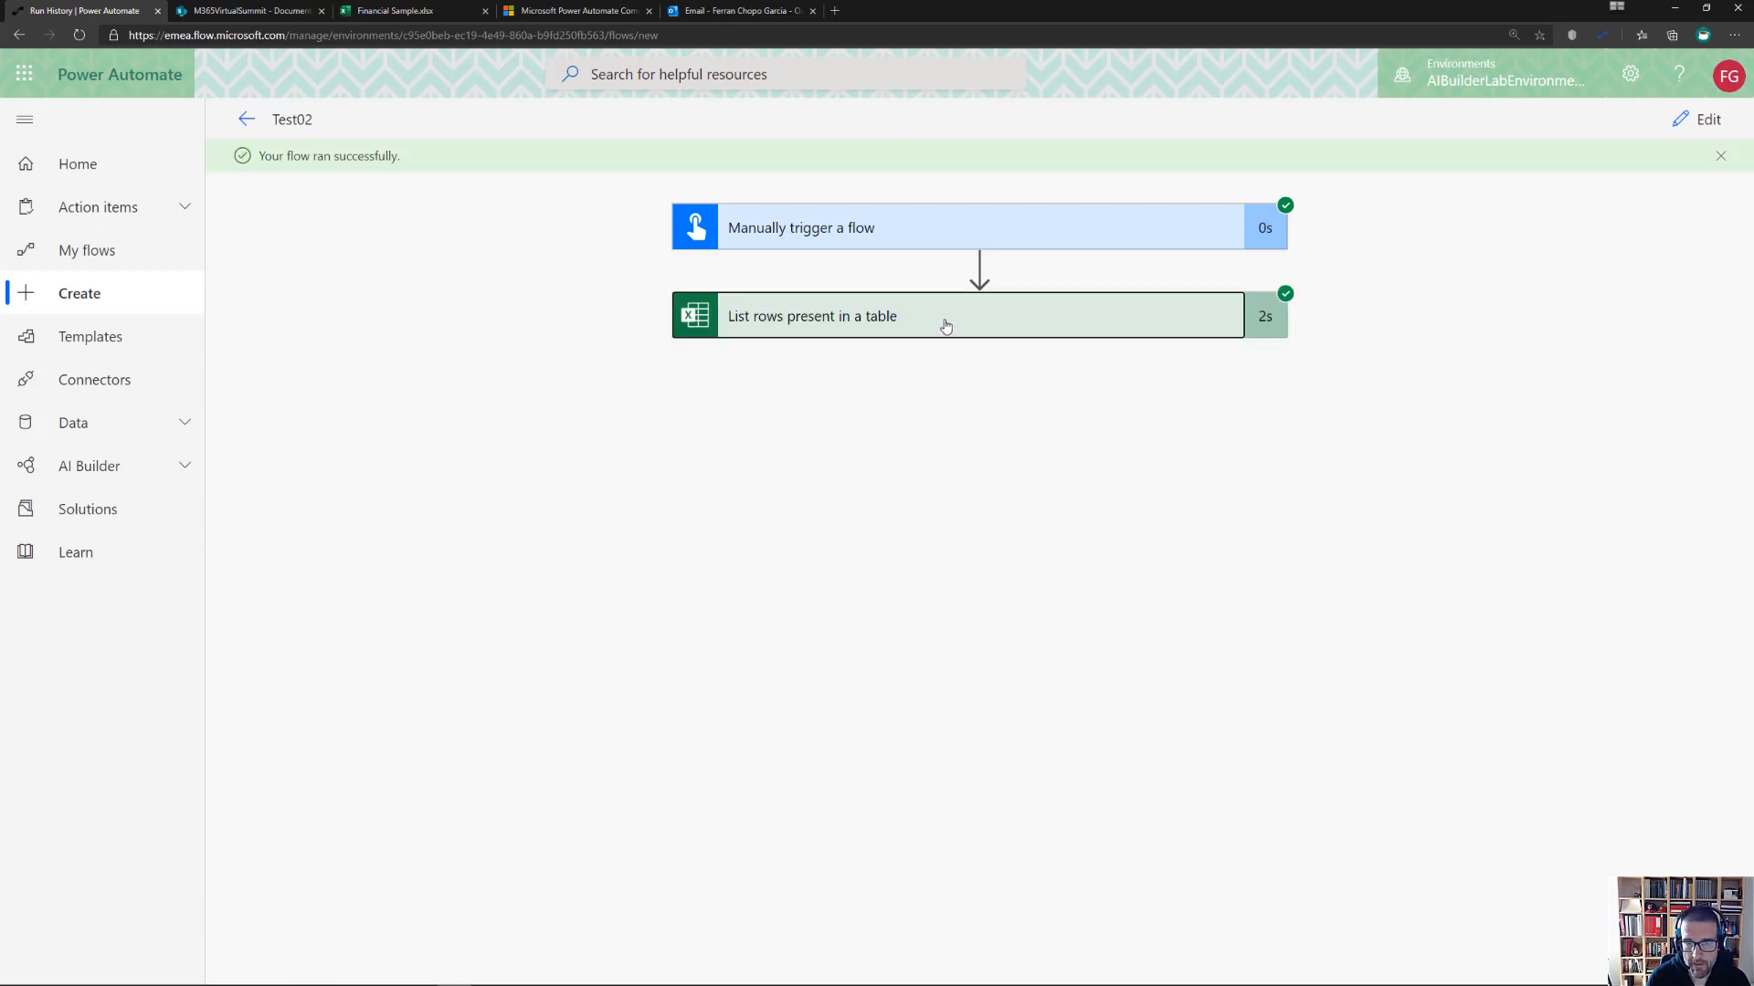
{"action": "scroll", "coordinate": [1006, 566], "scroll_direction": "down", "scroll_amount": 4}
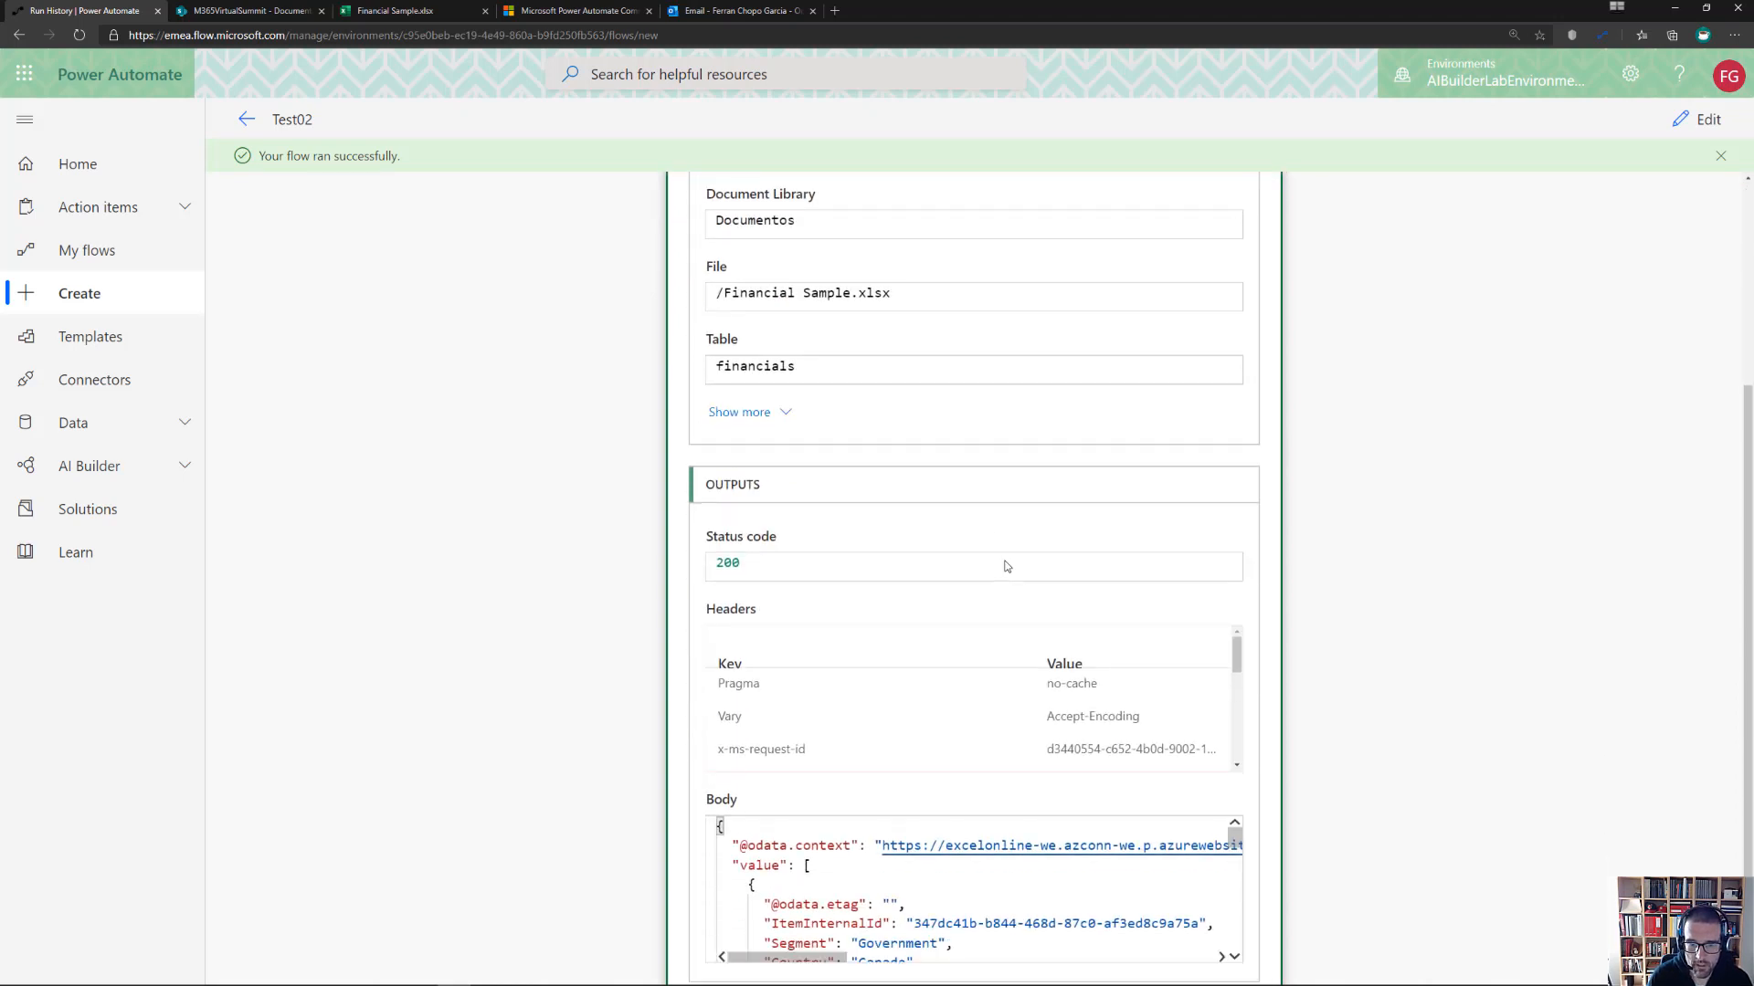
{"action": "scroll", "coordinate": [1053, 551], "scroll_direction": "up", "scroll_amount": 3}
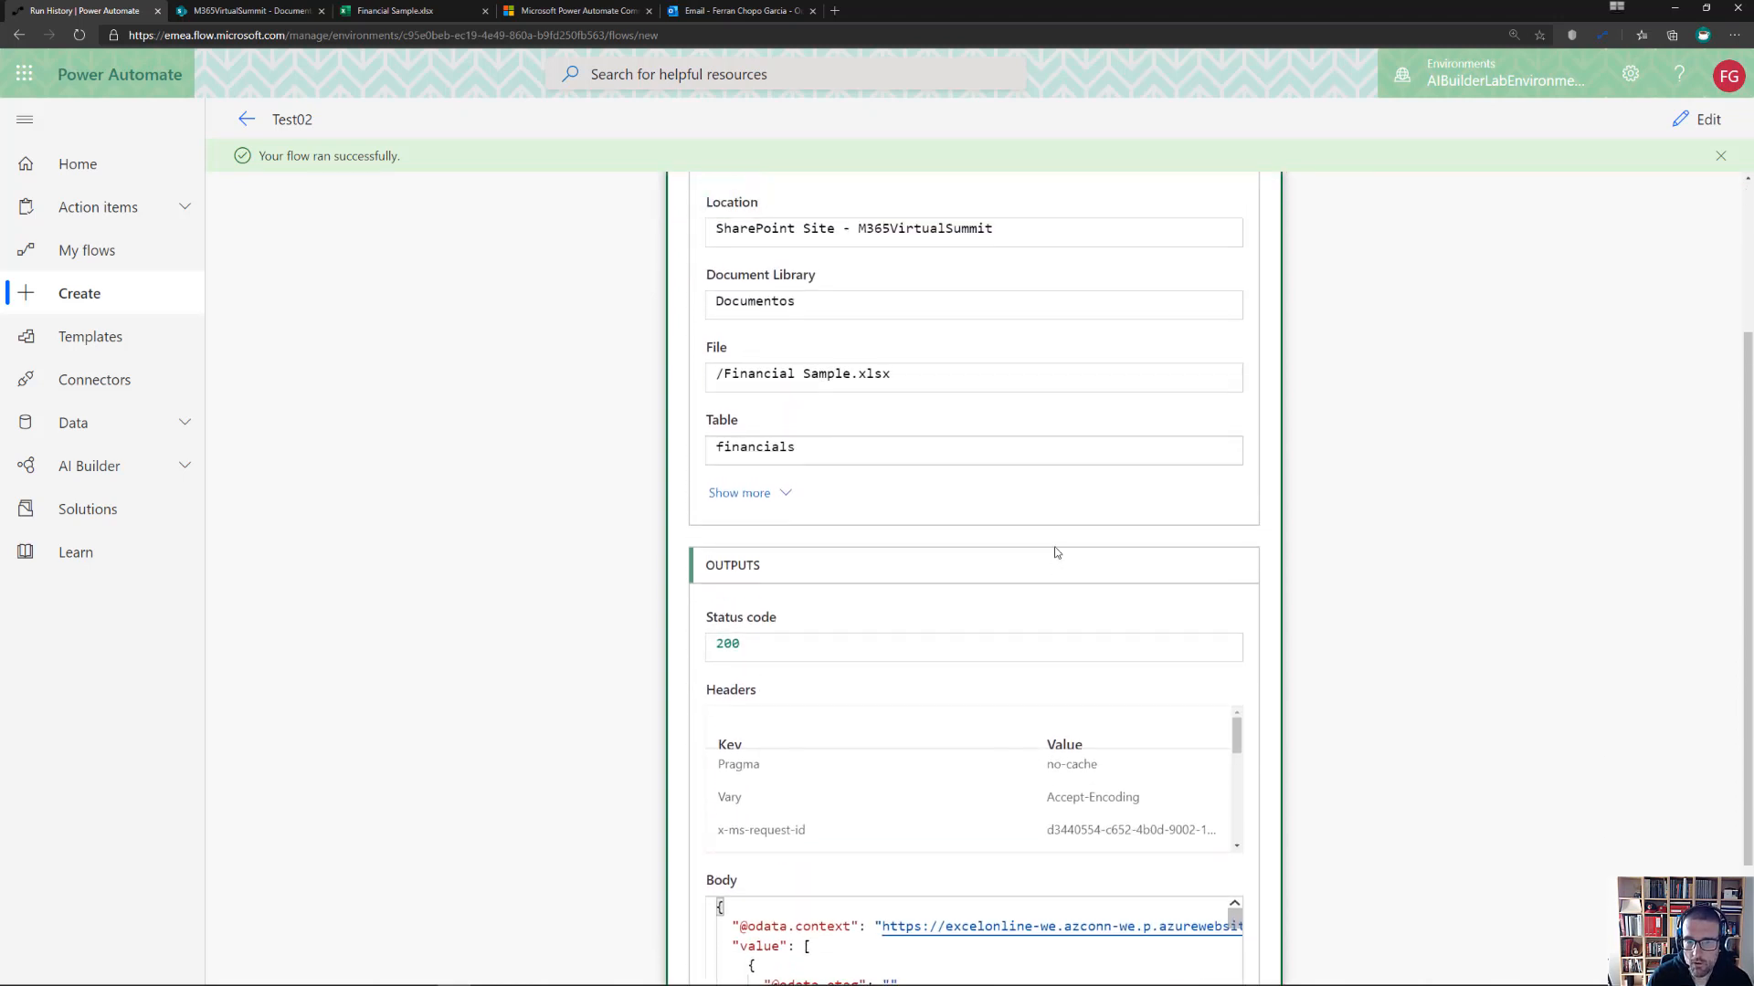
{"action": "scroll", "coordinate": [1084, 576], "scroll_direction": "down", "scroll_amount": 3}
{"action": "scroll", "coordinate": [1148, 582], "scroll_direction": "down", "scroll_amount": 1}
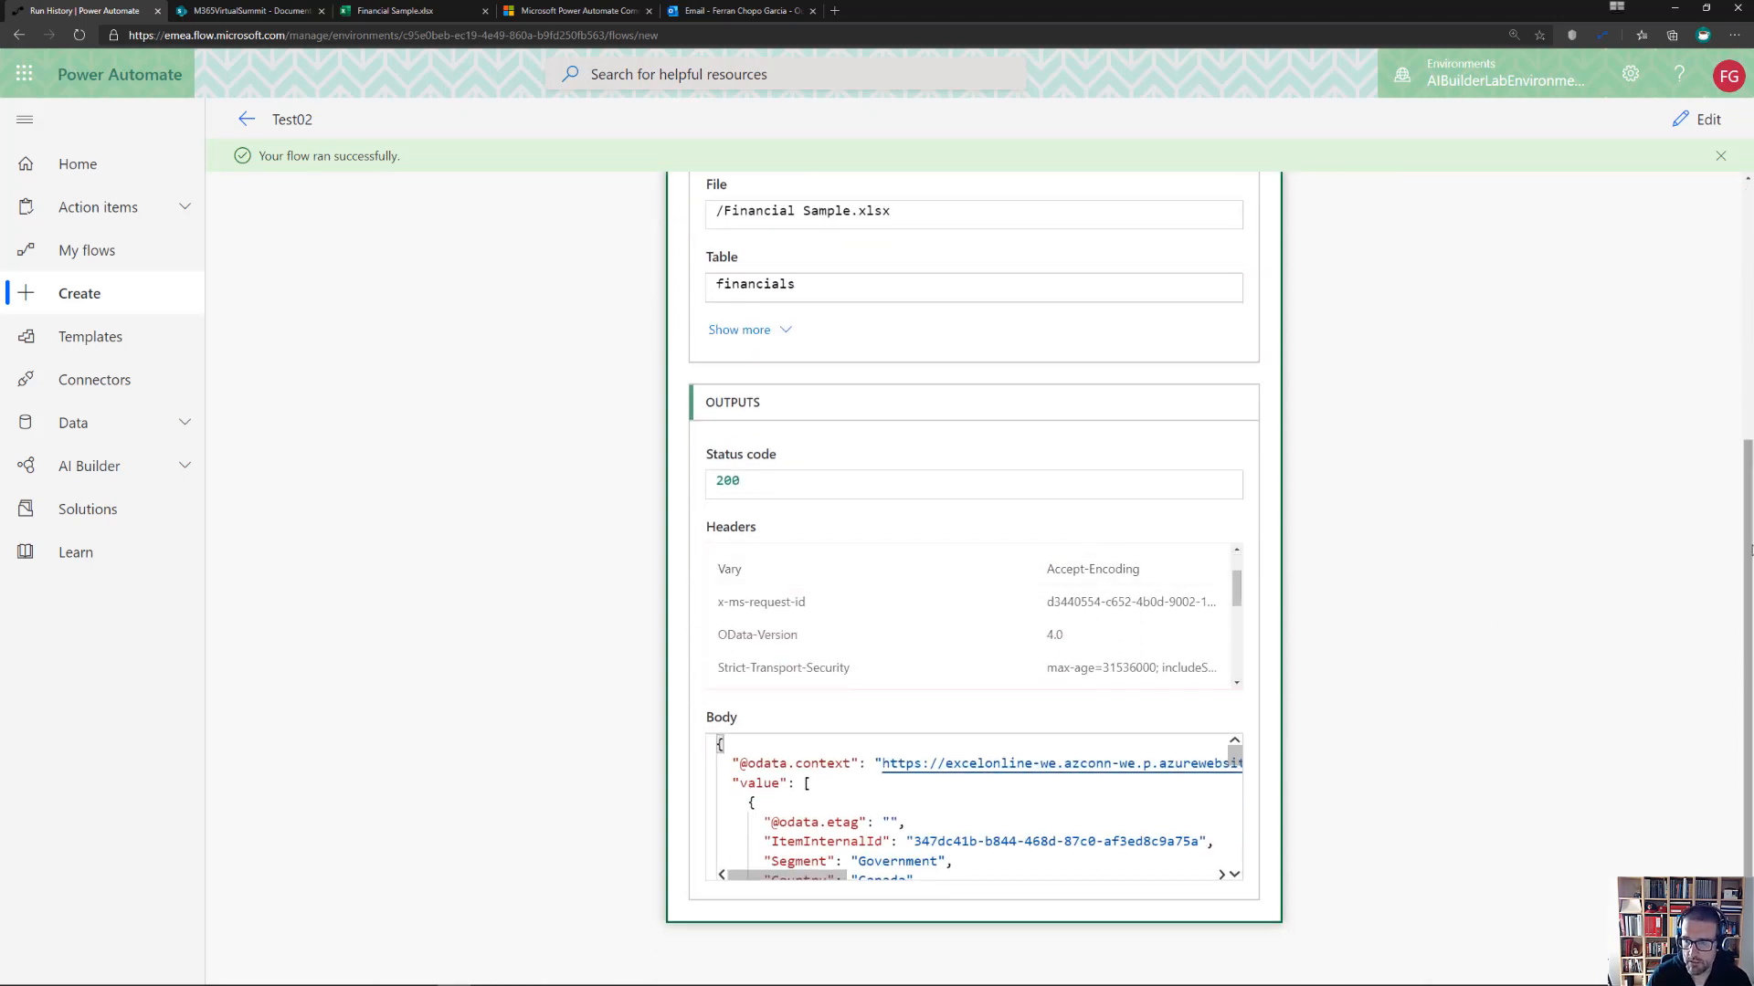
{"action": "left_click_drag", "start_coordinate": [1234, 751], "coordinate": [1235, 755]}
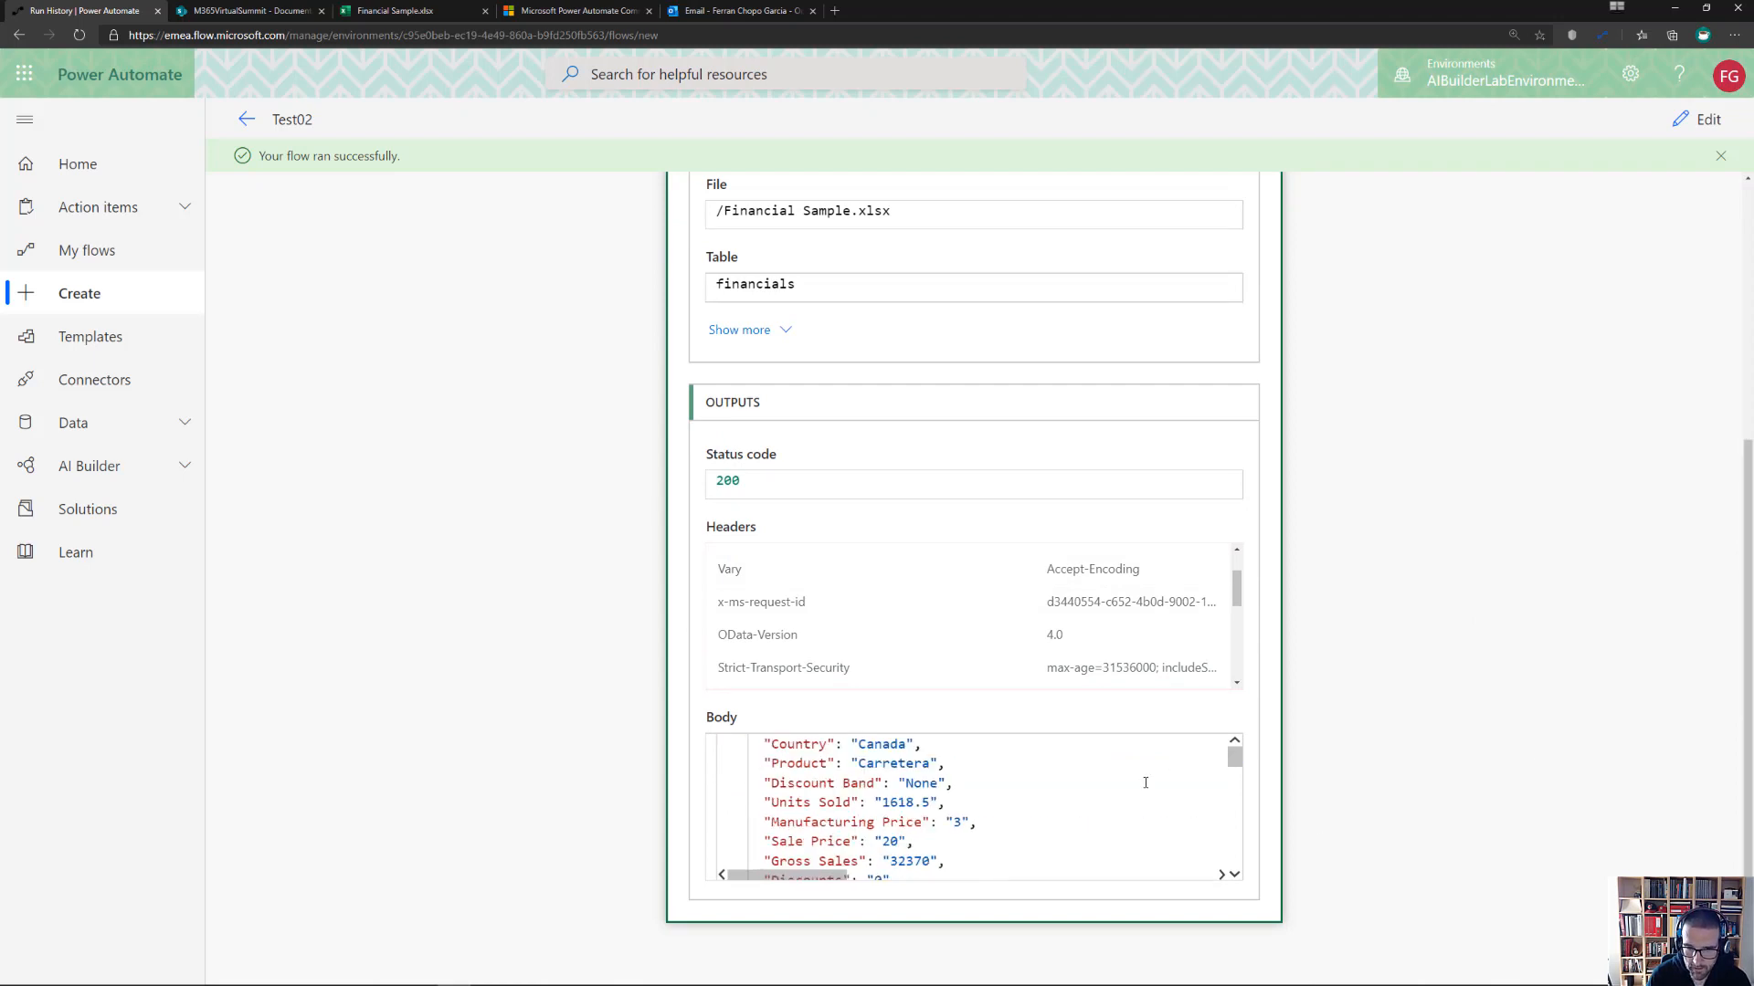
{"action": "scroll", "coordinate": [943, 827], "scroll_direction": "up", "scroll_amount": 1}
{"action": "scroll", "coordinate": [946, 824], "scroll_direction": "down", "scroll_amount": 1}
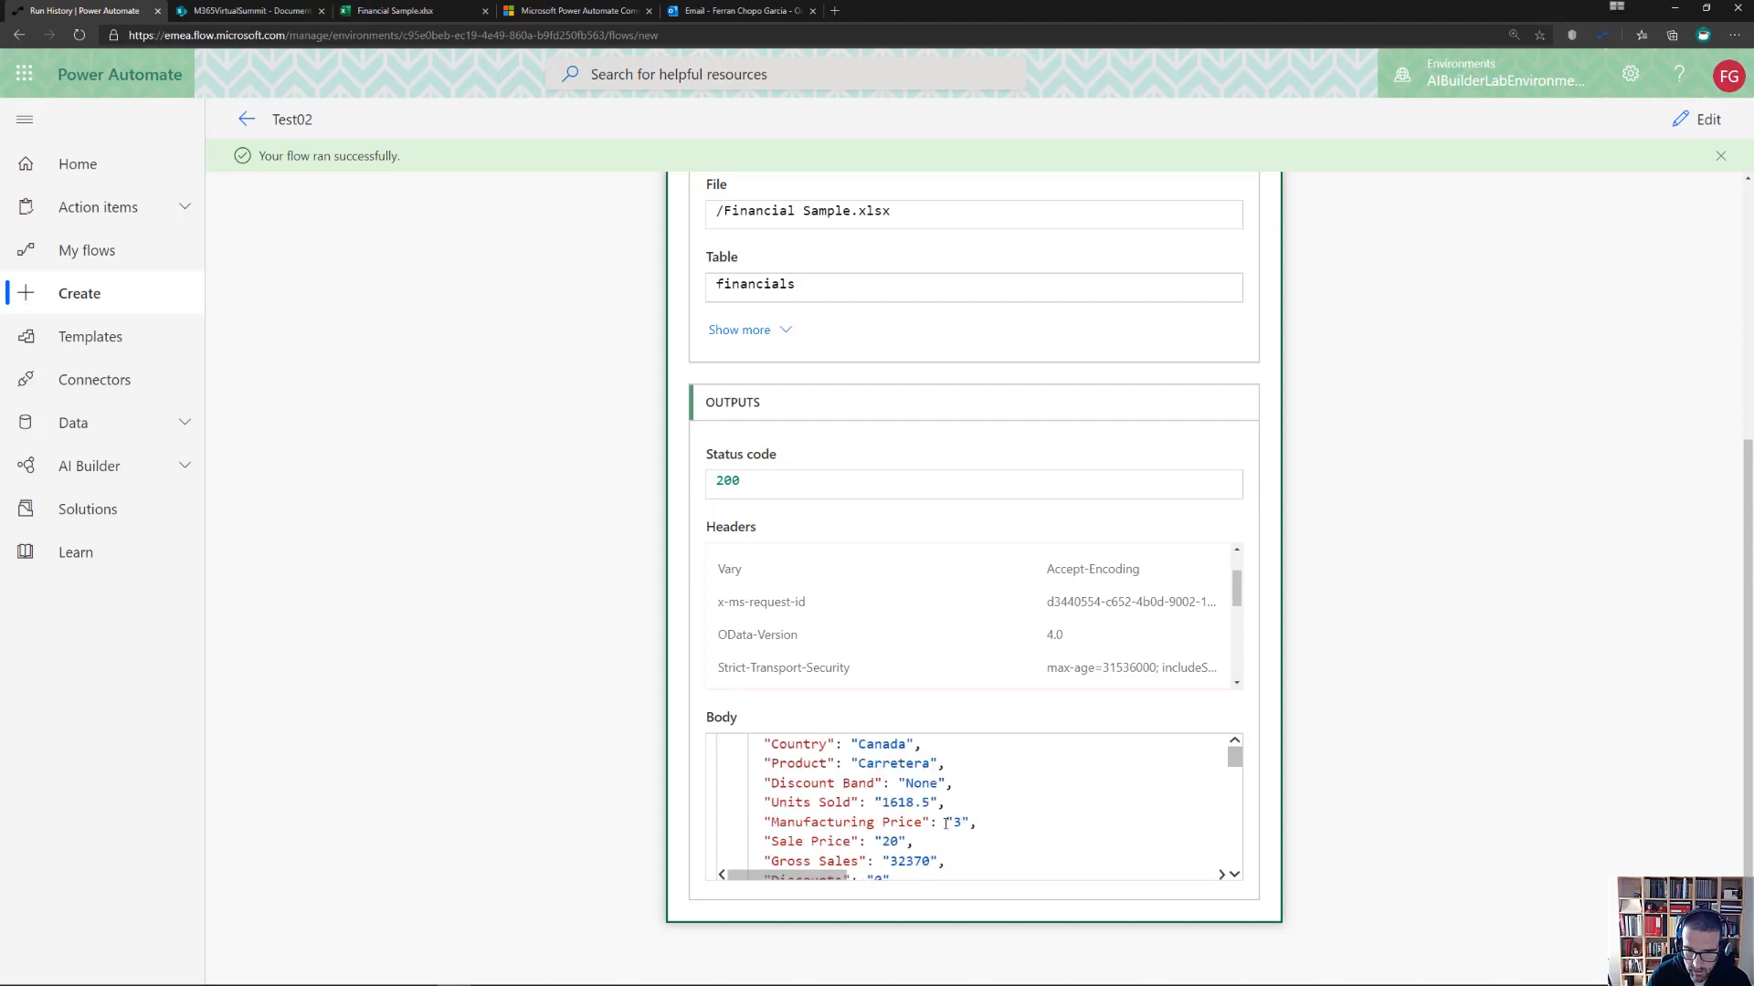
{"action": "scroll", "coordinate": [946, 824], "scroll_direction": "down", "scroll_amount": 1}
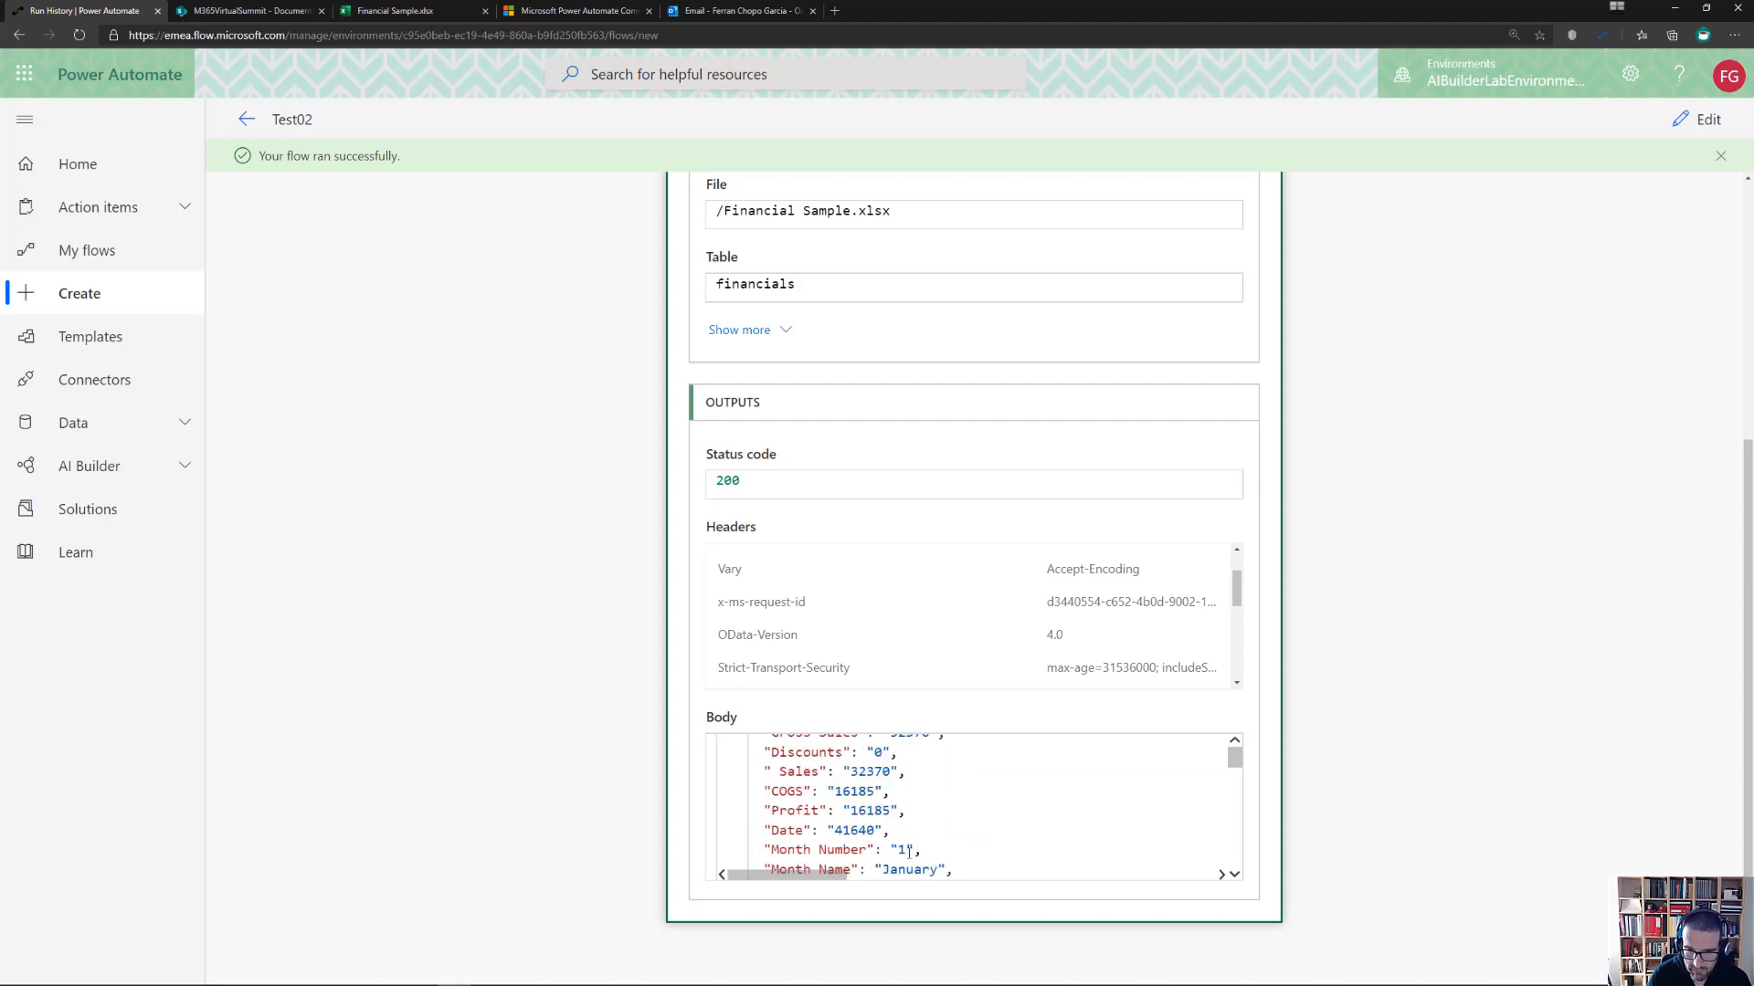
Examine how the Date field is returned in the first row of the List rows output body, alongside its month and year fields
{"action": "left_click_drag", "start_coordinate": [834, 831], "coordinate": [876, 831]}
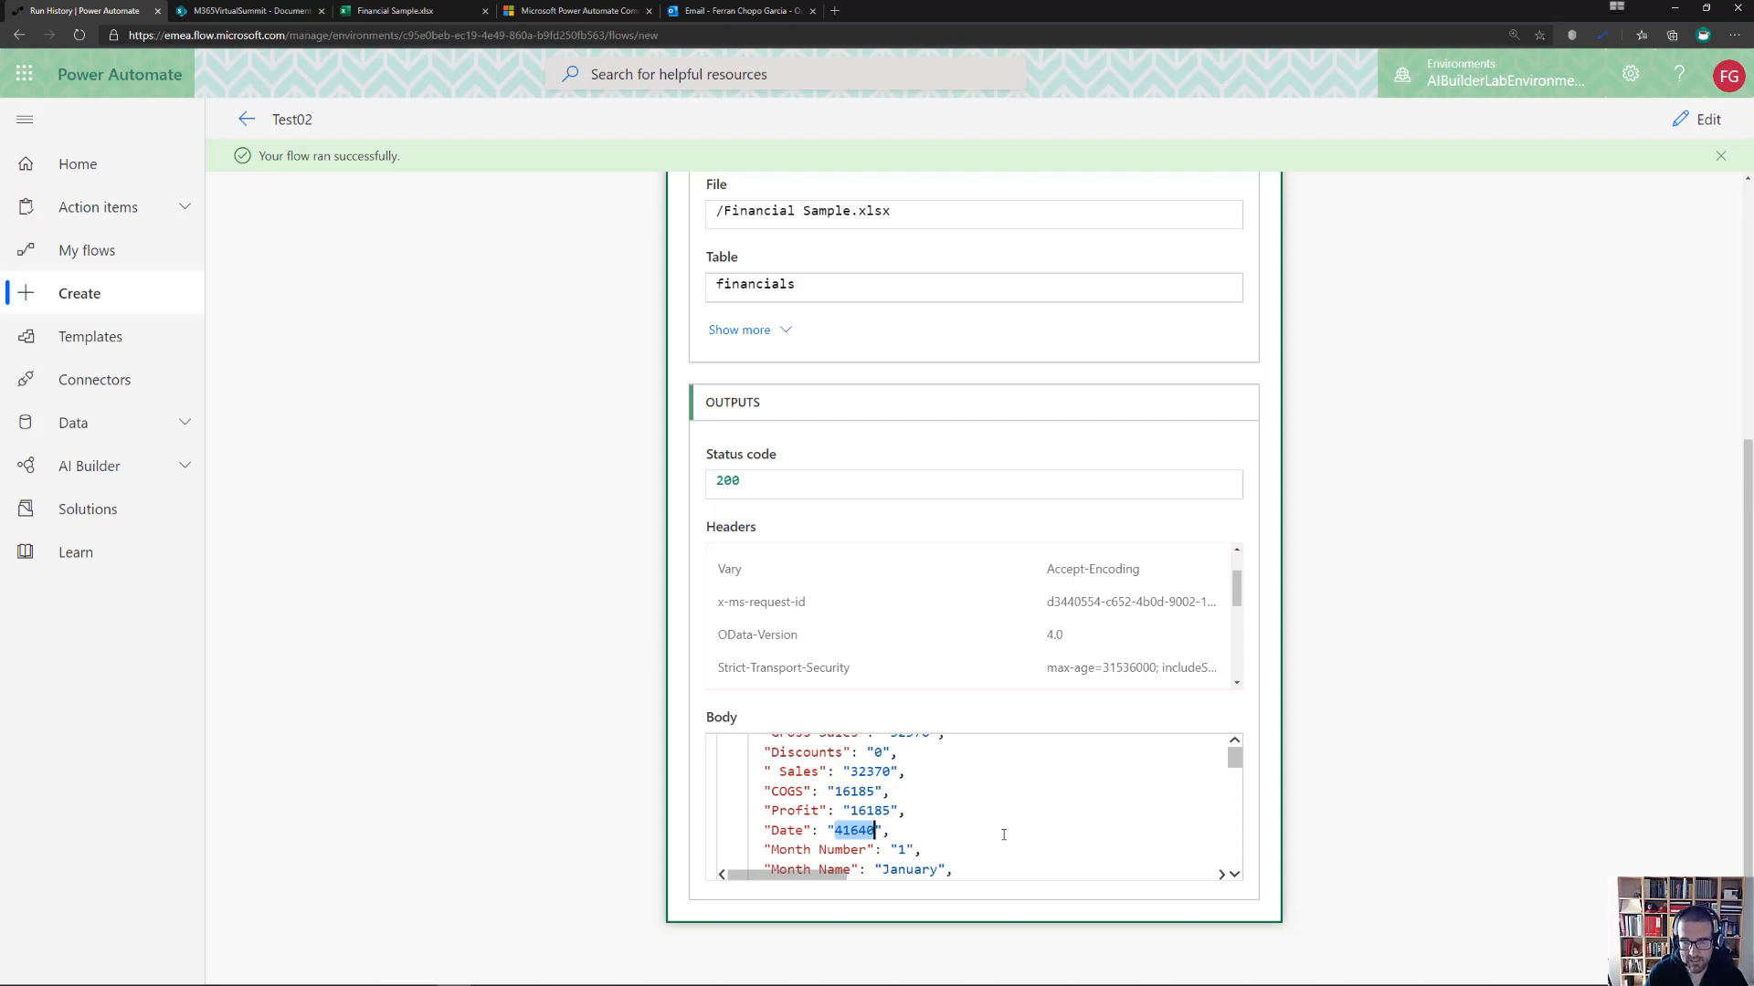
{"action": "scroll", "coordinate": [1002, 834], "scroll_direction": "down", "scroll_amount": 2}
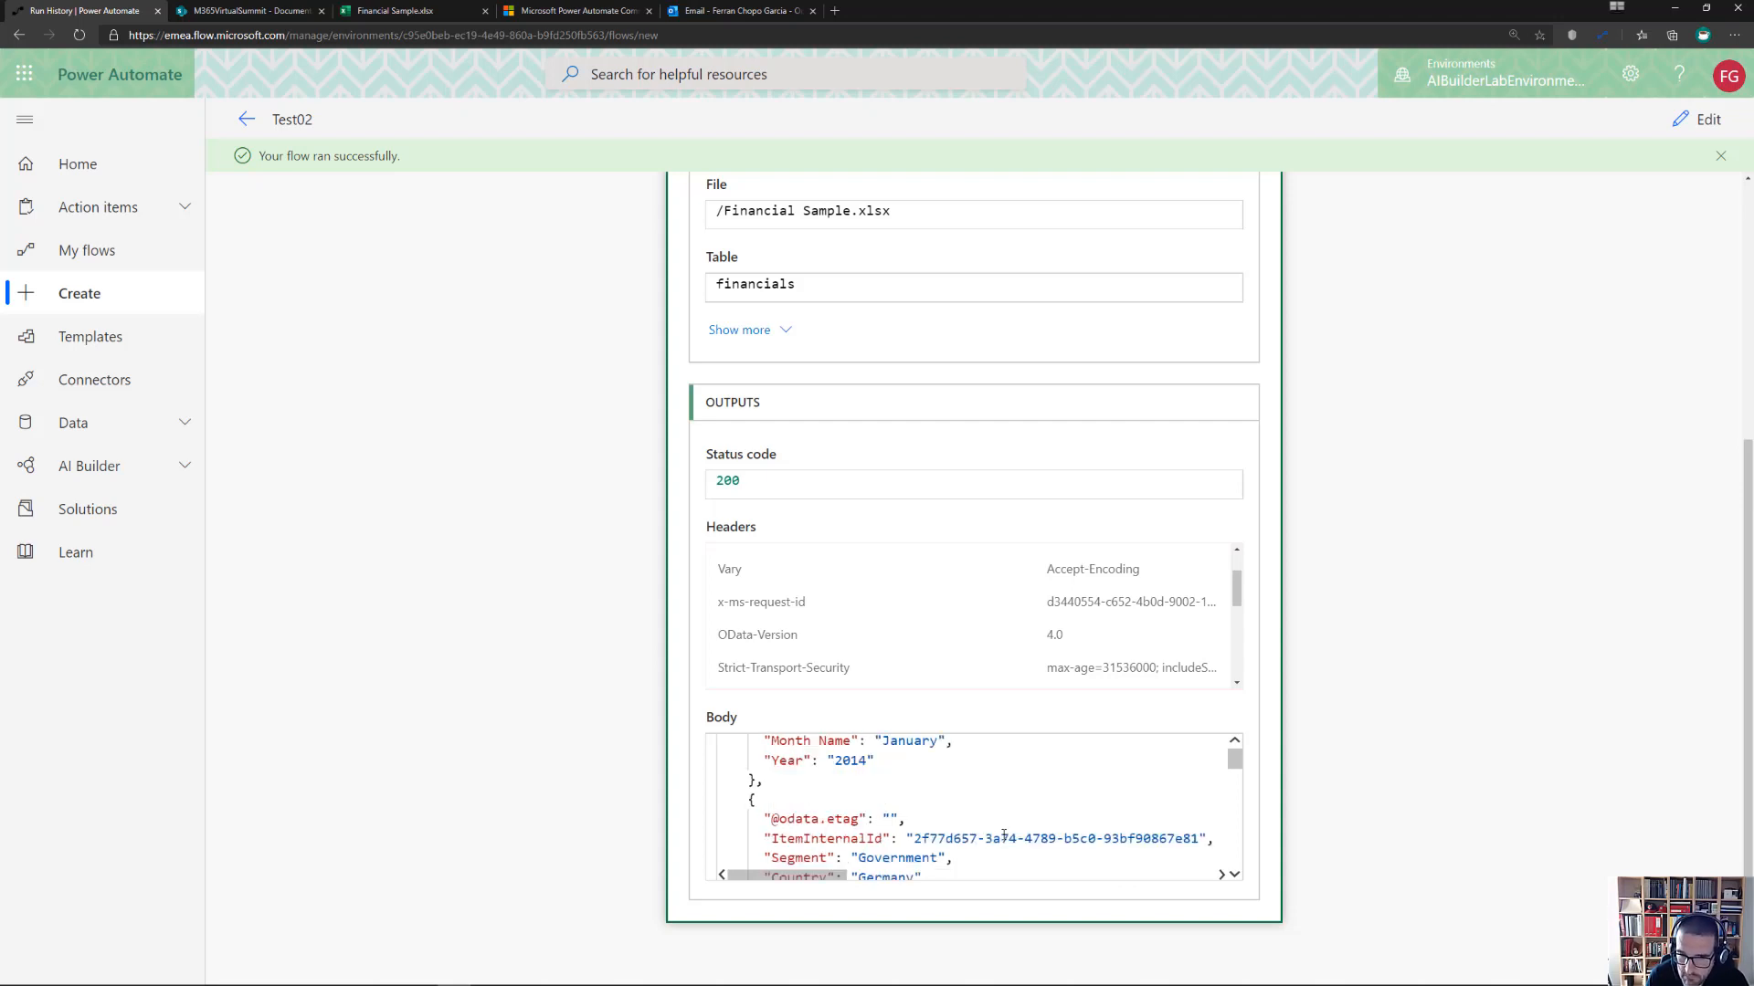
{"action": "scroll", "coordinate": [1003, 834], "scroll_direction": "up", "scroll_amount": 2}
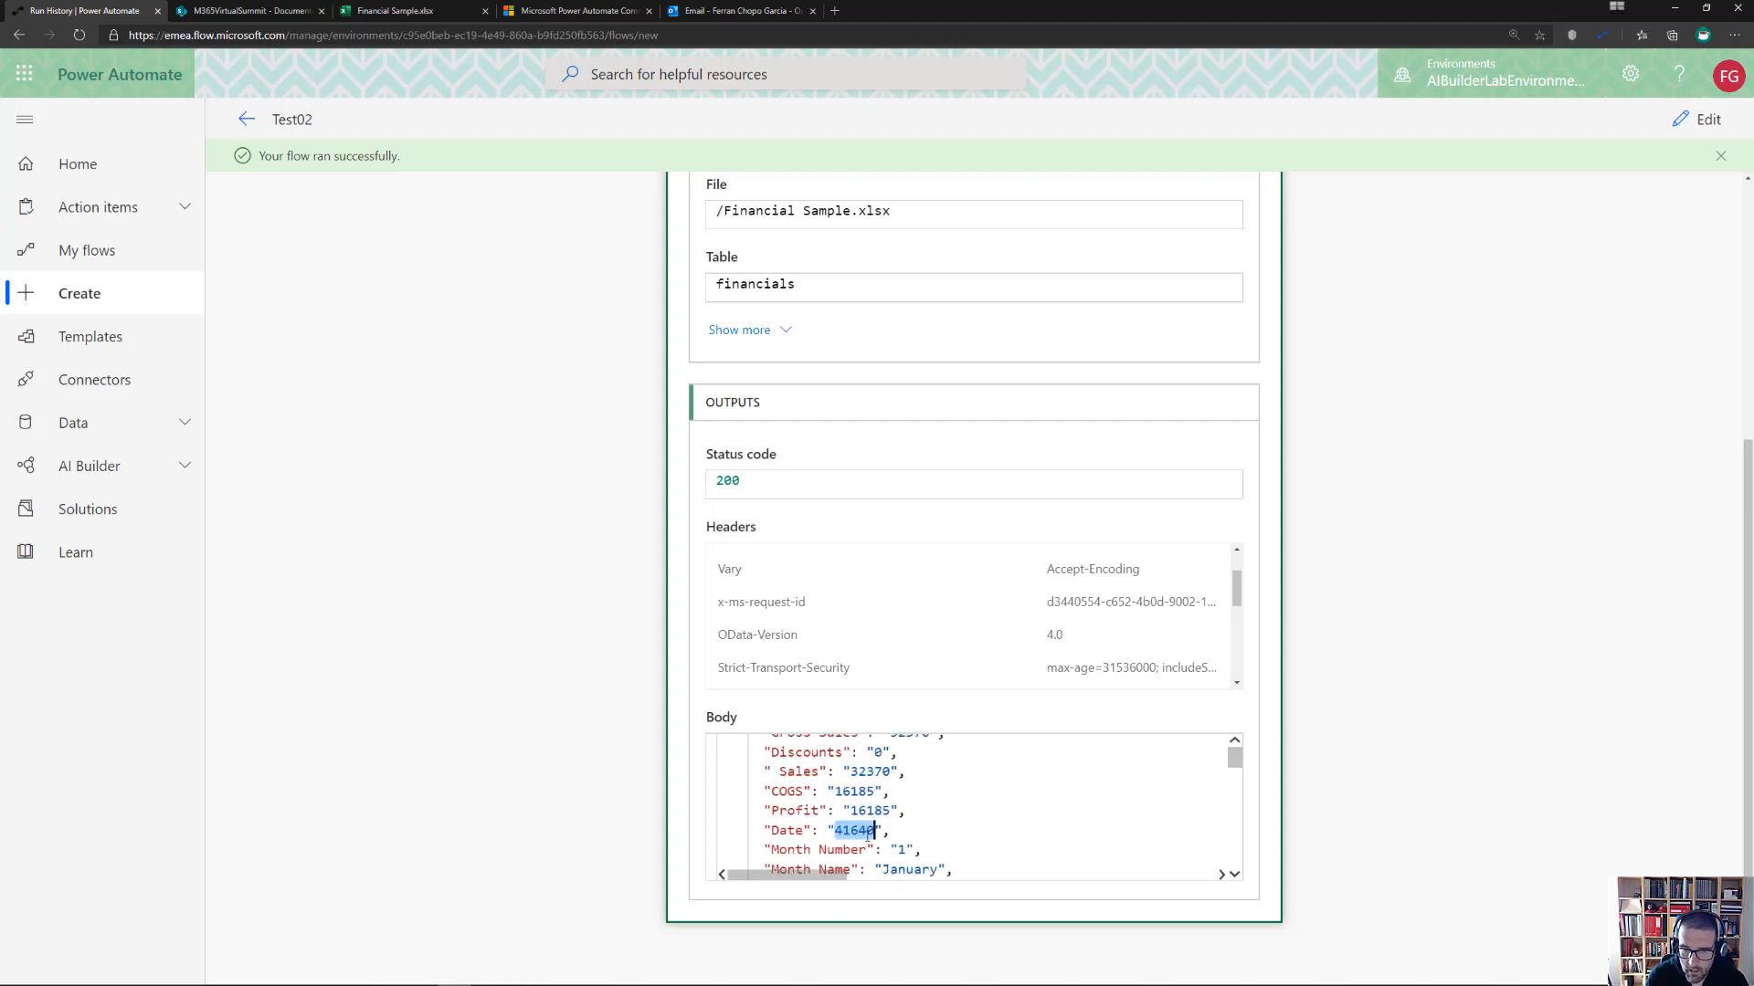
{"action": "left_click_drag", "start_coordinate": [833, 831], "coordinate": [851, 831]}
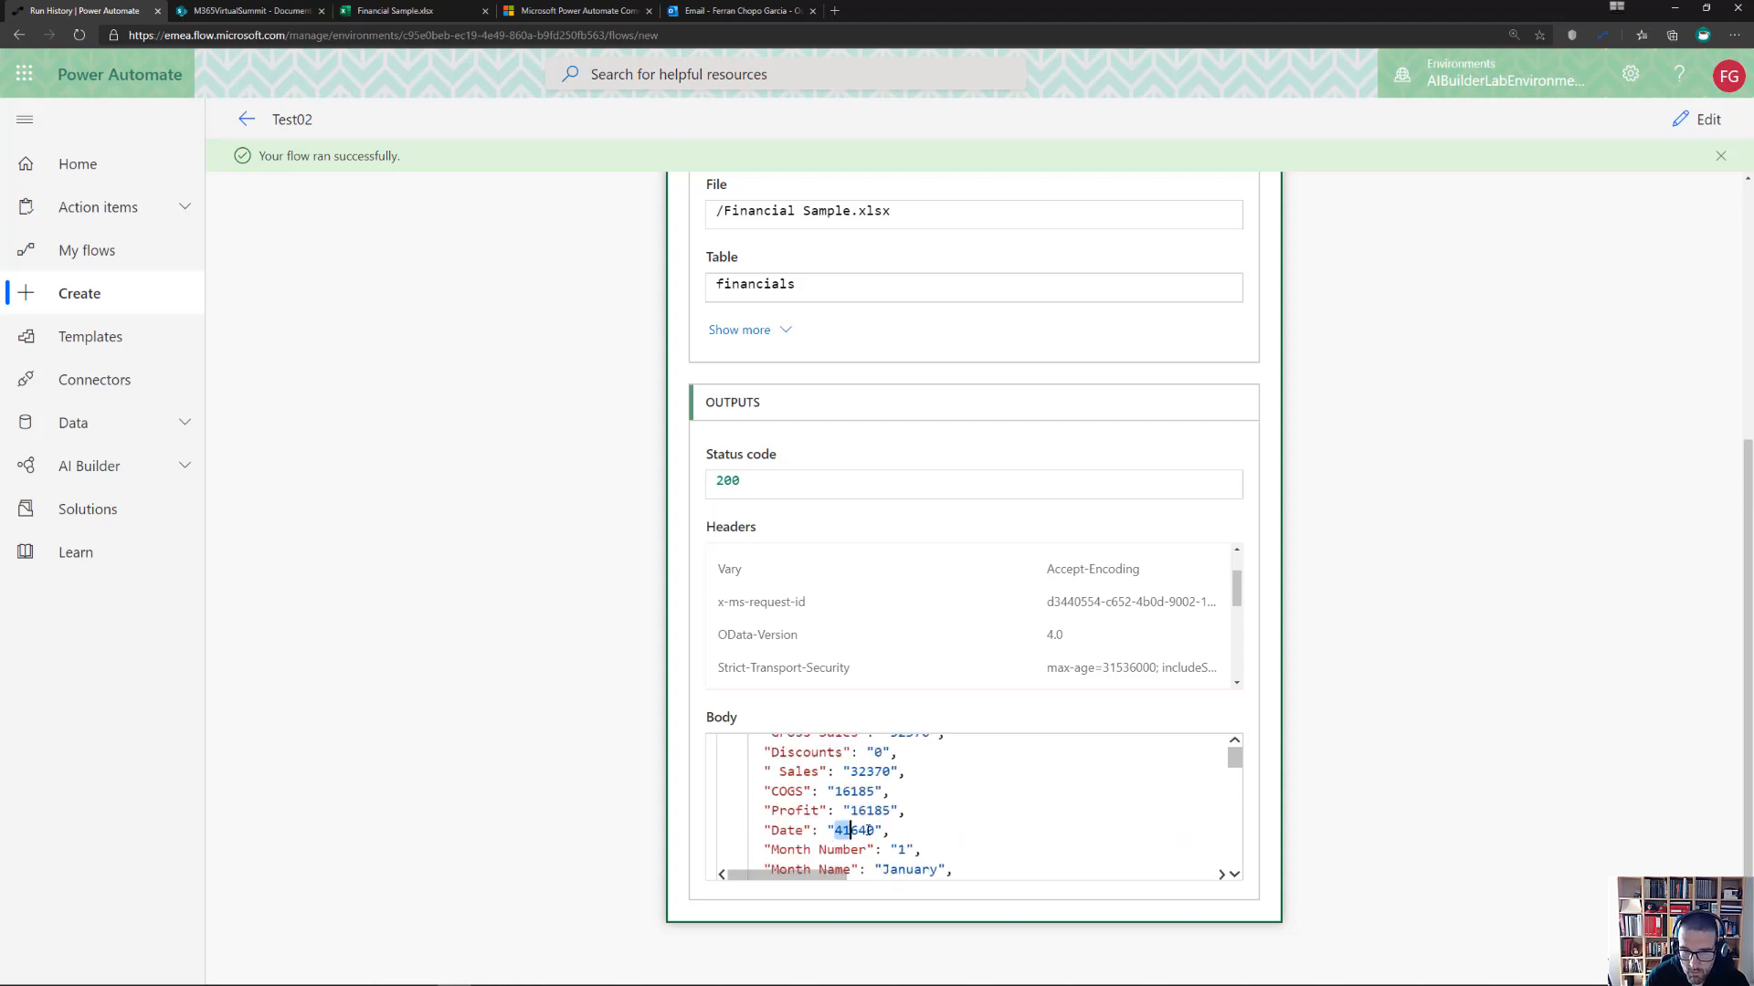
{"action": "left_click", "coordinate": [867, 831]}
{"action": "left_click", "coordinate": [953, 846]}
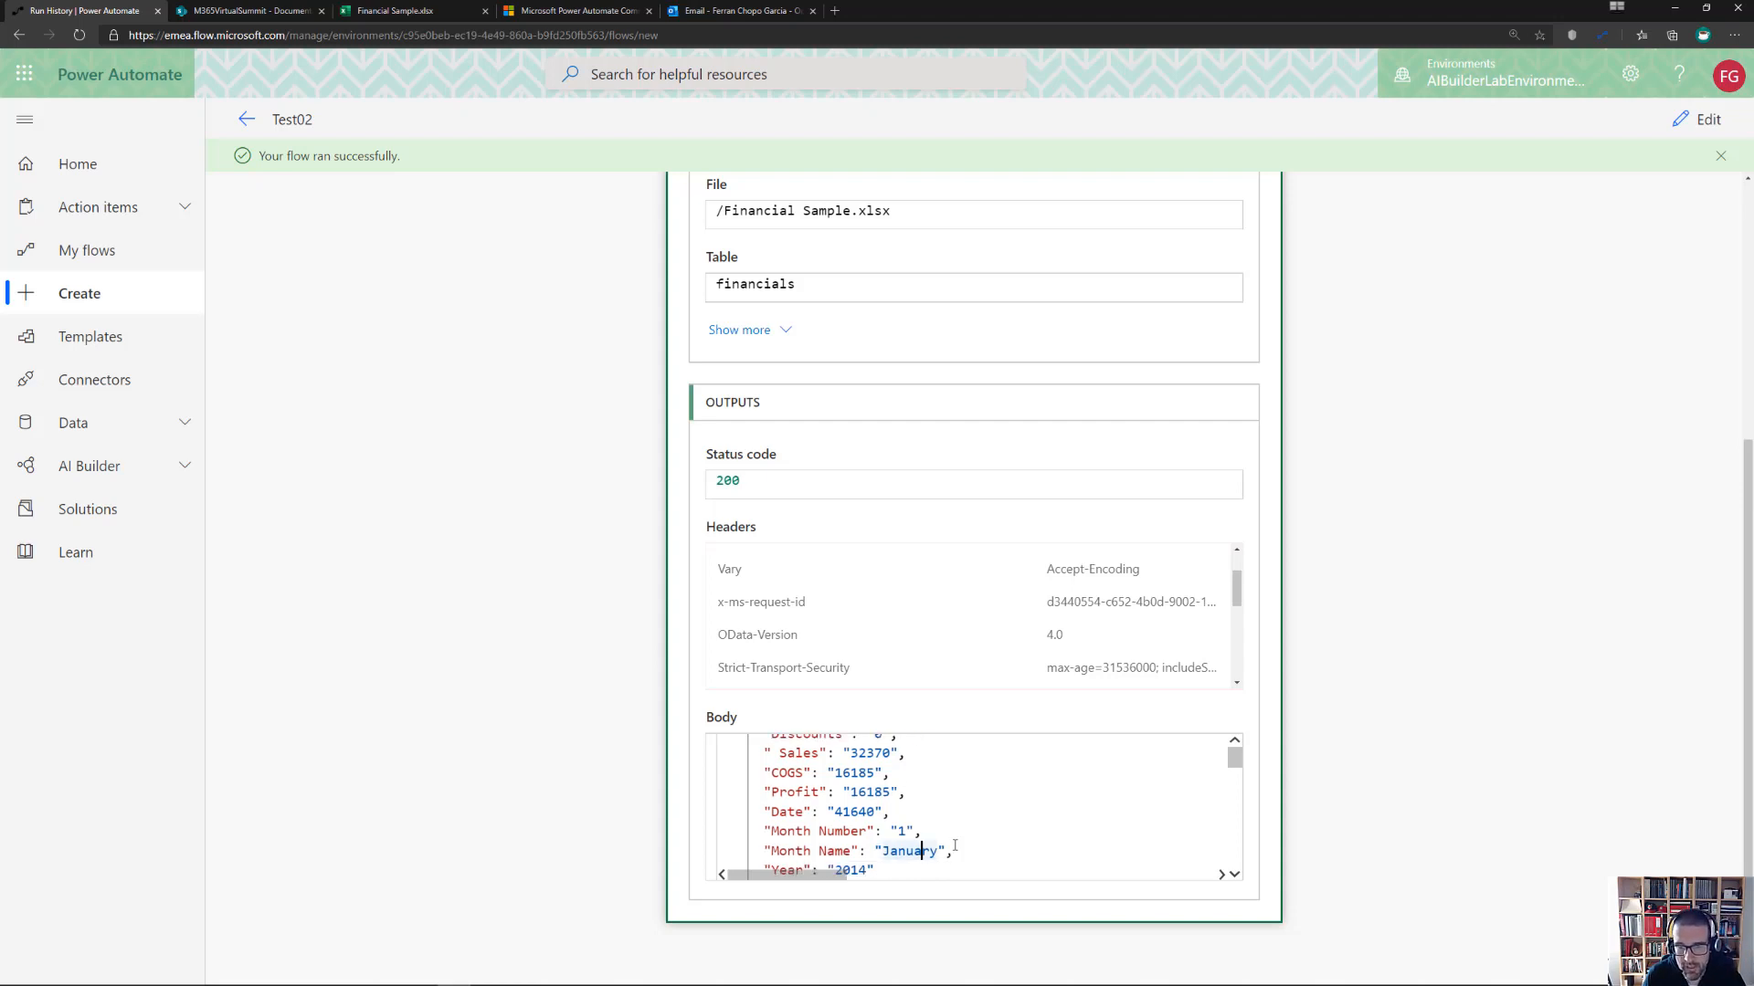
{"action": "key", "text": "Down"}
{"action": "key", "text": "Up"}
{"action": "key", "text": "Up"}
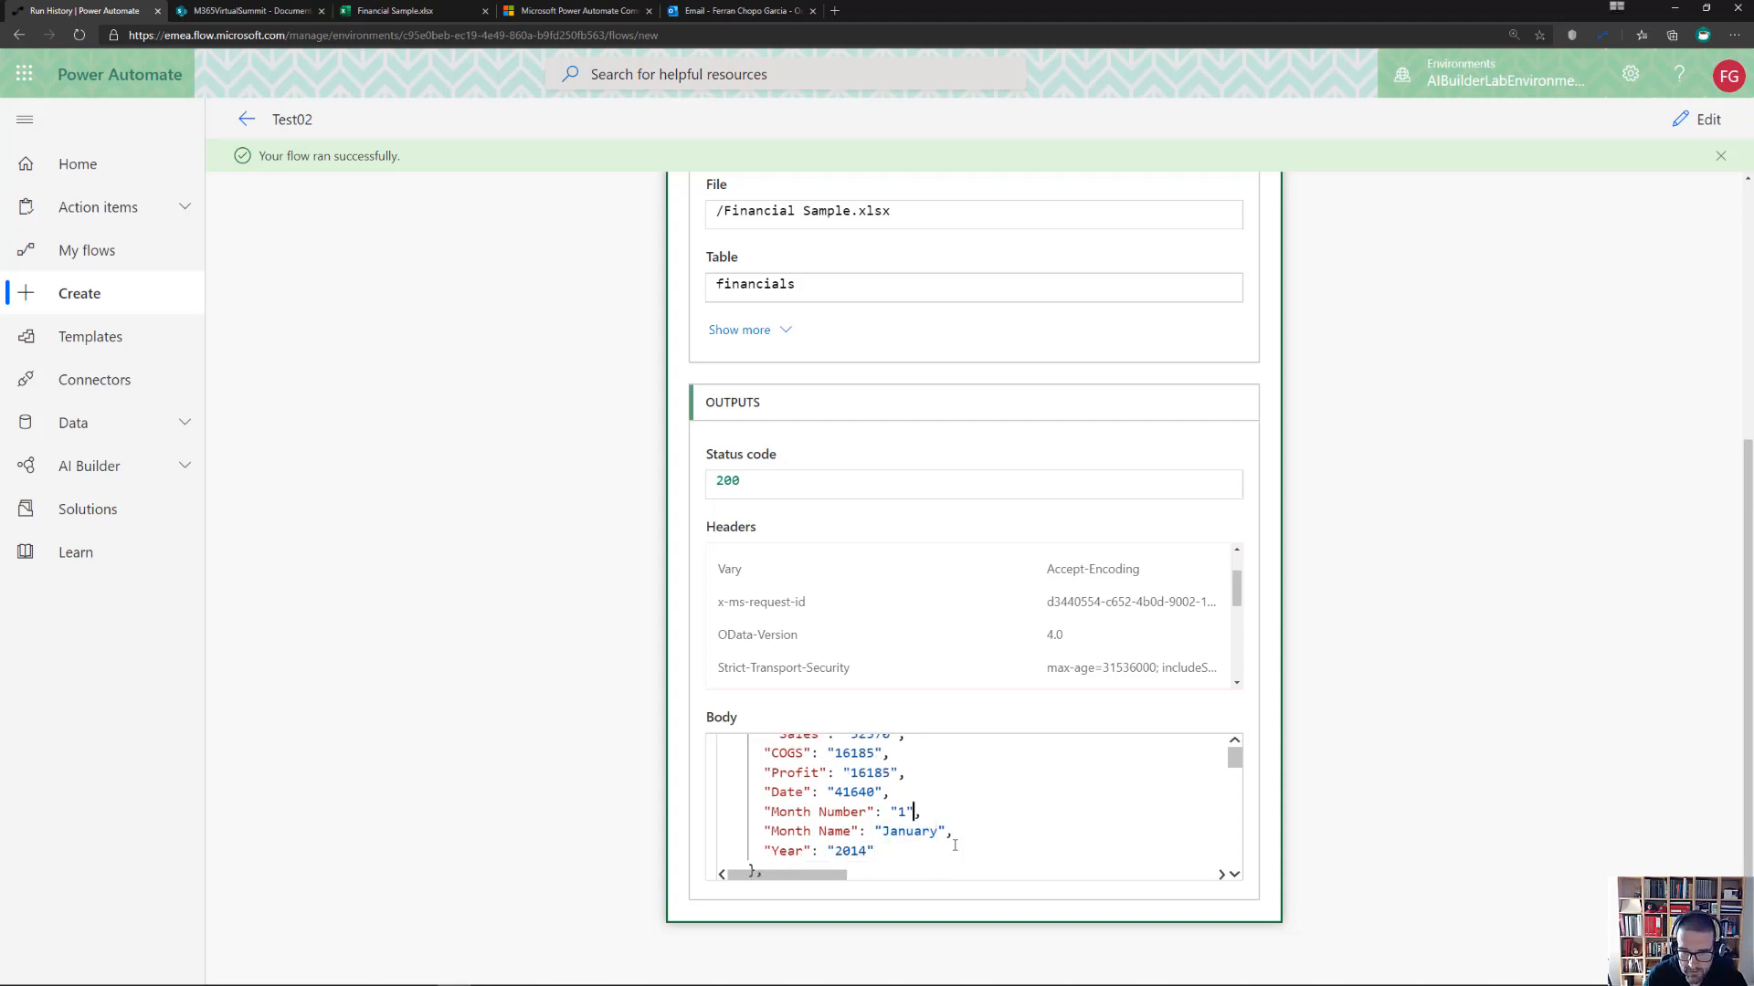
{"action": "key", "text": "Down"}
{"action": "key", "text": "Down"}
{"action": "key", "text": "Down"}
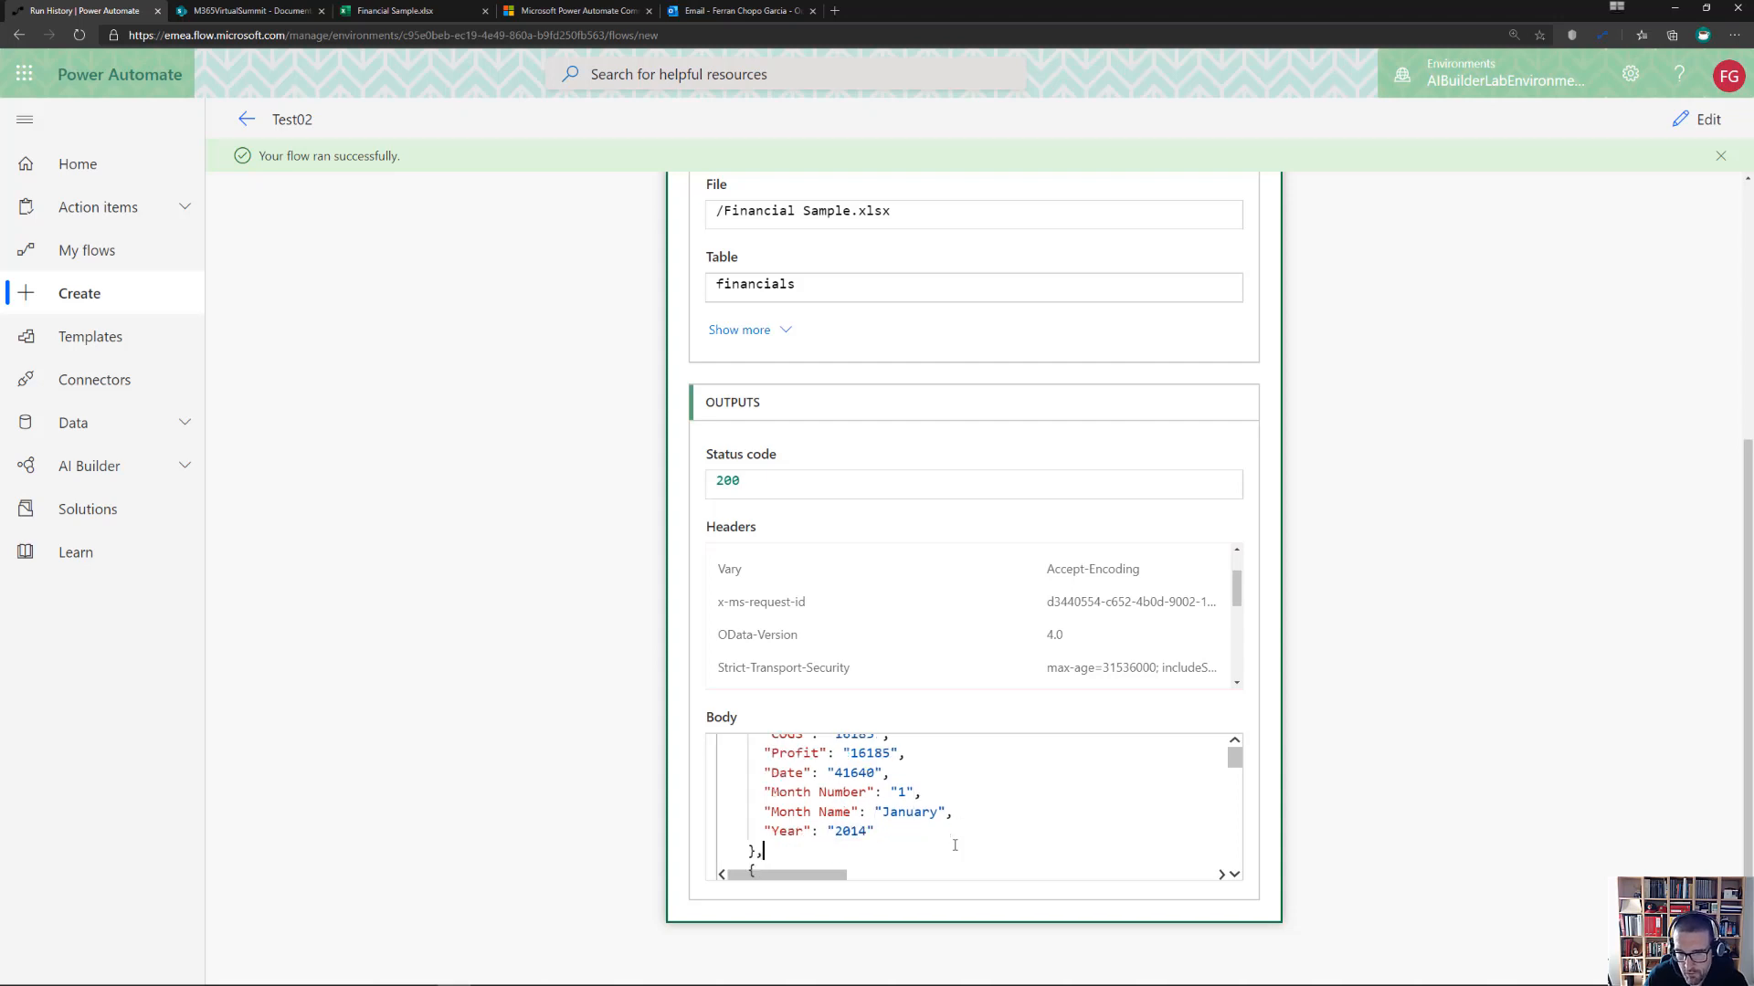
{"action": "key", "text": "Up"}
{"action": "key", "text": "Up"}
{"action": "key", "text": "Up"}
{"action": "key", "text": "Left"}
{"action": "key", "text": "Left"}
{"action": "key", "text": "Left"}
{"action": "key", "text": "Left"}
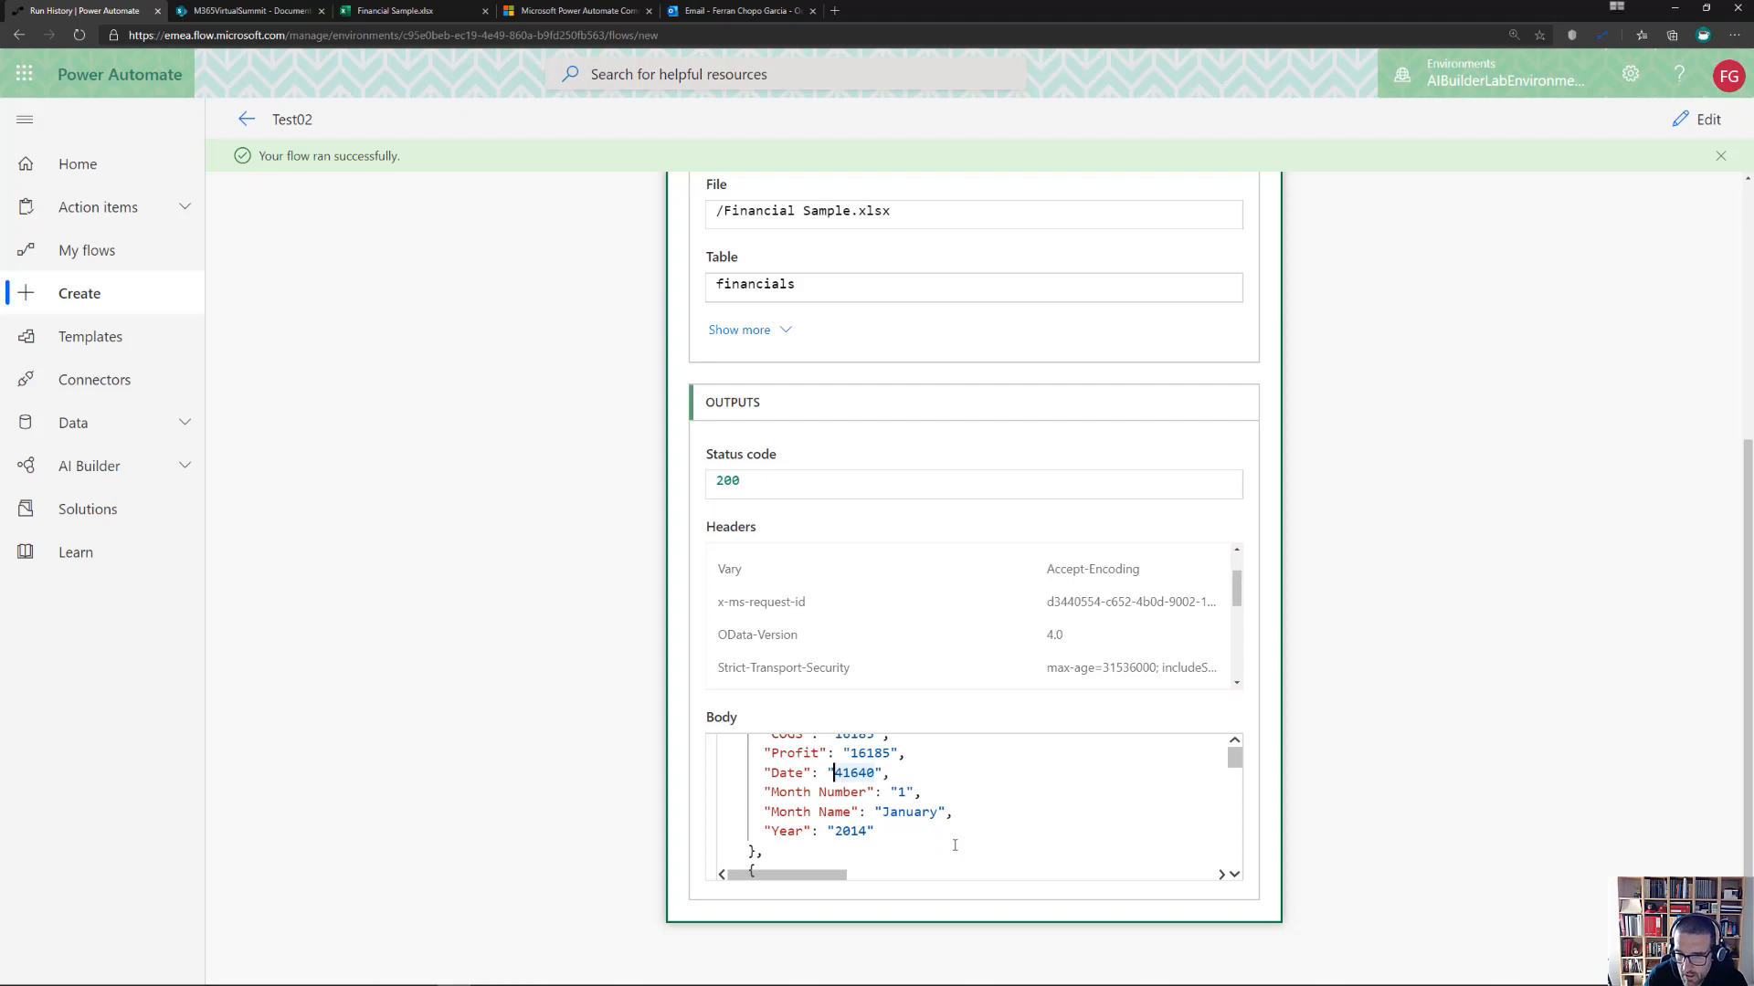
{"action": "key", "text": "shift+Right"}
{"action": "key", "text": "shift+Right"}
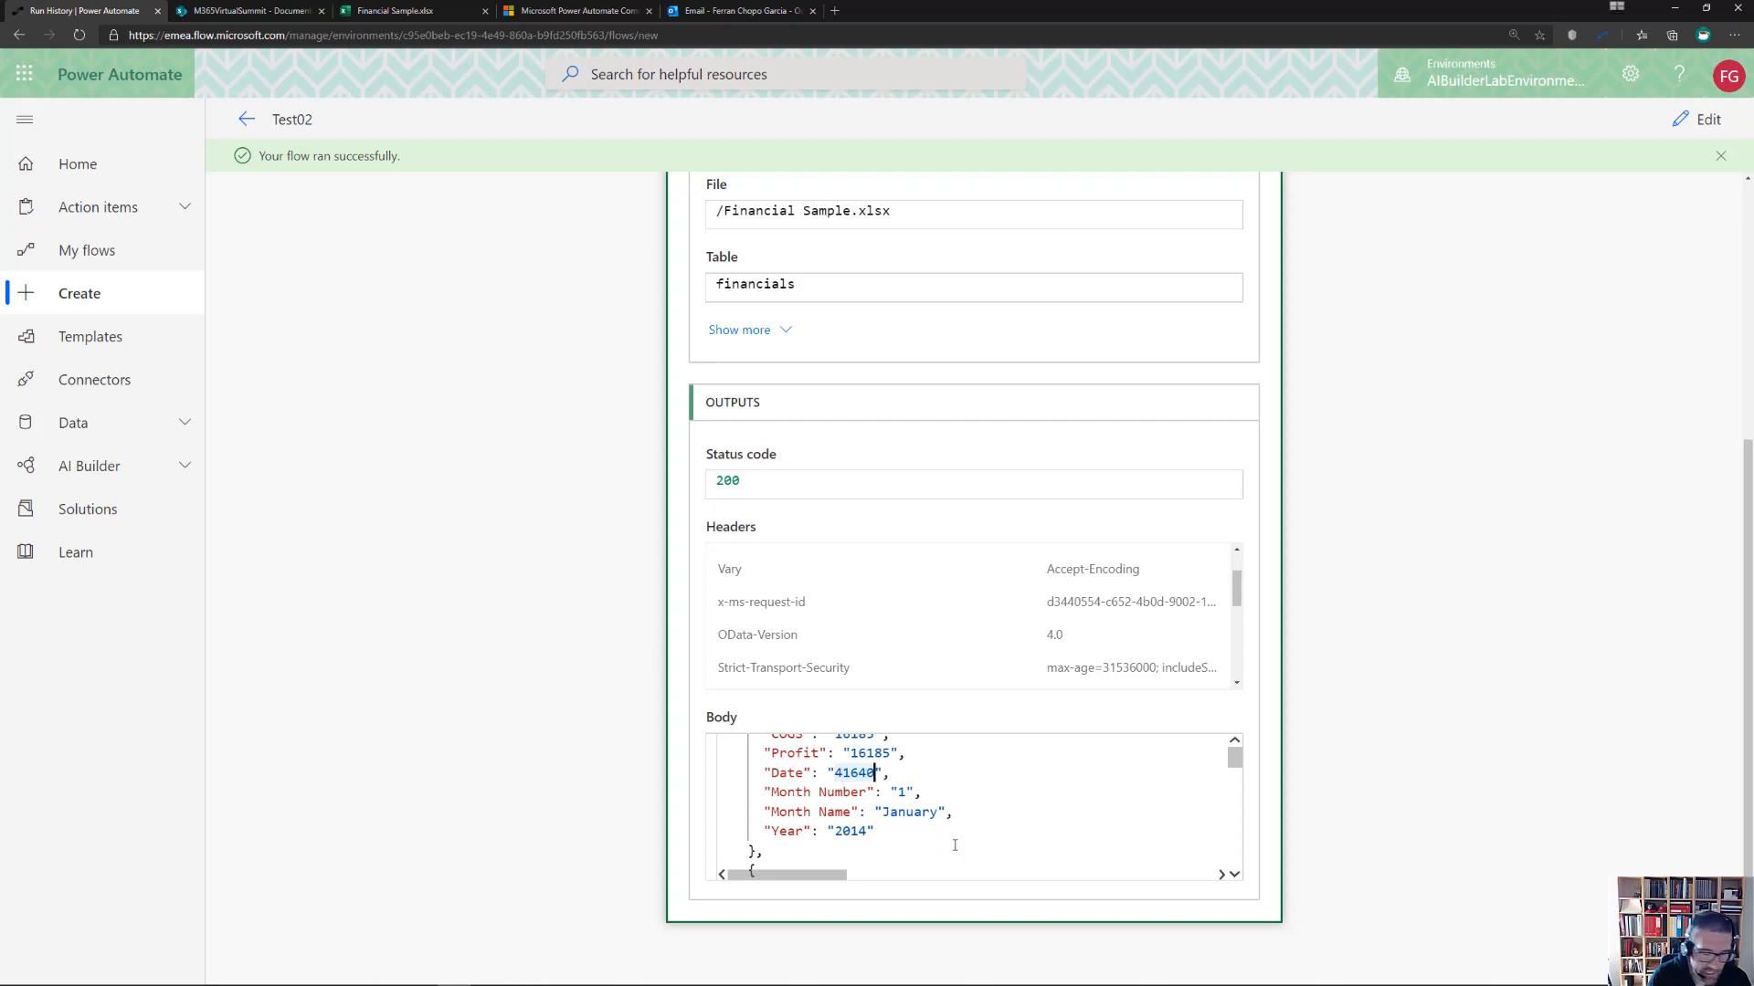
{"action": "key", "text": "Left"}
{"action": "key", "text": "Left"}
{"action": "key", "text": "Left"}
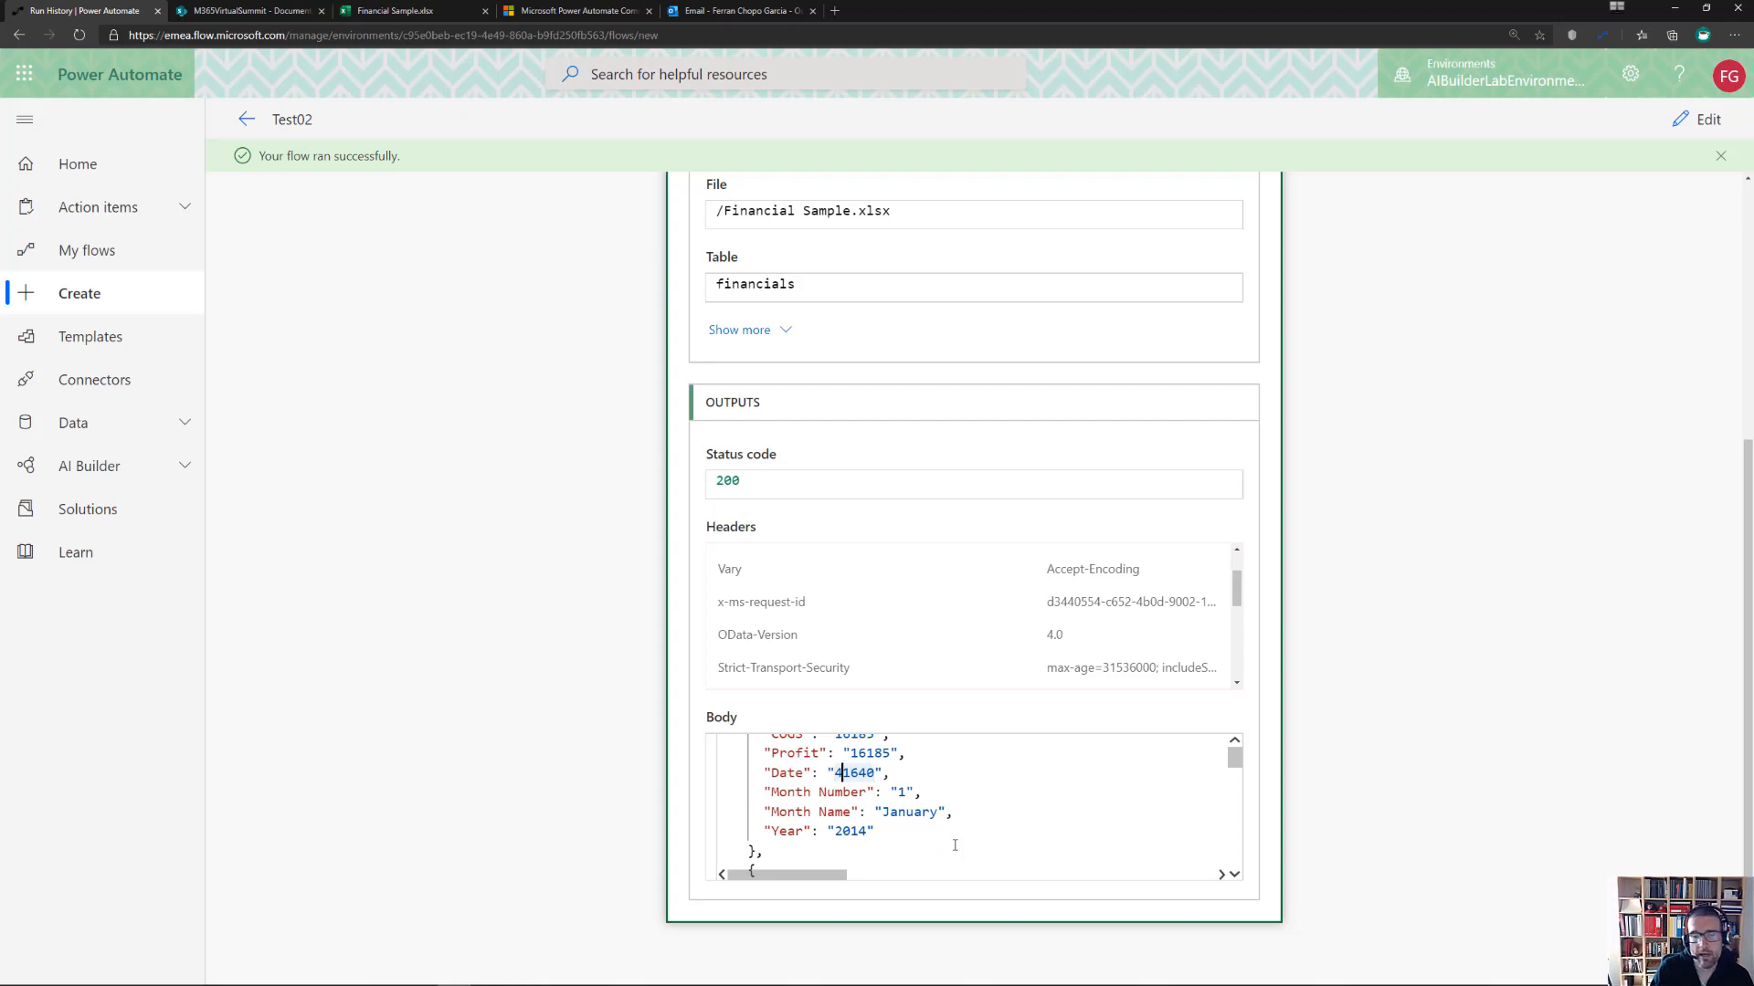
{"action": "key", "text": "Left"}
{"action": "key", "text": "Left"}
{"action": "key", "text": "Right"}
{"action": "key", "text": "Right"}
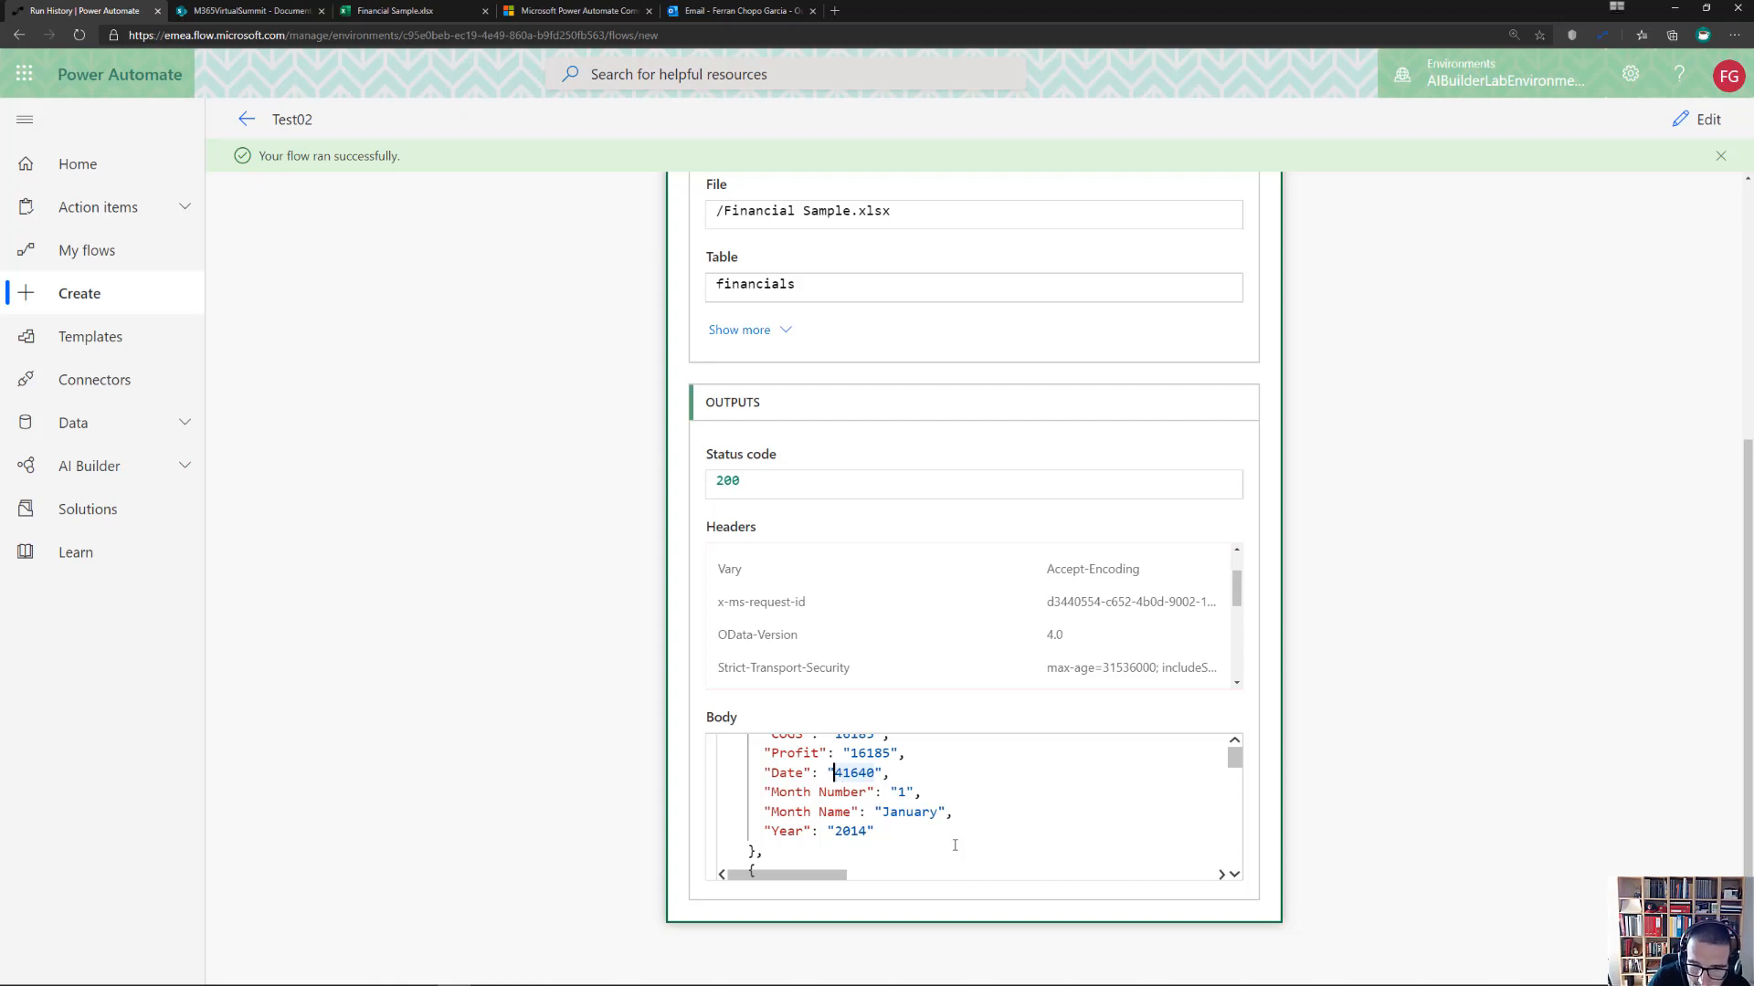
{"action": "key", "text": "shift+Right"}
{"action": "key", "text": "shift+Left"}
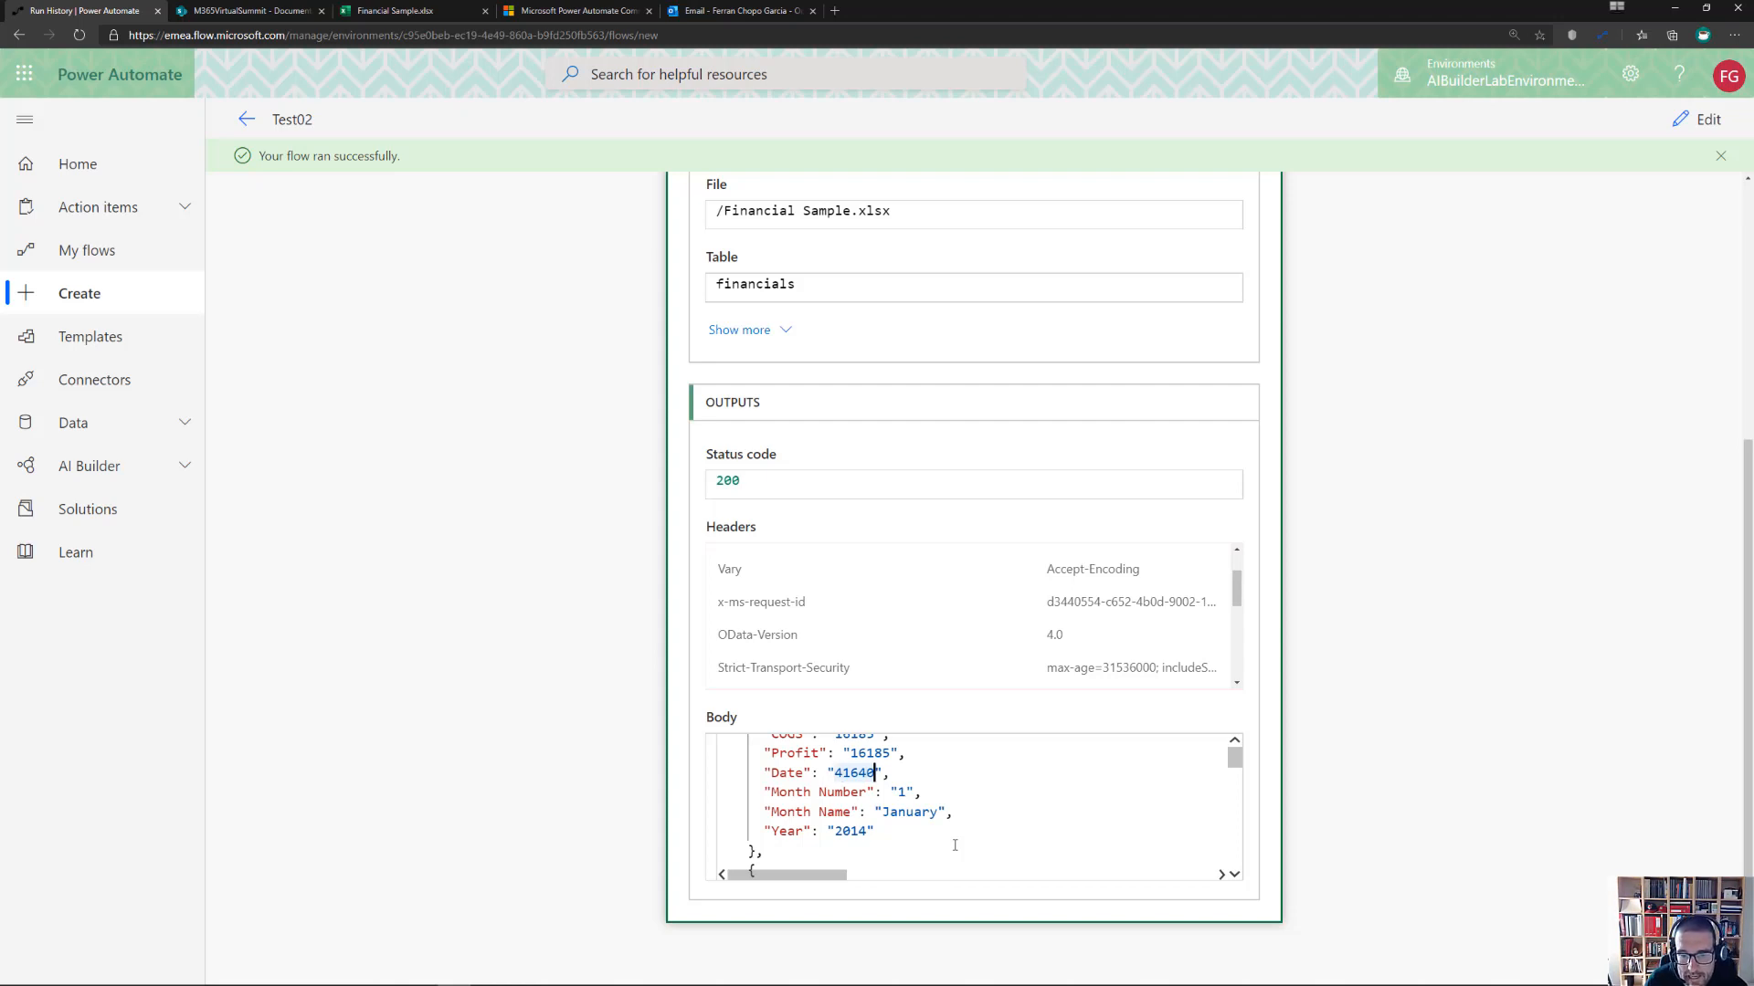
{"action": "key", "text": "shift+Right"}
{"action": "key", "text": "shift+Right"}
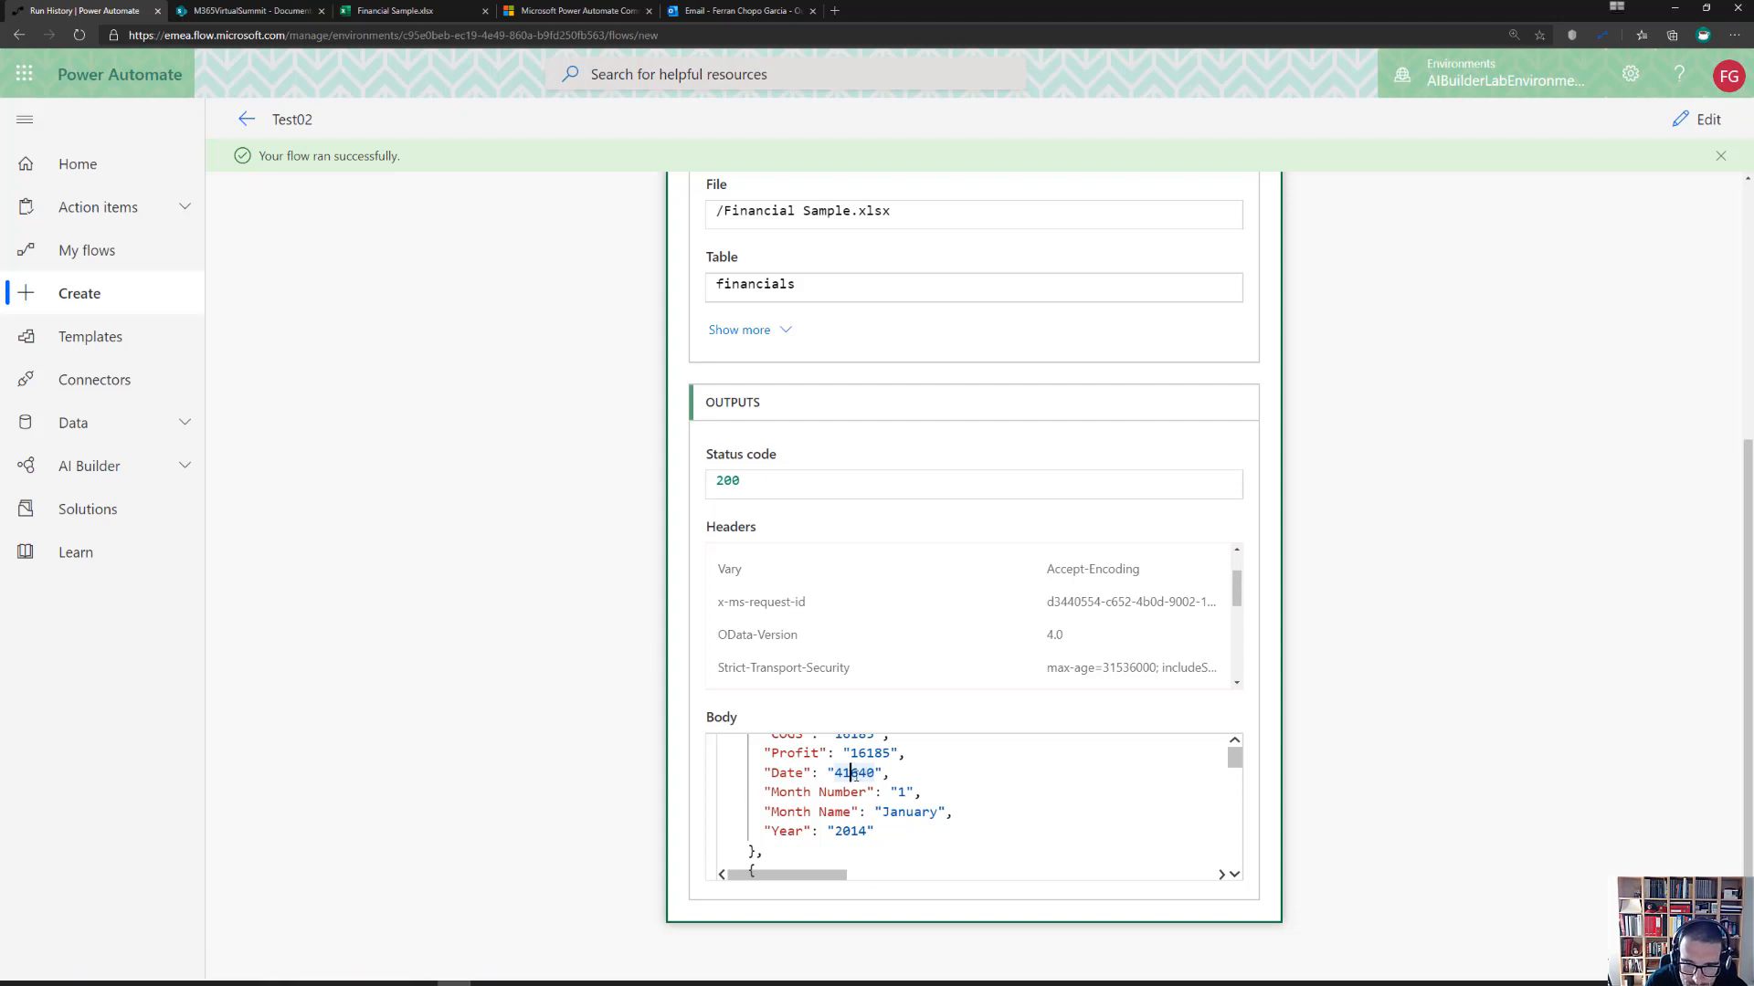
{"action": "key", "text": "shift+Left"}
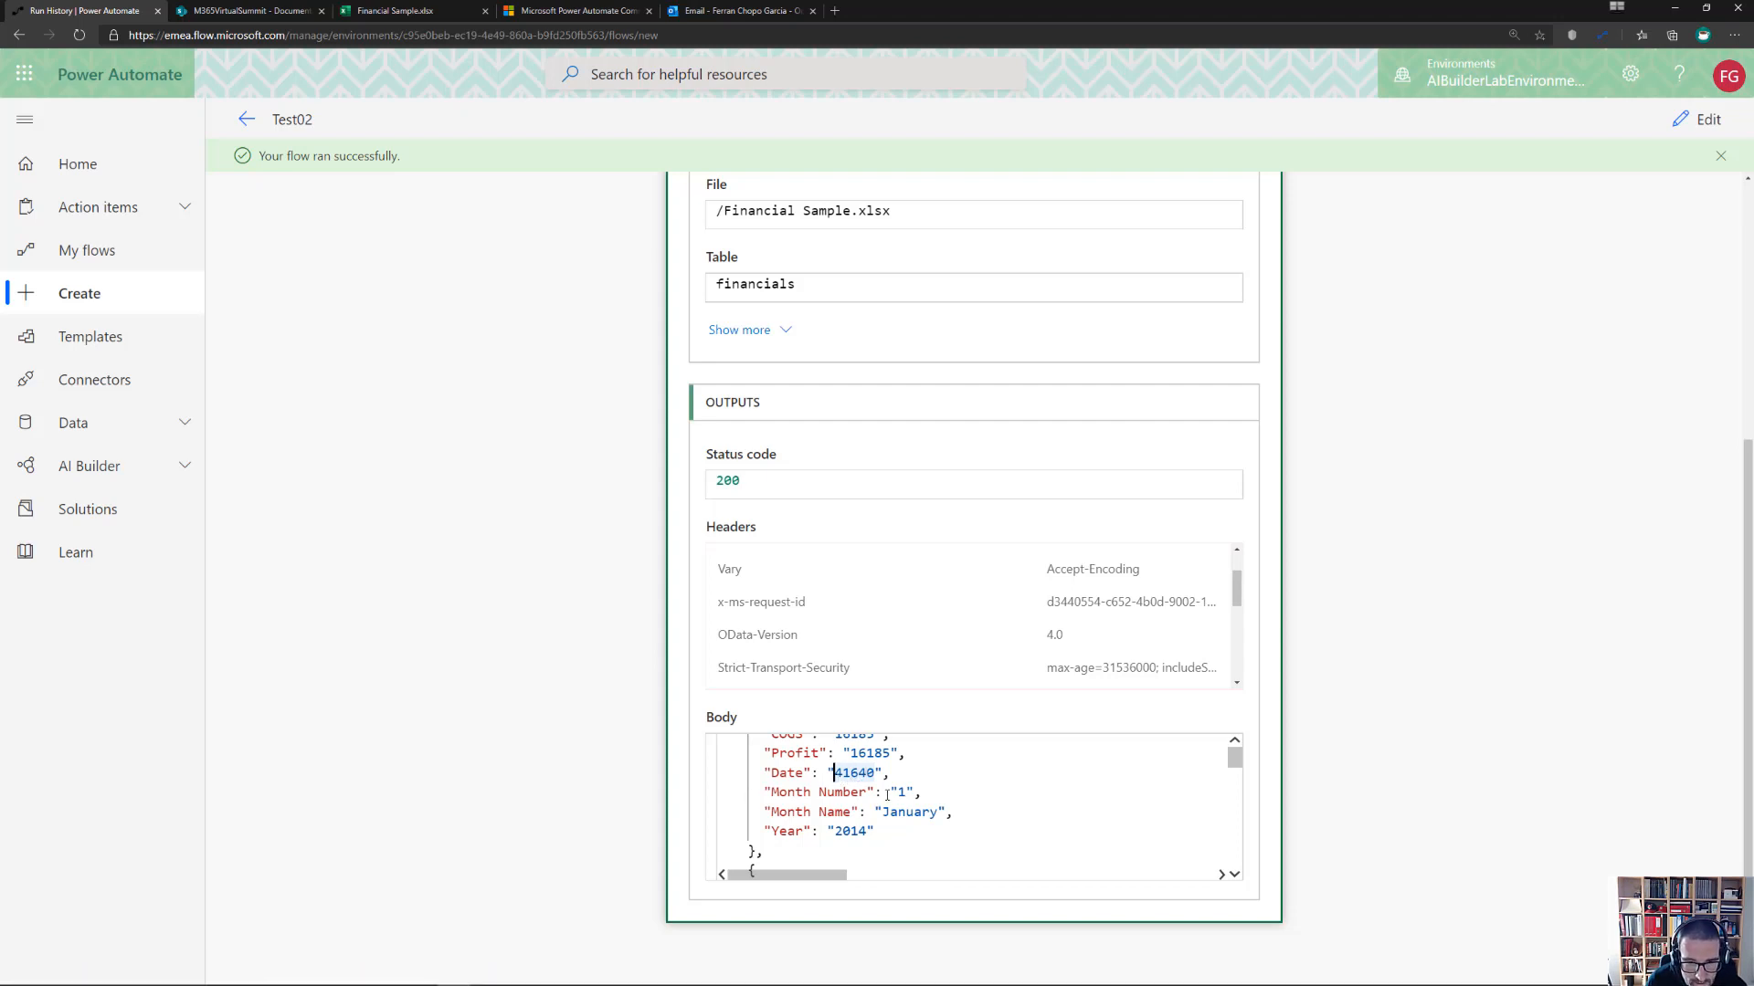
{"action": "key", "text": "Up"}
{"action": "key", "text": "ctrl+shift+Right"}
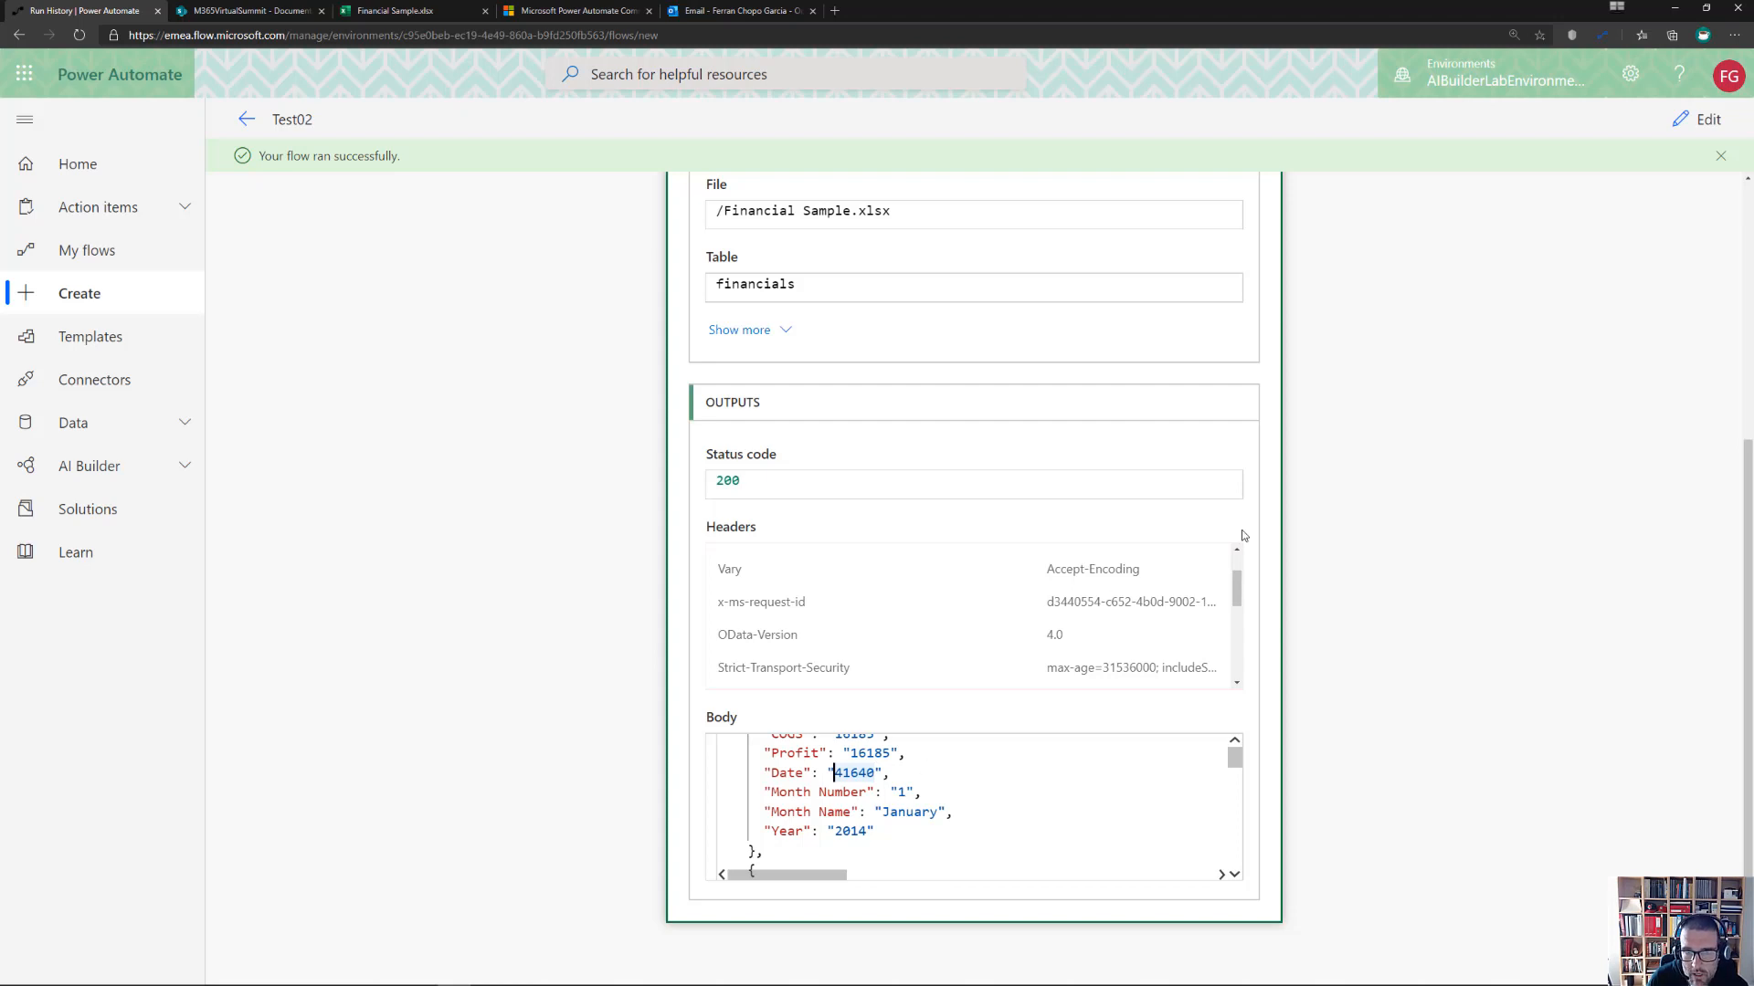
{"action": "scroll", "coordinate": [1242, 535], "scroll_direction": "up", "scroll_amount": 3}
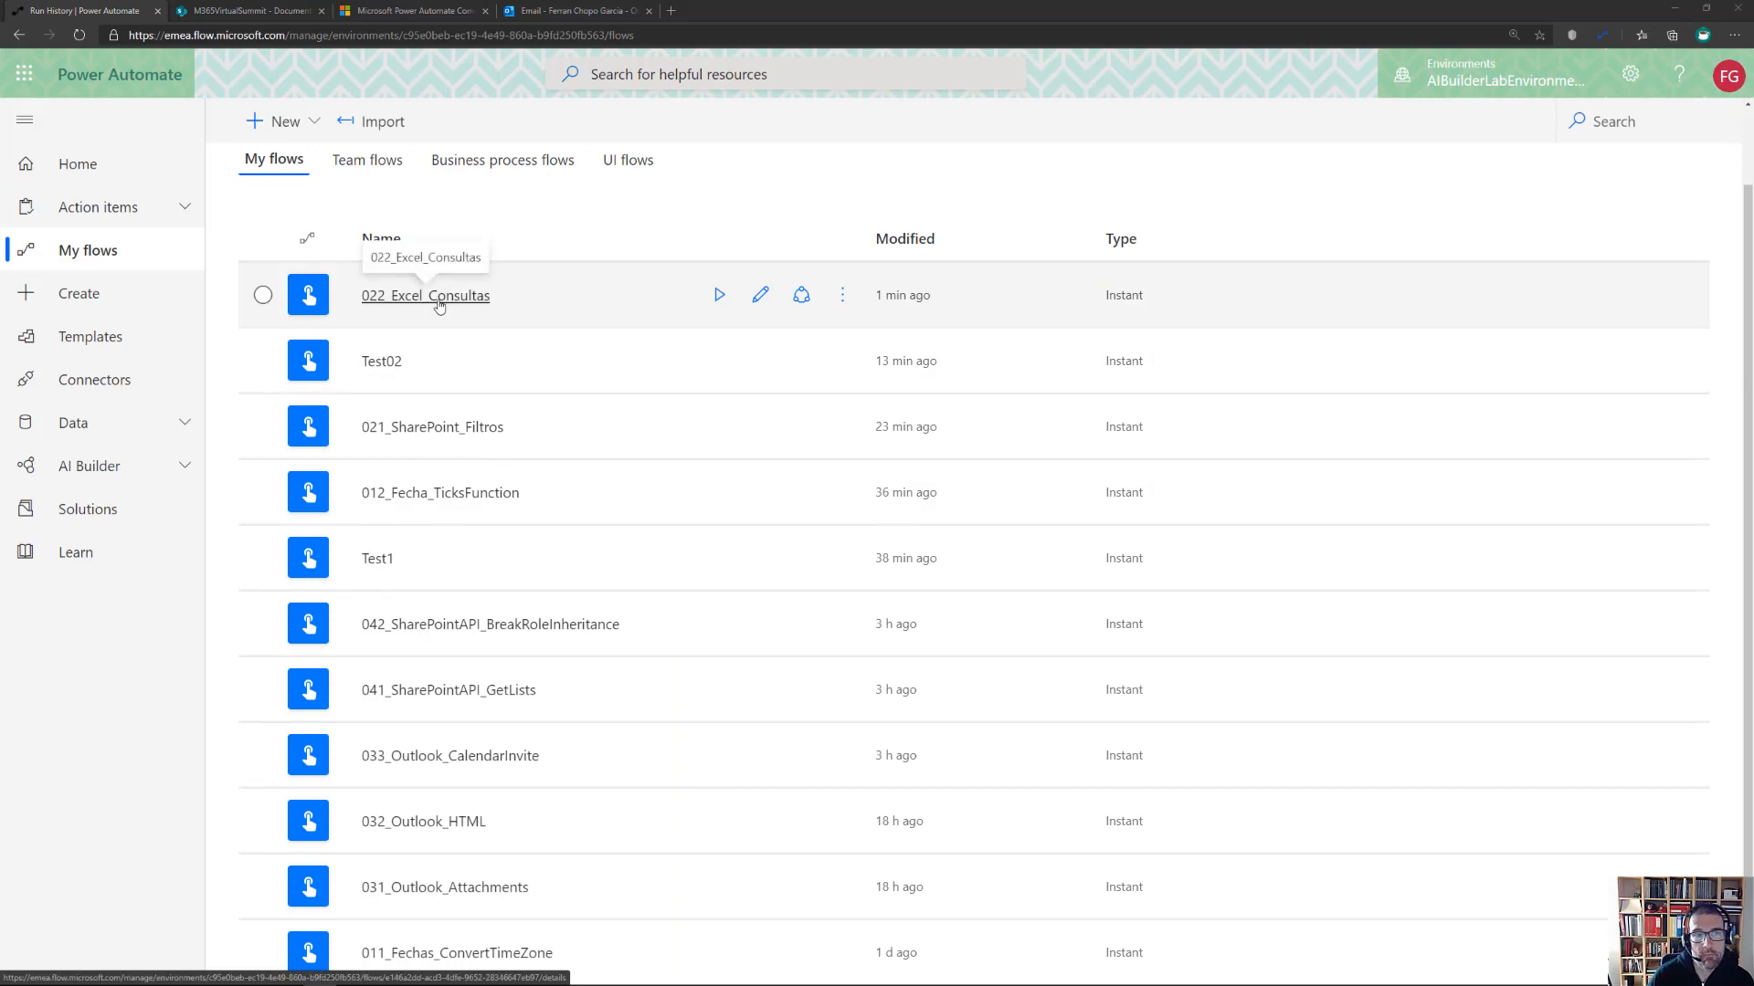
Open the 022_Excel_Consultas flow for editing and show the advanced options of its List rows action
{"action": "left_click", "coordinate": [438, 301]}
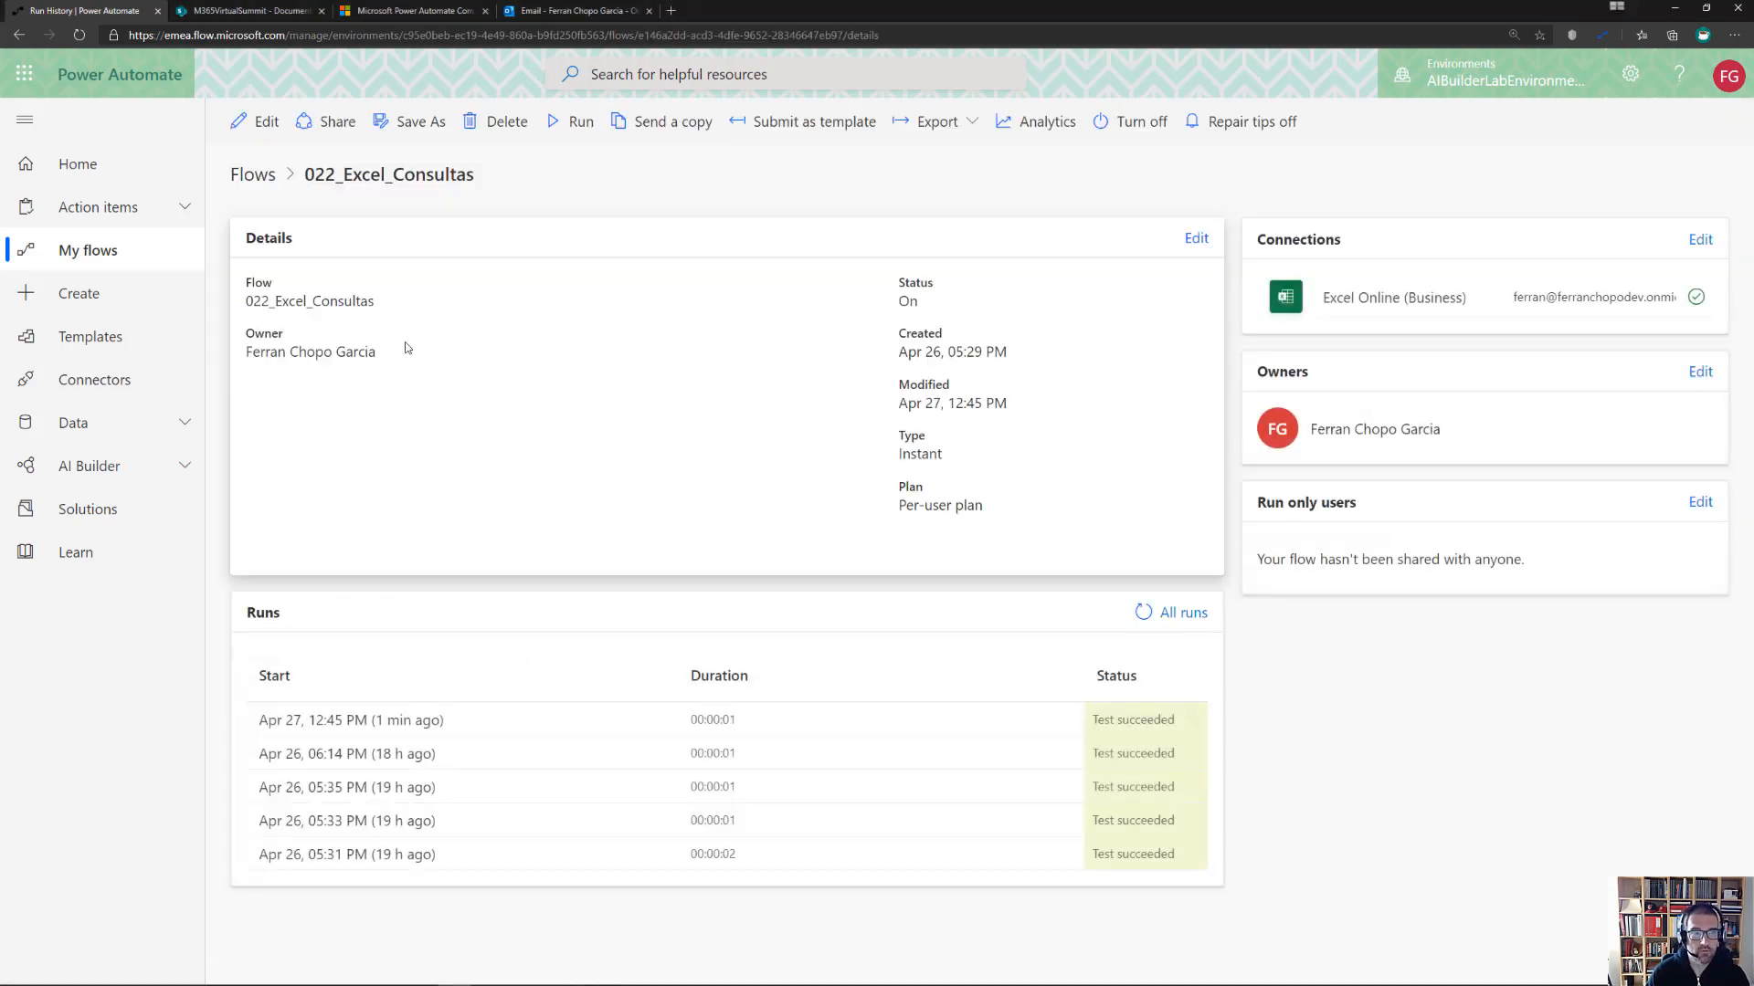
{"action": "left_click", "coordinate": [267, 133]}
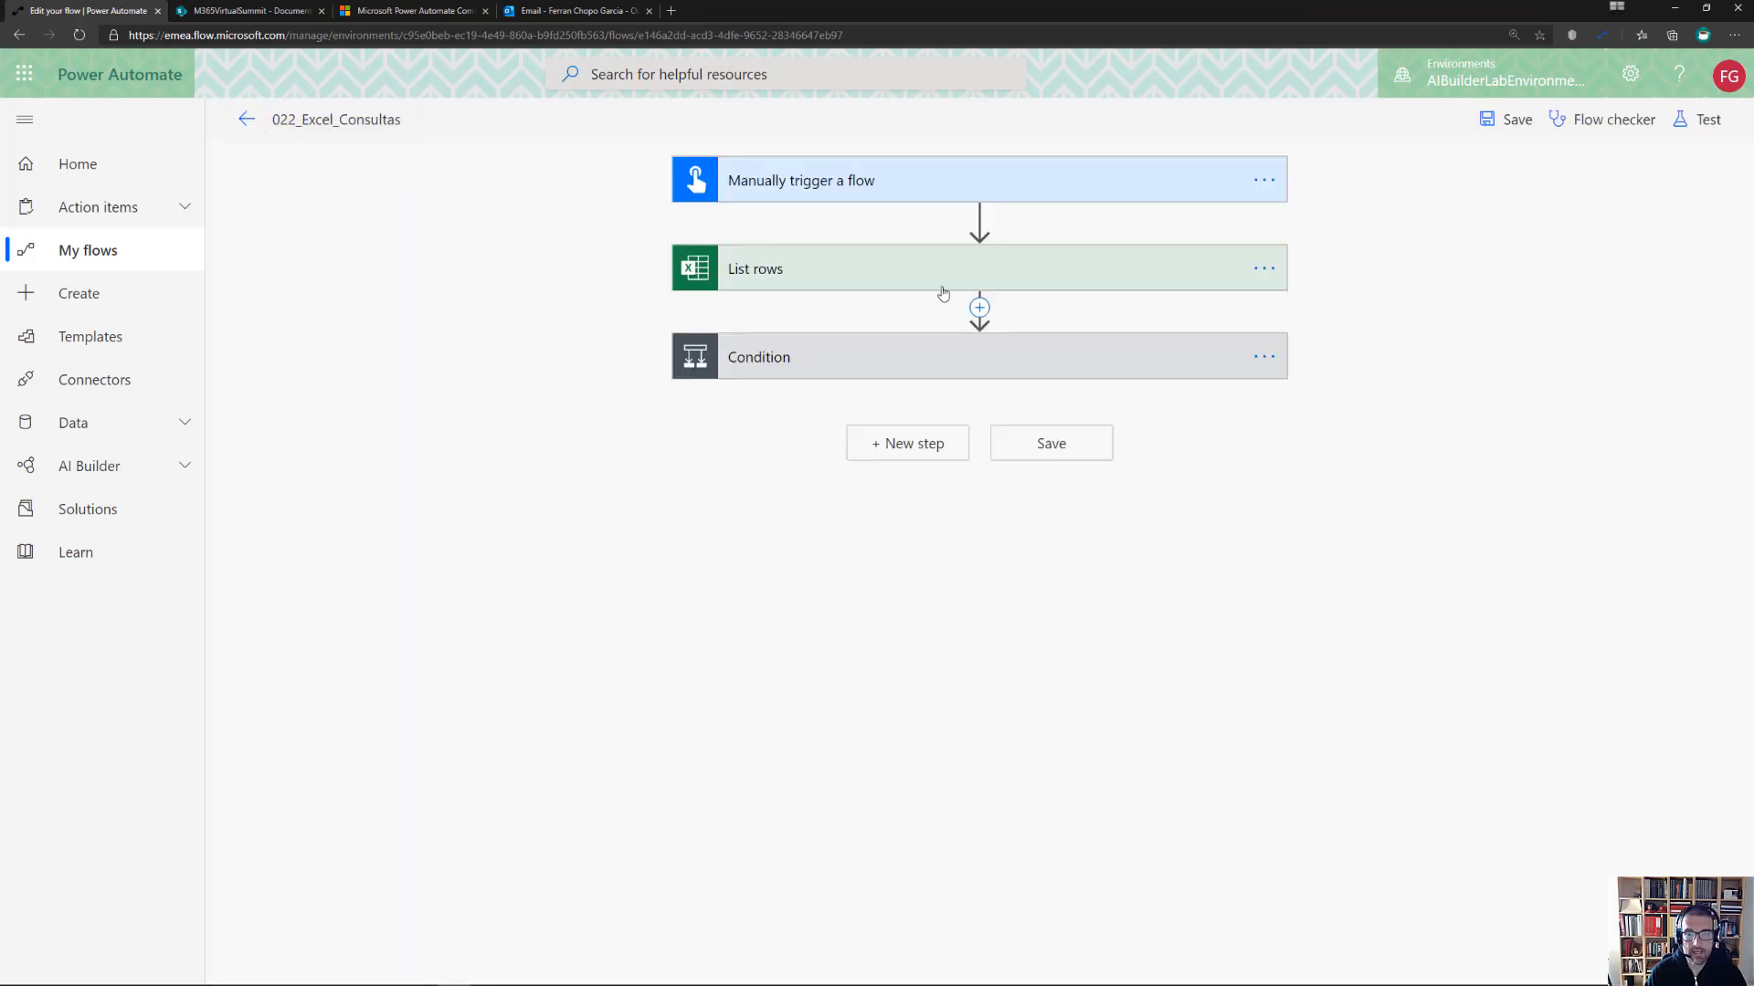
{"action": "left_click", "coordinate": [944, 290]}
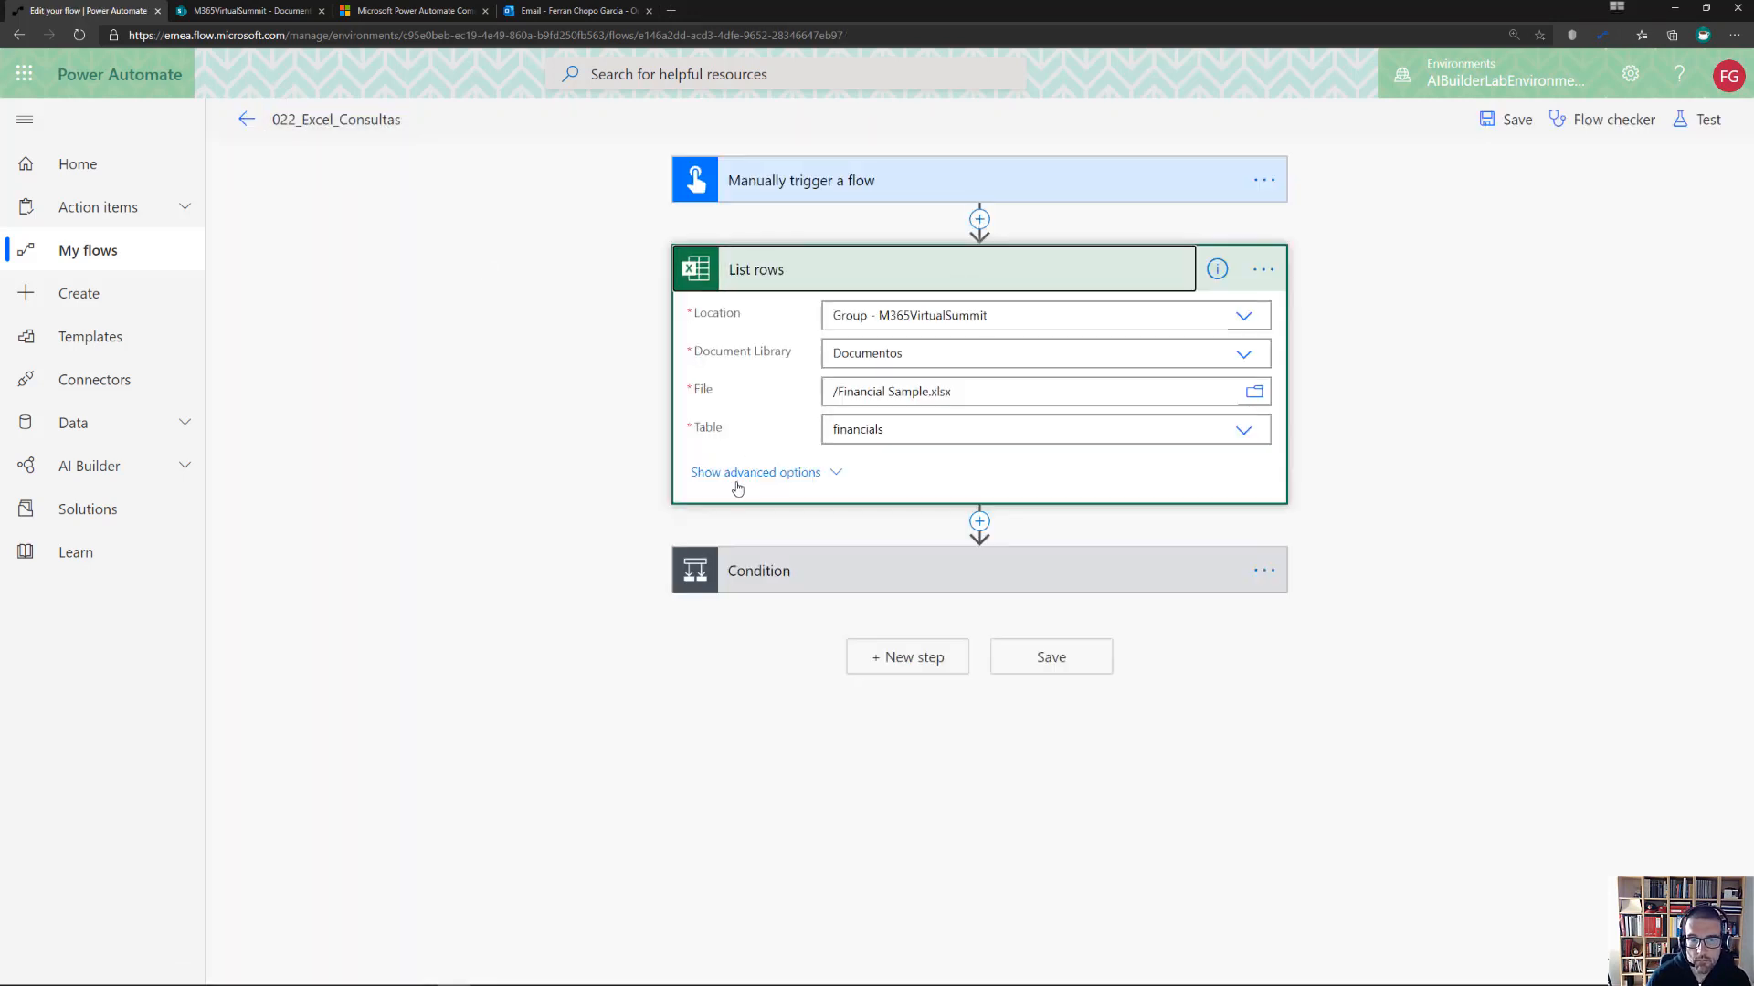
{"action": "left_click", "coordinate": [739, 477]}
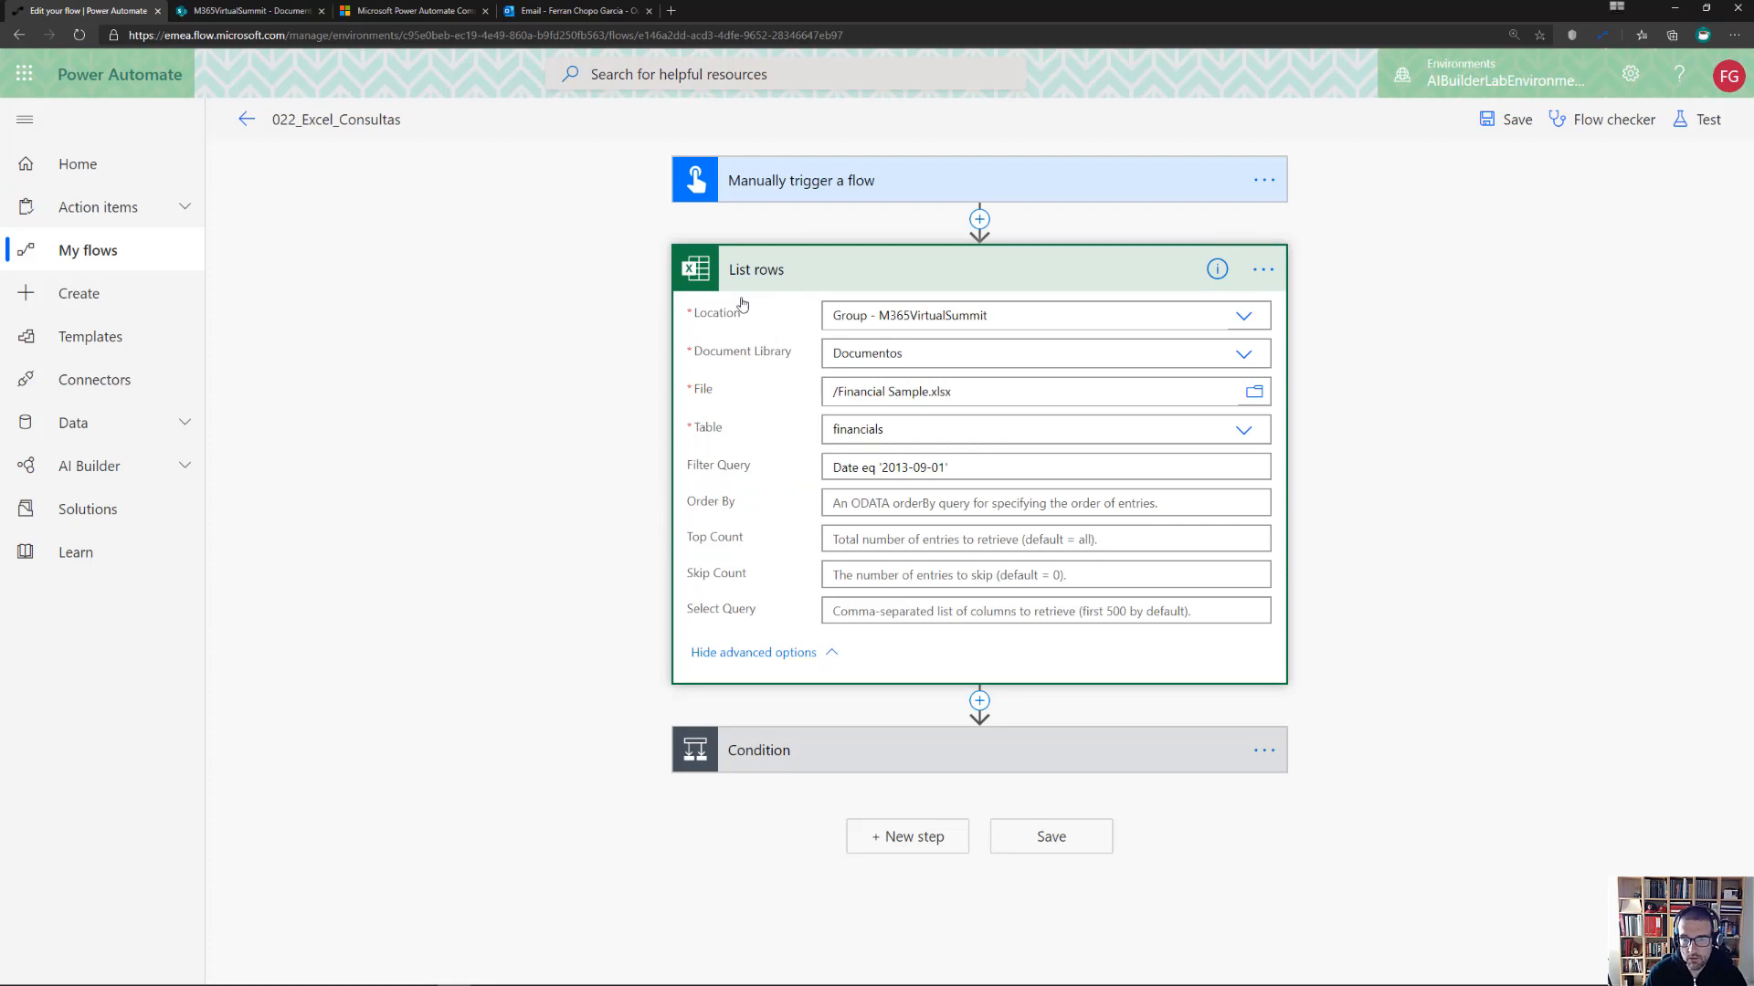
Expand the Condition and the Select action in its If yes branch to review their settings
{"action": "left_click", "coordinate": [845, 752]}
{"action": "scroll", "coordinate": [849, 736], "scroll_direction": "down", "scroll_amount": 3}
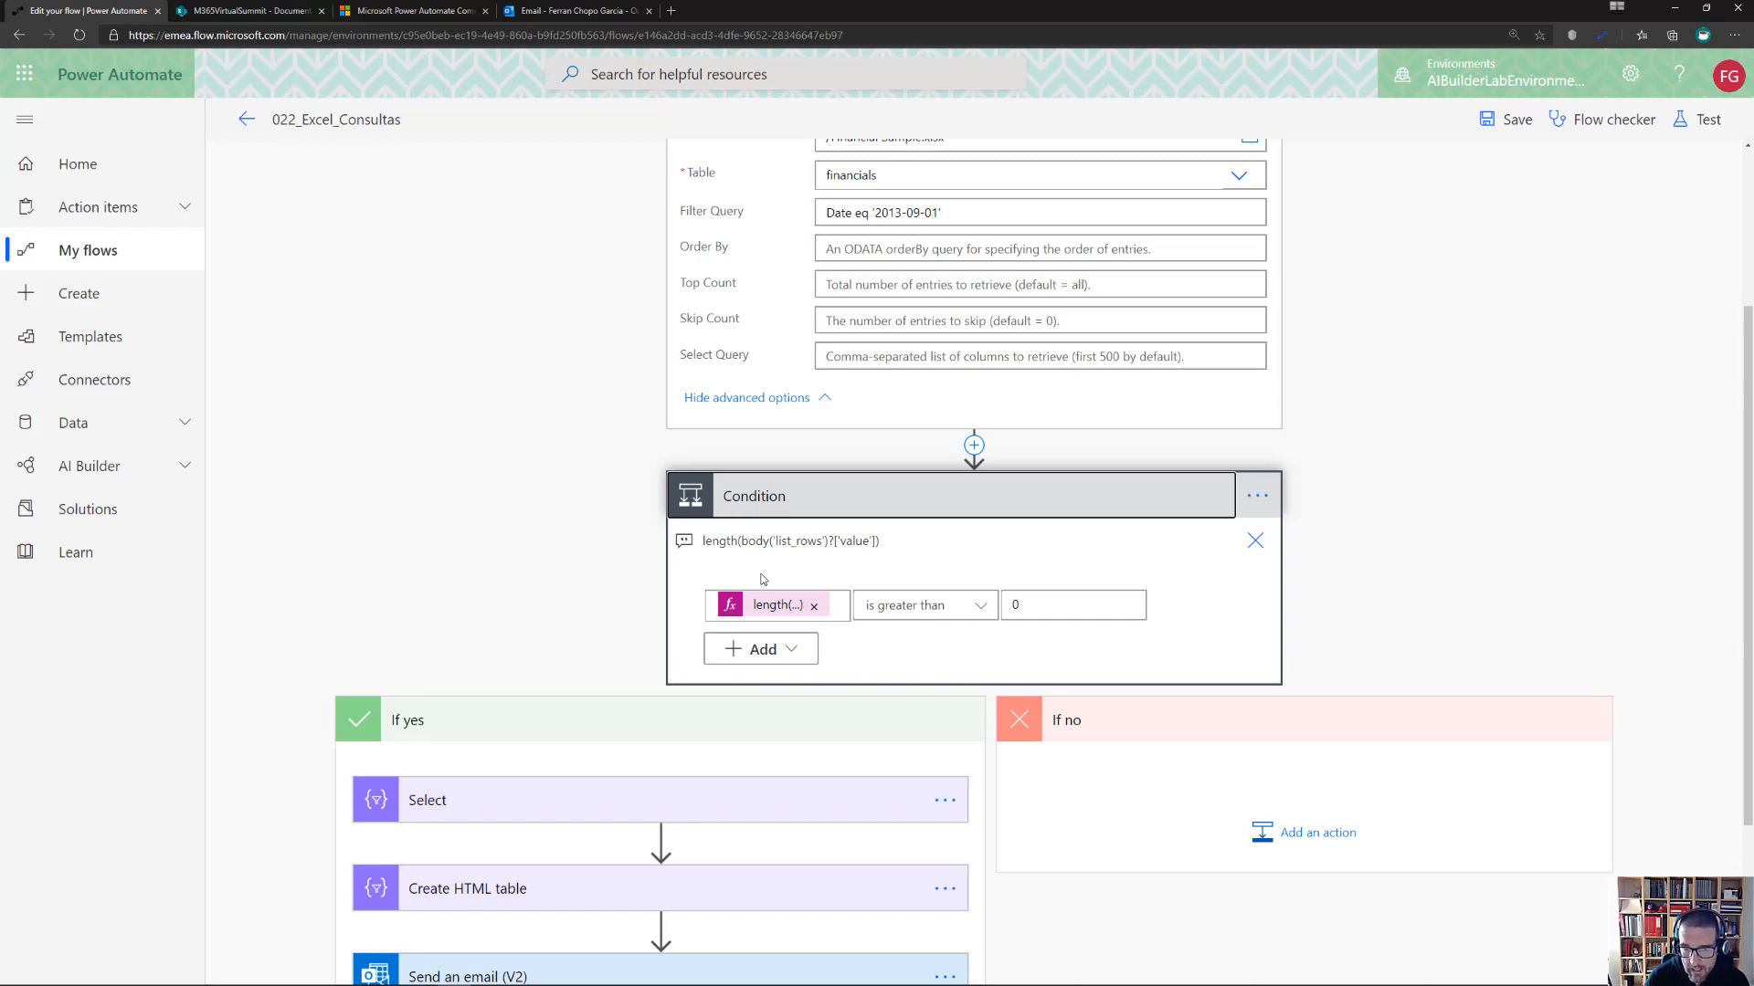
{"action": "scroll", "coordinate": [765, 575], "scroll_direction": "down", "scroll_amount": 3}
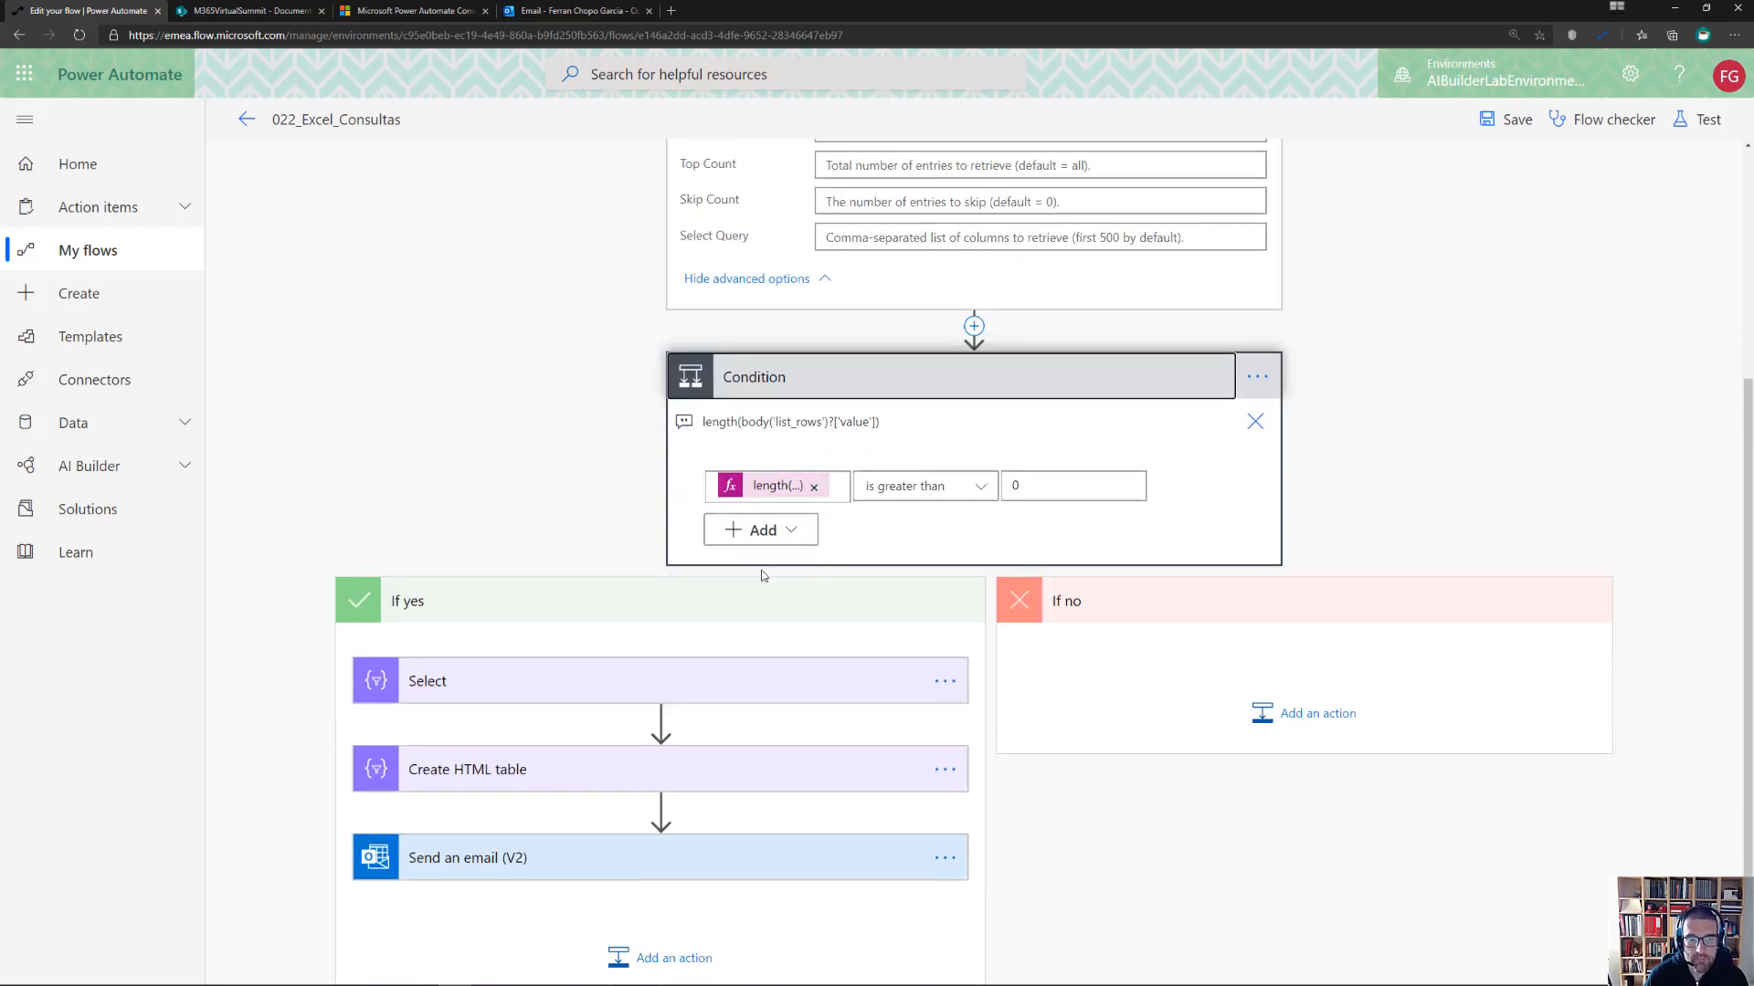
{"action": "left_click", "coordinate": [462, 557]}
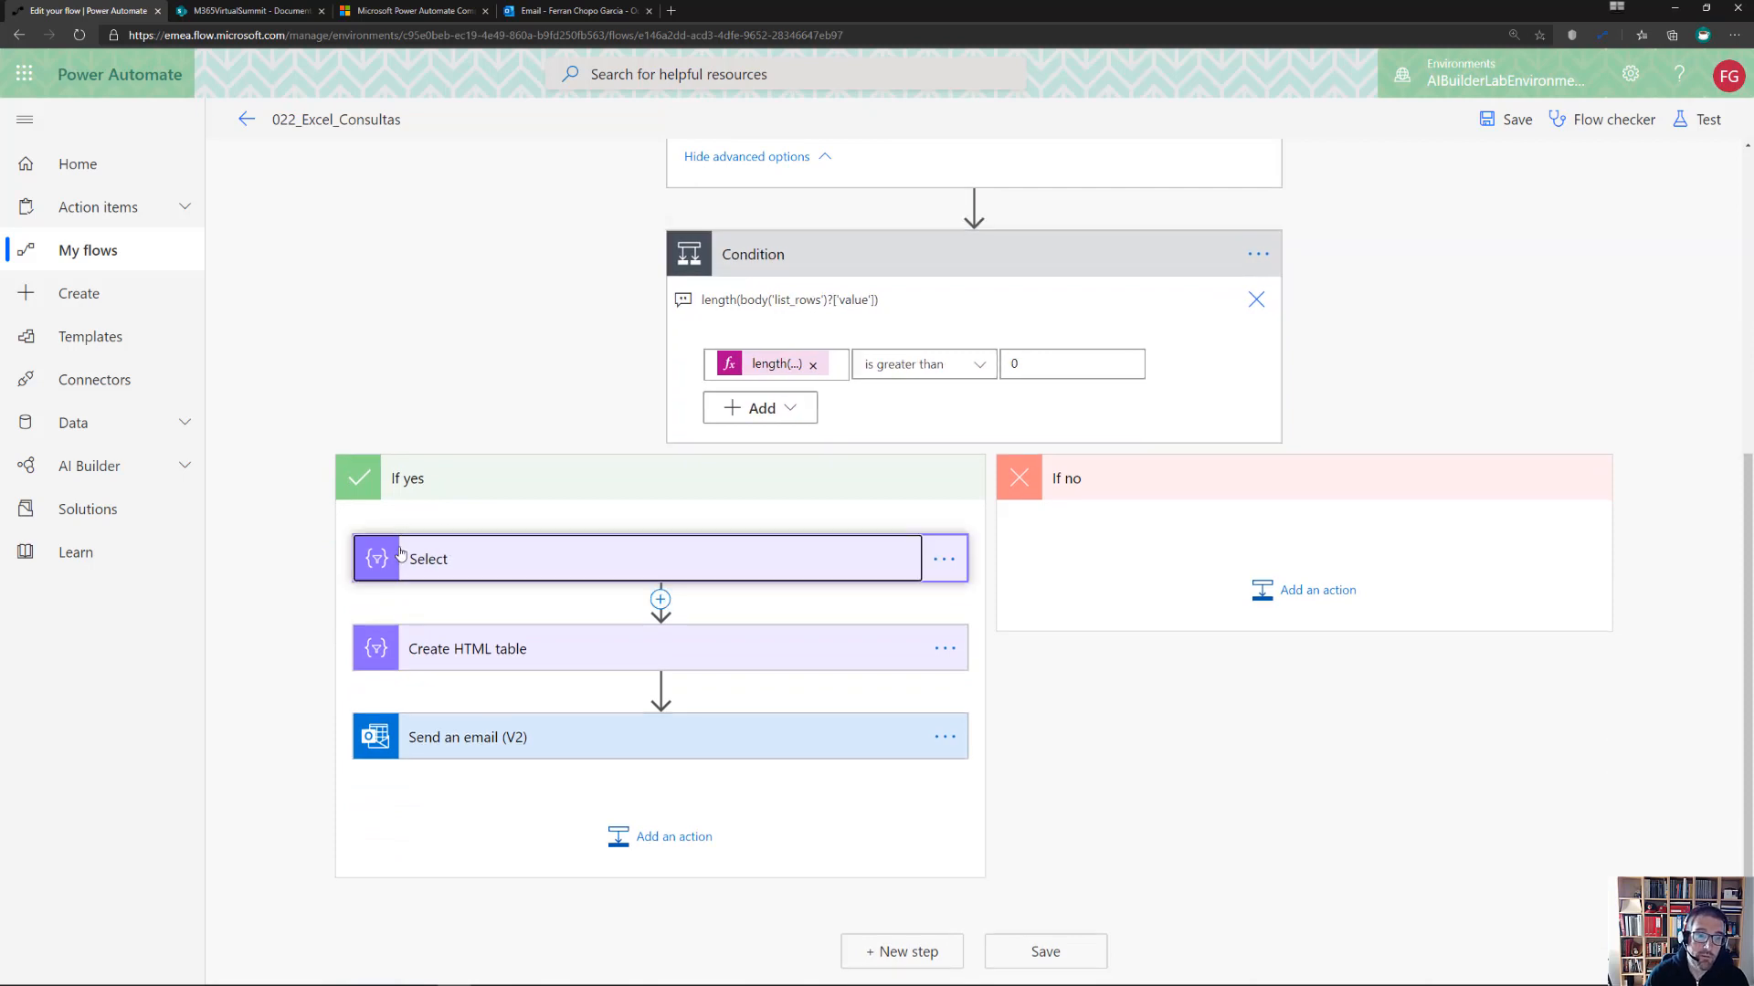
{"action": "scroll", "coordinate": [446, 561], "scroll_direction": "down", "scroll_amount": 2}
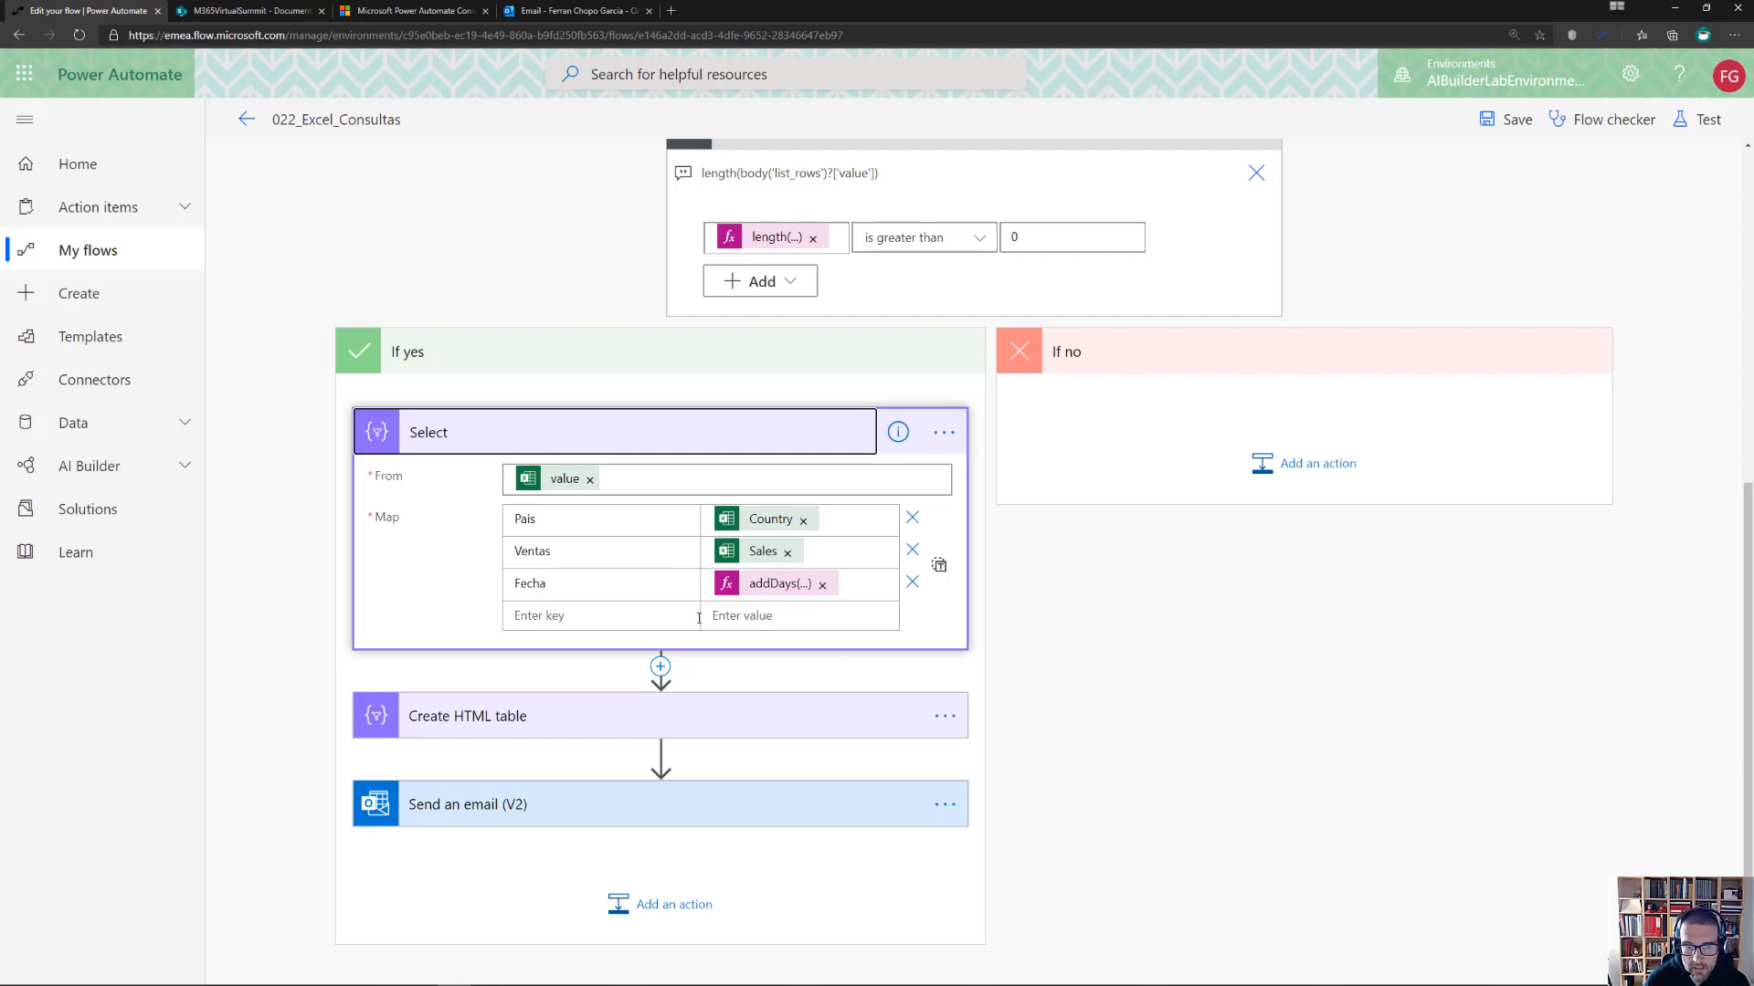
Copy the Fecha expression addDays('1899-12-31',sub(int(item()?['Date']),1)) into a comment on the Select action
{"action": "left_click", "coordinate": [793, 586]}
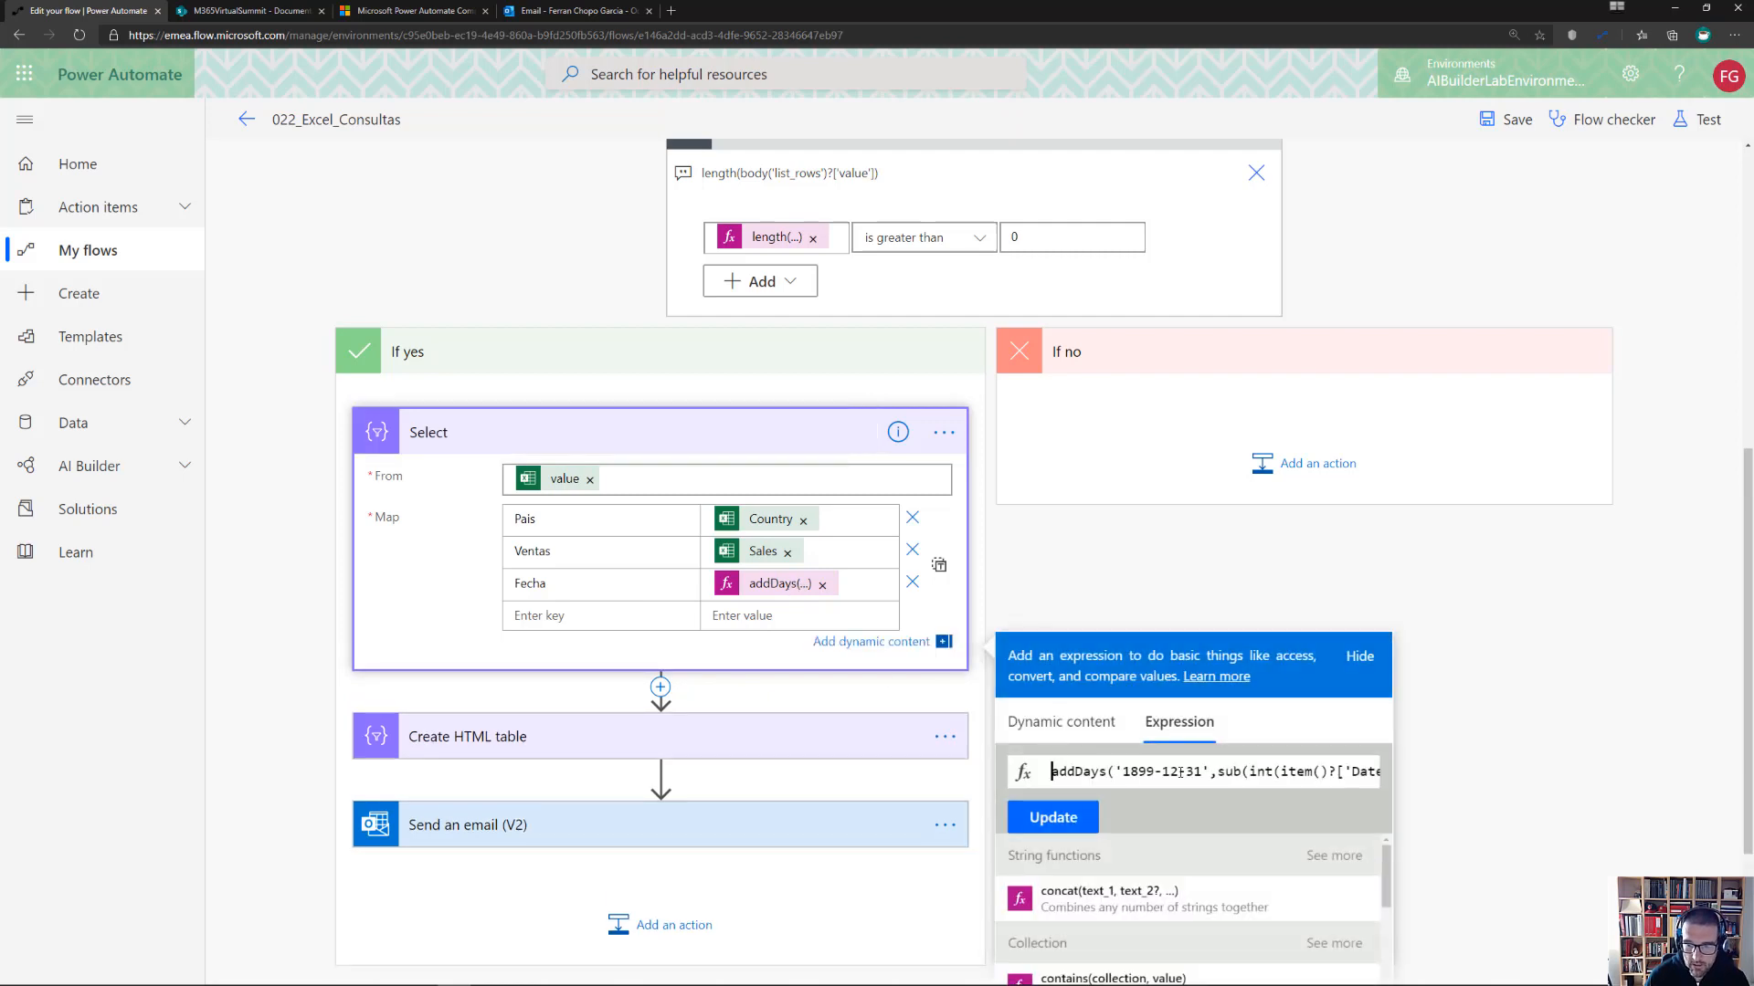
{"action": "key", "text": "ctrl+a"}
{"action": "key", "text": "ctrl+c"}
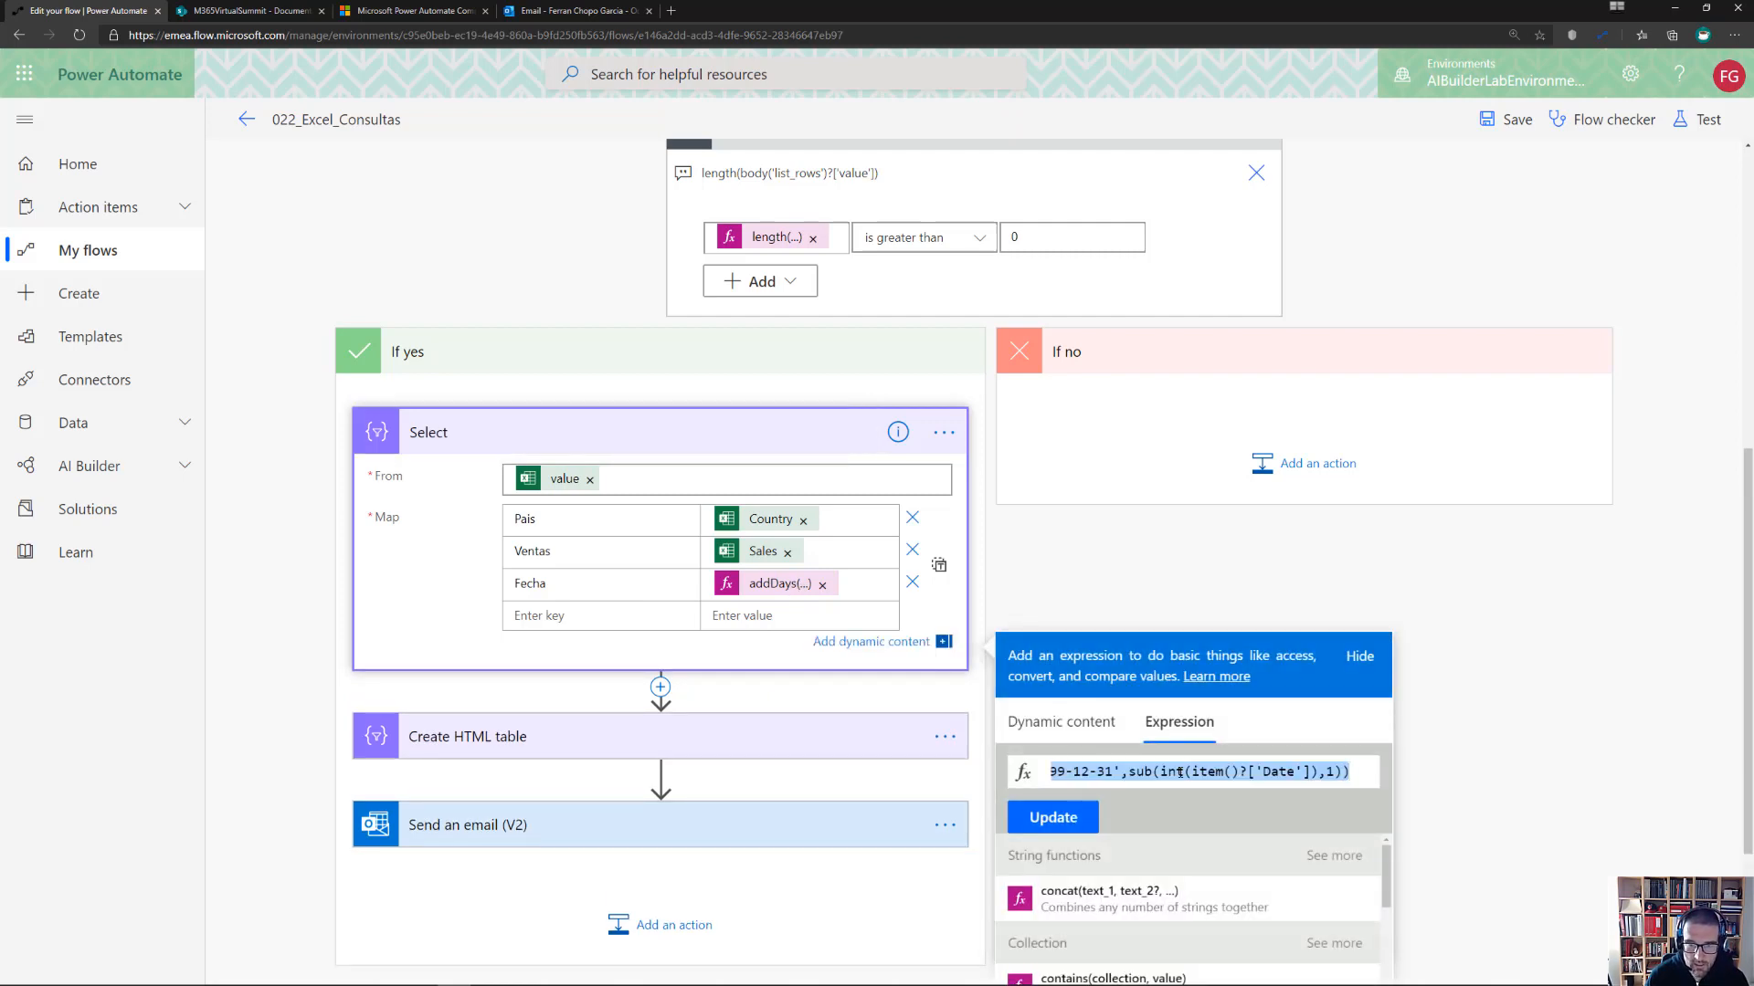
{"action": "left_click", "coordinate": [943, 432]}
{"action": "left_click", "coordinate": [1050, 491]}
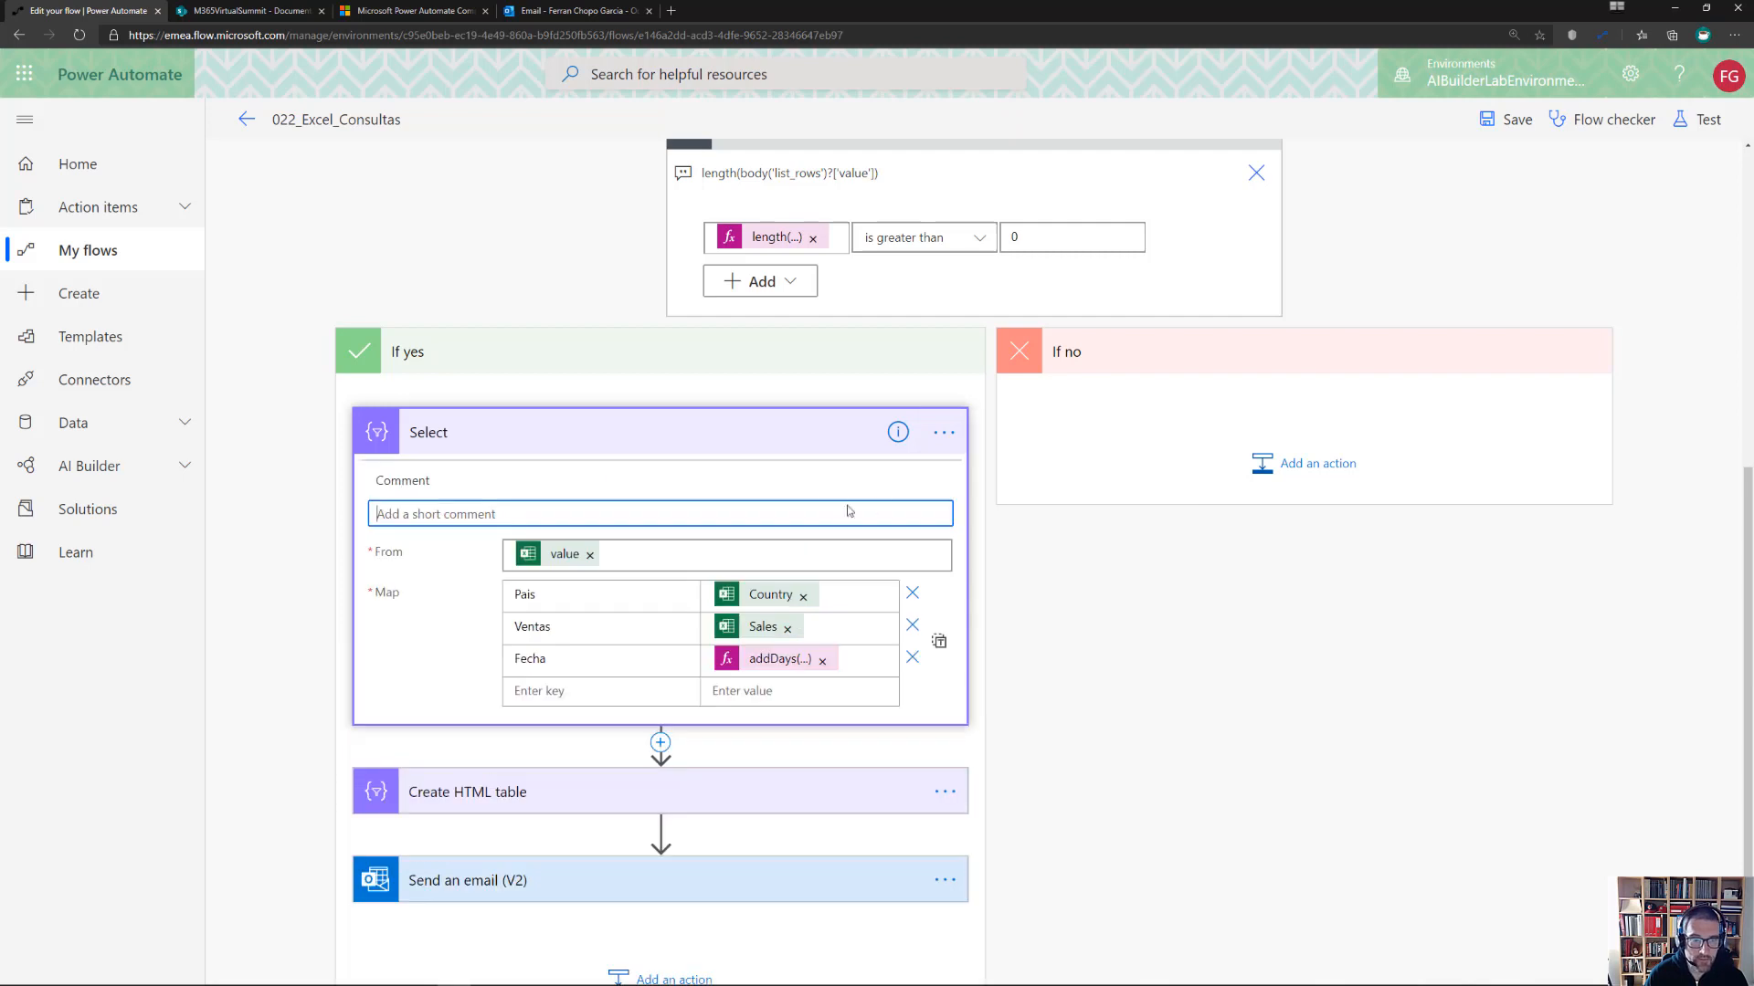
{"action": "key", "text": "ctrl+v"}
{"action": "key", "text": "Return"}
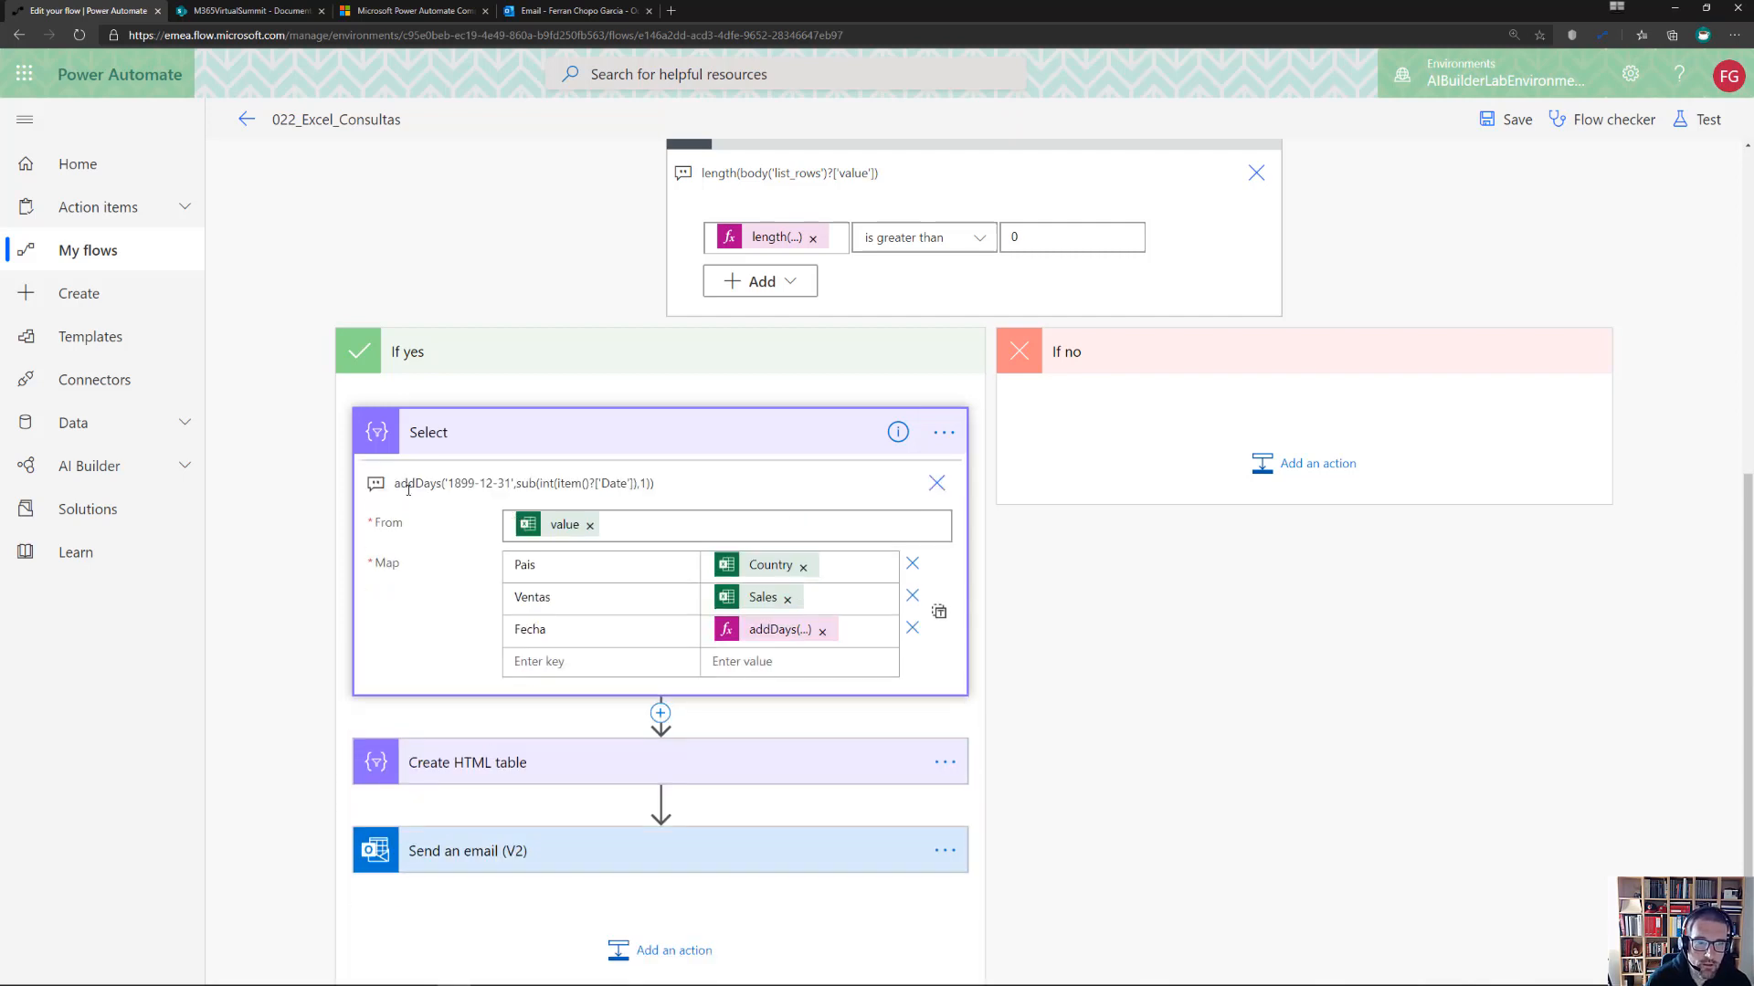
Examine the parts of the Select comment's date expression: the item's Date, its int conversion, the subtraction and the base date
{"action": "key", "text": "ctrl+plus"}
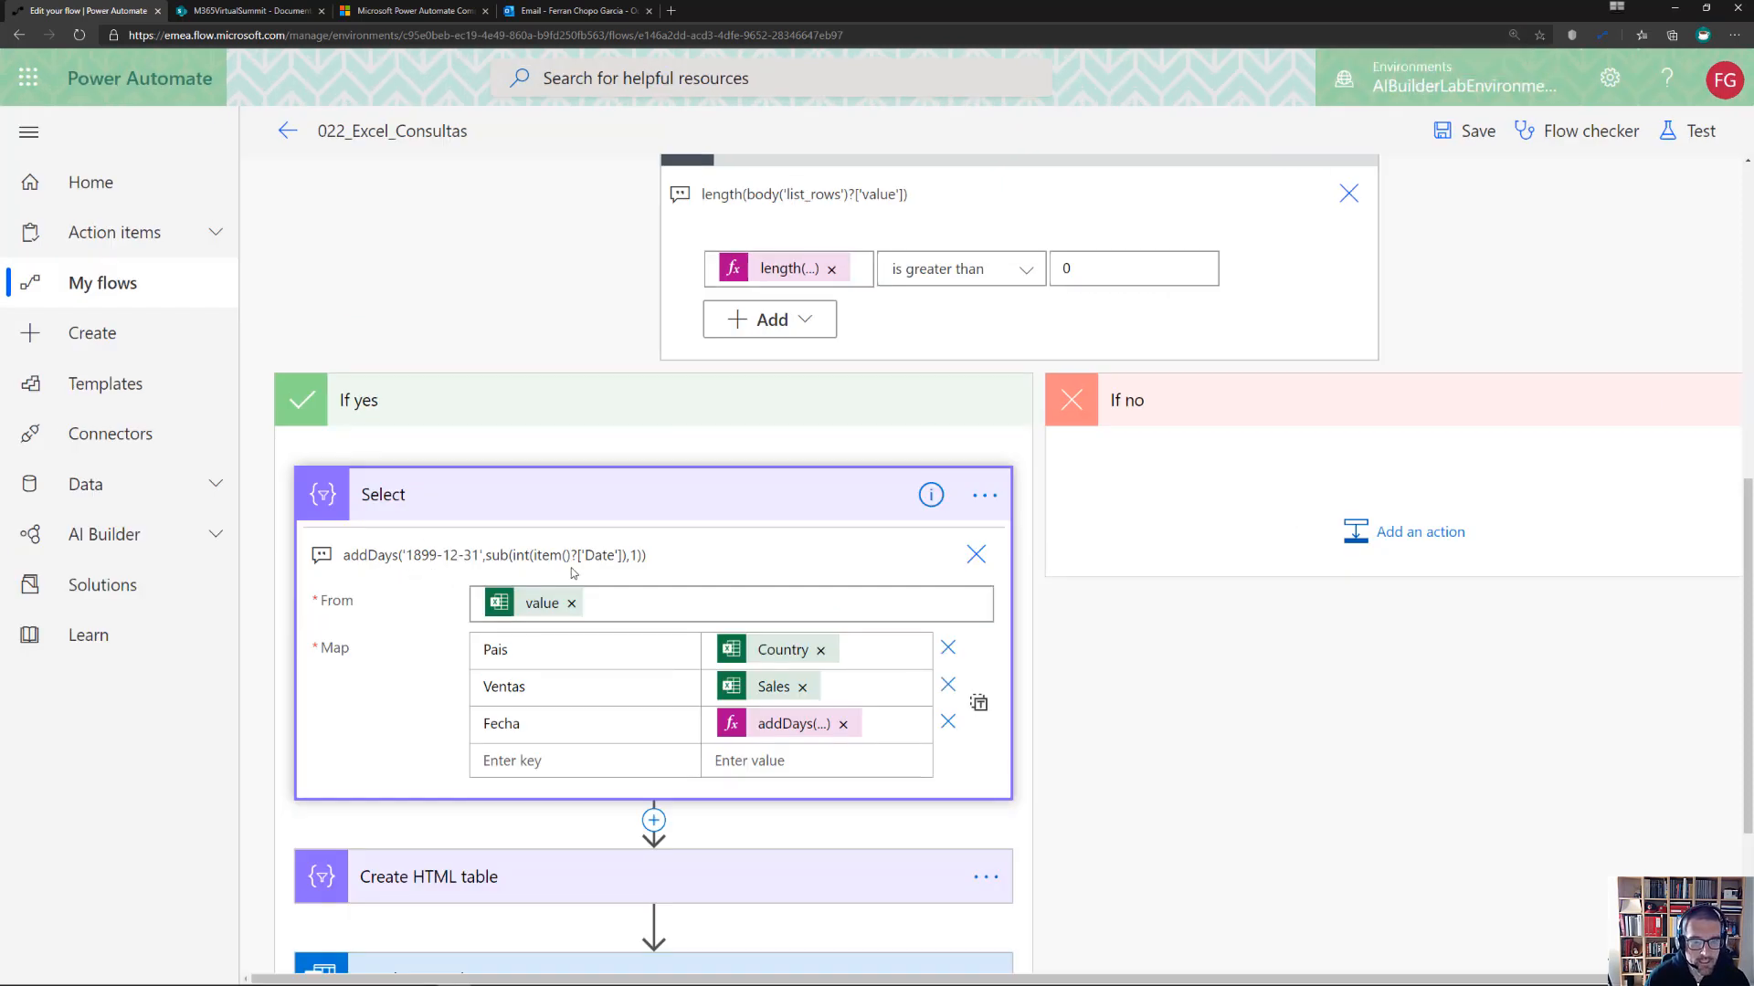
{"action": "left_click_drag", "start_coordinate": [535, 555], "coordinate": [622, 559]}
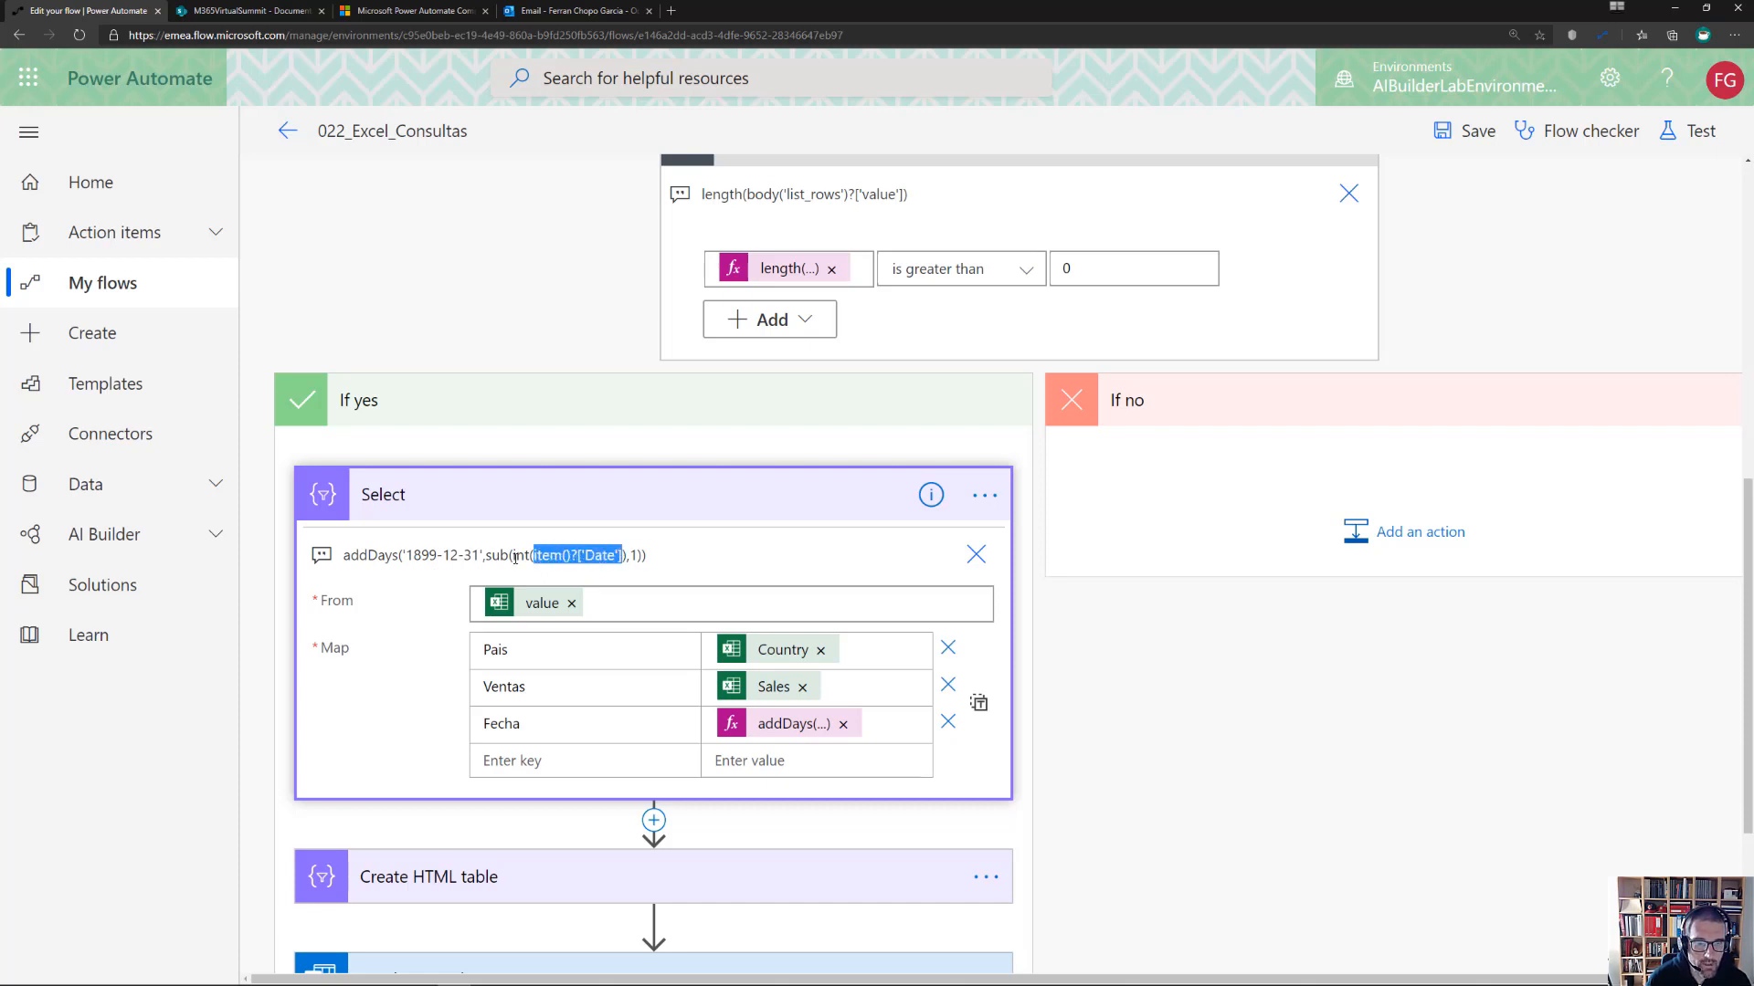
{"action": "left_click_drag", "start_coordinate": [513, 558], "coordinate": [622, 558]}
{"action": "left_click_drag", "start_coordinate": [485, 555], "coordinate": [637, 554]}
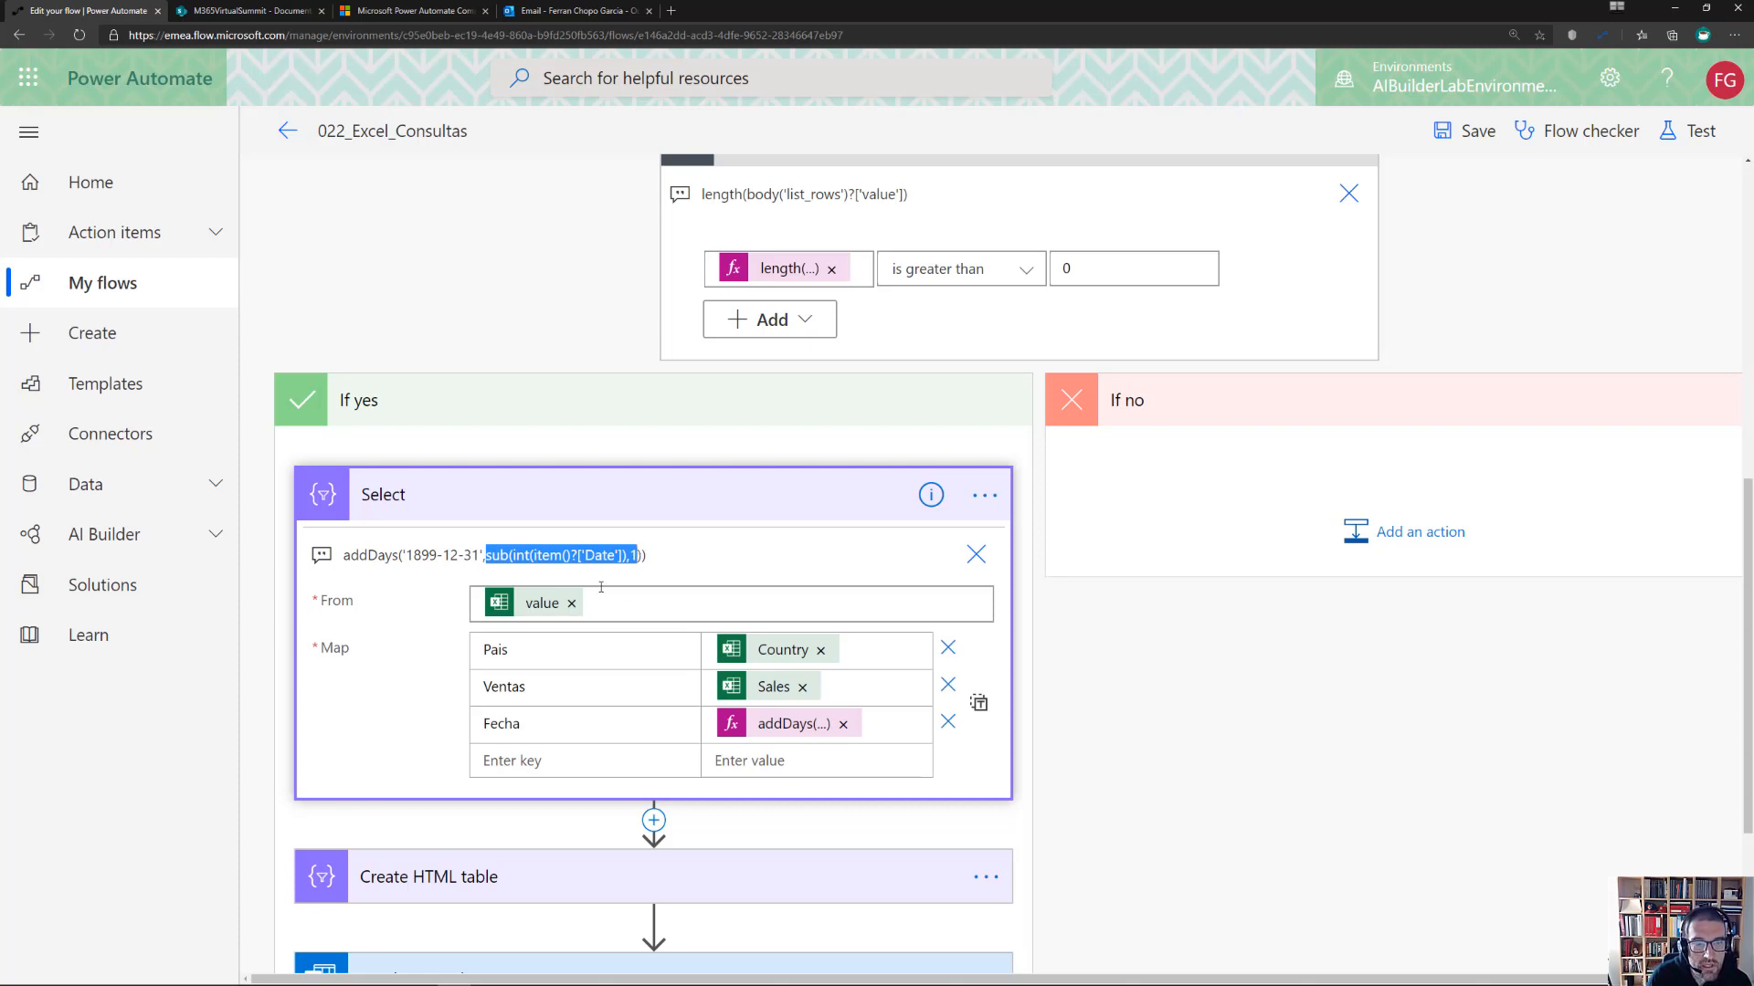
{"action": "left_click_drag", "start_coordinate": [405, 555], "coordinate": [474, 556]}
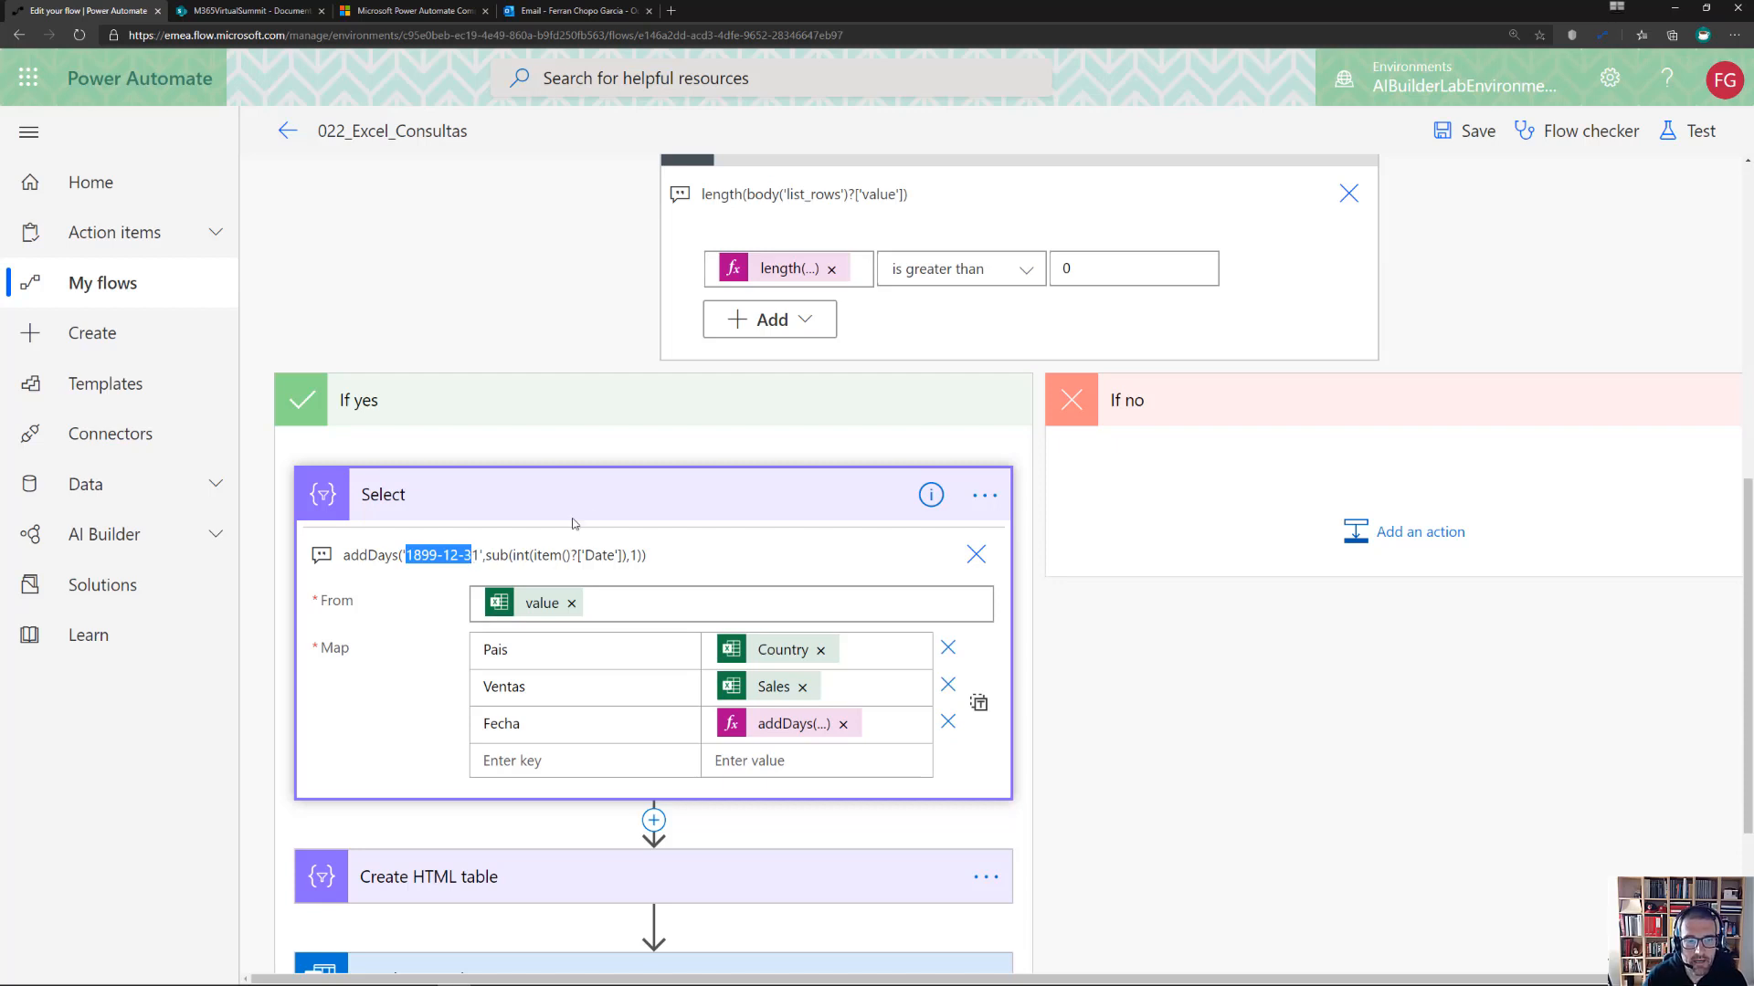
{"action": "key", "text": "ctrl+minus"}
{"action": "key", "text": "ctrl+minus"}
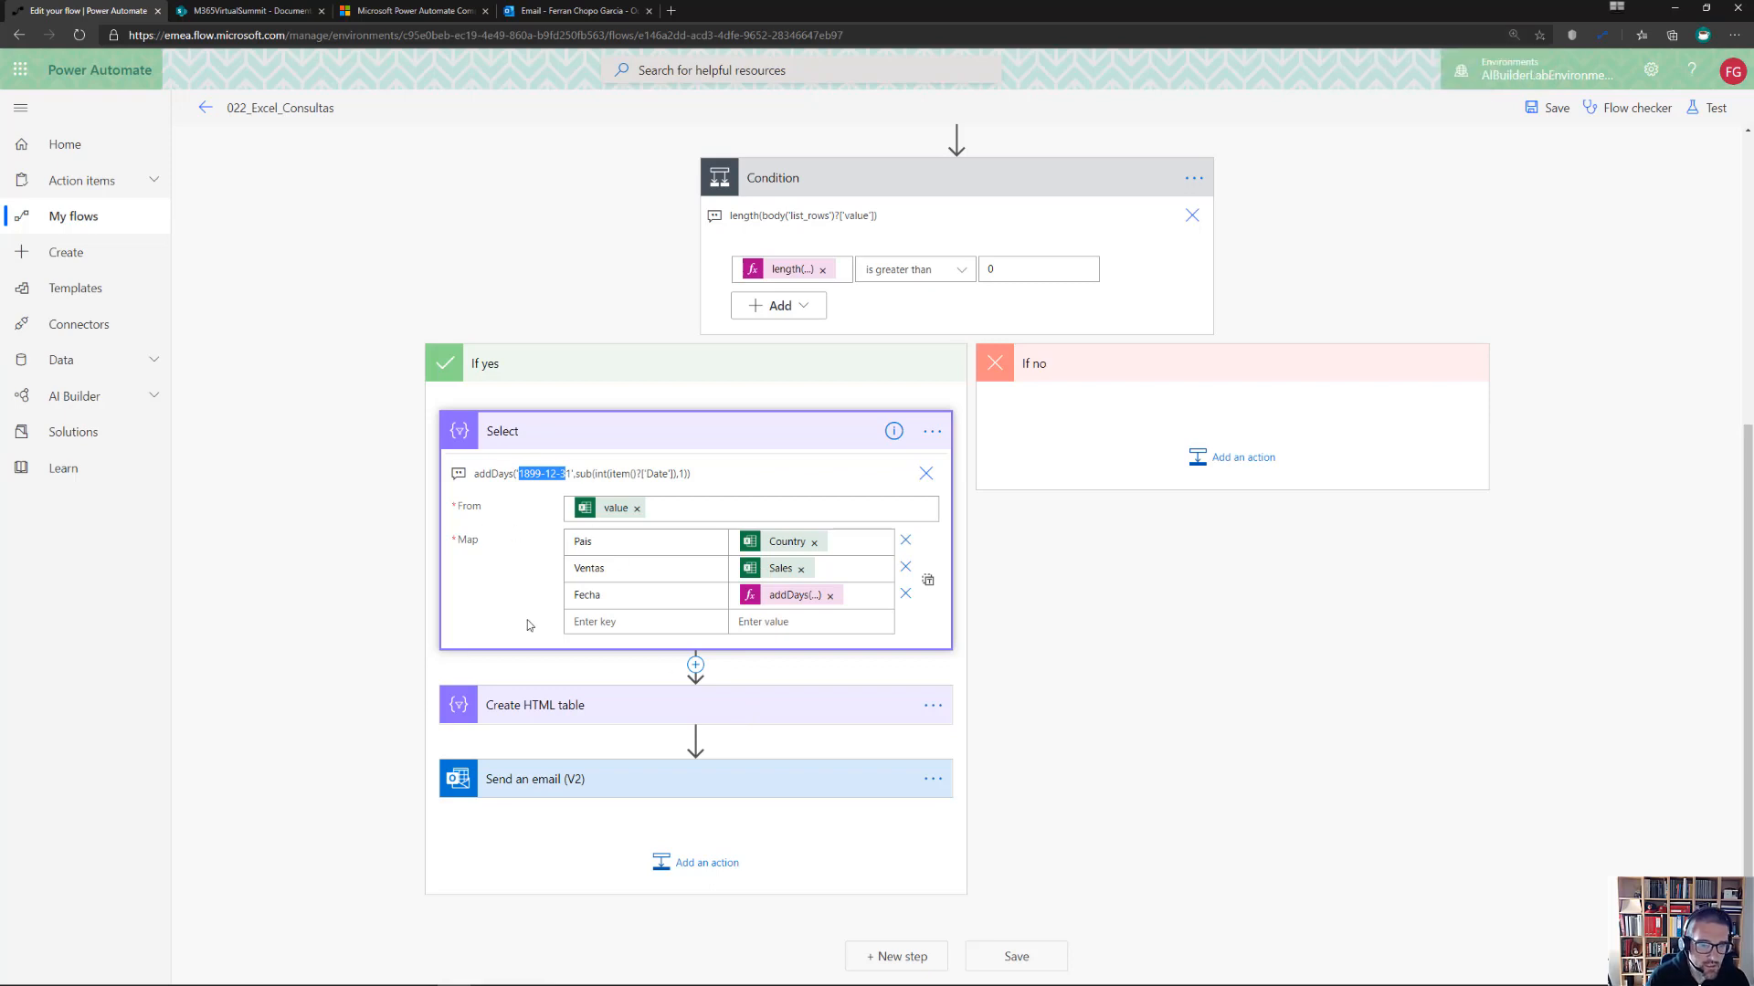
Expand the Create HTML table and Send an email (V2) actions to review their inputs
{"action": "left_click", "coordinate": [543, 704]}
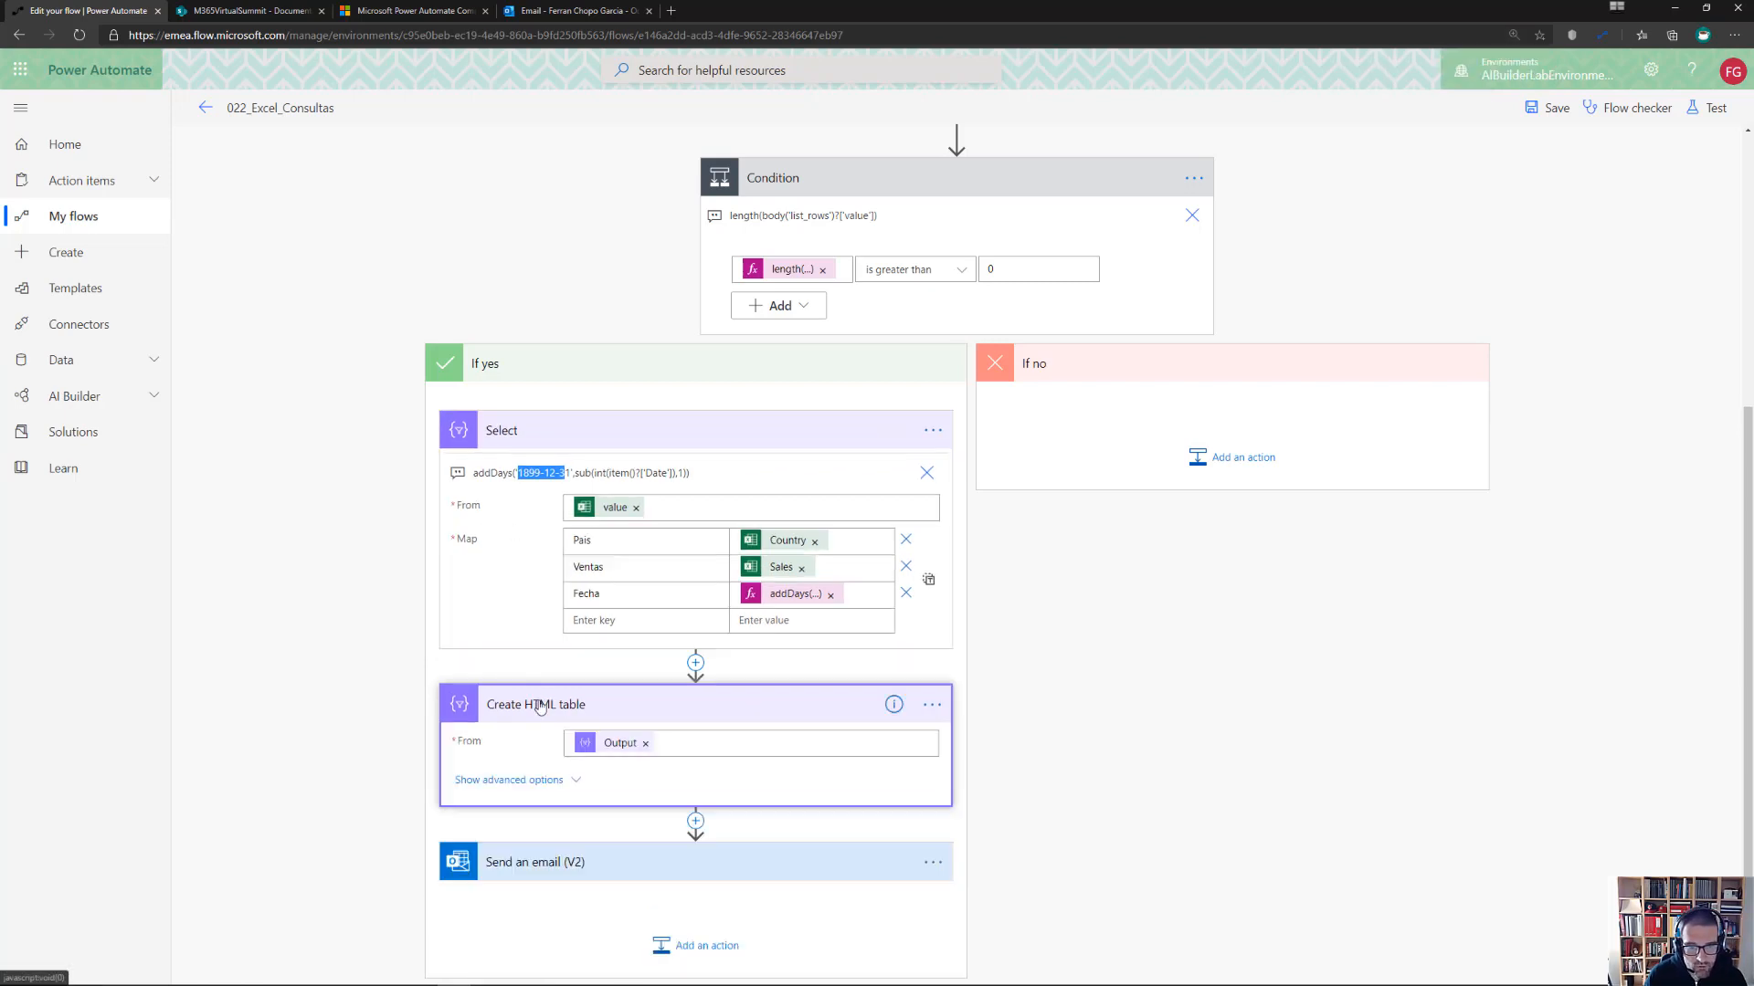
{"action": "scroll", "coordinate": [545, 702], "scroll_direction": "down", "scroll_amount": 1}
{"action": "left_click", "coordinate": [547, 782]}
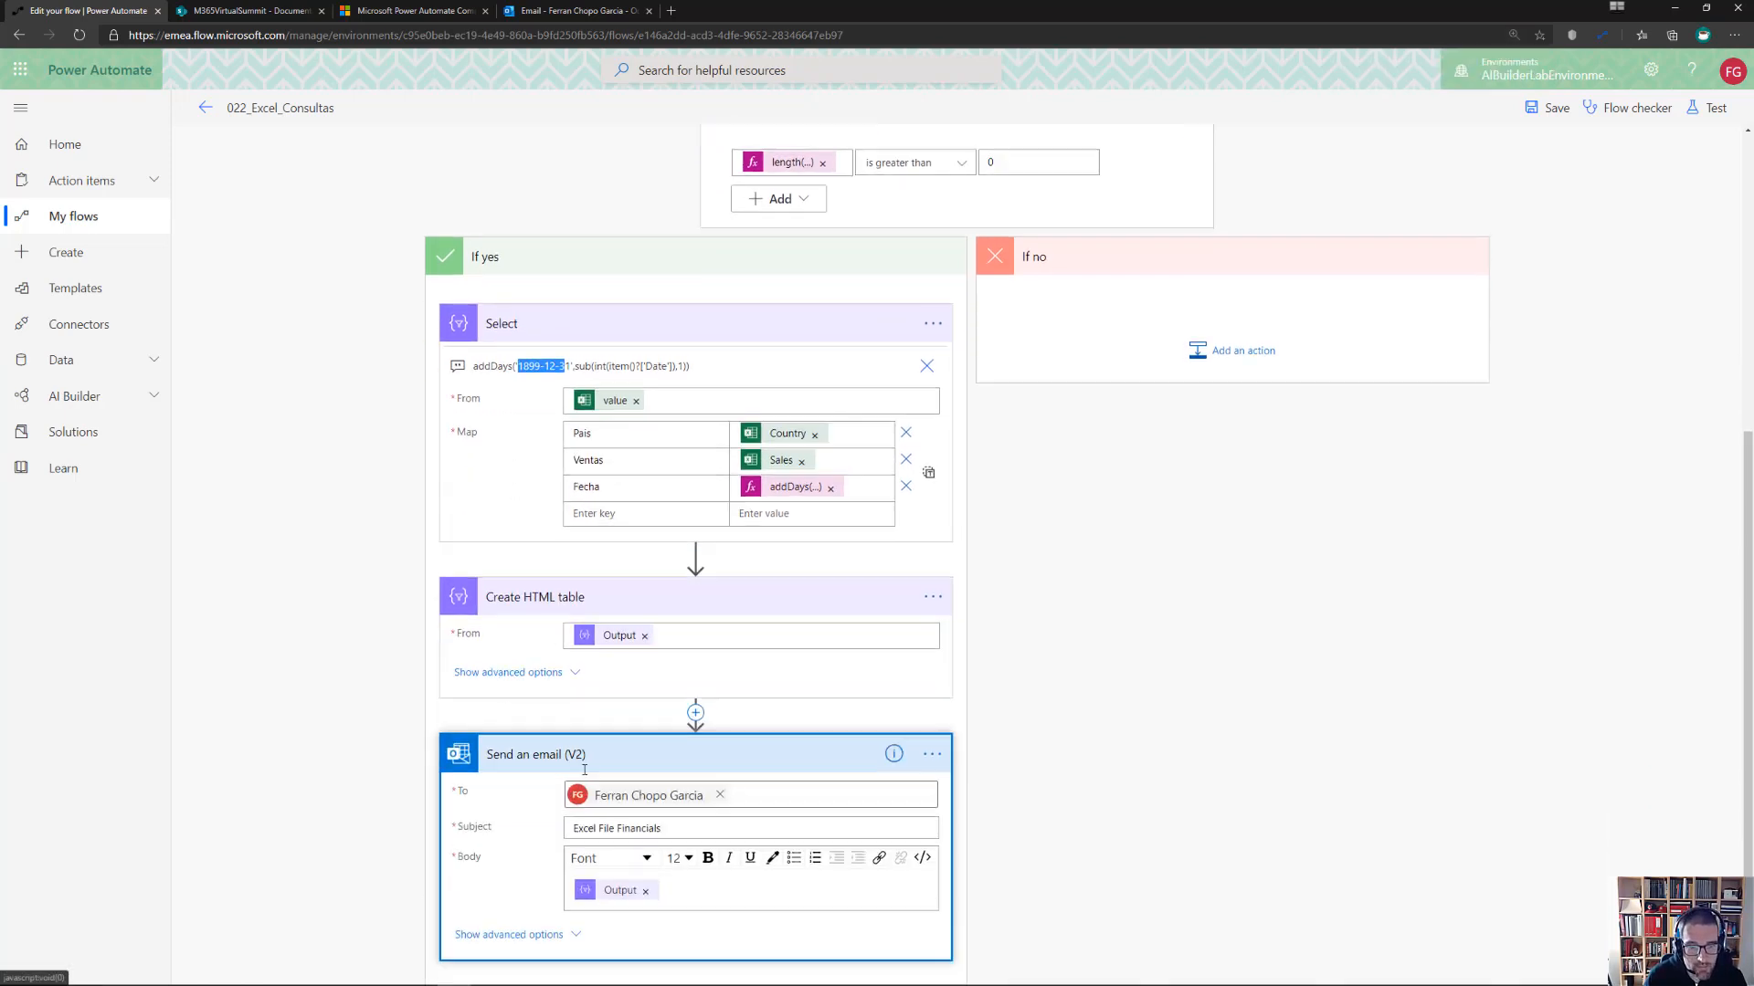
Test the 022_Excel_Consultas flow by performing the trigger action manually, and run it through to the run results
{"action": "scroll", "coordinate": [660, 741], "scroll_direction": "down", "scroll_amount": 2}
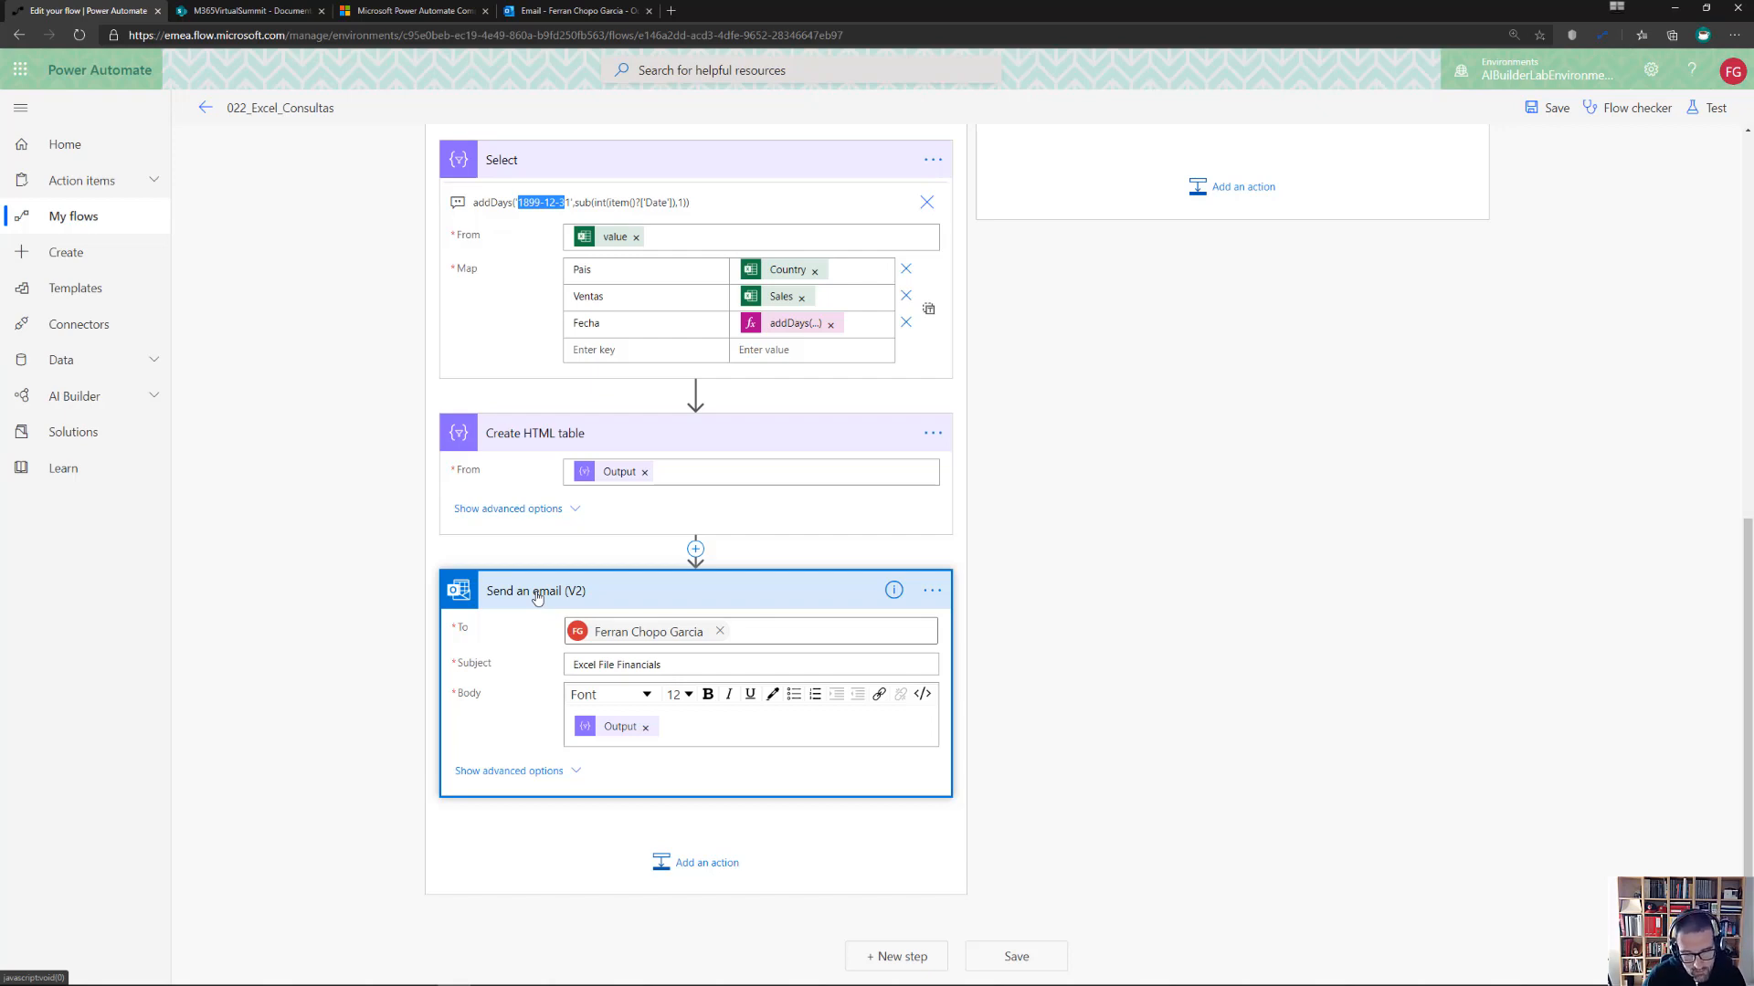
{"action": "scroll", "coordinate": [1203, 530], "scroll_direction": "up", "scroll_amount": 8}
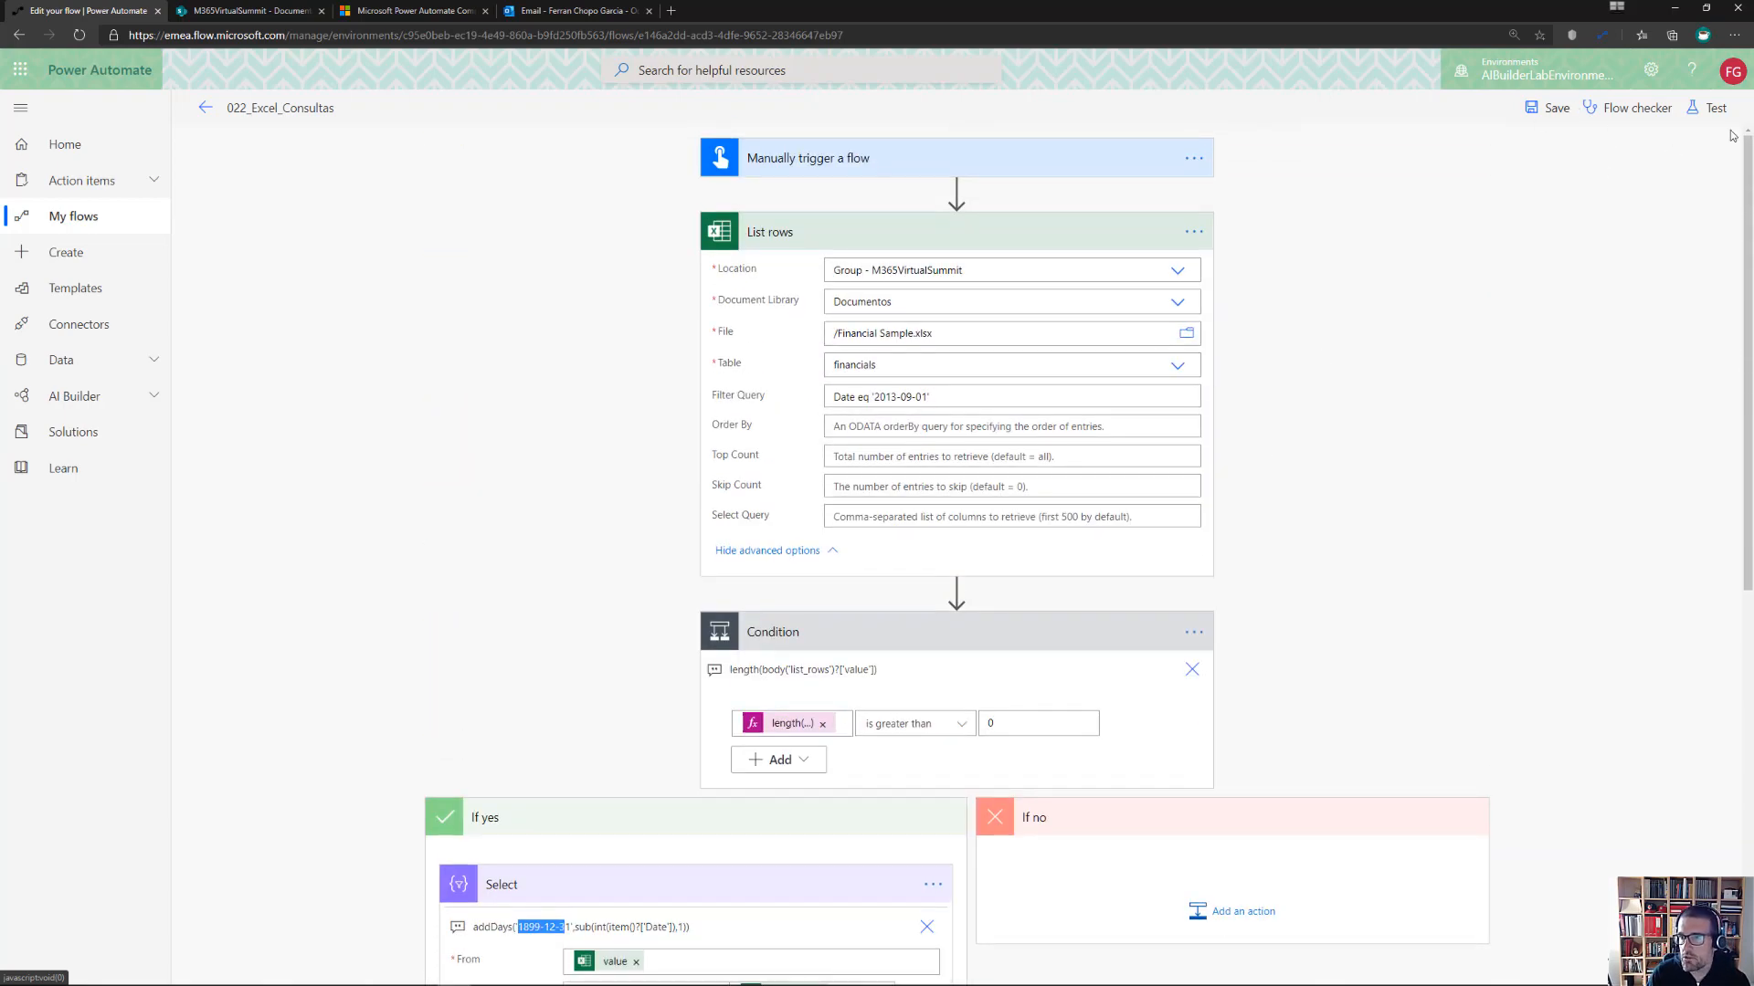
{"action": "left_click", "coordinate": [1710, 111]}
{"action": "left_click", "coordinate": [1520, 152]}
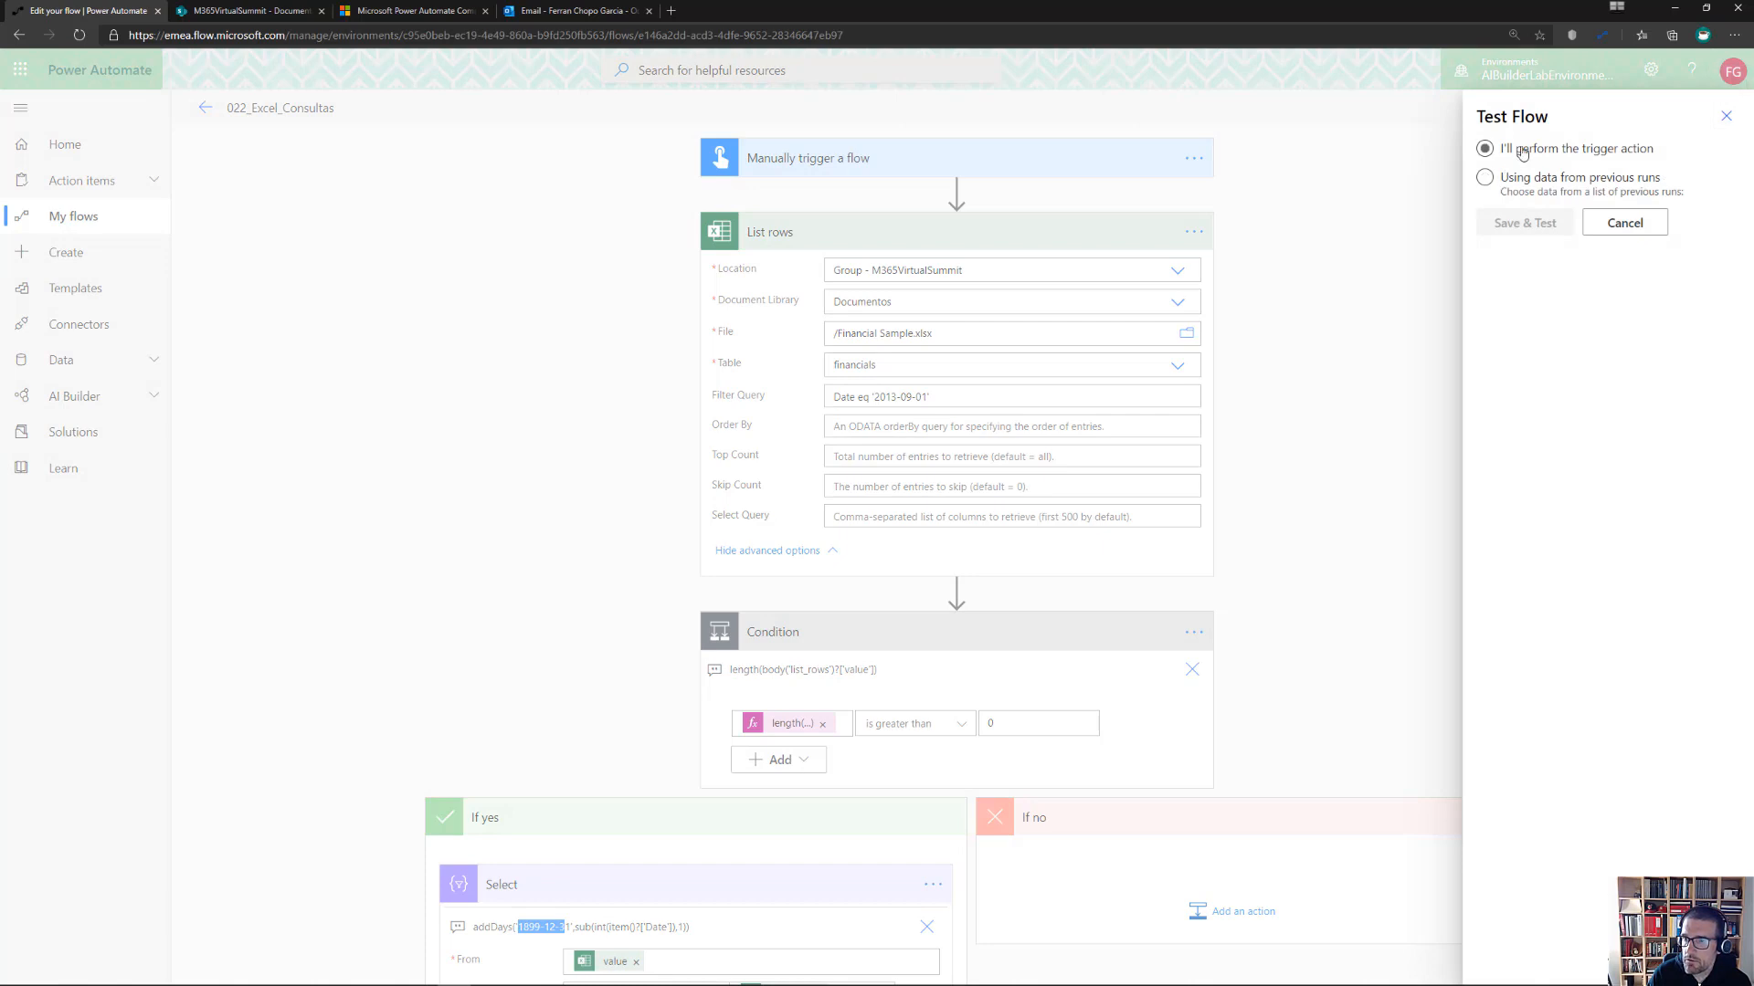
{"action": "left_click", "coordinate": [1524, 223]}
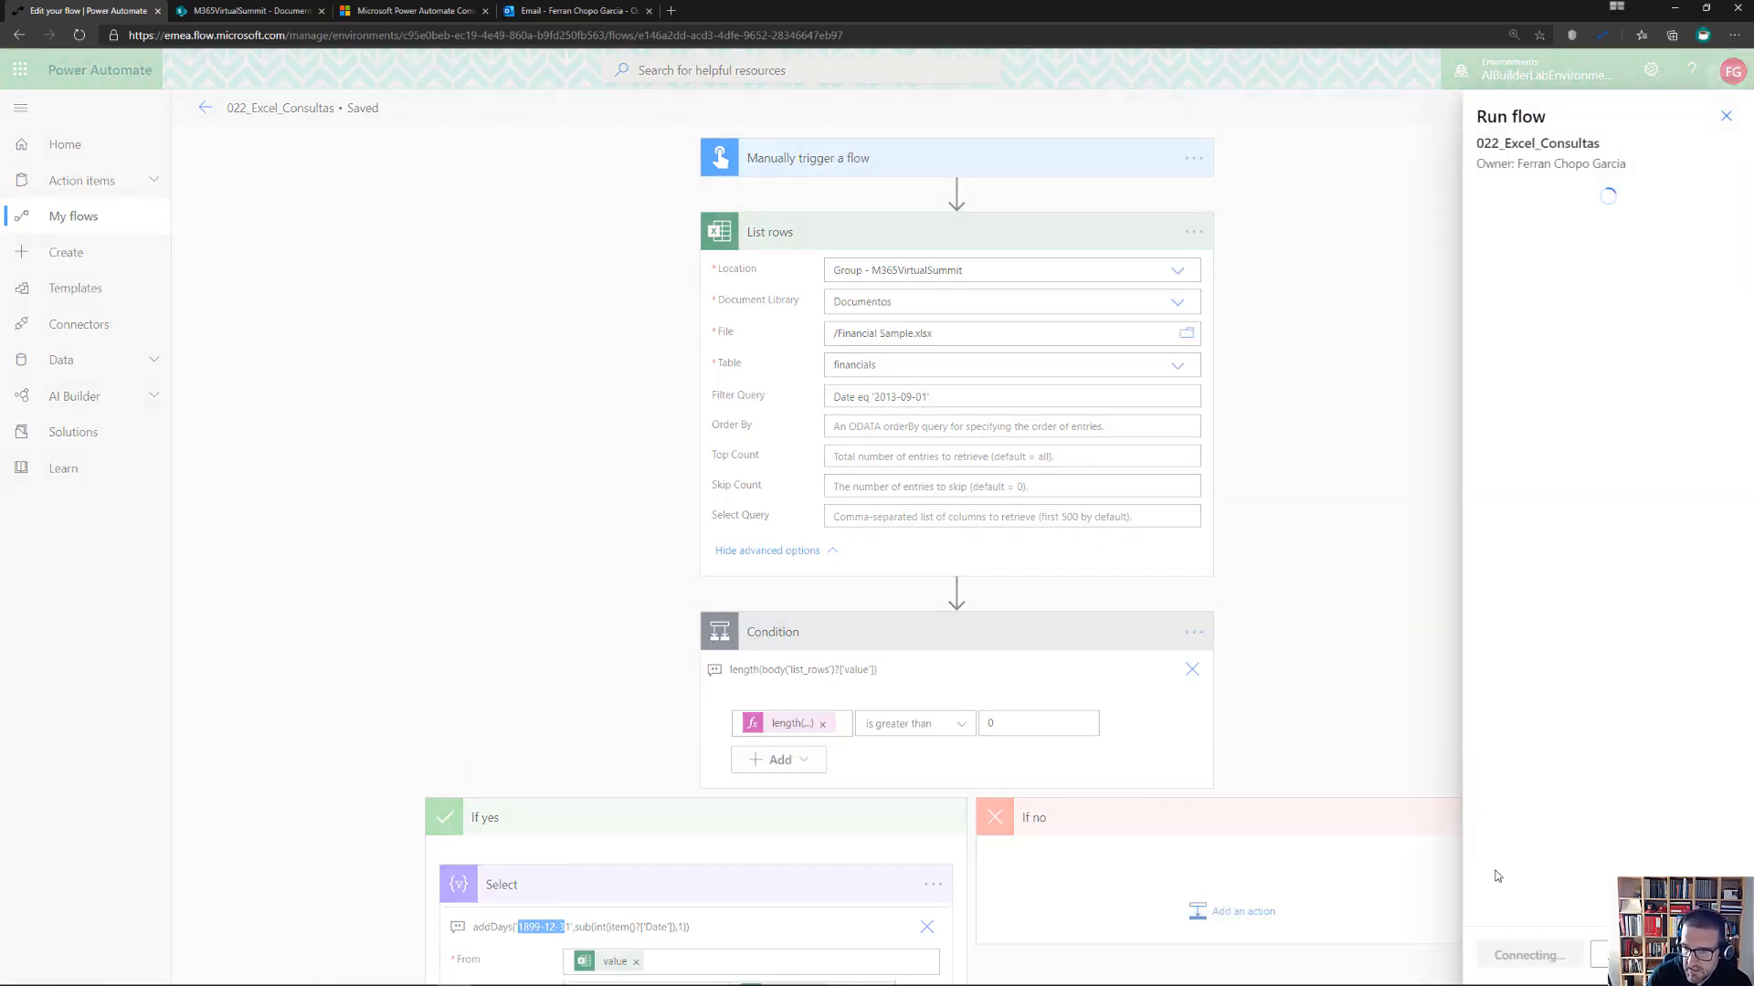
{"action": "left_click", "coordinate": [1493, 955]}
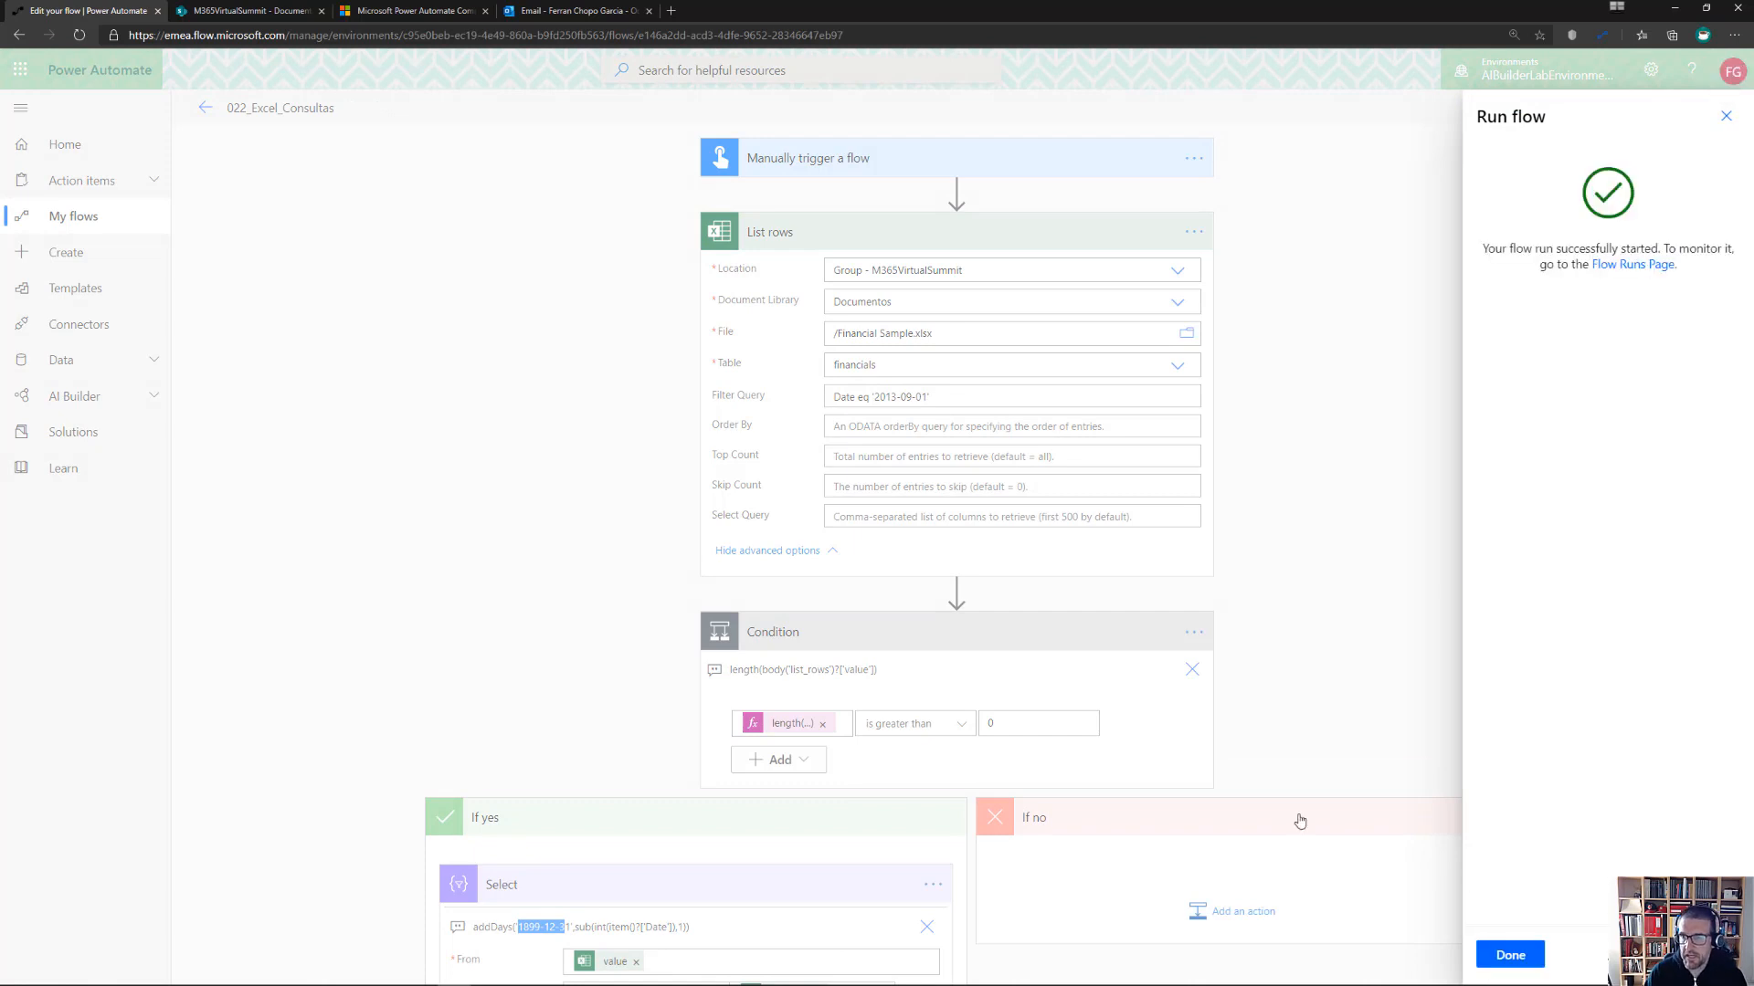
{"action": "left_click", "coordinate": [1521, 955]}
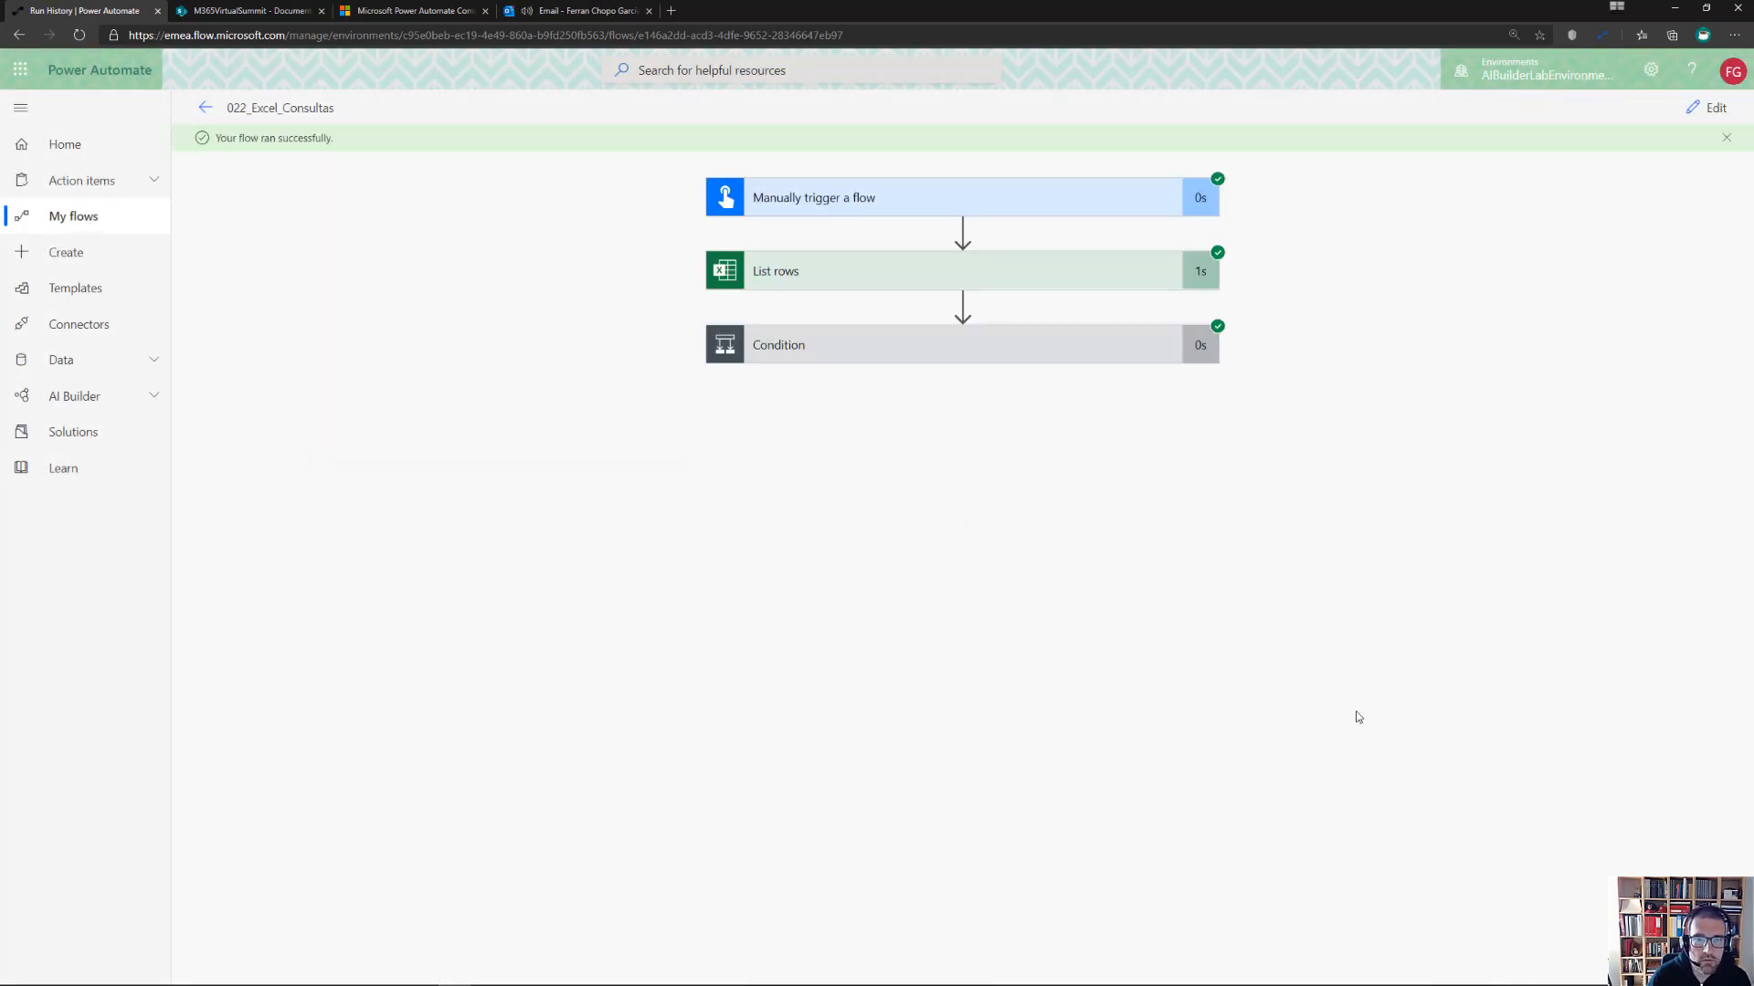
Expand the Condition and the Send an email (V2) action in the run results to check their inputs and outputs
{"action": "left_click", "coordinate": [845, 341]}
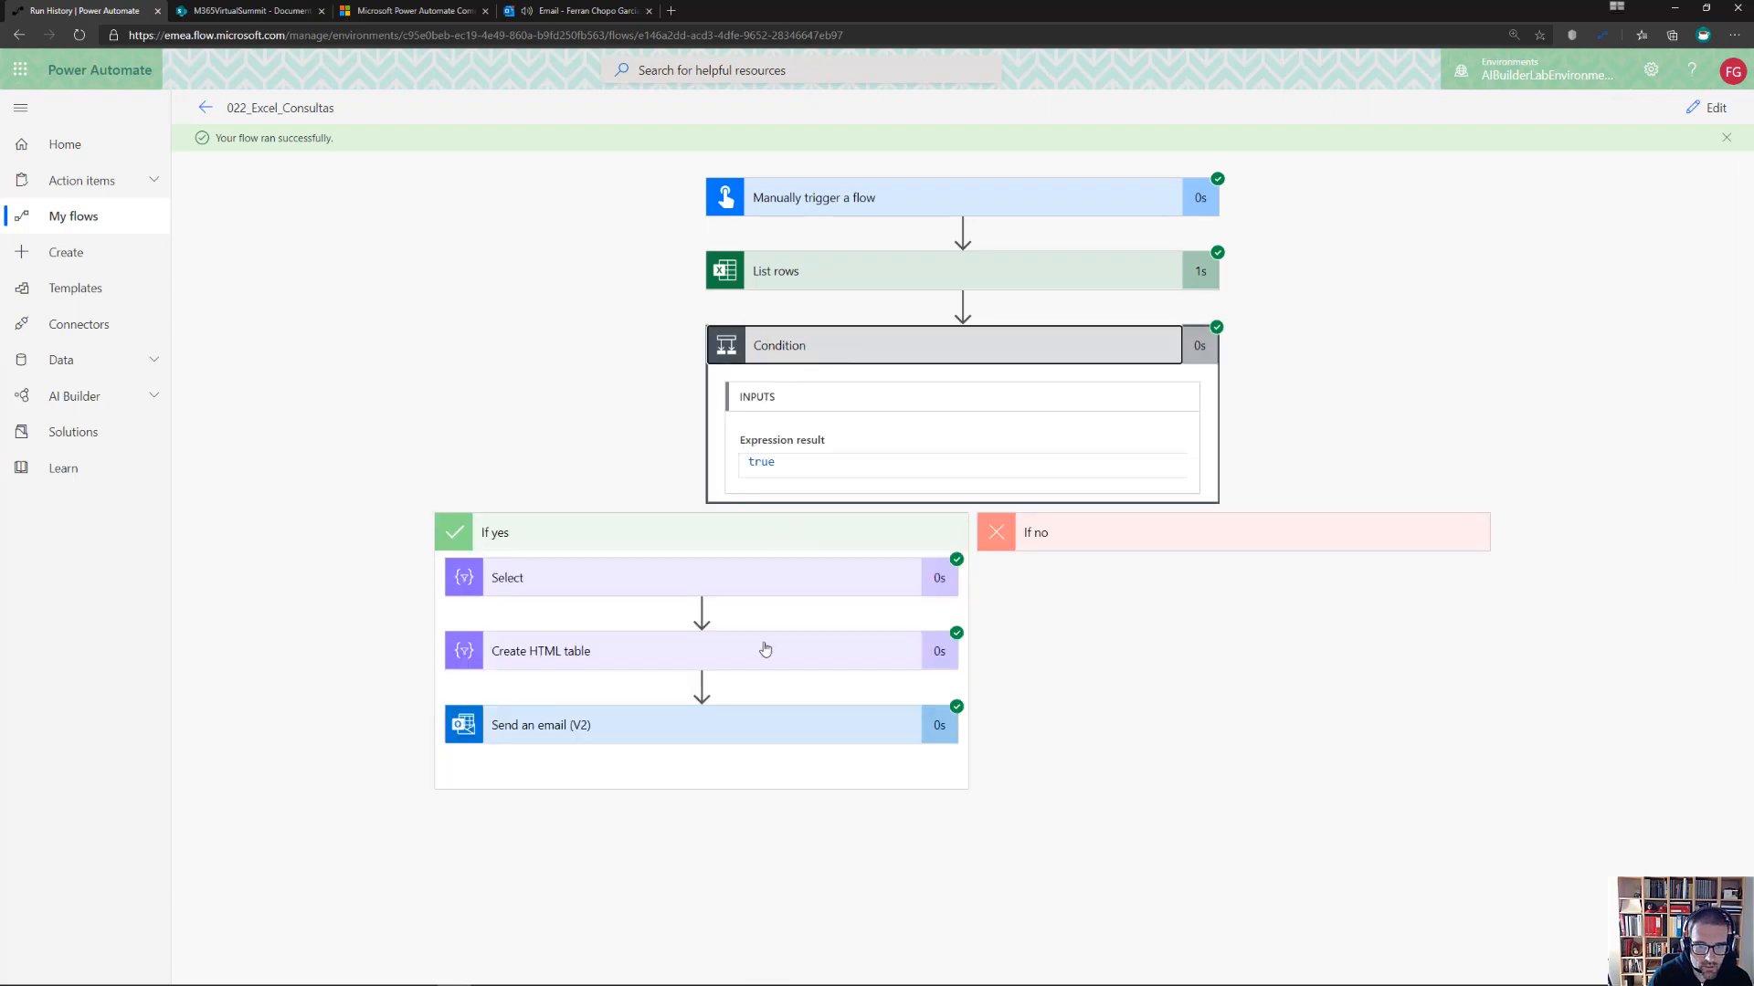
{"action": "left_click", "coordinate": [767, 723]}
{"action": "scroll", "coordinate": [730, 618], "scroll_direction": "down", "scroll_amount": 4}
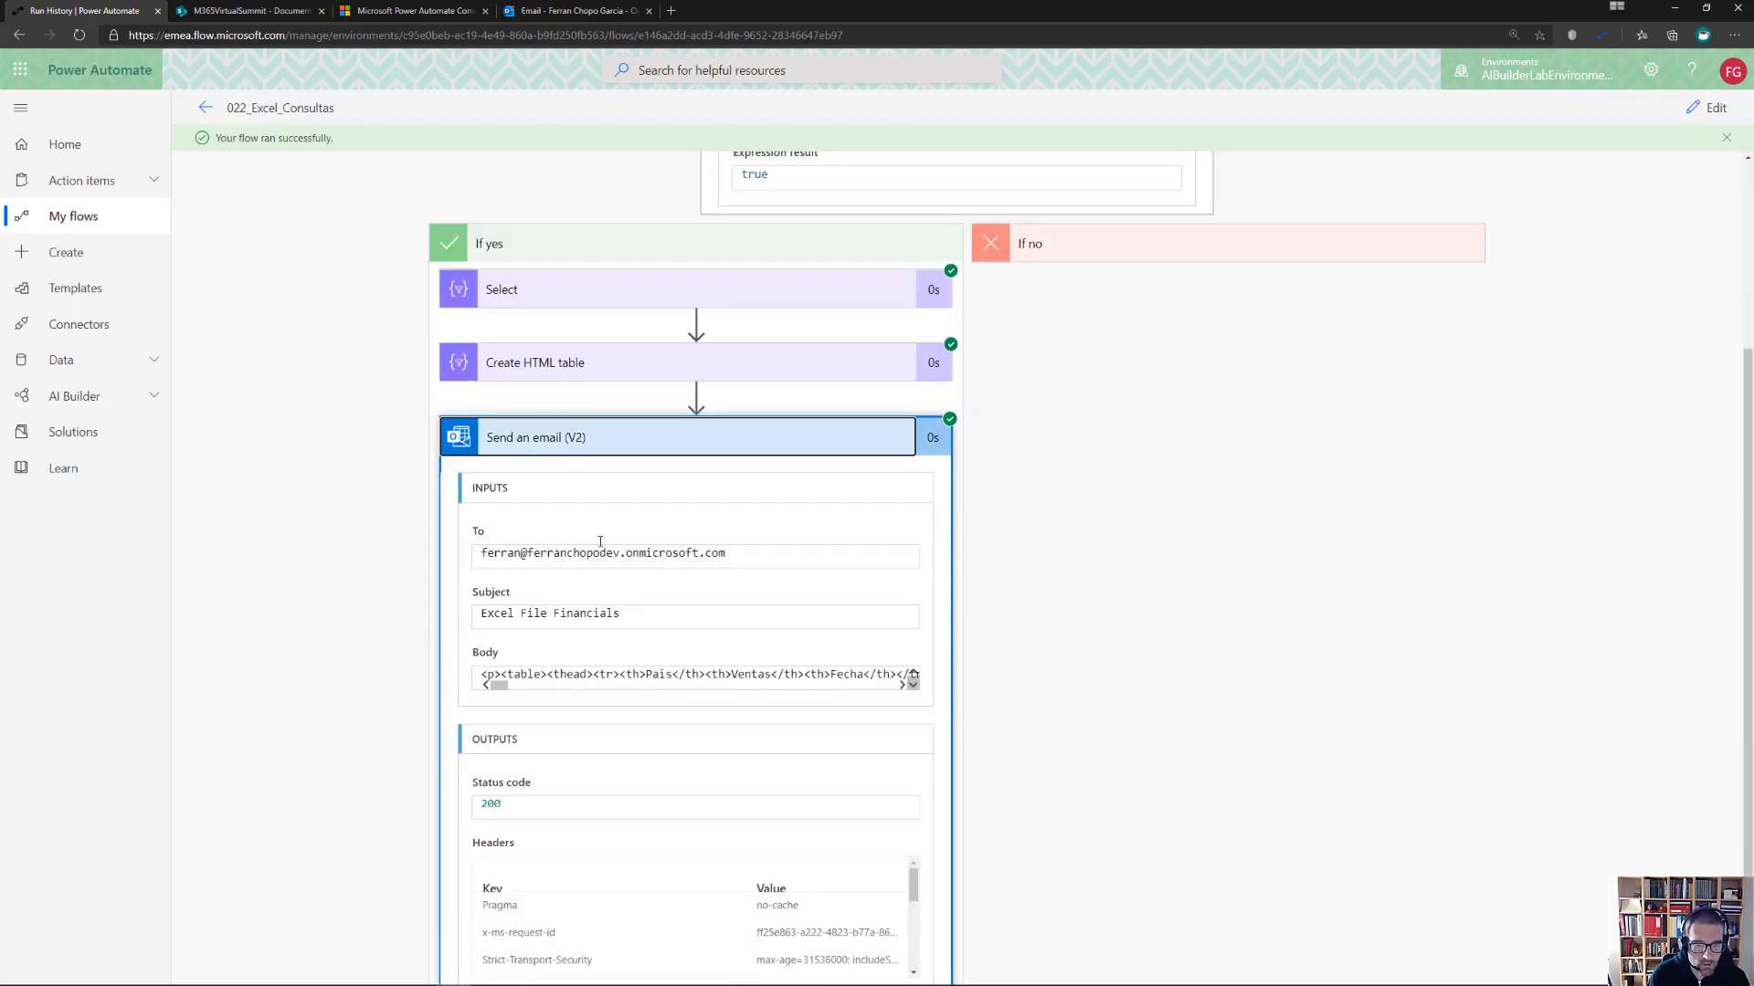
Switch to Outlook, open the Excel File Financials email and look through the Fecha and Ventas columns of its table
{"action": "left_click", "coordinate": [577, 10]}
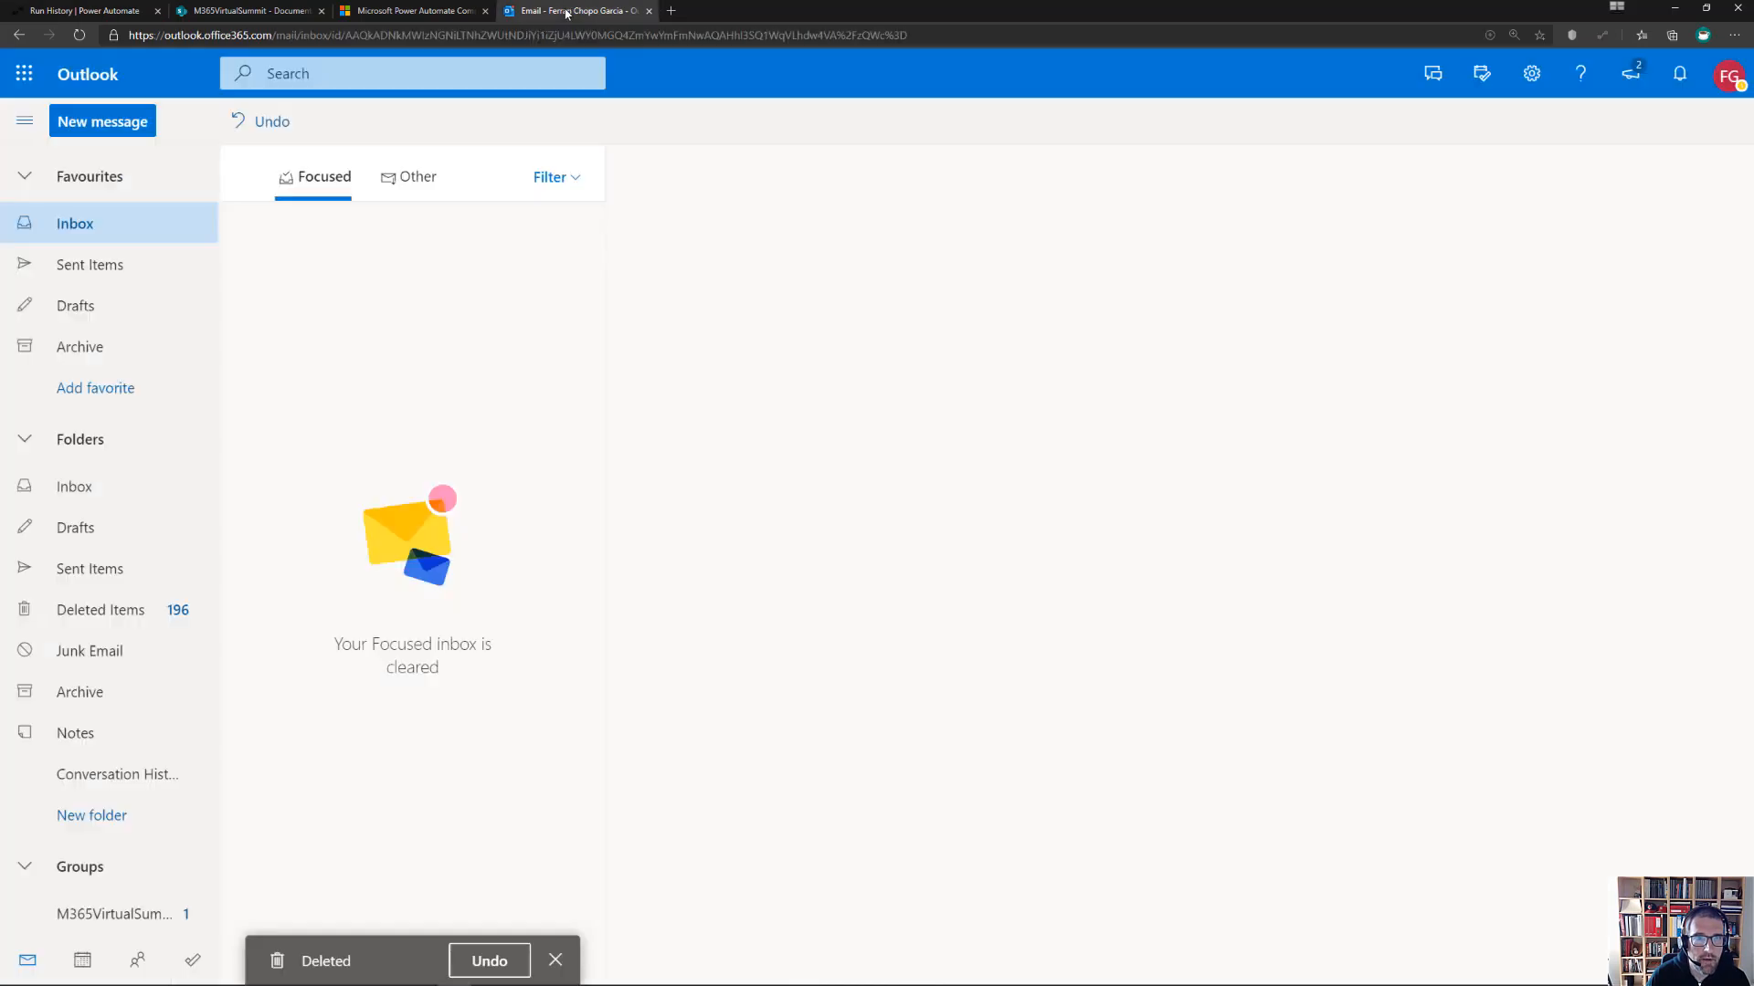
{"action": "left_click", "coordinate": [391, 249]}
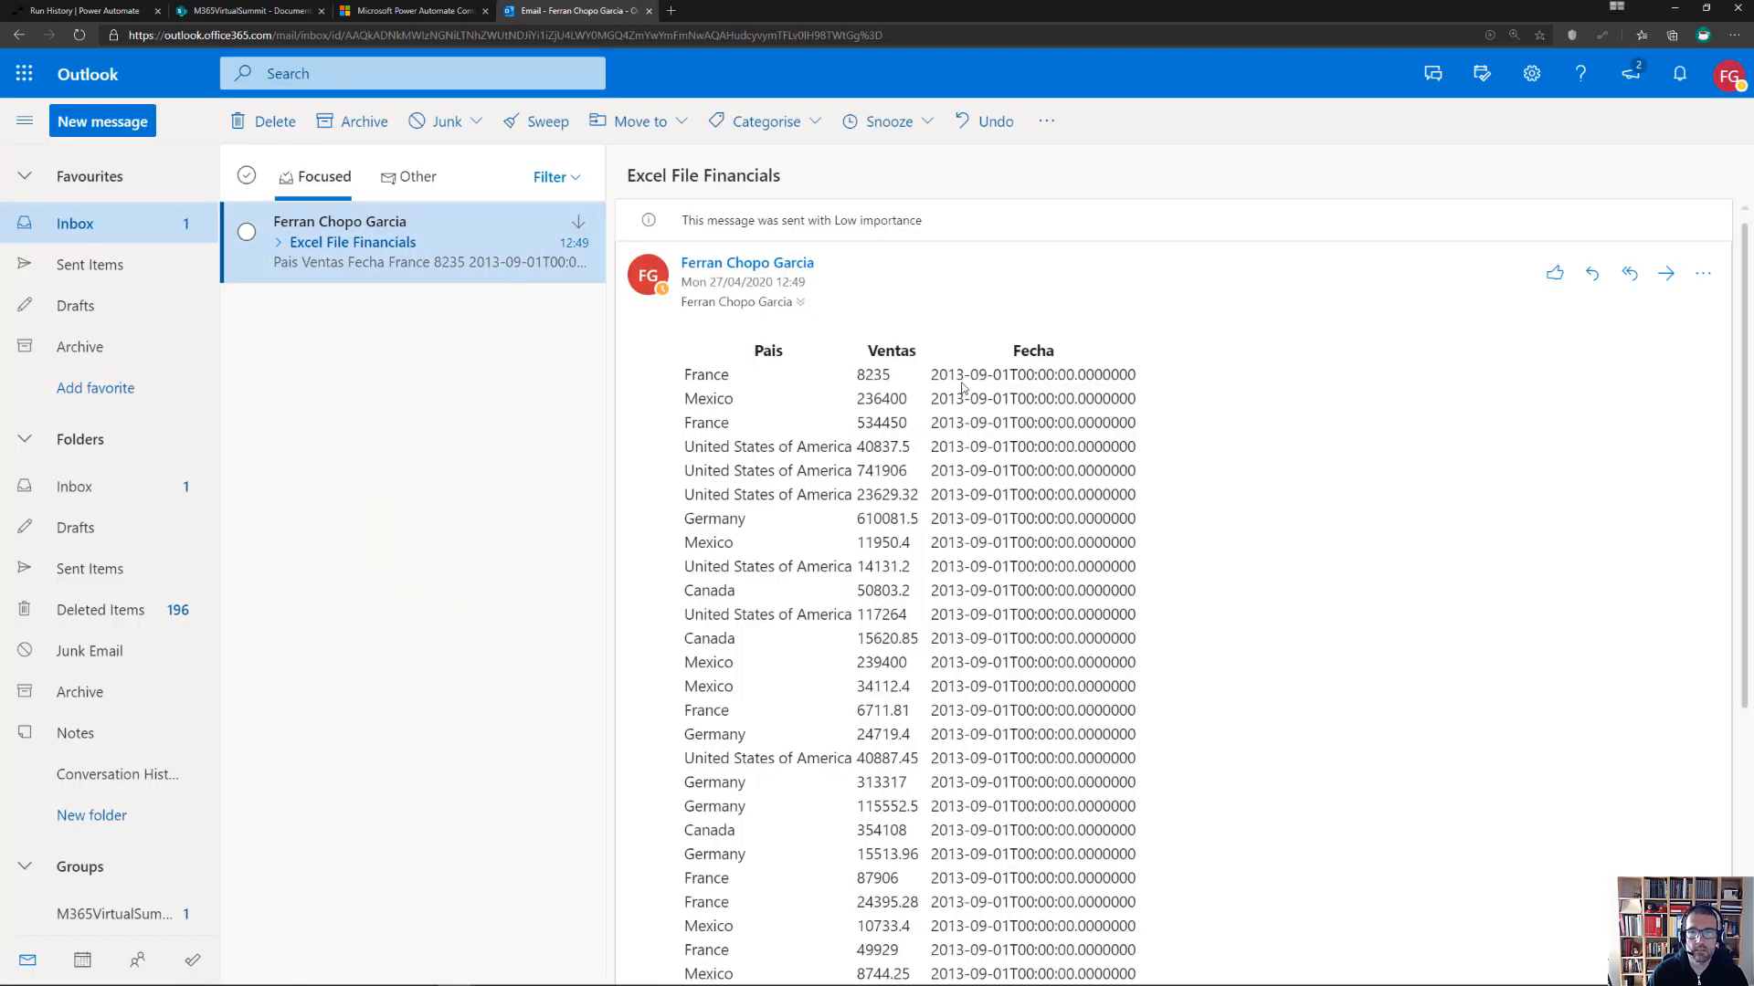
{"action": "left_click_drag", "start_coordinate": [1006, 375], "coordinate": [932, 376]}
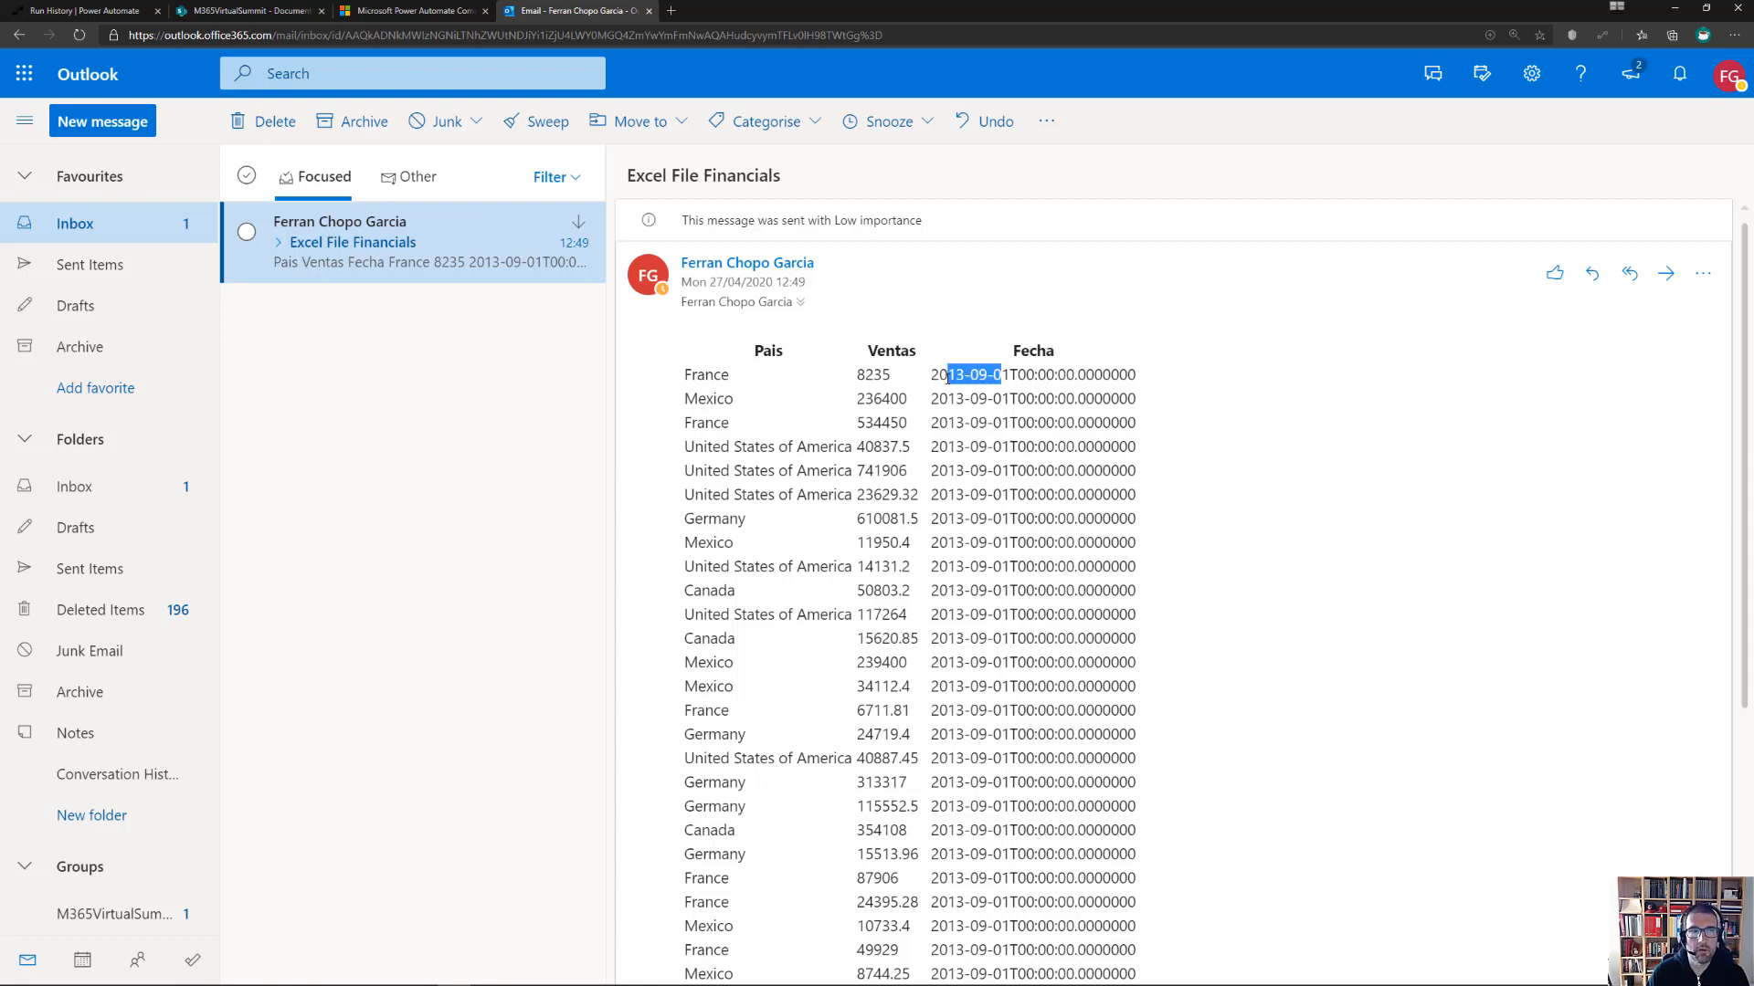
{"action": "left_click", "coordinate": [980, 401]}
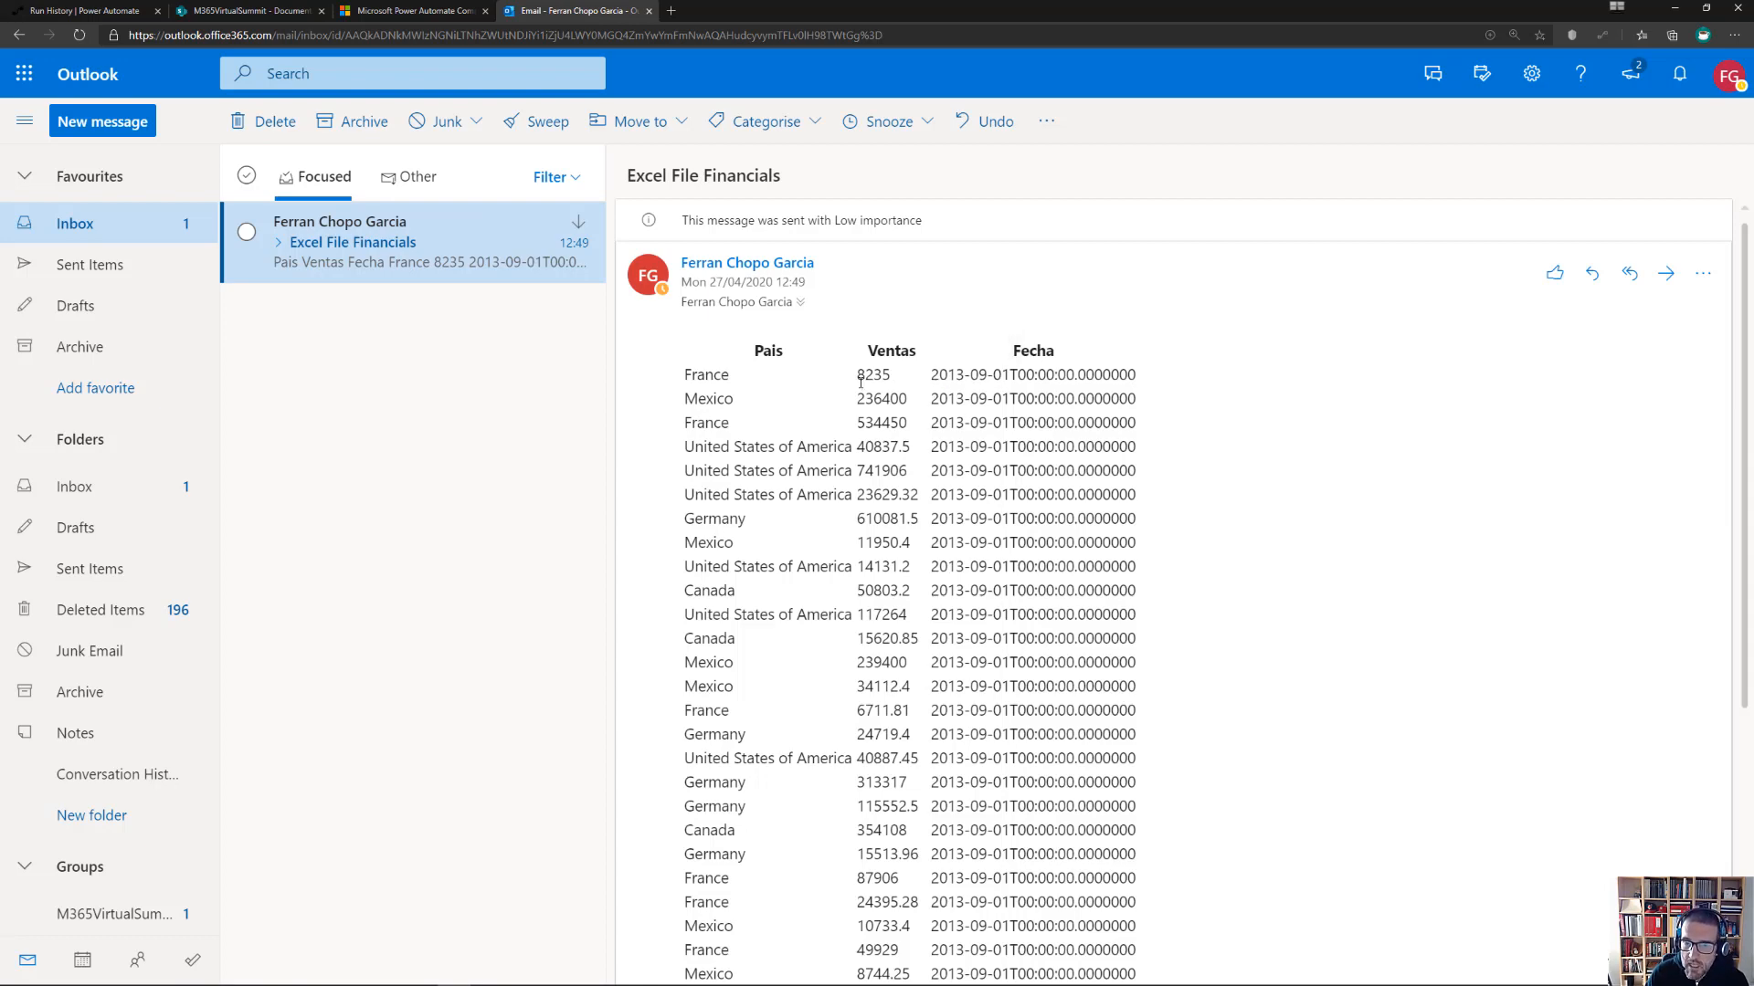
{"action": "left_click_drag", "start_coordinate": [860, 377], "coordinate": [918, 598]}
{"action": "left_click", "coordinate": [900, 634]}
{"action": "scroll", "coordinate": [835, 668], "scroll_direction": "down", "scroll_amount": 1}
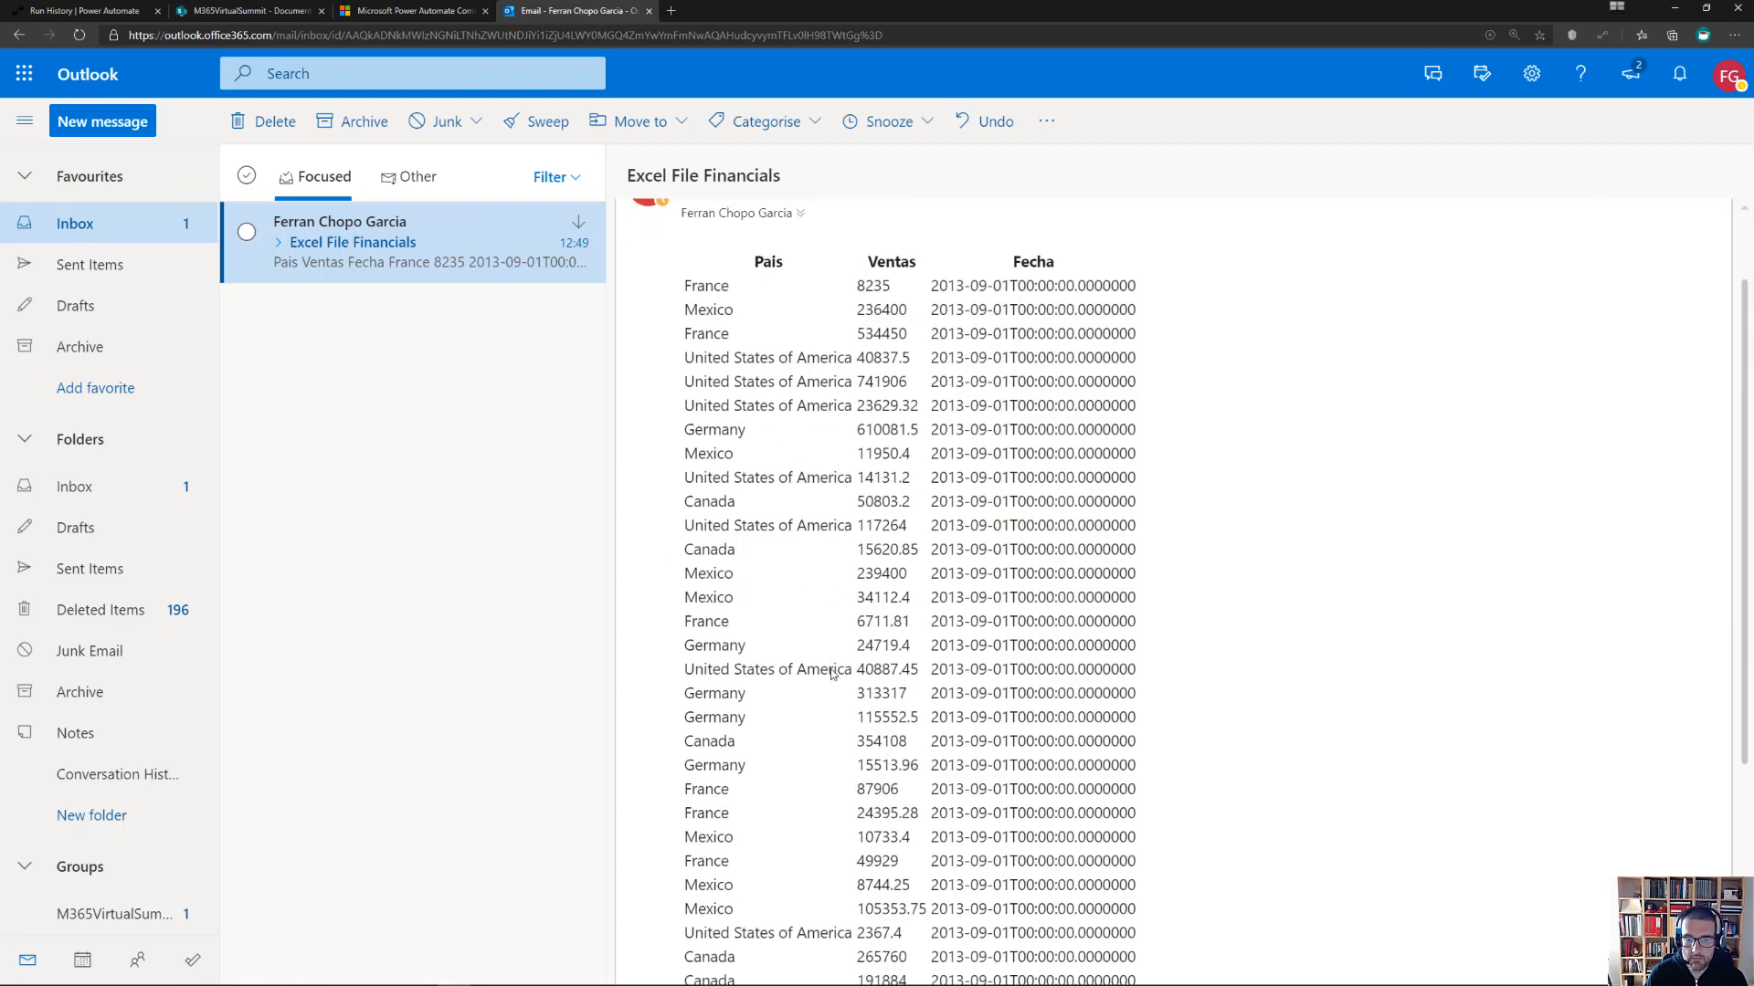
{"action": "scroll", "coordinate": [716, 536], "scroll_direction": "down", "scroll_amount": 3}
{"action": "scroll", "coordinate": [999, 496], "scroll_direction": "up", "scroll_amount": 4}
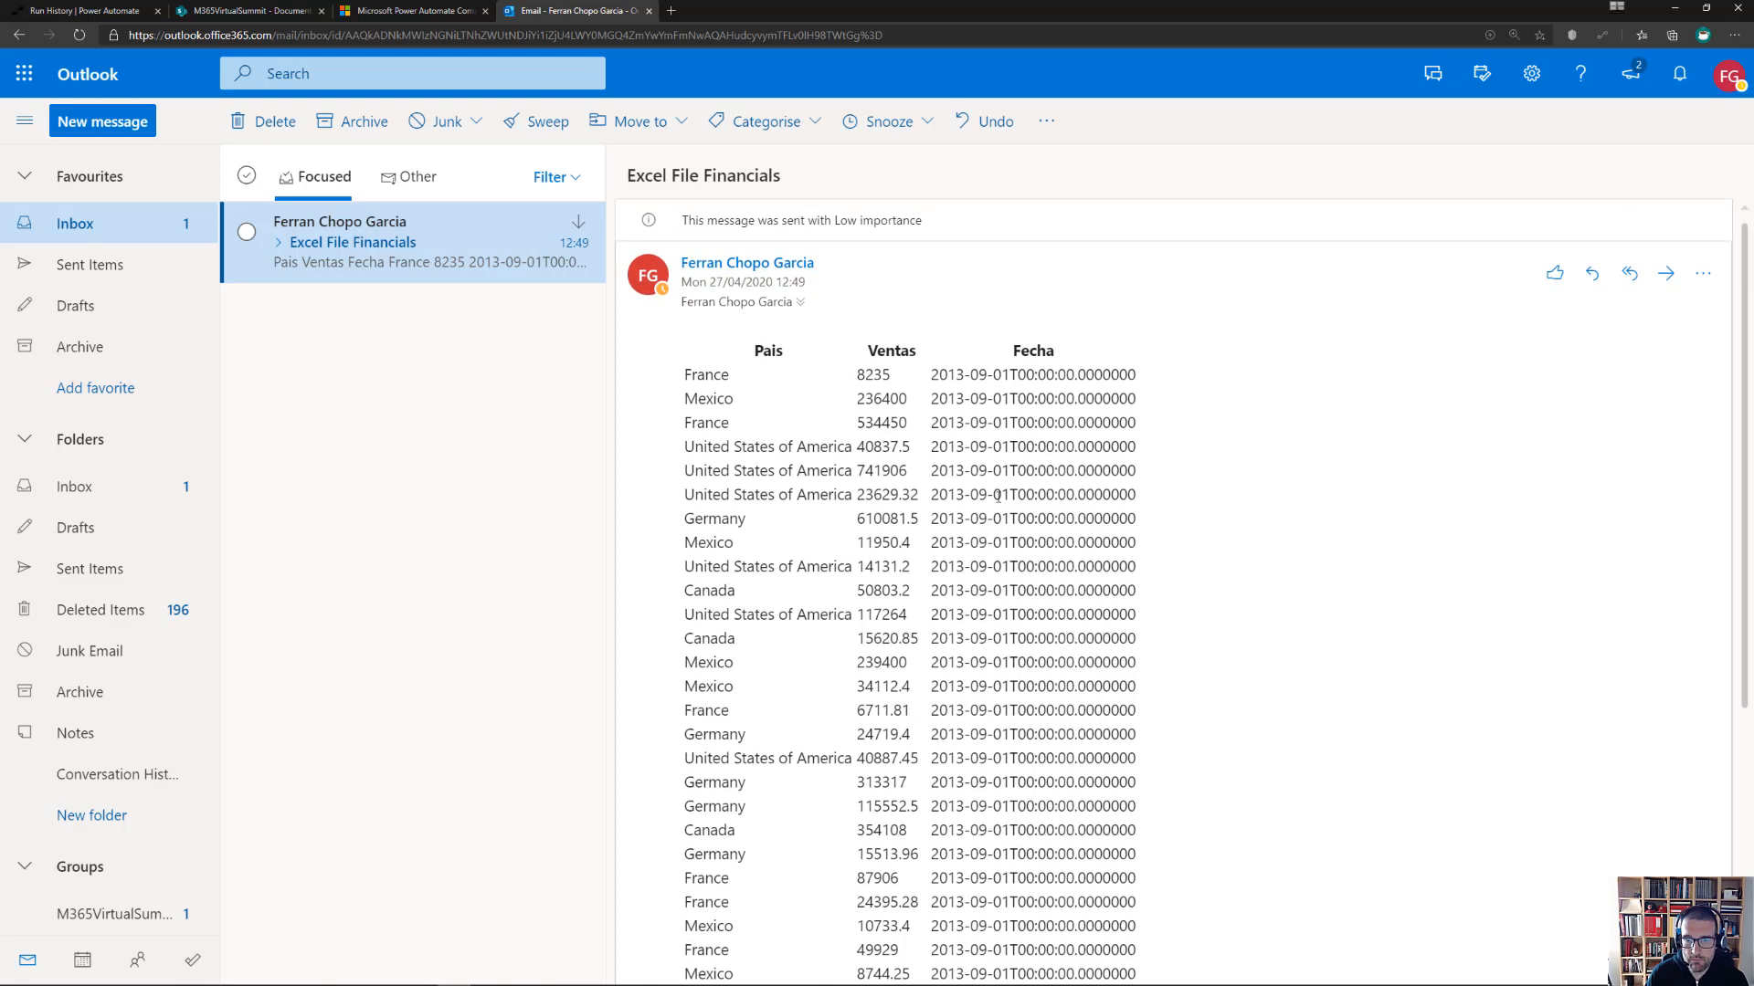
Examine the date part and the time part of the first Fecha value in the email's table
{"action": "left_click_drag", "start_coordinate": [932, 375], "coordinate": [995, 375]}
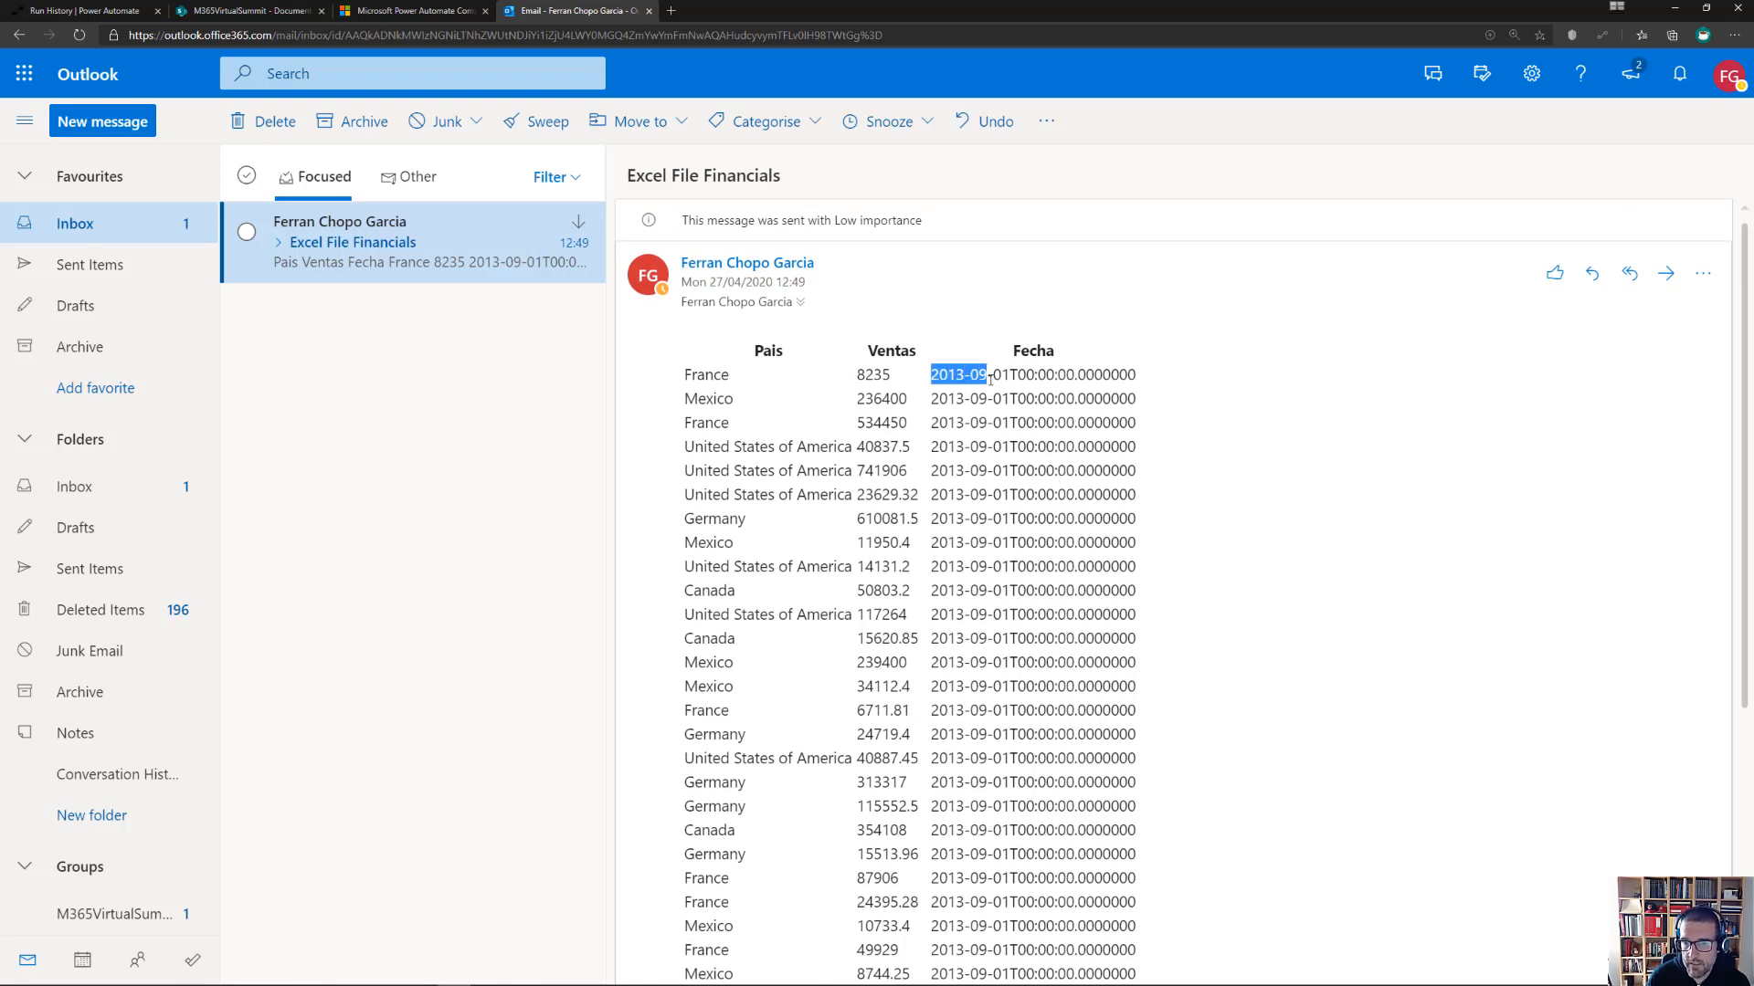
{"action": "left_click", "coordinate": [1012, 377]}
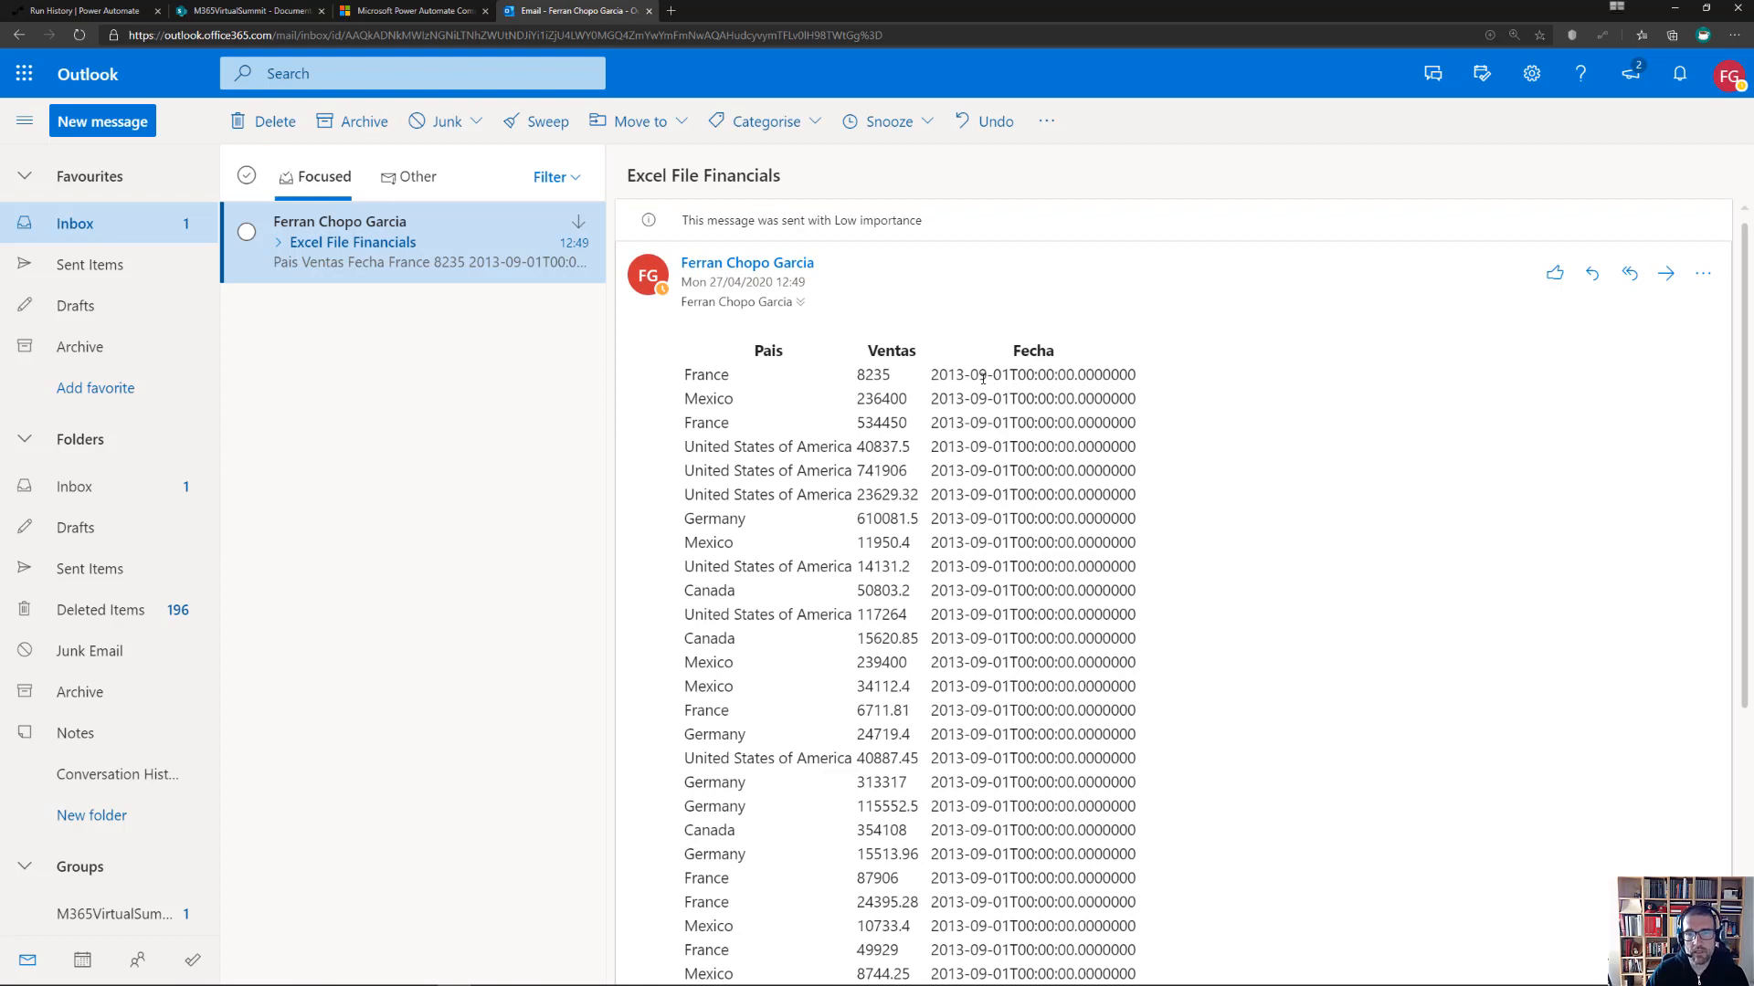
{"action": "left_click_drag", "start_coordinate": [1018, 375], "coordinate": [1136, 376]}
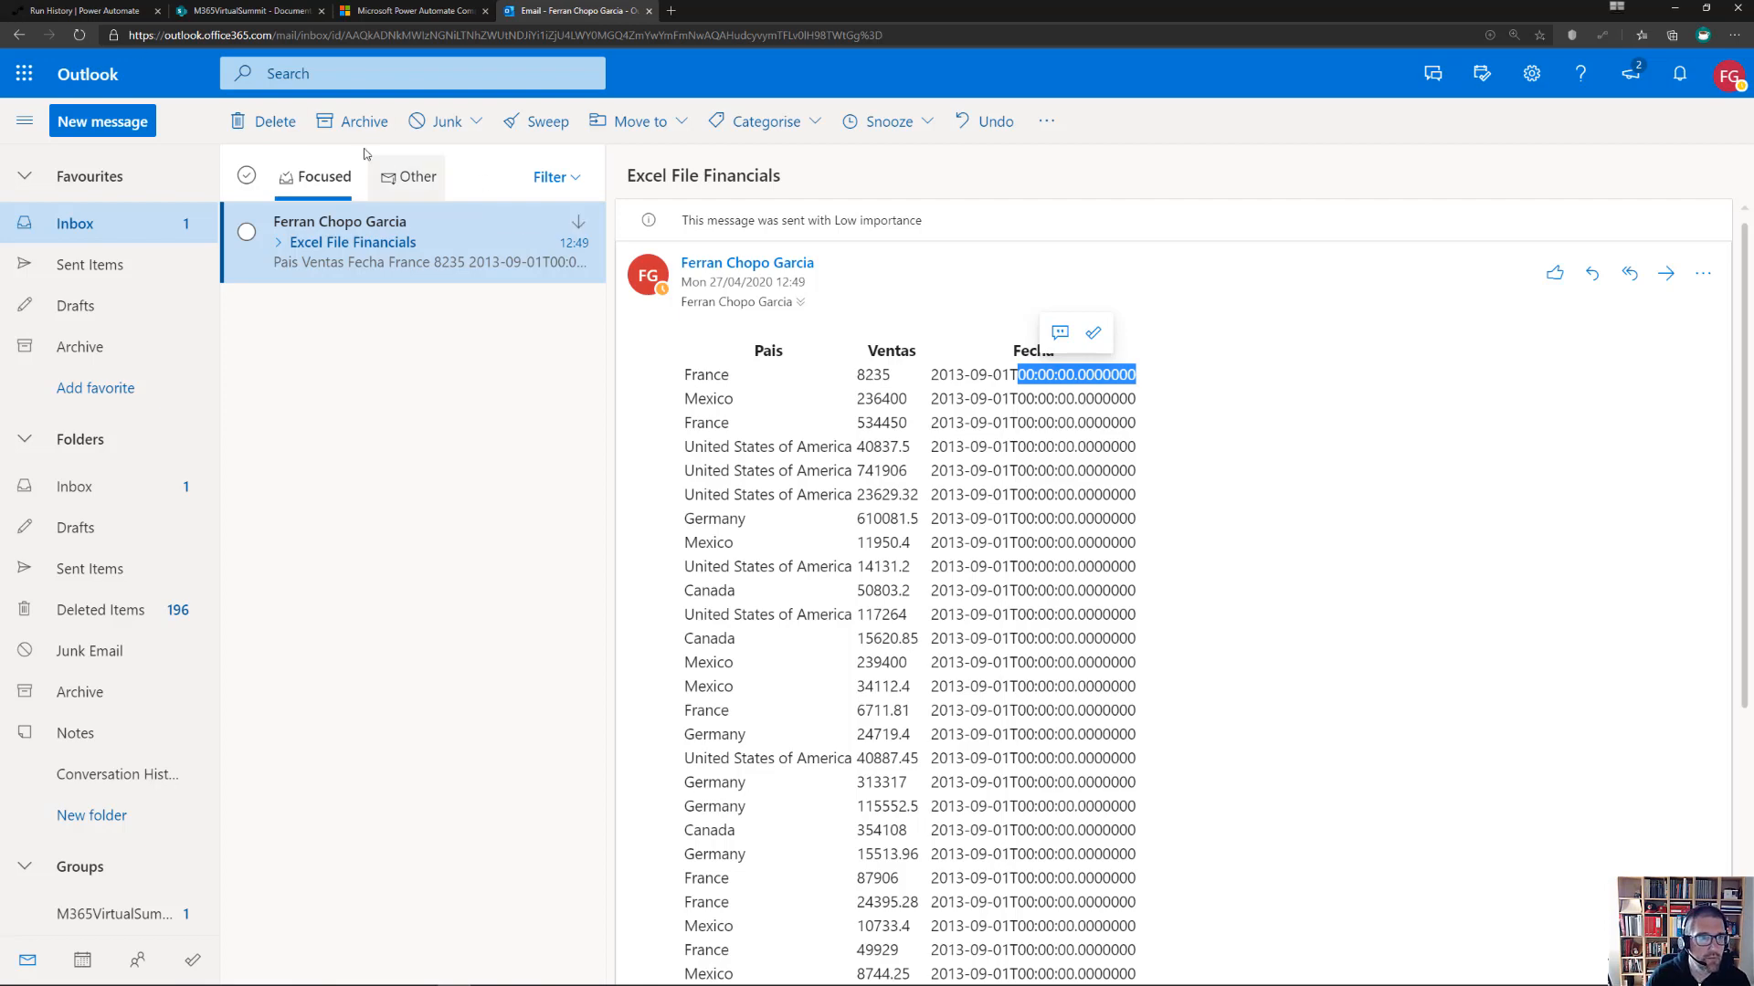
Switch back to Power Automate, reopen the flow for editing and inspect the Fecha expression in the Select action
{"action": "left_click", "coordinate": [87, 10]}
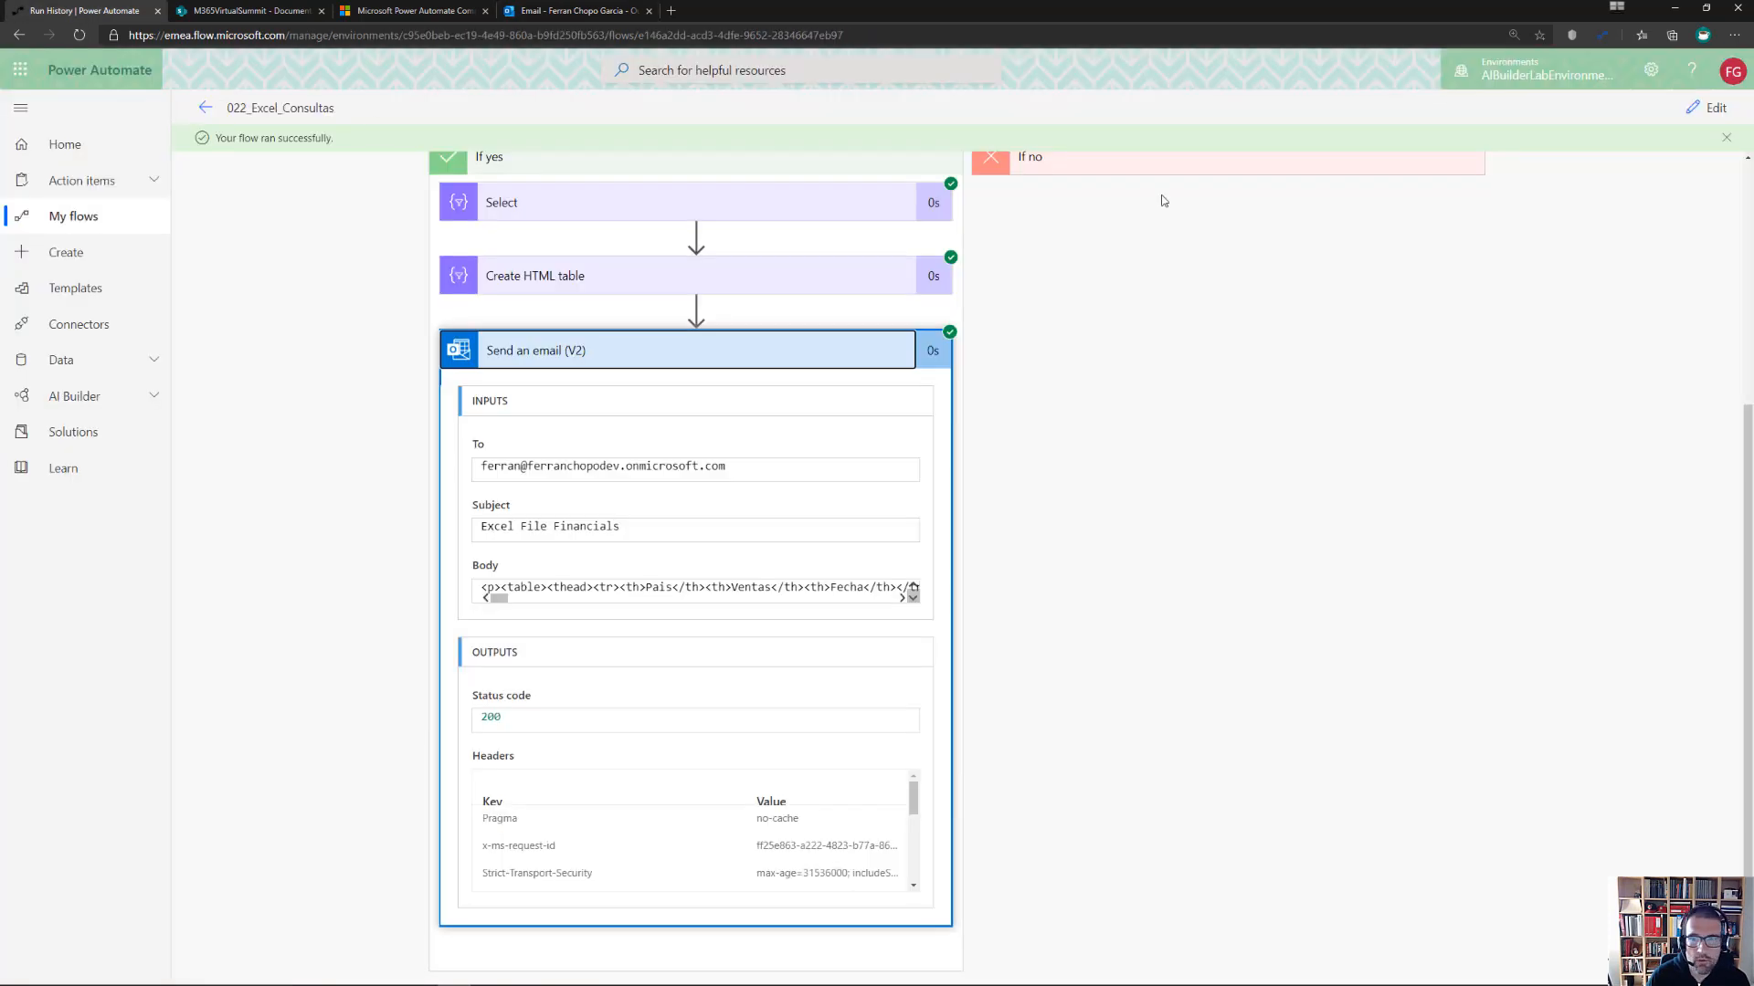
{"action": "left_click", "coordinate": [1708, 108]}
{"action": "scroll", "coordinate": [688, 660], "scroll_direction": "down", "scroll_amount": 8}
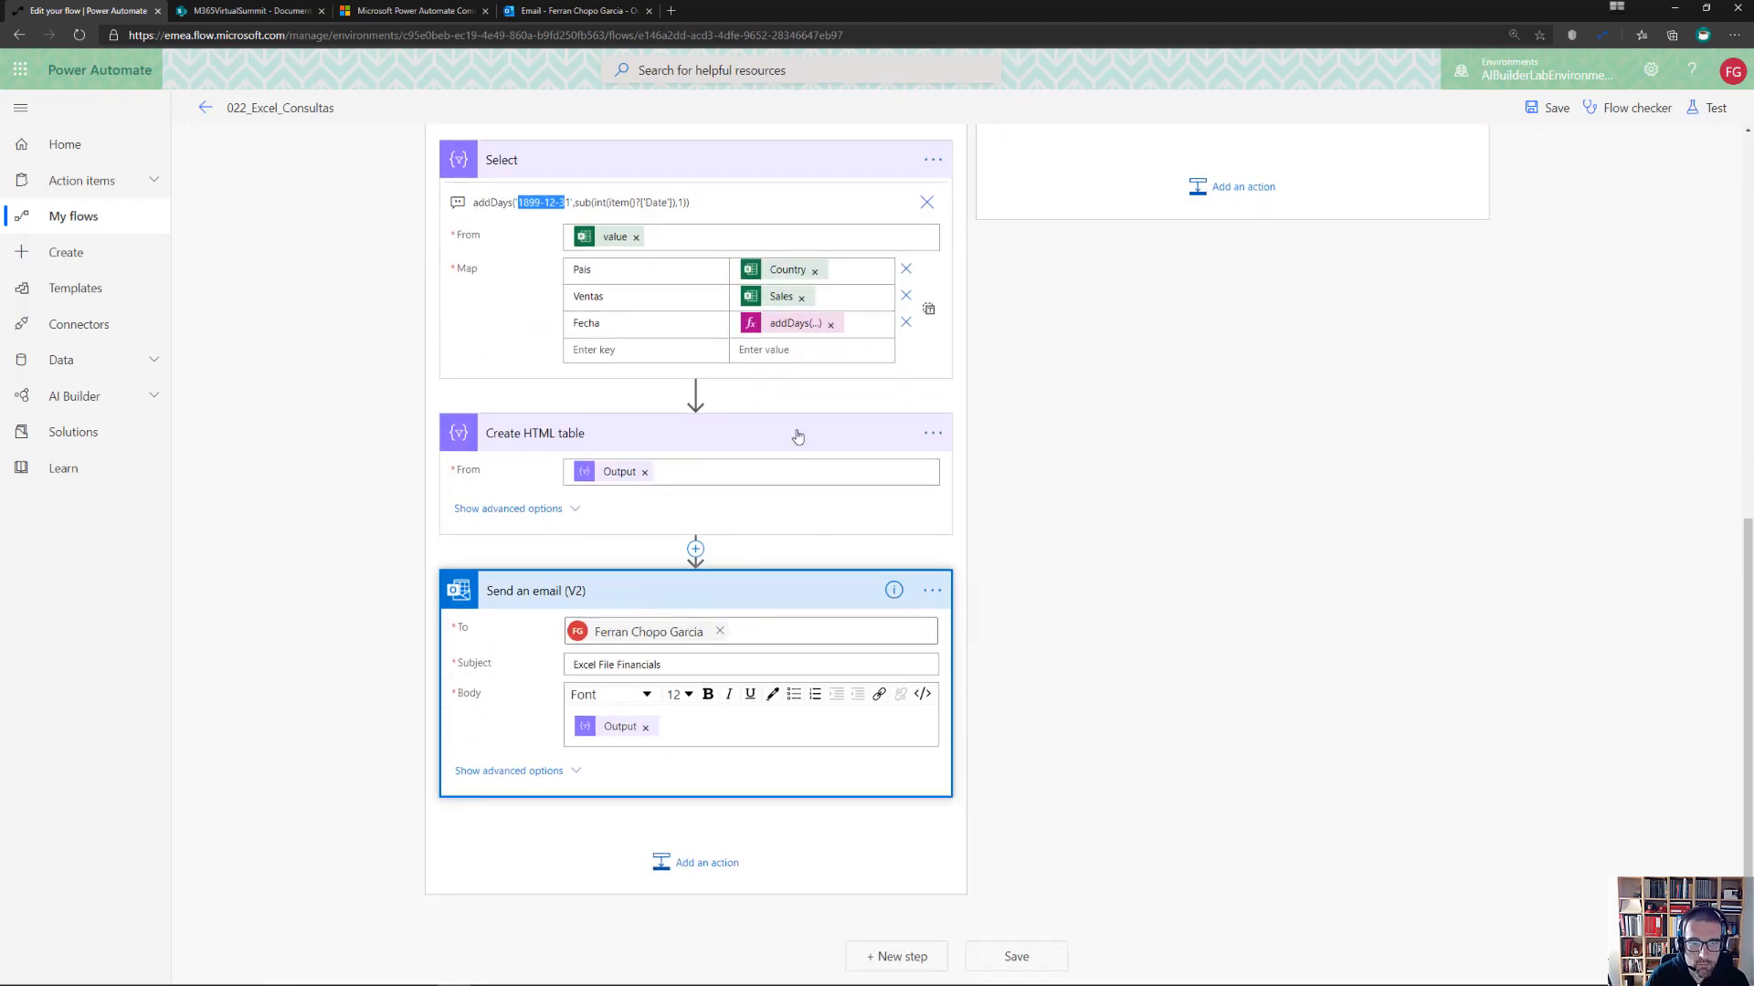
{"action": "left_click", "coordinate": [773, 327]}
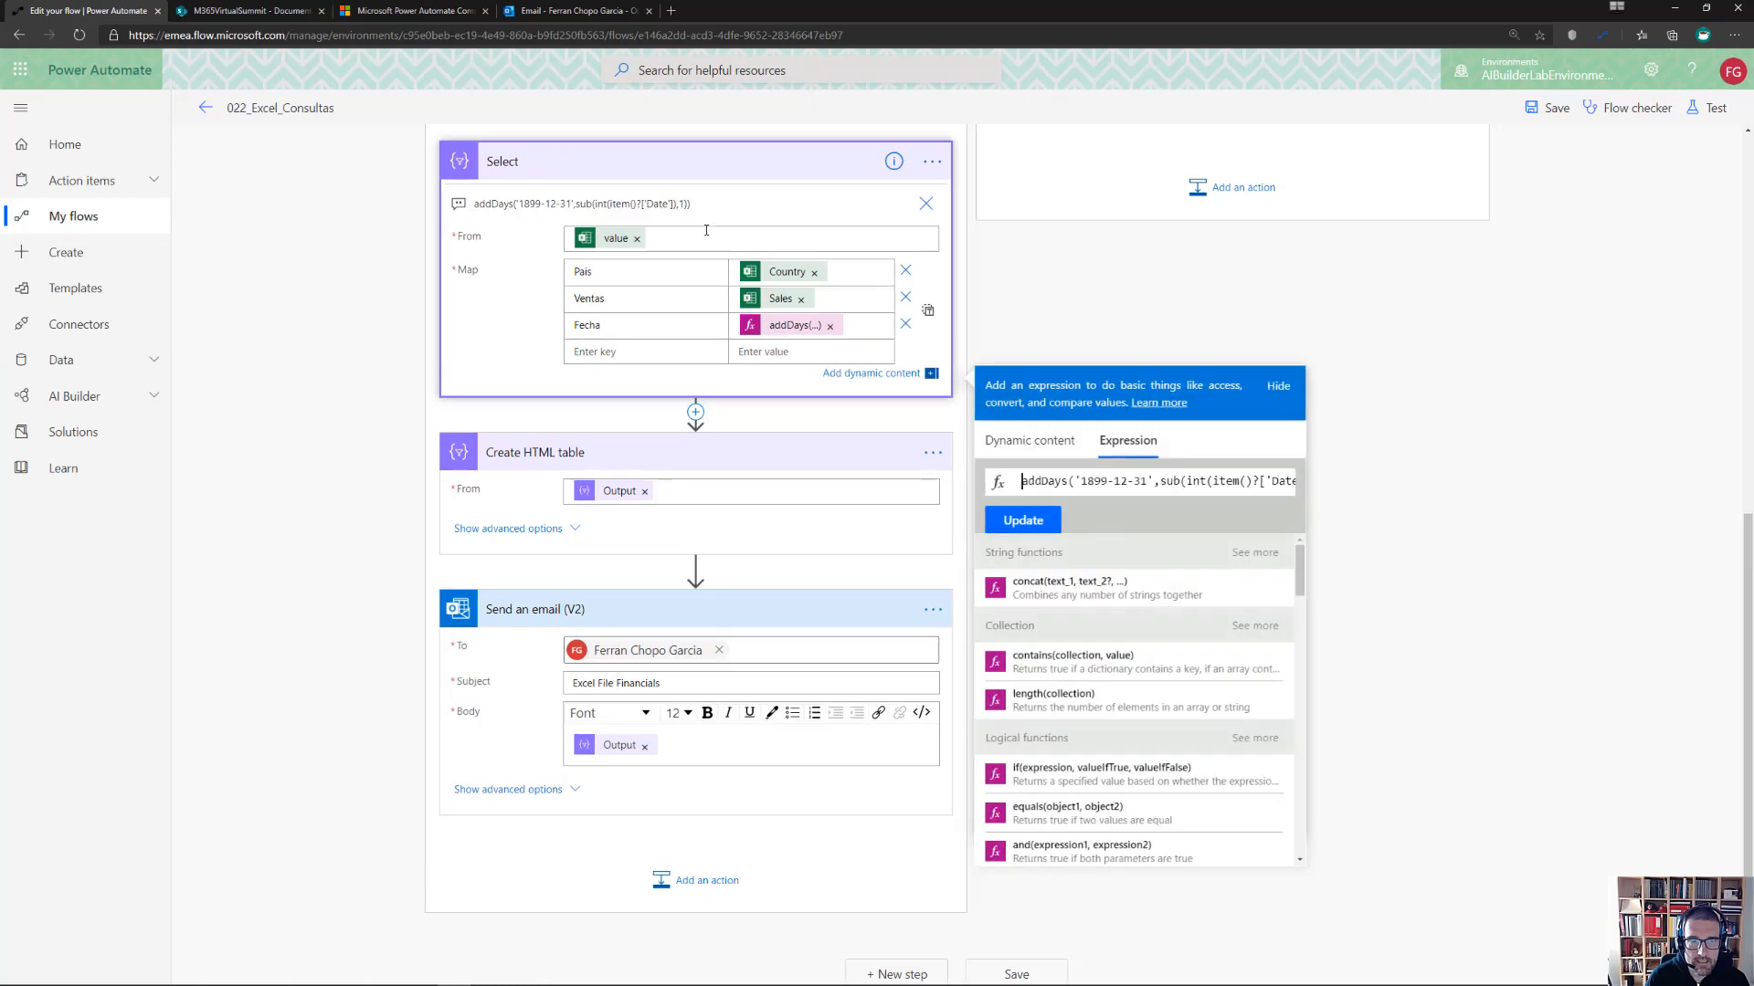
{"action": "left_click", "coordinate": [858, 380]}
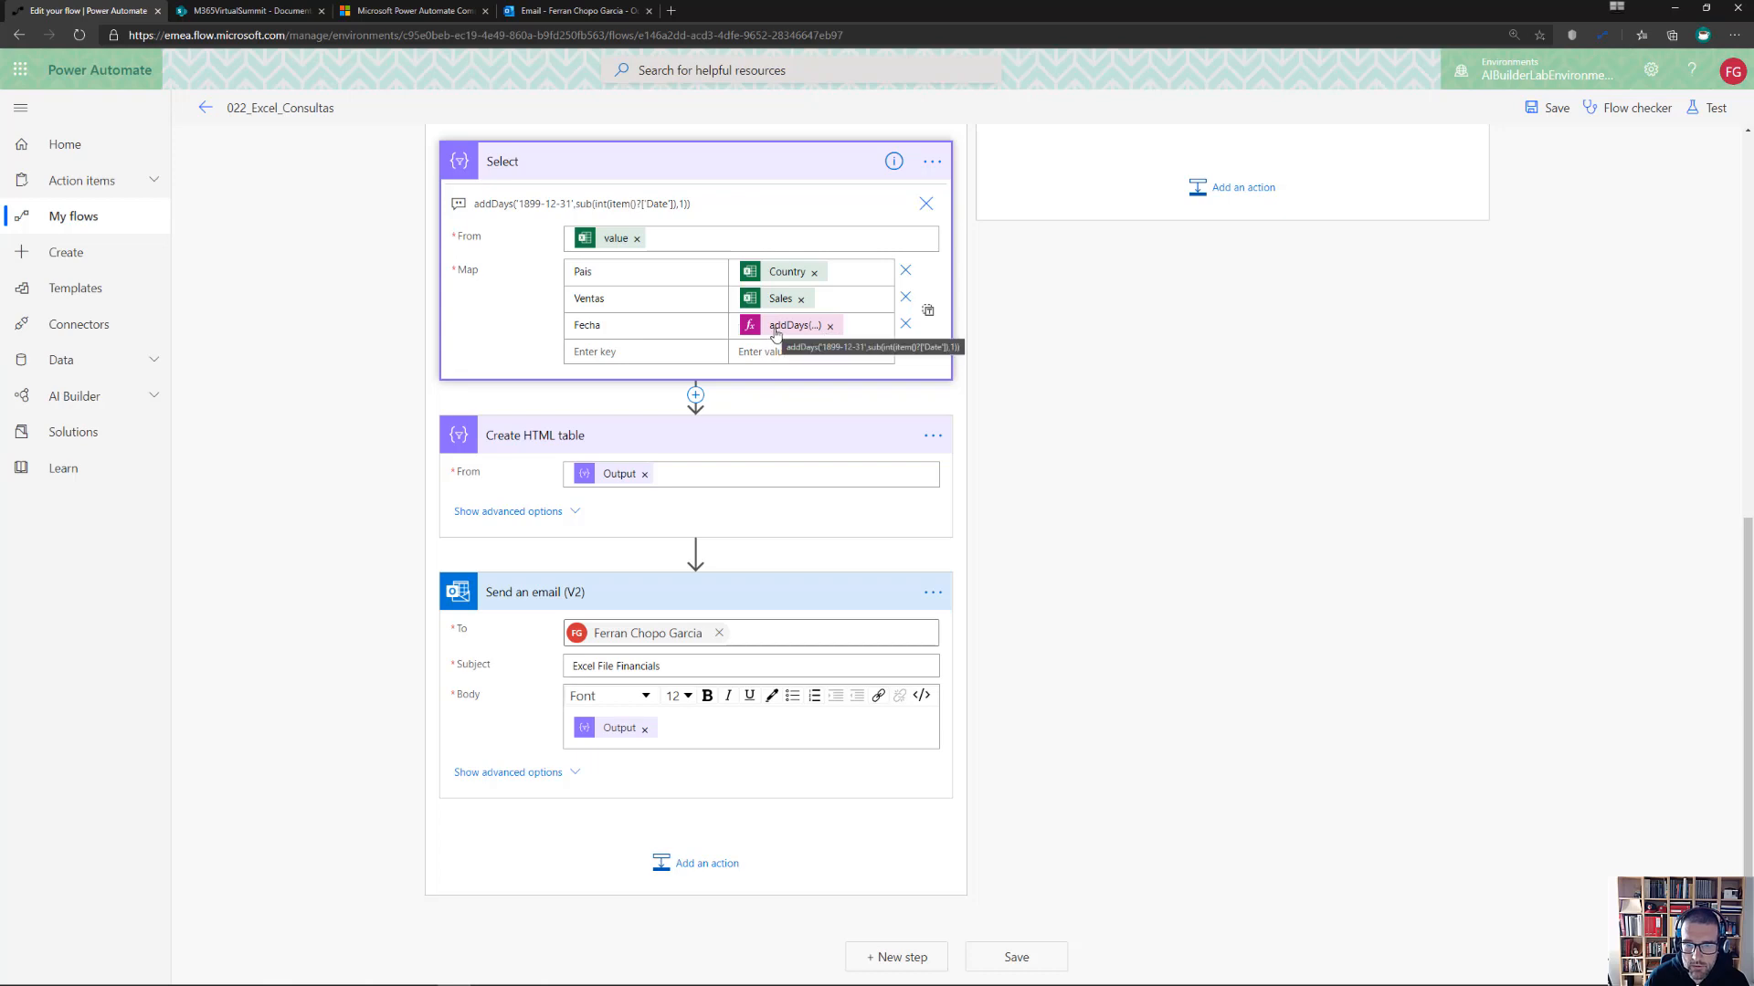
{"action": "left_click", "coordinate": [868, 297]}
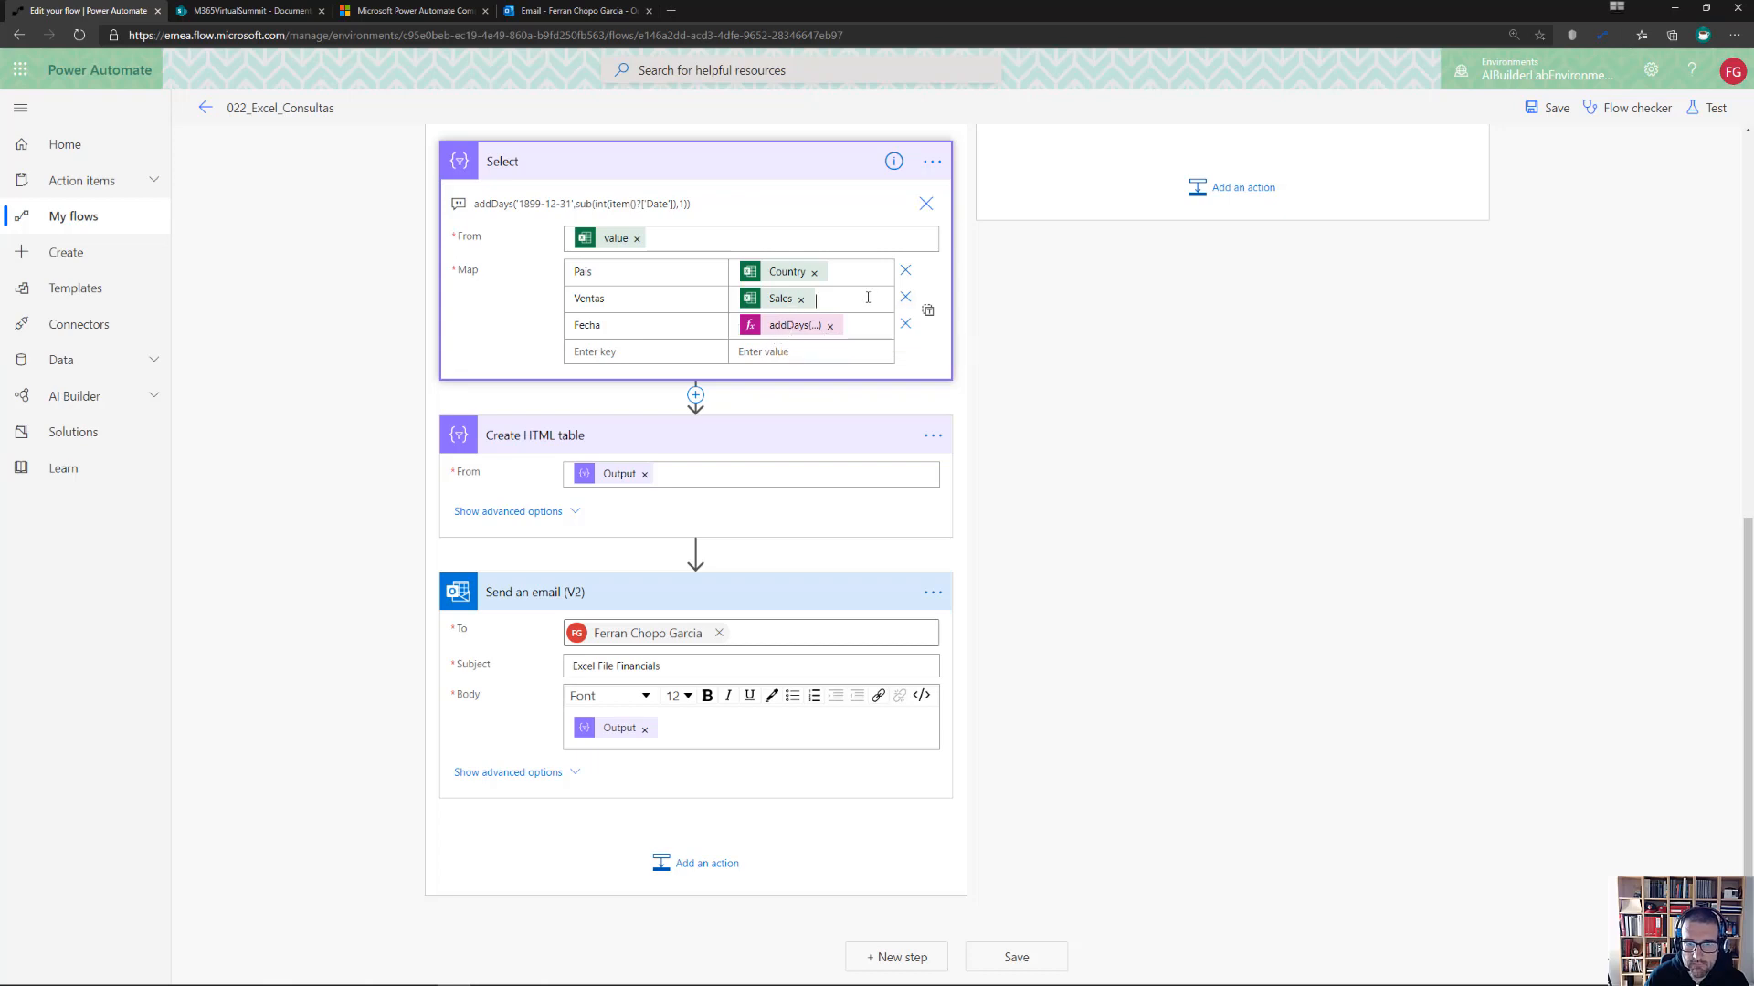
Try to wrap the Select action's Fecha expression in formatDateTime with the format 'dd/MM/yyyy' and update it
{"action": "left_click", "coordinate": [794, 325]}
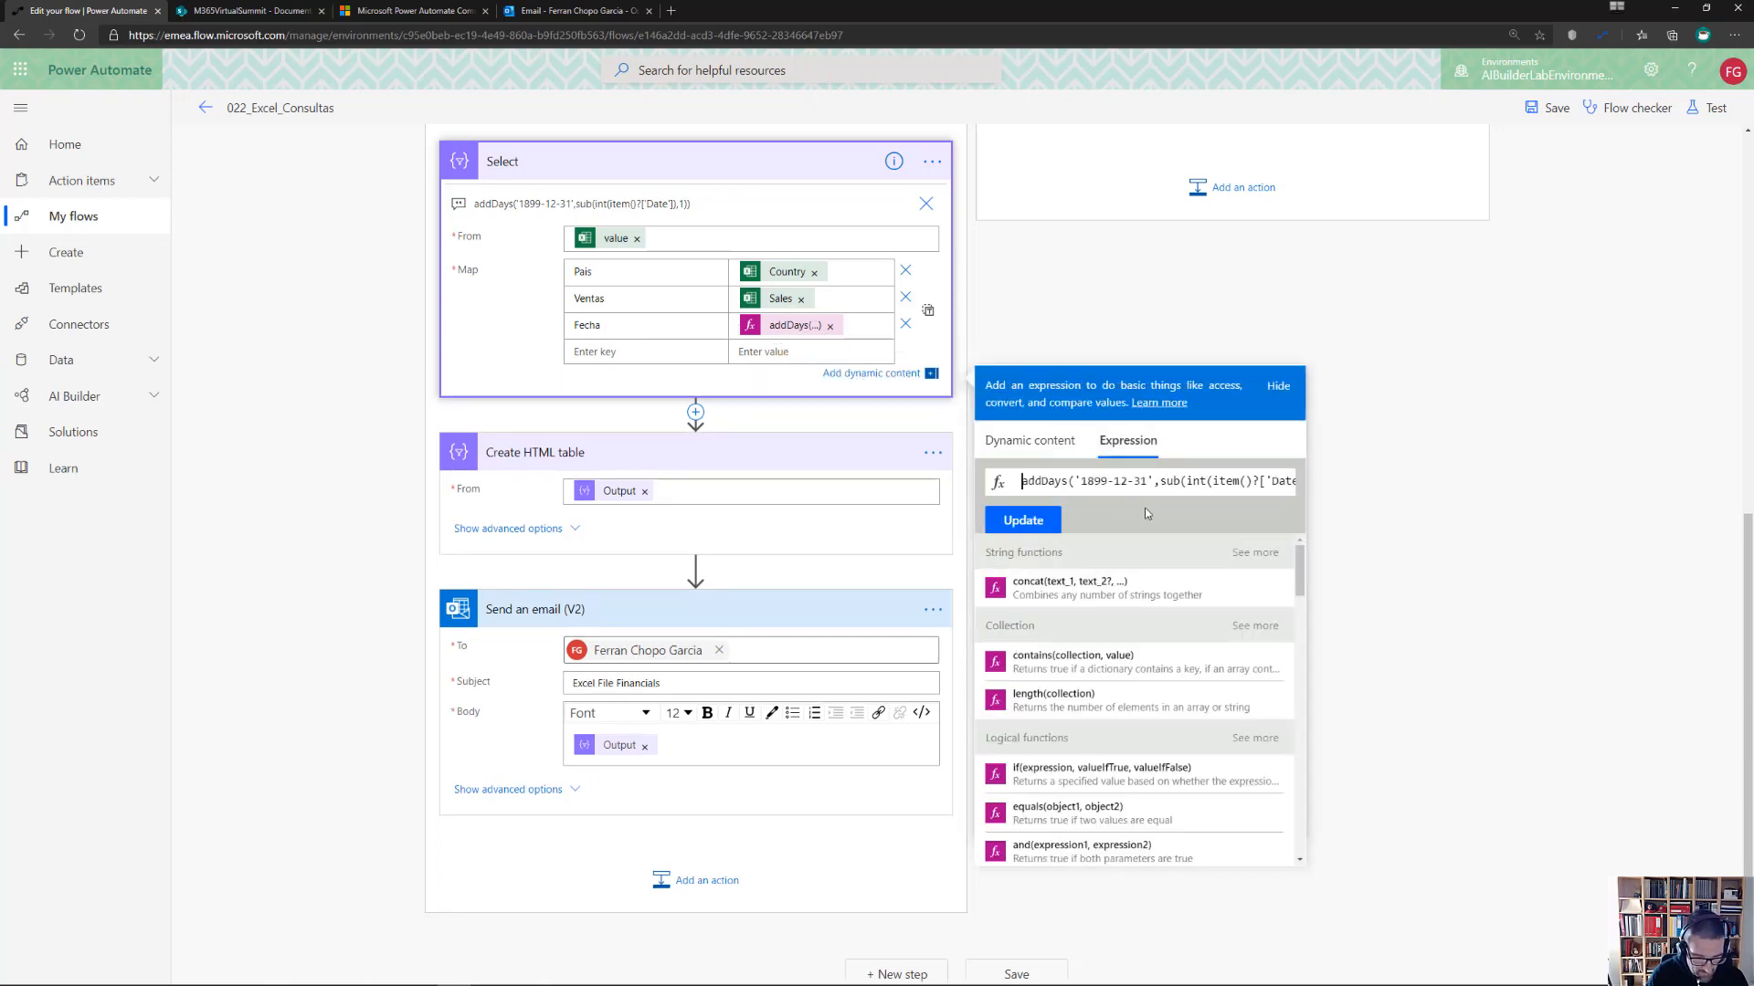
{"action": "type", "text": "format"}
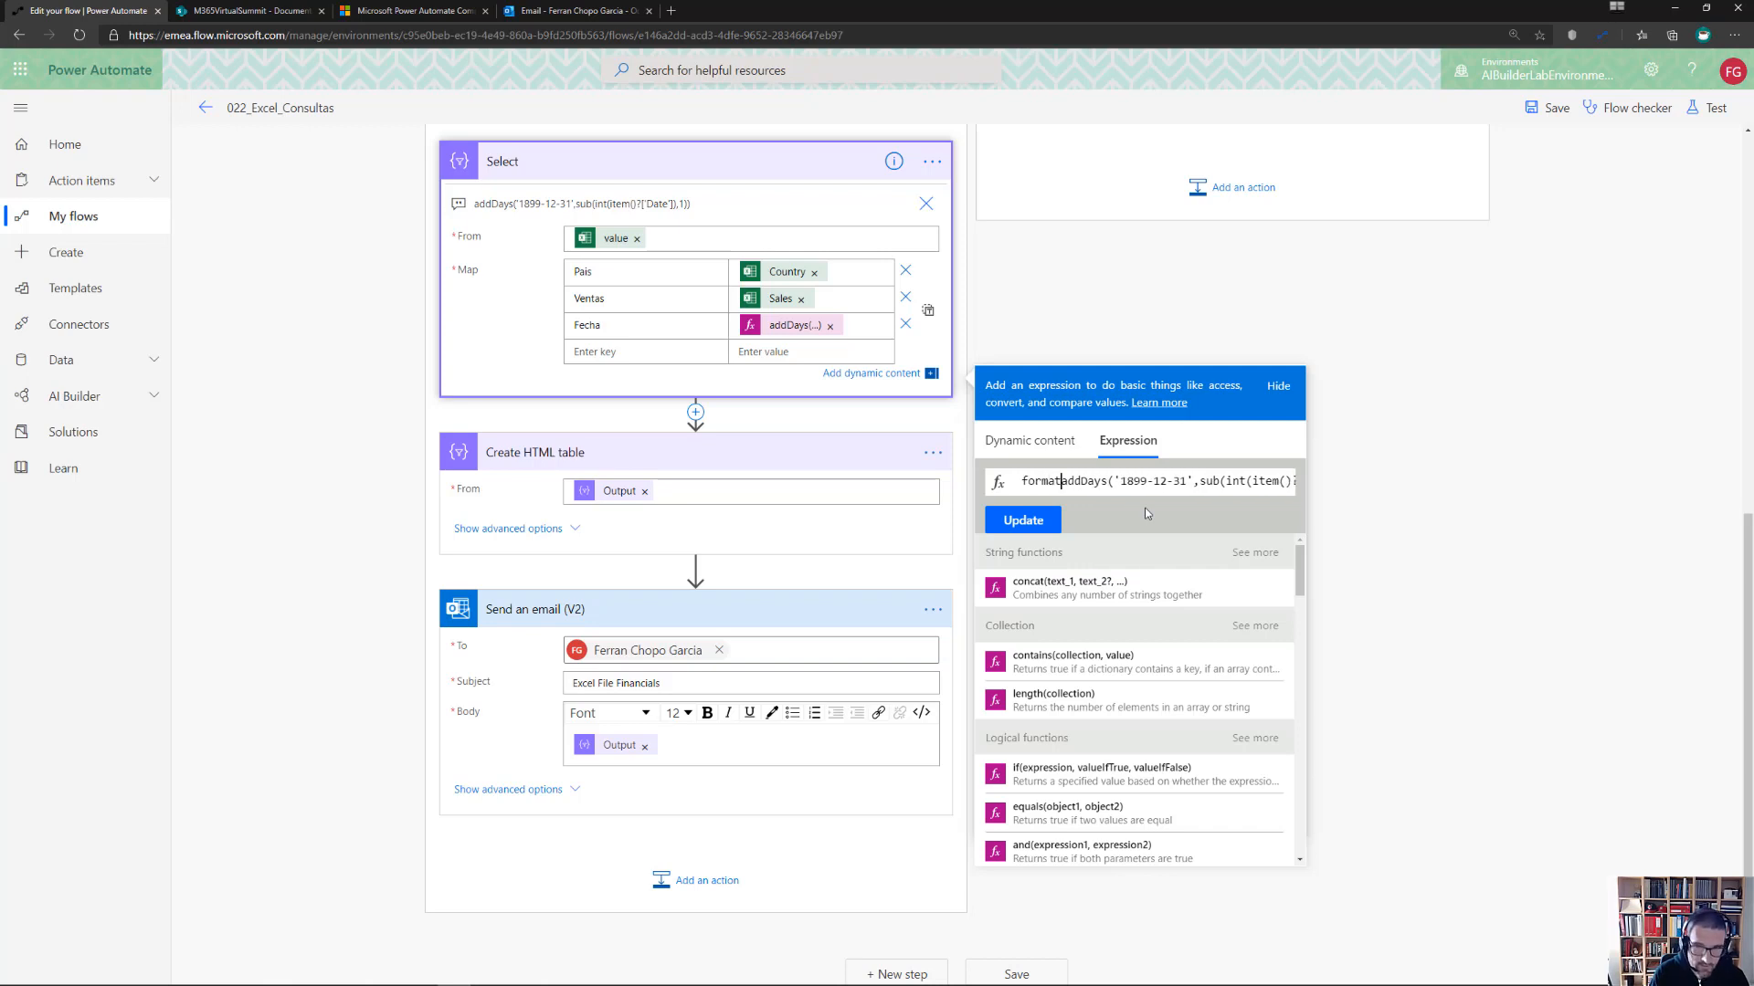
{"action": "type", "text": "DateTime"}
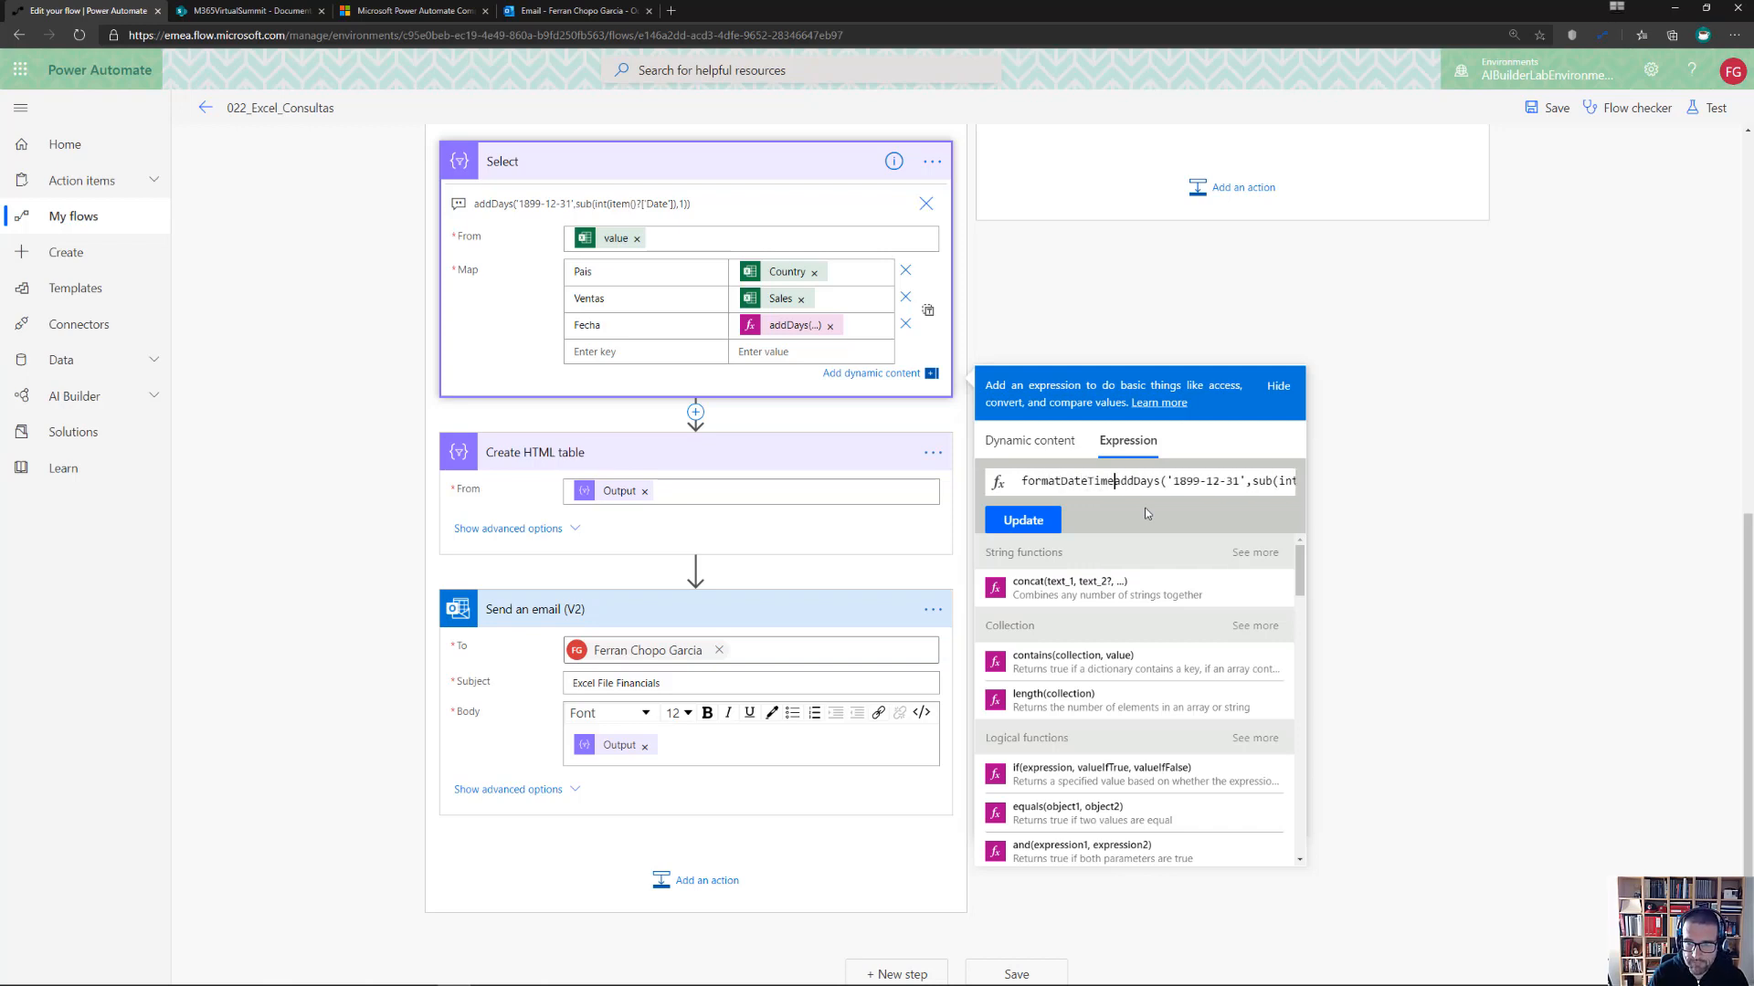
{"action": "type", "text": "("}
{"action": "key", "text": "End"}
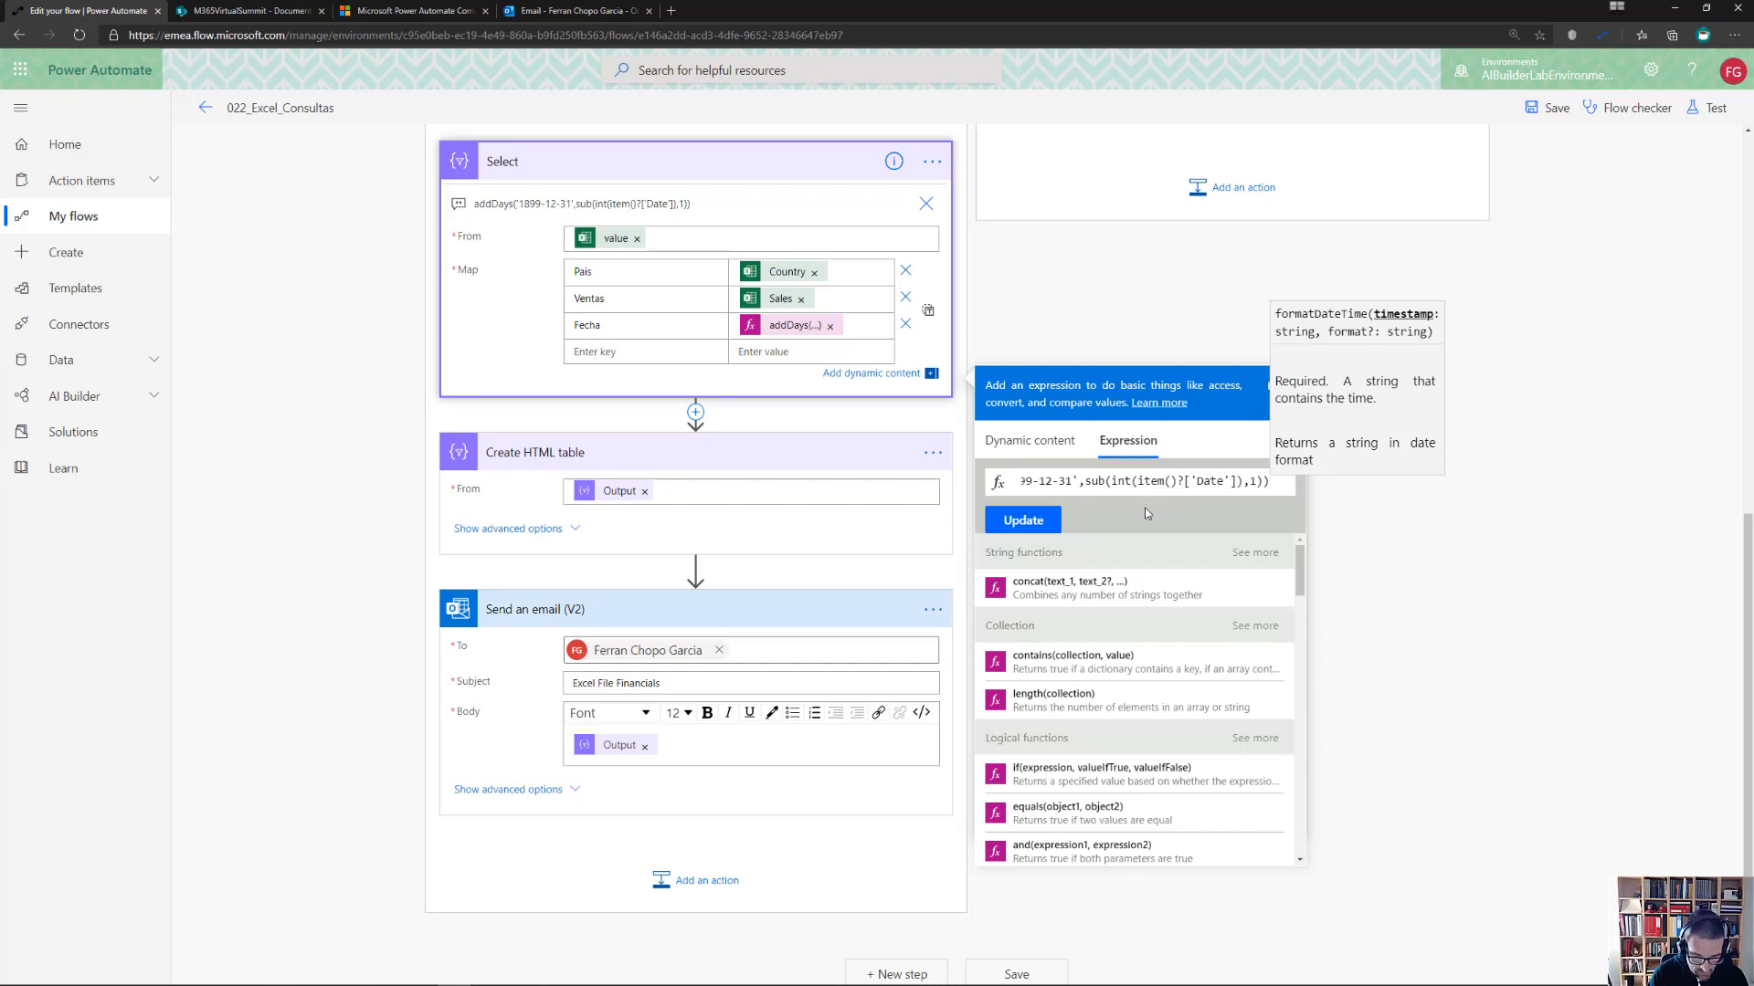
{"action": "type", "text": ",'d"}
{"action": "type", "text": "d/MM/"}
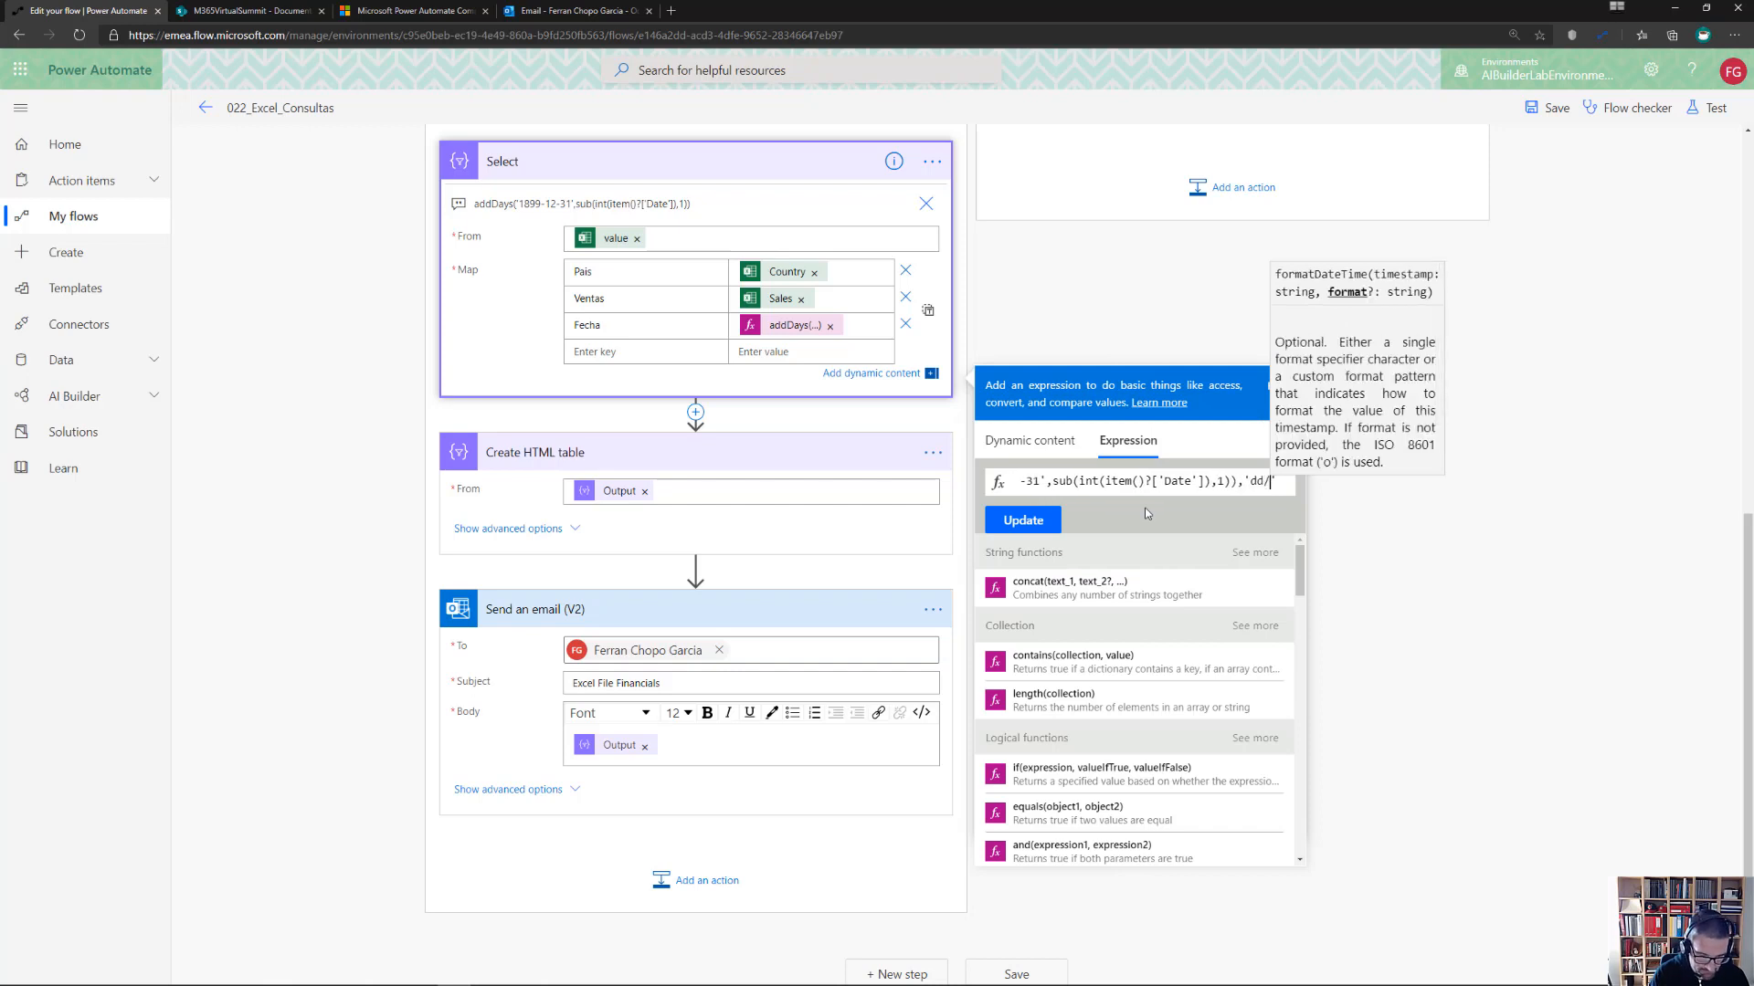
{"action": "type", "text": "yyyy"}
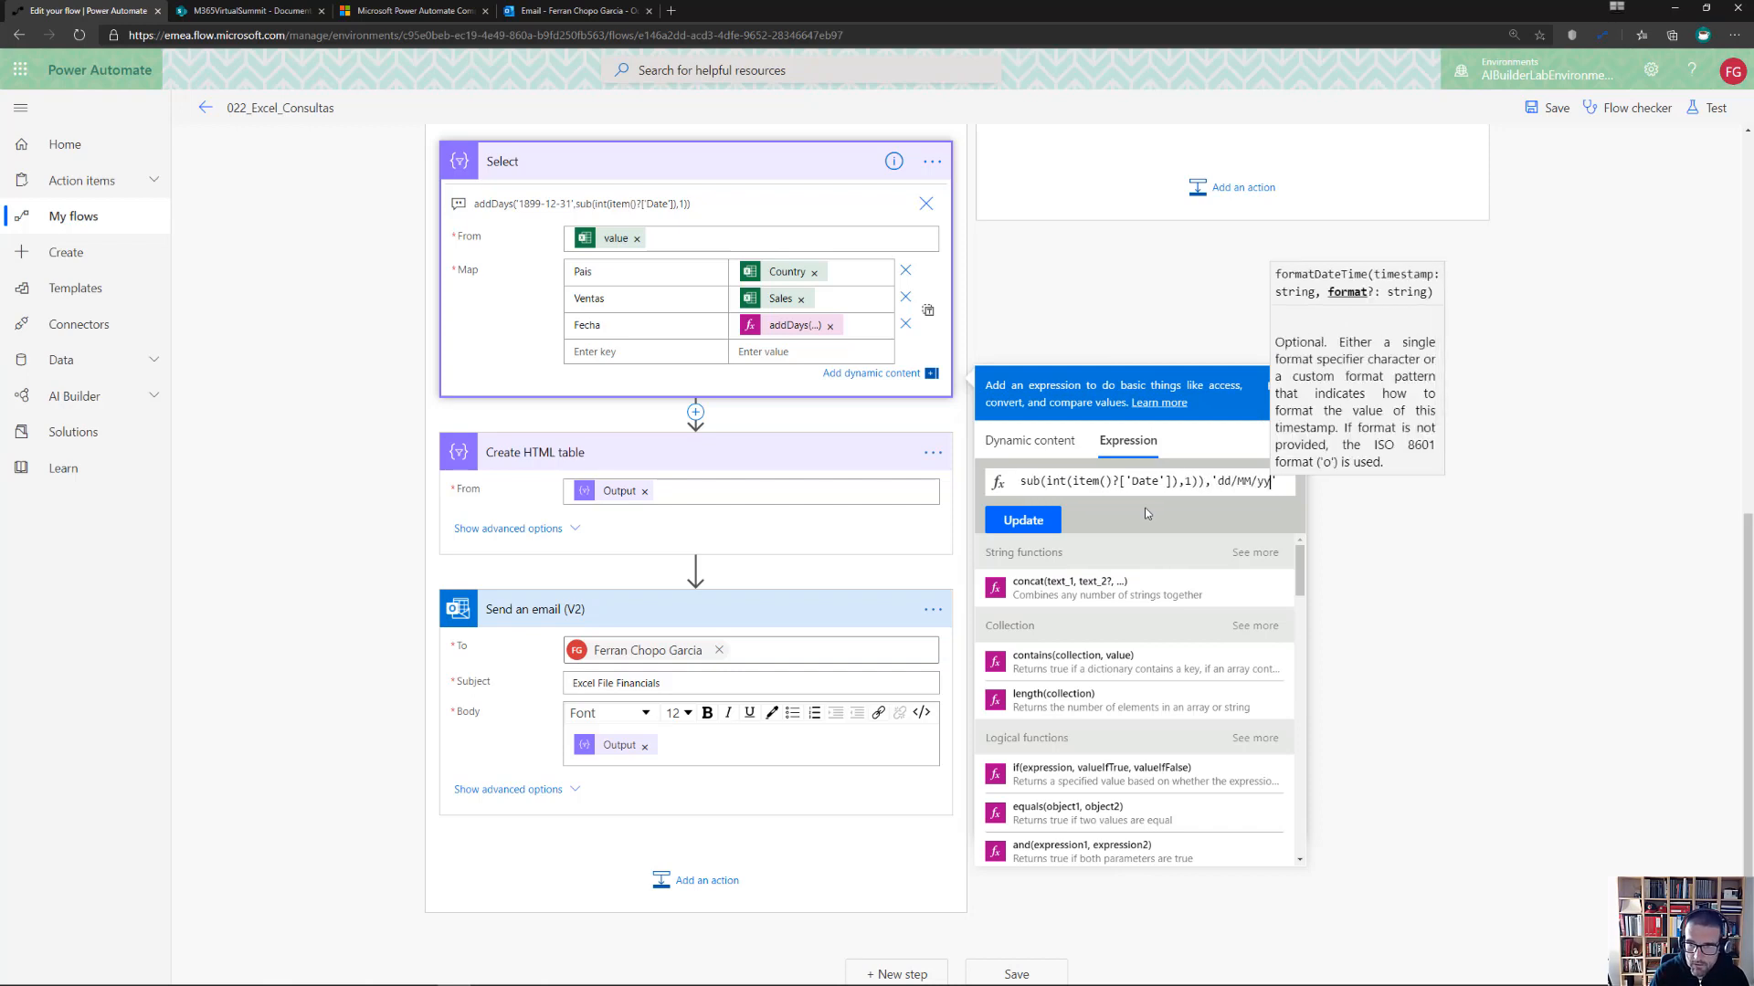
{"action": "type", "text": "')"}
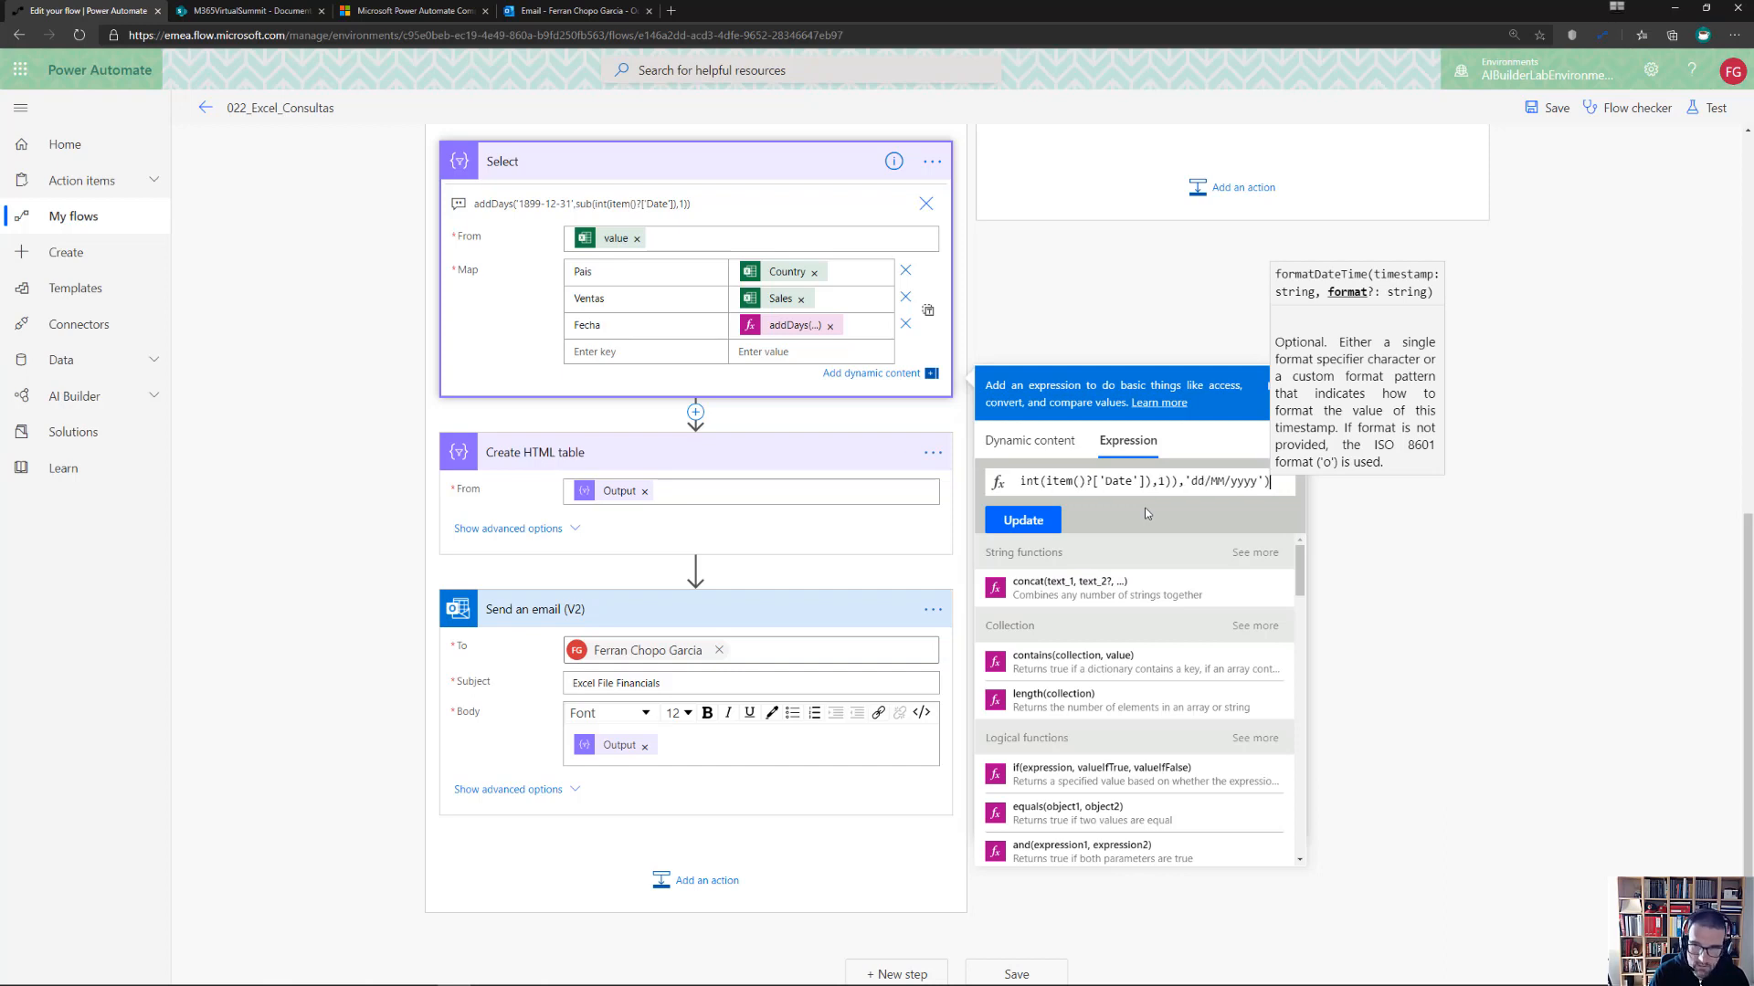
{"action": "left_click", "coordinate": [1040, 528]}
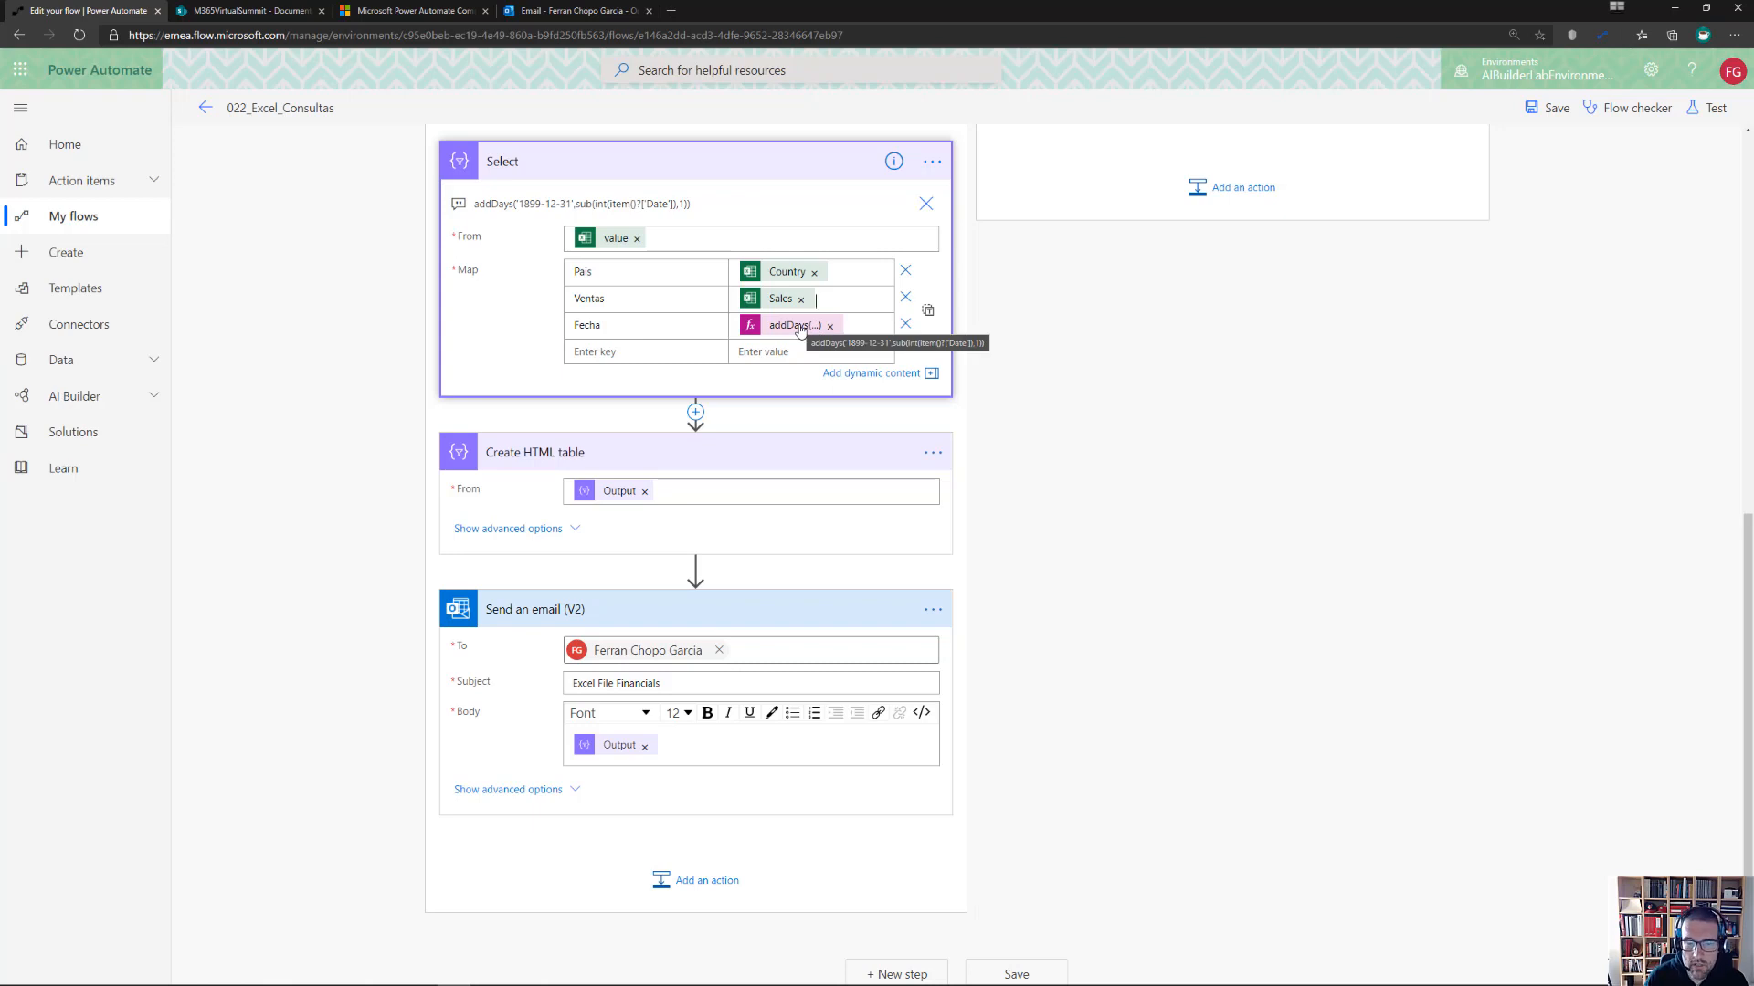
Reopen the Select action's Fecha expression, copy it and start rebuilding it with the existing addDays expression nested inside formatDateTime
{"action": "left_click", "coordinate": [783, 327]}
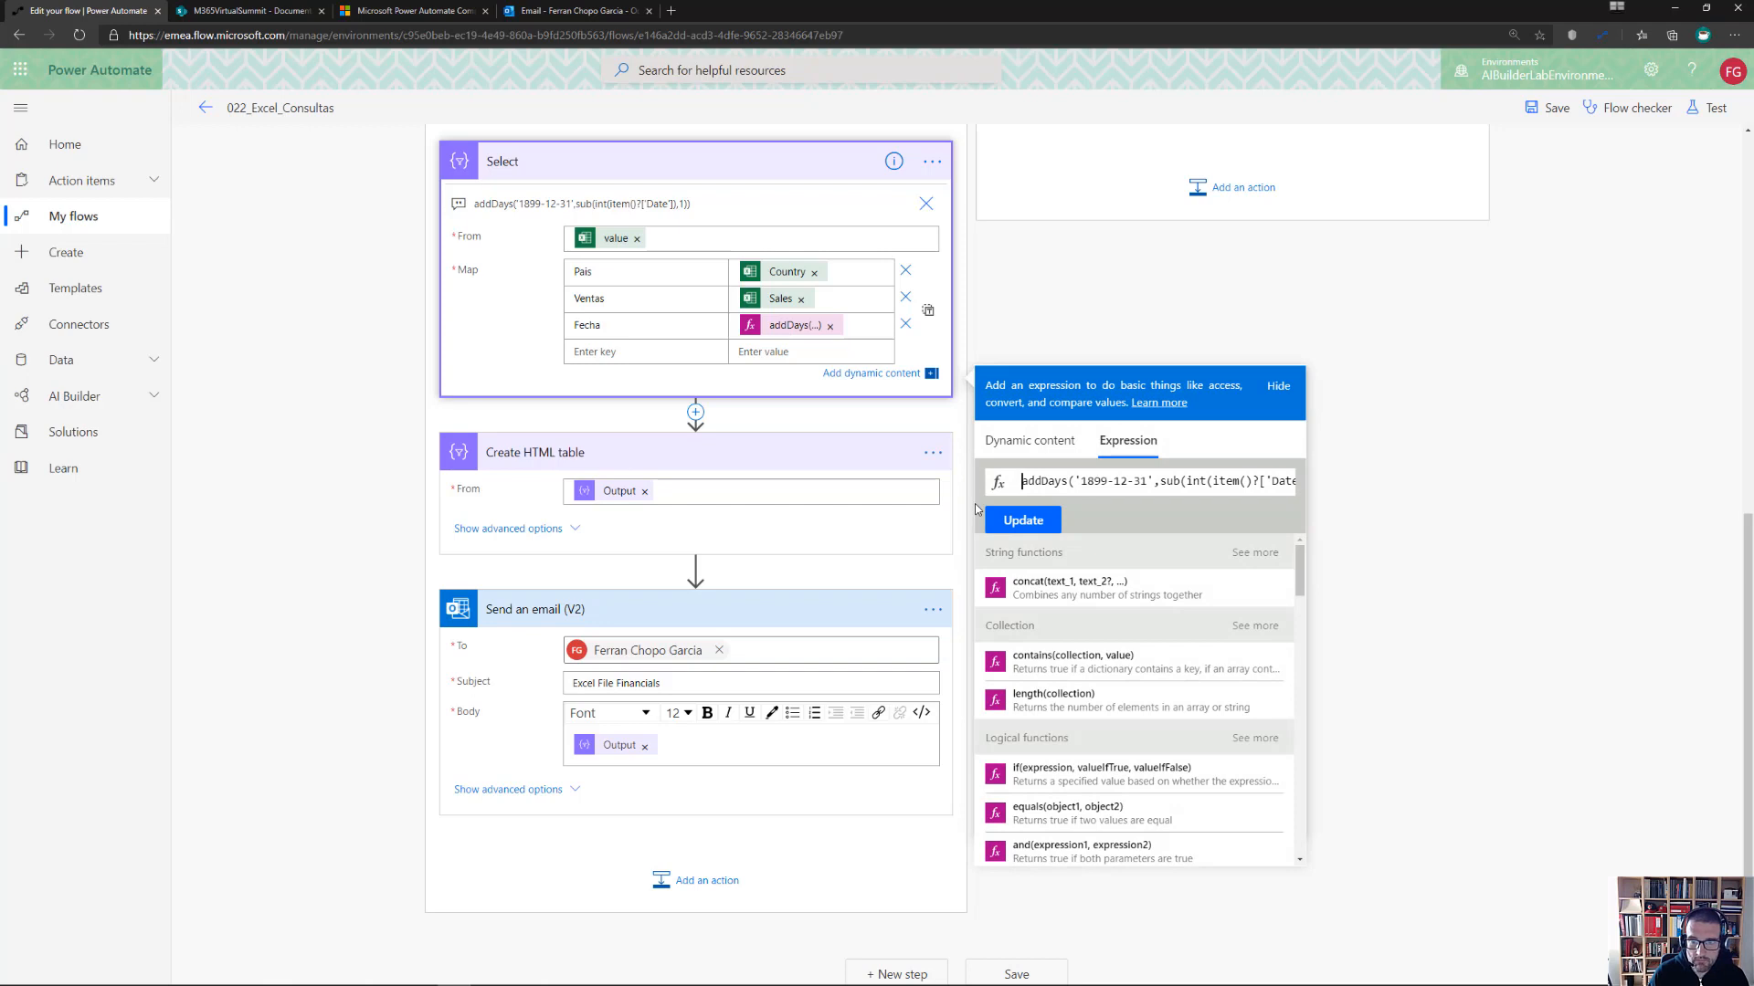
{"action": "key", "text": "ctrl+a"}
{"action": "key", "text": "ctrl+c"}
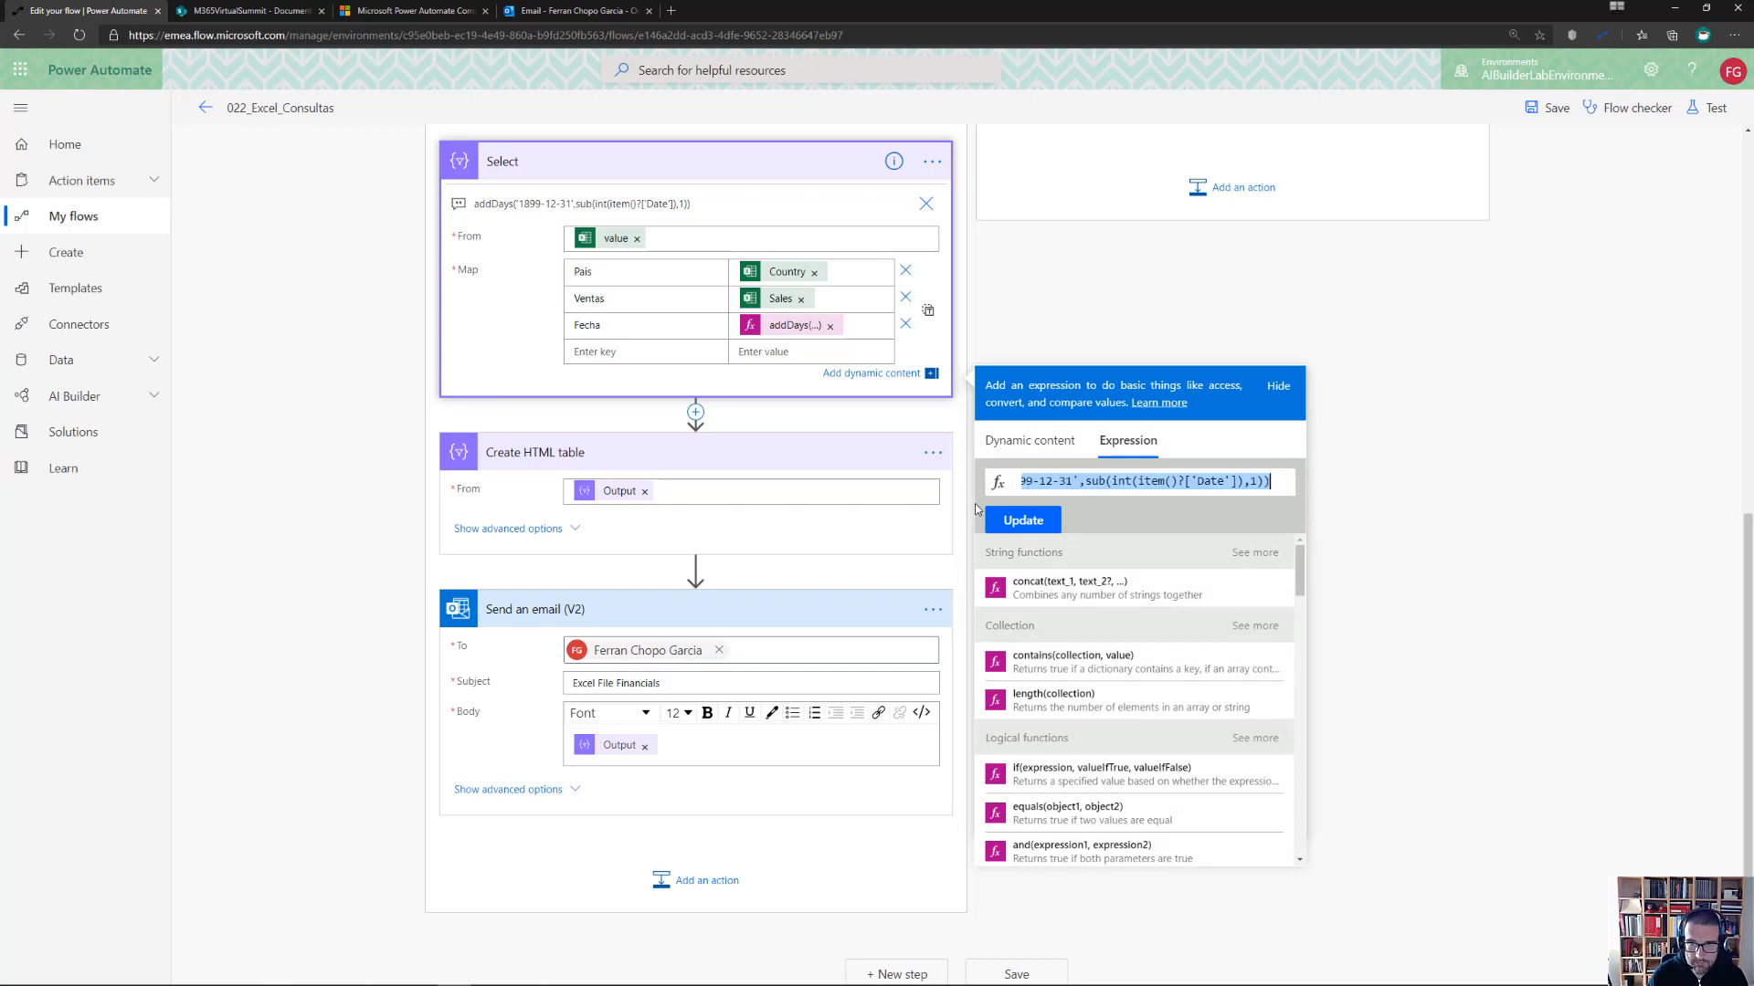
{"action": "key", "text": "BackSpace"}
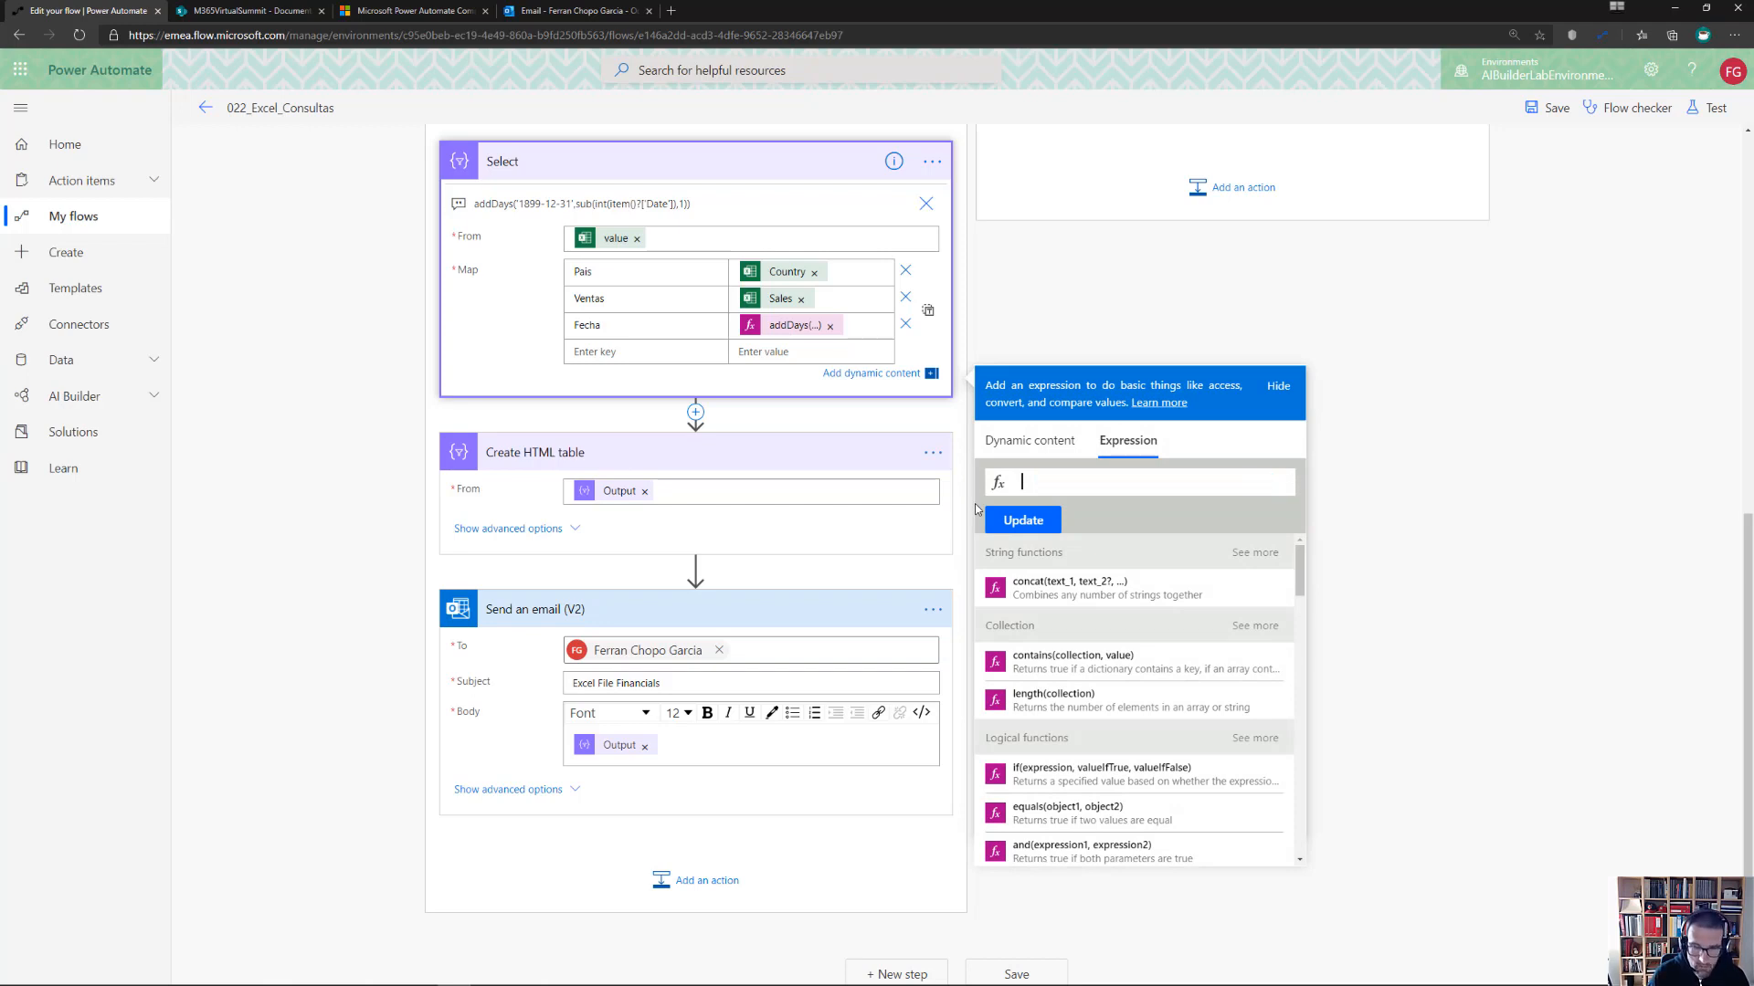
{"action": "type", "text": "form"}
{"action": "key", "text": "Return"}
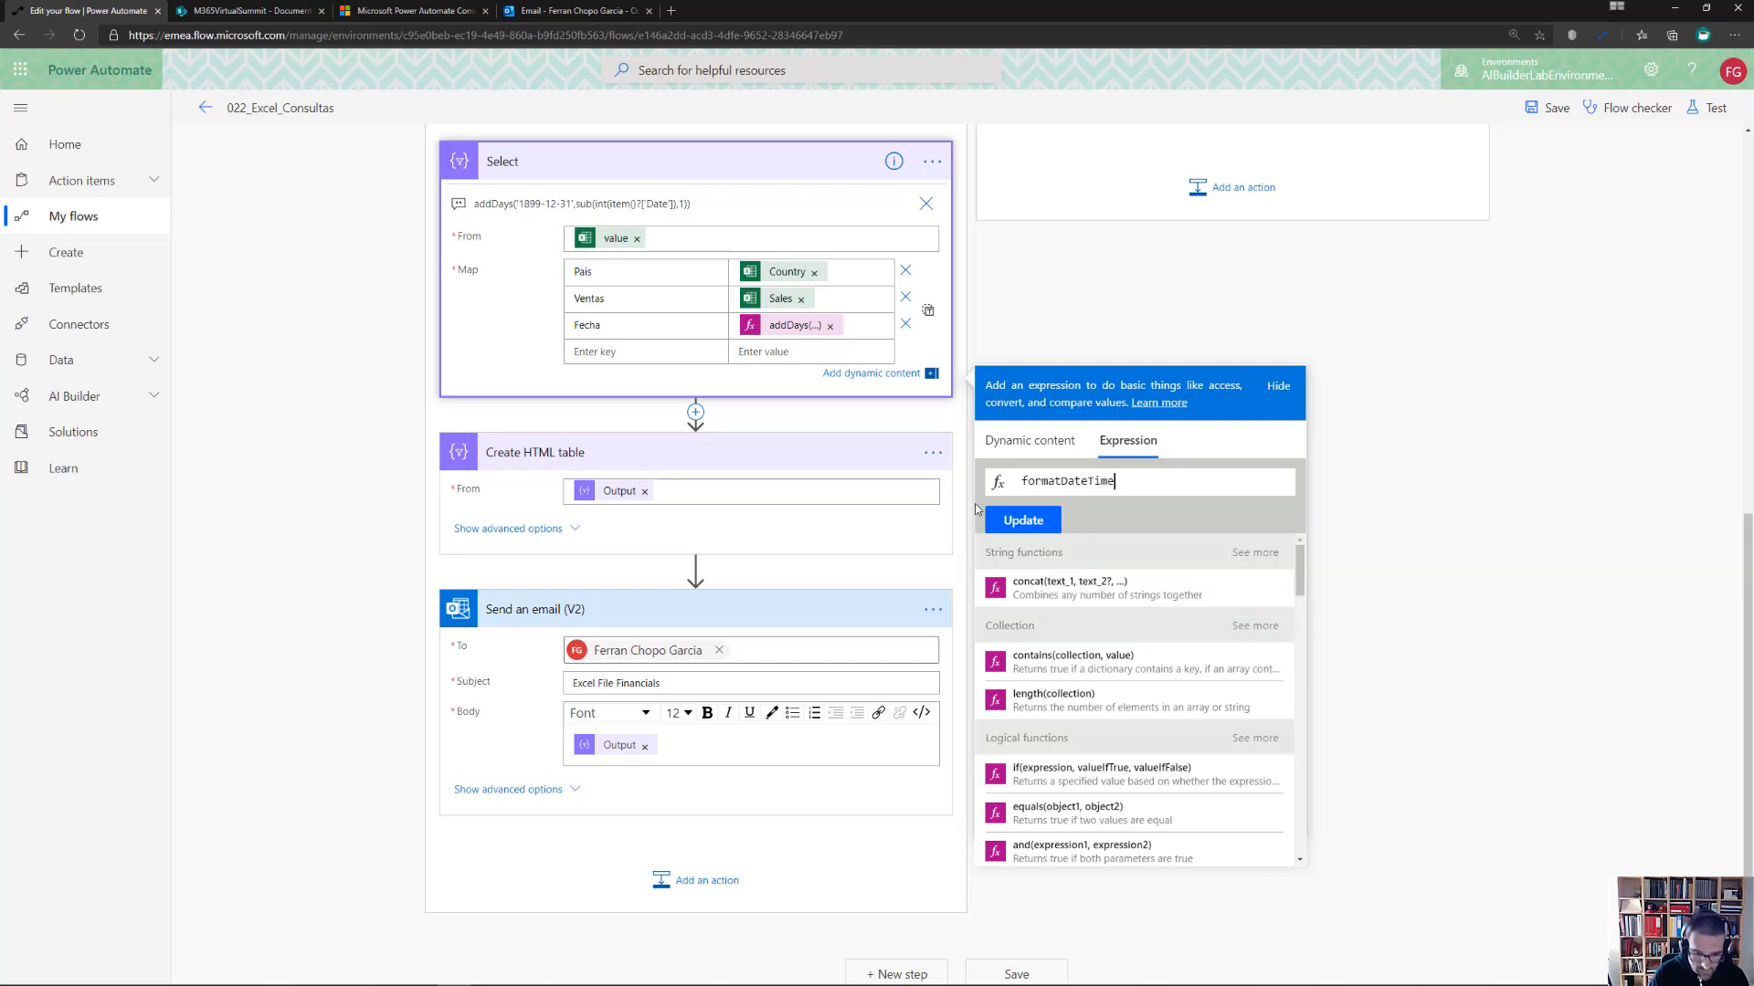
{"action": "type", "text": "("}
{"action": "key", "text": "ctrl+v"}
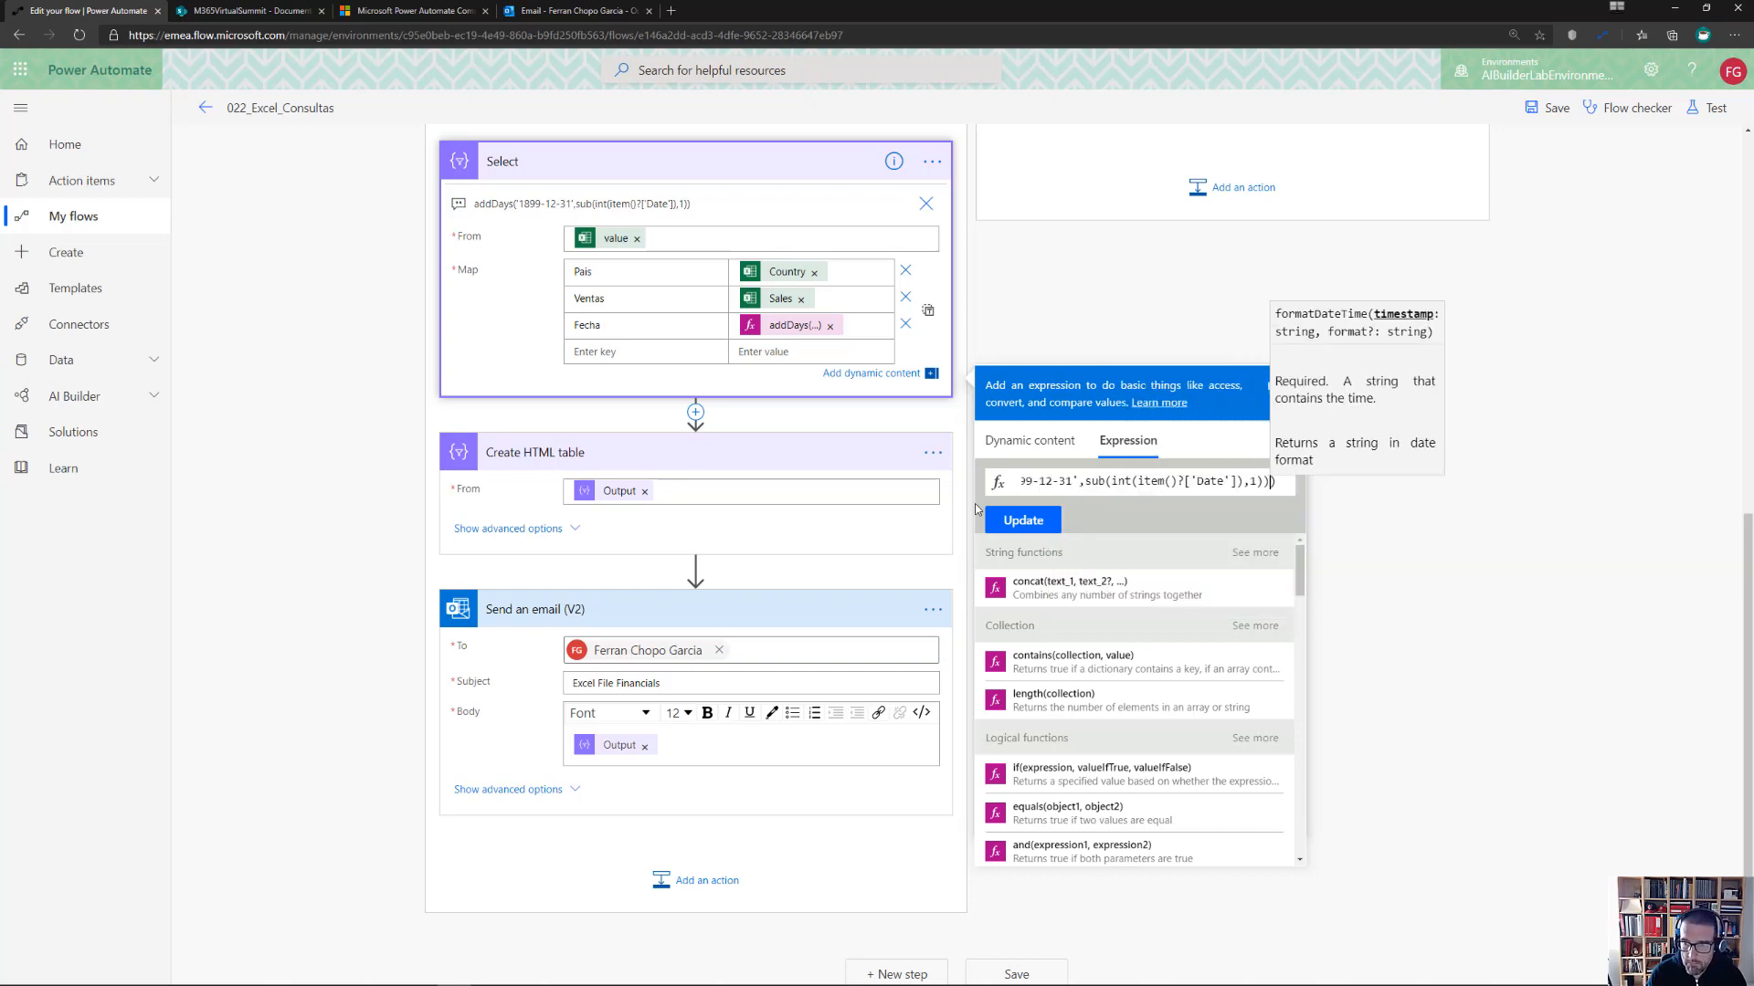
Complete the formatDateTime expression with the format 'dd/MM/yyyy', copy it whole and try to update Fecha with it
{"action": "type", "text": ",'dd/"}
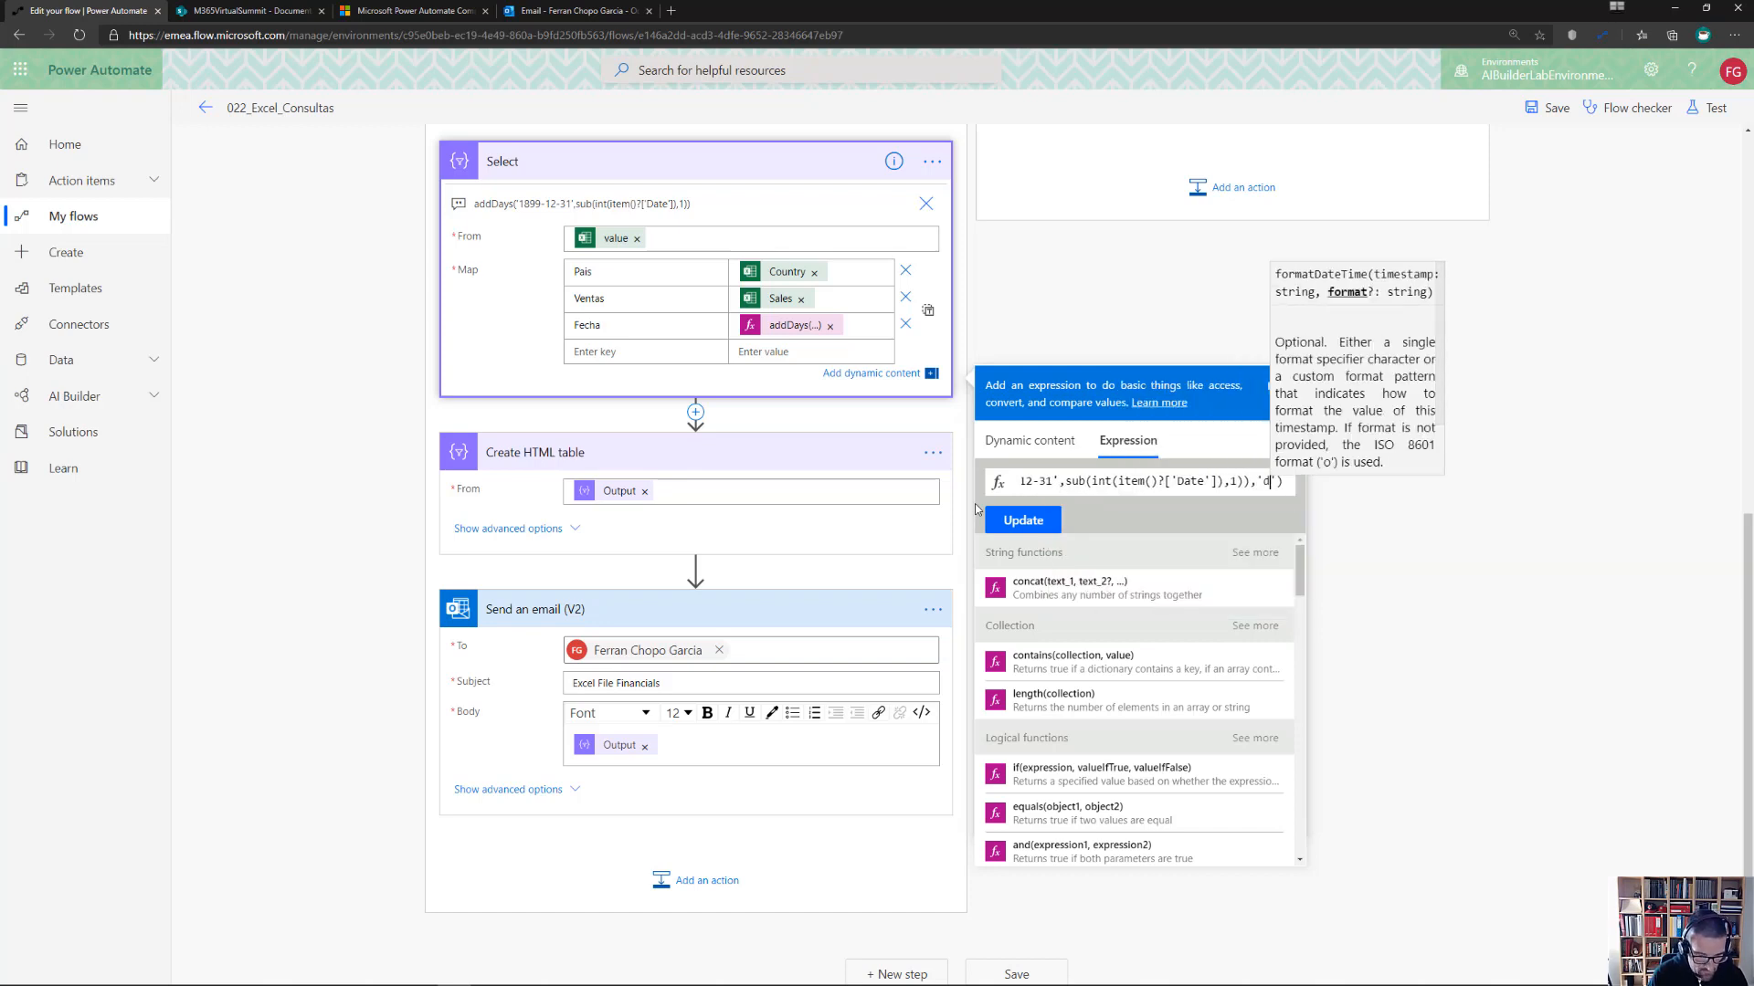
{"action": "type", "text": "MM"}
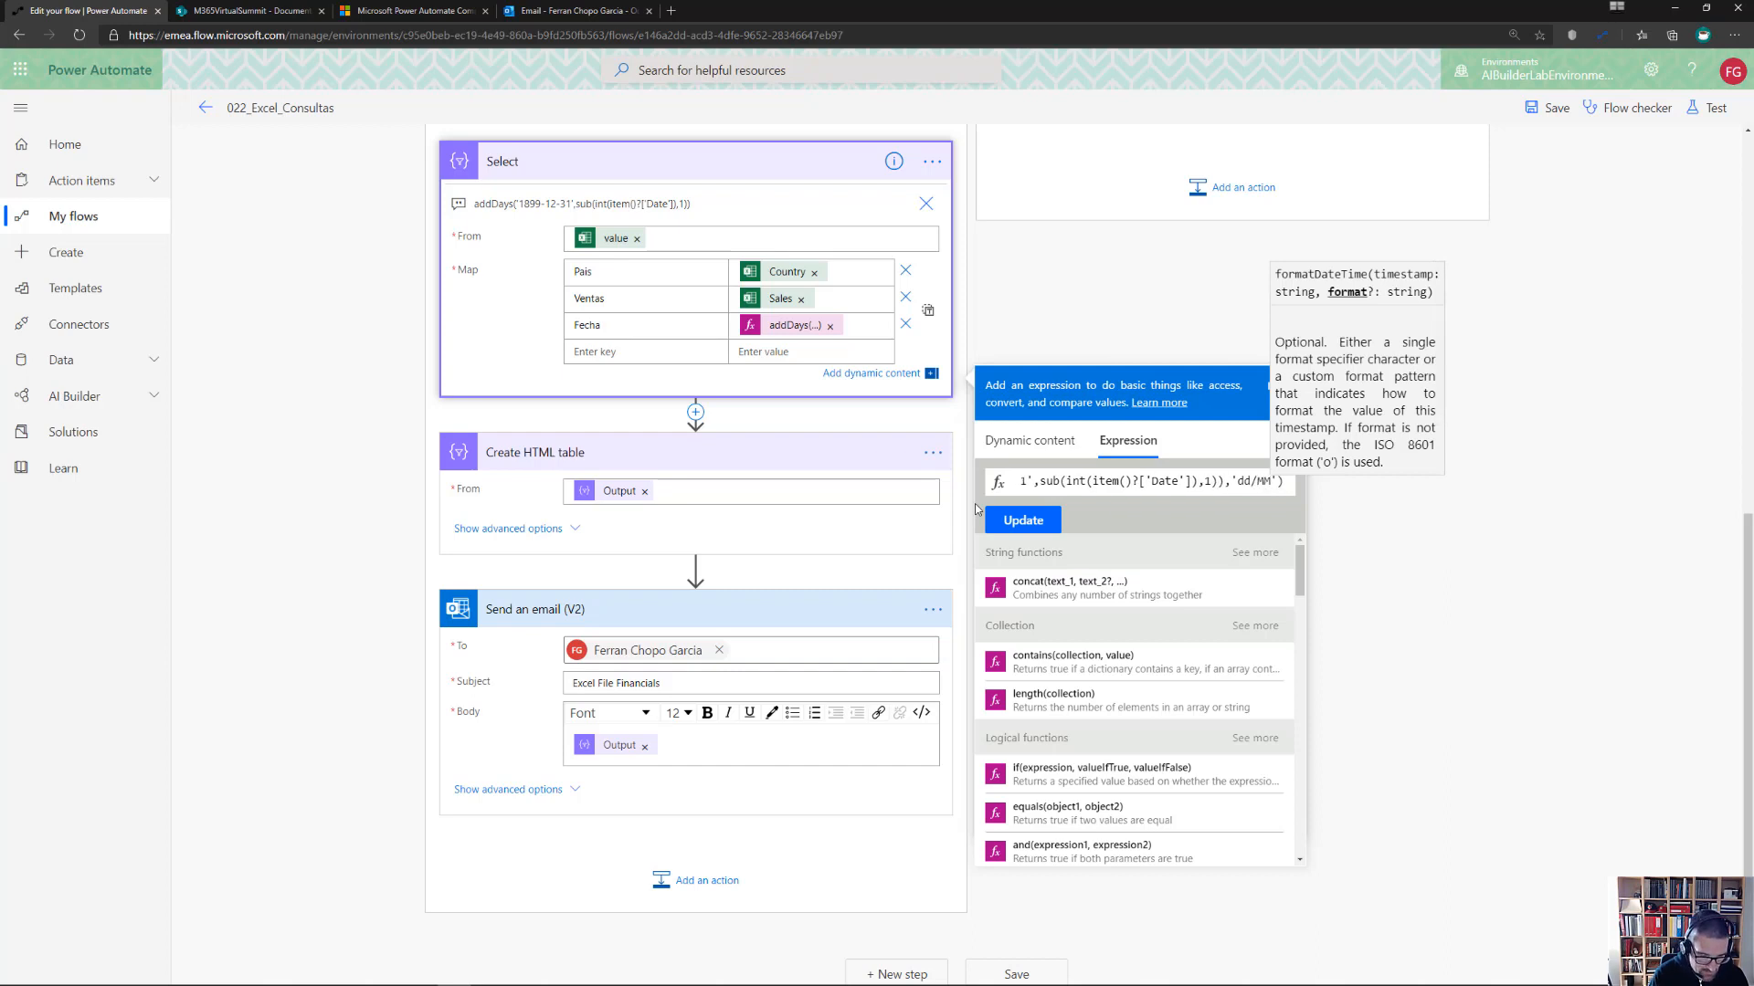
{"action": "type", "text": "/"}
{"action": "type", "text": "yyyy"}
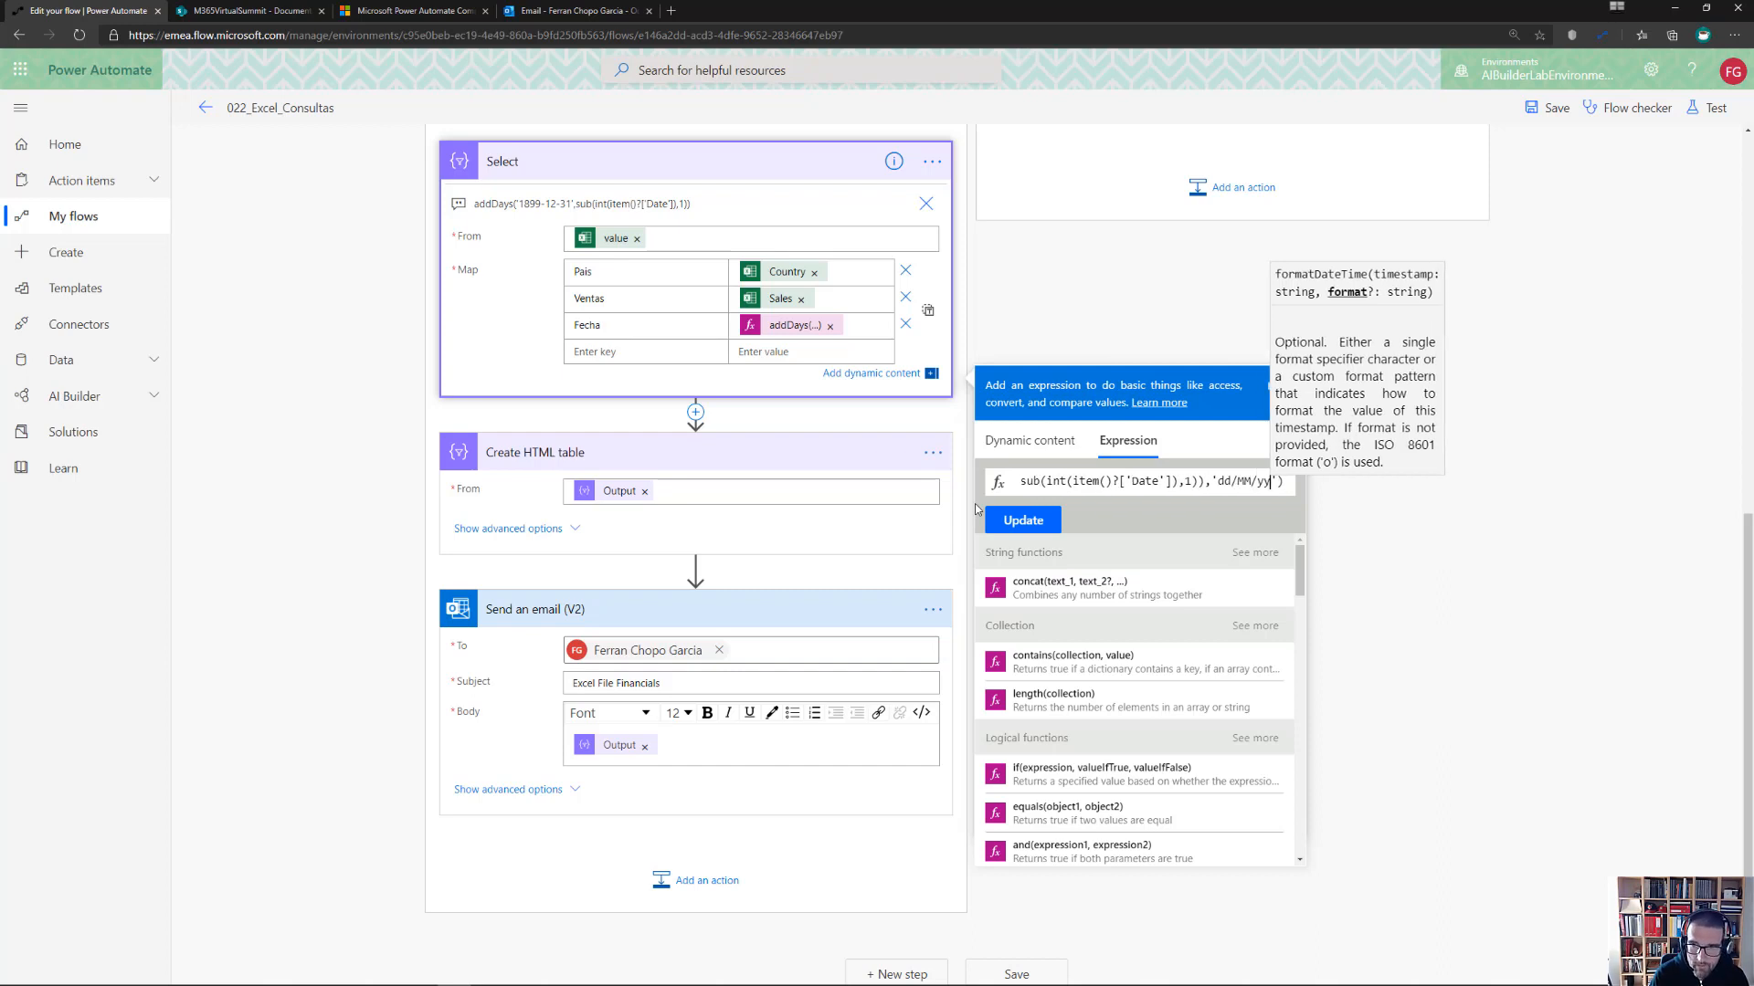
{"action": "key", "text": "End"}
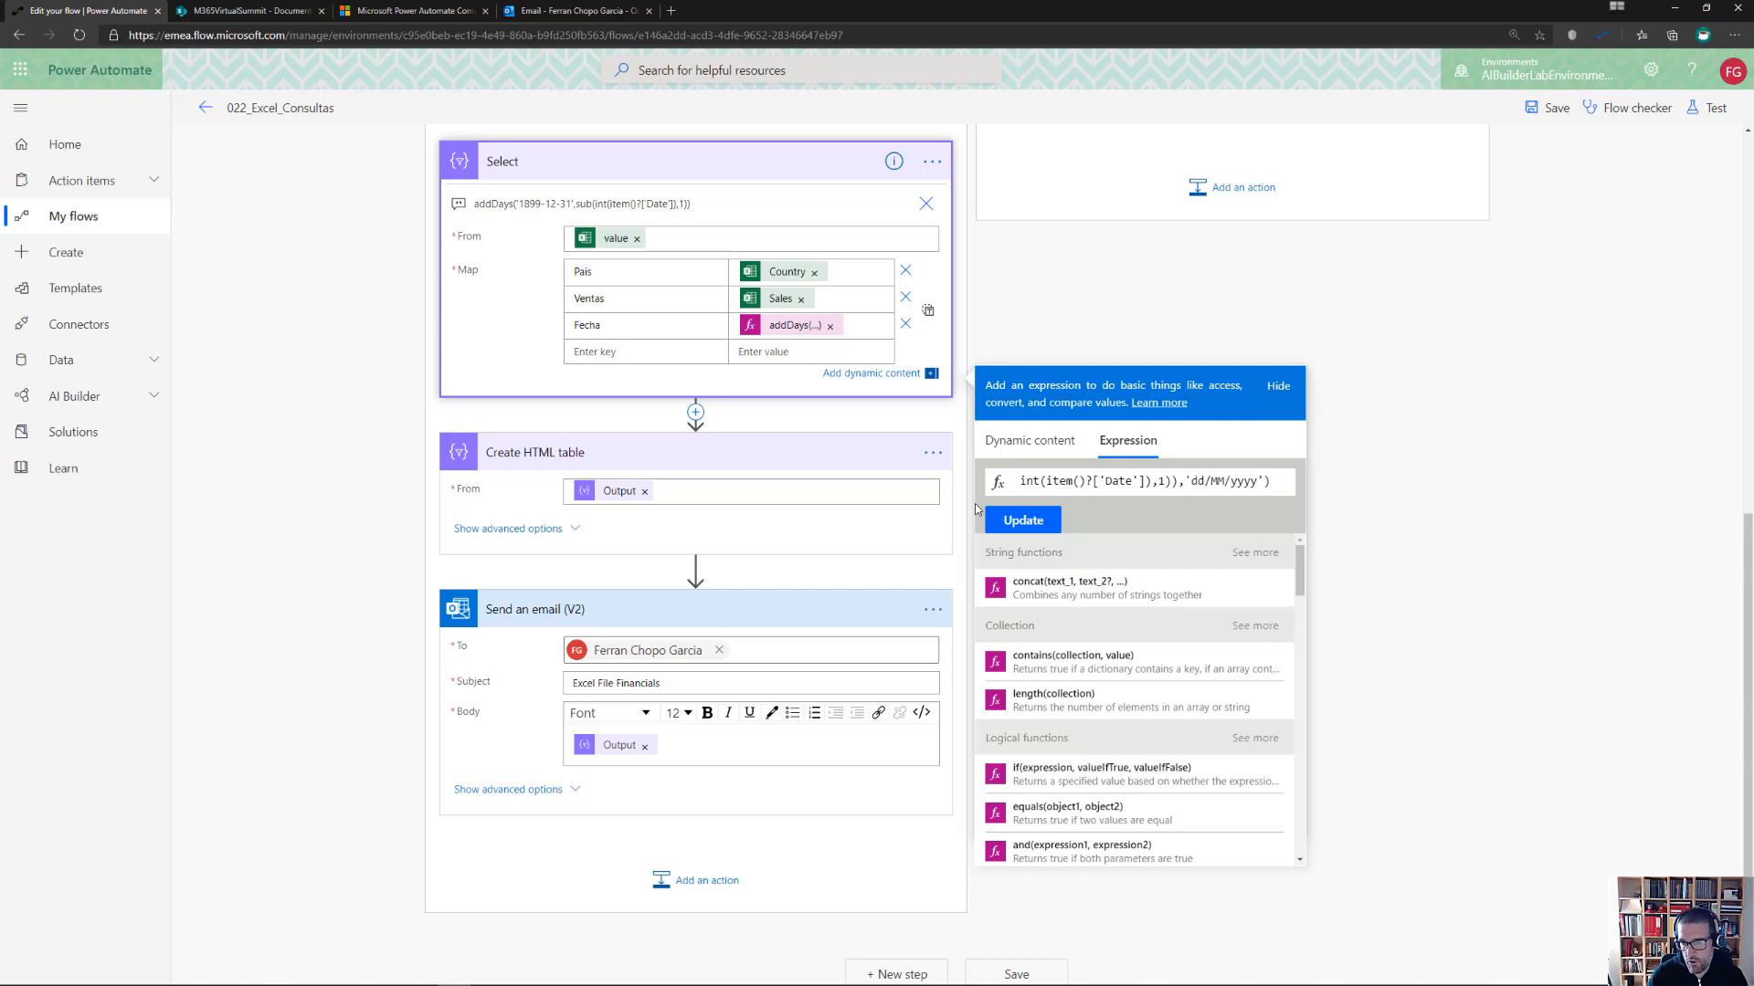
{"action": "key", "text": "ctrl+a"}
{"action": "key", "text": "ctrl+c"}
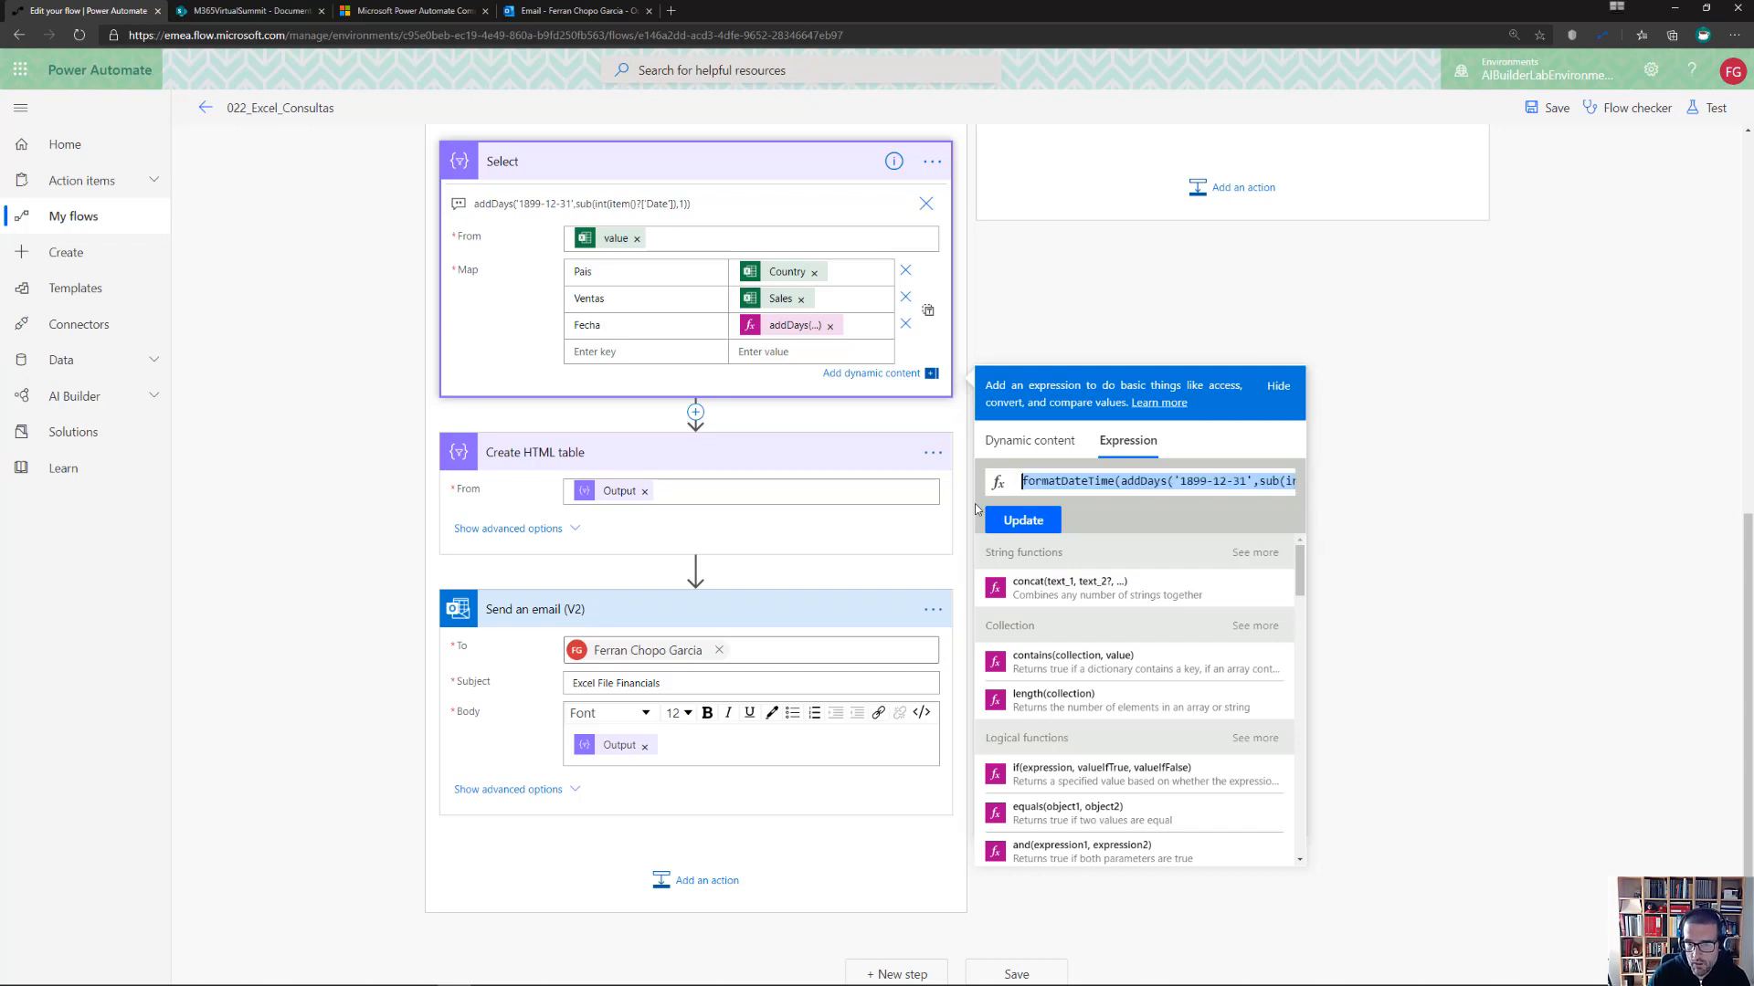
{"action": "left_click", "coordinate": [1001, 520]}
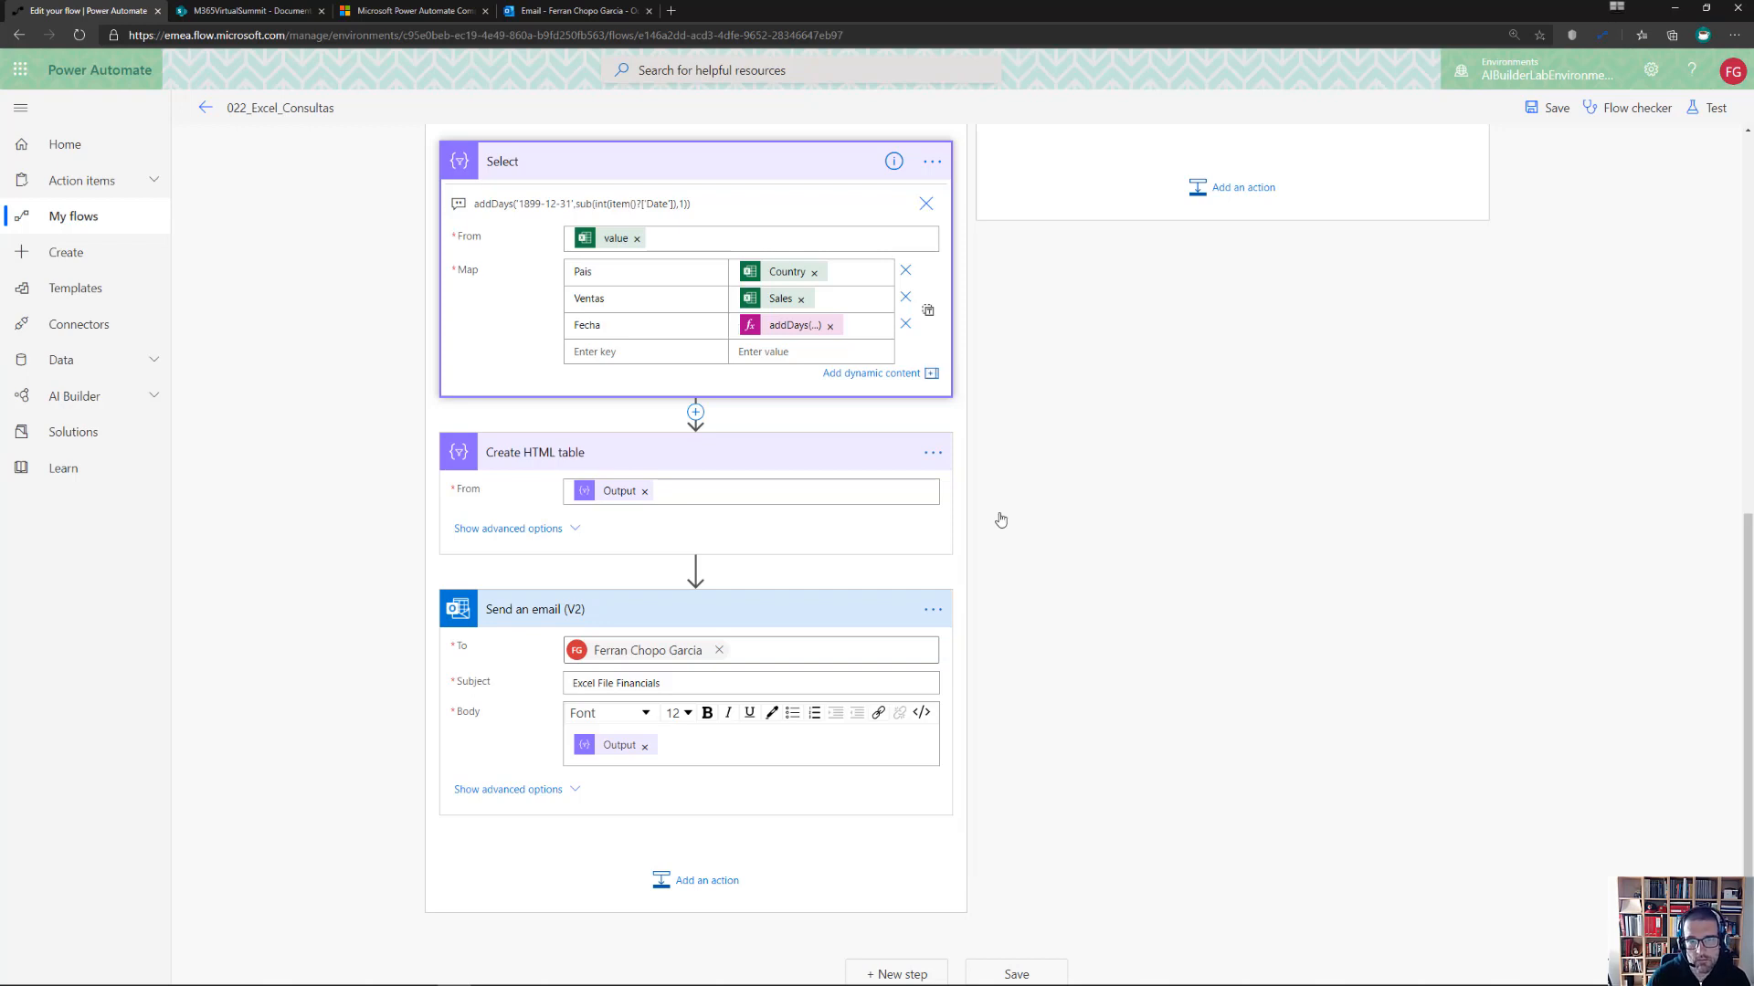
Replace the Fecha value in the Select action with the copied formatDateTime expression and save the flow
{"action": "left_click", "coordinate": [830, 326]}
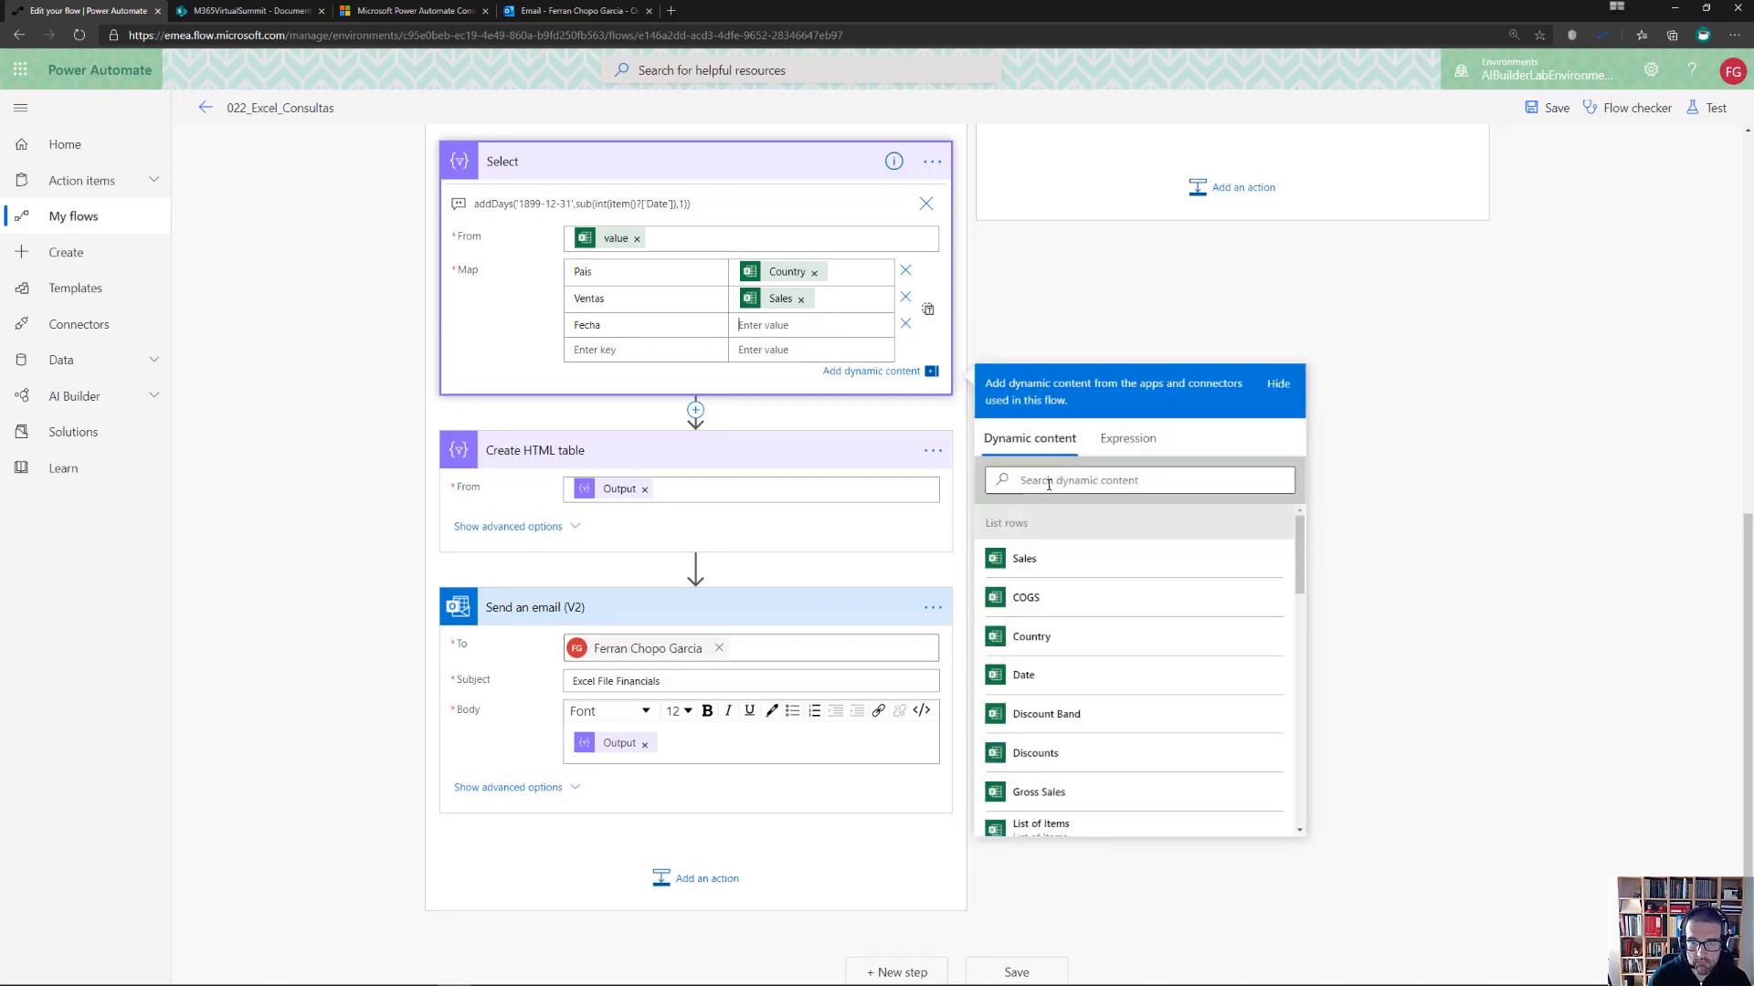
{"action": "left_click", "coordinate": [1128, 438]}
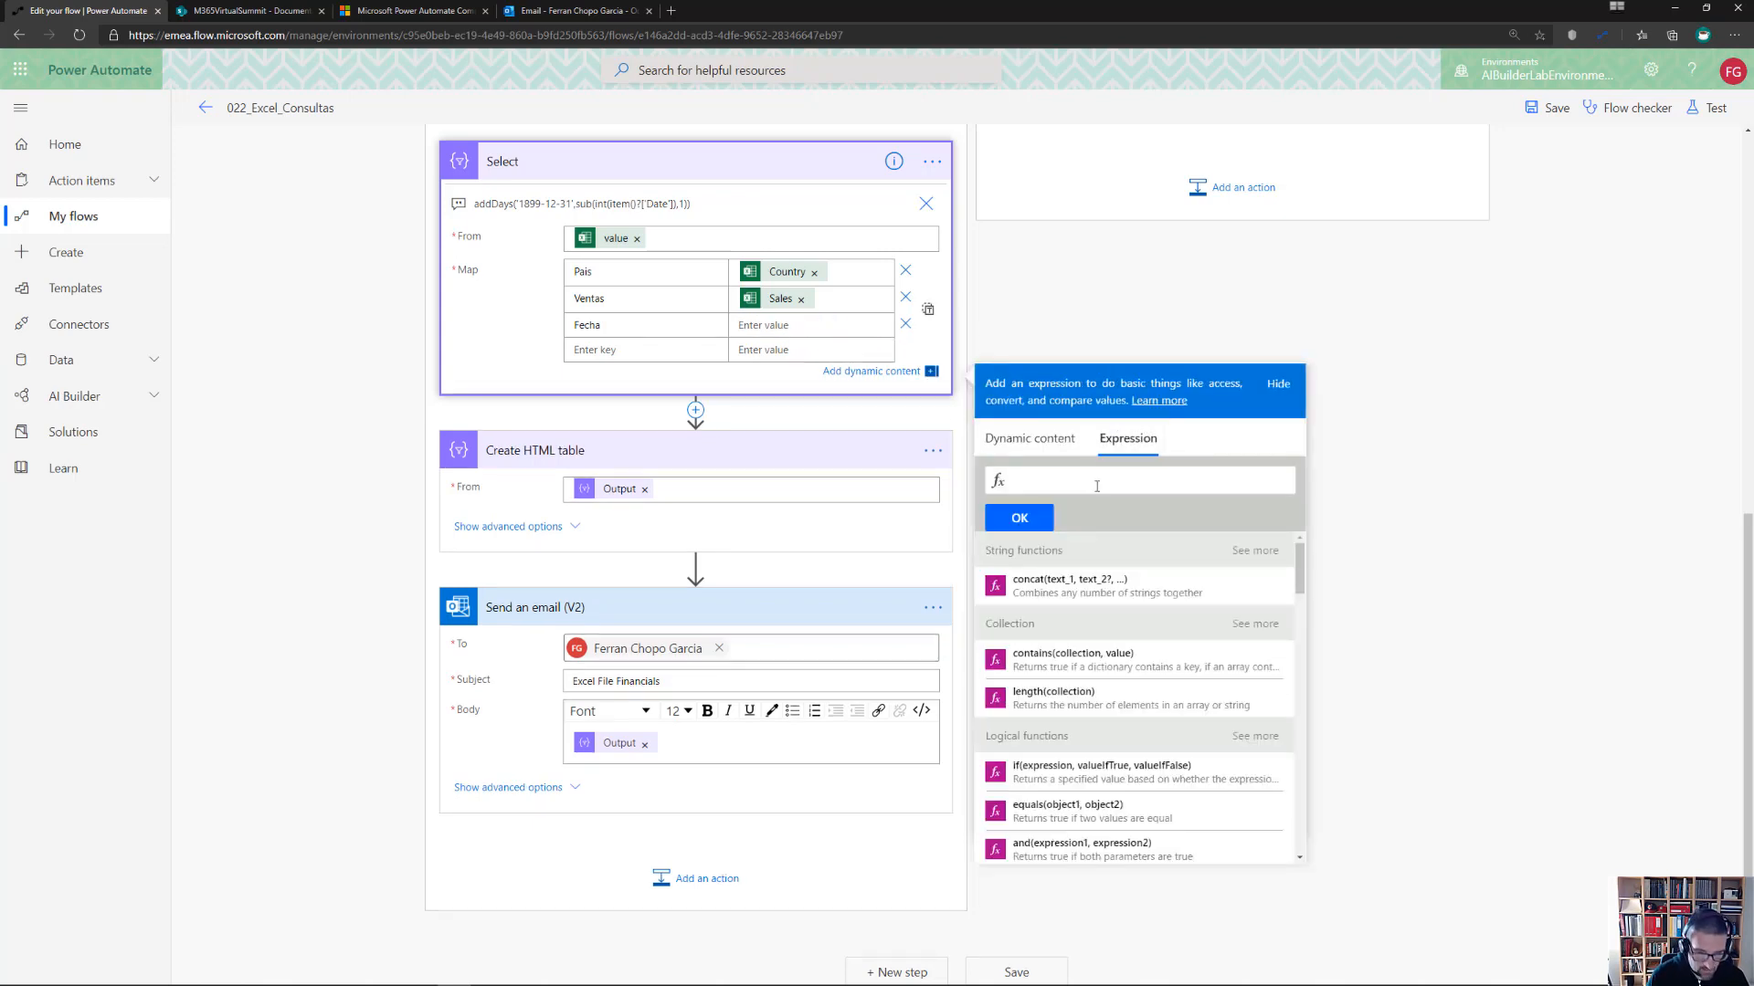
{"action": "key", "text": "ctrl+v"}
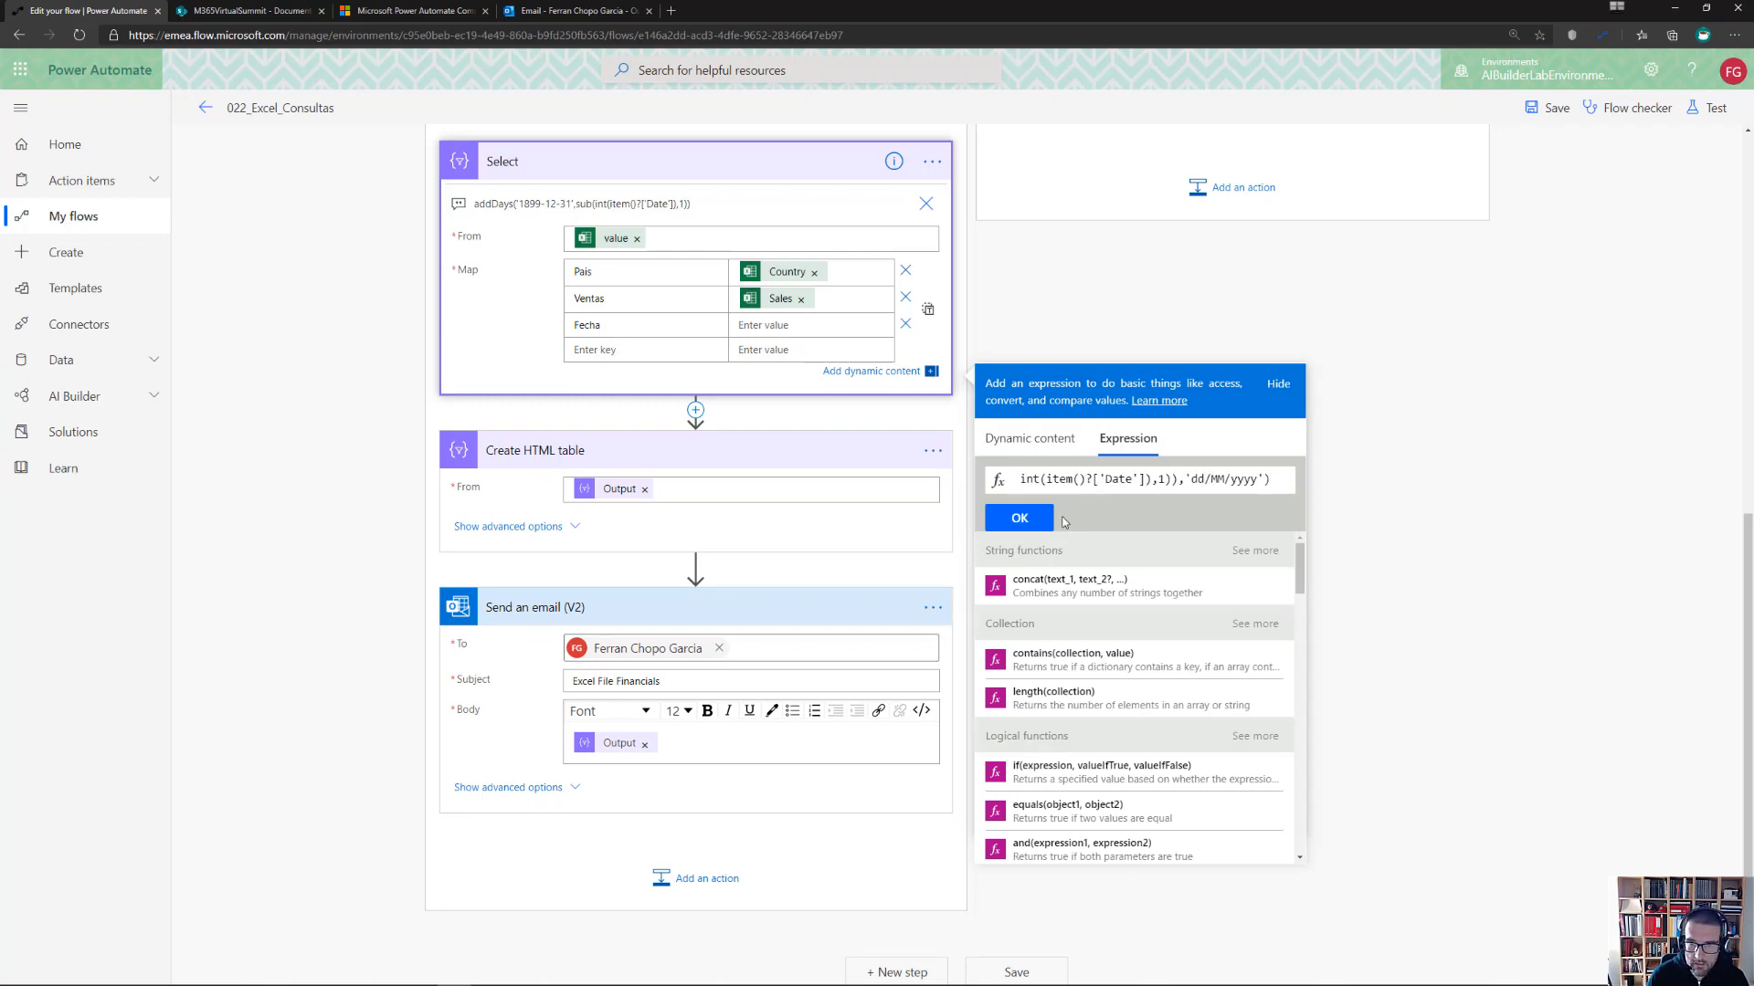
{"action": "left_click", "coordinate": [1043, 519]}
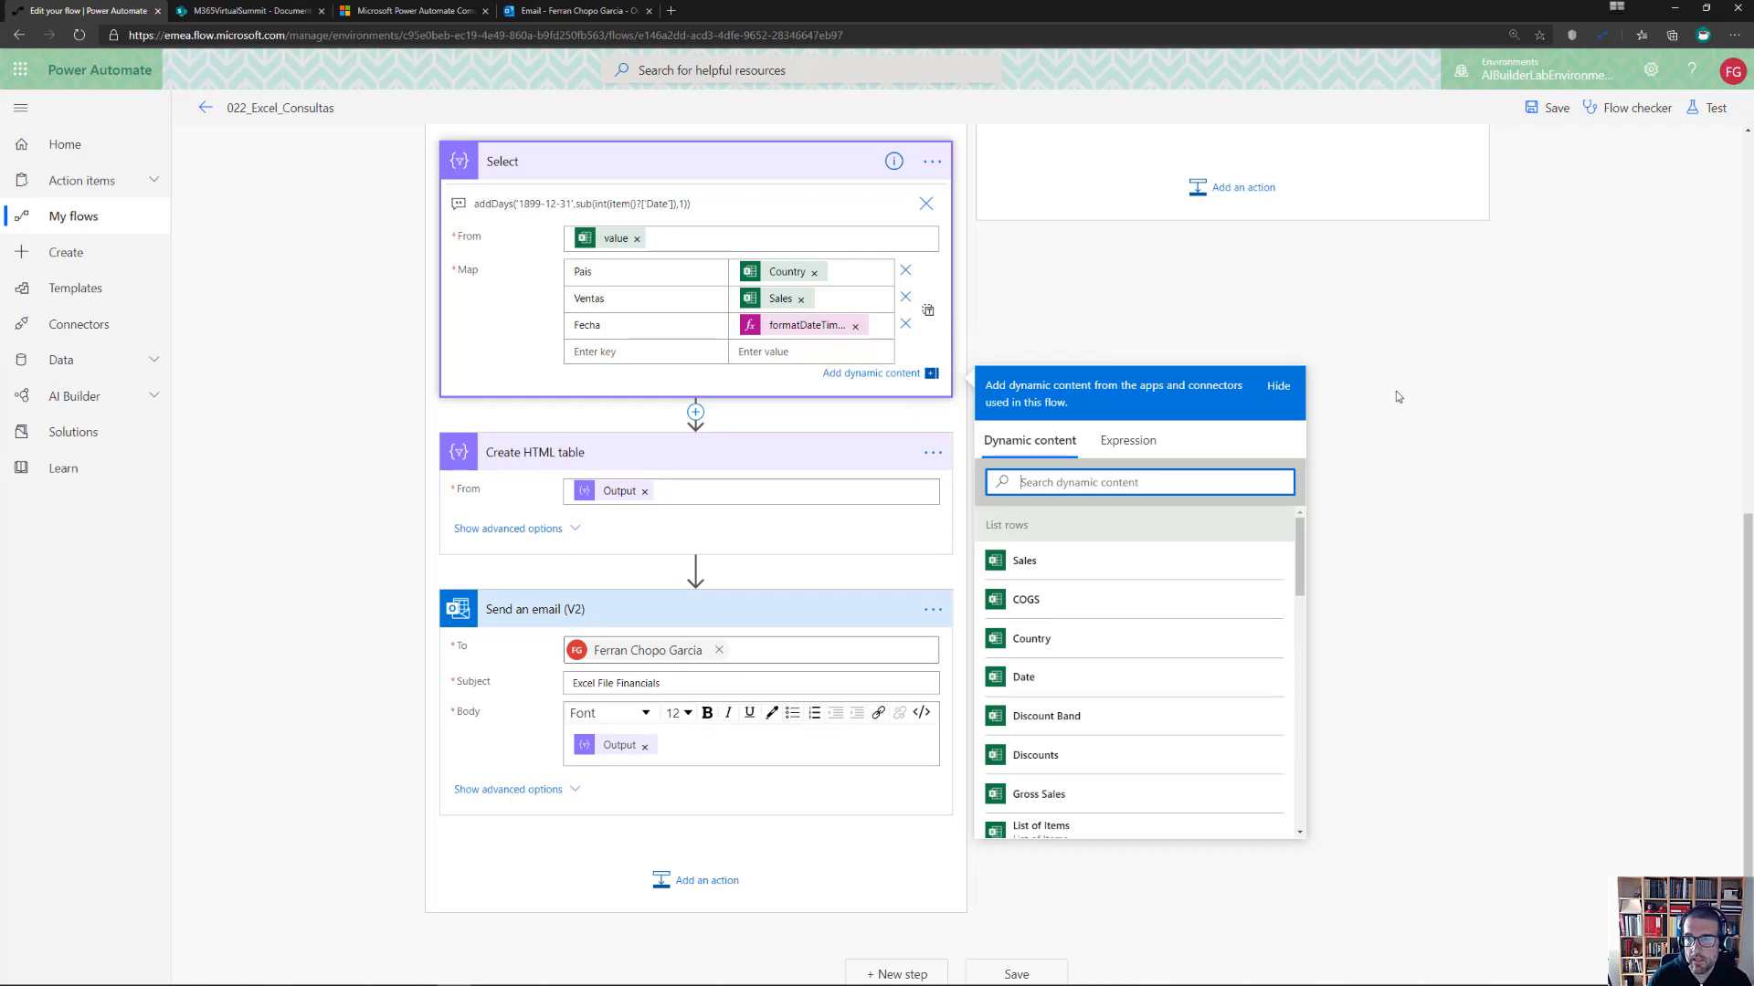
{"action": "left_click", "coordinate": [1540, 109]}
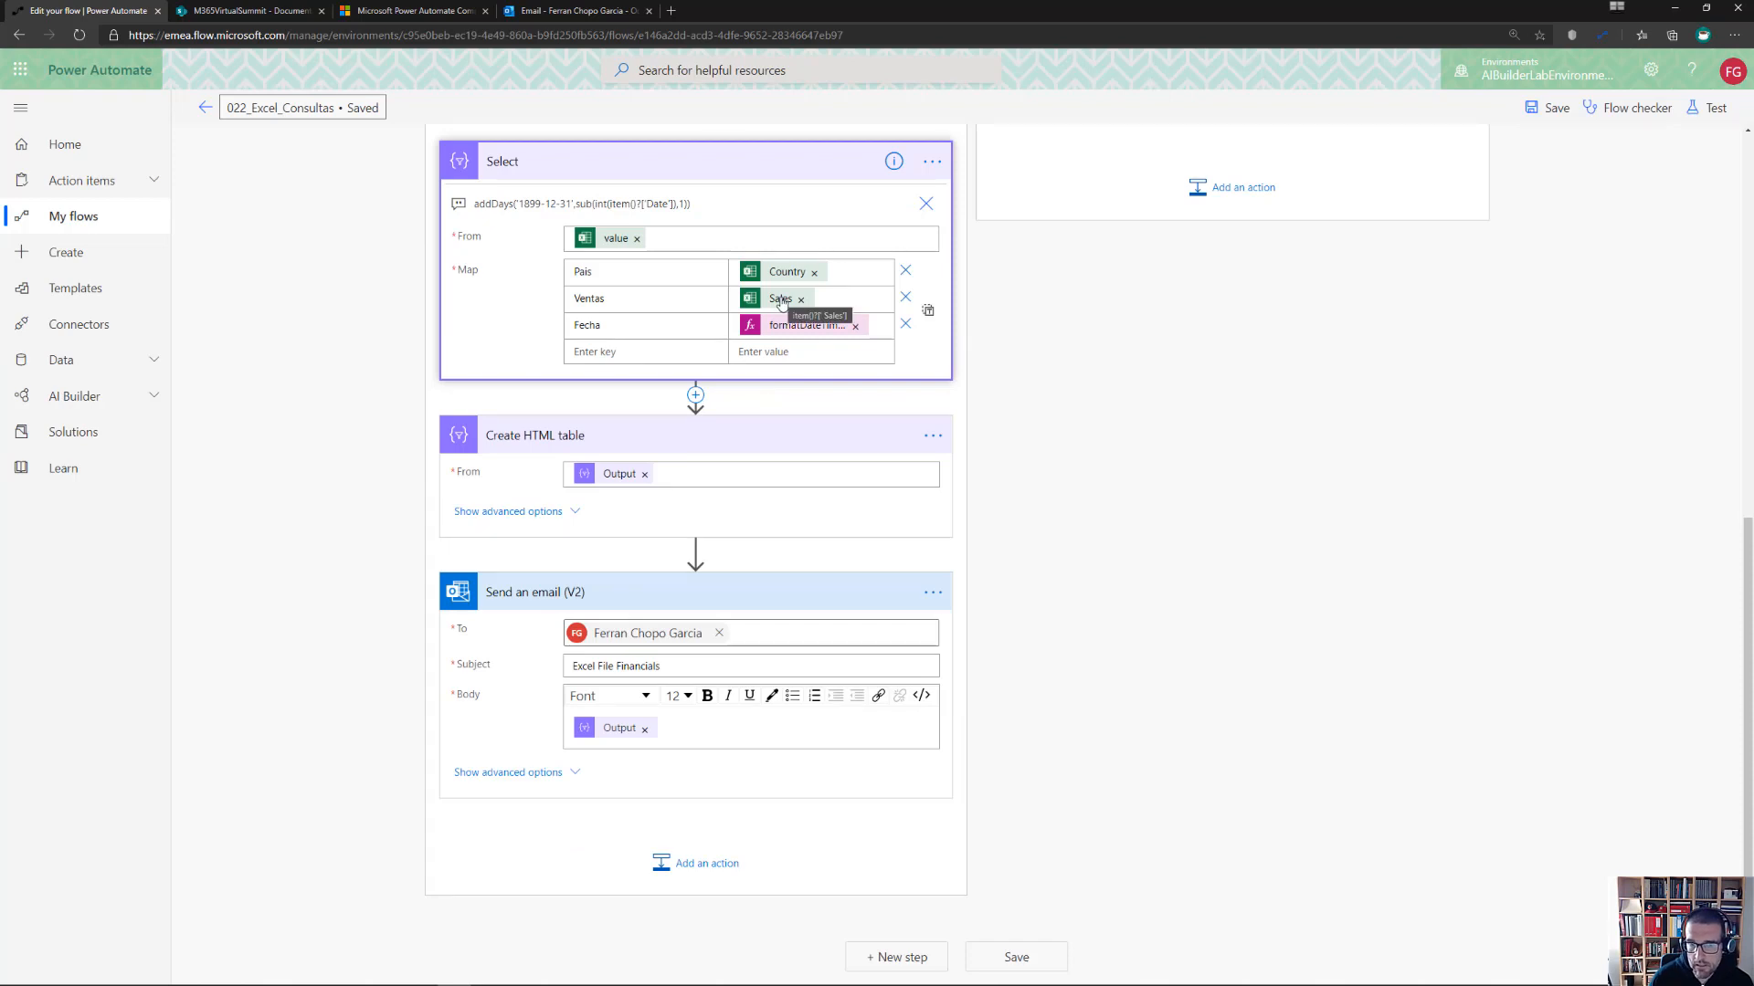
Append a $ sign after the Sales value in the Select action's Ventas mapping and save the flow
{"action": "left_click", "coordinate": [858, 294]}
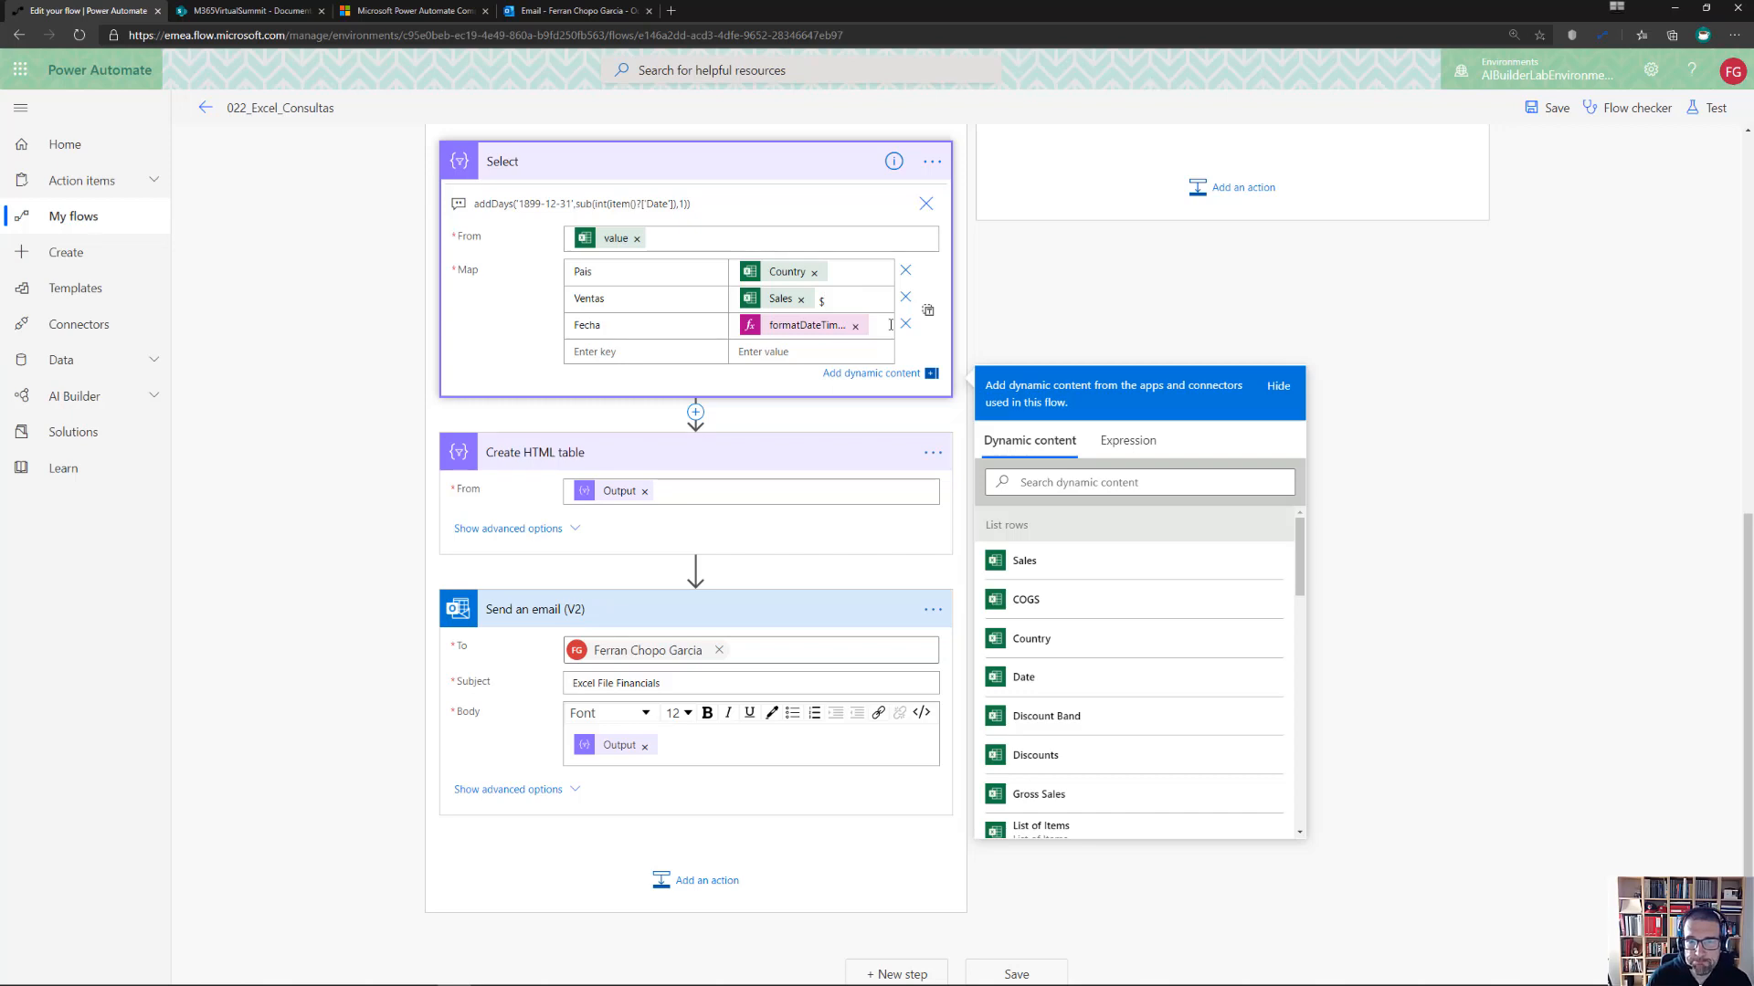
{"action": "left_click", "coordinate": [1538, 119]}
Test the flow using data from the most recent previous run
{"action": "left_click", "coordinate": [1716, 107]}
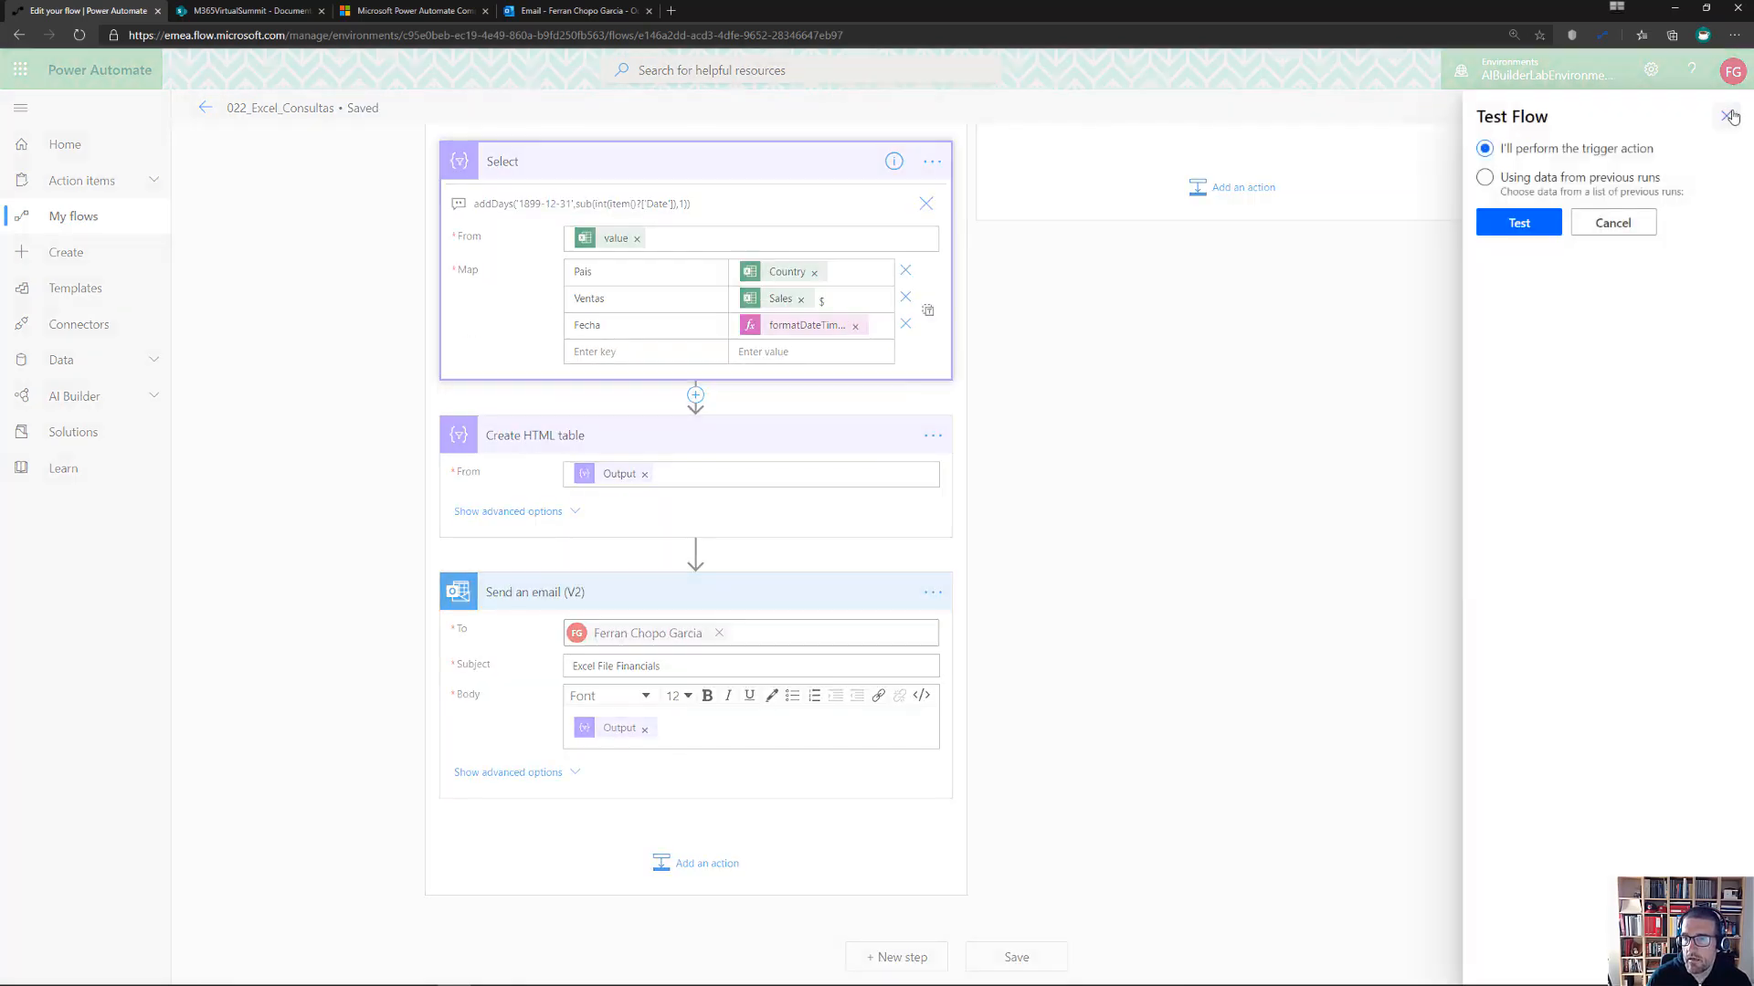
{"action": "left_click", "coordinate": [1561, 180]}
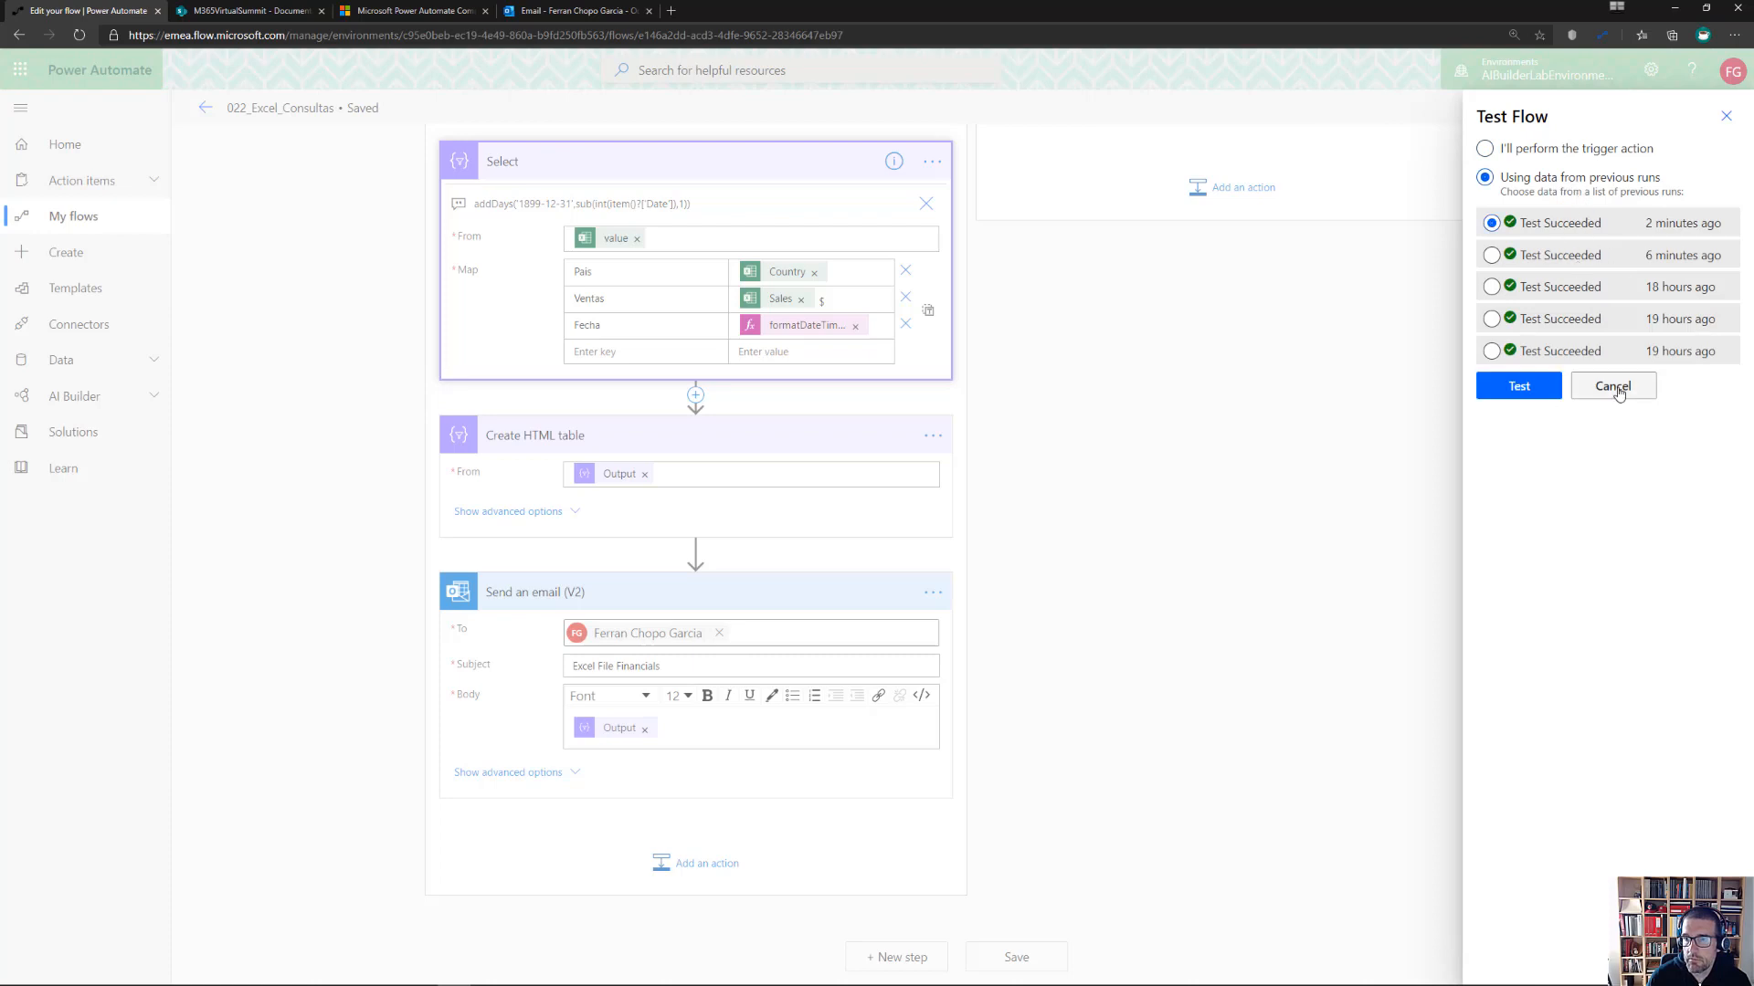
{"action": "left_click", "coordinate": [1518, 386]}
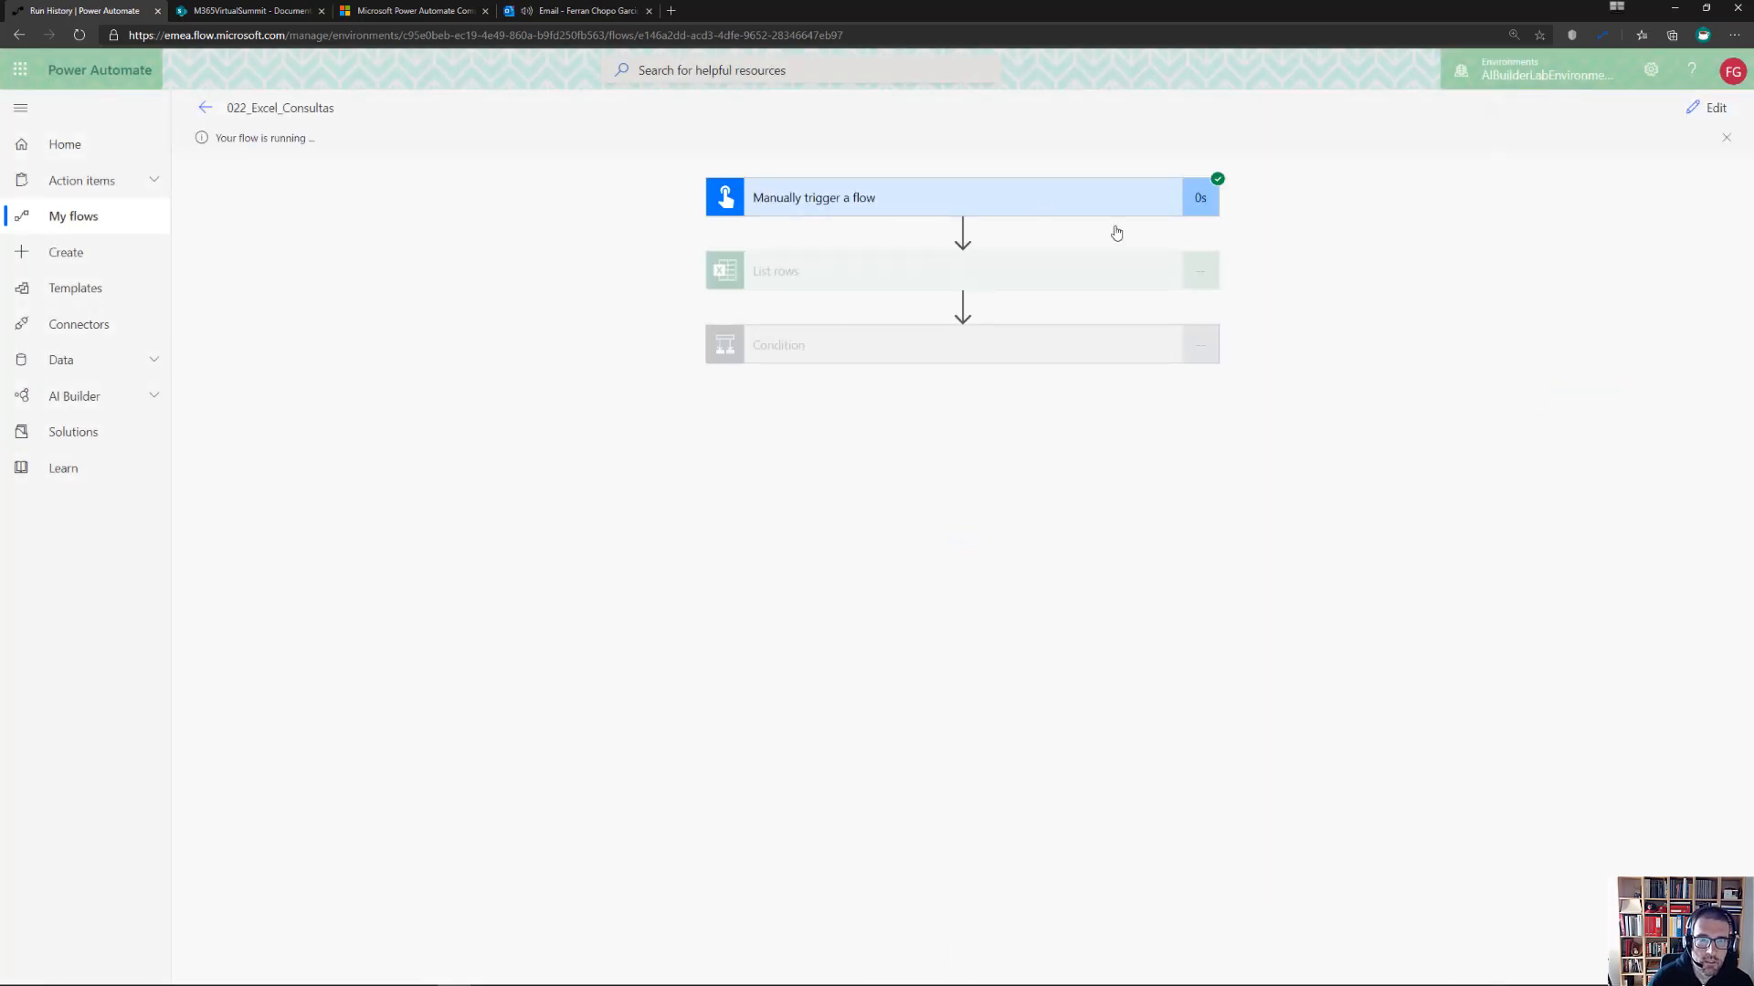
Switch to Outlook, open the newest Excel File Financials email and examine the Ventas values down its table
{"action": "left_click", "coordinate": [589, 14]}
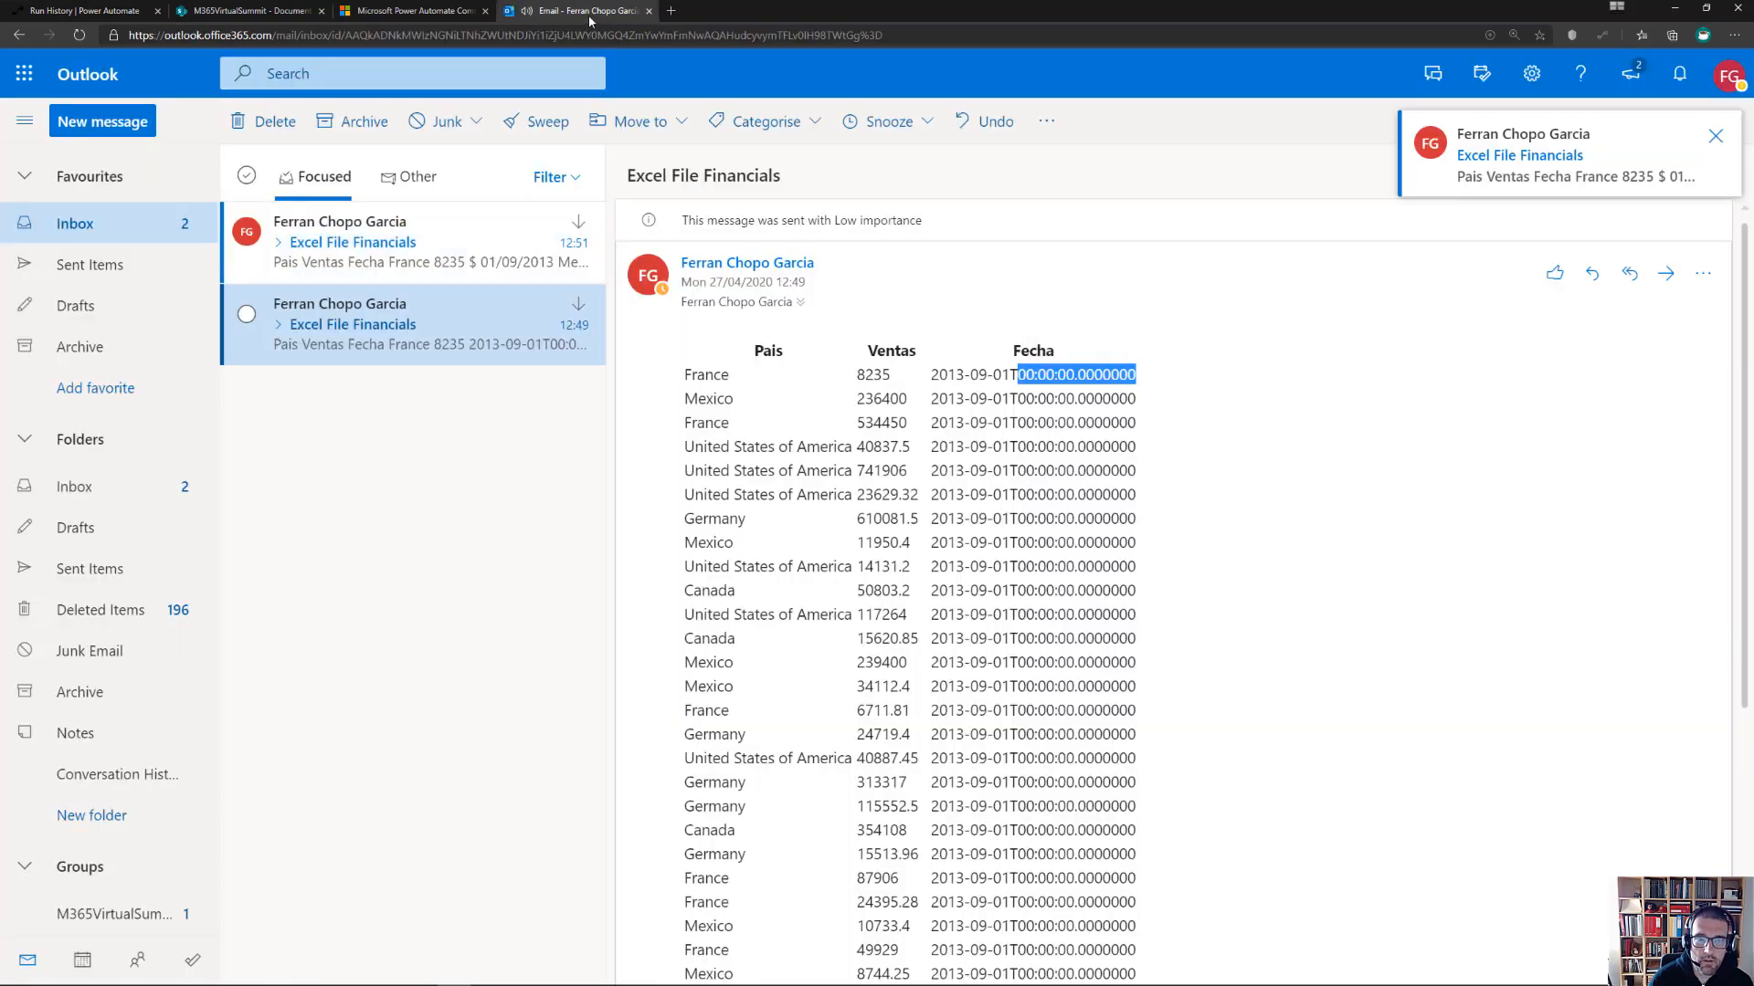
{"action": "left_click", "coordinate": [529, 247]}
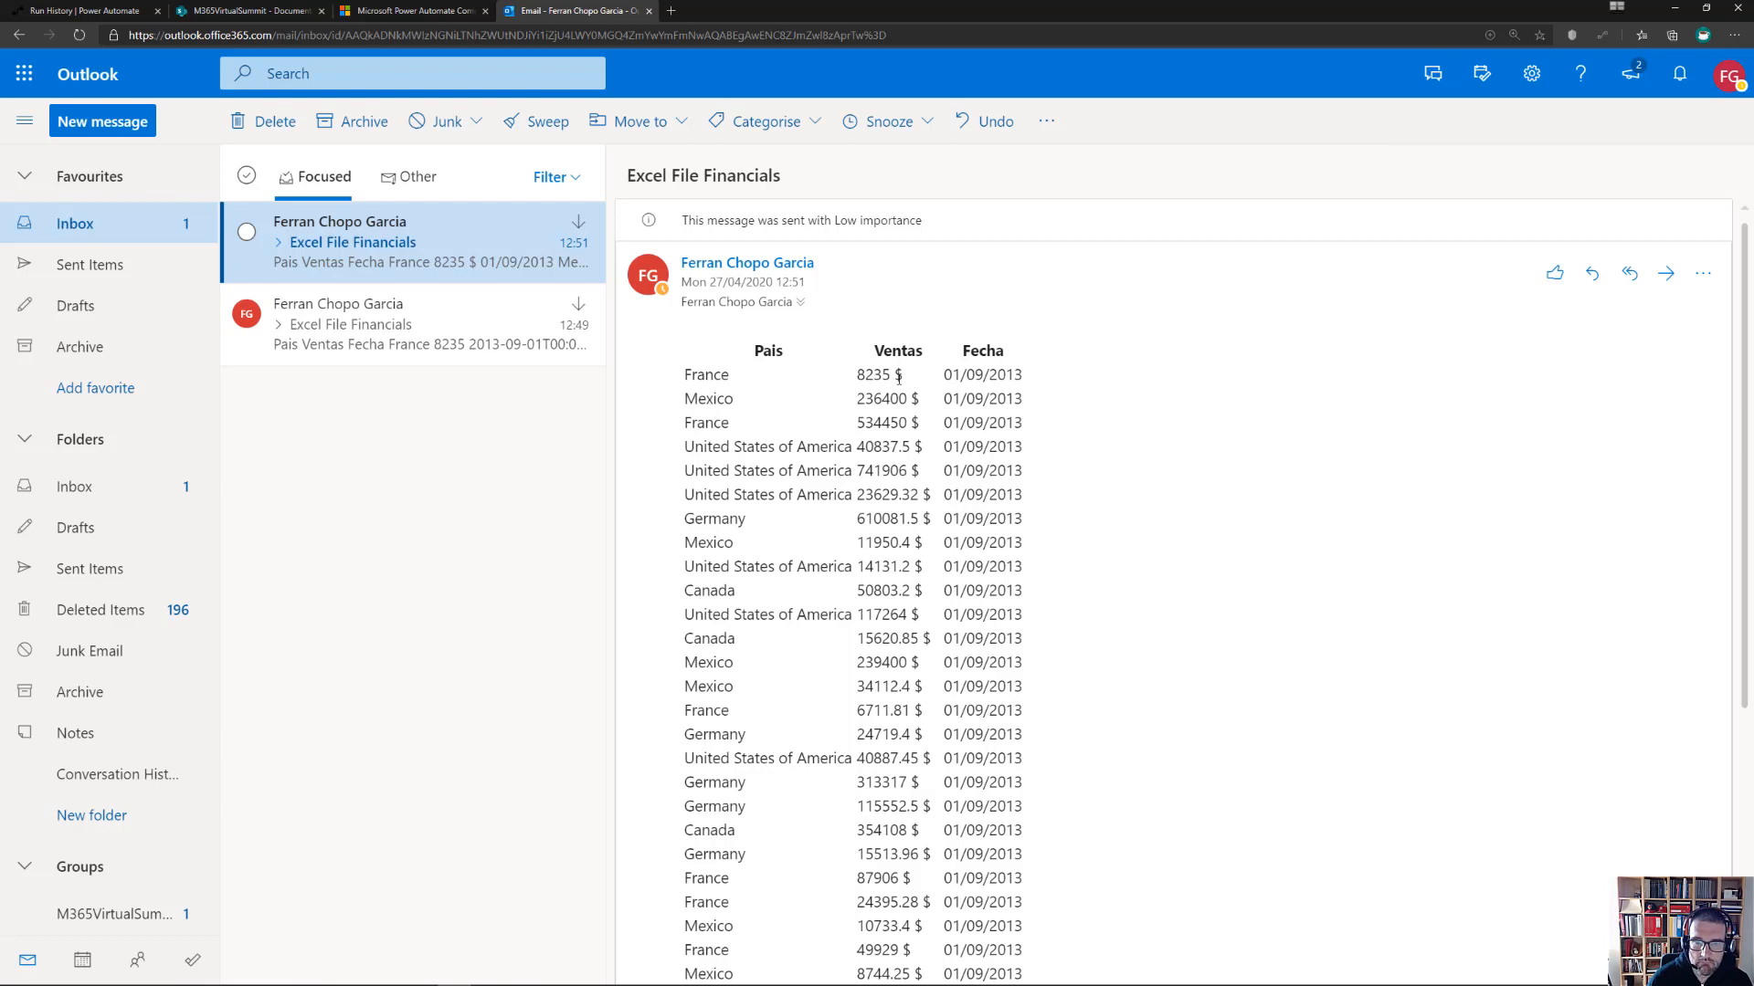
{"action": "triple_click", "coordinate": [863, 377]}
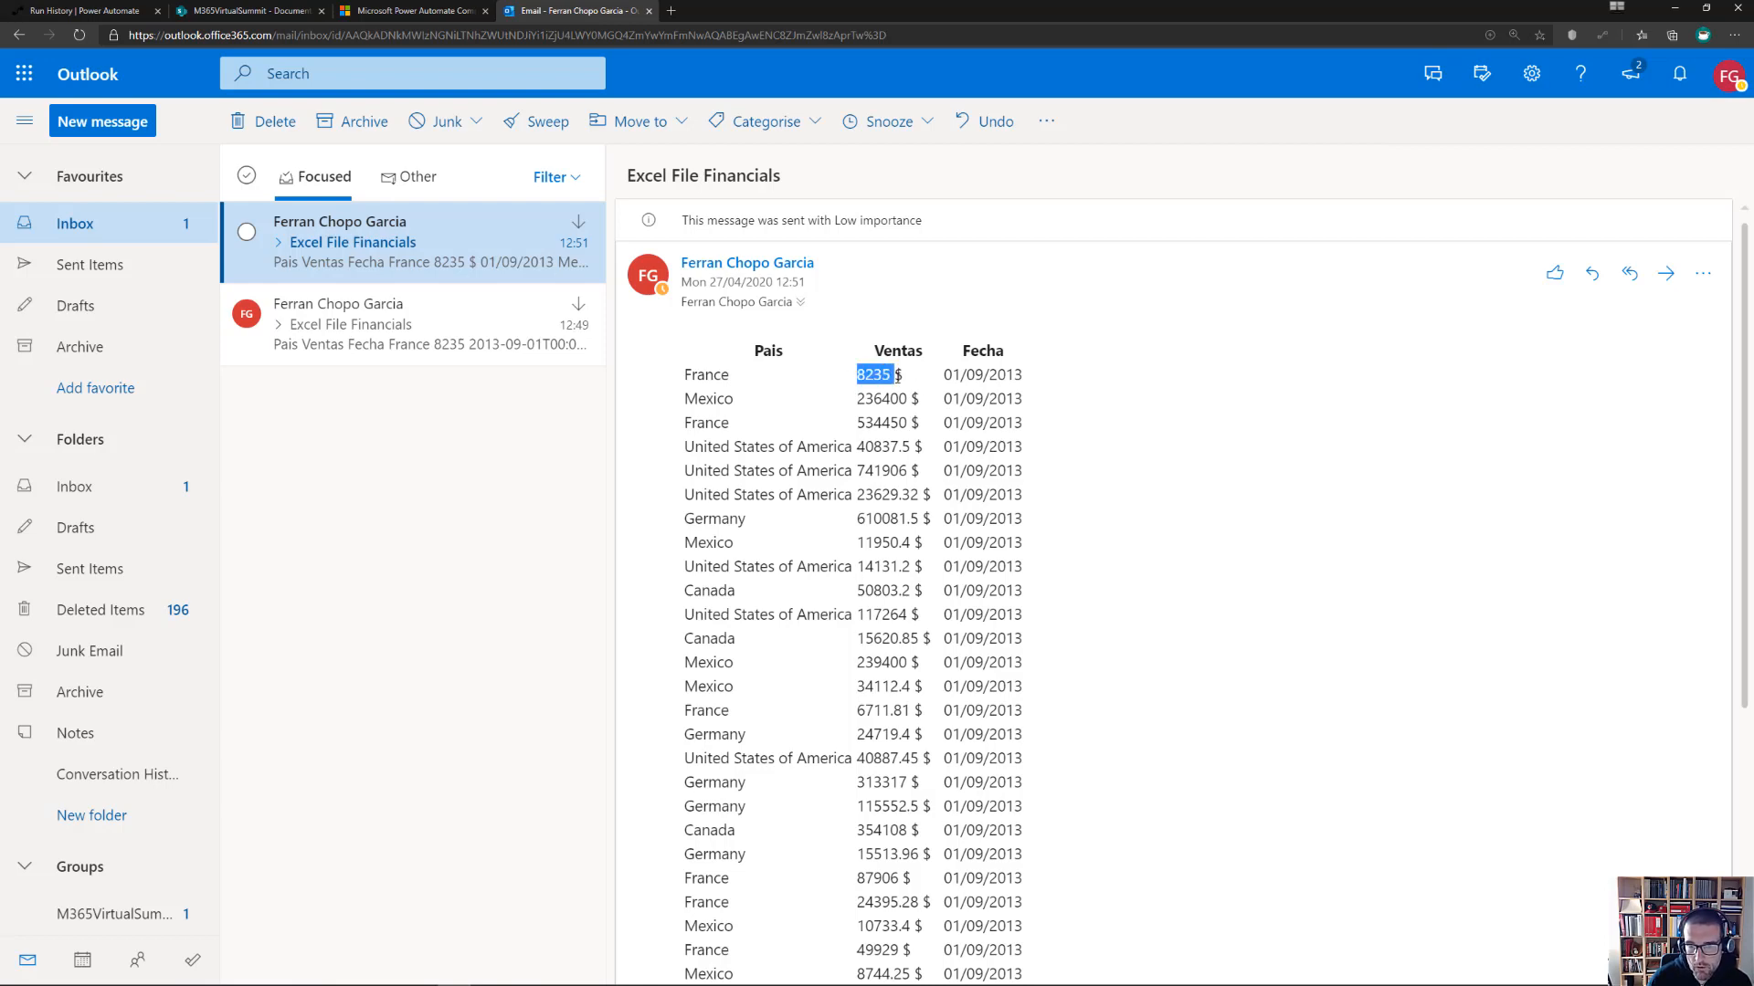
{"action": "left_click", "coordinate": [910, 382]}
{"action": "left_click_drag", "start_coordinate": [931, 378], "coordinate": [1009, 495]}
{"action": "scroll", "coordinate": [1008, 548], "scroll_direction": "down", "scroll_amount": 5}
{"action": "scroll", "coordinate": [1008, 599], "scroll_direction": "up", "scroll_amount": 5}
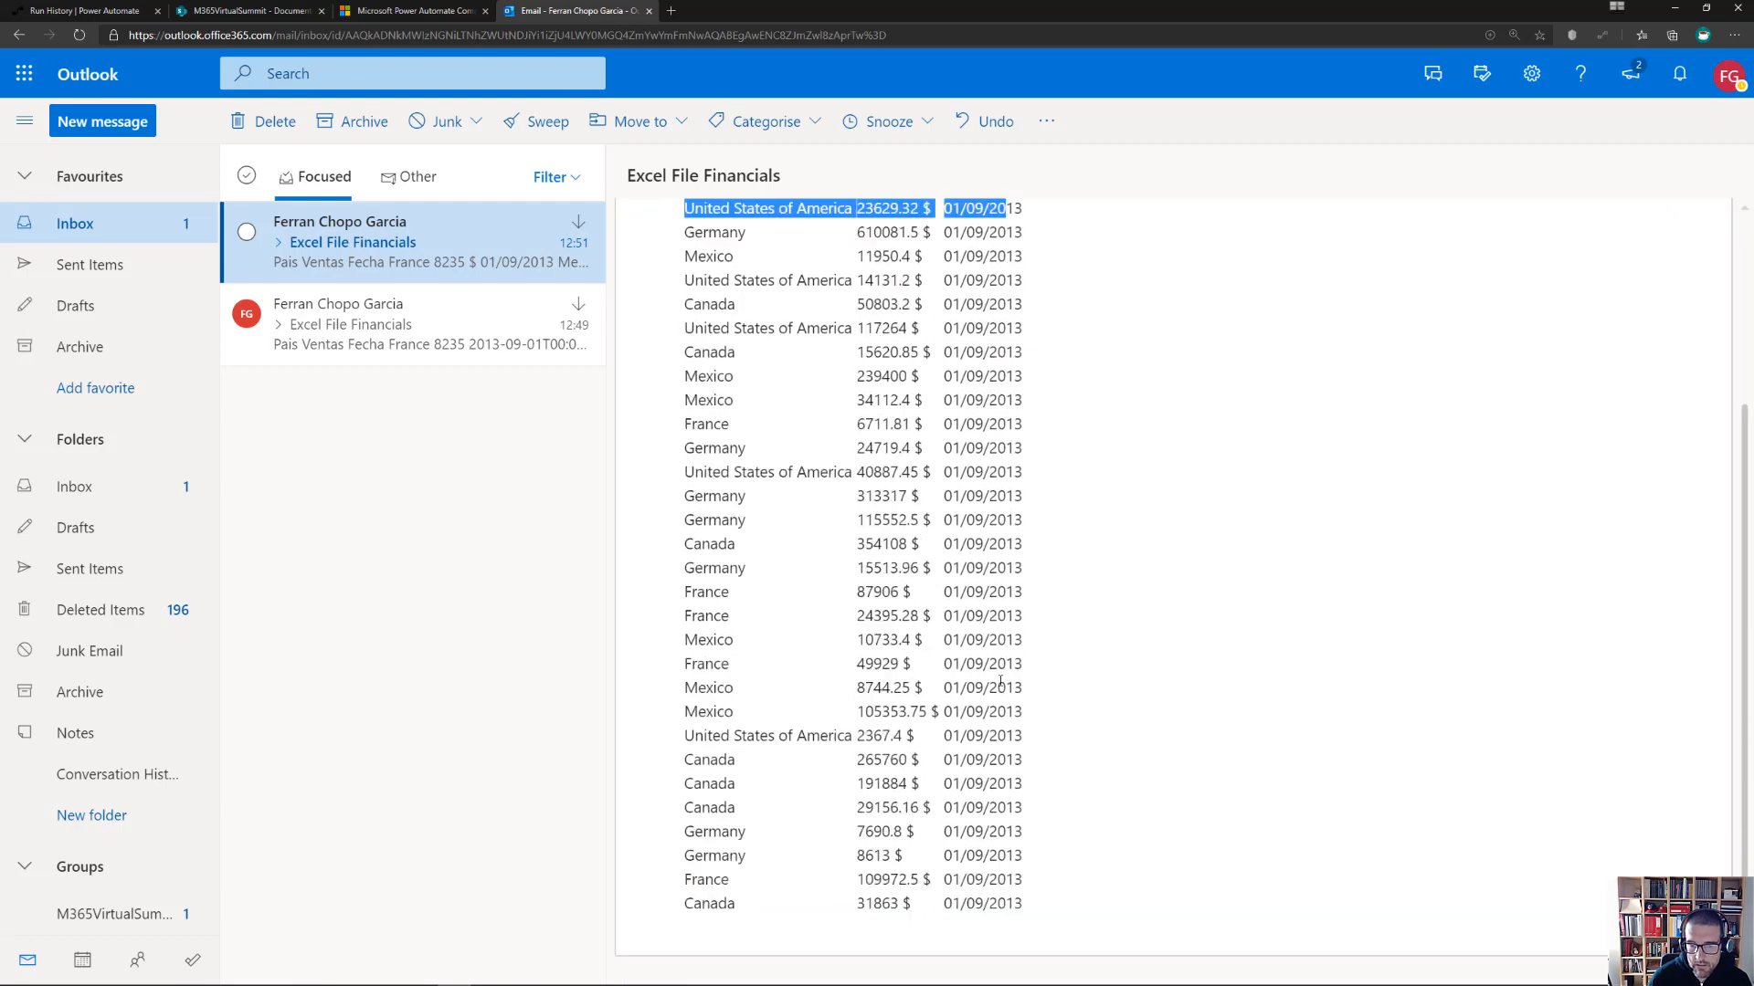
Examine the date format in the Fecha column of the email's table
{"action": "left_click", "coordinate": [941, 418]}
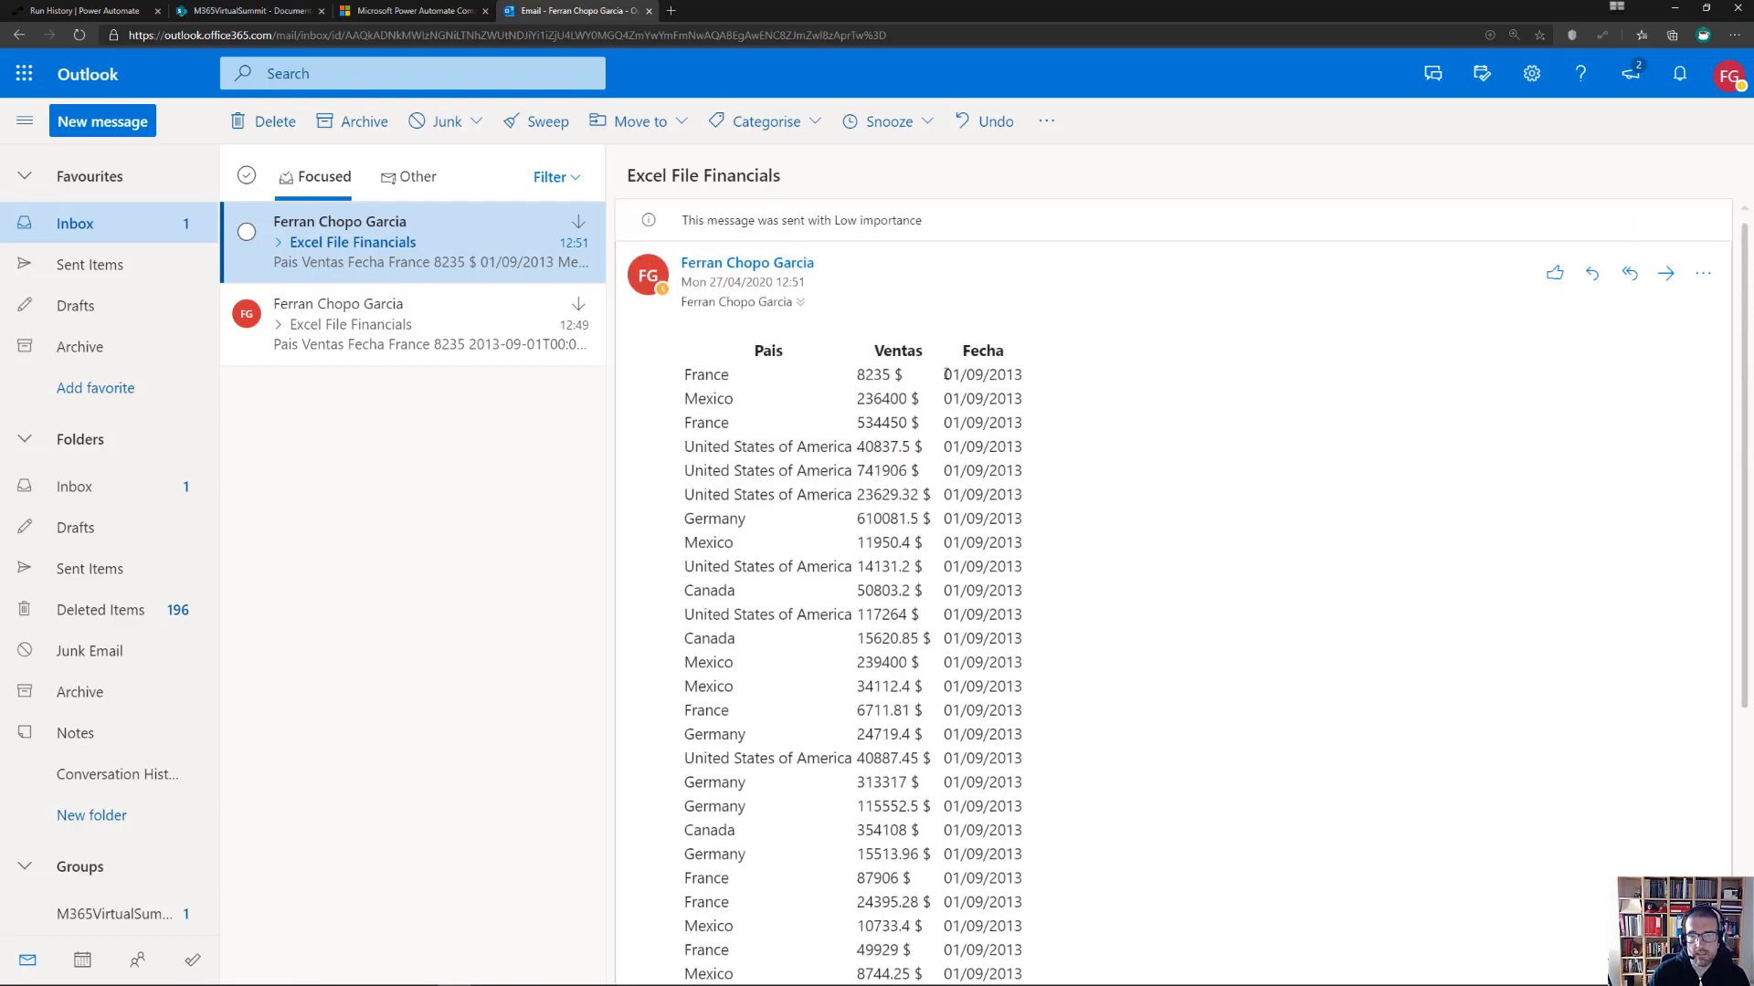
{"action": "left_click_drag", "start_coordinate": [944, 375], "coordinate": [1029, 402]}
{"action": "left_click", "coordinate": [1028, 371]}
{"action": "left_click", "coordinate": [1022, 395]}
{"action": "left_click", "coordinate": [999, 443]}
{"action": "scroll", "coordinate": [980, 512], "scroll_direction": "down", "scroll_amount": 3}
{"action": "scroll", "coordinate": [980, 508], "scroll_direction": "up", "scroll_amount": 3}
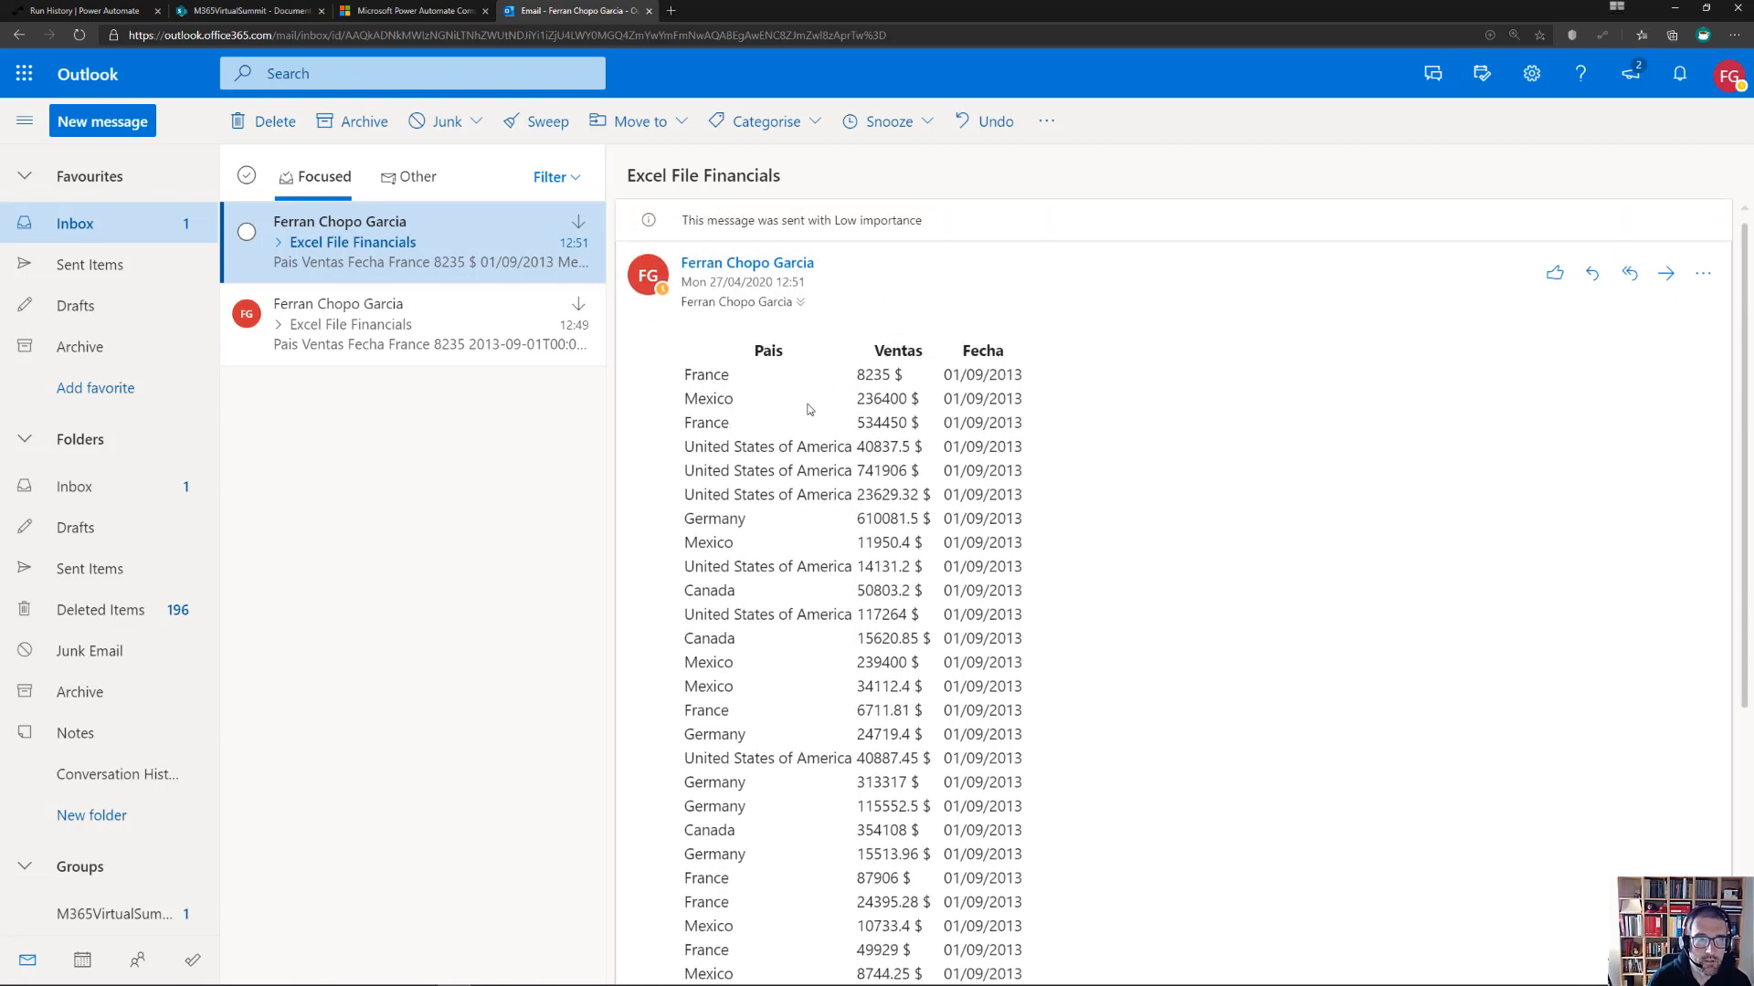
Switch back to Power Automate and return to the details page of the 022_Excel_Consultas flow
{"action": "left_click", "coordinate": [57, 10]}
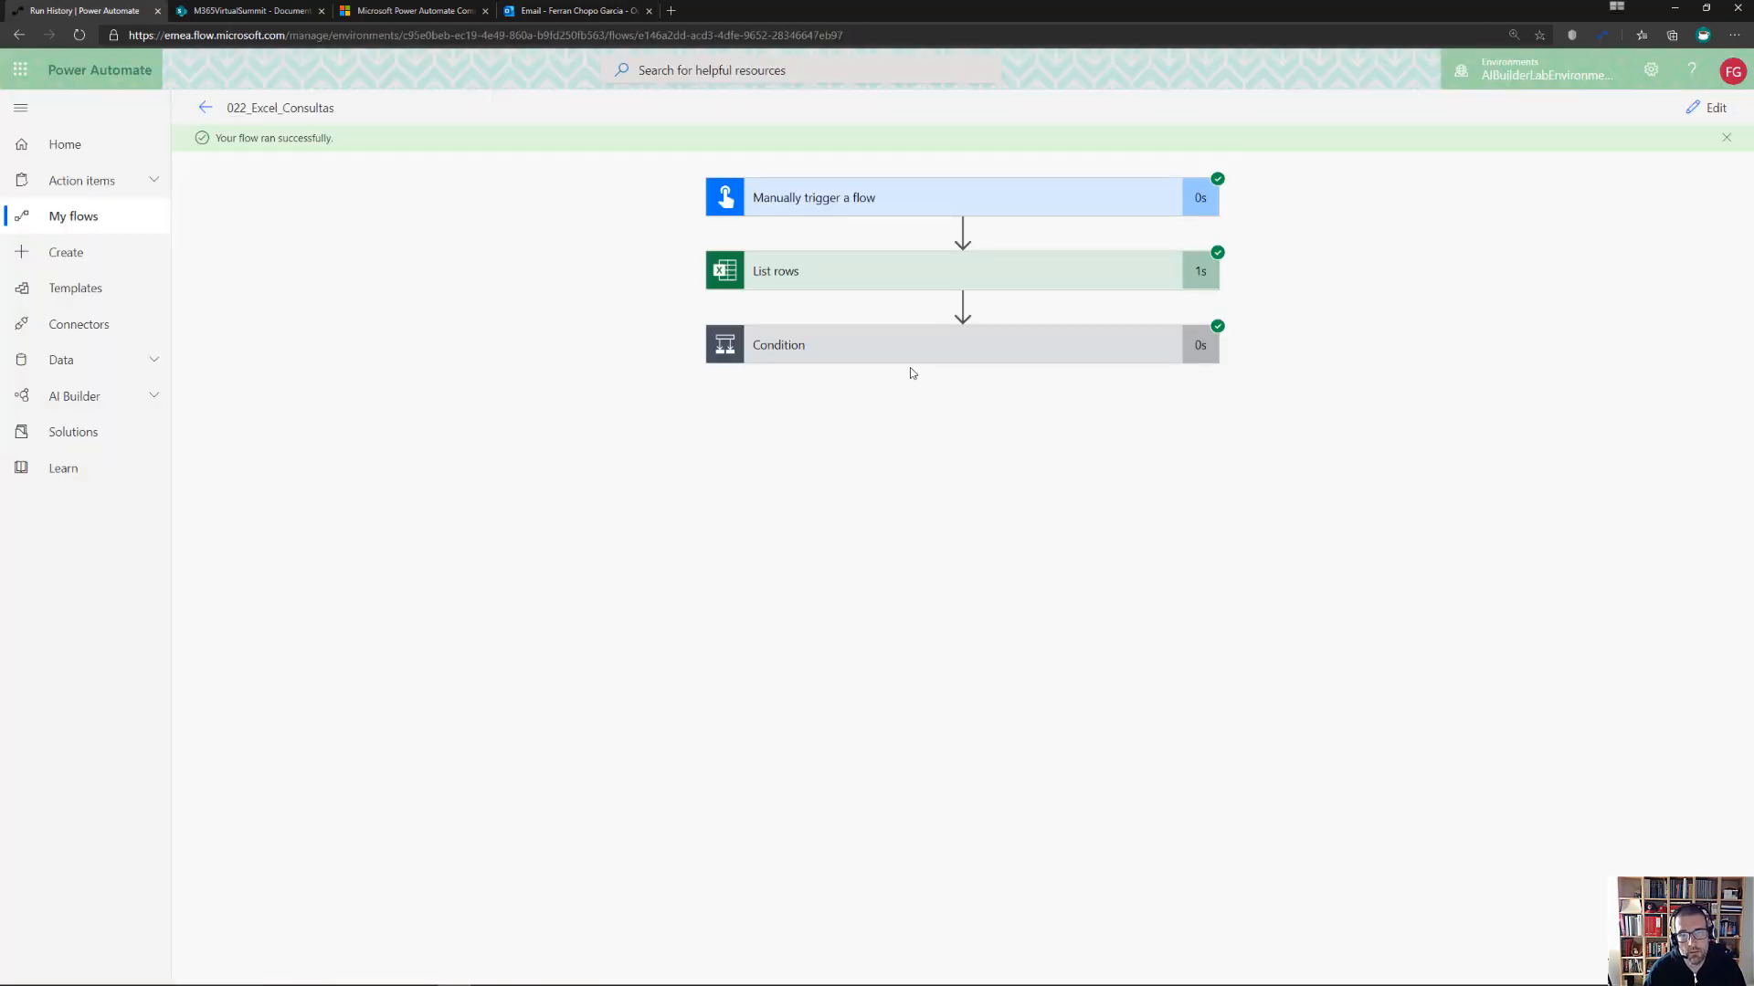
{"action": "left_click", "coordinate": [208, 109]}
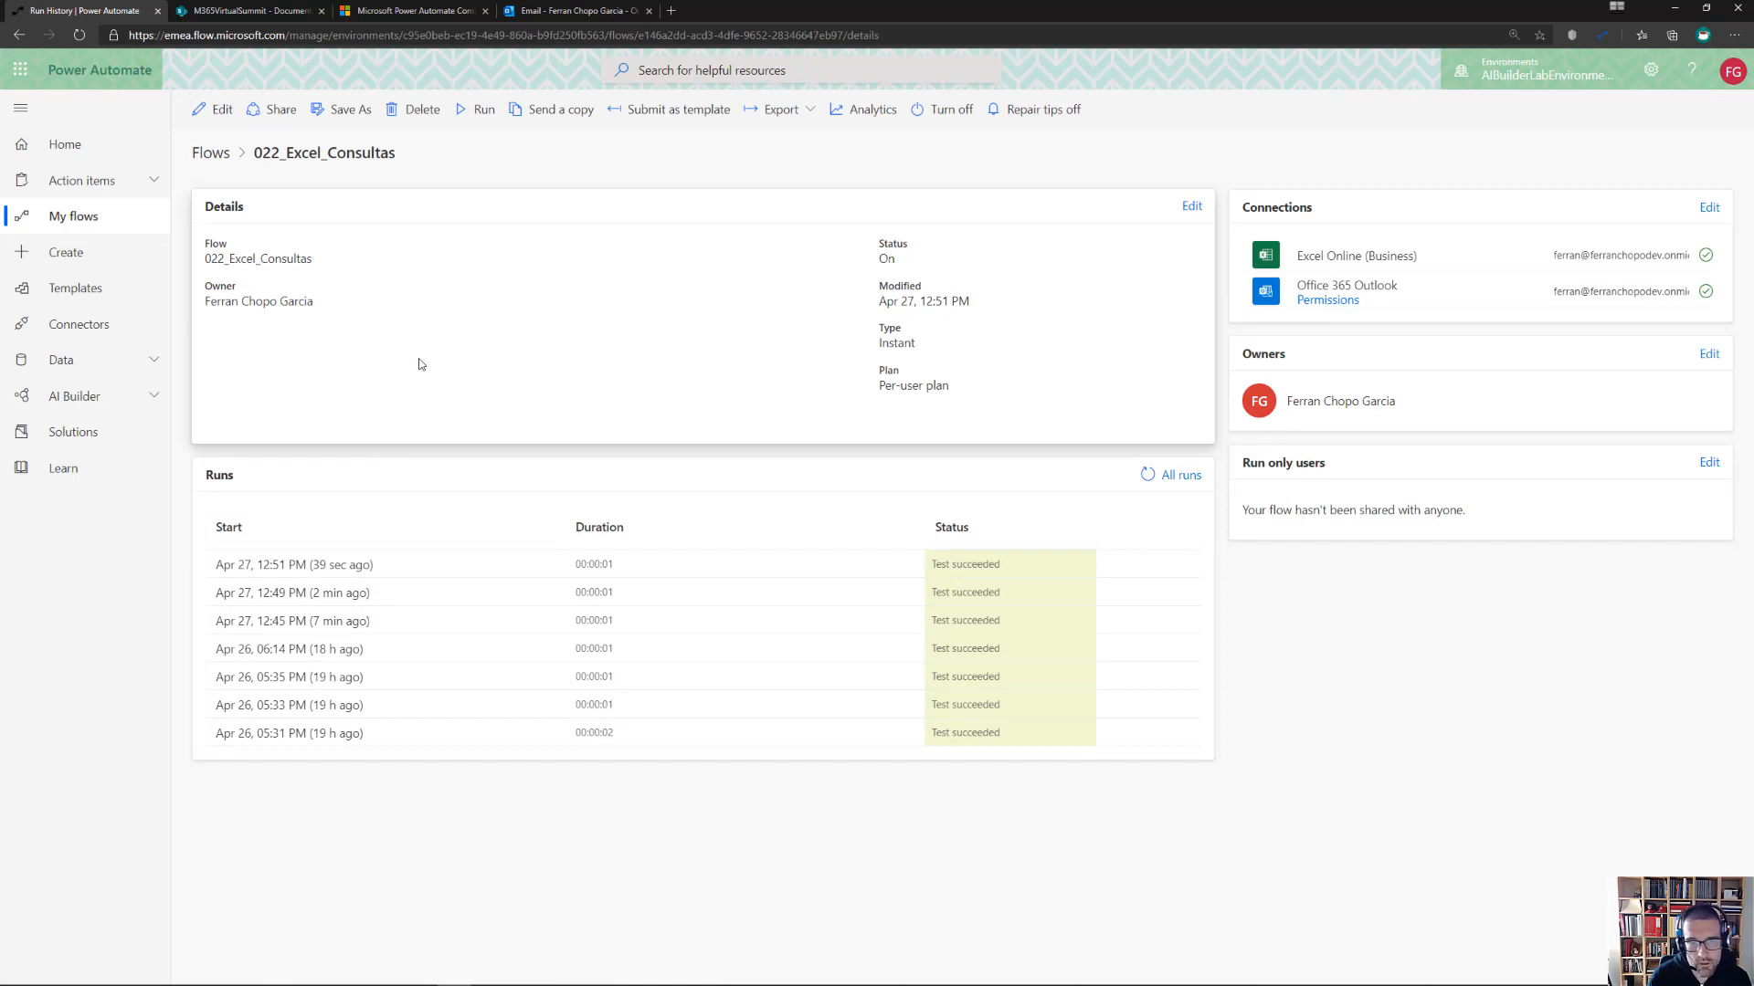
Switch to PowerPoint, start the slide show from the Consultas en Excel demo slide and advance to Emails y Calendario con Outlook
{"action": "key", "text": "alt+Tab"}
{"action": "key", "text": "alt+Tab"}
{"action": "key", "text": "alt+Tab"}
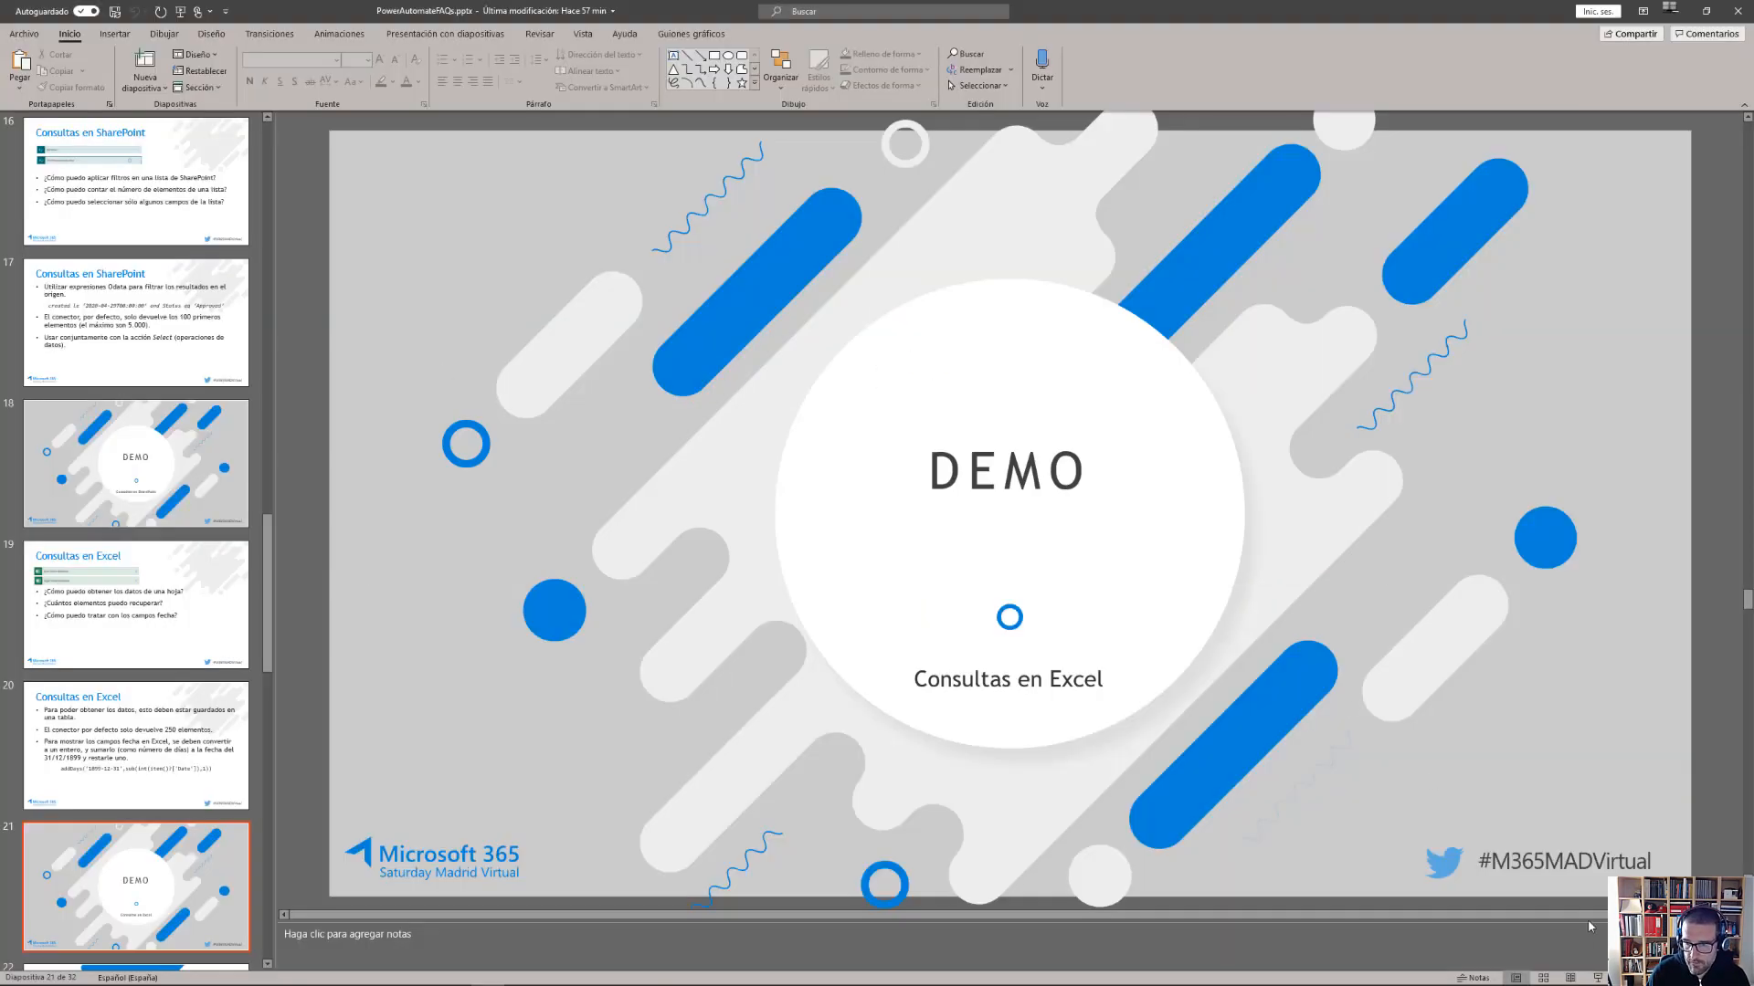
{"action": "left_click", "coordinate": [1596, 978]}
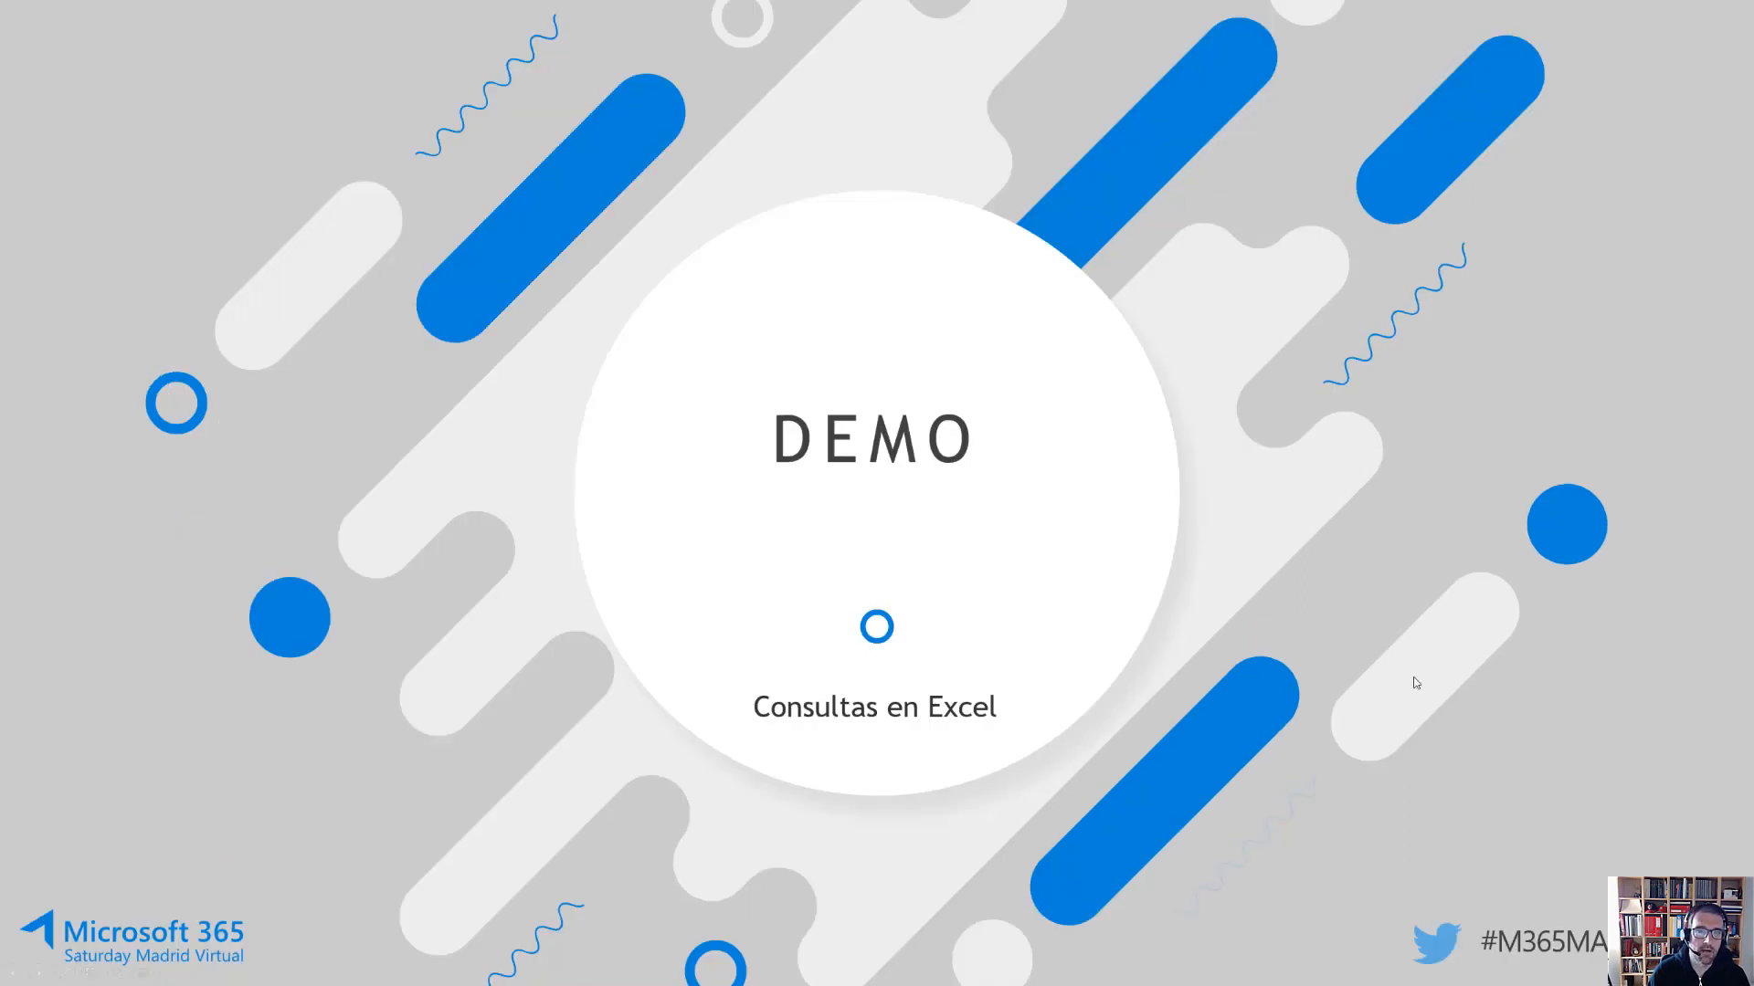
{"action": "left_click", "coordinate": [1415, 683]}
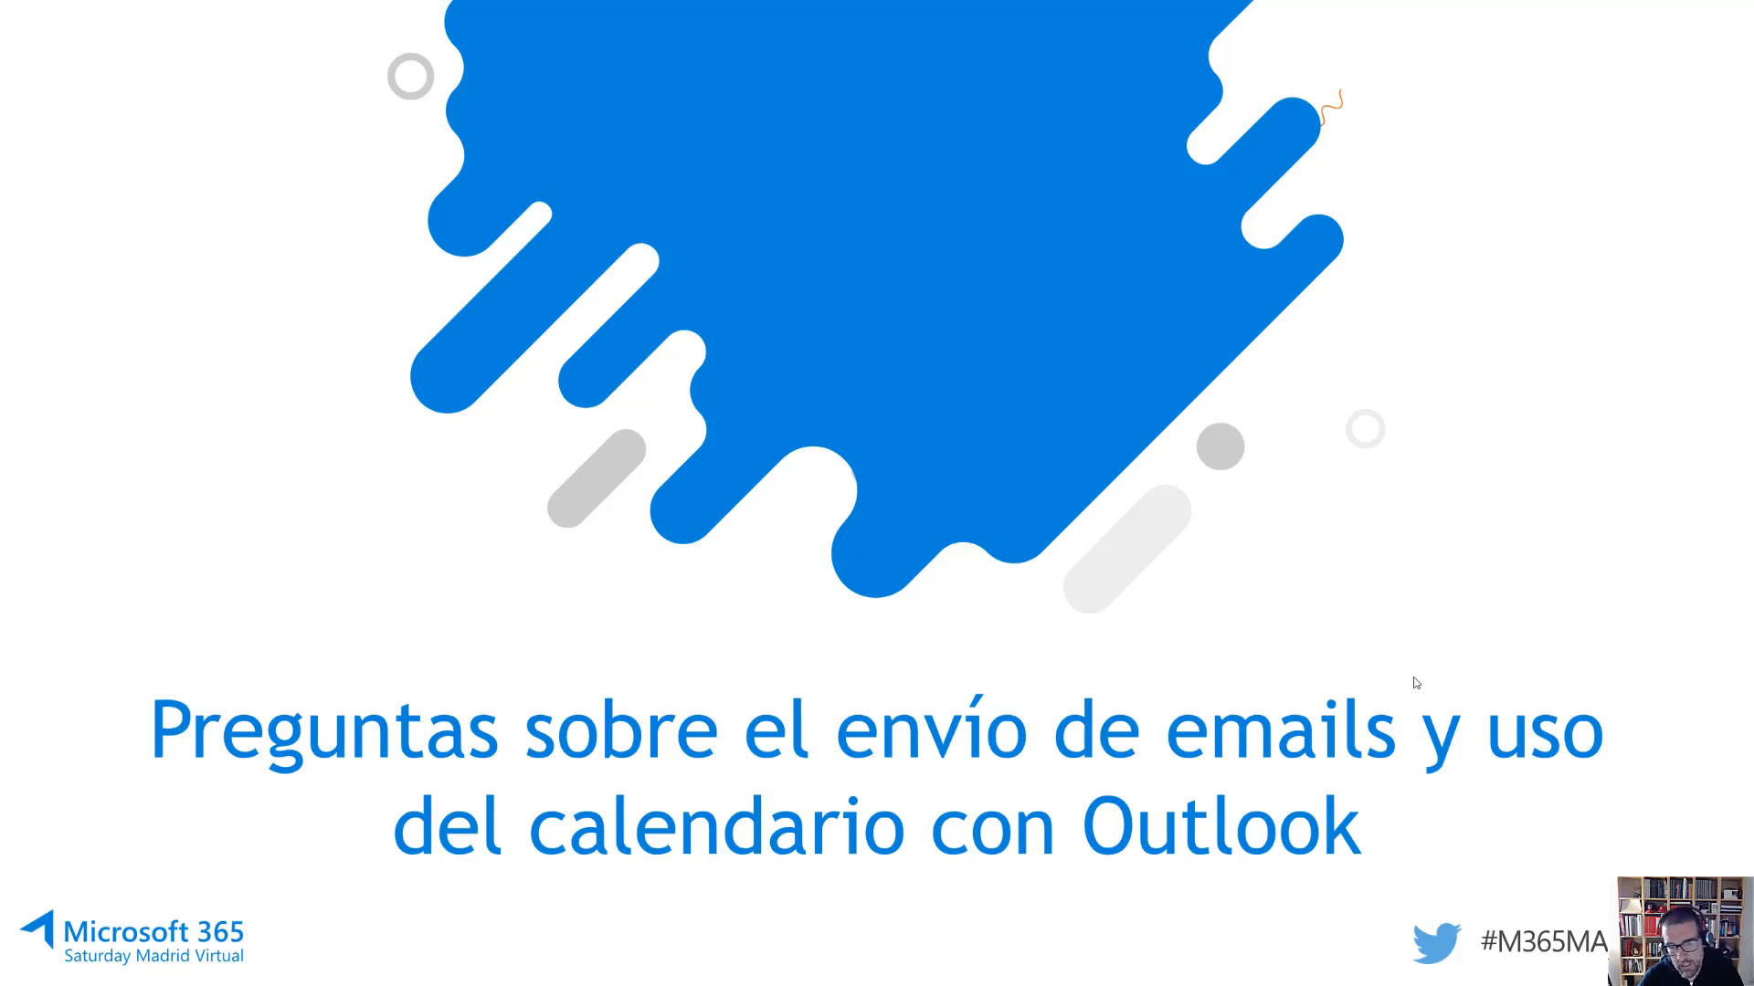
{"action": "key", "text": "Right"}
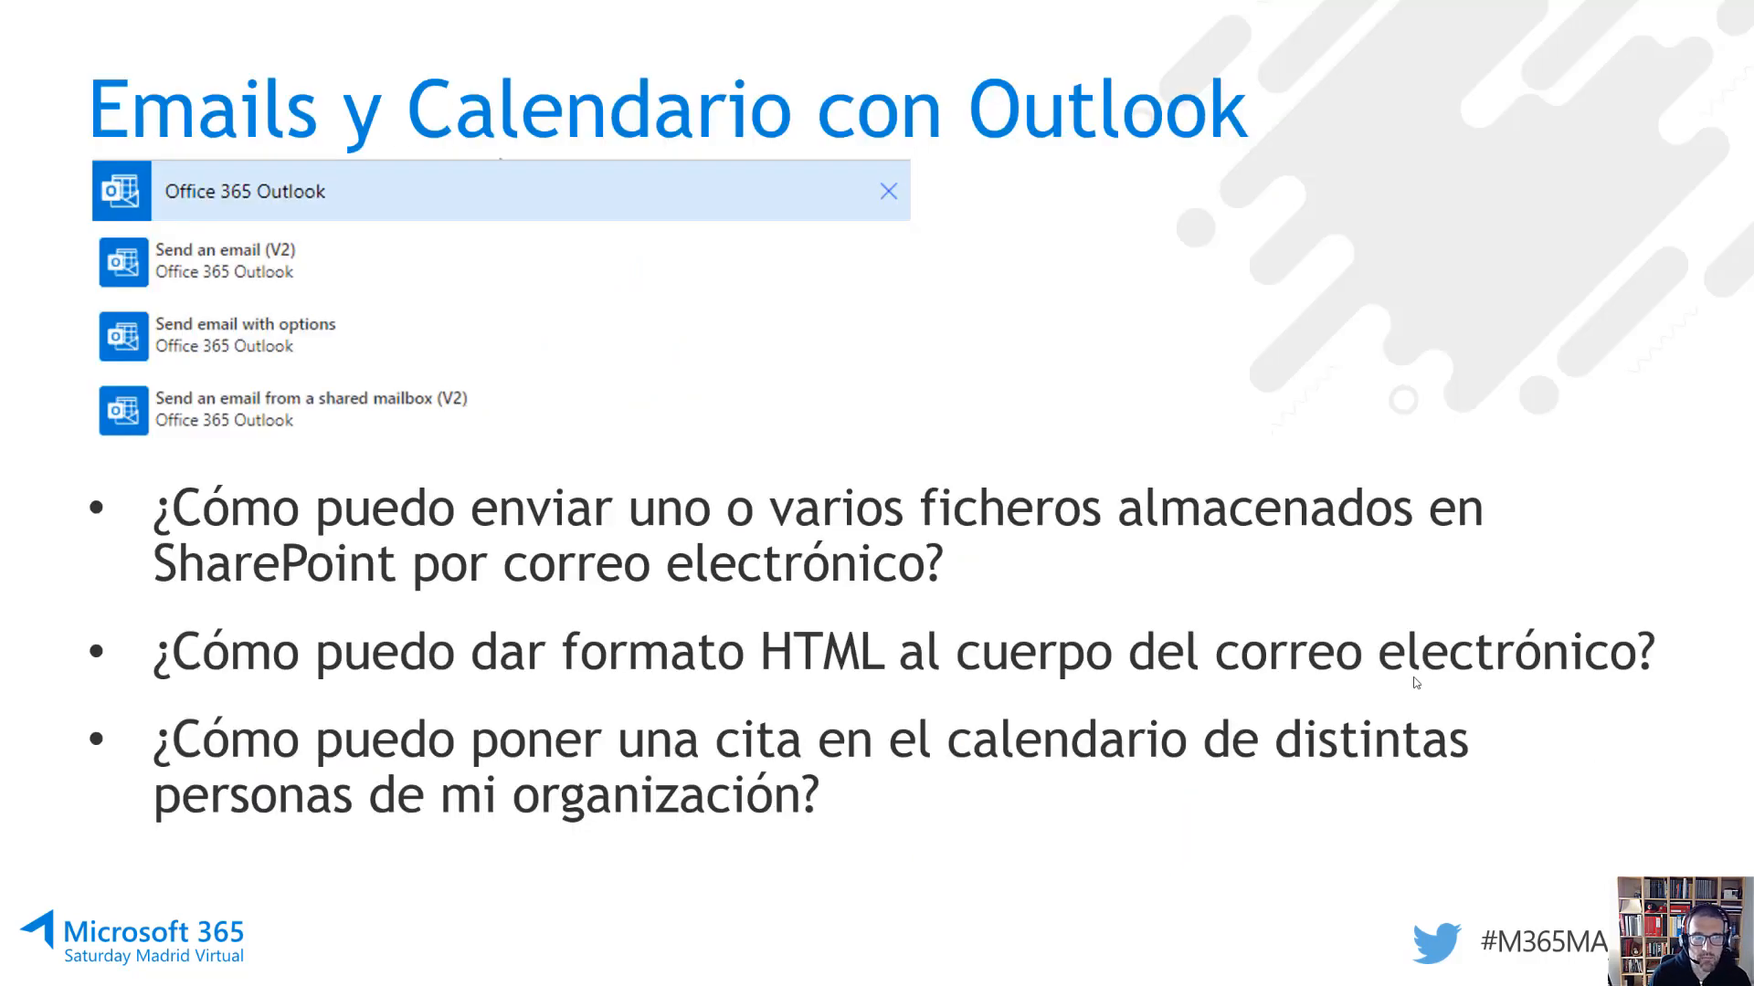
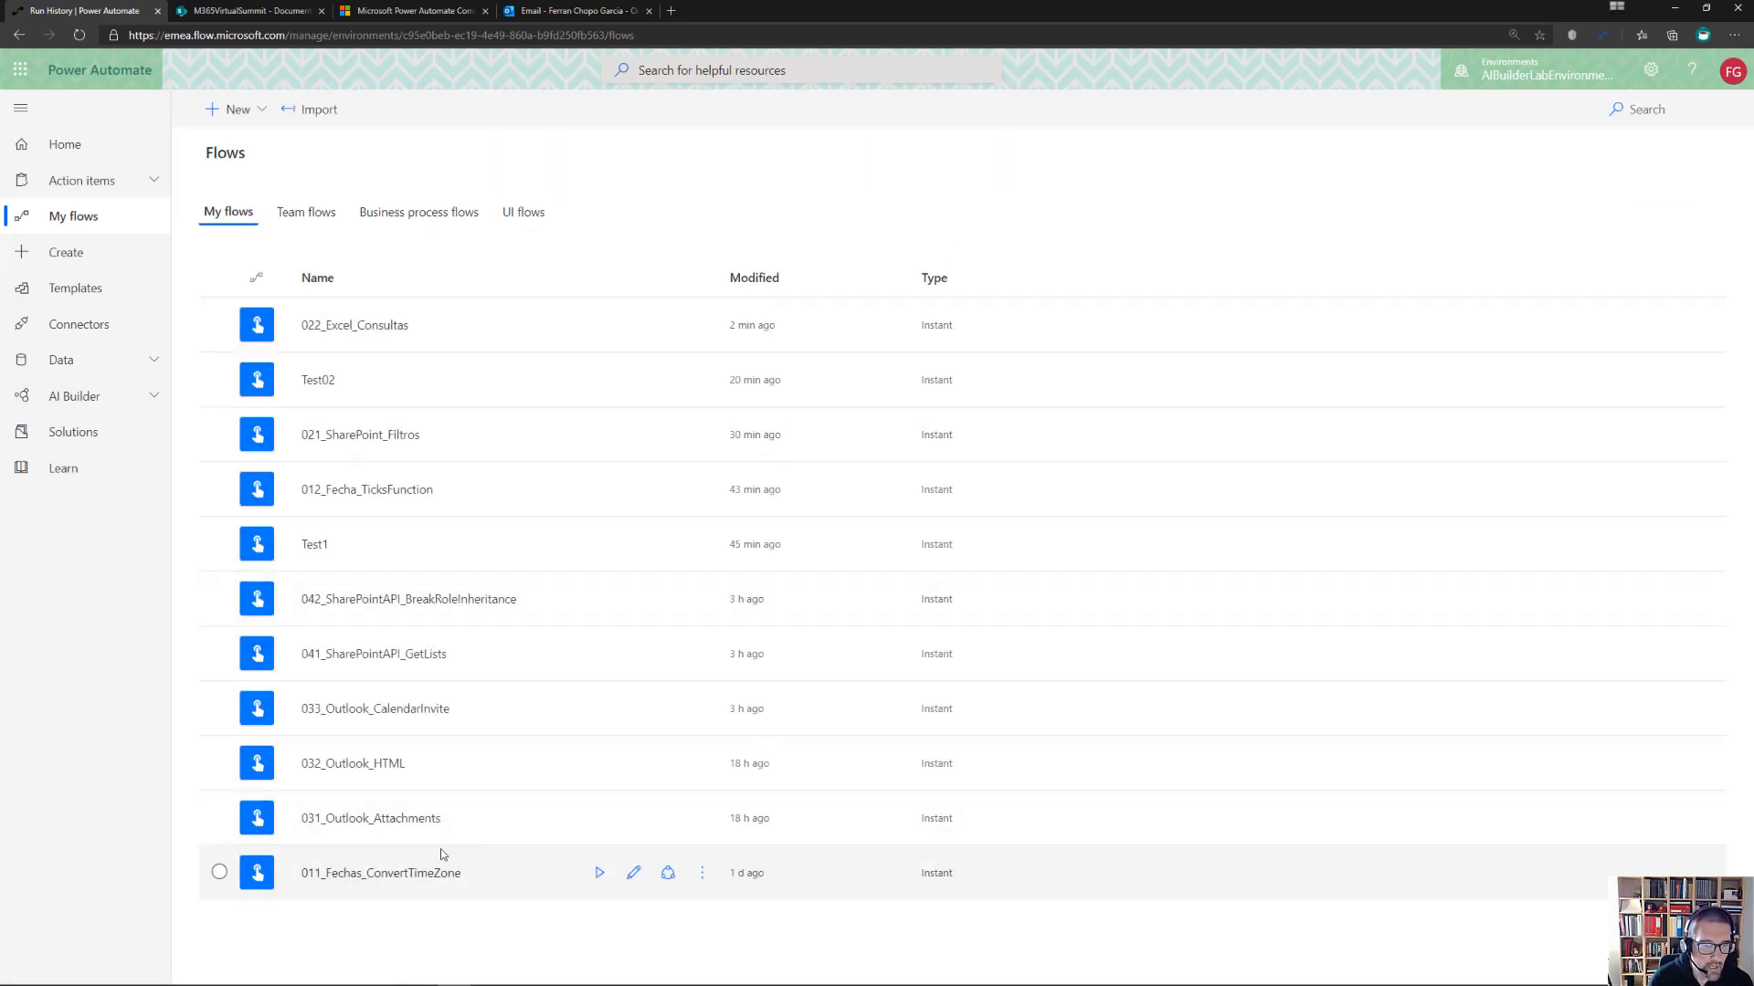
In Power Automate, open the 032_Outlook_HTML flow from My flows for editing
{"action": "left_click", "coordinate": [384, 770]}
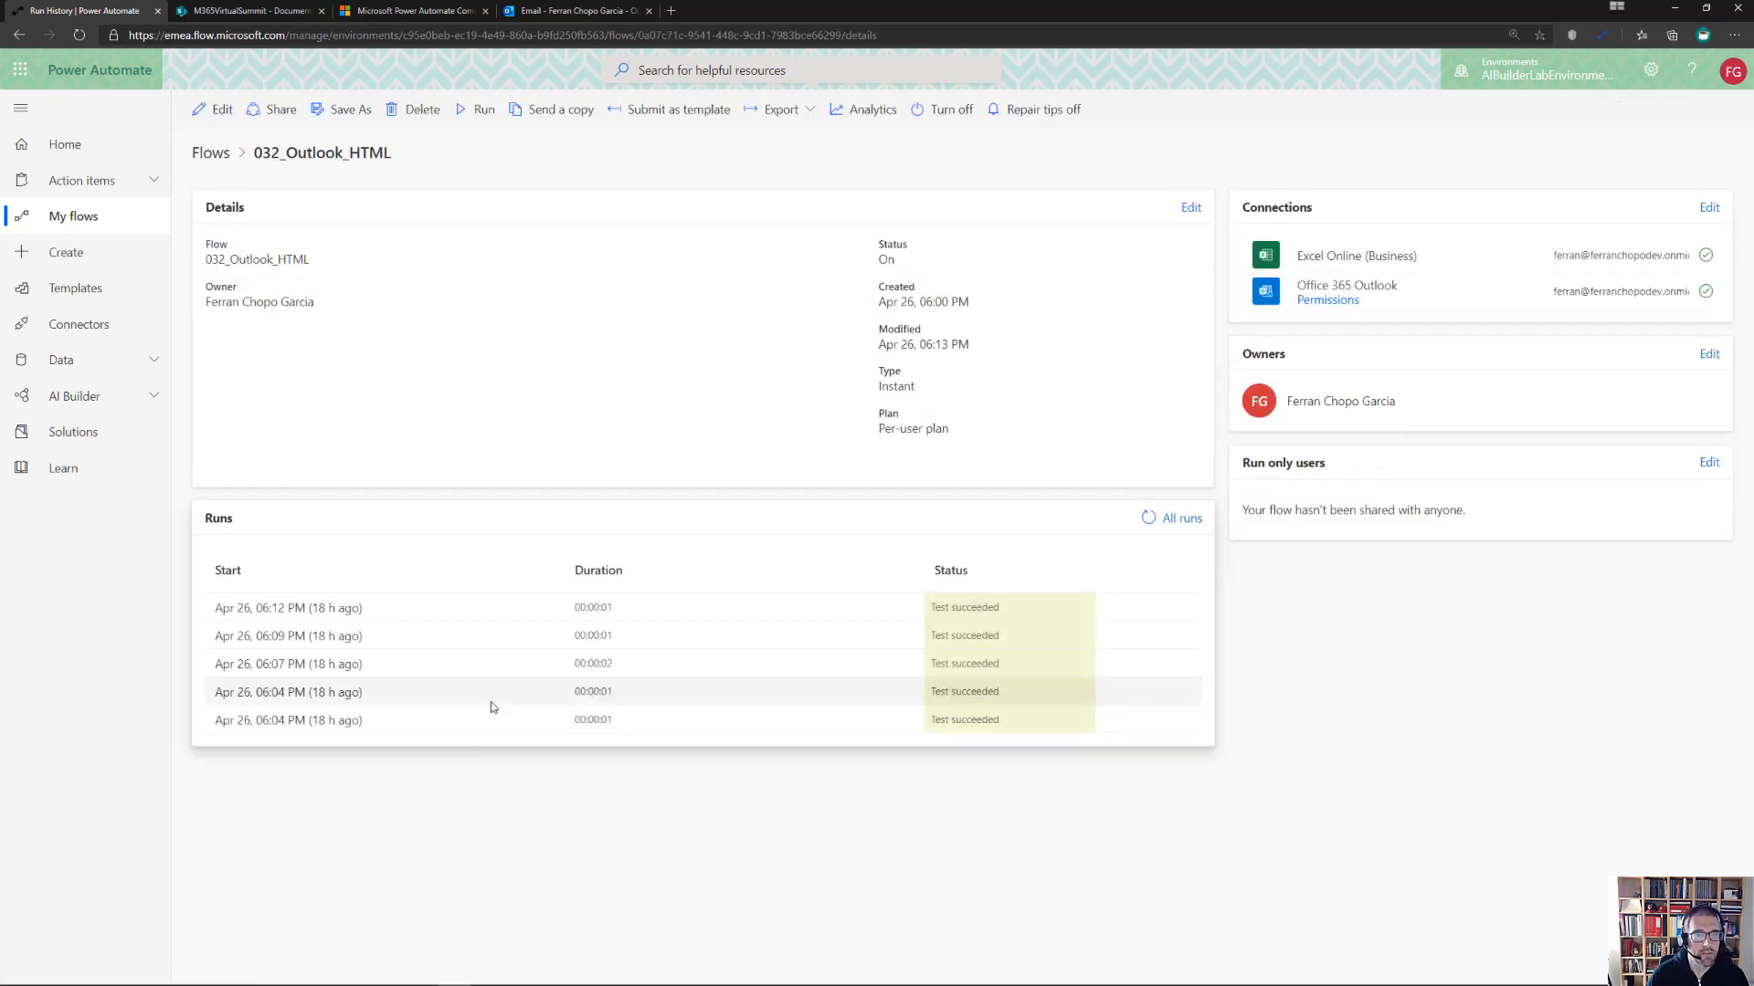
{"action": "left_click", "coordinate": [217, 109]}
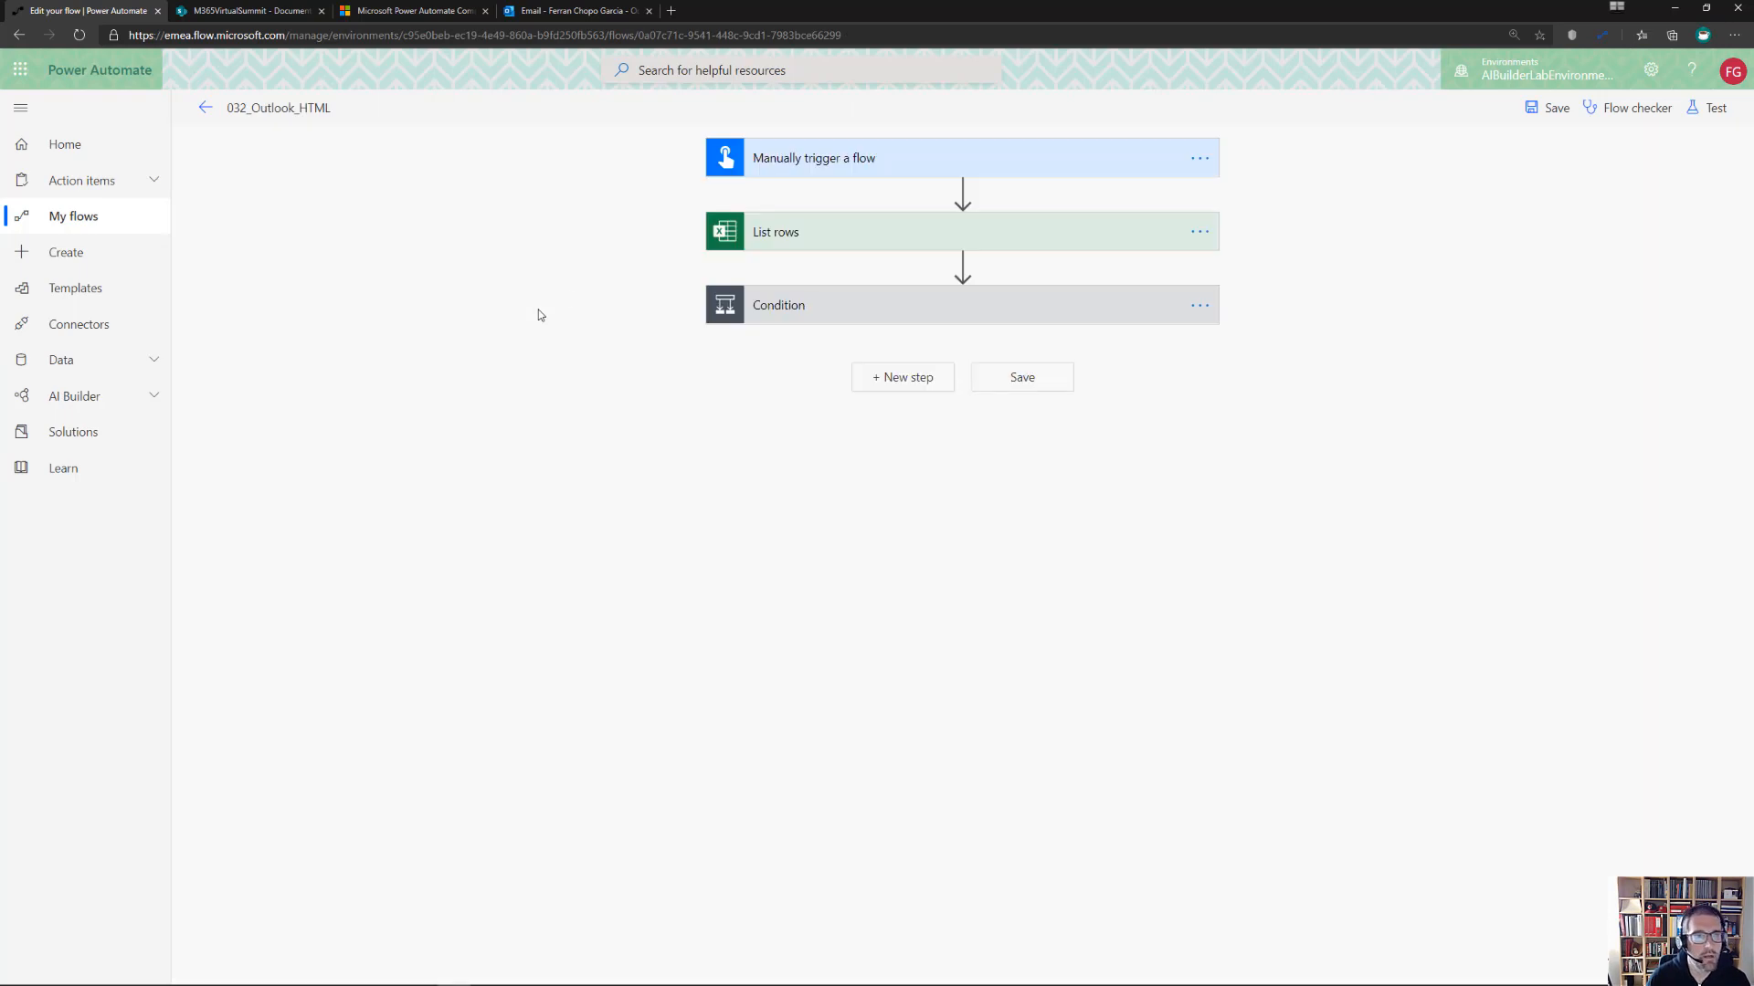
Leave the 032_Outlook_HTML flow and open 031_Outlook_Attachments from My flows for editing
{"action": "left_click", "coordinate": [204, 107]}
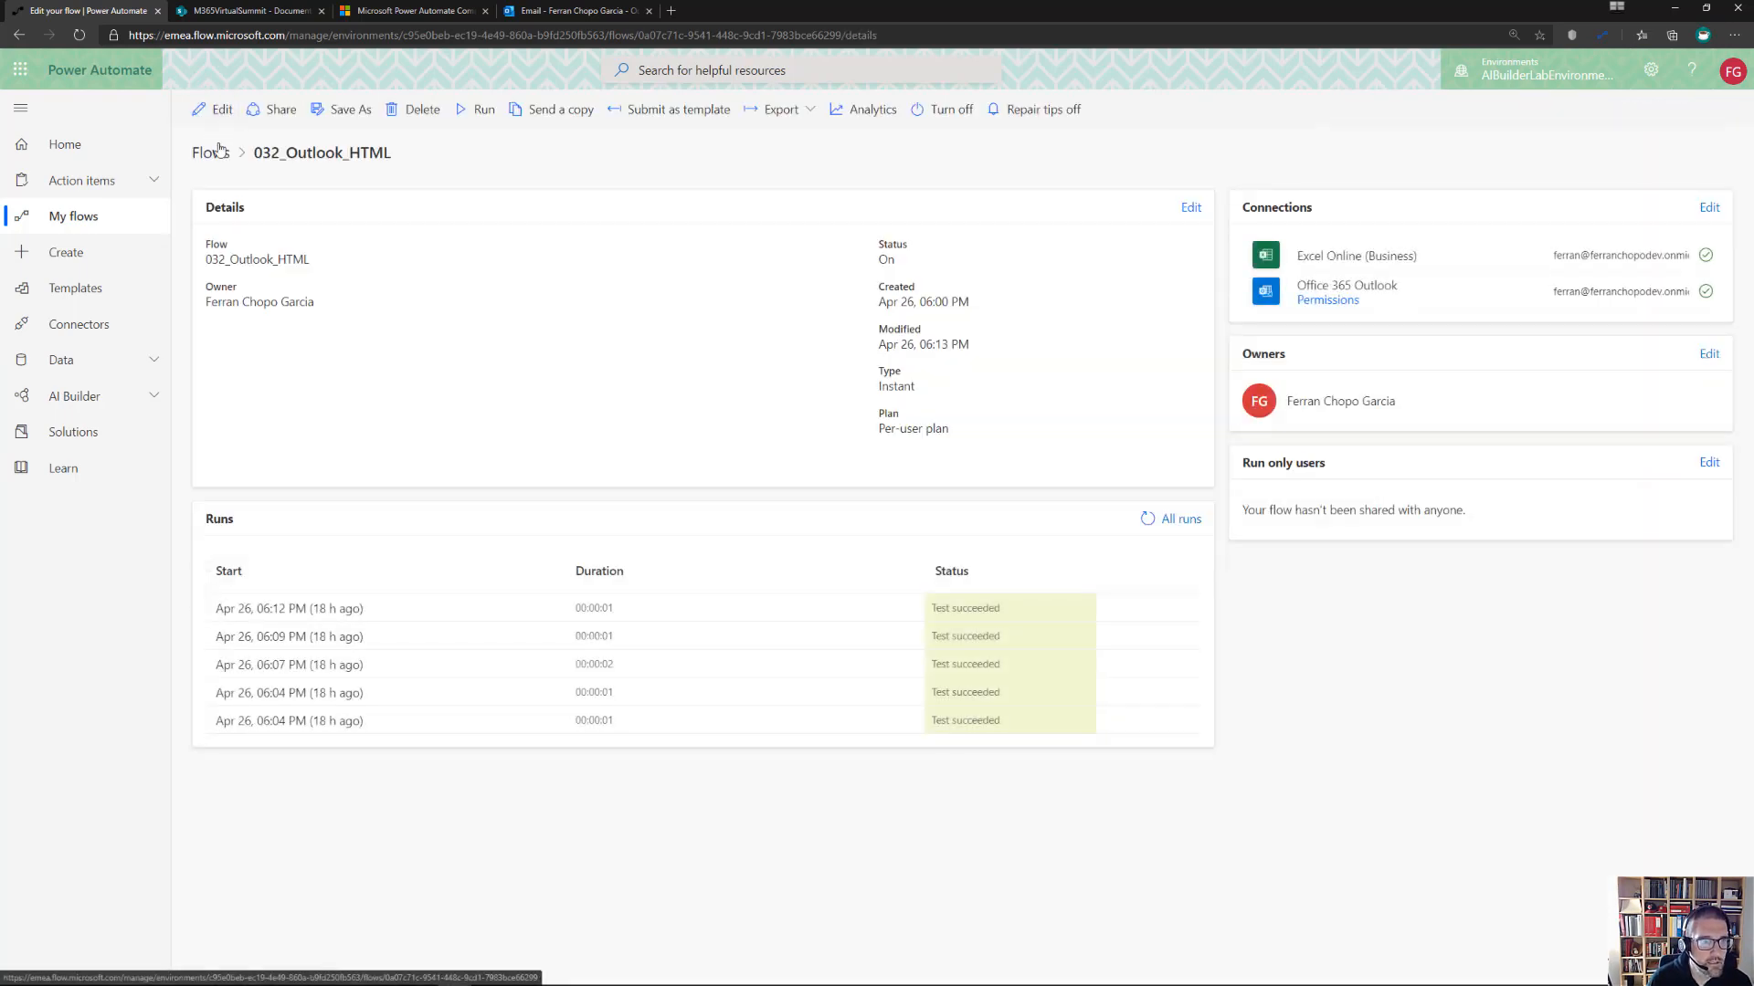
{"action": "left_click", "coordinate": [211, 152]}
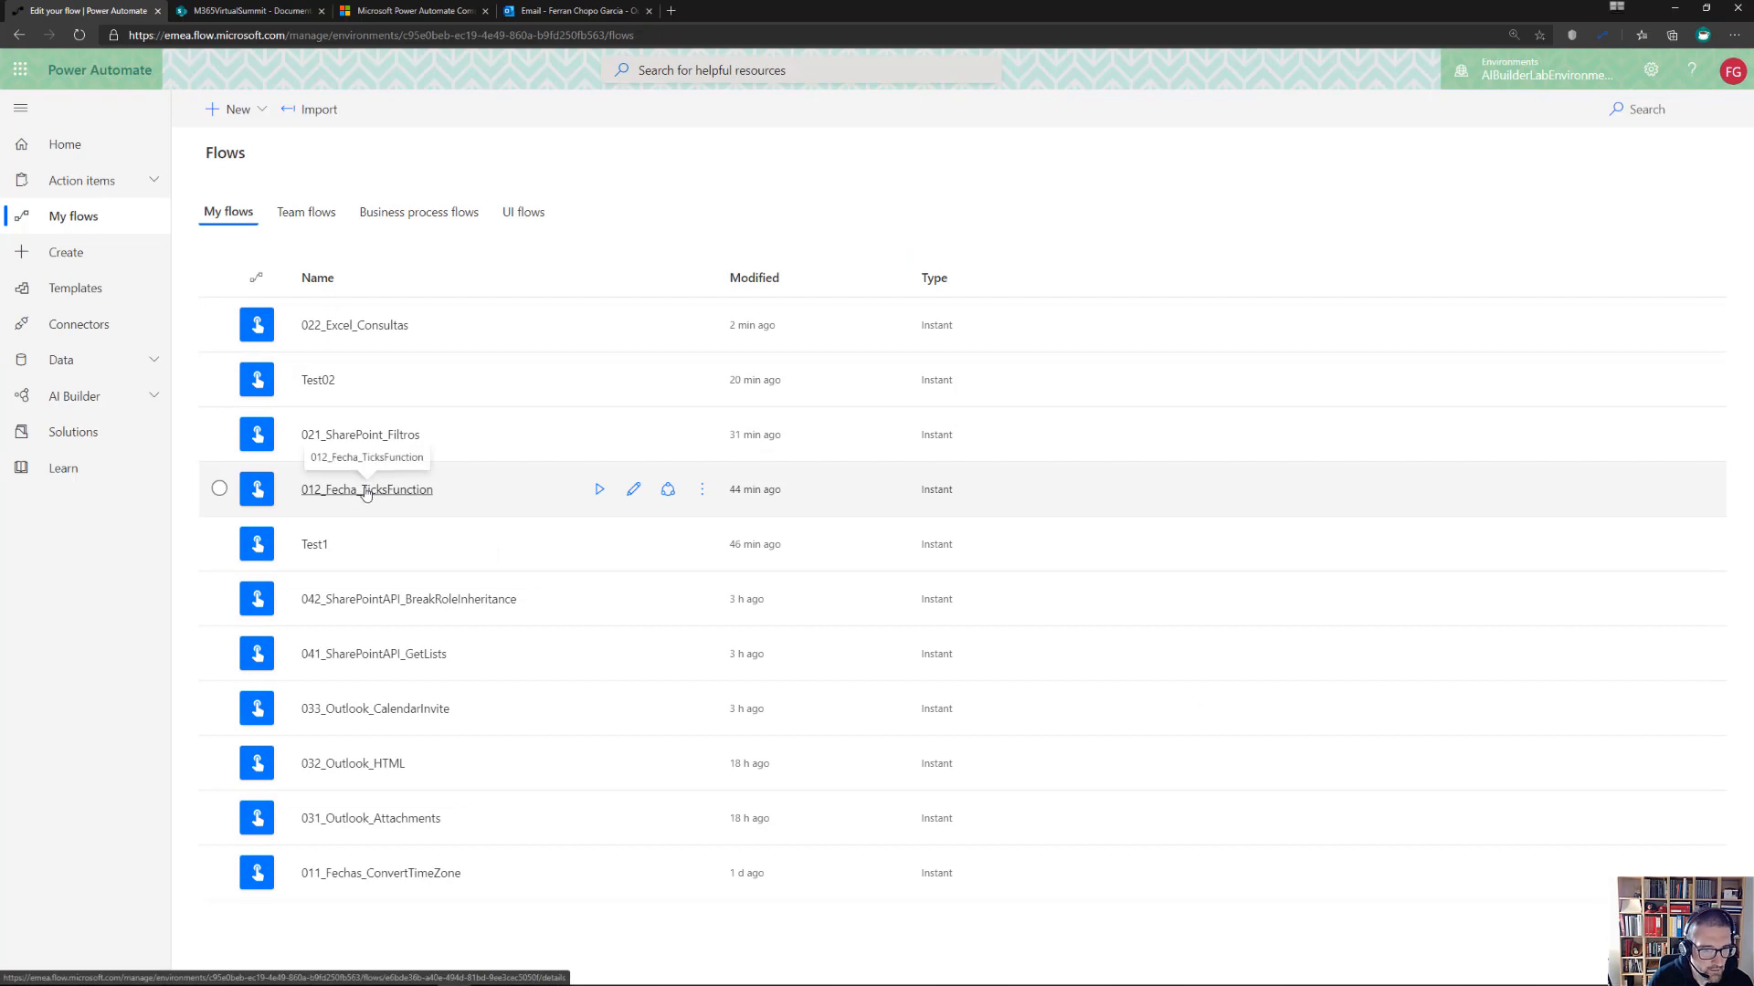
{"action": "left_click", "coordinate": [388, 819]}
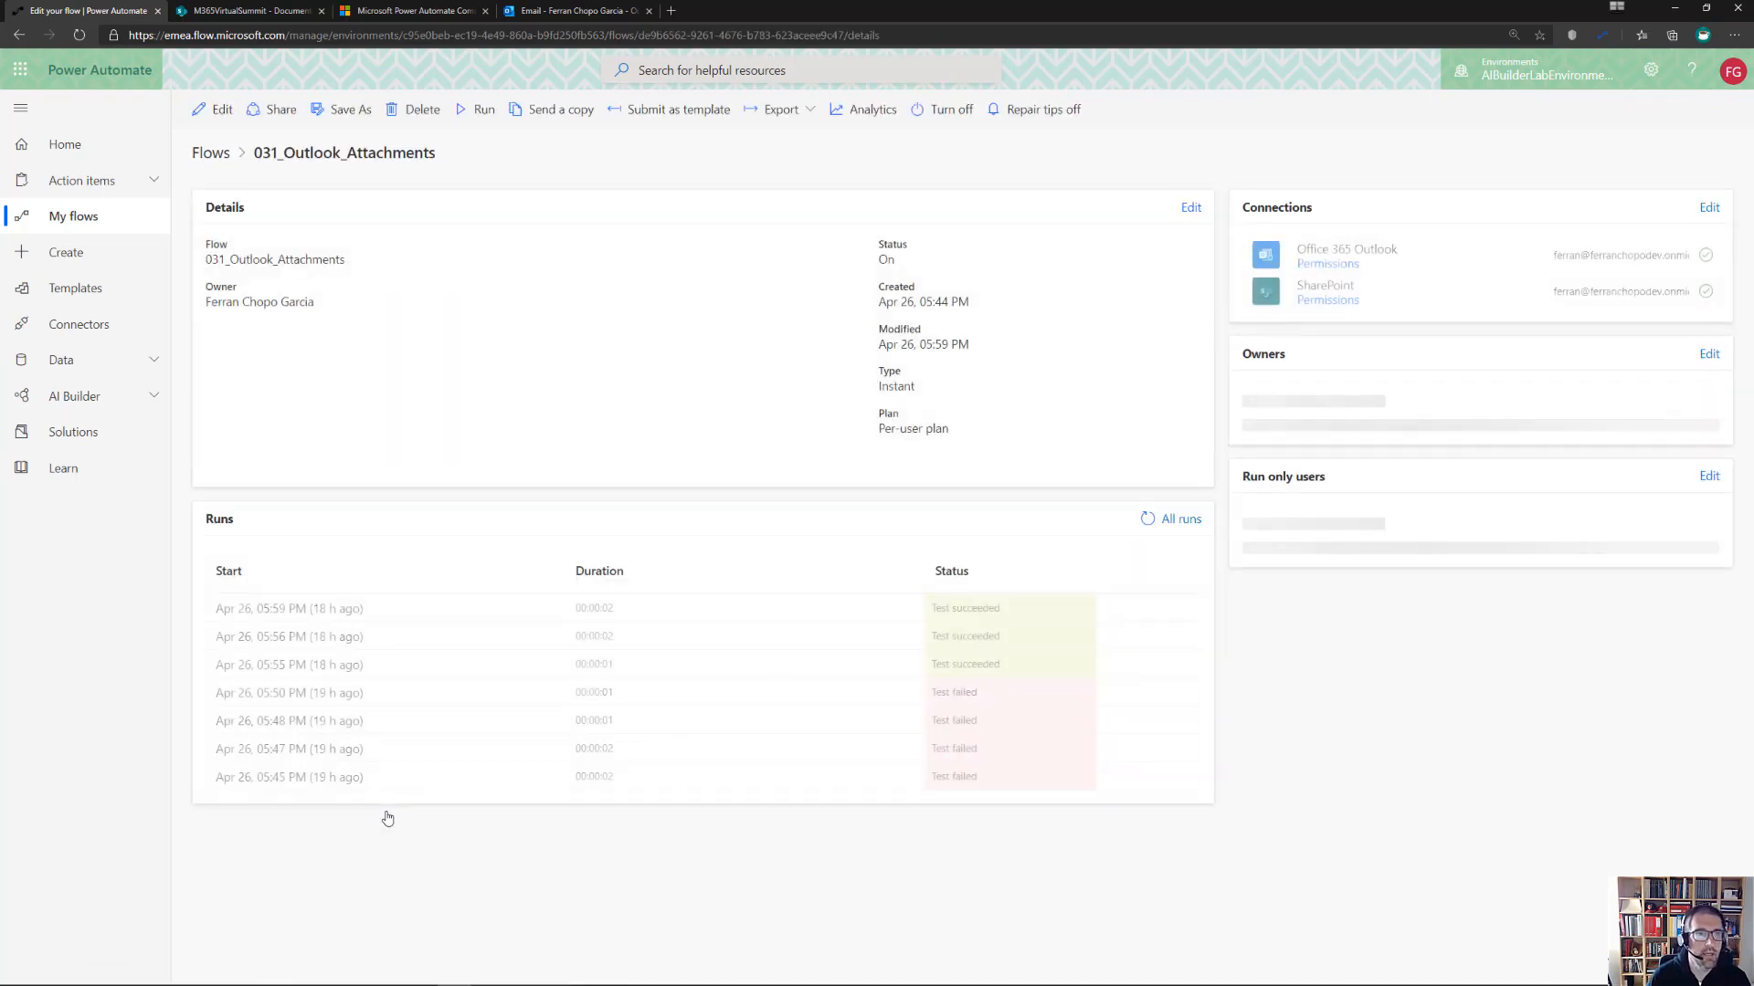
{"action": "left_click", "coordinate": [222, 110]}
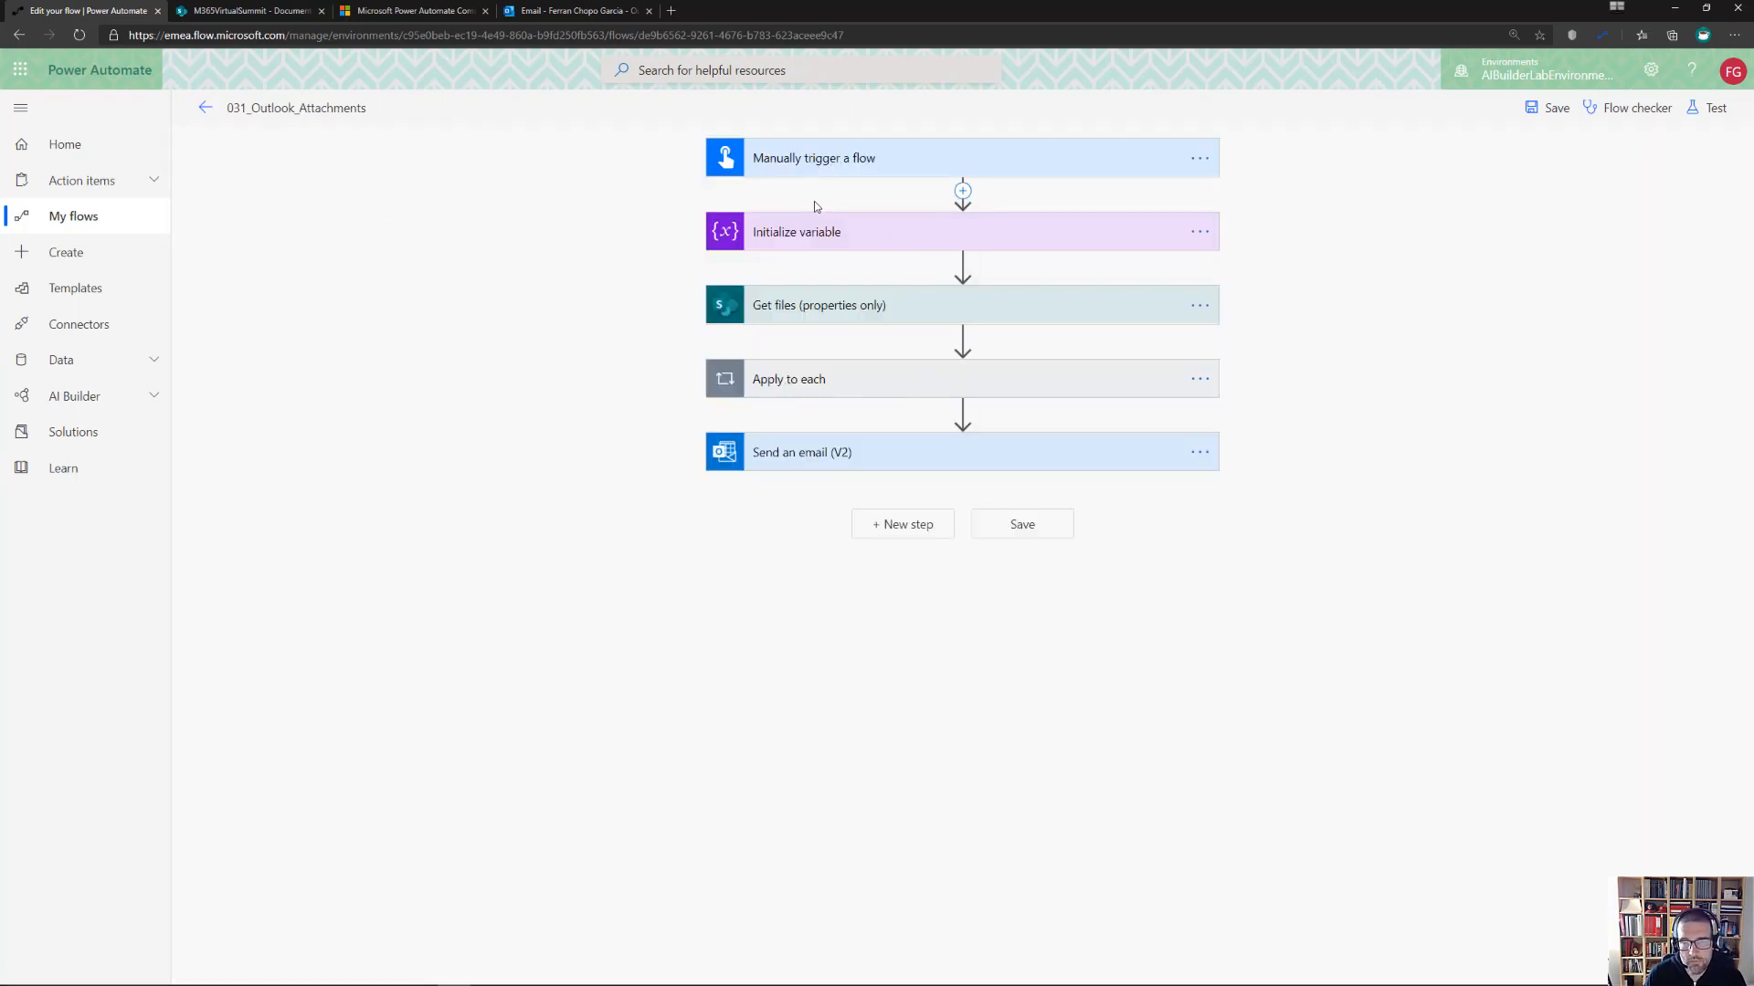
Examine the Initialize variable and Get files (properties only) settings, and check the matching Documents library in SharePoint
{"action": "left_click", "coordinate": [878, 242]}
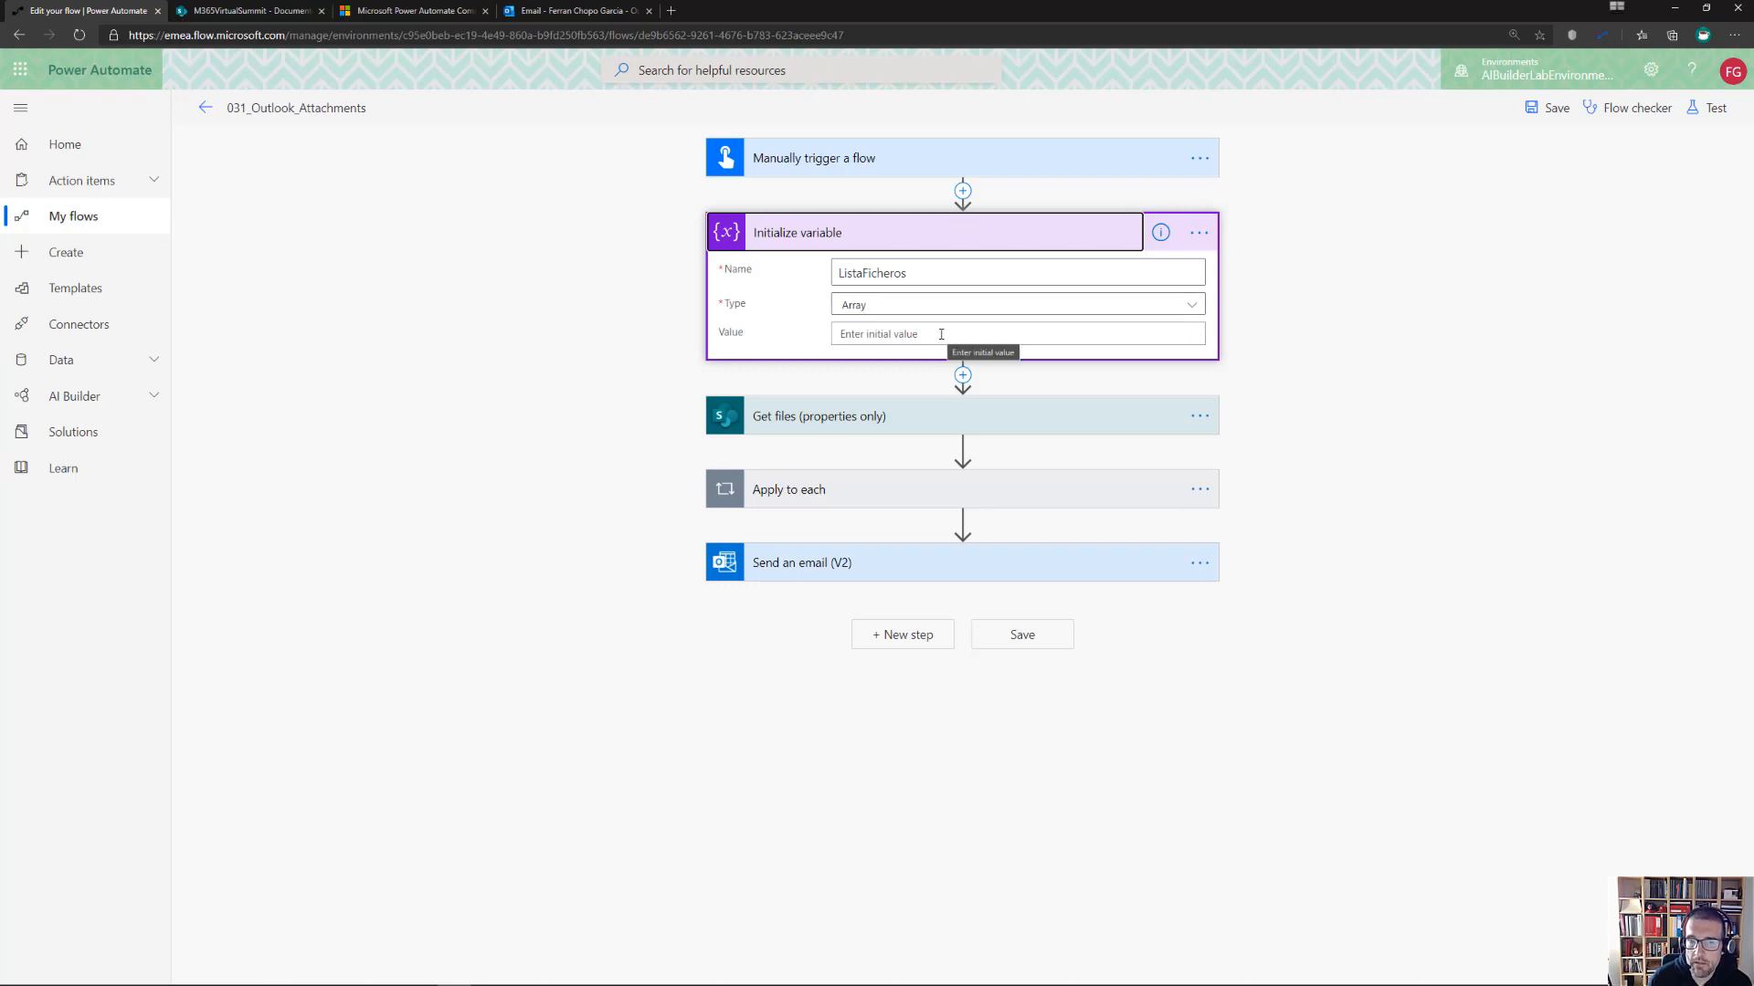
{"action": "left_click", "coordinate": [831, 429]}
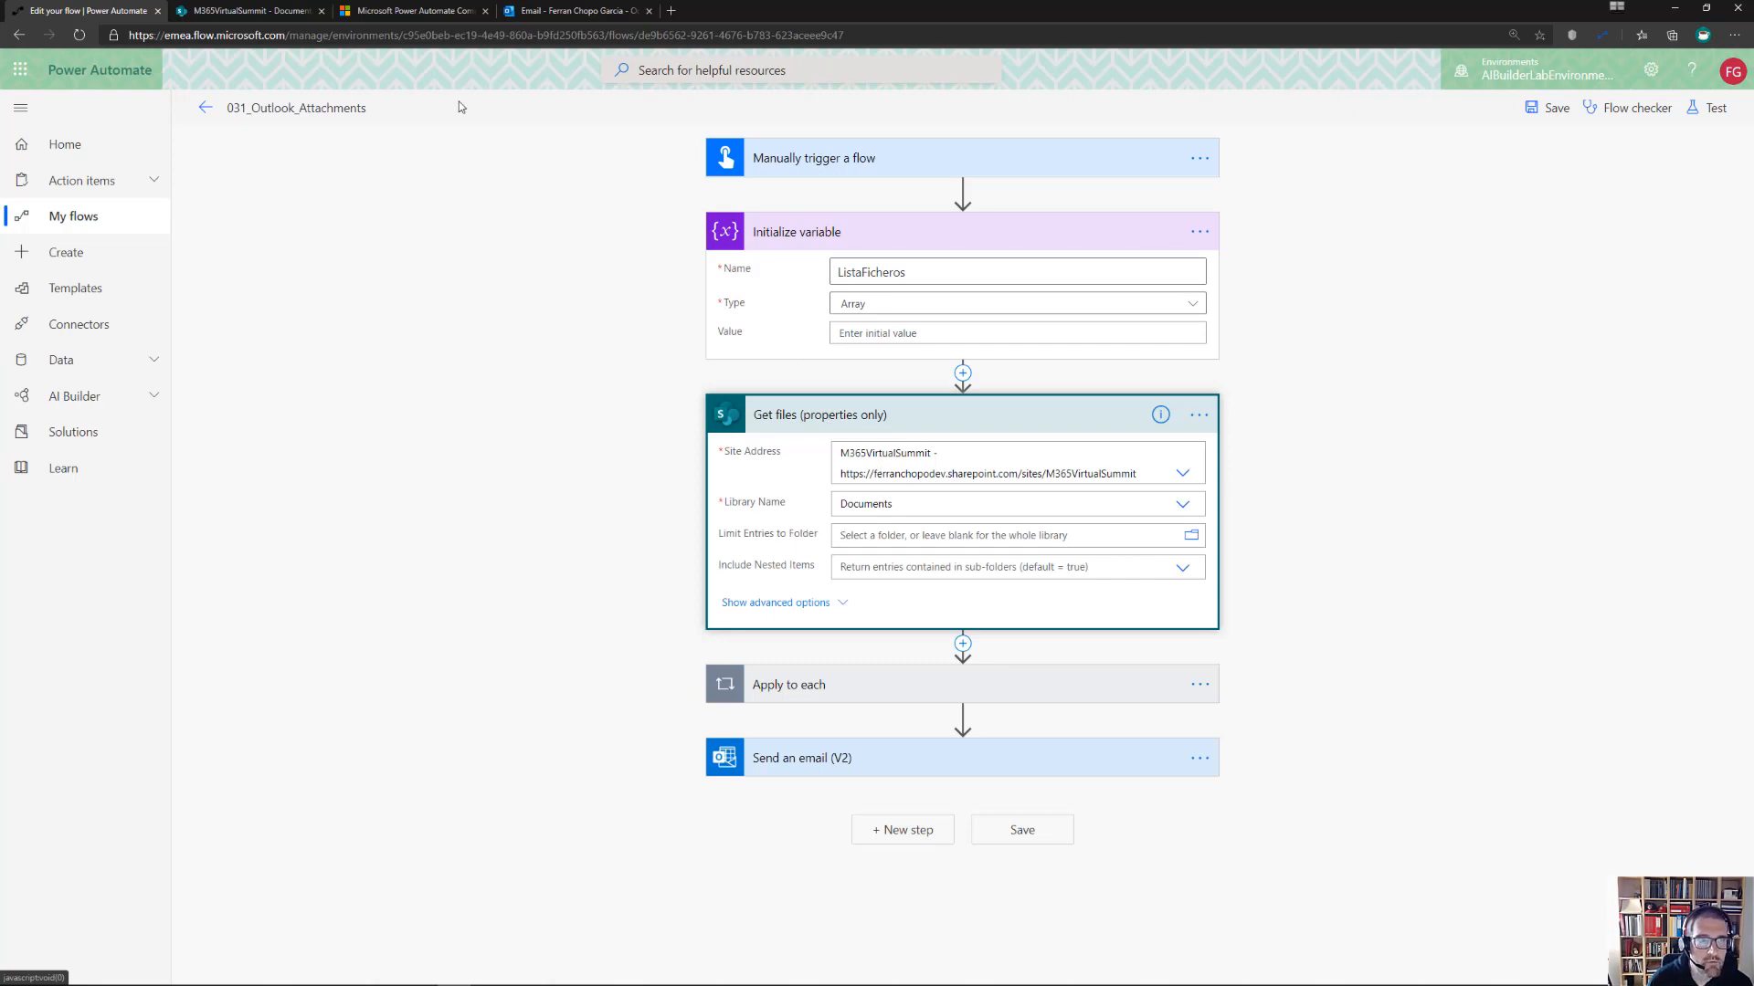
{"action": "left_click", "coordinate": [274, 12]}
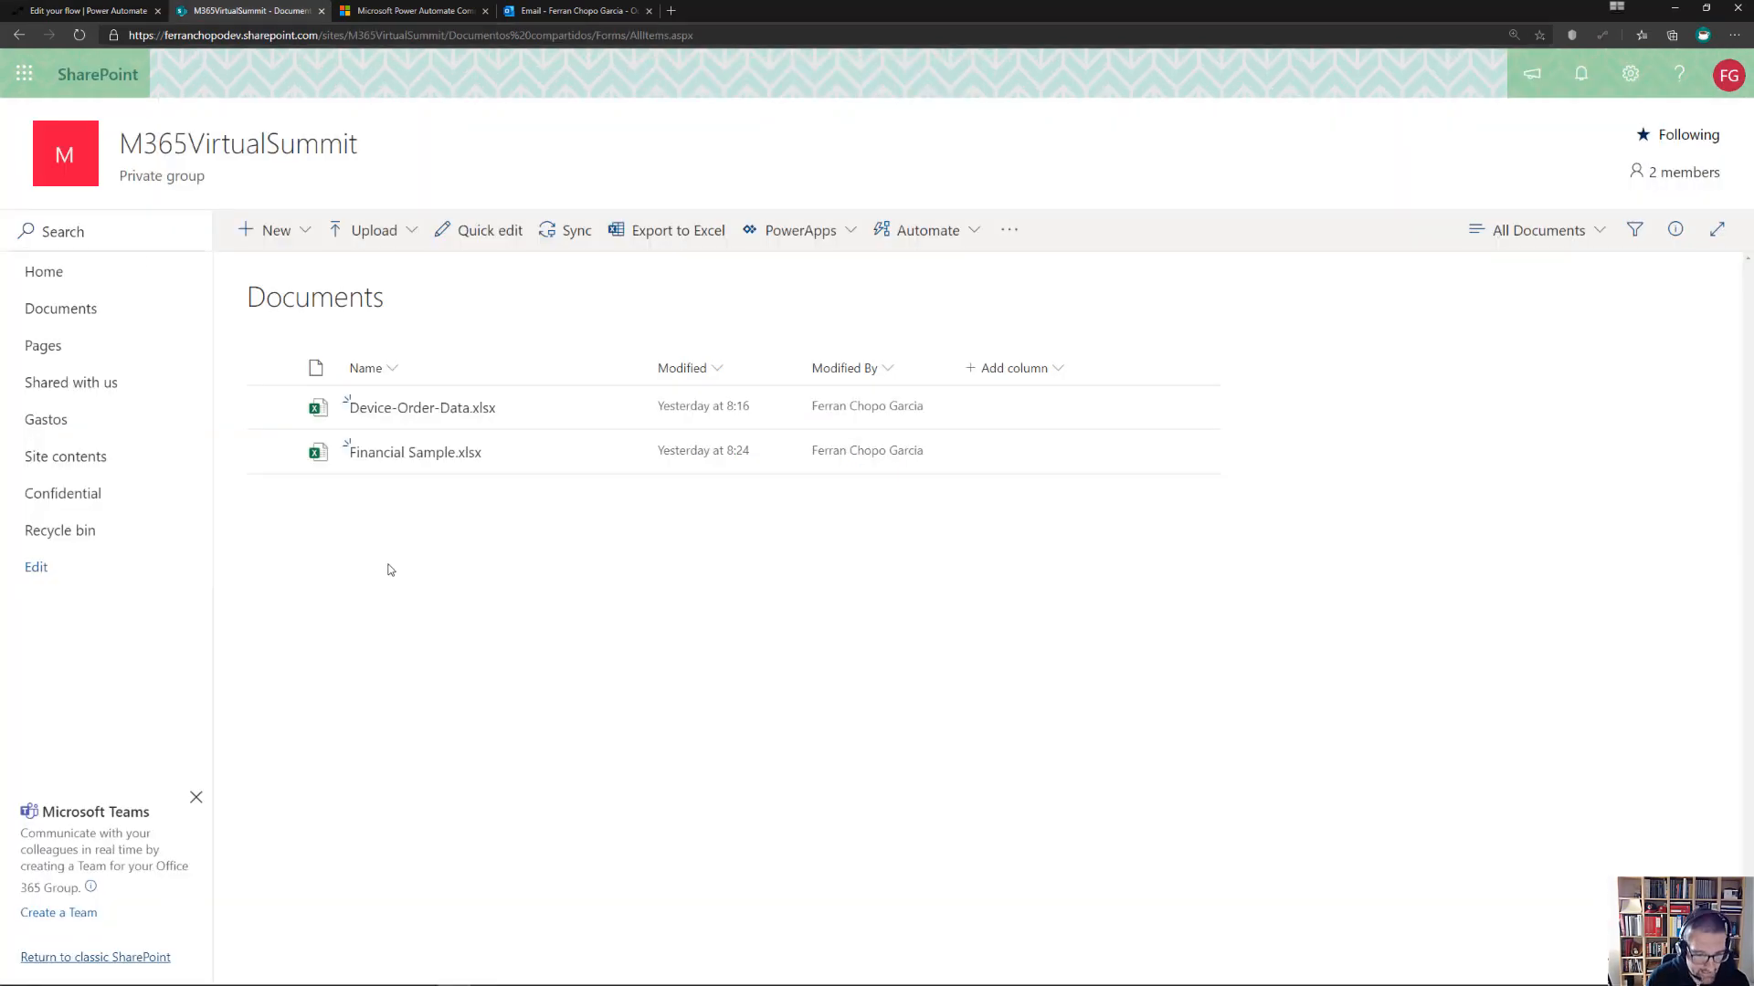
{"action": "key", "text": "F5"}
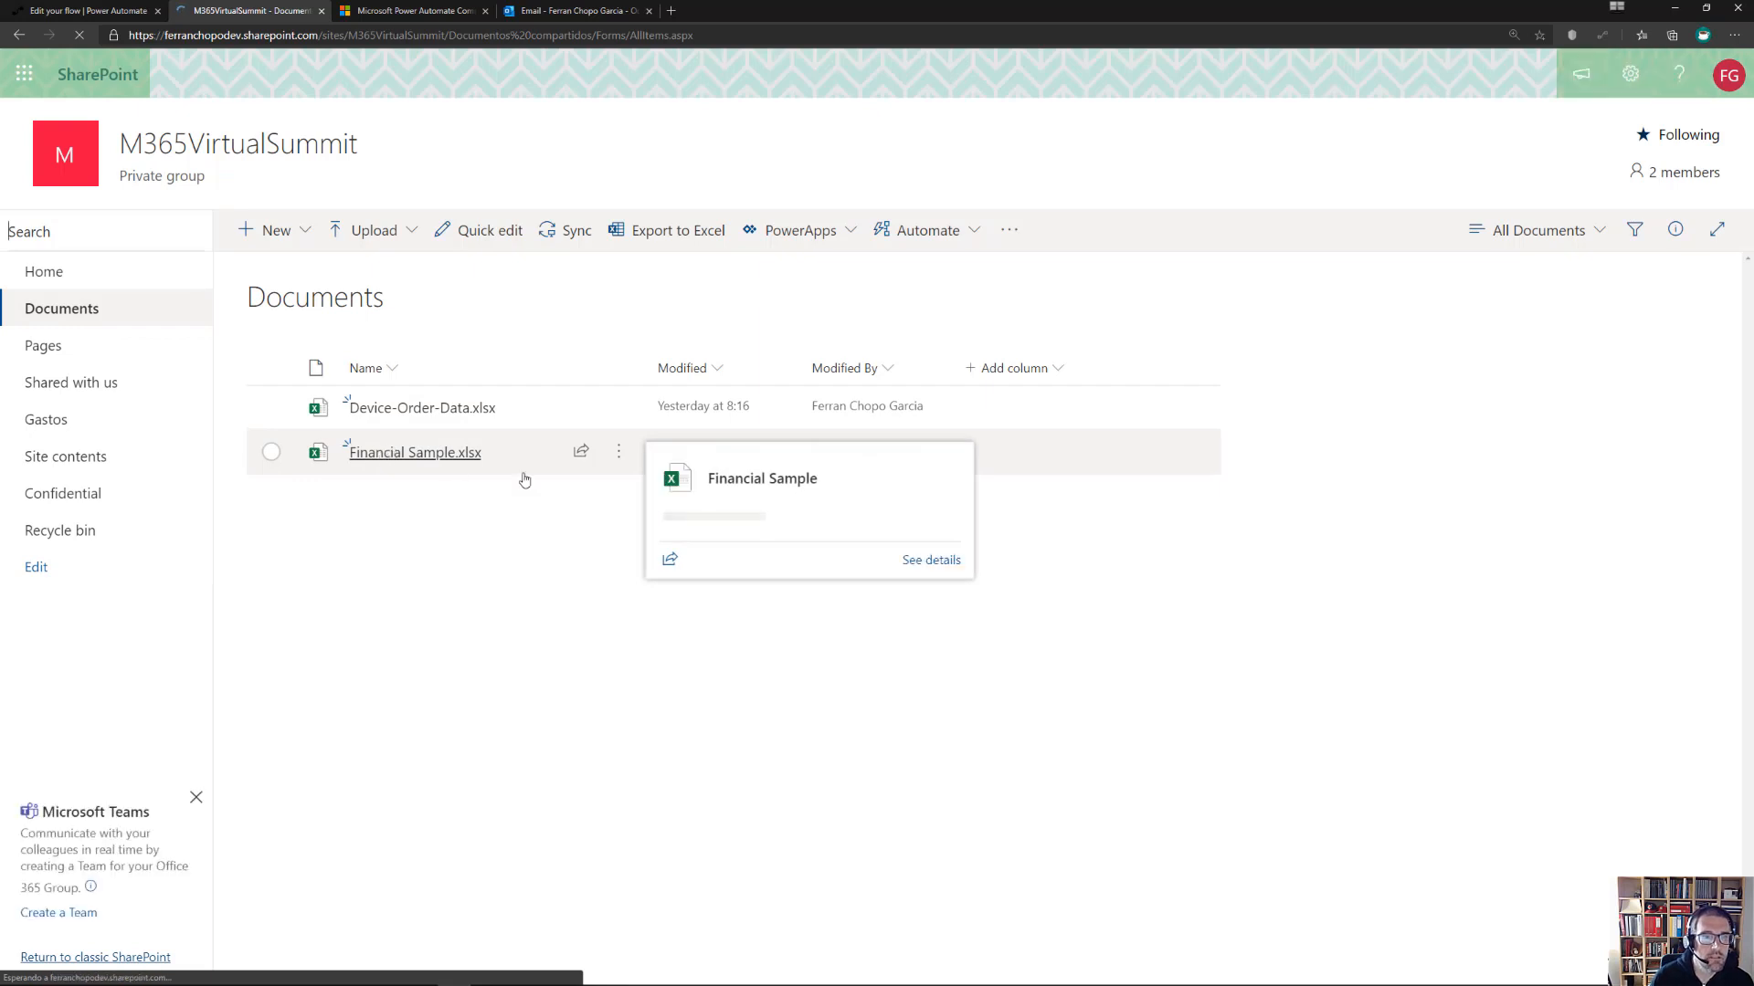
{"action": "left_click", "coordinate": [87, 10]}
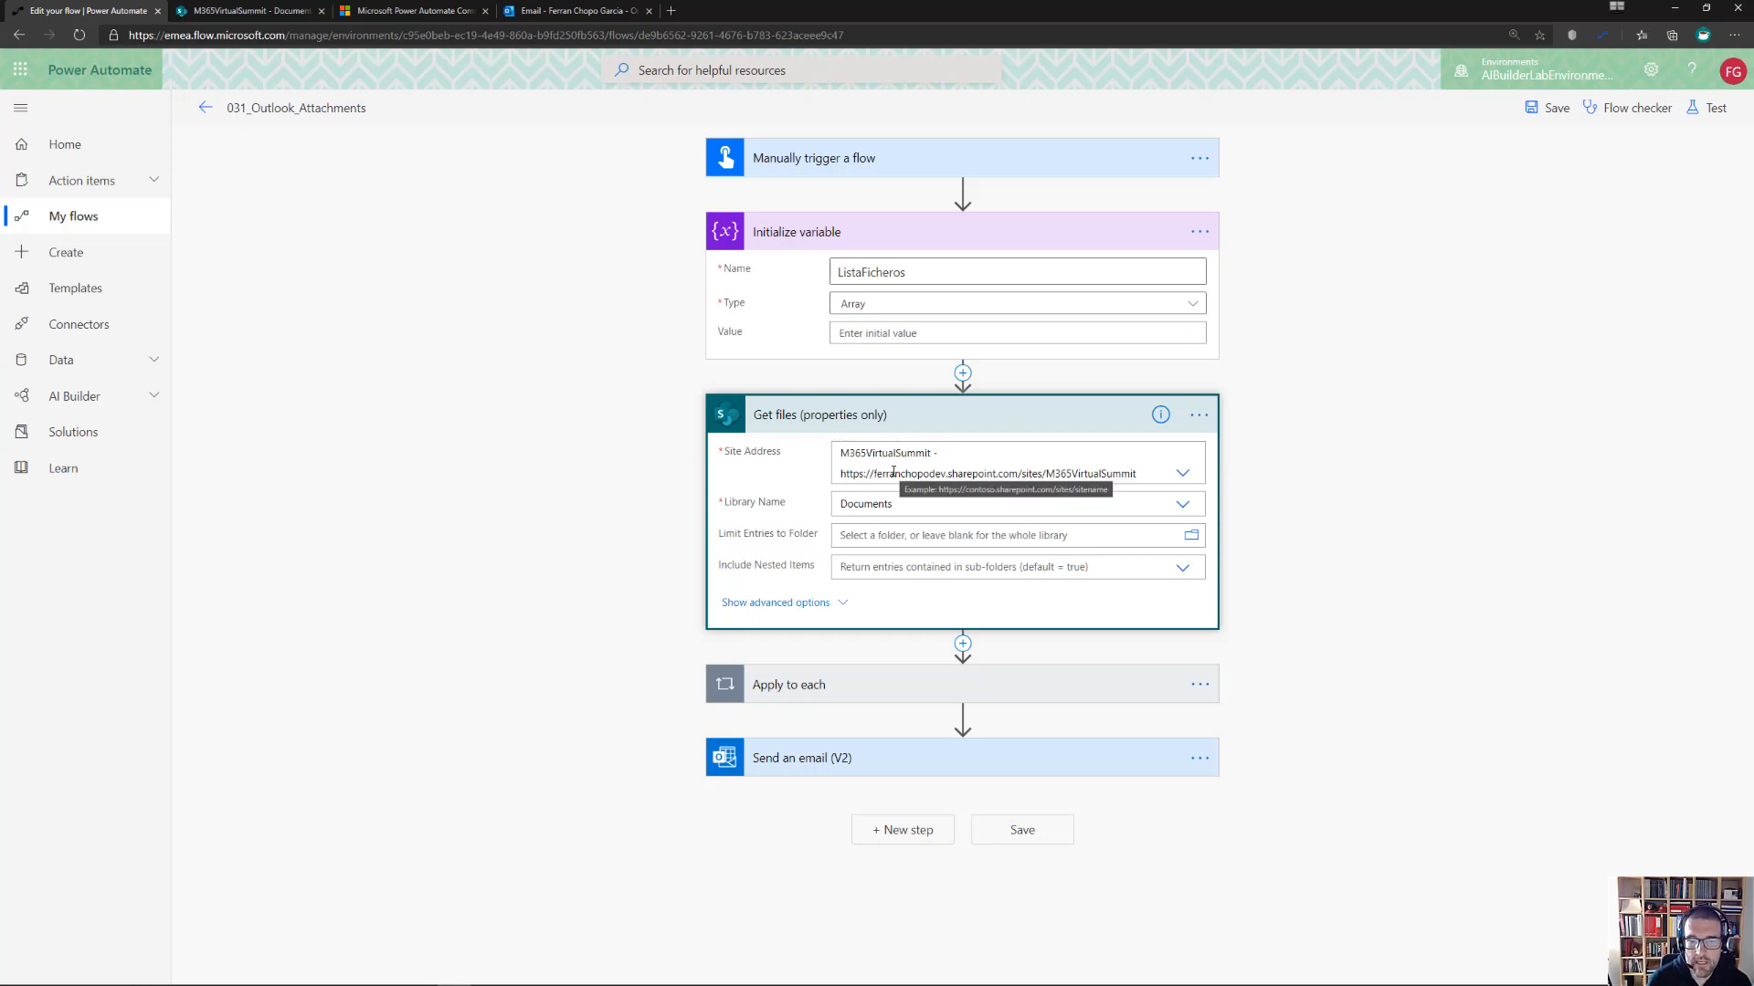
Expand the Apply to each loop with its Get file content and Append to array variable actions to review their settings
{"action": "left_click", "coordinate": [939, 701]}
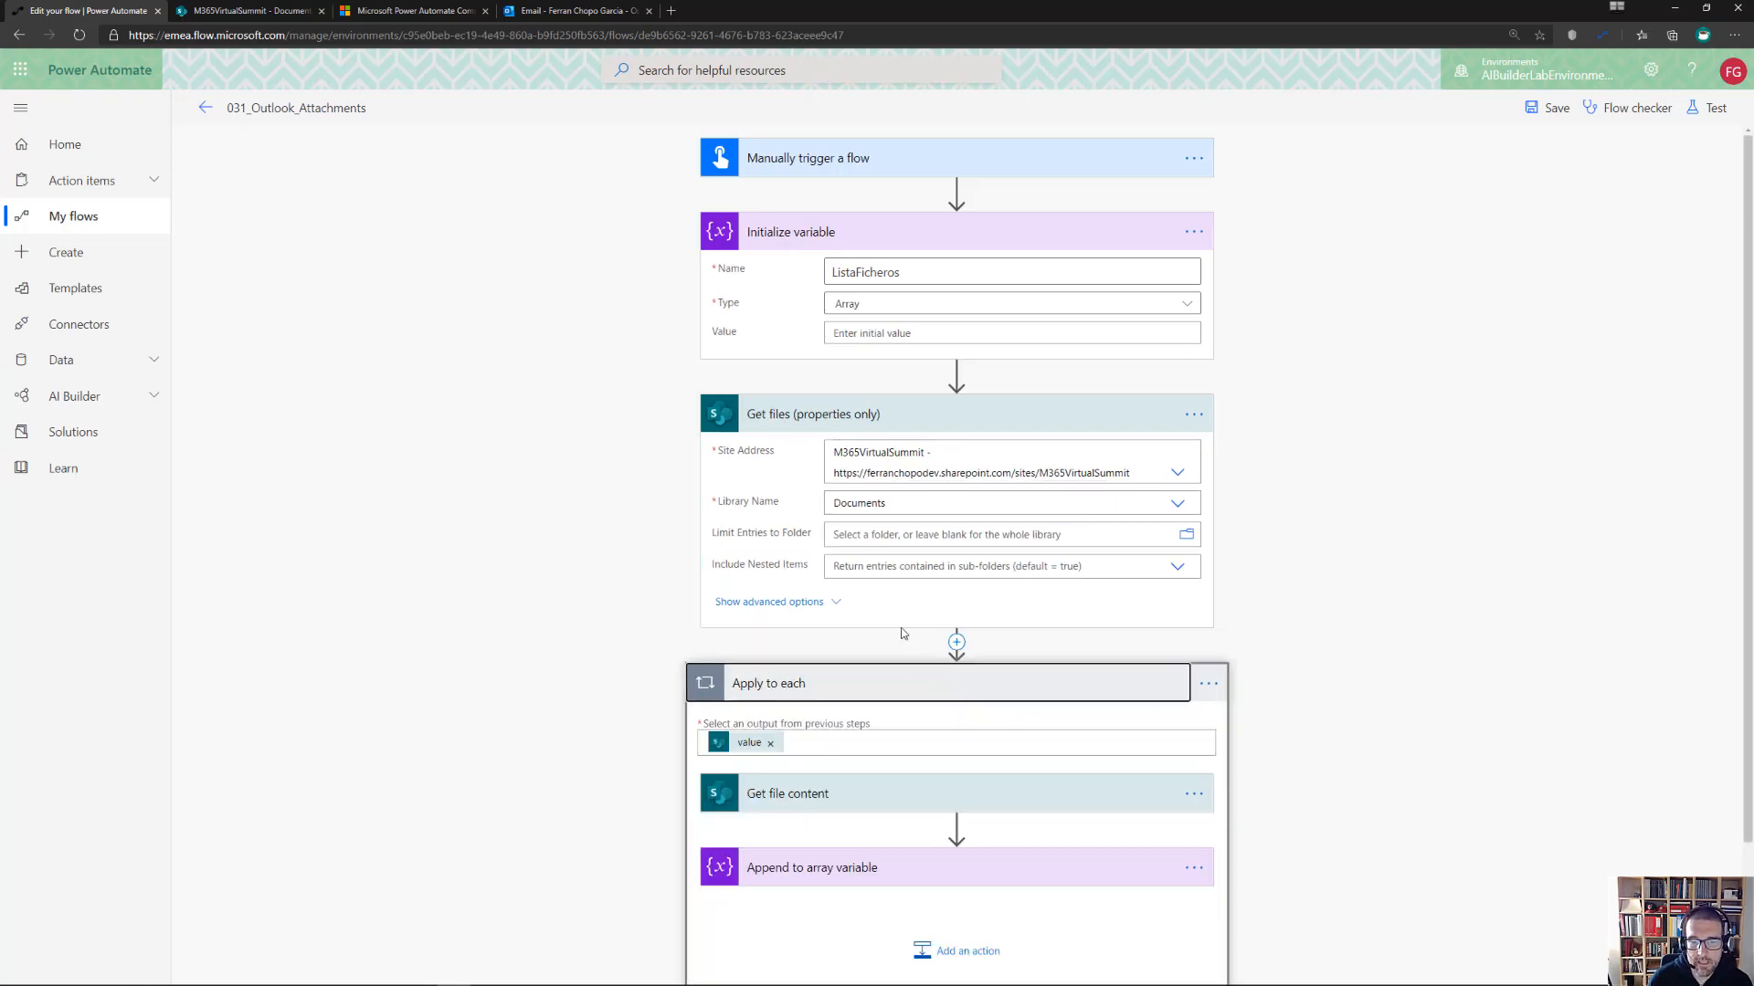
{"action": "scroll", "coordinate": [913, 639], "scroll_direction": "down", "scroll_amount": 2}
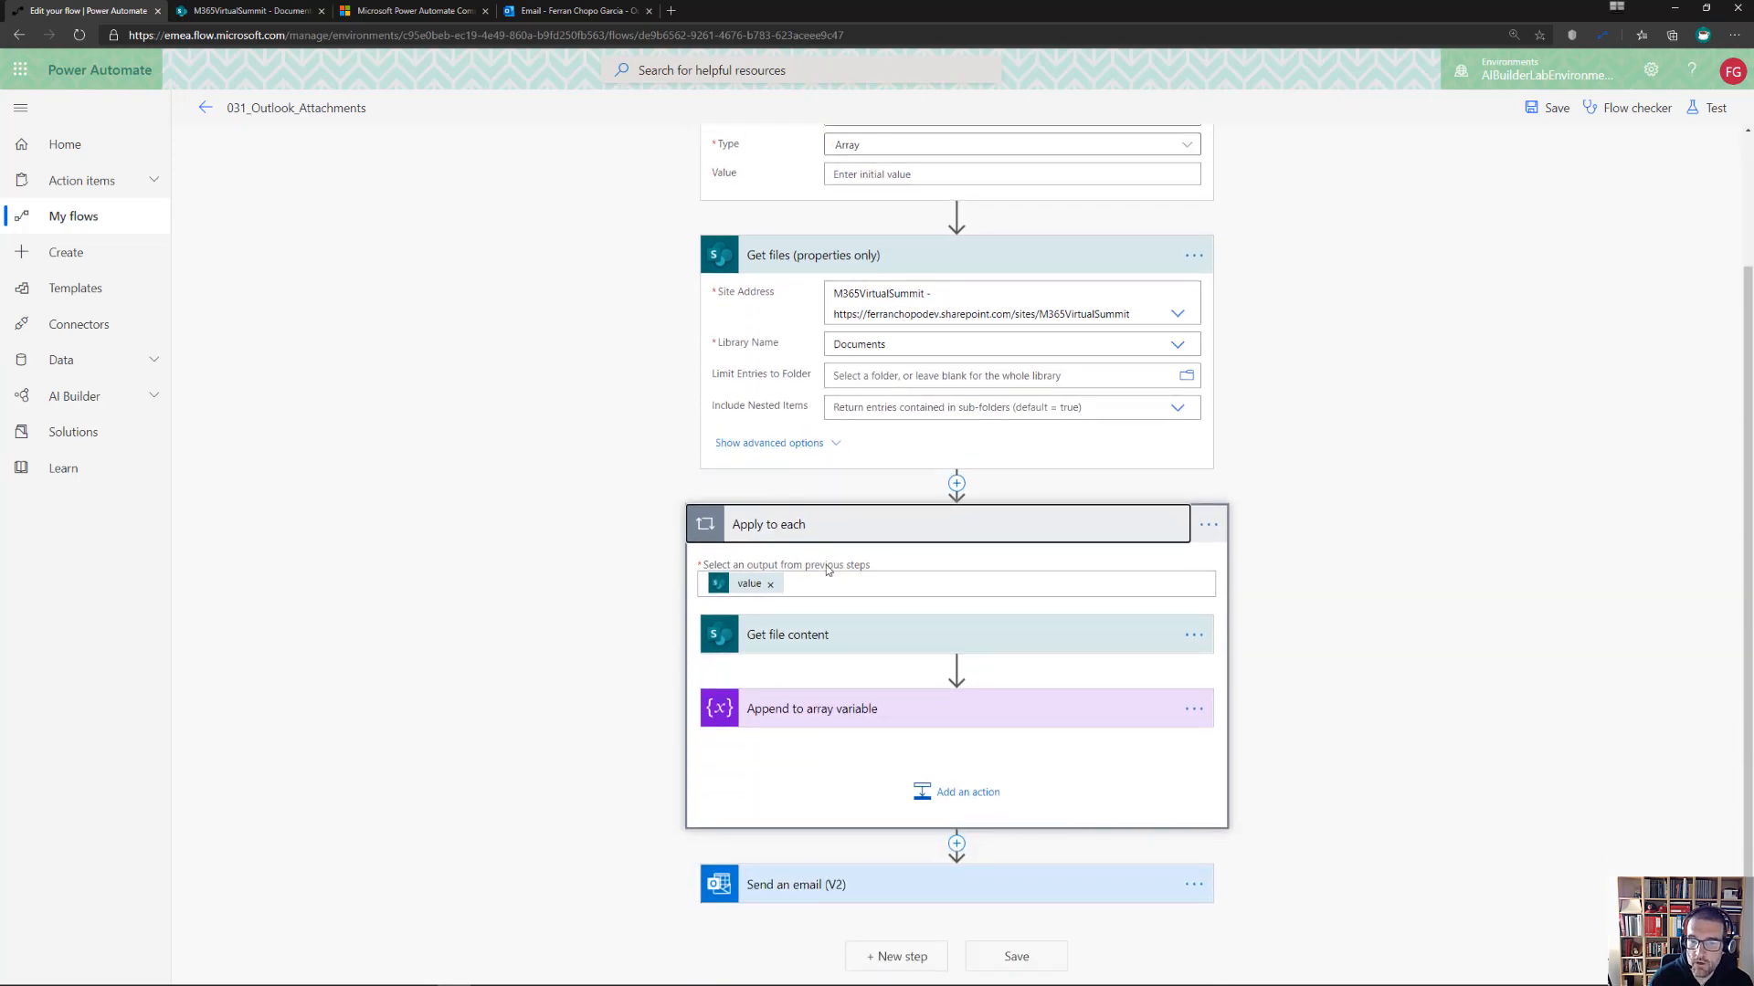
{"action": "left_click", "coordinate": [816, 641]}
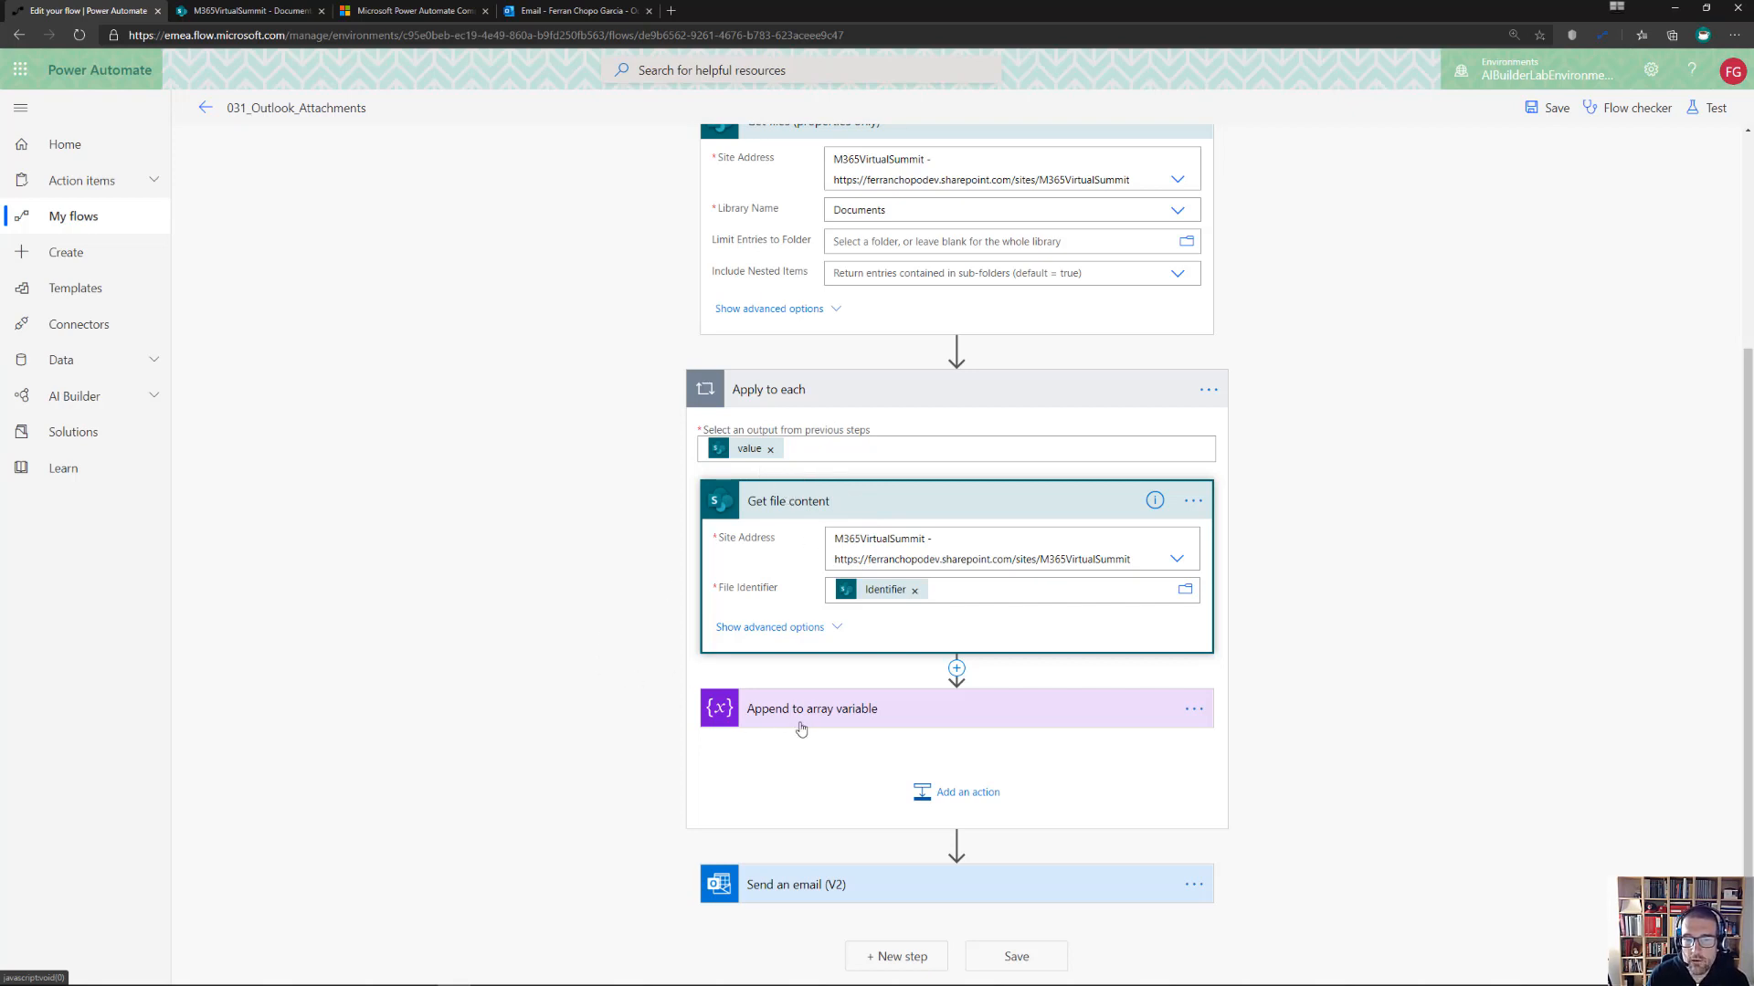
{"action": "left_click", "coordinate": [850, 711]}
{"action": "scroll", "coordinate": [691, 643], "scroll_direction": "down", "scroll_amount": 2}
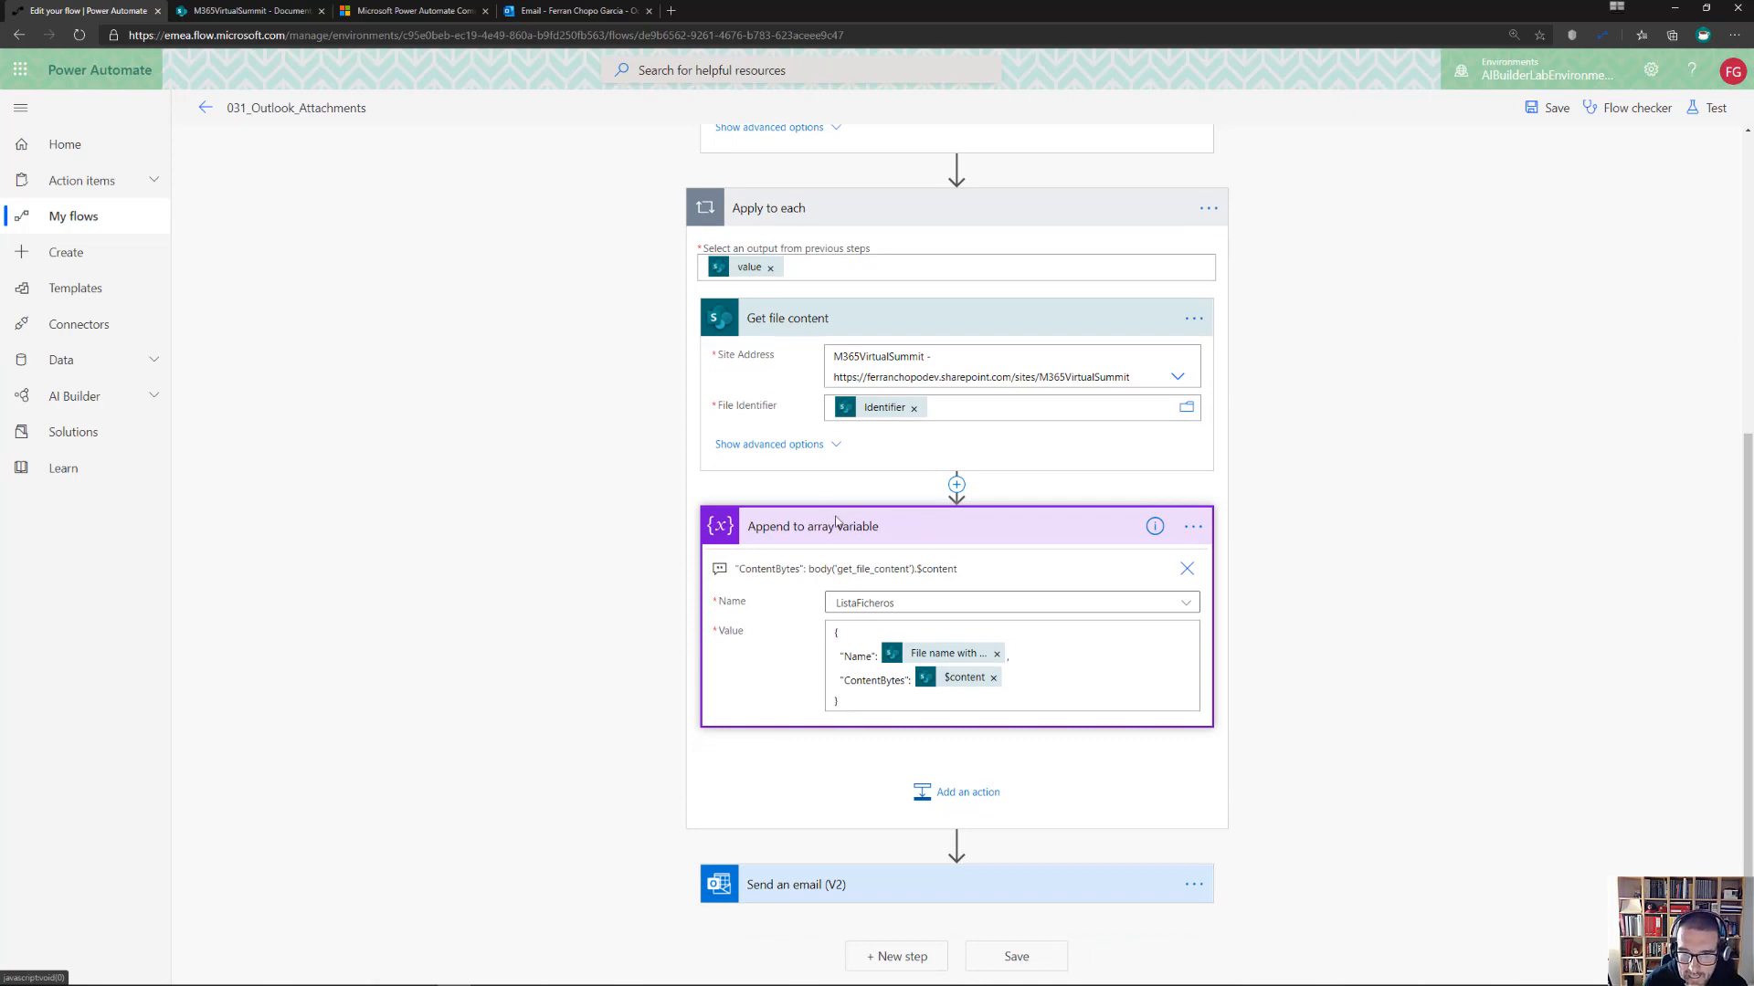
Examine how Append to array variable builds each ListaFicheros entry, comparing its Name and ContentBytes value with the action's comment
{"action": "scroll", "coordinate": [859, 512], "scroll_direction": "up", "scroll_amount": 5}
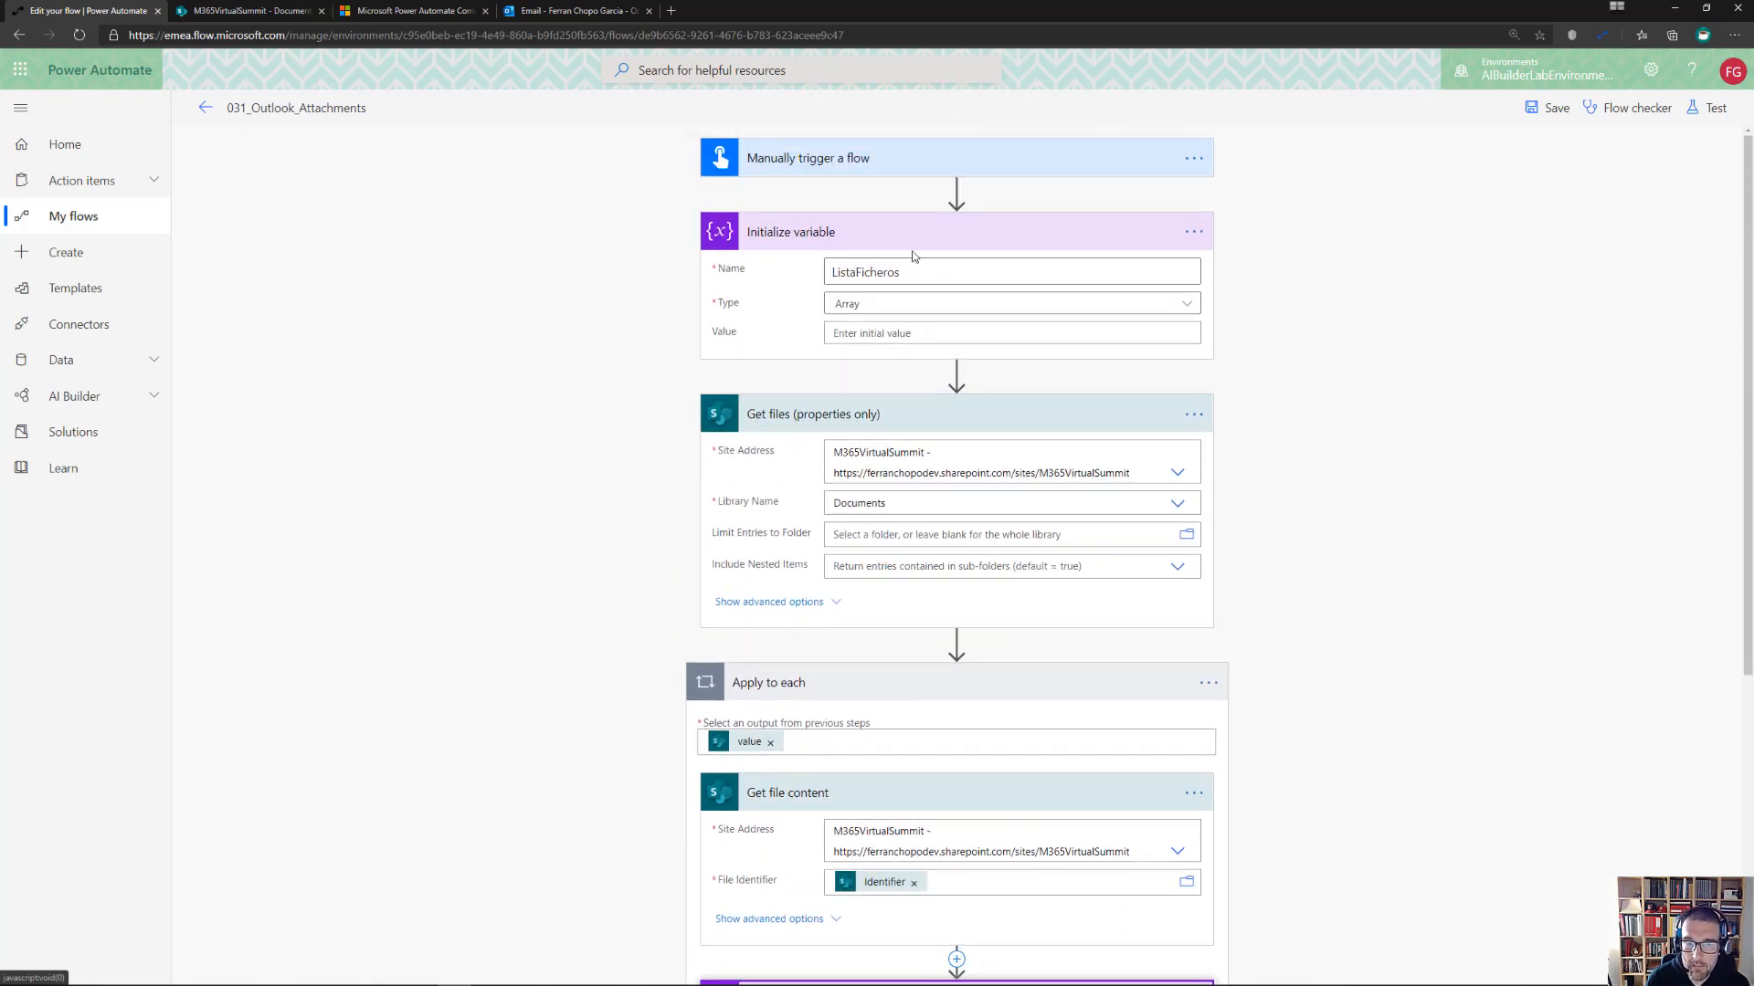
{"action": "scroll", "coordinate": [913, 457], "scroll_direction": "down", "scroll_amount": 5}
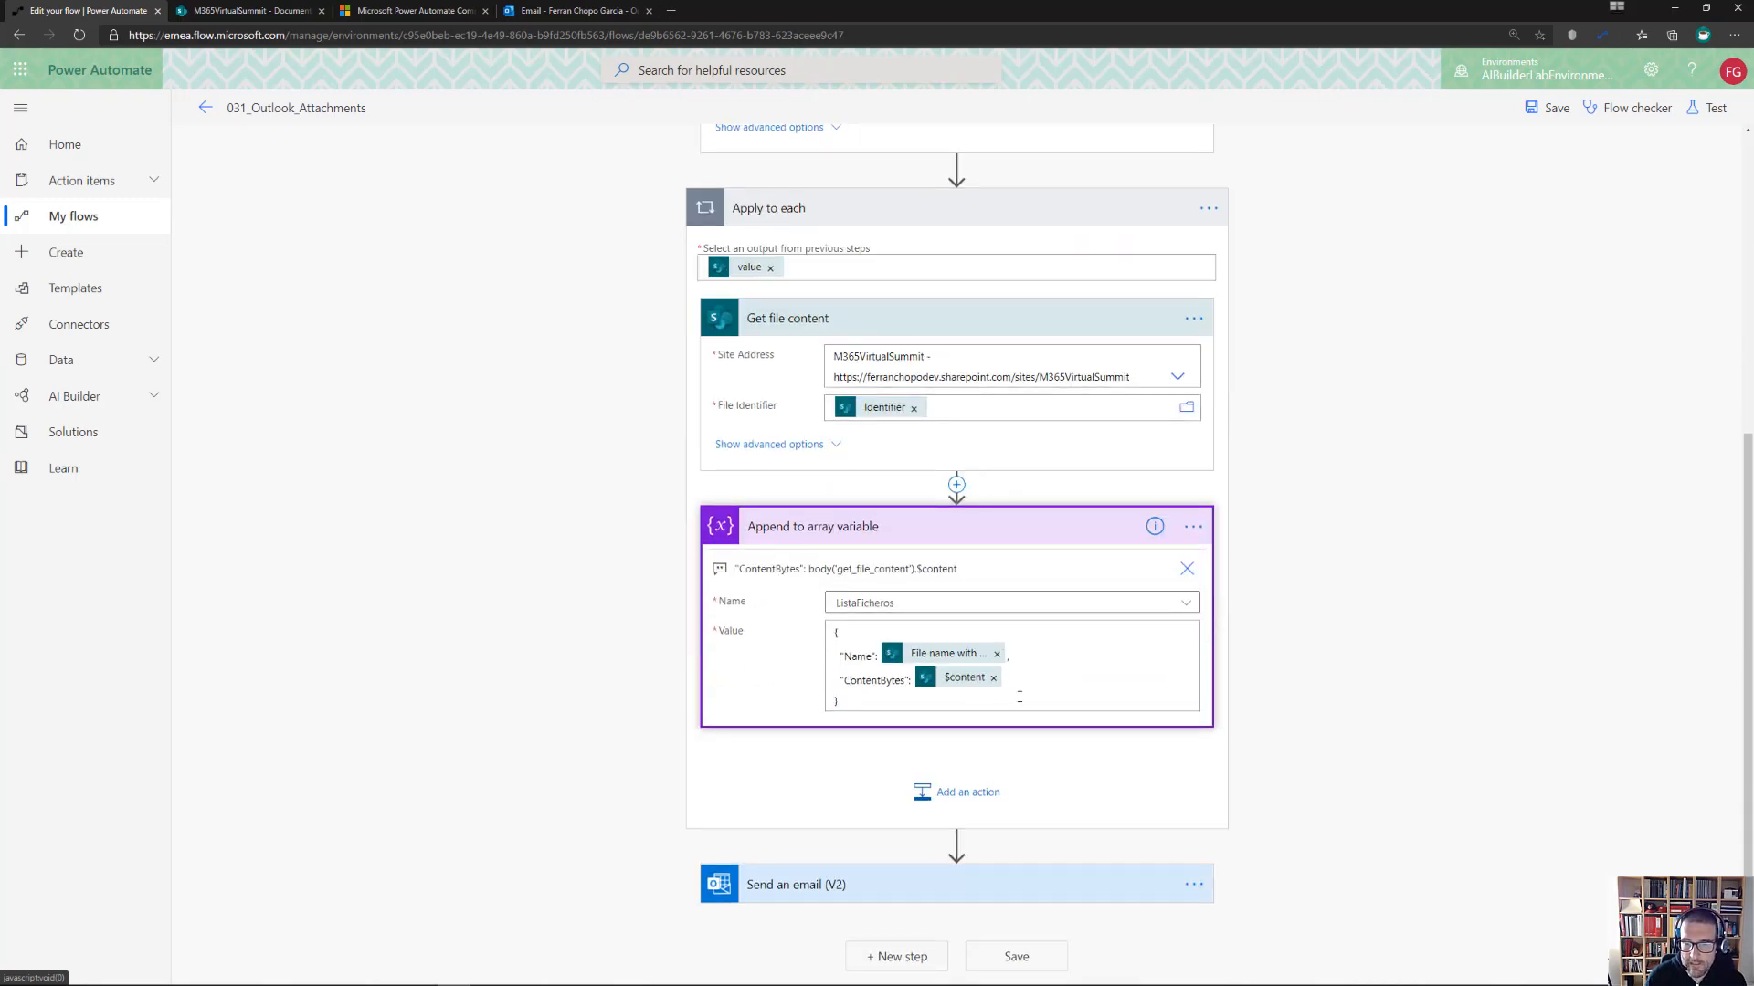
{"action": "key", "text": "ctrl+plus"}
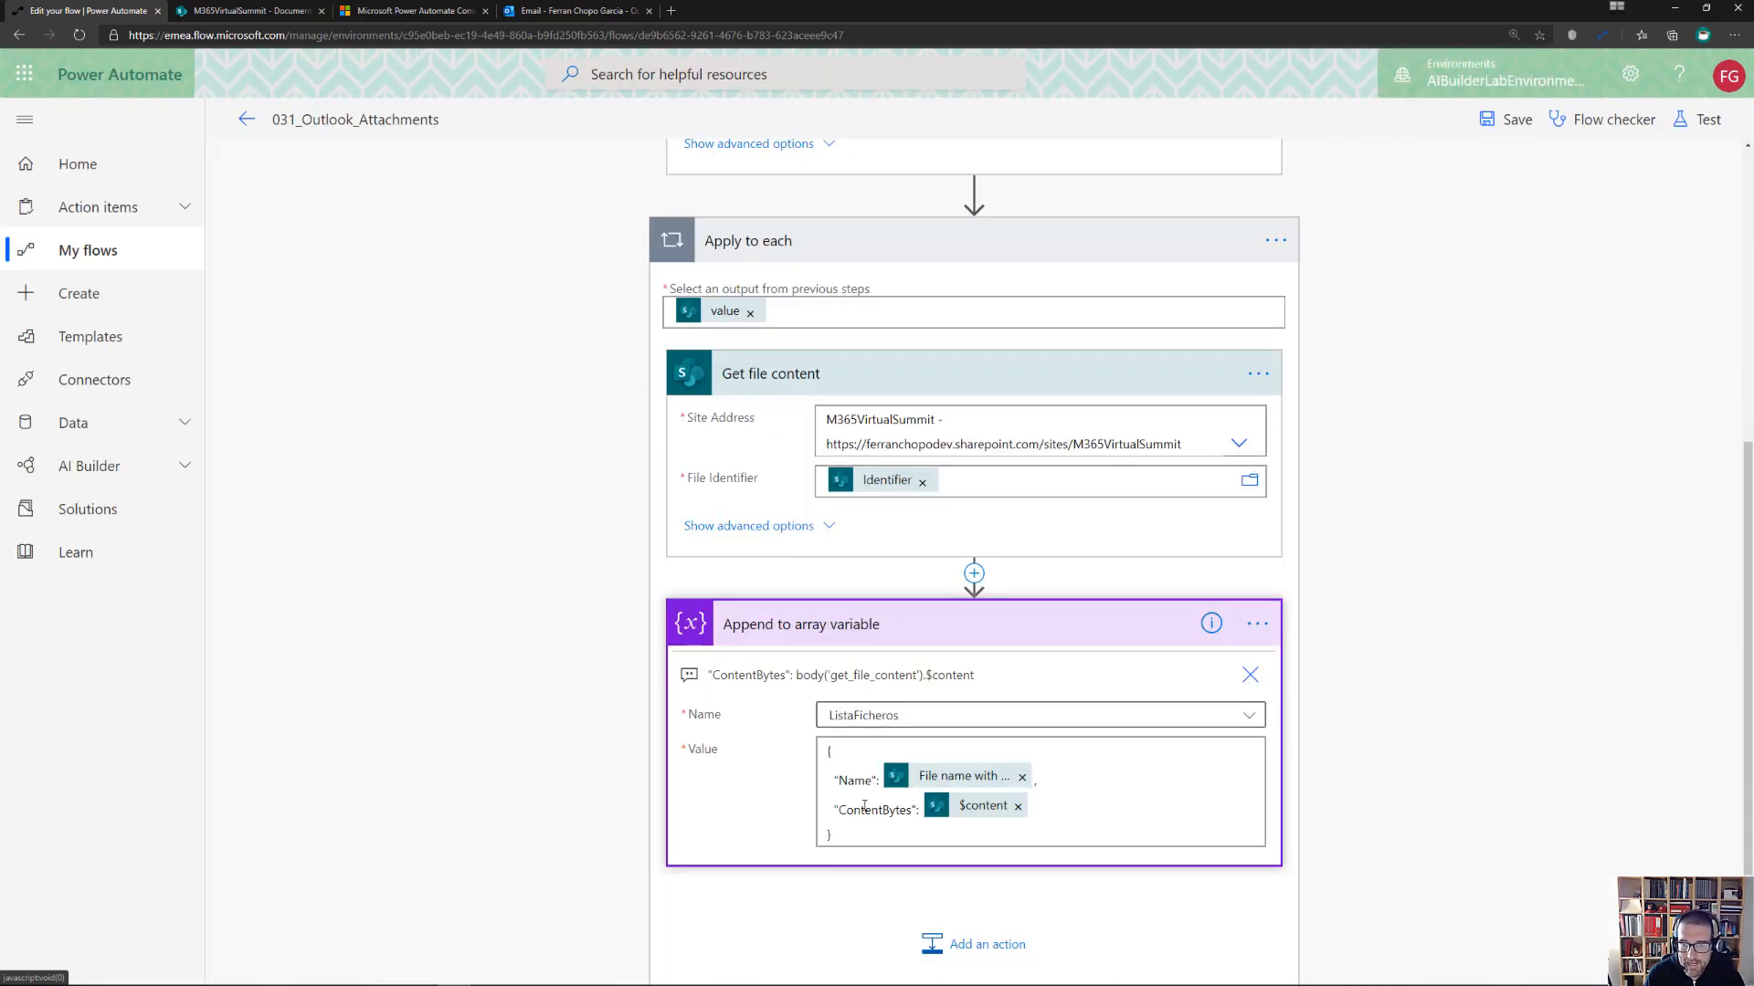
{"action": "left_click", "coordinate": [840, 858]}
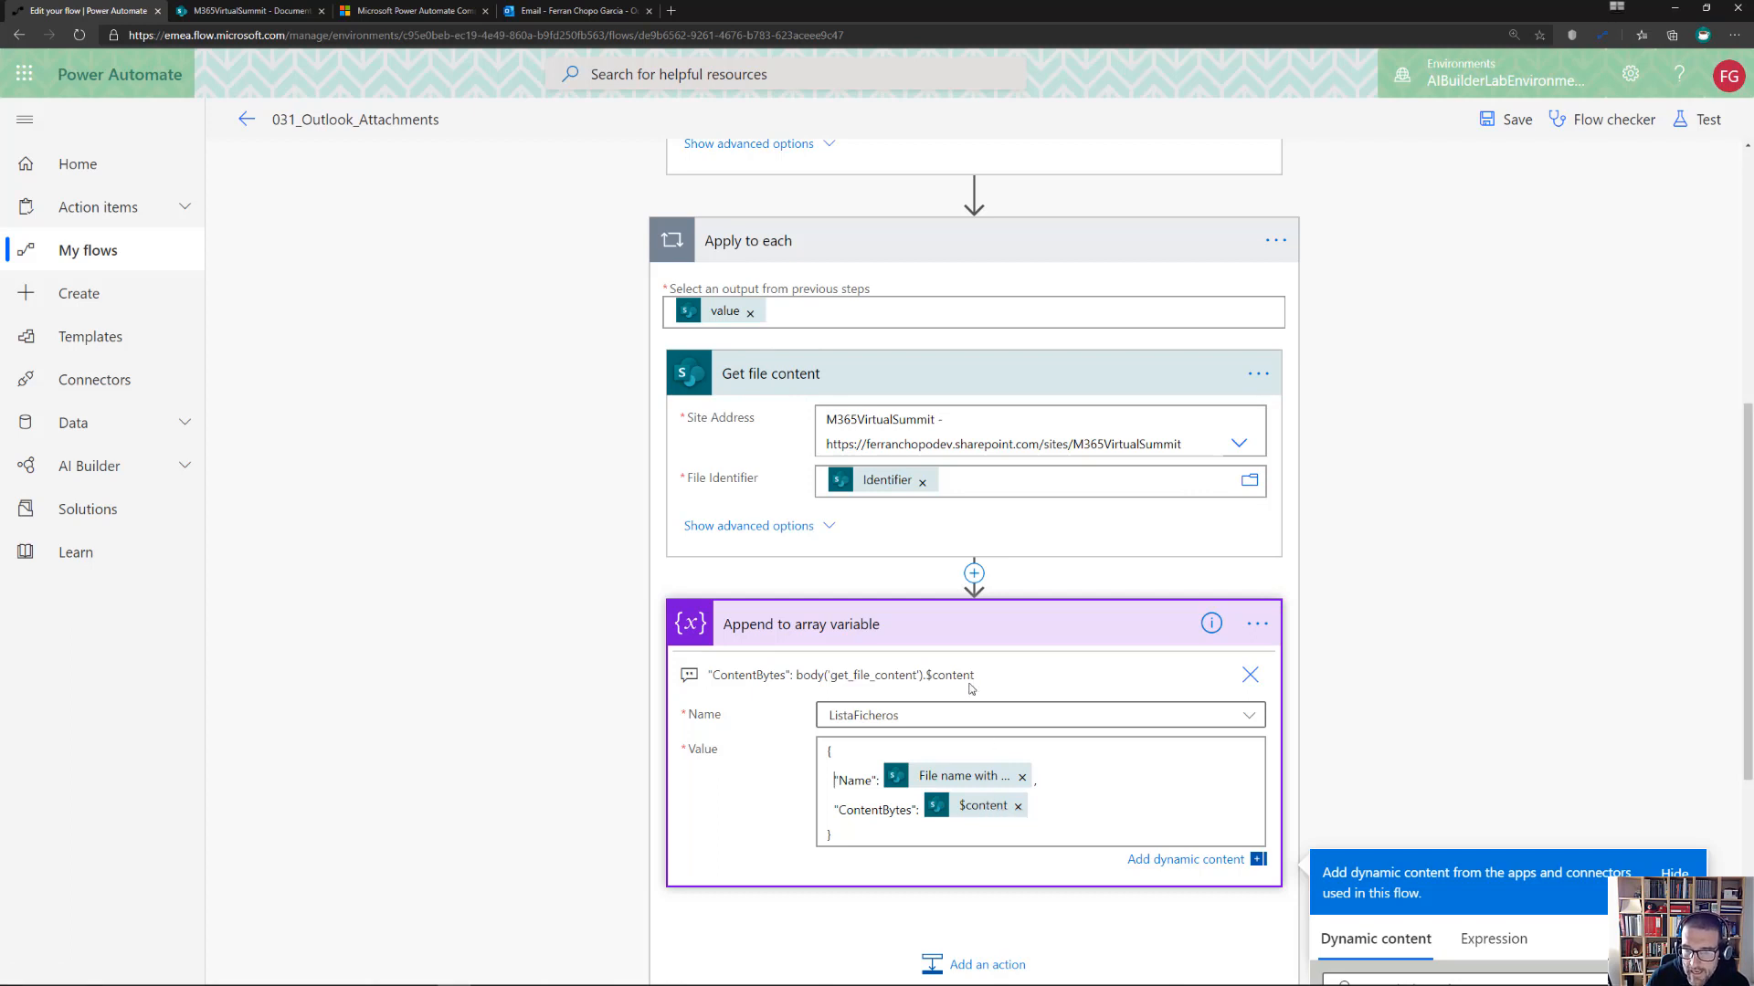
{"action": "left_click_drag", "start_coordinate": [986, 678], "coordinate": [708, 682]}
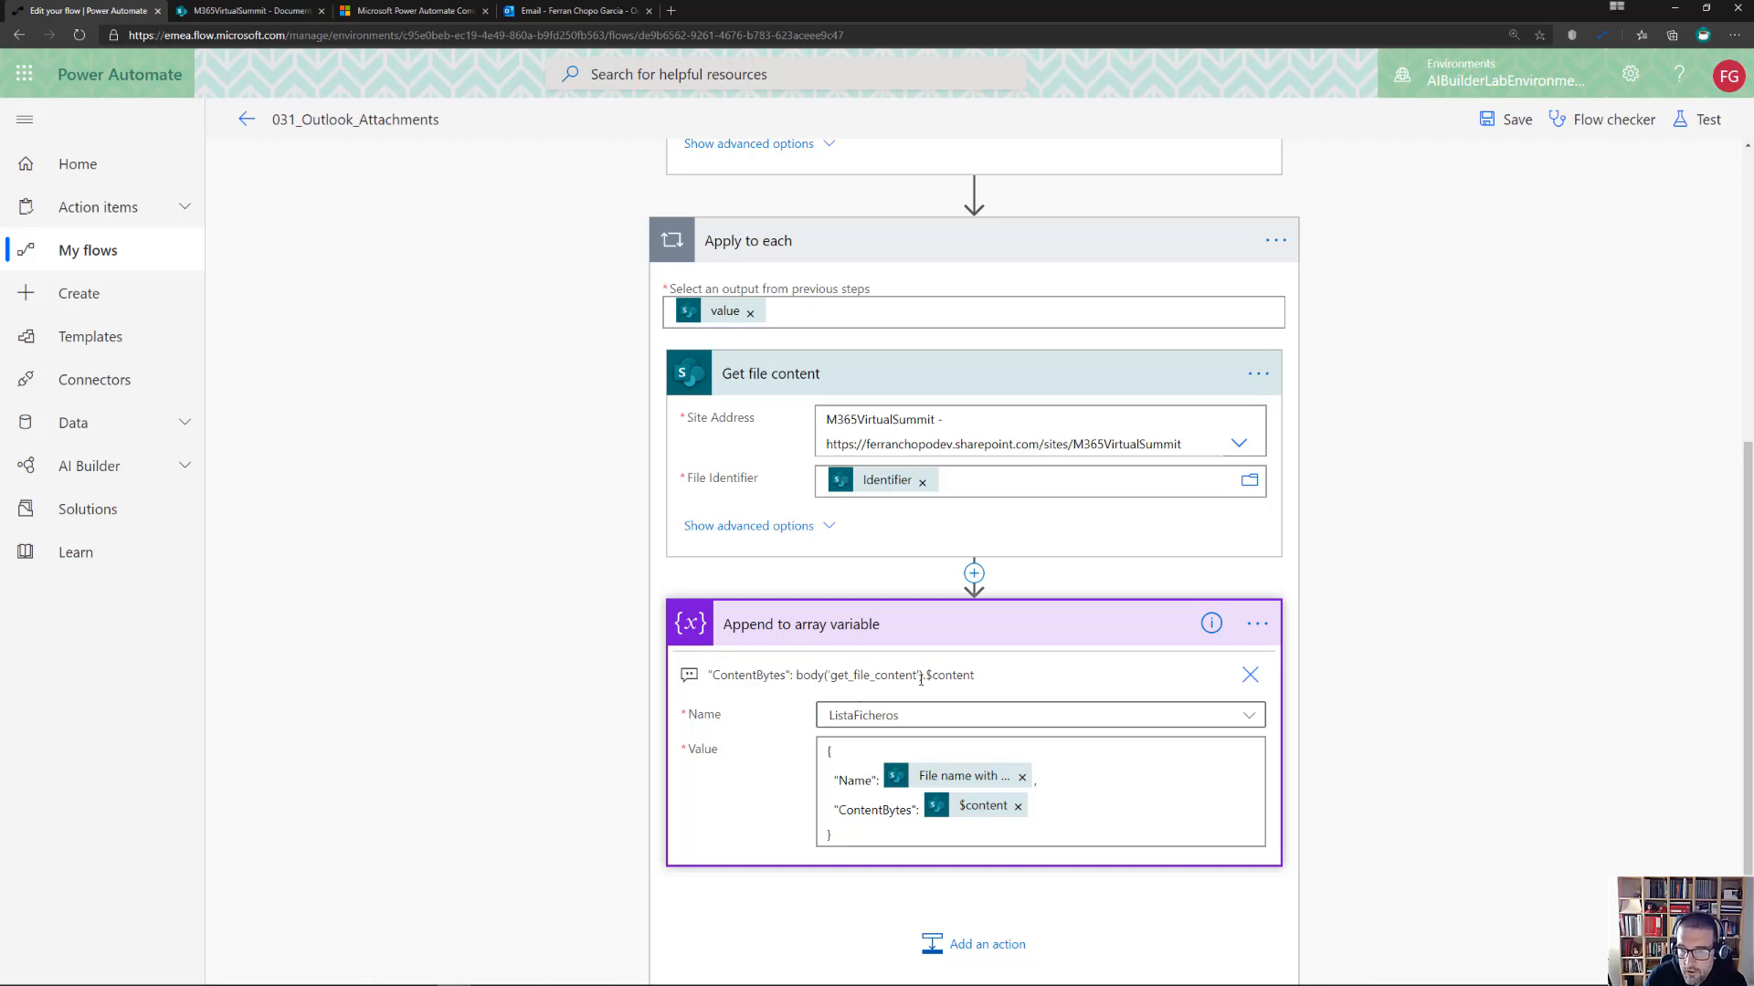
{"action": "left_click_drag", "start_coordinate": [925, 676], "coordinate": [983, 680]}
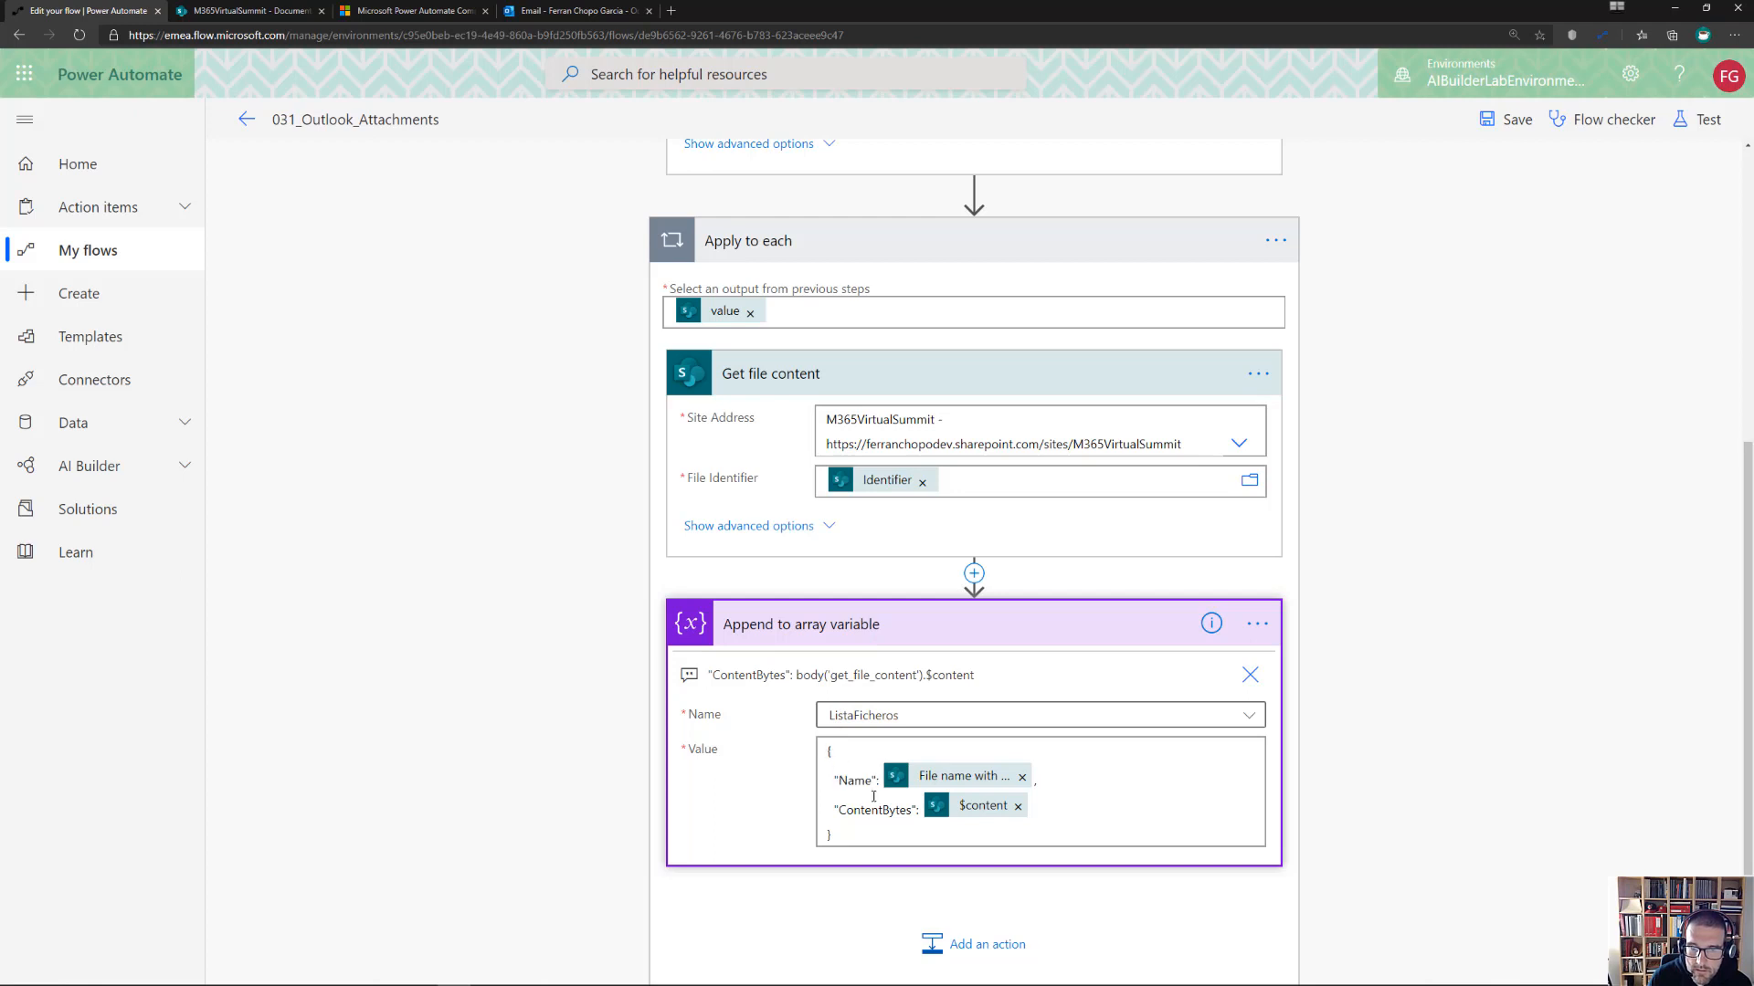
{"action": "left_click", "coordinate": [838, 809]}
{"action": "key", "text": "Return"}
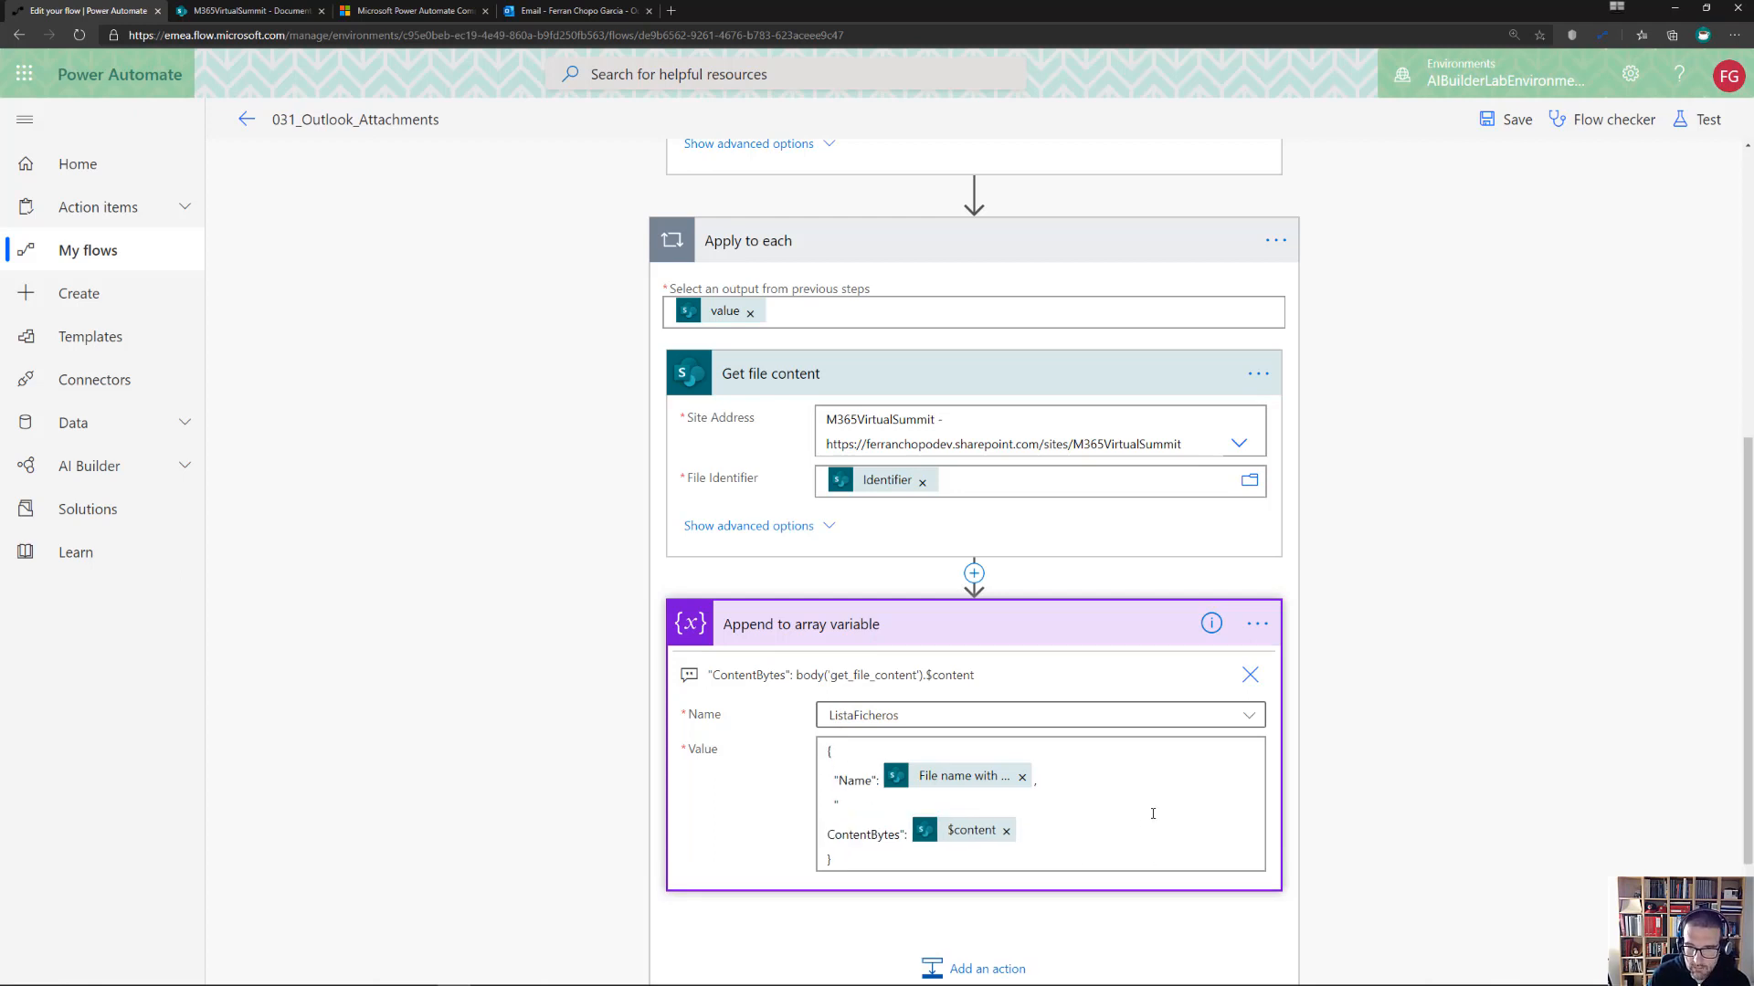
{"action": "left_click", "coordinate": [1113, 804]}
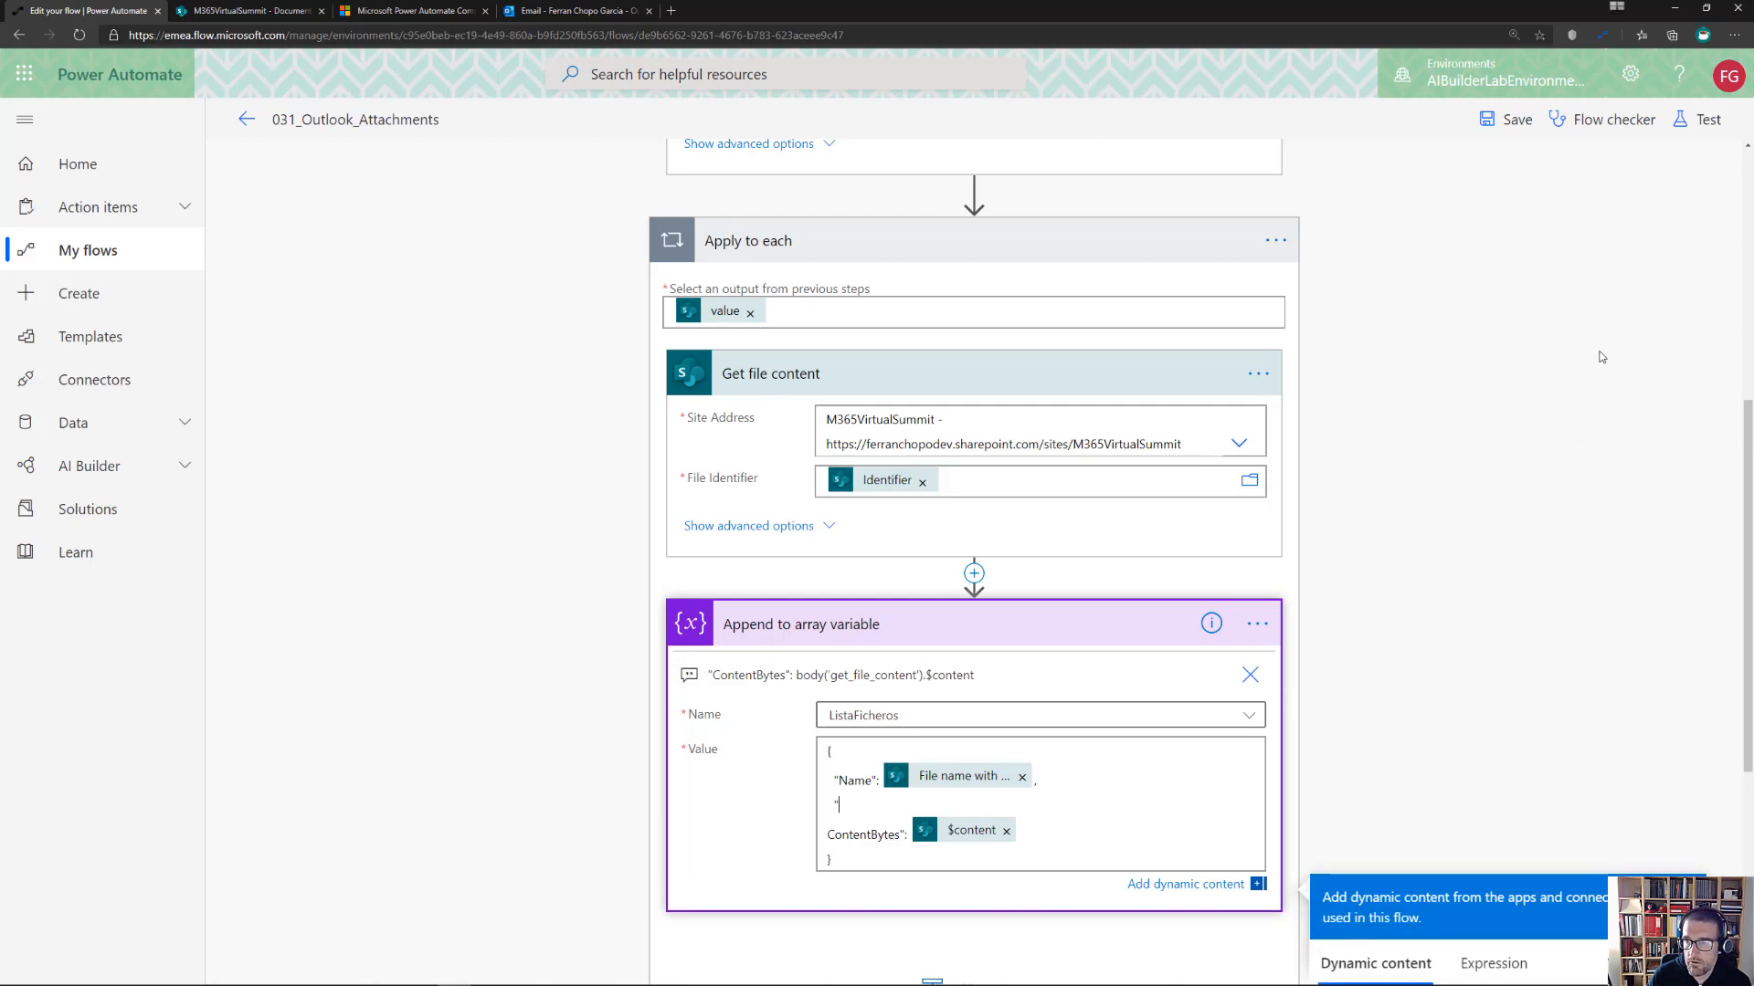
Leave the flow editor without saving the stray line break and reopen 031_Outlook_Attachments for editing
{"action": "left_click", "coordinate": [247, 120]}
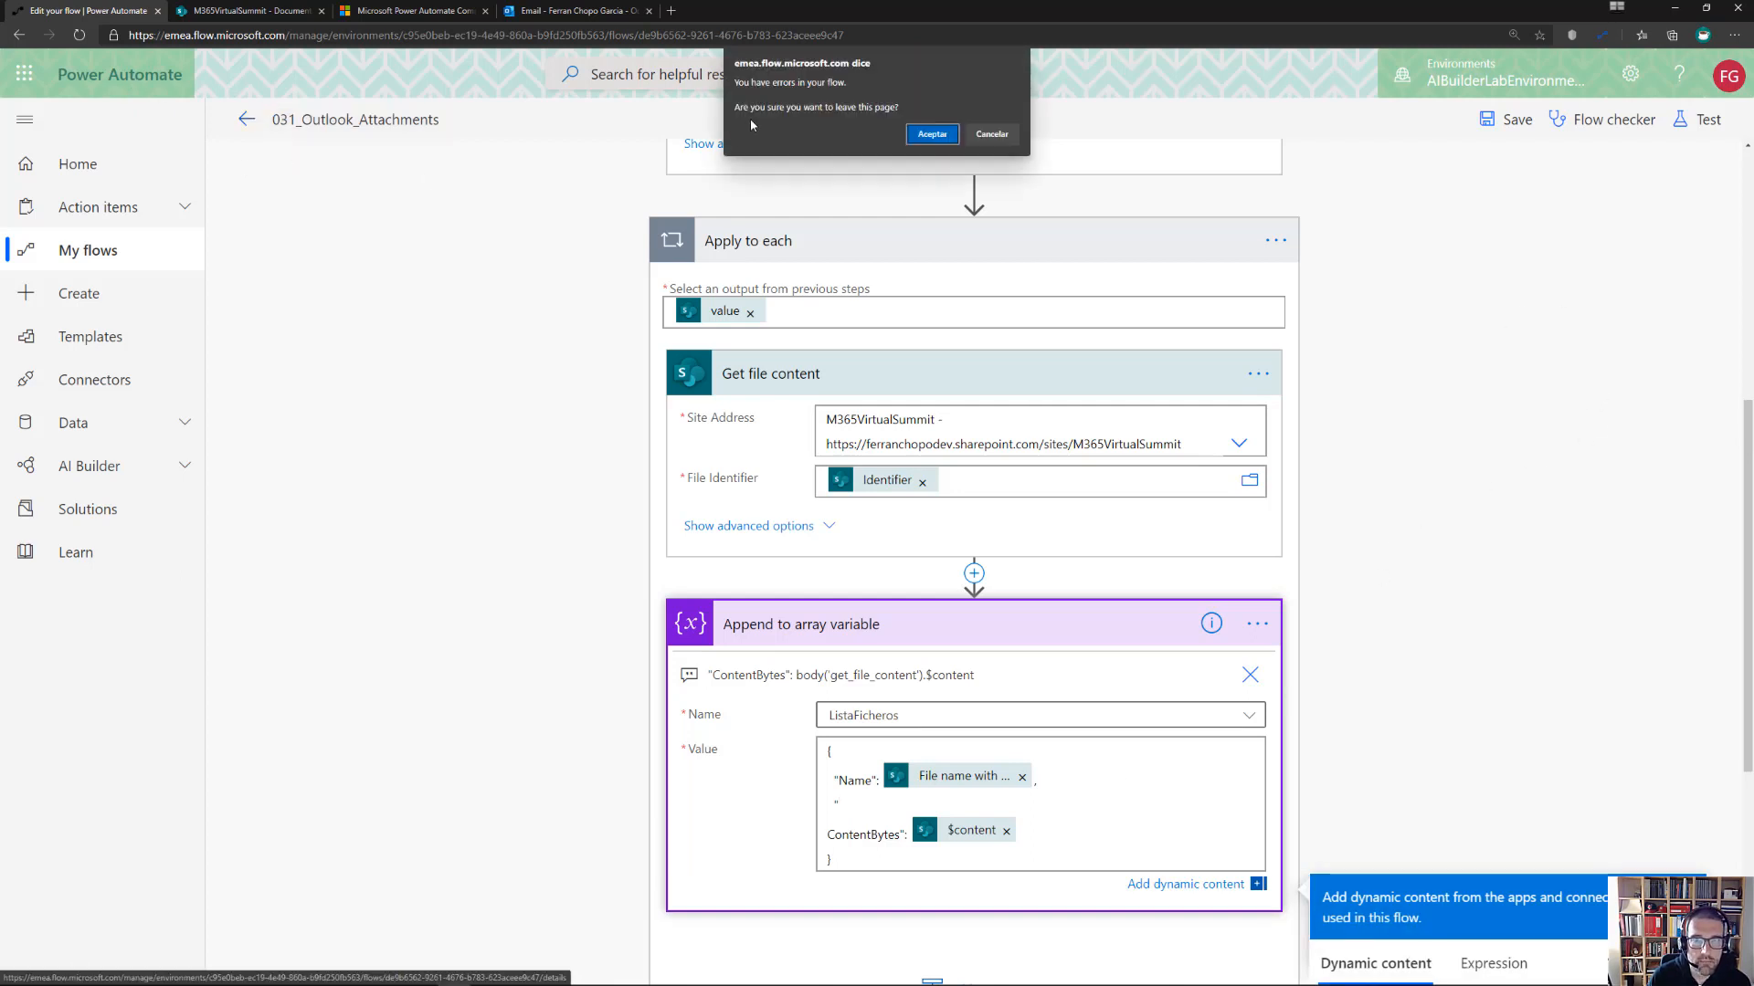
{"action": "left_click", "coordinate": [931, 134]}
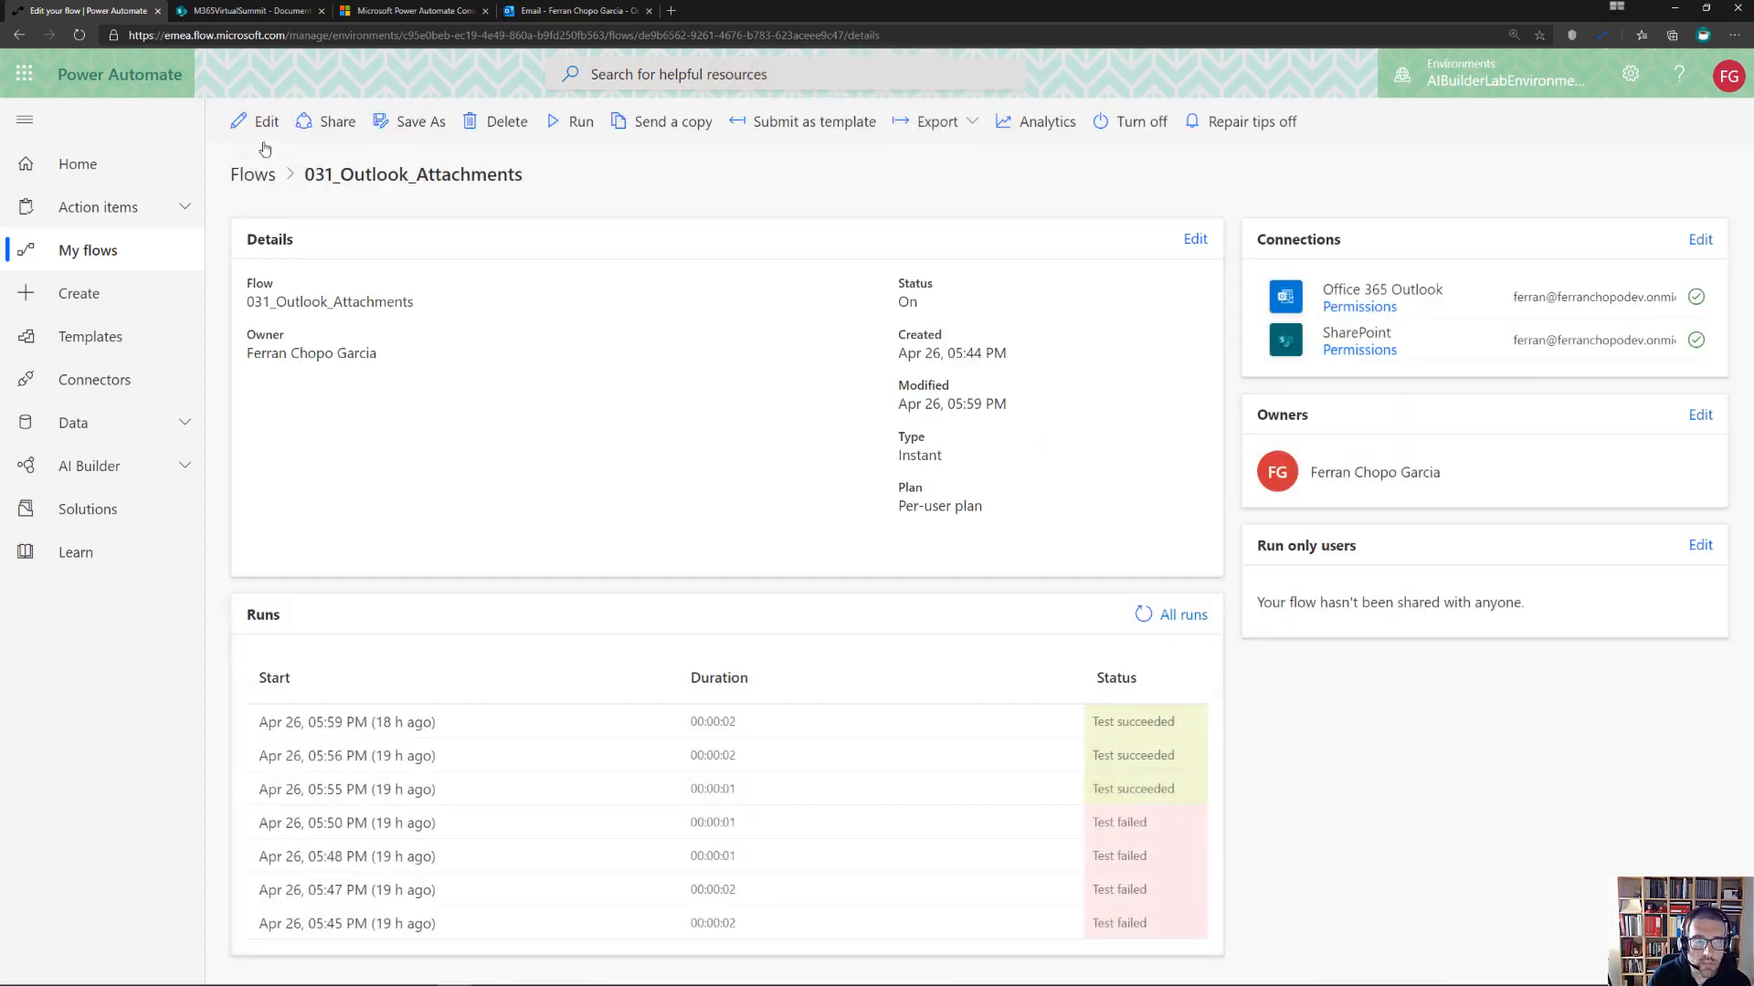
{"action": "left_click", "coordinate": [262, 140]}
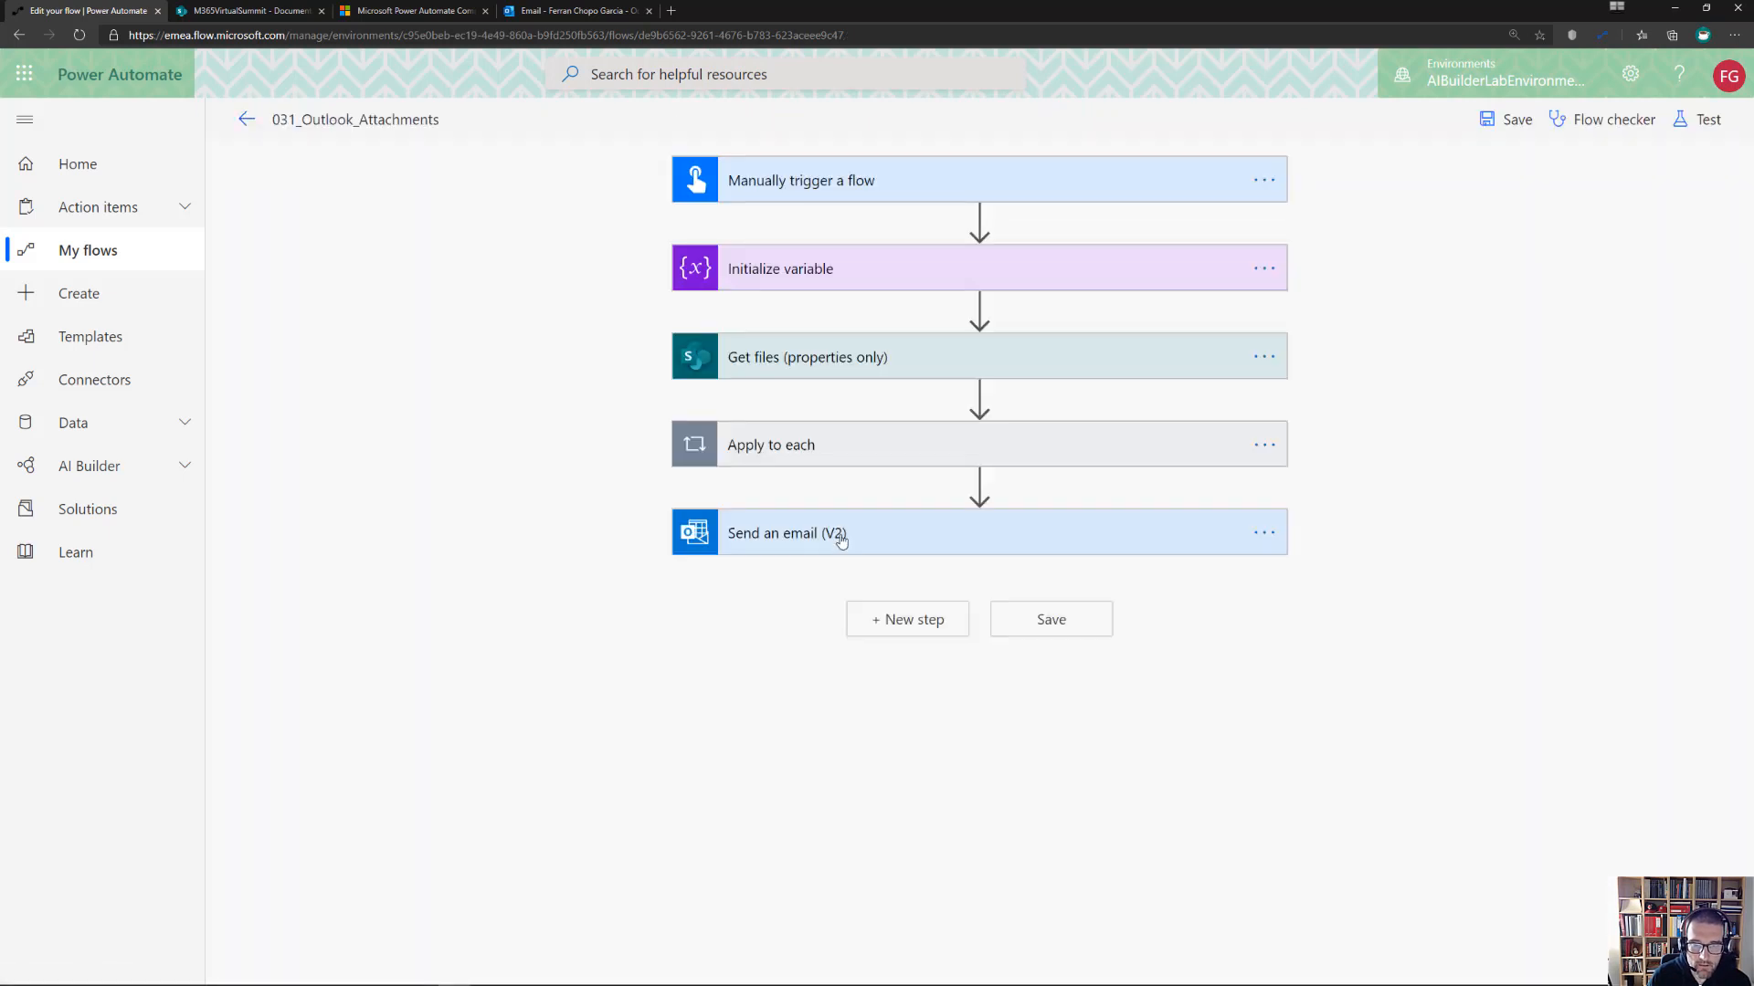
Expand Apply to each and its Append to array variable action to review the attachment entry's value
{"action": "left_click", "coordinate": [862, 466]}
{"action": "left_click", "coordinate": [819, 642]}
{"action": "scroll", "coordinate": [575, 585], "scroll_direction": "down", "scroll_amount": 3}
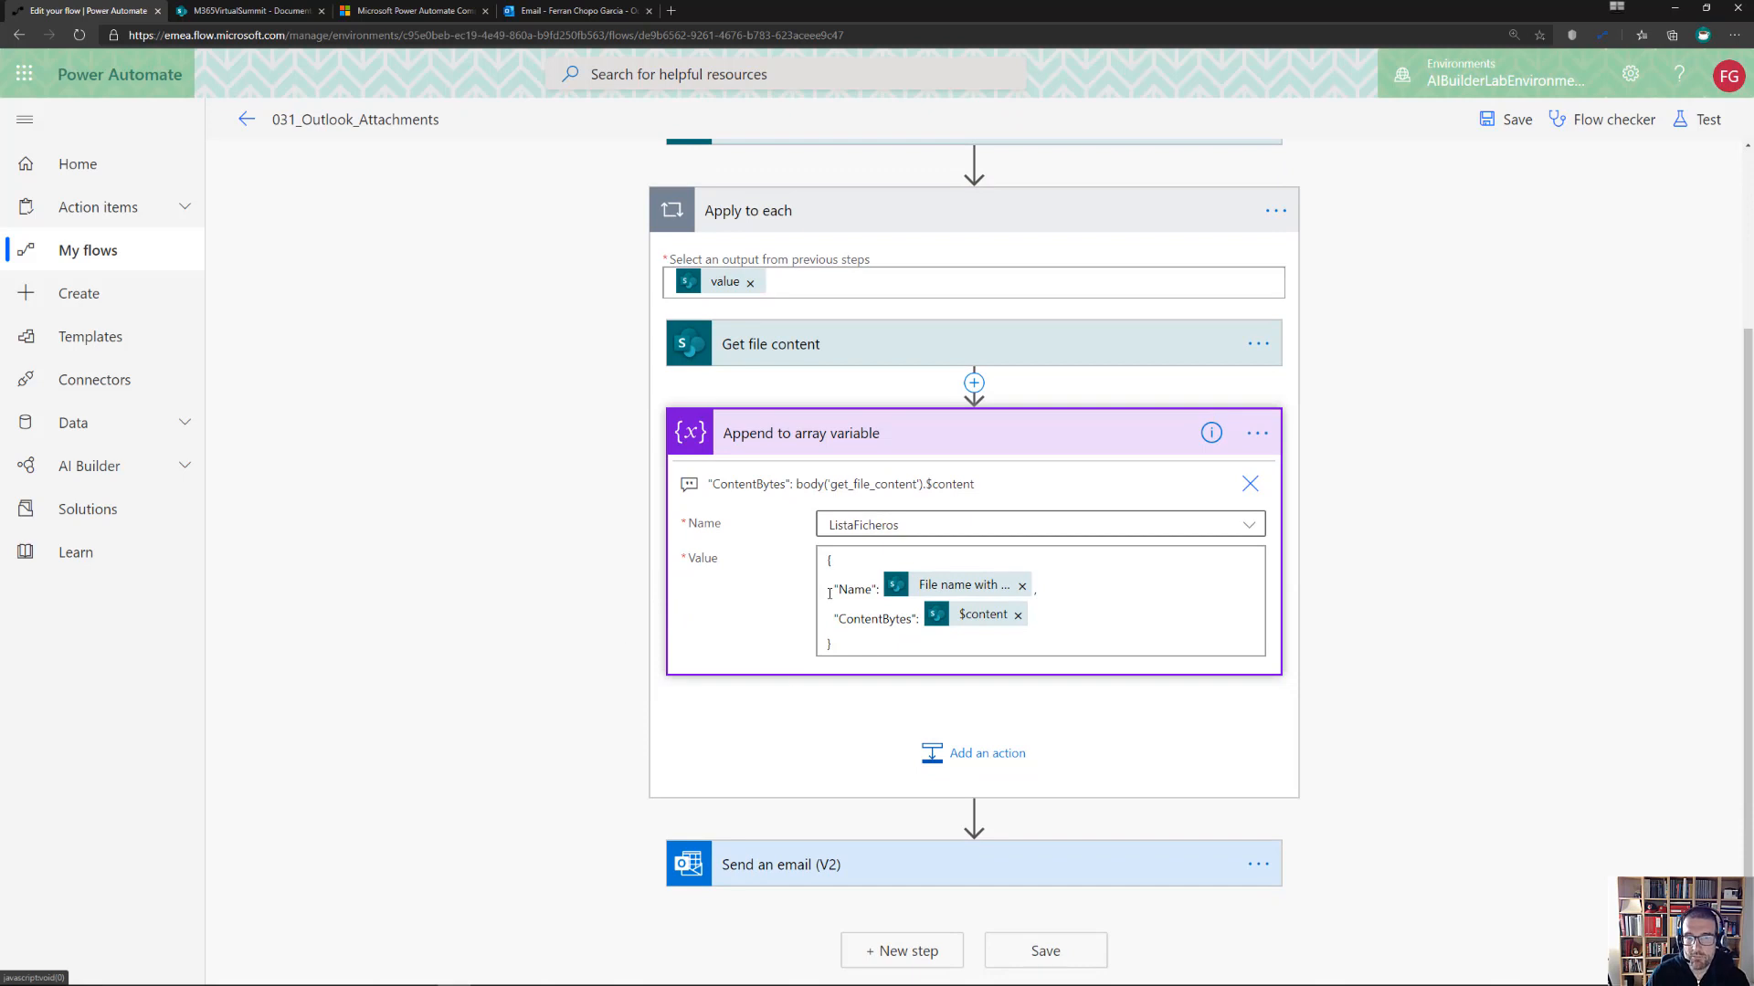
Expand the Send an email (V2) action and show its advanced options to review the Attachments field
{"action": "left_click", "coordinate": [866, 864]}
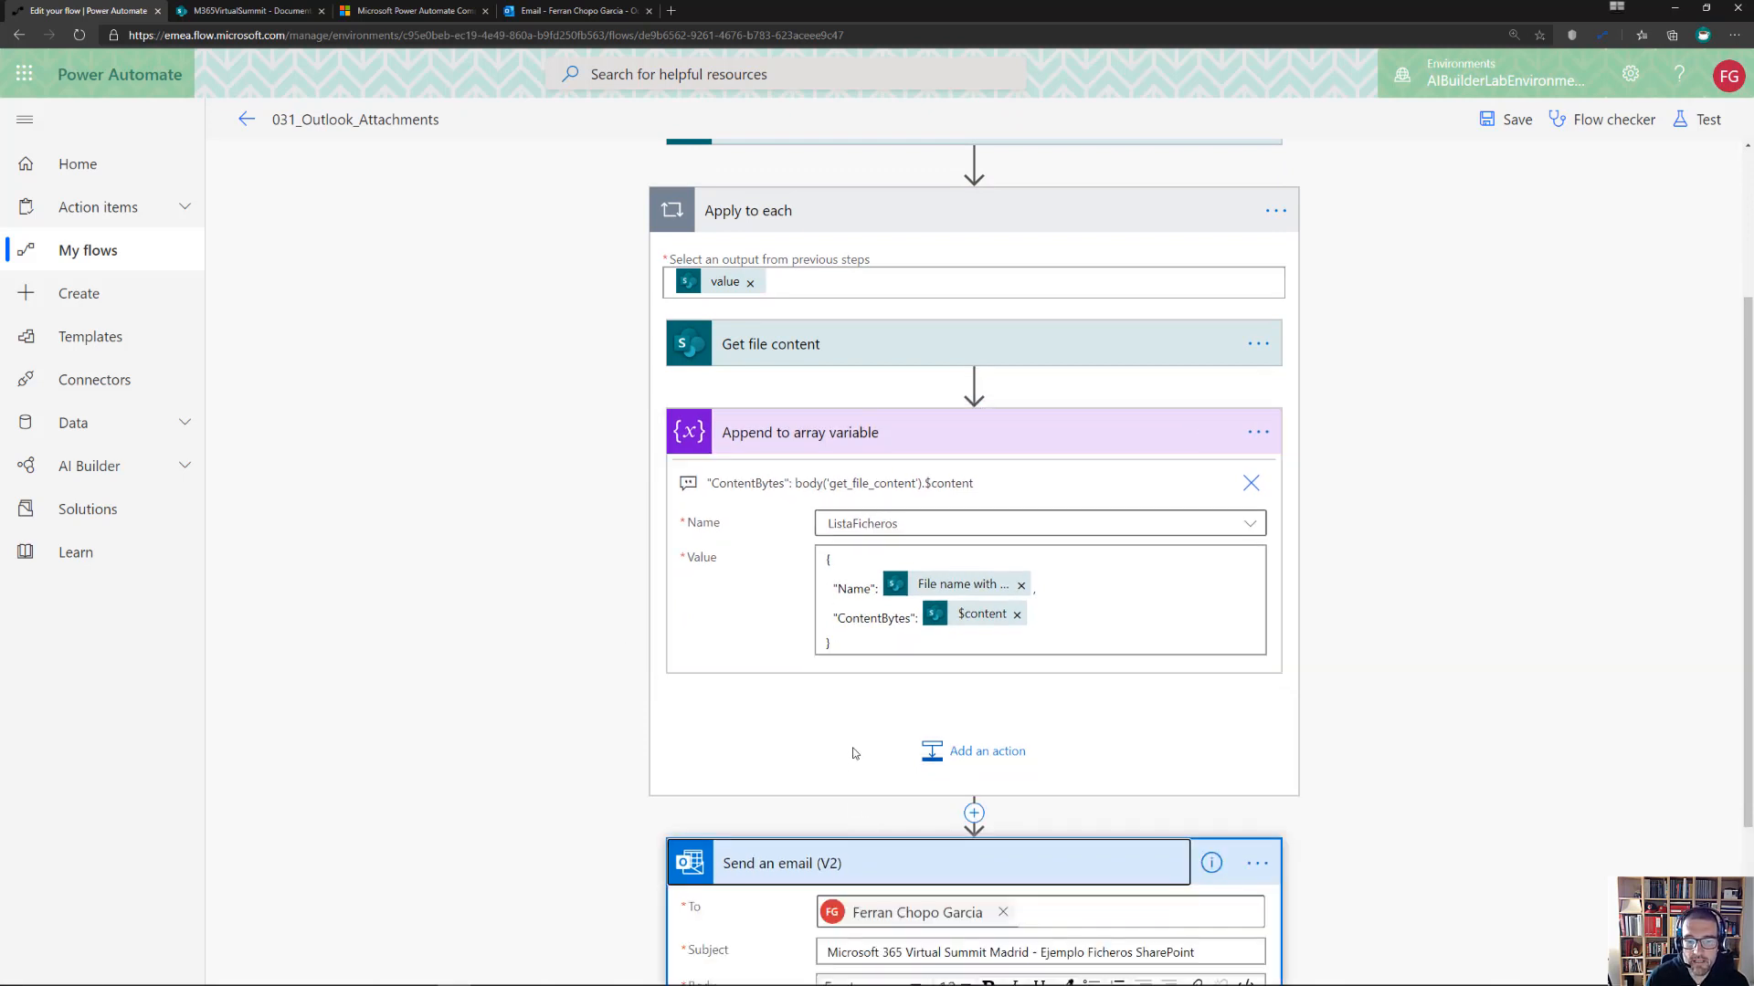
{"action": "scroll", "coordinate": [851, 749], "scroll_direction": "down", "scroll_amount": 3}
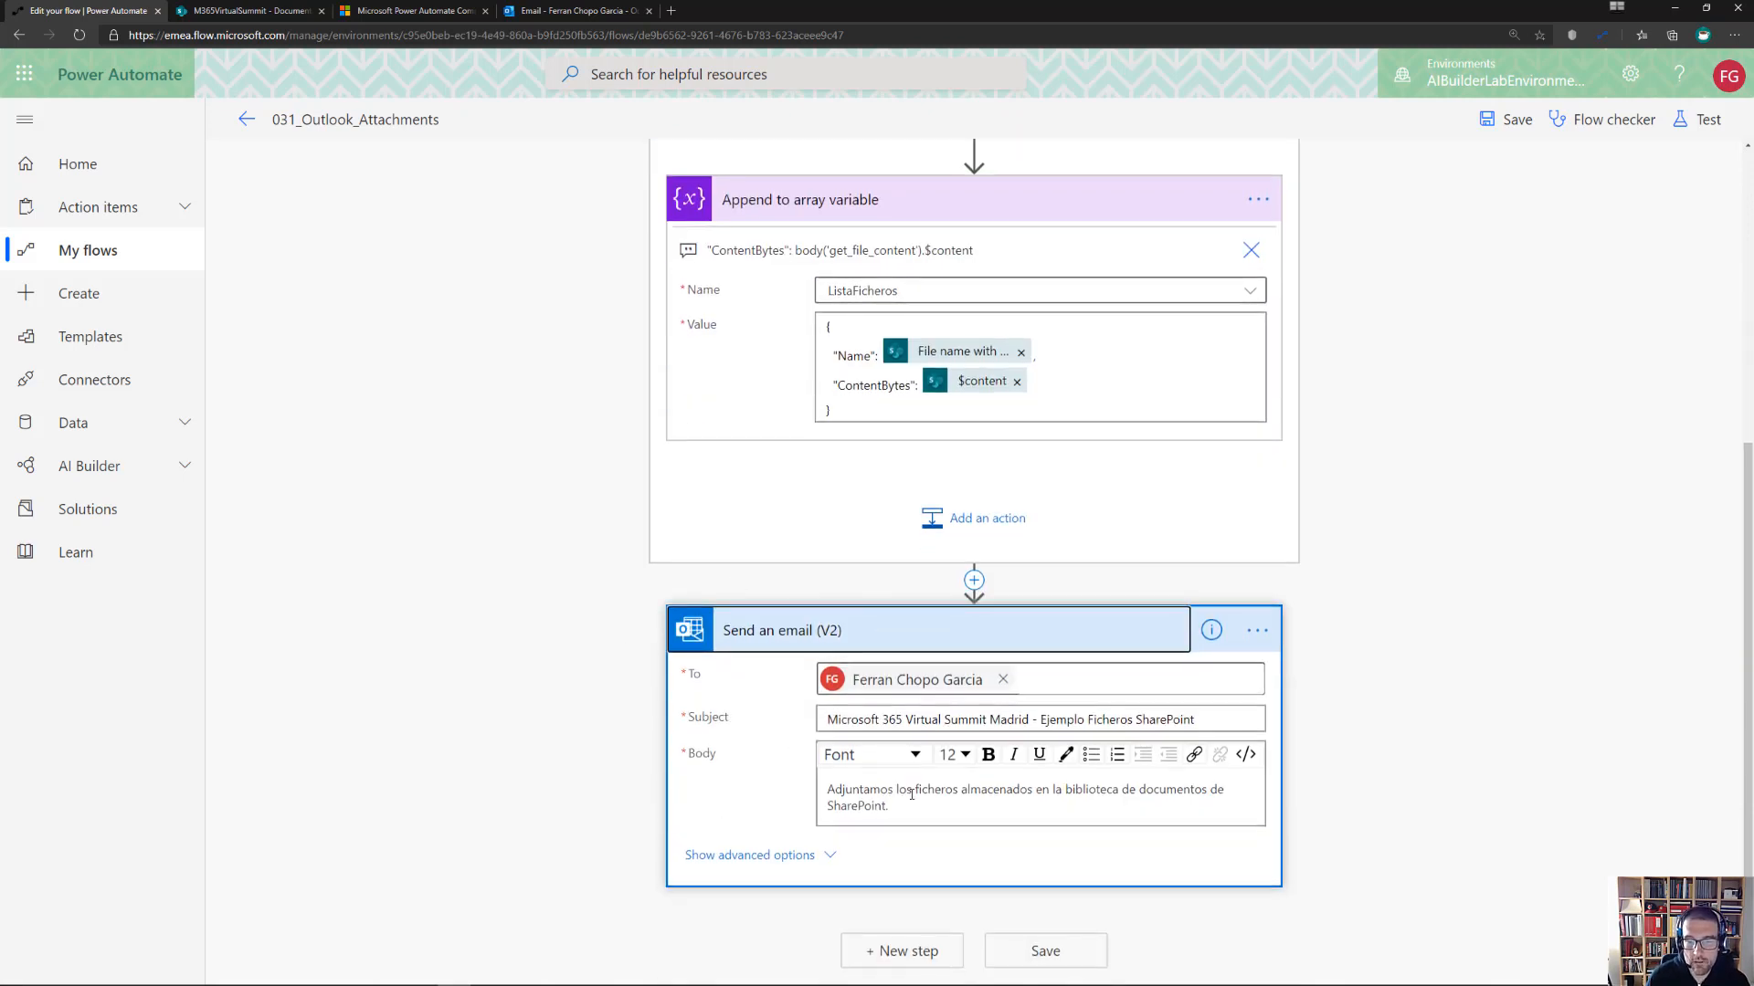
{"action": "left_click", "coordinate": [800, 855]}
{"action": "scroll", "coordinate": [749, 822], "scroll_direction": "down", "scroll_amount": 3}
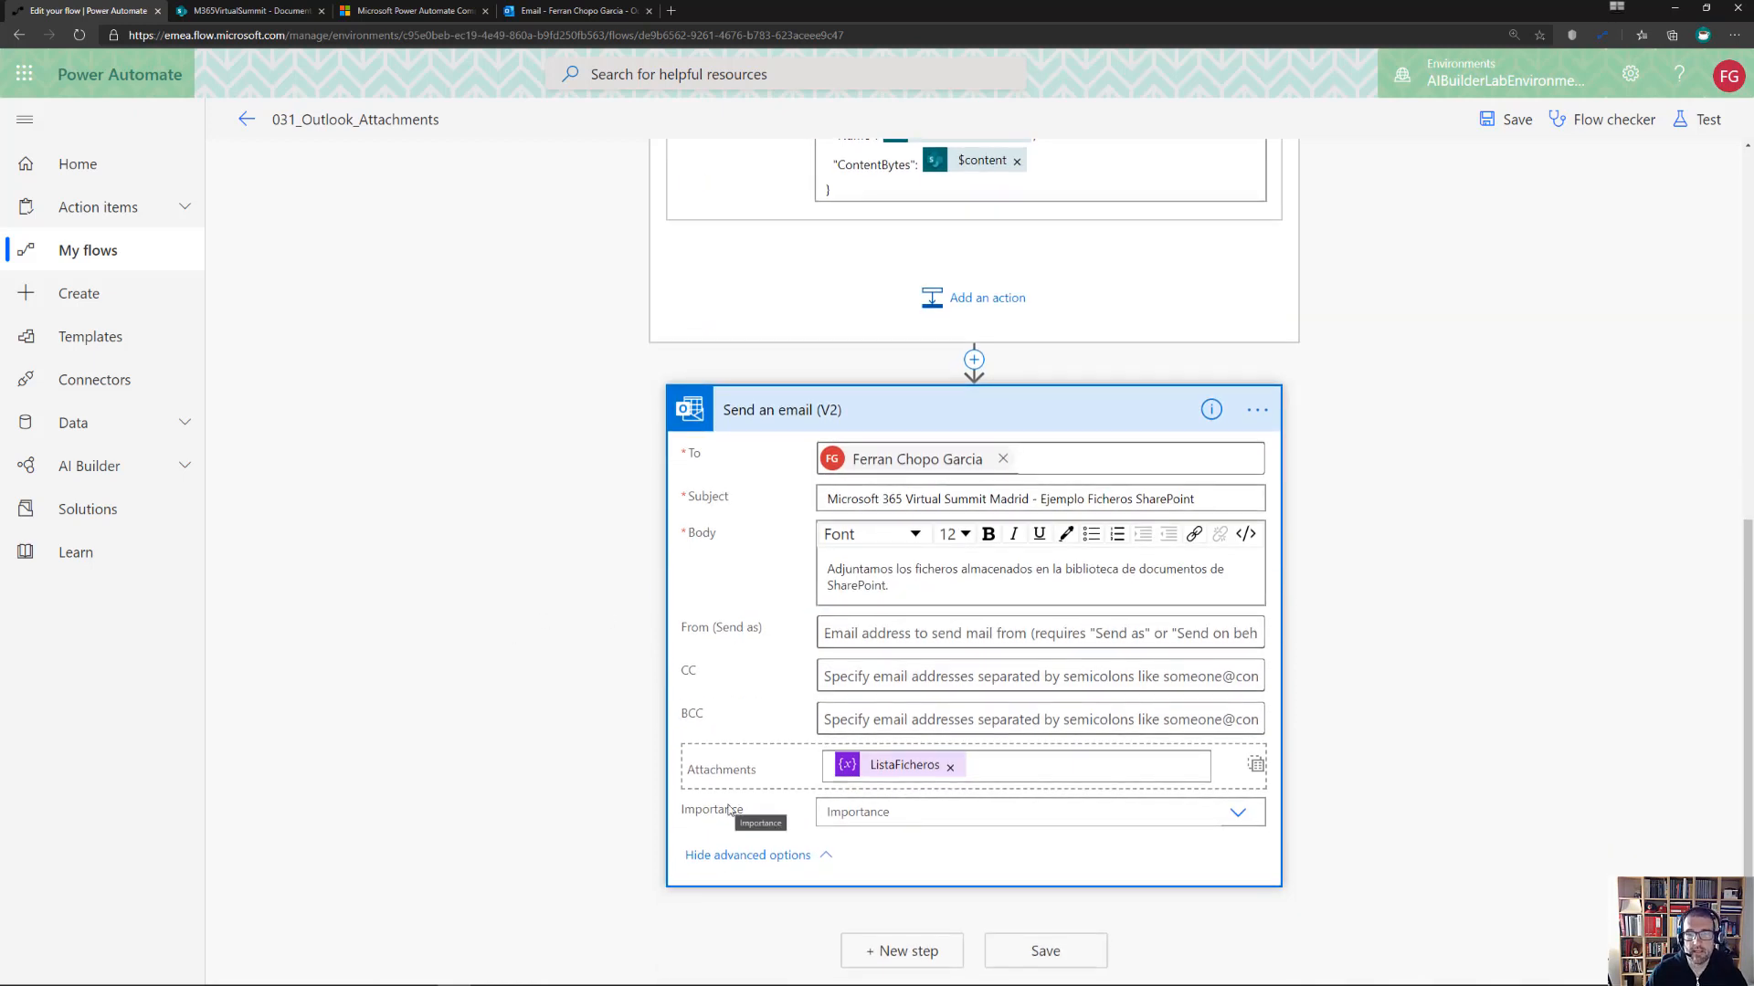
Switch the email's Attachments field to detail inputs with separate attachment name and content
{"action": "left_click", "coordinate": [1258, 766]}
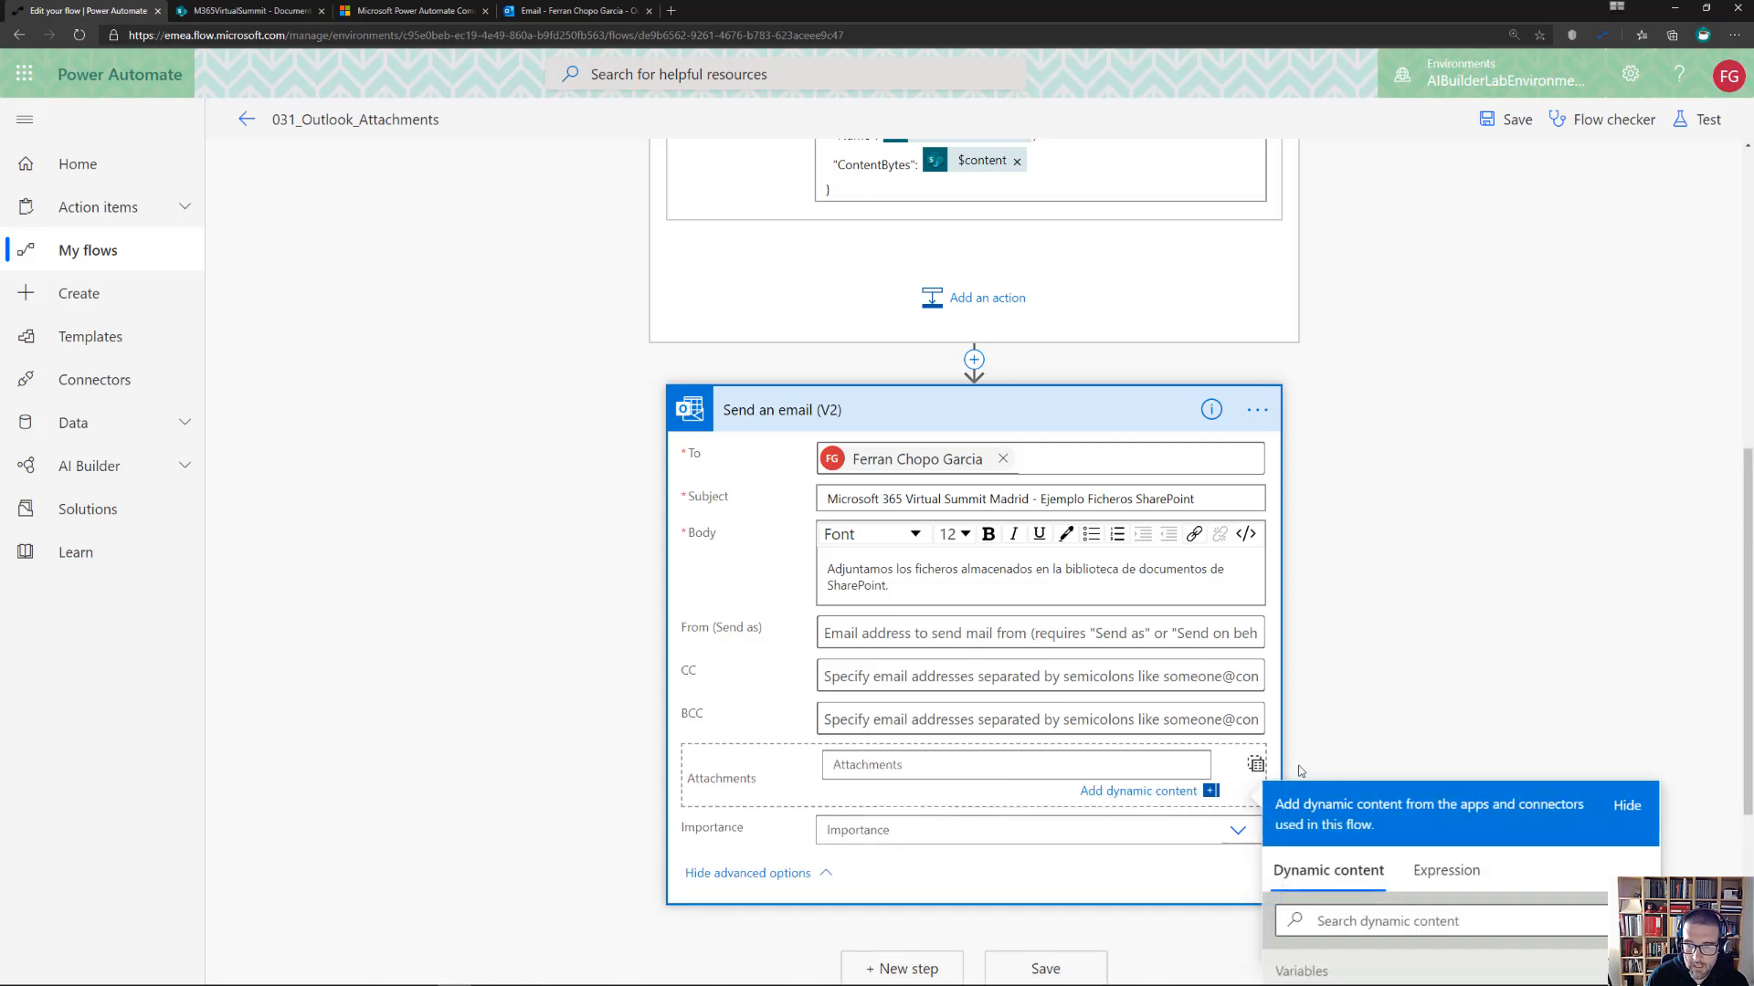
{"action": "left_click", "coordinate": [1257, 764]}
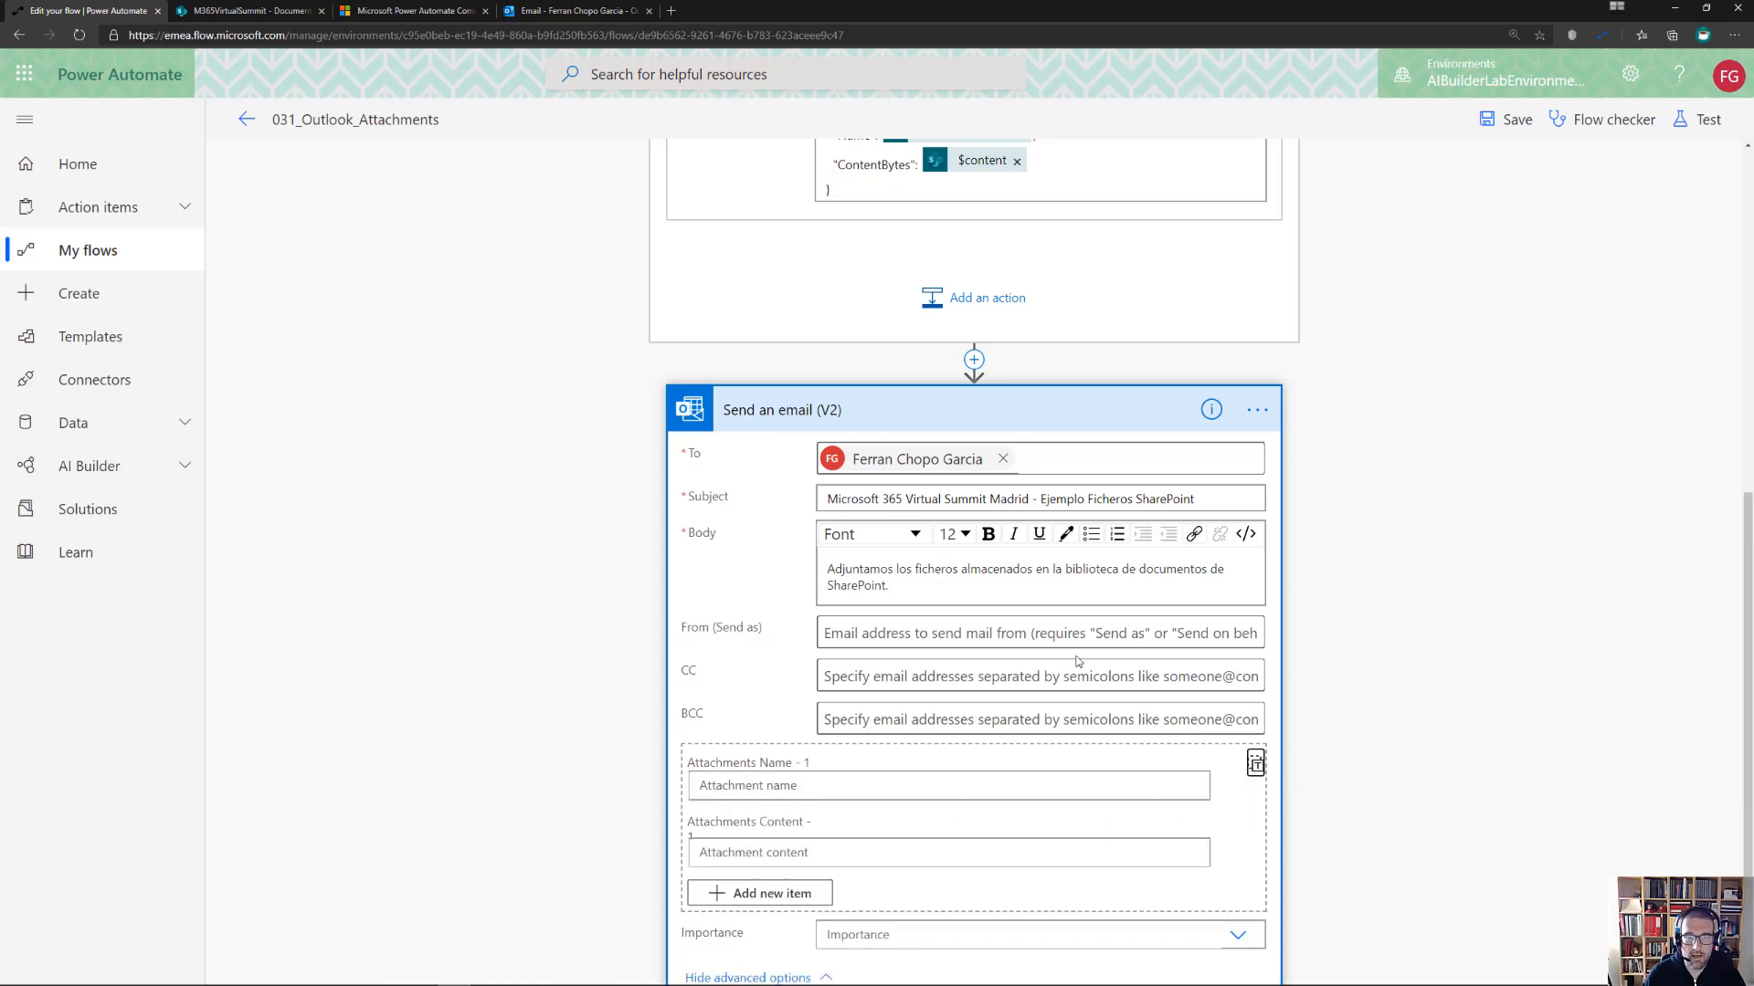
{"action": "scroll", "coordinate": [755, 615], "scroll_direction": "down", "scroll_amount": 2}
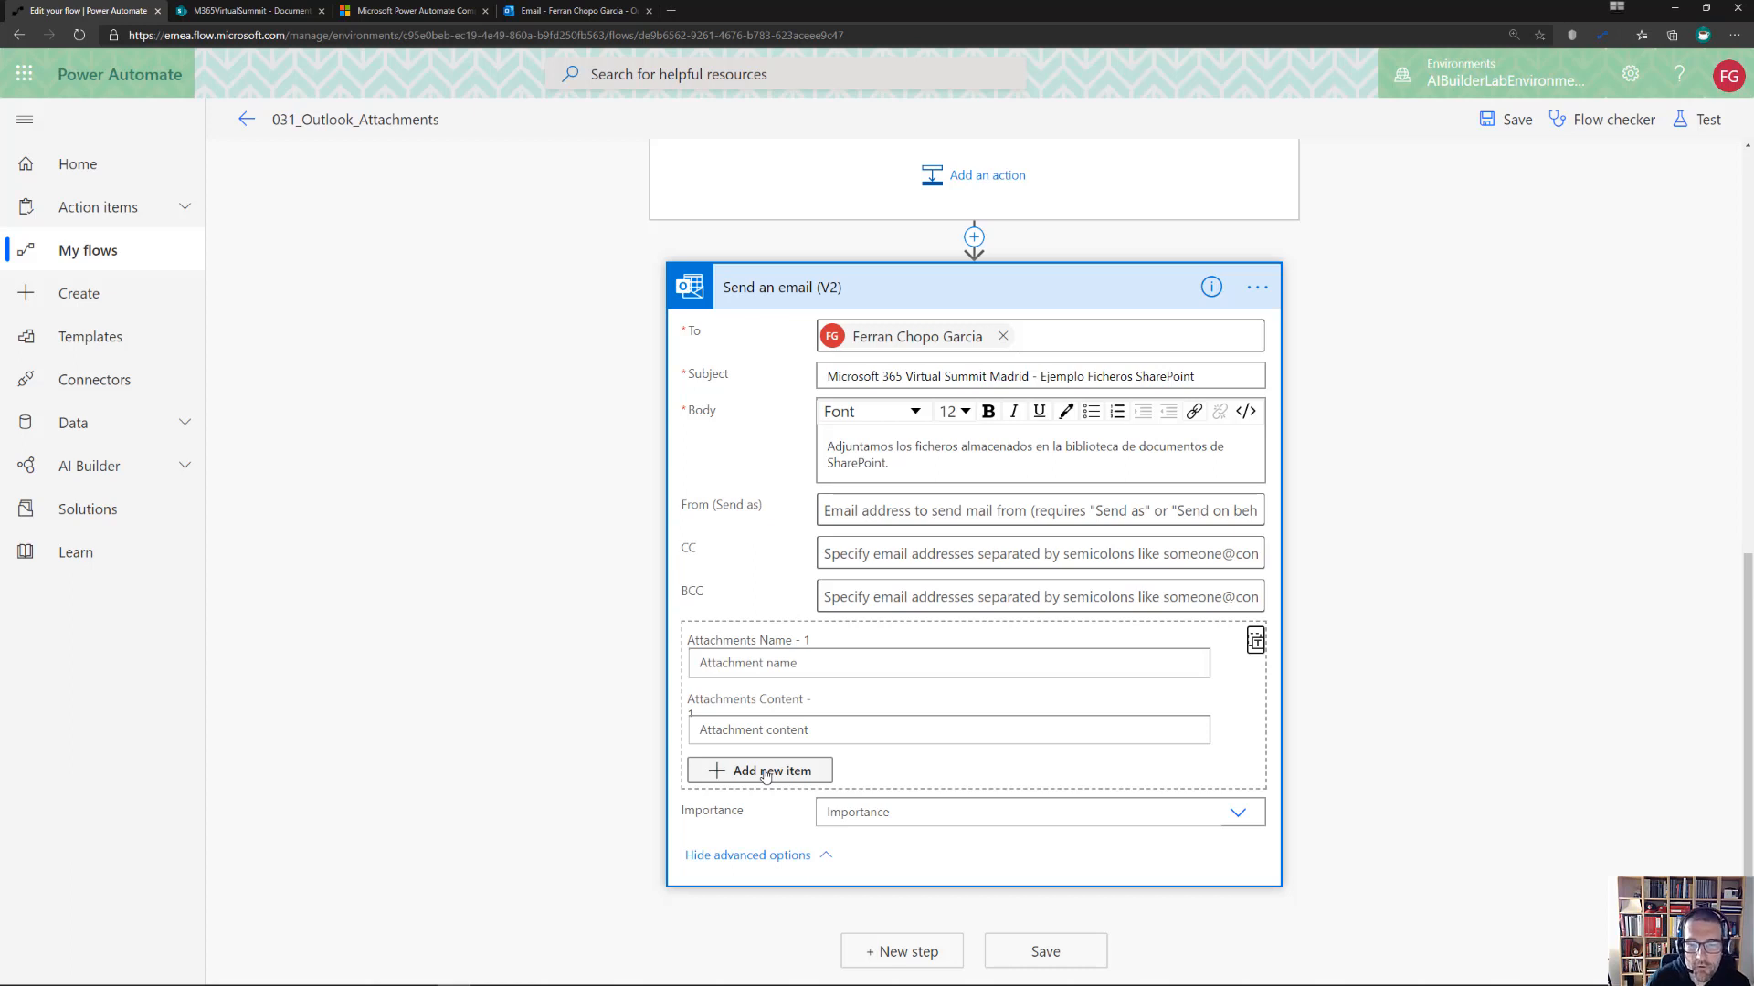
Switch the email's Attachments field back to whole-array input and fill it with the ListaFicheros variable
{"action": "left_click", "coordinate": [1254, 639]}
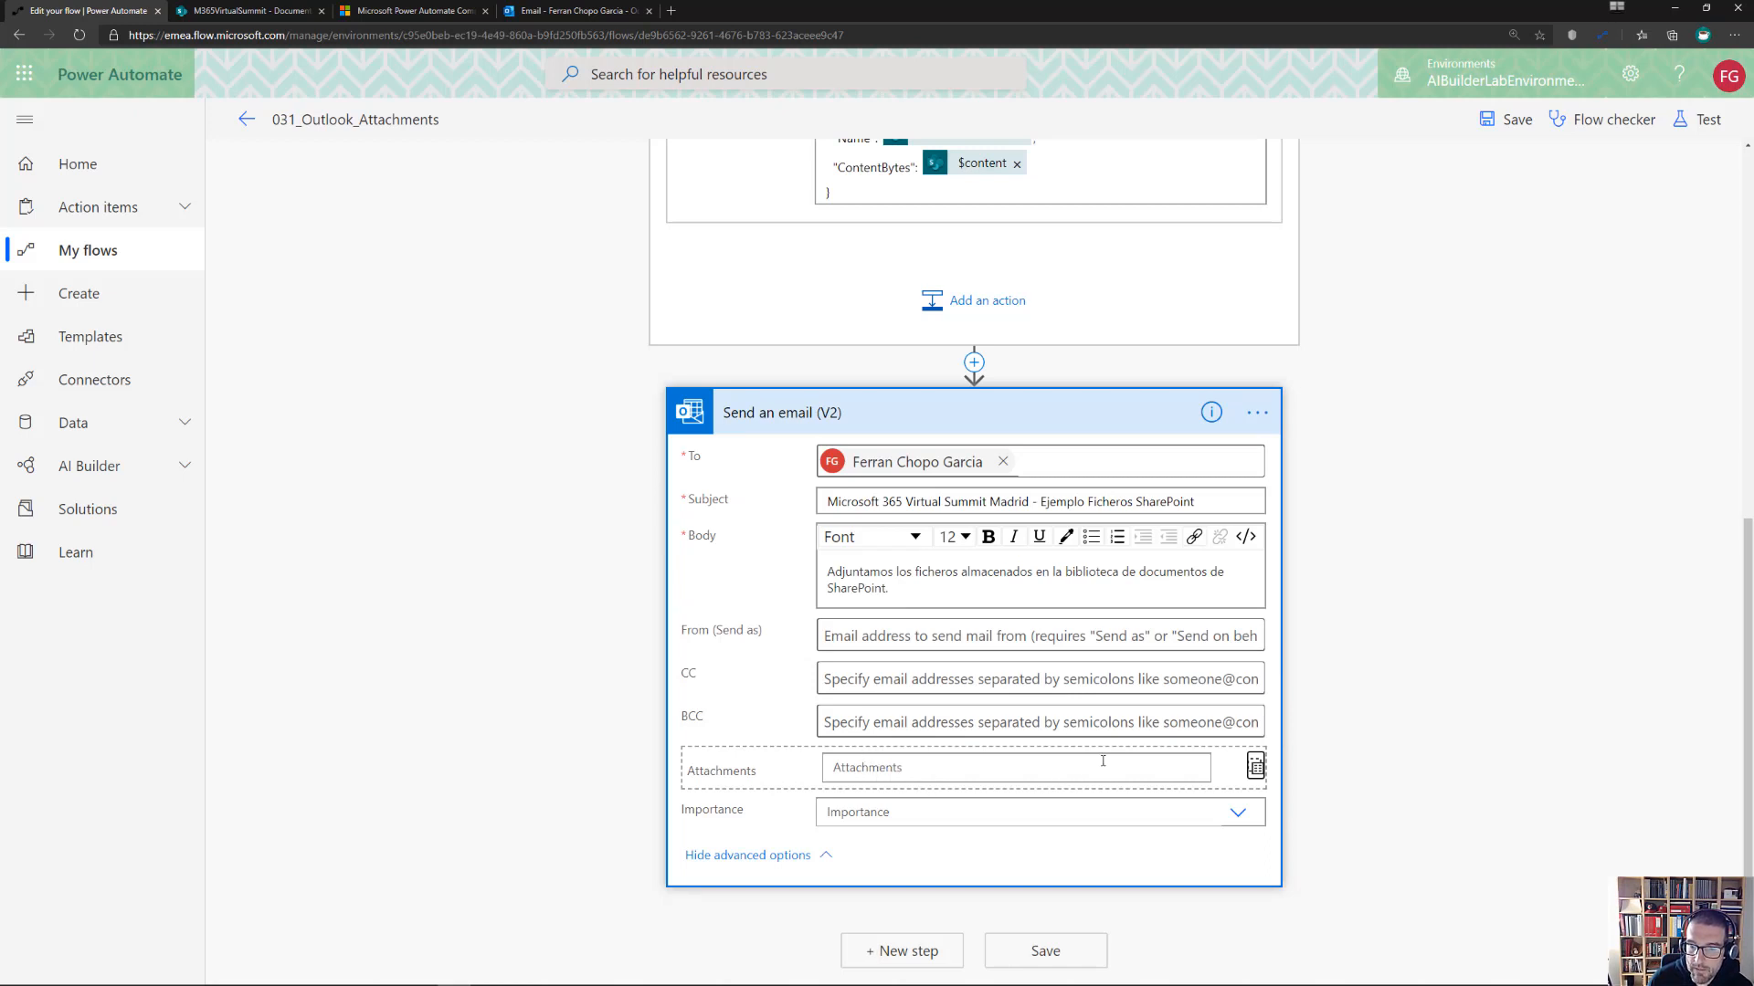
{"action": "left_click", "coordinate": [911, 769]}
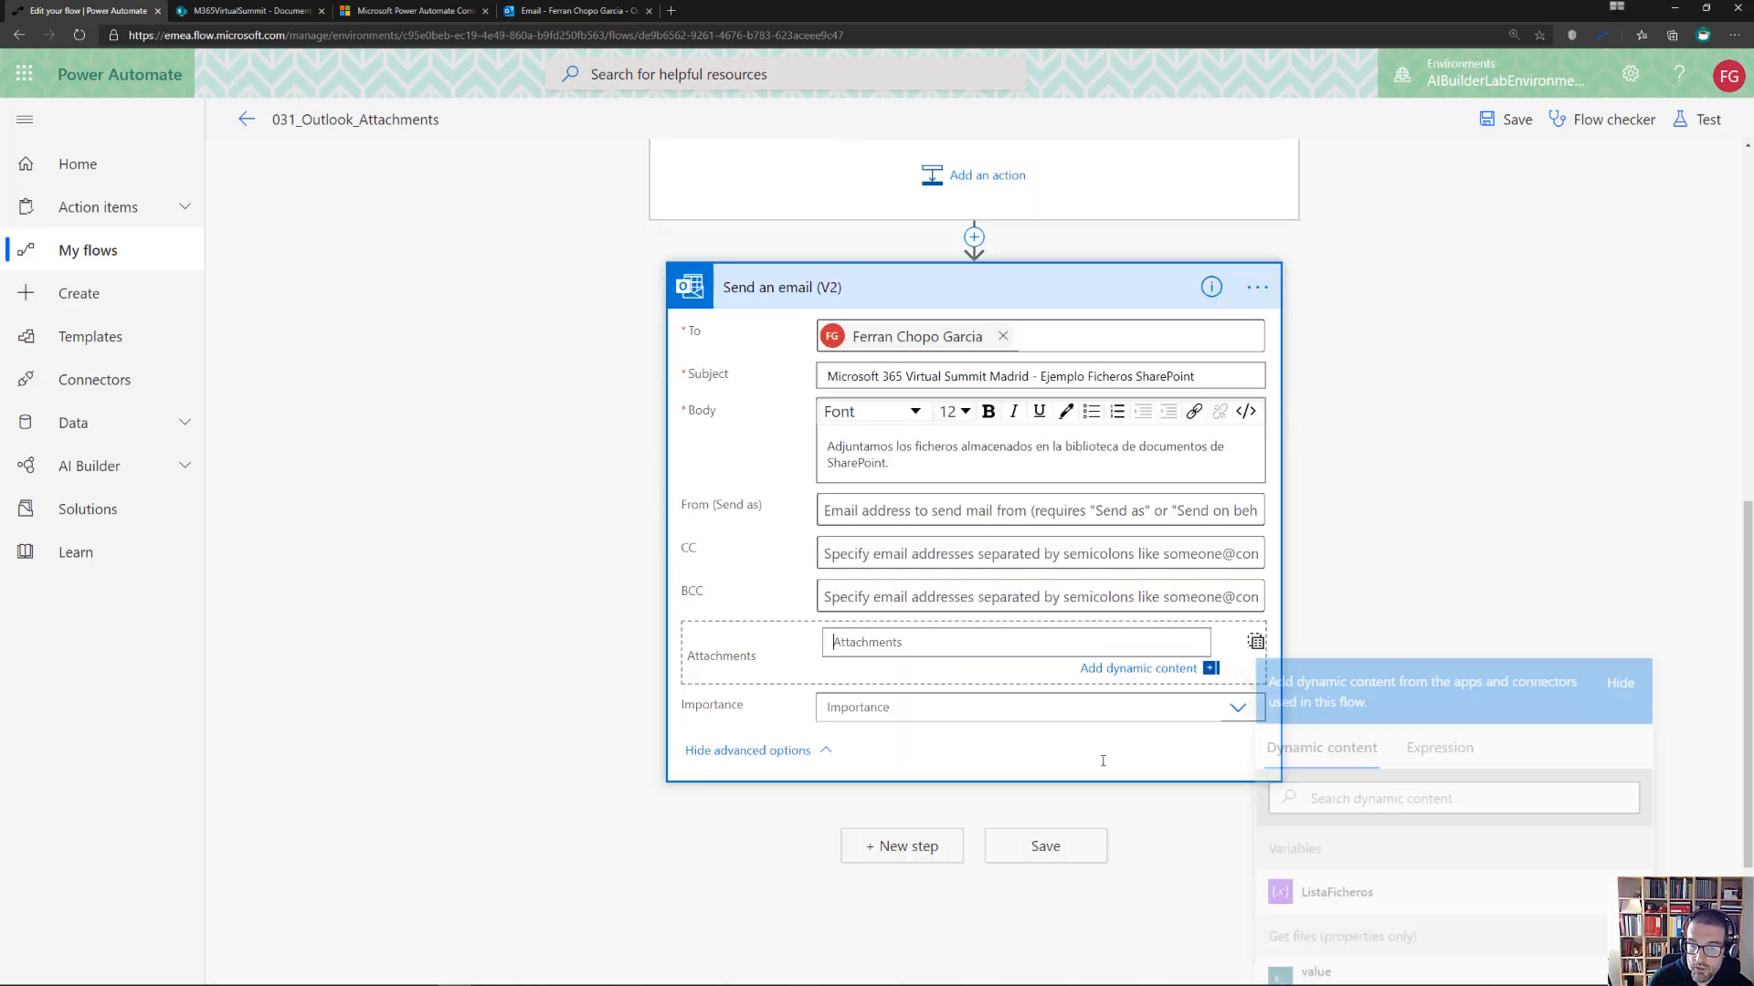
{"action": "left_click", "coordinate": [1336, 895]}
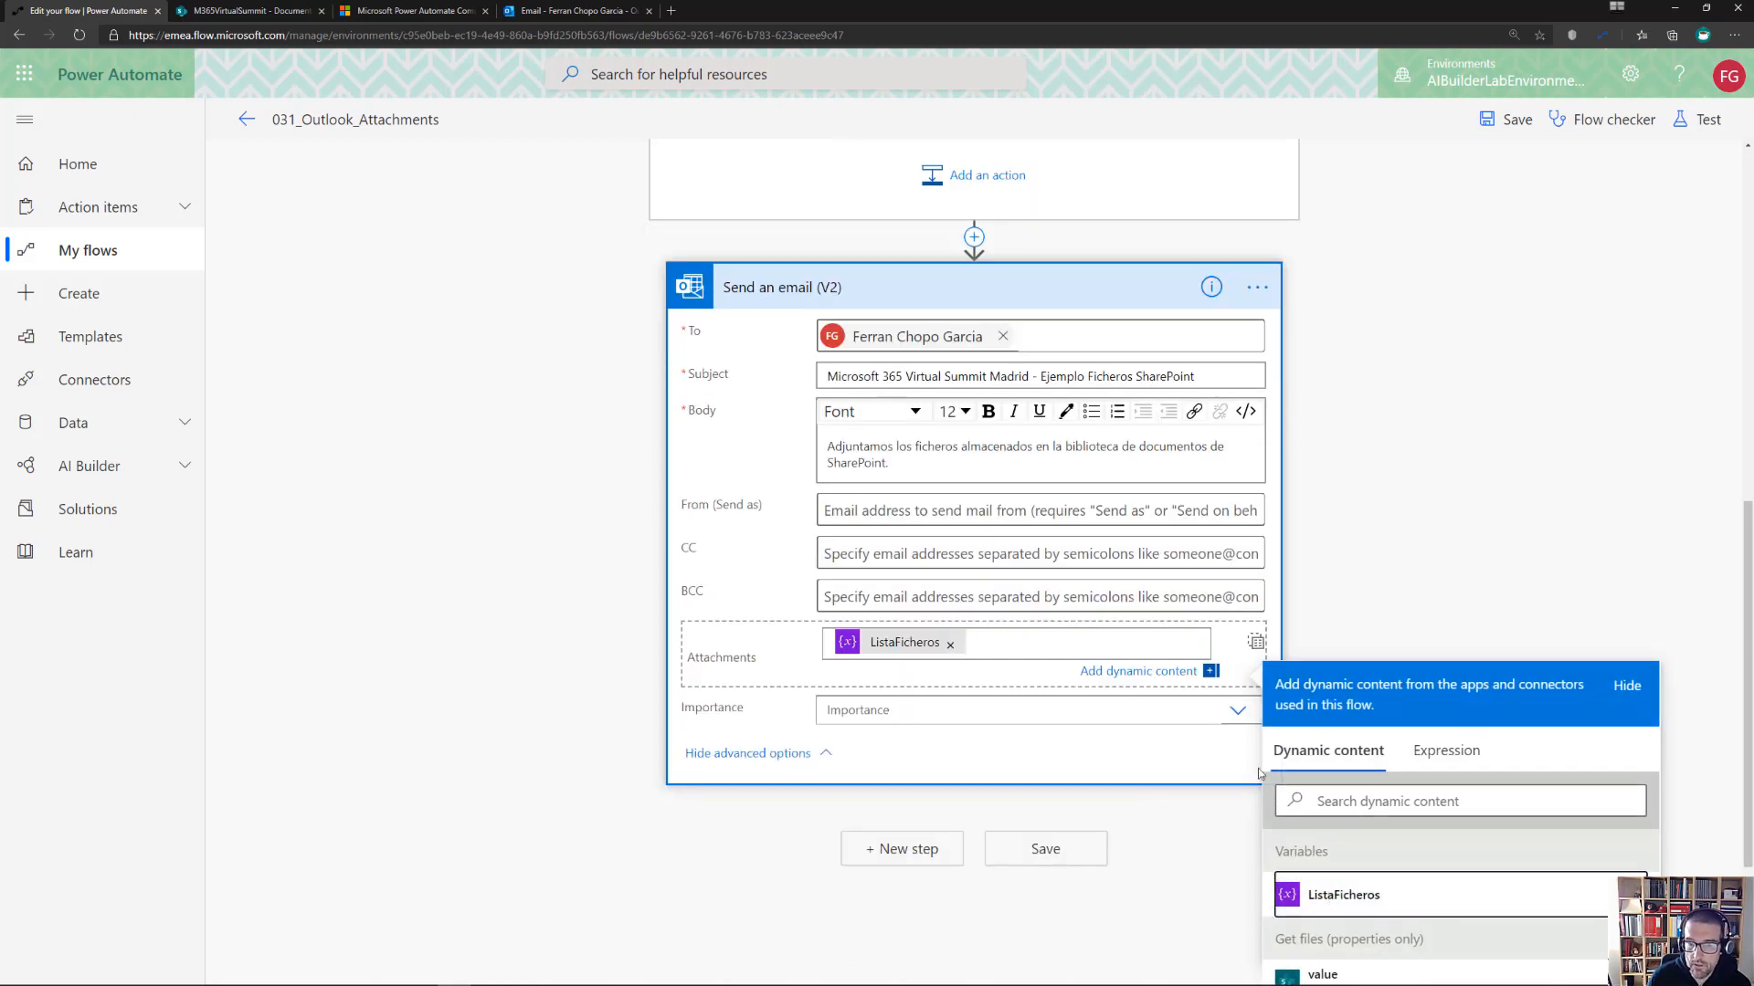
{"action": "left_click", "coordinate": [1267, 647]}
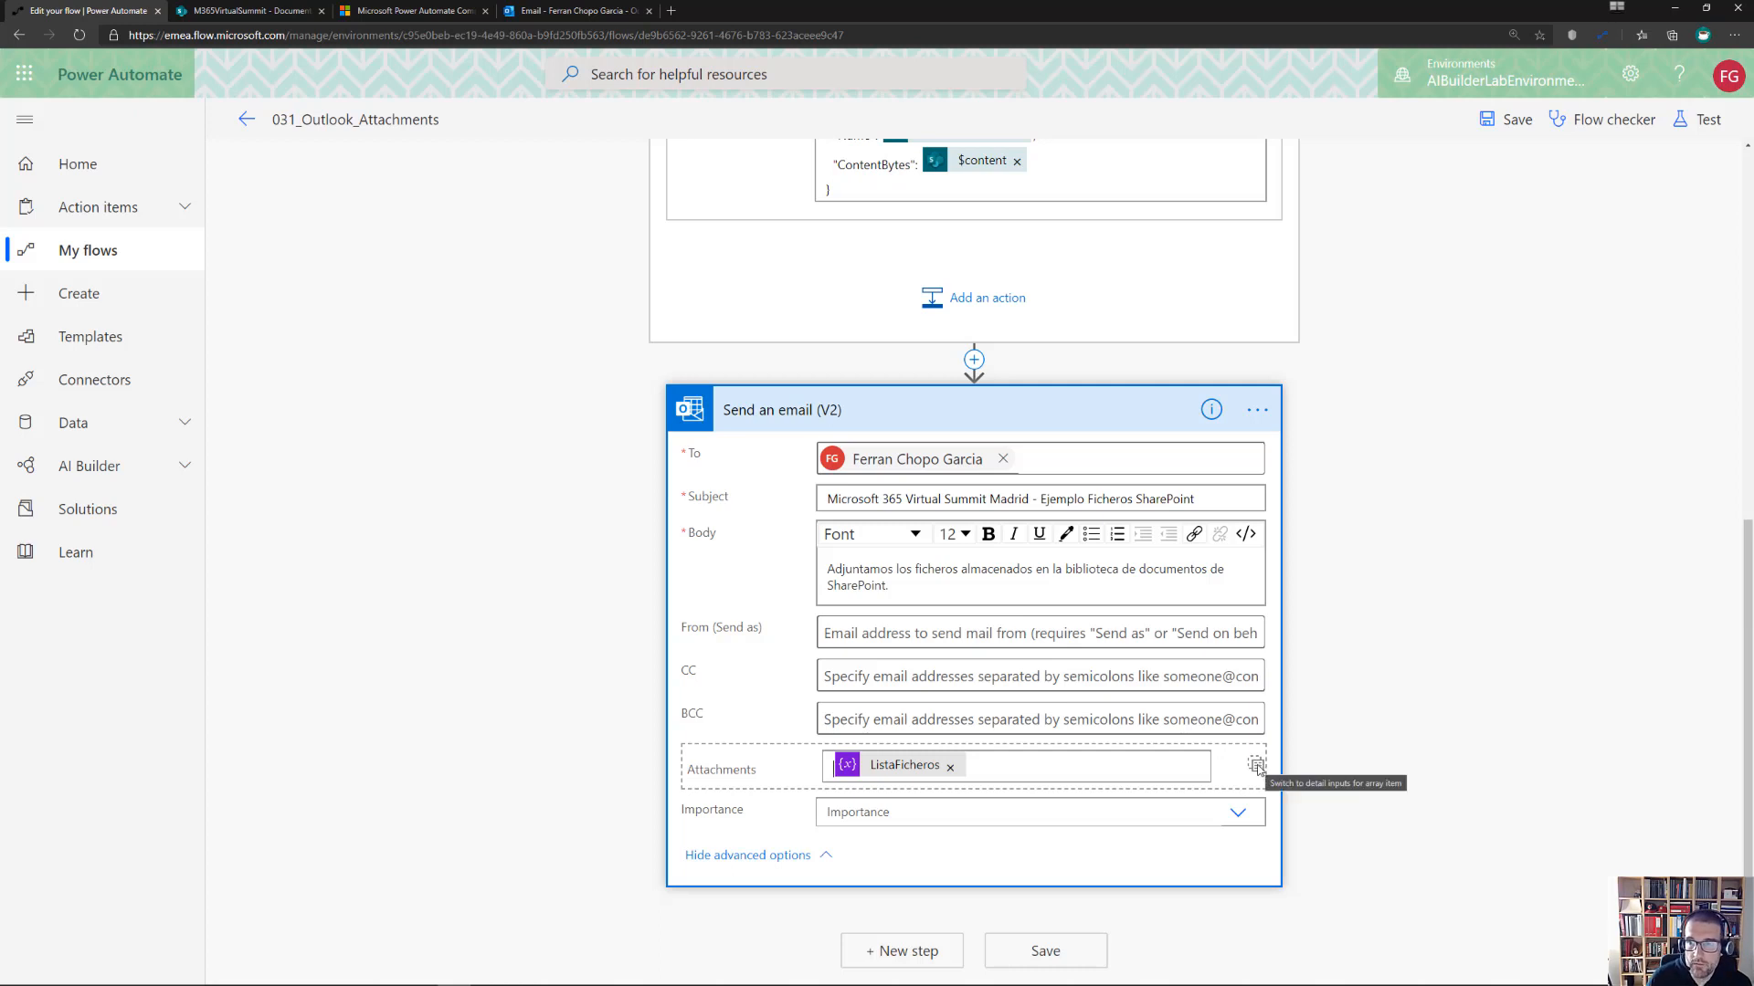
Test the 031_Outlook_Attachments flow by performing the trigger action manually, run it and open its run result
{"action": "left_click", "coordinate": [1701, 121]}
{"action": "left_click", "coordinate": [1603, 203]}
{"action": "left_click", "coordinate": [1578, 180]}
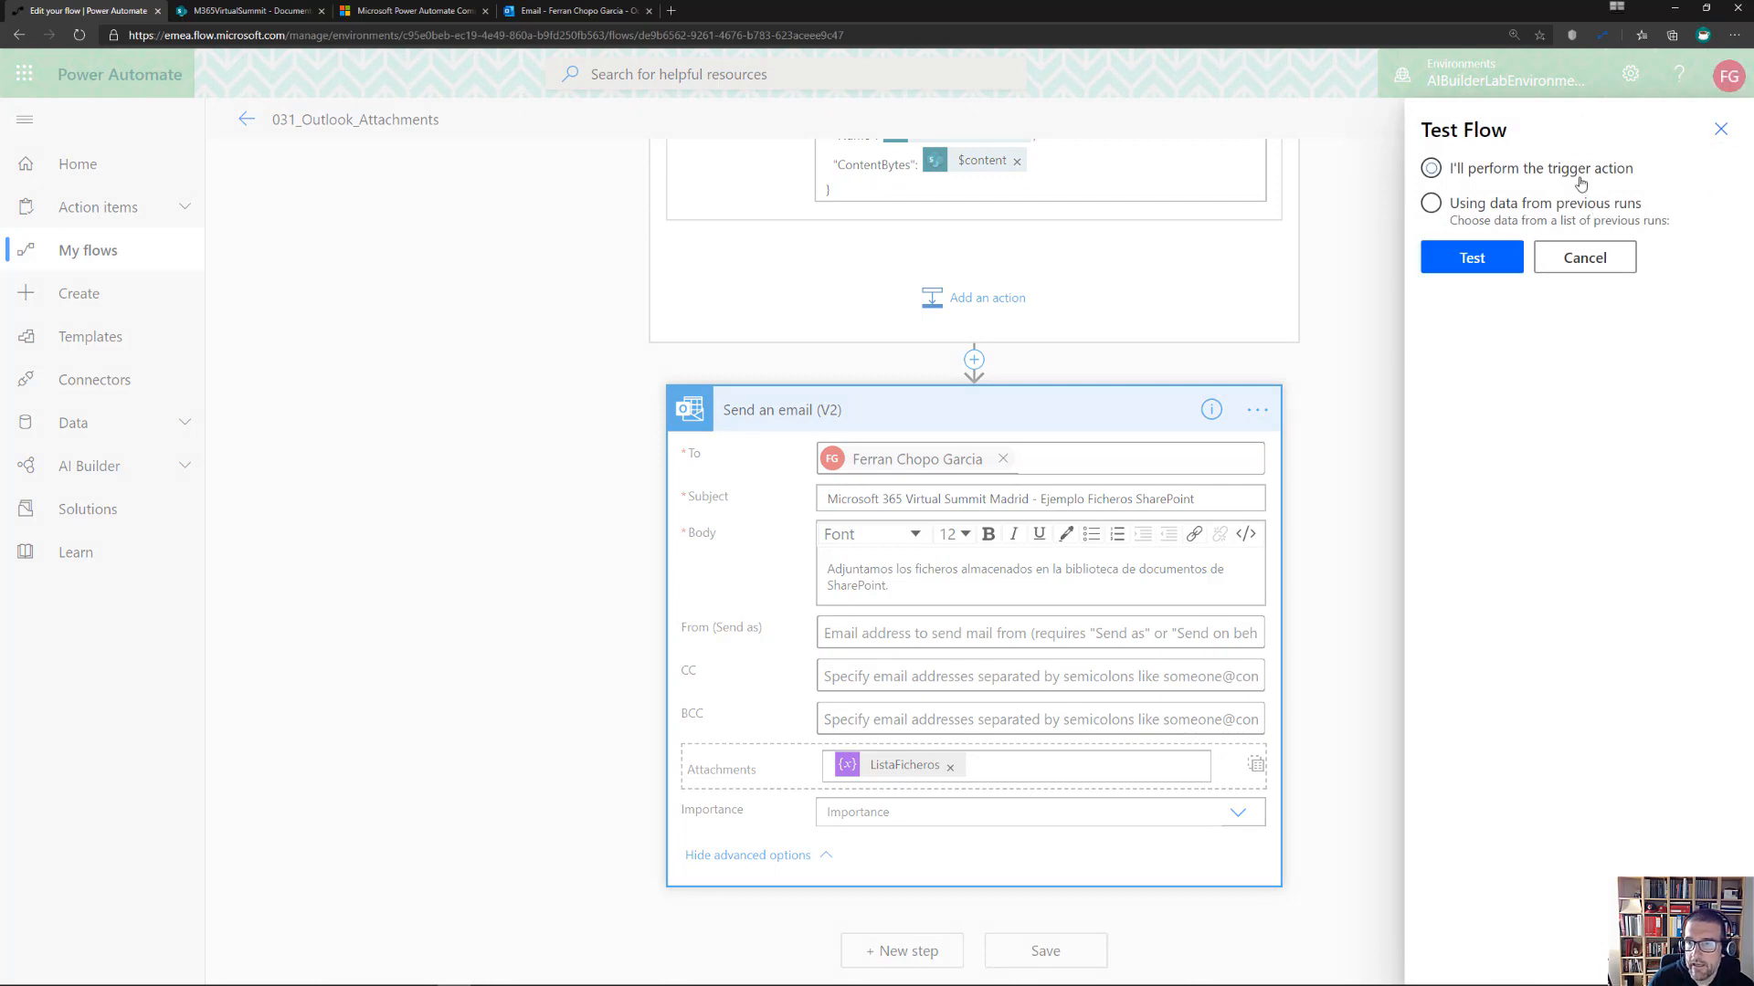
{"action": "left_click", "coordinate": [1435, 265]}
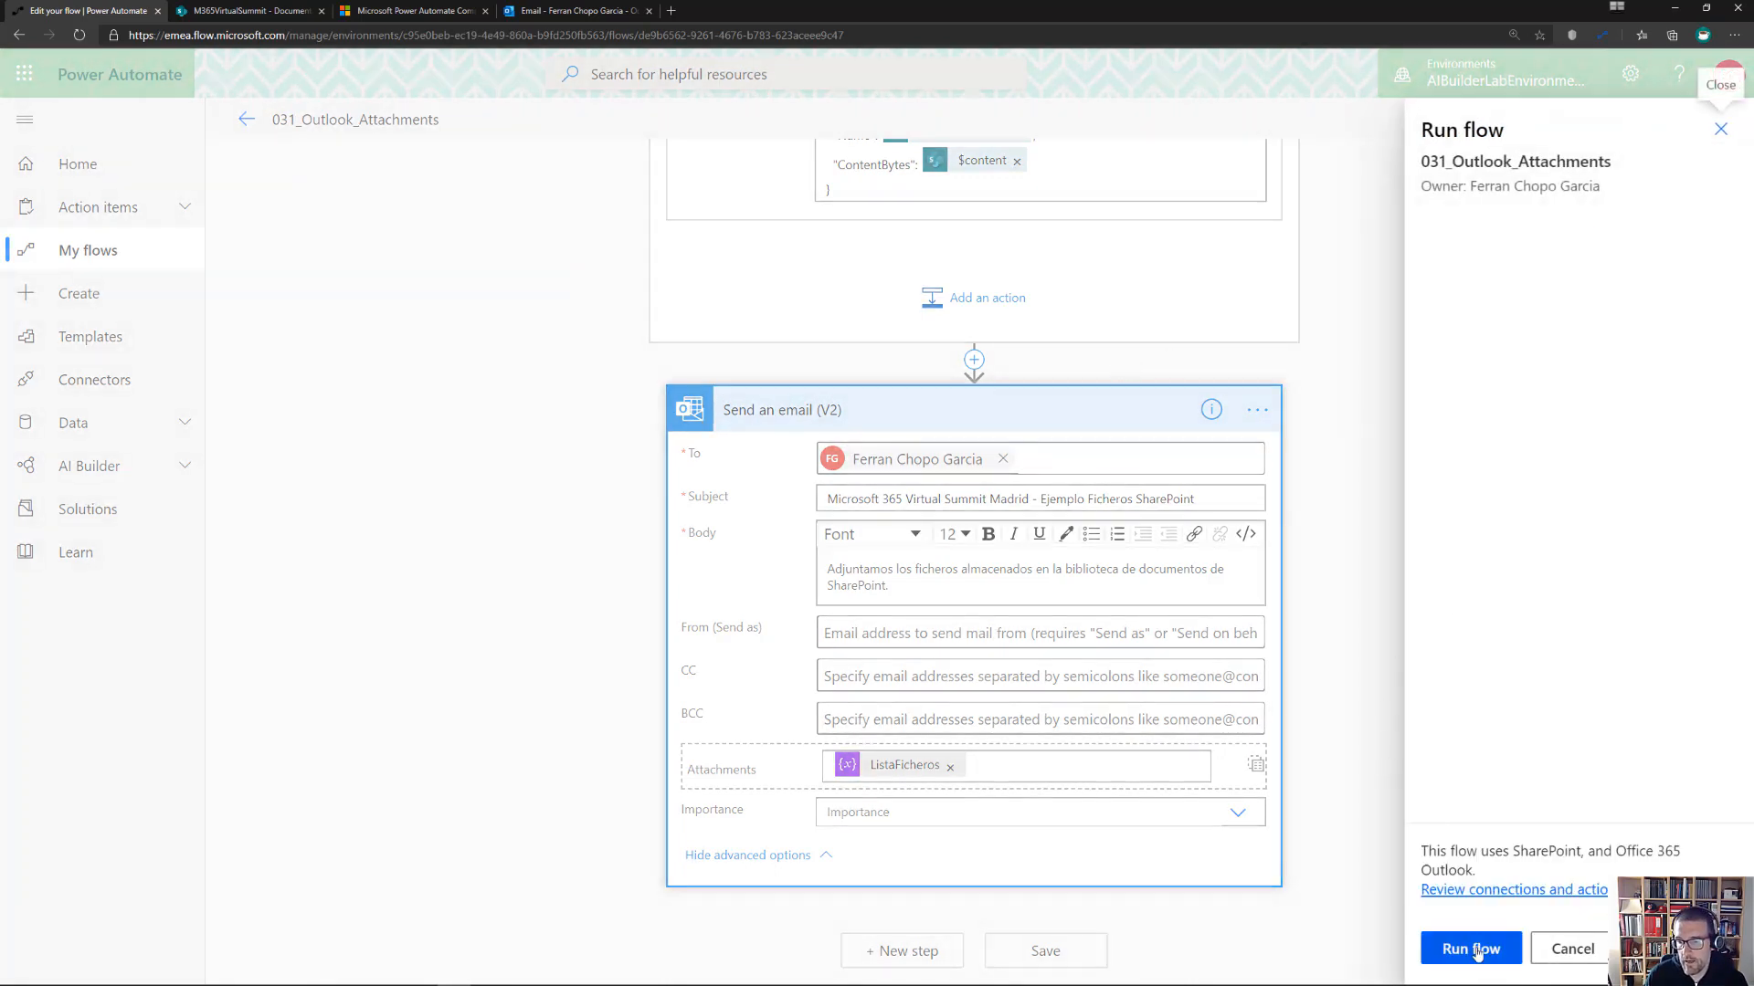
{"action": "left_click", "coordinate": [1473, 949]}
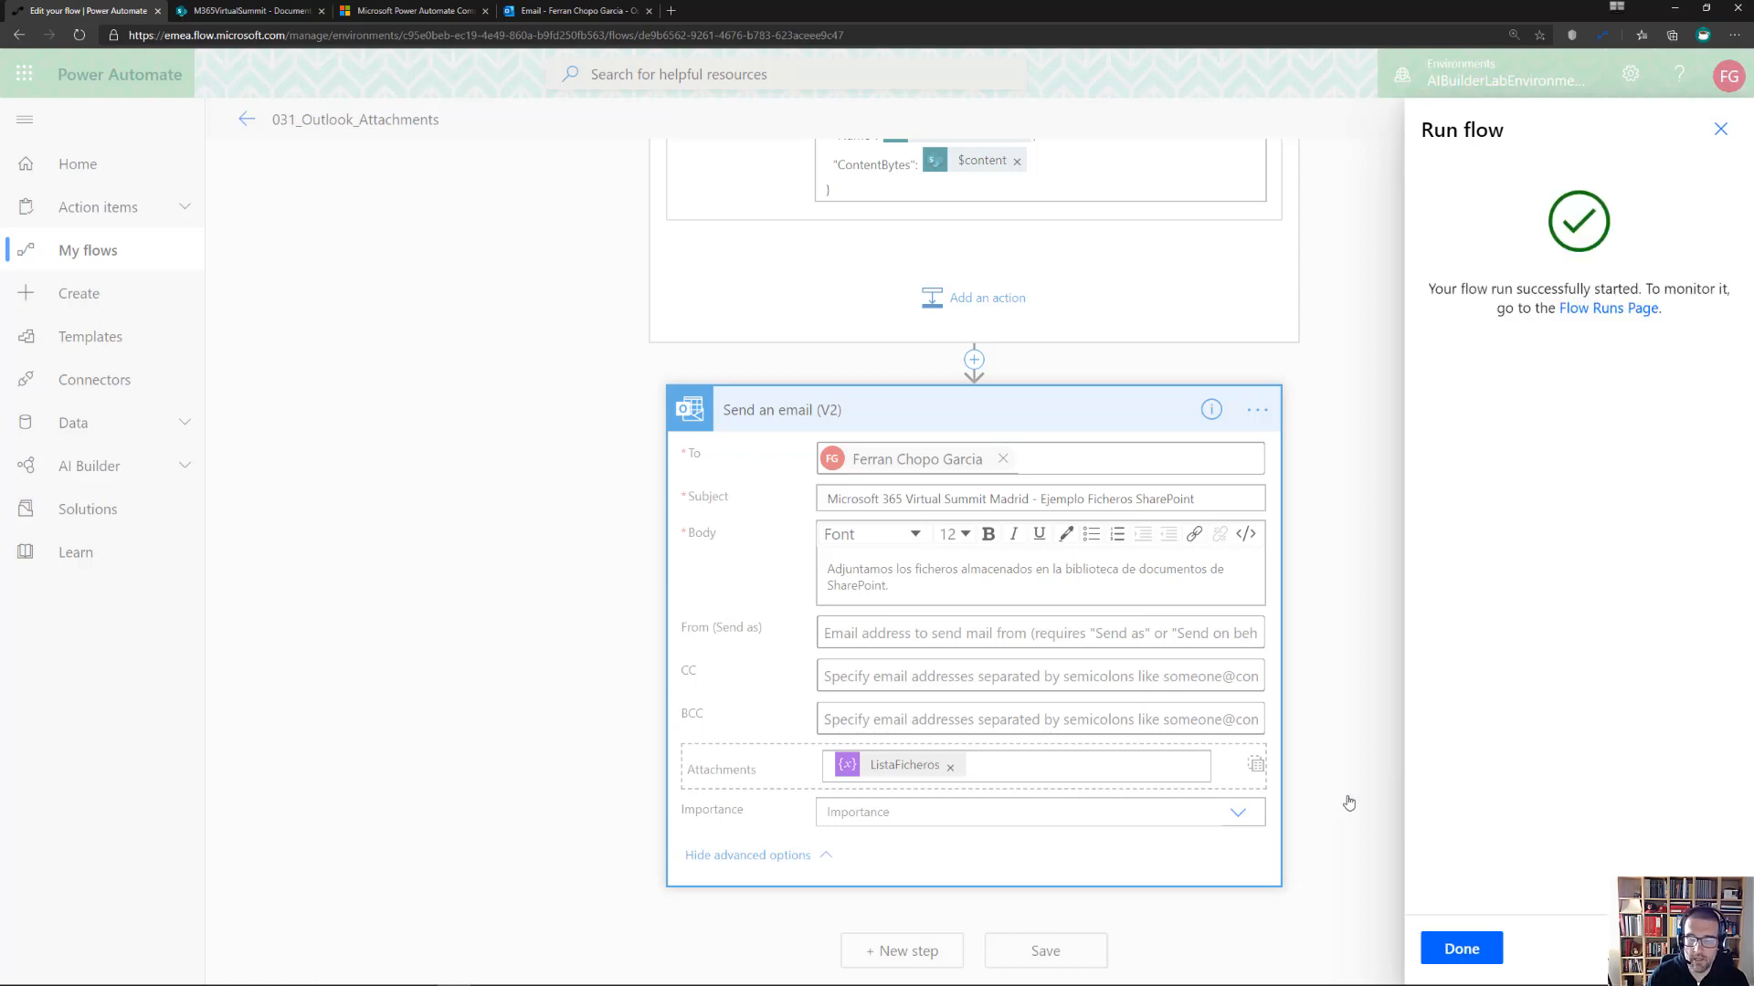
{"action": "left_click", "coordinate": [1469, 957]}
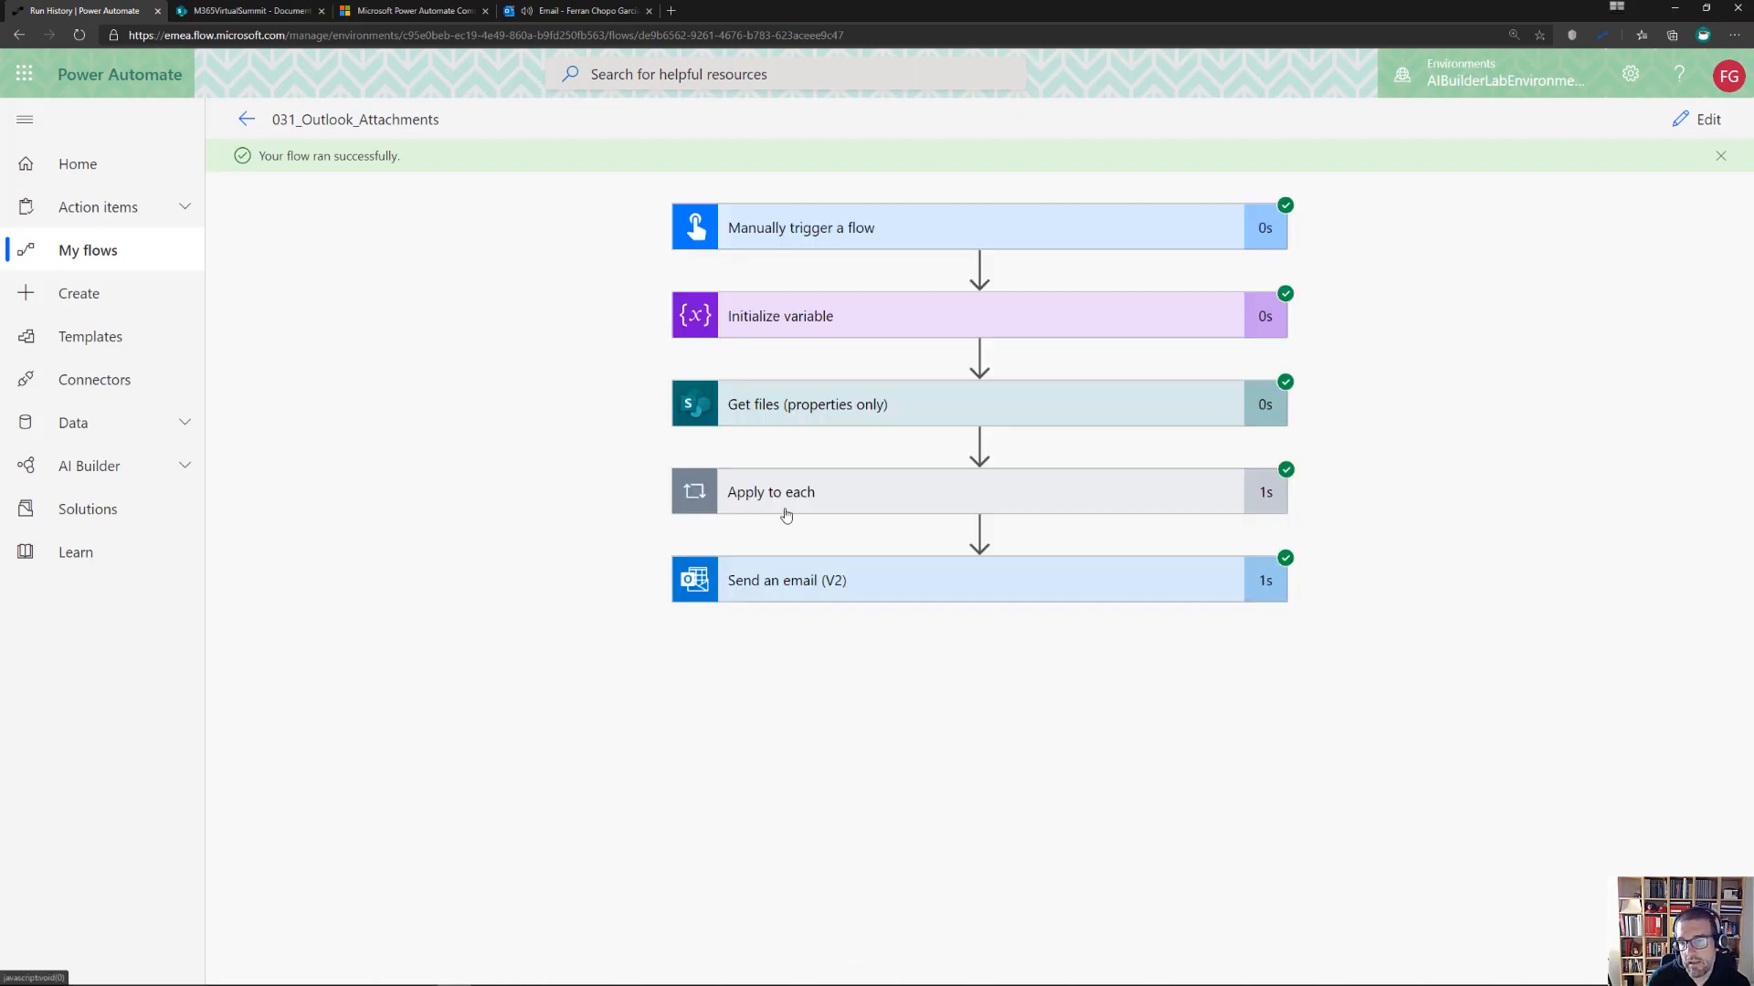
Switch to Outlook, open the Ejemplo Ficheros SharePoint email and preview its Device-Order-Data.xlsx and Financial Sample.xlsx attachments
{"action": "left_click", "coordinate": [557, 11]}
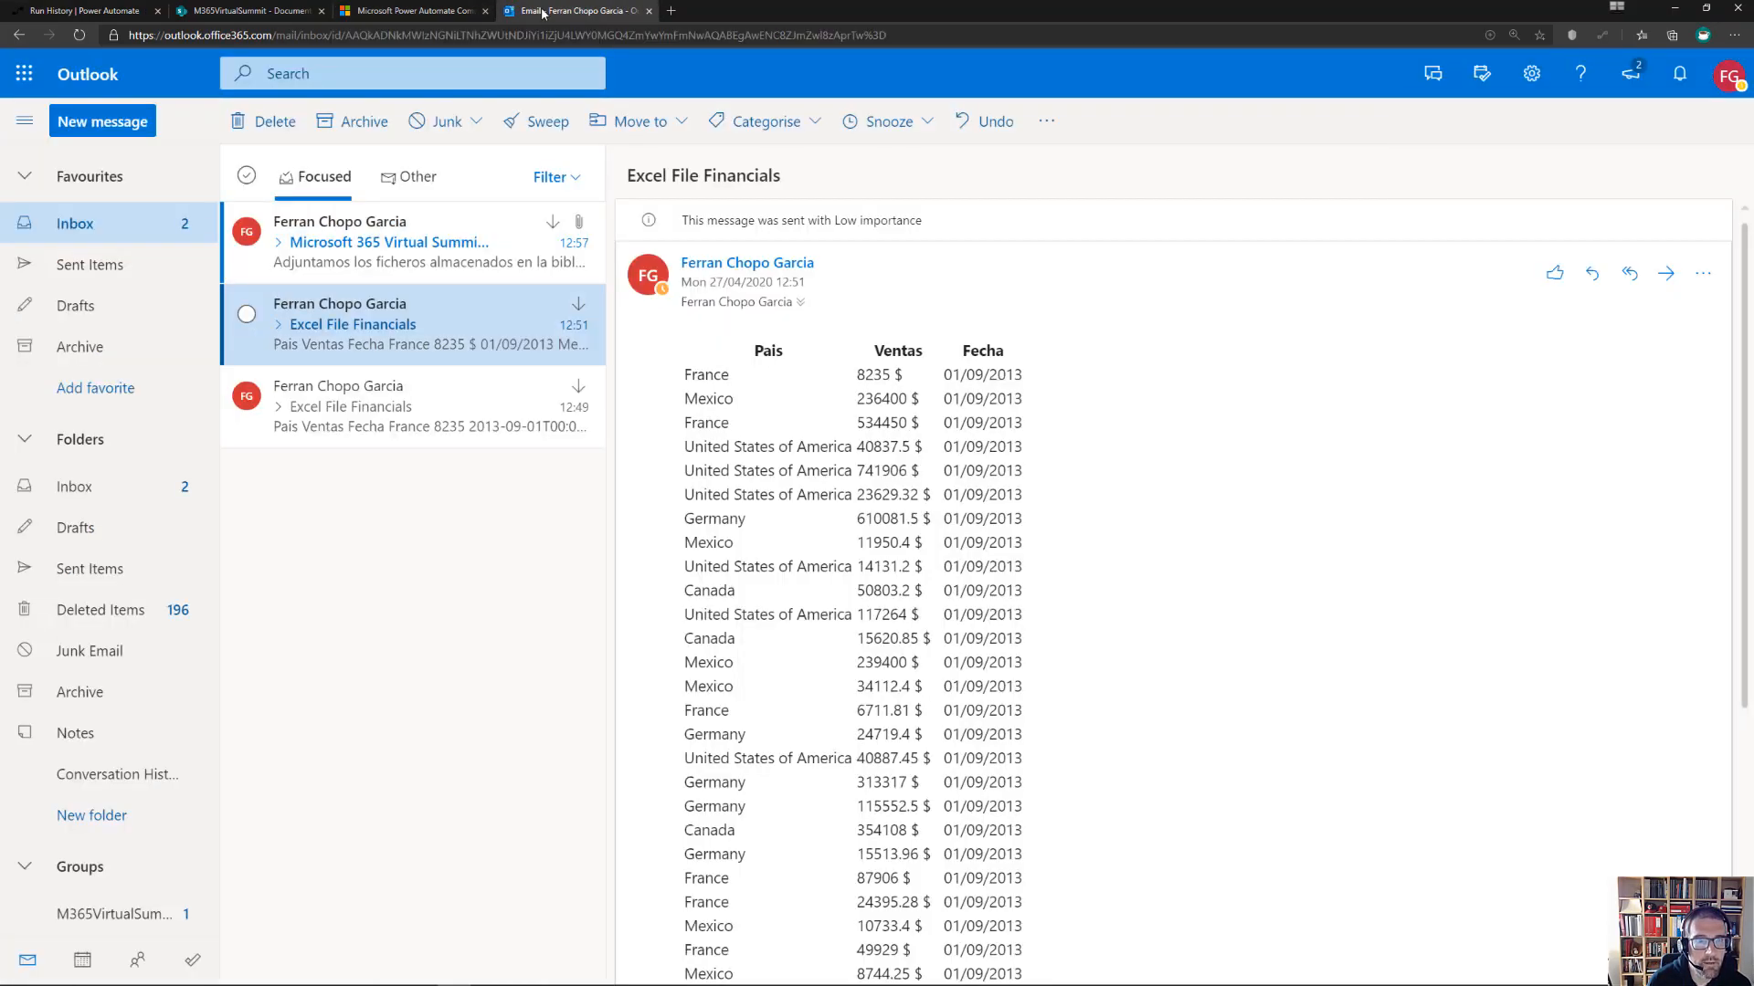
{"action": "left_click", "coordinate": [466, 244]}
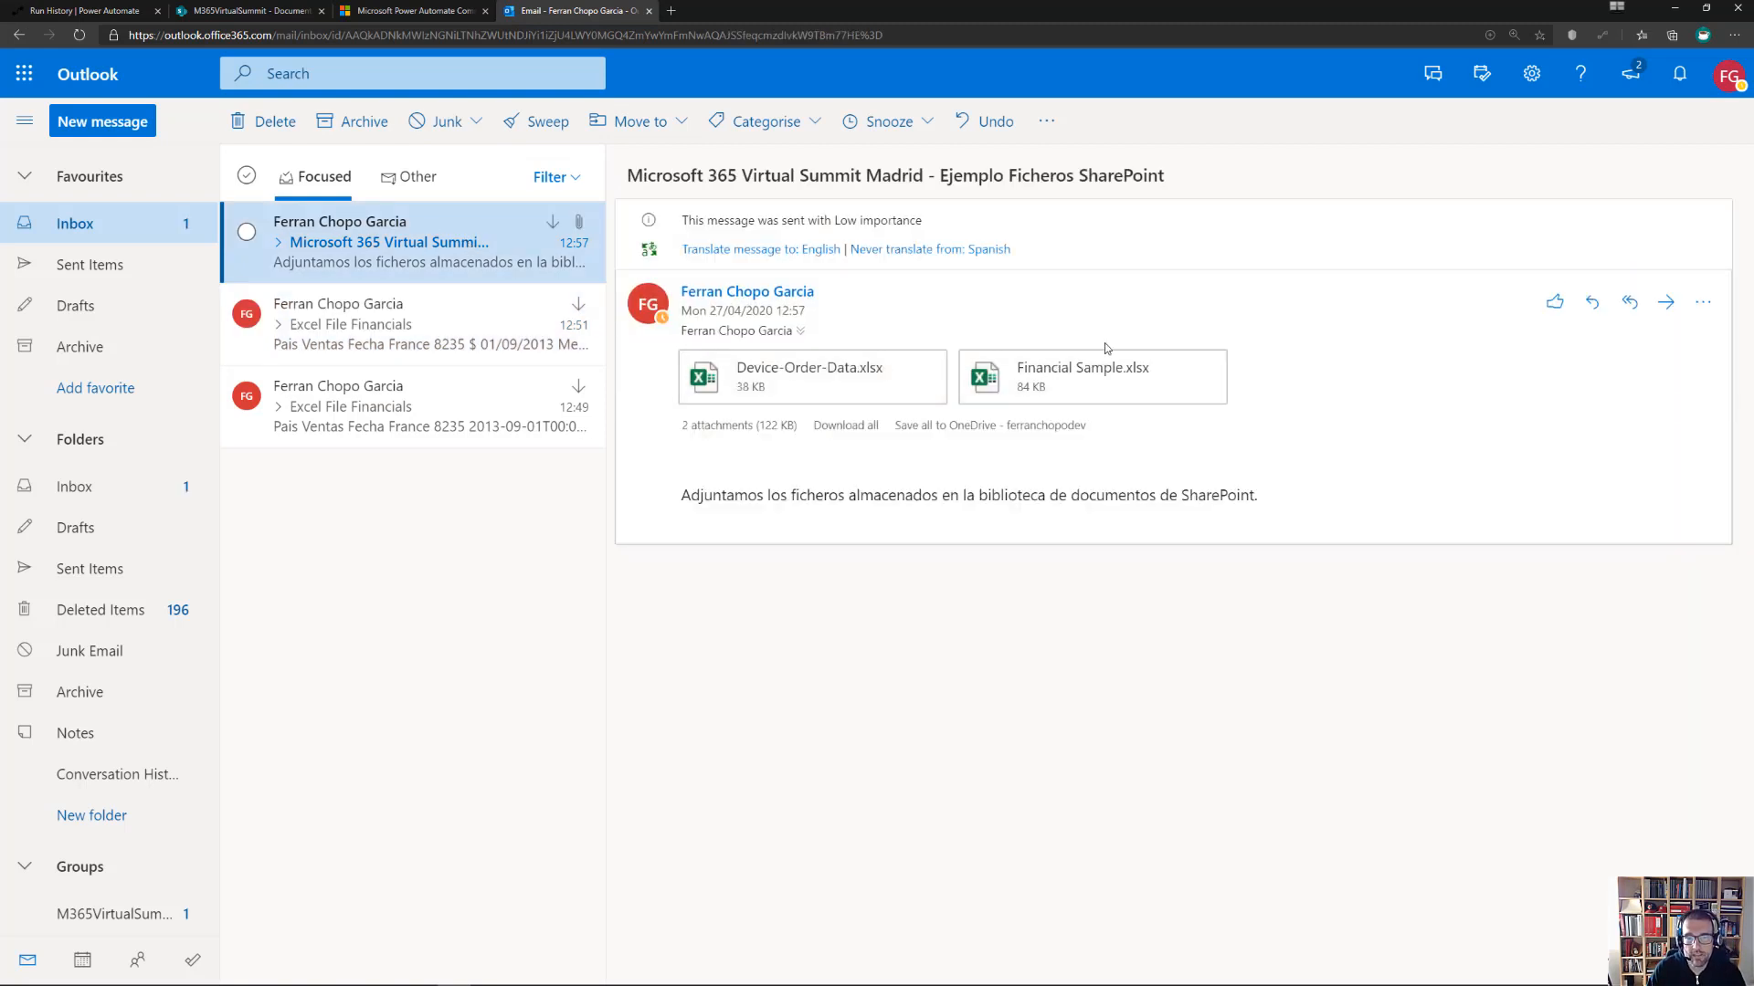
{"action": "left_click", "coordinate": [848, 380]}
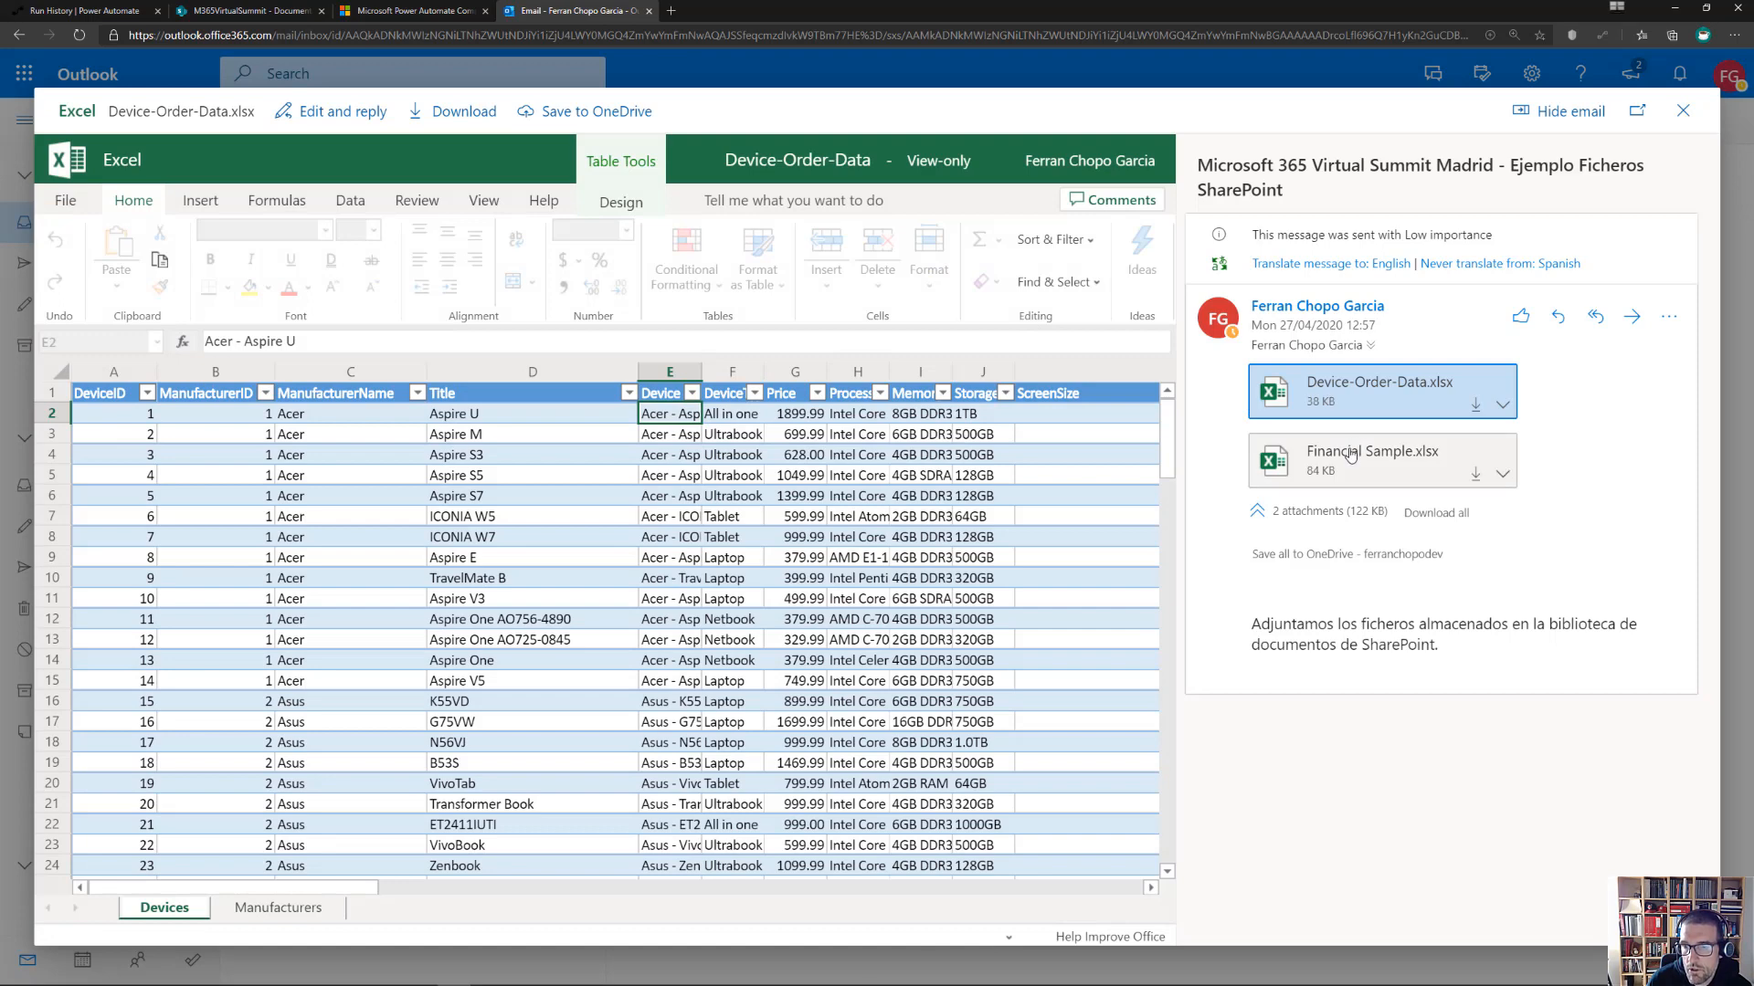
{"action": "left_click", "coordinate": [1350, 454]}
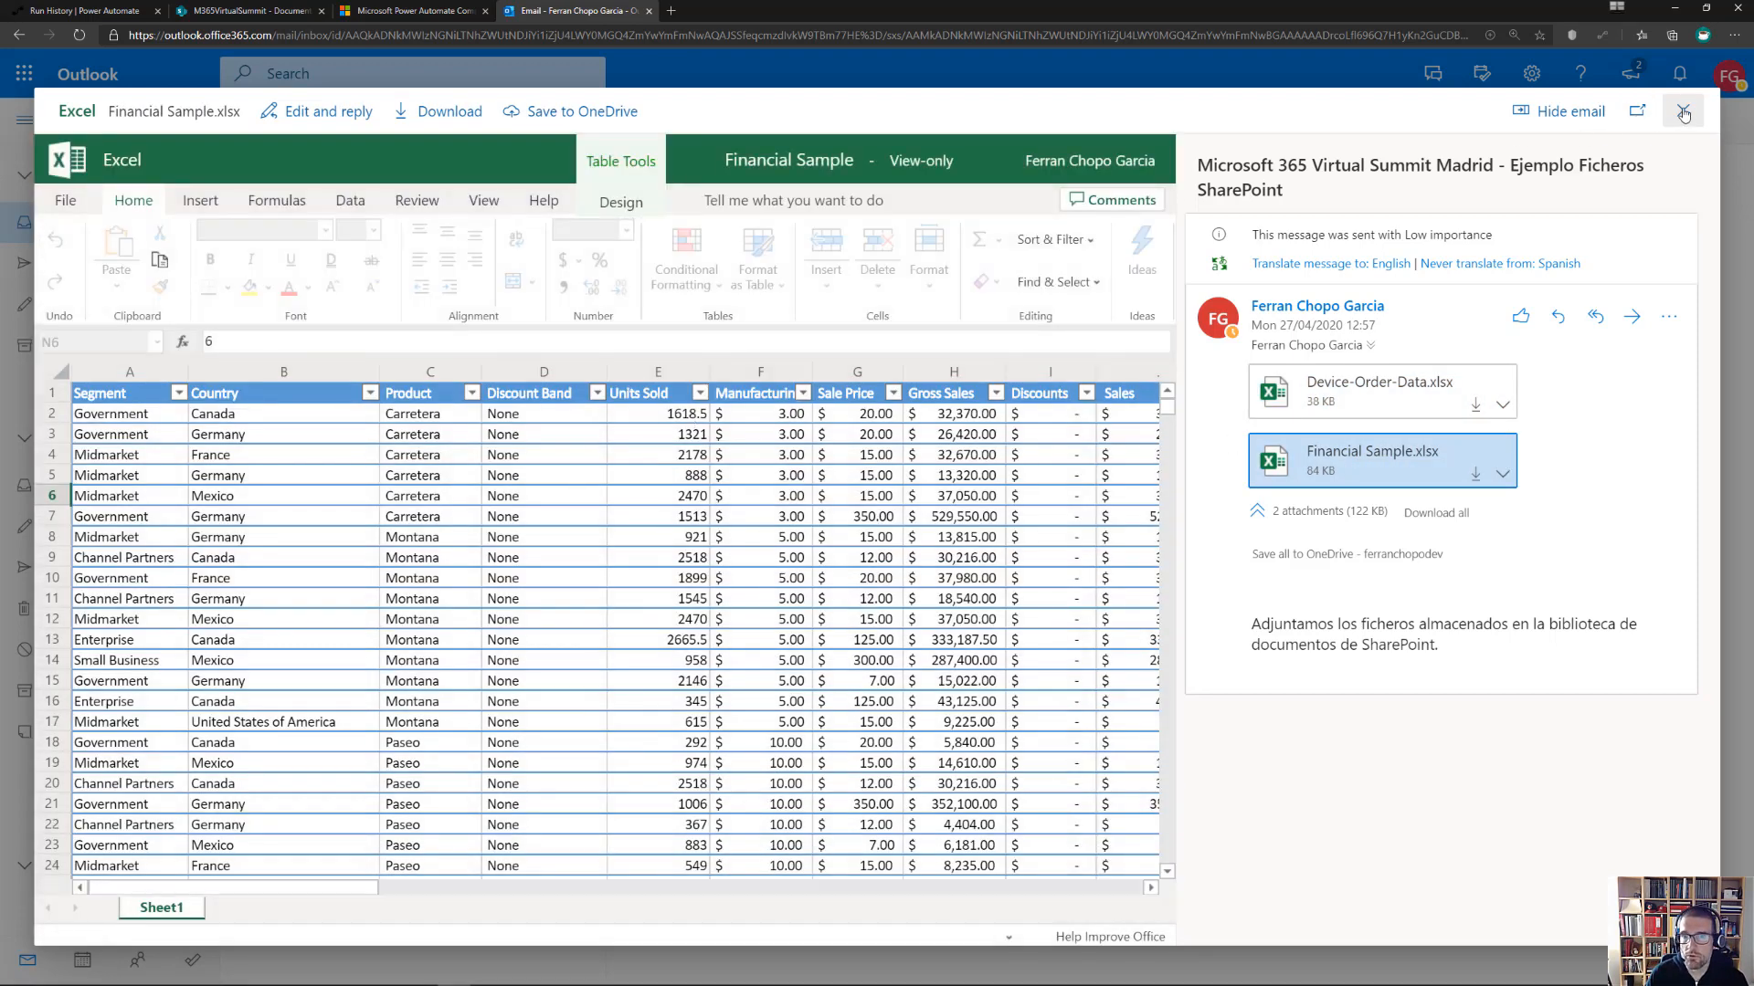
{"action": "left_click", "coordinate": [1683, 112]}
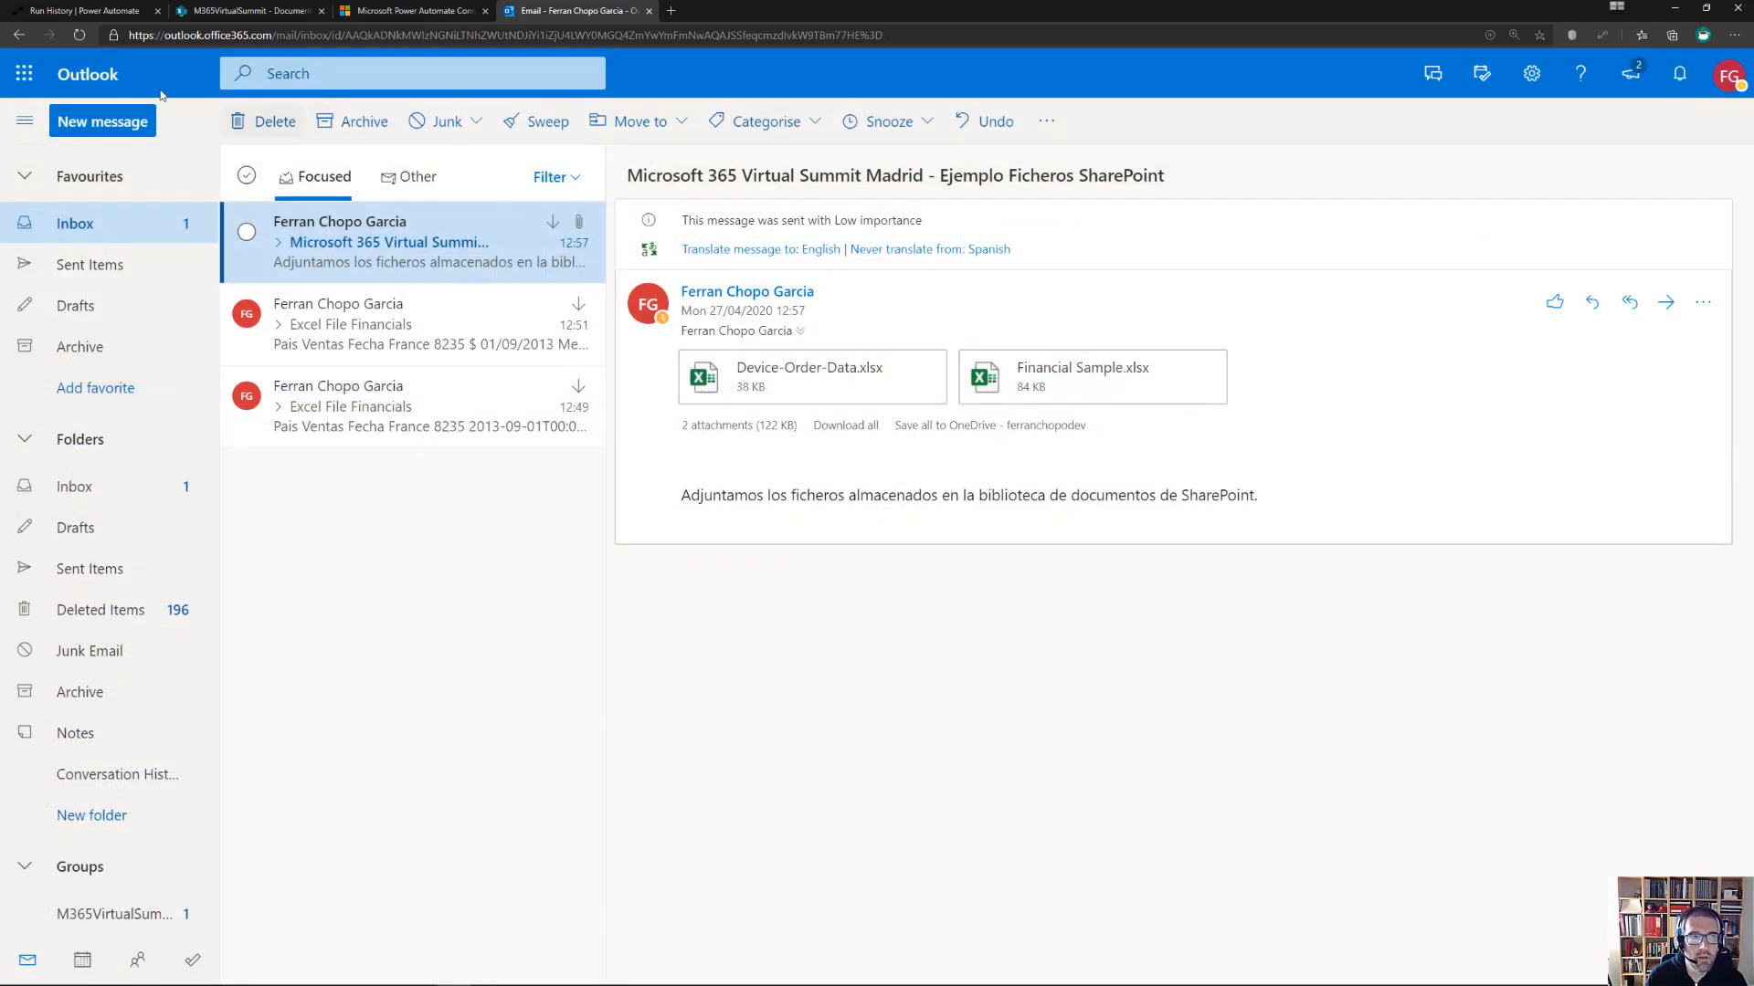
Switch back to the Power Automate run and expand Apply to each and Append to array variable to examine the entry's inputs
{"action": "left_click", "coordinate": [106, 12]}
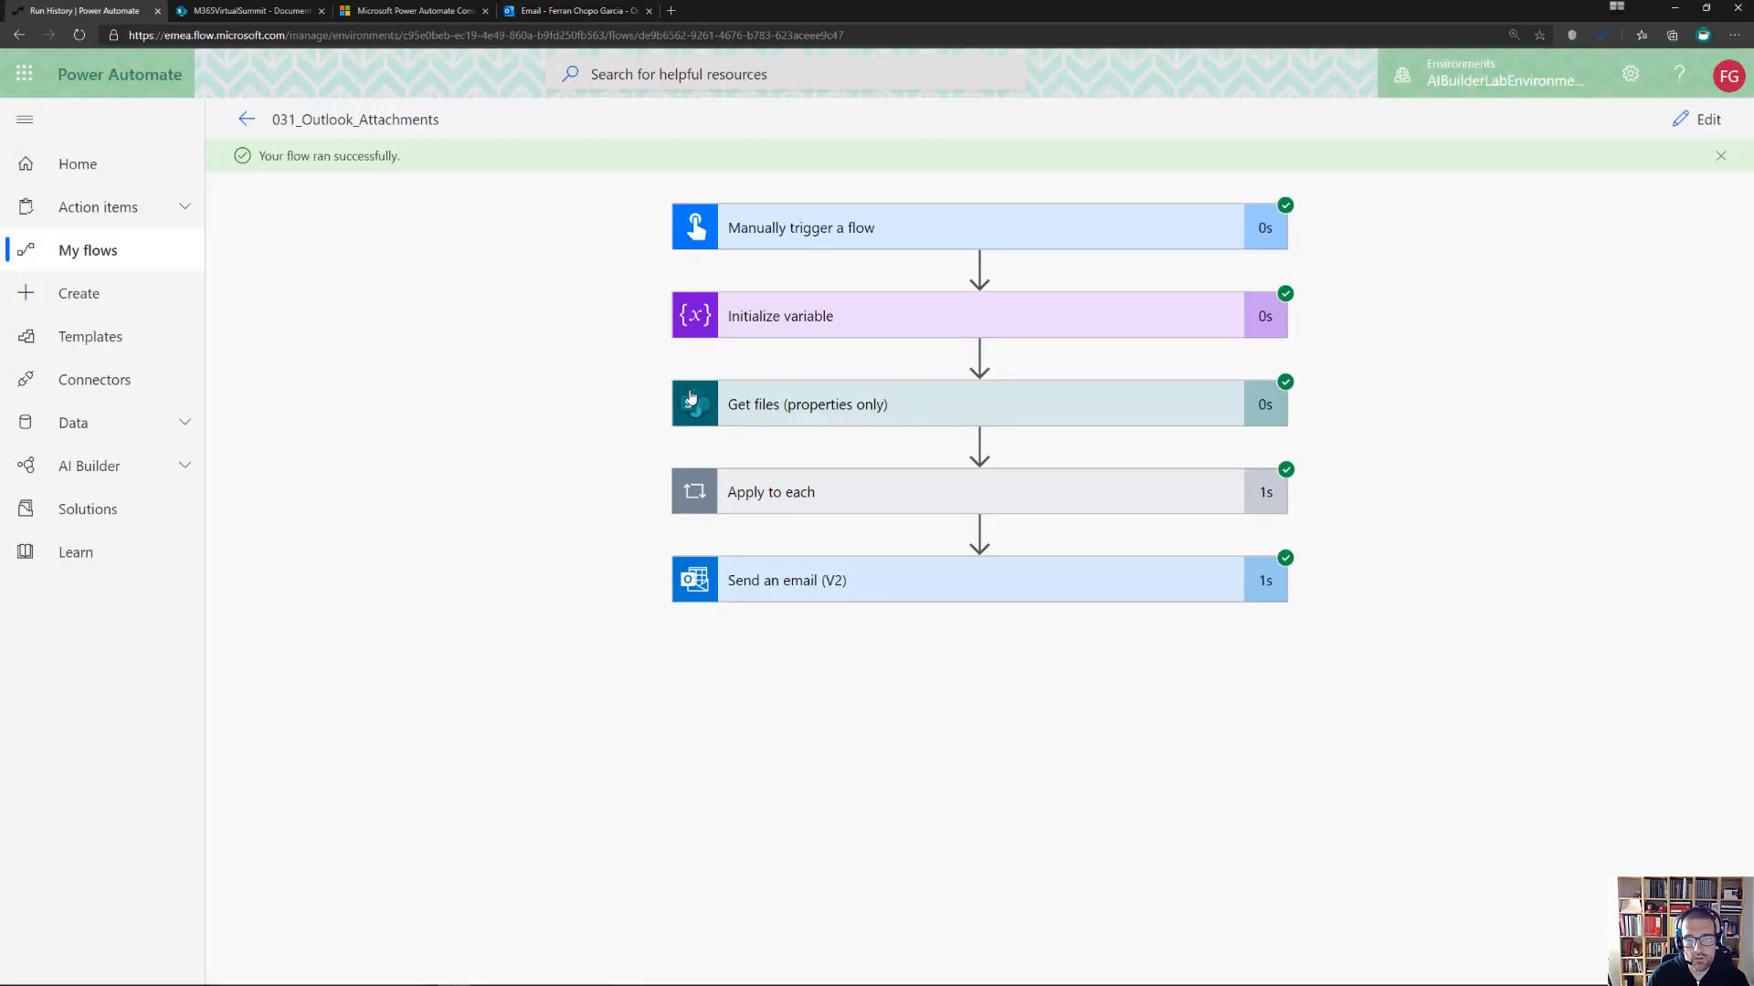
{"action": "left_click", "coordinate": [828, 497]}
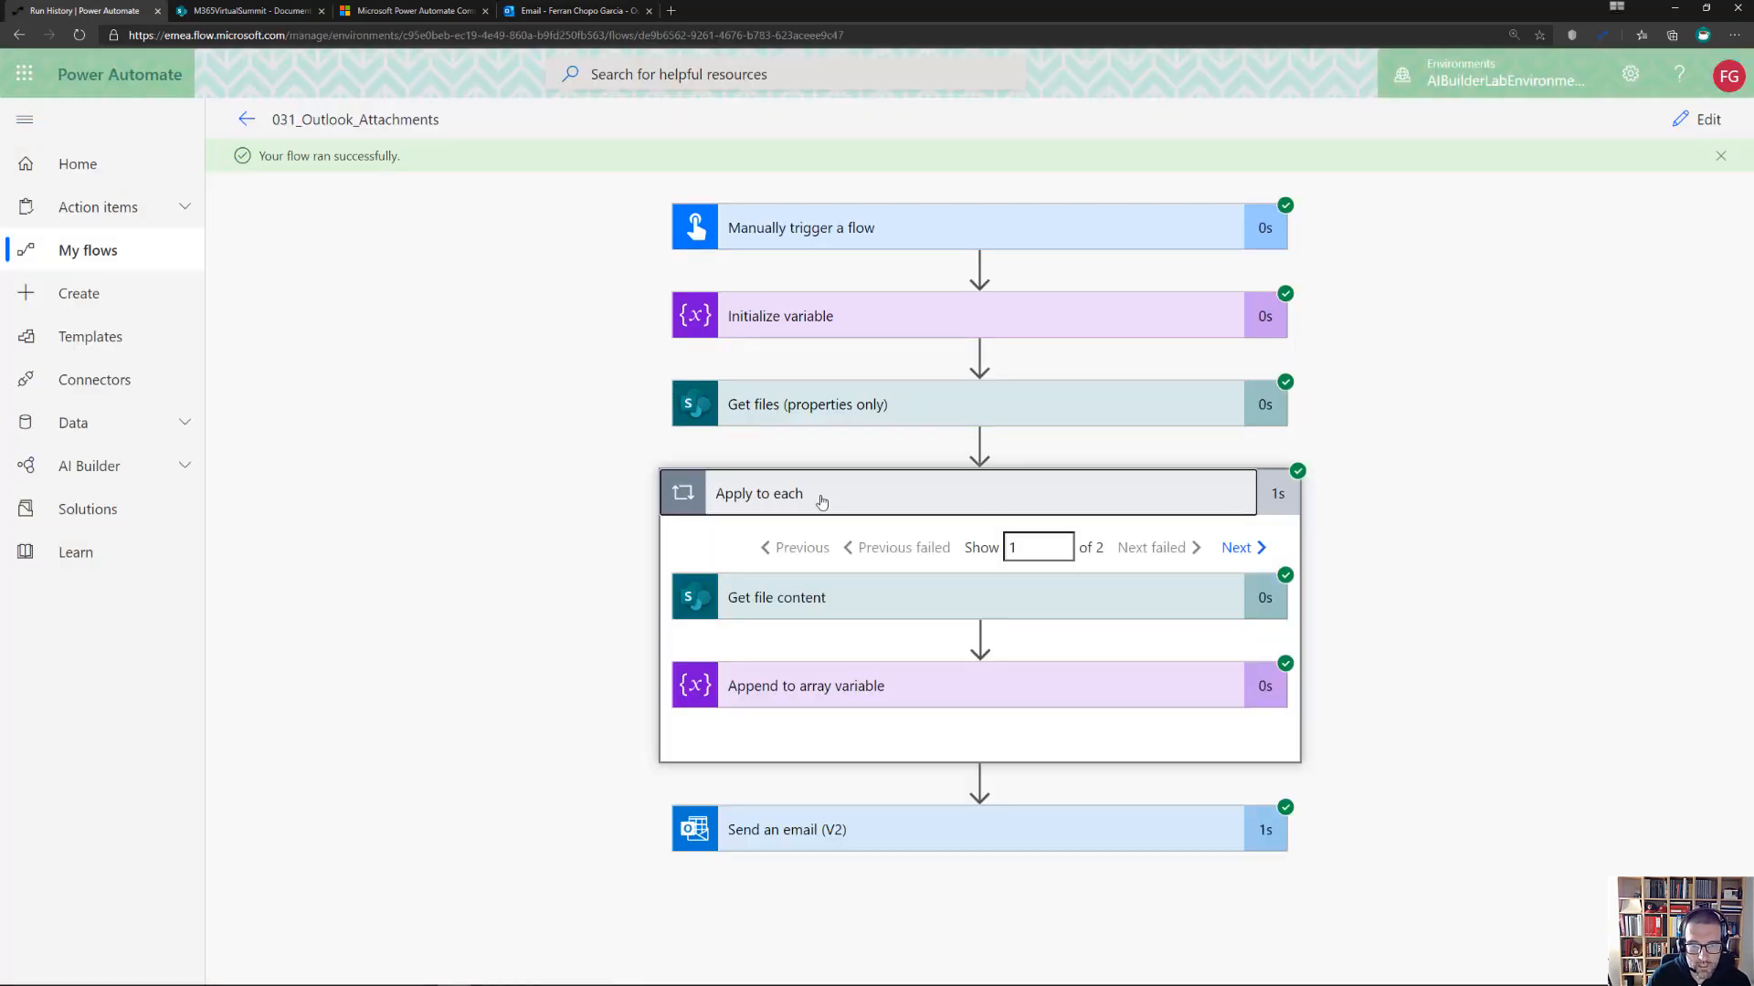
{"action": "left_click", "coordinate": [892, 675]}
{"action": "scroll", "coordinate": [841, 521], "scroll_direction": "down", "scroll_amount": 3}
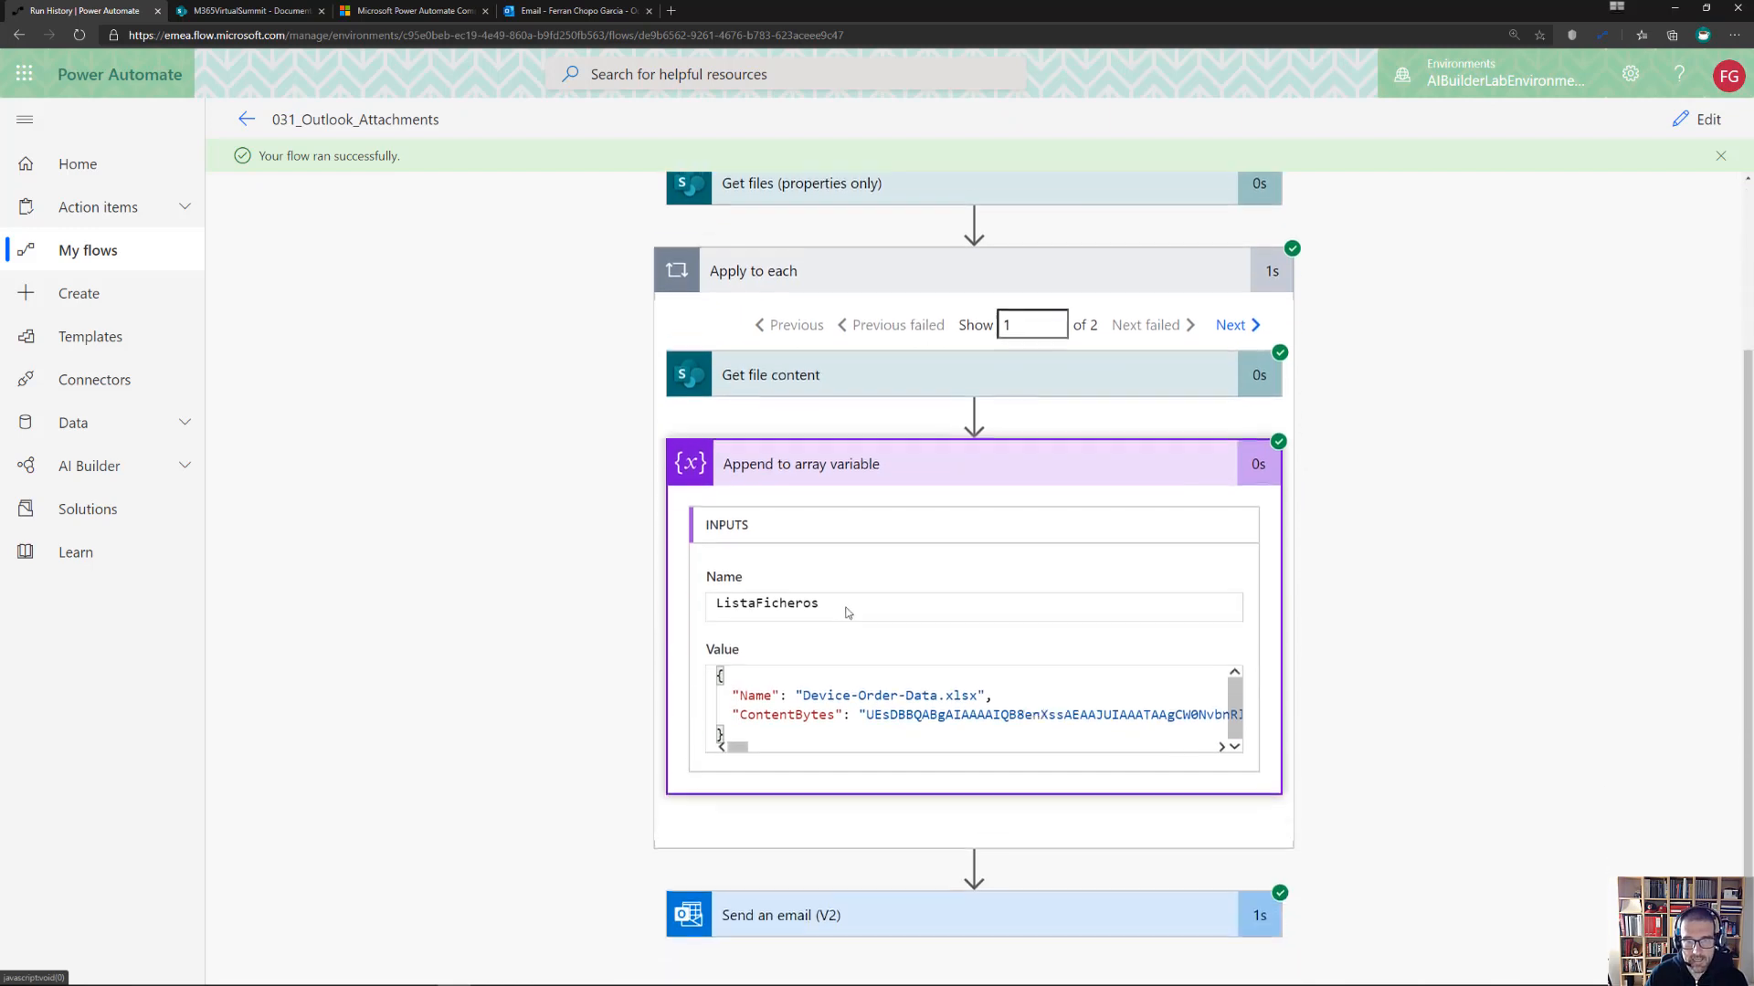
Expand the run's Send an email (V2) action and examine its inputs together with the appended file's ContentBytes value
{"action": "left_click", "coordinate": [869, 902]}
{"action": "scroll", "coordinate": [1029, 474], "scroll_direction": "down", "scroll_amount": 4}
{"action": "scroll", "coordinate": [879, 335], "scroll_direction": "up", "scroll_amount": 1}
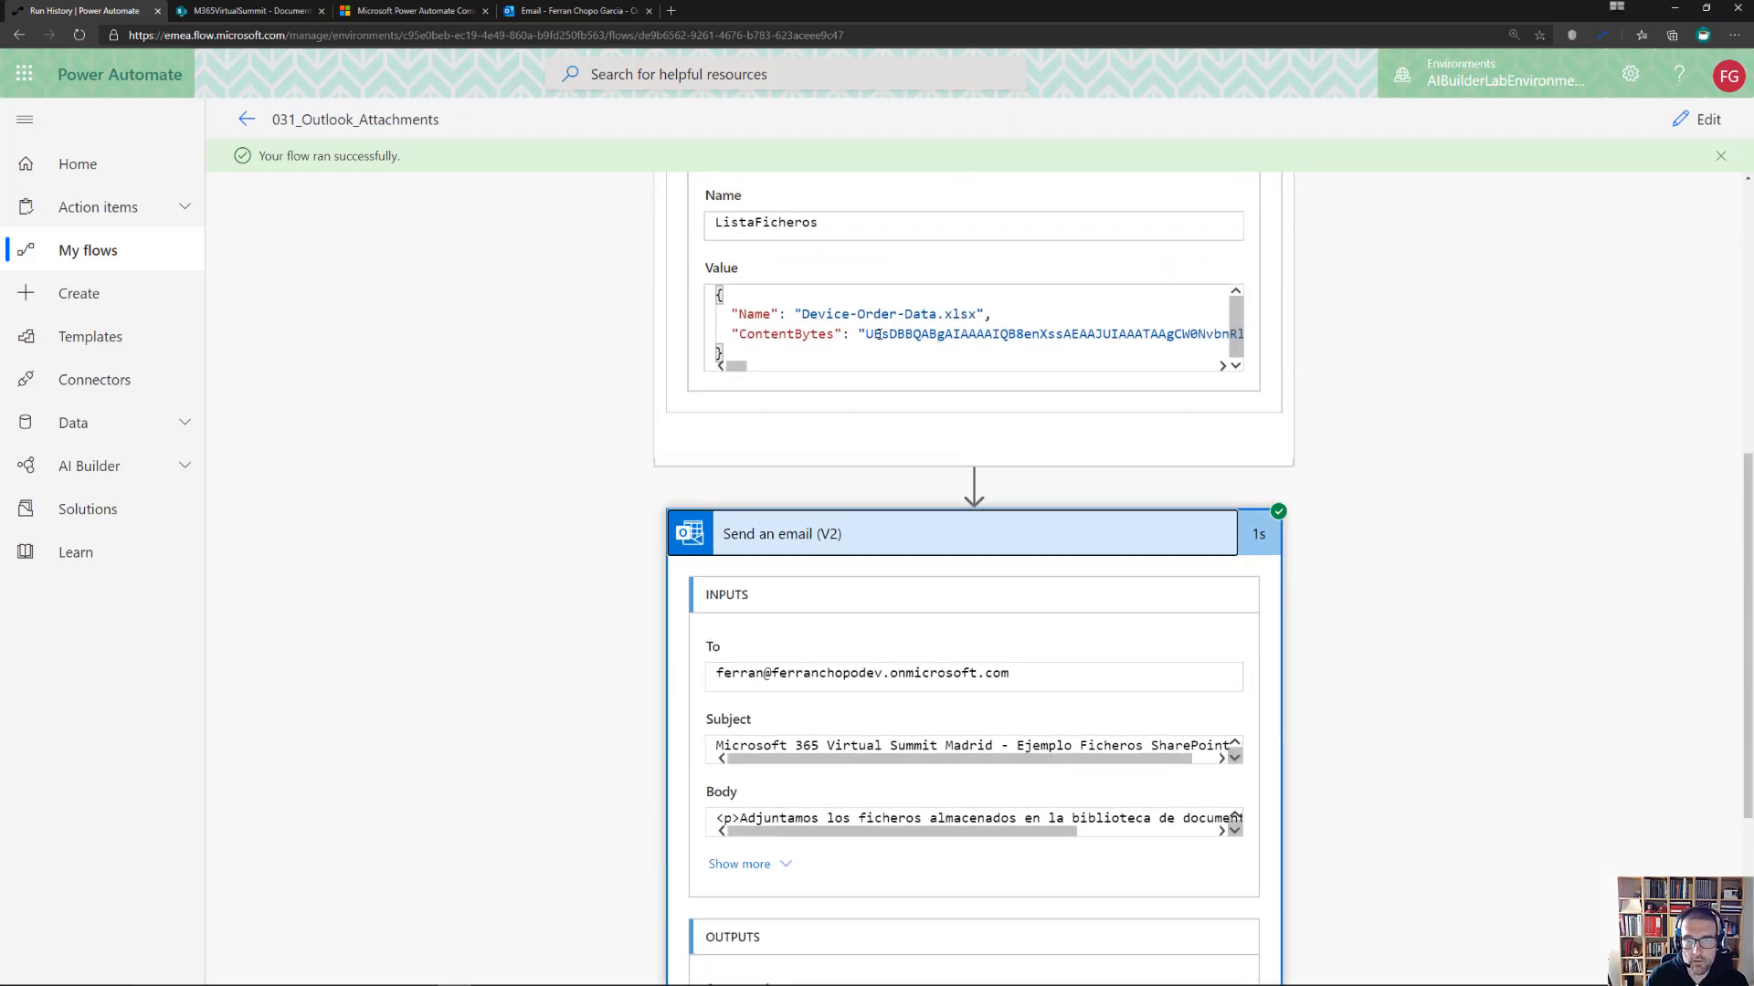
{"action": "left_click_drag", "start_coordinate": [865, 333], "coordinate": [1213, 335]}
{"action": "left_click", "coordinate": [1213, 335]}
{"action": "left_click", "coordinate": [730, 366]}
{"action": "left_click_drag", "start_coordinate": [731, 366], "coordinate": [726, 367]}
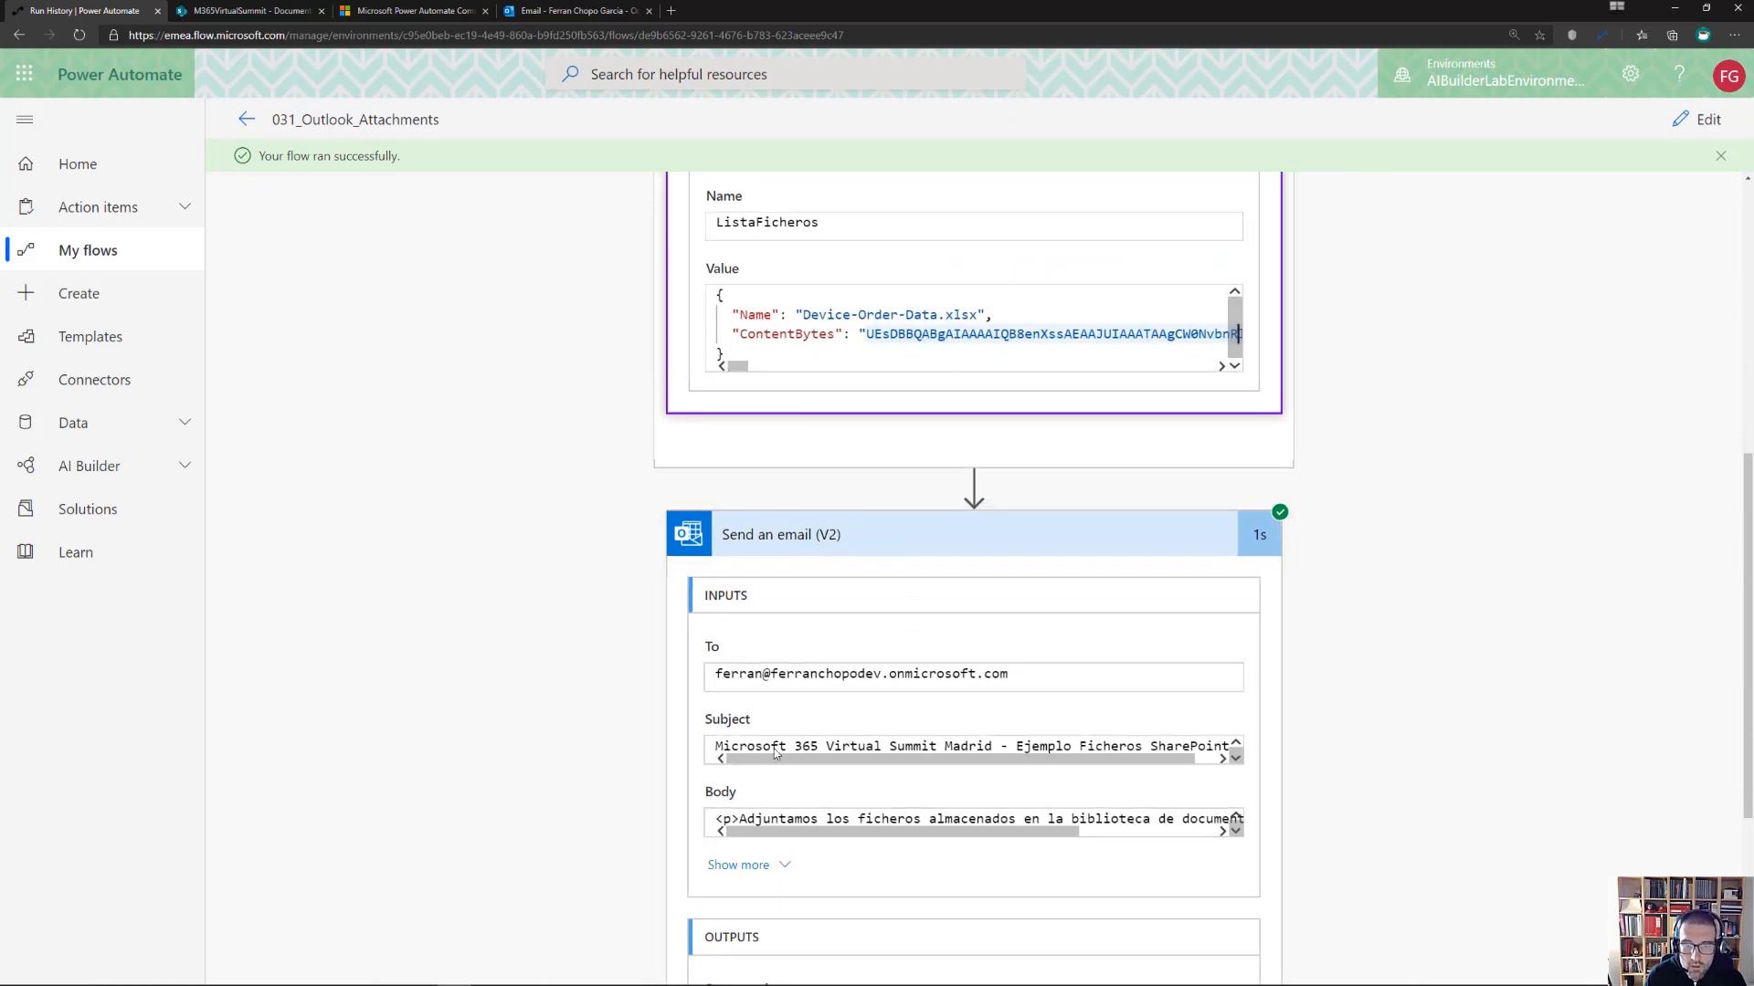
{"action": "scroll", "coordinate": [776, 731], "scroll_direction": "down", "scroll_amount": 3}
{"action": "scroll", "coordinate": [793, 676], "scroll_direction": "up", "scroll_amount": 3}
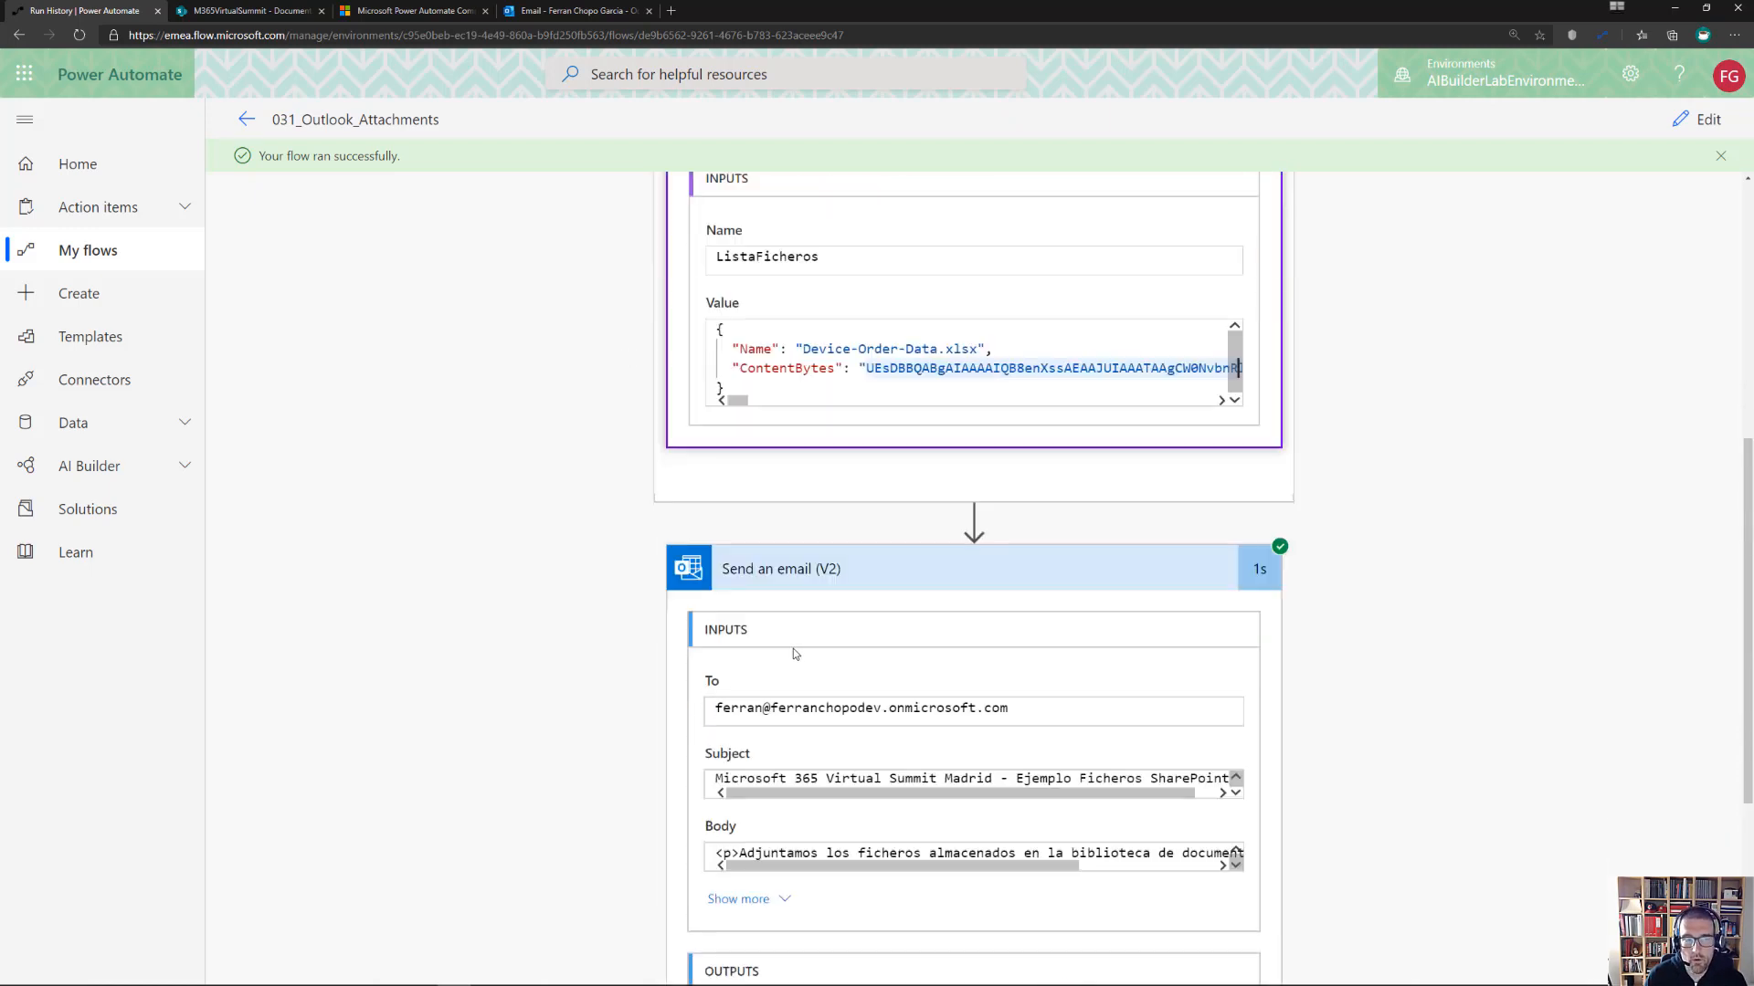
{"action": "scroll", "coordinate": [796, 663], "scroll_direction": "up", "scroll_amount": 5}
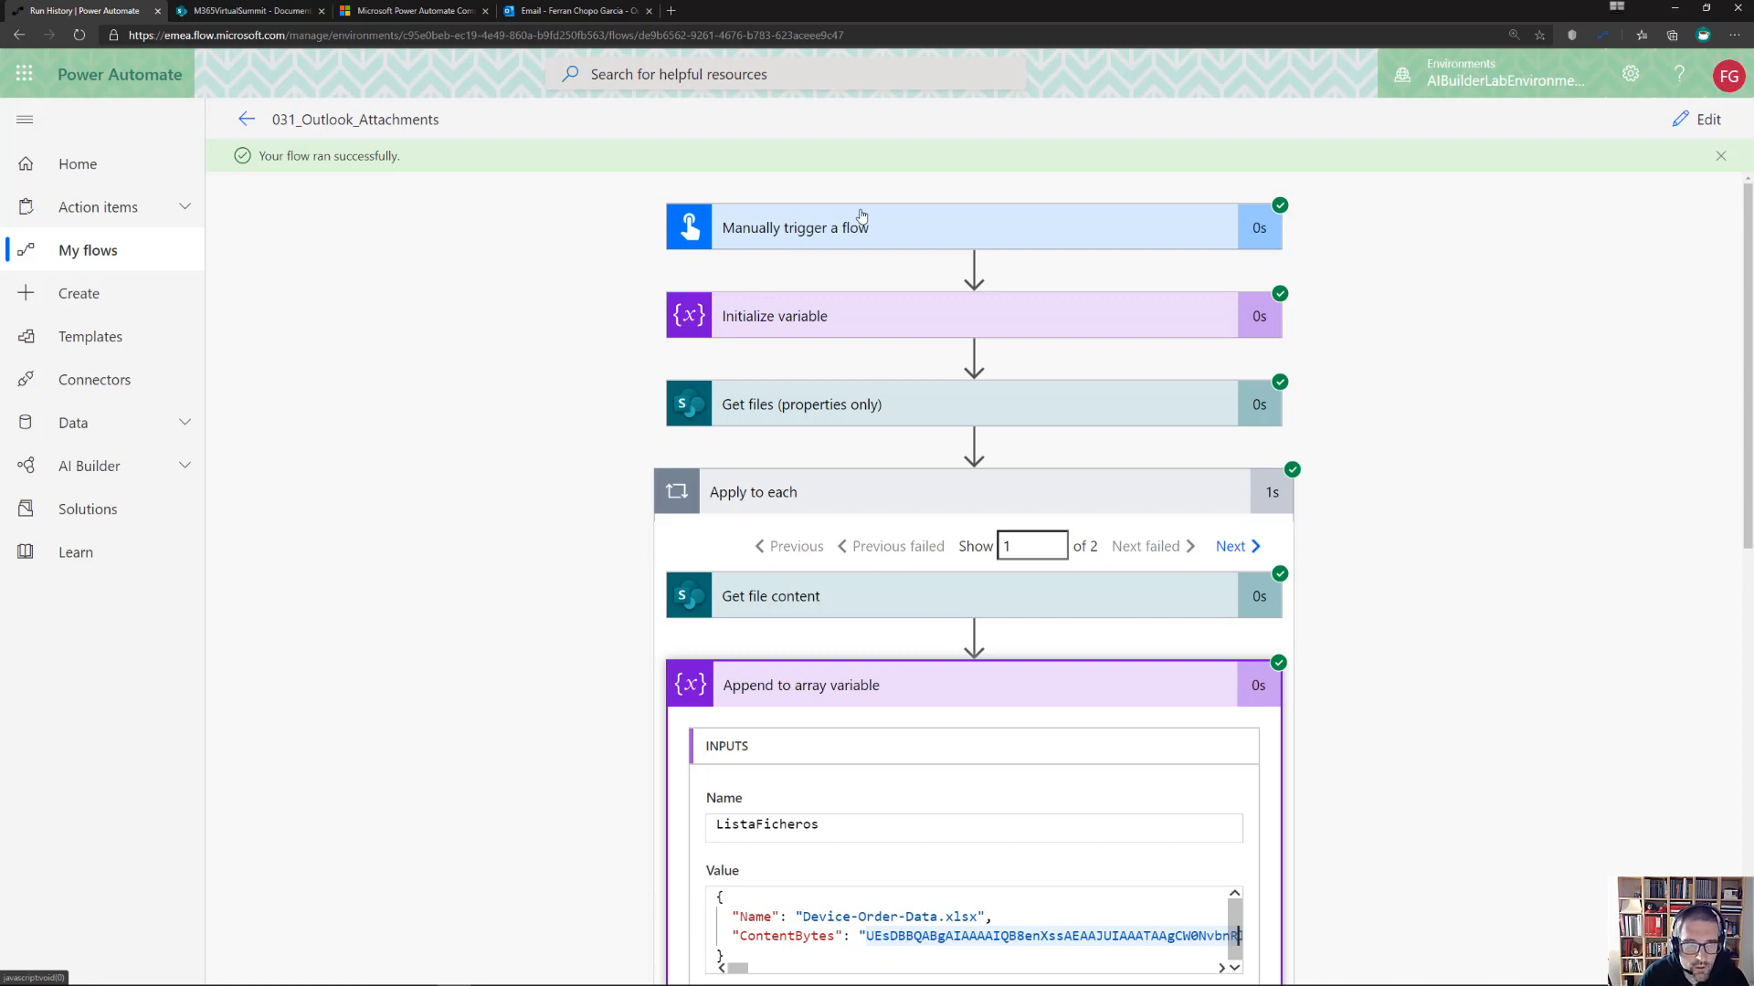
Return to the list of flows and open the 032_Outlook_HTML flow's details
{"action": "left_click", "coordinate": [245, 123]}
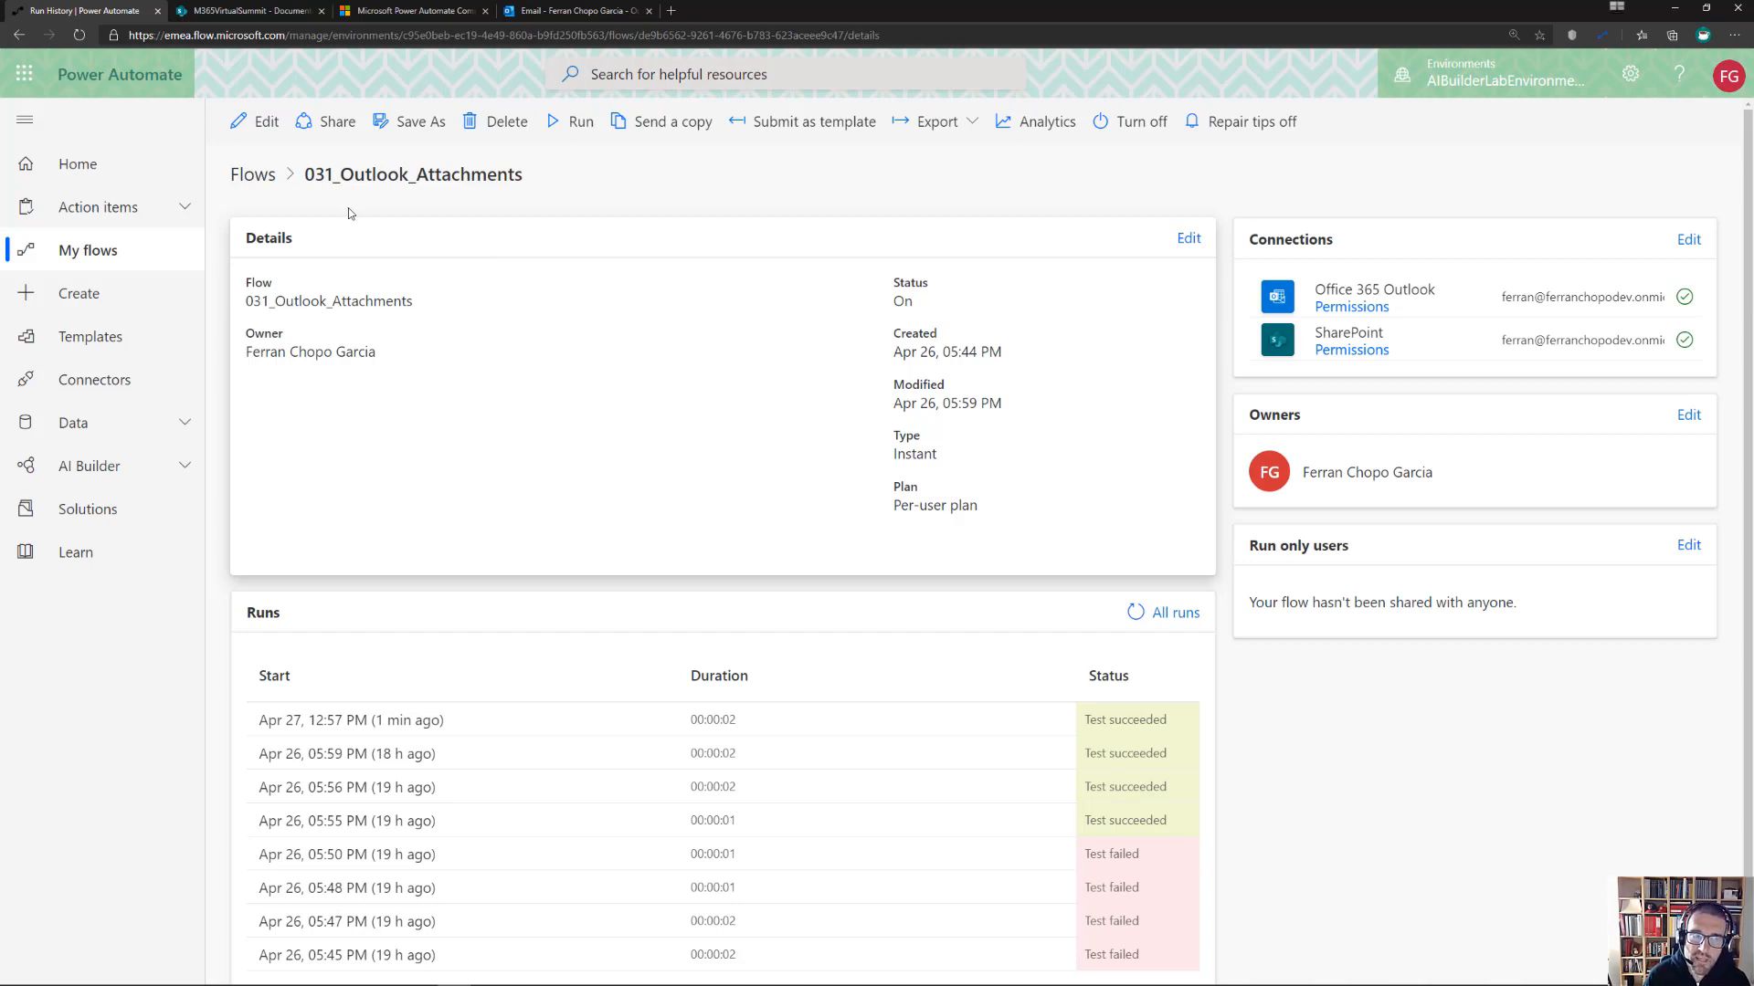
{"action": "left_click", "coordinate": [252, 174]}
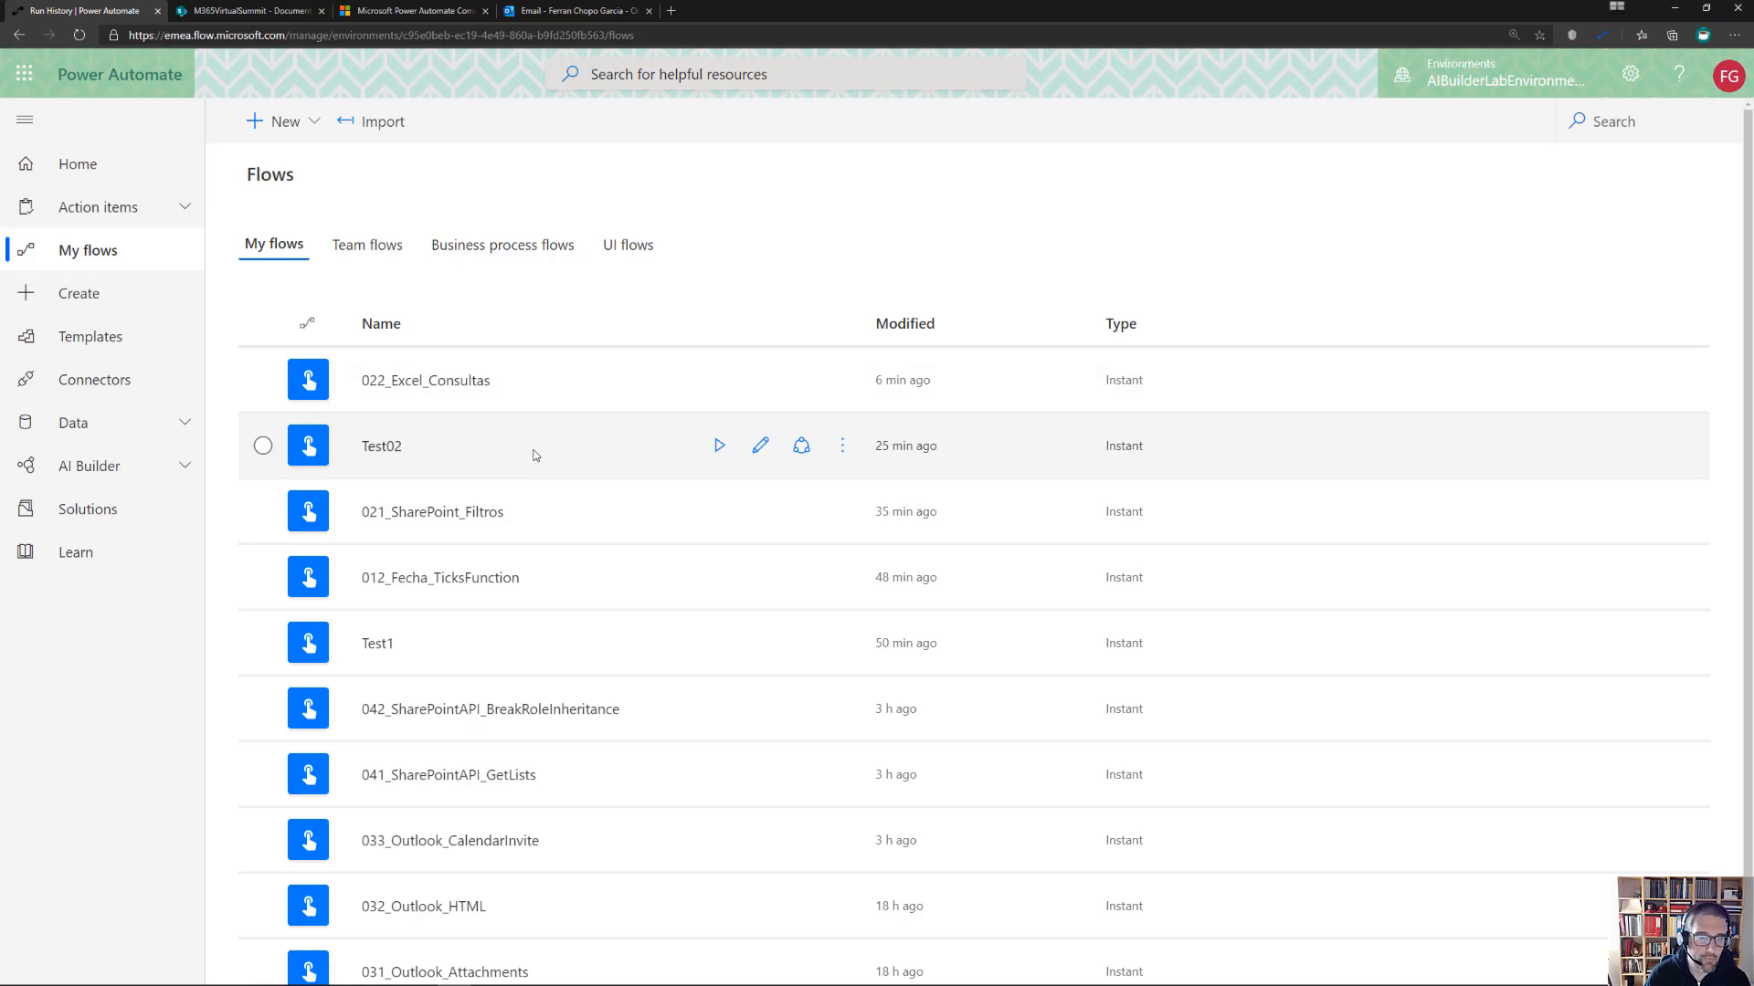
{"action": "scroll", "coordinate": [537, 494], "scroll_direction": "down", "scroll_amount": 1}
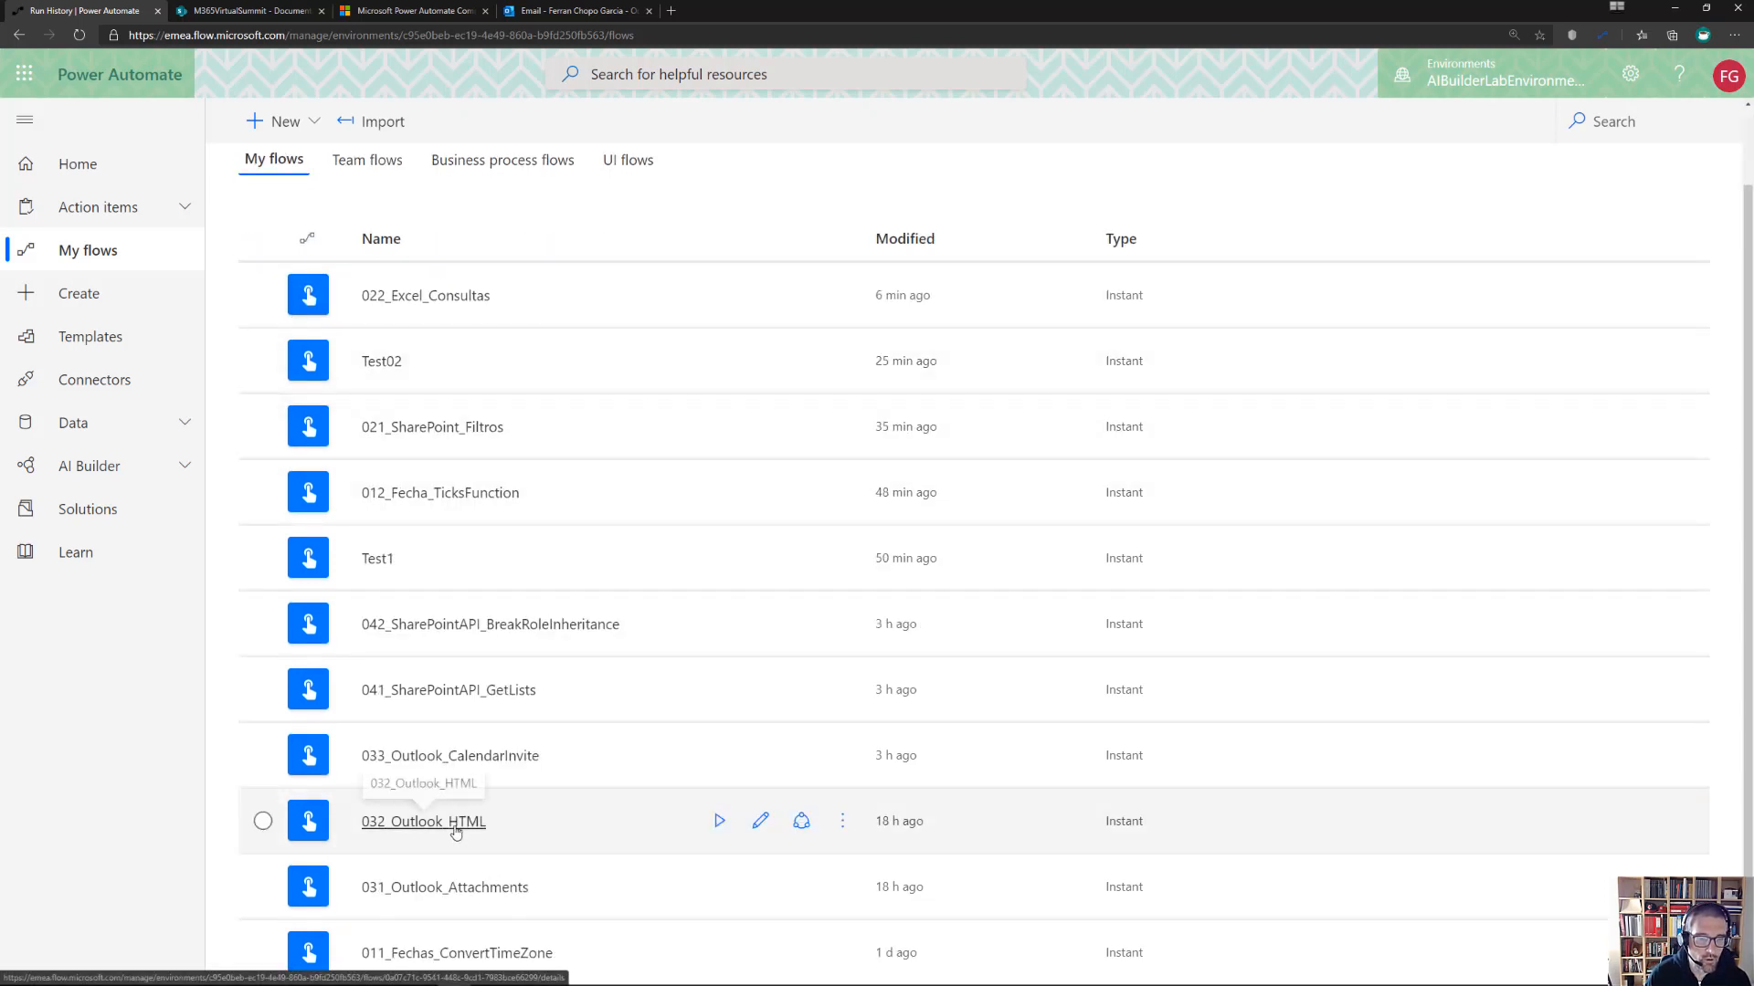
{"action": "left_click", "coordinate": [455, 831]}
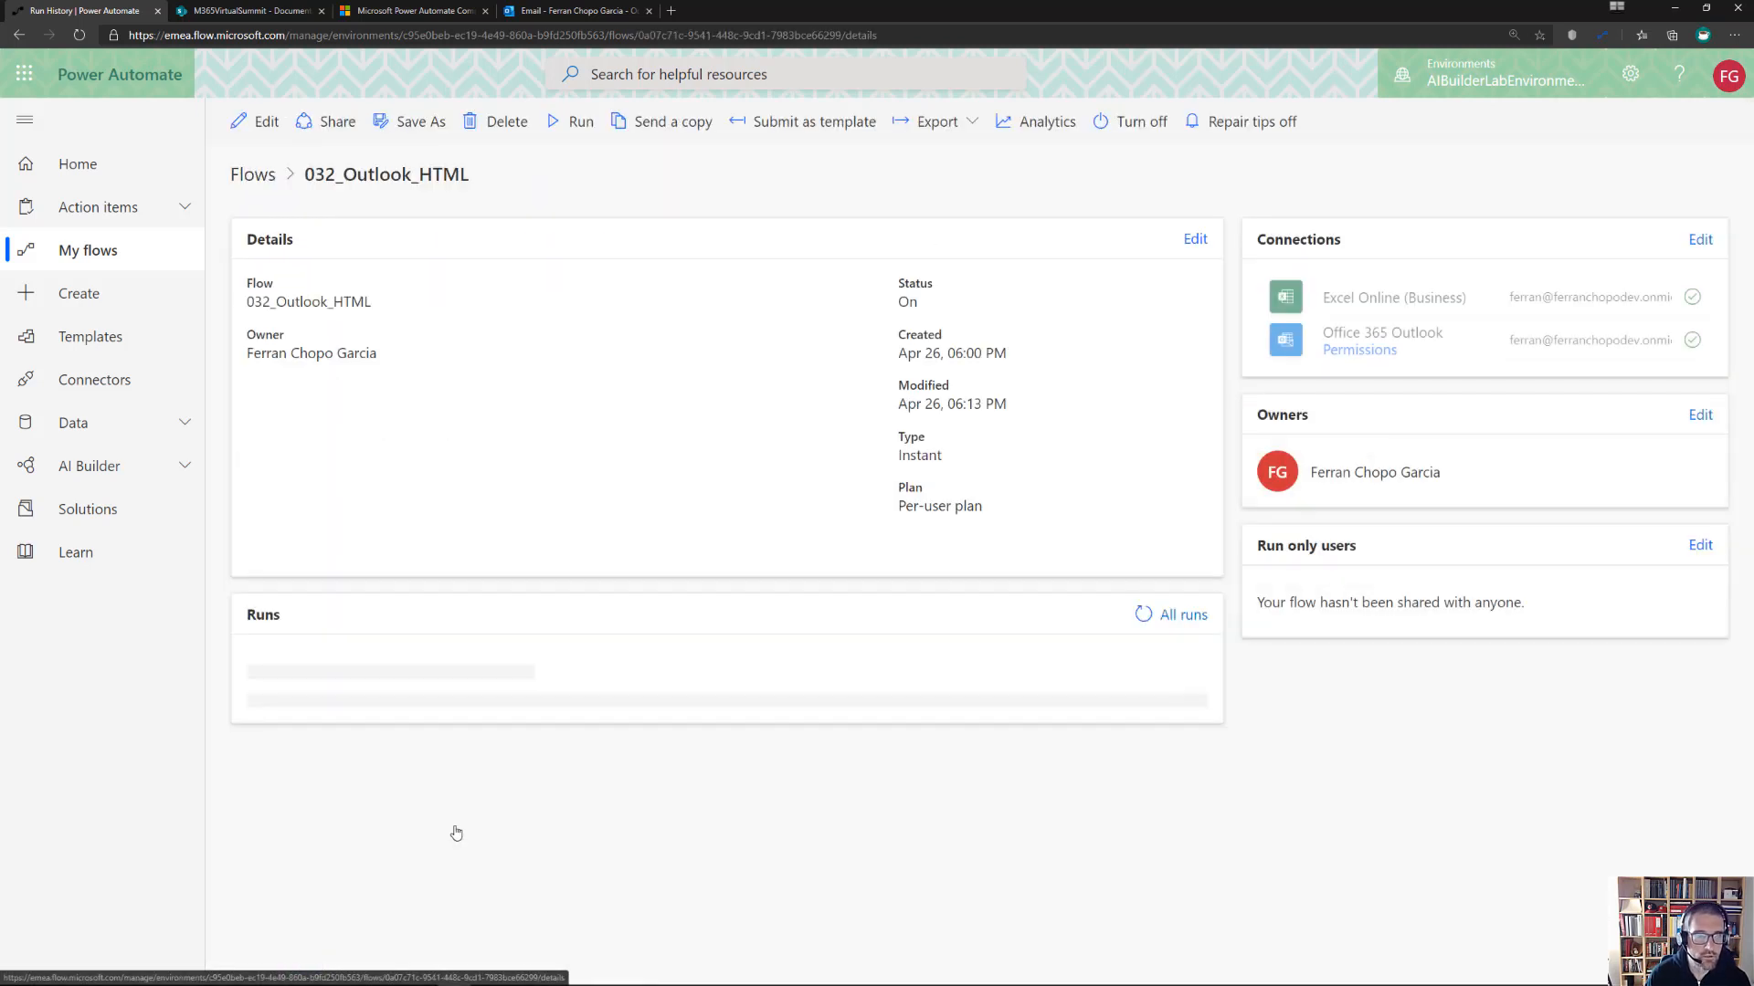
Switch to Outlook and examine the unformatted table in the 12:51 Excel File Financials email
{"action": "left_click", "coordinate": [564, 22]}
{"action": "left_click", "coordinate": [461, 333]}
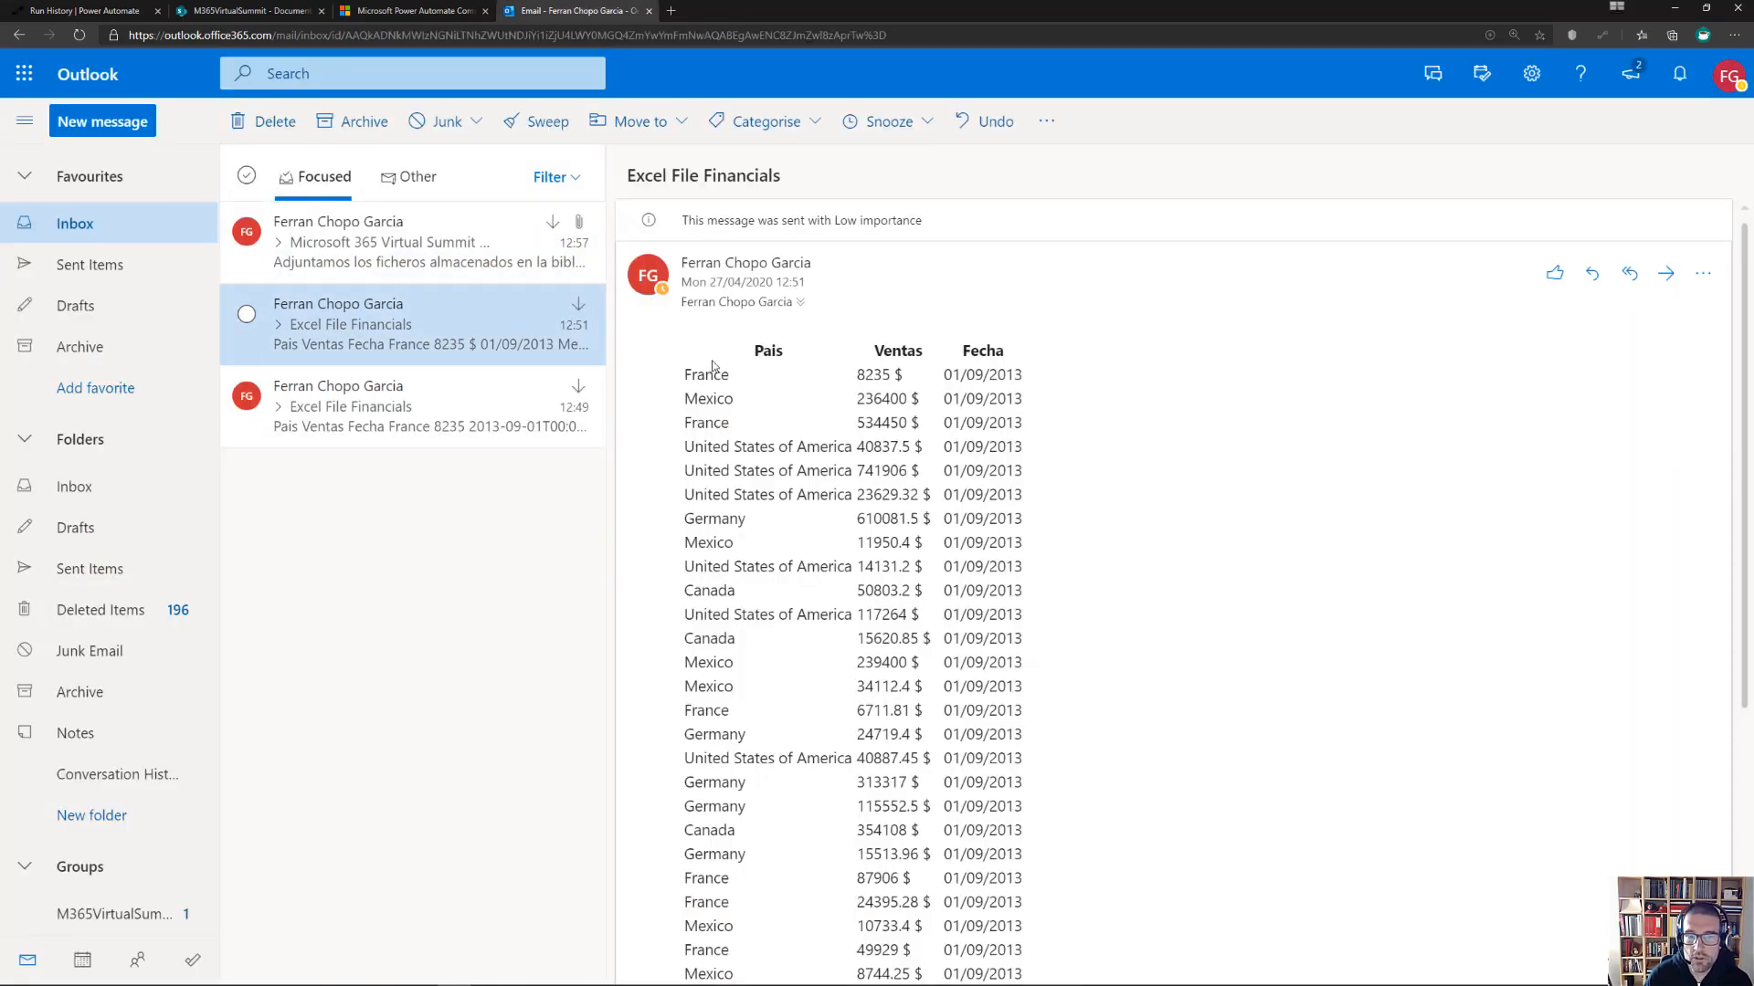
{"action": "left_click_drag", "start_coordinate": [689, 374], "coordinate": [1016, 511]}
{"action": "left_click", "coordinate": [1021, 583]}
{"action": "left_click_drag", "start_coordinate": [1029, 596], "coordinate": [967, 590]}
{"action": "left_click", "coordinate": [910, 582]}
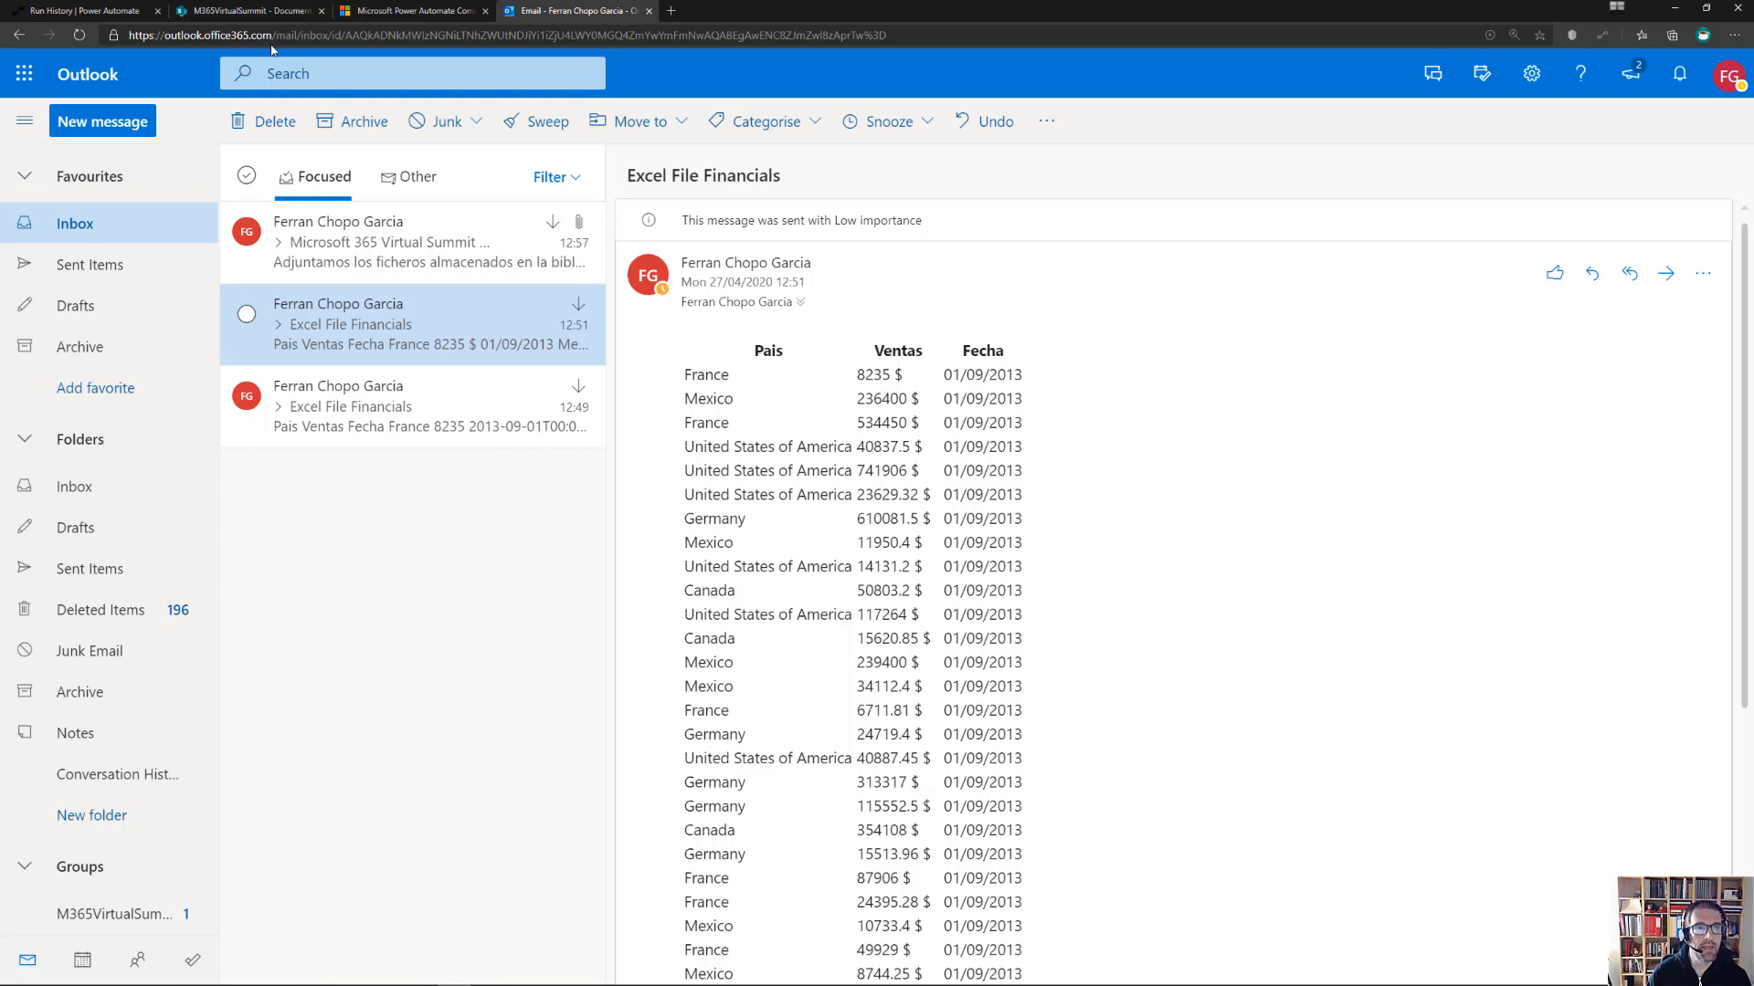
{"action": "left_click", "coordinate": [240, 10]}
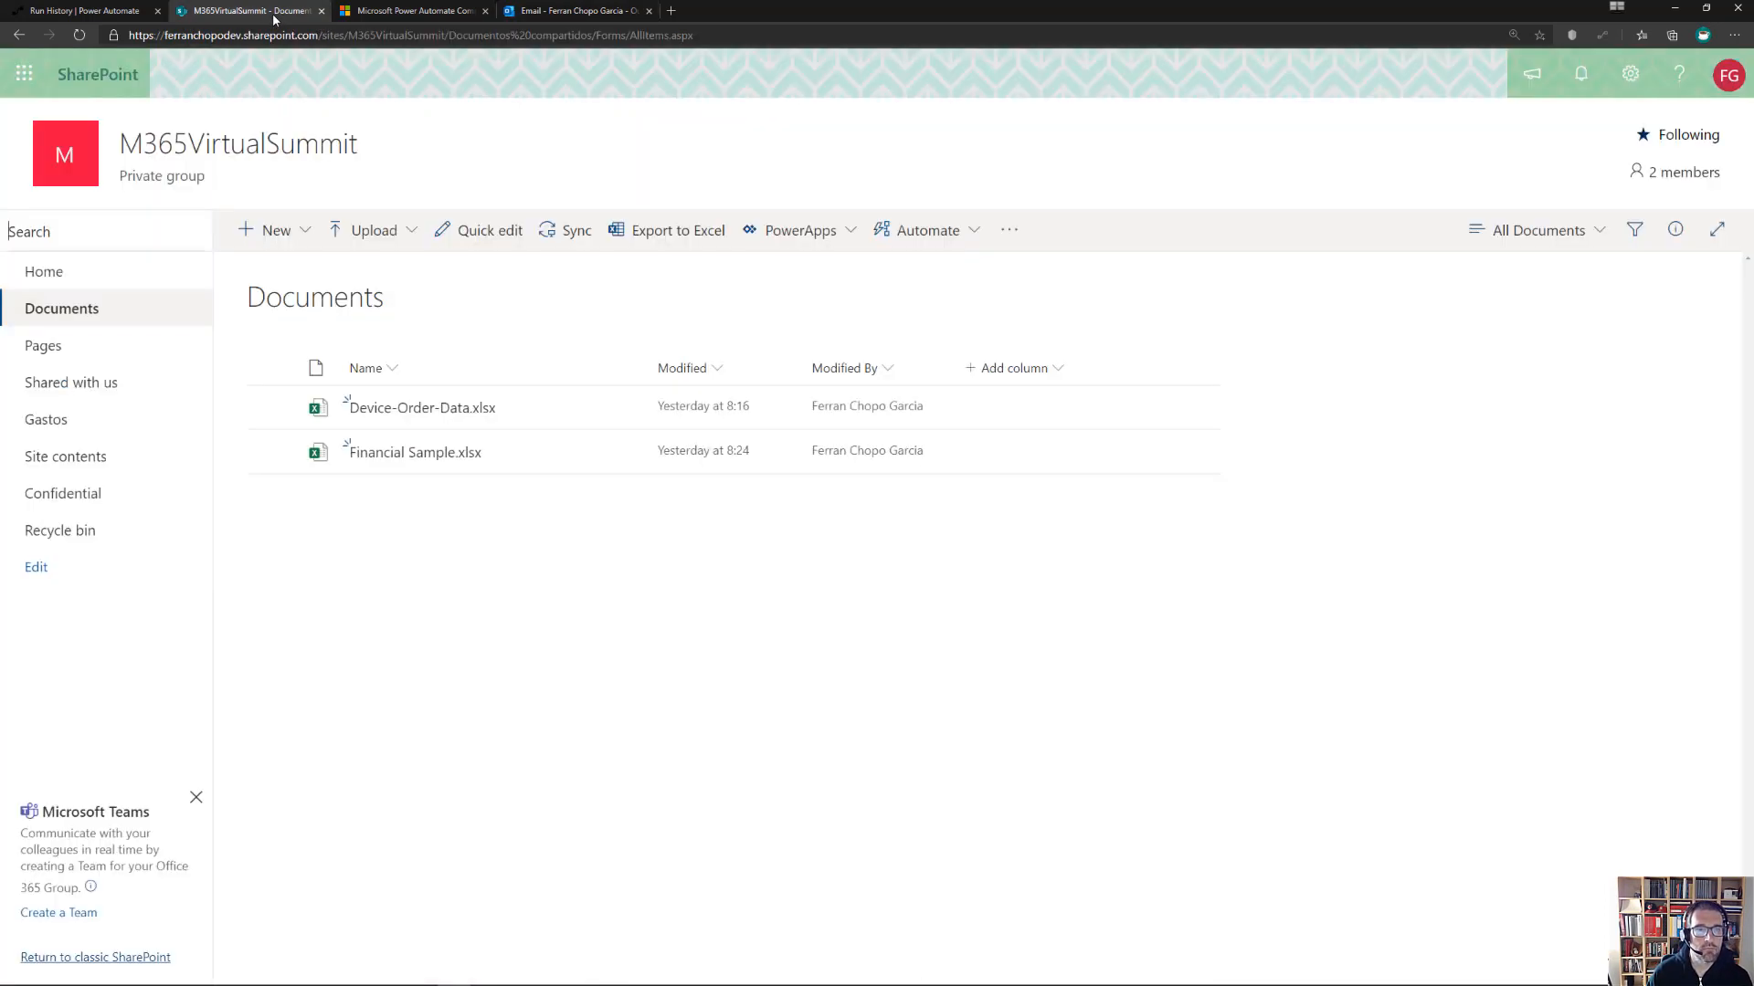
Open the 032_Outlook_HTML flow in Power Automate for editing and expand its List rows and Condition actions to review them
{"action": "left_click", "coordinate": [117, 11]}
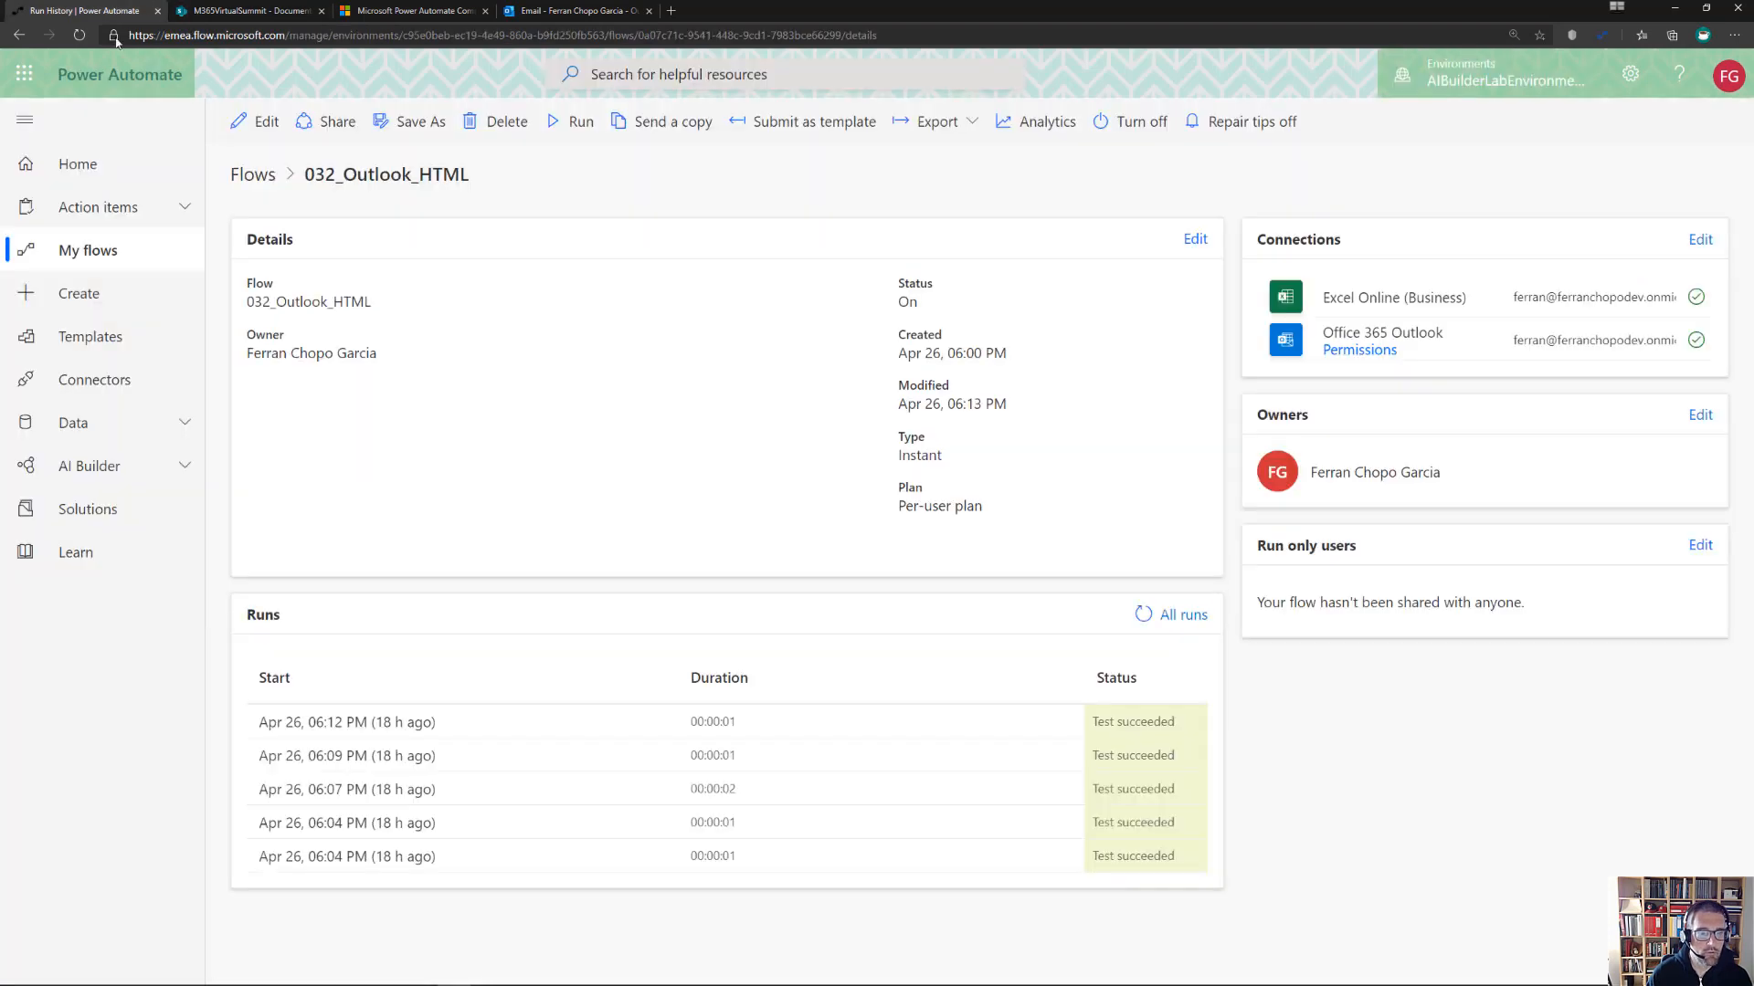
{"action": "left_click", "coordinate": [255, 121]}
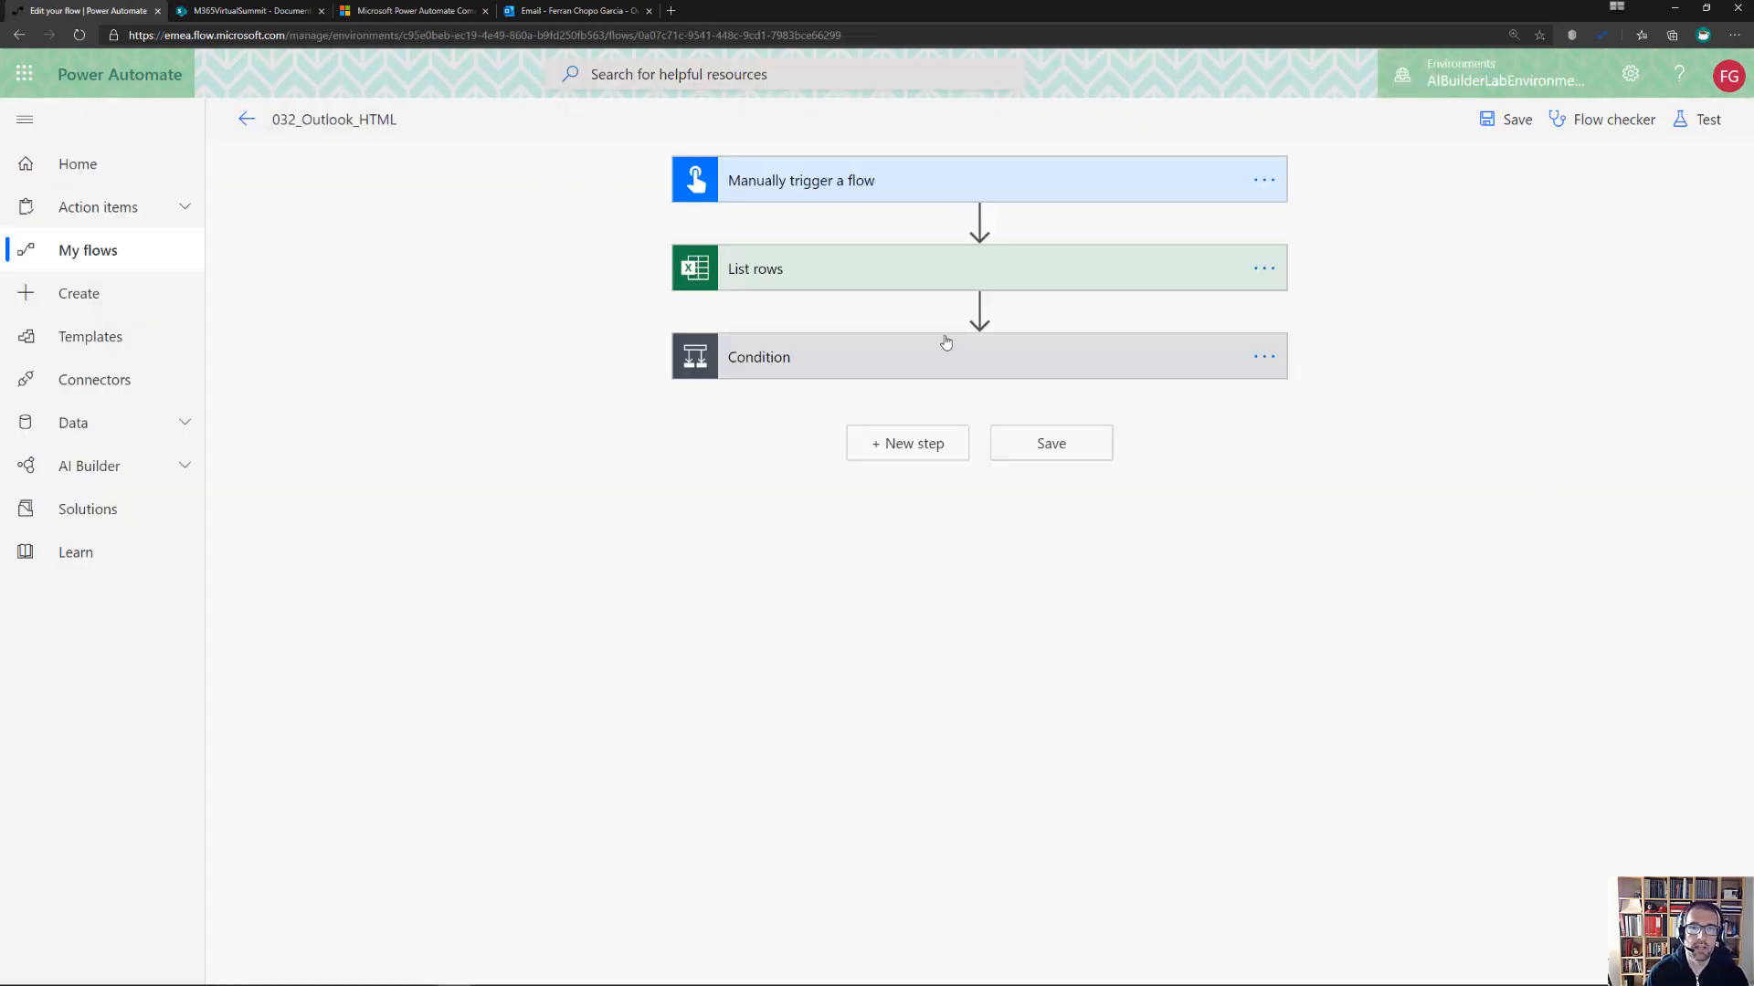
{"action": "left_click", "coordinate": [826, 280]}
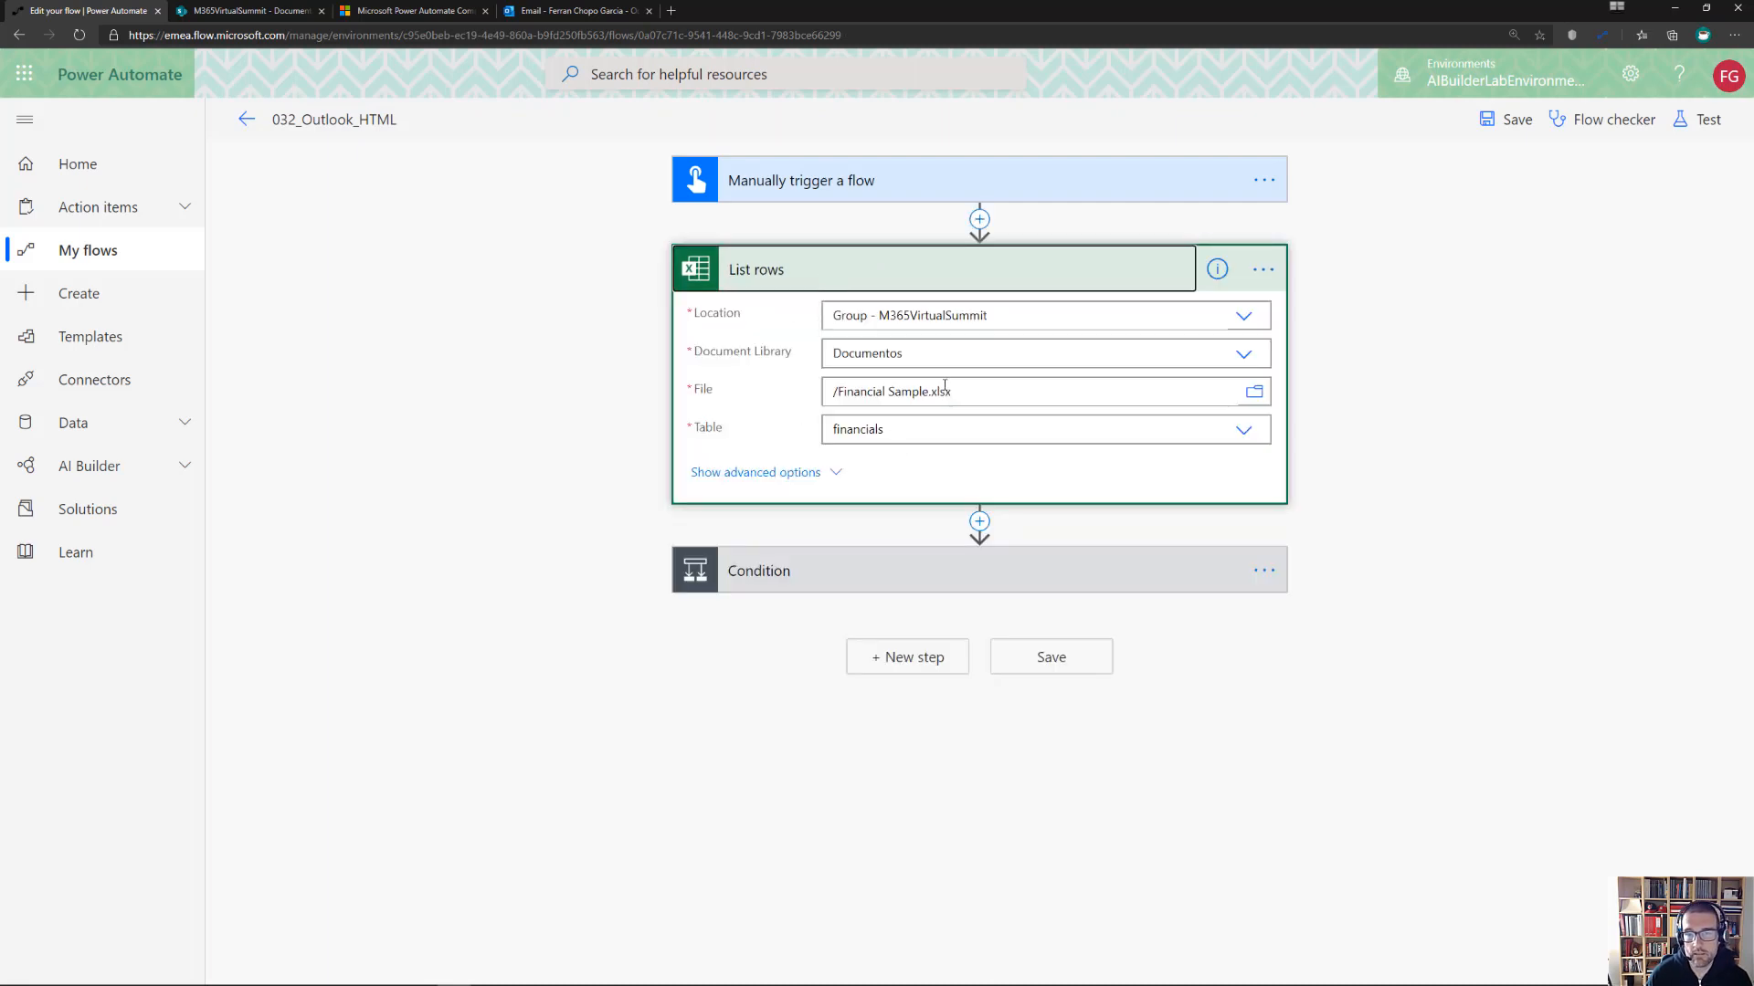
{"action": "left_click", "coordinate": [822, 578]}
{"action": "scroll", "coordinate": [803, 548], "scroll_direction": "down", "scroll_amount": 3}
{"action": "scroll", "coordinate": [794, 539], "scroll_direction": "down", "scroll_amount": 1}
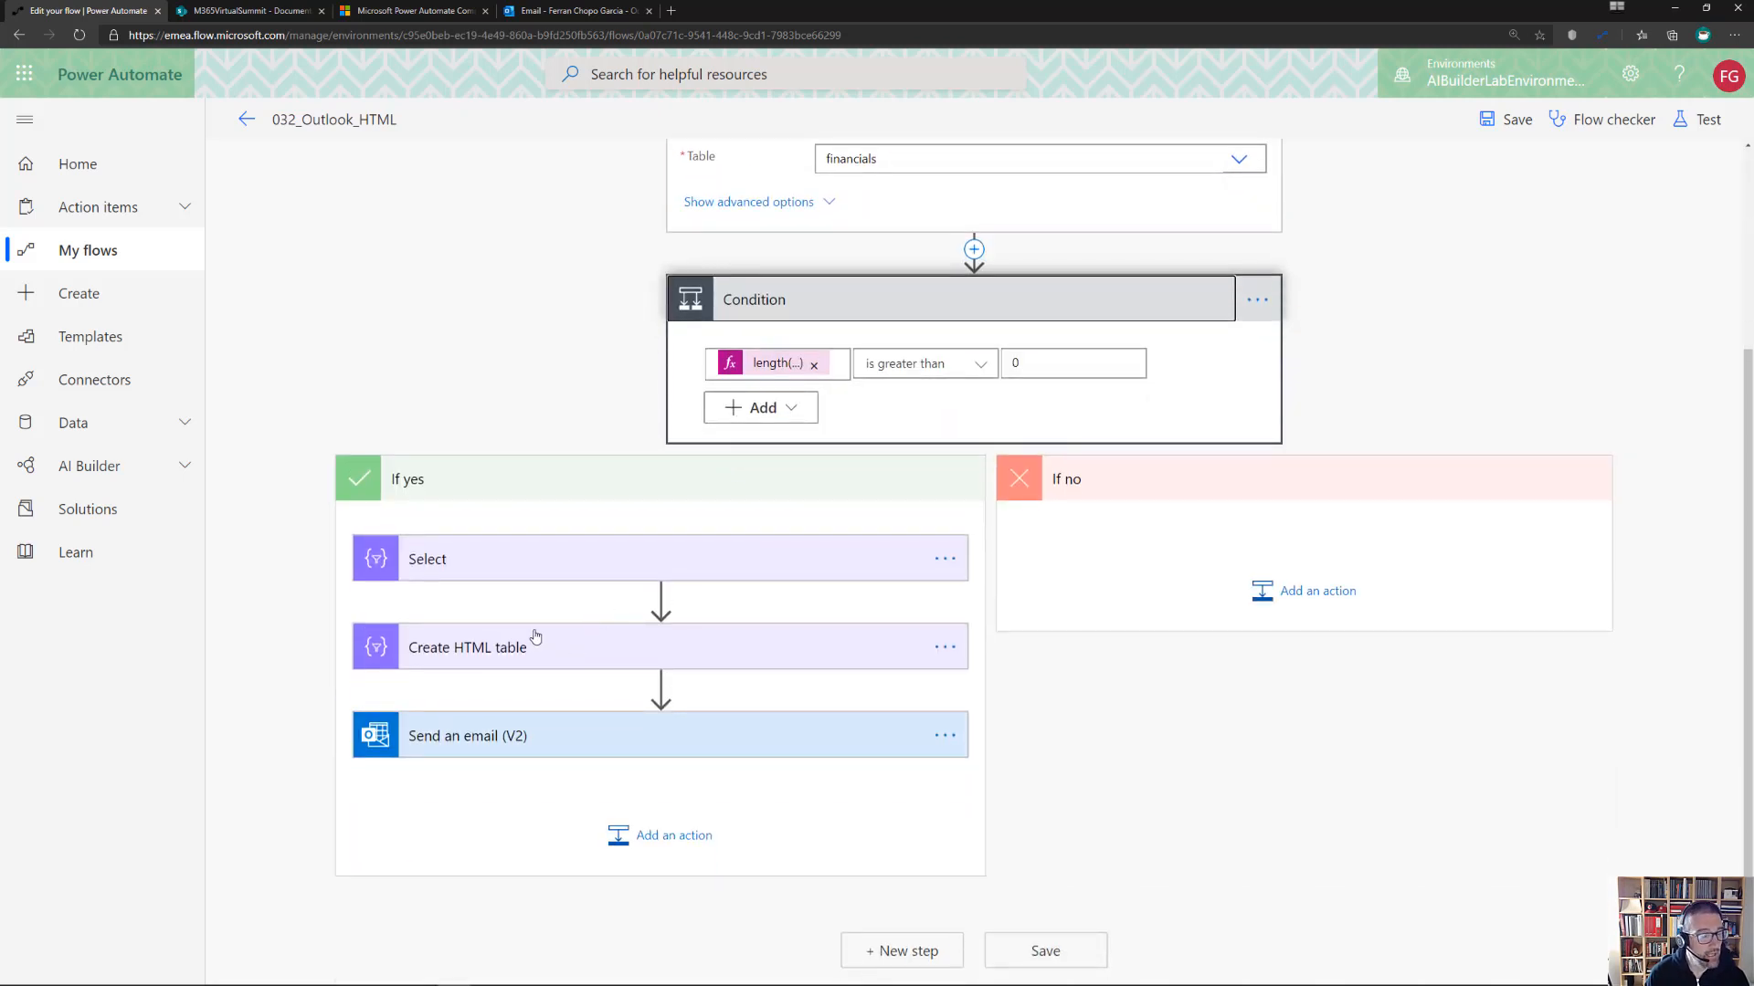
Expand the Send an email (V2) action and clear its whole HTML body, including the style block, paragraph tags and Output token
{"action": "left_click", "coordinate": [523, 736]}
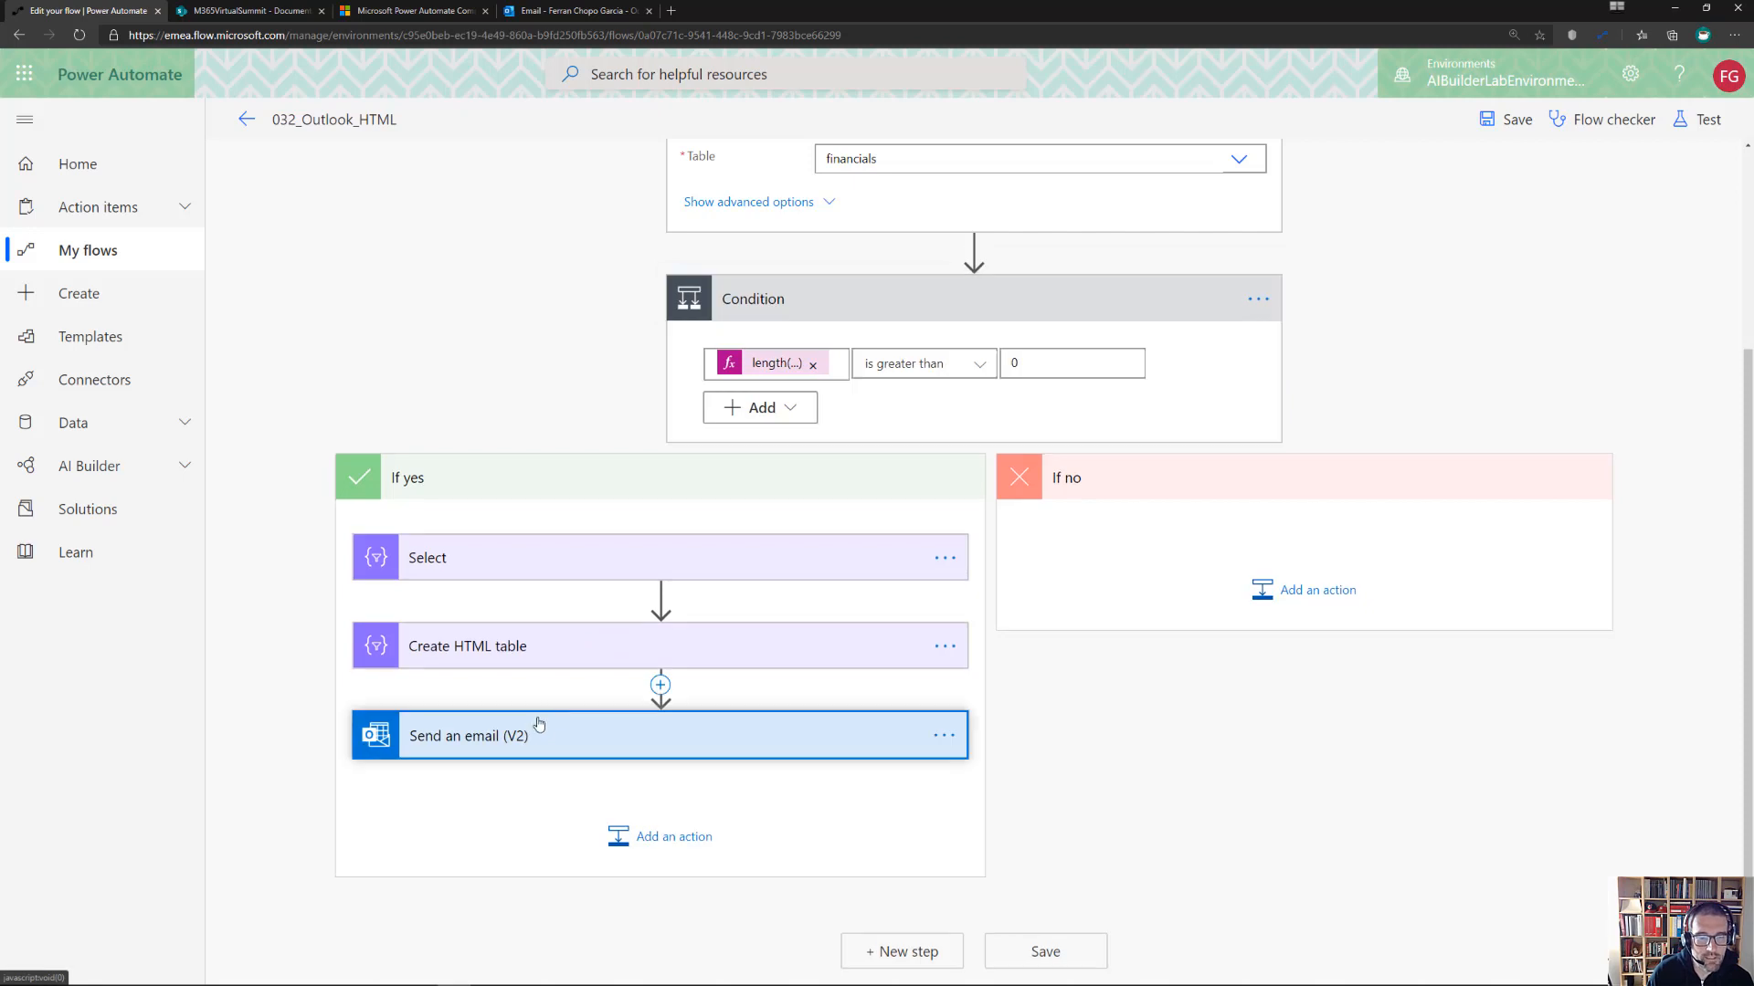
{"action": "scroll", "coordinate": [602, 684], "scroll_direction": "down", "scroll_amount": 6}
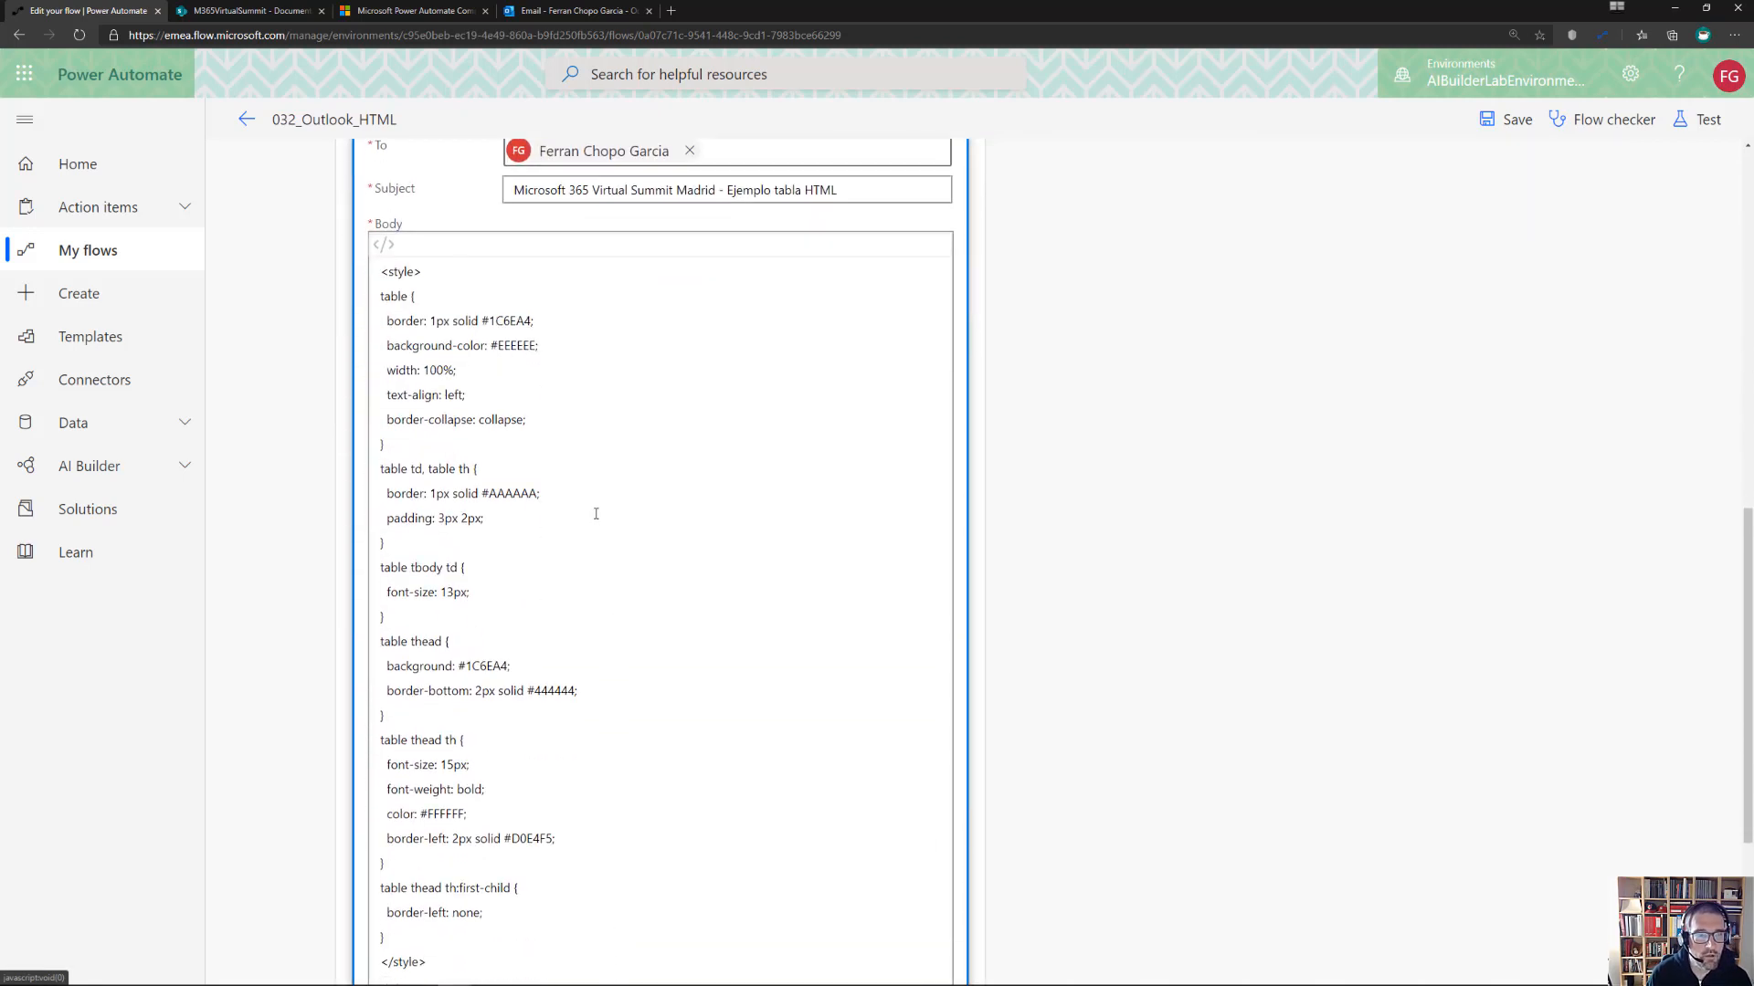
{"action": "left_click", "coordinate": [380, 274]}
{"action": "scroll", "coordinate": [552, 376], "scroll_direction": "down", "scroll_amount": 3}
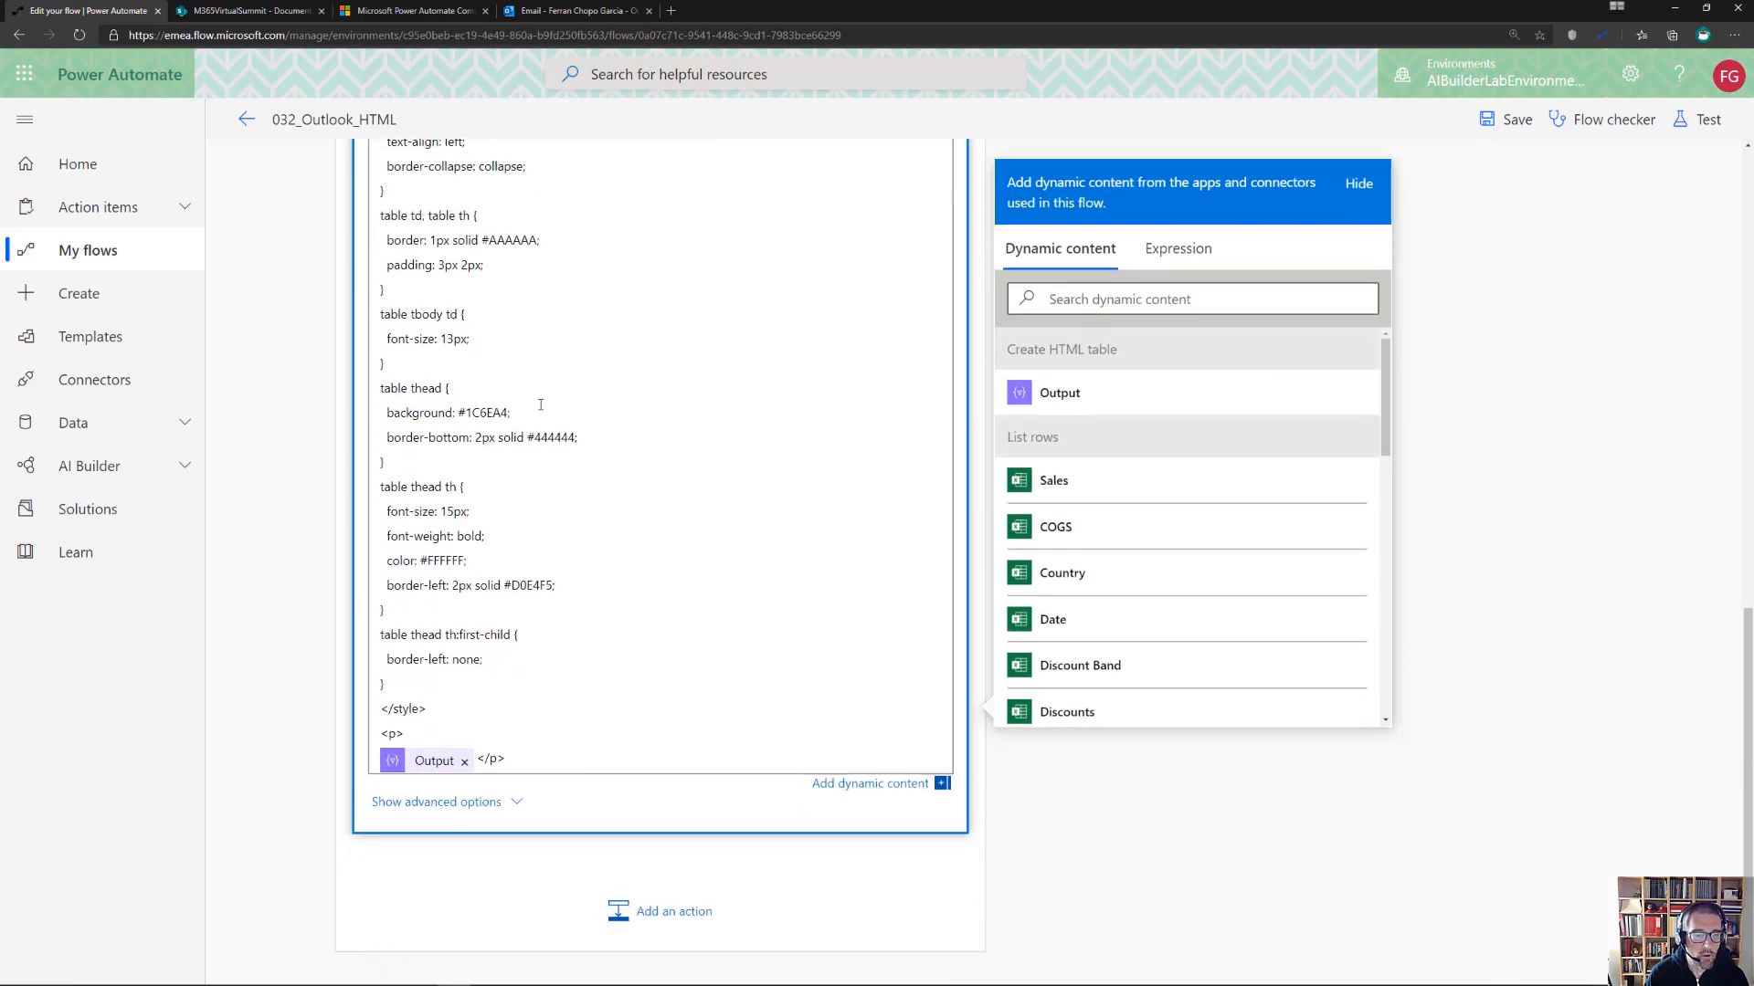
{"action": "scroll", "coordinate": [390, 342], "scroll_direction": "up", "scroll_amount": 4}
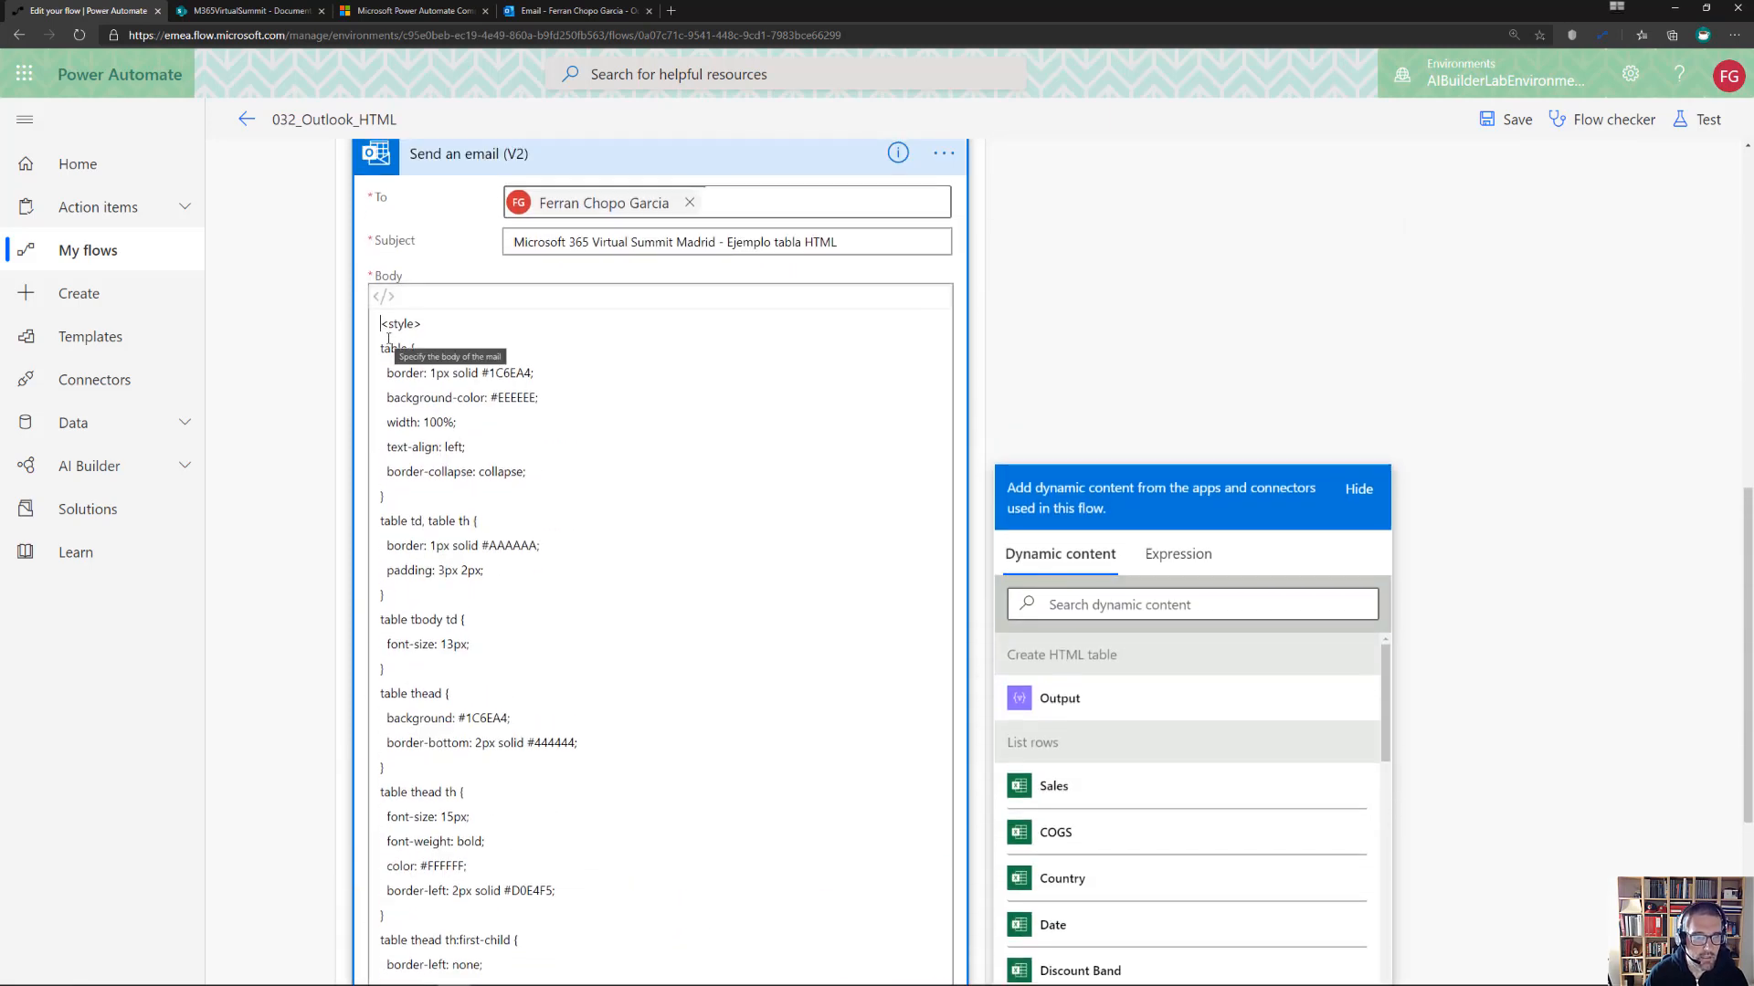
{"action": "scroll", "coordinate": [443, 619], "scroll_direction": "down", "scroll_amount": 4}
{"action": "left_click", "coordinate": [440, 653], "text": "shift"}
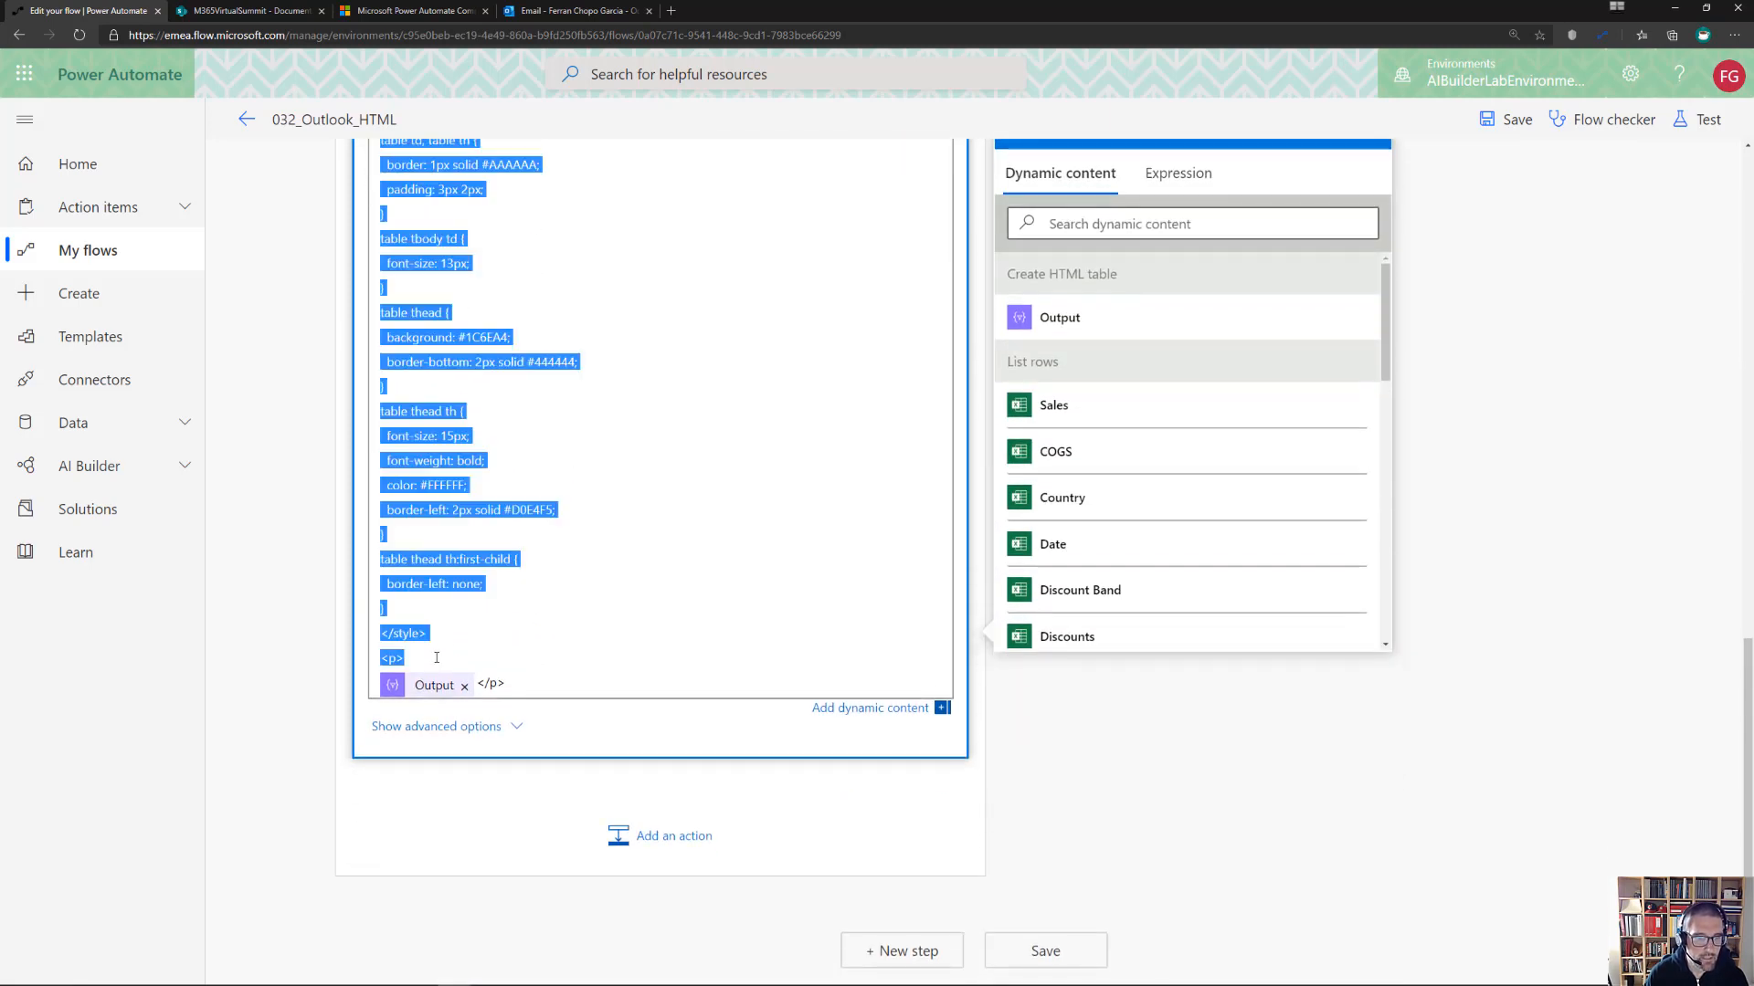
{"action": "key", "text": "BackSpace"}
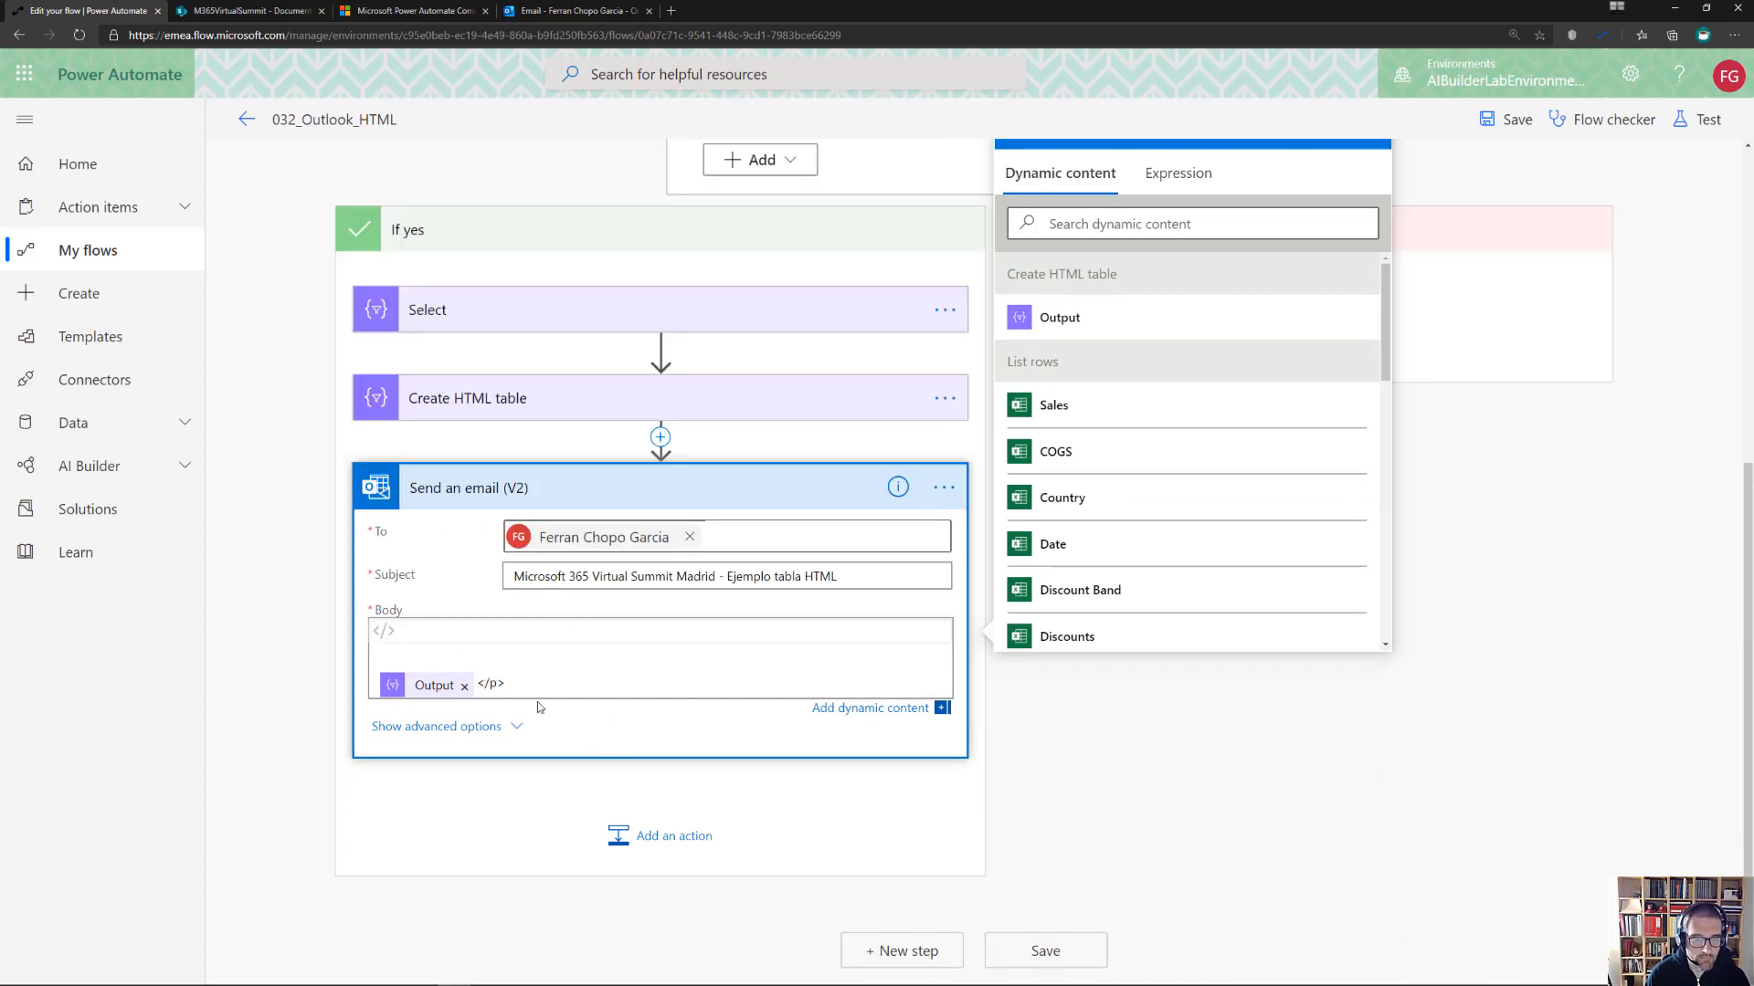
{"action": "left_click_drag", "start_coordinate": [530, 687], "coordinate": [421, 646]}
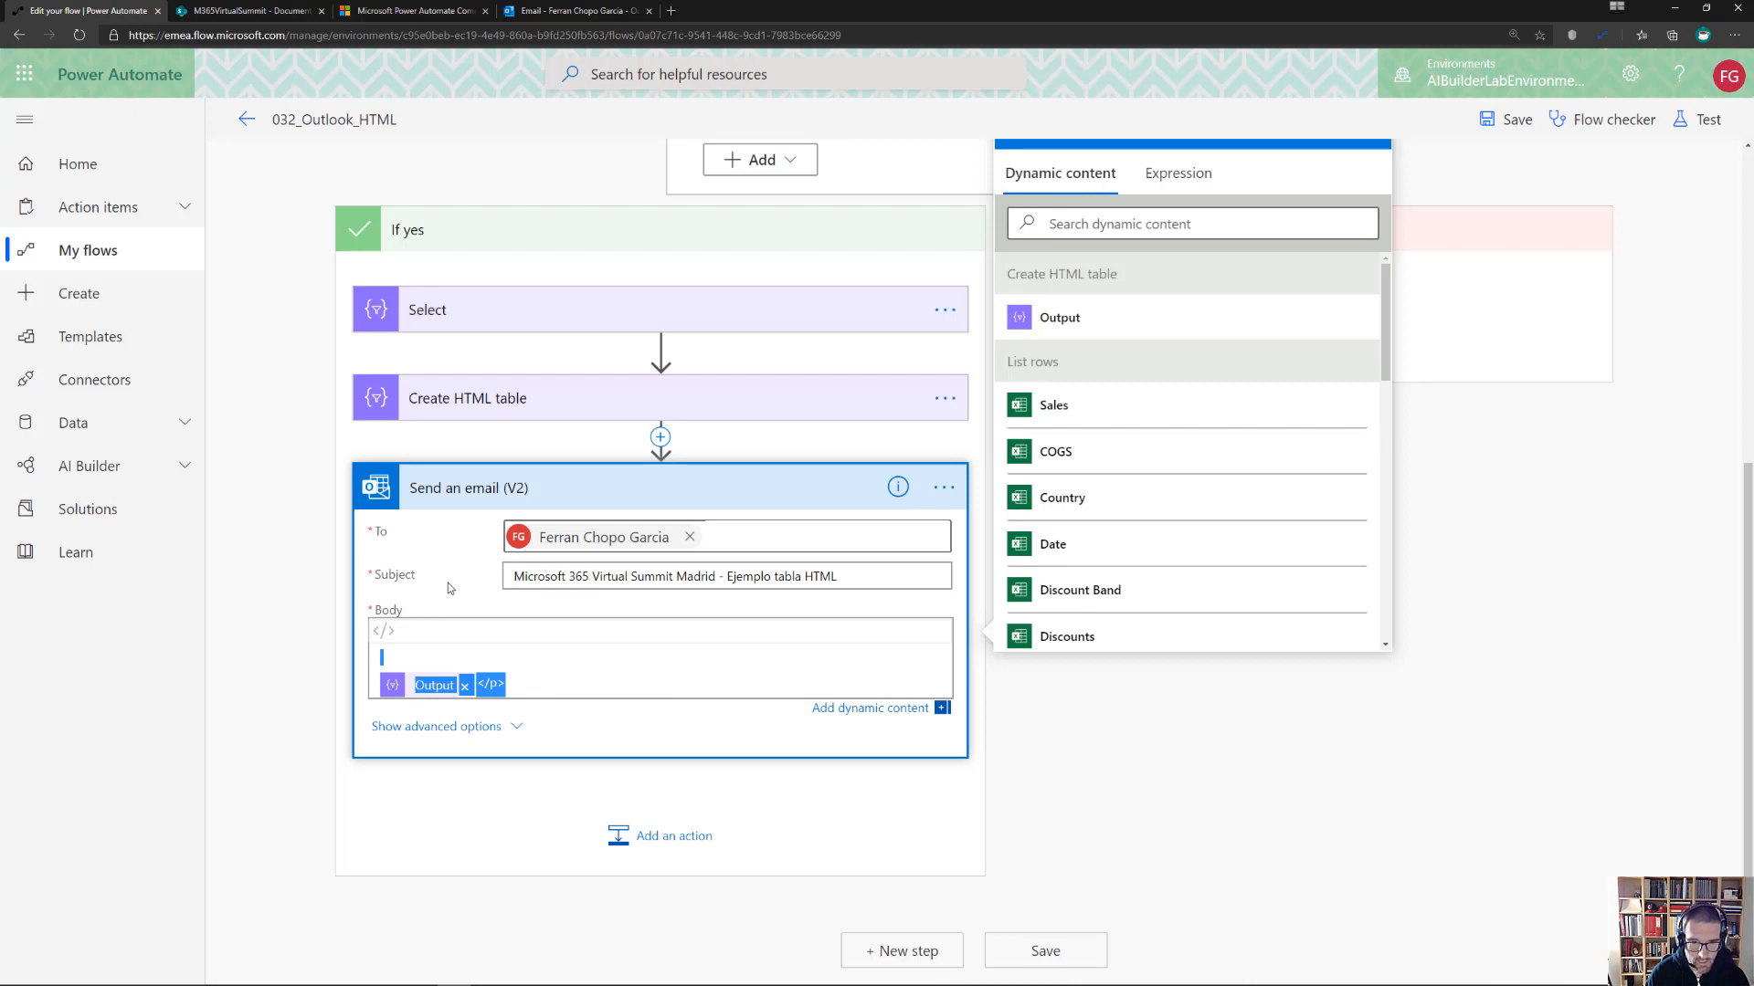
{"action": "key", "text": "BackSpace"}
{"action": "left_click", "coordinate": [380, 659]}
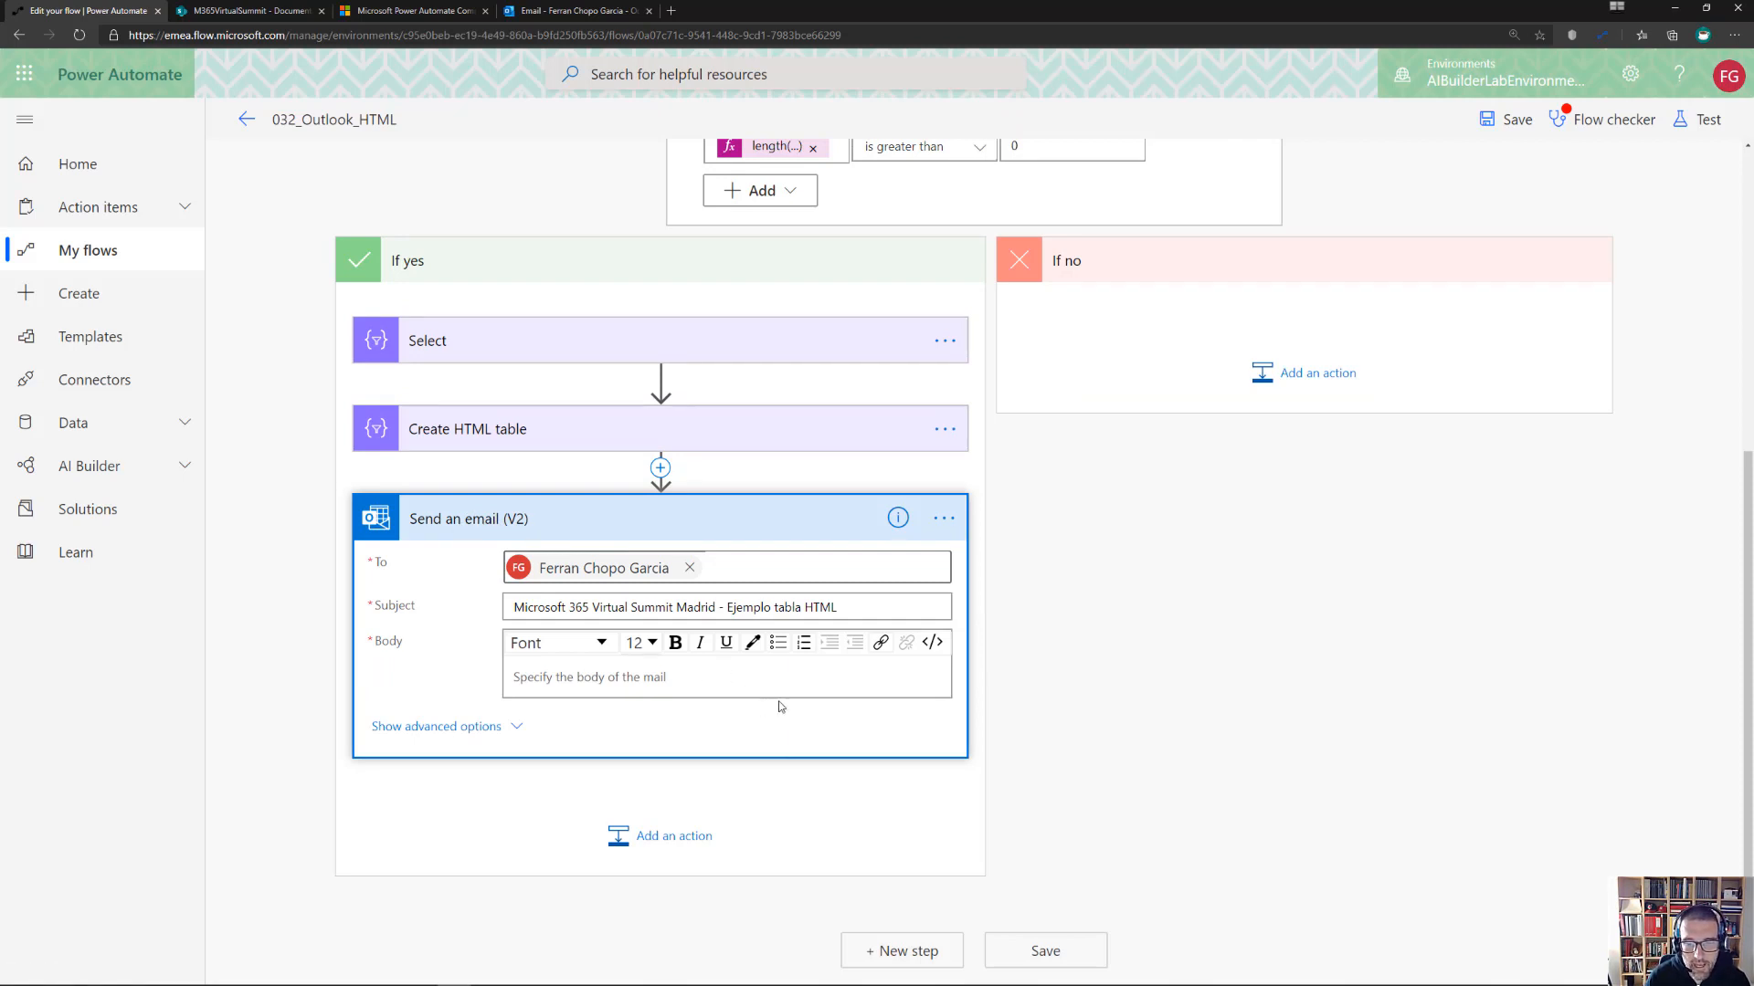
Switch the email body to code view and insert a CSS style block for the table, with #1C6EA4 border, #EEEEEE background and 100% width
{"action": "left_click", "coordinate": [933, 644]}
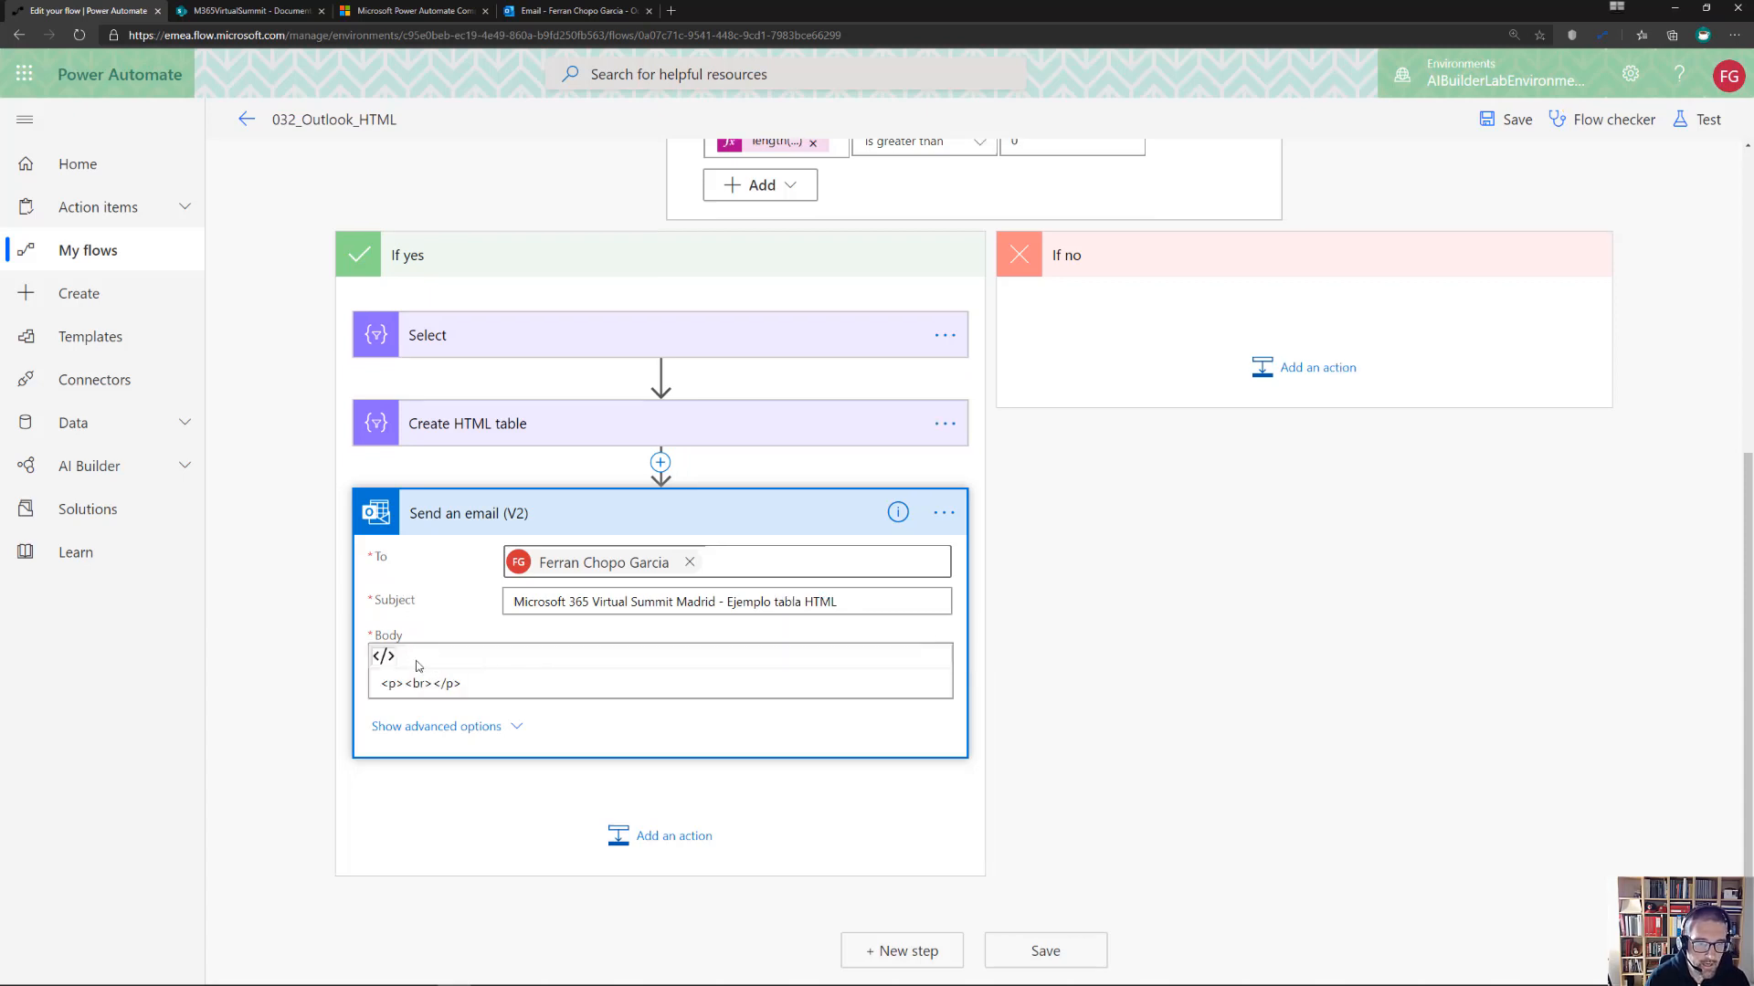
{"action": "key", "text": "Return"}
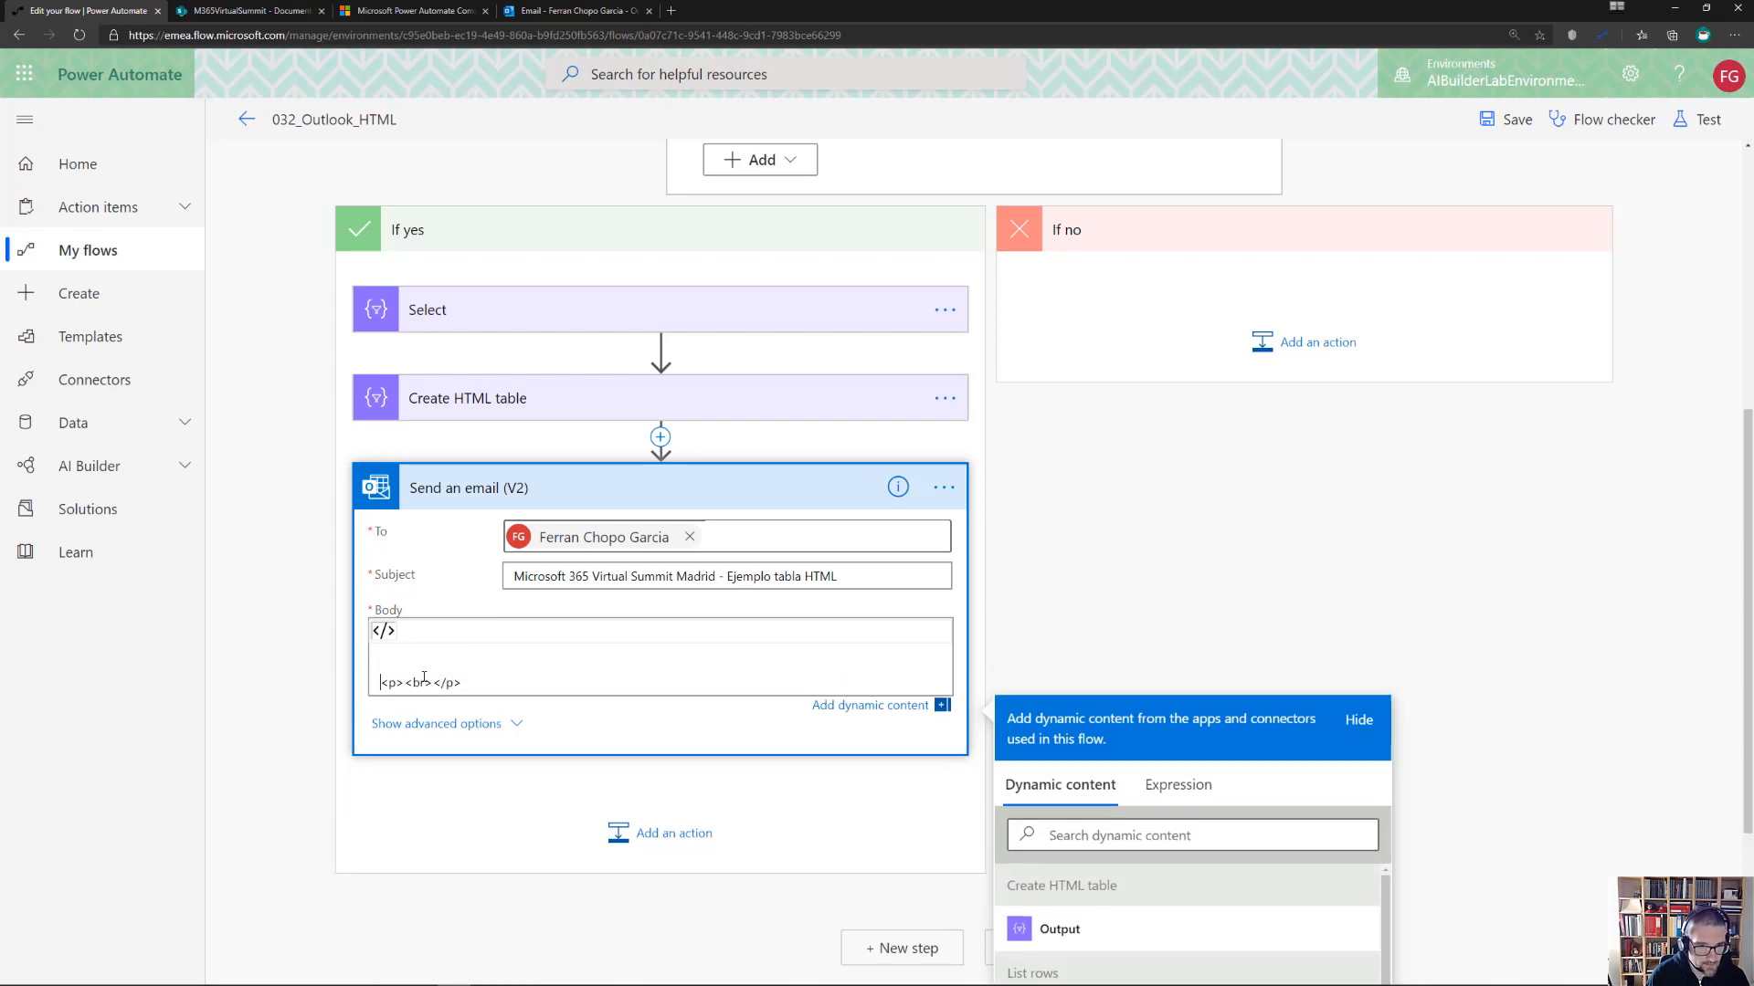
{"action": "type", "text": "<style> table {   border: 1px solid #1C6EA4;   background-color: #EEEEEE;   width: 100%;   text-align: left;   border-collapse: collapse; } table td, table th {   border: 1px solid #AAAAAA;   padding: 3px 2px; } table tbody td {   font-size: 13px; } table thead {   background: #1C6EA4;   border-bottom: 2px solid #444444; } table thead th {   font-size: 15px;   font-weight: bold;   color: #FFFFFF;   border-left: 2px solid #D0E4F5; } table thead th:first-child {   border-left: none; } </style>"}
{"action": "scroll", "coordinate": [430, 667], "scroll_direction": "down", "scroll_amount": 5}
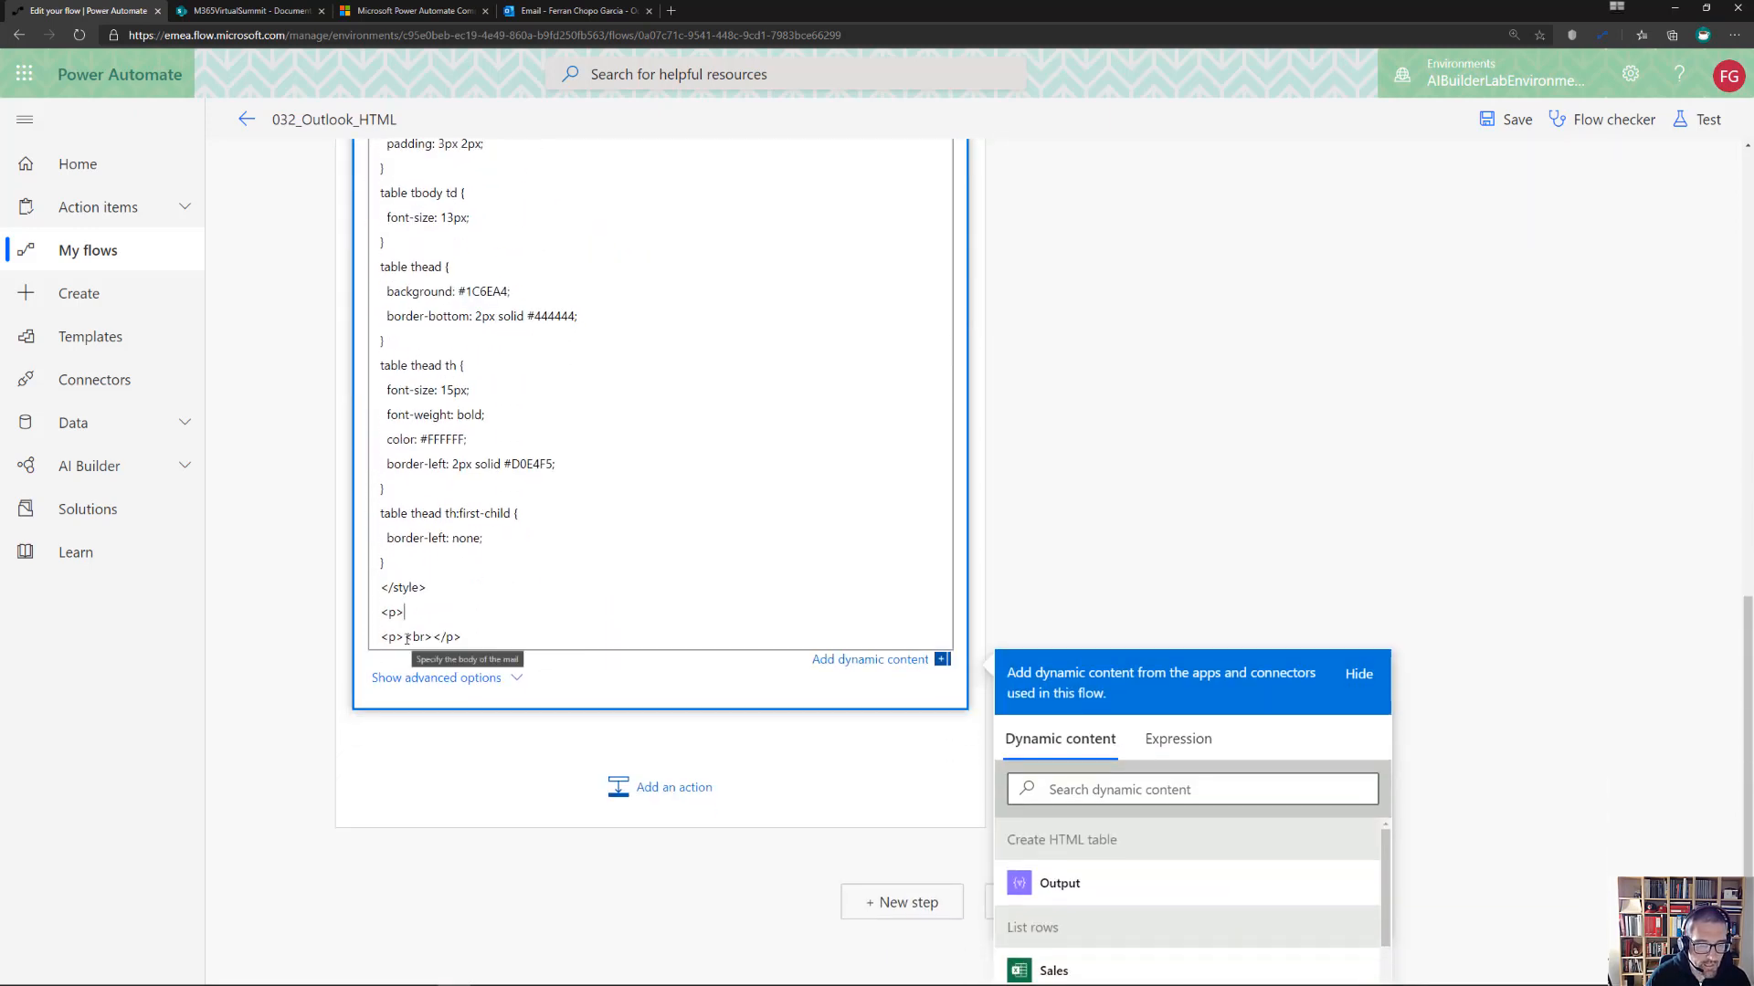
Replace the <br> tag in the body's last paragraph with the Output token of Create HTML table
{"action": "left_click", "coordinate": [431, 638]}
{"action": "key", "text": "BackSpace"}
{"action": "key", "text": "BackSpace"}
{"action": "key", "text": "BackSpace"}
{"action": "key", "text": "BackSpace"}
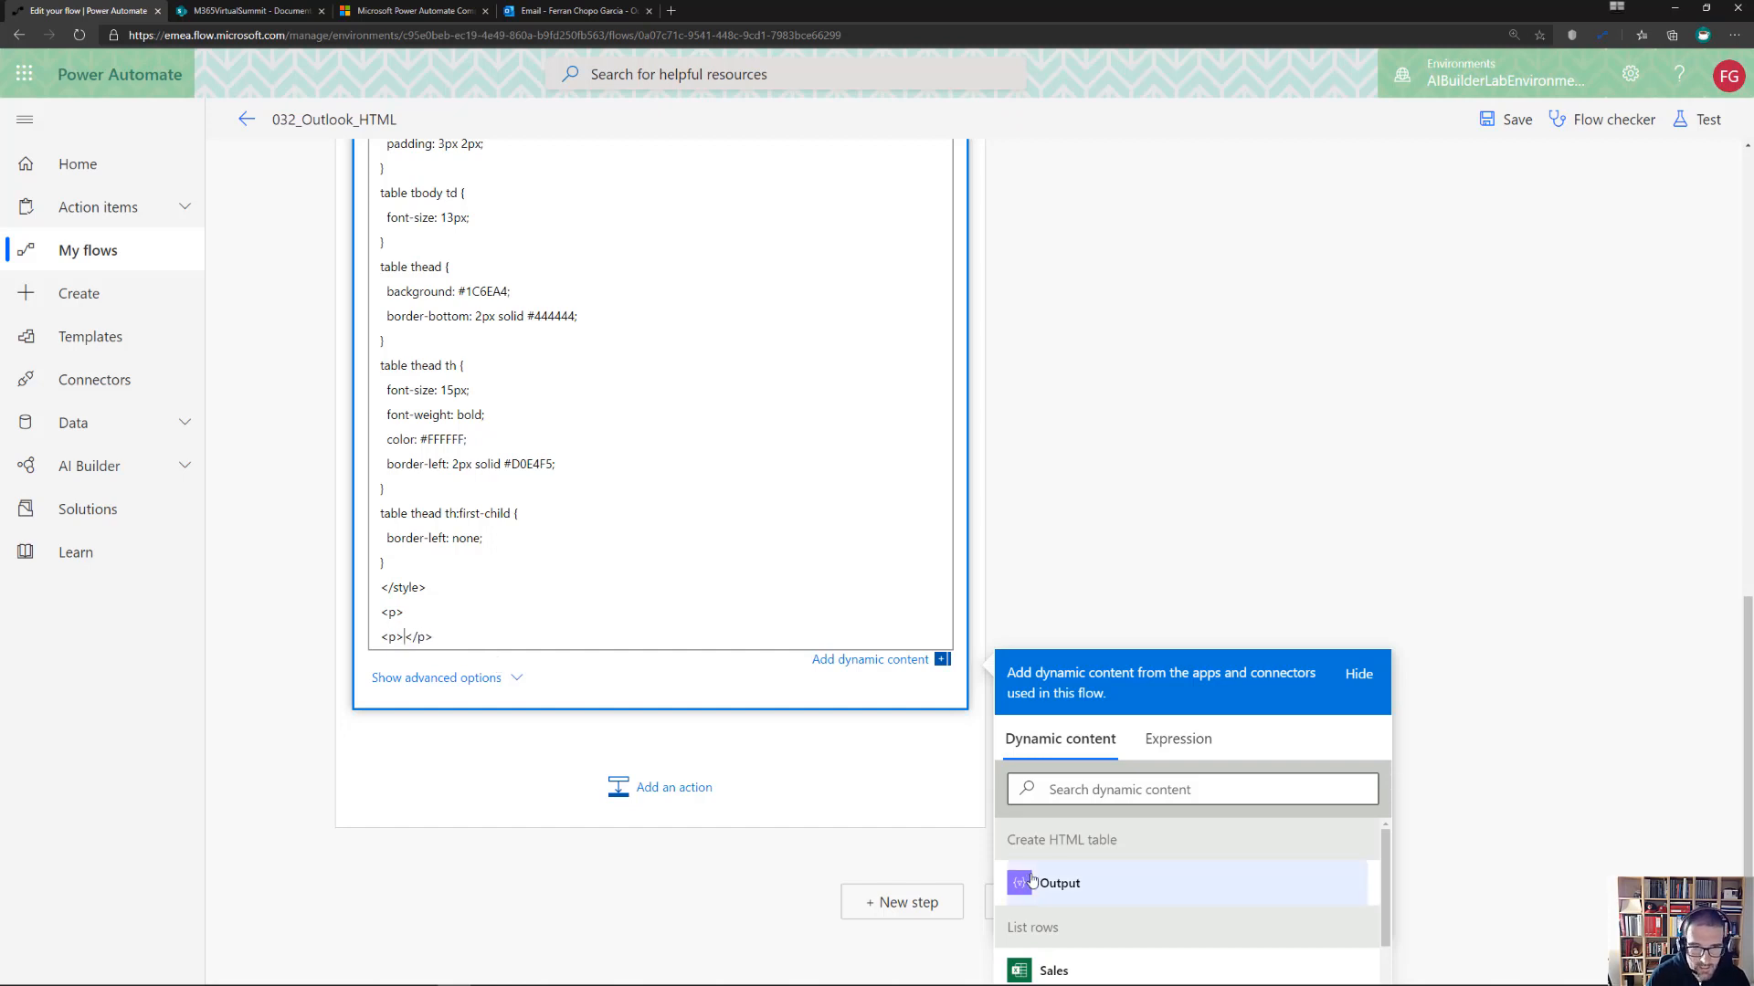
{"action": "left_click", "coordinate": [1059, 884]}
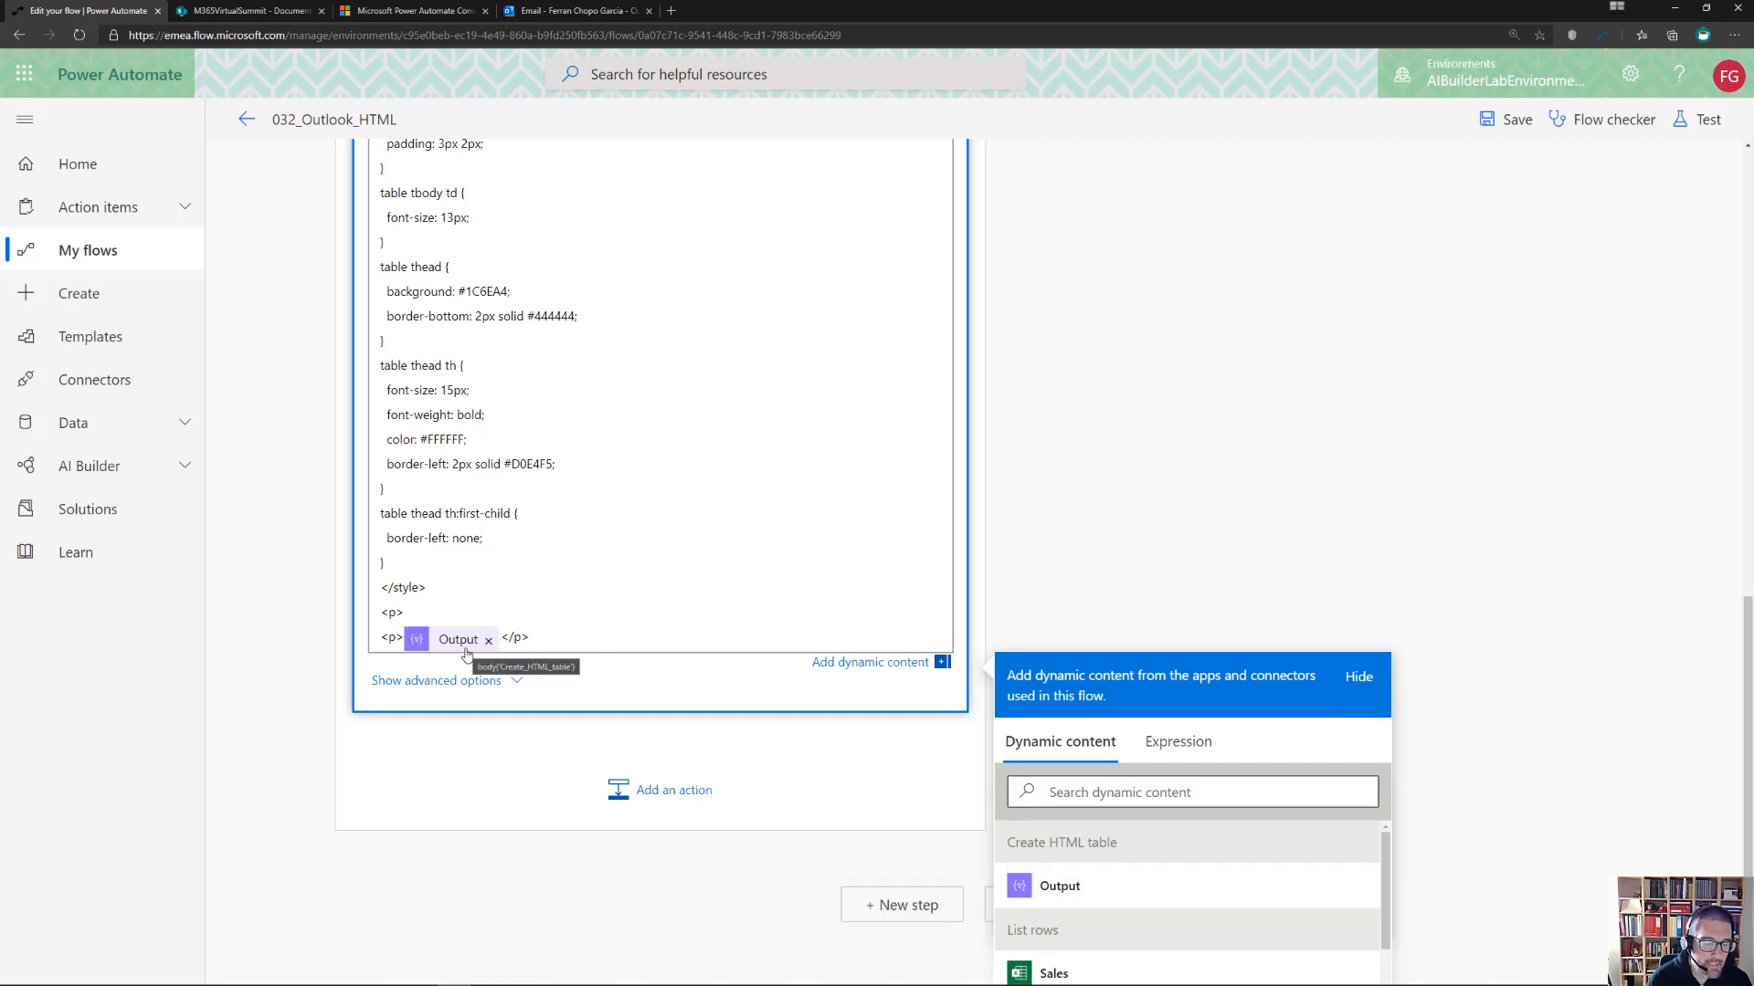
Examine the CSS rules for table, cells and header in the Send an email (V2) body, down to the Output token
{"action": "scroll", "coordinate": [564, 291], "scroll_direction": "up", "scroll_amount": 7}
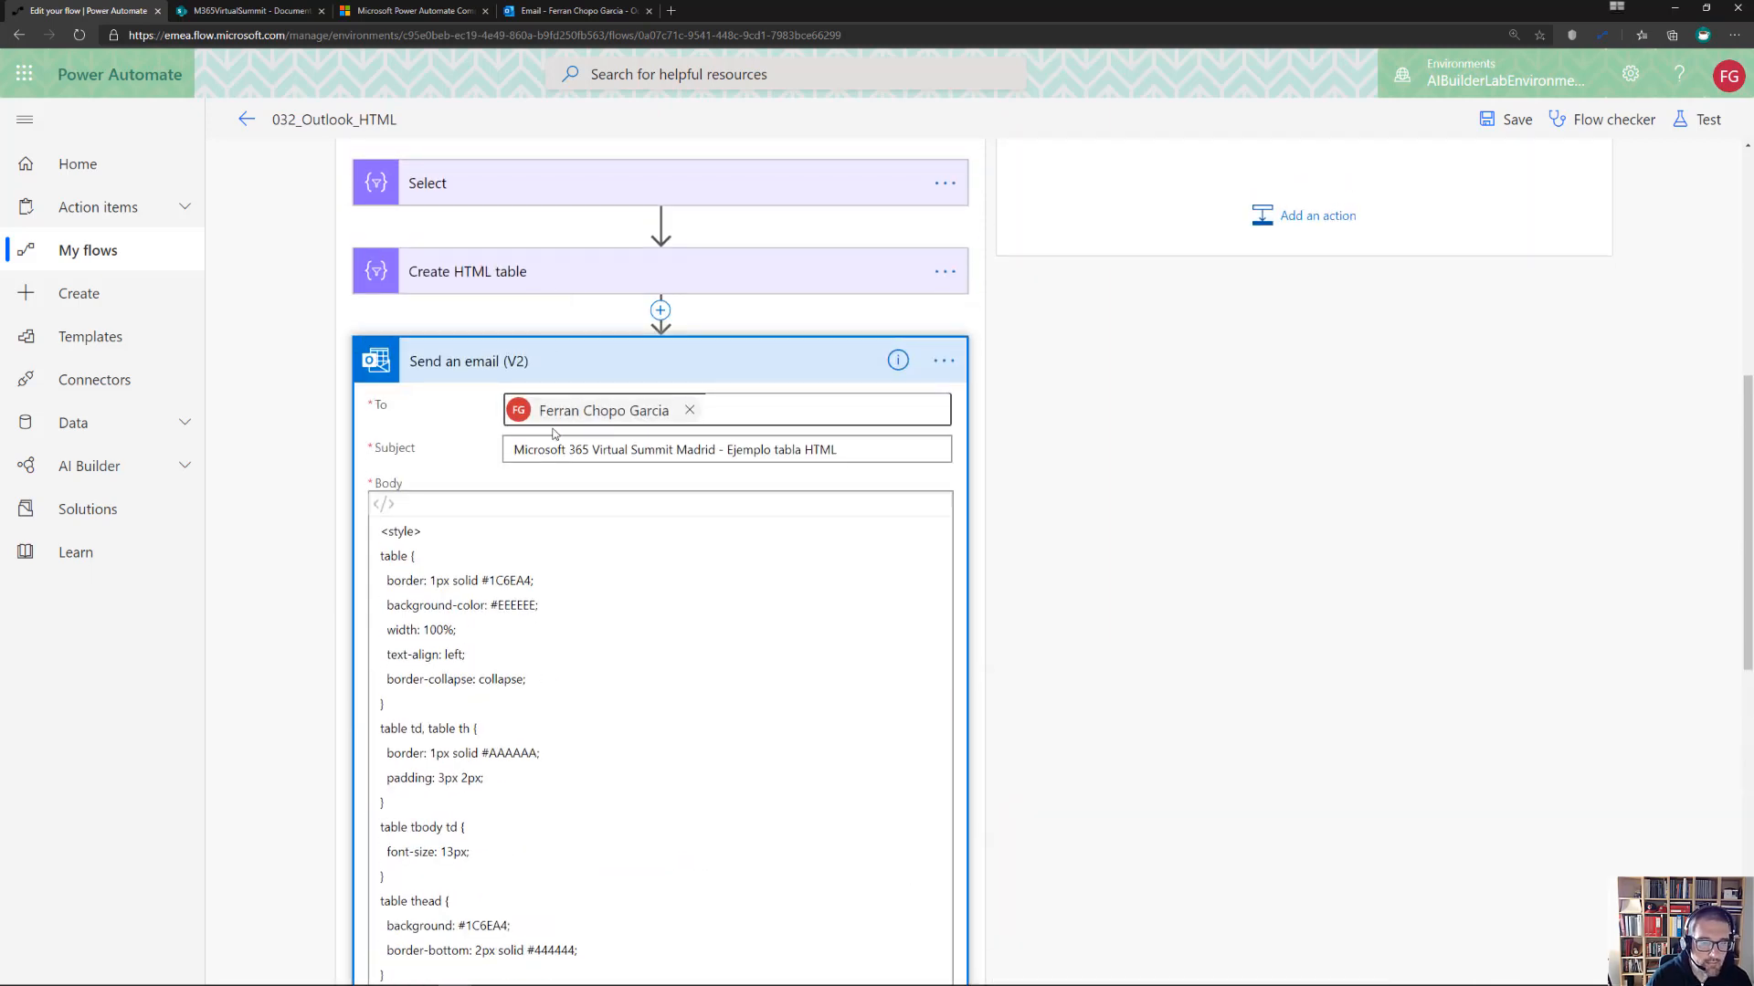
{"action": "scroll", "coordinate": [620, 631], "scroll_direction": "down", "scroll_amount": 3}
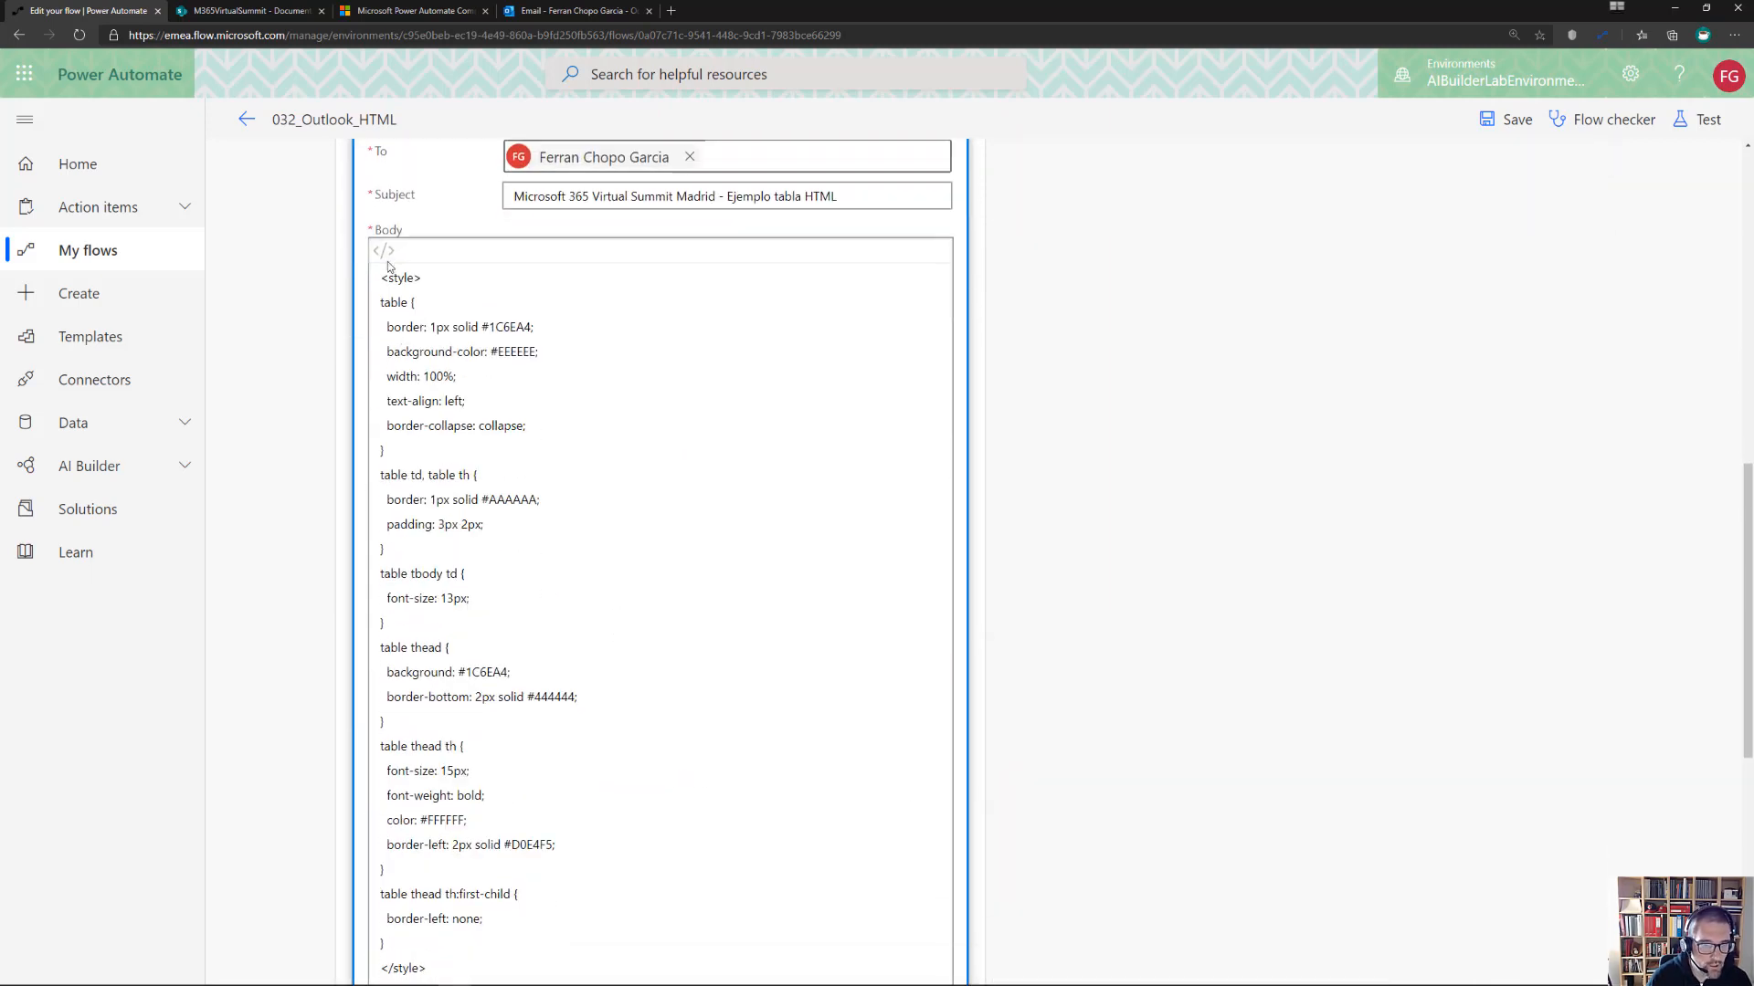
{"action": "scroll", "coordinate": [530, 567], "scroll_direction": "down", "scroll_amount": 3}
{"action": "left_click", "coordinate": [529, 567]}
{"action": "scroll", "coordinate": [517, 554], "scroll_direction": "up", "scroll_amount": 3}
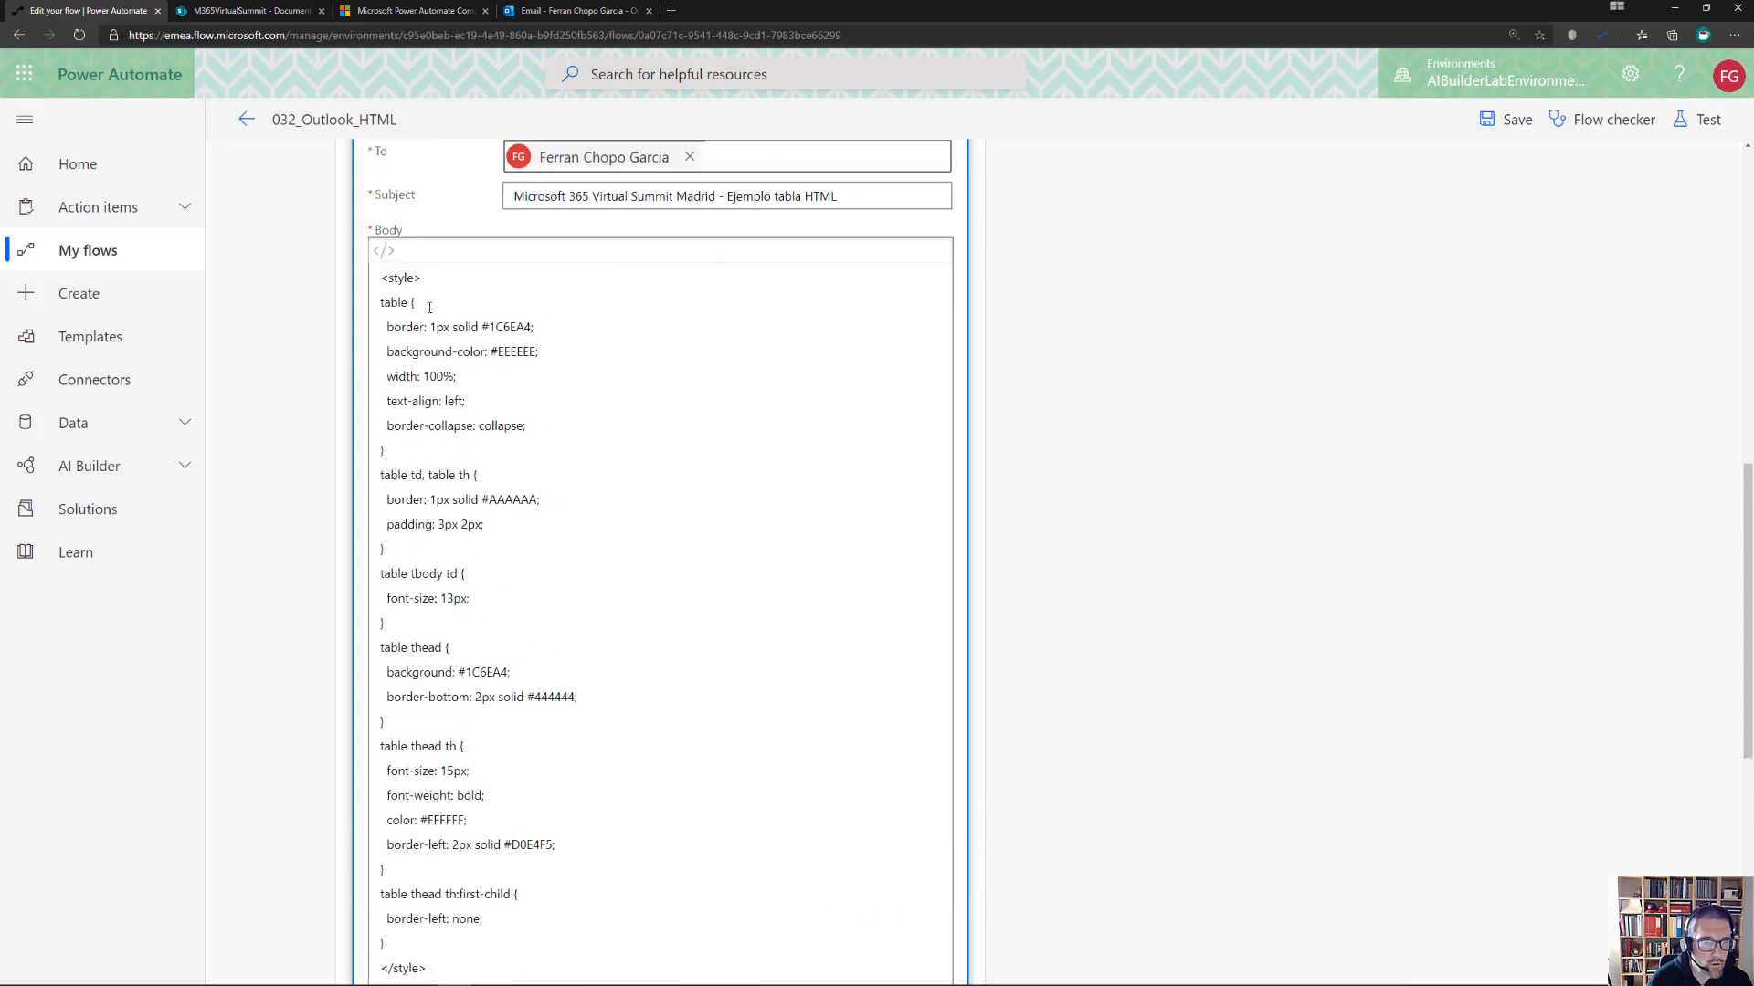
{"action": "left_click_drag", "start_coordinate": [400, 326], "coordinate": [515, 326]}
{"action": "left_click", "coordinate": [385, 304]}
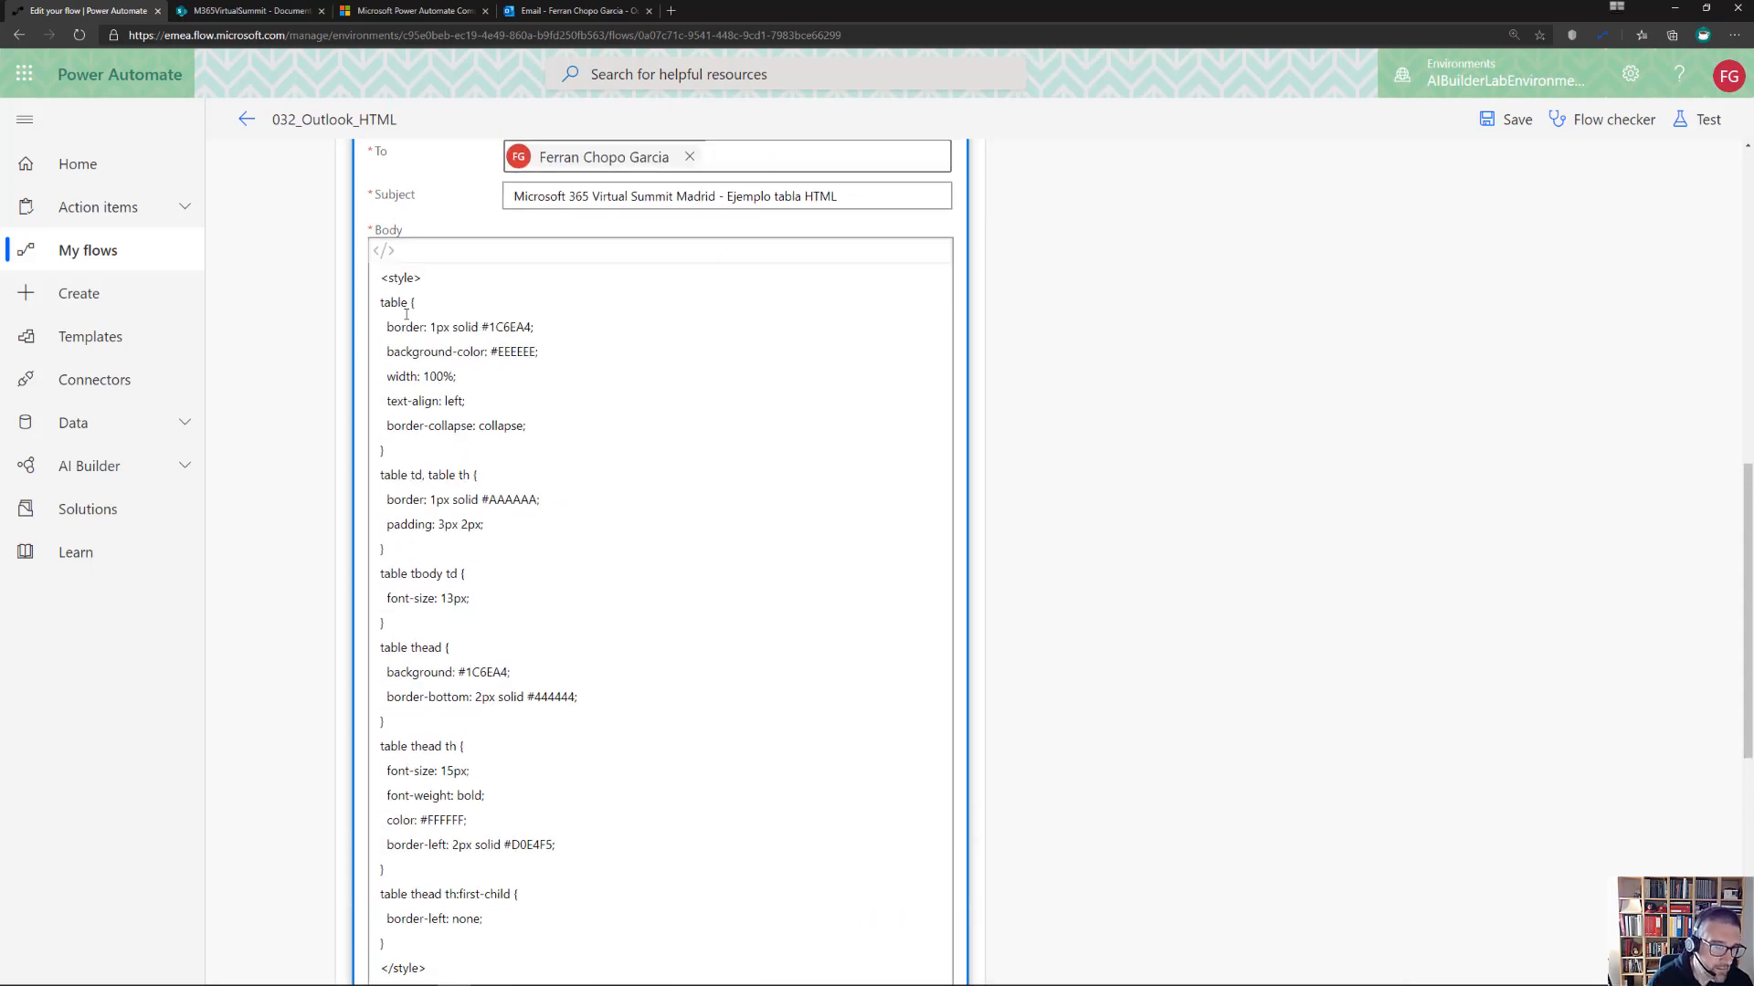
{"action": "scroll", "coordinate": [502, 485], "scroll_direction": "down", "scroll_amount": 2}
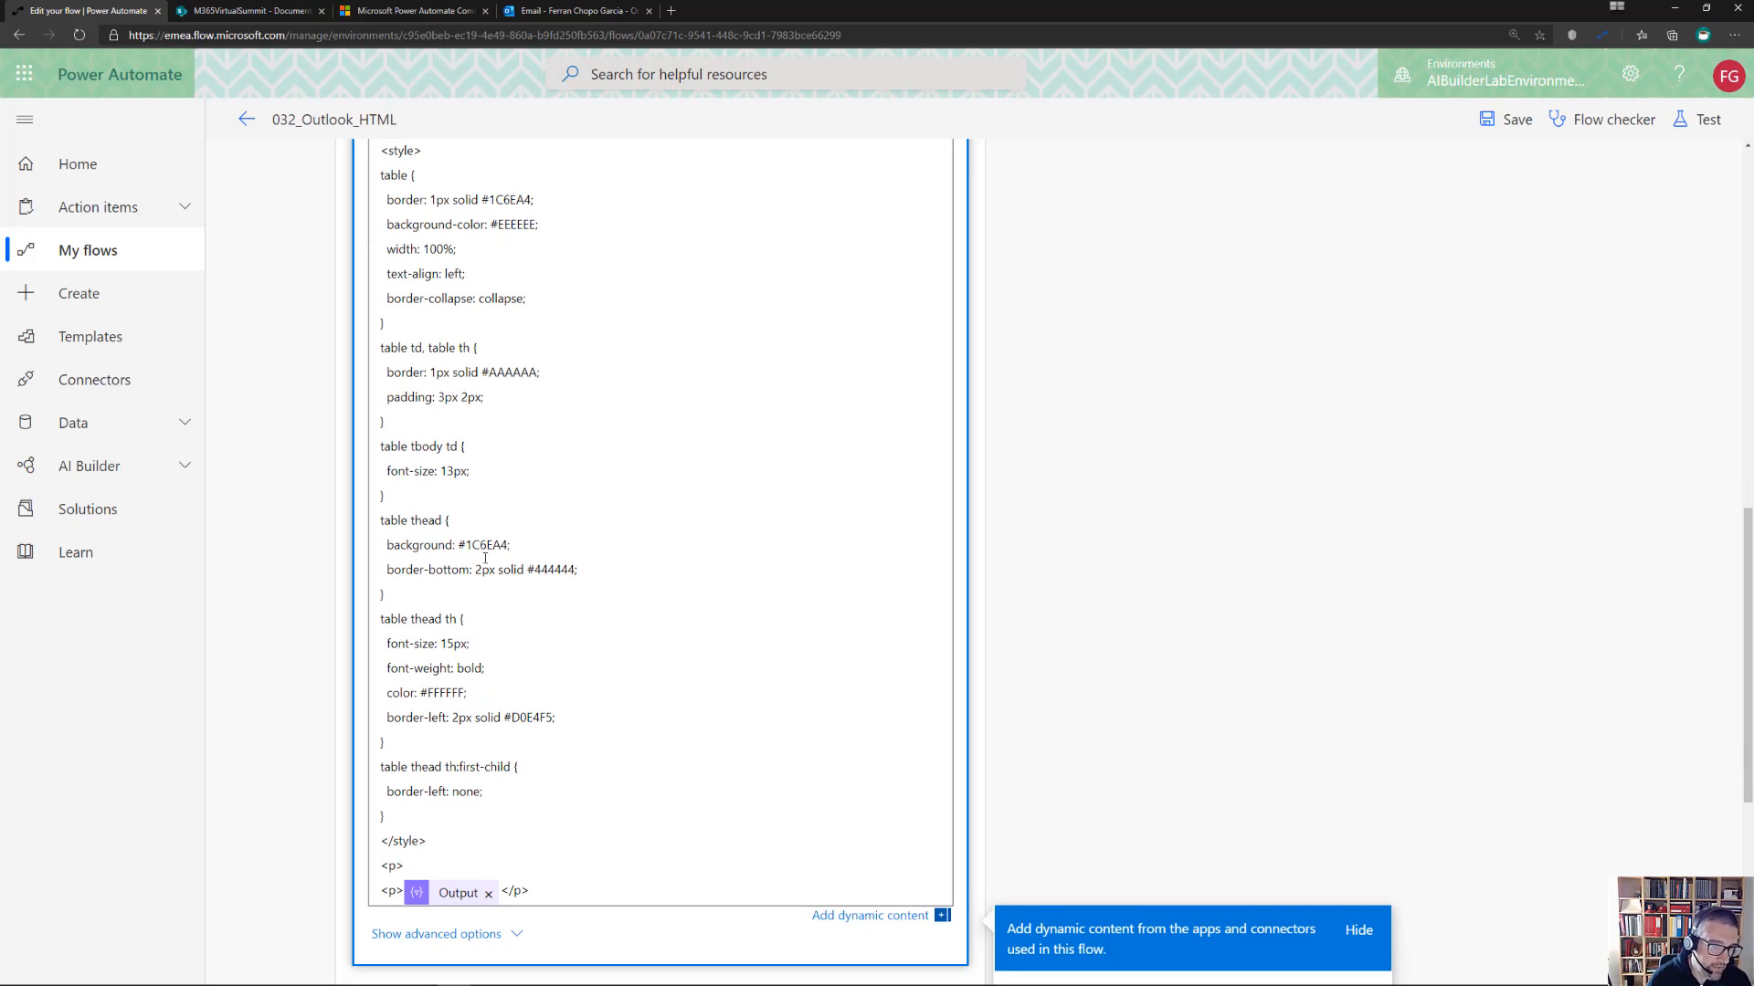
{"action": "scroll", "coordinate": [524, 600], "scroll_direction": "down", "scroll_amount": 2}
{"action": "scroll", "coordinate": [524, 601], "scroll_direction": "up", "scroll_amount": 8}
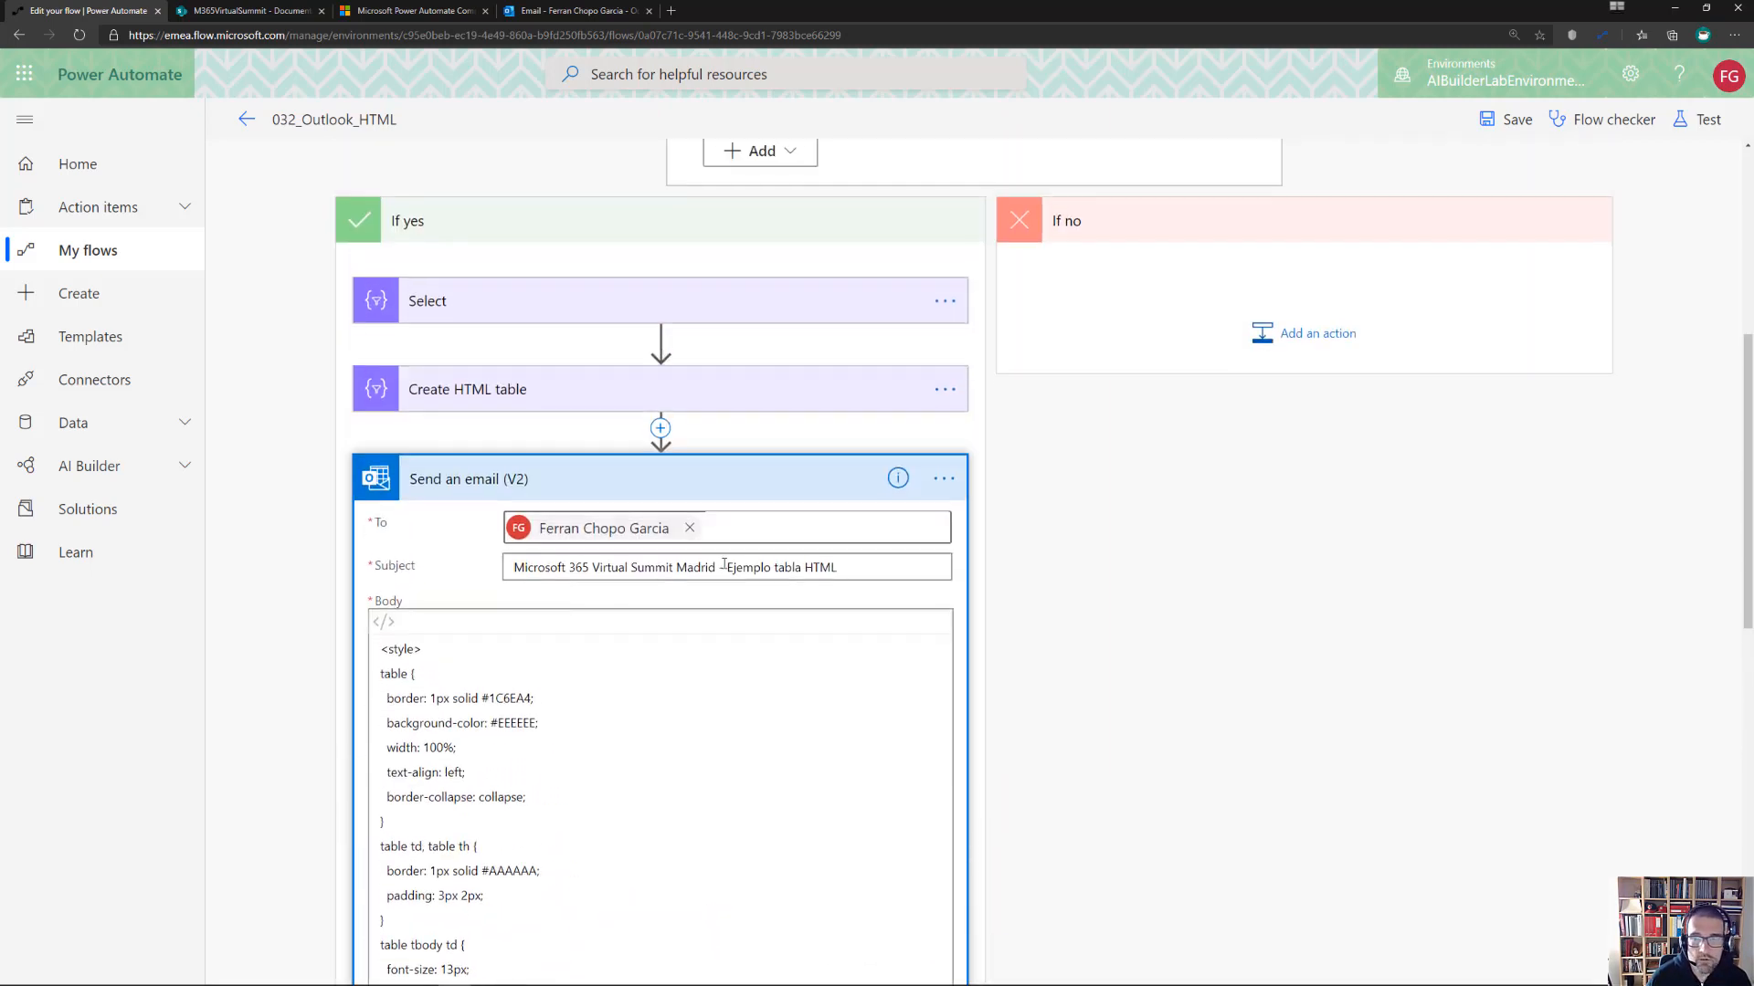
Leave the flow editor without saving the changes and reopen 032_Outlook_HTML for editing
{"action": "left_click", "coordinate": [241, 124]}
{"action": "left_click", "coordinate": [930, 147]}
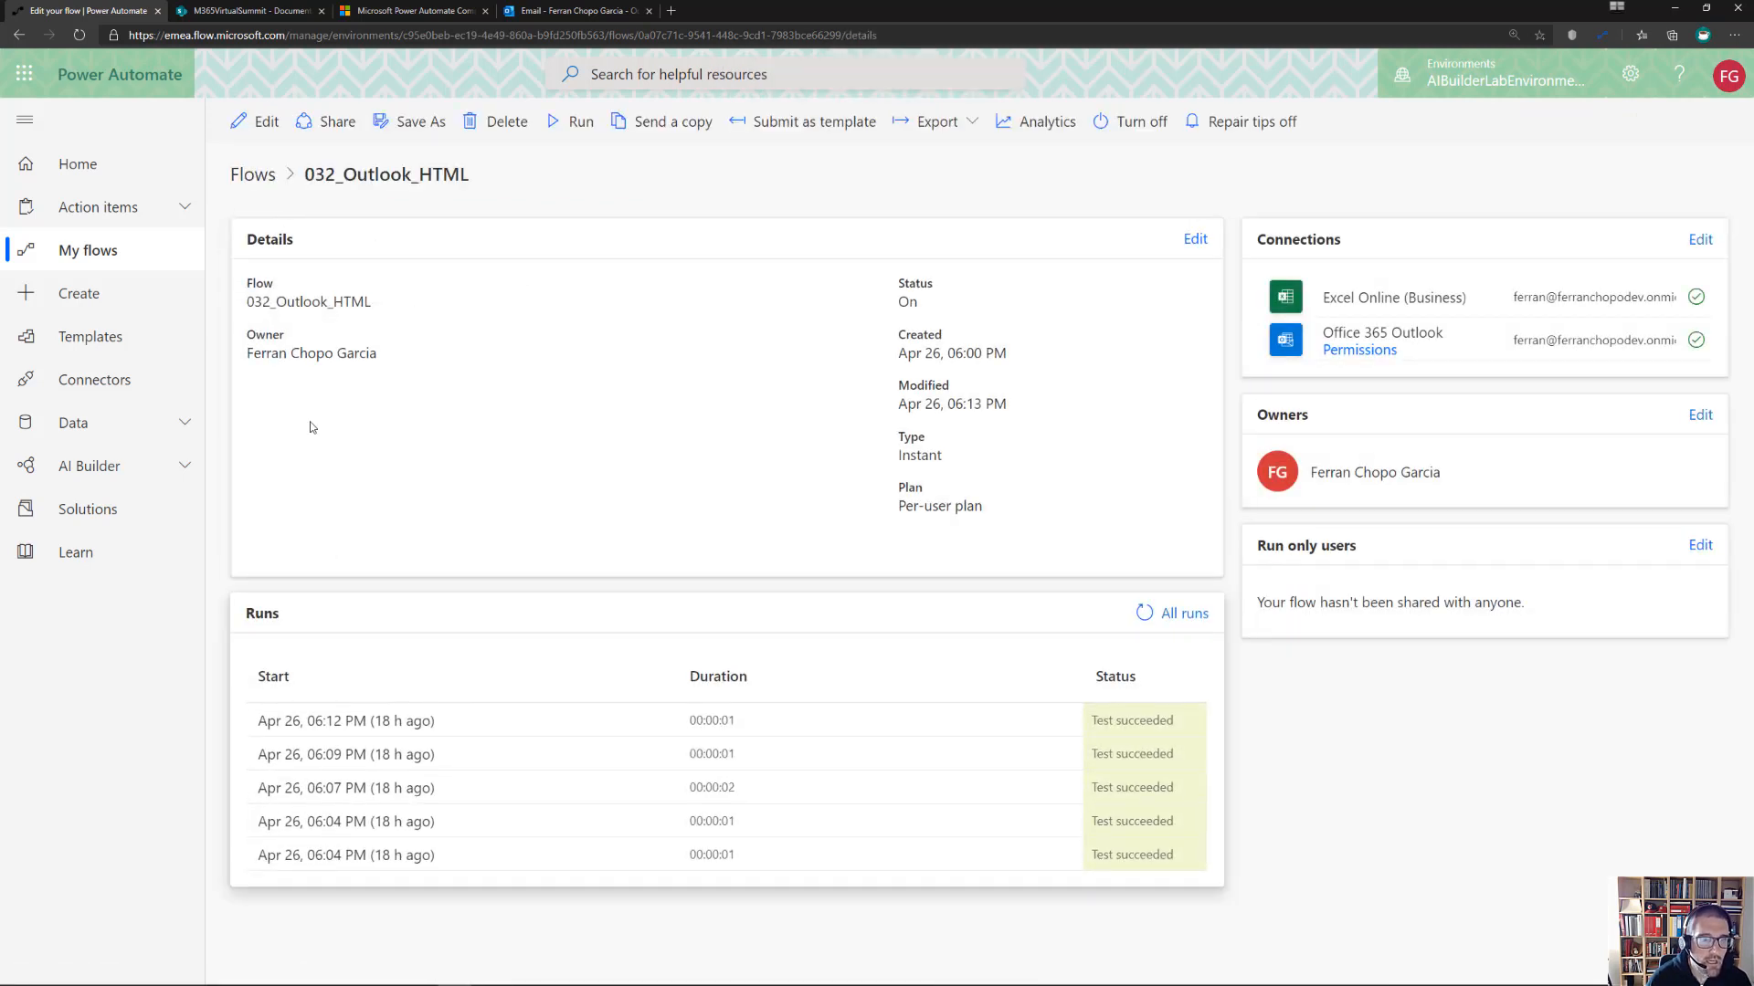
{"action": "left_click", "coordinate": [262, 137]}
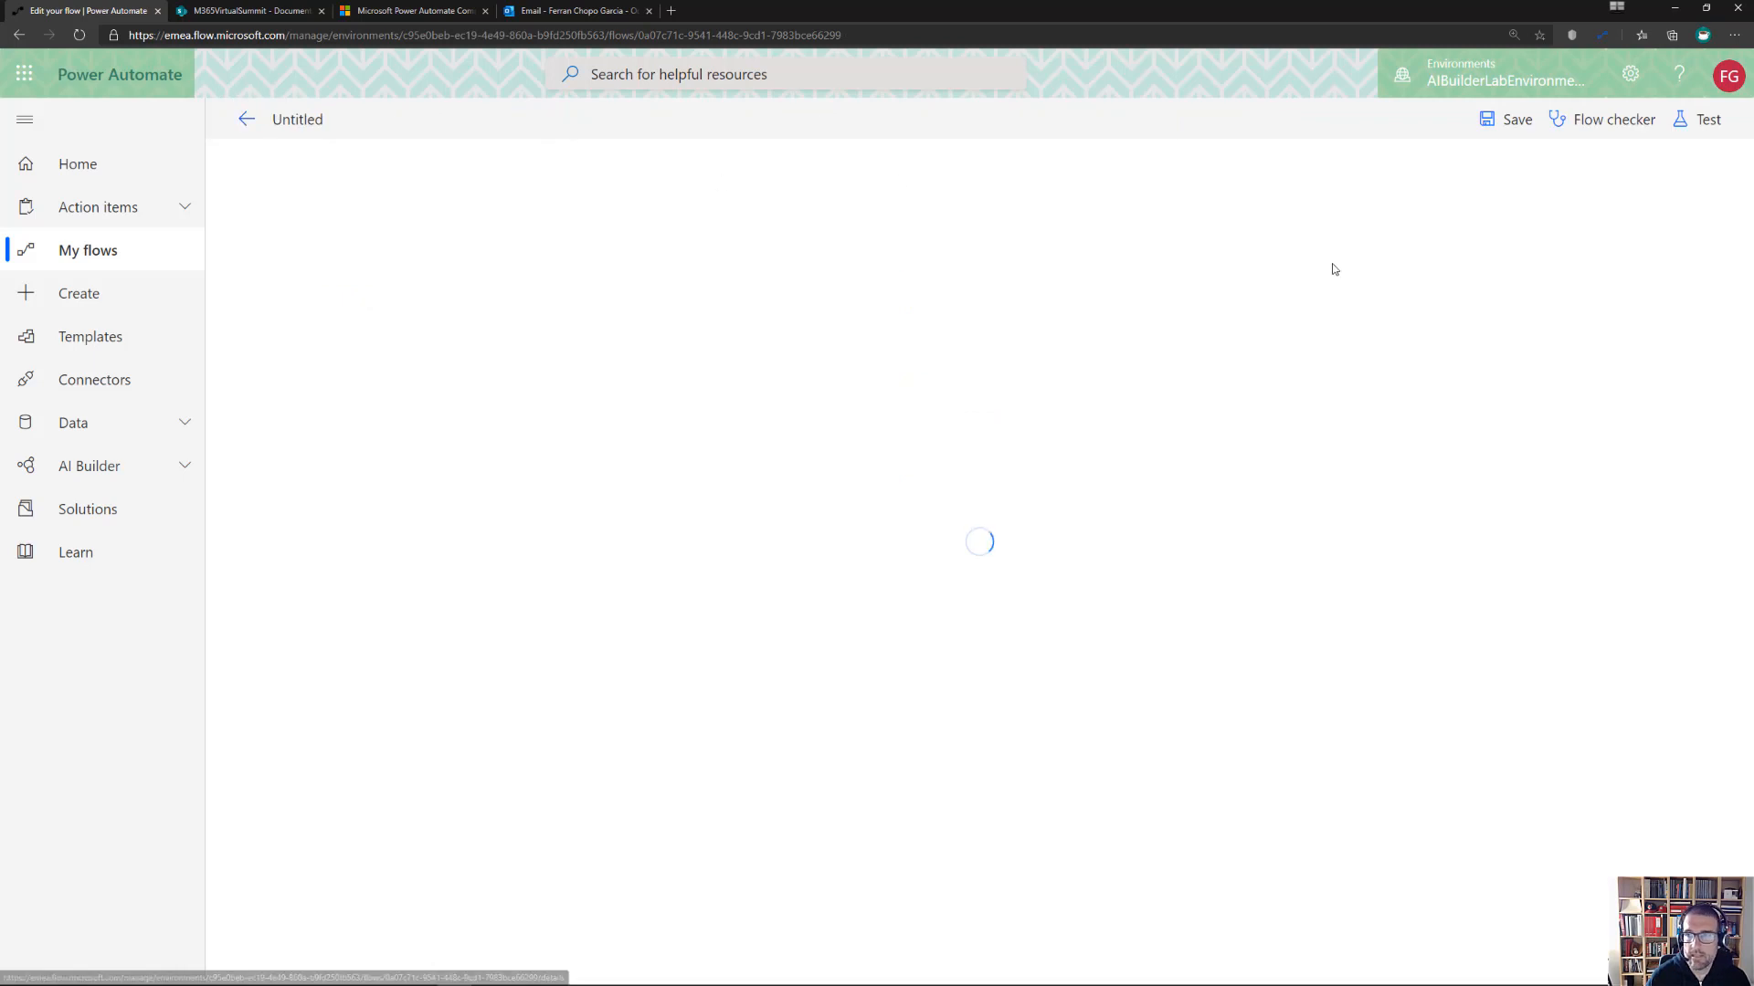
Run a test of the 032_Outlook_HTML flow by performing the trigger action manually
{"action": "left_click", "coordinate": [1706, 119]}
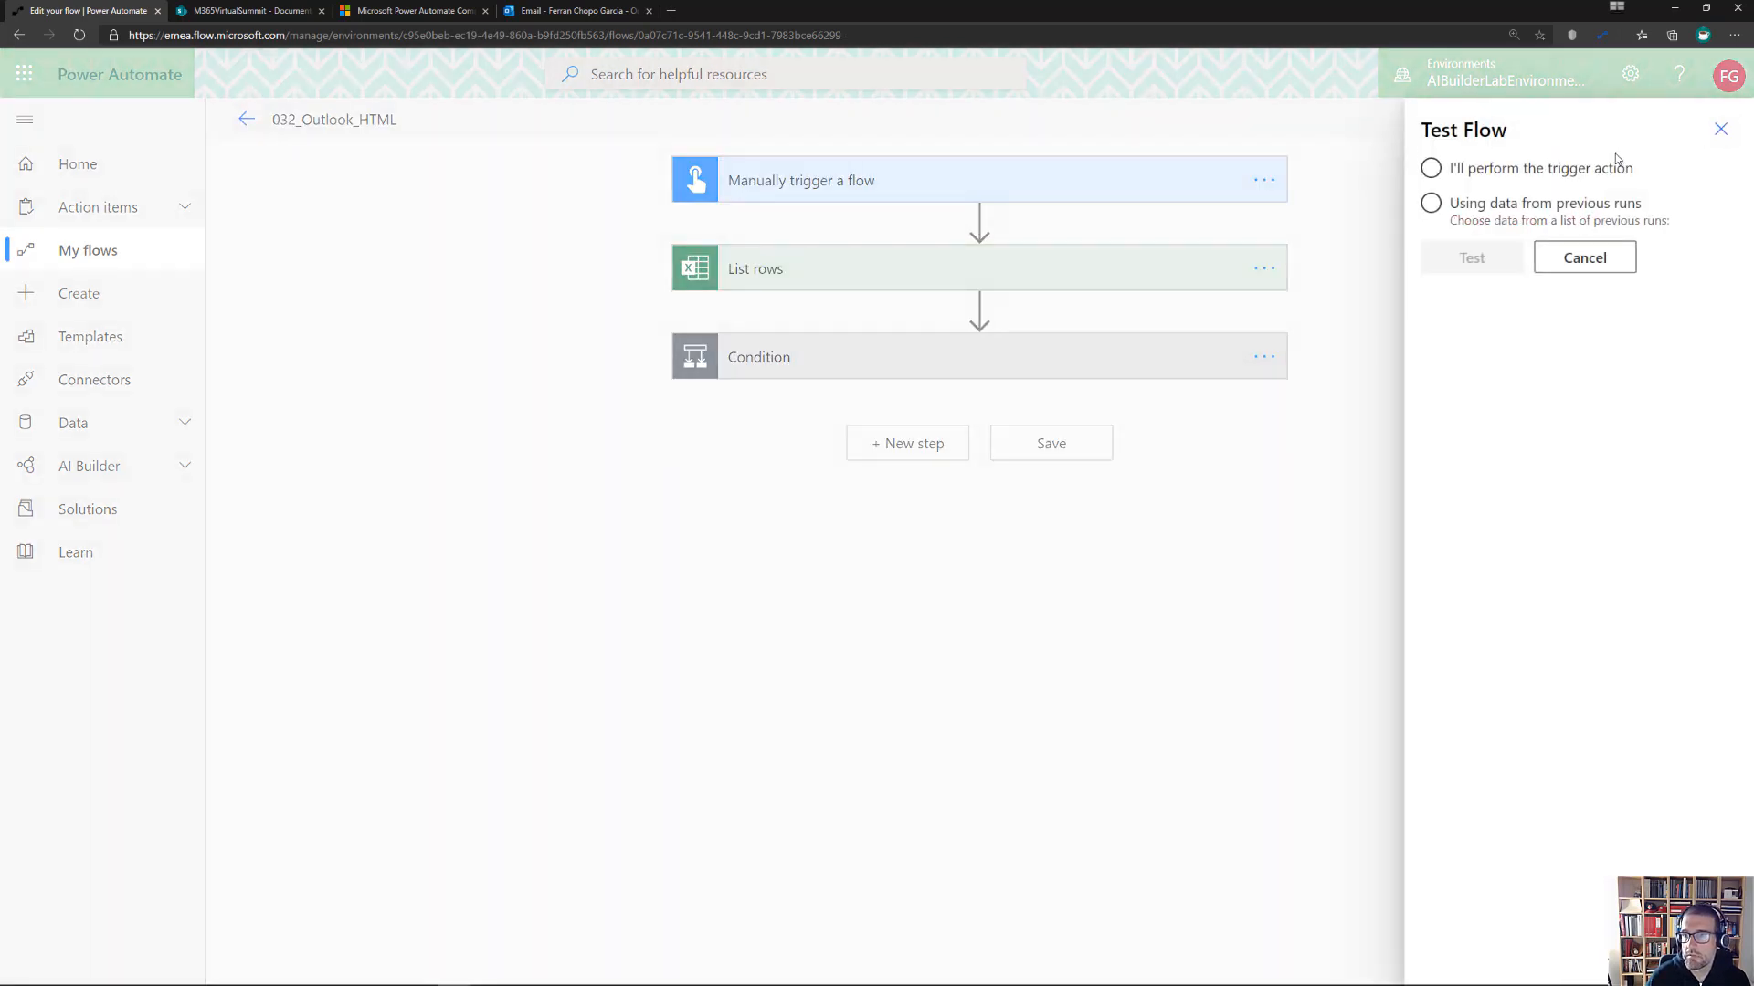
{"action": "left_click", "coordinate": [1615, 185]}
{"action": "left_click", "coordinate": [1471, 258]}
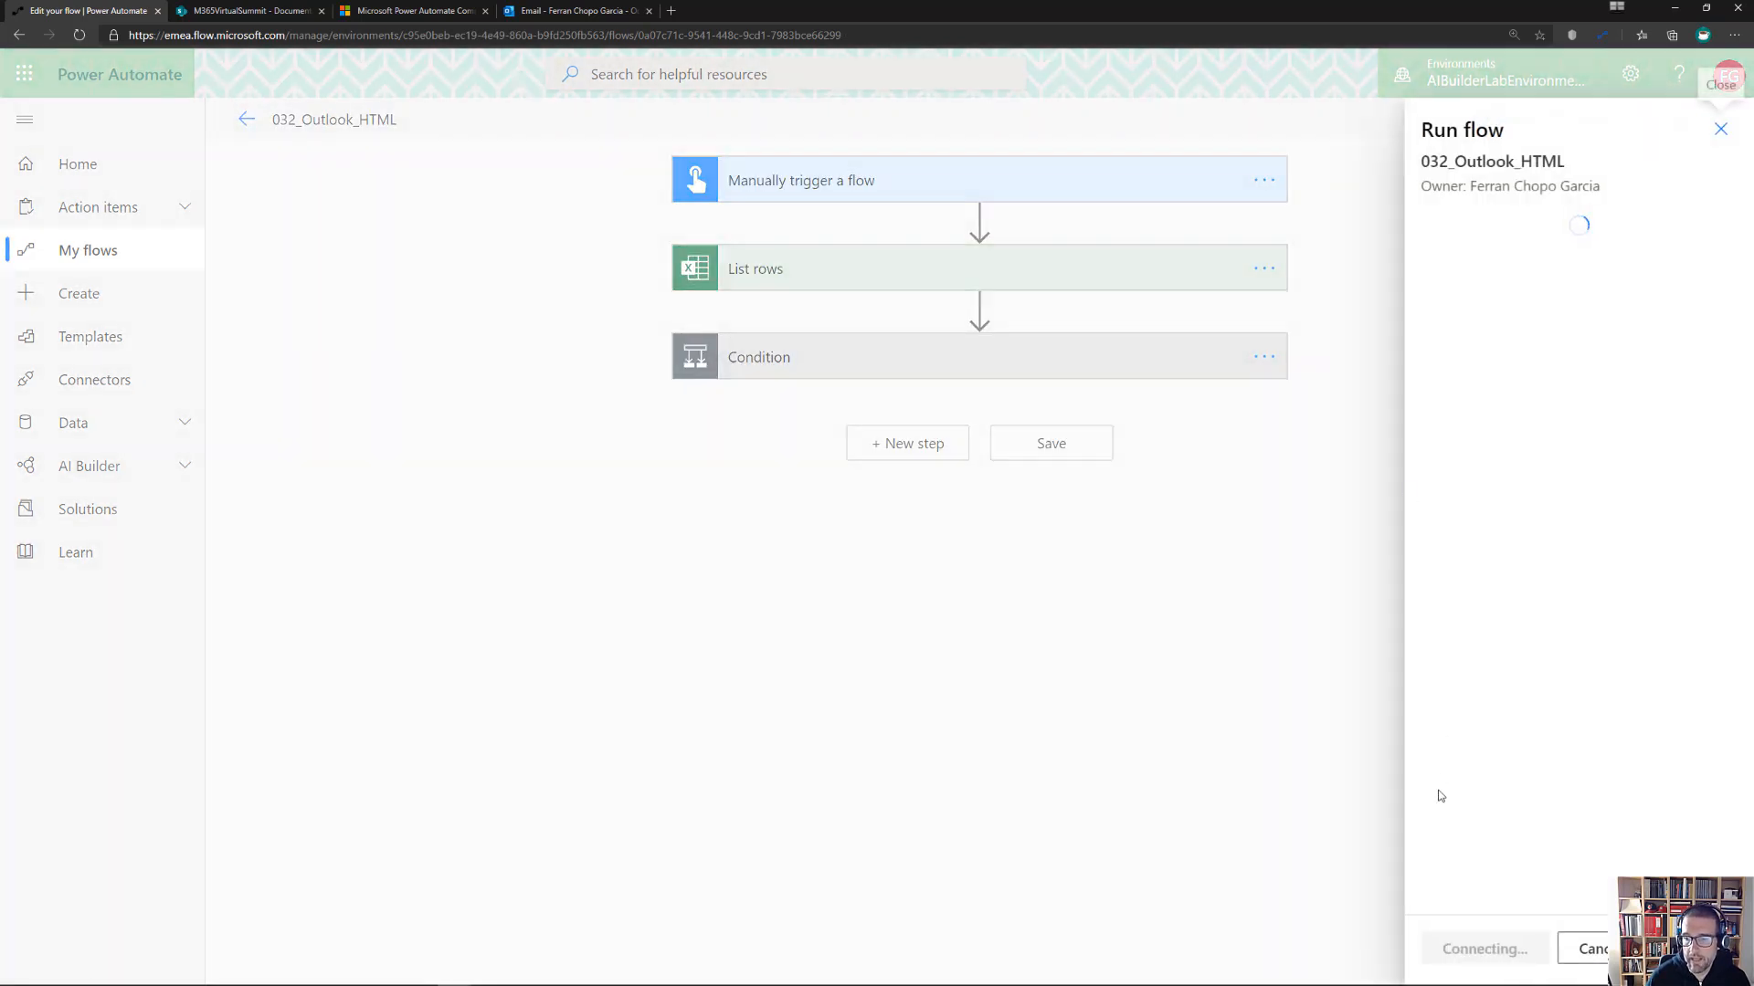
{"action": "left_click", "coordinate": [1473, 948]}
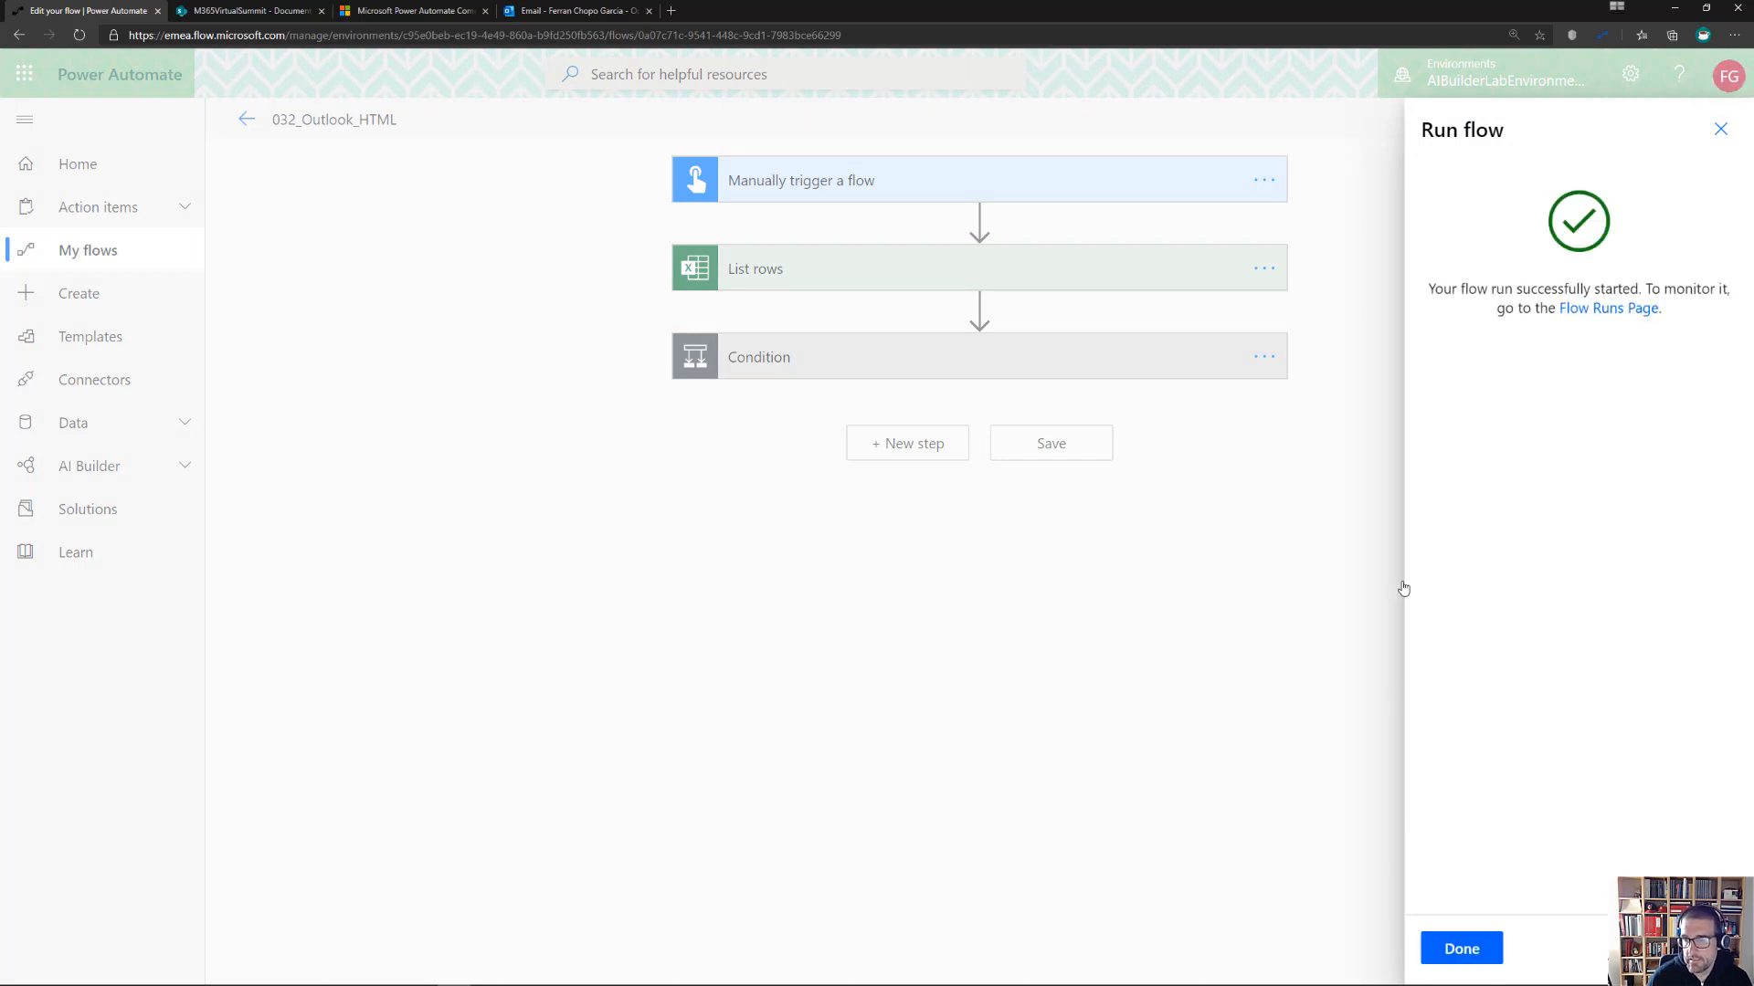
{"action": "left_click", "coordinate": [1469, 952]}
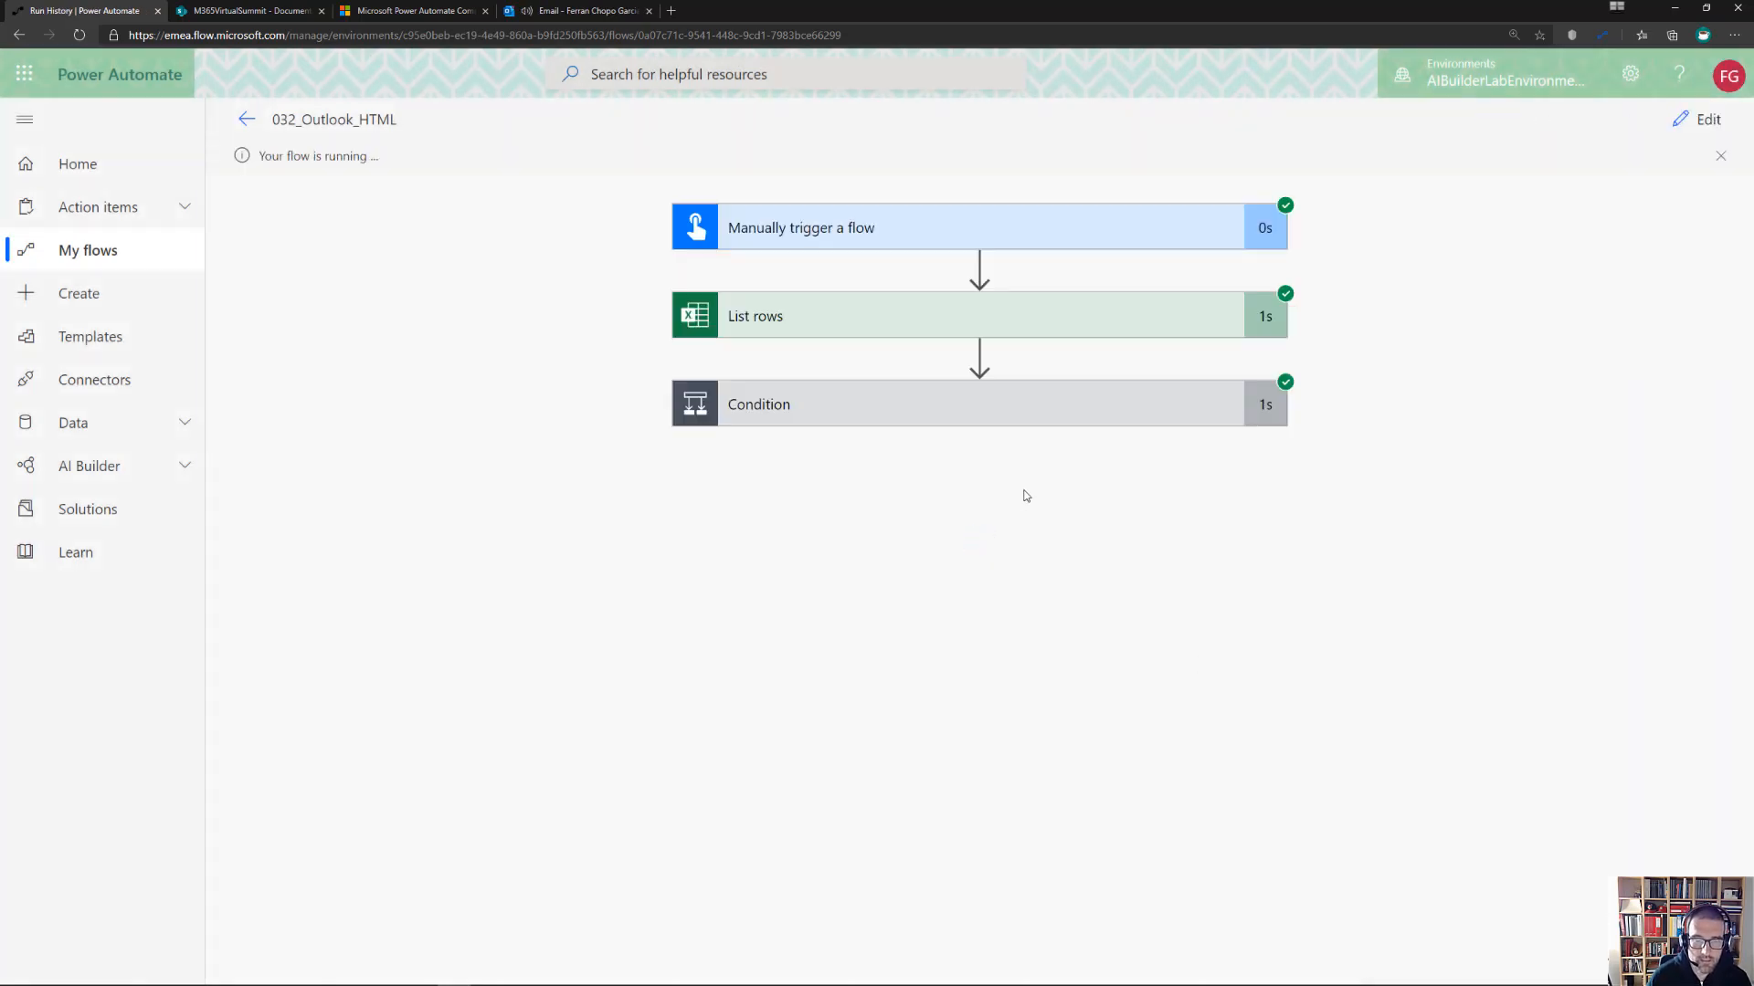
Switch to Outlook and compare the styled table in the 13:00 email with the plain table in the 12:51 Excel File Financials email
{"action": "left_click", "coordinate": [596, 13]}
{"action": "left_click", "coordinate": [448, 234]}
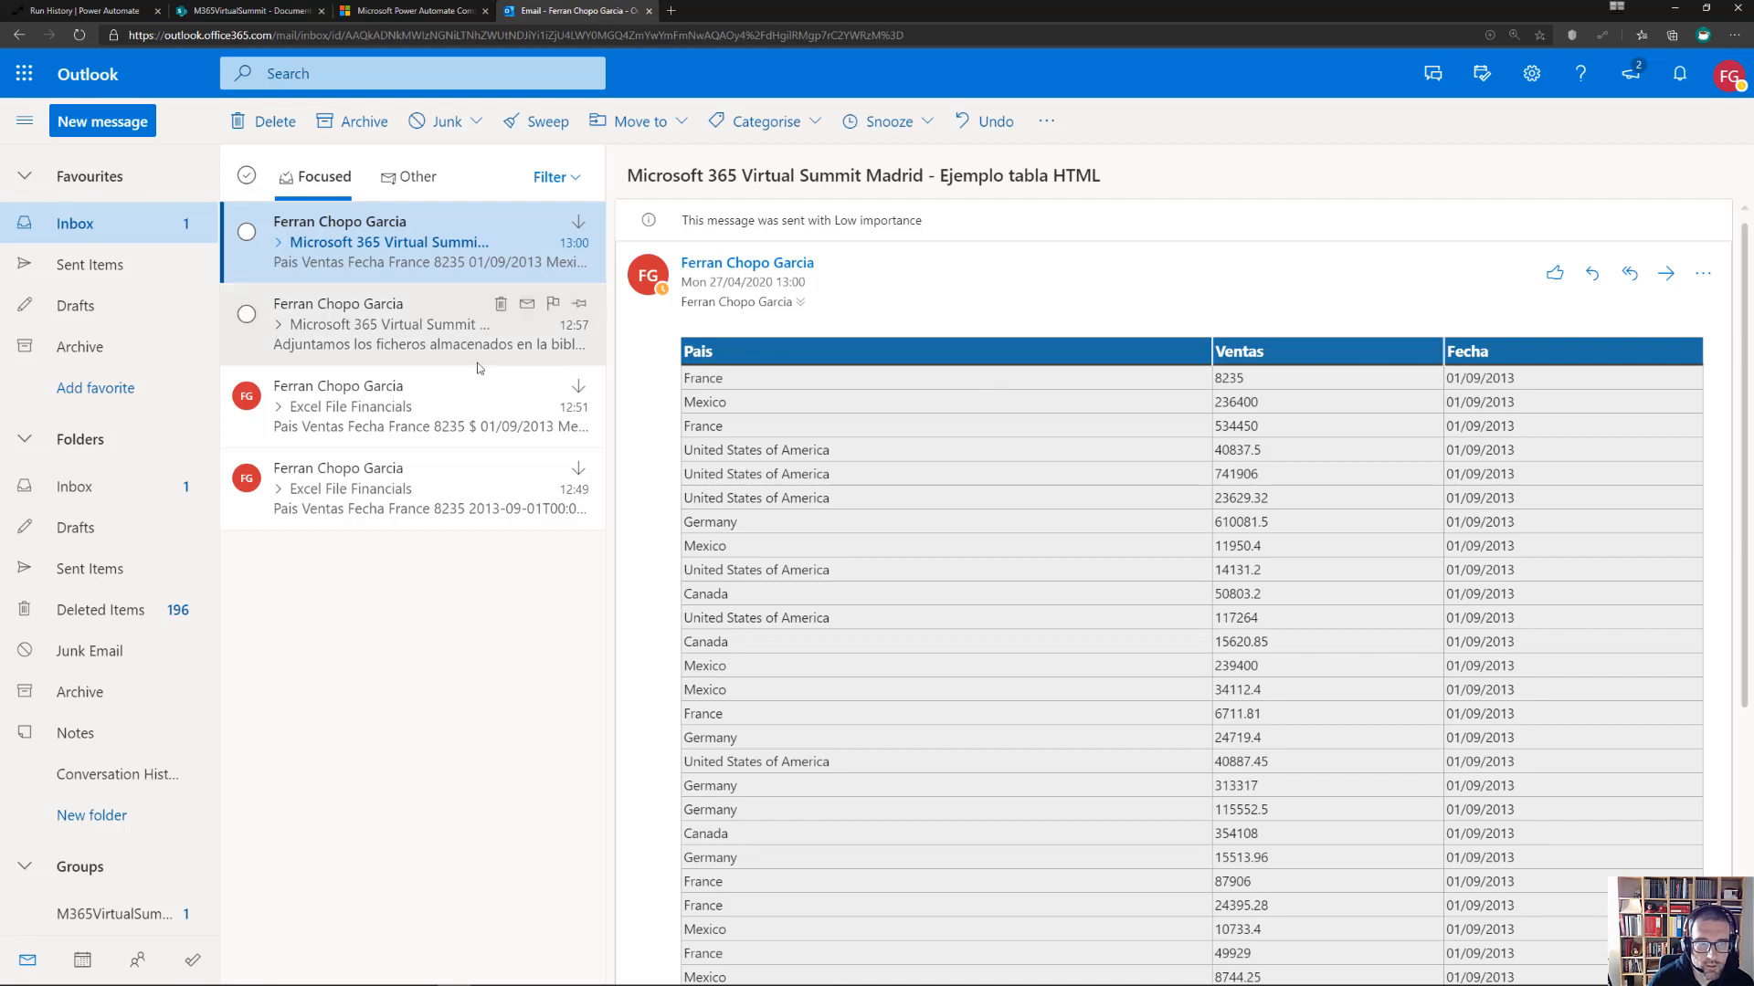
{"action": "left_click", "coordinate": [484, 395]}
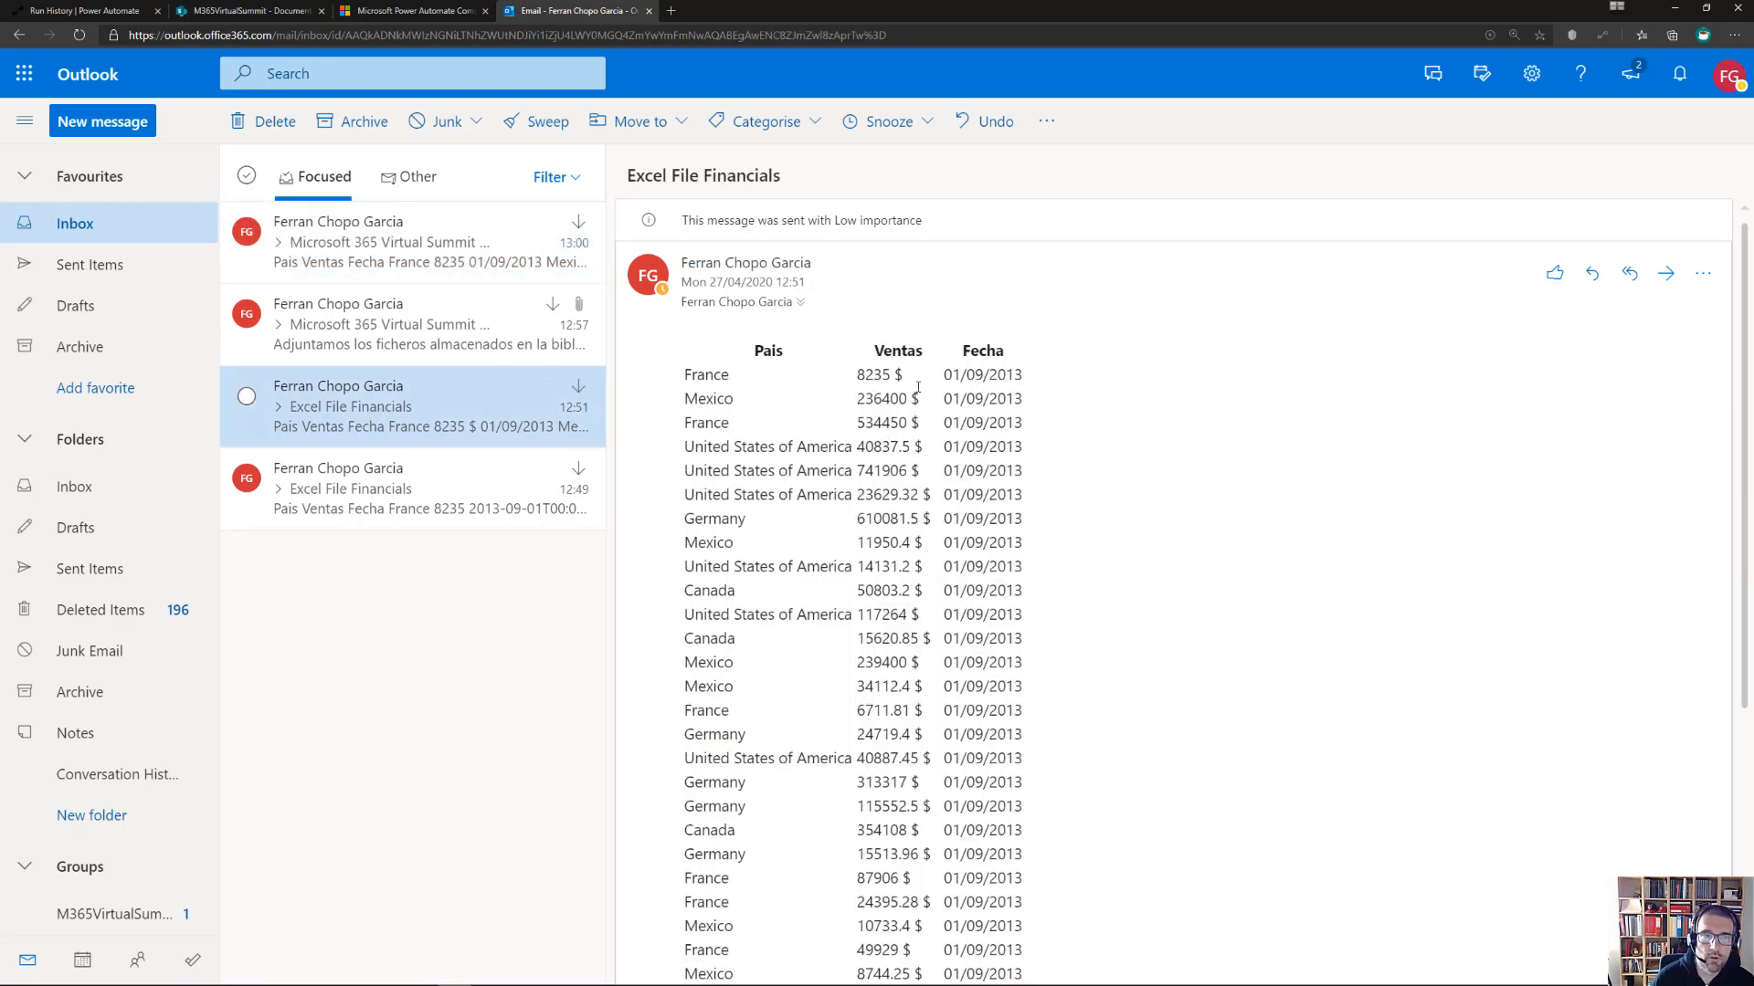
{"action": "left_click", "coordinate": [475, 242]}
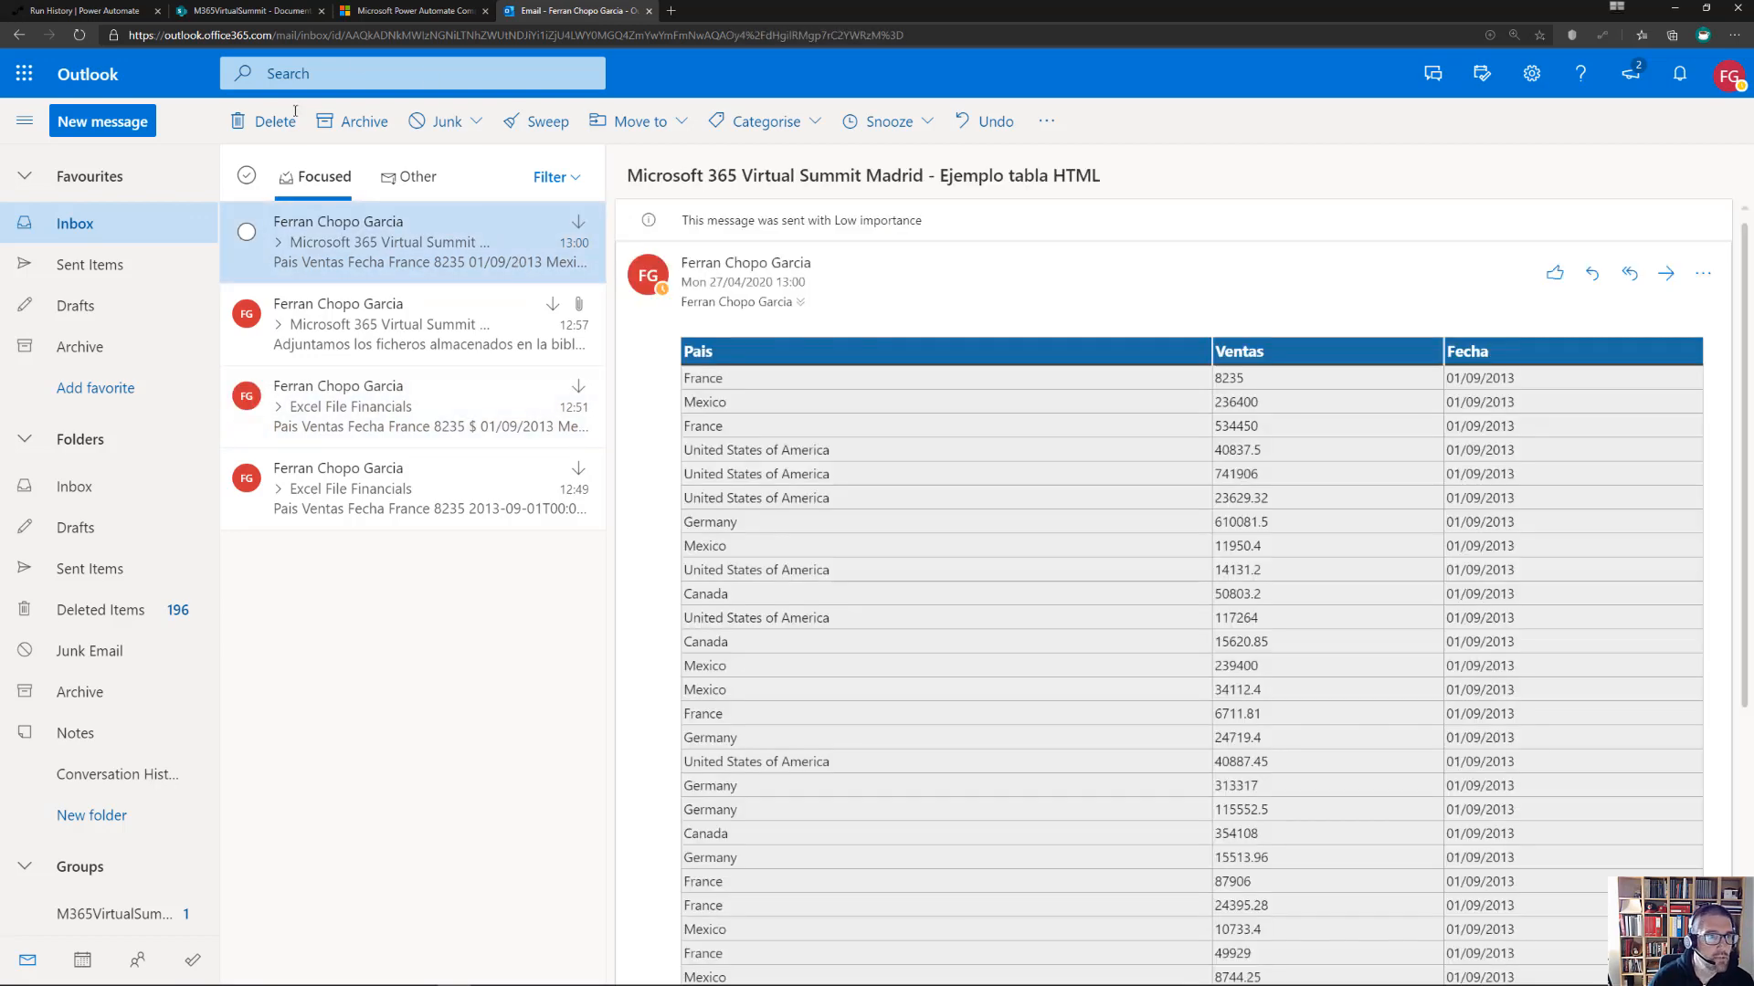
Return to the Power Automate run and expand Condition and Send an email (V2) to examine the style block and table HTML in the sent body
{"action": "left_click", "coordinate": [83, 10]}
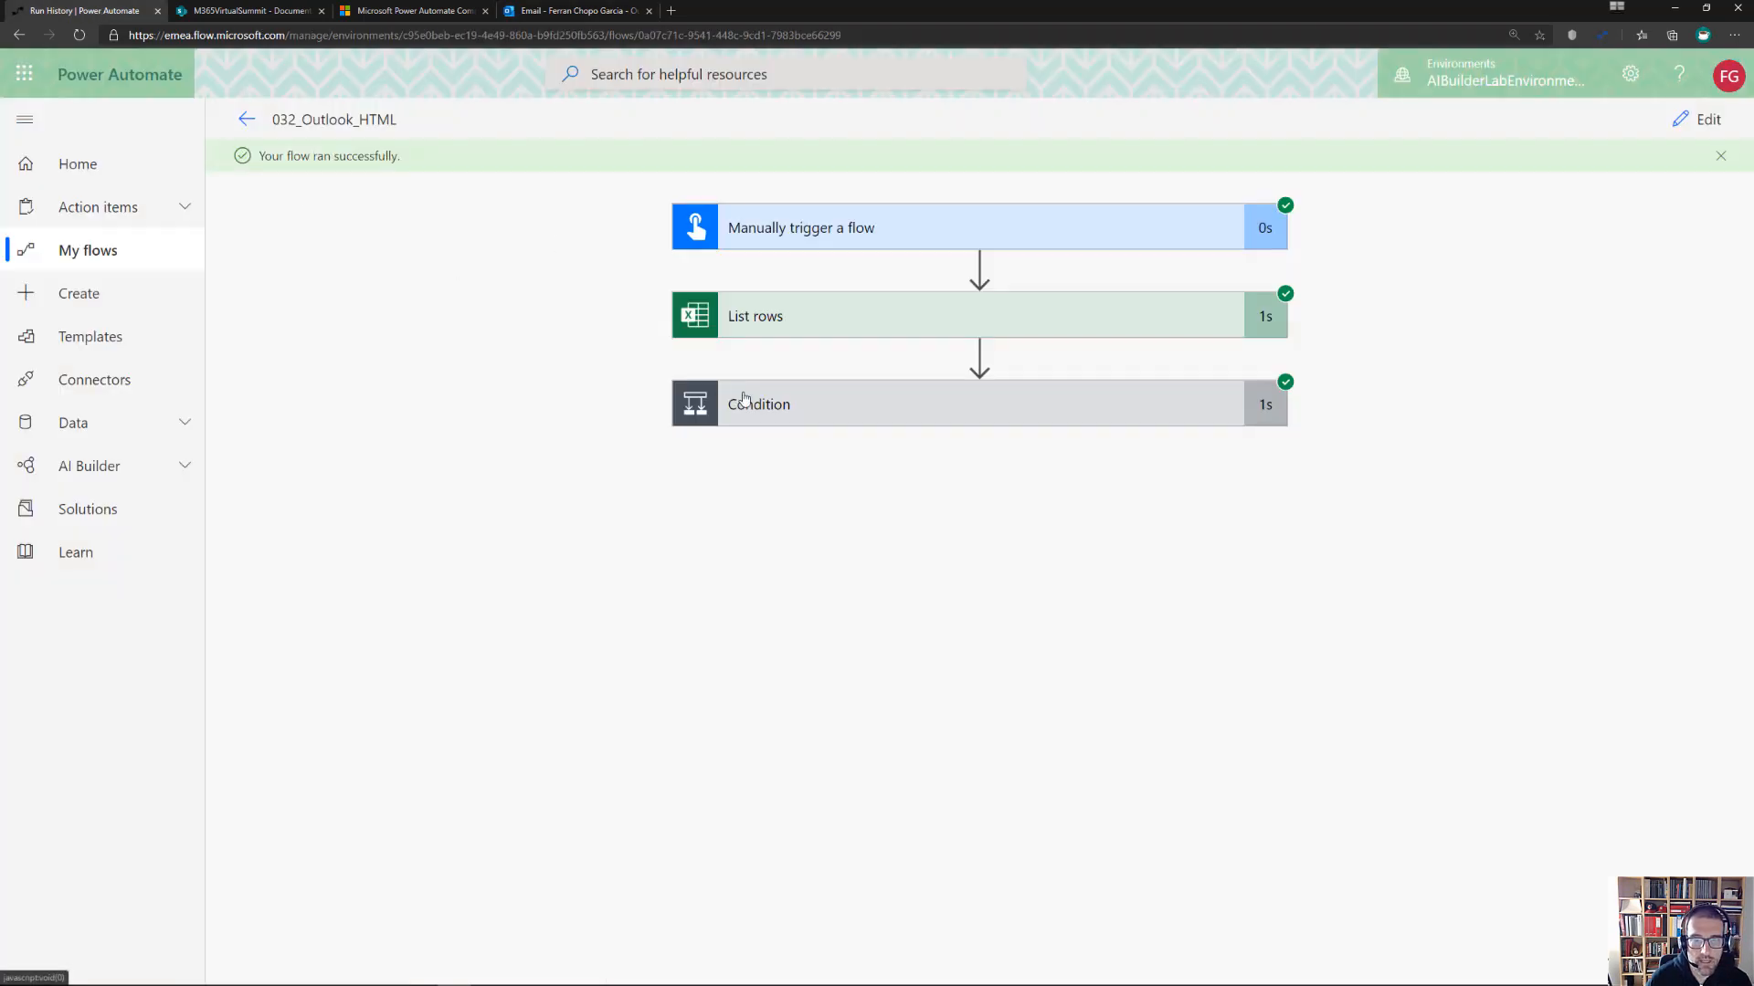
{"action": "left_click", "coordinate": [795, 403]}
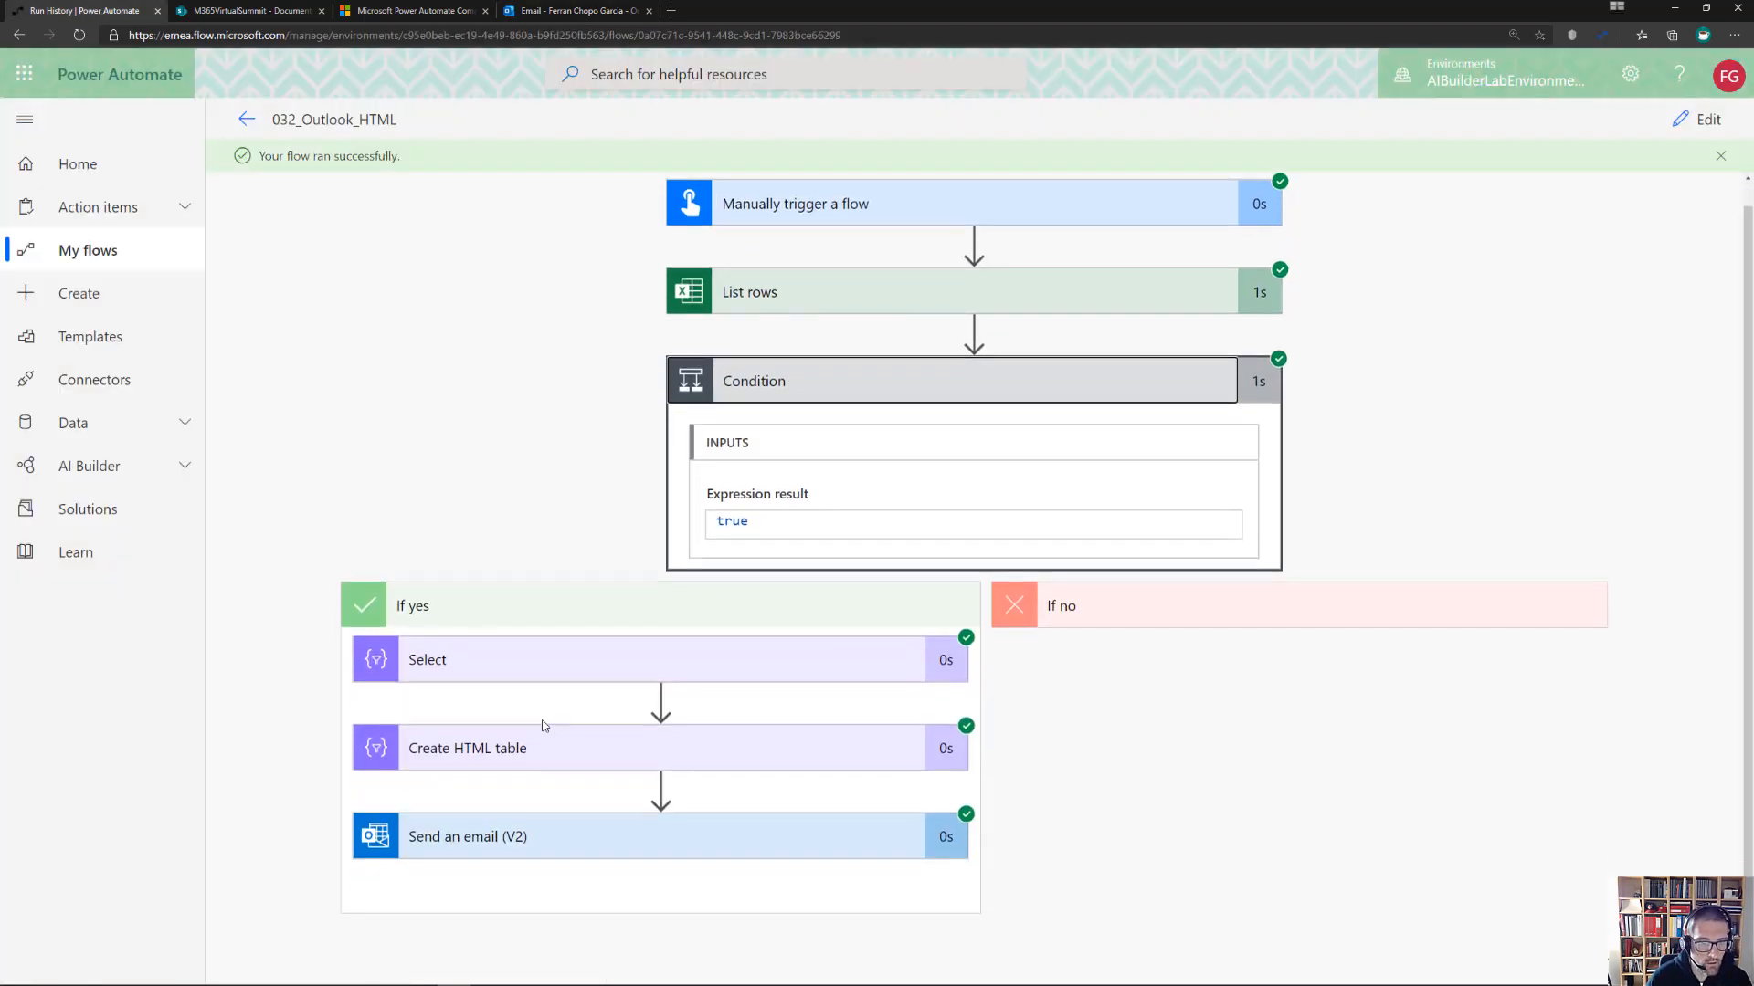
{"action": "left_click", "coordinate": [537, 835]}
{"action": "scroll", "coordinate": [500, 736], "scroll_direction": "down", "scroll_amount": 5}
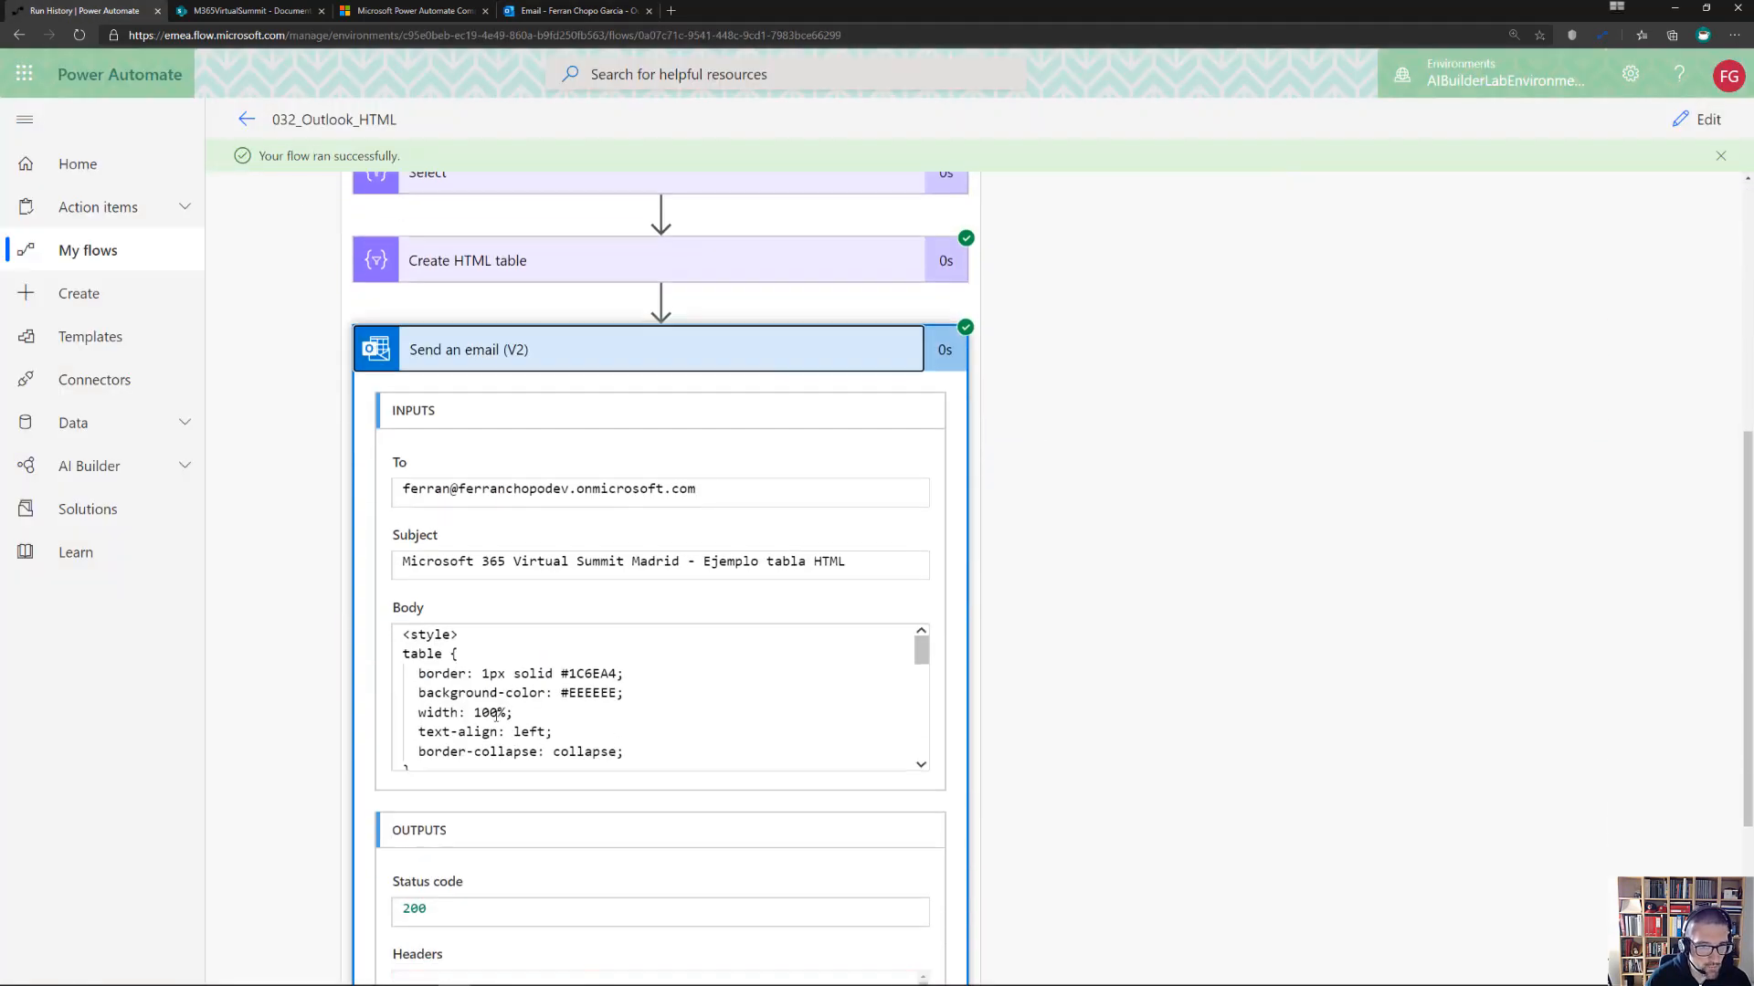
{"action": "left_click_drag", "start_coordinate": [406, 634], "coordinate": [425, 652]}
{"action": "left_click", "coordinate": [453, 653]}
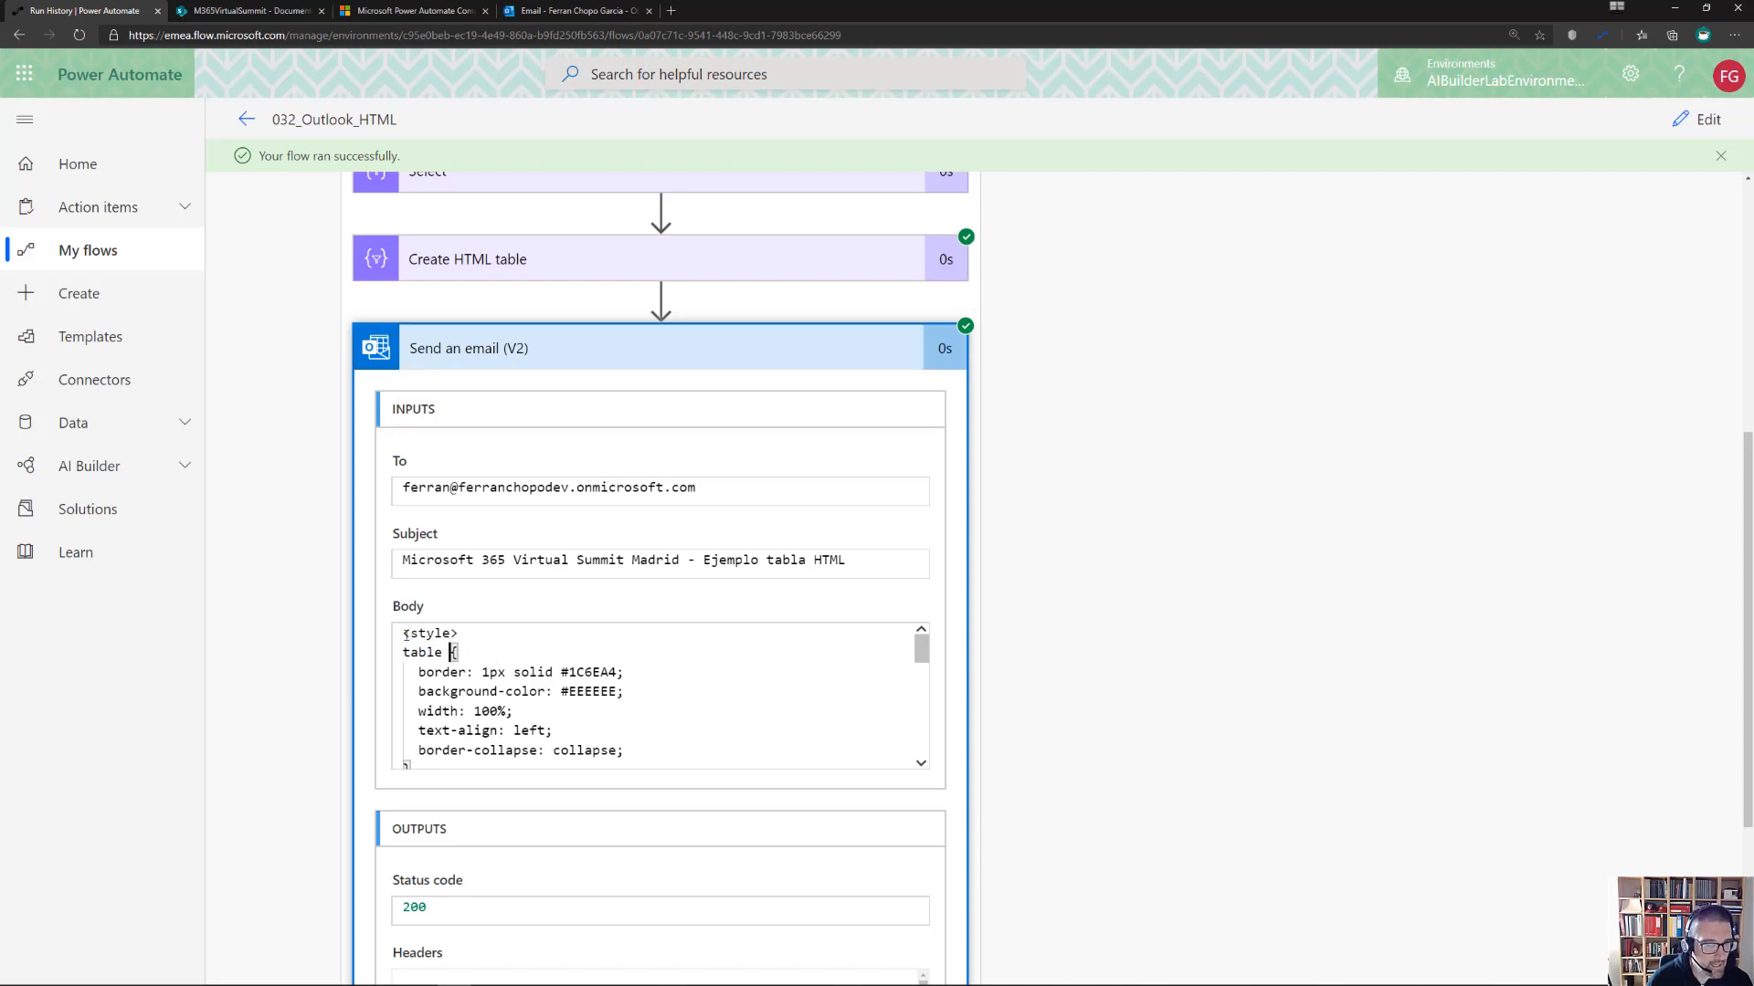
{"action": "left_click", "coordinate": [406, 654]}
{"action": "scroll", "coordinate": [455, 660], "scroll_direction": "down", "scroll_amount": 4}
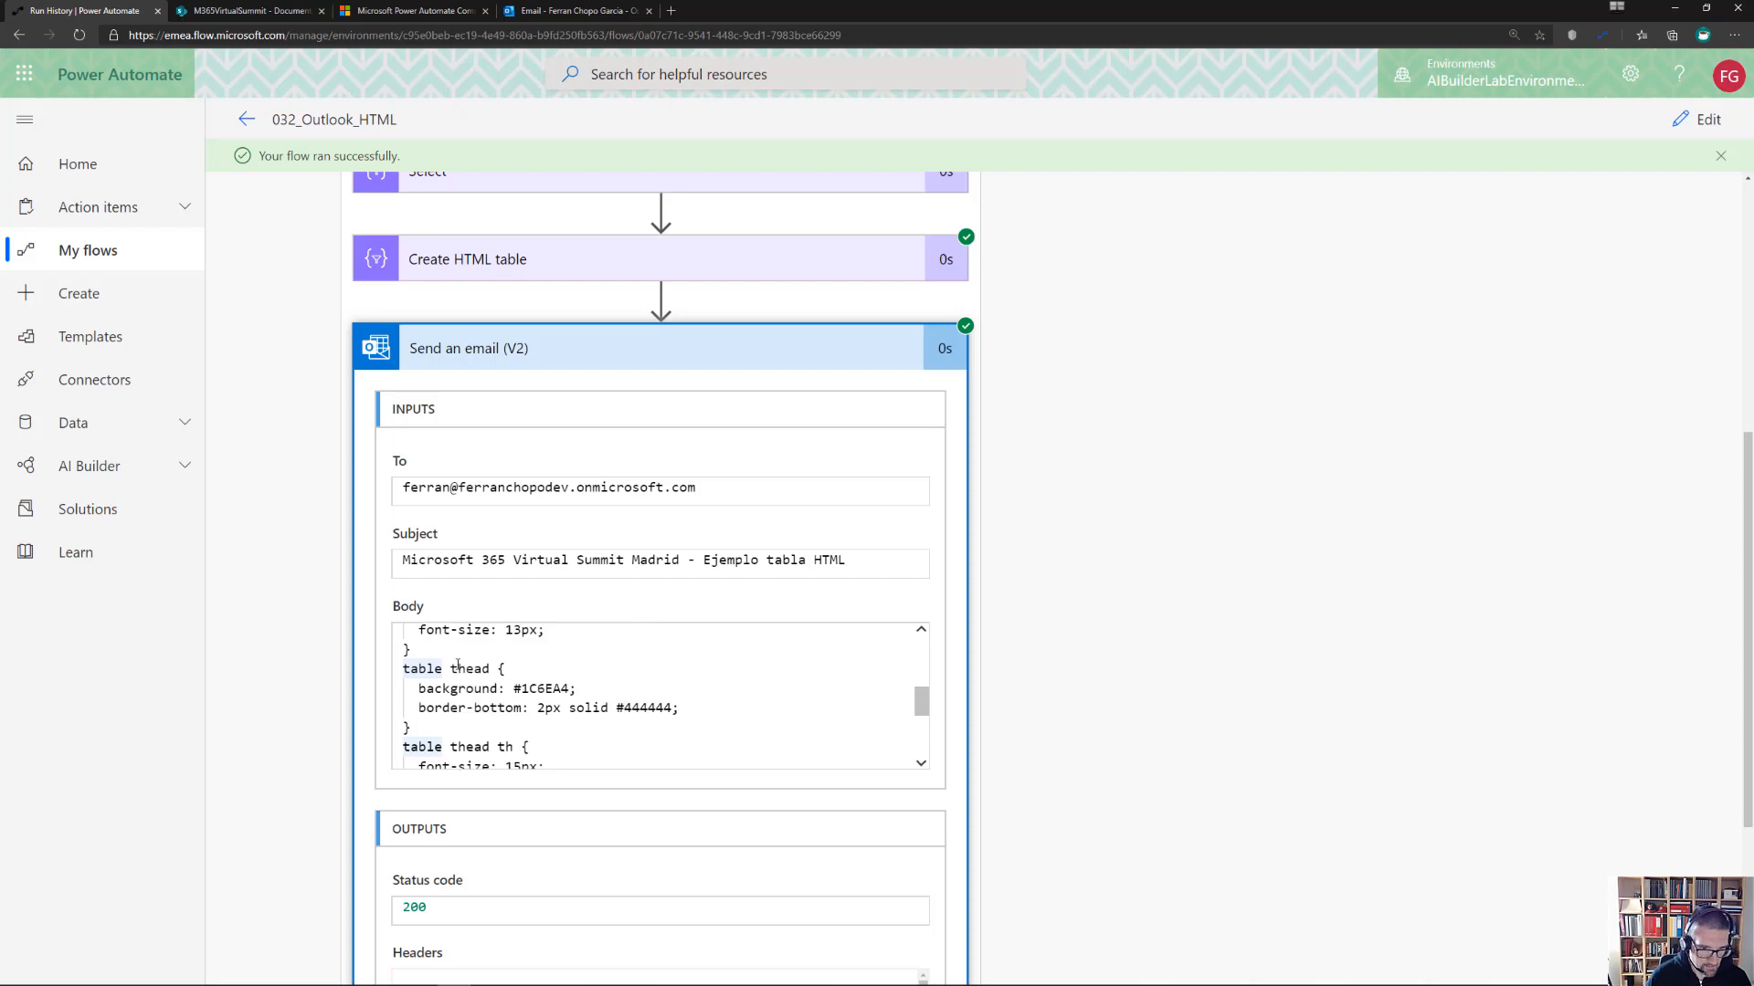
{"action": "scroll", "coordinate": [457, 664], "scroll_direction": "down", "scroll_amount": 3}
{"action": "scroll", "coordinate": [513, 672], "scroll_direction": "up", "scroll_amount": 4}
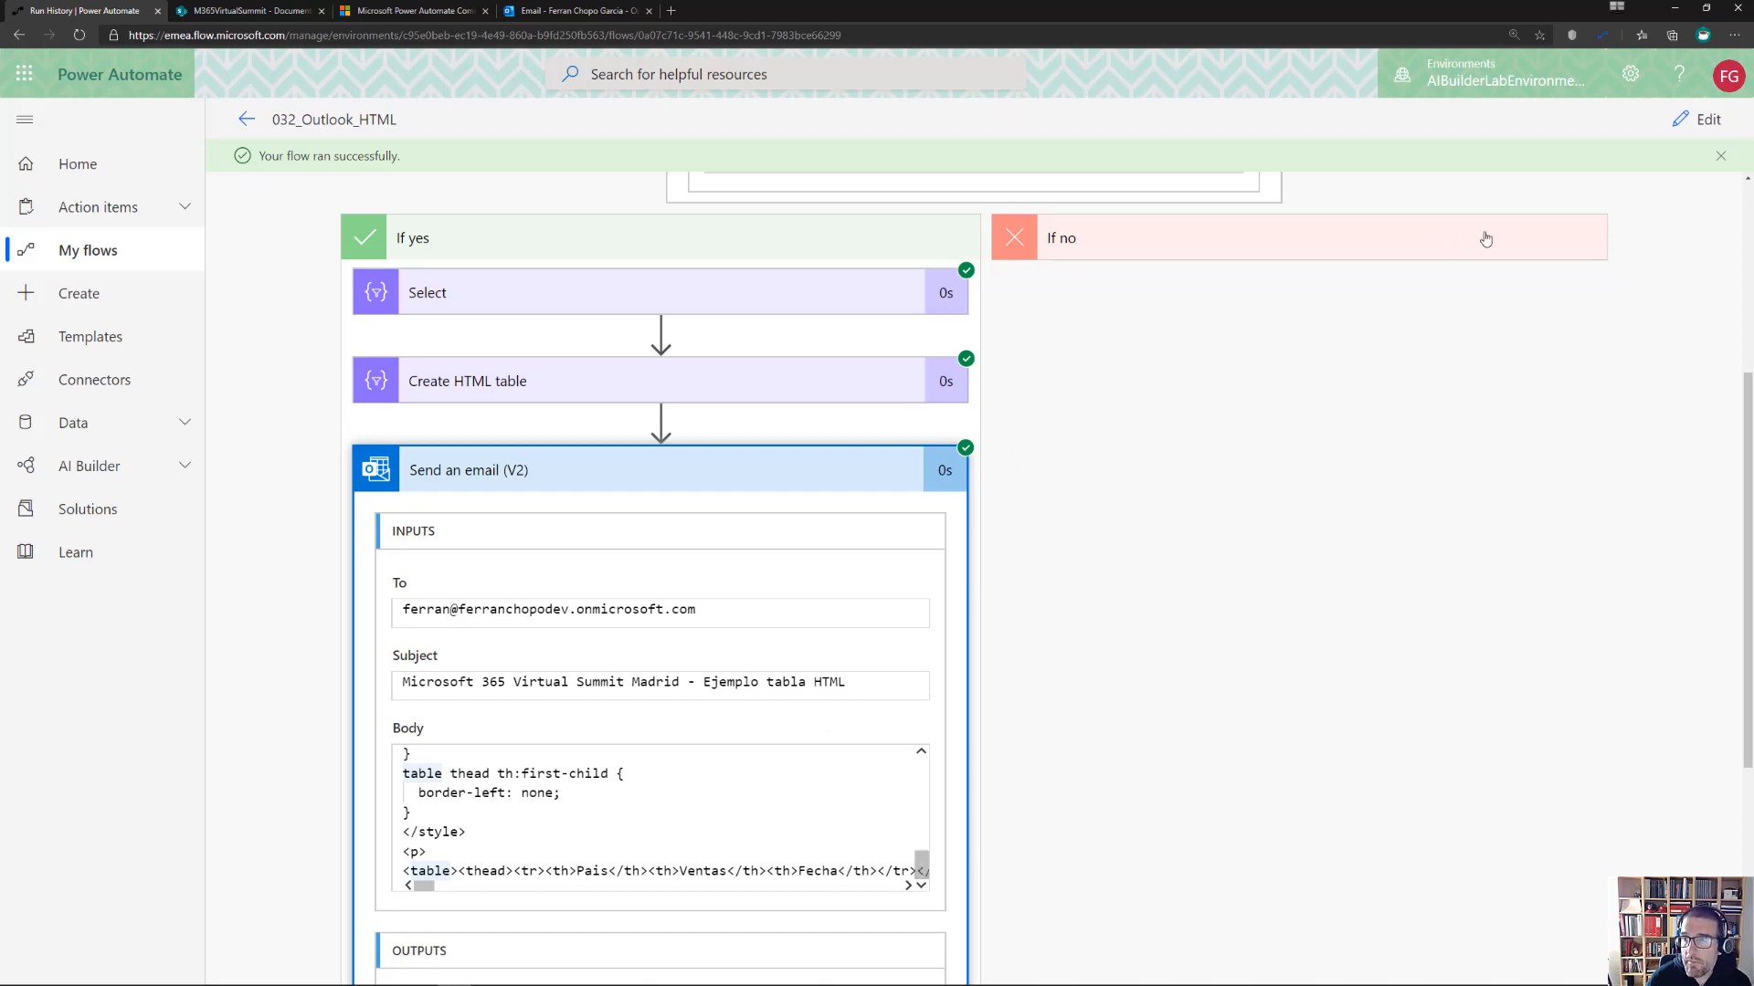
Open the flow for editing, review the Send an email (V2) body inside the Condition, and leave the editor
{"action": "left_click", "coordinate": [1697, 120]}
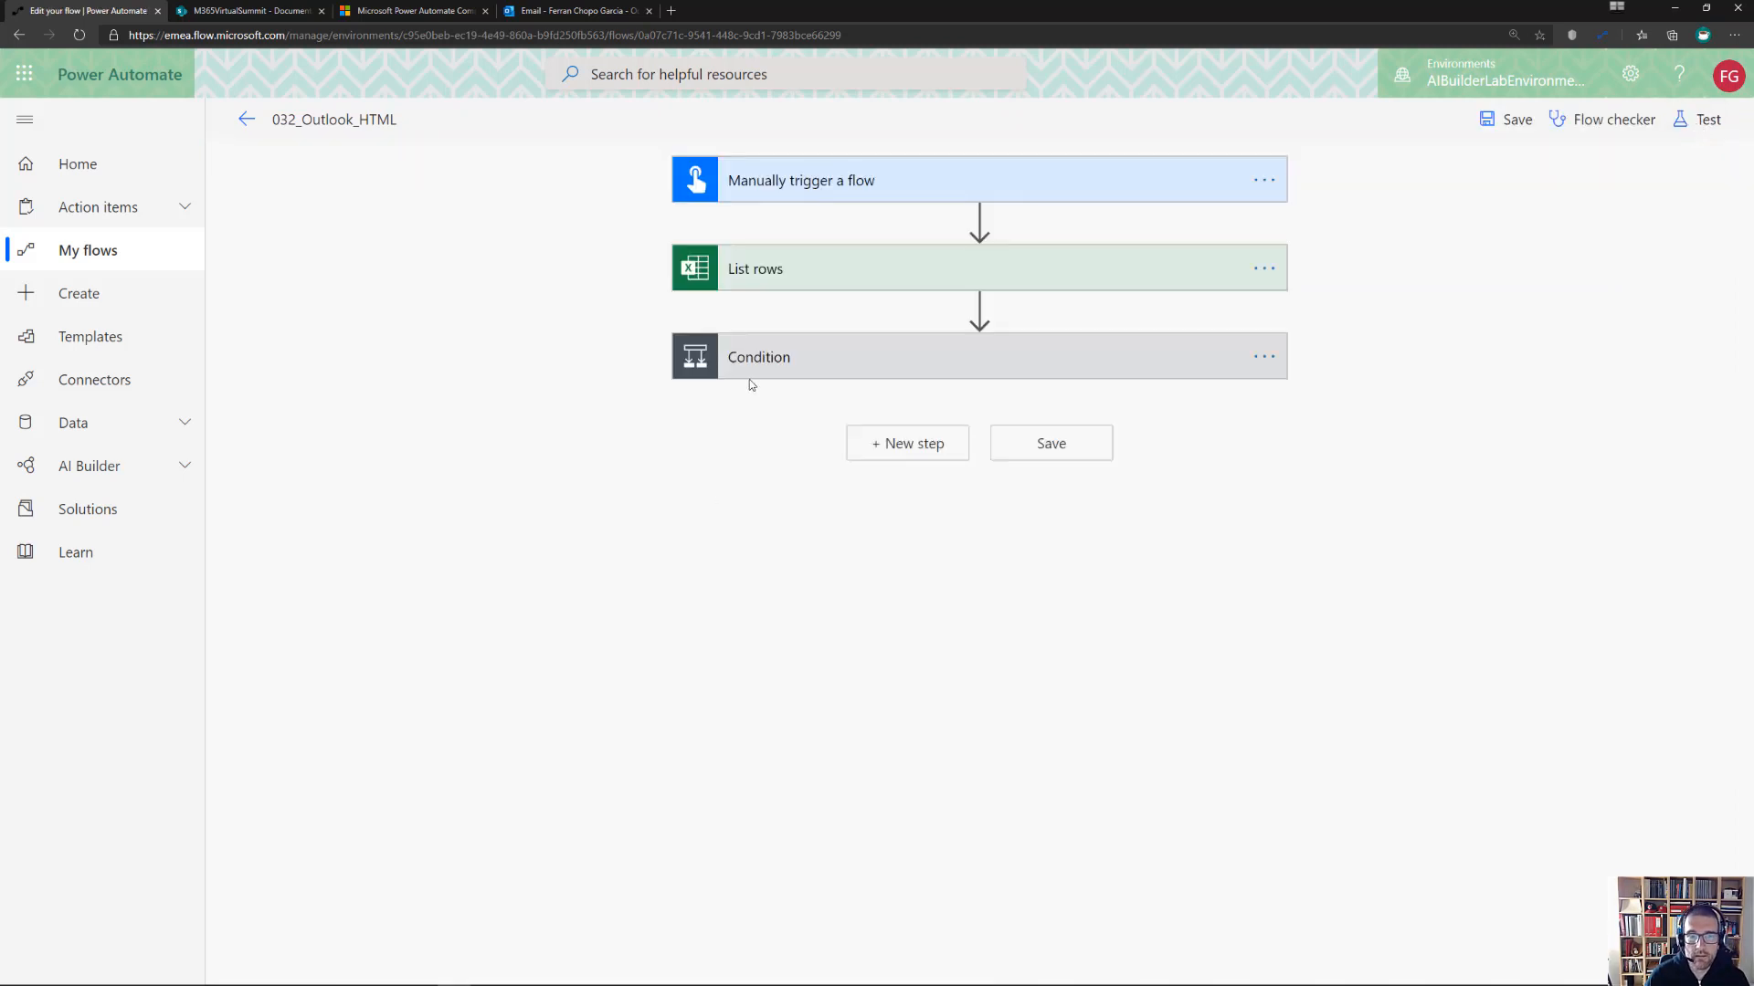
{"action": "left_click", "coordinate": [756, 379]}
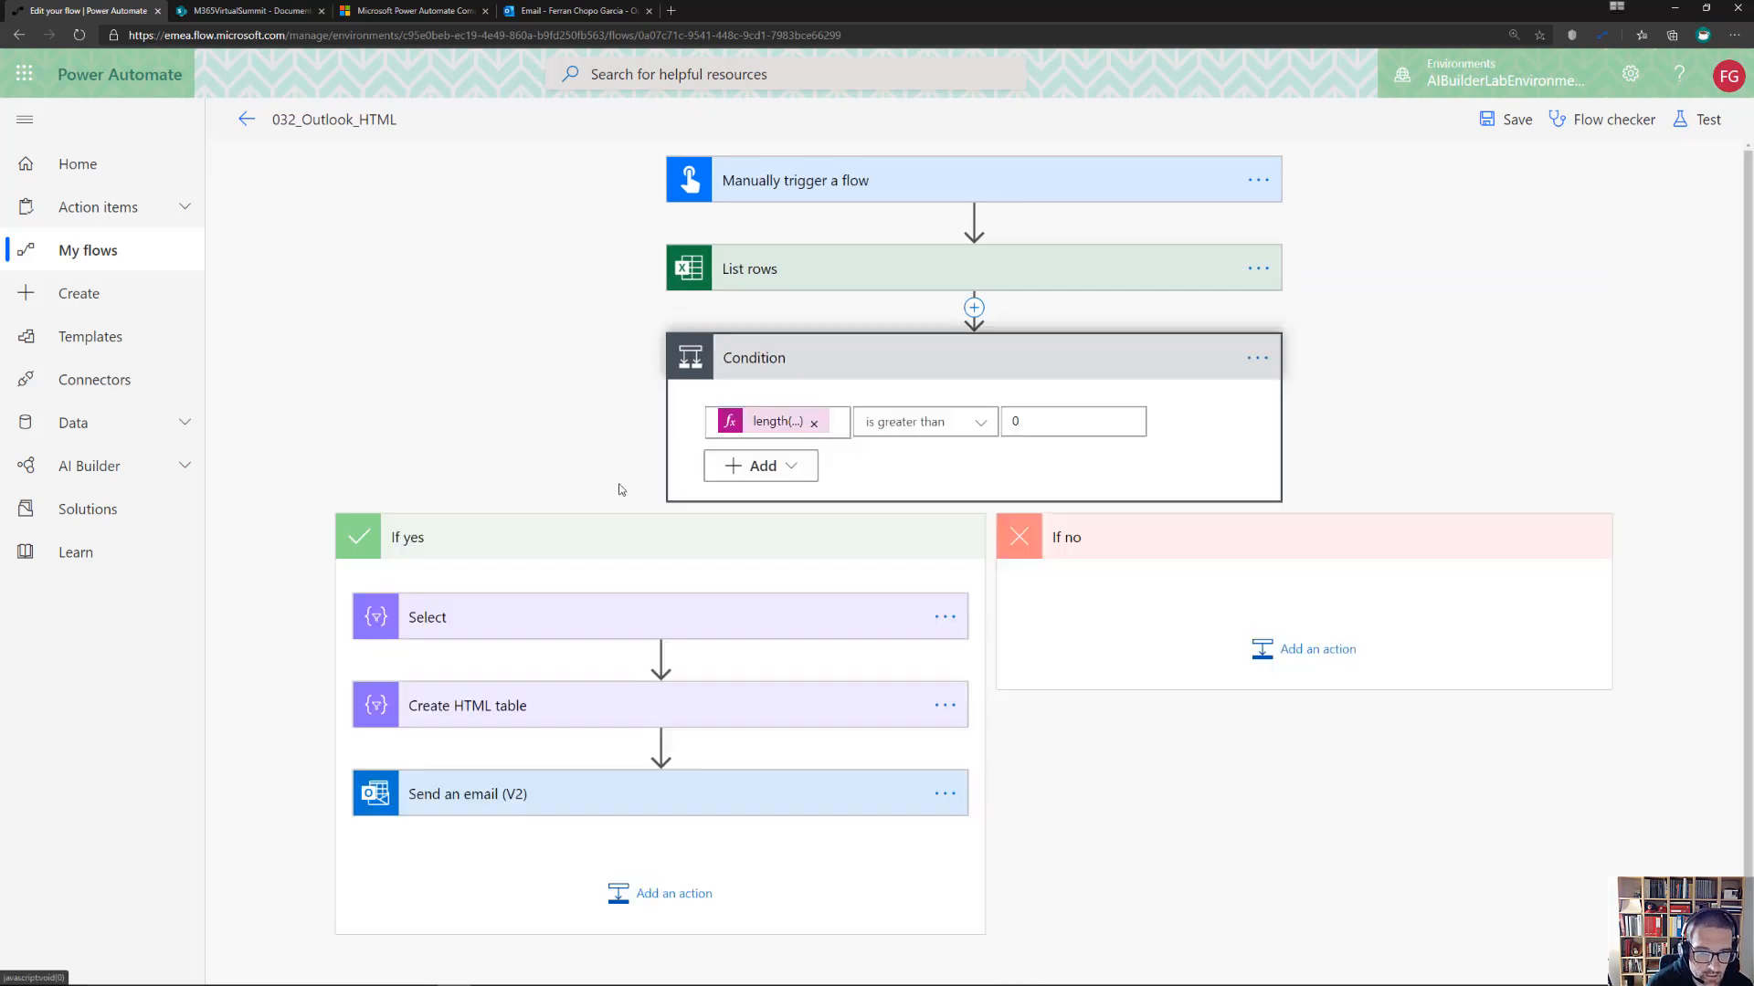
{"action": "left_click", "coordinate": [570, 771]}
{"action": "scroll", "coordinate": [496, 693], "scroll_direction": "down", "scroll_amount": 4}
{"action": "scroll", "coordinate": [457, 557], "scroll_direction": "down", "scroll_amount": 2}
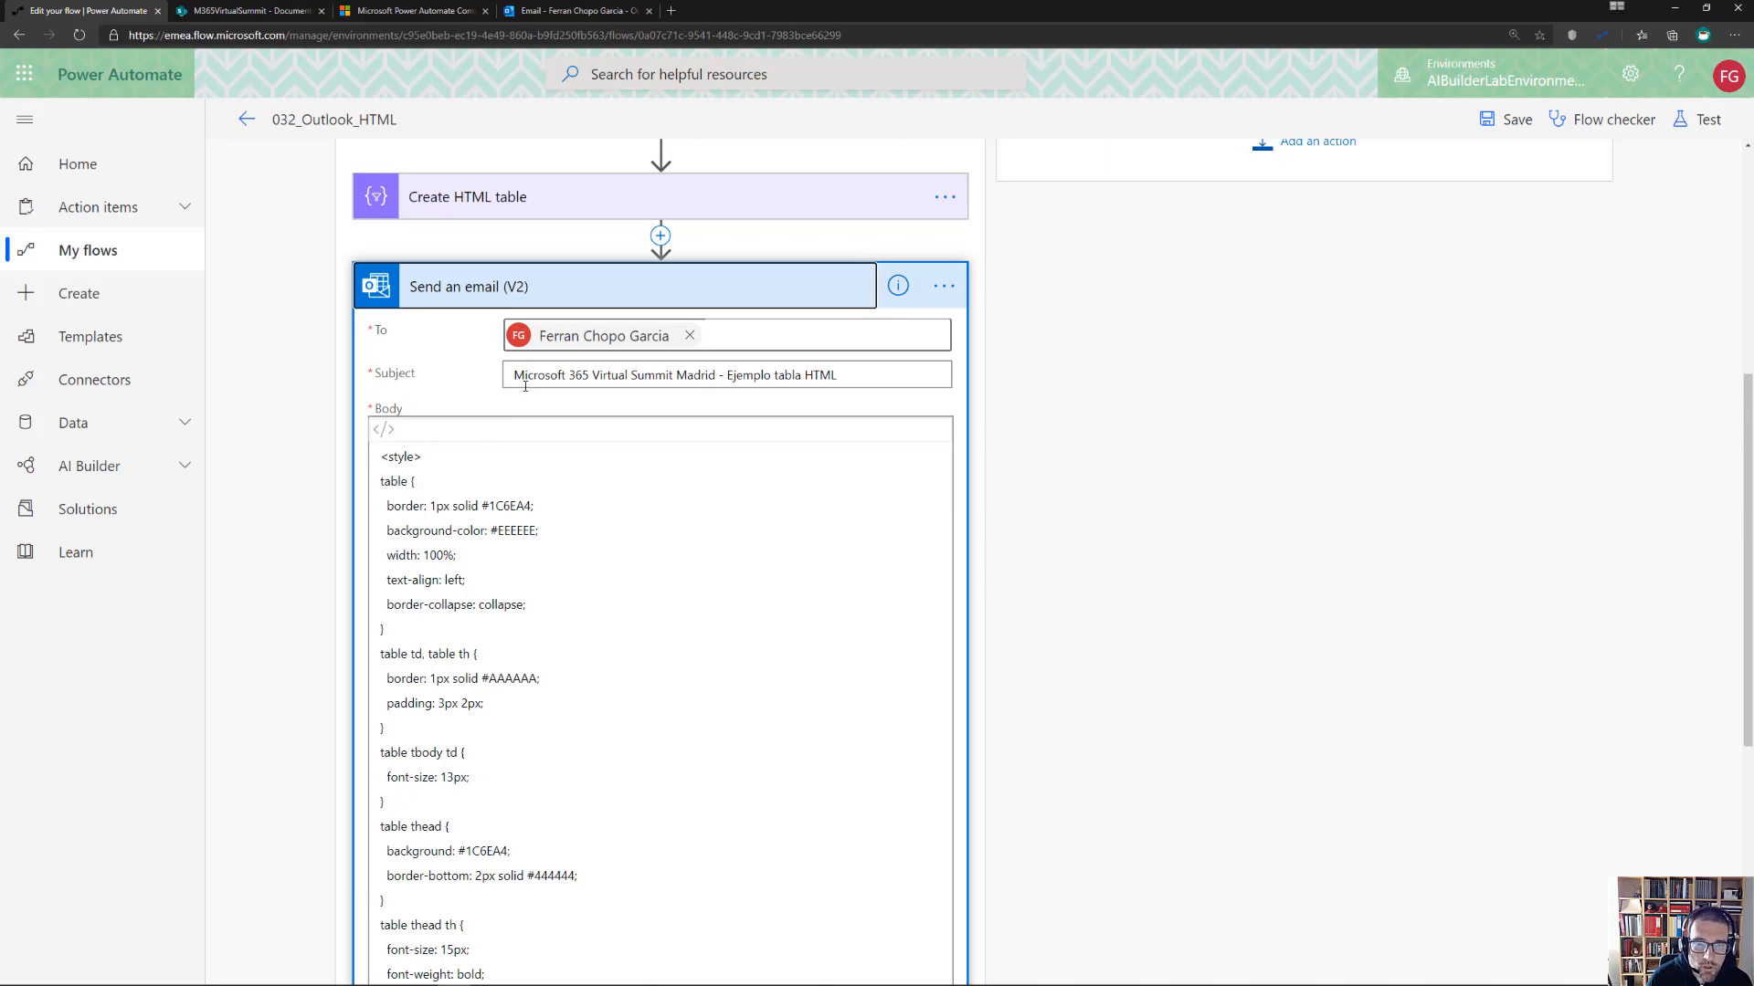
{"action": "scroll", "coordinate": [524, 488], "scroll_direction": "down", "scroll_amount": 6}
{"action": "scroll", "coordinate": [512, 530], "scroll_direction": "up", "scroll_amount": 7}
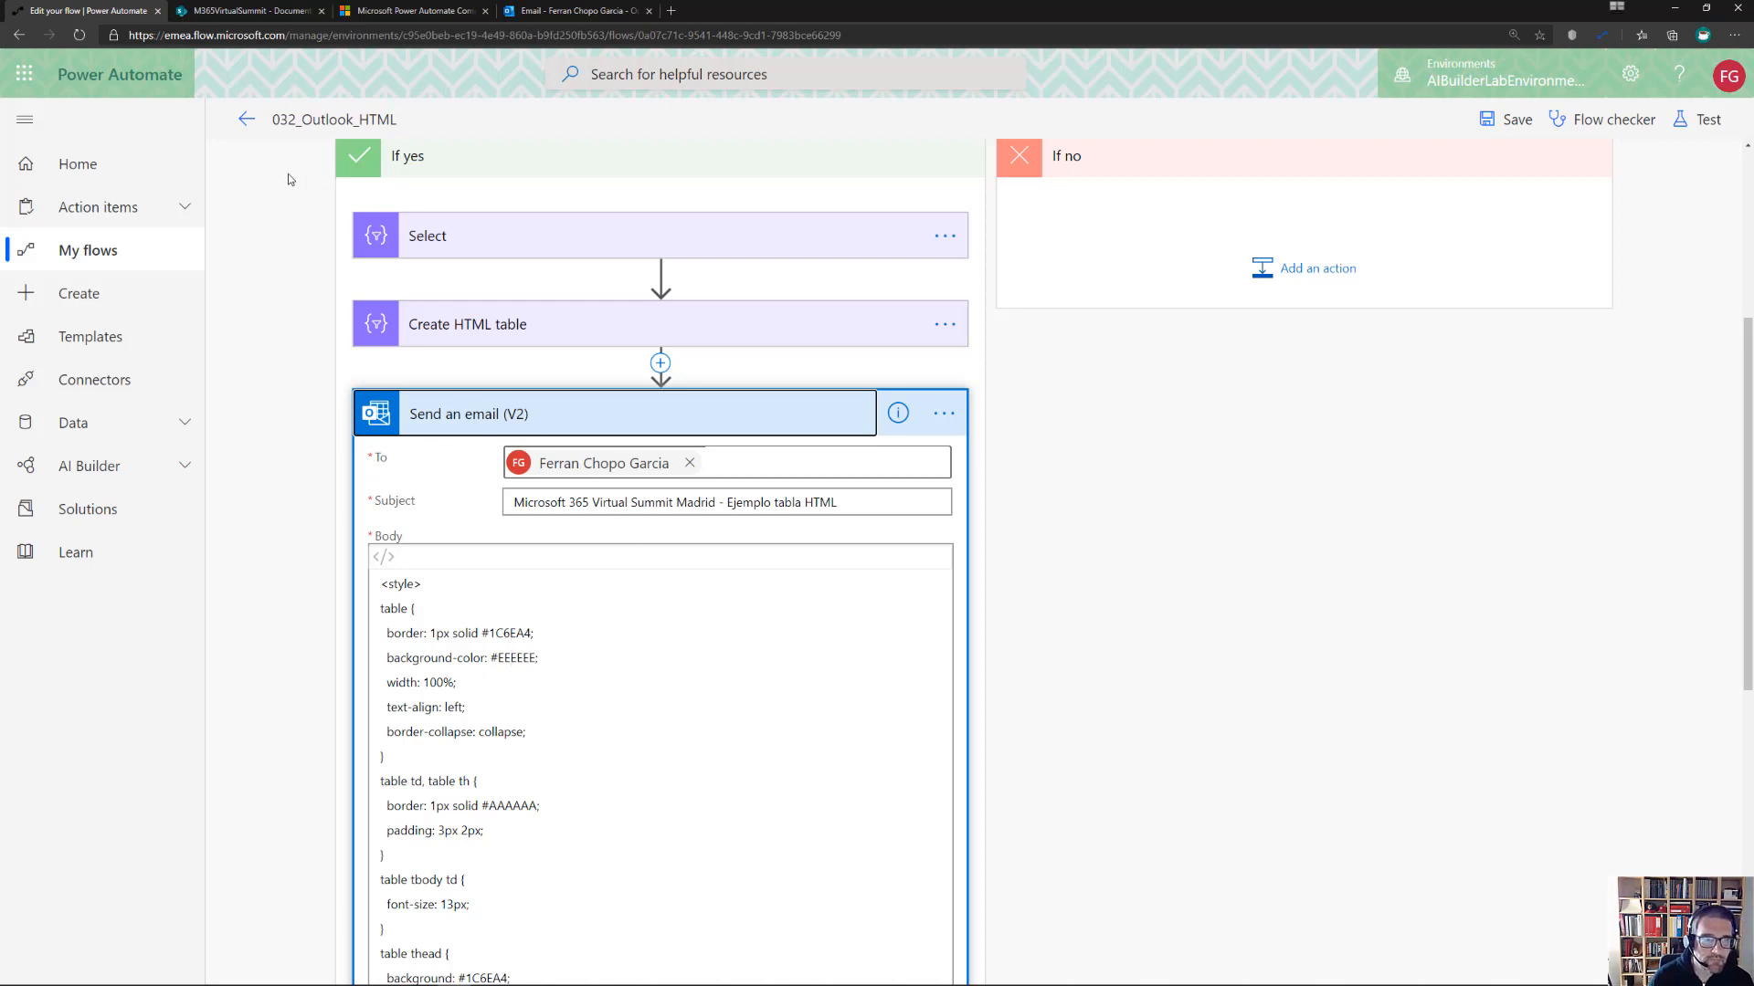
{"action": "left_click", "coordinate": [247, 119]}
Switch to PowerPoint, go back to slide 23 on Outlook emails and calendar, and start the slide show from it
{"action": "key", "text": "alt+Tab"}
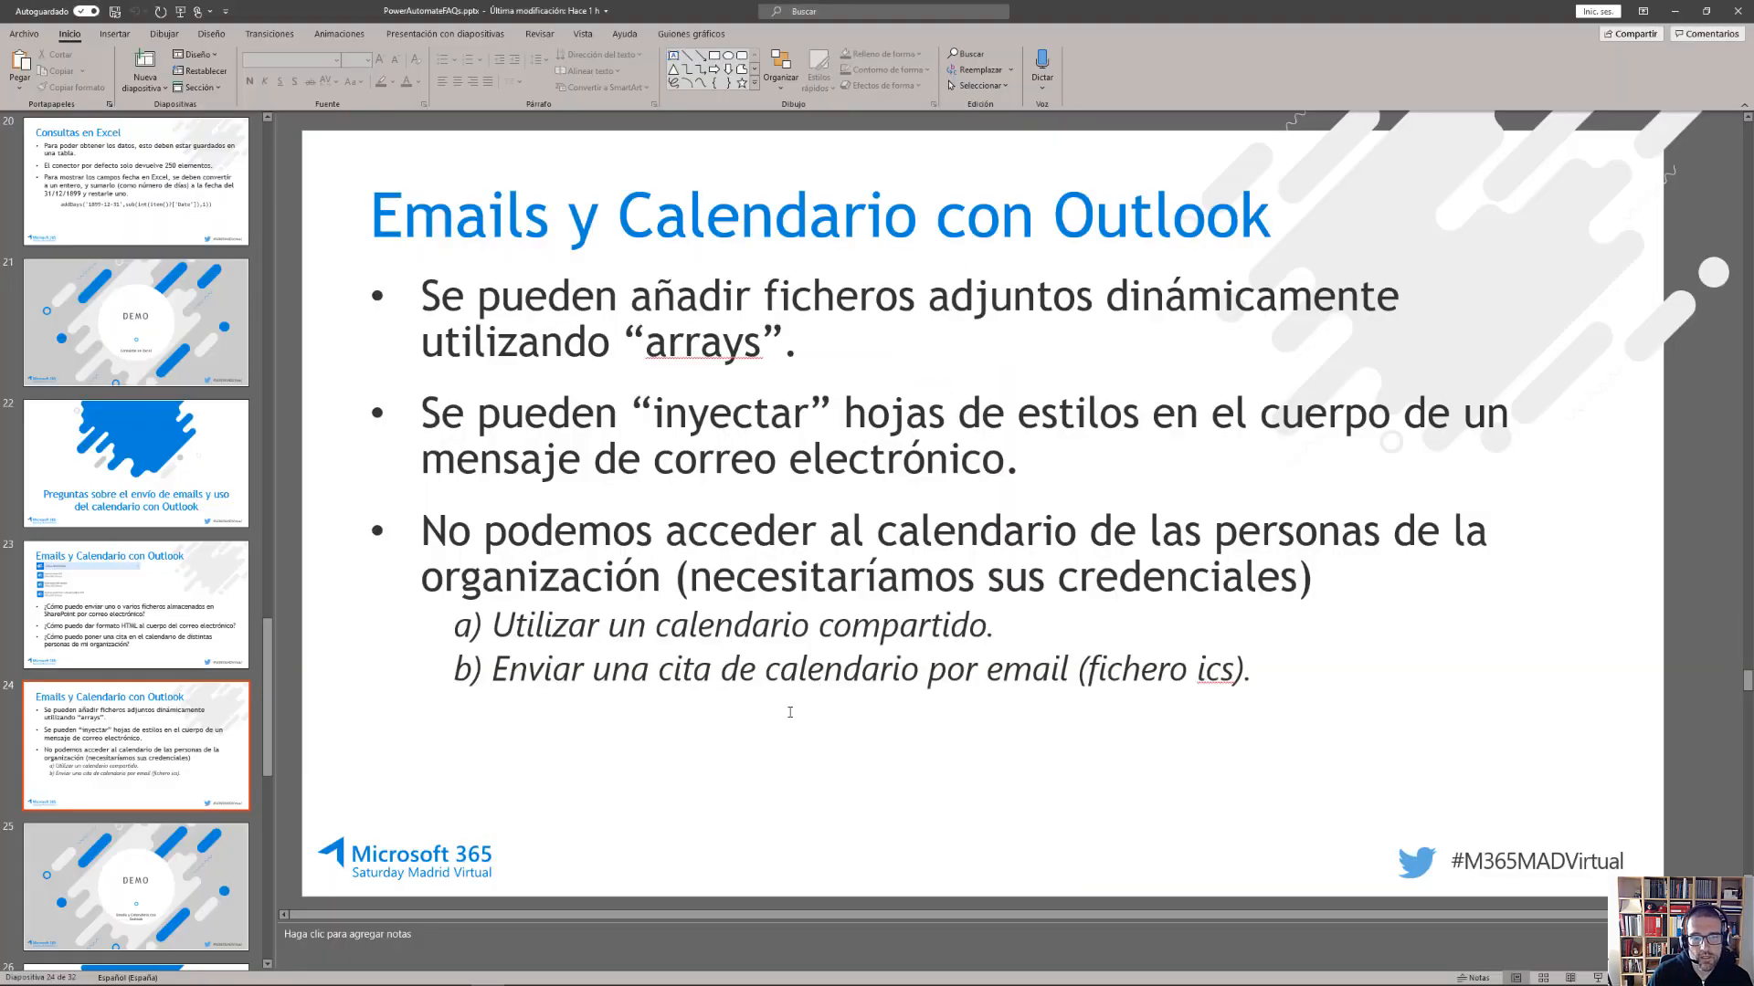
{"action": "key", "text": "Page_Up"}
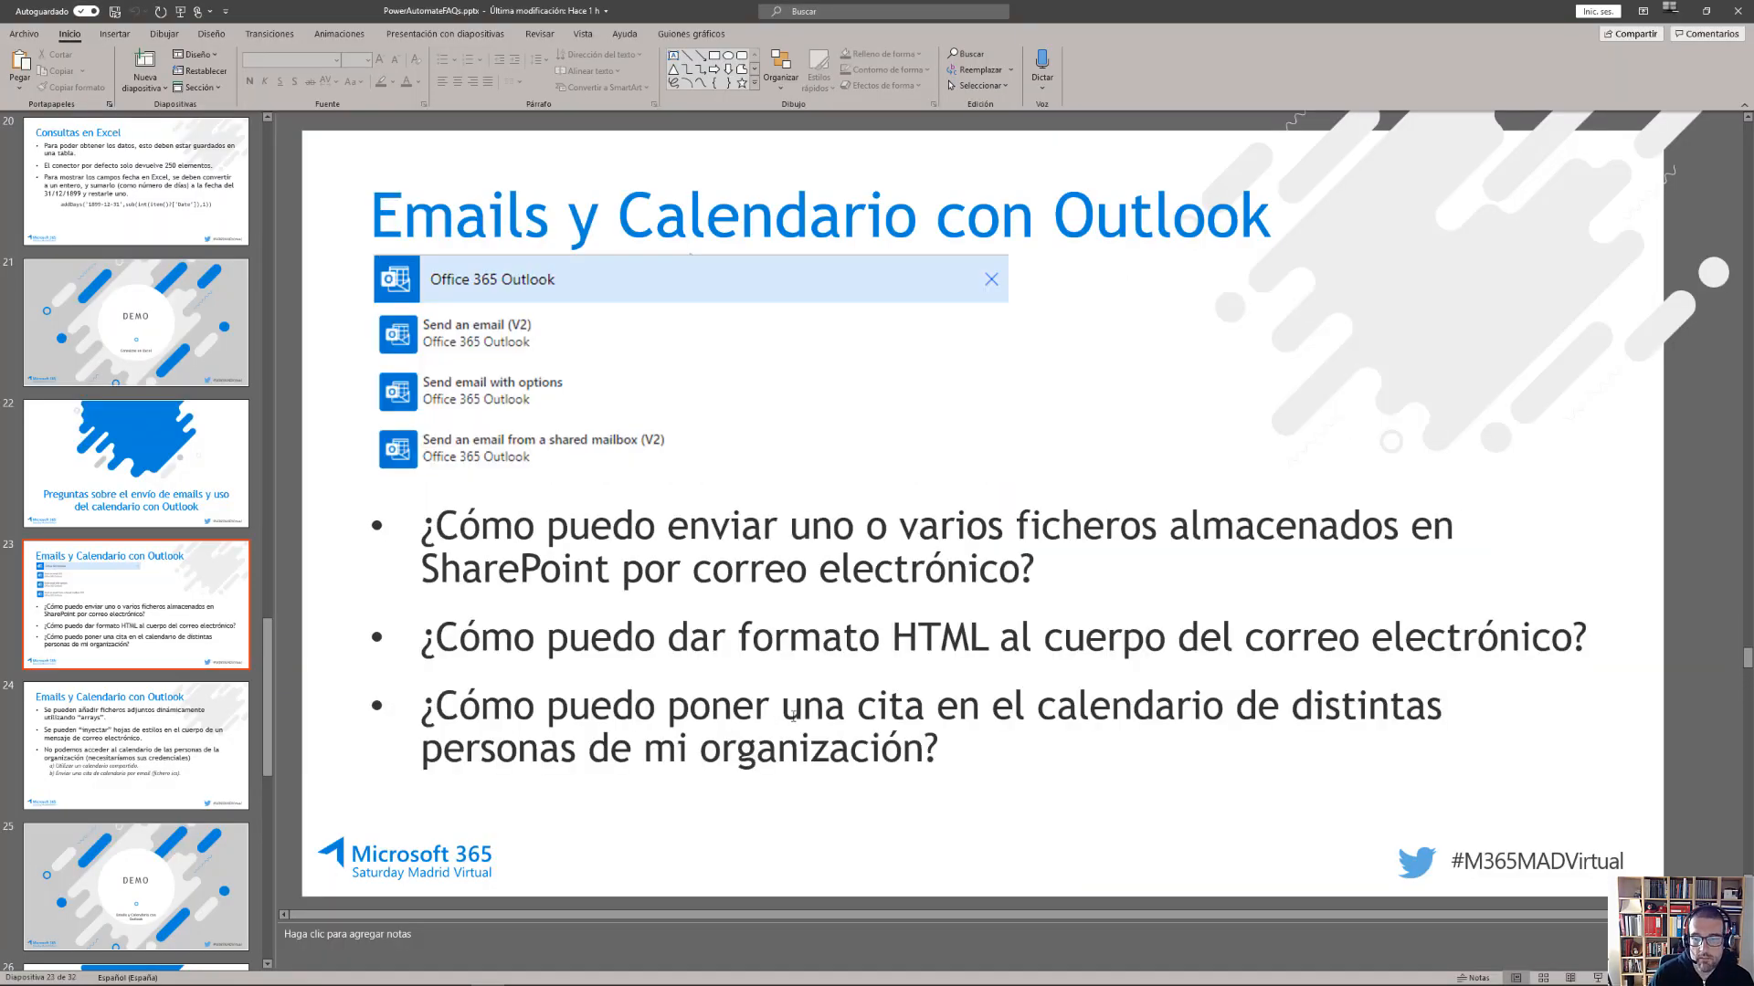
{"action": "mouse_move", "coordinate": [1600, 981]}
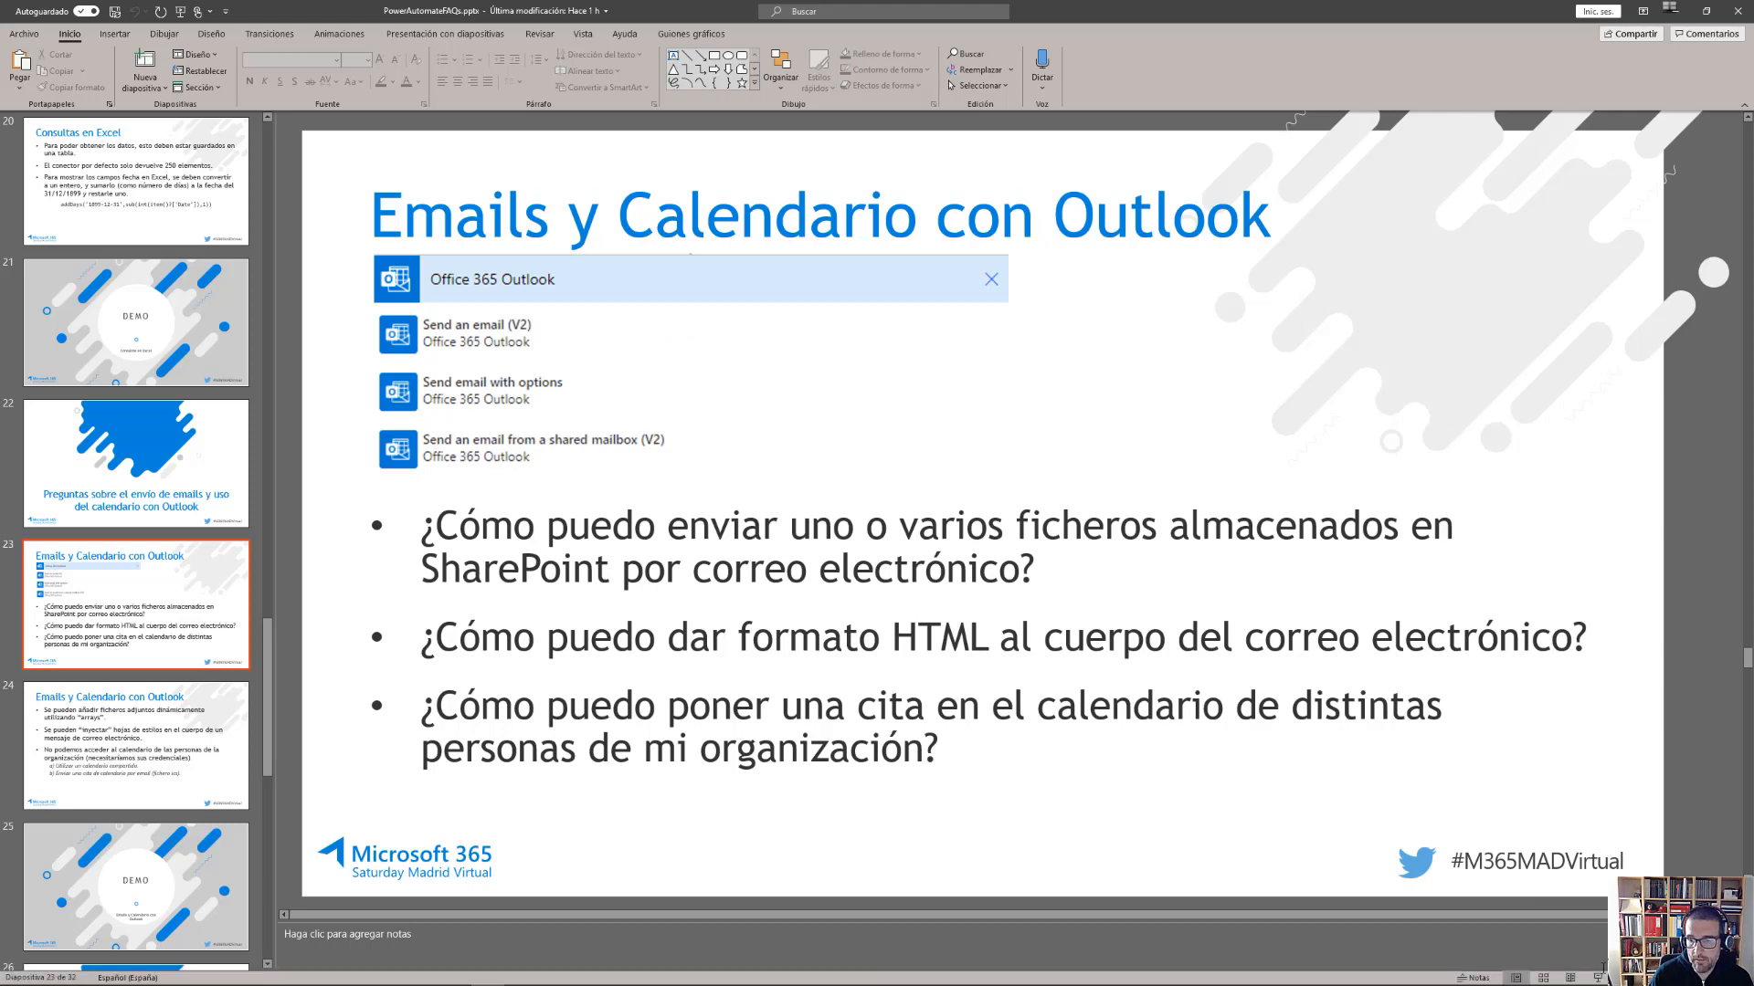
{"action": "key", "text": "shift+F5"}
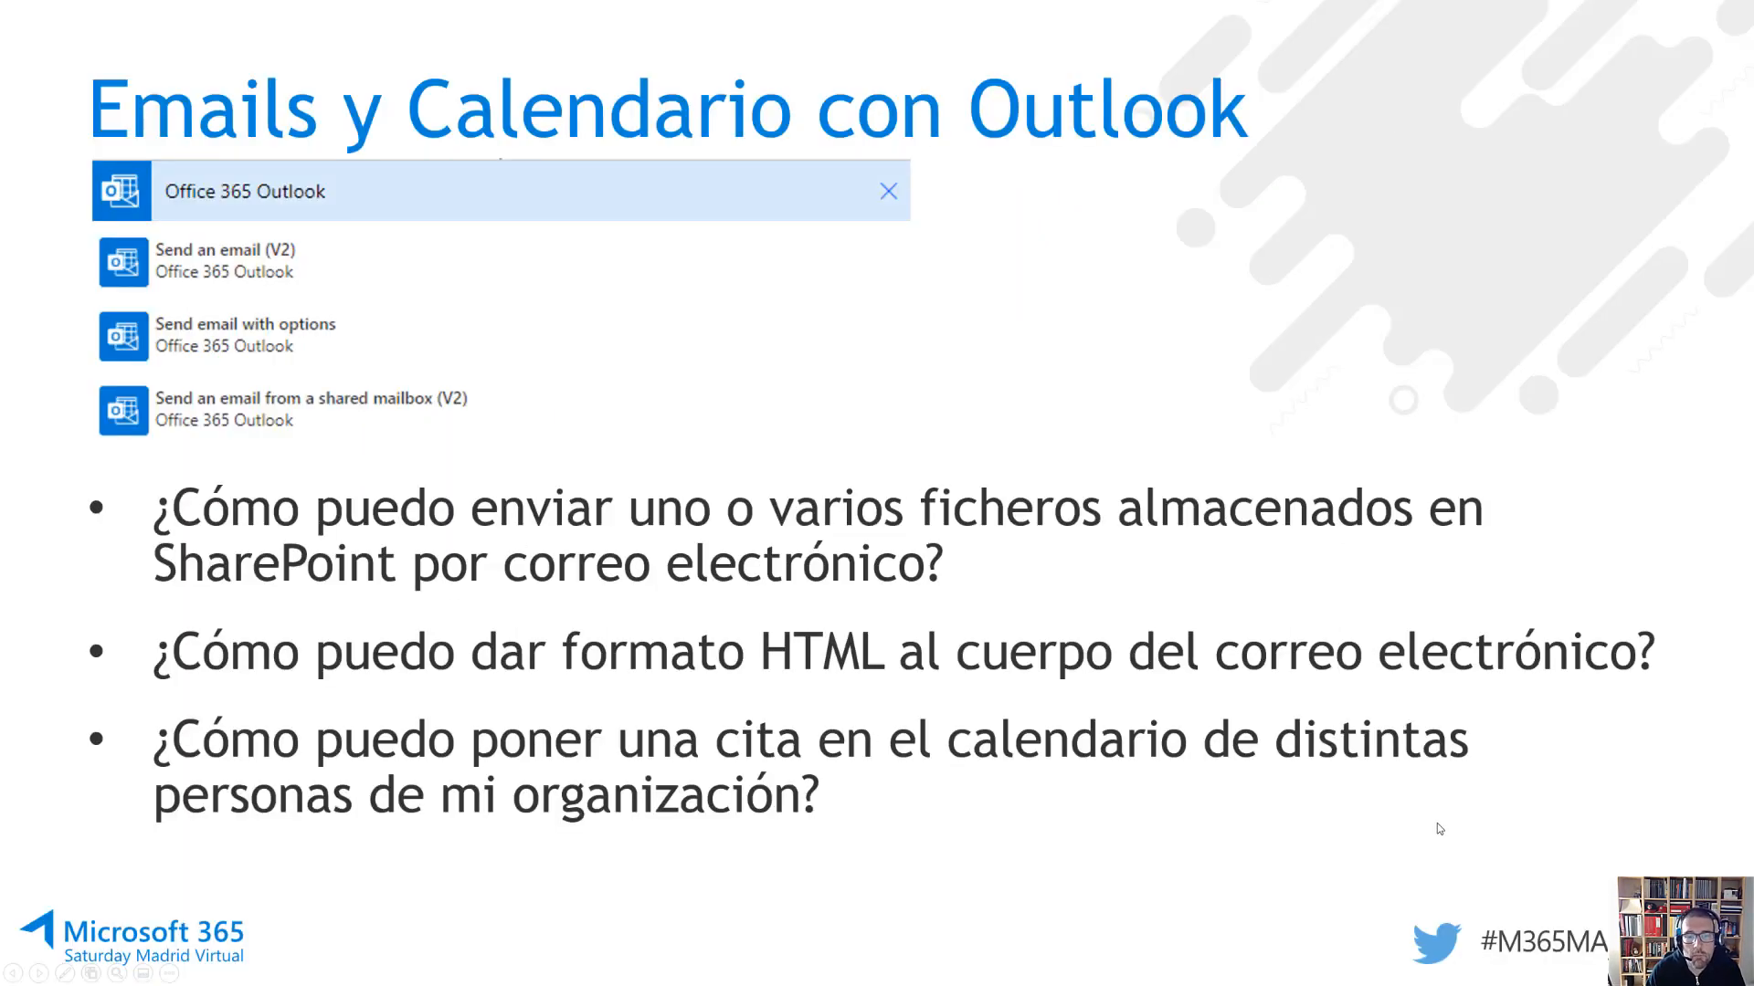
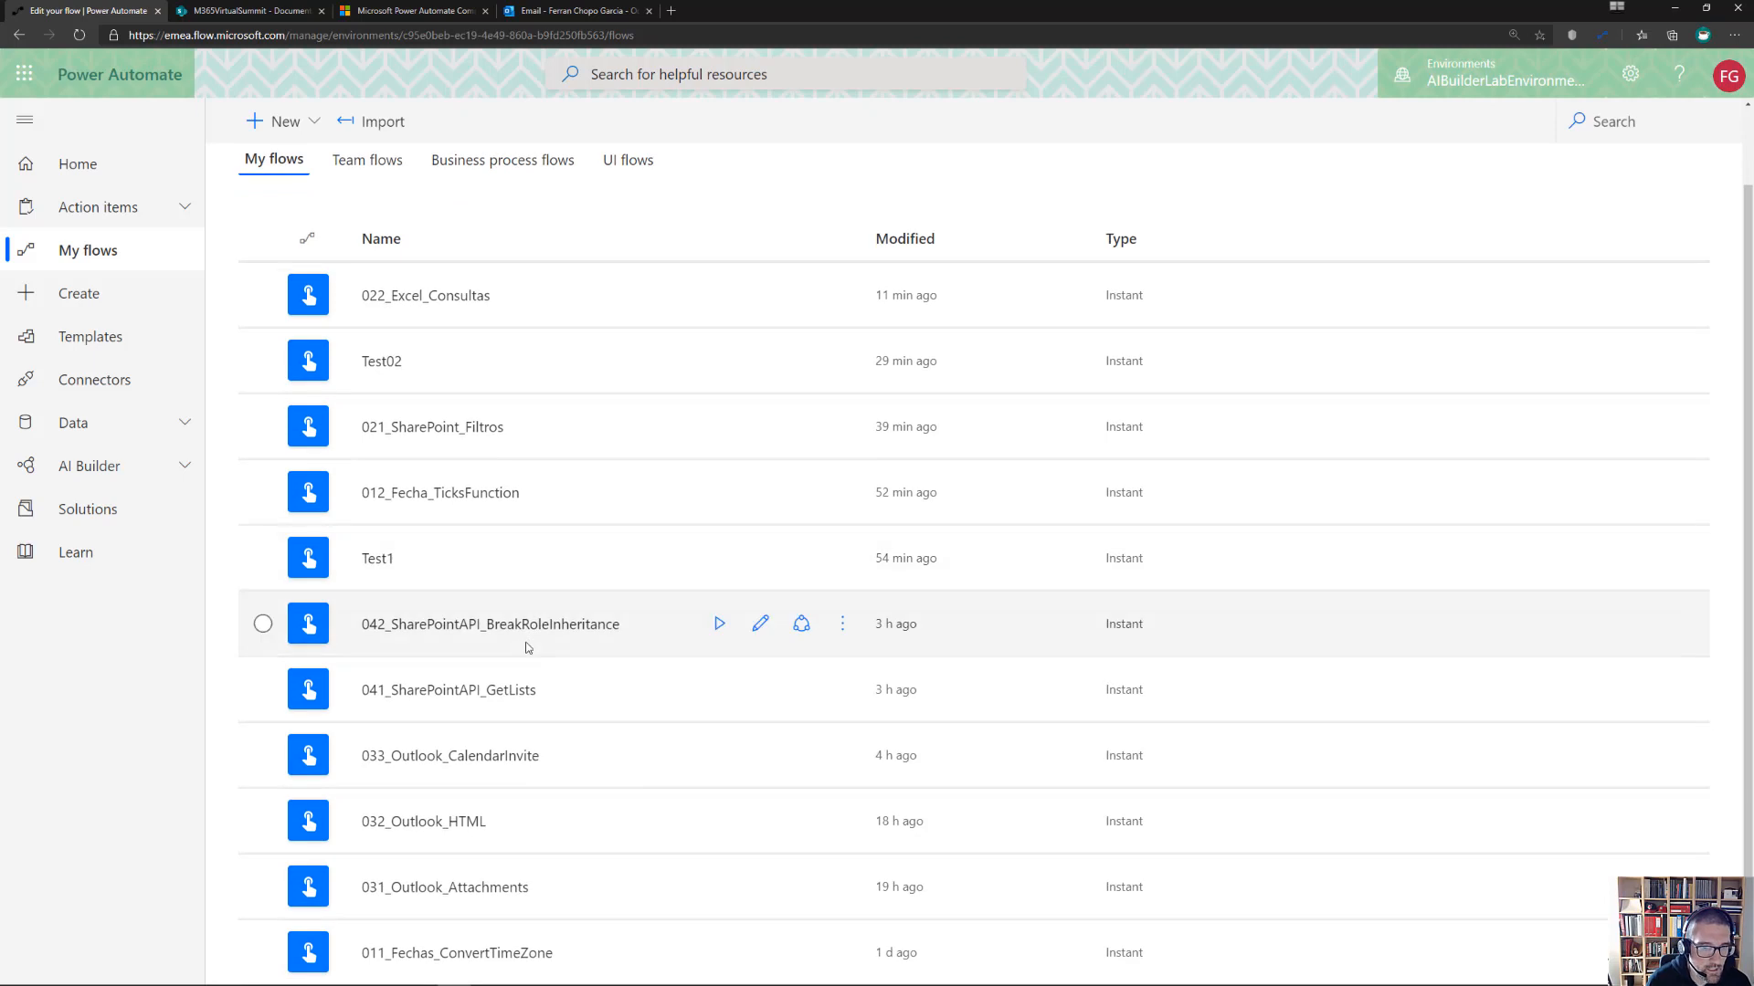
Open the 033_Outlook_CalendarInvite flow for editing and expand its Compose action
{"action": "left_click", "coordinate": [435, 757]}
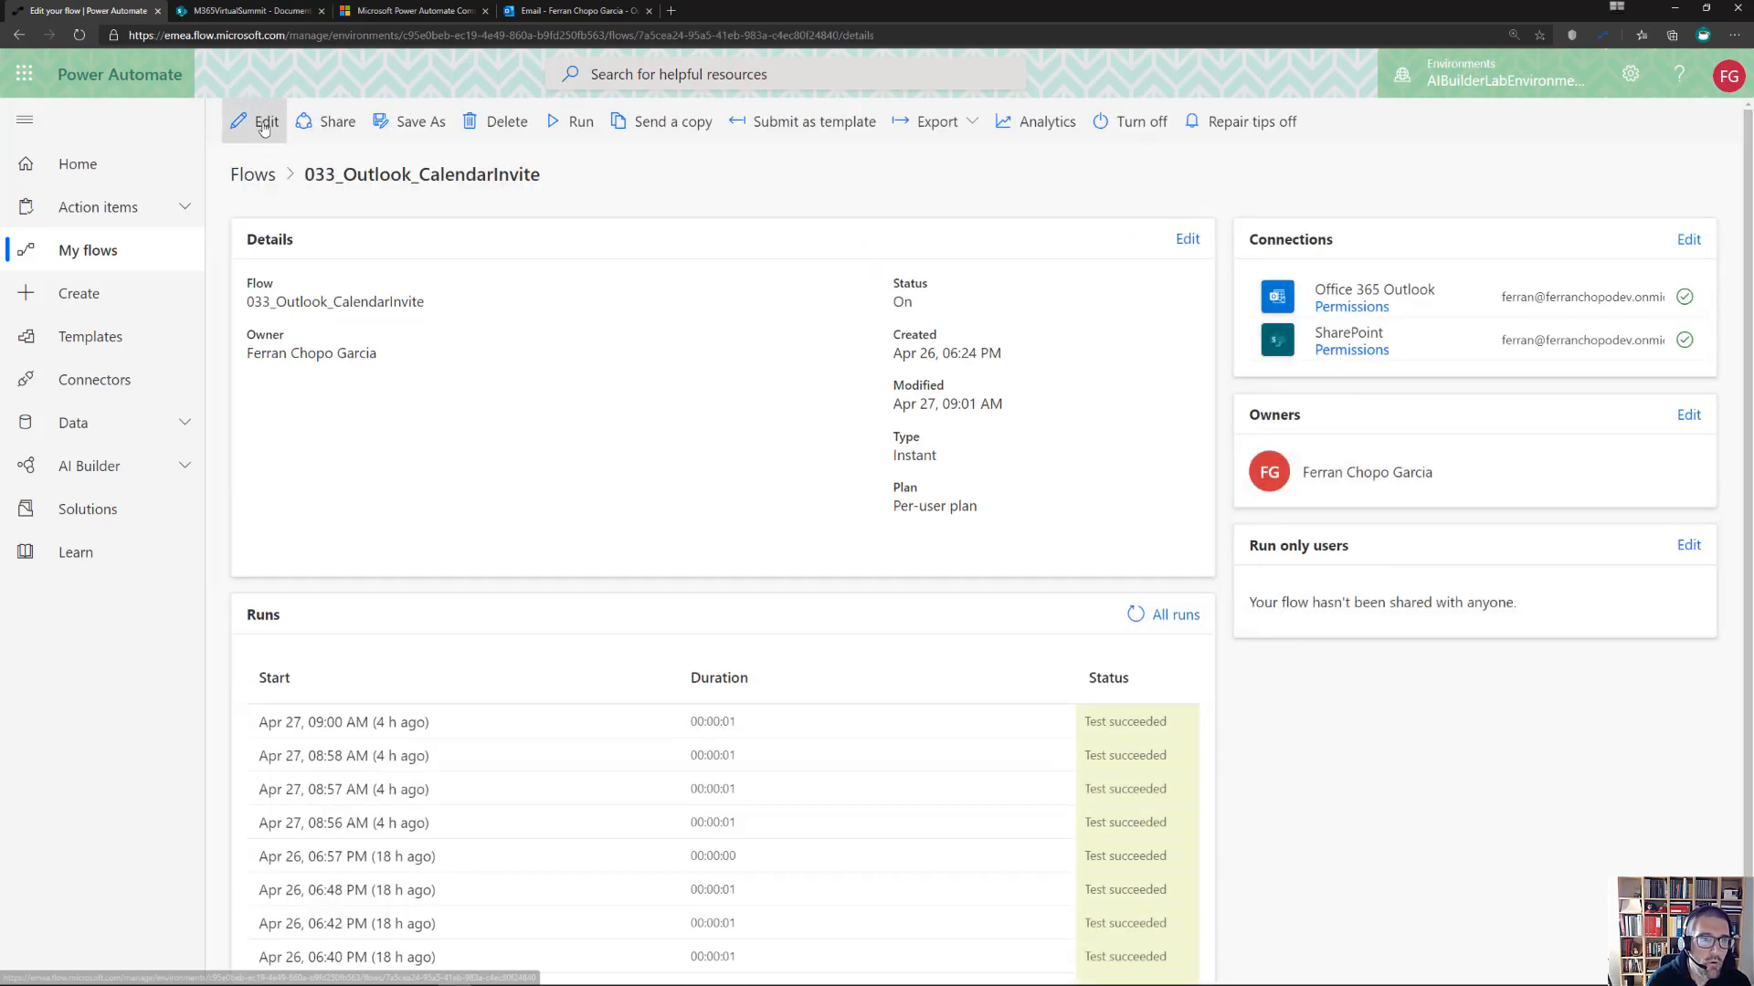
{"action": "left_click", "coordinate": [261, 121]}
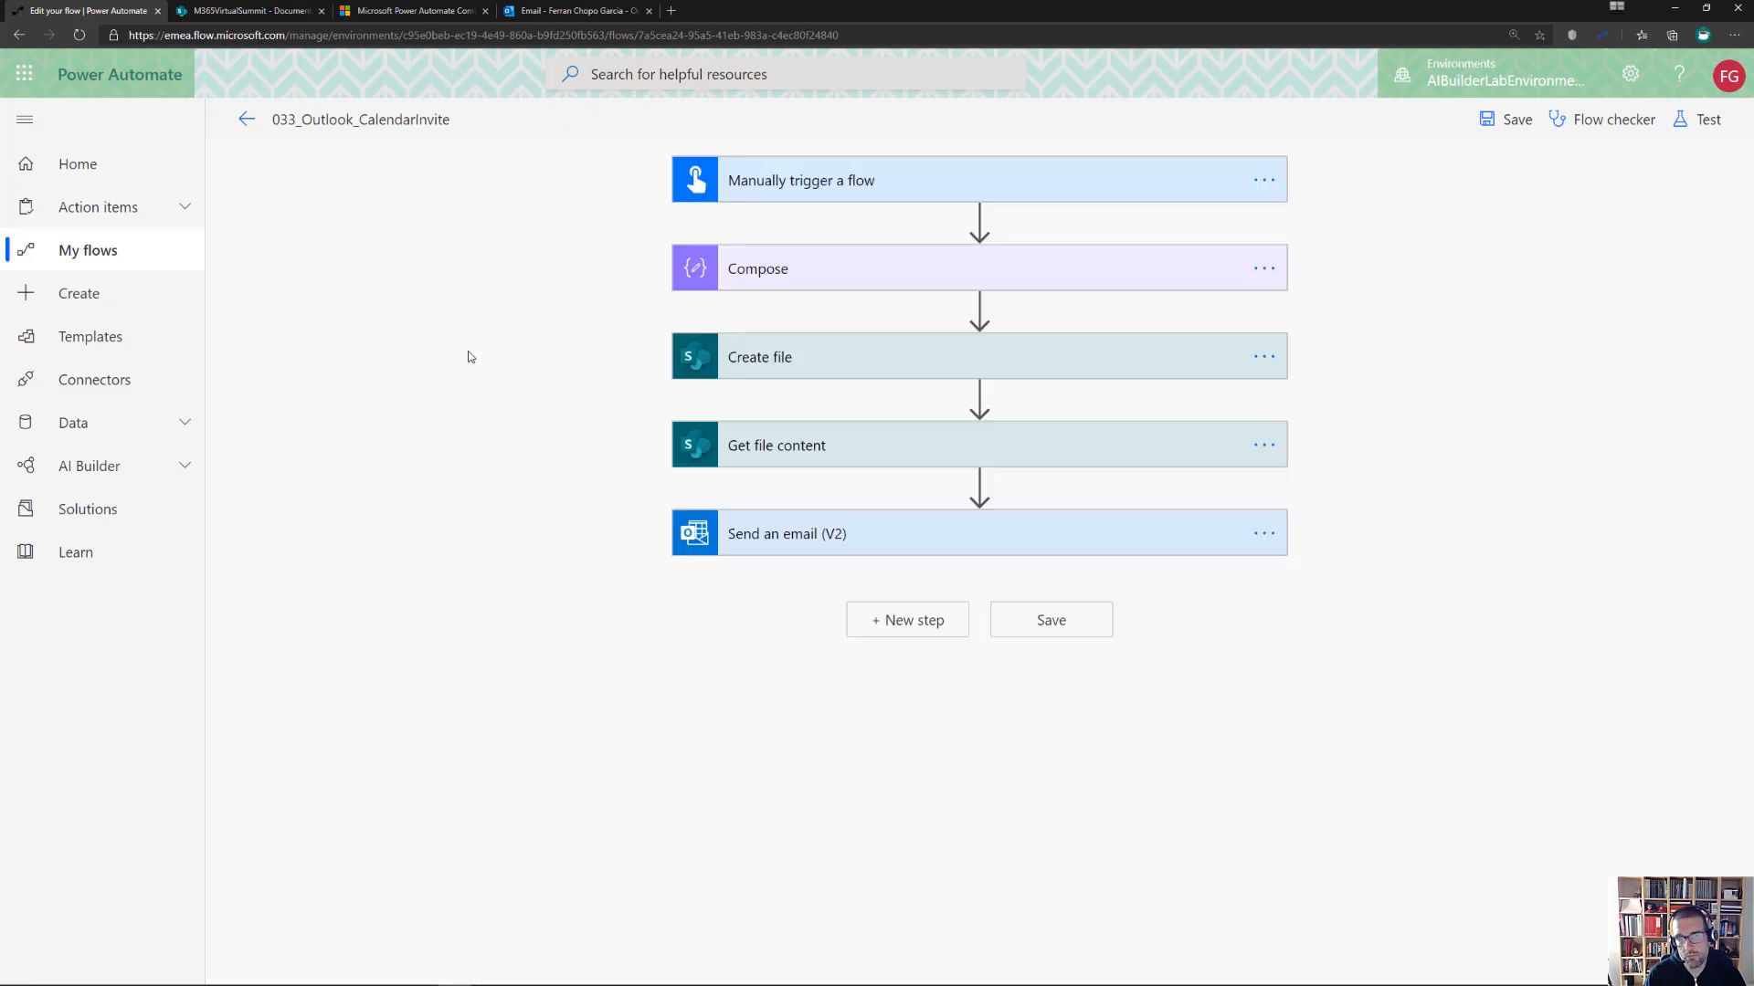
{"action": "left_click", "coordinate": [892, 274]}
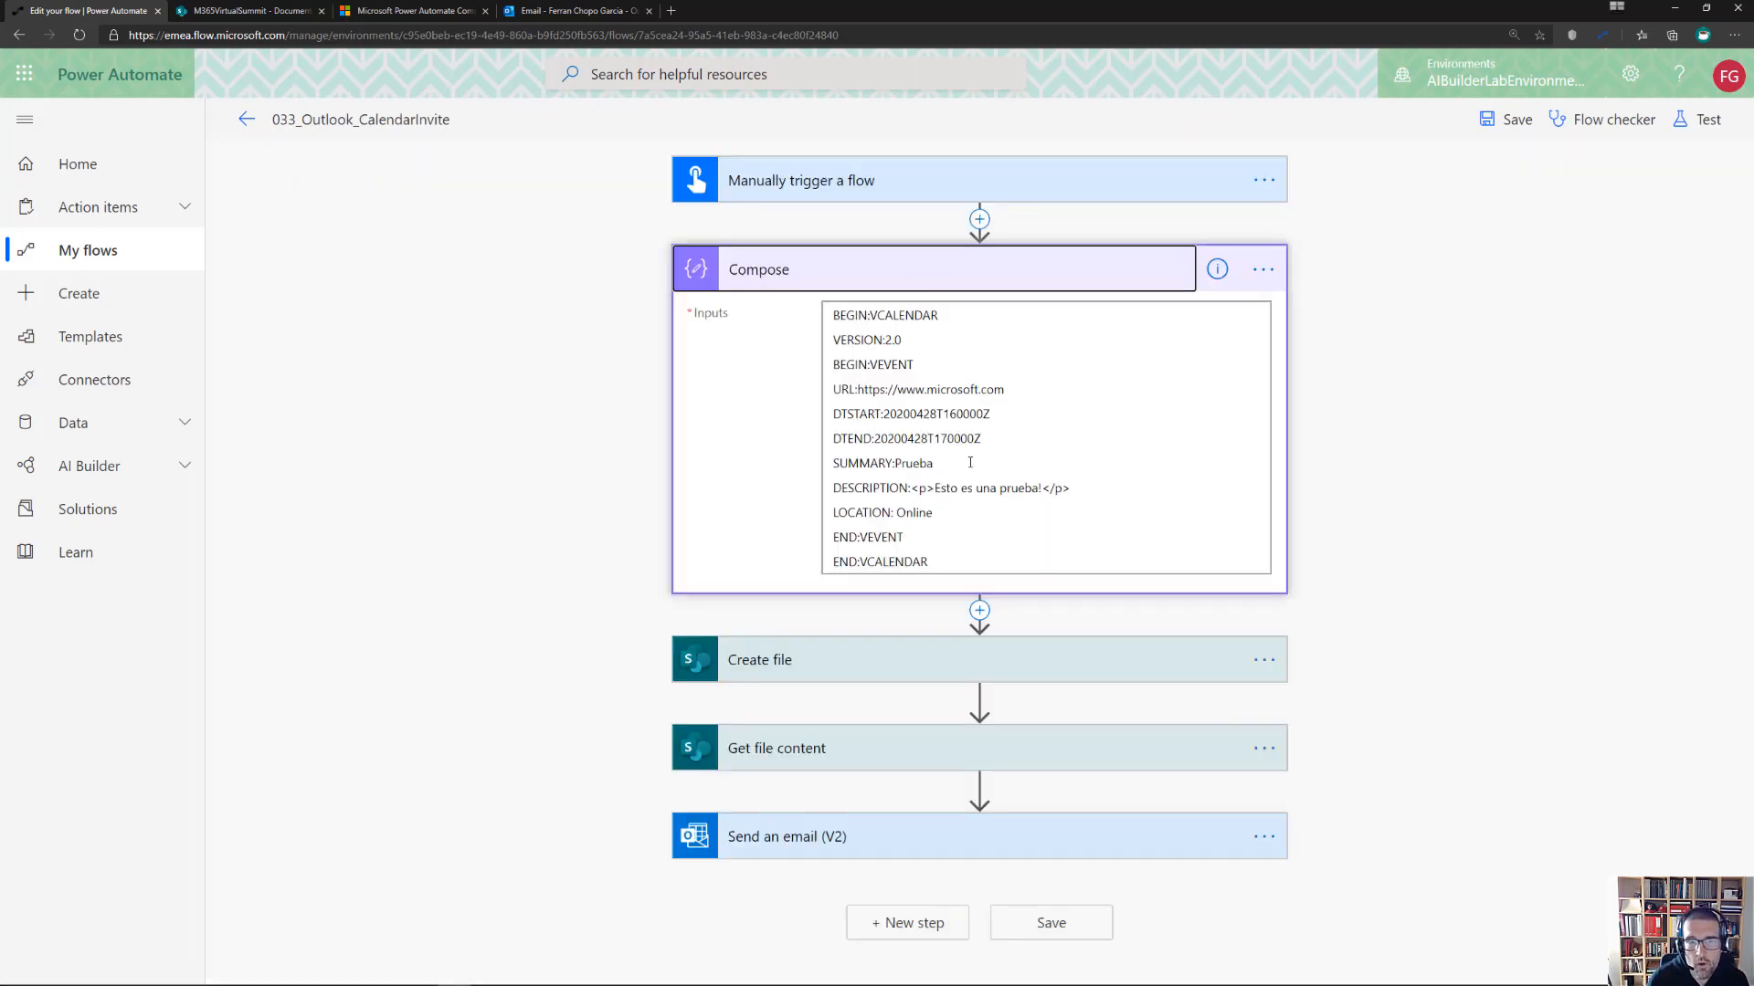
{"action": "scroll", "coordinate": [968, 452], "scroll_direction": "up", "scroll_amount": 3}
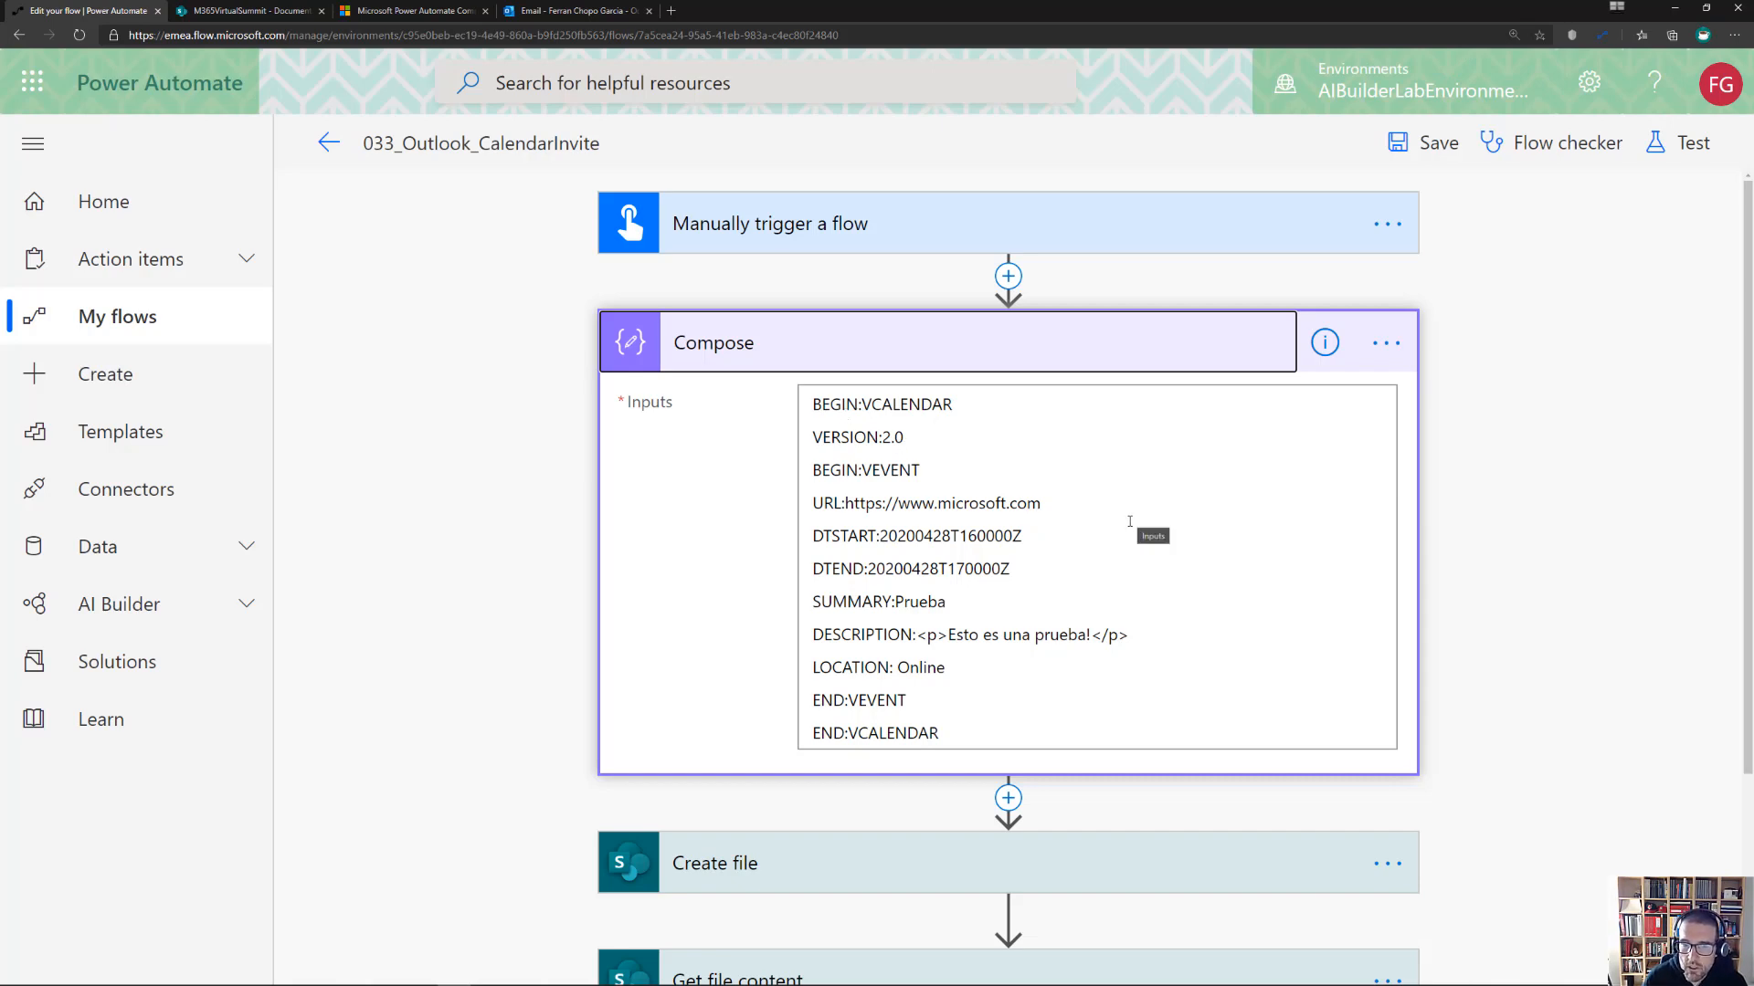
Examine the Compose calendar text, including the VEVENT block, start and end times, summary and description
{"action": "left_click_drag", "start_coordinate": [863, 472], "coordinate": [920, 472]}
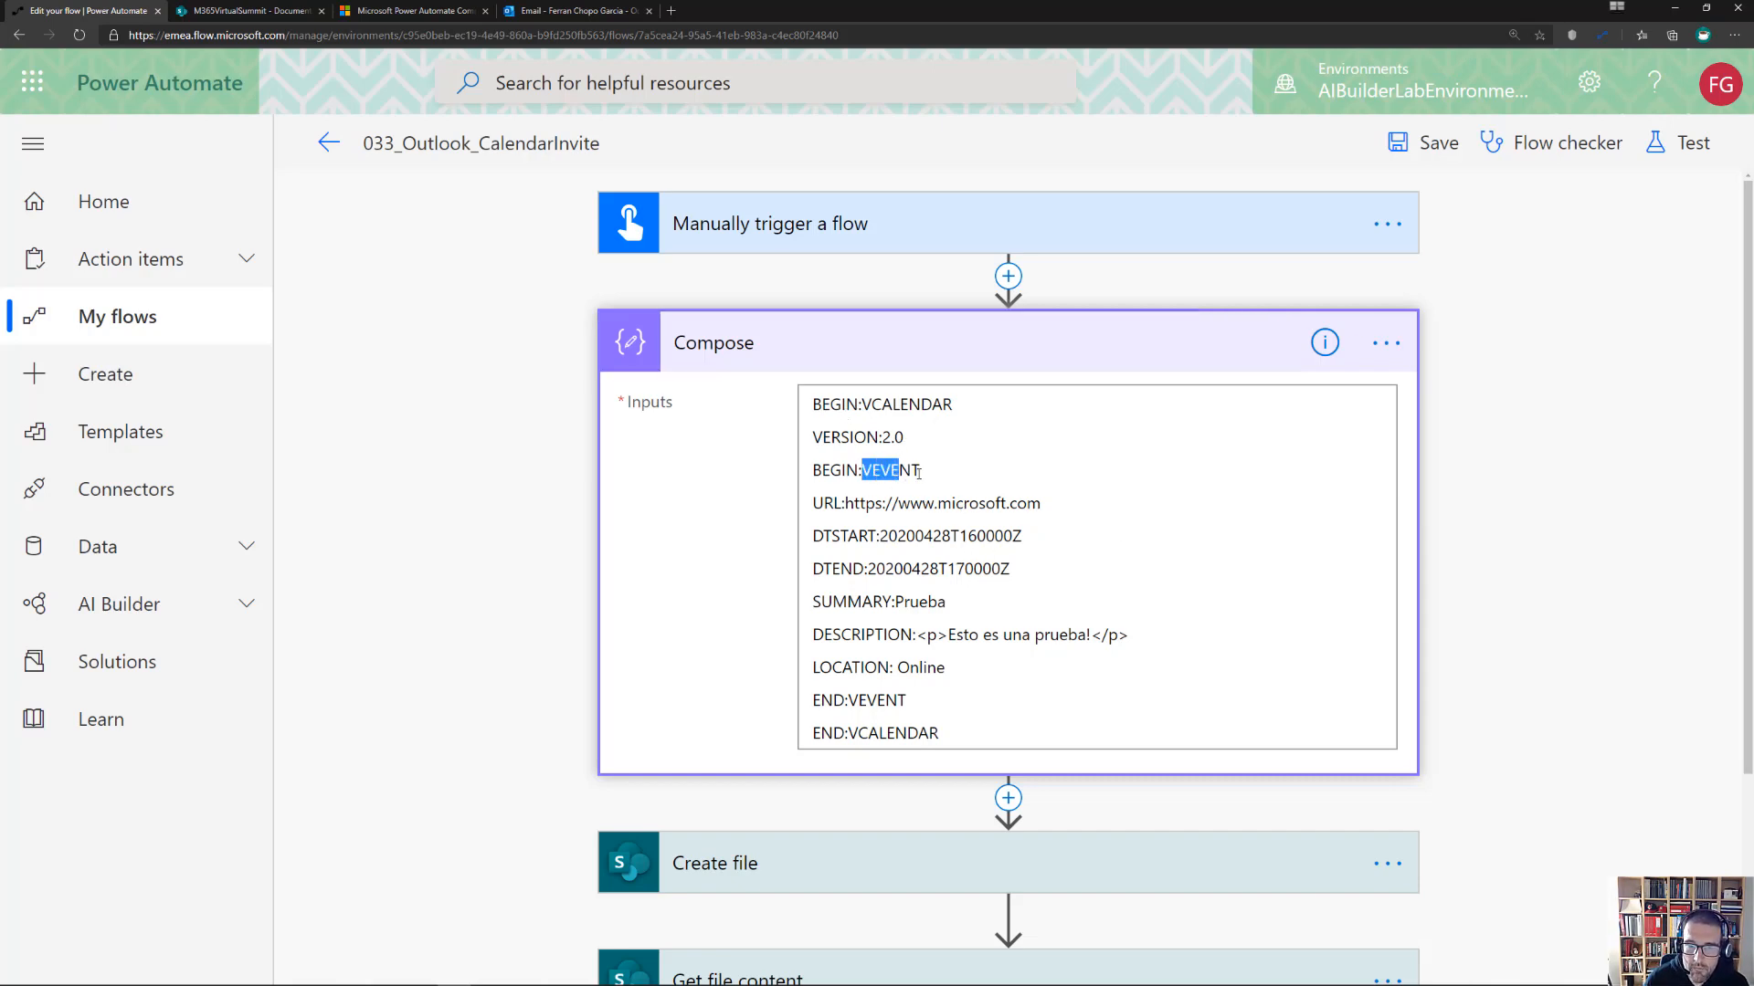
{"action": "left_click", "coordinate": [1036, 505]}
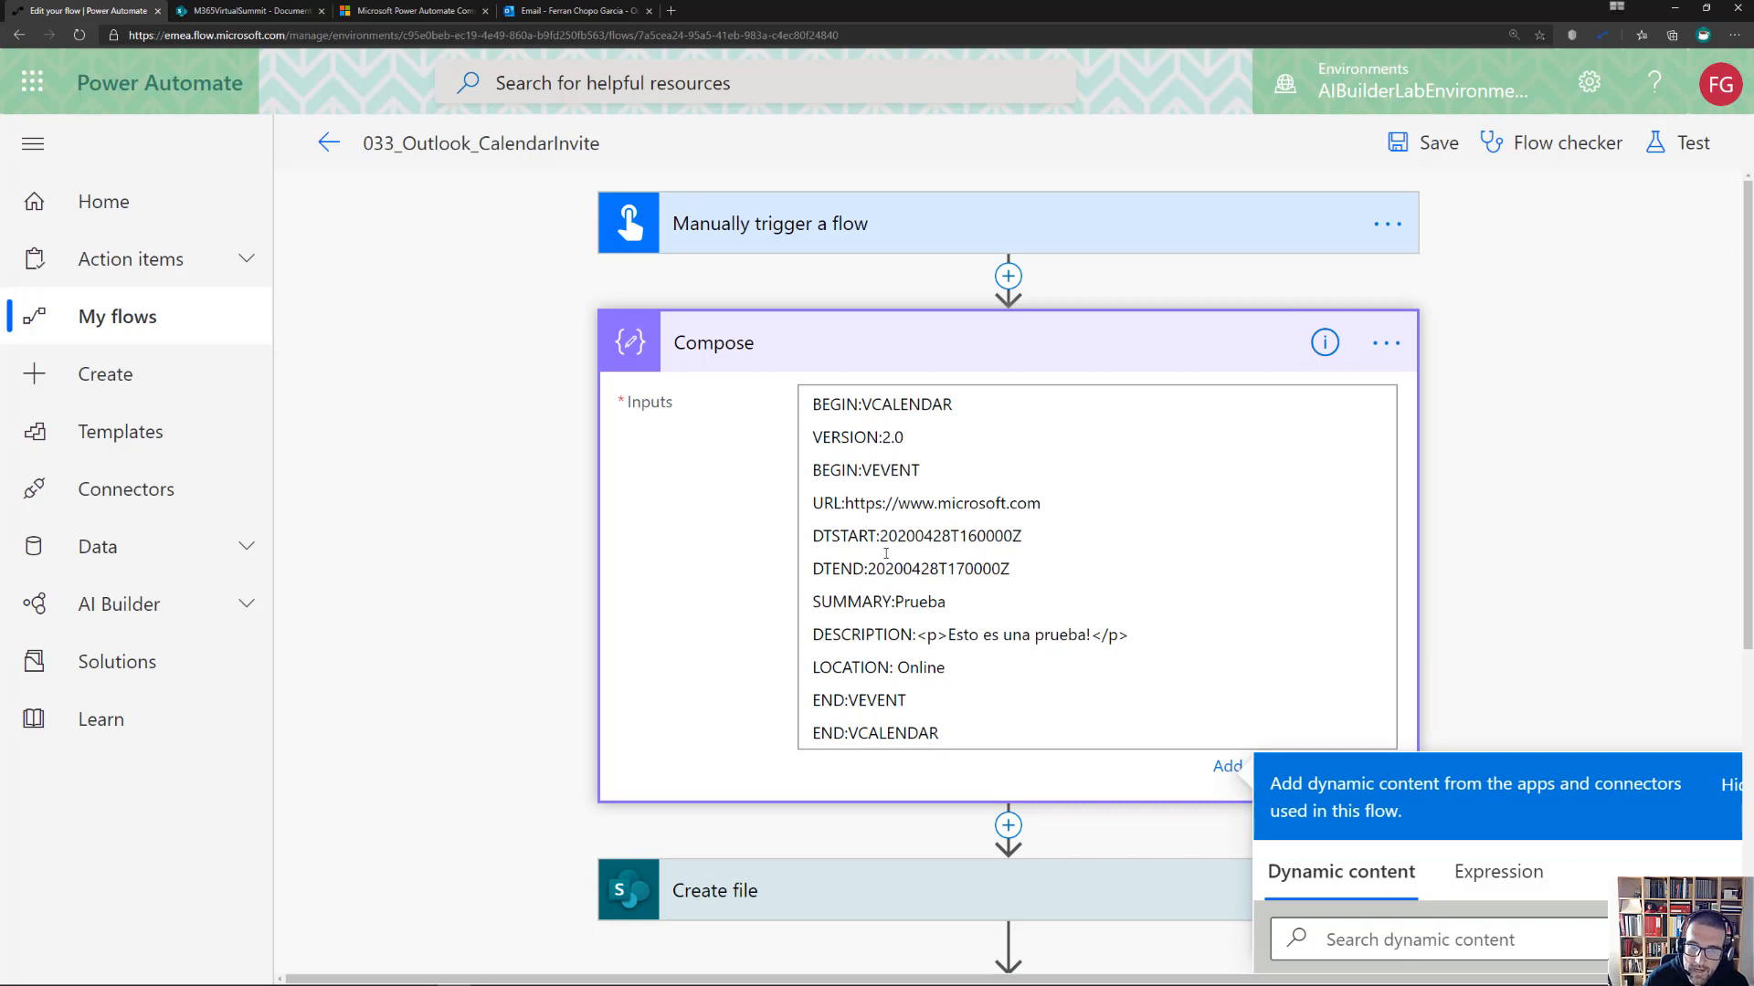
{"action": "left_click_drag", "start_coordinate": [879, 537], "coordinate": [1022, 537]}
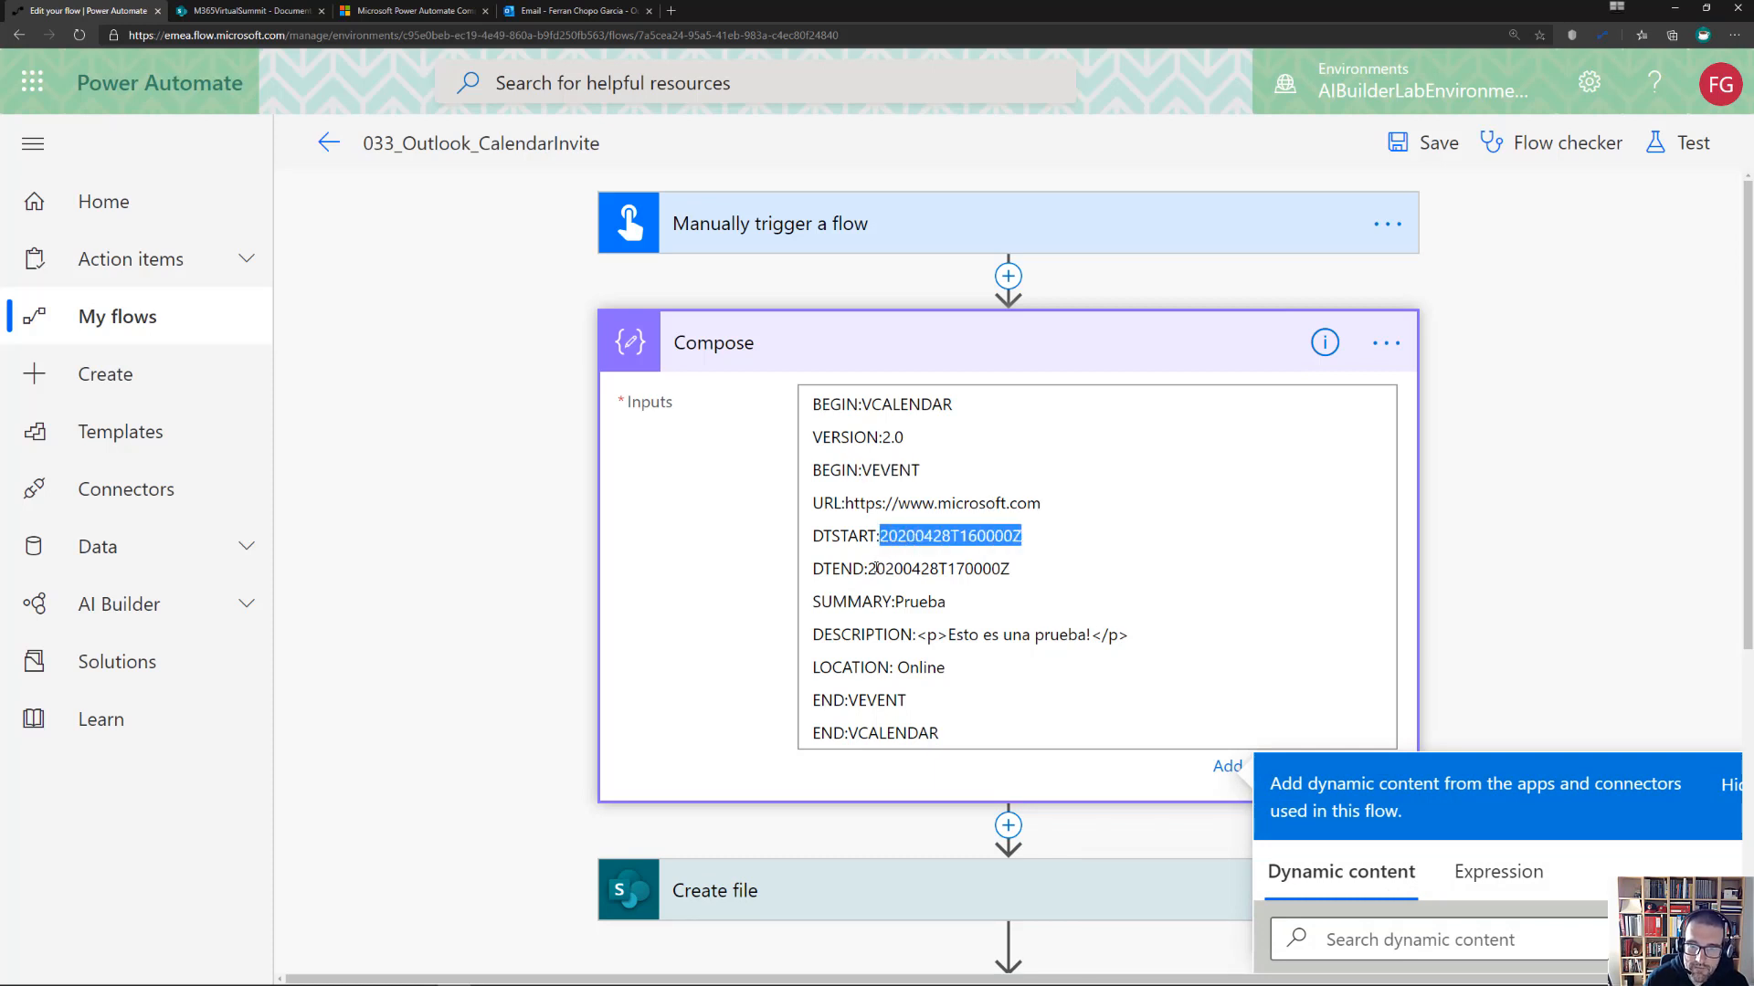
{"action": "left_click_drag", "start_coordinate": [870, 569], "coordinate": [1012, 584]}
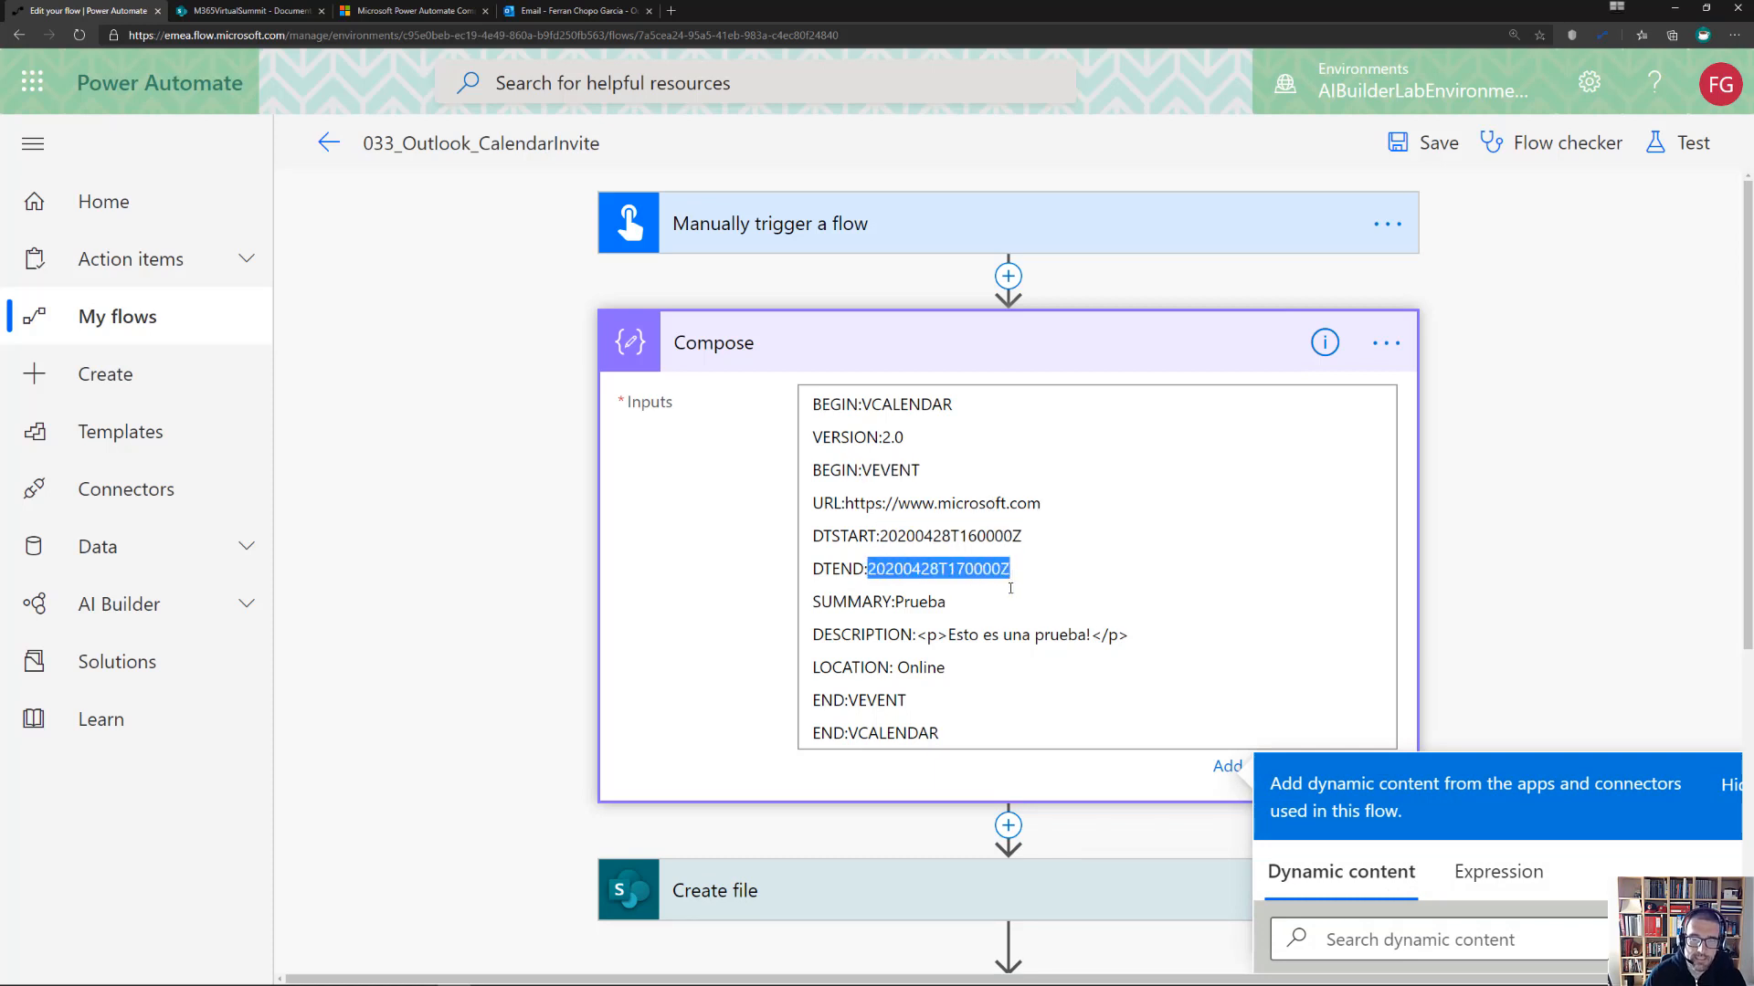
{"action": "left_click", "coordinate": [910, 602]}
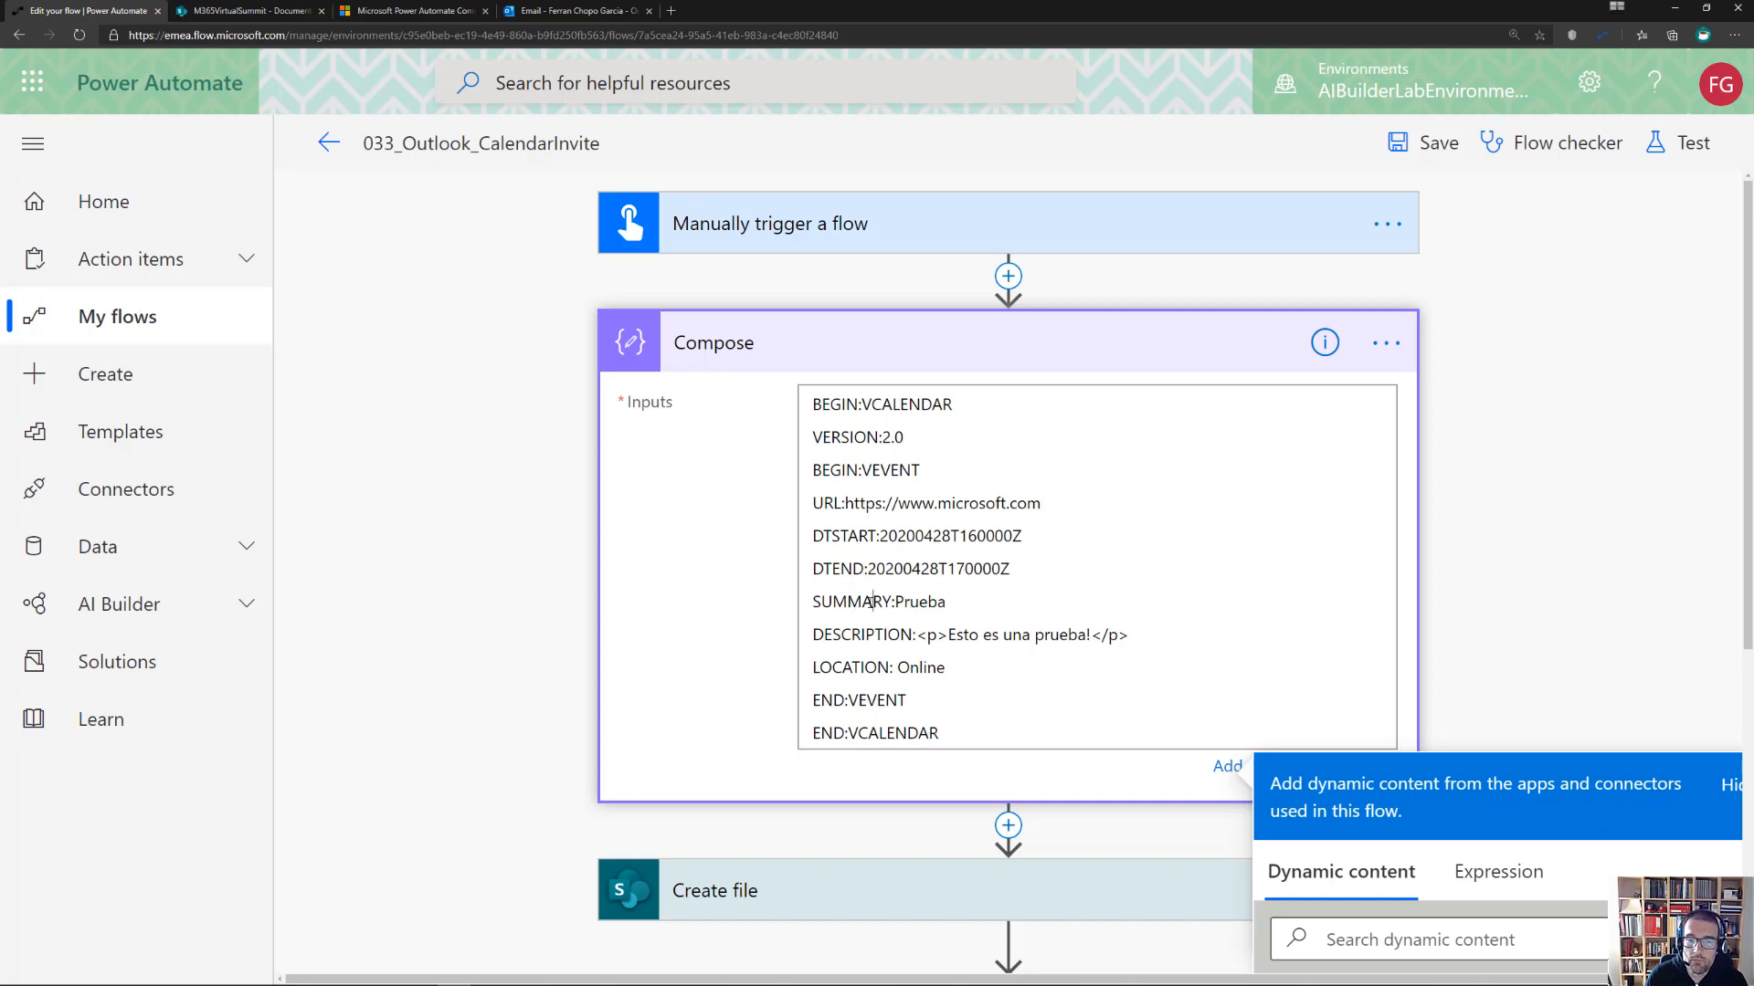
{"action": "double_click", "coordinate": [869, 603]}
{"action": "double_click", "coordinate": [862, 635]}
{"action": "left_click", "coordinate": [1059, 642]}
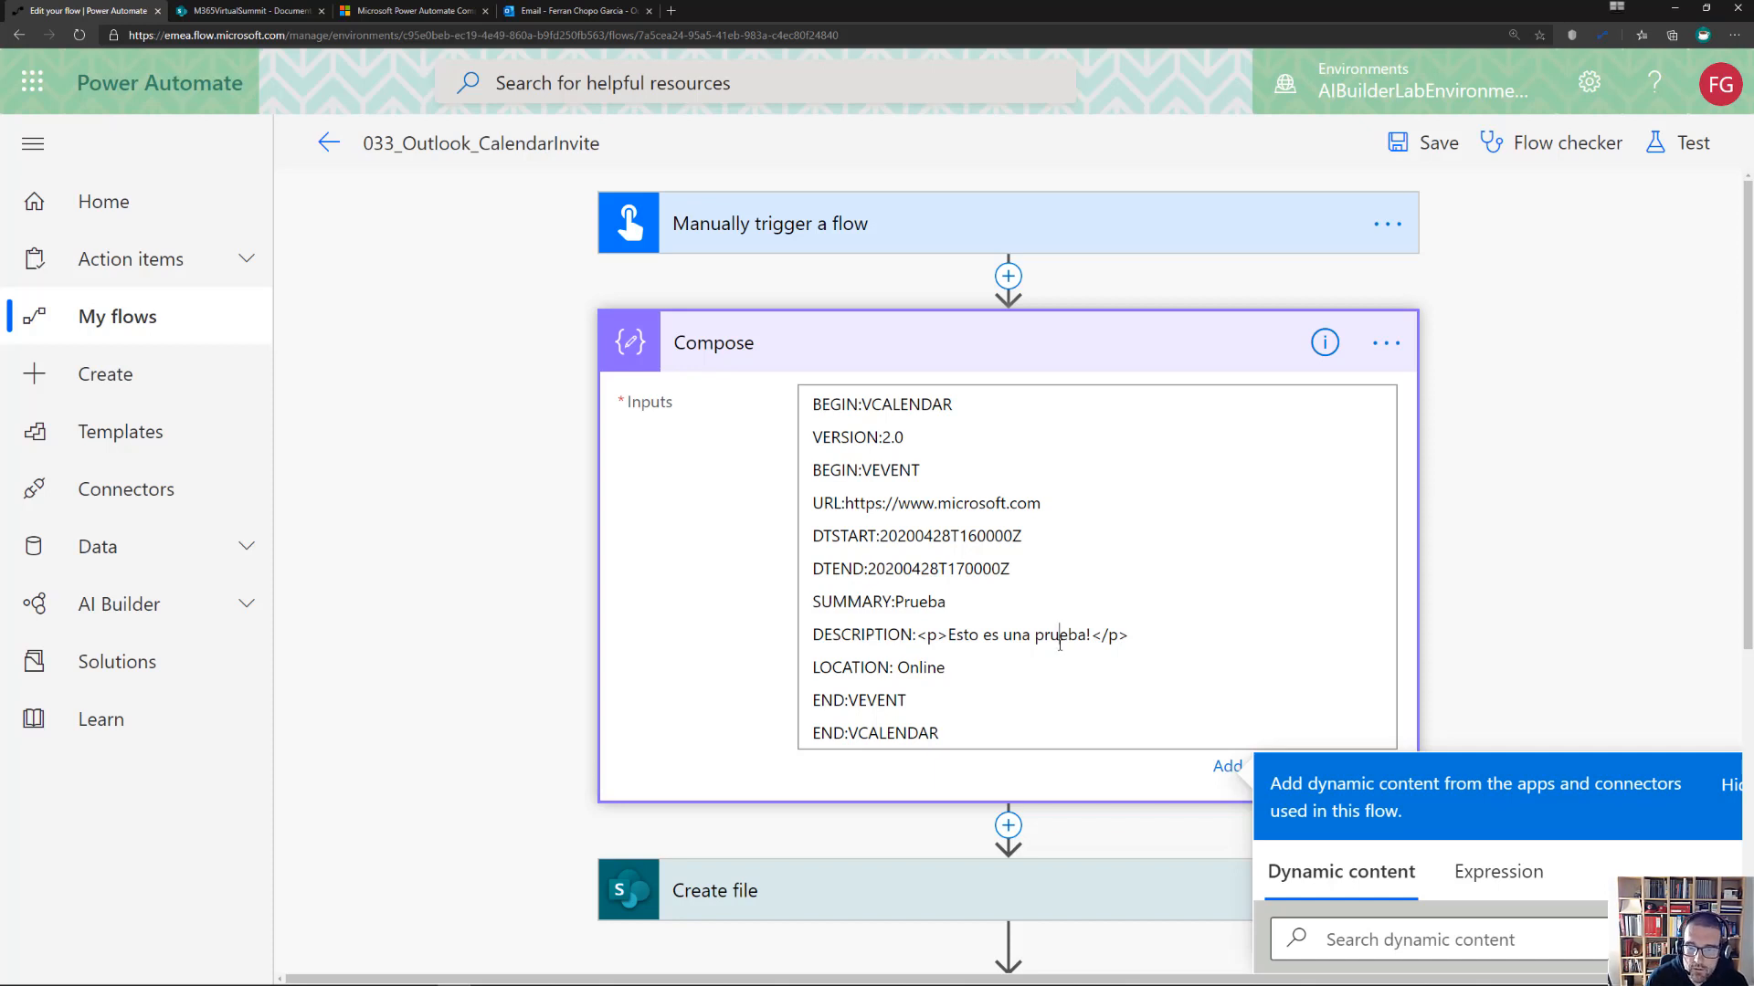
{"action": "double_click", "coordinate": [1039, 634]}
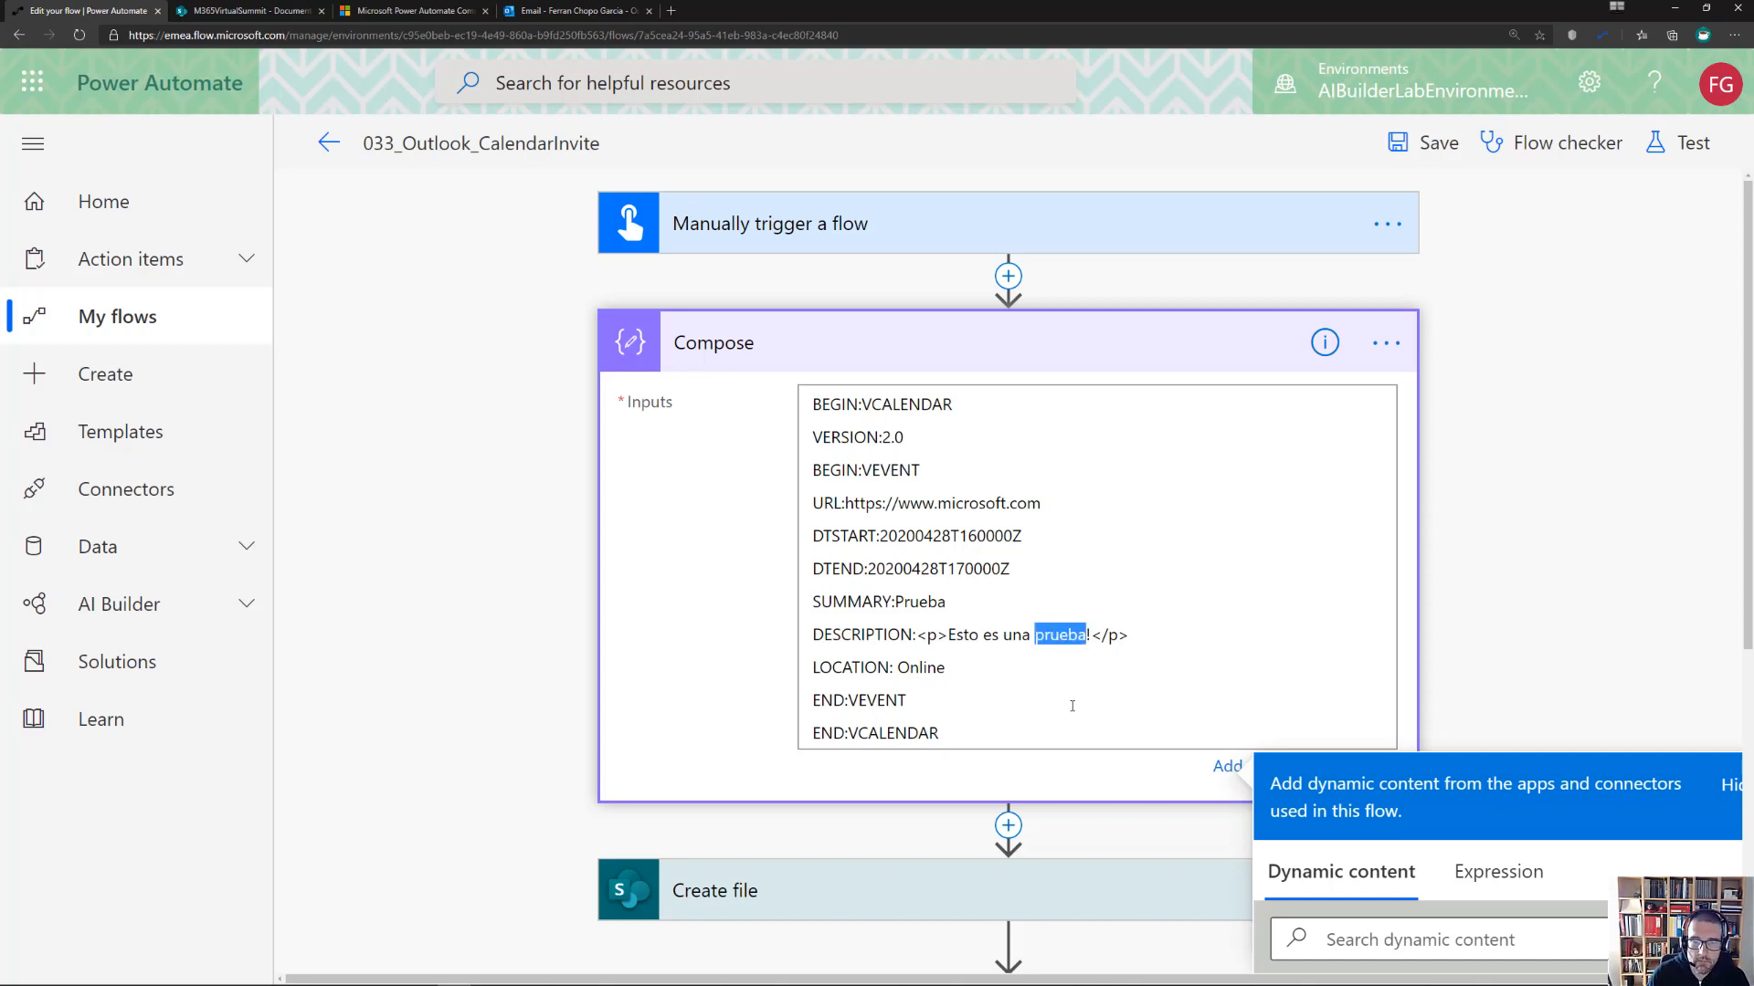
Set the event's SUMMARY in Compose to "Microsoft 365 Virtual Summit Madrid"
{"action": "triple_click", "coordinate": [929, 603]}
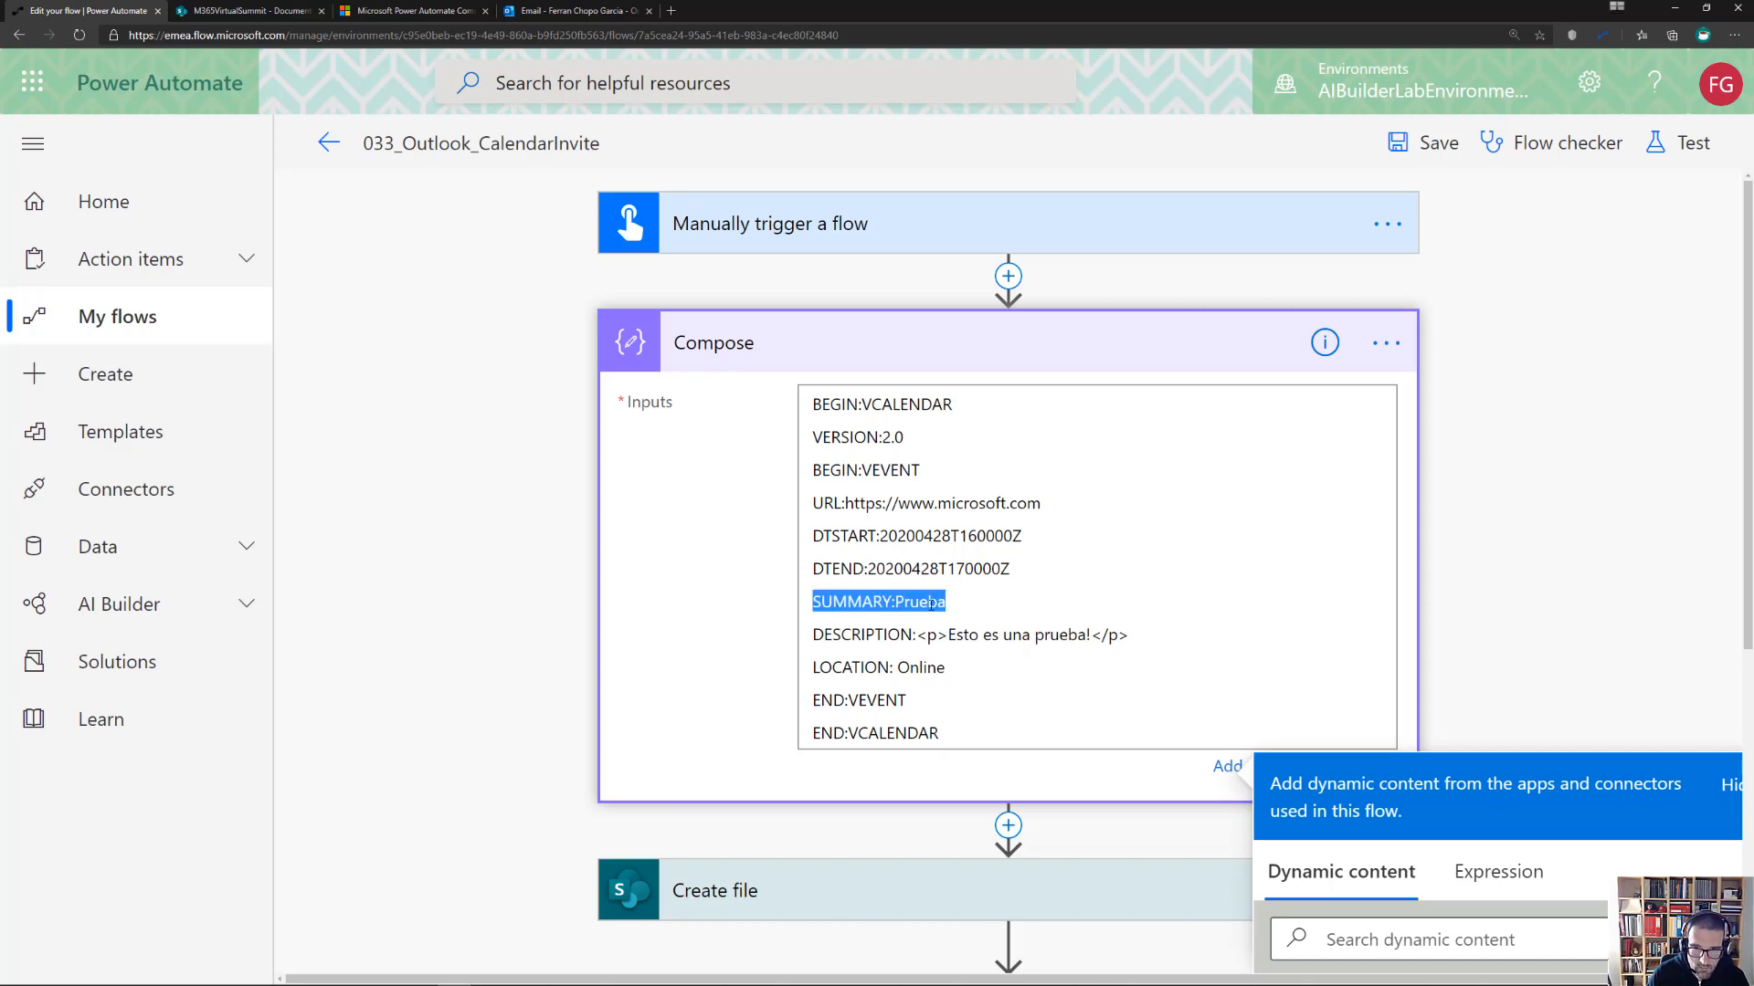
{"action": "key", "text": "Left"}
{"action": "key", "text": "Right"}
{"action": "key", "text": "BackSpace"}
{"action": "key", "text": "BackSpace"}
{"action": "key", "text": "BackSpace"}
{"action": "key", "text": "BackSpace"}
{"action": "key", "text": "BackSpace"}
{"action": "key", "text": "BackSpace"}
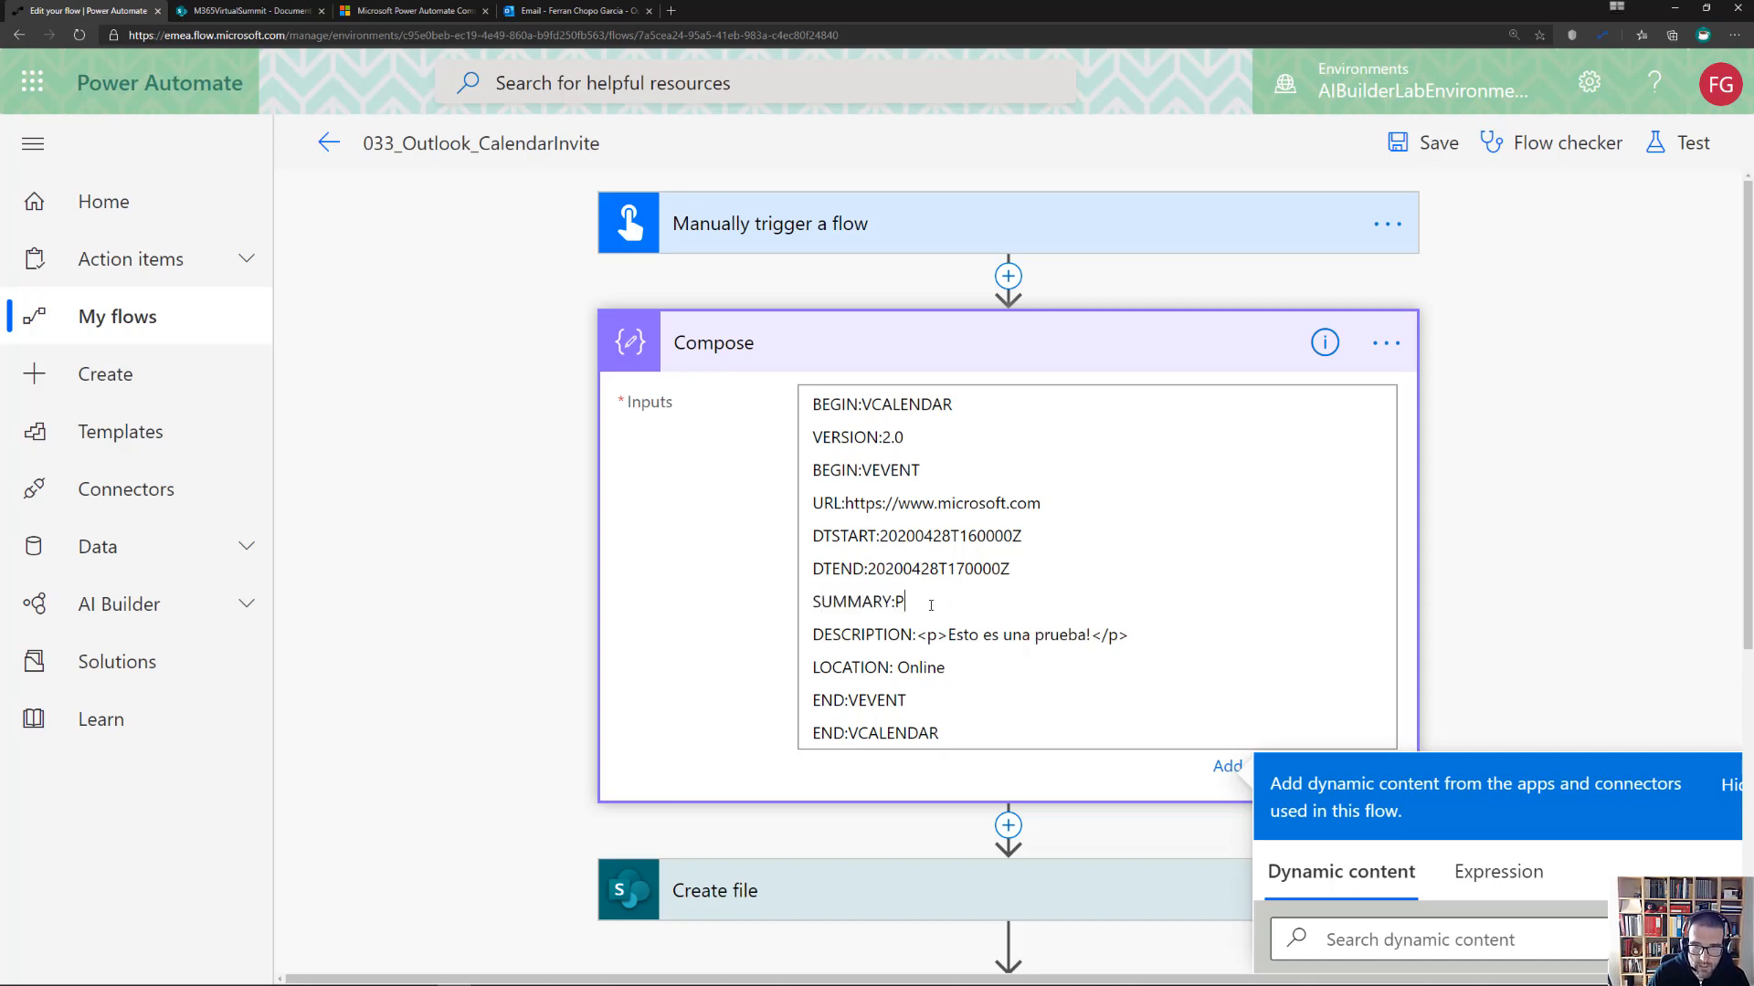
{"action": "type", "text": "Microsoft 365 v"}
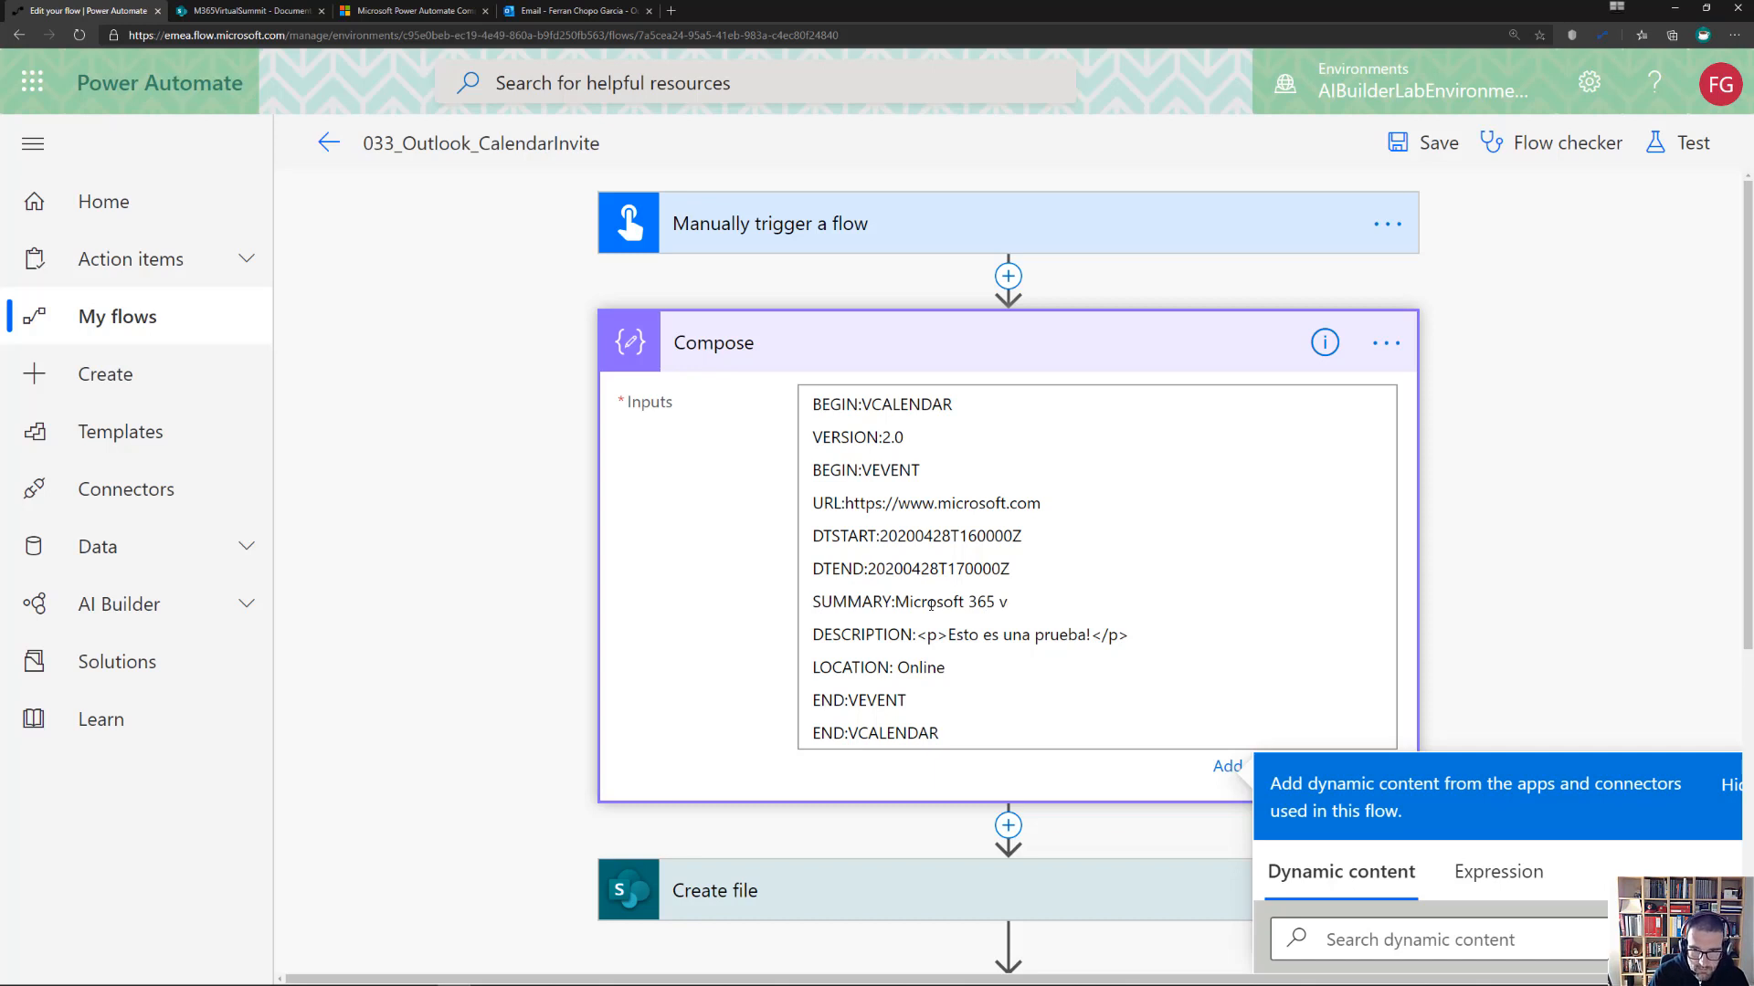
{"action": "key", "text": "BackSpace"}
{"action": "type", "text": "Virtual Summit Madrid"}
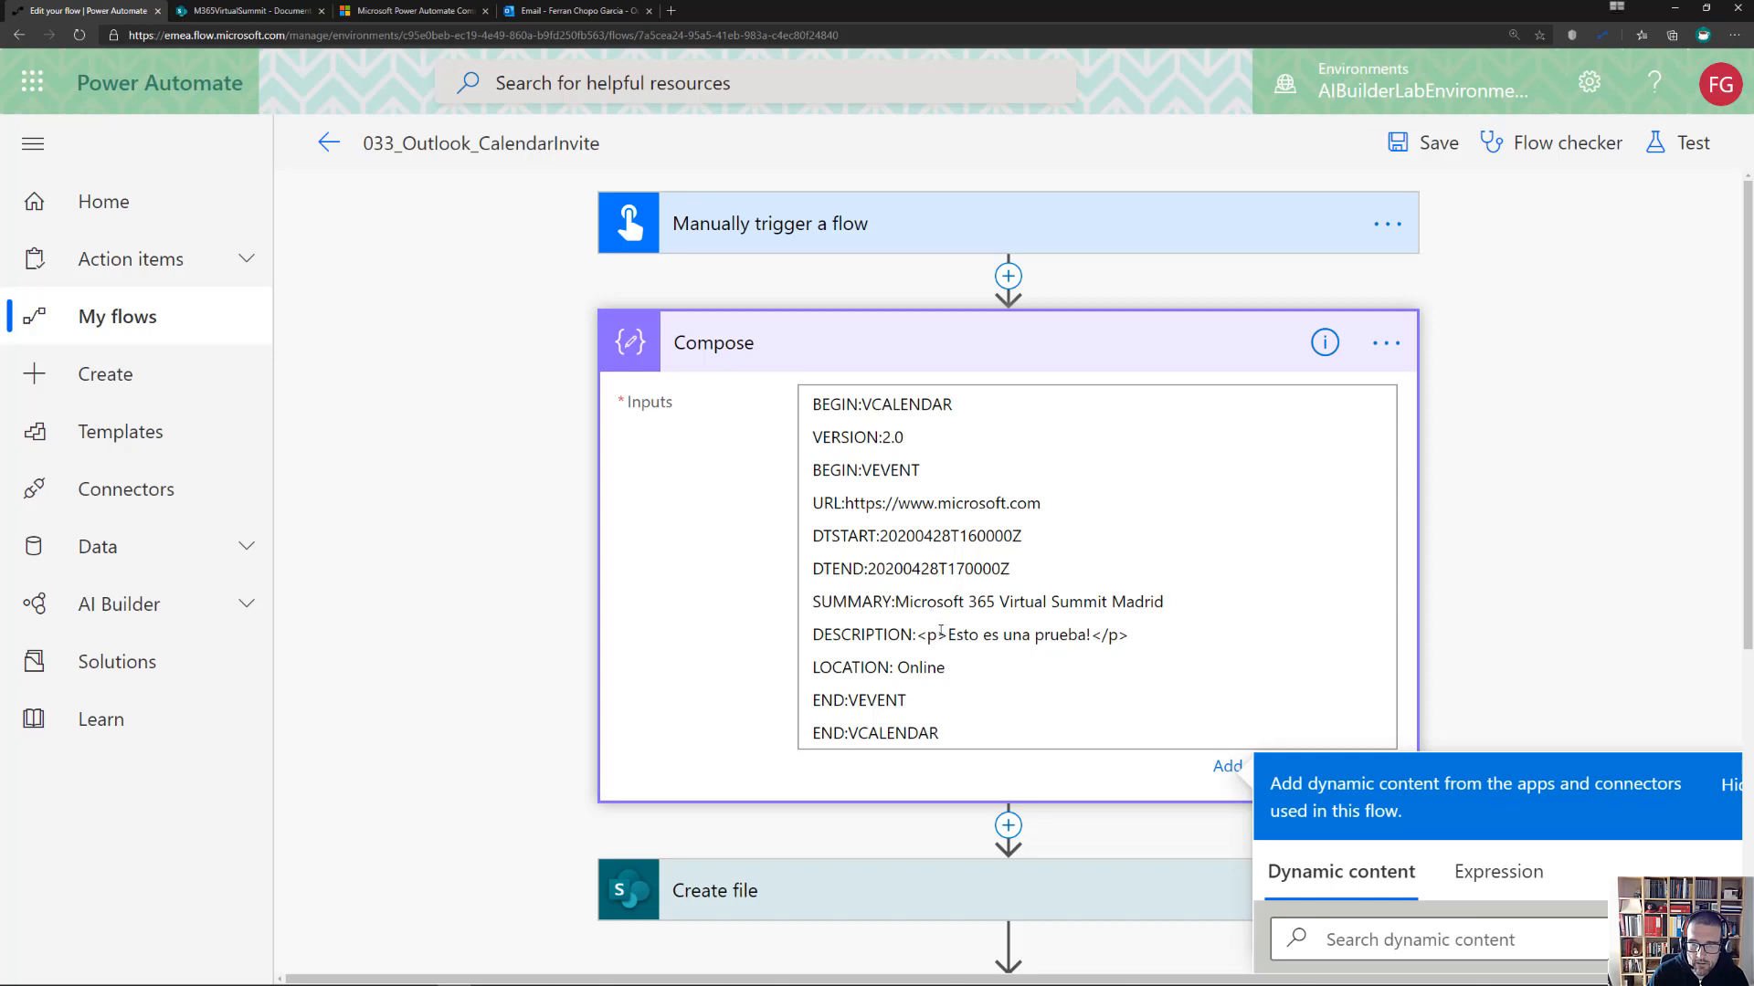
Replace the DESCRIPTION paragraph text with "Esta es la sesión de Power Automate", keeping the p tags
{"action": "left_click", "coordinate": [1087, 636]}
{"action": "key", "text": "ctrl+shift+Left"}
{"action": "key", "text": "Left"}
{"action": "key", "text": "ctrl+shift+Left"}
{"action": "key", "text": "ctrl+Left"}
{"action": "key", "text": "Left"}
{"action": "key", "text": "BackSpace"}
{"action": "type", "text": "a es l"}
{"action": "type", "text": "a sesi´n"}
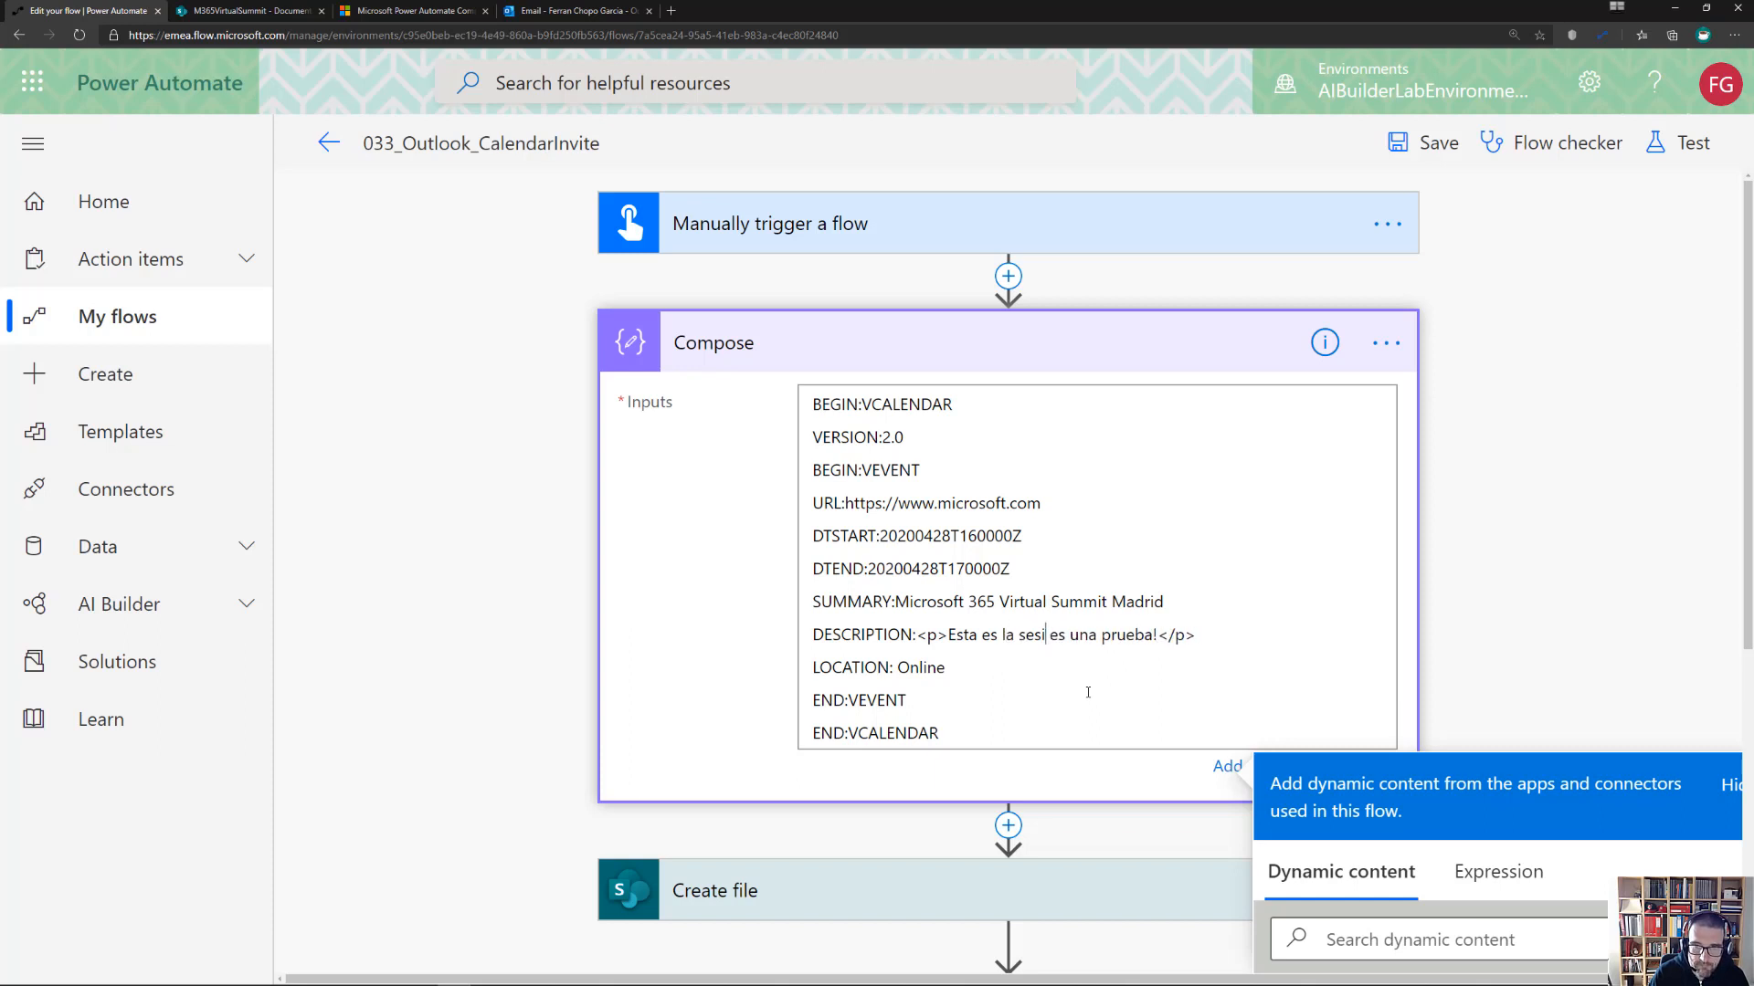
{"action": "type", "text": " de Power "}
{"action": "type", "text": "Automate"}
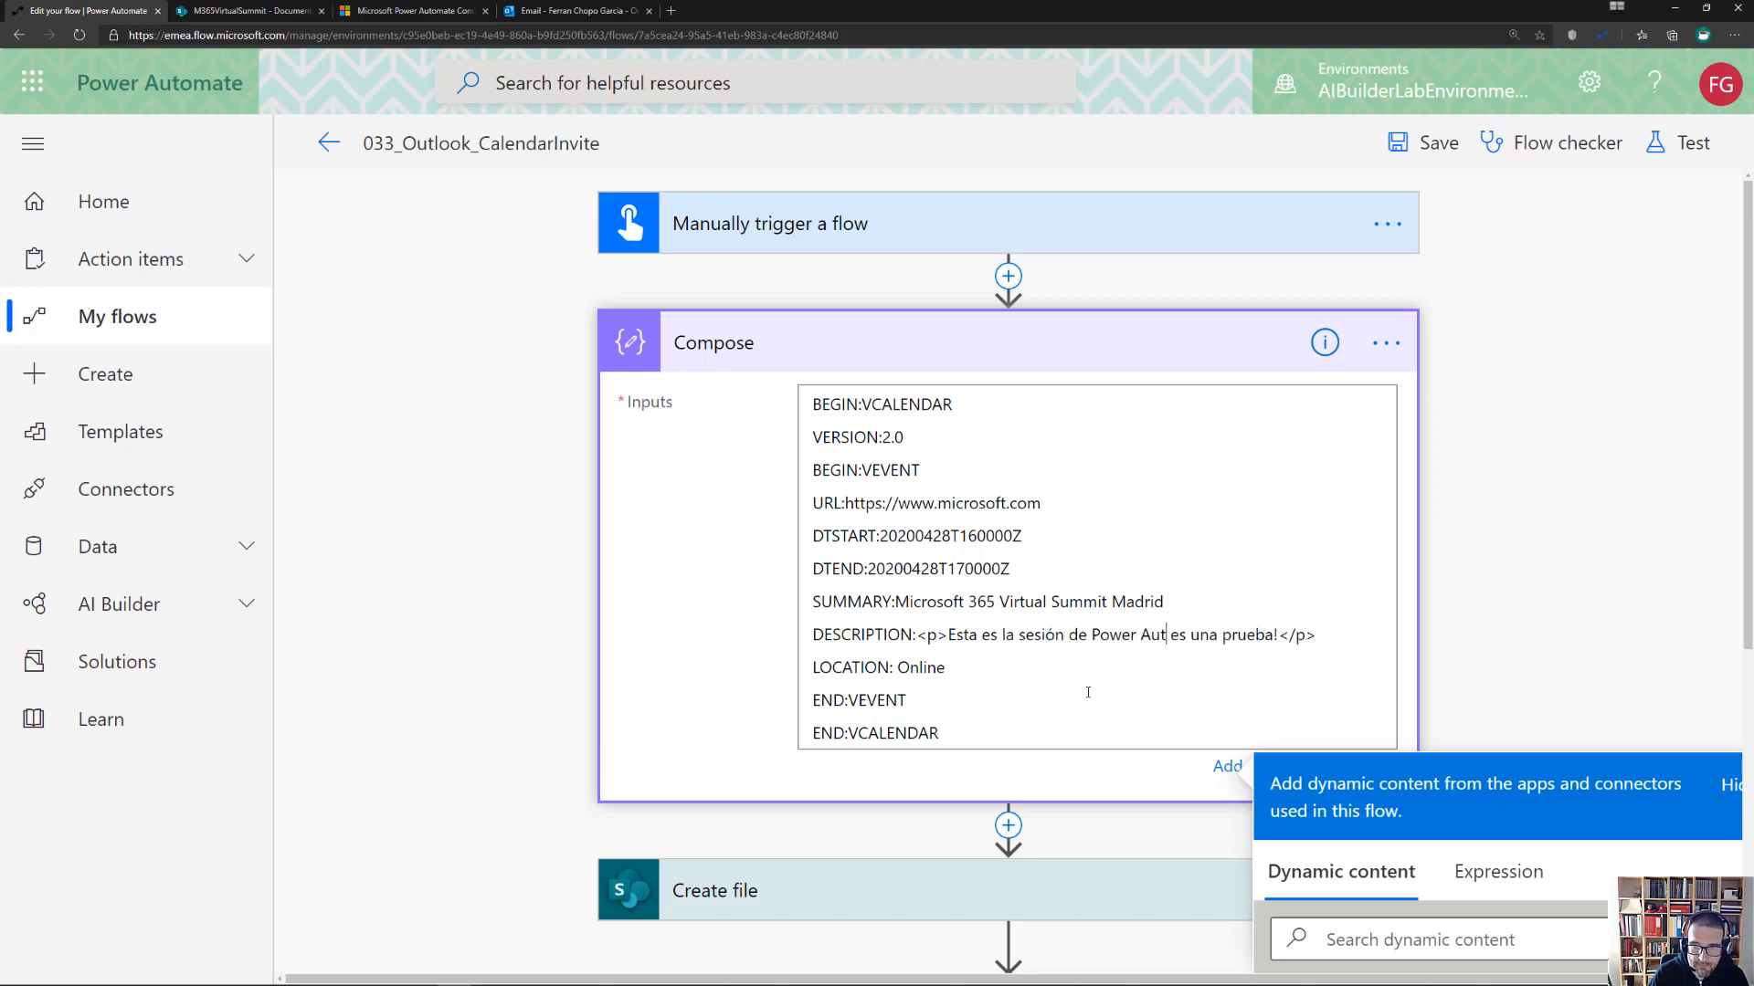
{"action": "key", "text": "BackSpace"}
{"action": "key", "text": "Delete"}
{"action": "key", "text": "Delete"}
{"action": "key", "text": "Delete"}
{"action": "key", "text": "Delete"}
{"action": "key", "text": "Delete"}
{"action": "key", "text": "Delete"}
{"action": "key", "text": "Delete"}
{"action": "key", "text": "Delete"}
{"action": "key", "text": "Delete"}
{"action": "key", "text": "Delete"}
{"action": "key", "text": "Delete"}
{"action": "key", "text": "Delete"}
{"action": "key", "text": "Delete"}
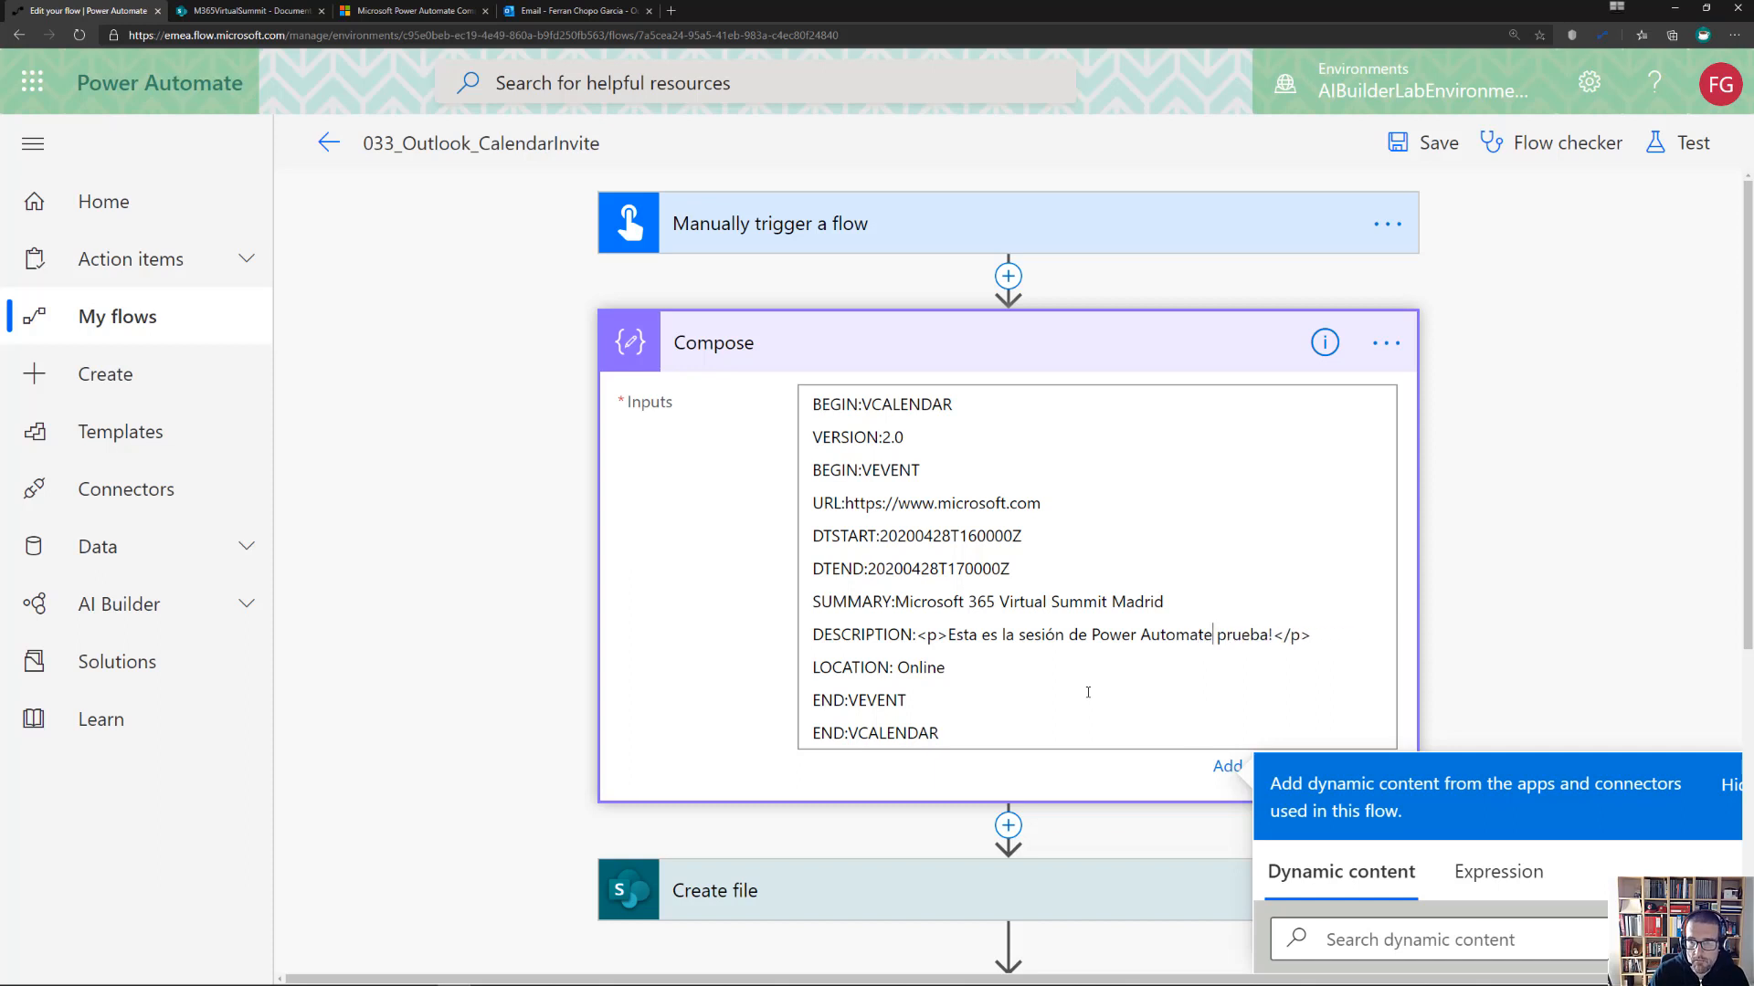
{"action": "key", "text": "Delete"}
Set the event's DTSTART time to 140000Z and its DTEND time to 150000Z
{"action": "left_click", "coordinate": [932, 537]}
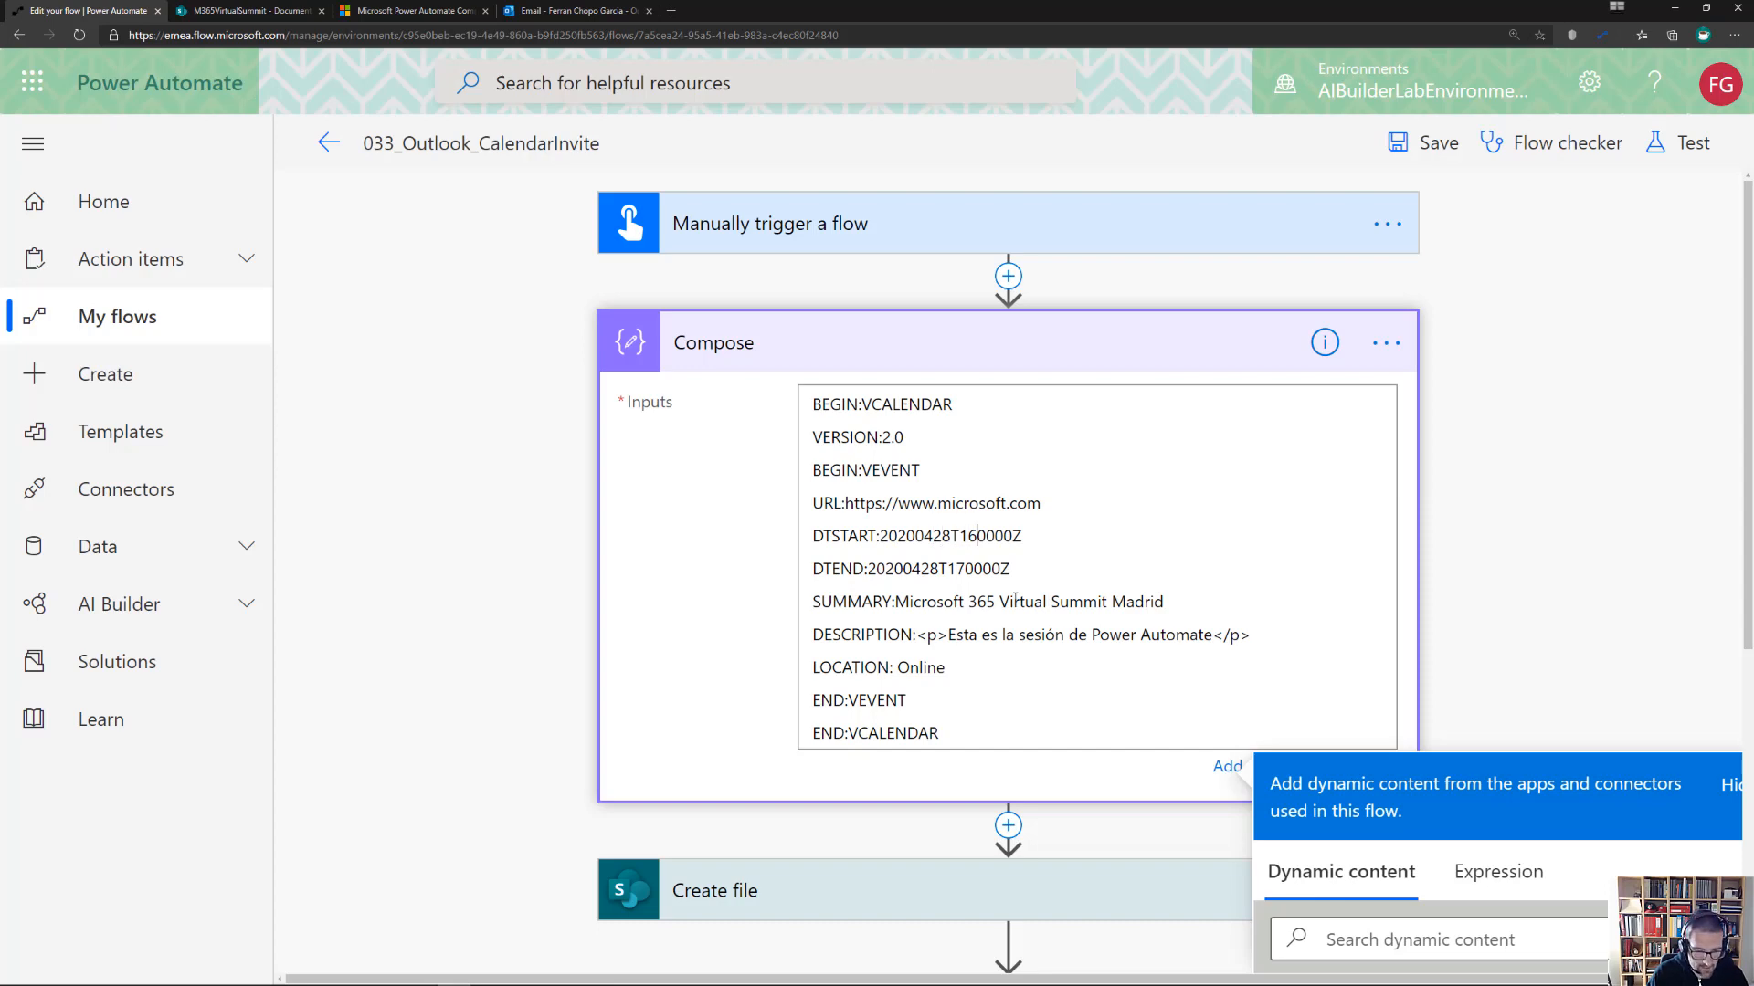
{"action": "key", "text": "Delete"}
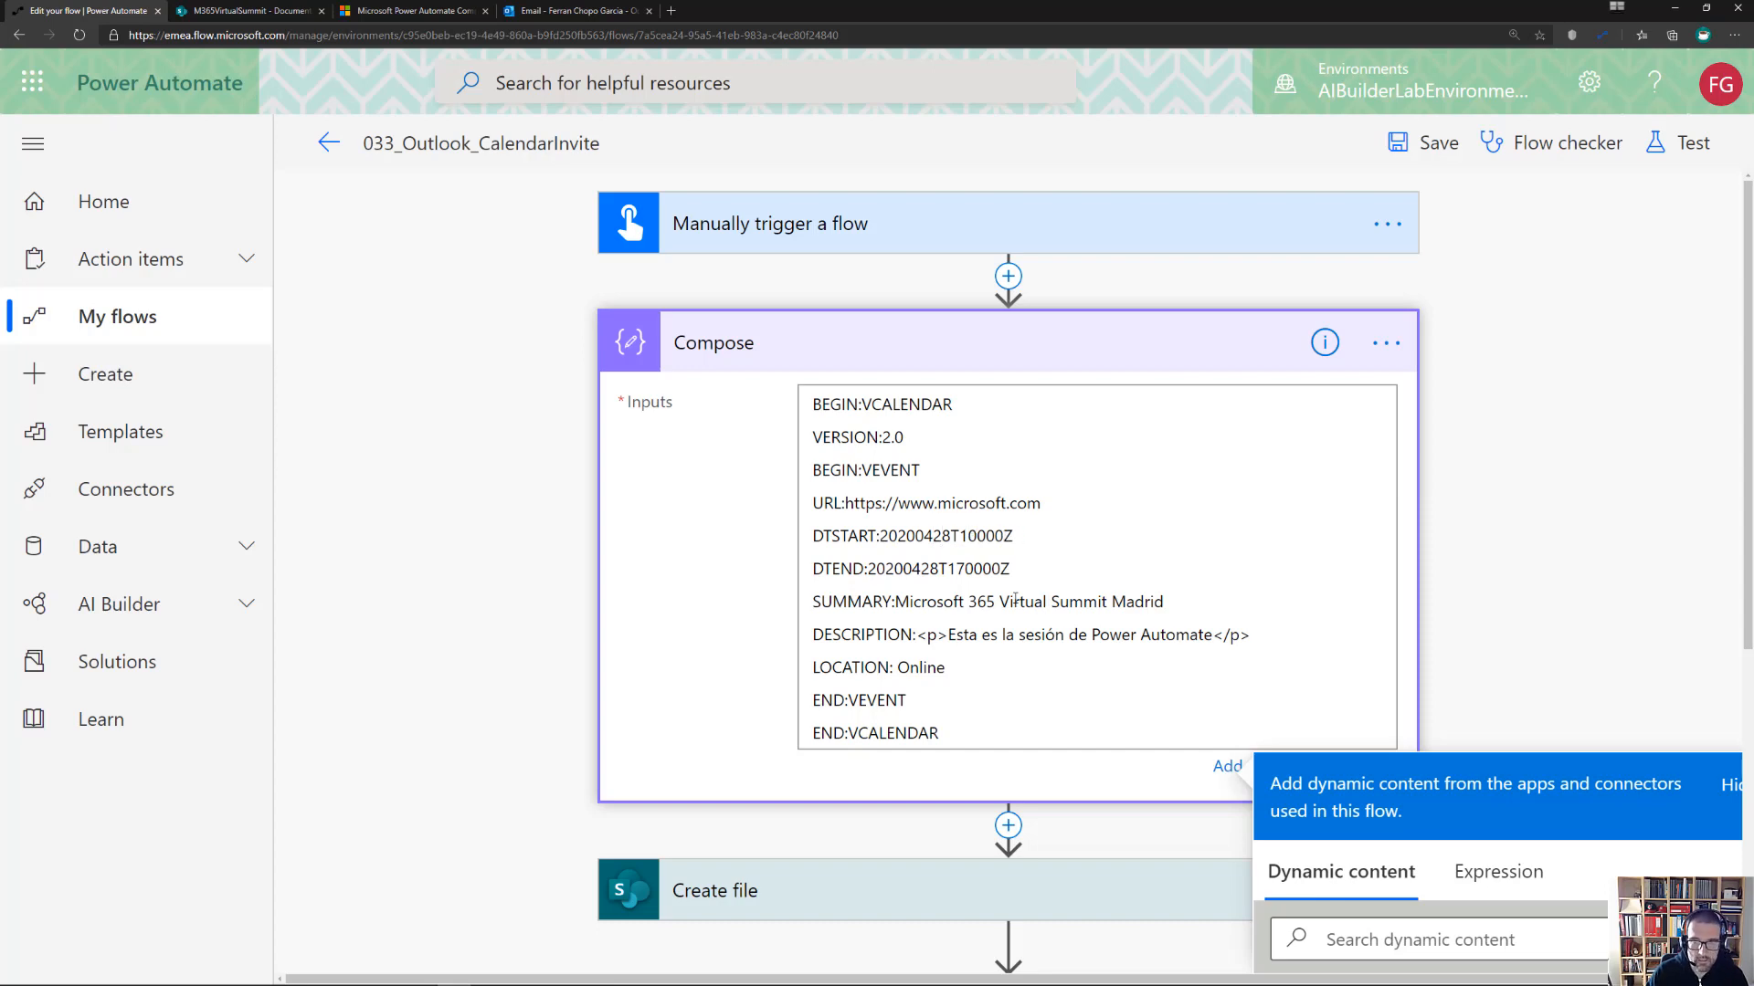
{"action": "type", "text": "4"}
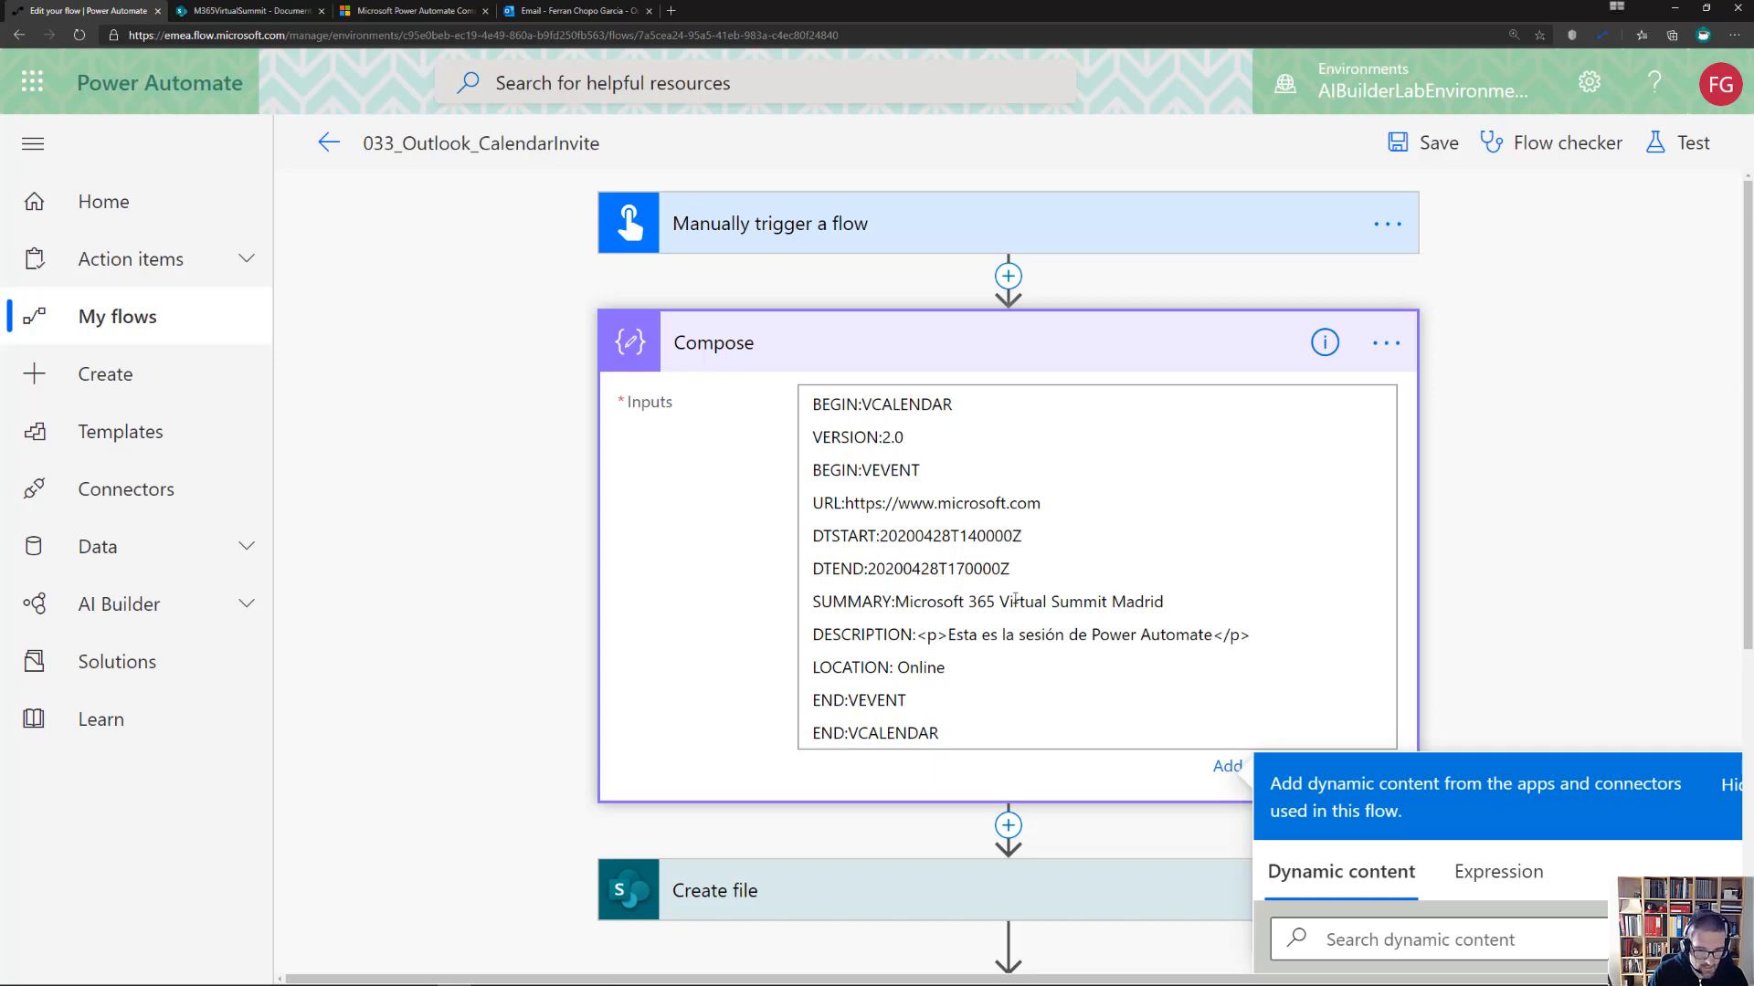
{"action": "key", "text": "Delete"}
{"action": "type", "text": "5"}
Change the date in both DTSTART and DTEND to 20200429 and save the flow
{"action": "left_click", "coordinate": [942, 539]}
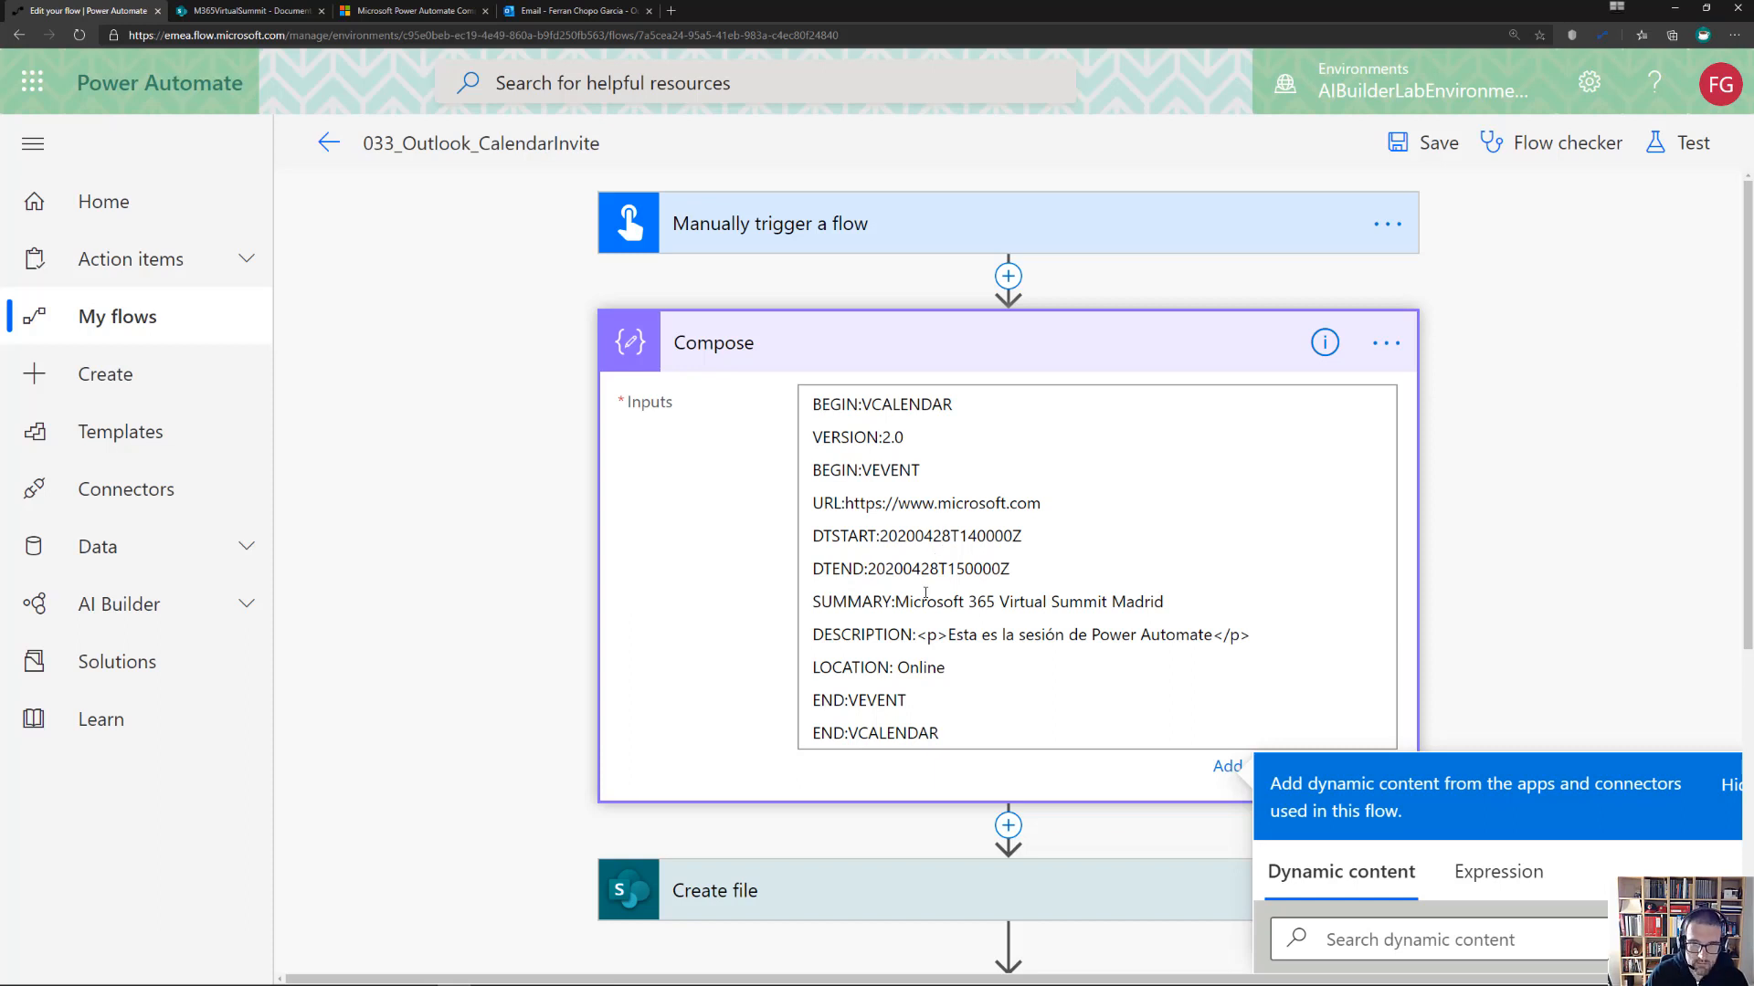
{"action": "key", "text": "Delete"}
{"action": "type", "text": "9"}
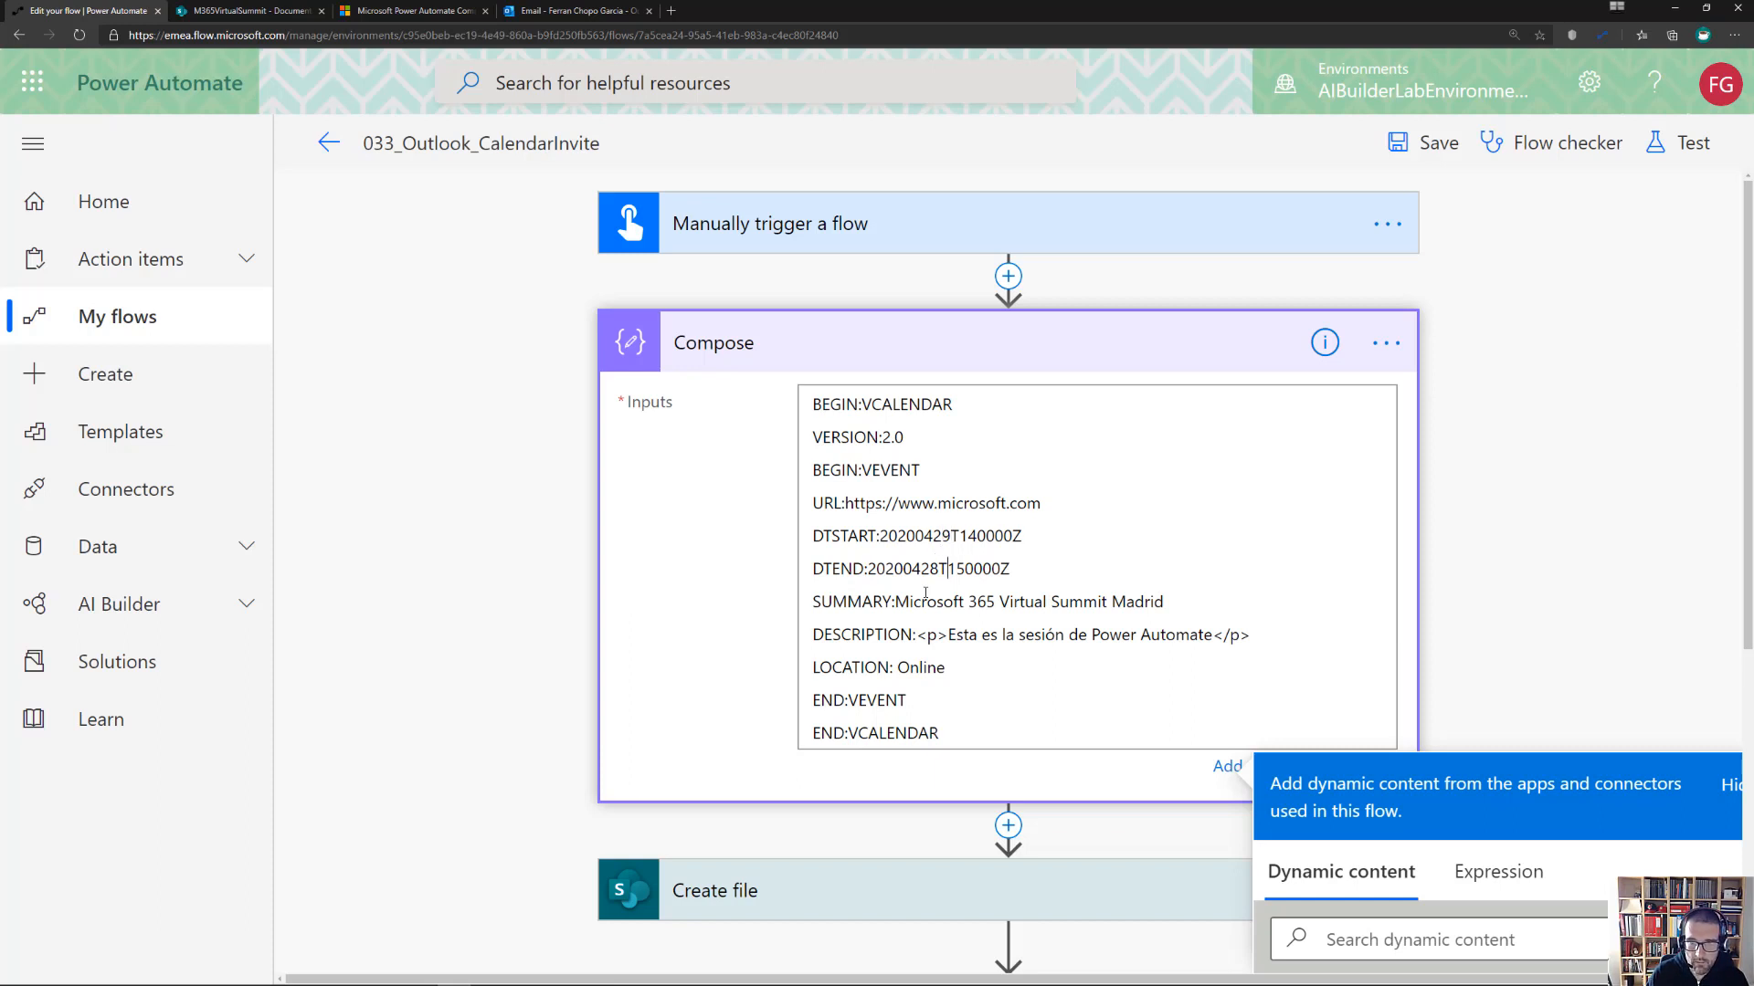
{"action": "key", "text": "BackSpace"}
{"action": "type", "text": "9"}
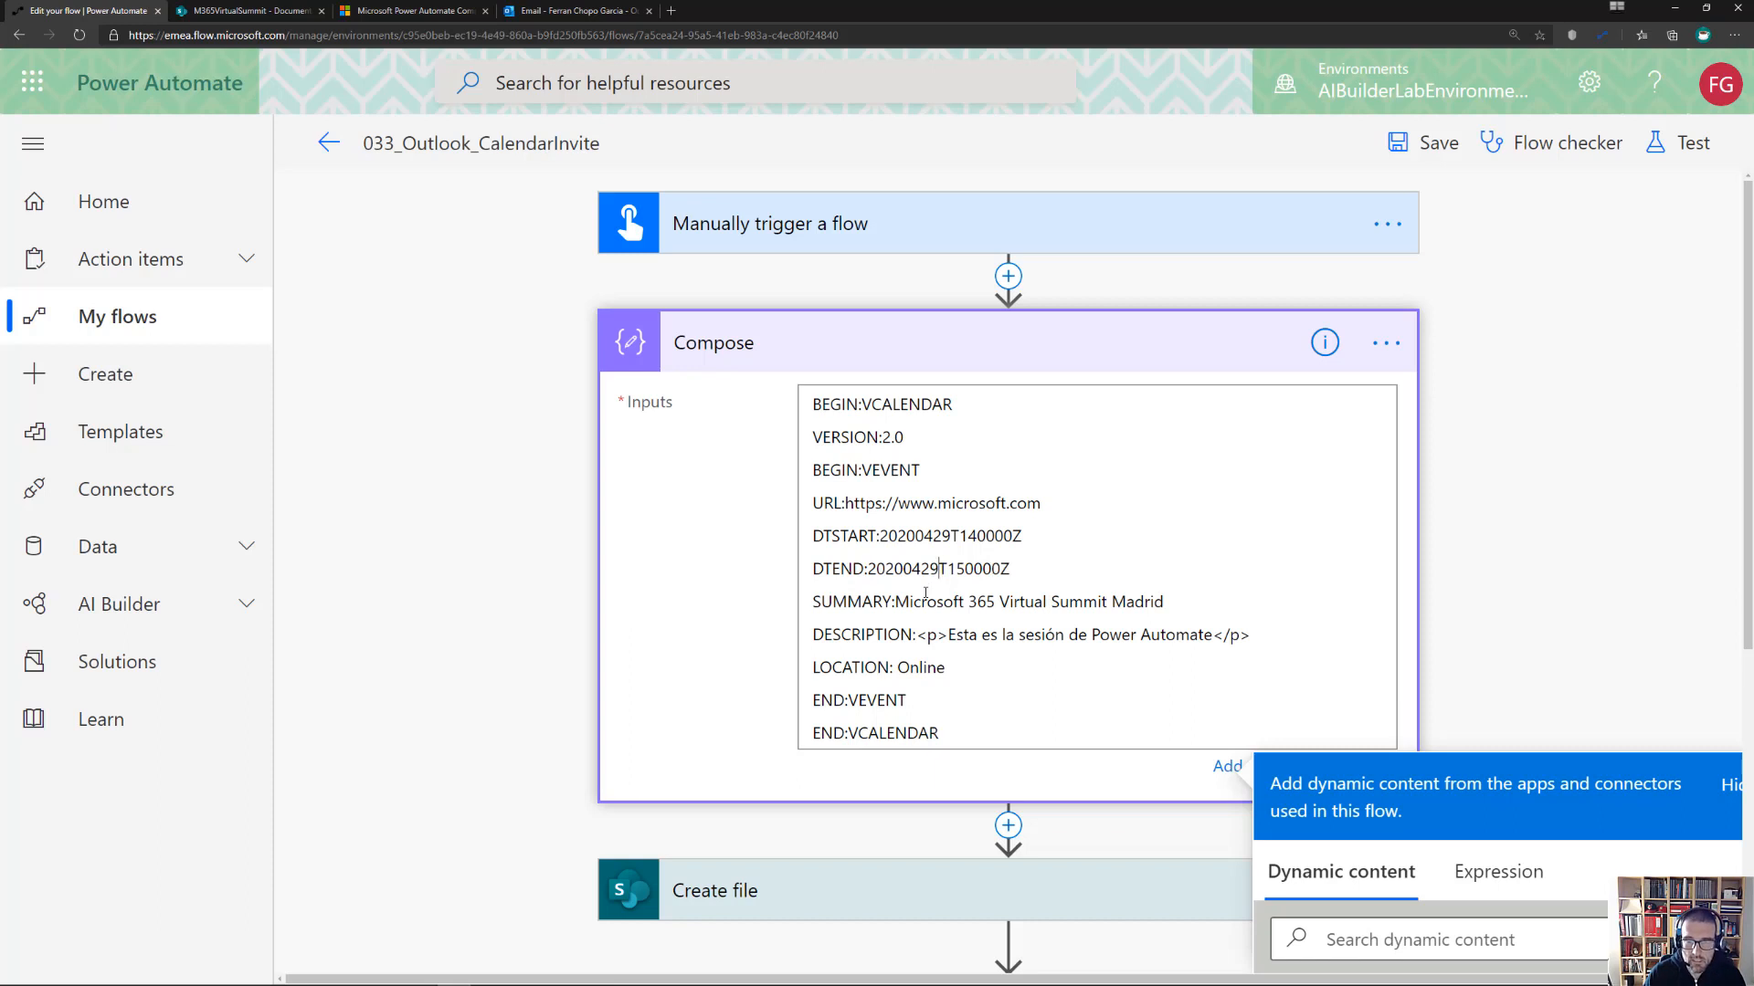
{"action": "left_click", "coordinate": [1435, 144]}
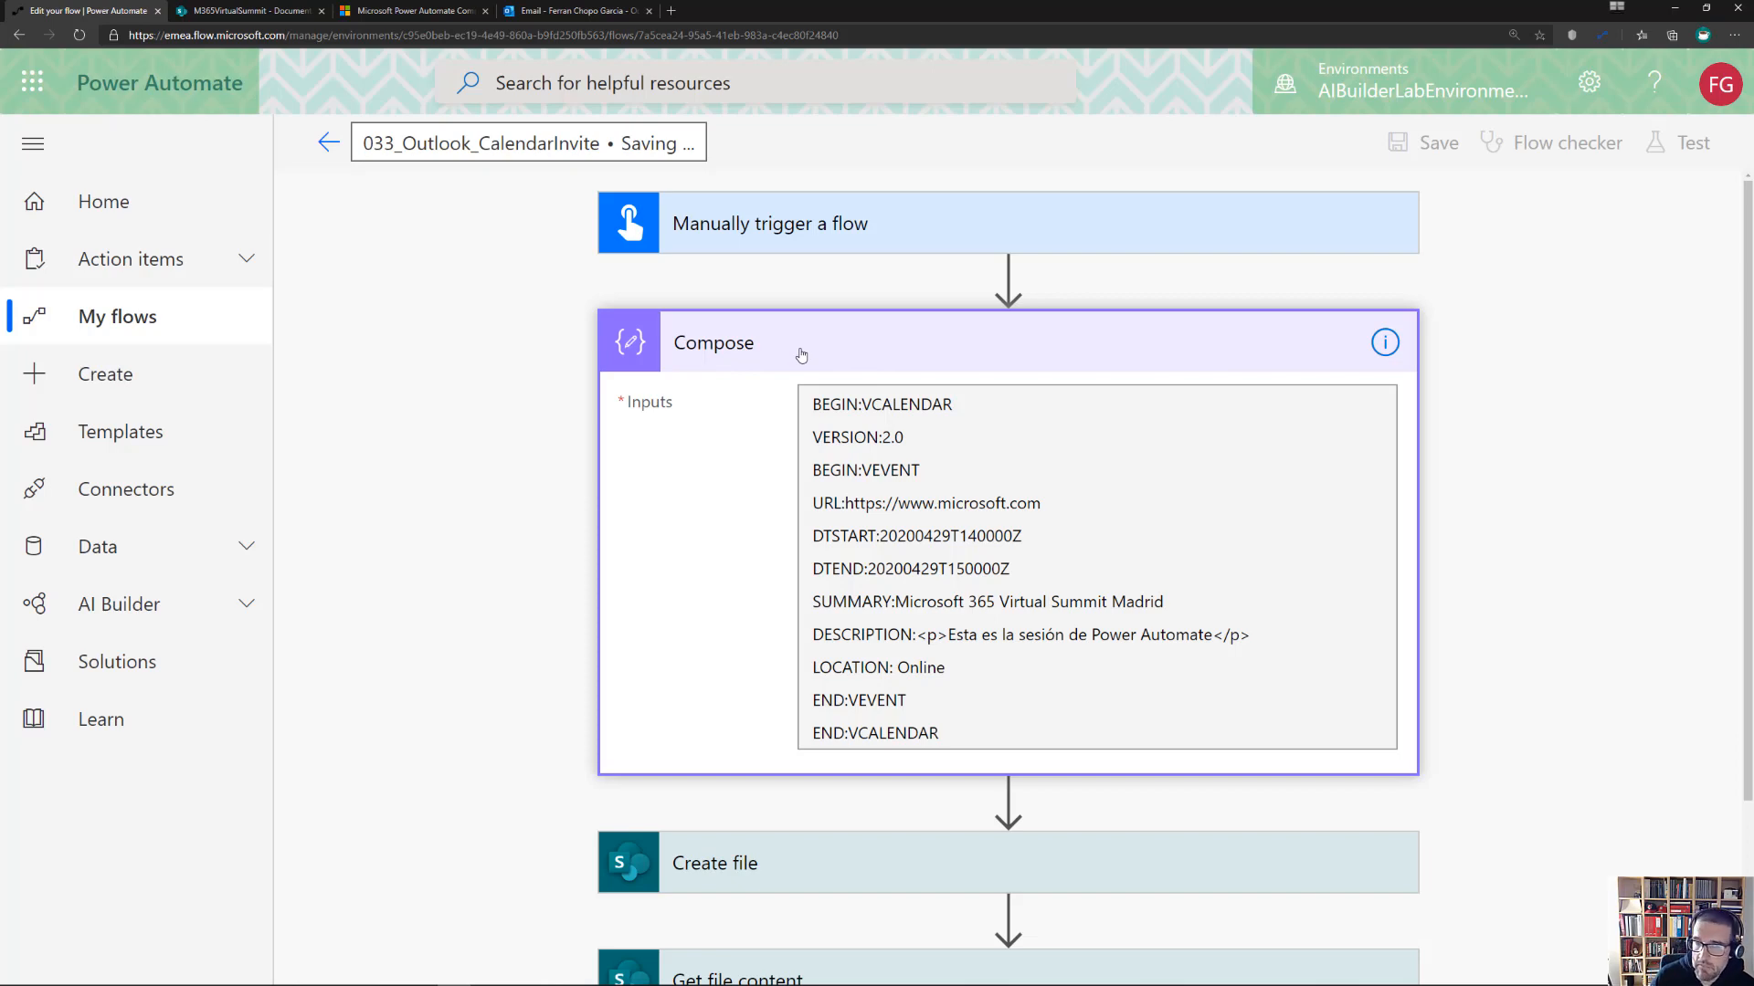
Expand Create file and Get file content to examine how the Compose output is stored as Invite.ics and read back
{"action": "scroll", "coordinate": [801, 355], "scroll_direction": "down", "scroll_amount": 2}
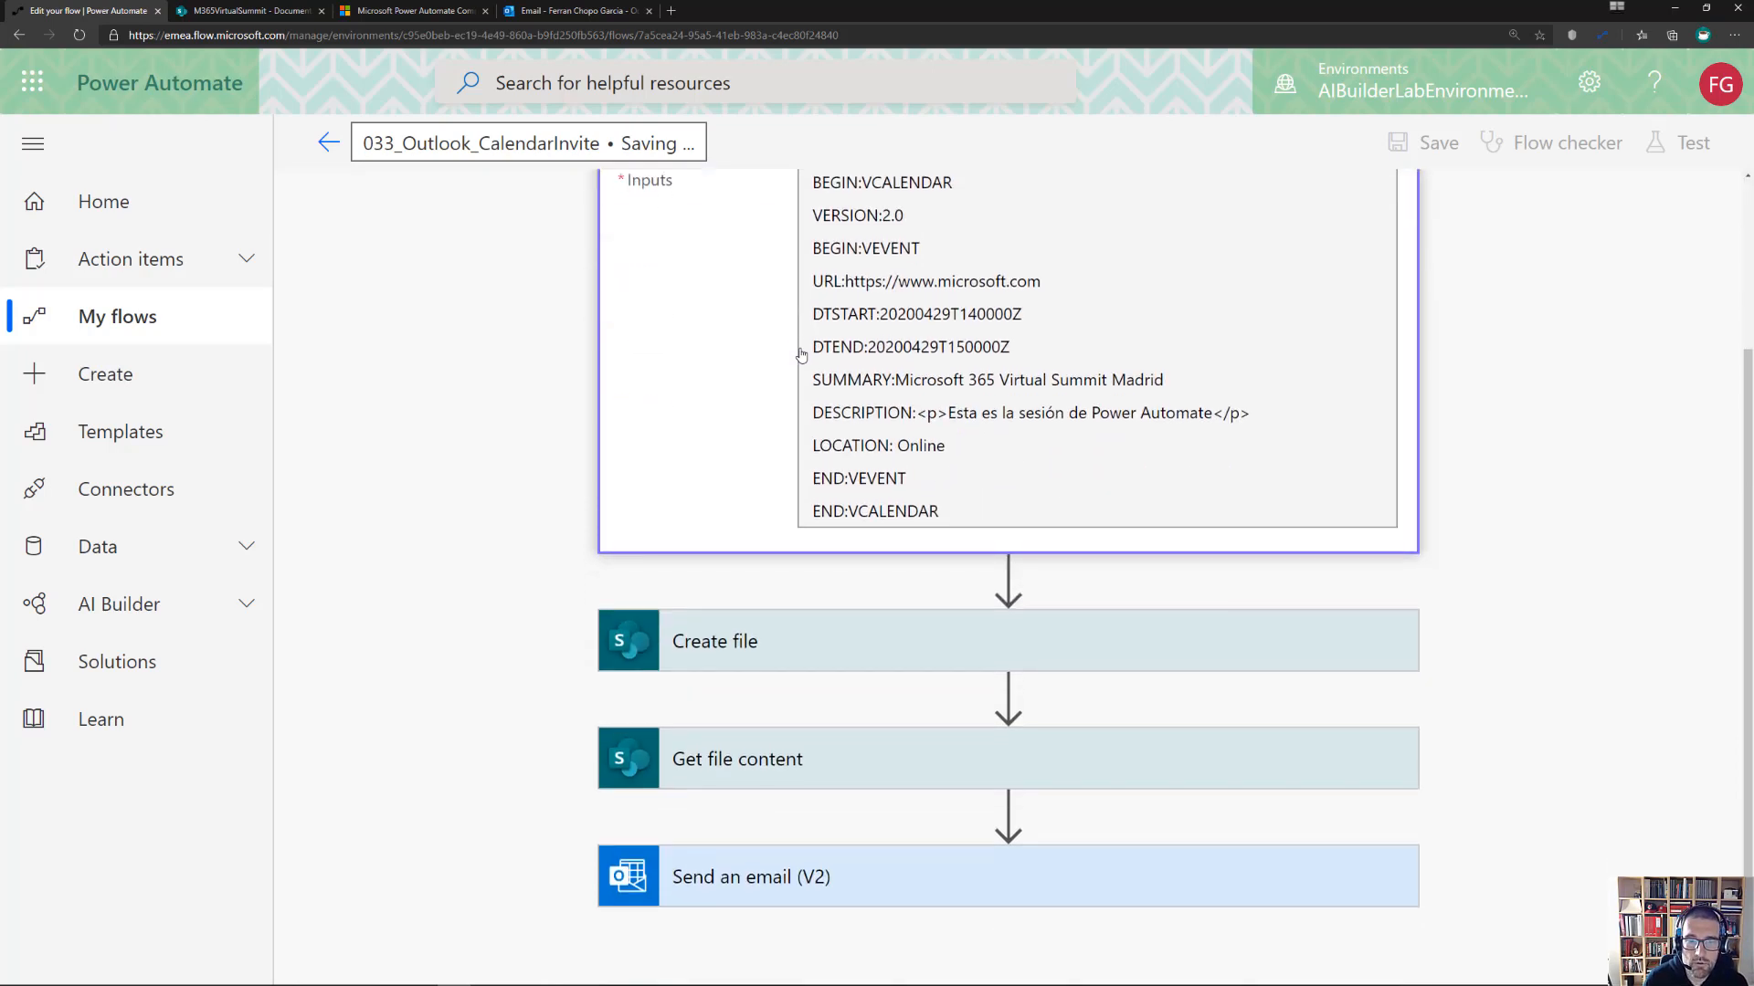
{"action": "left_click", "coordinate": [981, 628]}
{"action": "scroll", "coordinate": [983, 625], "scroll_direction": "down", "scroll_amount": 3}
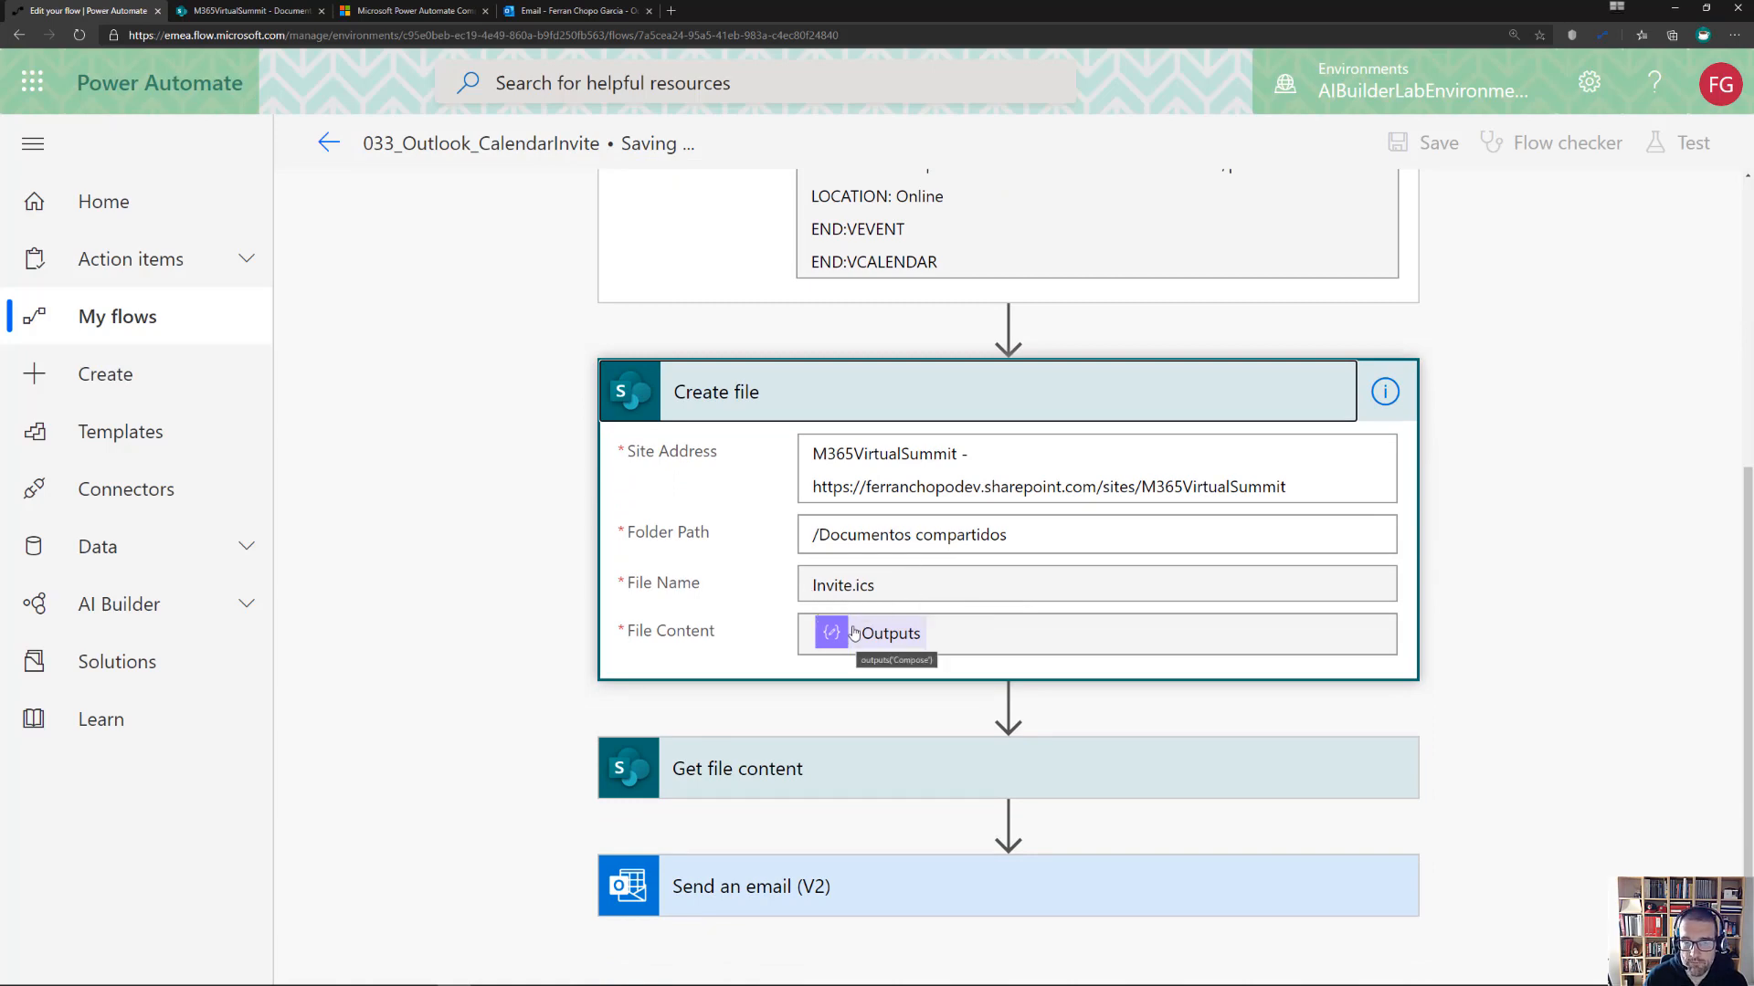
{"action": "scroll", "coordinate": [854, 632], "scroll_direction": "up", "scroll_amount": 5}
{"action": "scroll", "coordinate": [822, 593], "scroll_direction": "down", "scroll_amount": 6}
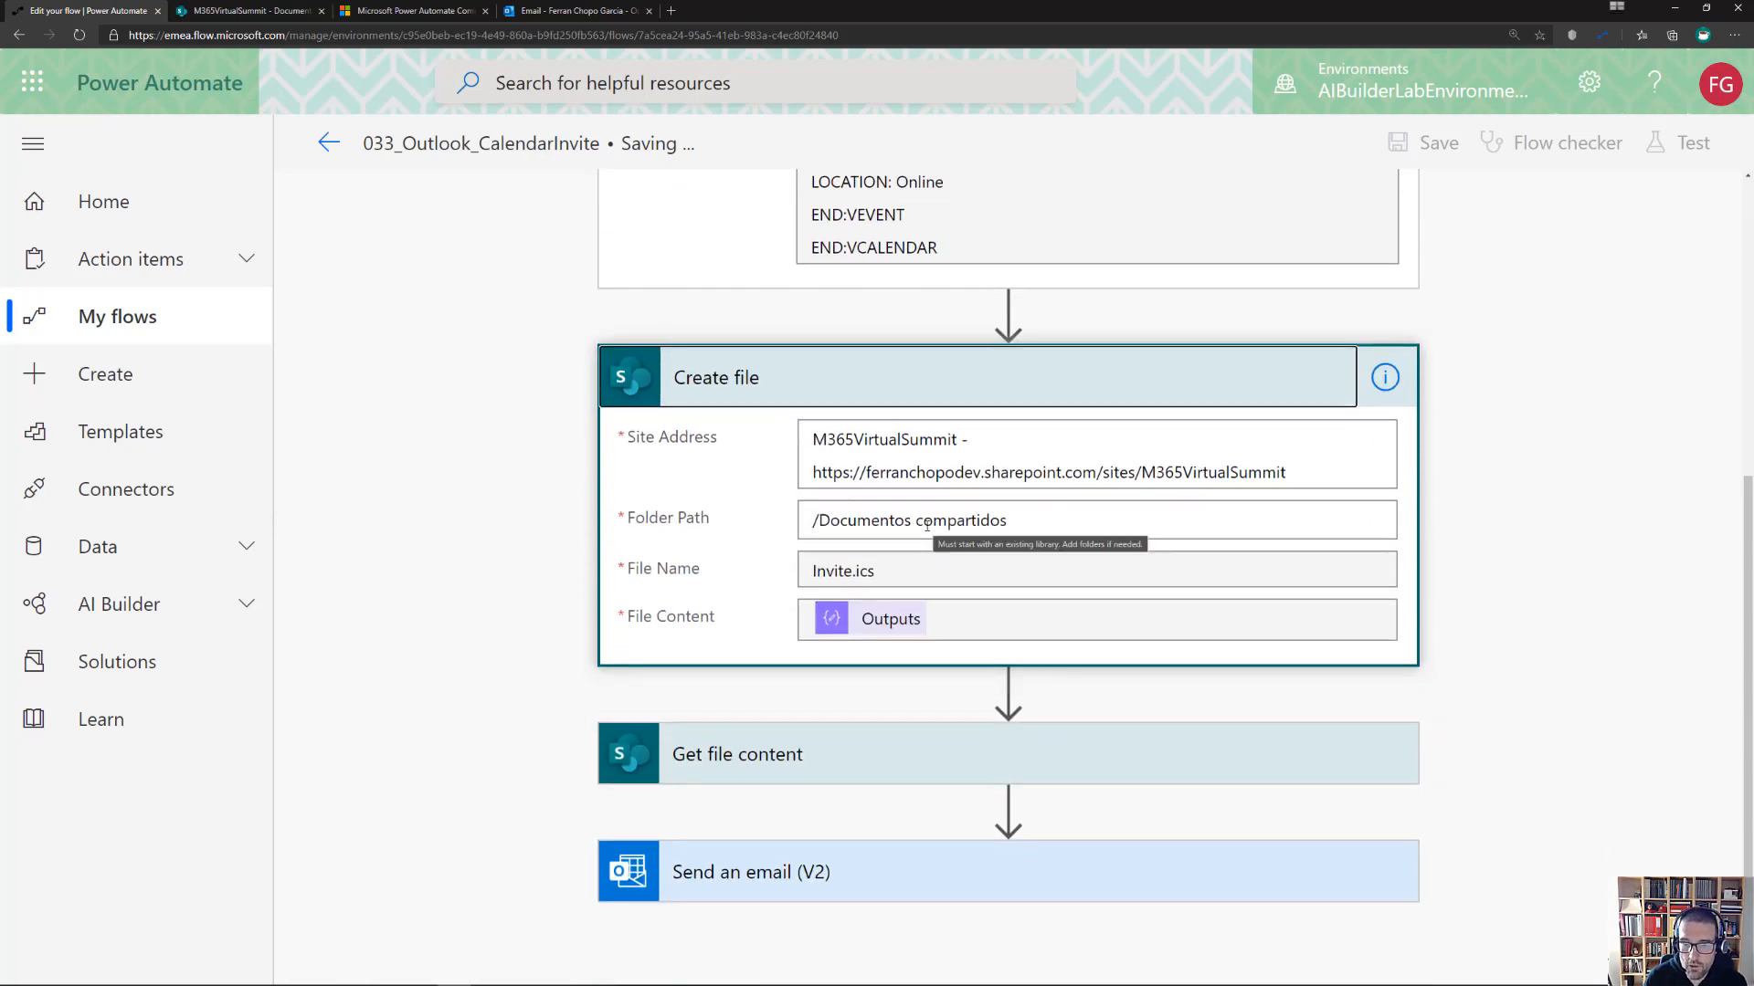
{"action": "left_click", "coordinate": [883, 756]}
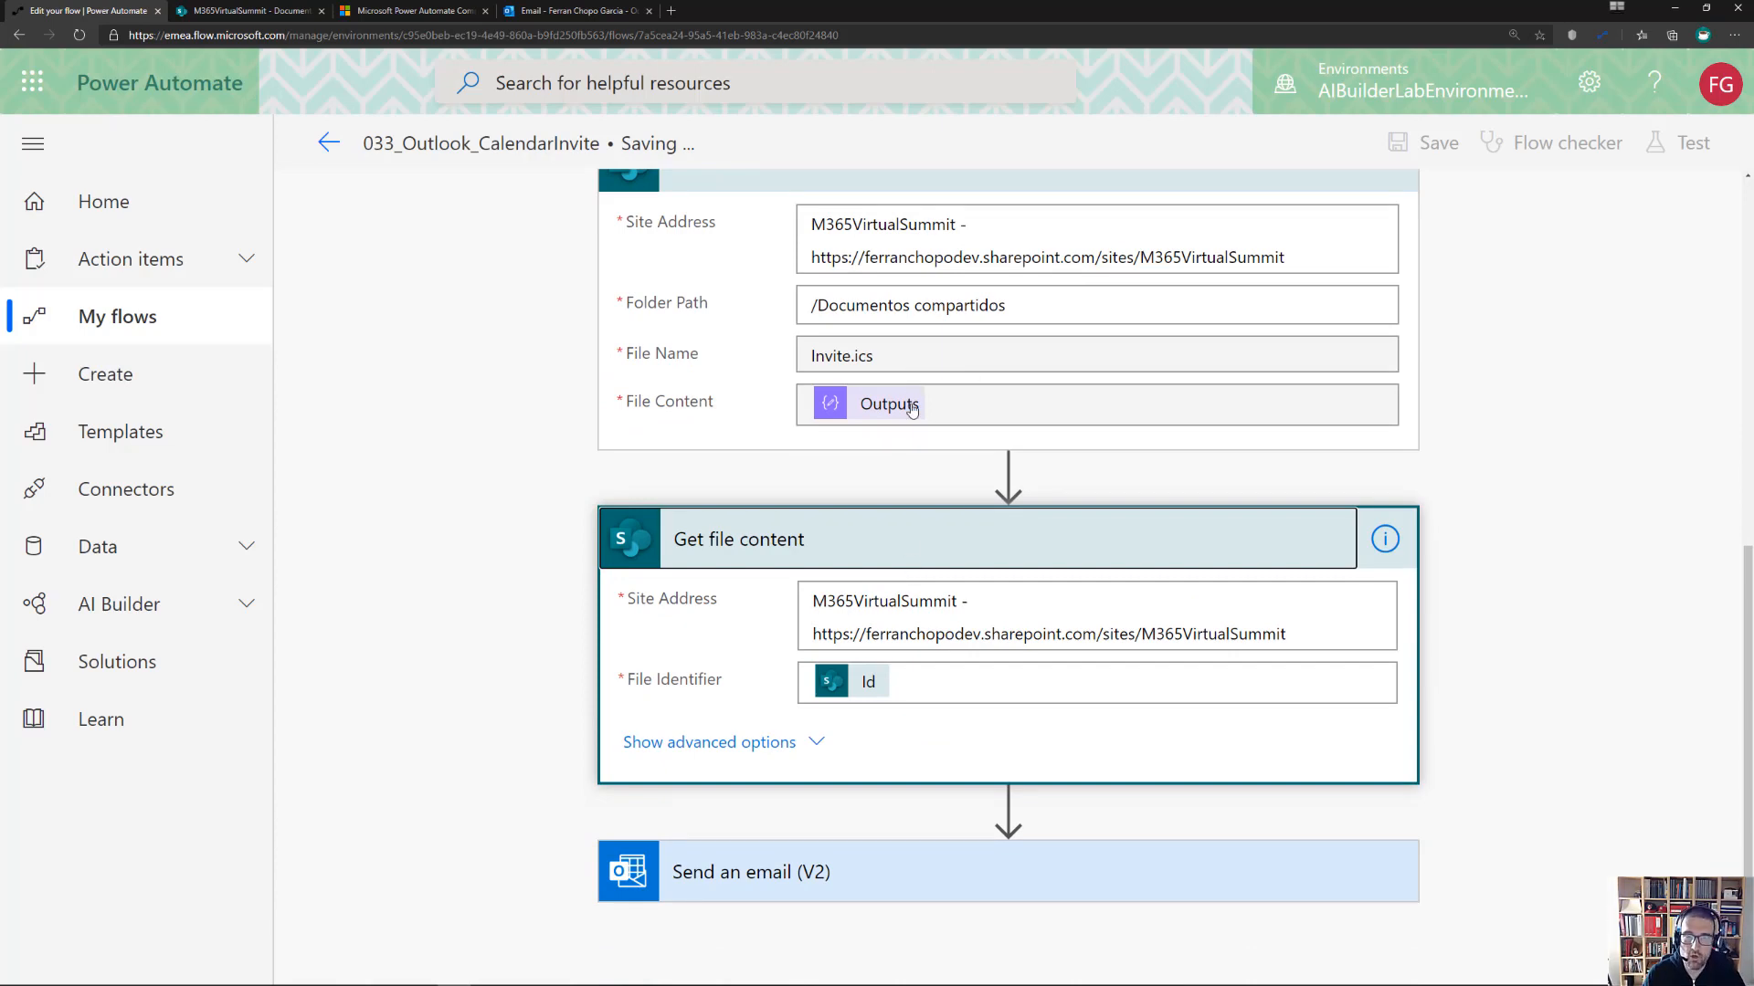
{"action": "scroll", "coordinate": [904, 401], "scroll_direction": "up", "scroll_amount": 7}
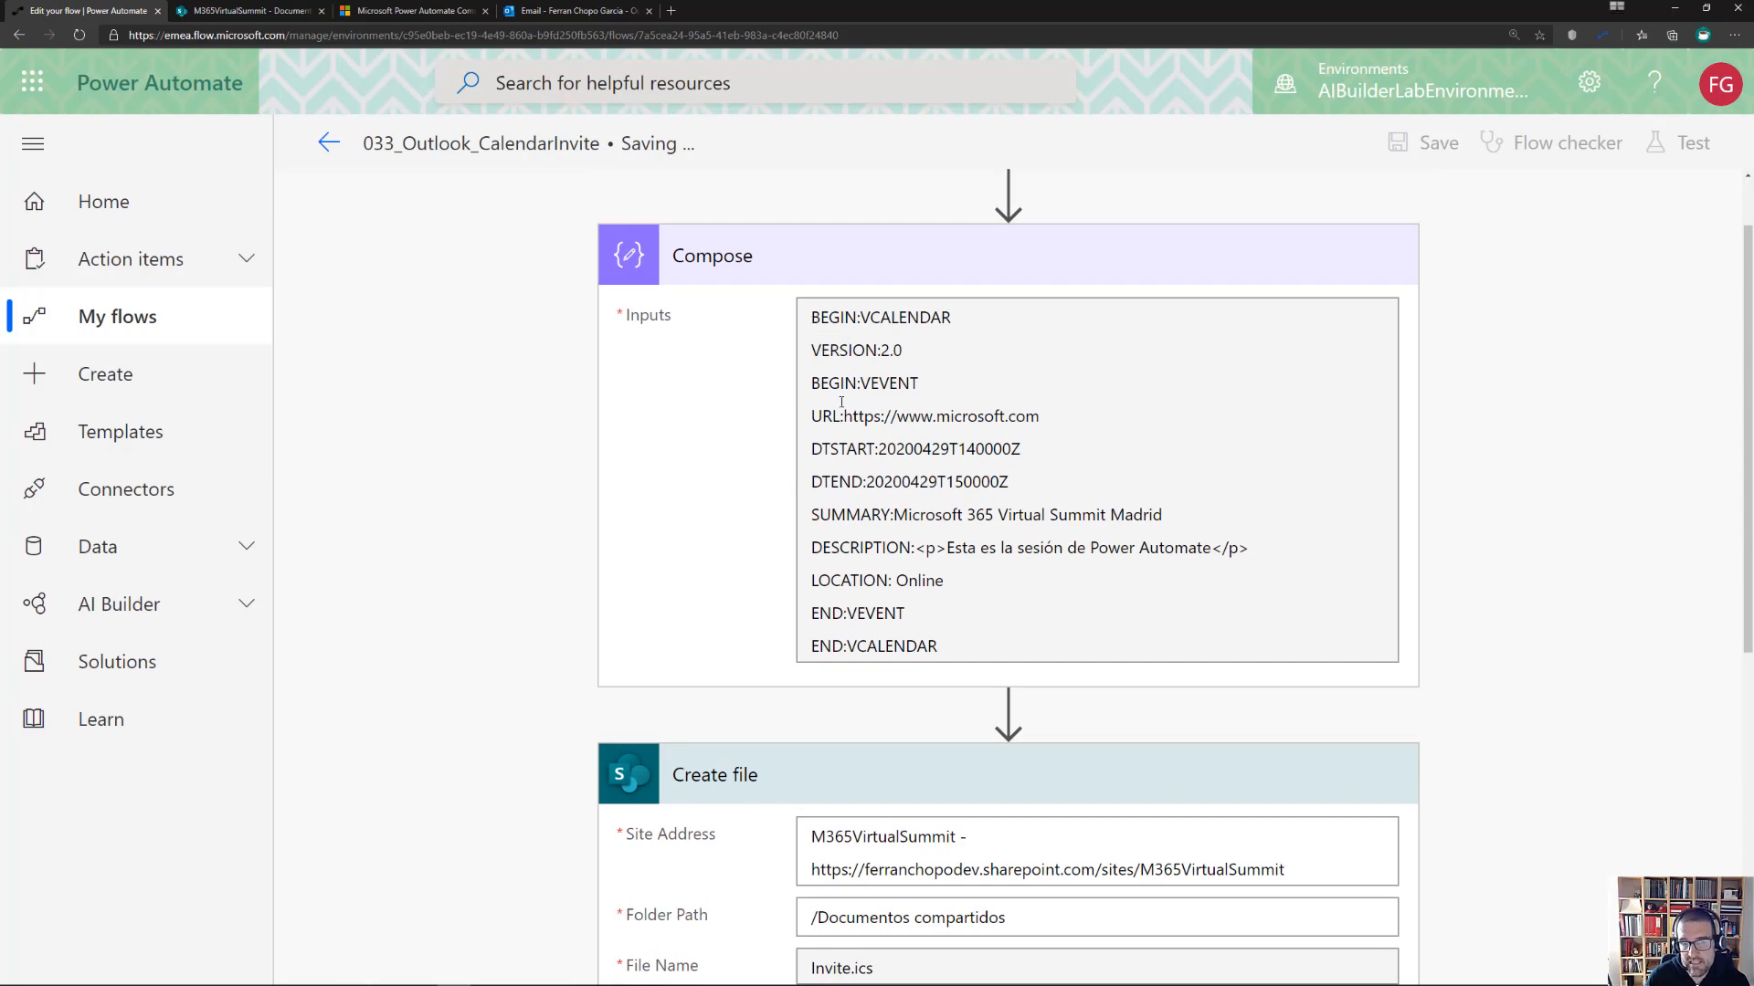
{"action": "scroll", "coordinate": [841, 402], "scroll_direction": "down", "scroll_amount": 7}
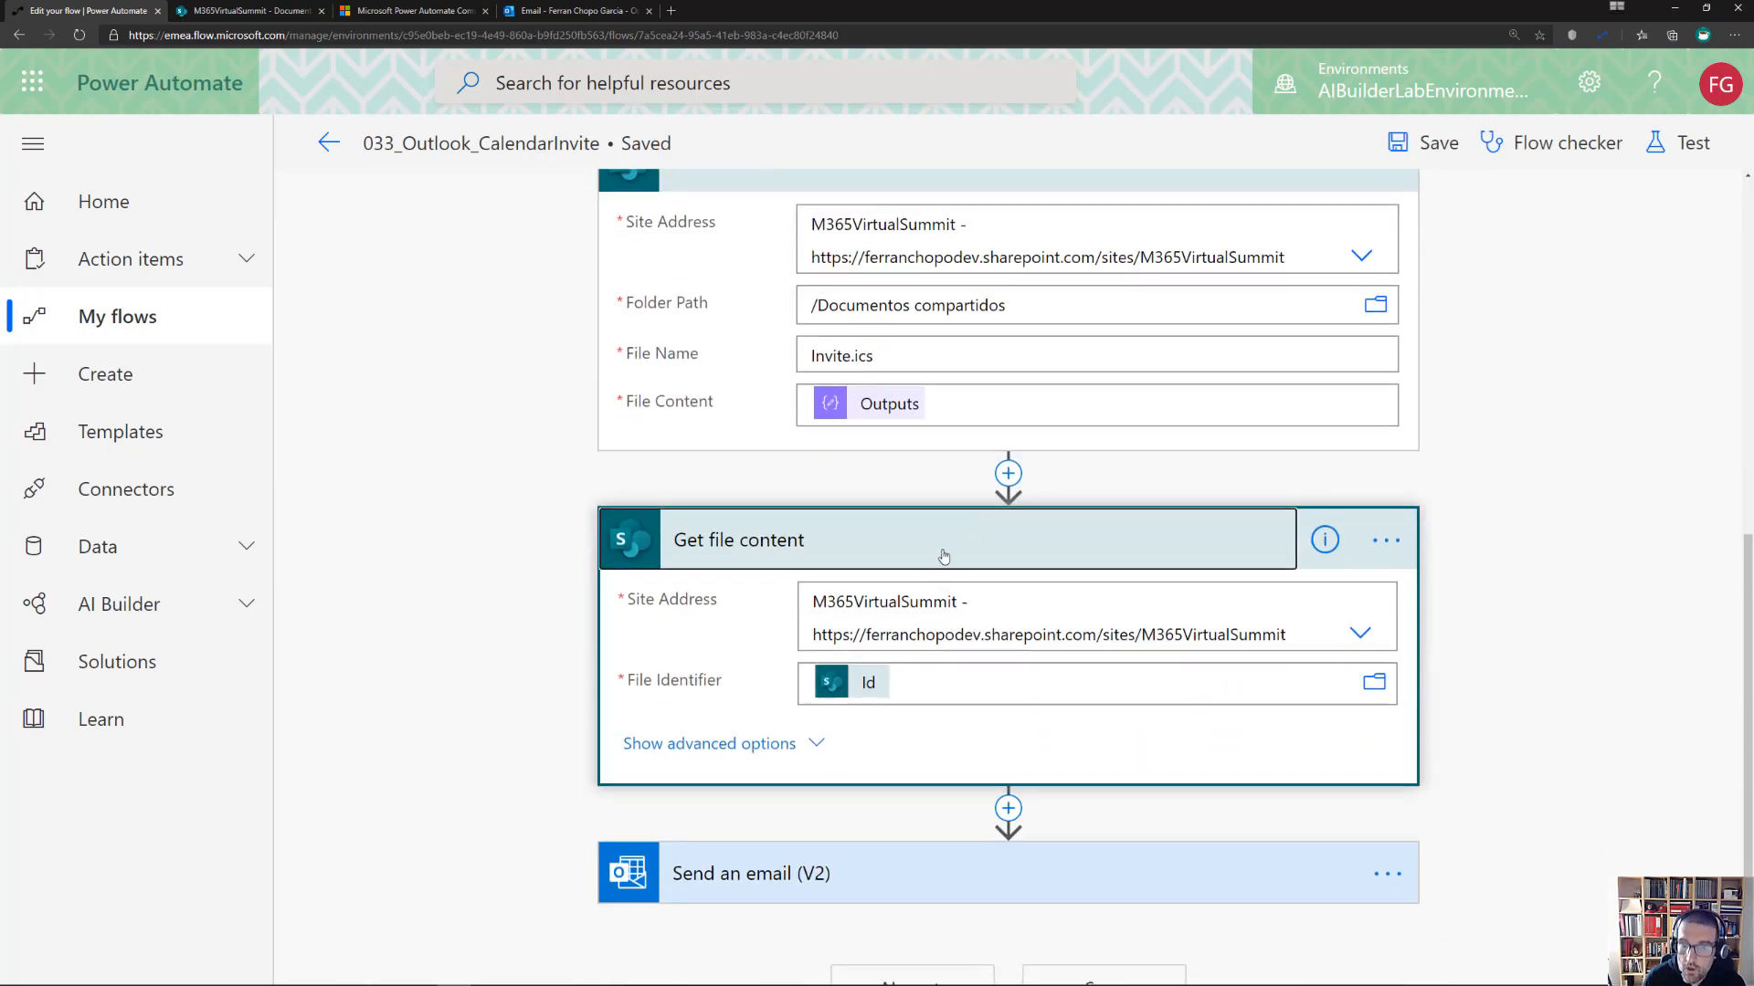
{"action": "scroll", "coordinate": [894, 656], "scroll_direction": "down", "scroll_amount": 1}
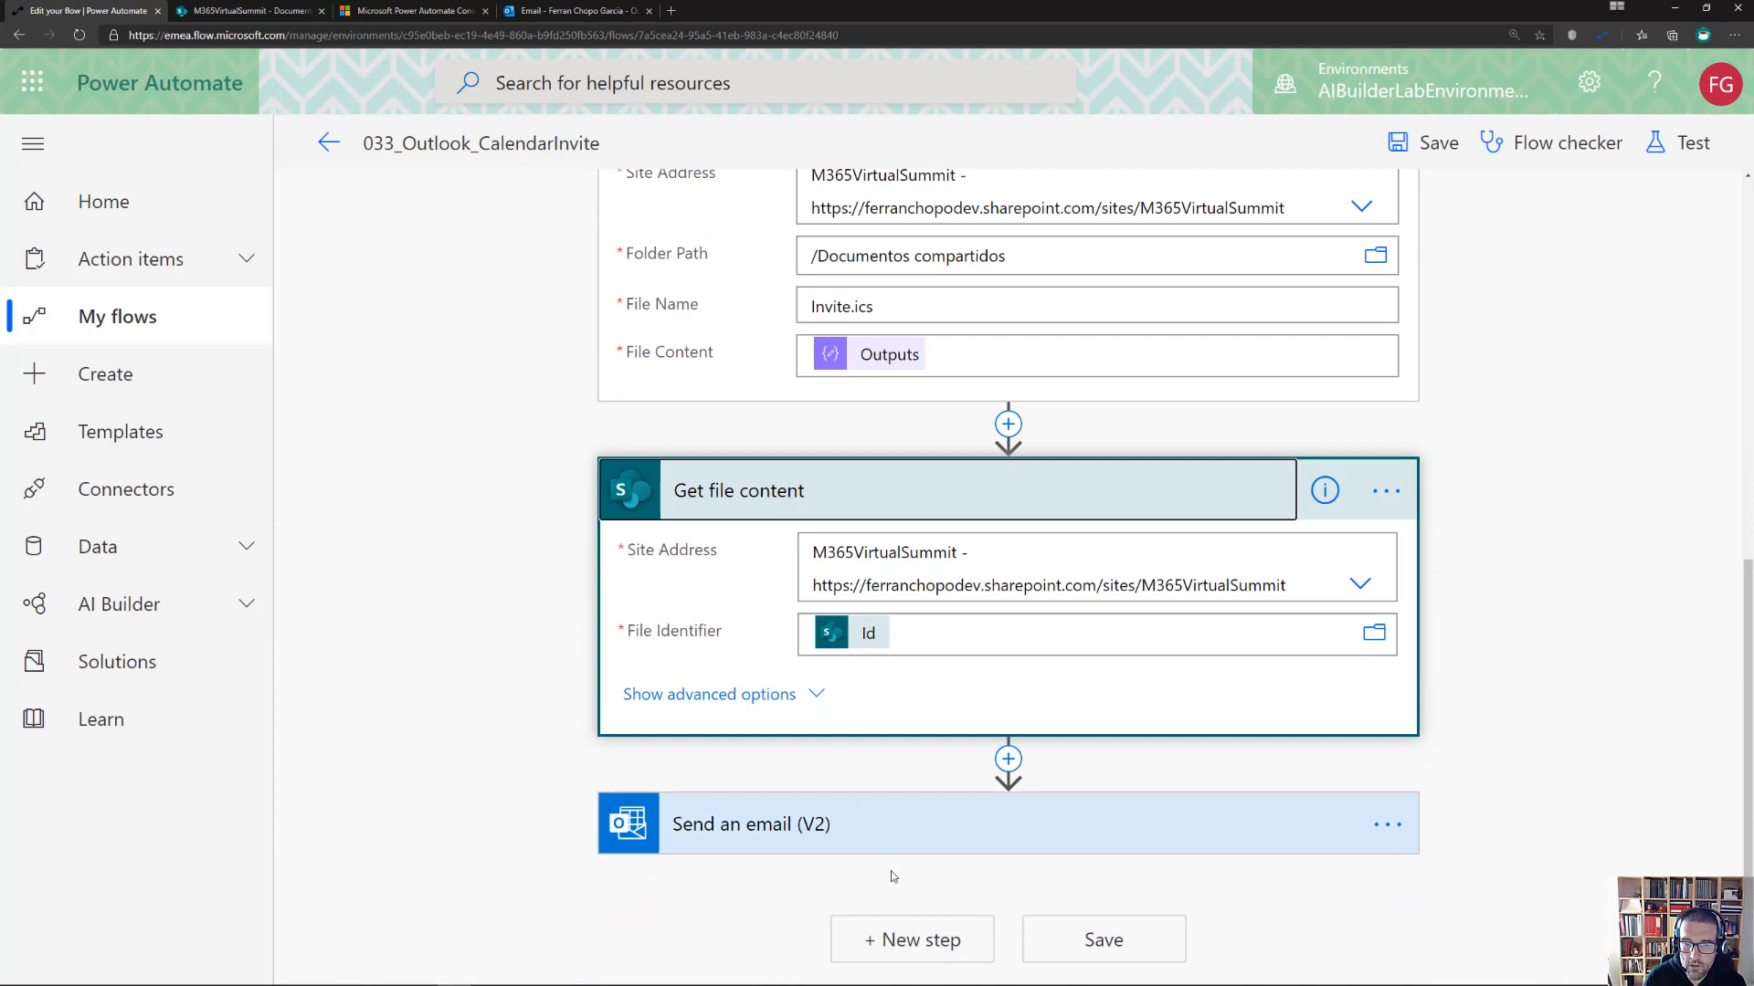
Expand Send an email (V2) with its advanced options and examine the attachment's name and content fields
{"action": "left_click", "coordinate": [886, 834]}
{"action": "scroll", "coordinate": [913, 785], "scroll_direction": "down", "scroll_amount": 3}
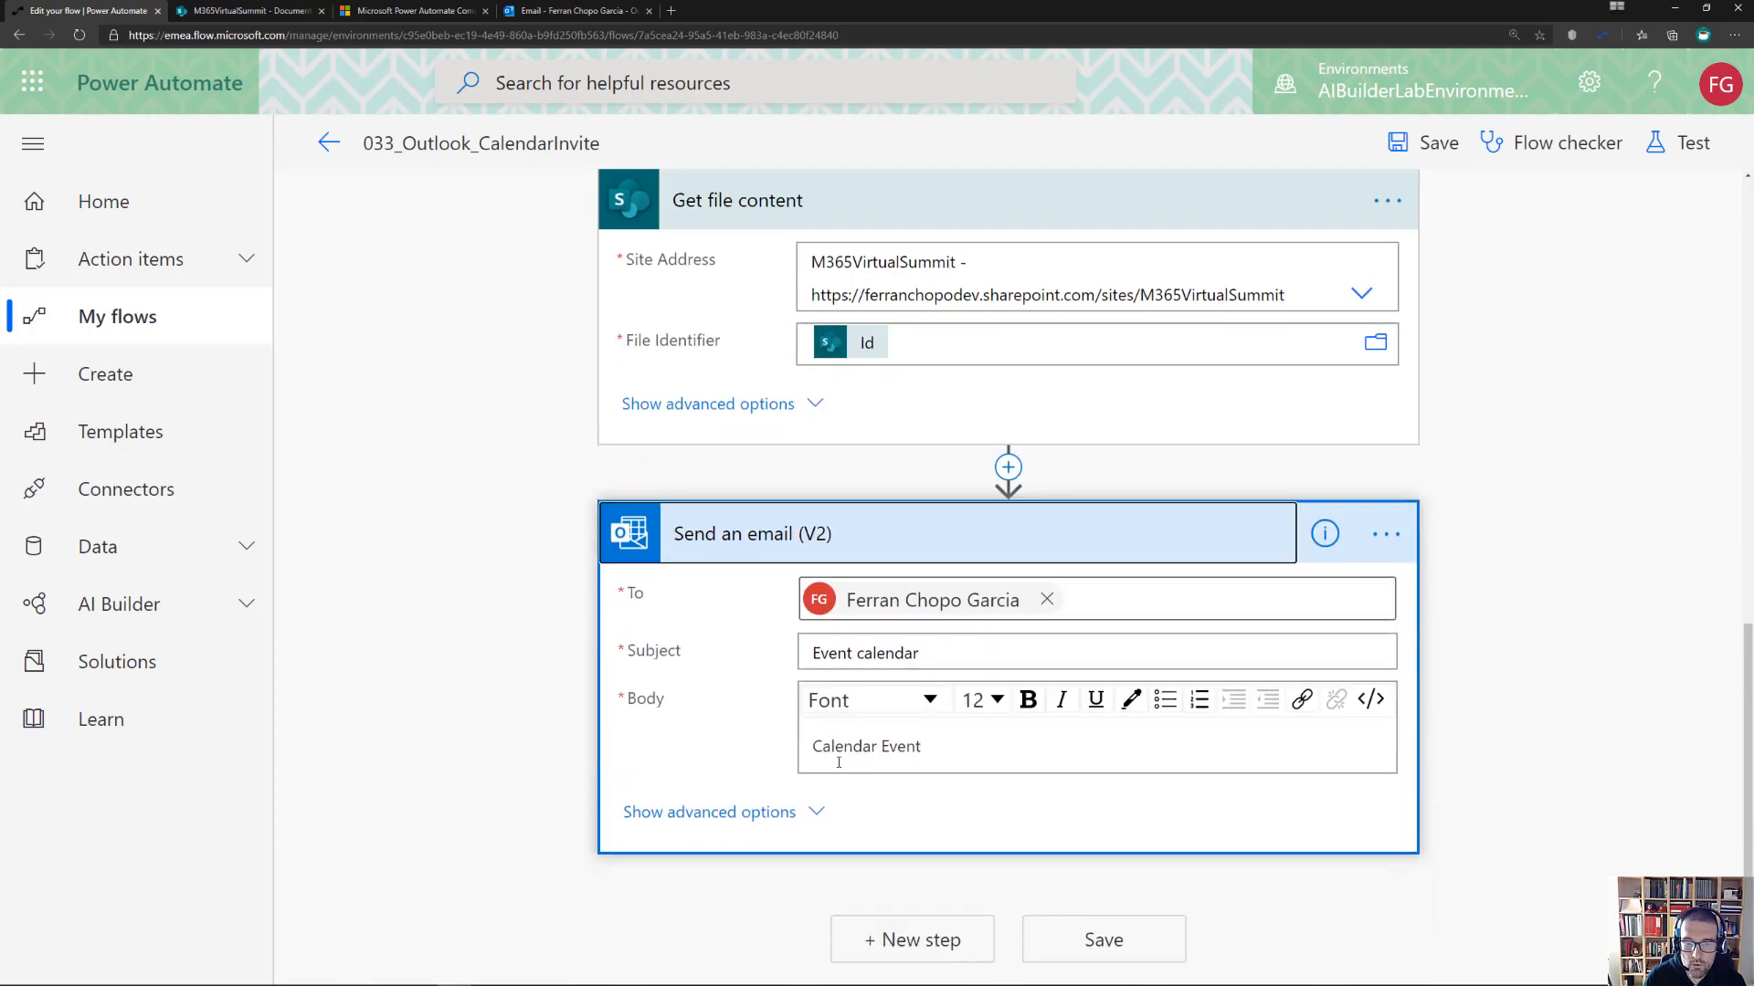
{"action": "left_click", "coordinate": [813, 811]}
{"action": "scroll", "coordinate": [815, 785], "scroll_direction": "down", "scroll_amount": 4}
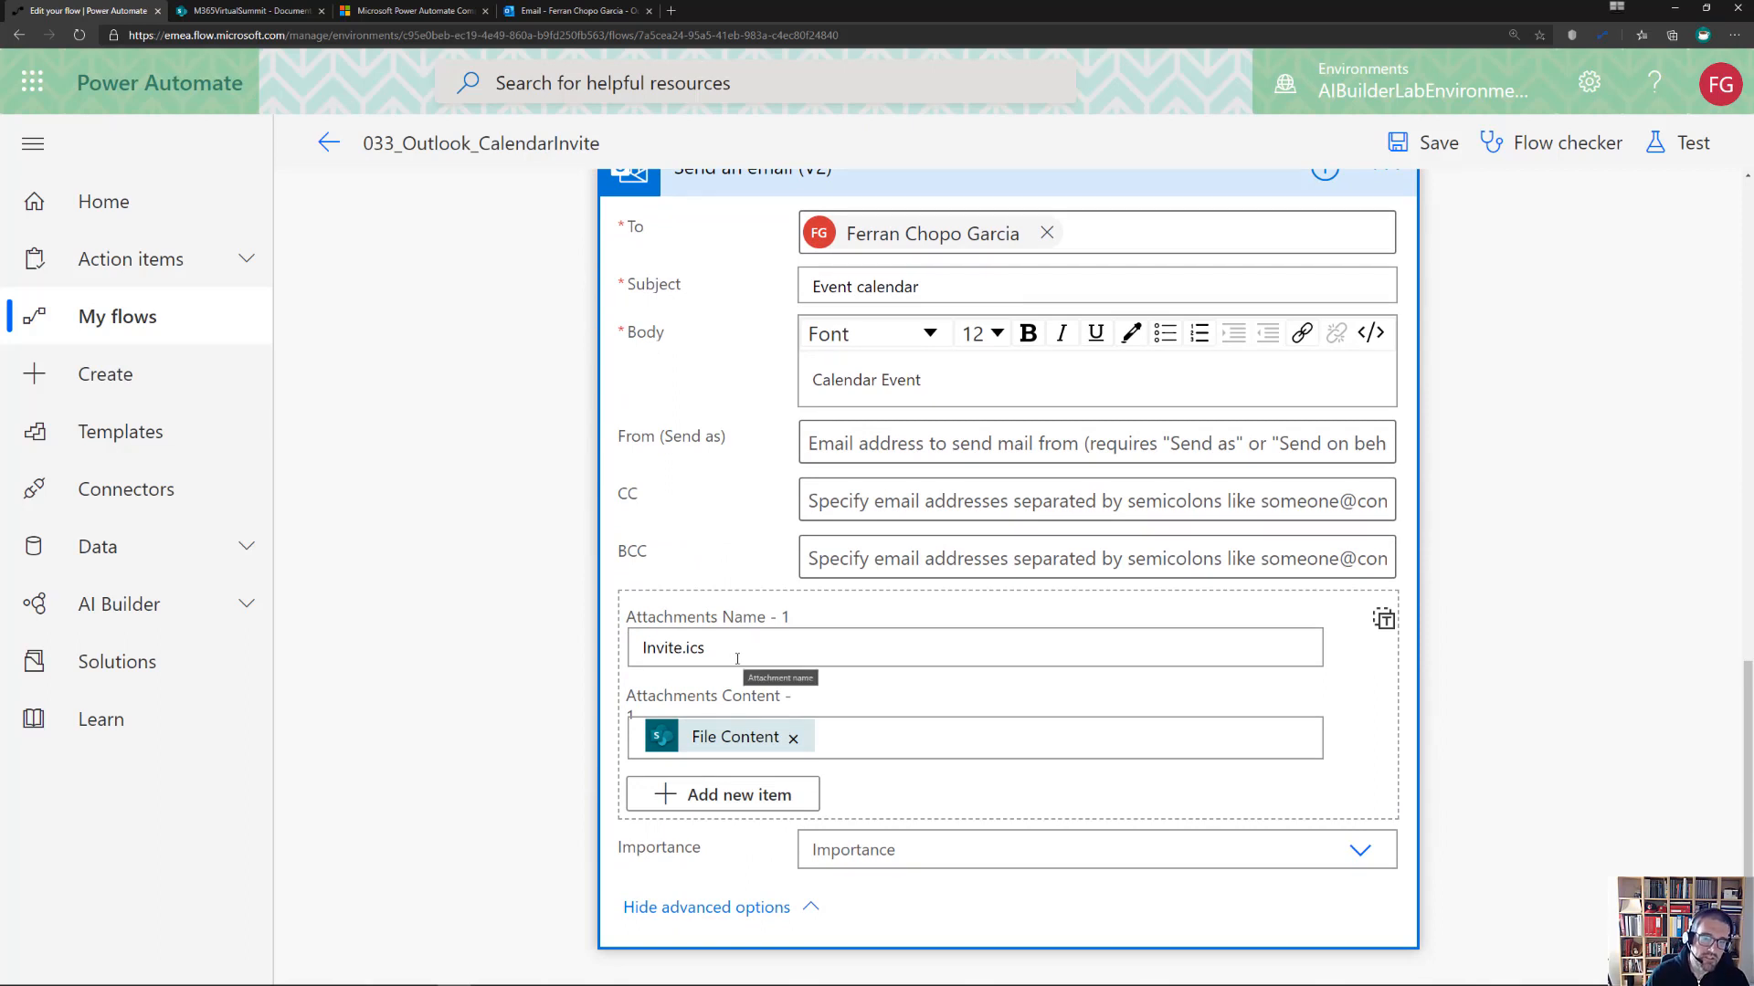
{"action": "left_click", "coordinate": [737, 659]}
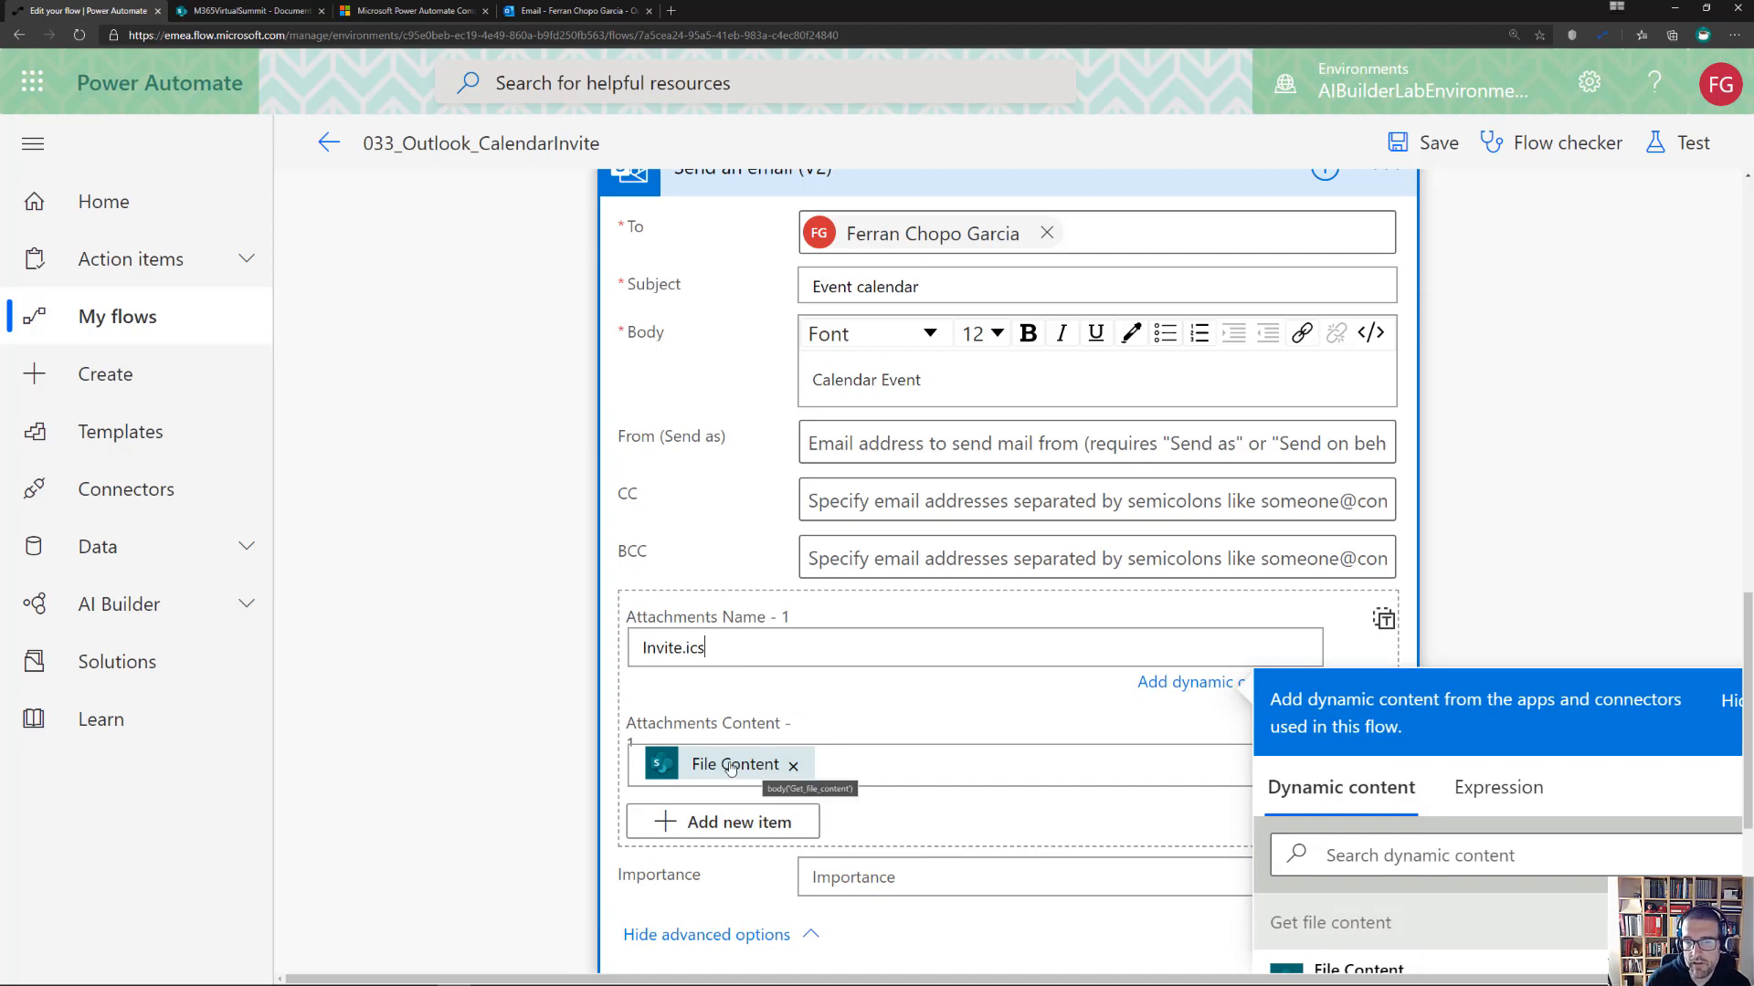
Save the 033_Outlook_CalendarInvite flow and run a test of it by performing the trigger action manually
{"action": "scroll", "coordinate": [995, 588], "scroll_direction": "up", "scroll_amount": 5}
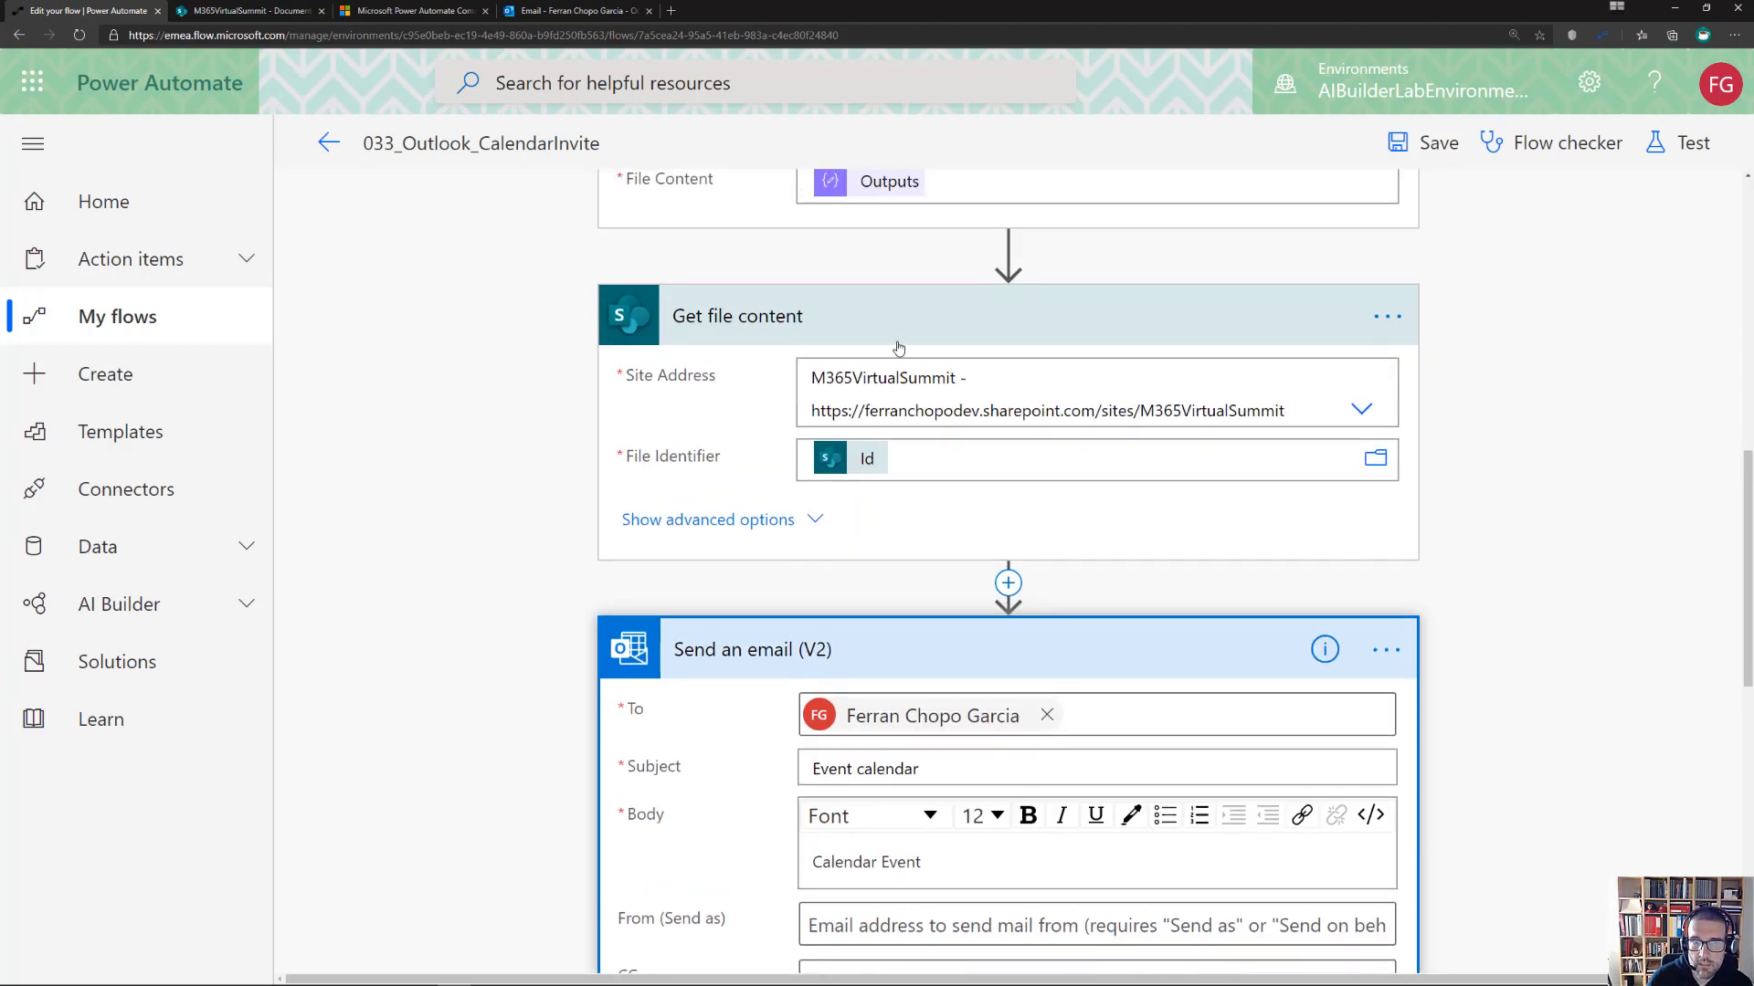
{"action": "scroll", "coordinate": [898, 384], "scroll_direction": "down", "scroll_amount": 2, "text": "ctrl"}
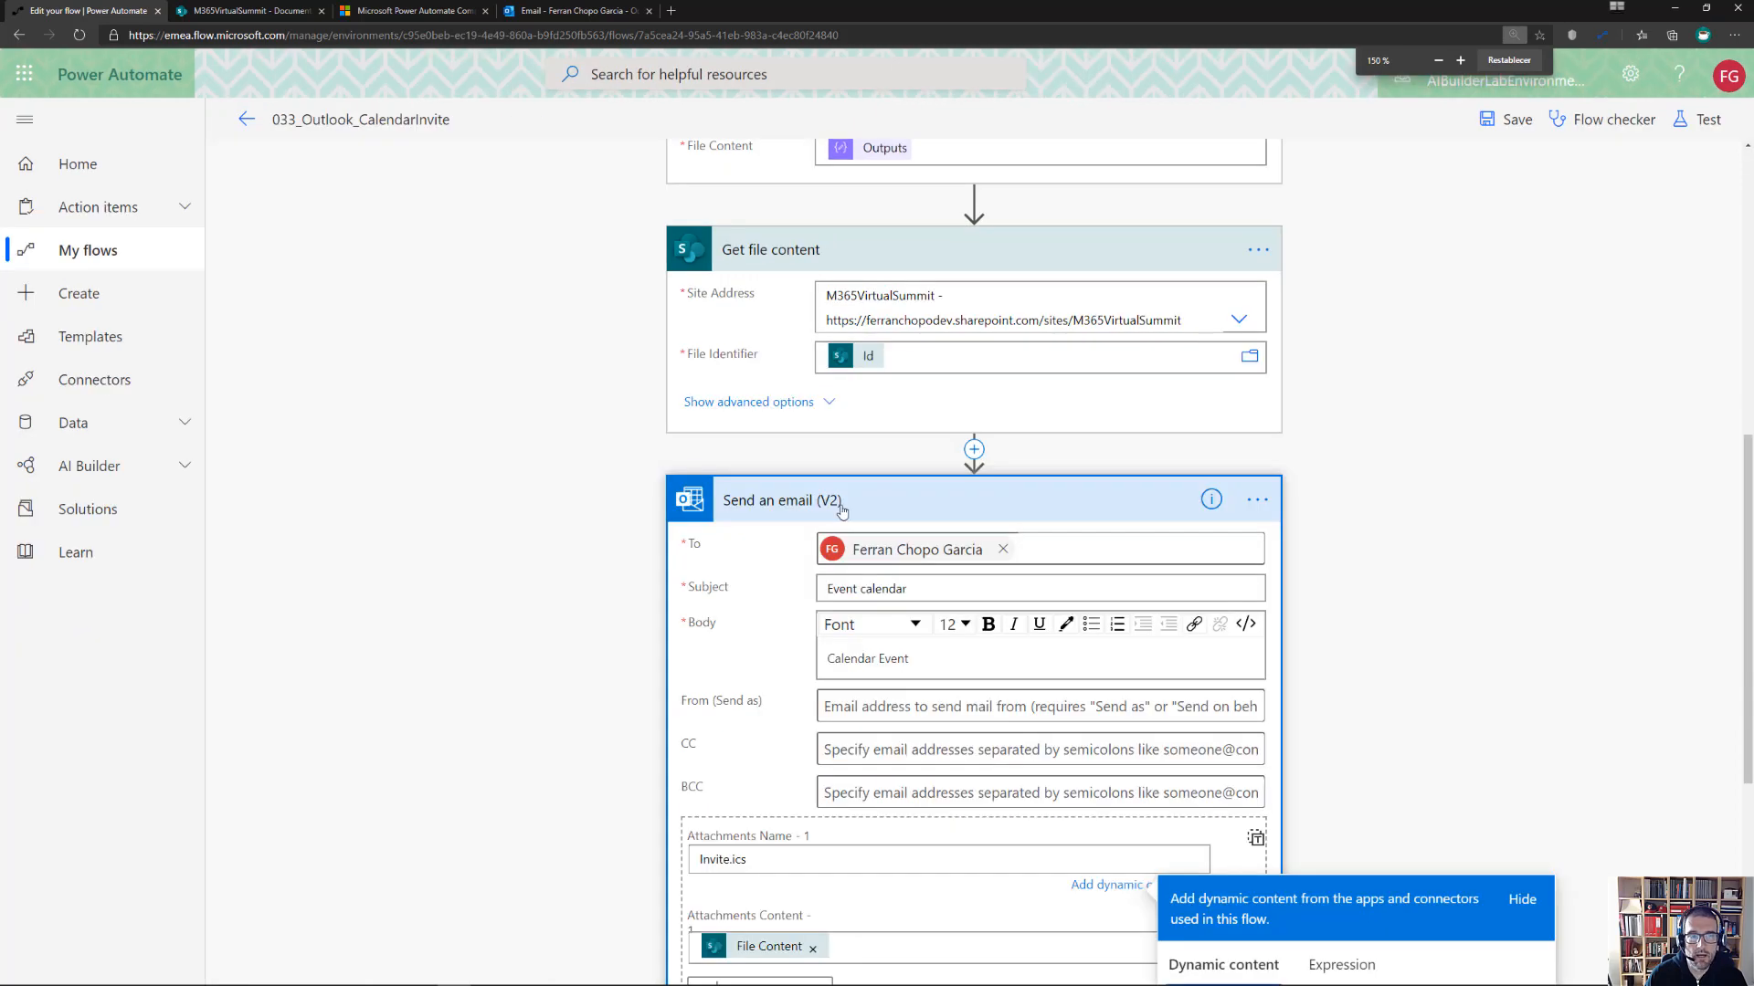
{"action": "scroll", "coordinate": [1416, 434], "scroll_direction": "up", "scroll_amount": 3}
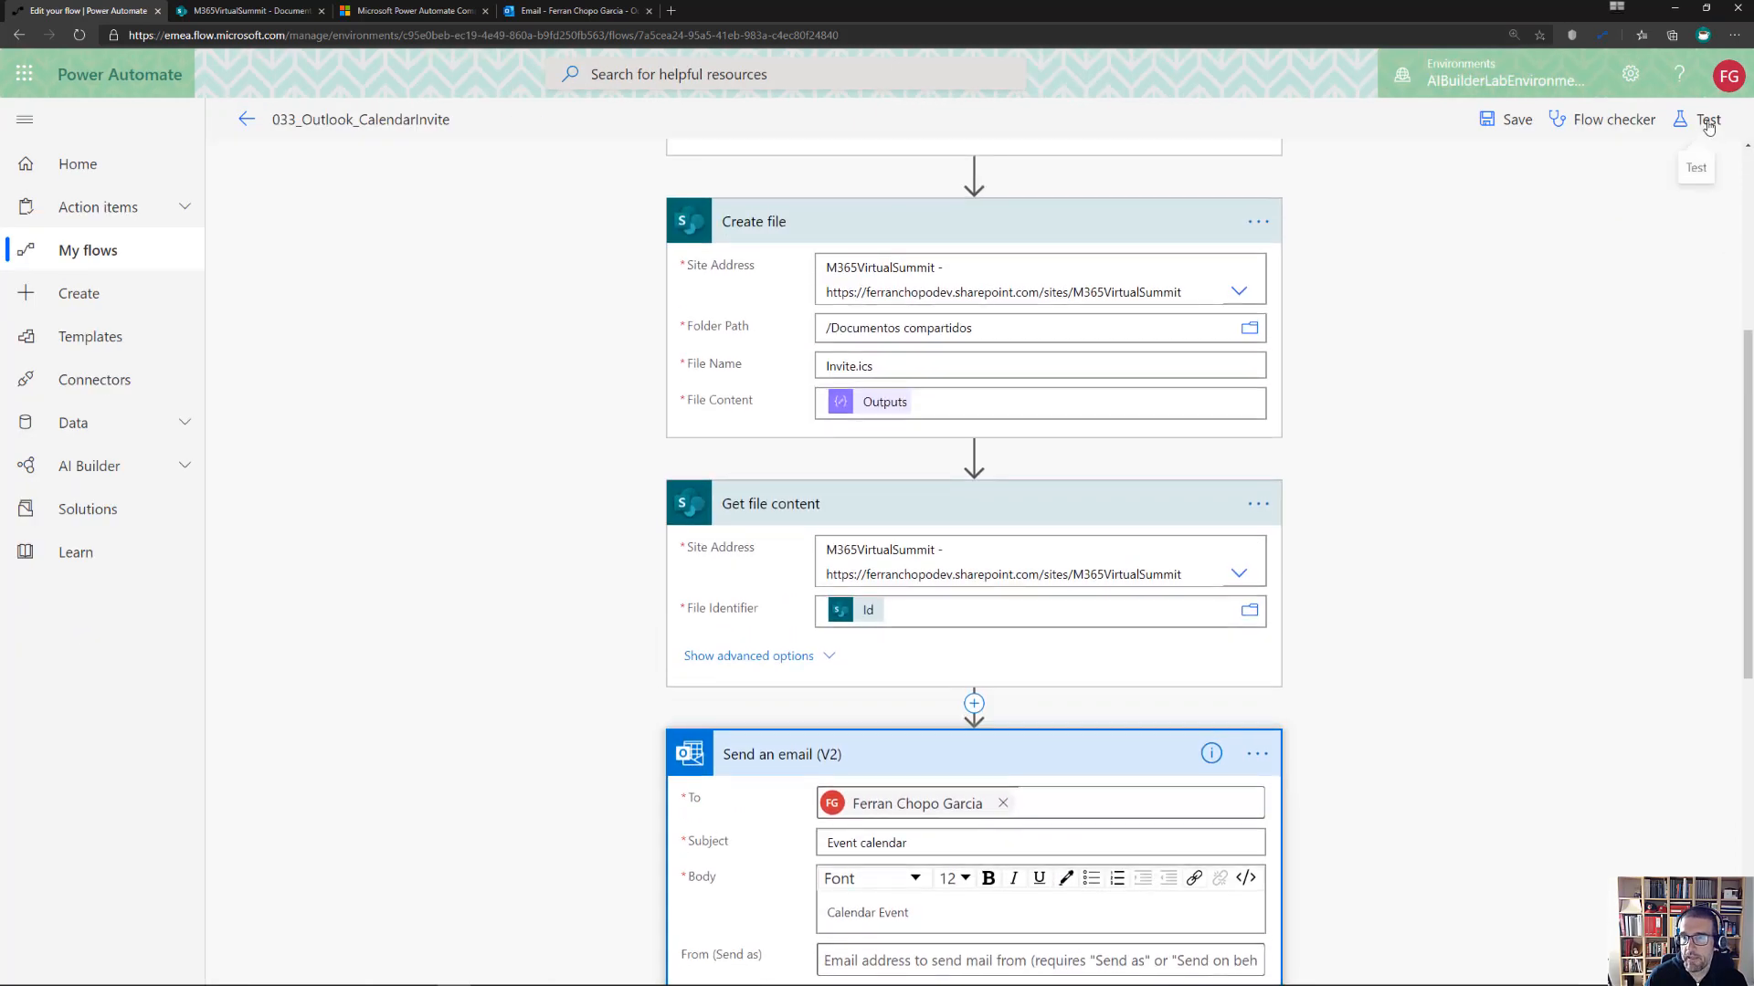
{"action": "left_click", "coordinate": [1482, 130]}
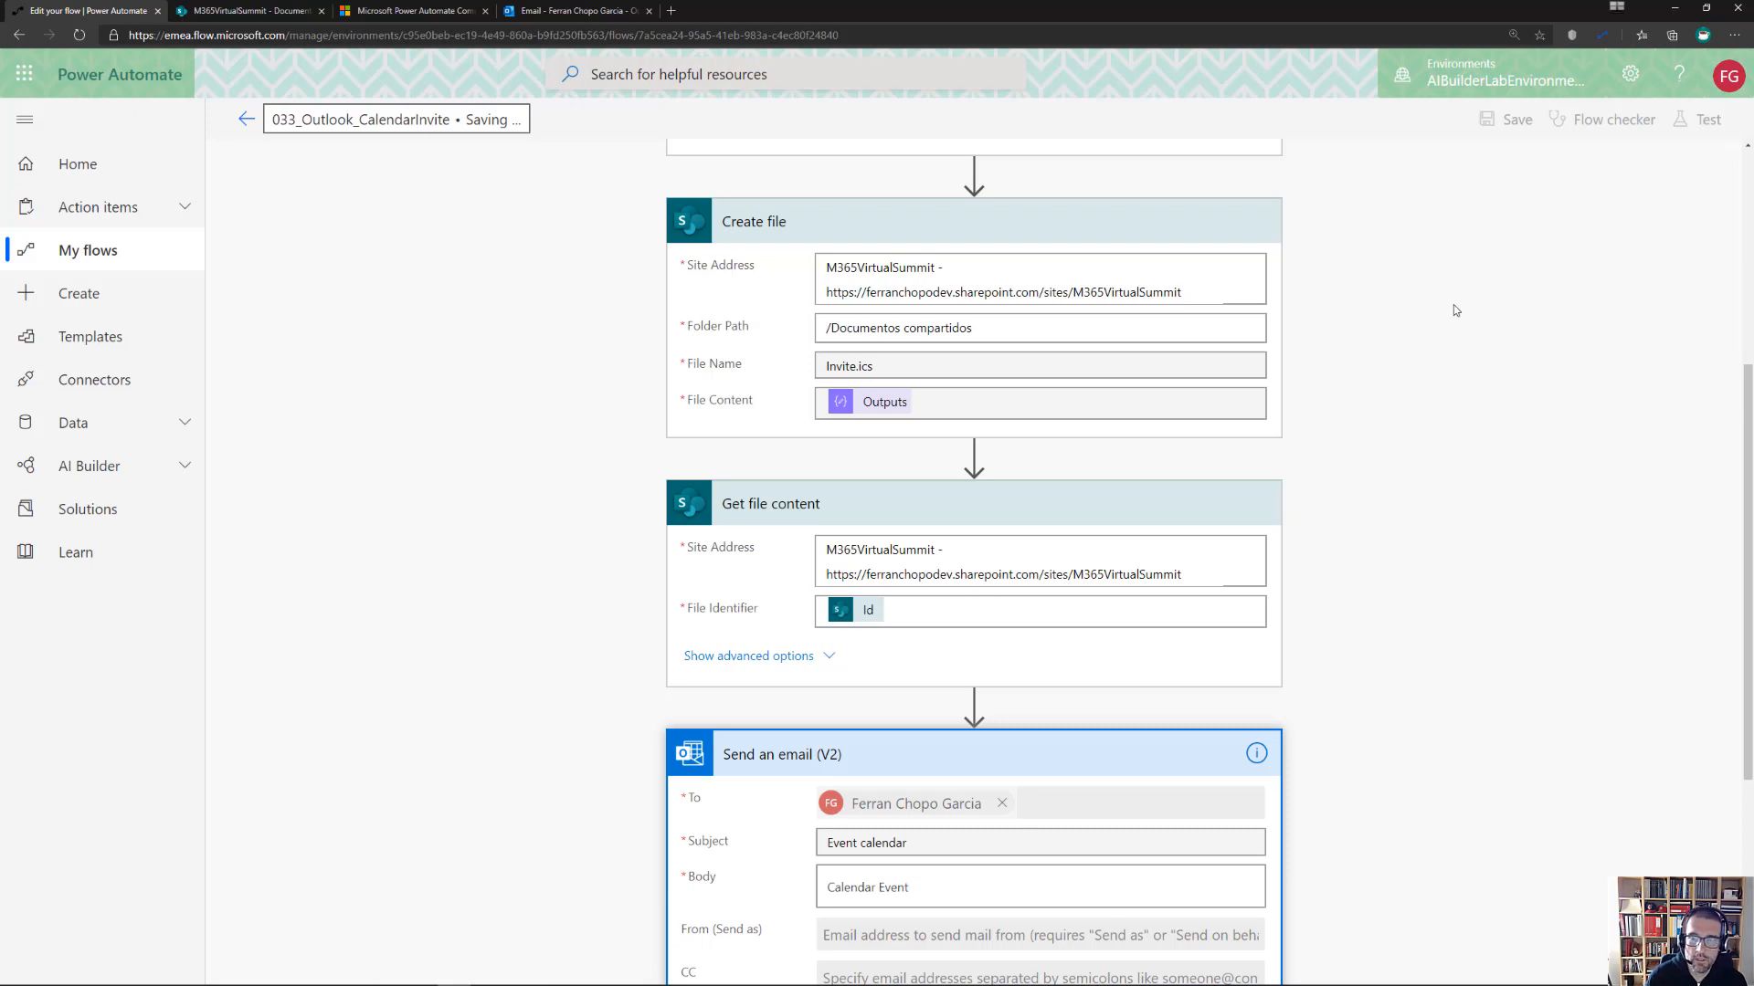
{"action": "scroll", "coordinate": [1462, 326], "scroll_direction": "up", "scroll_amount": 5}
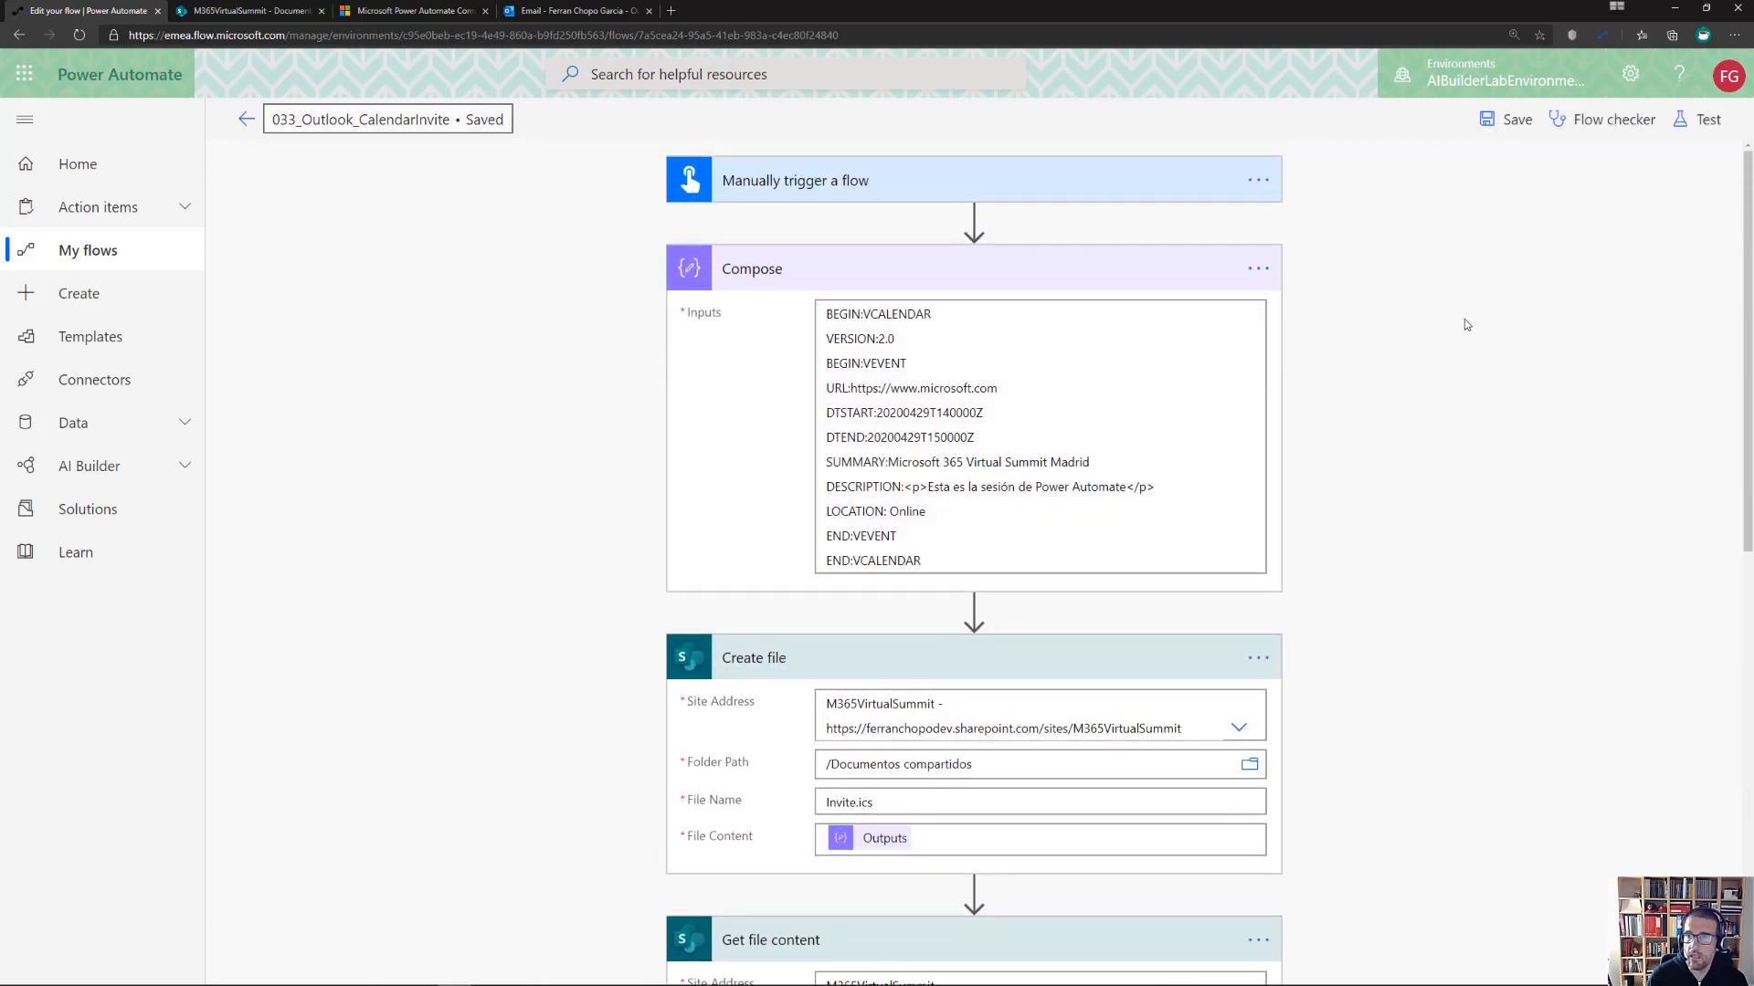
{"action": "left_click", "coordinate": [1690, 120]}
{"action": "left_click", "coordinate": [1472, 257]}
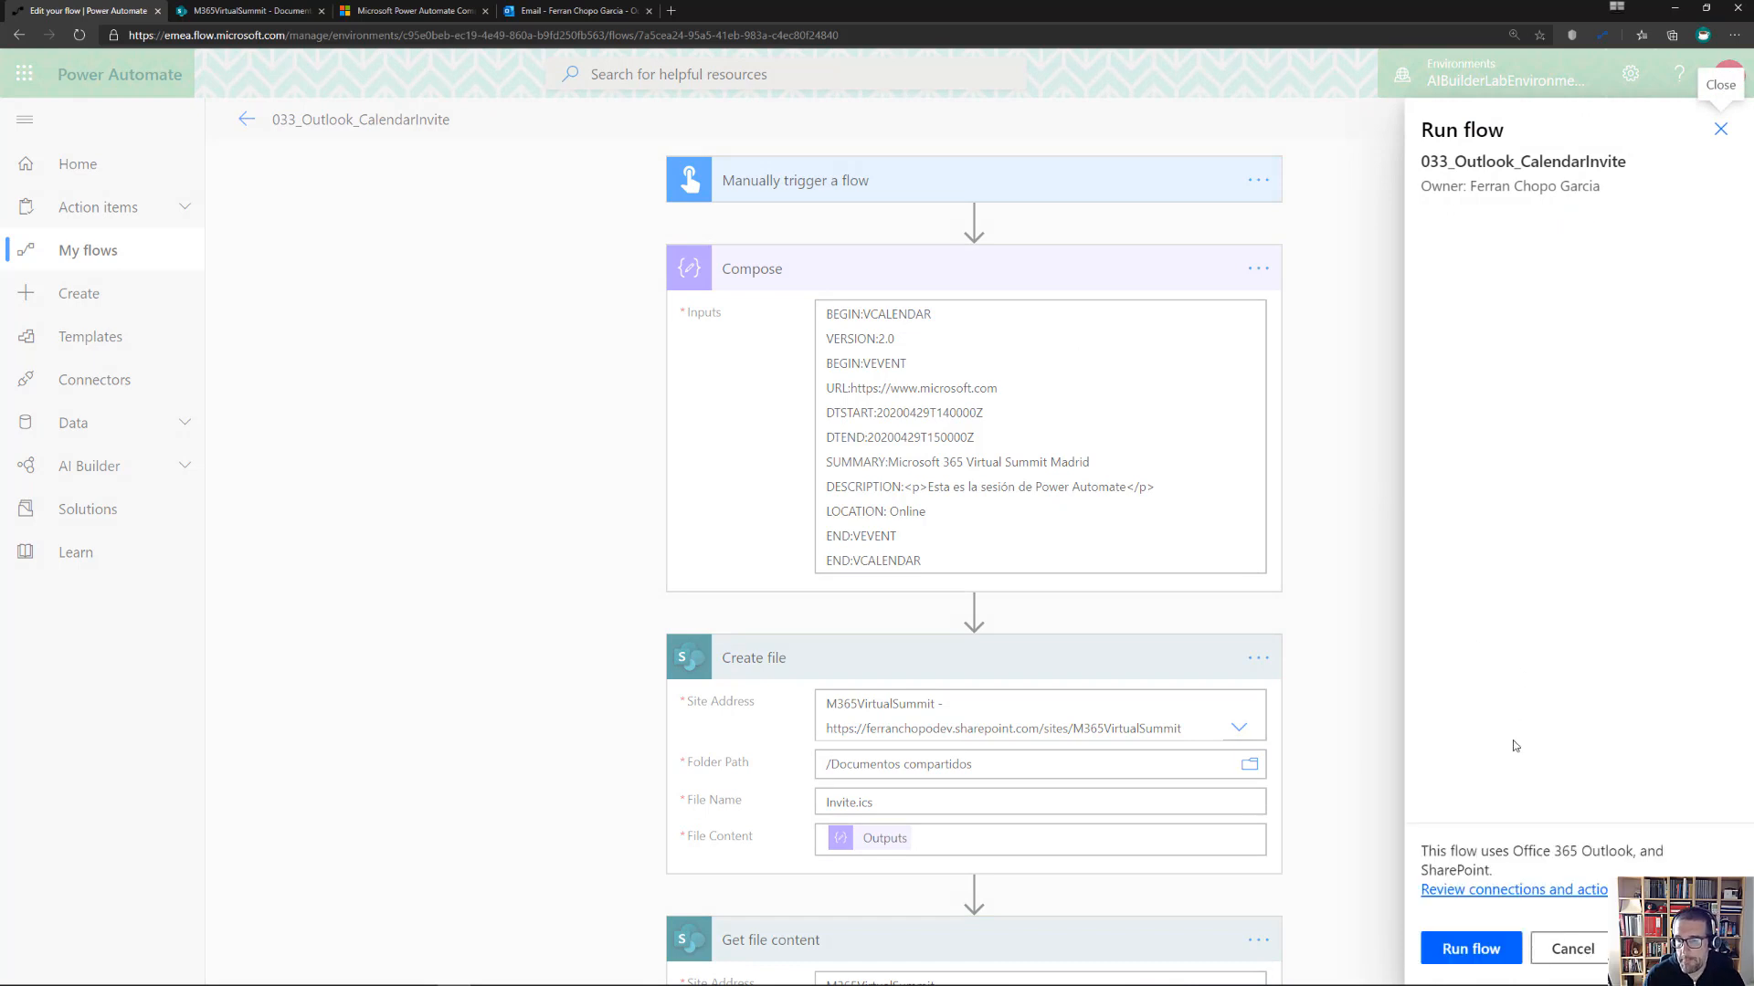
{"action": "left_click", "coordinate": [1478, 951]}
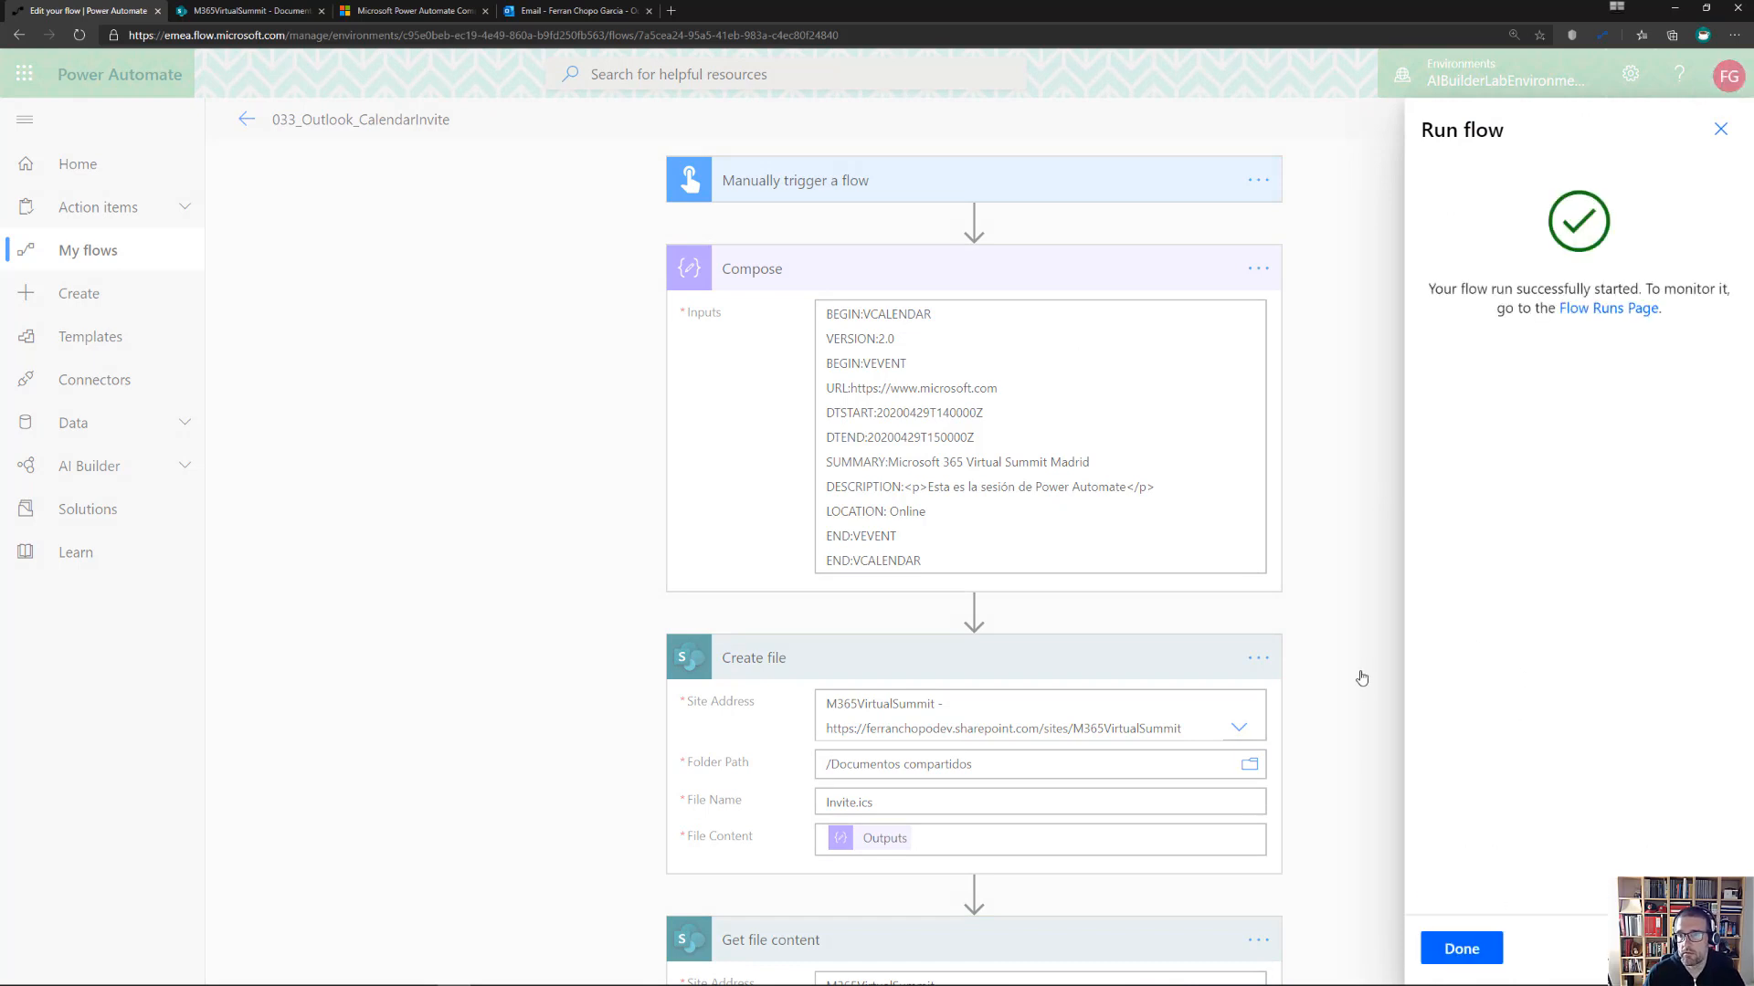
{"action": "left_click", "coordinate": [1459, 949]}
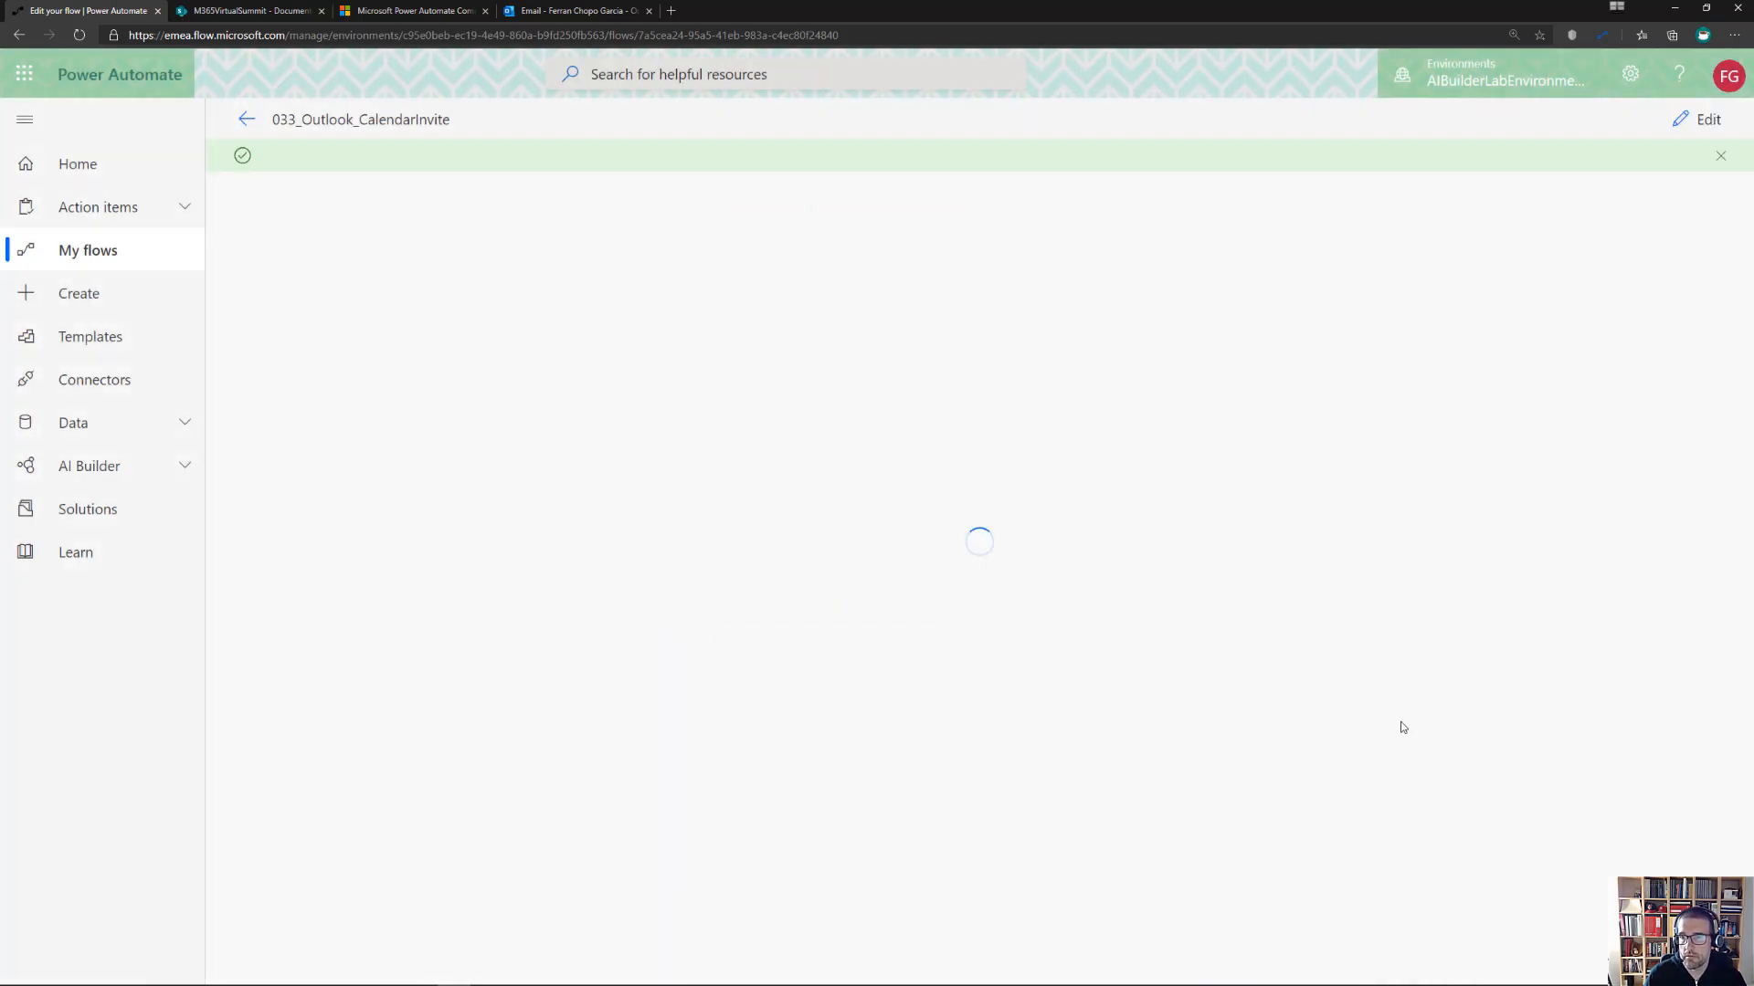
Switch to Outlook, open the Event calendar email and preview its Invite.ics attachment to check the appointment's details
{"action": "left_click", "coordinate": [566, 10]}
{"action": "left_click", "coordinate": [463, 250]}
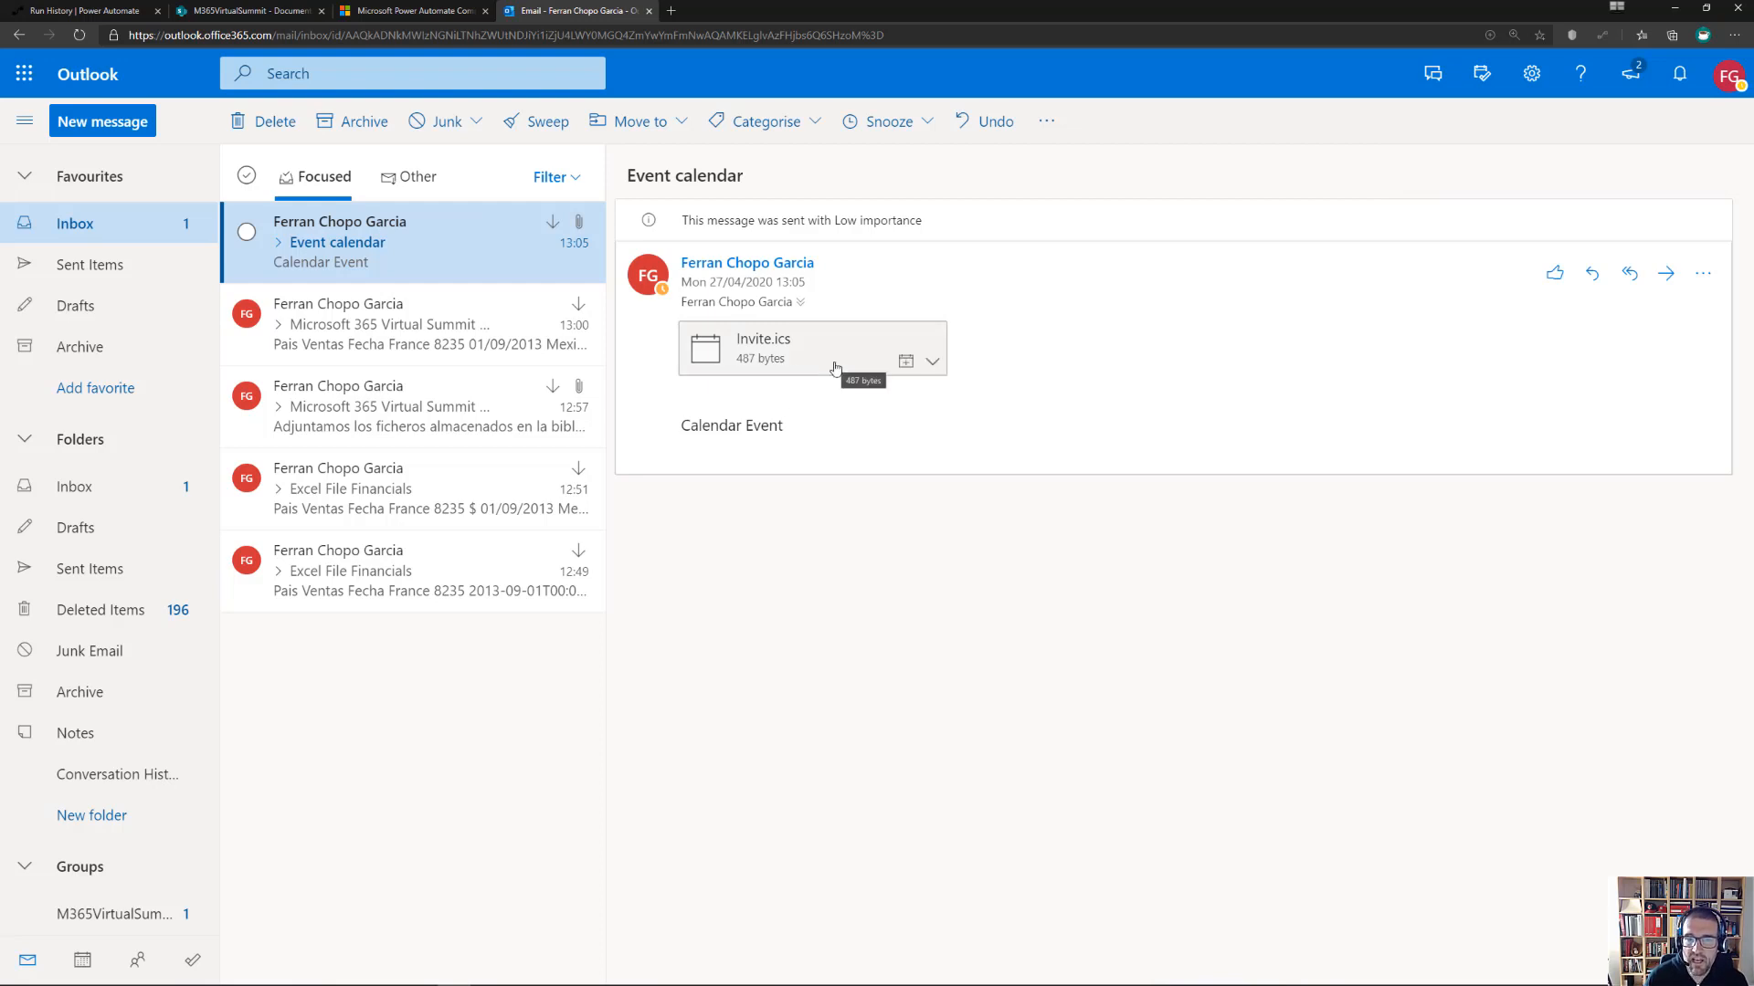
{"action": "left_click", "coordinate": [932, 363]}
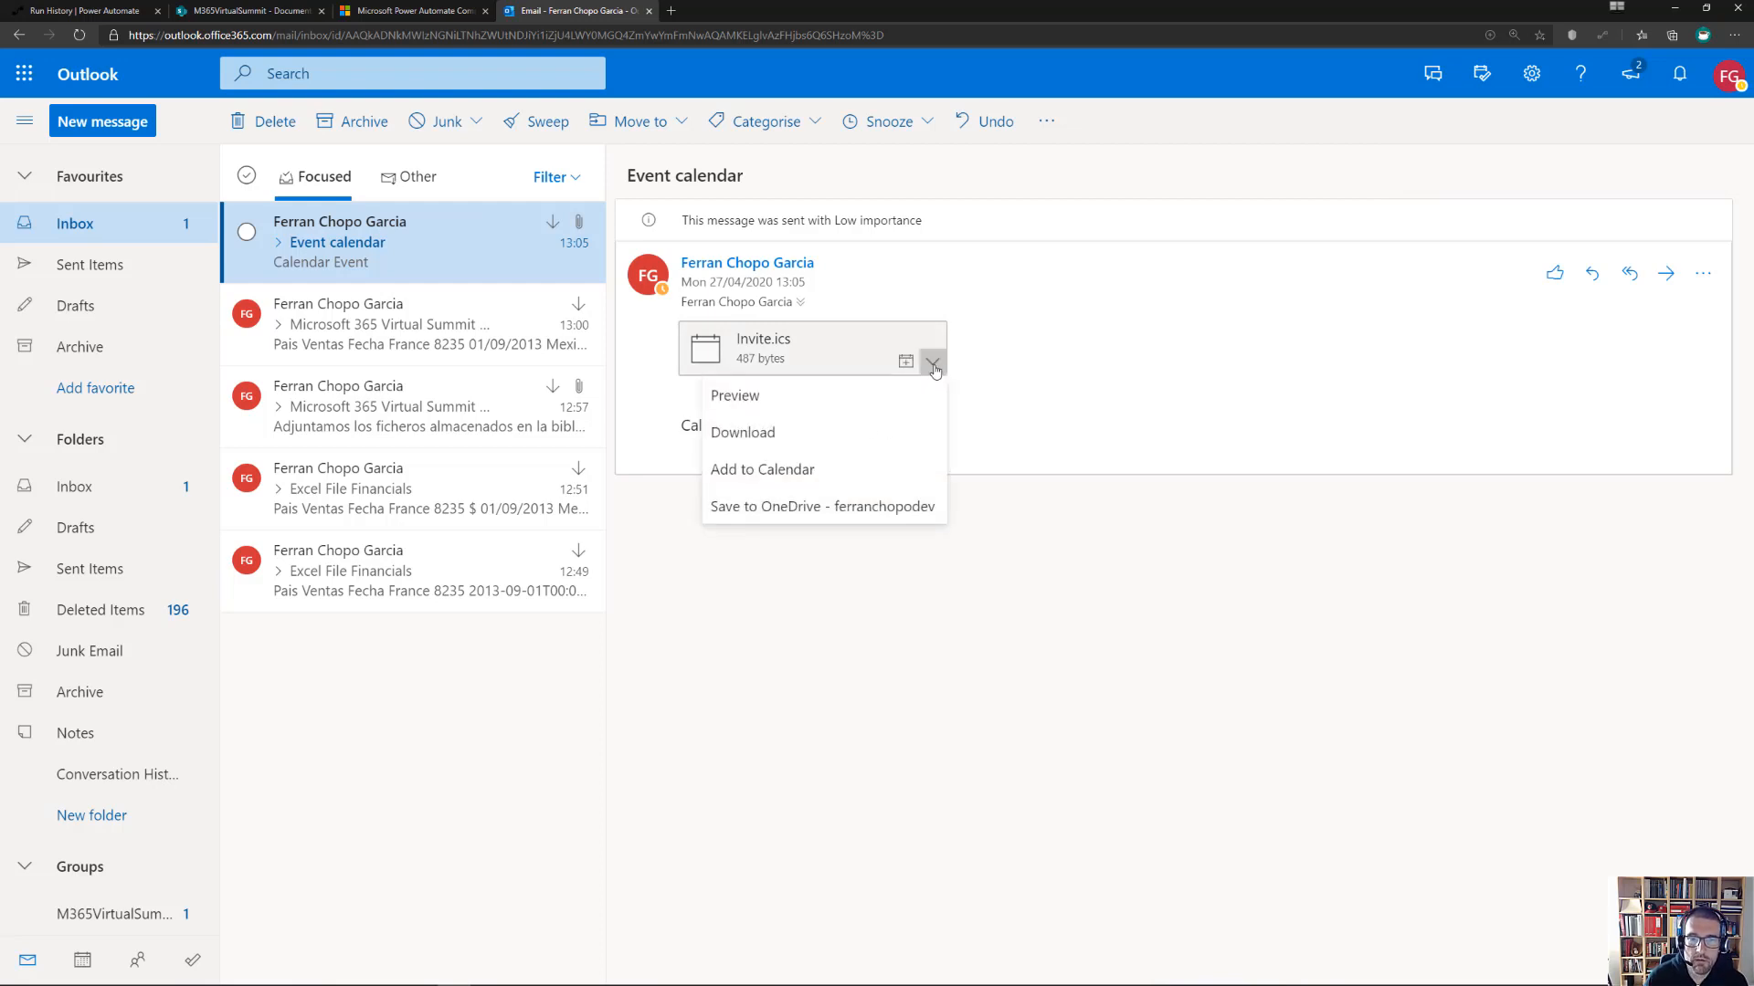
{"action": "left_click", "coordinate": [760, 399]}
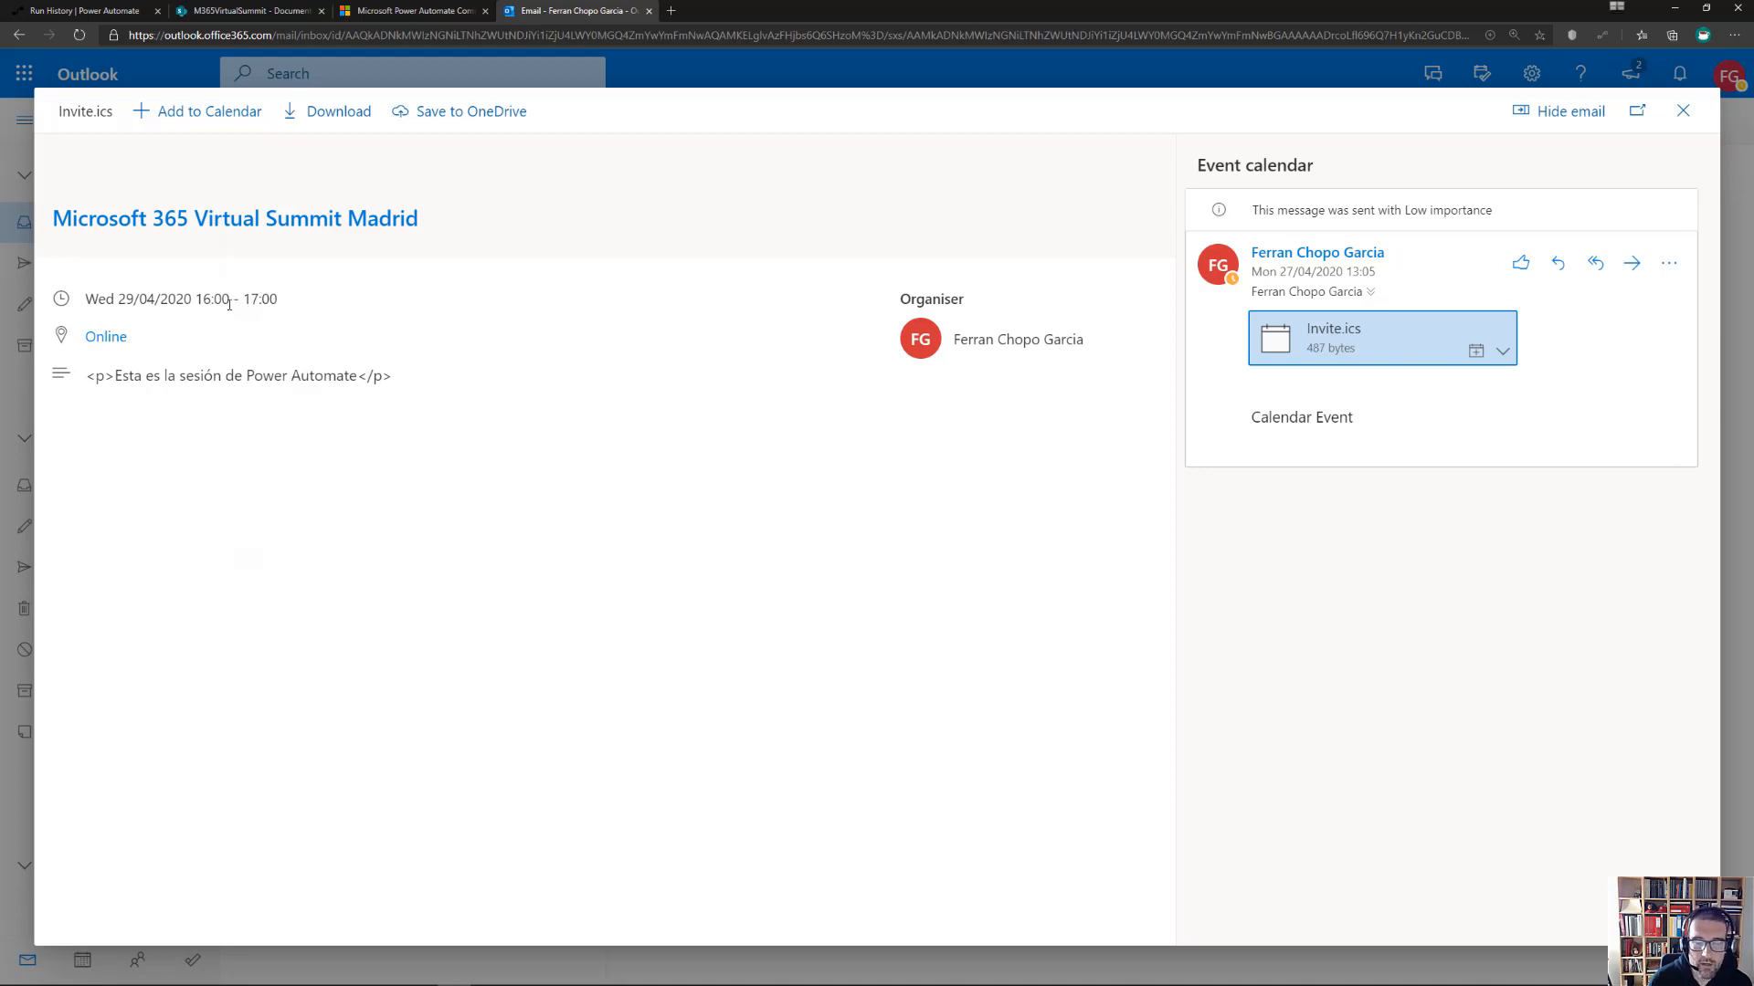
{"action": "left_click", "coordinate": [1686, 113]}
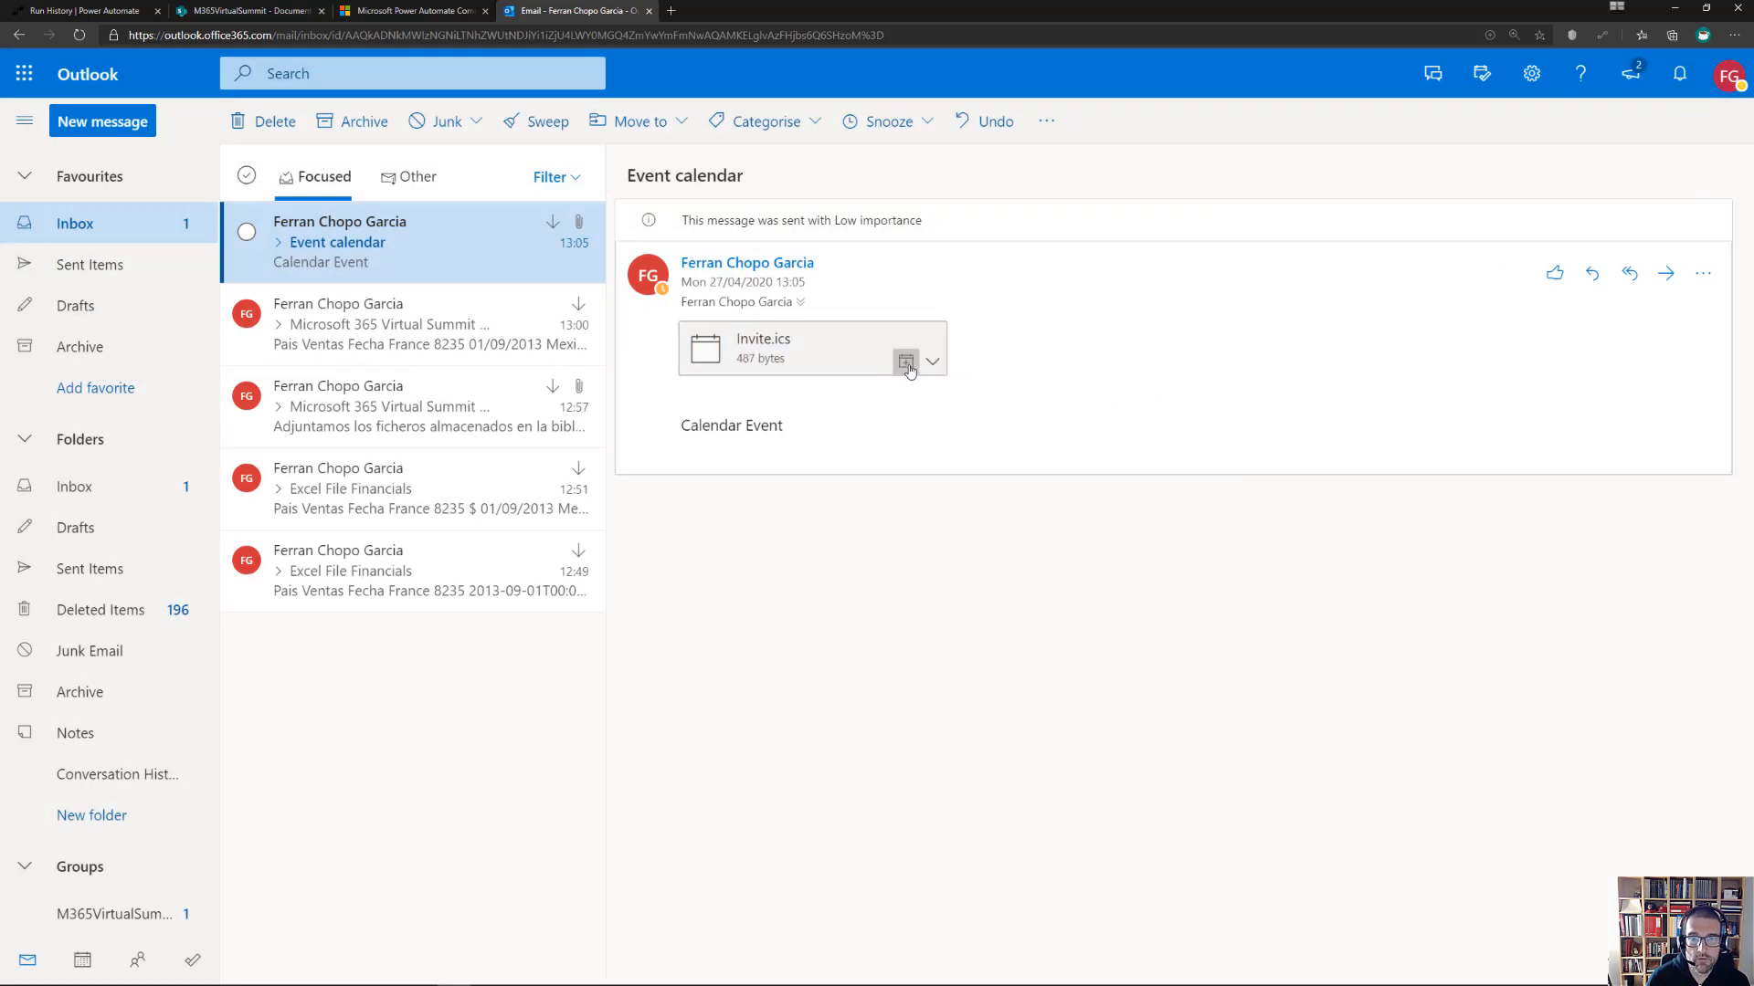
Add the Invite.ics appointment to the calendar and view the resulting event on 29 April 2020
{"action": "left_click", "coordinate": [907, 361]}
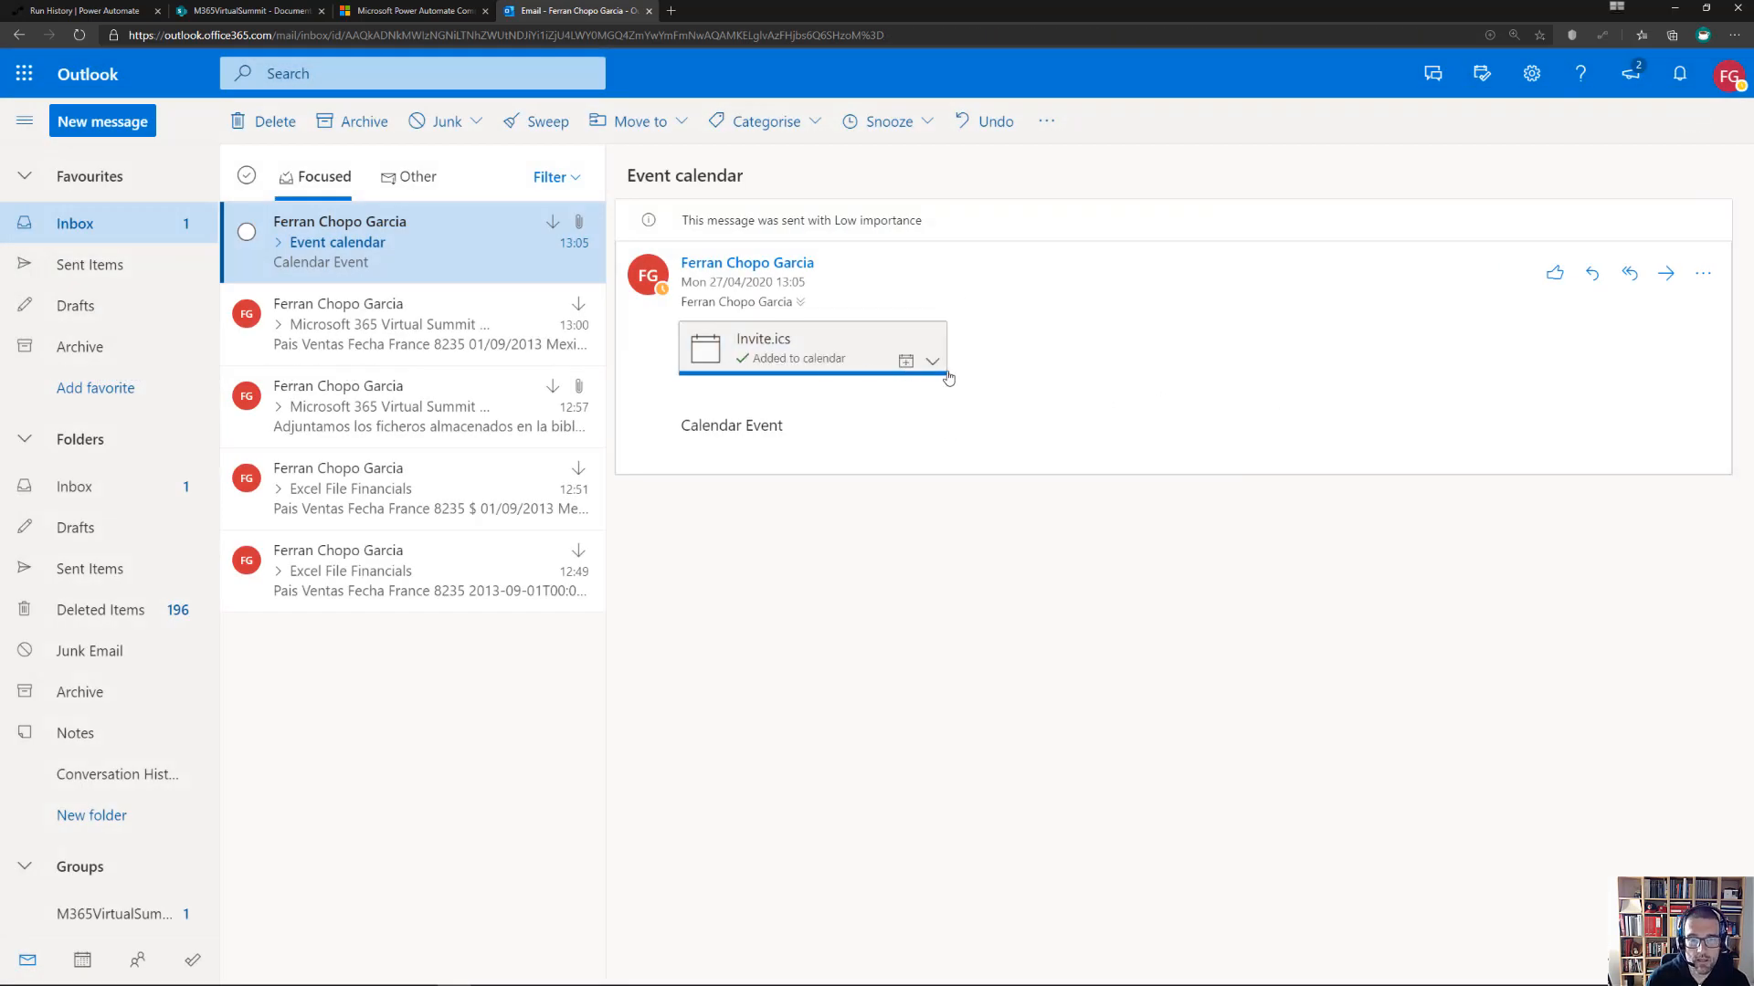
{"action": "left_click", "coordinate": [81, 961]}
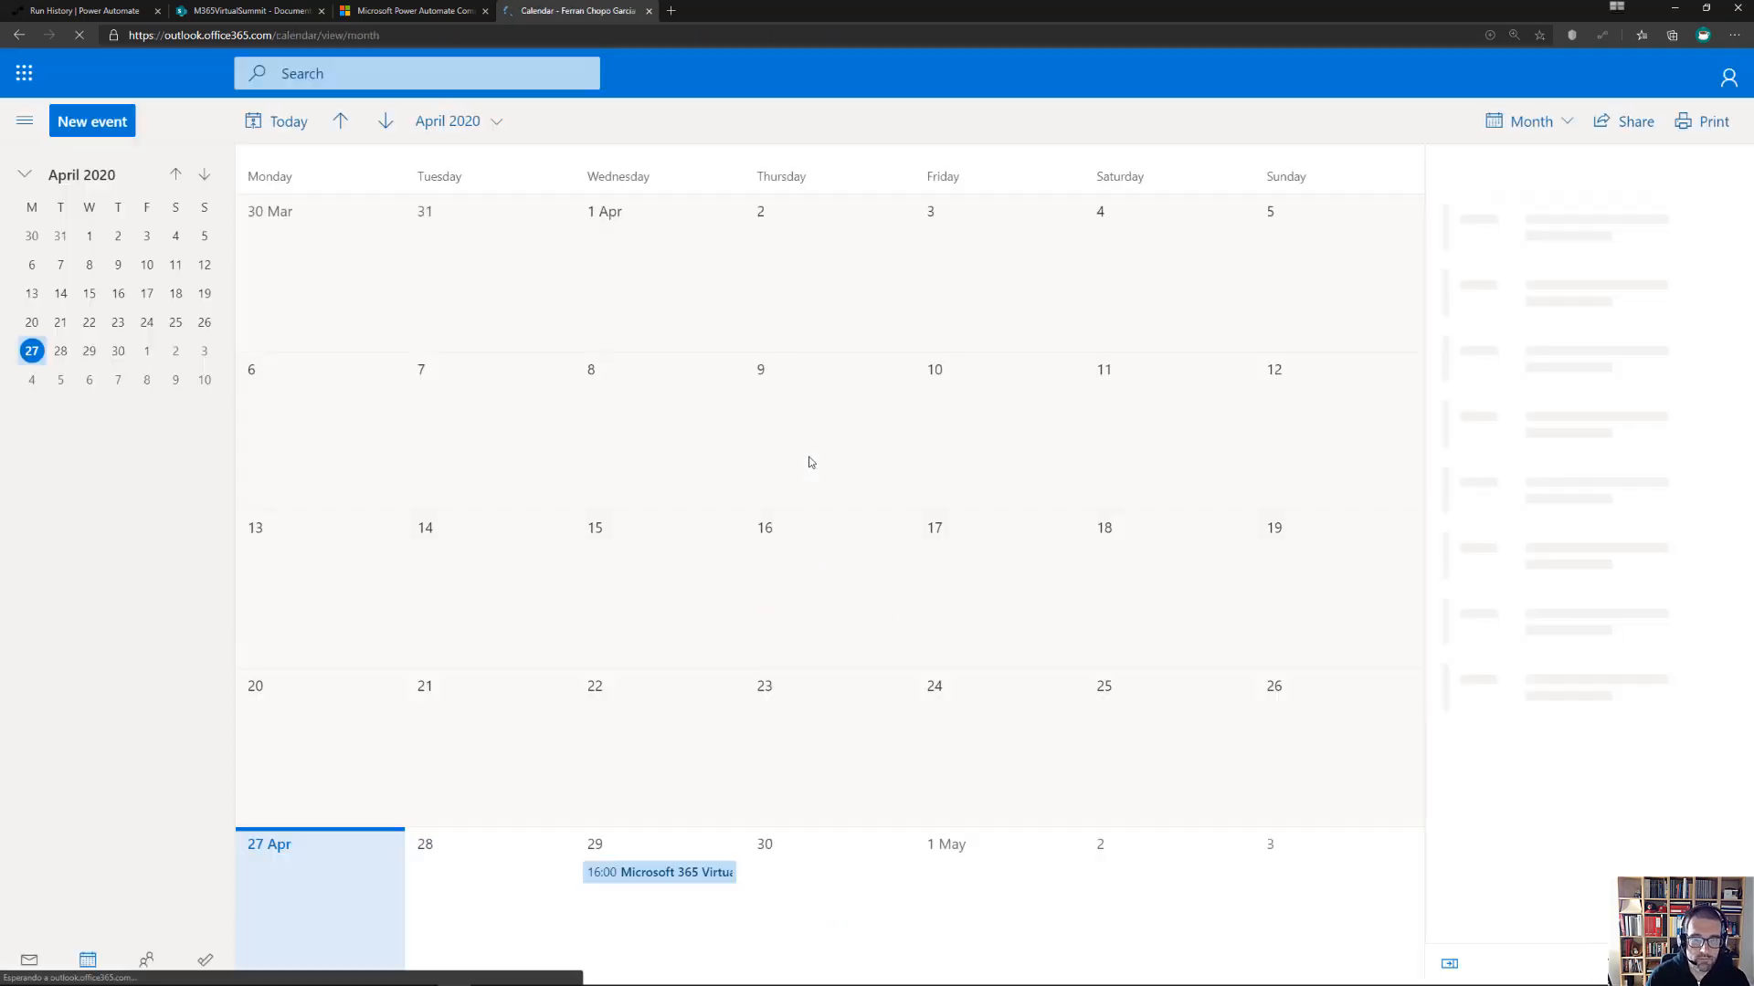
{"action": "left_click", "coordinate": [650, 878]}
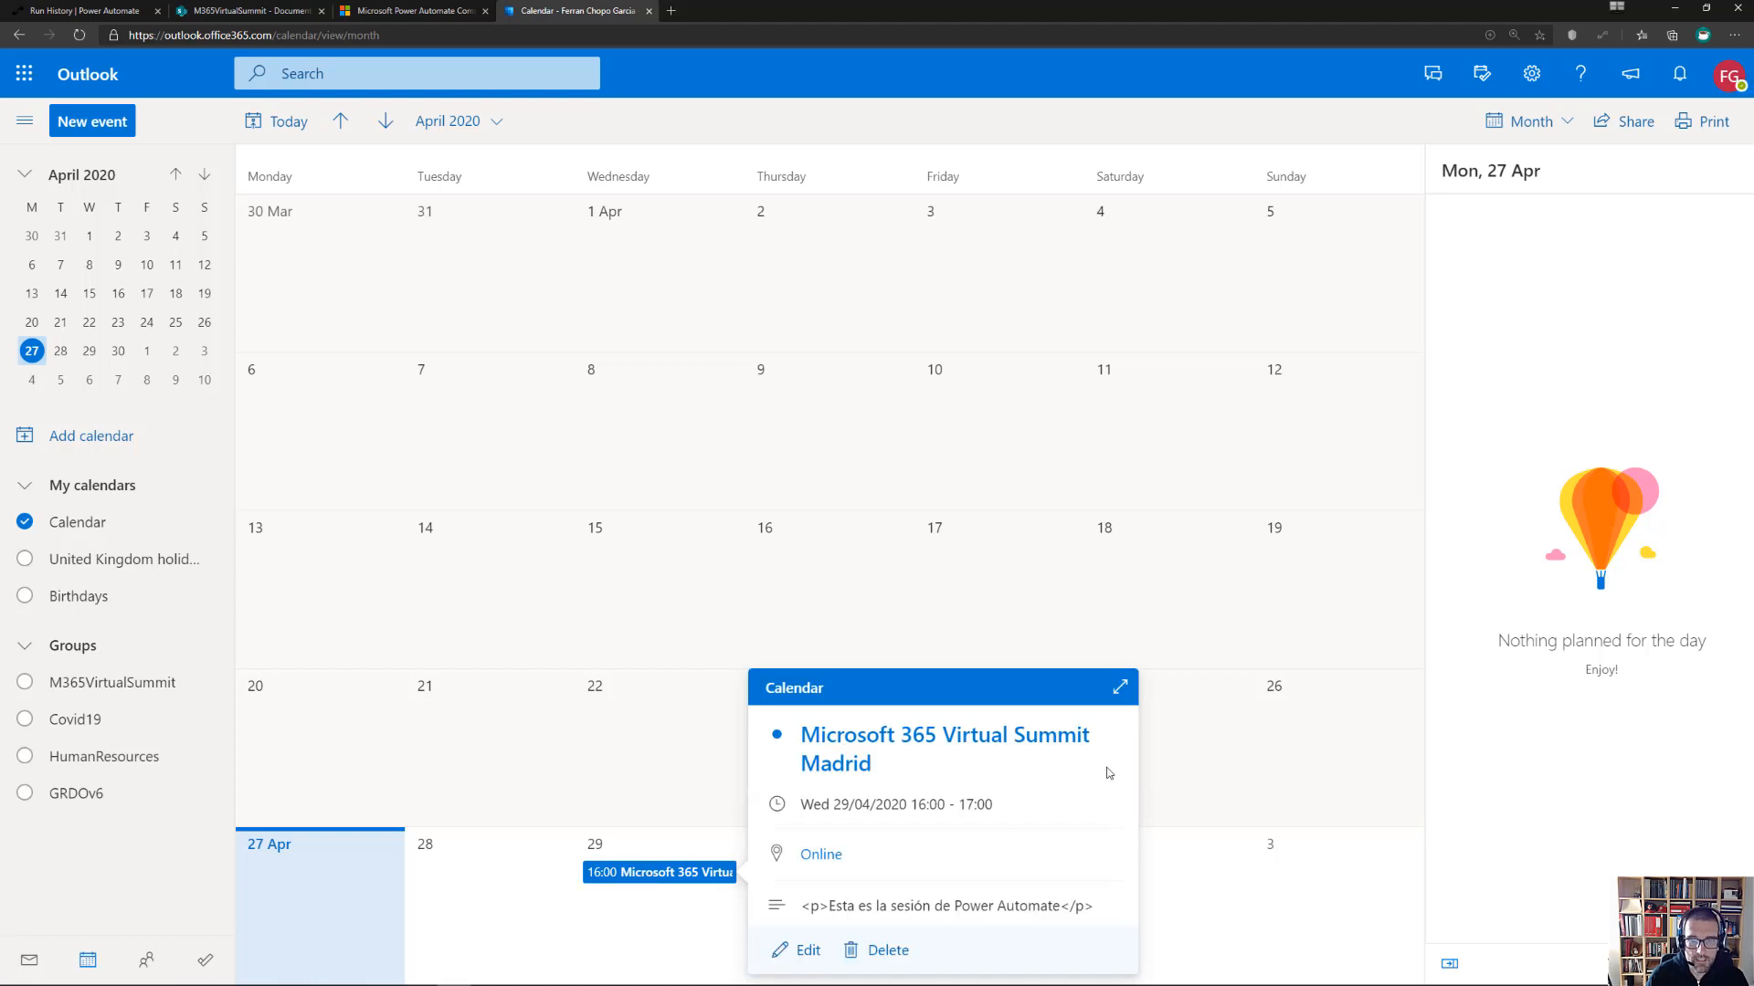
{"action": "left_click", "coordinate": [1060, 648]}
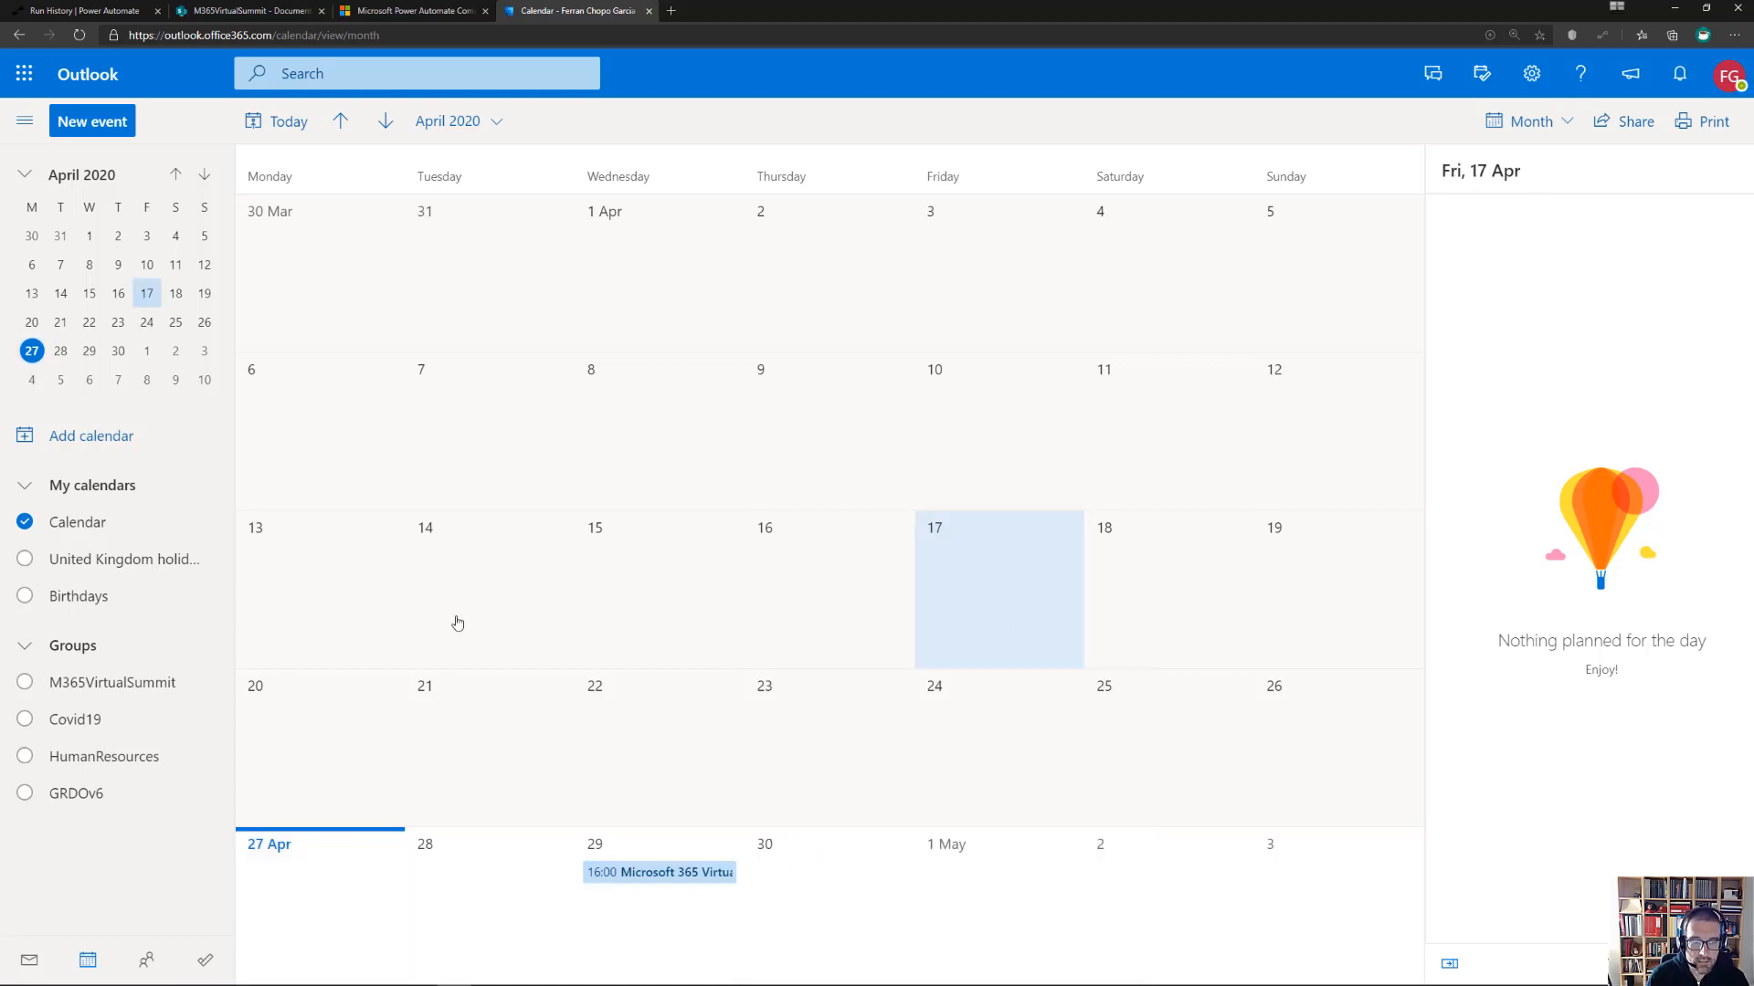
Reopen the Event calendar email to check the attachment's Add to Calendar option, and return to the flow's details page in Power Automate
{"action": "left_click", "coordinate": [41, 958]}
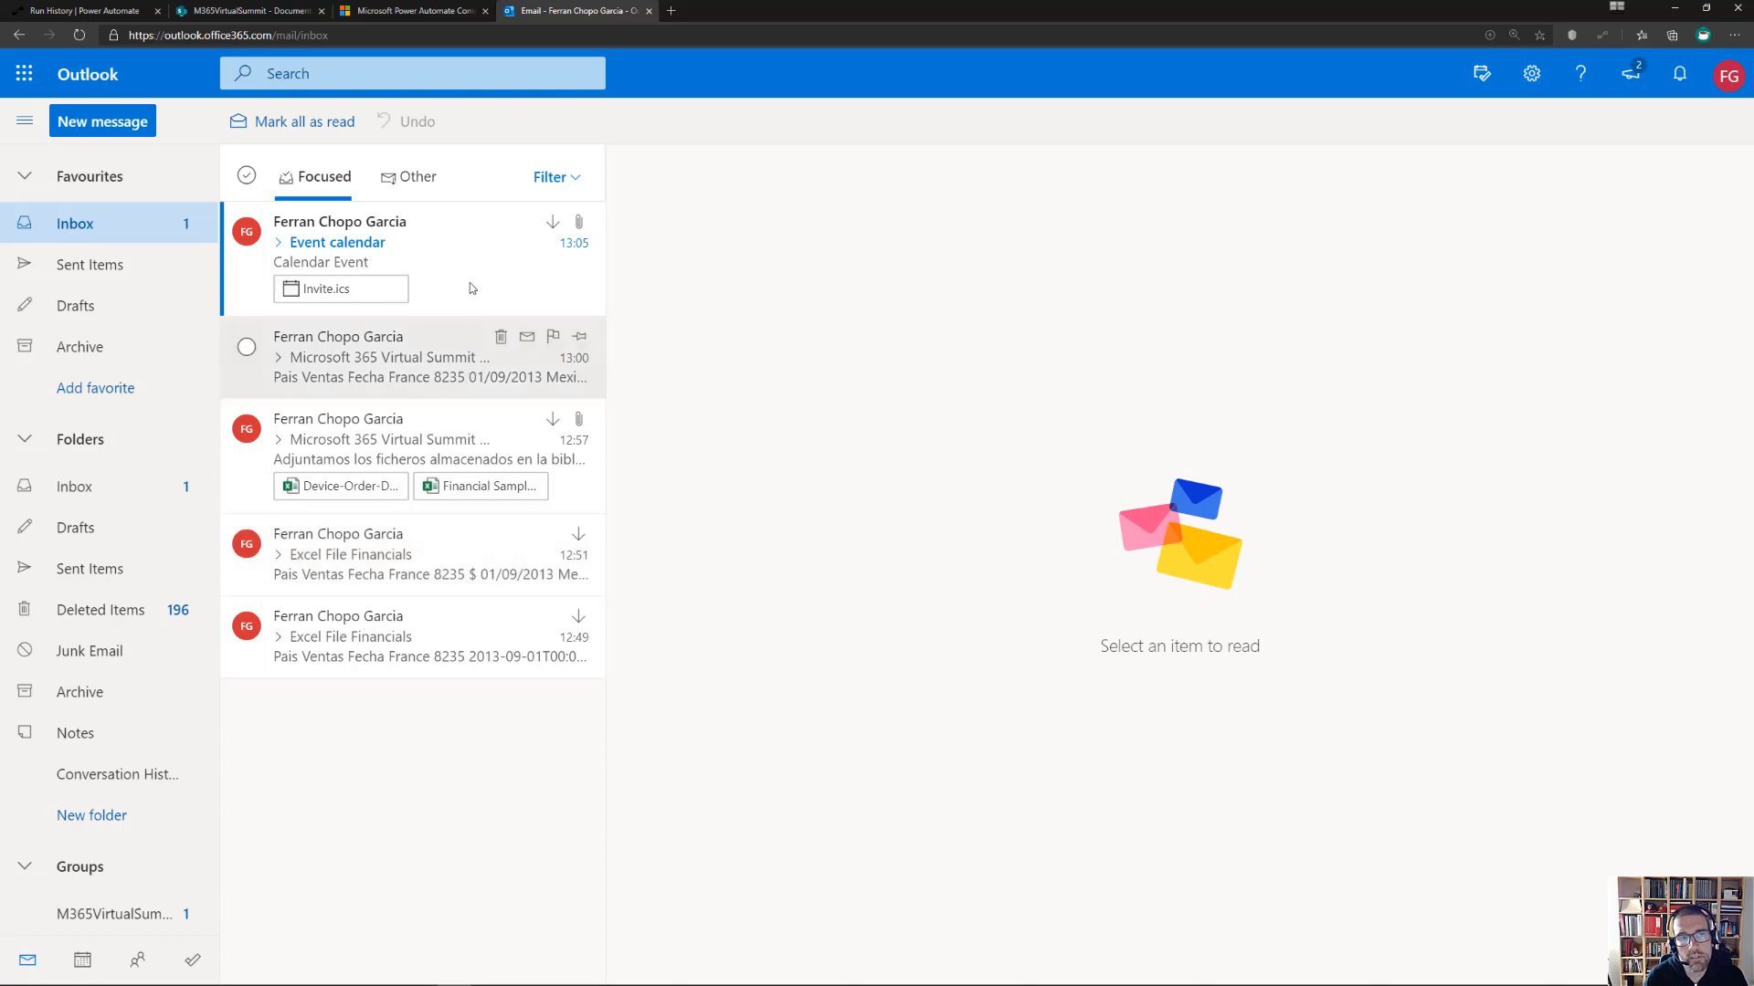
{"action": "left_click", "coordinate": [374, 265]}
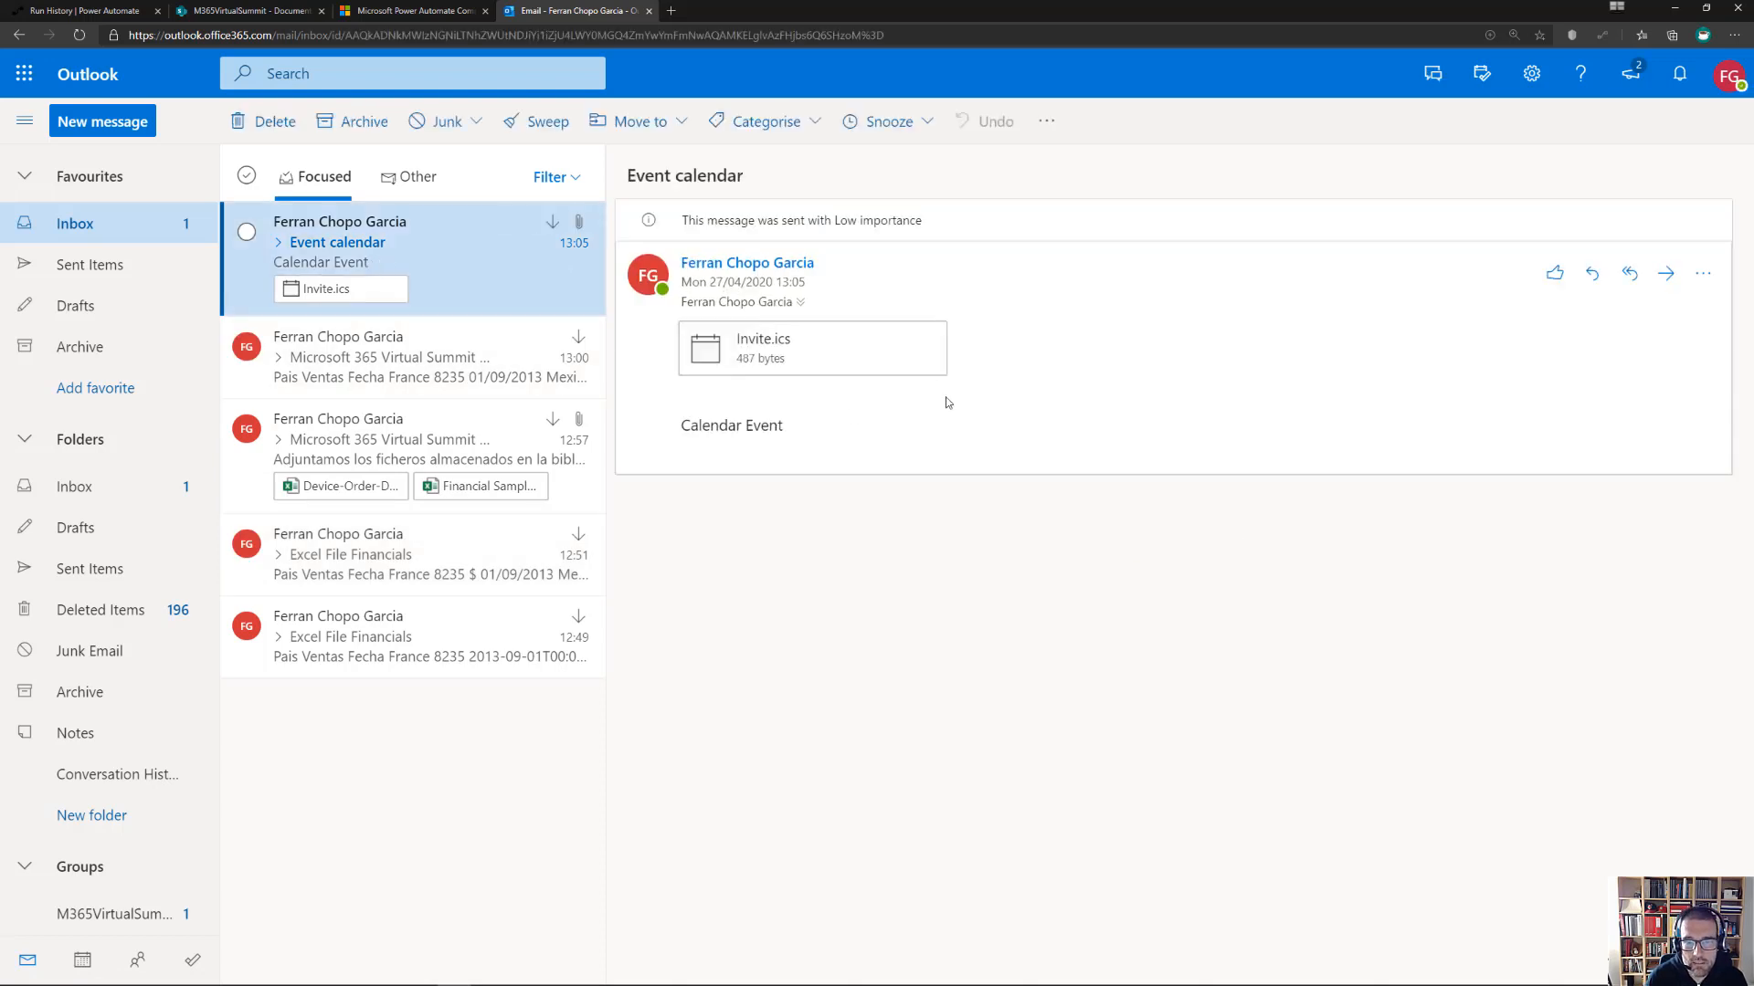
{"action": "mouse_move", "coordinate": [904, 366]}
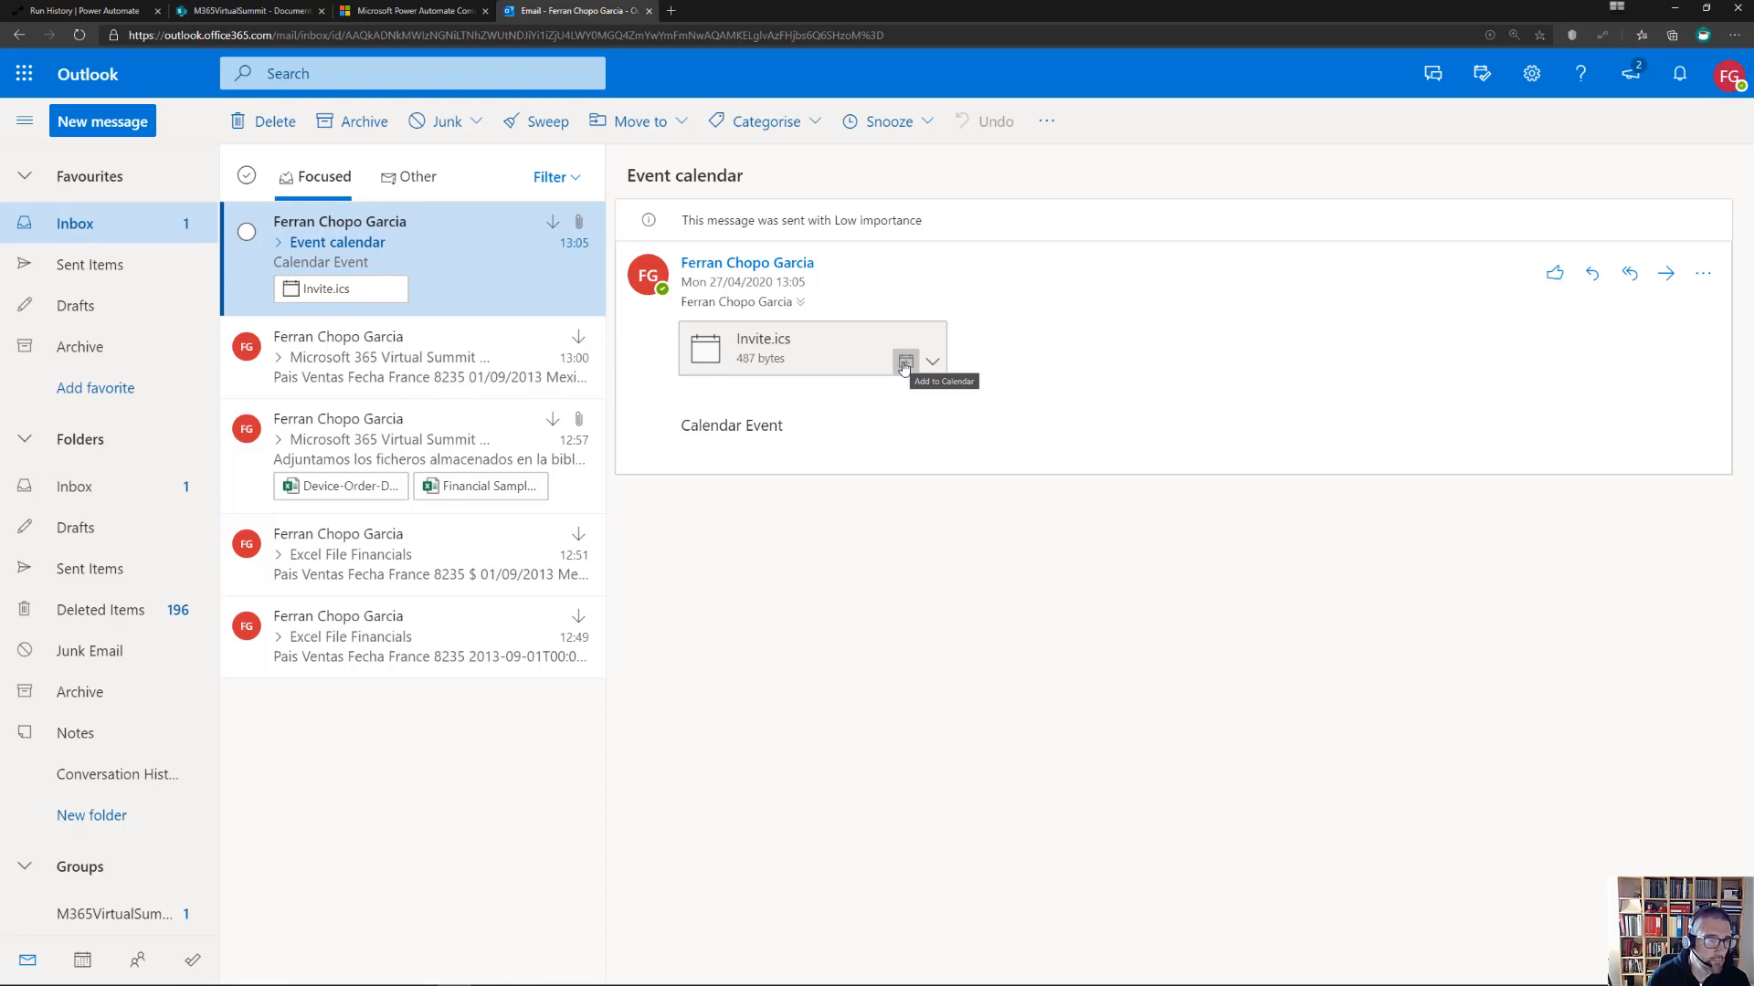
{"action": "left_click", "coordinate": [84, 10]}
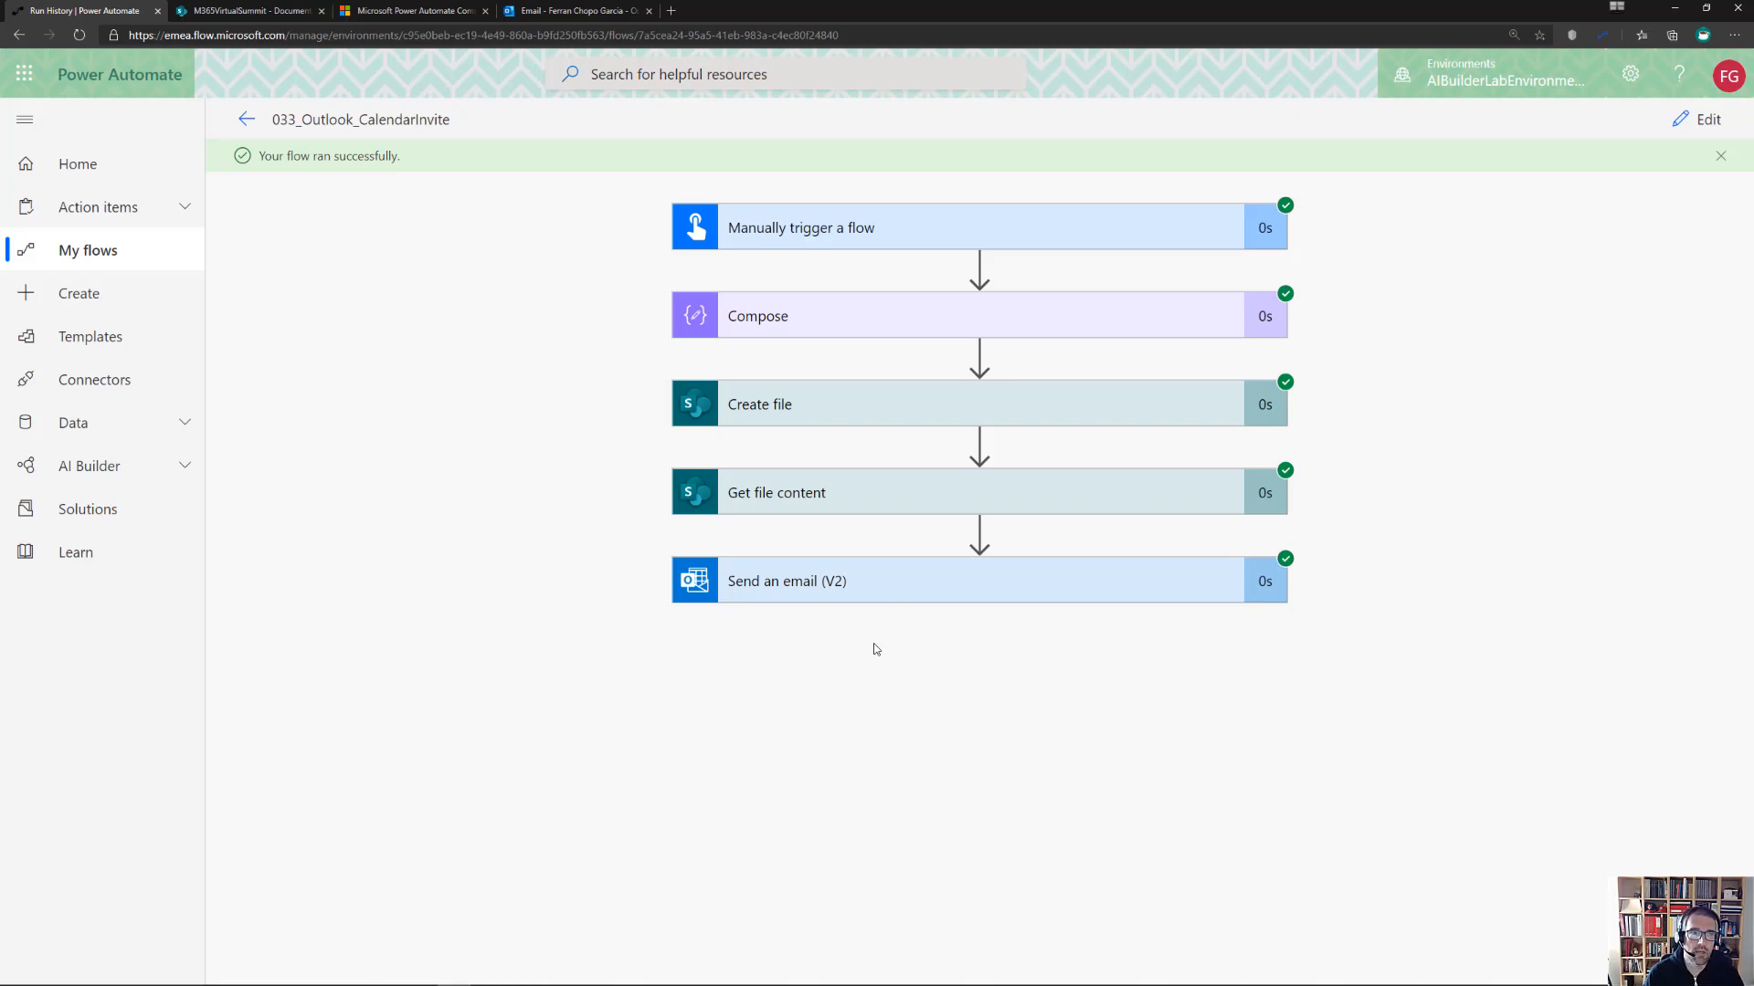
{"action": "left_click", "coordinate": [247, 122]}
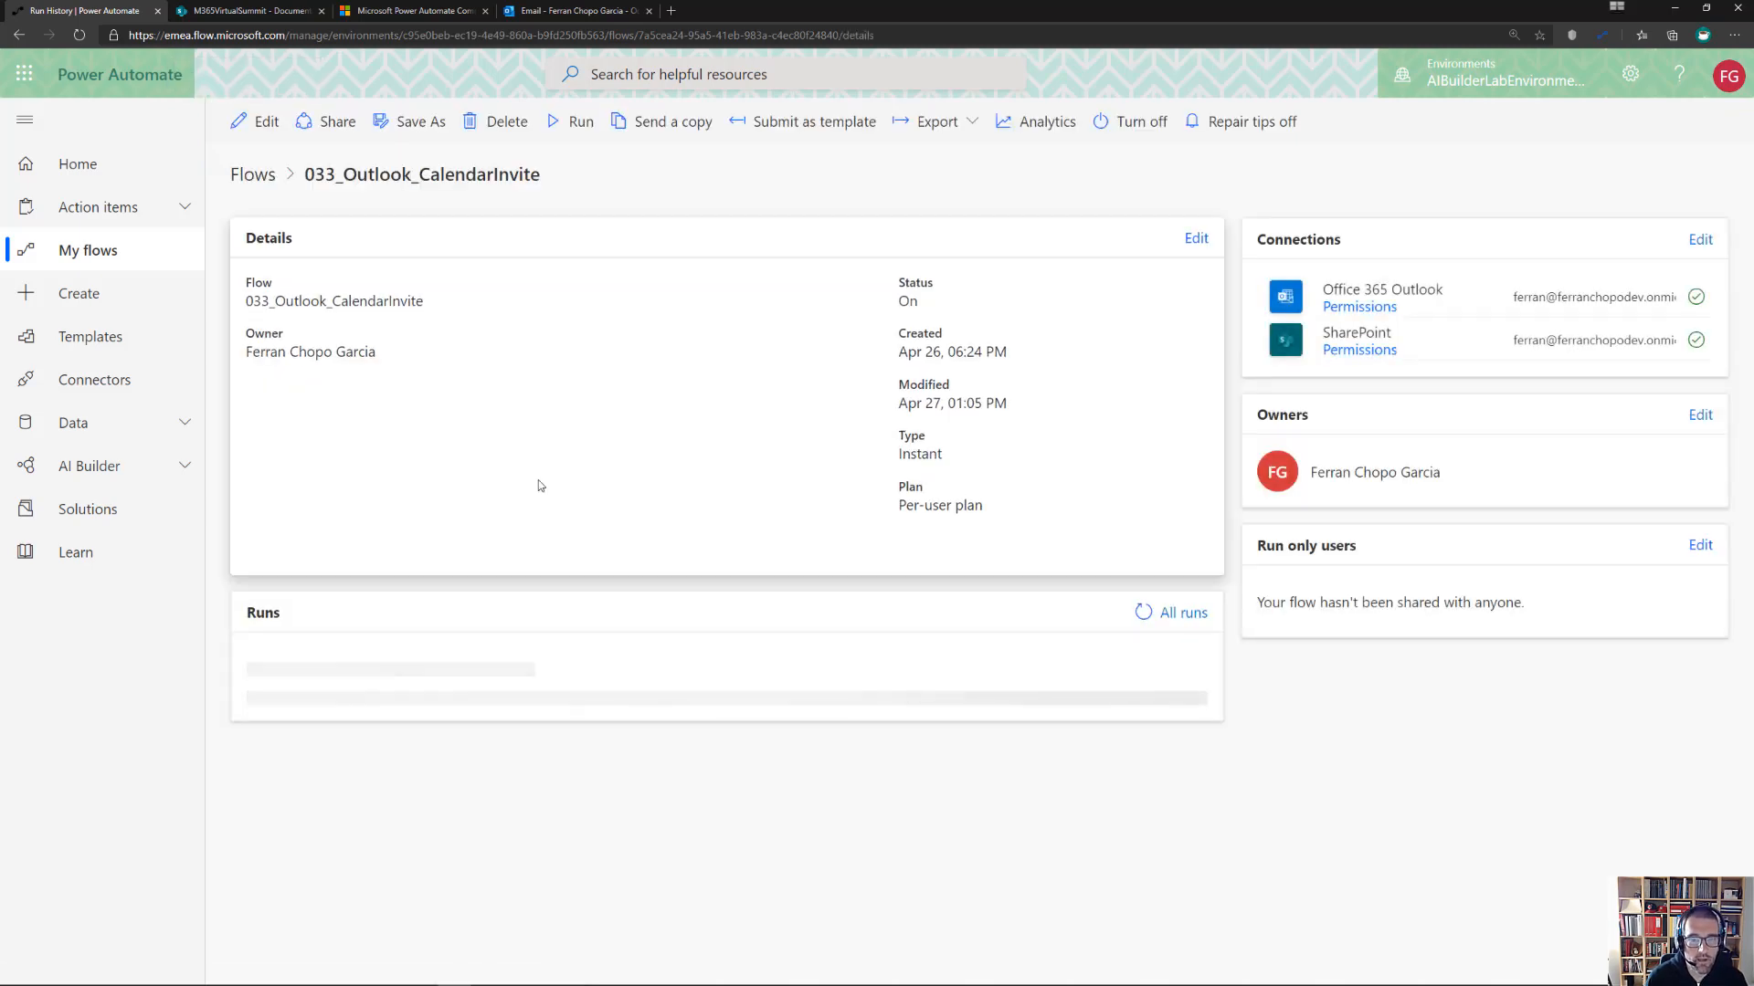
Switch to PowerPoint, present from the current slide and advance to the slide Operaciones en SharePoint
{"action": "key", "text": "alt+Tab"}
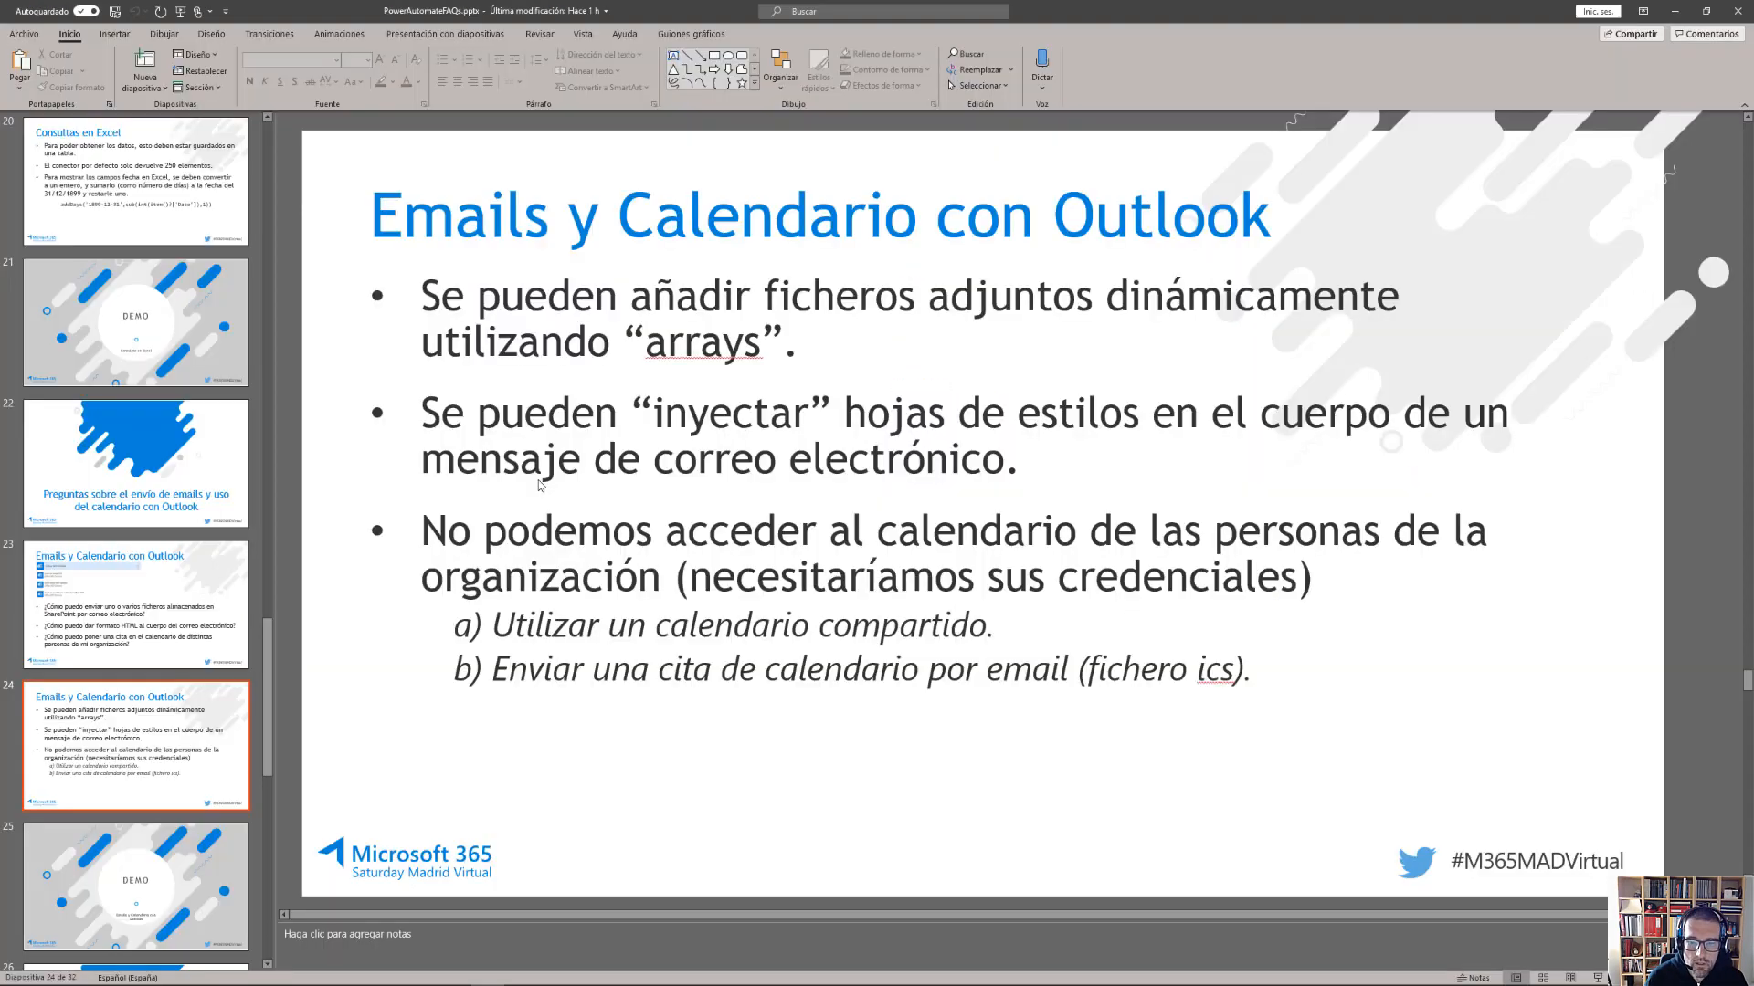
{"action": "left_click", "coordinate": [1604, 977]}
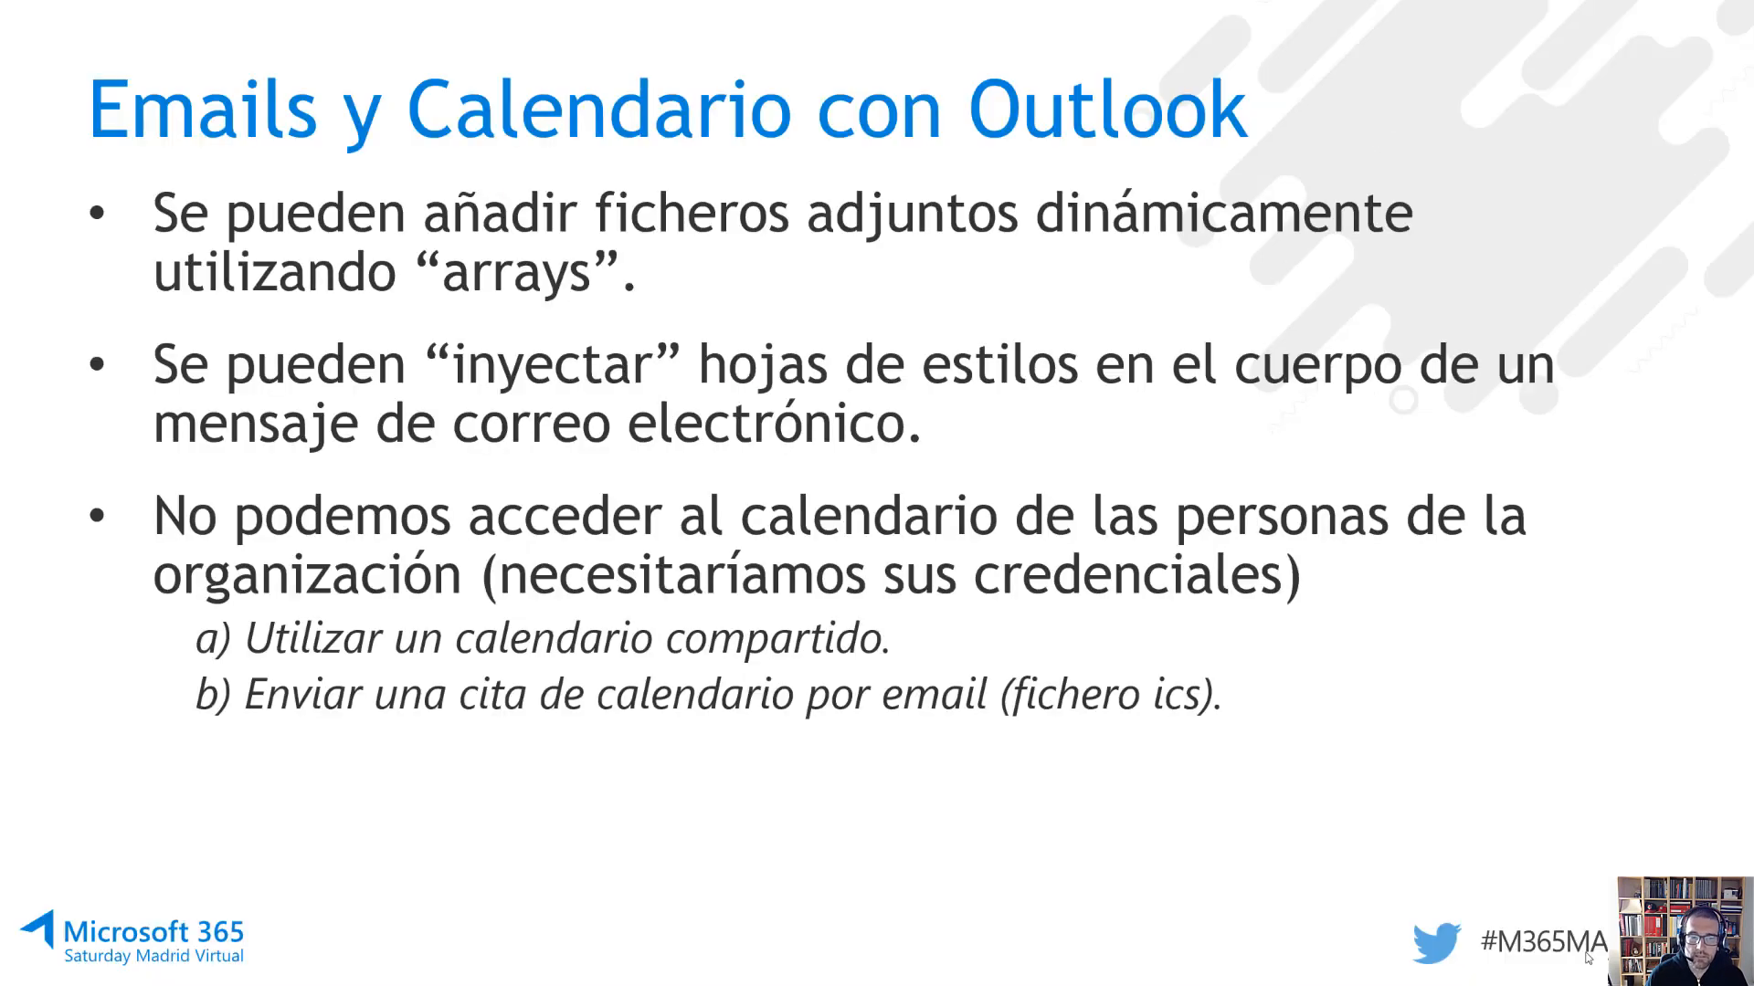
{"action": "left_click", "coordinate": [1330, 745]}
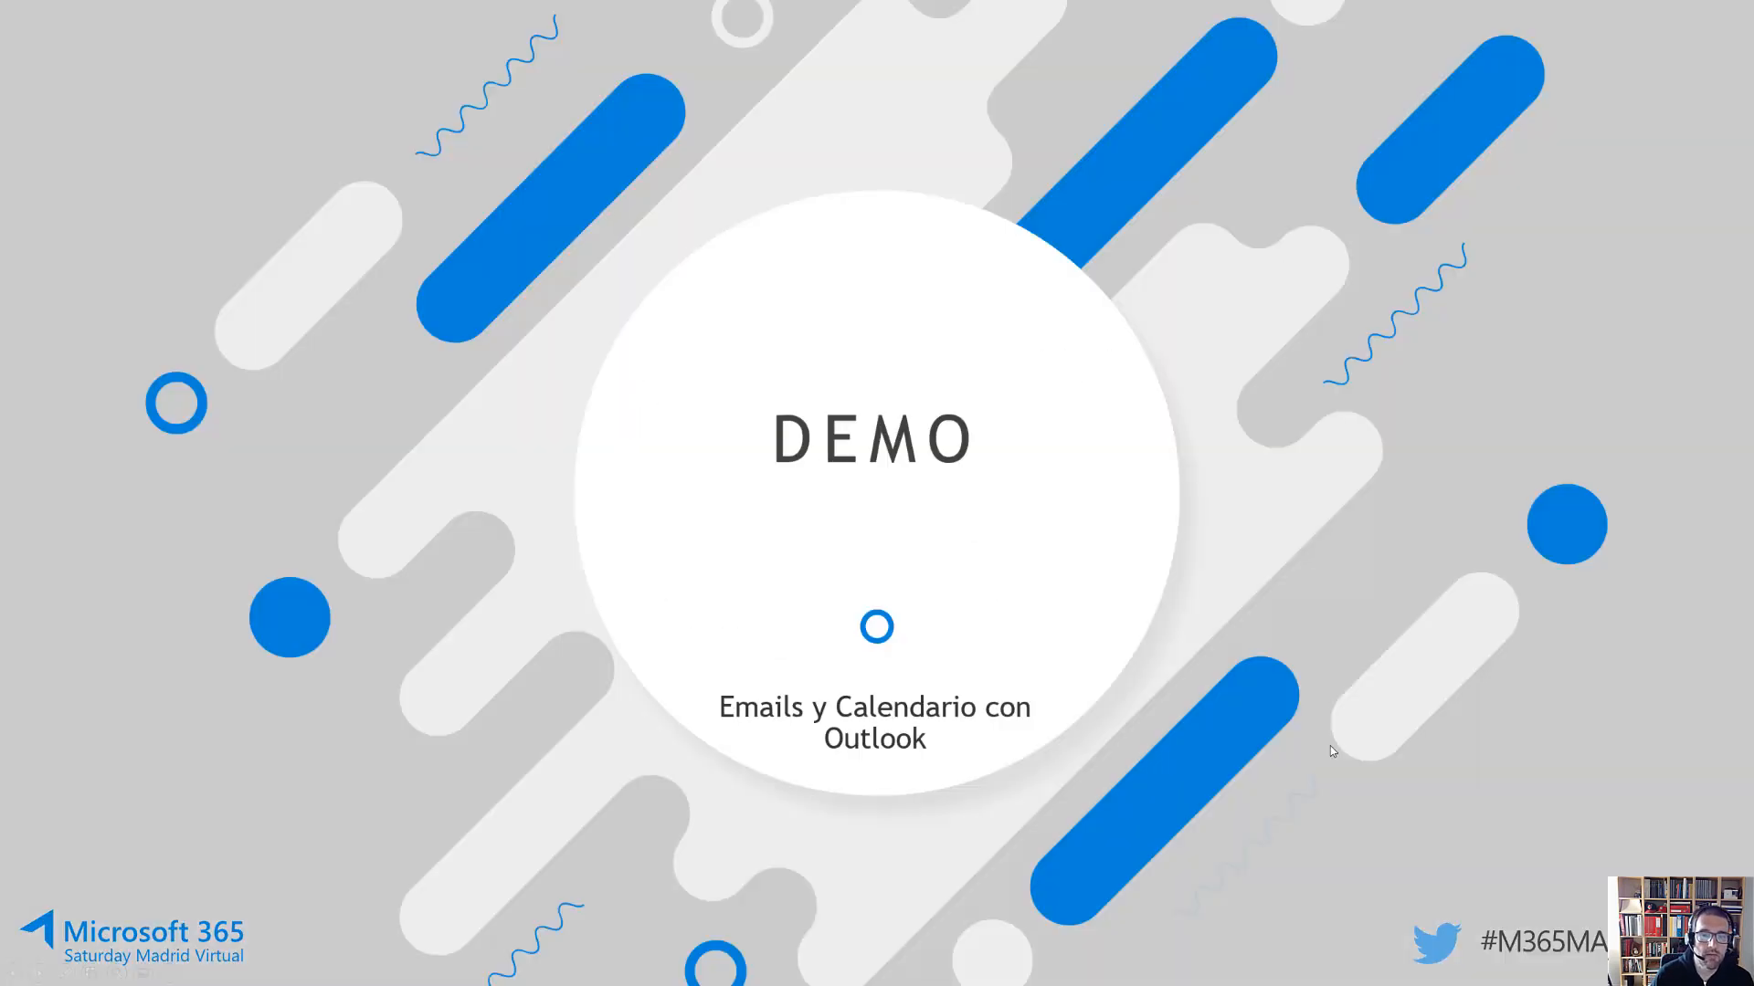
{"action": "left_click", "coordinate": [1329, 745]}
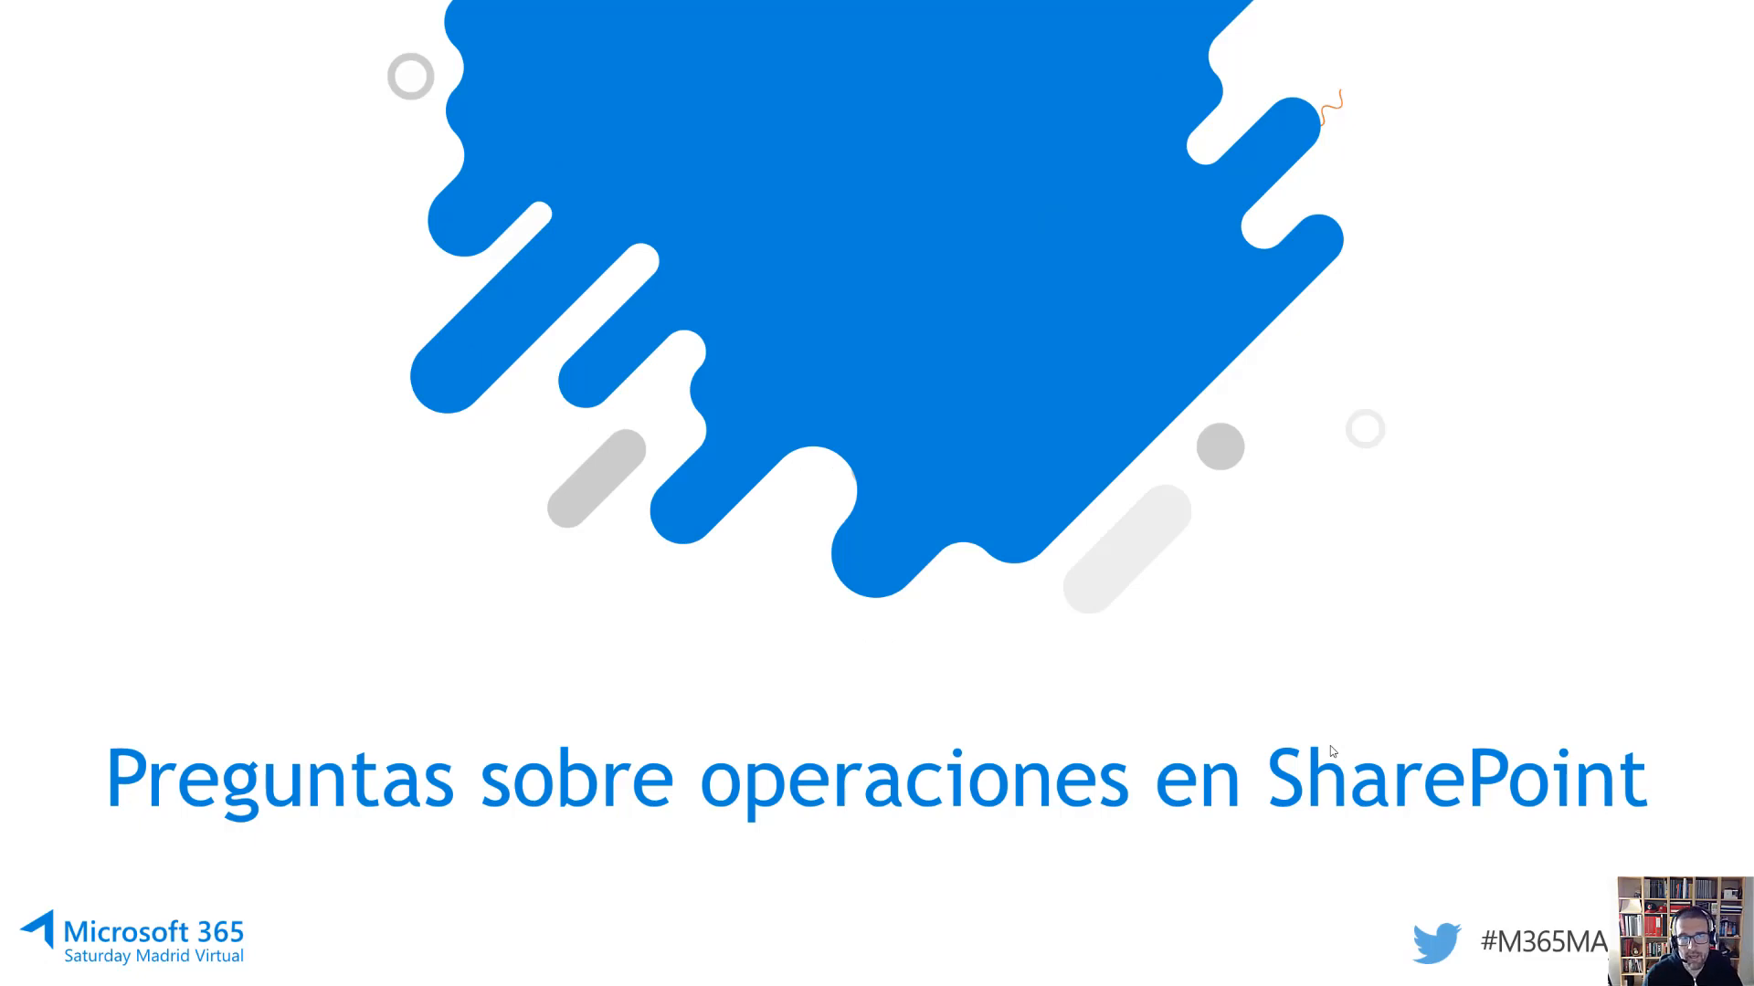
{"action": "left_click", "coordinate": [1331, 750]}
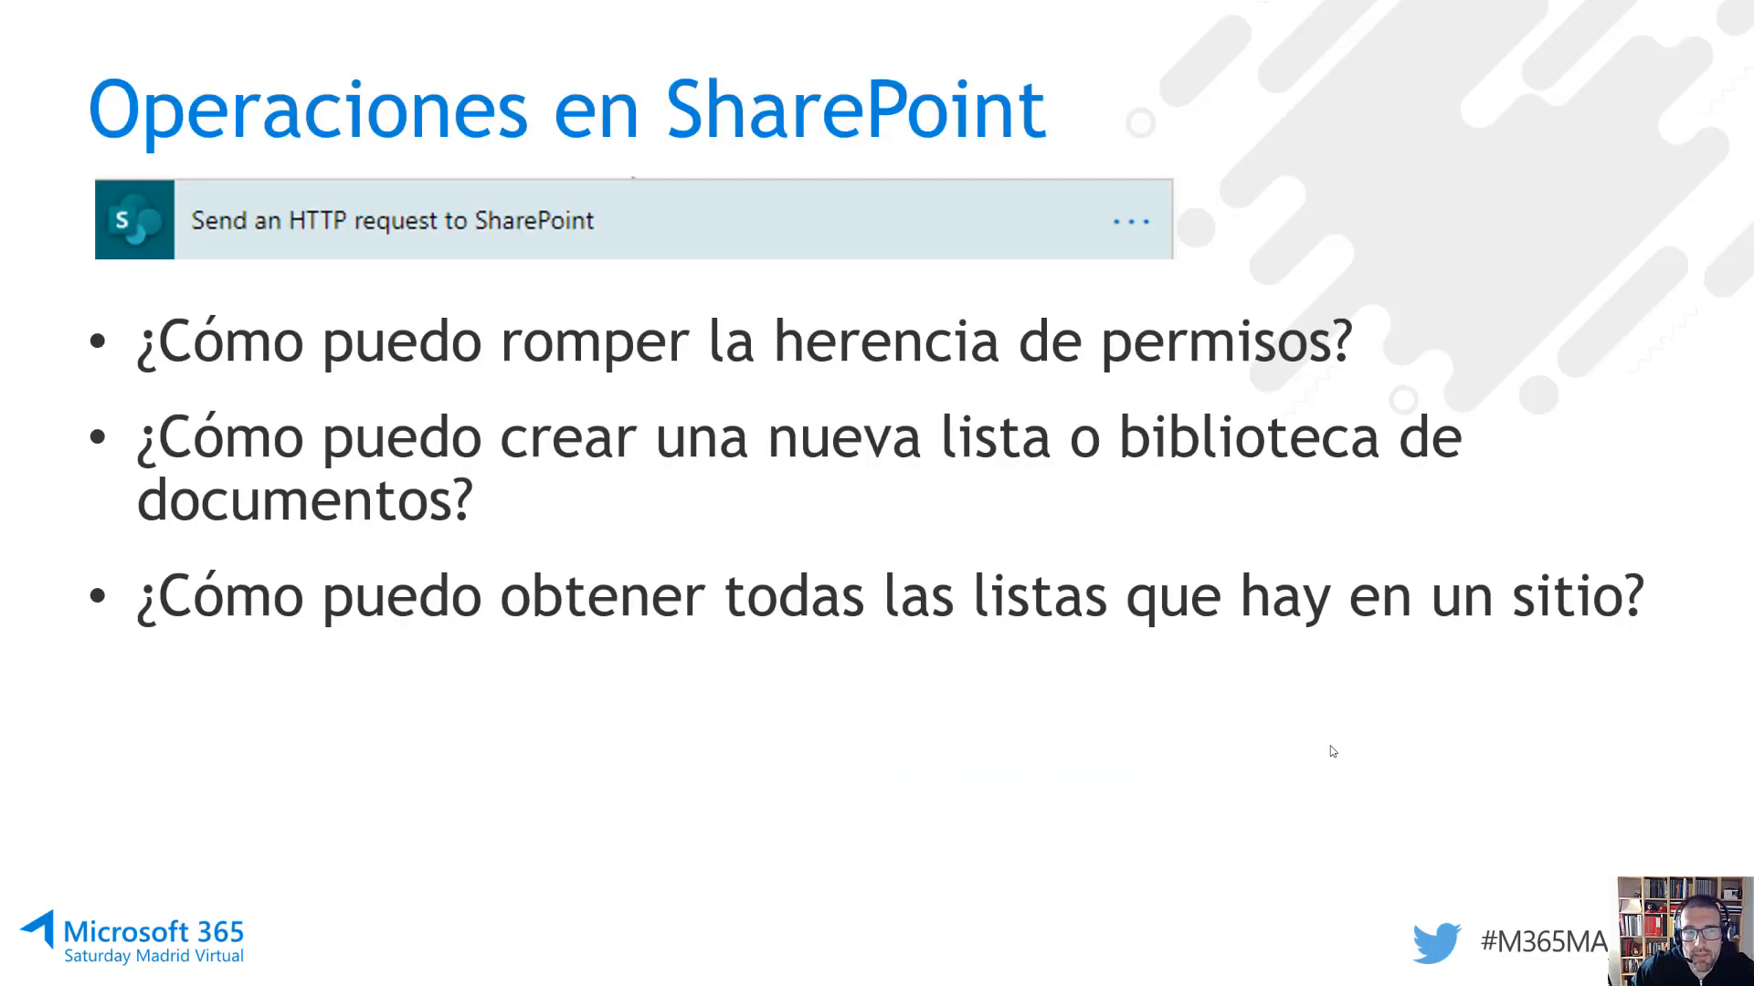
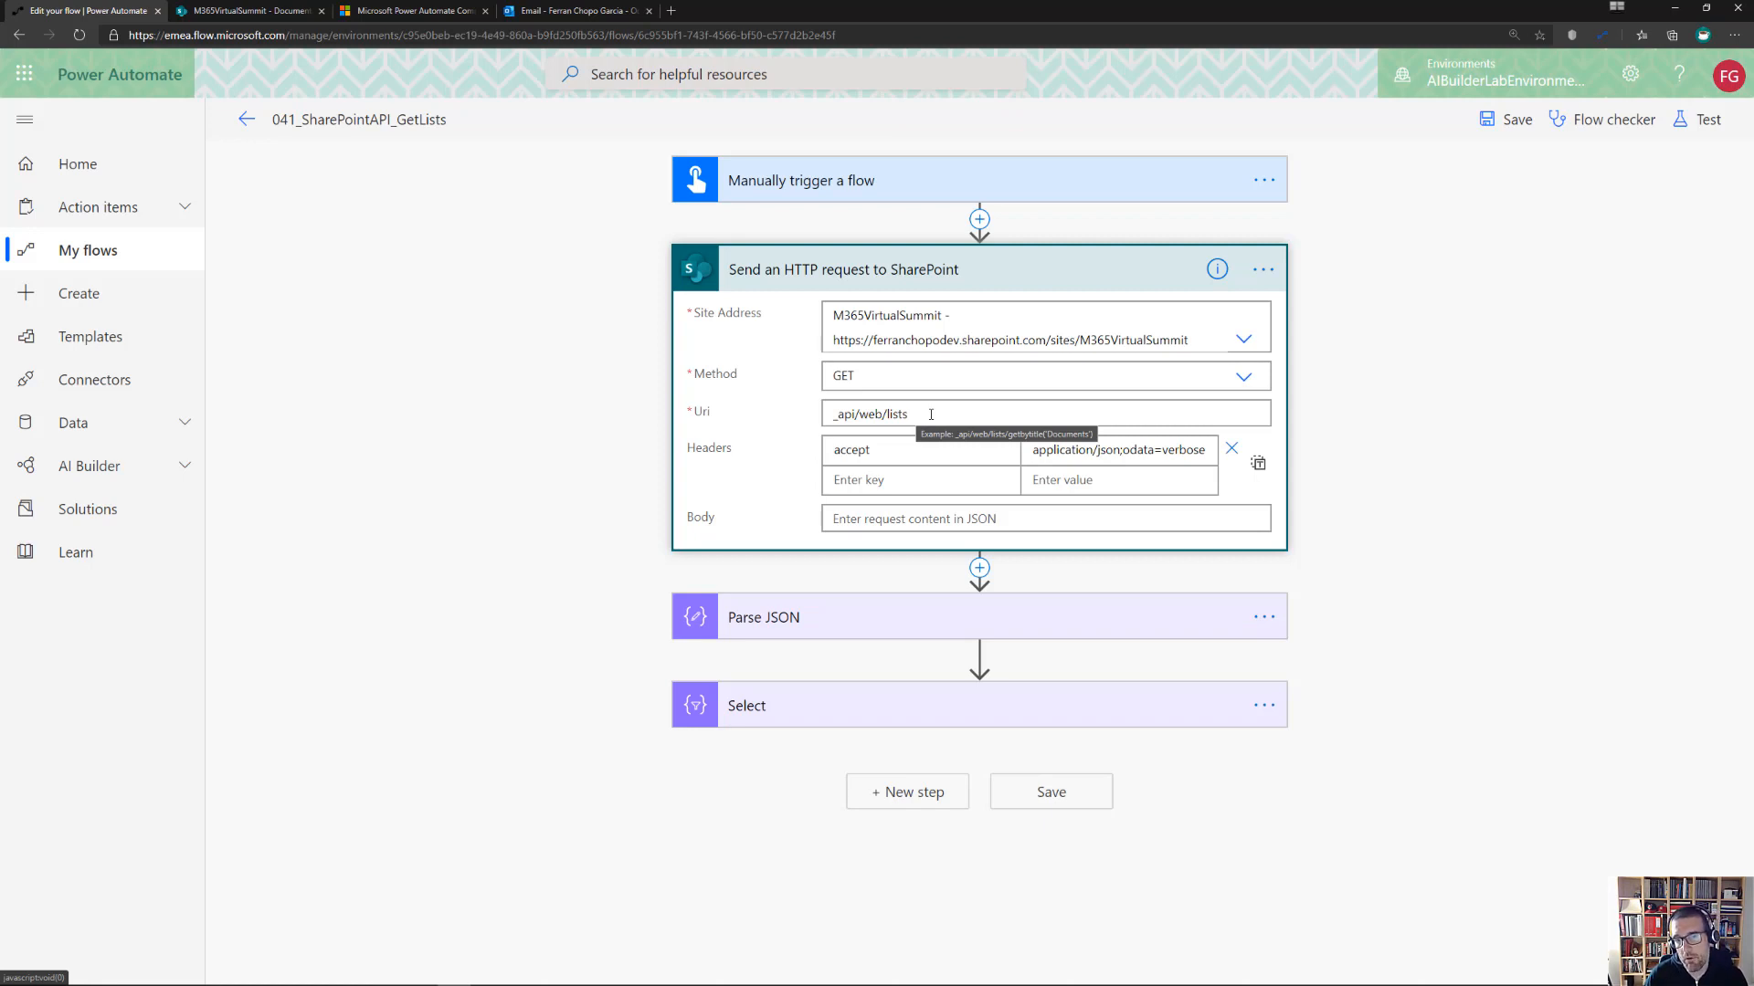
Examine the Uri, accept header and available methods of the Send an HTTP request to SharePoint action
{"action": "triple_click", "coordinate": [931, 414]}
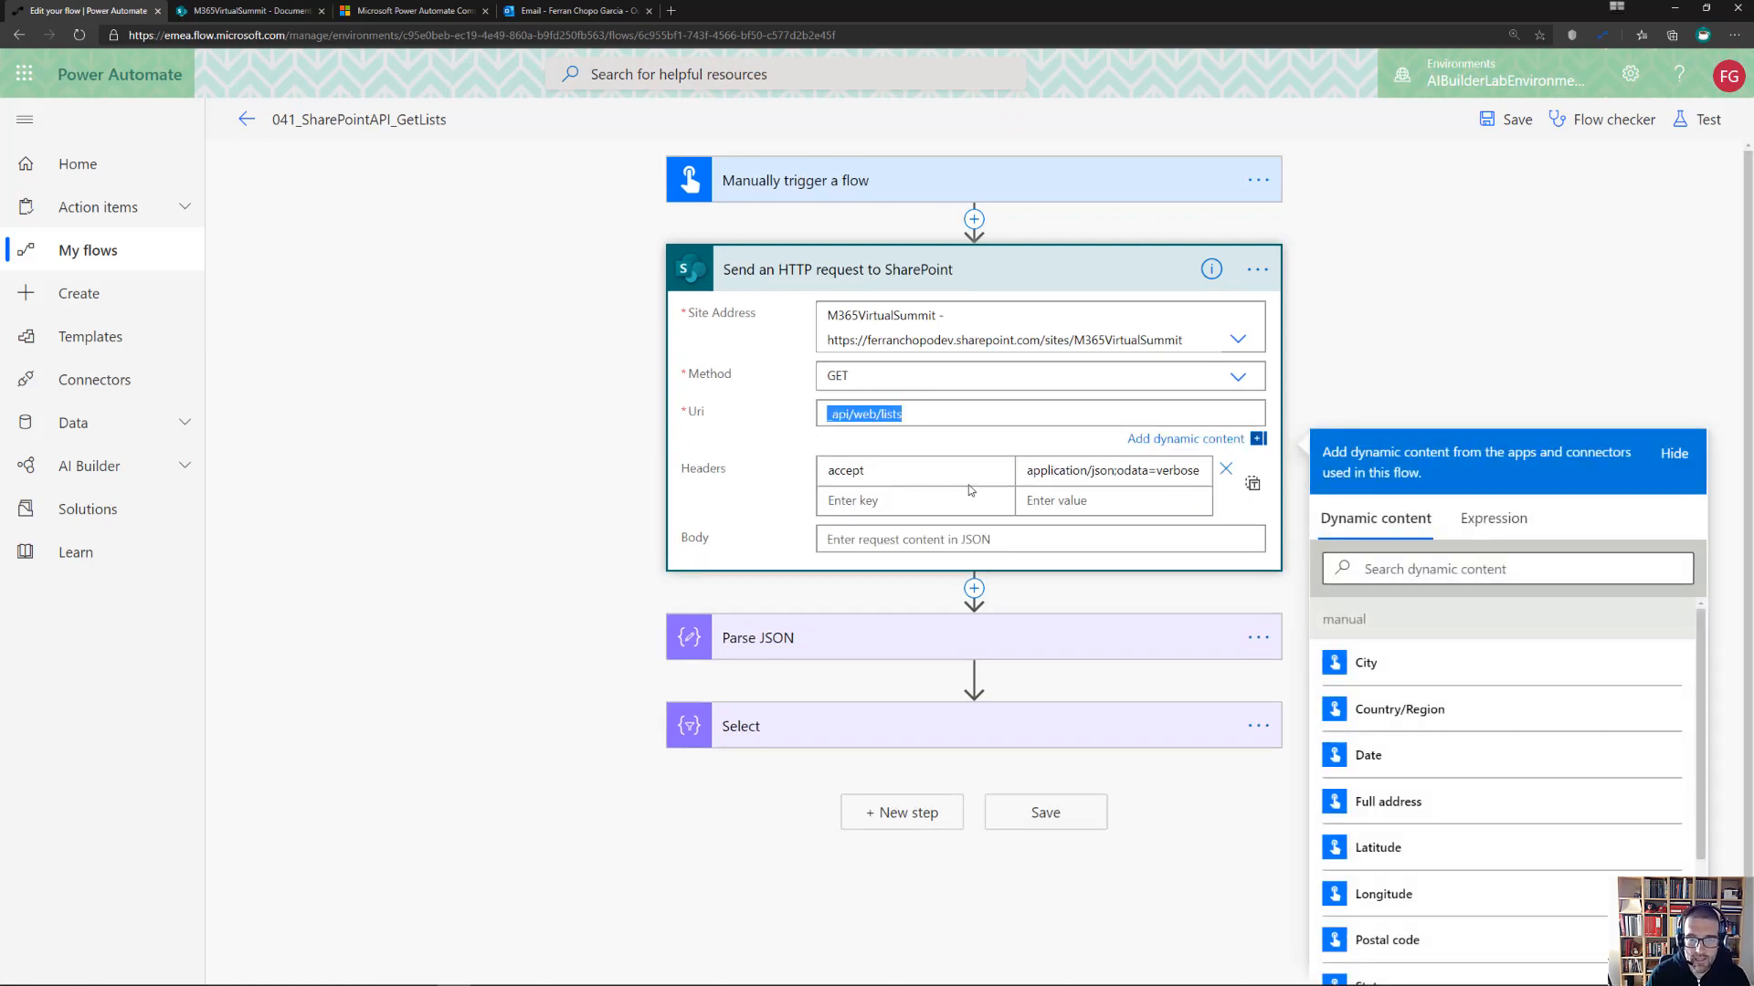
{"action": "left_click", "coordinate": [942, 474]}
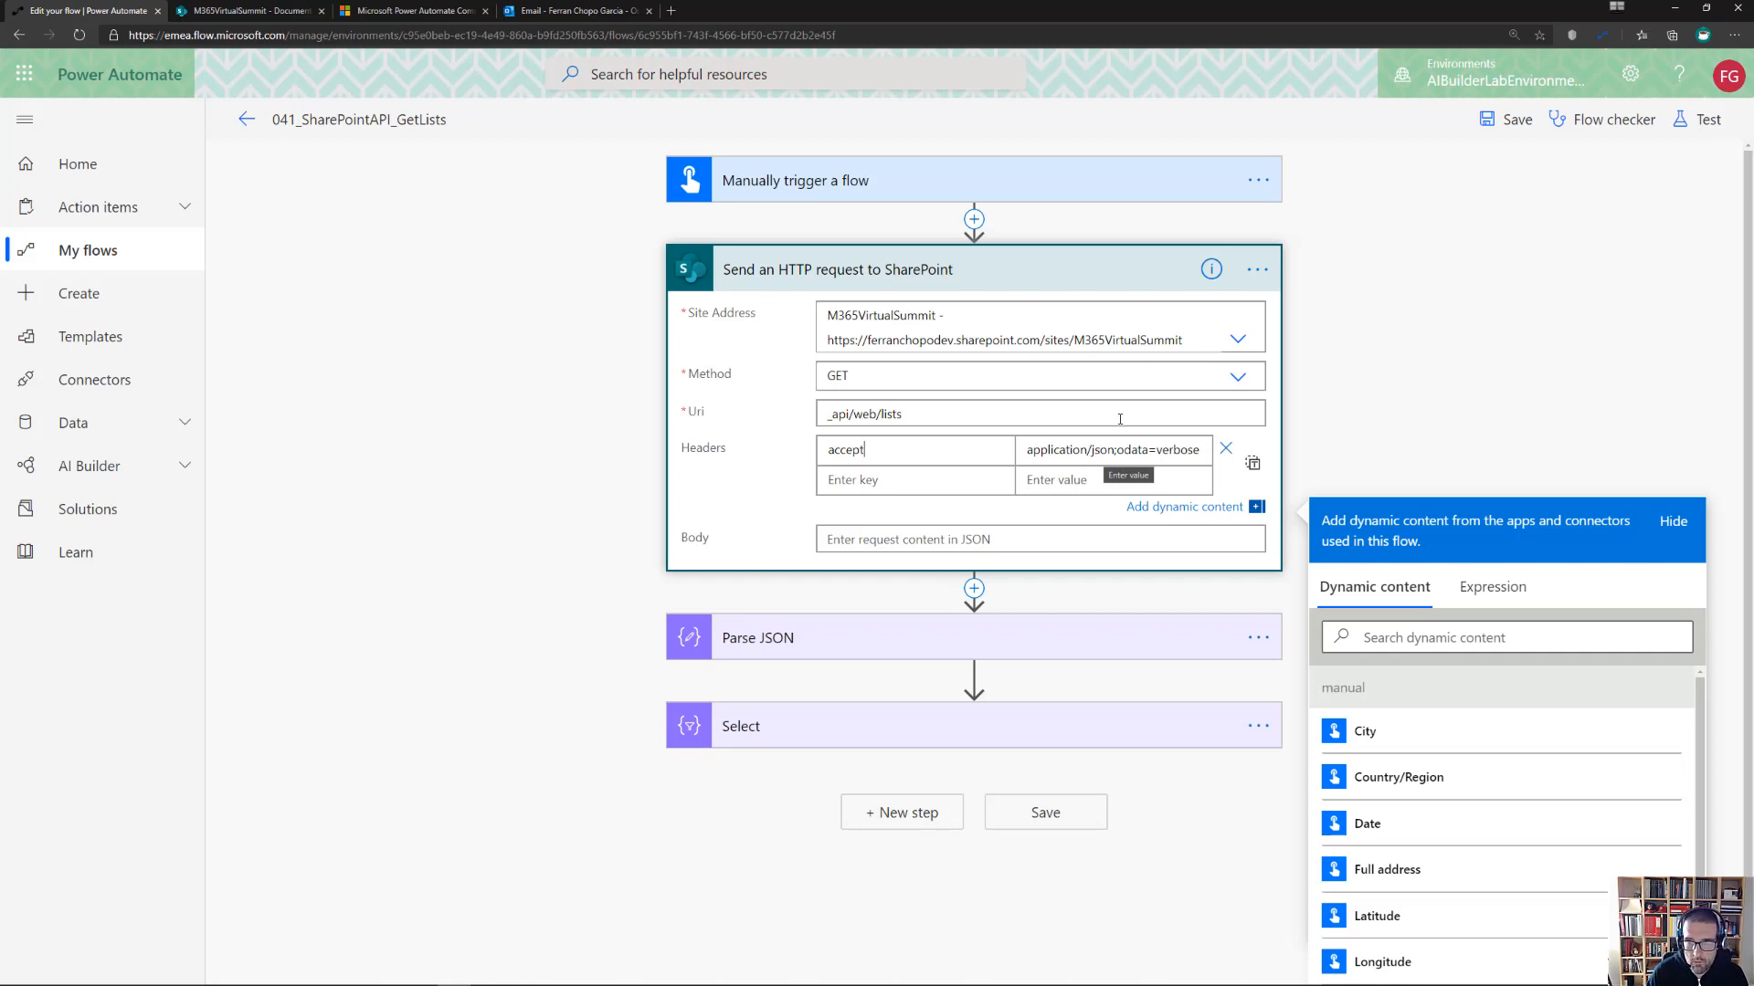
{"action": "left_click", "coordinate": [1151, 380]}
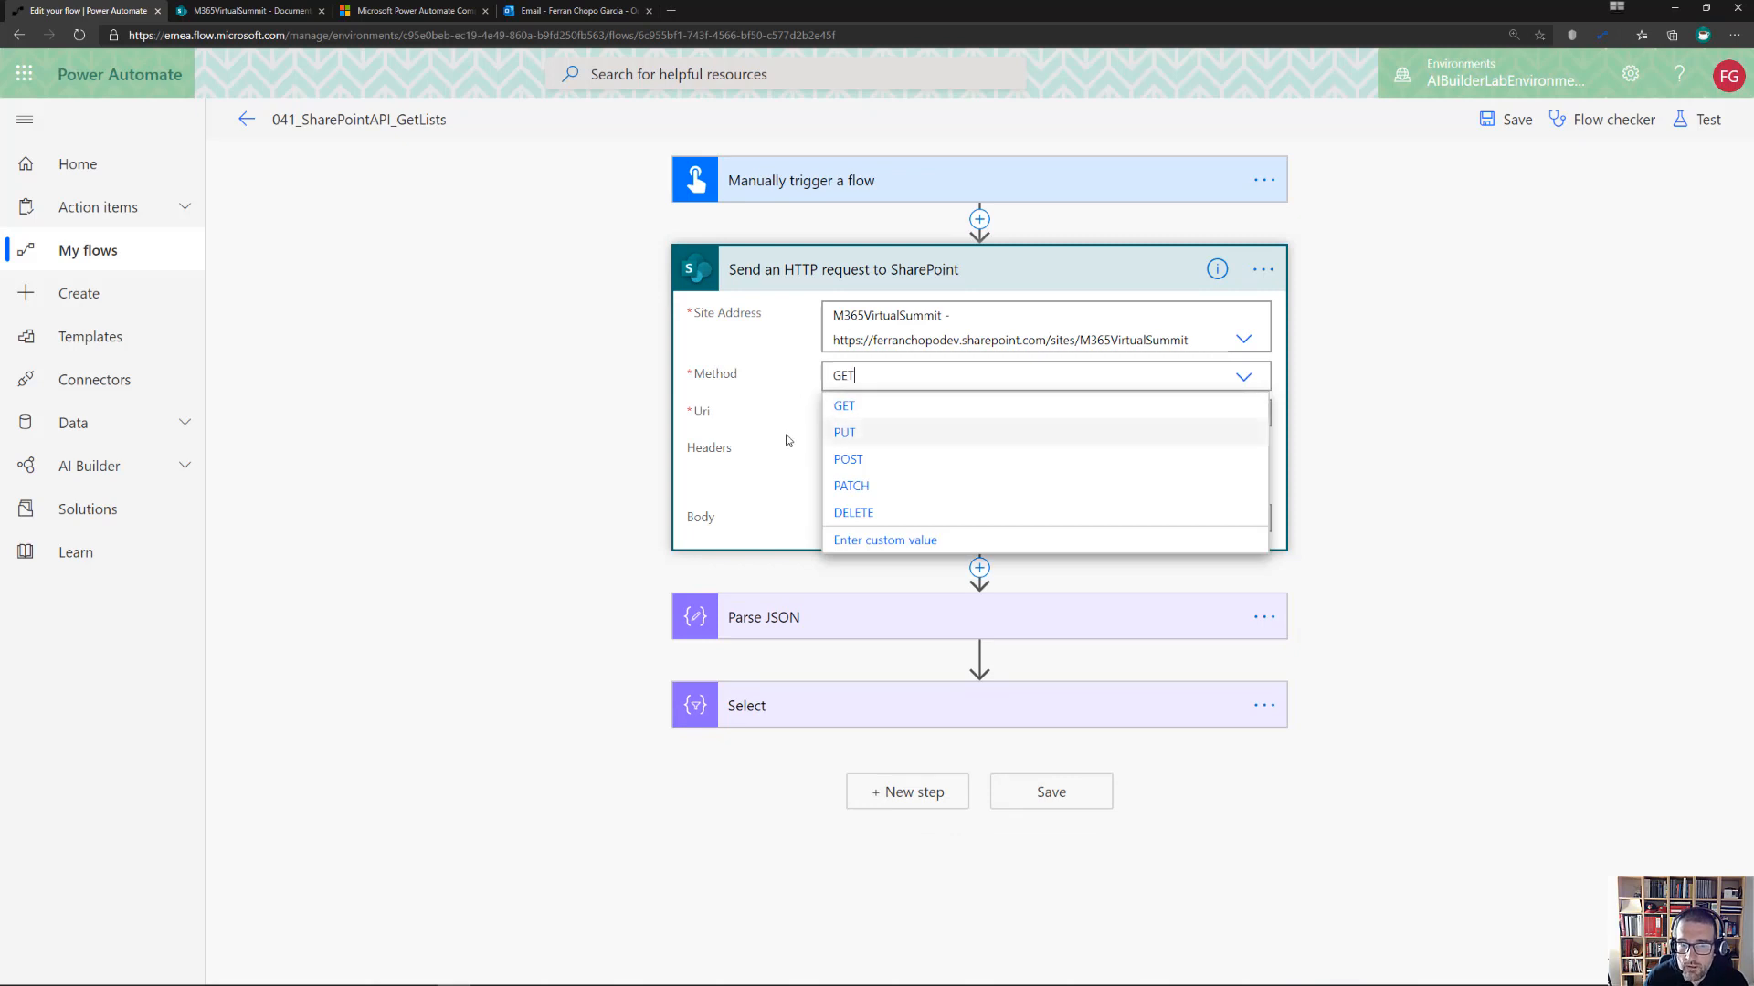
{"action": "left_click", "coordinate": [770, 451]}
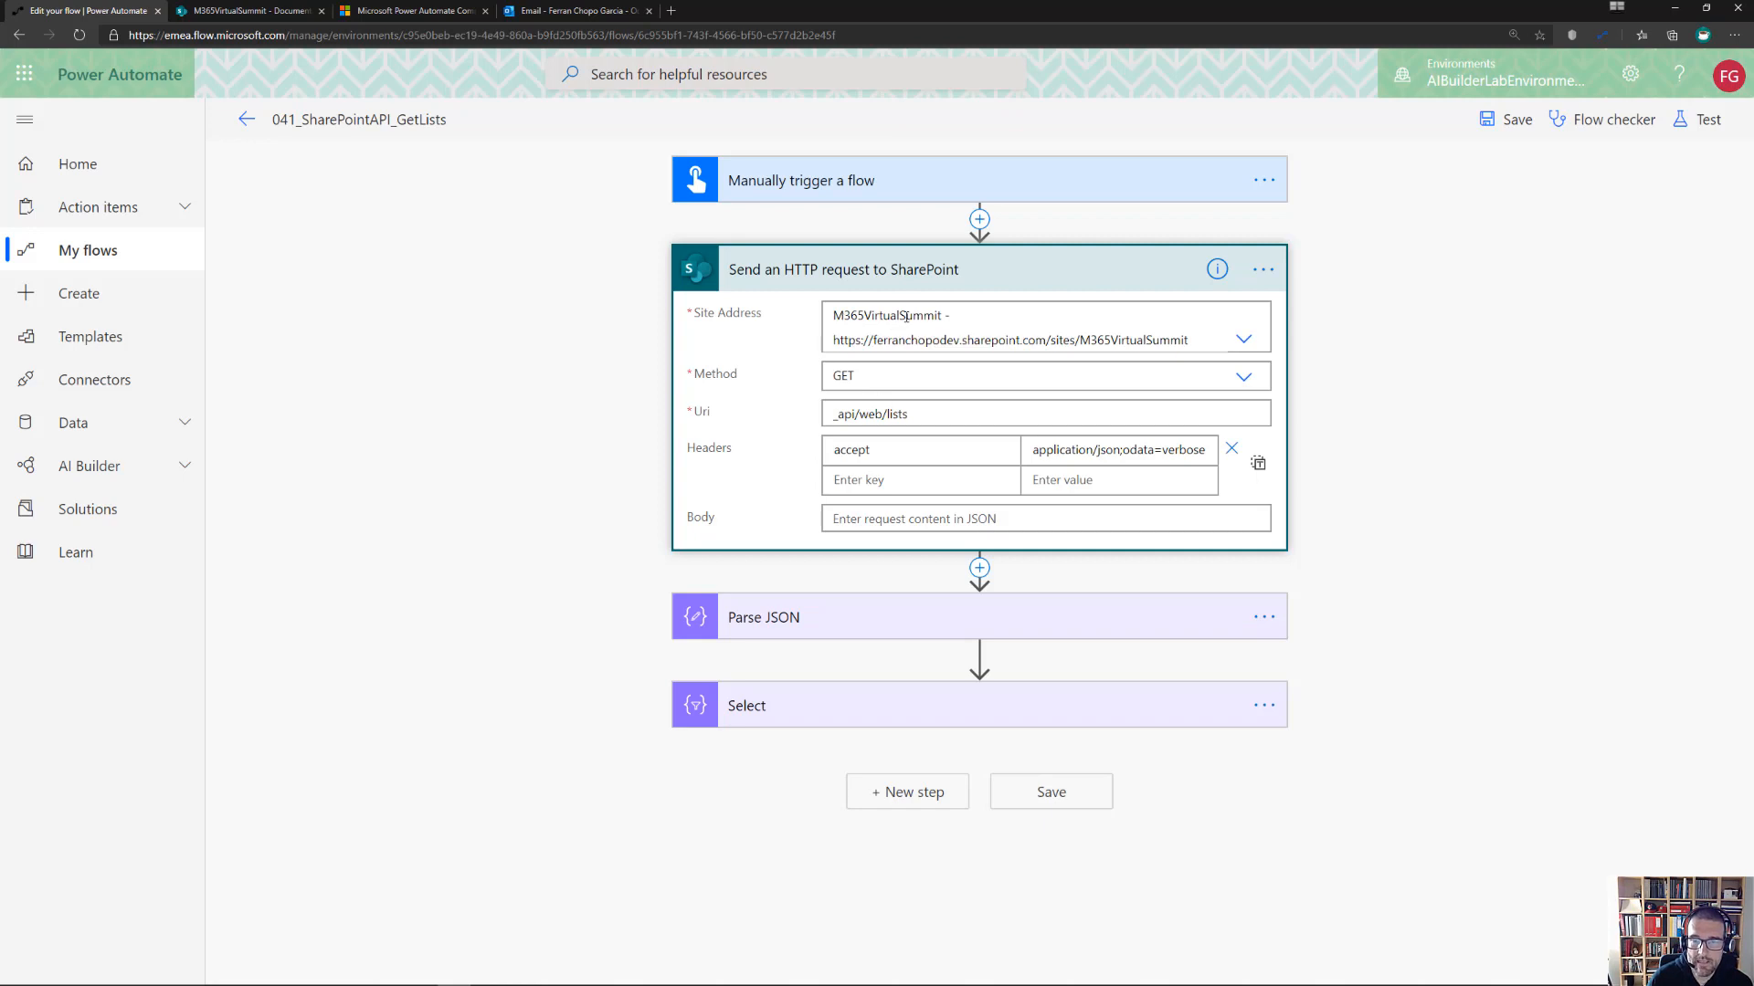
Expand the Parse JSON action to examine its content and schema
{"action": "left_click", "coordinate": [797, 624]}
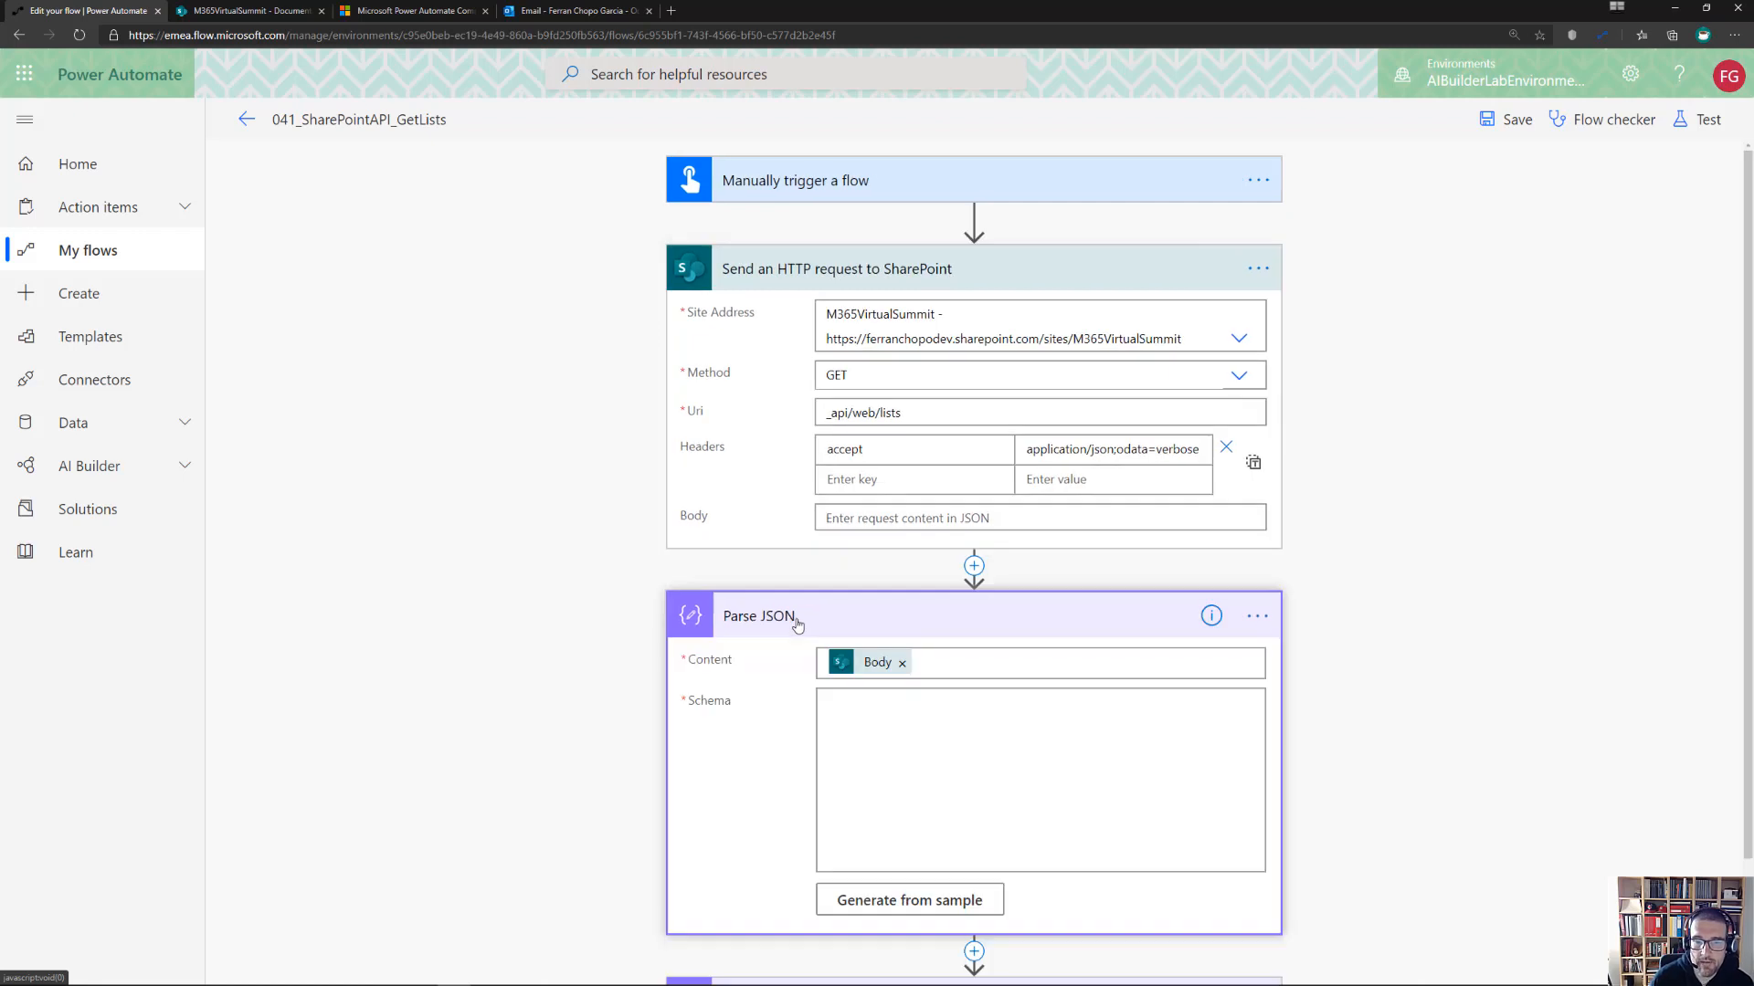
{"action": "left_click", "coordinate": [917, 728]}
{"action": "key", "text": "ctrl+v"}
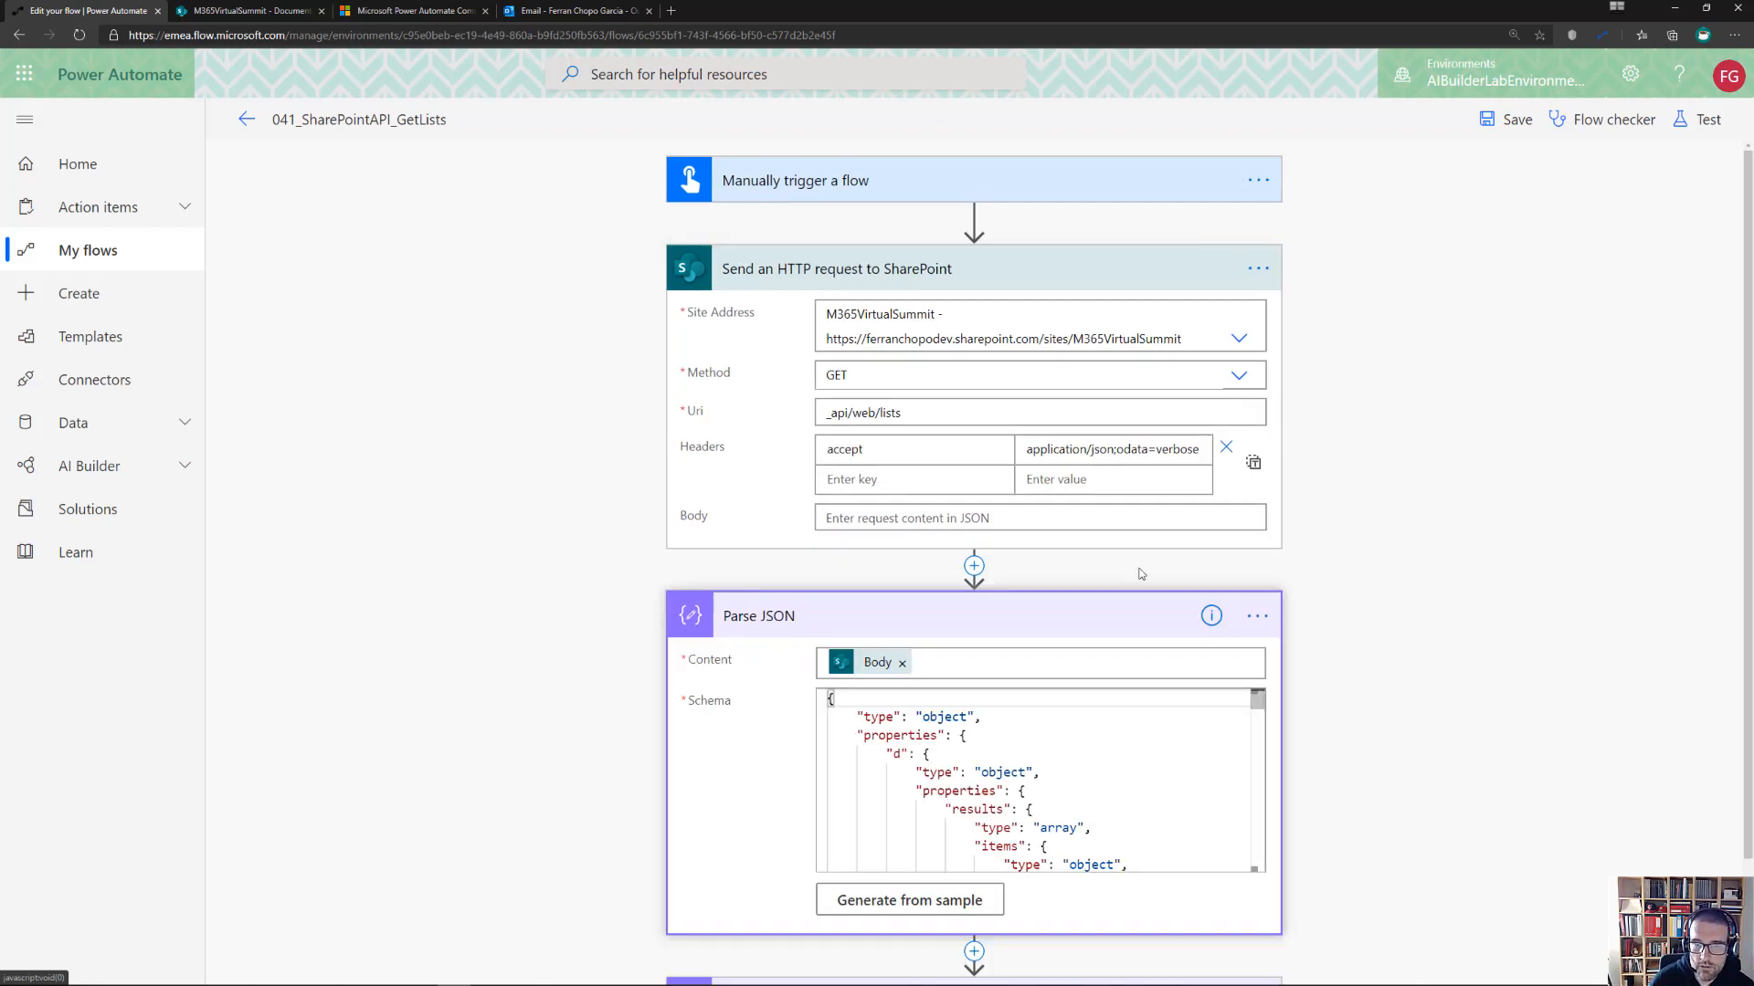
Test the flow by performing the trigger action manually, run it and open the finished run
{"action": "left_click", "coordinate": [1704, 120]}
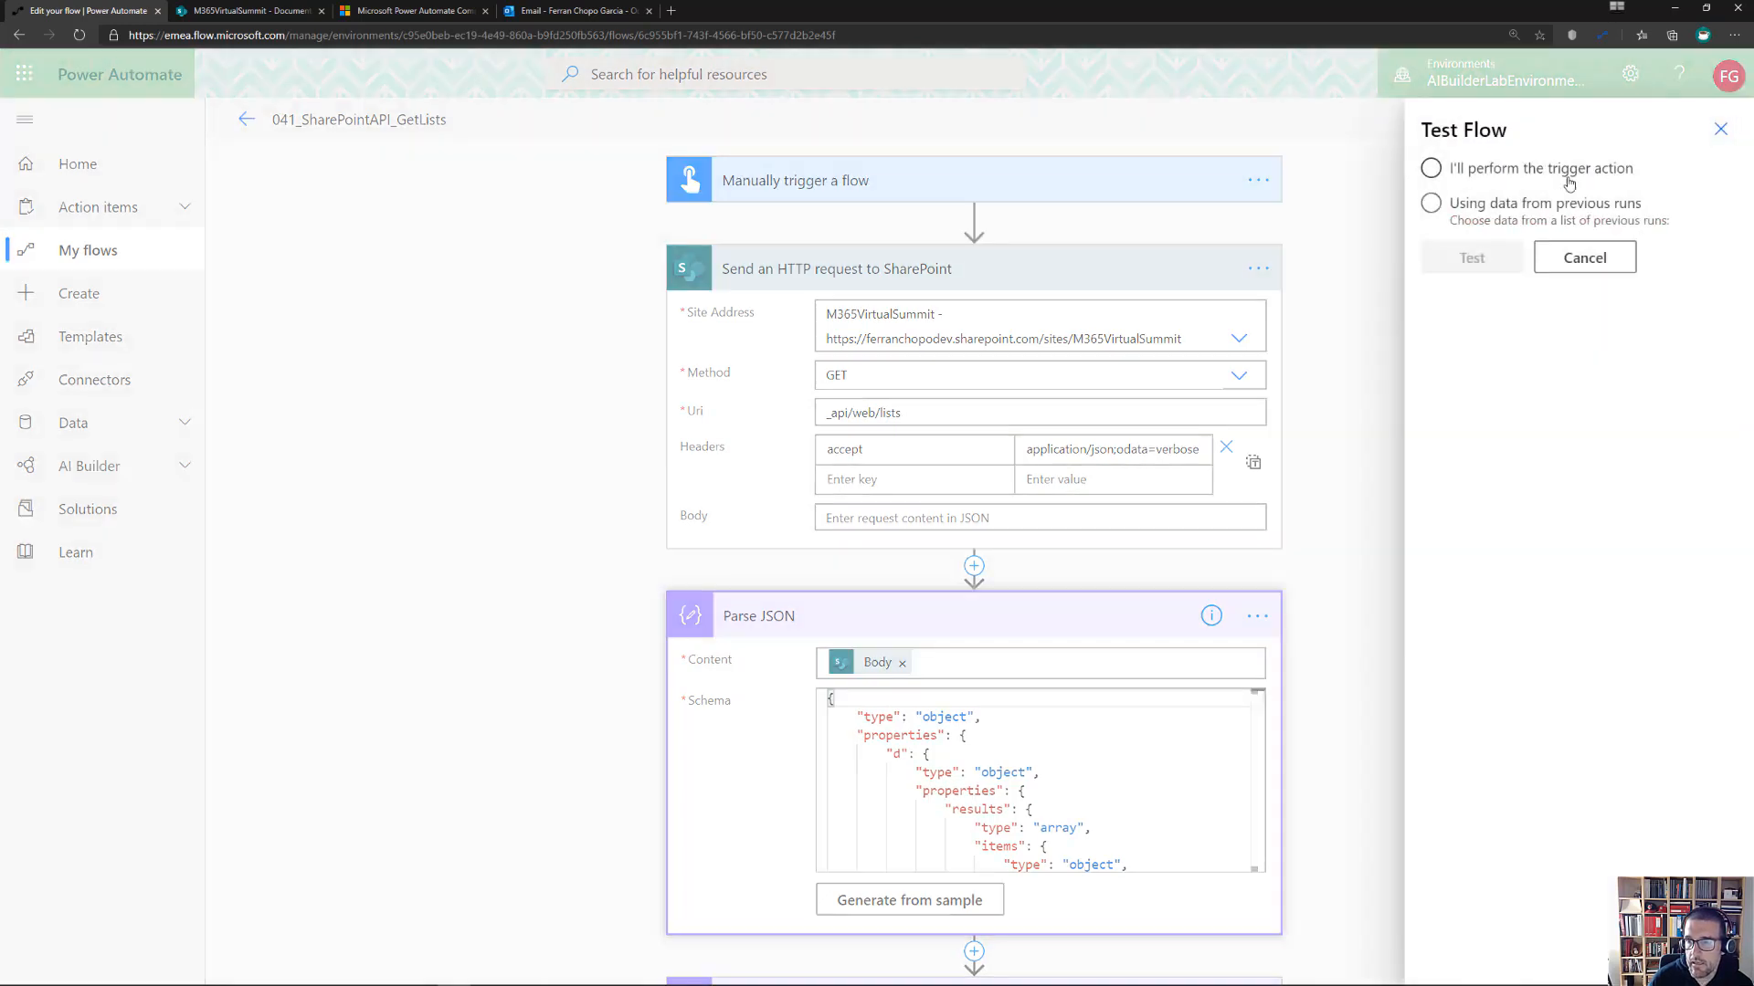
{"action": "left_click", "coordinate": [1521, 173]}
{"action": "left_click", "coordinate": [1486, 263]}
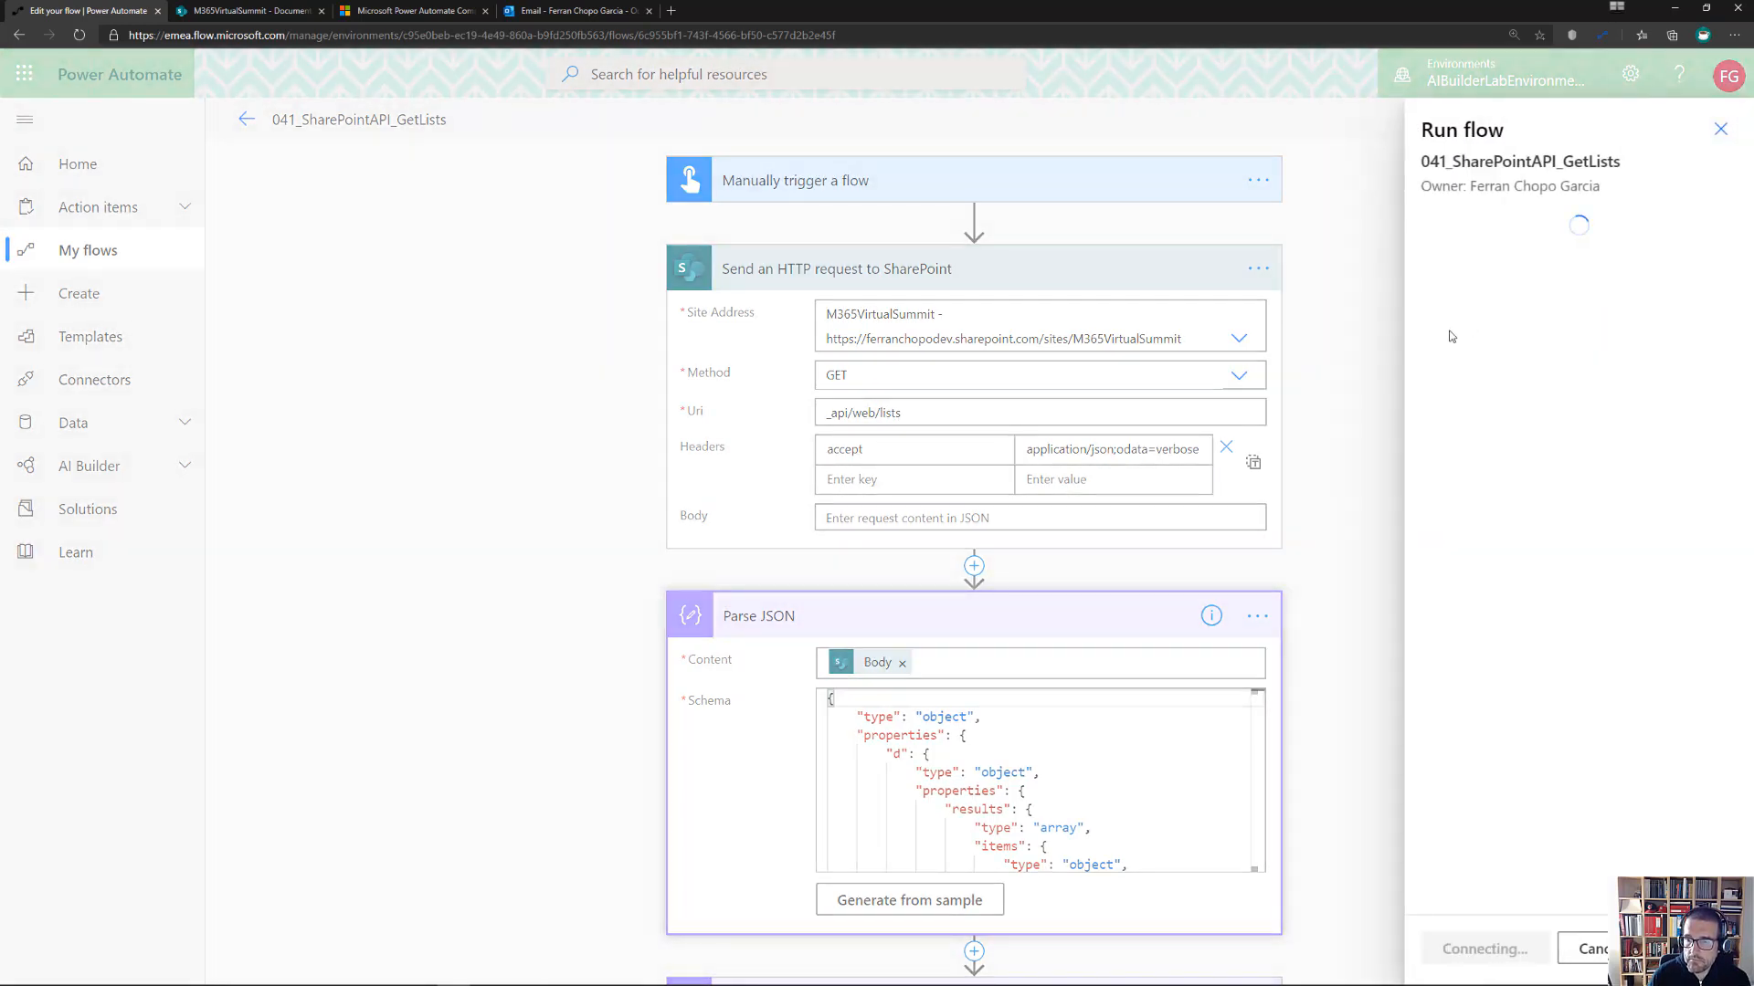
{"action": "left_click", "coordinate": [1472, 948]}
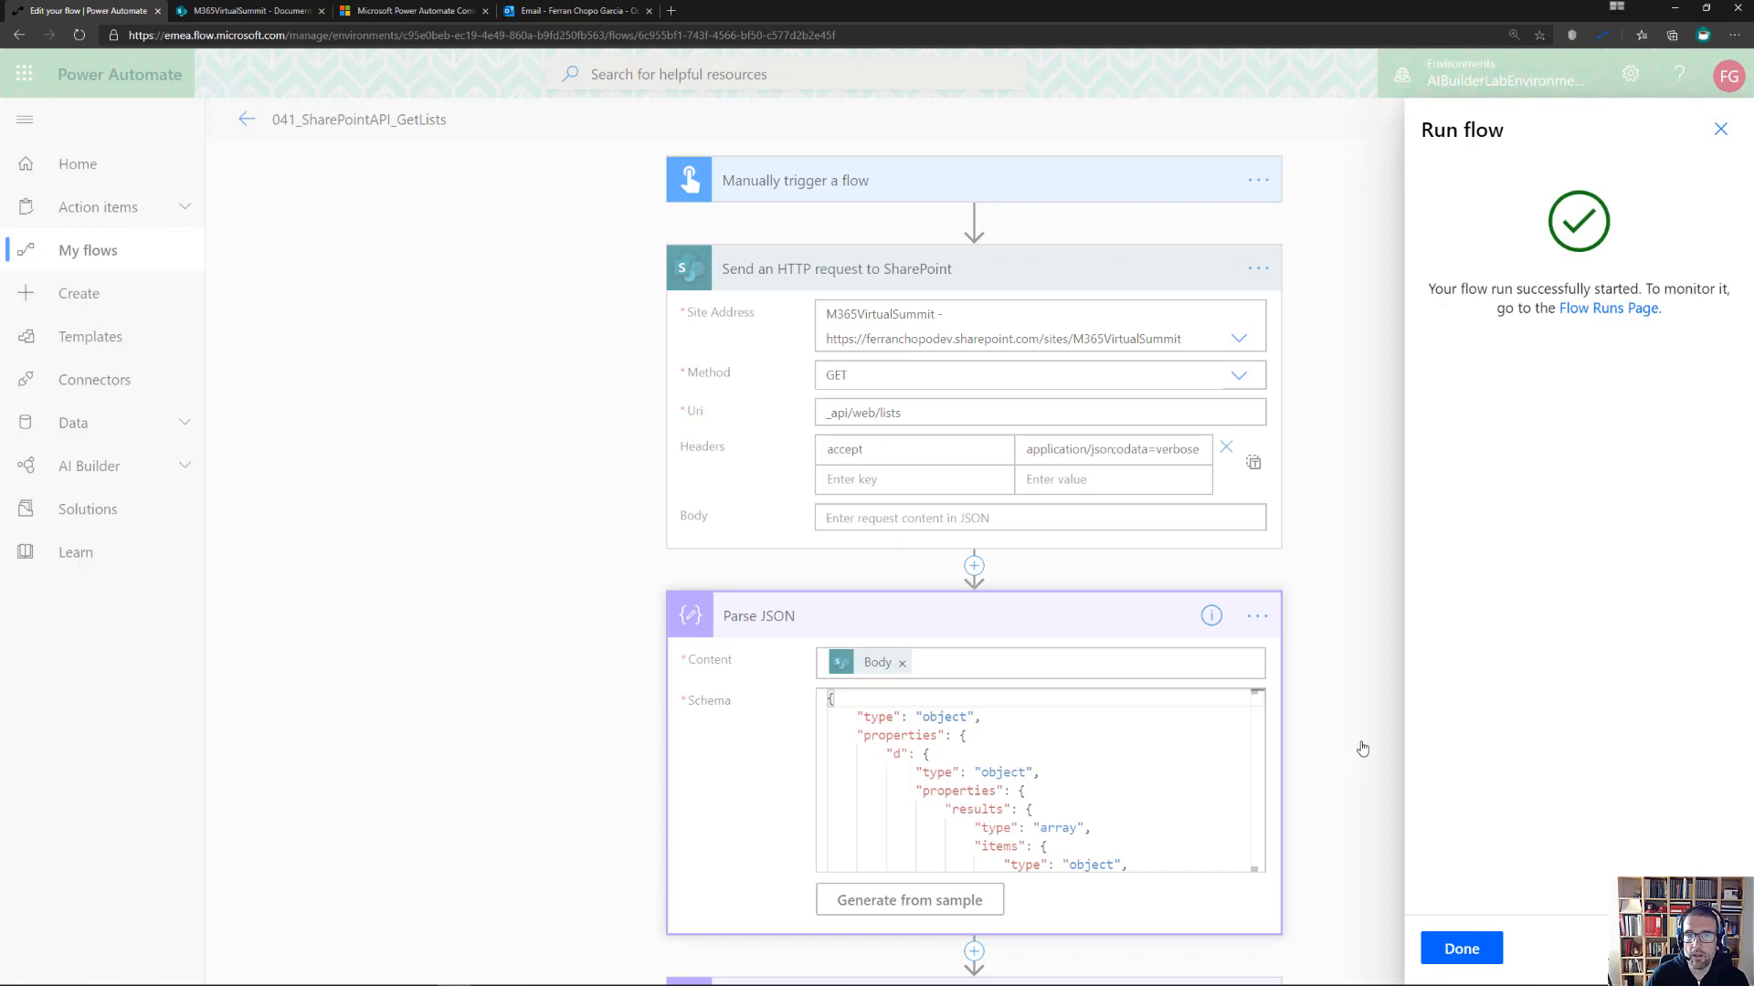
{"action": "left_click", "coordinate": [1454, 948]}
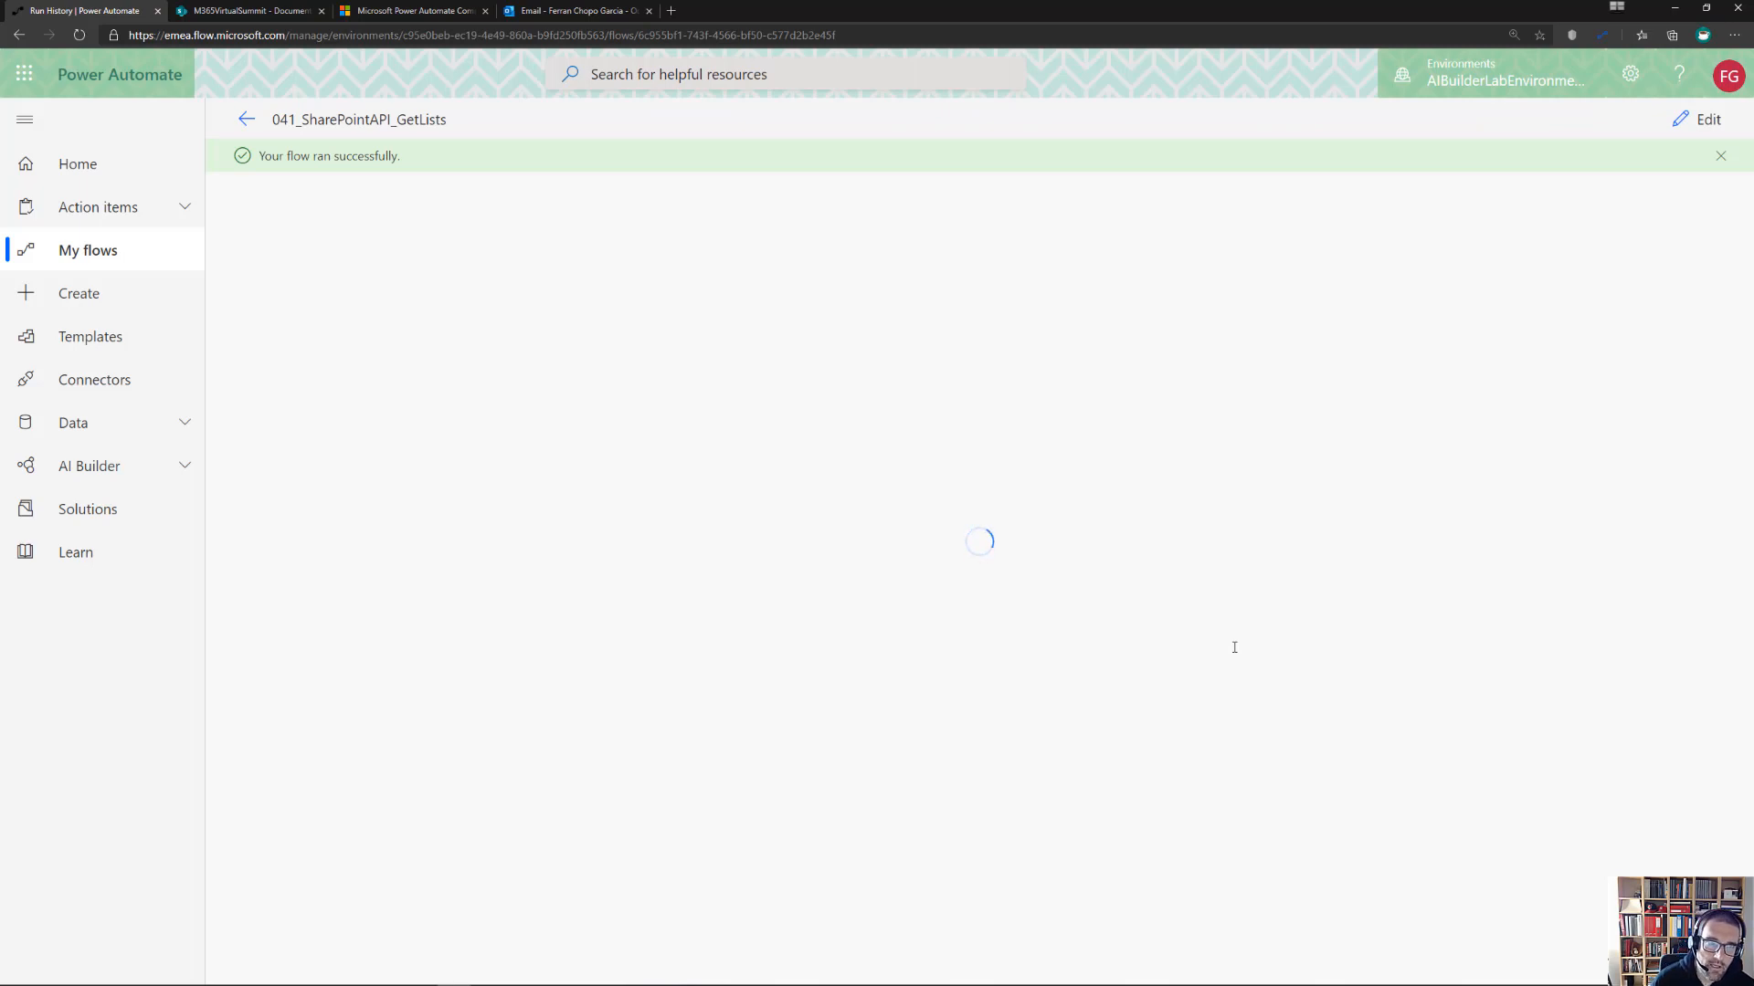
Examine the inputs and outputs of the Send an HTTP request to SharePoint action in the run, including the response body
{"action": "left_click", "coordinate": [854, 320]}
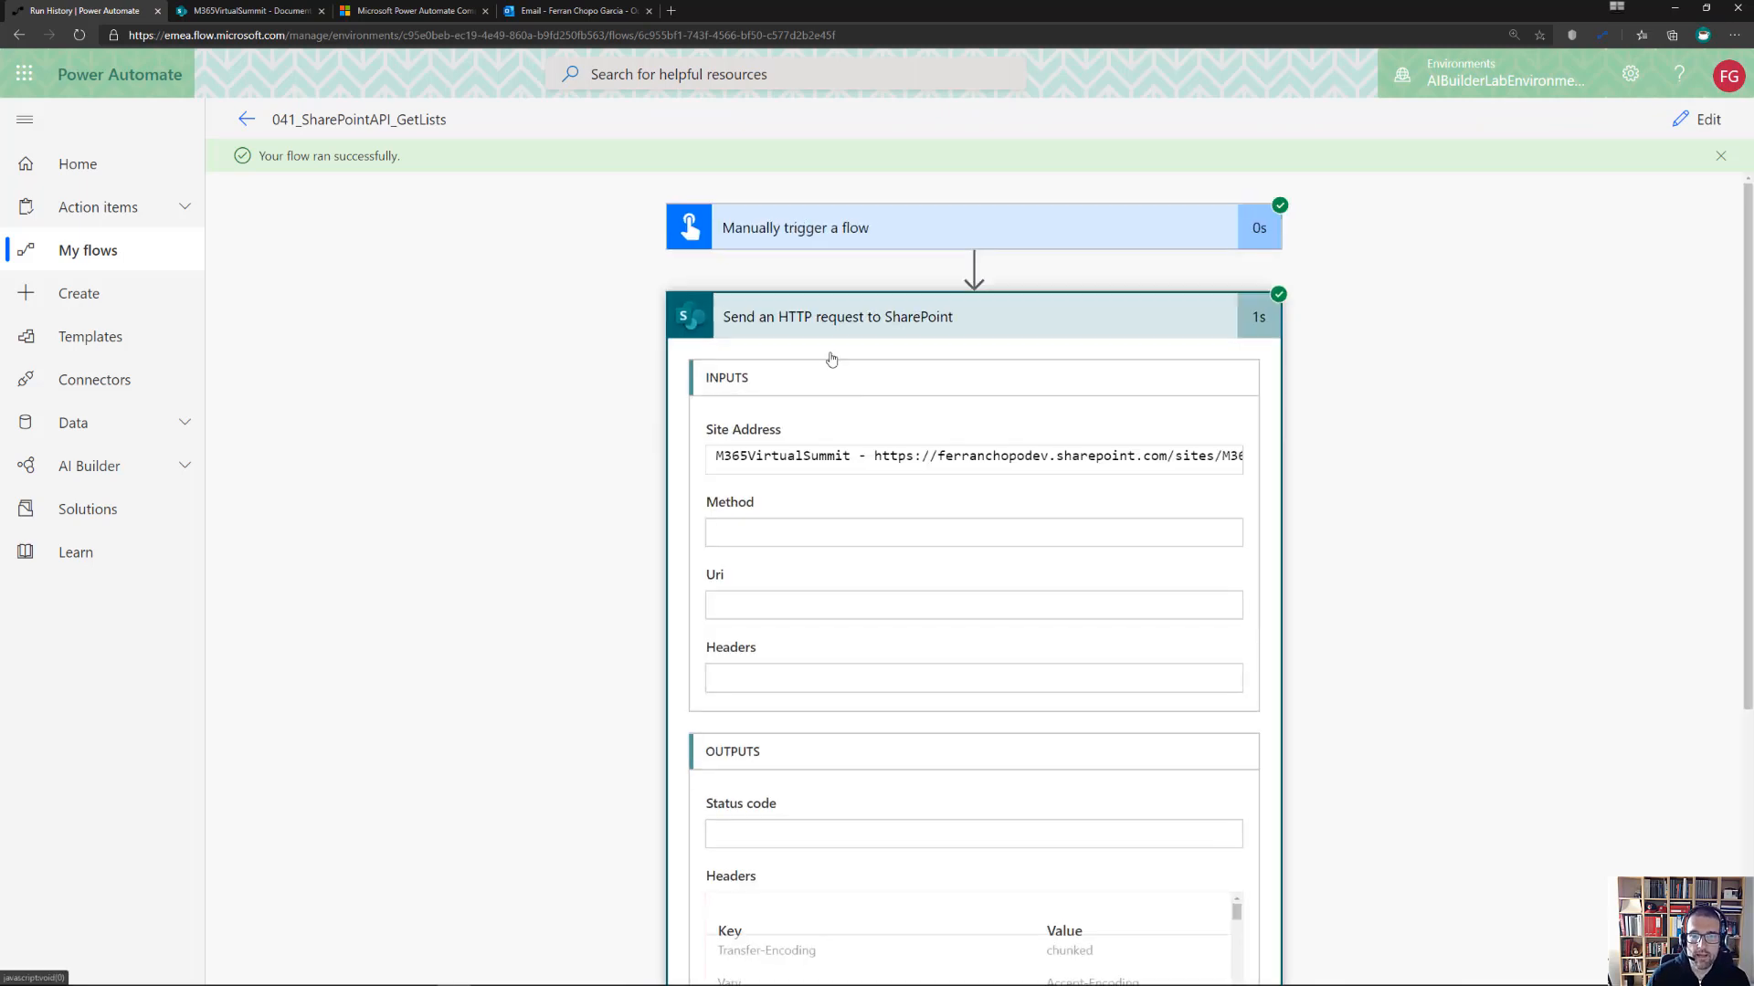
{"action": "scroll", "coordinate": [834, 577], "scroll_direction": "down", "scroll_amount": 5}
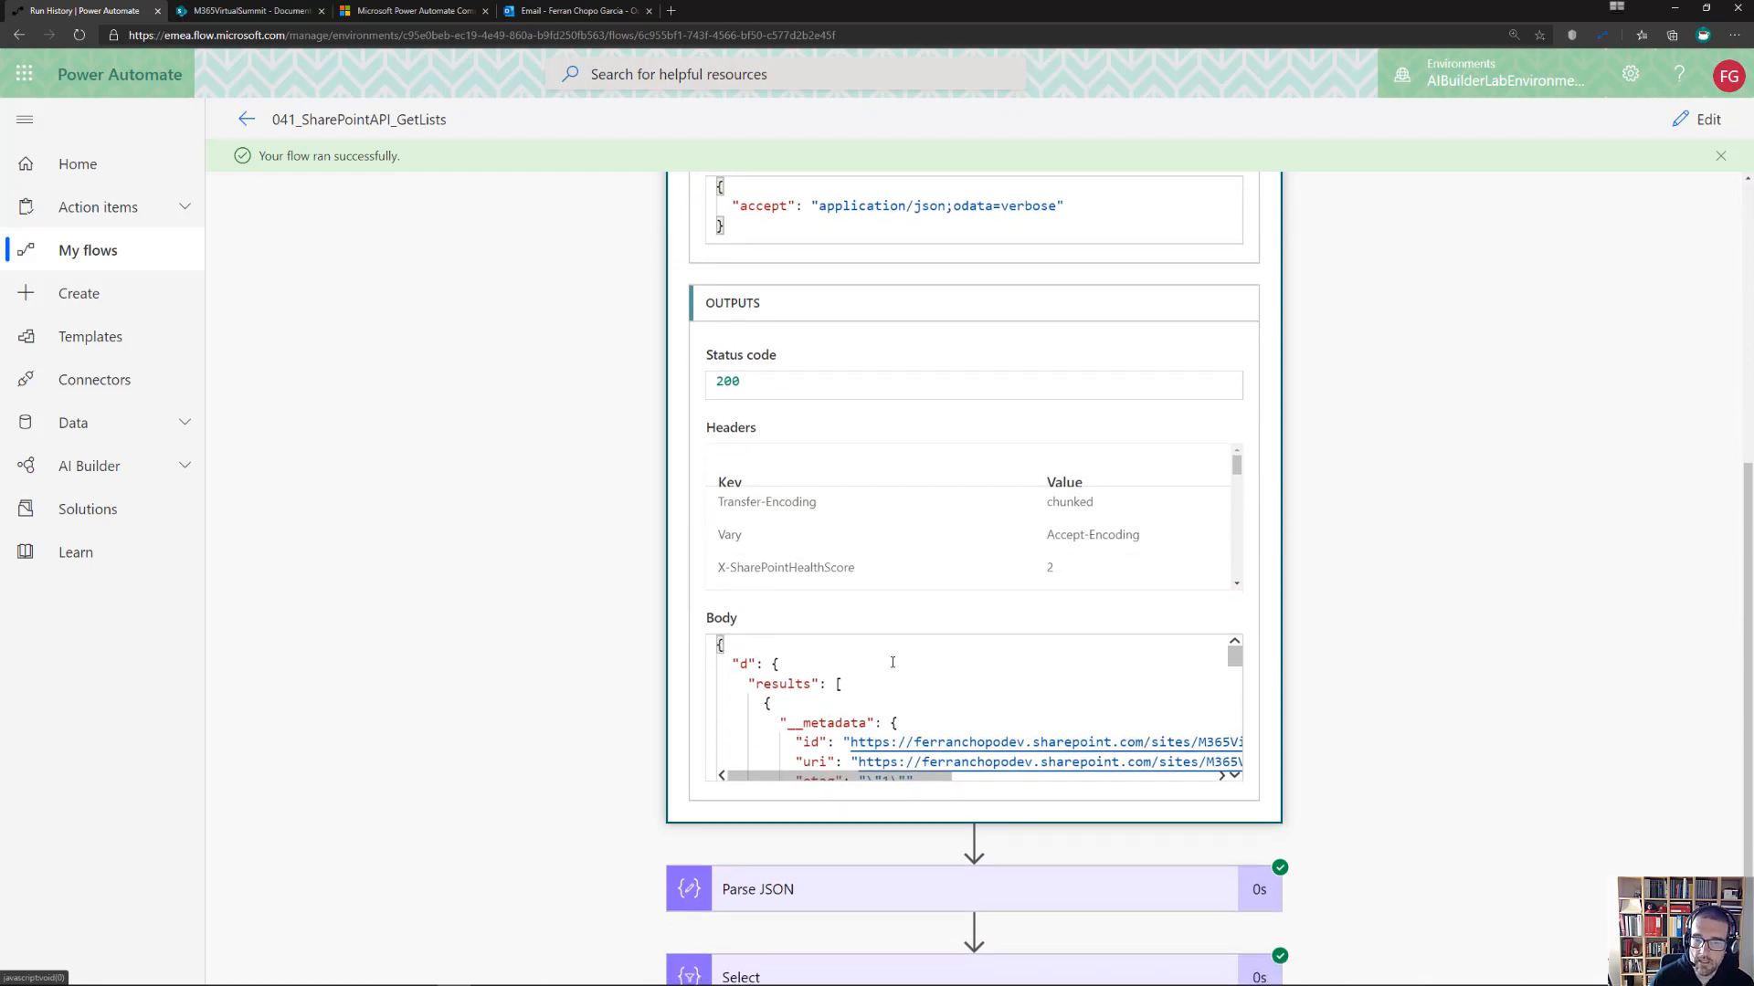
{"action": "scroll", "coordinate": [892, 662], "scroll_direction": "down", "scroll_amount": 6}
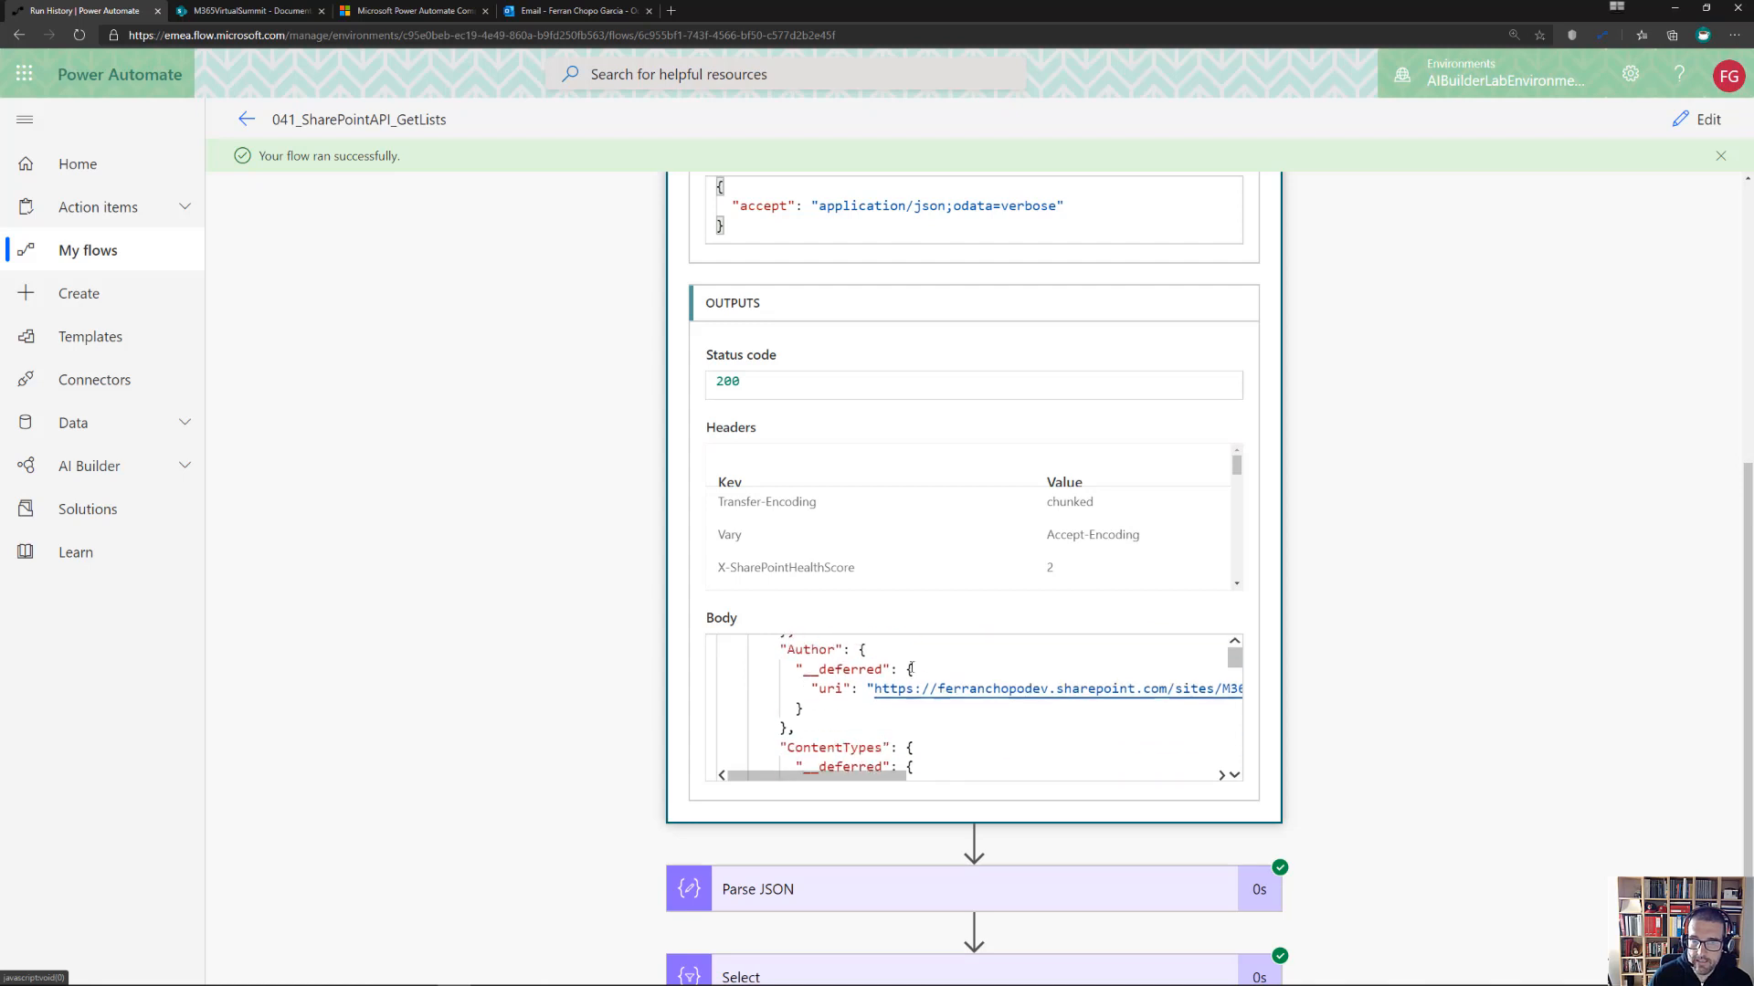
{"action": "scroll", "coordinate": [911, 670], "scroll_direction": "up", "scroll_amount": 10}
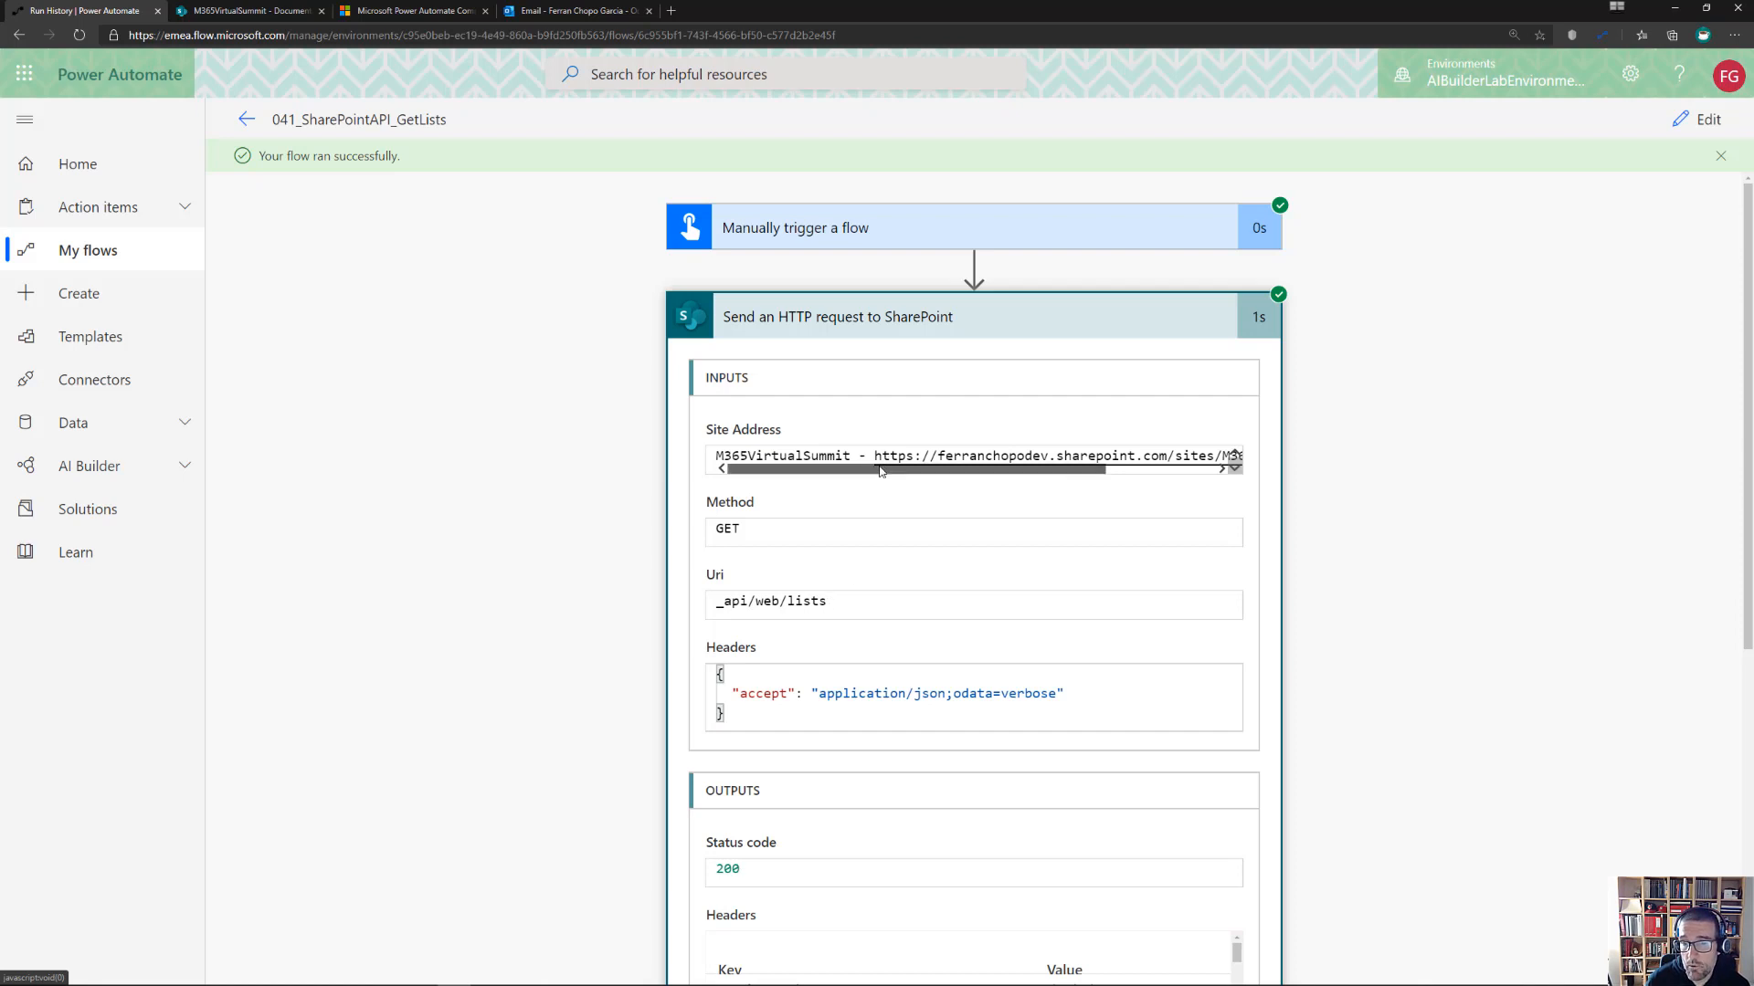
{"action": "left_click_drag", "start_coordinate": [886, 469], "coordinate": [769, 477]}
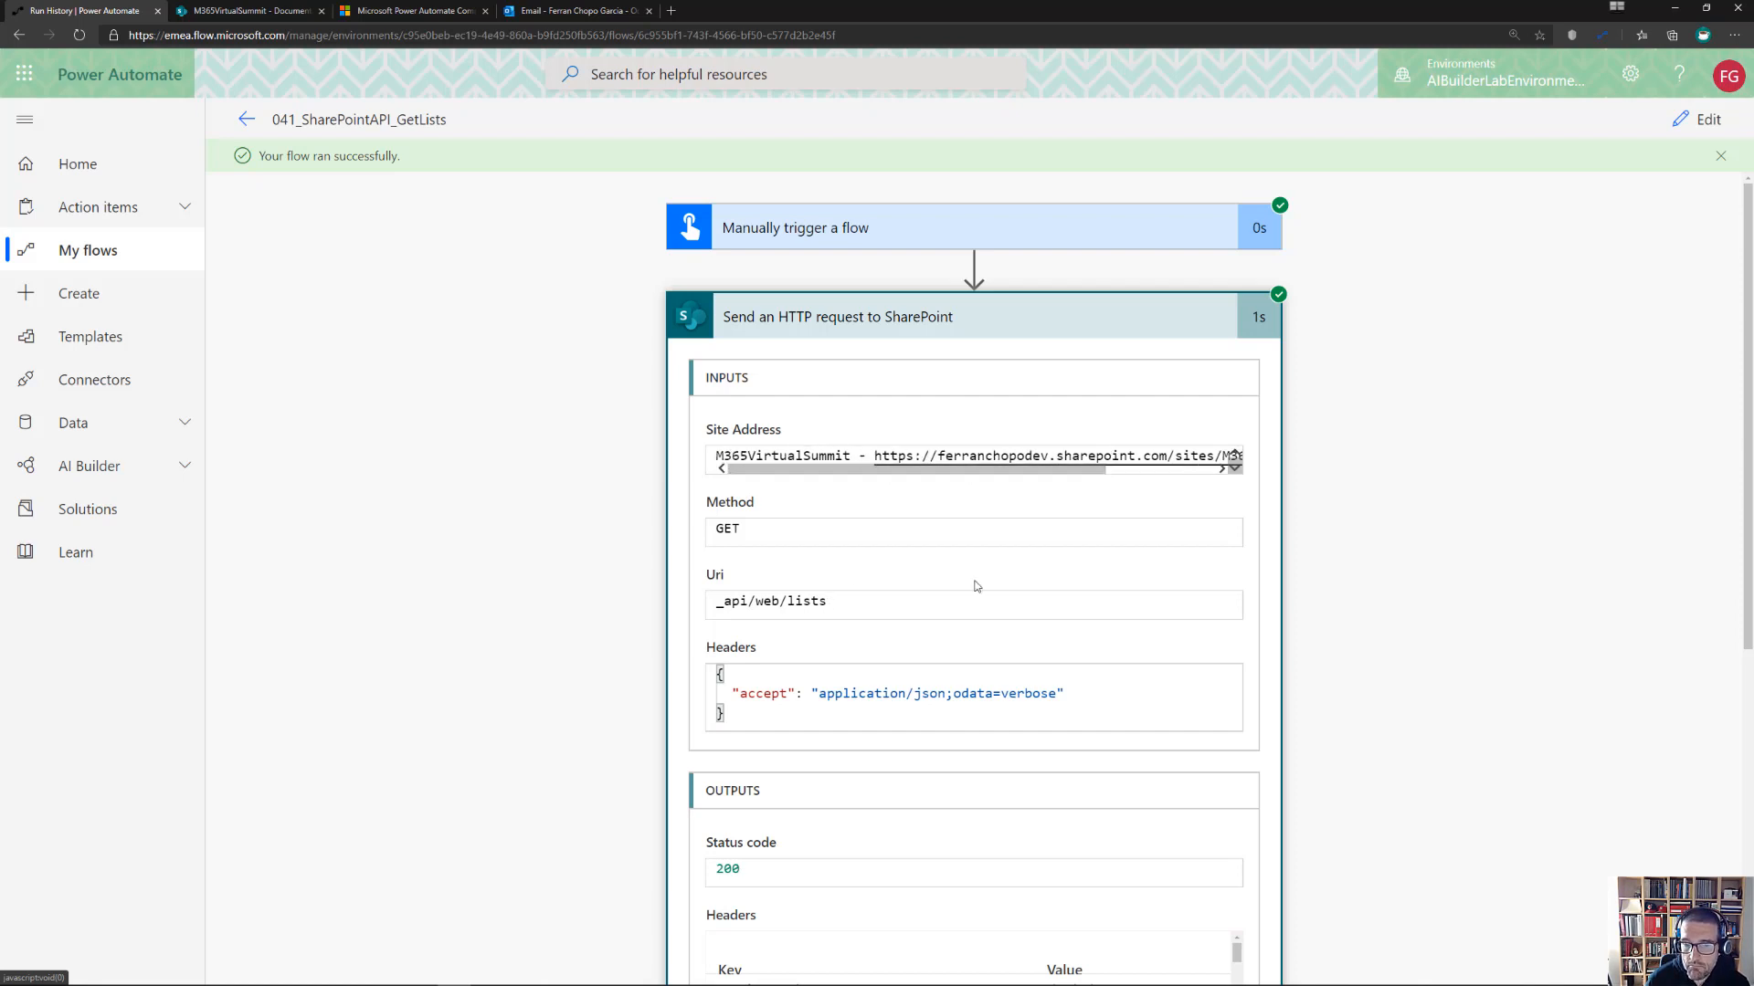
Copy the entire response body from the HTTP request action's outputs
{"action": "scroll", "coordinate": [977, 586], "scroll_direction": "down", "scroll_amount": 5}
{"action": "scroll", "coordinate": [934, 565], "scroll_direction": "down", "scroll_amount": 1}
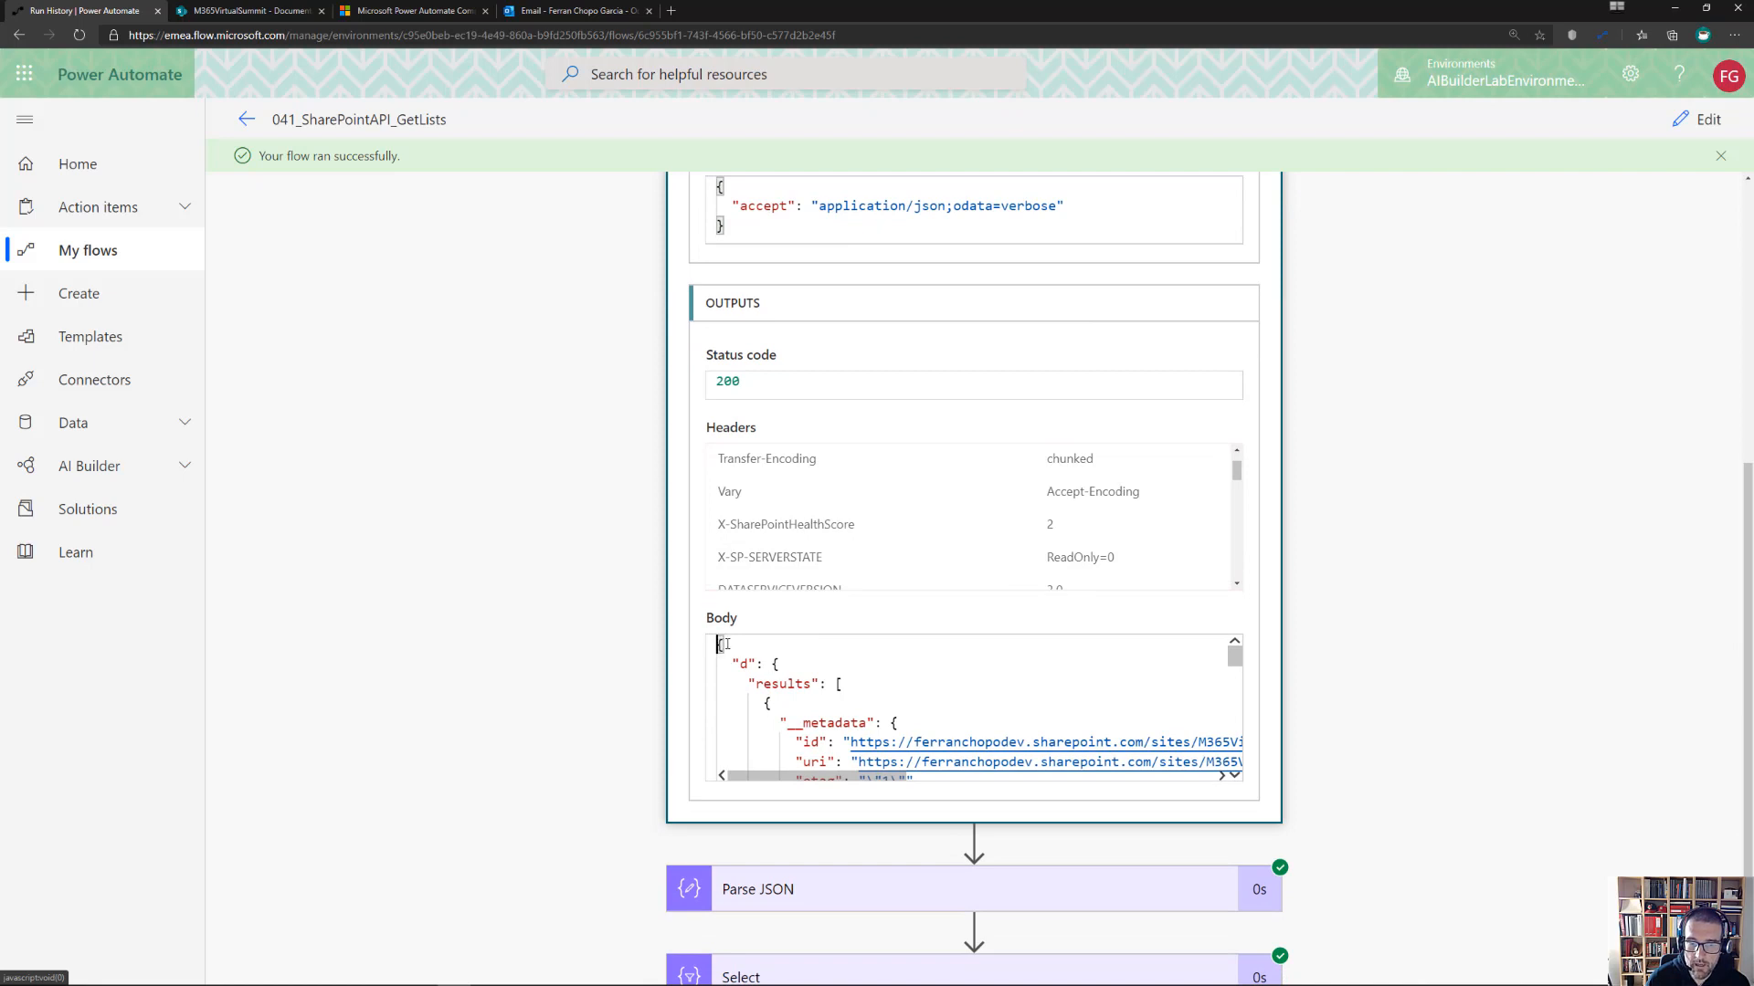
{"action": "key", "text": "ctrl+a"}
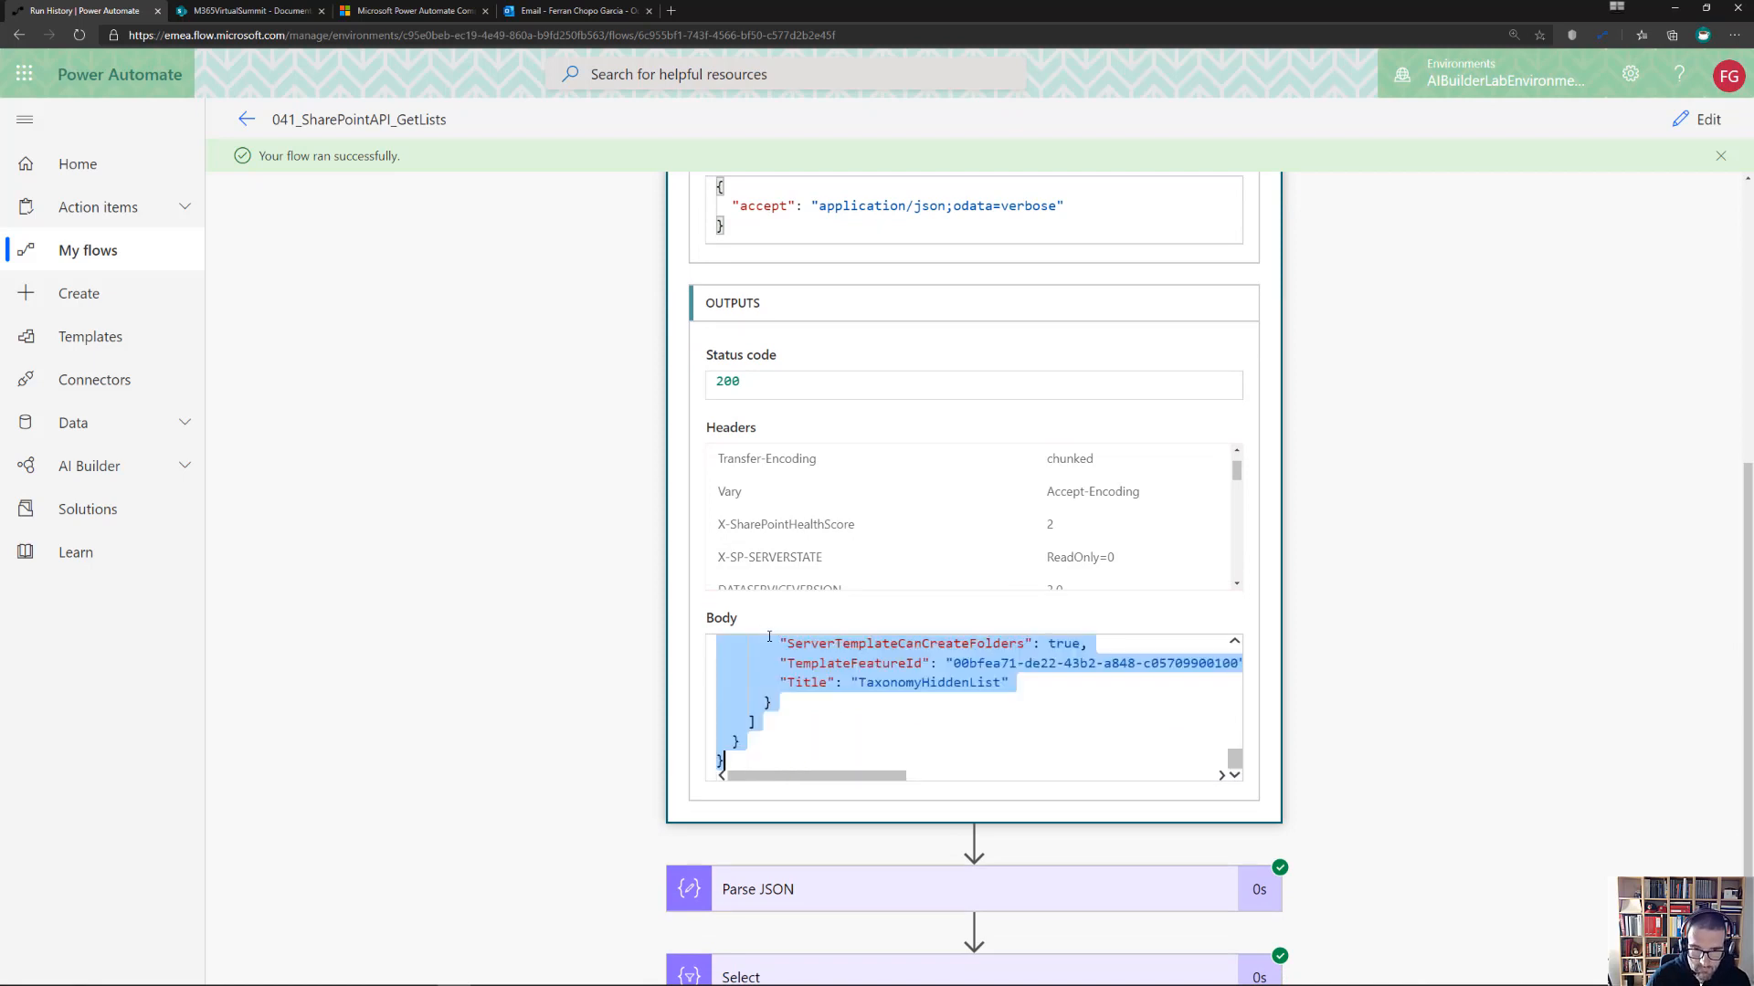
Return to editing the flow and generate the Parse JSON schema from a sample, using the copied response body as the payload
{"action": "left_click", "coordinate": [1699, 120]}
{"action": "scroll", "coordinate": [1128, 505], "scroll_direction": "down", "scroll_amount": 2}
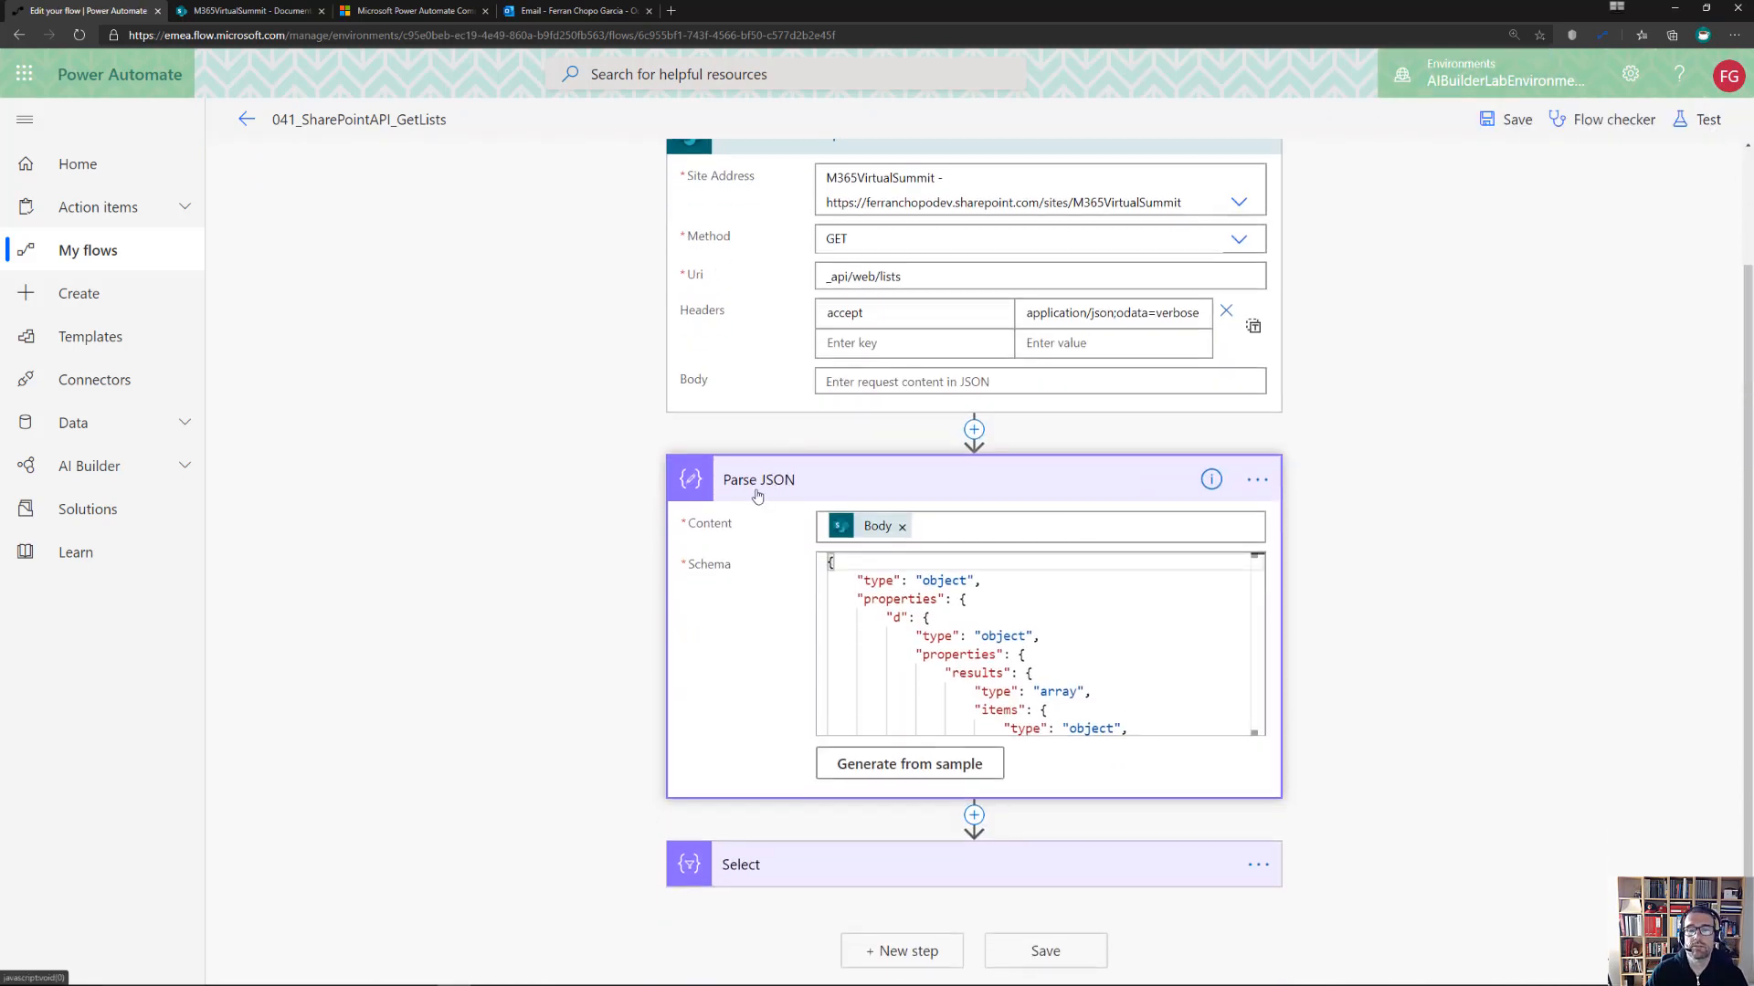
{"action": "scroll", "coordinate": [760, 465], "scroll_direction": "up", "scroll_amount": 2}
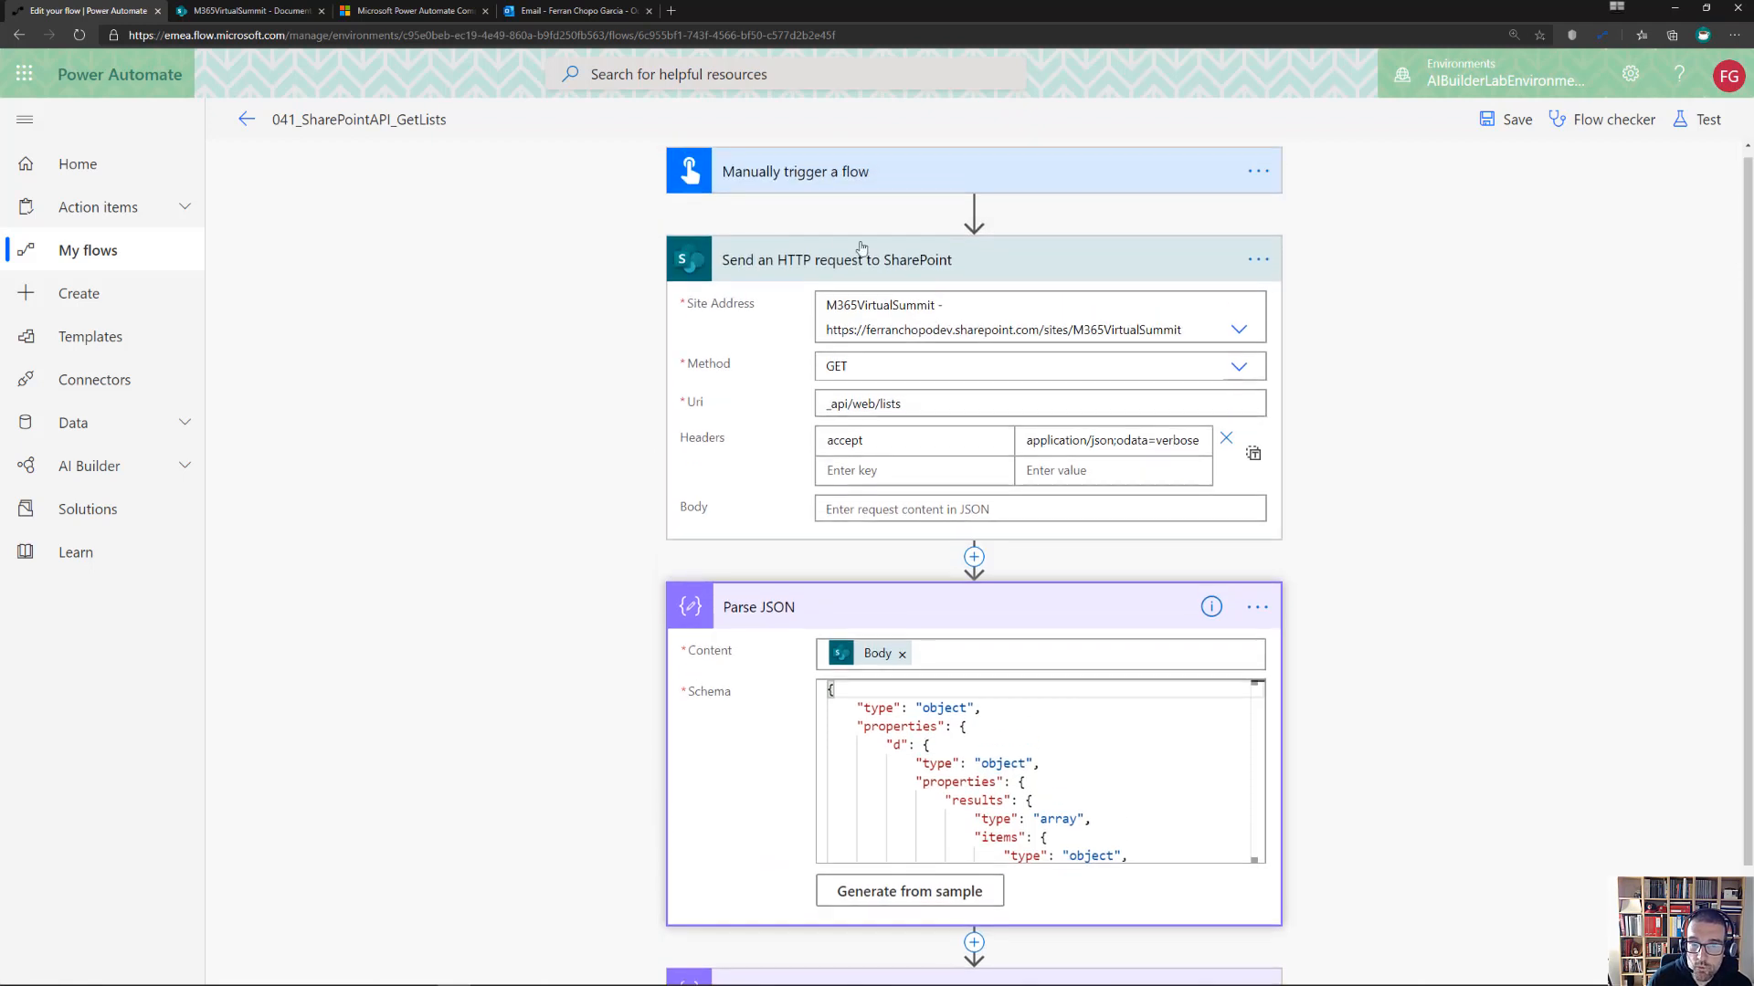
{"action": "scroll", "coordinate": [760, 465], "scroll_direction": "down", "scroll_amount": 1}
{"action": "scroll", "coordinate": [727, 491], "scroll_direction": "down", "scroll_amount": 1}
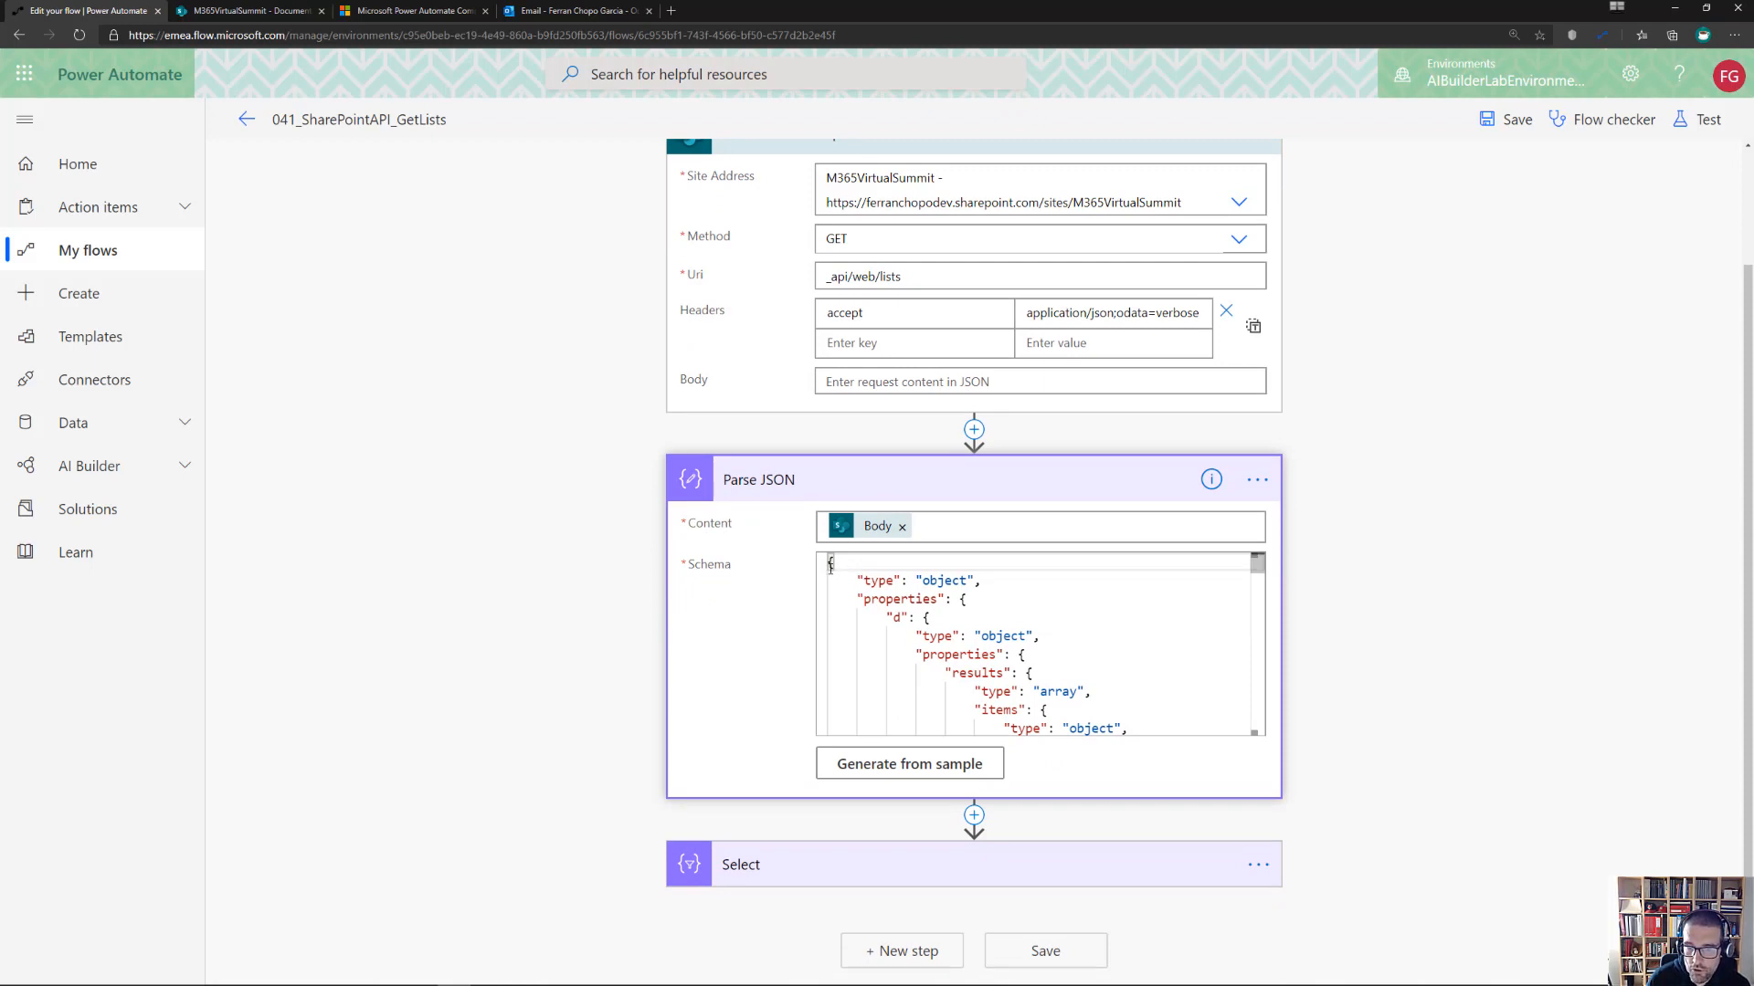
{"action": "left_click_drag", "start_coordinate": [830, 565], "coordinate": [1018, 696]}
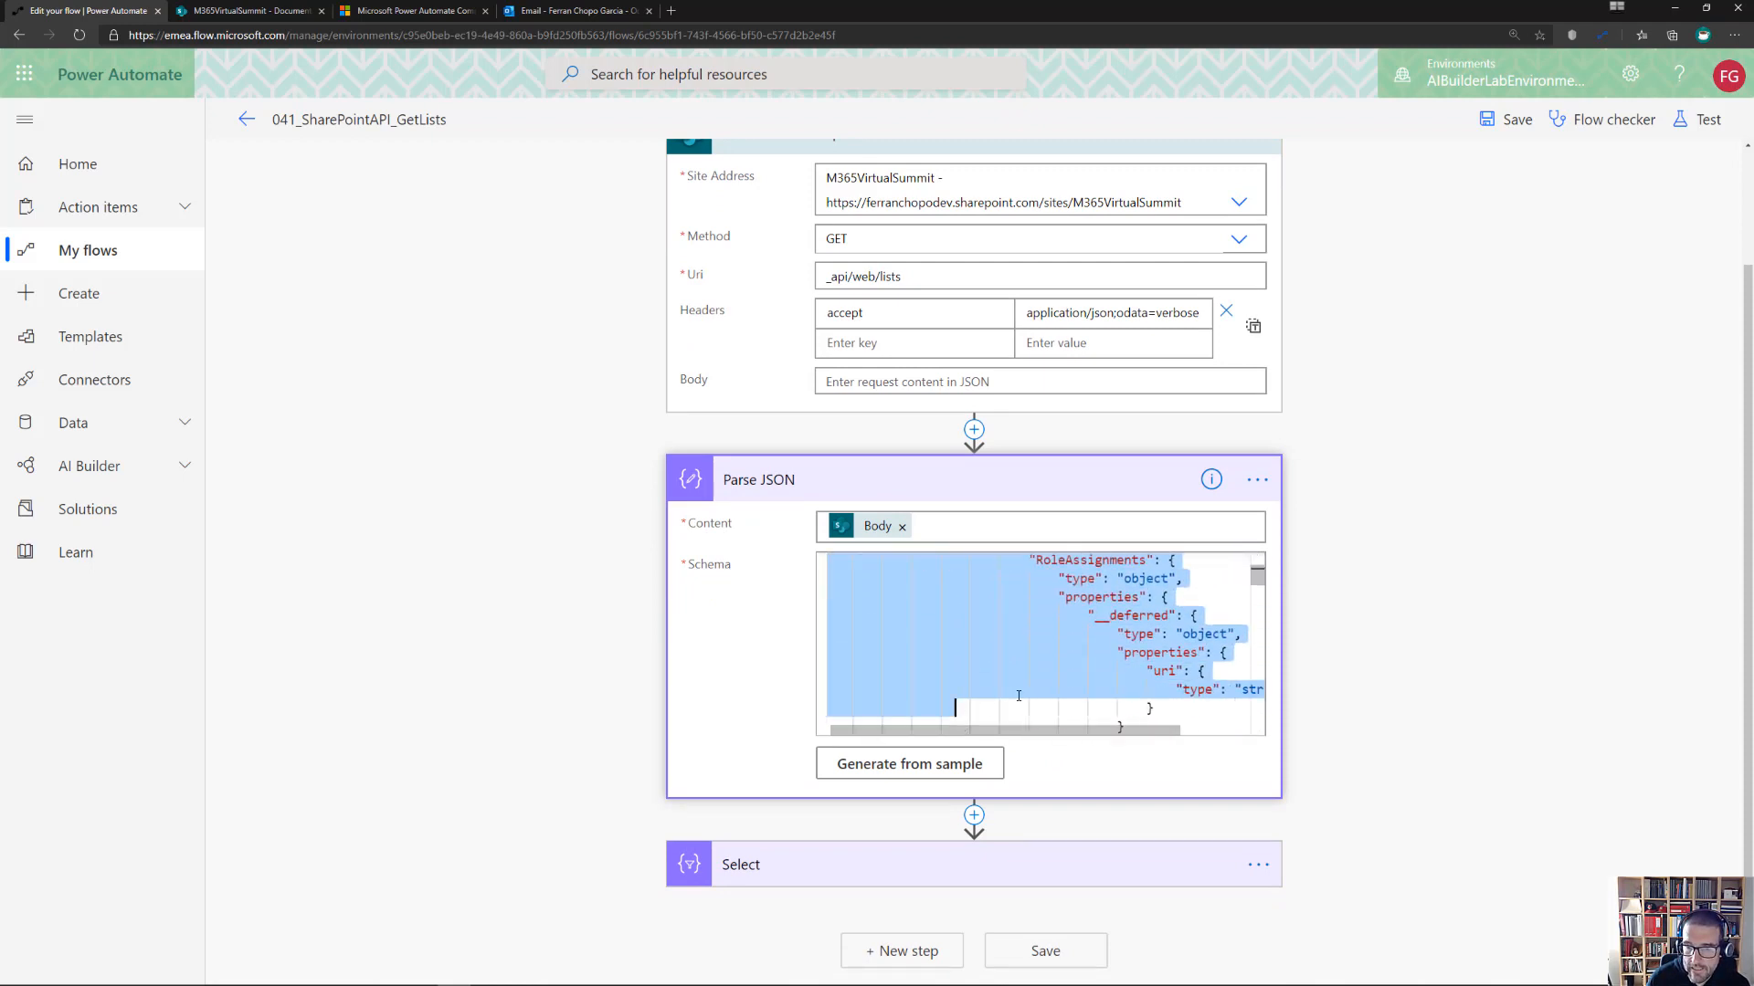
{"action": "left_click", "coordinate": [908, 772]}
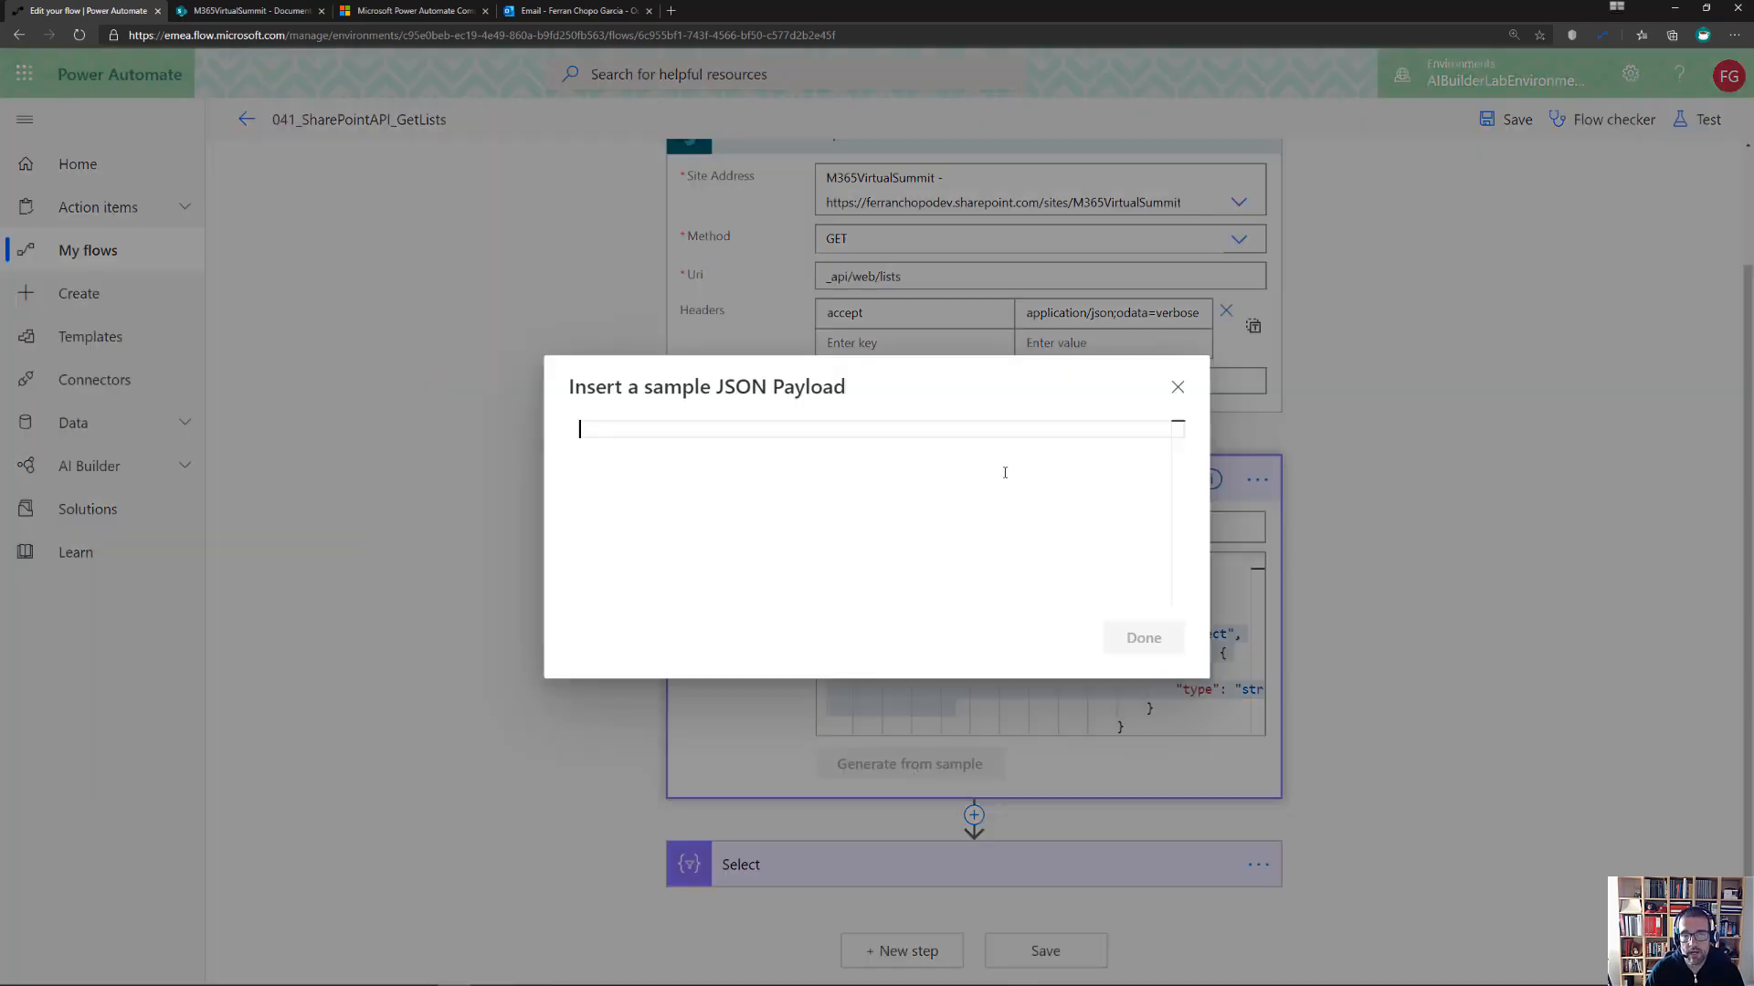
{"action": "key", "text": "ctrl+v"}
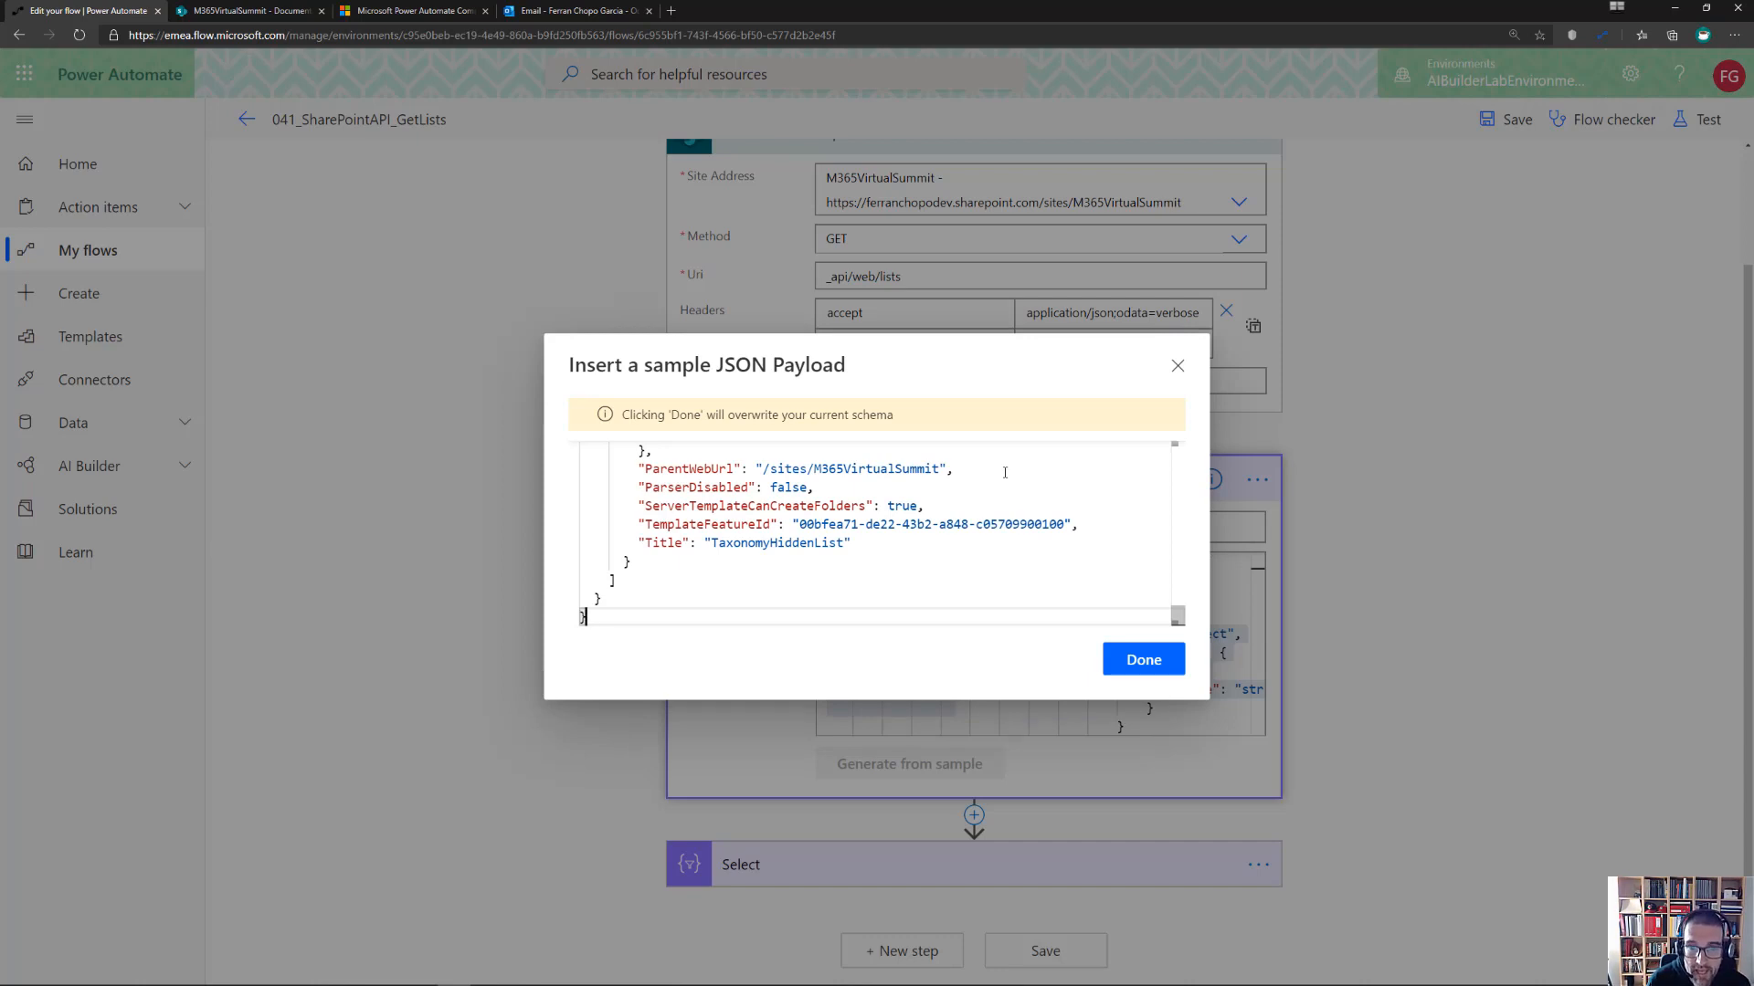
{"action": "scroll", "coordinate": [793, 528], "scroll_direction": "up", "scroll_amount": 15}
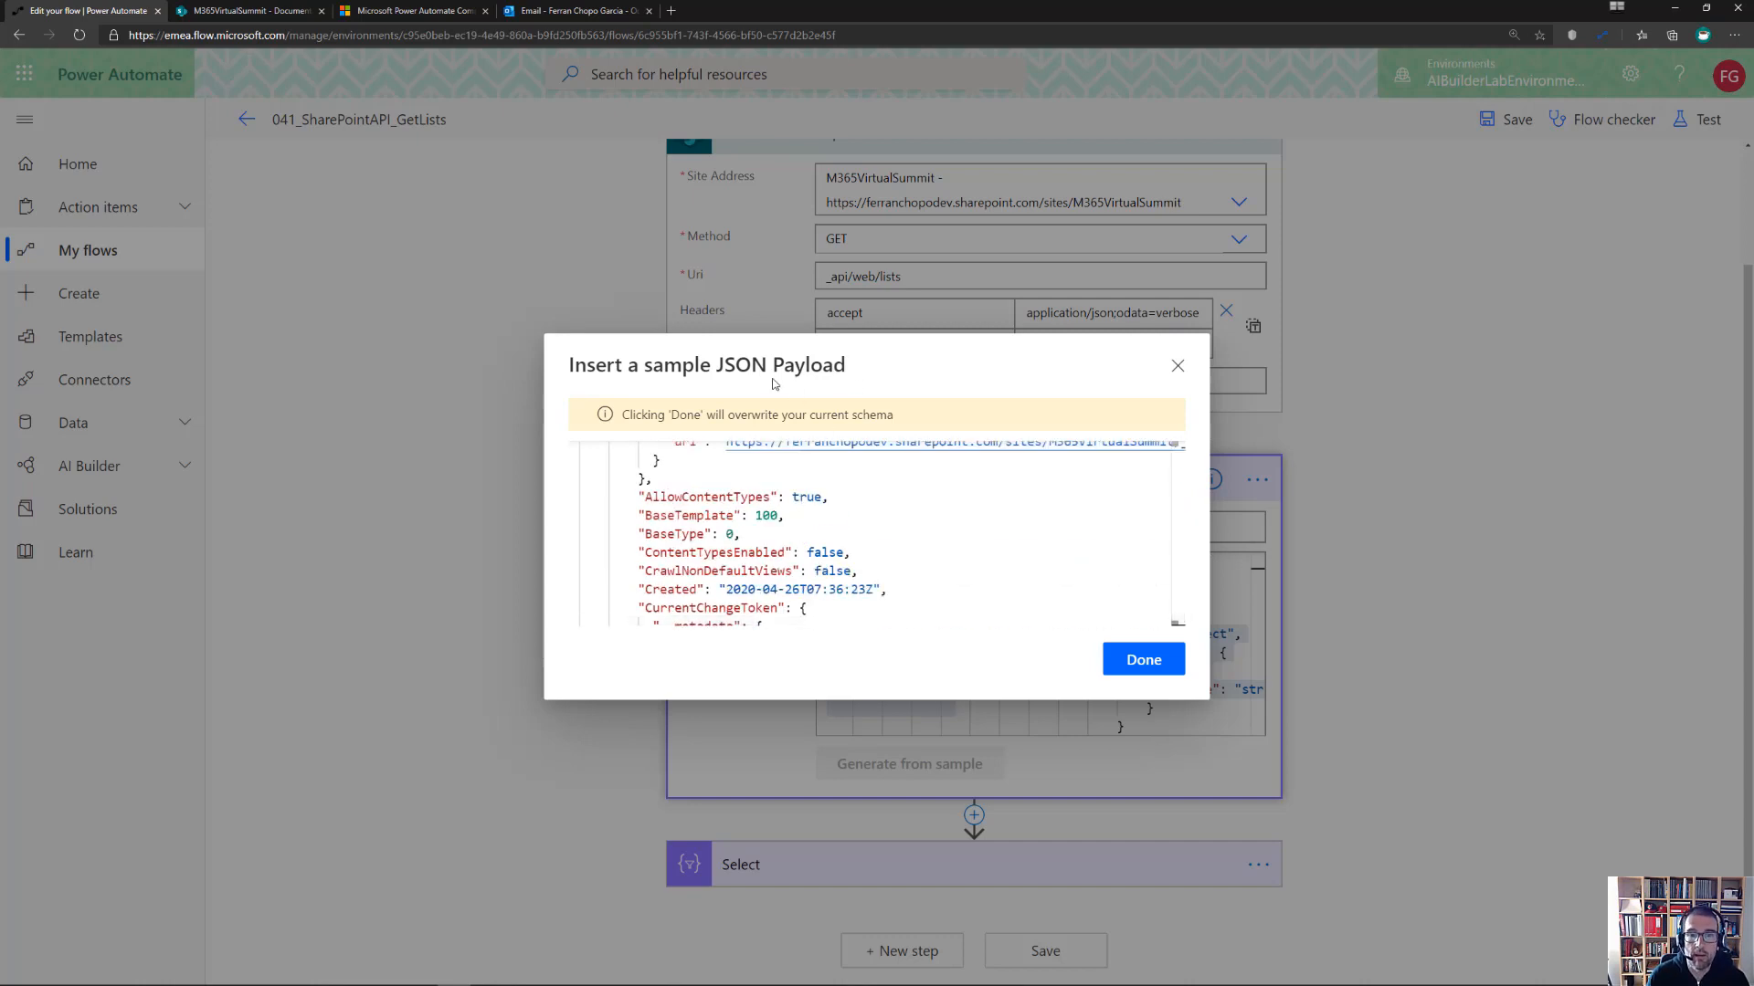
{"action": "scroll", "coordinate": [1004, 548], "scroll_direction": "up", "scroll_amount": 5}
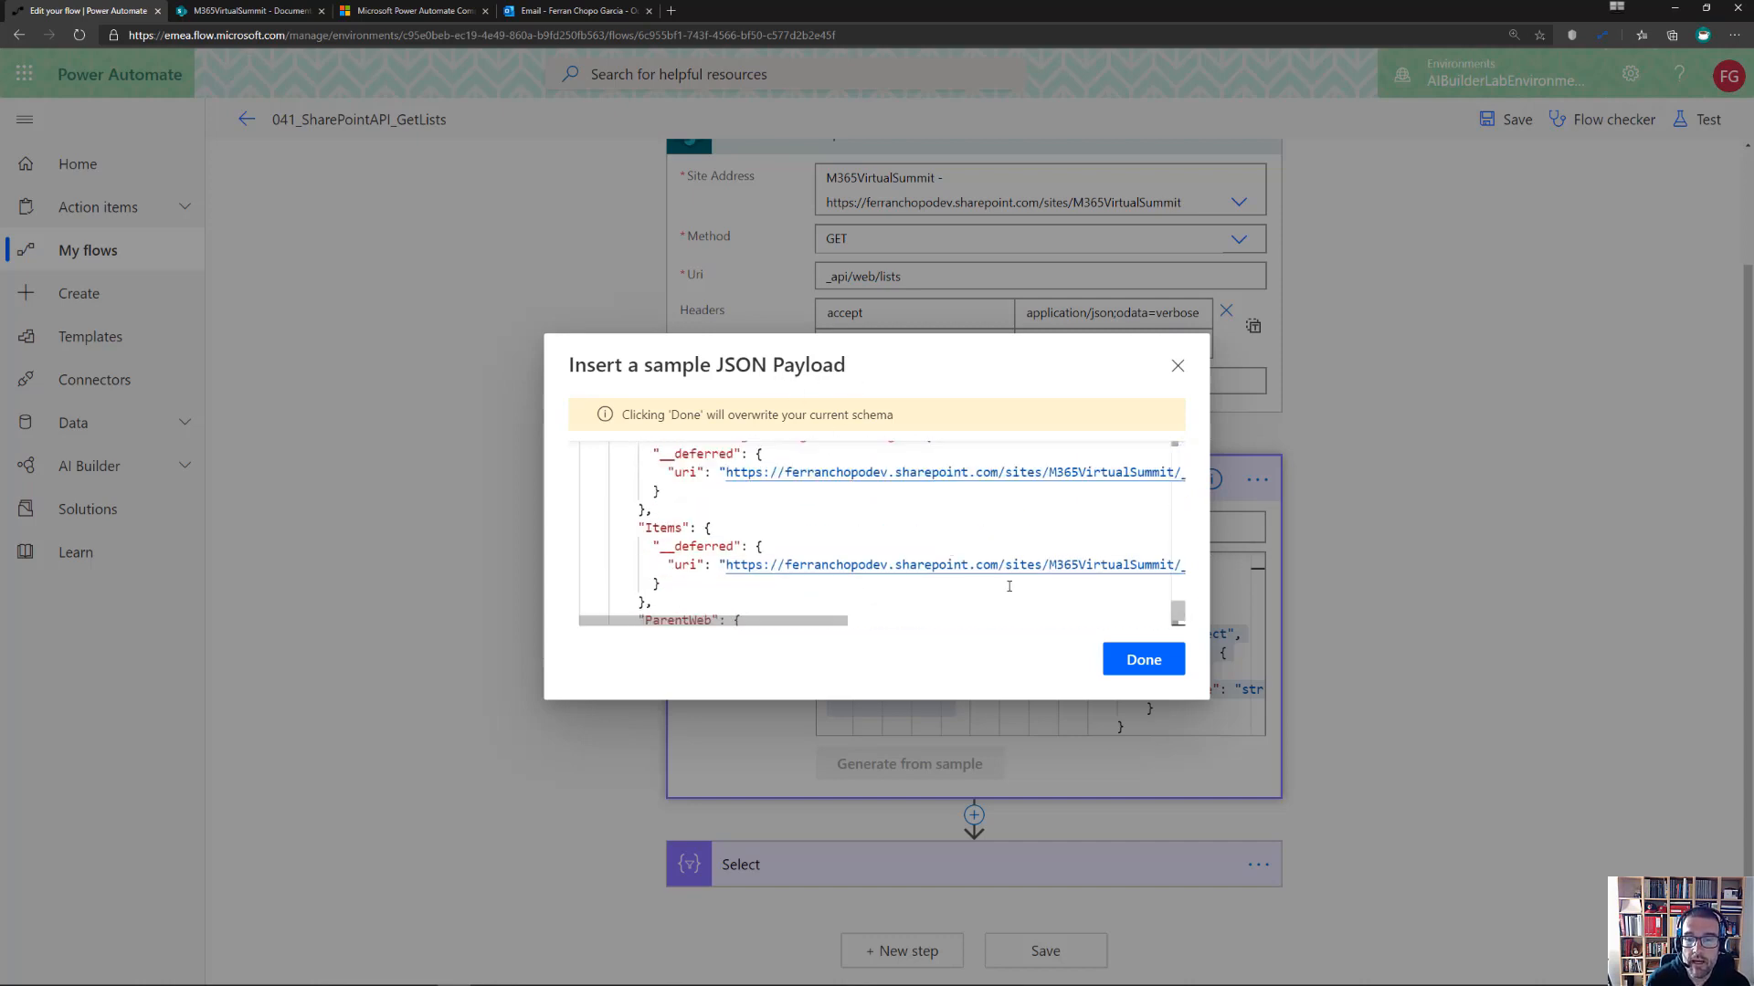
{"action": "left_click", "coordinate": [1142, 660]}
{"action": "left_click", "coordinate": [1130, 671]}
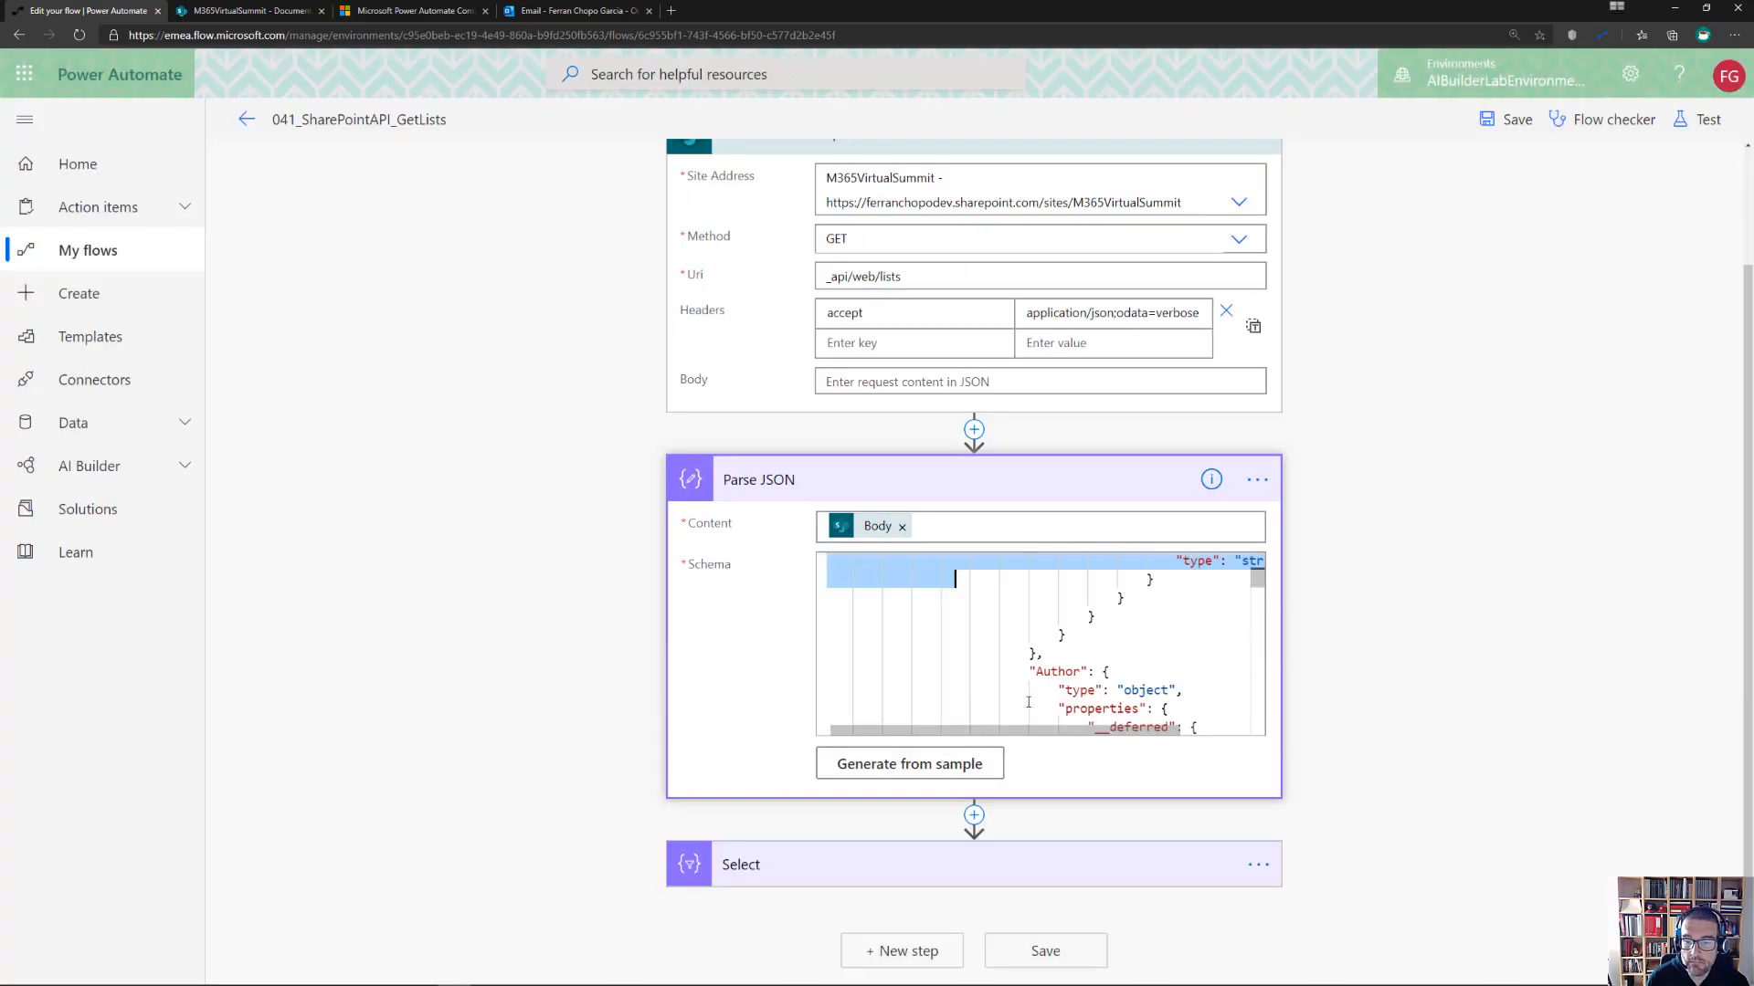
Review the start of the Parse JSON schema and expand the Select action to examine its source and column mapping
{"action": "mouse_move", "coordinate": [1258, 584]}
{"action": "left_mouse_down"}
{"action": "mouse_move", "coordinate": [1258, 726]}
{"action": "mouse_move", "coordinate": [1258, 559]}
{"action": "left_mouse_up"}
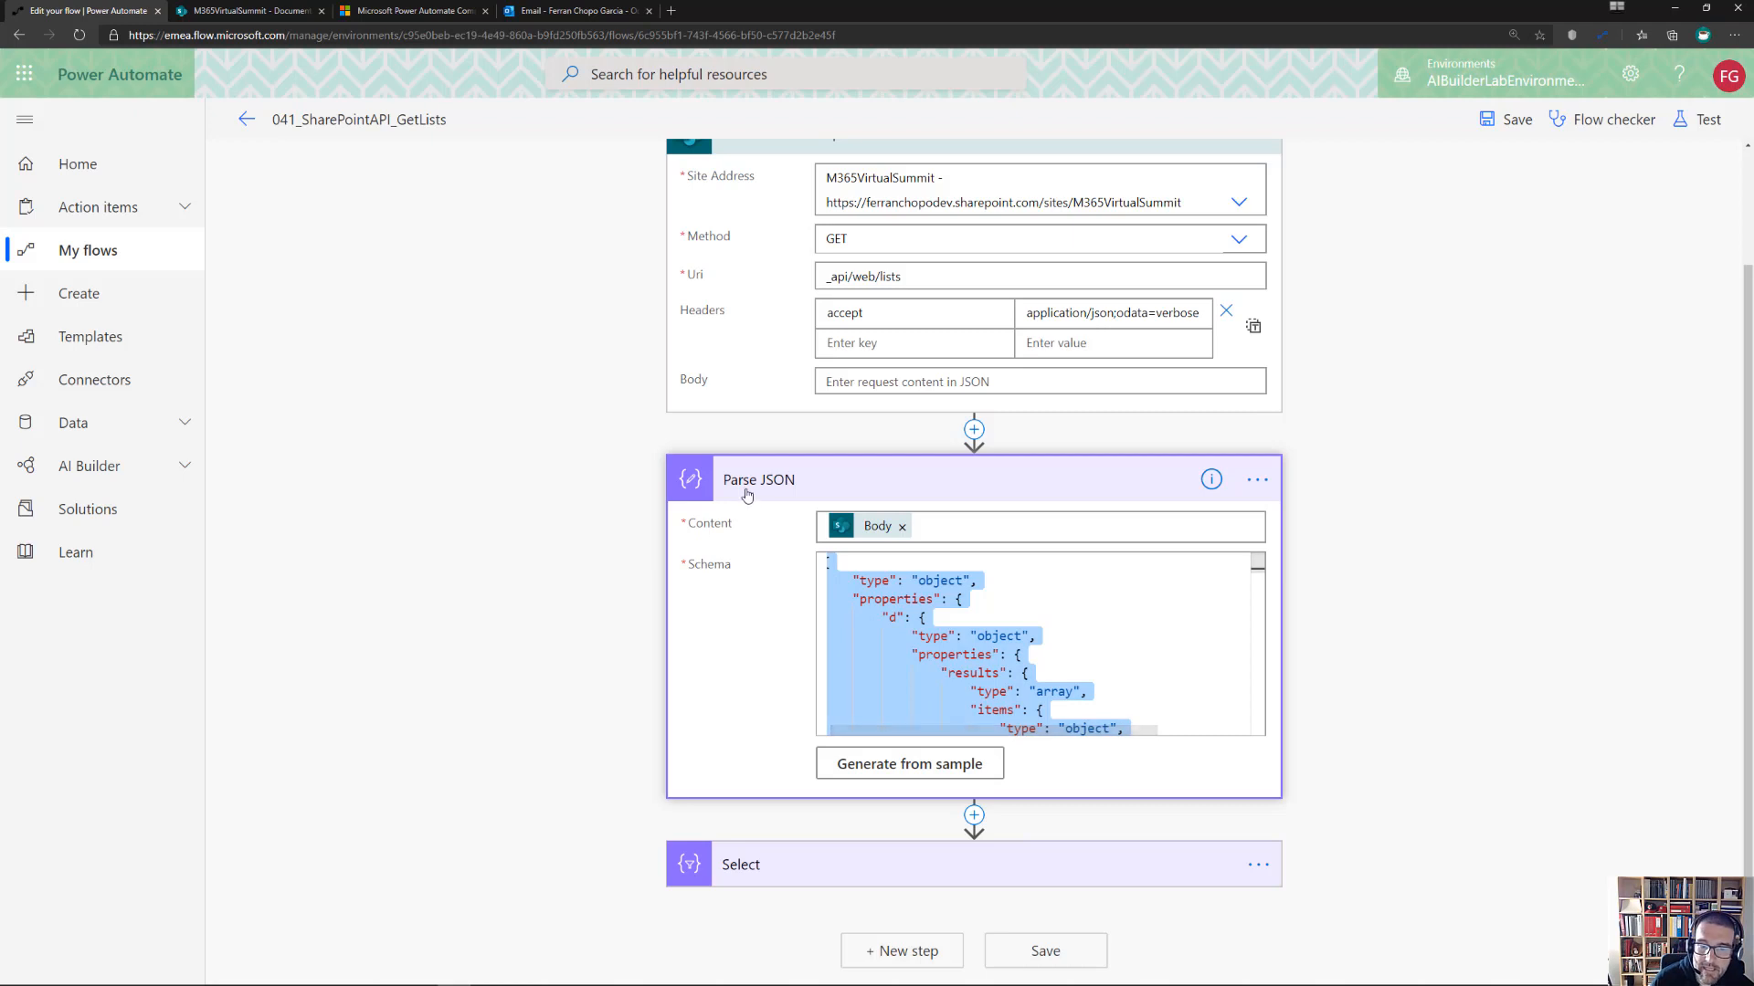
{"action": "left_click", "coordinate": [772, 864]}
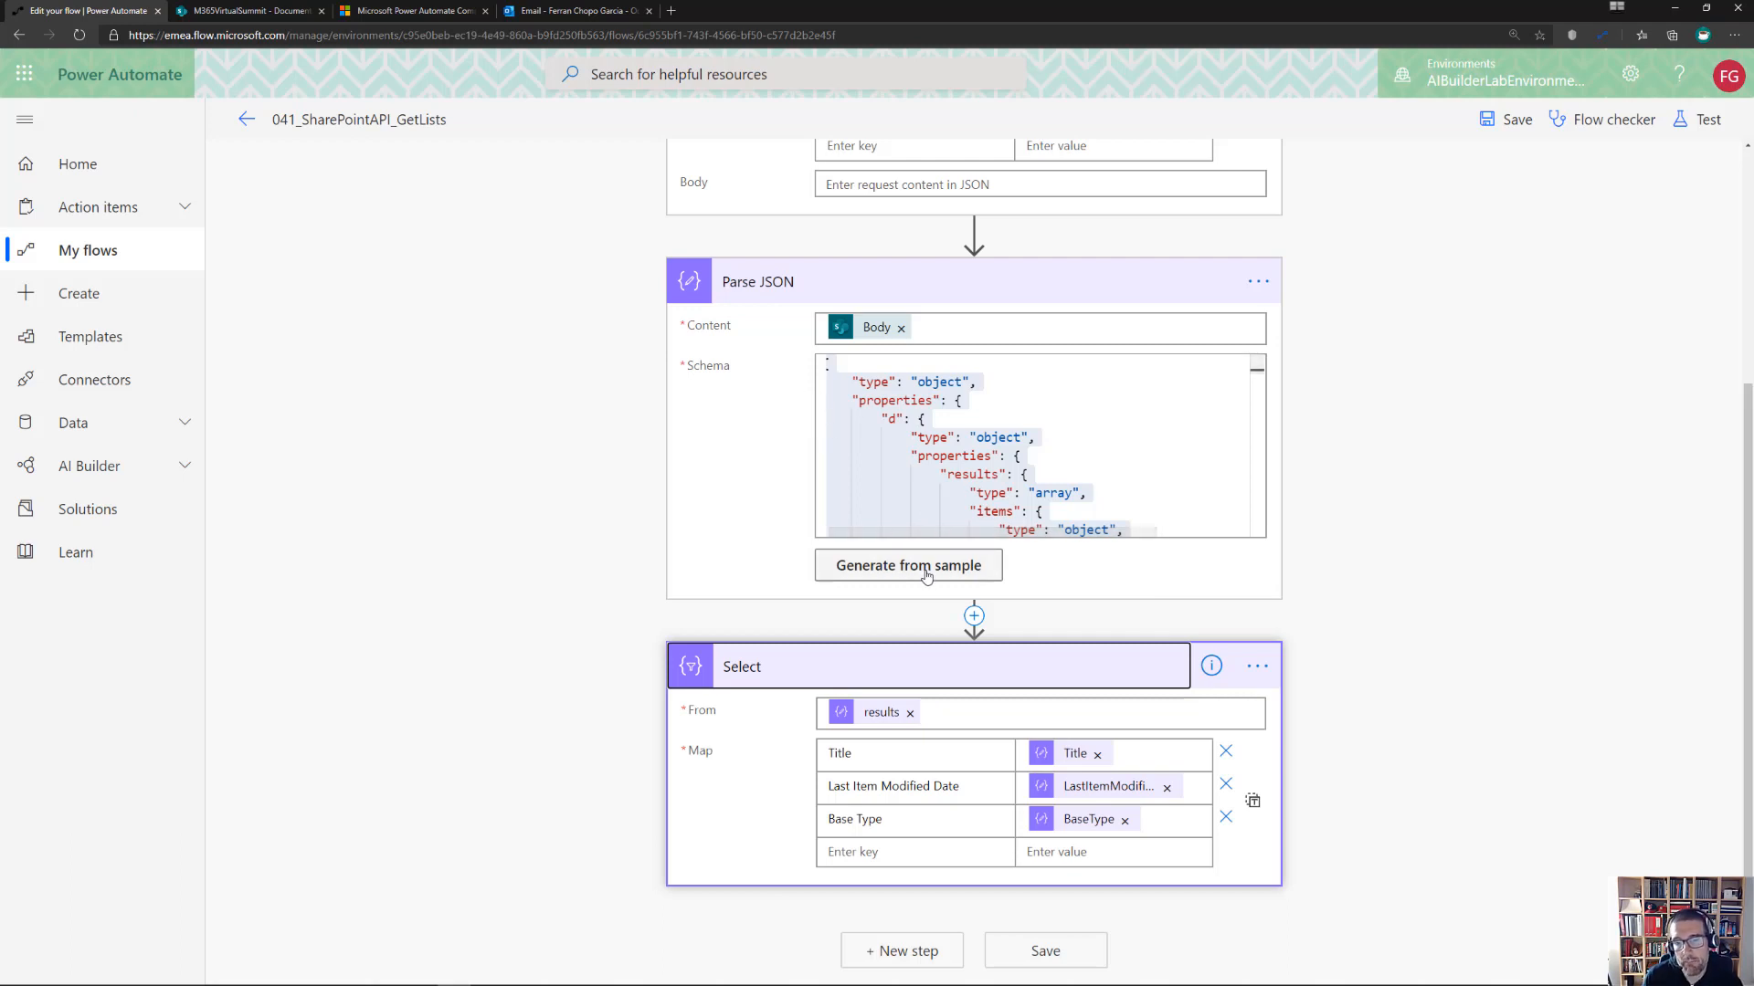
{"action": "scroll", "coordinate": [926, 576], "scroll_direction": "up", "scroll_amount": 4}
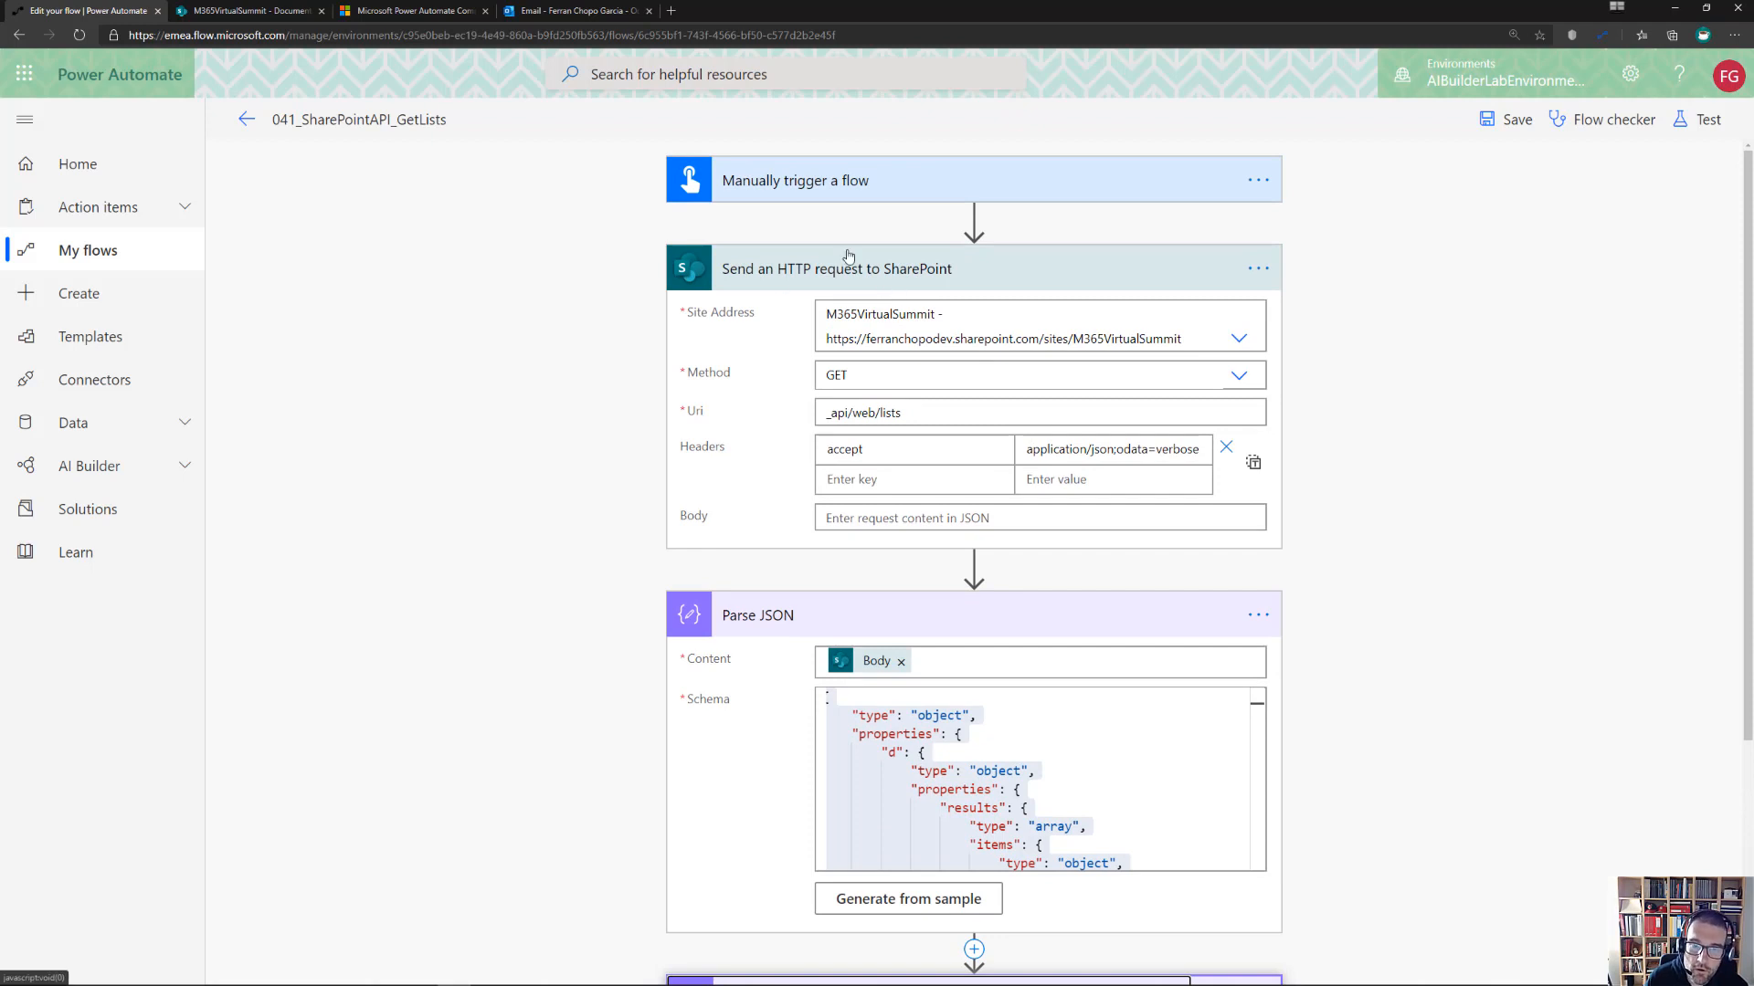
Leave the flow editor without saving, reopen 041_SharePointAPI_GetLists for editing and expand the Select action
{"action": "left_click", "coordinate": [247, 119]}
{"action": "left_click", "coordinate": [932, 146]}
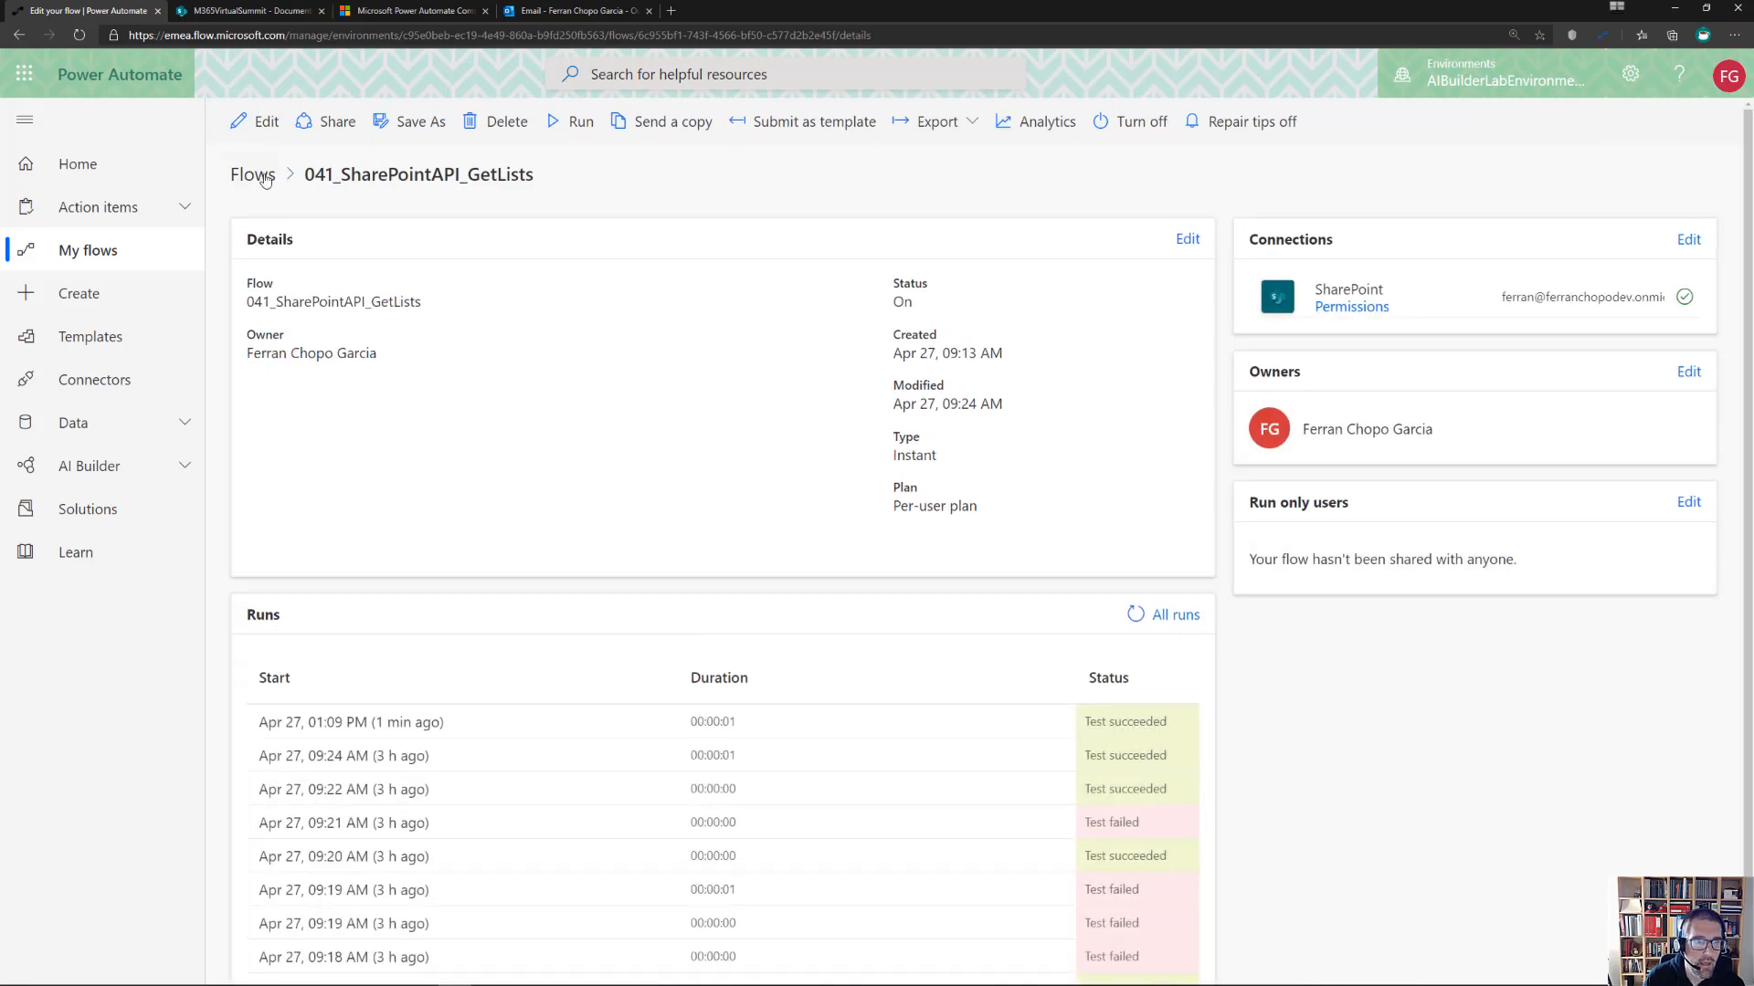
{"action": "left_click", "coordinate": [263, 128]}
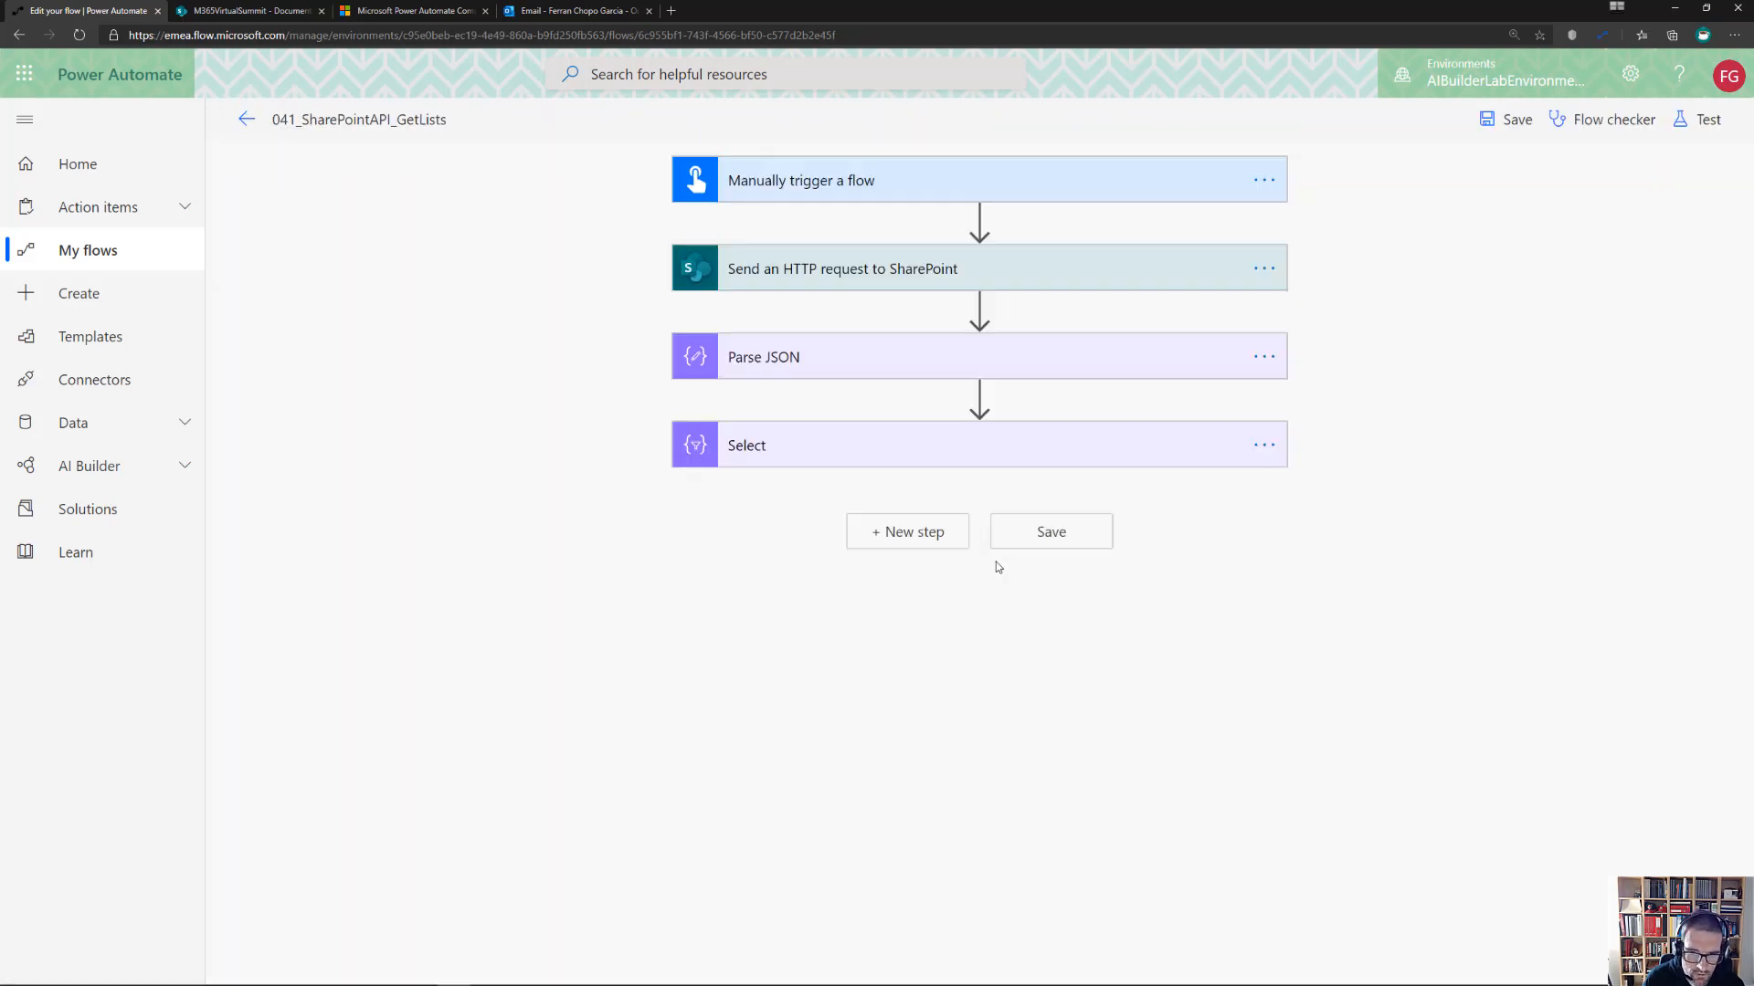
{"action": "left_click", "coordinate": [791, 447]}
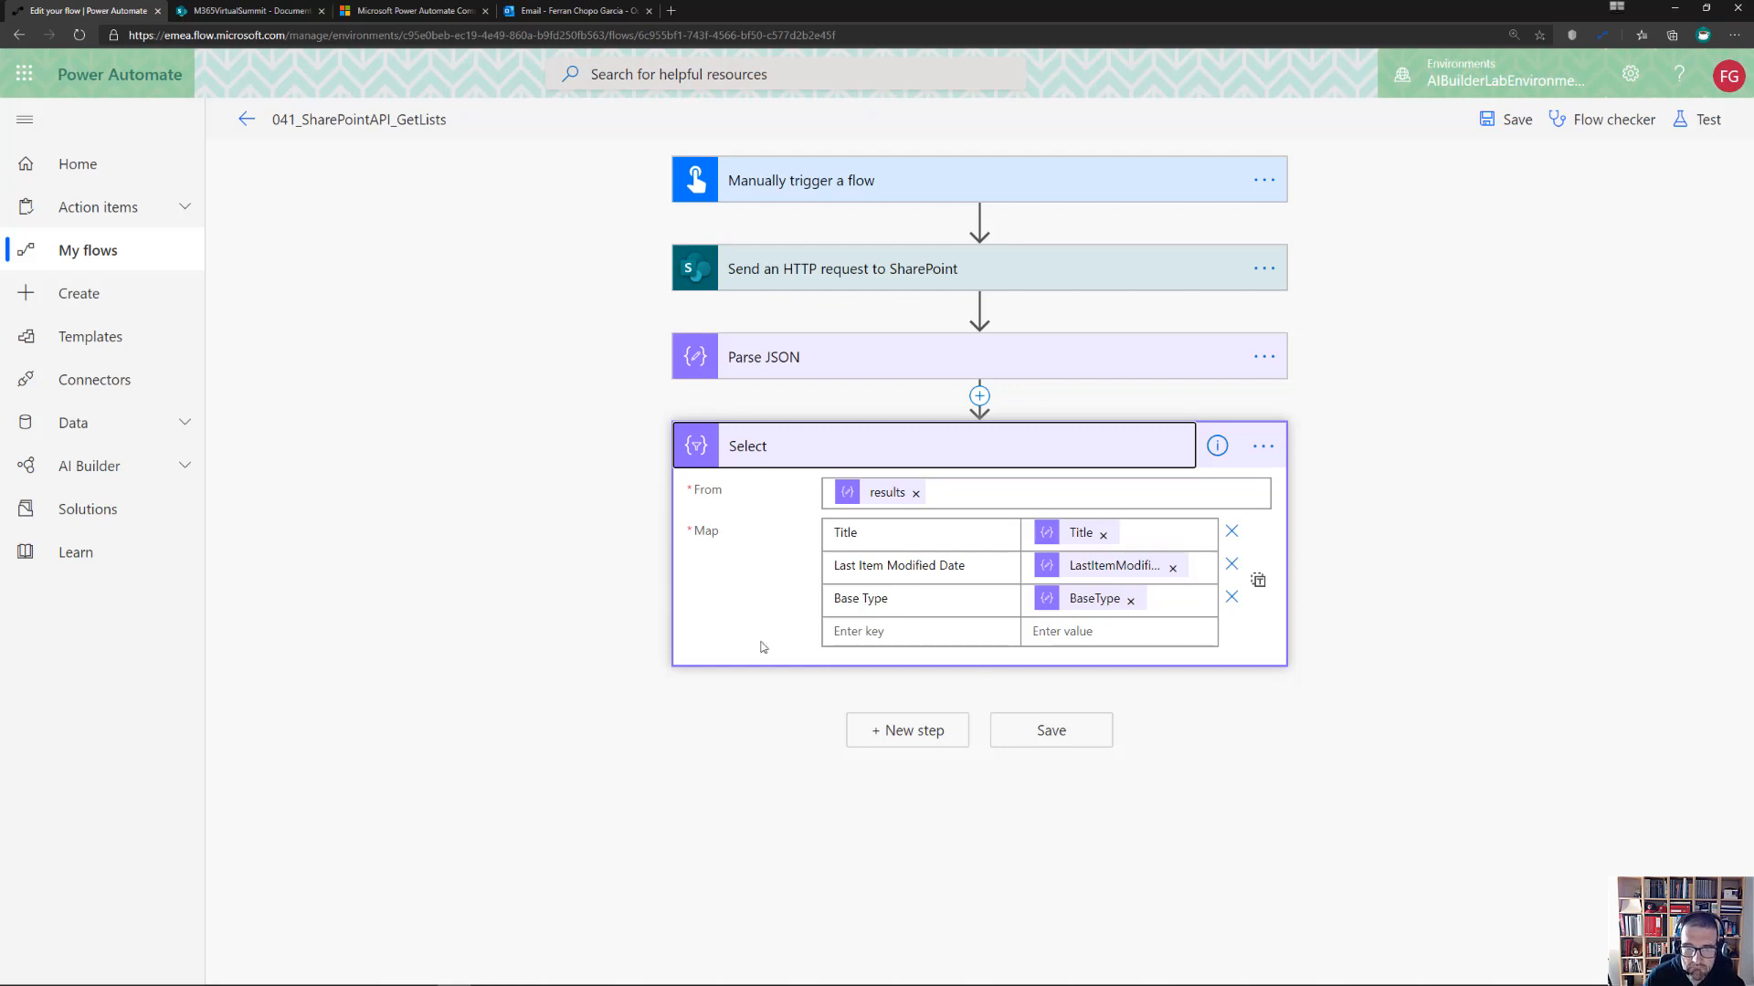
Add a Create HTML table action from Data Operation after Select, using the Select action's Output as its From value
{"action": "left_click", "coordinate": [915, 738]}
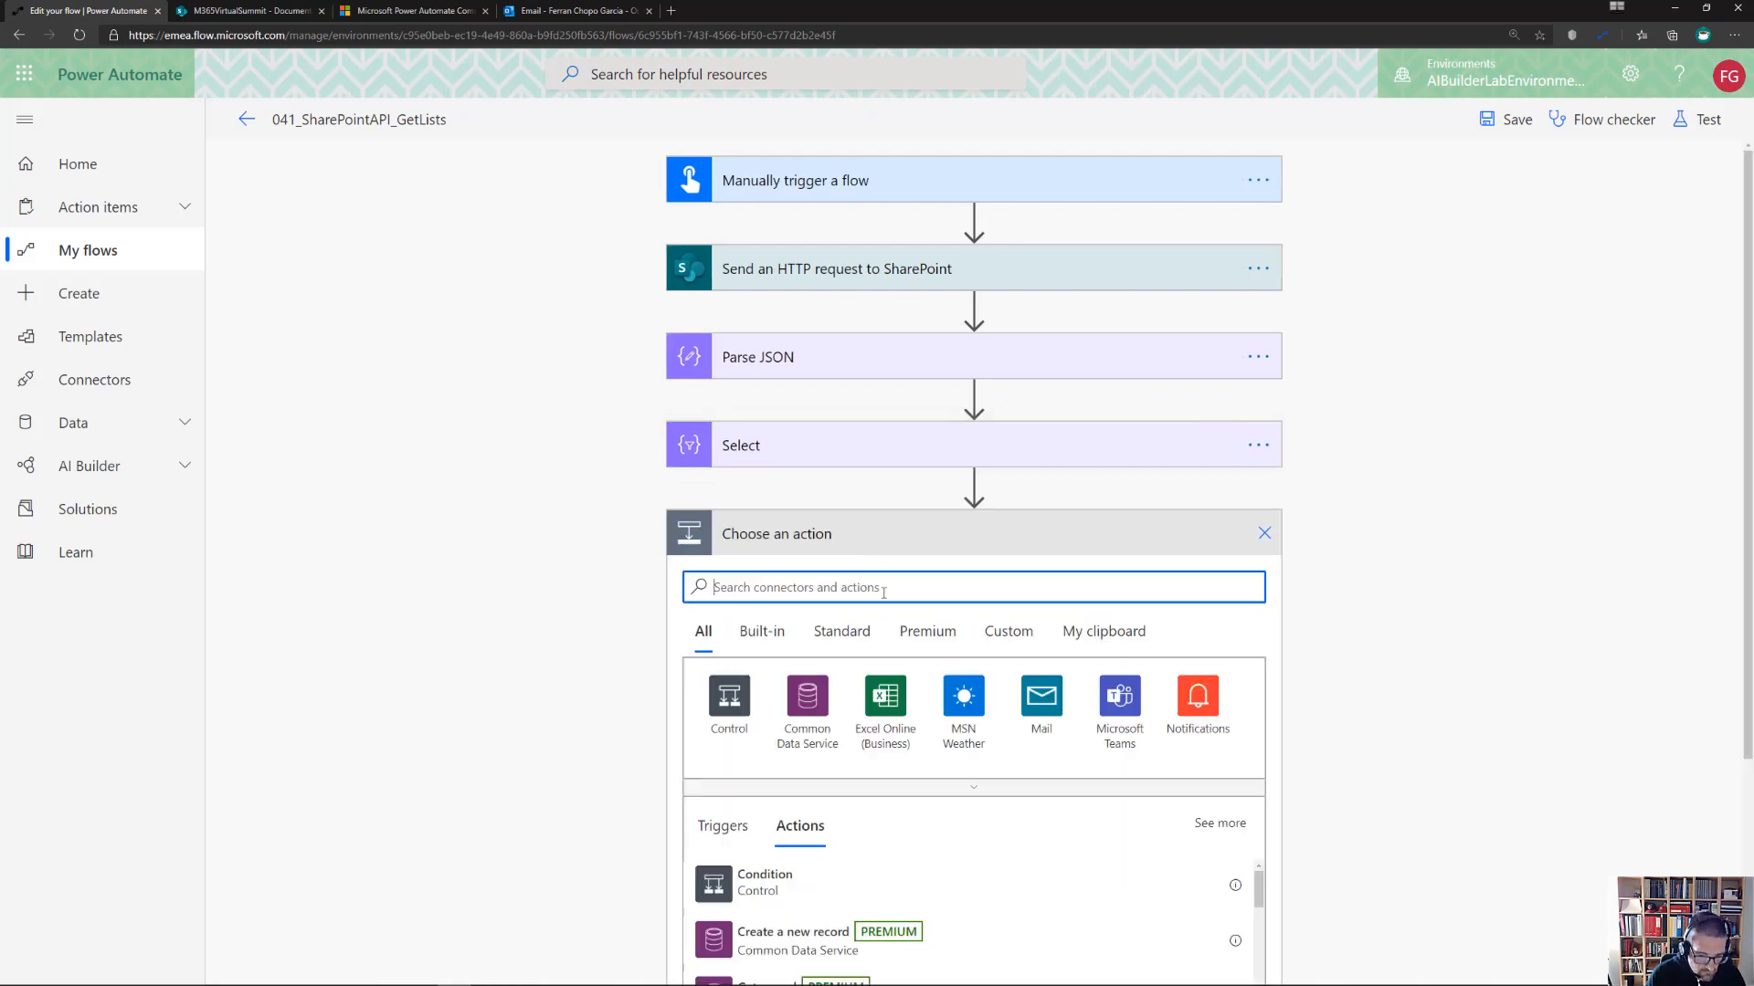
{"action": "type", "text": "html"}
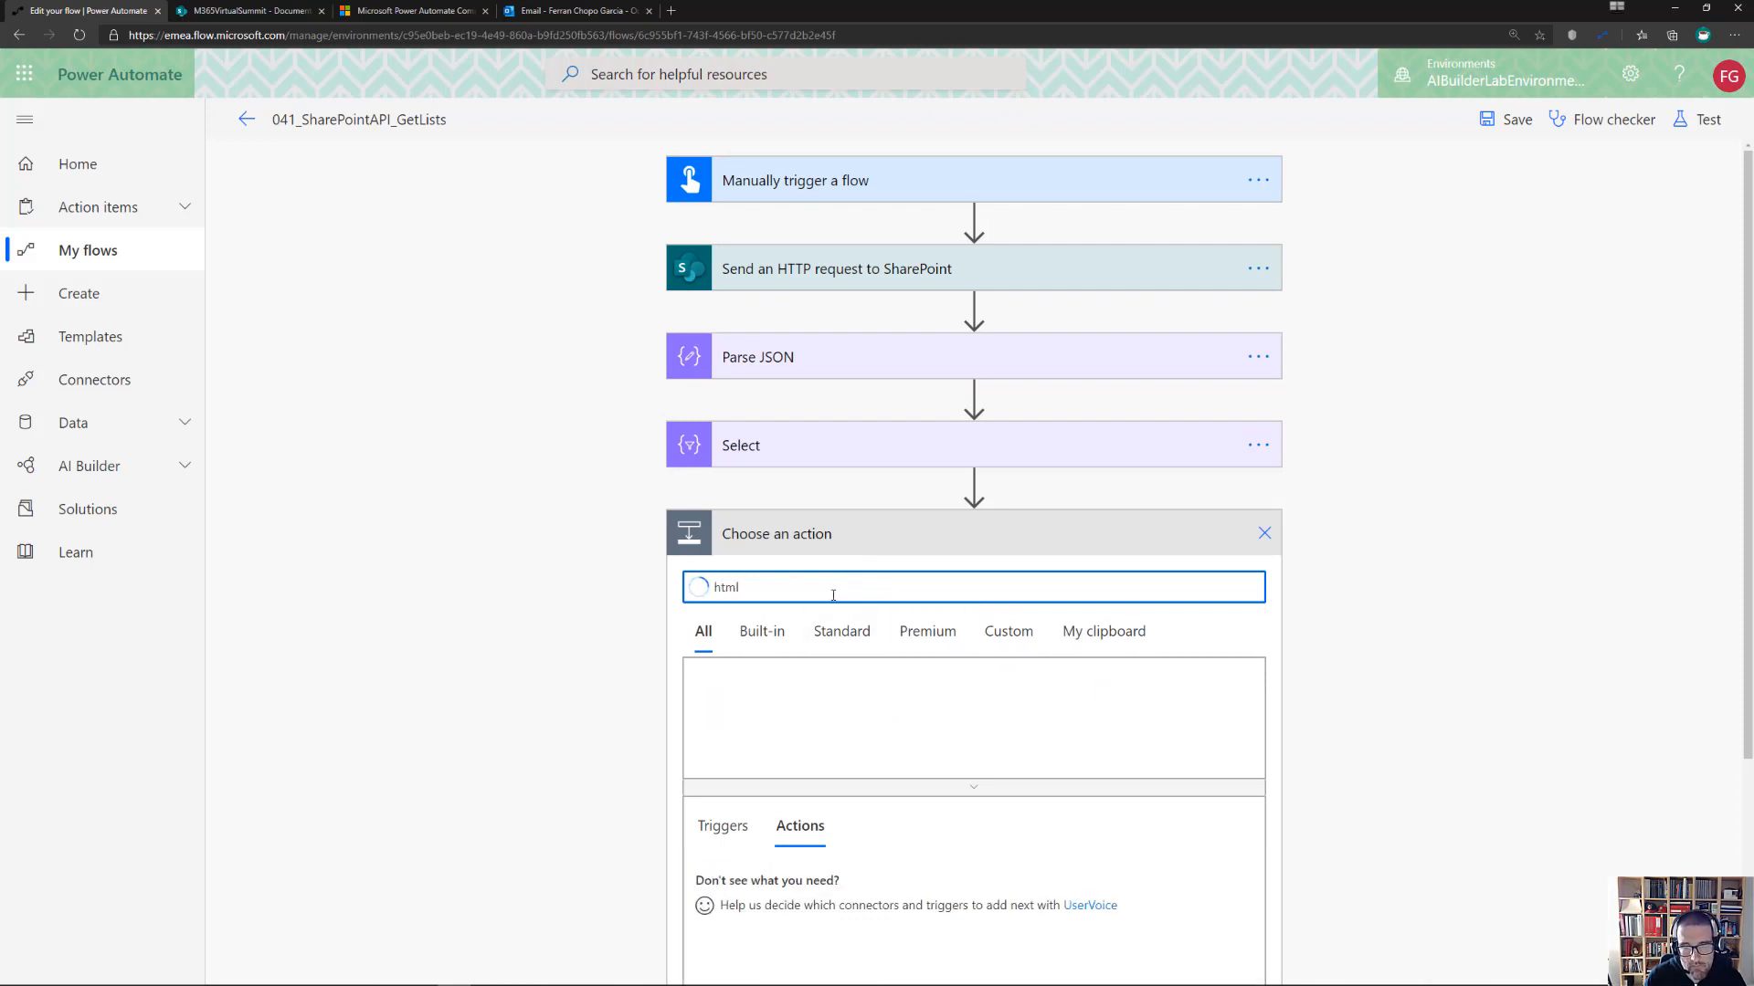
{"action": "scroll", "coordinate": [803, 546], "scroll_direction": "down", "scroll_amount": 1}
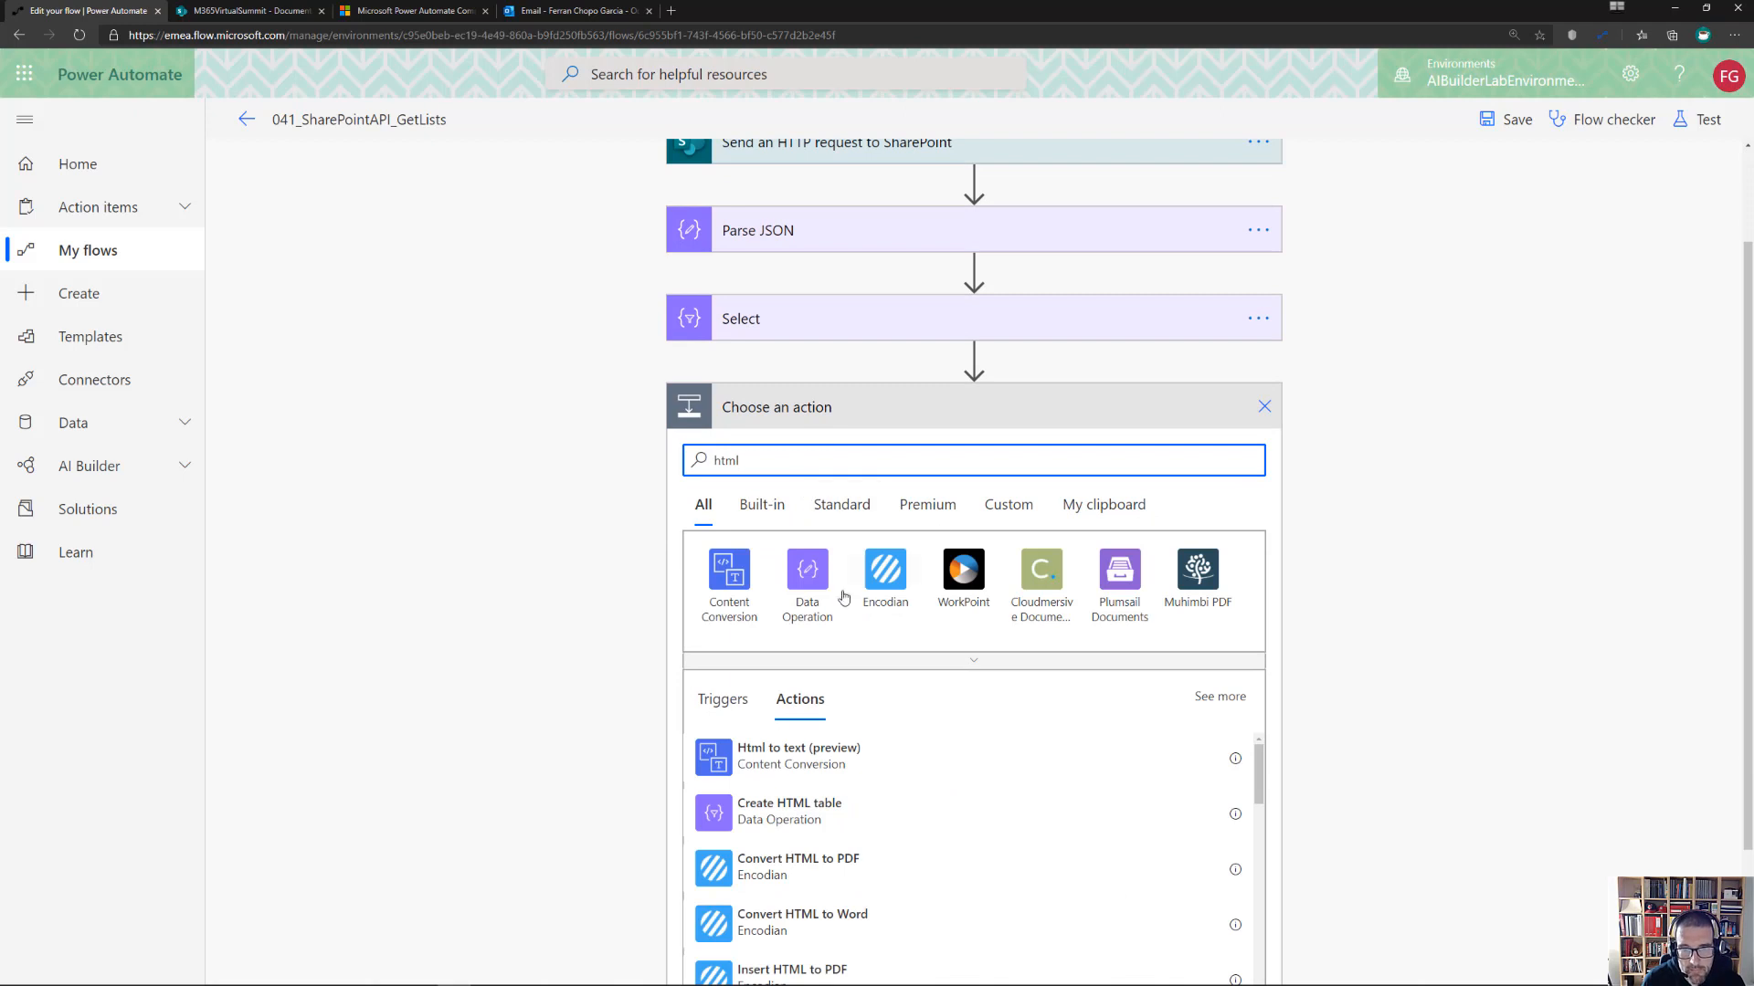
{"action": "left_click", "coordinate": [812, 589]}
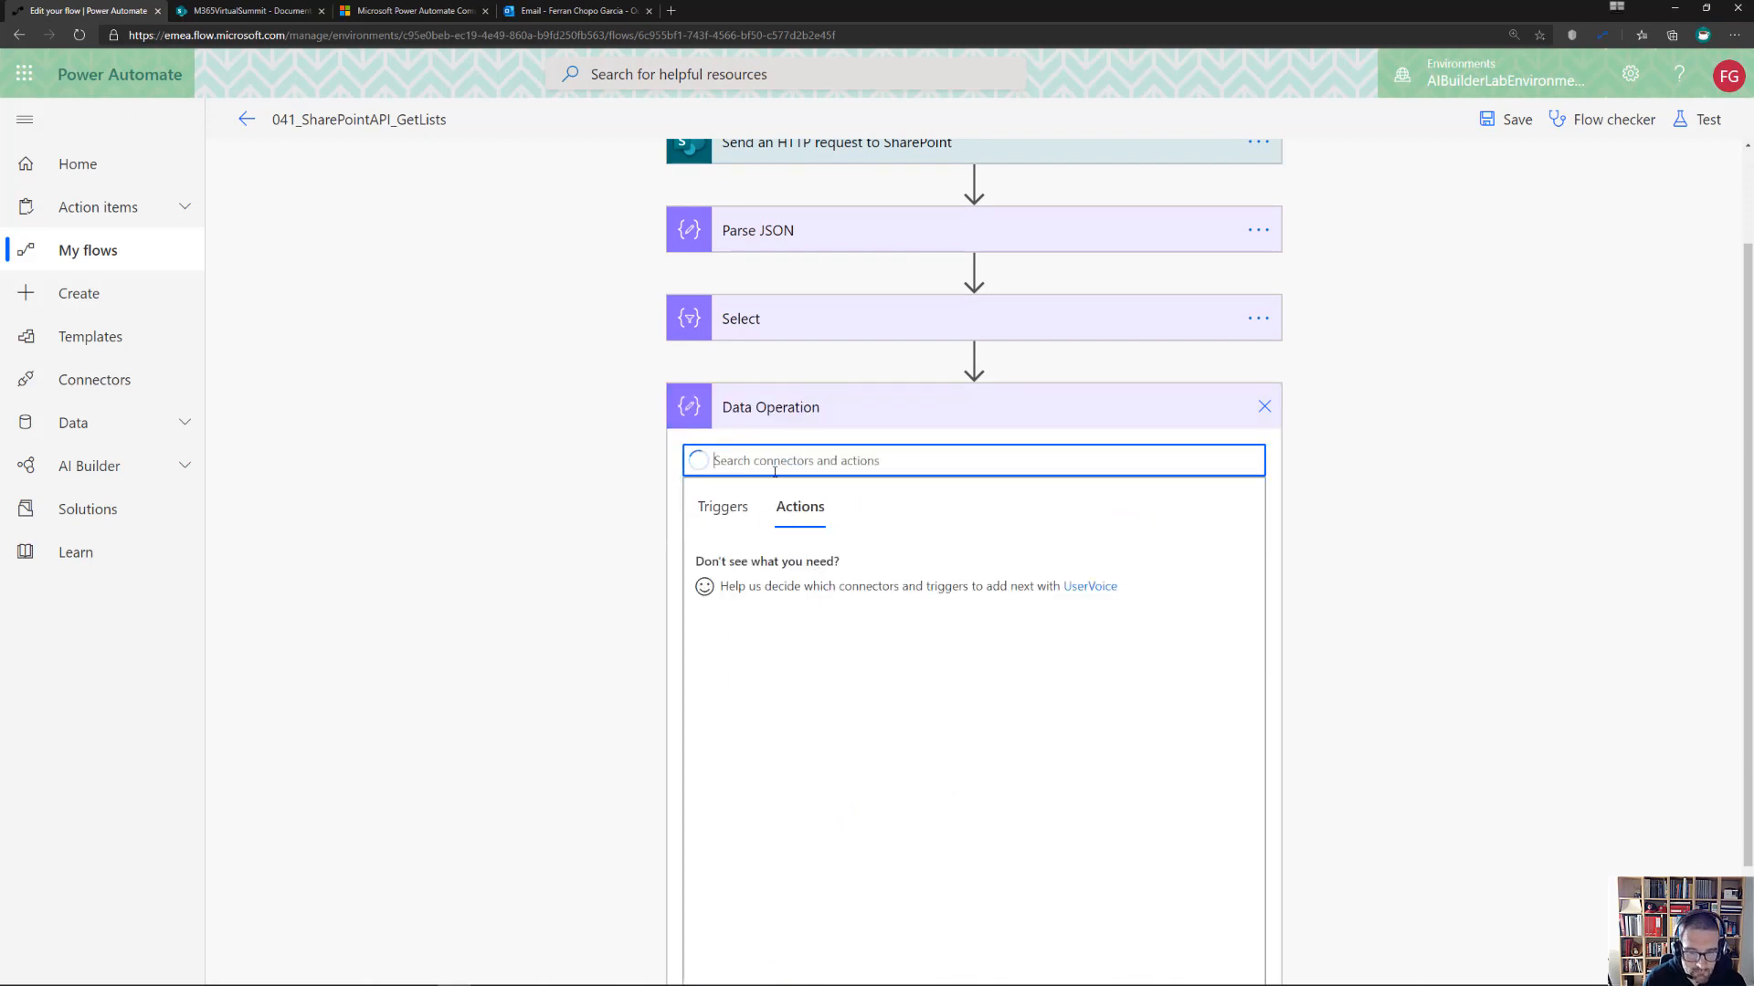
{"action": "type", "text": "create"}
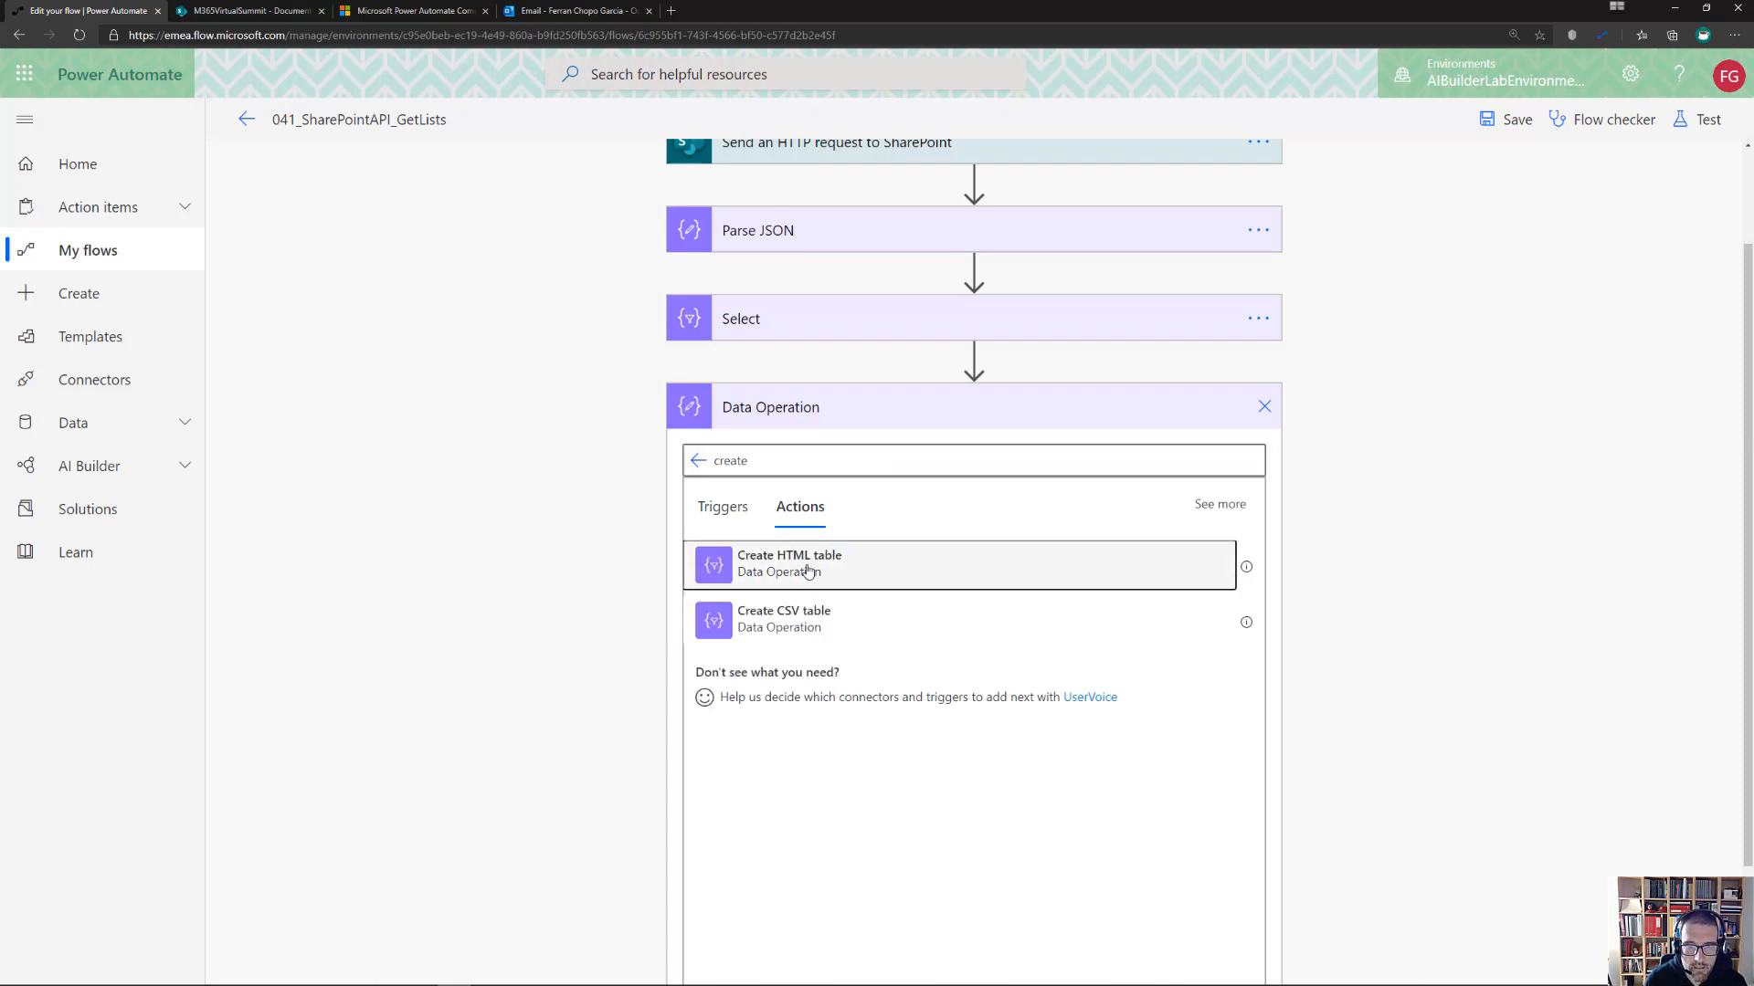
{"action": "left_click", "coordinate": [803, 566]}
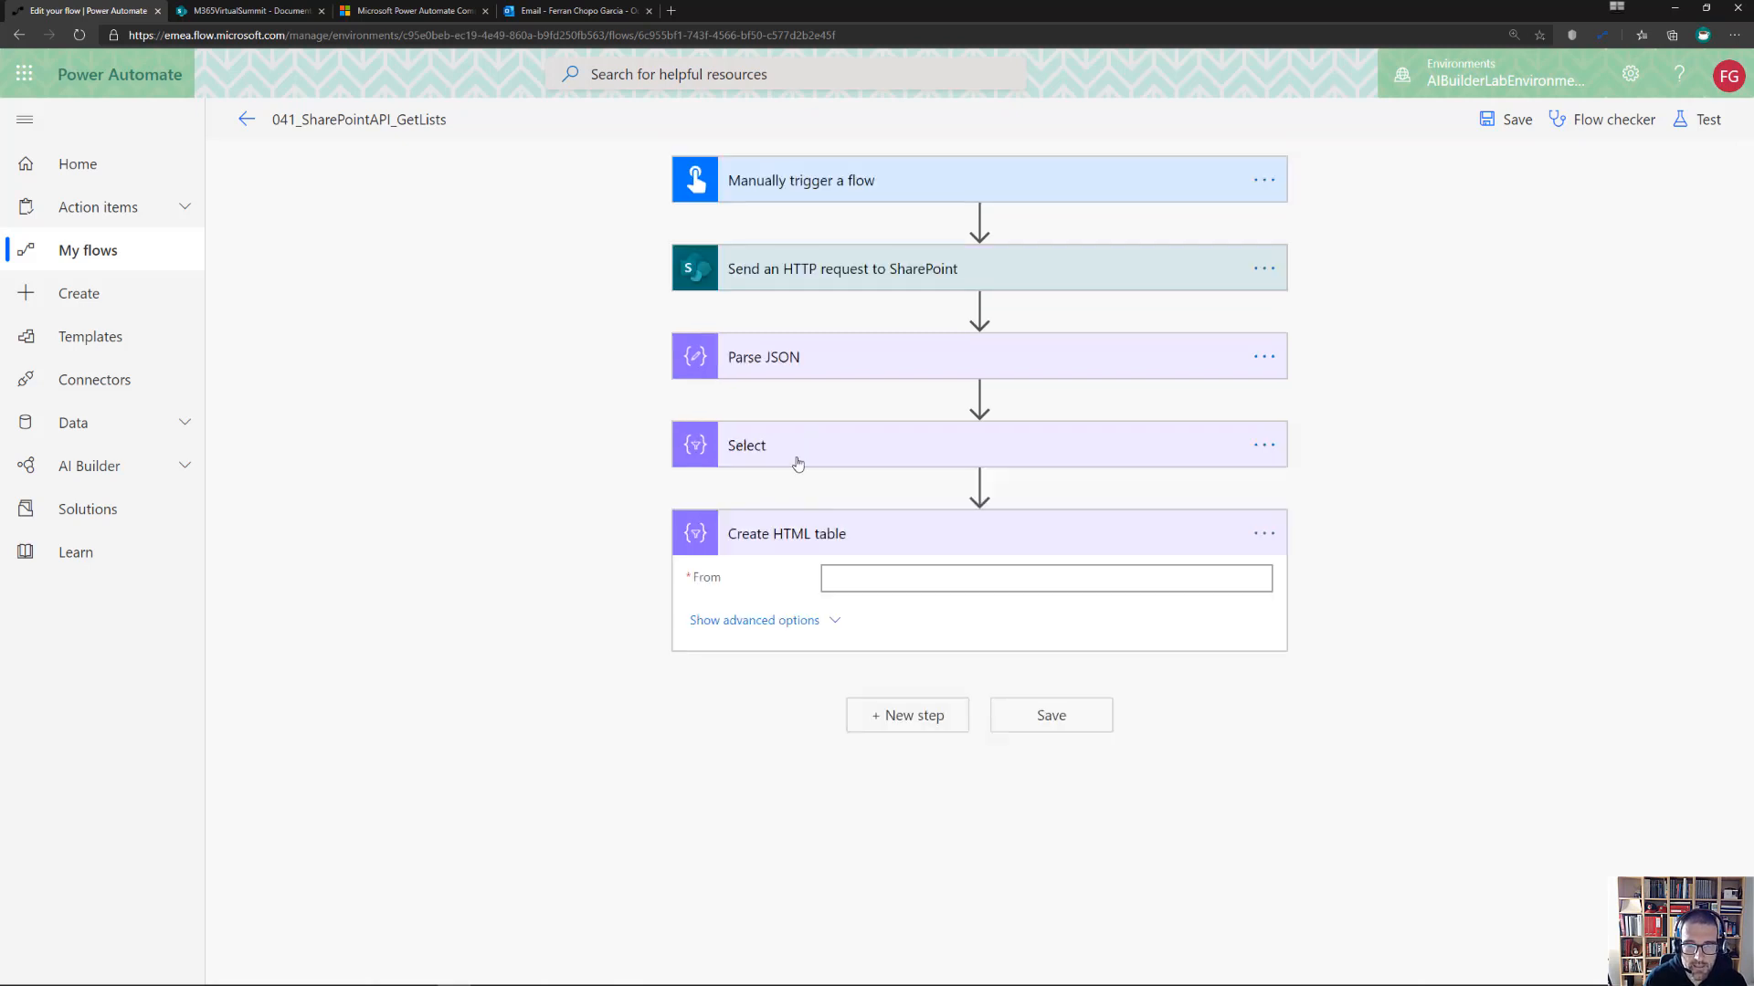
{"action": "left_click", "coordinate": [920, 582]}
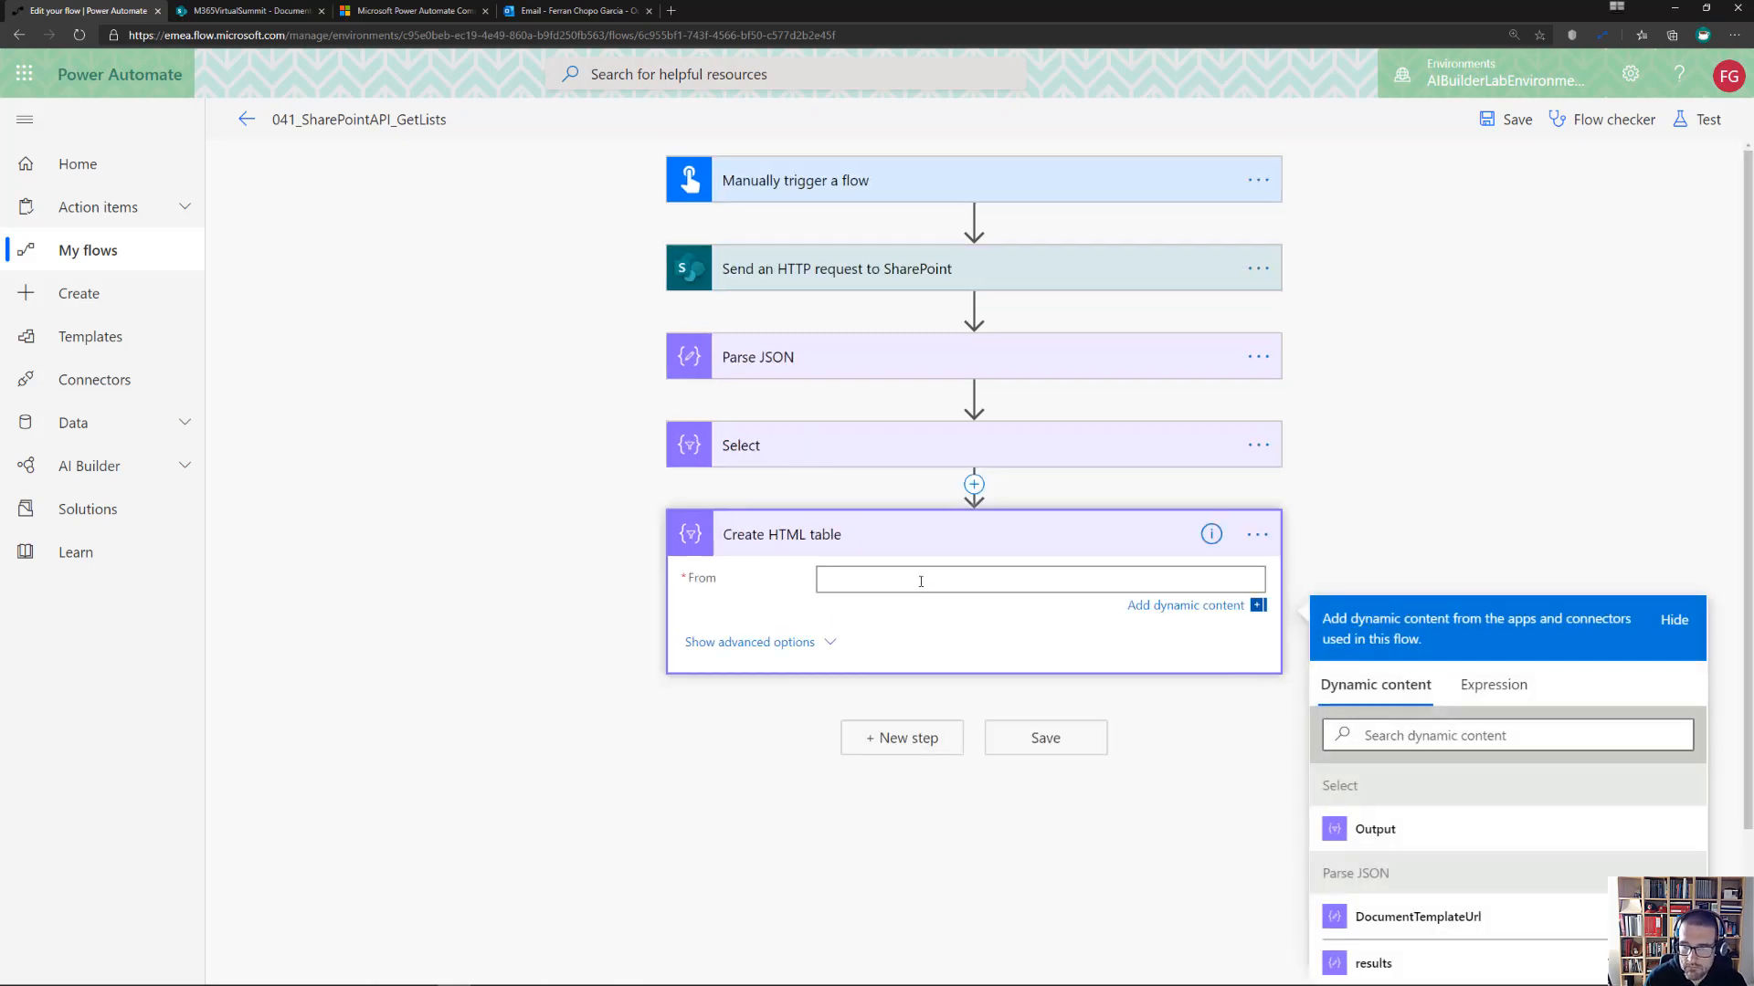
{"action": "left_click", "coordinate": [1387, 832]}
Add an Office 365 Outlook Send an email (V2) action after Create HTML table and enter the recipient's name in To
{"action": "scroll", "coordinate": [972, 625], "scroll_direction": "down", "scroll_amount": 2}
{"action": "left_click", "coordinate": [888, 561]}
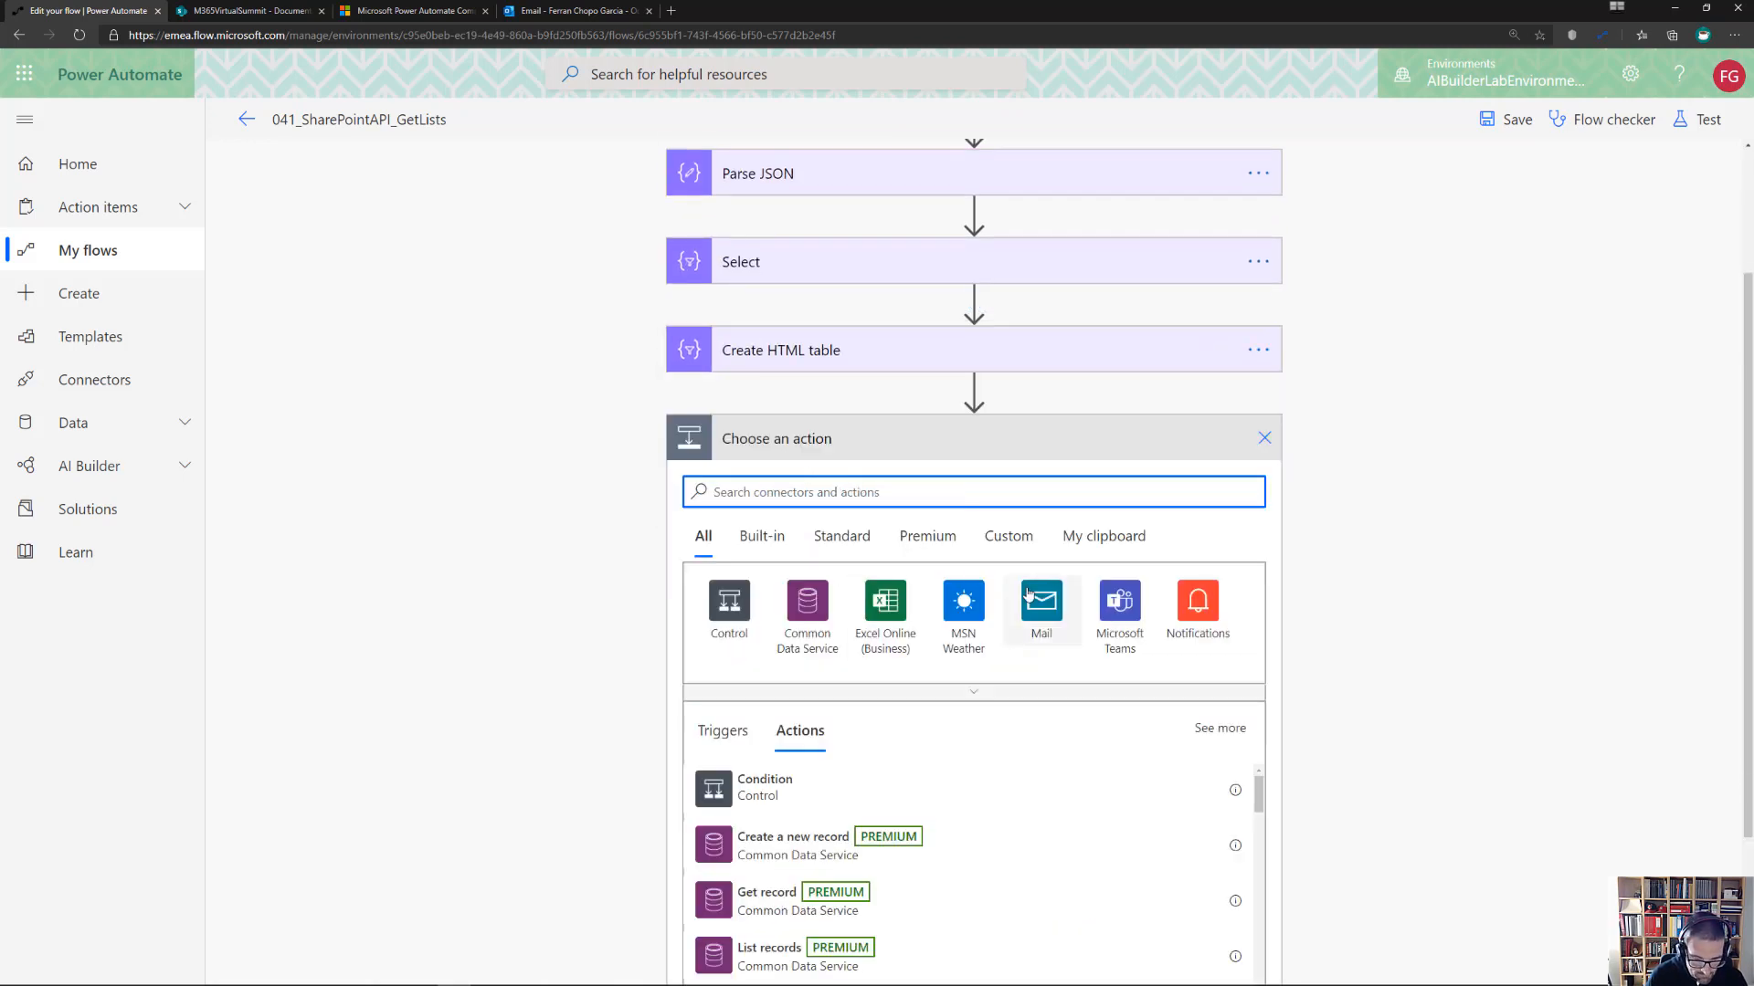
{"action": "type", "text": "out"}
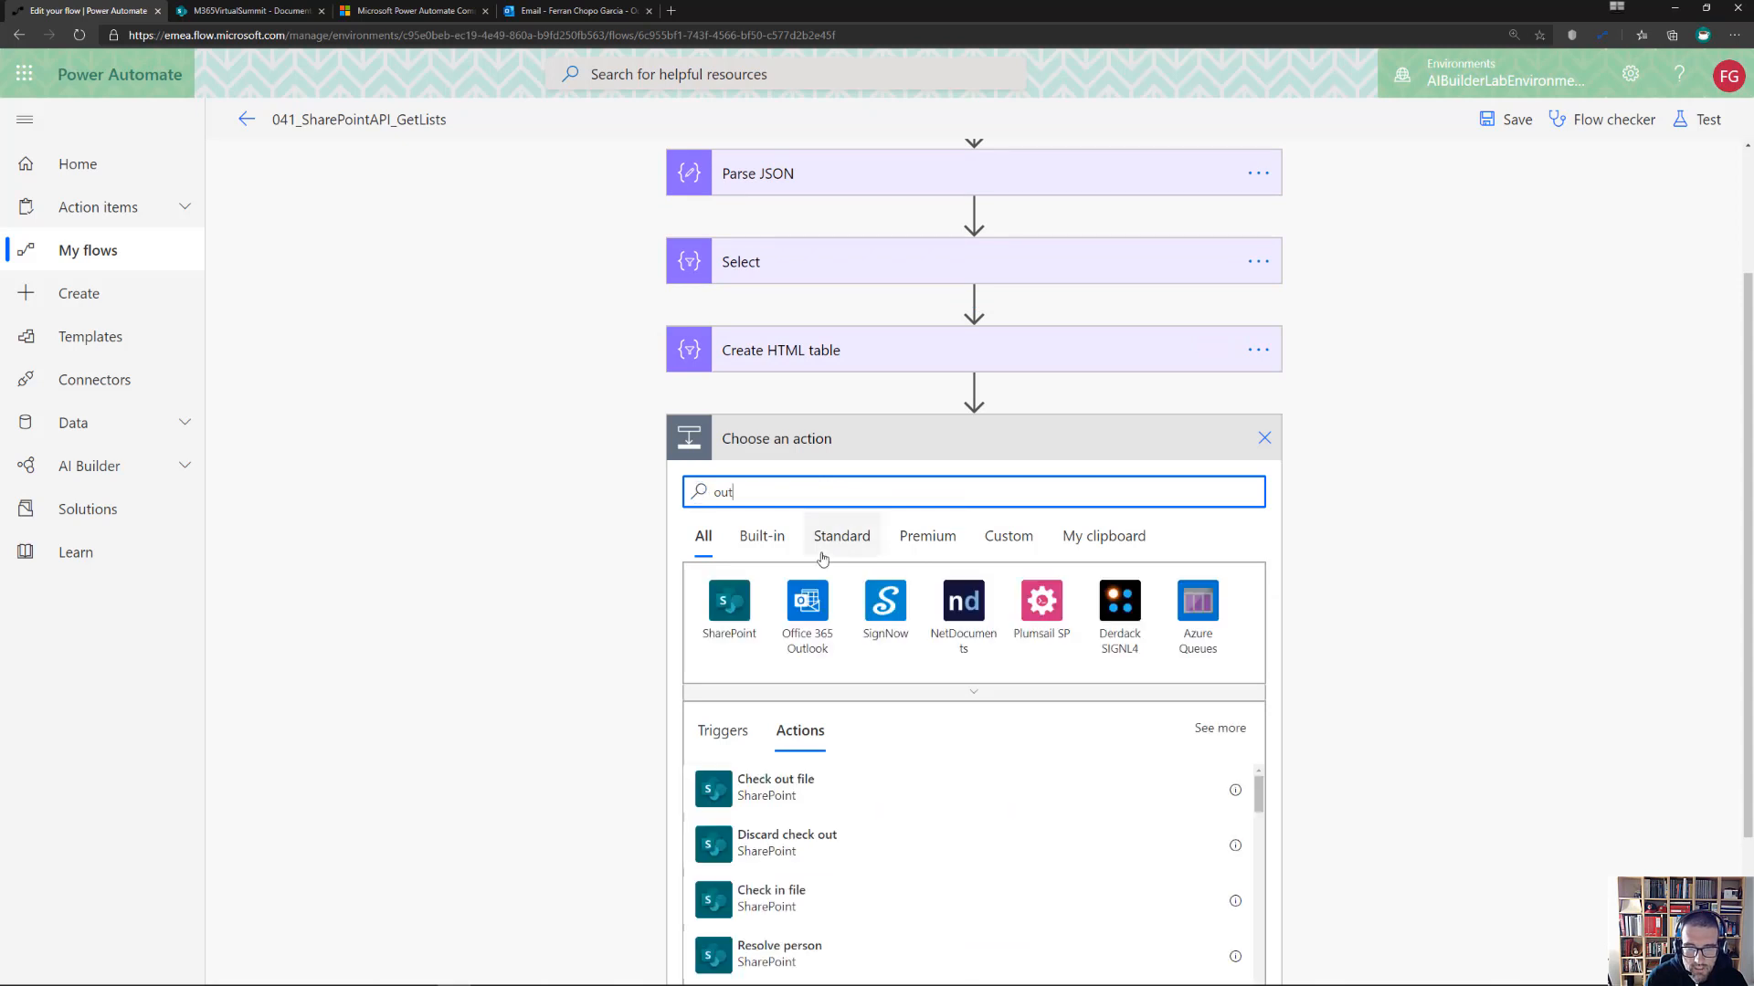
{"action": "left_click", "coordinate": [808, 605]}
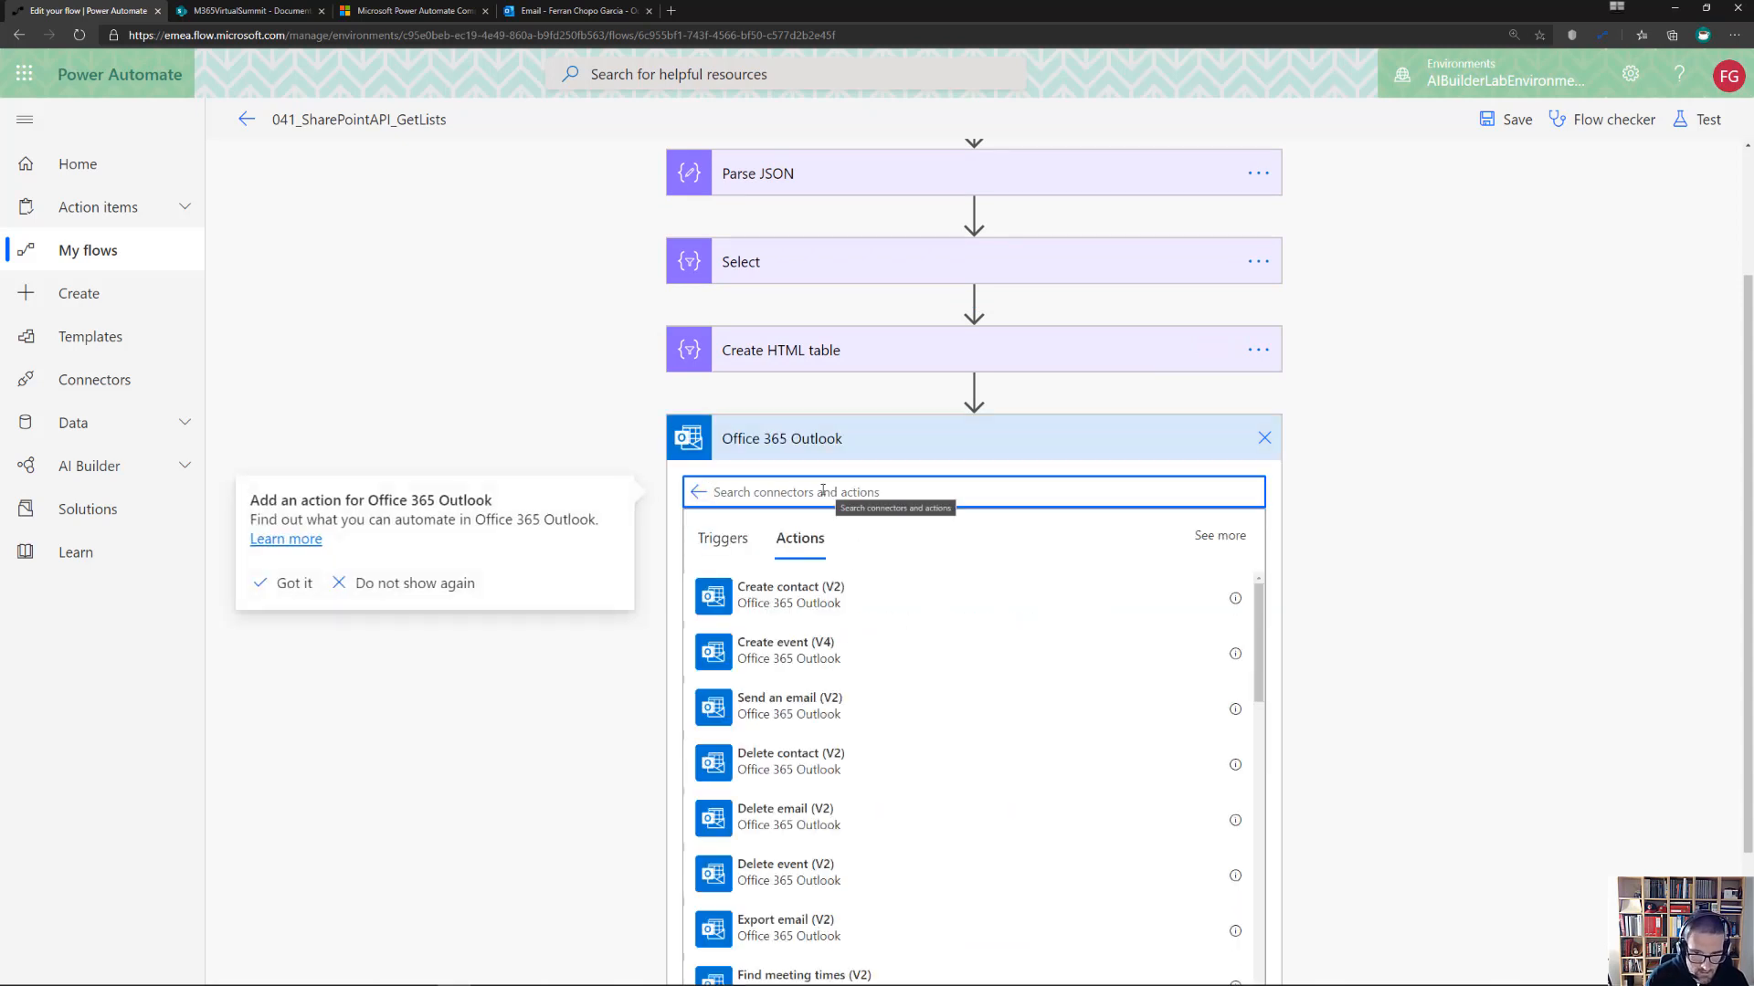
{"action": "left_click", "coordinate": [831, 713]}
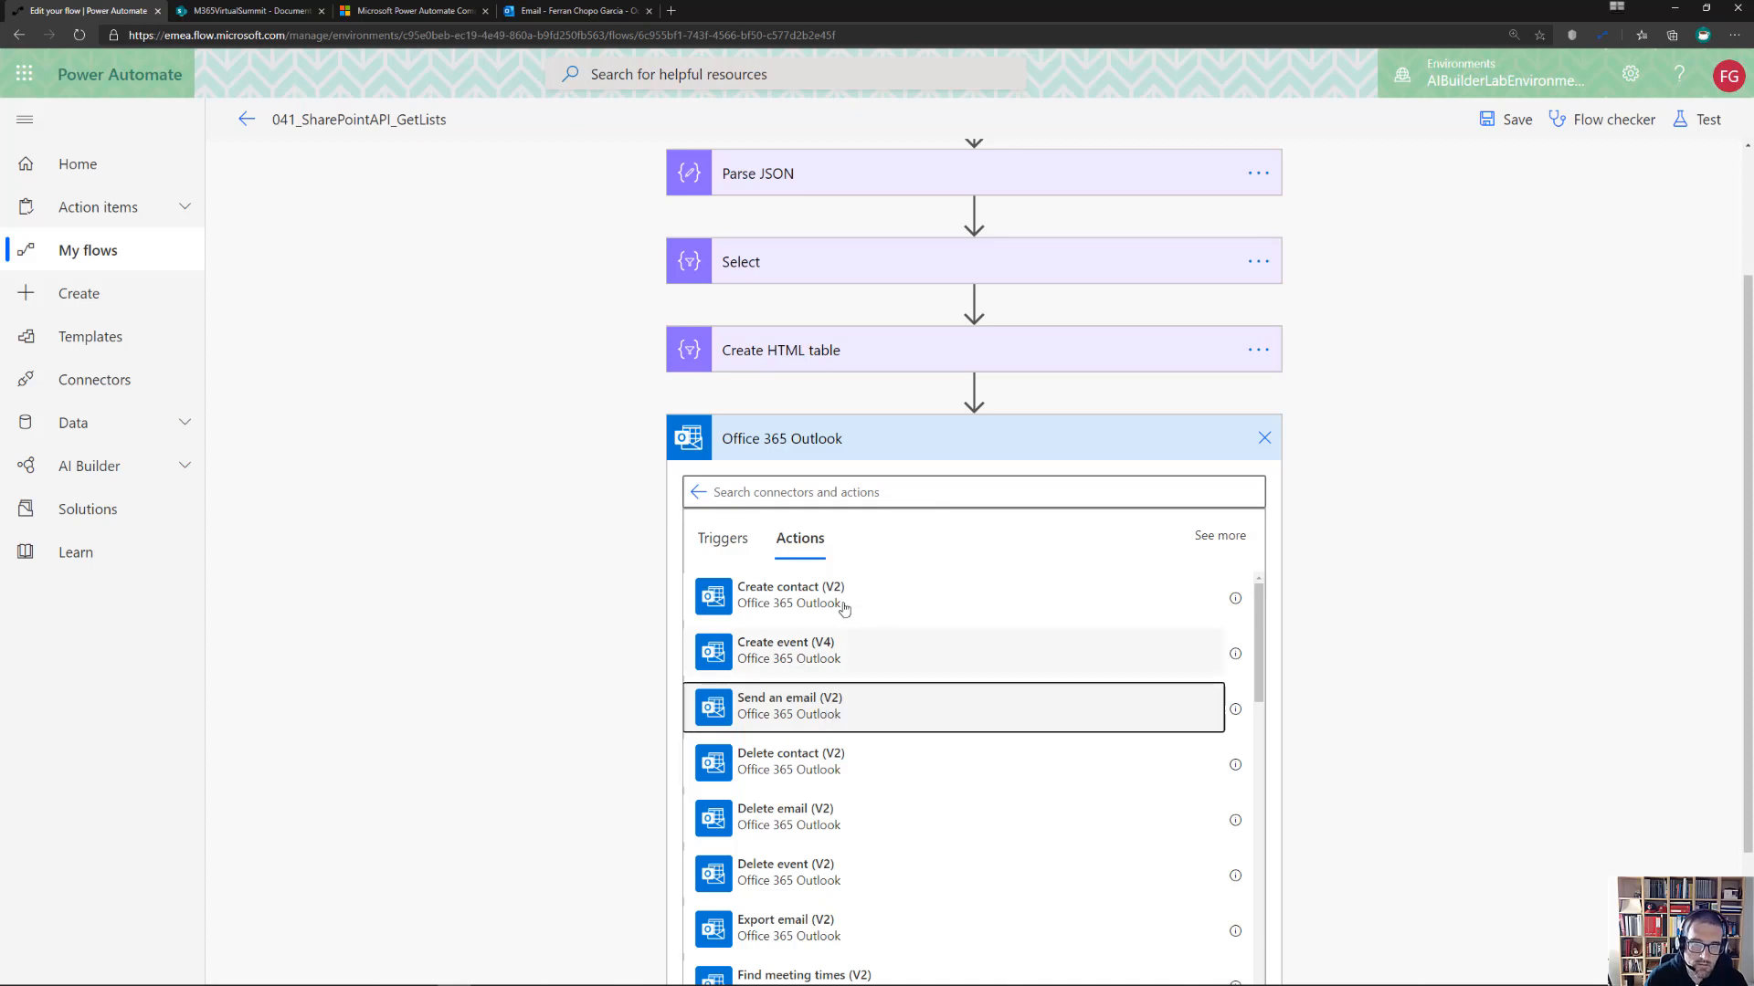
{"action": "type", "text": "ferr"}
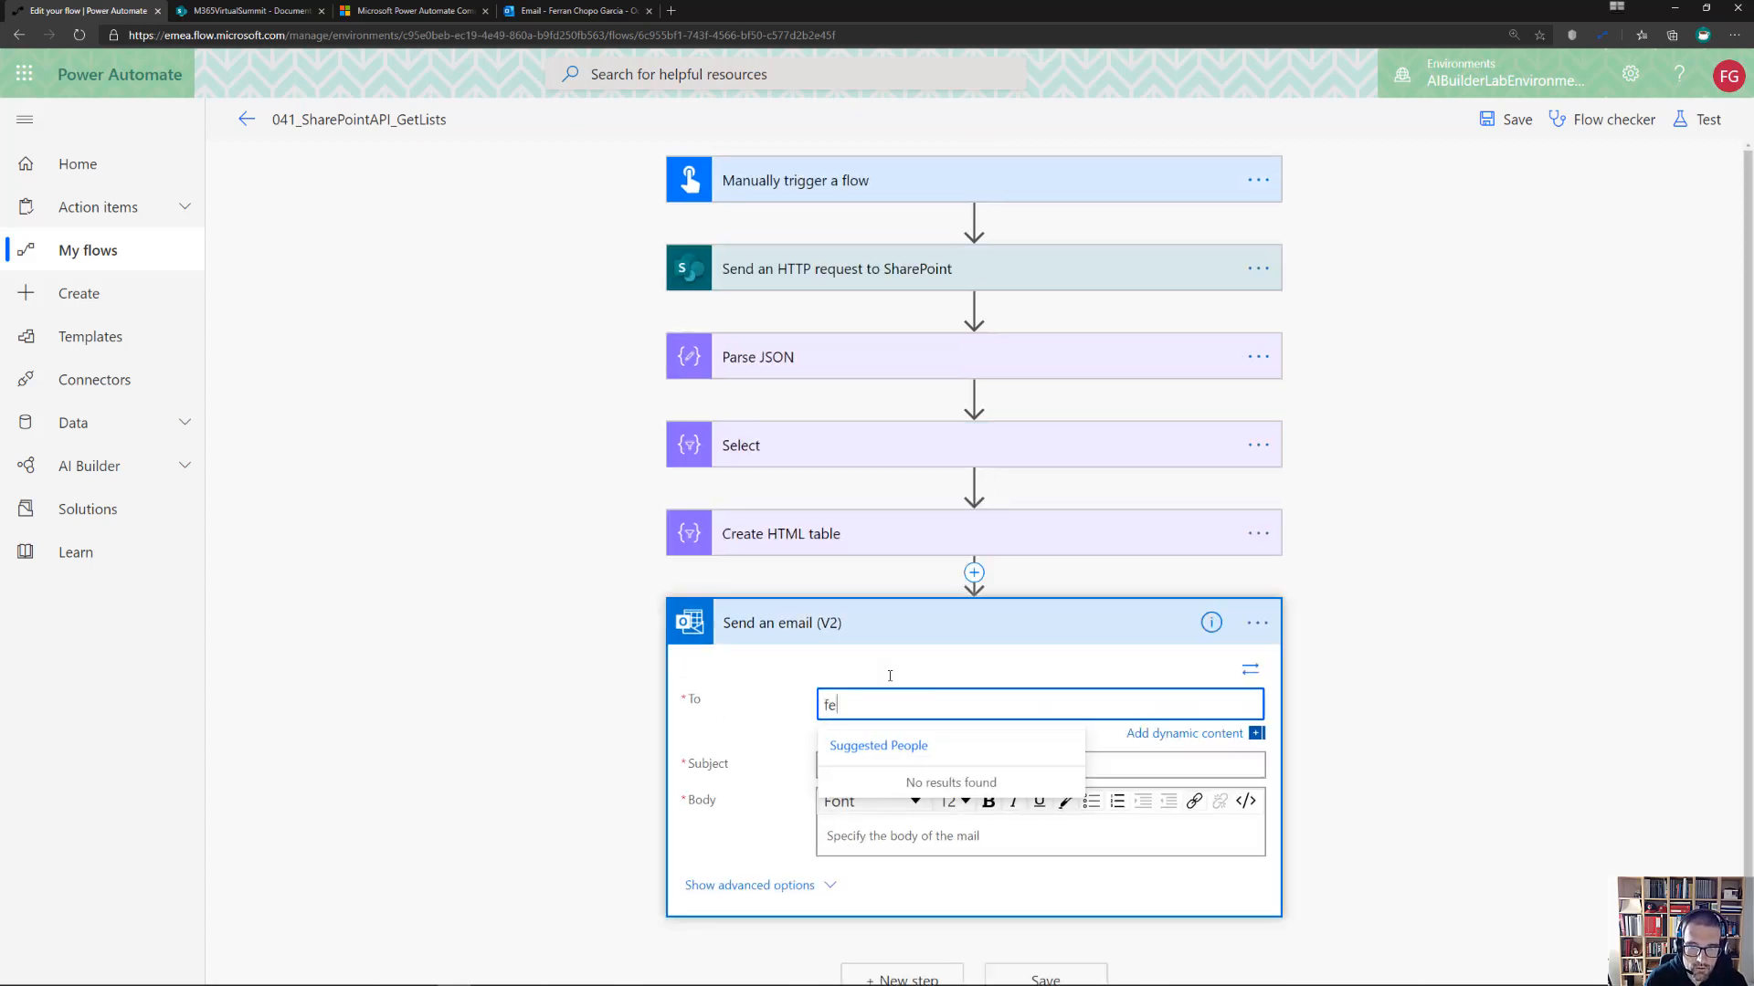
{"action": "left_click", "coordinate": [920, 783]}
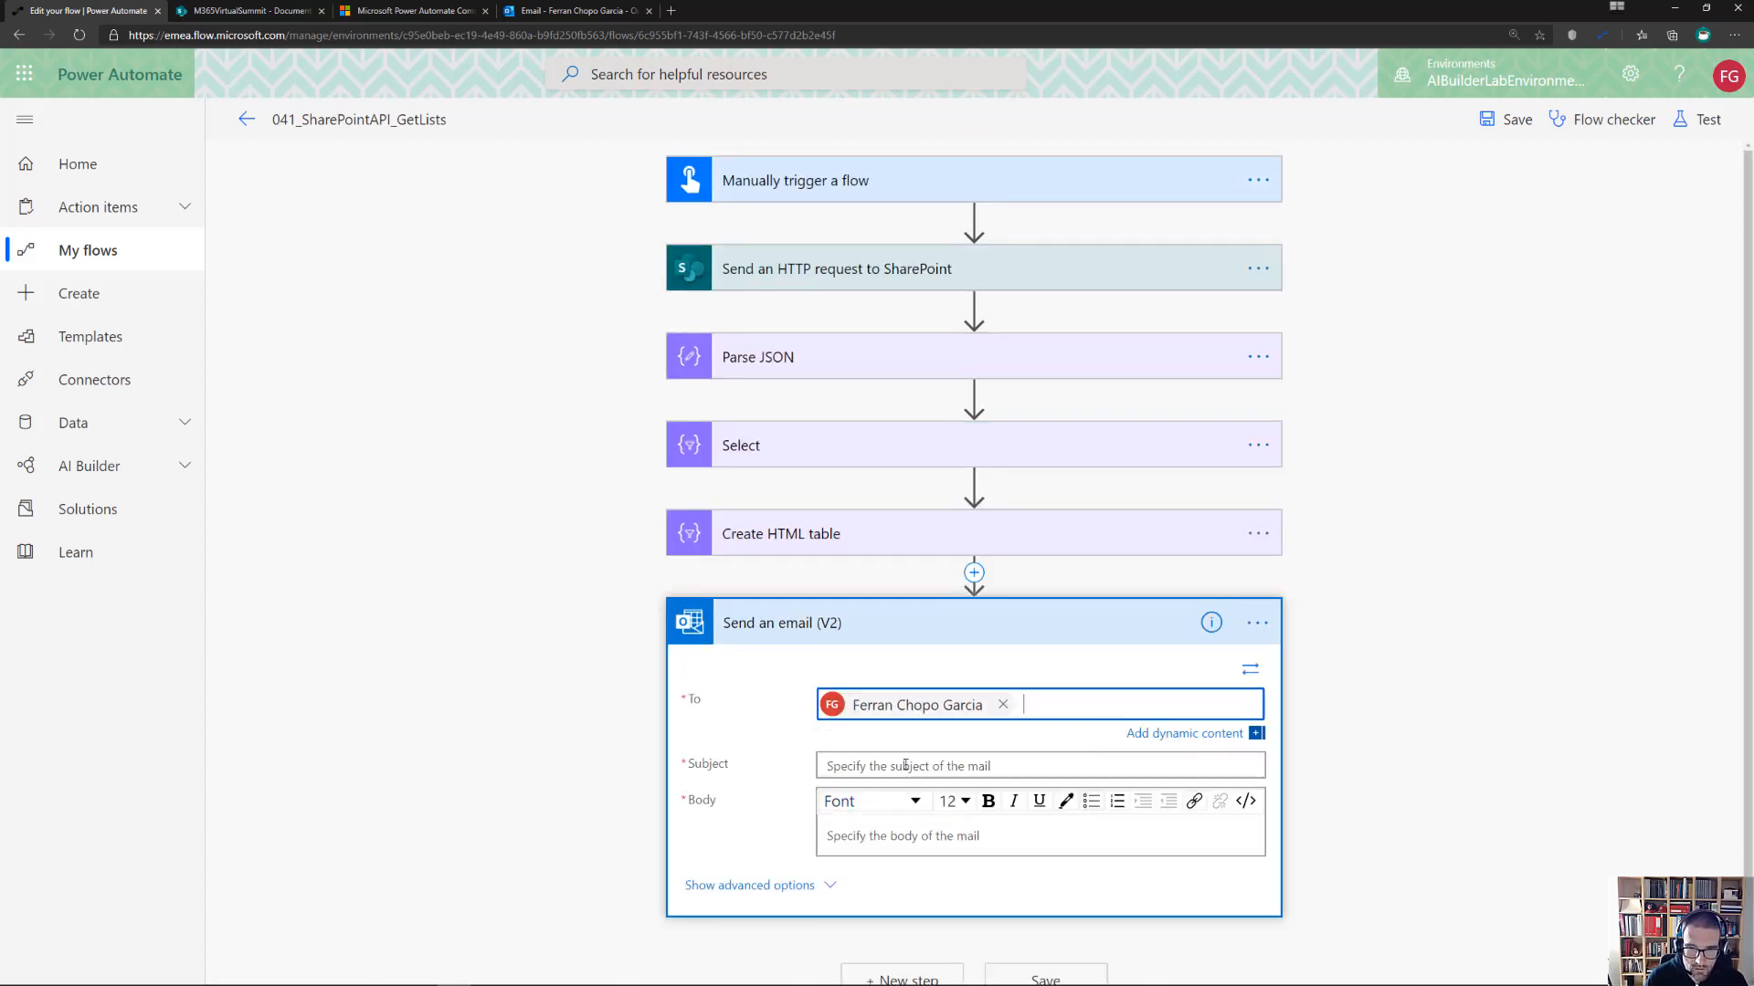
Set the email subject to "Listas en el sitio de SharePoint" and insert the Create HTML table Output as the body
{"action": "left_click", "coordinate": [905, 767]}
{"action": "type", "text": "Li"}
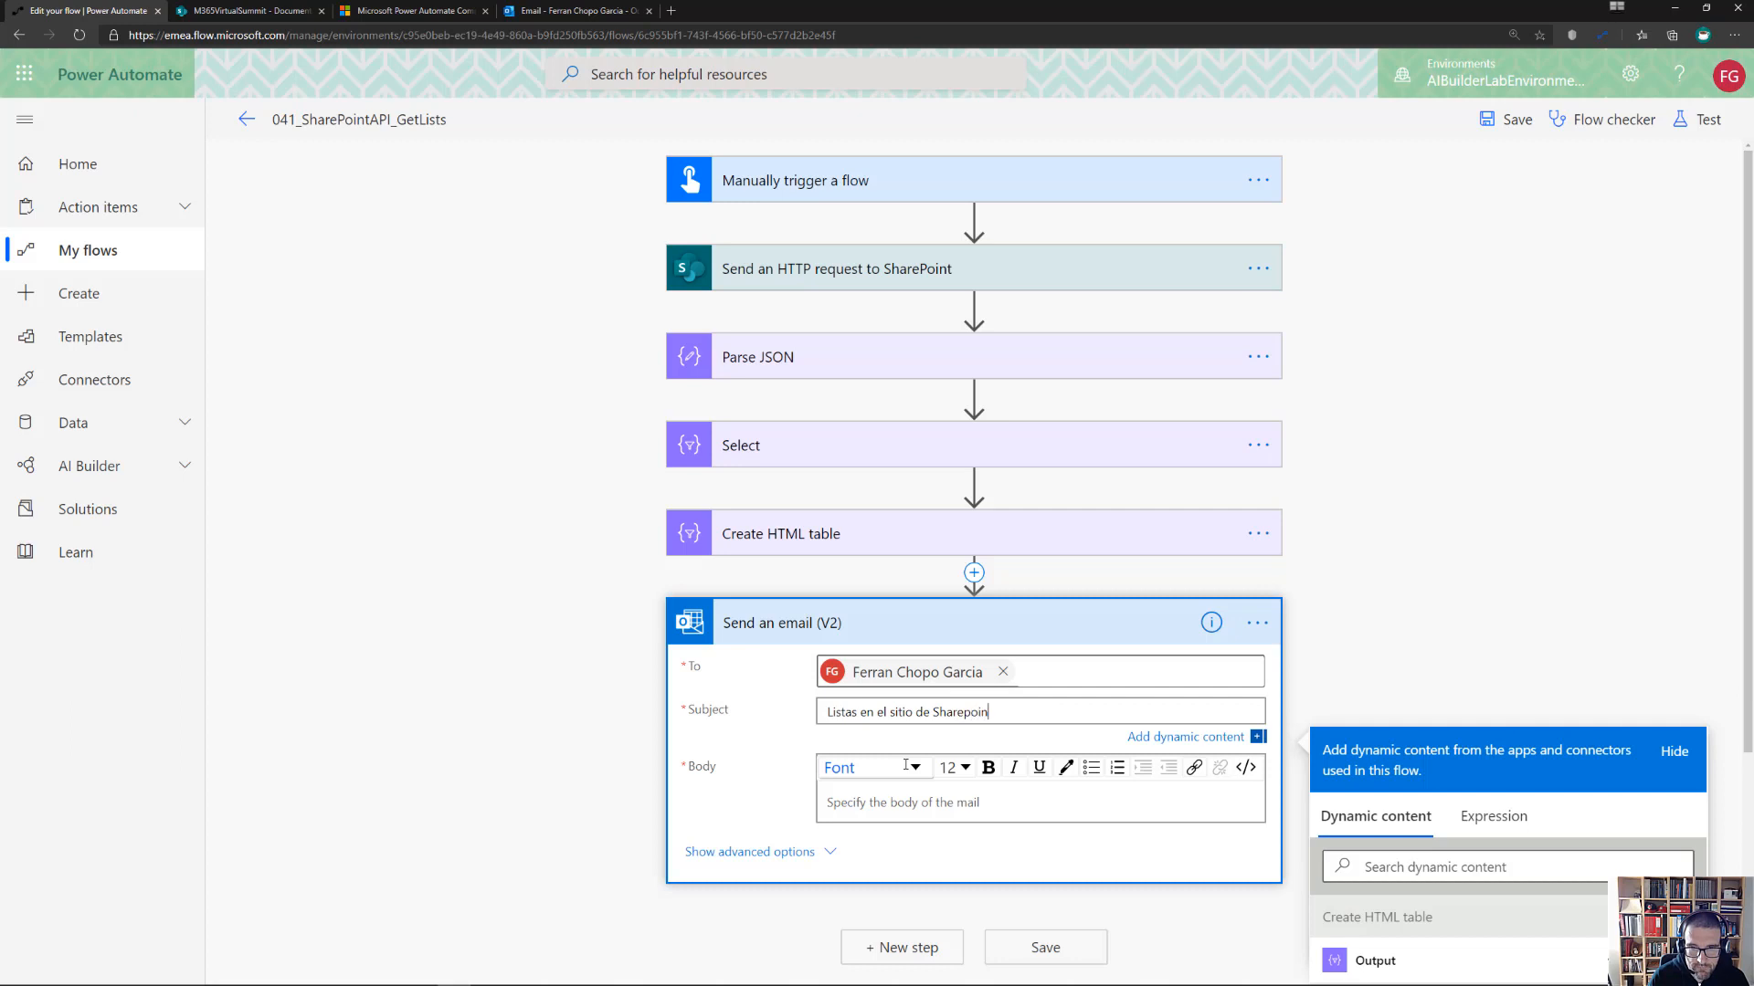
{"action": "type", "text": "stas en el sitio de SharePoint"}
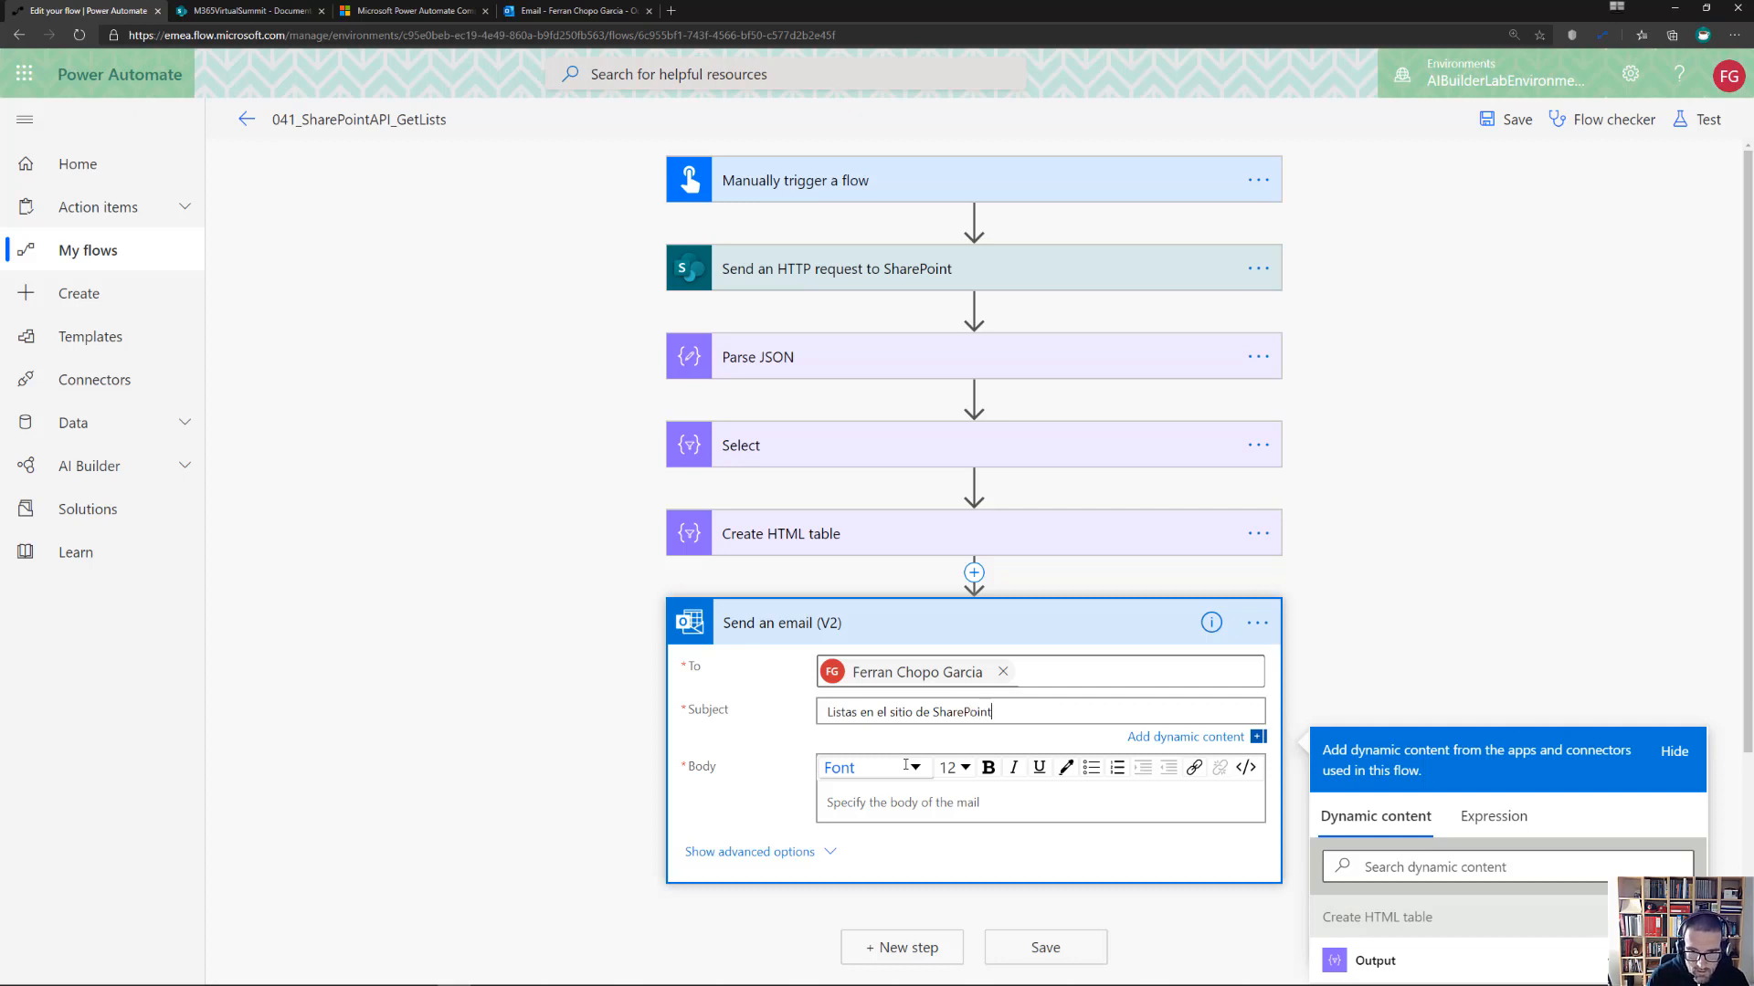
{"action": "left_click", "coordinate": [878, 804]}
{"action": "scroll", "coordinate": [1361, 796], "scroll_direction": "down", "scroll_amount": 5}
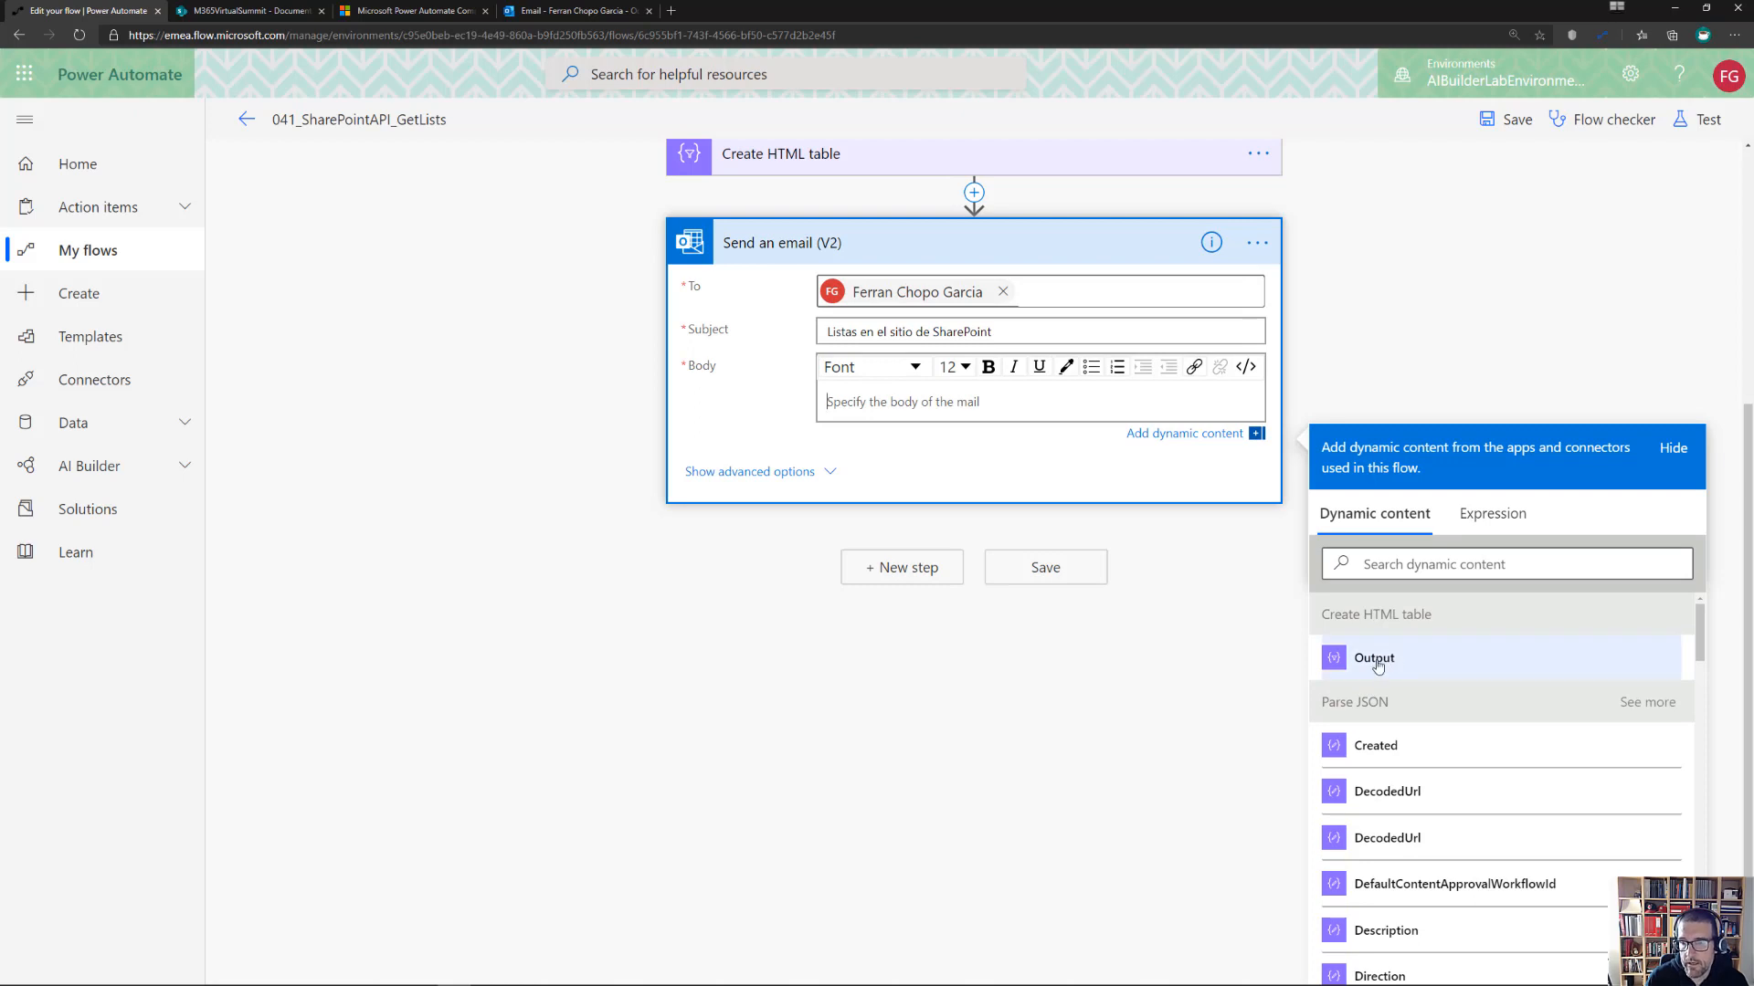
{"action": "left_click", "coordinate": [1375, 659]}
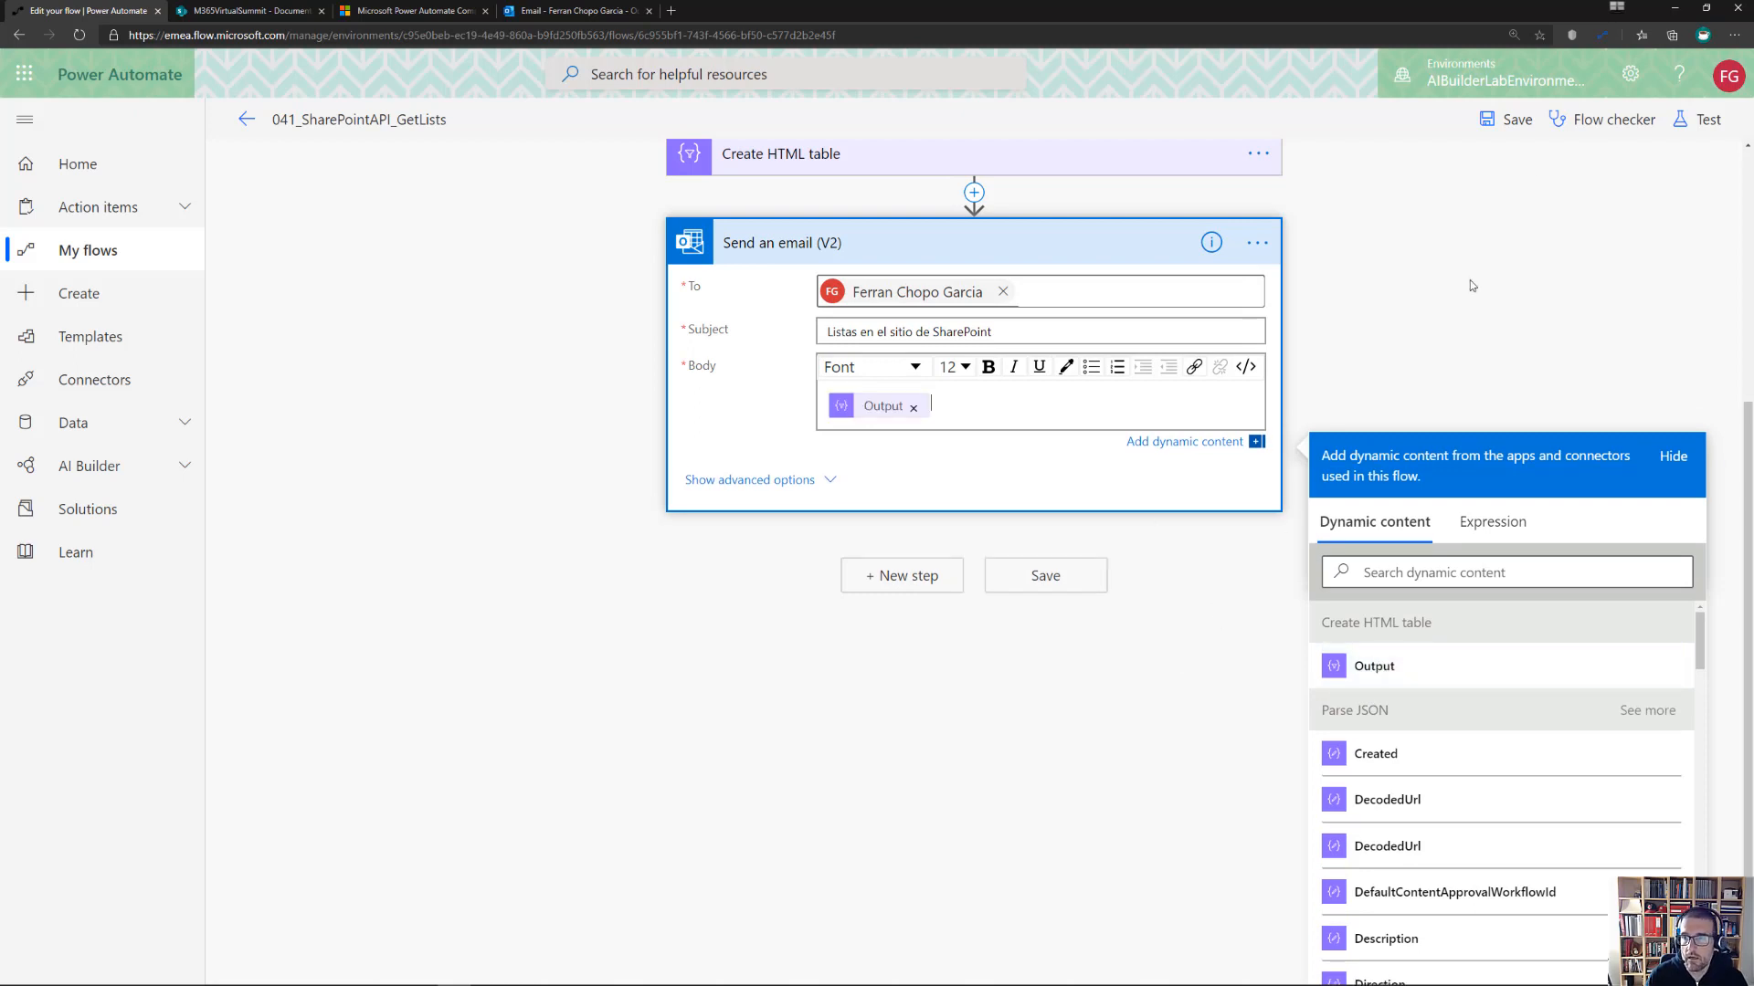
Save 041_SharePointAPI_GetLists and test-run it by performing the trigger action manually
{"action": "left_click", "coordinate": [1514, 128]}
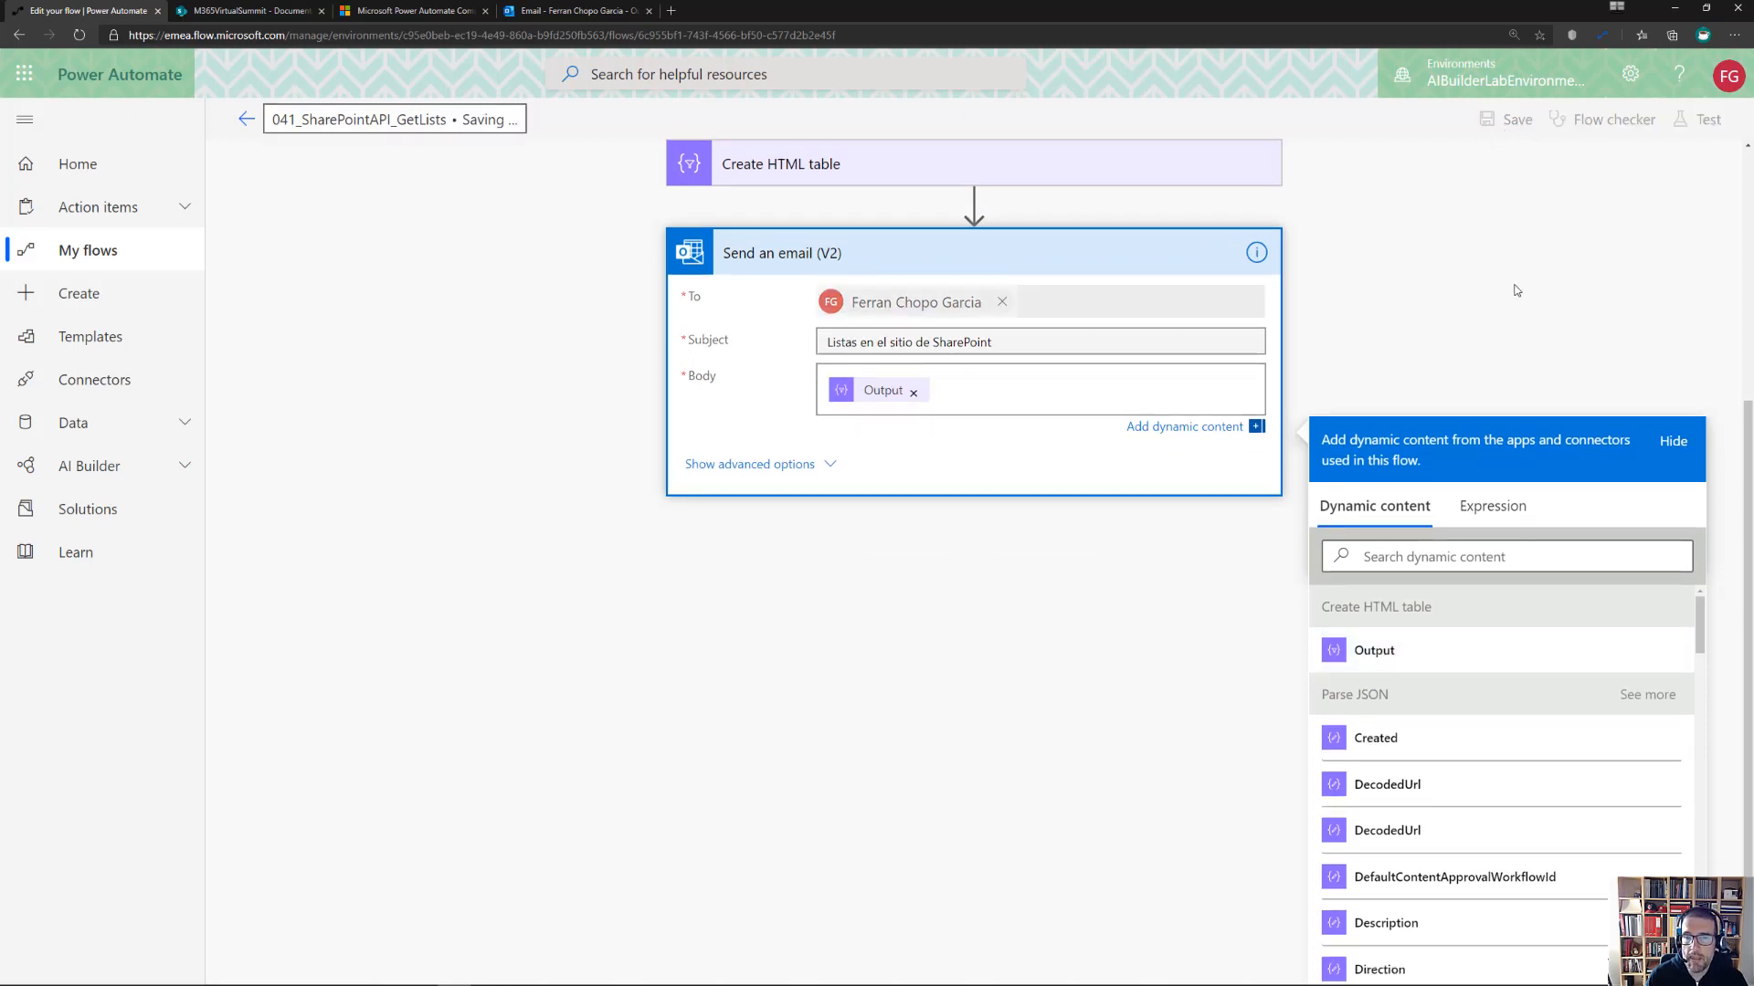
{"action": "left_click", "coordinate": [1701, 122]}
{"action": "left_click", "coordinate": [1569, 169]}
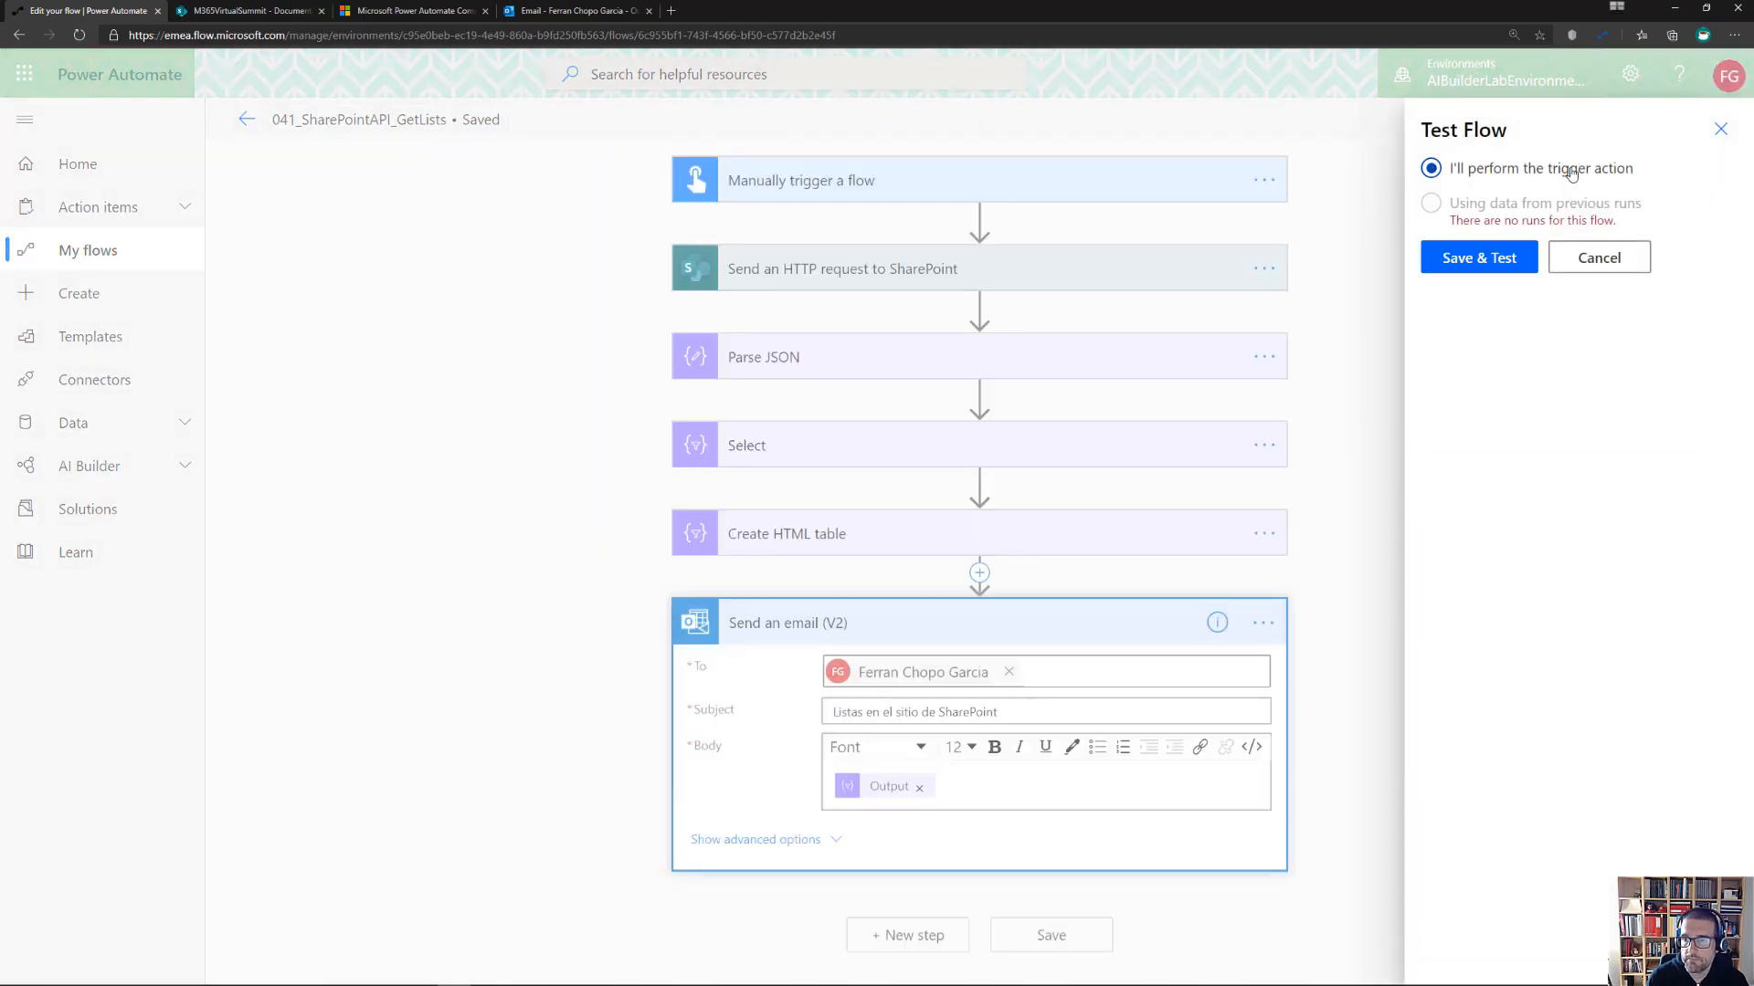
{"action": "left_click", "coordinate": [1468, 264]}
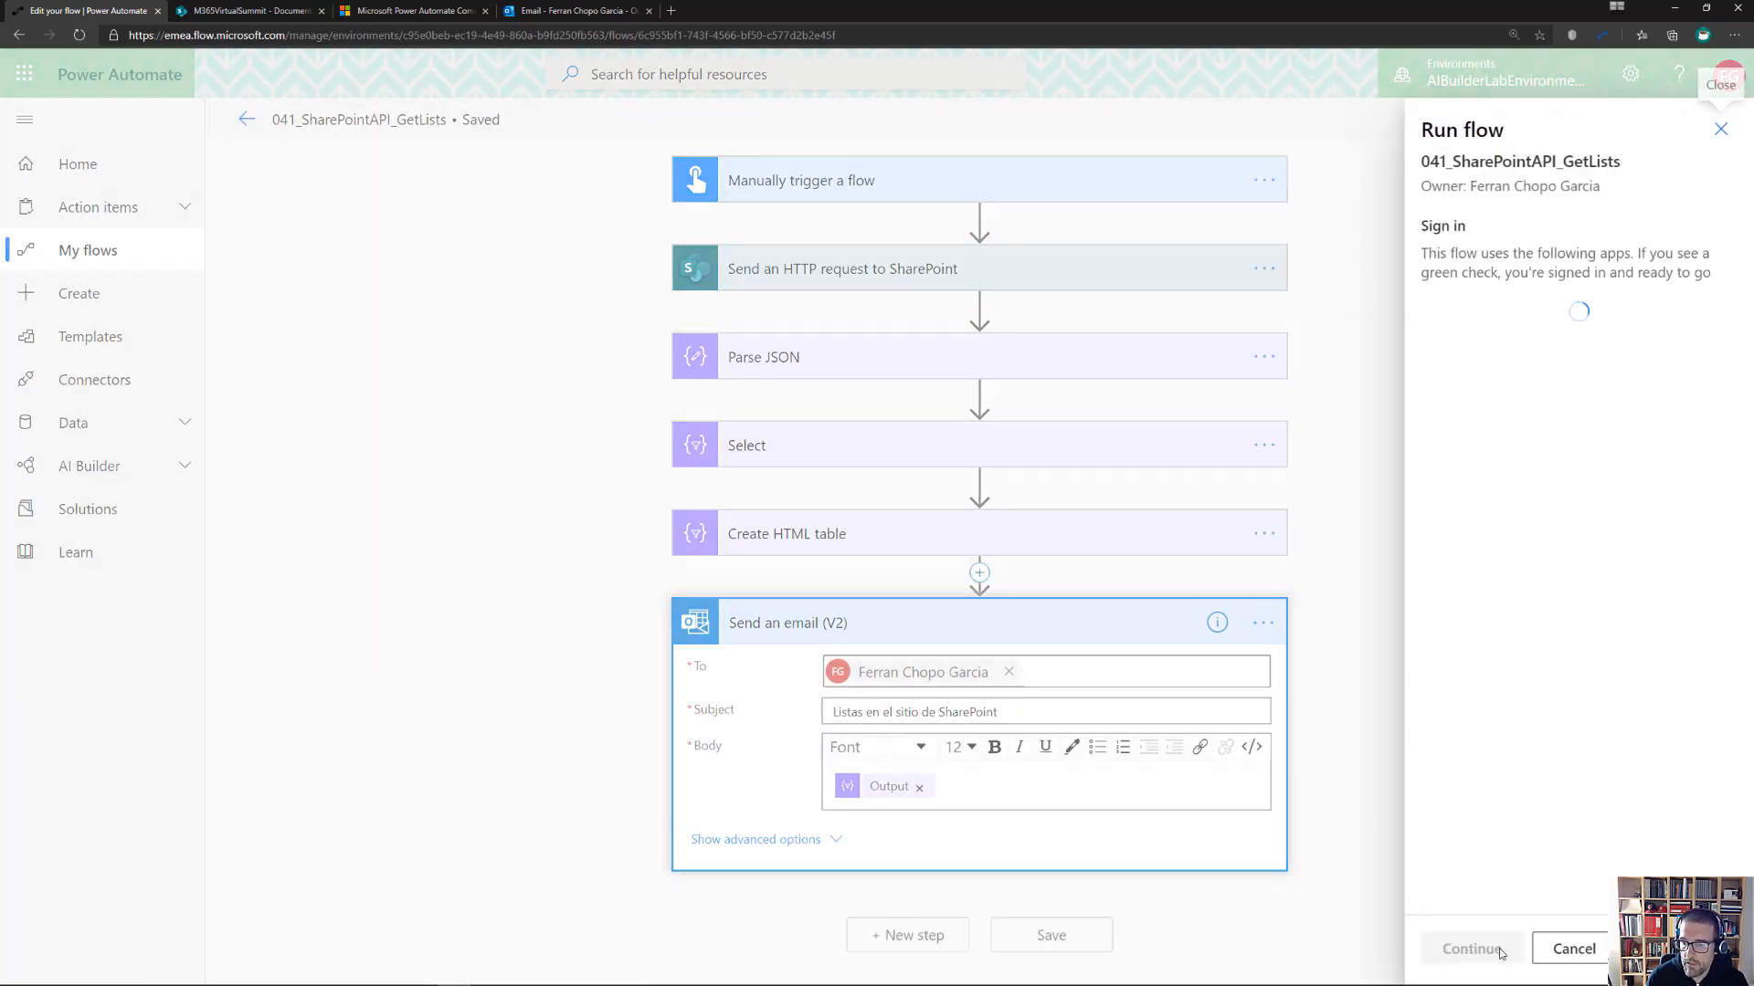
{"action": "left_click", "coordinate": [1479, 949]}
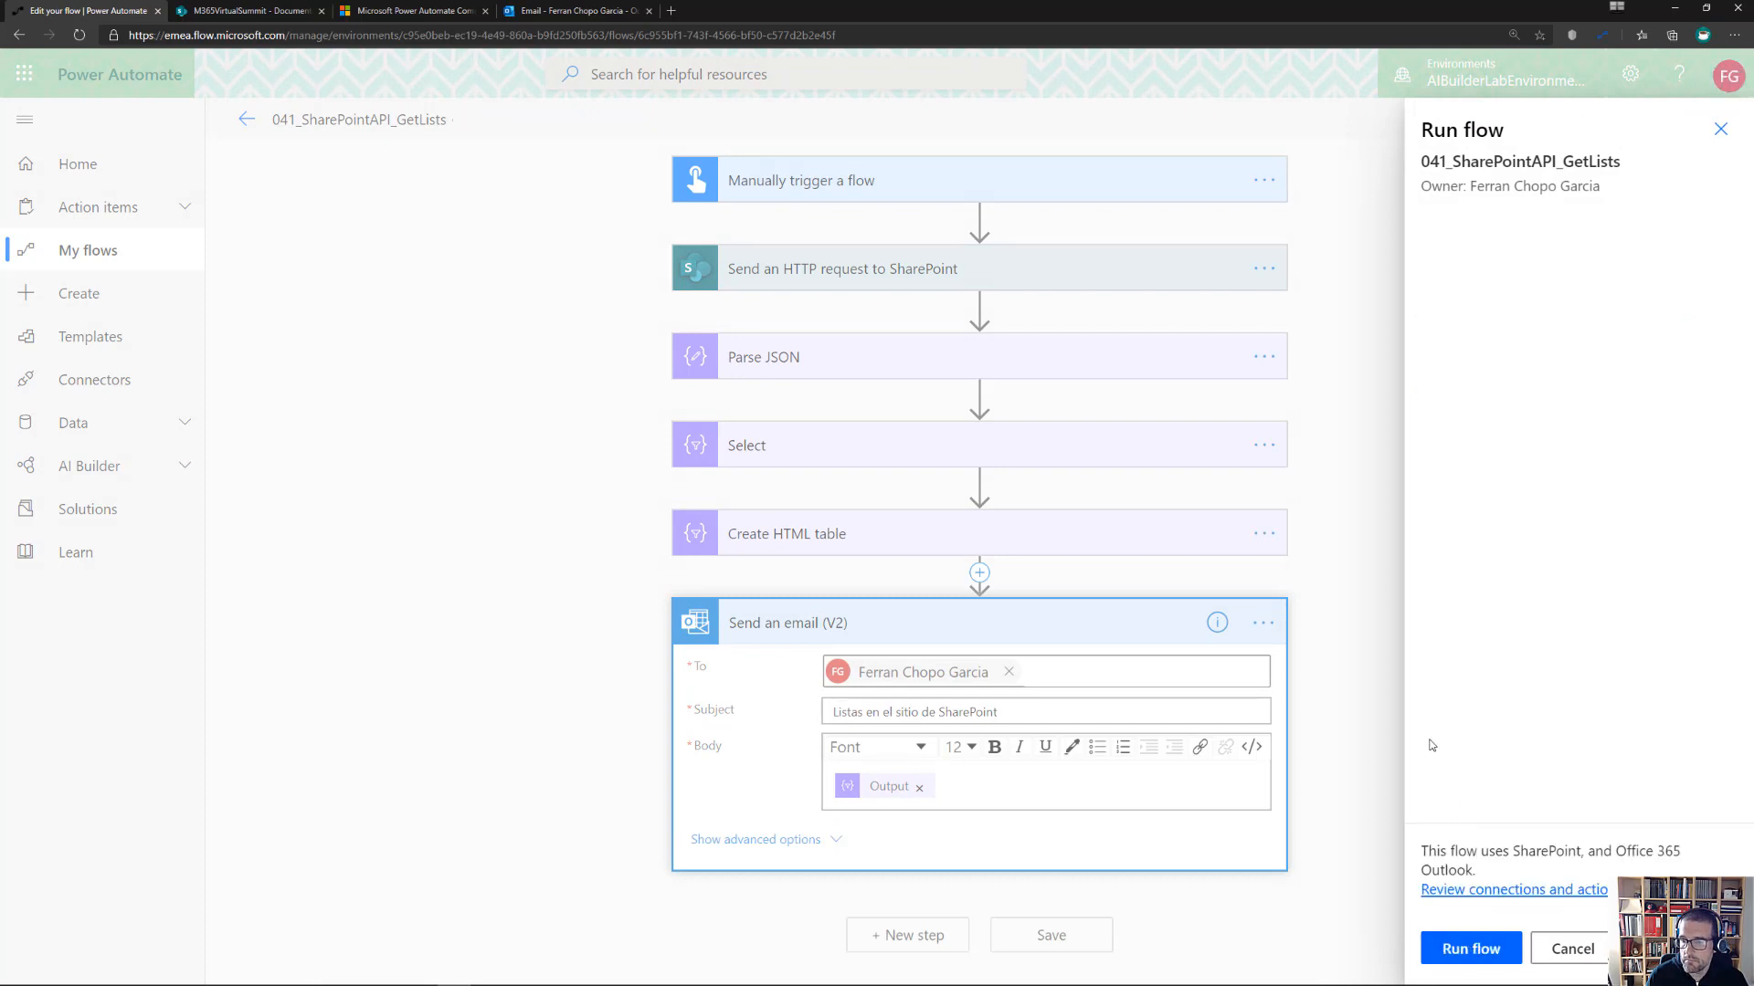
{"action": "left_click", "coordinate": [1494, 951]}
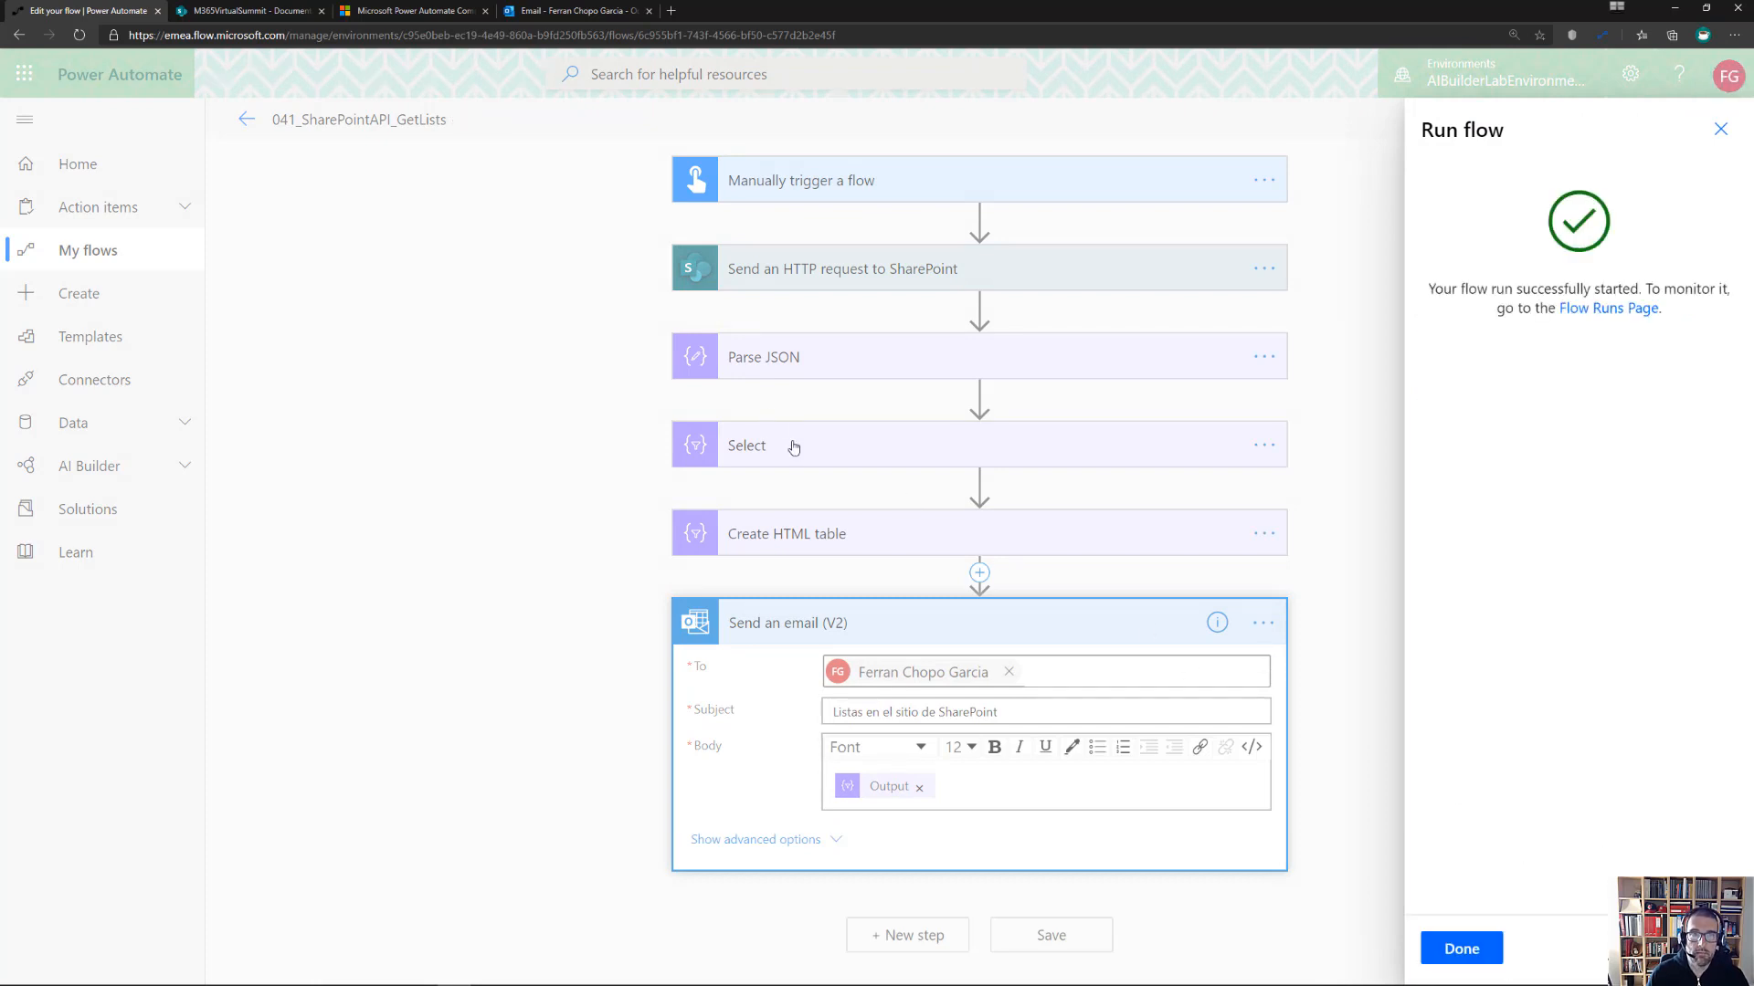
{"action": "left_click", "coordinate": [1461, 949]}
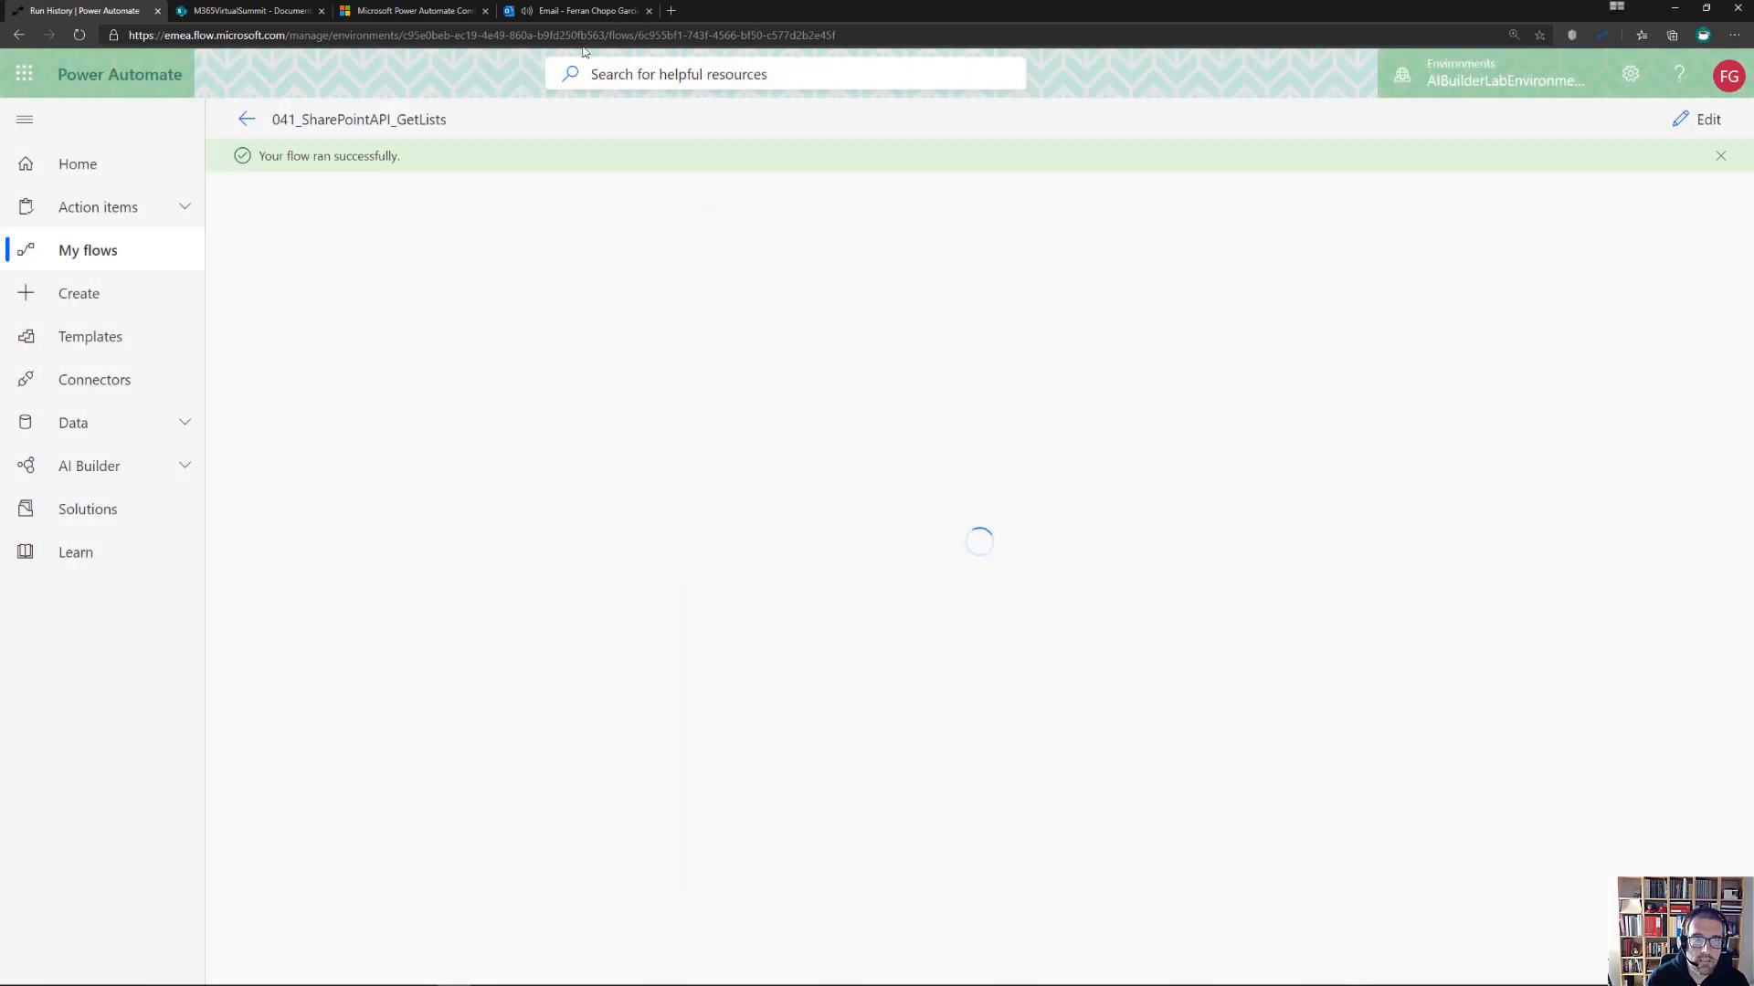
Switch to Outlook, open the "Listas en el sitio de SharePoint" email and examine its table's titles, modified dates and base types
{"action": "left_click", "coordinate": [579, 11]}
{"action": "left_click", "coordinate": [475, 247]}
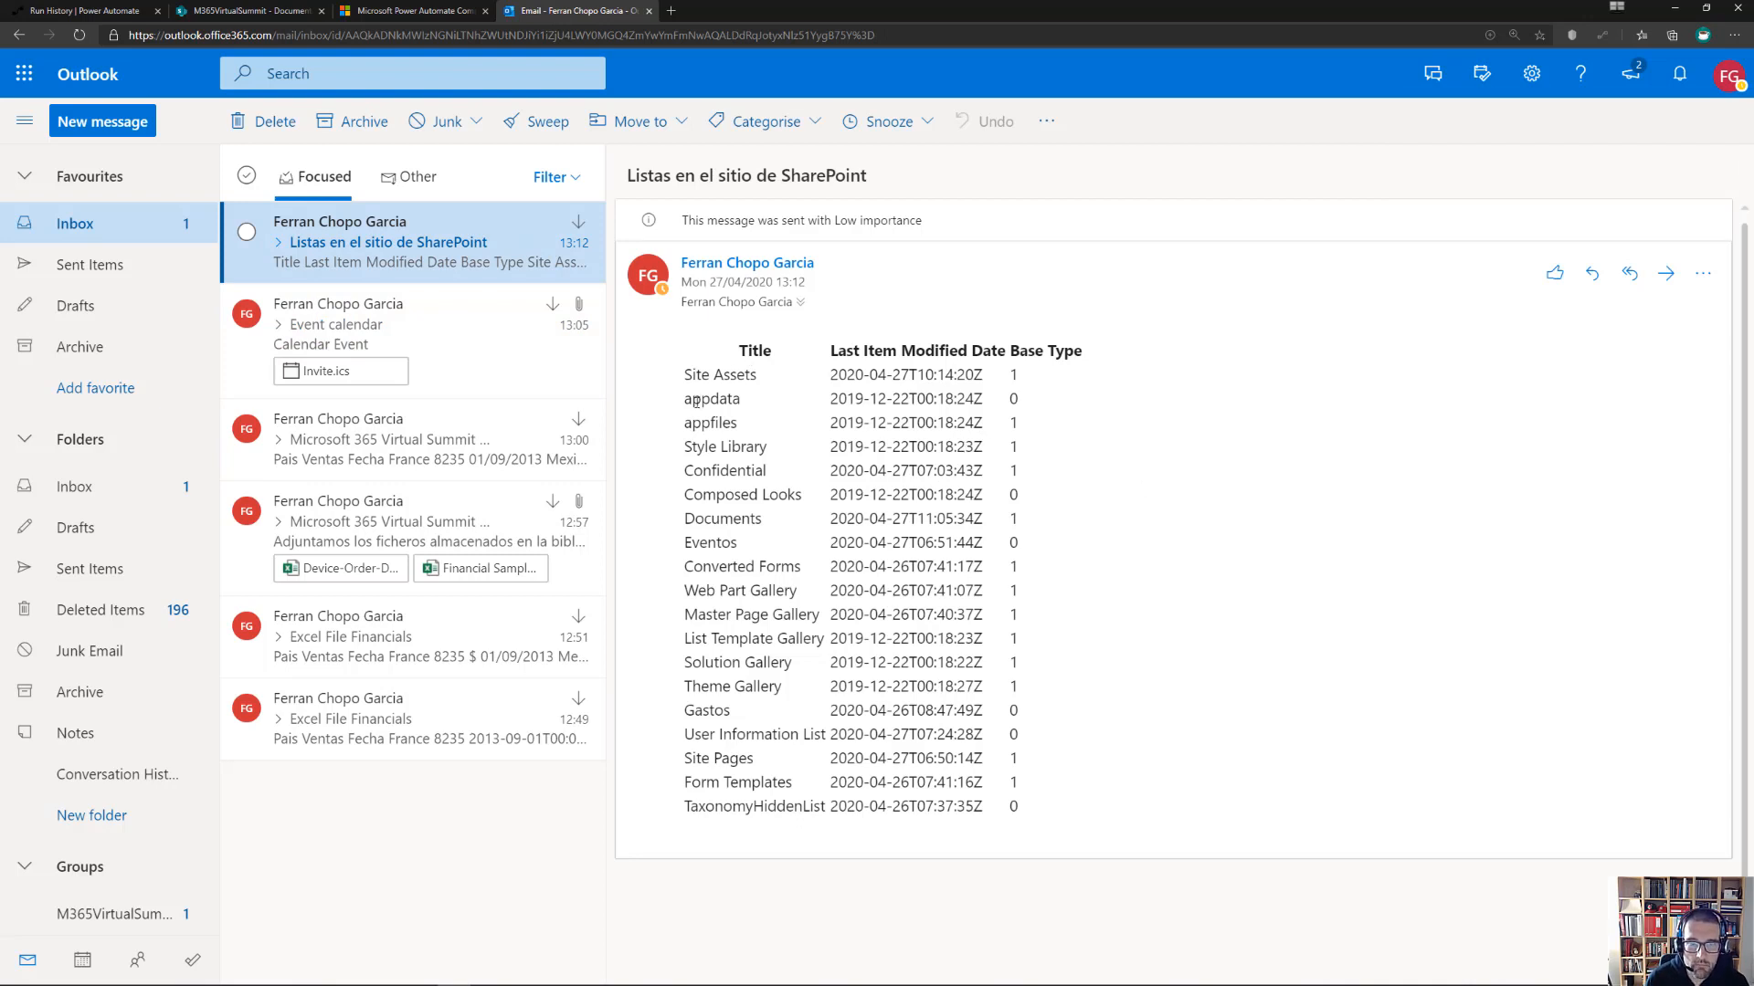
{"action": "left_click_drag", "start_coordinate": [685, 545], "coordinate": [948, 538]}
{"action": "left_click", "coordinate": [782, 526]}
{"action": "left_click", "coordinate": [969, 522]}
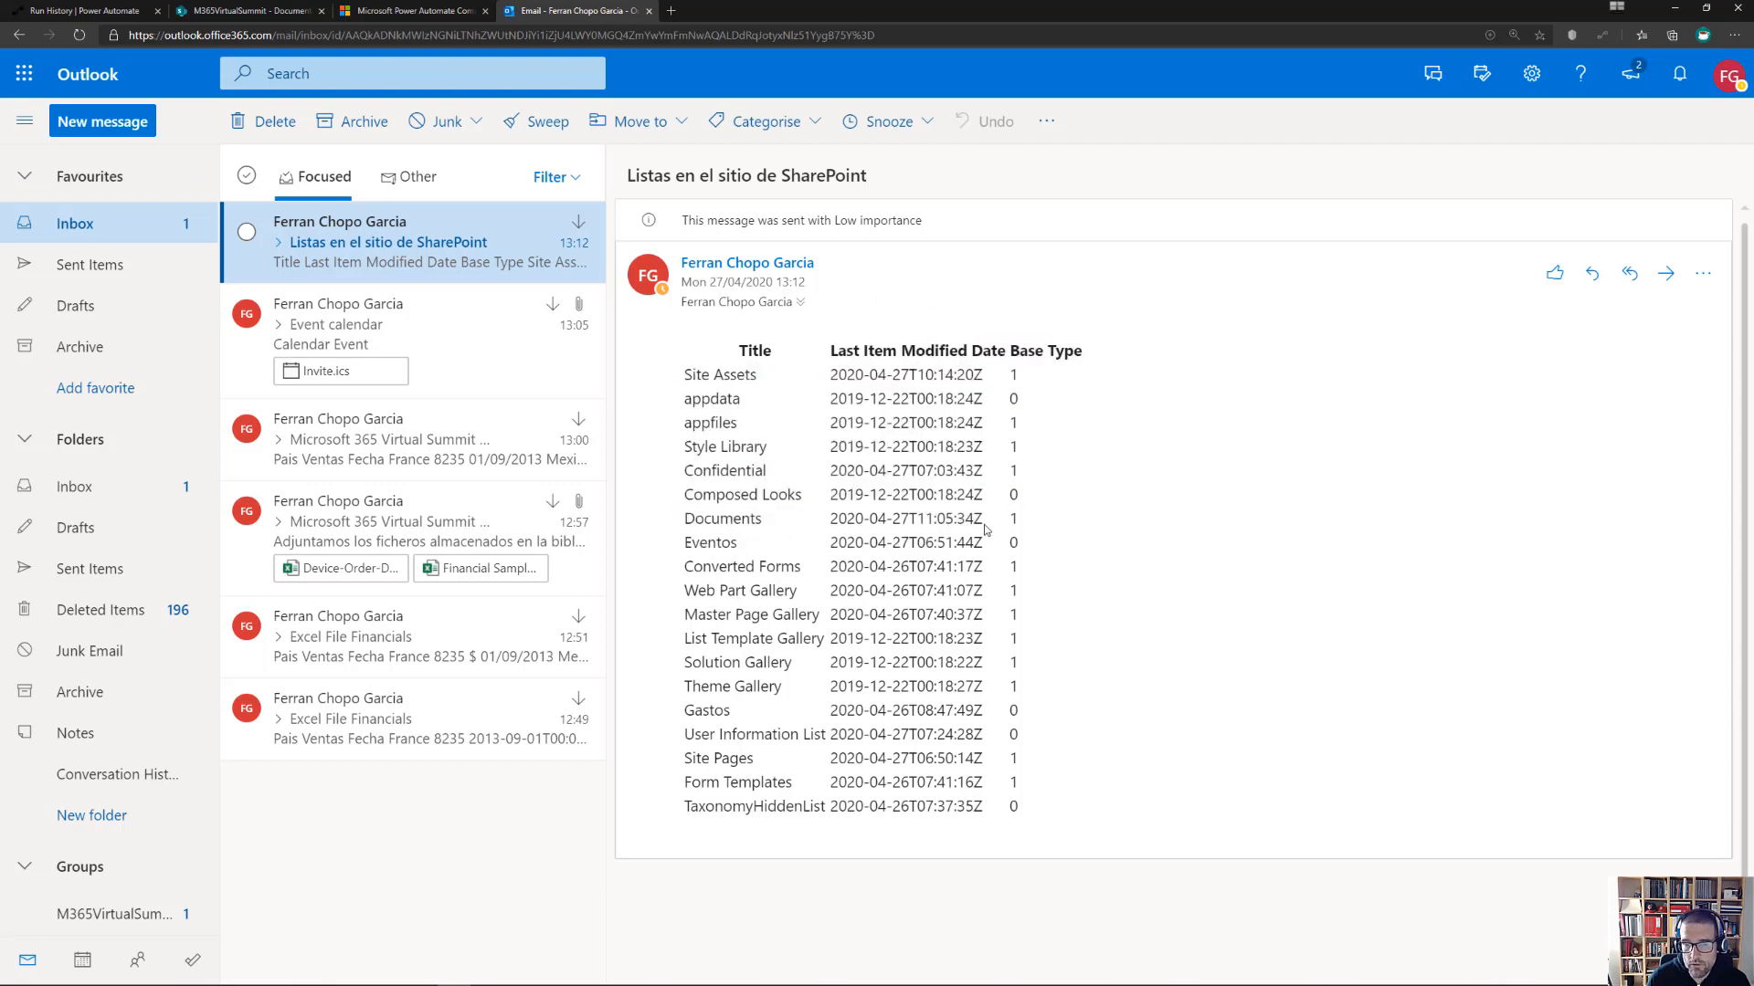
{"action": "left_click_drag", "start_coordinate": [1014, 373], "coordinate": [1040, 671]}
{"action": "left_click", "coordinate": [1040, 689]}
{"action": "left_click_drag", "start_coordinate": [1018, 808], "coordinate": [1039, 575]}
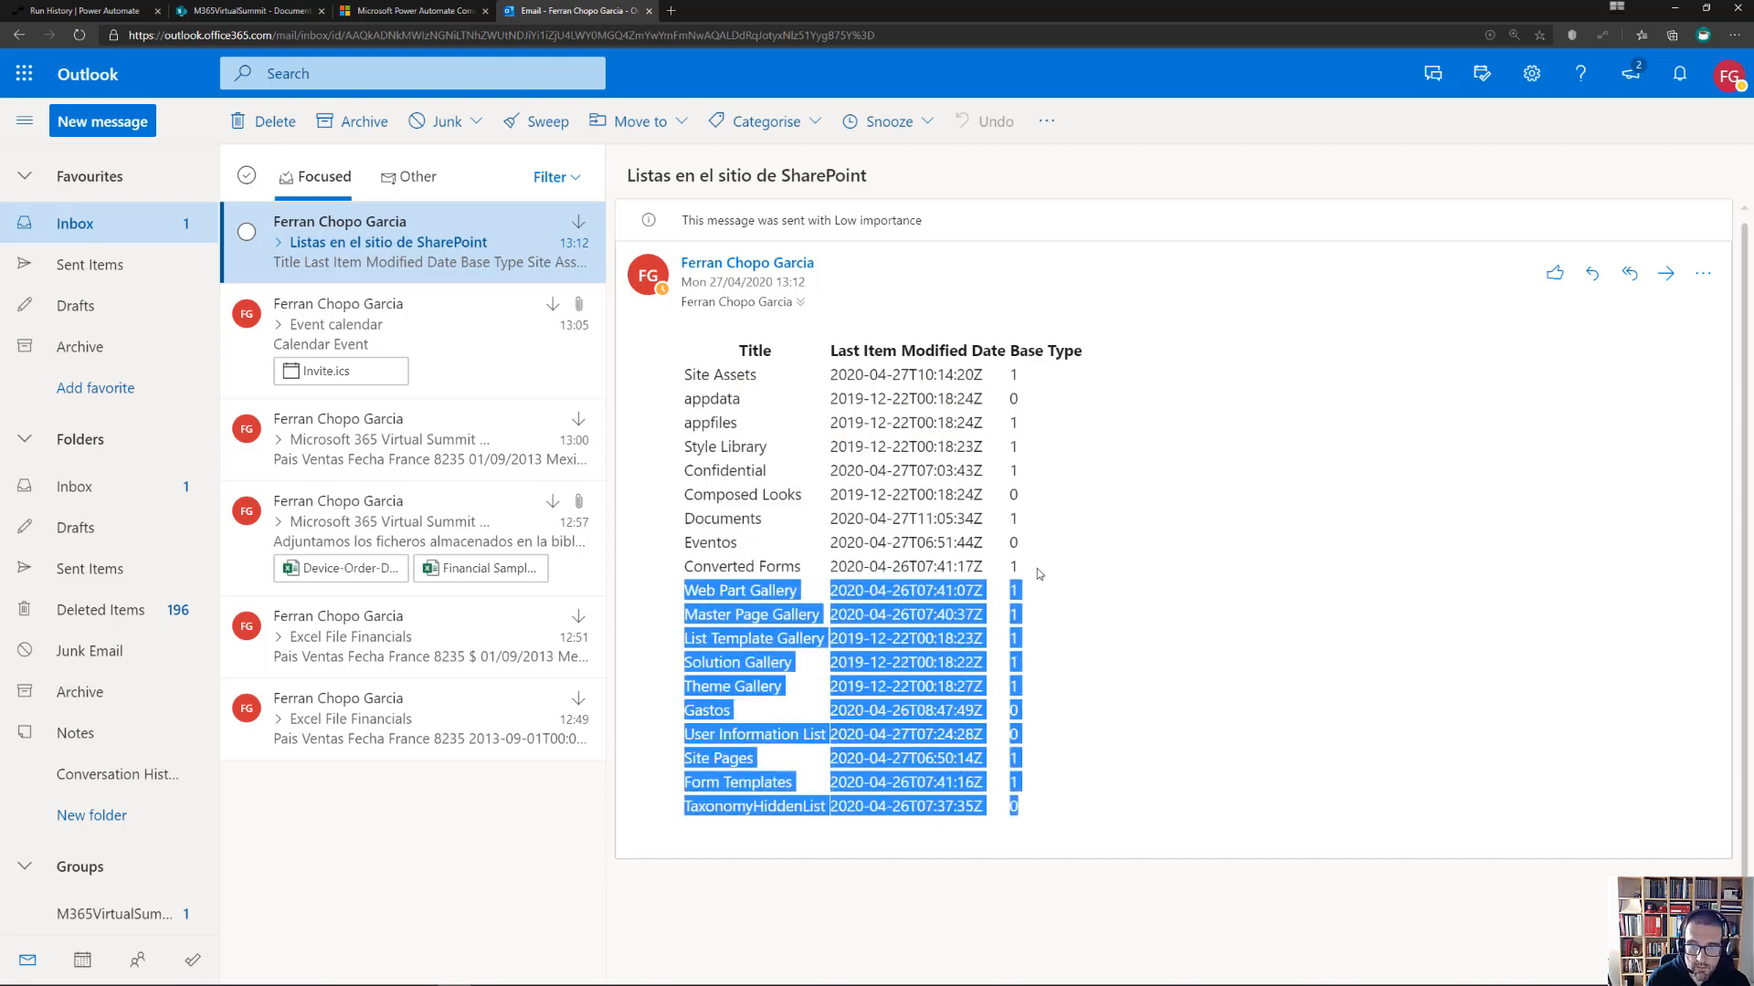
{"action": "left_click", "coordinate": [1046, 583]}
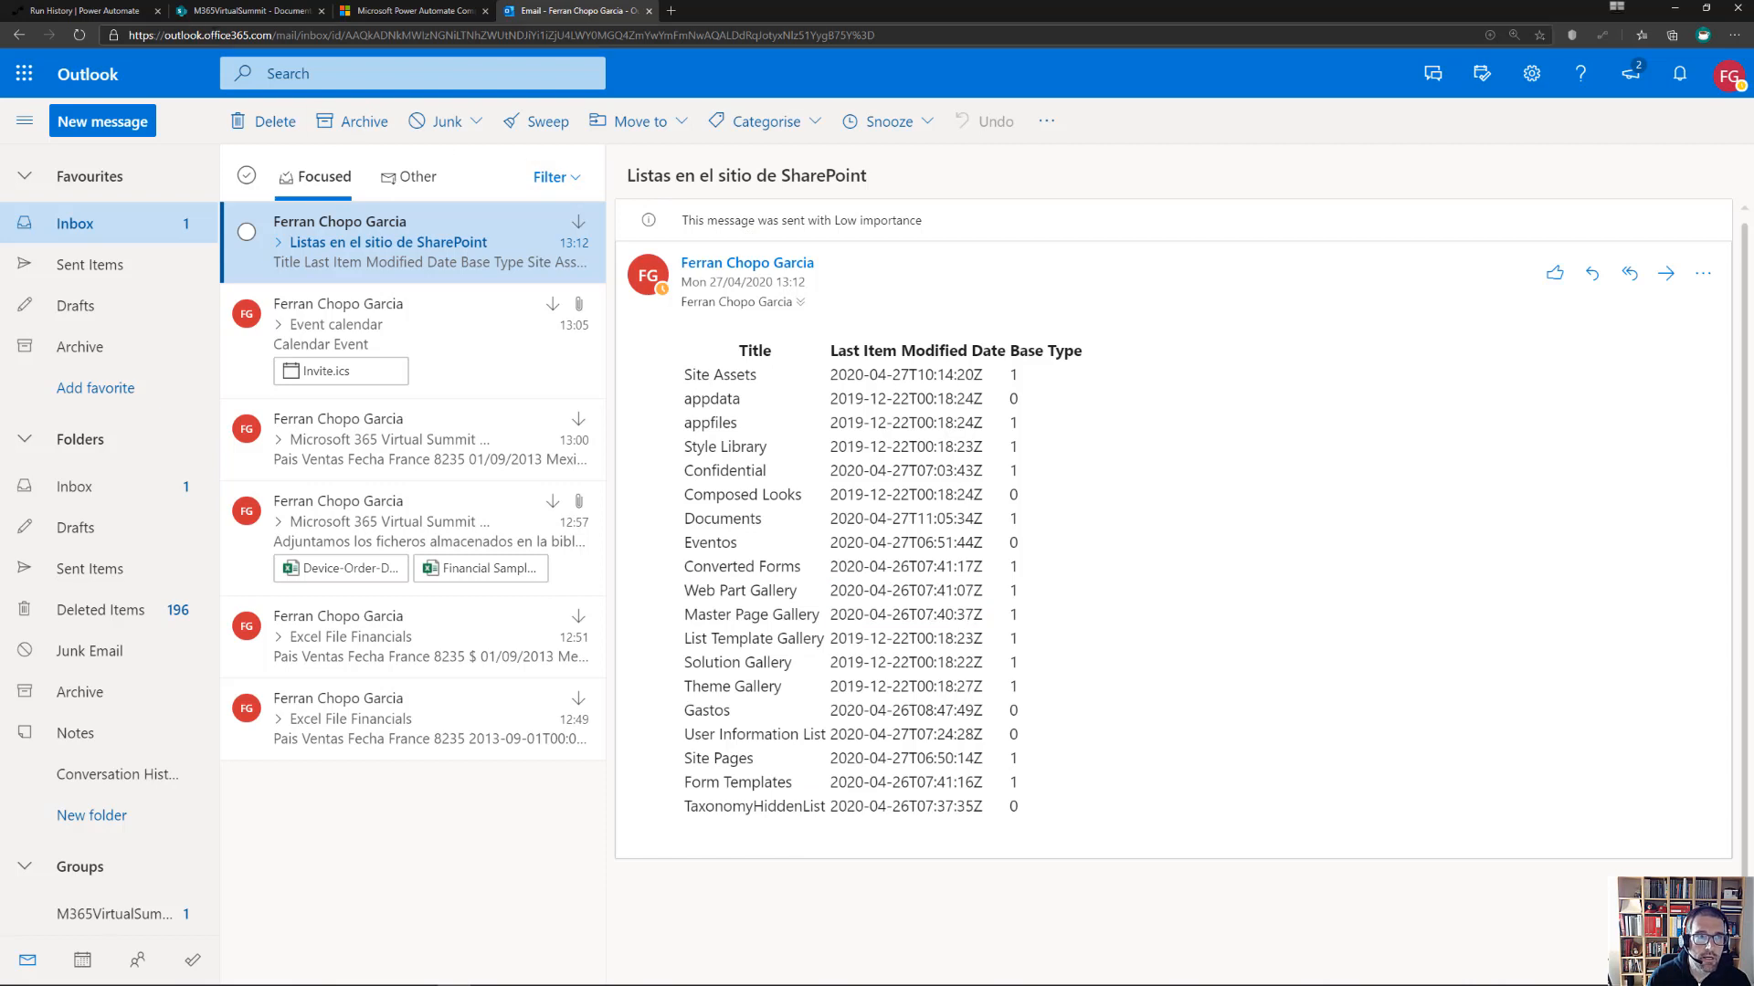
Return to Power Automate and open the 042_SharePointAPI_BreakRoleInheritance flow for editing
{"action": "left_click", "coordinate": [137, 10]}
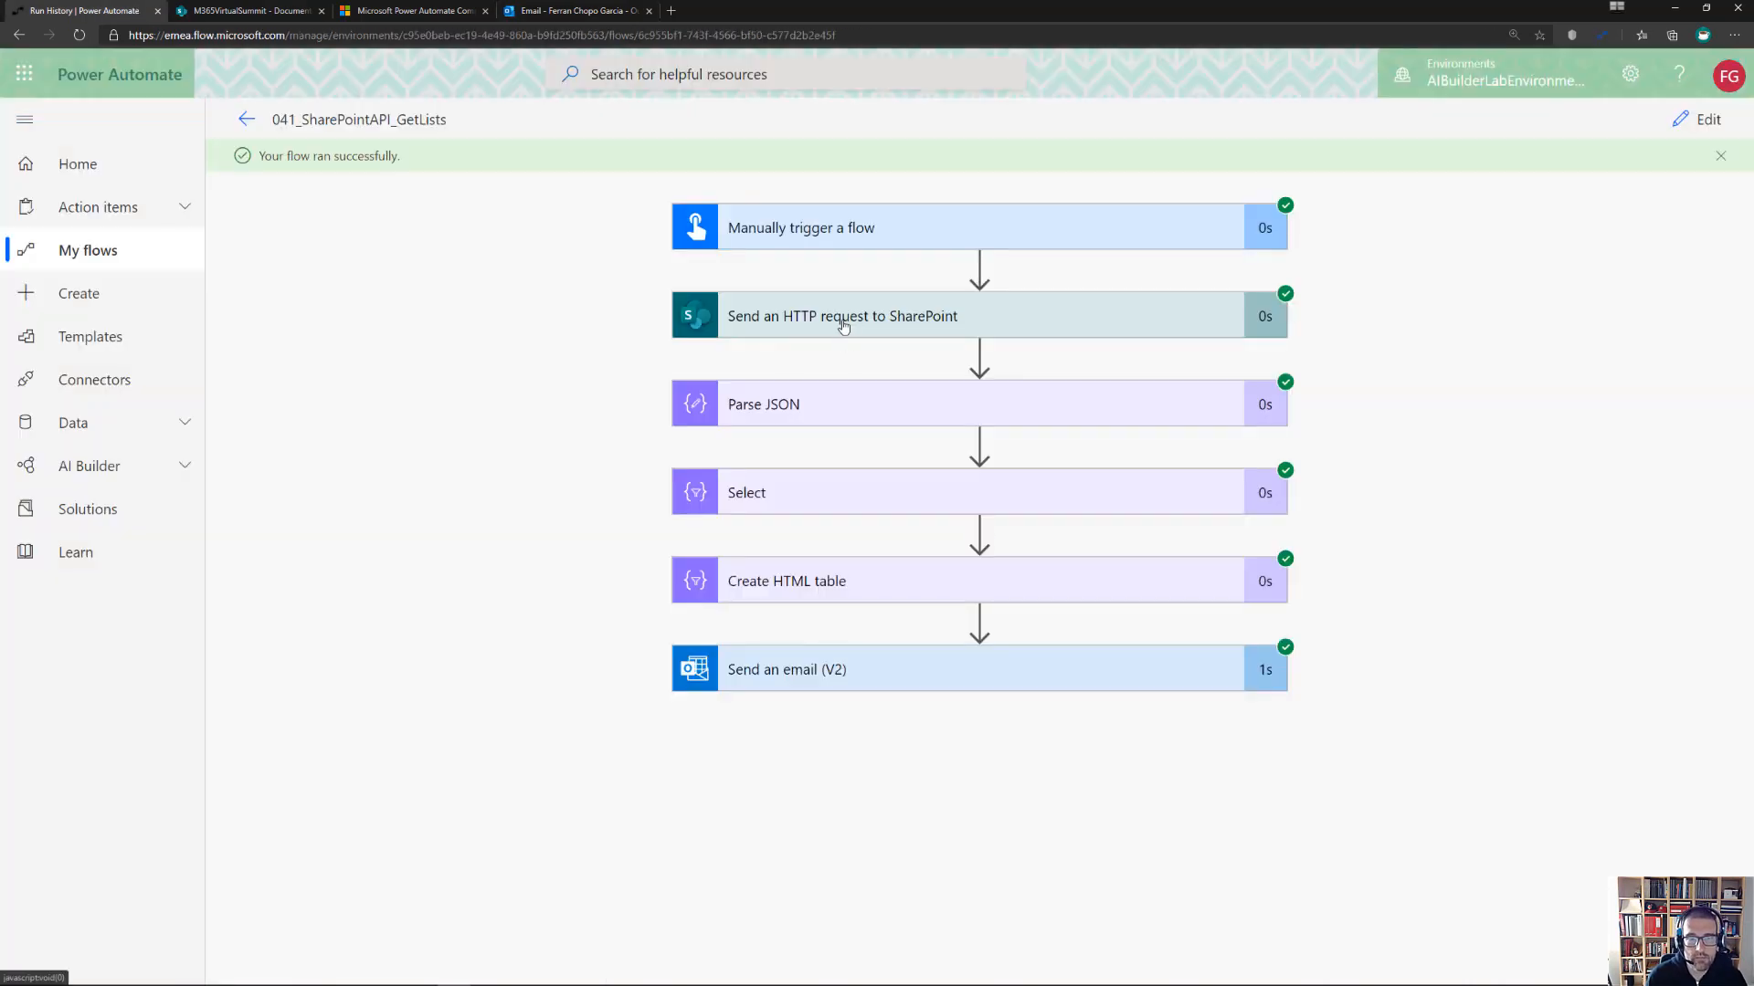
{"action": "left_click", "coordinate": [246, 122]}
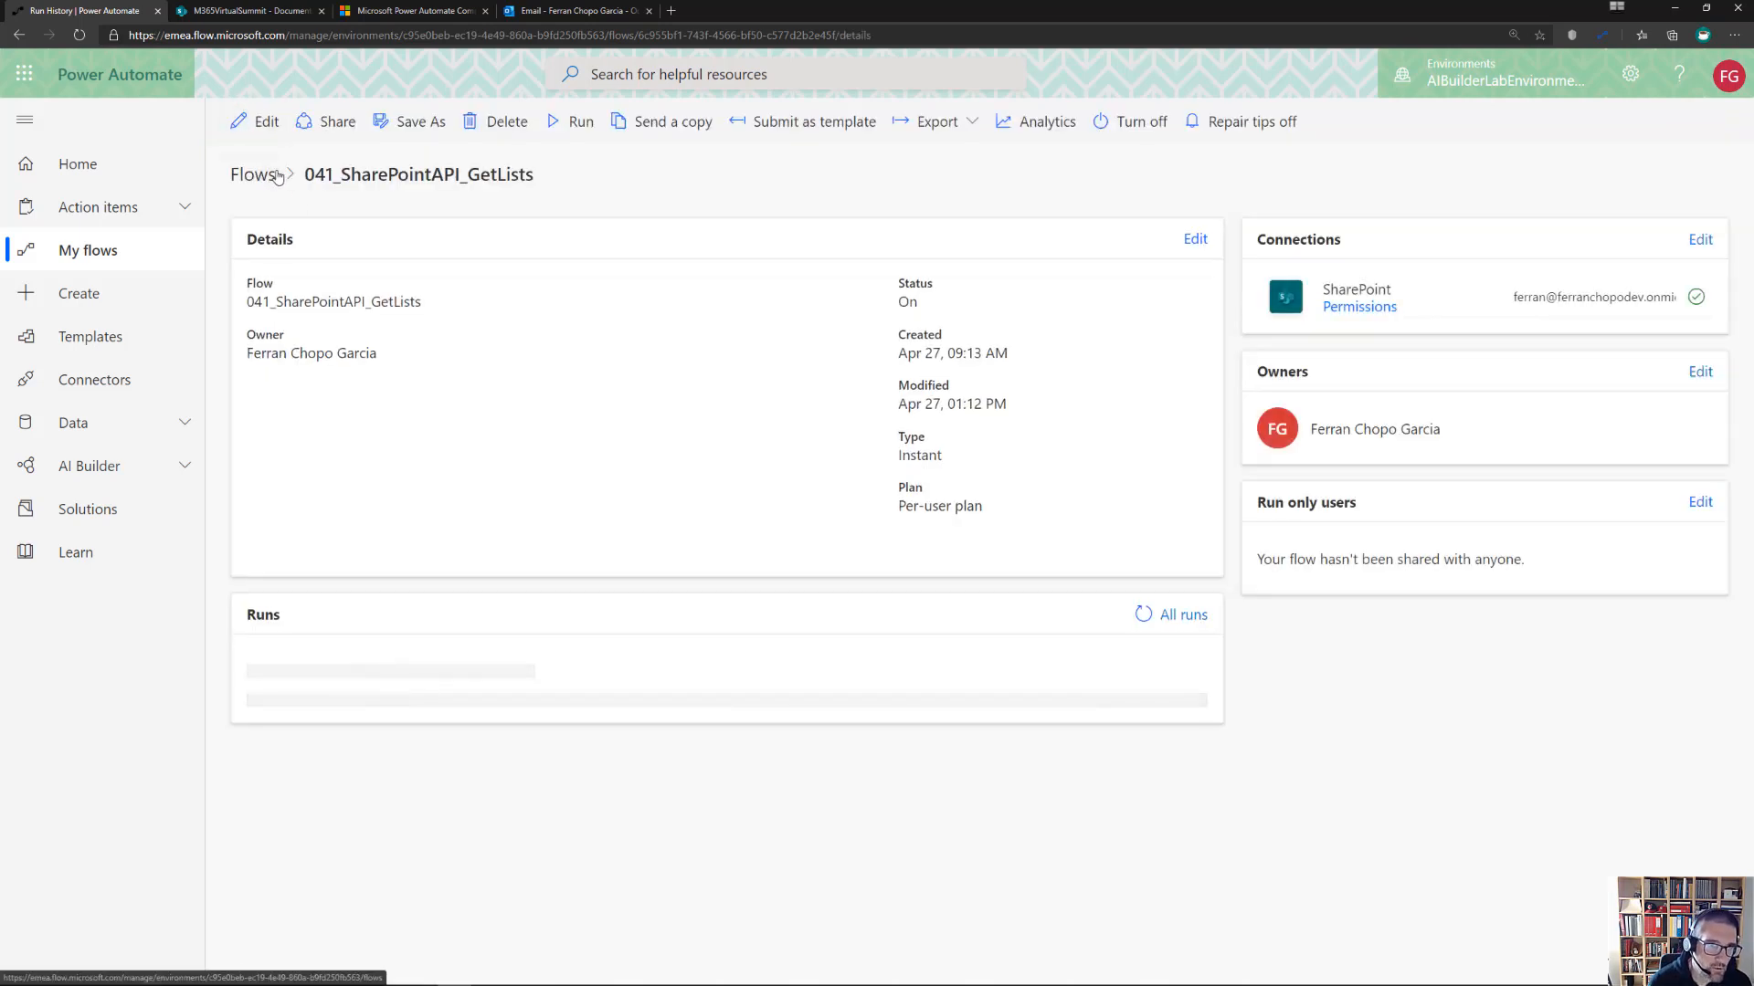
{"action": "left_click", "coordinate": [277, 175]}
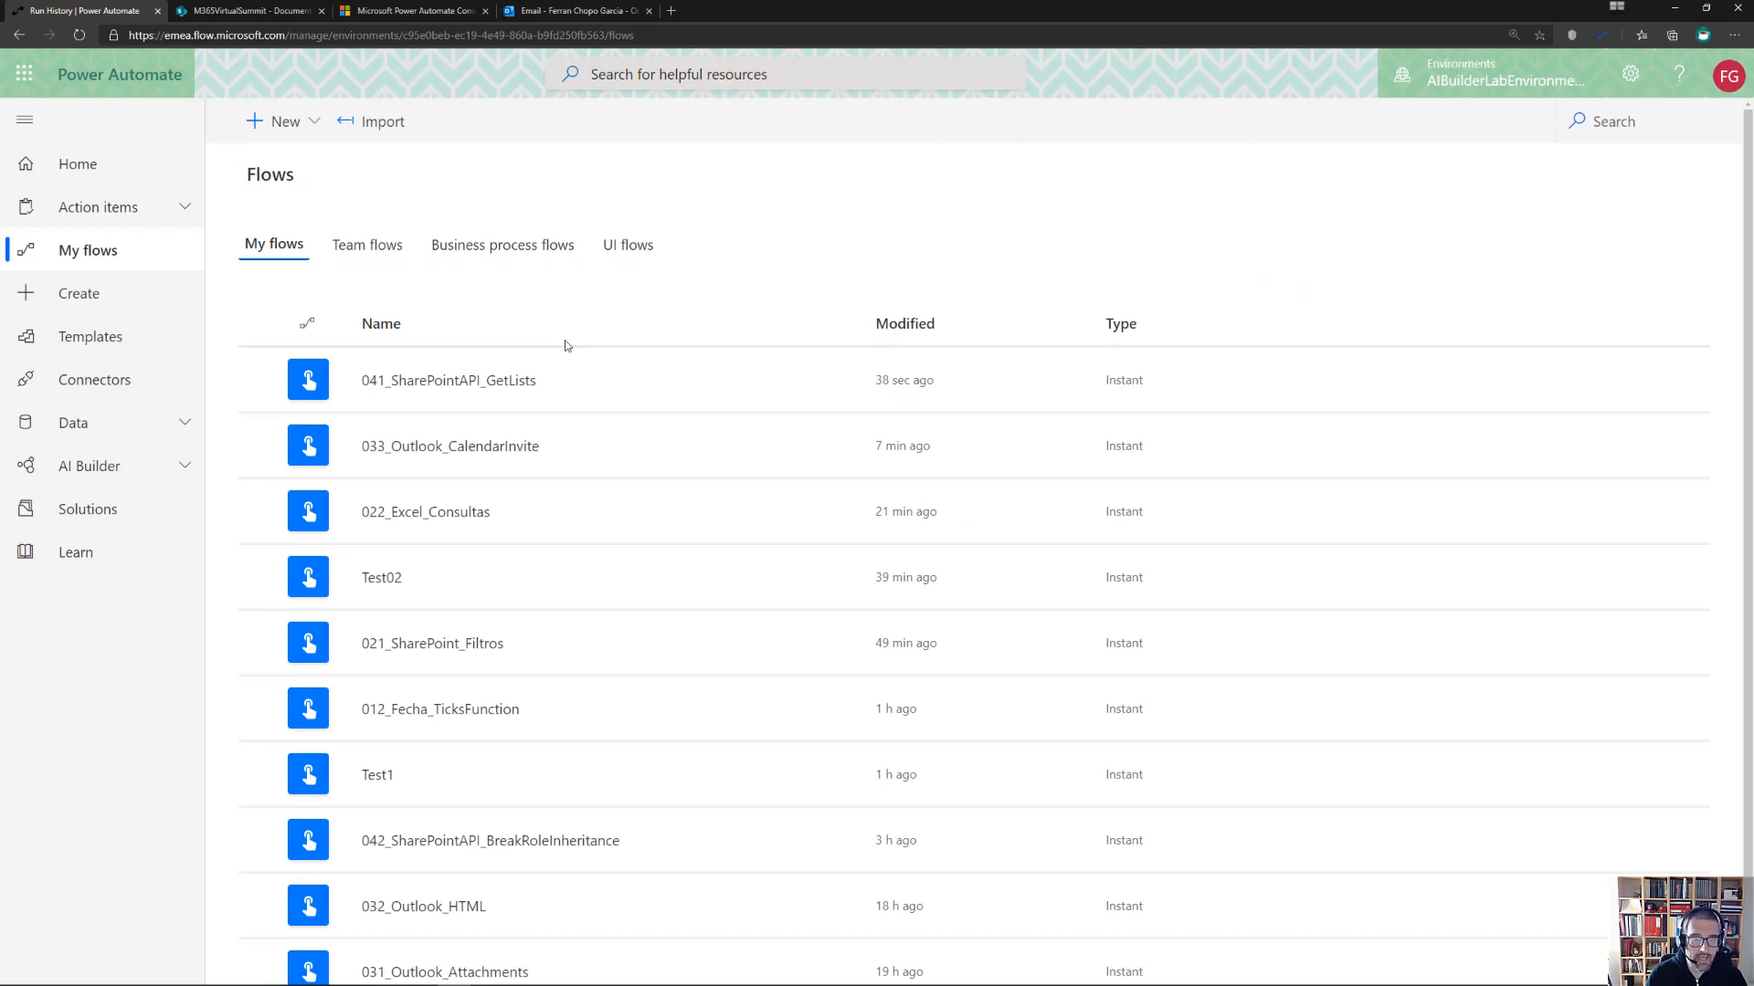
{"action": "scroll", "coordinate": [548, 557], "scroll_direction": "down", "scroll_amount": 1}
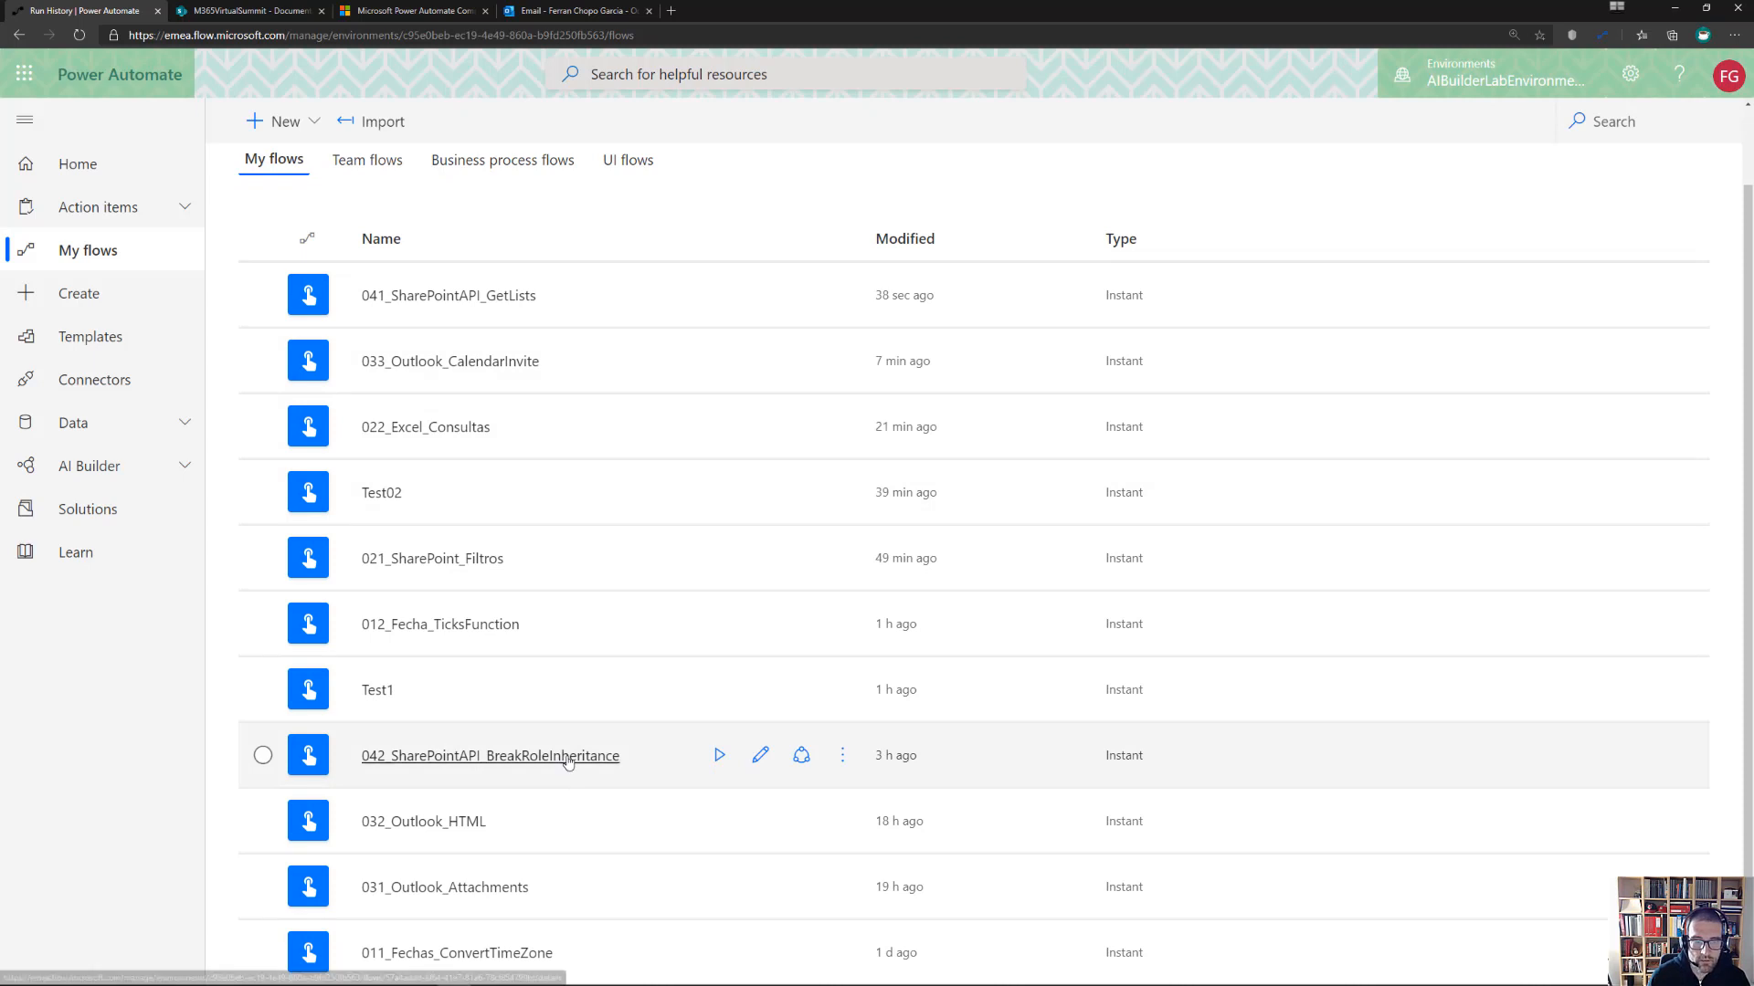
{"action": "left_click", "coordinate": [568, 758]}
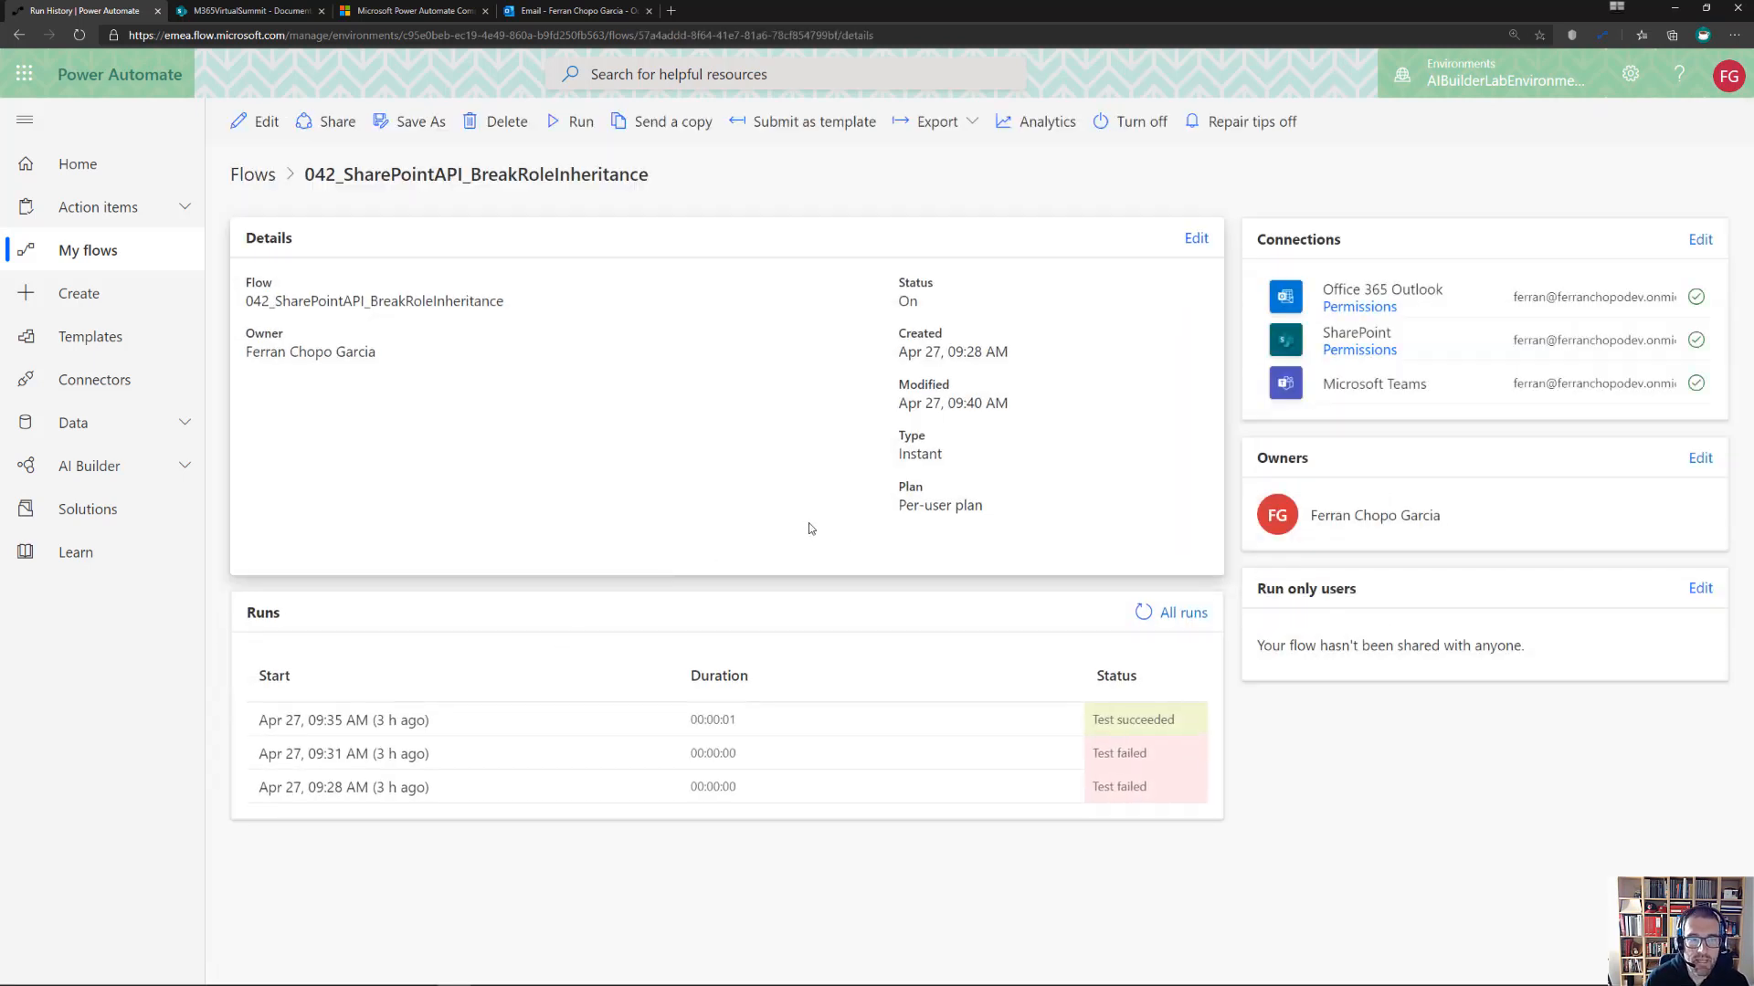
{"action": "left_click", "coordinate": [258, 124]}
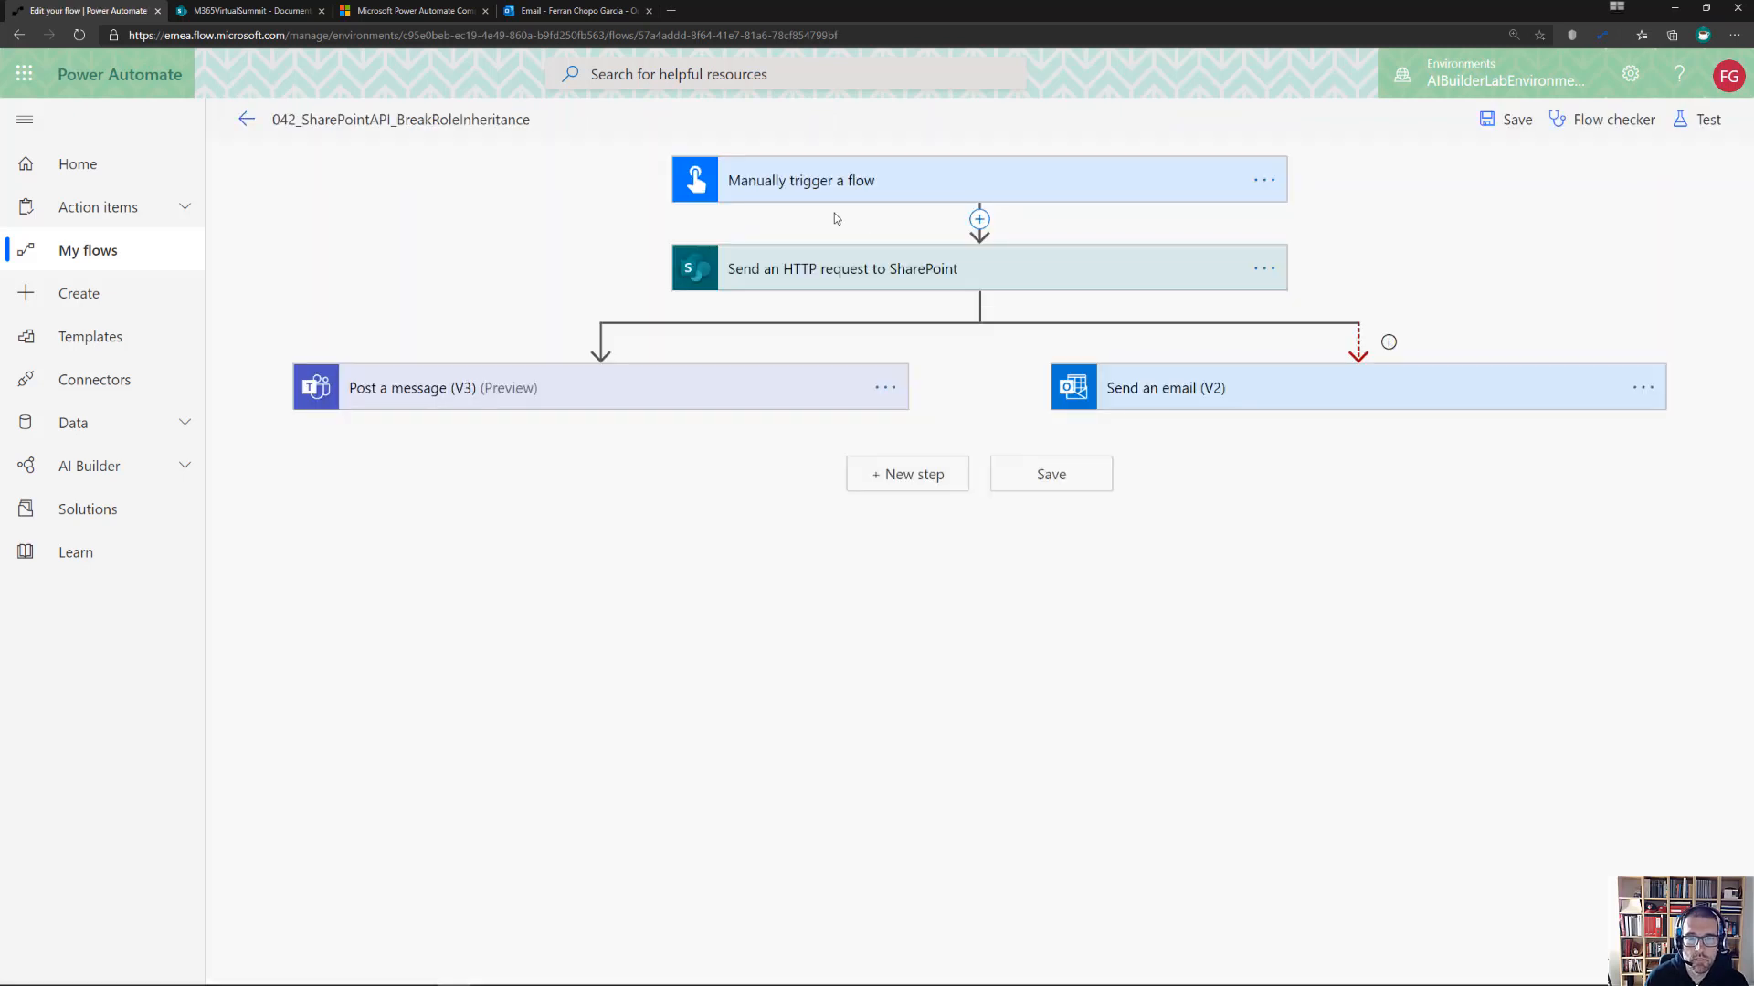
Expand the Send an HTTP request to SharePoint action and examine its method, Uri and headers
{"action": "left_click", "coordinate": [695, 254]}
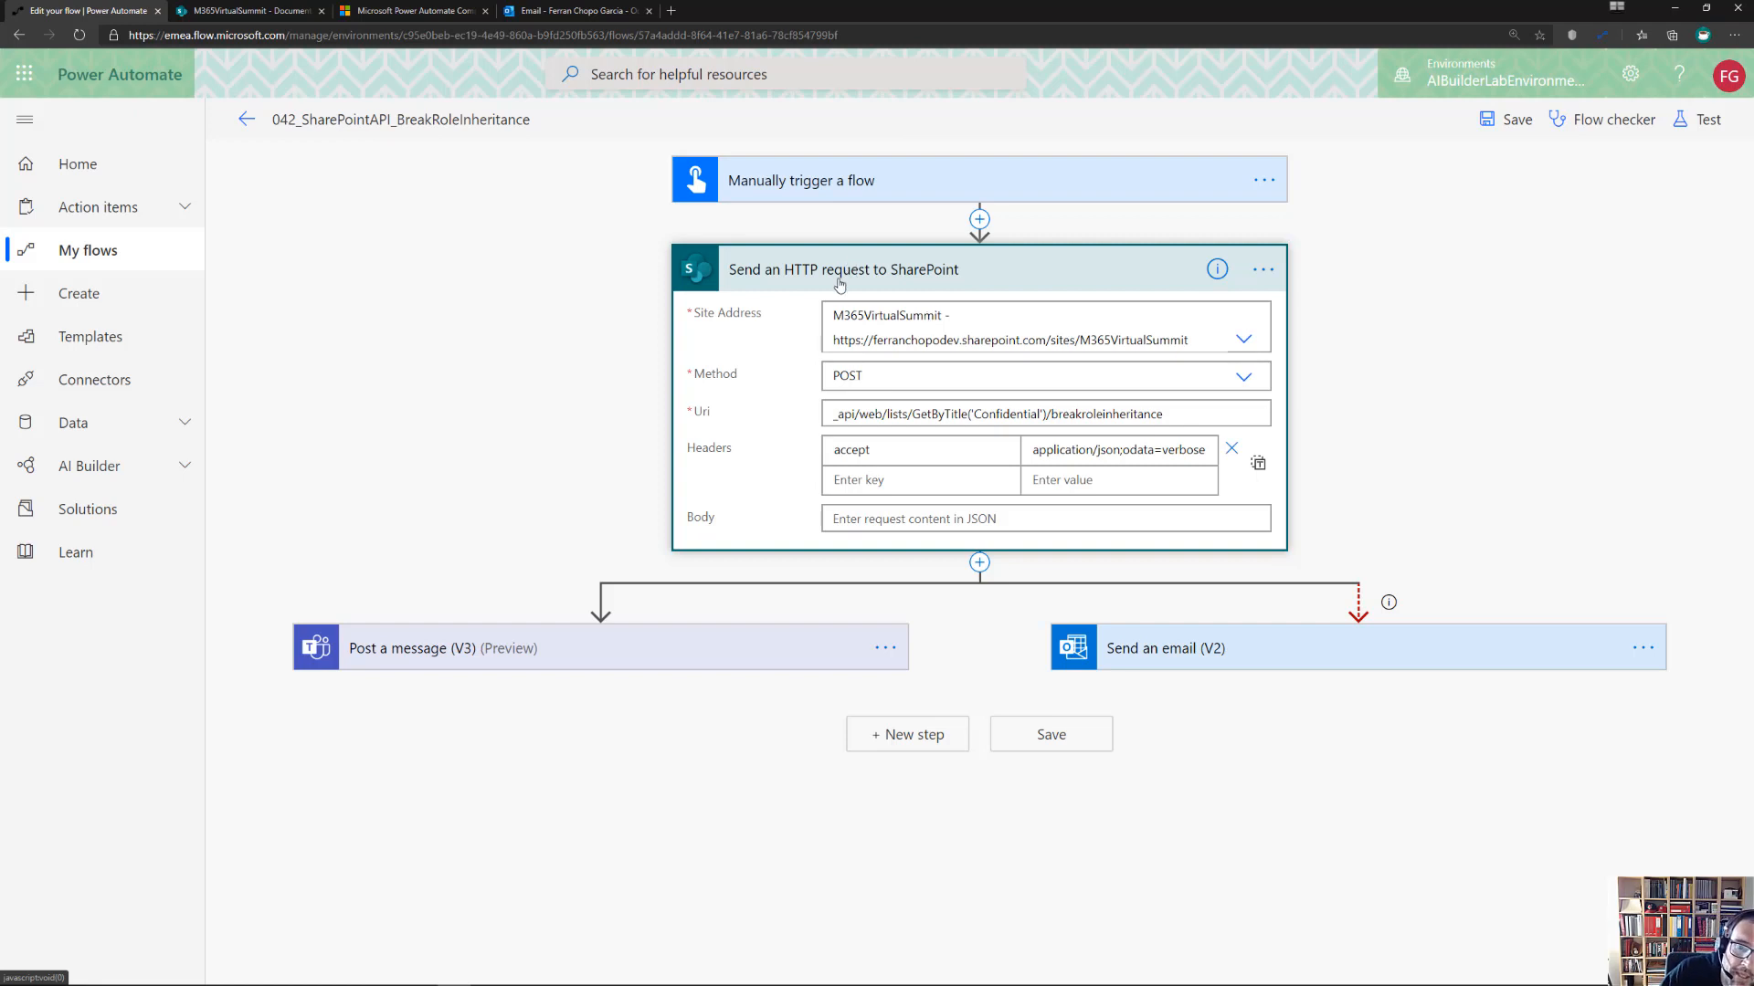
{"action": "left_click", "coordinate": [872, 375]}
{"action": "left_click", "coordinate": [1404, 411]}
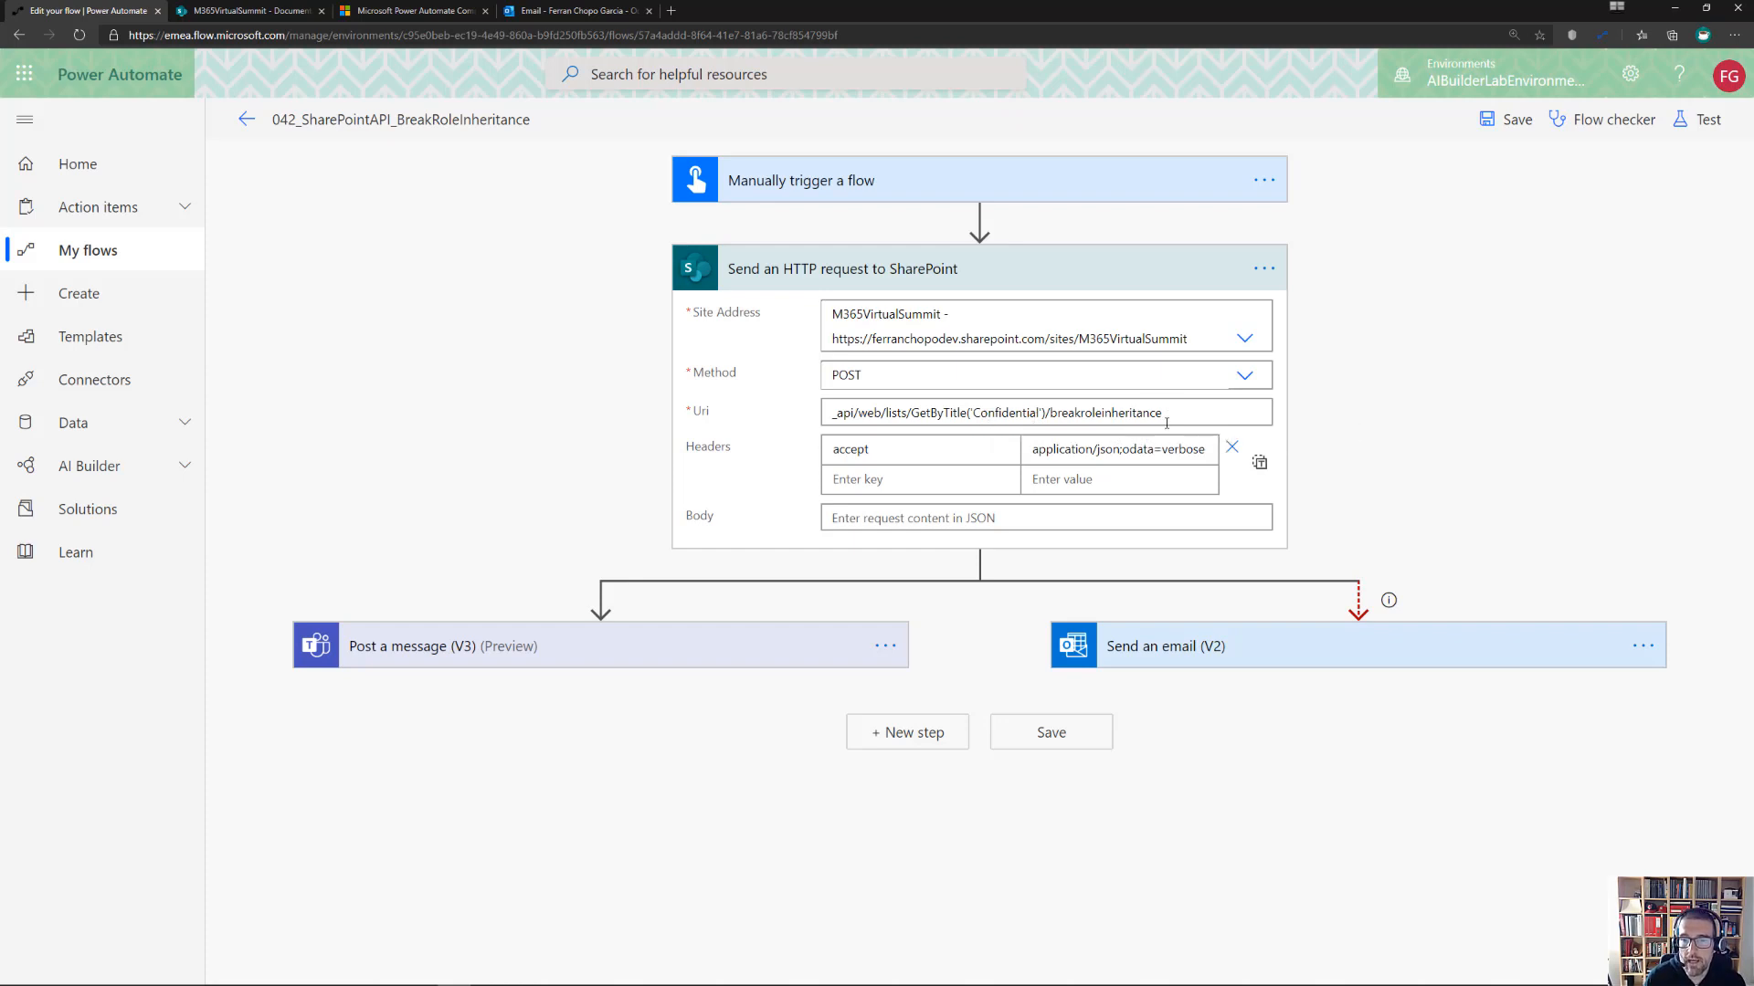
{"action": "key", "text": "ctrl+plus"}
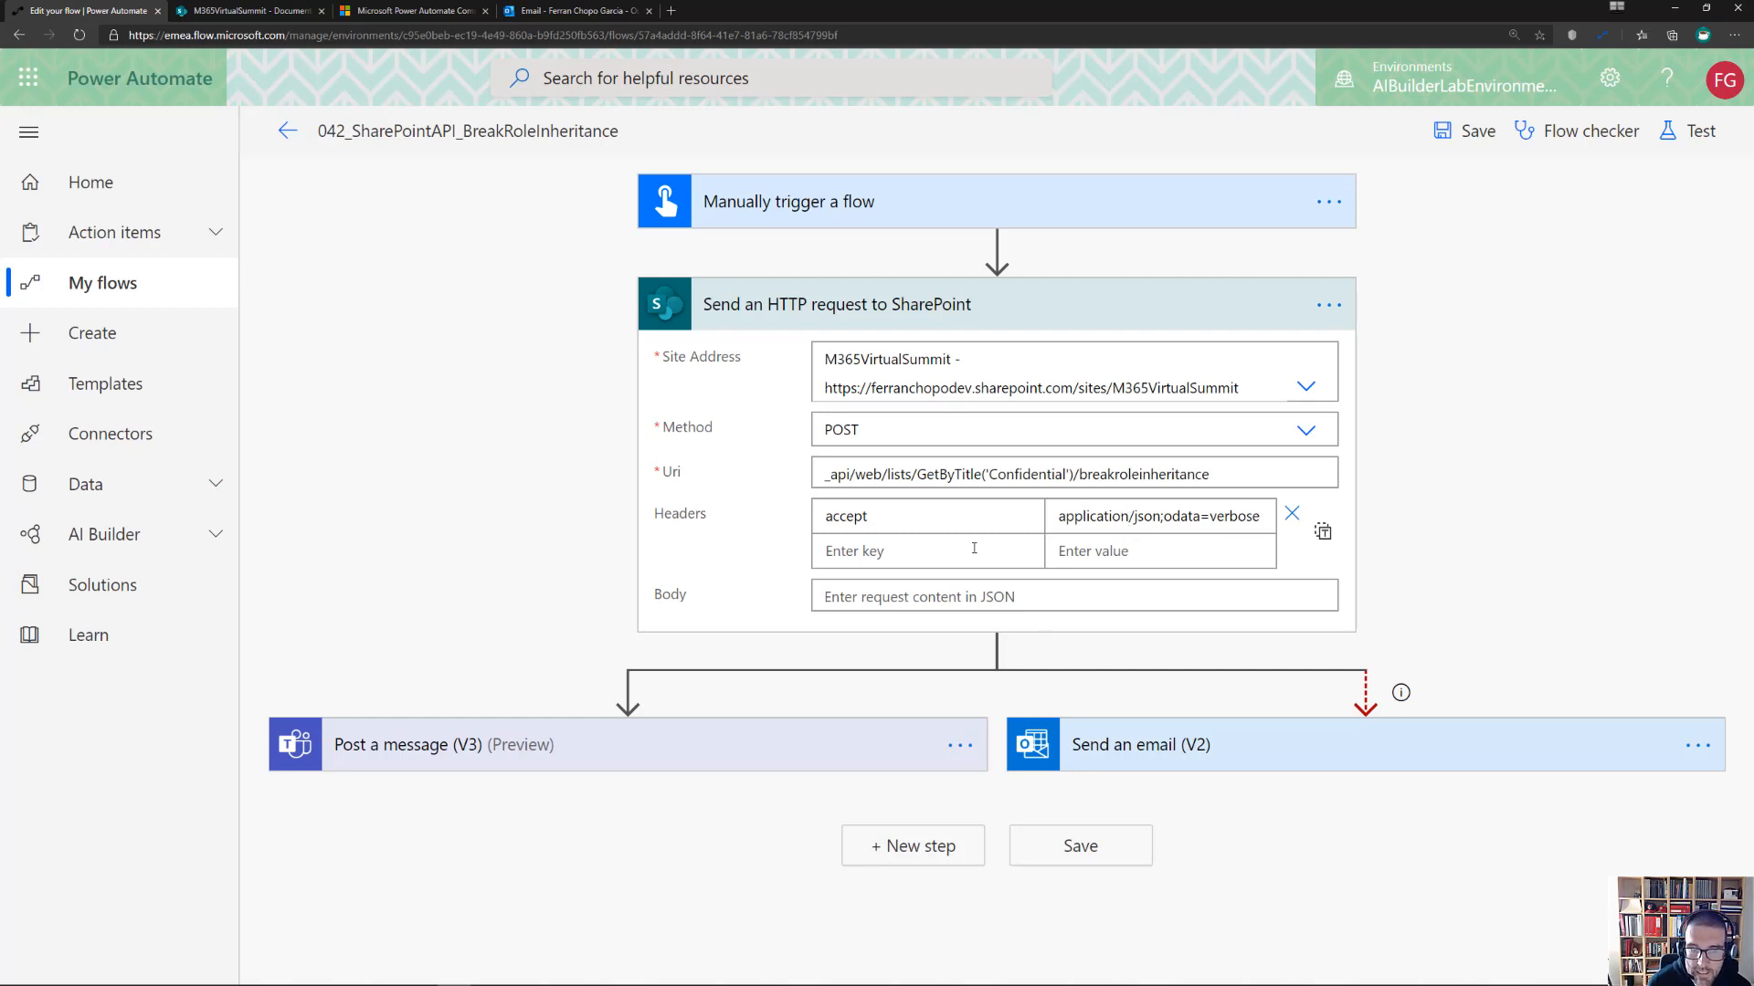
Expand the Teams message and email actions, and review the email's run-after conditions without changing them
{"action": "left_click", "coordinate": [568, 745]}
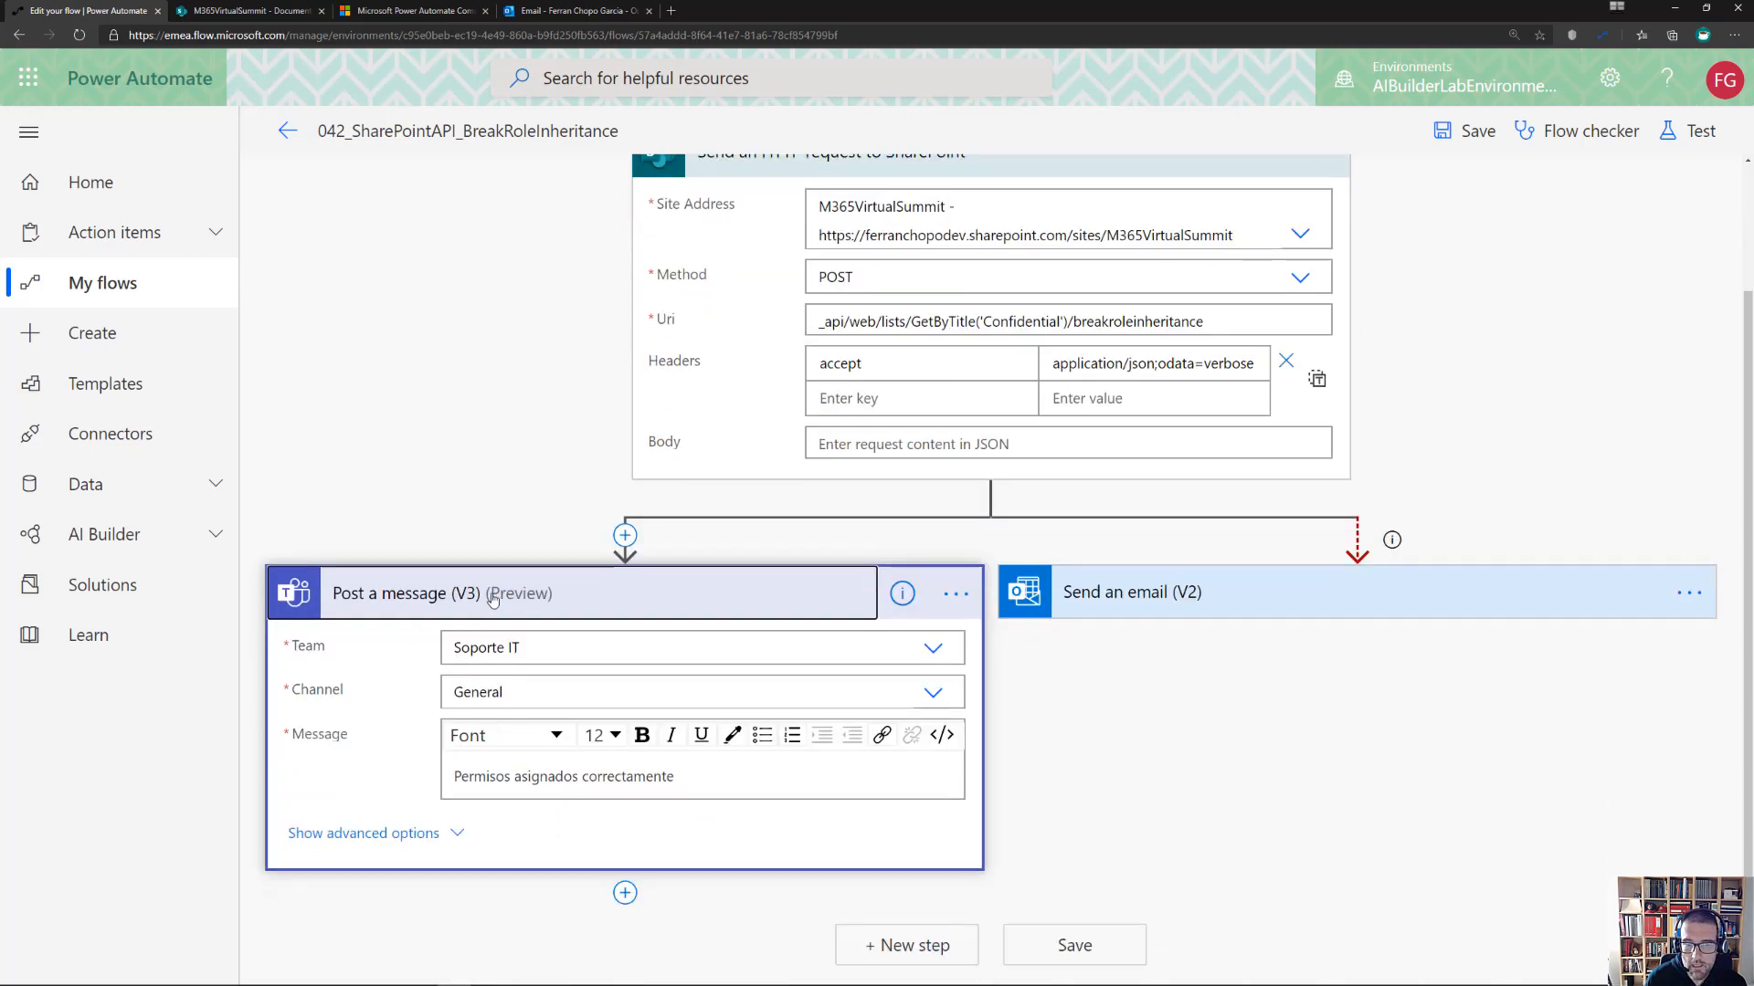
{"action": "left_click", "coordinate": [1192, 613]}
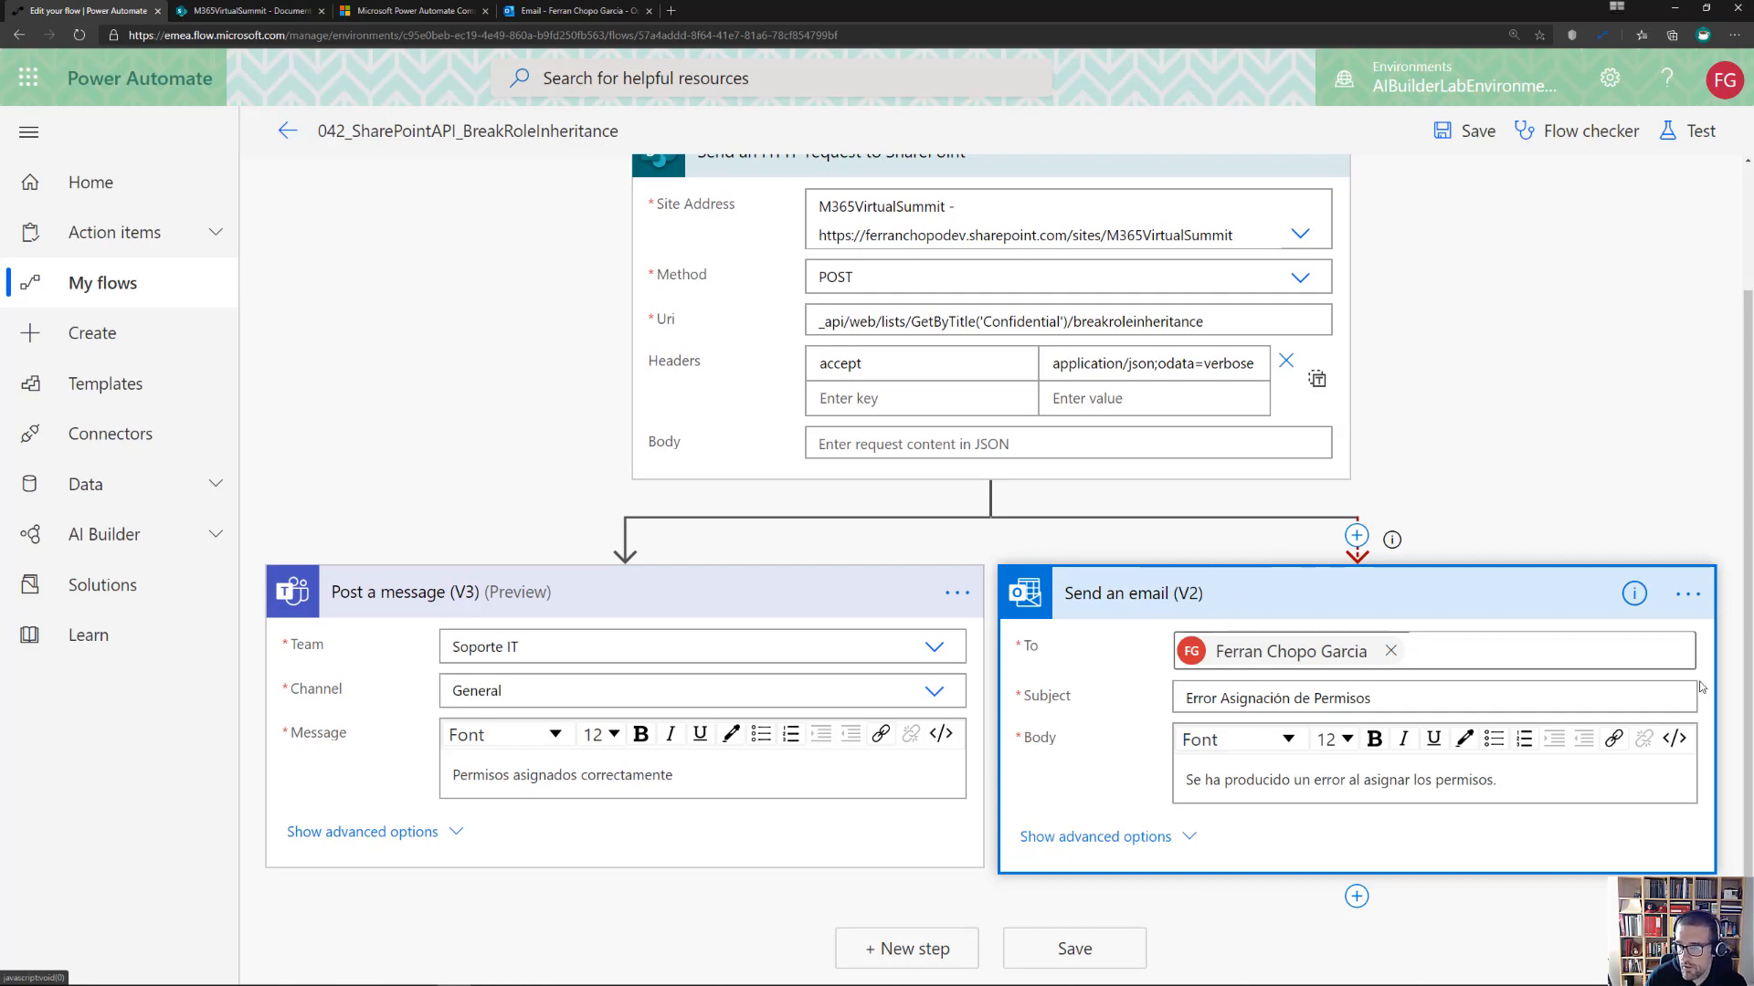
{"action": "left_click", "coordinate": [1690, 599]}
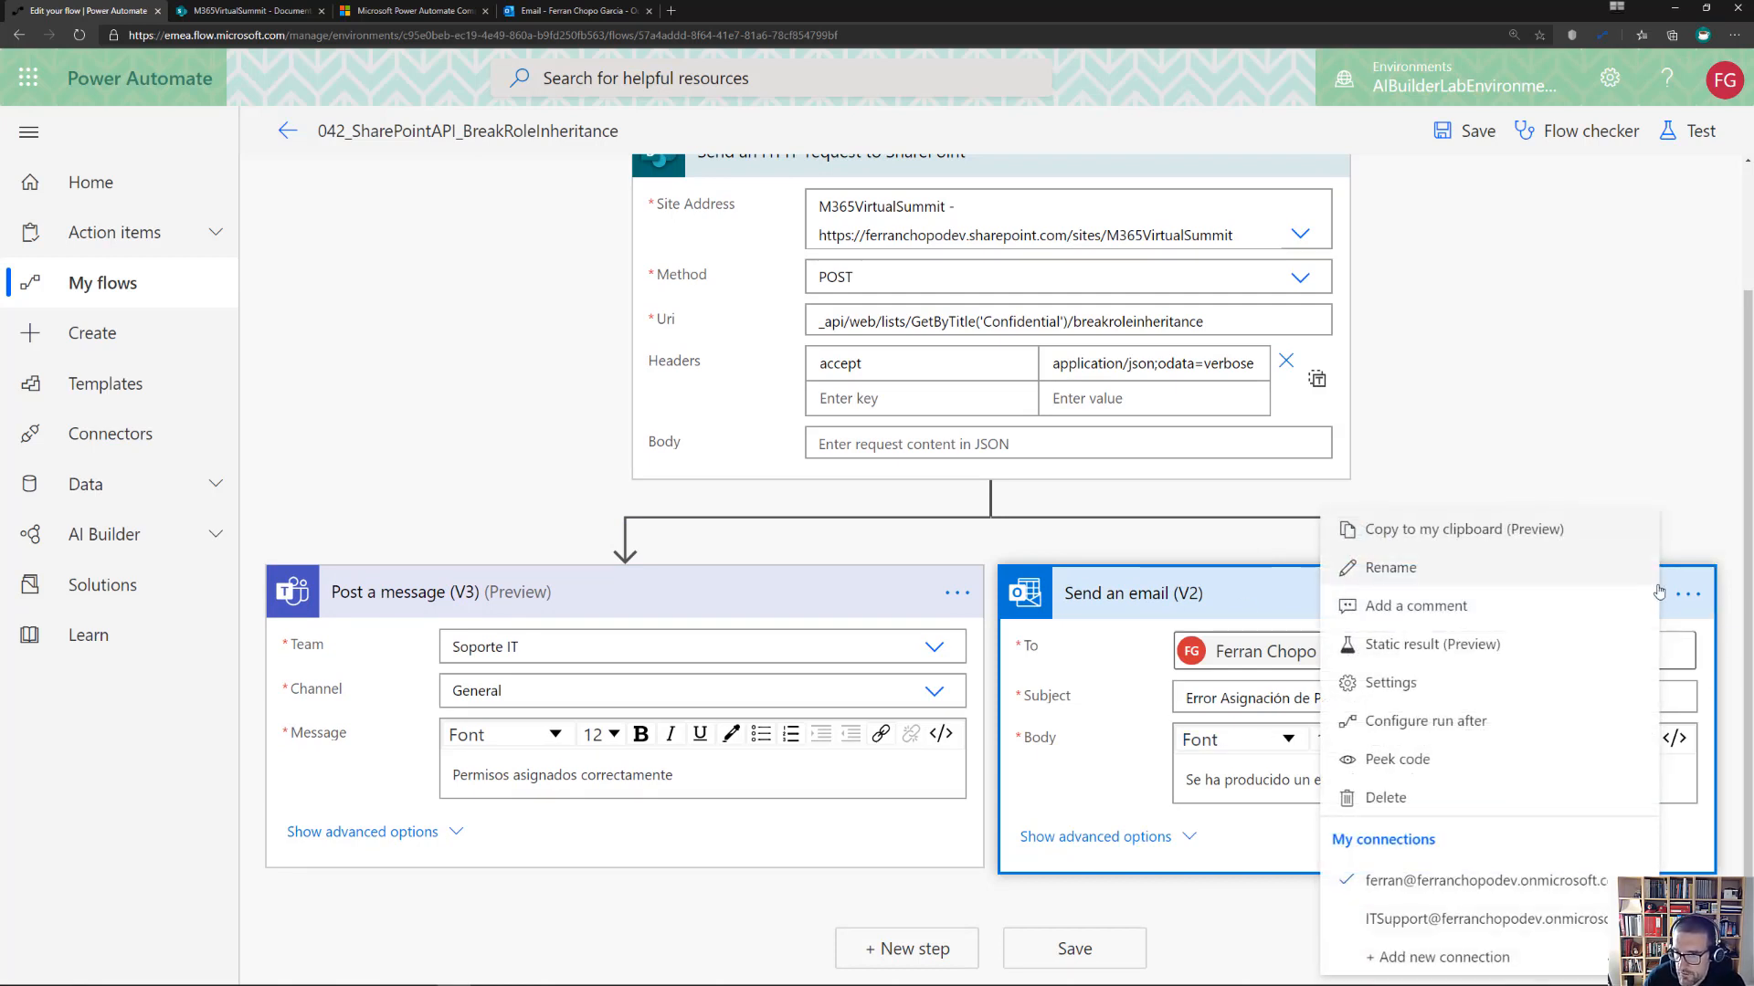
{"action": "left_click", "coordinate": [1423, 721]}
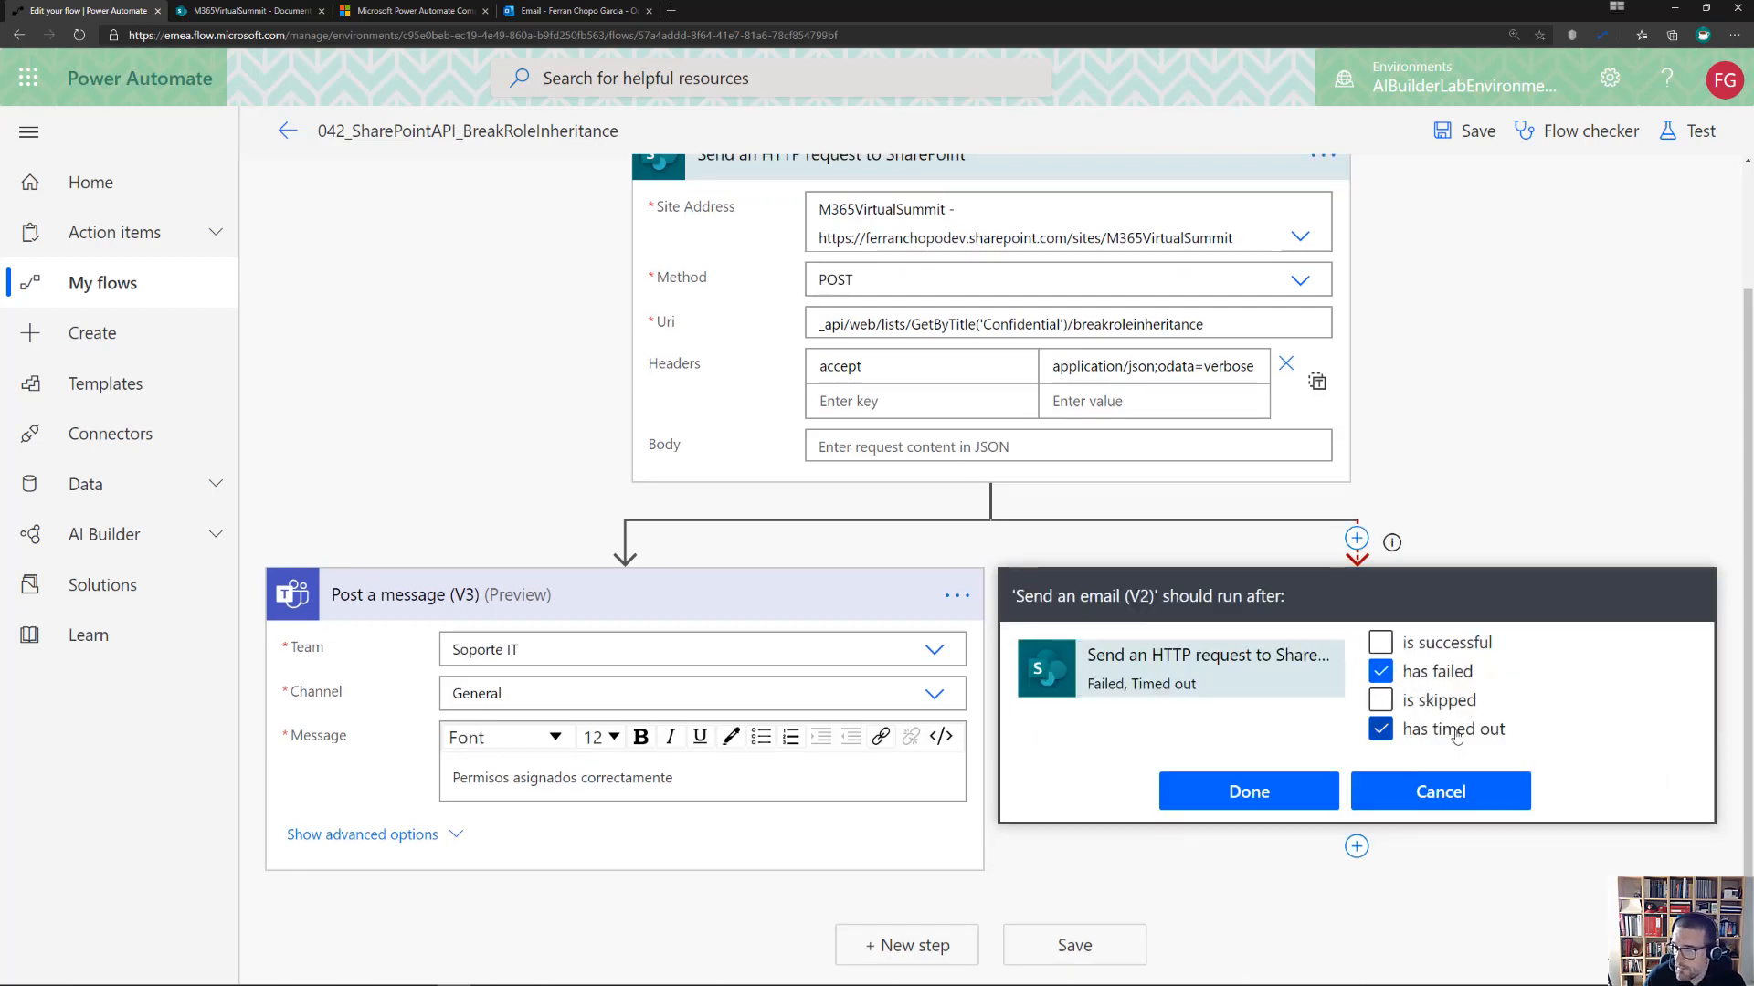
{"action": "left_click", "coordinate": [1448, 793]}
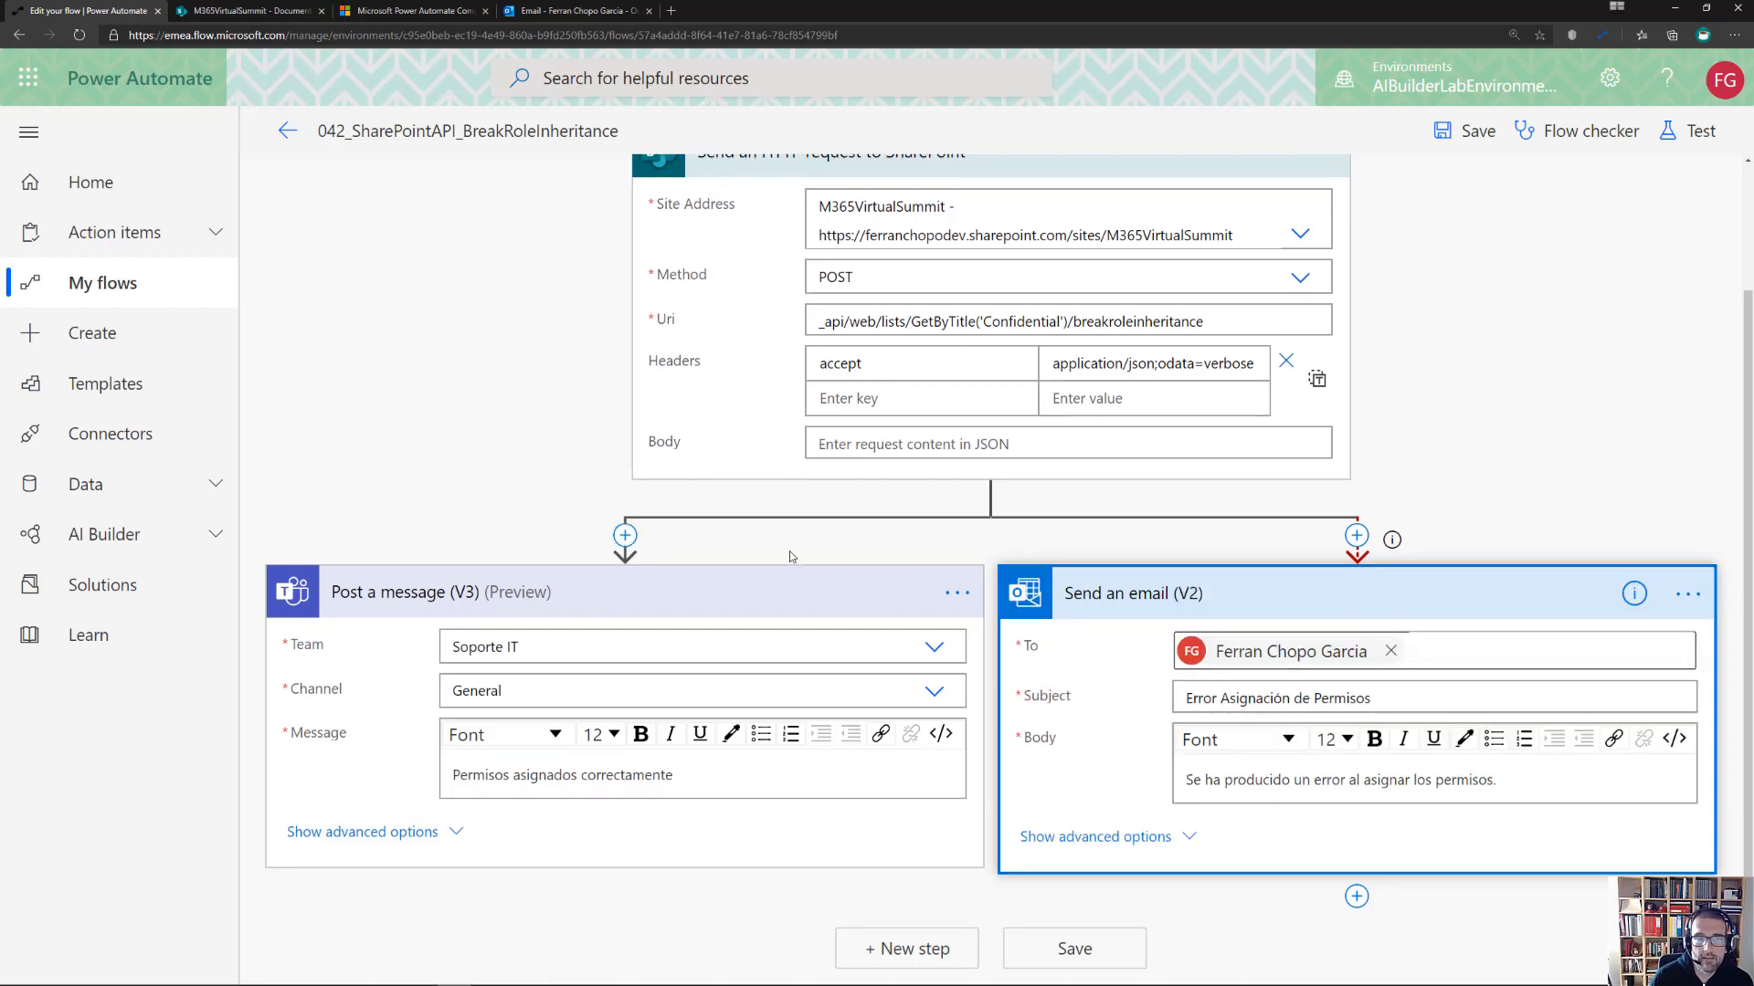
Switch to the M365VirtualSummit SharePoint site, view the Confidential library's documents, and return to the flow in Power Automate
{"action": "left_click", "coordinate": [245, 12]}
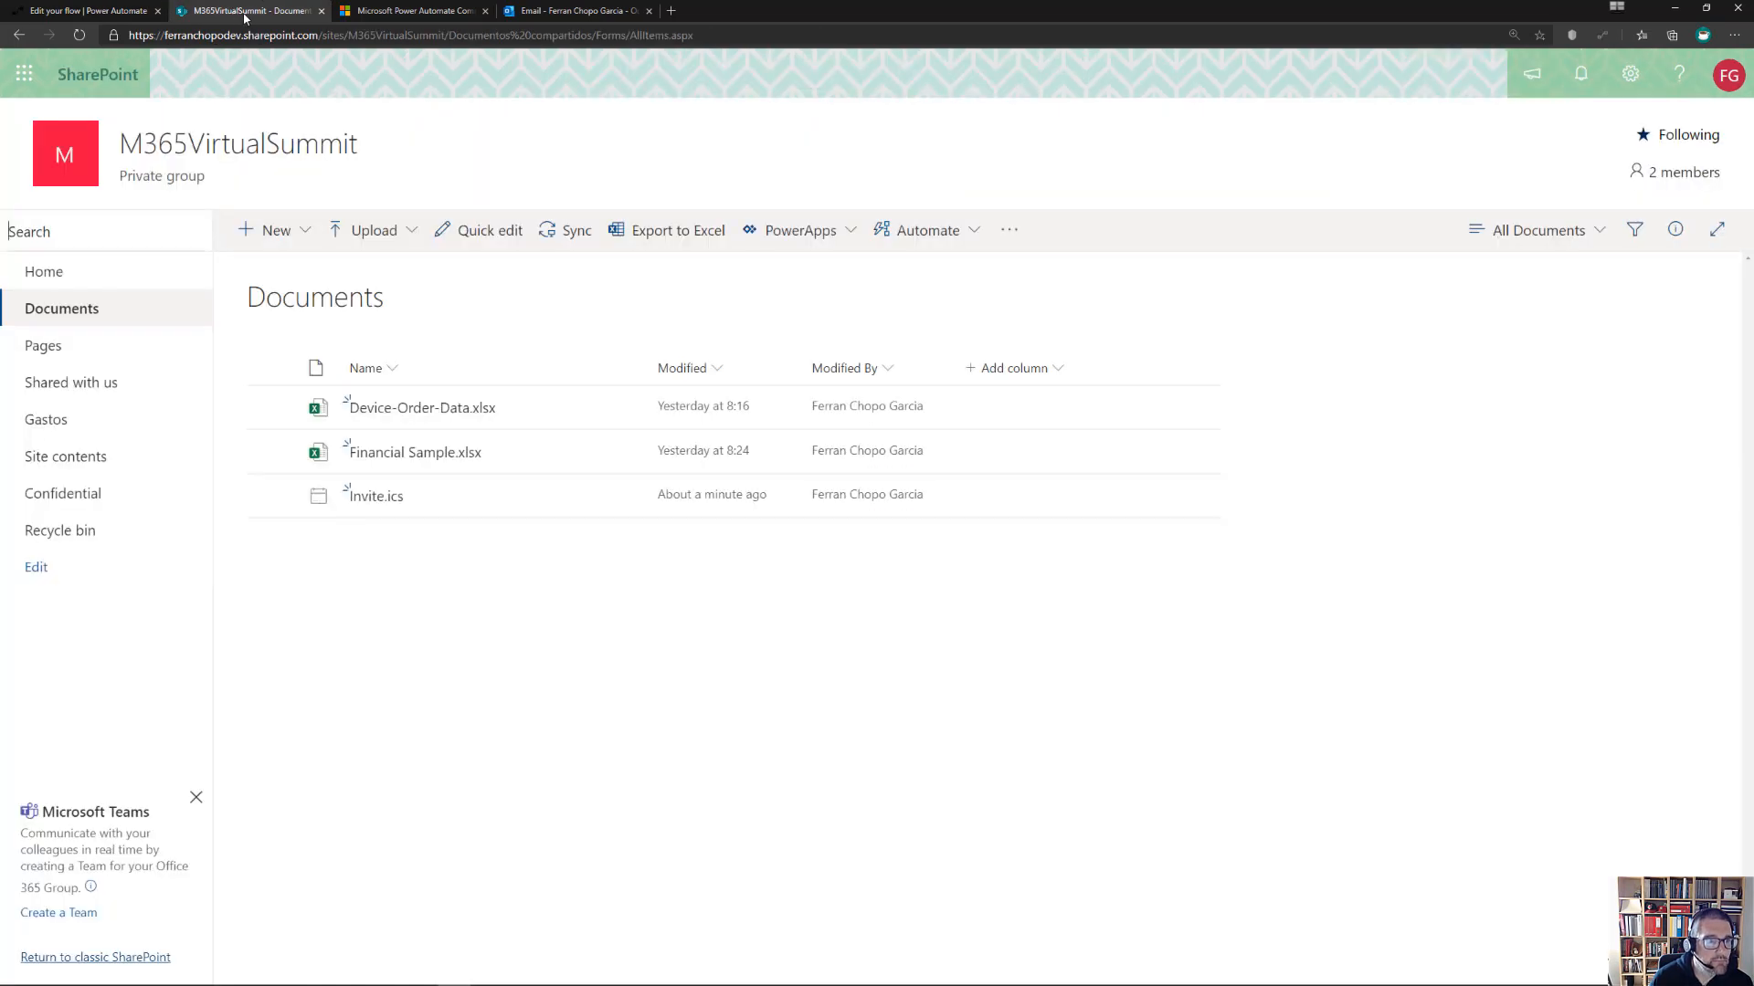
{"action": "left_click", "coordinate": [109, 486]}
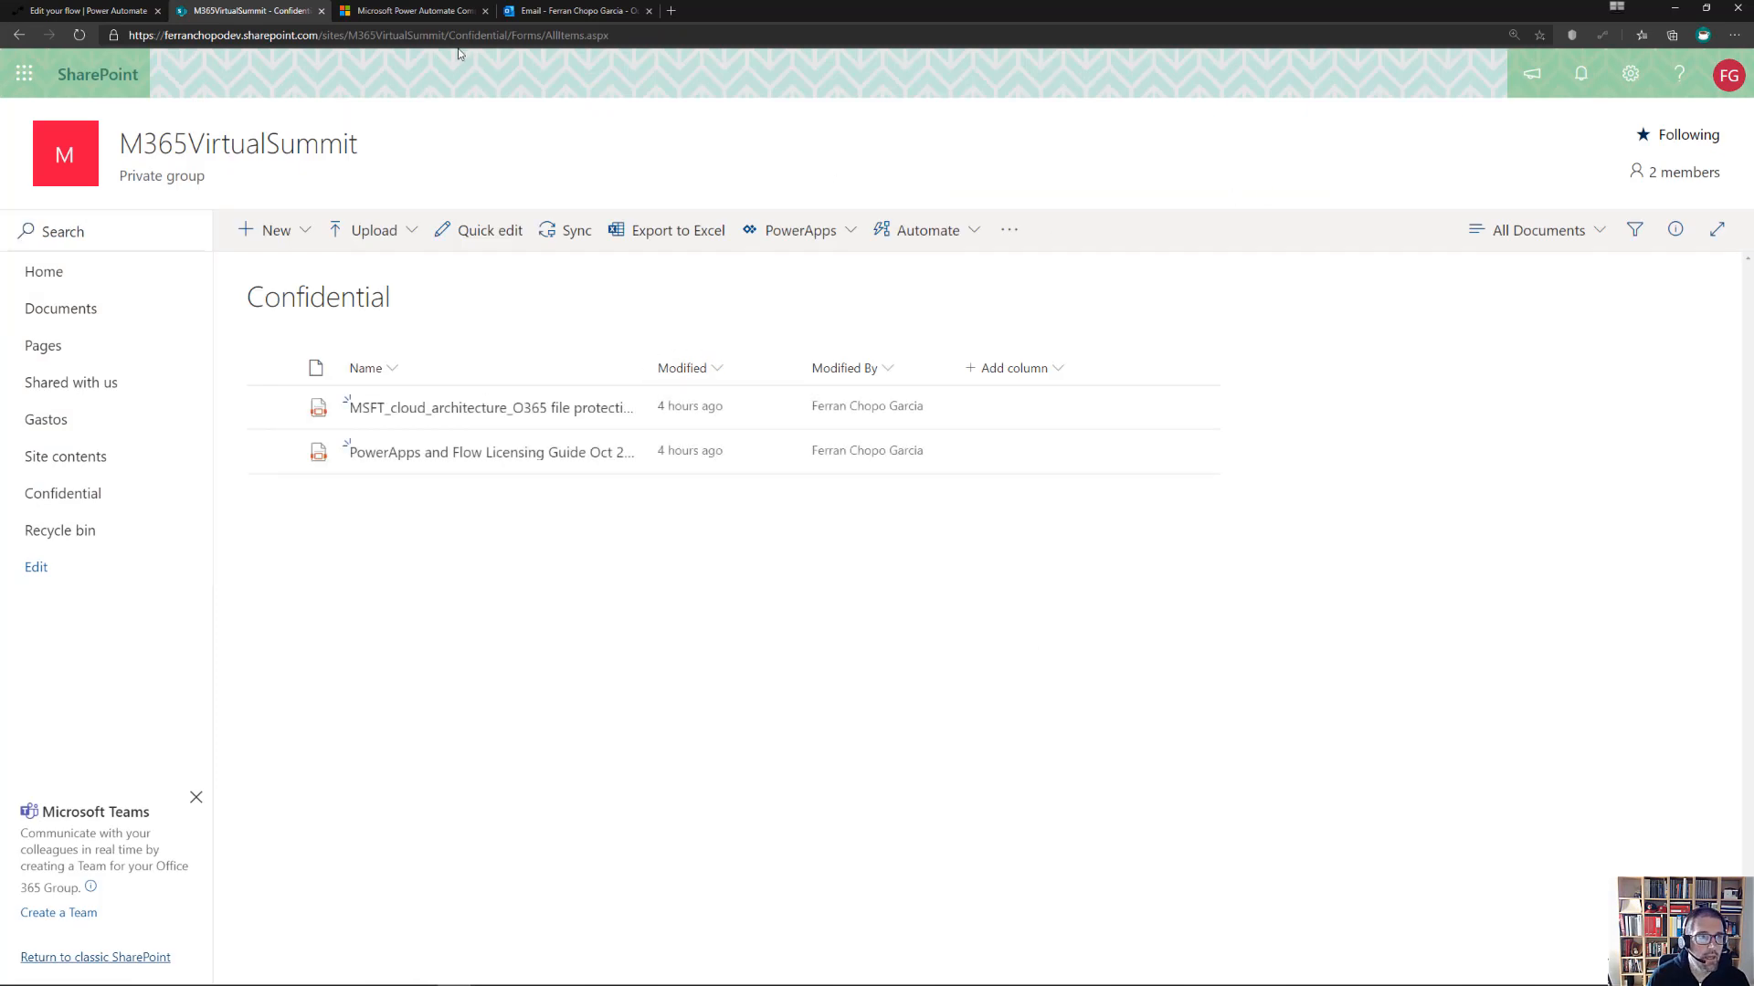
{"action": "left_click", "coordinate": [39, 15]}
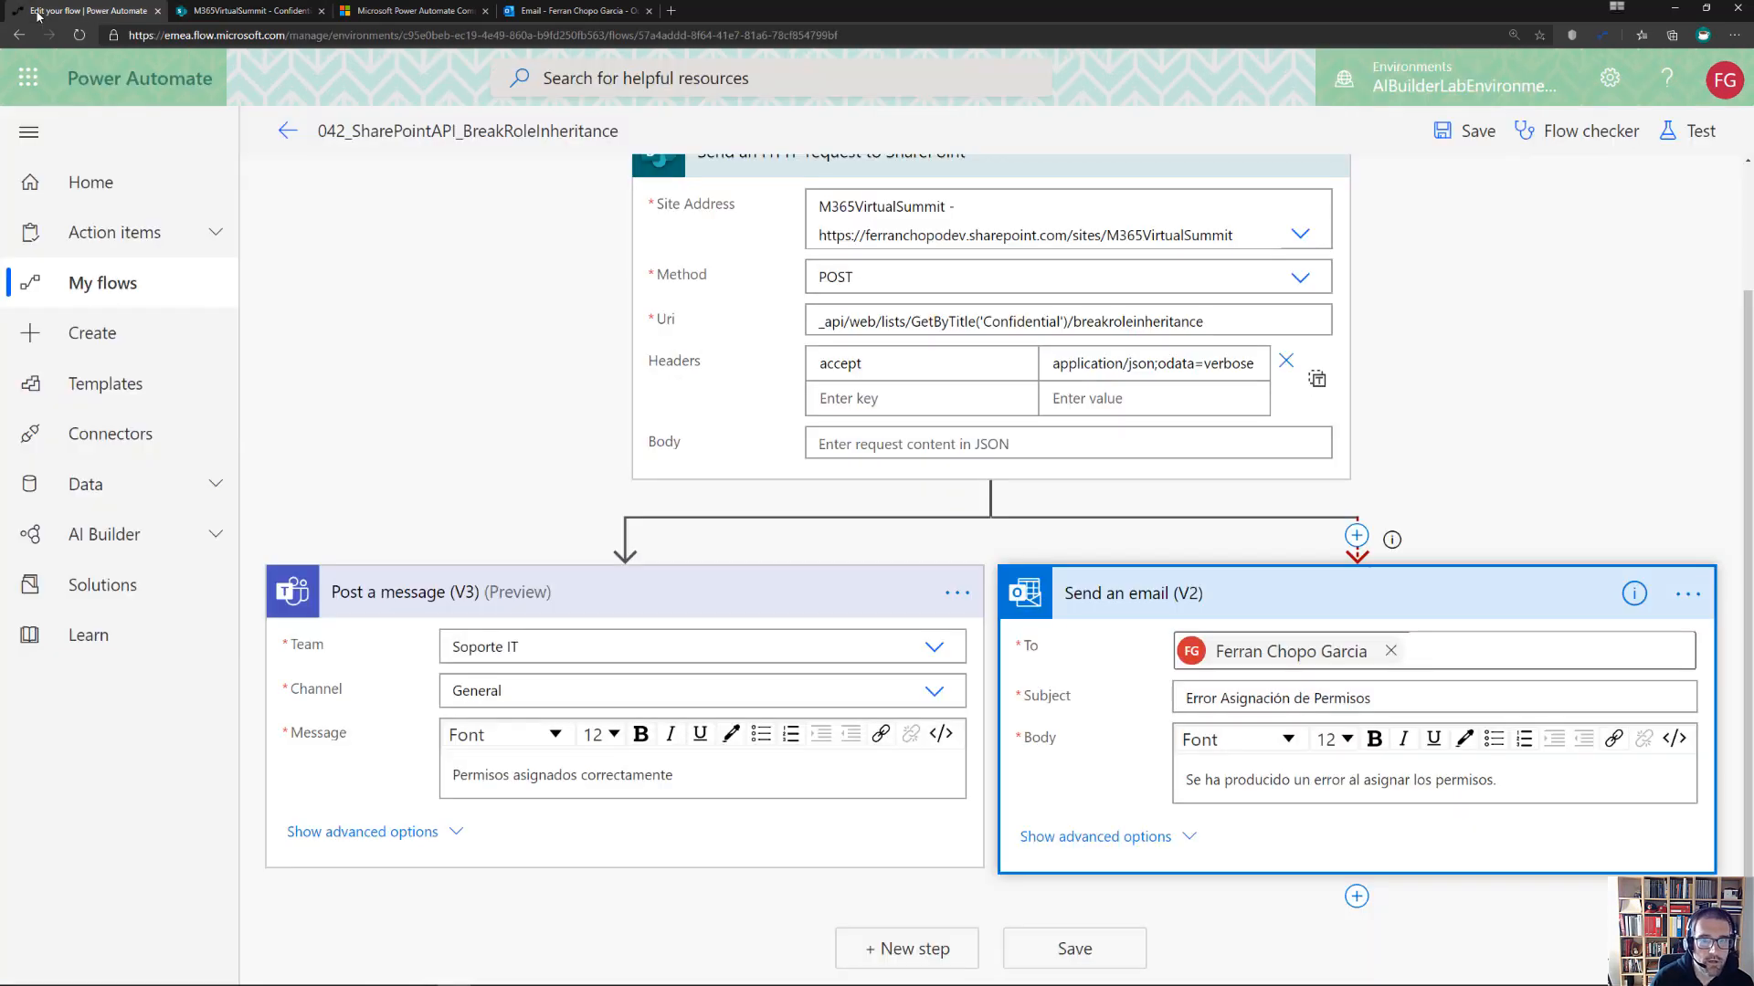
Test the 042_SharePointAPI_BreakRoleInheritance flow by triggering it manually, accept its connections and go to the run's results
{"action": "left_click", "coordinate": [1692, 131]}
{"action": "left_click", "coordinate": [1571, 187]}
{"action": "left_click", "coordinate": [1444, 302]}
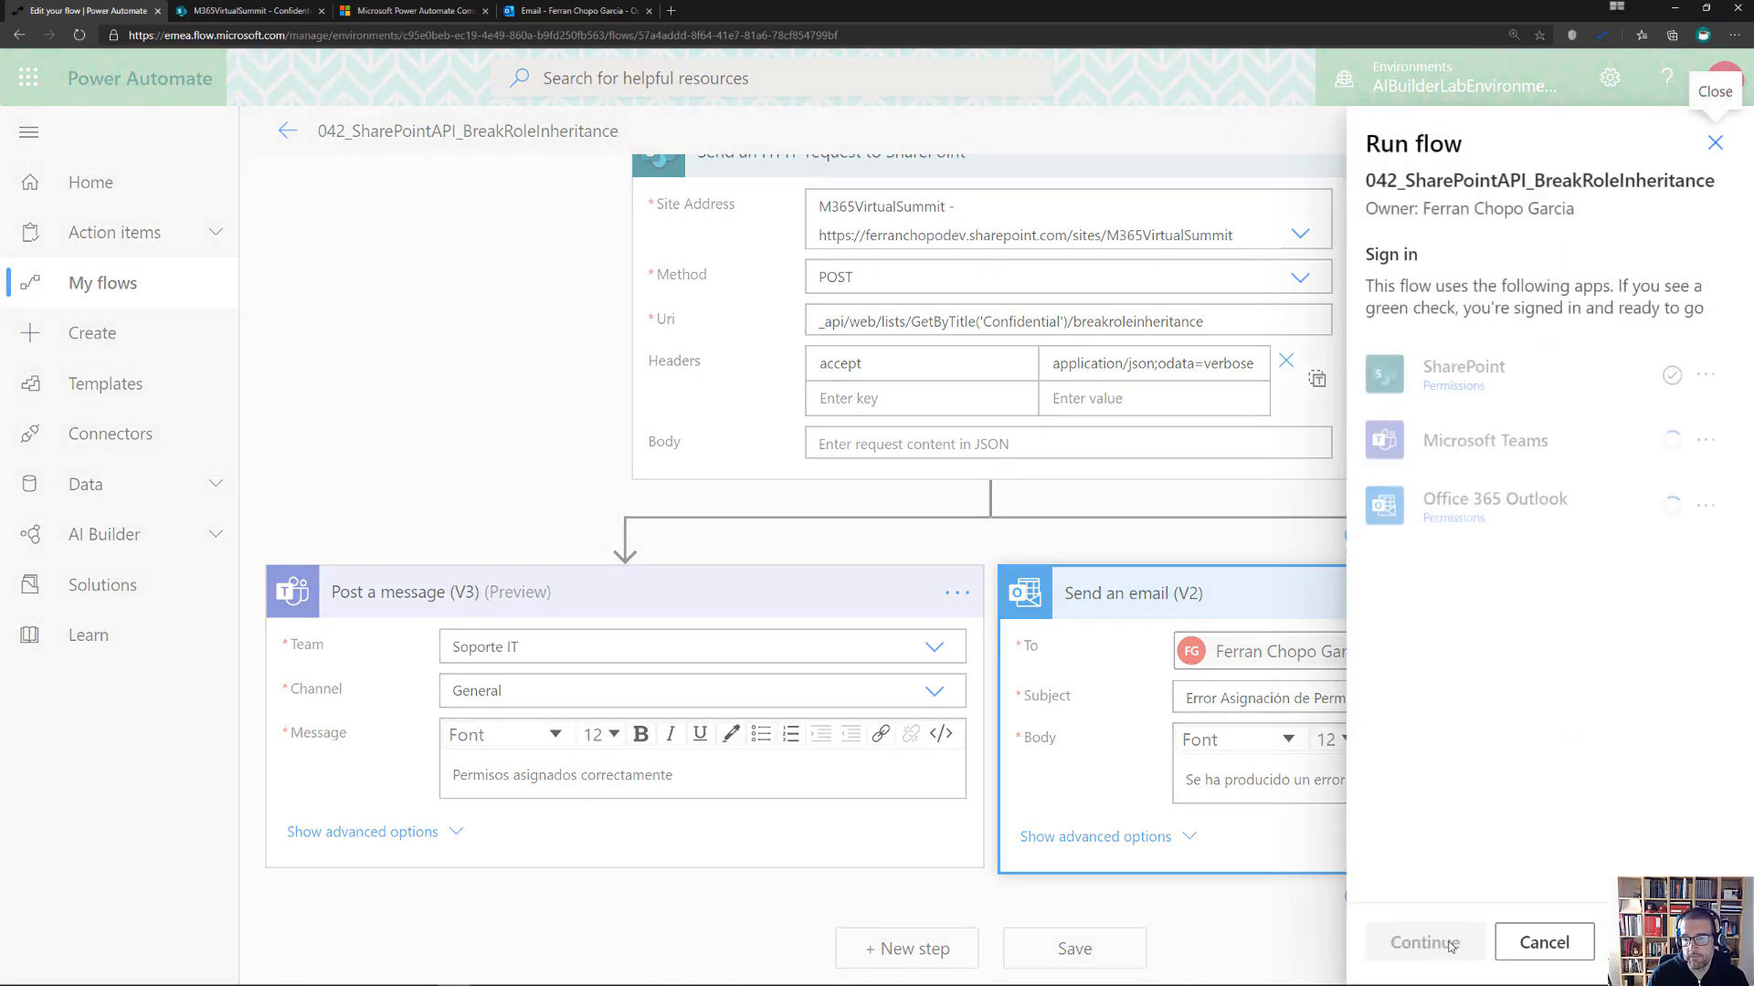
{"action": "left_click", "coordinate": [1440, 947]}
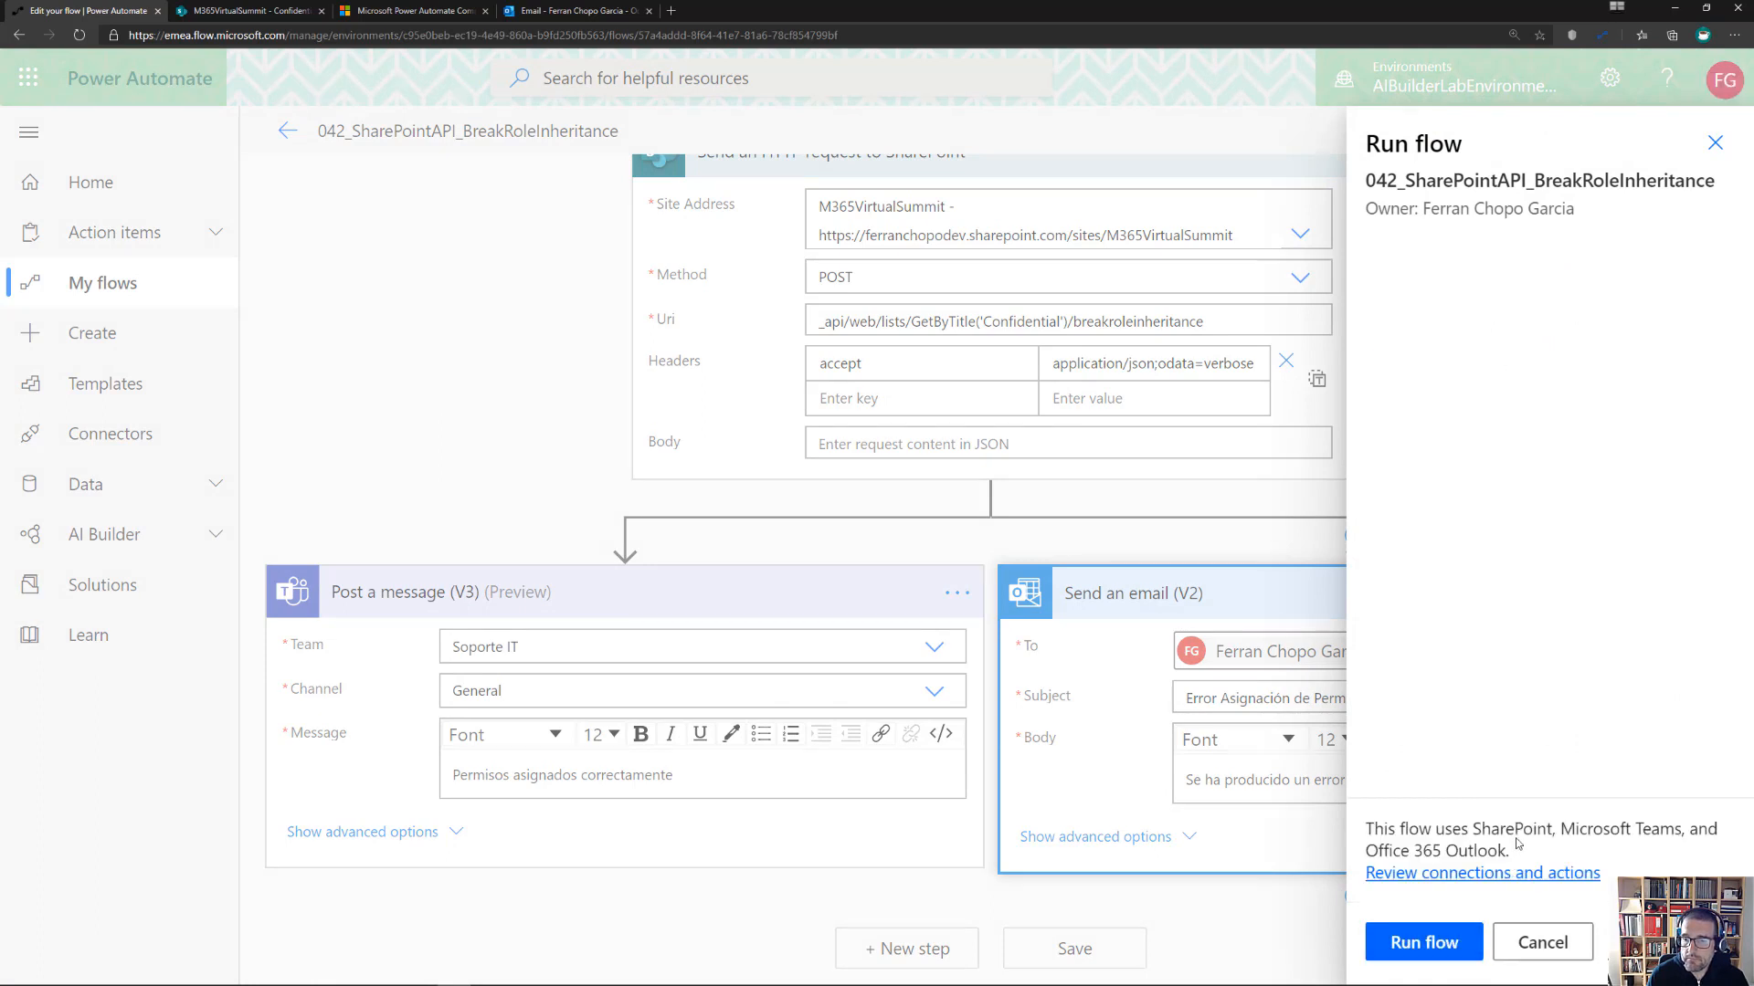
{"action": "left_click", "coordinate": [1411, 950]}
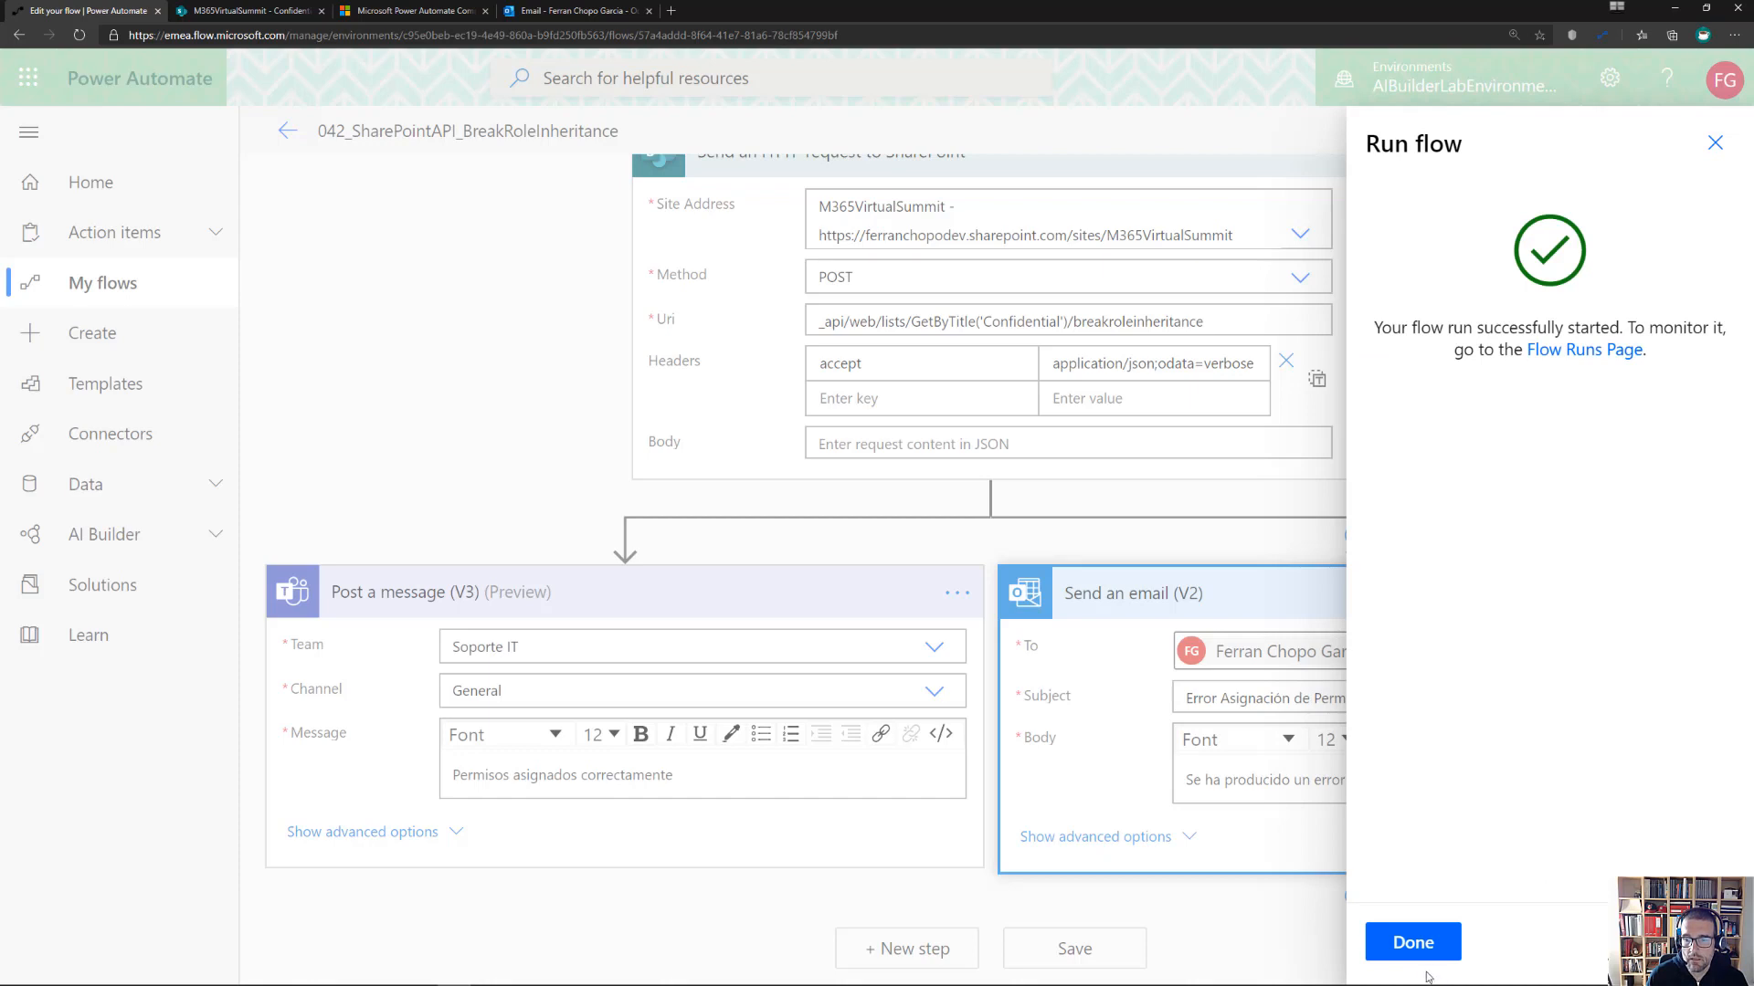
{"action": "left_click", "coordinate": [1421, 955]}
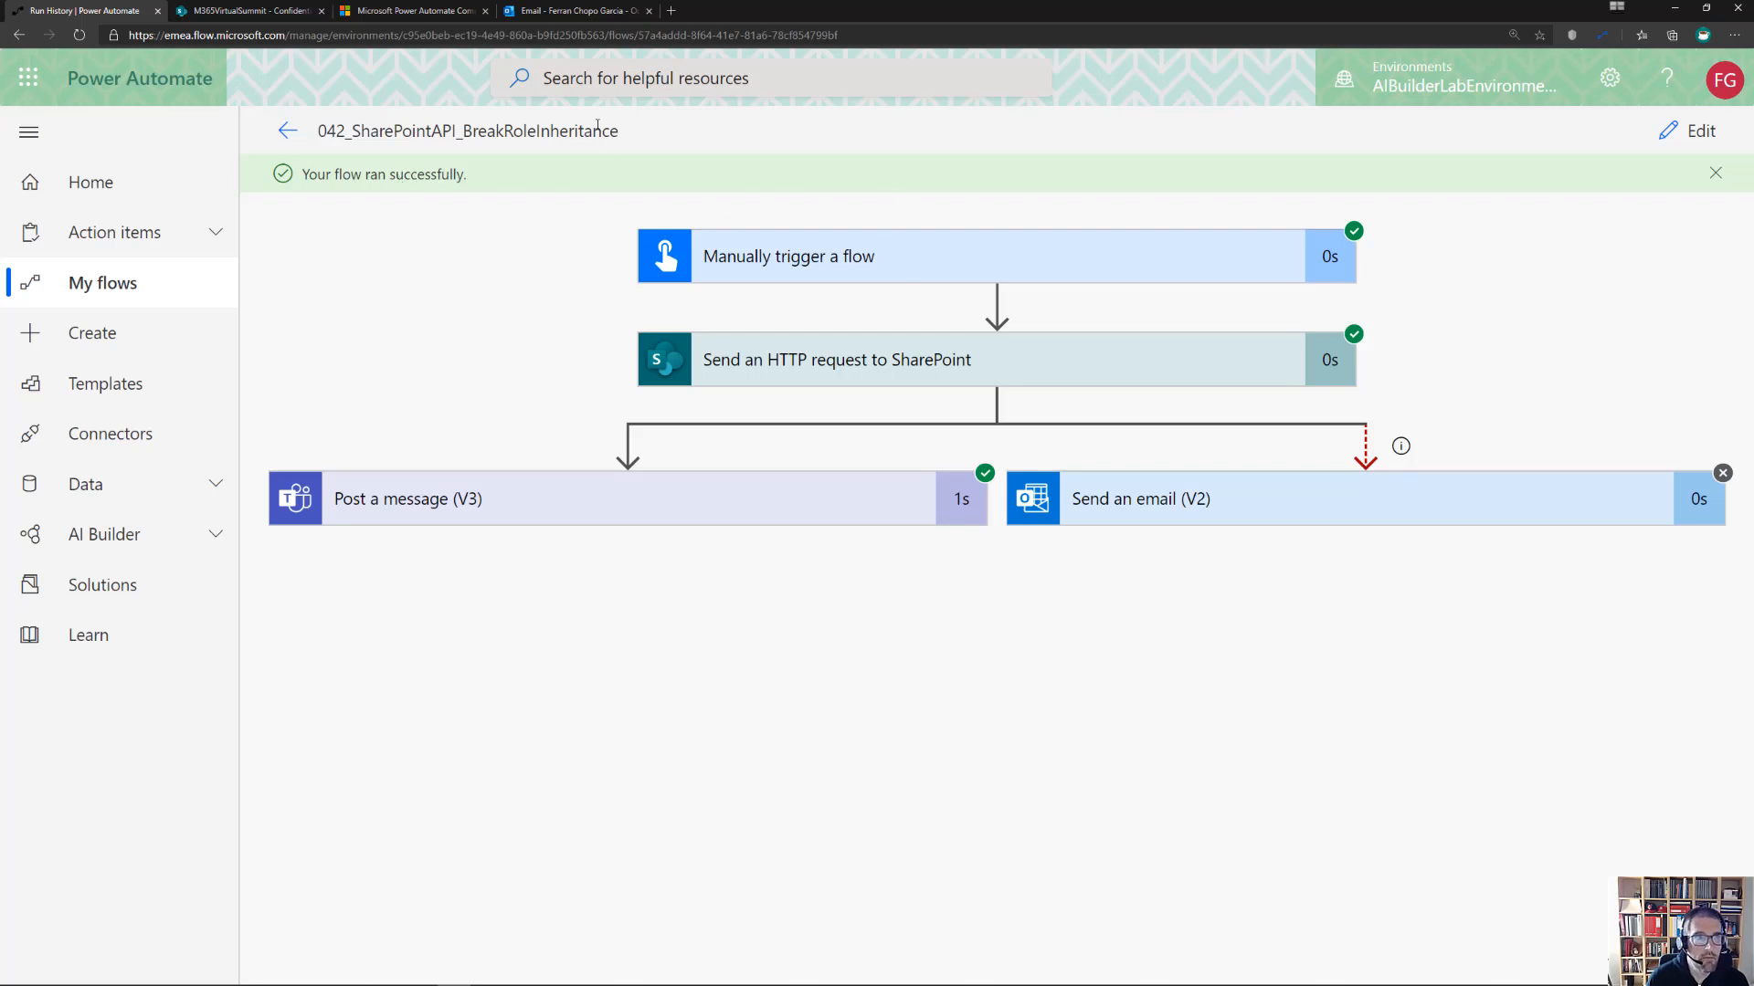
Switch to SharePoint and check the Confidential library's permissions through its library settings, examining the inheritance status
{"action": "left_click", "coordinate": [274, 13]}
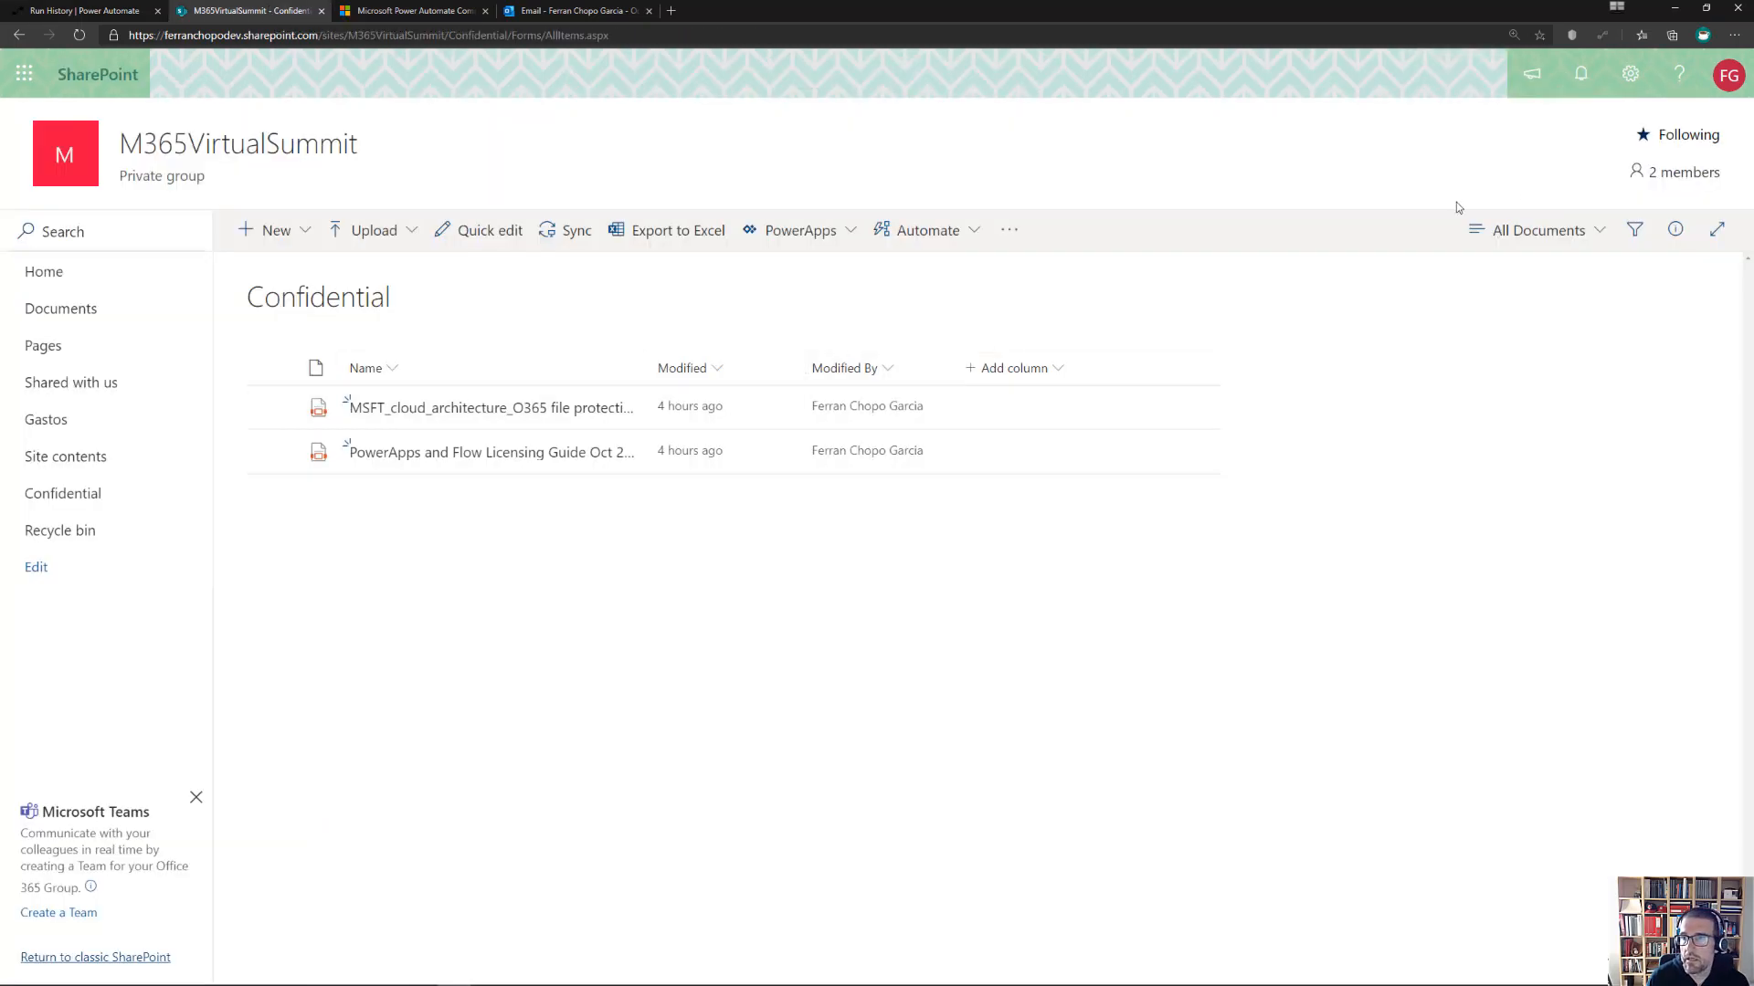
{"action": "left_click", "coordinate": [1630, 73]}
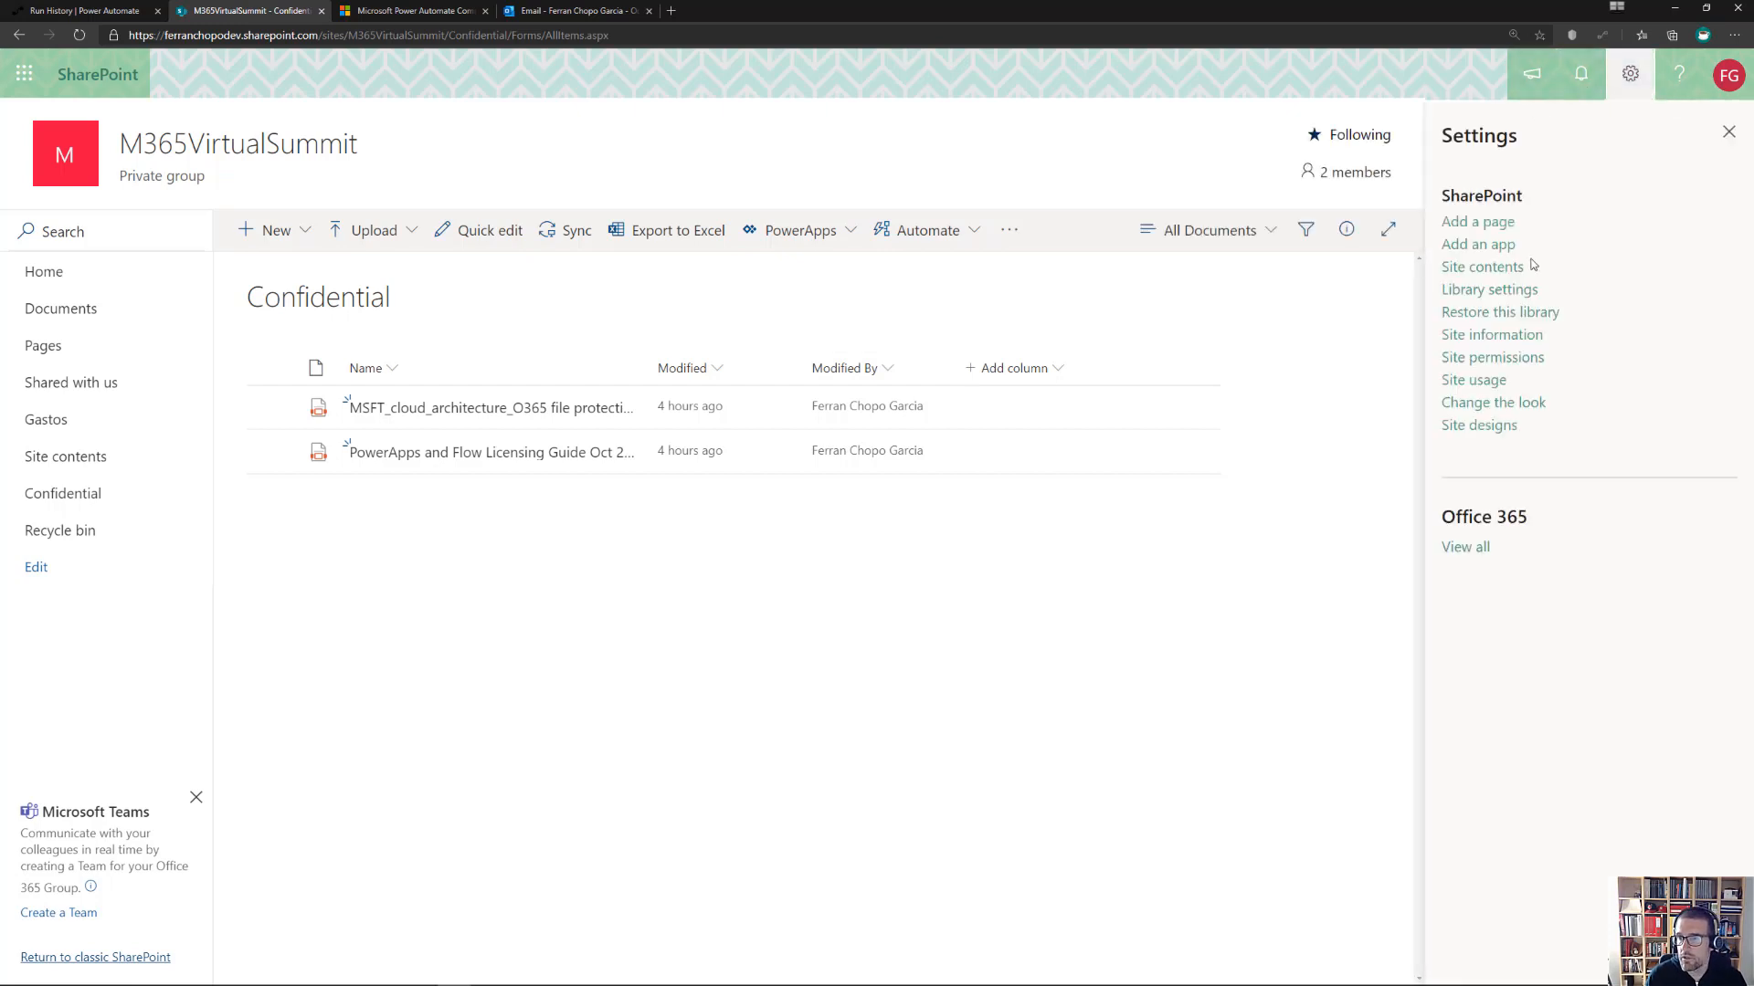
{"action": "left_click", "coordinate": [1507, 291]}
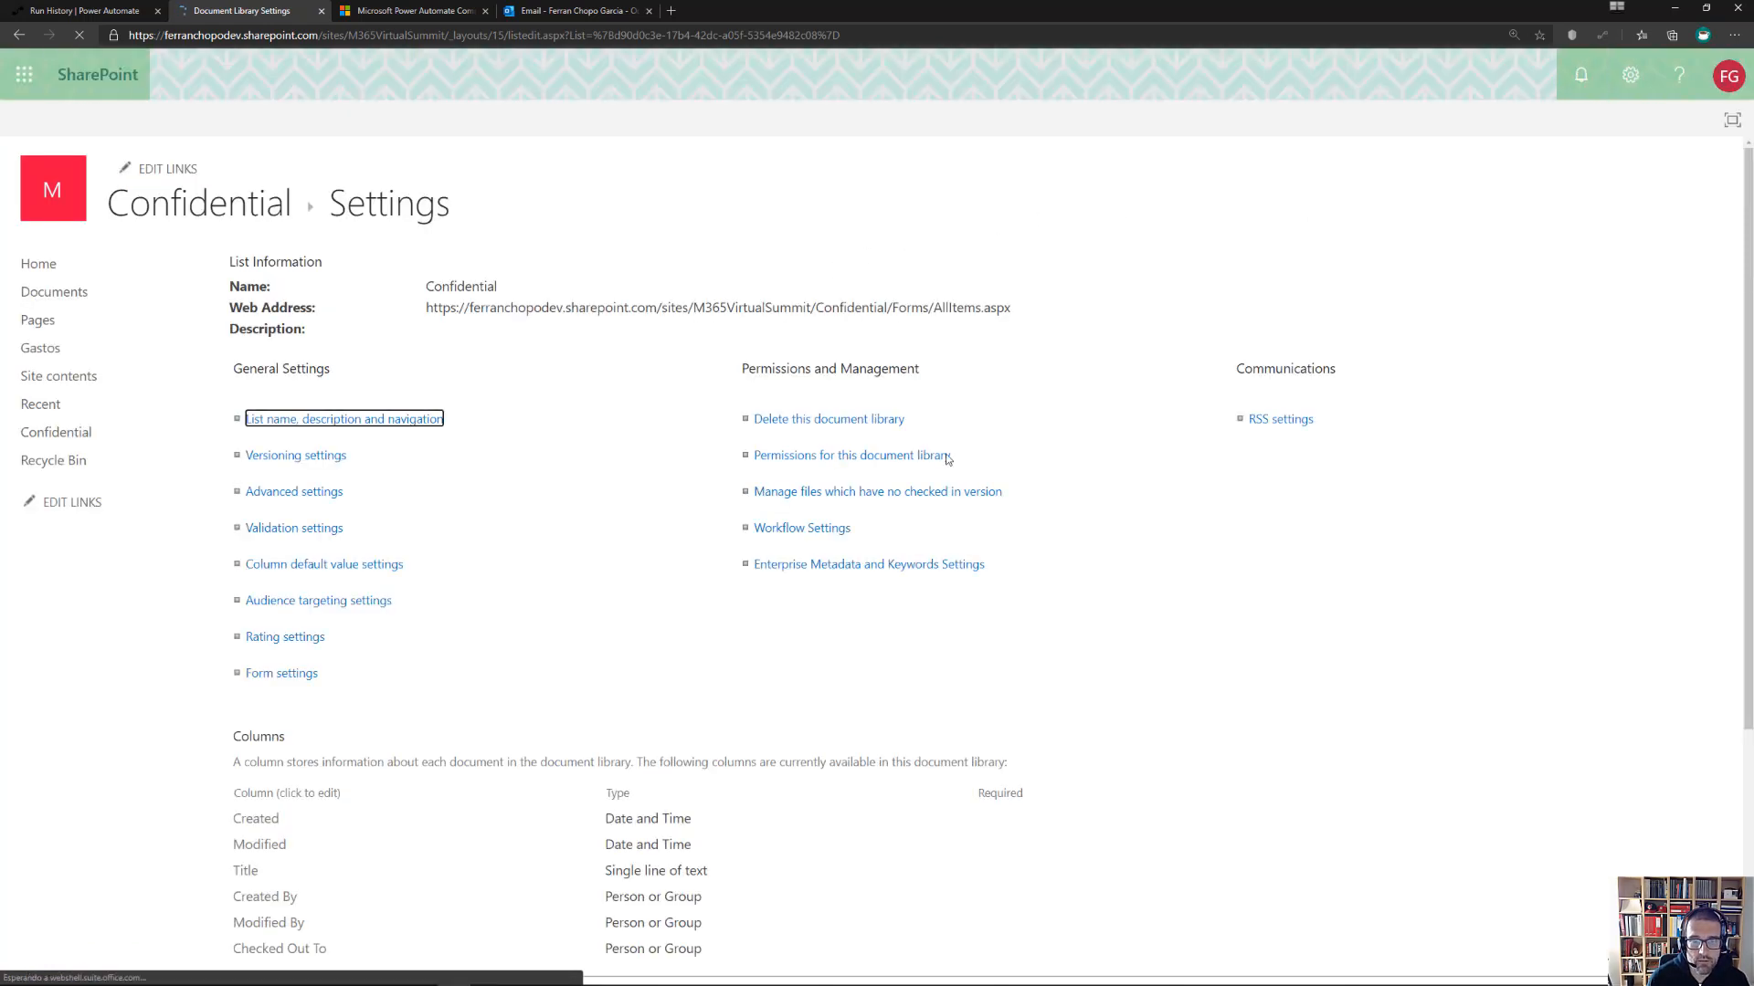
{"action": "left_click", "coordinate": [901, 458]}
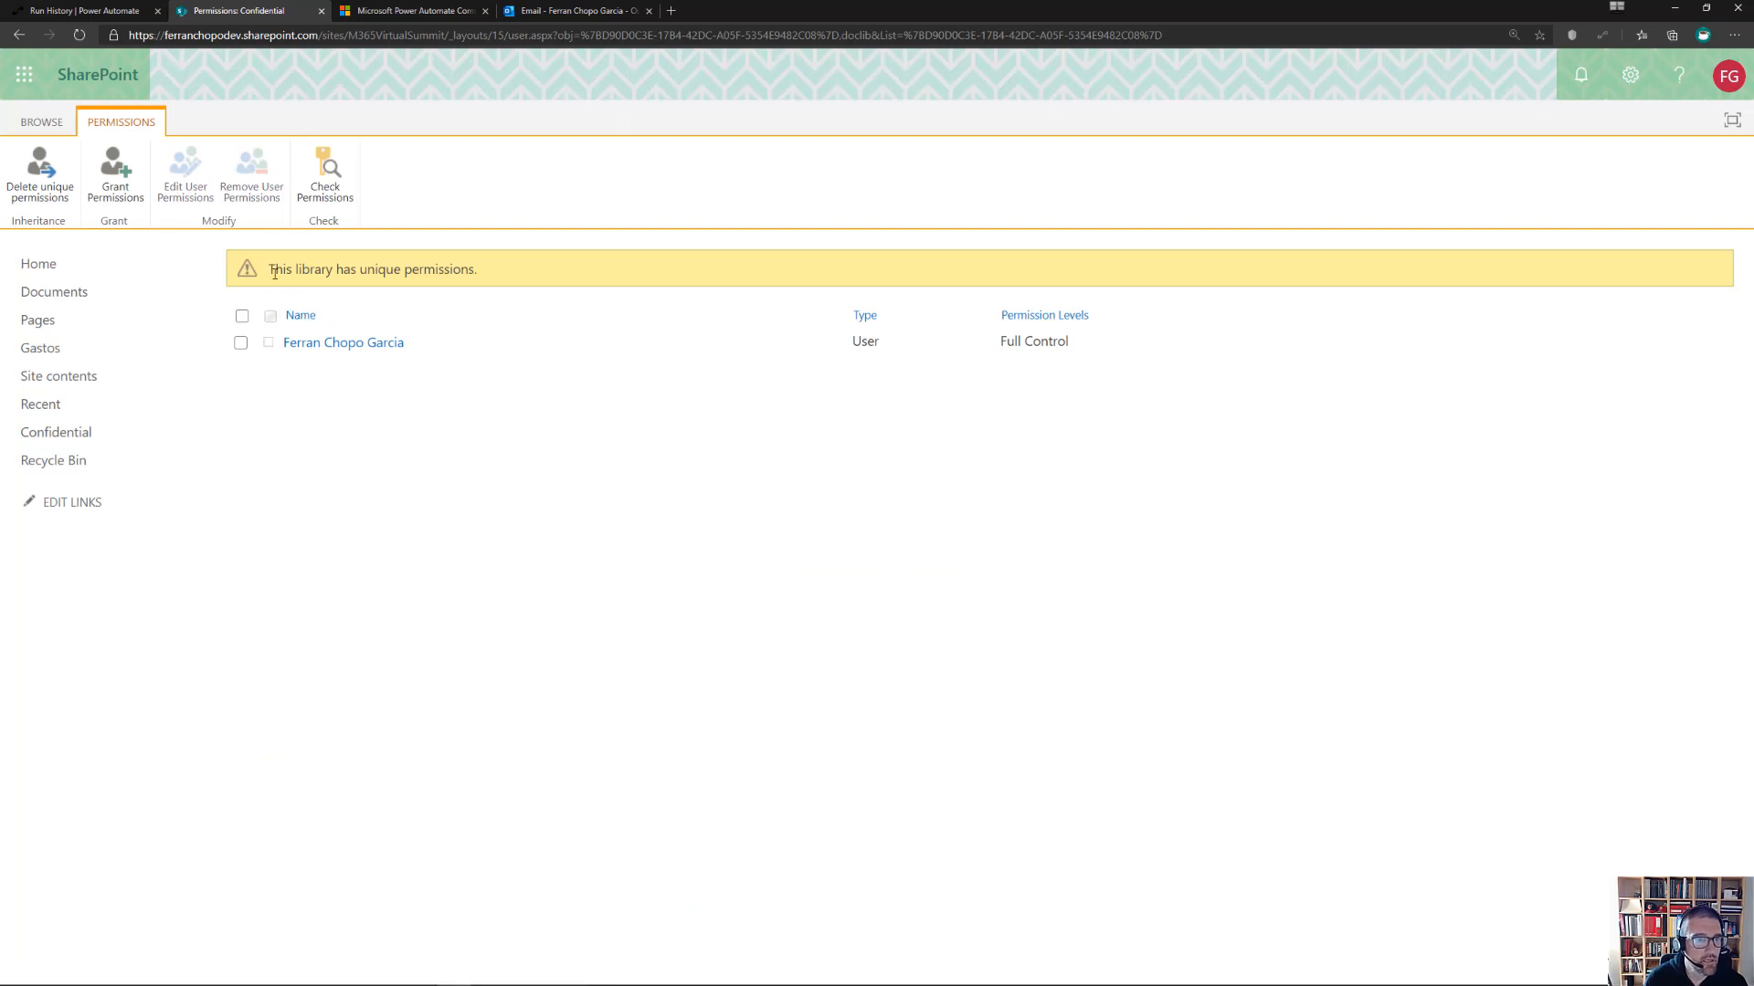
{"action": "left_click_drag", "start_coordinate": [274, 270], "coordinate": [525, 293]}
{"action": "left_click", "coordinate": [518, 271]}
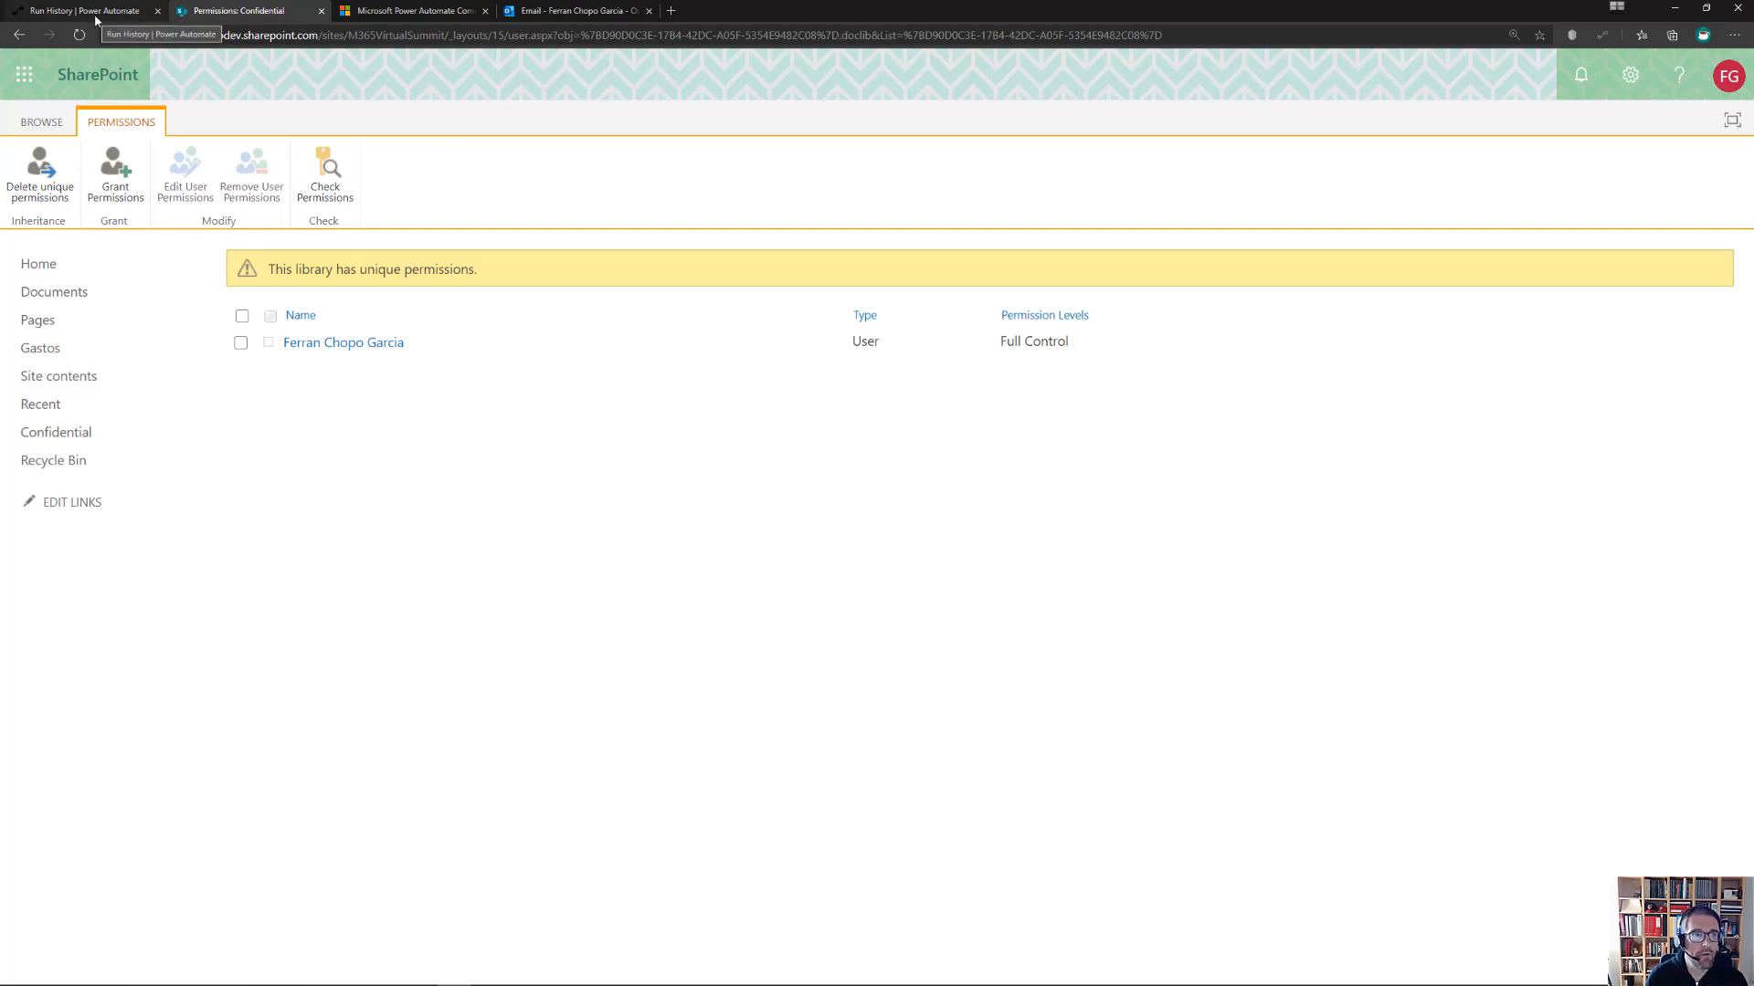
Return to Power Automate, review the flow's Send an HTTP request to SharePoint action in the editor, and go back to the flow's details
{"action": "left_click", "coordinate": [99, 12]}
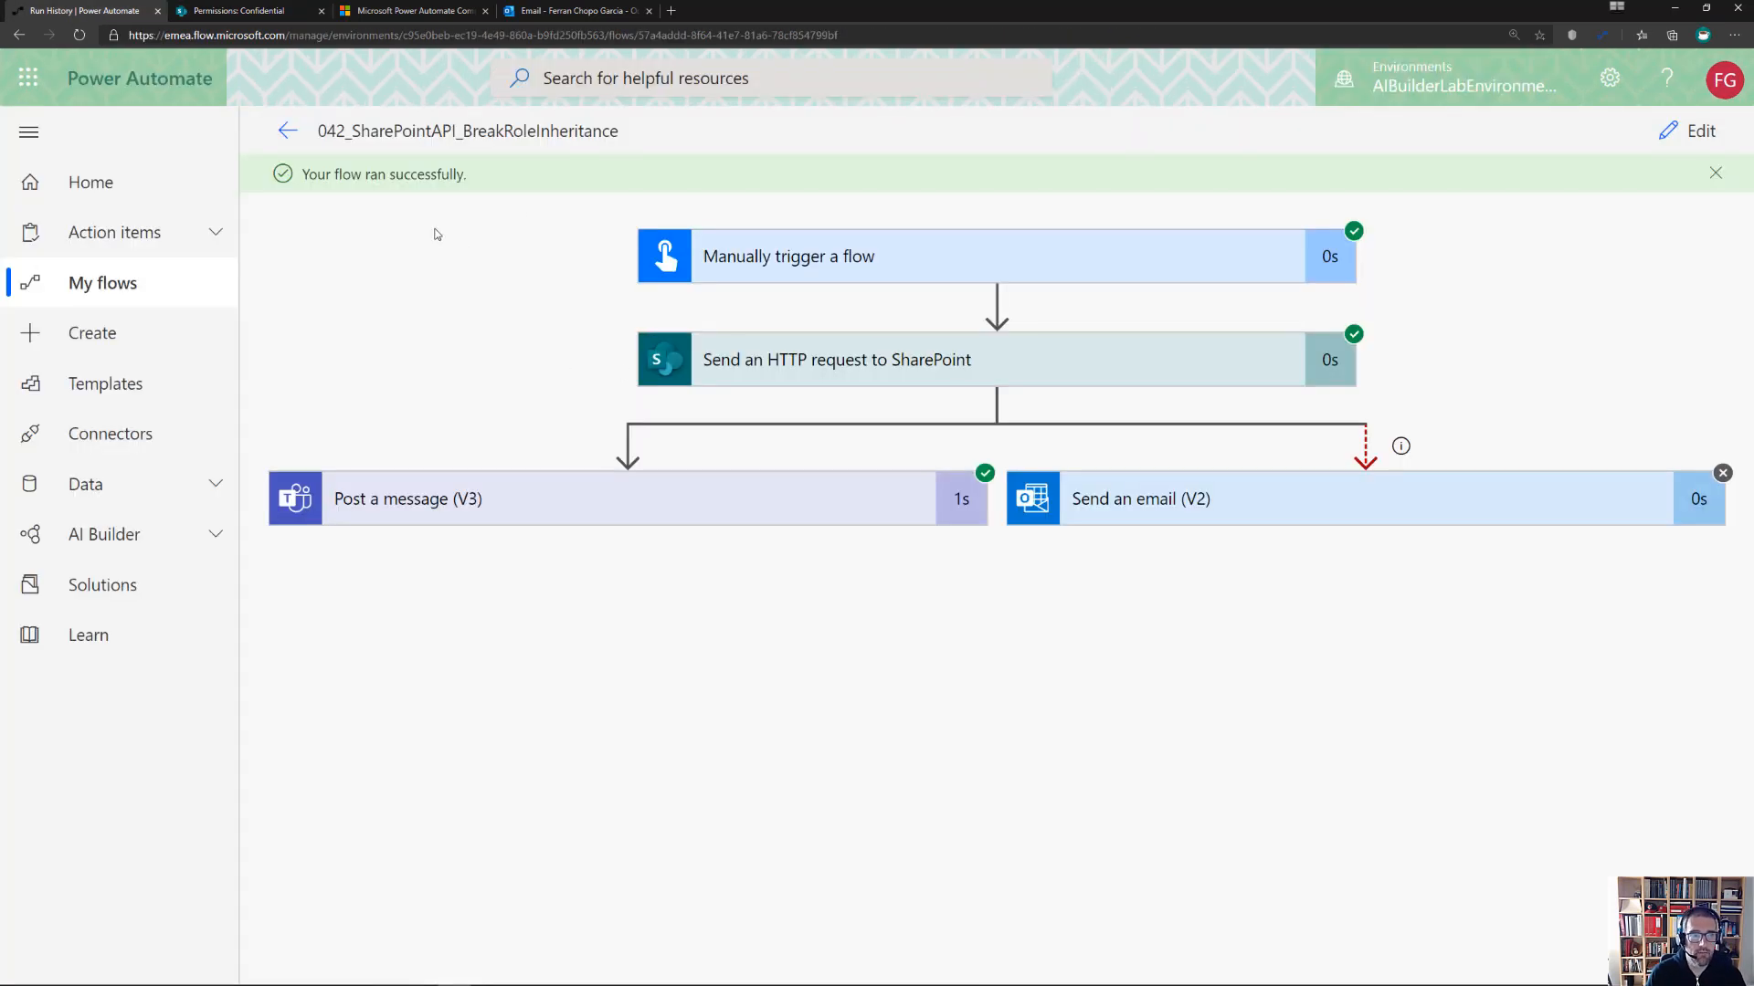
{"action": "left_click", "coordinate": [287, 131]}
{"action": "left_click", "coordinate": [299, 134]}
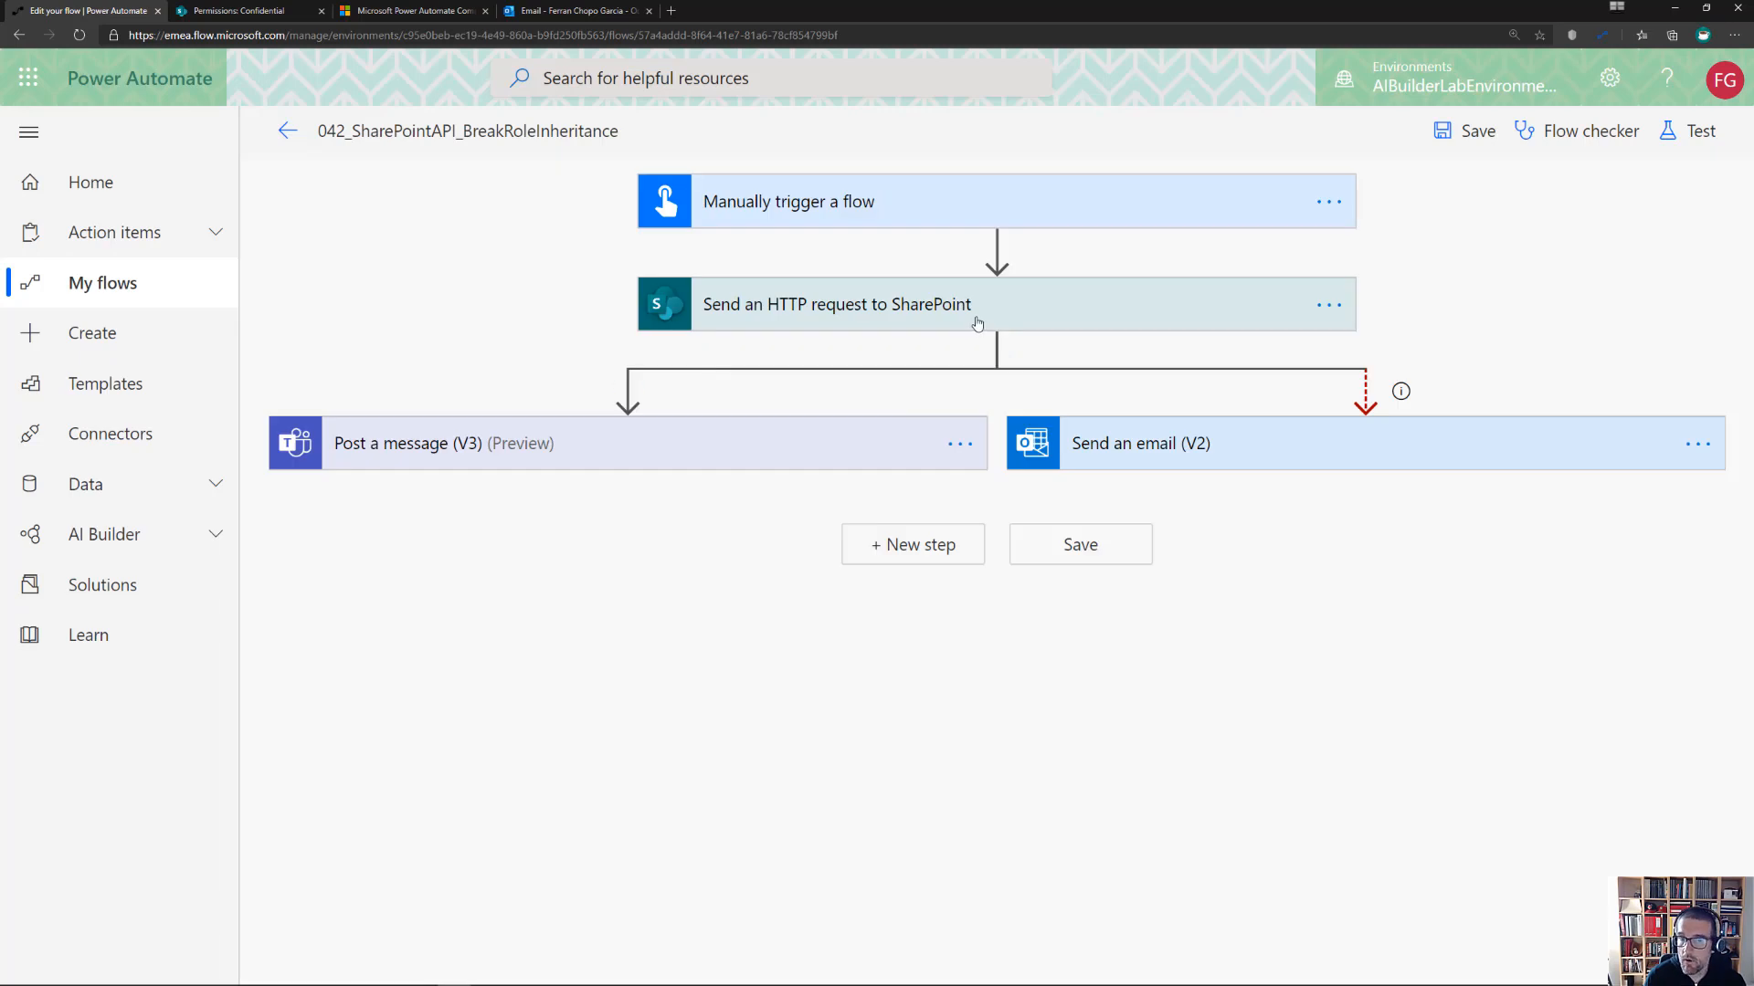
{"action": "left_click", "coordinate": [949, 311]}
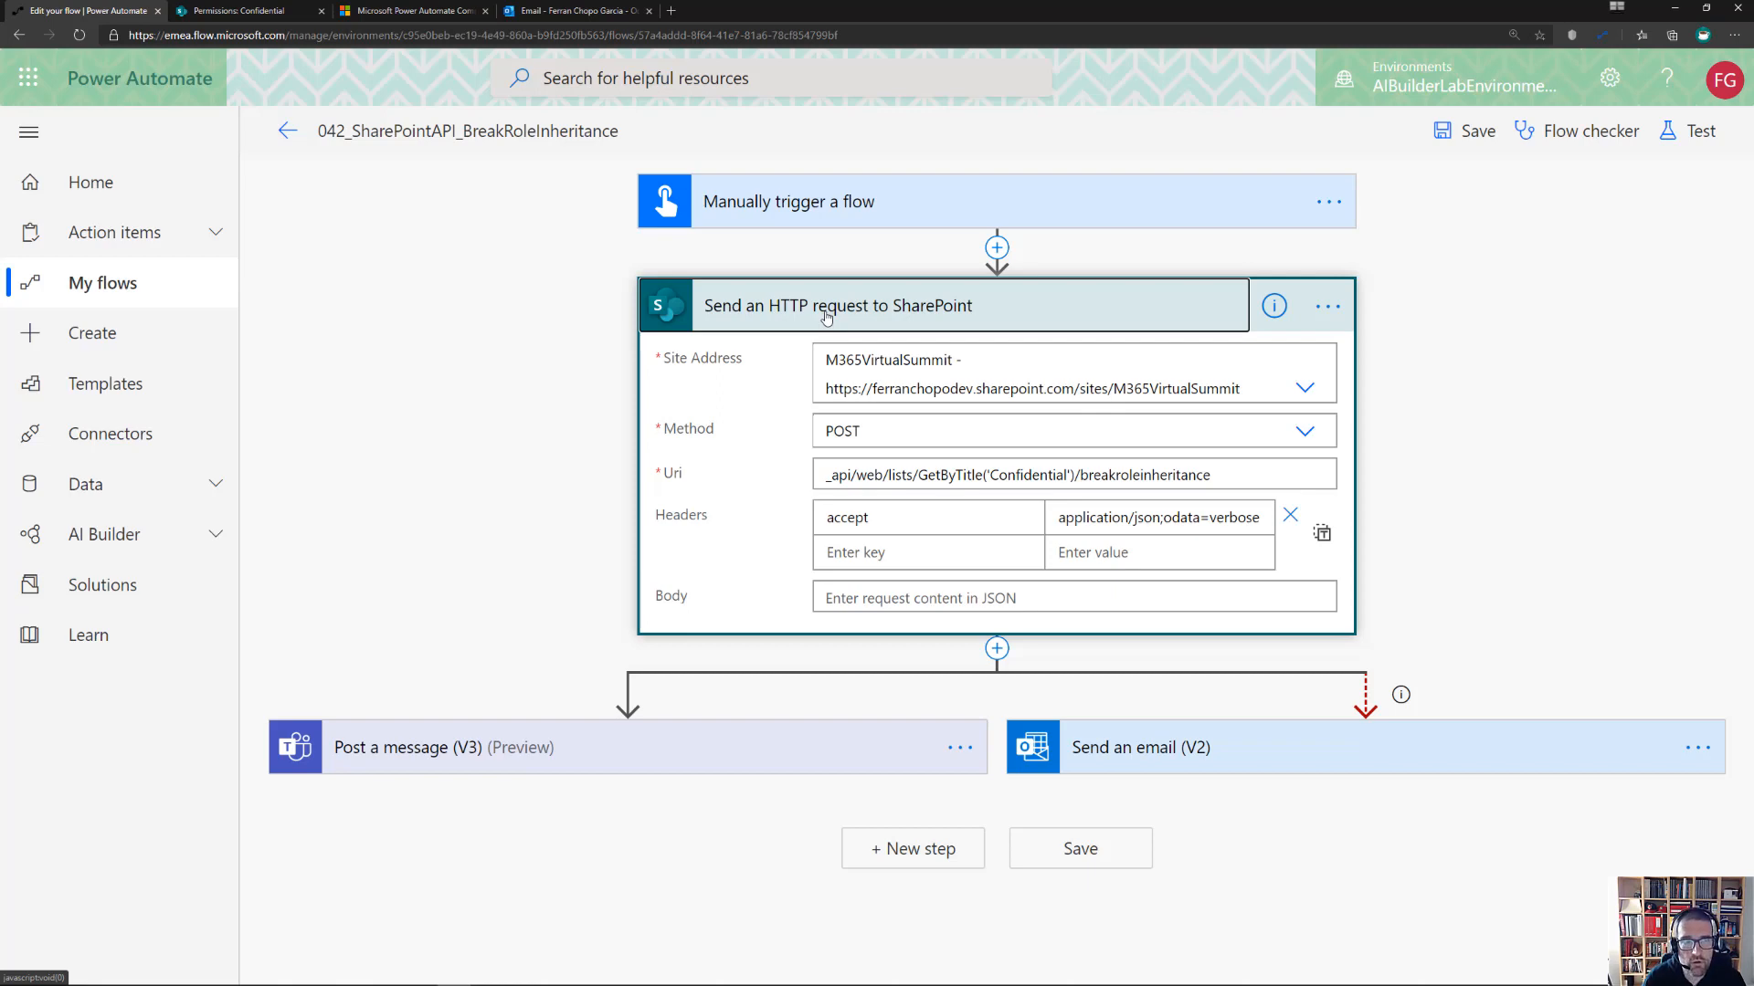
{"action": "left_click", "coordinate": [288, 131]}
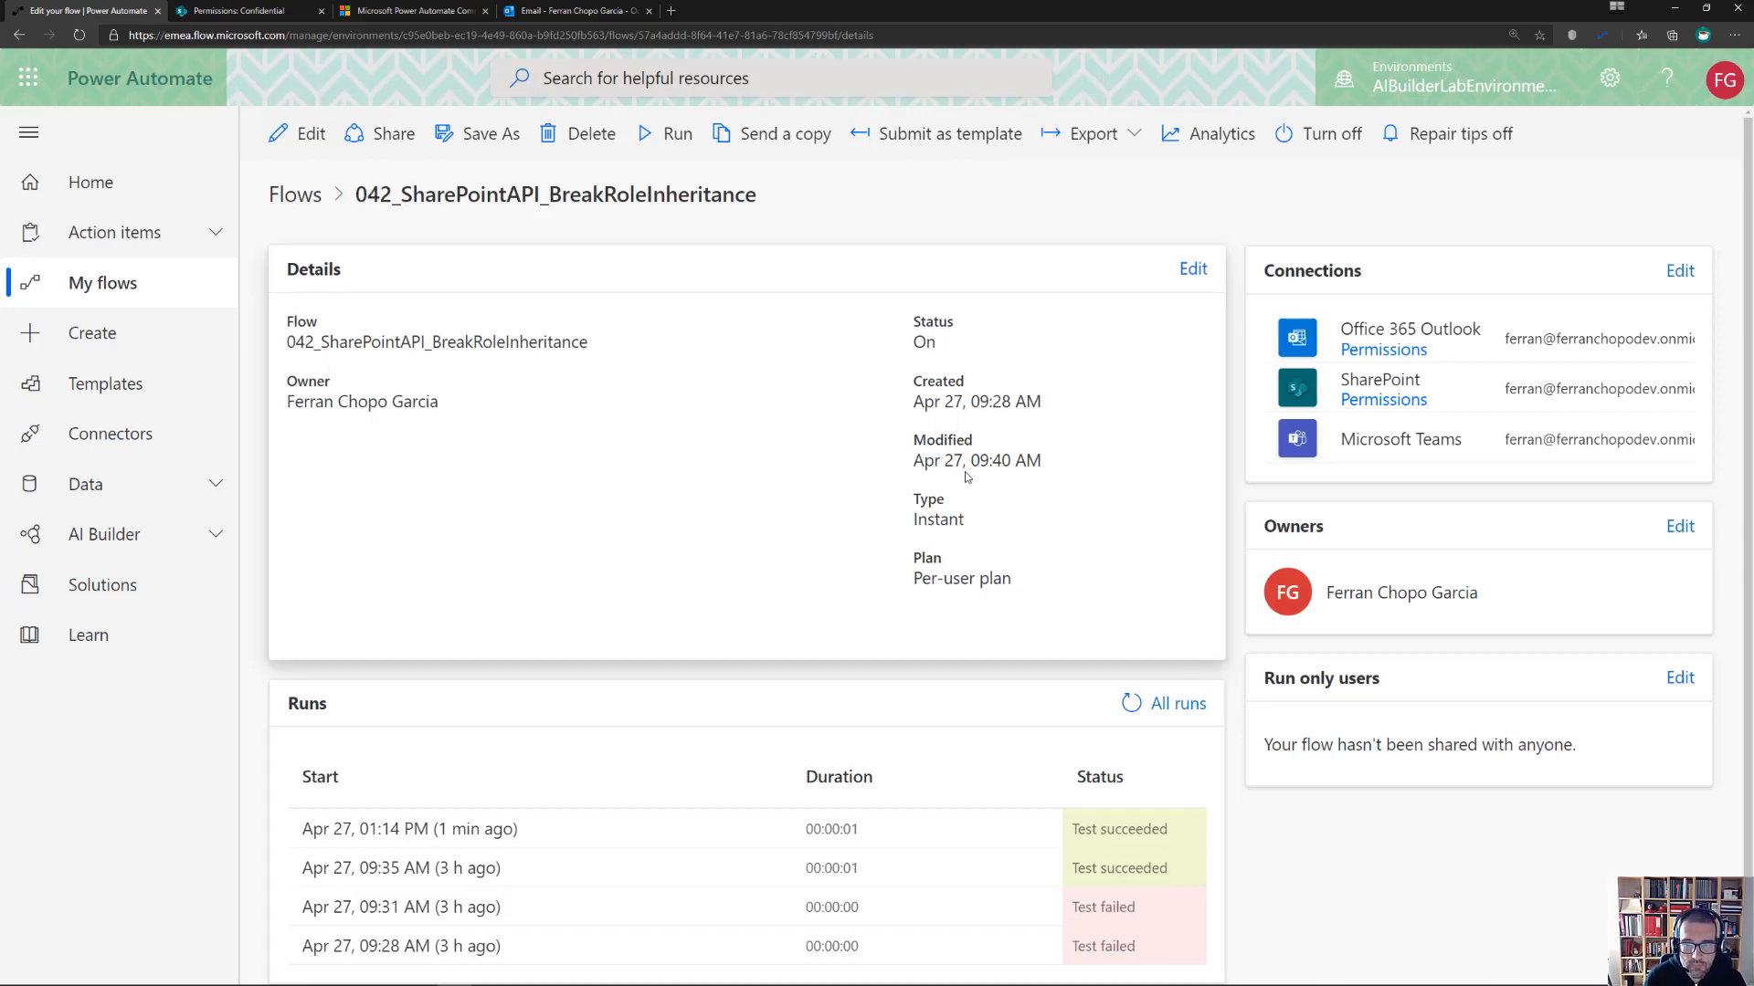
Switch to PowerPoint, present from the "Operaciones en SharePoint" summary slide, and advance to the Microsoft 365 Saturday Madrid Virtual slide
{"action": "key", "text": "alt+Tab"}
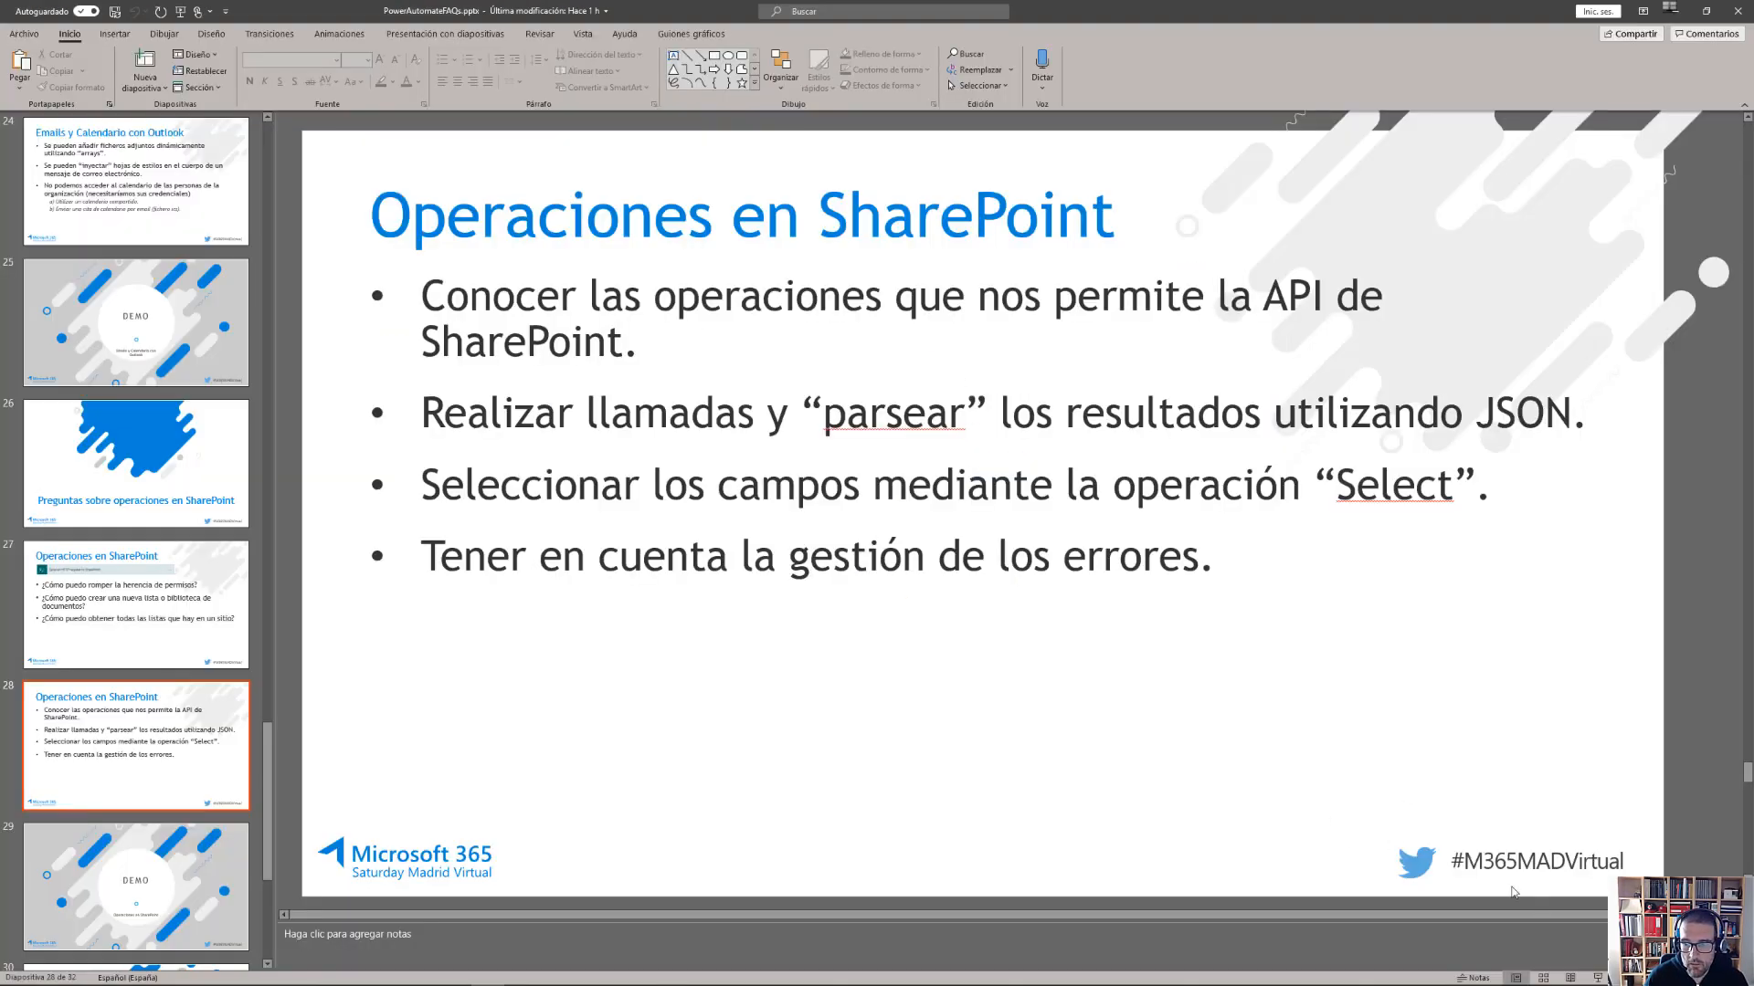
{"action": "left_click", "coordinate": [1596, 978]}
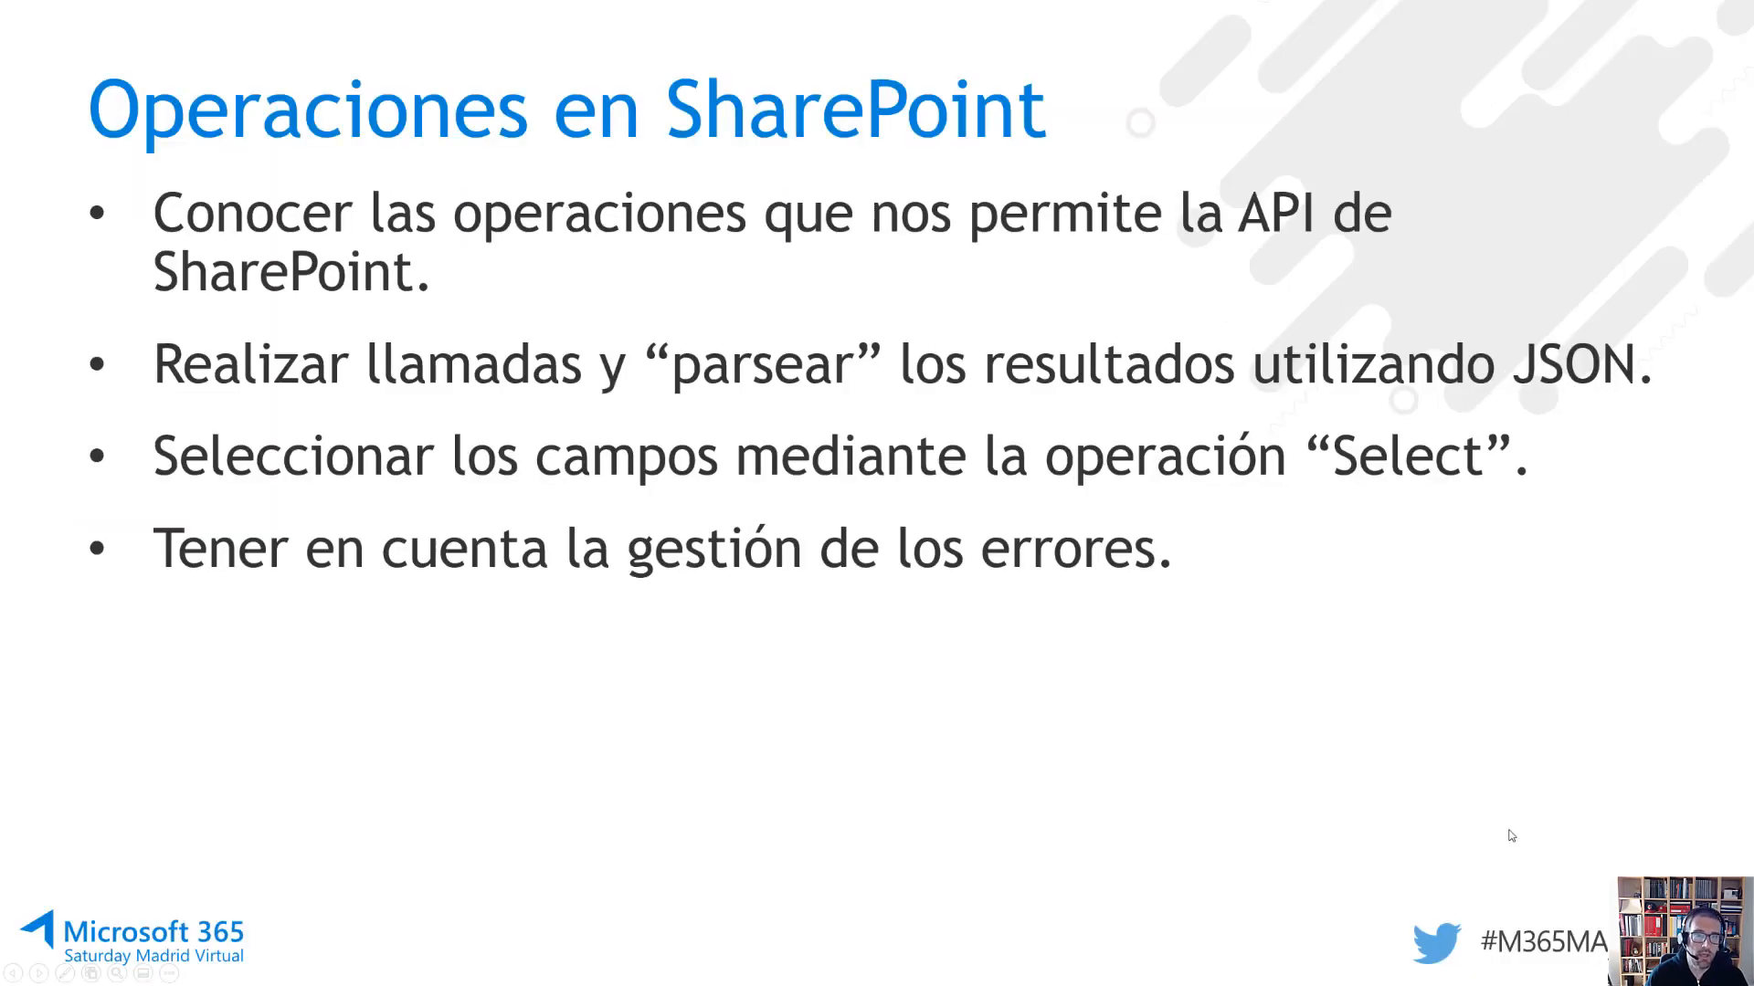
{"action": "left_click", "coordinate": [1512, 833]}
{"action": "left_click", "coordinate": [1512, 836]}
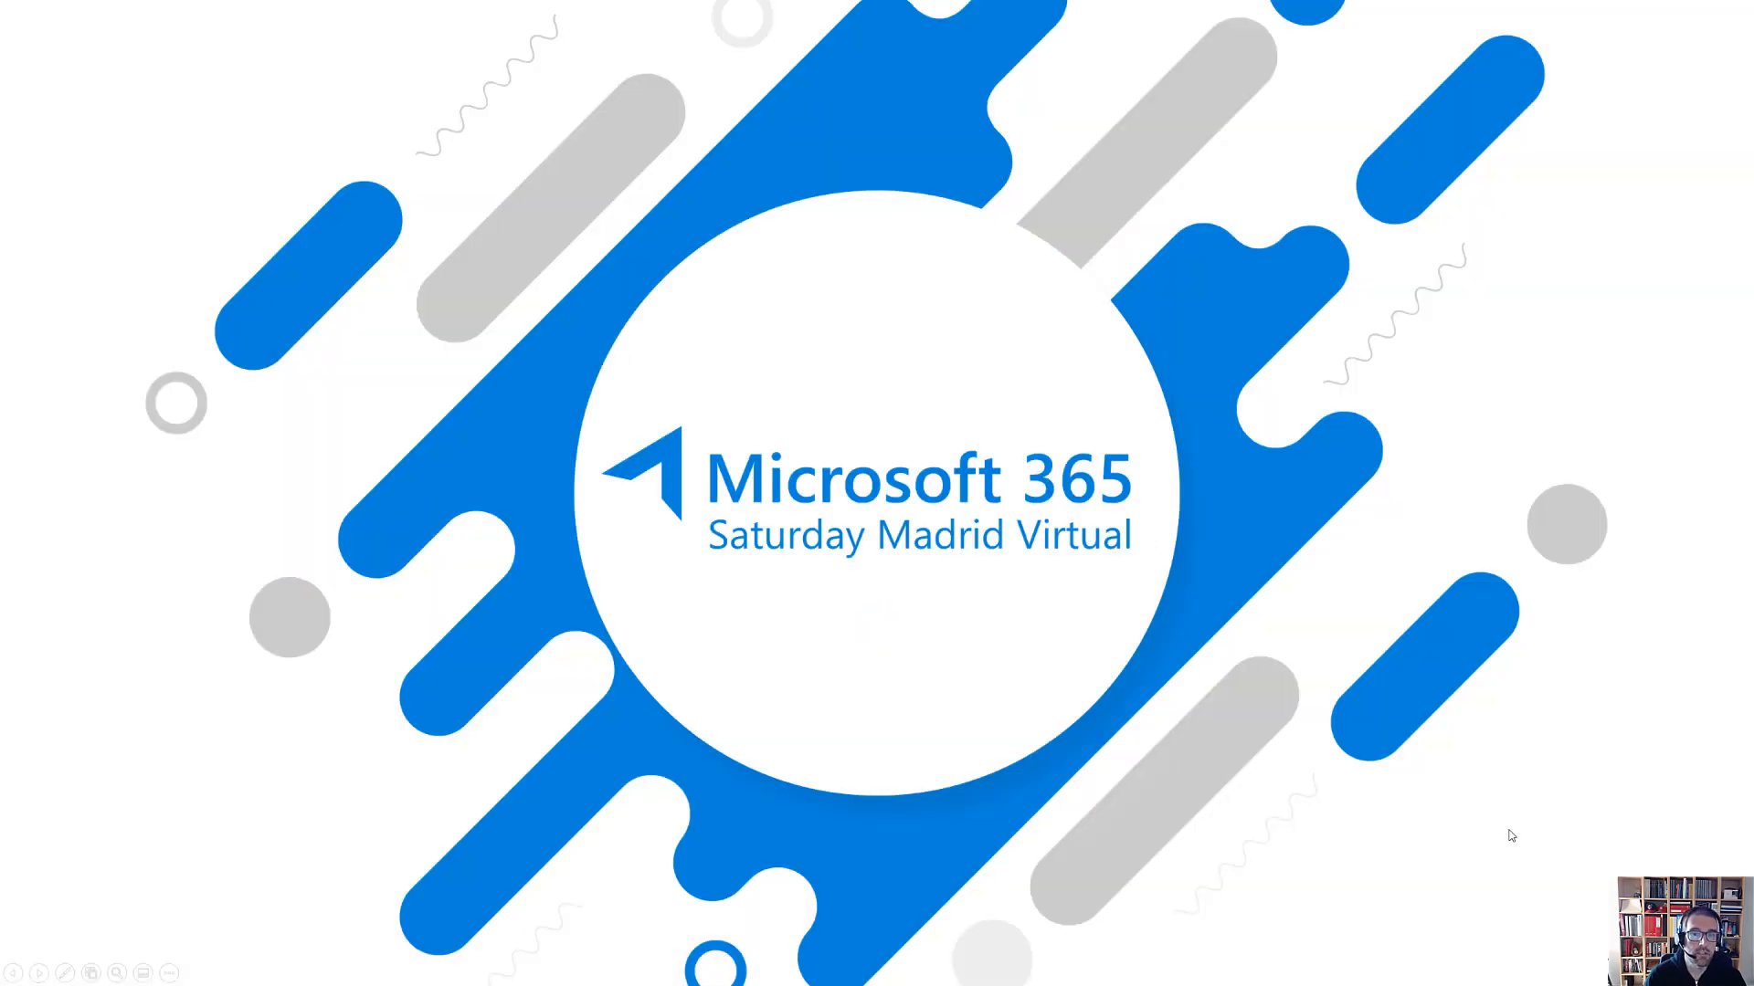